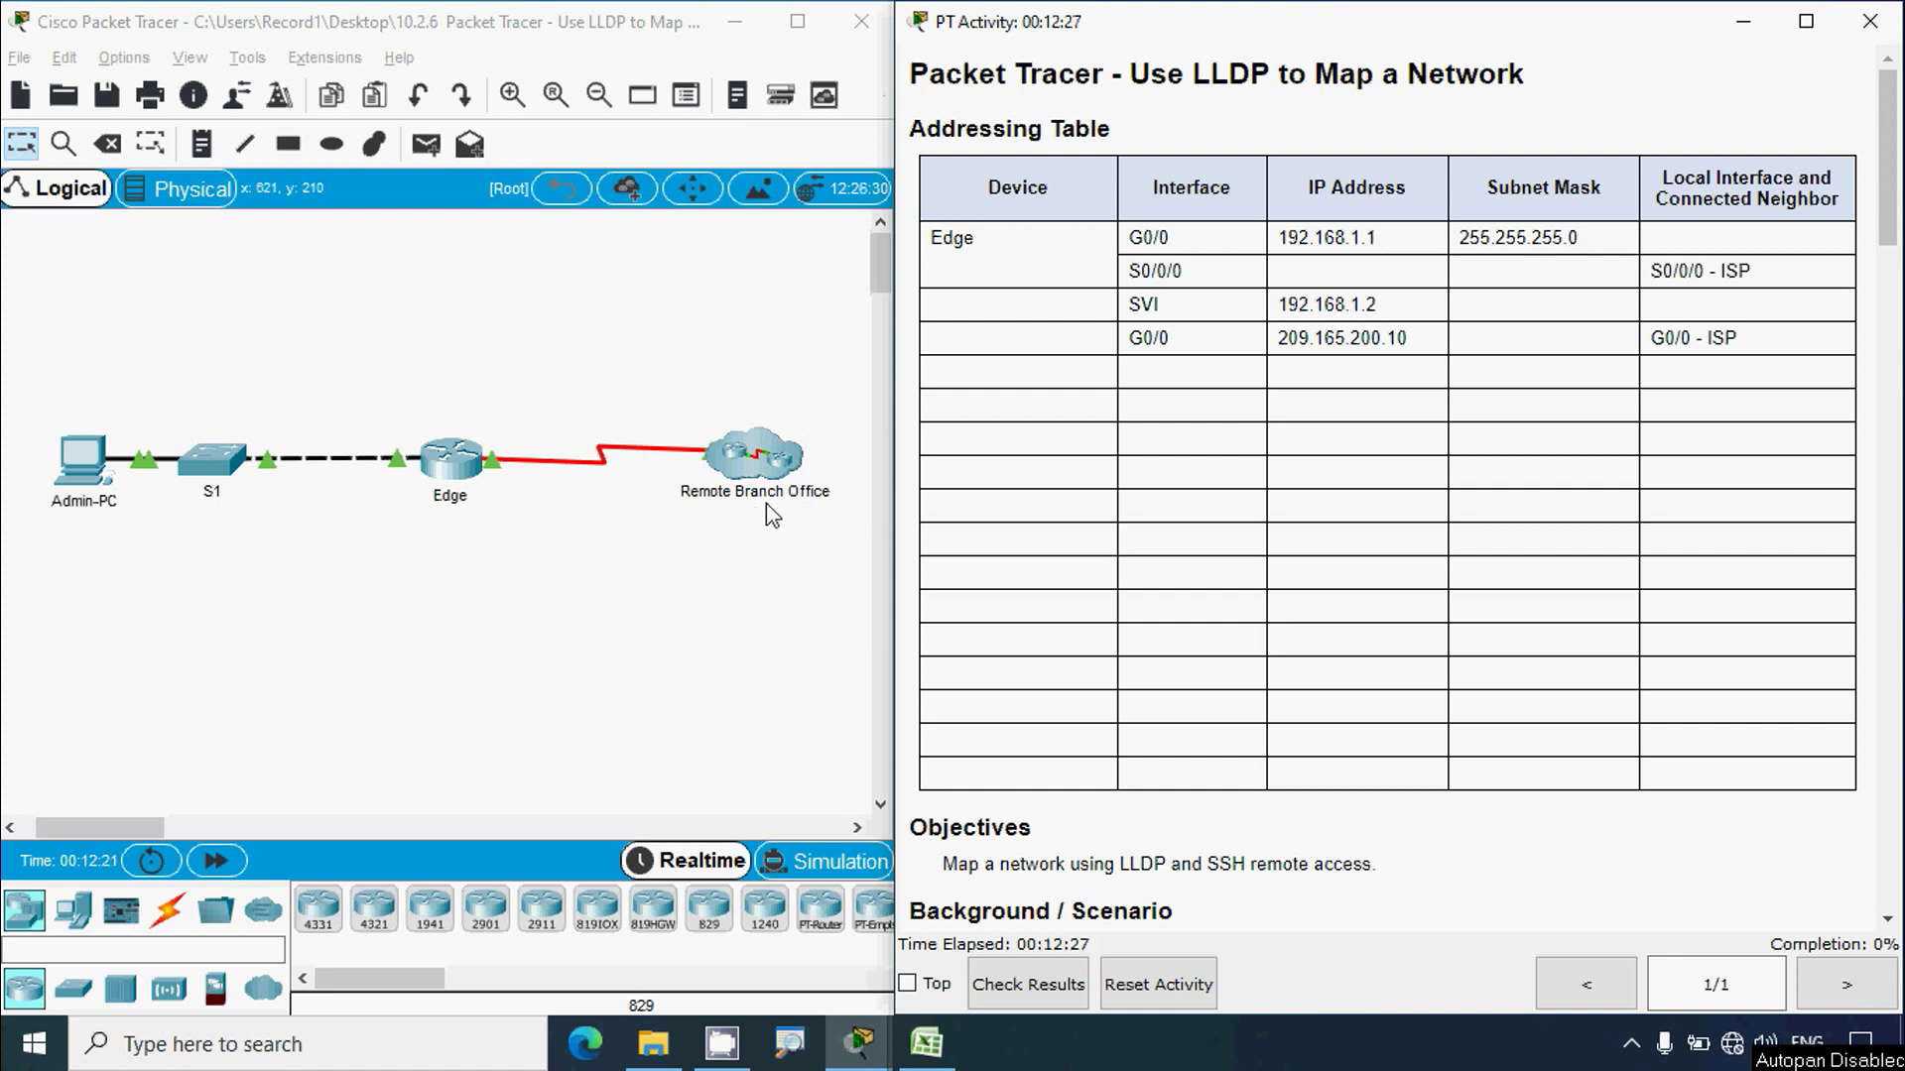
# Step: Scroll the instructions past the Addressing Table to the Background/Scenario and Part 1 sections
pyautogui.scroll(-3, 1111, 685)
pyautogui.scroll(-4, 1117, 687)
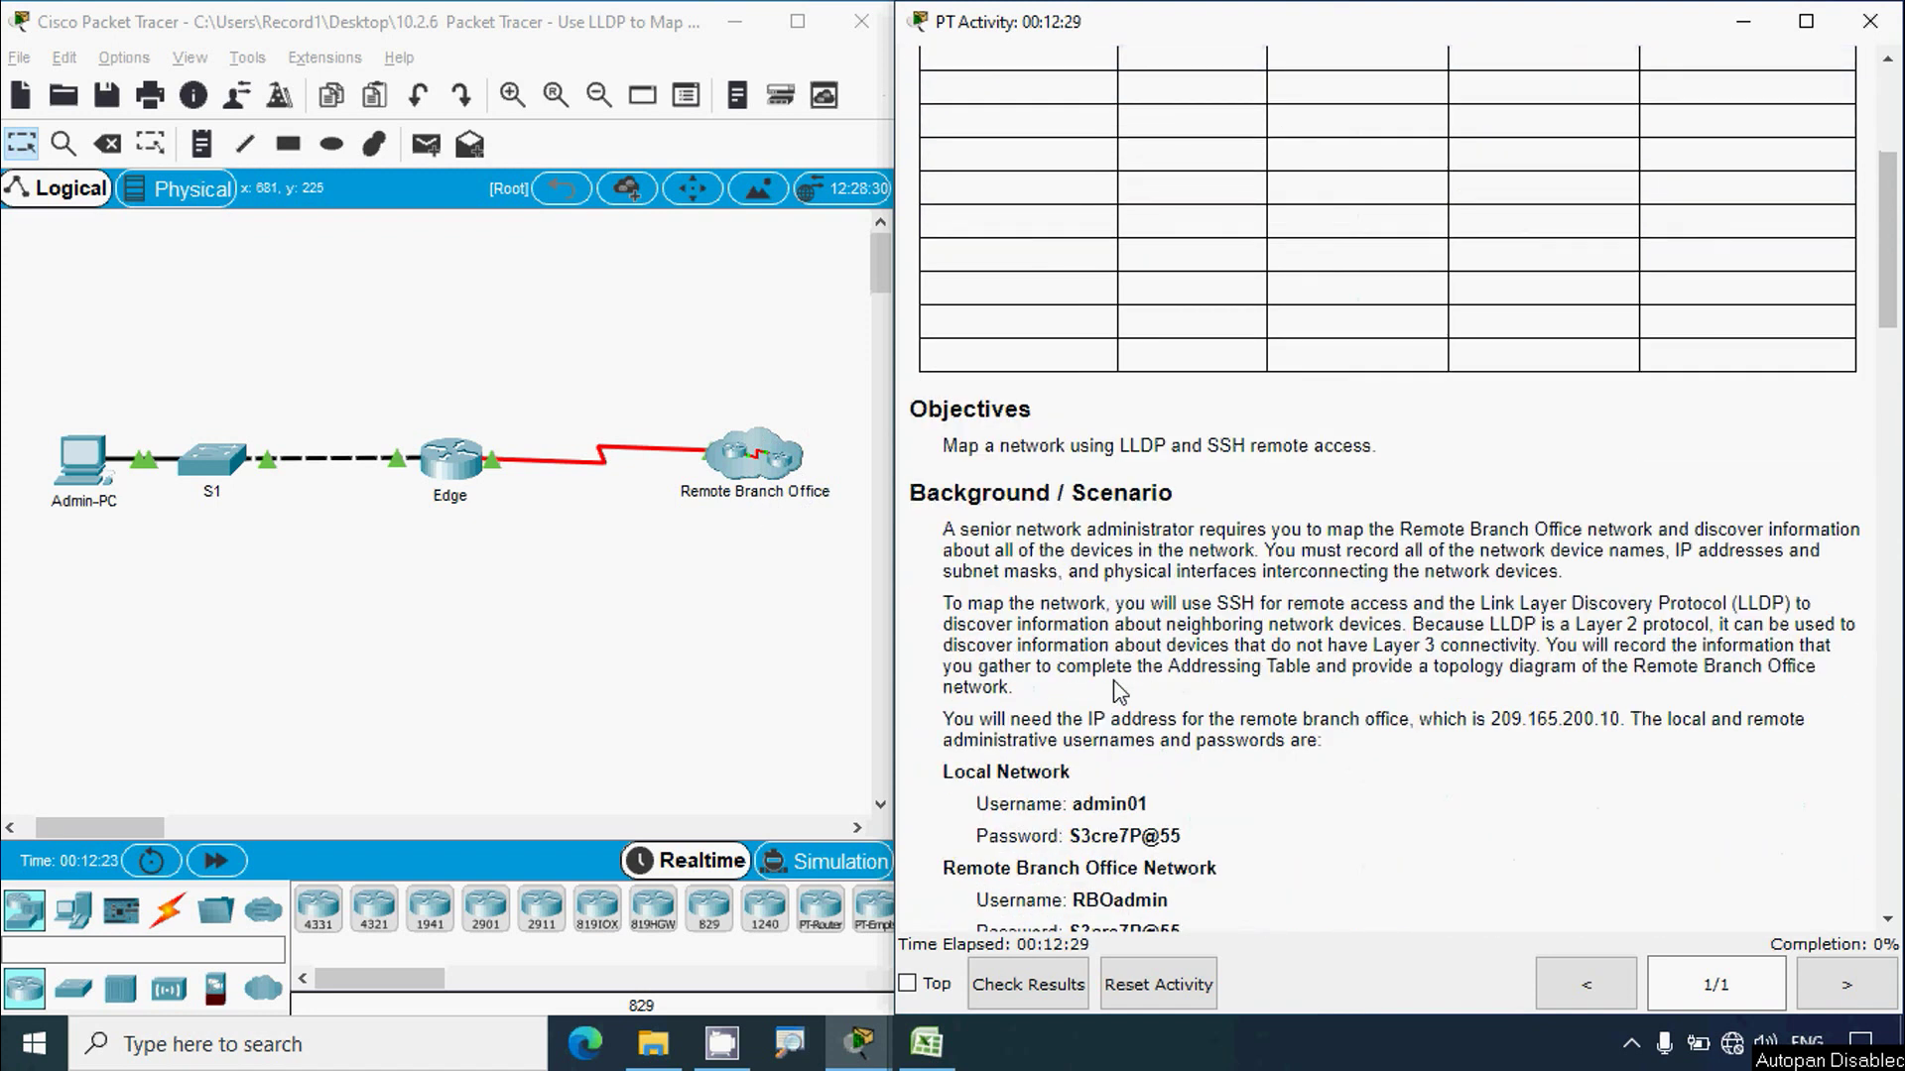
pyautogui.scroll(-3, 1119, 691)
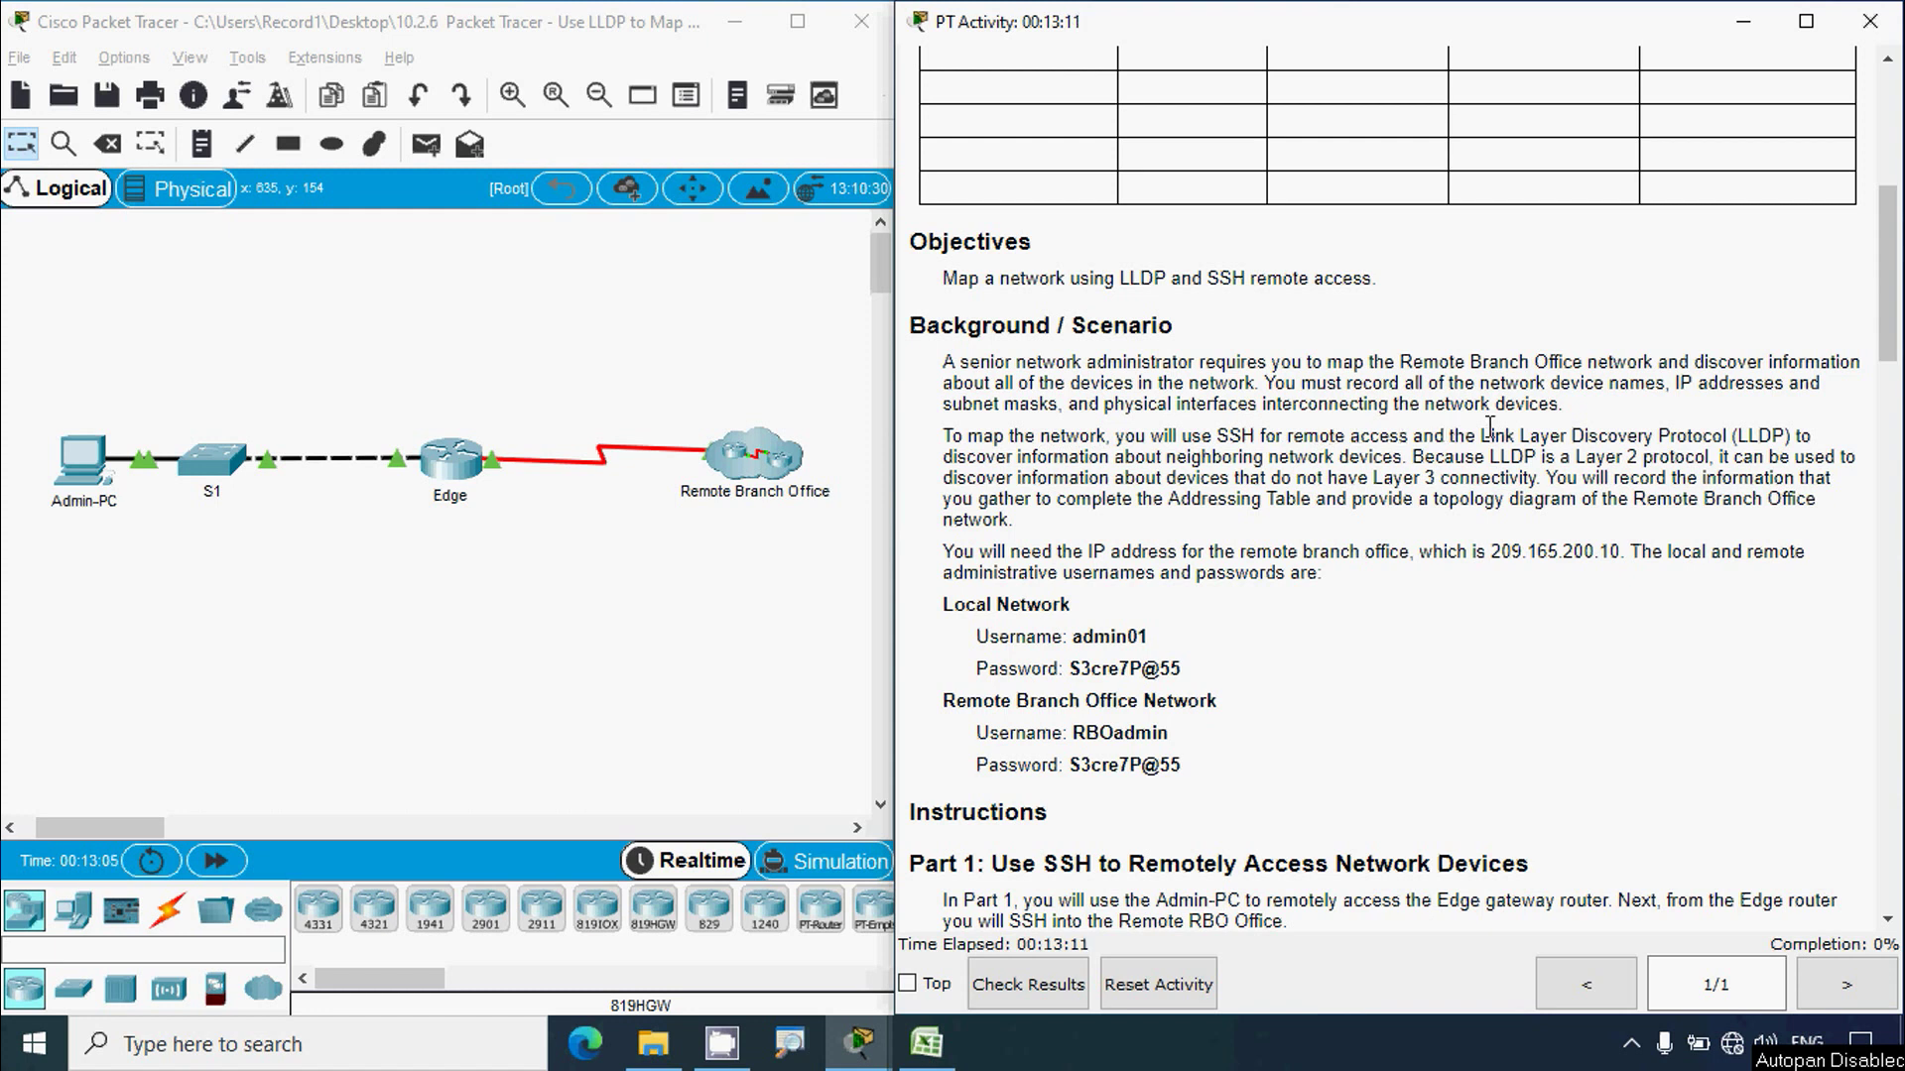
pyautogui.scroll(-1, 1536, 434)
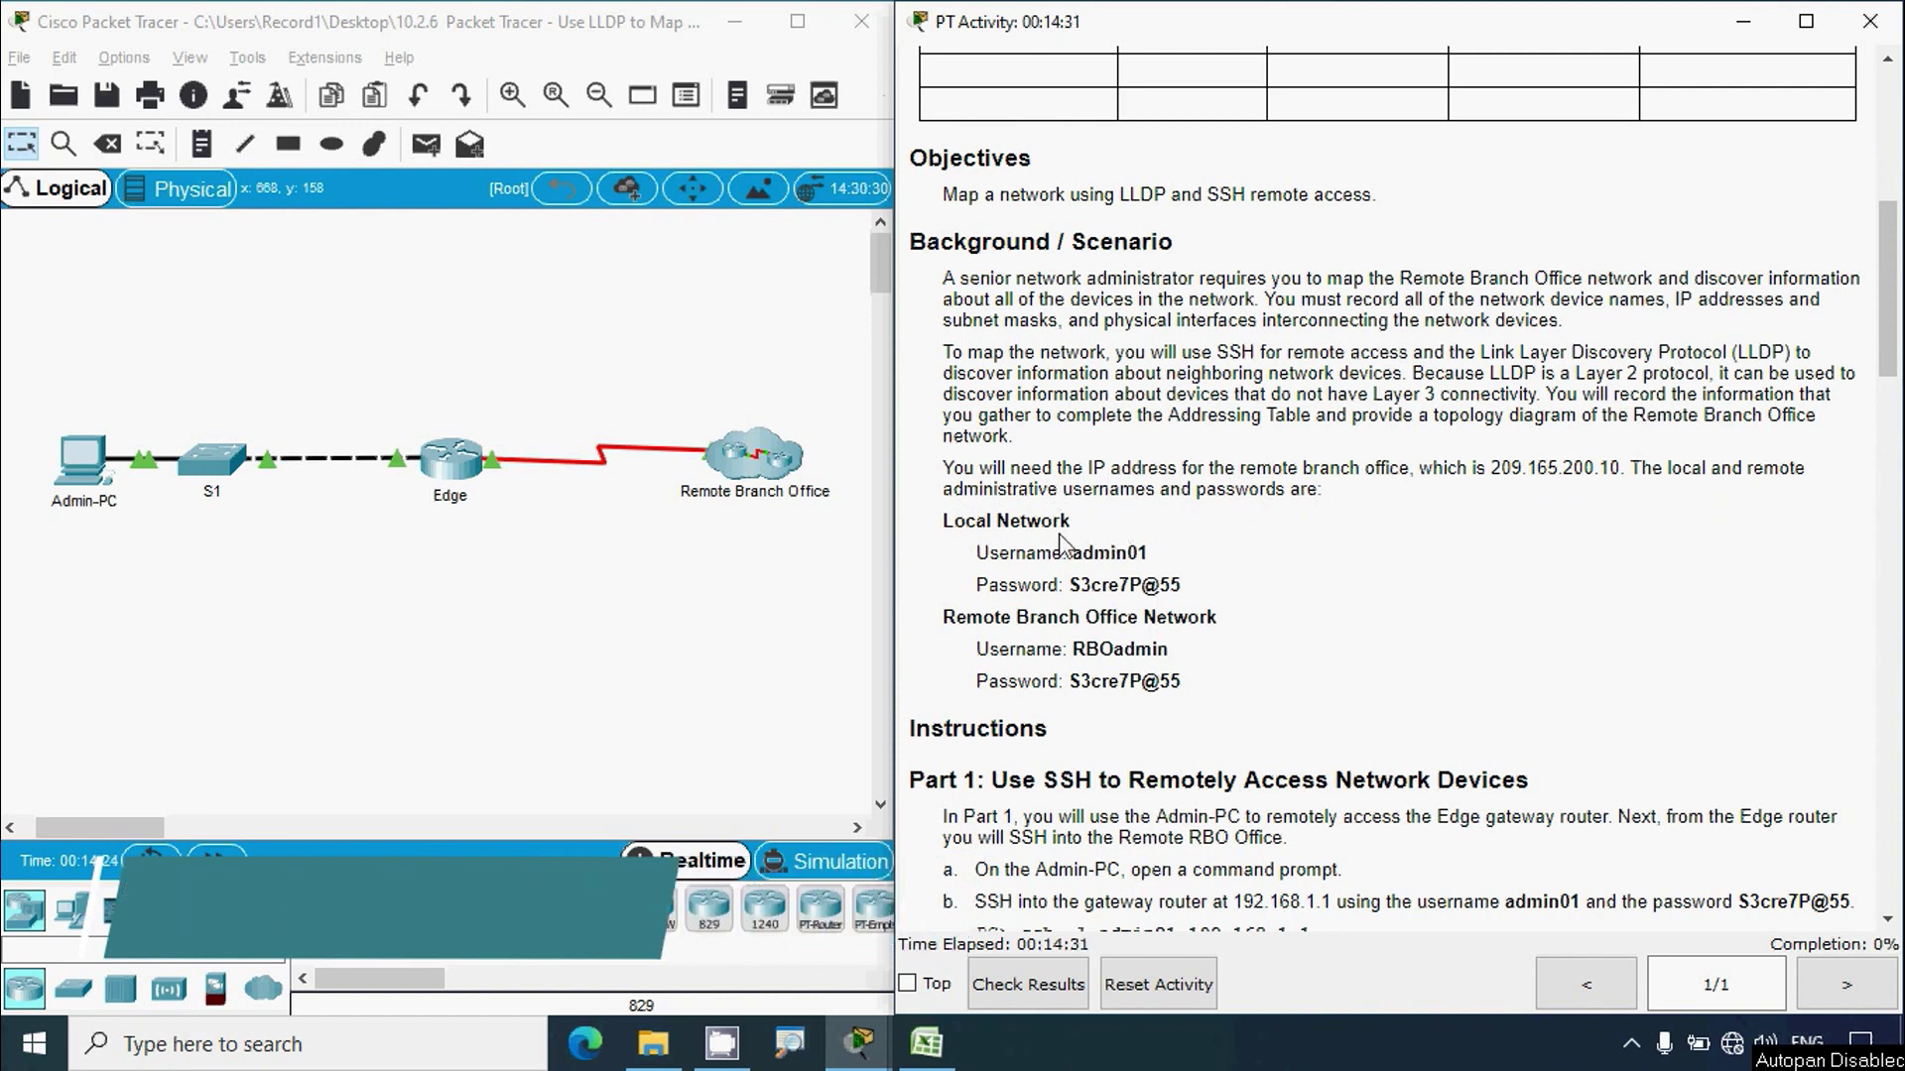
# Step: Highlight the local network password and the remote branch office login credentials in the instructions
pyautogui.scroll(-3, 1060, 541)
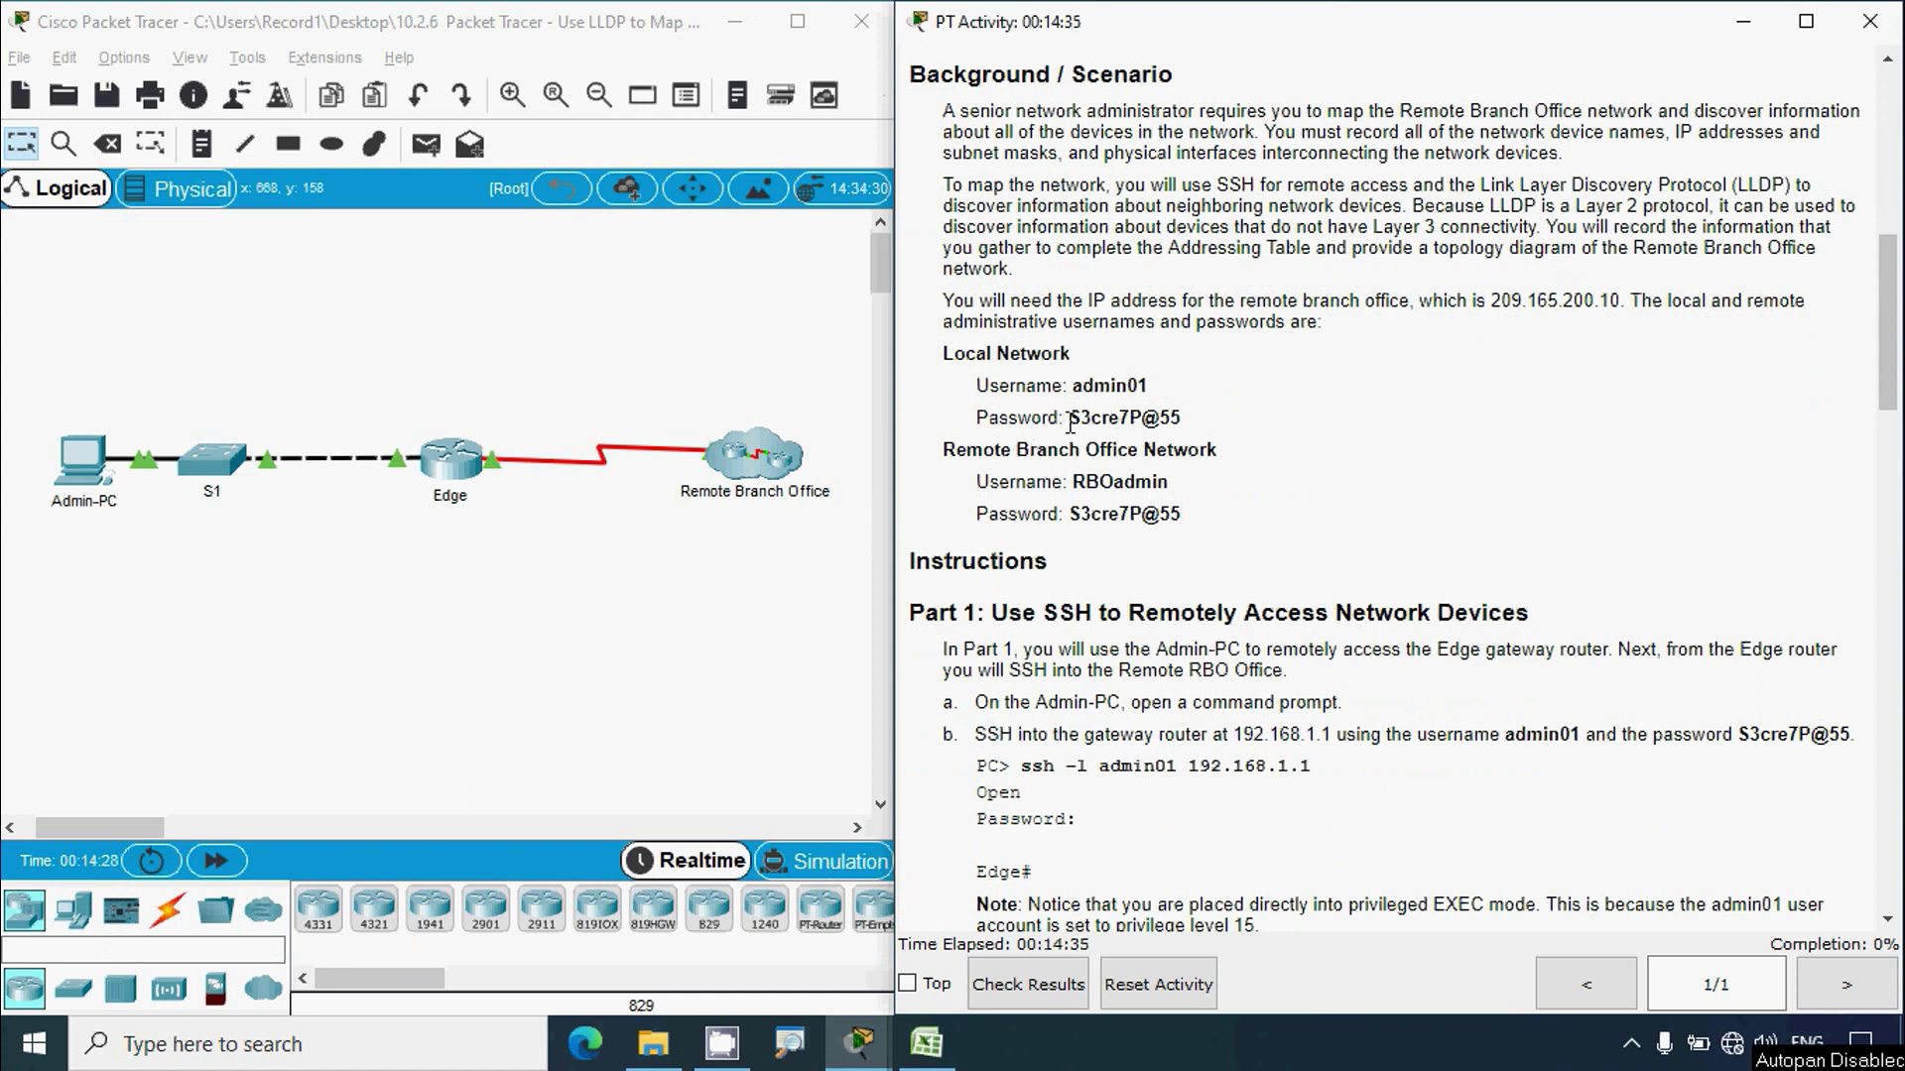
pyautogui.moveTo(1069, 418); pyautogui.dragTo(1179, 438)
pyautogui.click(1041, 473)
pyautogui.moveTo(1074, 484); pyautogui.dragTo(1170, 488)
pyautogui.moveTo(1065, 516); pyautogui.dragTo(1181, 515)
pyautogui.click(1099, 585)
# Step: Scroll to step b and highlight its ssh command, target IP 192.168.1.1 and password
pyautogui.scroll(-4, 1099, 585)
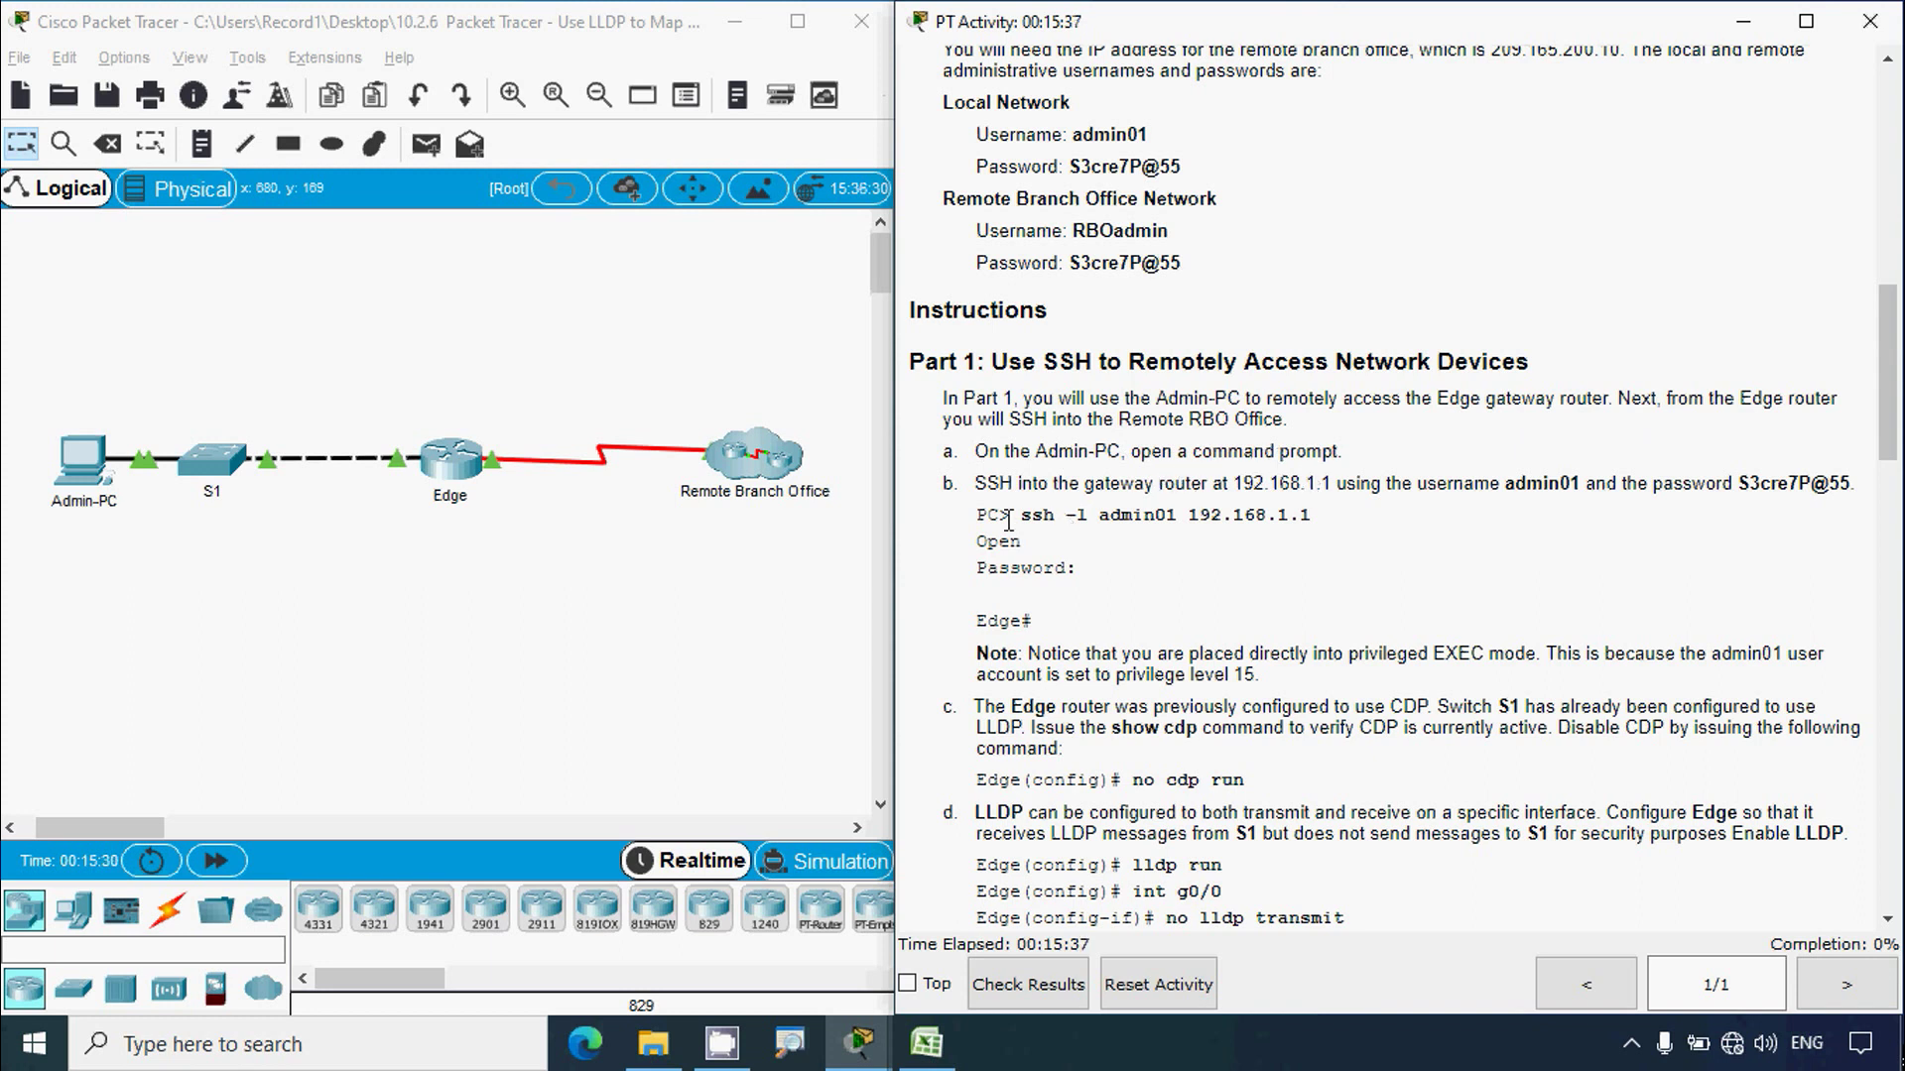
pyautogui.scroll(-1, 1008, 519)
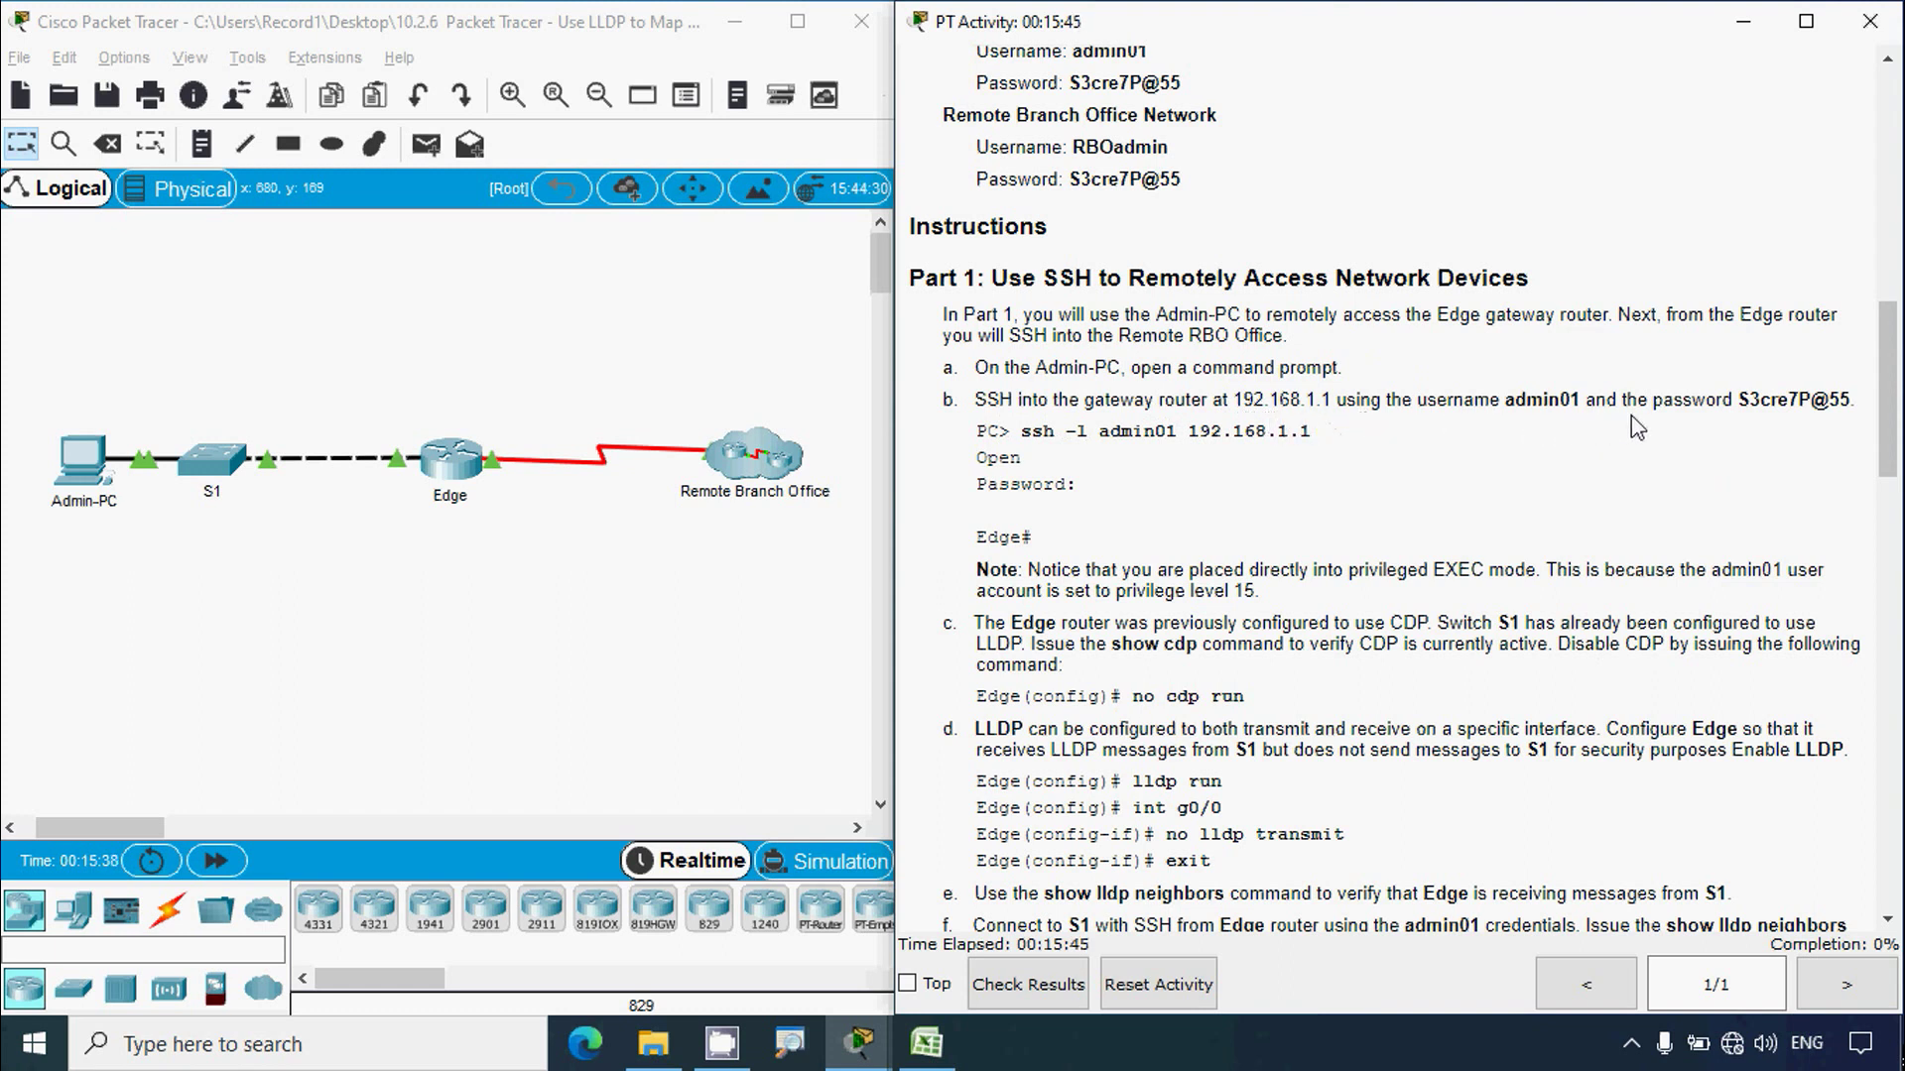
pyautogui.moveTo(1733, 401); pyautogui.dragTo(1874, 401)
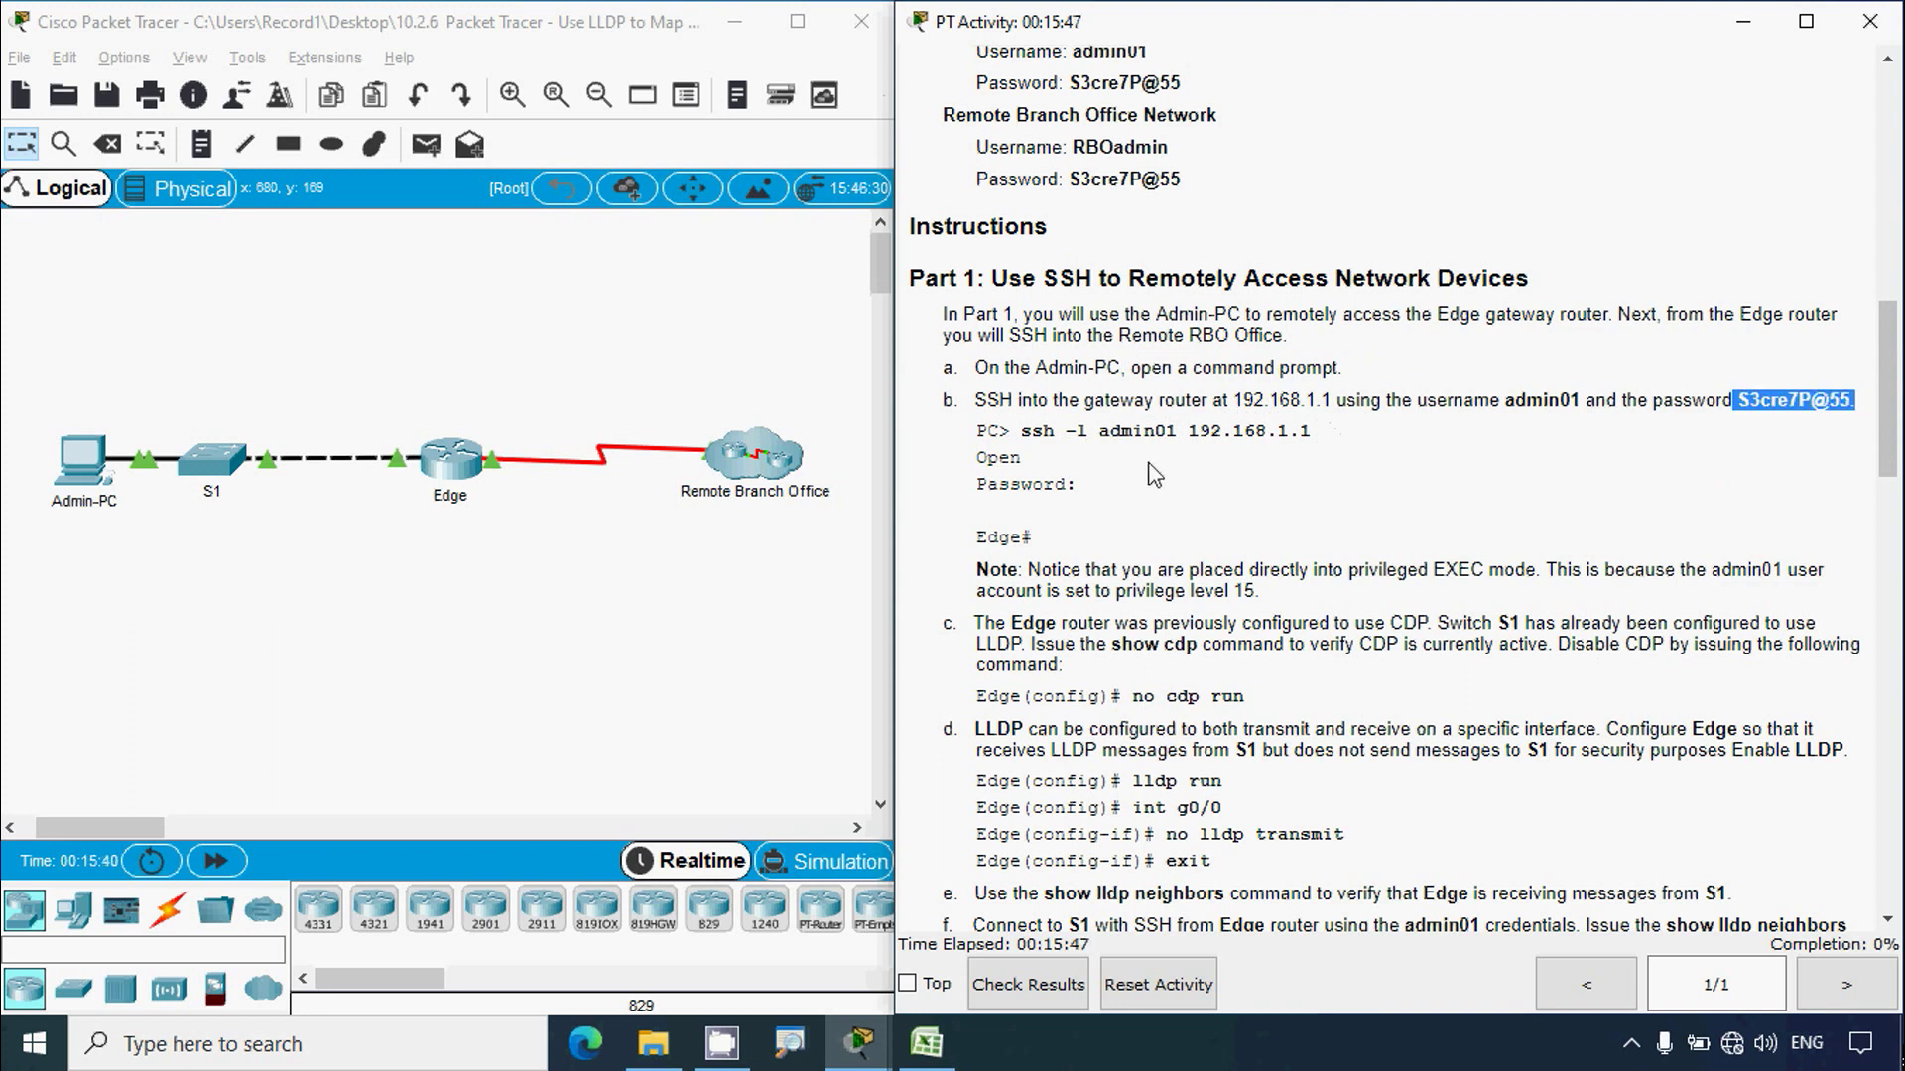
pyautogui.moveTo(1022, 432); pyautogui.dragTo(1331, 440)
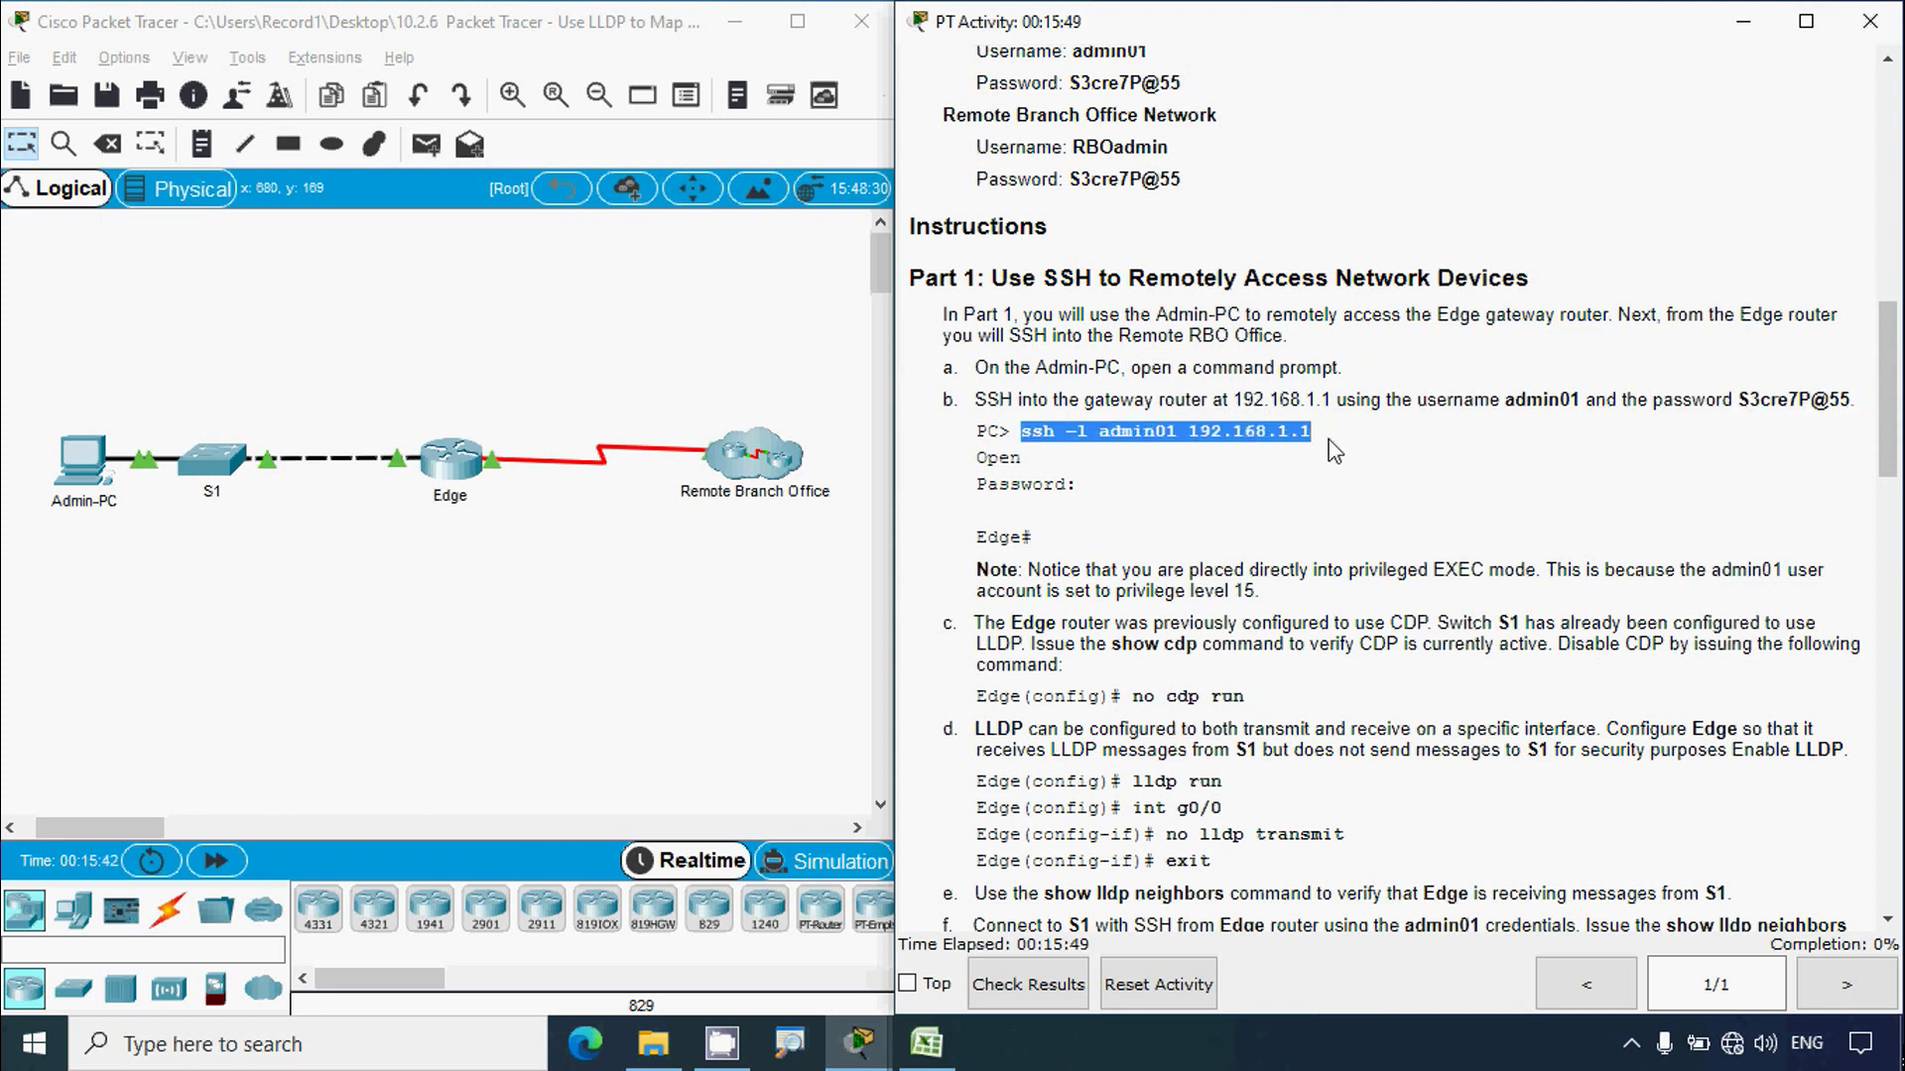
pyautogui.click(1101, 473)
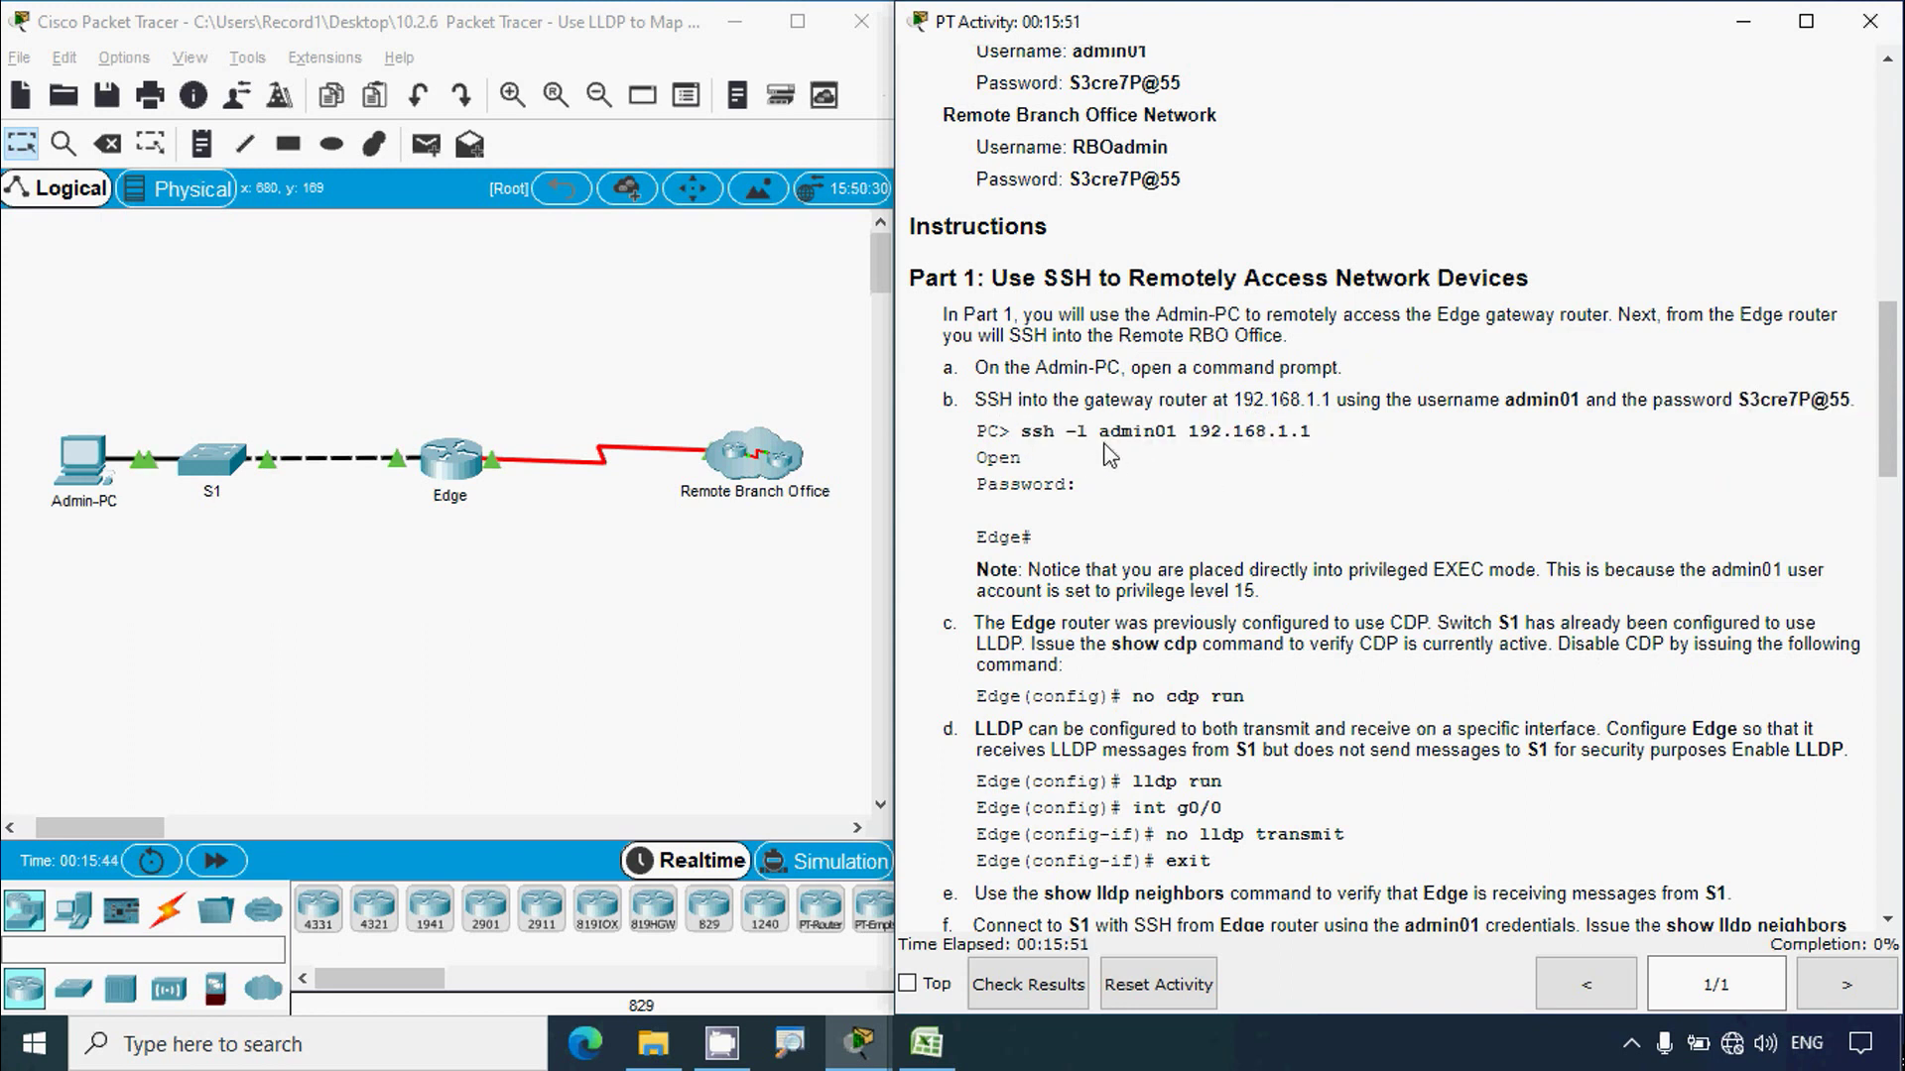
pyautogui.doubleClick(1121, 433)
pyautogui.moveTo(1188, 432); pyautogui.dragTo(1314, 446)
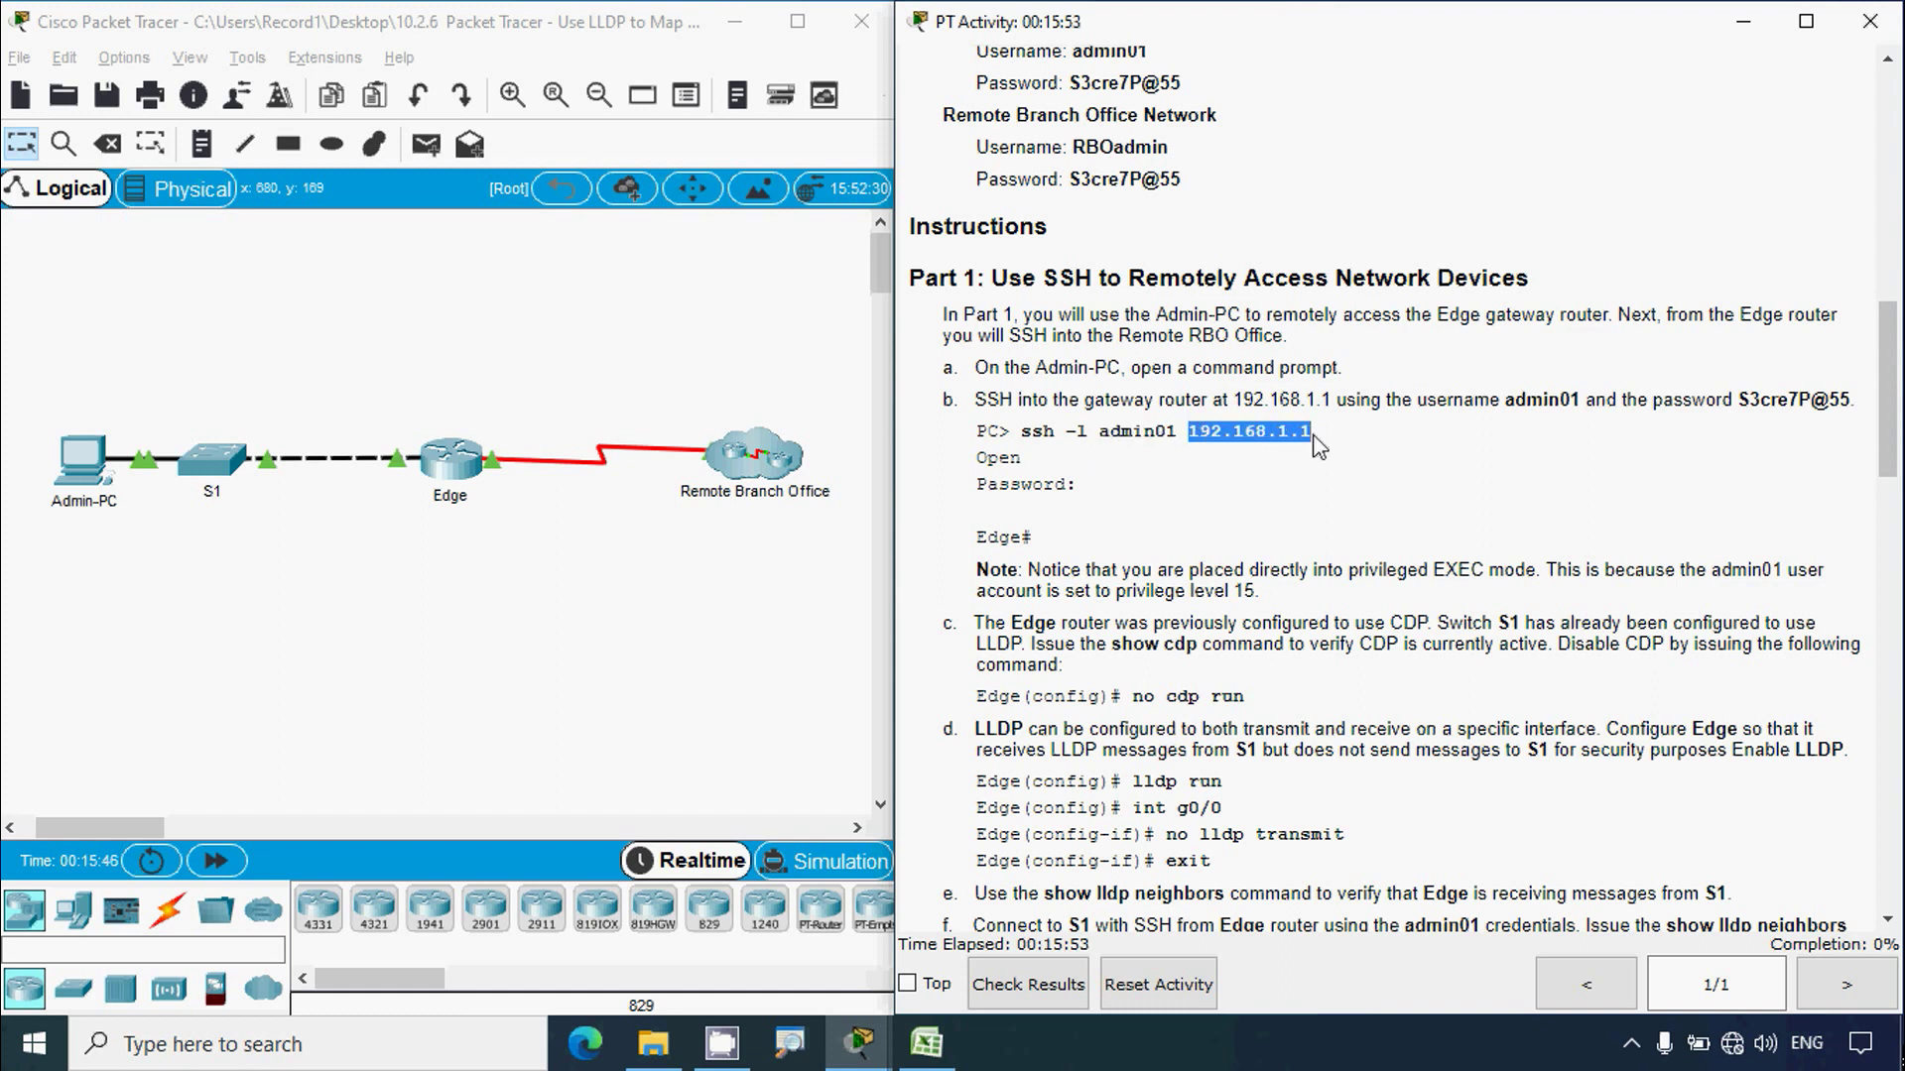
pyautogui.click(1236, 486)
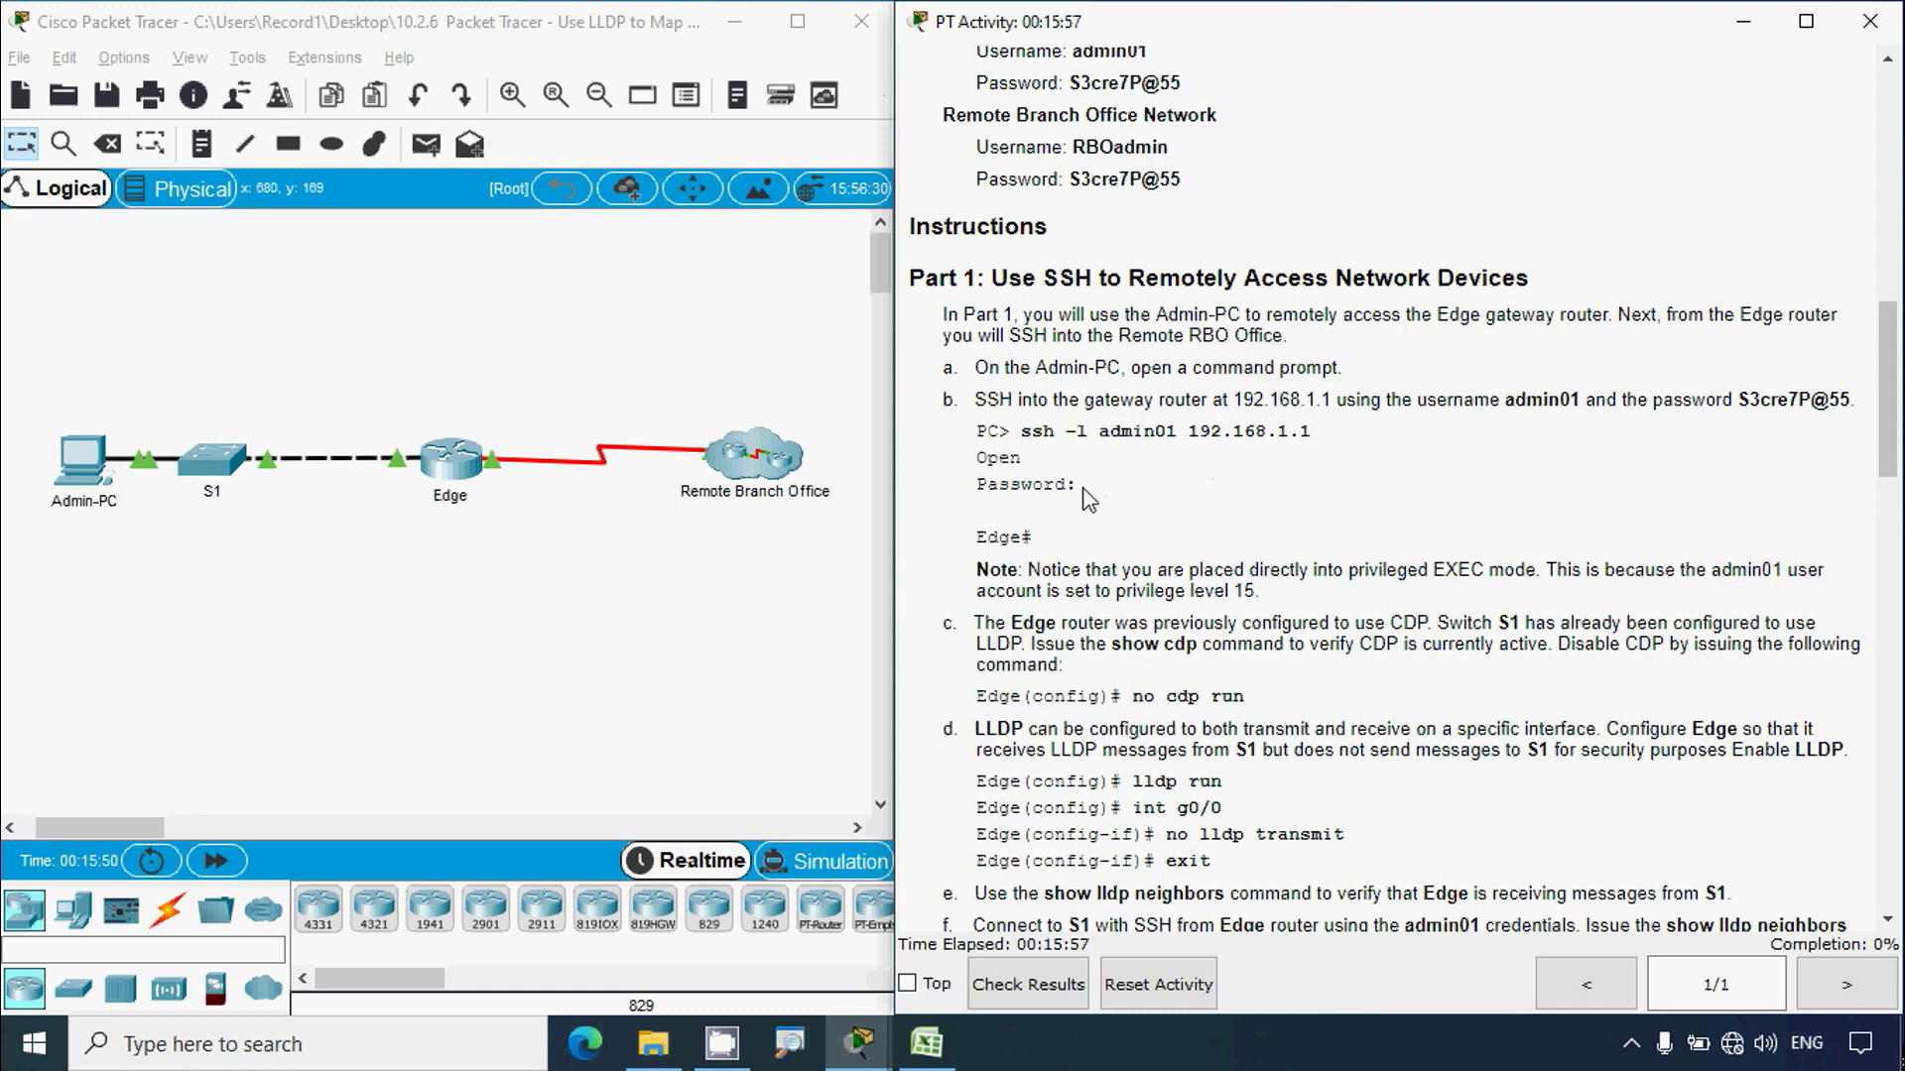
pyautogui.moveTo(1737, 401); pyautogui.dragTo(1853, 402)
pyautogui.click(1147, 548)
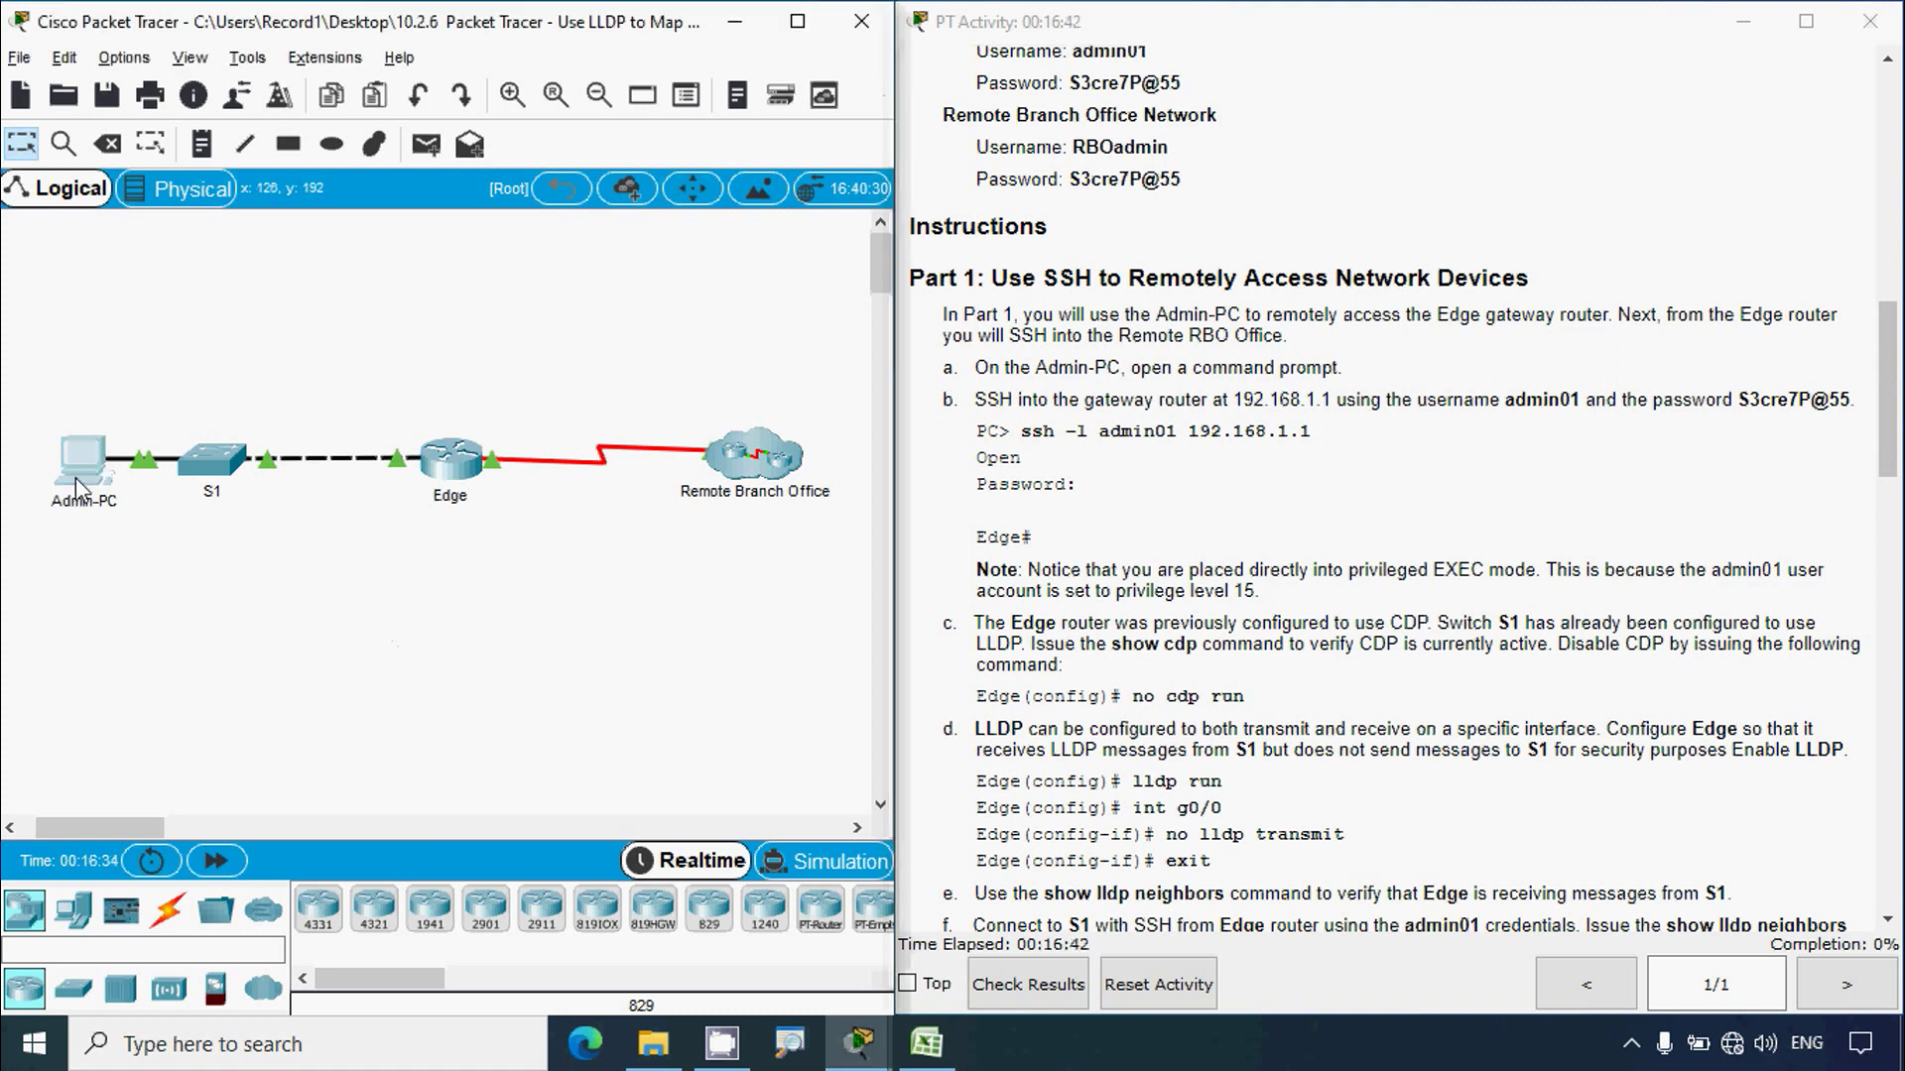
# Step: In Admin-PC's Command Prompt, run ssh -l admin01 192.168.1.1 to the Edge router
pyautogui.click(1246, 141)
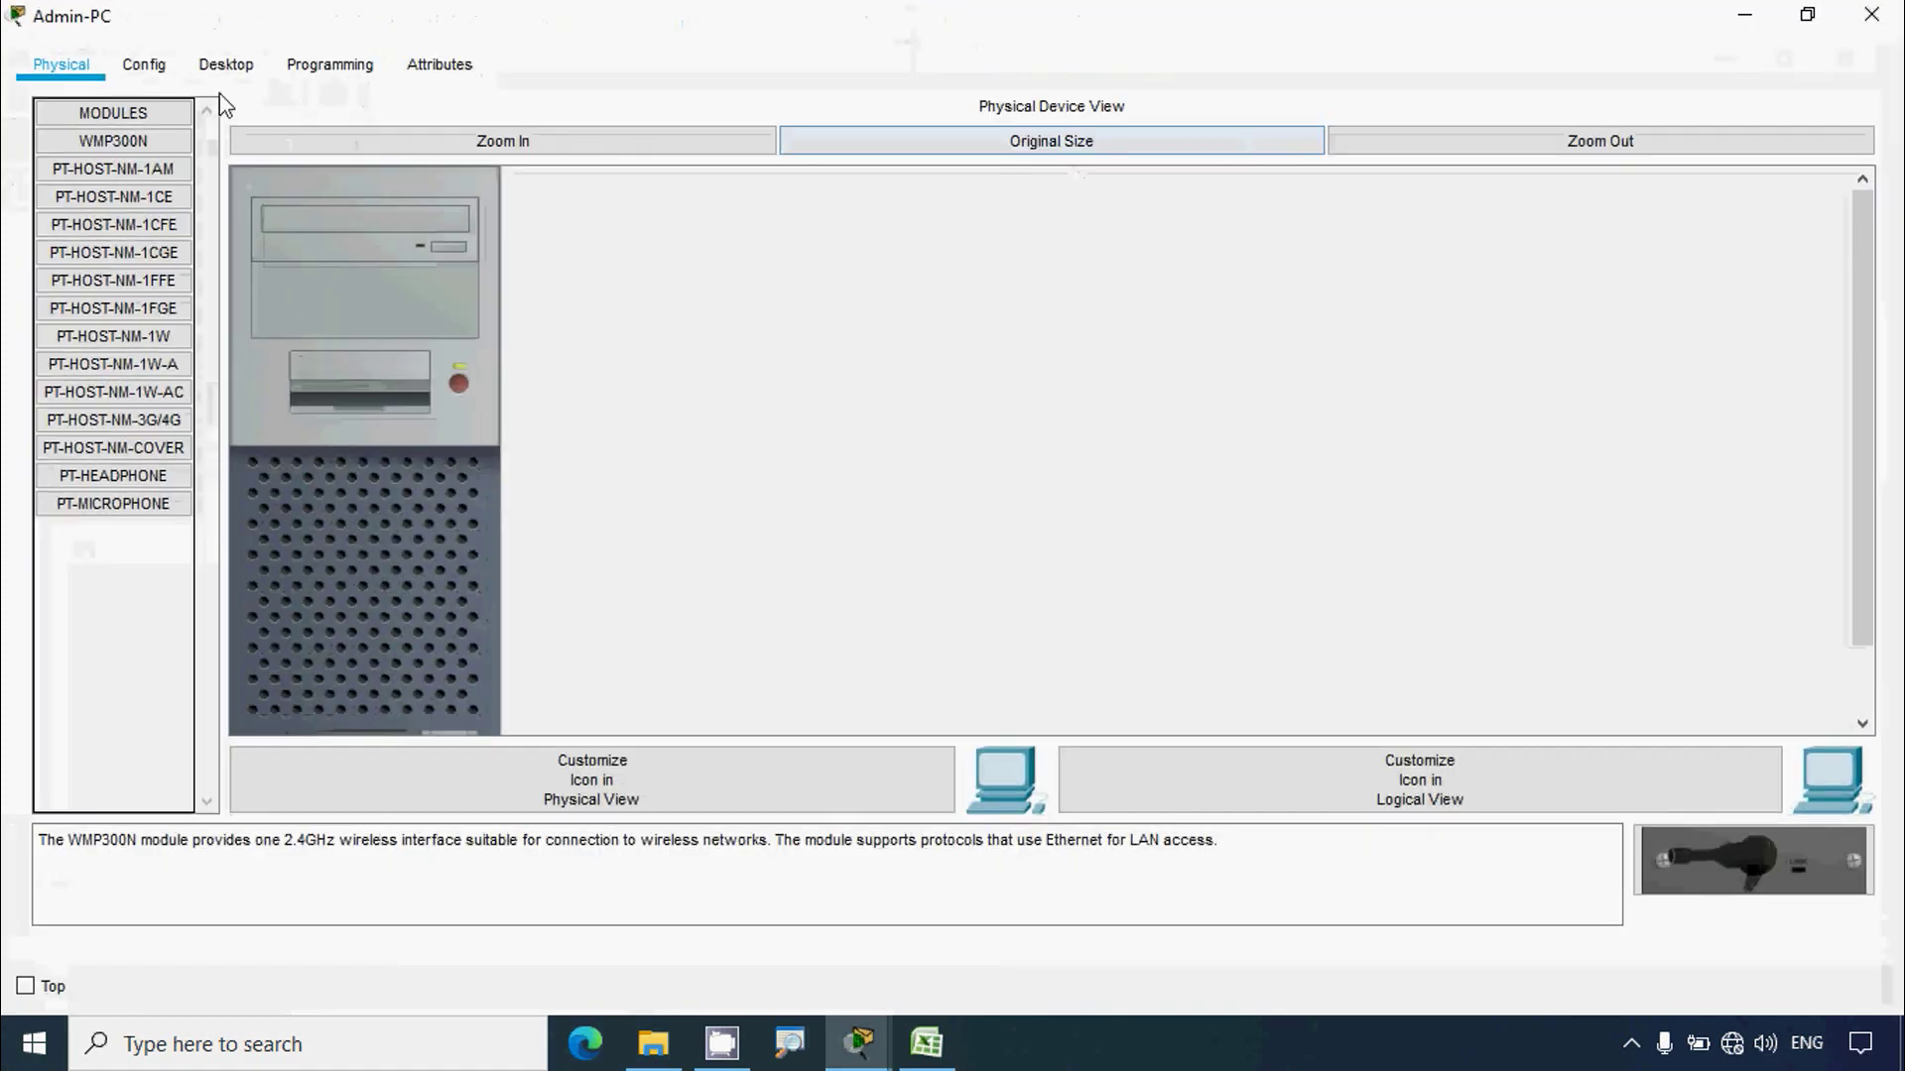
pyautogui.click(248, 66)
pyautogui.click(1342, 228)
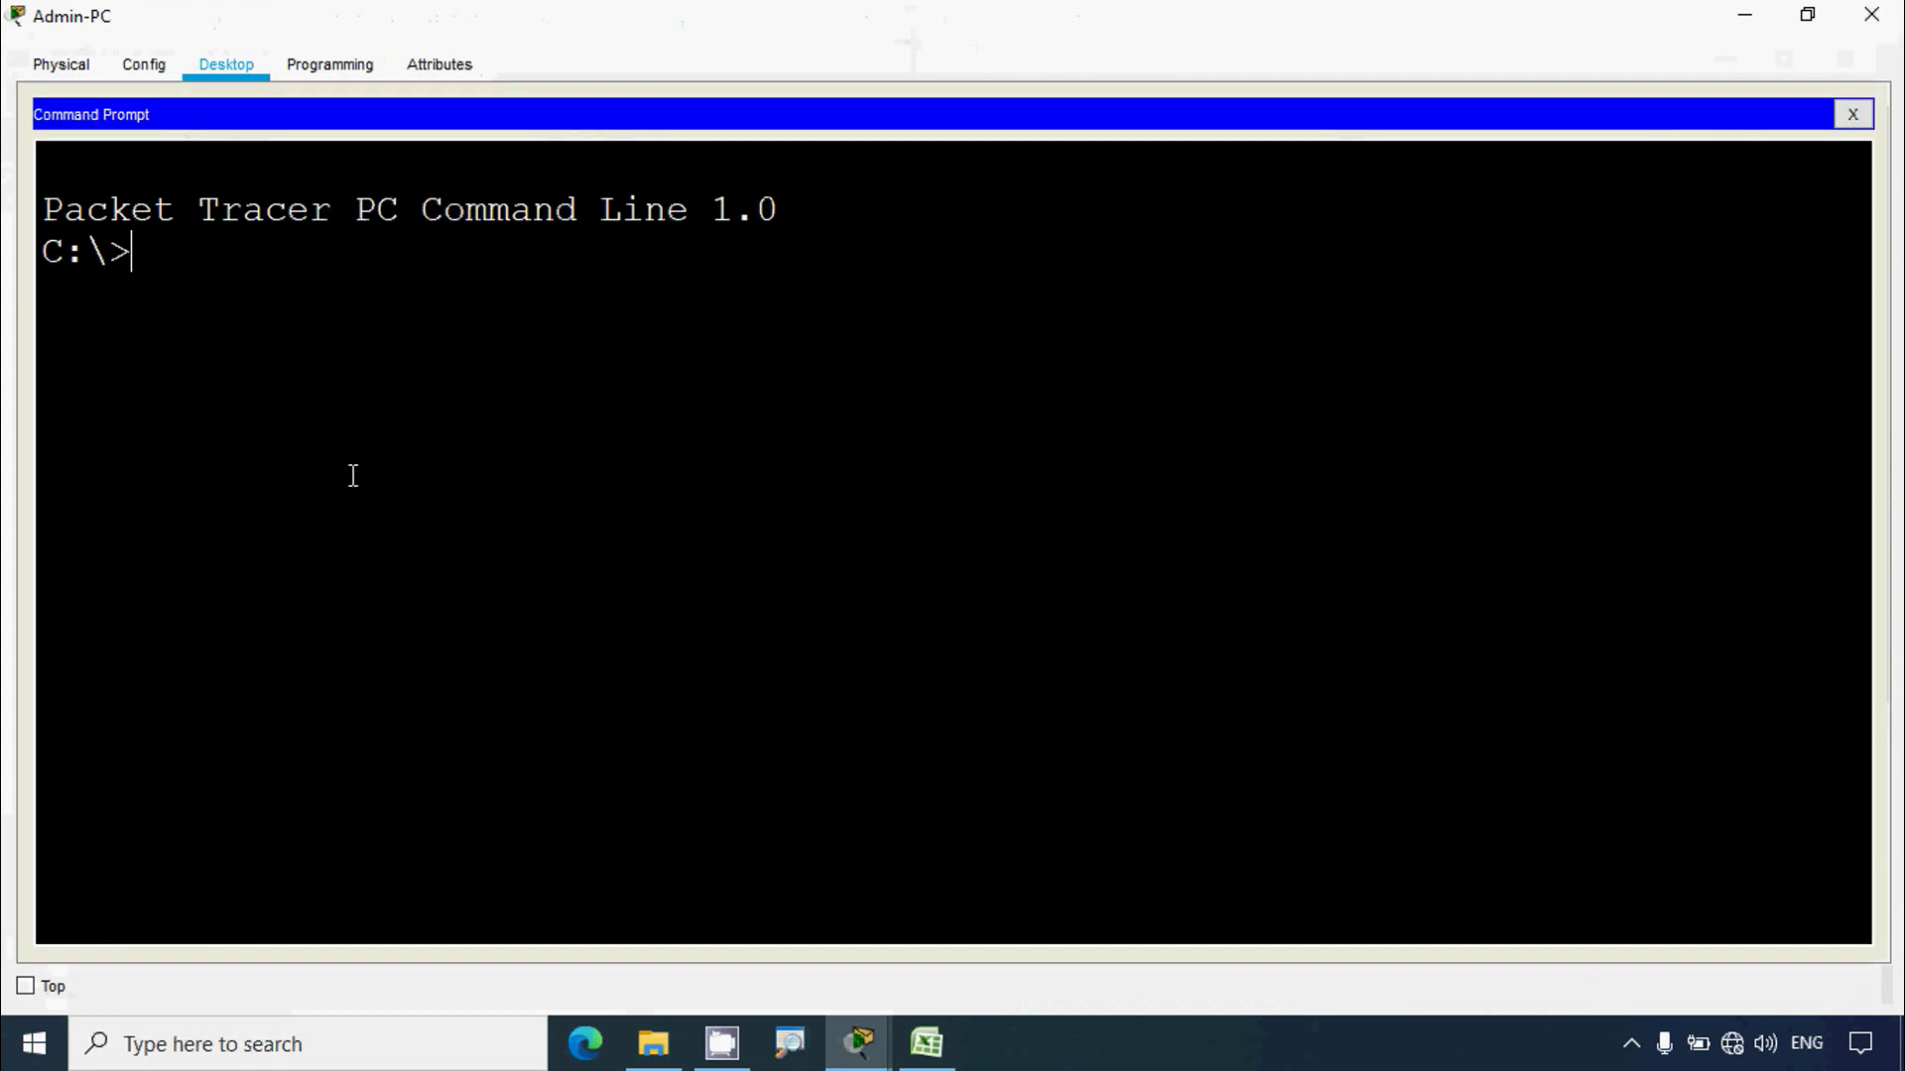
pyautogui.write('ssh ')
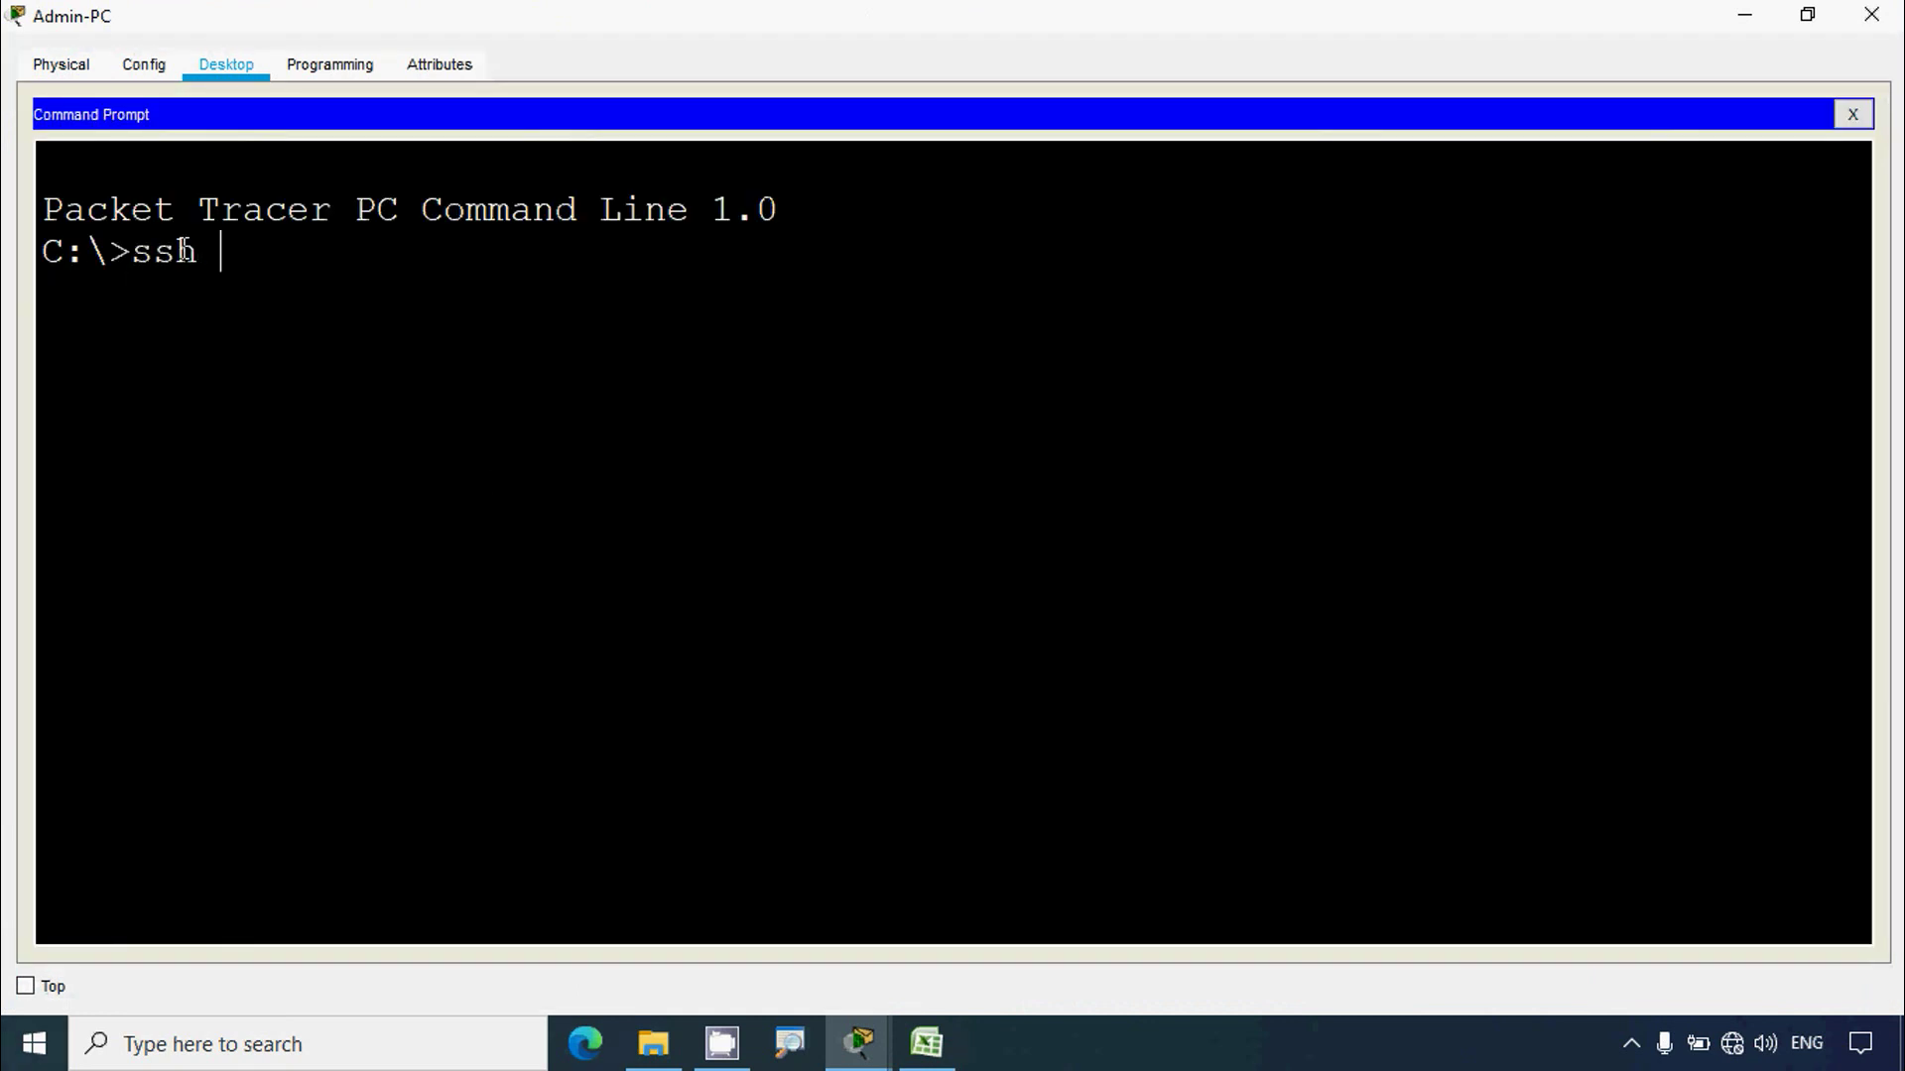
pyautogui.write('-l admin01 192.168.1.1')
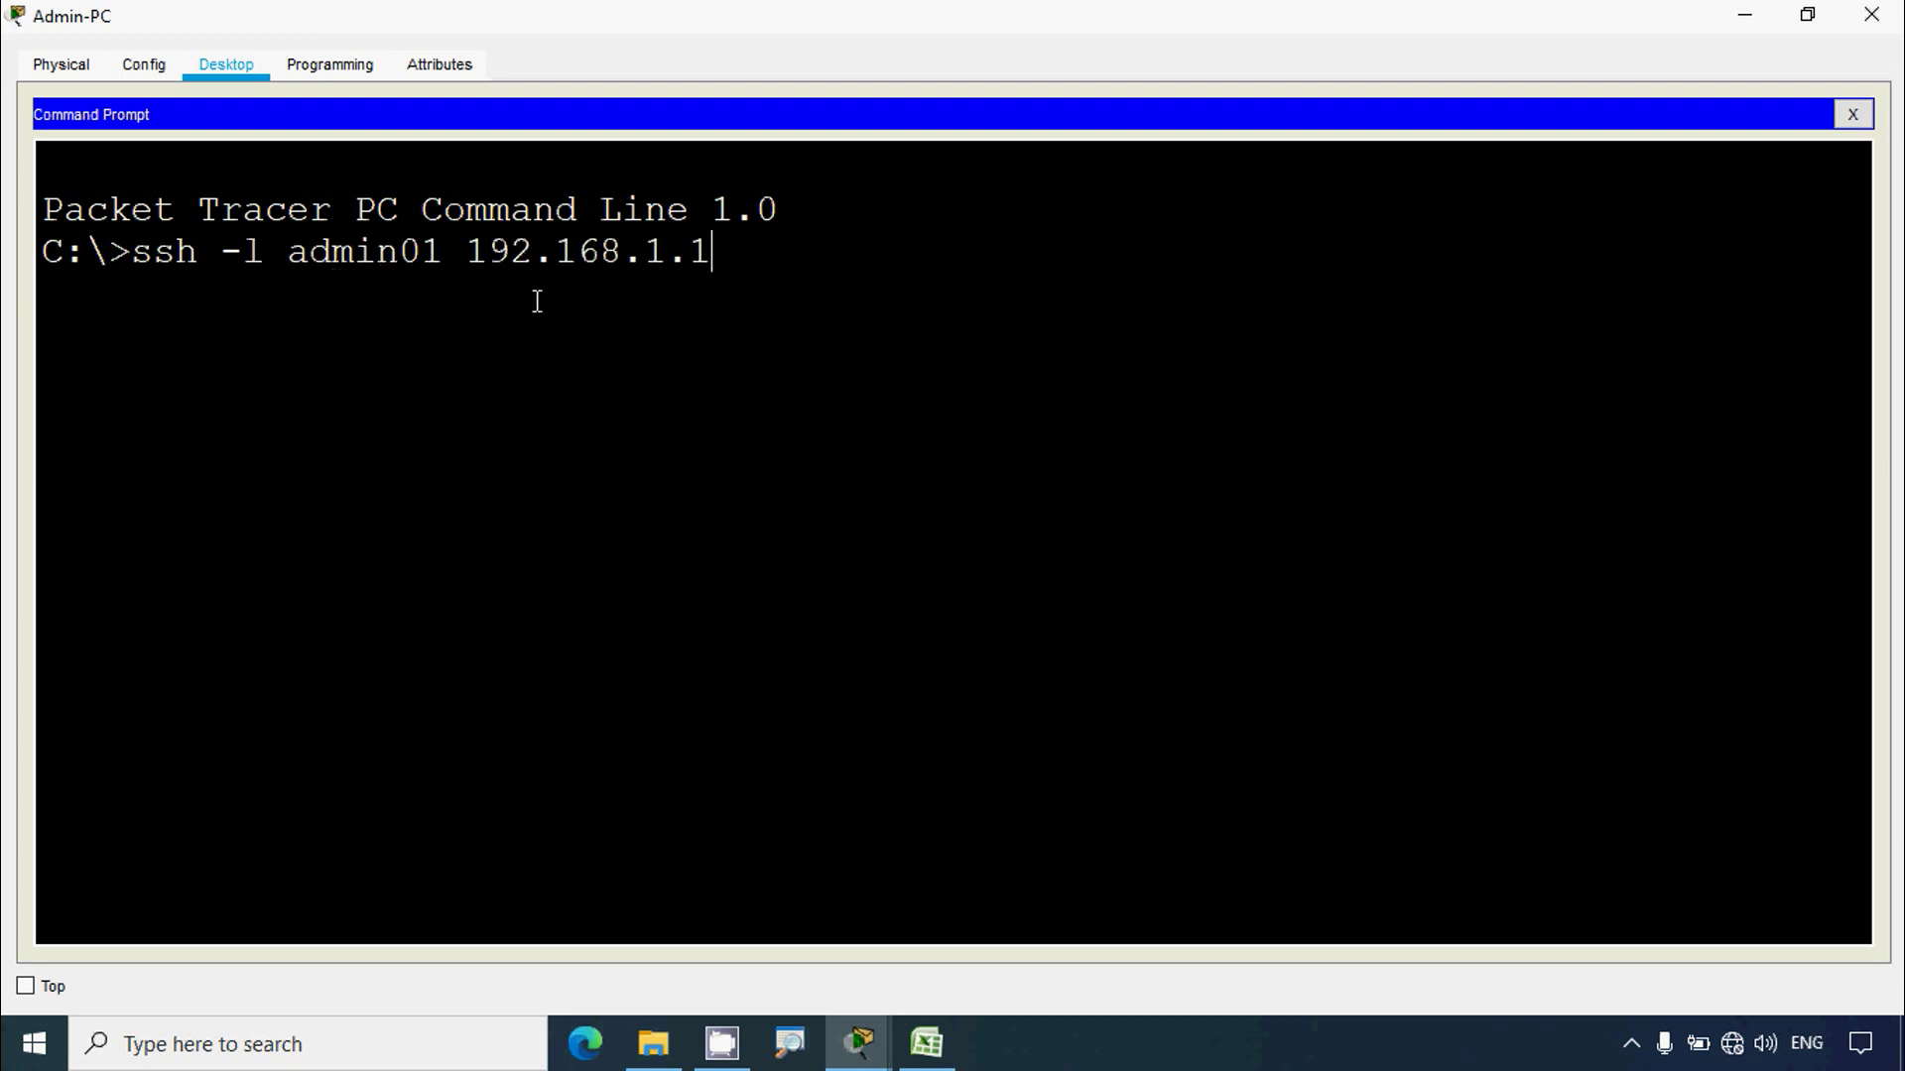
pyautogui.press('Return')
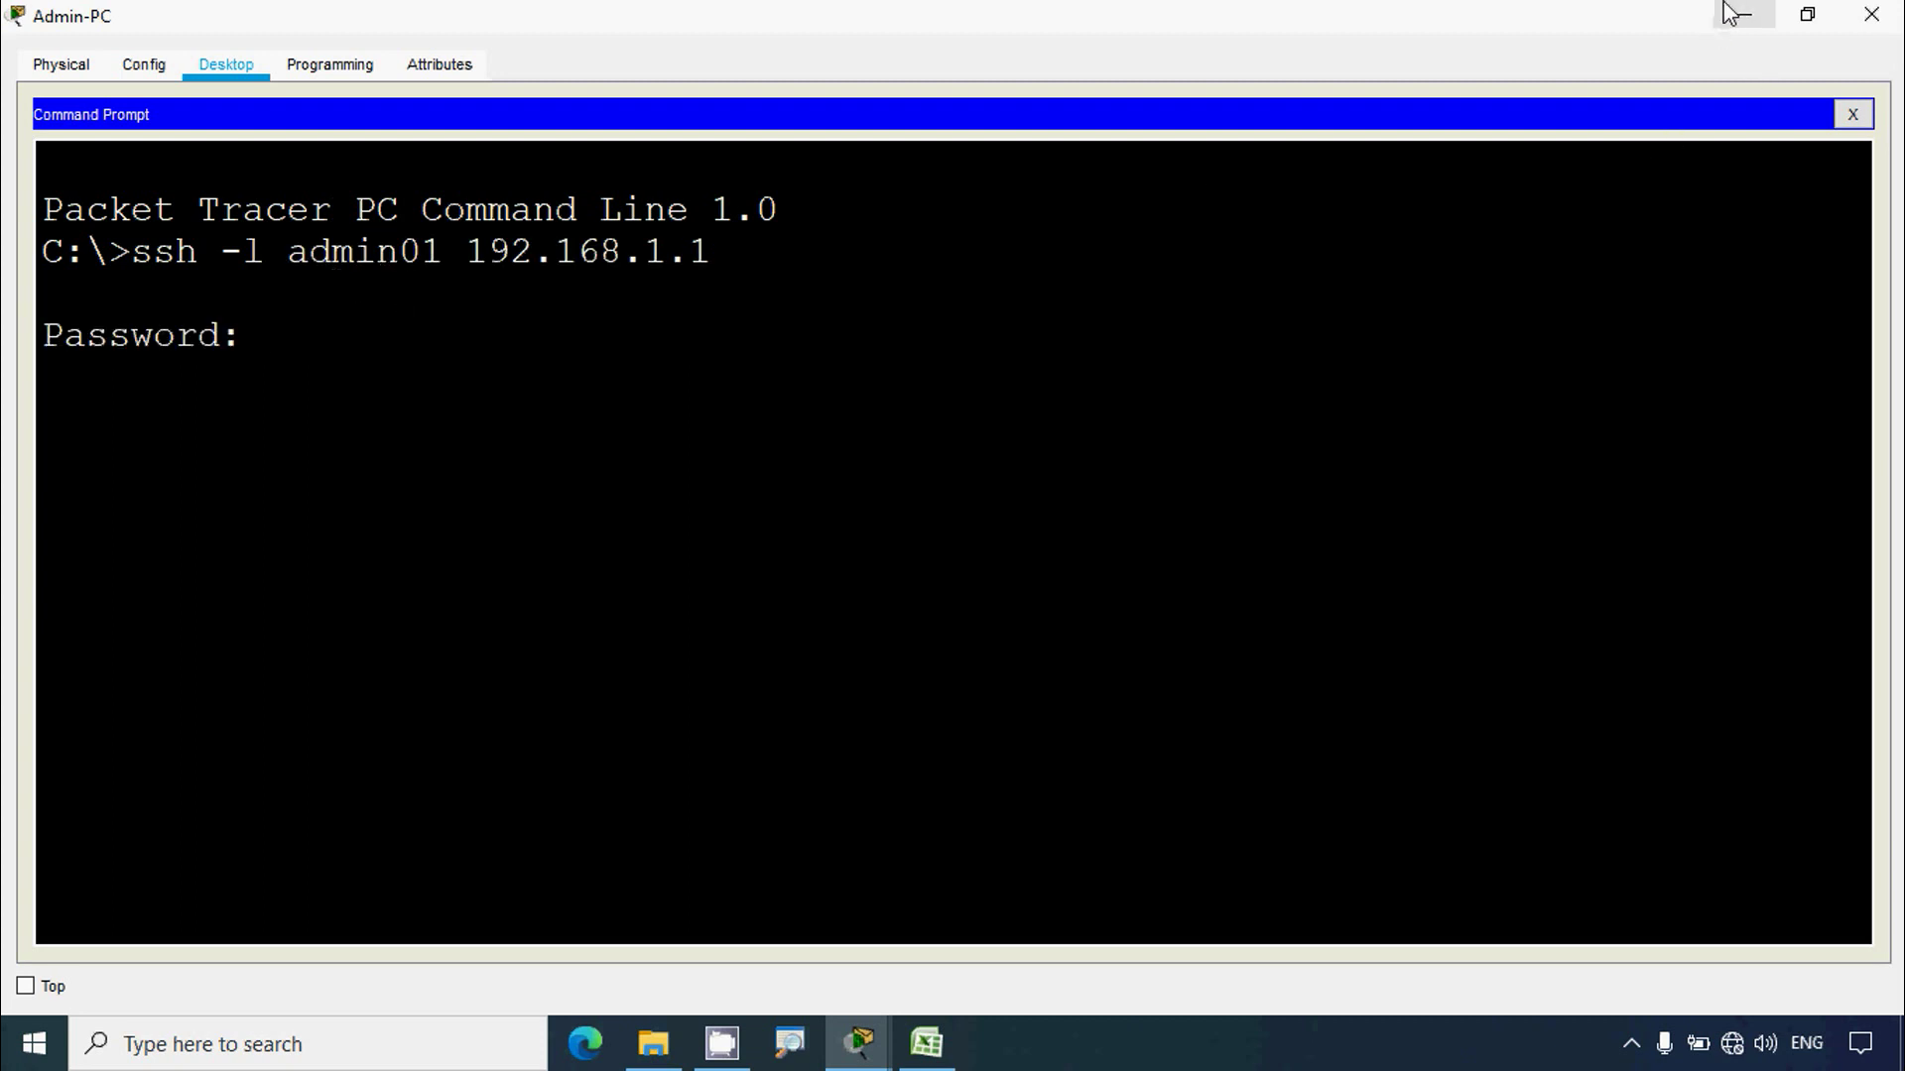
# Step: Copy the password from instructions step b and paste it to log into Edge
pyautogui.click(1746, 16)
pyautogui.moveTo(1742, 399); pyautogui.dragTo(1851, 400)
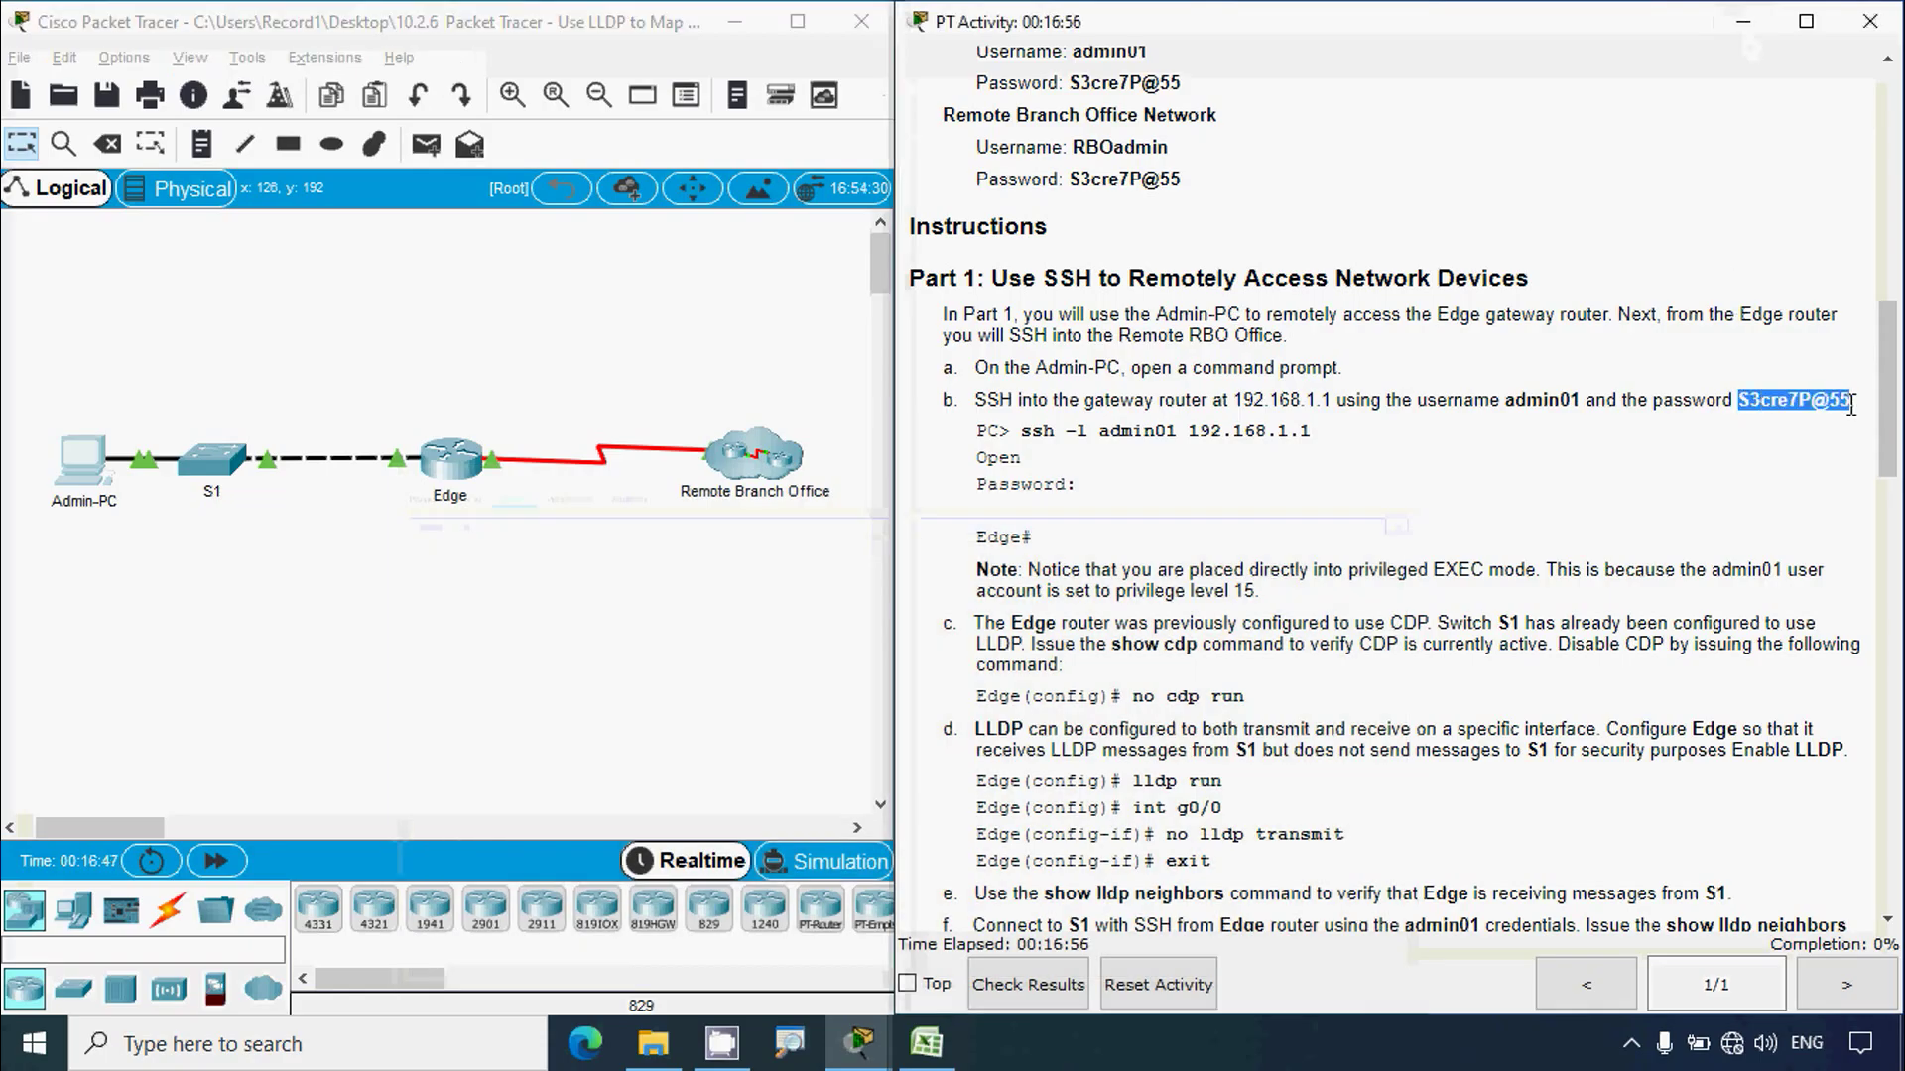
pyautogui.click(75, 463)
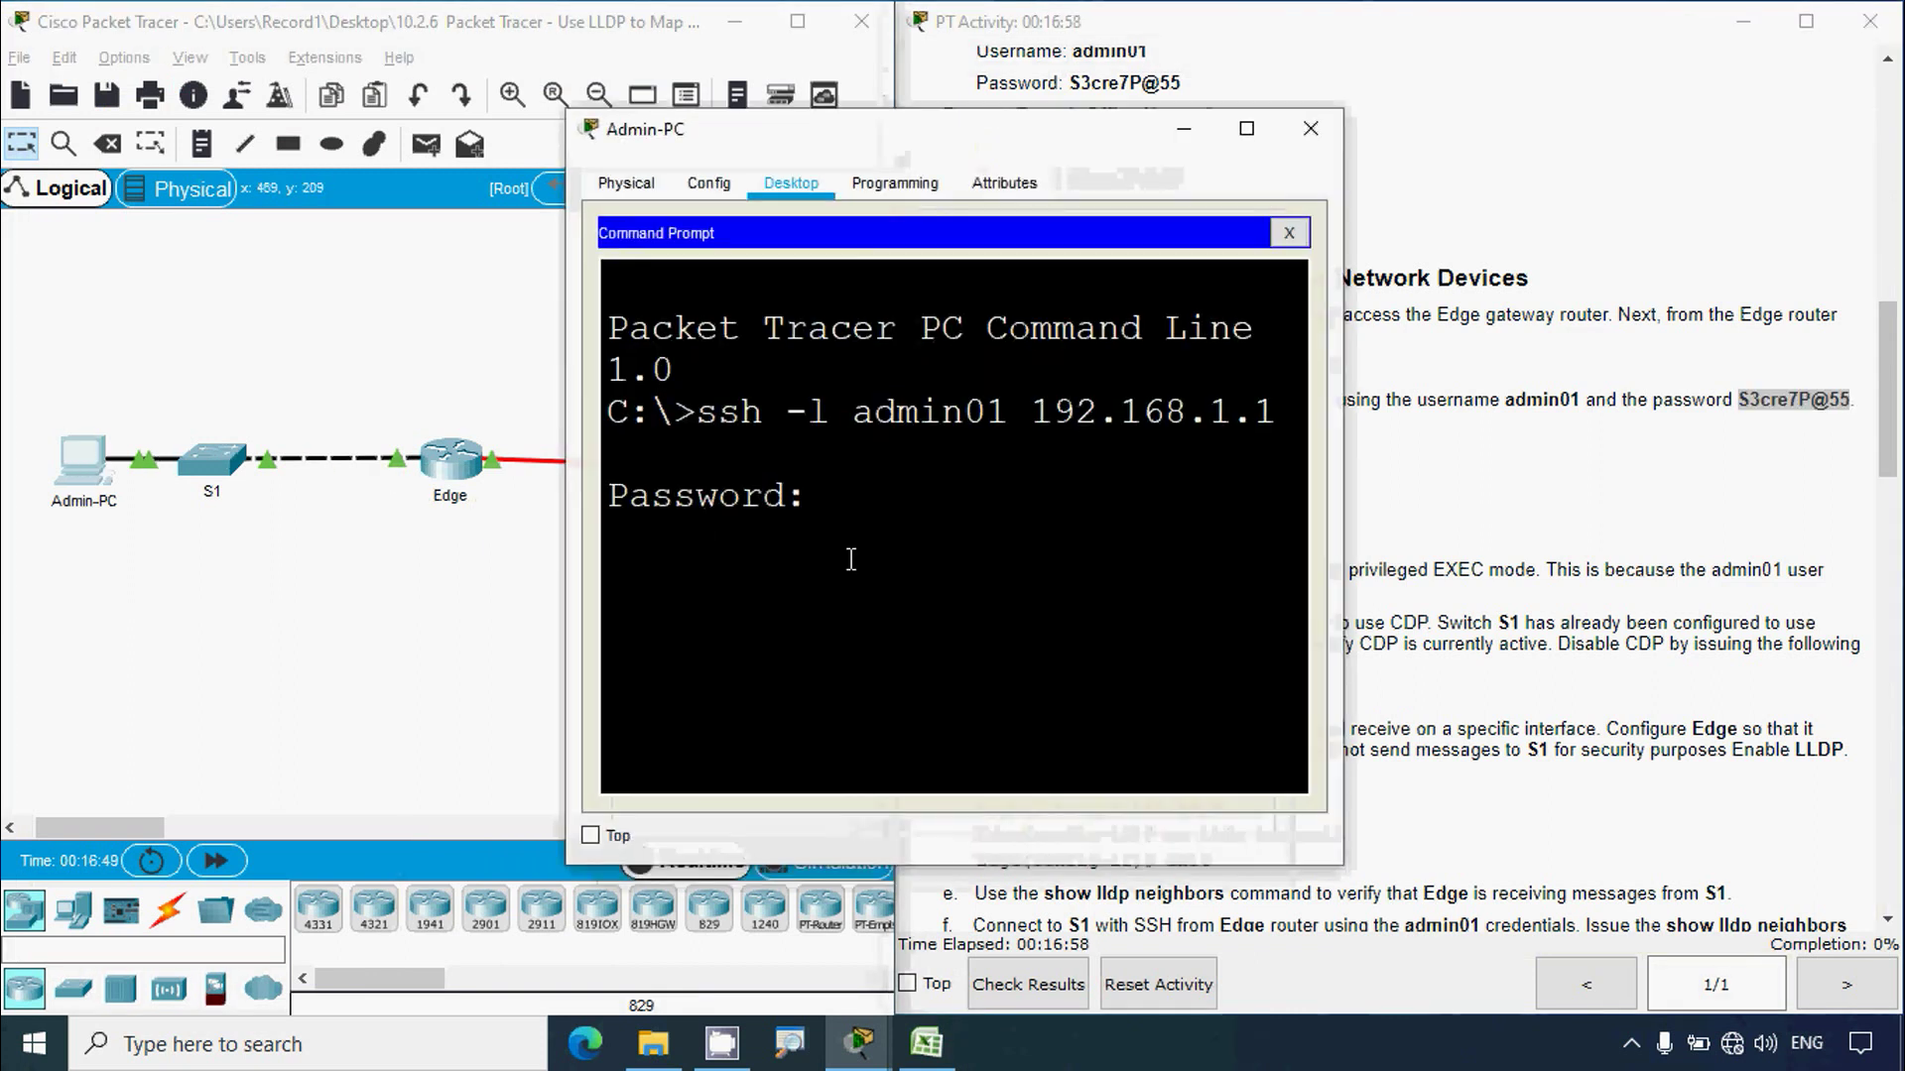
pyautogui.rightClick(841, 486)
pyautogui.click(893, 533)
pyautogui.press('Return')
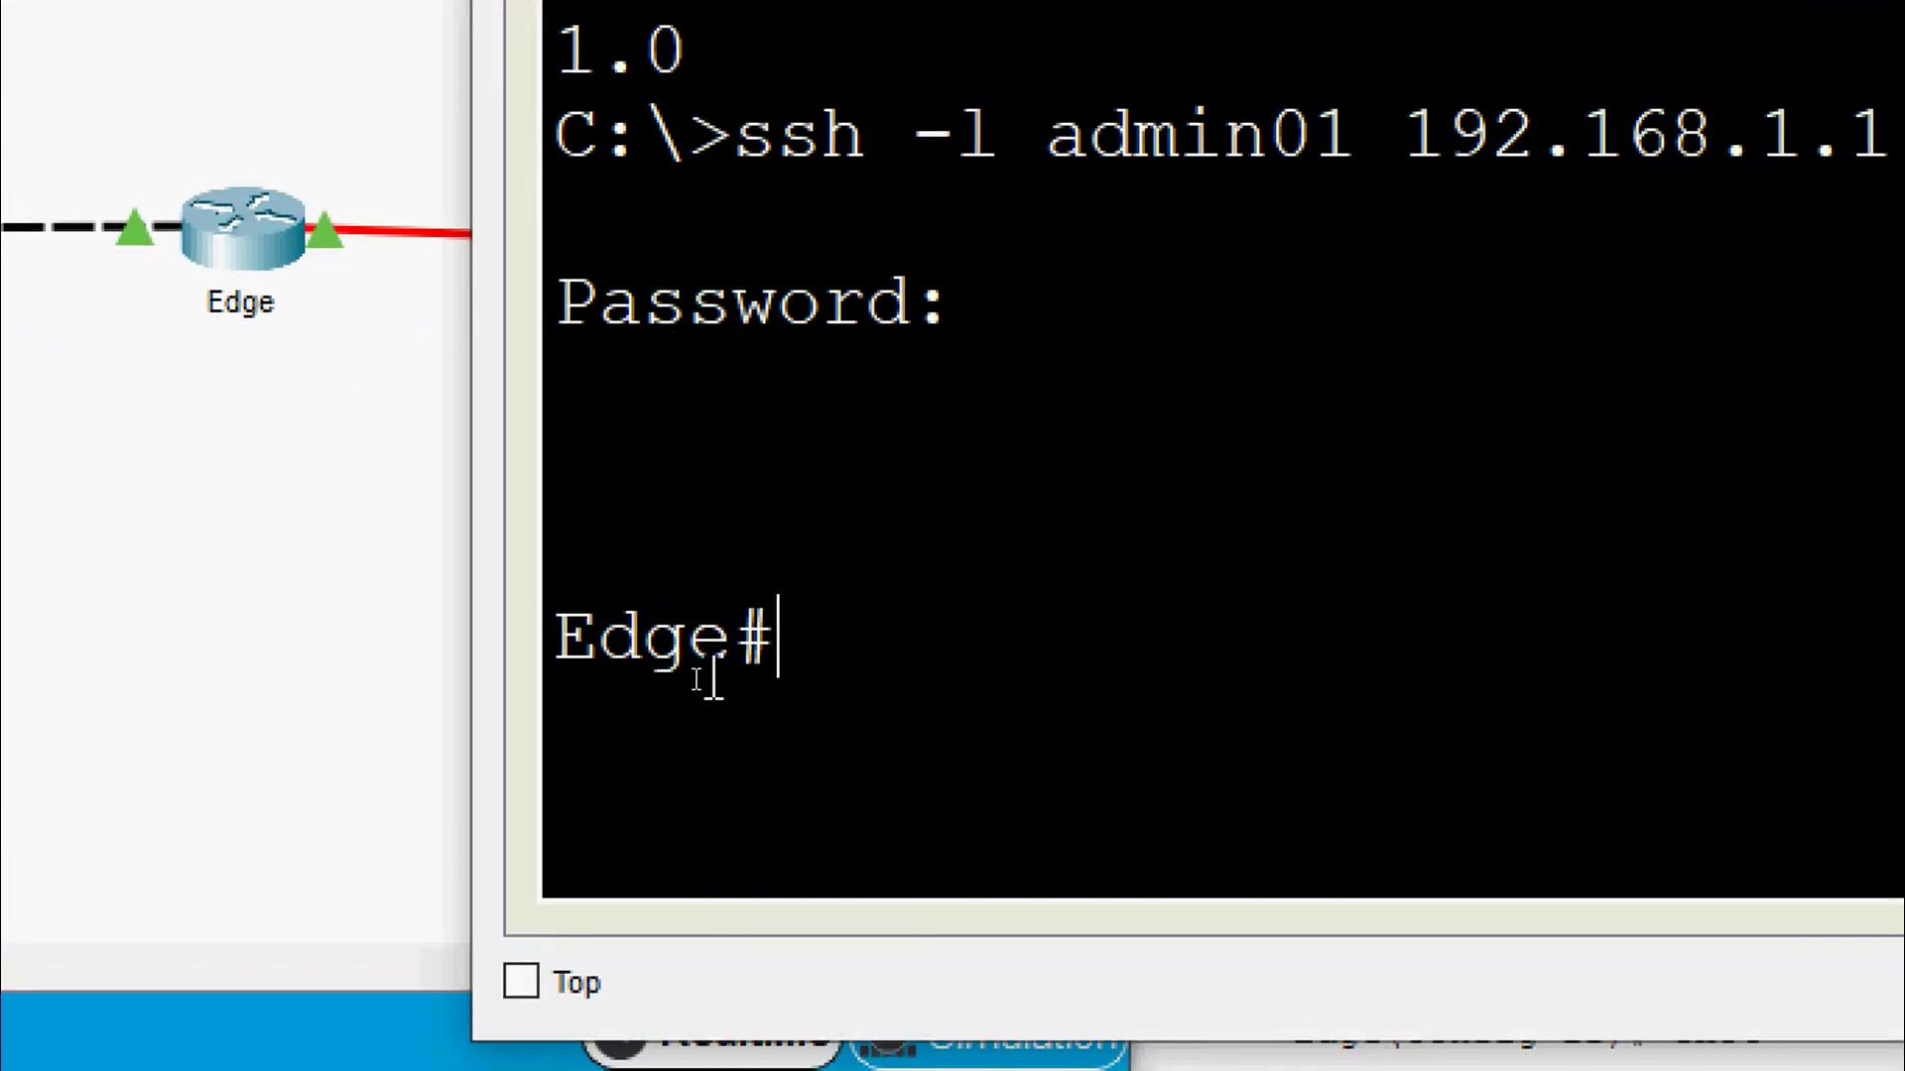
# Step: Highlight the resulting Edge# prompt, then hide Admin-PC and scroll the instructions further
pyautogui.moveTo(791, 642); pyautogui.dragTo(554, 640)
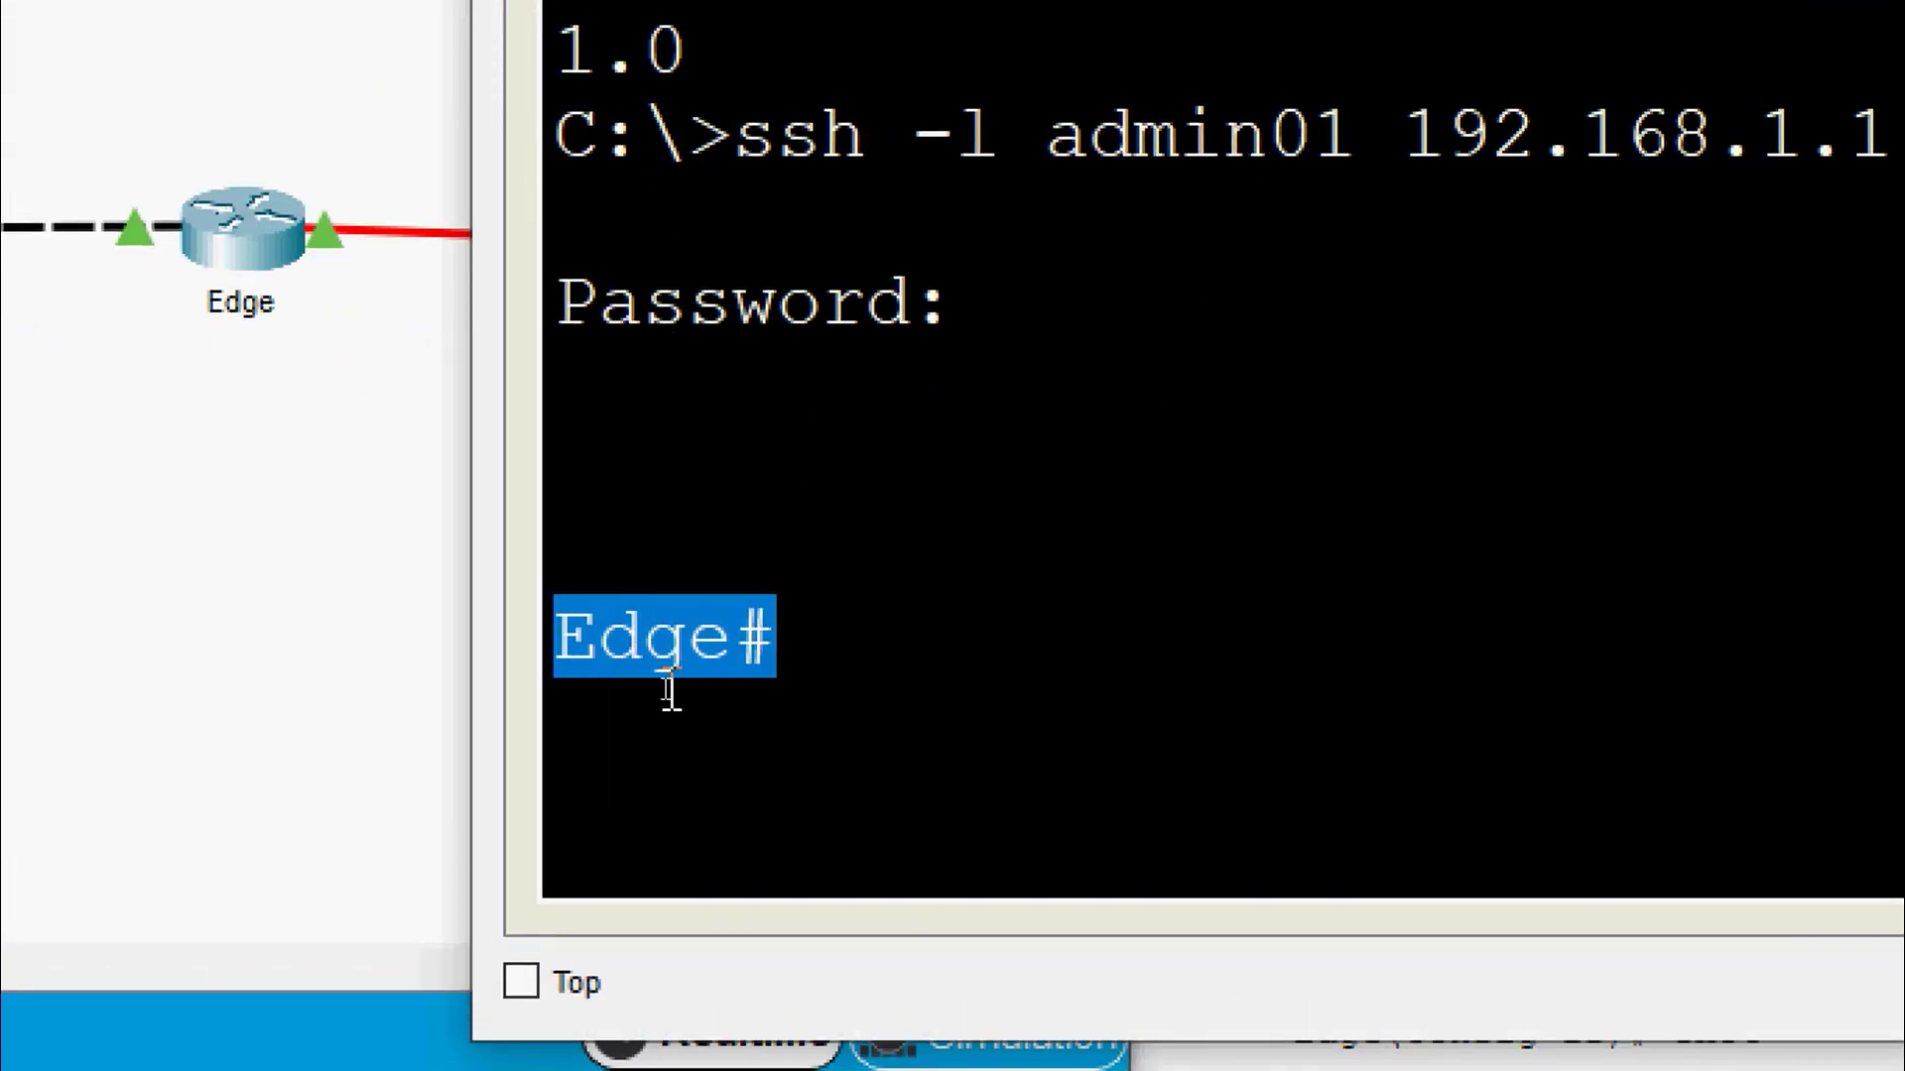
pyautogui.click(791, 673)
pyautogui.moveTo(815, 655); pyautogui.dragTo(559, 627)
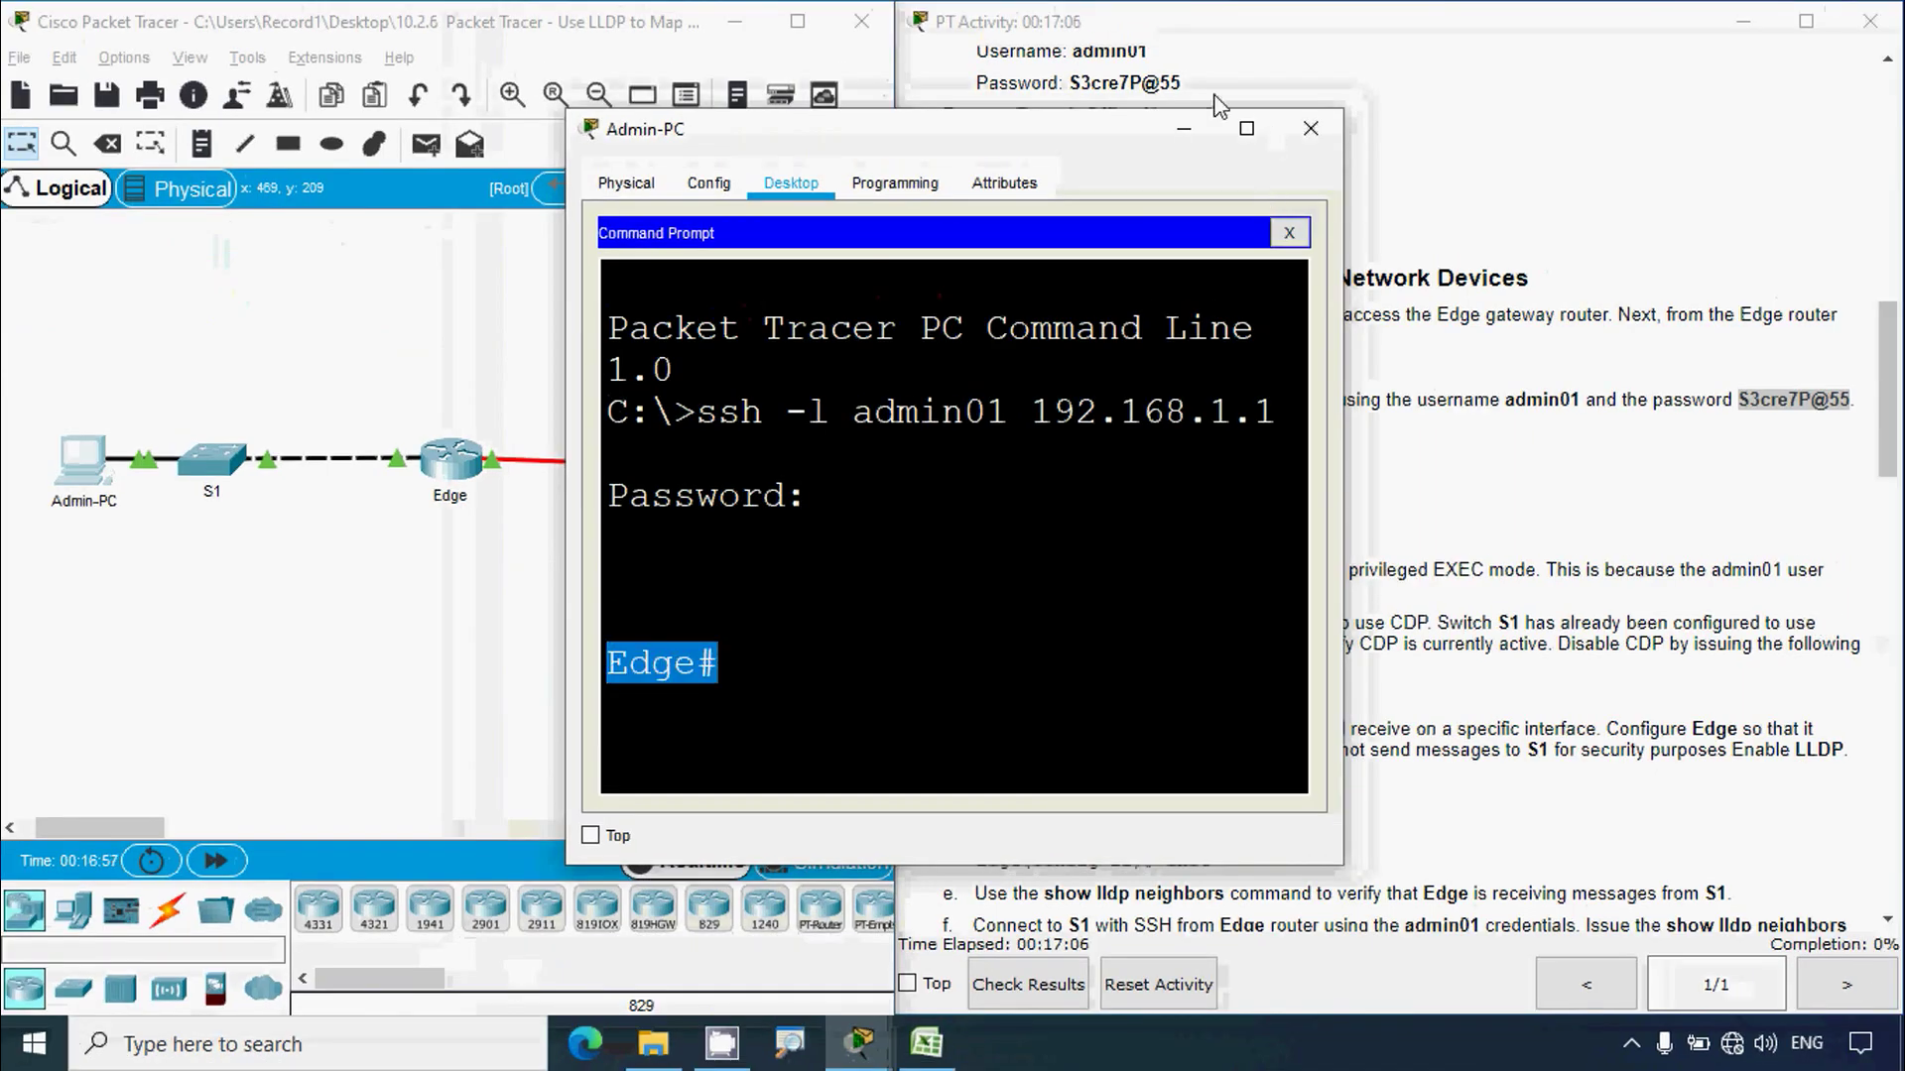
pyautogui.click(1173, 129)
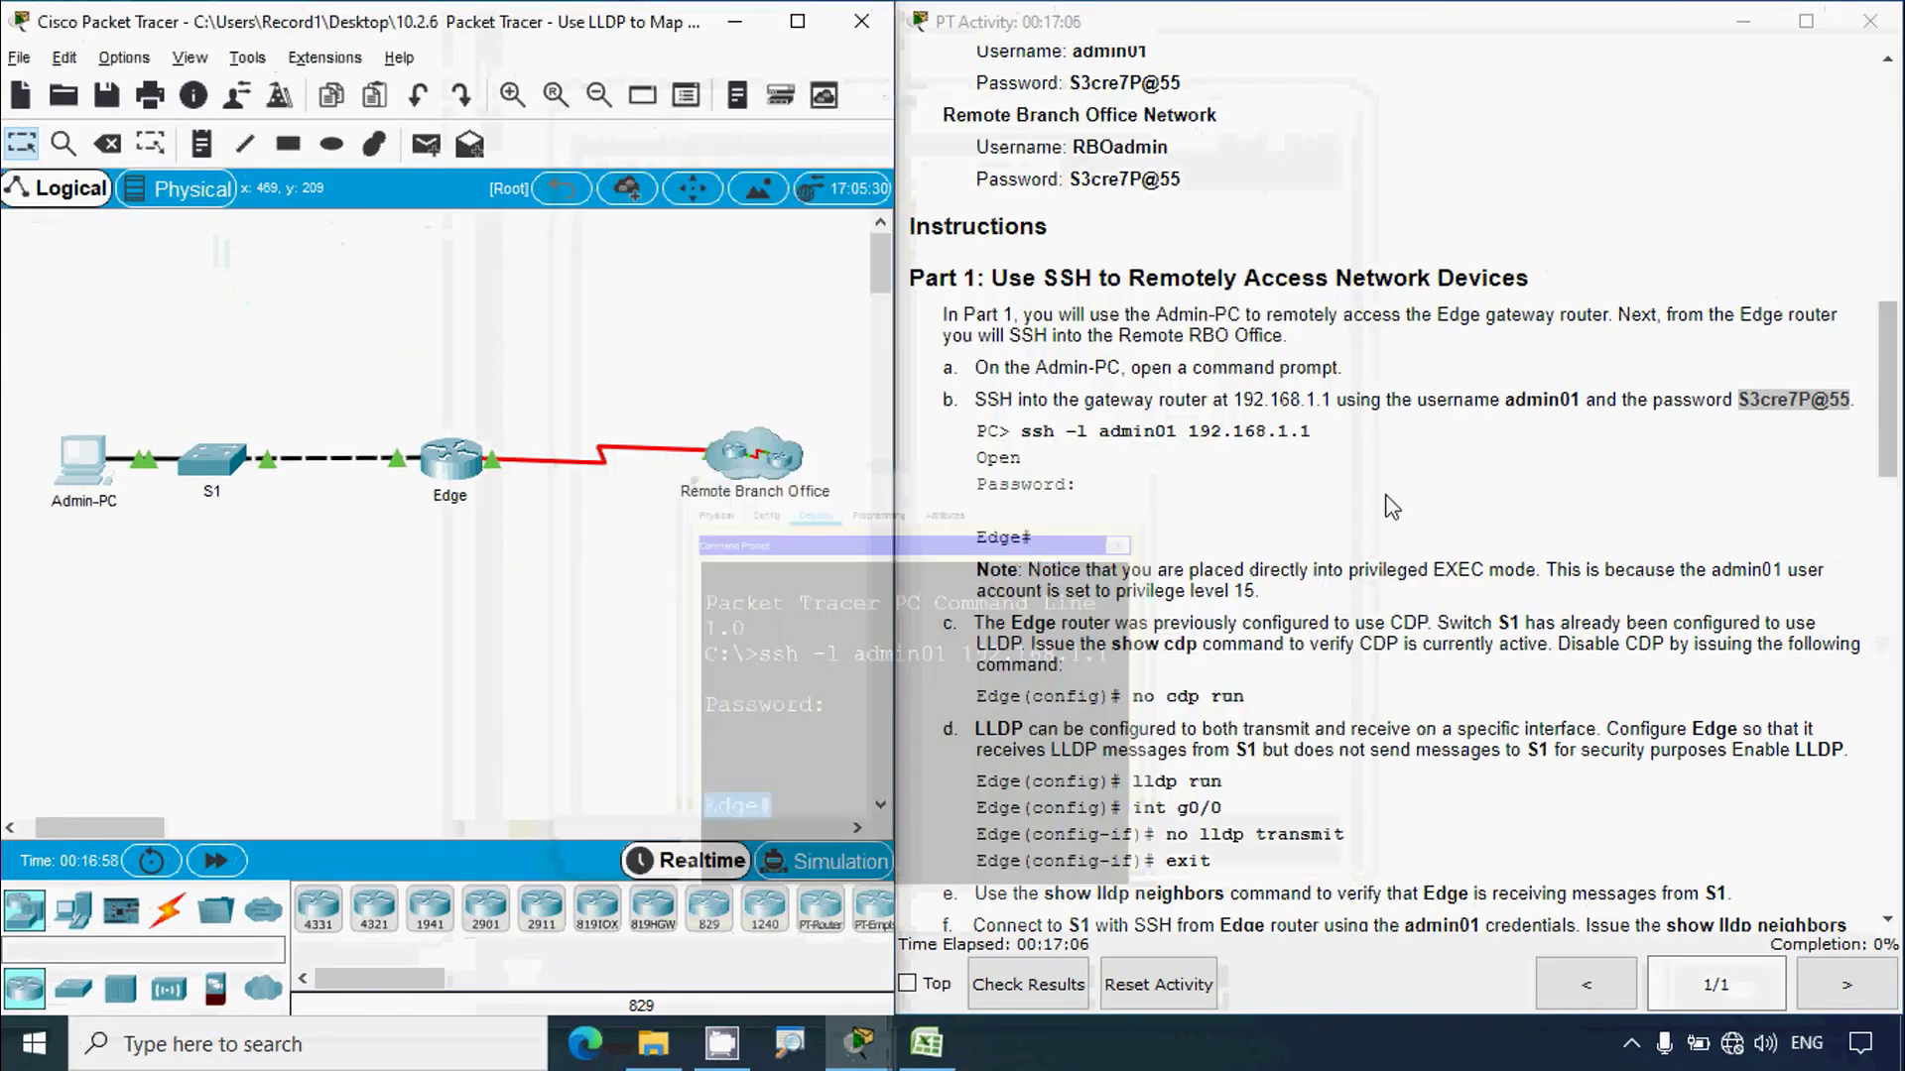
pyautogui.scroll(-4, 1379, 559)
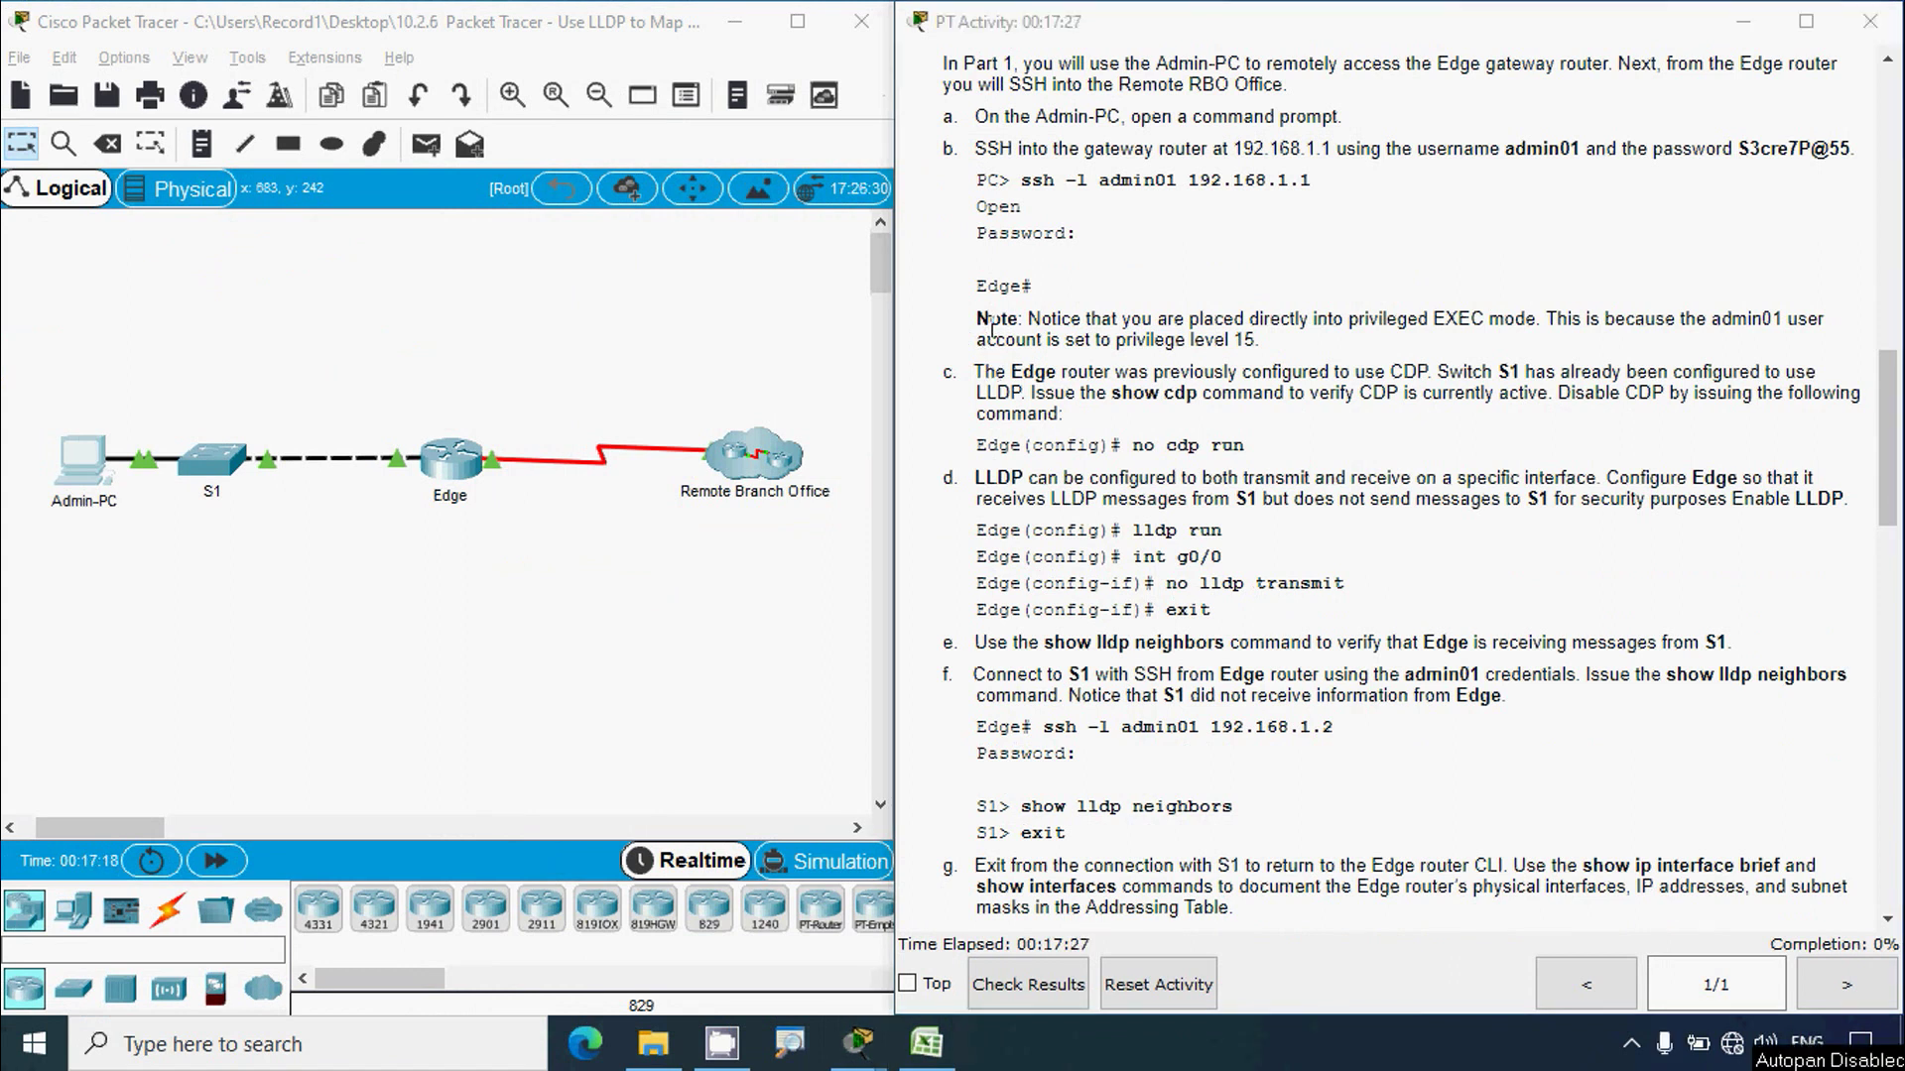
# Step: Read the note and the no cdp run command in the instructions
pyautogui.moveTo(977, 319); pyautogui.dragTo(1000, 319)
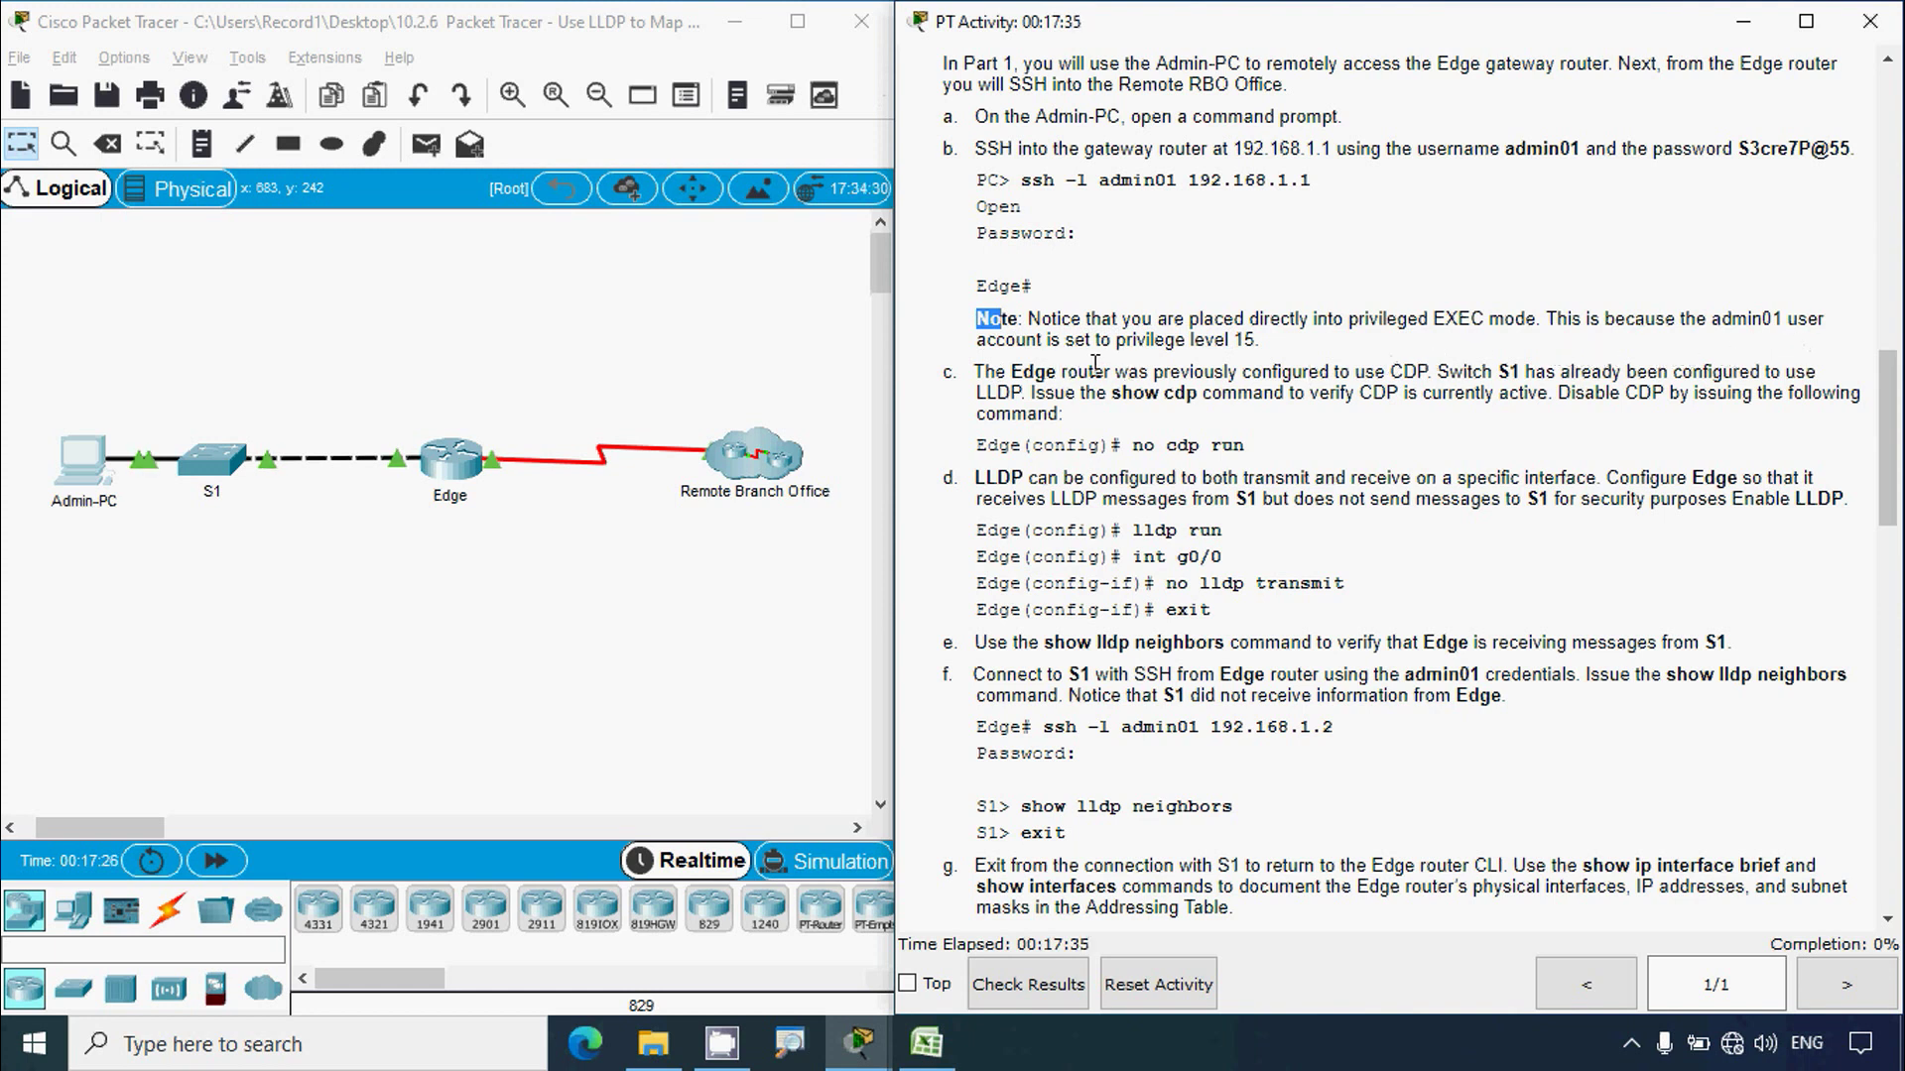
pyautogui.click(109, 478)
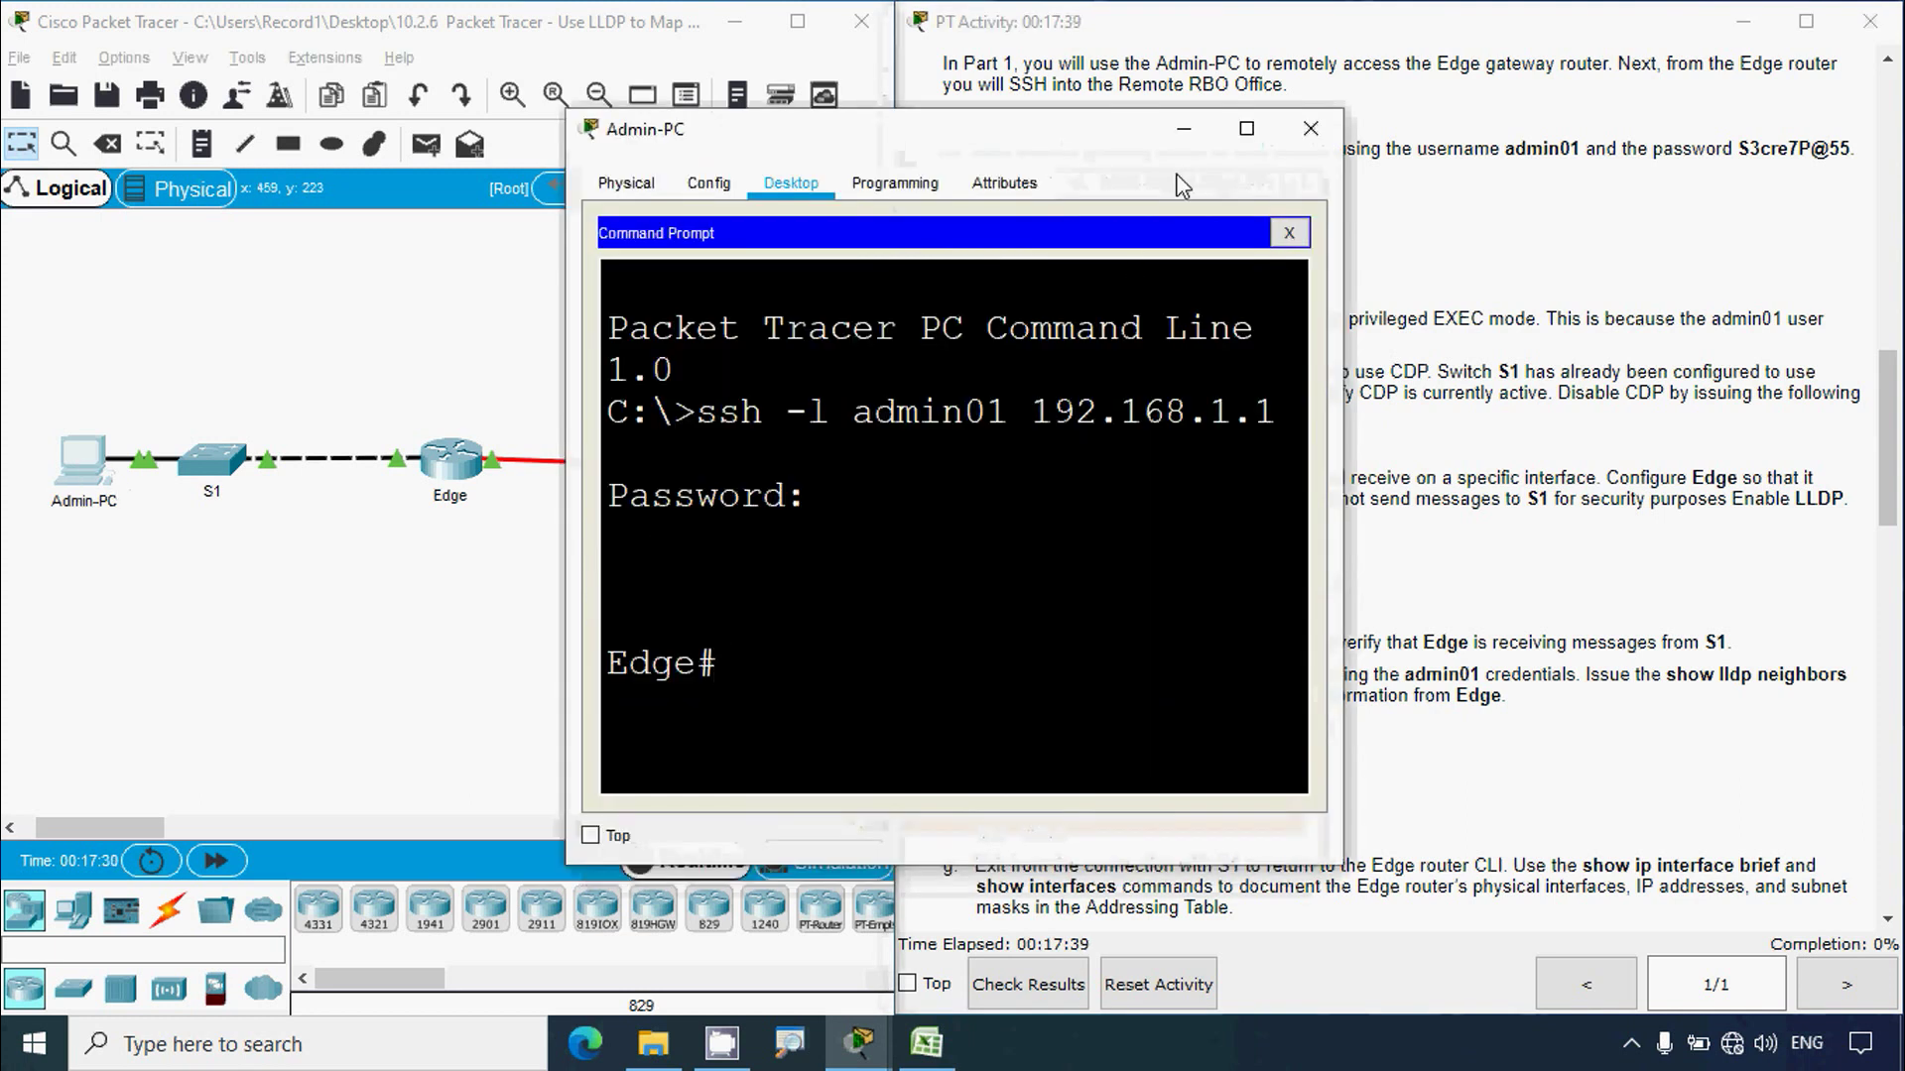
pyautogui.click(1183, 129)
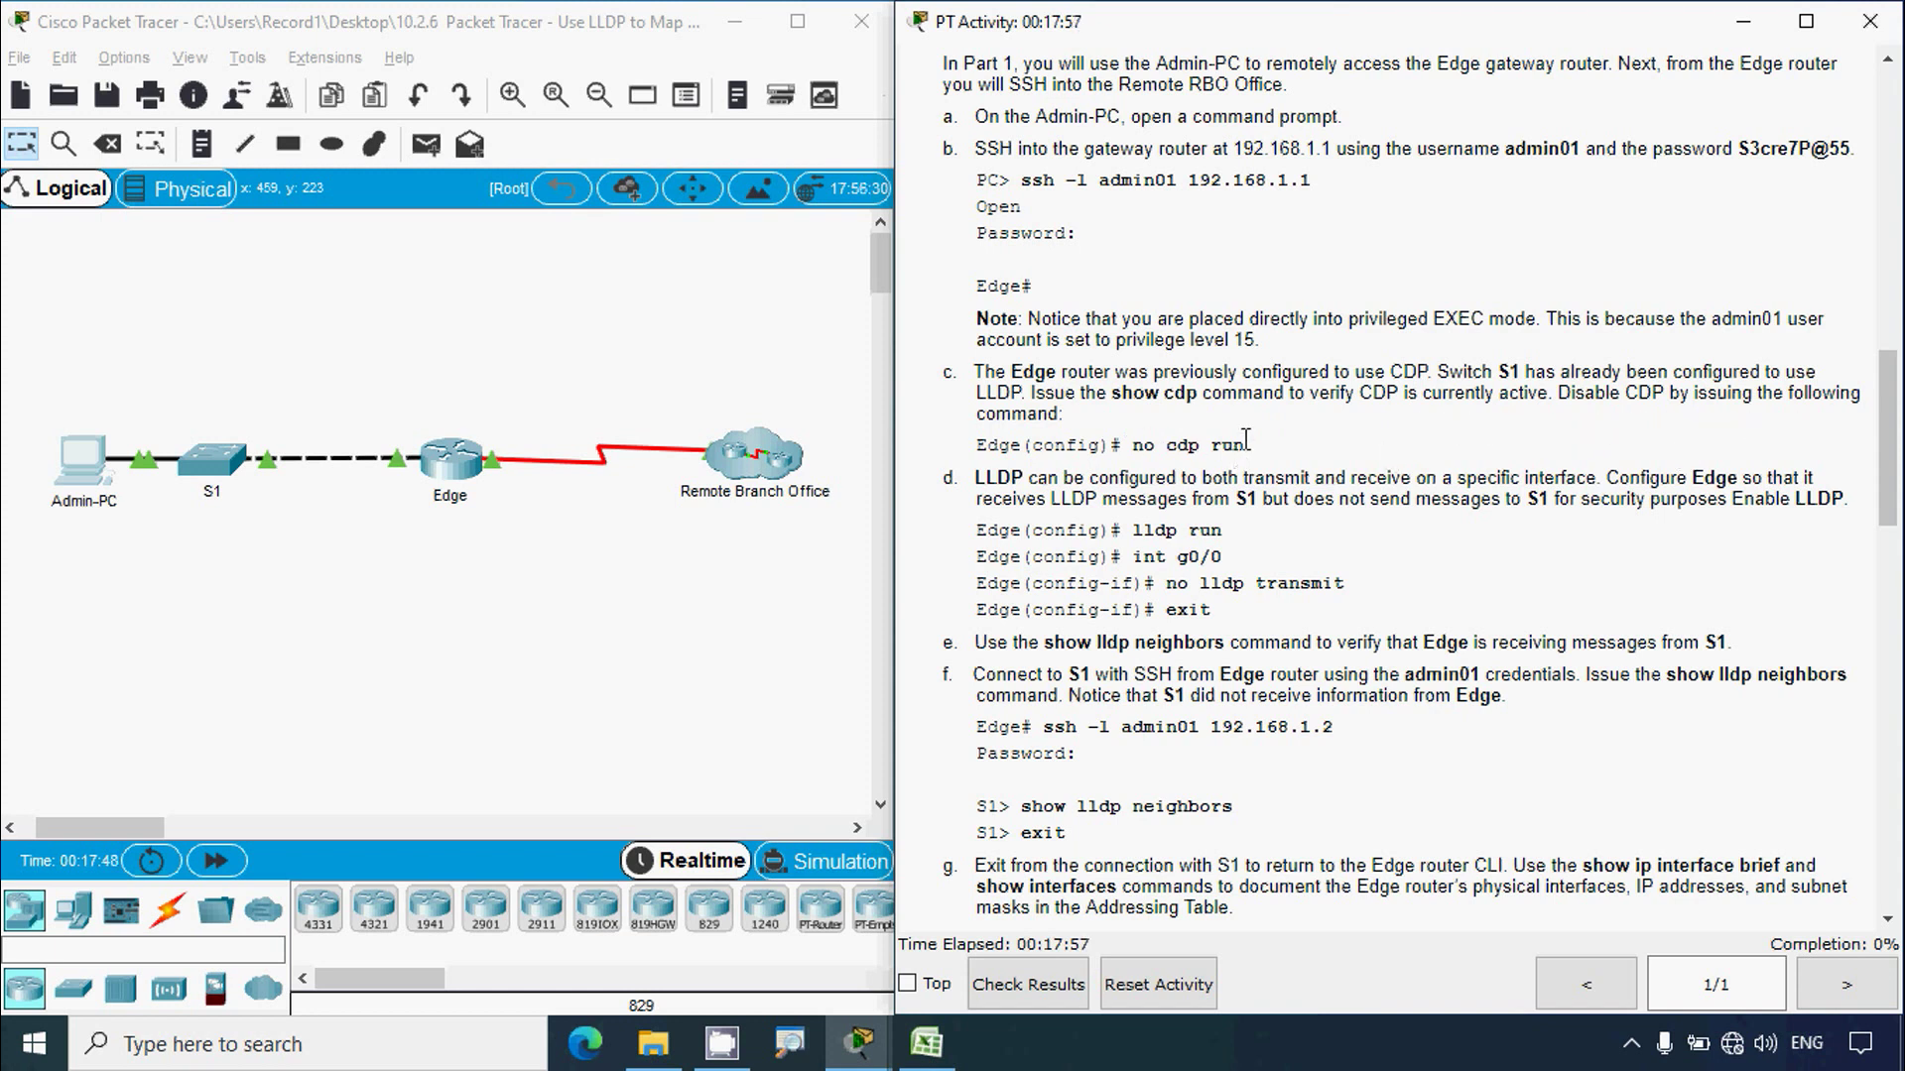
pyautogui.moveTo(1132, 445); pyautogui.dragTo(1258, 449)
pyautogui.click(1271, 442)
# Step: On Edge, enter conf t and run no cdp run to disable CDP
pyautogui.click(85, 453)
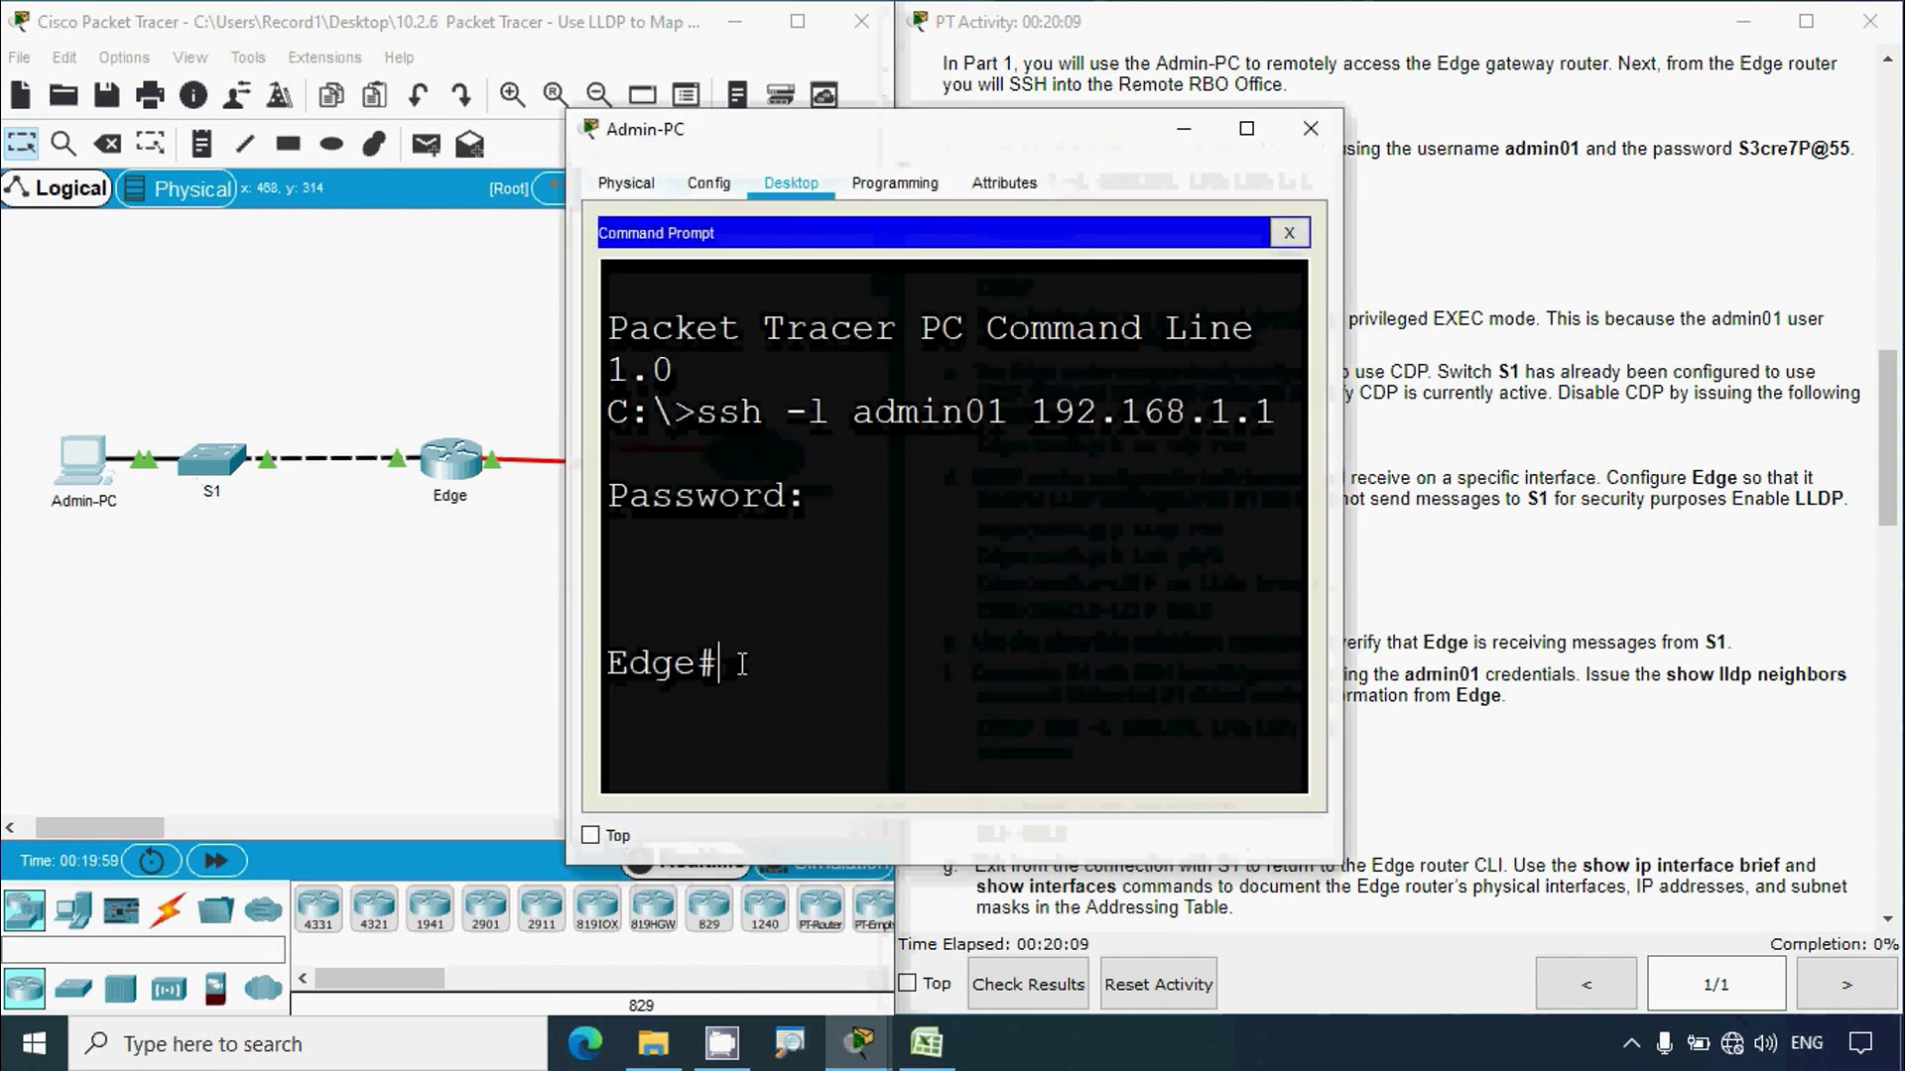
pyautogui.moveTo(922, 129); pyautogui.dragTo(496, 35)
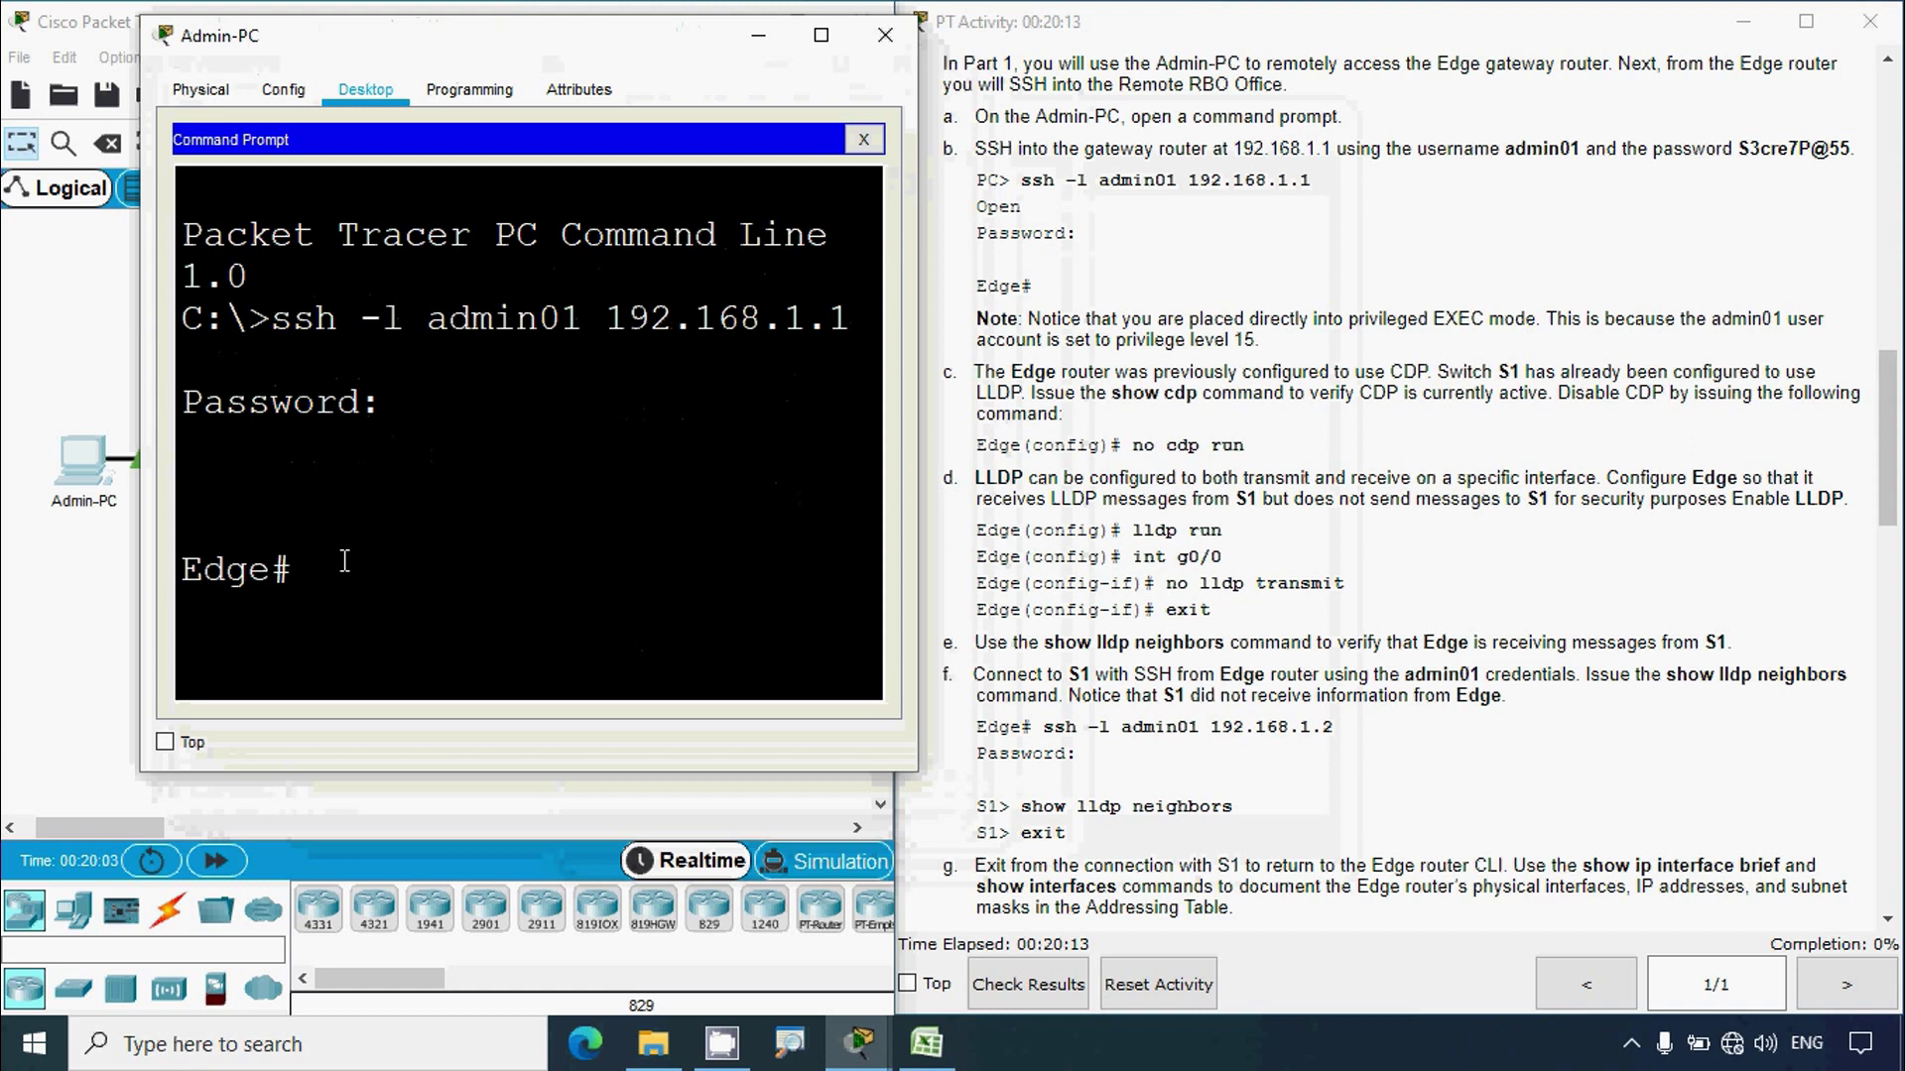
pyautogui.write('conf ')
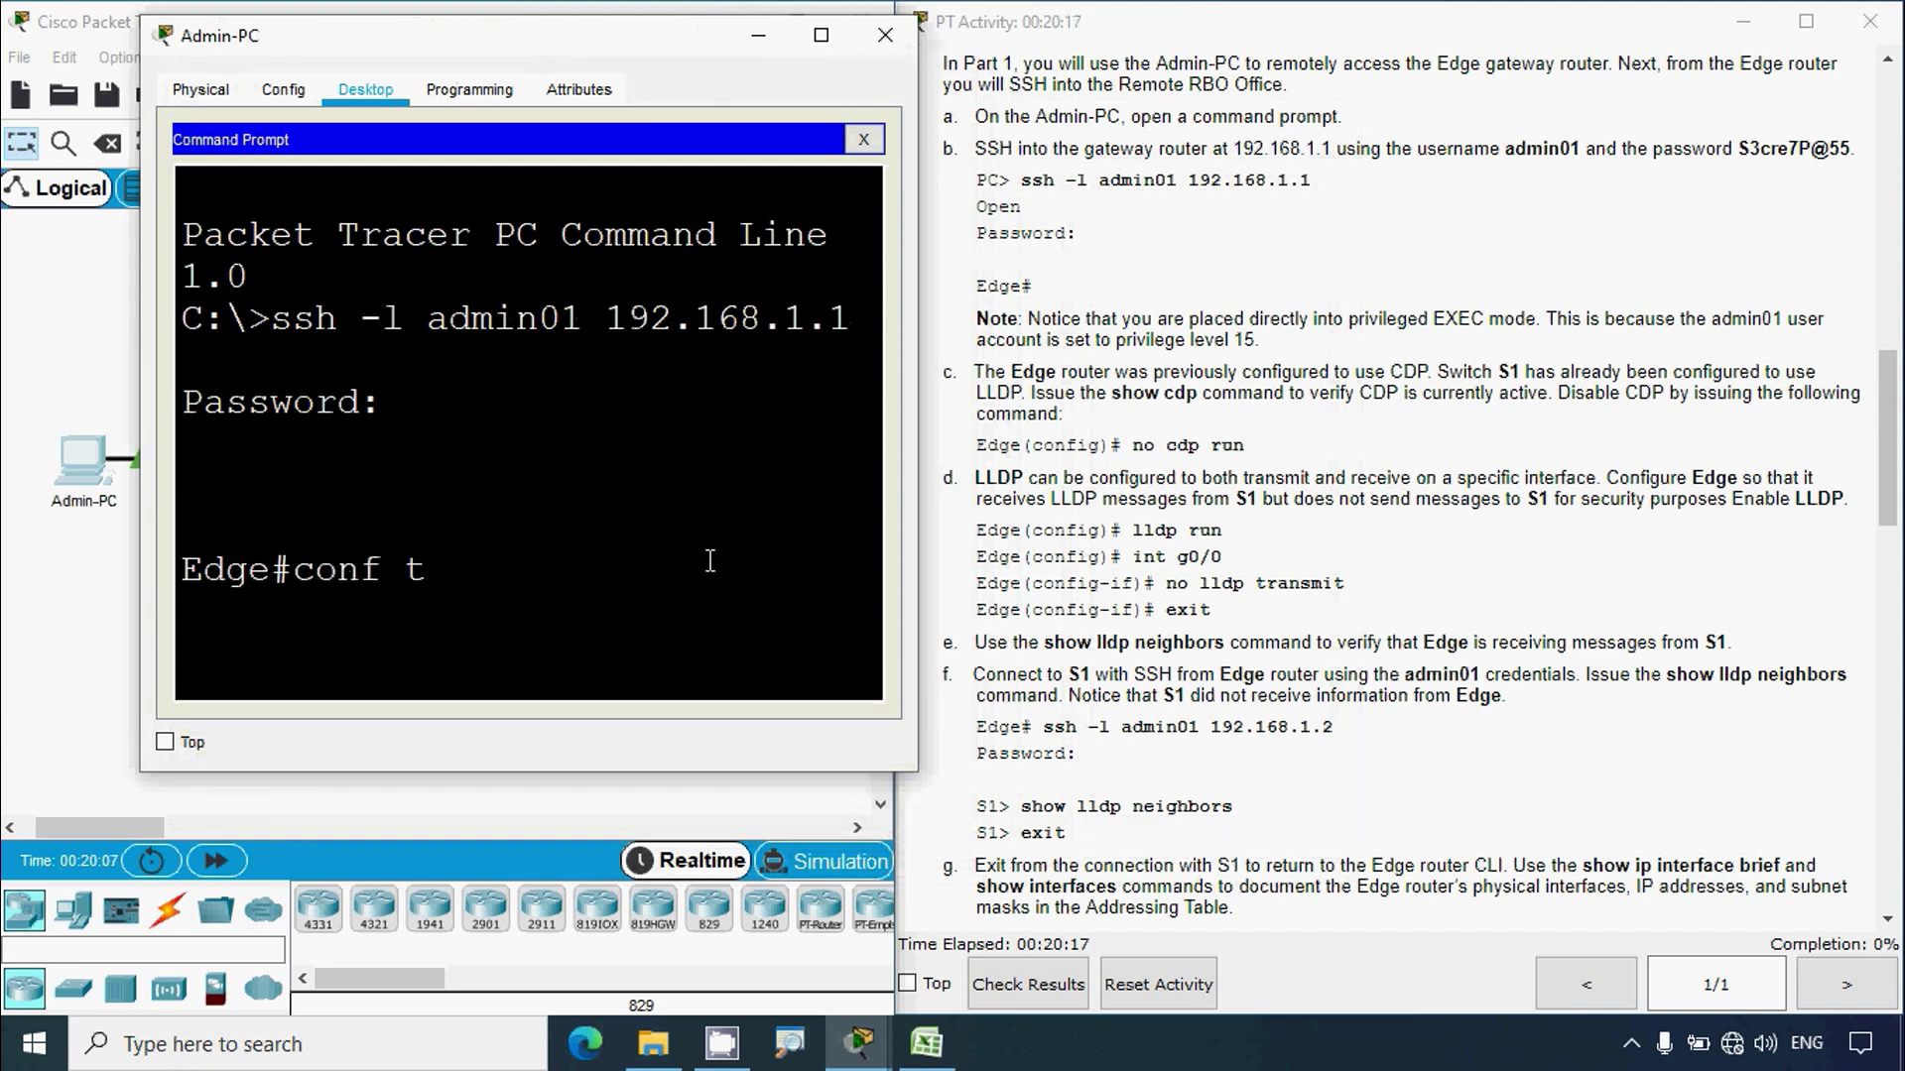
pyautogui.write('t')
pyautogui.press('Return')
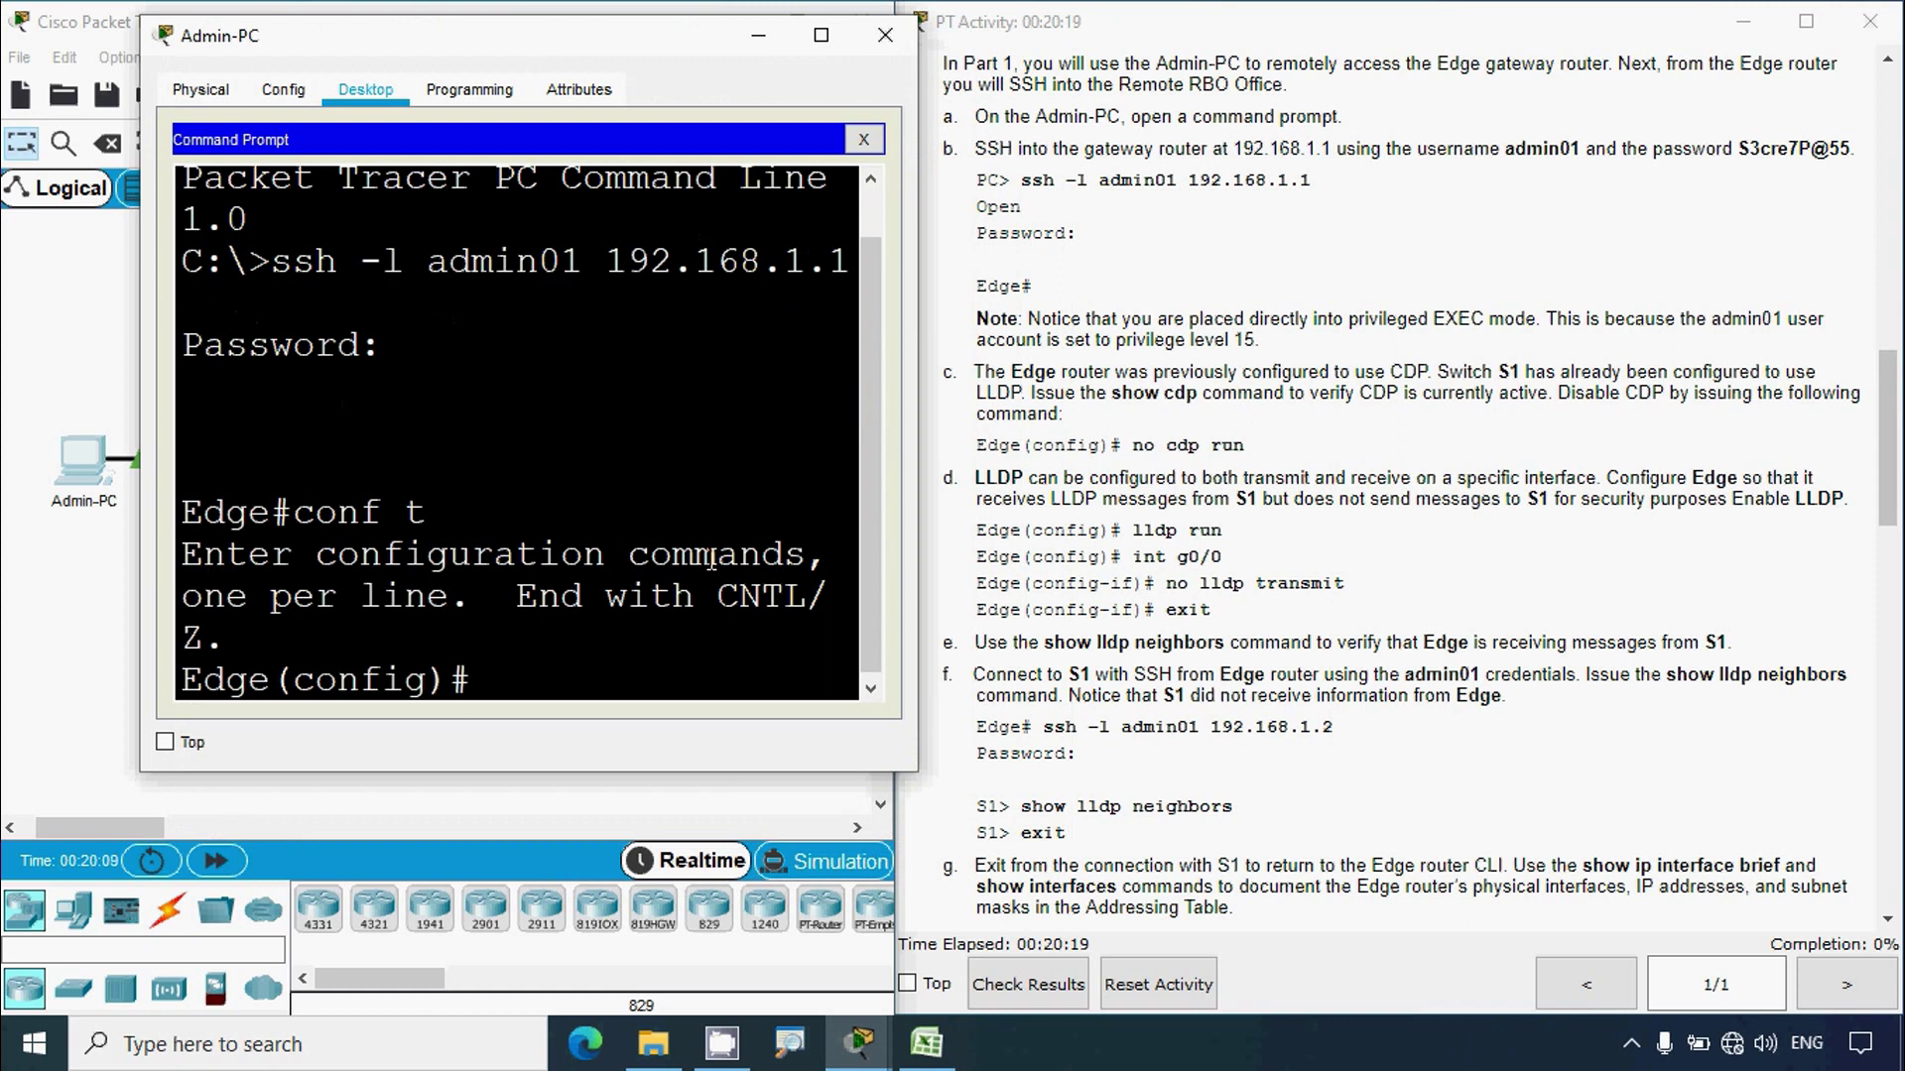
pyautogui.write('no cdp run')
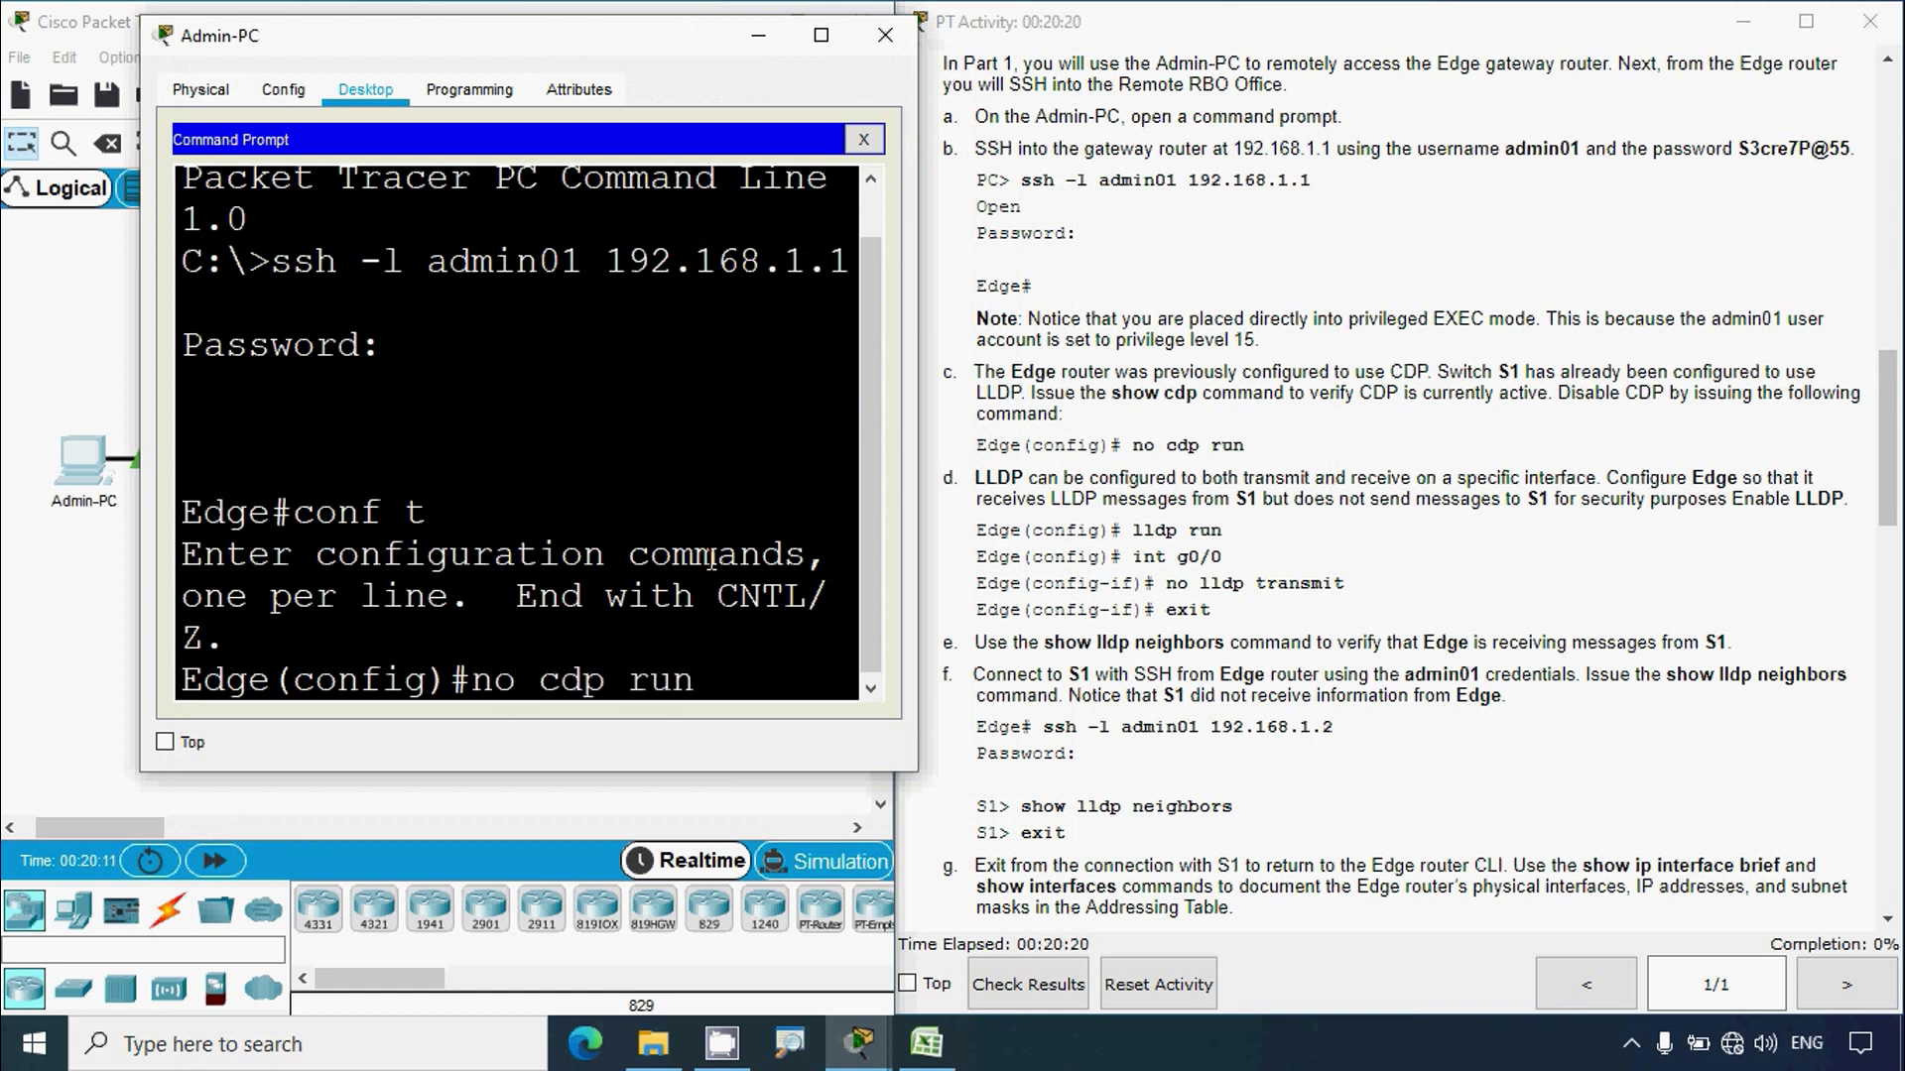
pyautogui.press('Return')
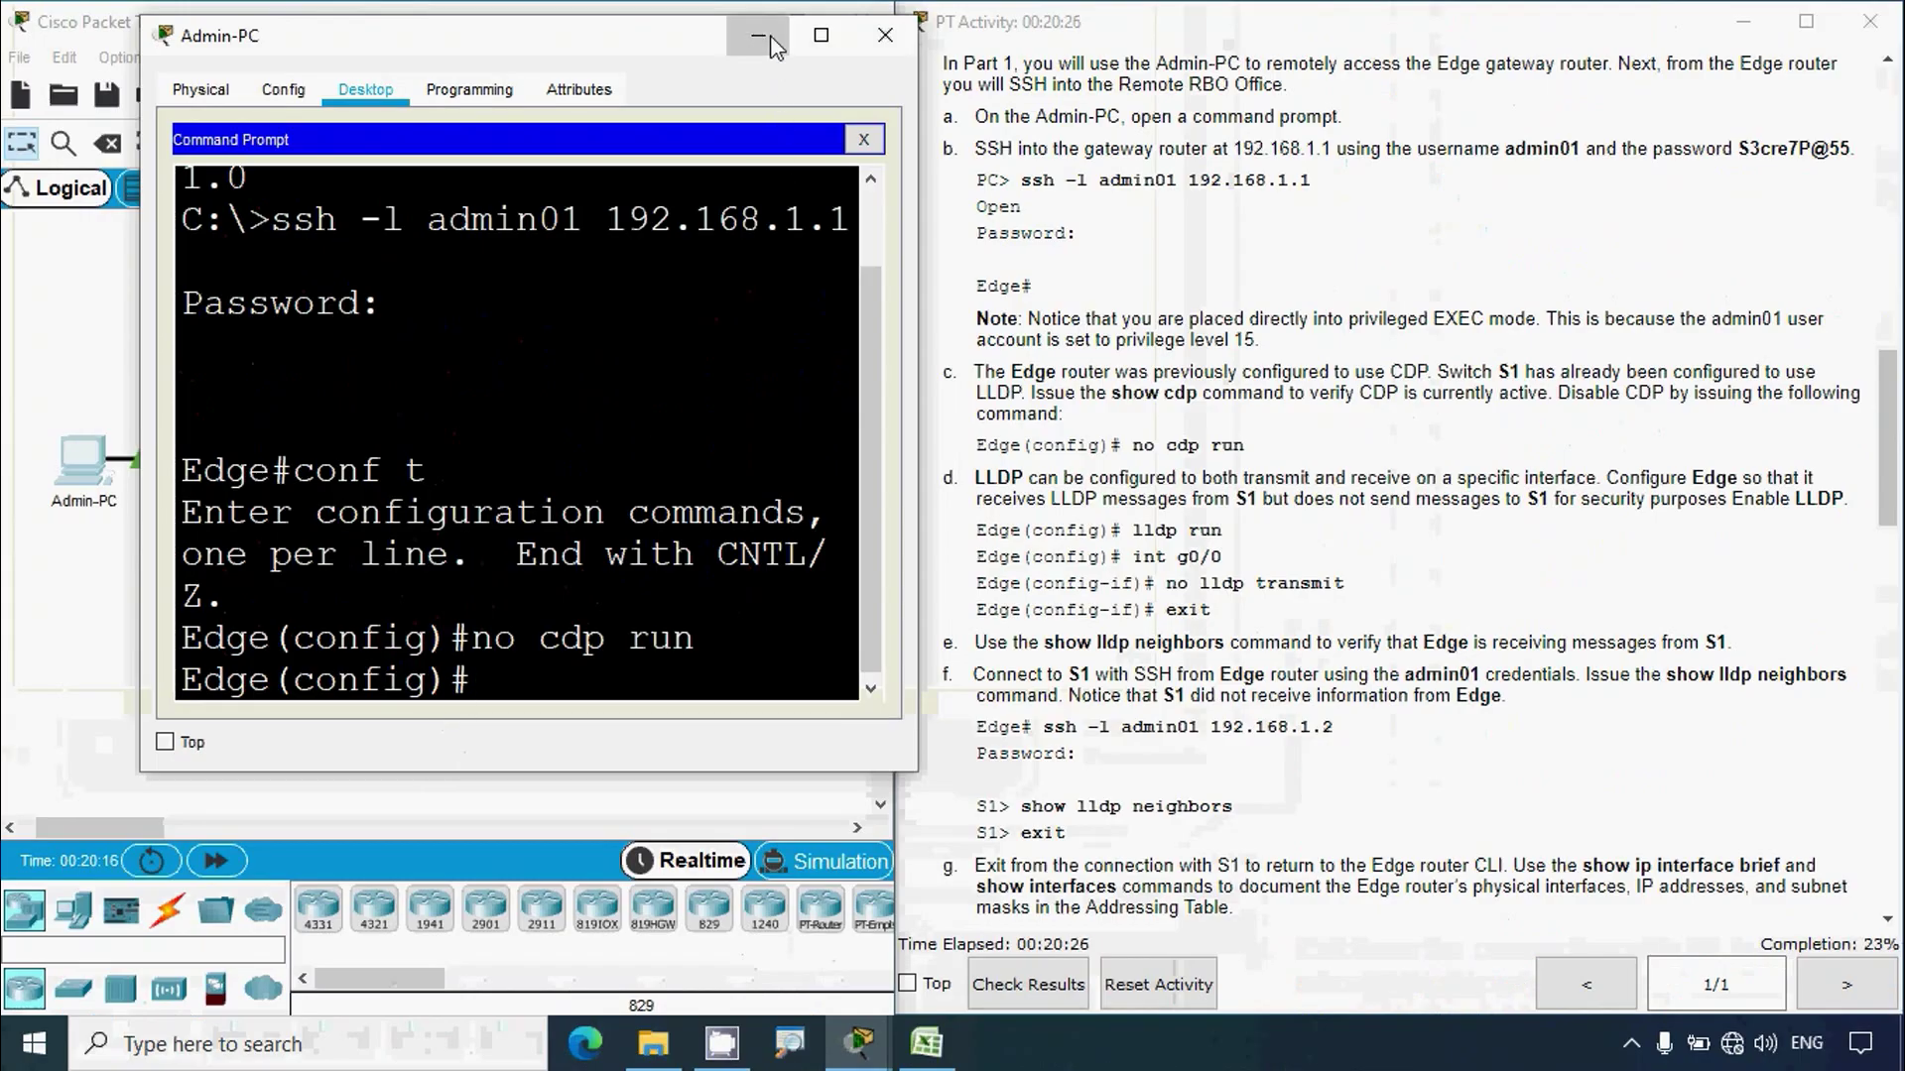
# Step: Close Admin-PC and highlight the lldp run step further down the instructions
pyautogui.click(883, 17)
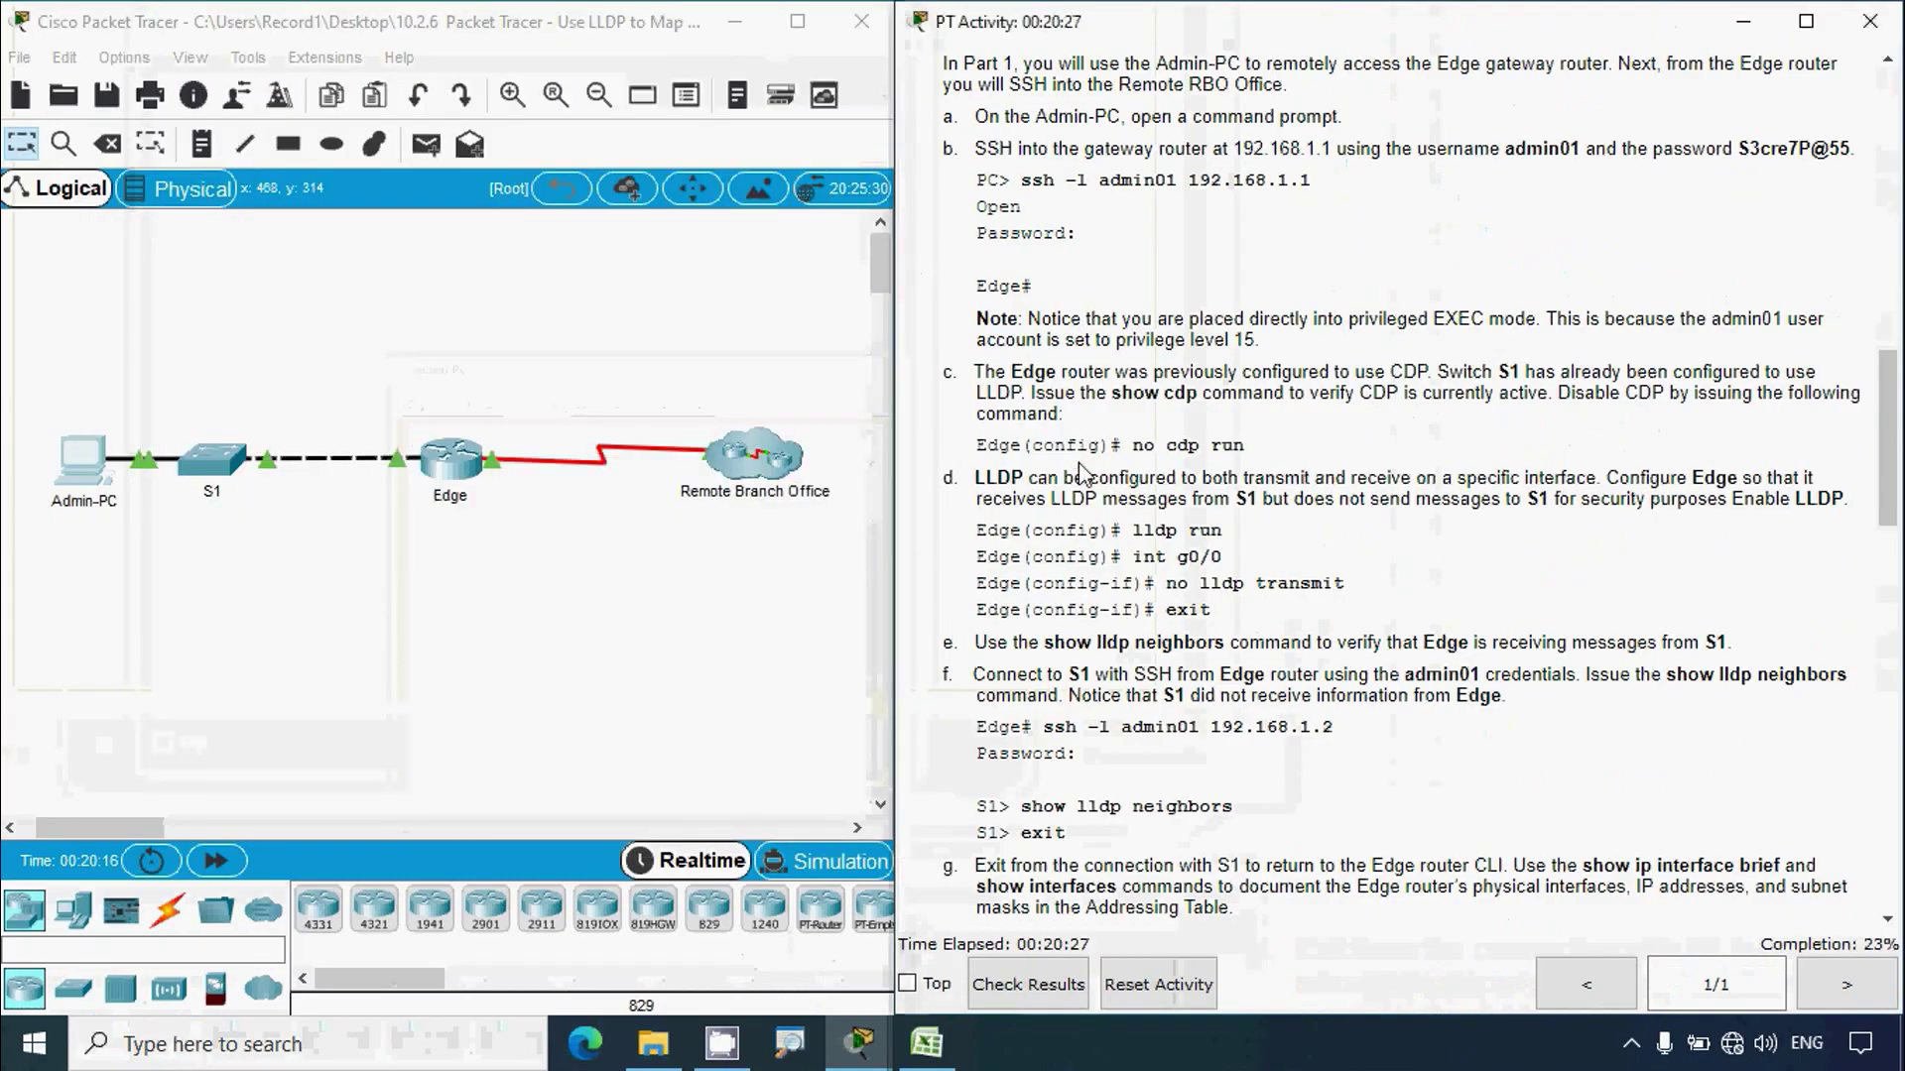
pyautogui.scroll(-5, 1081, 474)
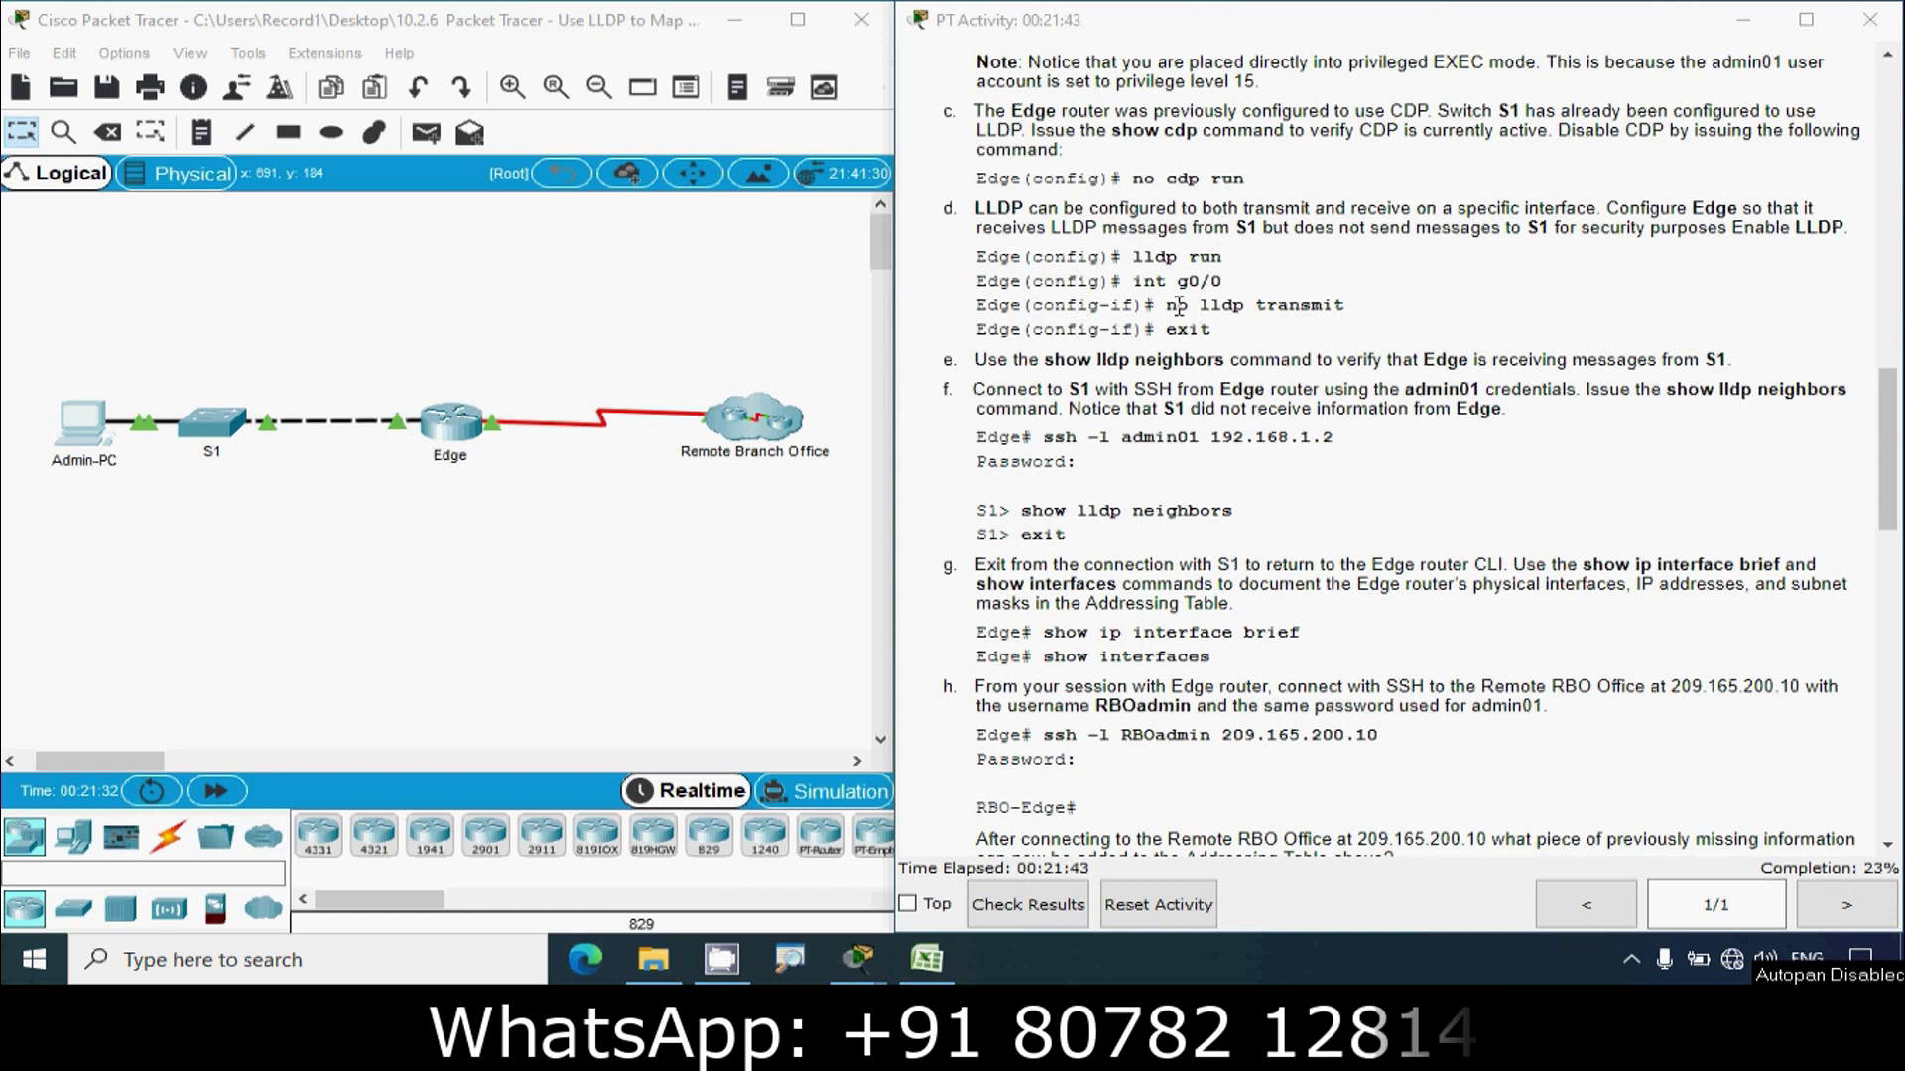
pyautogui.moveTo(1002, 260); pyautogui.dragTo(1275, 337)
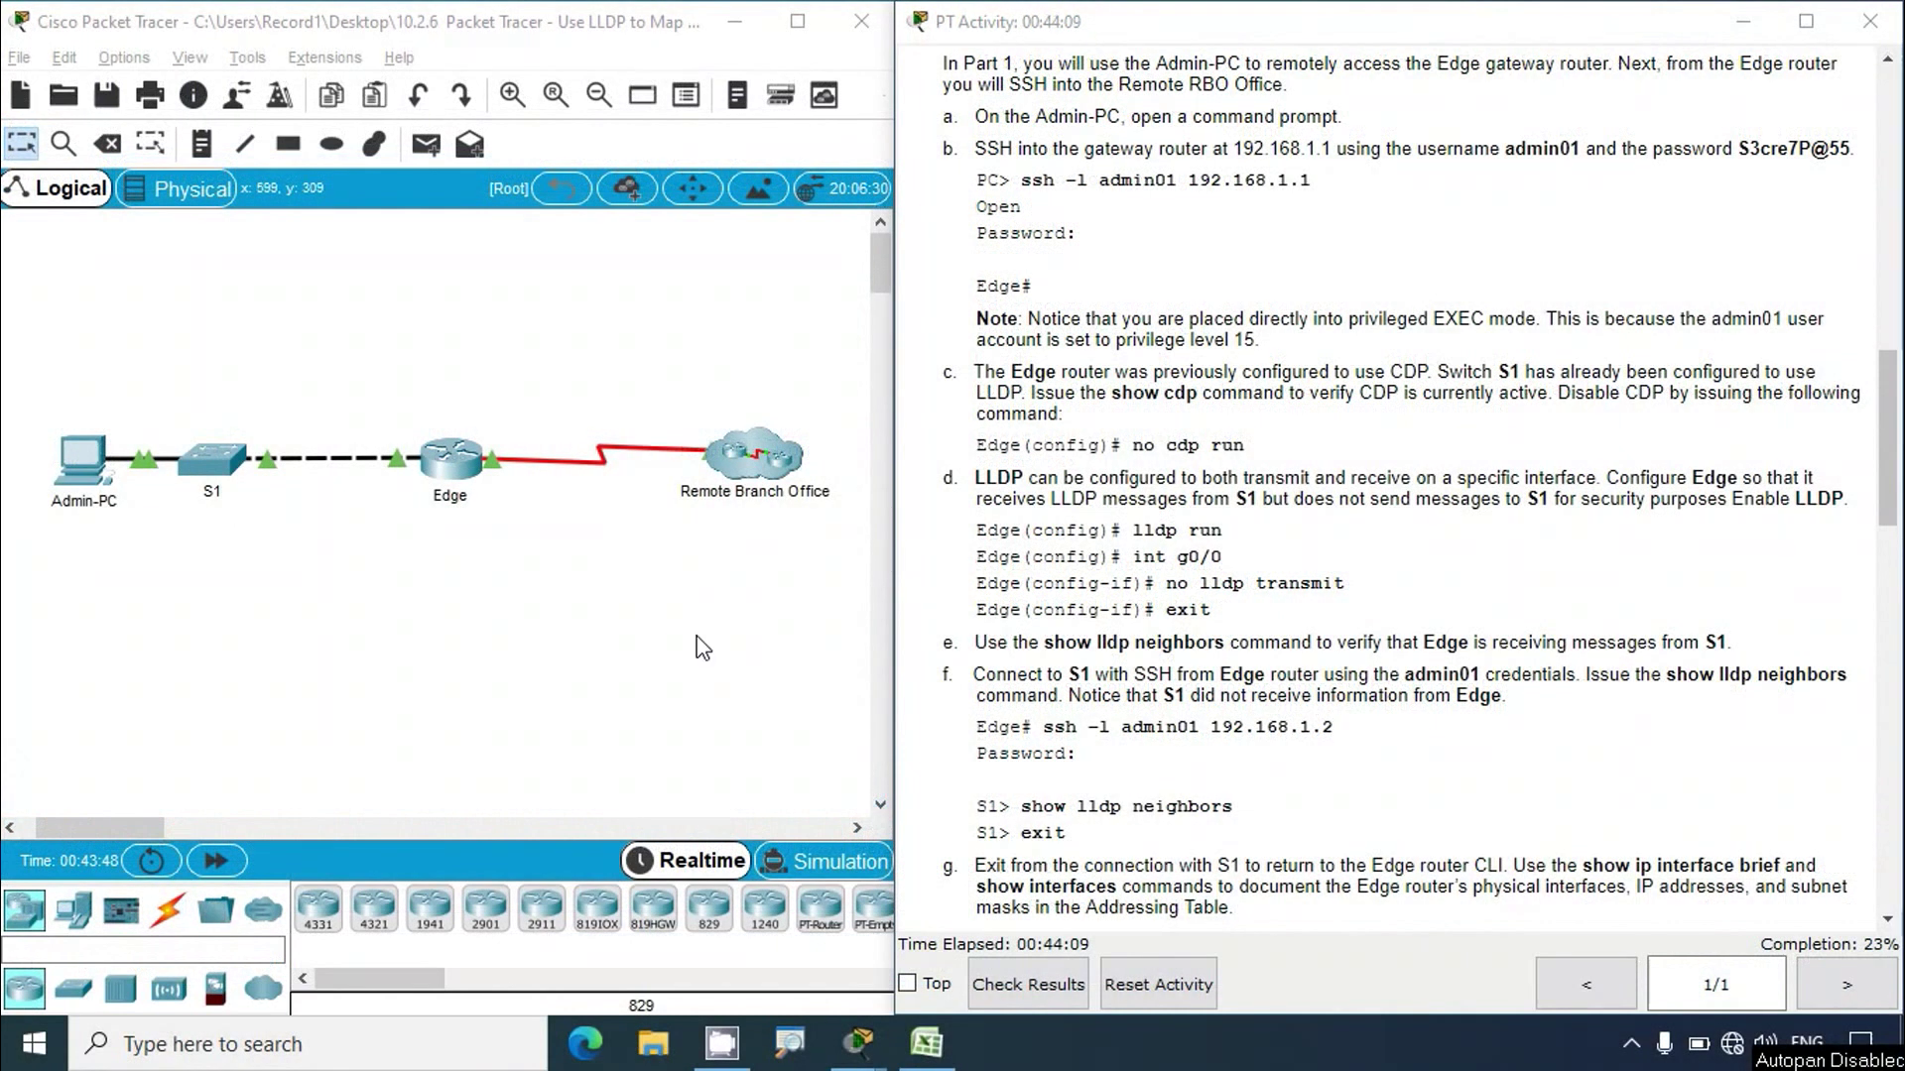
# Step: Log back into Edge and enable LLDP globally with conf t and lldp run
pyautogui.click(86, 467)
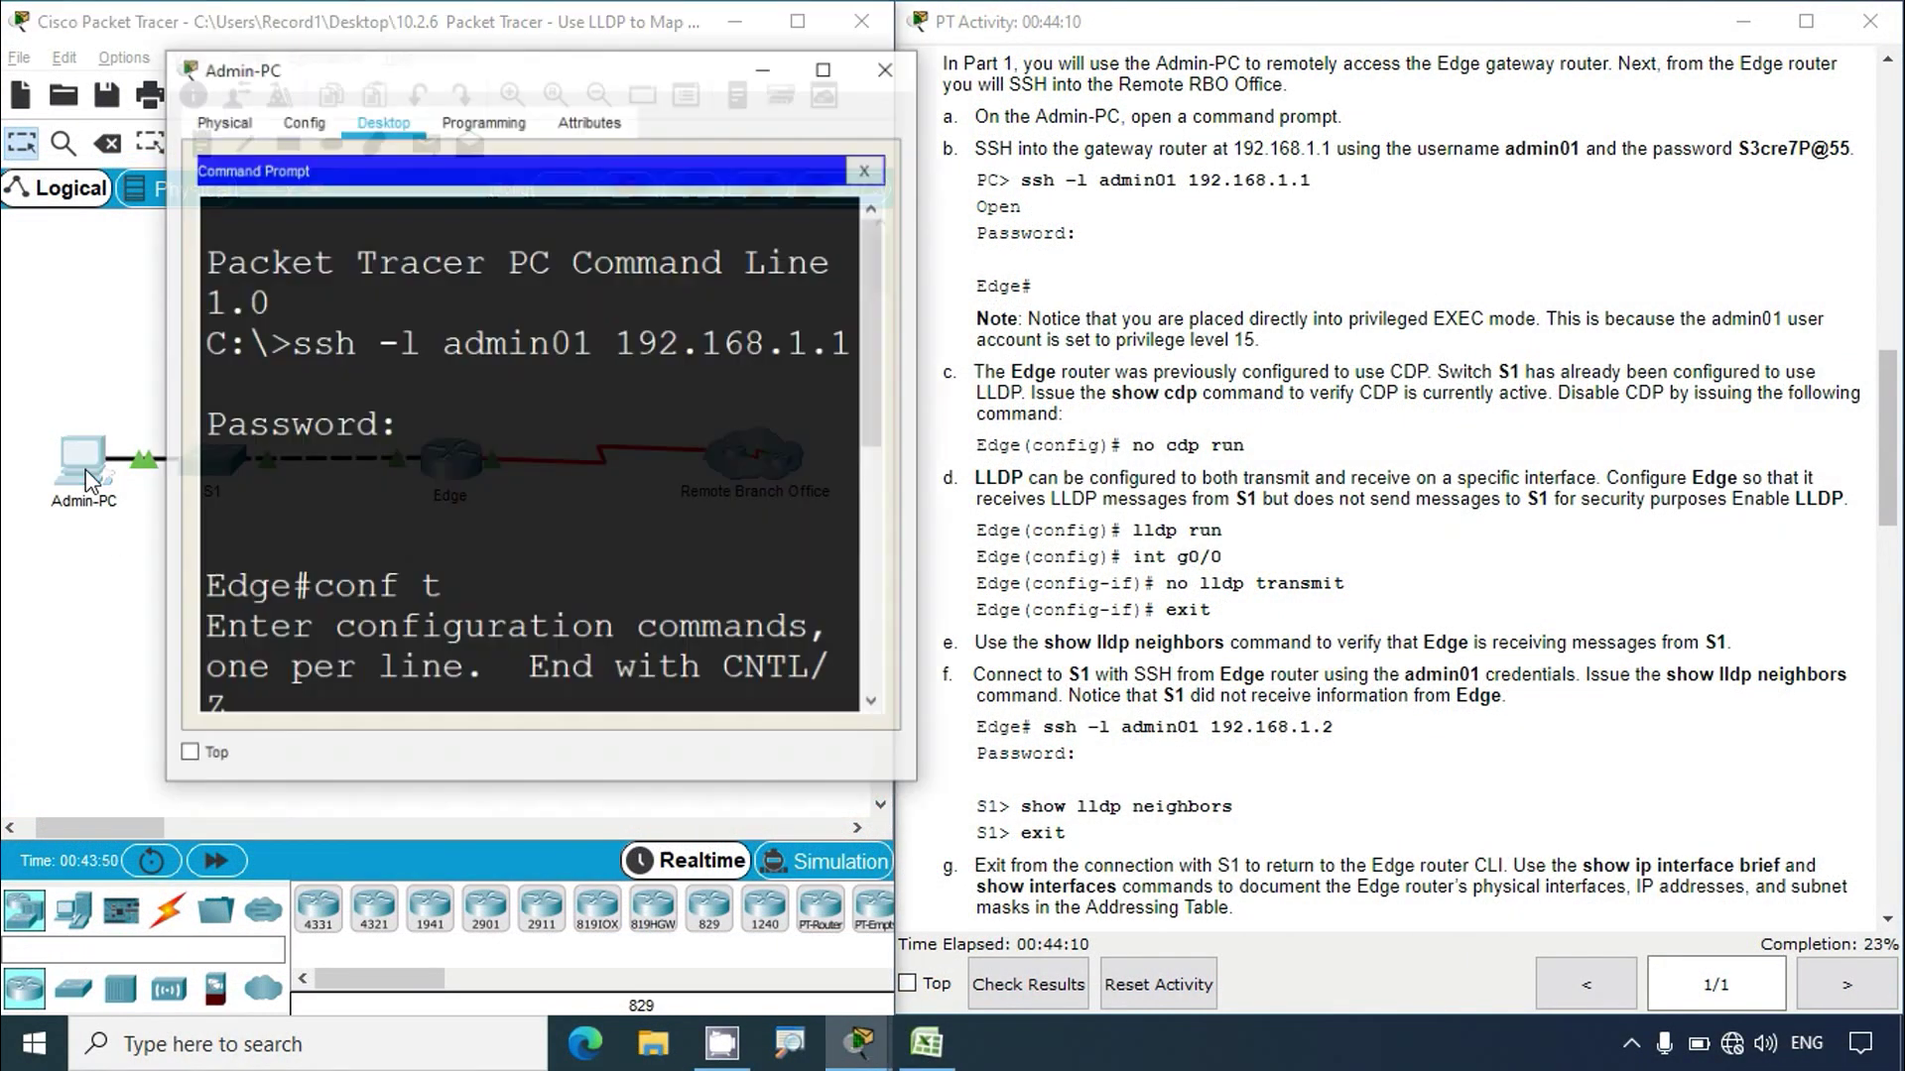
pyautogui.click(820, 36)
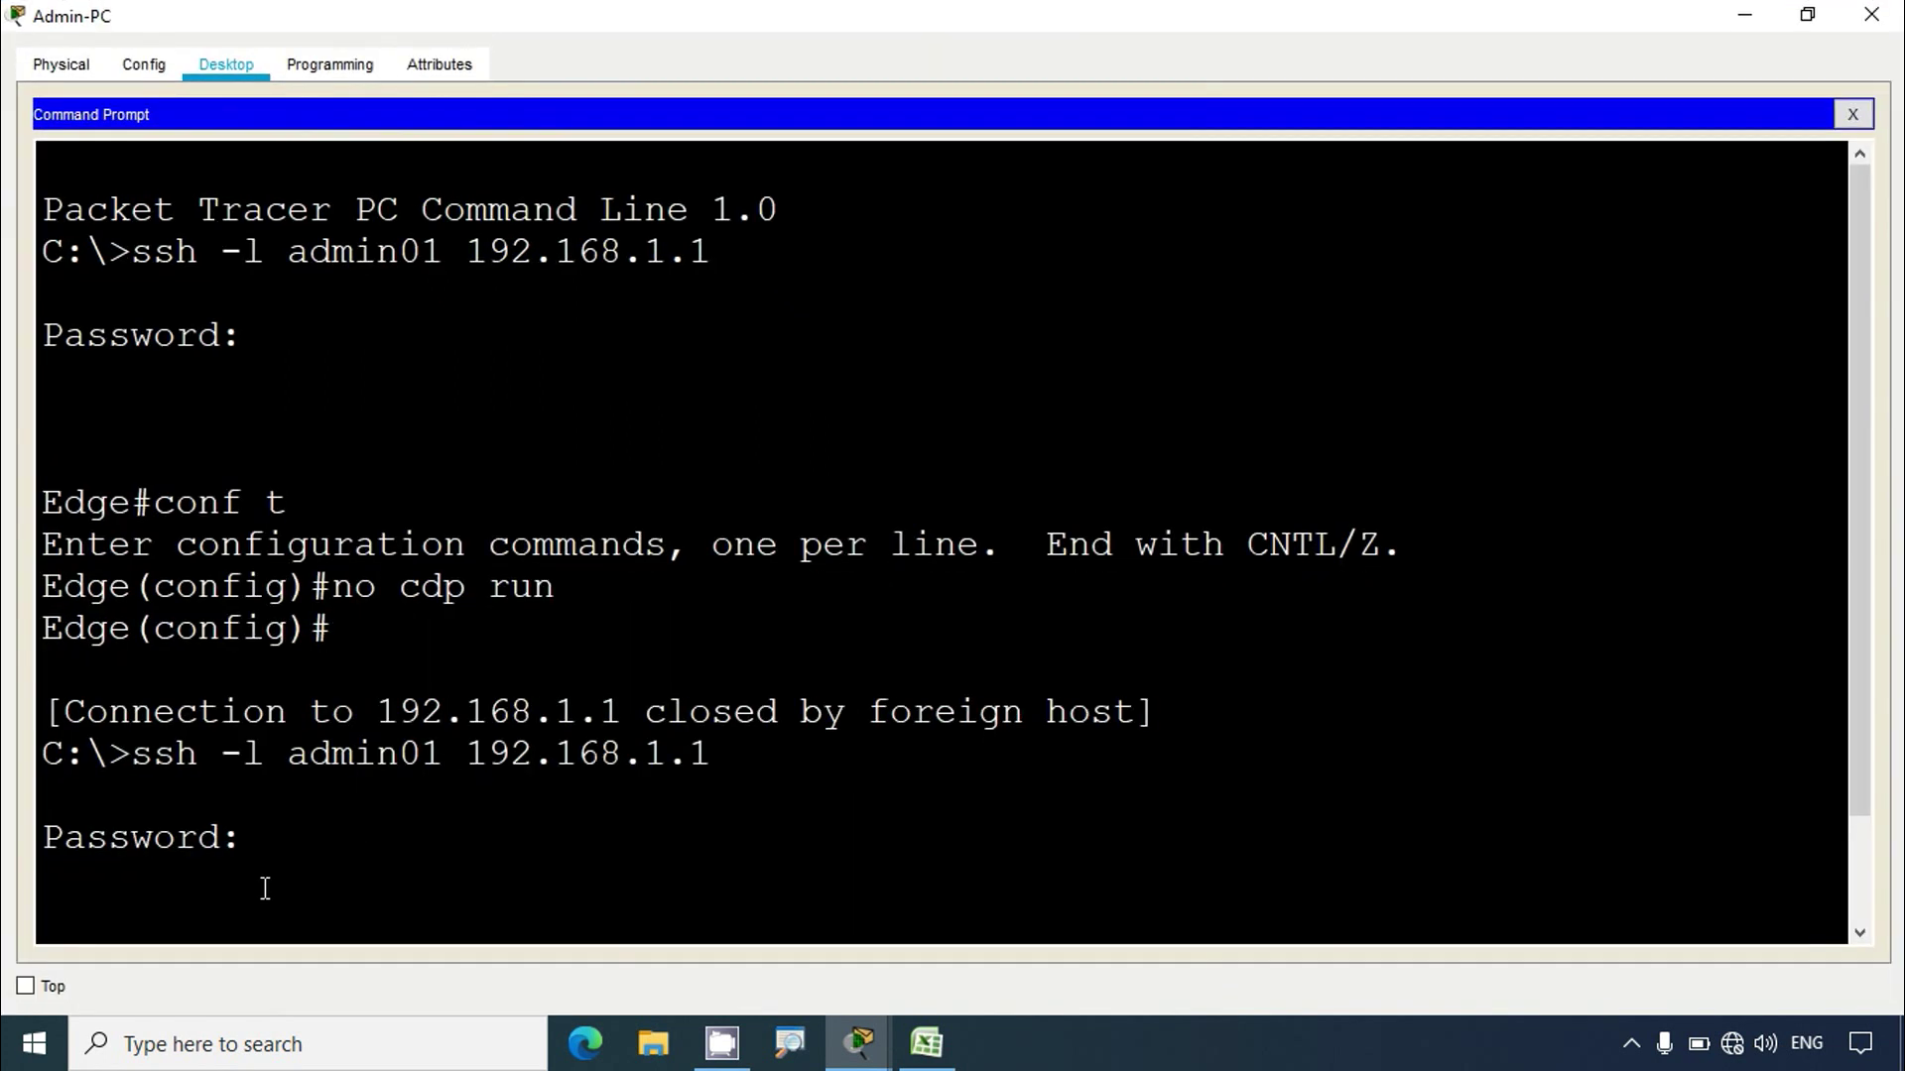
pyautogui.press('Return')
pyautogui.press('Return')
pyautogui.press('Return')
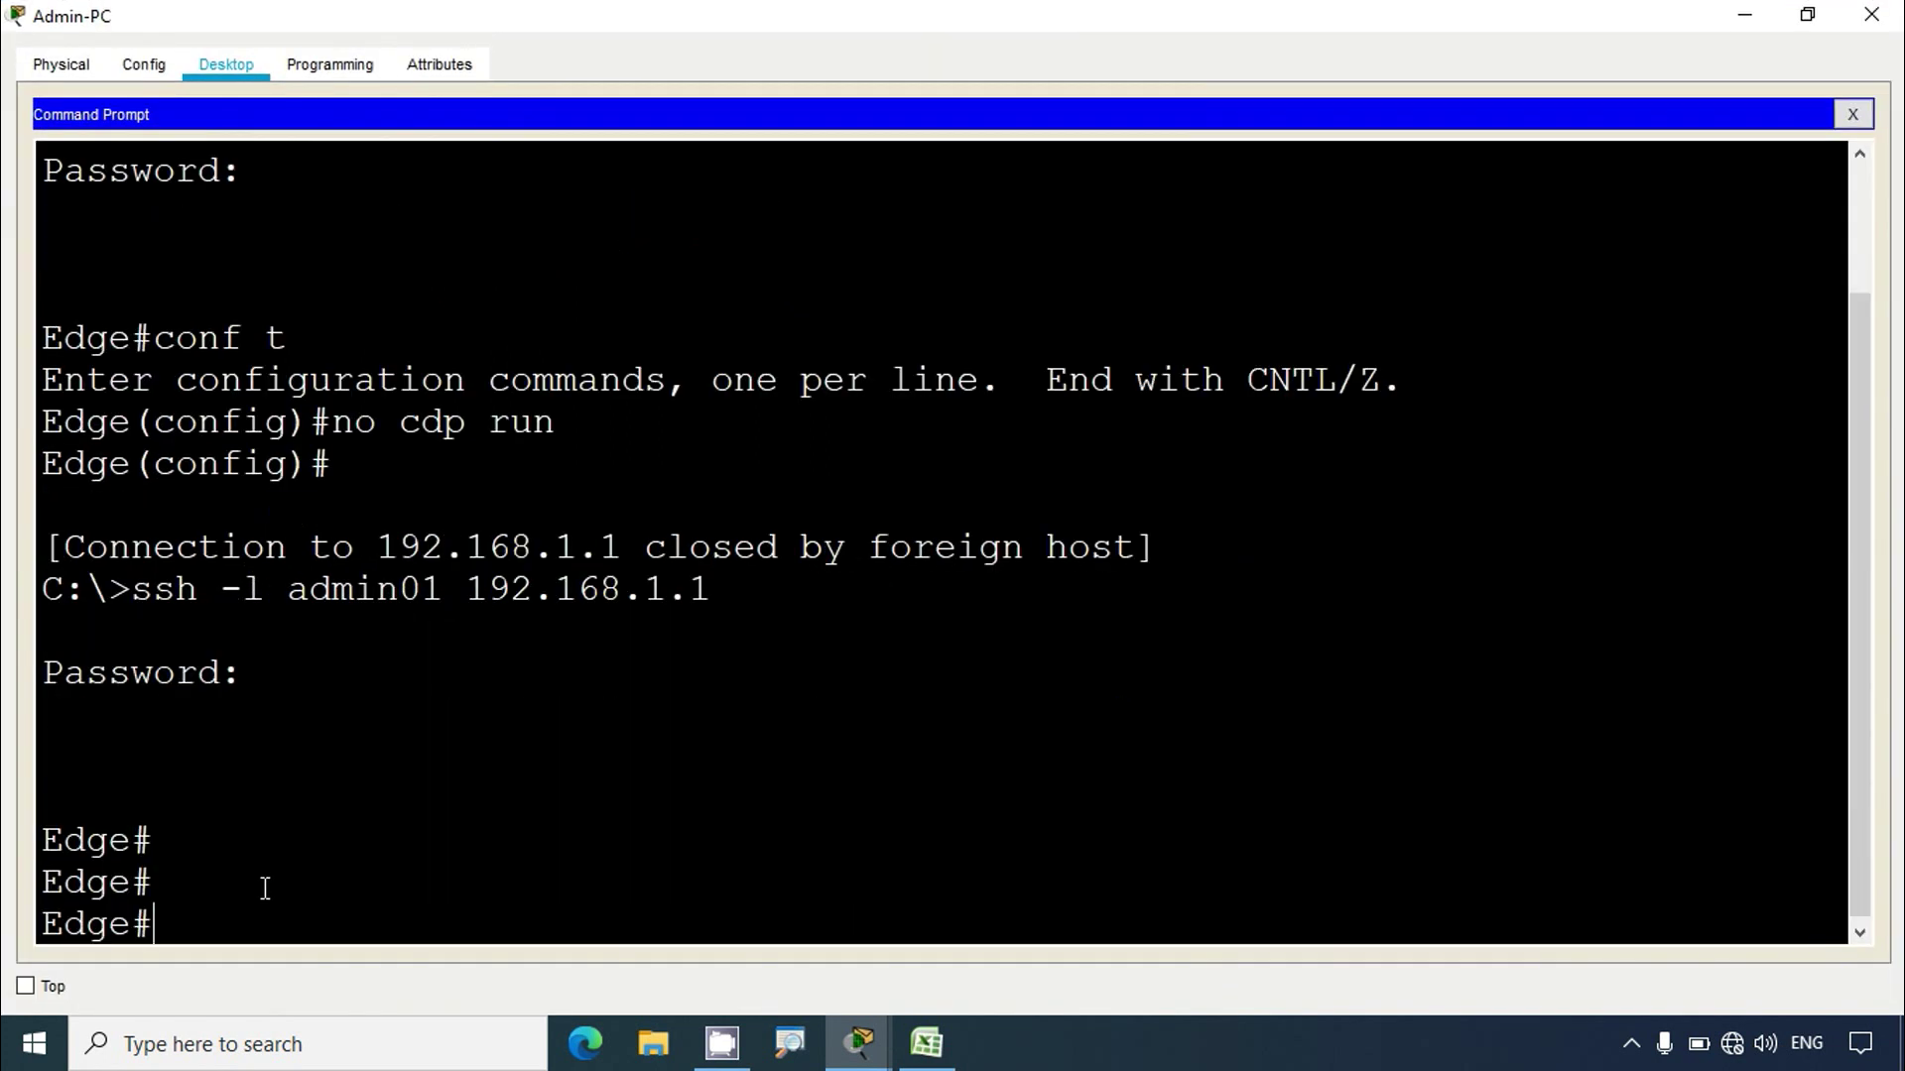
pyautogui.write('lldp ru')
pyautogui.press('BackSpace')
pyautogui.press('BackSpace')
pyautogui.press('BackSpace')
pyautogui.press('BackSpace')
pyautogui.press('BackSpace')
pyautogui.press('BackSpace')
pyautogui.press('BackSpace')
pyautogui.write('conf t')
pyautogui.press('Return')
pyautogui.write('l')
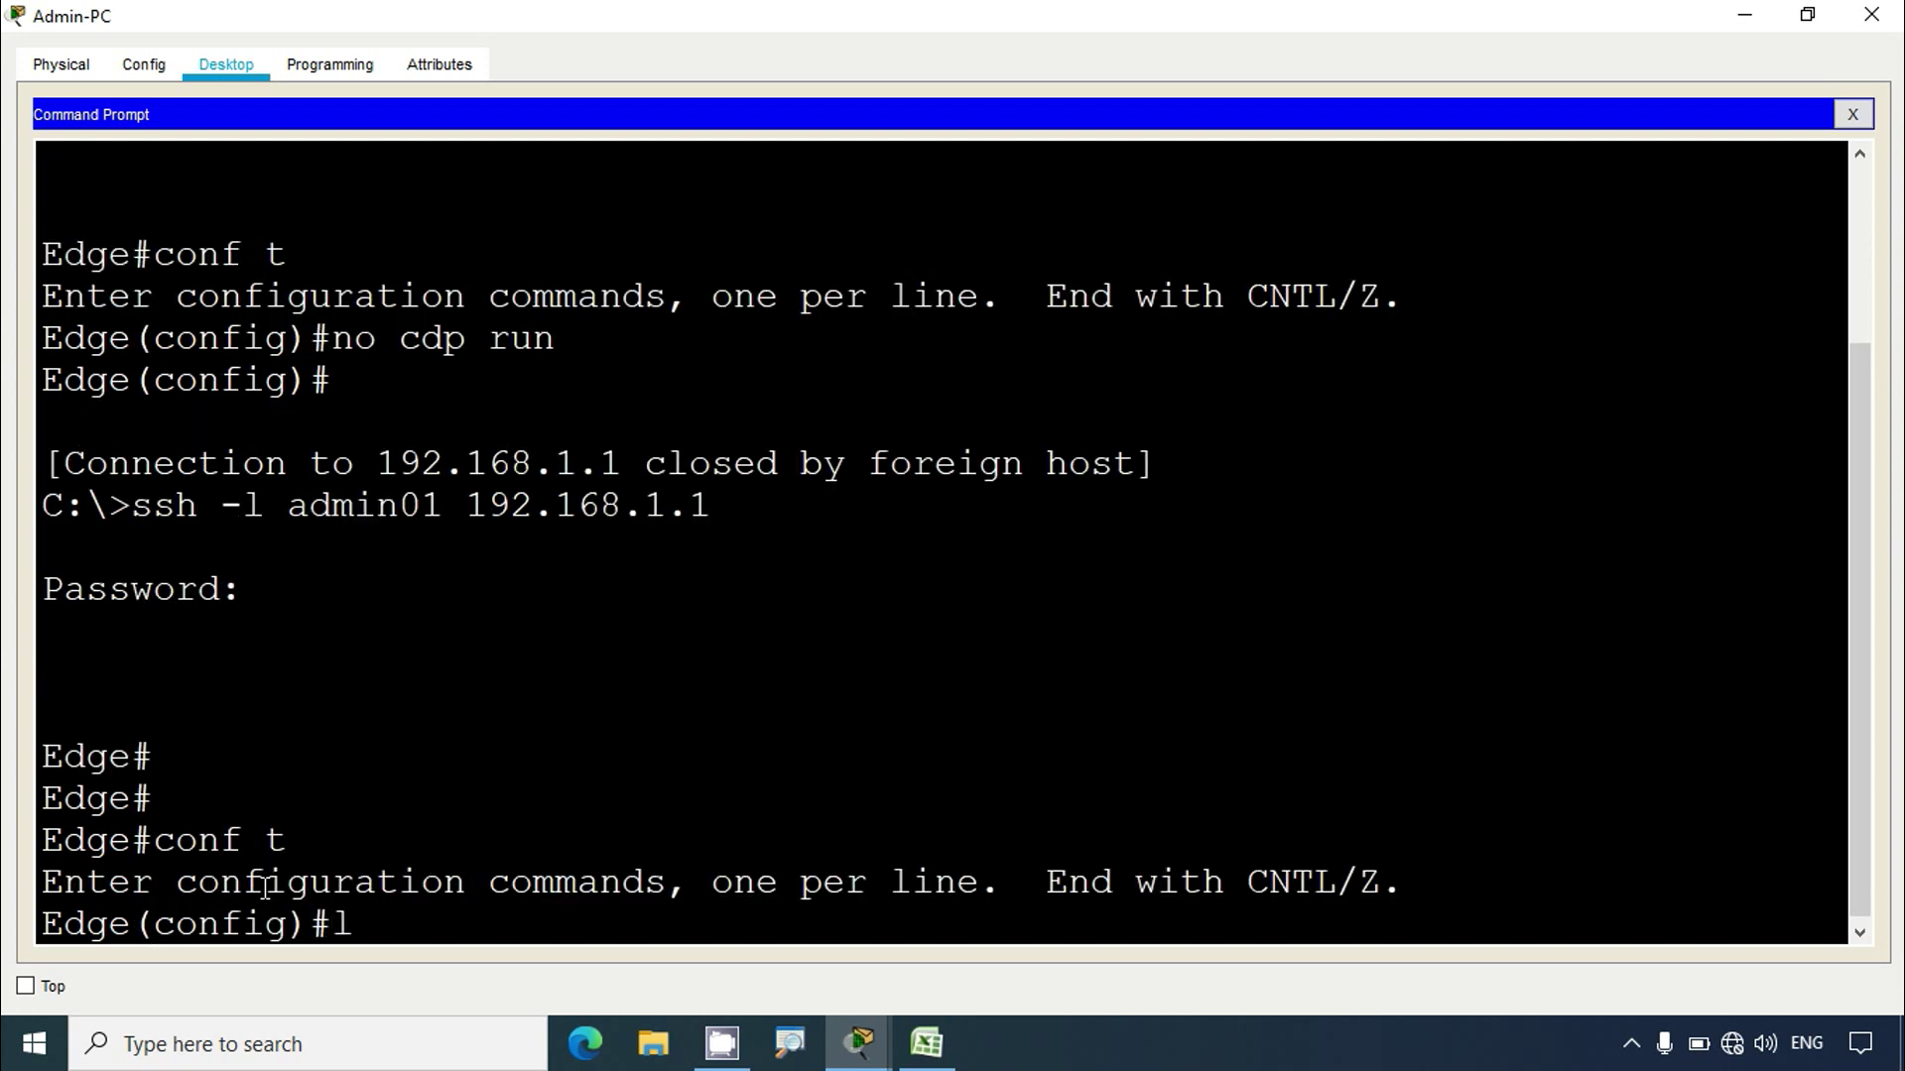
pyautogui.write('ldp run')
pyautogui.press('Return')
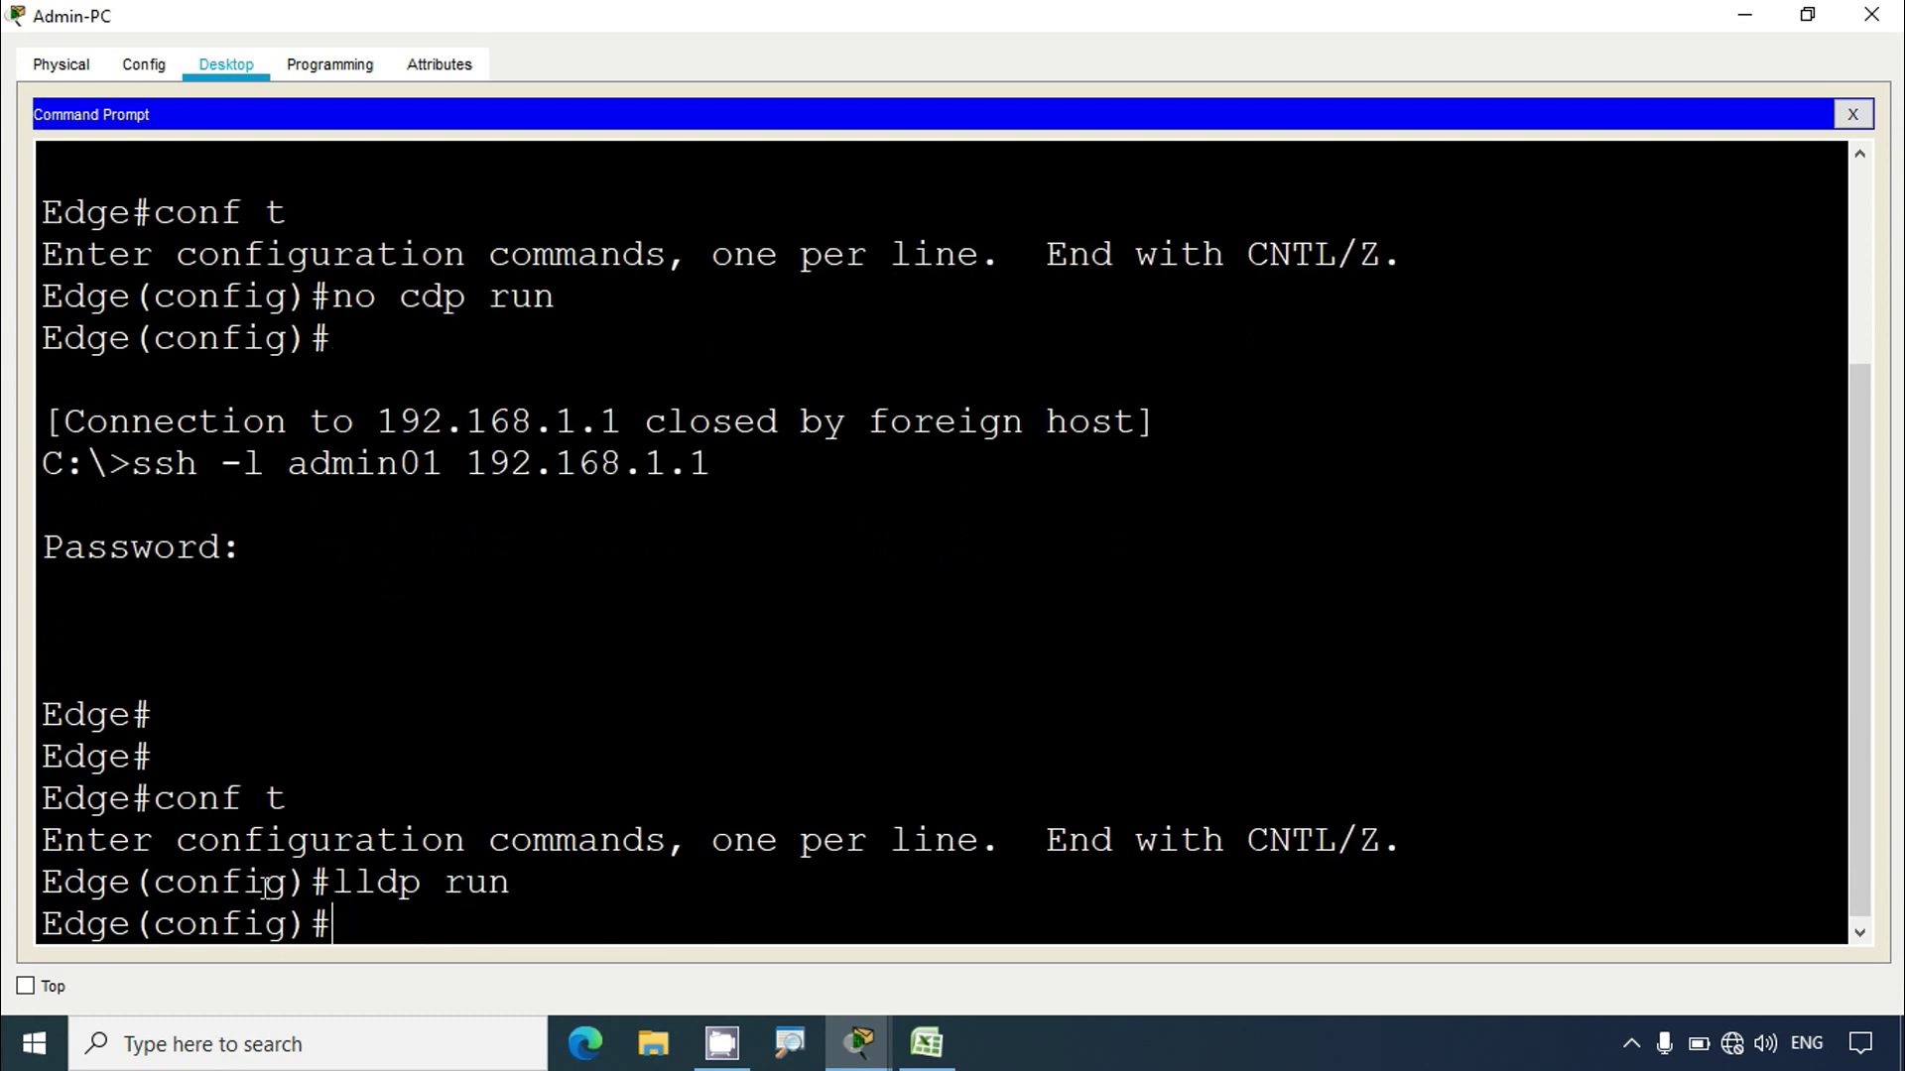
# Step: Stop LLDP transmission on interface g0/0 with no lldp transmit, exit, and close Admin-PC
pyautogui.write('interface ')
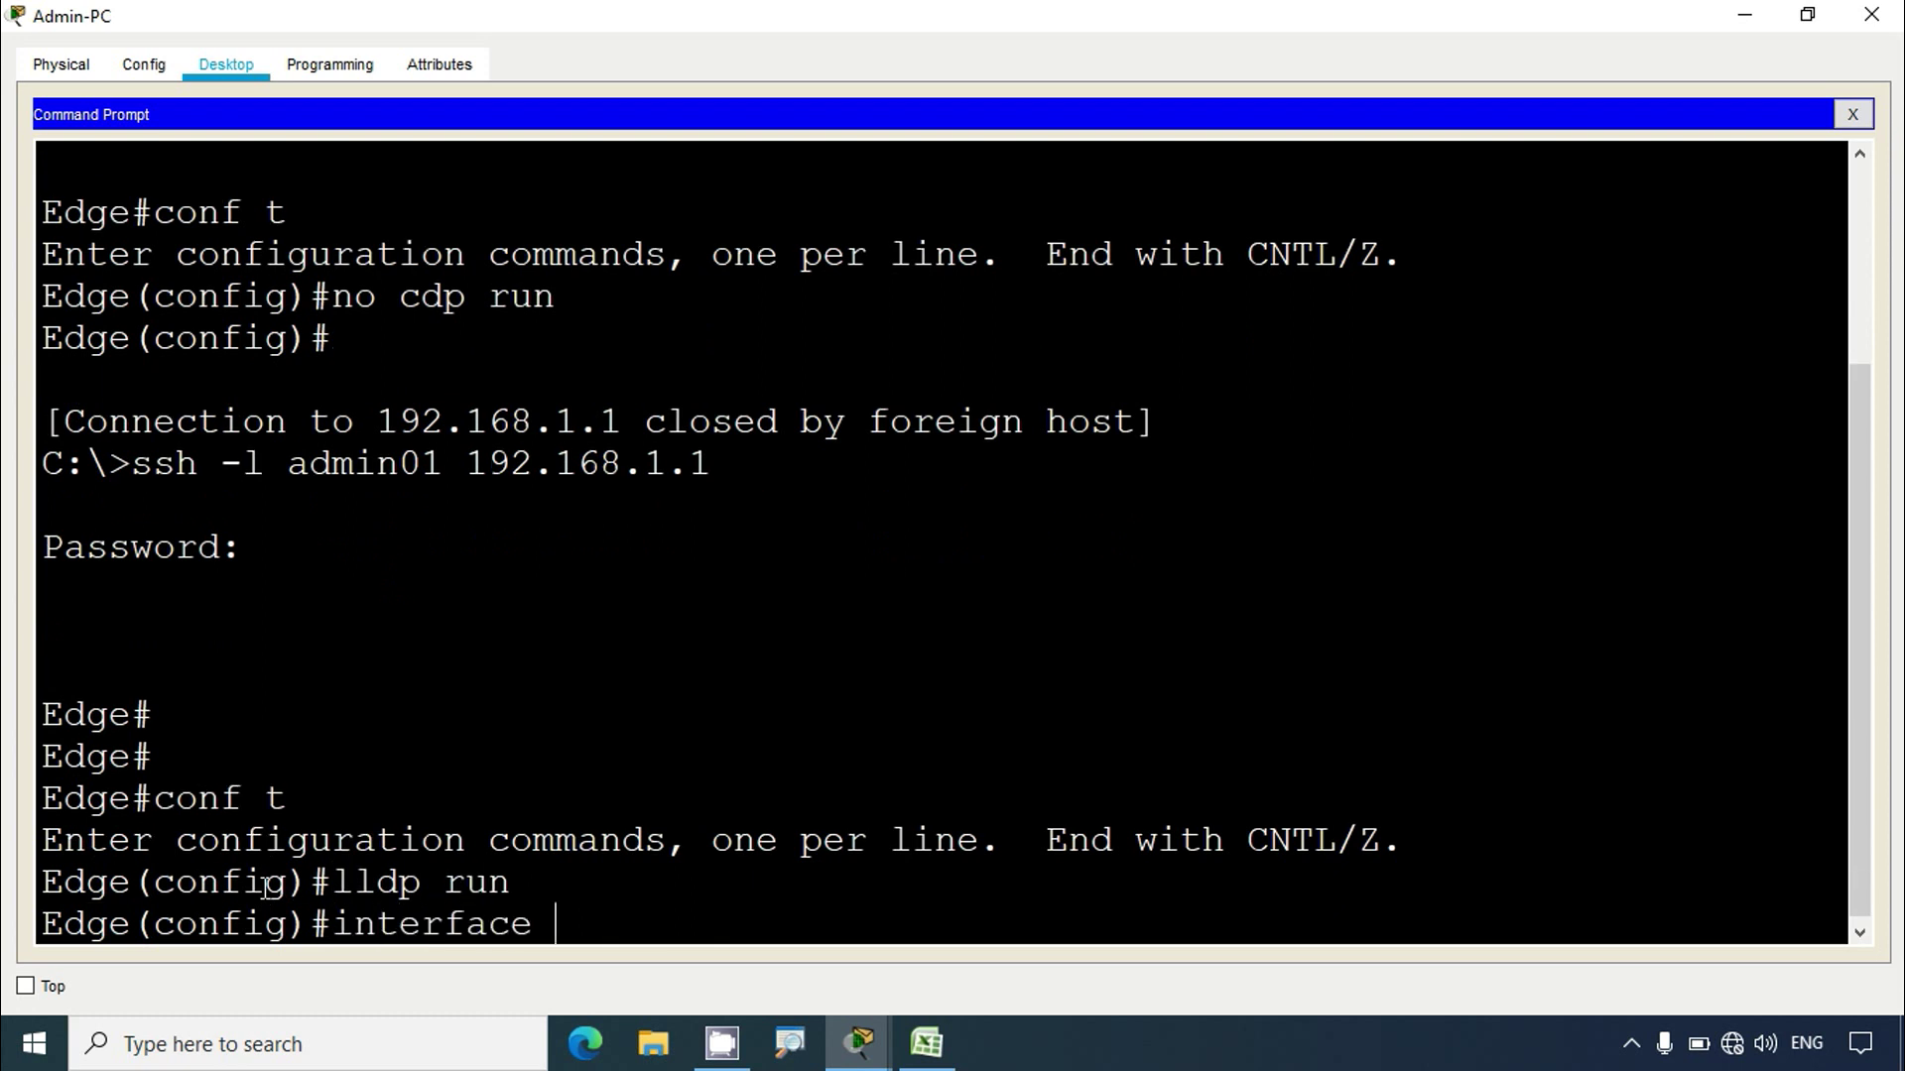
pyautogui.write('g0/0')
pyautogui.press('Return')
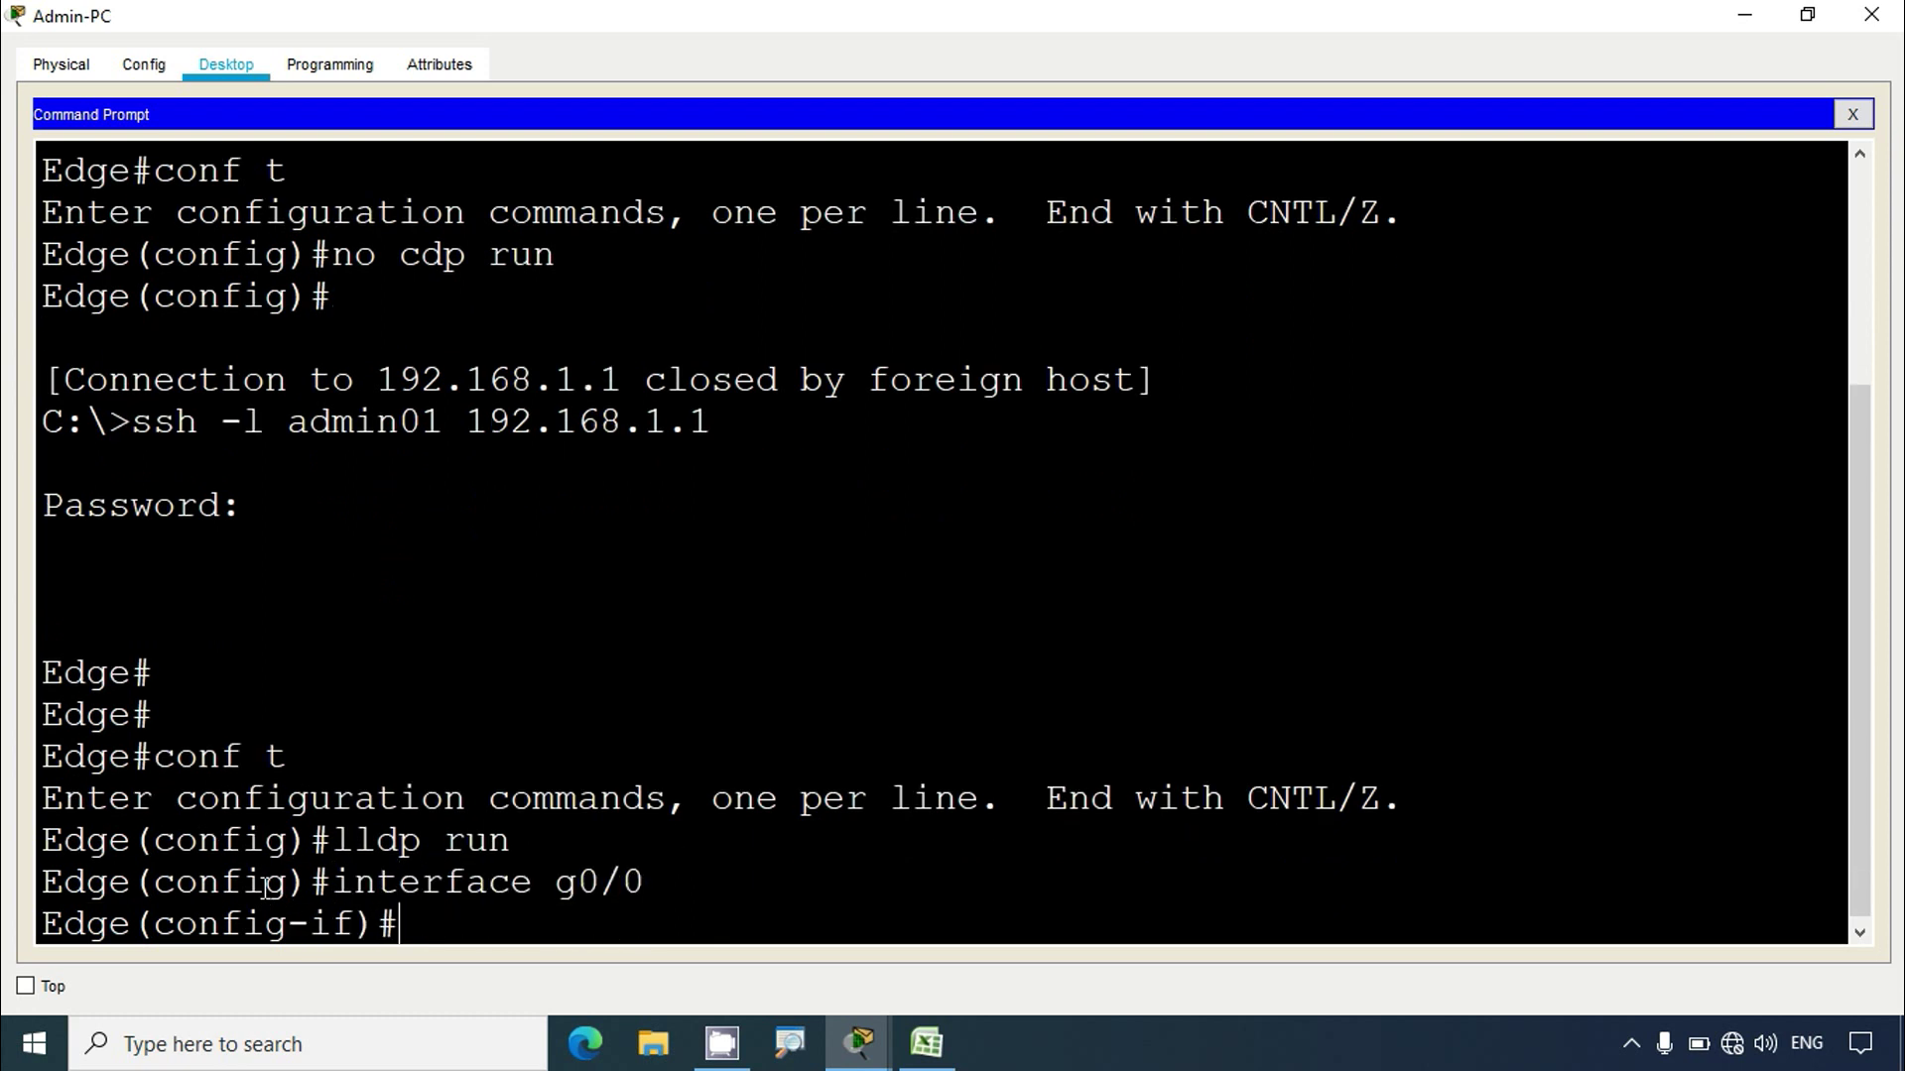
pyautogui.write('no lldp tran')
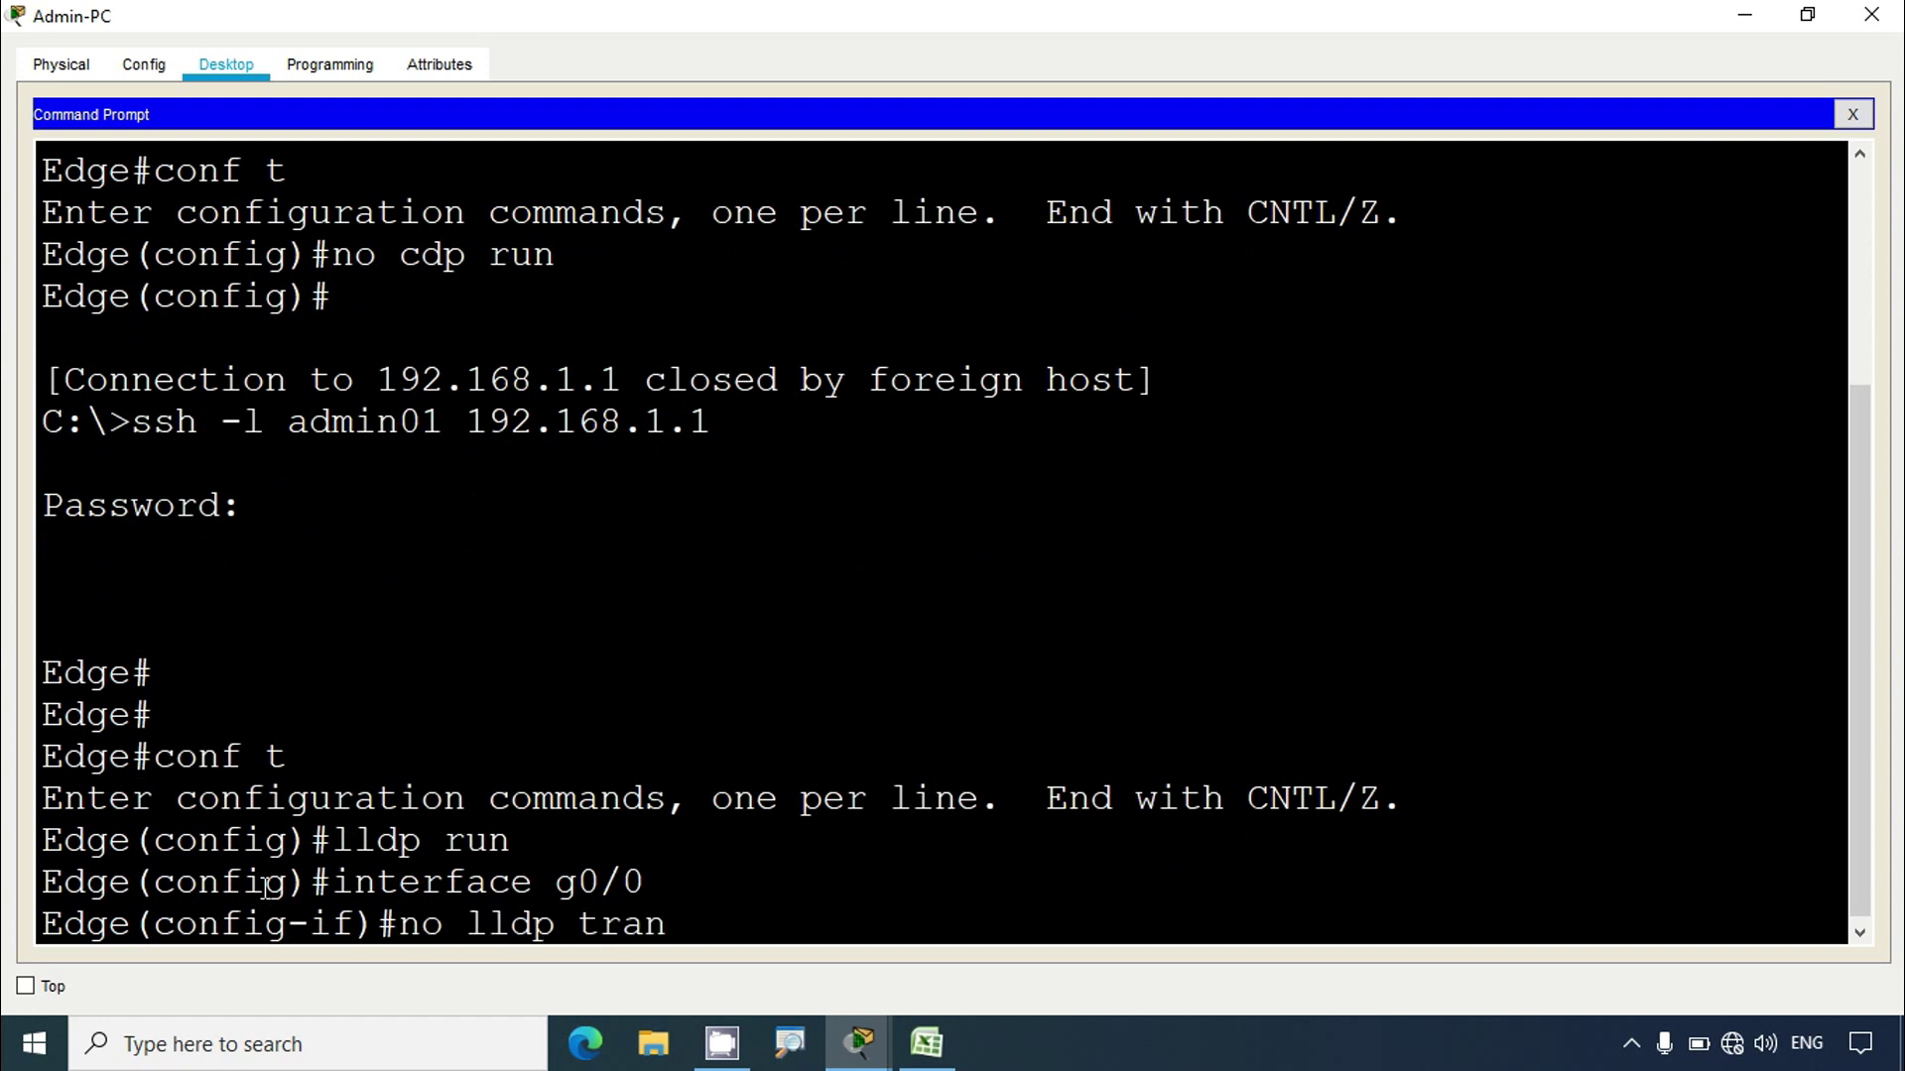
pyautogui.write('smit')
pyautogui.press('Return')
pyautogui.write('exit')
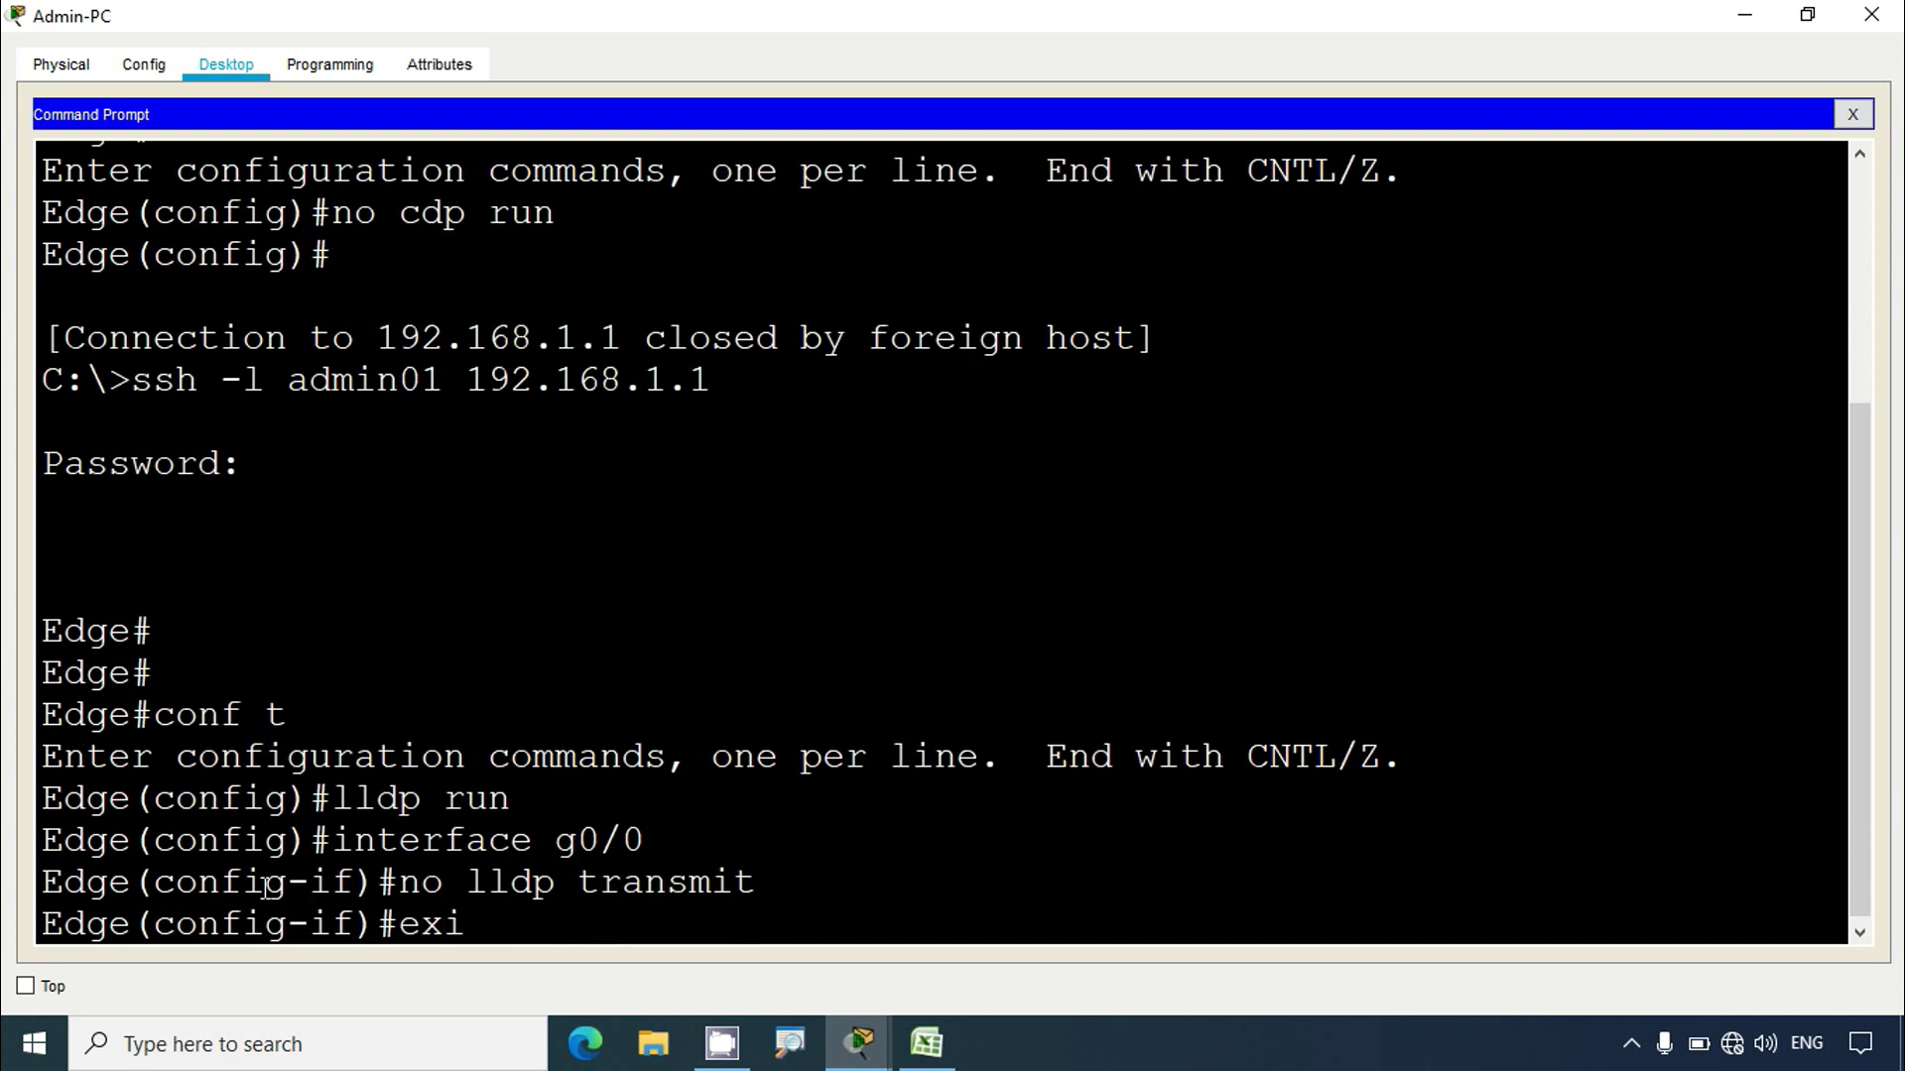
pyautogui.press('Return')
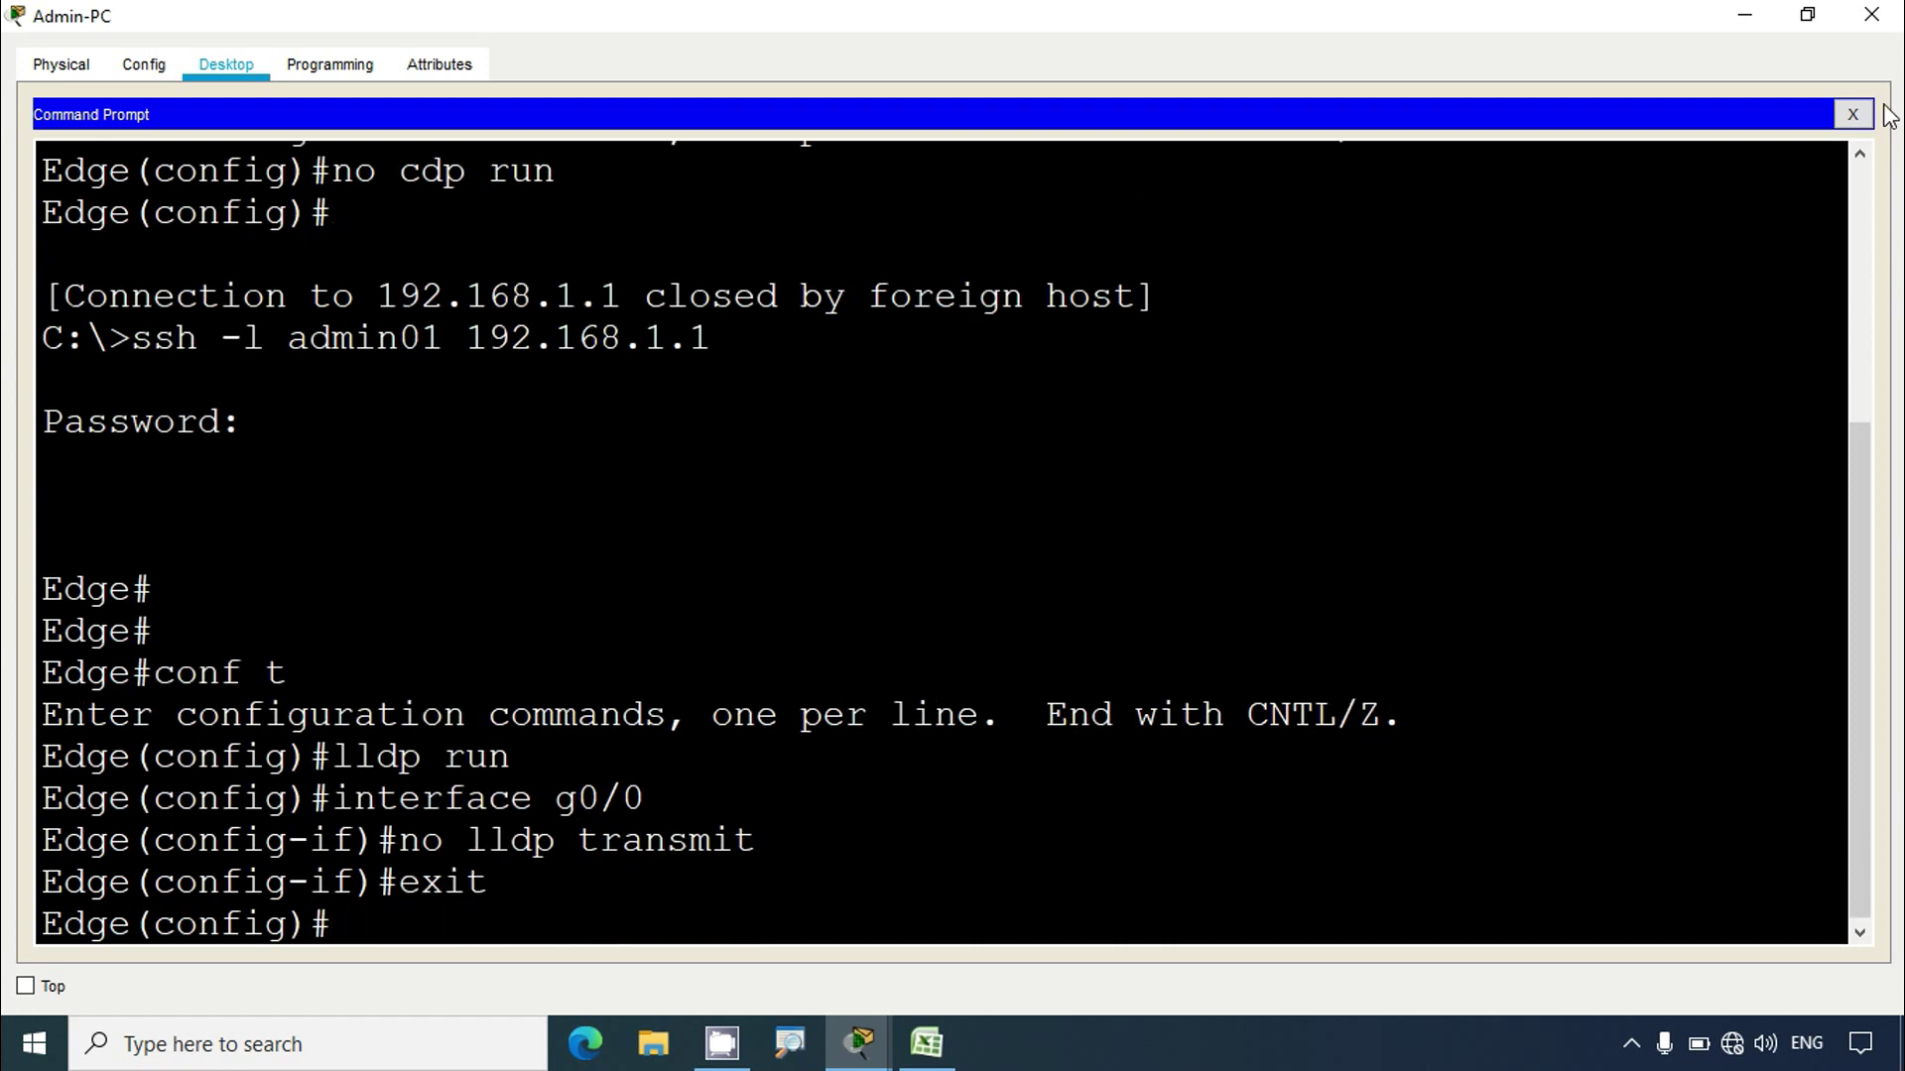
pyautogui.click(1873, 16)
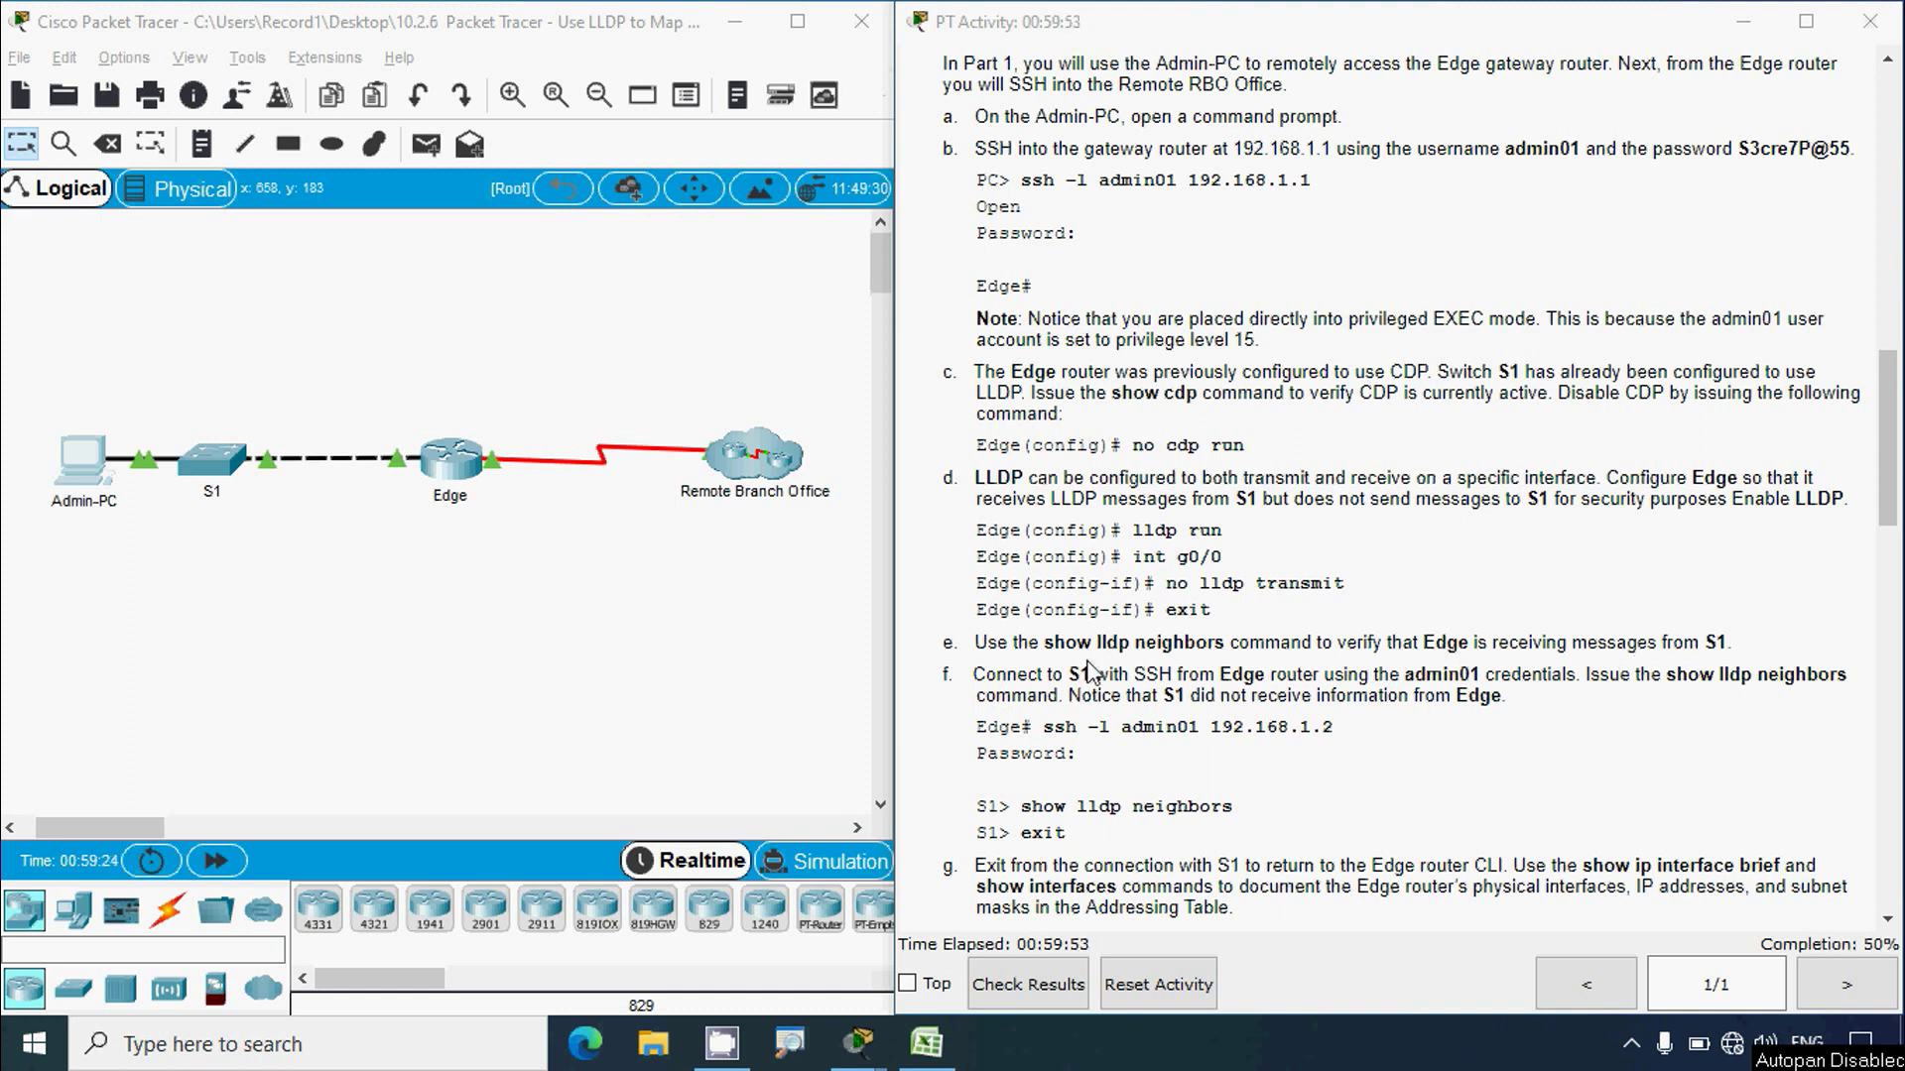
# Step: In Admin-PC's Command Prompt, recall and rerun the ssh command to Edge
pyautogui.click(84, 464)
pyautogui.click(1246, 128)
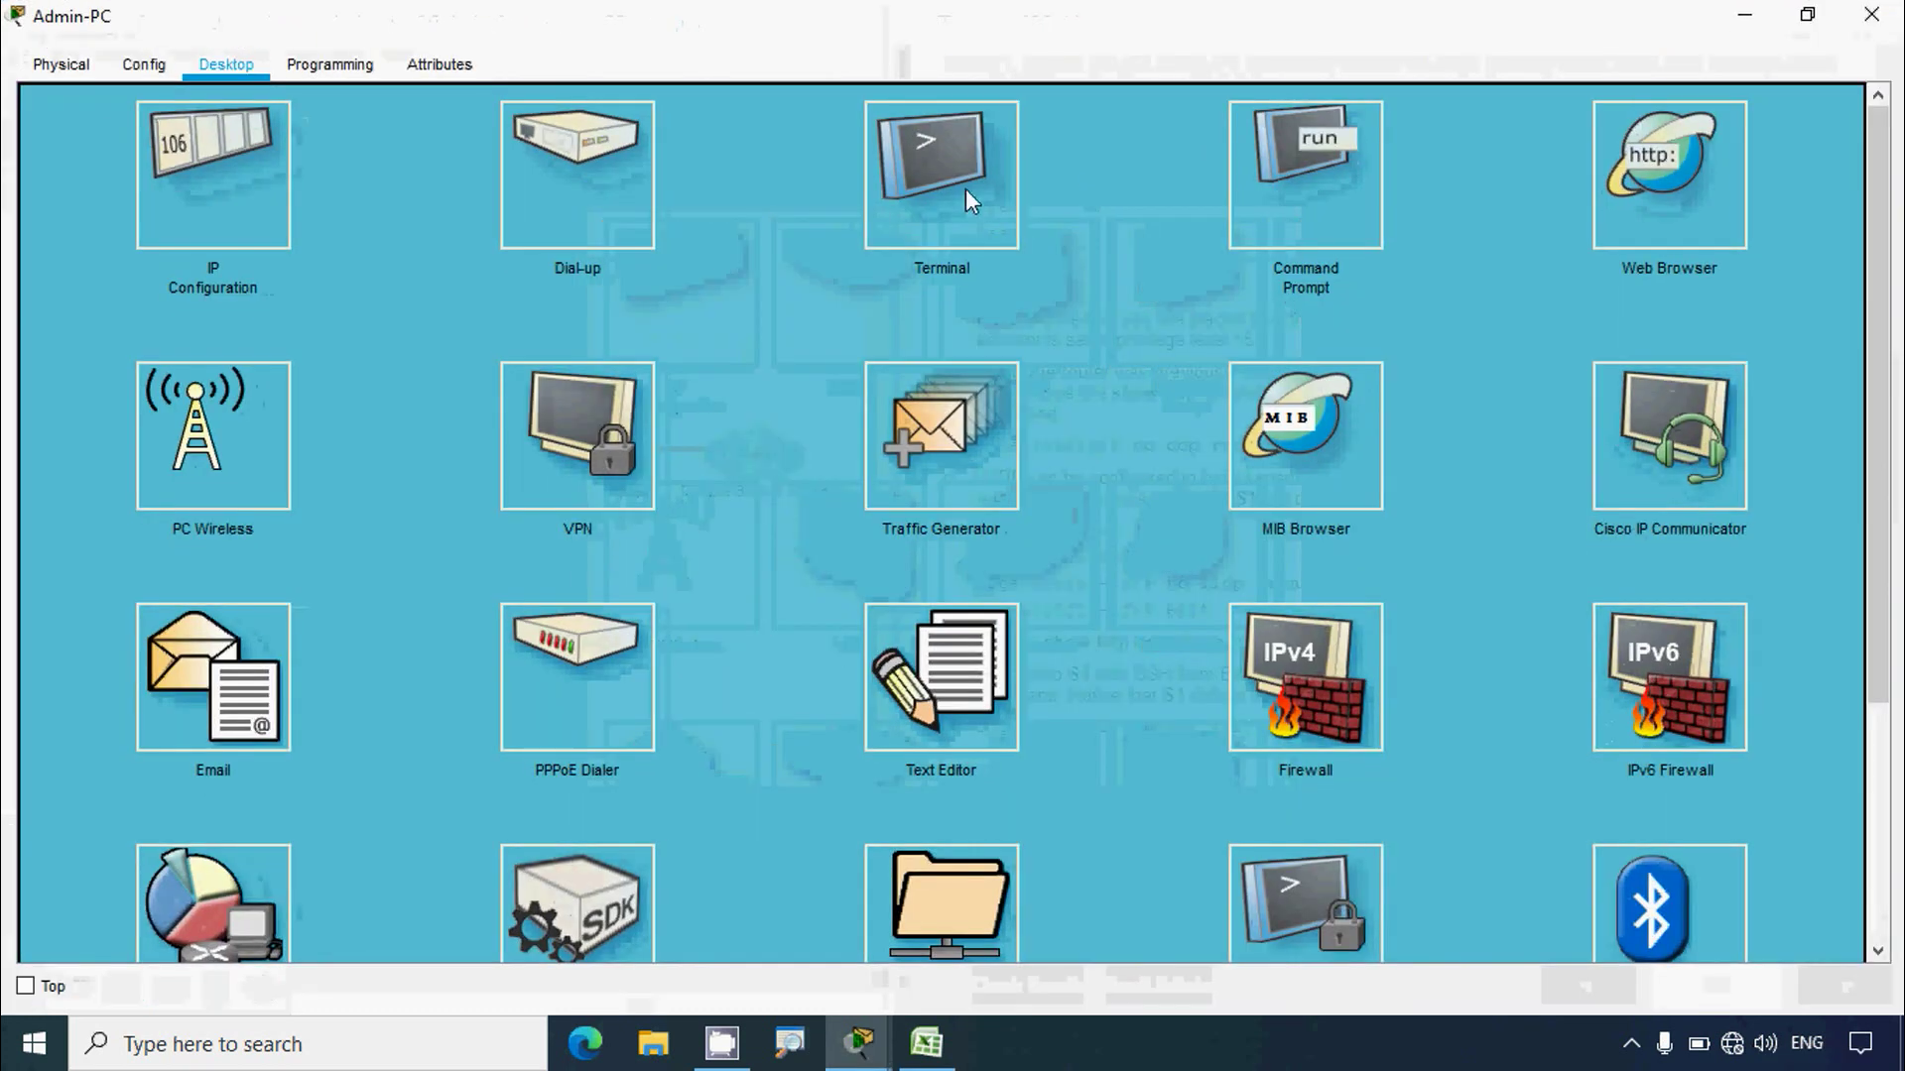
pyautogui.click(1357, 243)
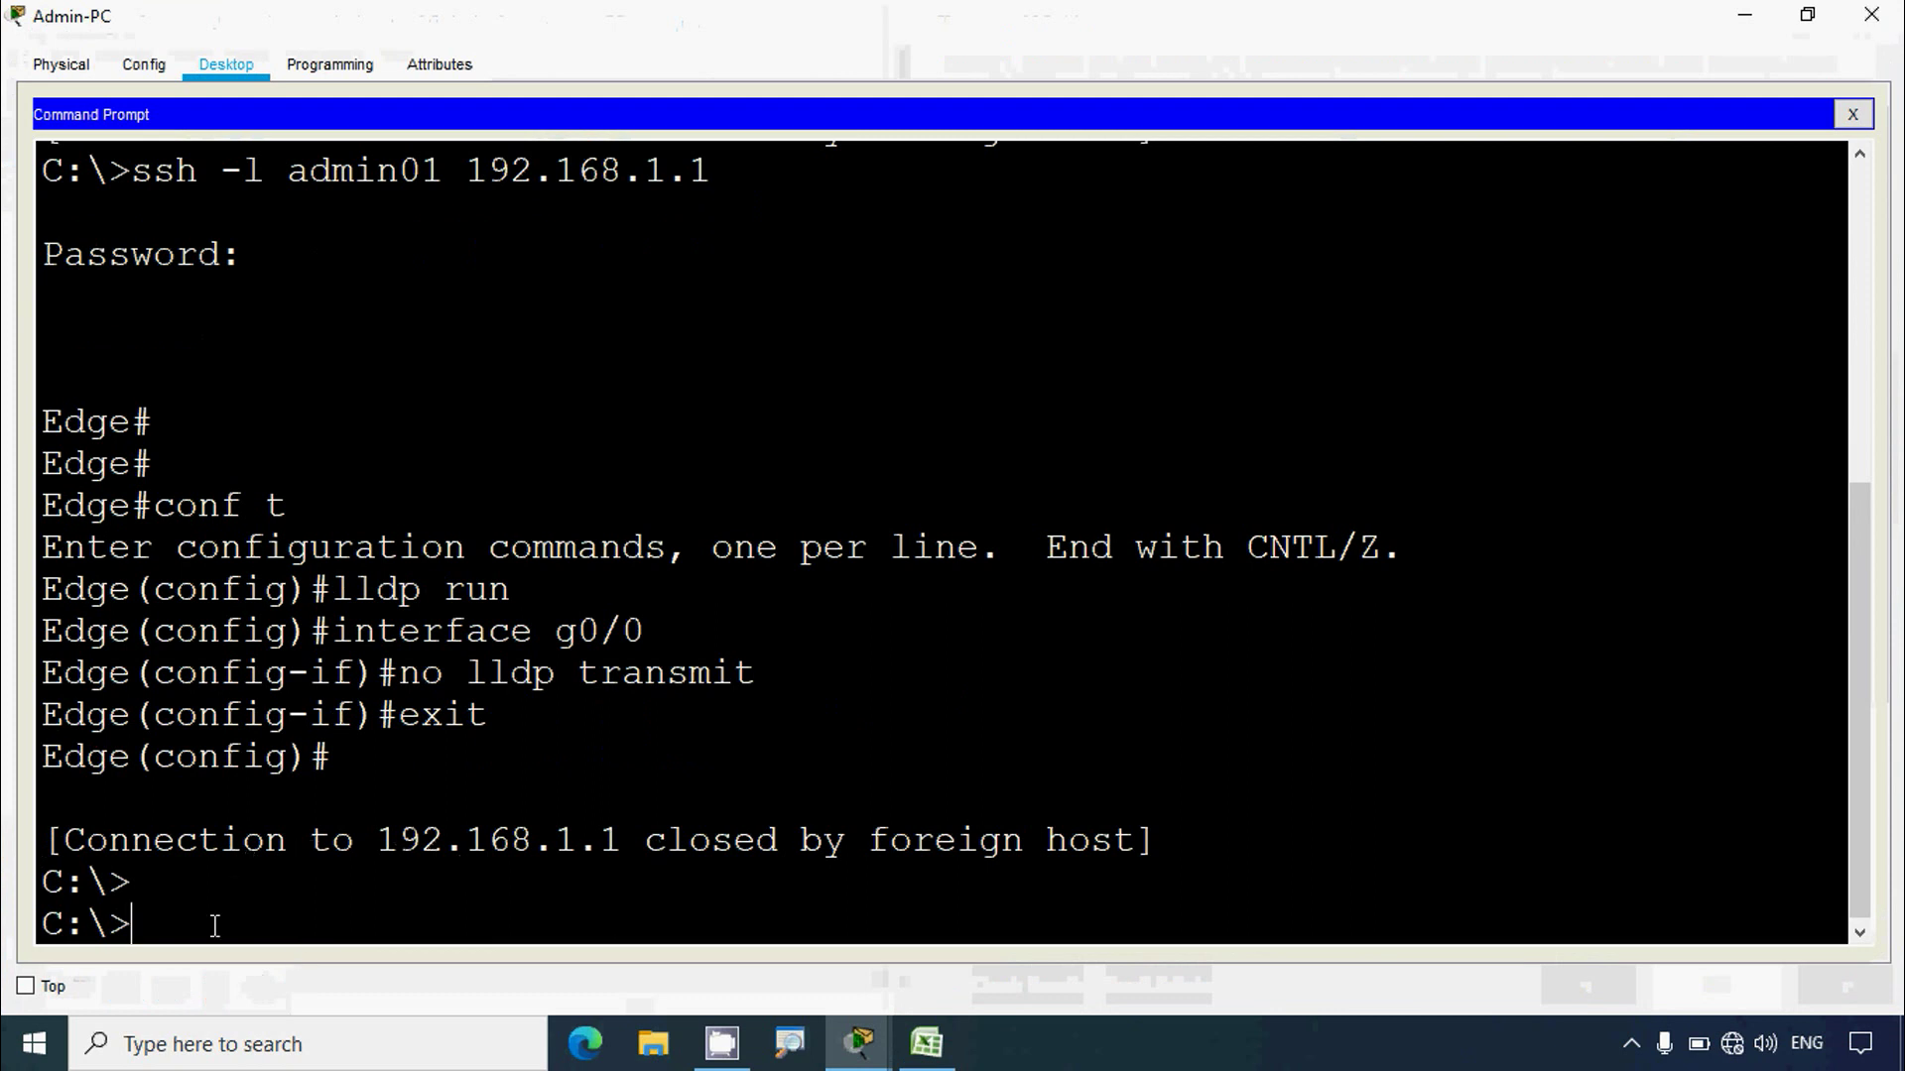
pyautogui.press('Up')
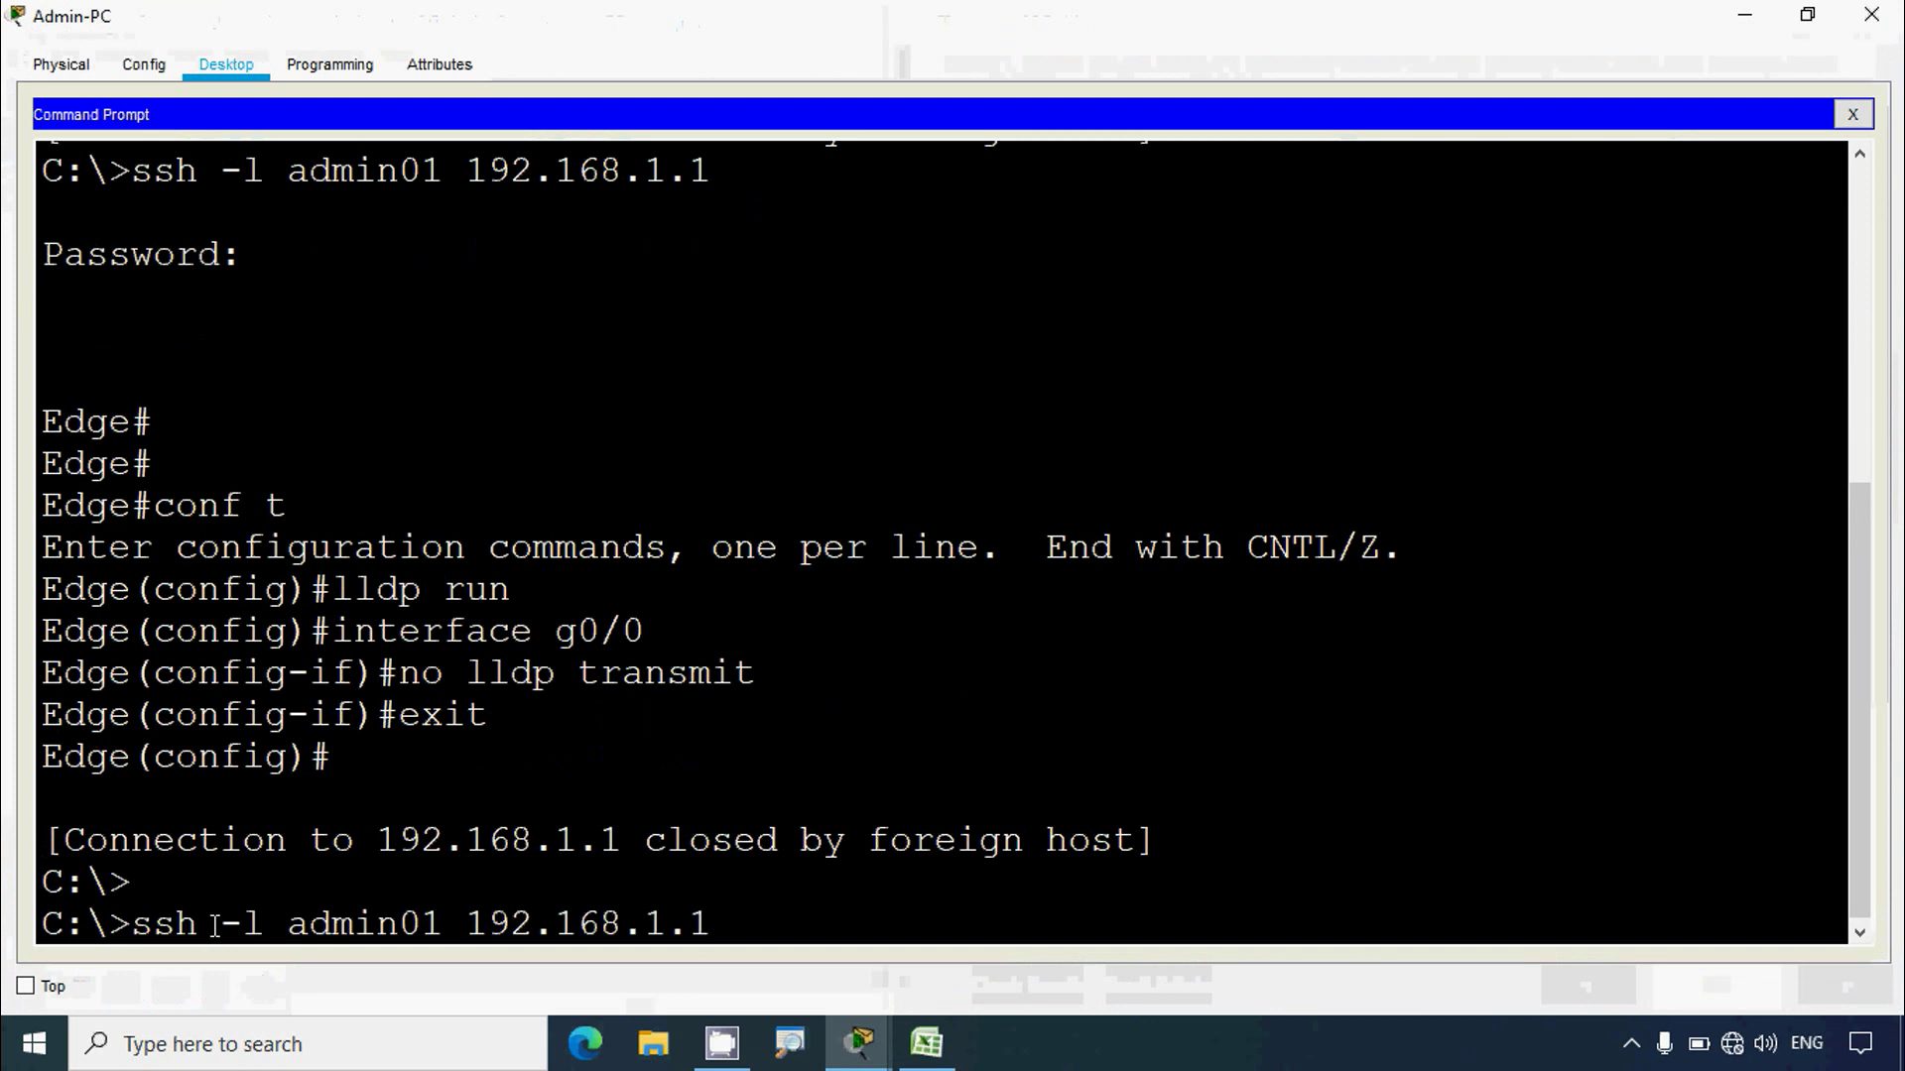
pyautogui.press('Return')
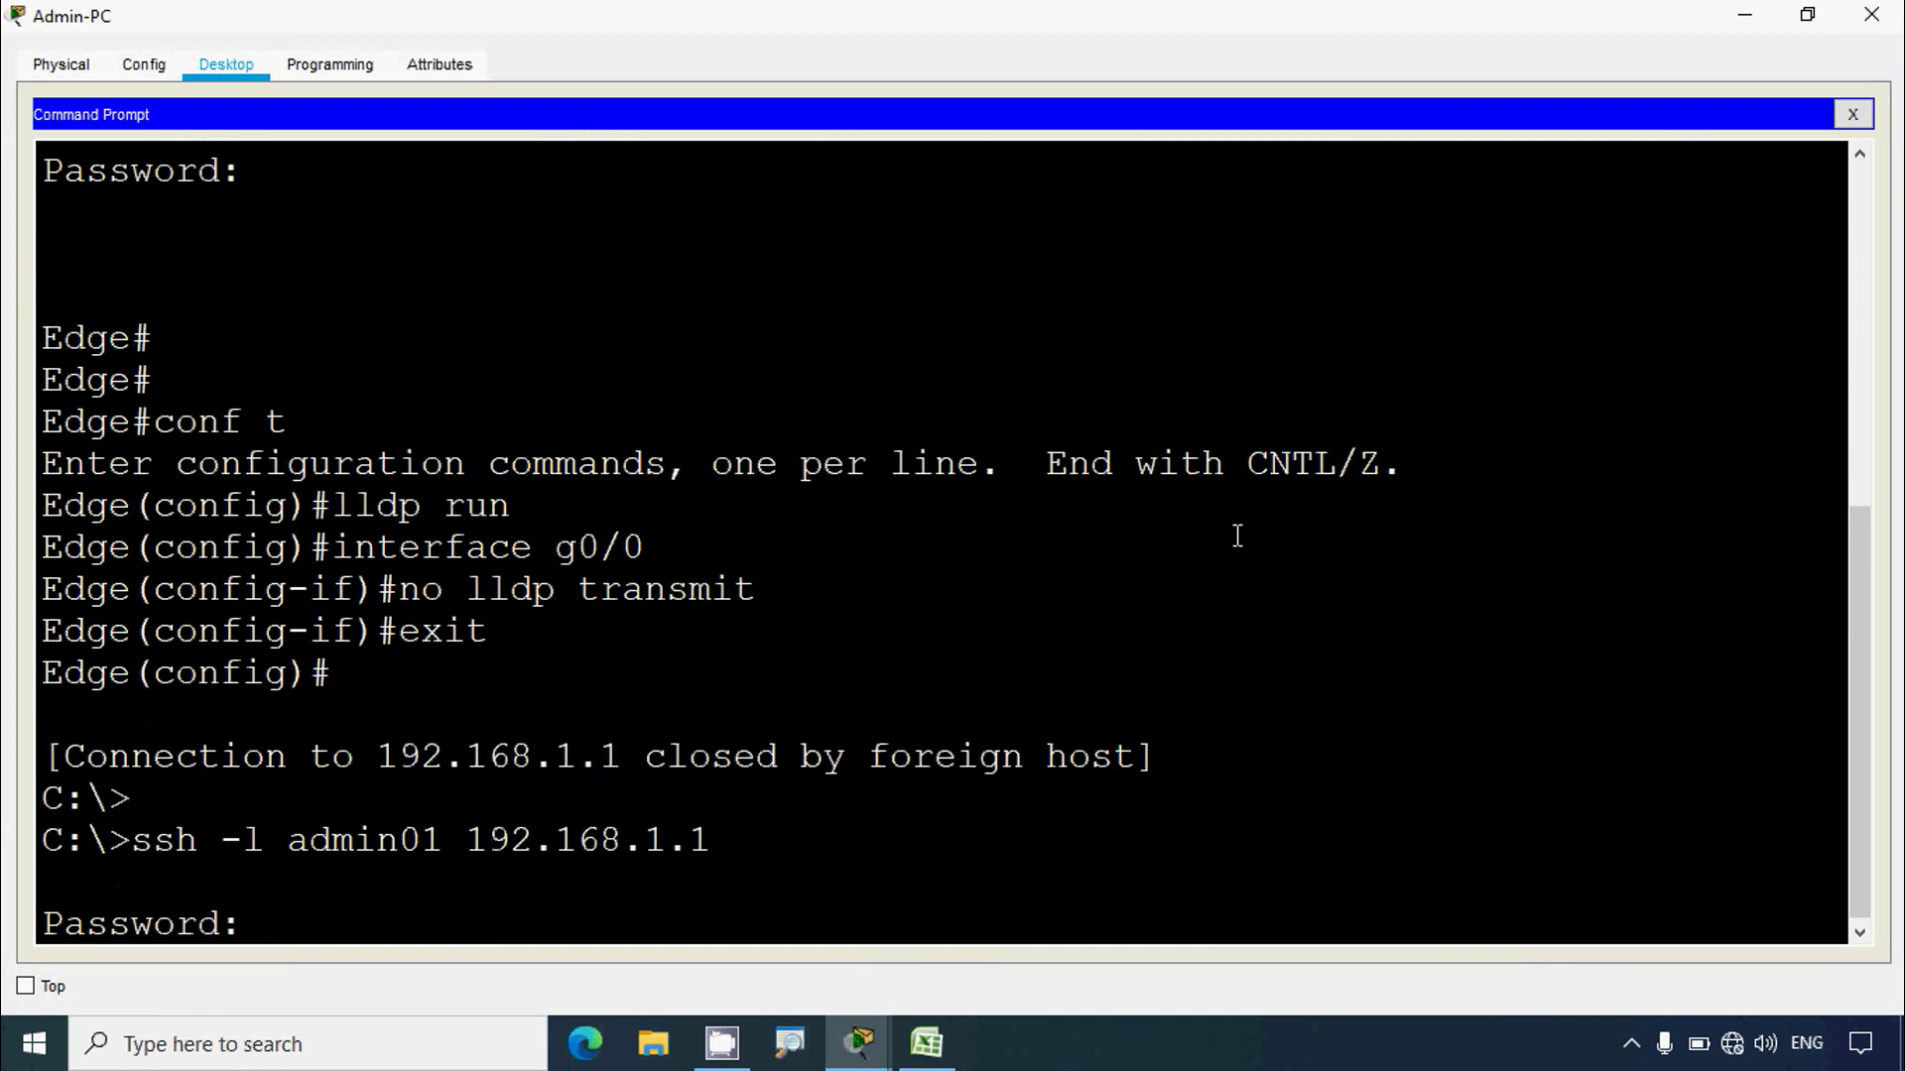
# Step: Paste the admin01 password from the instructions to log into Edge, then maximize the window
pyautogui.click(1743, 15)
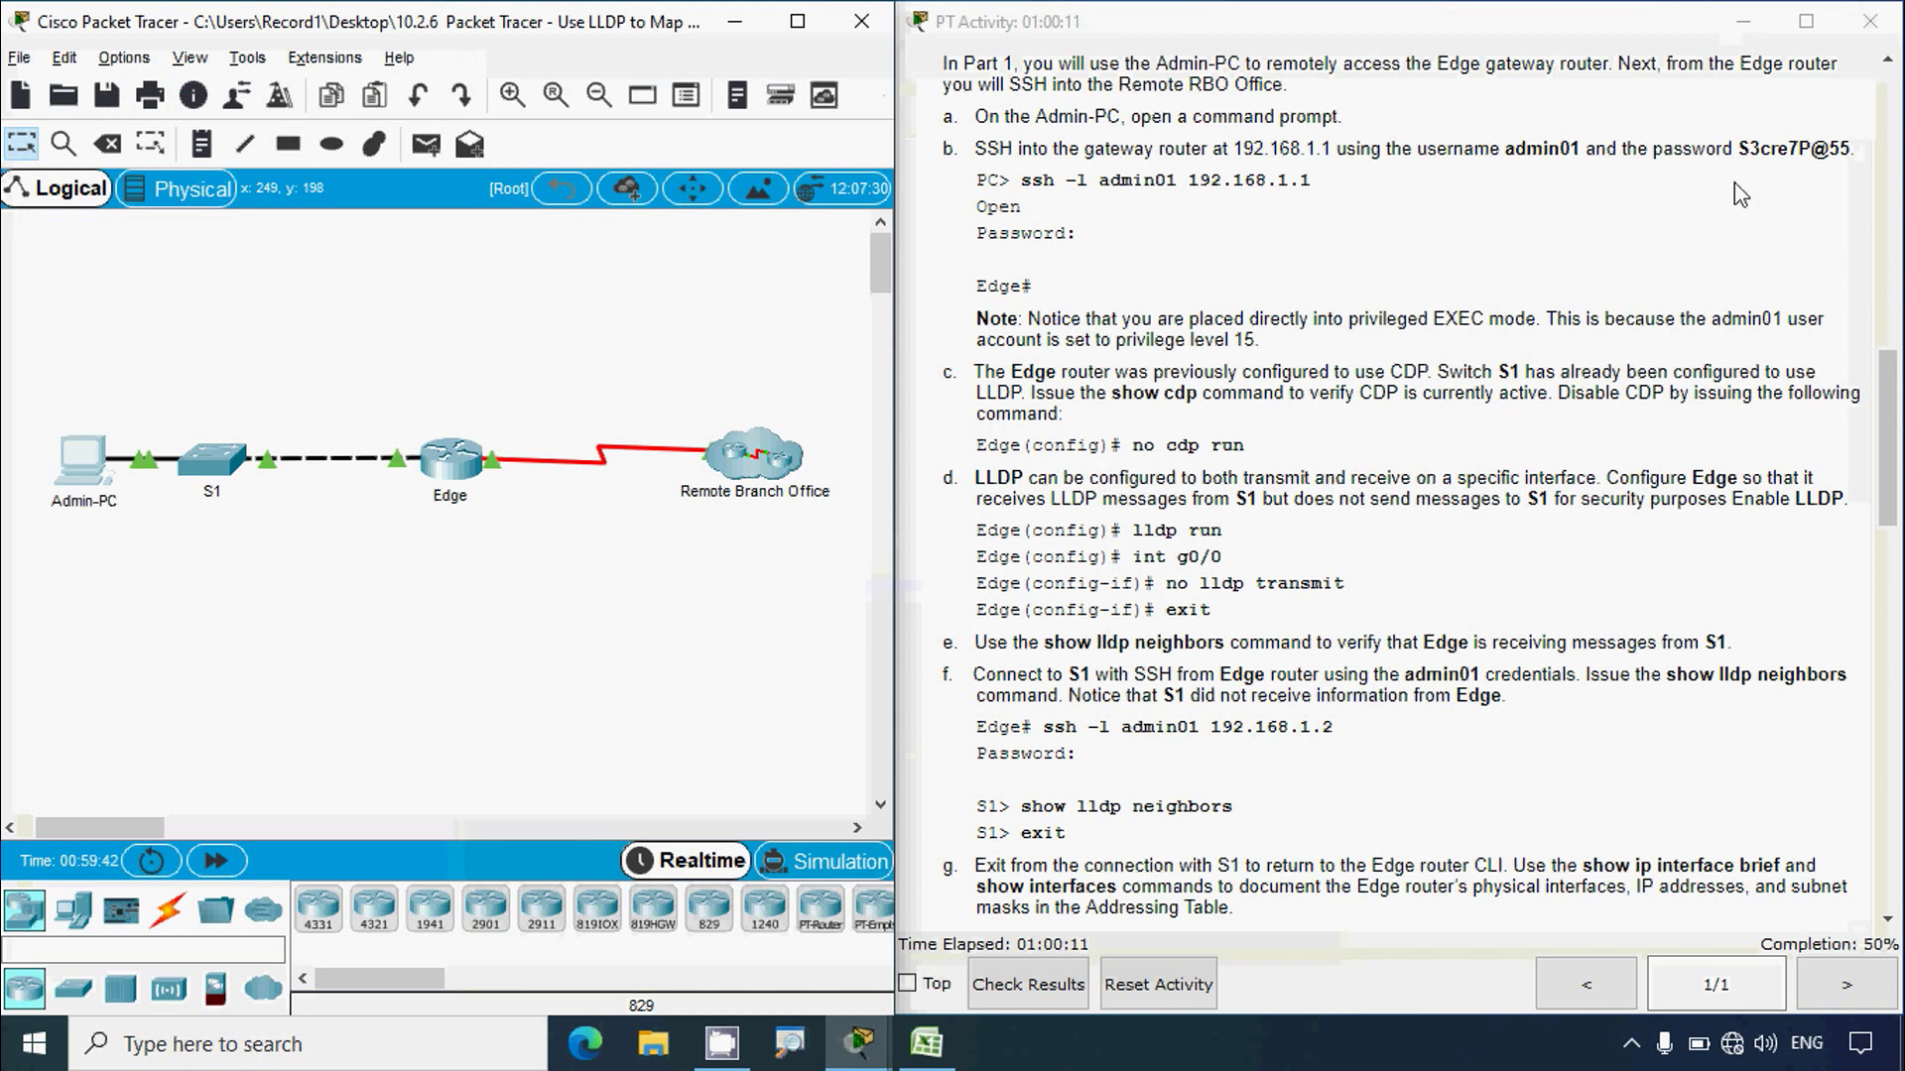
pyautogui.moveTo(1739, 148); pyautogui.dragTo(1847, 151)
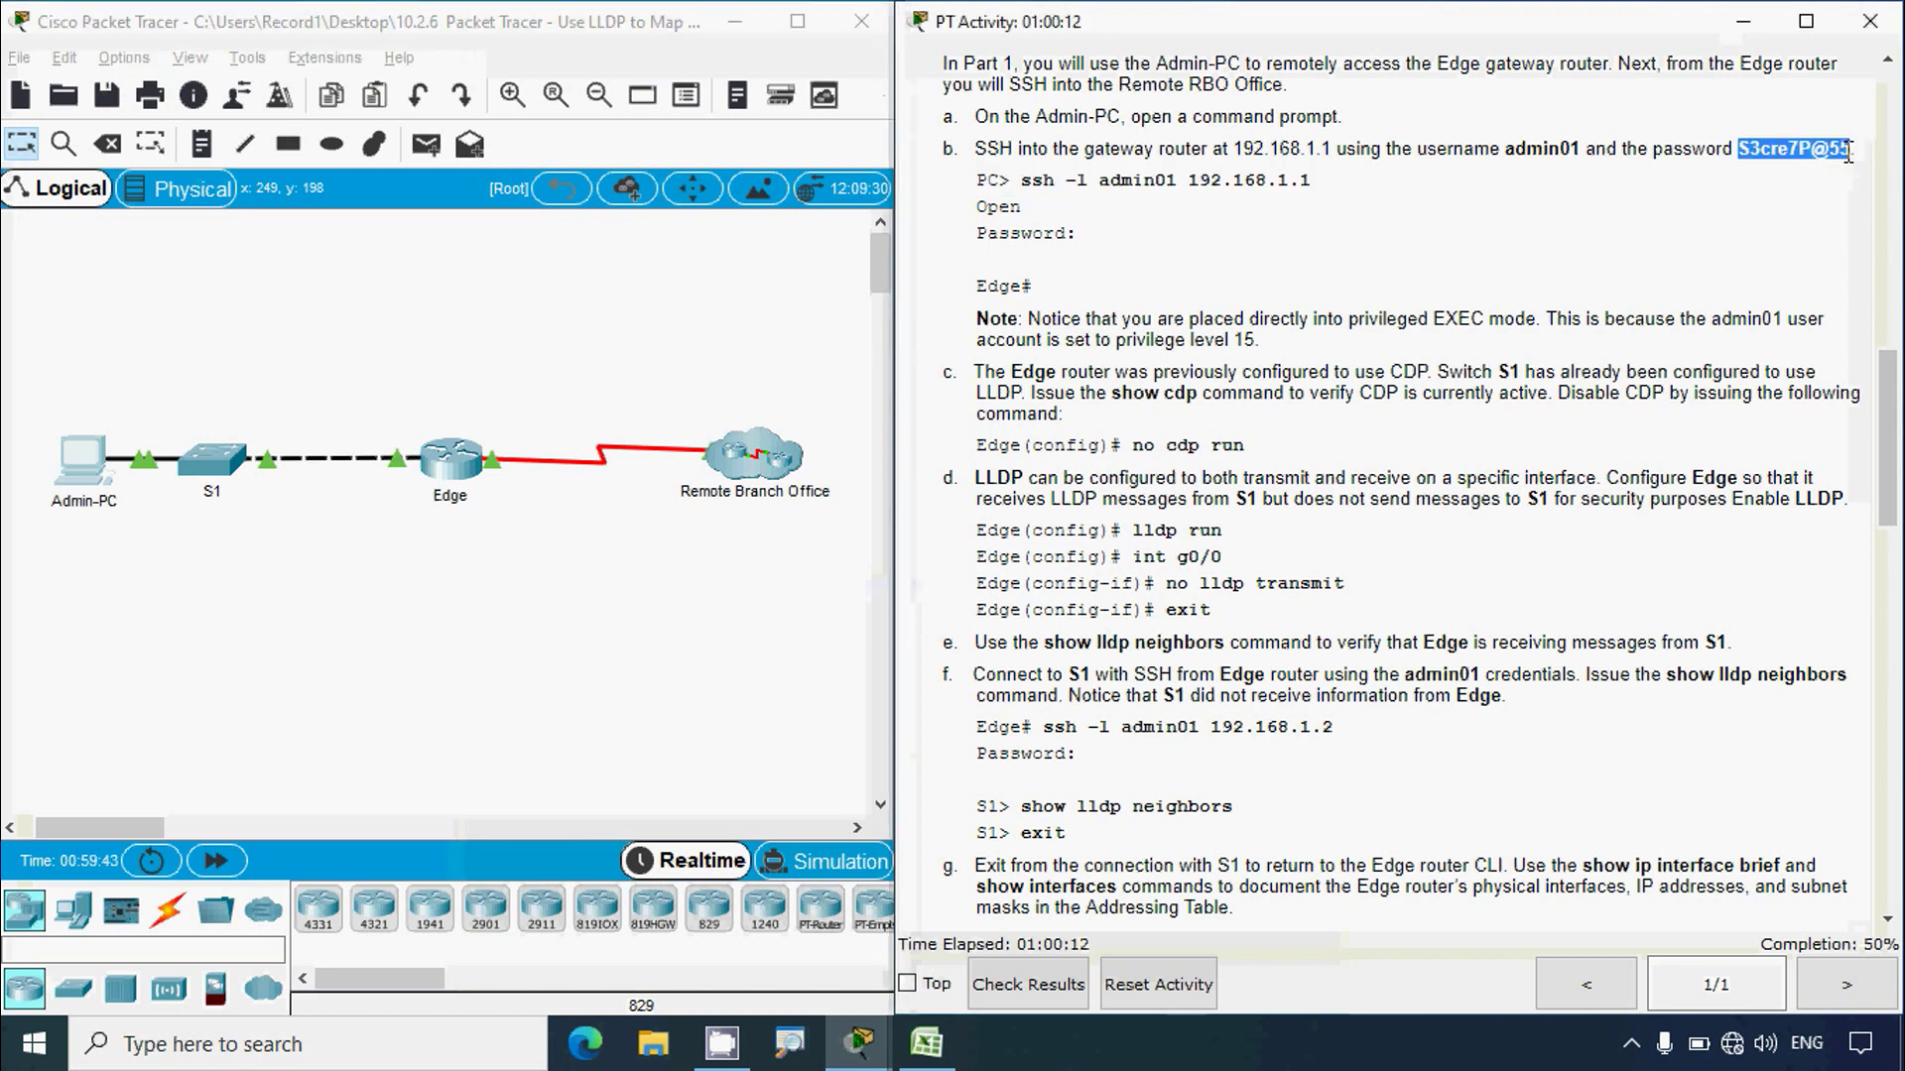
pyautogui.click(84, 458)
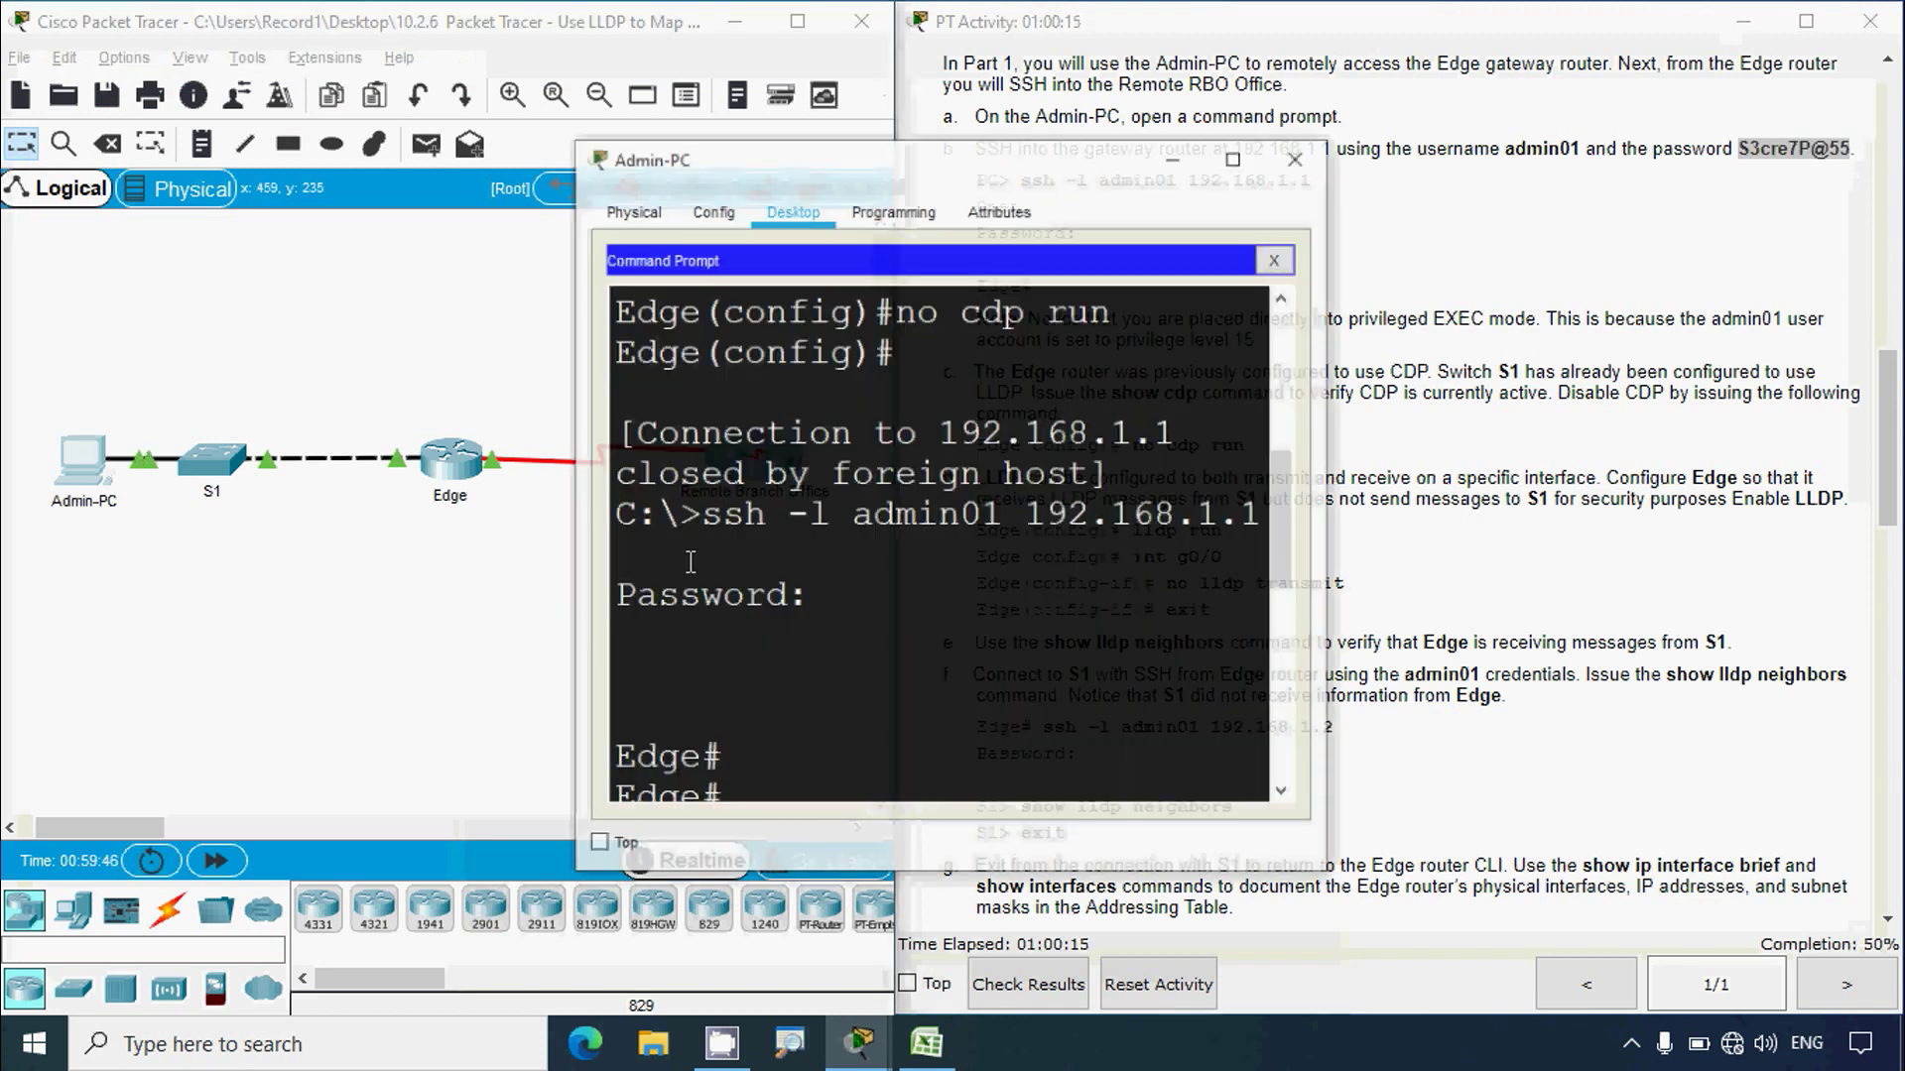
pyautogui.rightClick(811, 746)
pyautogui.click(821, 801)
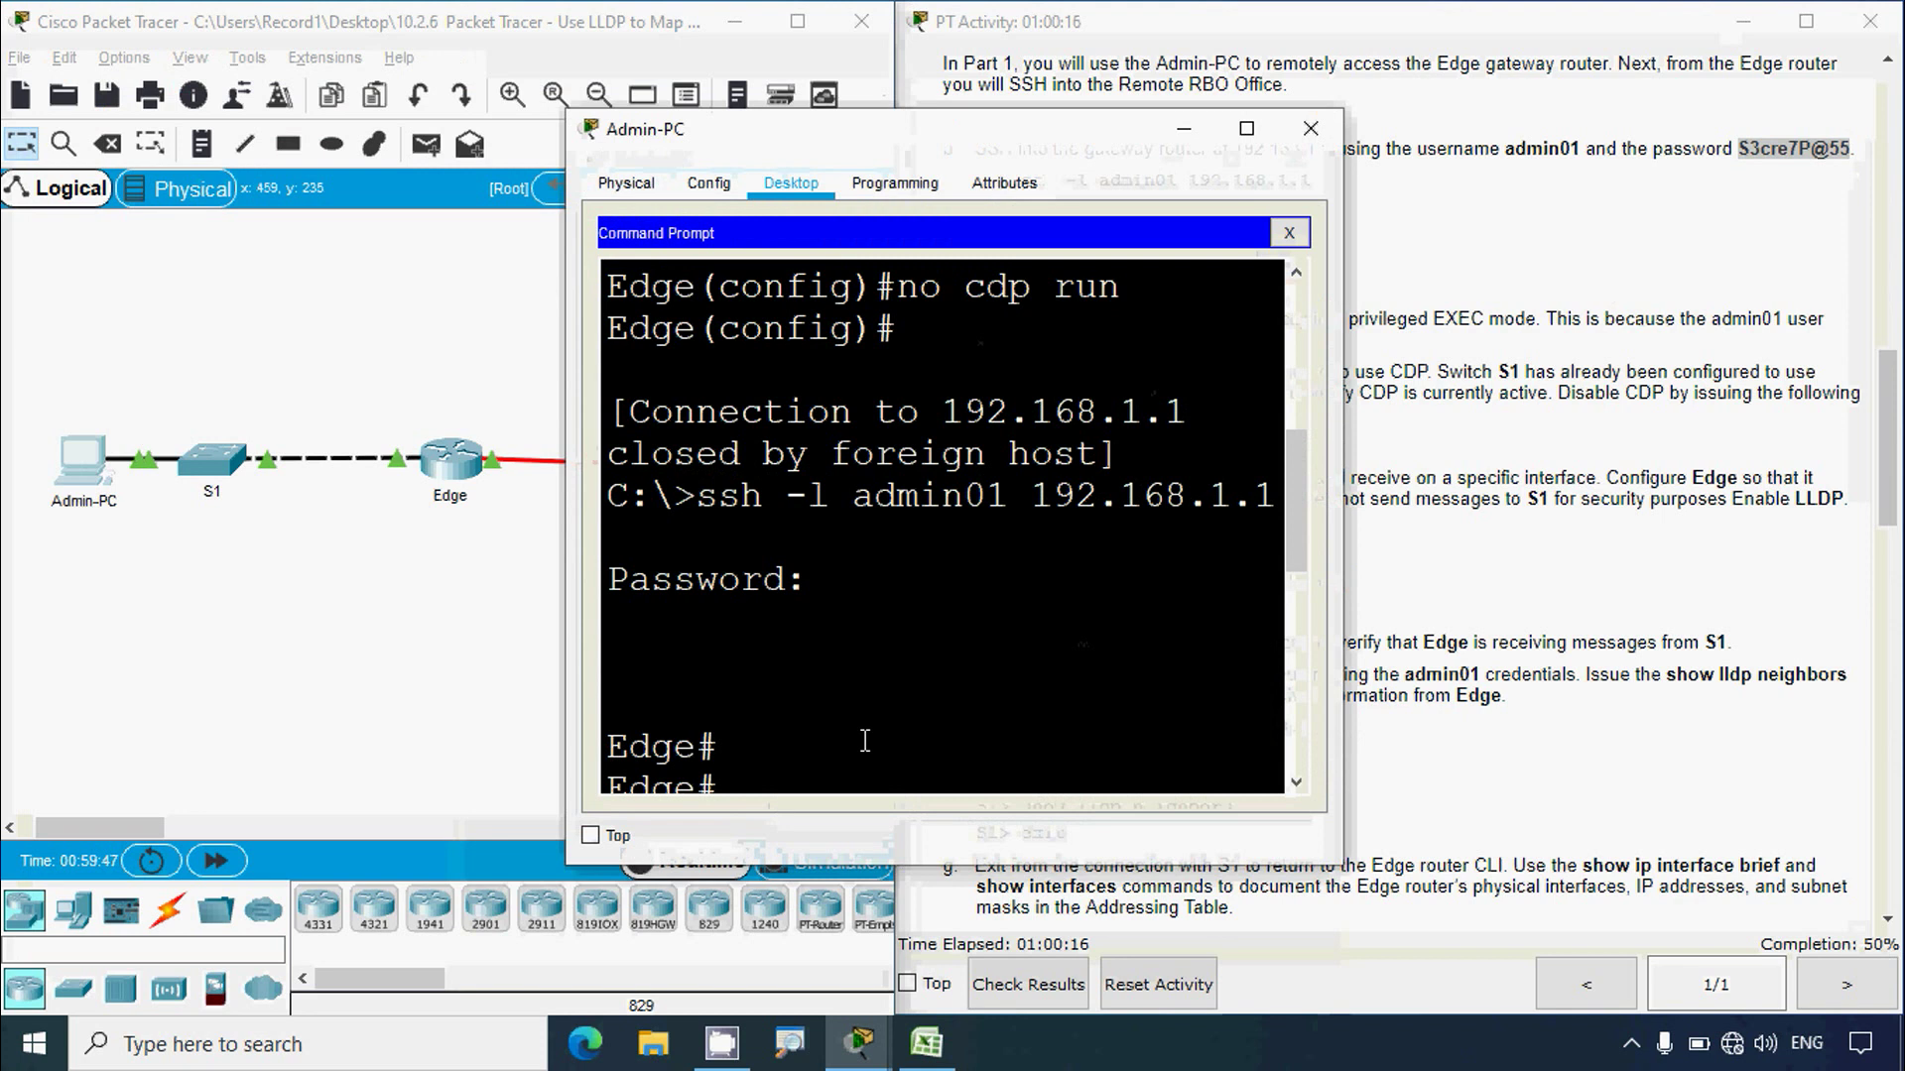
pyautogui.moveTo(955, 137); pyautogui.dragTo(542, 97)
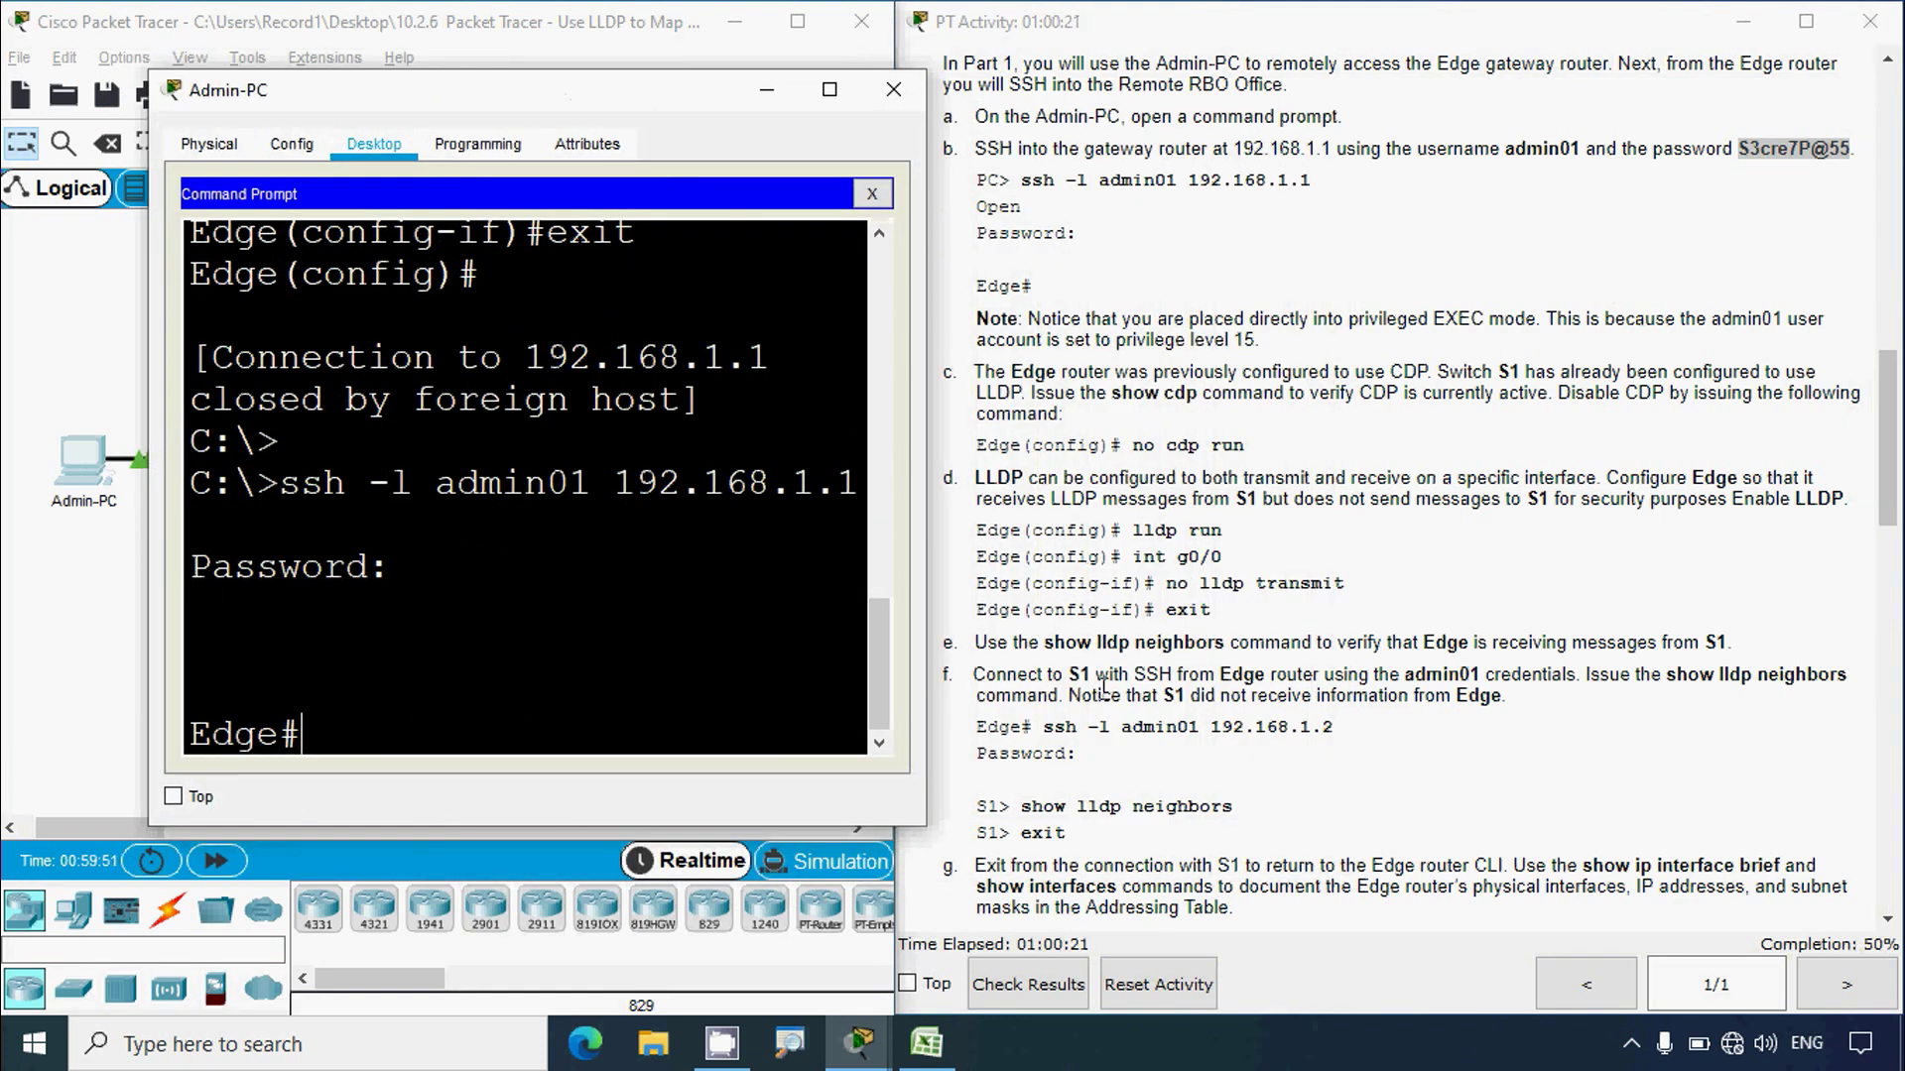
pyautogui.click(829, 90)
# Step: Run show lldp neighbors and examine S1's Device ID, Local Intf, Capability and Port ID
pyautogui.write('lld')
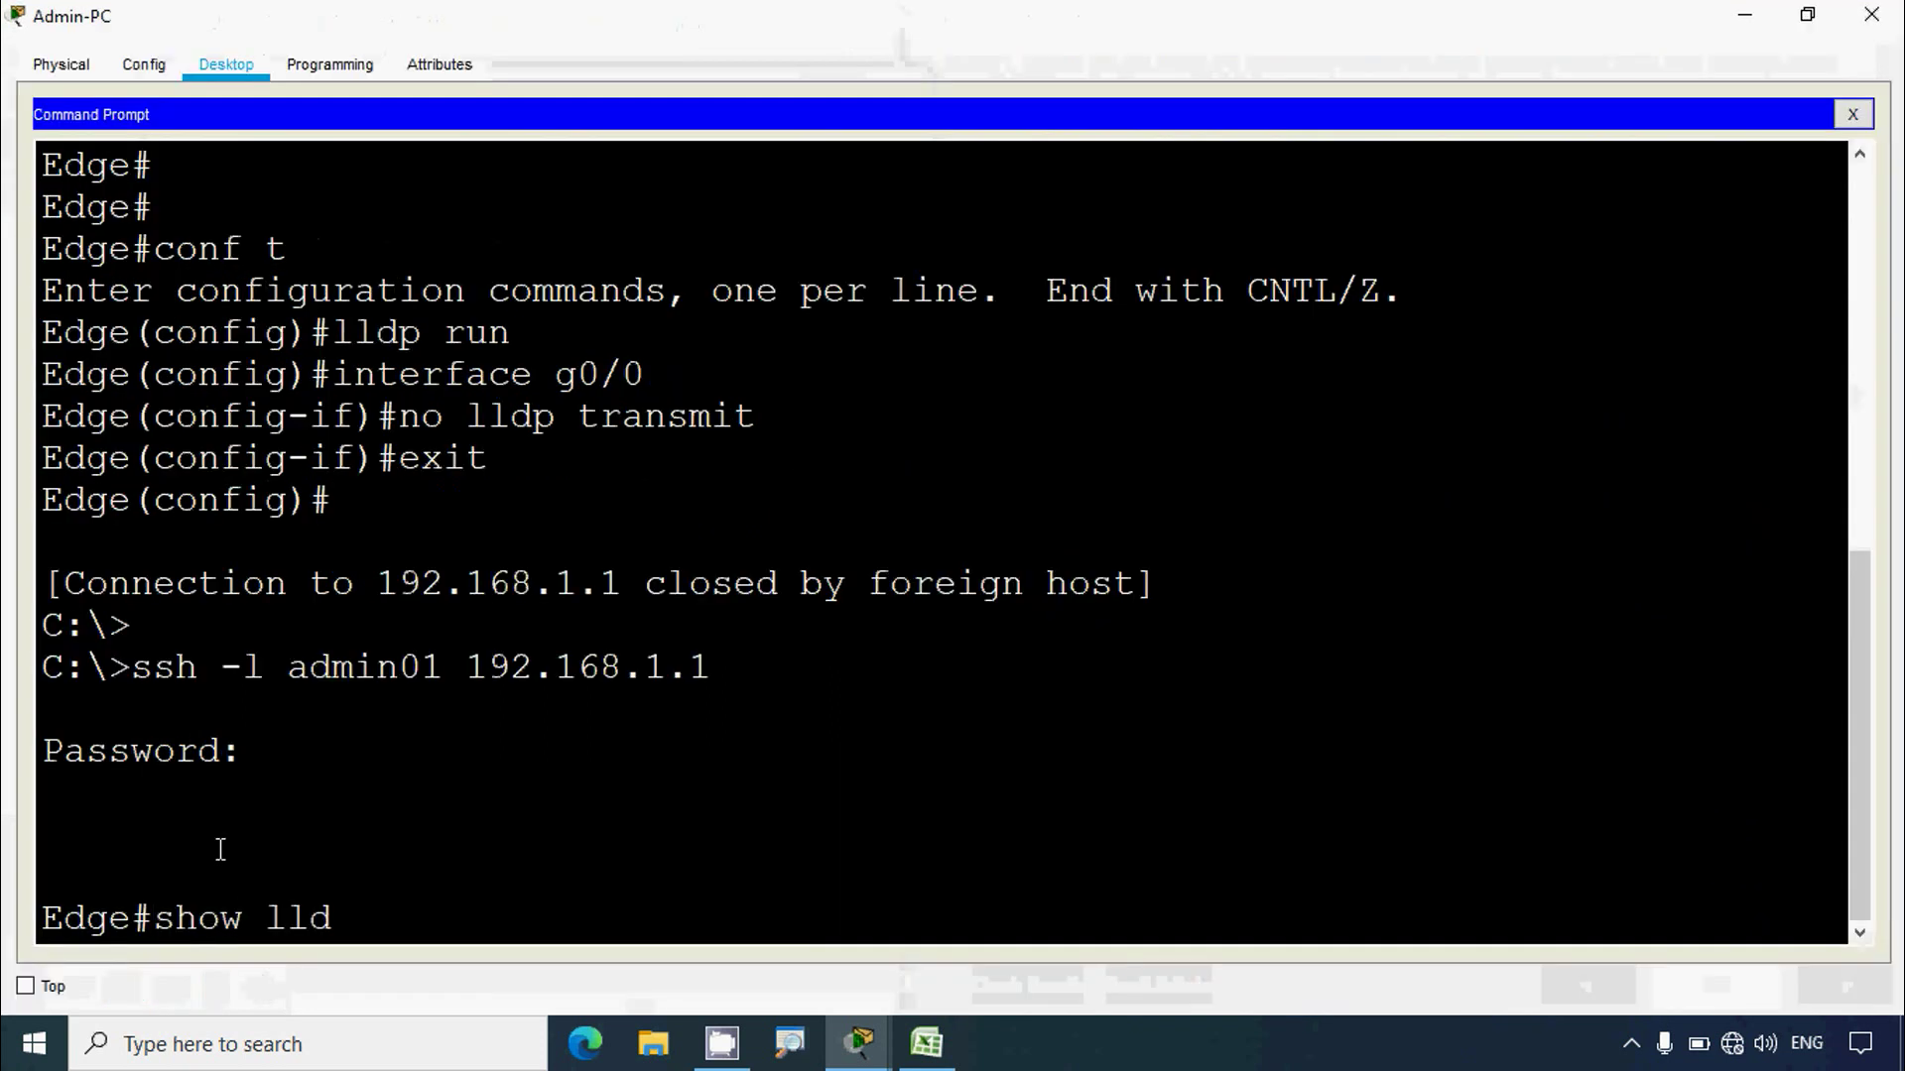
pyautogui.write('p neighbors')
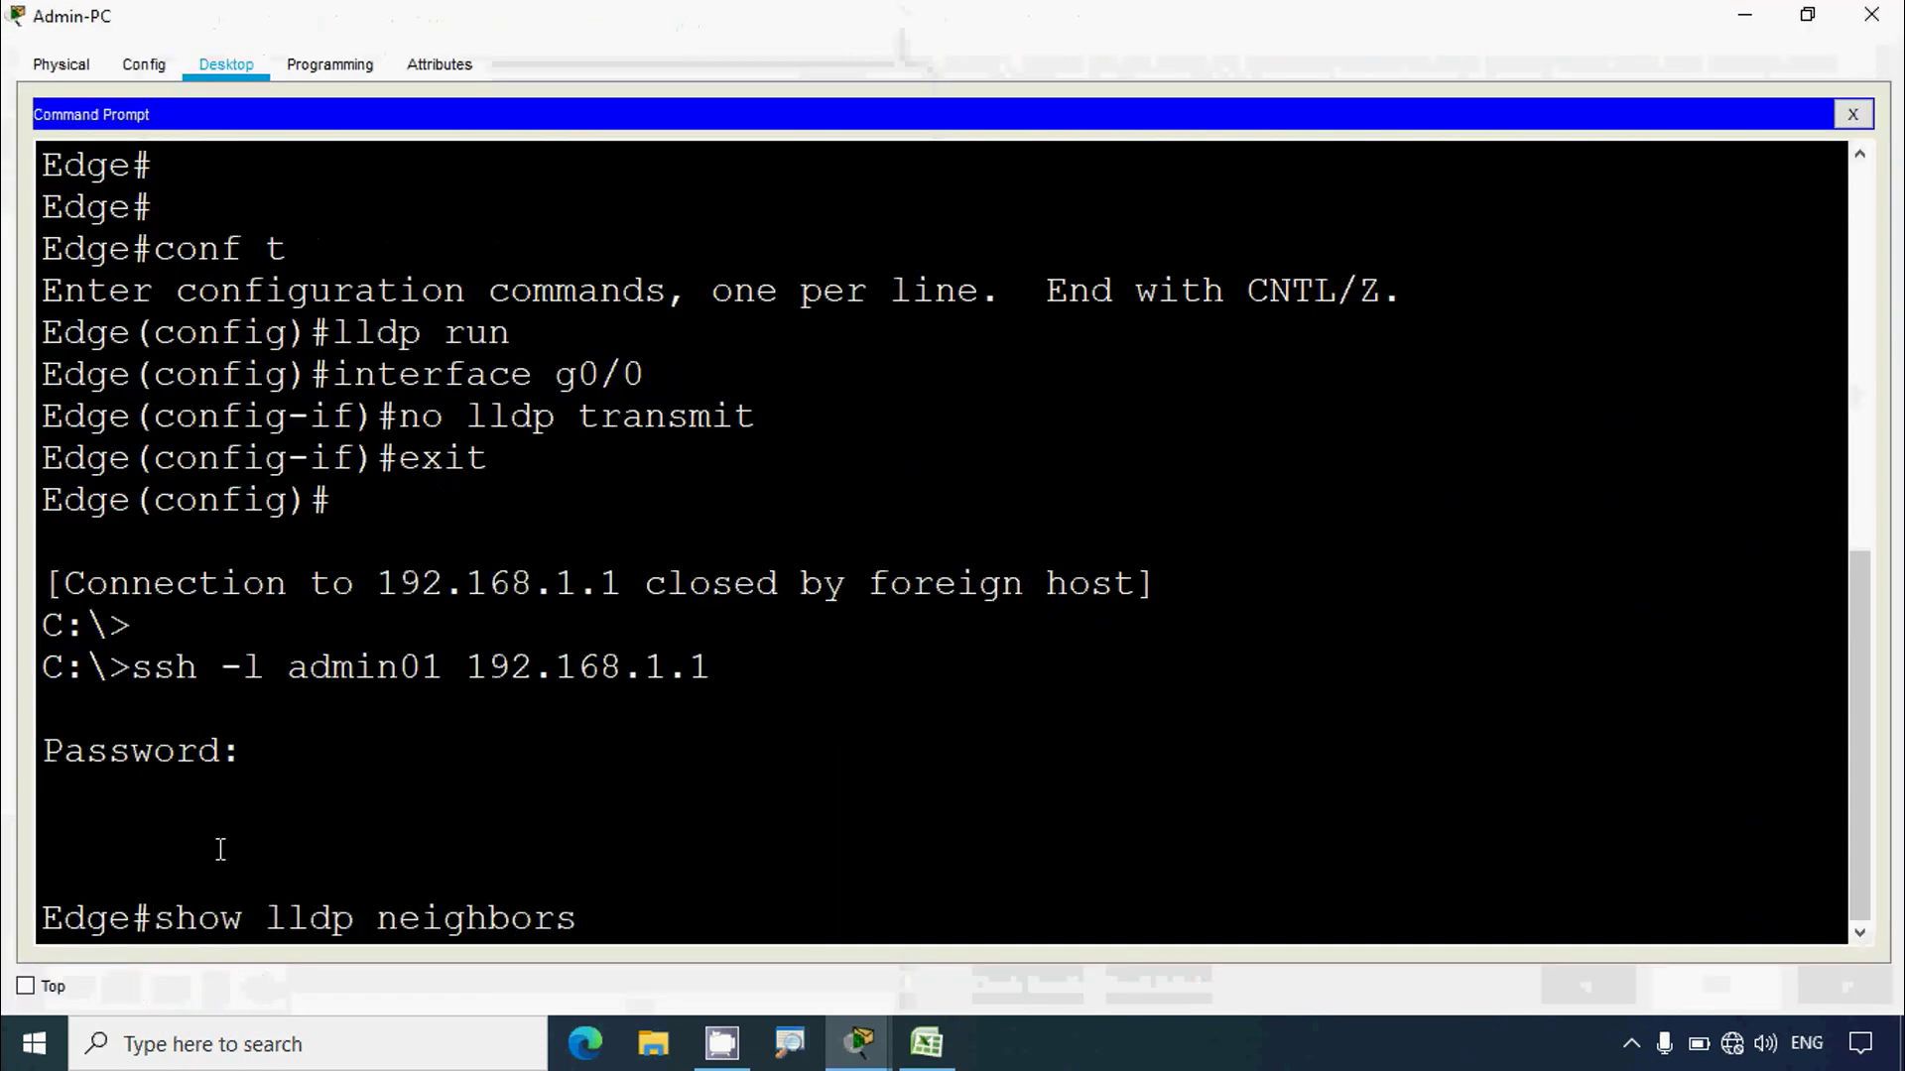
pyautogui.press('Return')
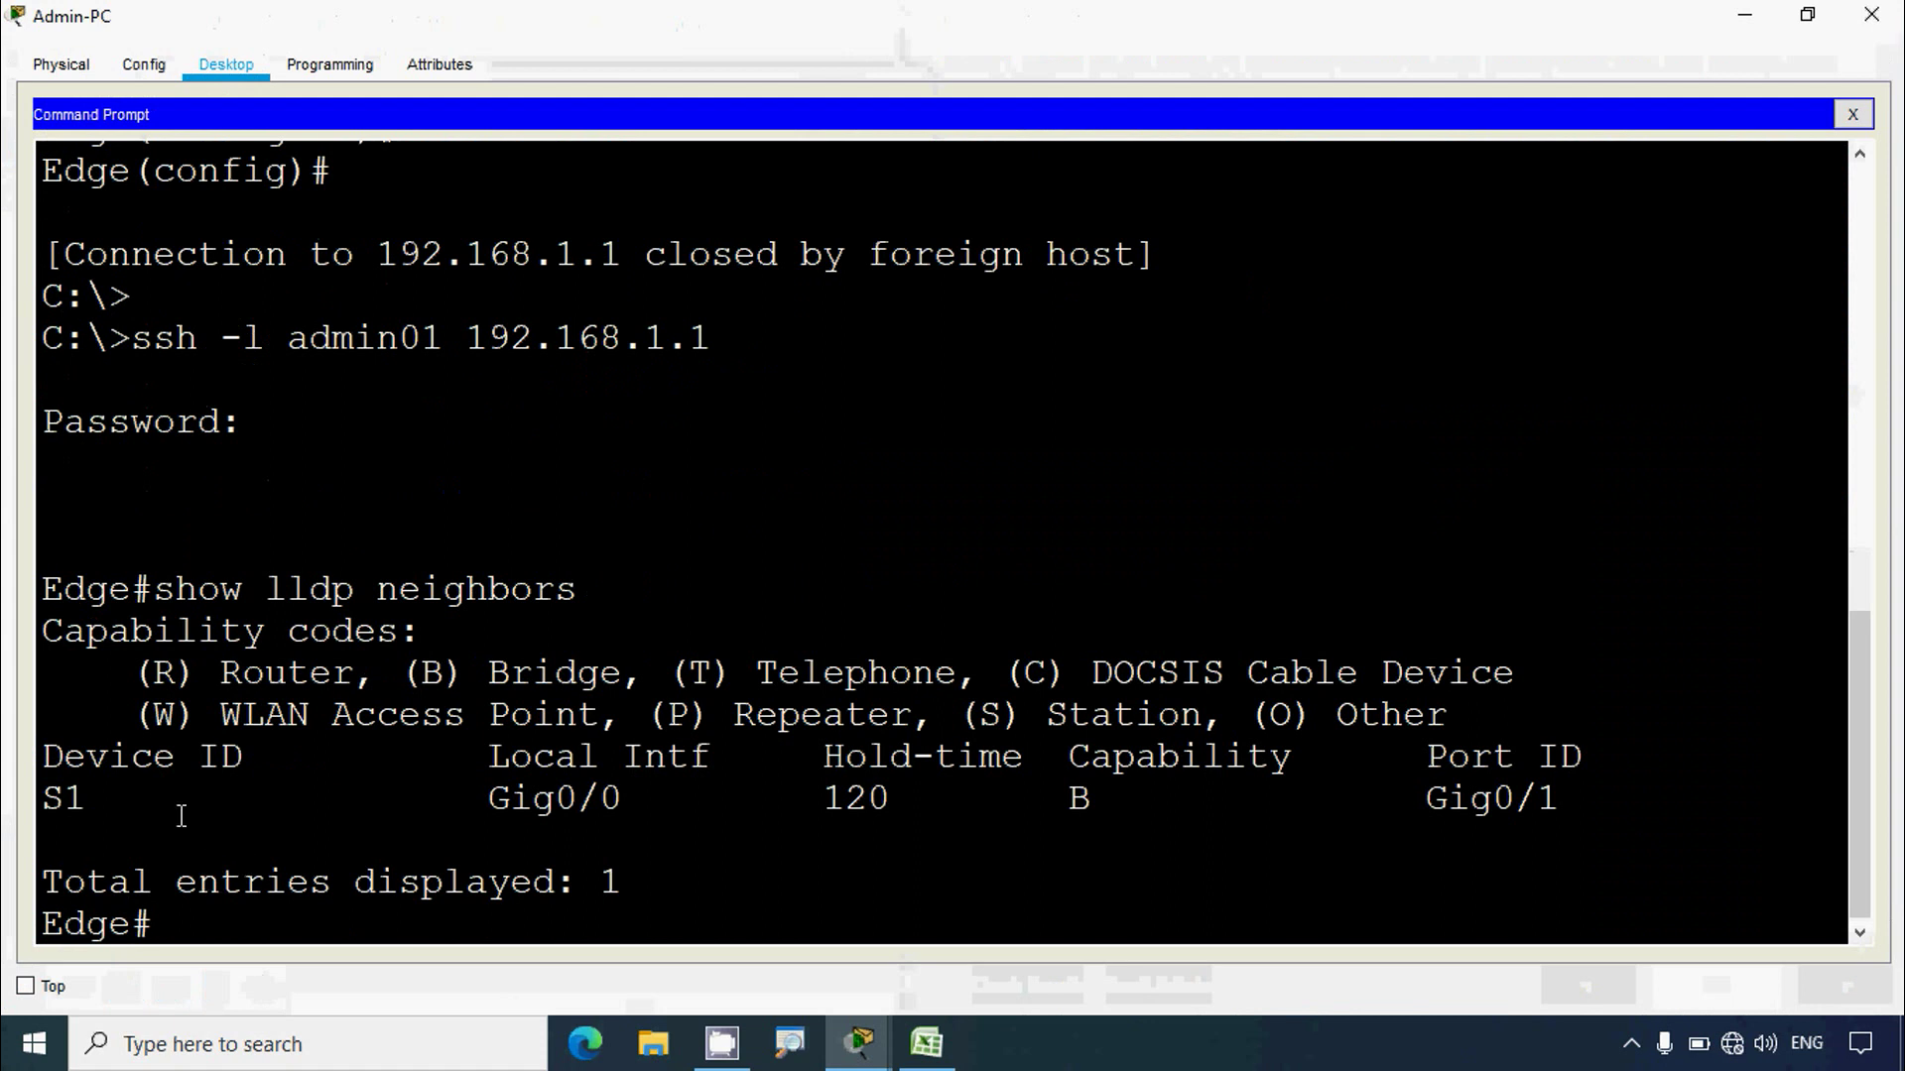
pyautogui.moveTo(62, 767); pyautogui.dragTo(266, 767)
pyautogui.moveTo(466, 767); pyautogui.dragTo(739, 767)
pyautogui.moveTo(1067, 759); pyautogui.dragTo(1580, 759)
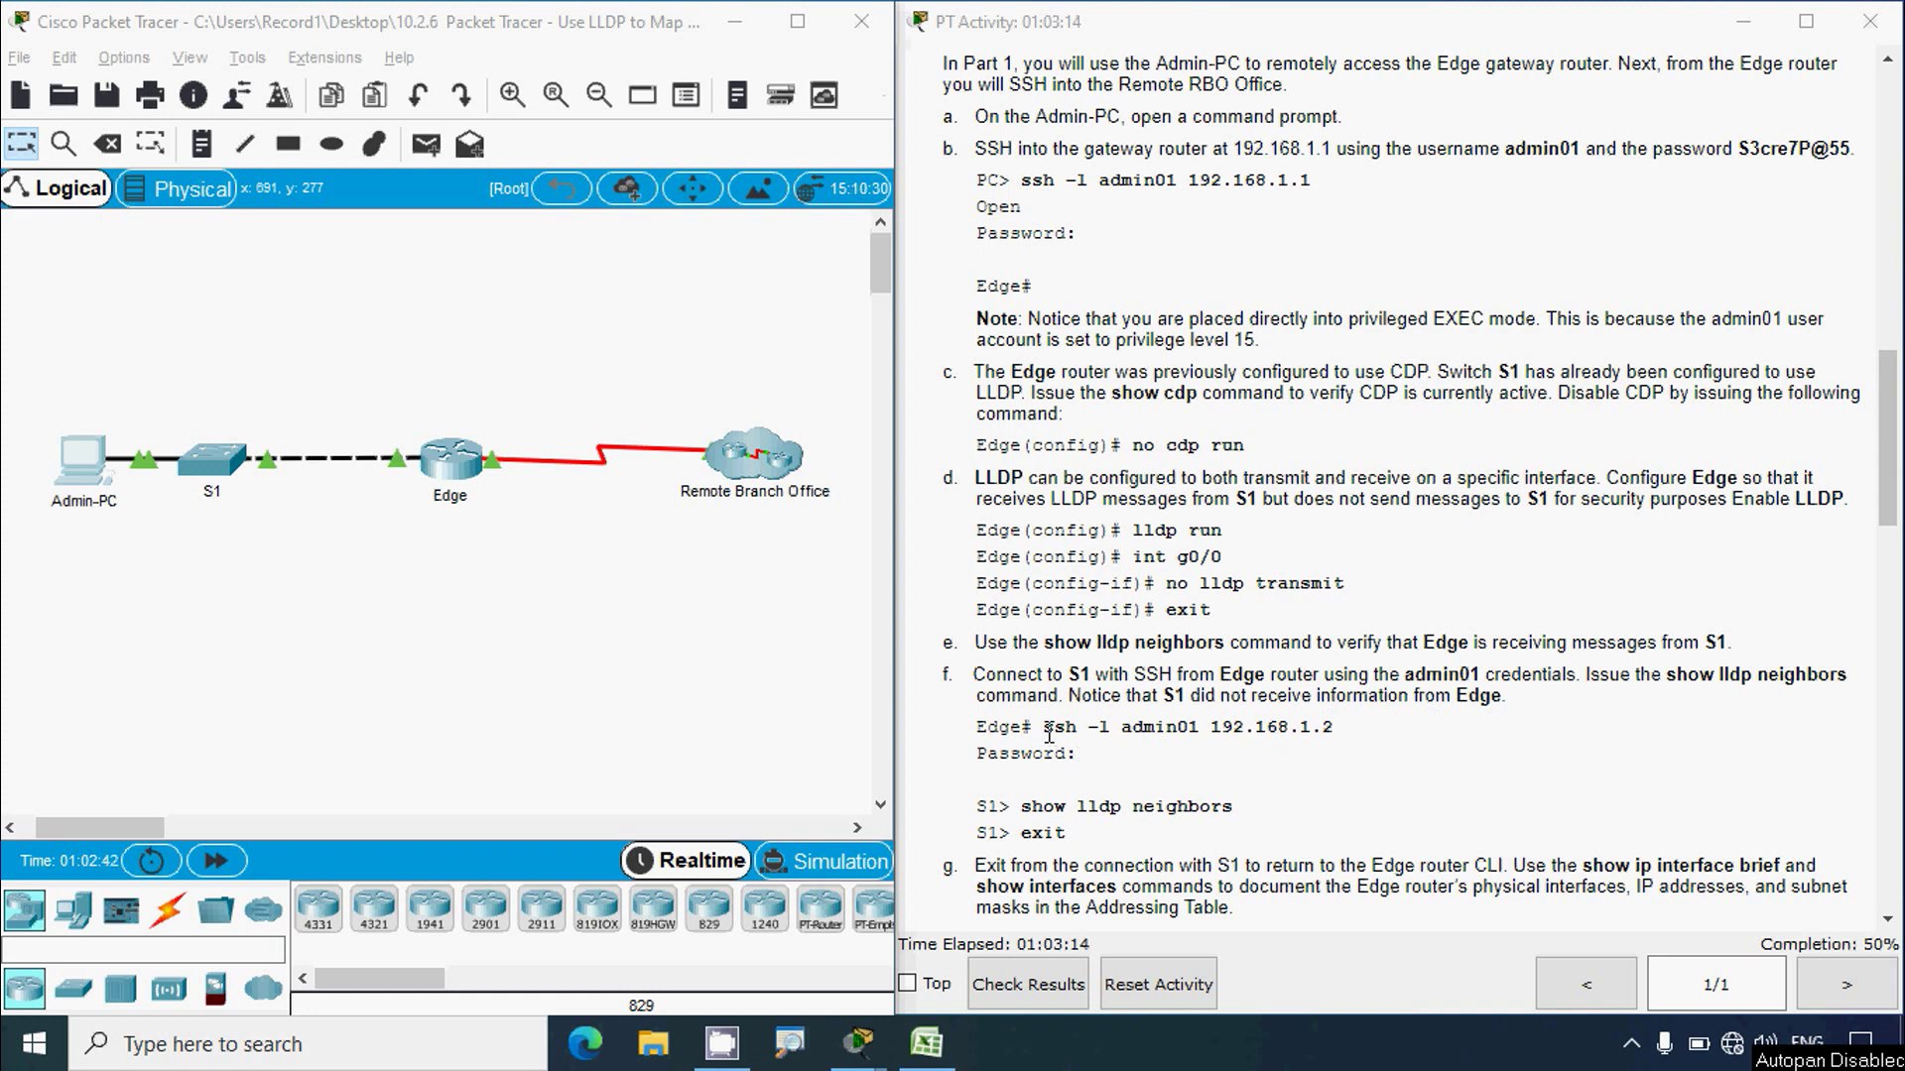
# Step: Paste the instructions' ssh command to S1 at Edge# and correct it until it connects to 192.168.1.2
pyautogui.moveTo(1044, 729); pyautogui.dragTo(1332, 725)
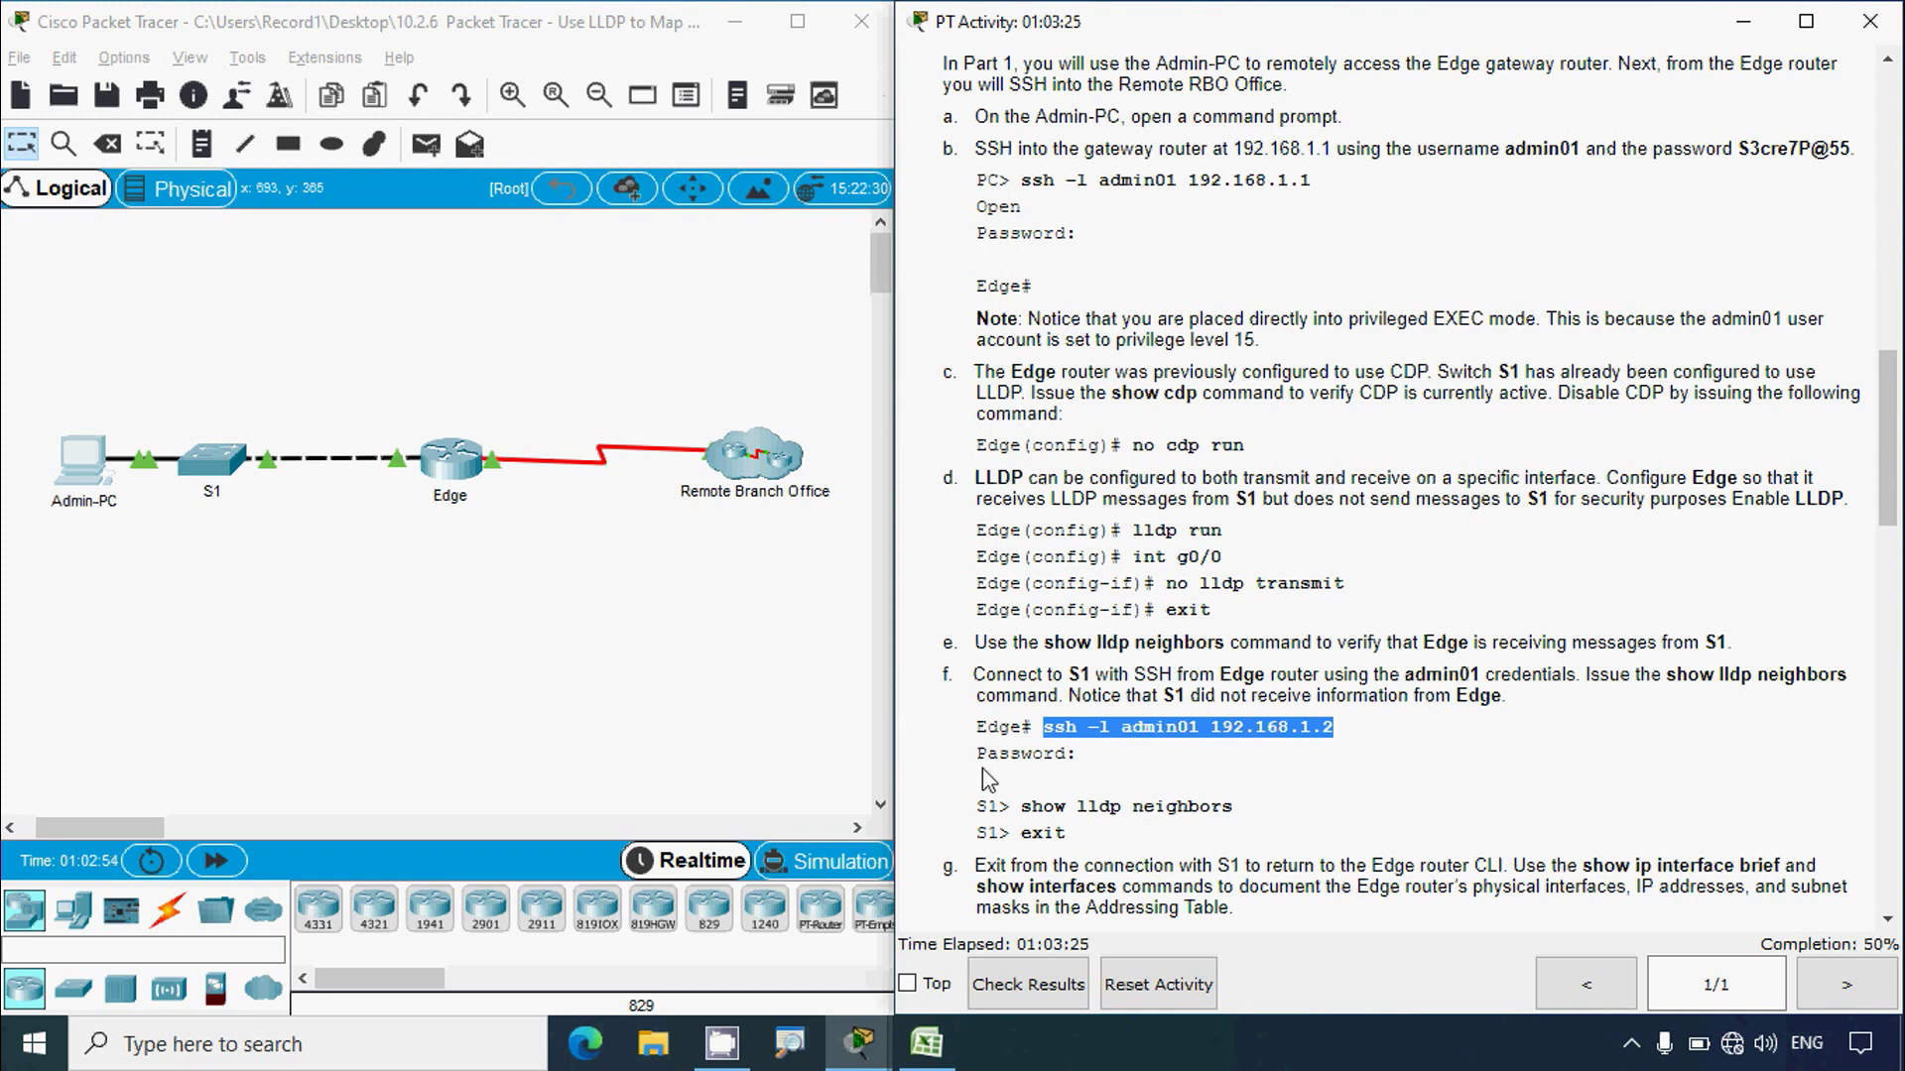
pyautogui.click(69, 470)
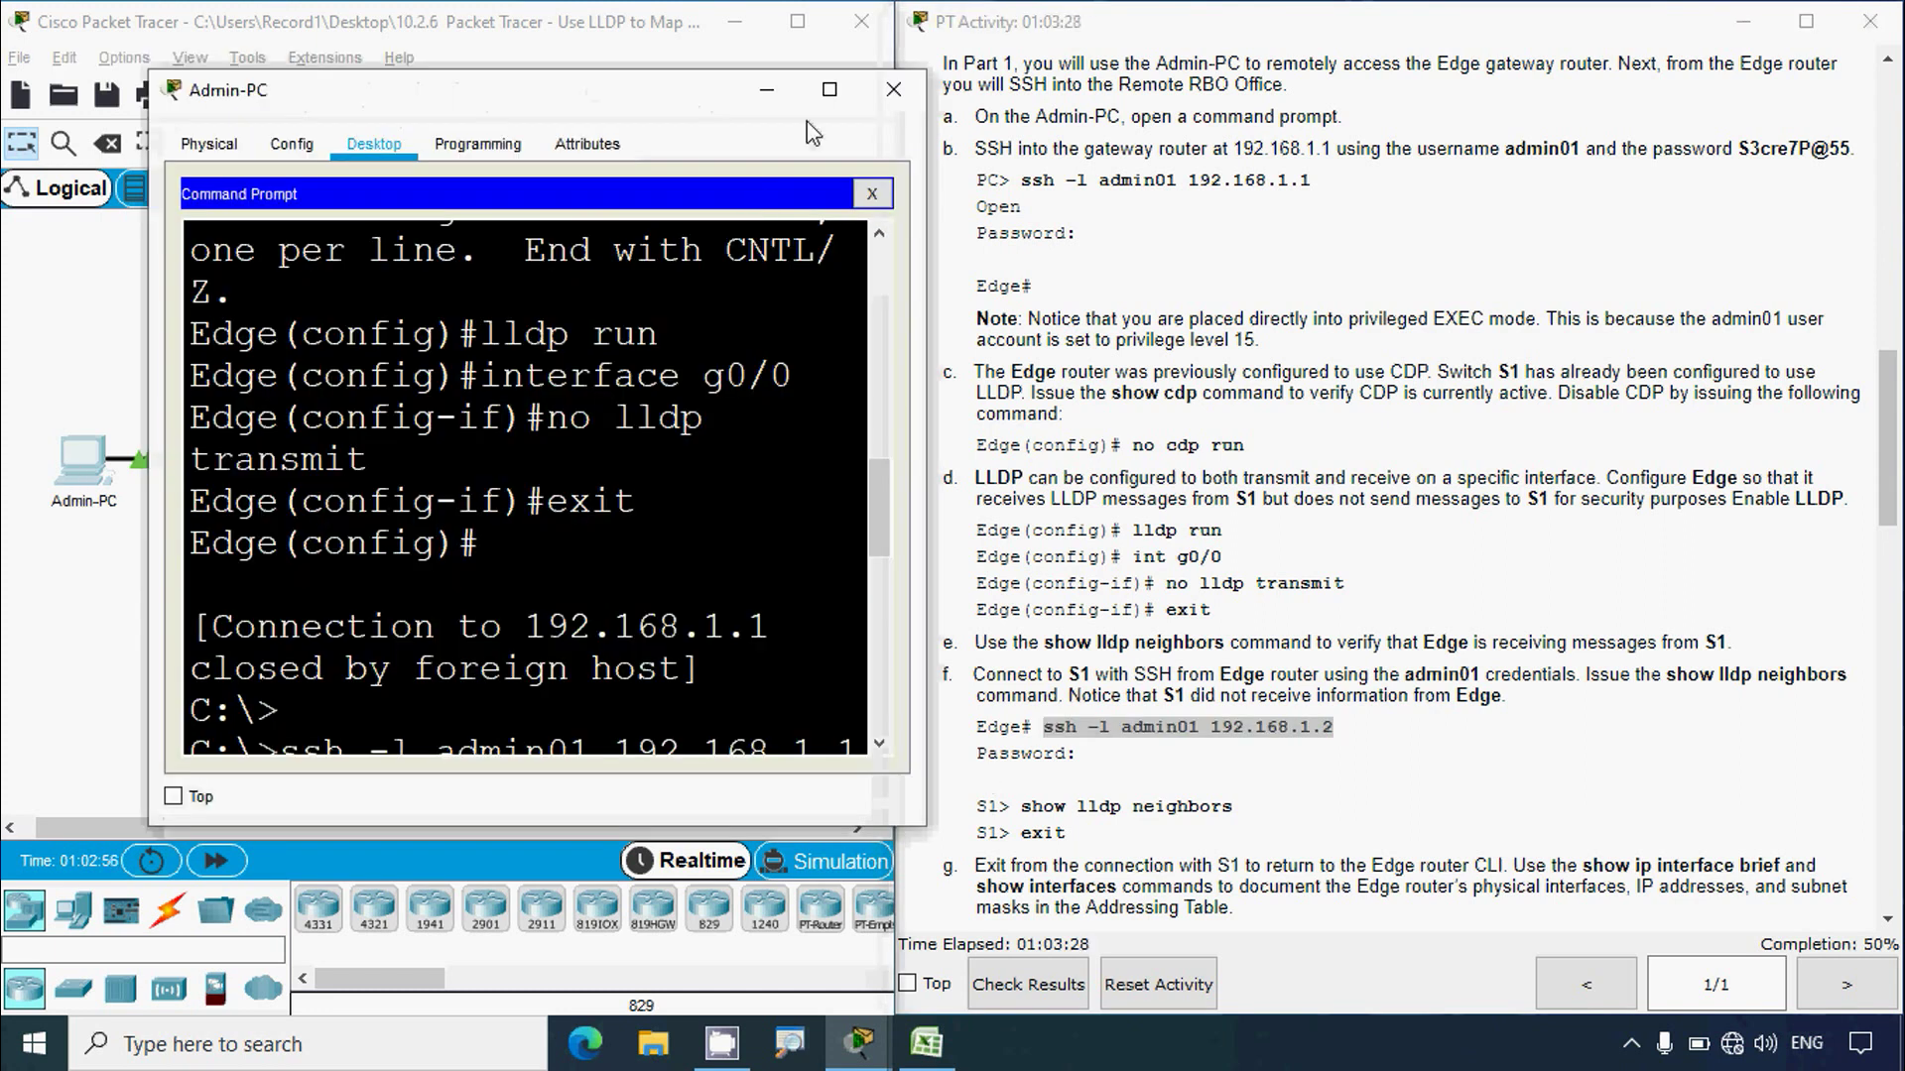
pyautogui.click(829, 90)
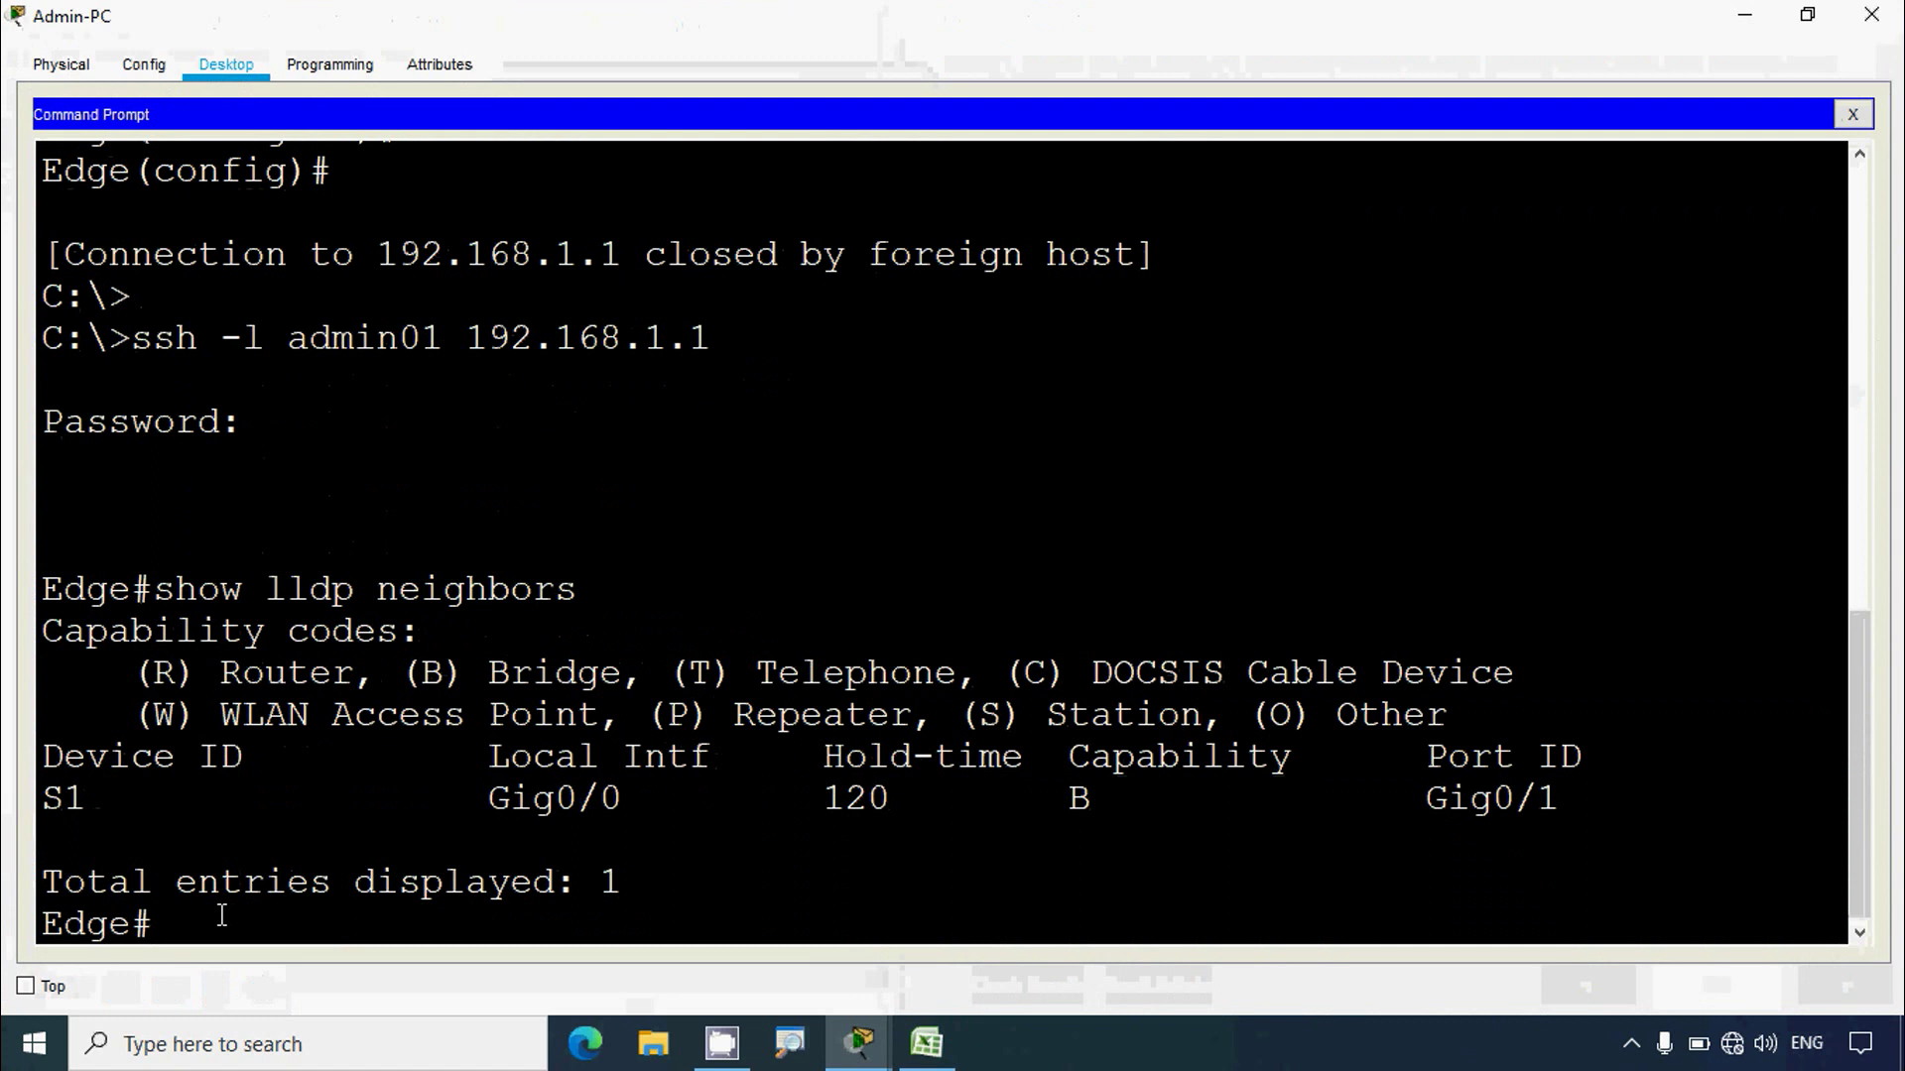
pyautogui.rightClick(244, 915)
pyautogui.click(287, 962)
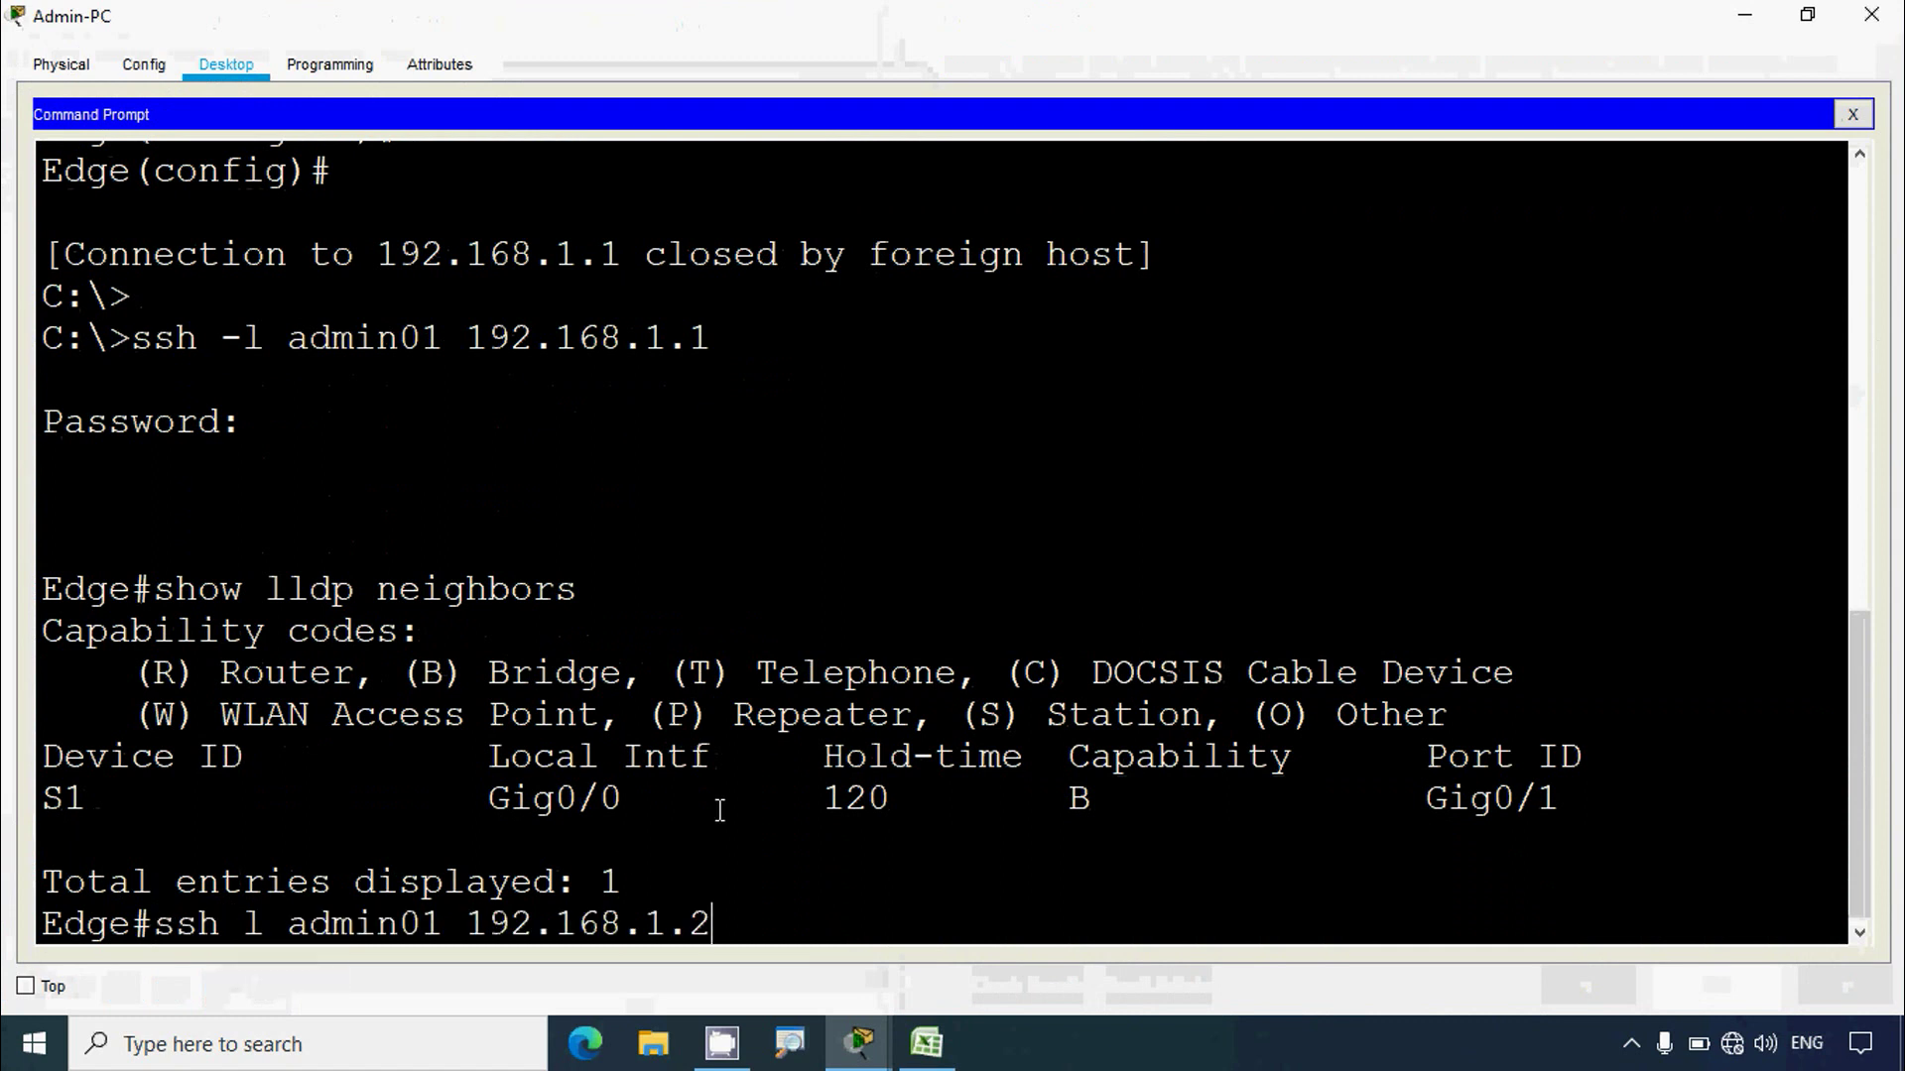
pyautogui.press('Return')
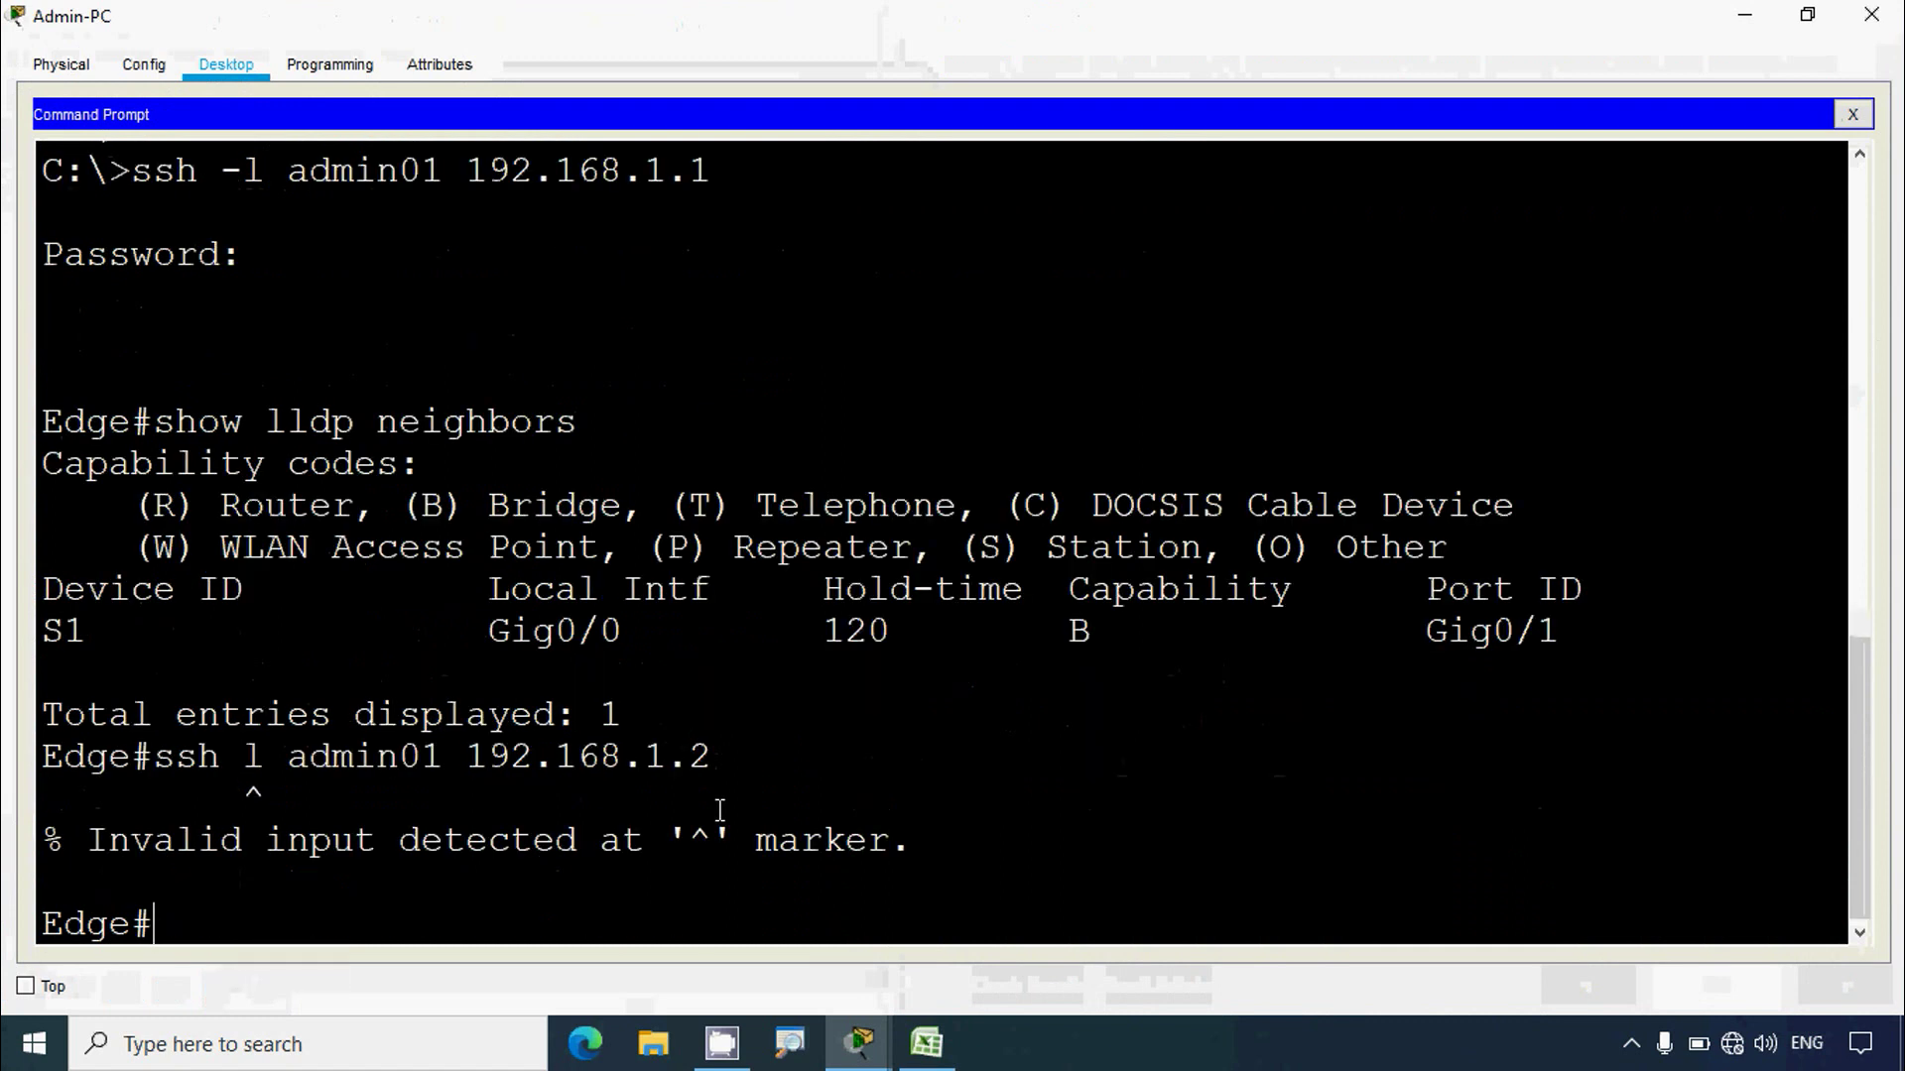
pyautogui.press('Up')
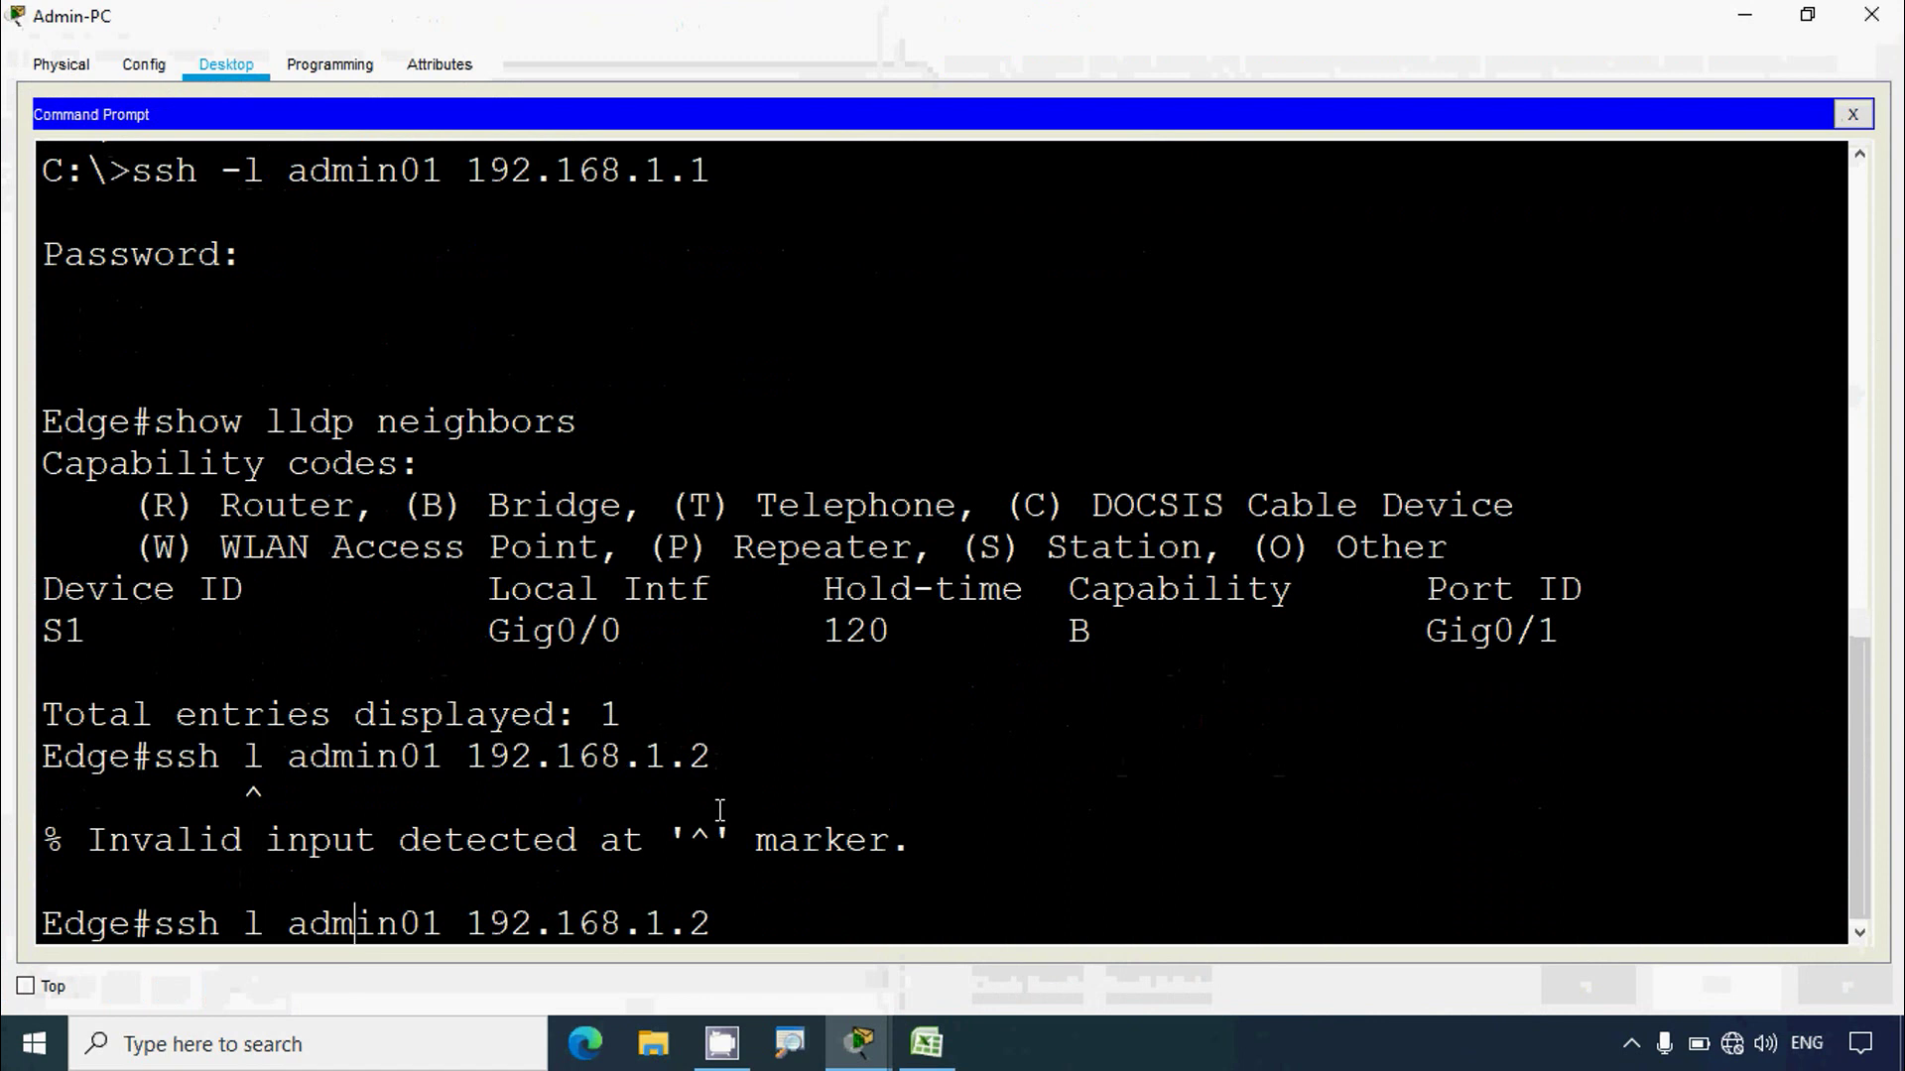
pyautogui.write('-')
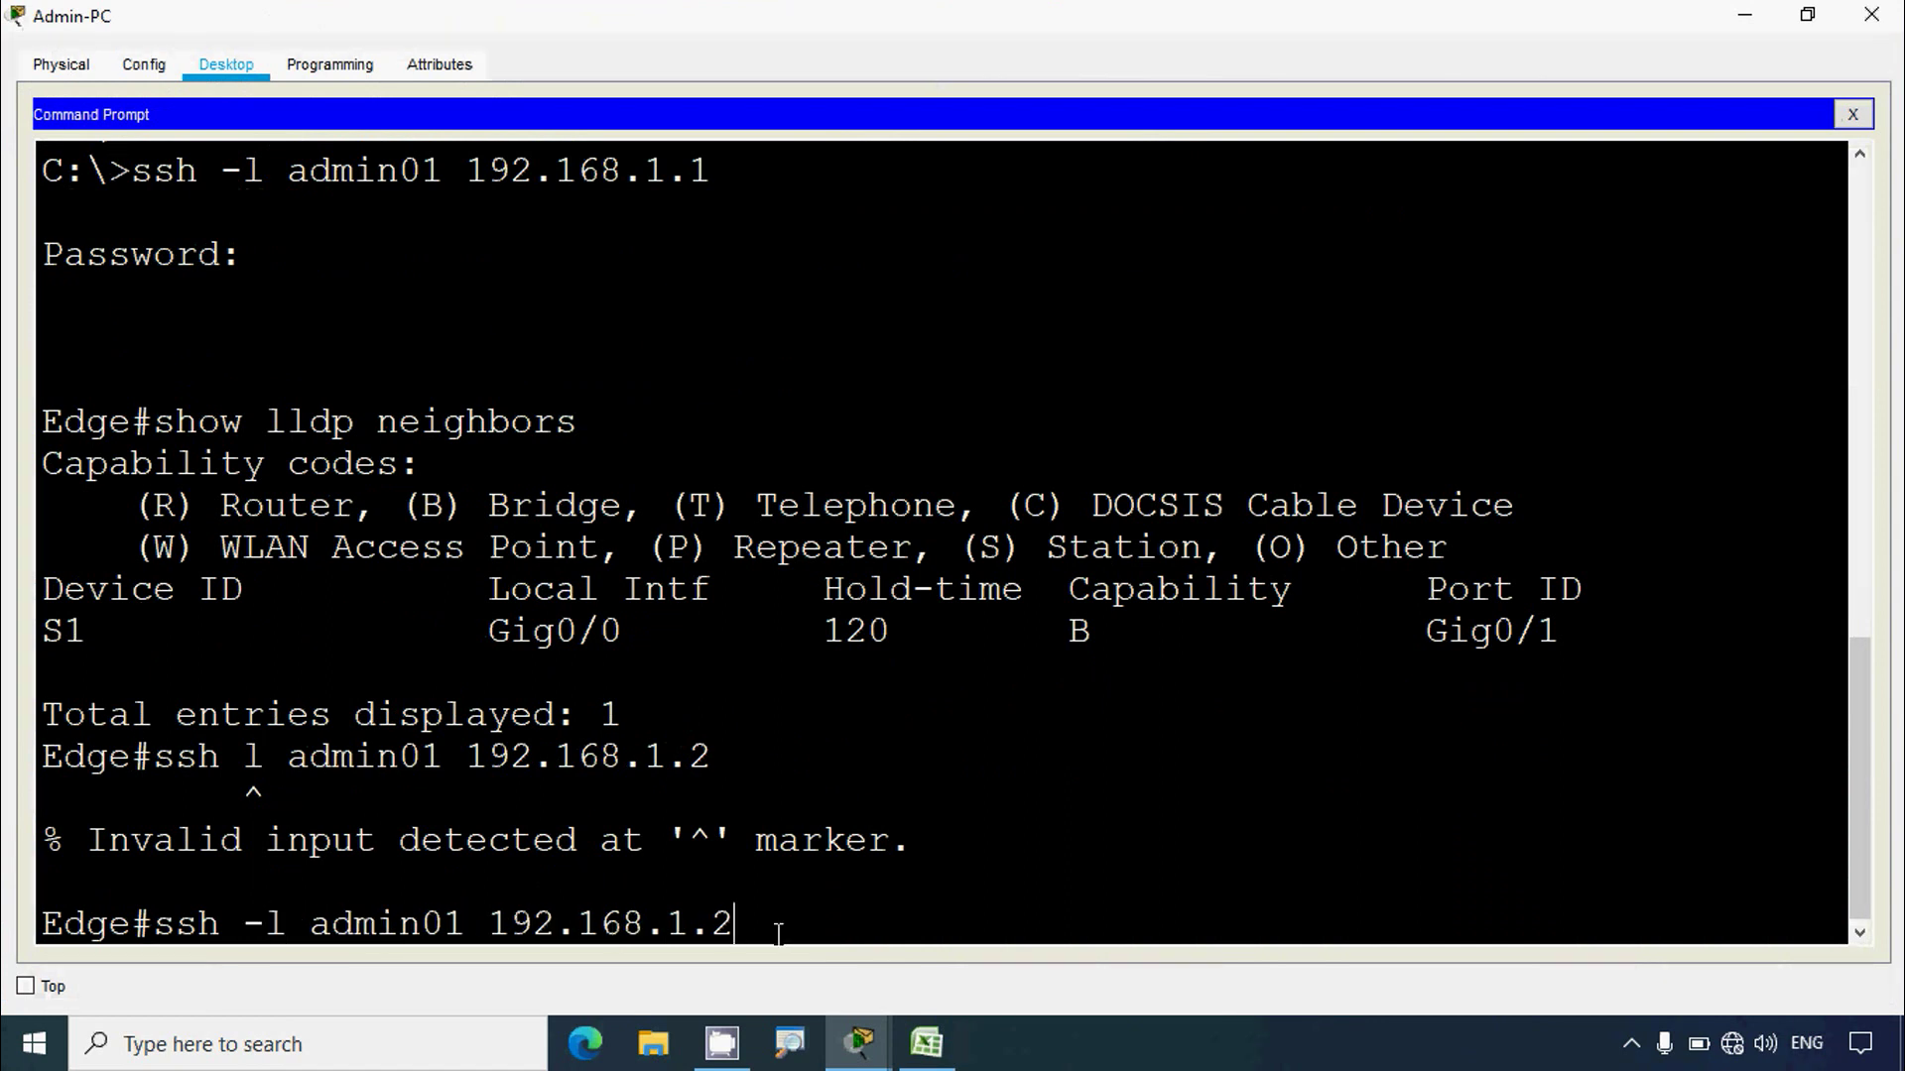
pyautogui.press('Return')
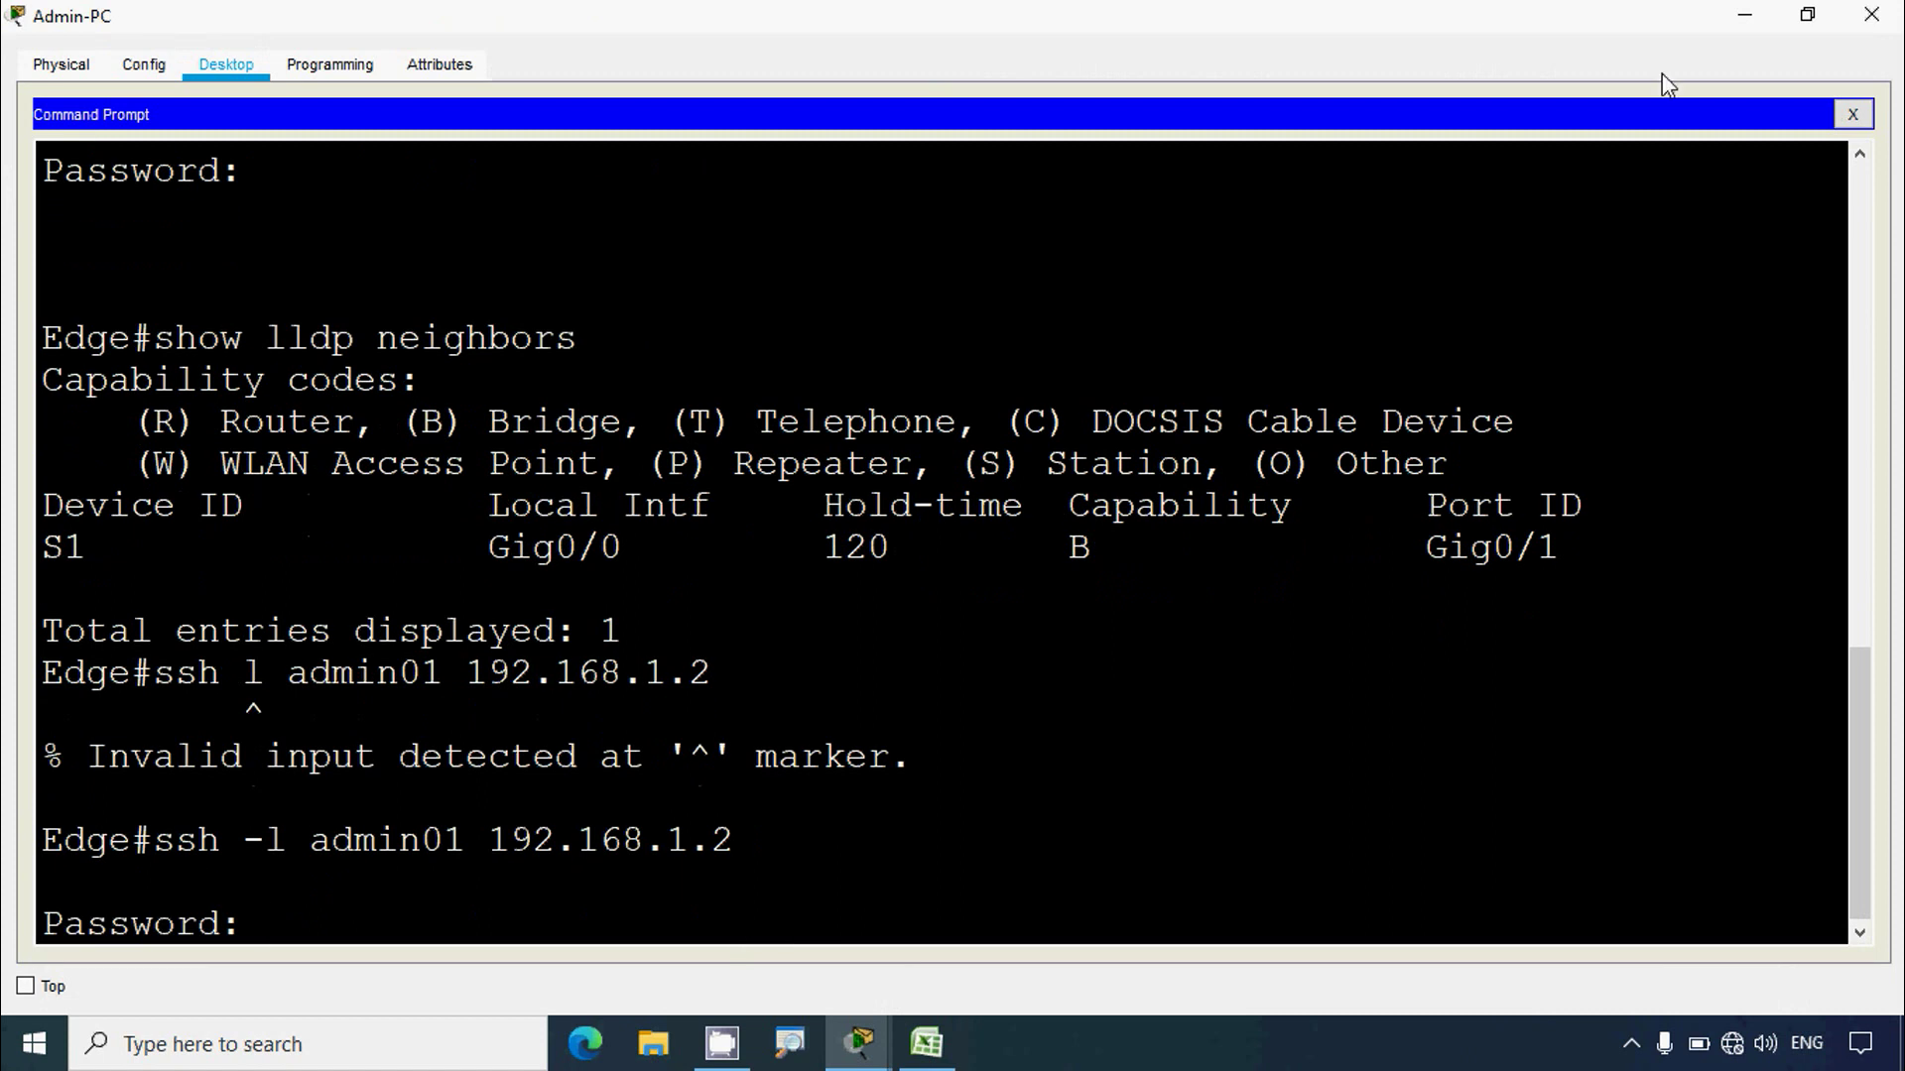
# Step: Log into S1 with the instructions' password and run show lldp neighbors, showing 0 entries
pyautogui.click(1745, 15)
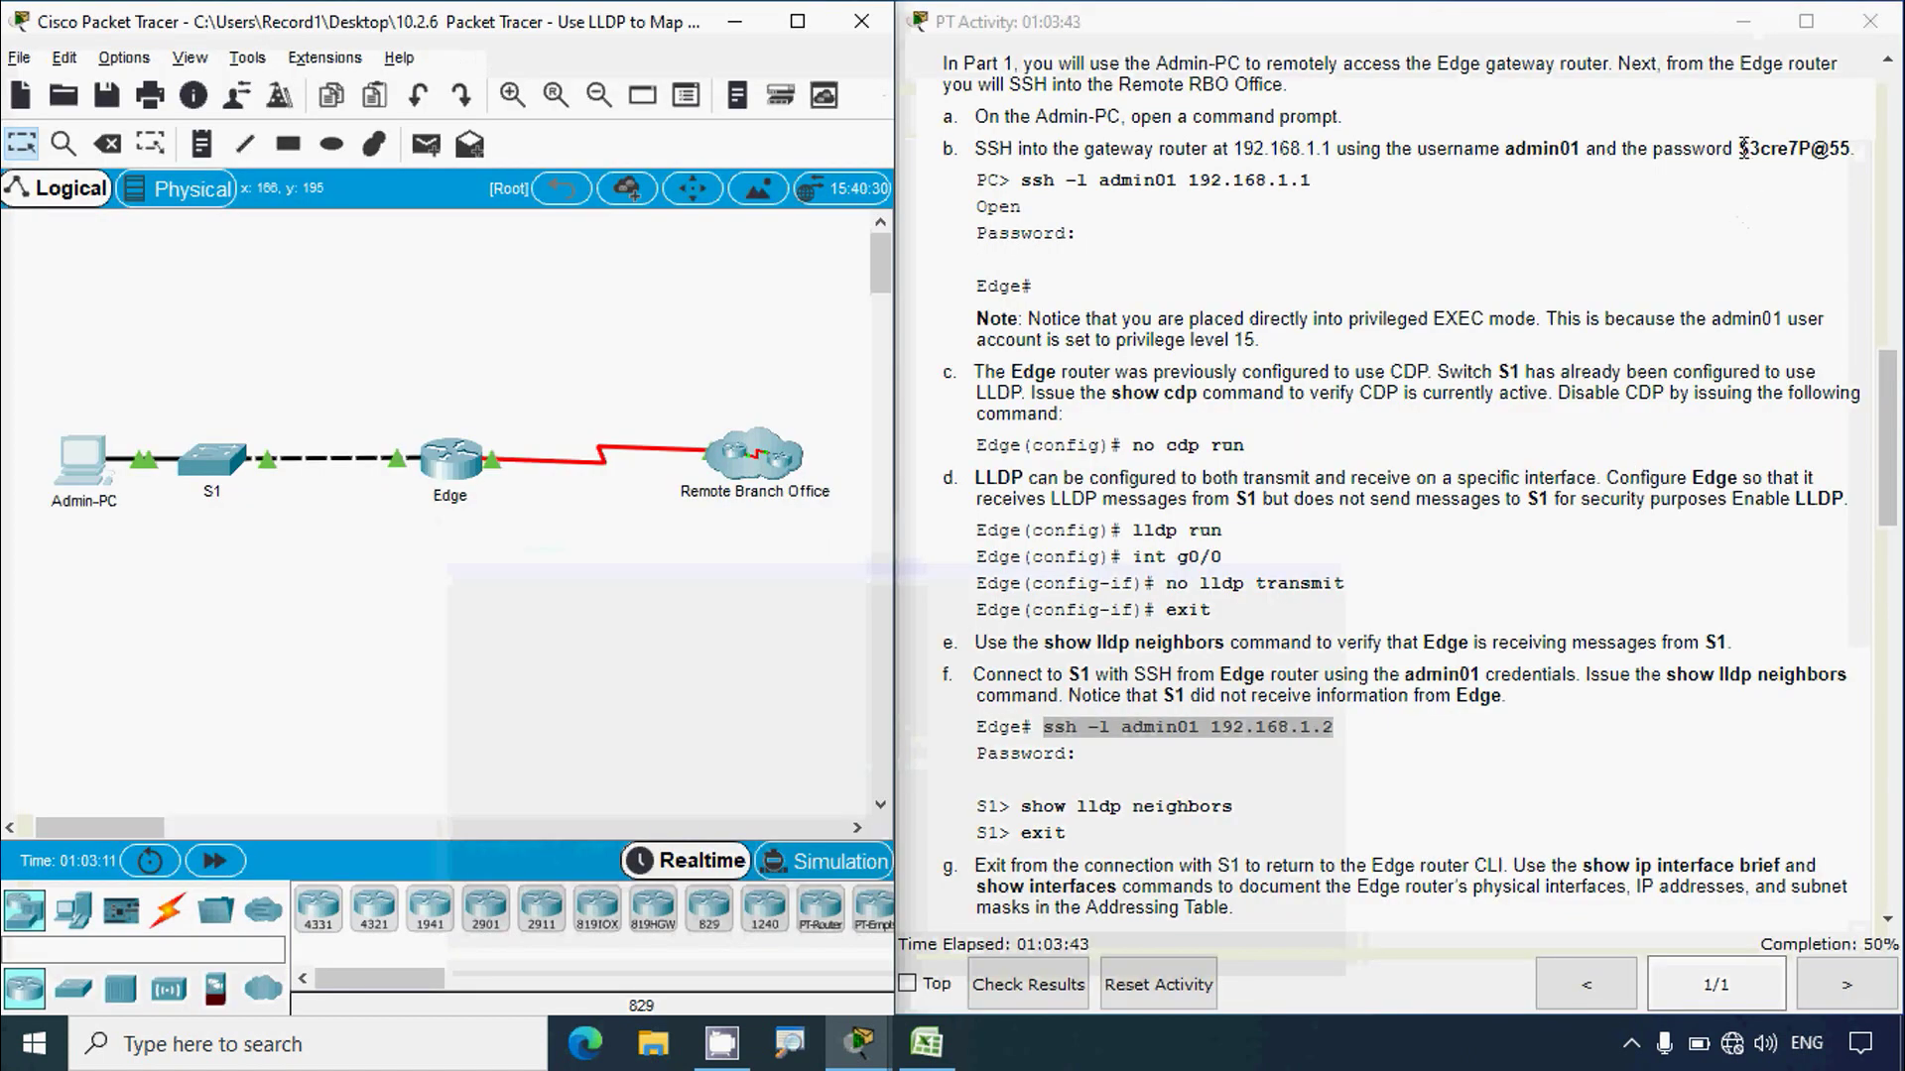
pyautogui.moveTo(1743, 148); pyautogui.dragTo(1851, 148)
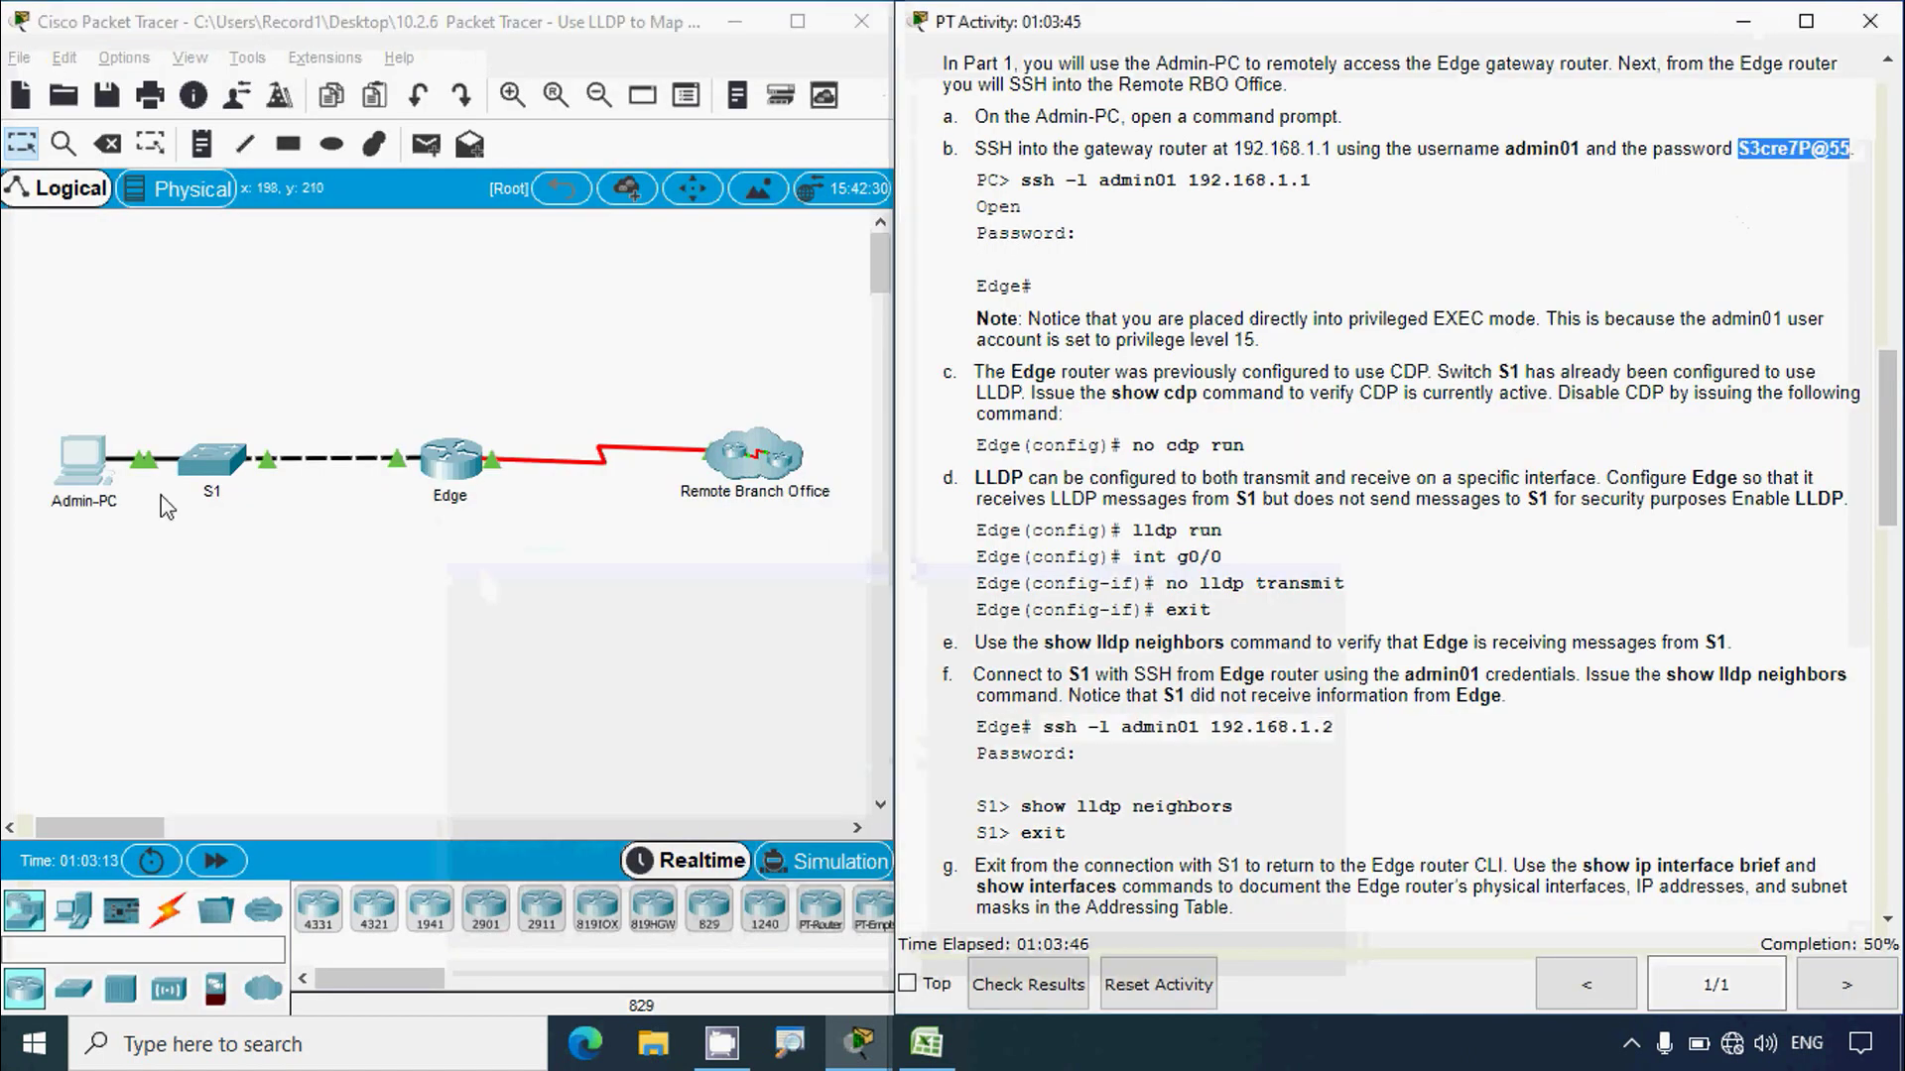
pyautogui.click(86, 458)
pyautogui.click(844, 93)
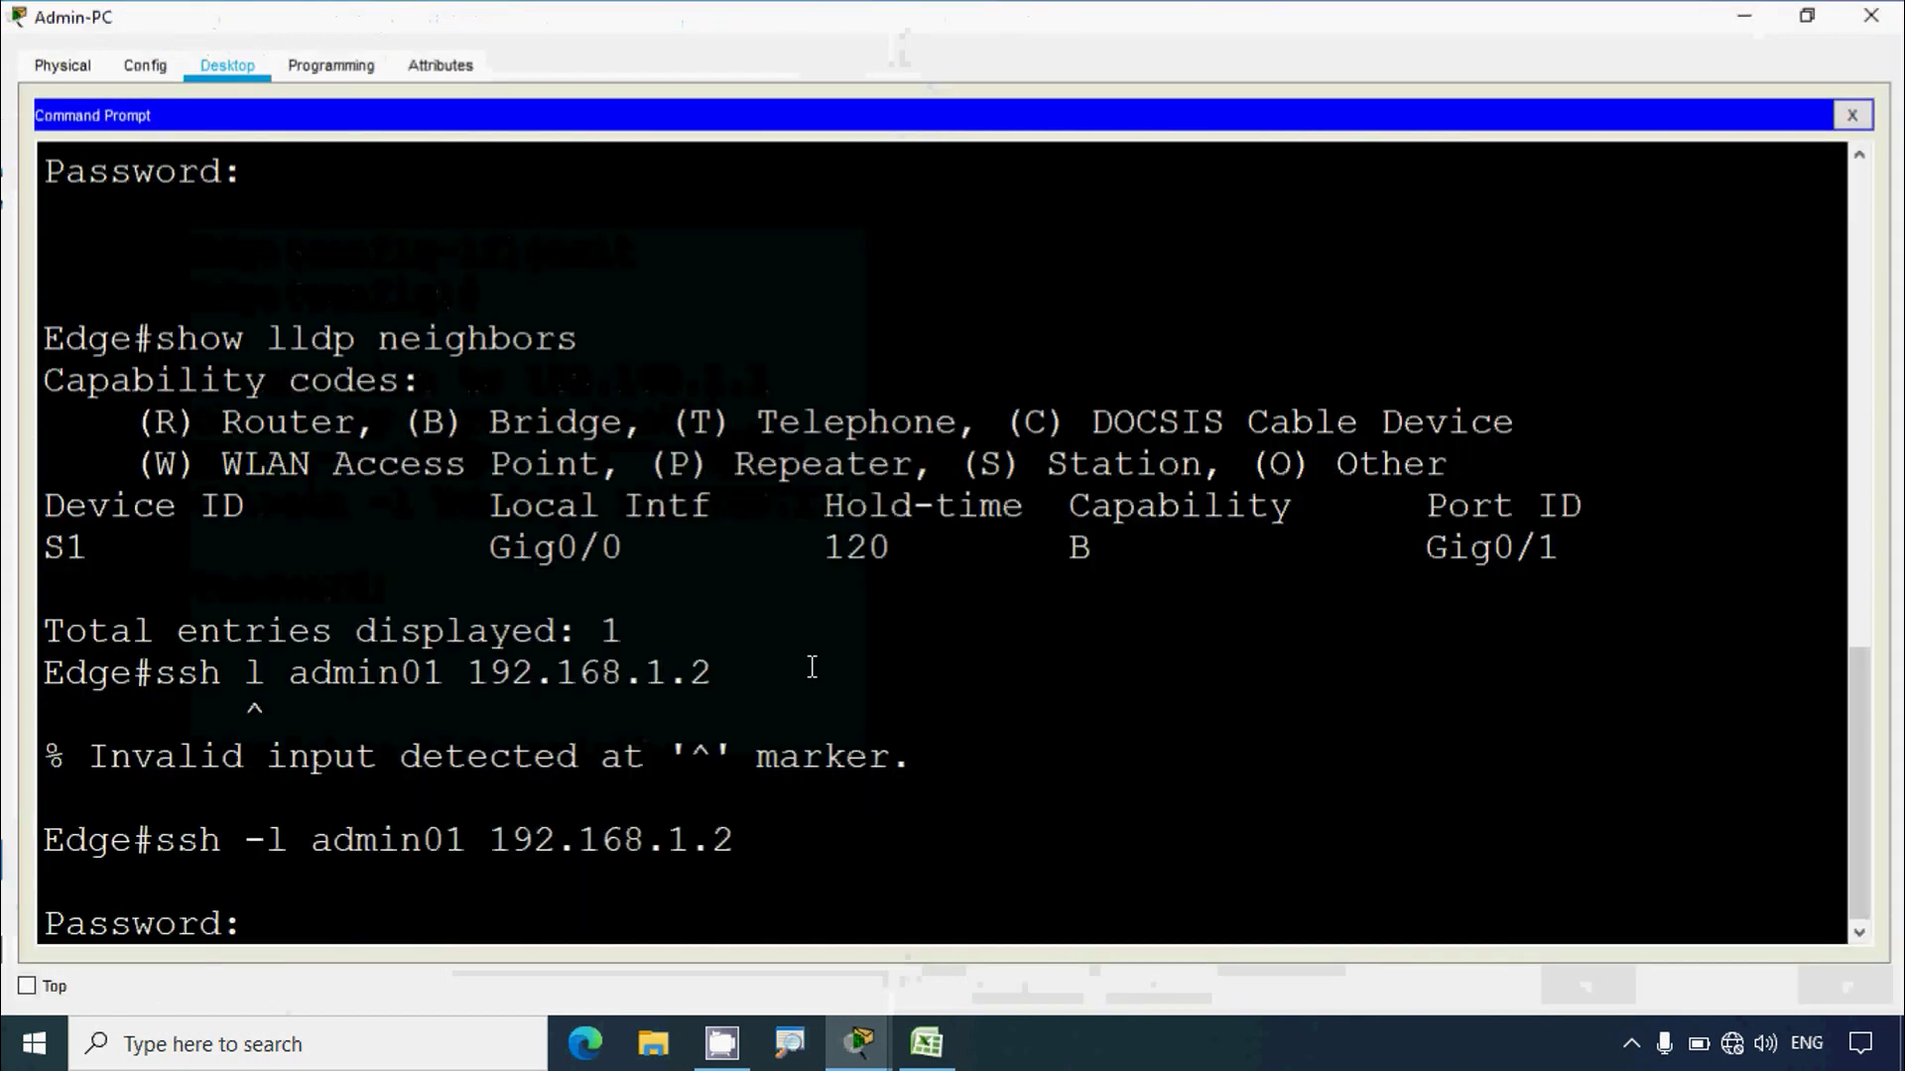
pyautogui.rightClick(315, 918)
pyautogui.click(358, 970)
pyautogui.press('Return')
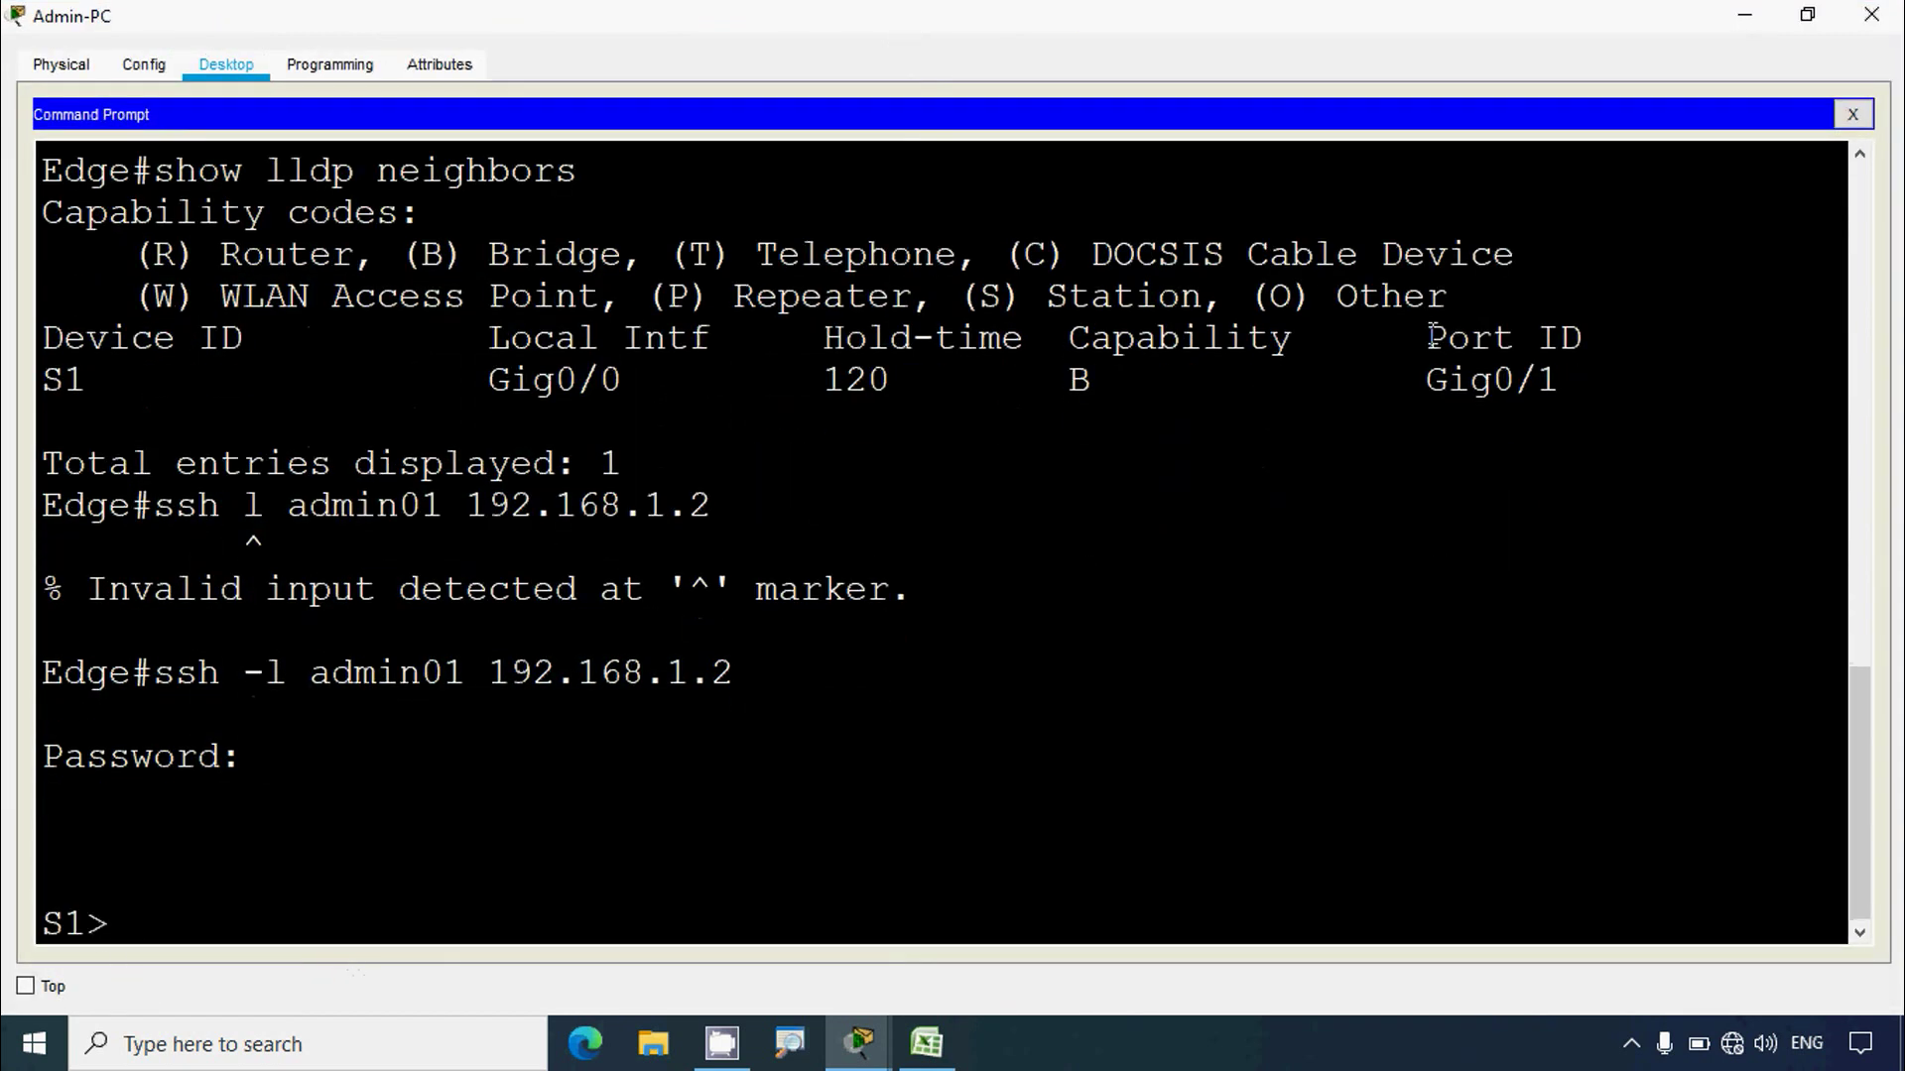
pyautogui.write('show lldp')
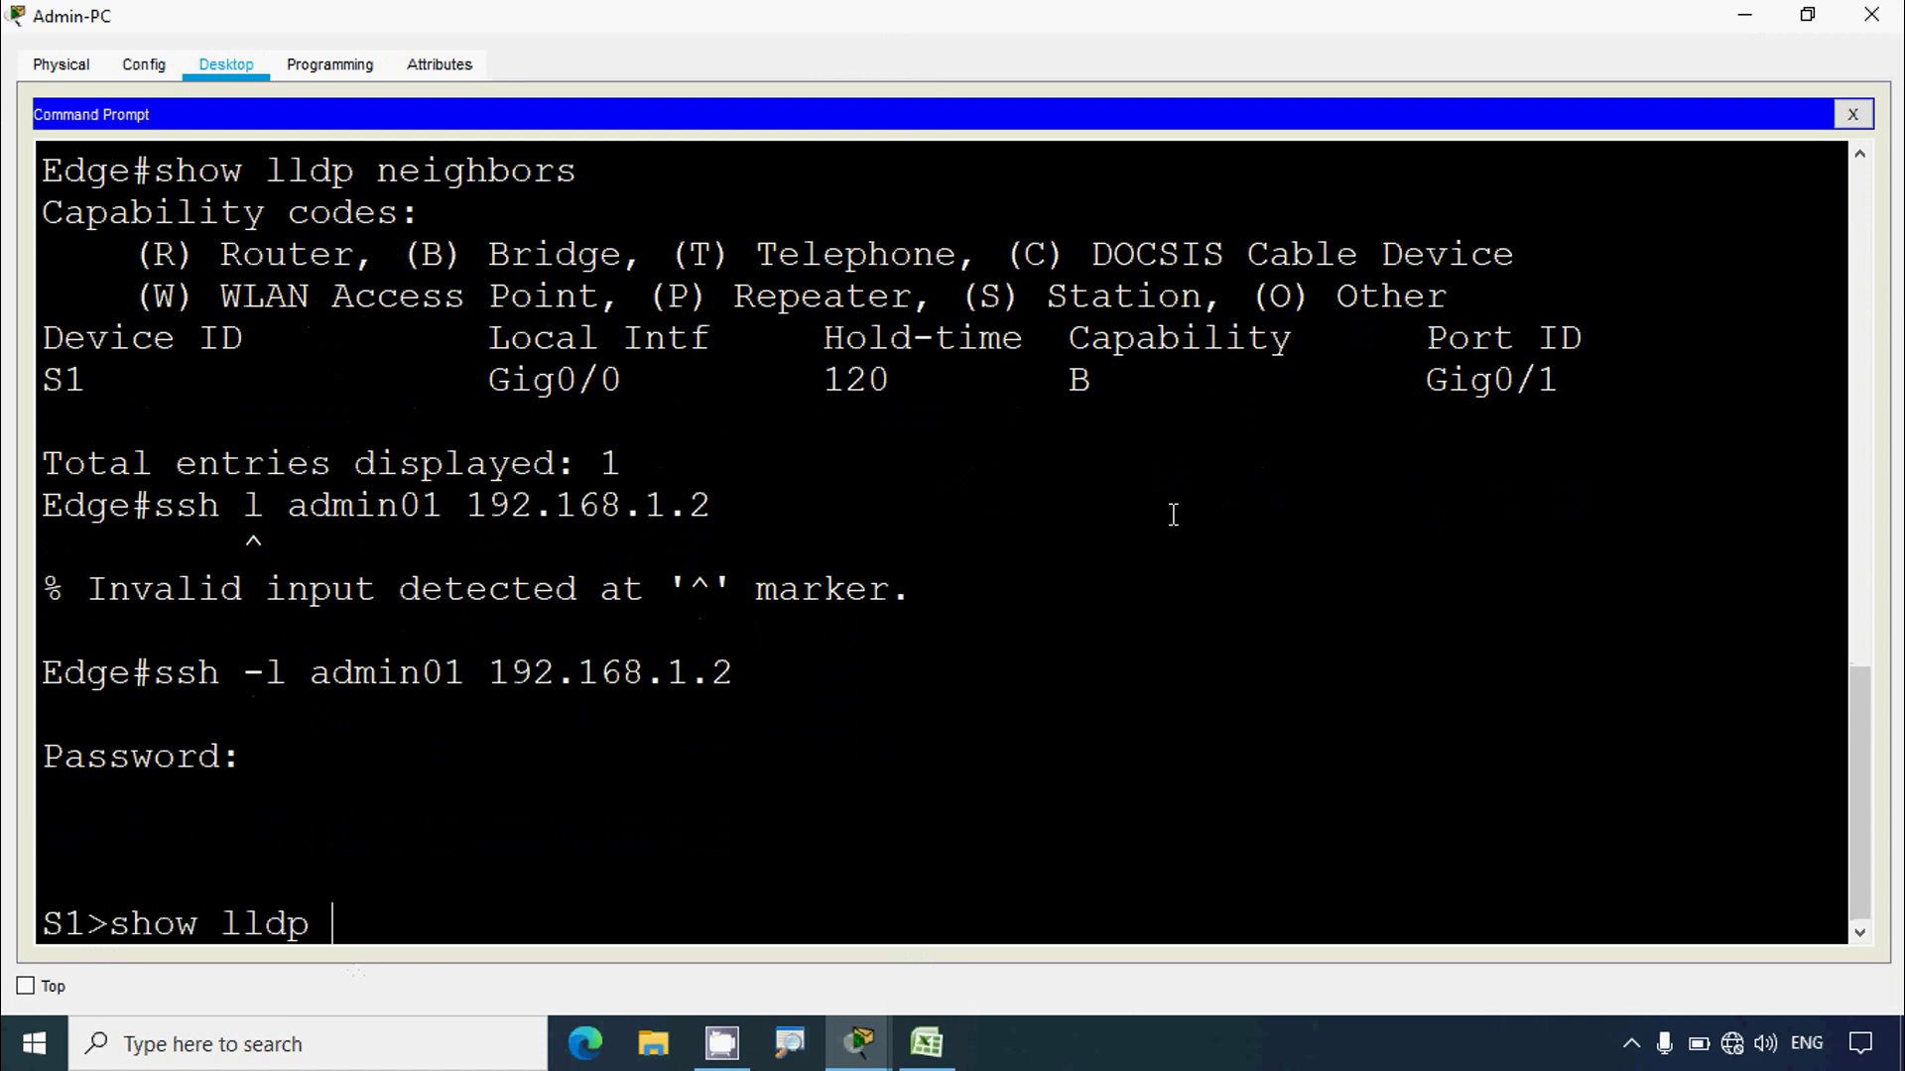
pyautogui.write(' ?')
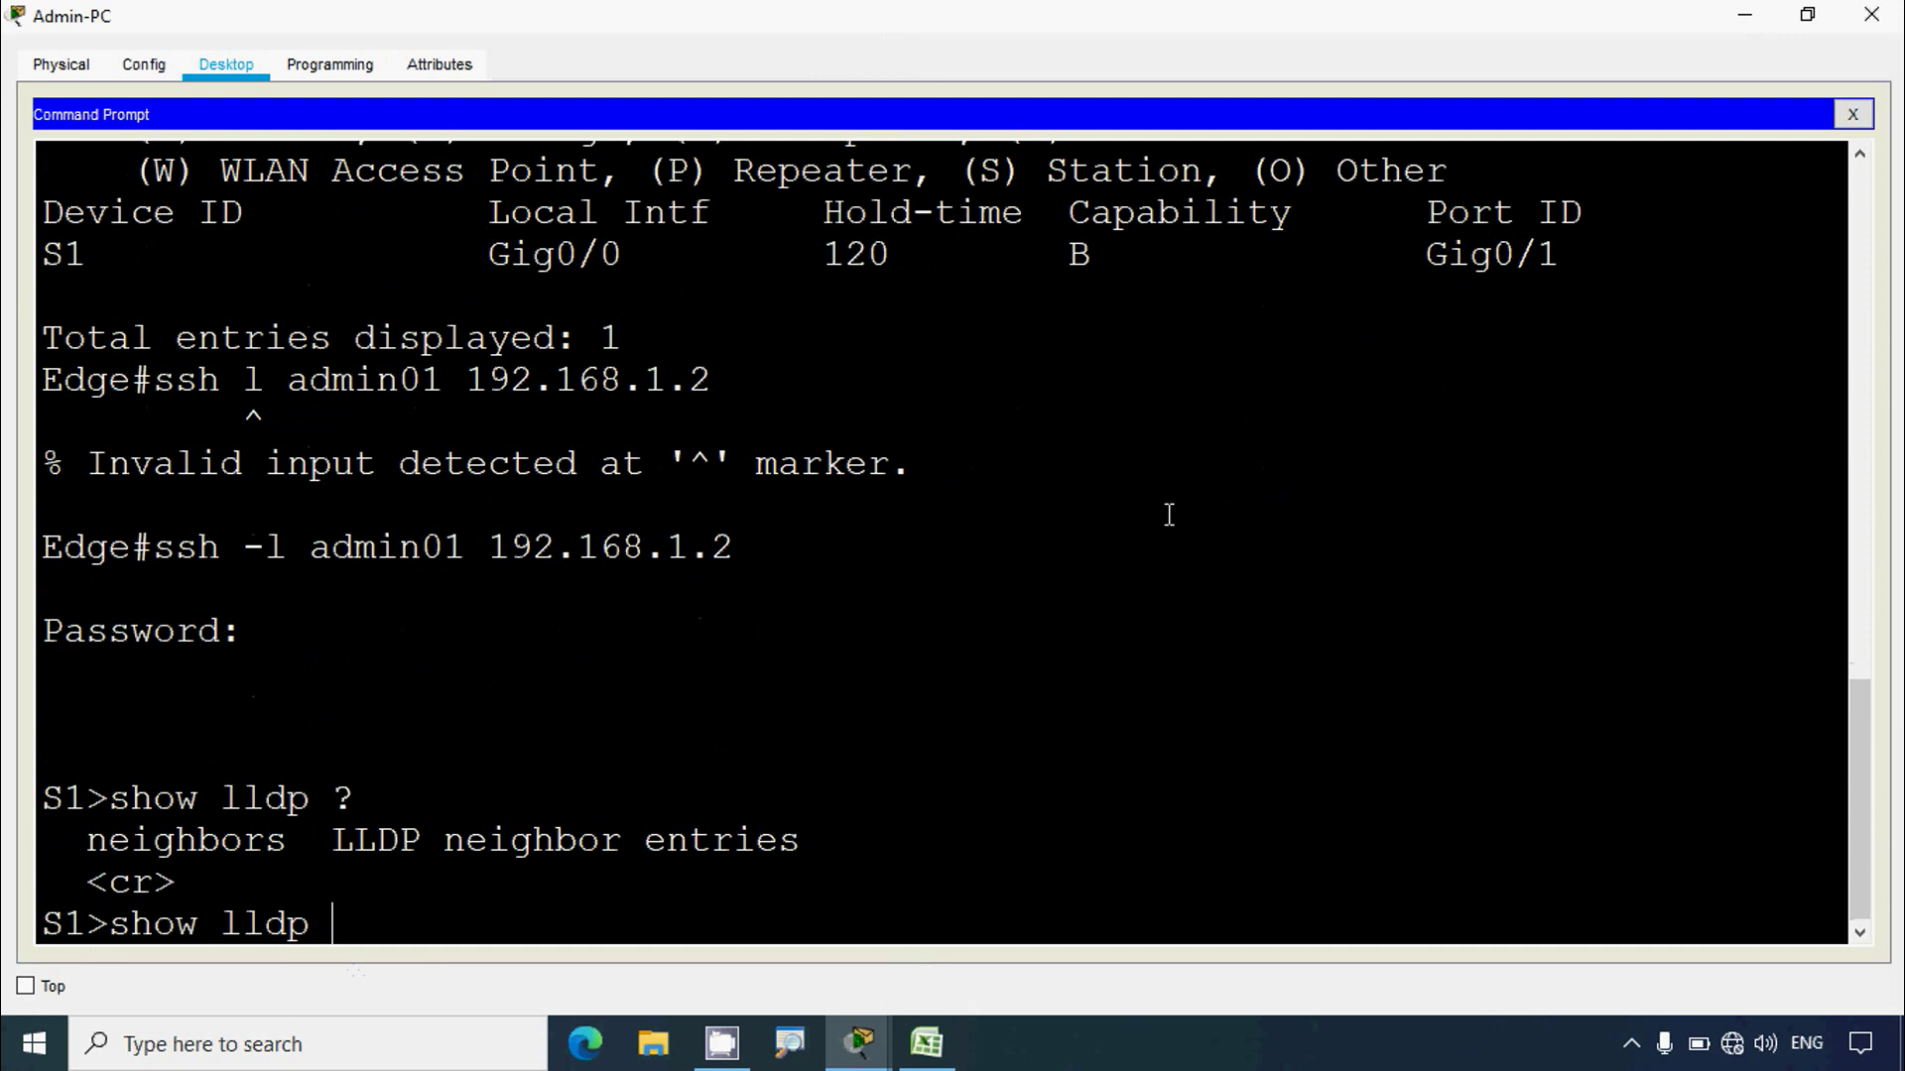
pyautogui.write('neigh')
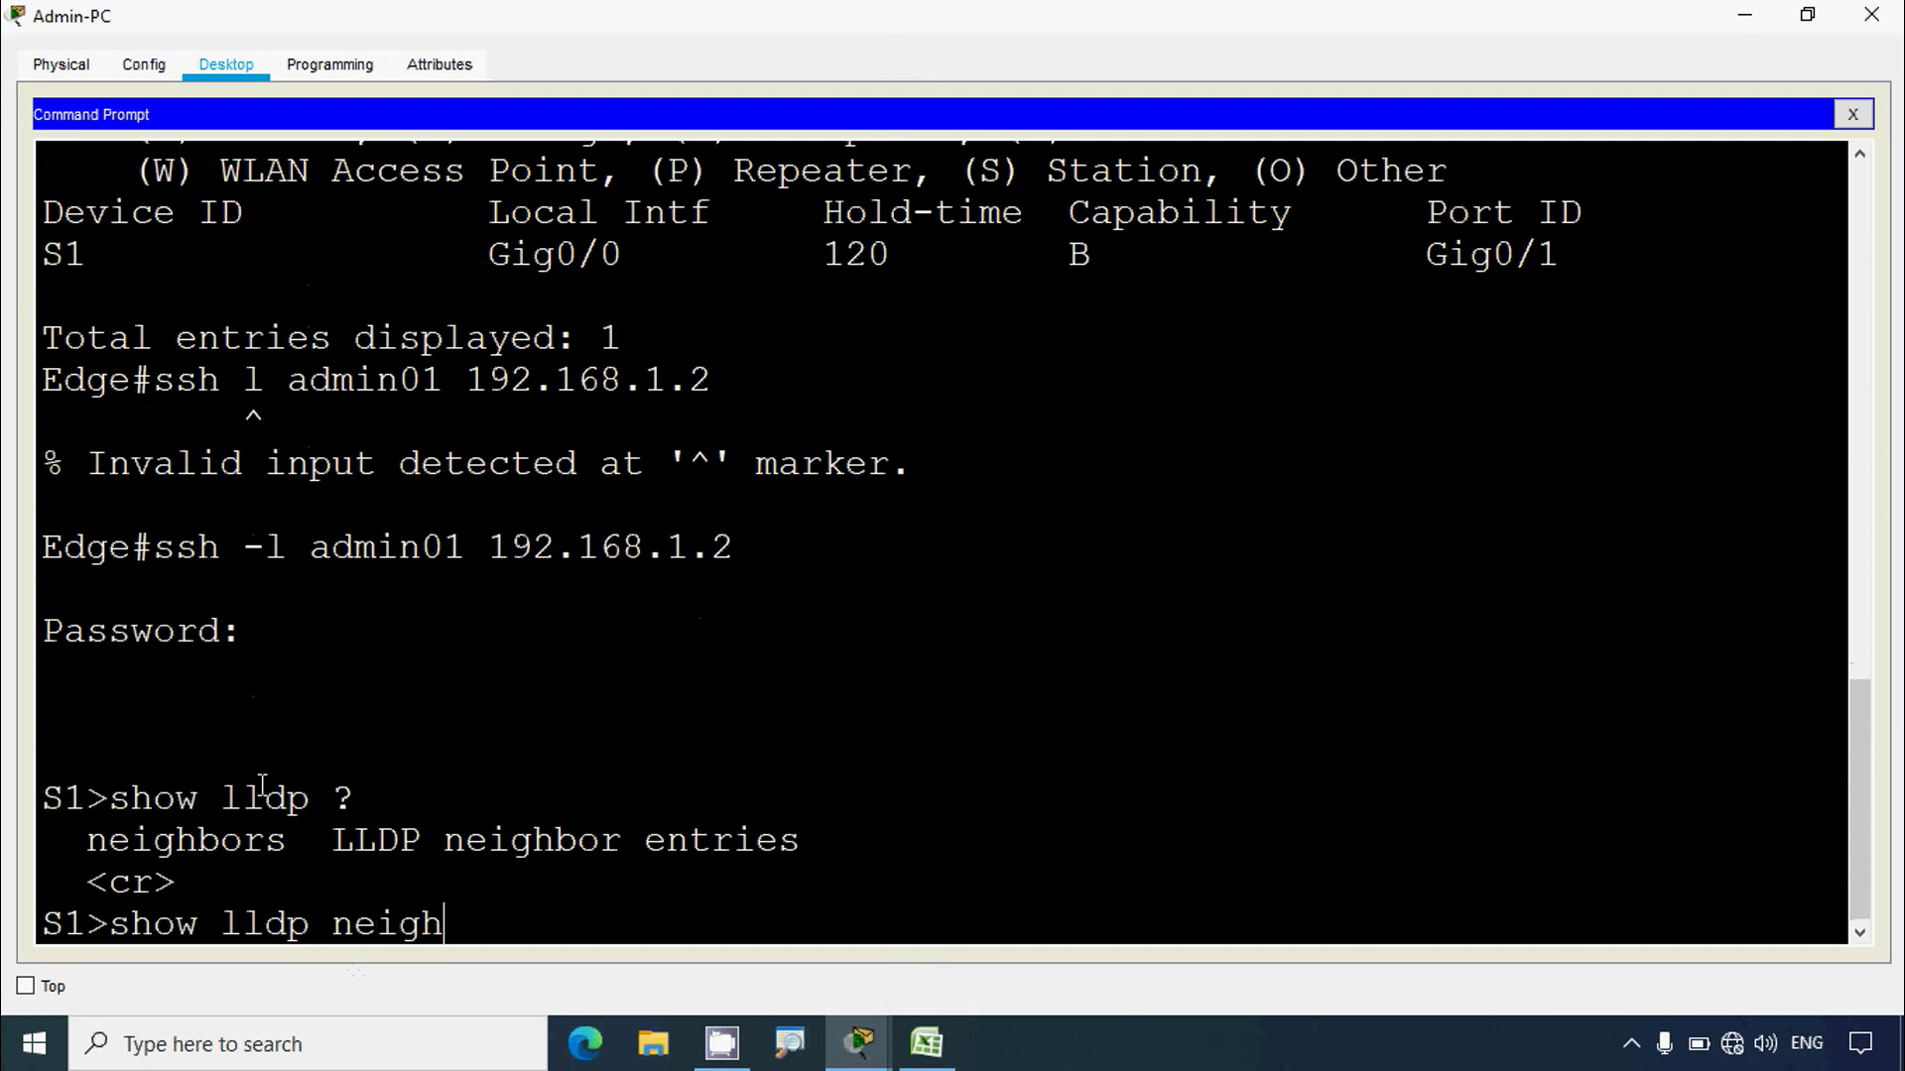
pyautogui.write('bors')
pyautogui.press('Return')
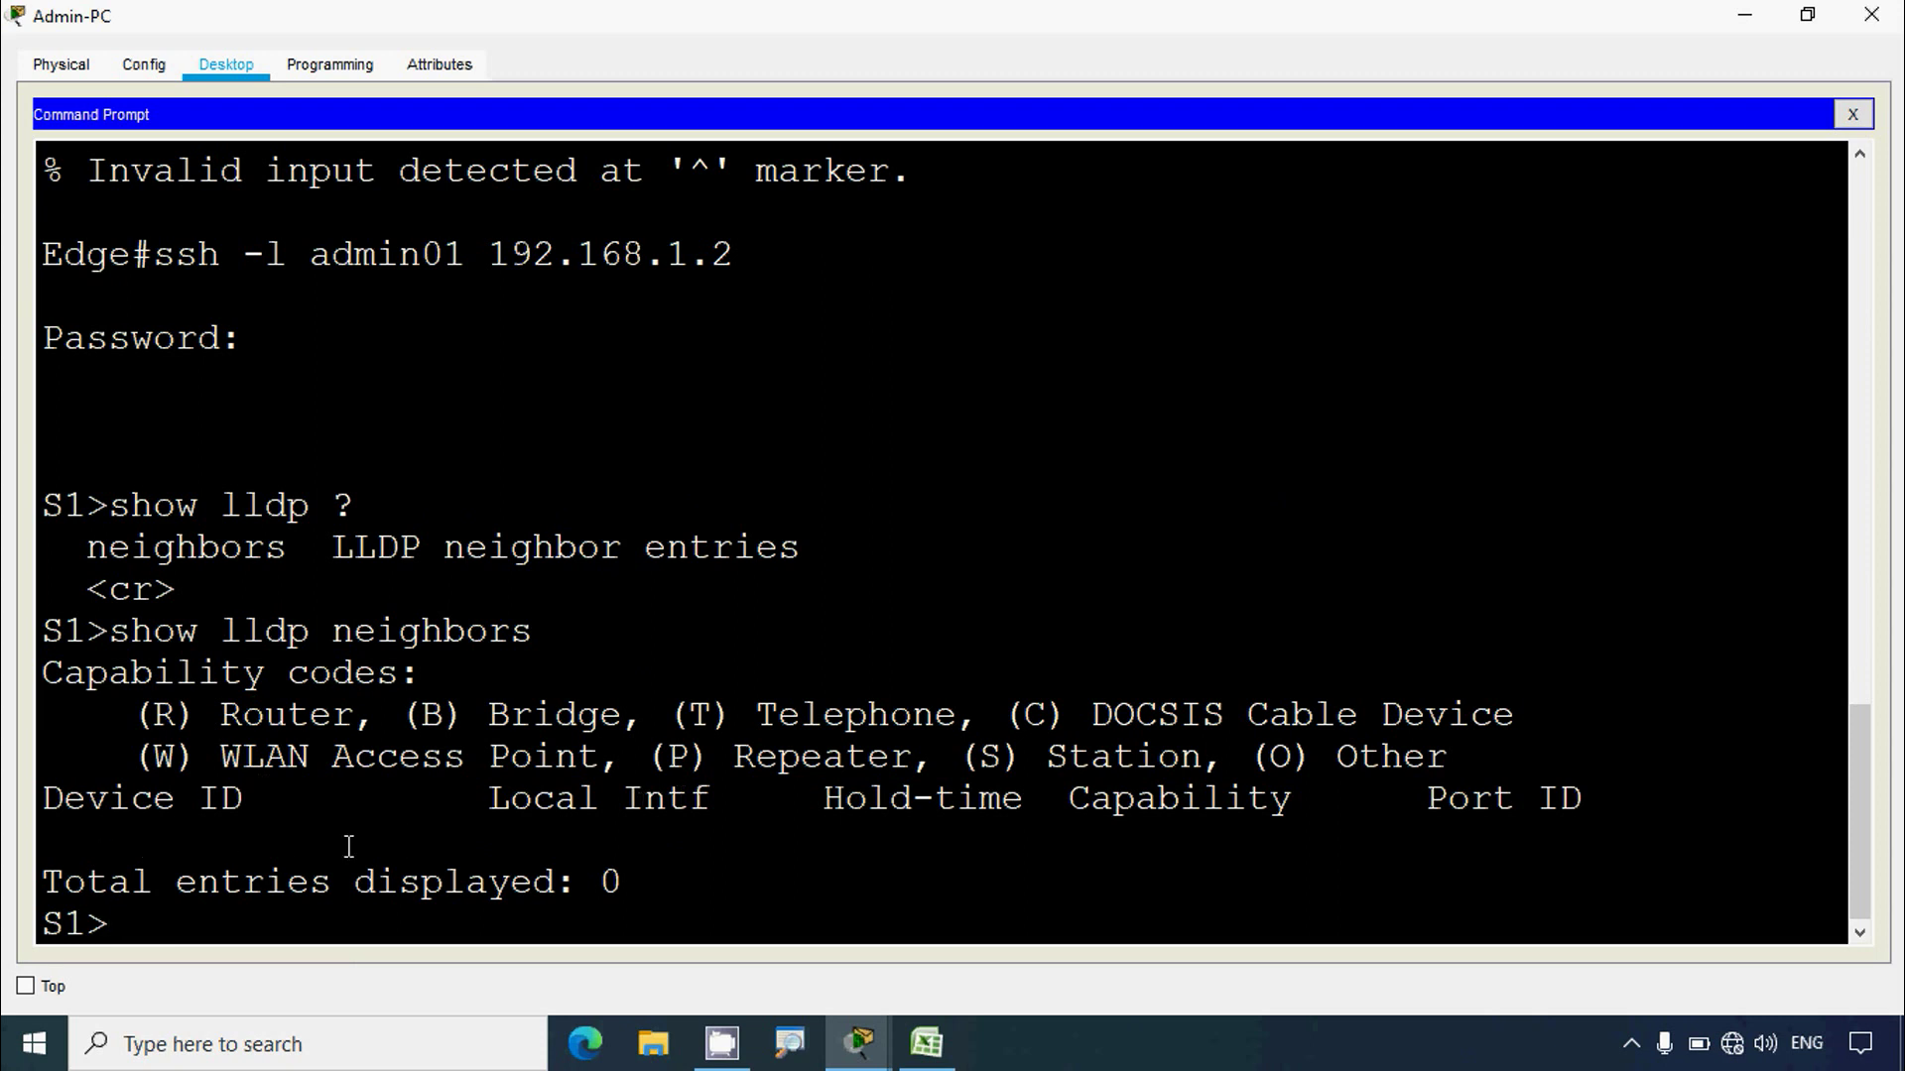
# Step: Scroll the instructions to steps g and h, then reopen Admin-PC's command prompt full screen
pyautogui.click(1745, 15)
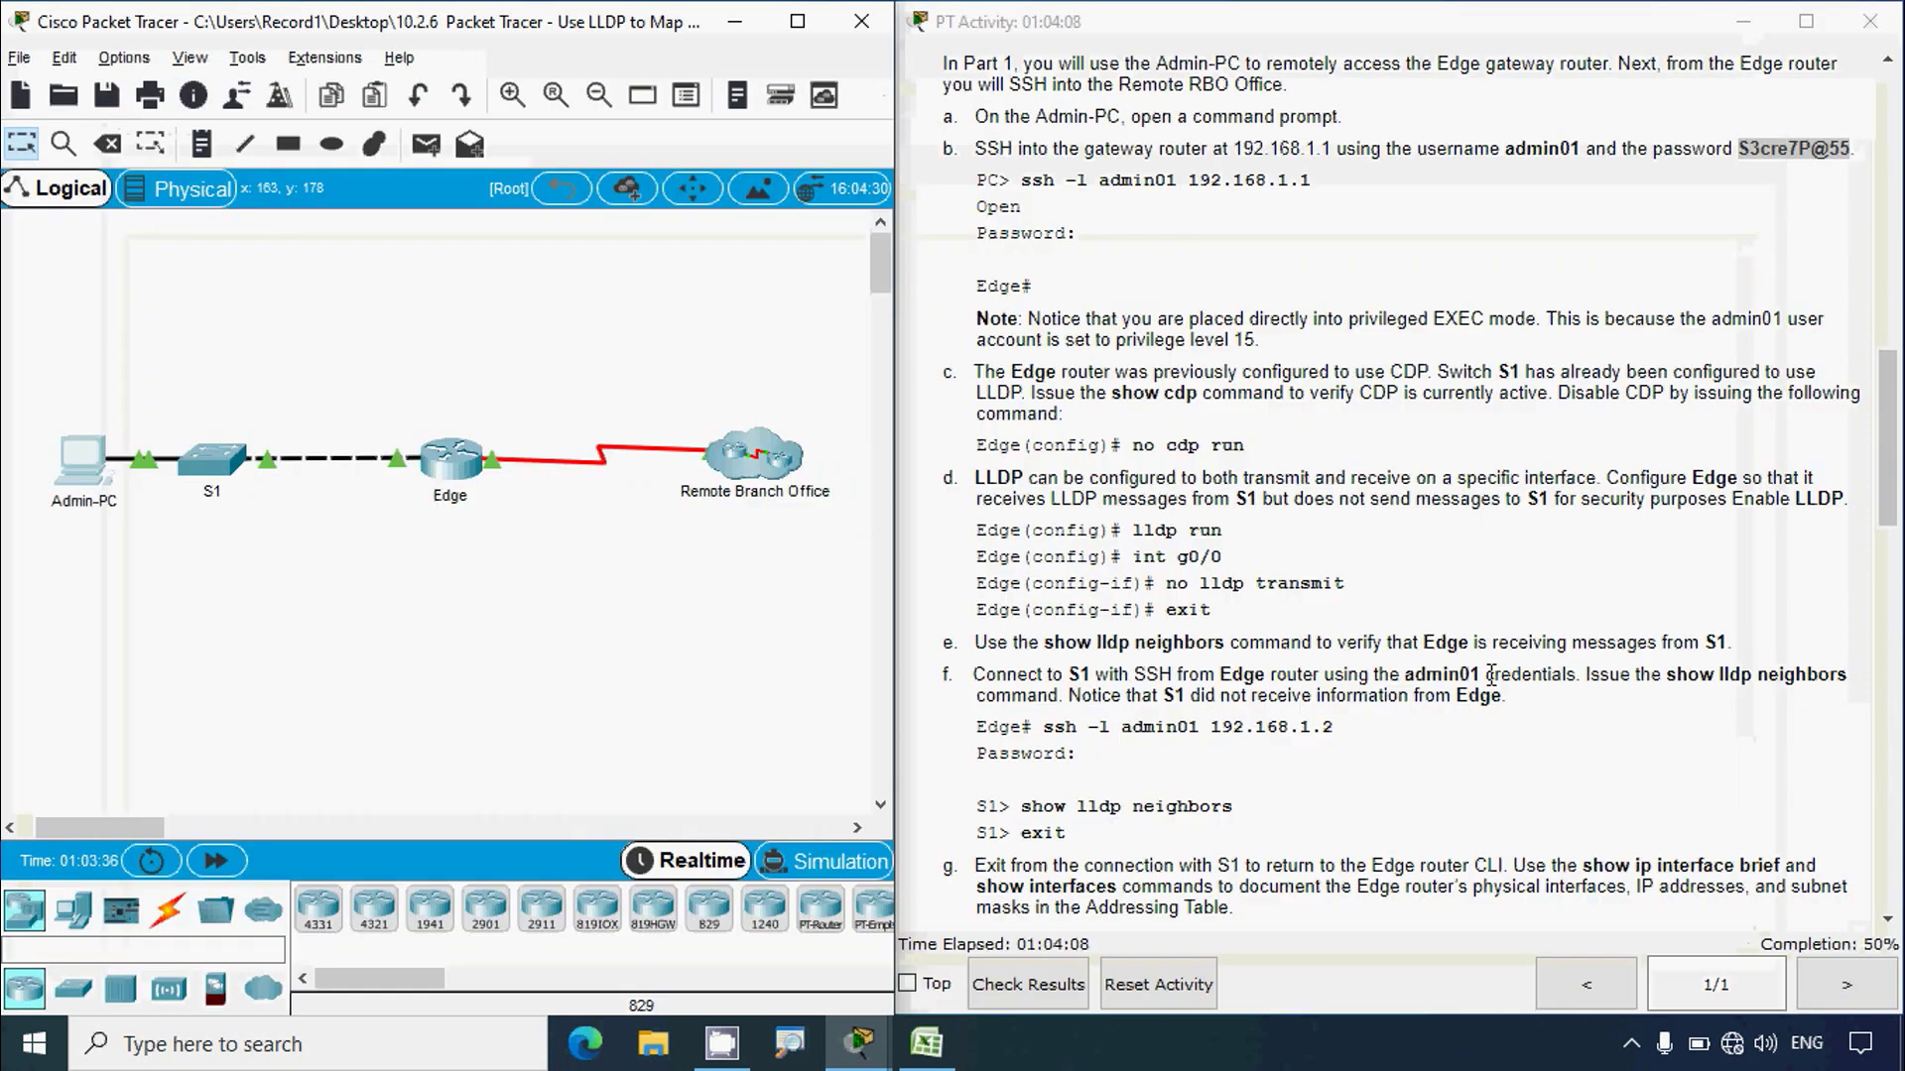
pyautogui.scroll(-3, 1491, 682)
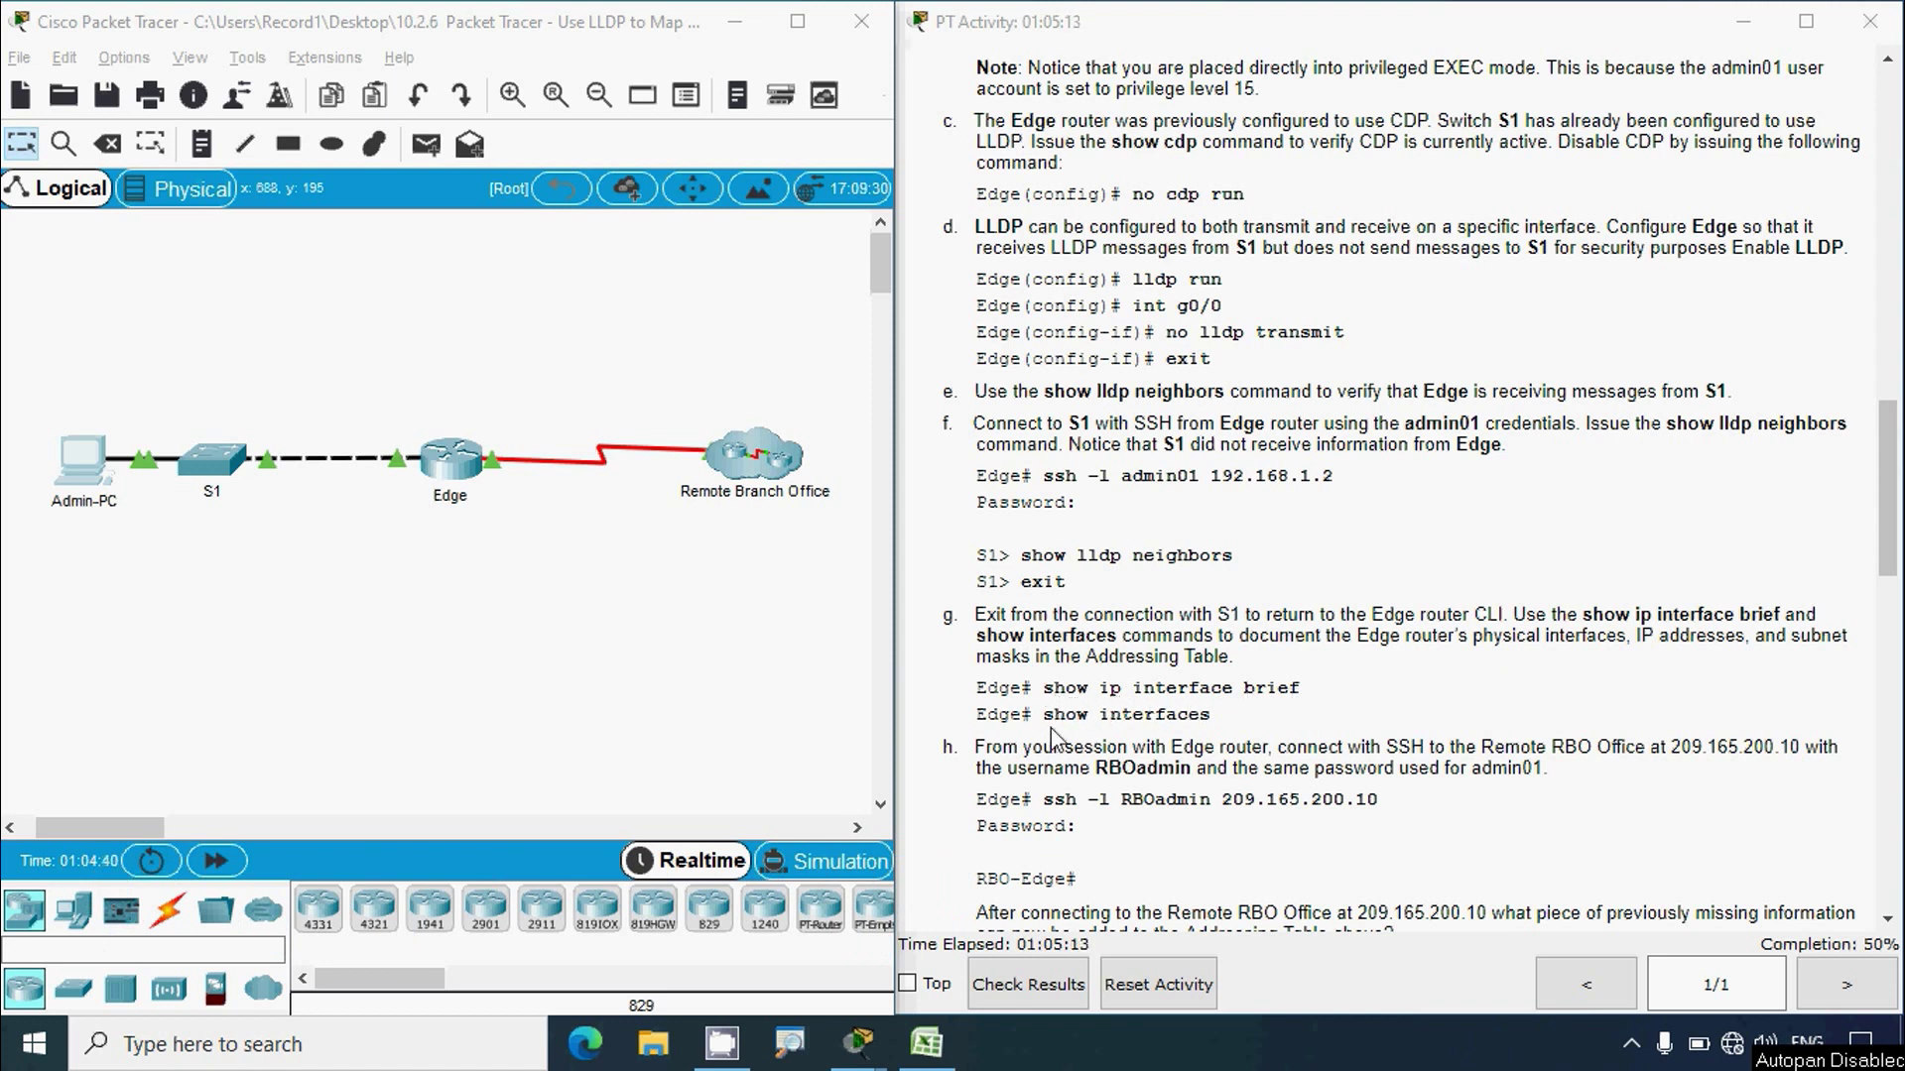
pyautogui.click(79, 467)
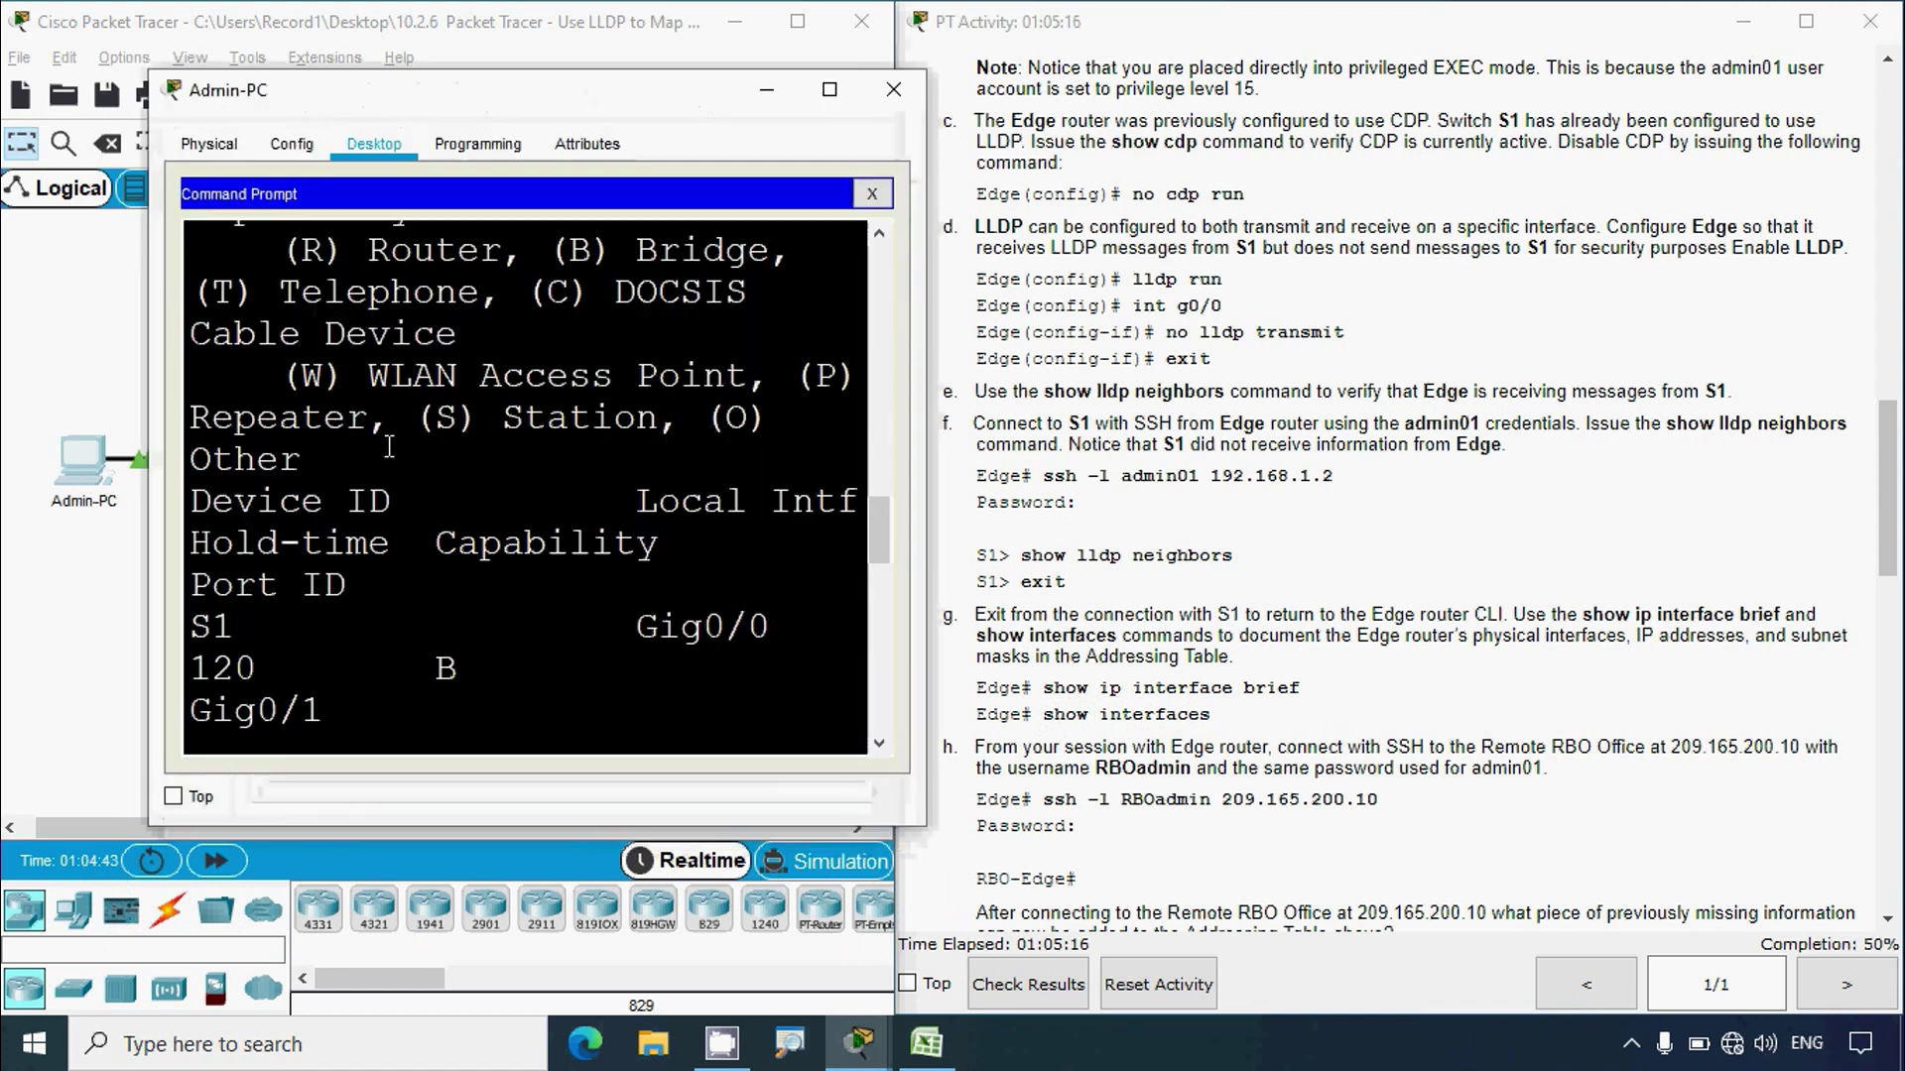
pyautogui.click(829, 92)
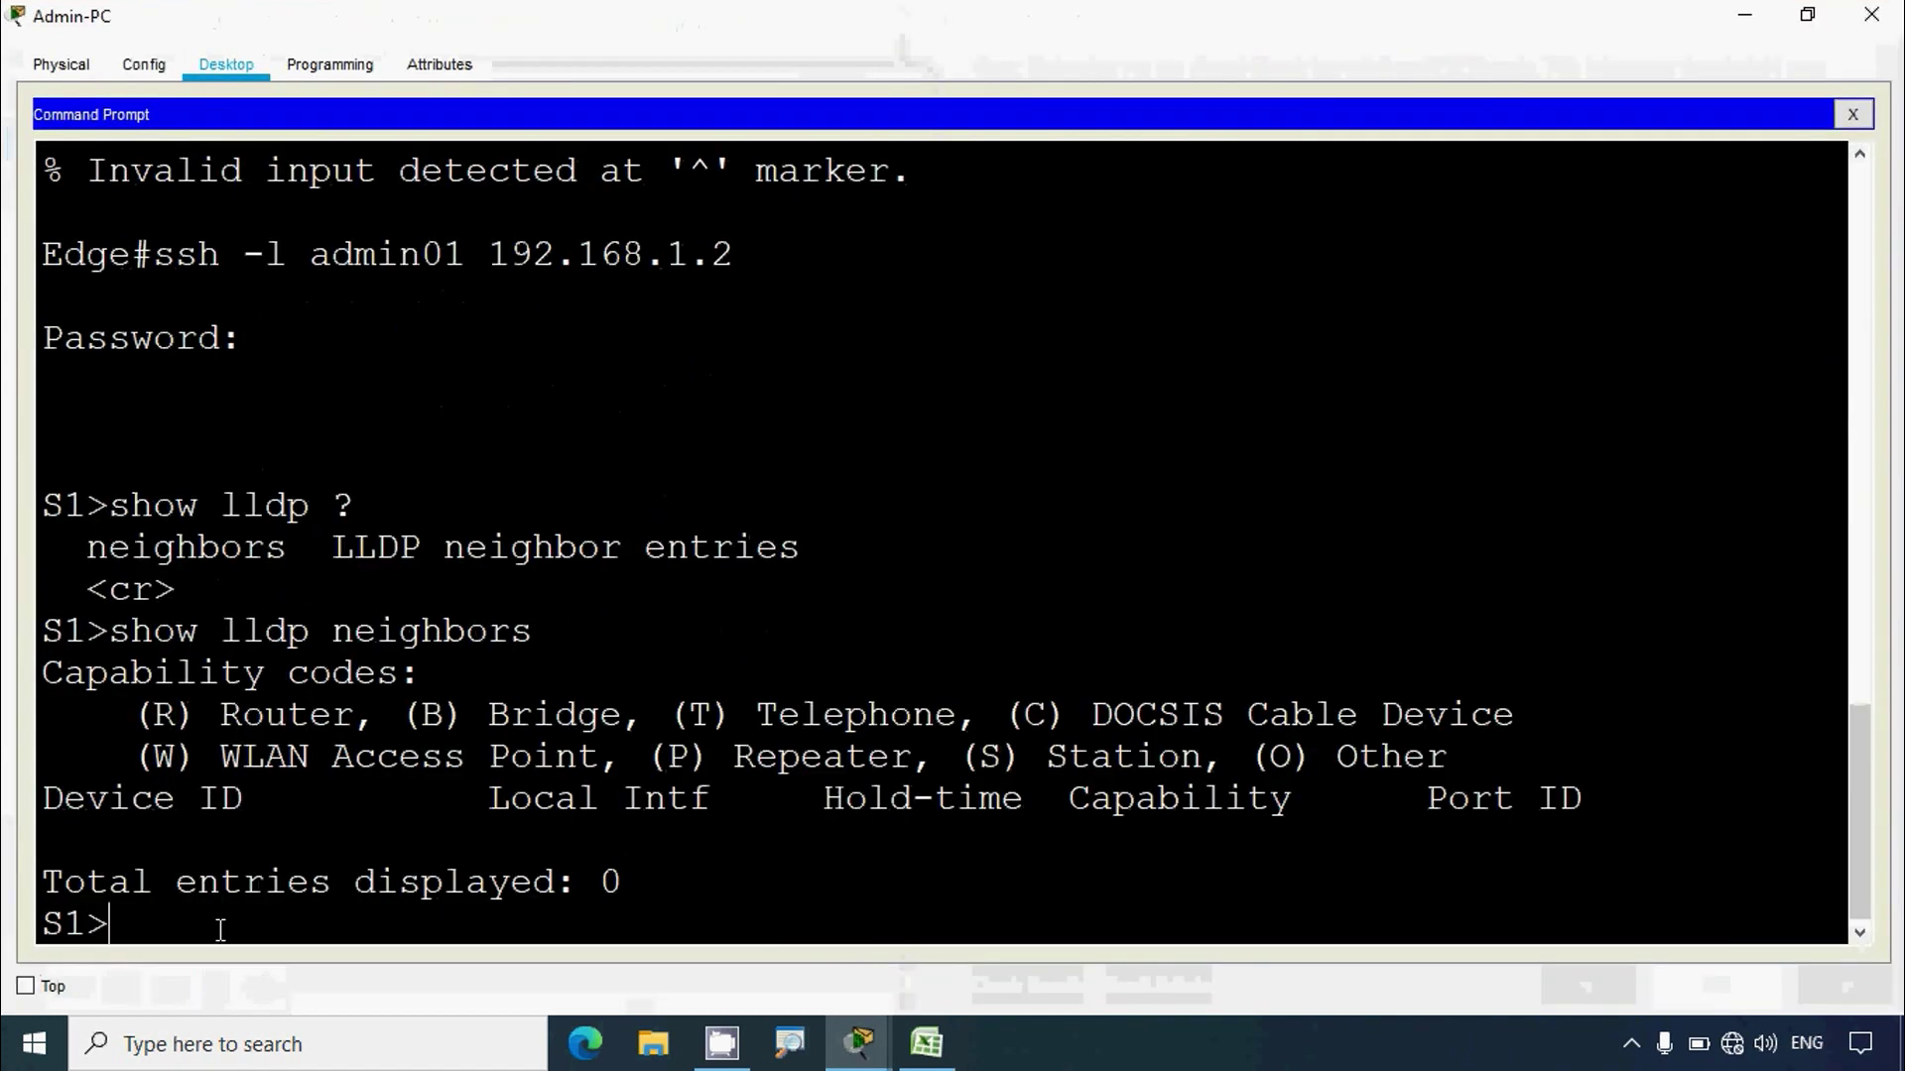
# Step: Exit the S1 session and return to the Edge# prompt
pyautogui.write('exit')
pyautogui.press('Return')
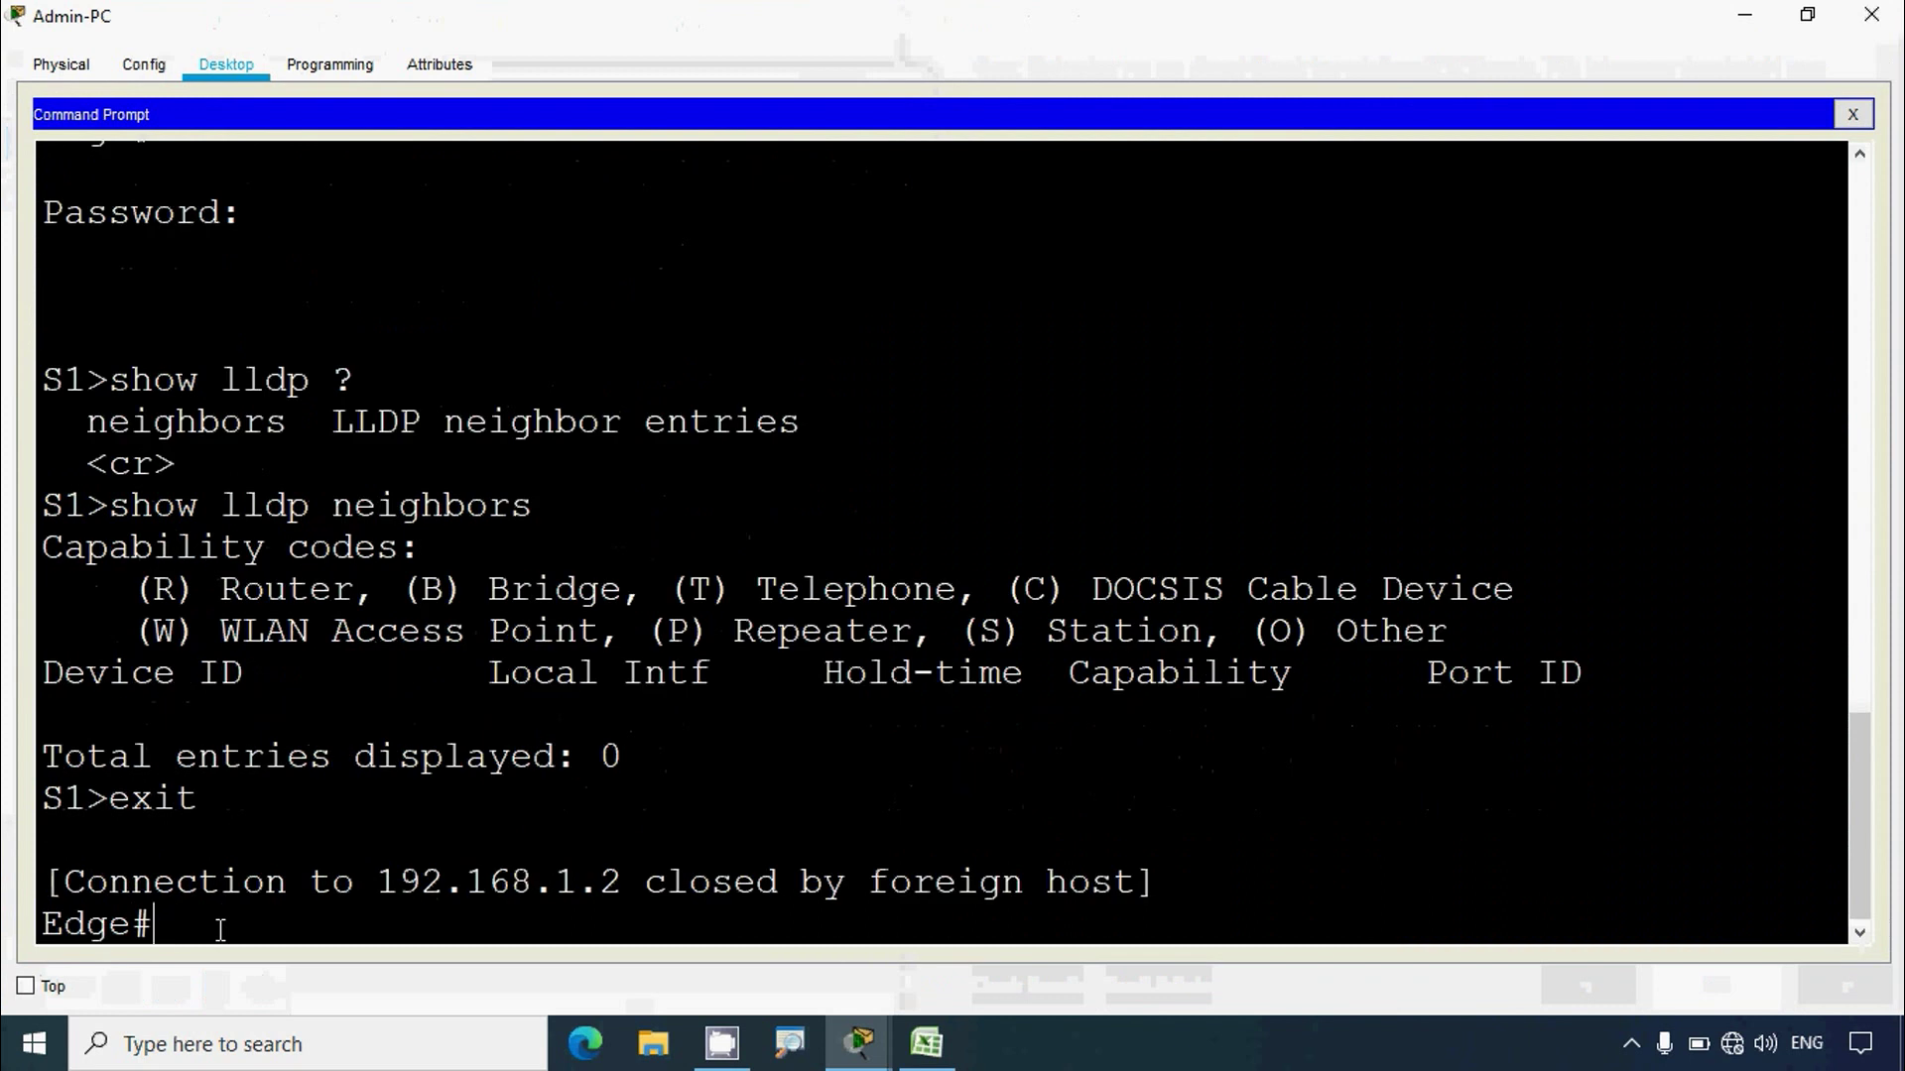
pyautogui.doubleClick(185, 925)
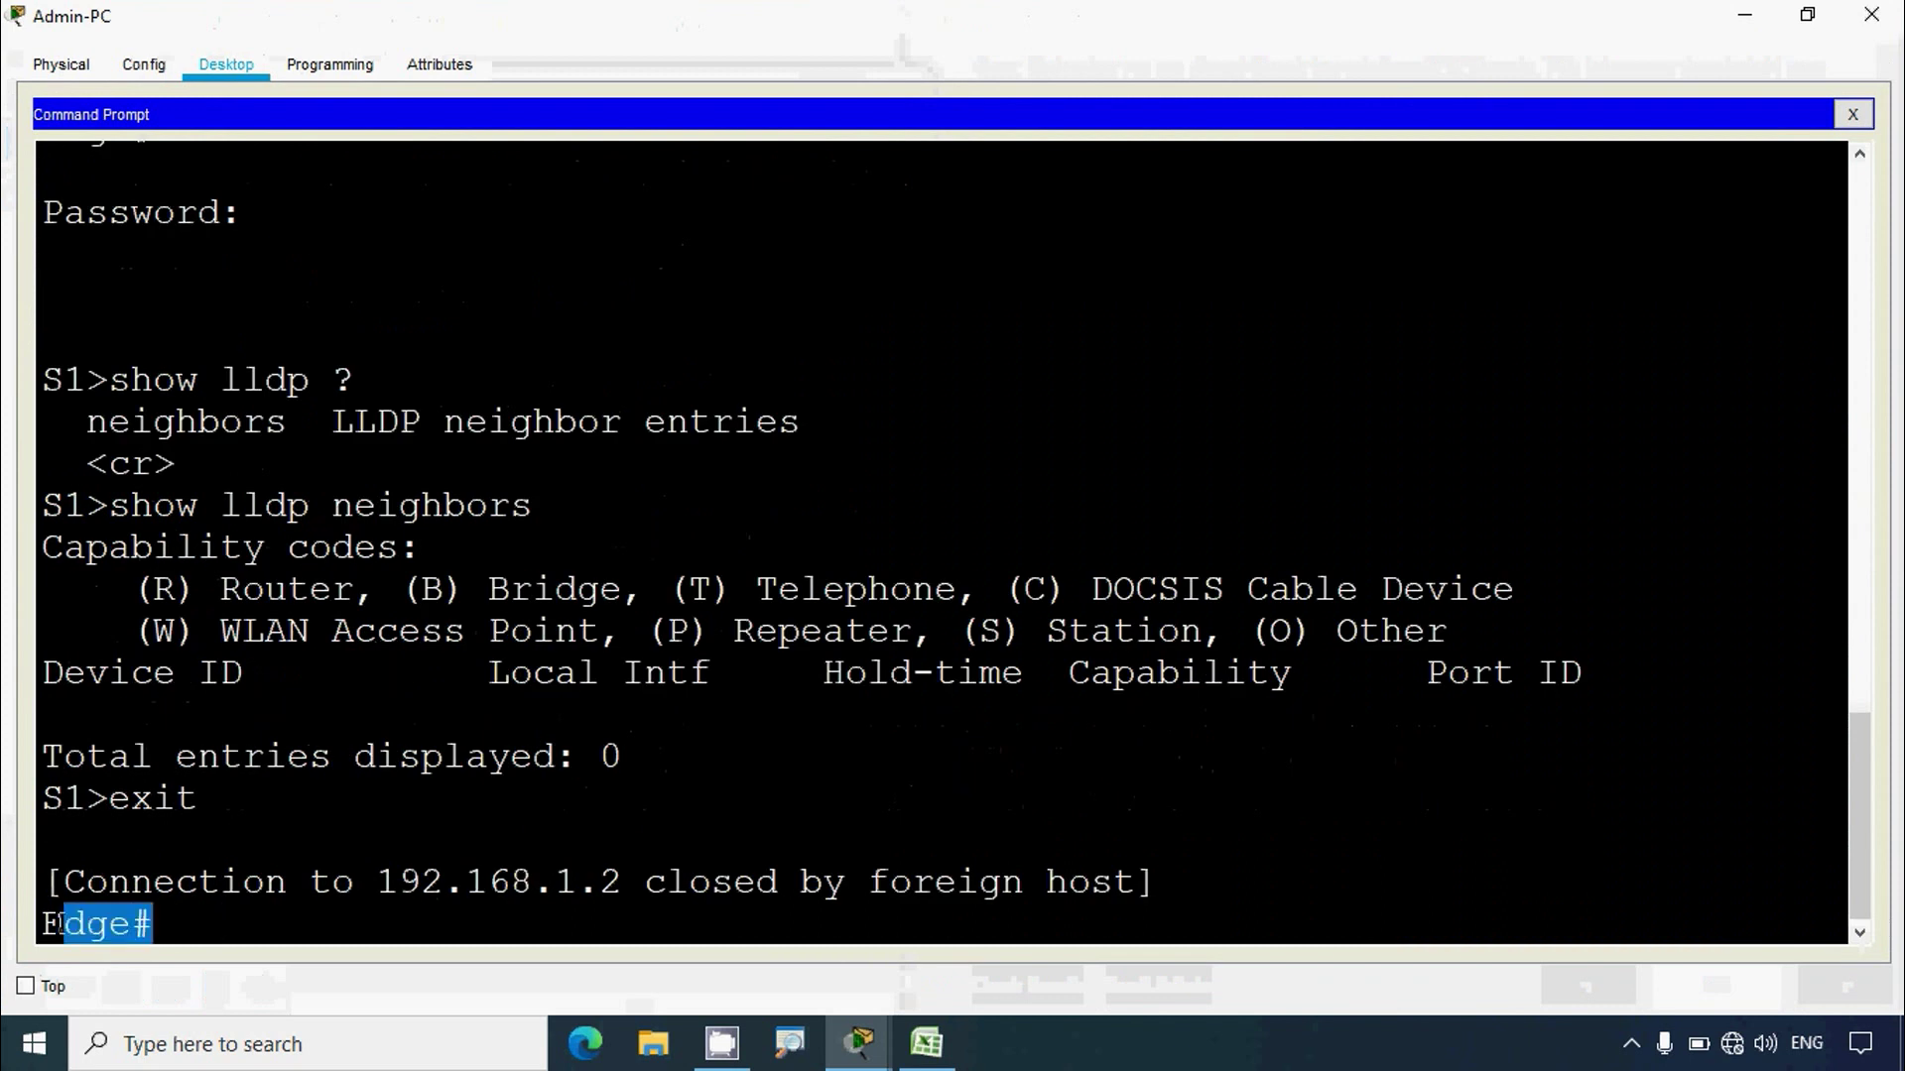
pyautogui.click(197, 926)
# Step: Run show ip interface brief on Edge and highlight the GigabitEthernet0/0 and Serial0/0/0 rows
pyautogui.write('show ')
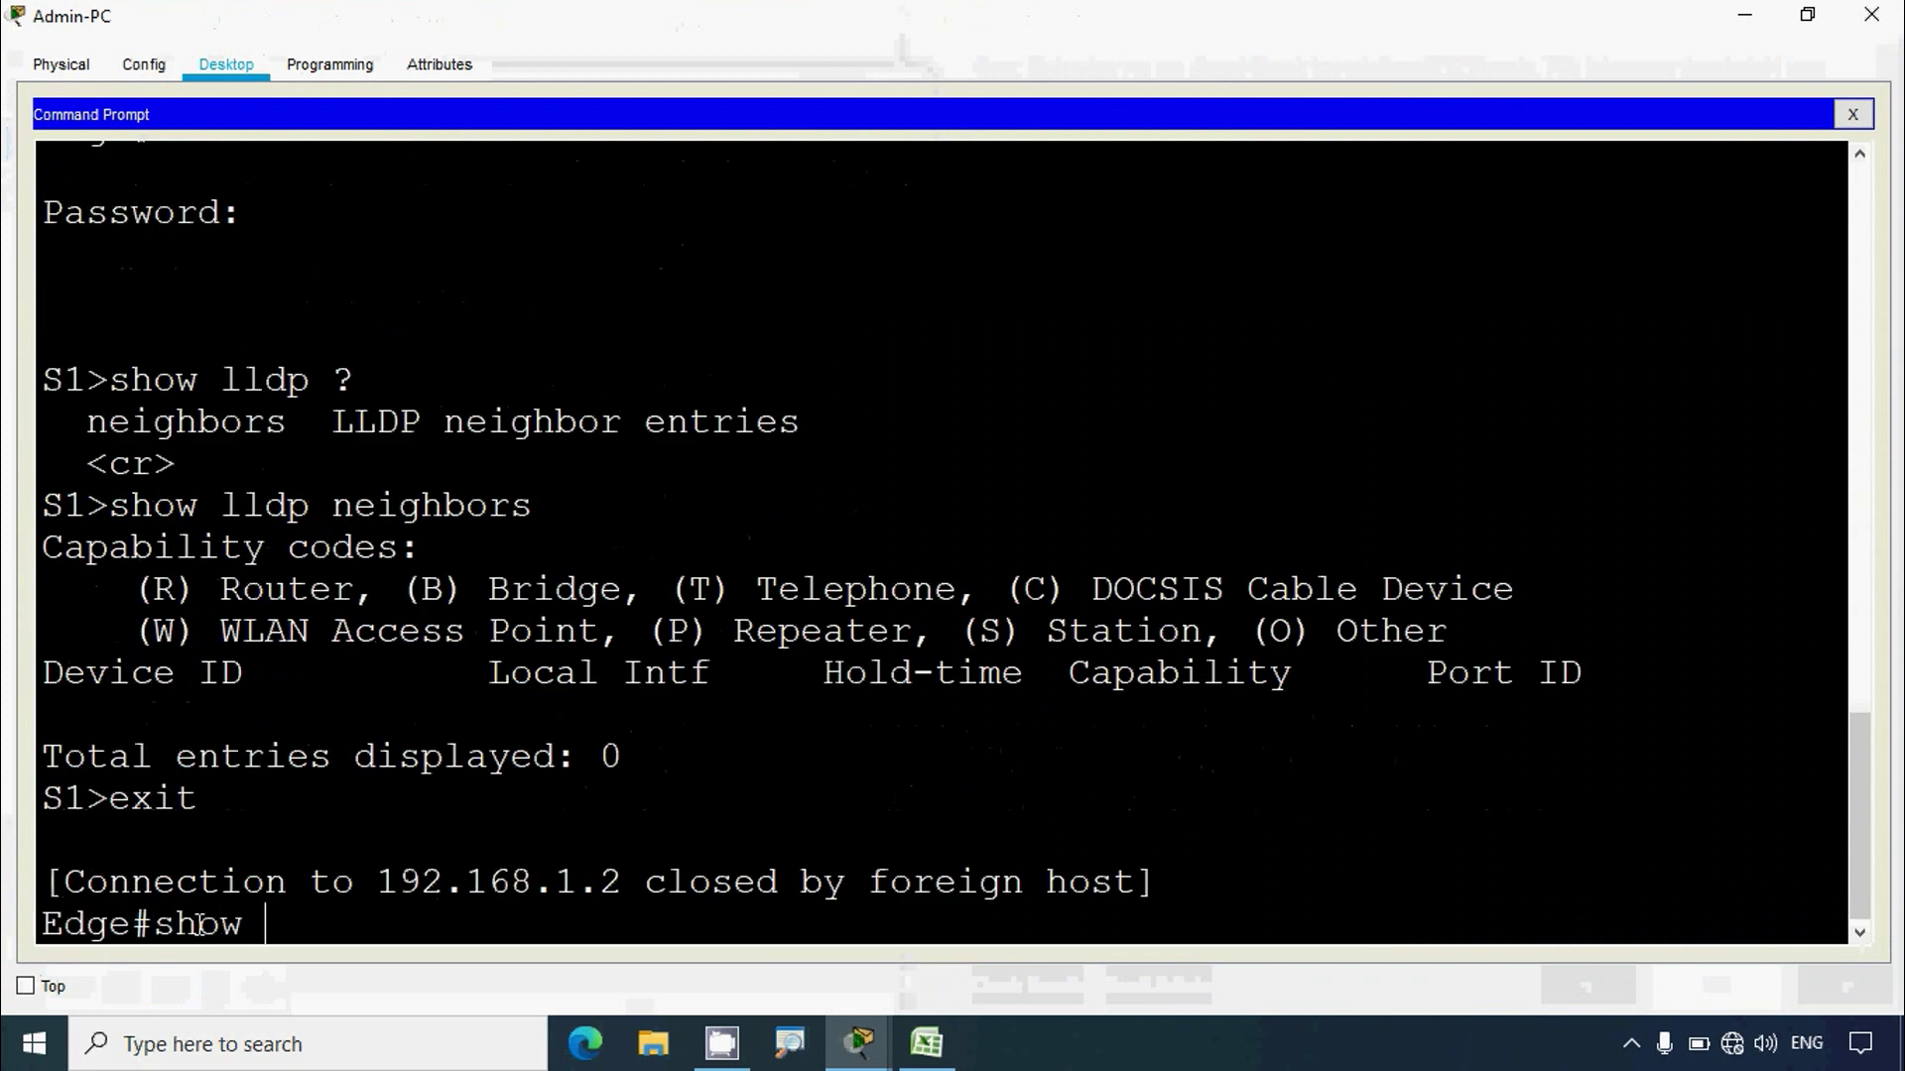
pyautogui.write('ip ibnter')
pyautogui.press('BackSpace')
pyautogui.press('BackSpace')
pyautogui.press('BackSpace')
pyautogui.press('BackSpace')
pyautogui.press('BackSpace')
pyautogui.write('neerface brief')
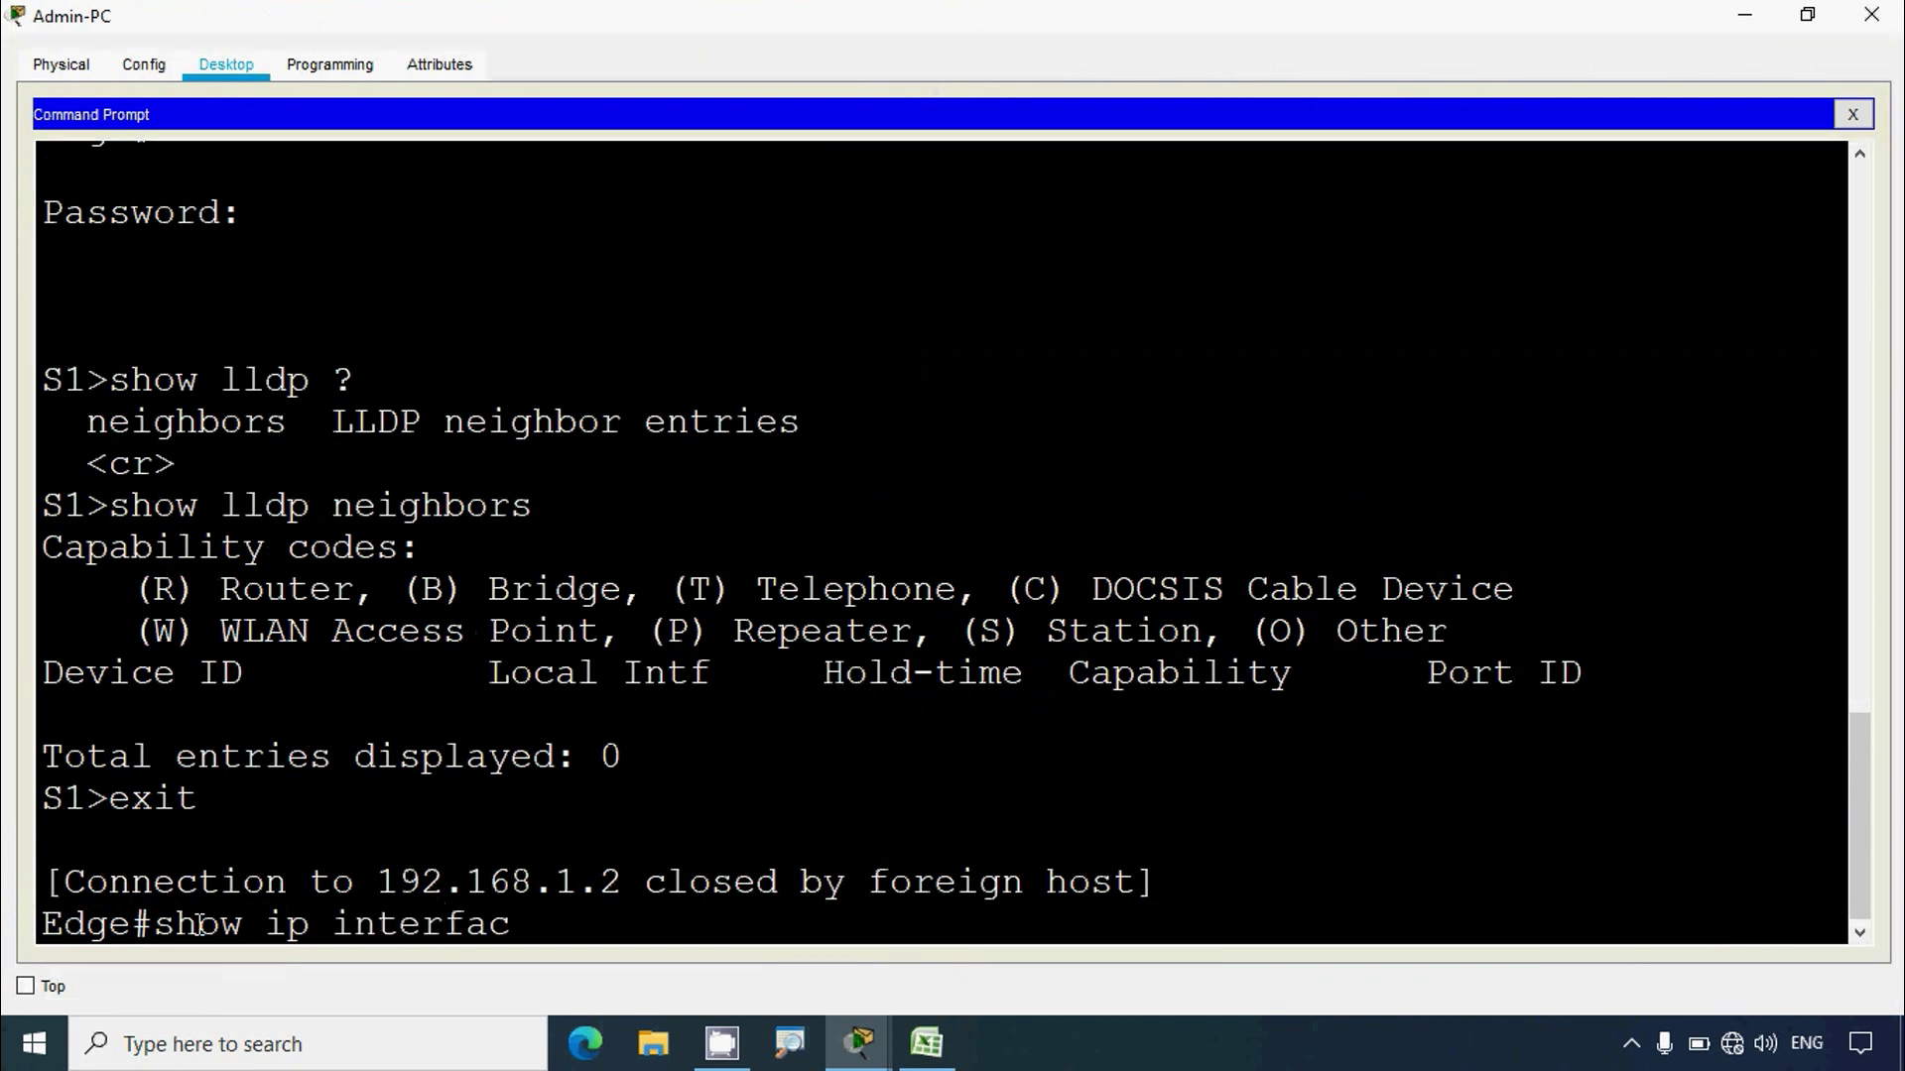
pyautogui.press('Return')
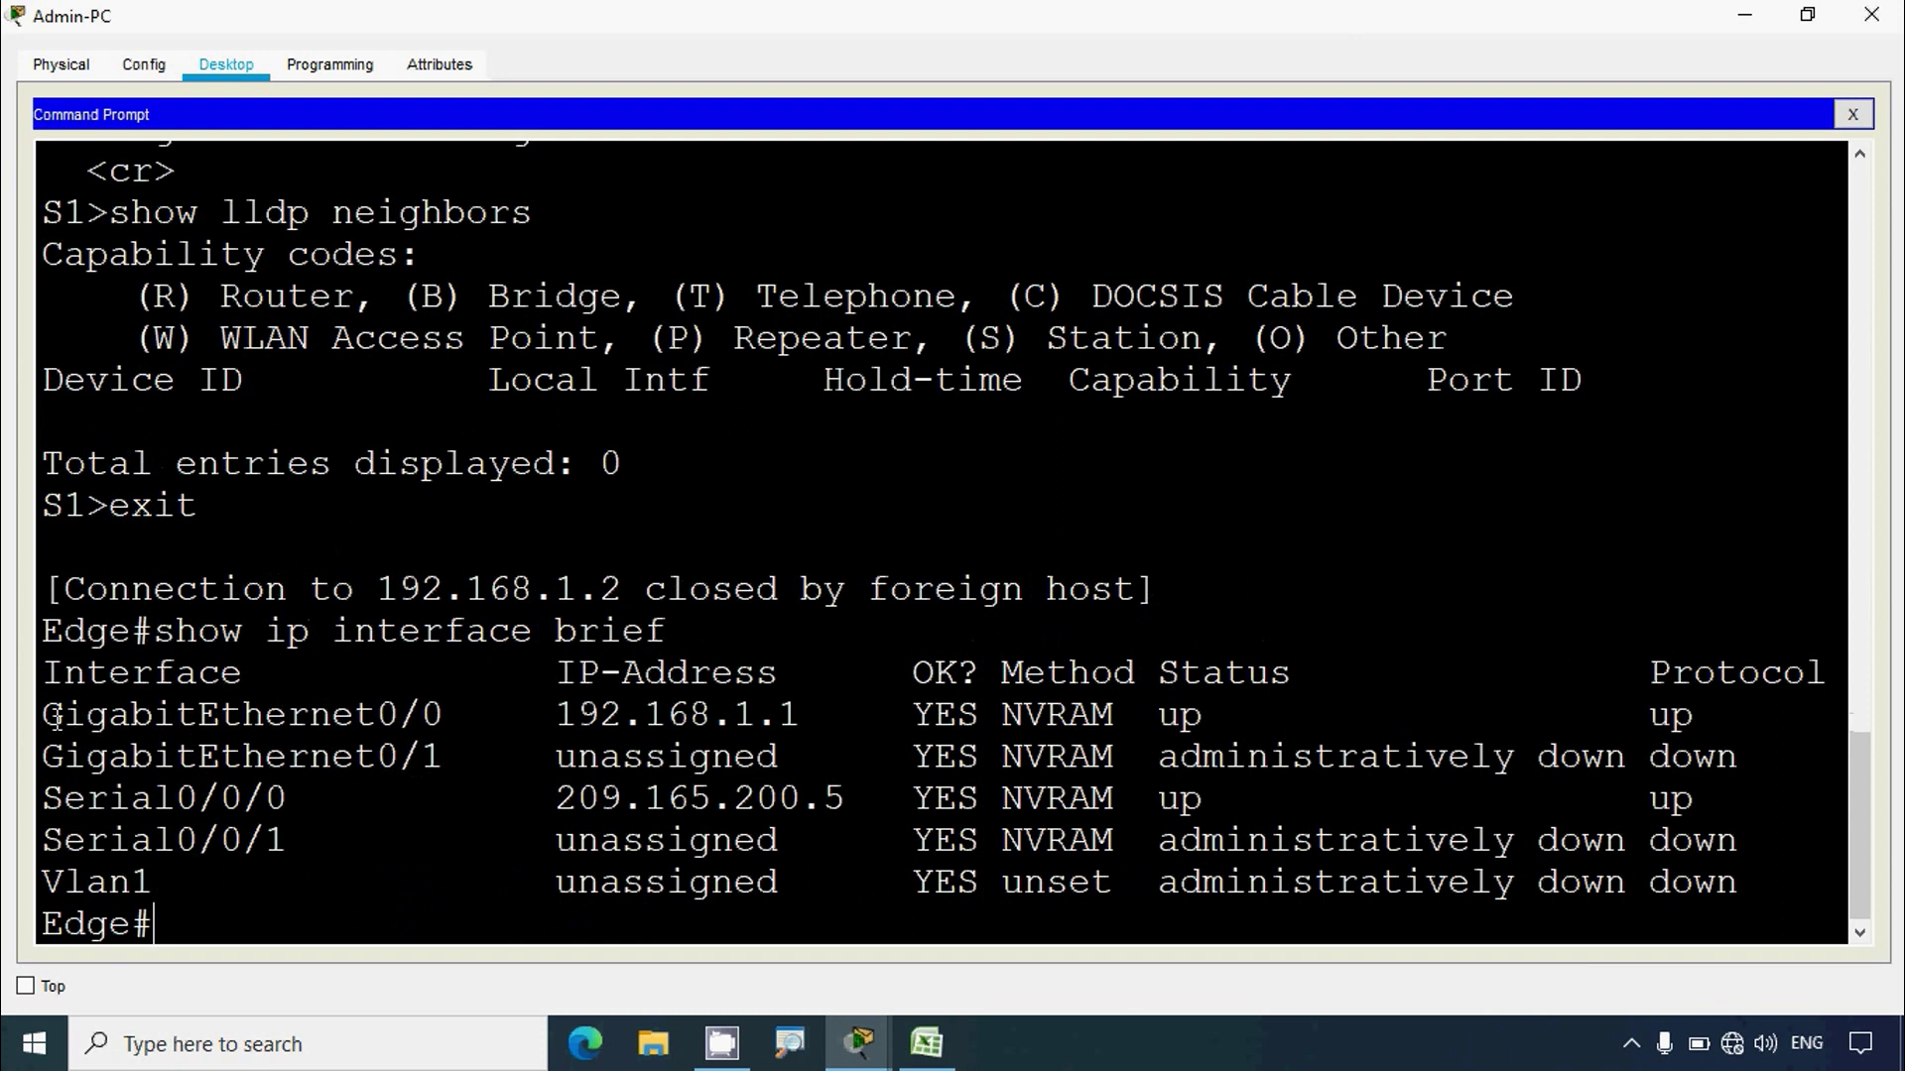
pyautogui.moveTo(57, 716); pyautogui.dragTo(467, 716)
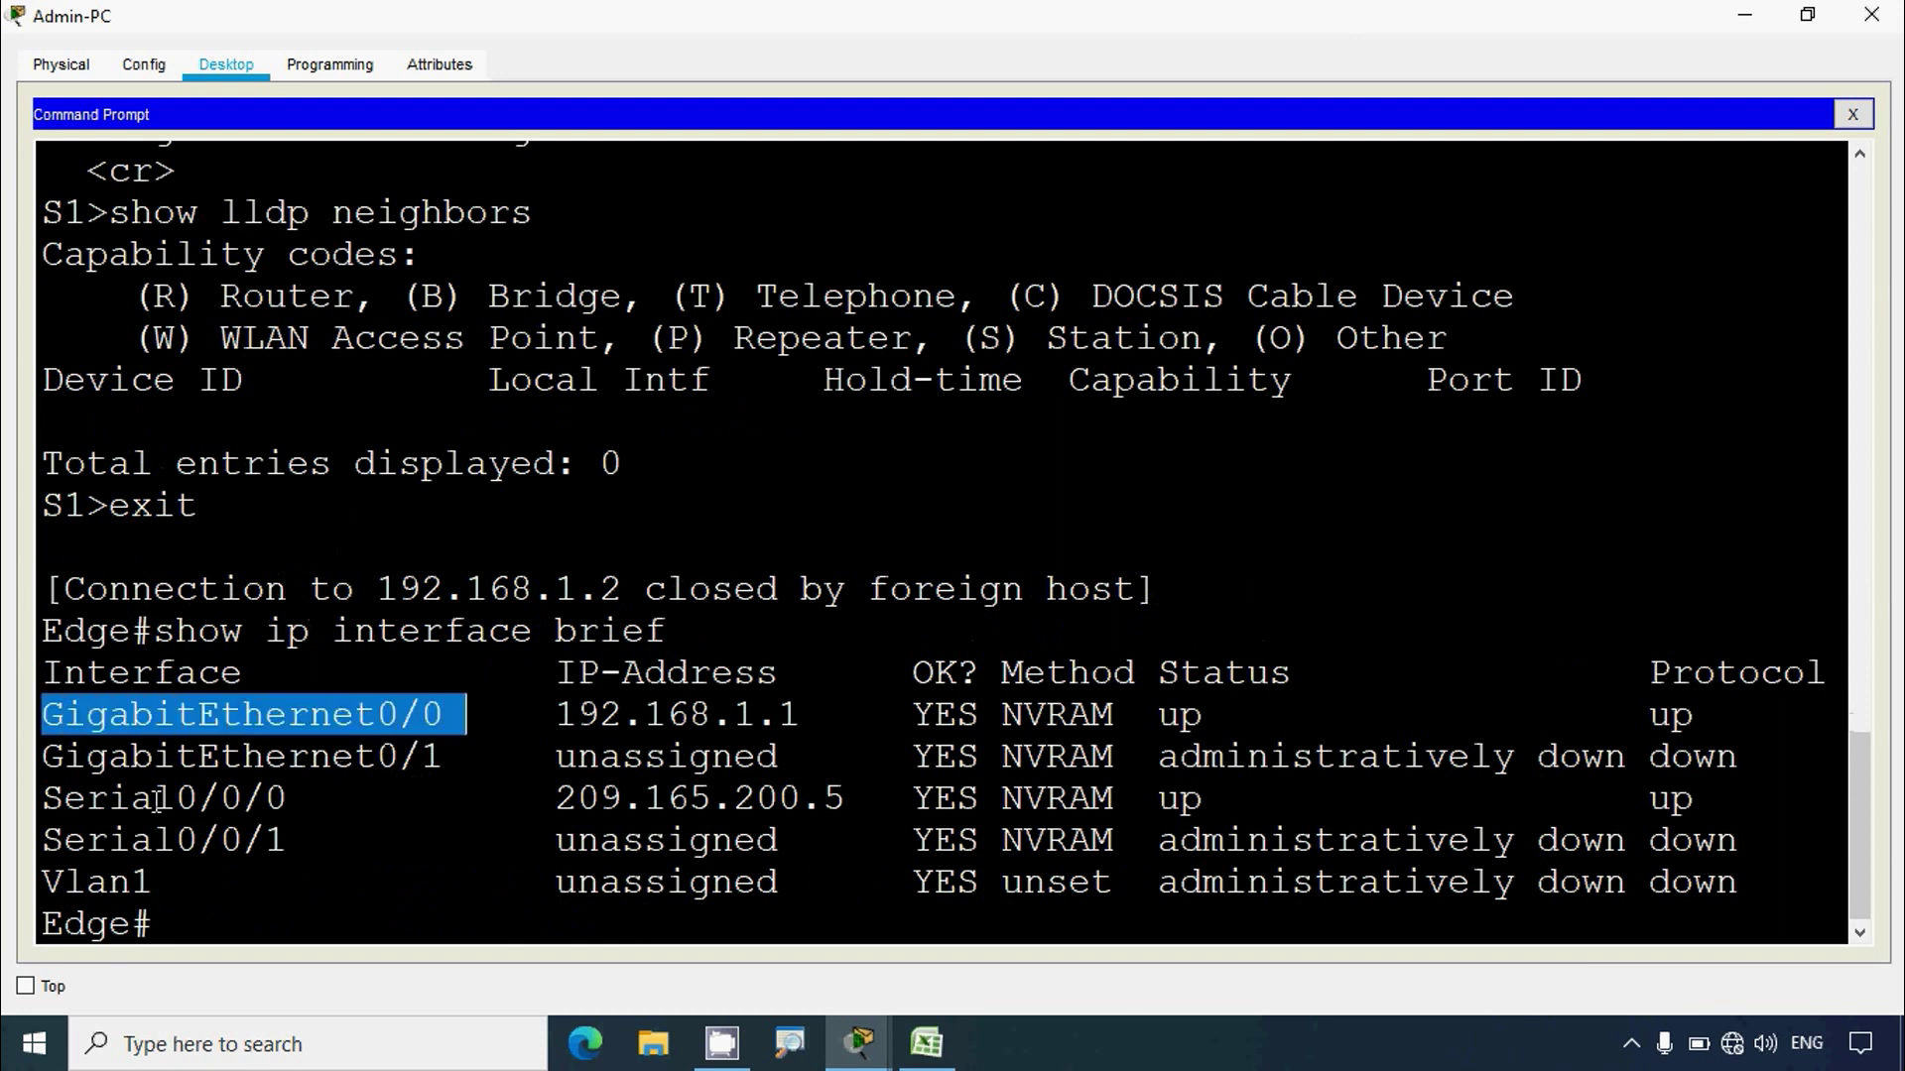
pyautogui.moveTo(50, 799); pyautogui.dragTo(288, 798)
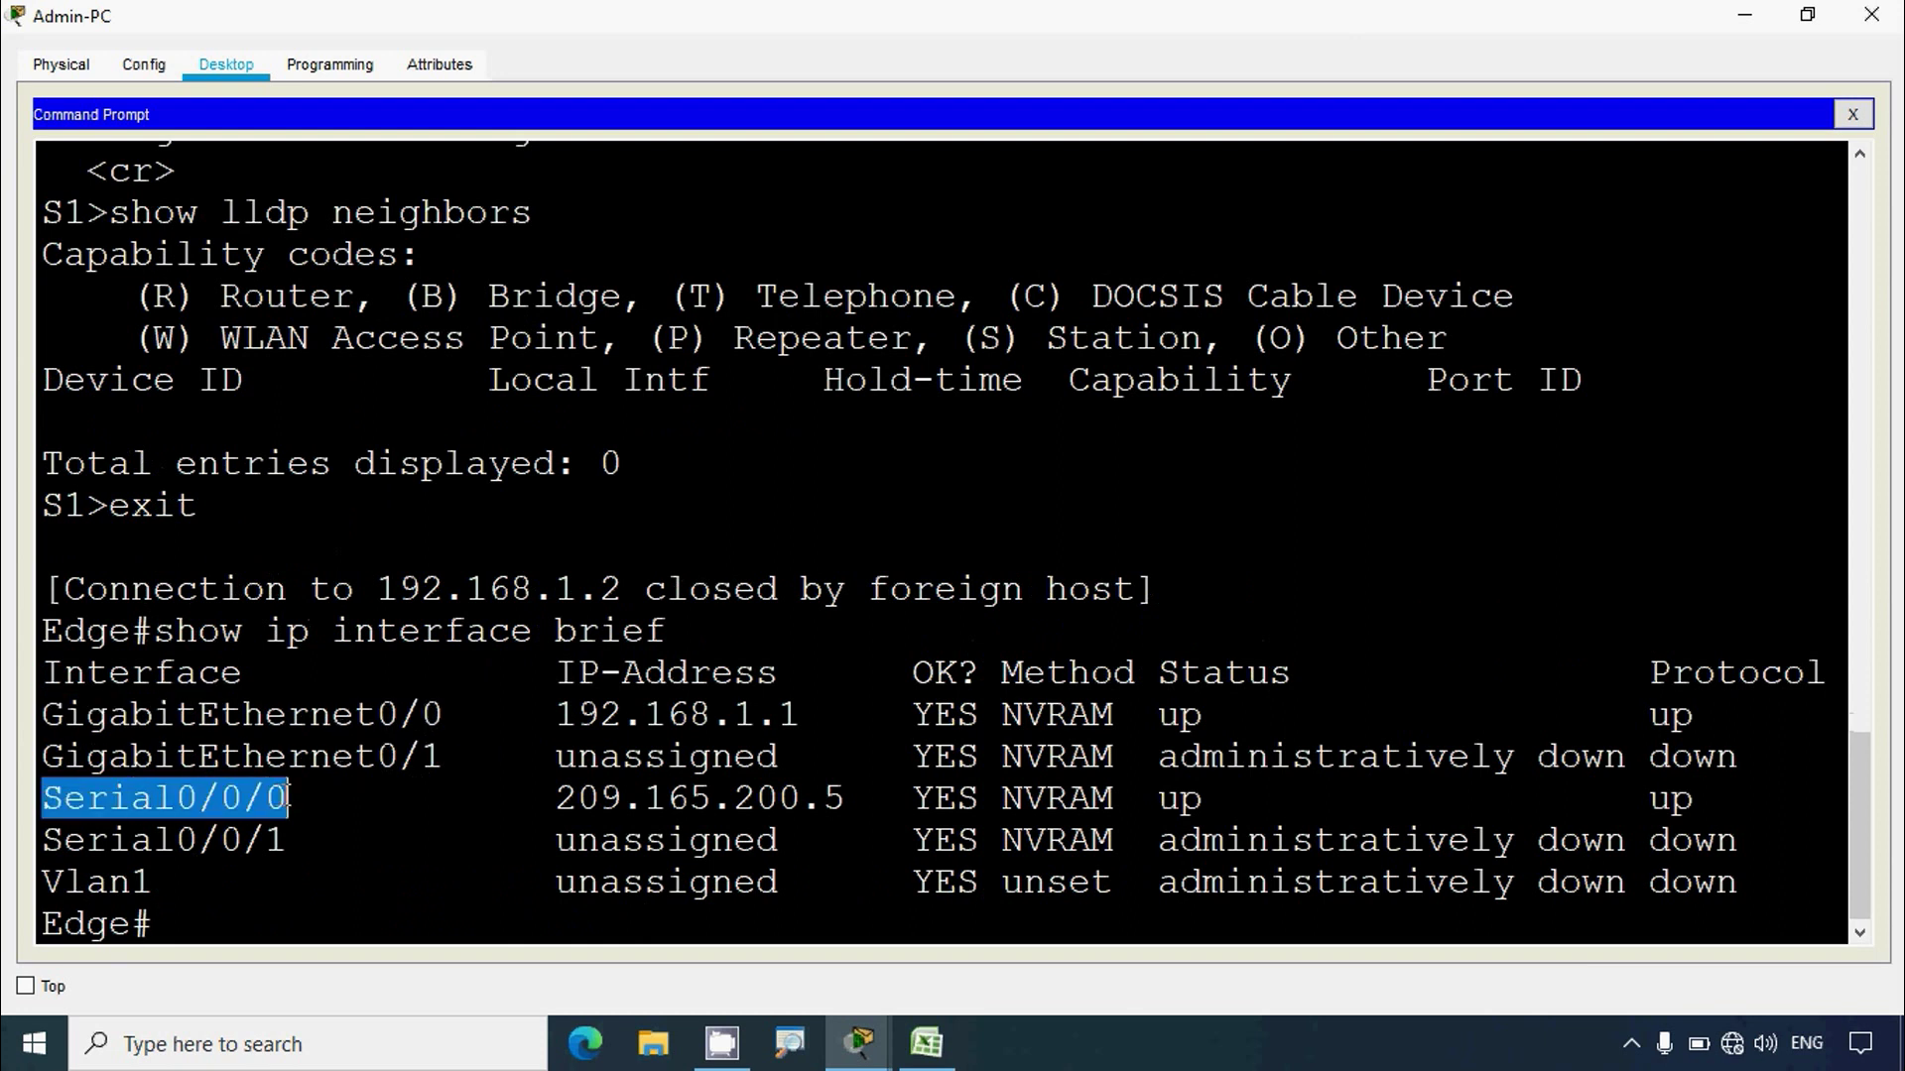
# Step: Find the G0/0 and S0/0/0 rows in the Excel addressing table
pyautogui.click(330, 814)
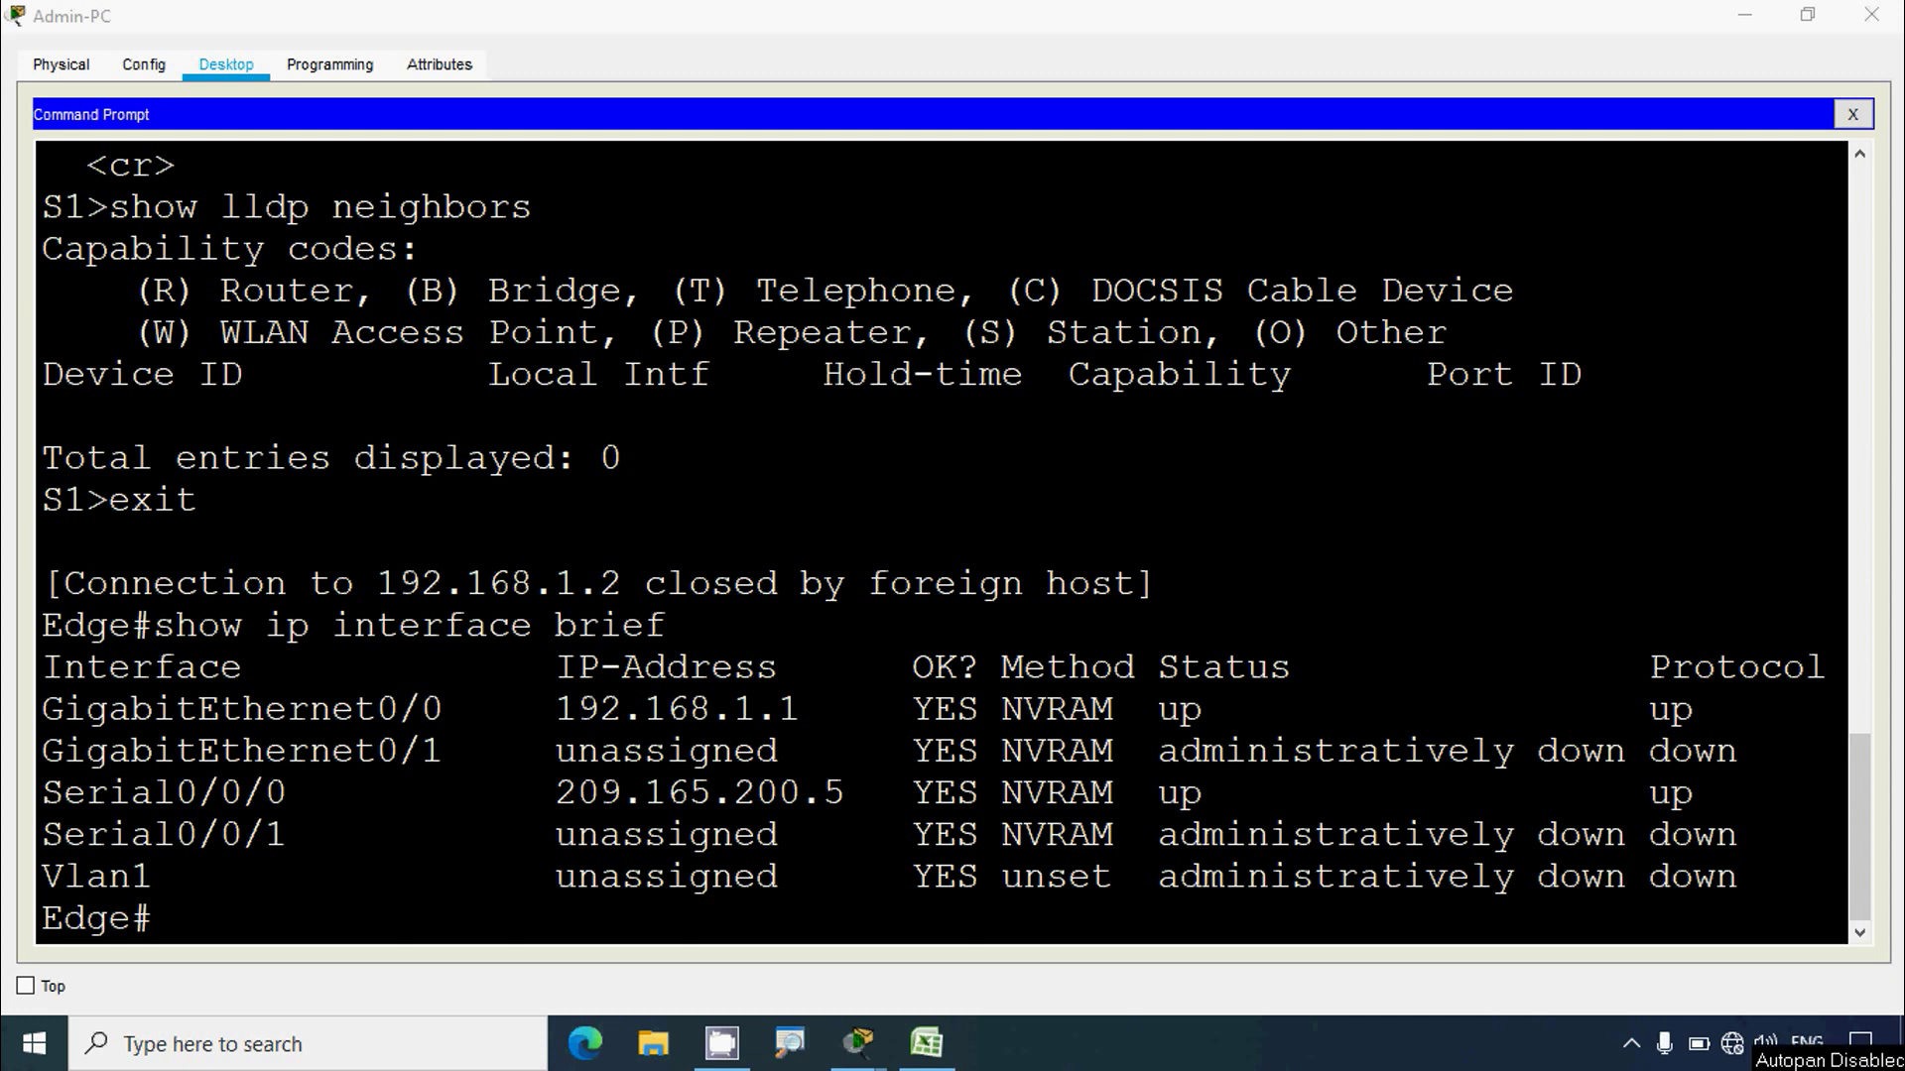
pyautogui.click(925, 1041)
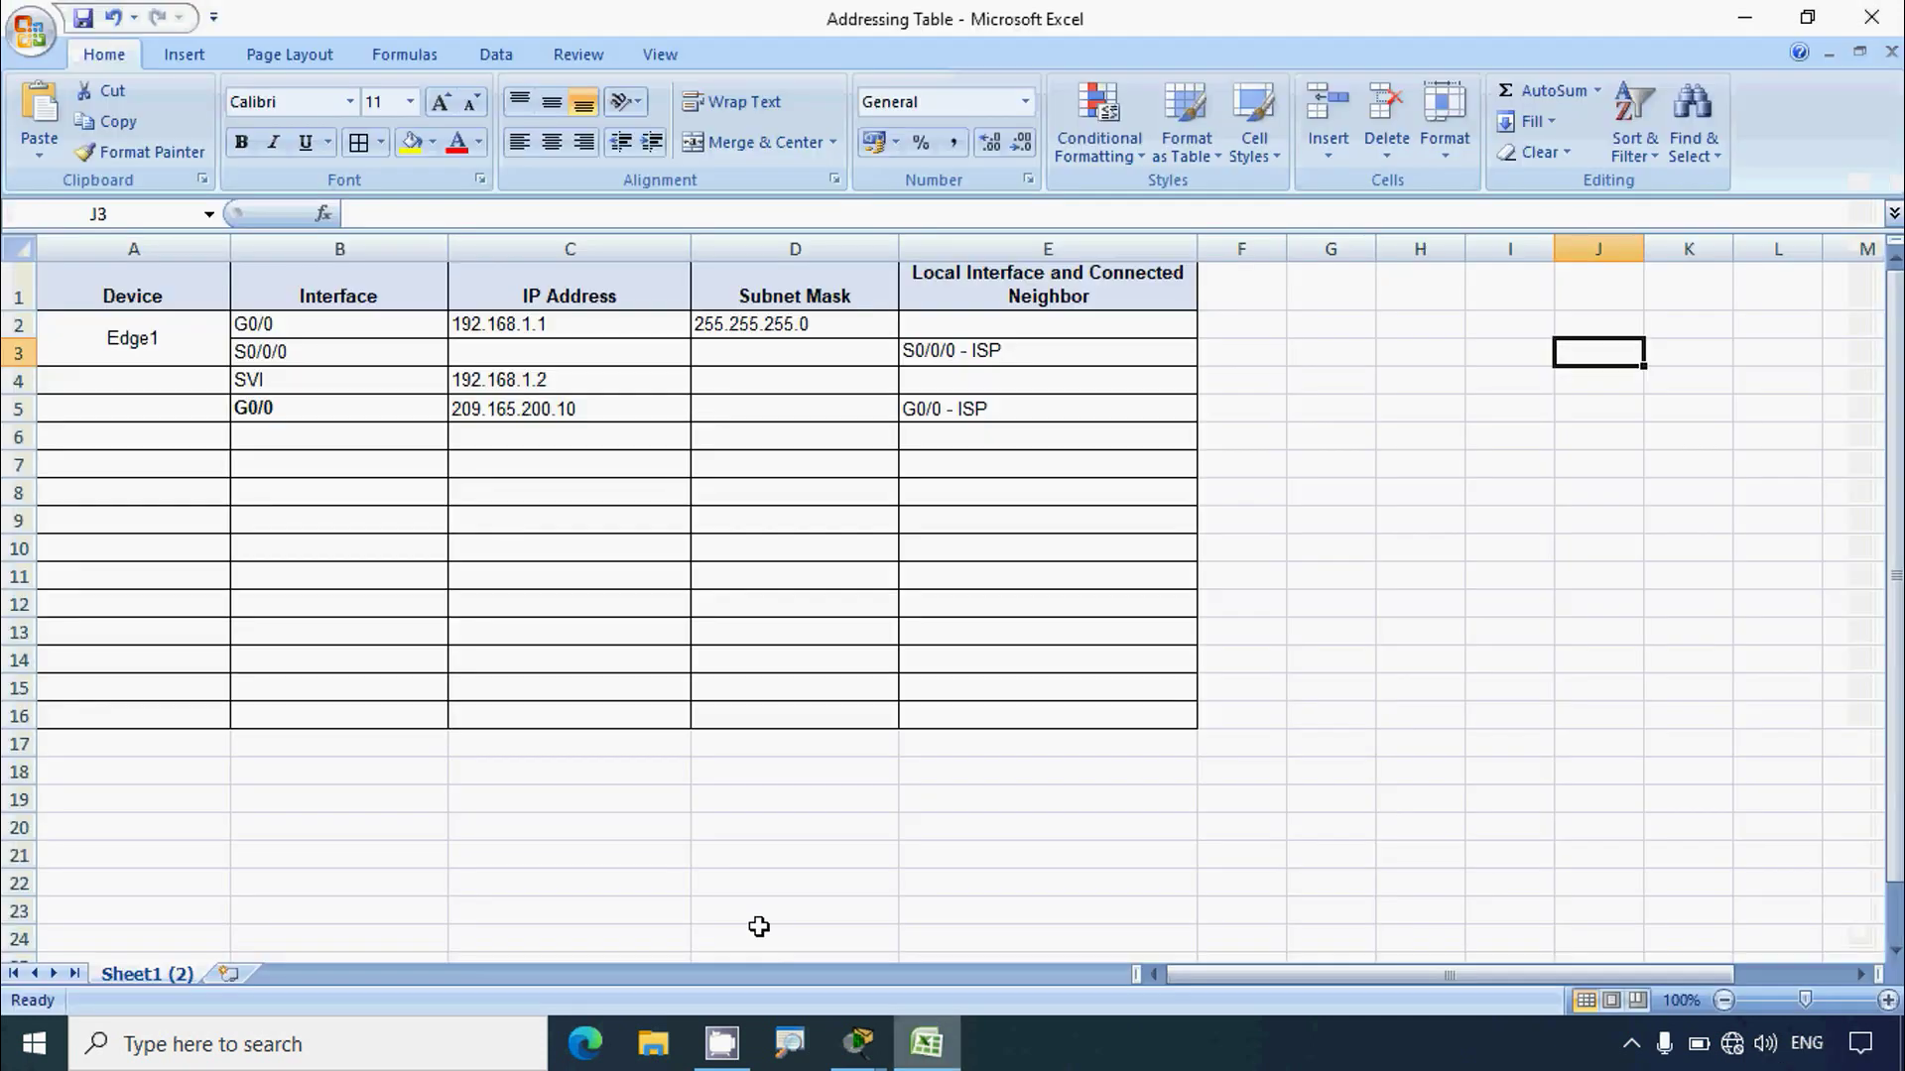
pyautogui.click(303, 325)
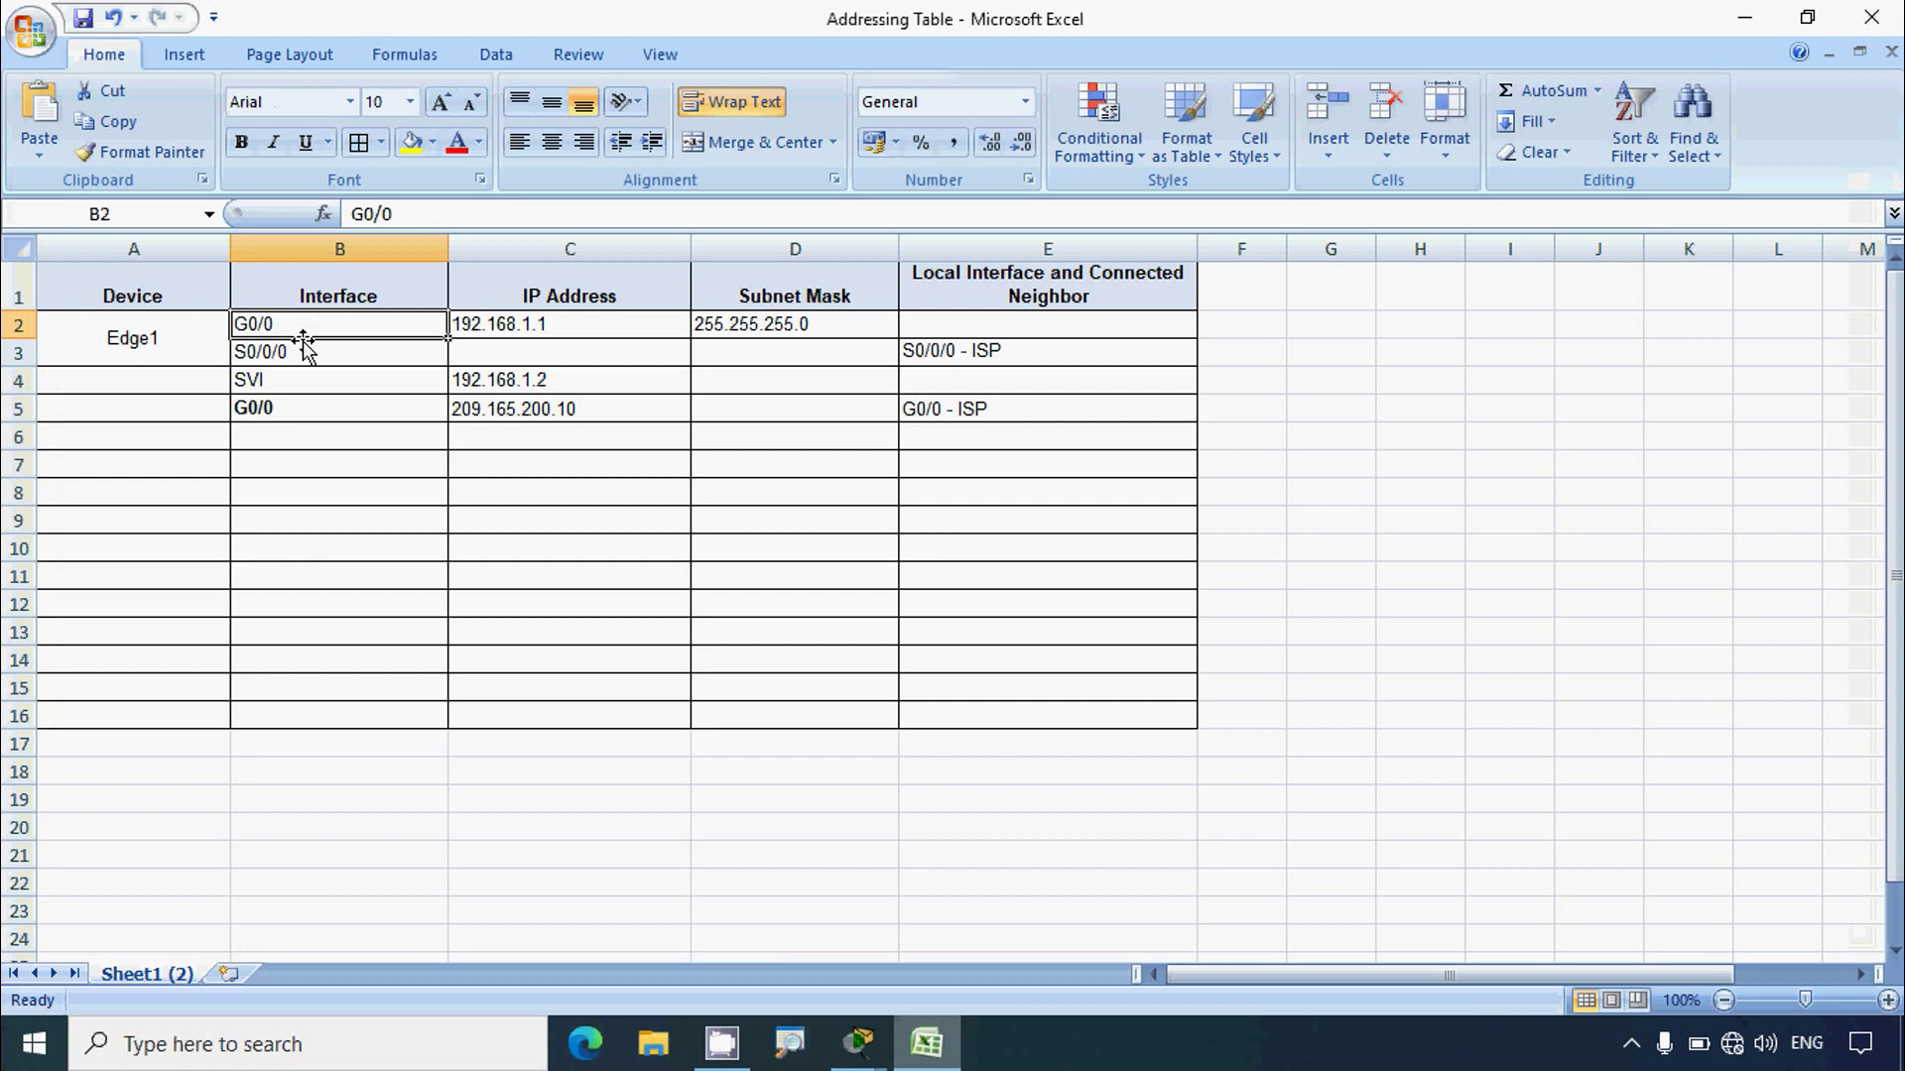
pyautogui.click(300, 355)
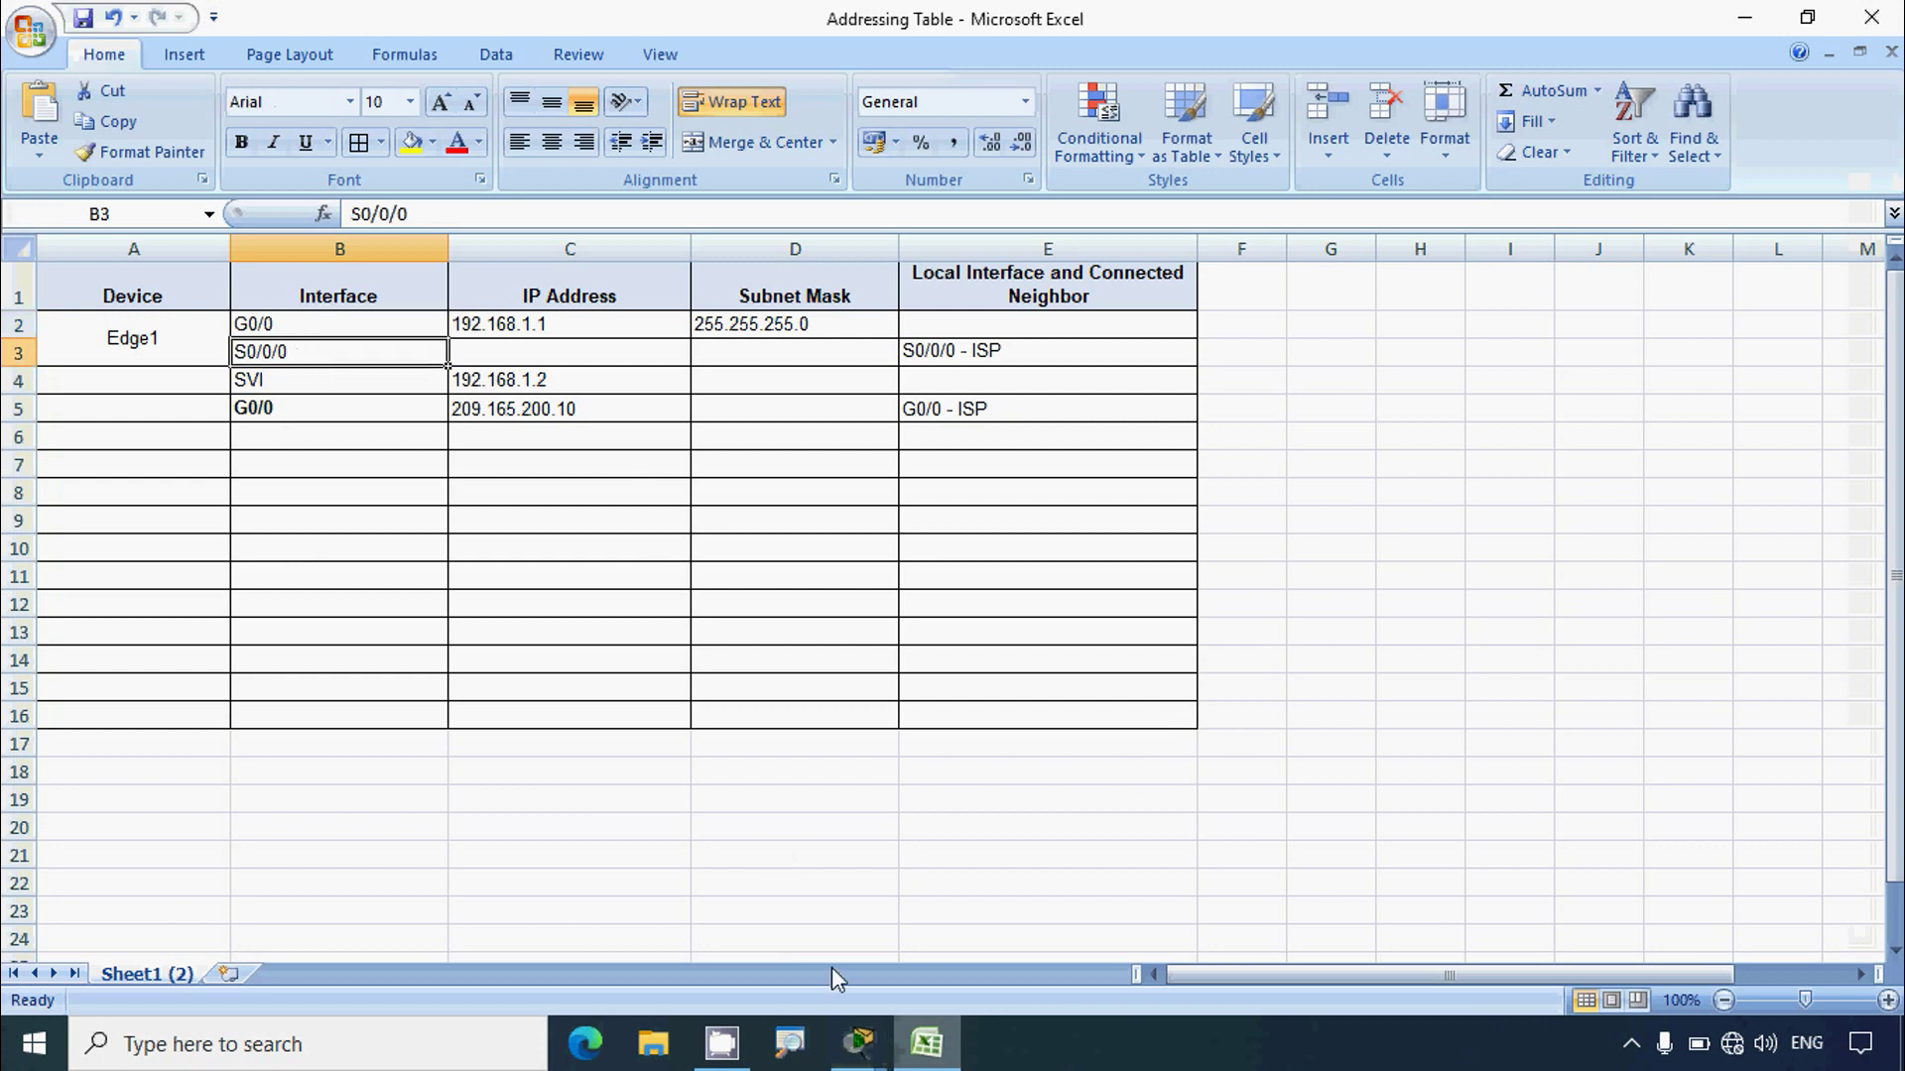
pyautogui.moveTo(865, 1062)
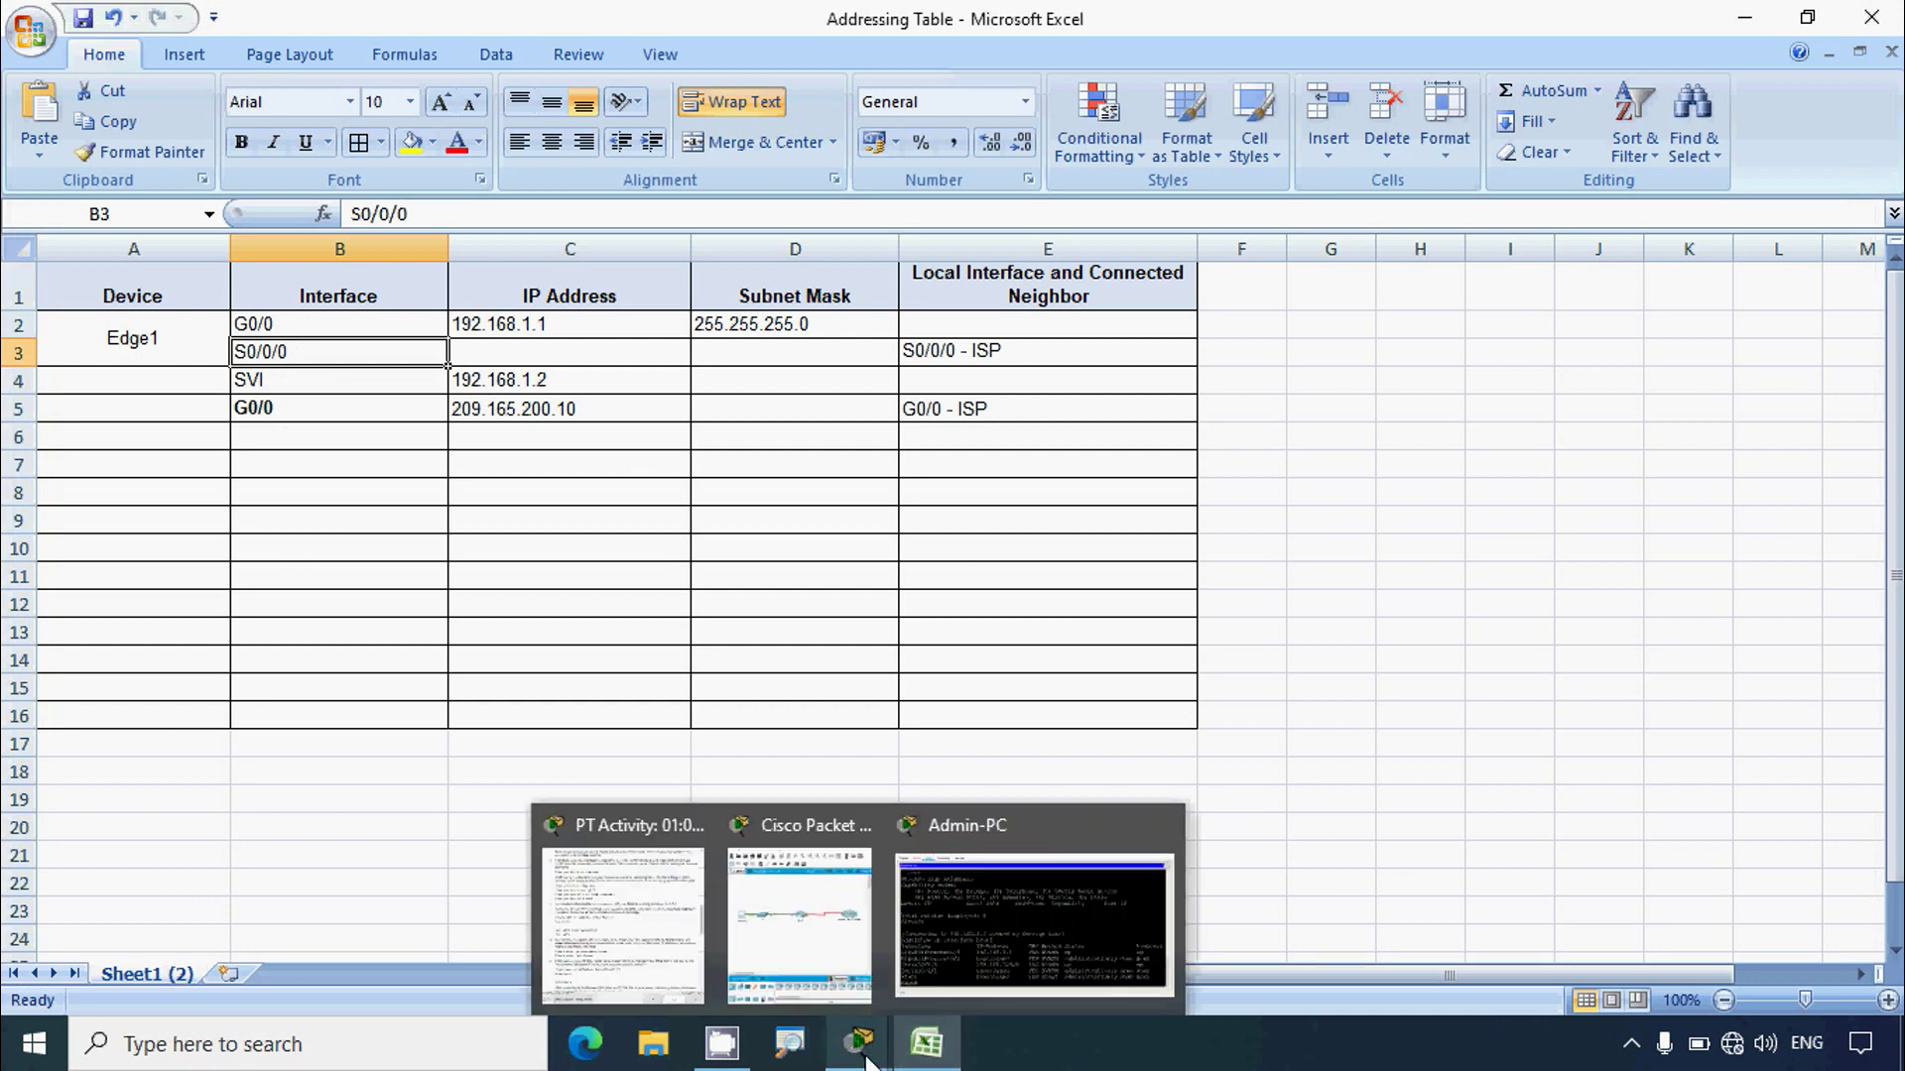
# Step: Copy Serial0/0/0's address 209.165.200.5 from the terminal into cell C3
pyautogui.click(1031, 923)
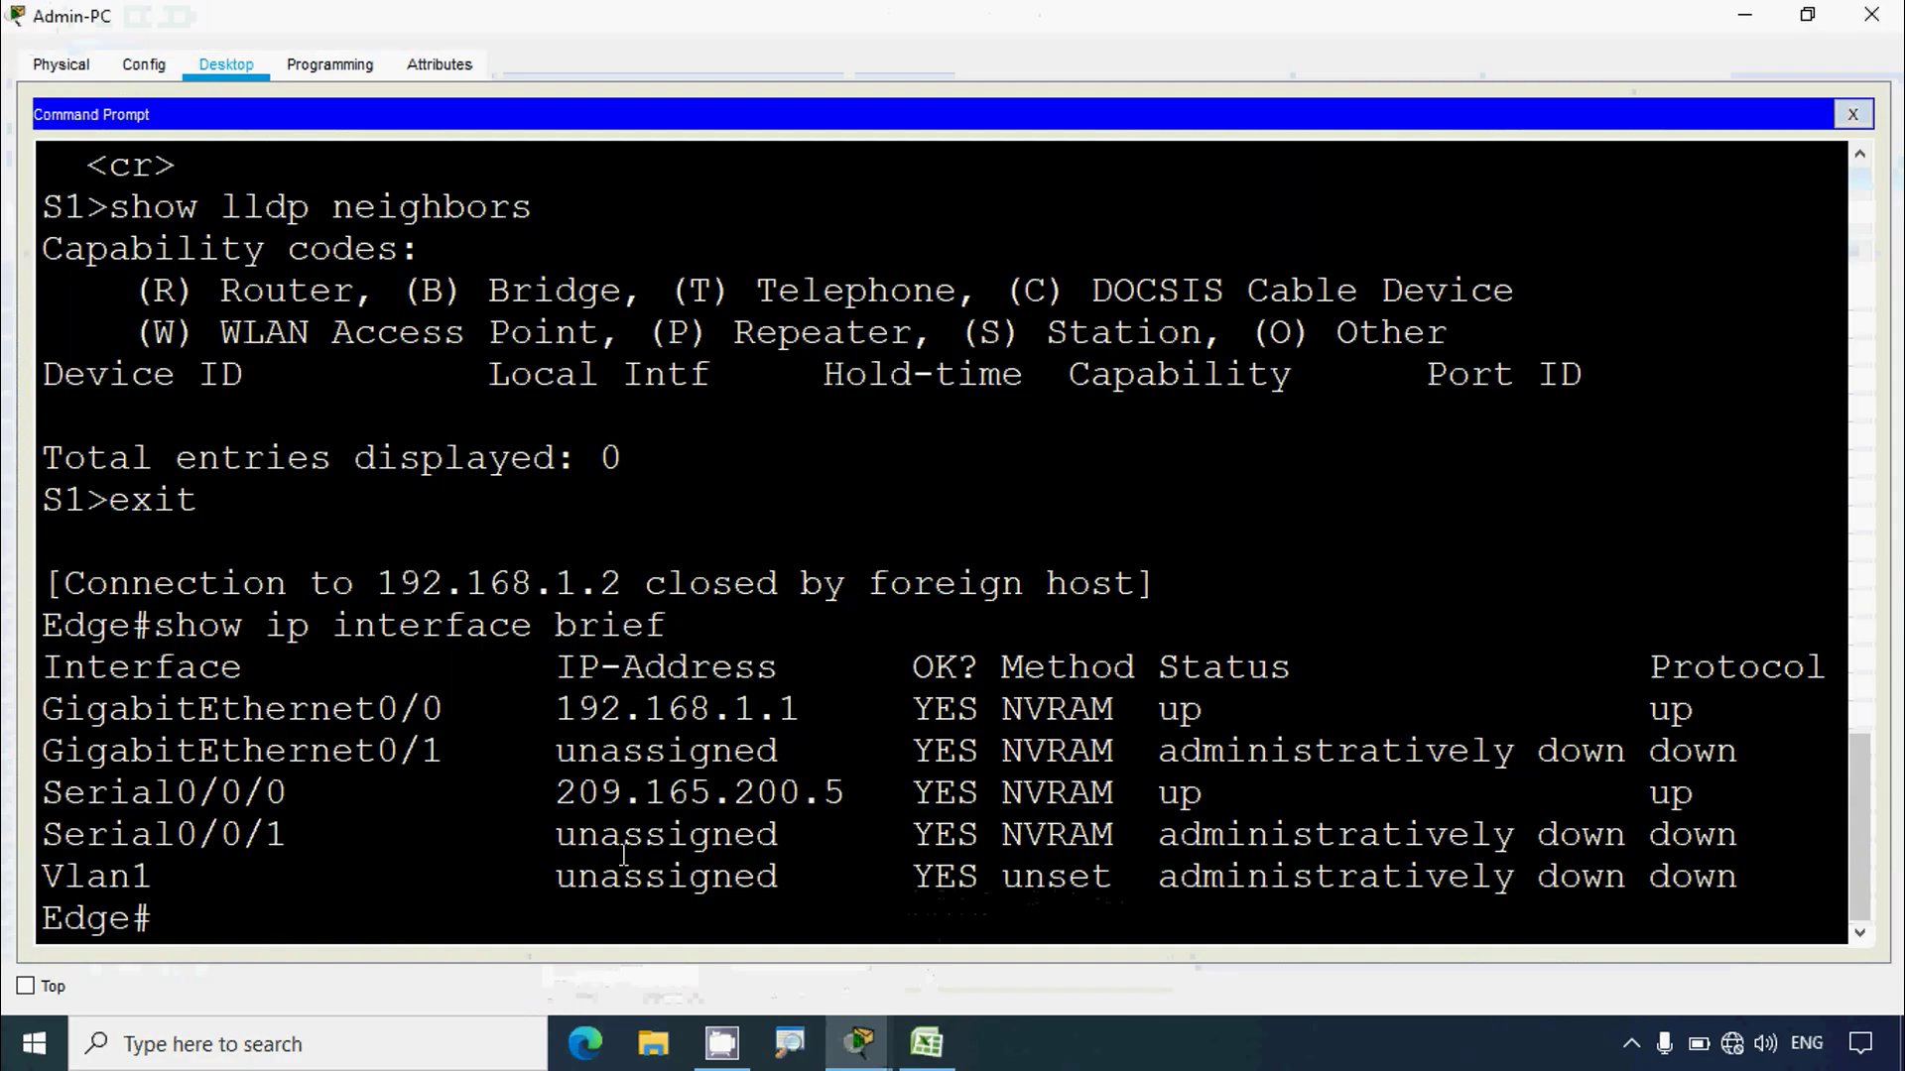
pyautogui.moveTo(581, 794); pyautogui.dragTo(845, 793)
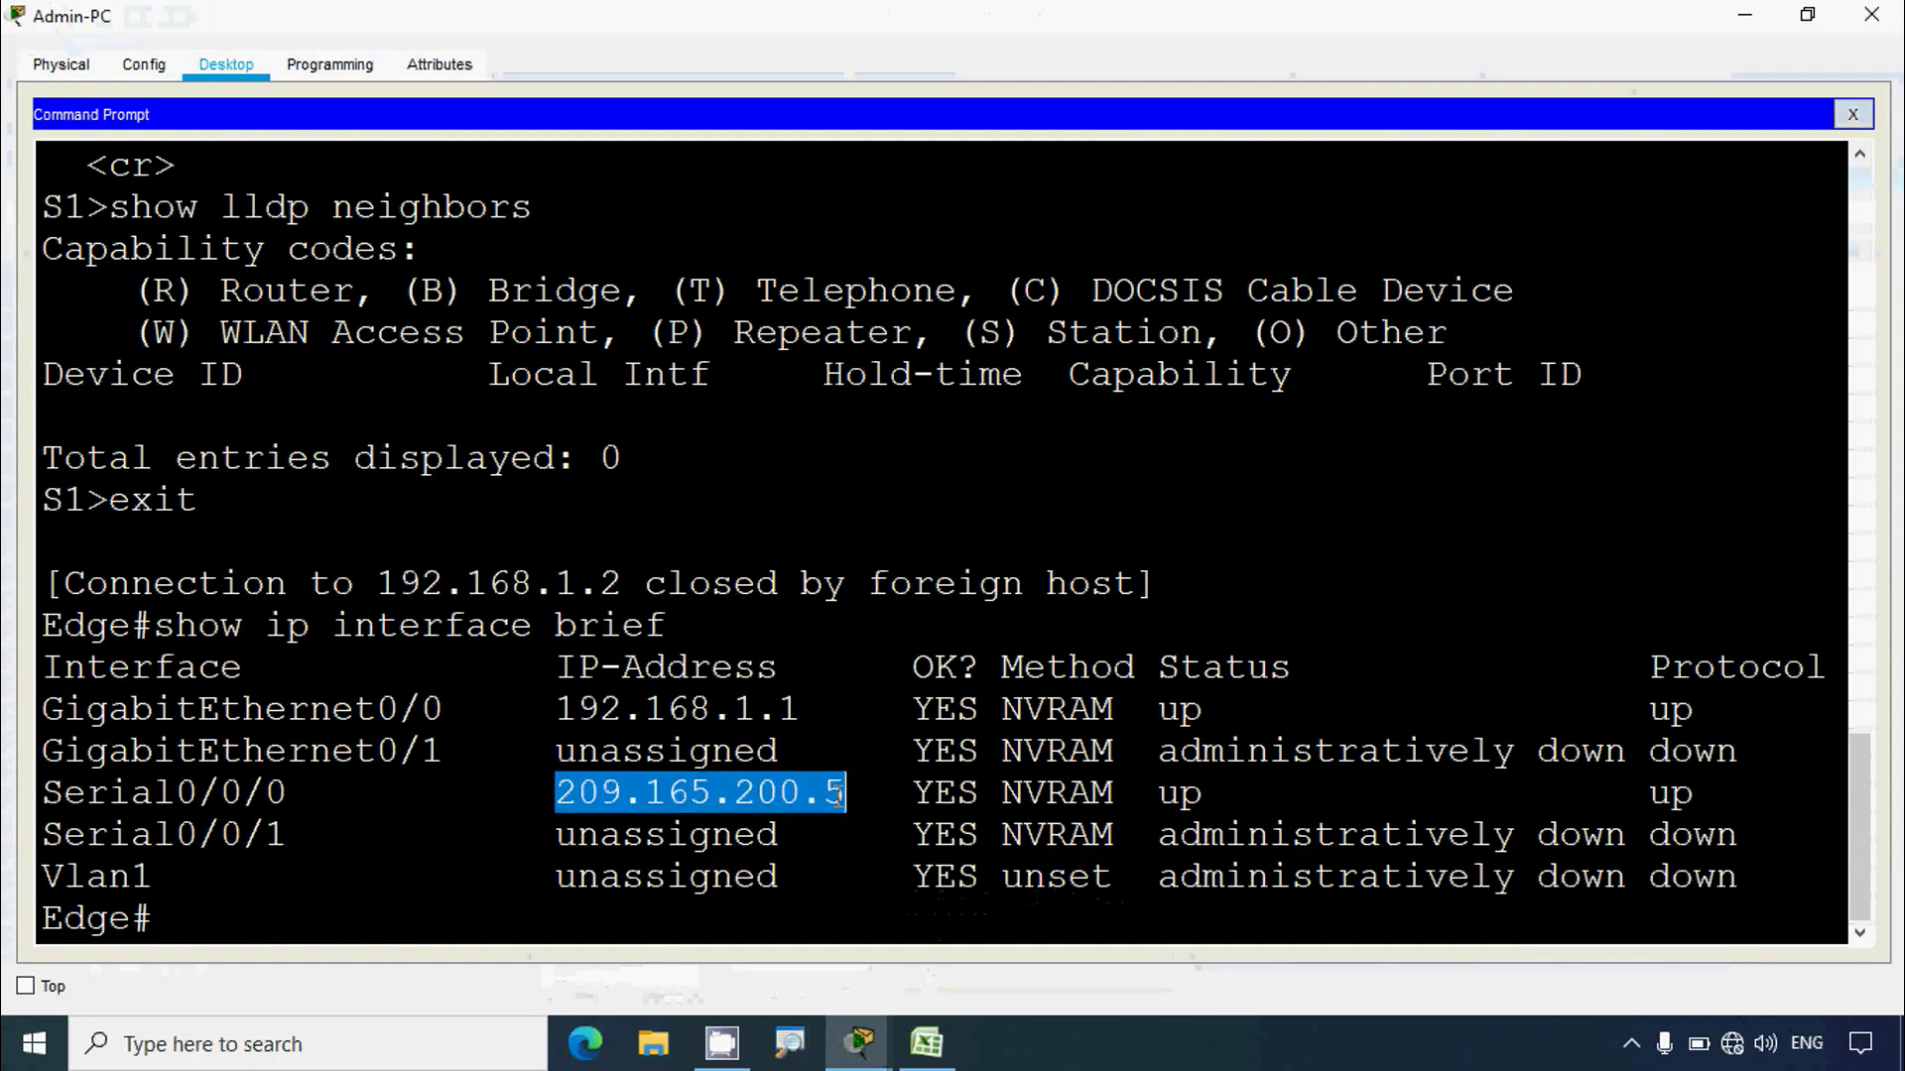
pyautogui.rightClick(806, 794)
pyautogui.click(866, 810)
pyautogui.click(927, 1042)
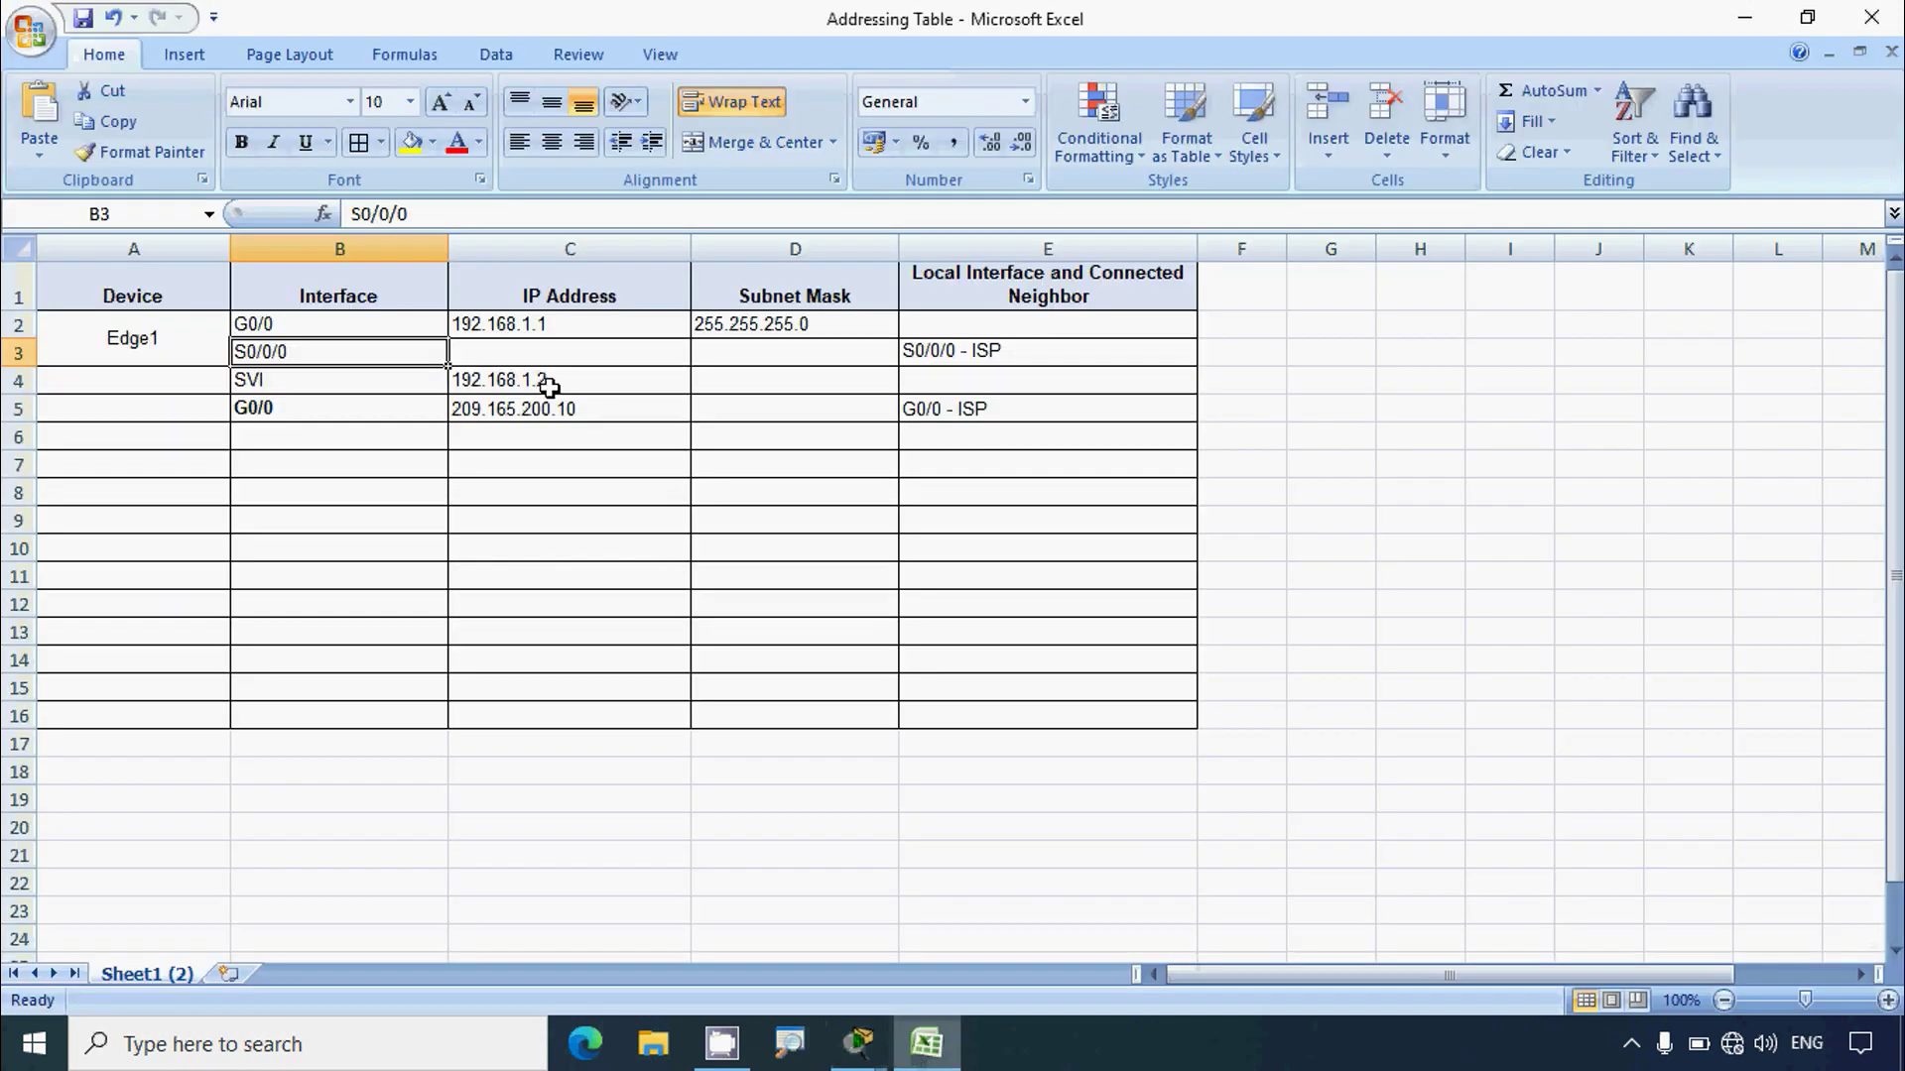
pyautogui.click(527, 352)
pyautogui.click(514, 213)
pyautogui.hotkey('ctrl', 'v')
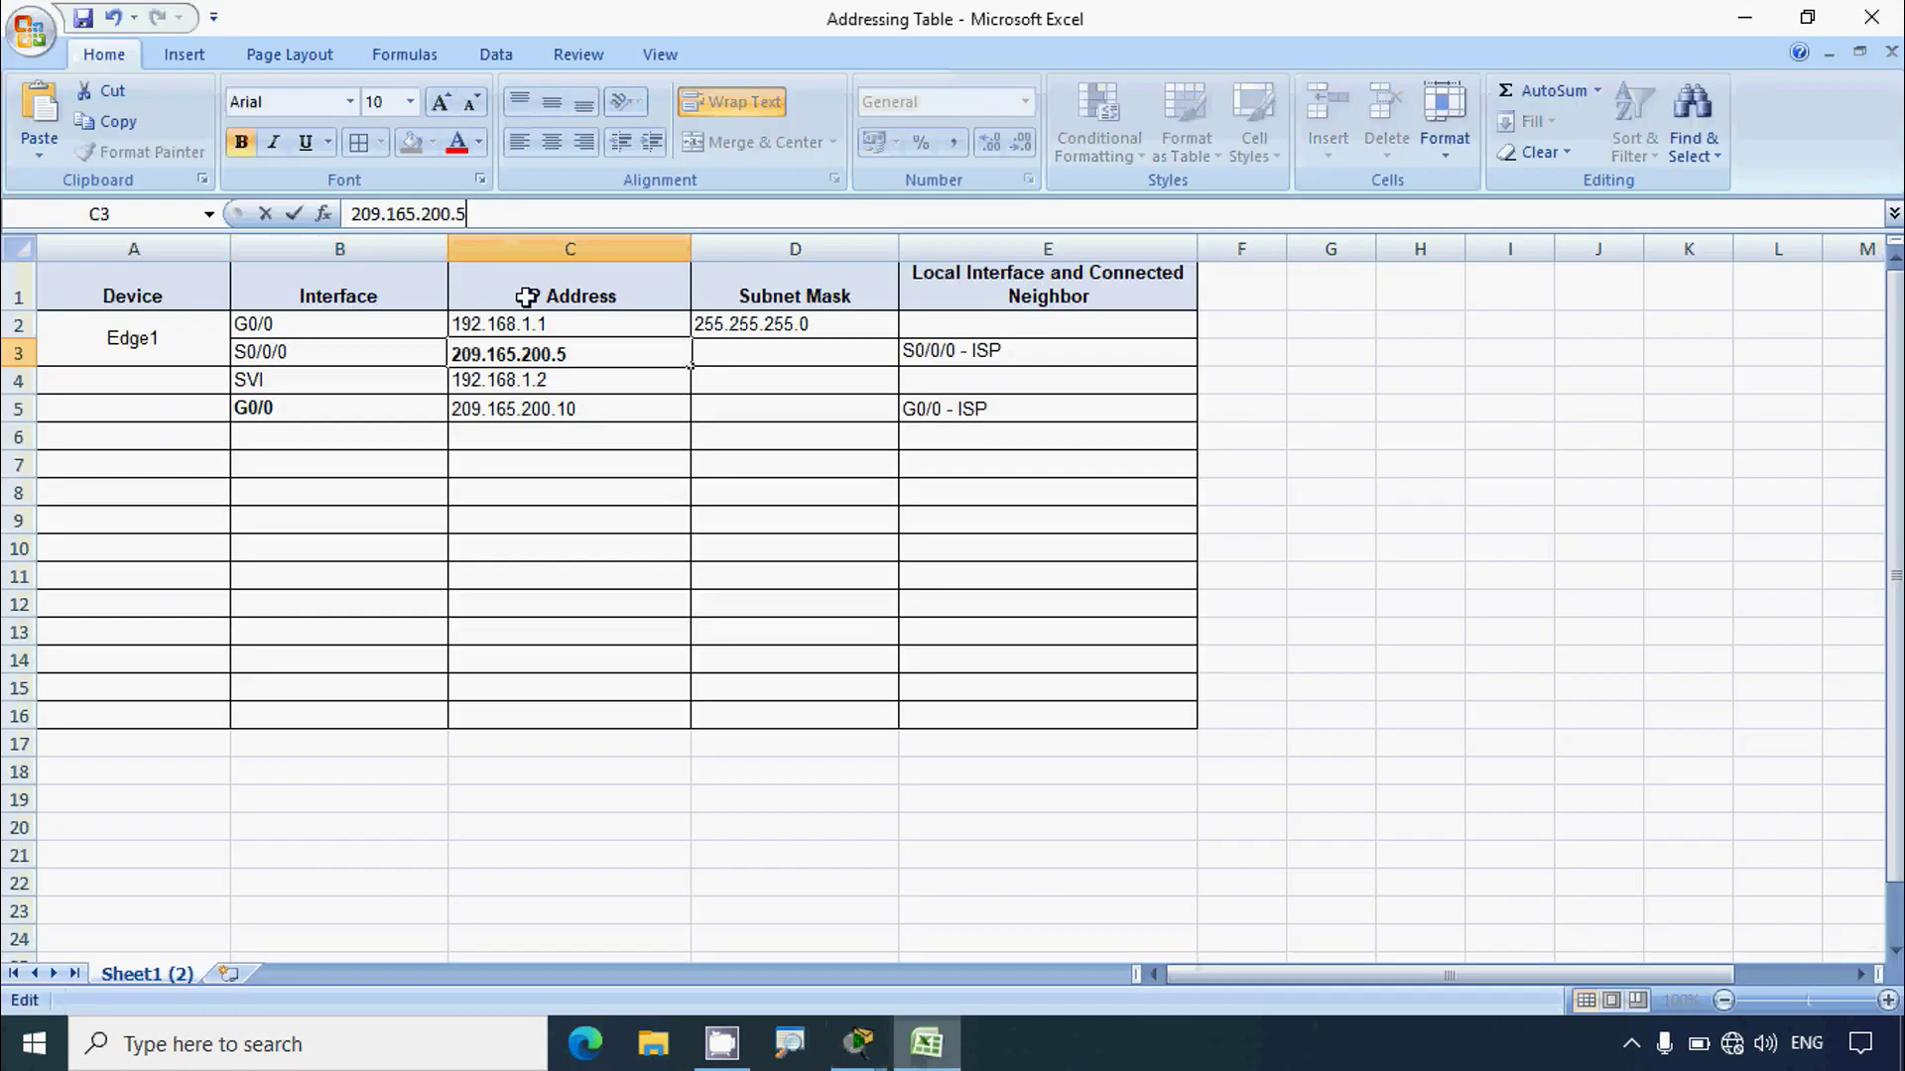
pyautogui.click(581, 437)
pyautogui.click(746, 352)
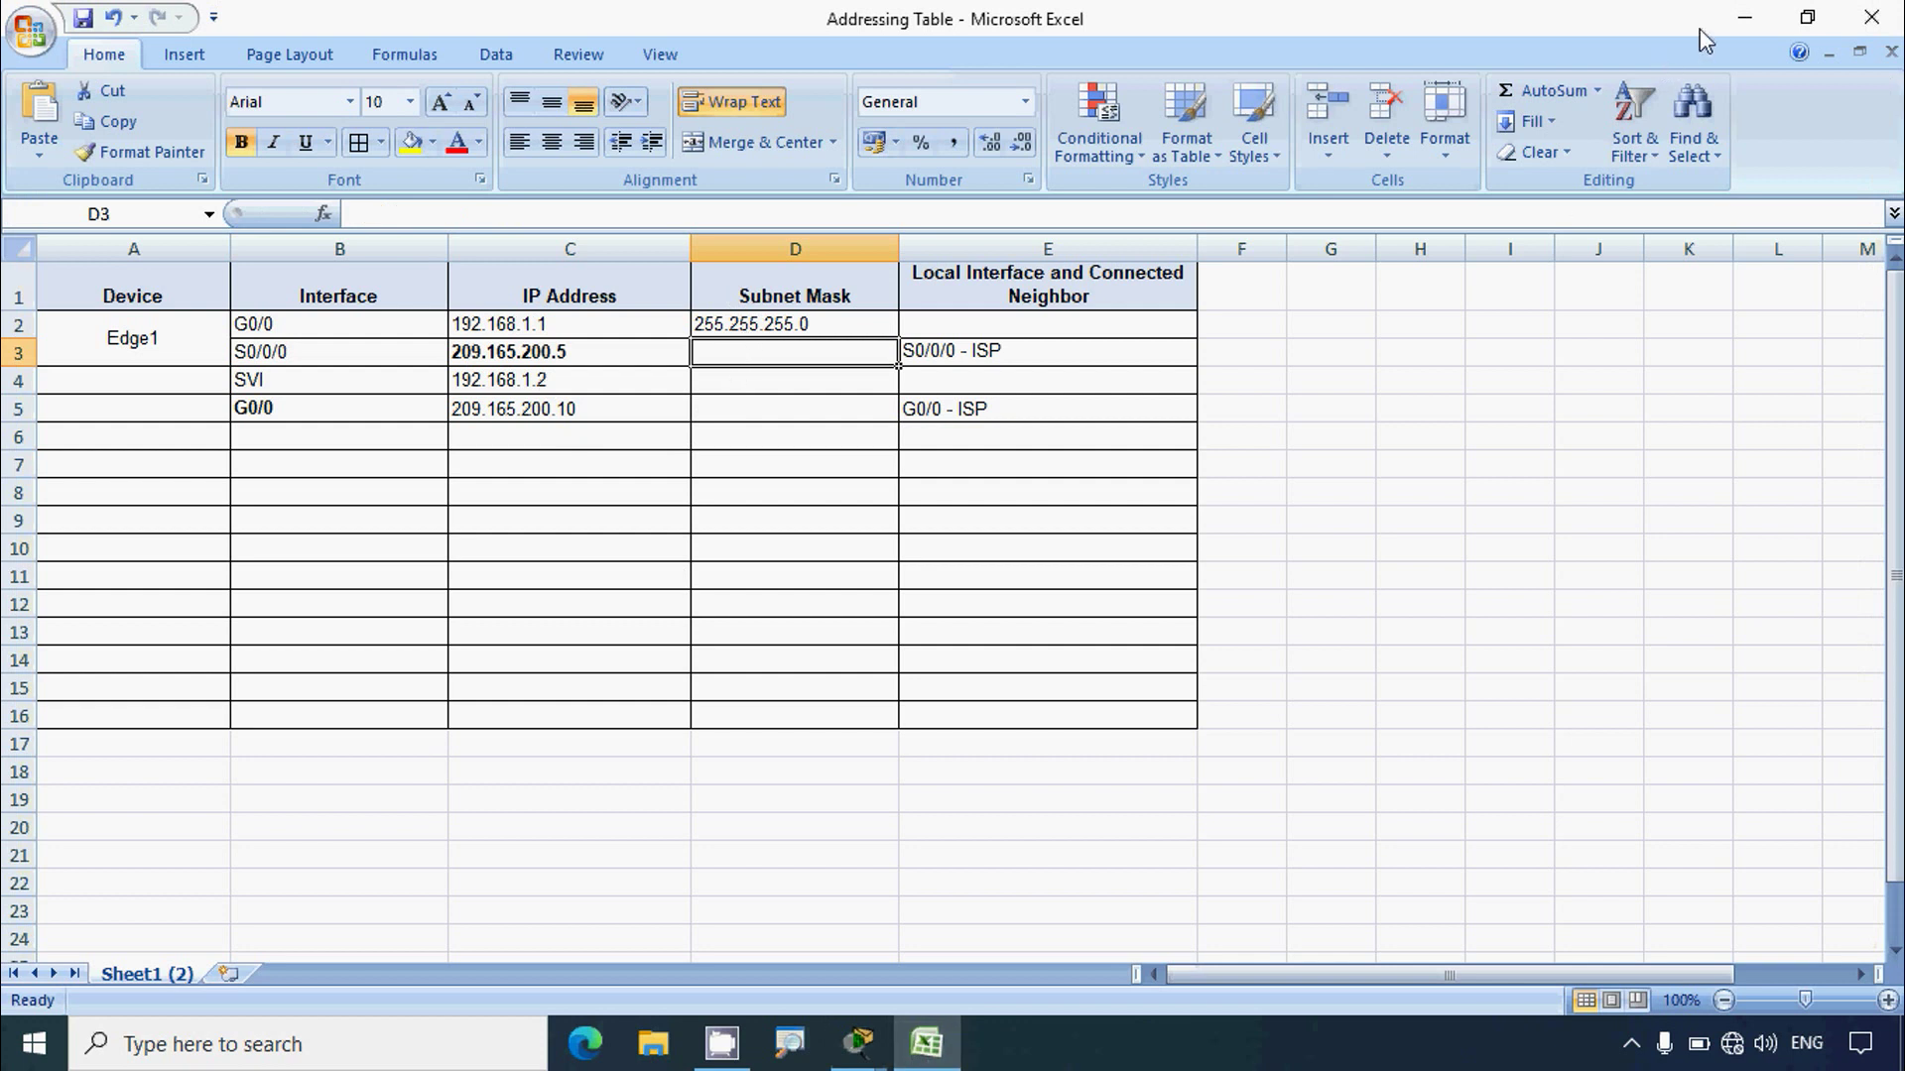
pyautogui.click(1744, 16)
# Step: Run show interface serial 0/0/0 on Edge and highlight its 209.165.200.5/30 address
pyautogui.click(811, 845)
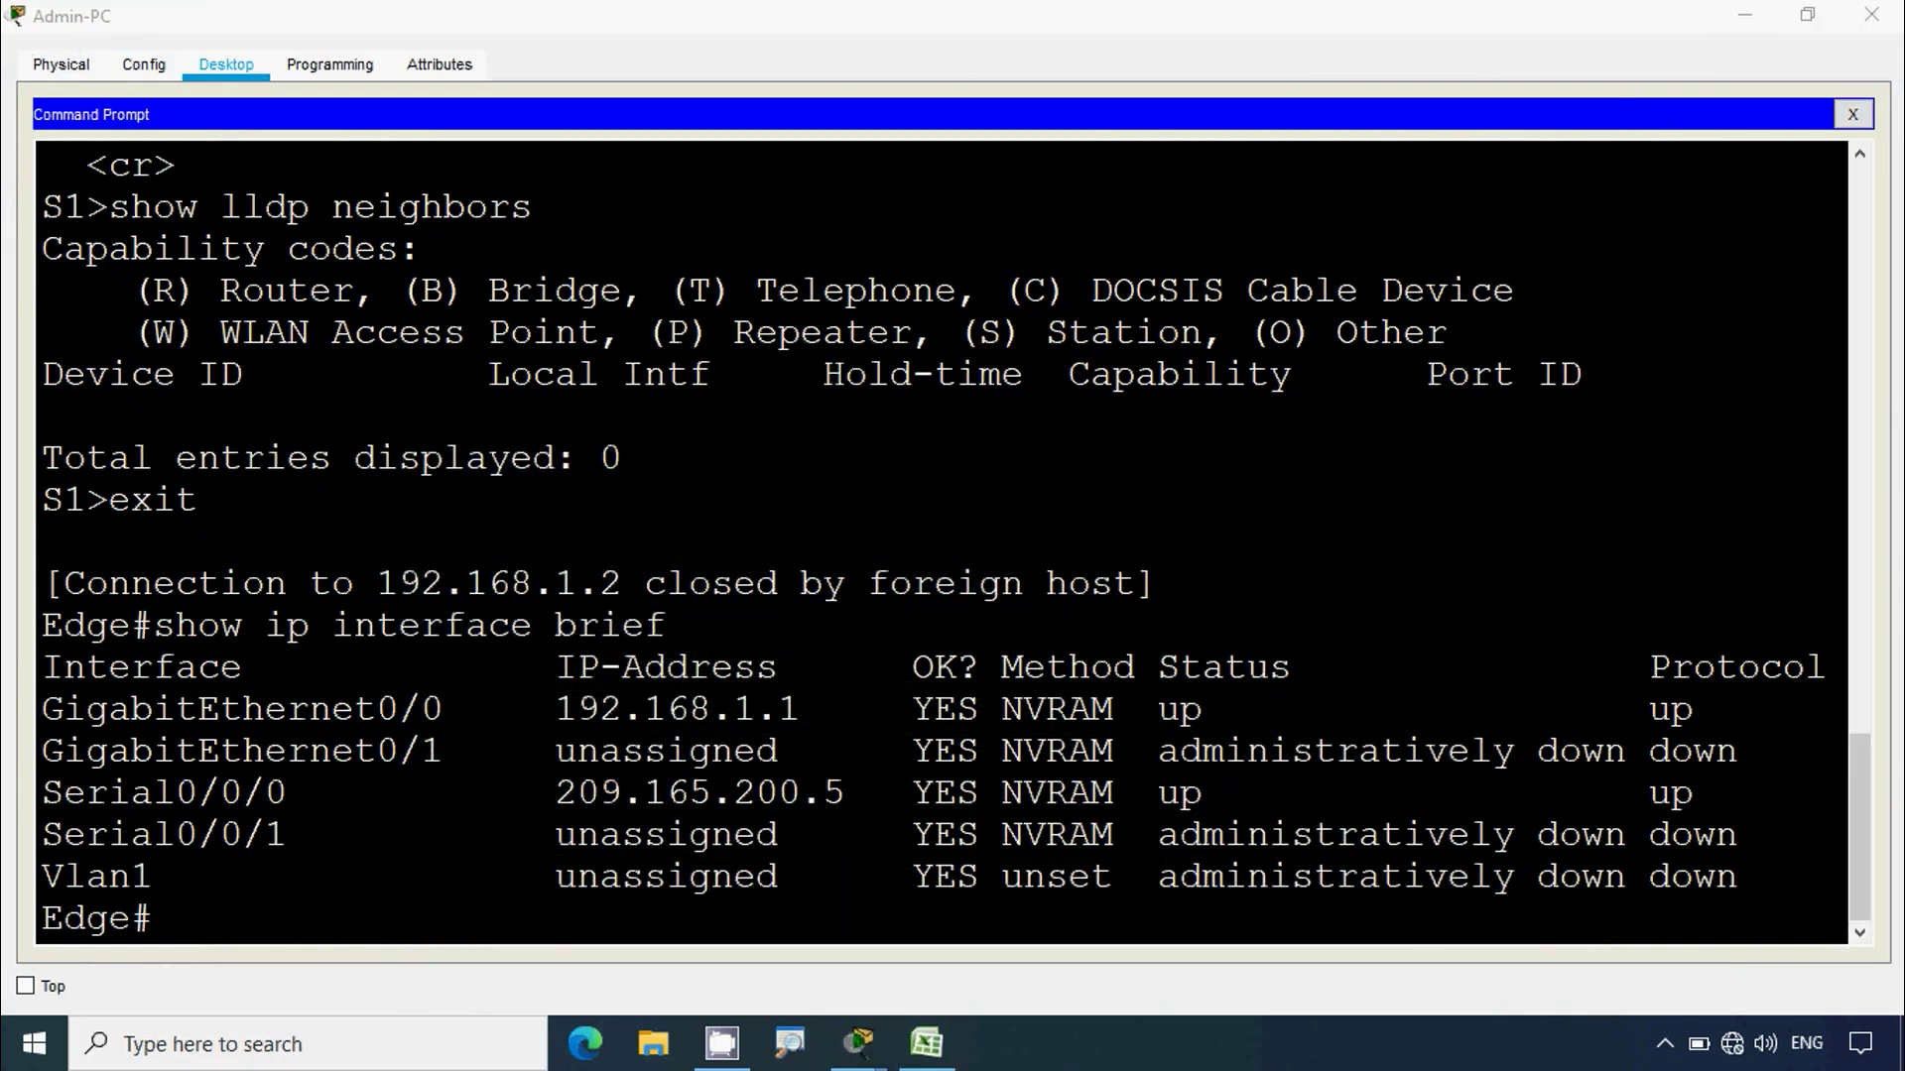
pyautogui.click(303, 925)
pyautogui.write('sh')
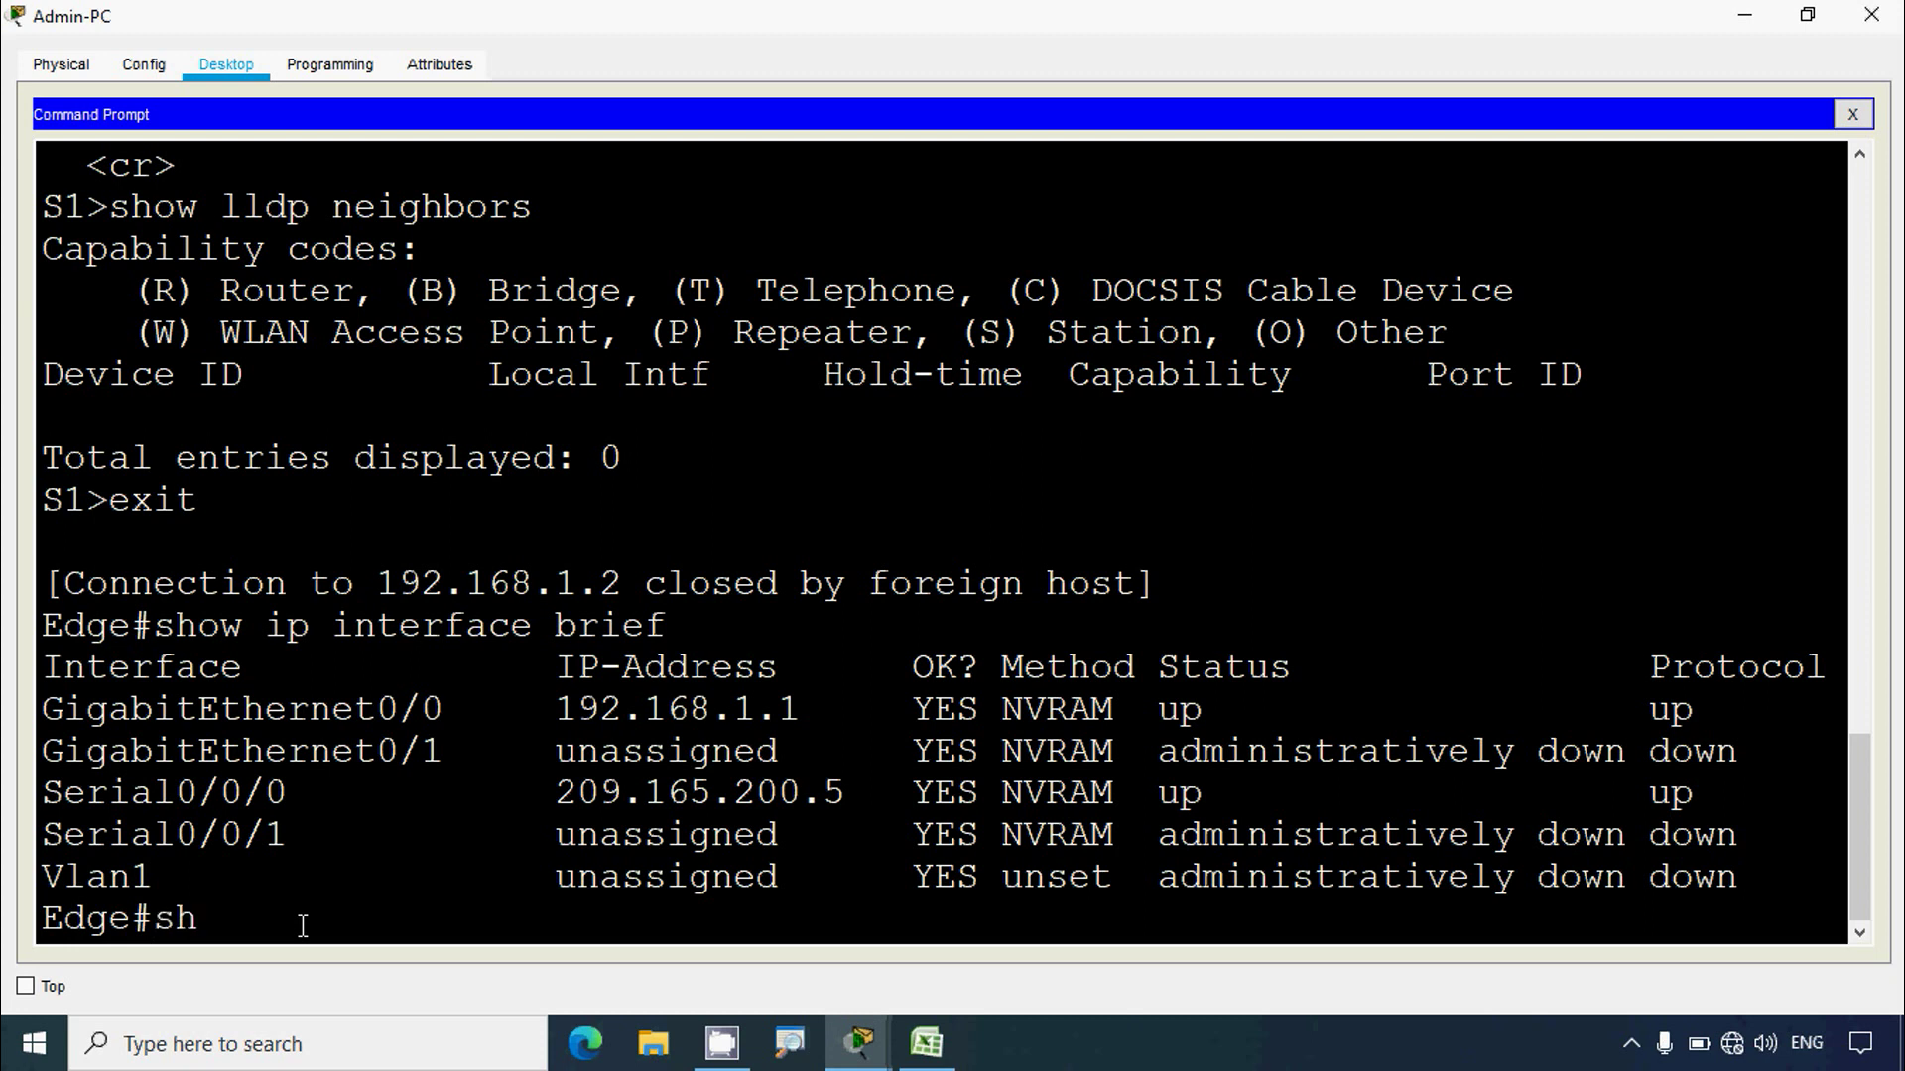
pyautogui.write('ow intef')
pyautogui.write('face')
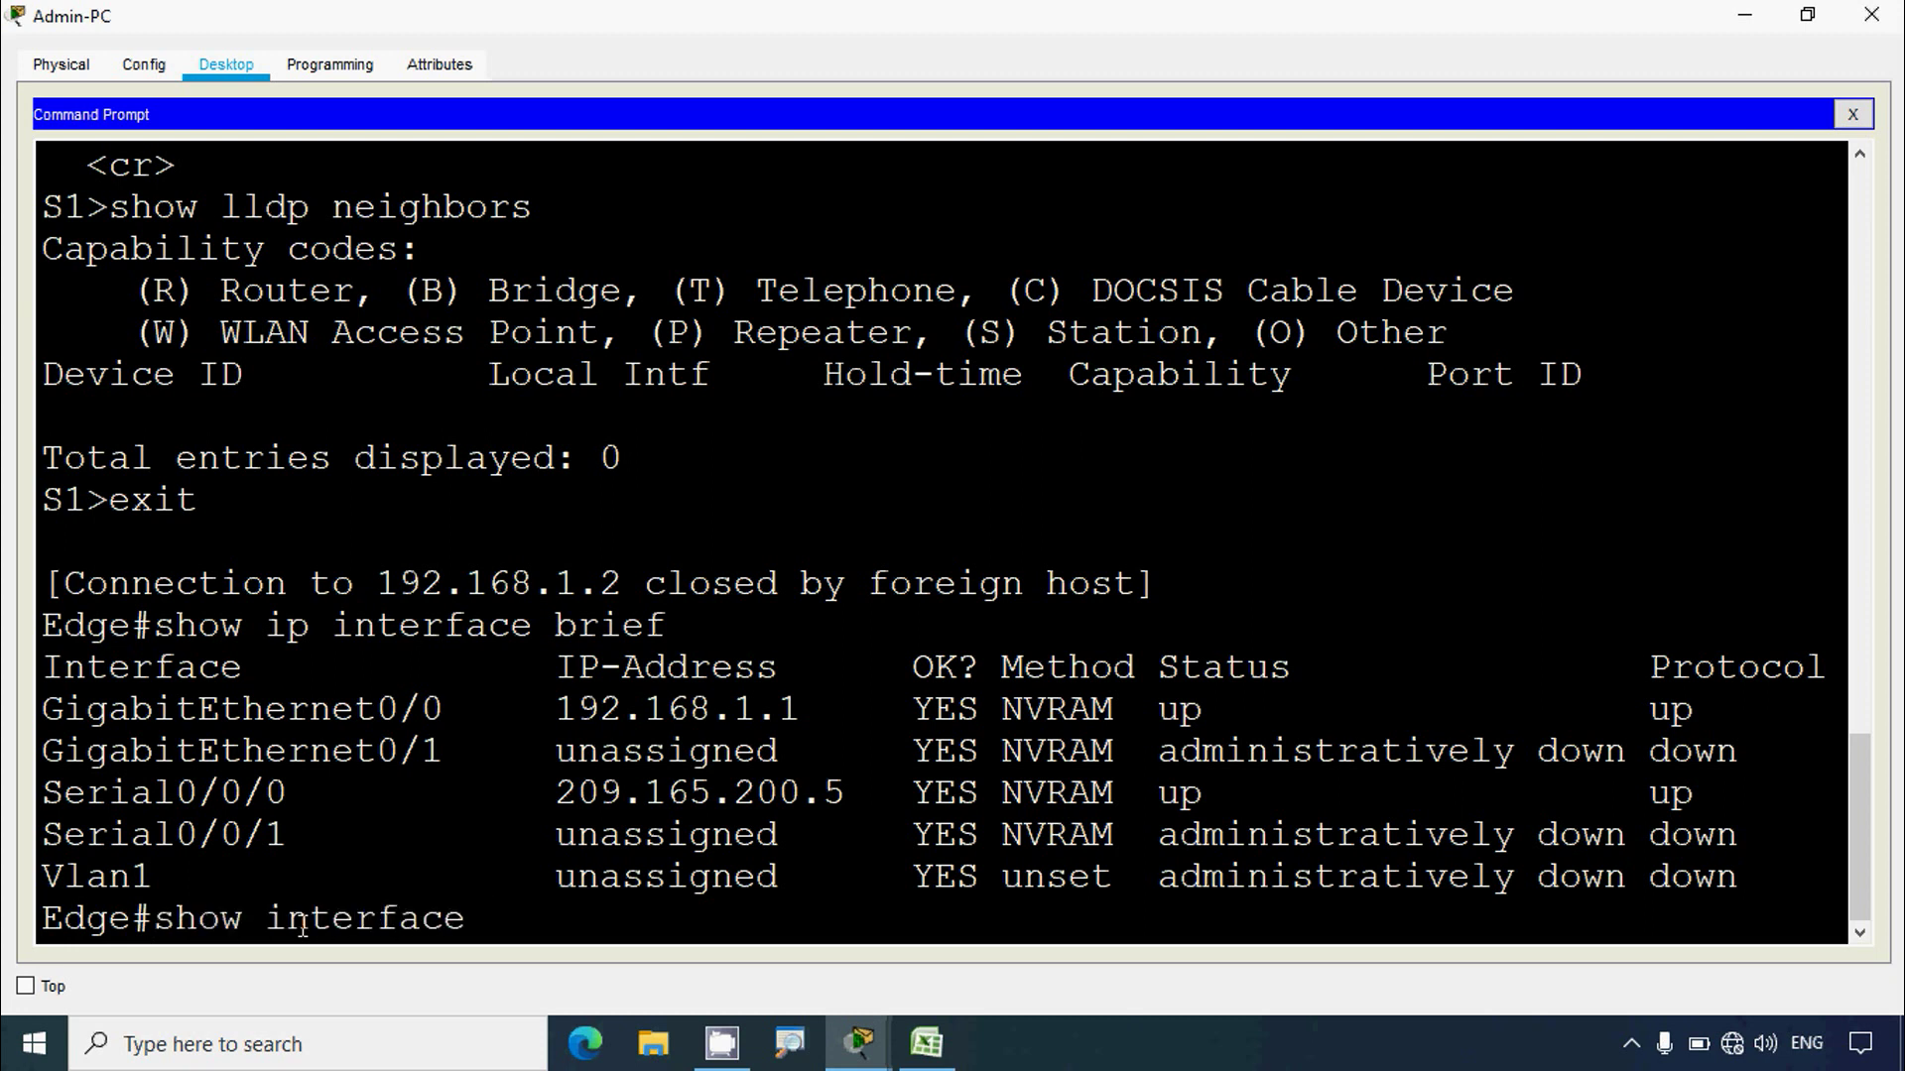
pyautogui.write(' serial 0/0/0')
pyautogui.press('Return')
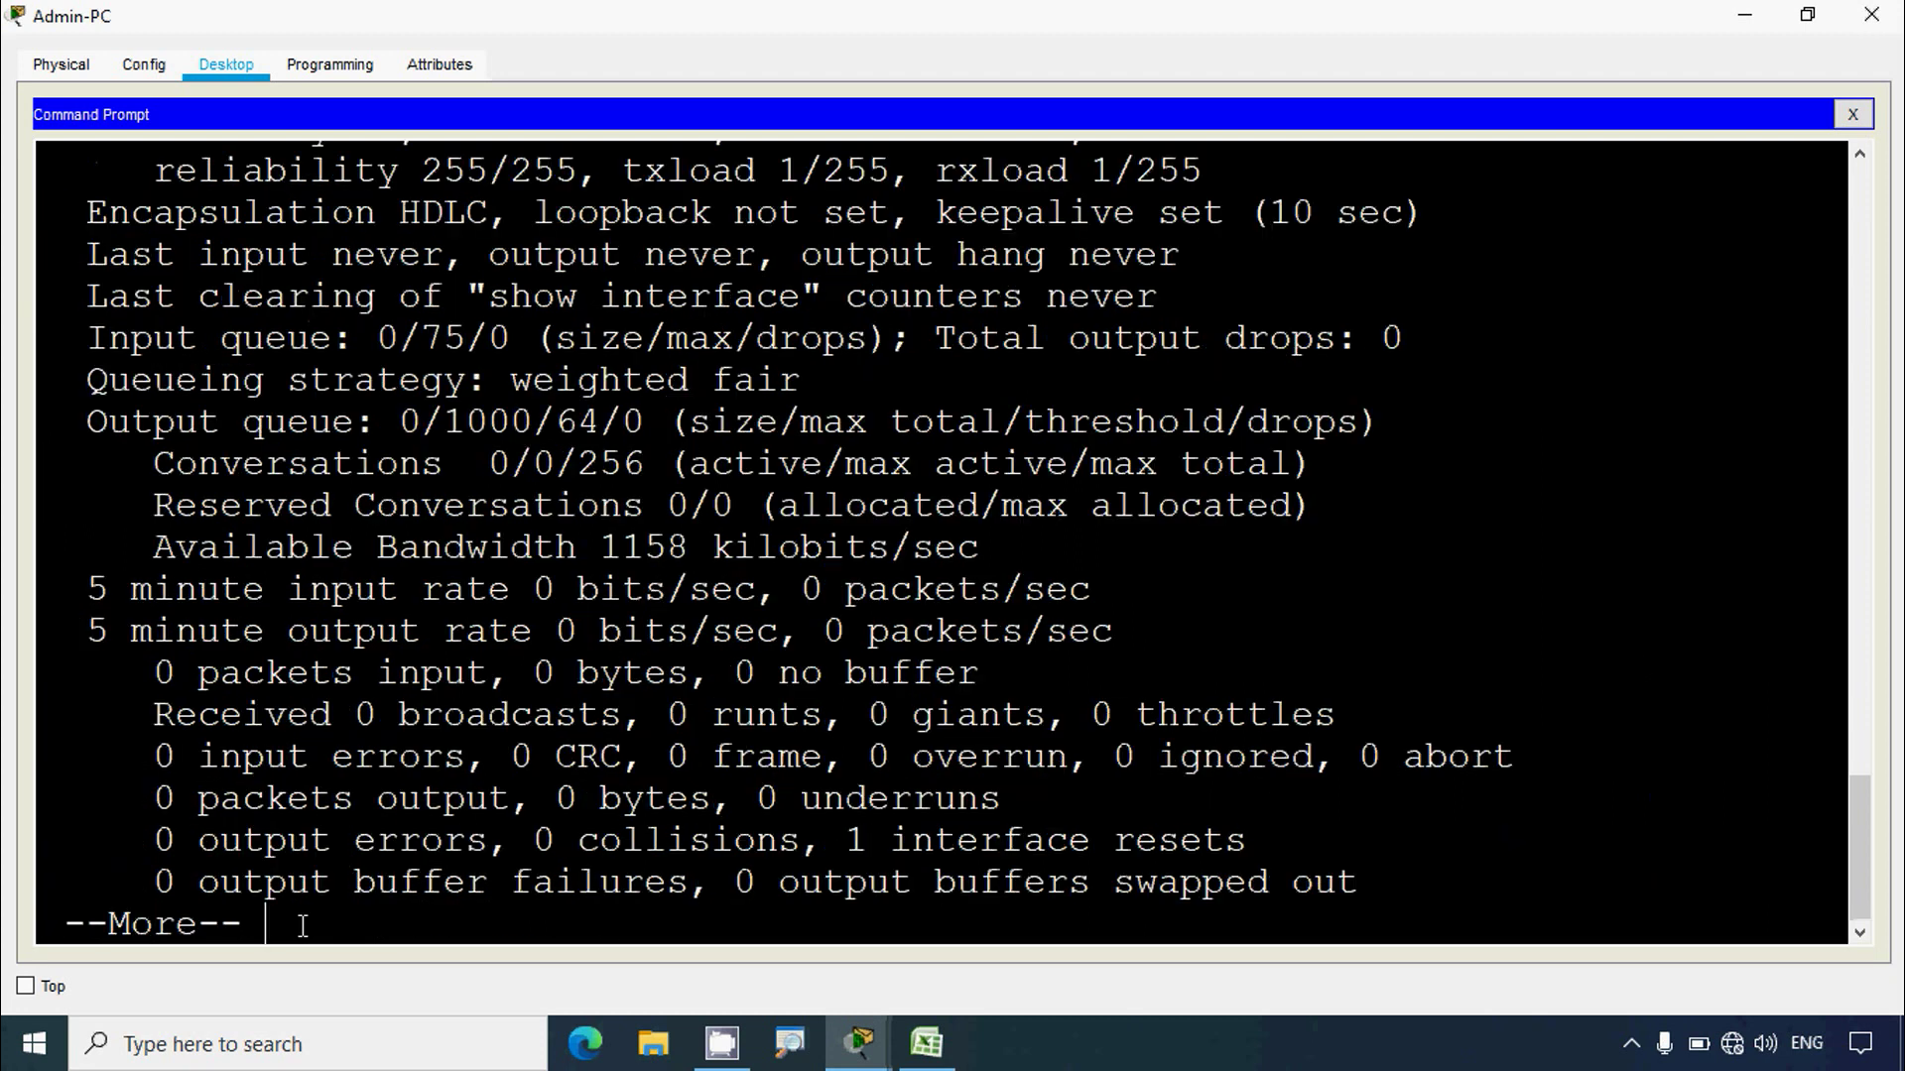
pyautogui.press('space')
pyautogui.scroll(4, 397, 749)
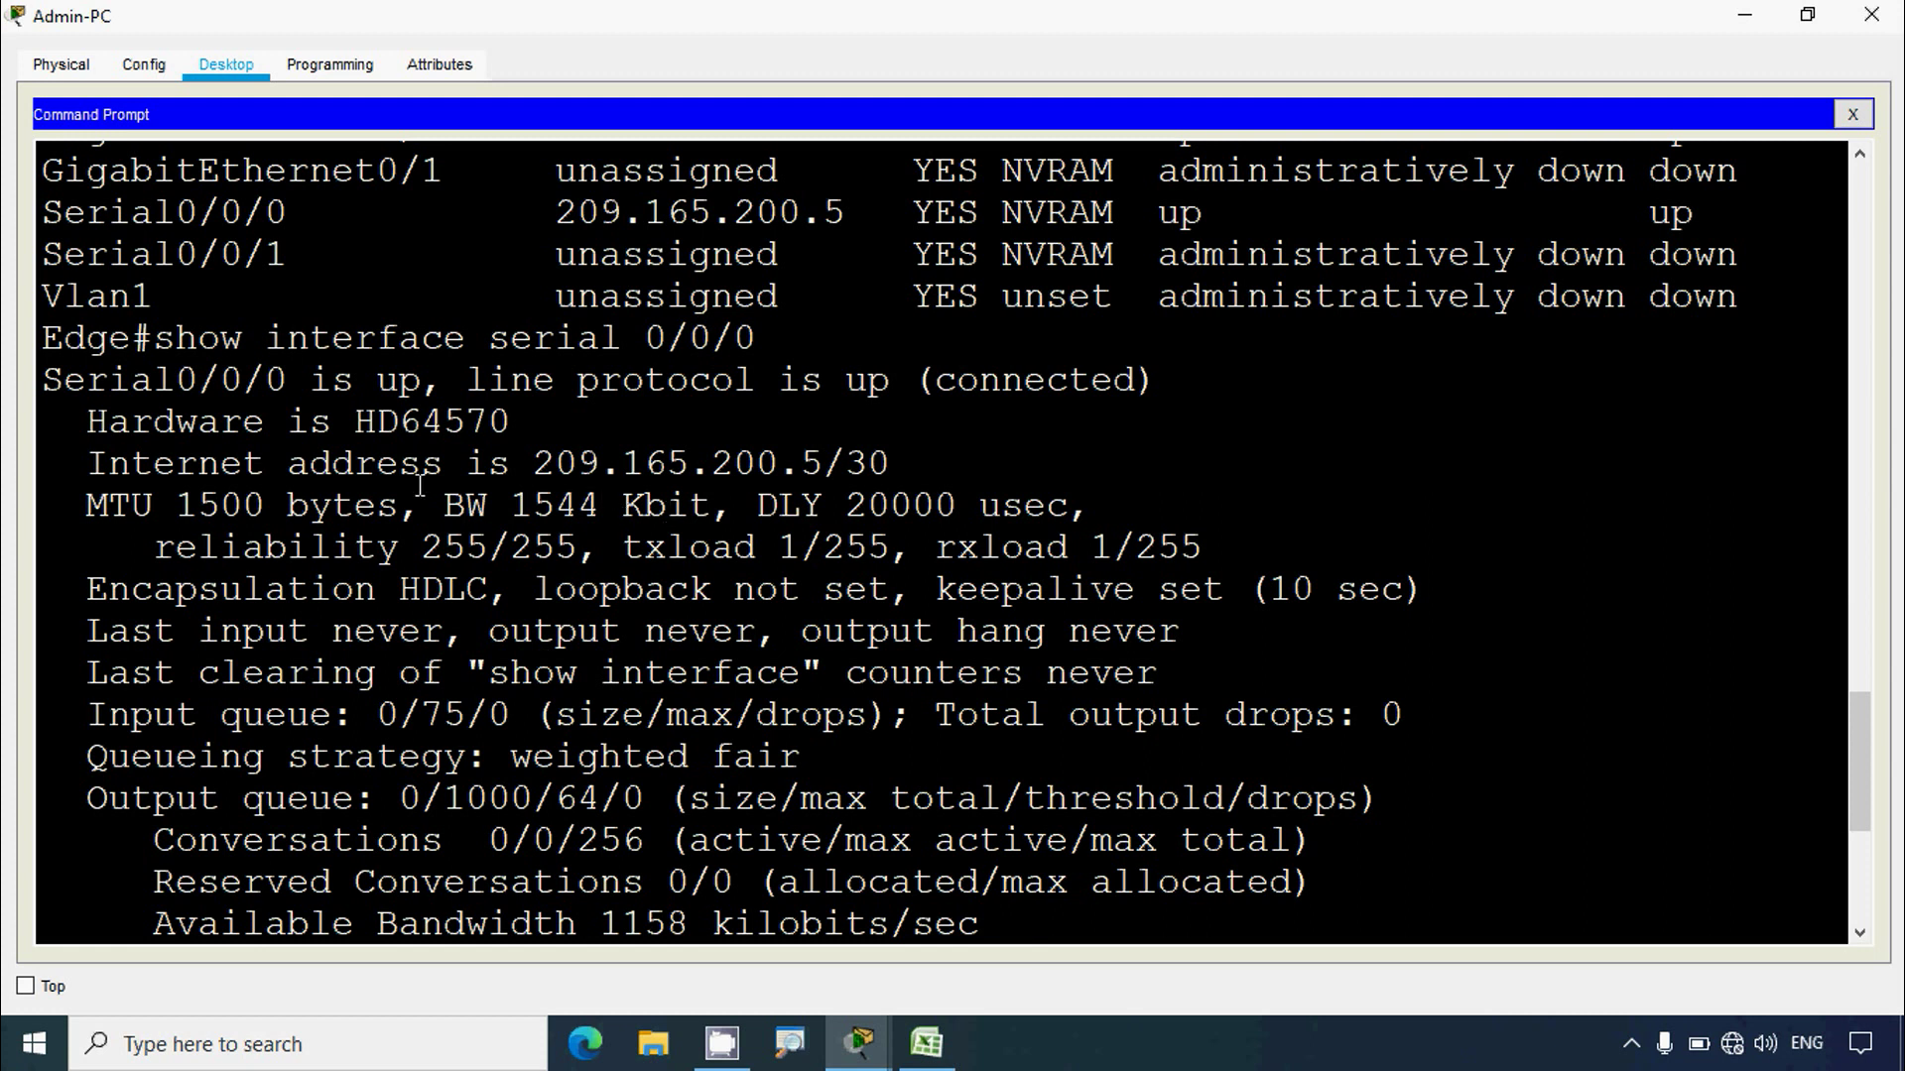
pyautogui.moveTo(544, 462); pyautogui.dragTo(811, 465)
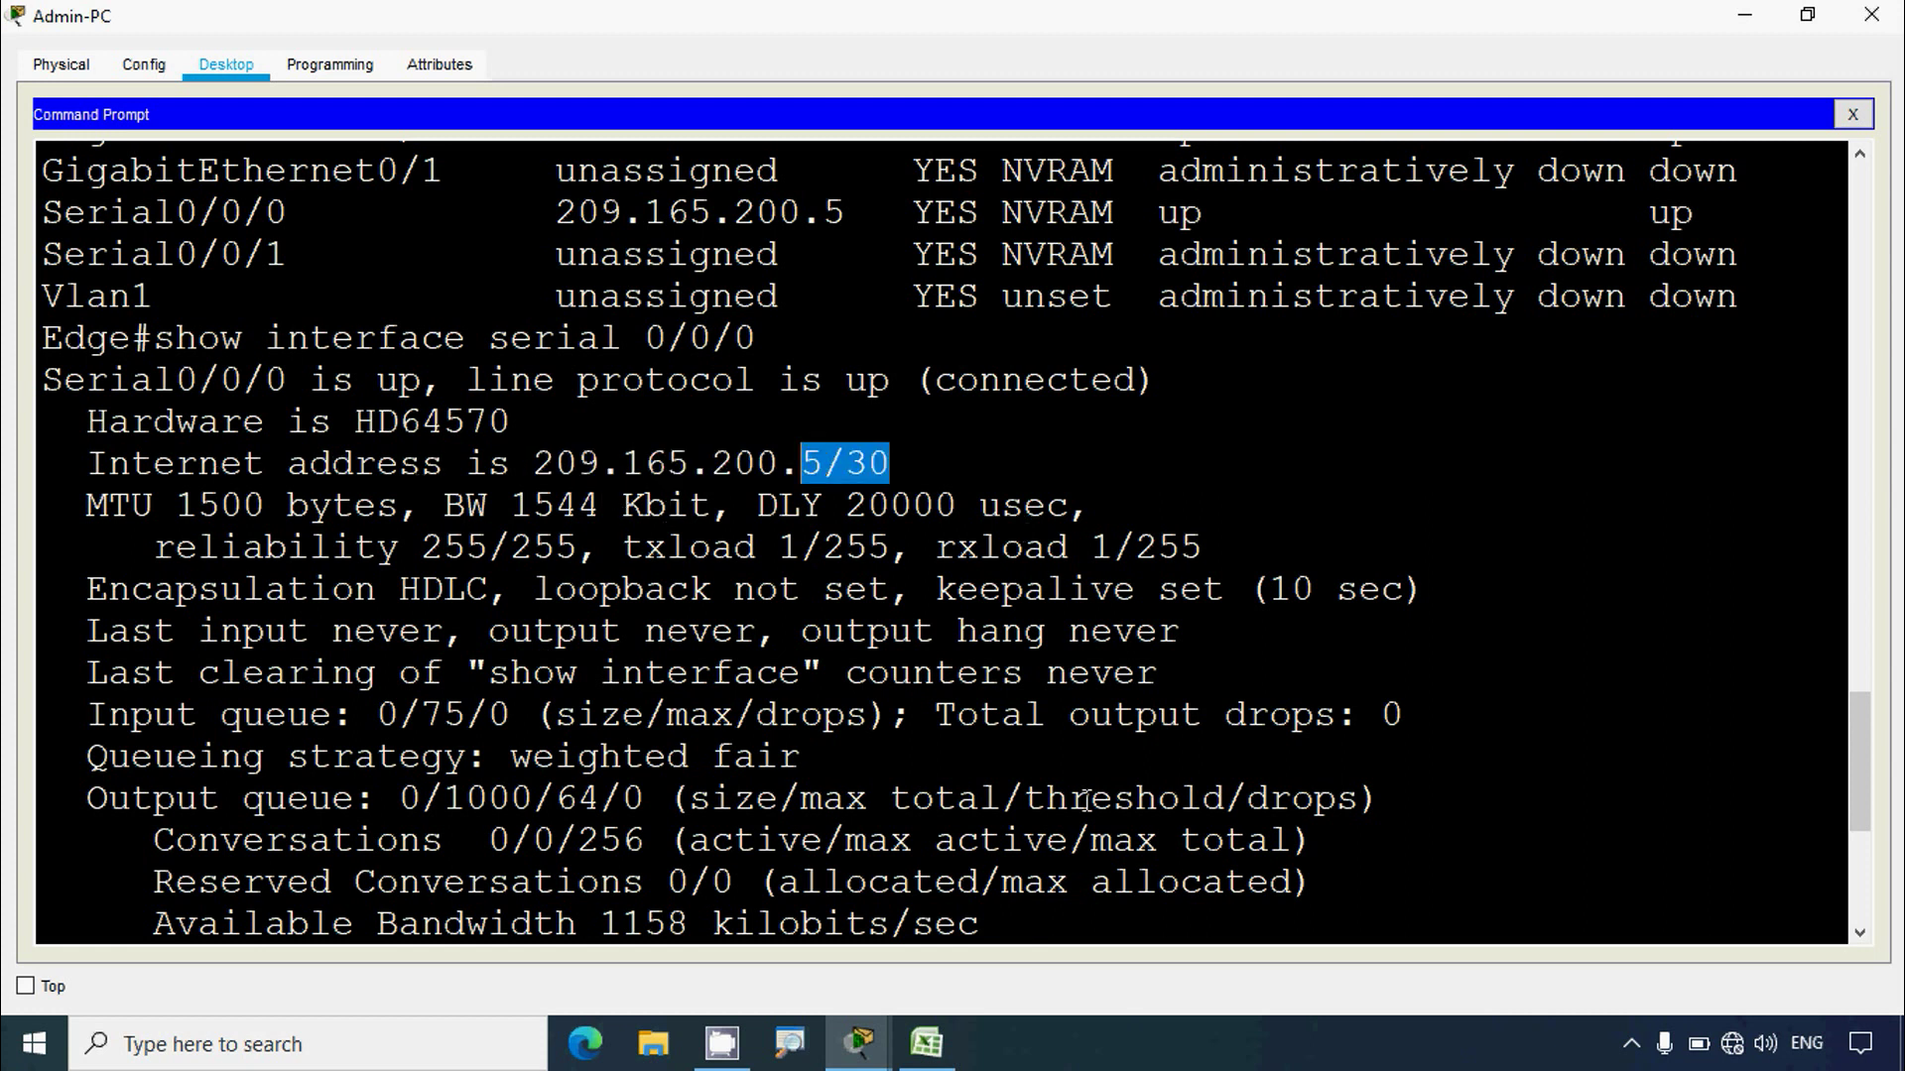
pyautogui.click(926, 1042)
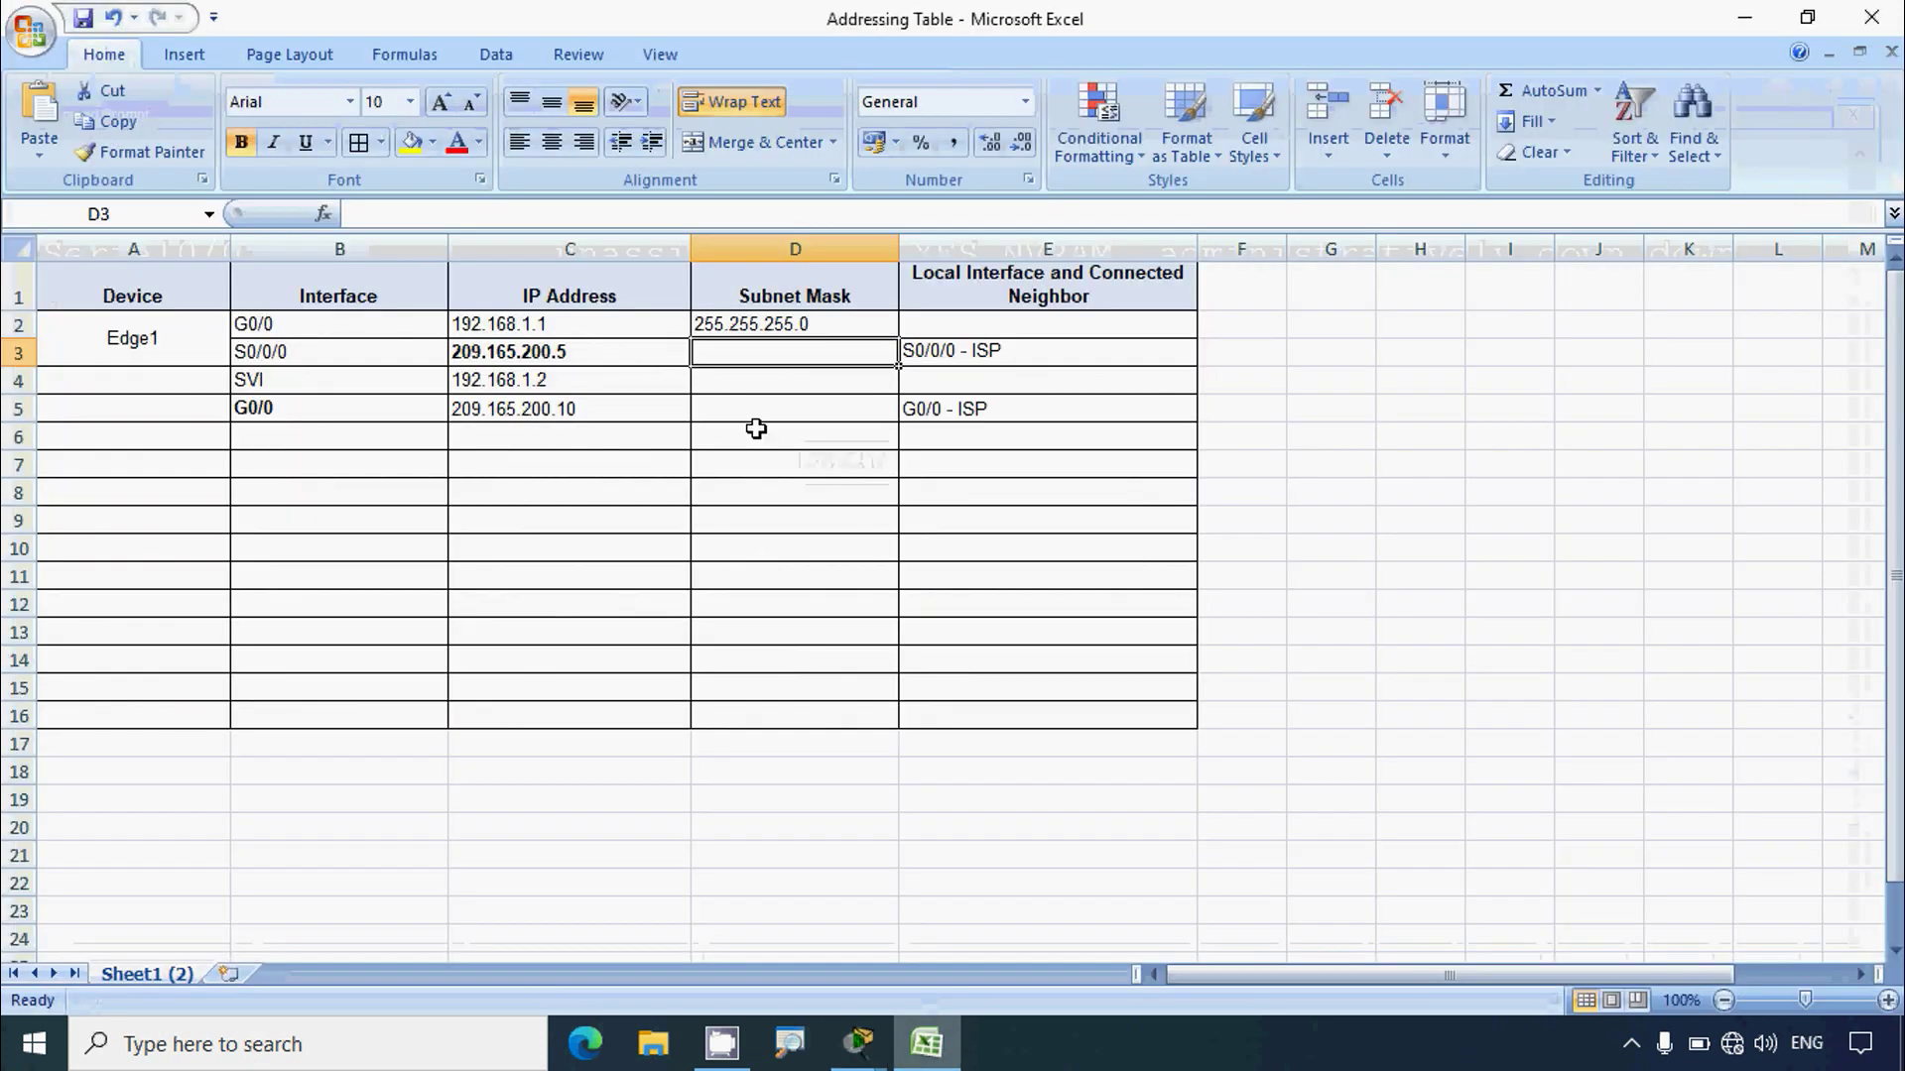
# Step: Enter 255.255.255.252 as the S0/0/0 subnet mask in cell D3
pyautogui.write('255')
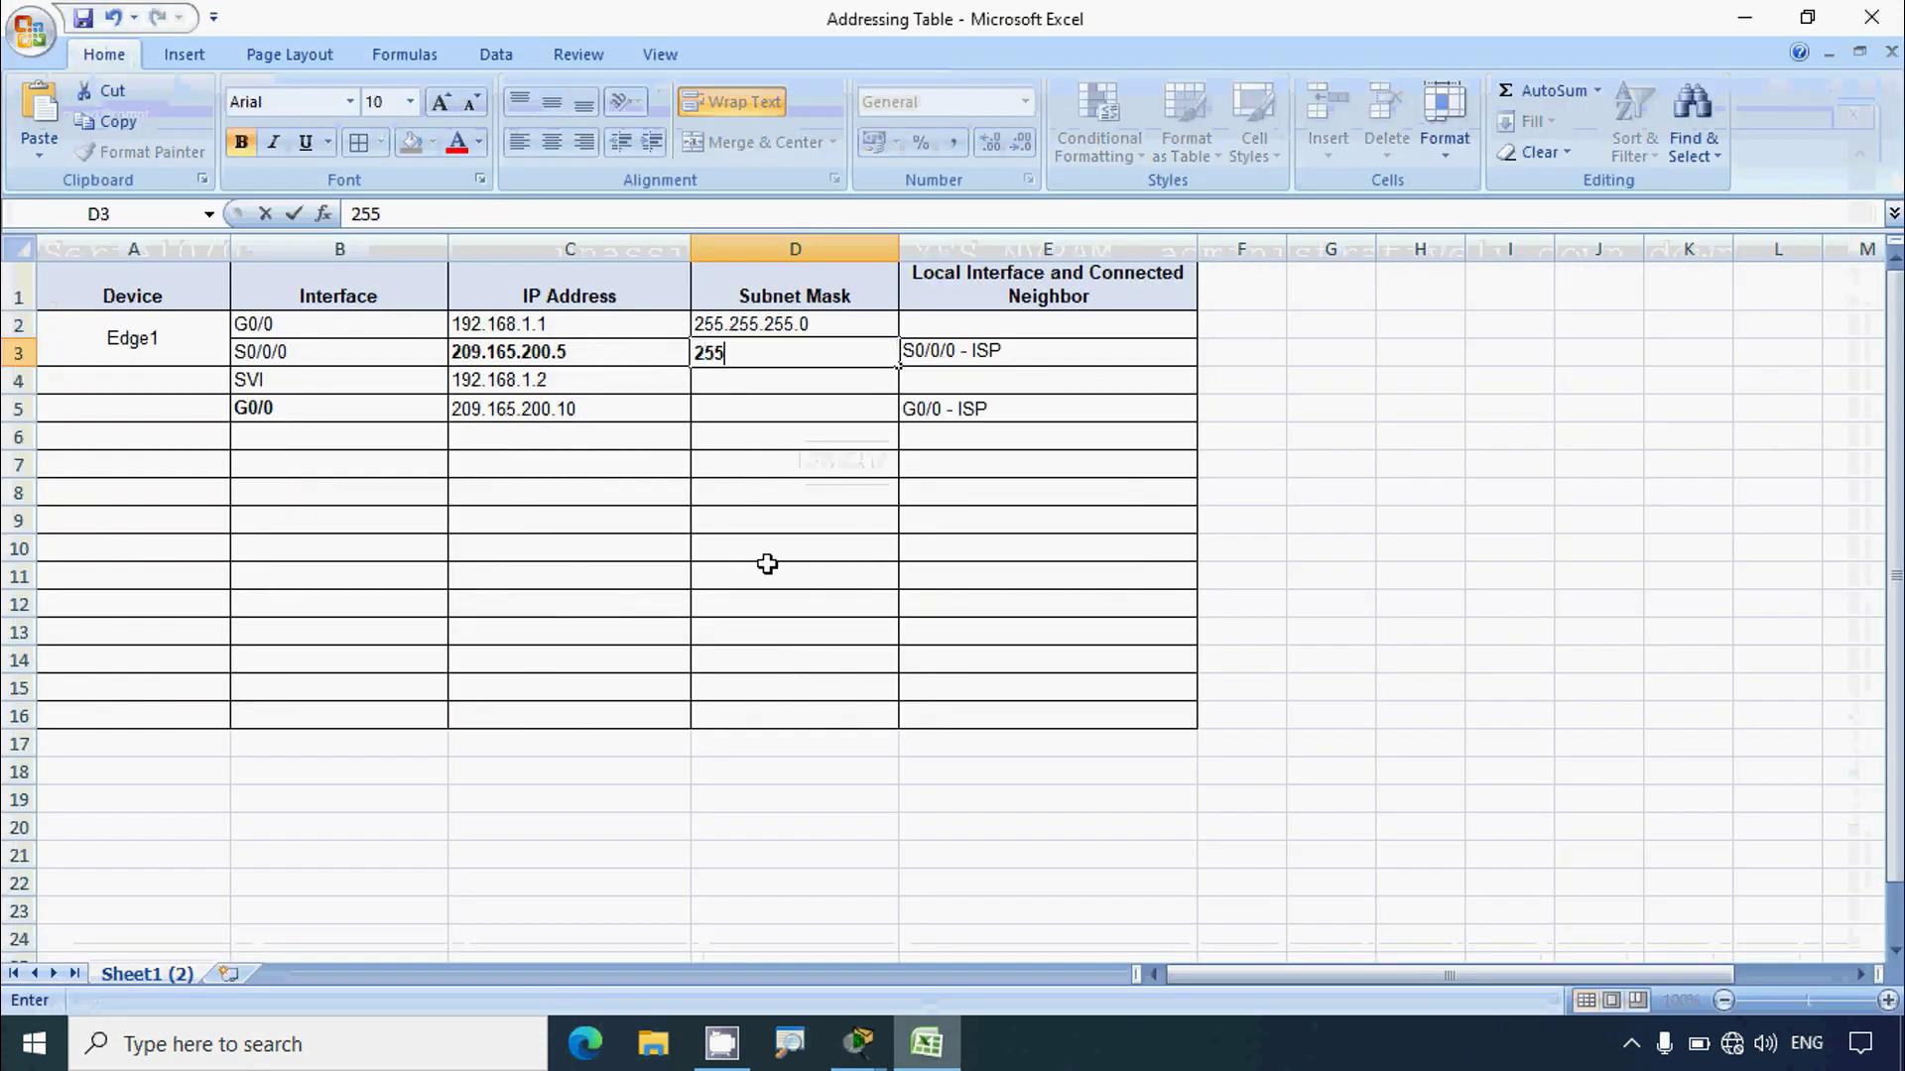
pyautogui.write('.255.255.')
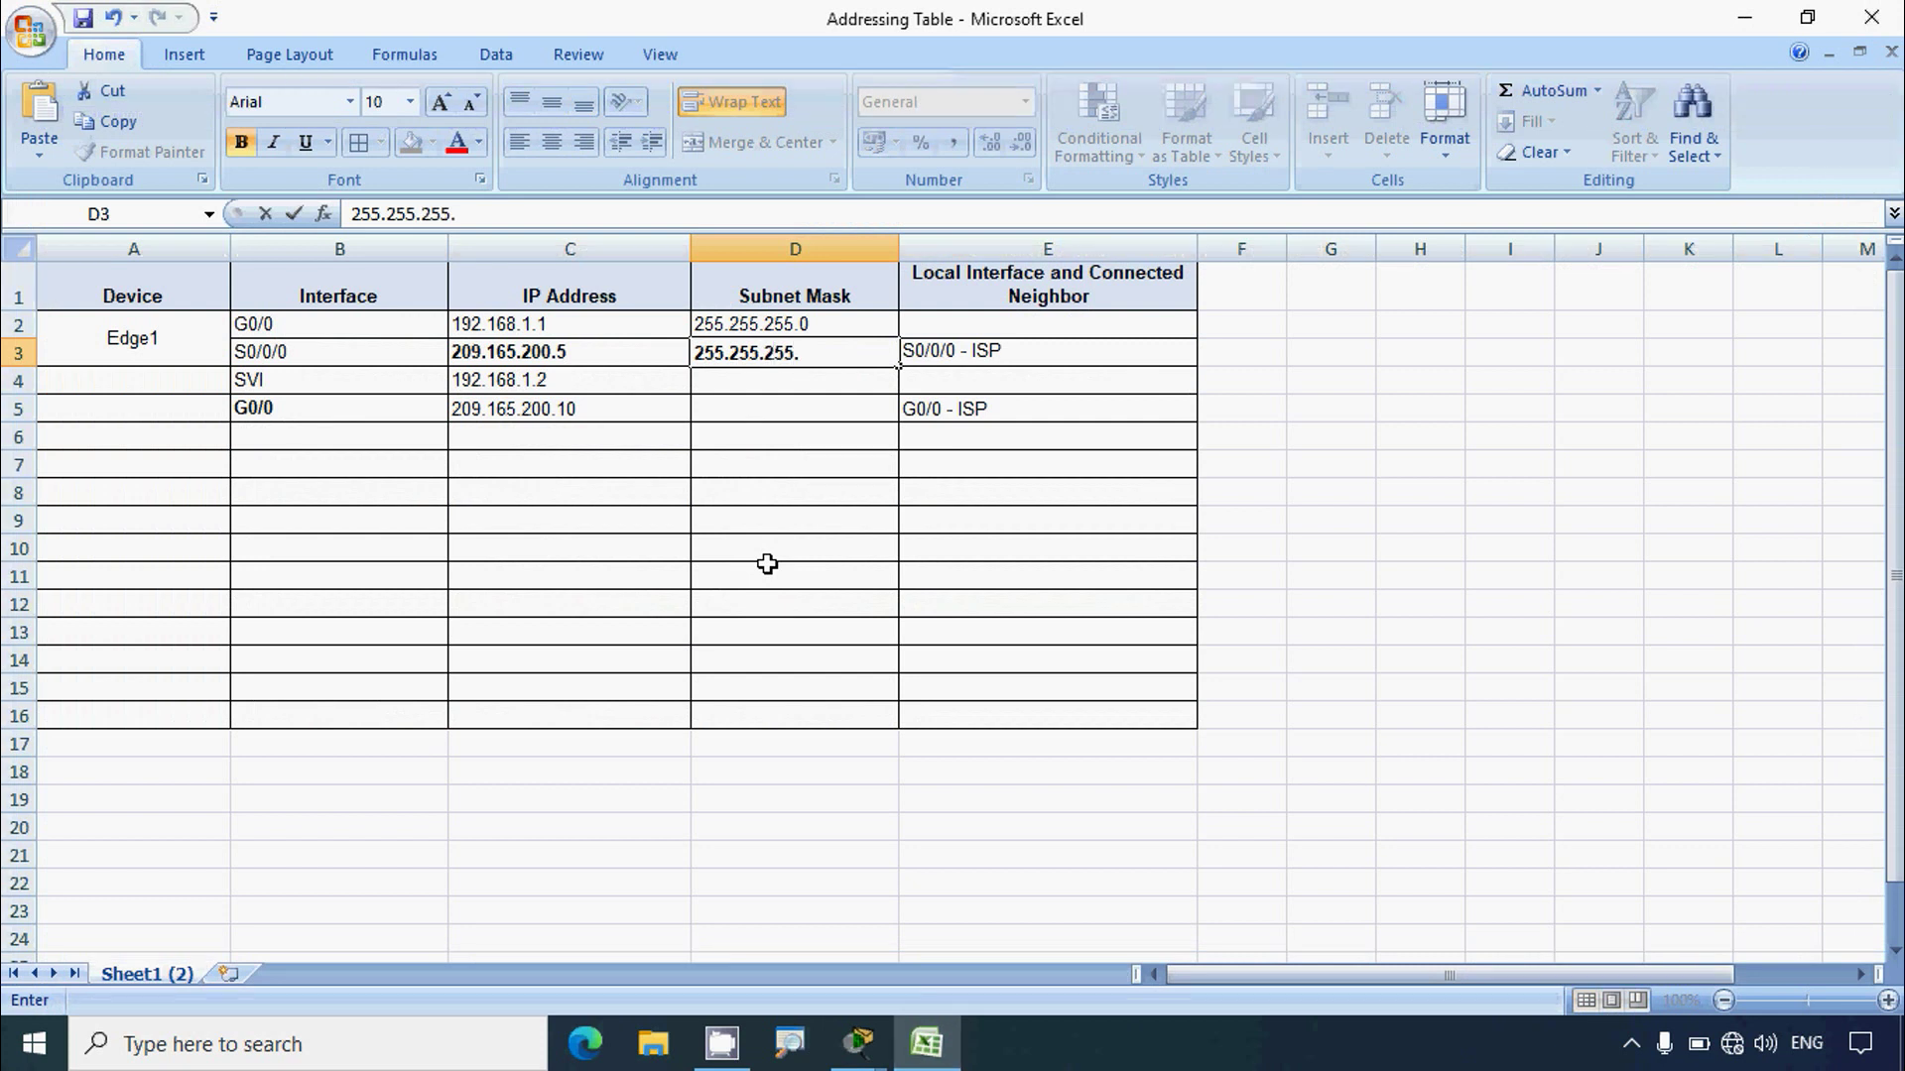
pyautogui.write('252')
pyautogui.click(767, 564)
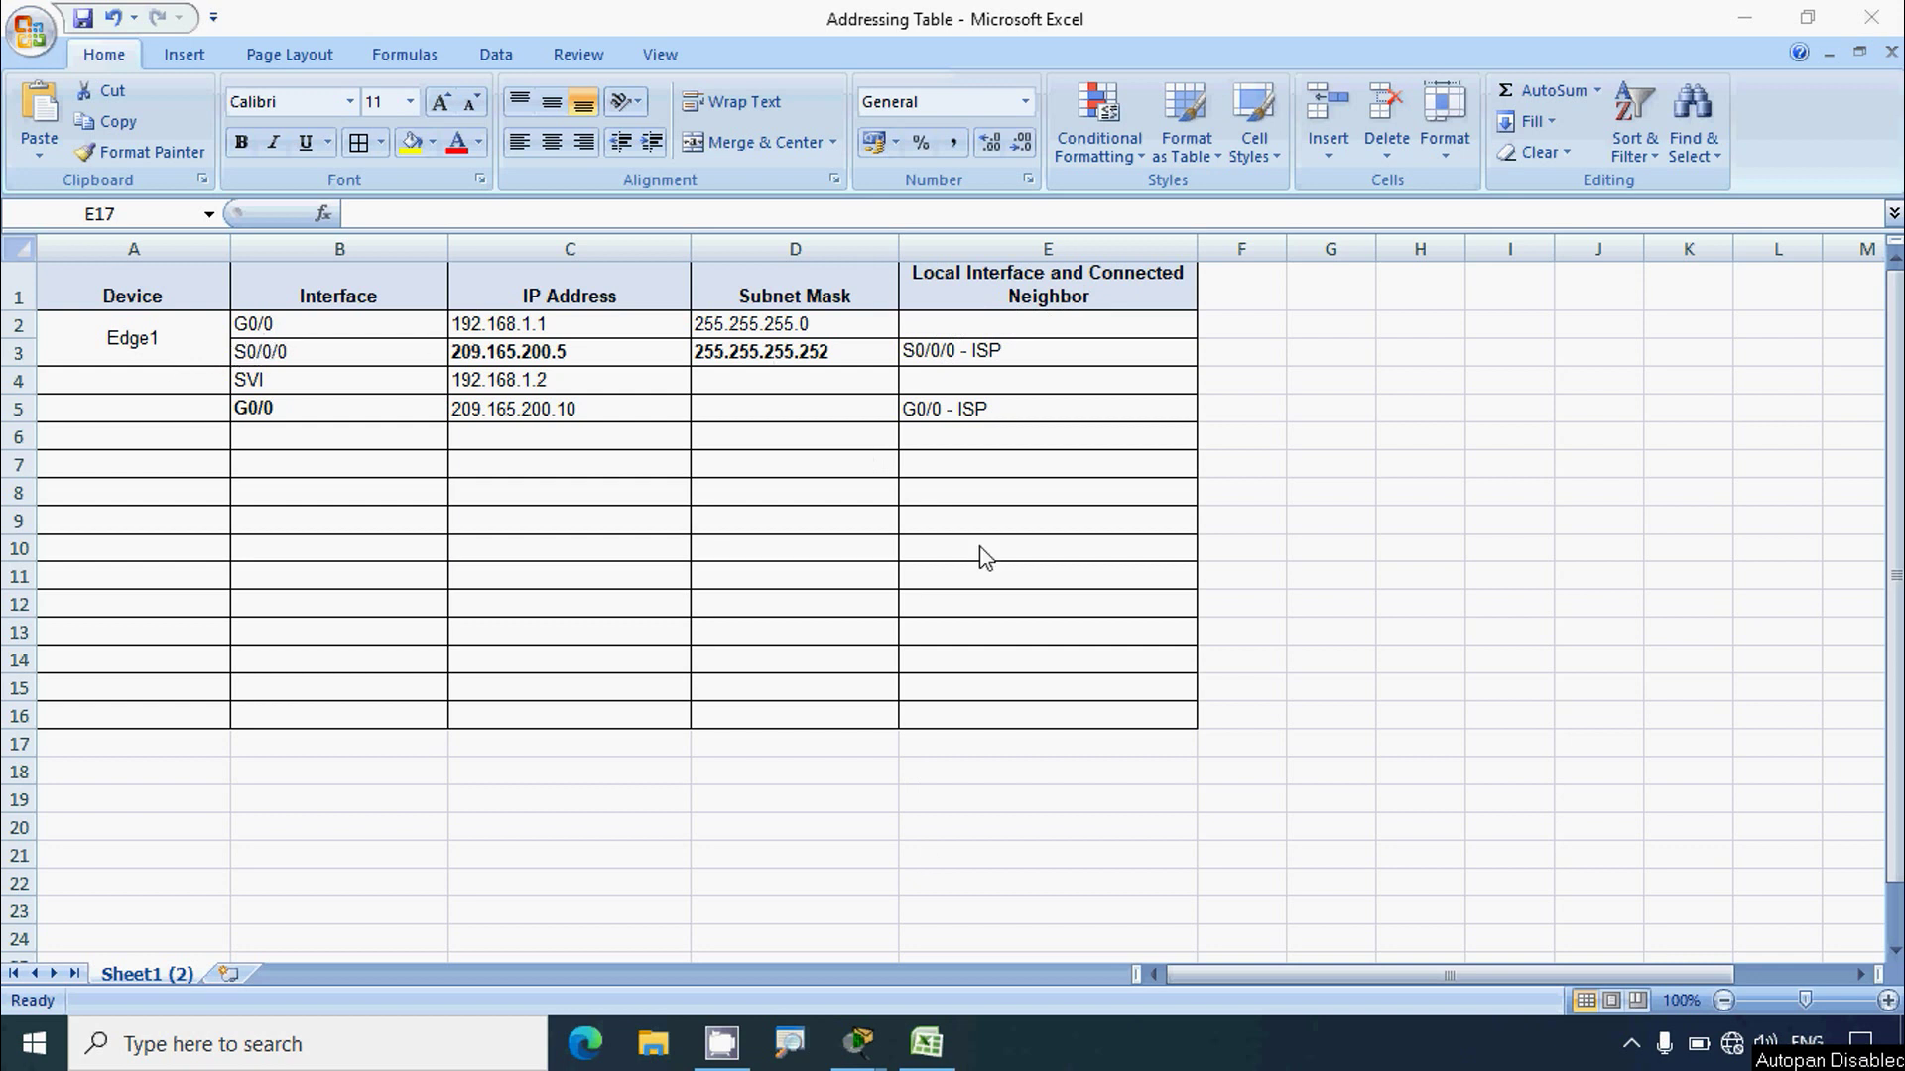
# Step: Rerun show lldp neighbors on the Edge router in the enlarged Admin-PC terminal
pyautogui.moveTo(859, 1042)
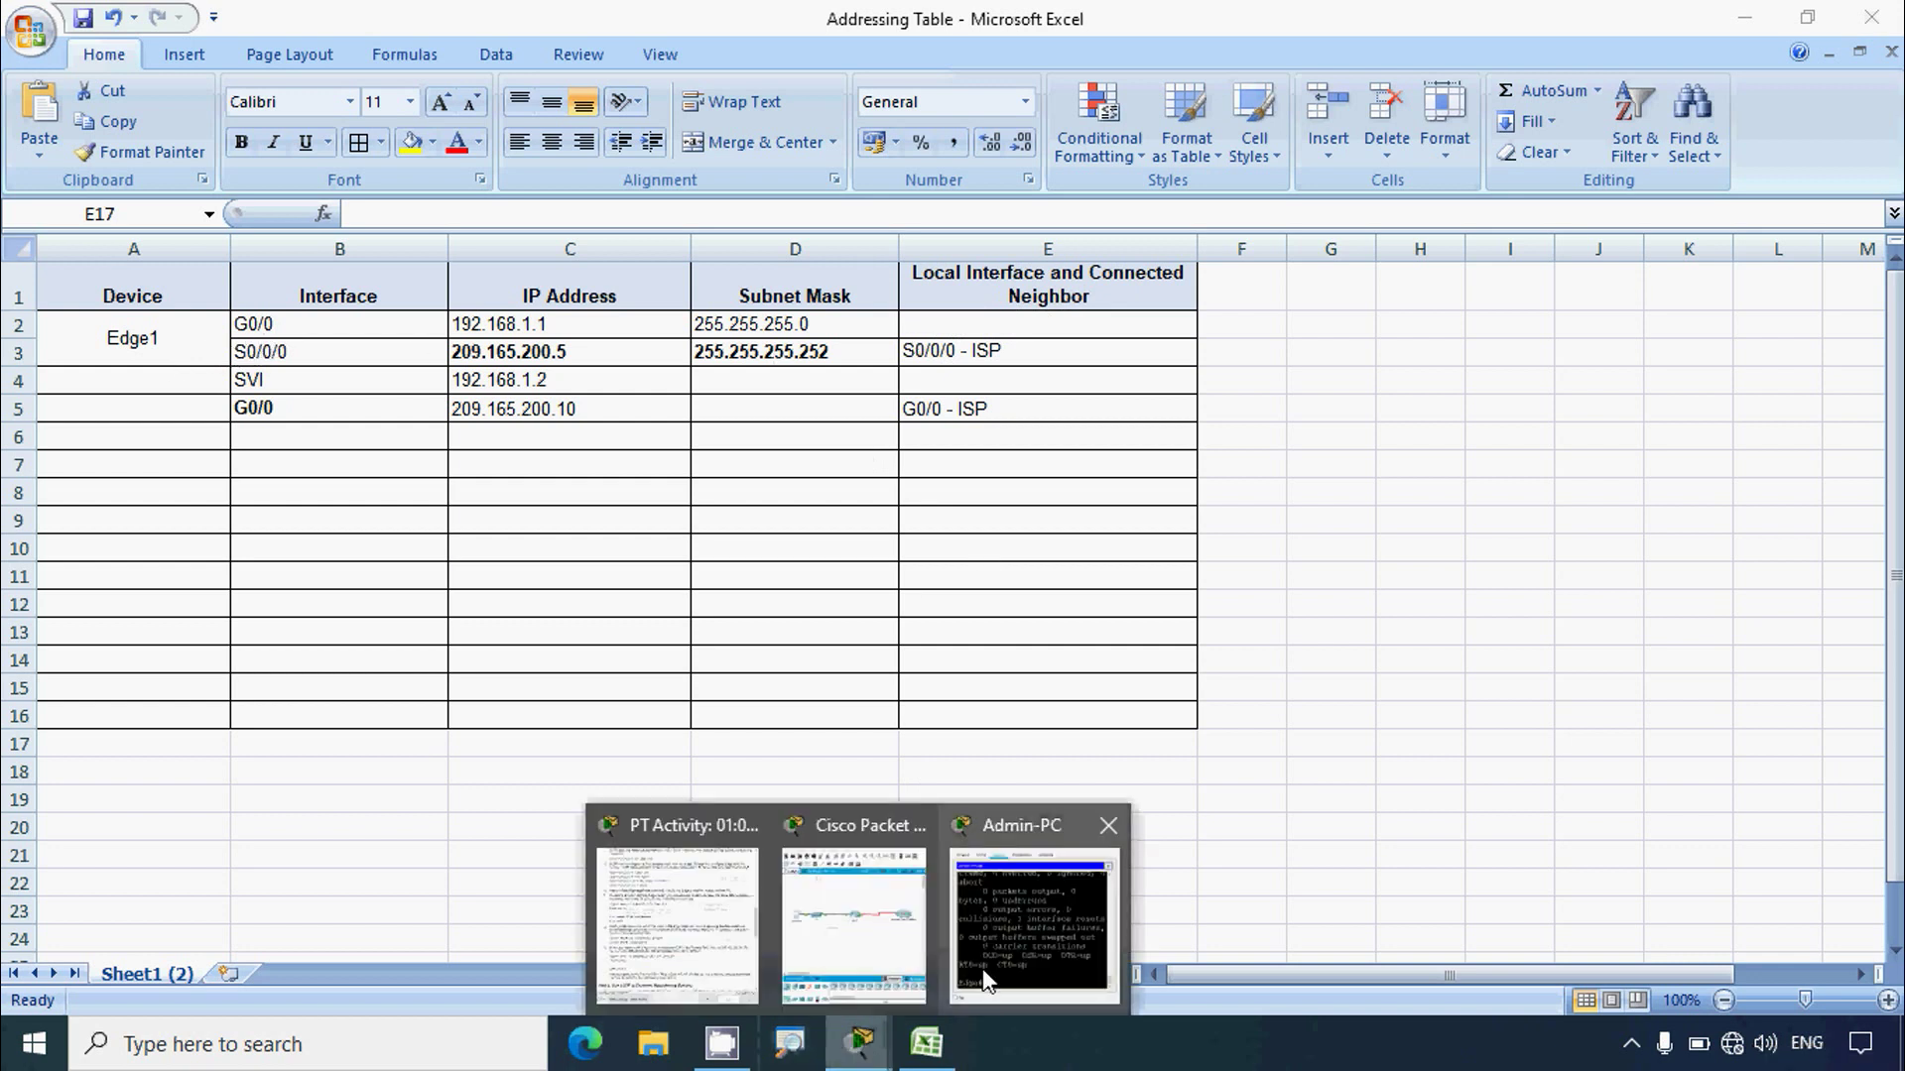
pyautogui.click(1008, 923)
pyautogui.click(1247, 134)
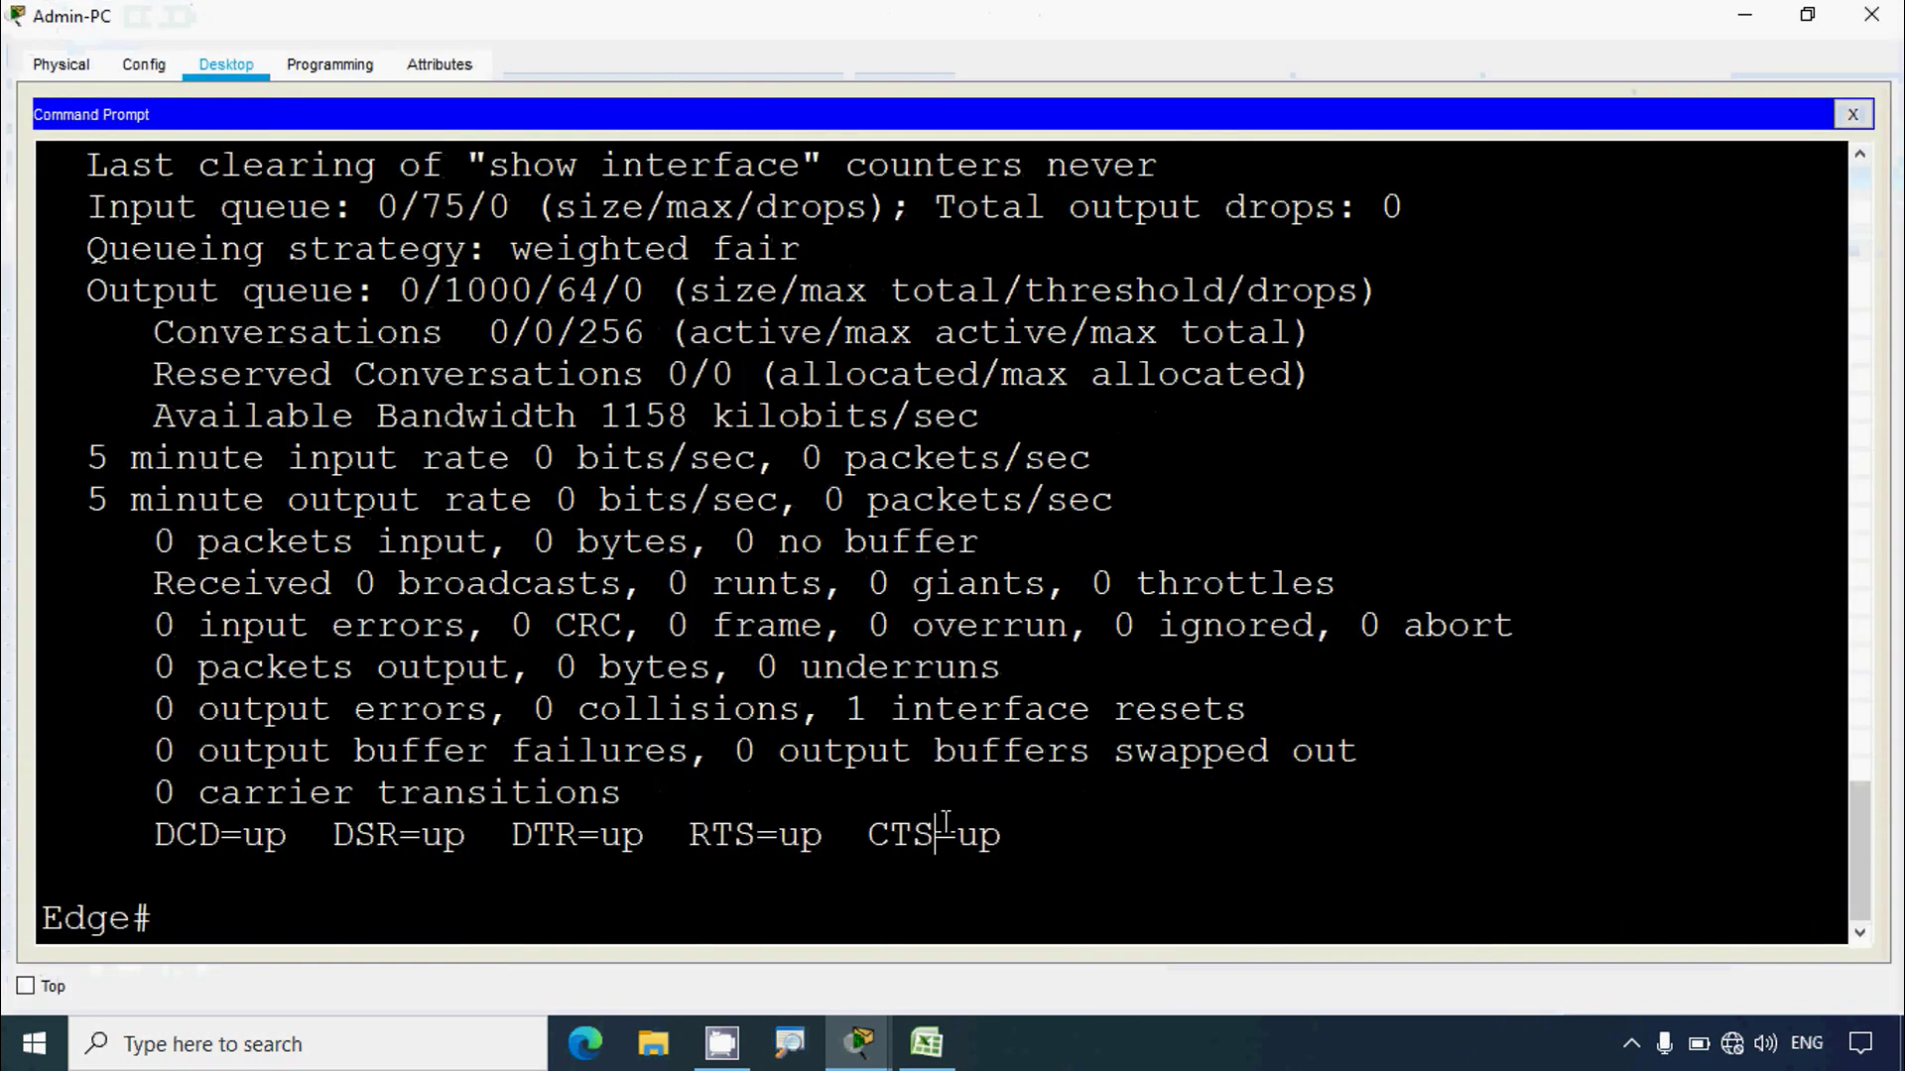
pyautogui.press('Return')
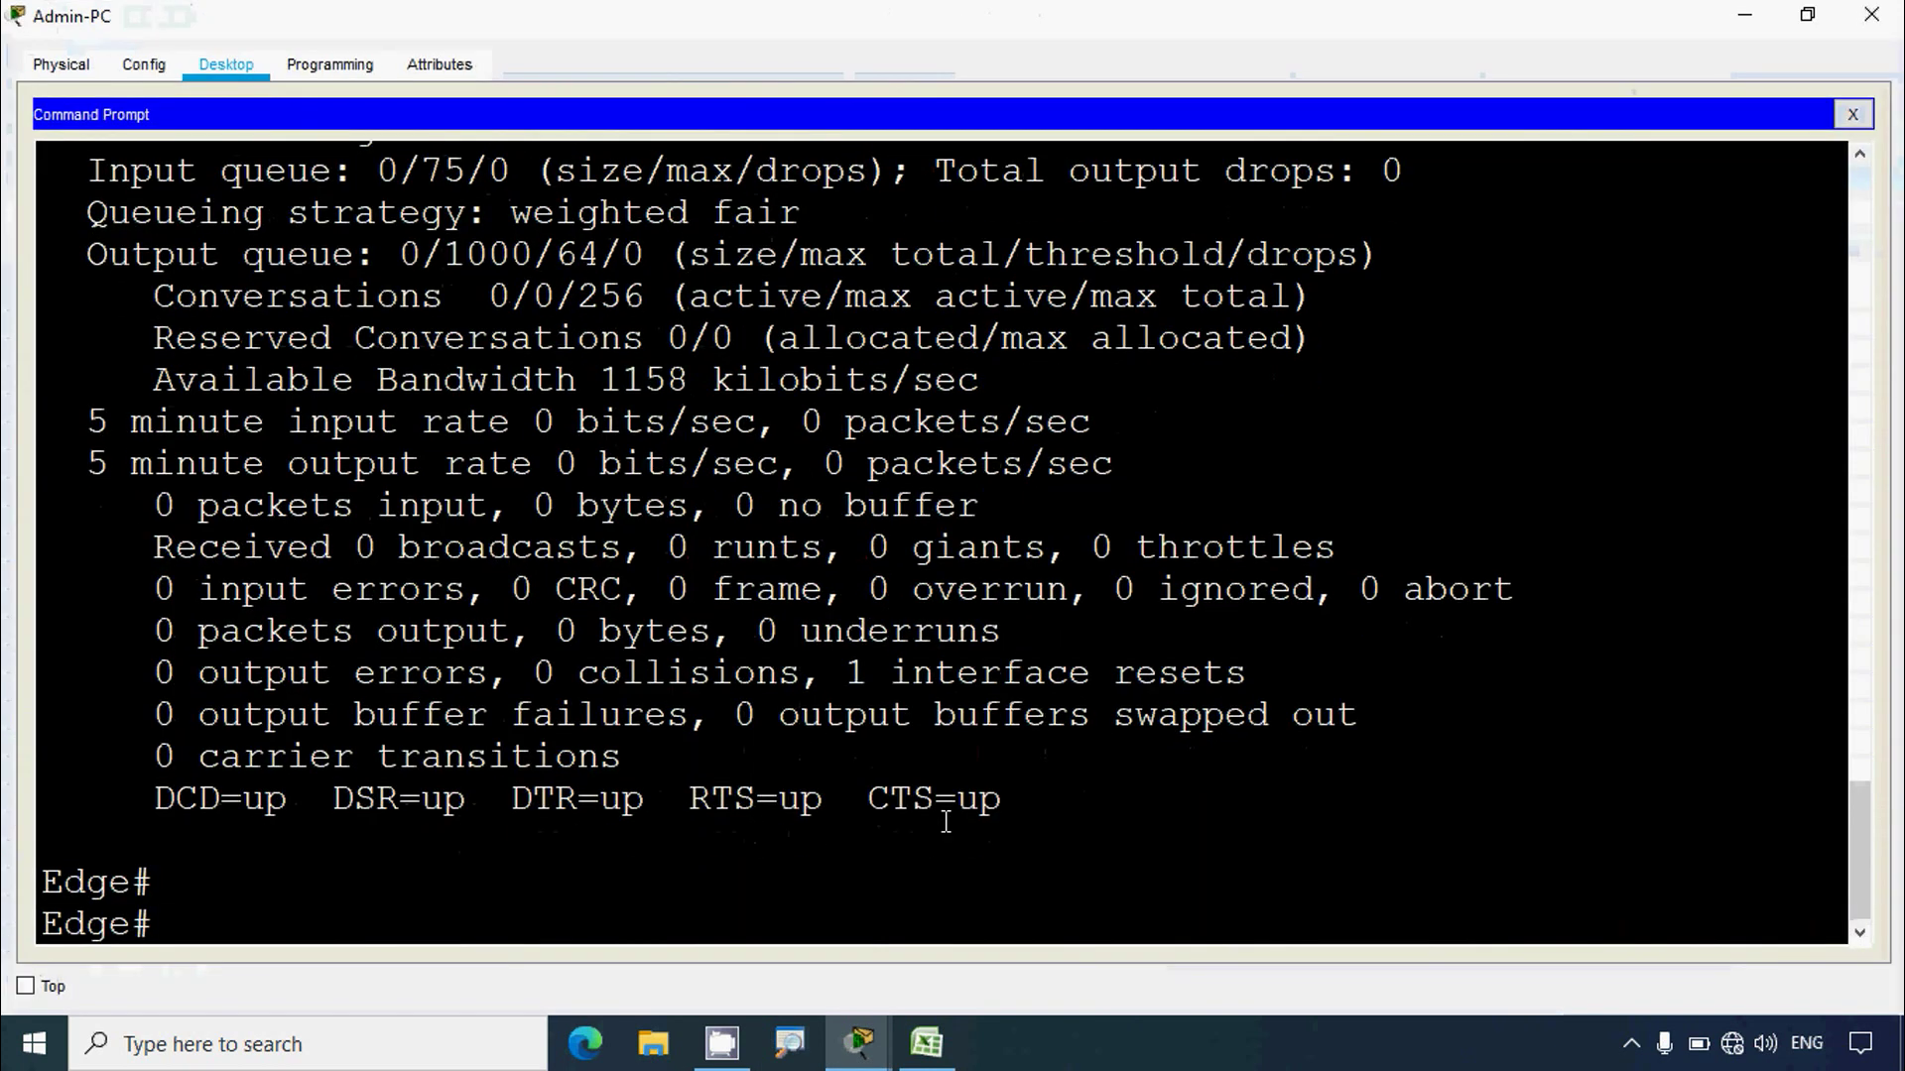
pyautogui.write('shwo')
pyautogui.press('BackSpace')
pyautogui.write('ow cd')
pyautogui.press('BackSpace')
pyautogui.write('lldp neig')
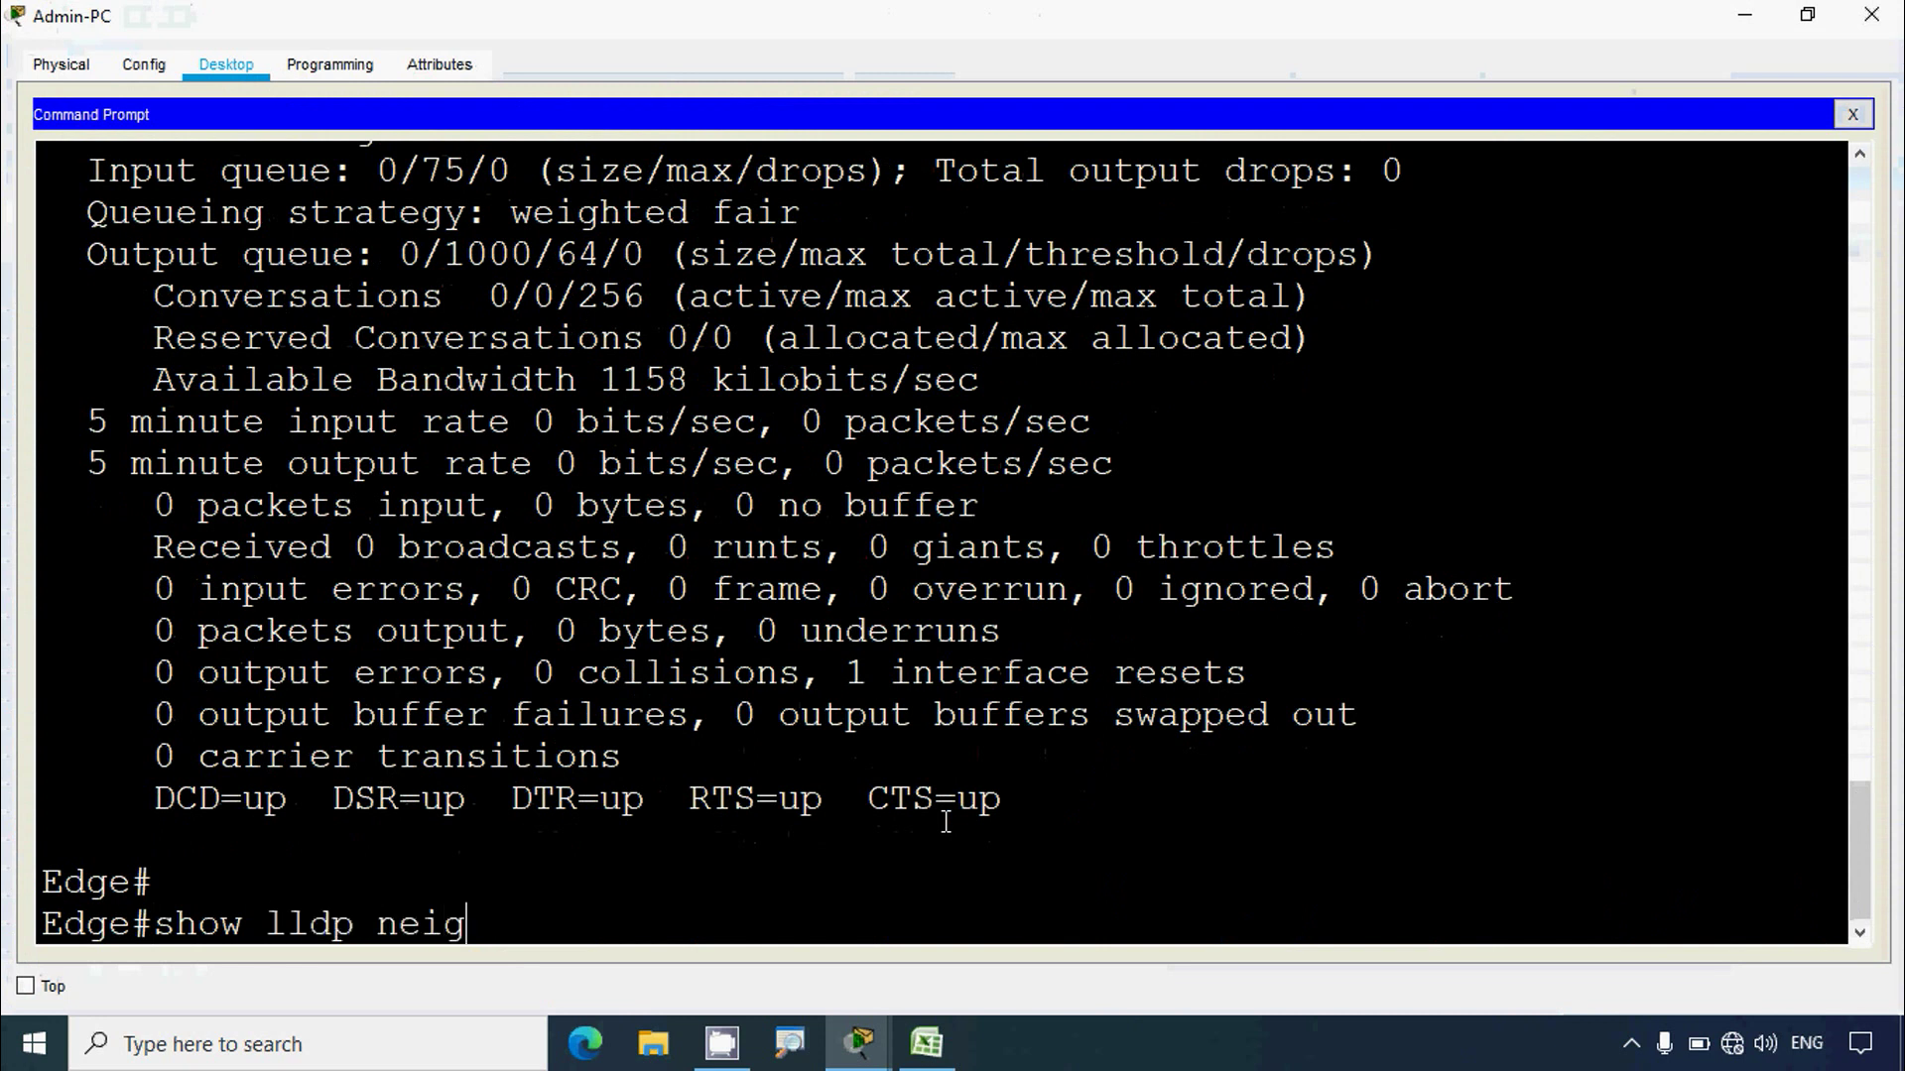
pyautogui.write('hbors')
pyautogui.press('Return')
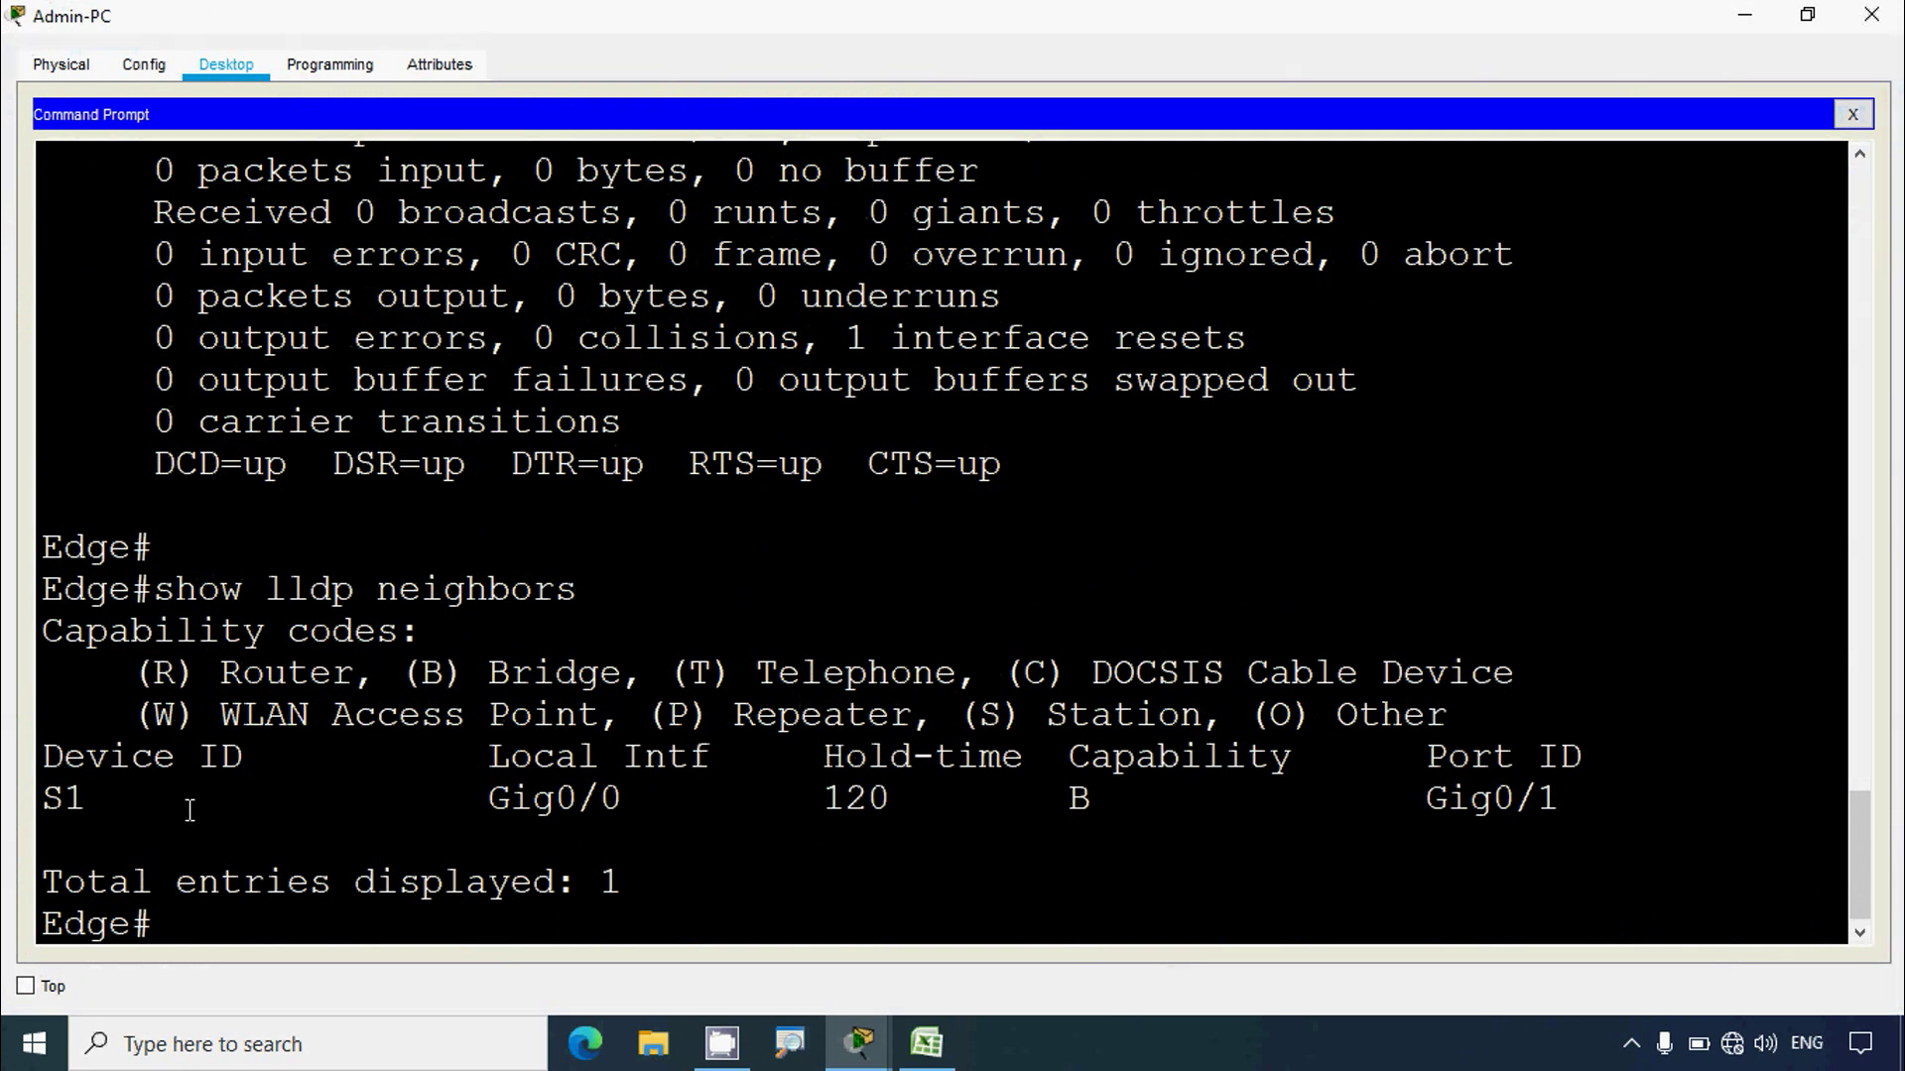
# Step: Highlight neighbor S1 and local interface Gig0/0 in the LLDP output
pyautogui.moveTo(44, 760); pyautogui.dragTo(240, 771)
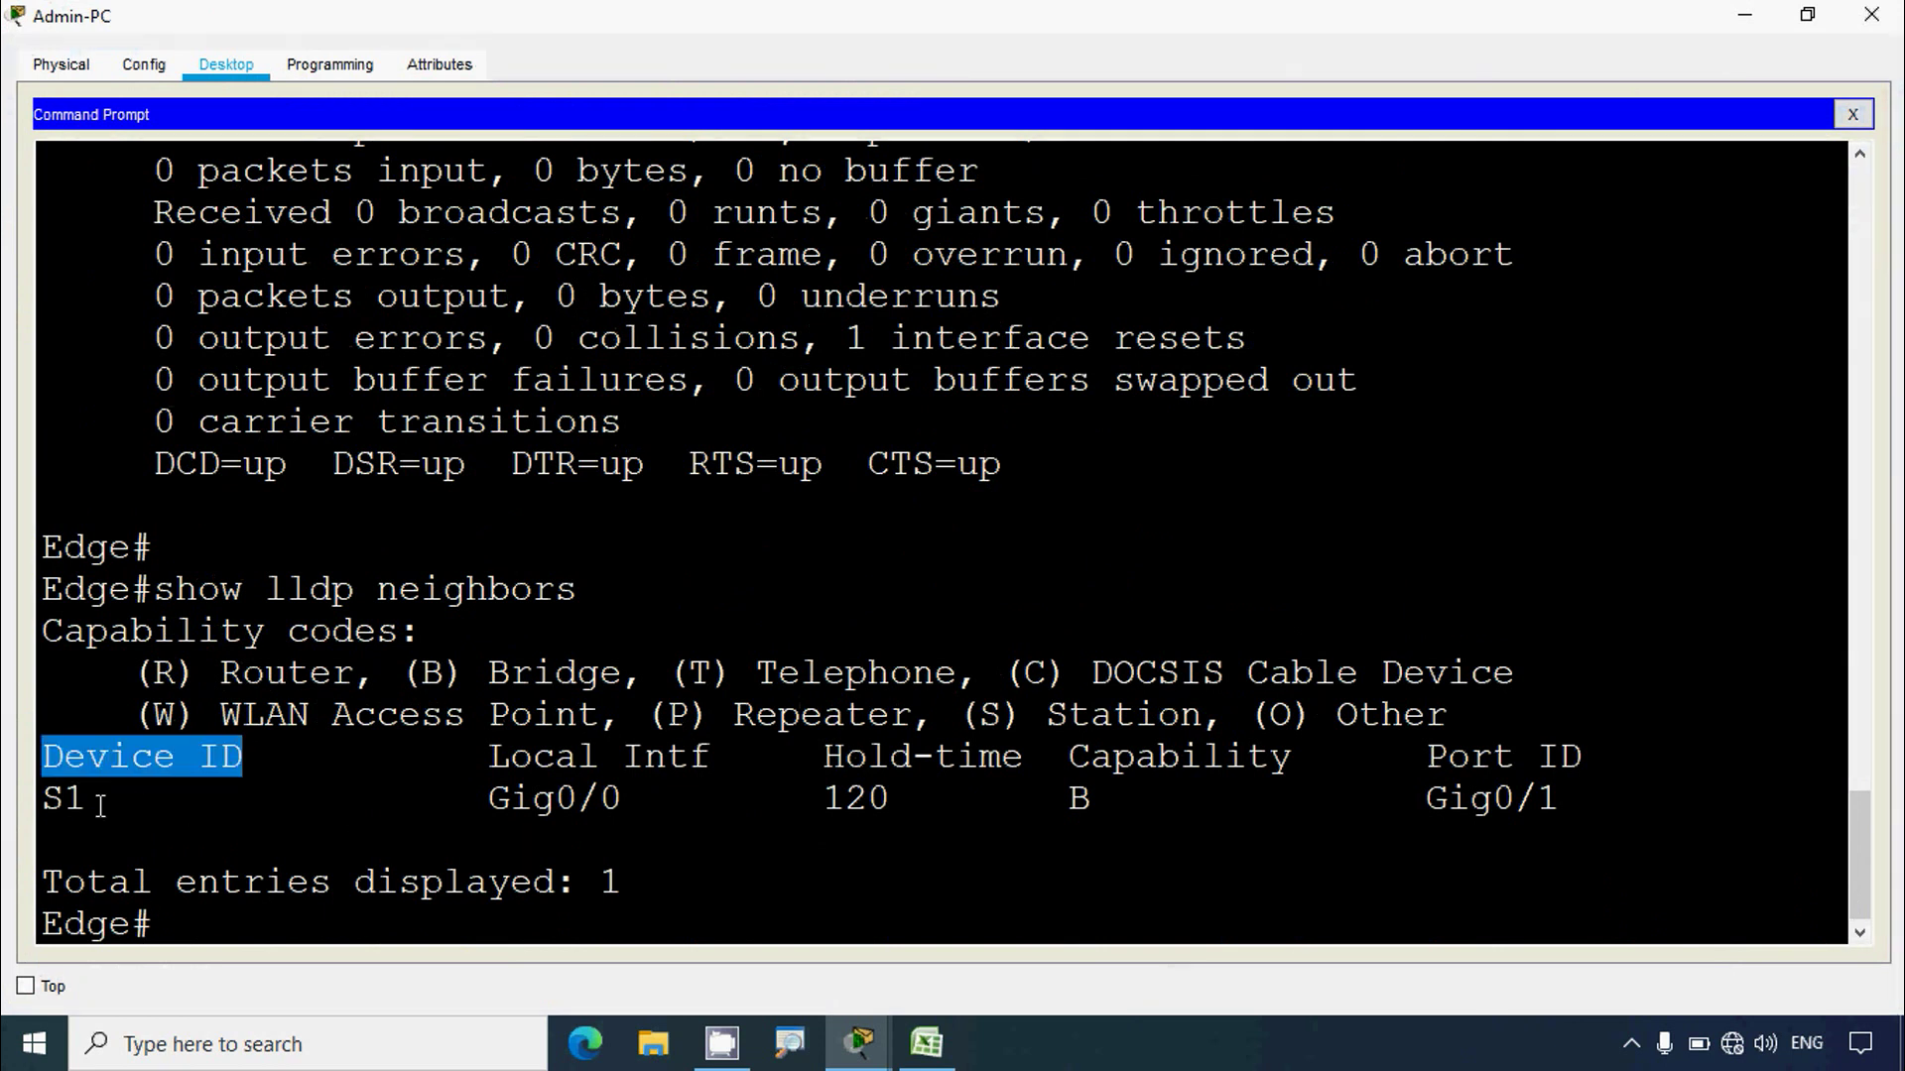
pyautogui.moveTo(87, 801); pyautogui.dragTo(45, 803)
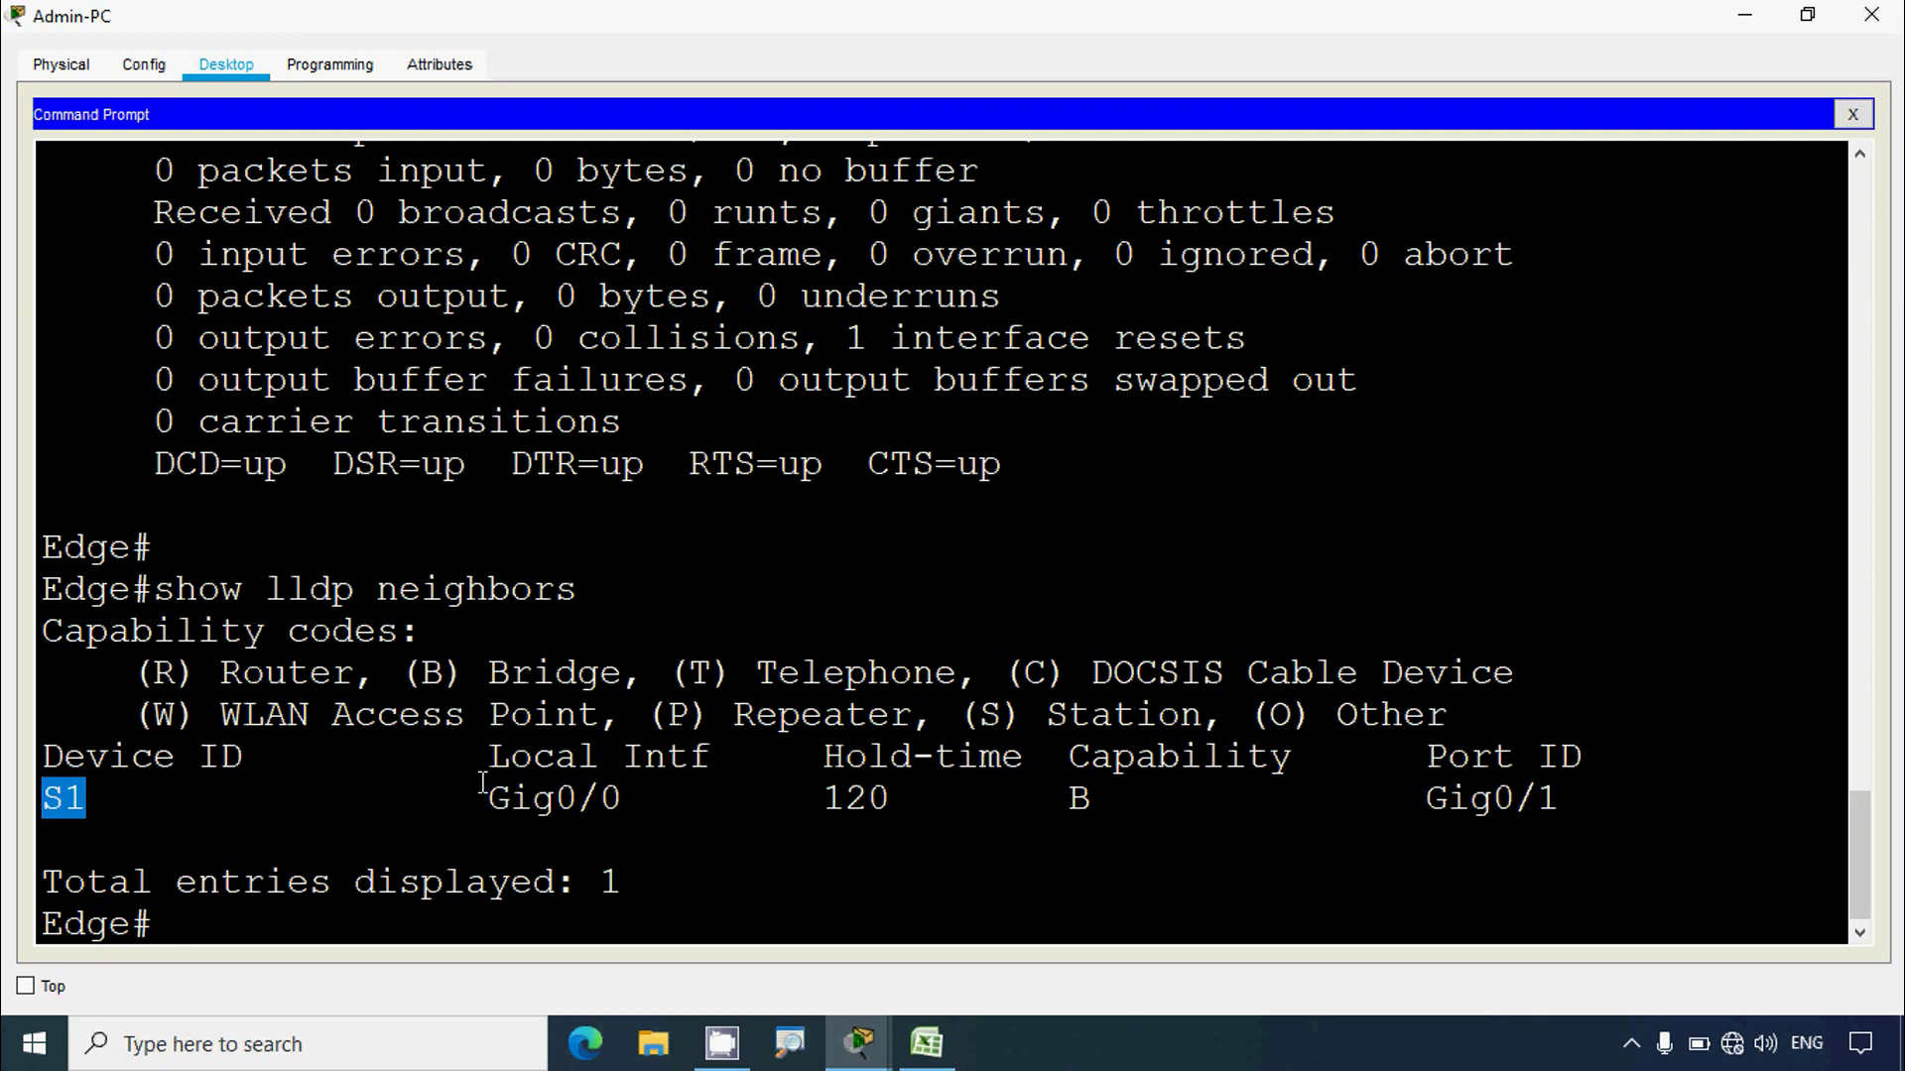
pyautogui.moveTo(488, 762); pyautogui.dragTo(712, 764)
pyautogui.moveTo(490, 802); pyautogui.dragTo(623, 804)
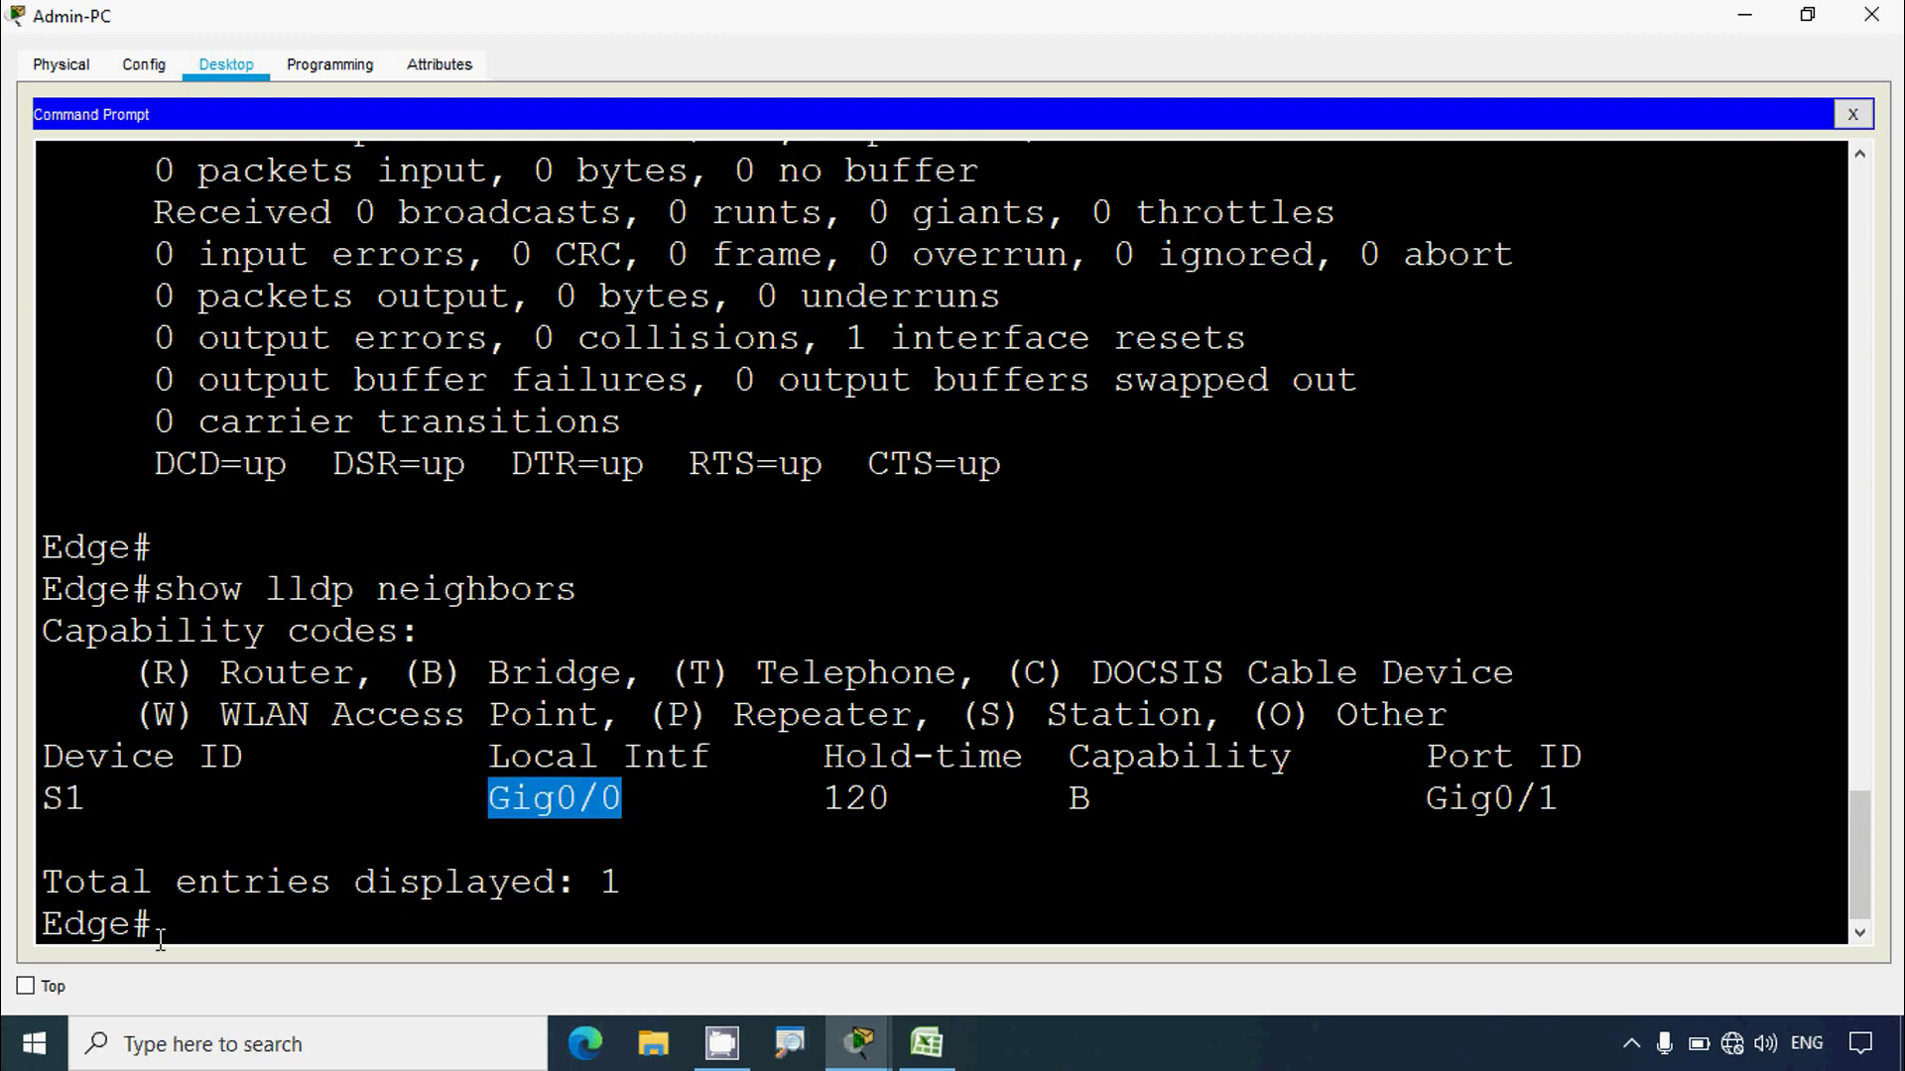
pyautogui.moveTo(156, 932); pyautogui.dragTo(46, 932)
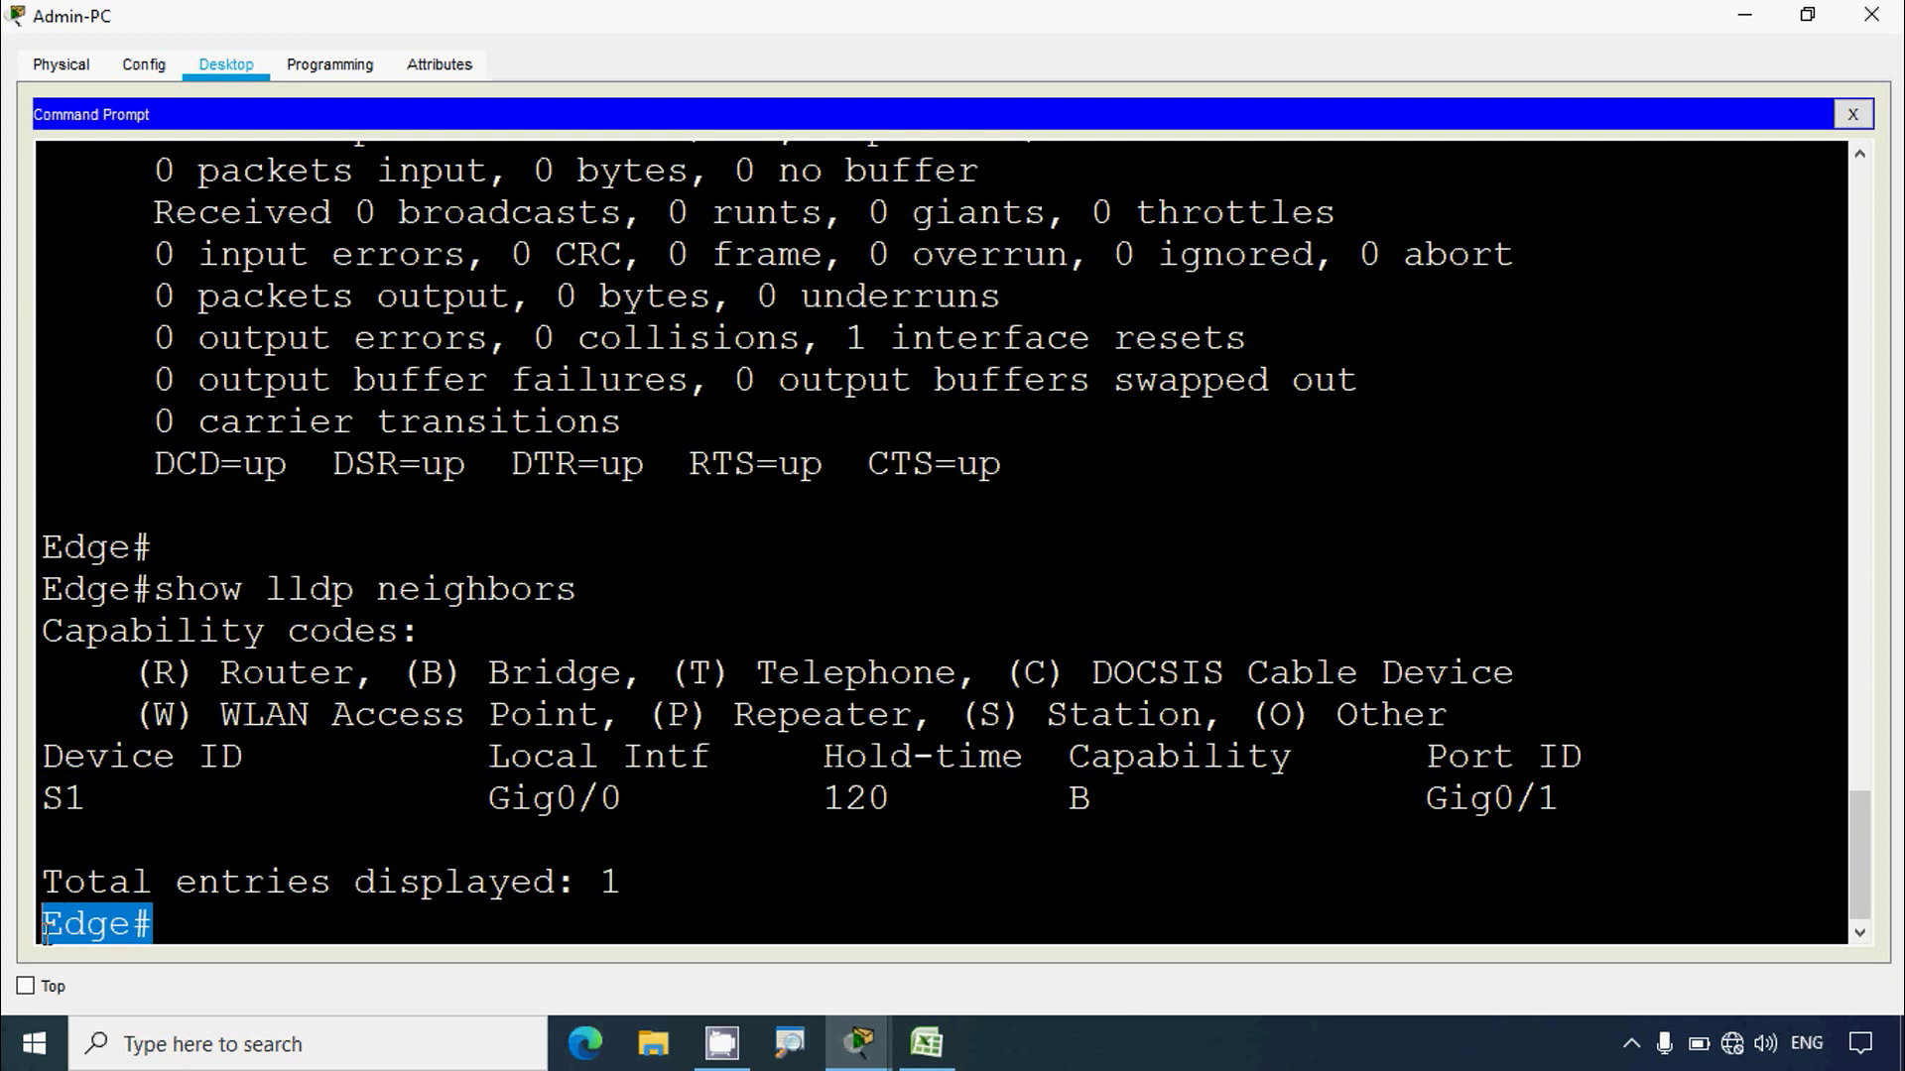
pyautogui.click(427, 832)
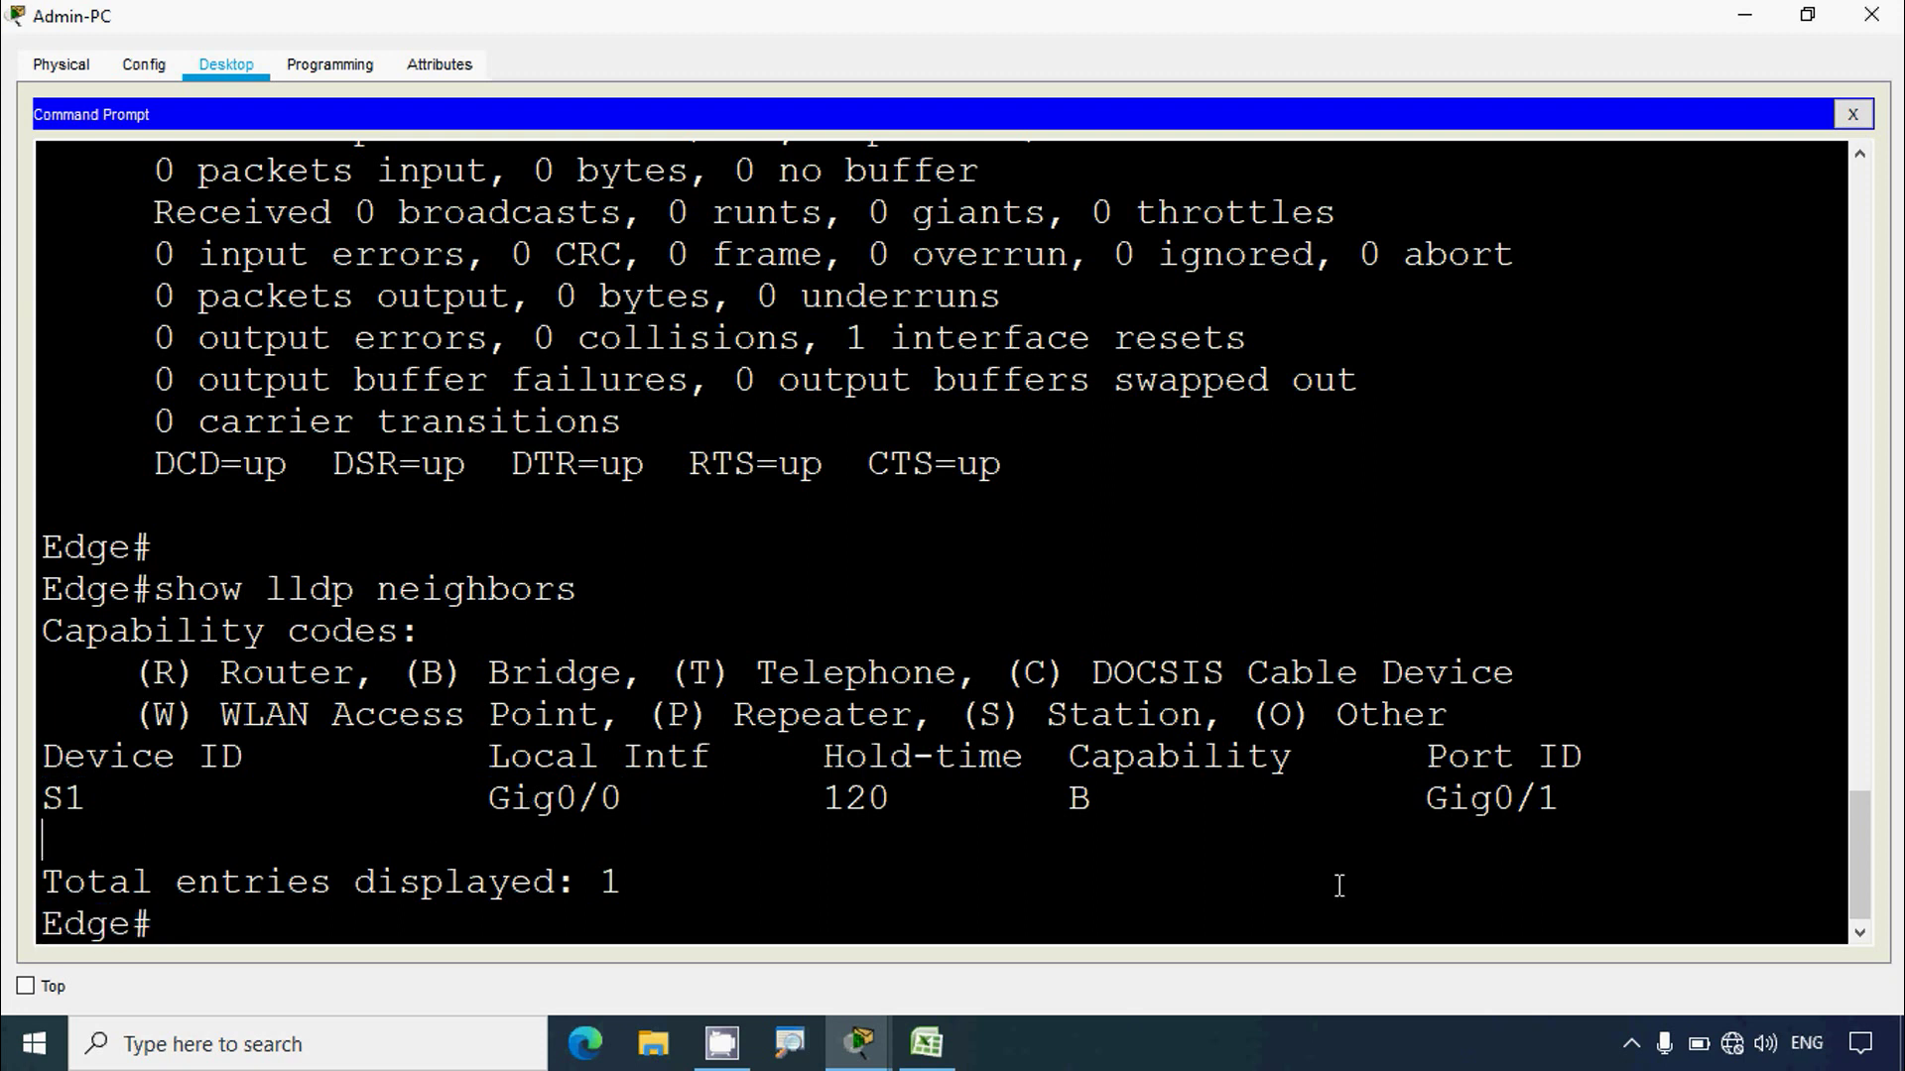
# Step: Copy S1's port ID Gig0/1 from the LLDP neighbor list
pyautogui.moveTo(1427, 800); pyautogui.dragTo(1564, 799)
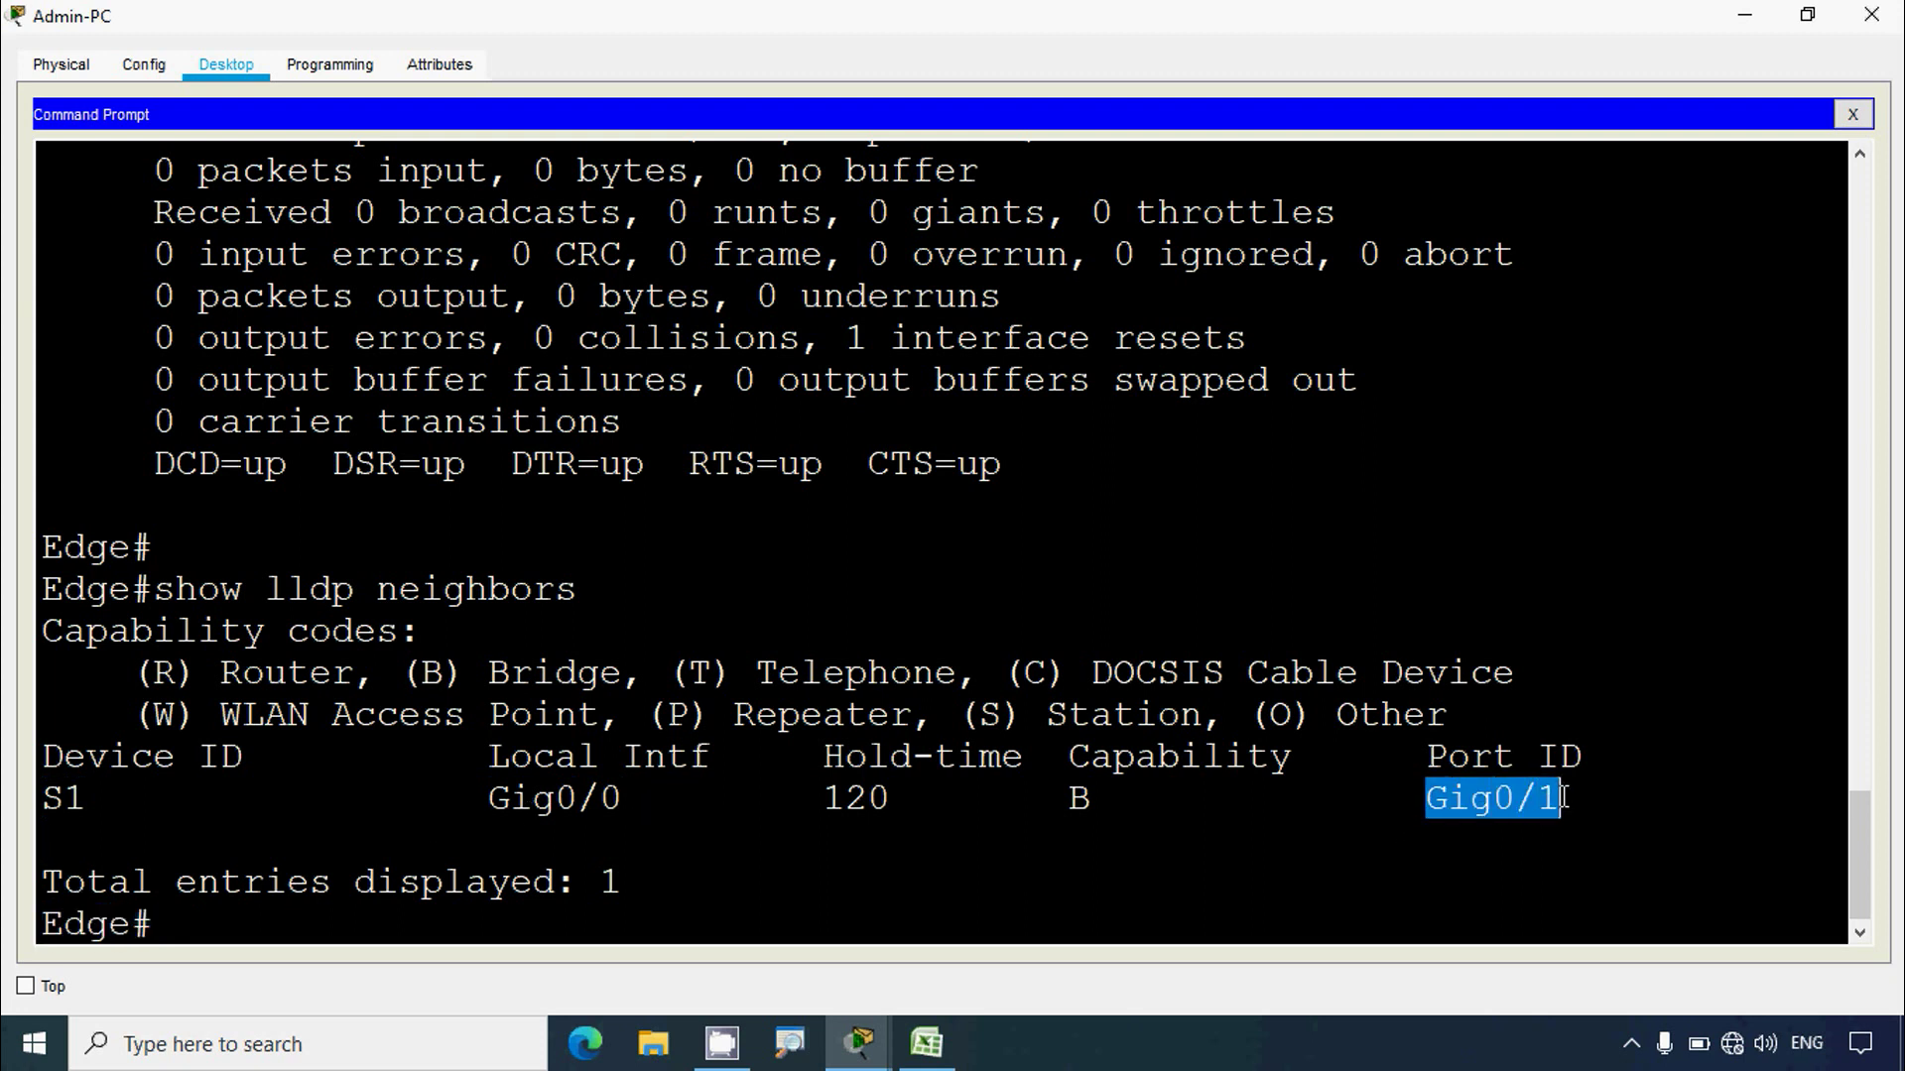
pyautogui.rightClick(1448, 801)
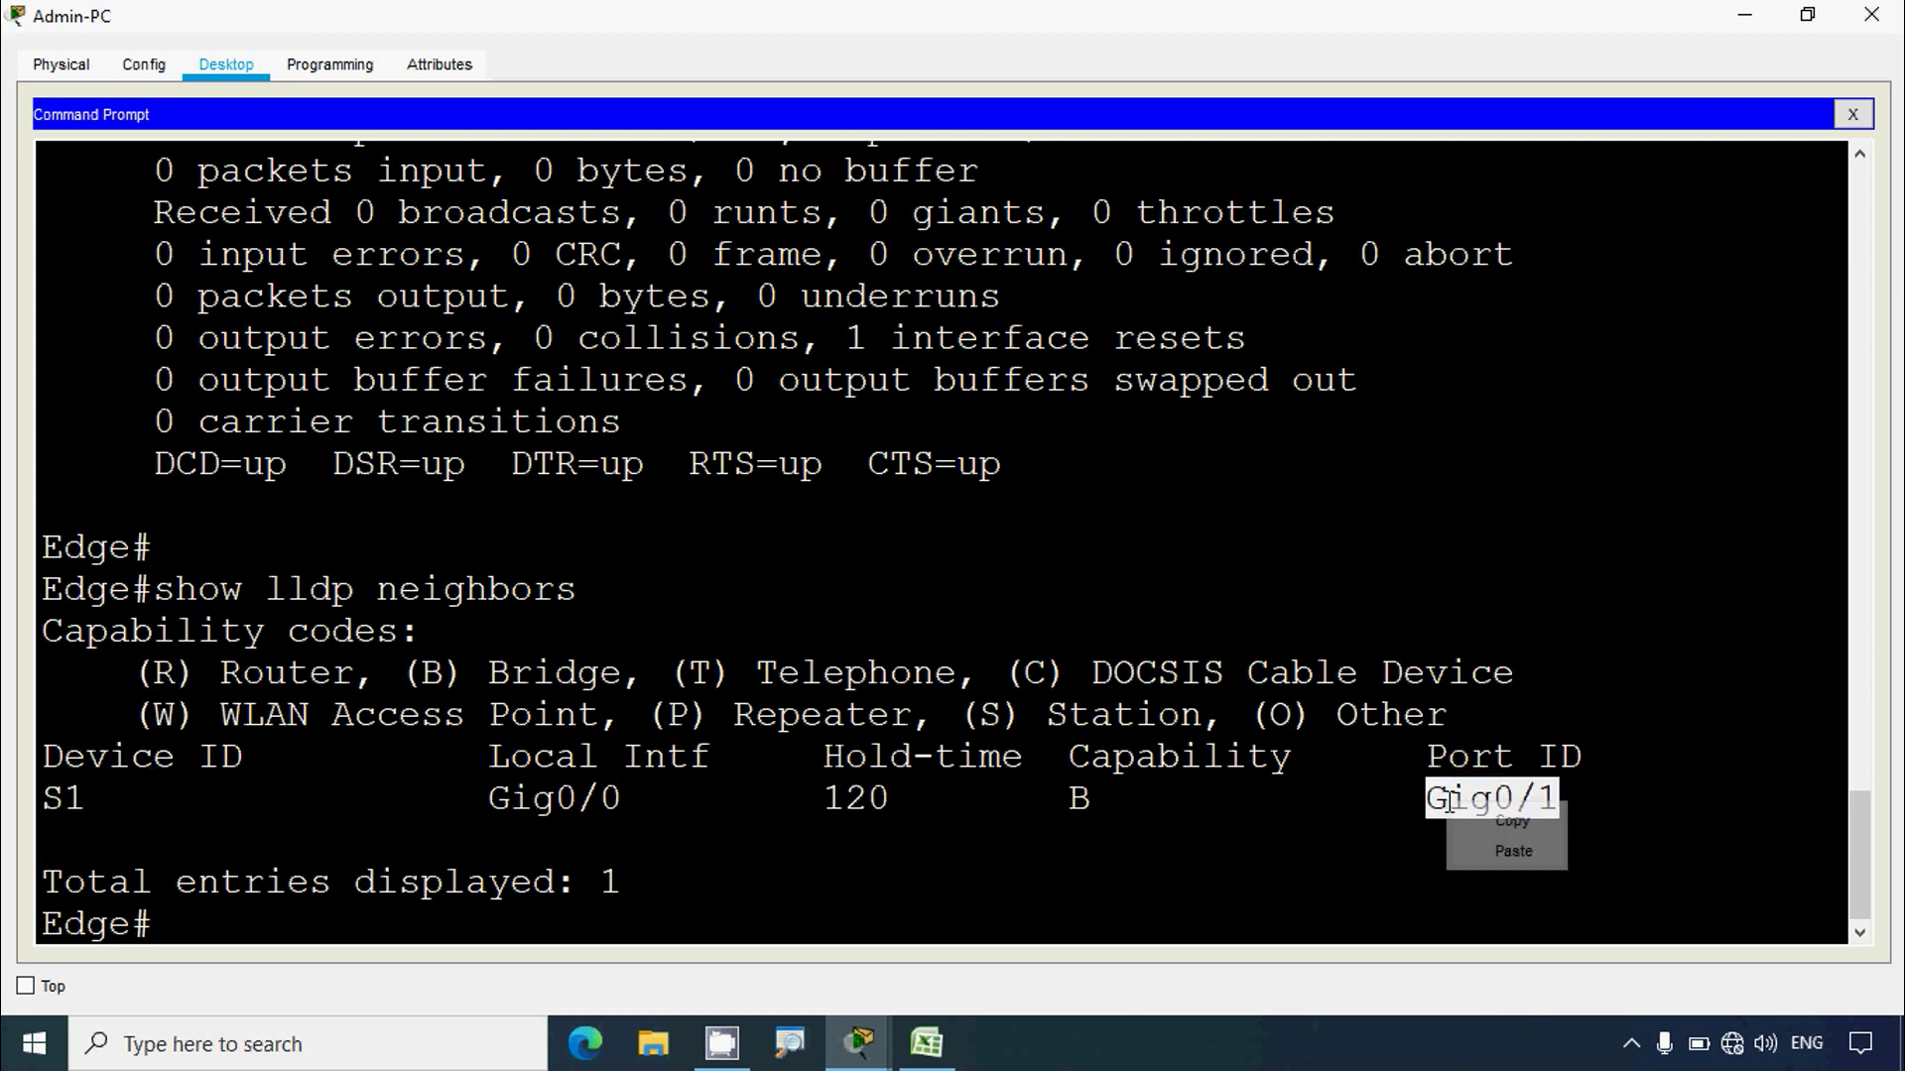
pyautogui.click(734, 799)
pyautogui.moveTo(87, 800); pyautogui.dragTo(35, 793)
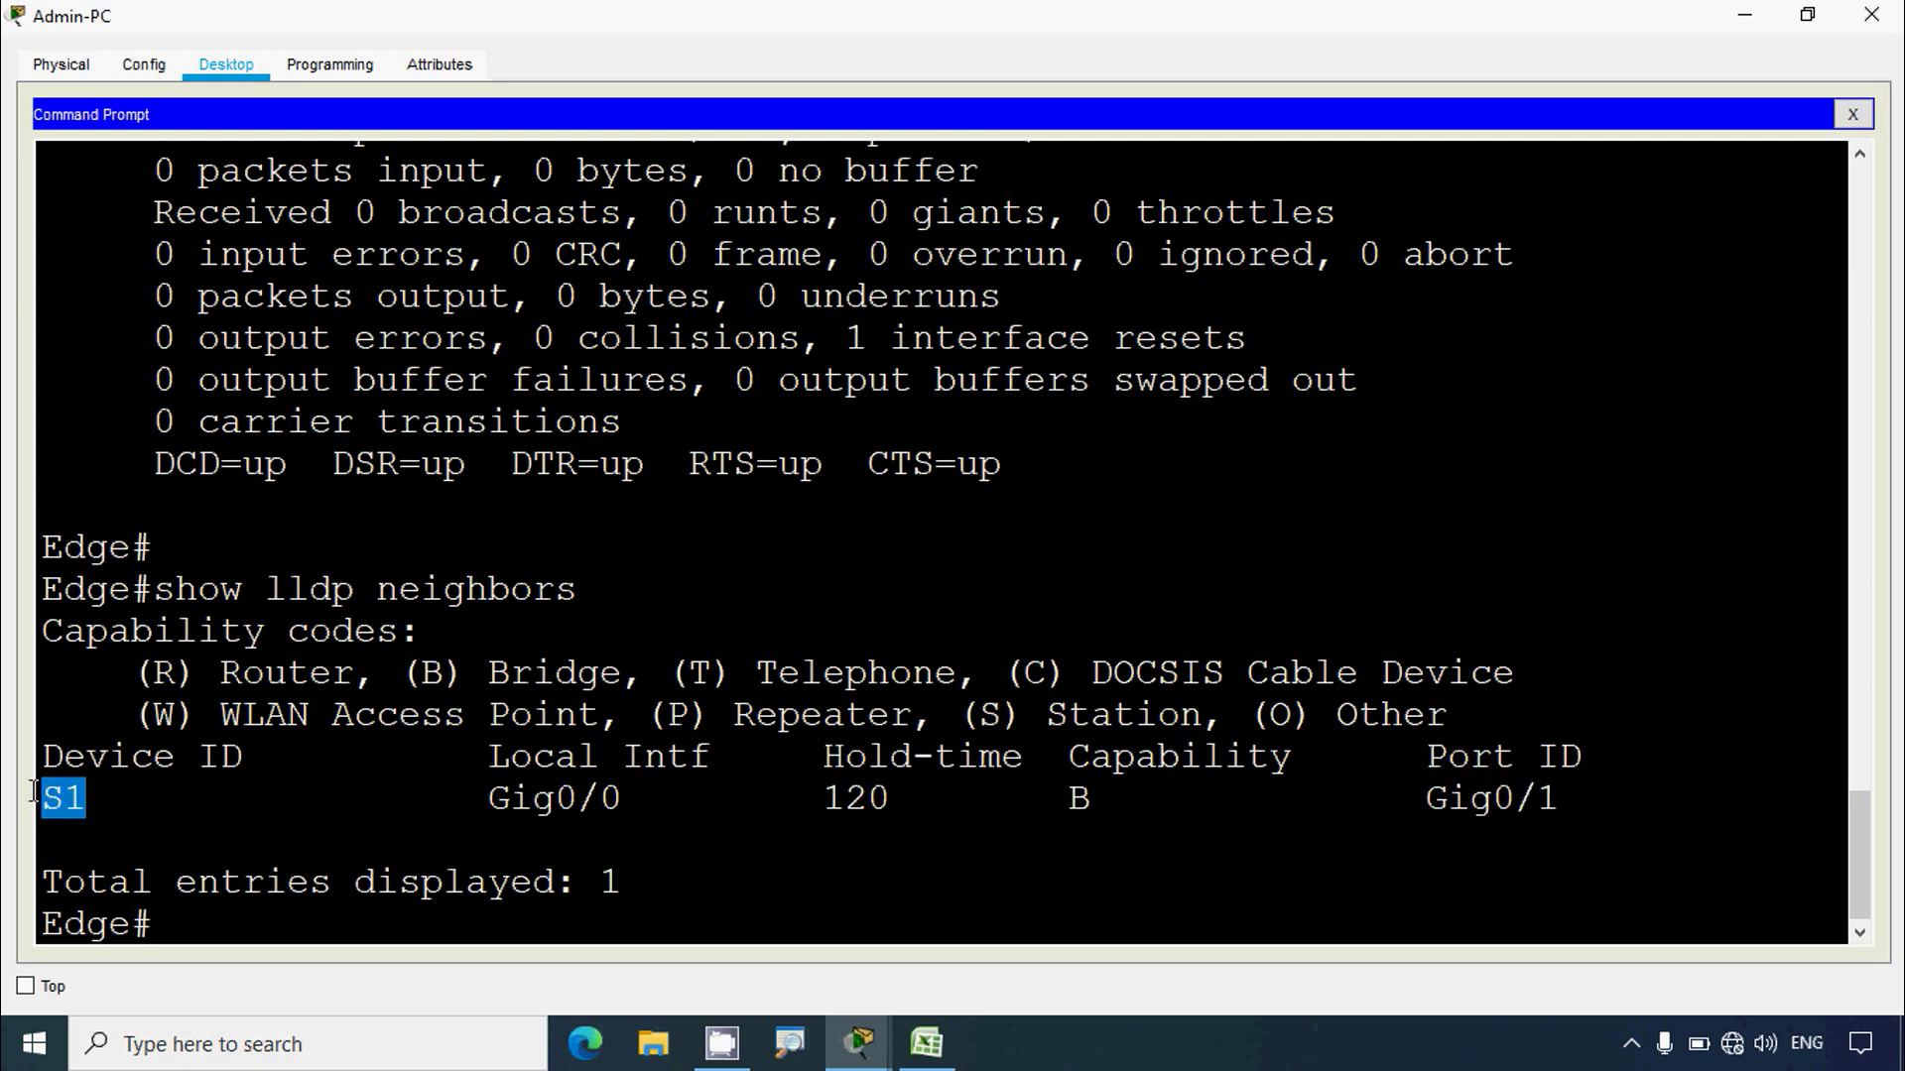
pyautogui.moveTo(1425, 800); pyautogui.dragTo(1564, 800)
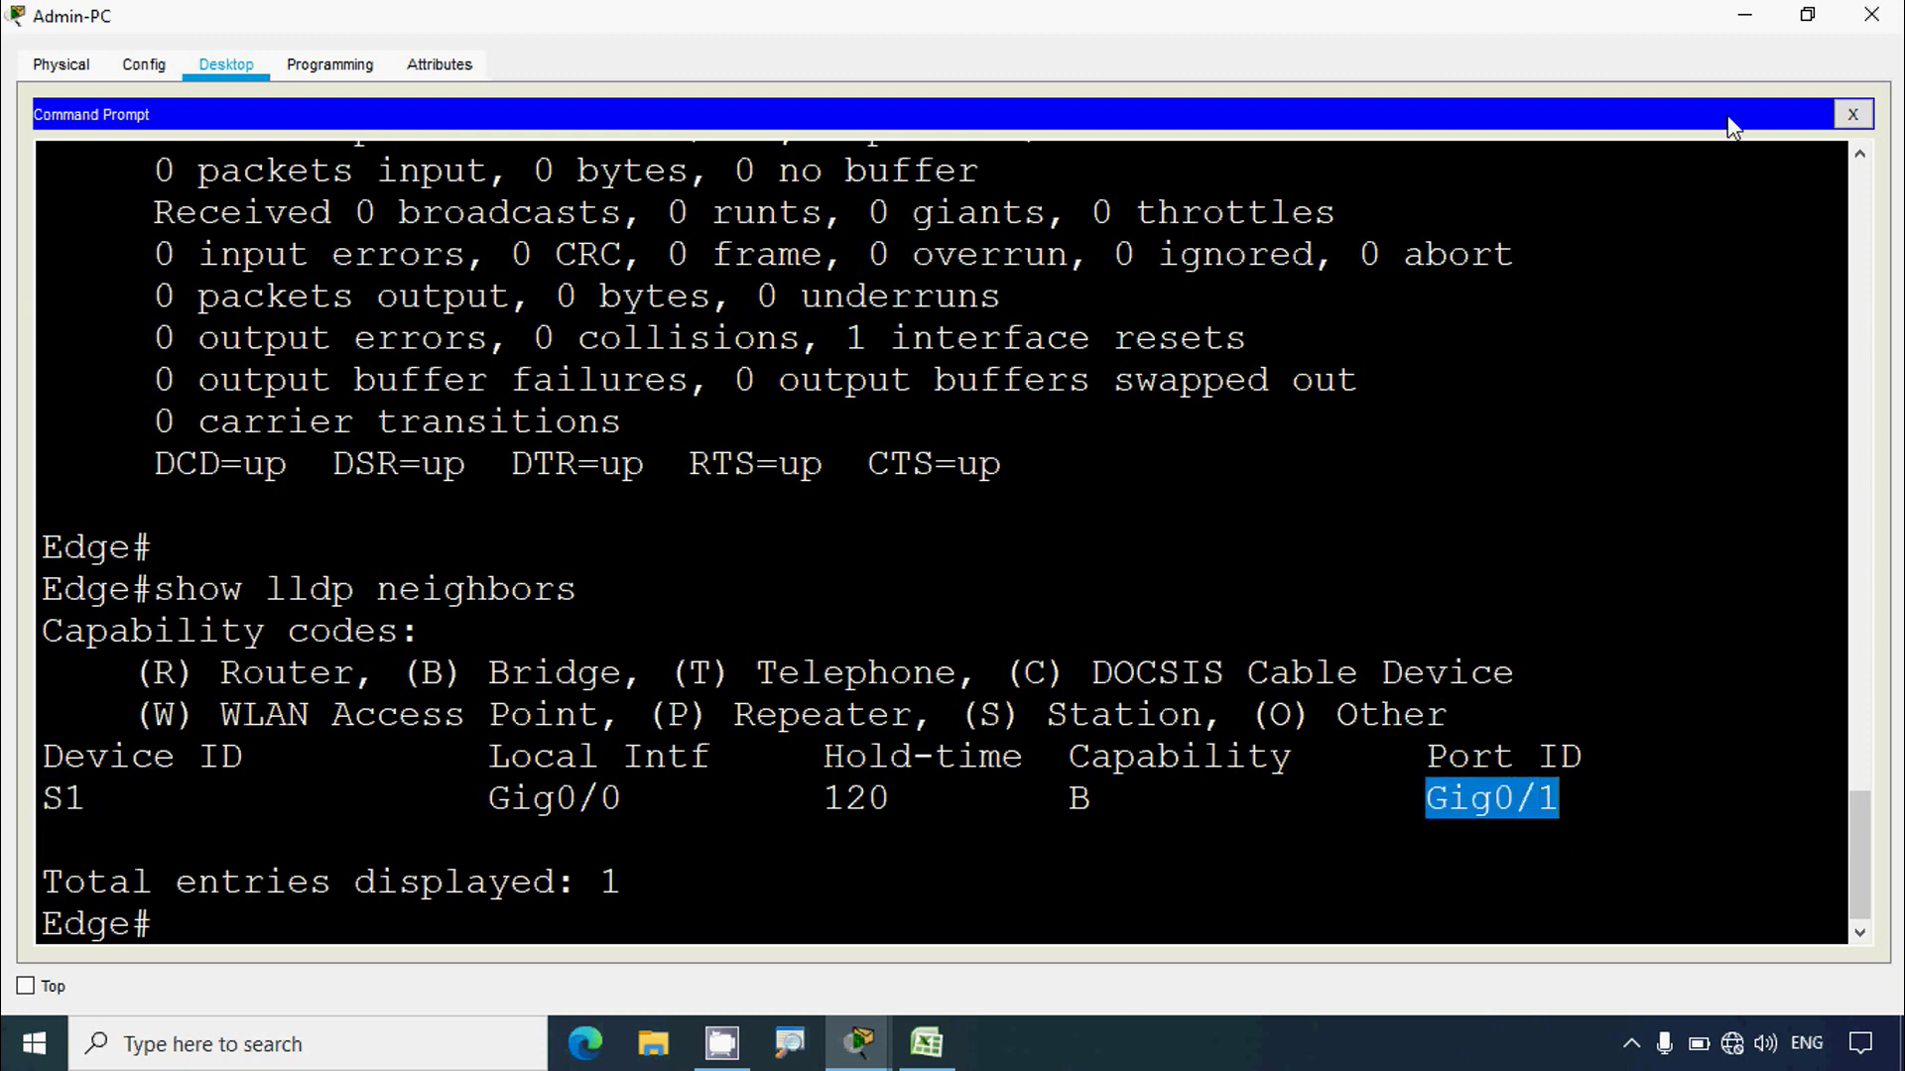
# Step: Enter 'G0/1 - S1' in cell E2 of the addressing table
pyautogui.click(1744, 15)
pyautogui.click(992, 587)
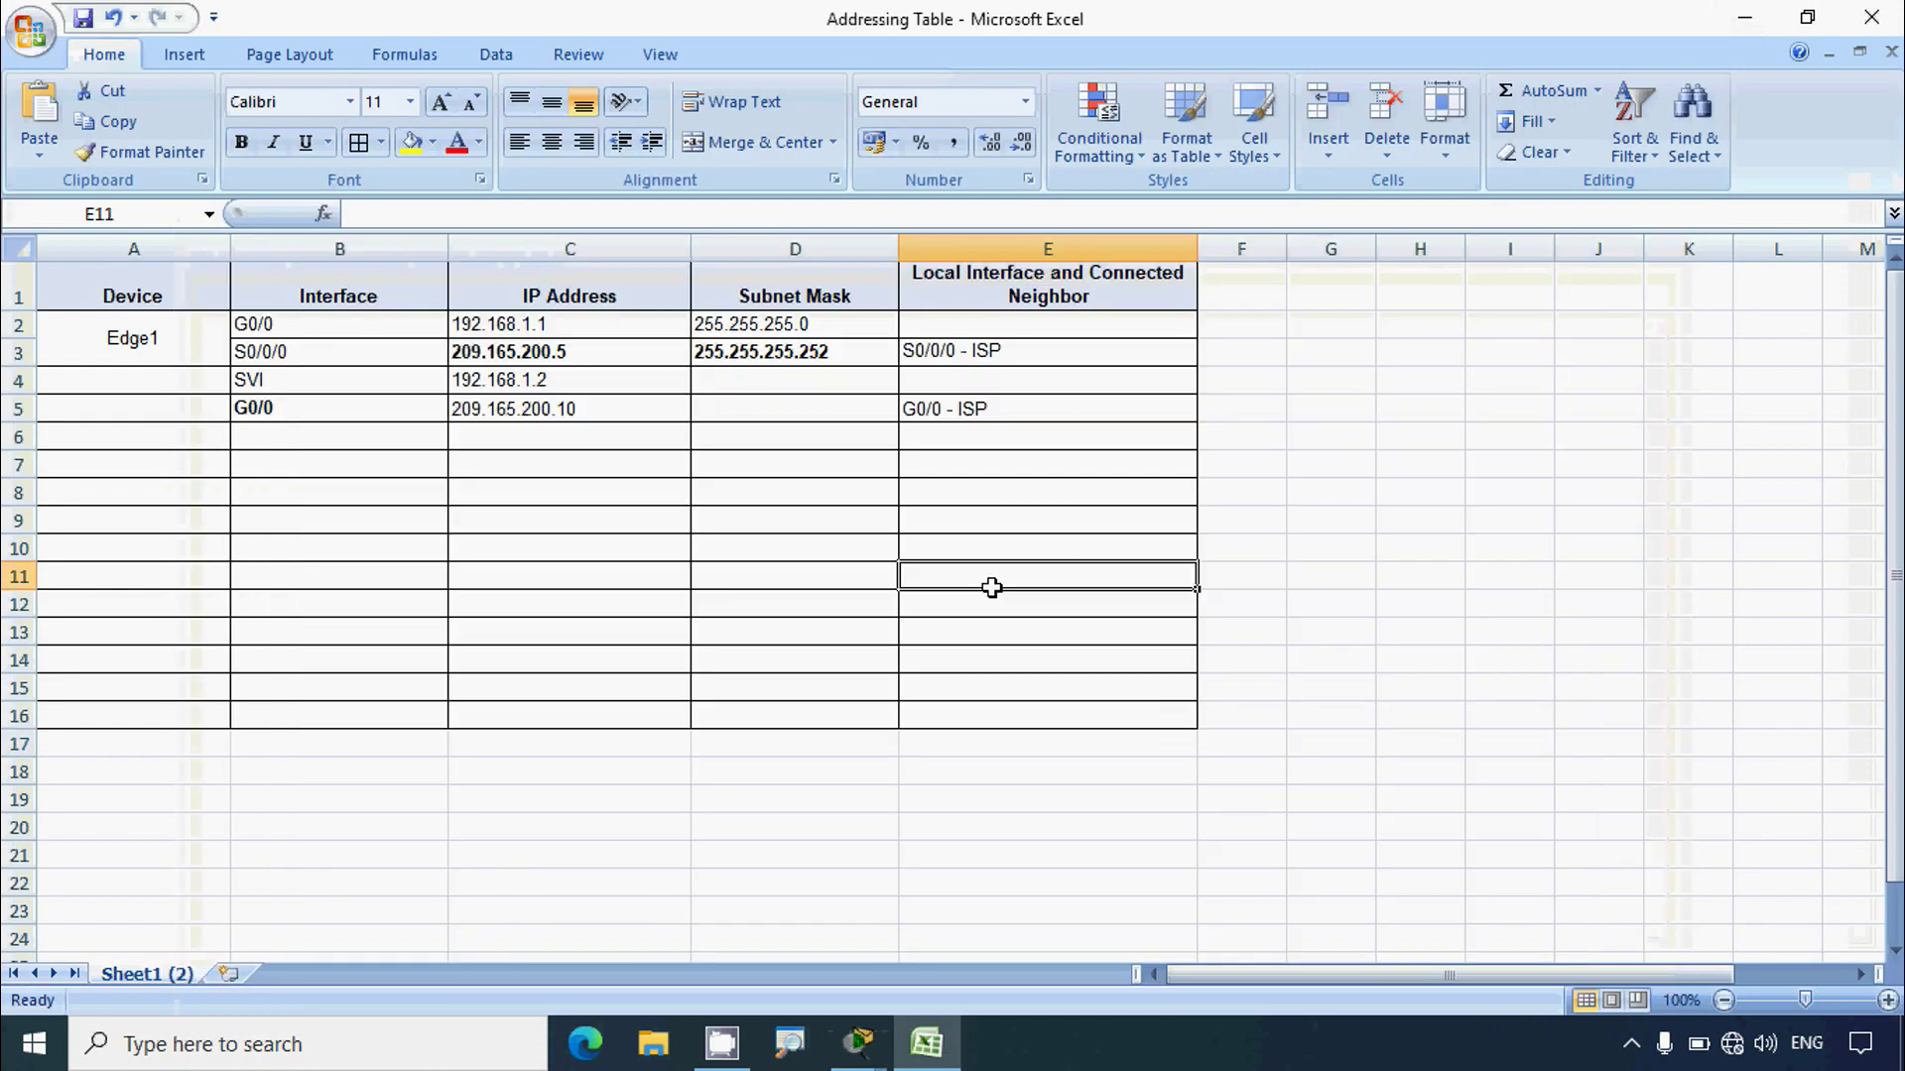
pyautogui.click(976, 328)
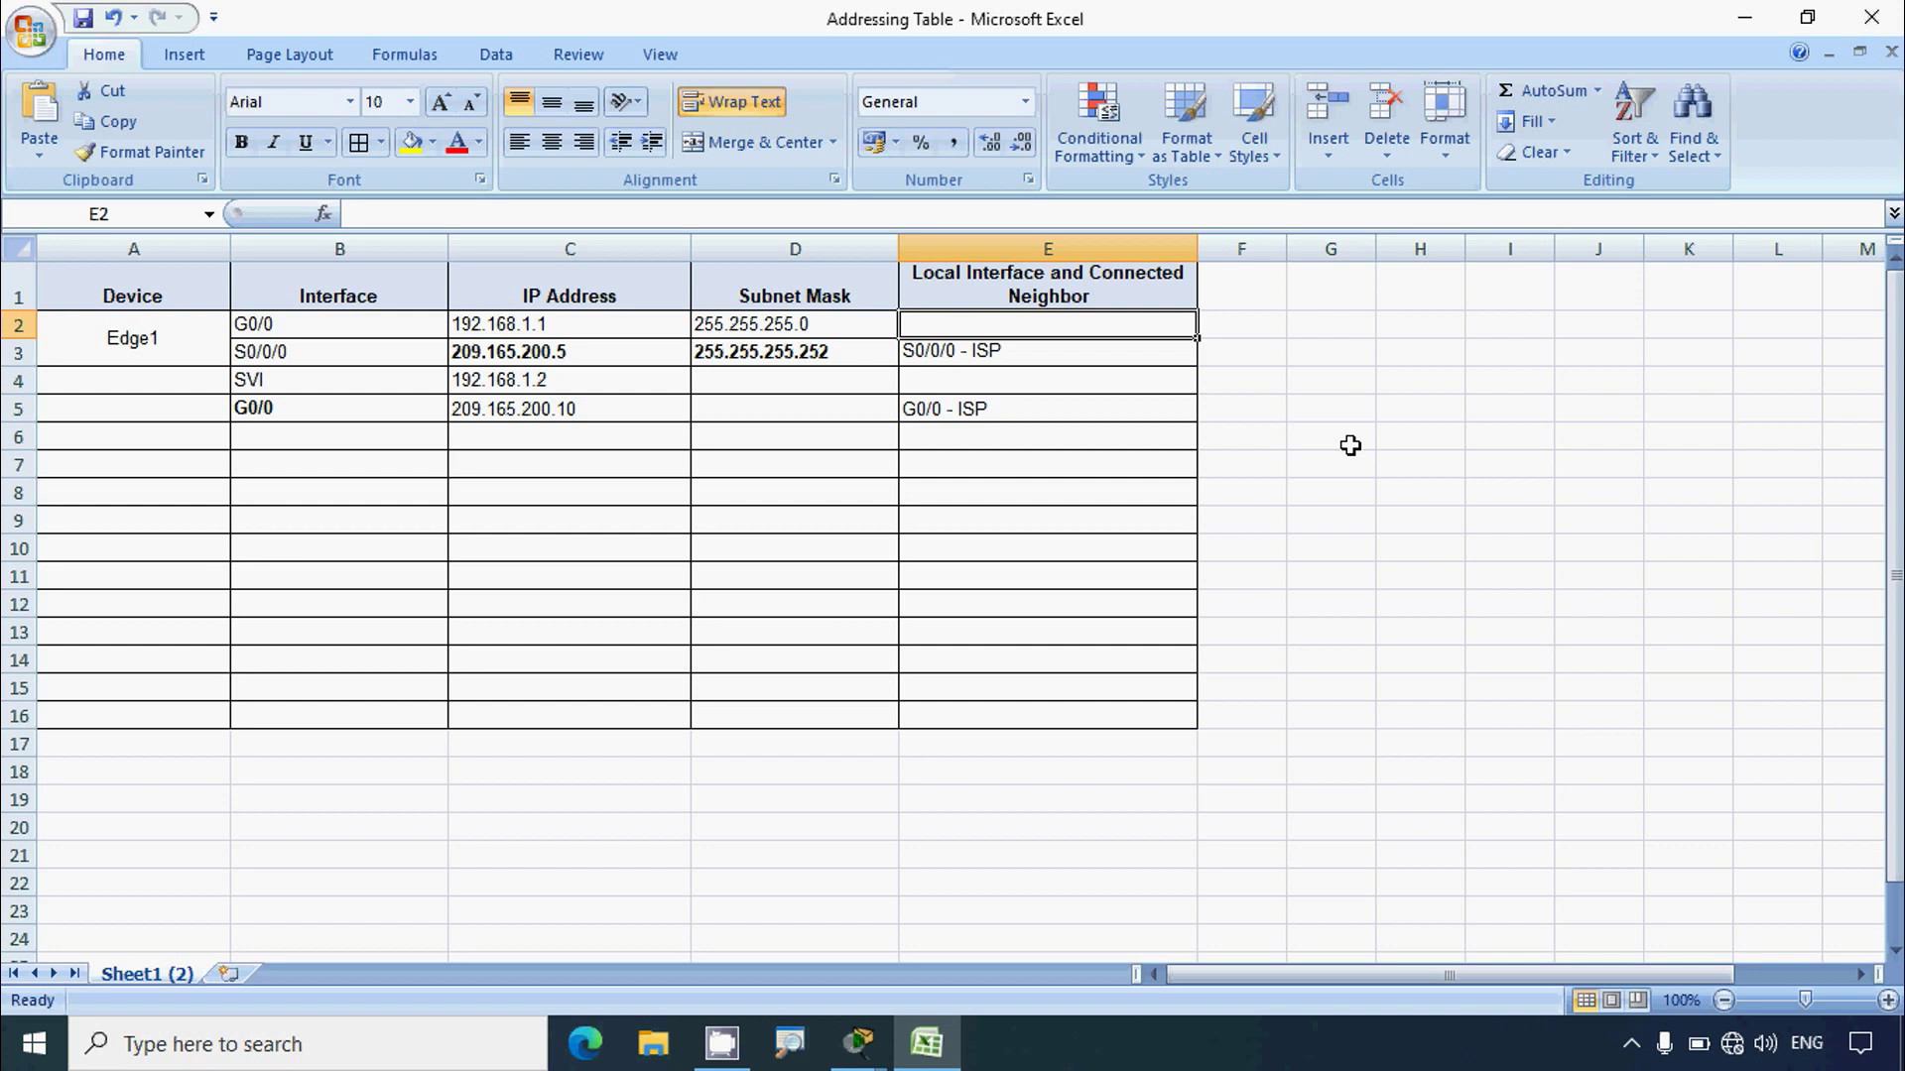
pyautogui.write('G0/')
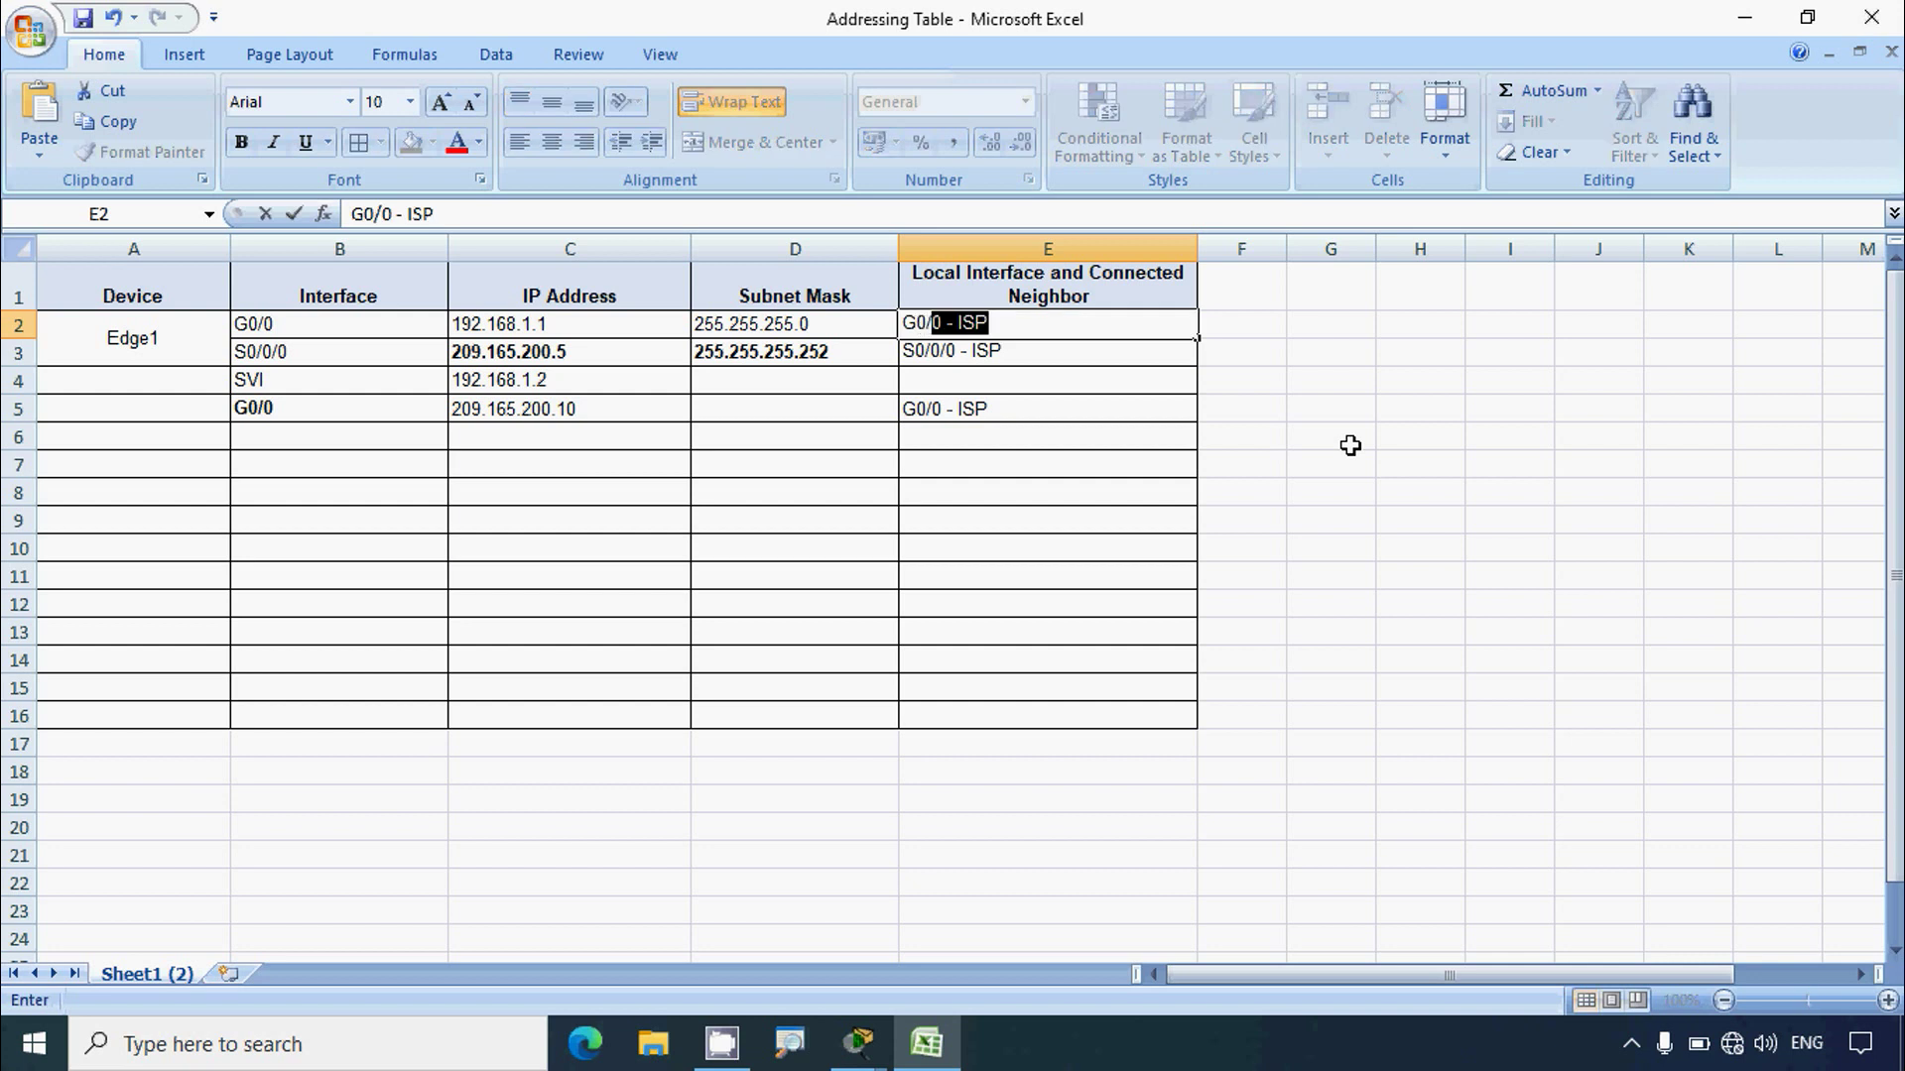
pyautogui.write('1 - S')
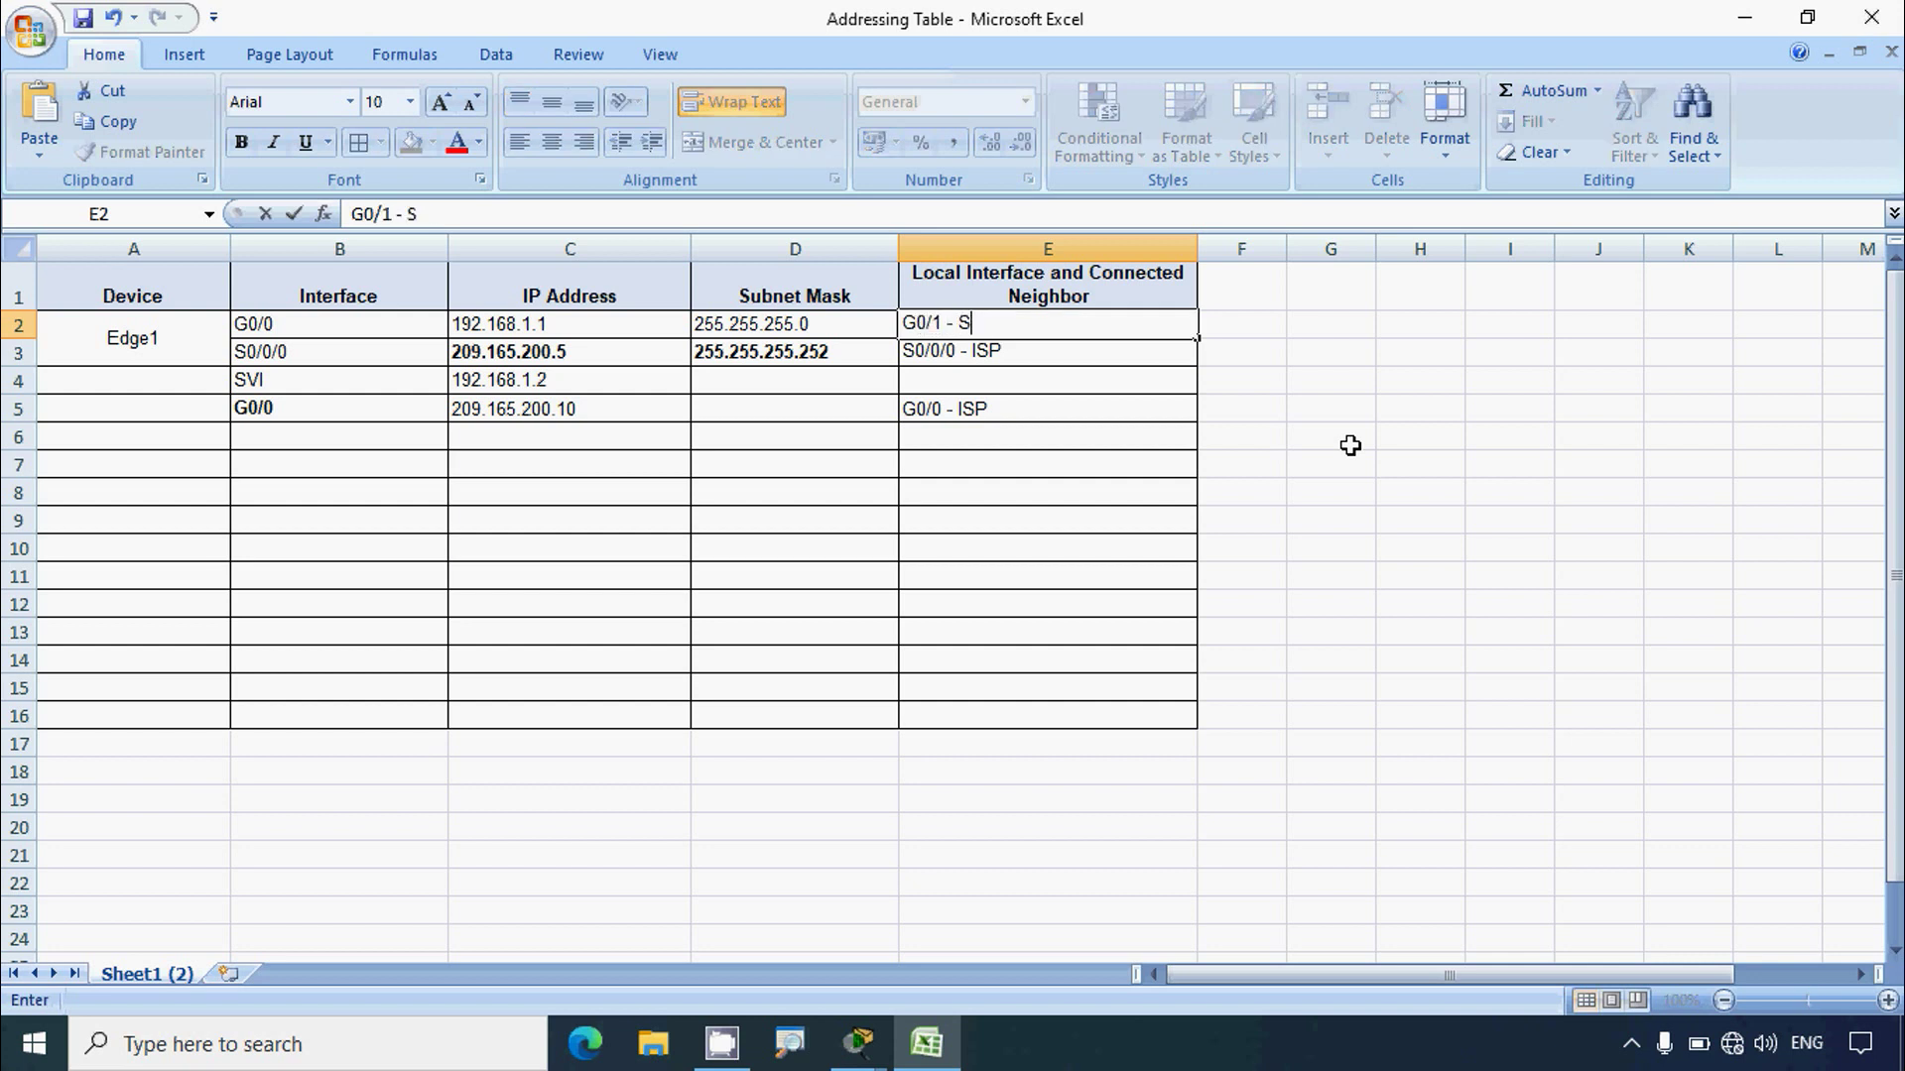
pyautogui.write('1')
pyautogui.click(1239, 610)
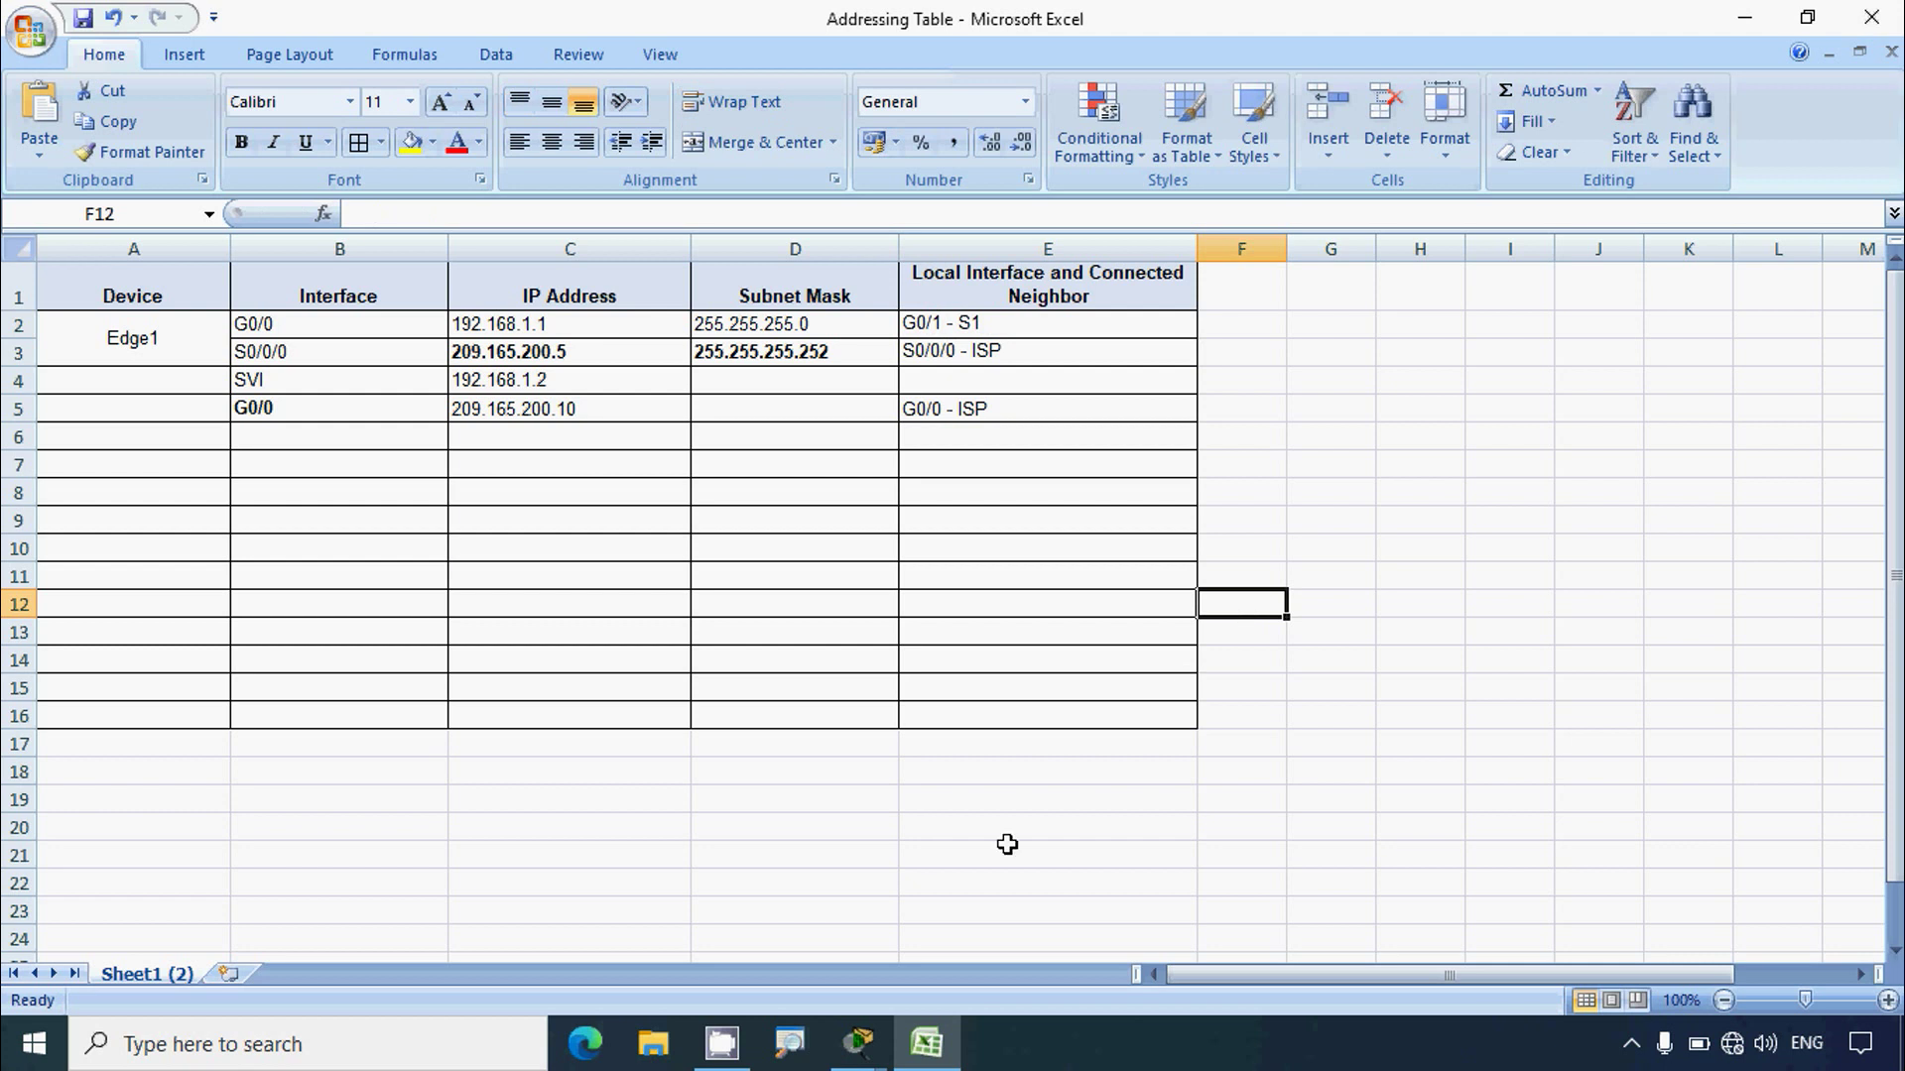
pyautogui.moveTo(859, 1044)
pyautogui.click(804, 903)
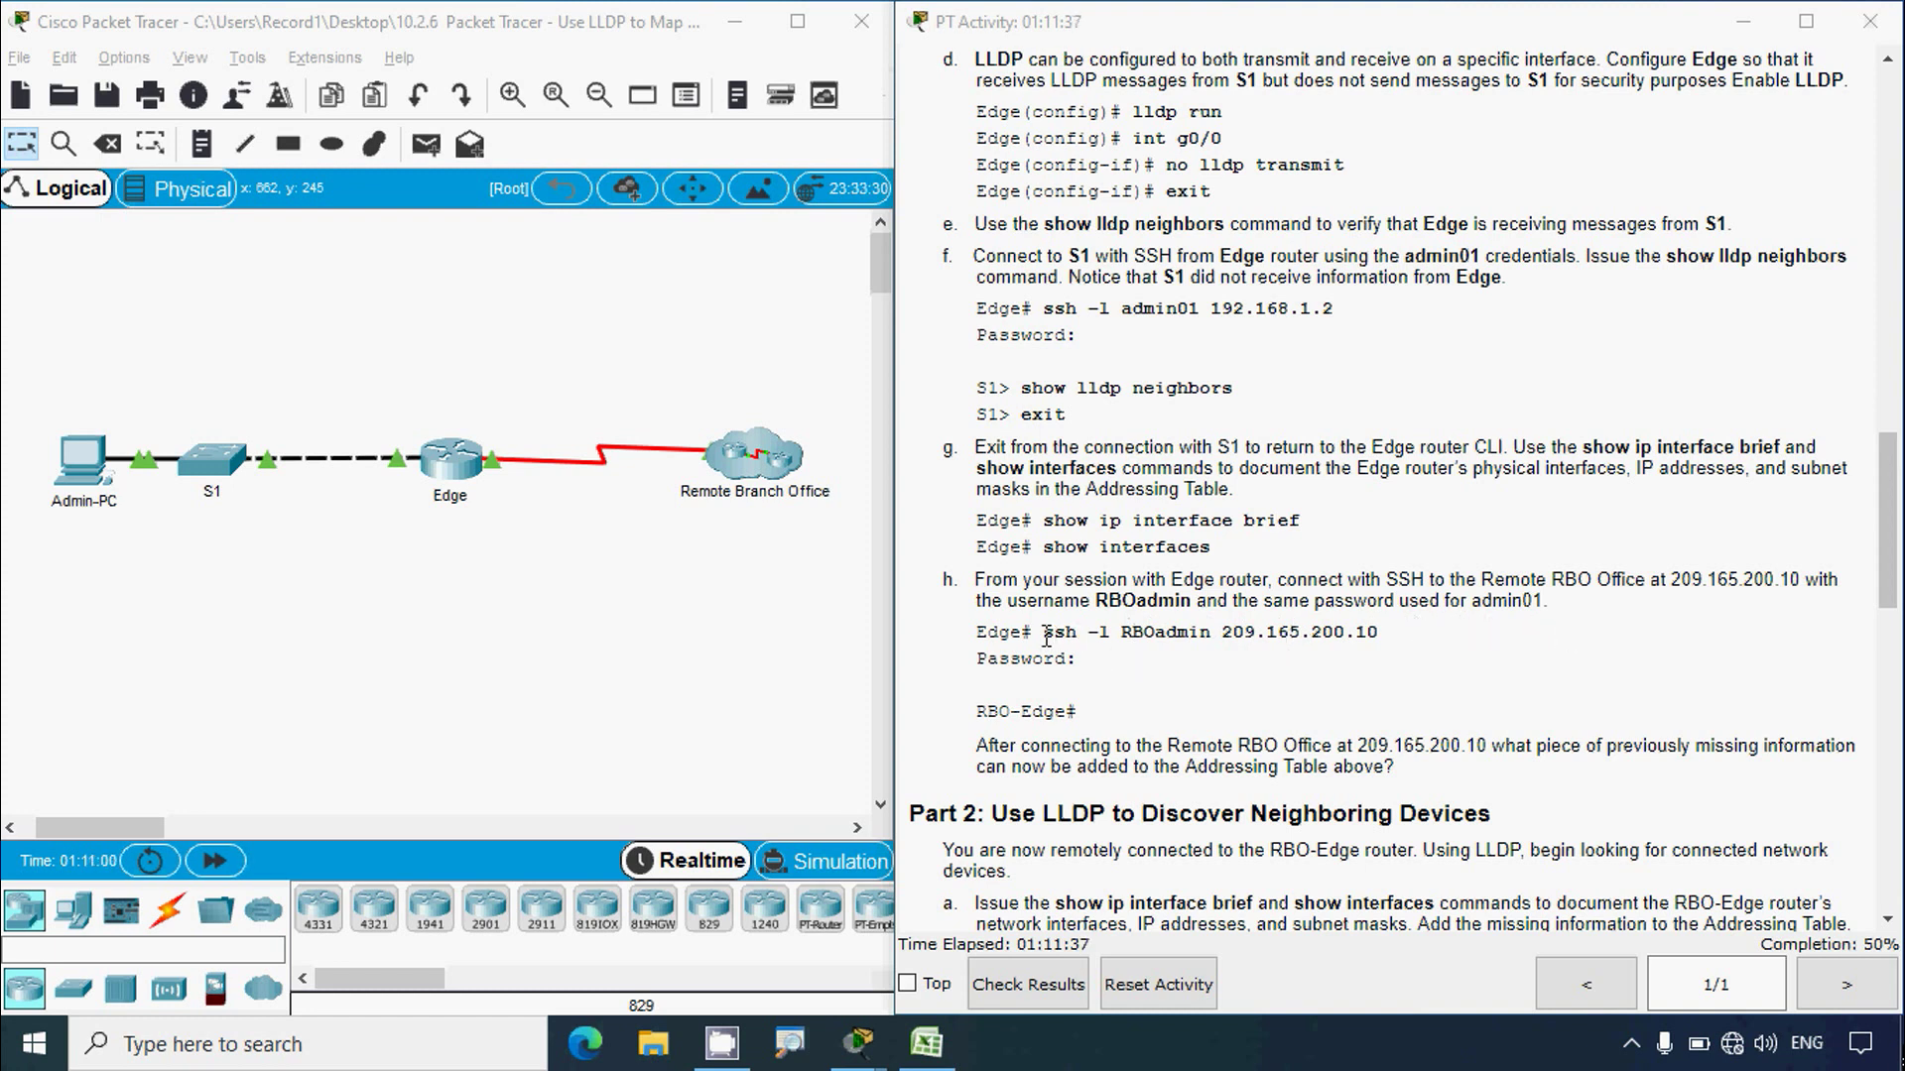
# Step: Paste the lab's ssh command for 209.165.200.10 at the Edge# prompt
pyautogui.moveTo(1043, 632); pyautogui.dragTo(1375, 640)
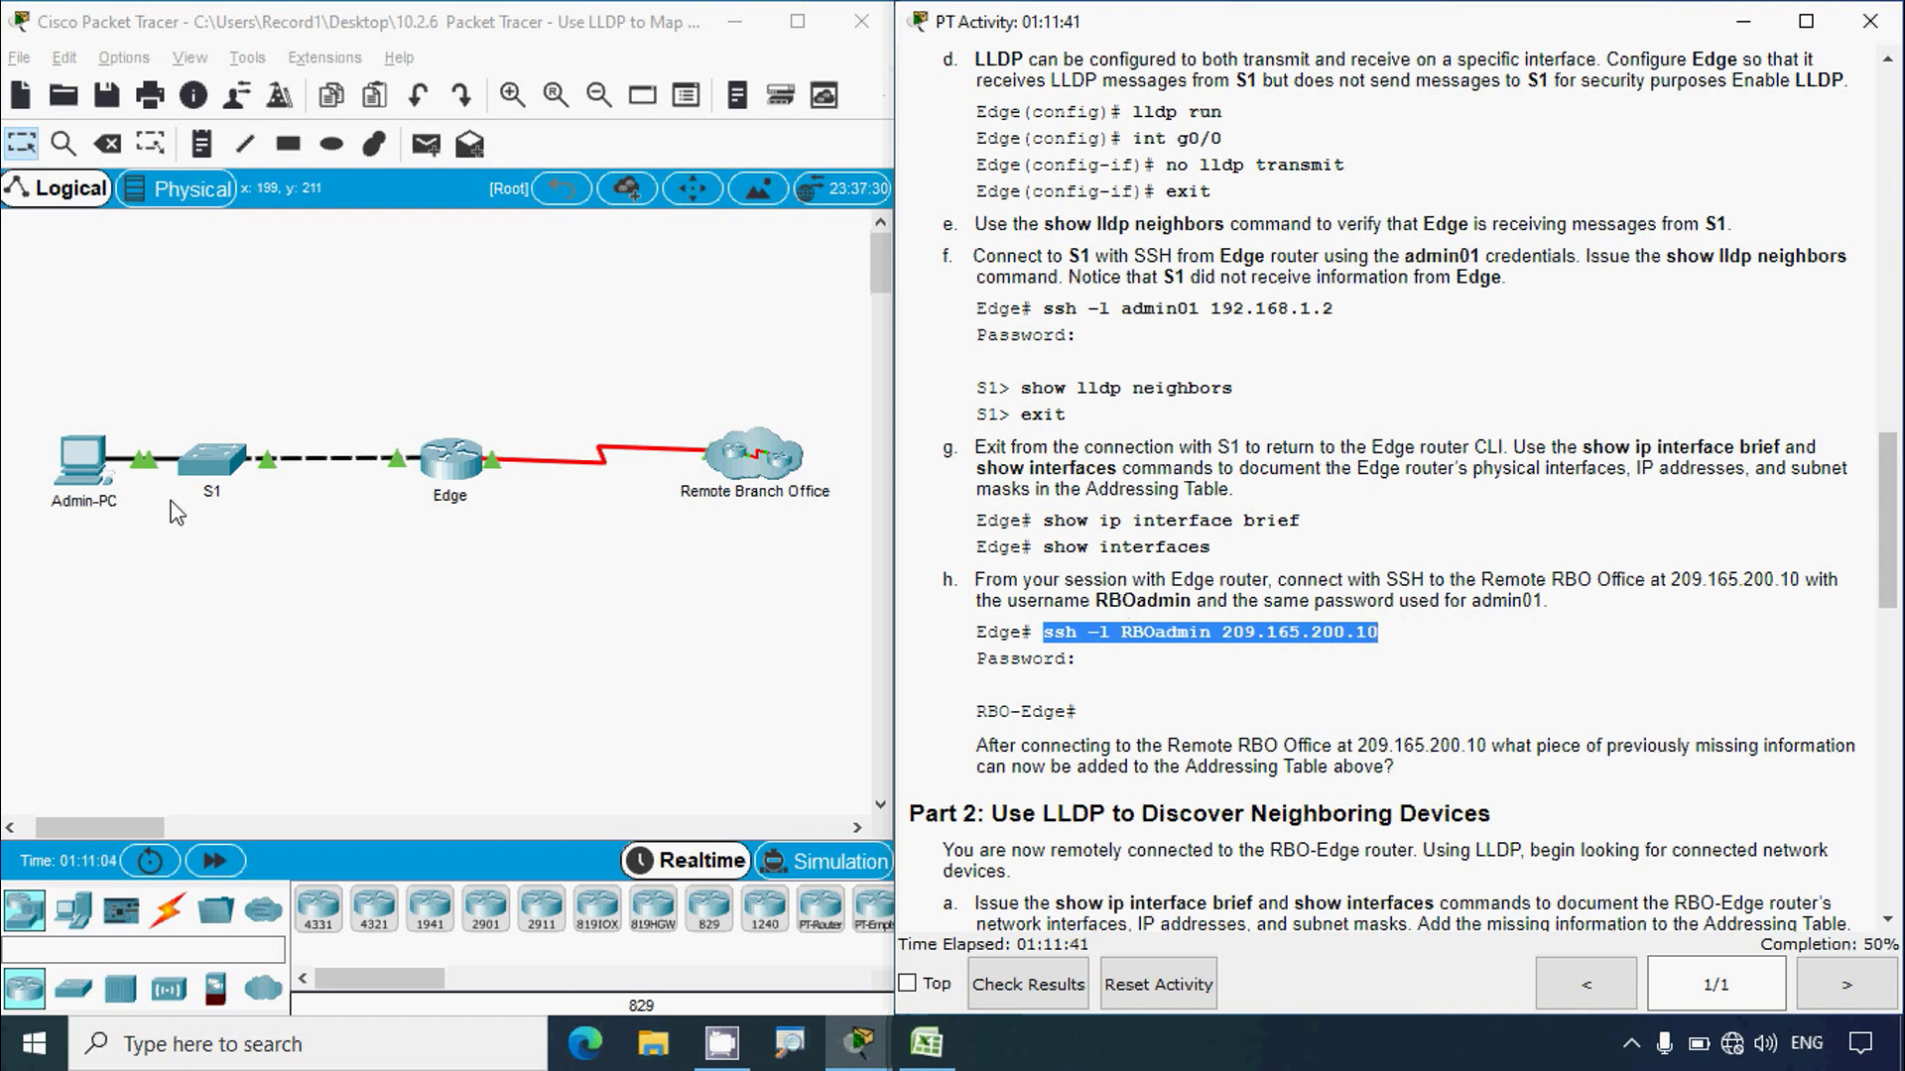
pyautogui.click(81, 459)
pyautogui.click(1241, 132)
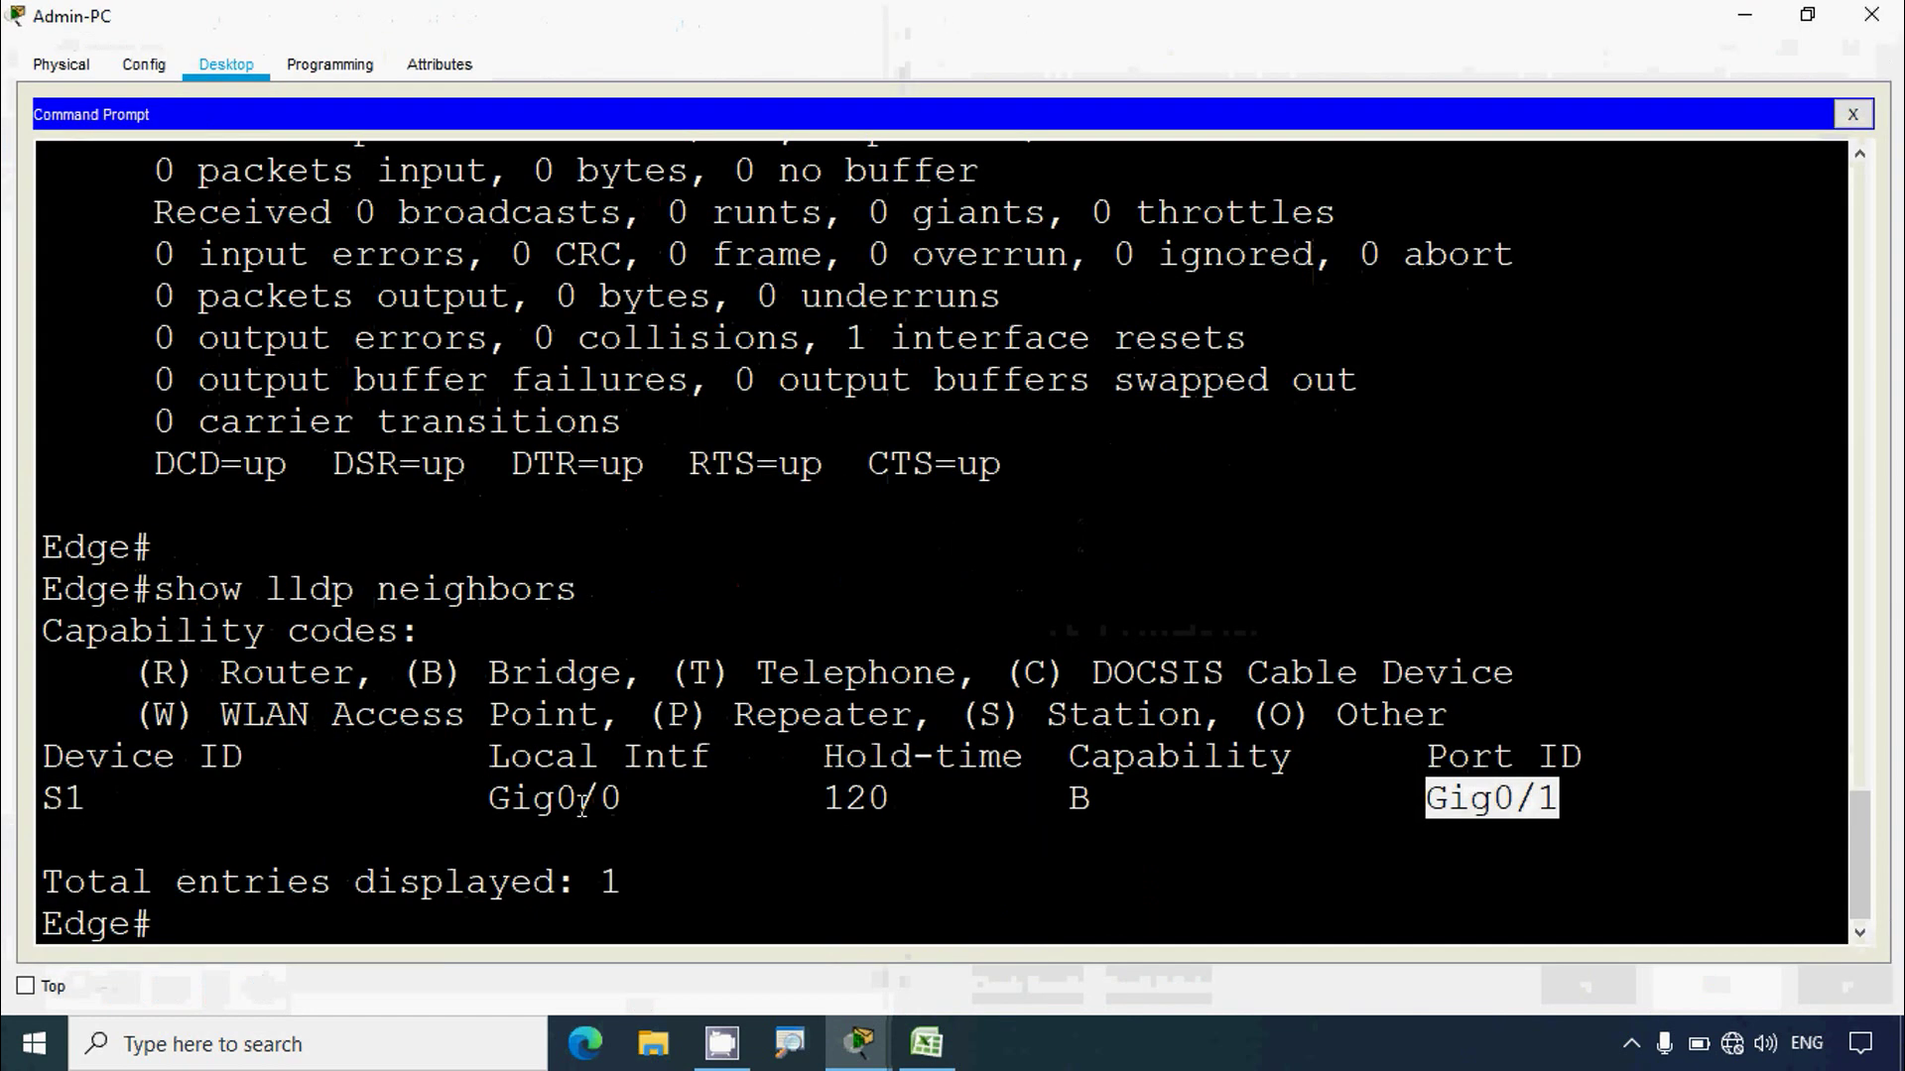
pyautogui.rightClick(247, 930)
pyautogui.click(280, 978)
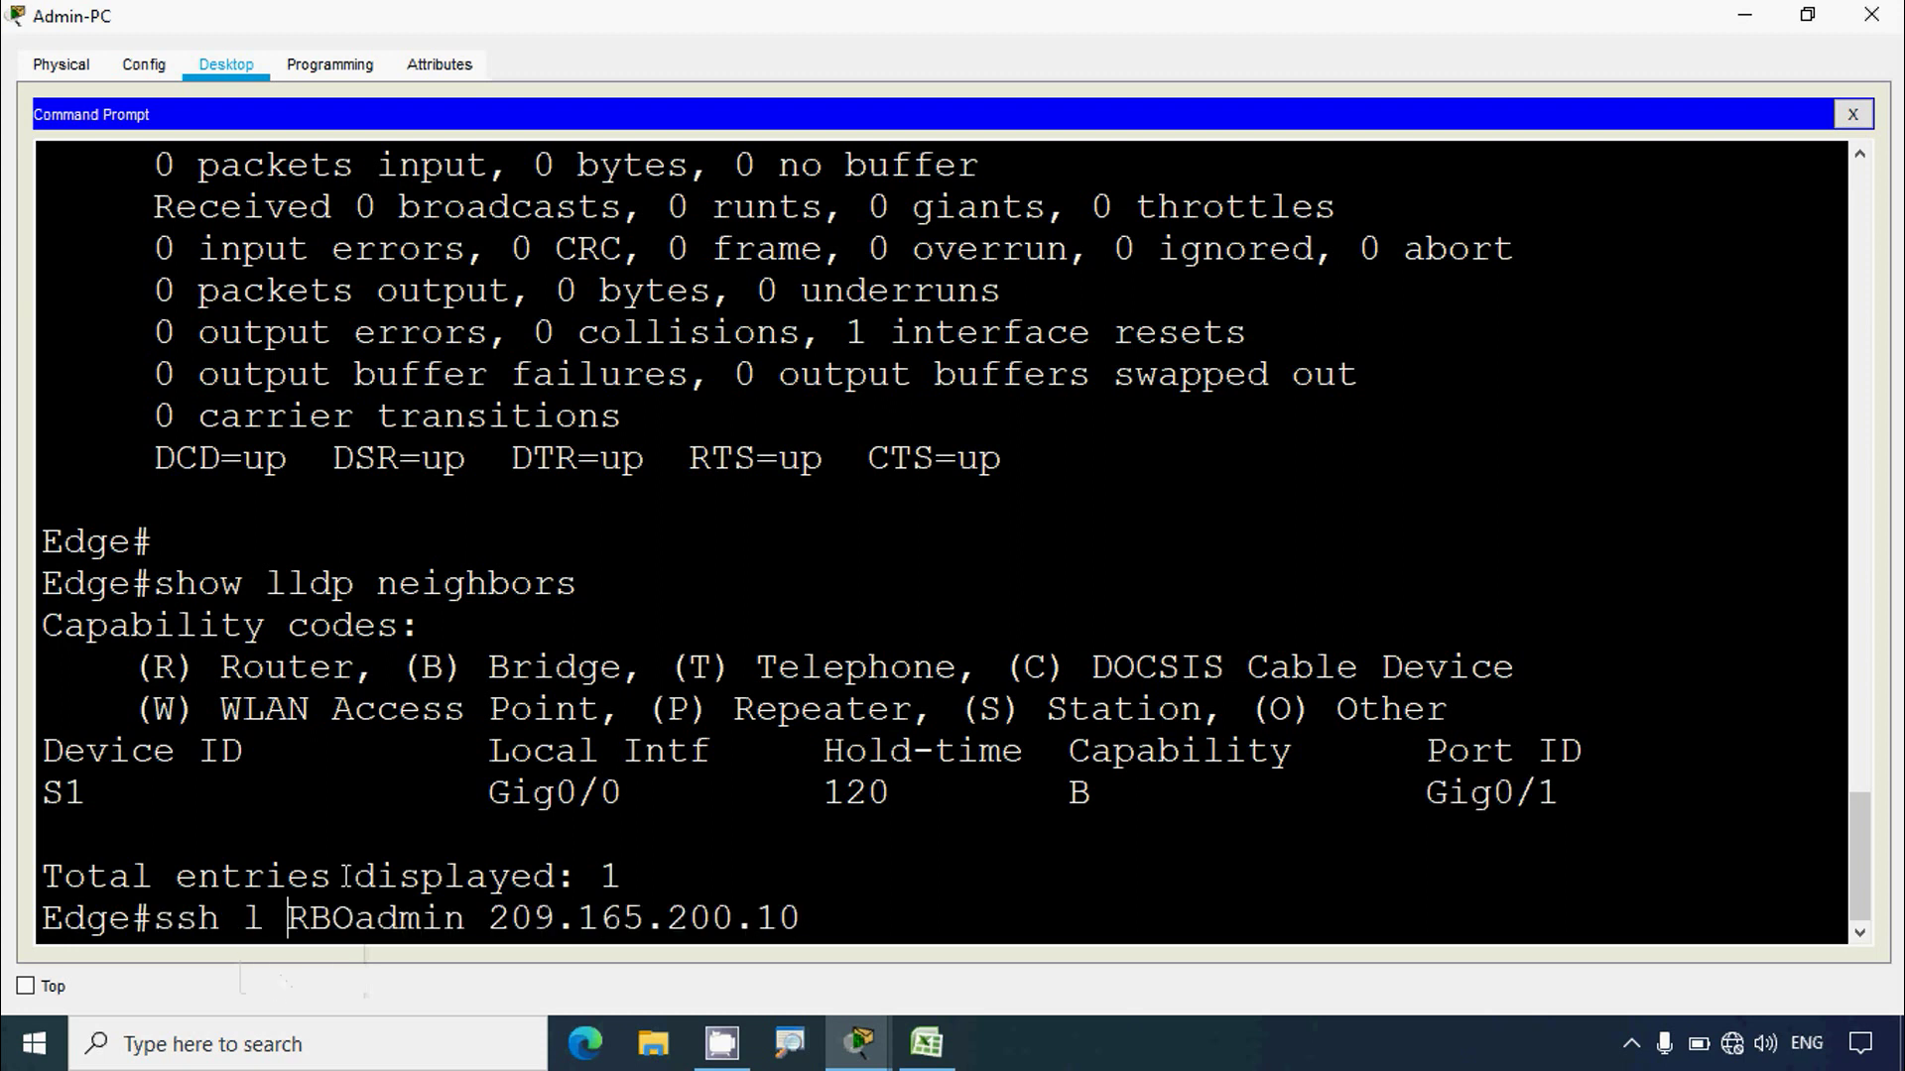
# Step: Add the missing dash, run the ssh command, and locate the password in the instructions
pyautogui.write('-')
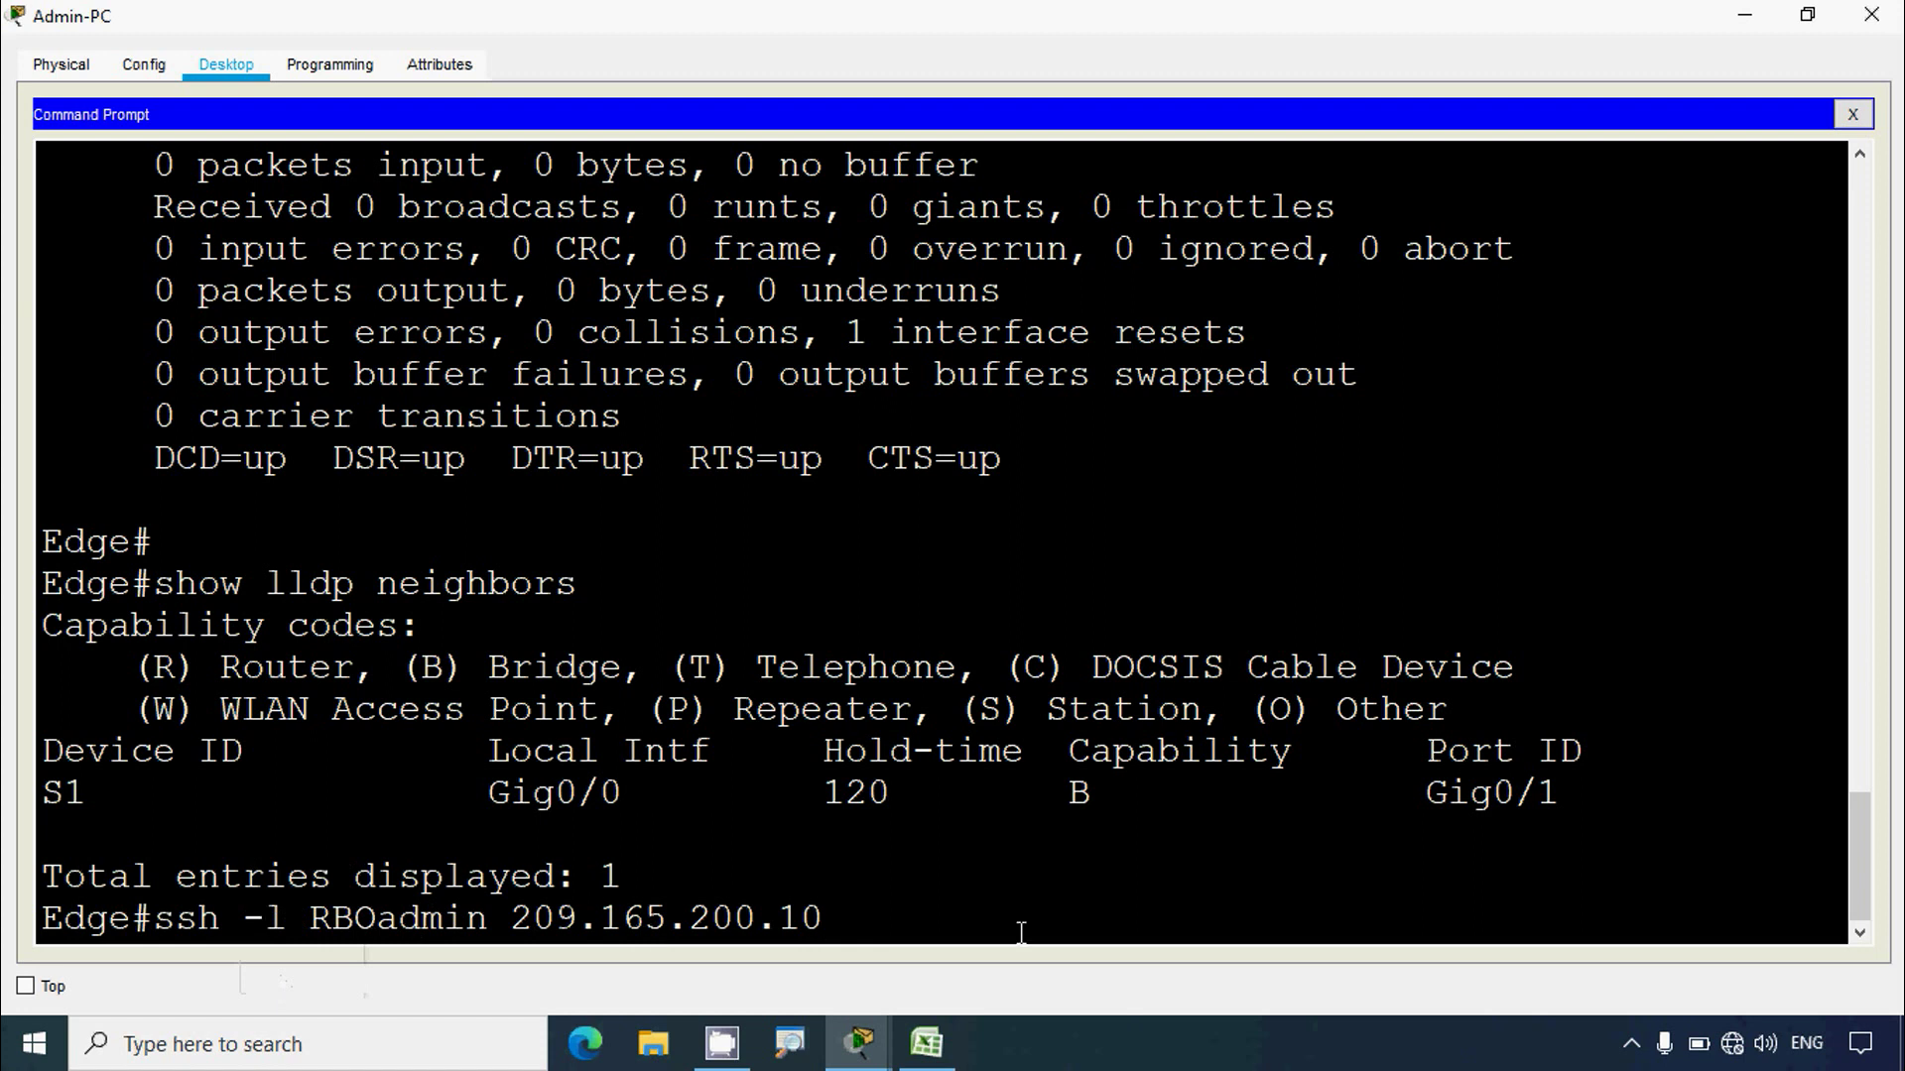
pyautogui.press('Return')
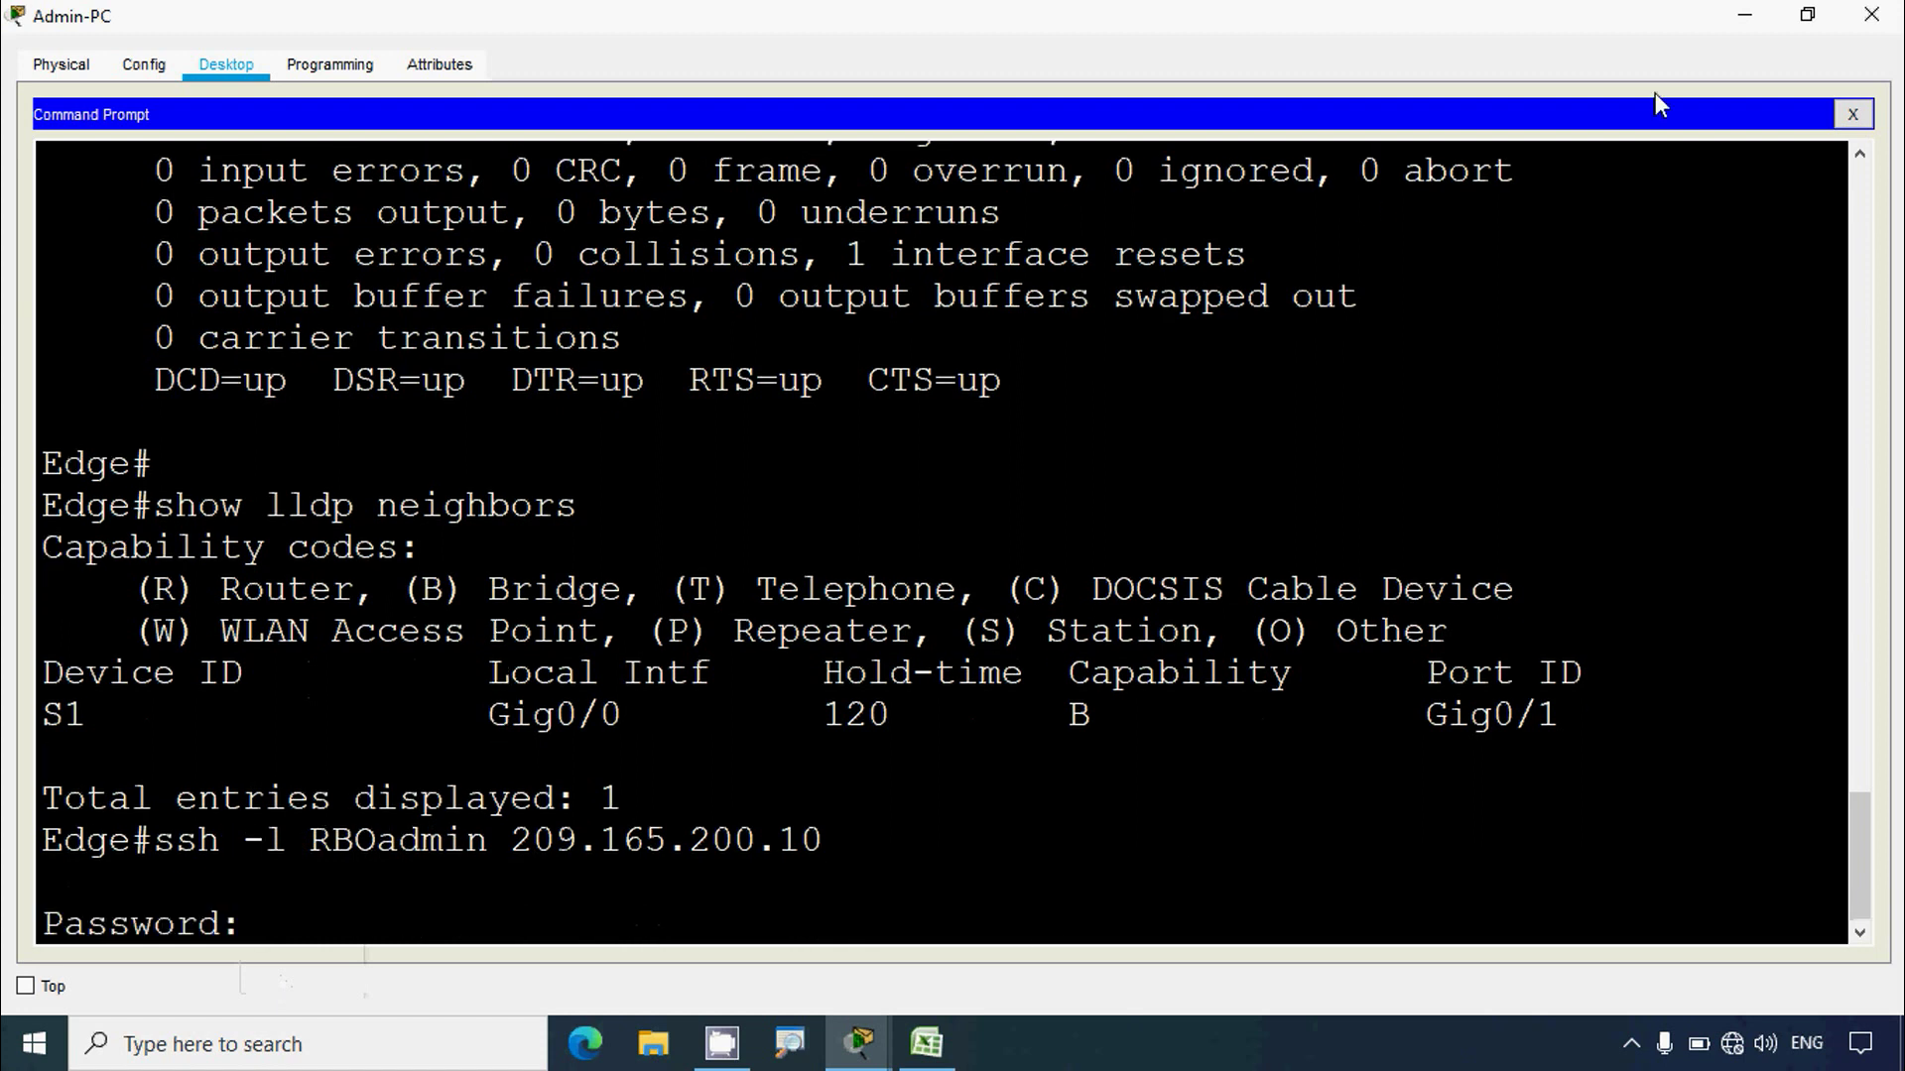
pyautogui.click(1745, 15)
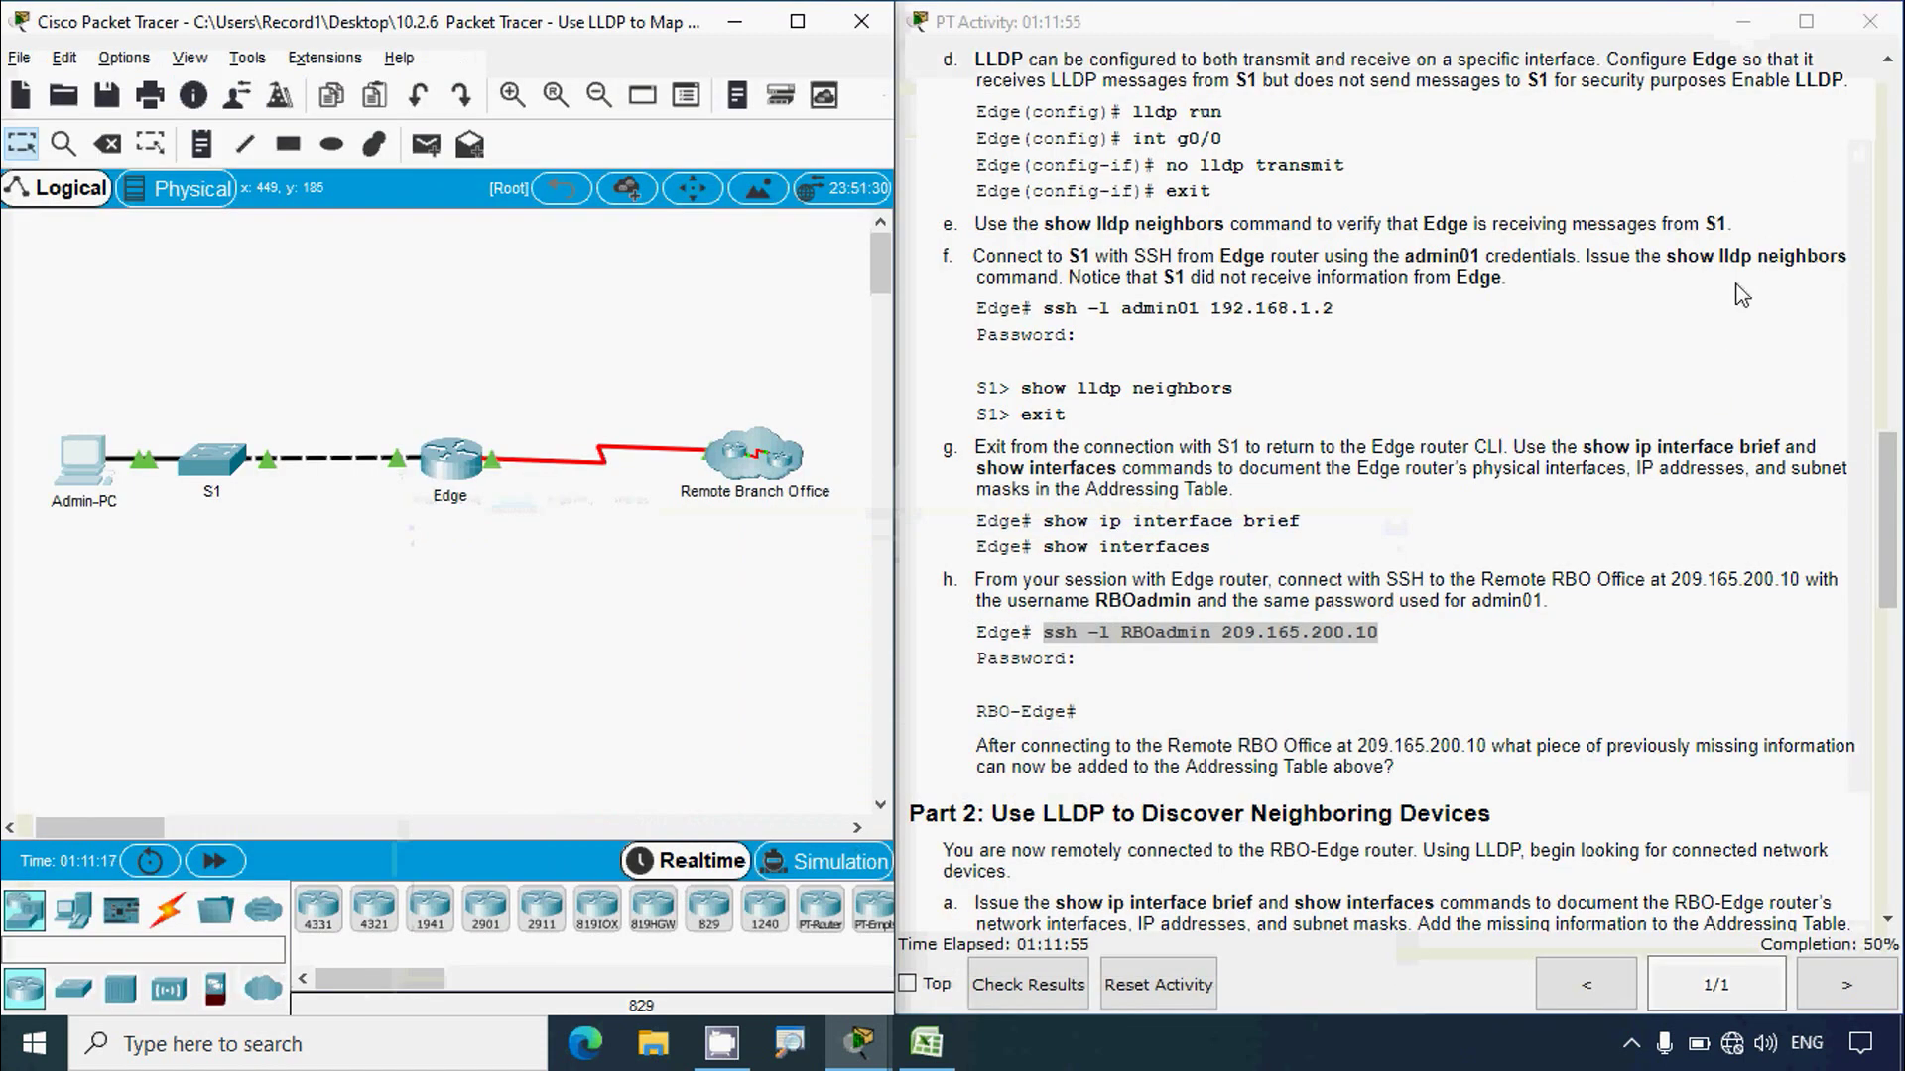
pyautogui.scroll(3, 1688, 545)
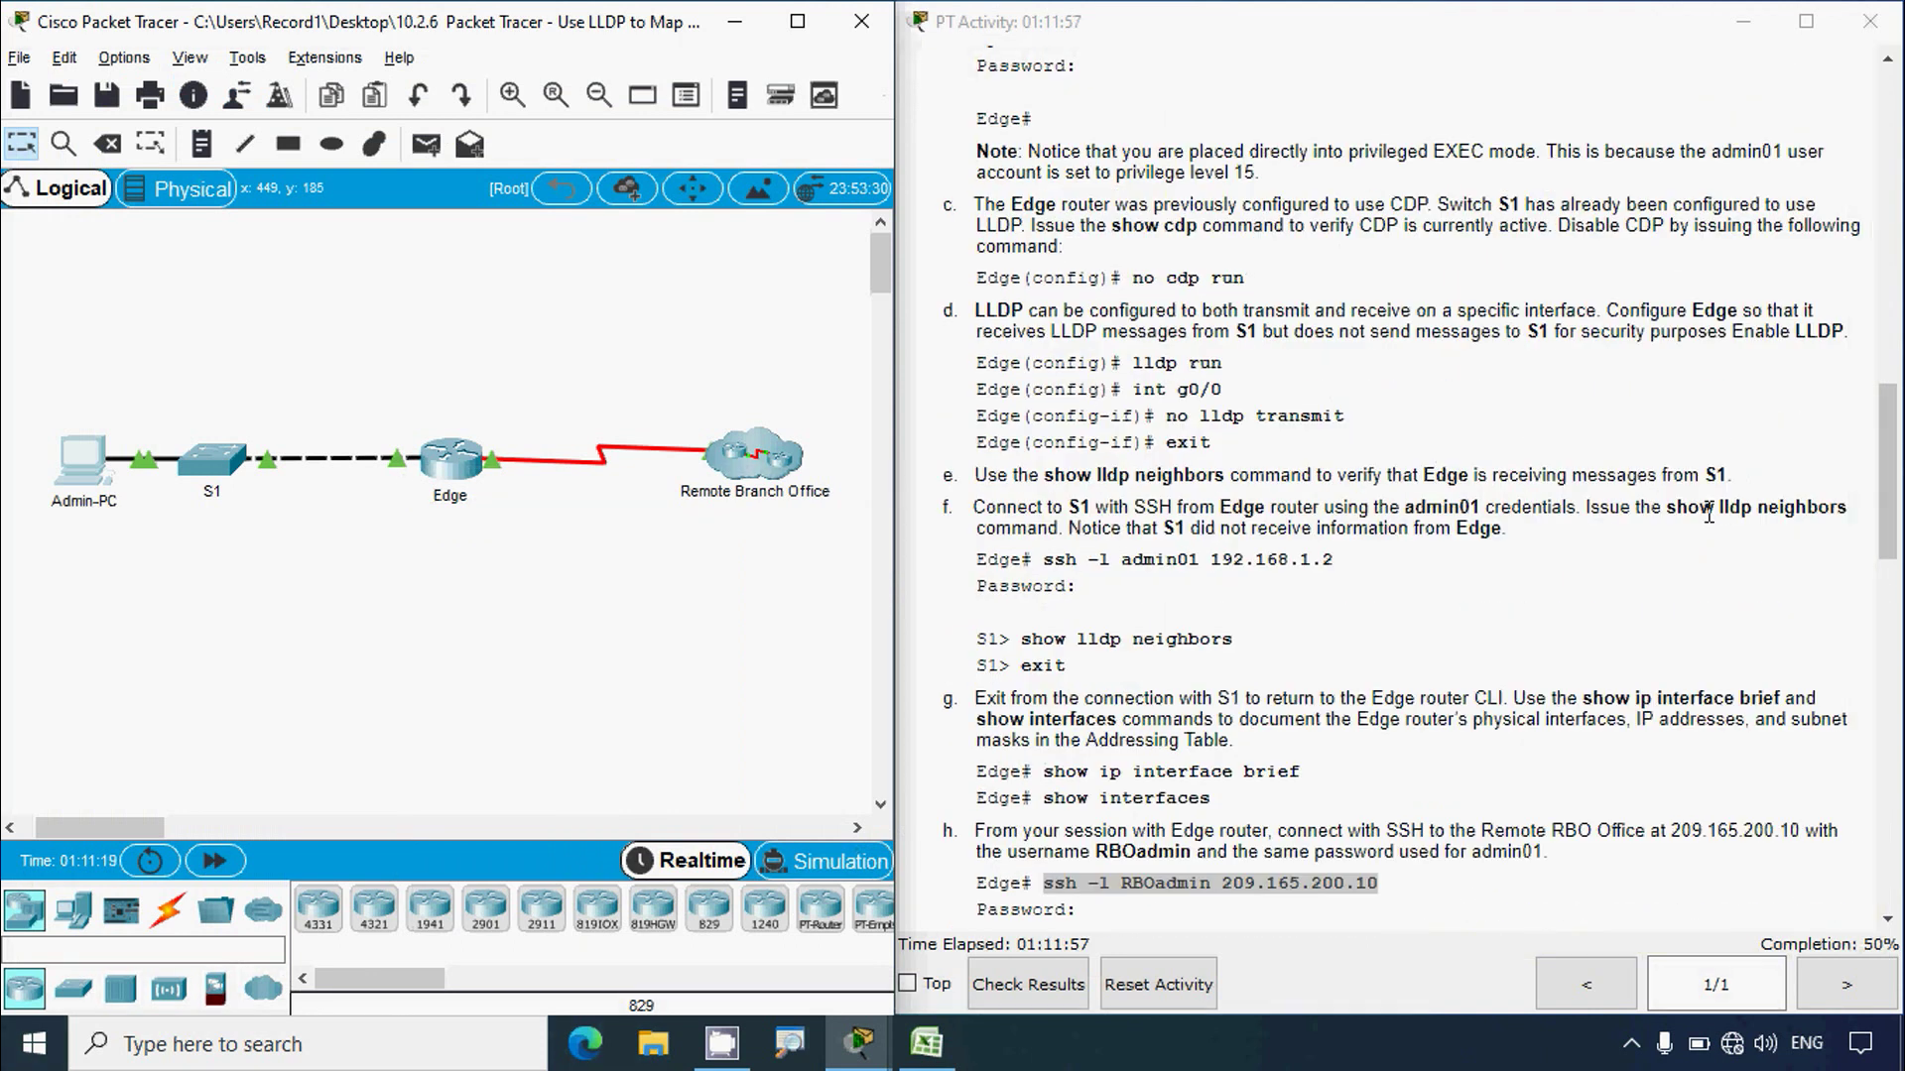
pyautogui.scroll(2, 1695, 548)
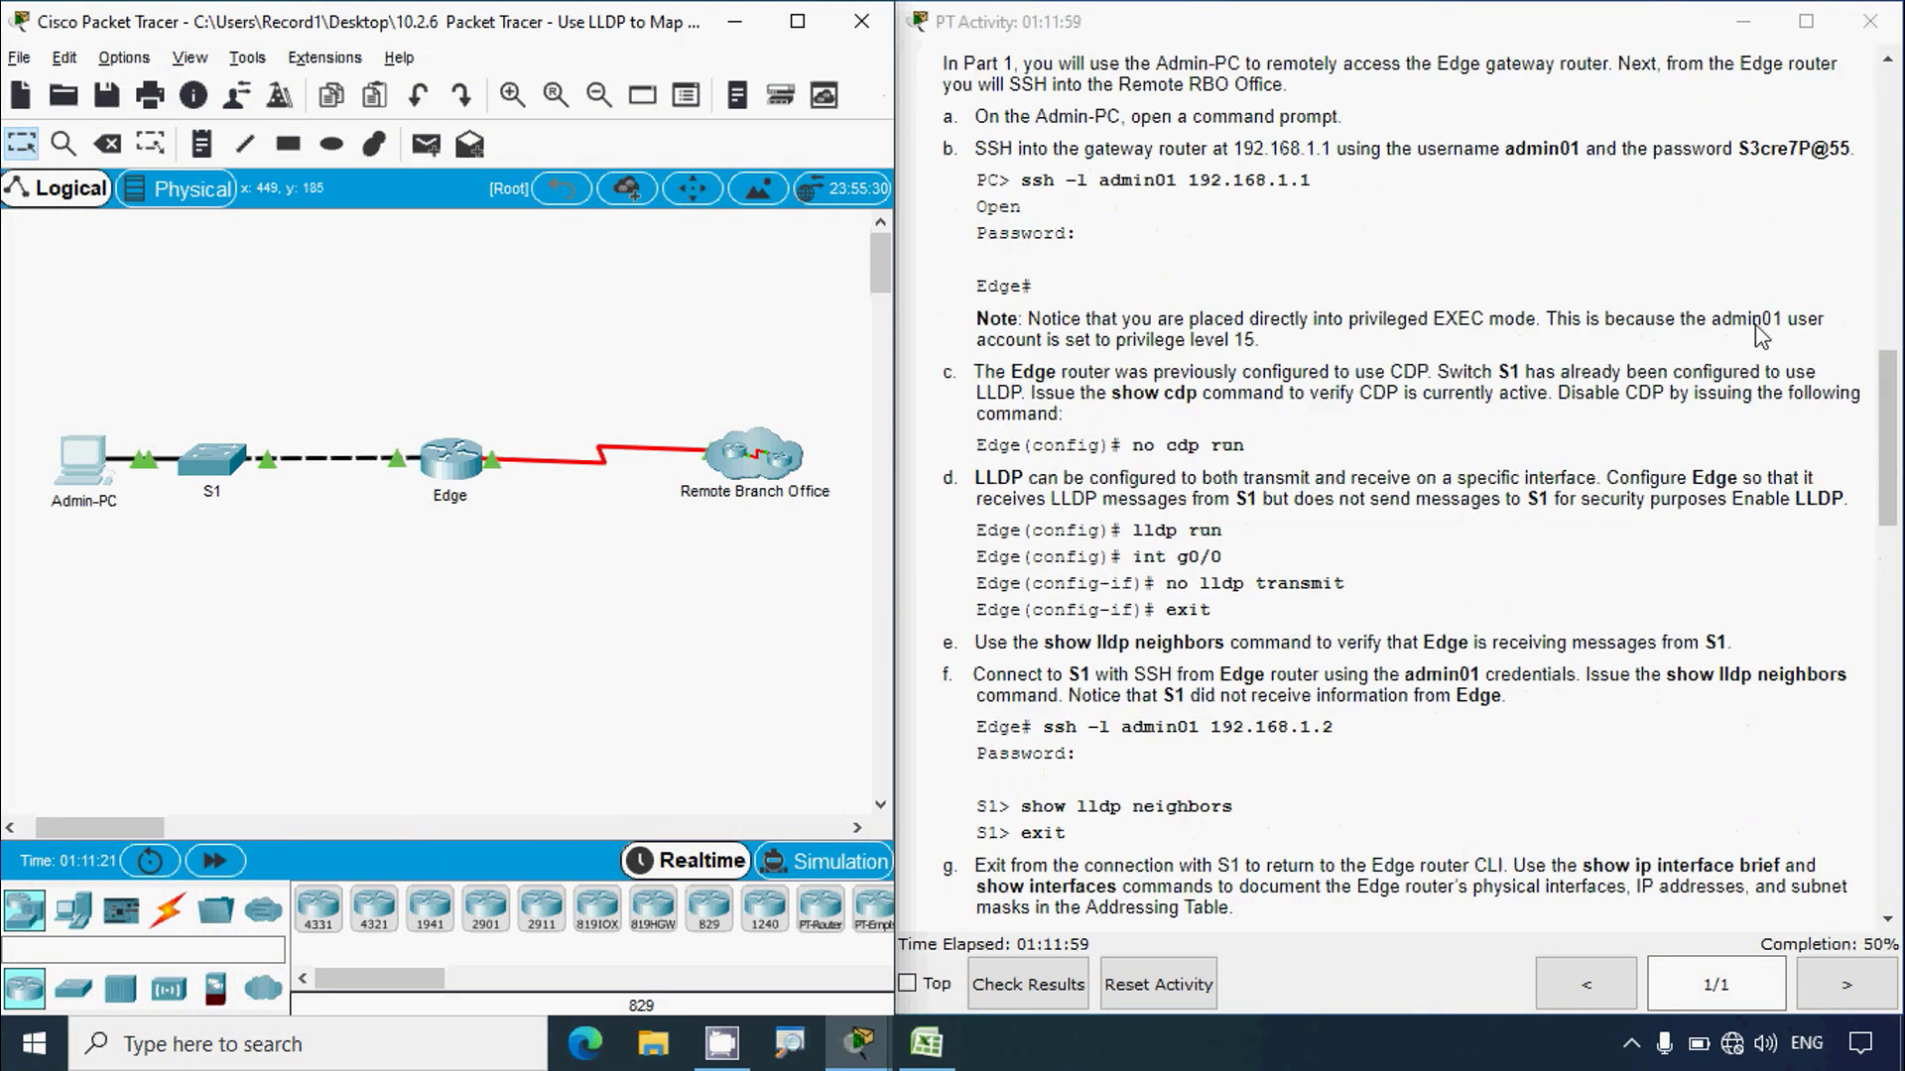
# Step: Paste the account password at the Password prompt to log in to RBO-Edge
pyautogui.moveTo(1743, 148); pyautogui.dragTo(1843, 149)
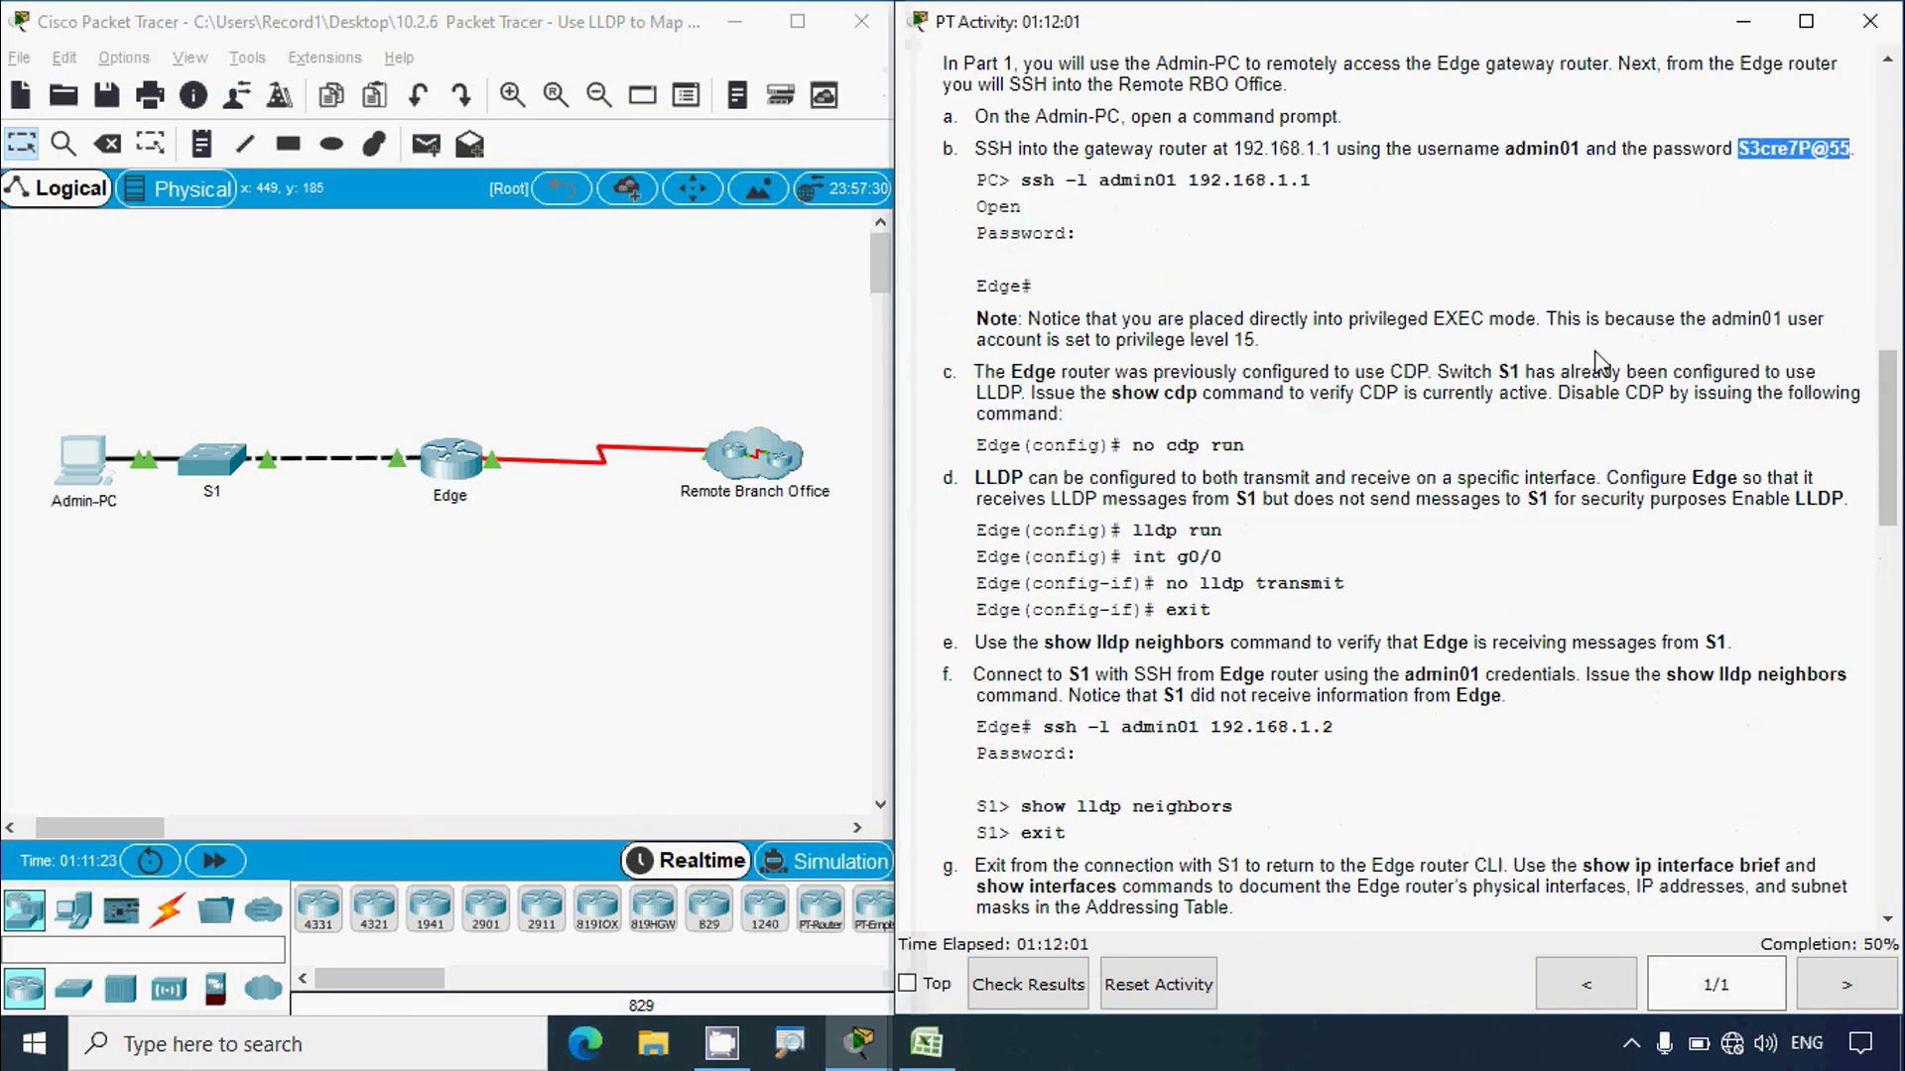
pyautogui.click(457, 442)
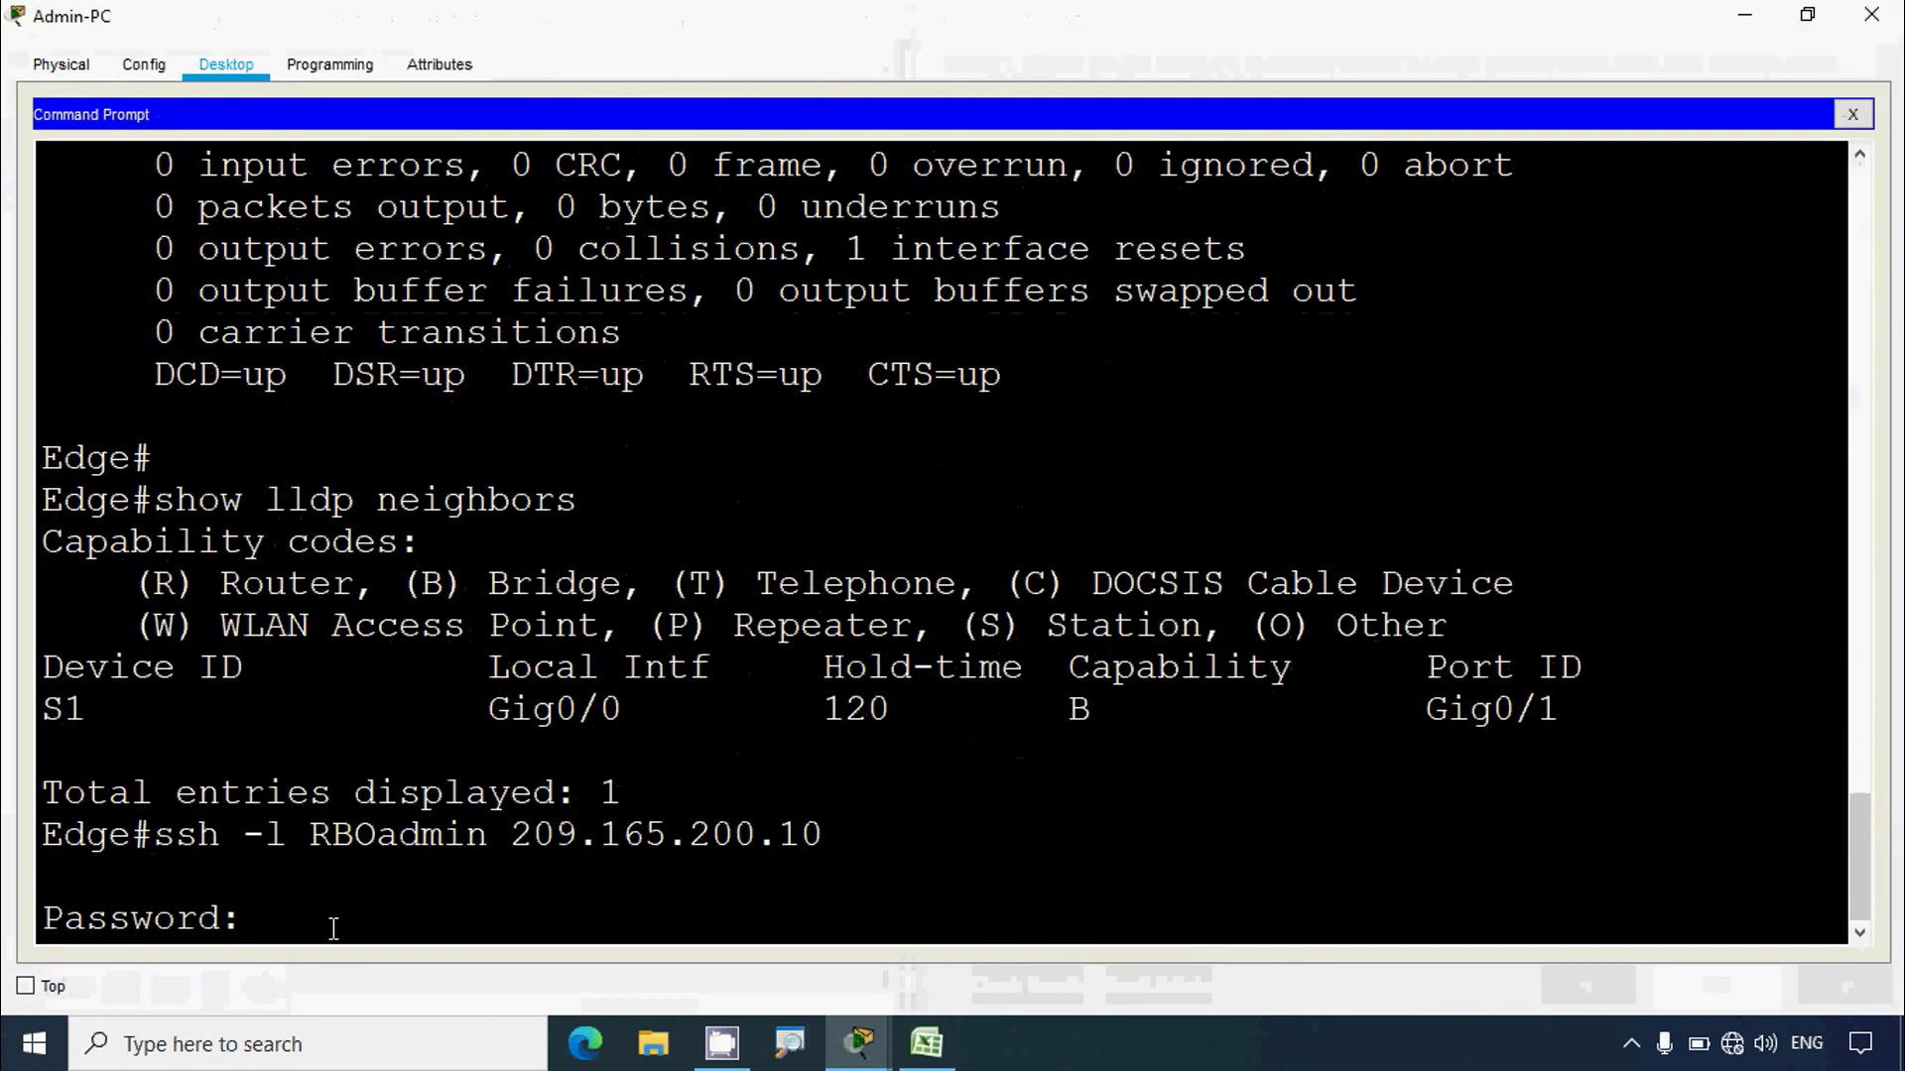
pyautogui.rightClick(334, 928)
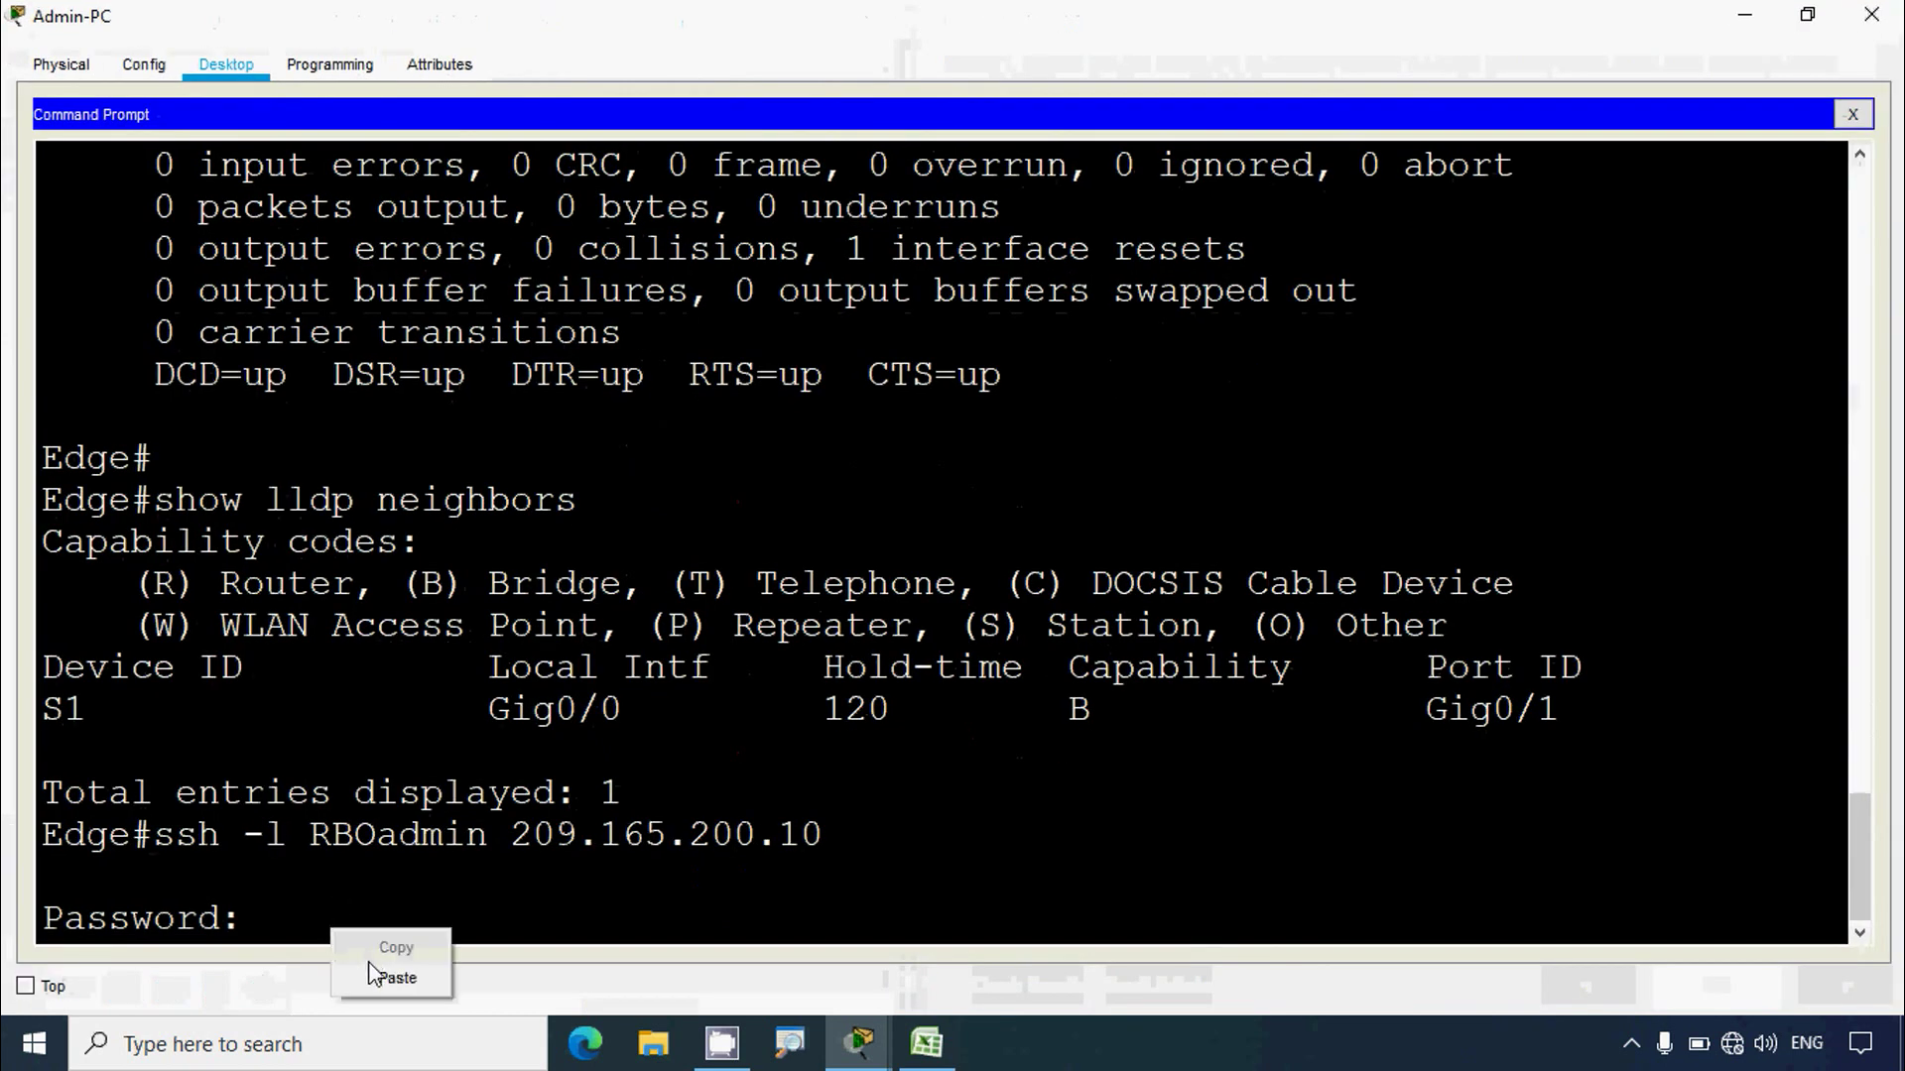
pyautogui.click(387, 976)
pyautogui.press('Return')
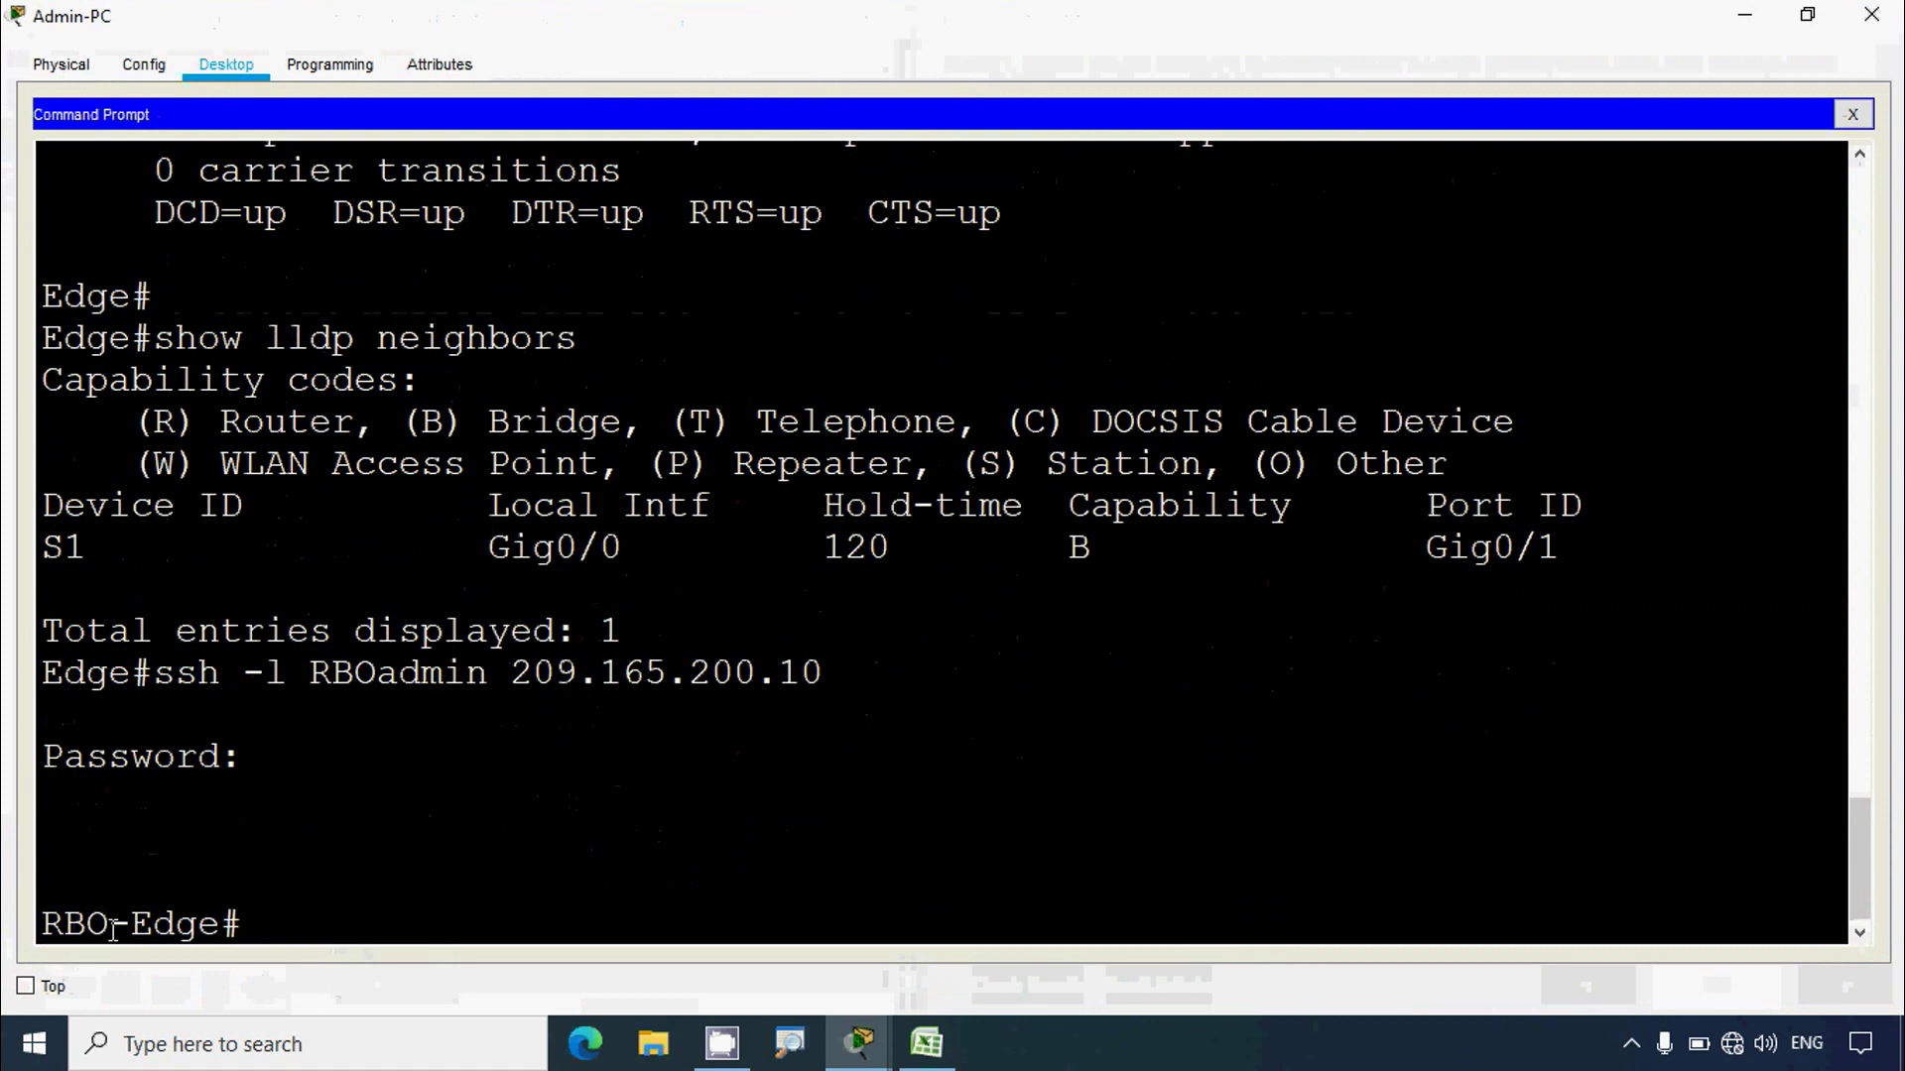
pyautogui.click(859, 1042)
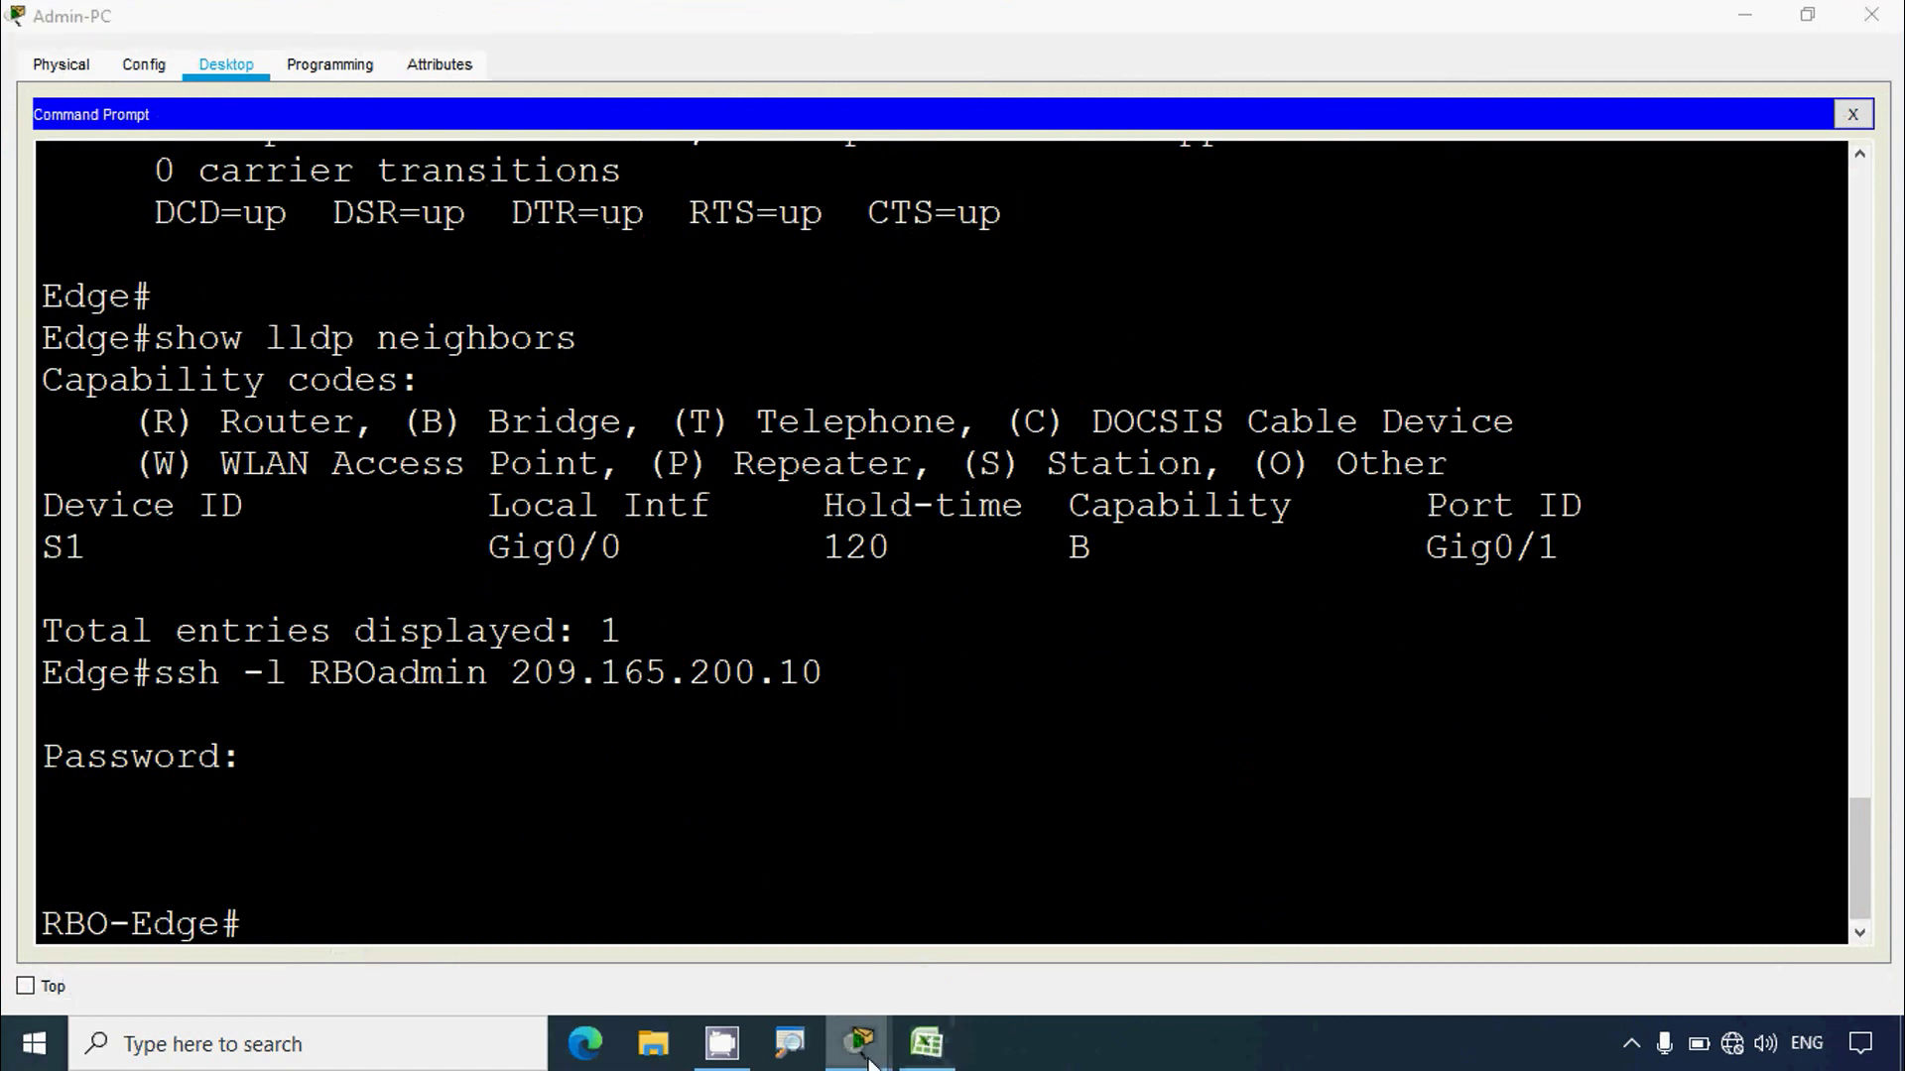
pyautogui.click(1742, 22)
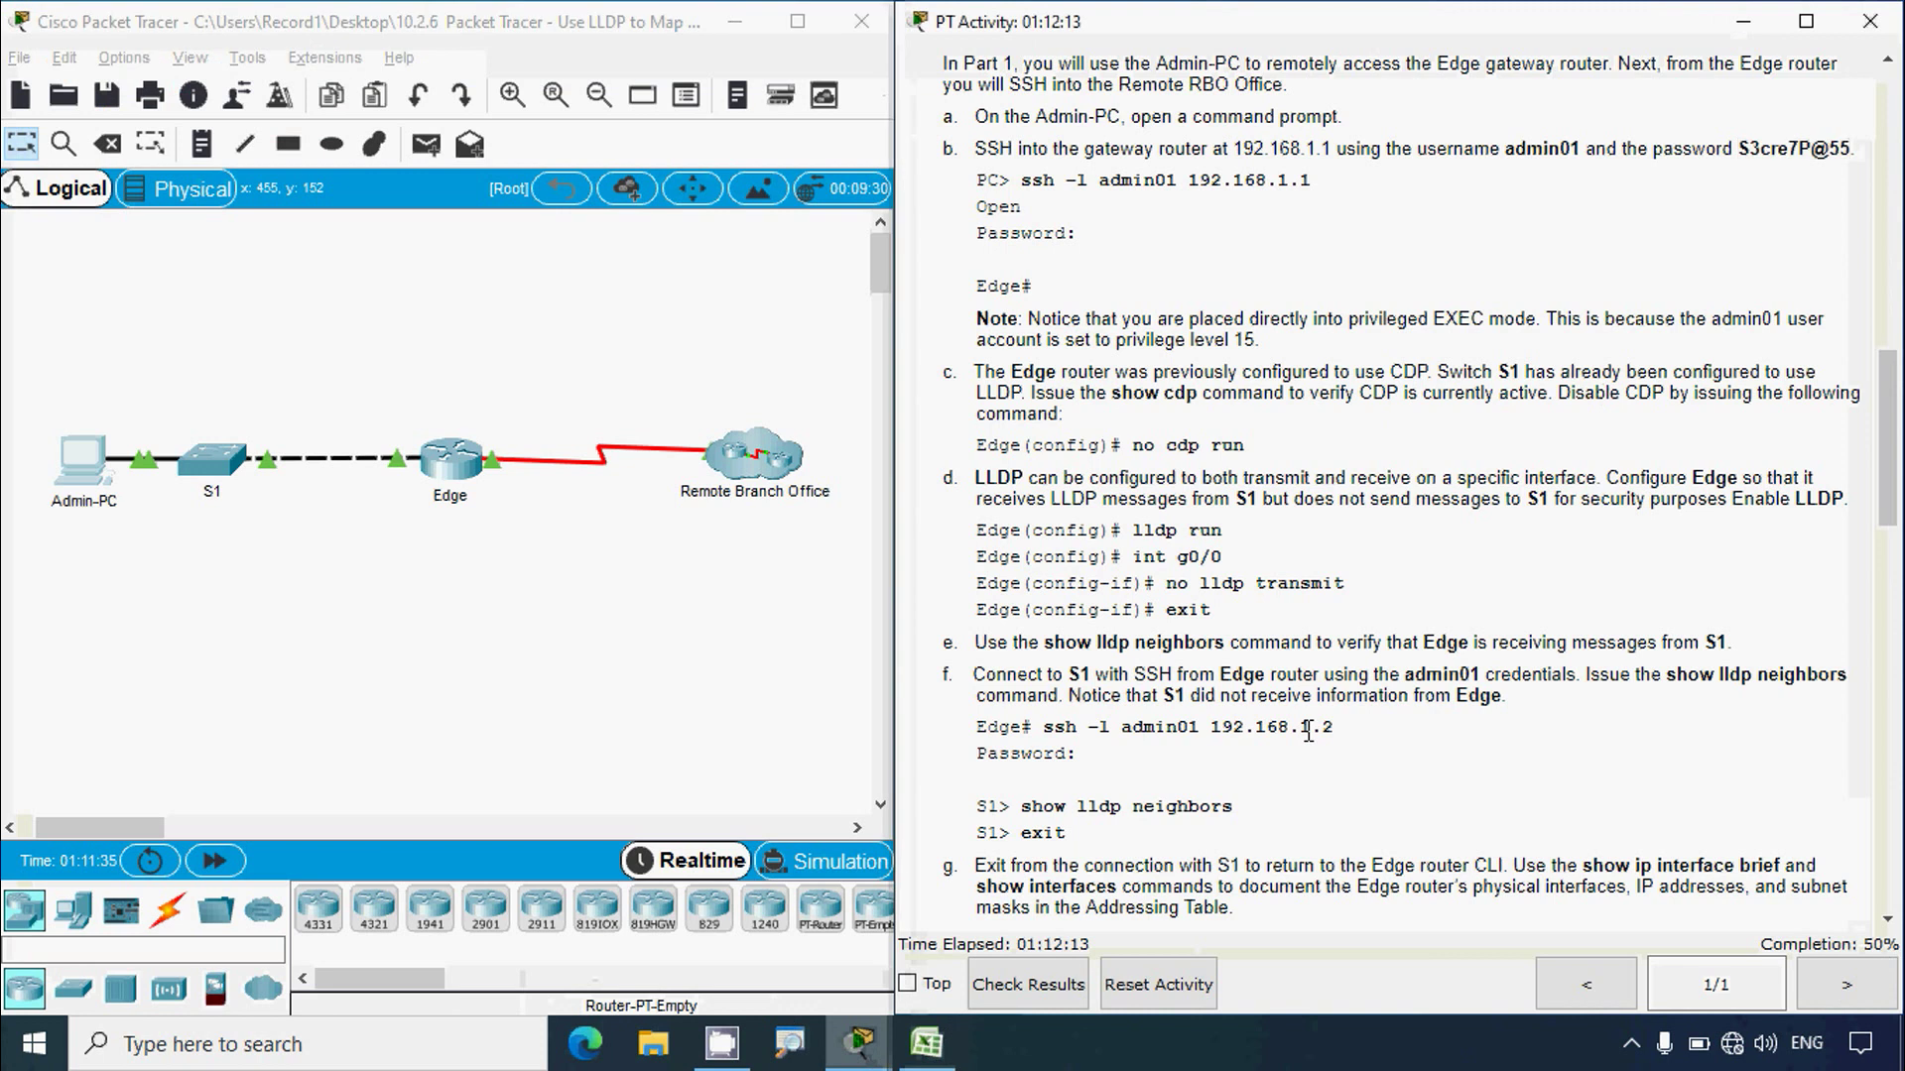
# Step: Copy the remote router's hostname RBO-Edge from the Admin-PC prompt
pyautogui.scroll(-8, 1398, 496)
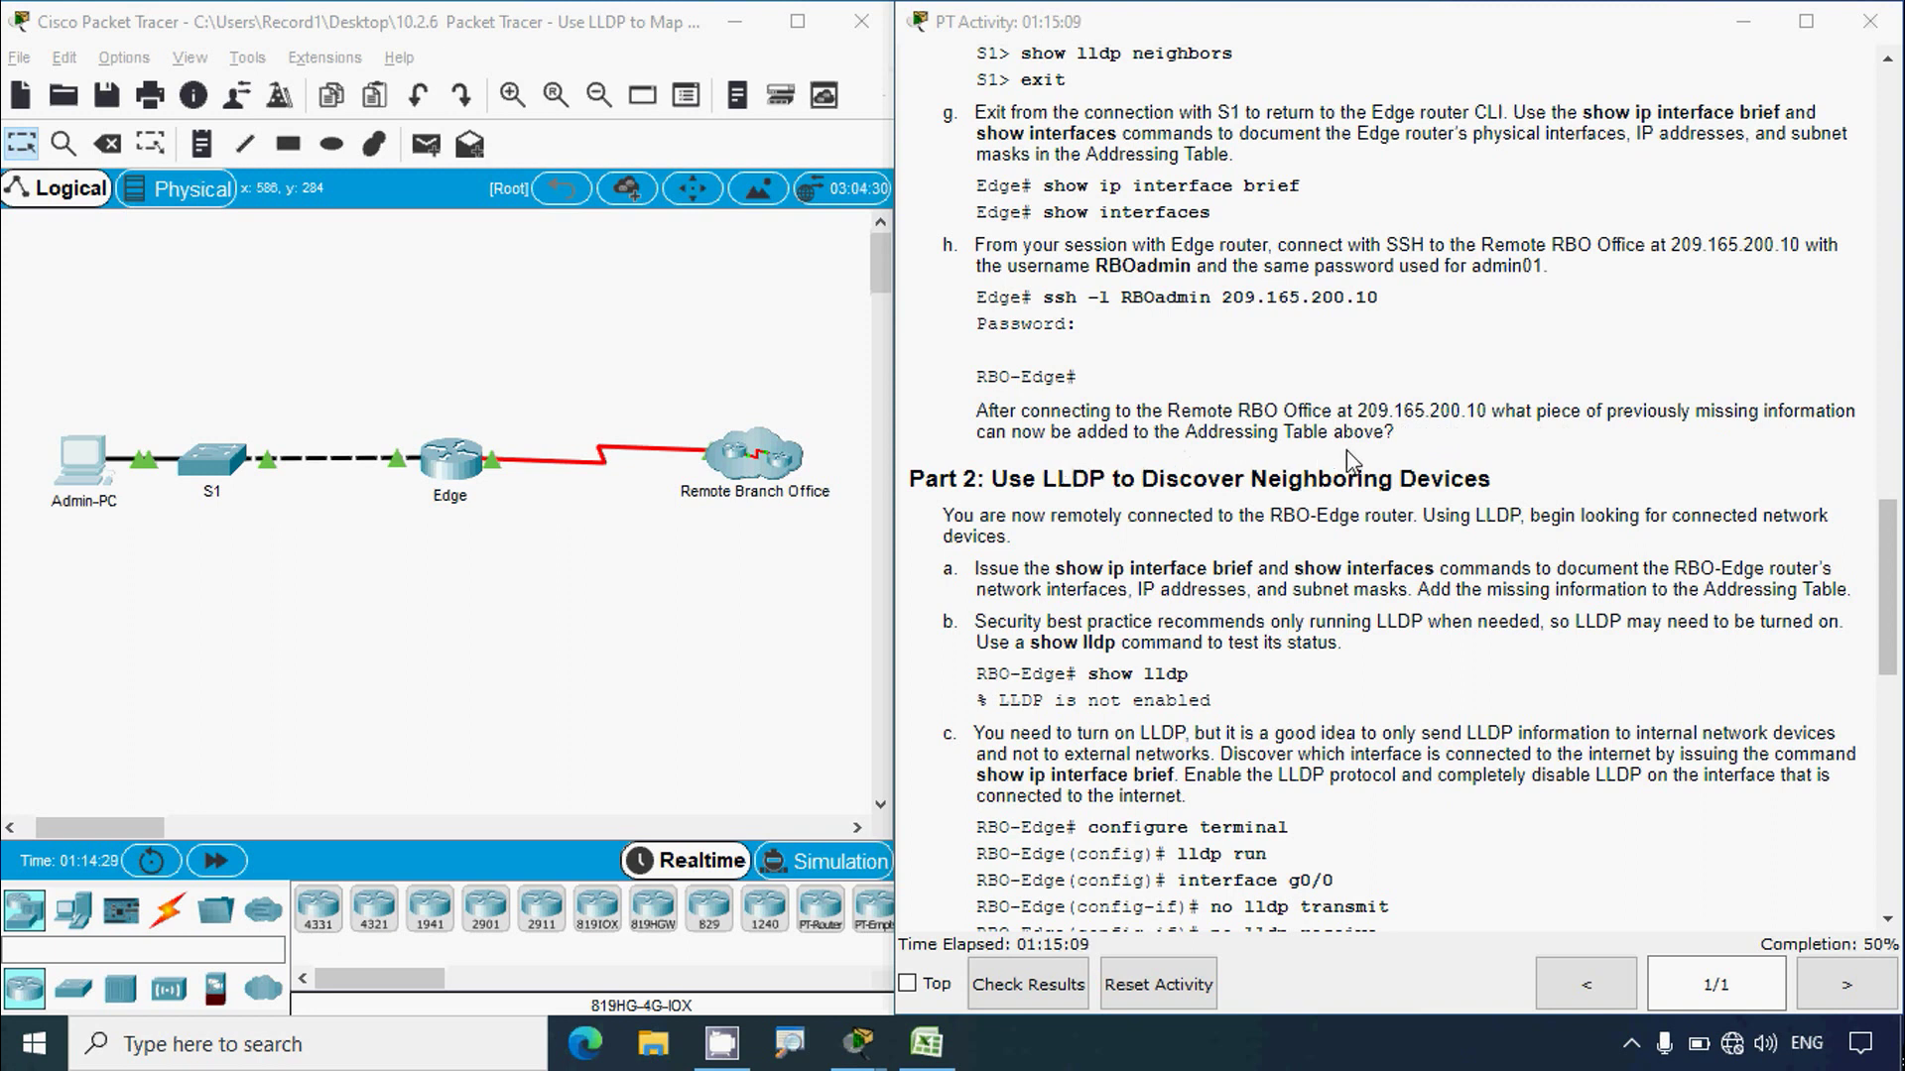
pyautogui.click(94, 486)
pyautogui.press('super+Up')
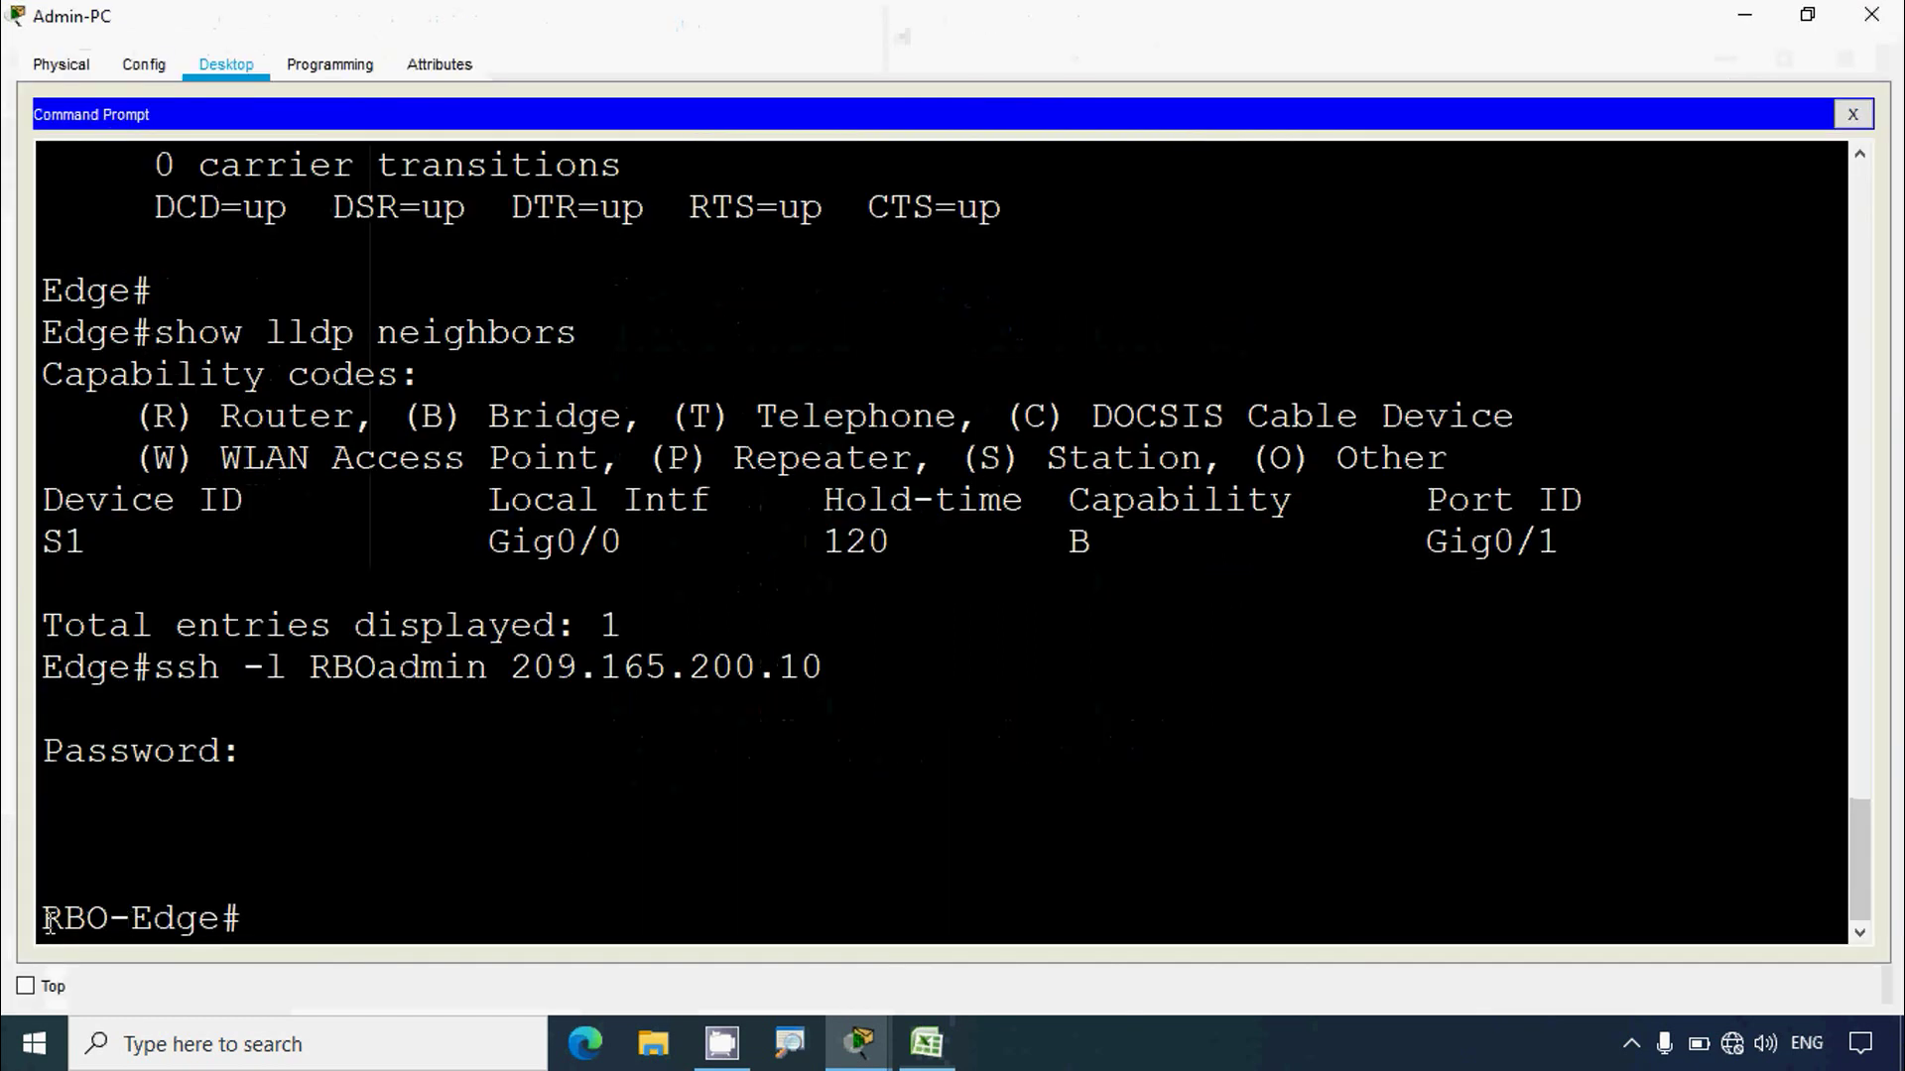
pyautogui.moveTo(48, 921); pyautogui.dragTo(219, 921)
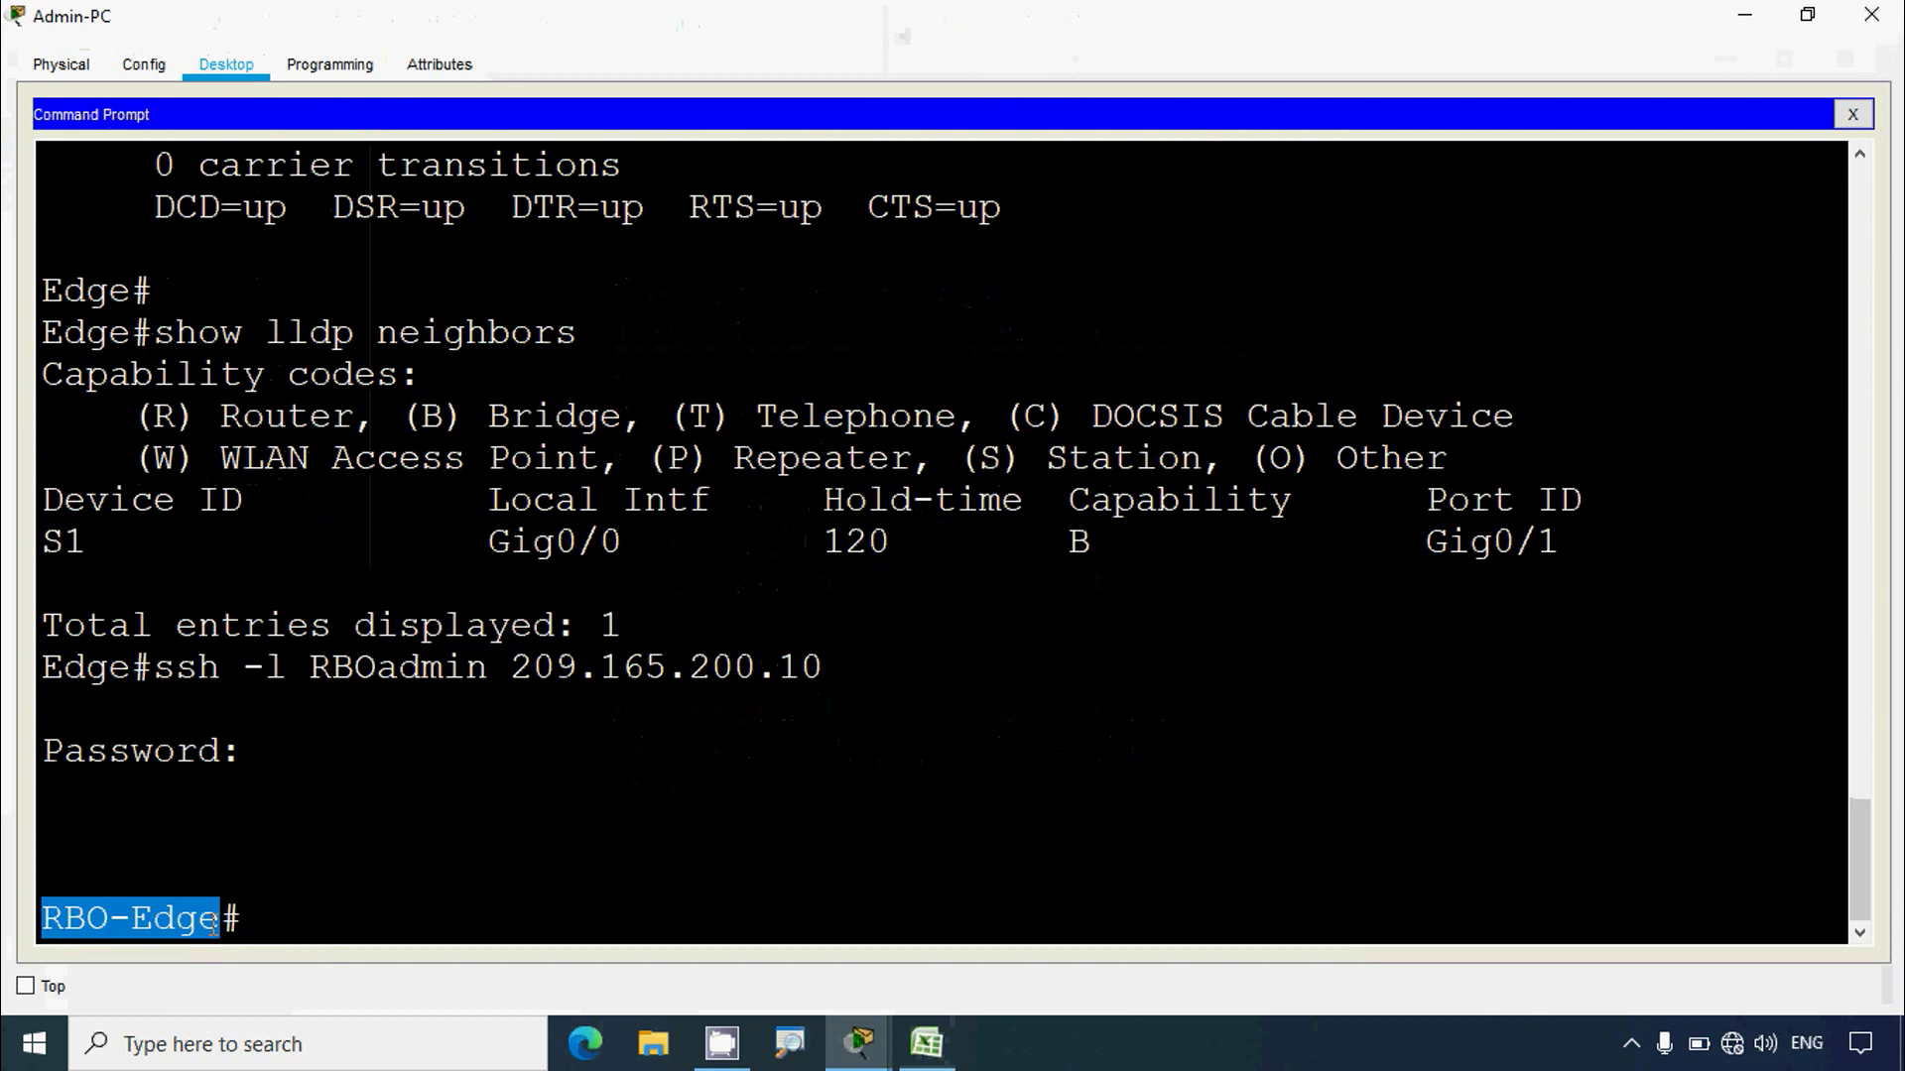
pyautogui.rightClick(162, 911)
pyautogui.click(224, 928)
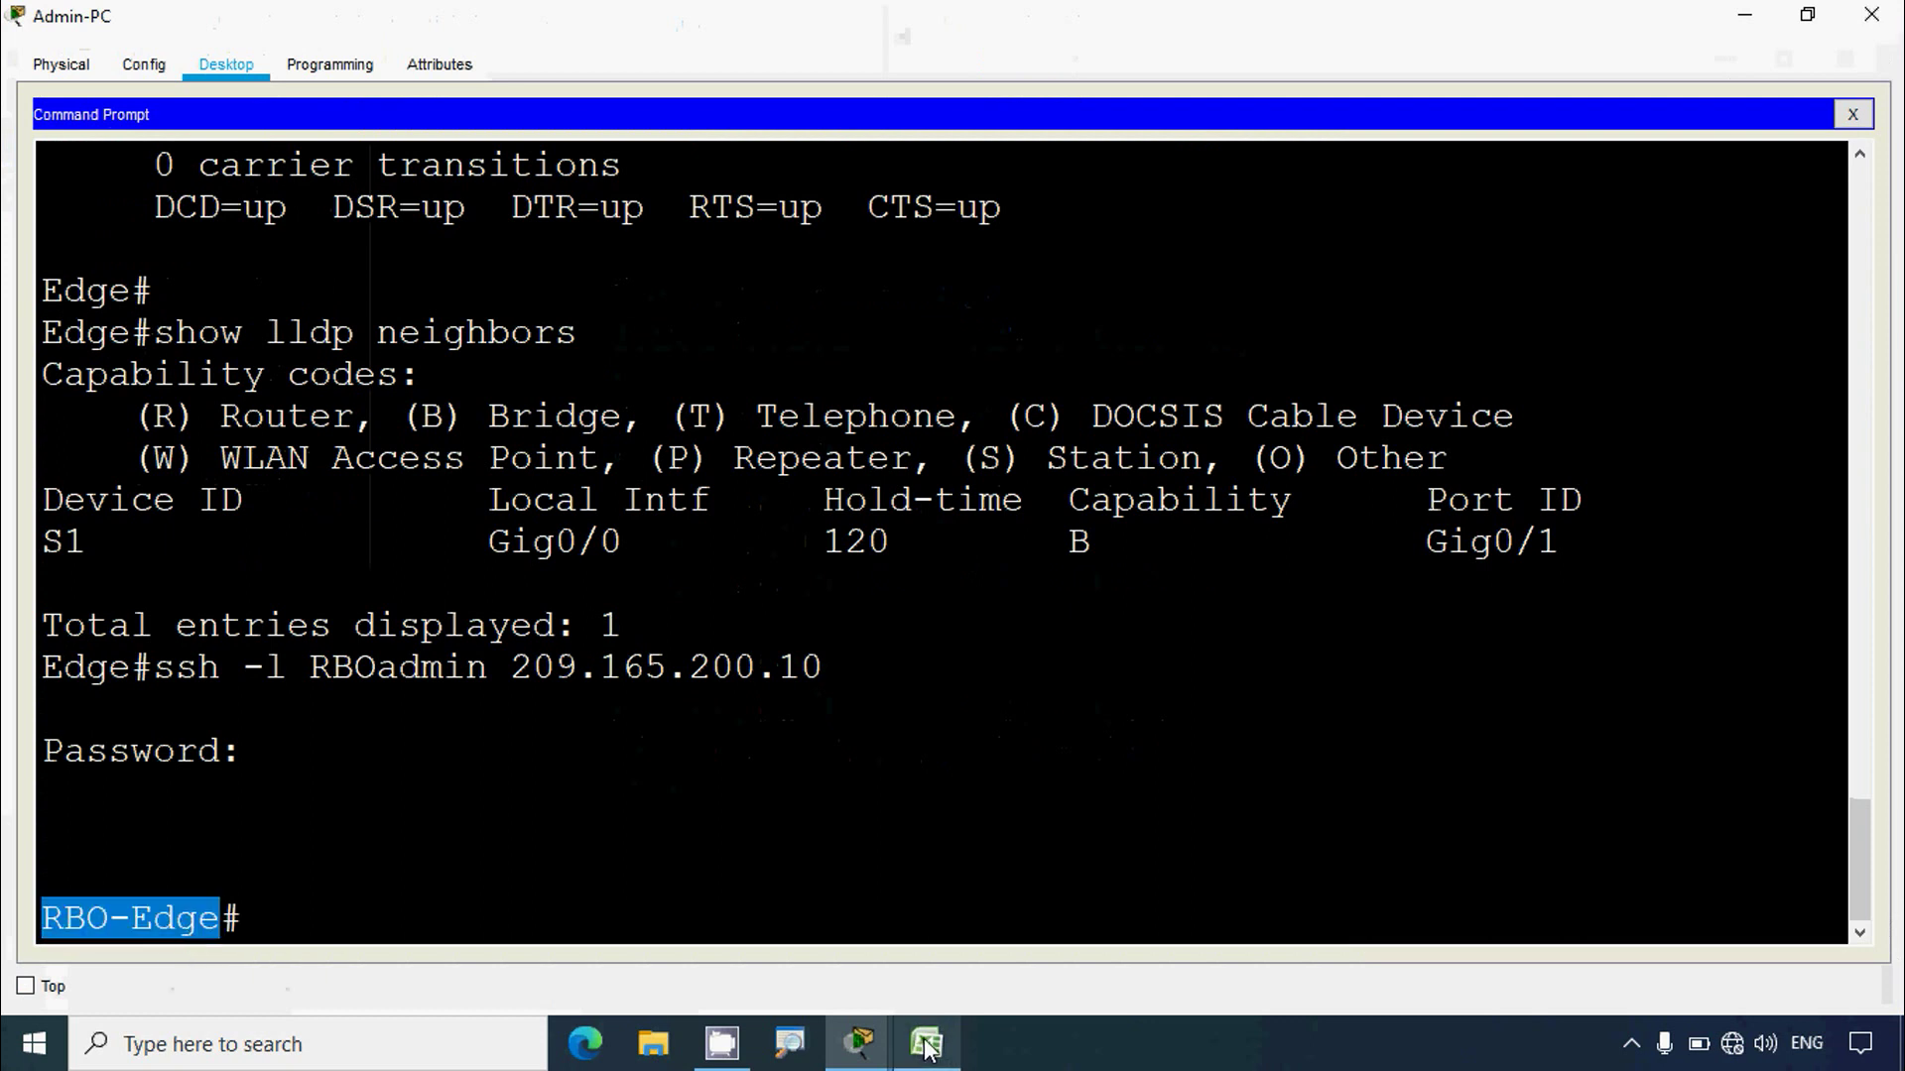
pyautogui.click(925, 1046)
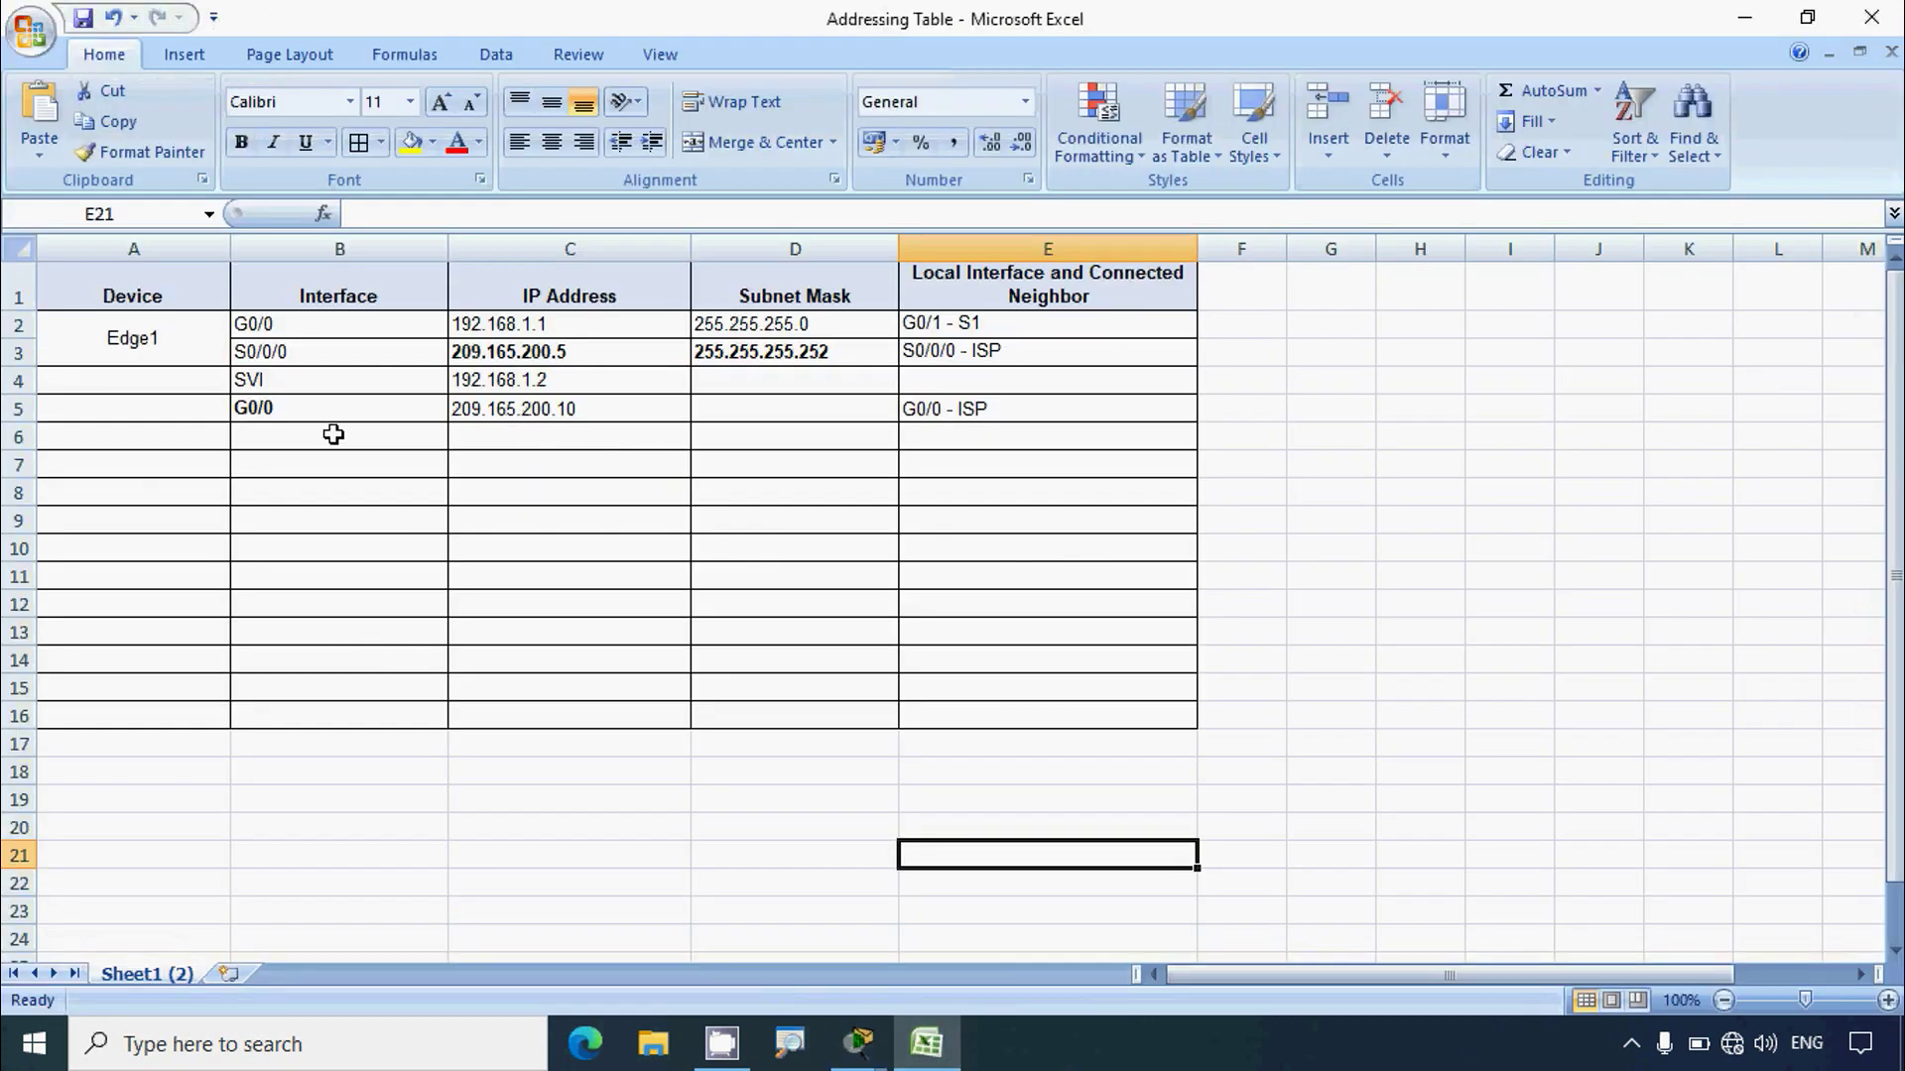
# Step: Paste RBO-Edge into cell A5 as row 5's device name
pyautogui.click(185, 417)
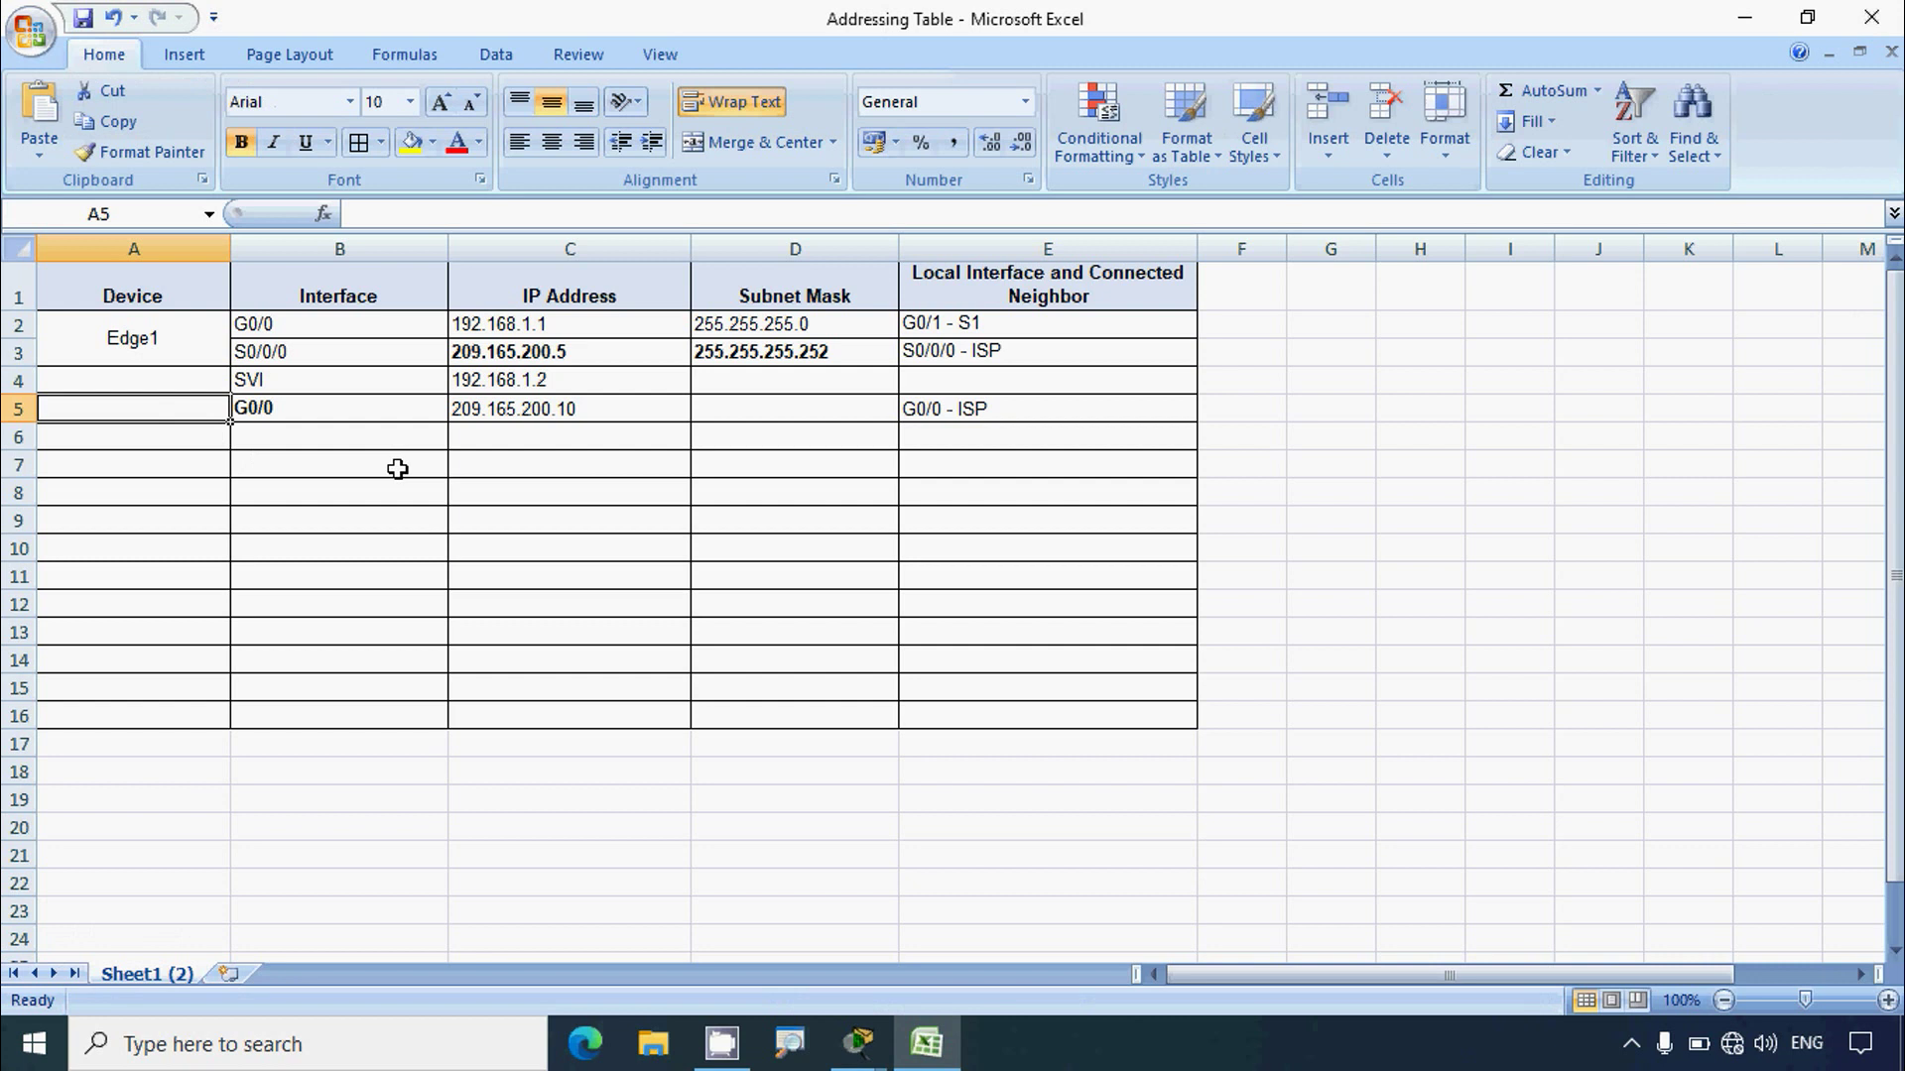
pyautogui.click(374, 214)
pyautogui.hotkey('ctrl', 'v')
pyautogui.click(358, 541)
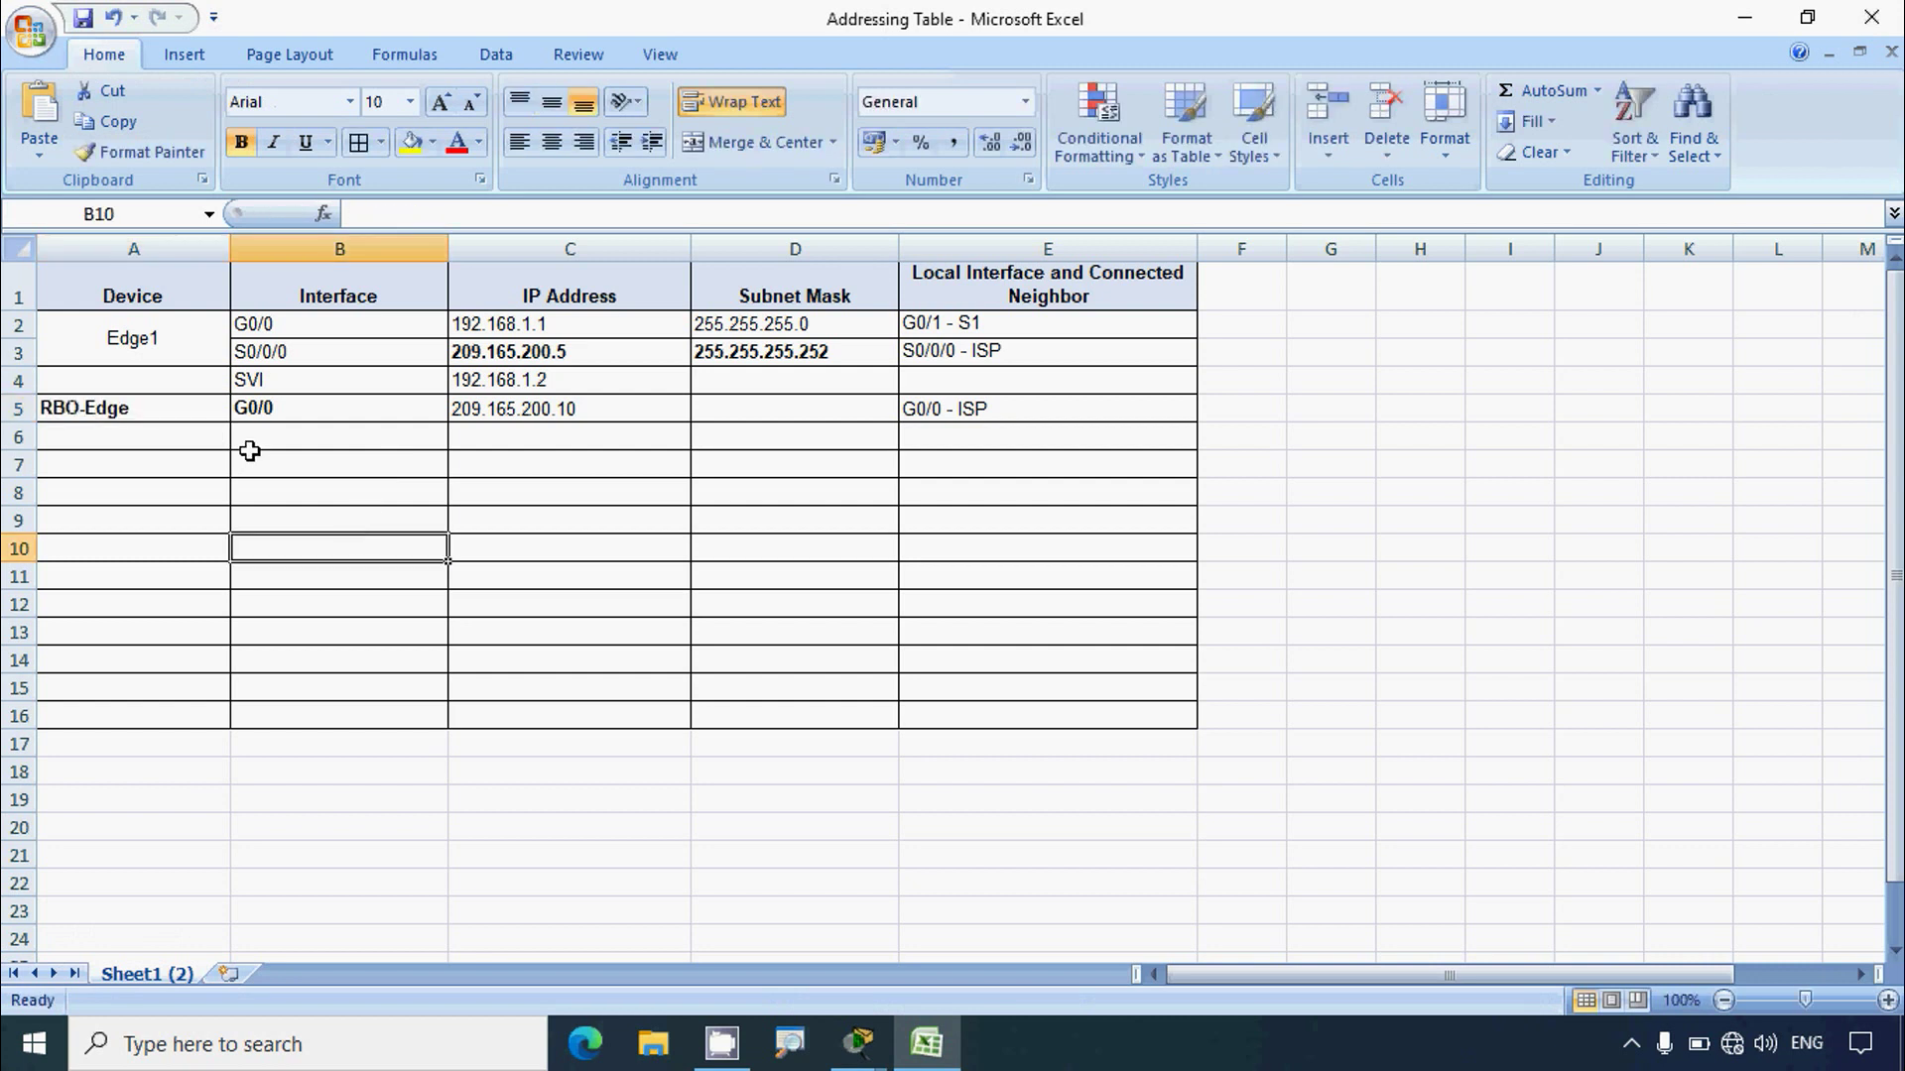
pyautogui.click(256, 383)
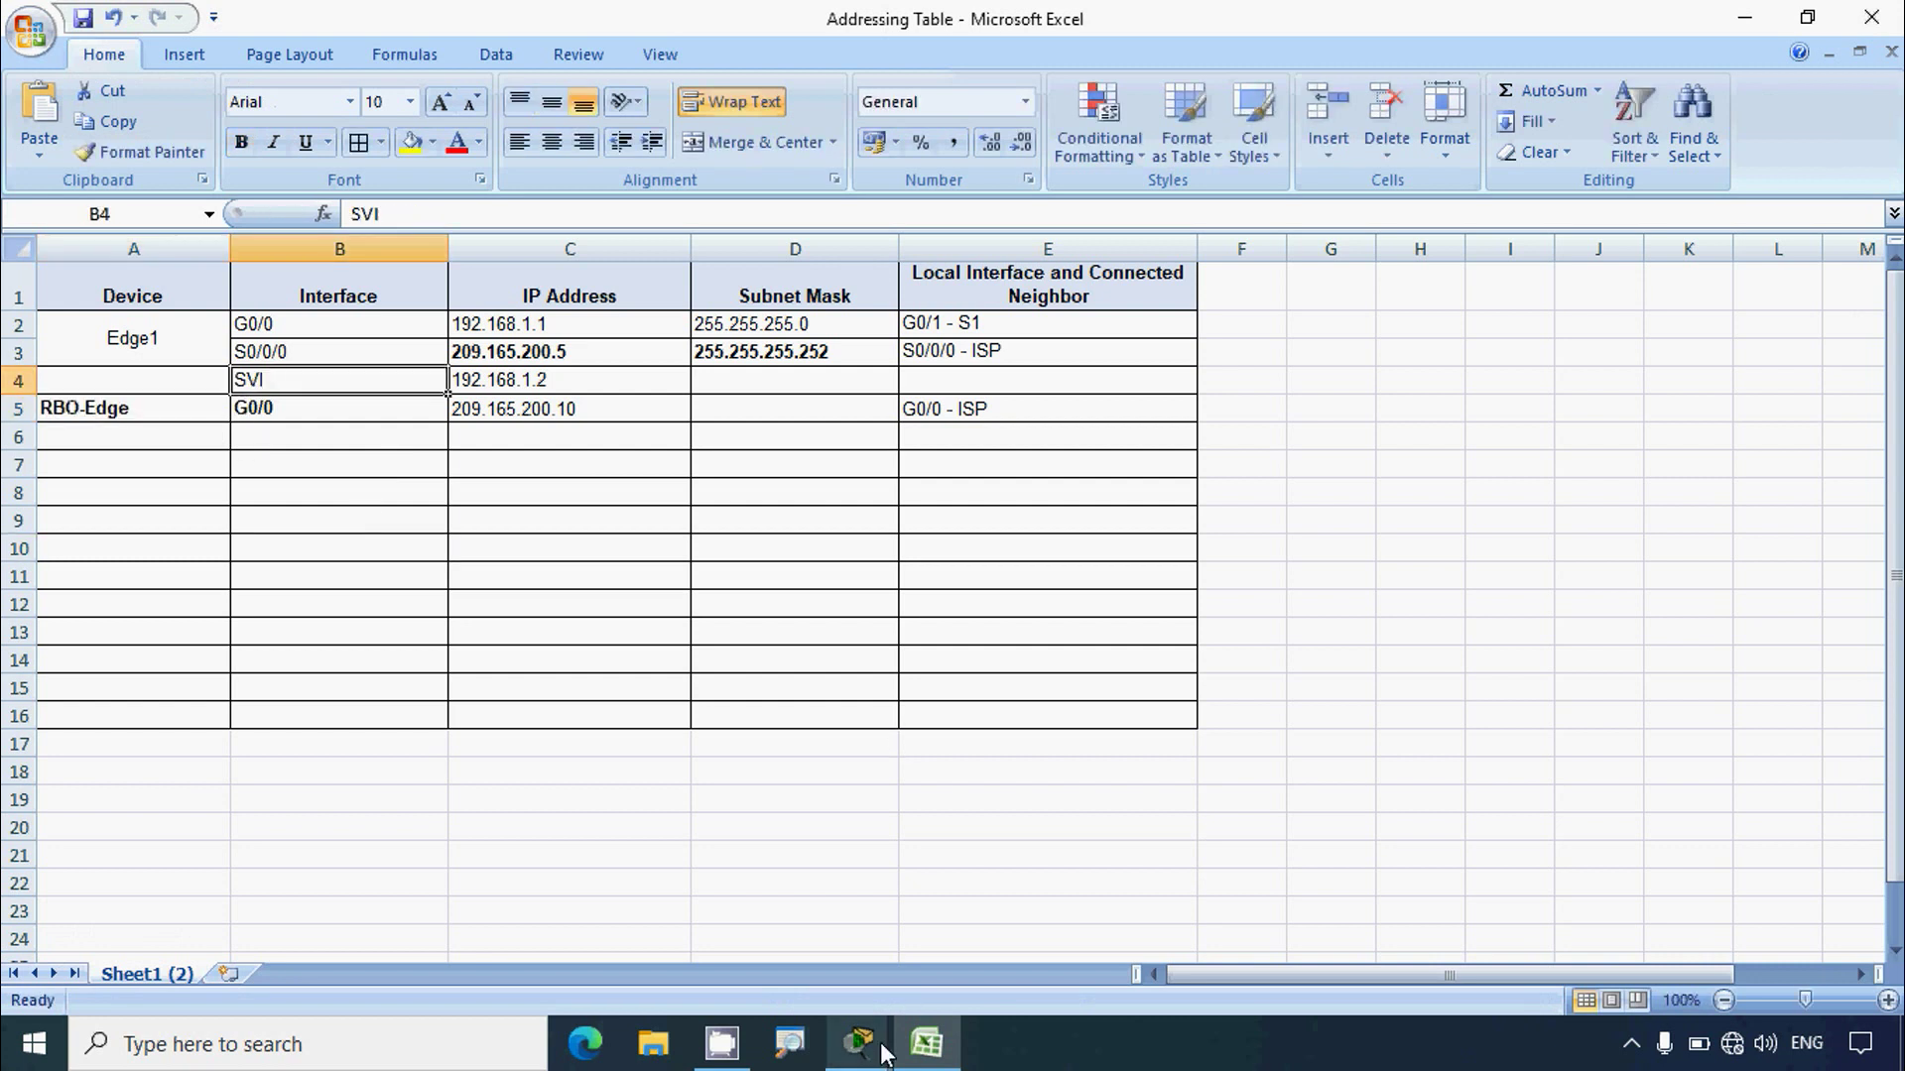
# Step: Label row 4's device as S1 in cell A4
pyautogui.moveTo(859, 1042)
pyautogui.click(747, 942)
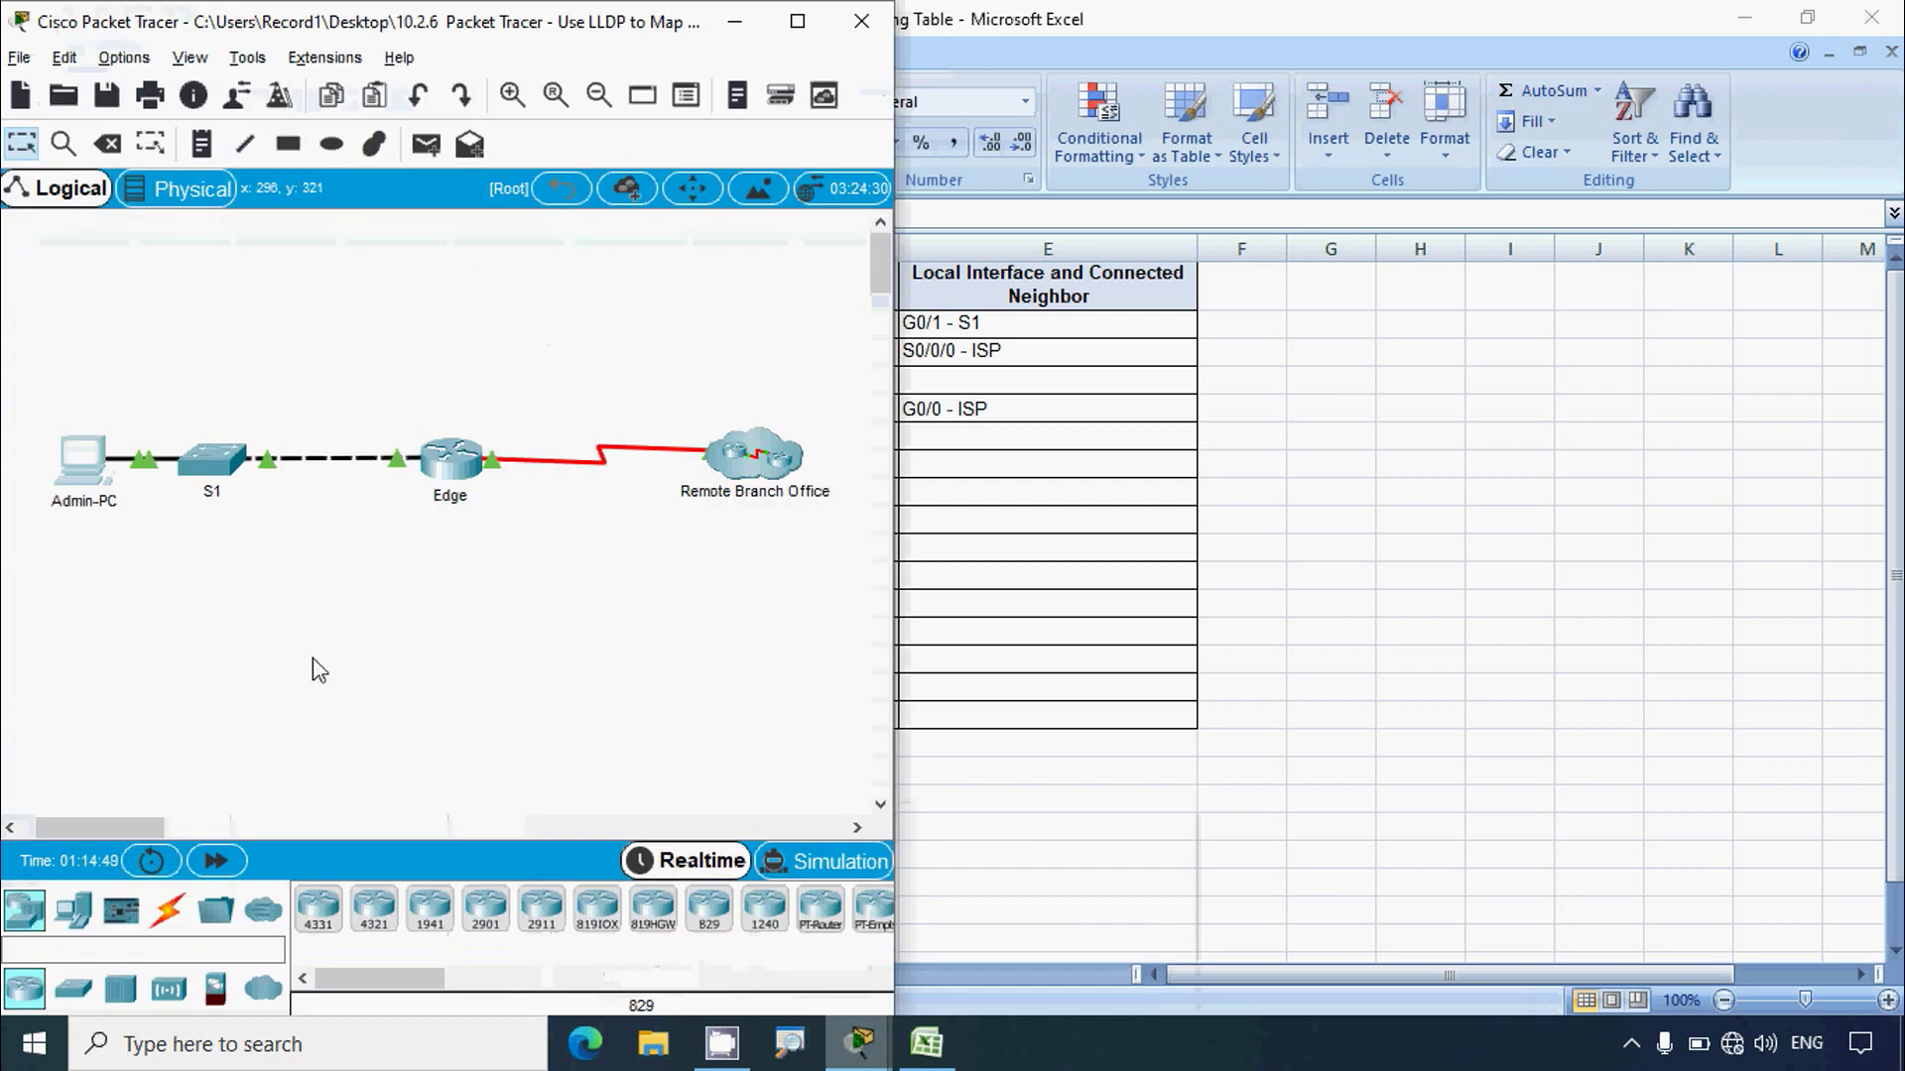
pyautogui.click(960, 543)
pyautogui.click(134, 380)
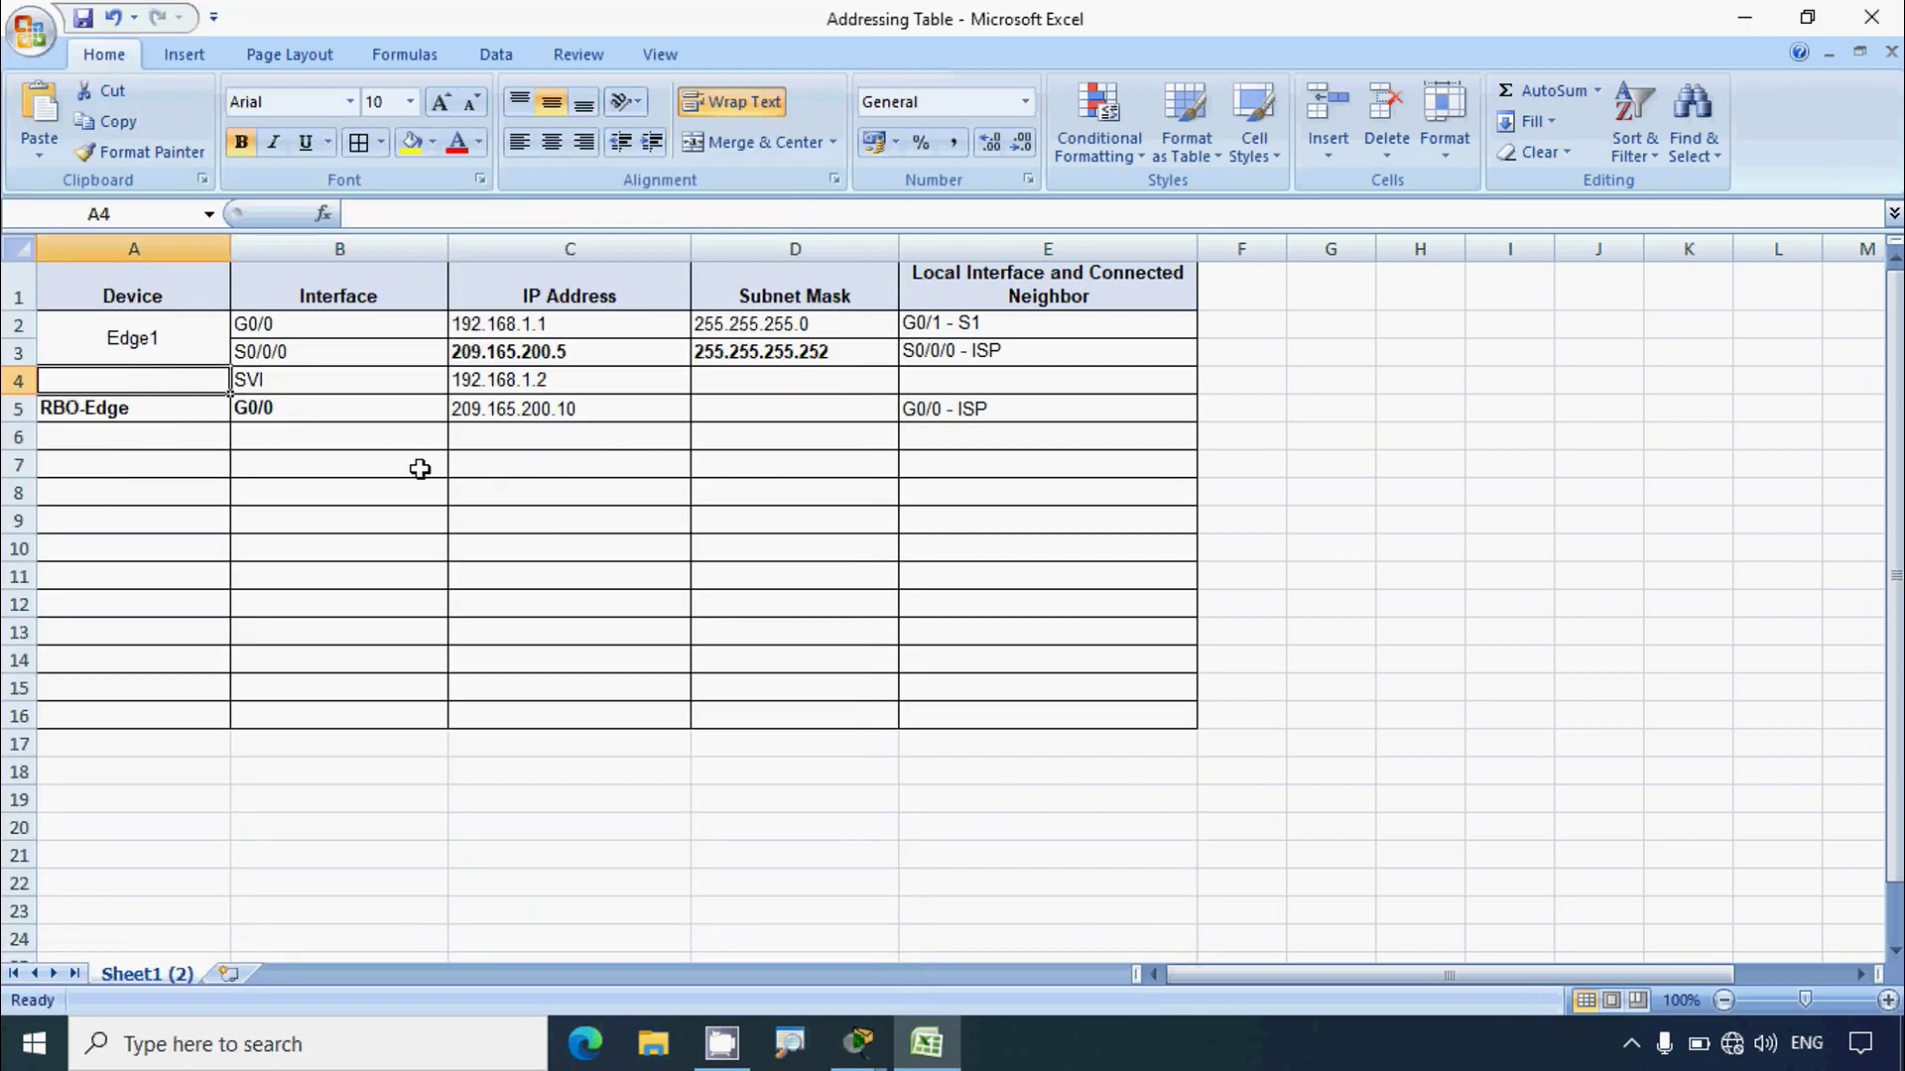
pyautogui.write('S1')
pyautogui.click(470, 573)
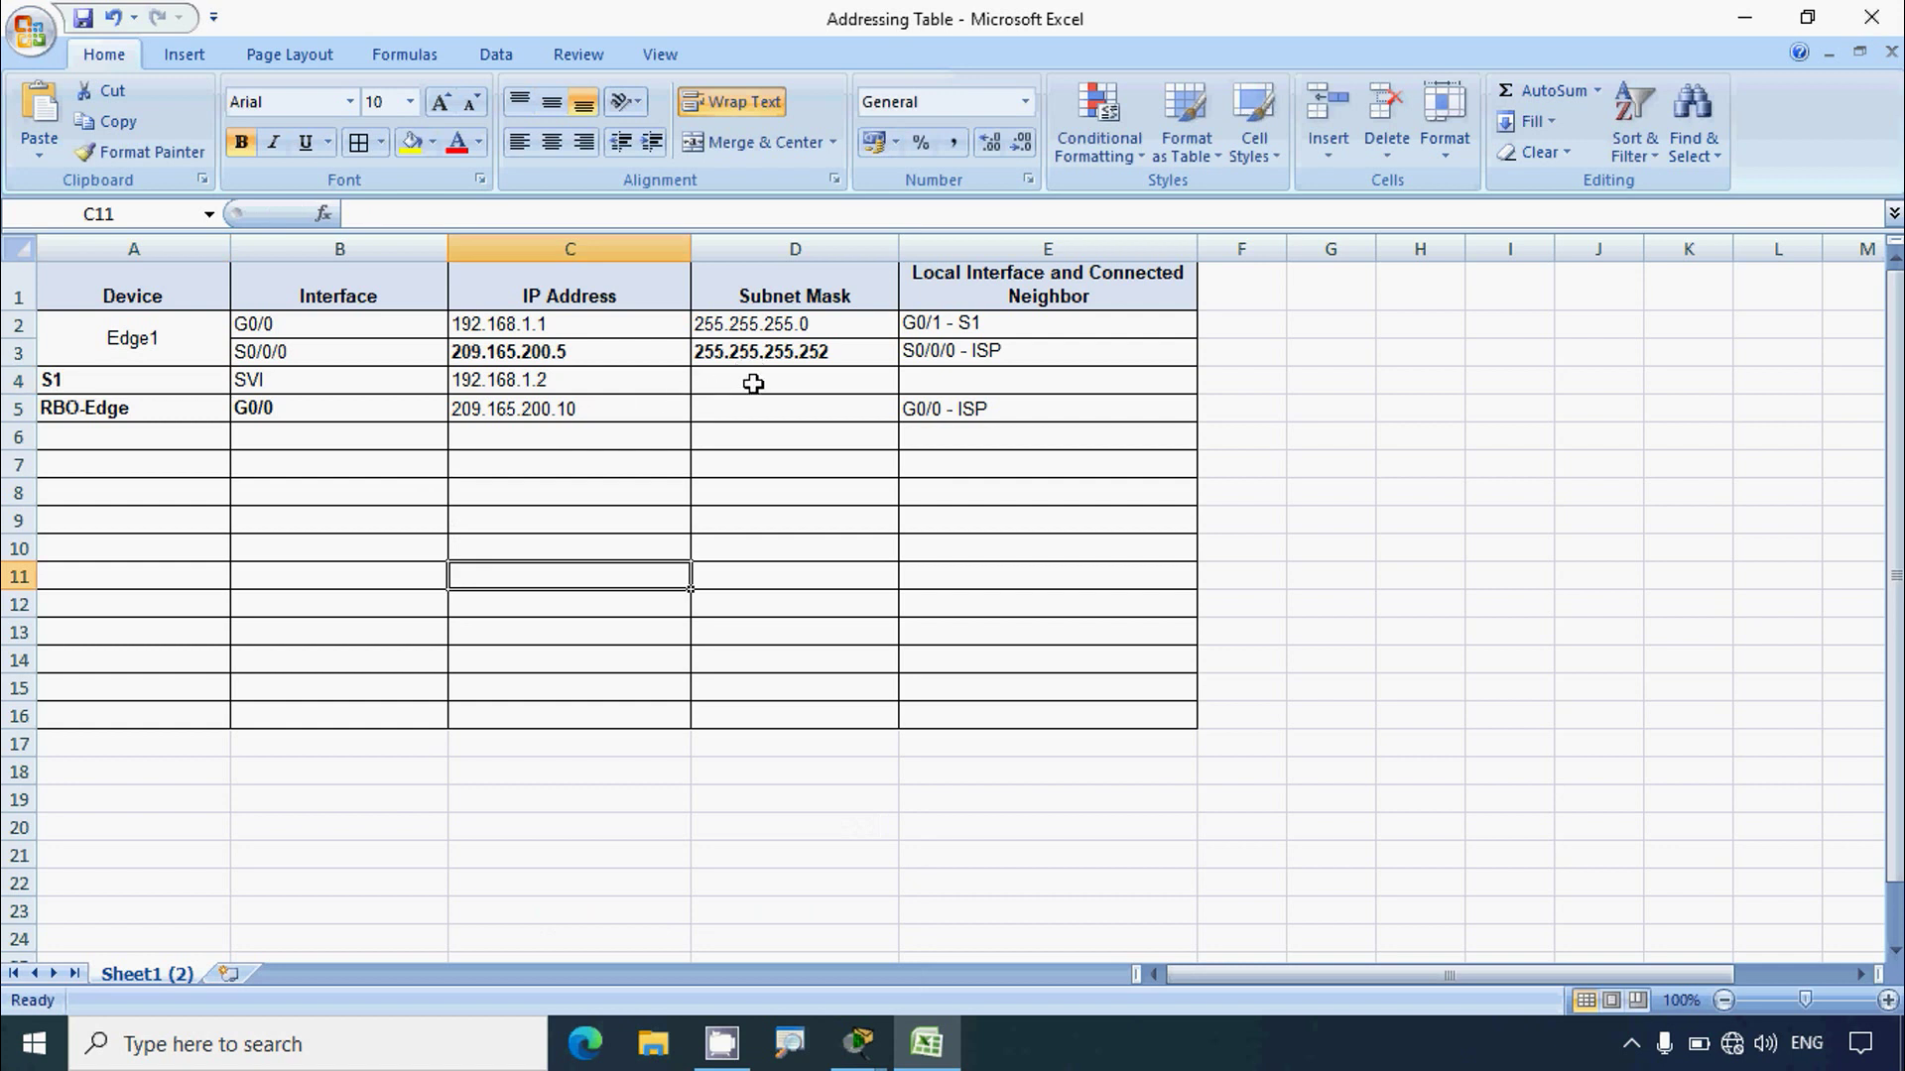
# Step: Copy mask 255.255.255.0 from D2 into D4 for S1's SVI
pyautogui.click(753, 383)
pyautogui.click(544, 383)
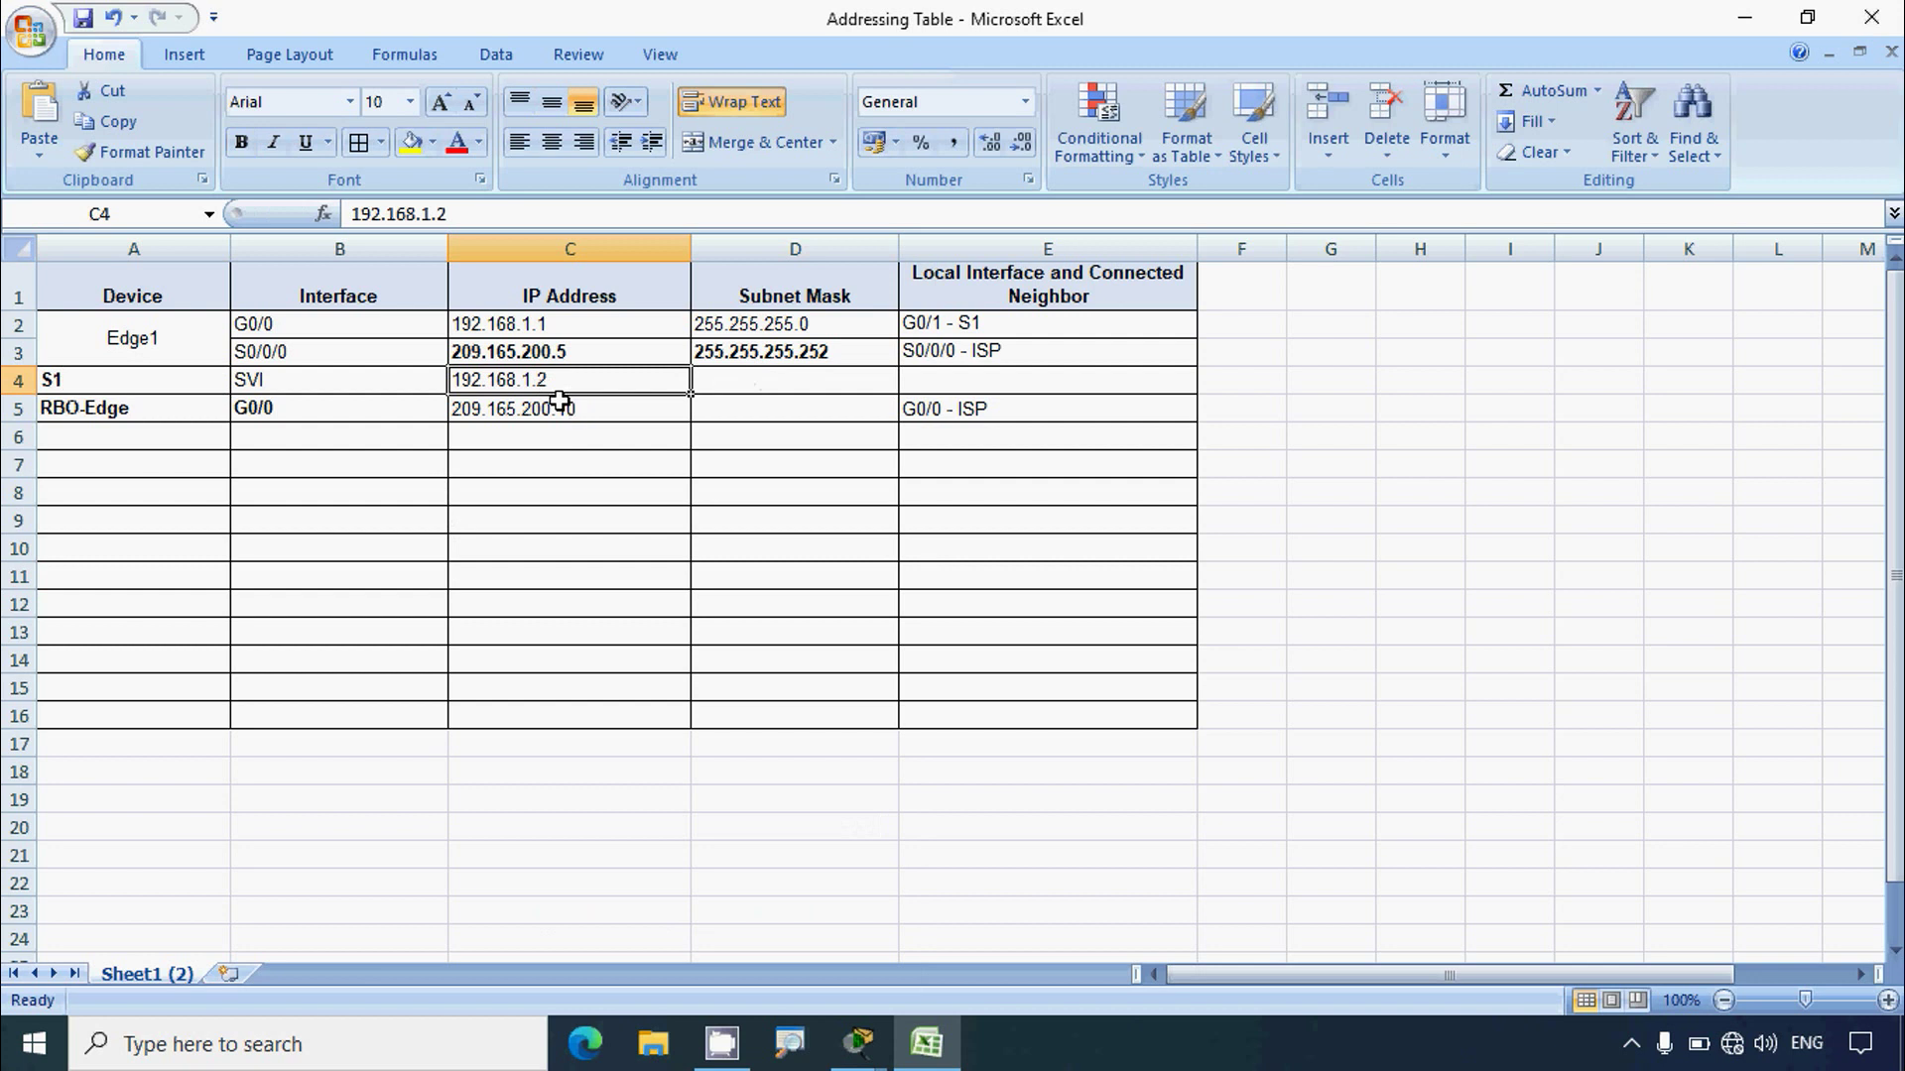
pyautogui.click(565, 323)
pyautogui.click(737, 325)
pyautogui.hotkey('ctrl', 'c')
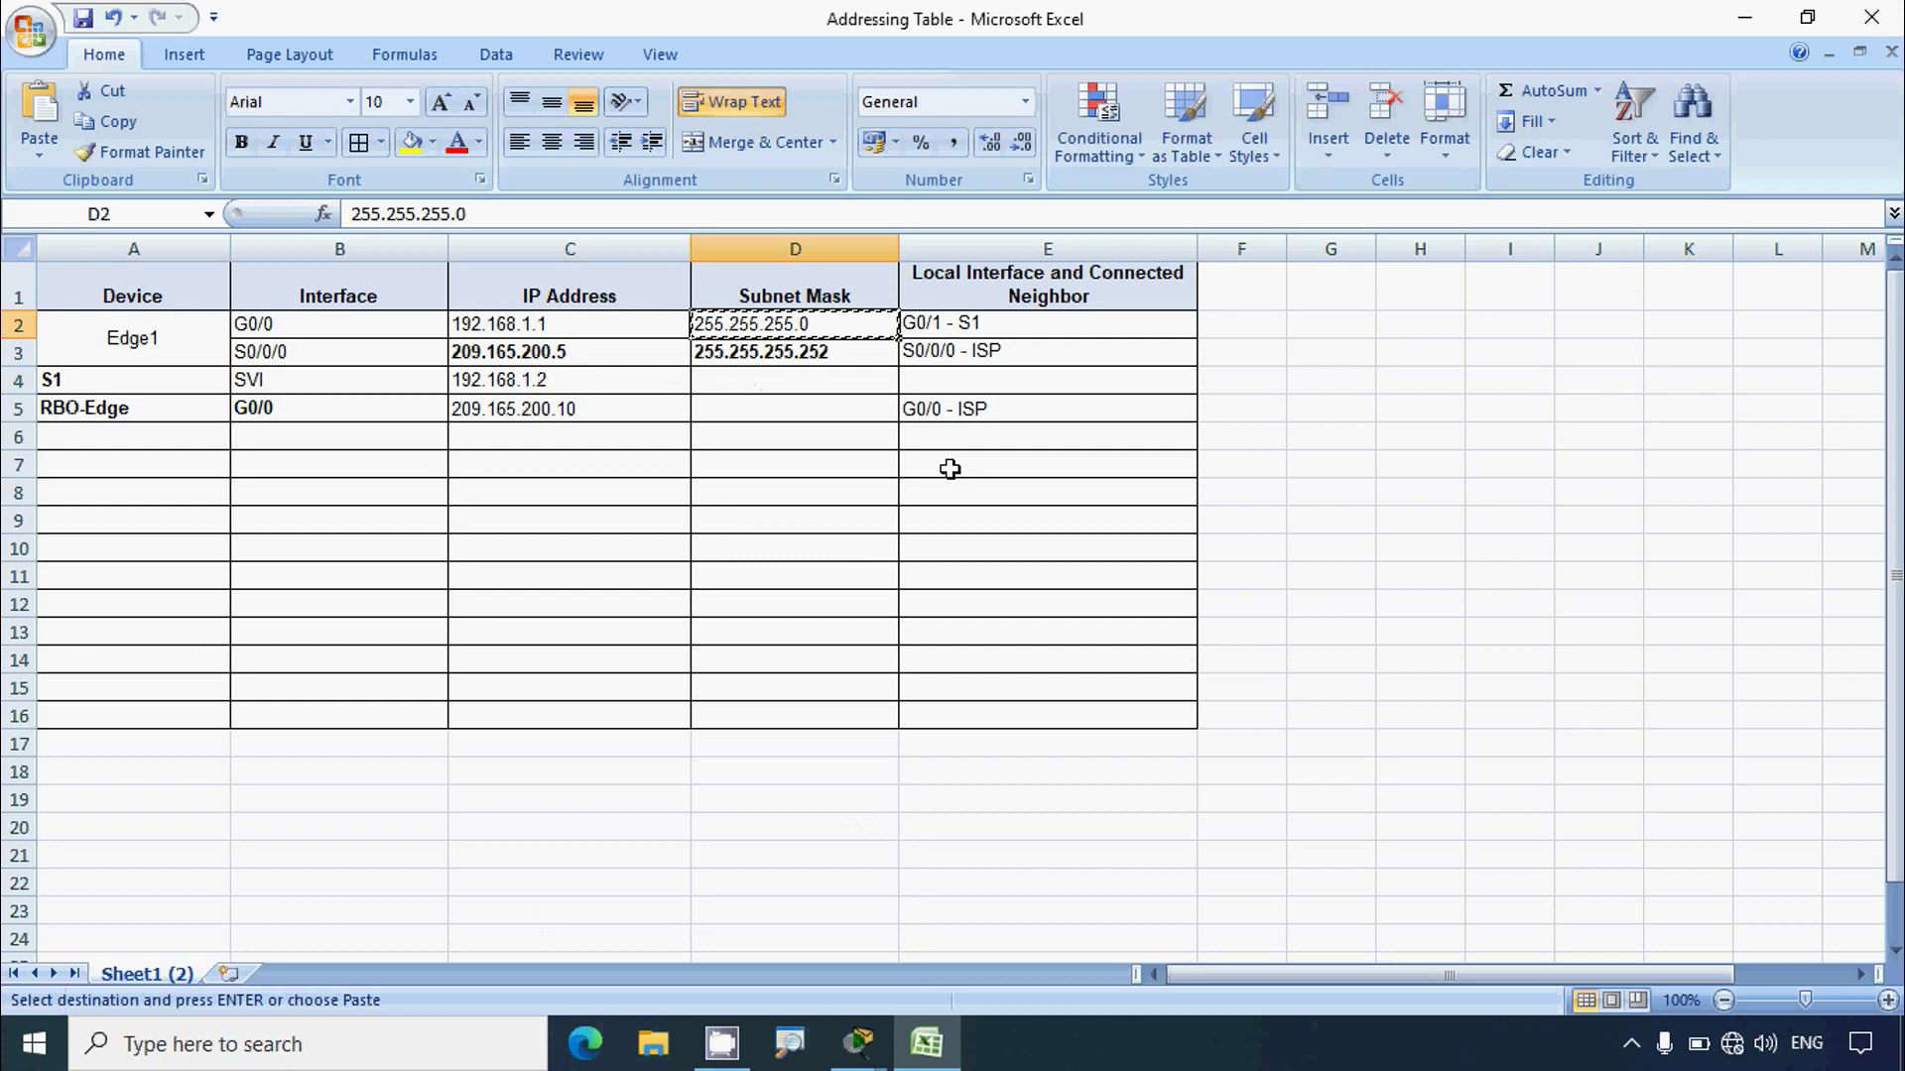
pyautogui.click(783, 383)
pyautogui.hotkey('ctrl', 'v')
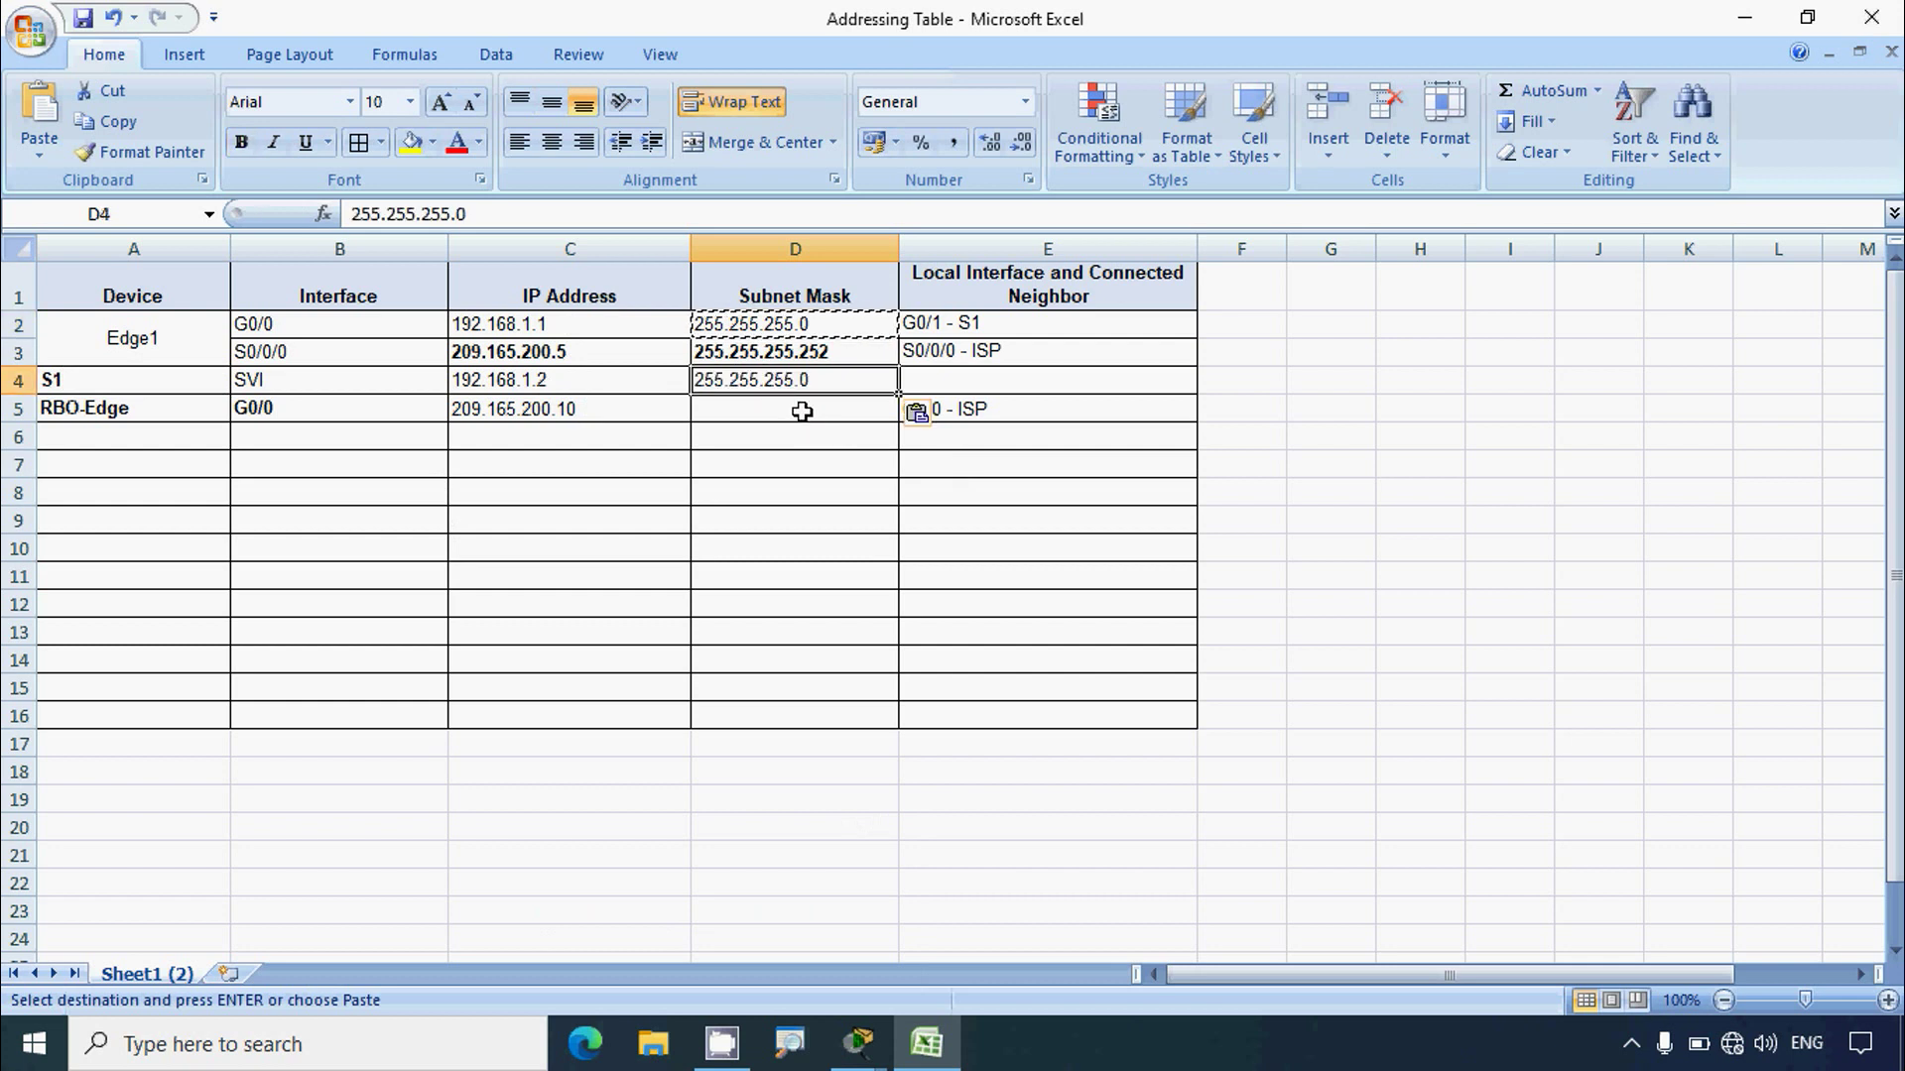
pyautogui.click(855, 1048)
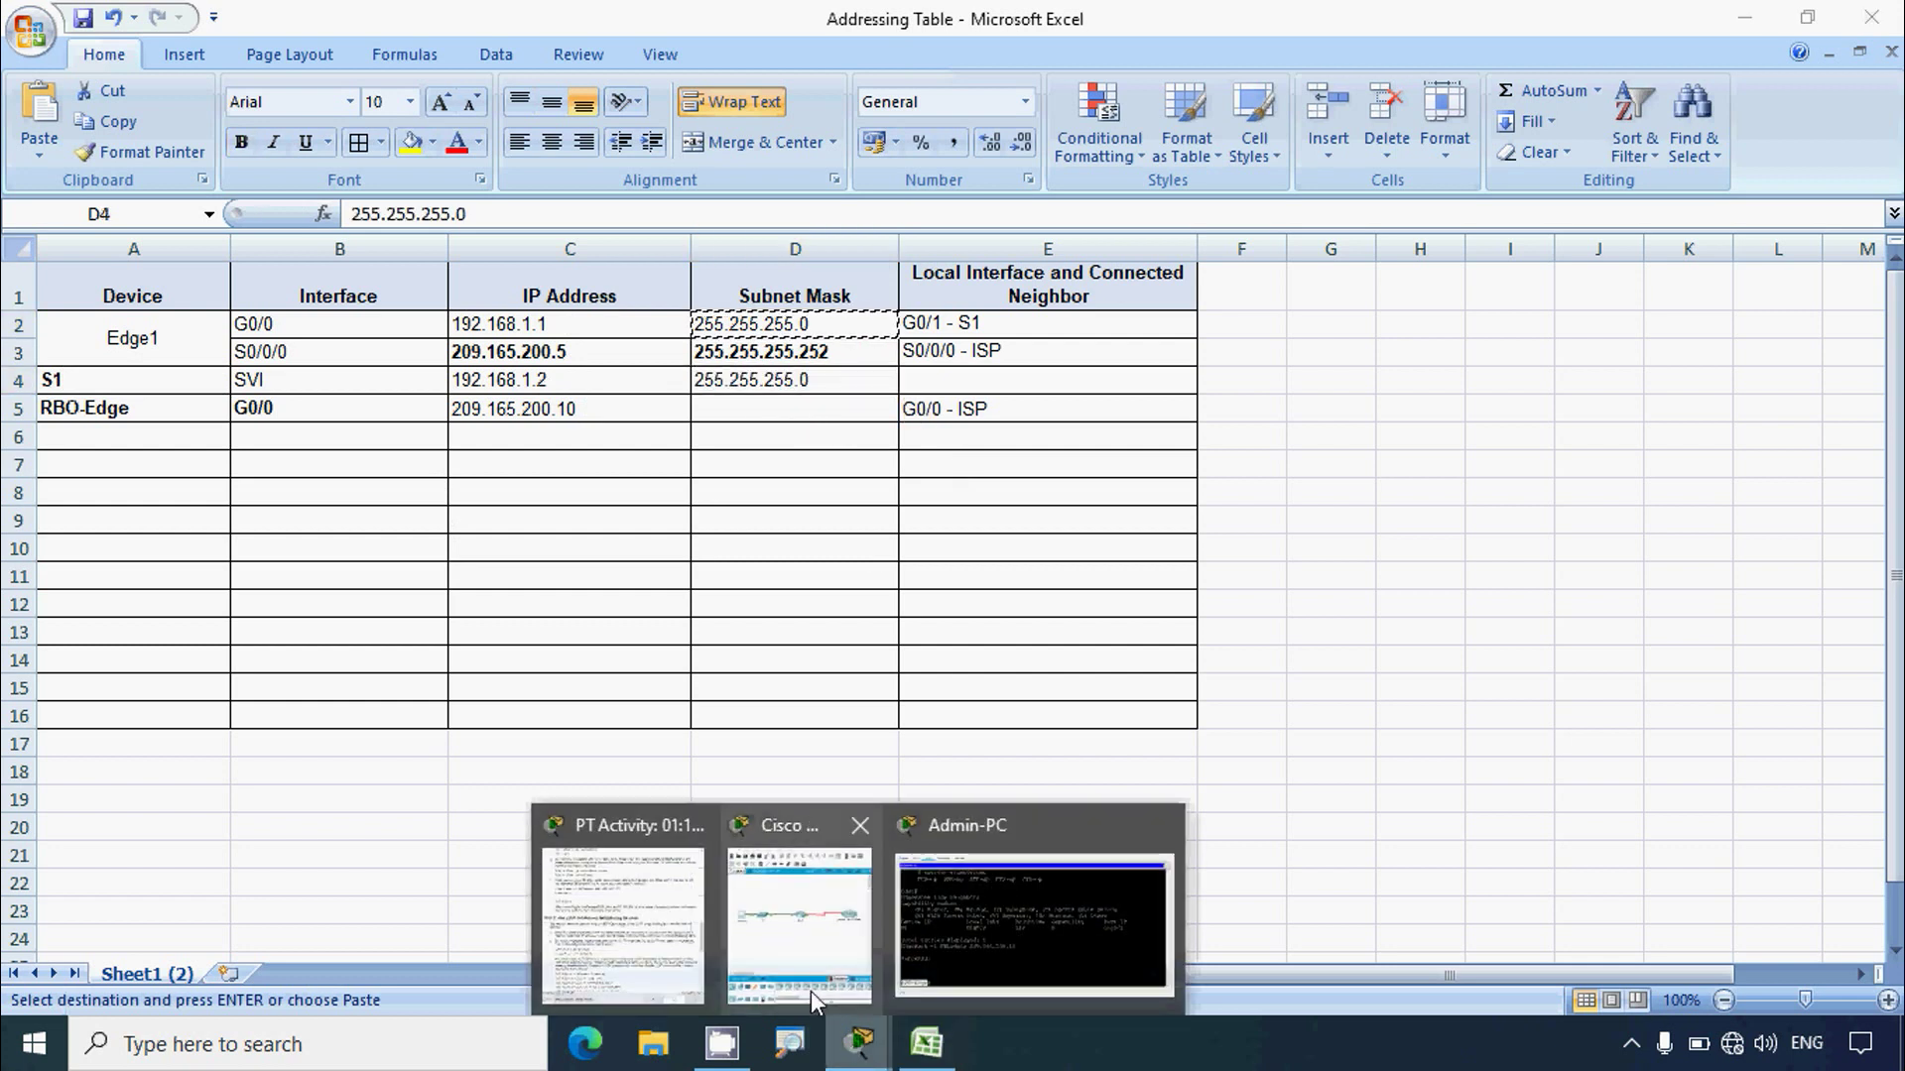
pyautogui.click(814, 990)
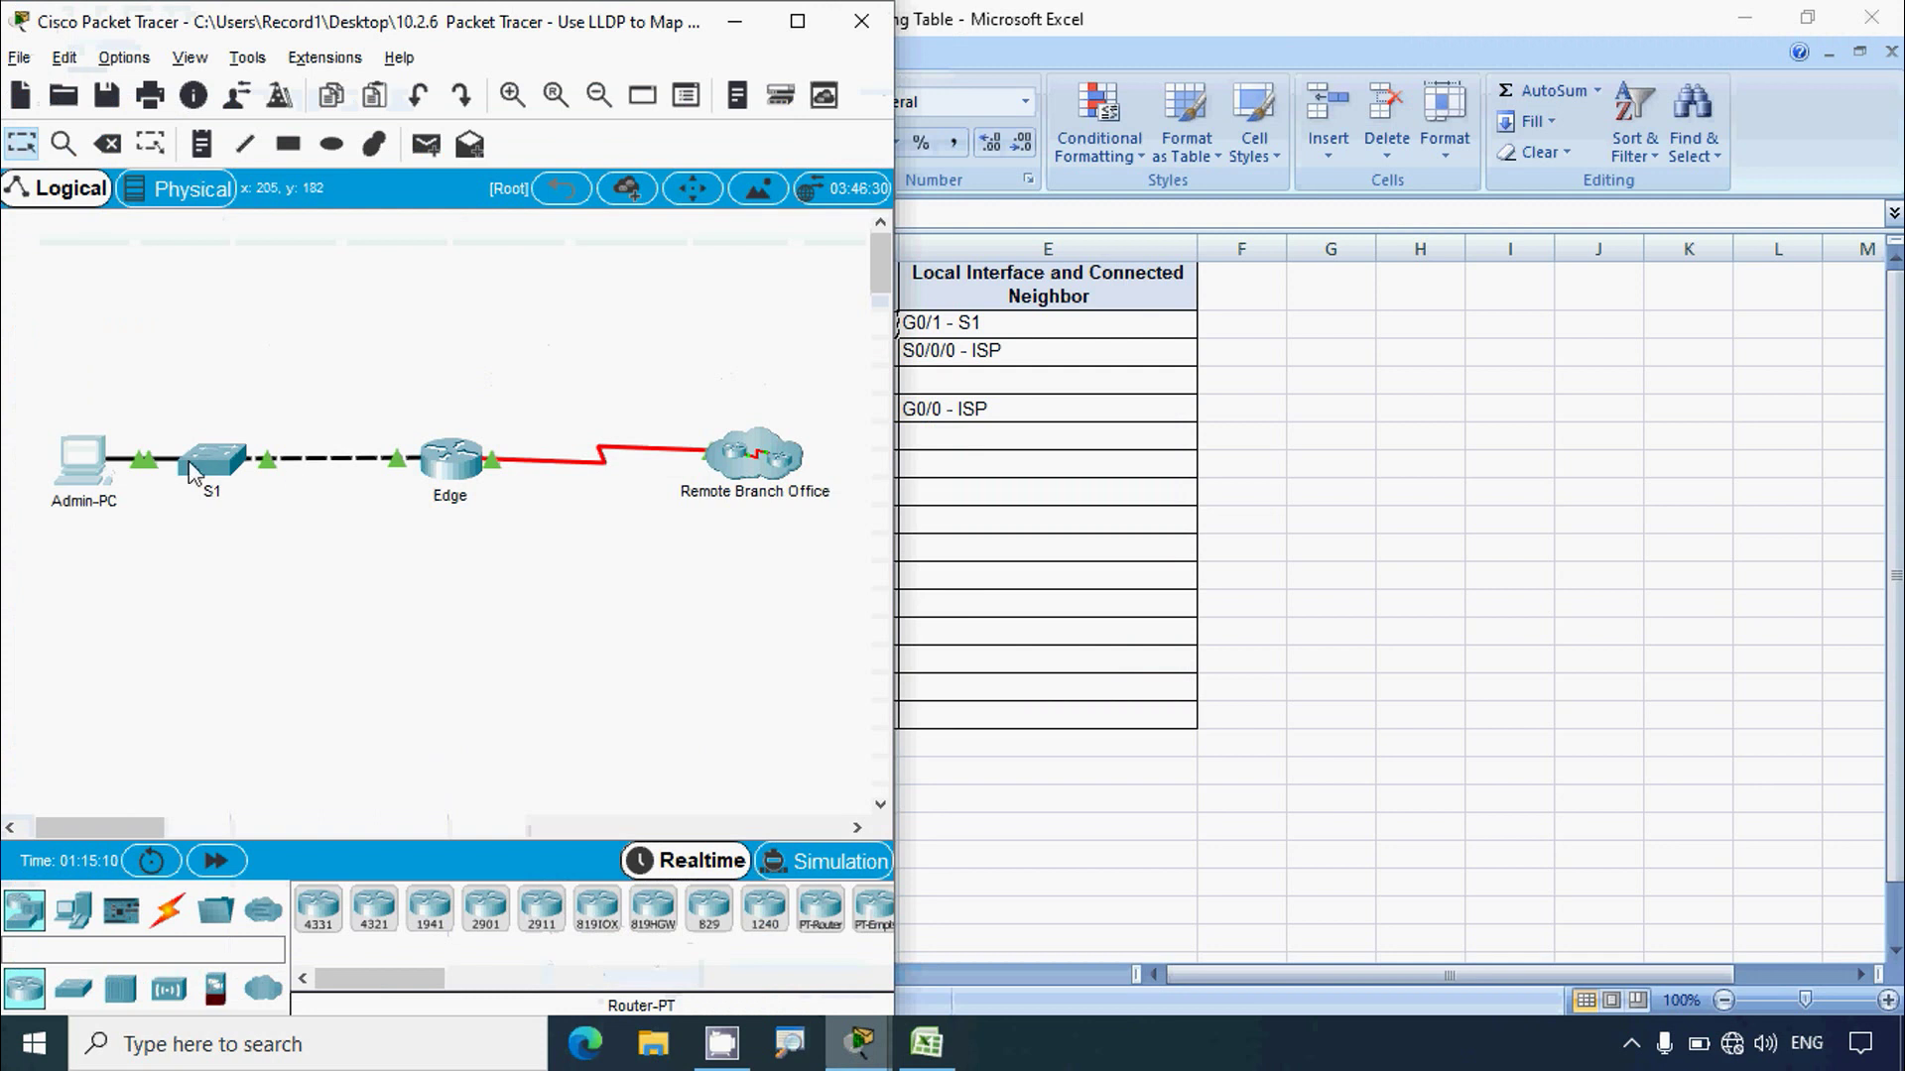
pyautogui.hotkey('alt', 'Tab')
pyautogui.click(787, 627)
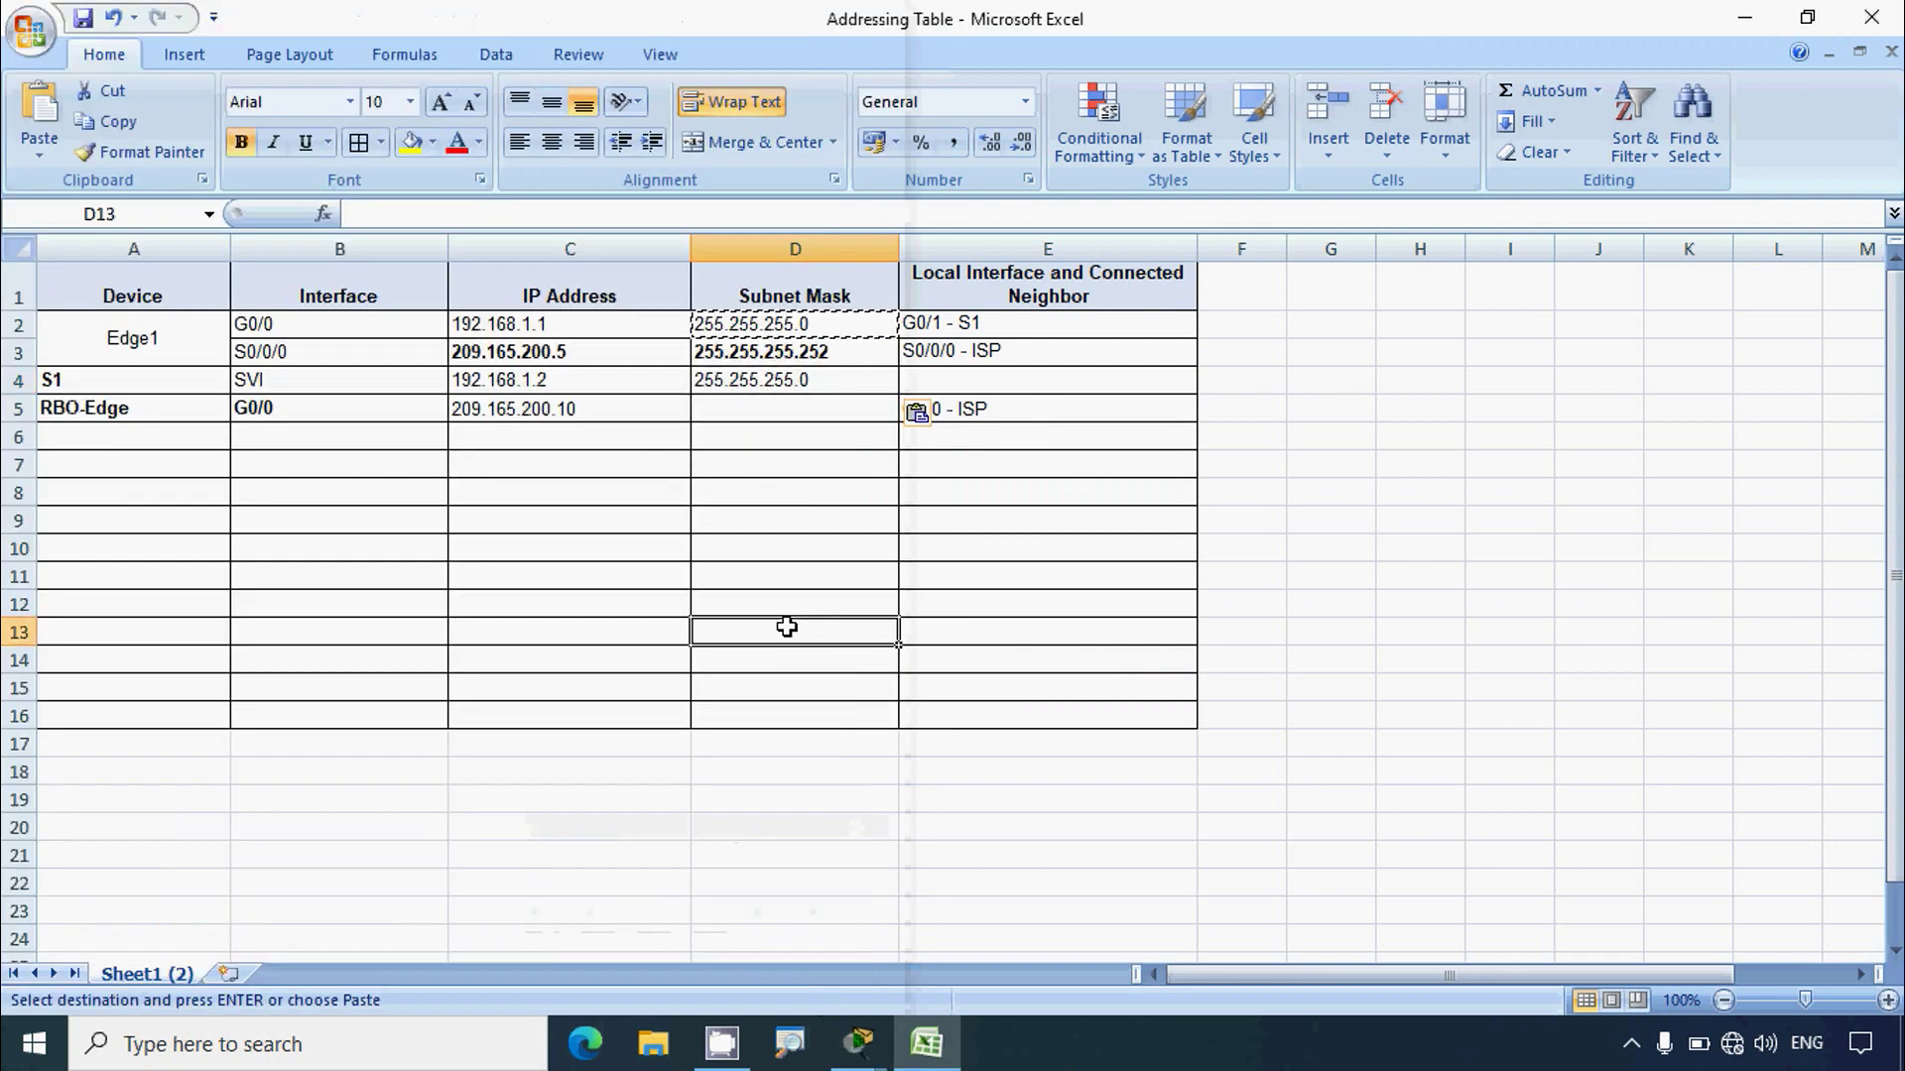
pyautogui.hotkey('alt', 'Tab')
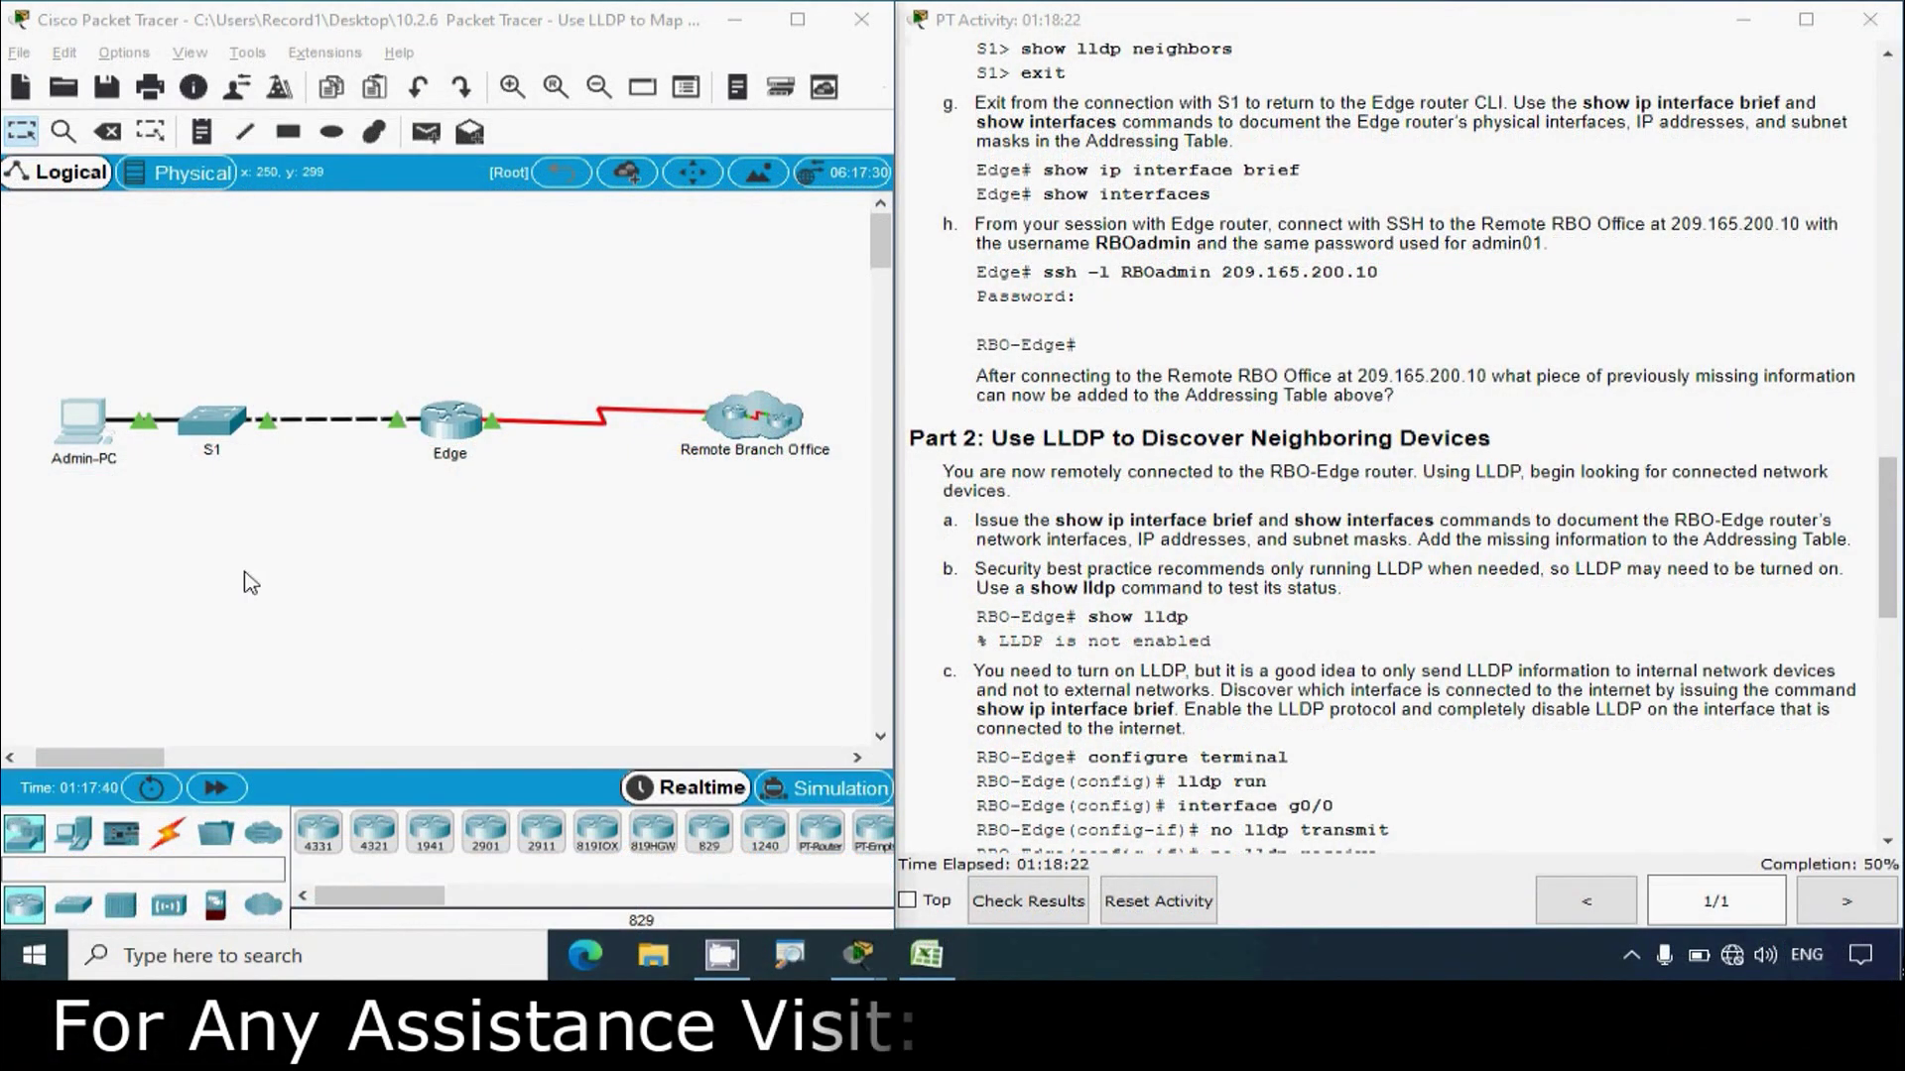
# Step: Reopen Admin-PC's command prompt at the RBO-Edge# SSH session, maximized to full screen
pyautogui.click(85, 424)
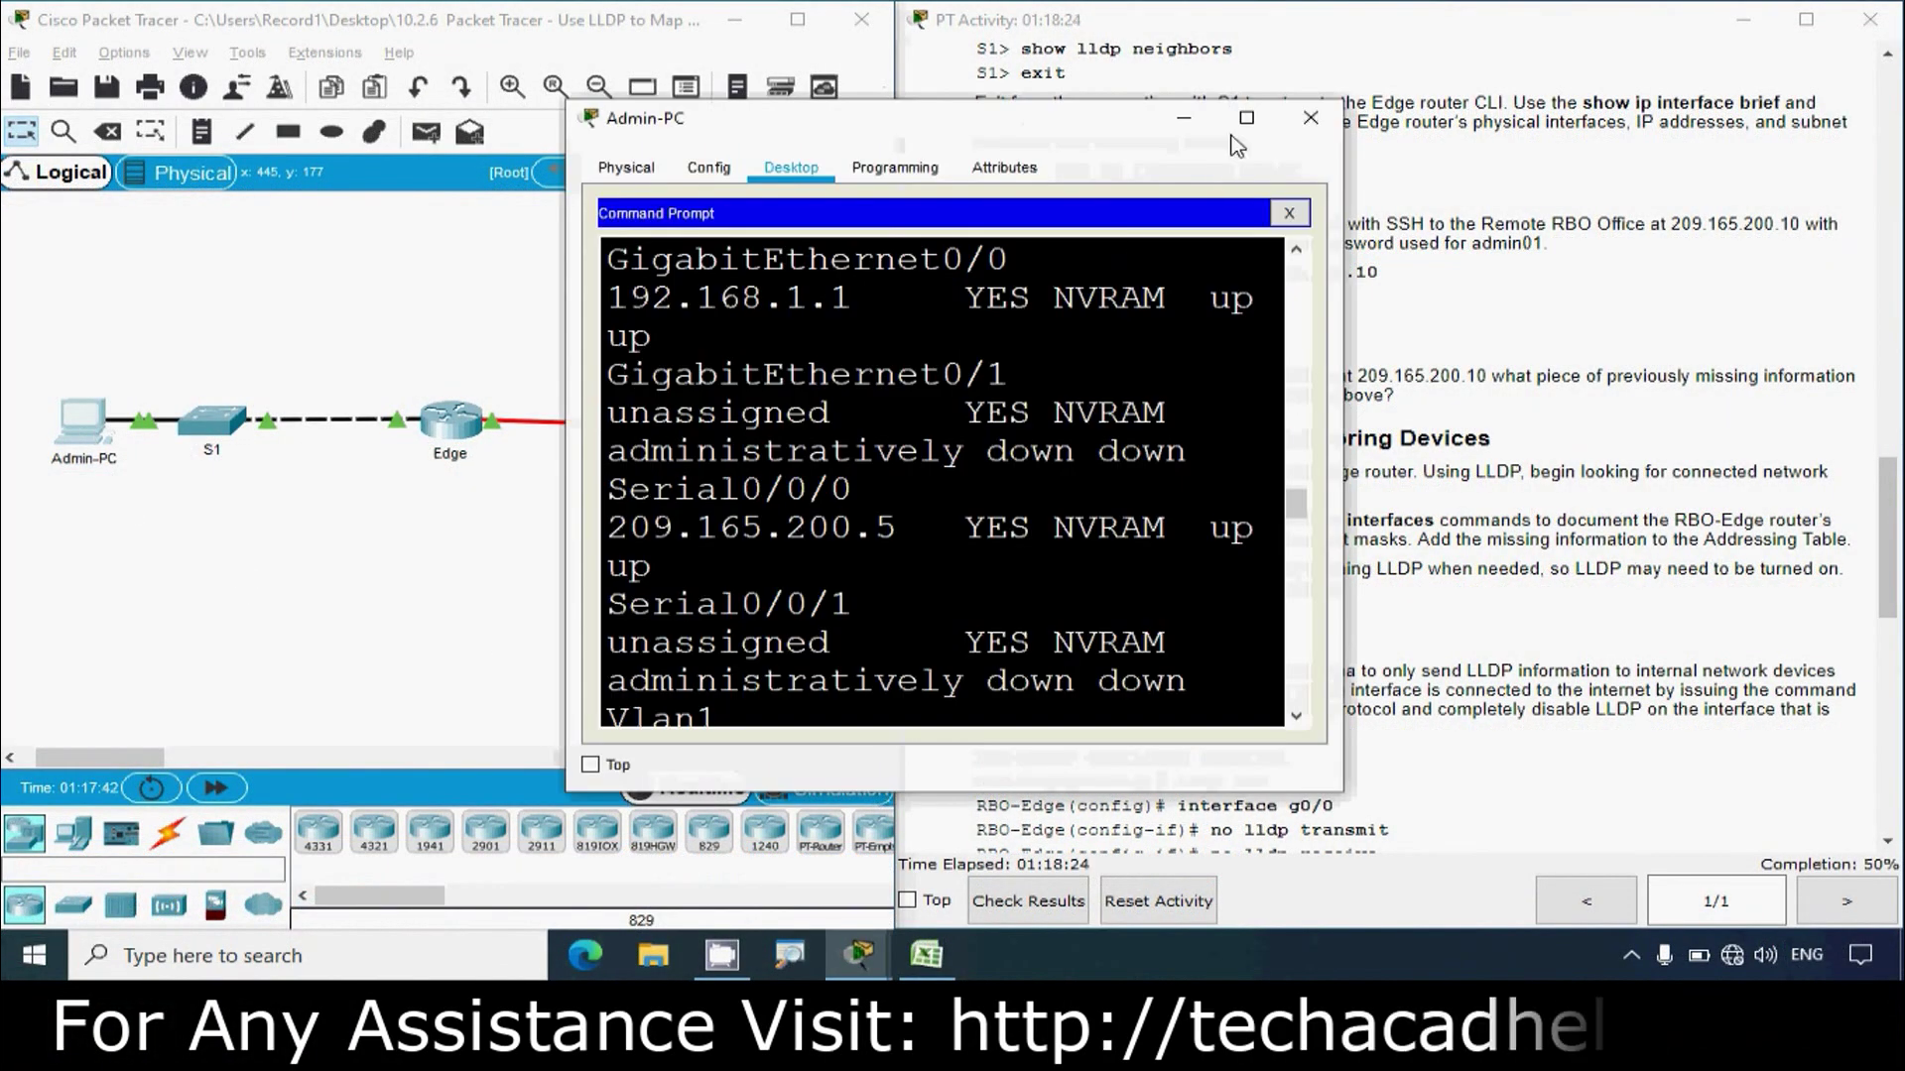
pyautogui.click(1243, 117)
# Step: Run show ip interface brief on RBO-Edge
pyautogui.click(332, 853)
pyautogui.press('Return')
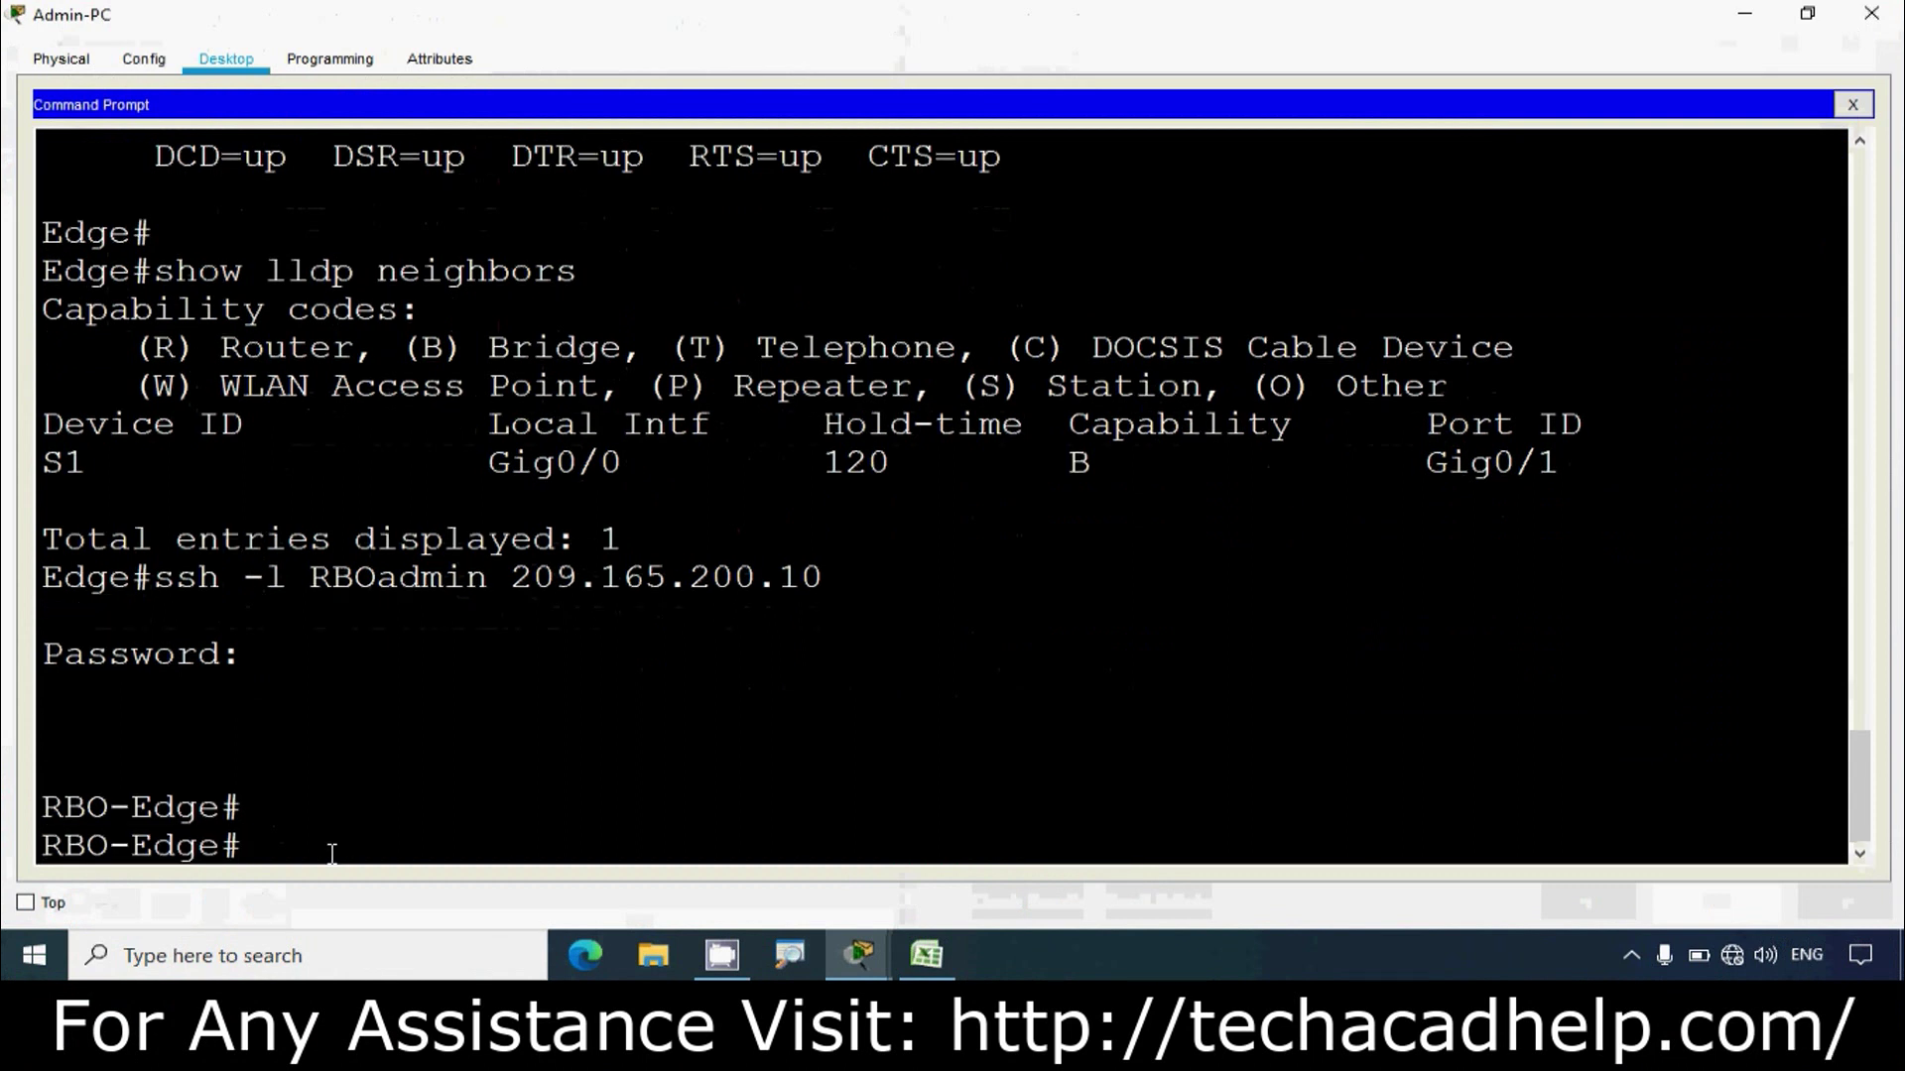
pyautogui.write('SHOW ip int')
pyautogui.write('fce')
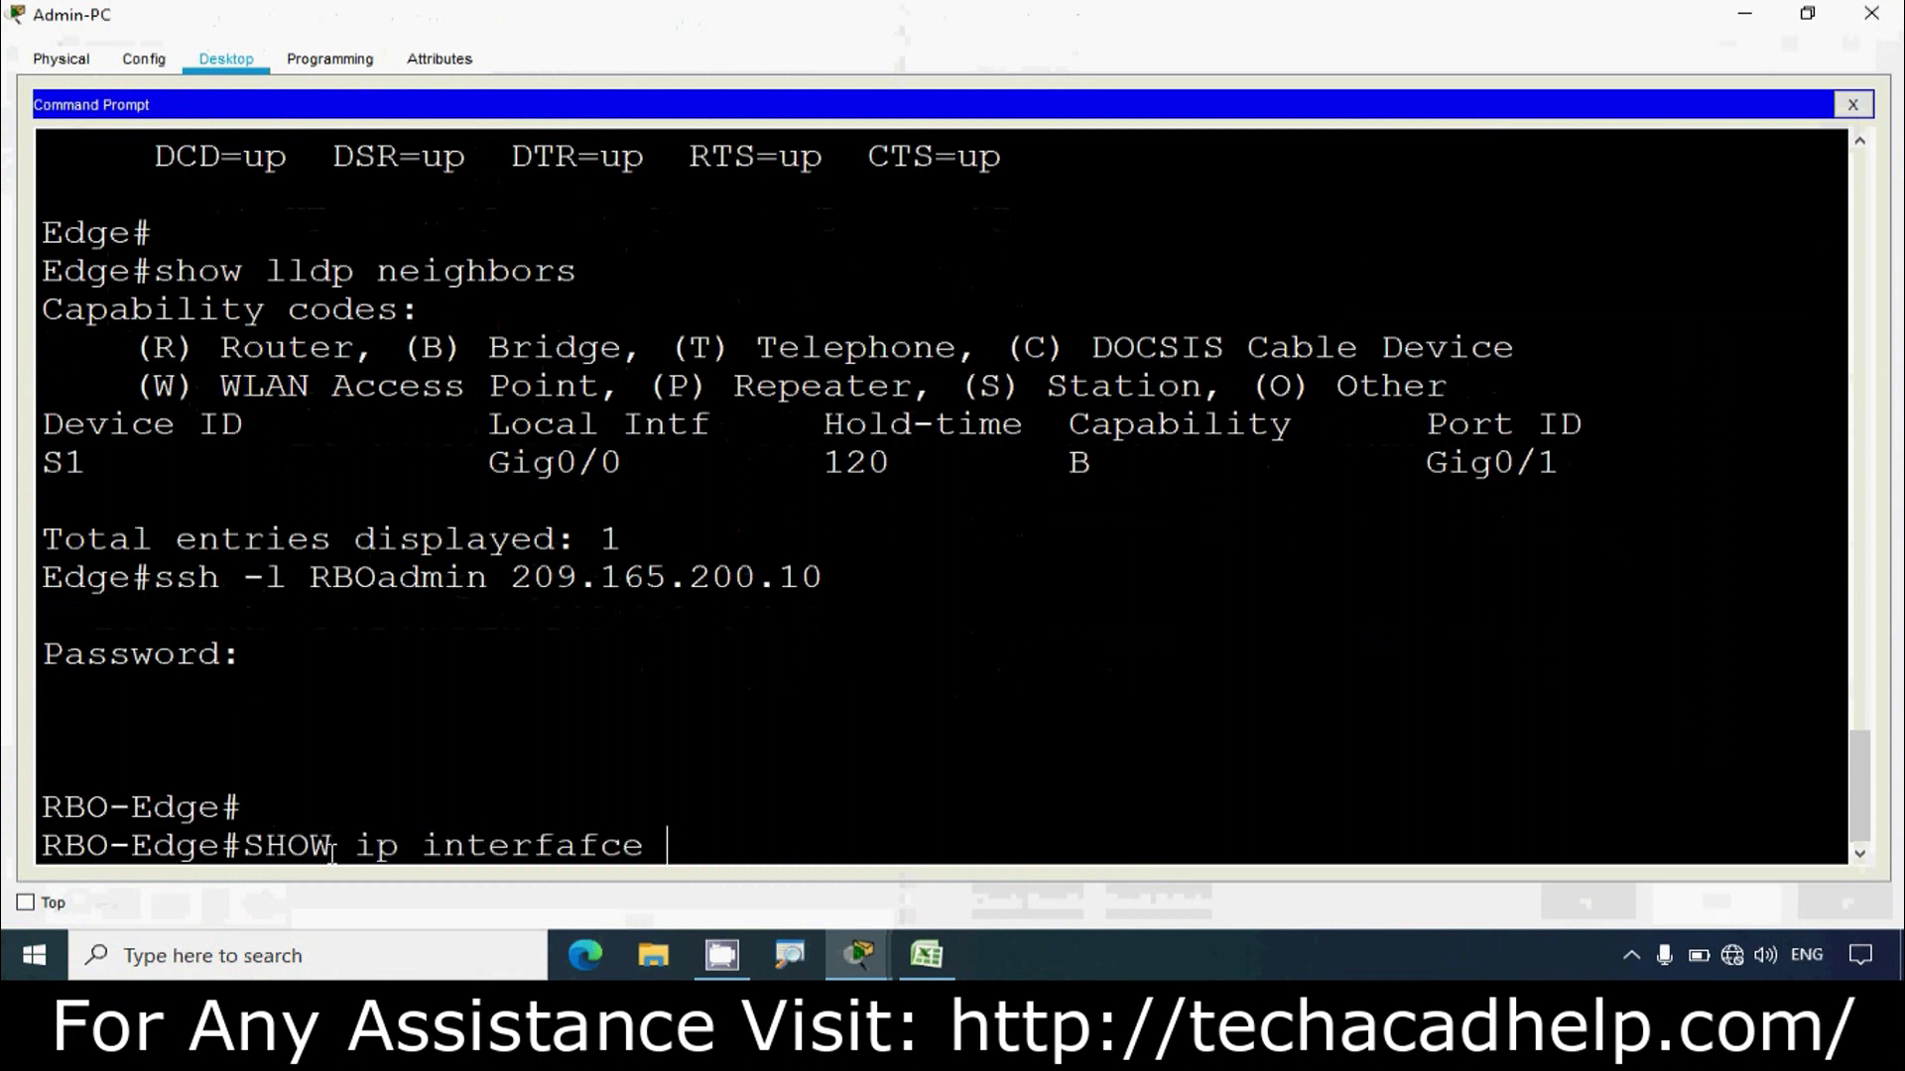
pyautogui.press('BackSpace')
pyautogui.press('BackSpace')
pyautogui.press('BackSpace')
pyautogui.press('BackSpace')
pyautogui.write('ce brief')
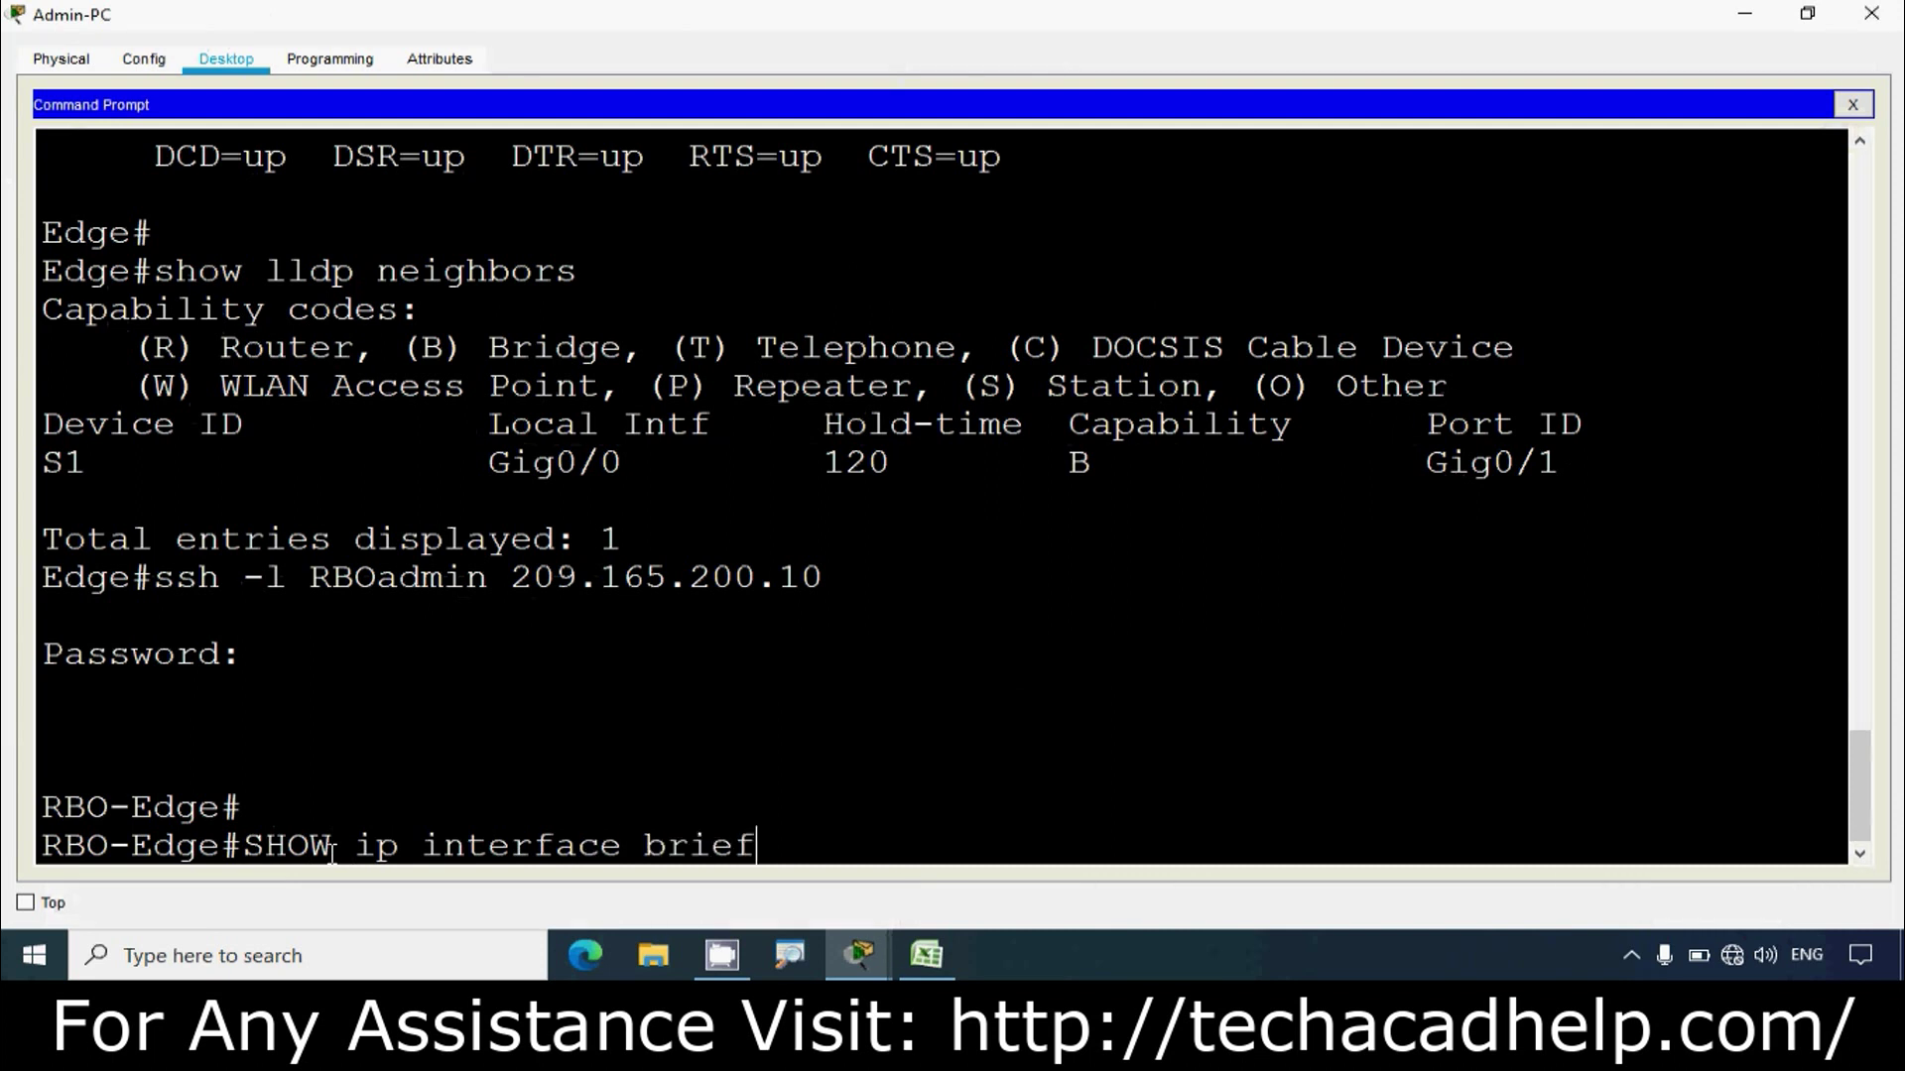
pyautogui.press('Return')
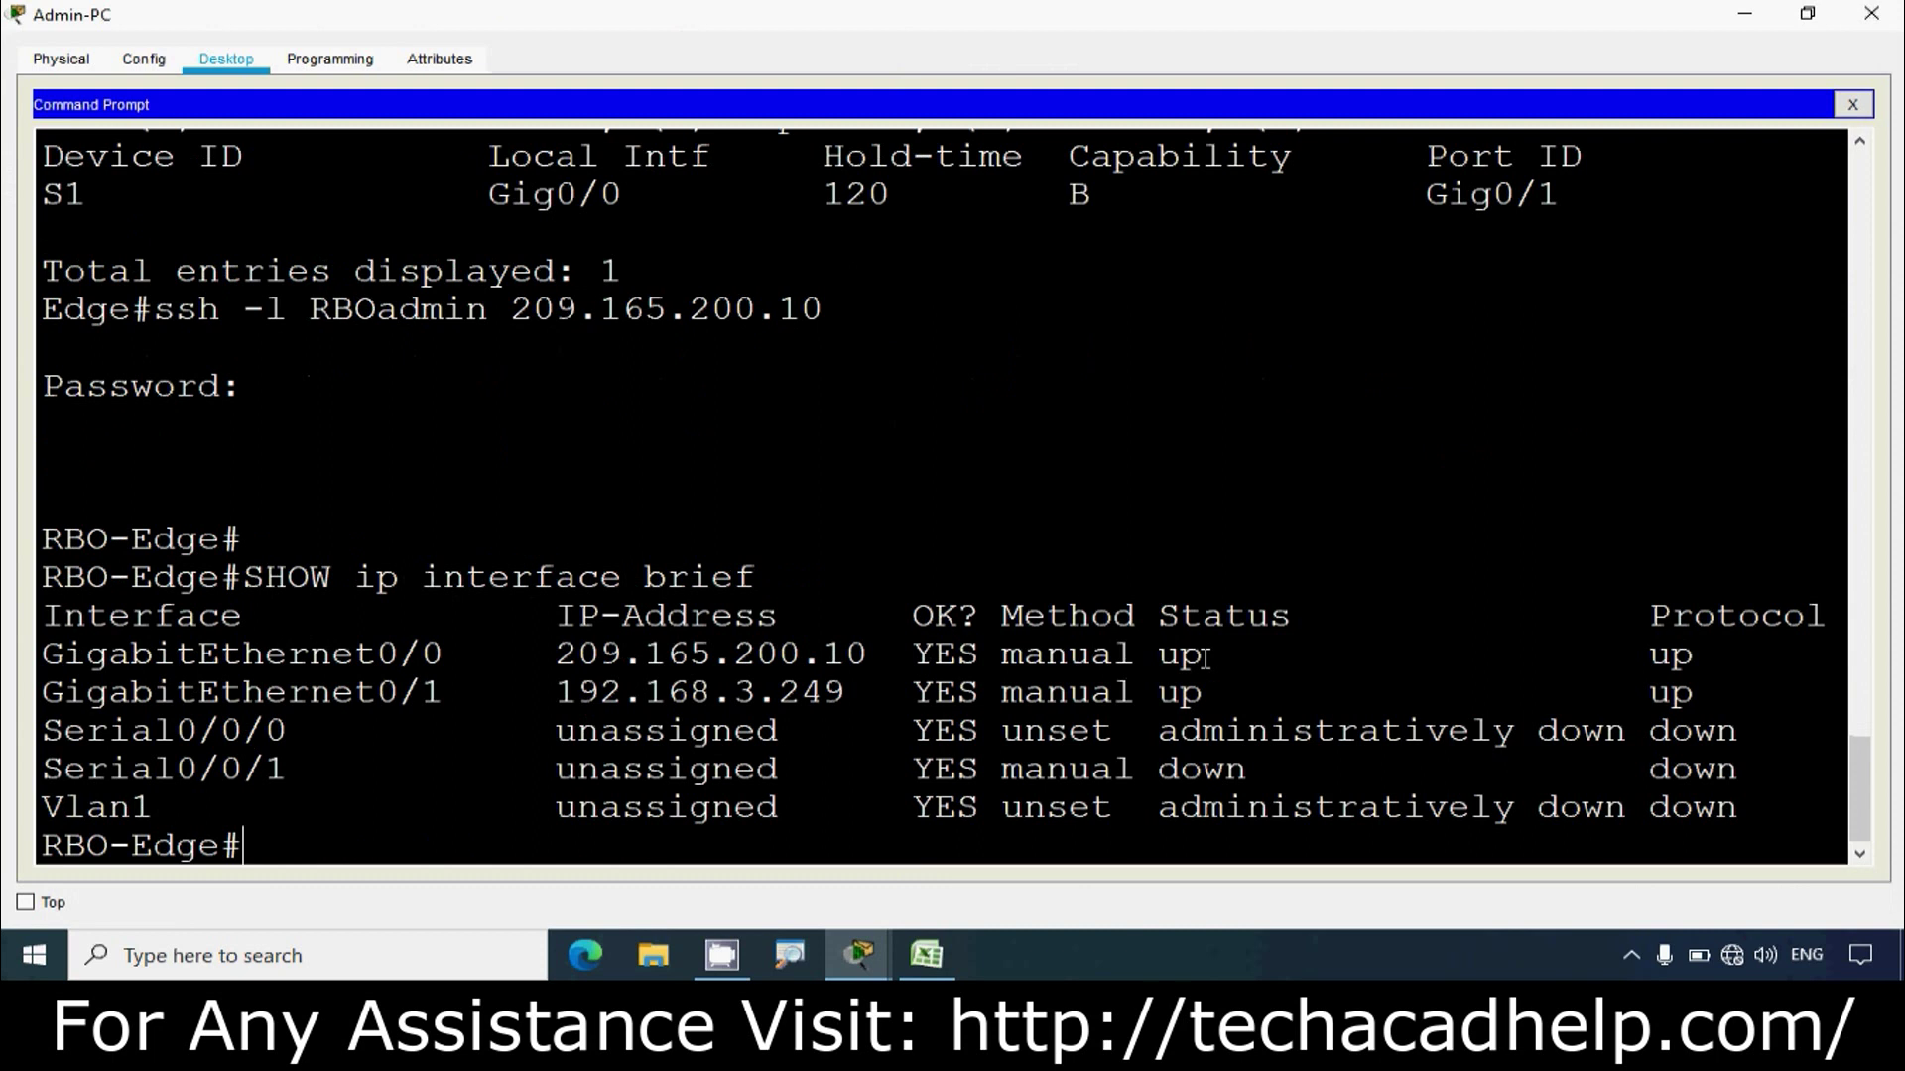
# Step: Highlight GigabitEthernet0/0, GigabitEthernet0/1 and 209.165.200.10 in the listing, then return to Excel
pyautogui.moveTo(42, 660); pyautogui.dragTo(442, 663)
pyautogui.moveTo(44, 694); pyautogui.dragTo(471, 700)
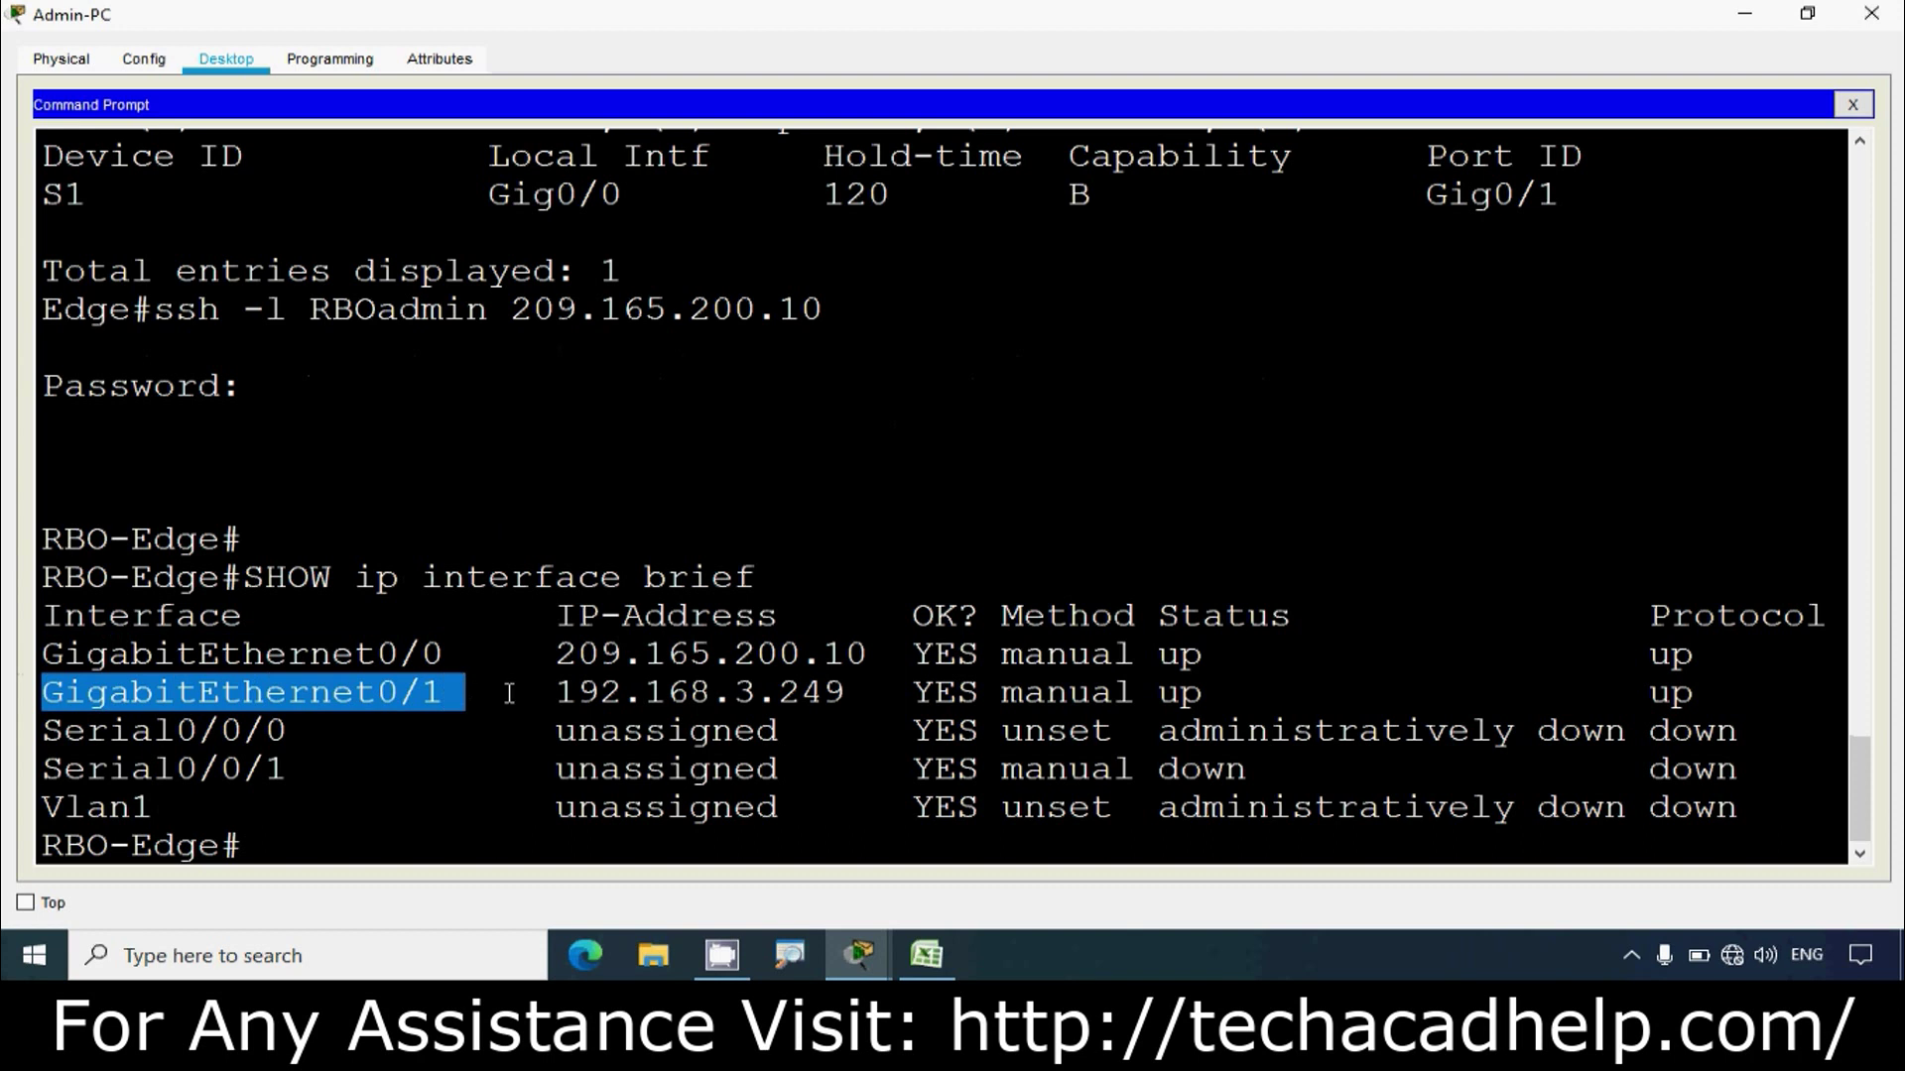
pyautogui.moveTo(553, 655); pyautogui.dragTo(869, 657)
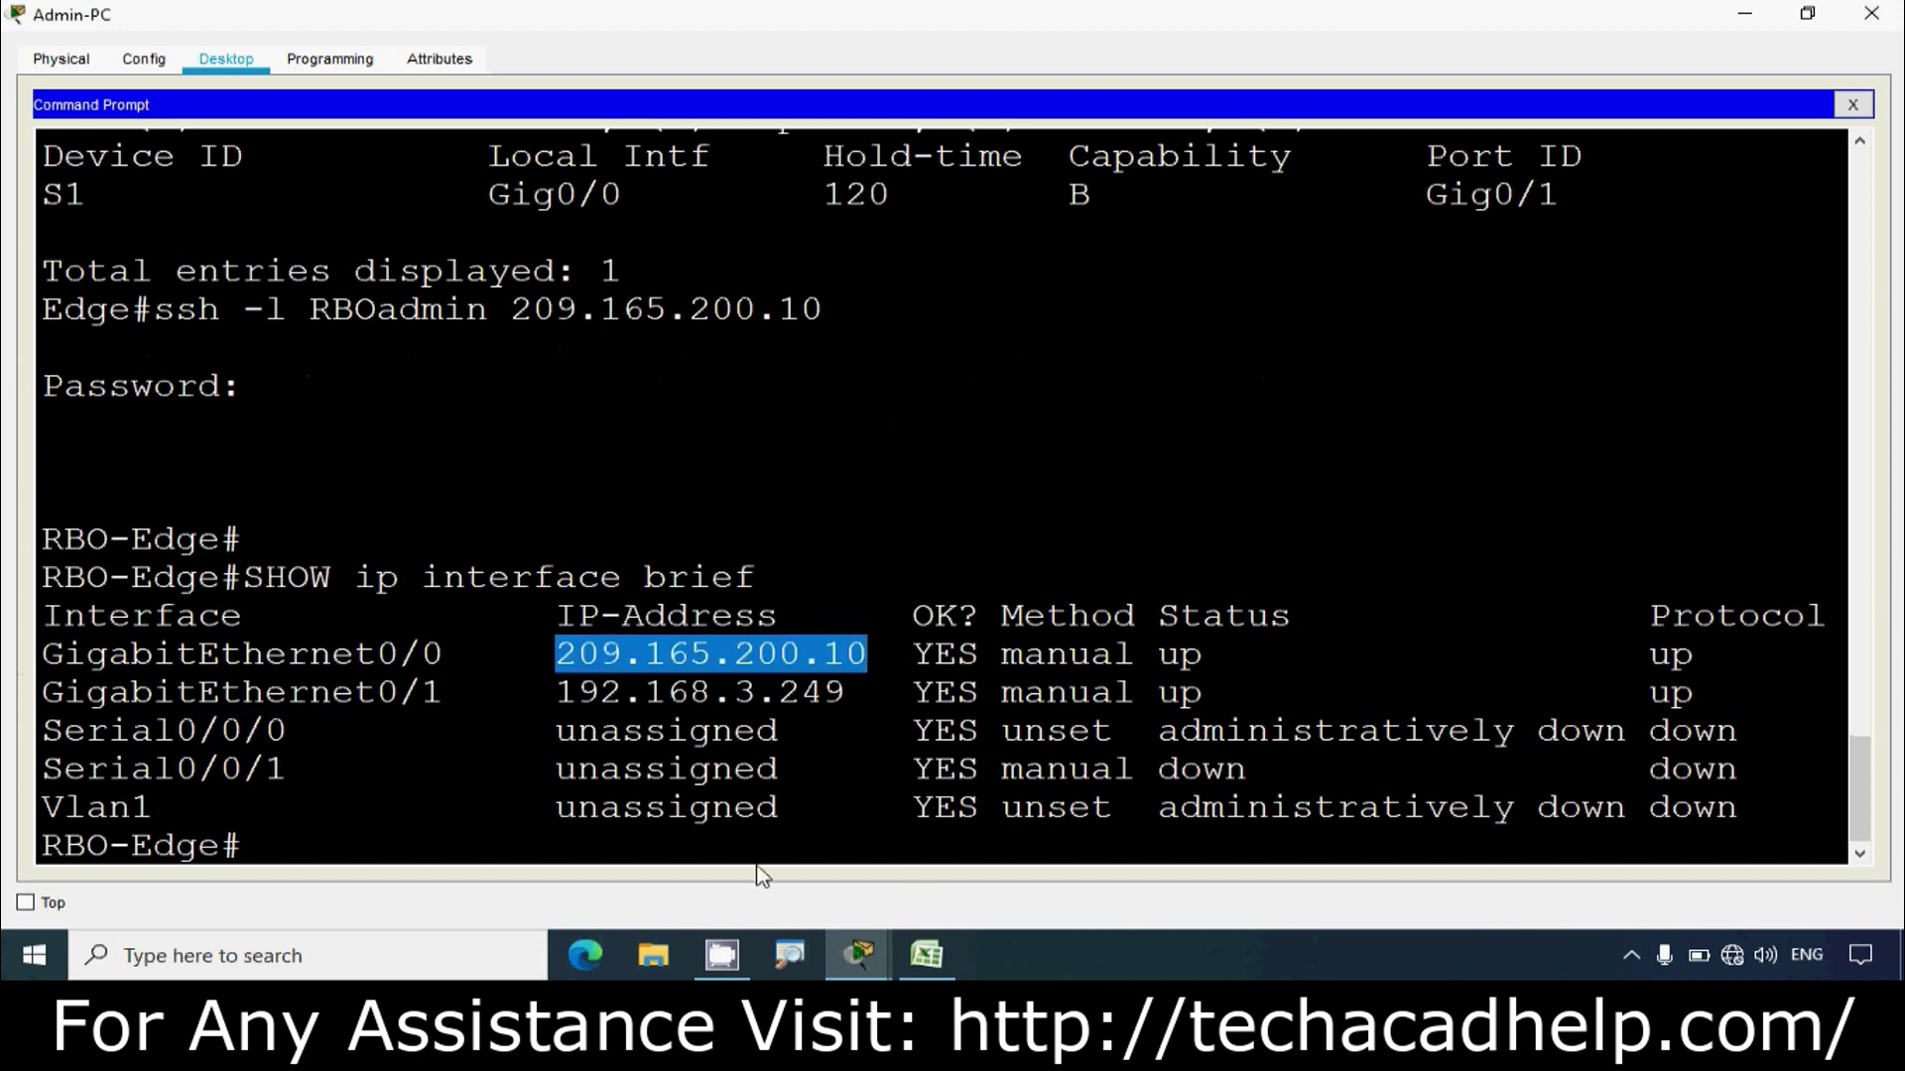
pyautogui.click(923, 955)
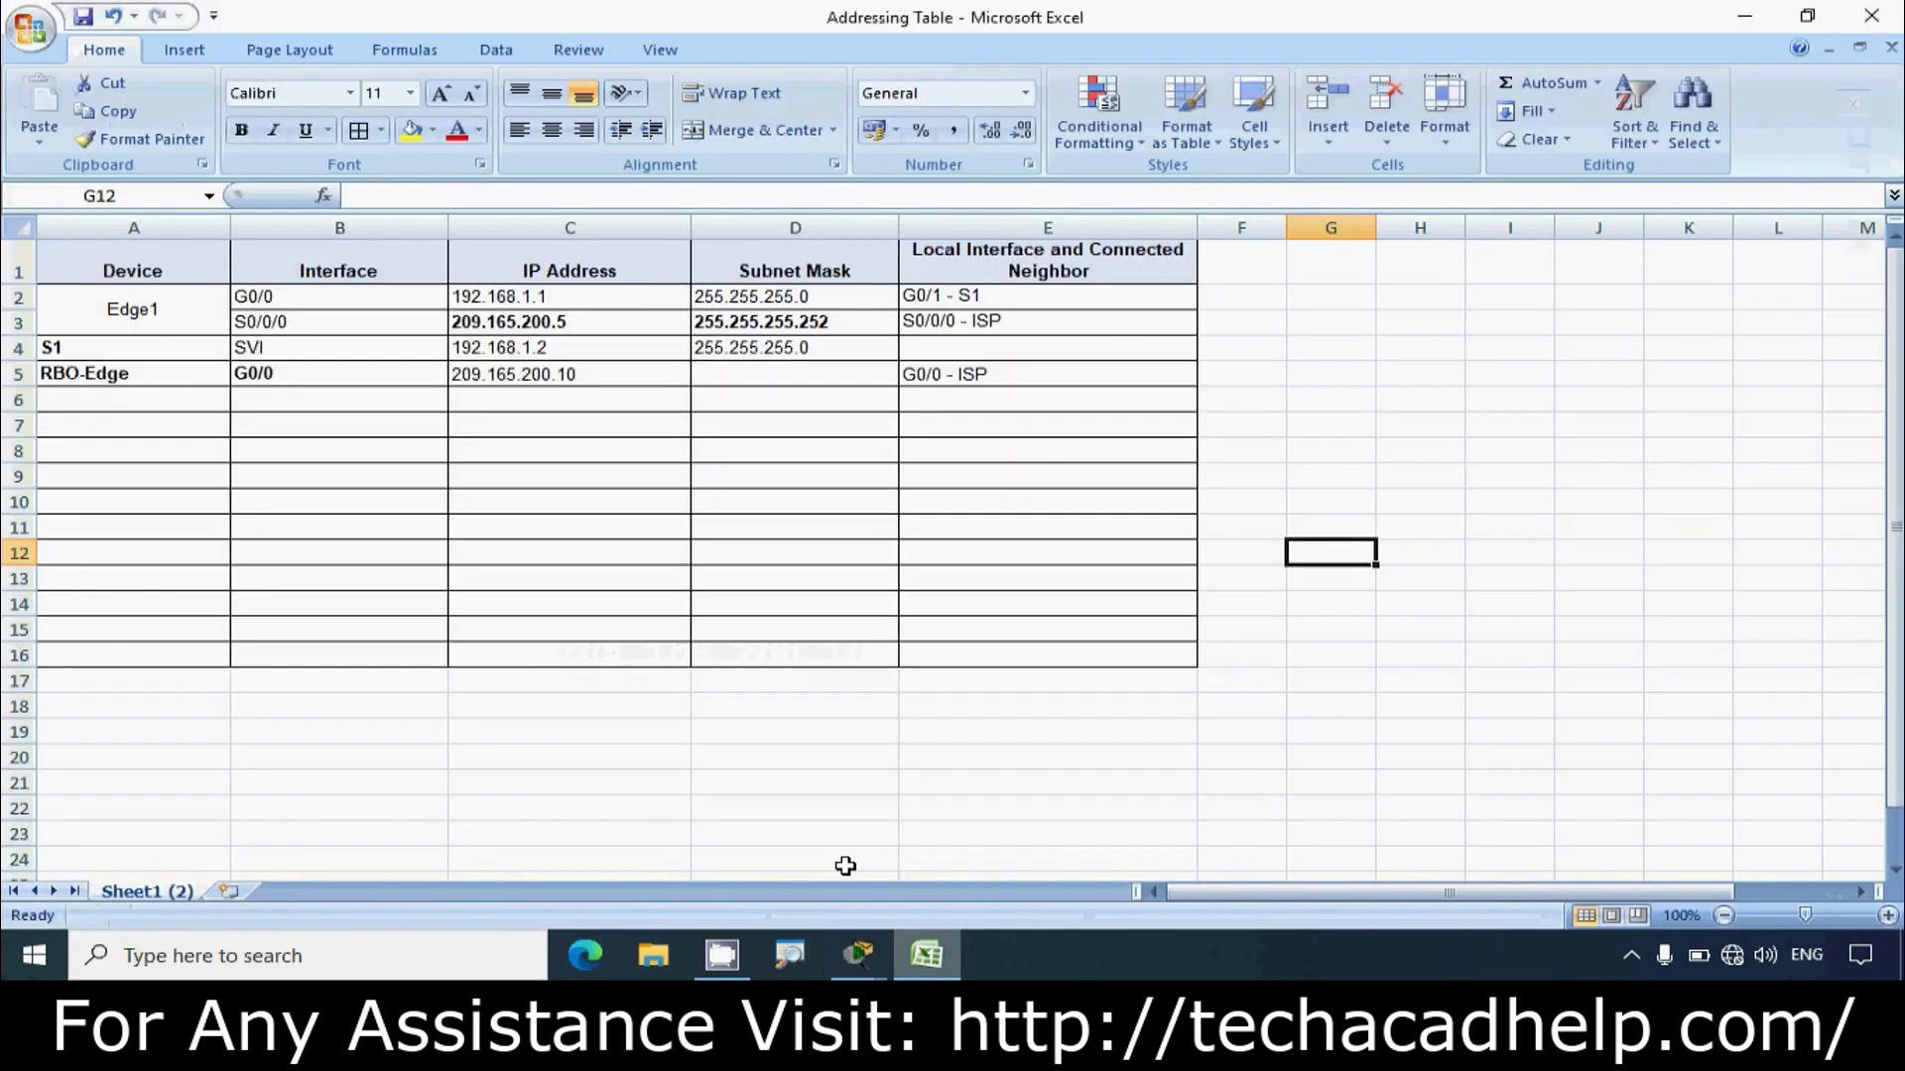
# Step: Enter G0/1 in cell B6 under RBO-Edge's G0/0
pyautogui.click(298, 399)
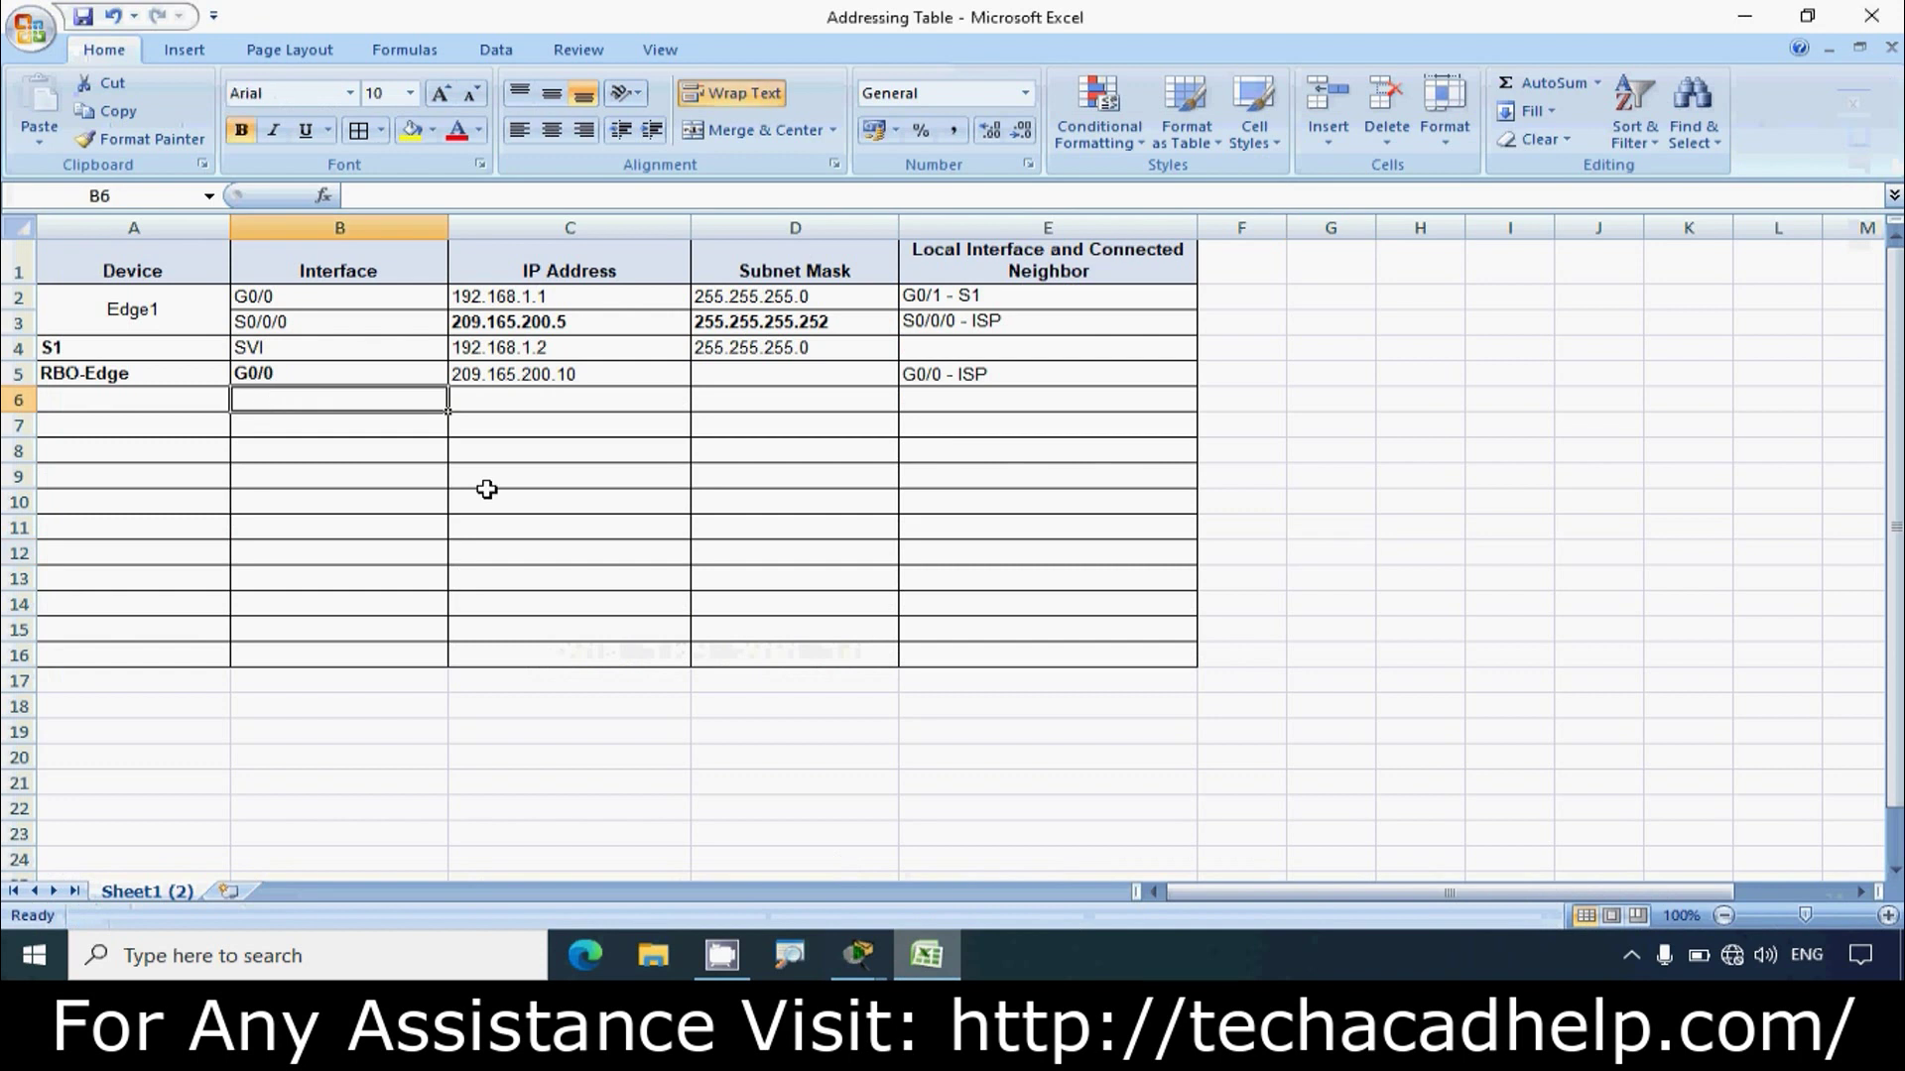
pyautogui.write('G0/1')
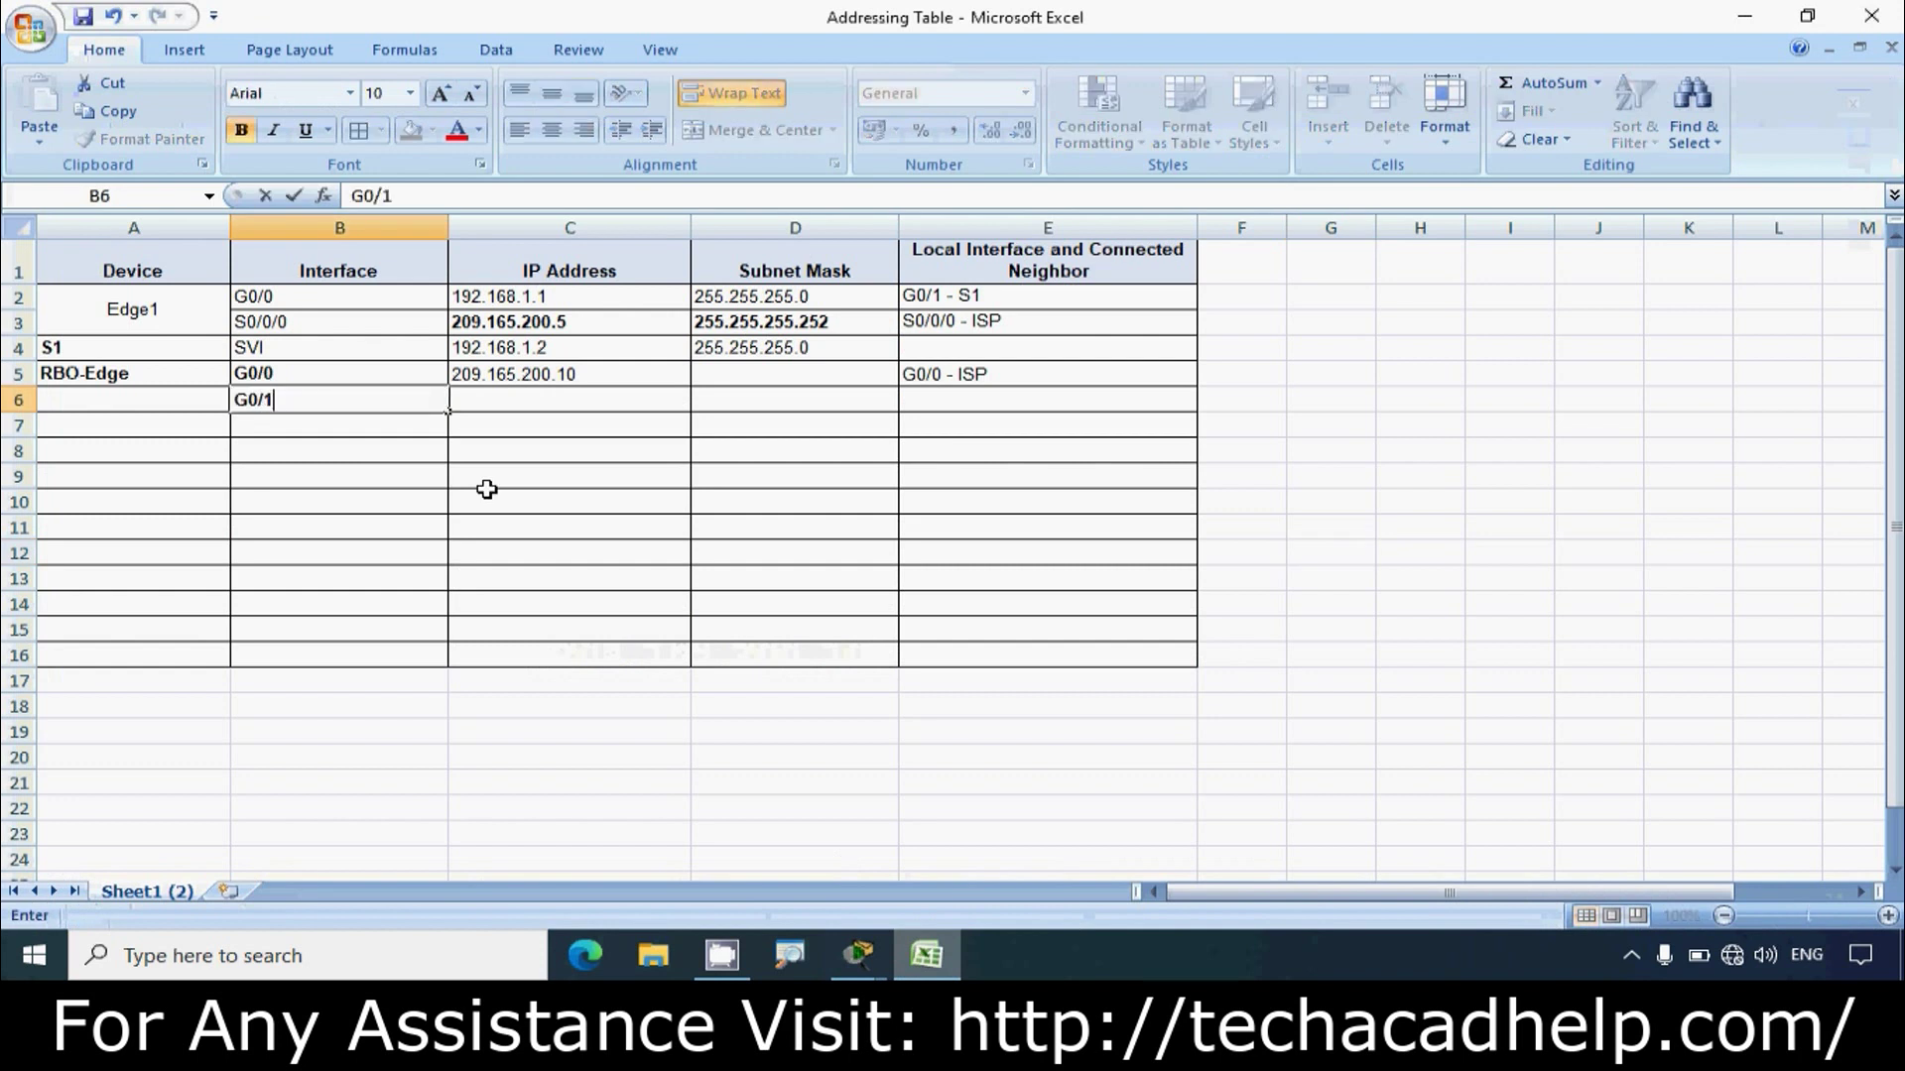
pyautogui.press('Return')
# Step: Merge and centre the RBO-Edge label across A5:A6
pyautogui.click(191, 383)
pyautogui.moveTo(191, 383); pyautogui.dragTo(183, 404)
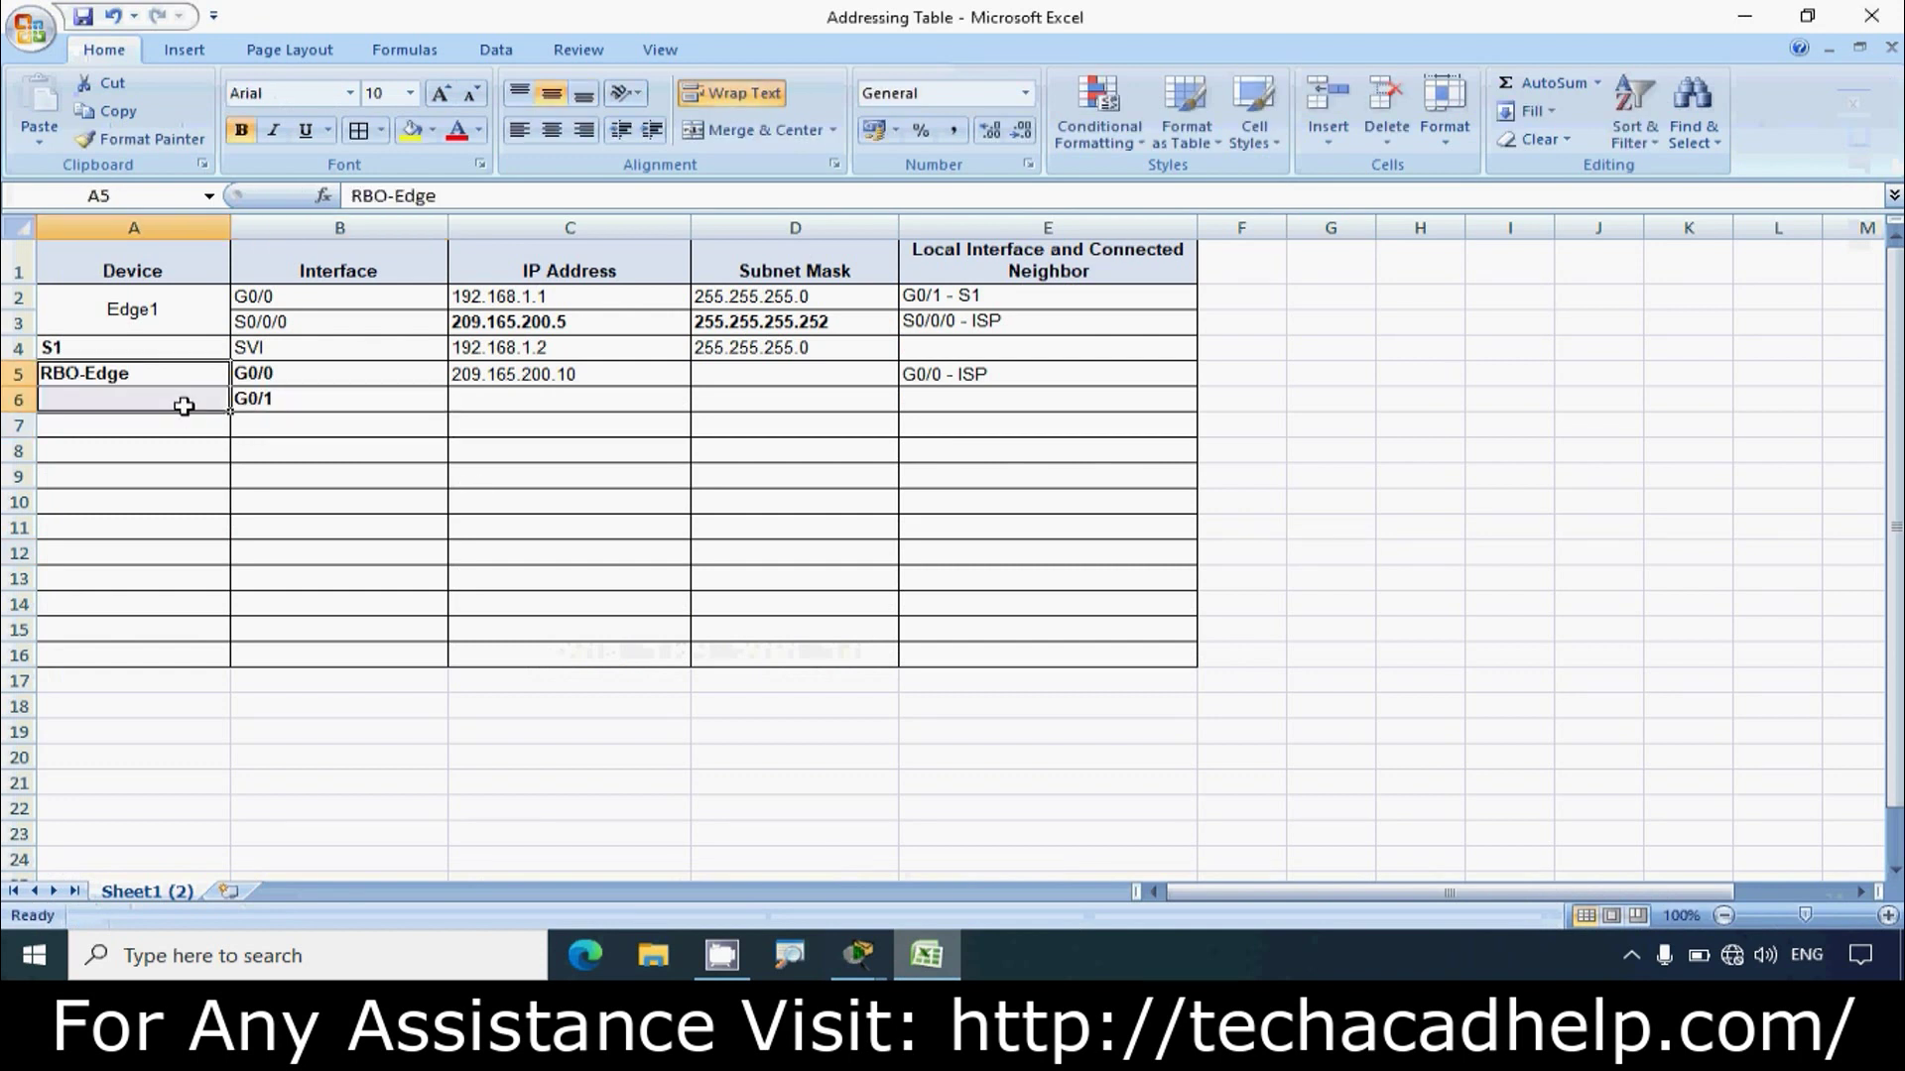
pyautogui.click(759, 130)
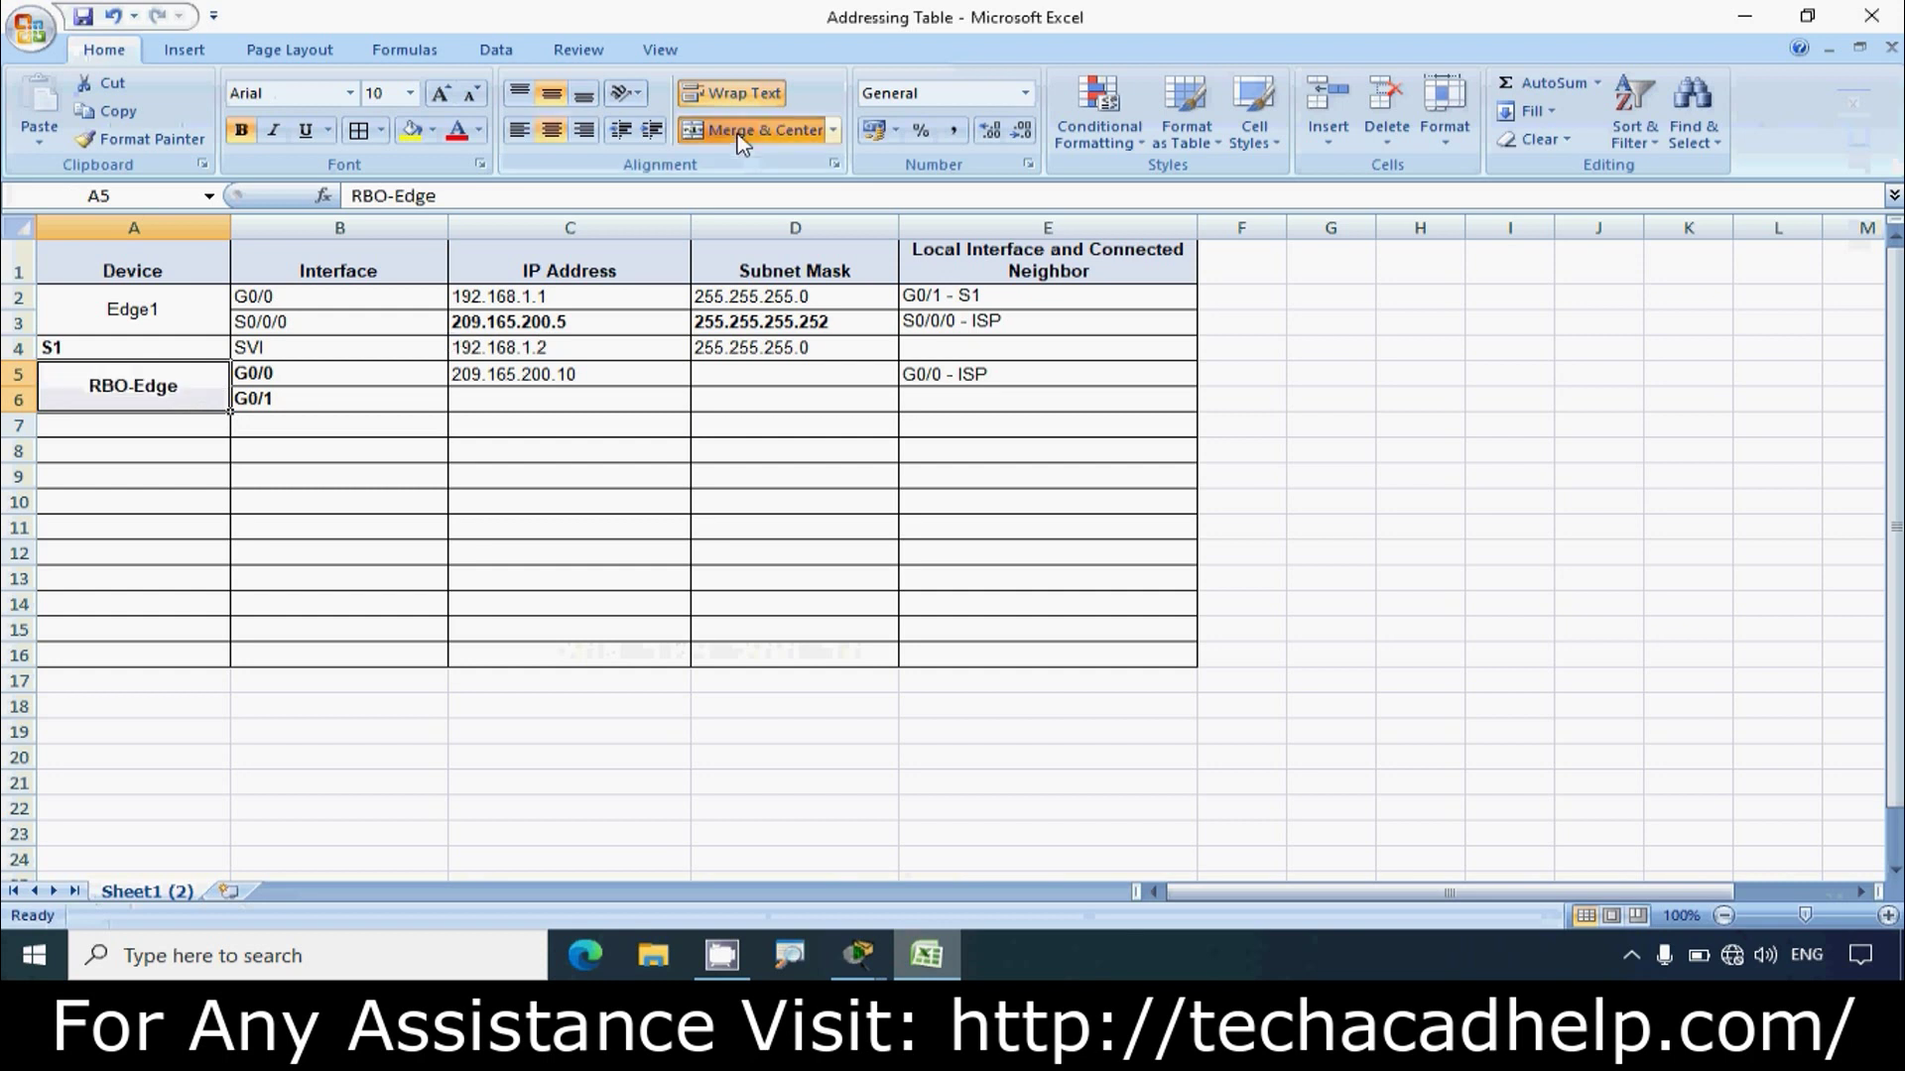
pyautogui.click(460, 377)
pyautogui.moveTo(856, 955)
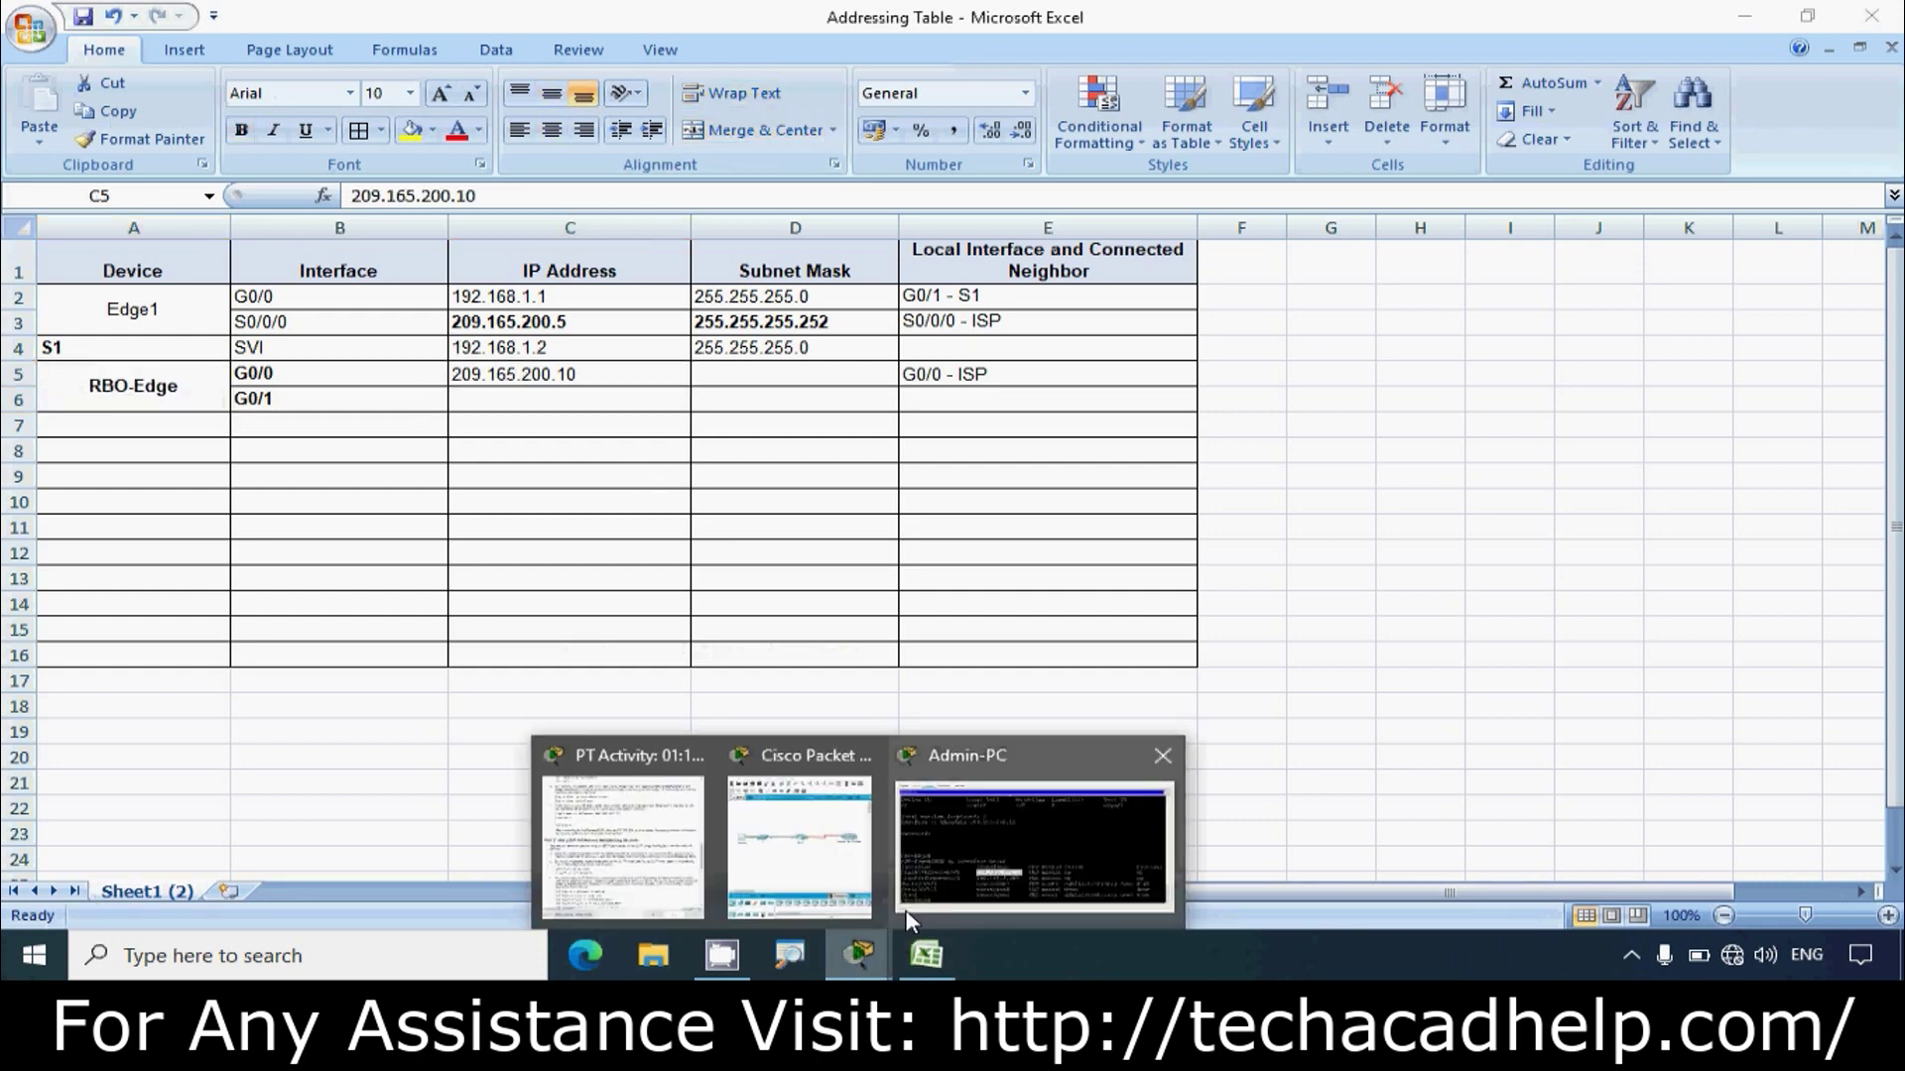
pyautogui.click(968, 859)
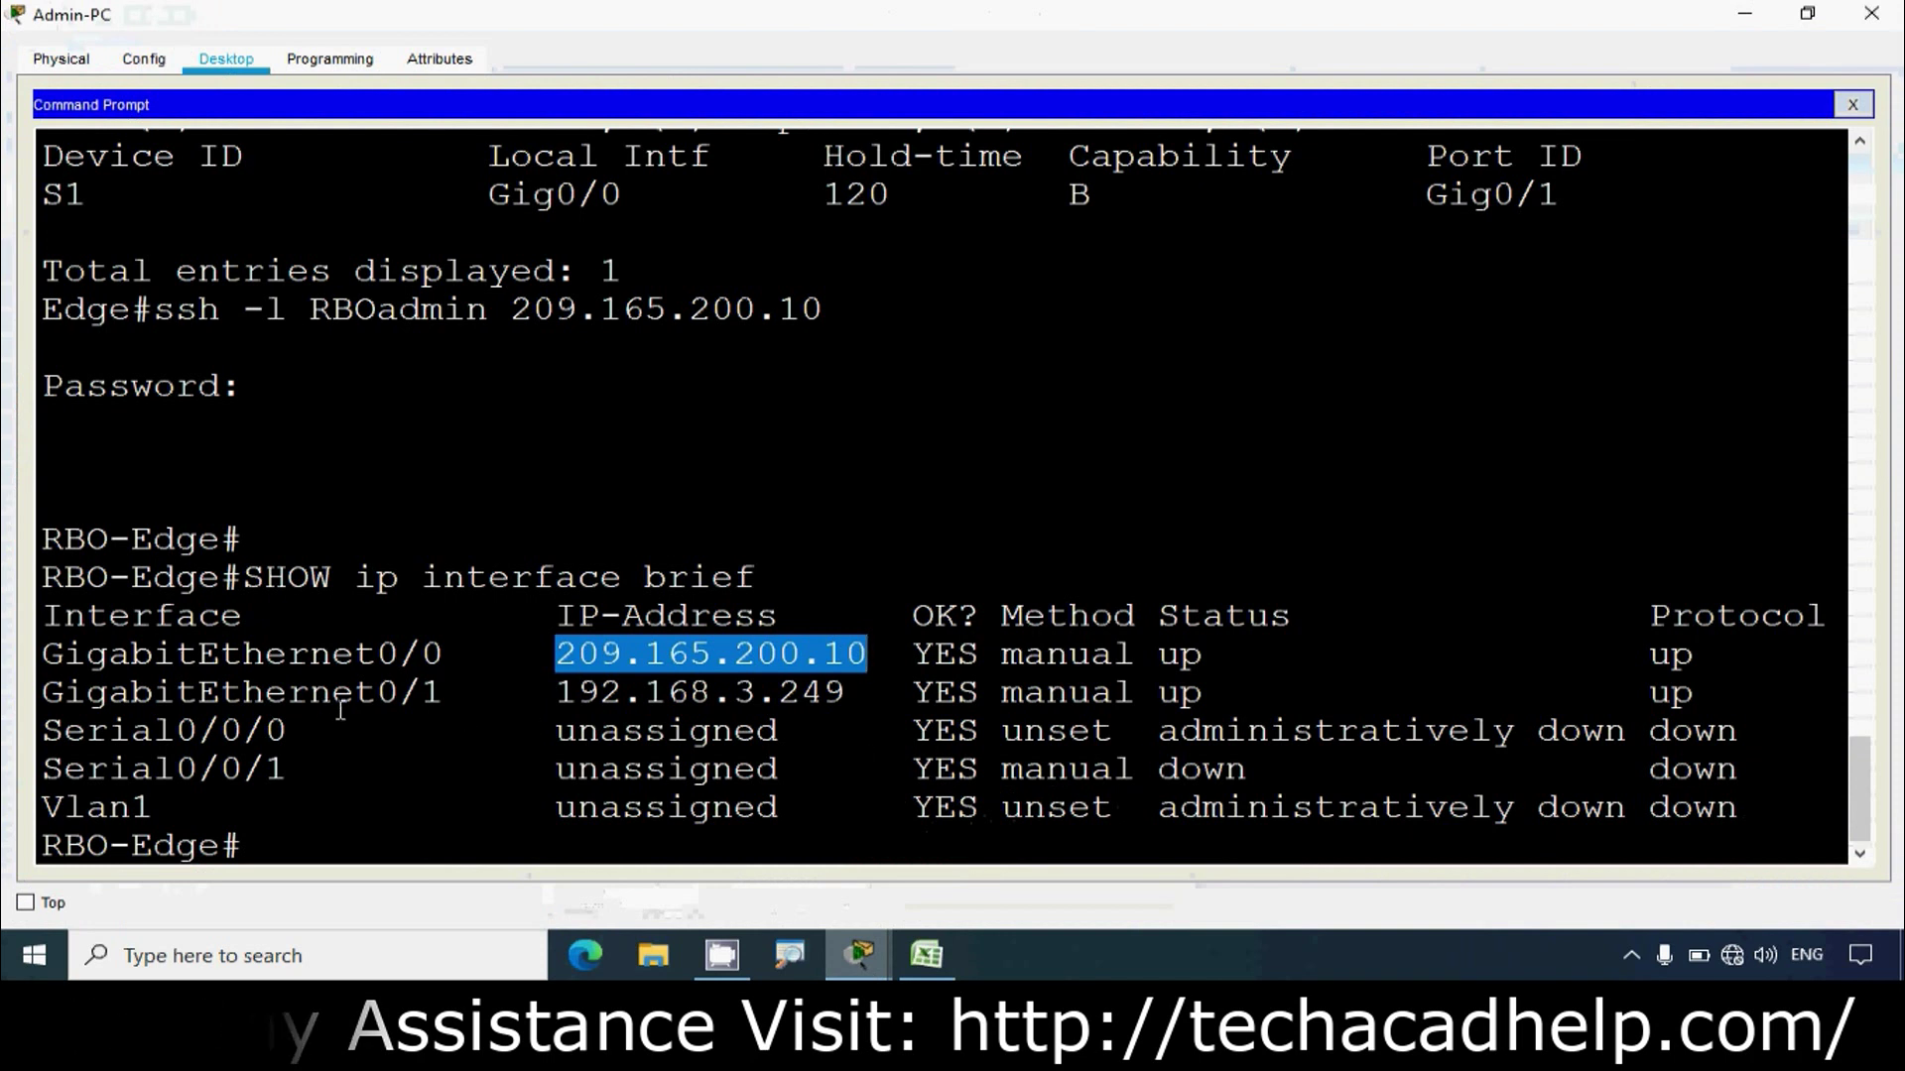
# Step: Copy 192.168.3.249 from the terminal and paste it into cell C6 for G0/1
pyautogui.moveTo(561, 692); pyautogui.dragTo(846, 692)
pyautogui.rightClick(773, 691)
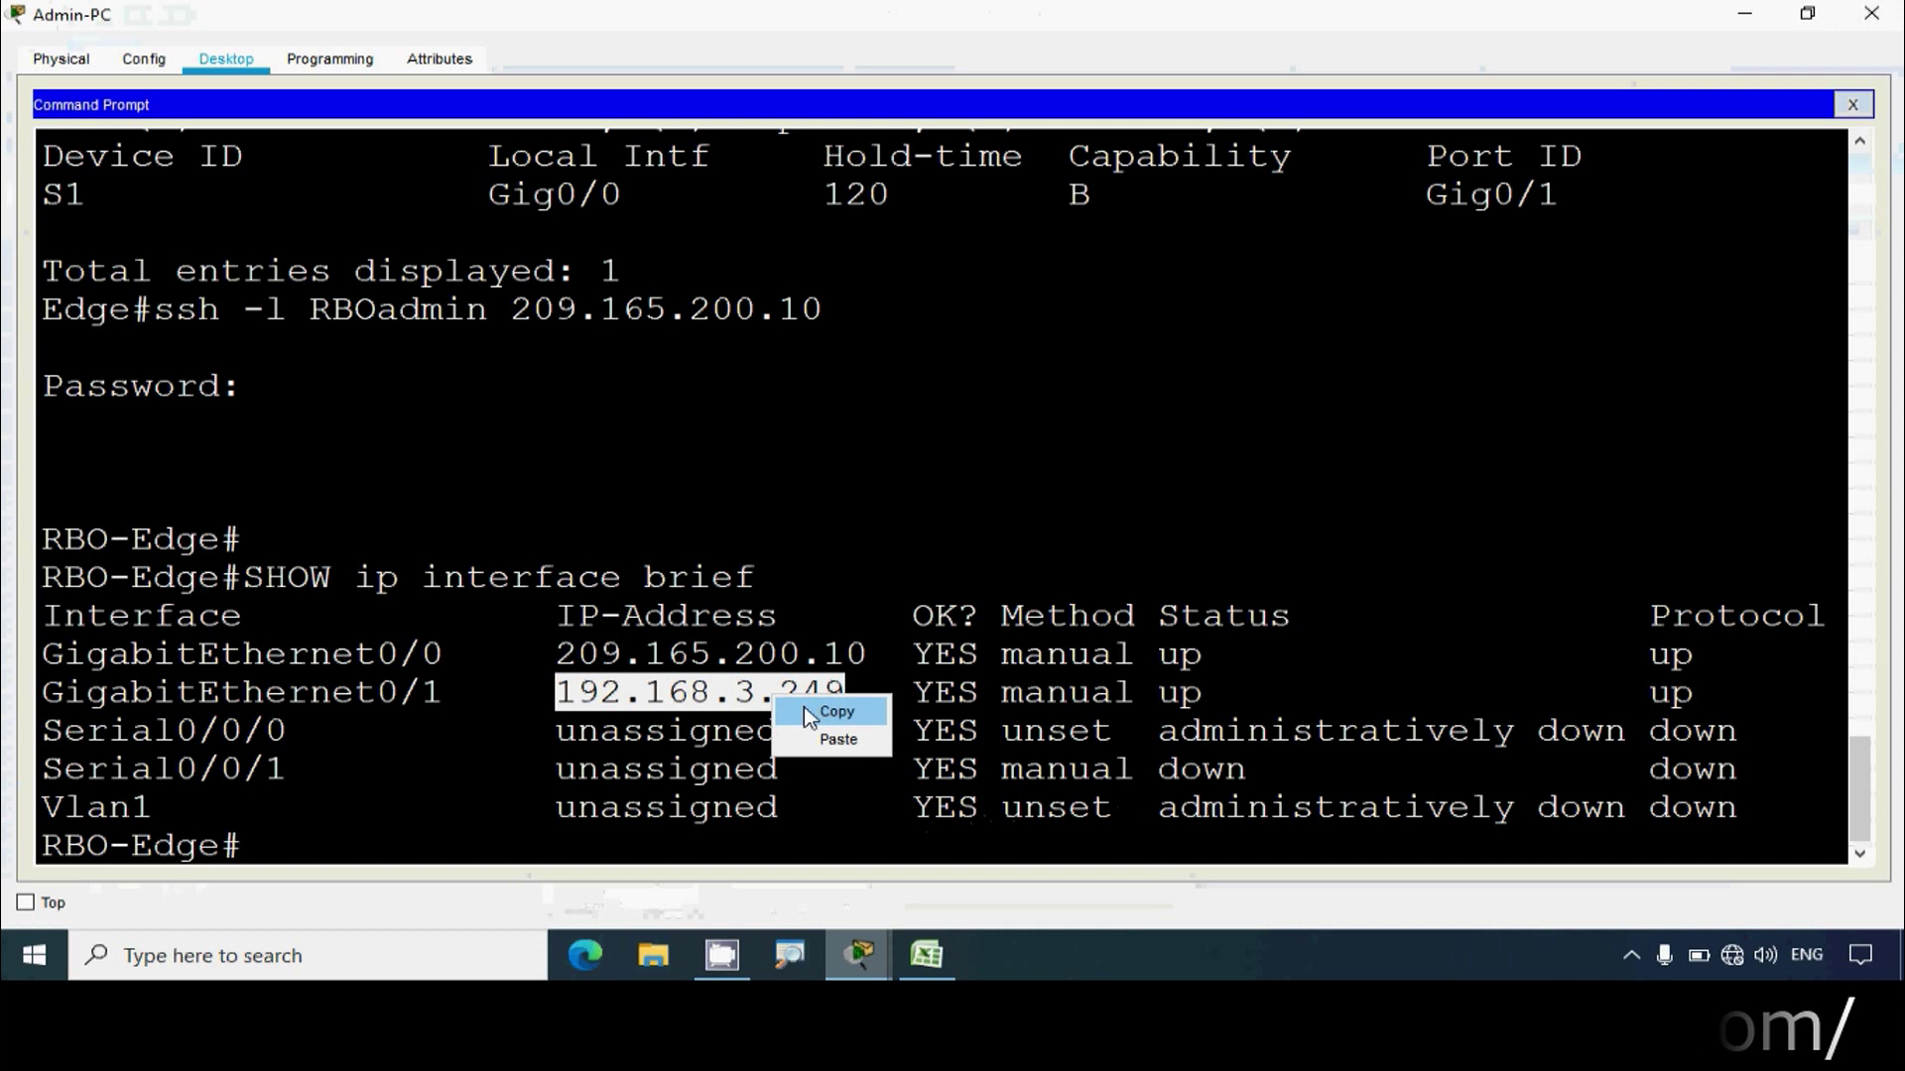
pyautogui.click(805, 714)
pyautogui.click(925, 954)
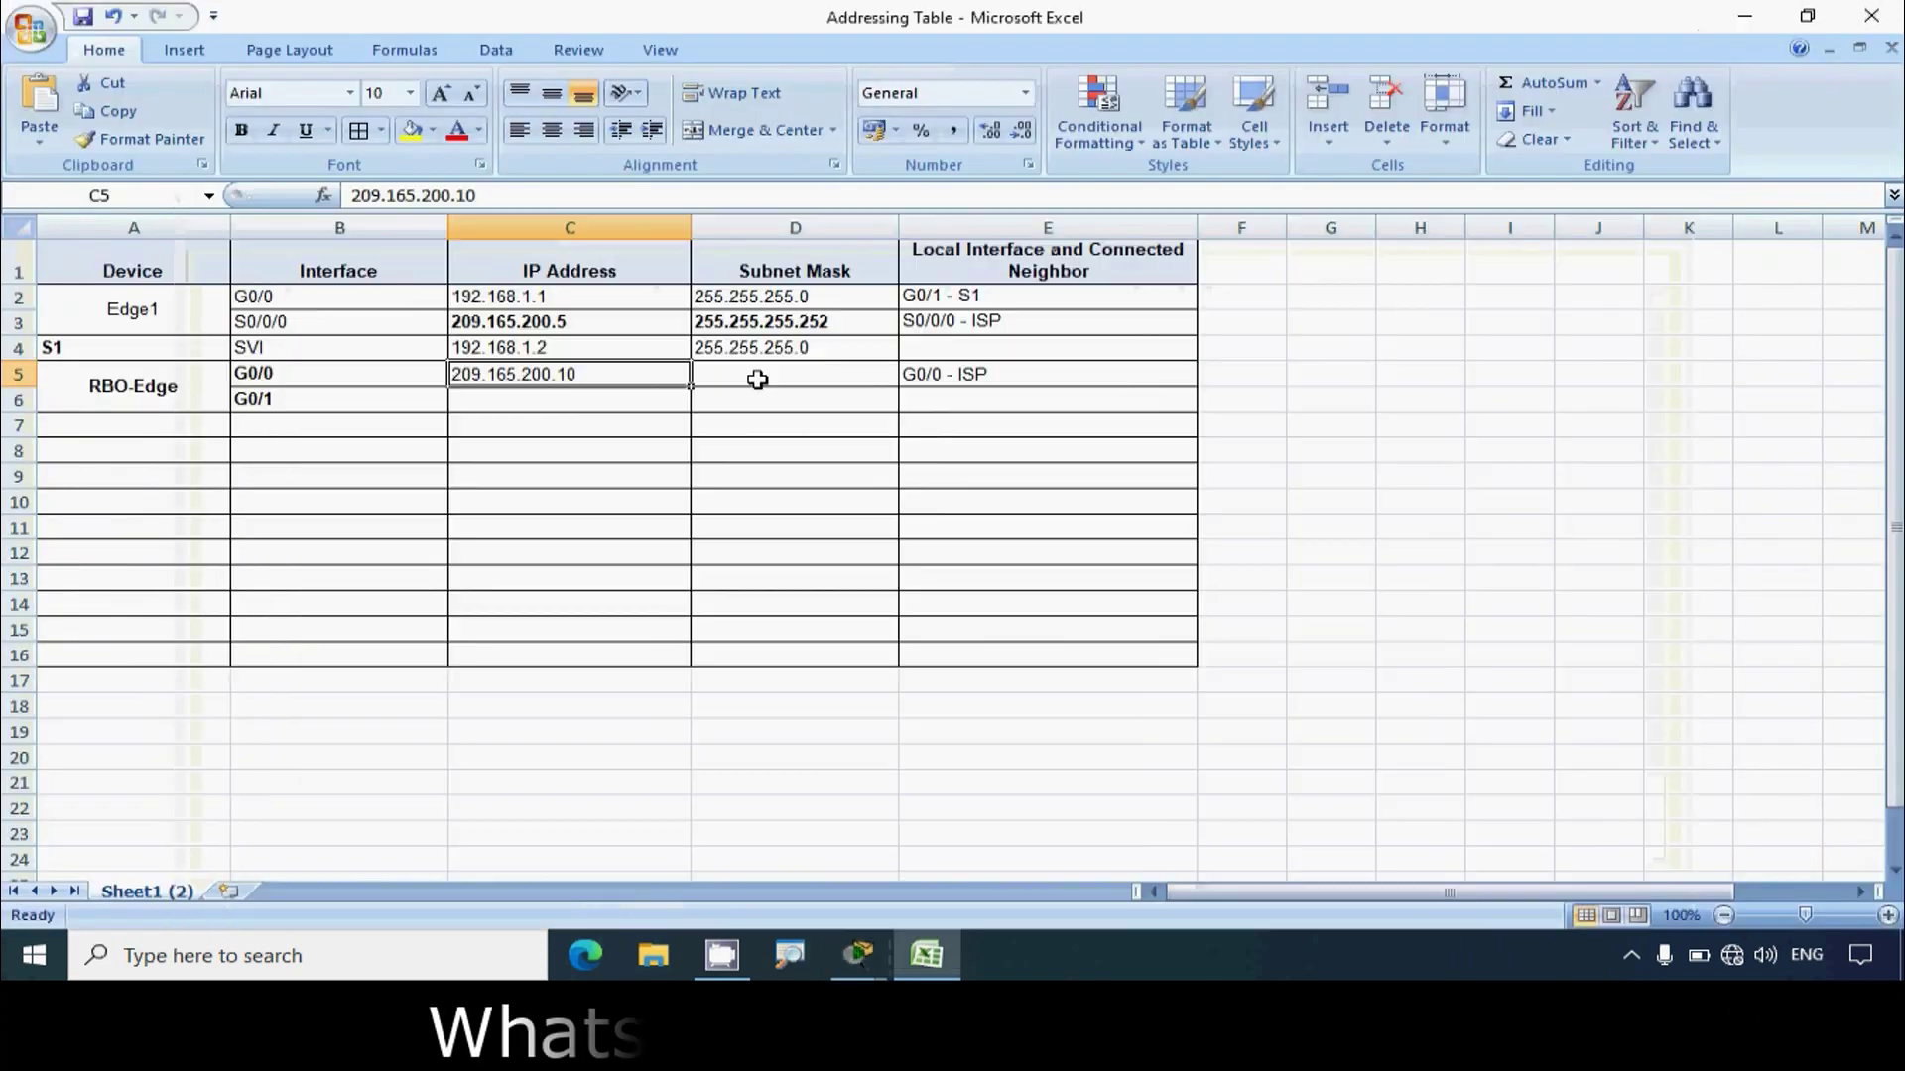
pyautogui.click(536, 403)
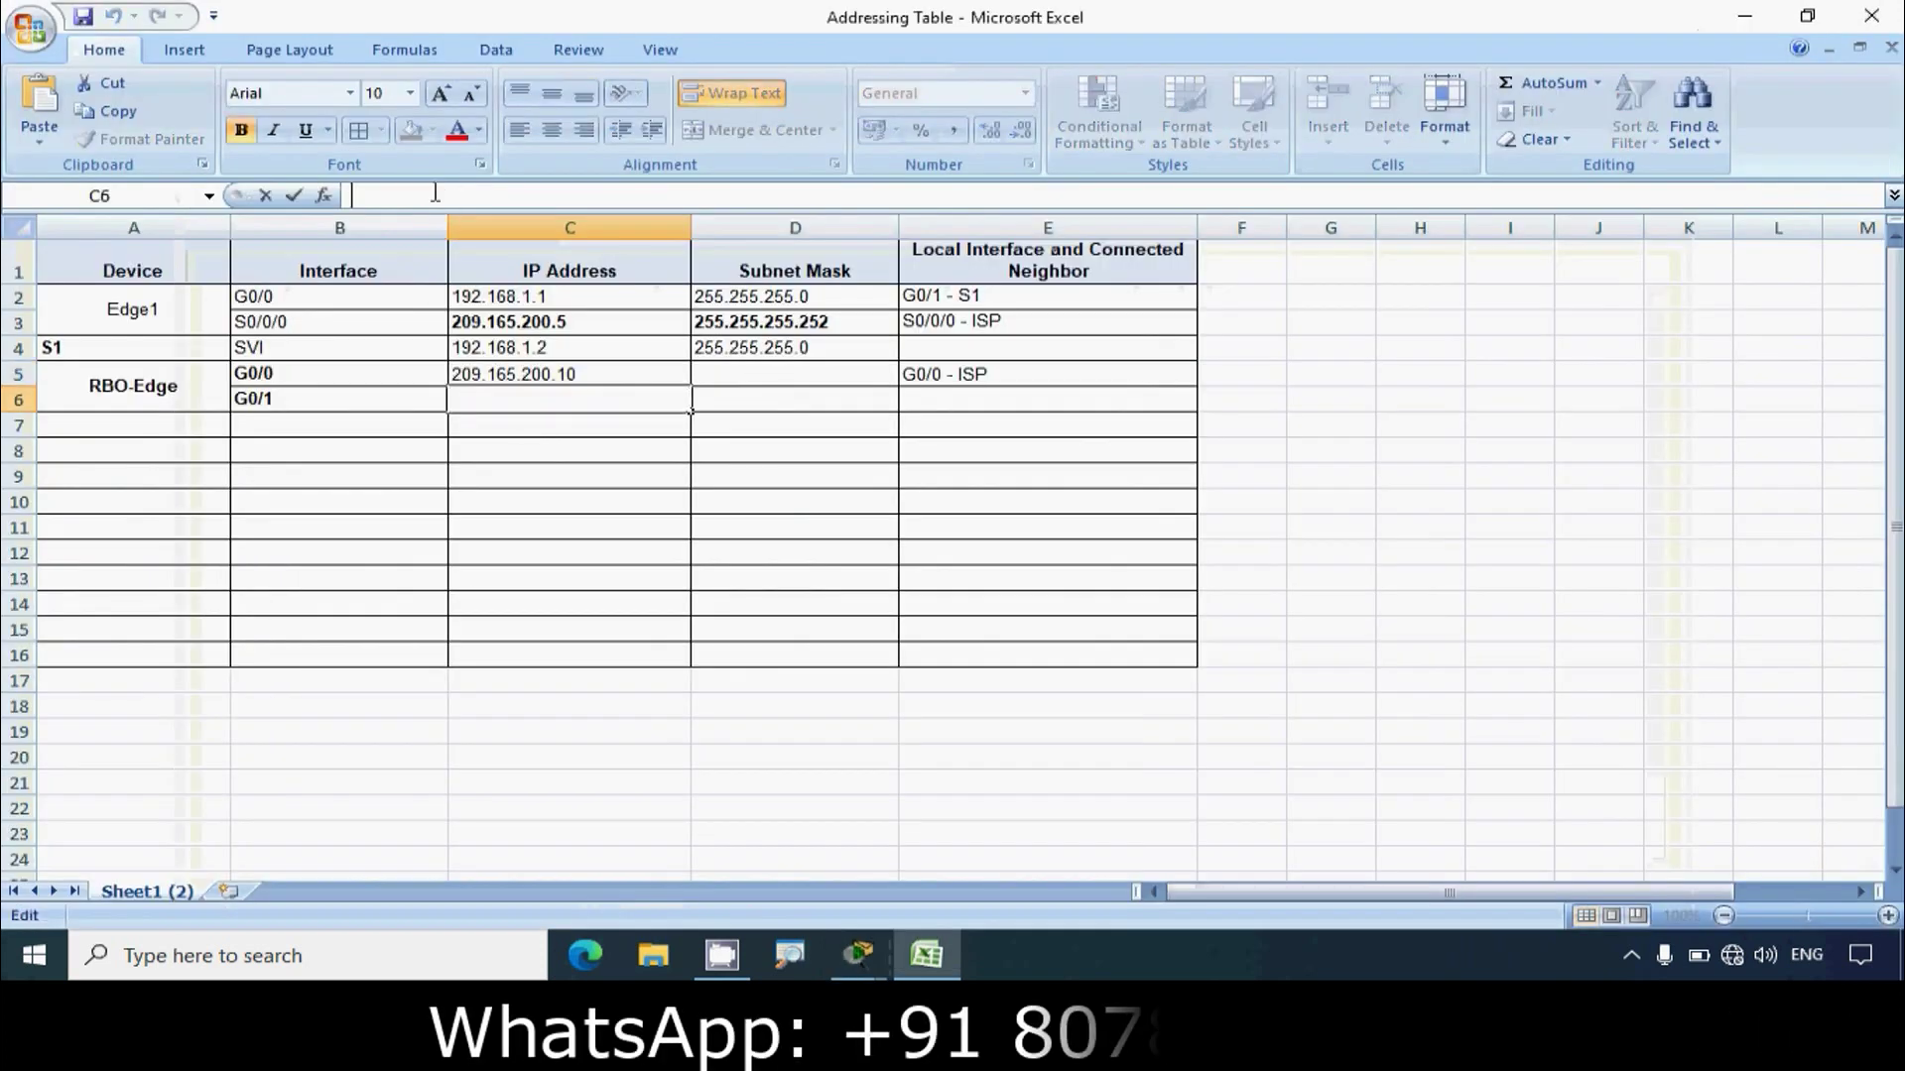
pyautogui.hotkey('ctrl', 'v')
pyautogui.click(578, 526)
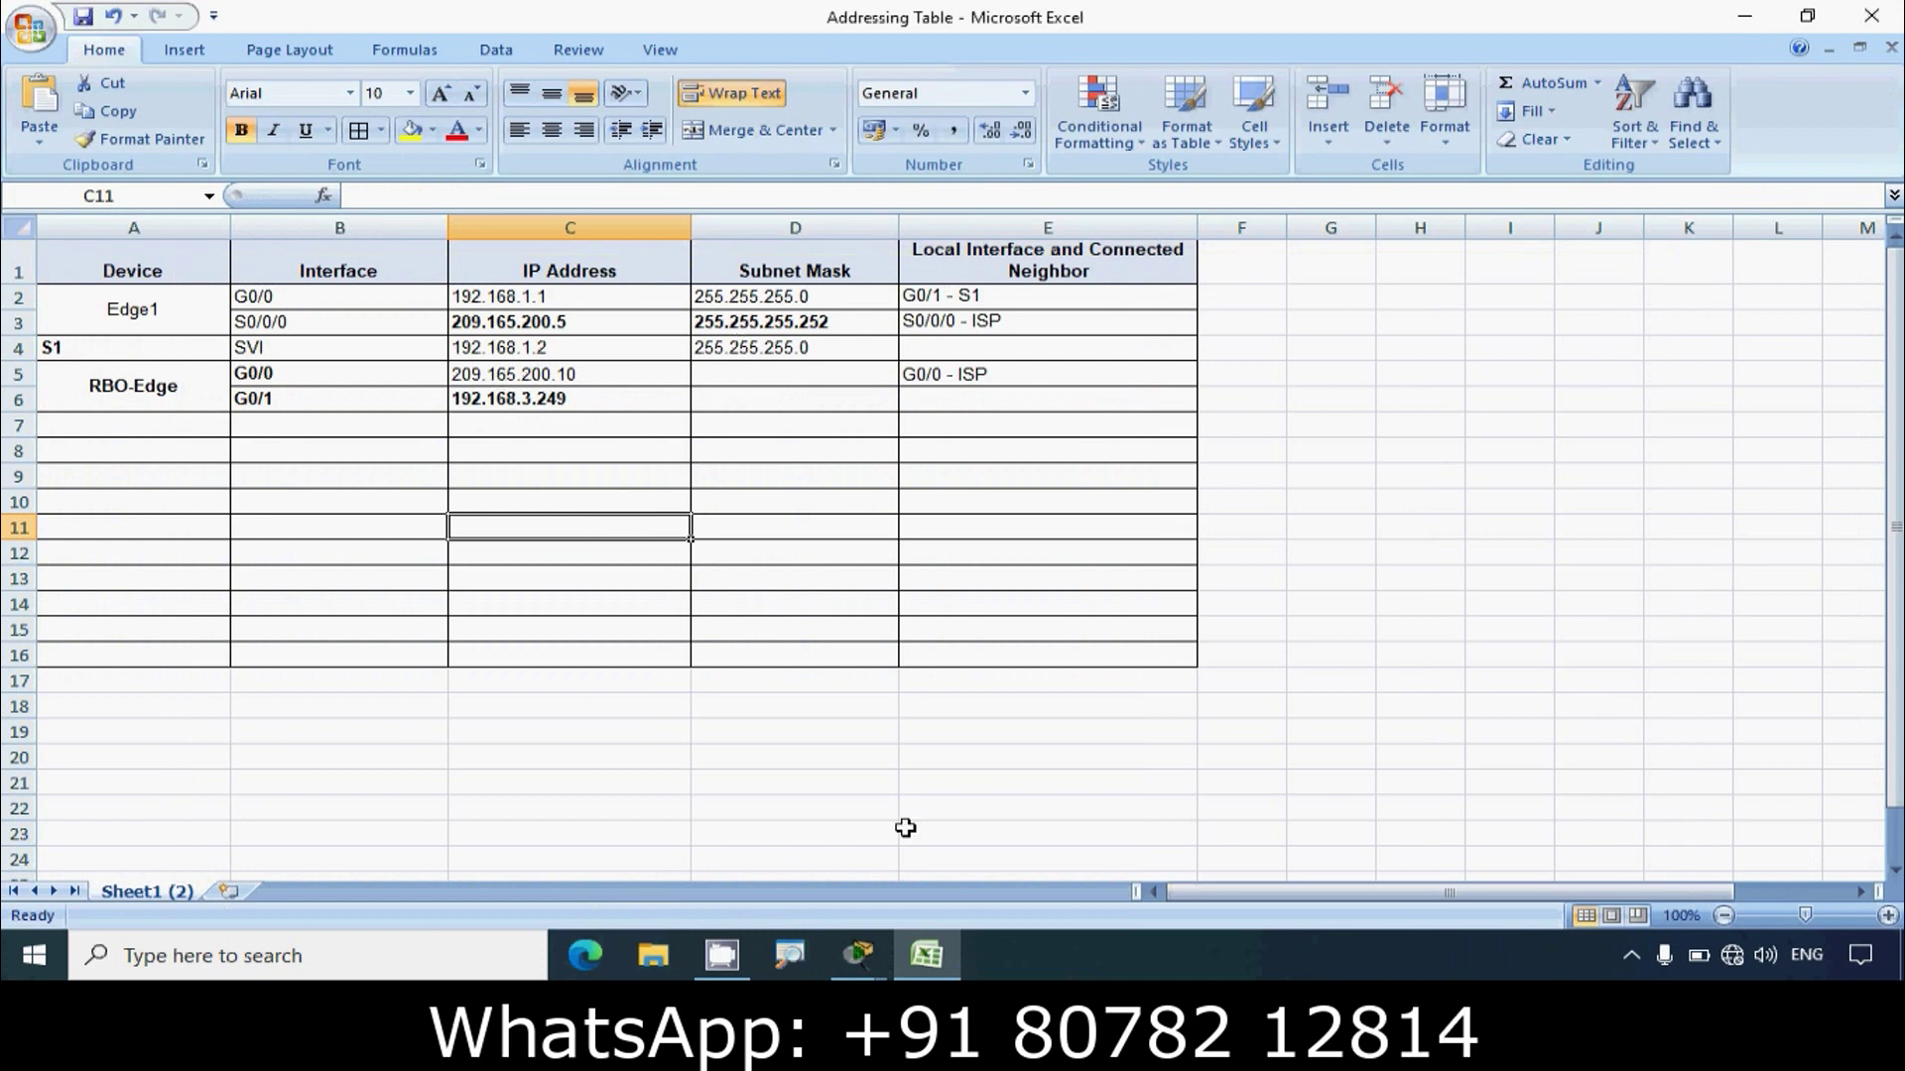
pyautogui.moveTo(846, 952)
pyautogui.click(1004, 854)
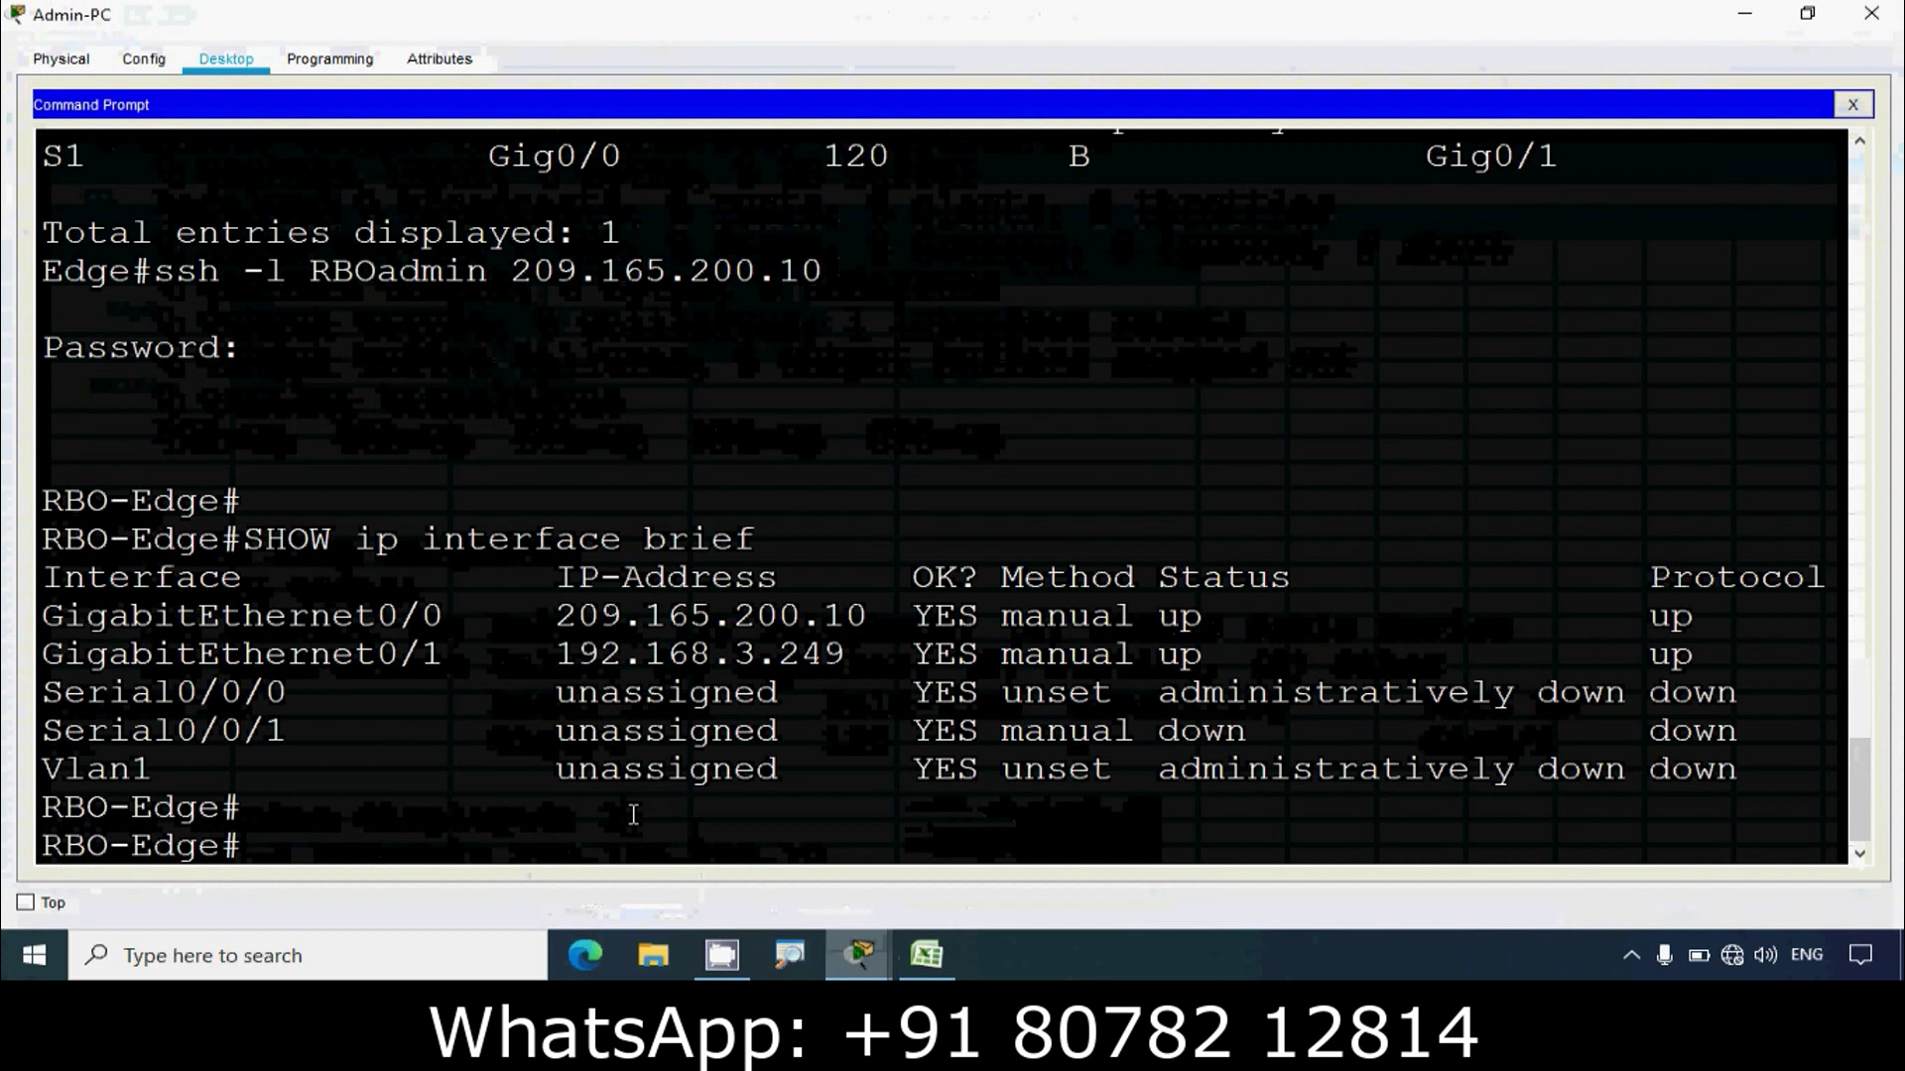
# Step: Run SHOW INTERFACE G0/0 and locate its 209.165.200.10/30 address
pyautogui.write('SHOW INTERFACE')
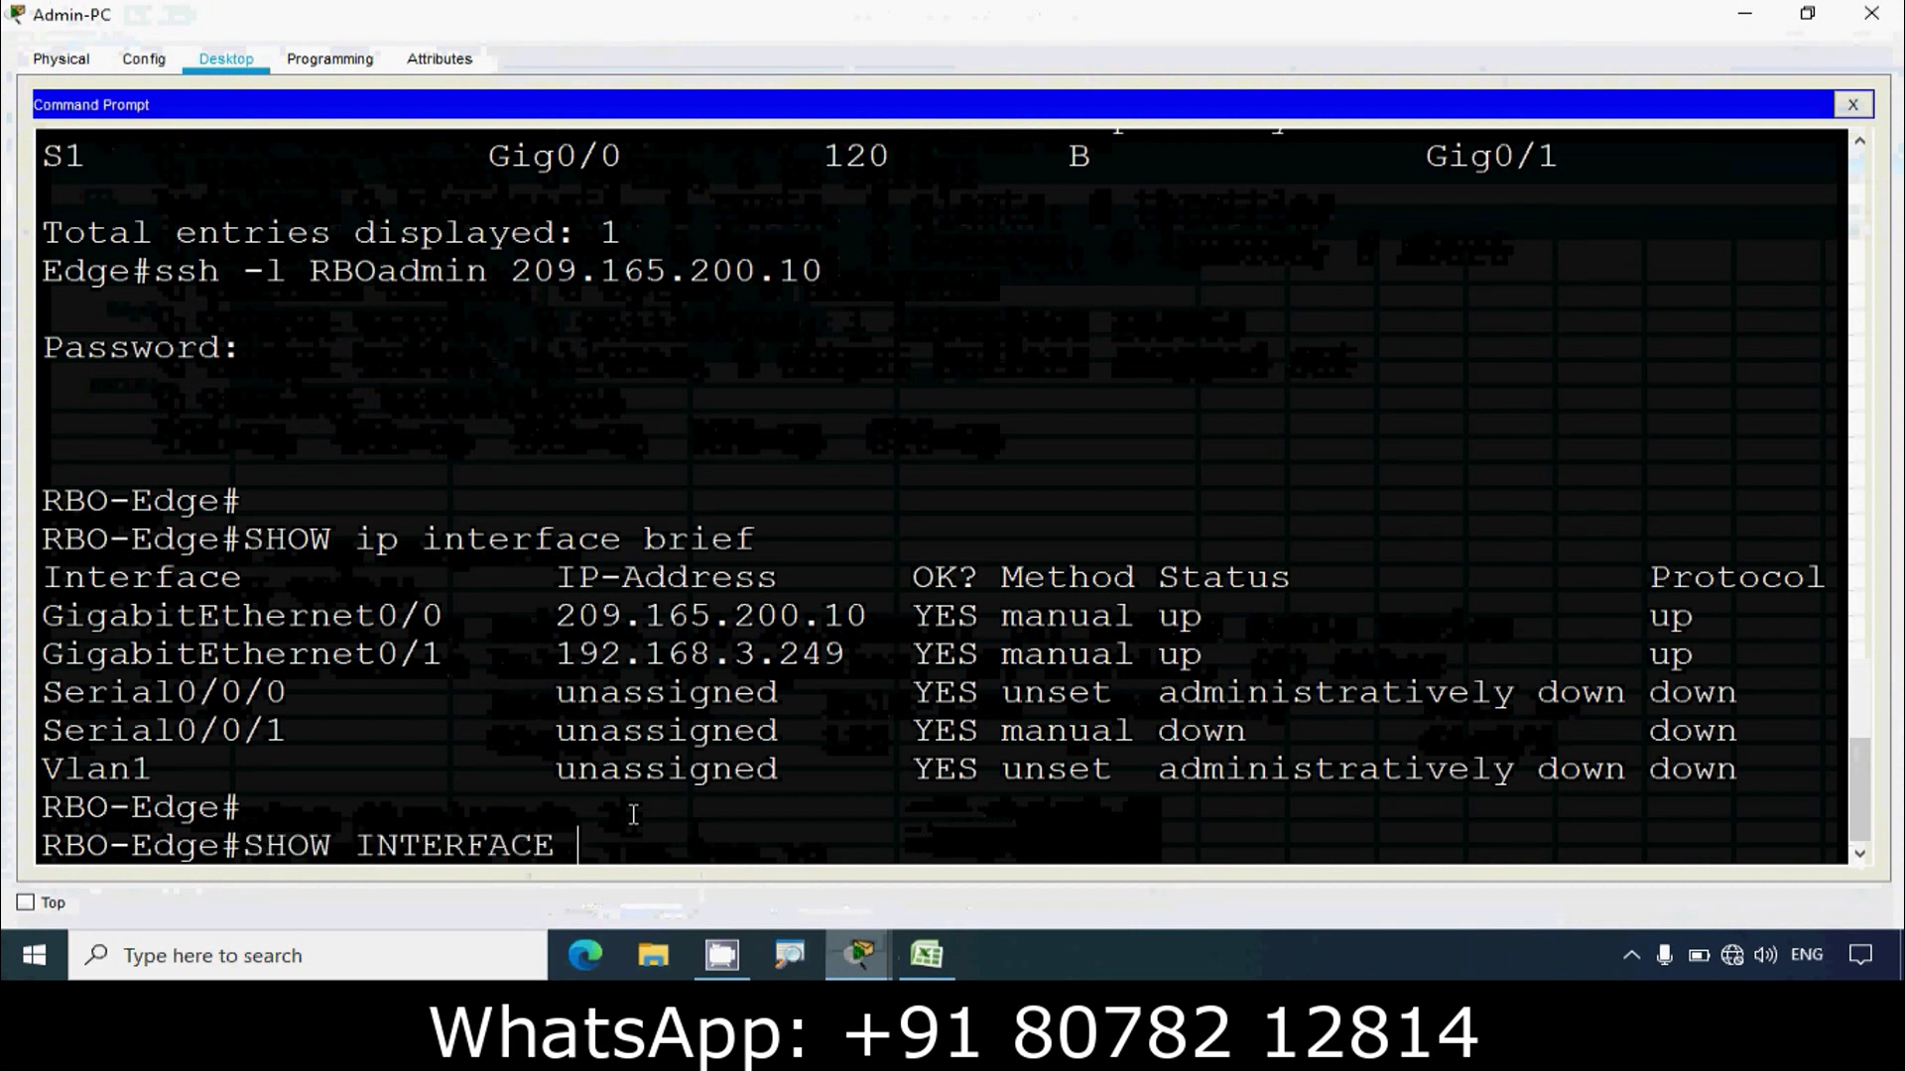
pyautogui.write(' G0/0')
pyautogui.press('Return')
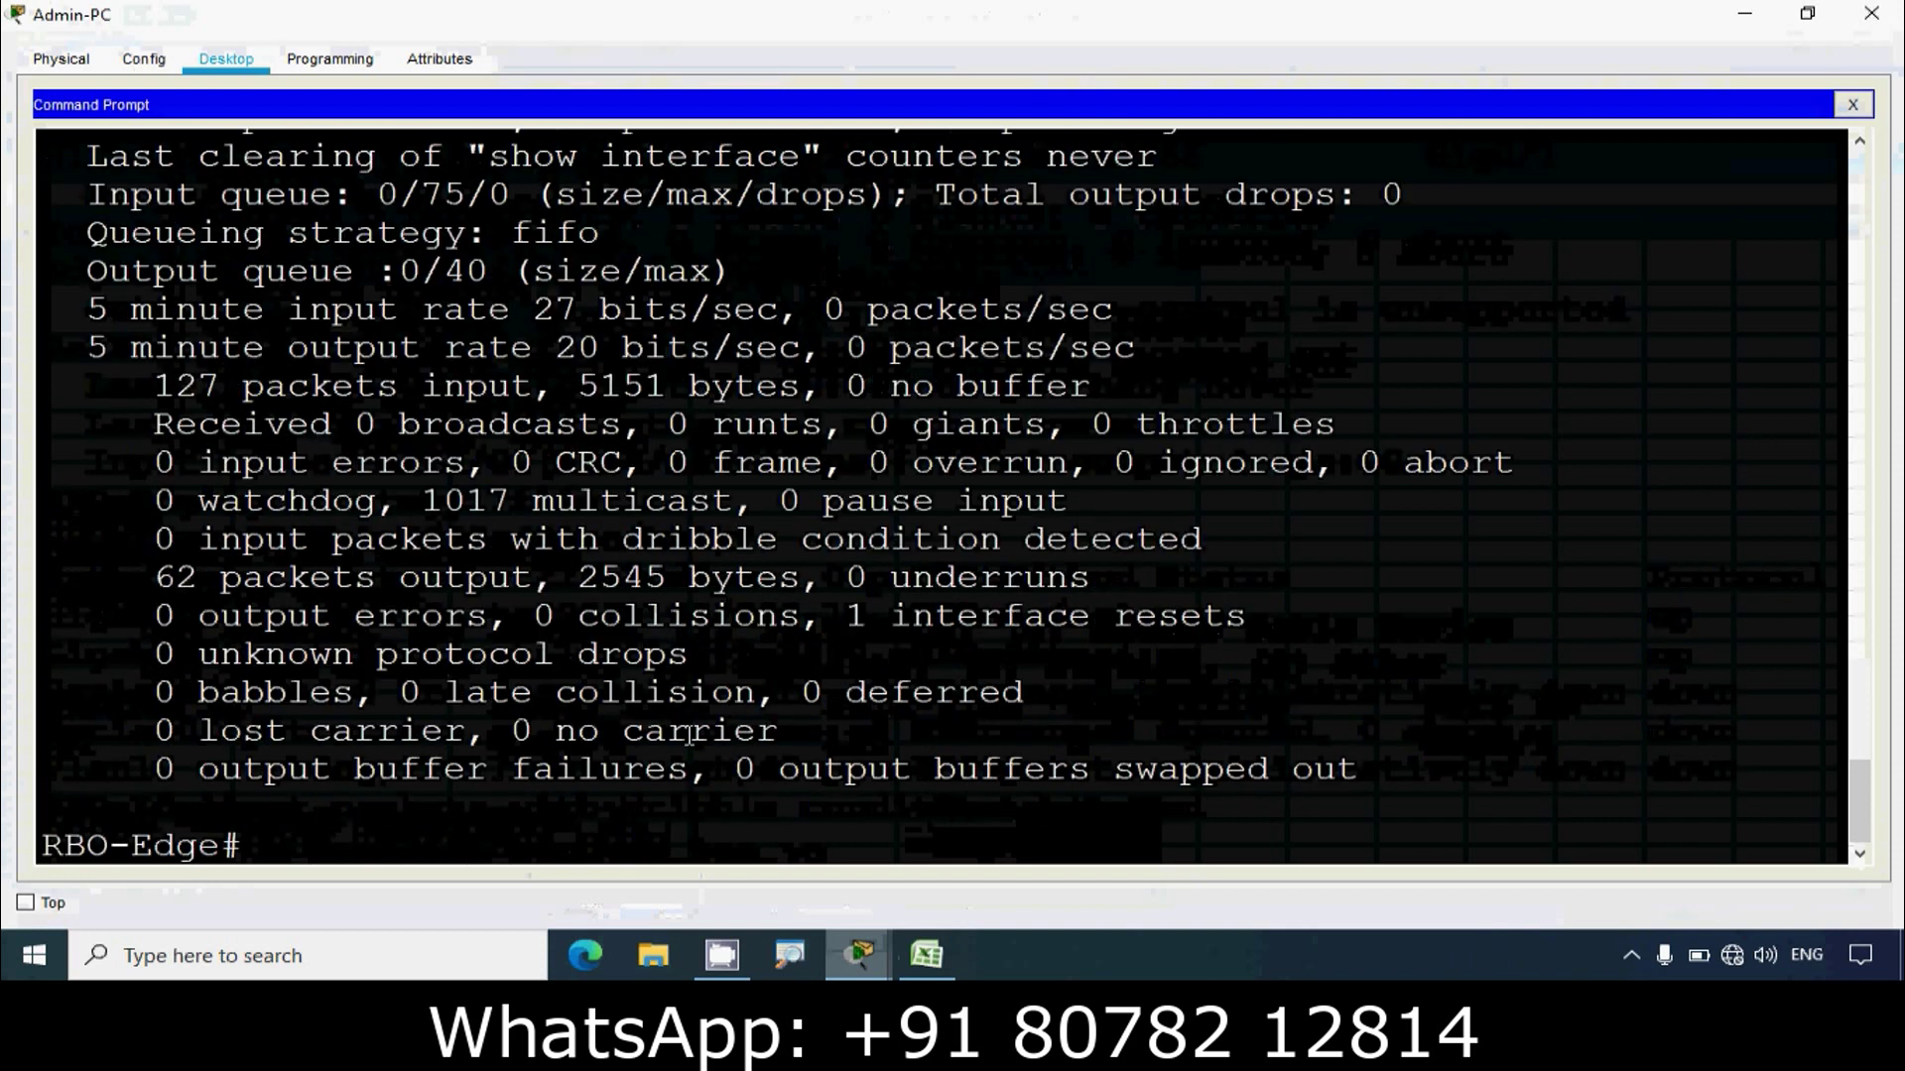
pyautogui.scroll(6, 633, 814)
pyautogui.scroll(2, 794, 590)
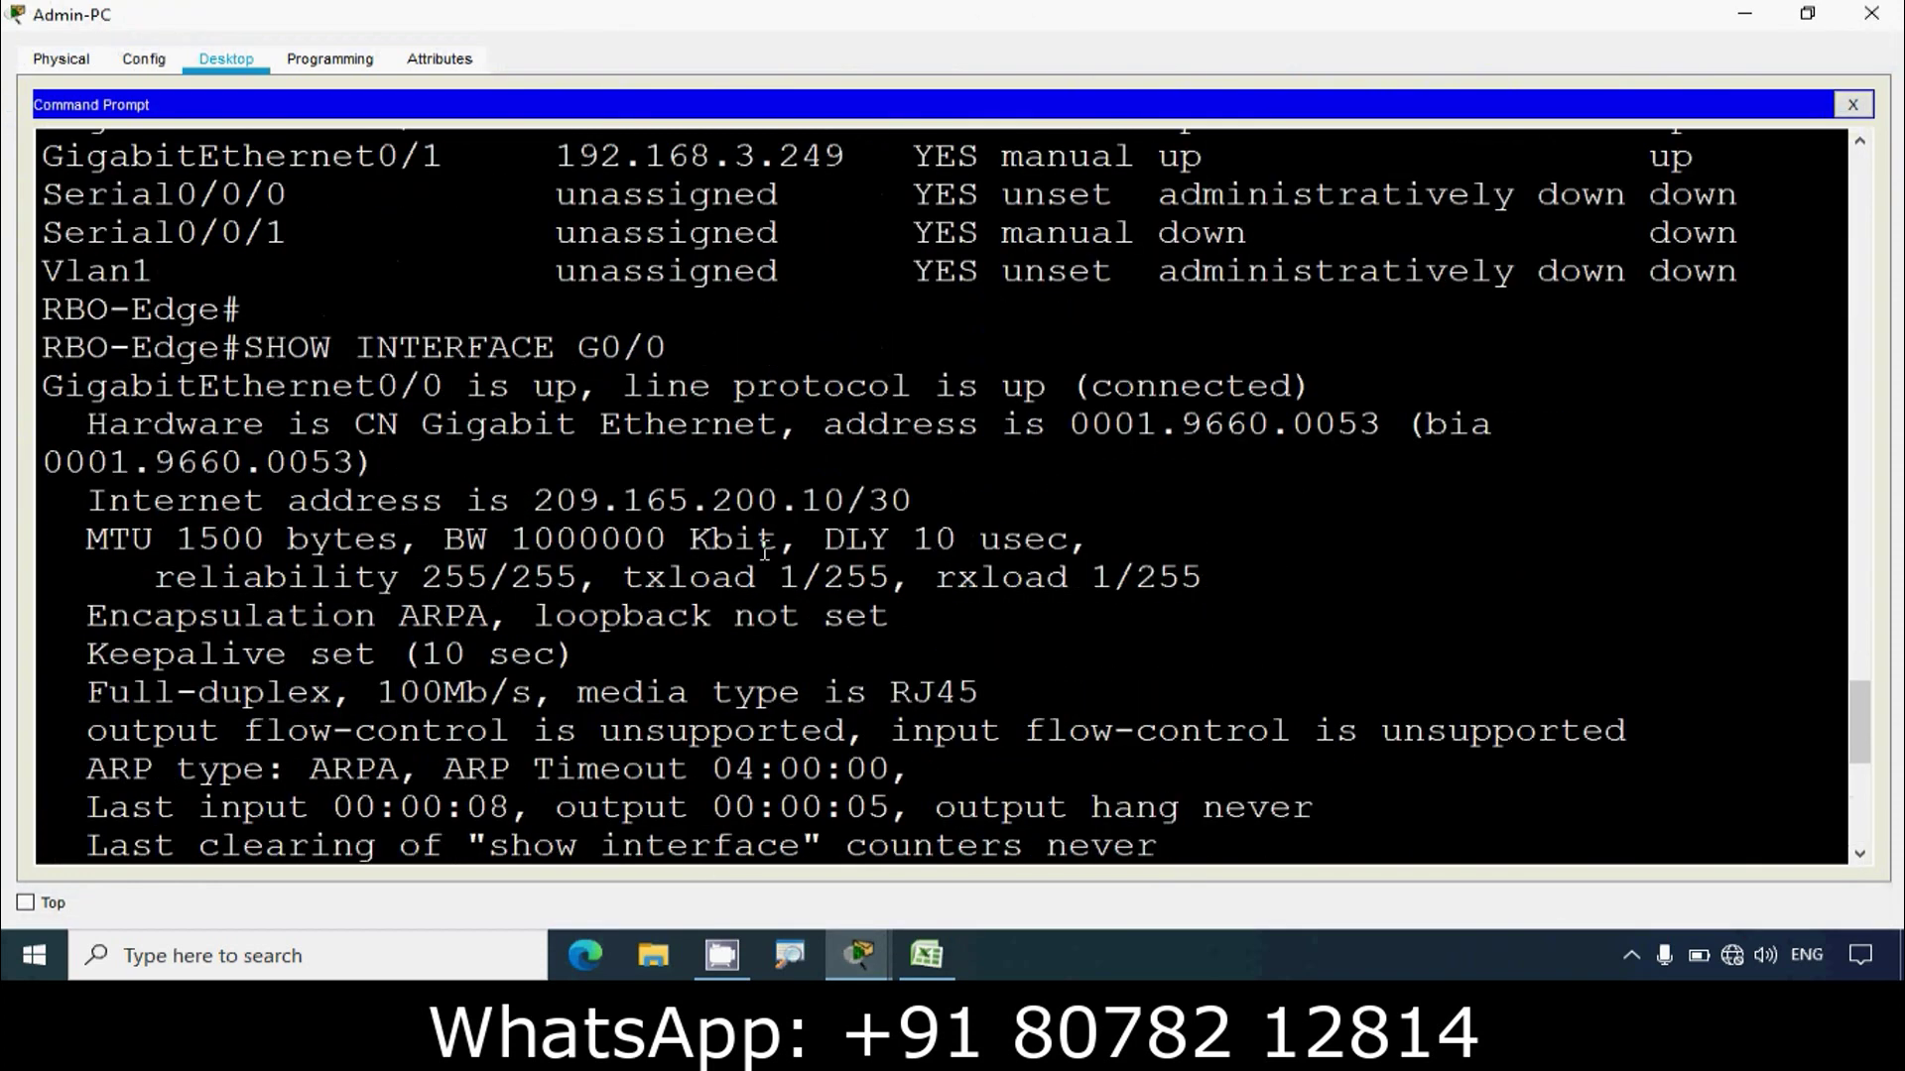
pyautogui.moveTo(900, 513); pyautogui.dragTo(823, 504)
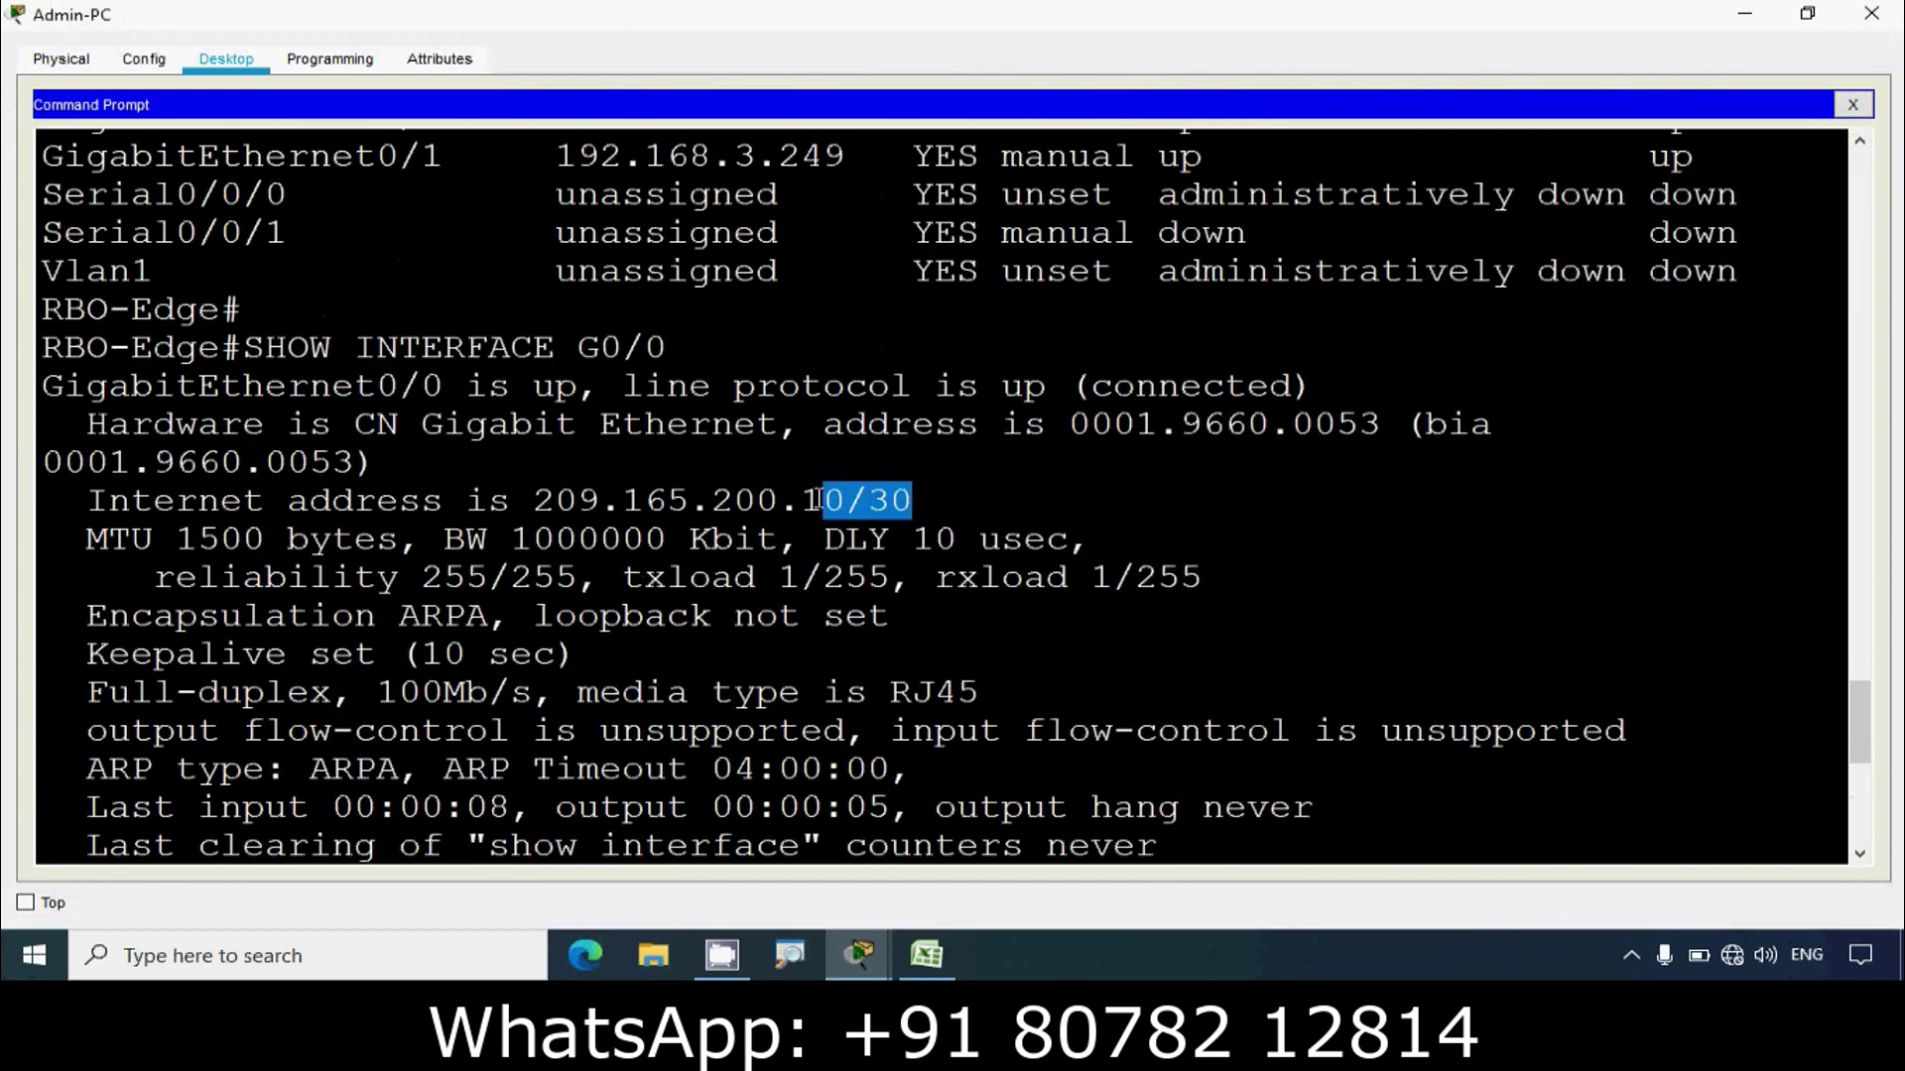
pyautogui.click(926, 954)
# Step: Copy the 255.255.255.252 mask from D3 into D5 for RBO-Edge G0/0
pyautogui.click(710, 376)
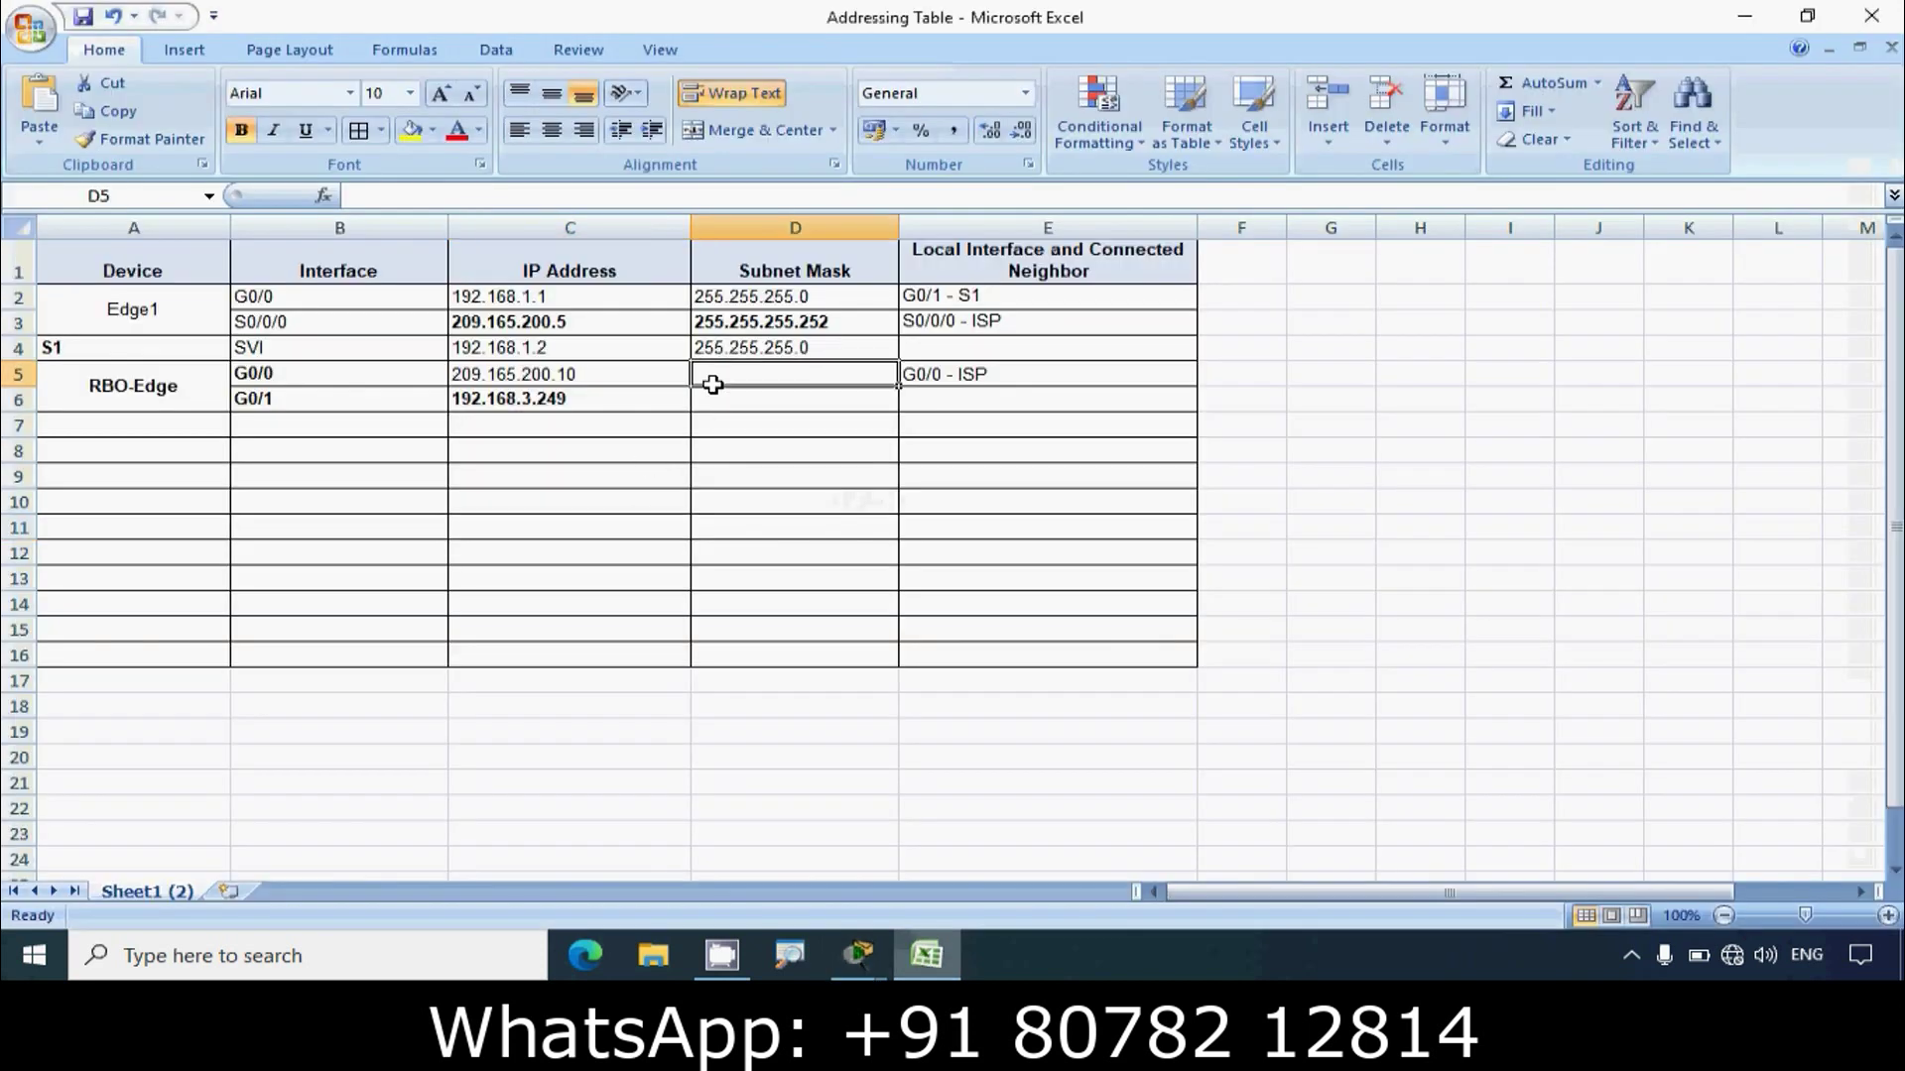
pyautogui.click(754, 323)
pyautogui.hotkey('ctrl', 'c')
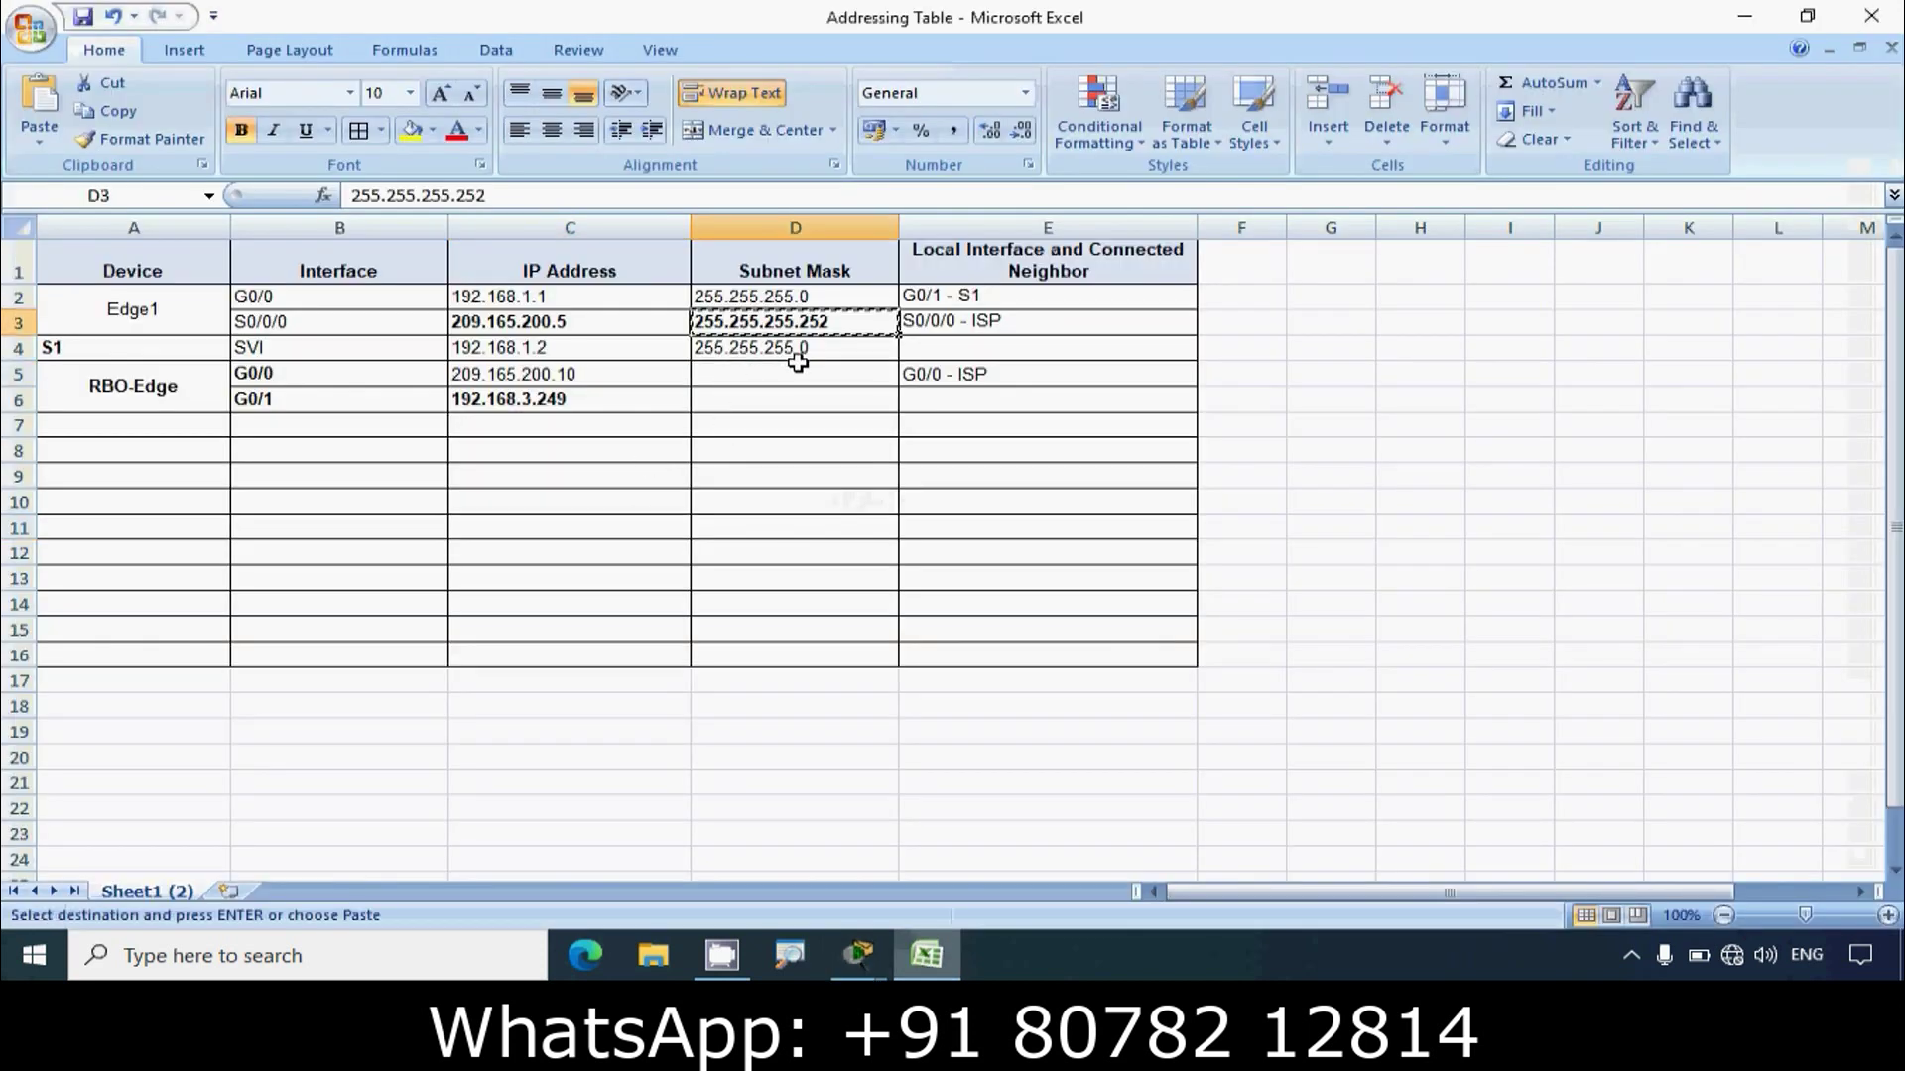
pyautogui.click(751, 380)
pyautogui.hotkey('ctrl', 'v')
pyautogui.click(754, 397)
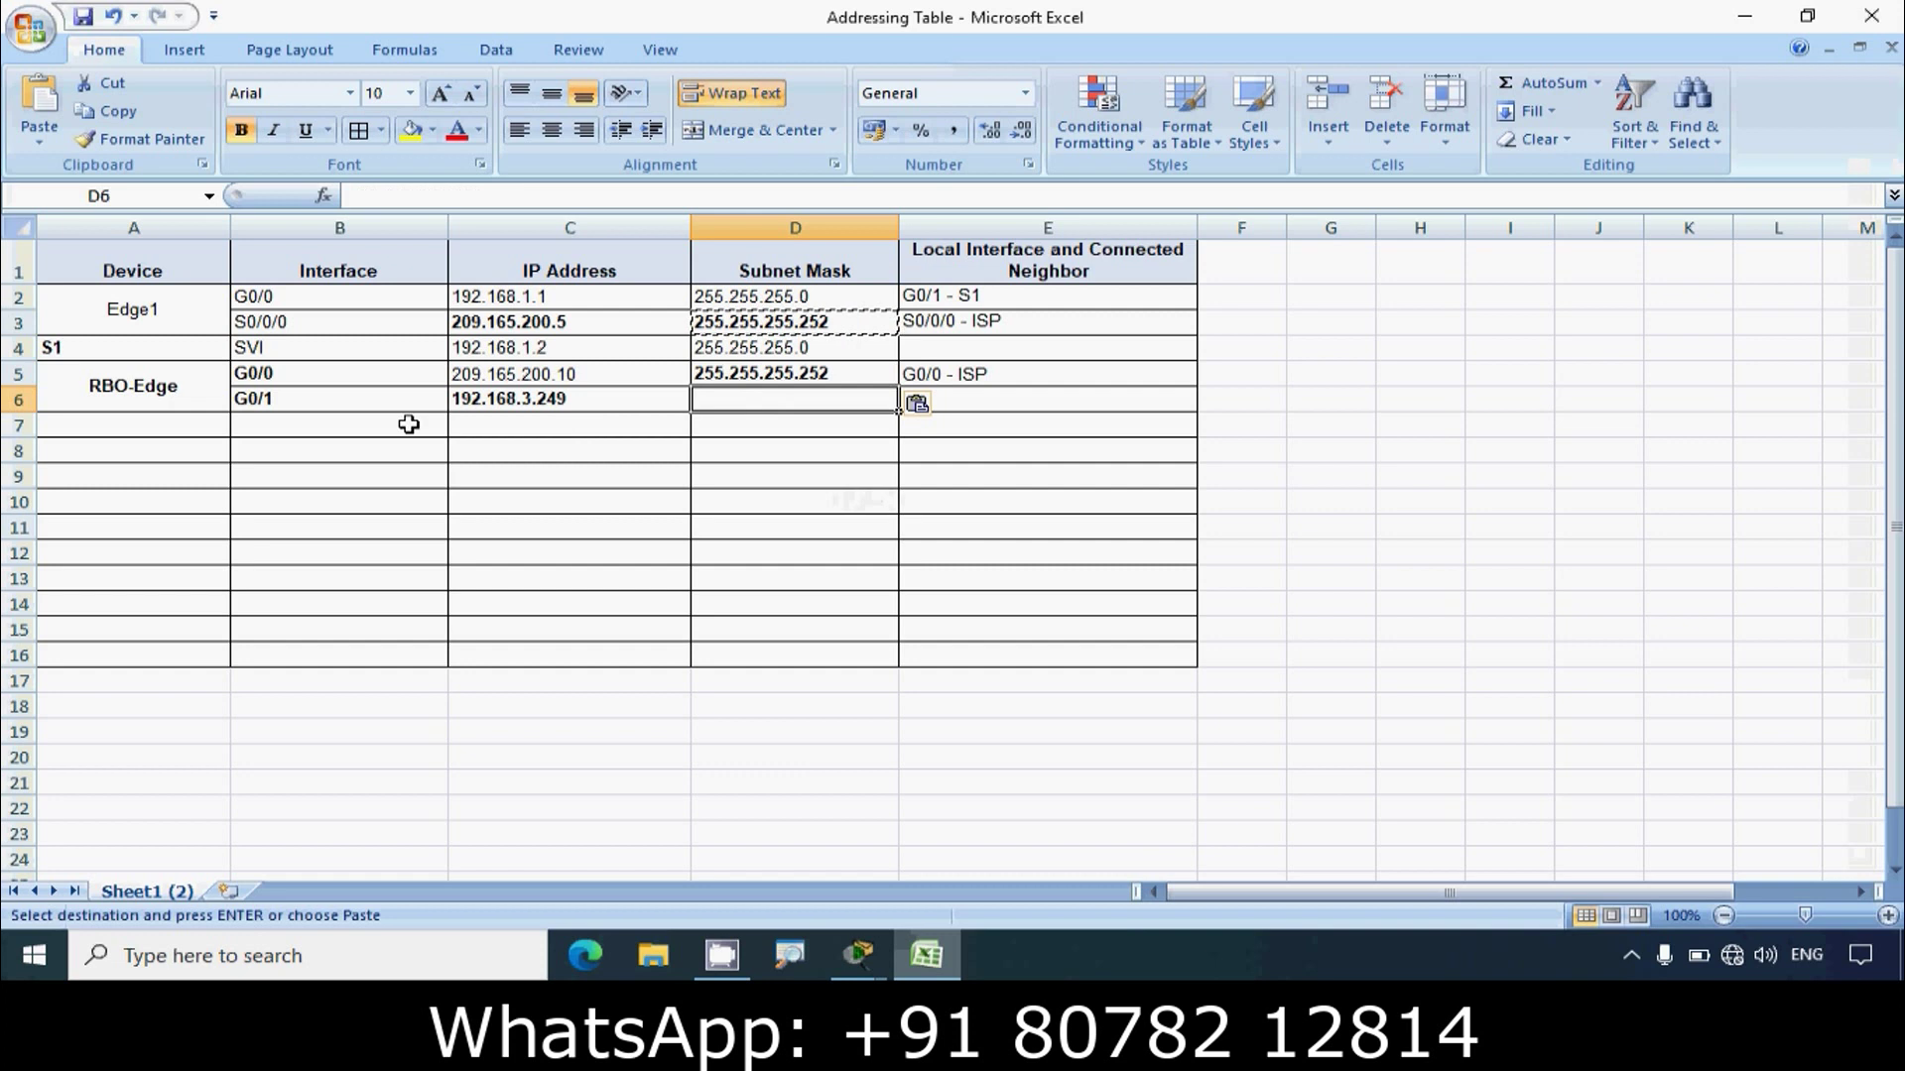
# Step: Run show interface g0/1 and confirm 192.168.3.249 uses a /30 prefix
pyautogui.click(853, 967)
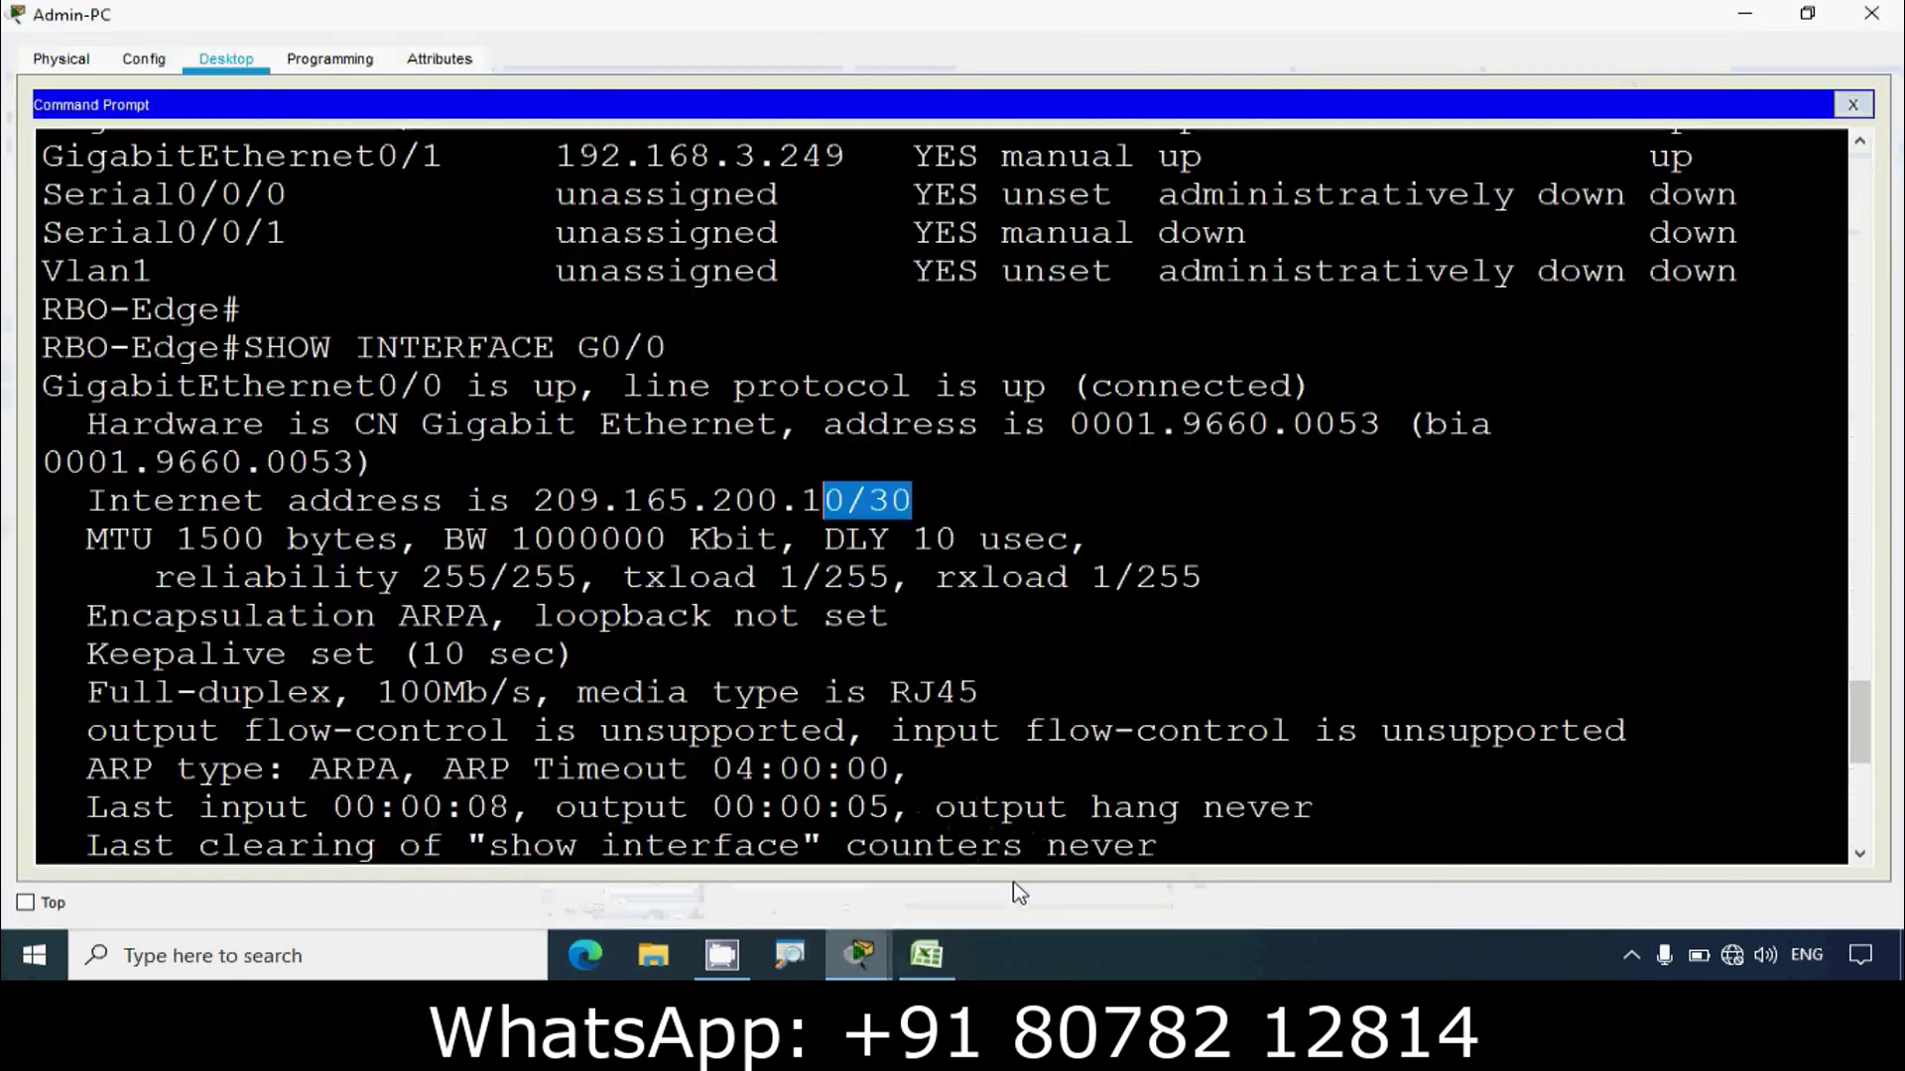
pyautogui.click(653, 832)
pyautogui.scroll(-10, 653, 832)
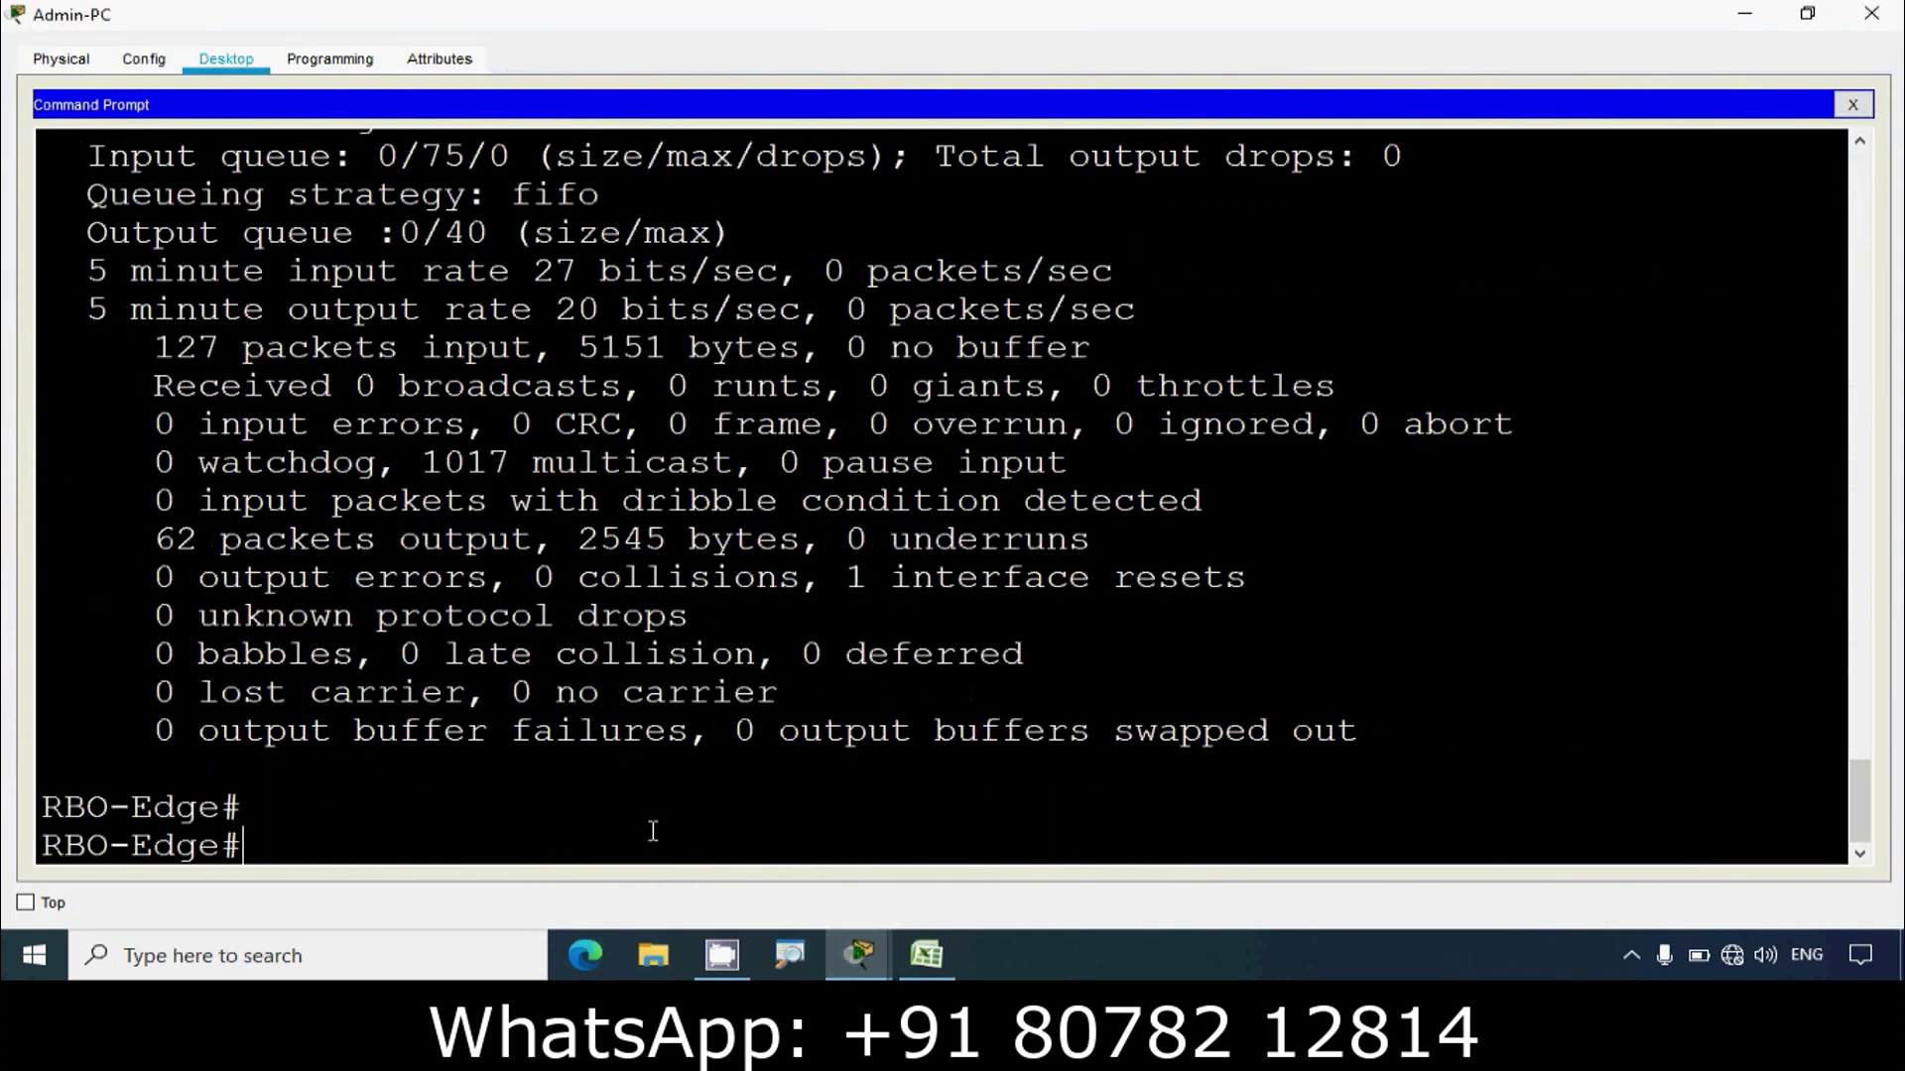
pyautogui.write('show interface g')
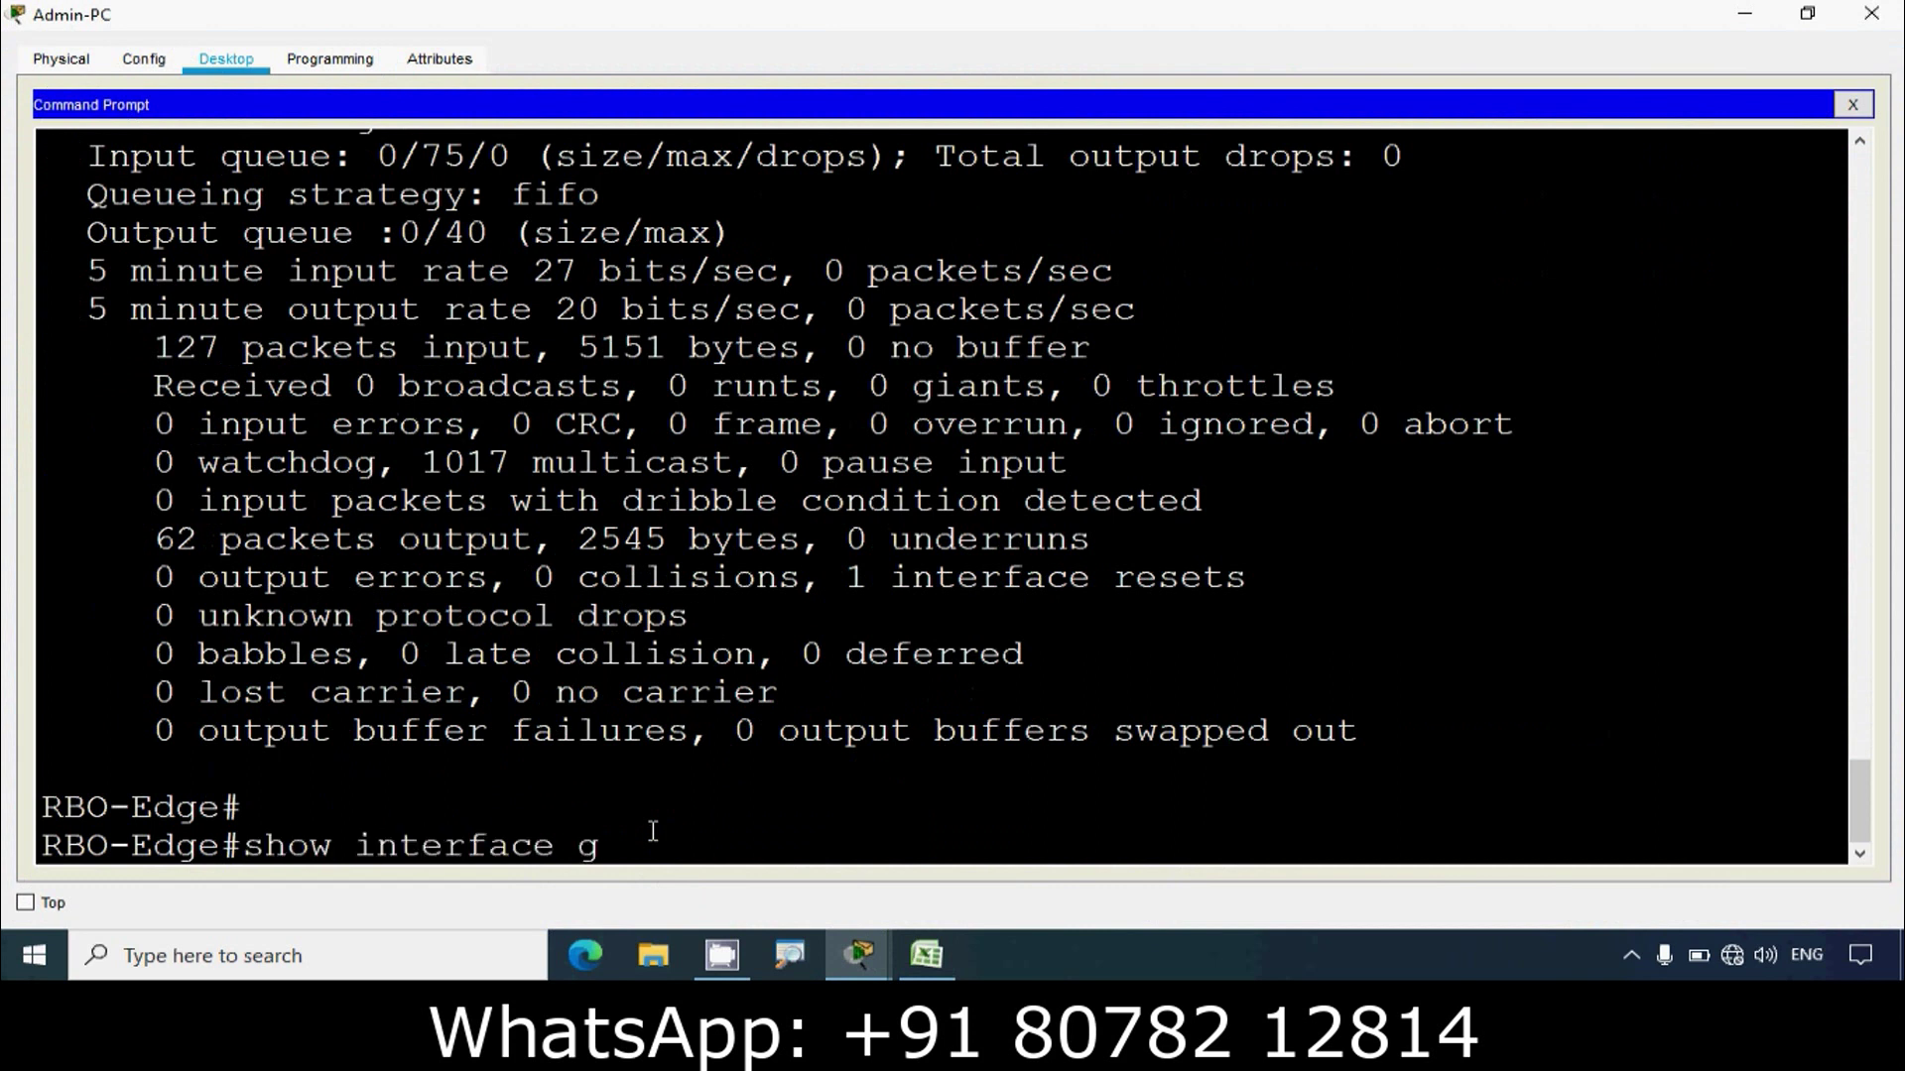
pyautogui.write('0/1')
pyautogui.press('Return')
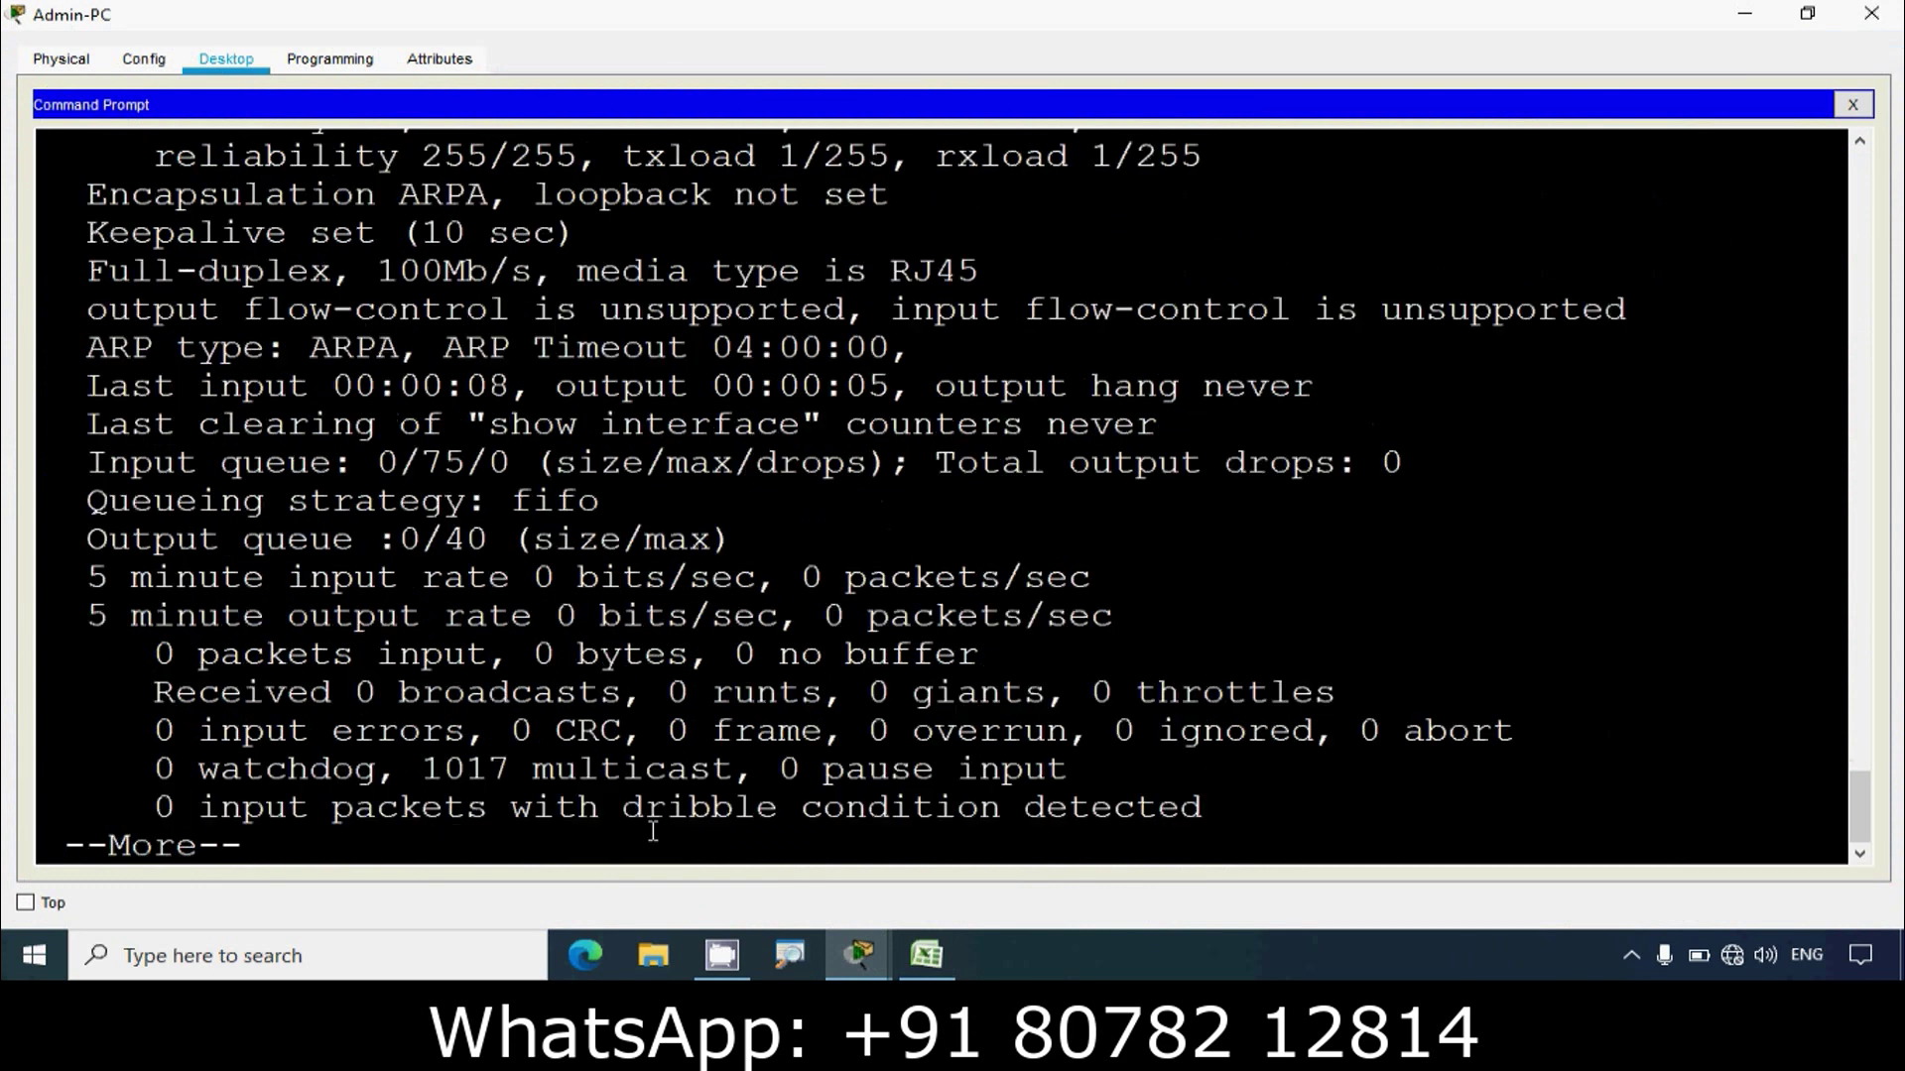
pyautogui.press('space')
pyautogui.scroll(5, 788, 481)
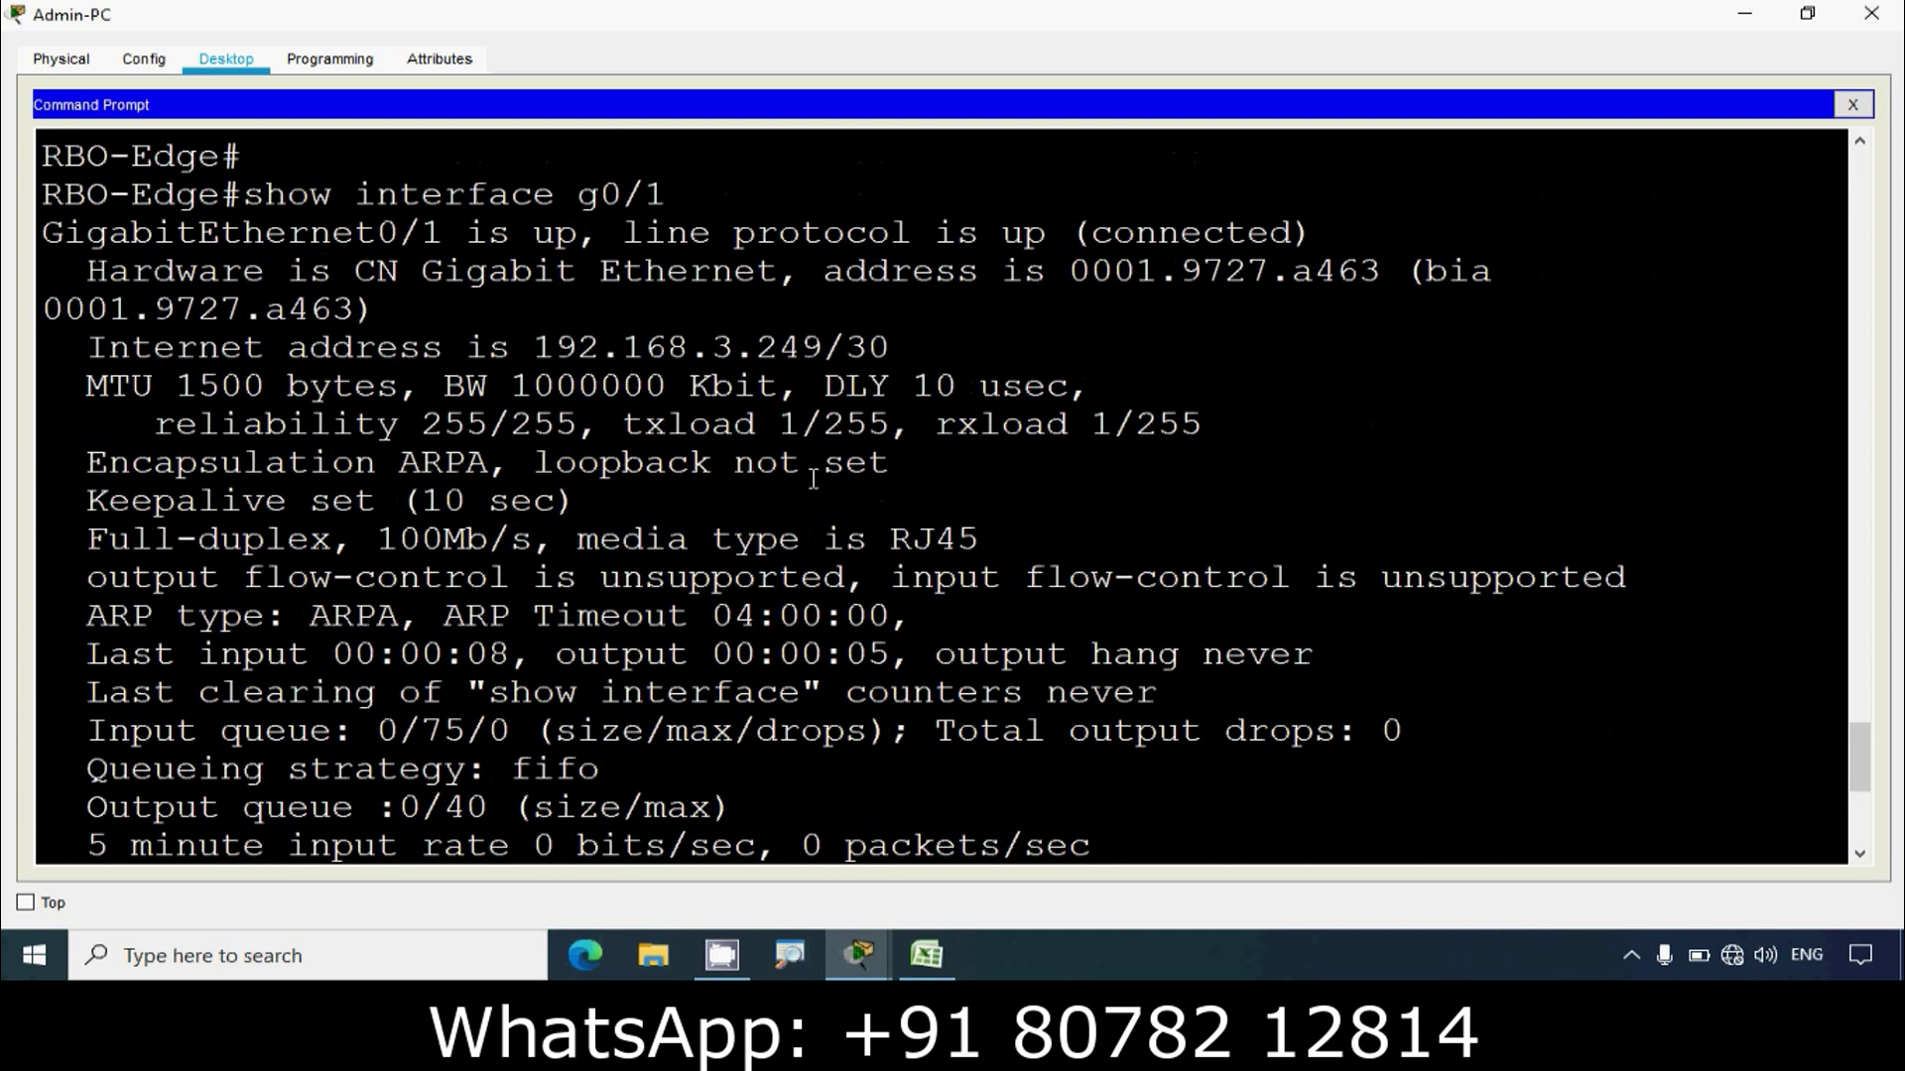
pyautogui.scroll(1, 824, 476)
pyautogui.moveTo(824, 425); pyautogui.dragTo(890, 425)
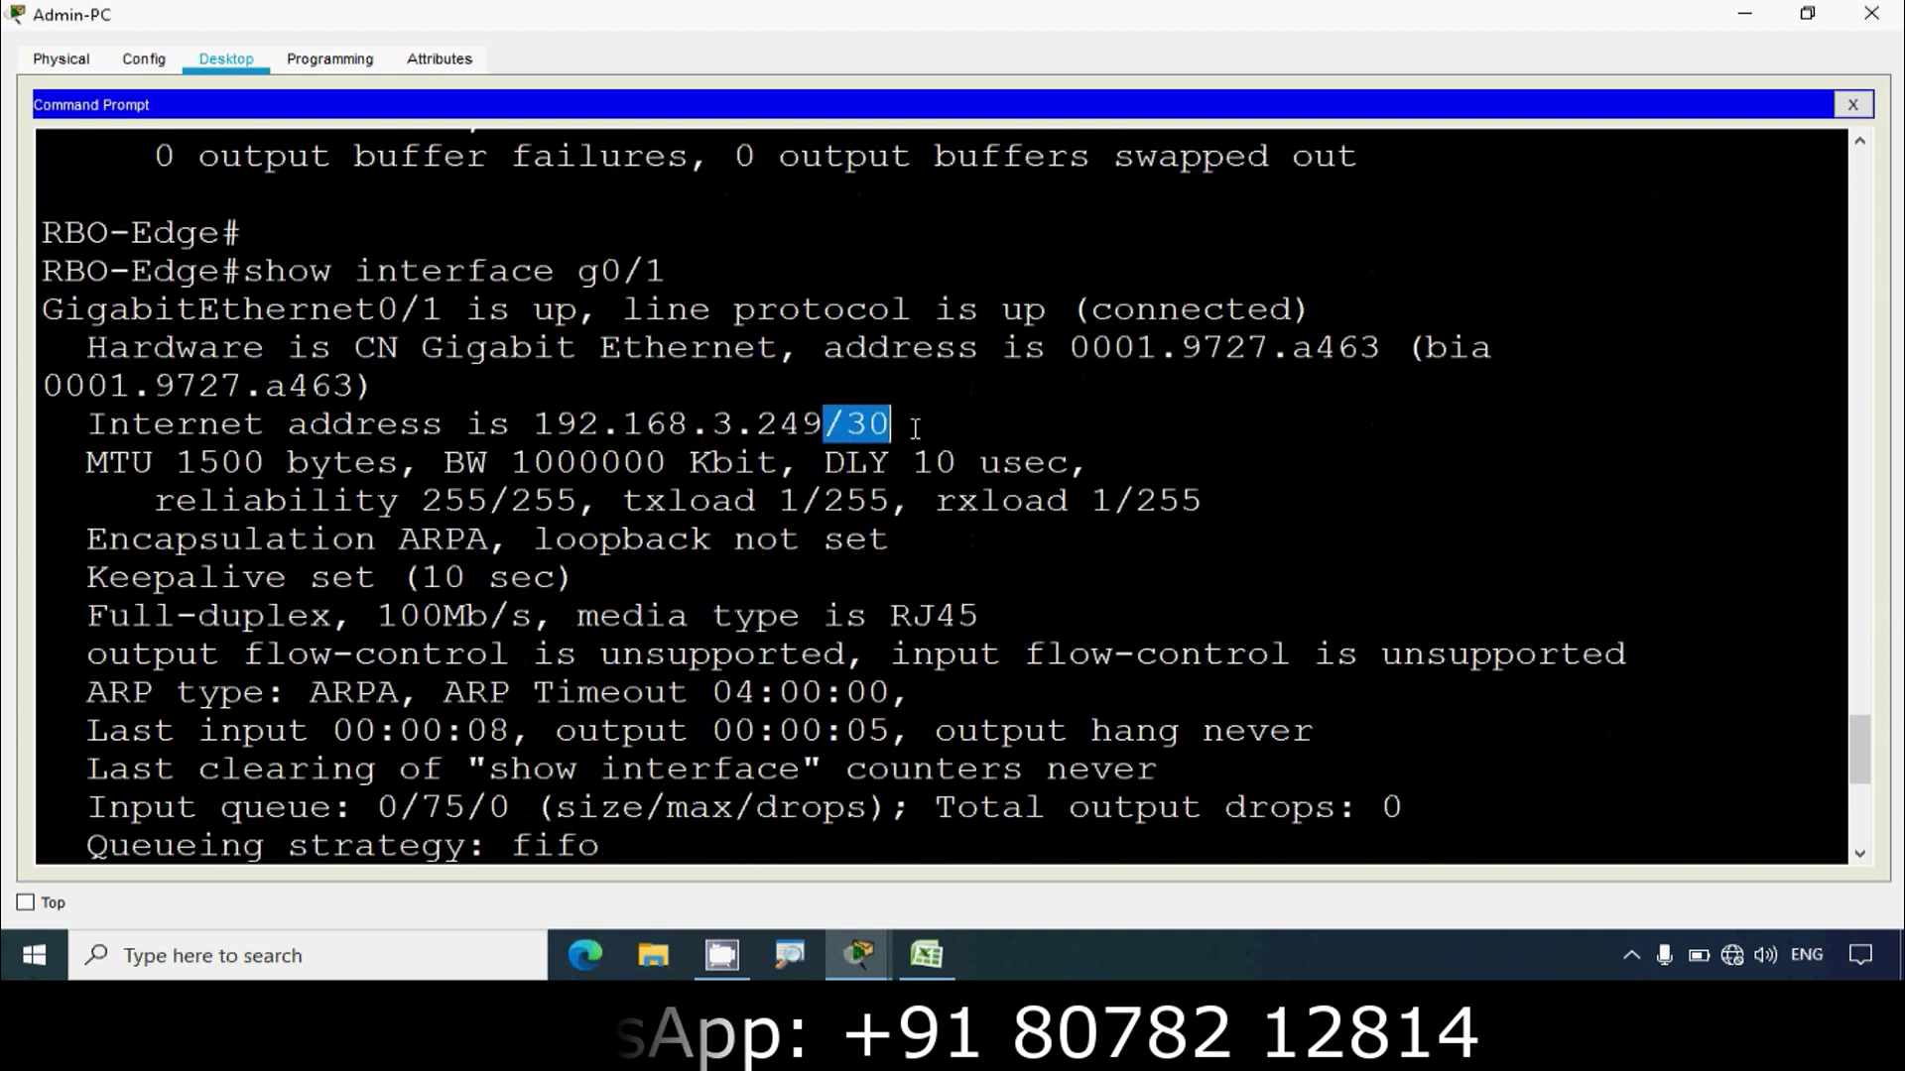
pyautogui.click(1743, 14)
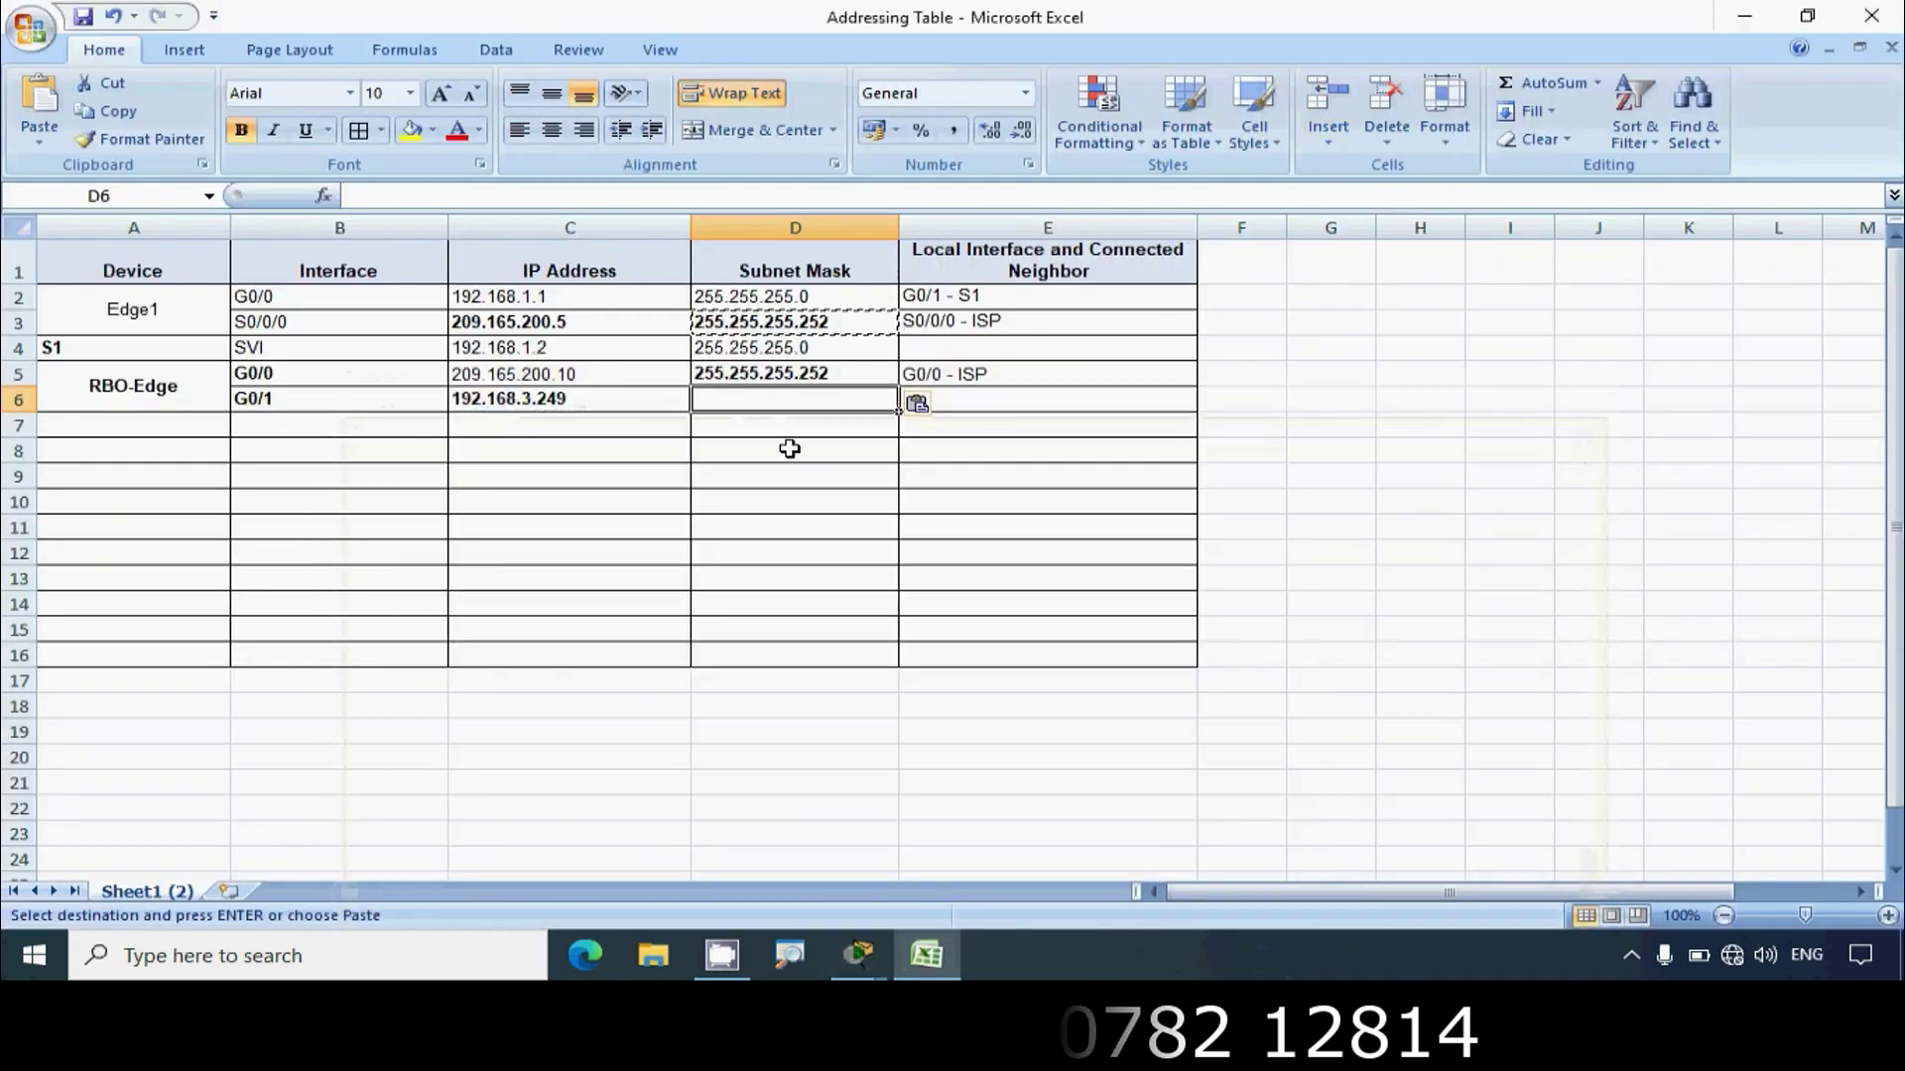
# Step: Paste 255.255.255.252 into D6, then run show lldp on RBO-Edge, which reports LLDP not enabled
pyautogui.press('Return')
pyautogui.click(799, 444)
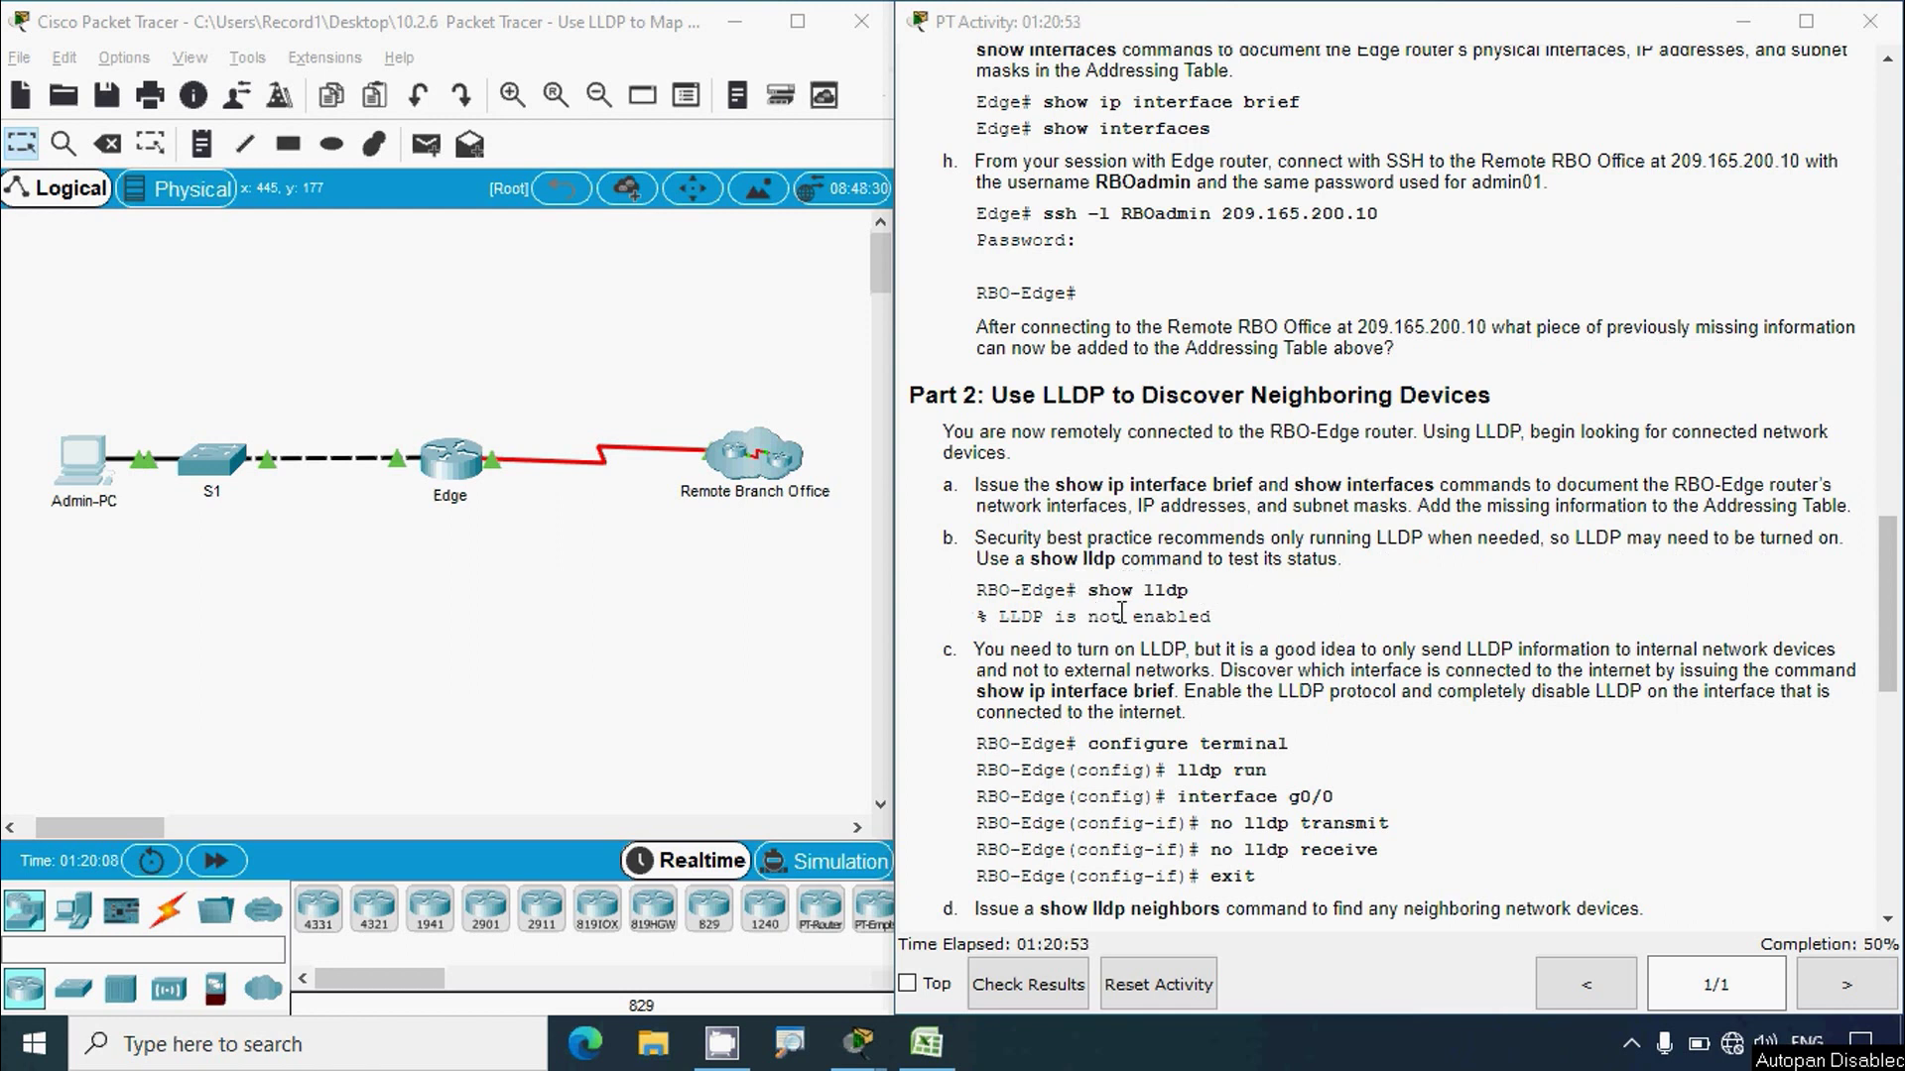
pyautogui.click(110, 478)
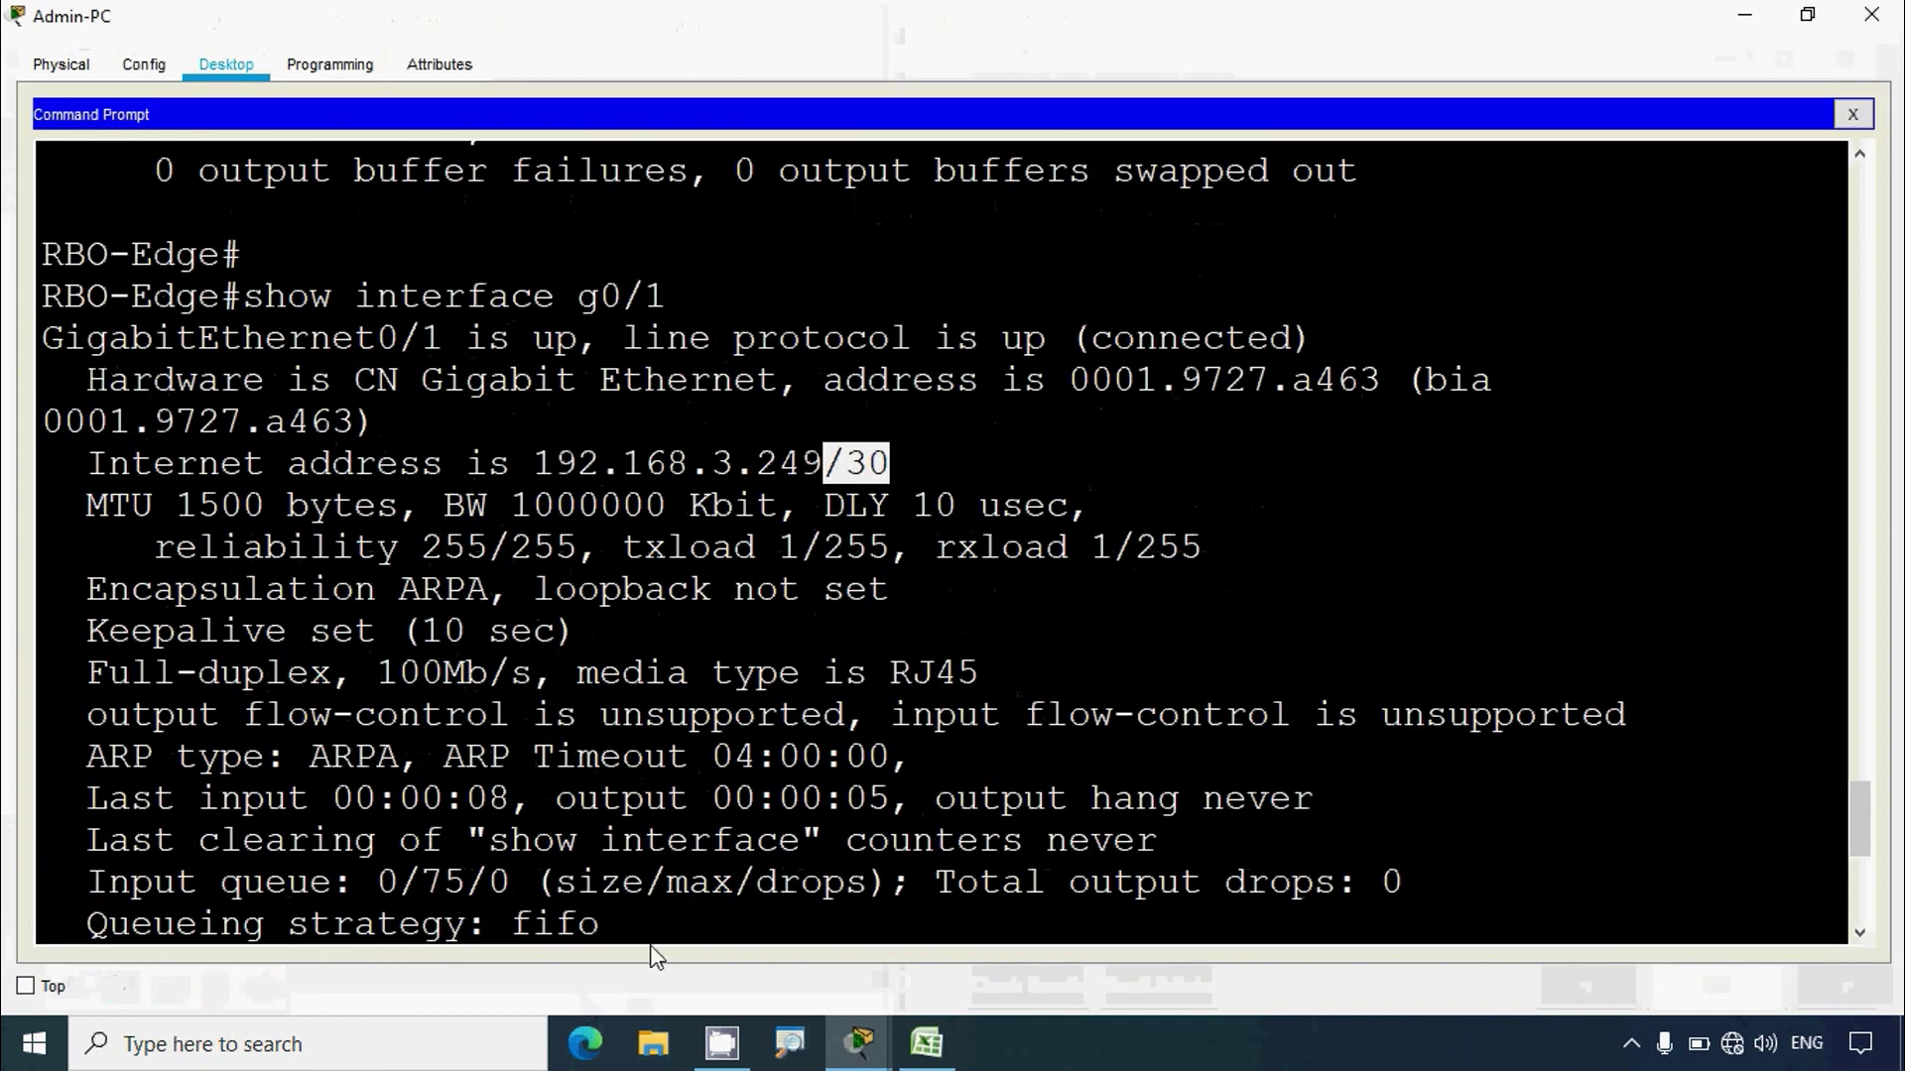
pyautogui.doubleClick(575, 923)
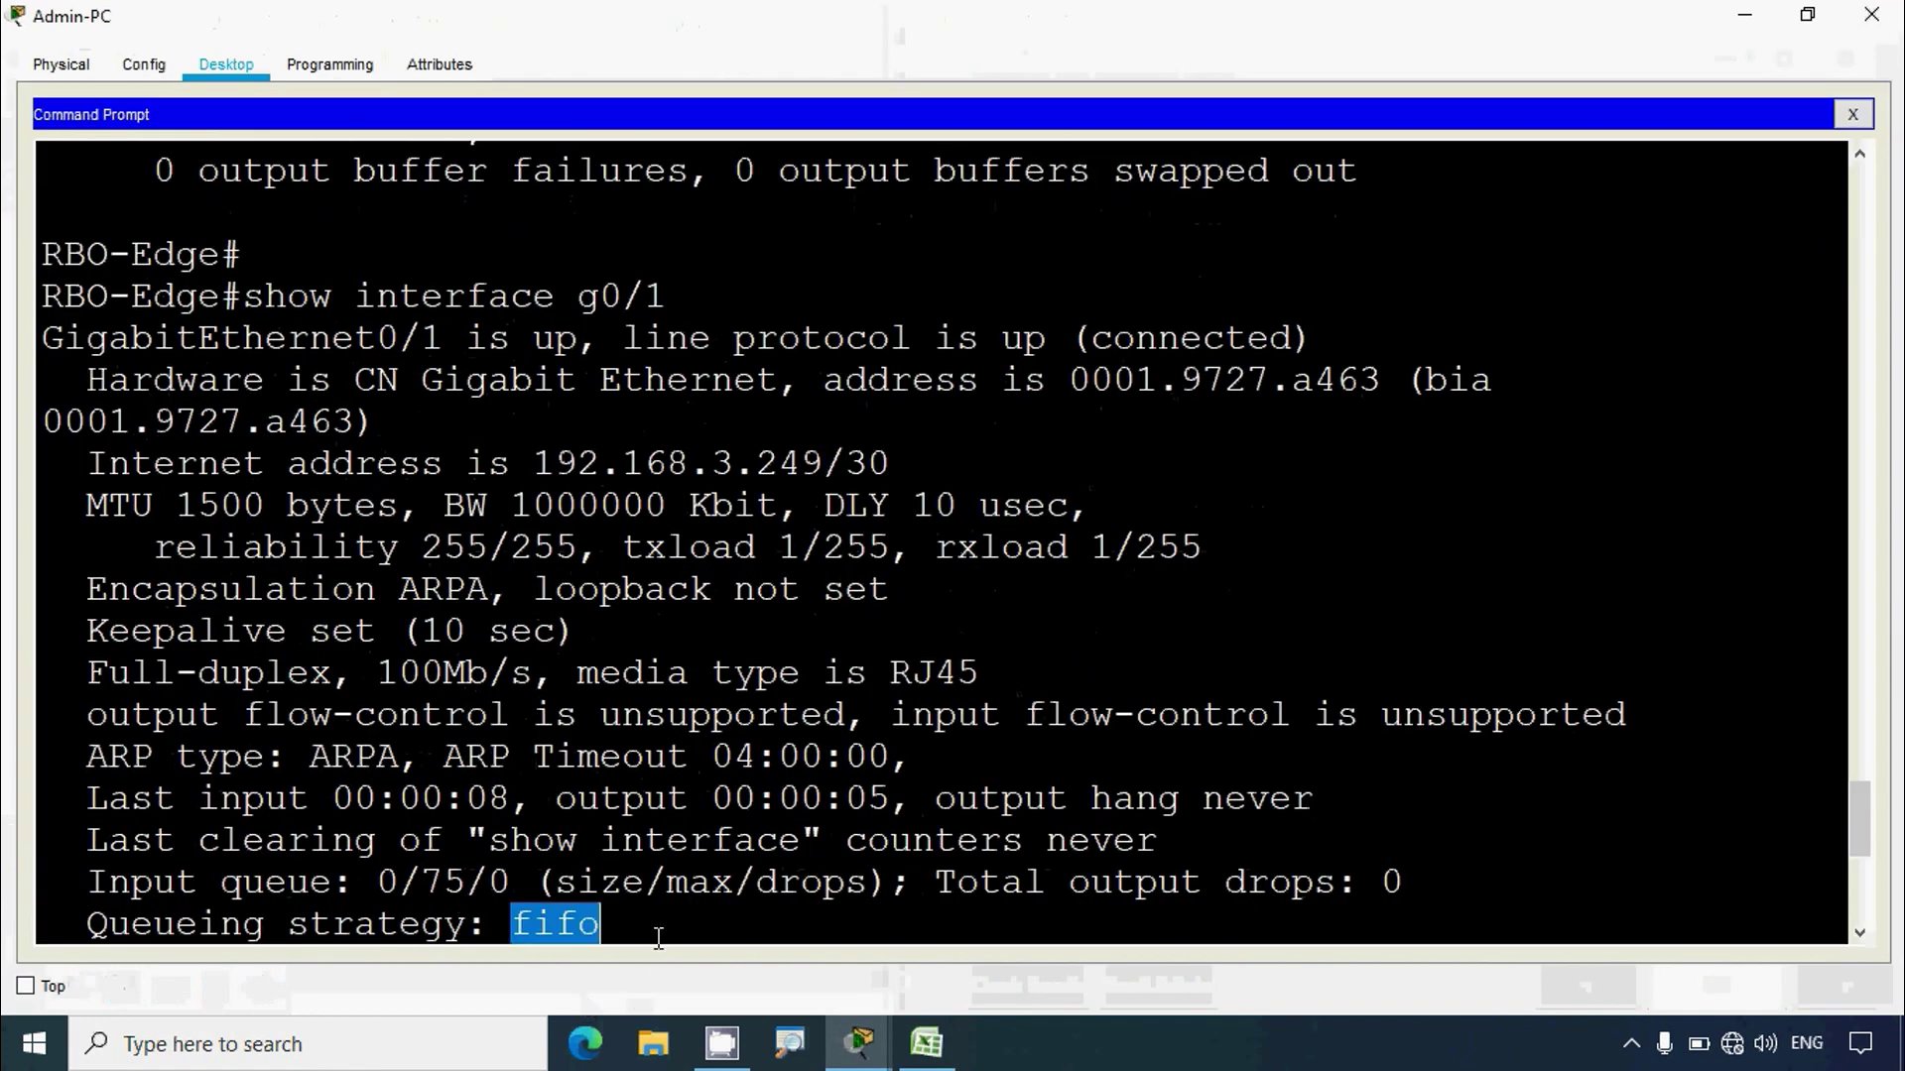
pyautogui.press('Return')
pyautogui.write('show l')
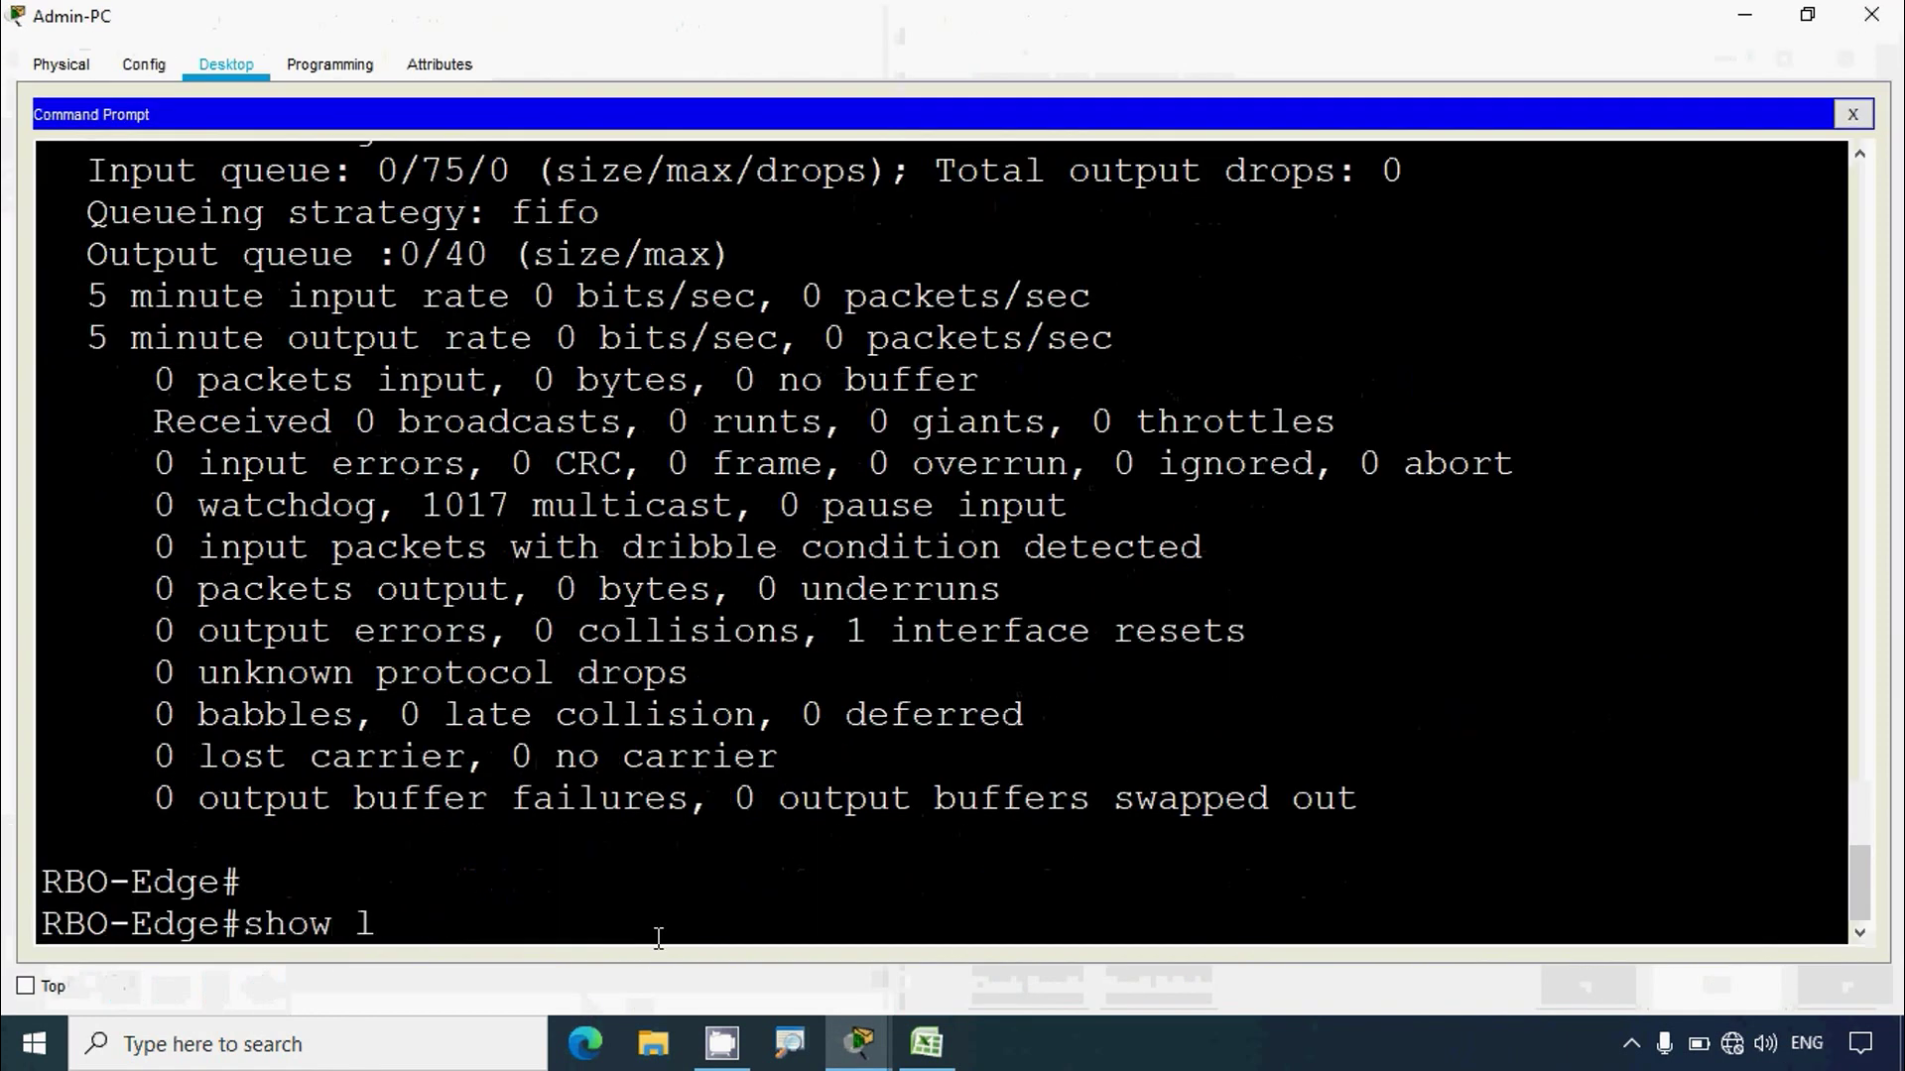
pyautogui.write('ldp')
pyautogui.press('Return')
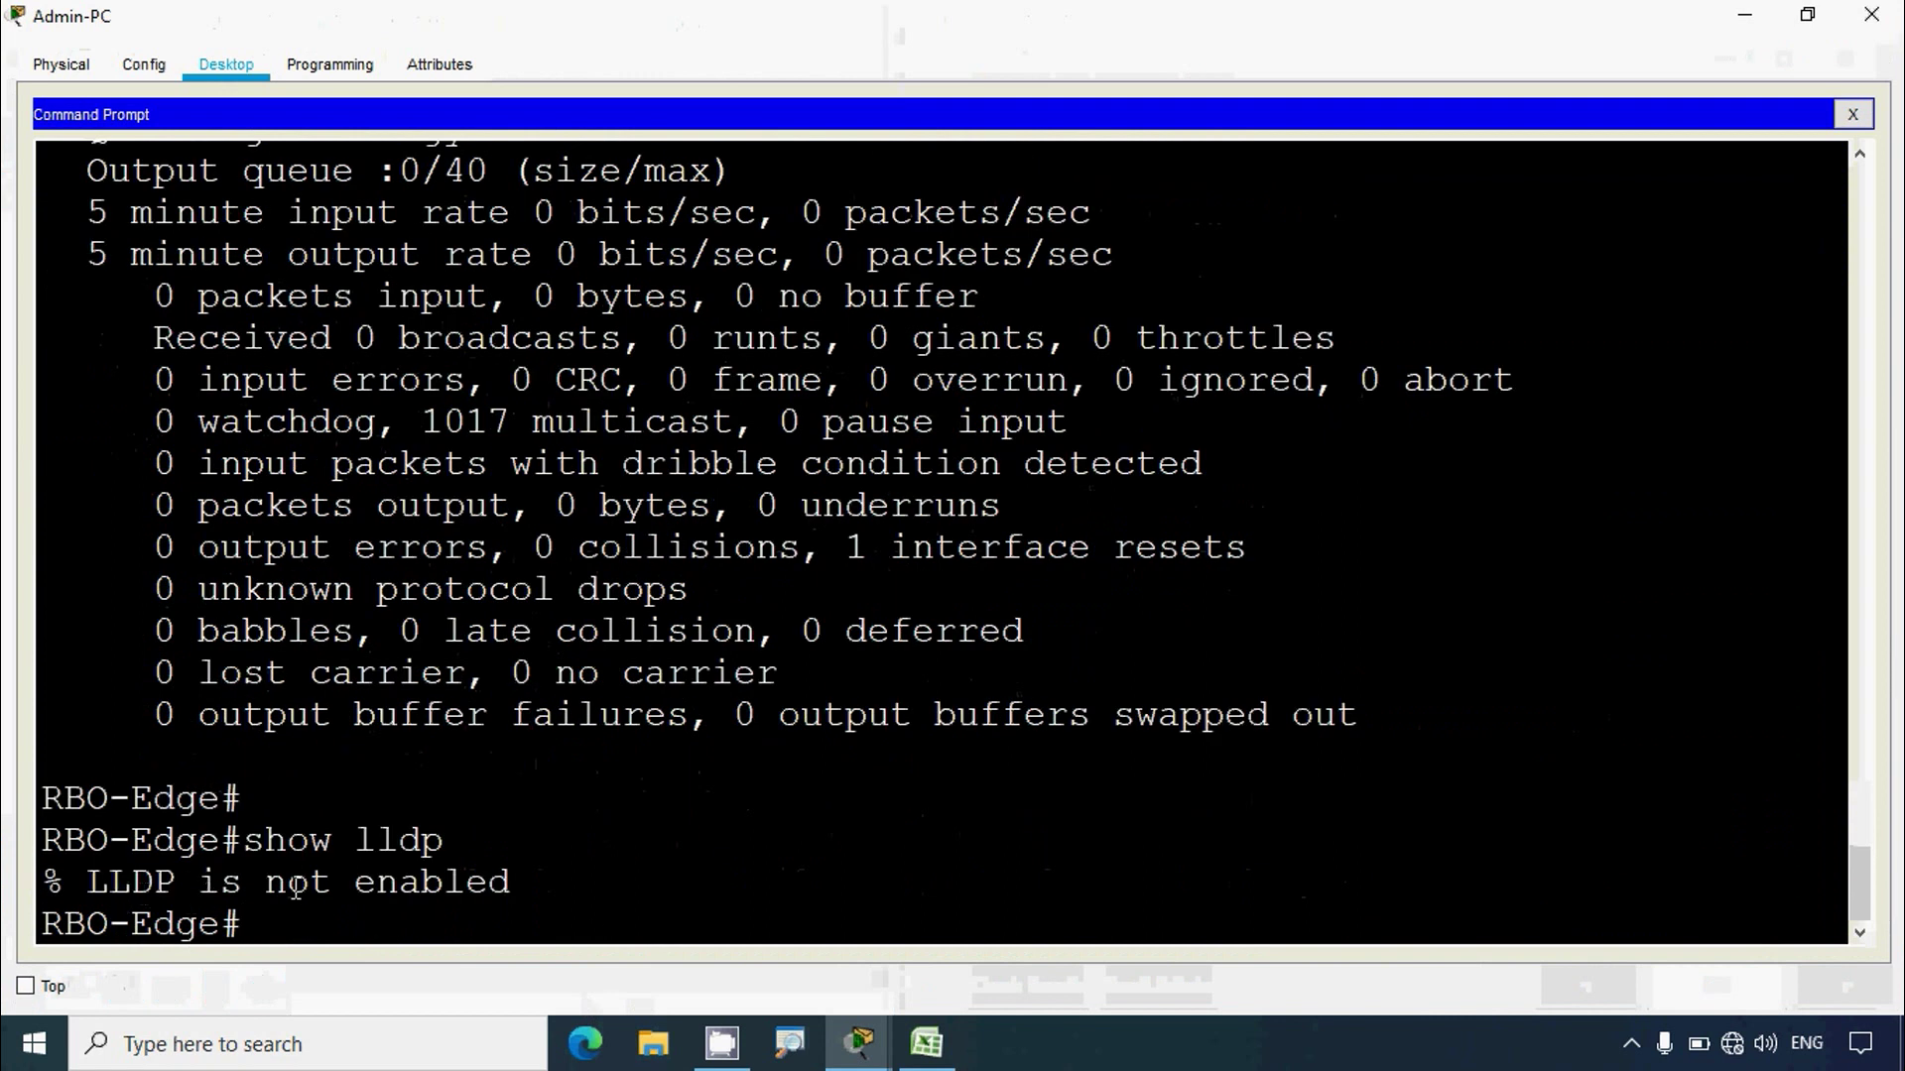
pyautogui.click(1745, 14)
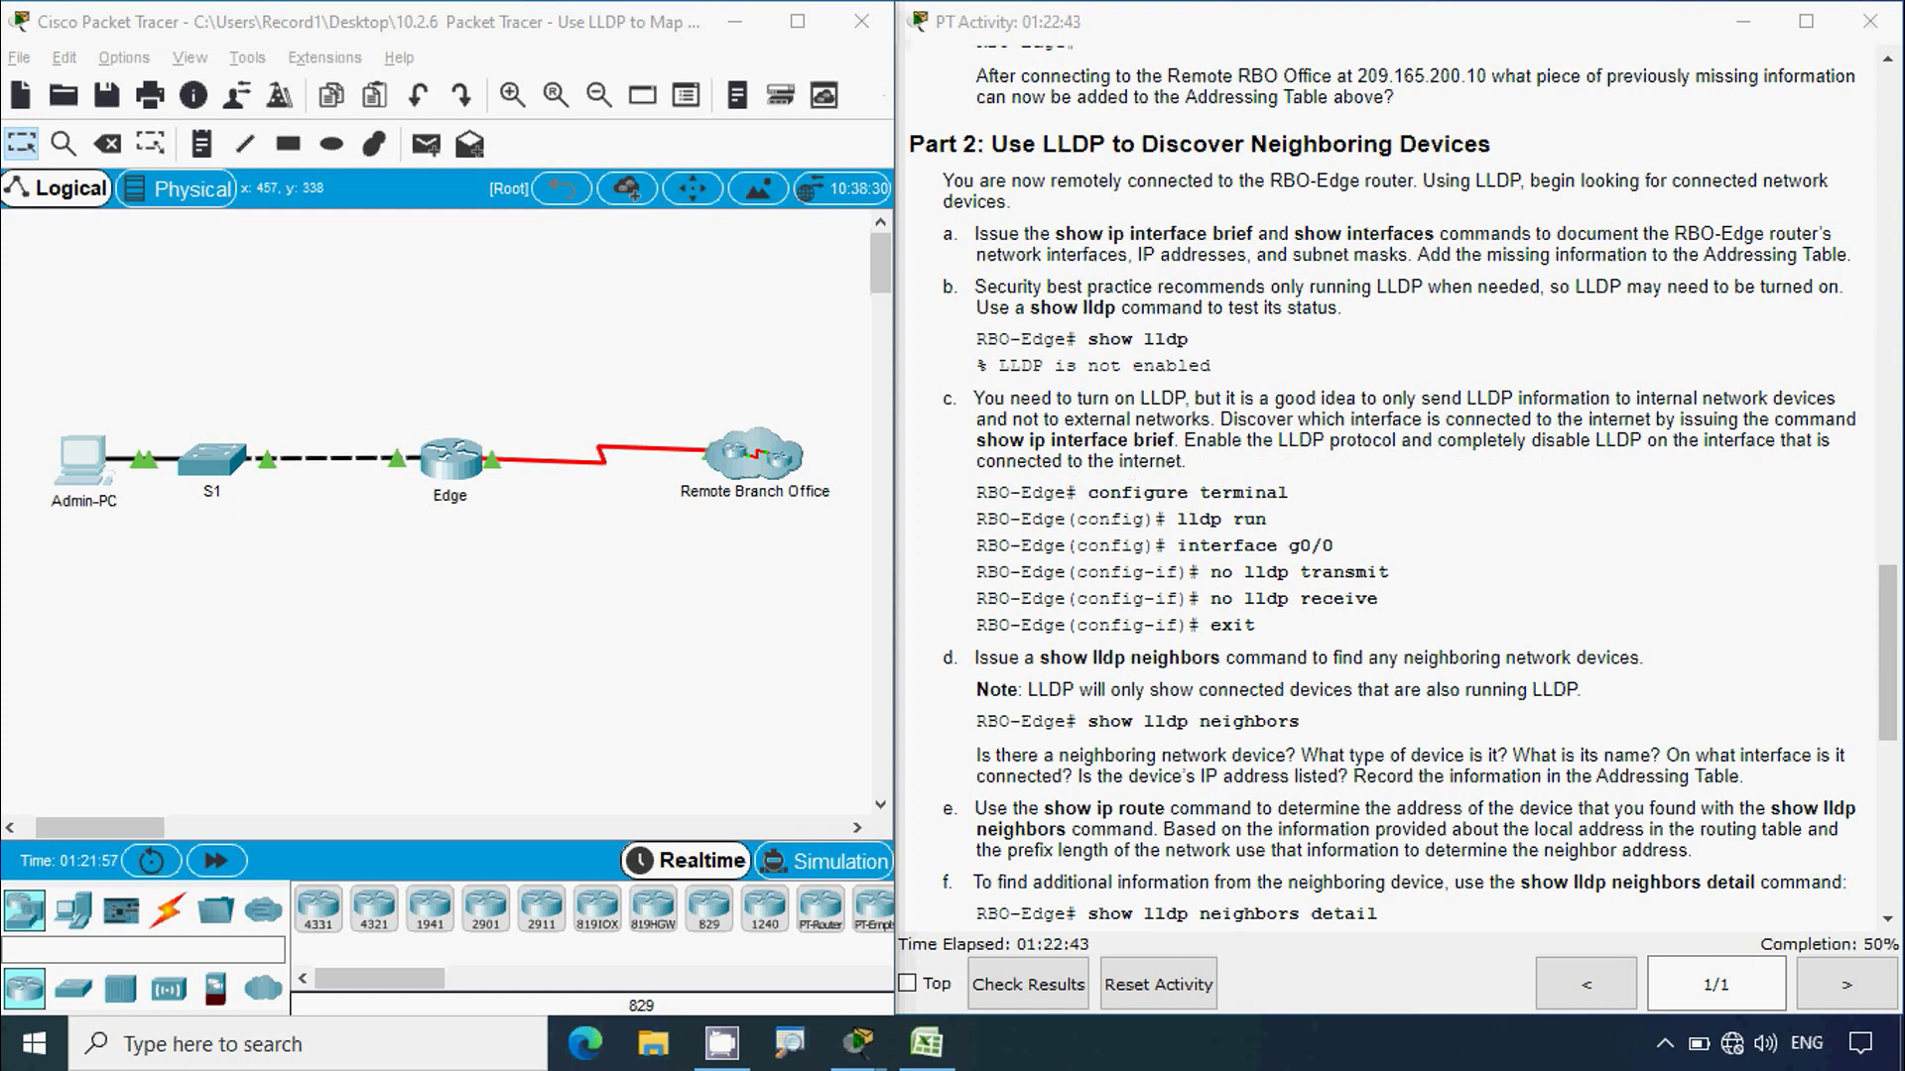
# Step: Run show ip interface brief and pick out GigabitEthernet0/0 at 209.165.200.10 as internet-facing
pyautogui.click(84, 464)
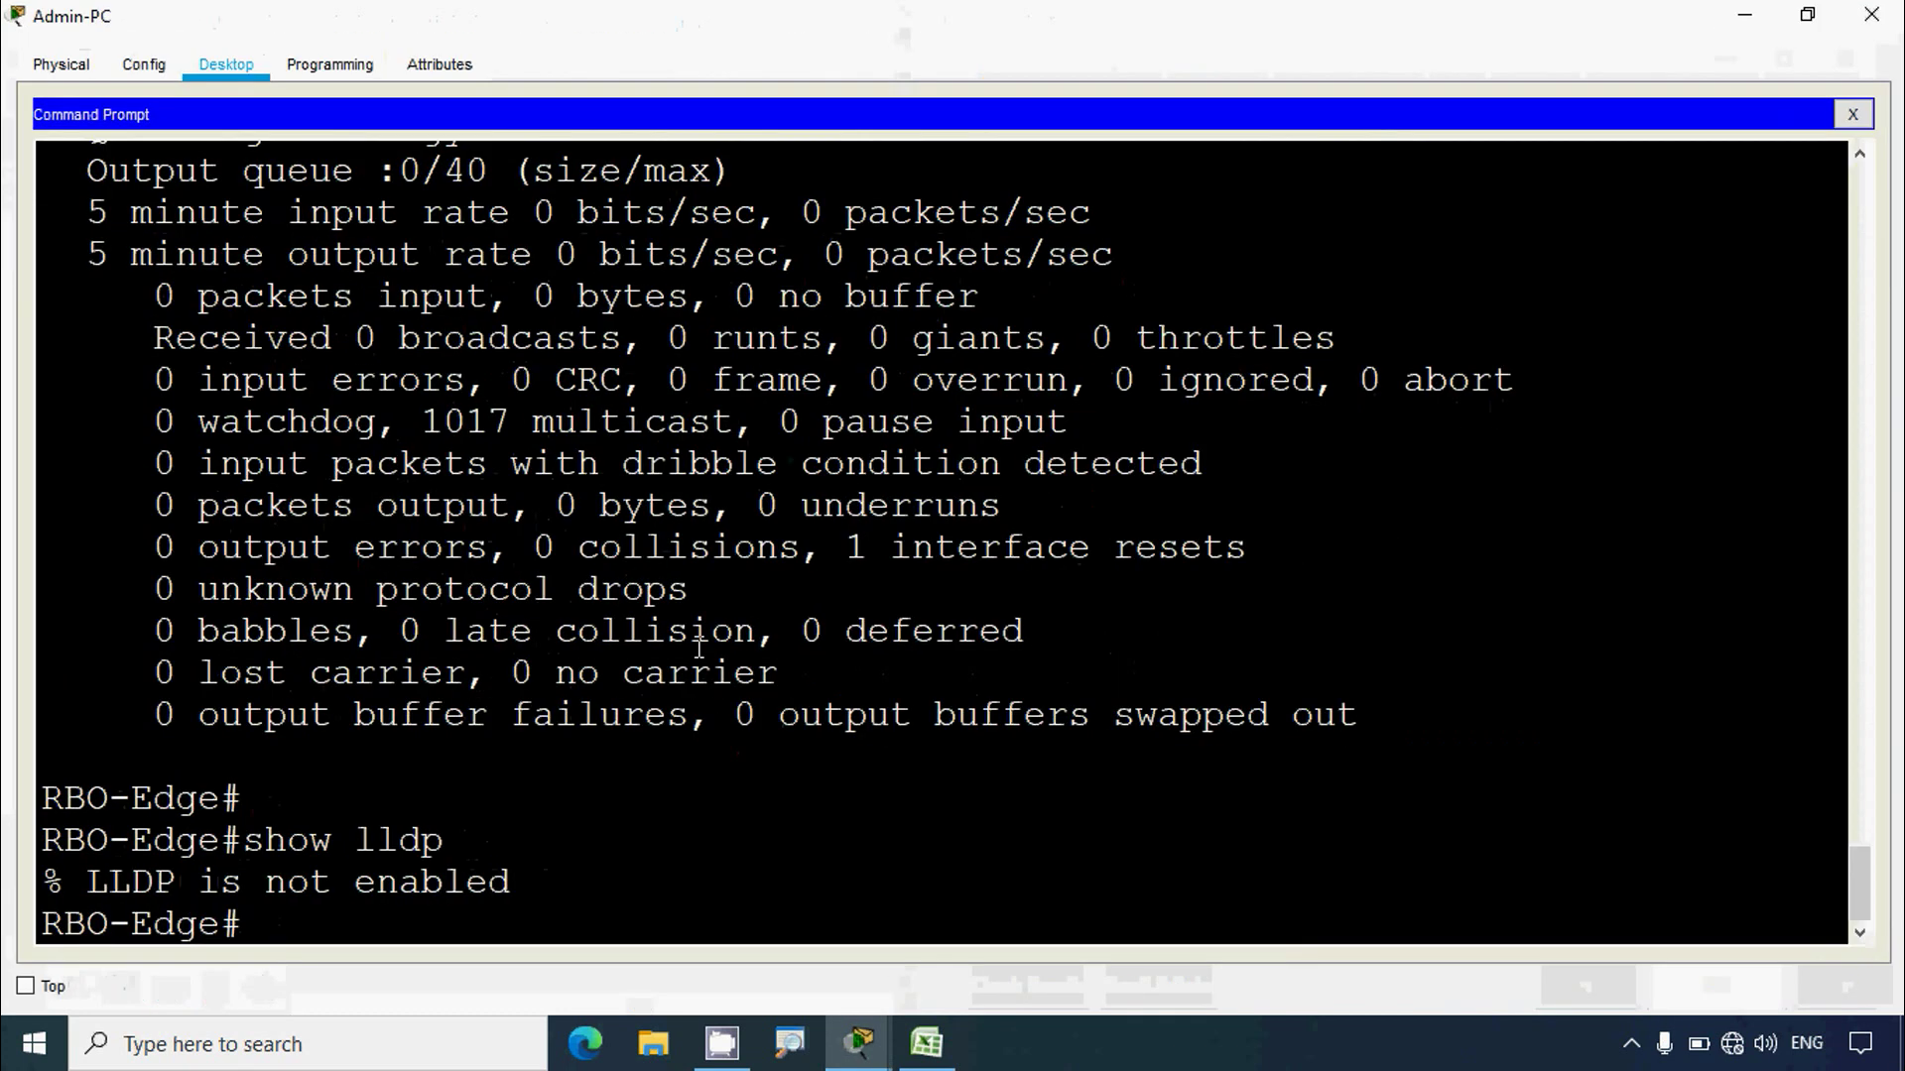
pyautogui.scroll(3, 314, 911)
pyautogui.scroll(-3, 313, 910)
pyautogui.write('show ip inter')
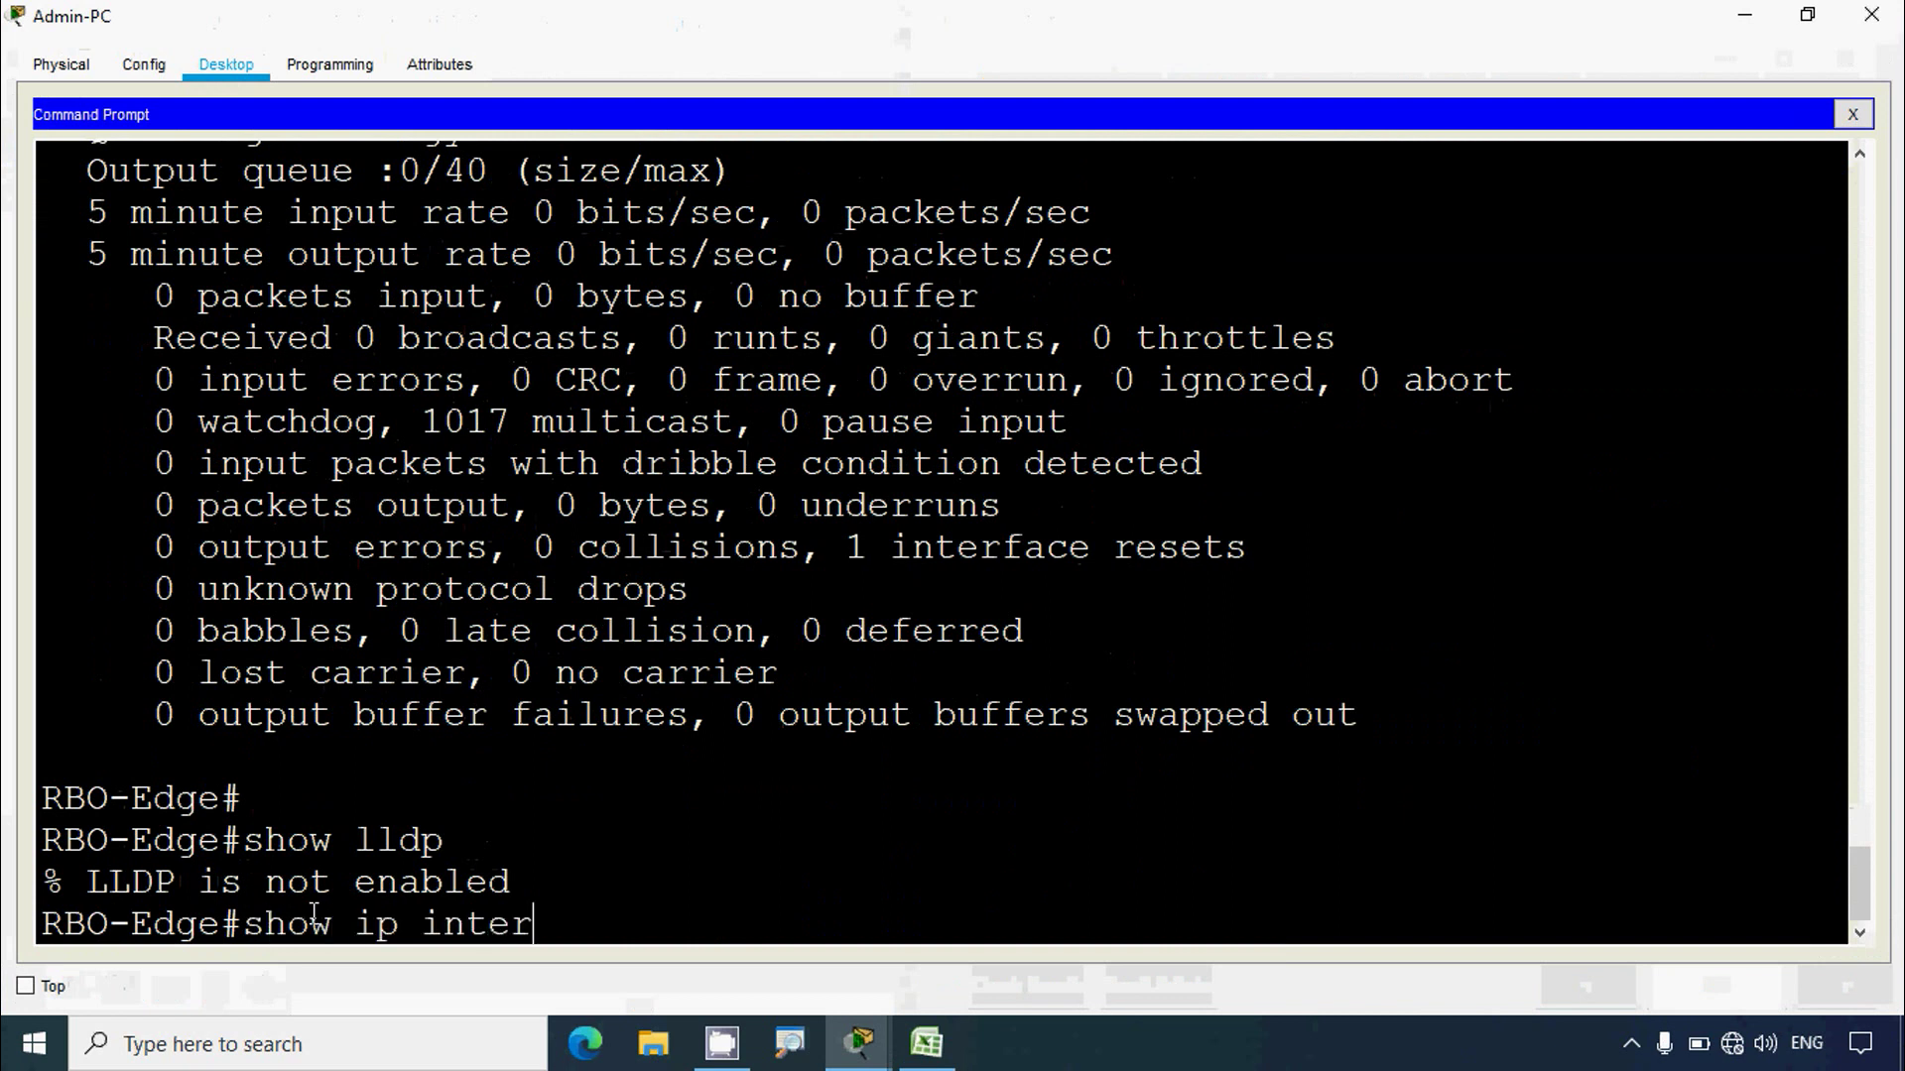
pyautogui.write('face brief')
pyautogui.press('Return')
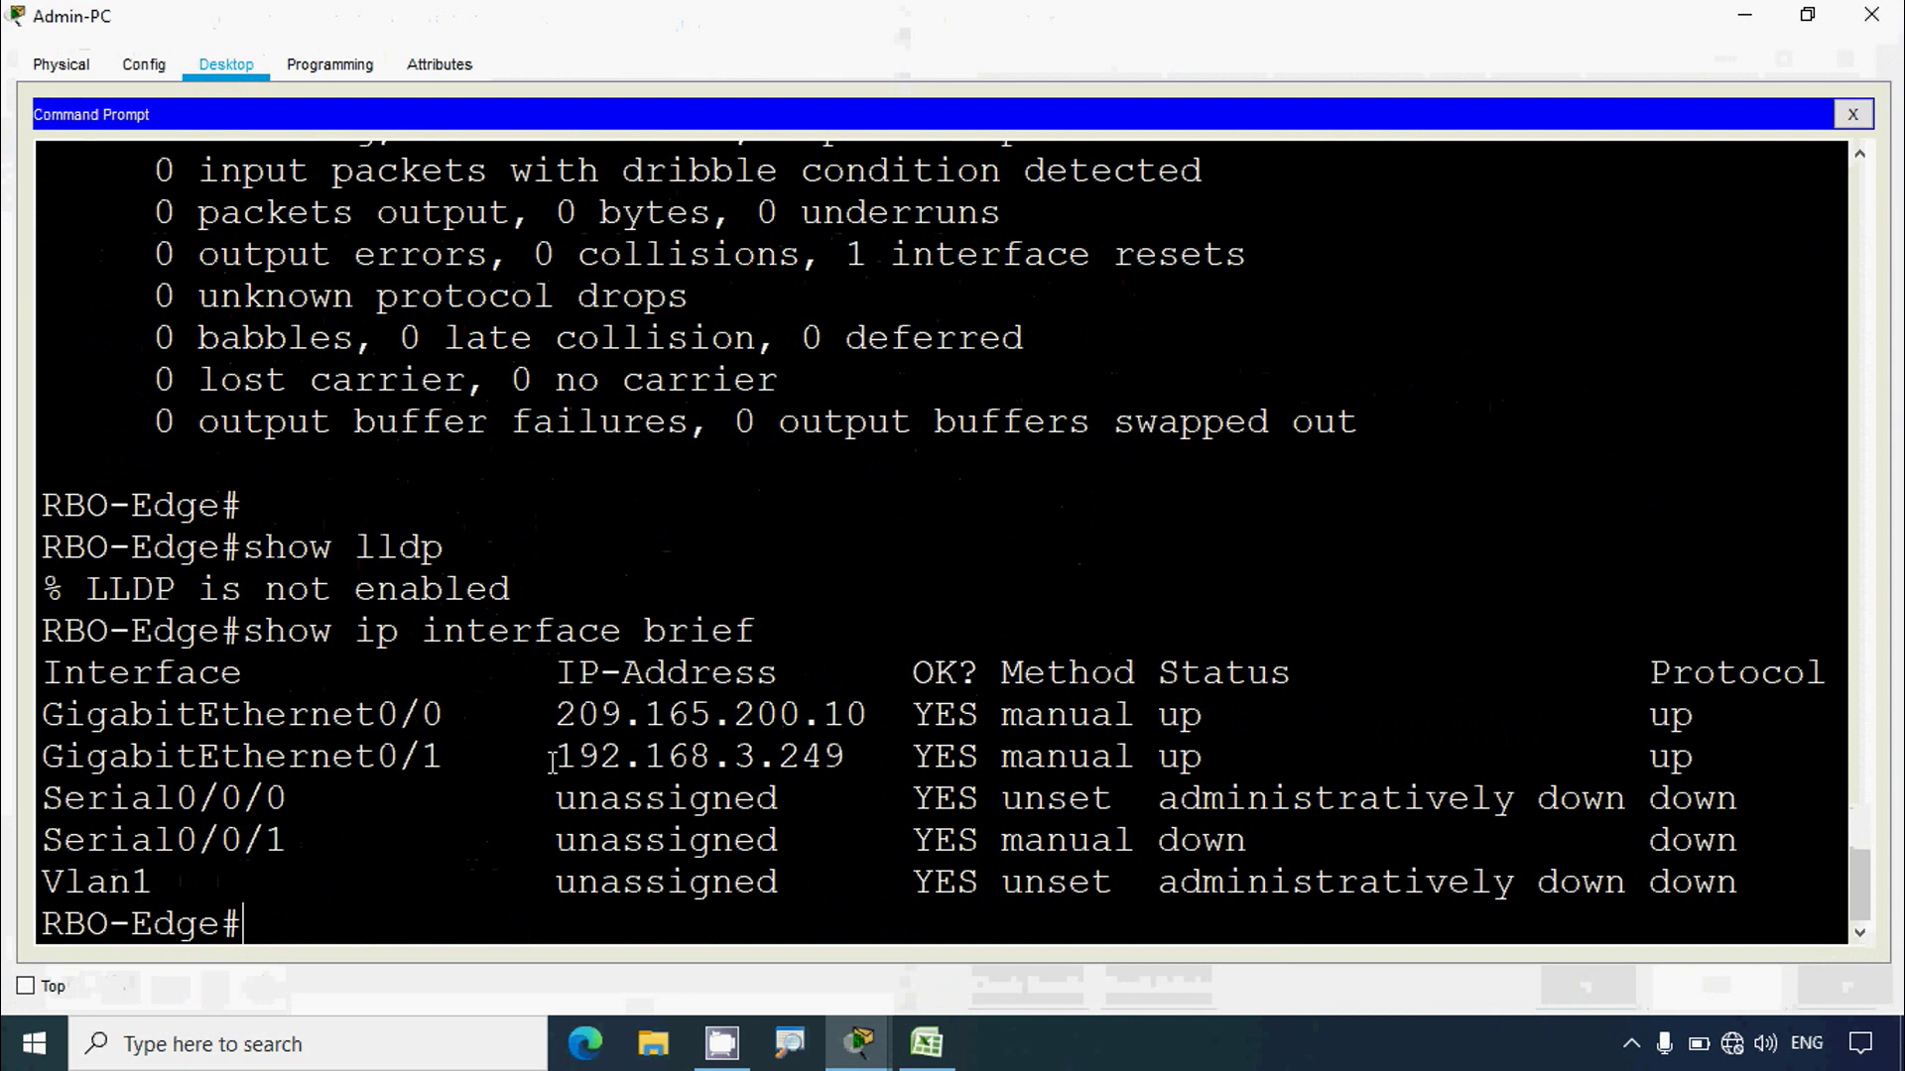
pyautogui.moveTo(555, 714); pyautogui.dragTo(868, 715)
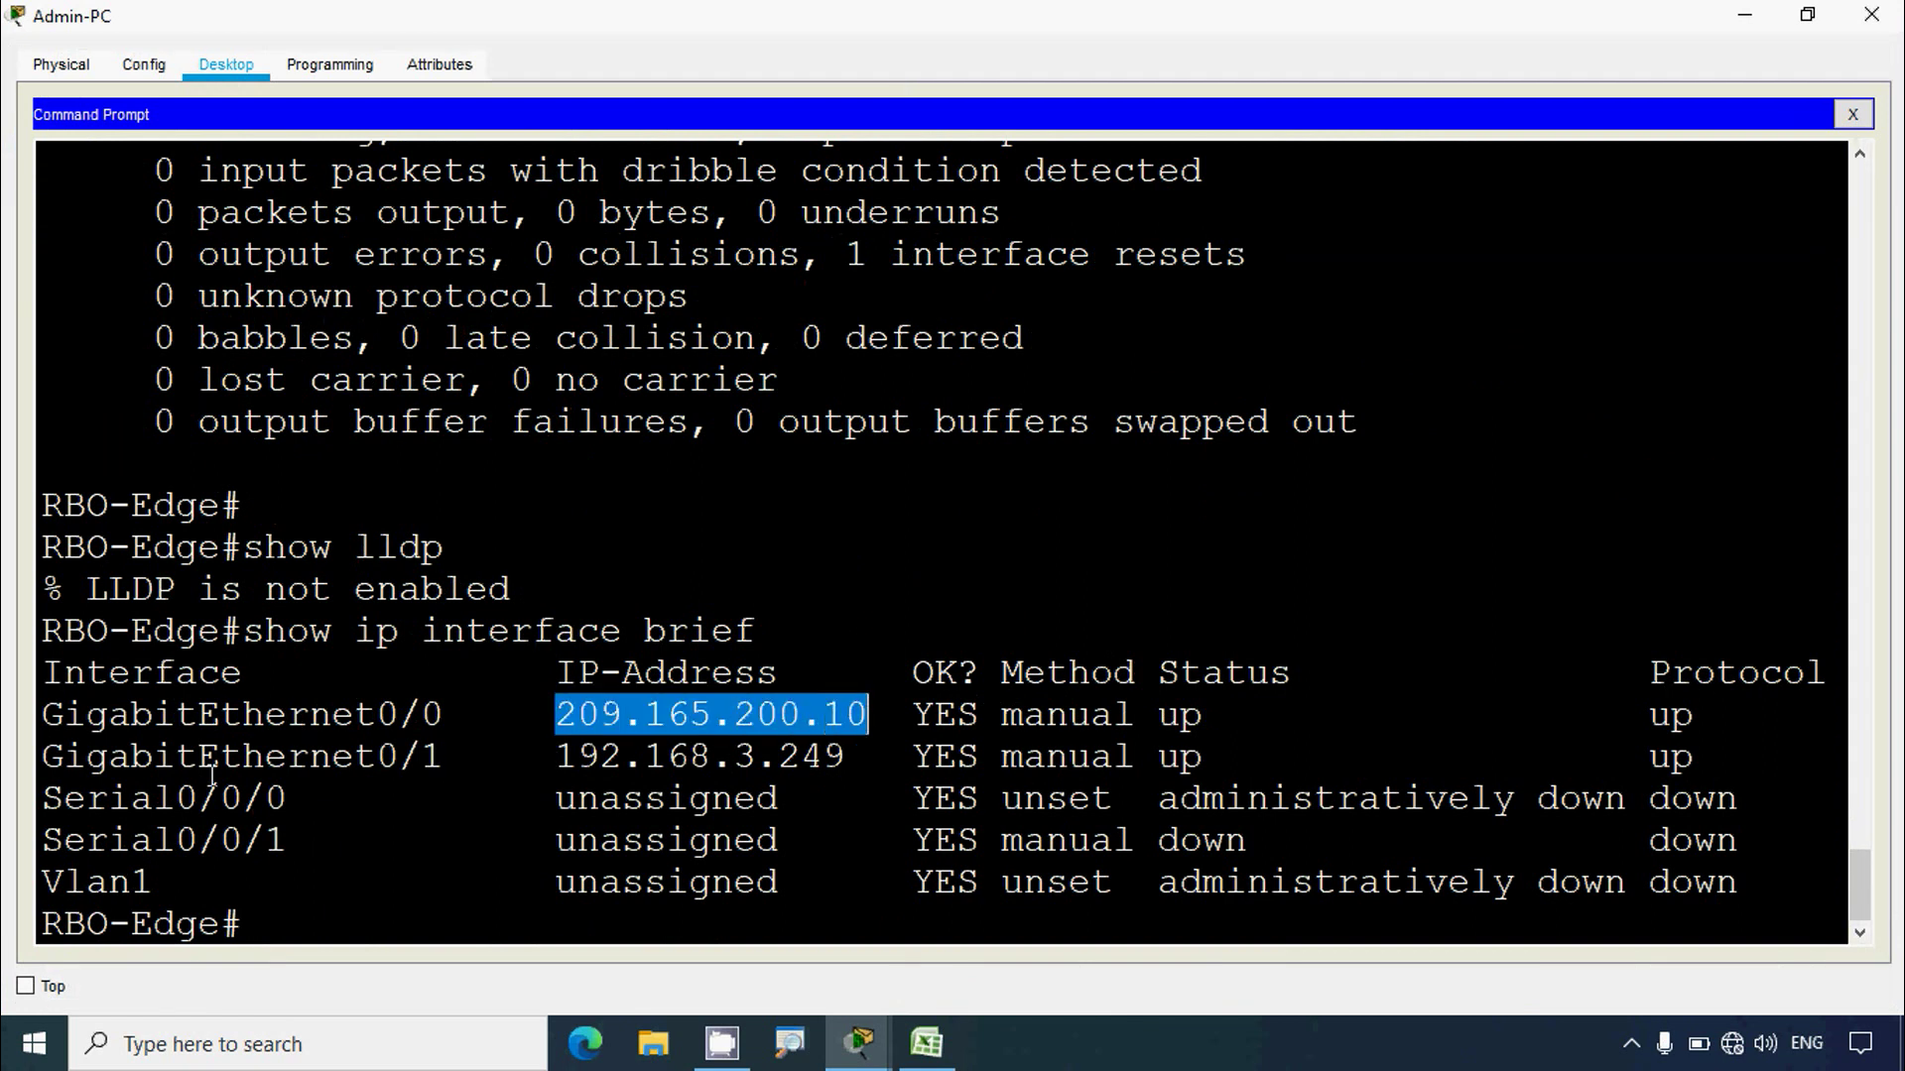
pyautogui.moveTo(42, 714); pyautogui.dragTo(446, 715)
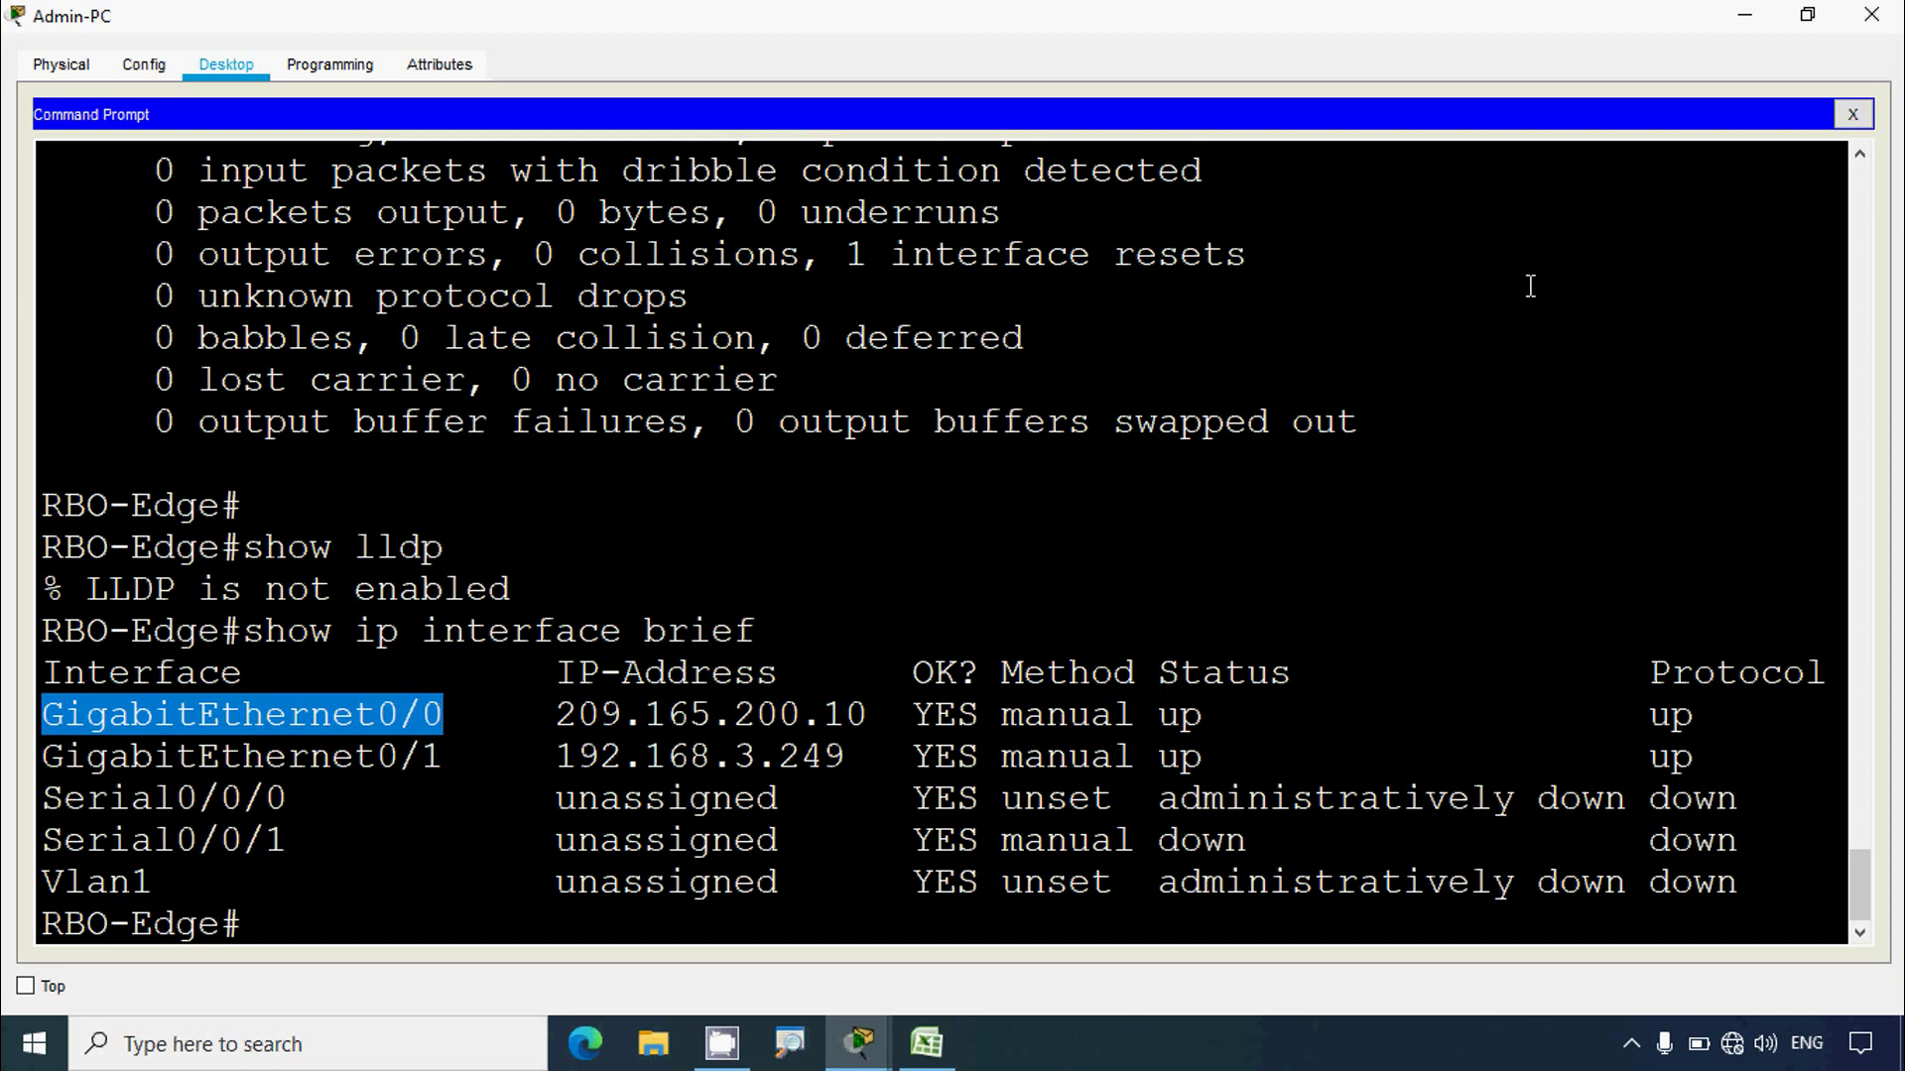
pyautogui.click(1746, 16)
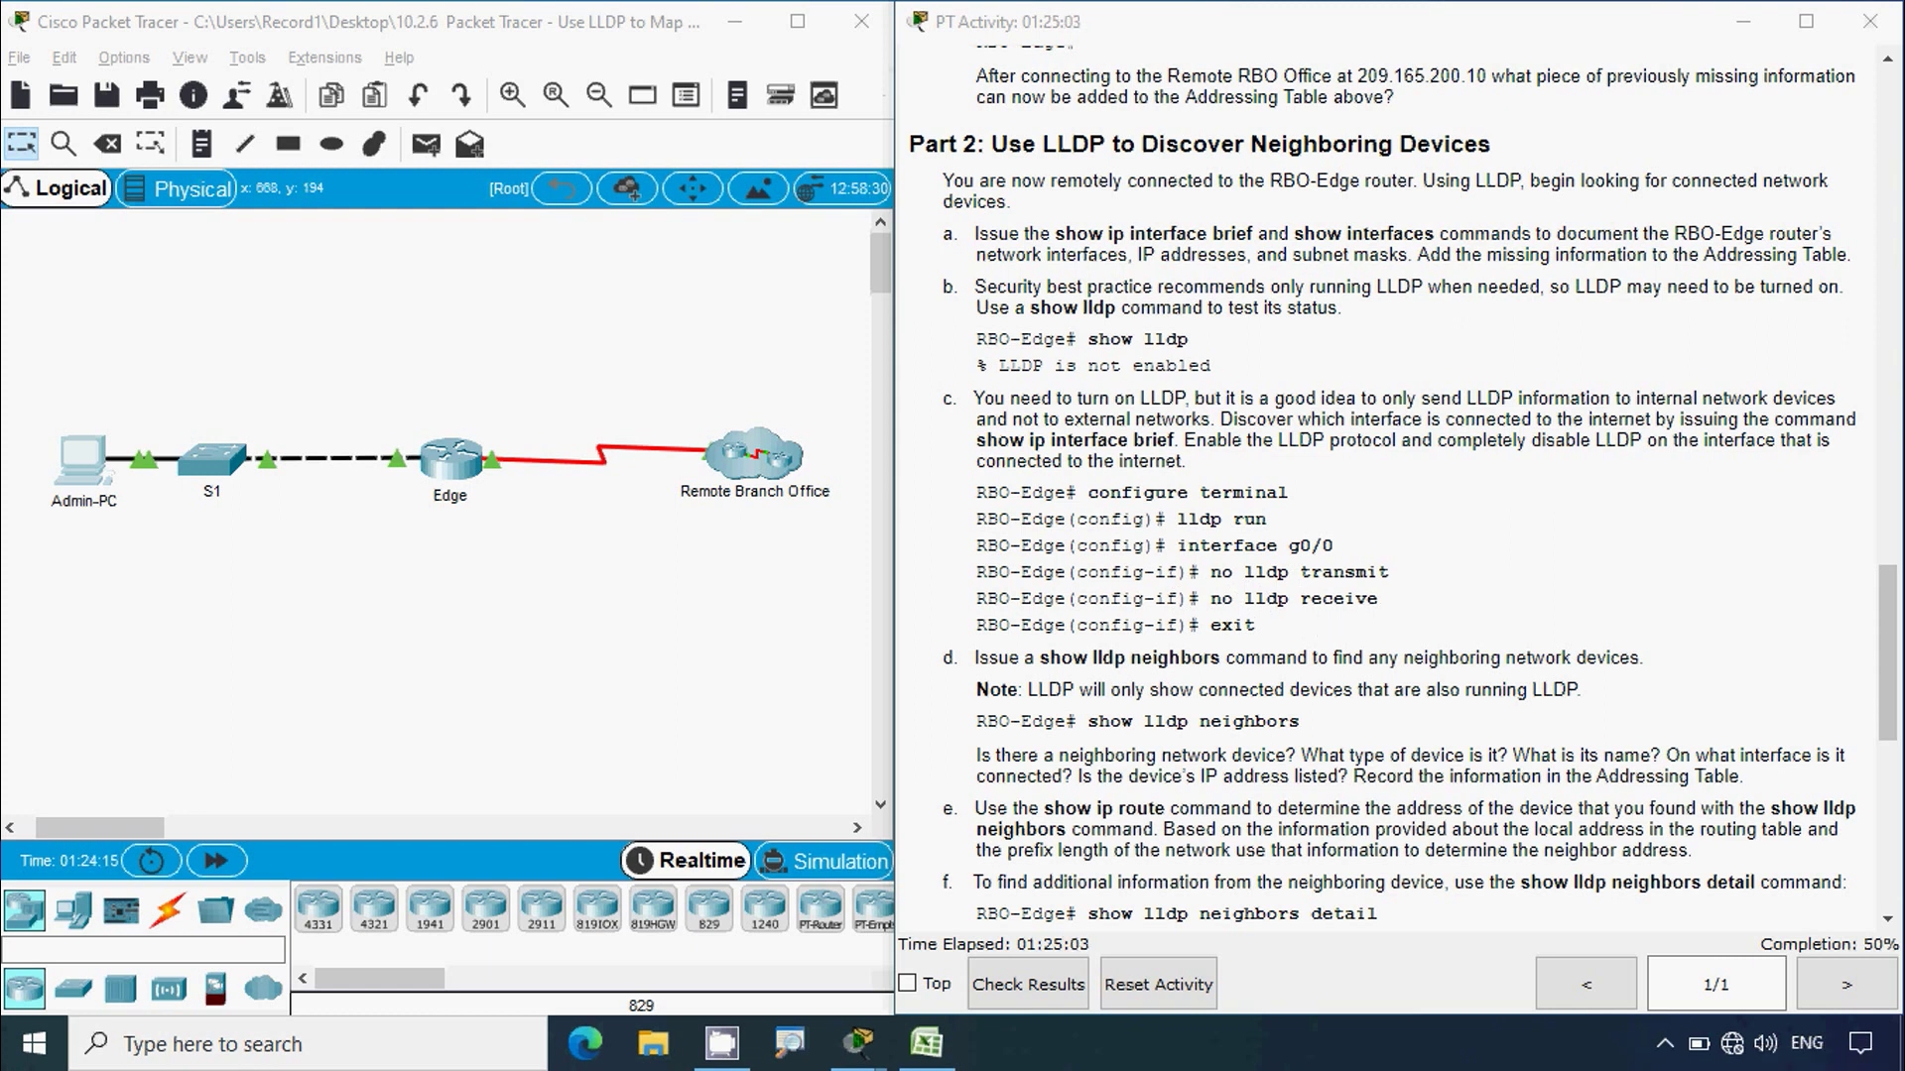
# Step: Enable LLDP globally on RBO-Edge with conf t and lldp run
pyautogui.click(81, 461)
pyautogui.click(1247, 128)
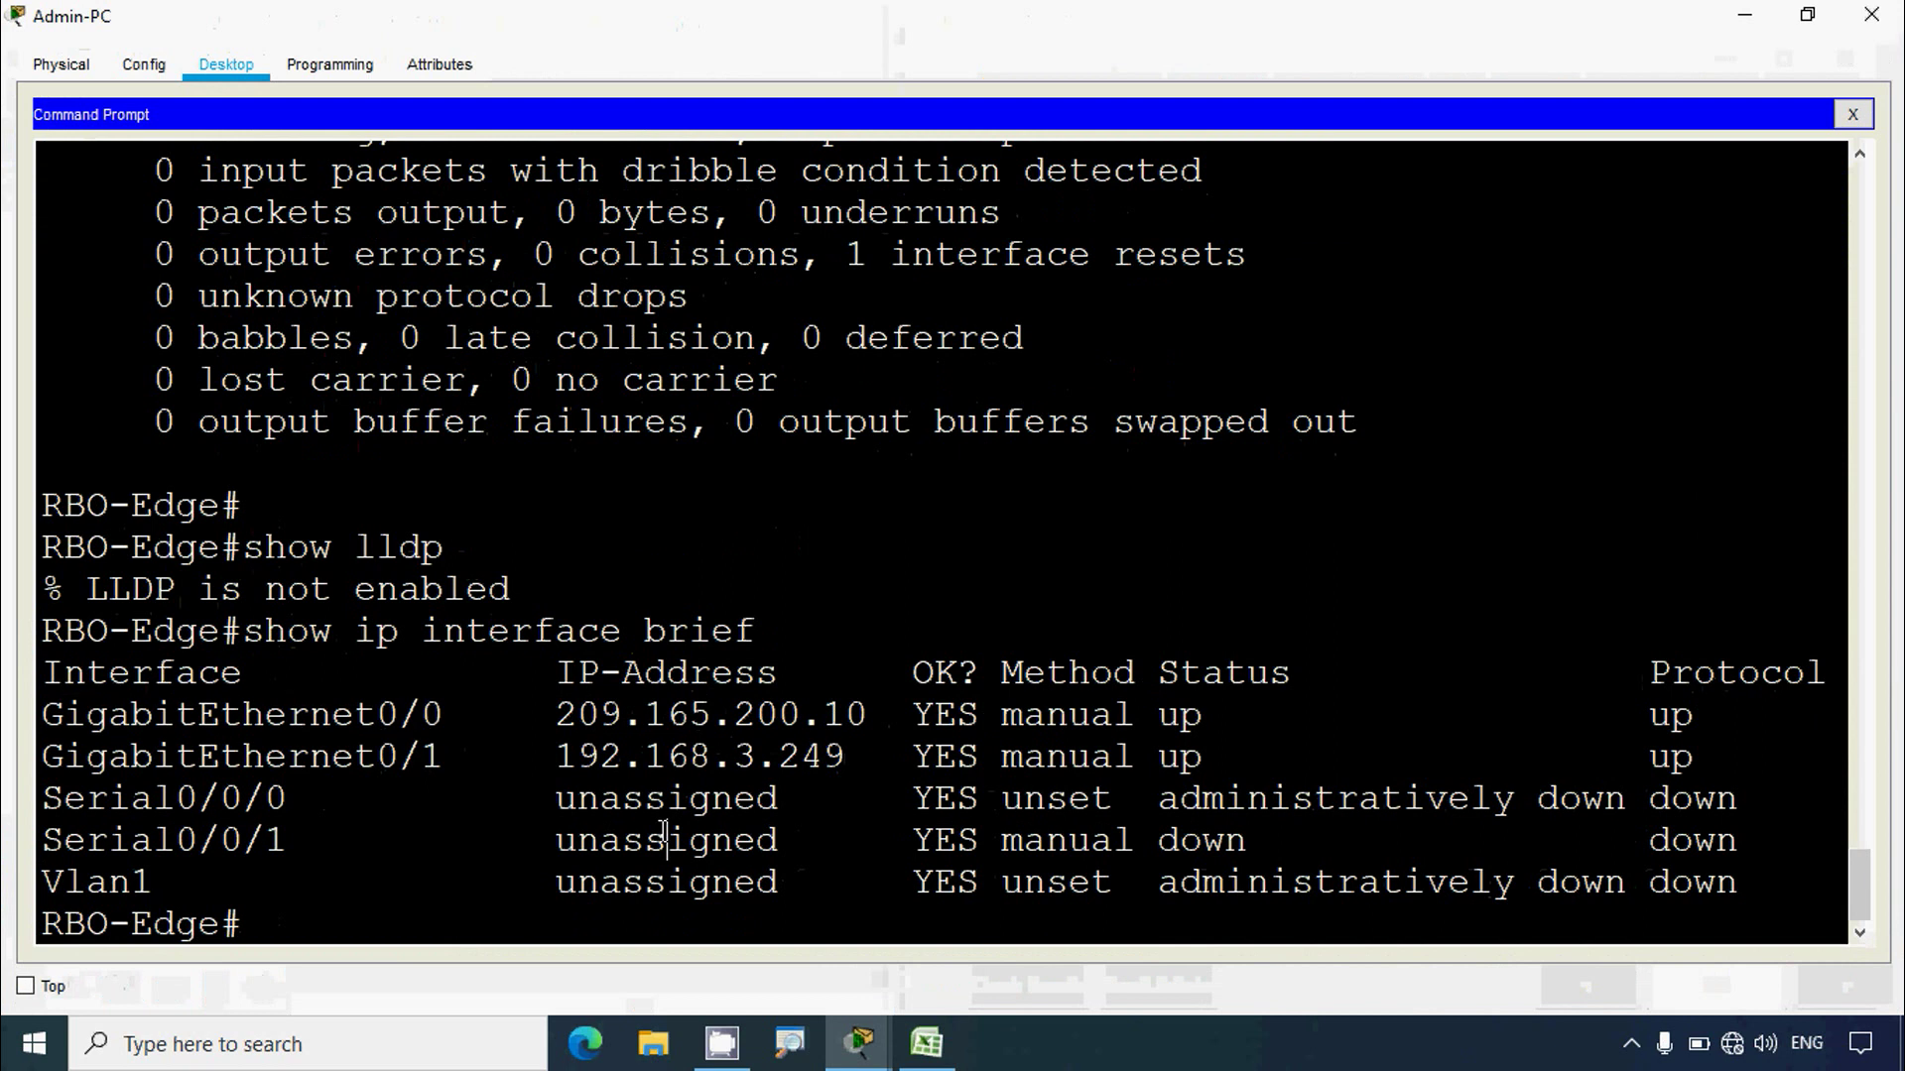
pyautogui.press('Return')
pyautogui.write('conf')
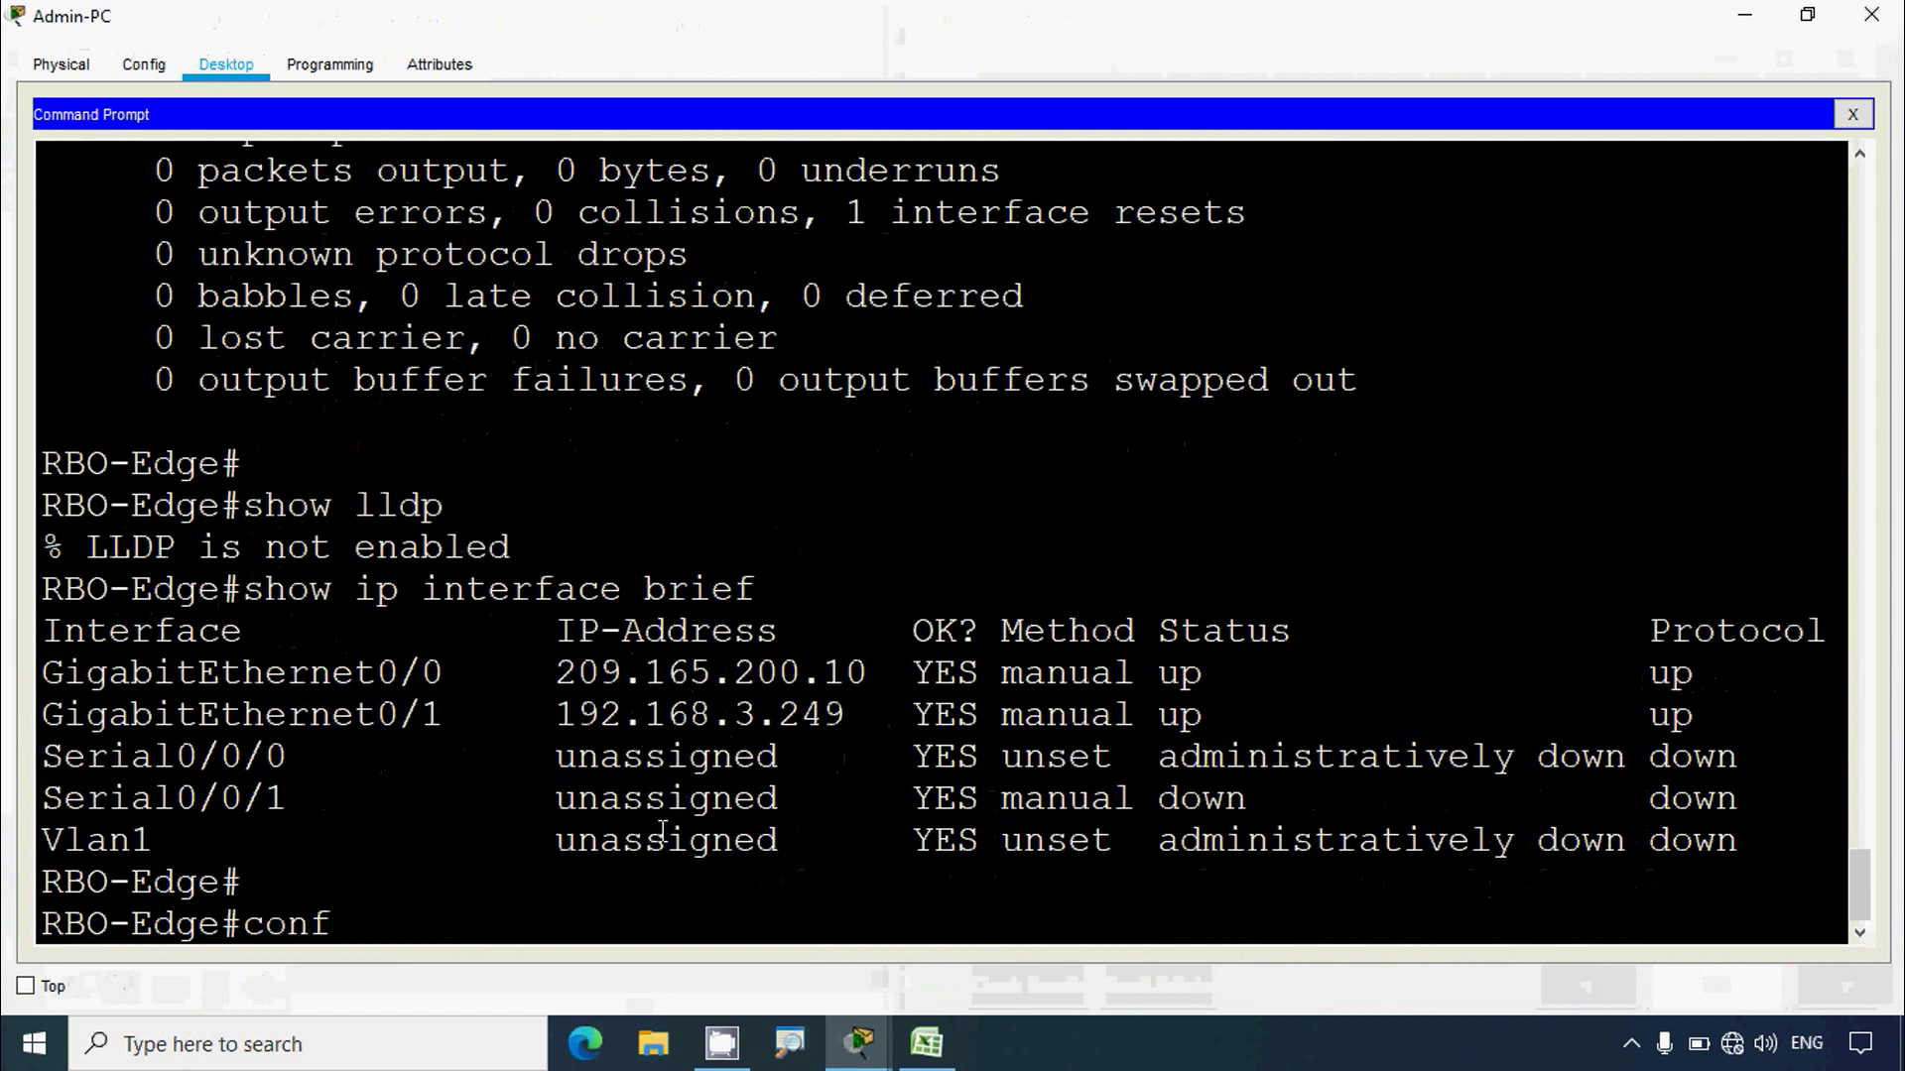
pyautogui.write(' t')
pyautogui.press('Return')
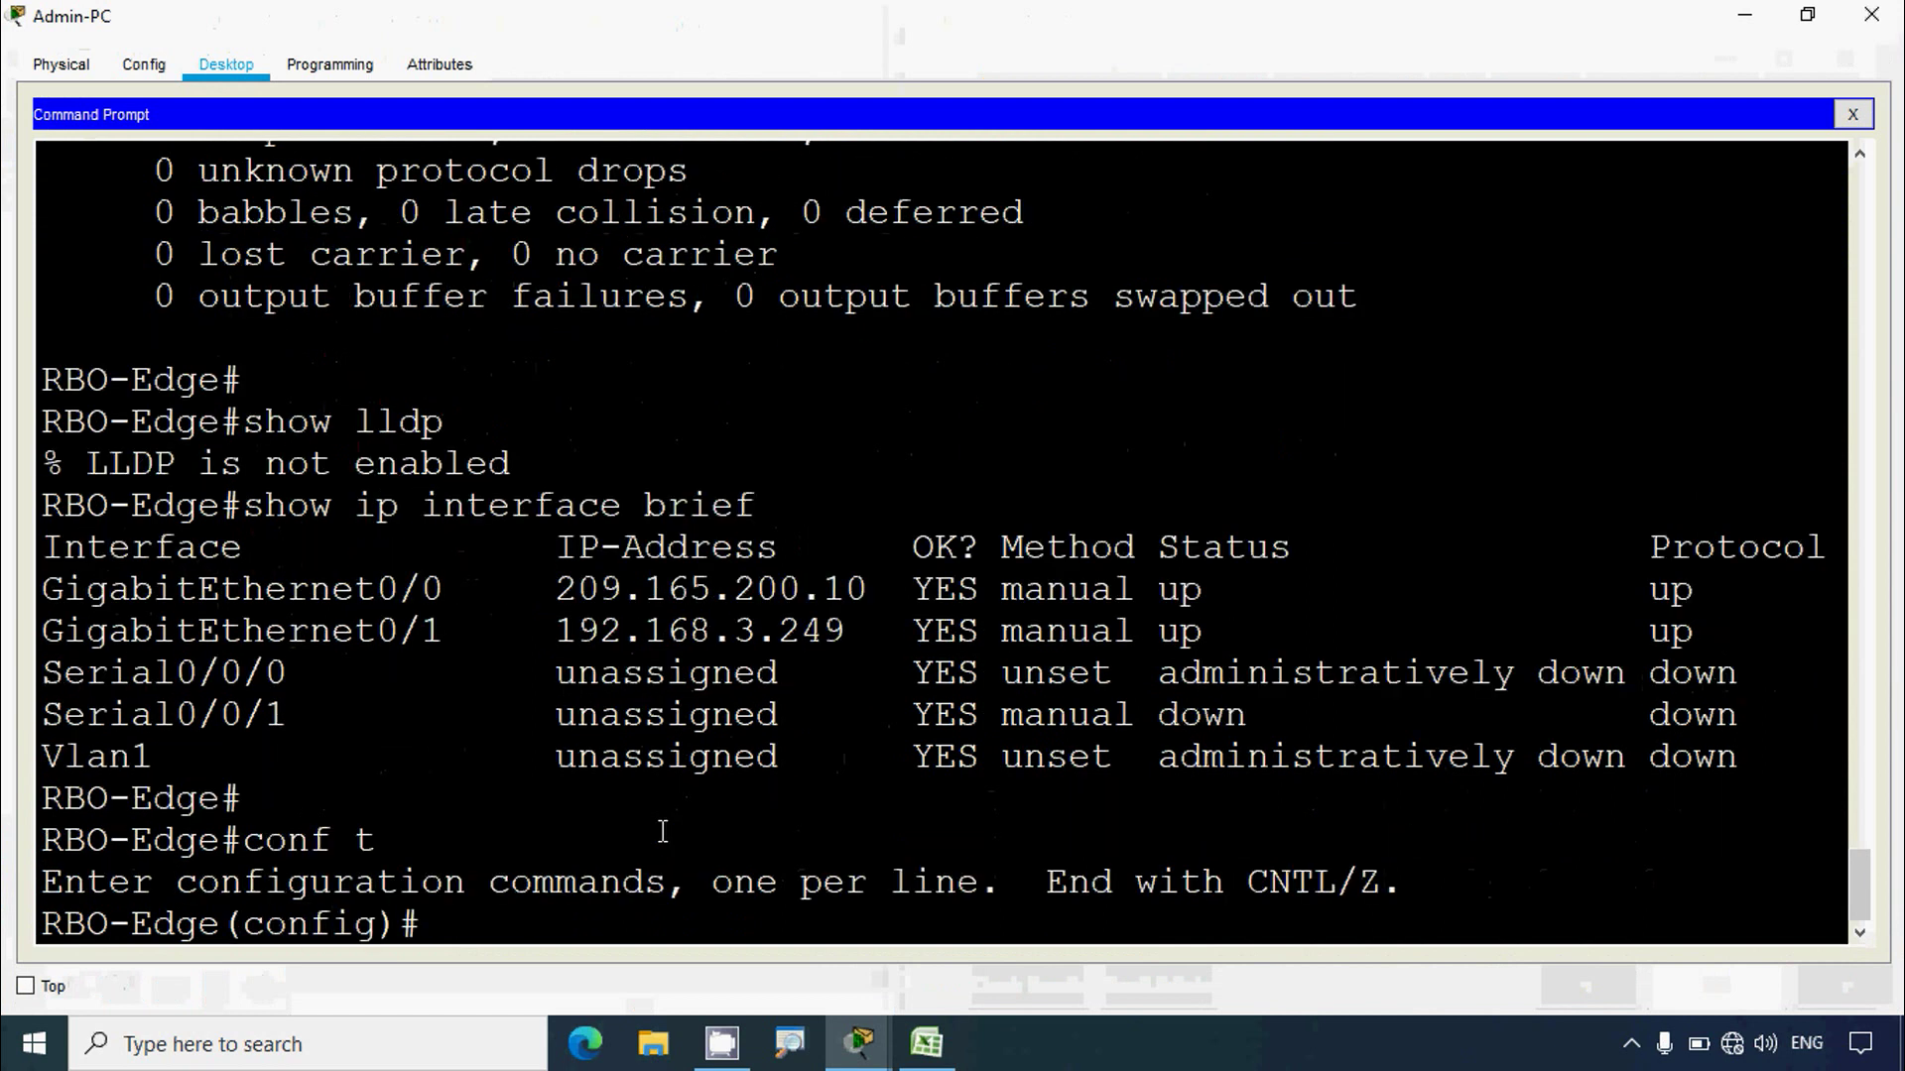
pyautogui.write('lldp run')
pyautogui.press('Return')
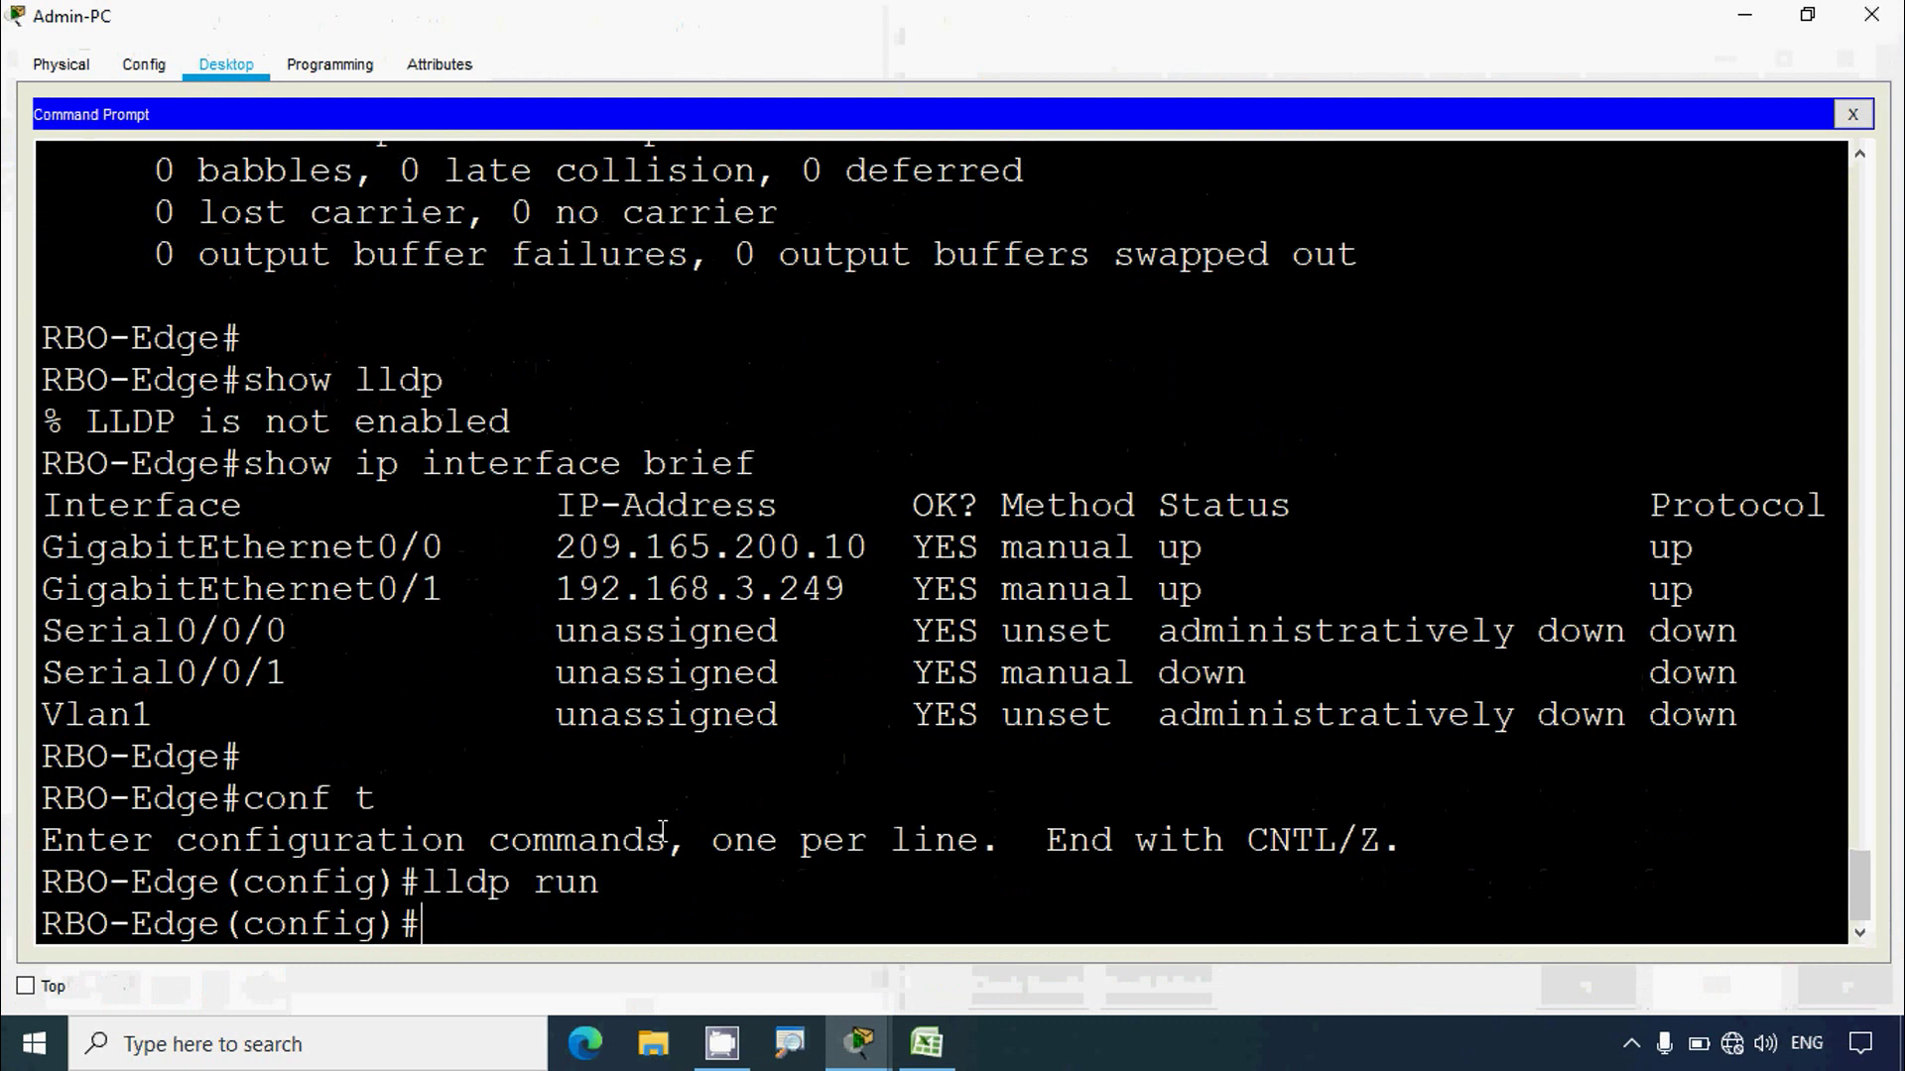
# Step: Disable LLDP transmit and receive on interface G0/0, then exit interface configuration
pyautogui.write('interface g0/0')
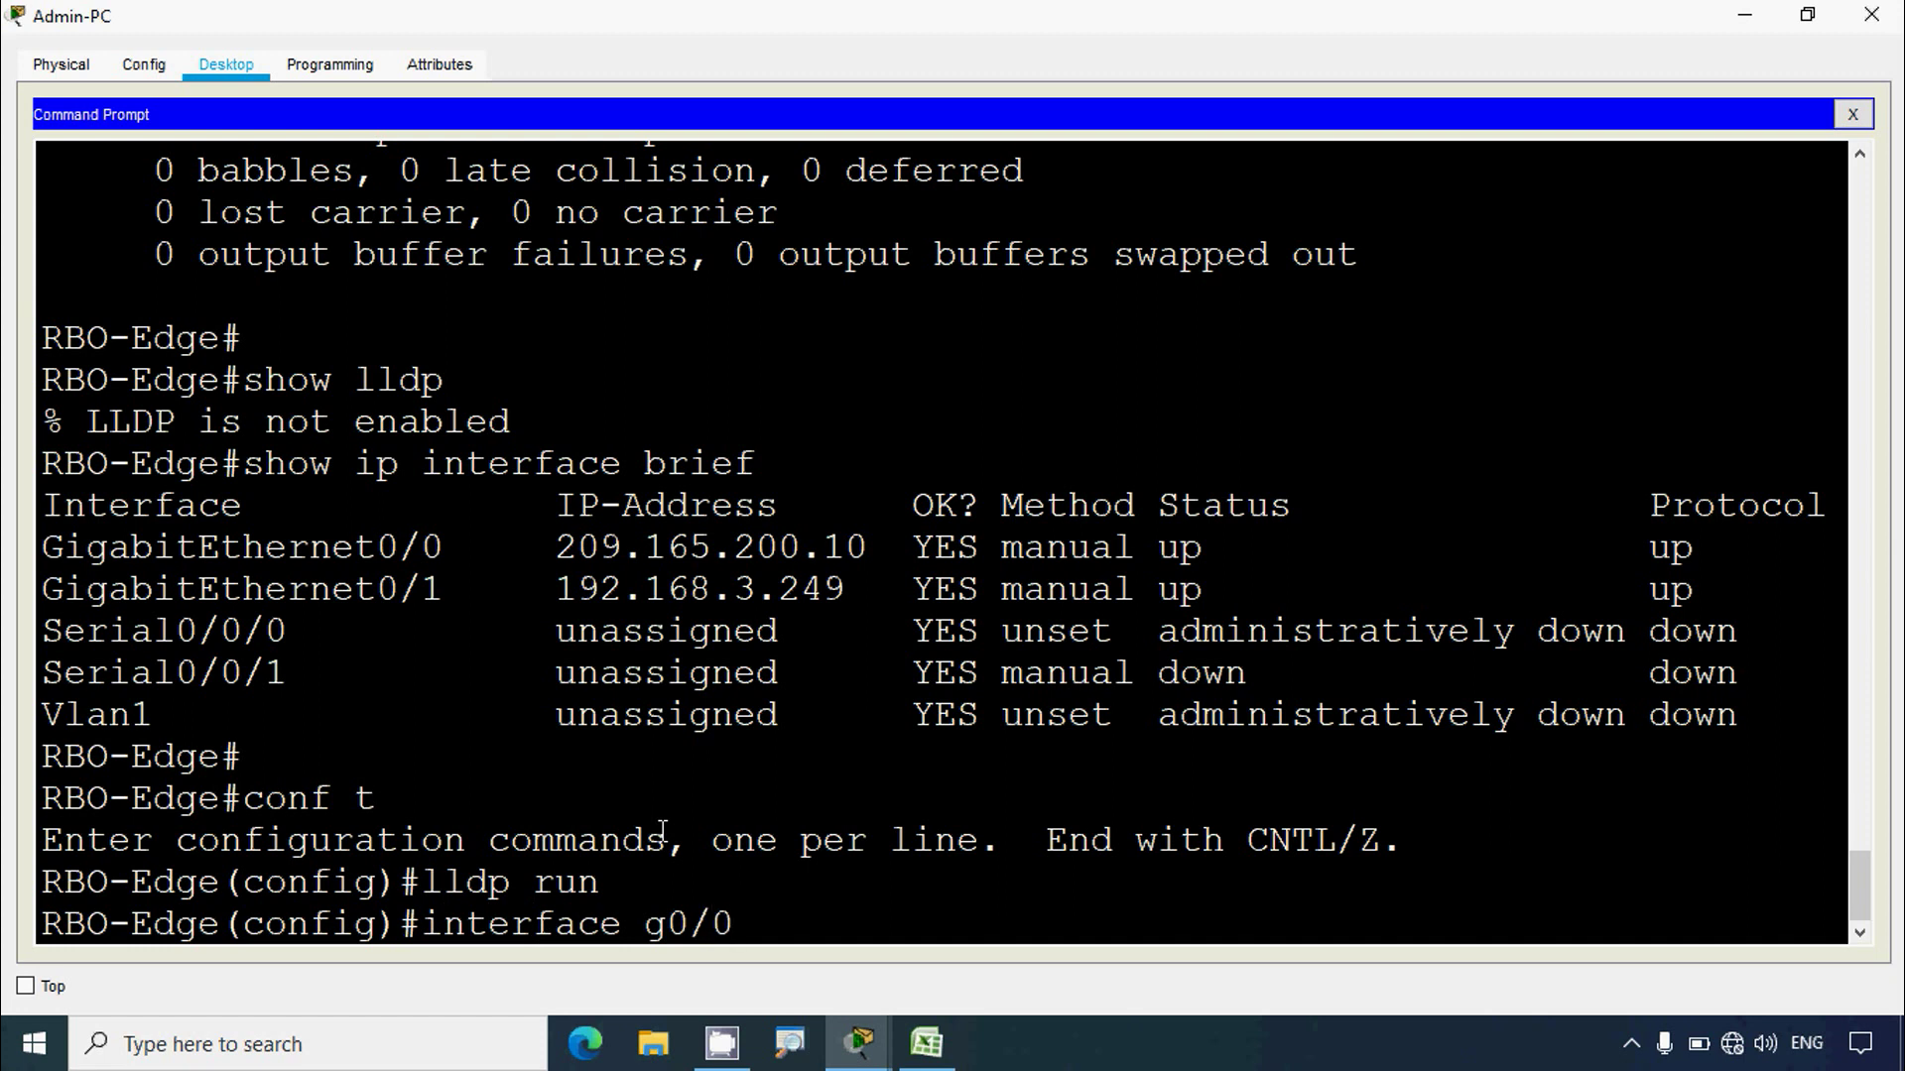
pyautogui.press('Return')
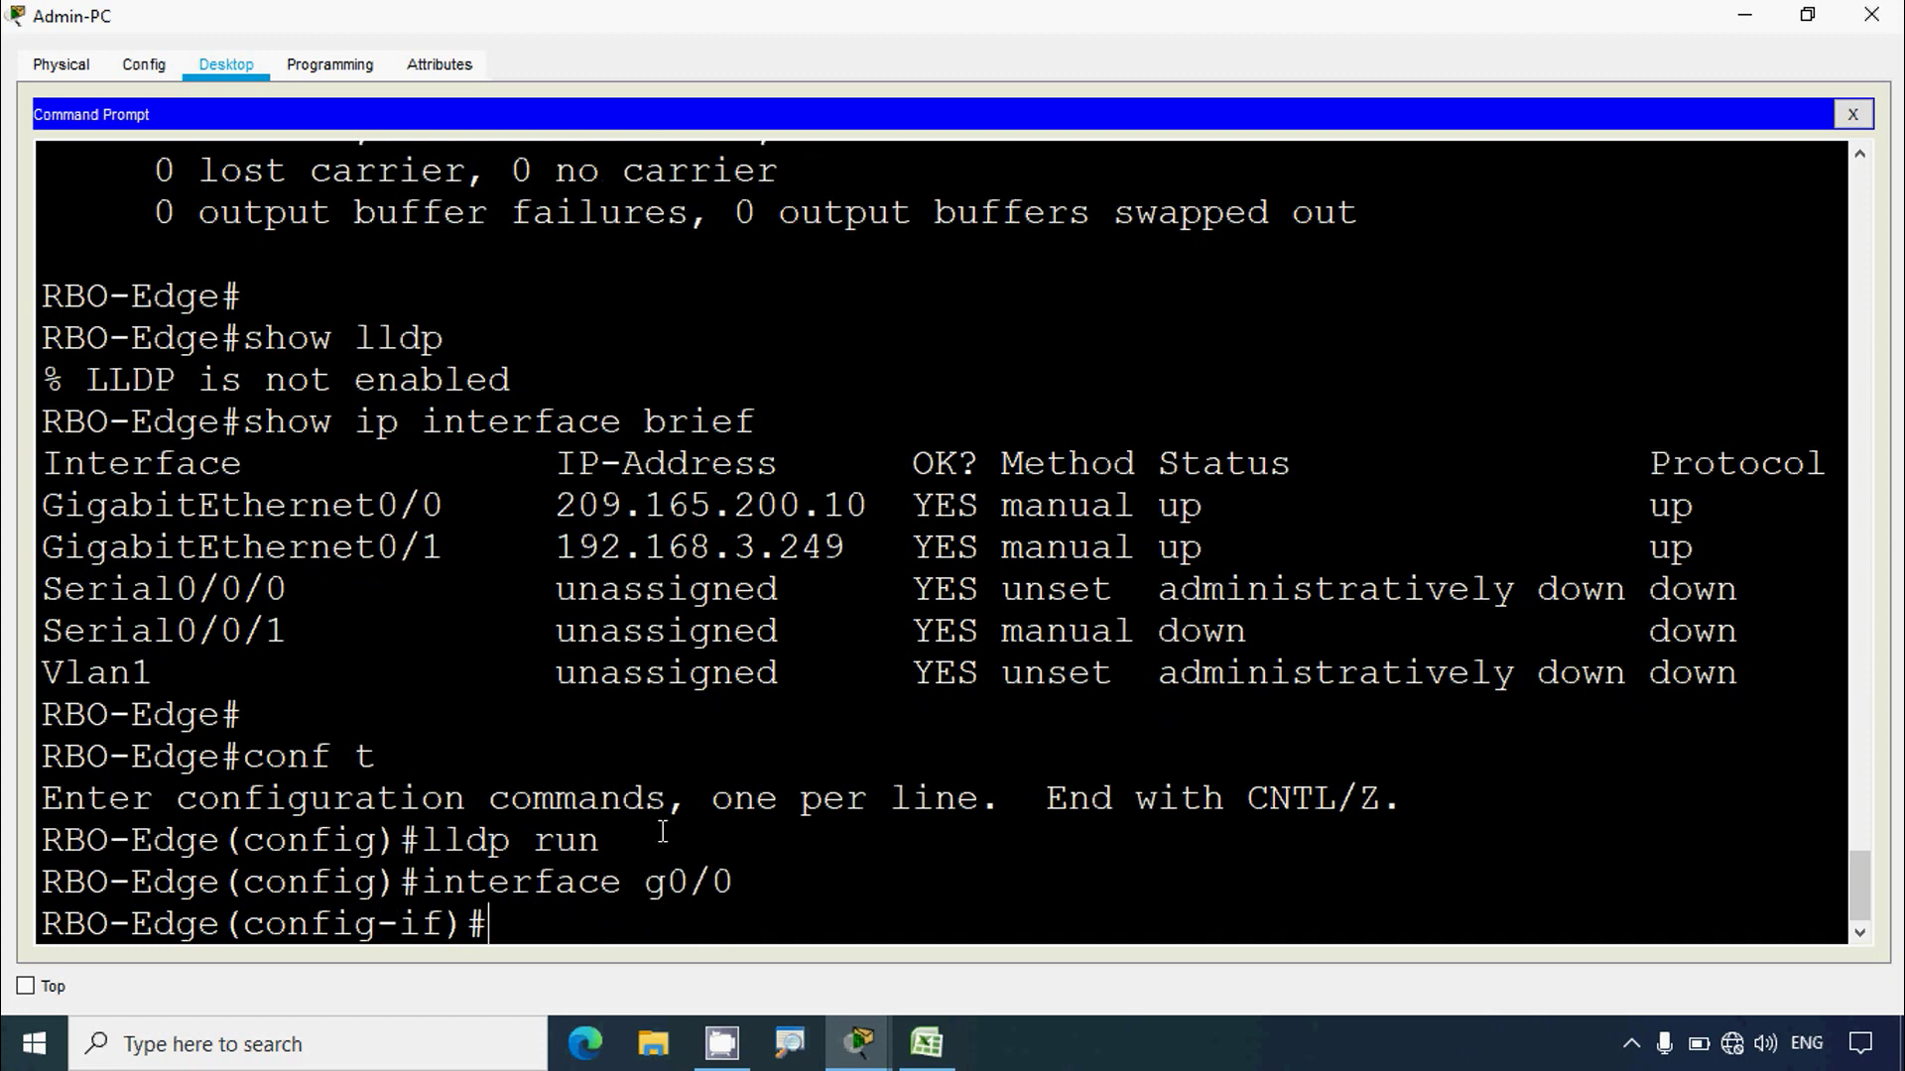
pyautogui.write('no lldp transmit')
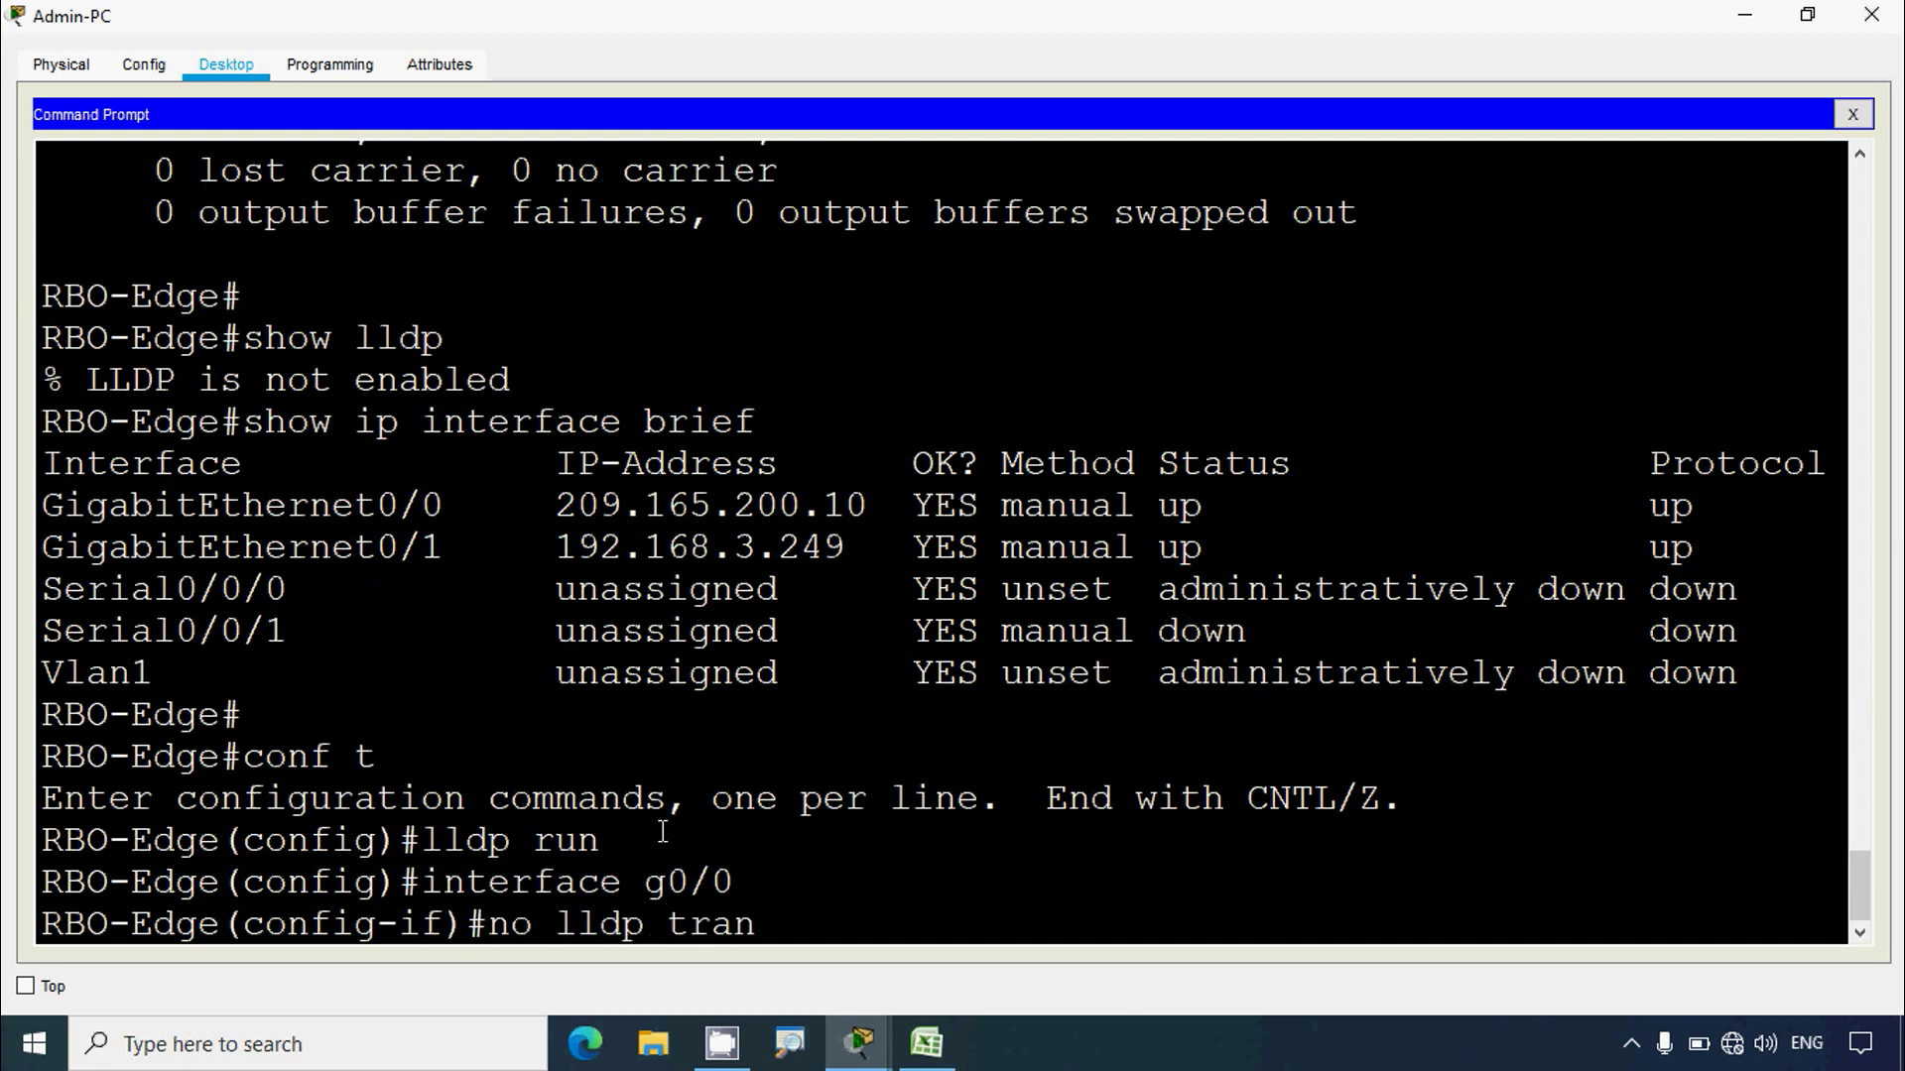
pyautogui.press('Return')
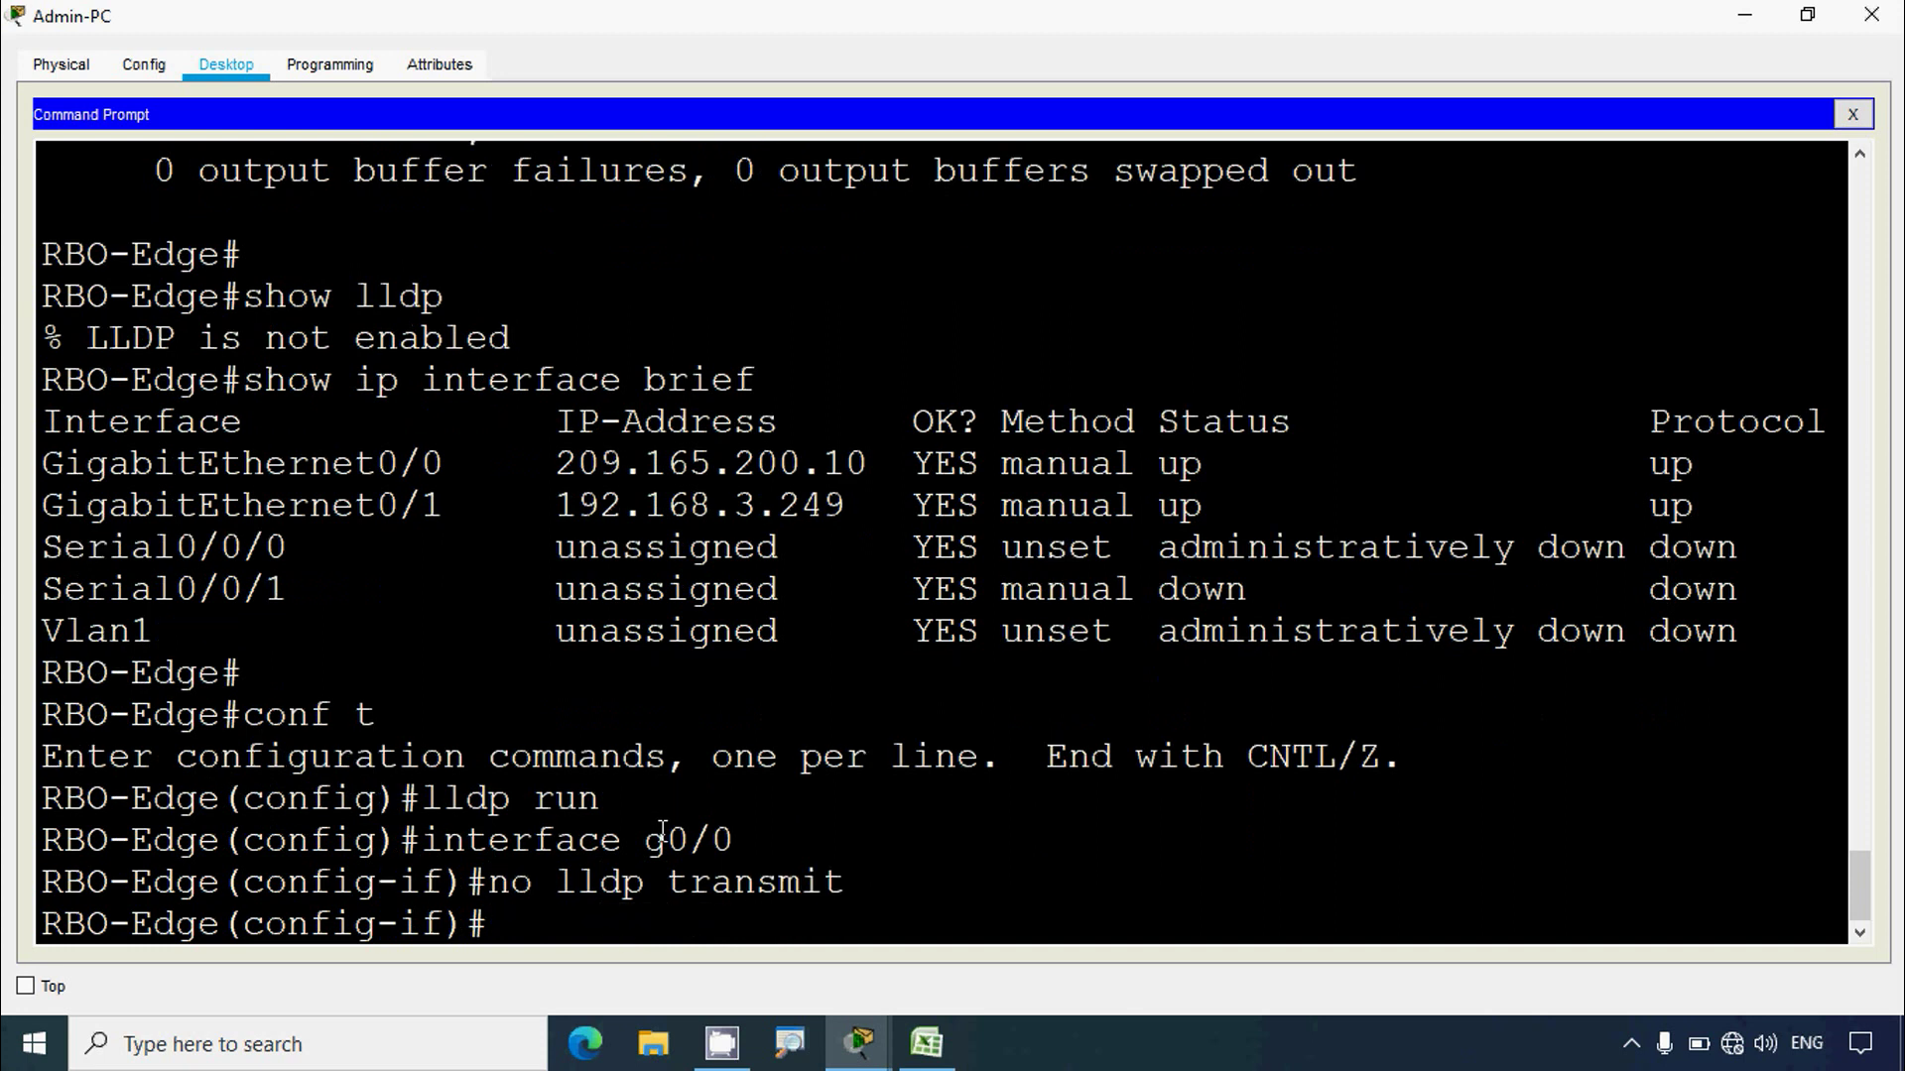
pyautogui.write('no lld')
pyautogui.write('p receive')
pyautogui.press('Return')
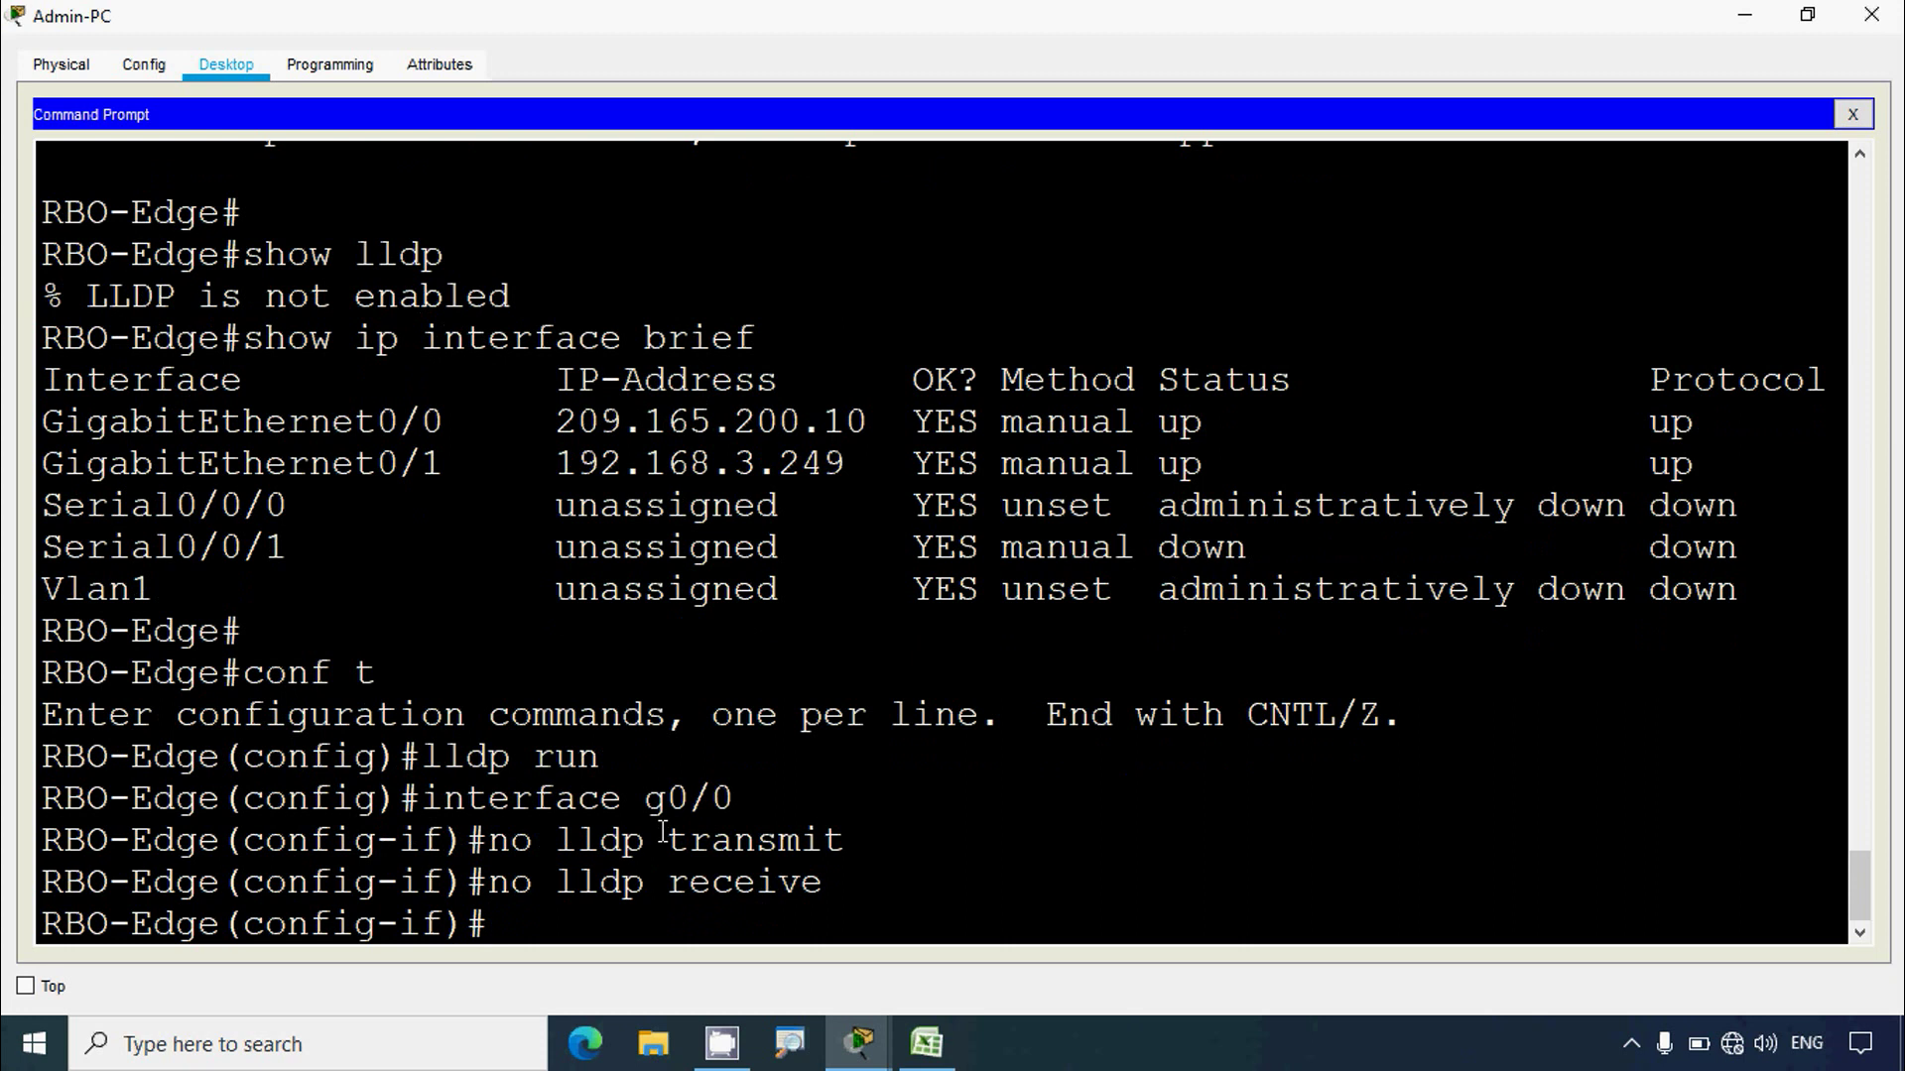
pyautogui.write('exit')
pyautogui.press('Return')
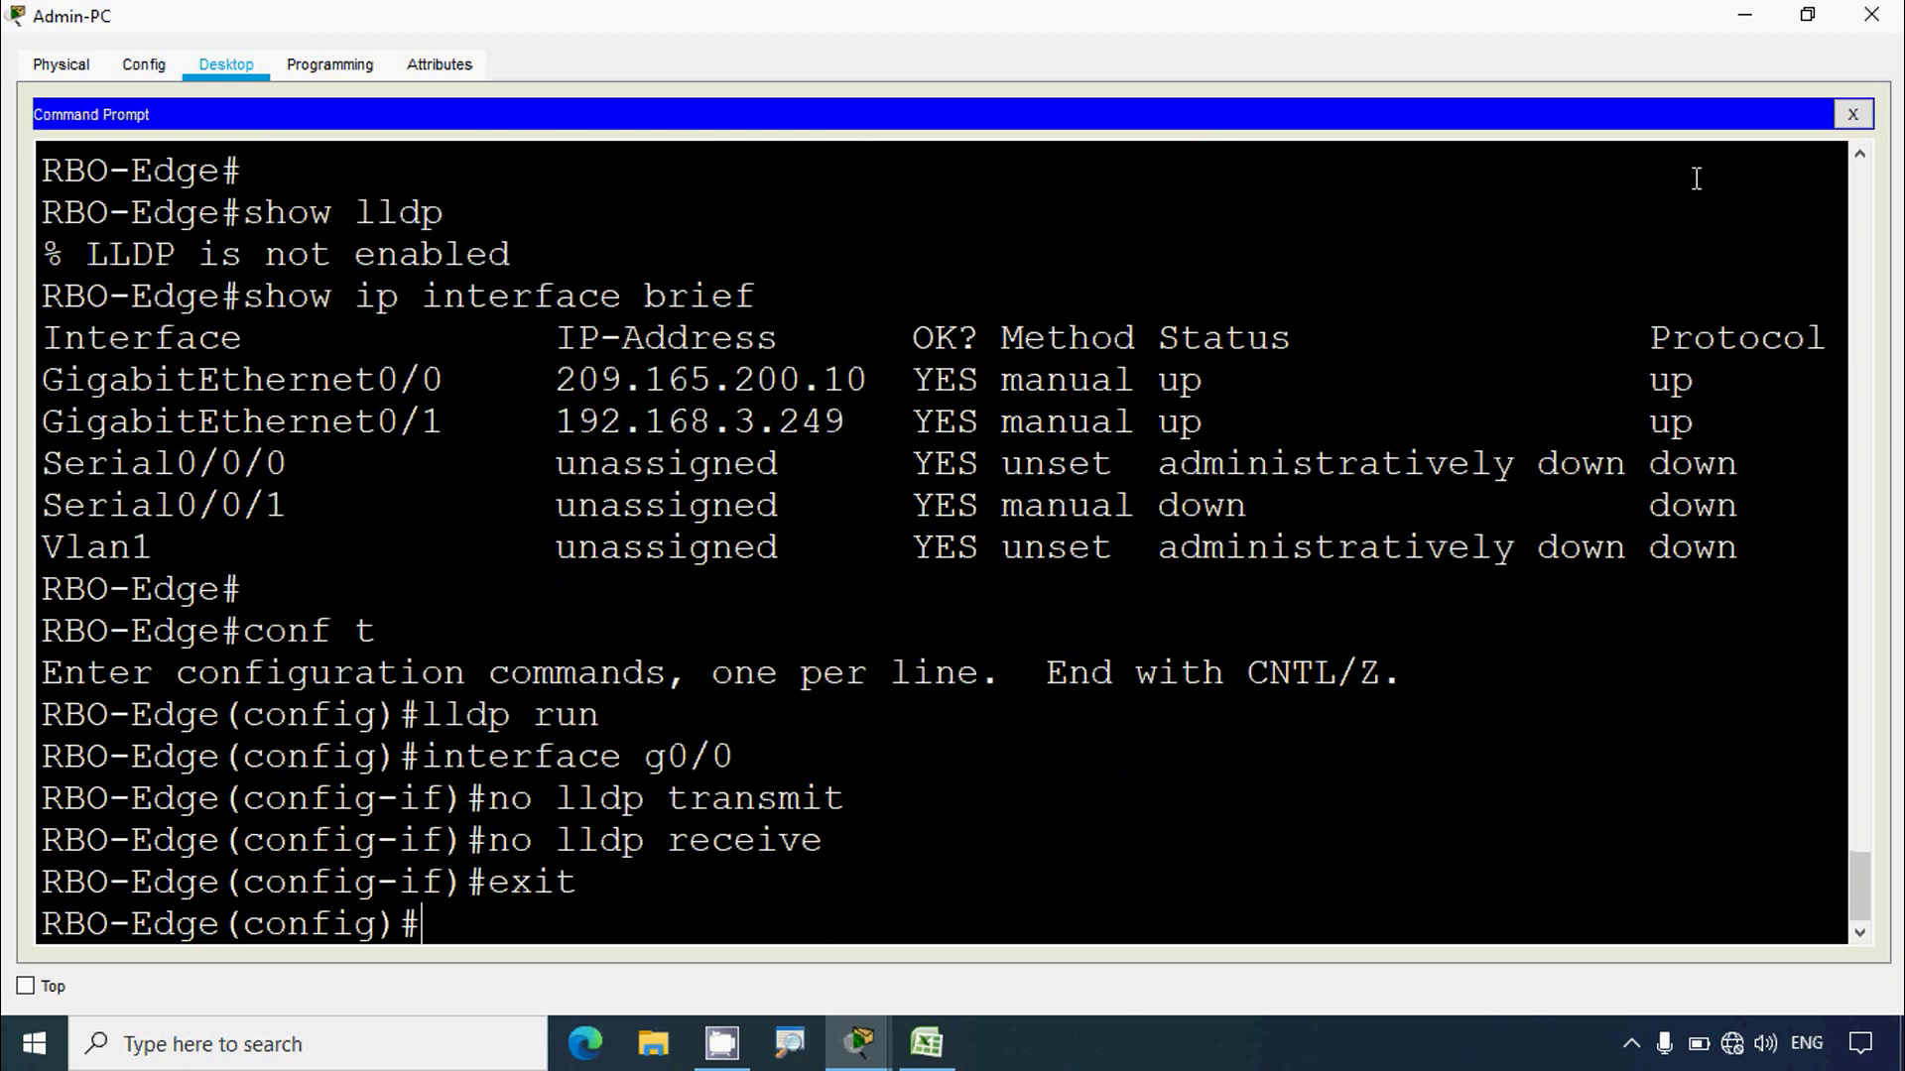
pyautogui.click(1745, 14)
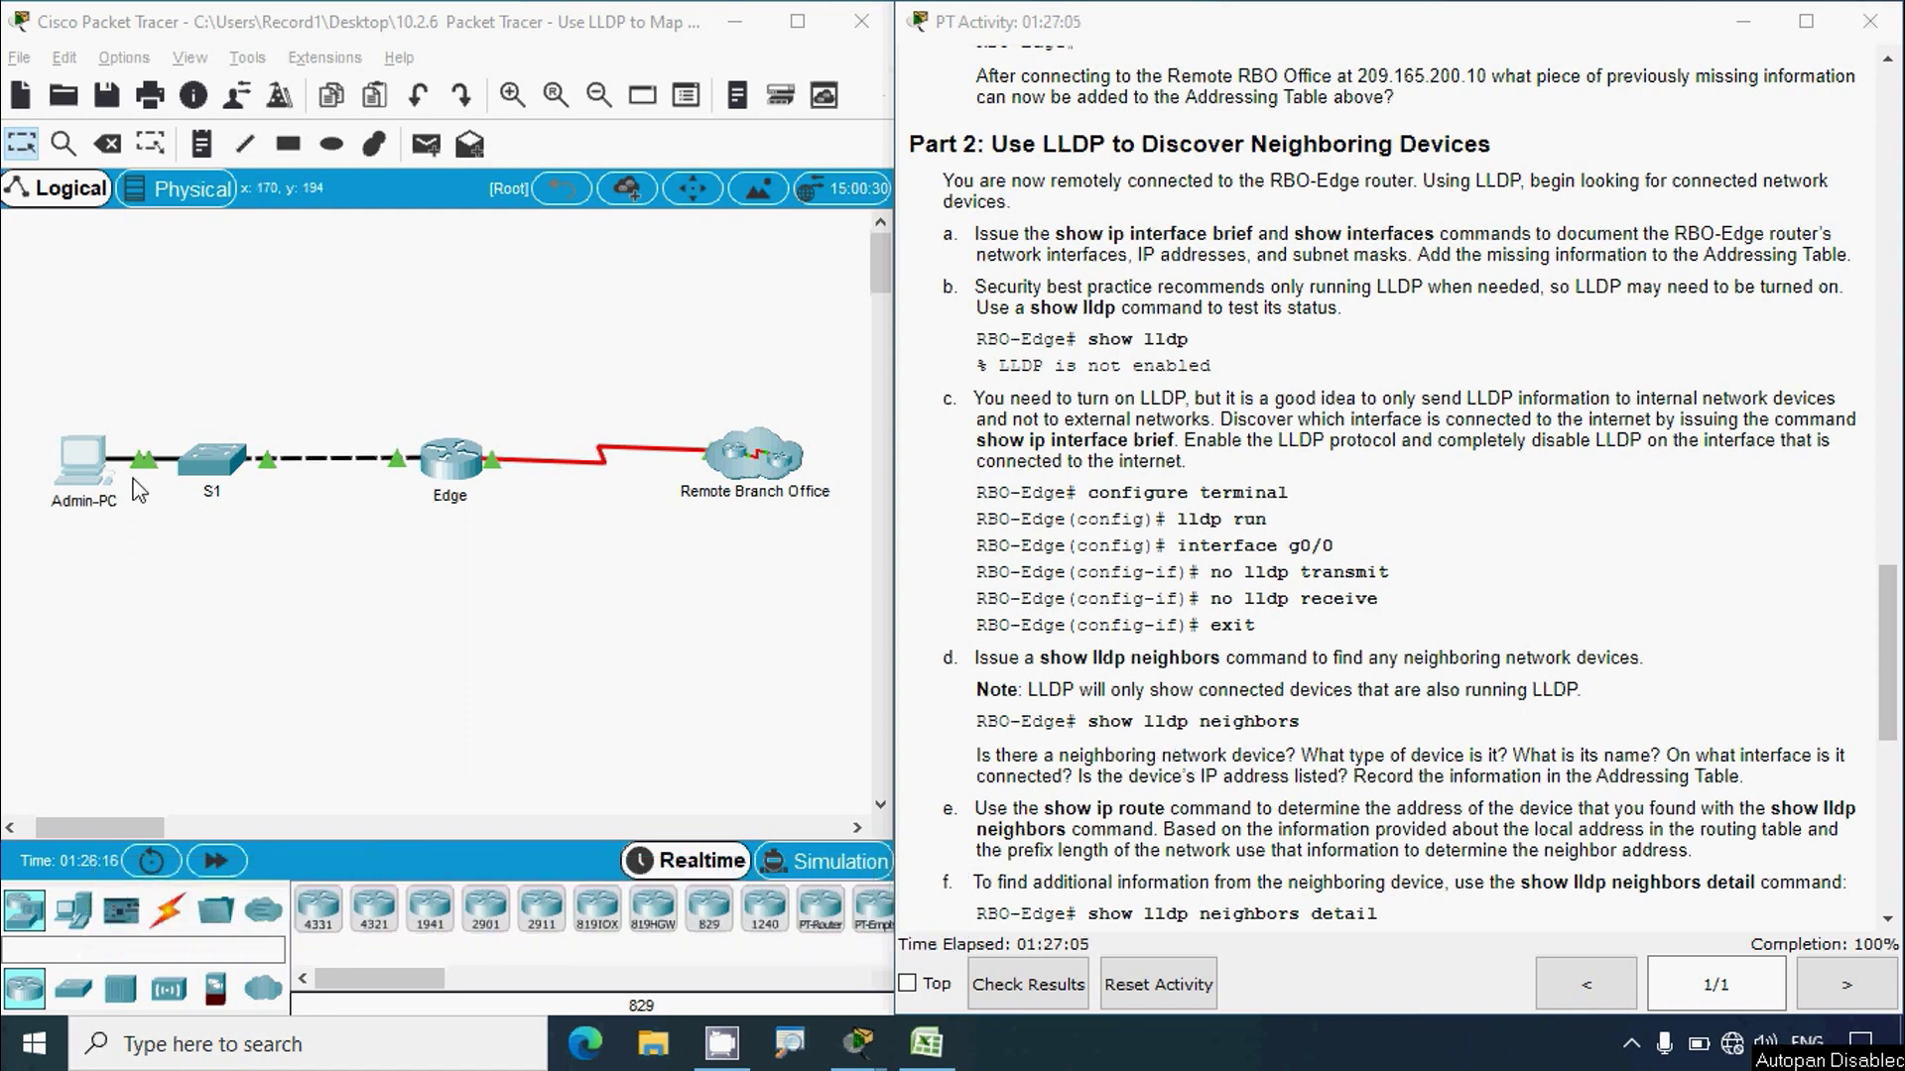
# Step: Reopen Admin-PC's command prompt showing the RBO-Edge session and earlier interface listing
pyautogui.click(91, 468)
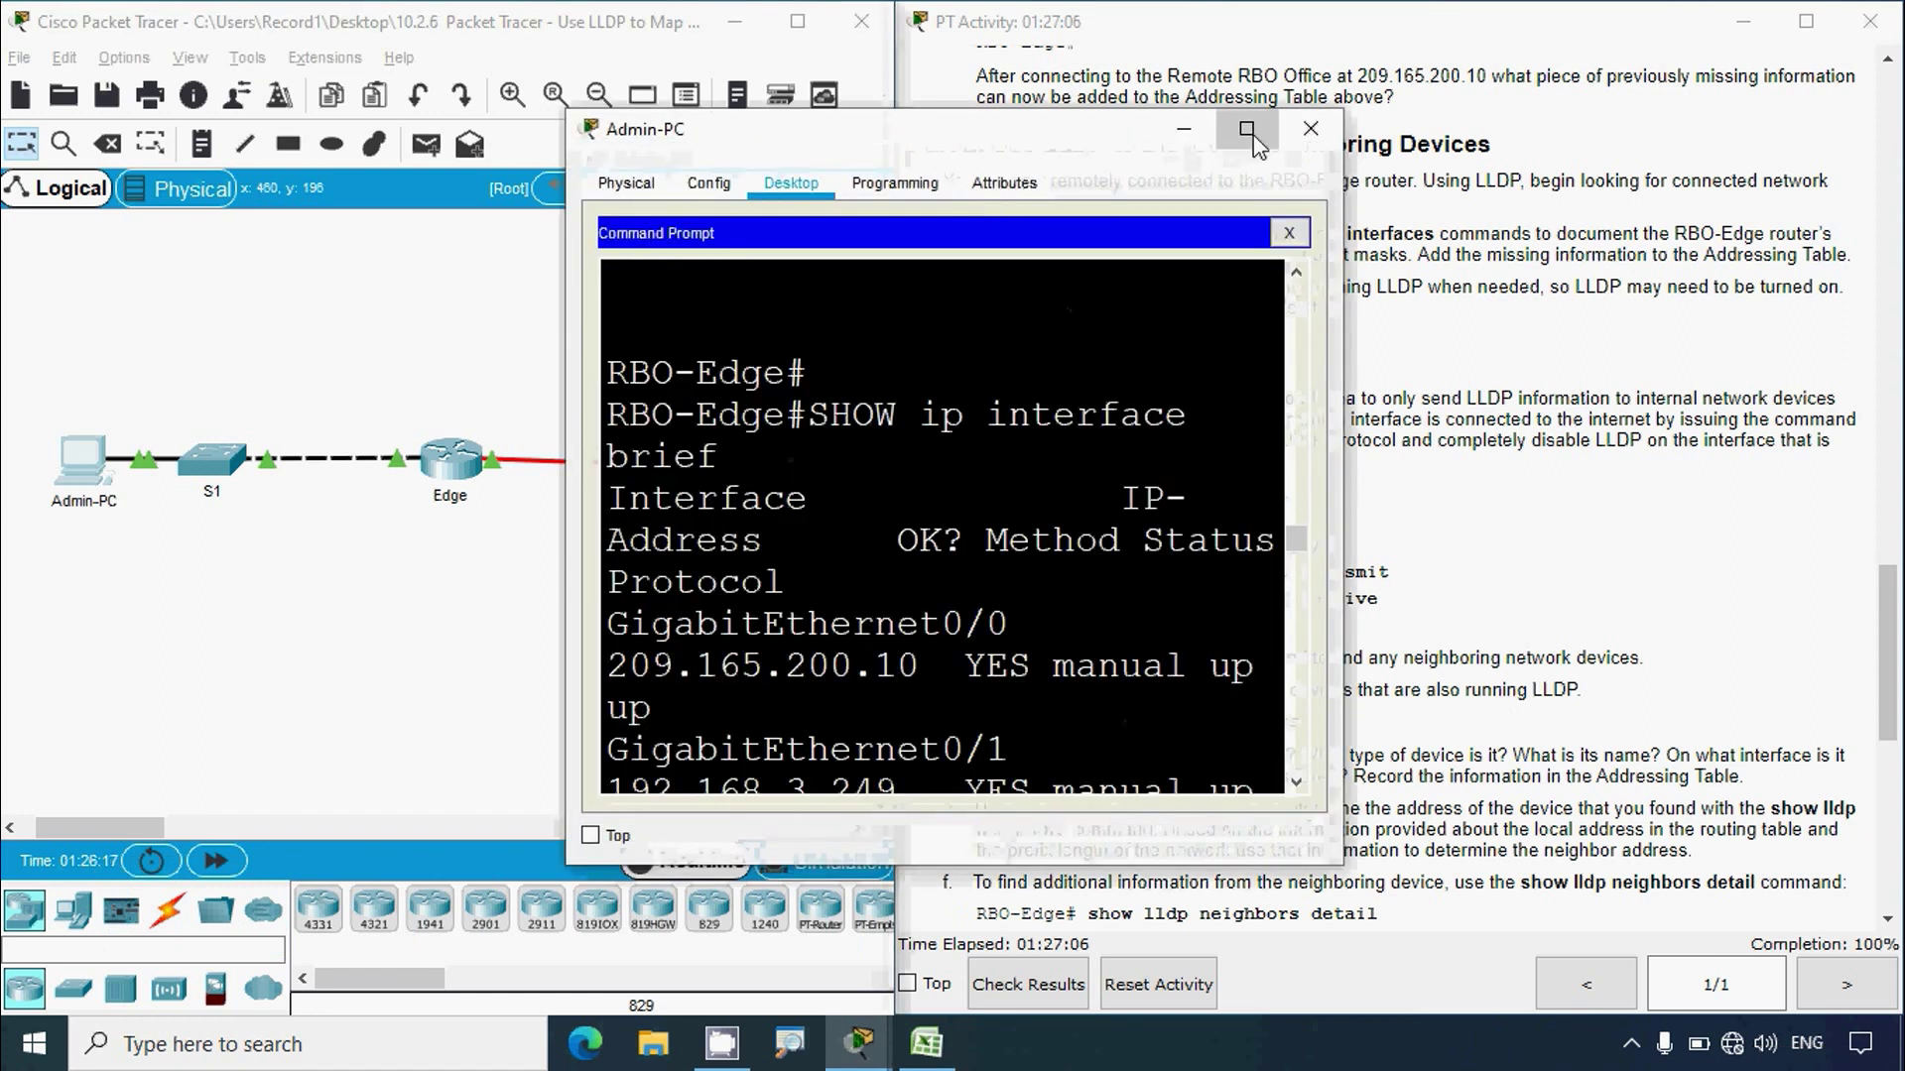
# Step: Exit configuration mode and run show lldp neighbors on RBO-Edge
pyautogui.click(1247, 128)
pyautogui.write('exit')
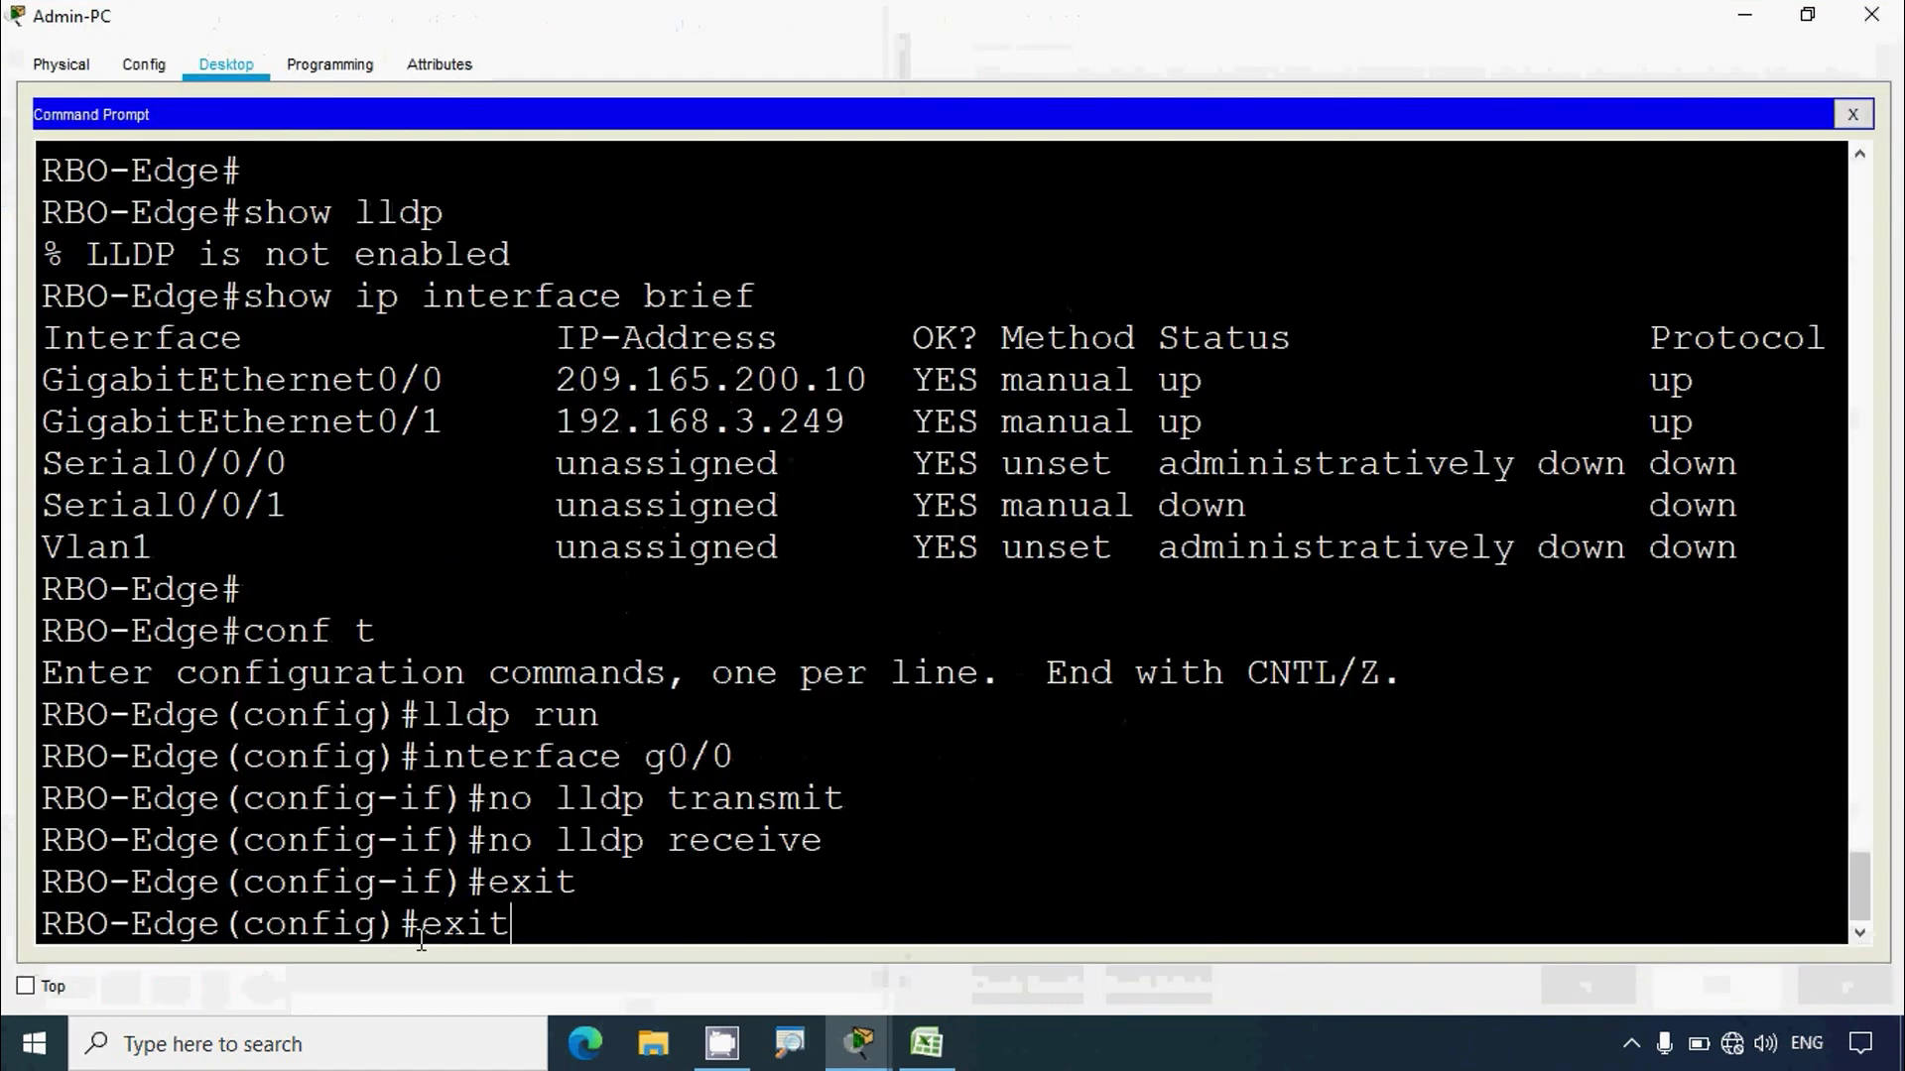
pyautogui.press('Return')
pyautogui.press('Return')
pyautogui.write('show lldp ')
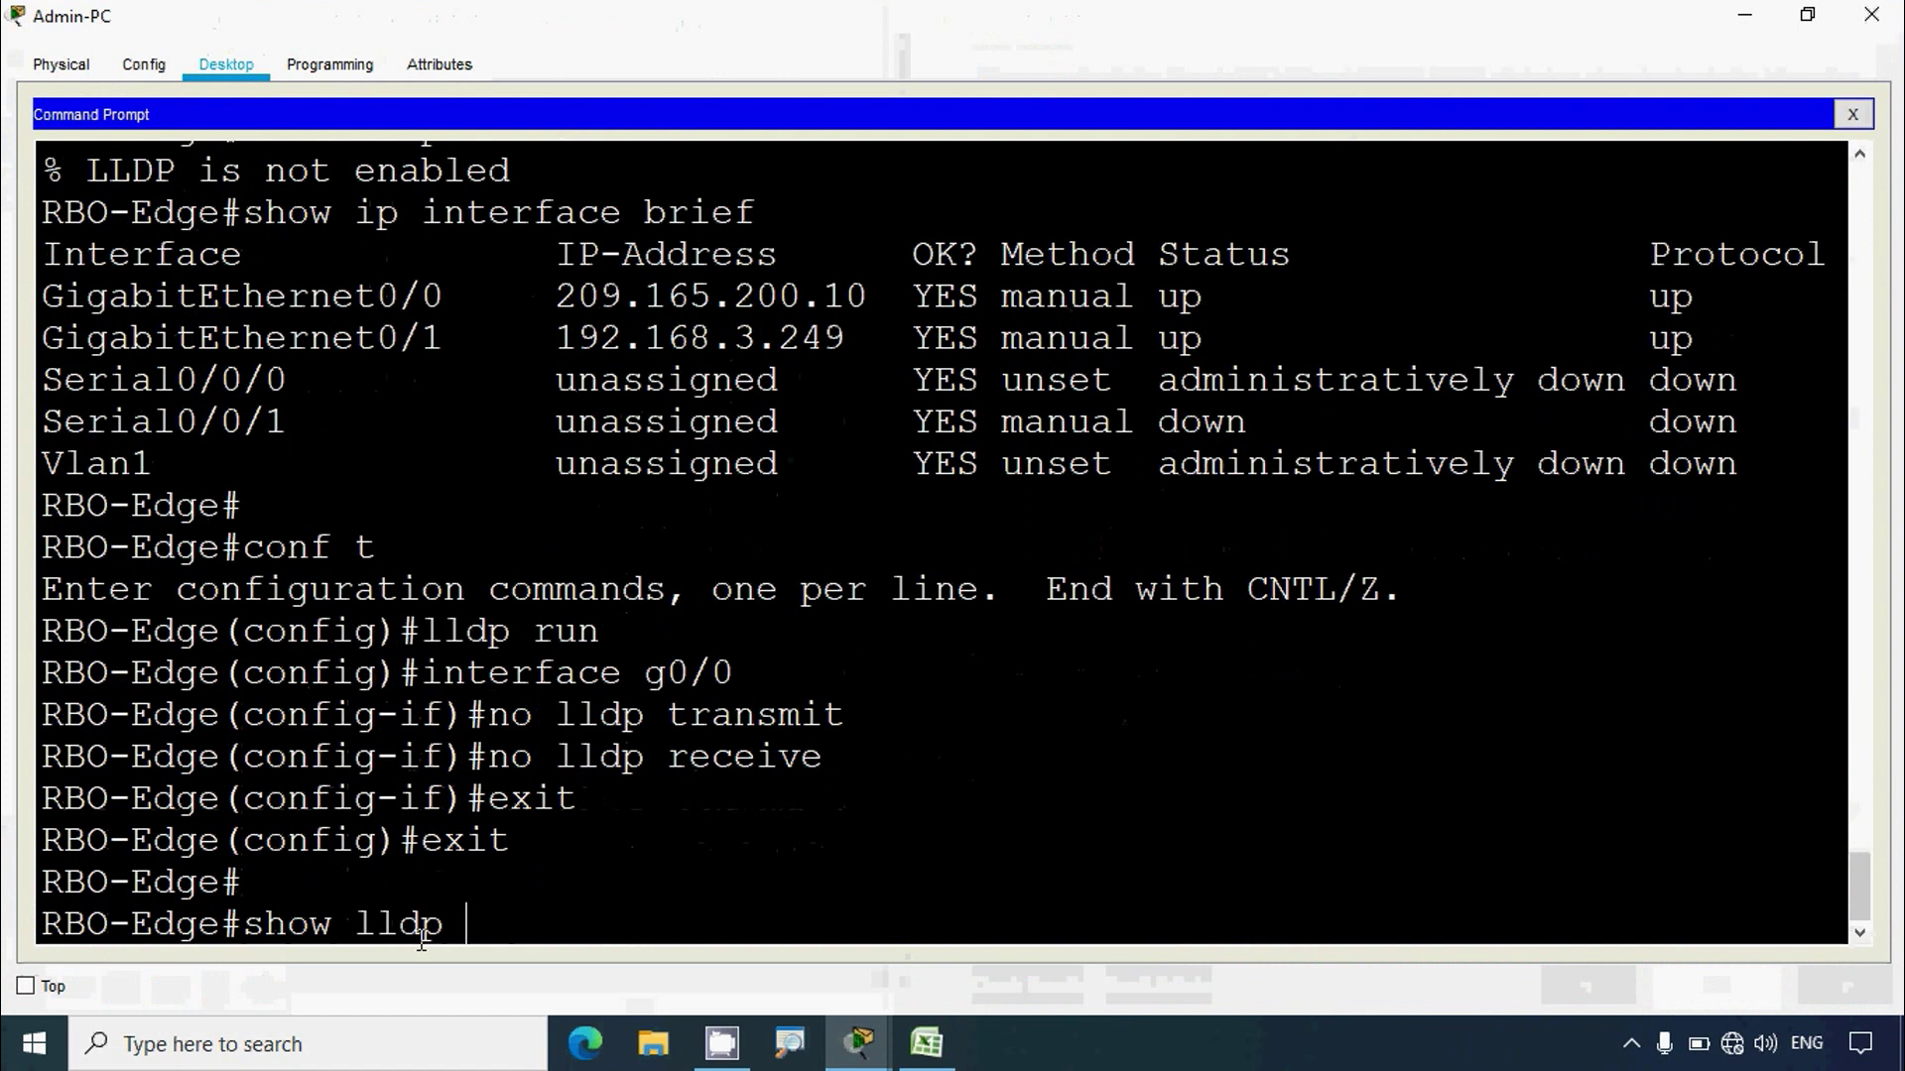
pyautogui.write('nei')
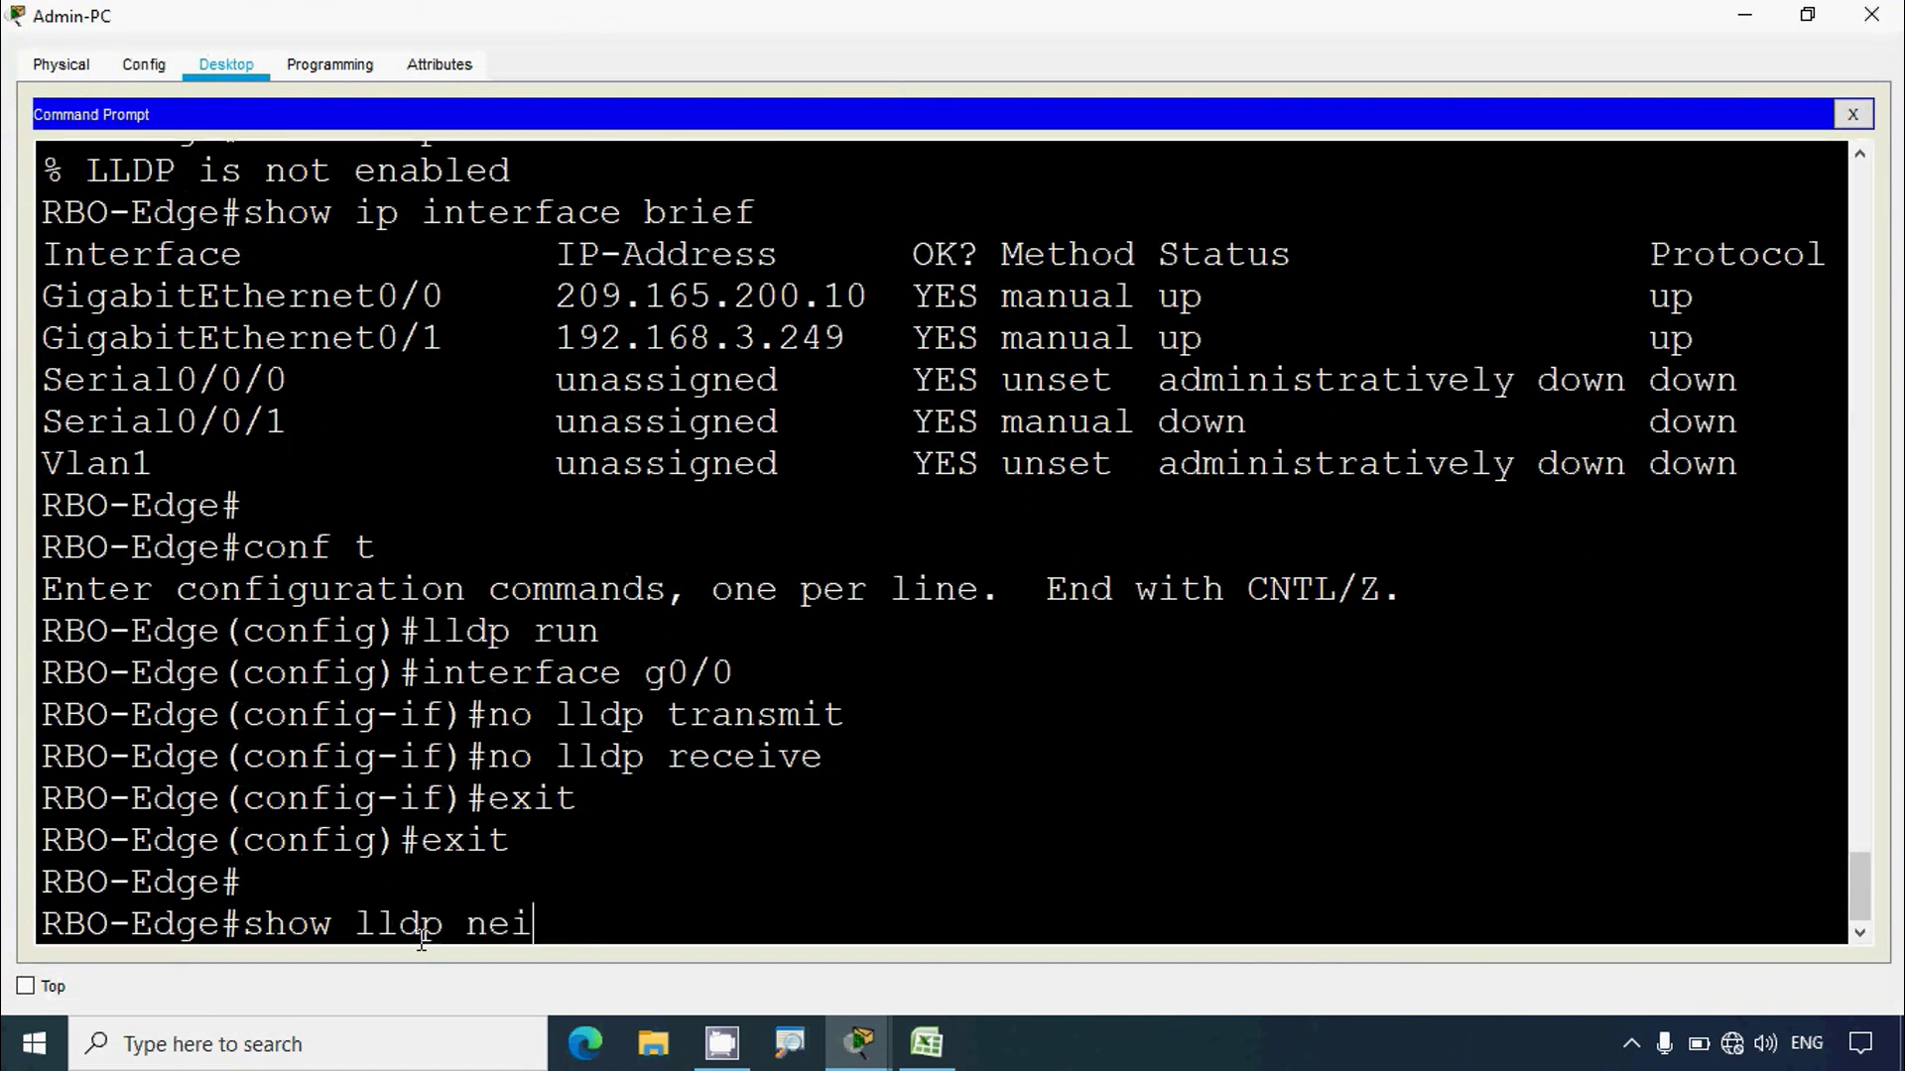
pyautogui.write('ghbors')
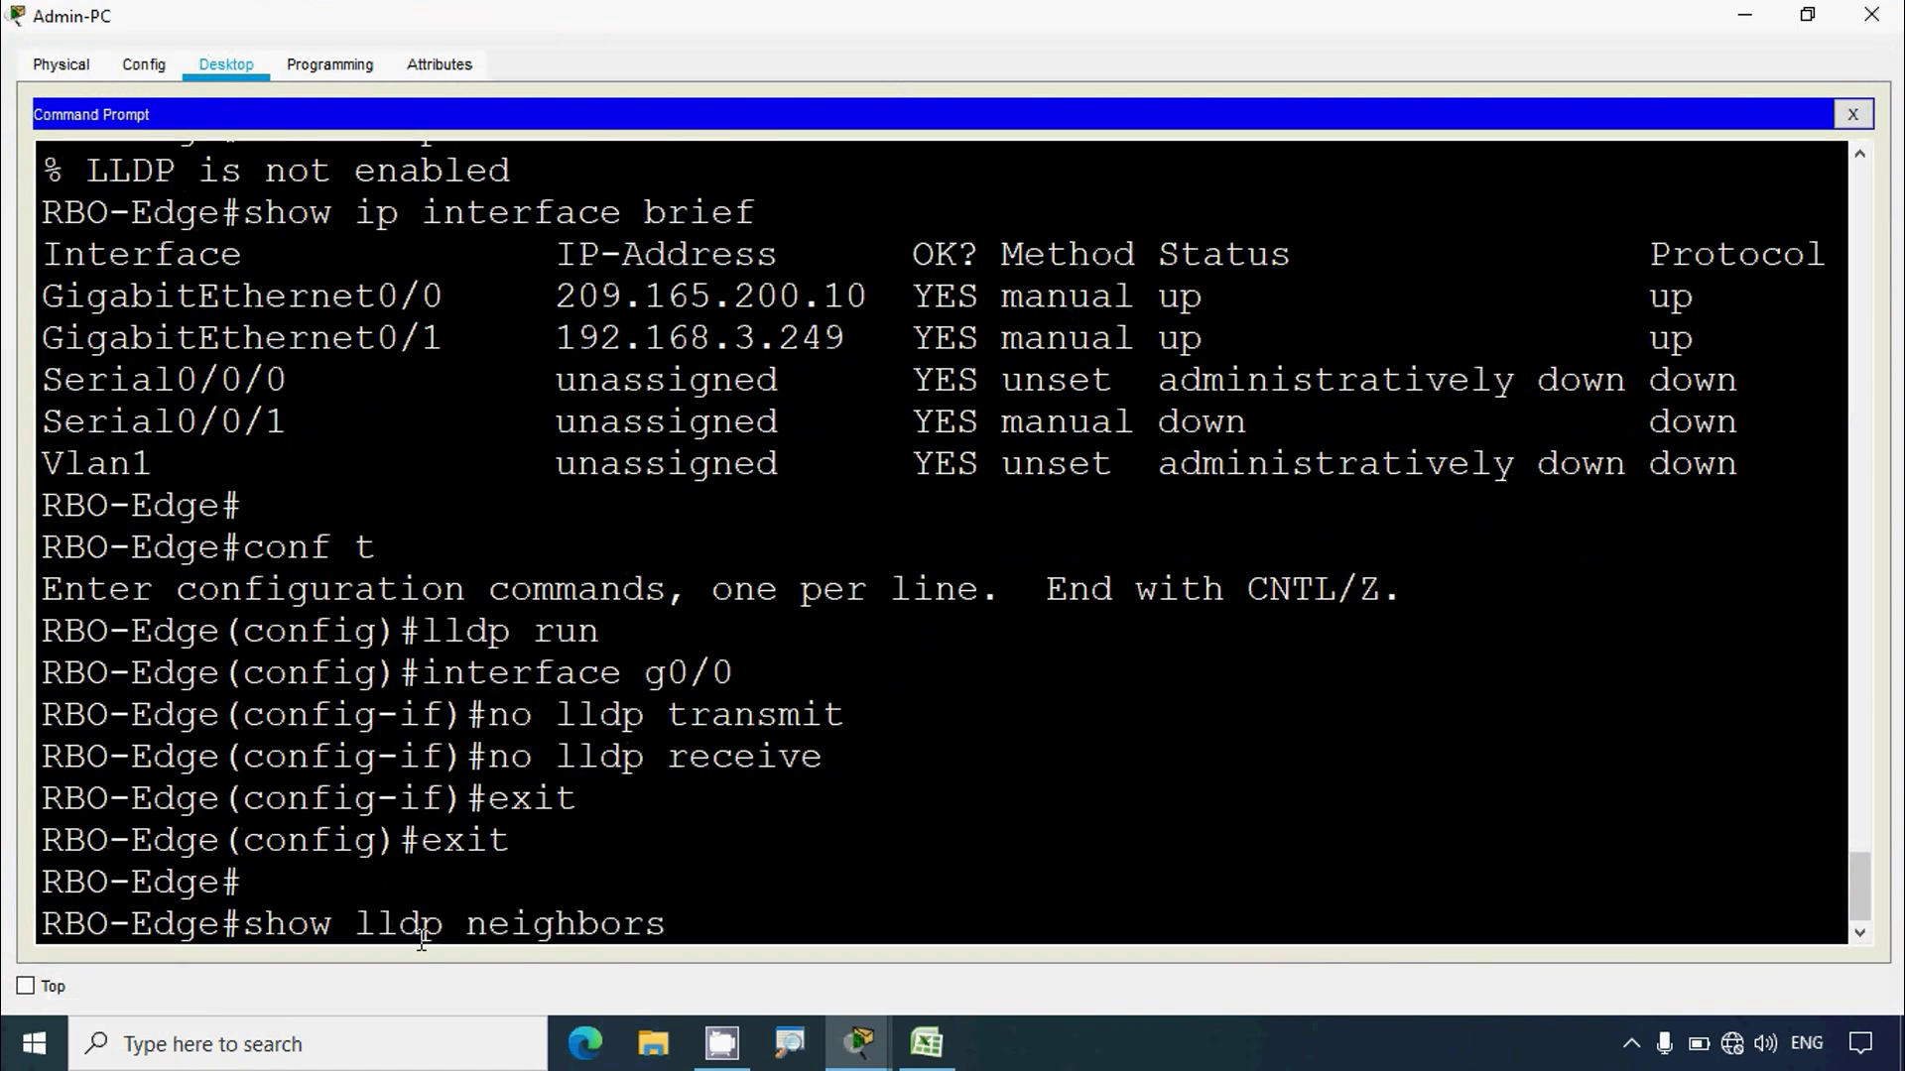
pyautogui.press('Return')
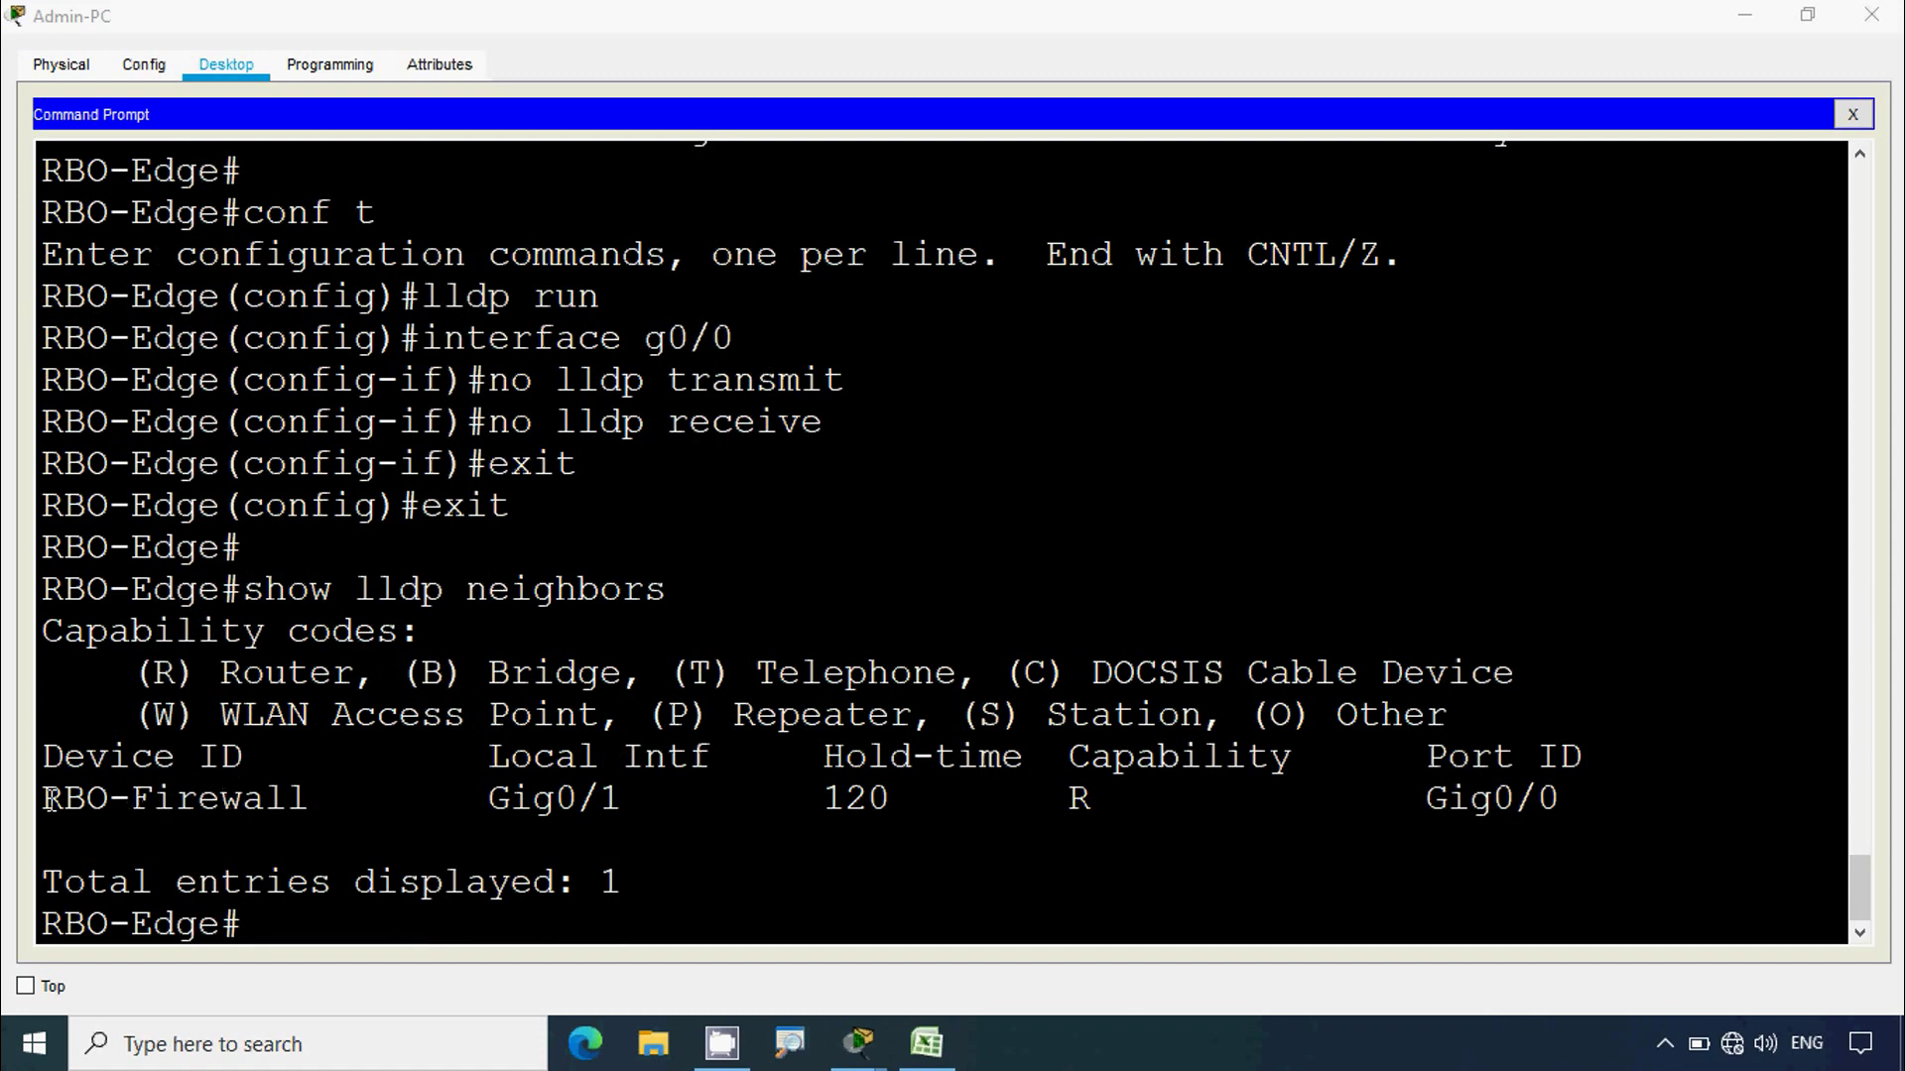
# Step: Copy the neighbor name RBO-Firewall and paste it into Excel cell A7
pyautogui.moveTo(49, 799); pyautogui.dragTo(311, 800)
pyautogui.rightClick(311, 803)
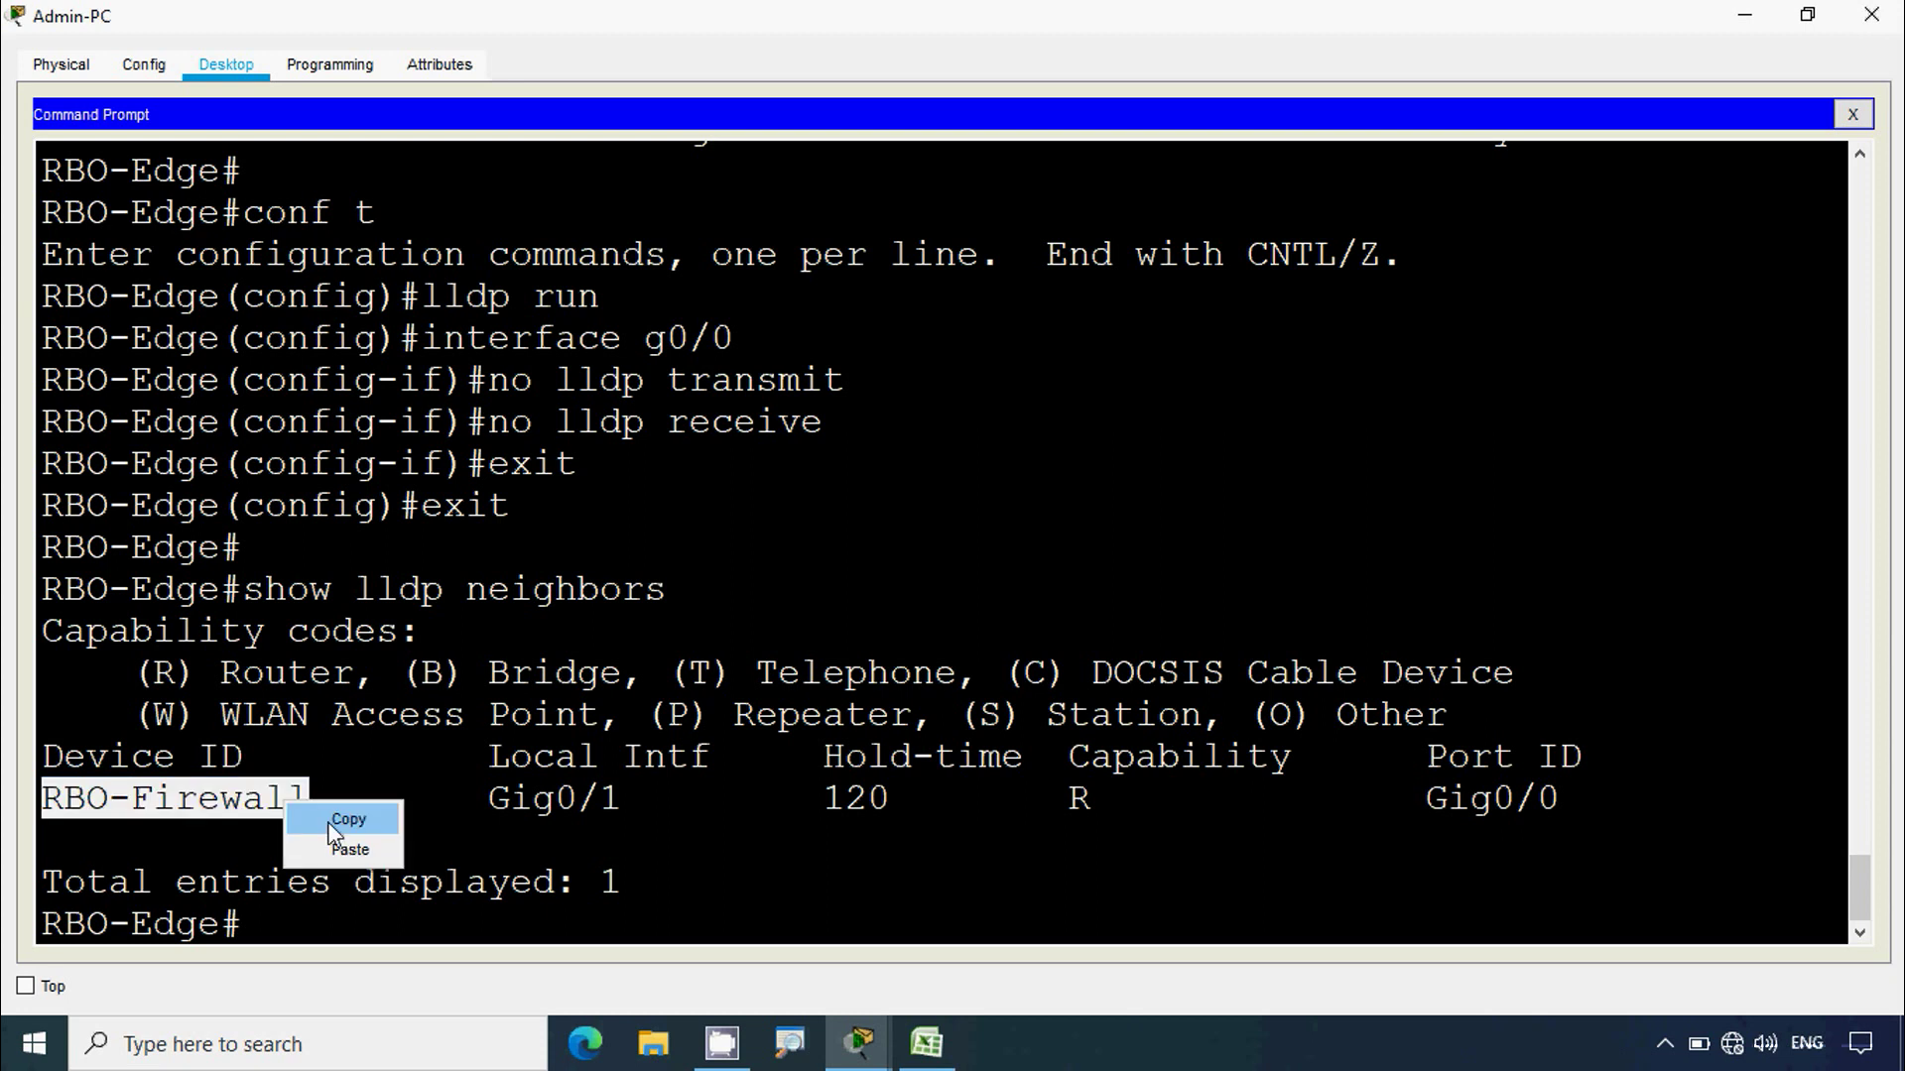
pyautogui.click(327, 820)
pyautogui.click(923, 1044)
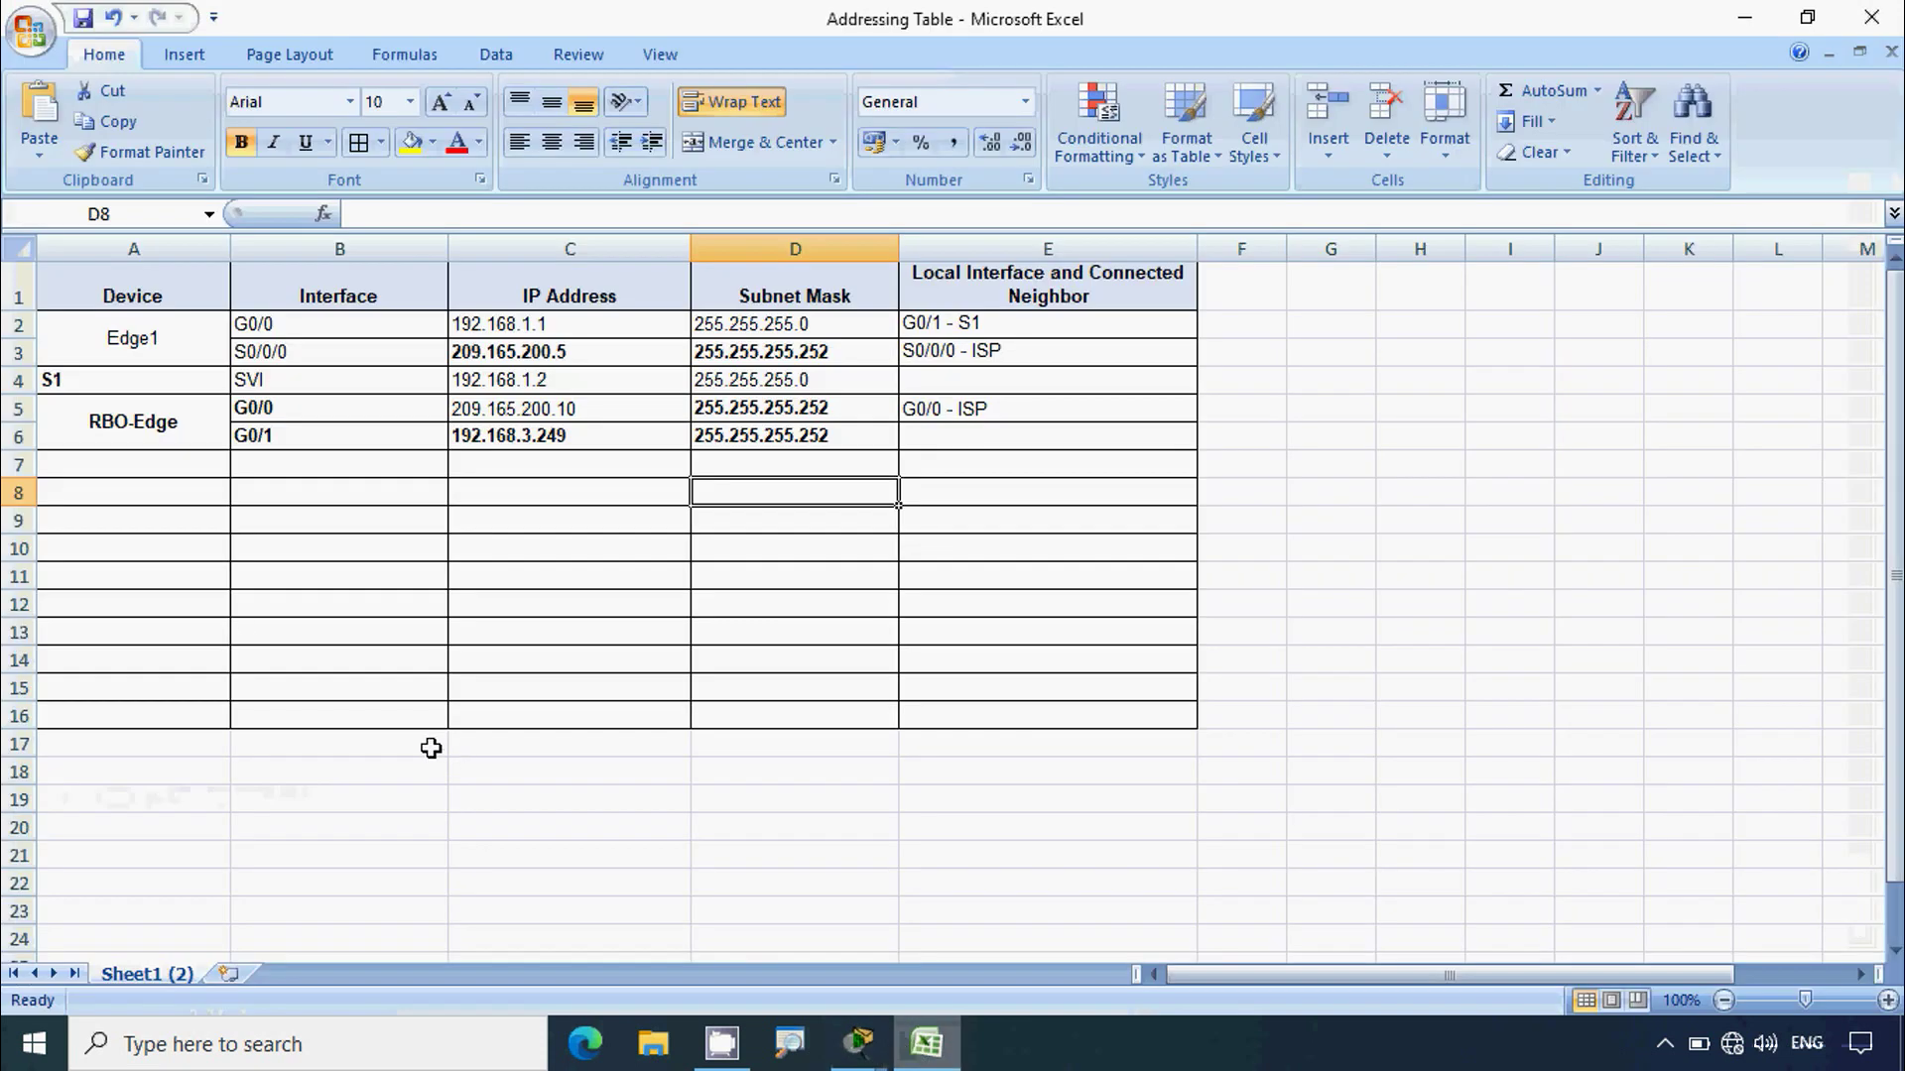
pyautogui.click(166, 469)
pyautogui.click(385, 213)
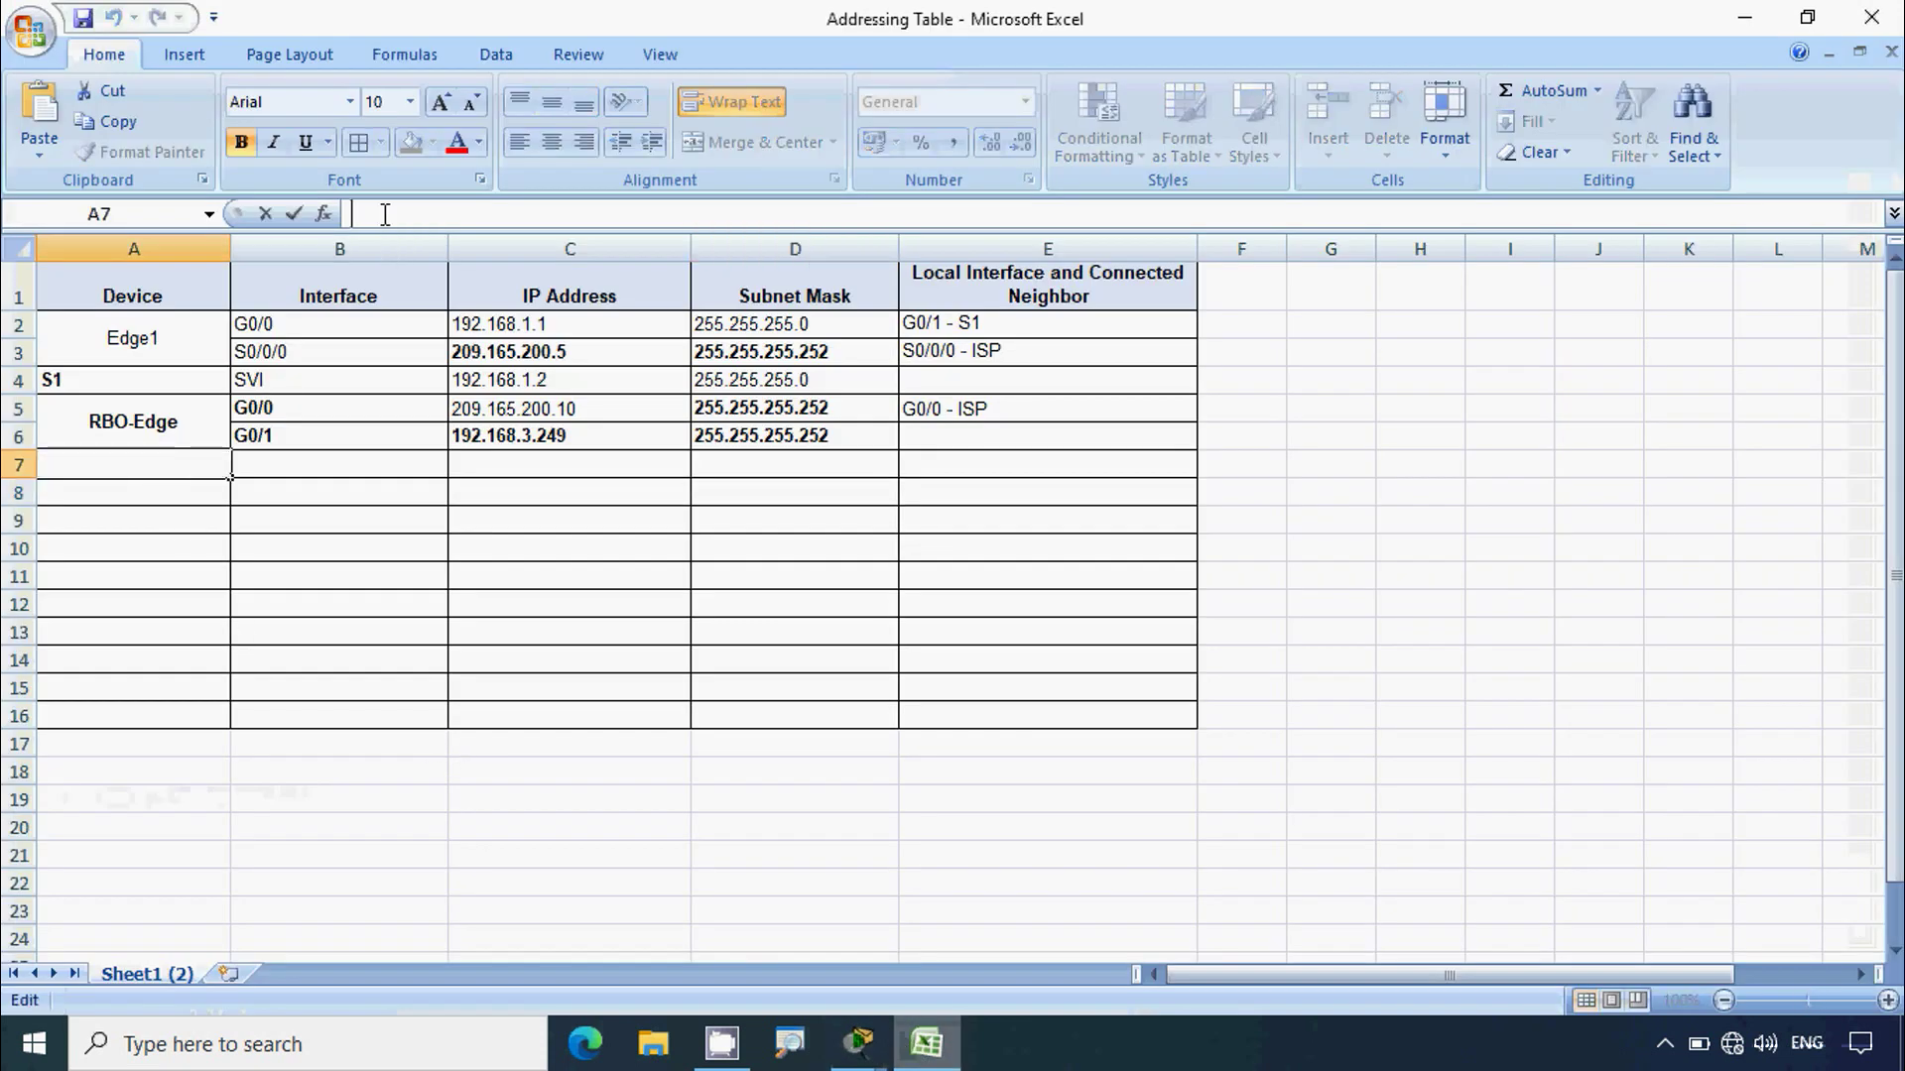
pyautogui.write('RBO-Firewall')
pyautogui.click(337, 549)
pyautogui.click(163, 466)
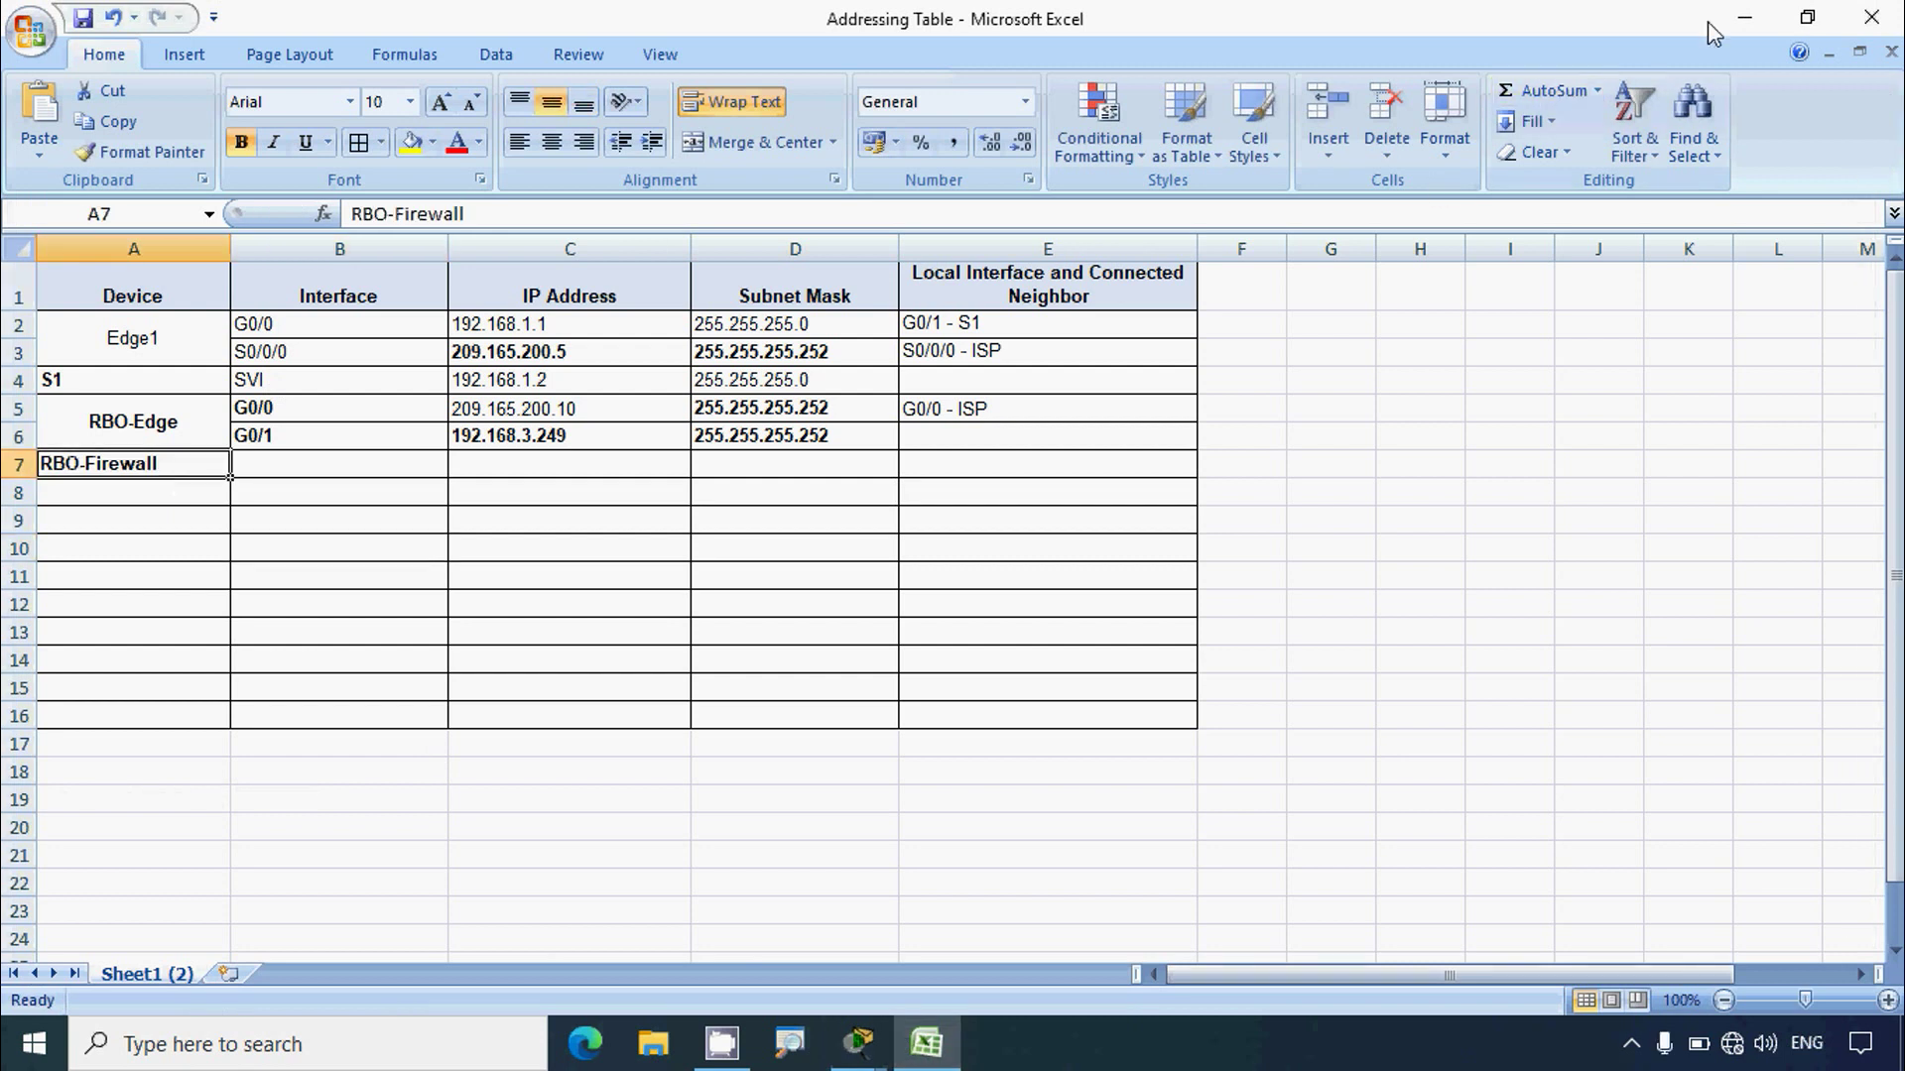
pyautogui.click(1745, 17)
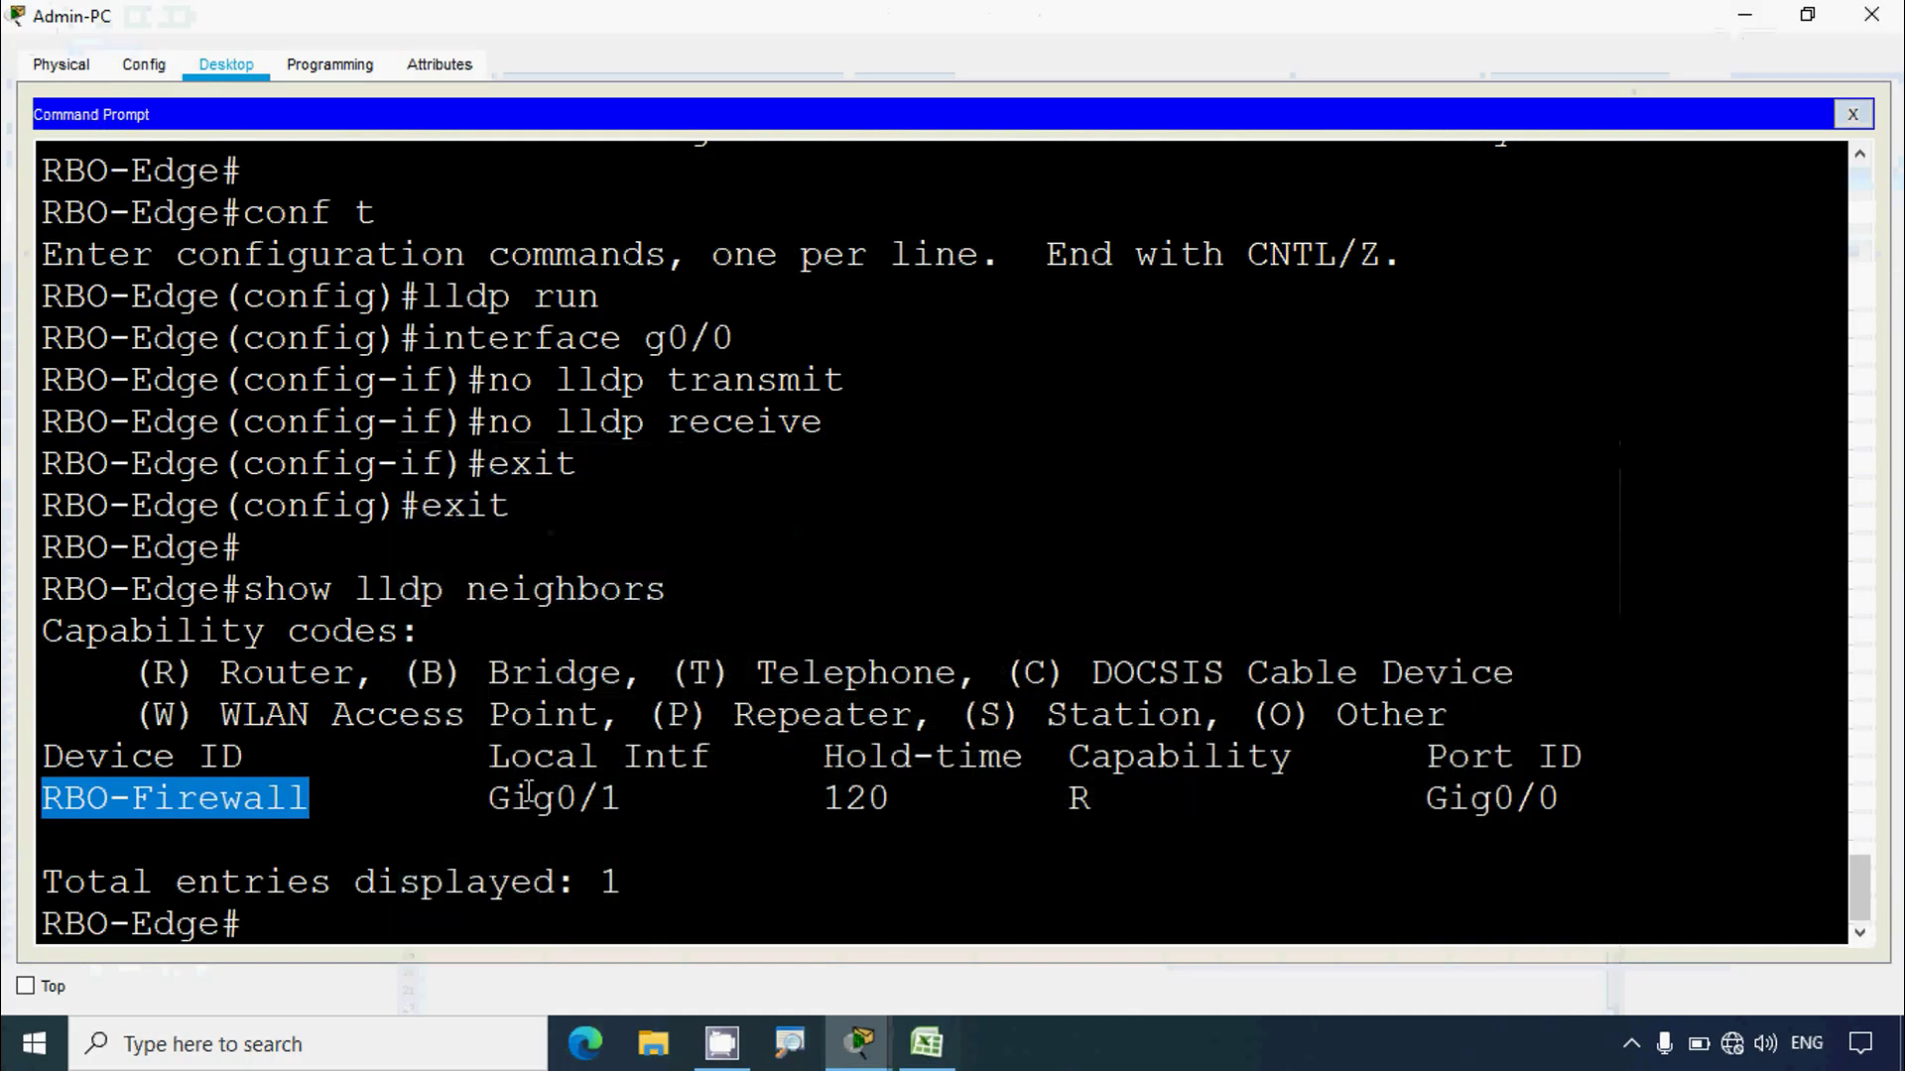
# Step: Review the LLDP output fields: RBO-Edge, local interface Gig0/1, port Gig0/0, RBO-Firewall
pyautogui.scroll(-1, 663, 761)
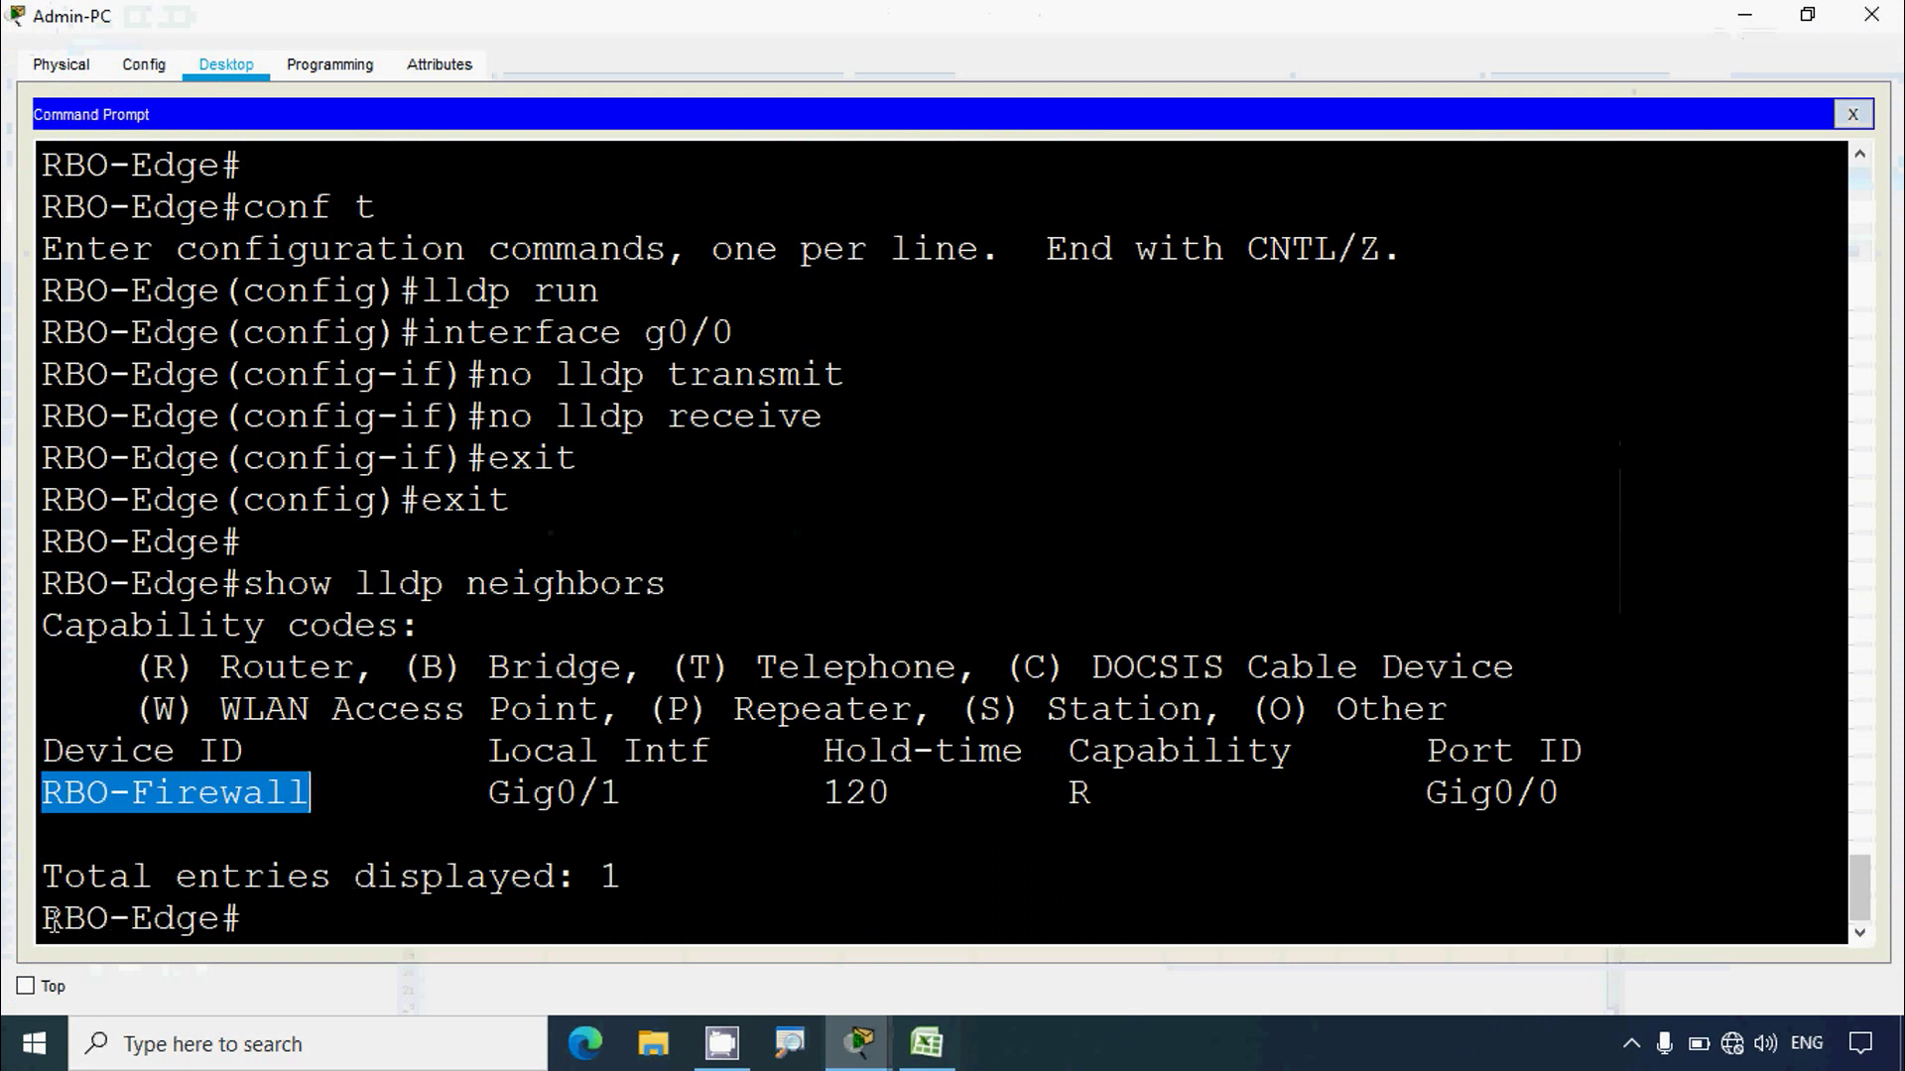
pyautogui.moveTo(45, 921); pyautogui.dragTo(220, 921)
pyautogui.moveTo(488, 793); pyautogui.dragTo(623, 793)
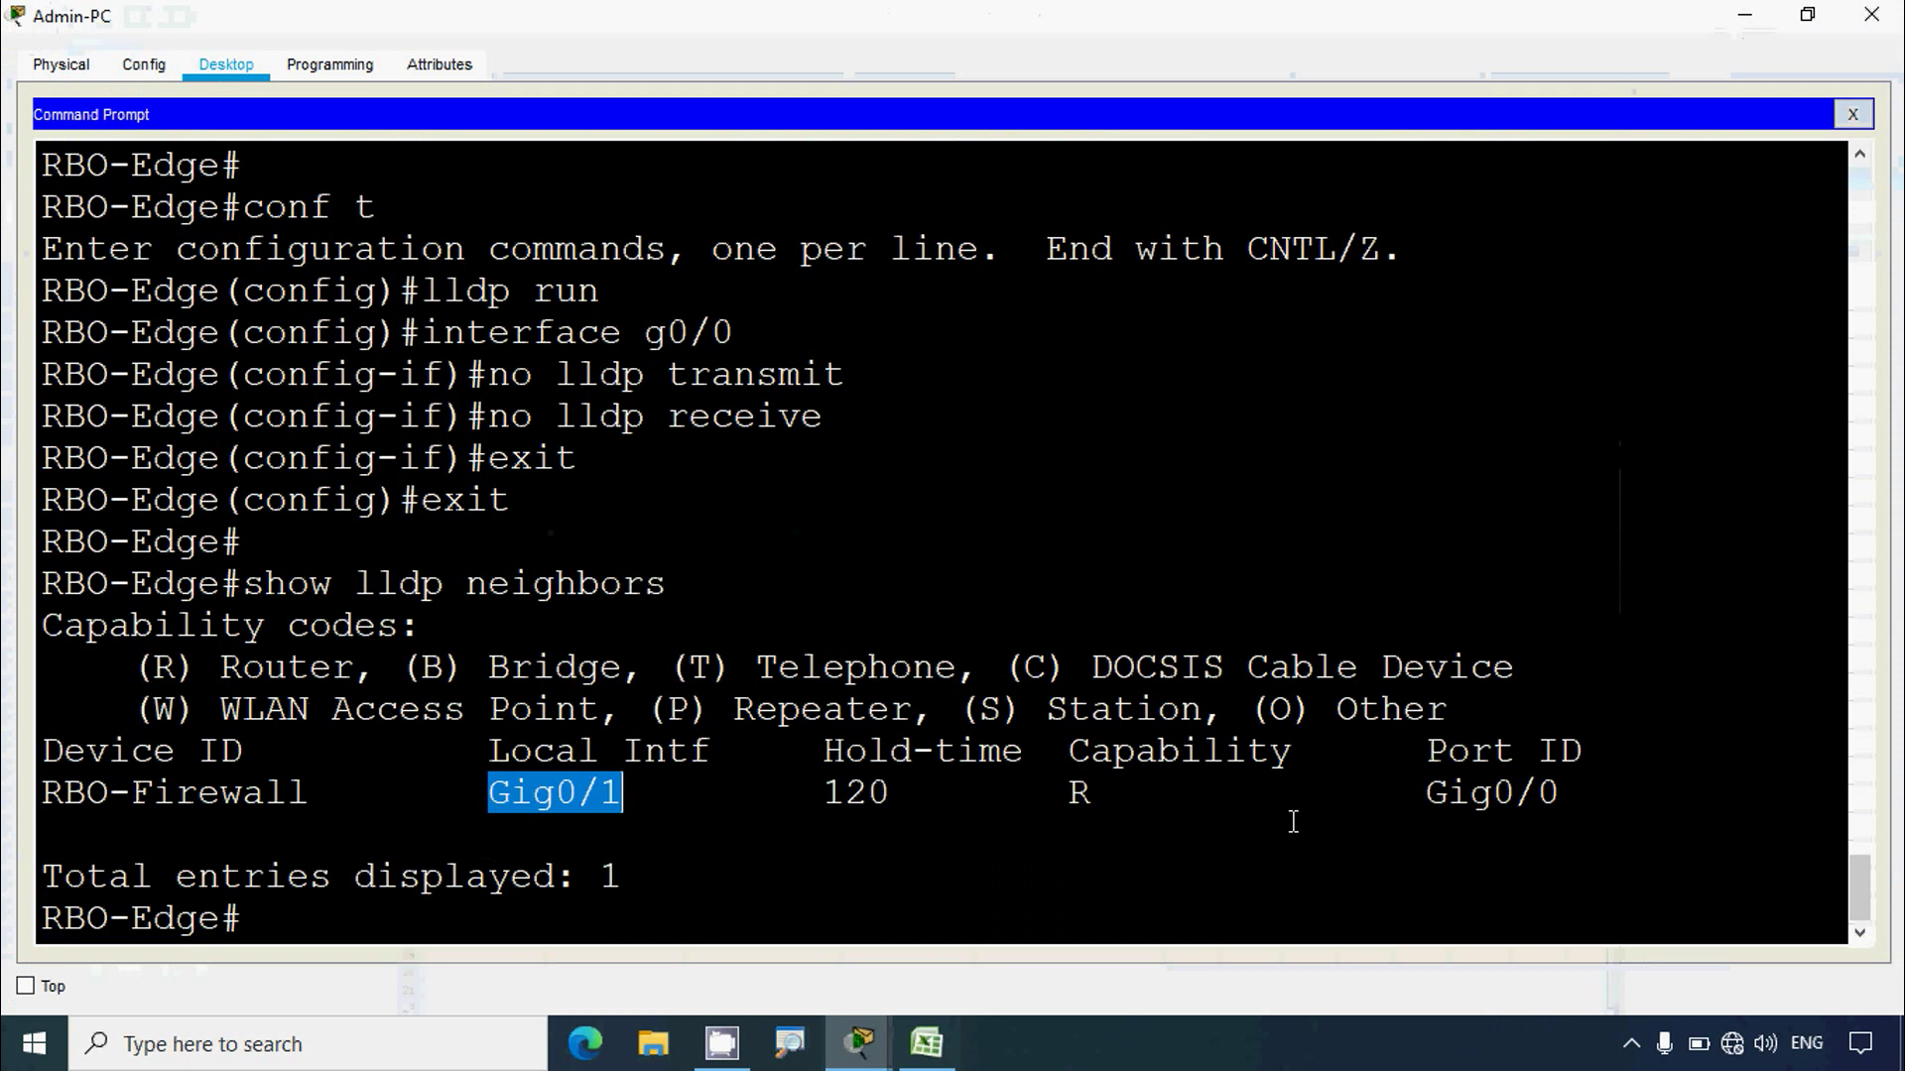
pyautogui.moveTo(1421, 792); pyautogui.dragTo(1564, 797)
pyautogui.moveTo(312, 794); pyautogui.dragTo(38, 794)
pyautogui.click(410, 831)
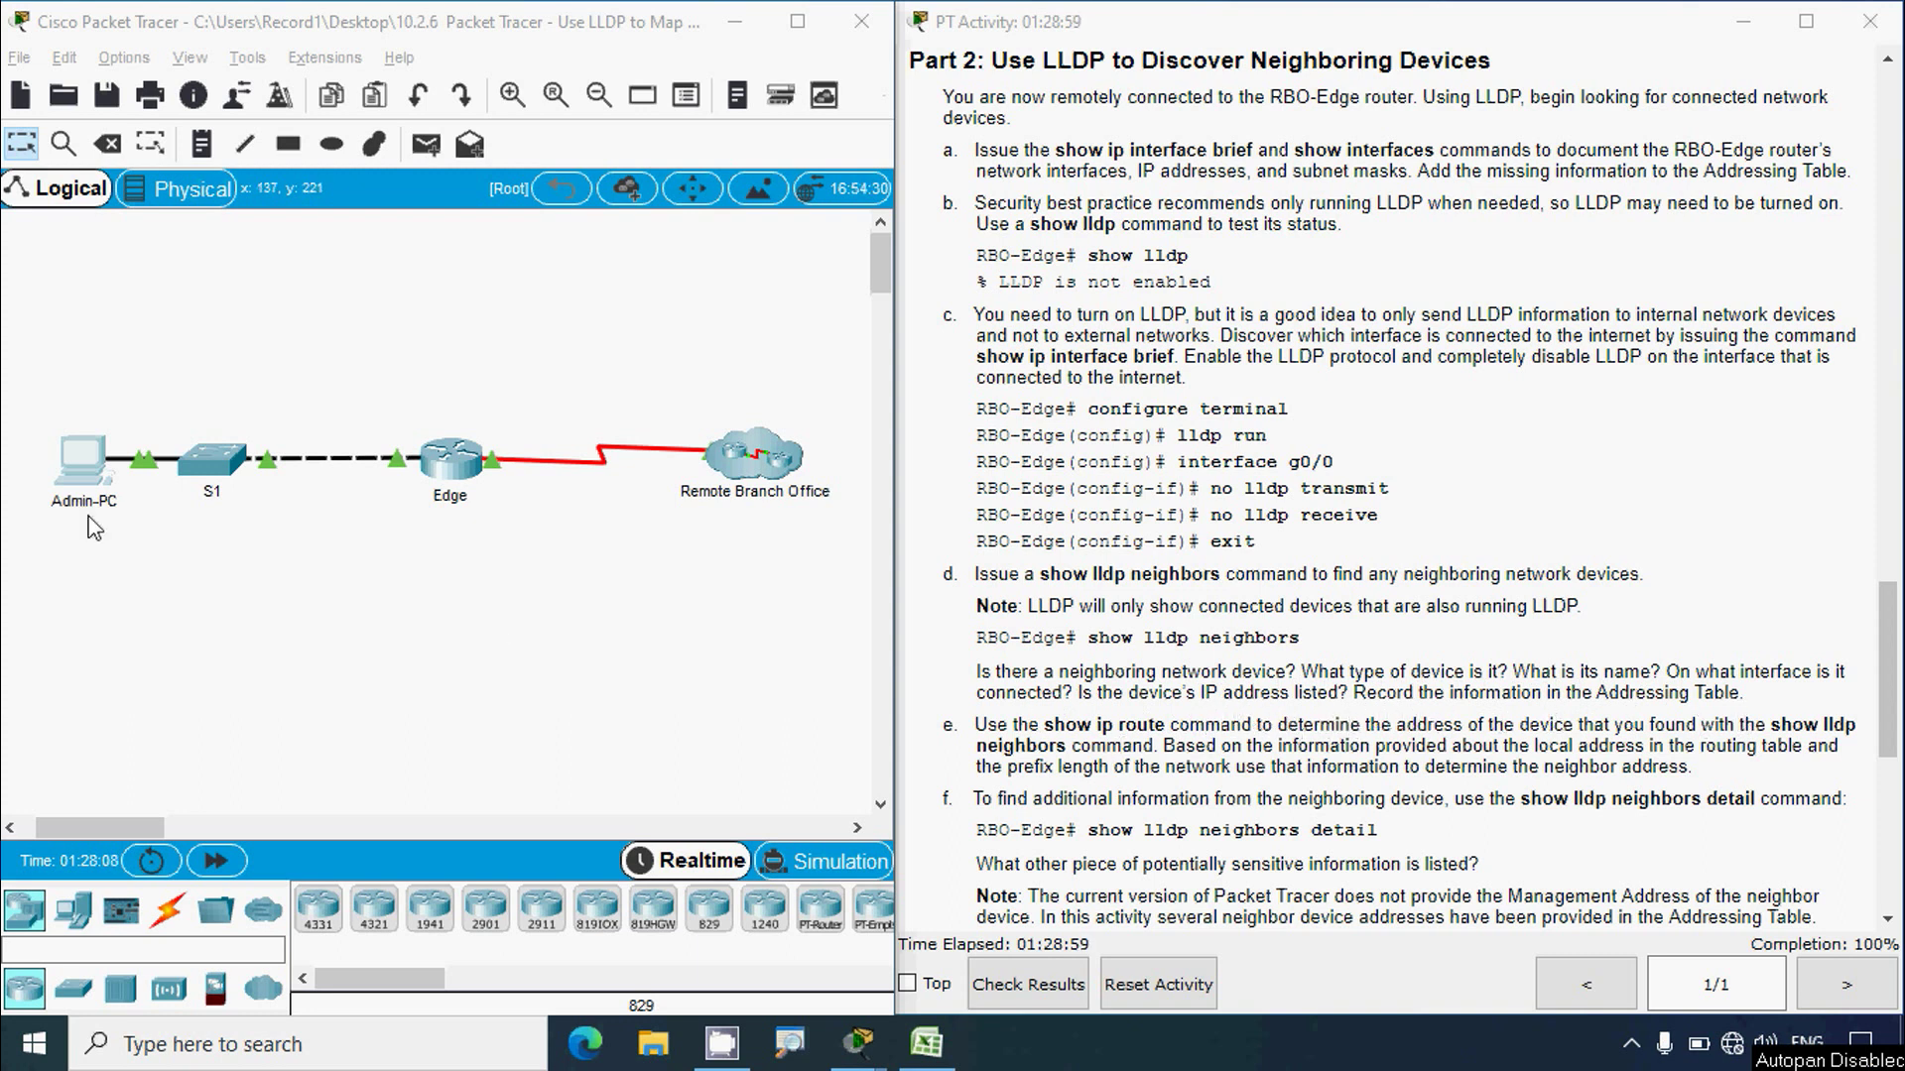
# Step: Reopen the Admin-PC console and check RBO-Firewall's router capability code R
pyautogui.click(83, 459)
pyautogui.click(1247, 111)
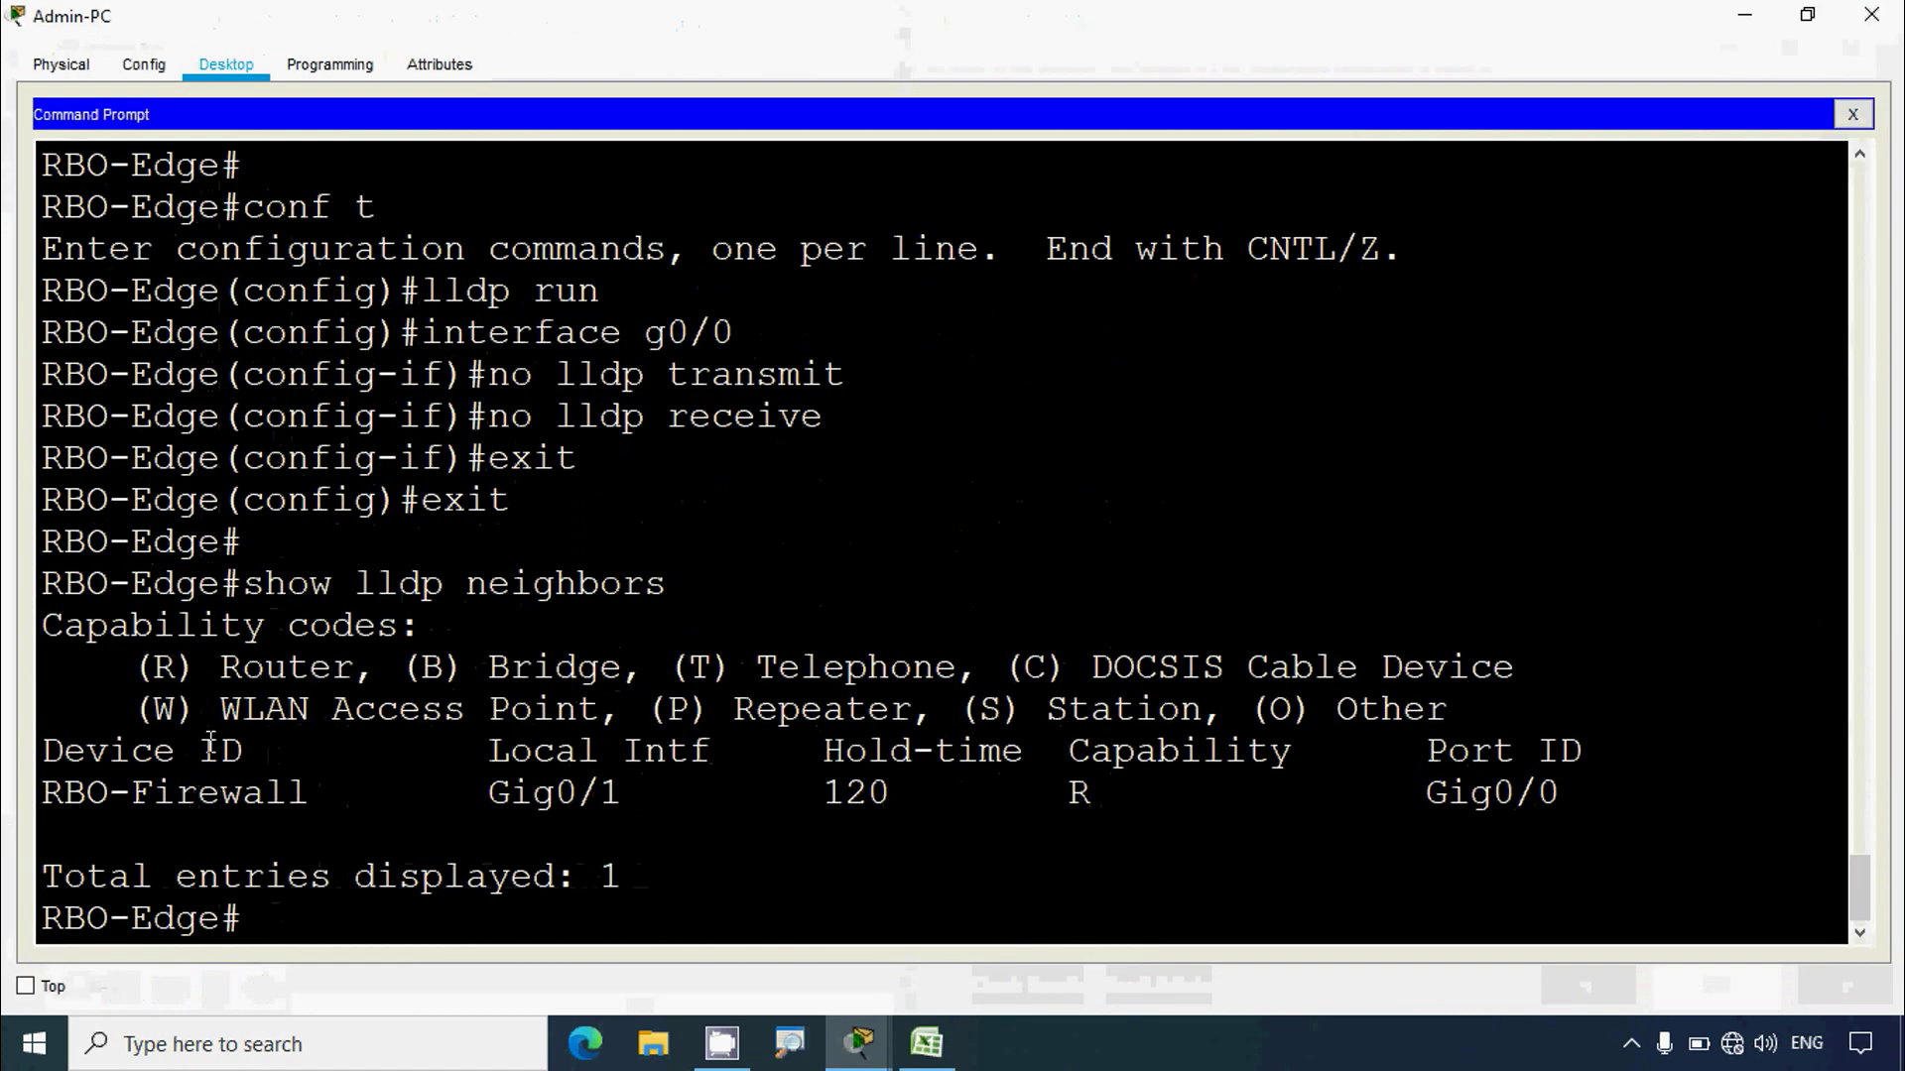
pyautogui.moveTo(43, 793); pyautogui.dragTo(312, 795)
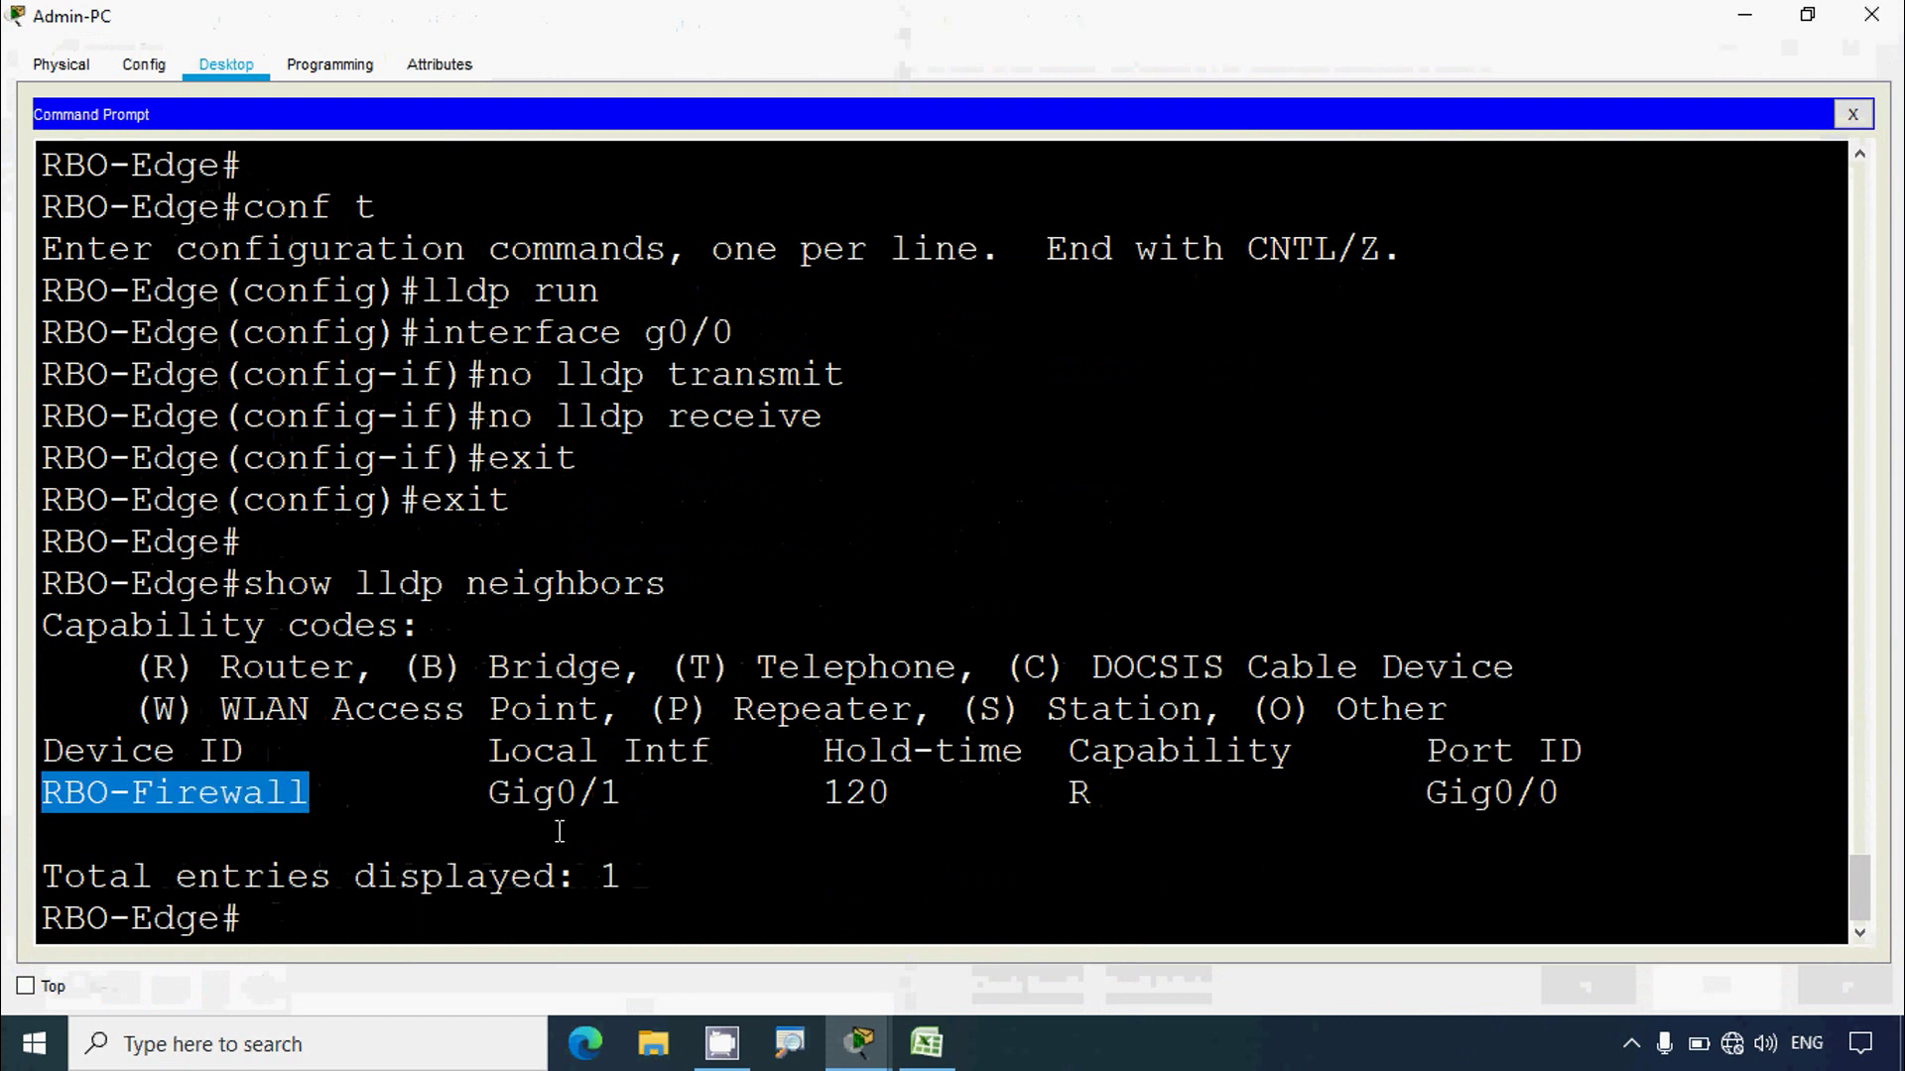
pyautogui.moveTo(1072, 806); pyautogui.dragTo(1097, 804)
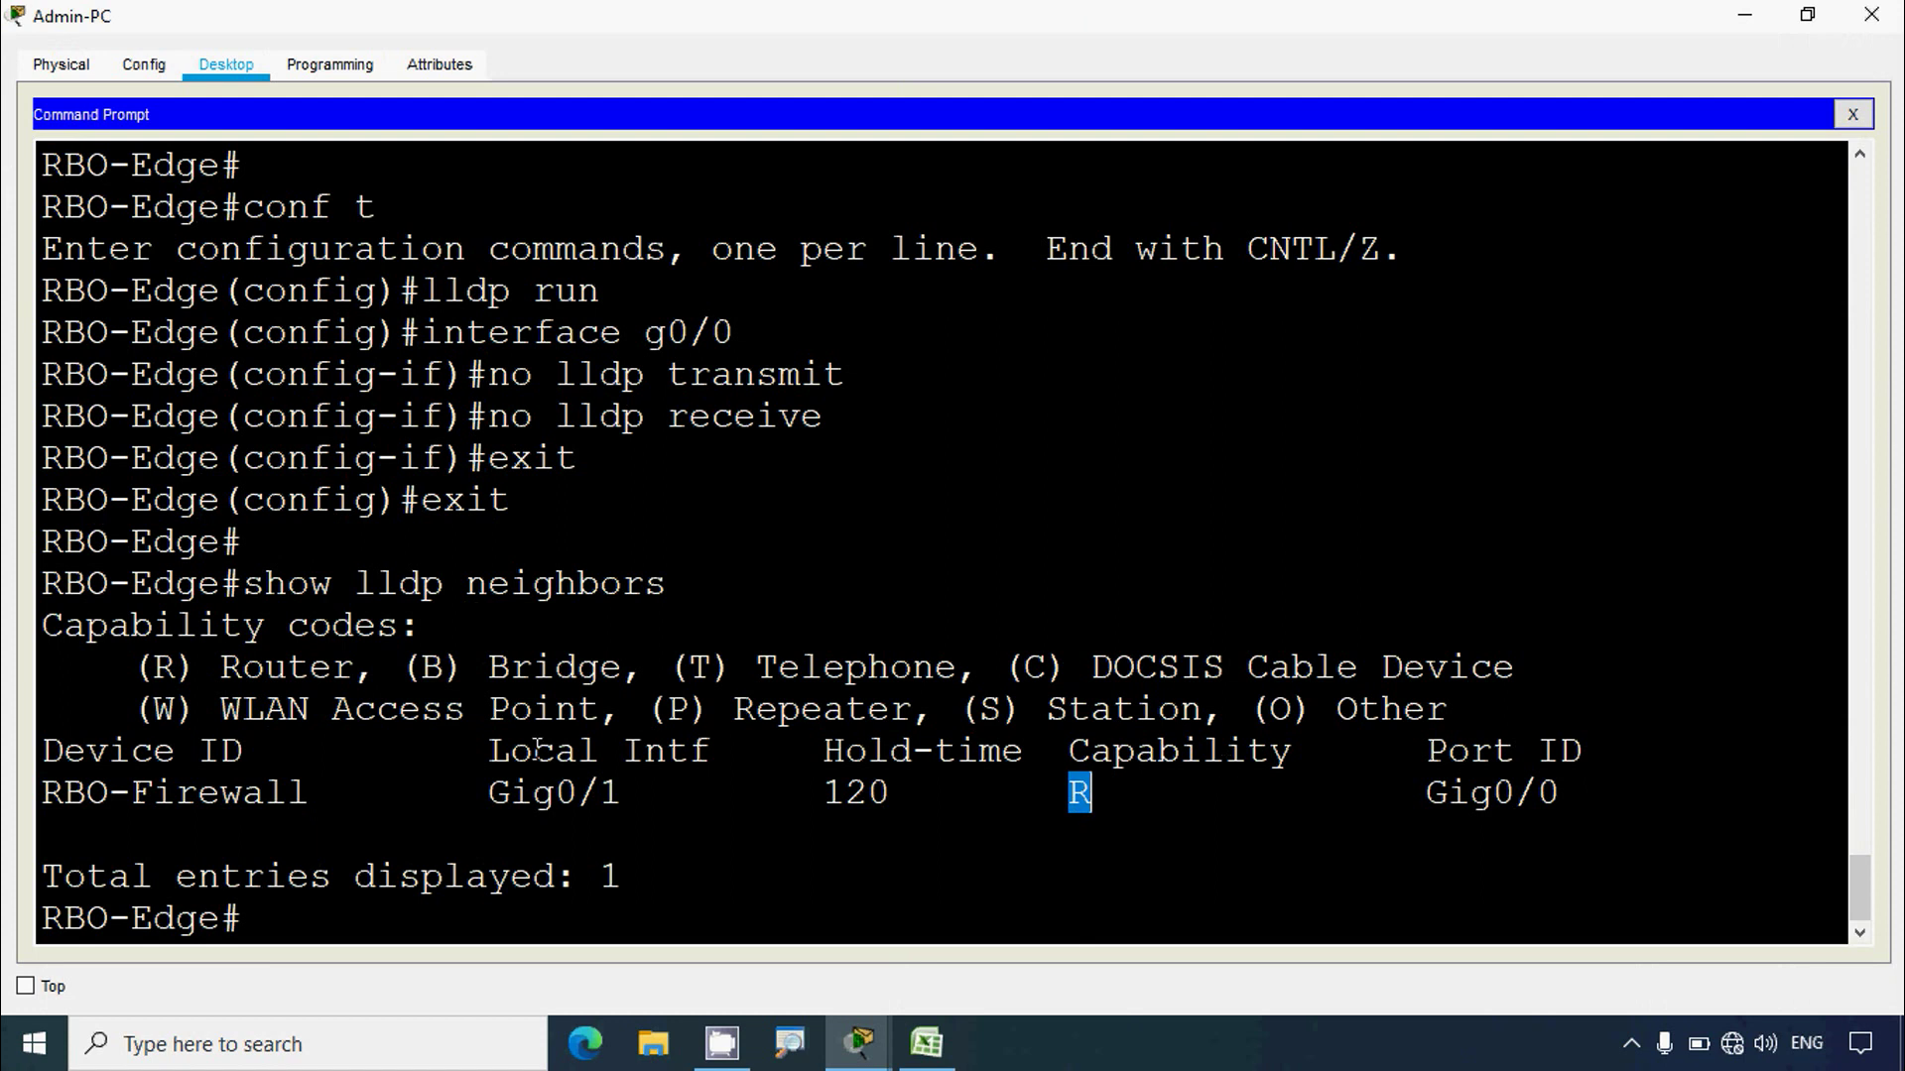
pyautogui.moveTo(154, 684); pyautogui.dragTo(375, 689)
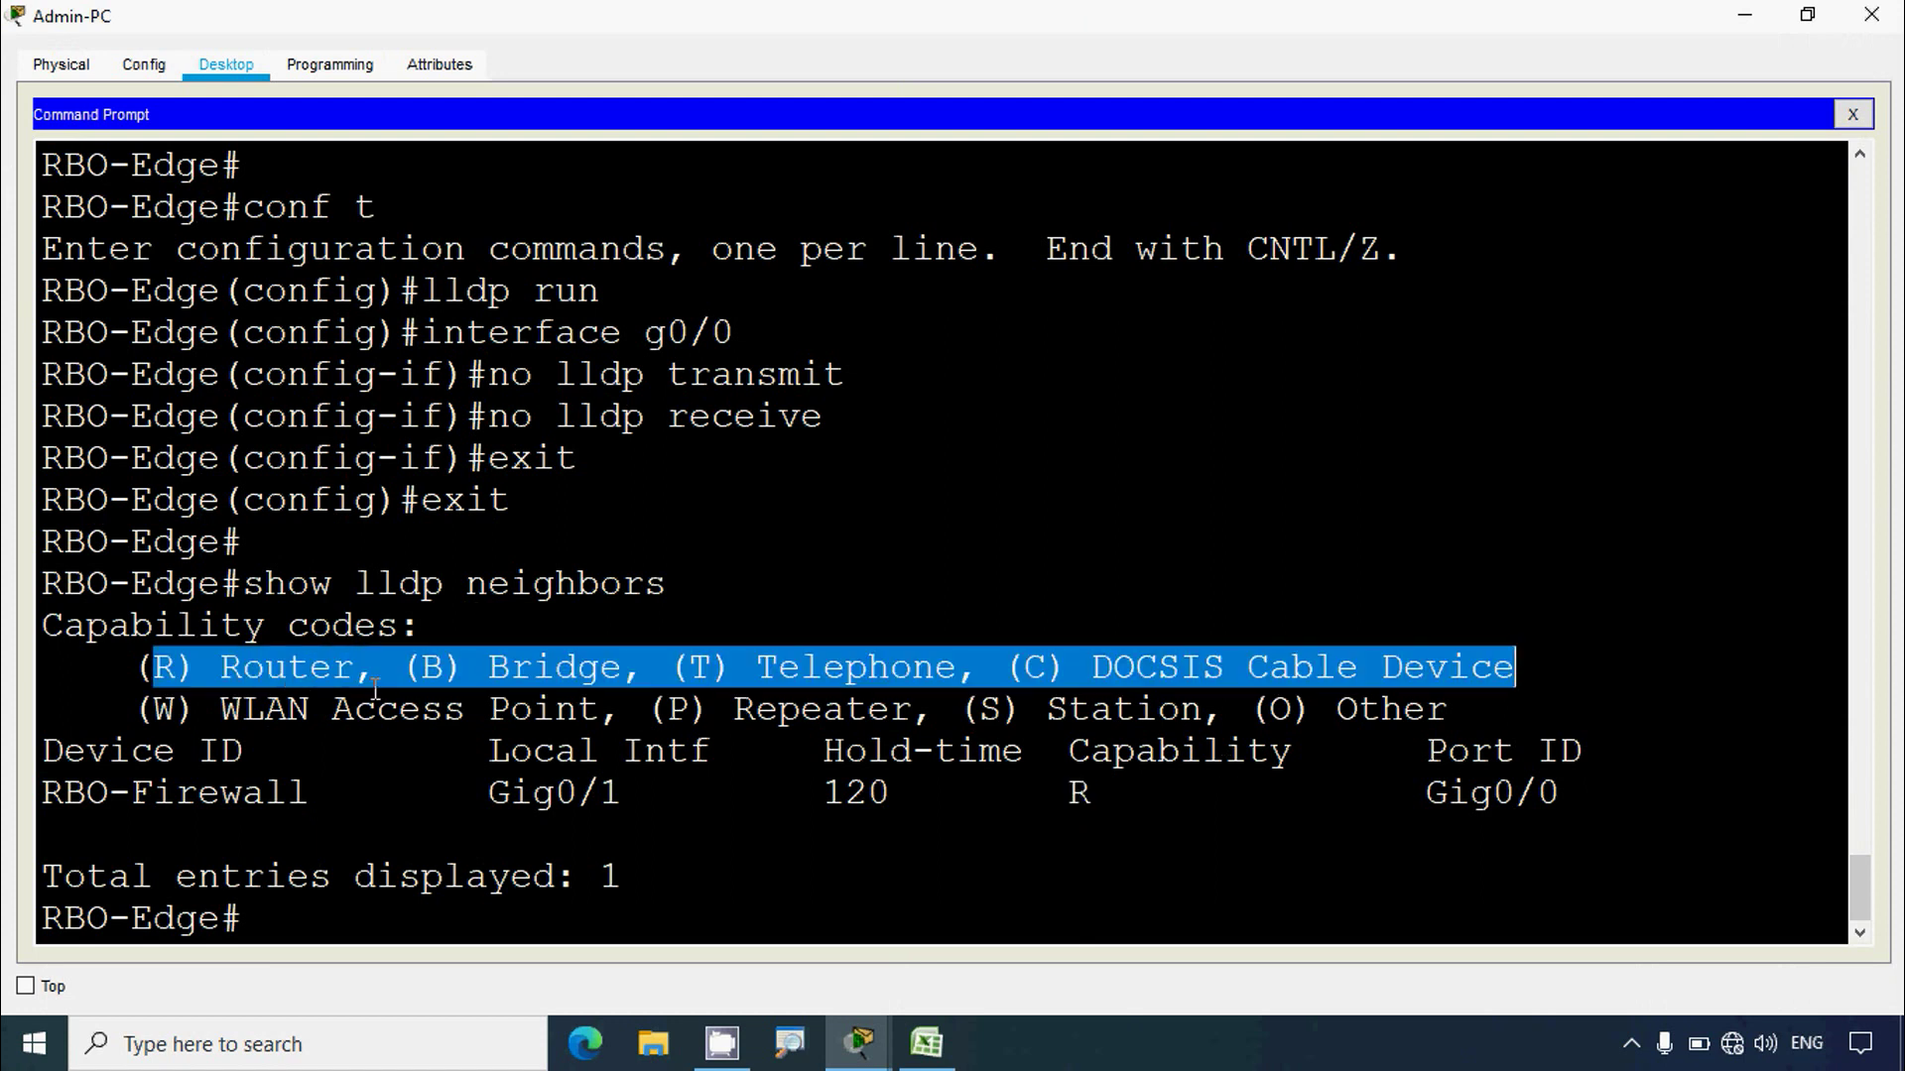
pyautogui.click(337, 754)
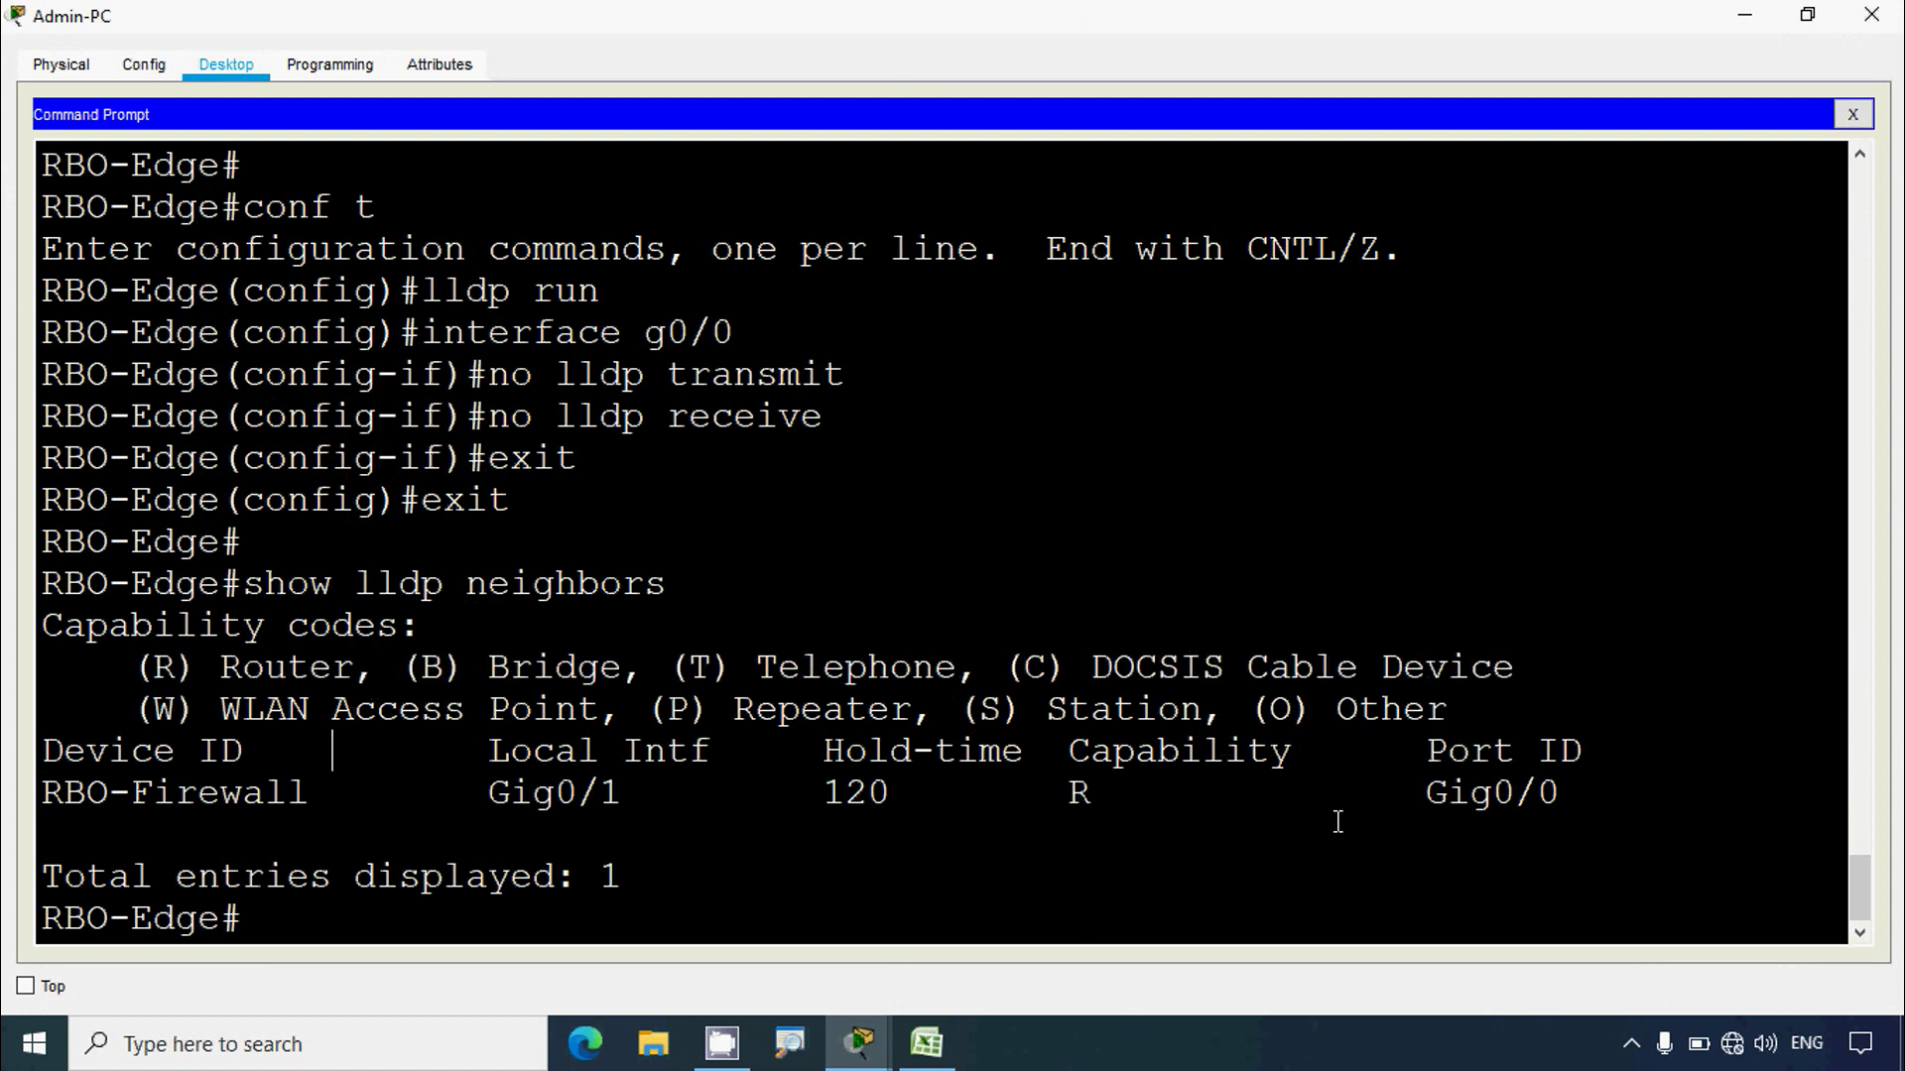
# Step: Highlight RBO-Firewall's port Gig0/0 and name, then hide the console to read step d
pyautogui.moveTo(1422, 798); pyautogui.dragTo(1563, 798)
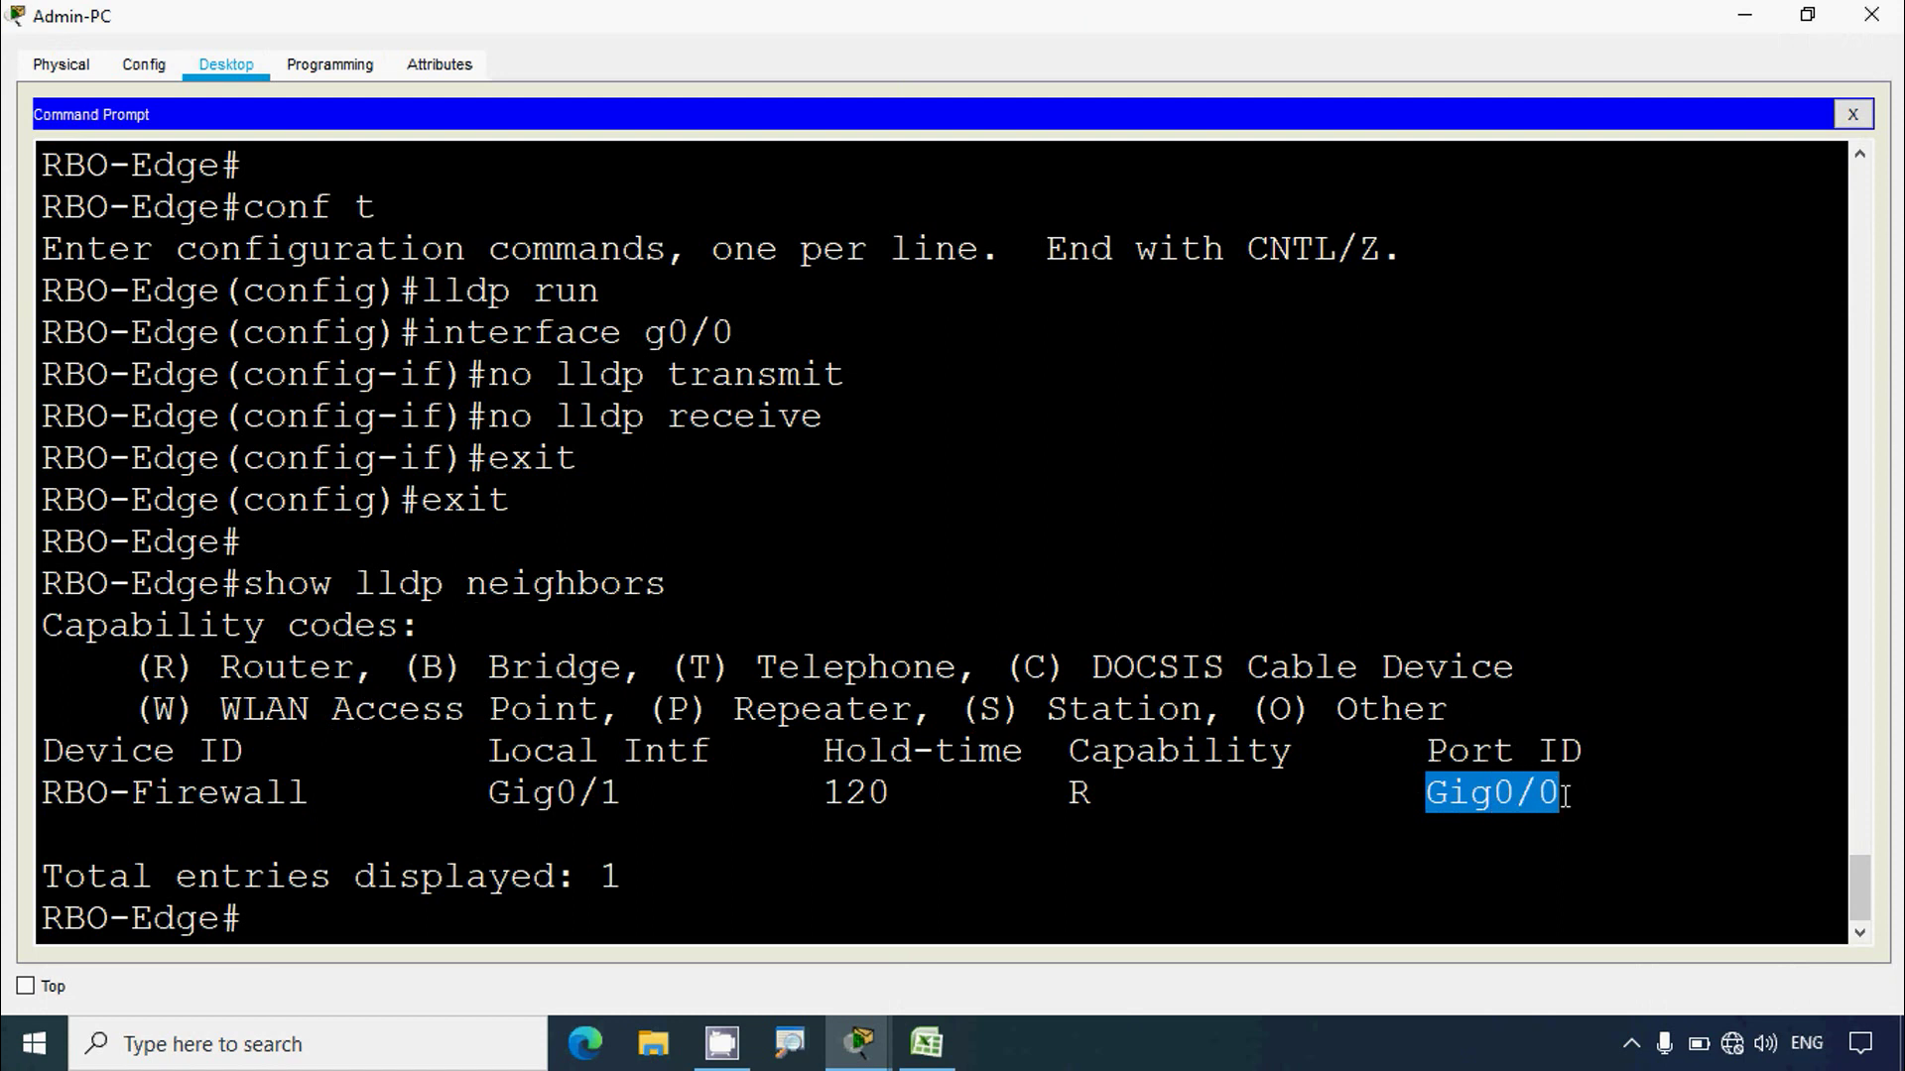
pyautogui.moveTo(42, 799); pyautogui.dragTo(296, 821)
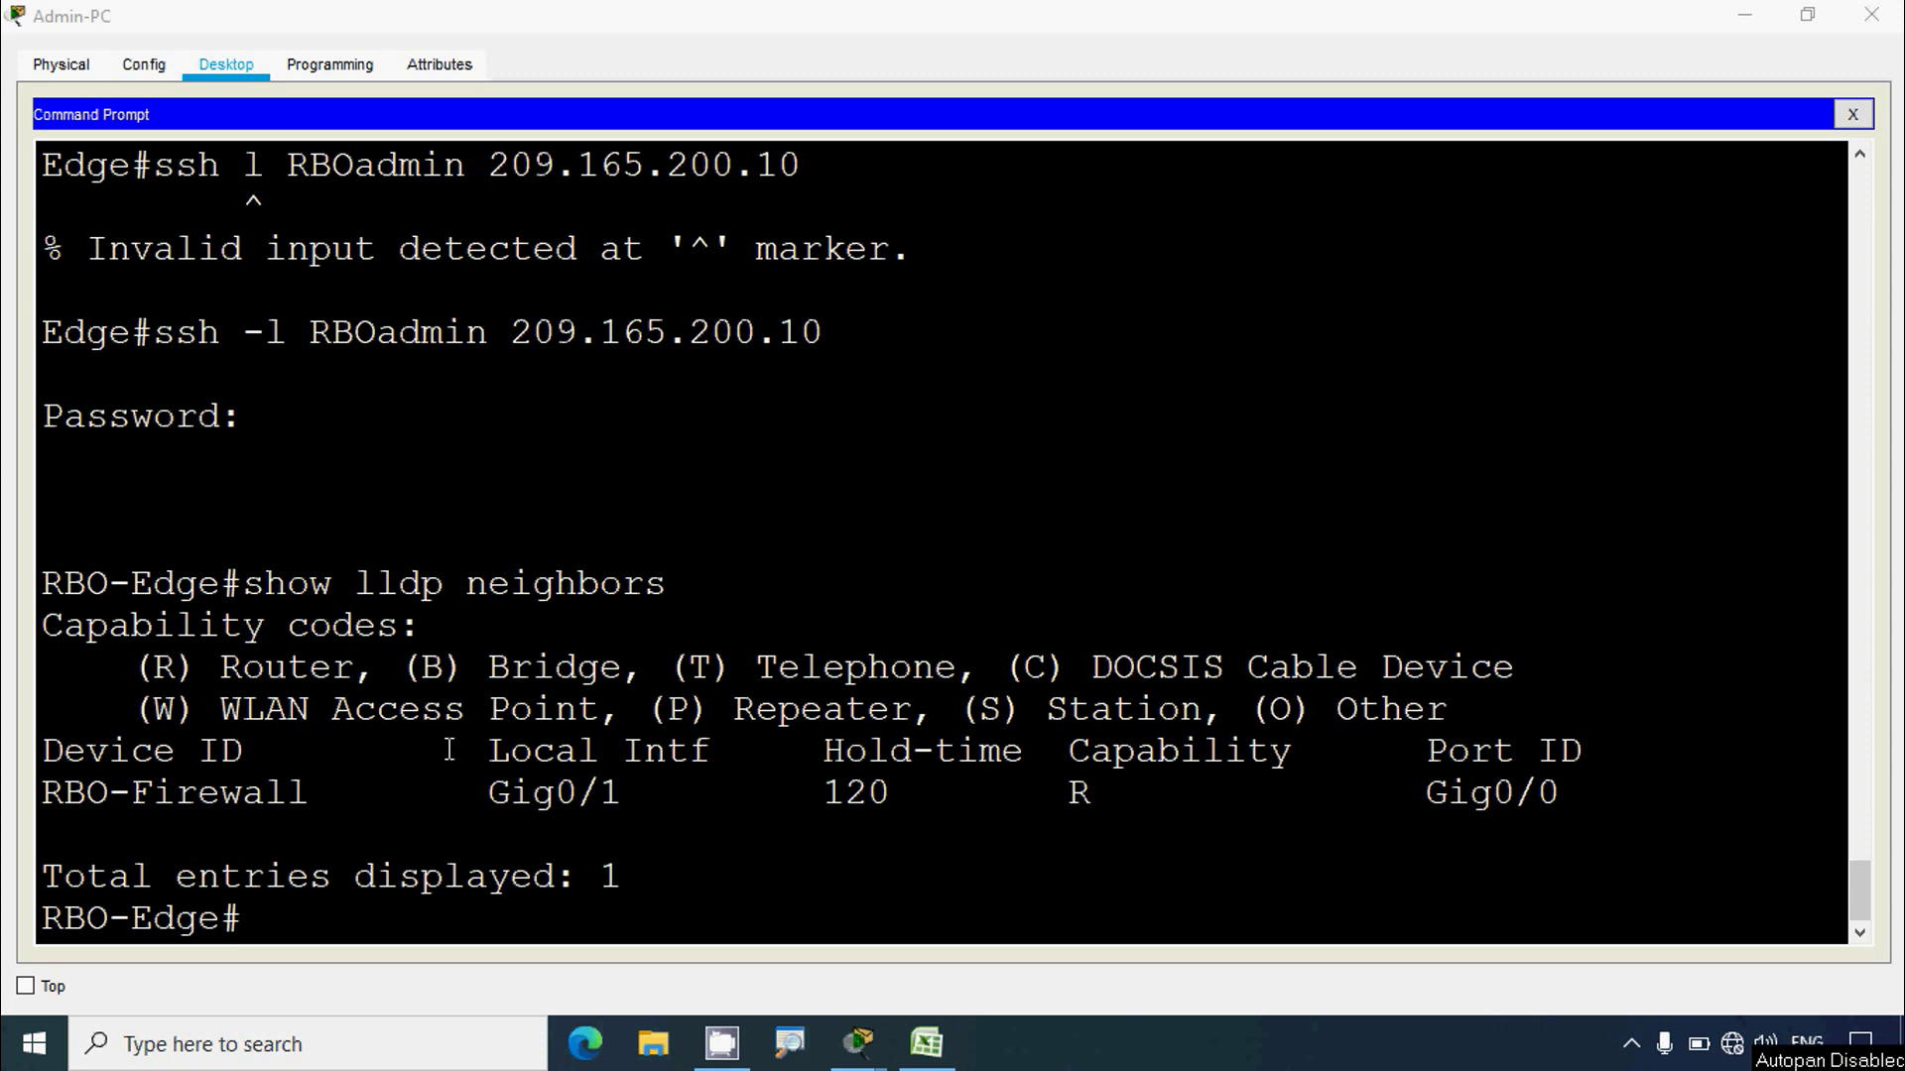
pyautogui.click(1740, 14)
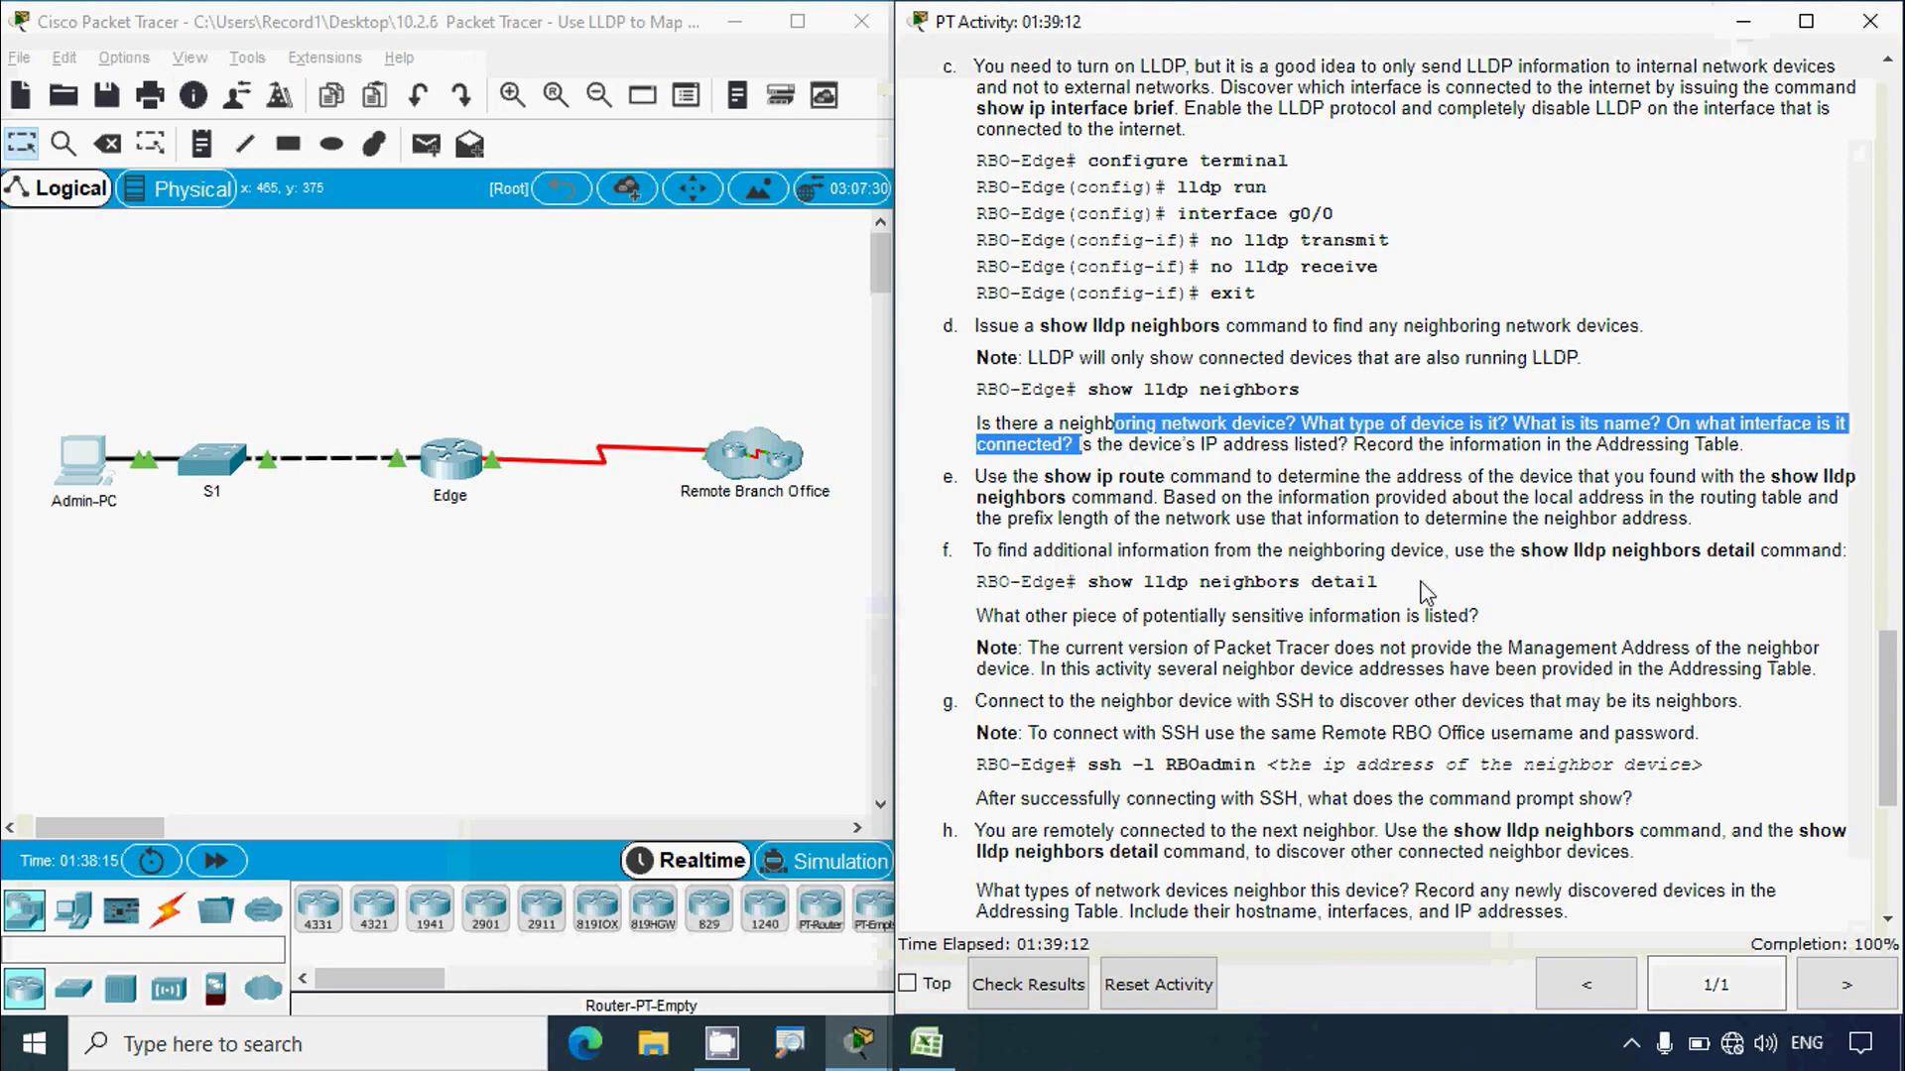
pyautogui.click(1051, 542)
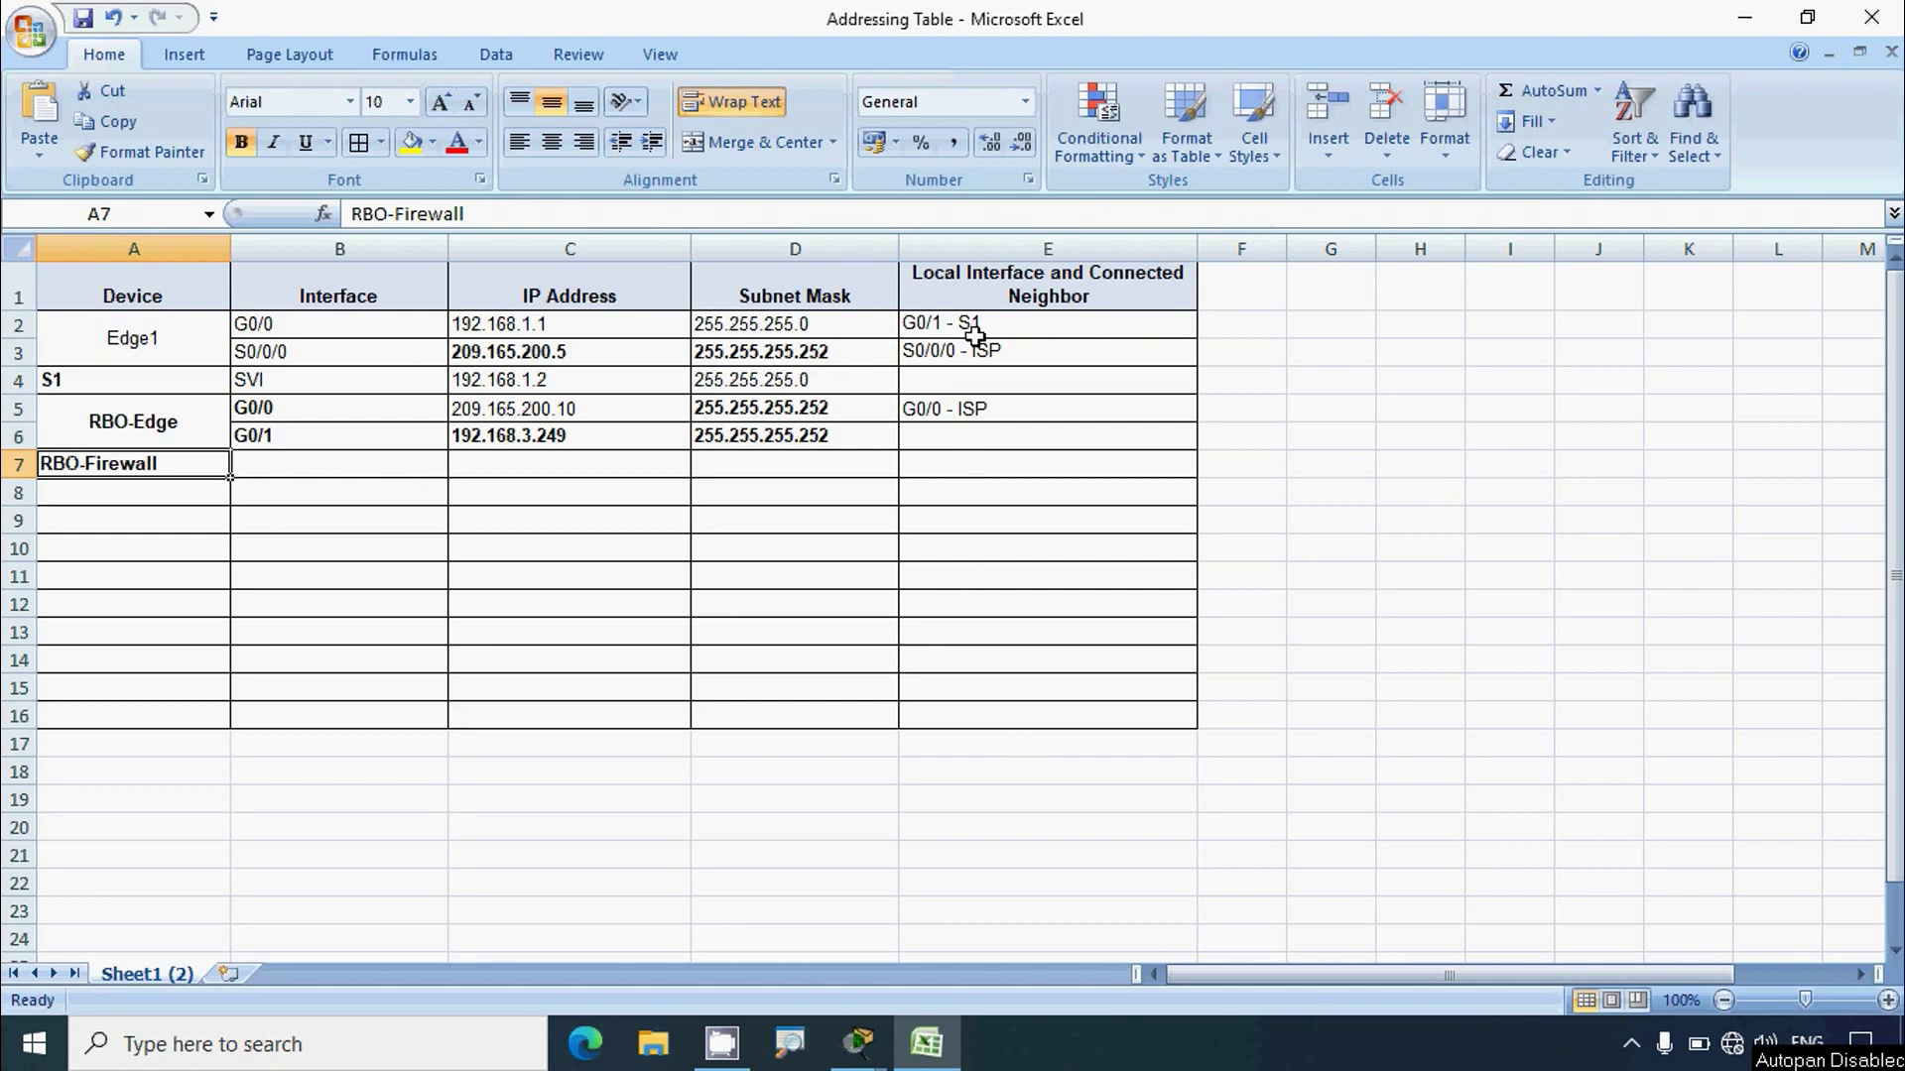
# Step: Select cell E6 for RBO-Edge's G0/1 neighbor, then return to the Admin-PC terminal
pyautogui.click(979, 439)
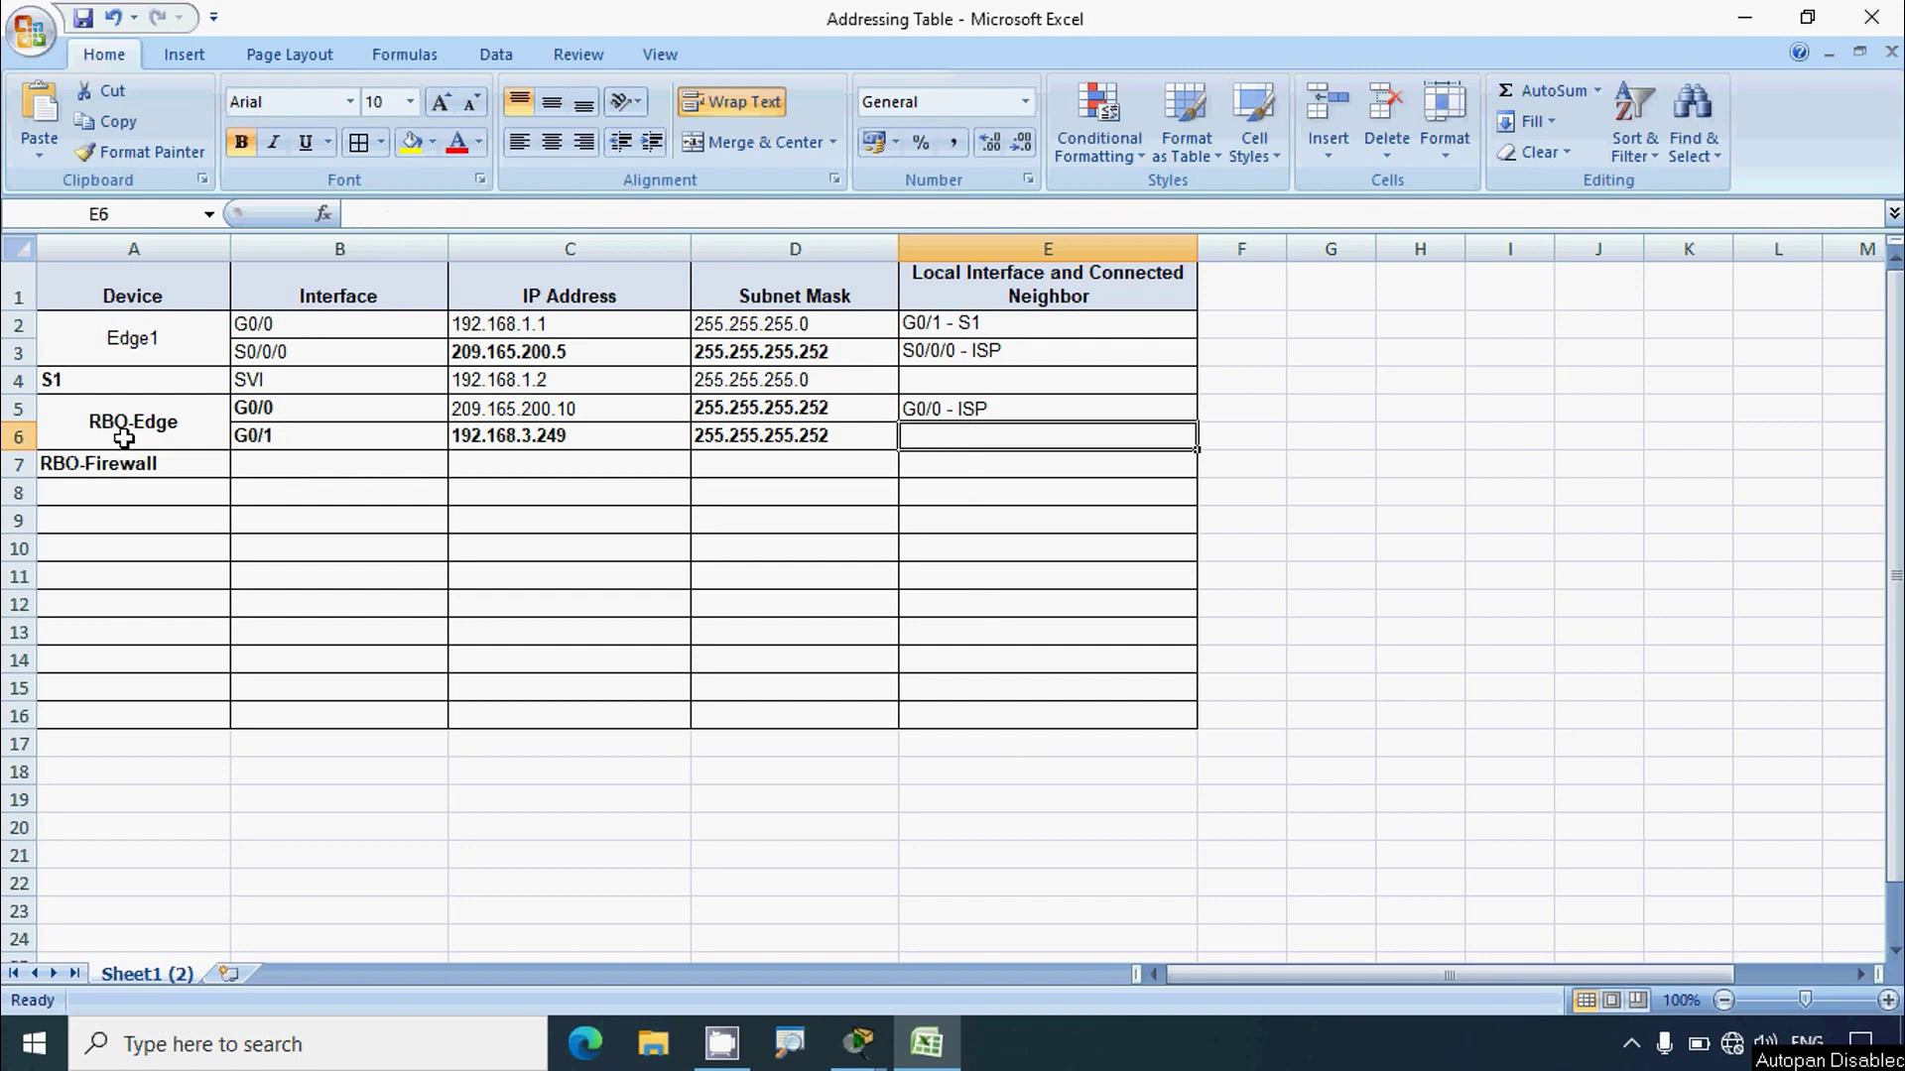
pyautogui.moveTo(858, 1041)
pyautogui.click(934, 972)
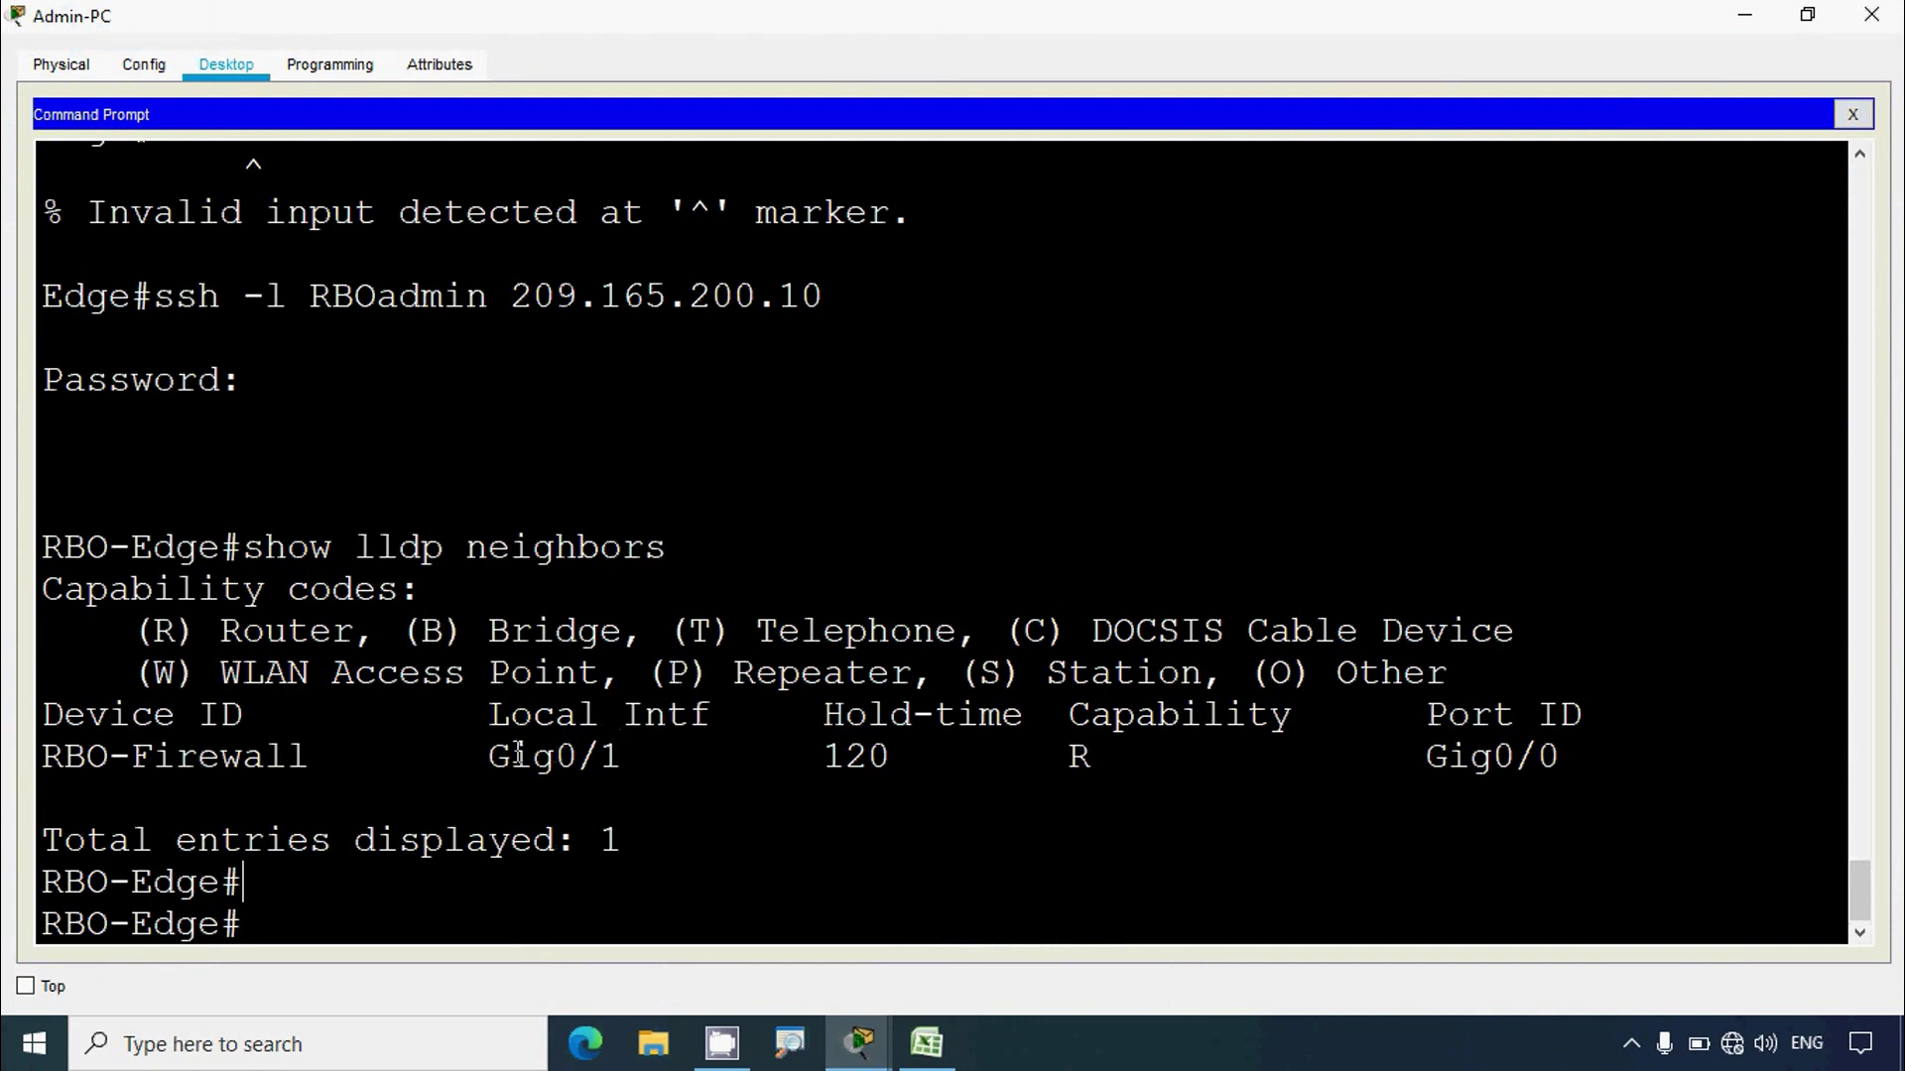
# Step: Check Gig0/1 and Gig0/0 in the LLDP output, then copy the name RBO-Firewall
pyautogui.moveTo(489, 756); pyautogui.dragTo(620, 759)
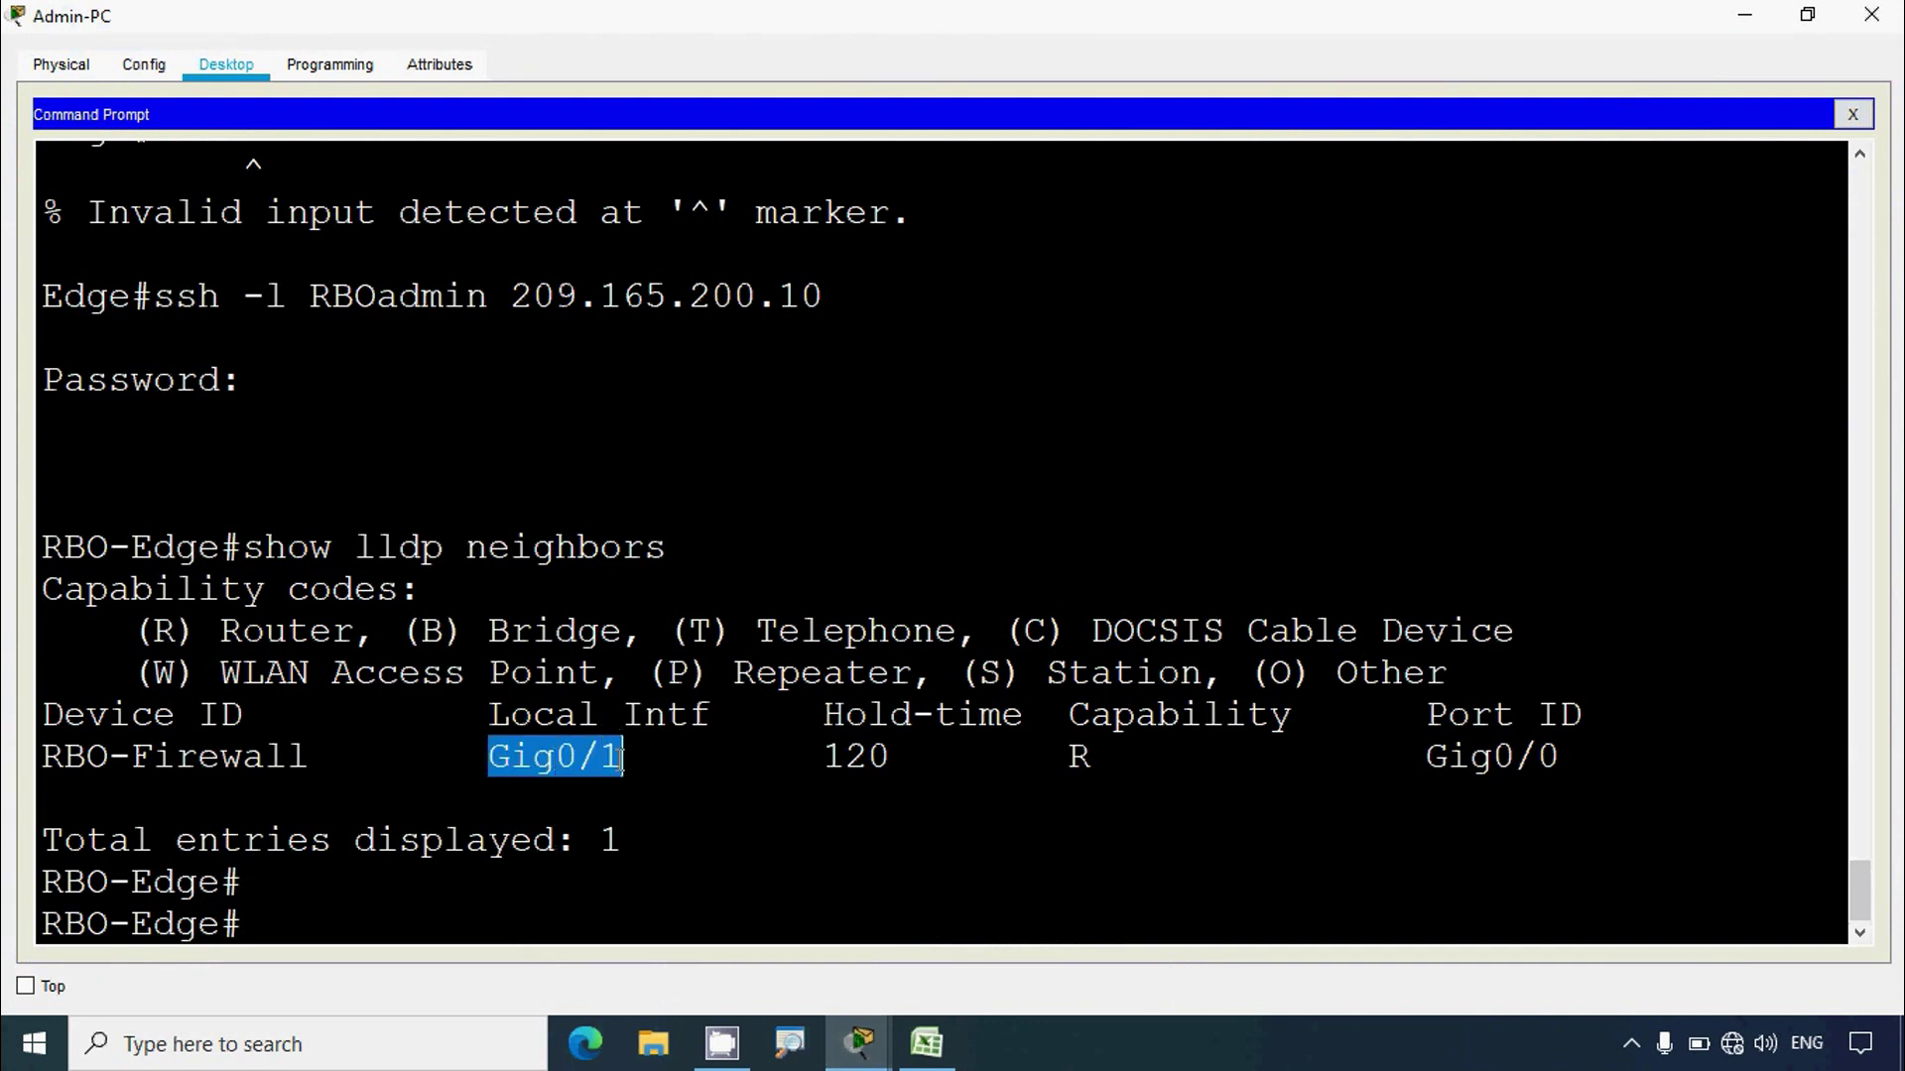
pyautogui.moveTo(43, 882); pyautogui.dragTo(246, 883)
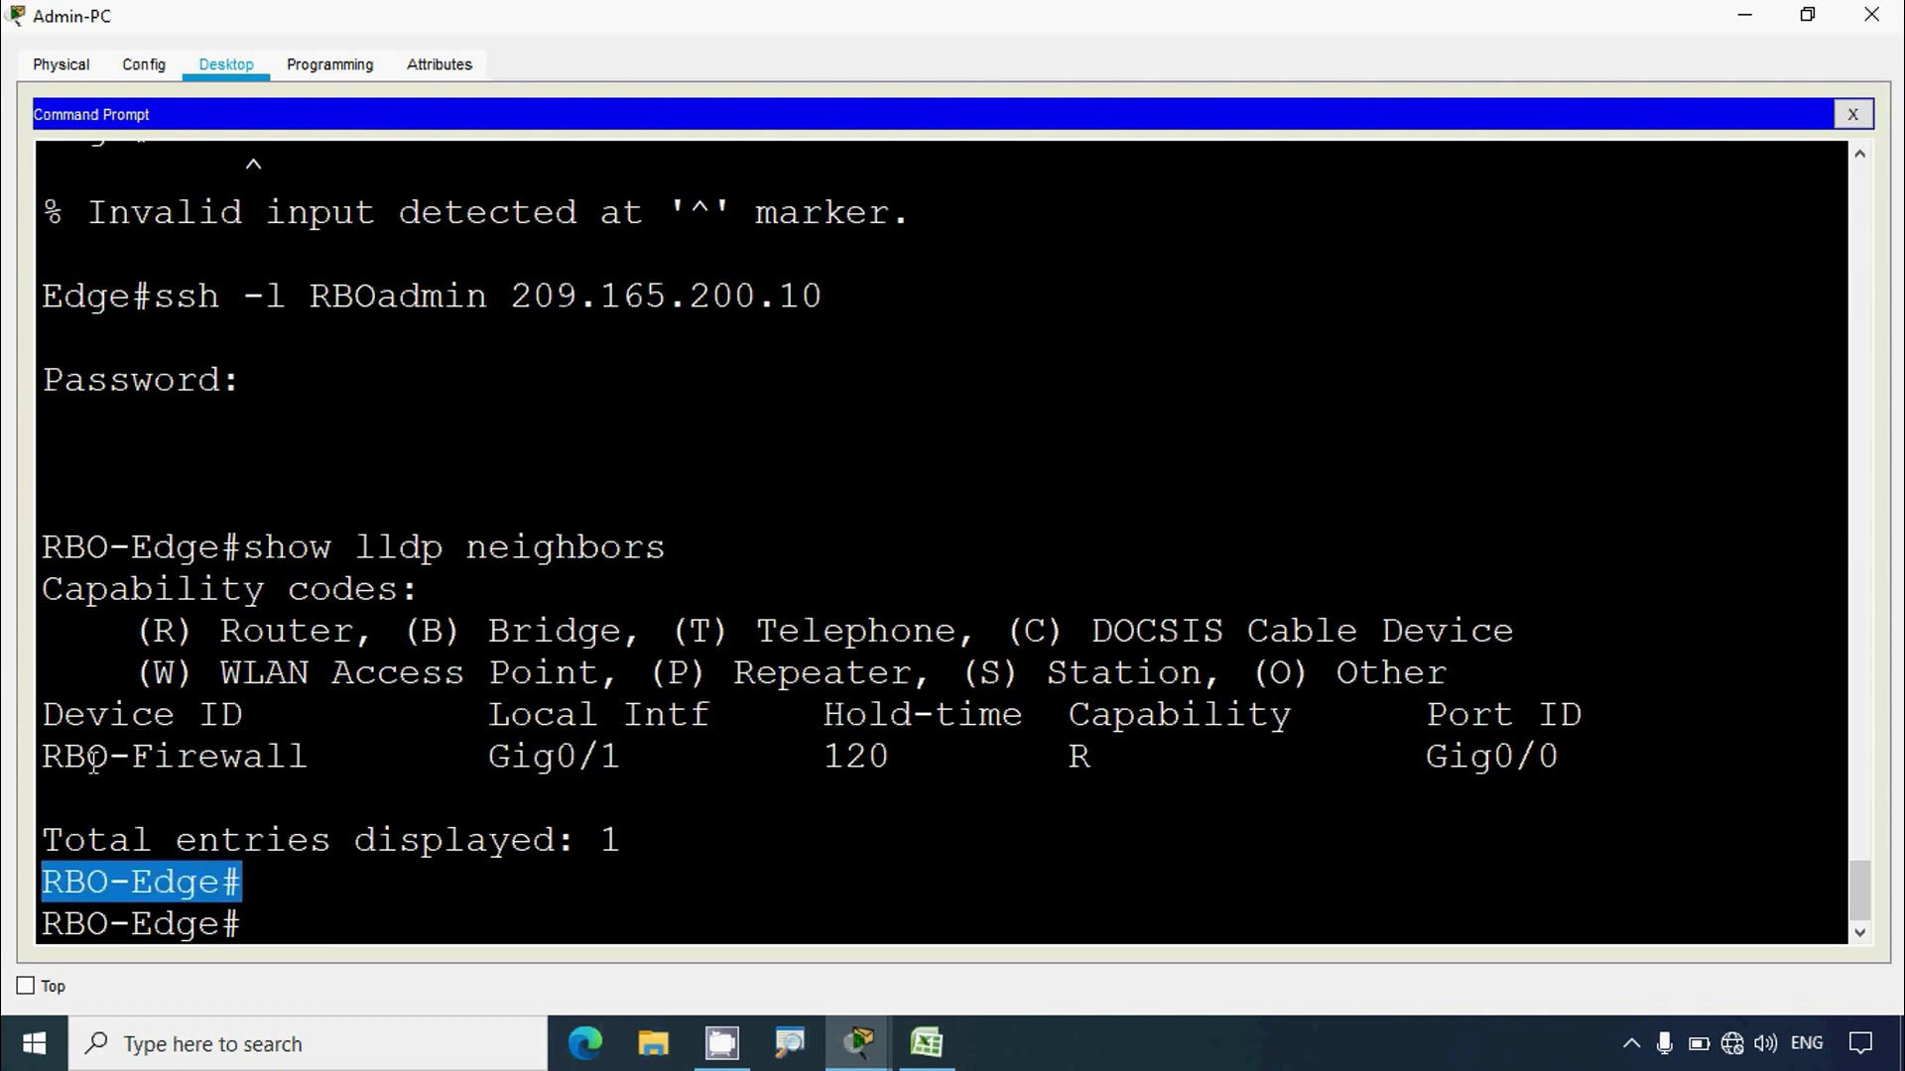
pyautogui.moveTo(55, 757); pyautogui.dragTo(312, 759)
pyautogui.moveTo(1433, 759); pyautogui.dragTo(1563, 759)
pyautogui.moveTo(313, 759); pyautogui.dragTo(38, 757)
pyautogui.press('super+c')
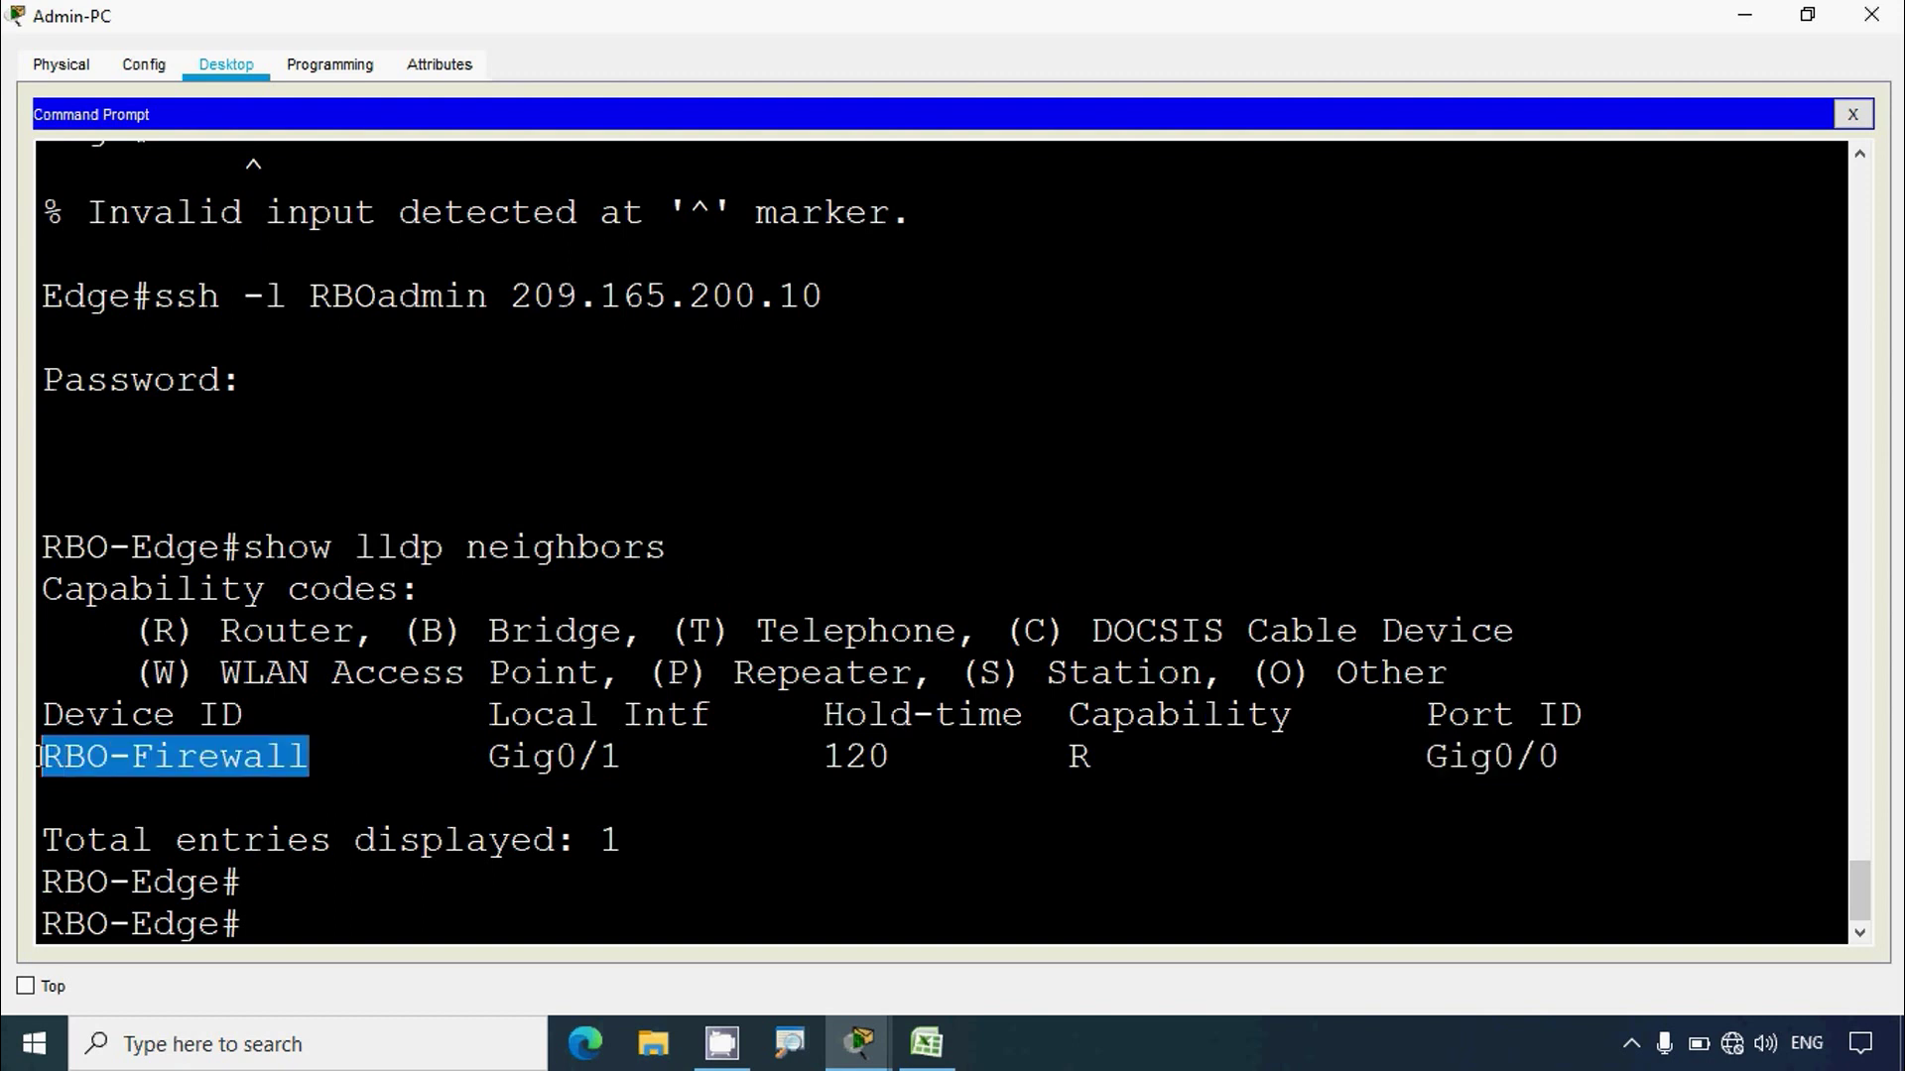
pyautogui.rightClick(78, 757)
pyautogui.click(119, 772)
pyautogui.click(926, 1041)
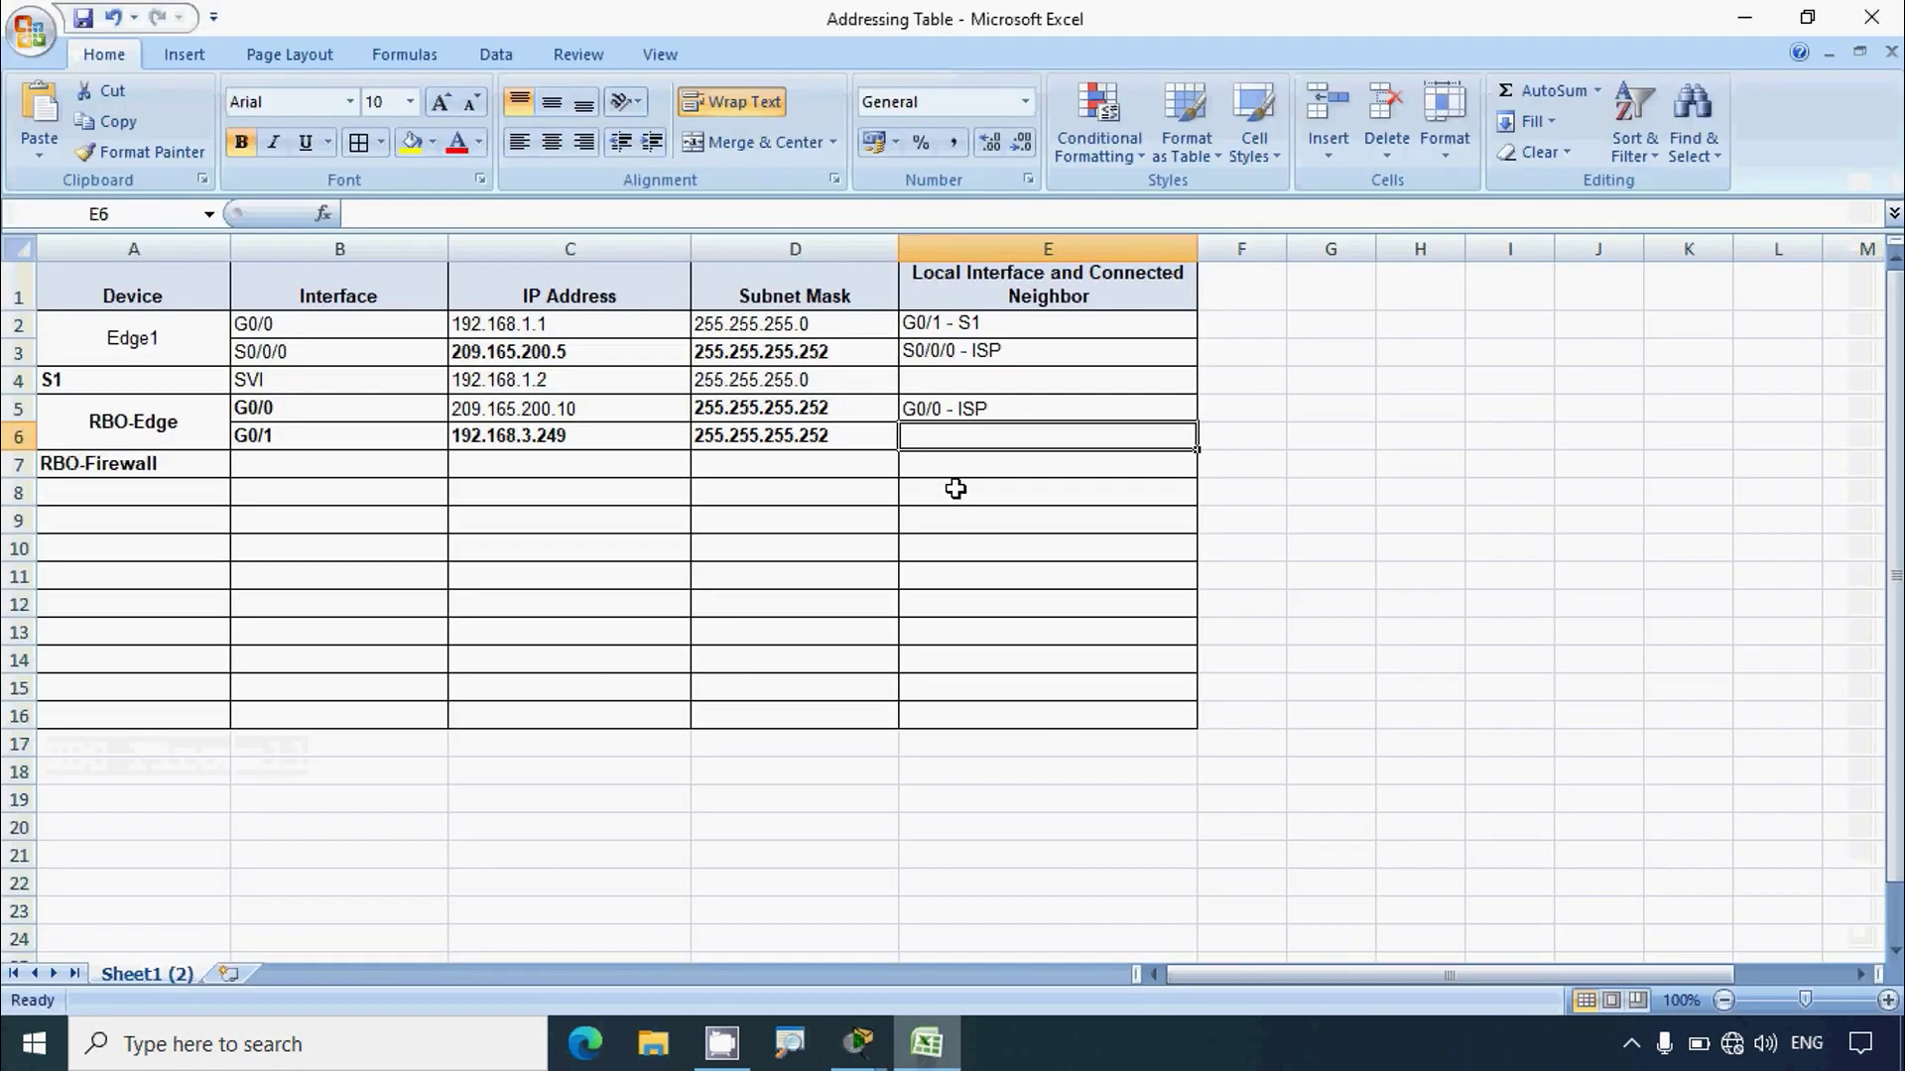
# Step: Enter 'G0/0 - RBO-Firewall' in cell E6 as RBO-Edge G0/1's neighbor
pyautogui.click(926, 1051)
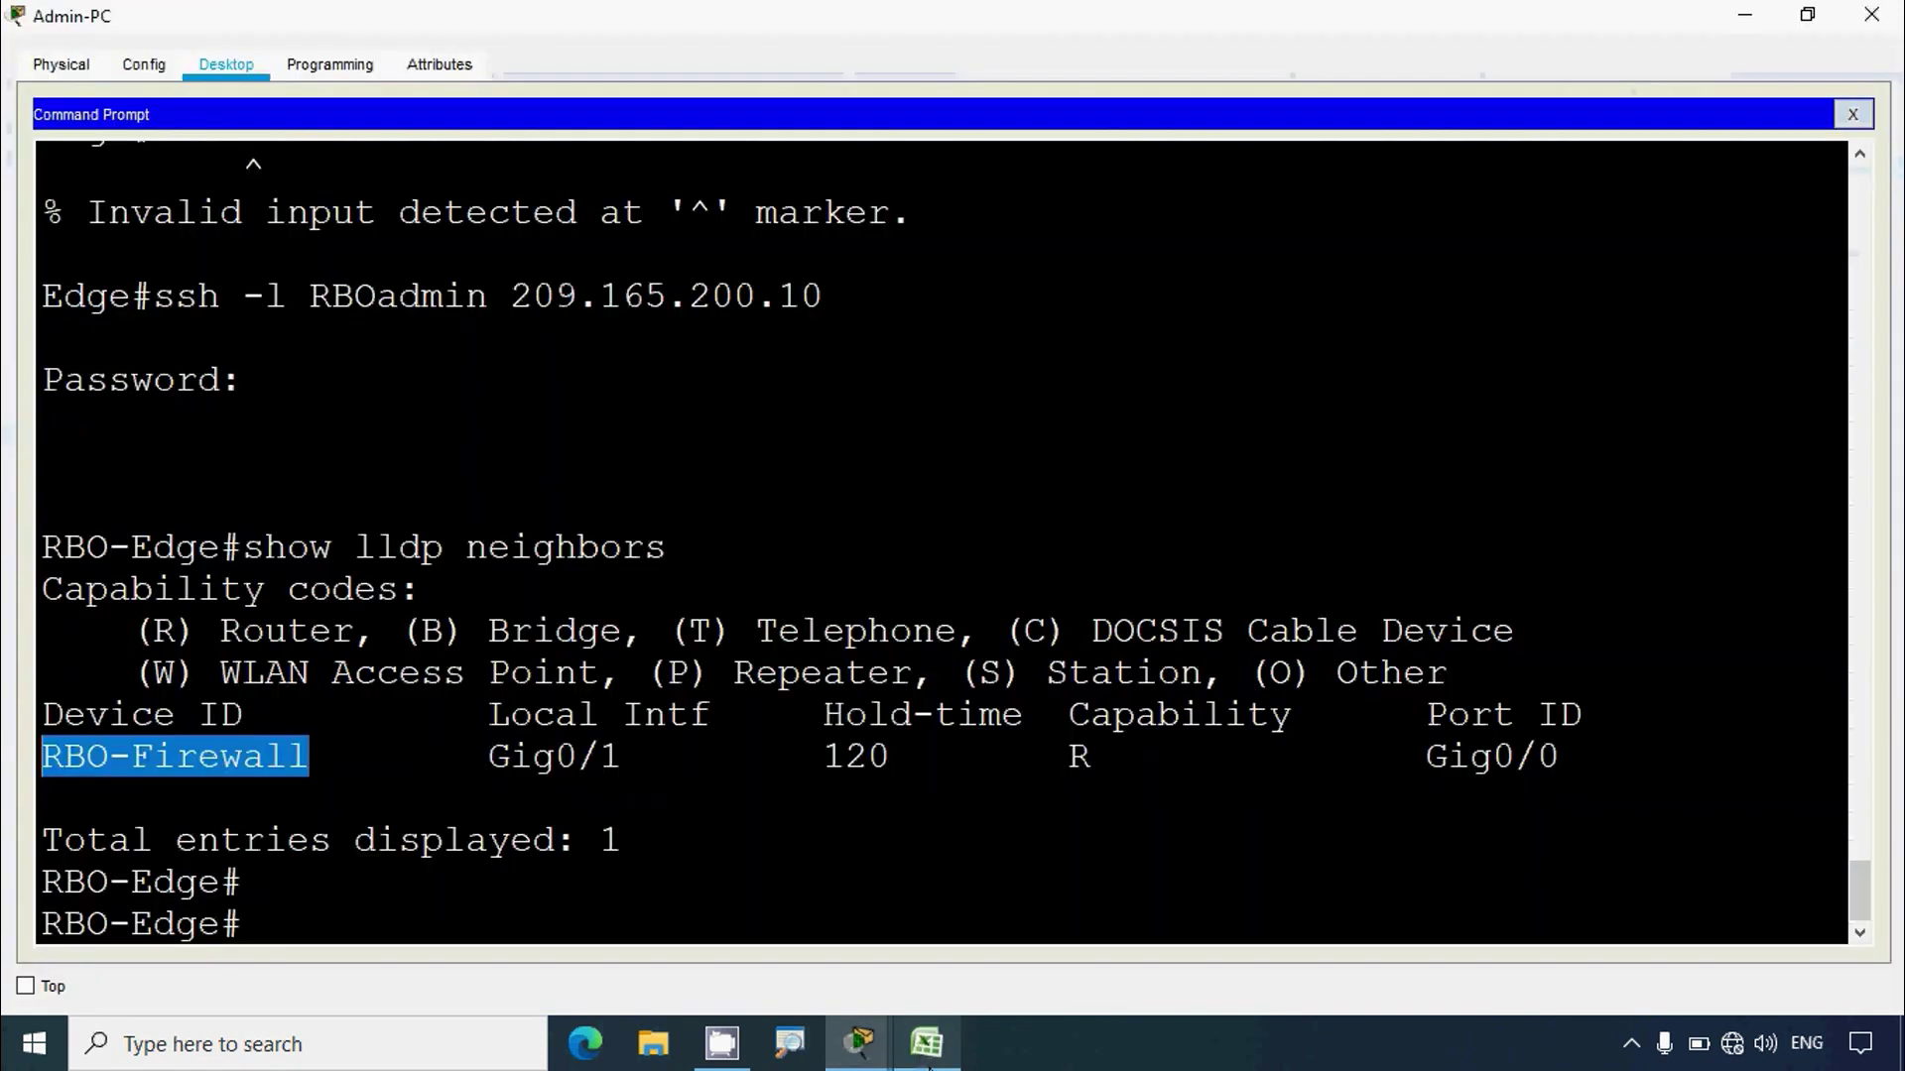
pyautogui.click(925, 1047)
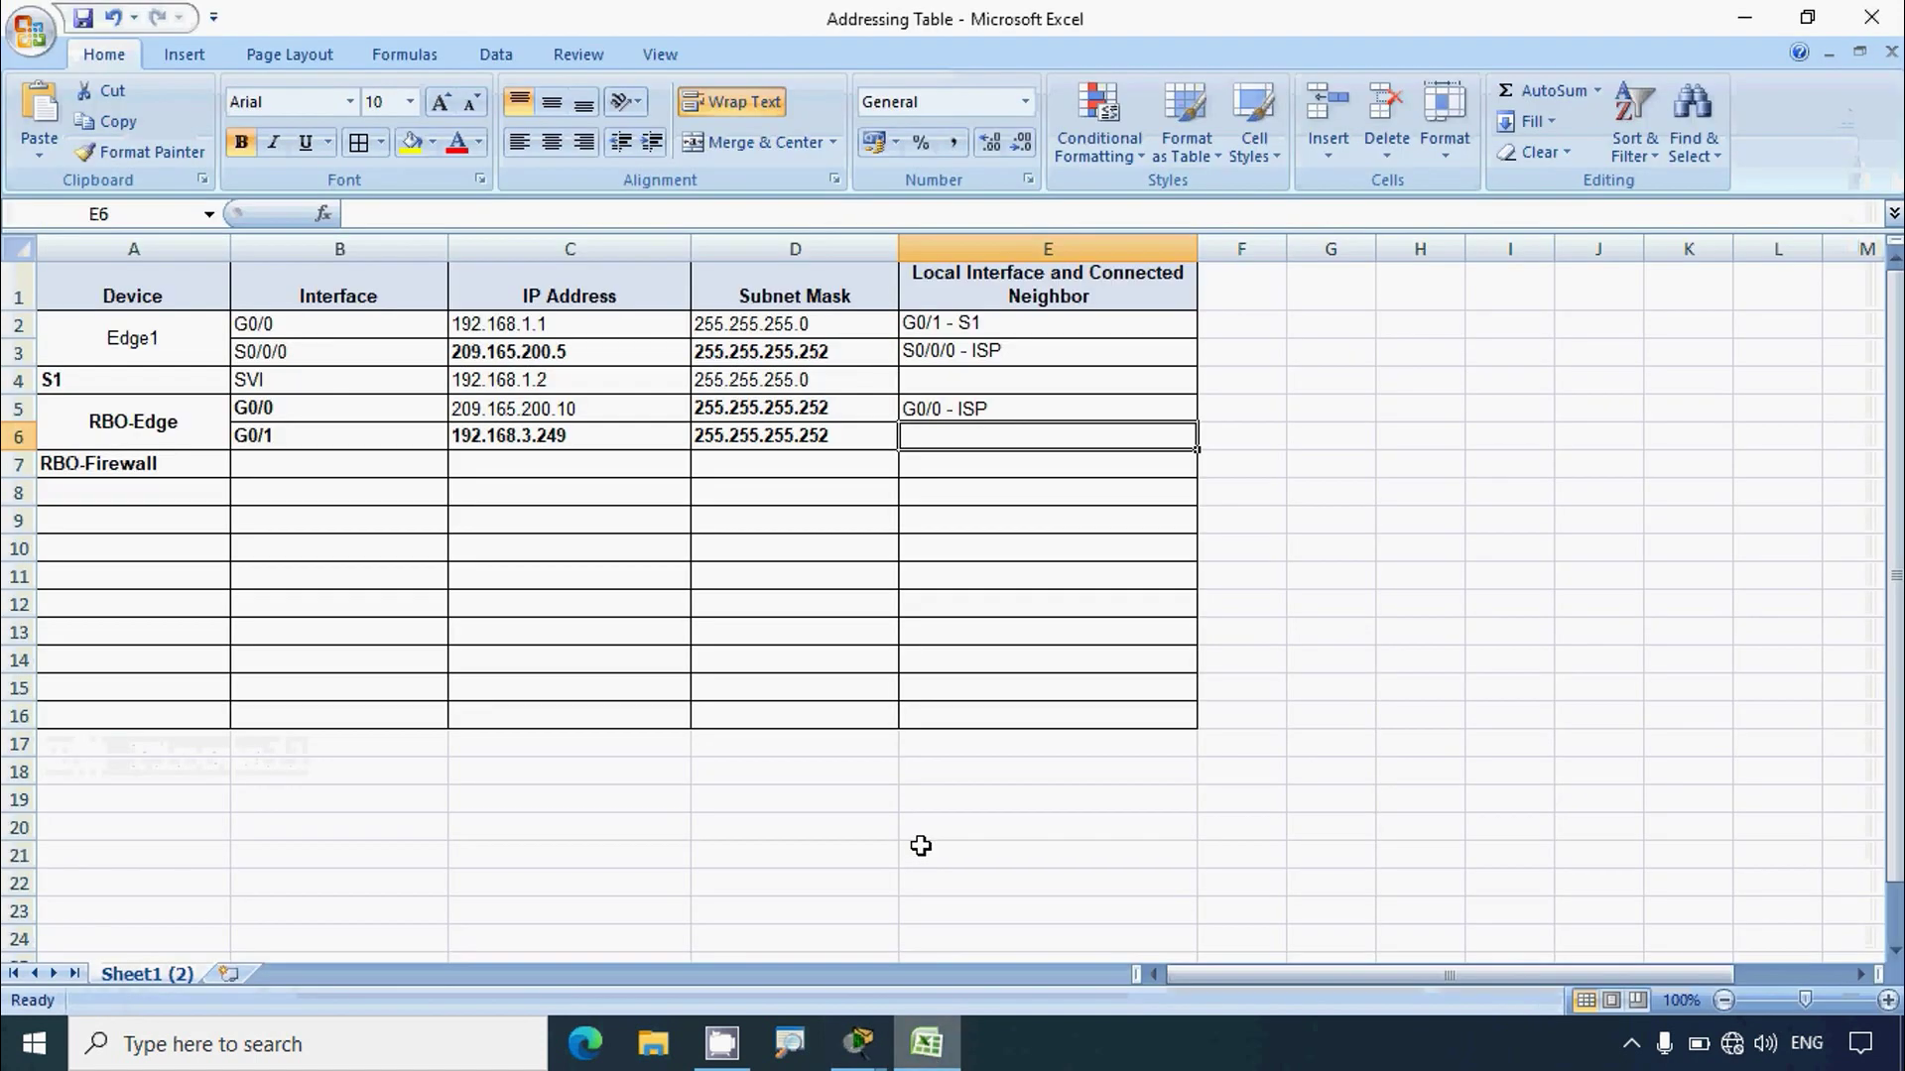
pyautogui.write('G0/0 - ISP')
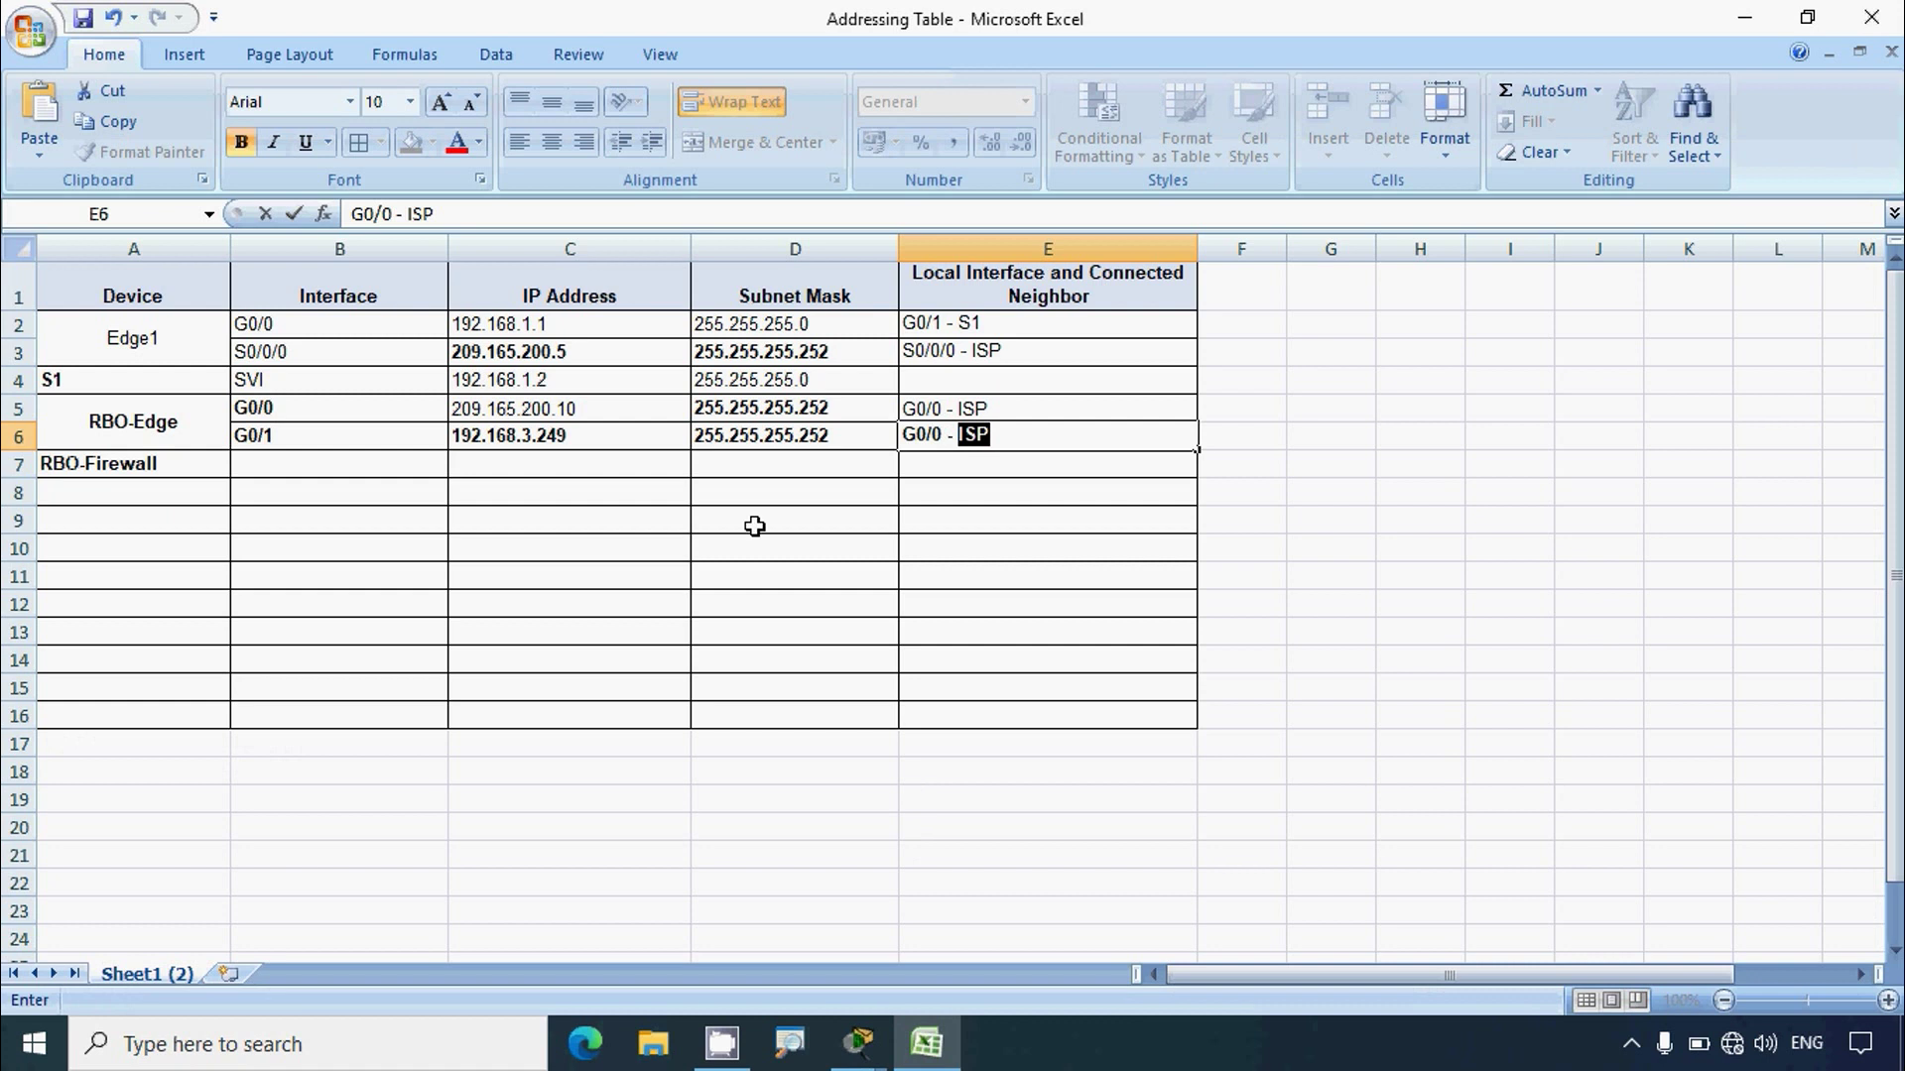
pyautogui.rightClick(977, 444)
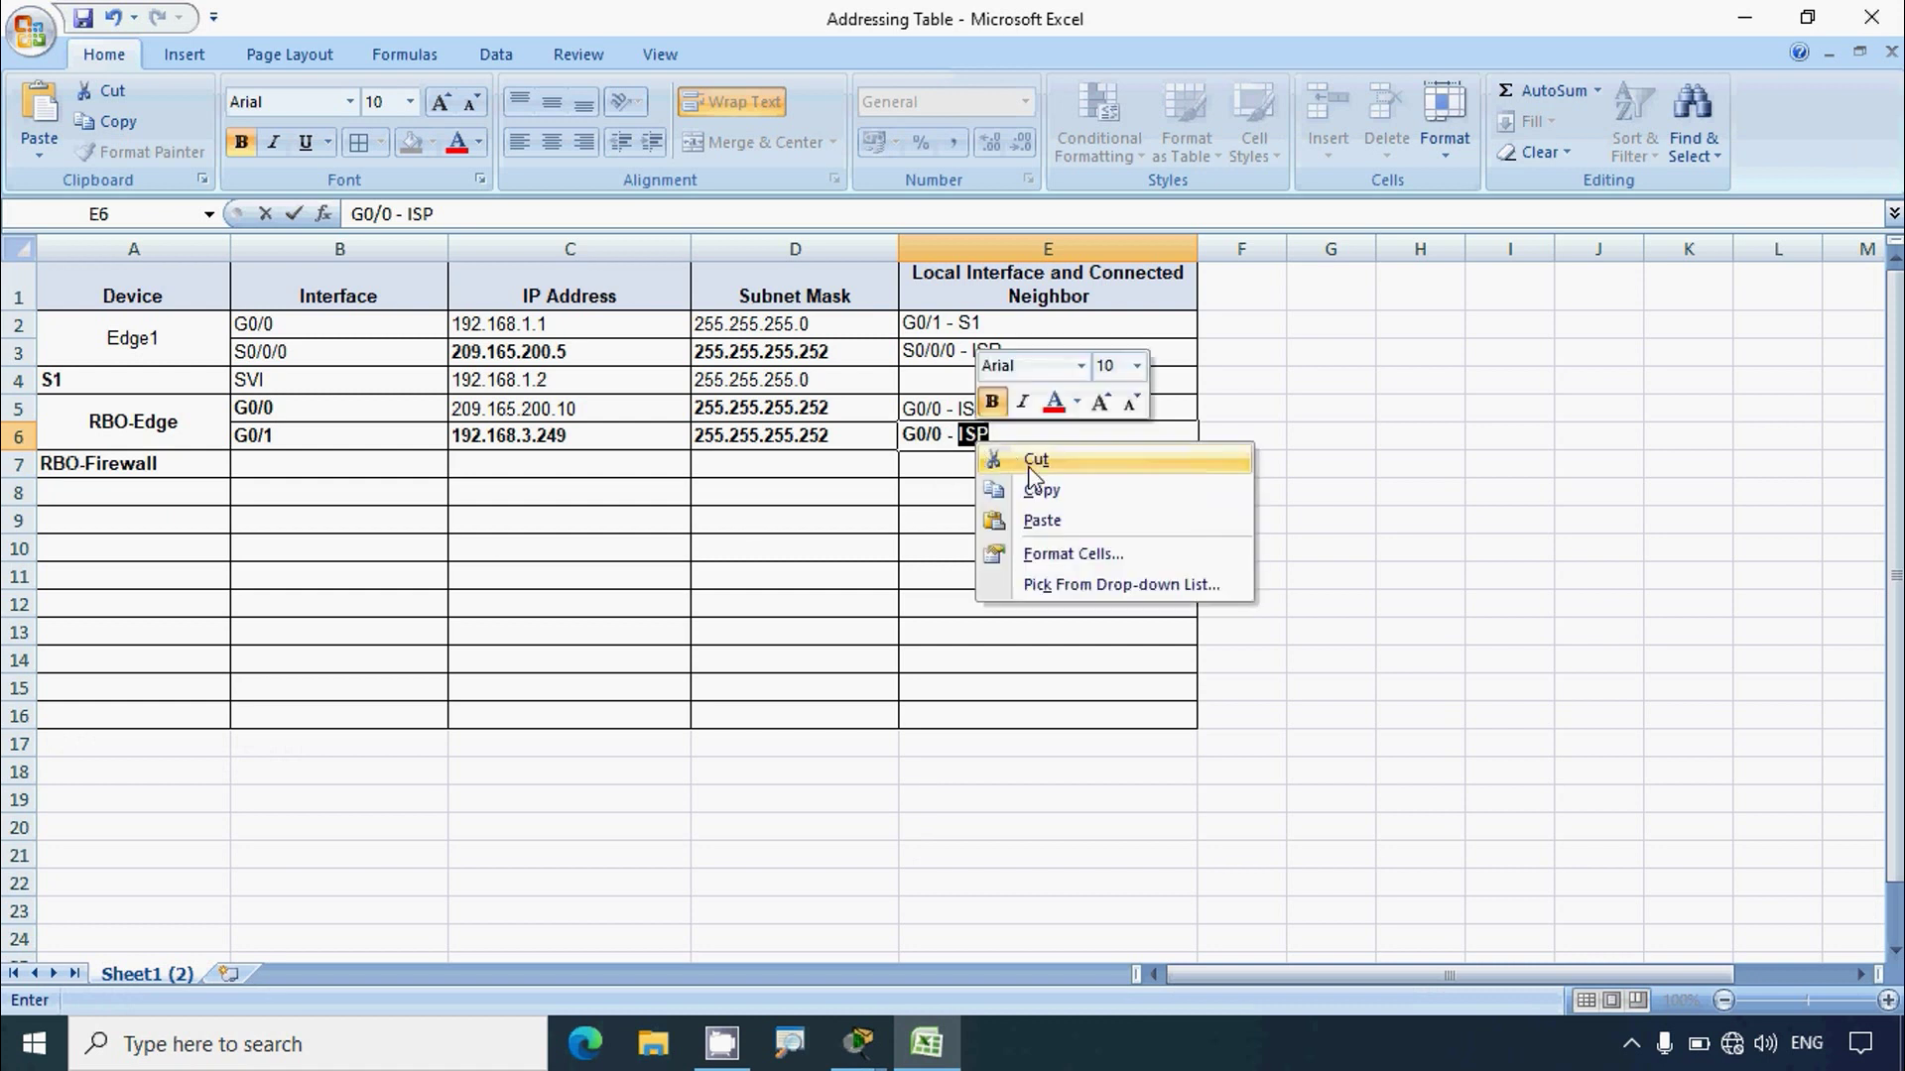
pyautogui.click(1041, 521)
pyautogui.click(984, 486)
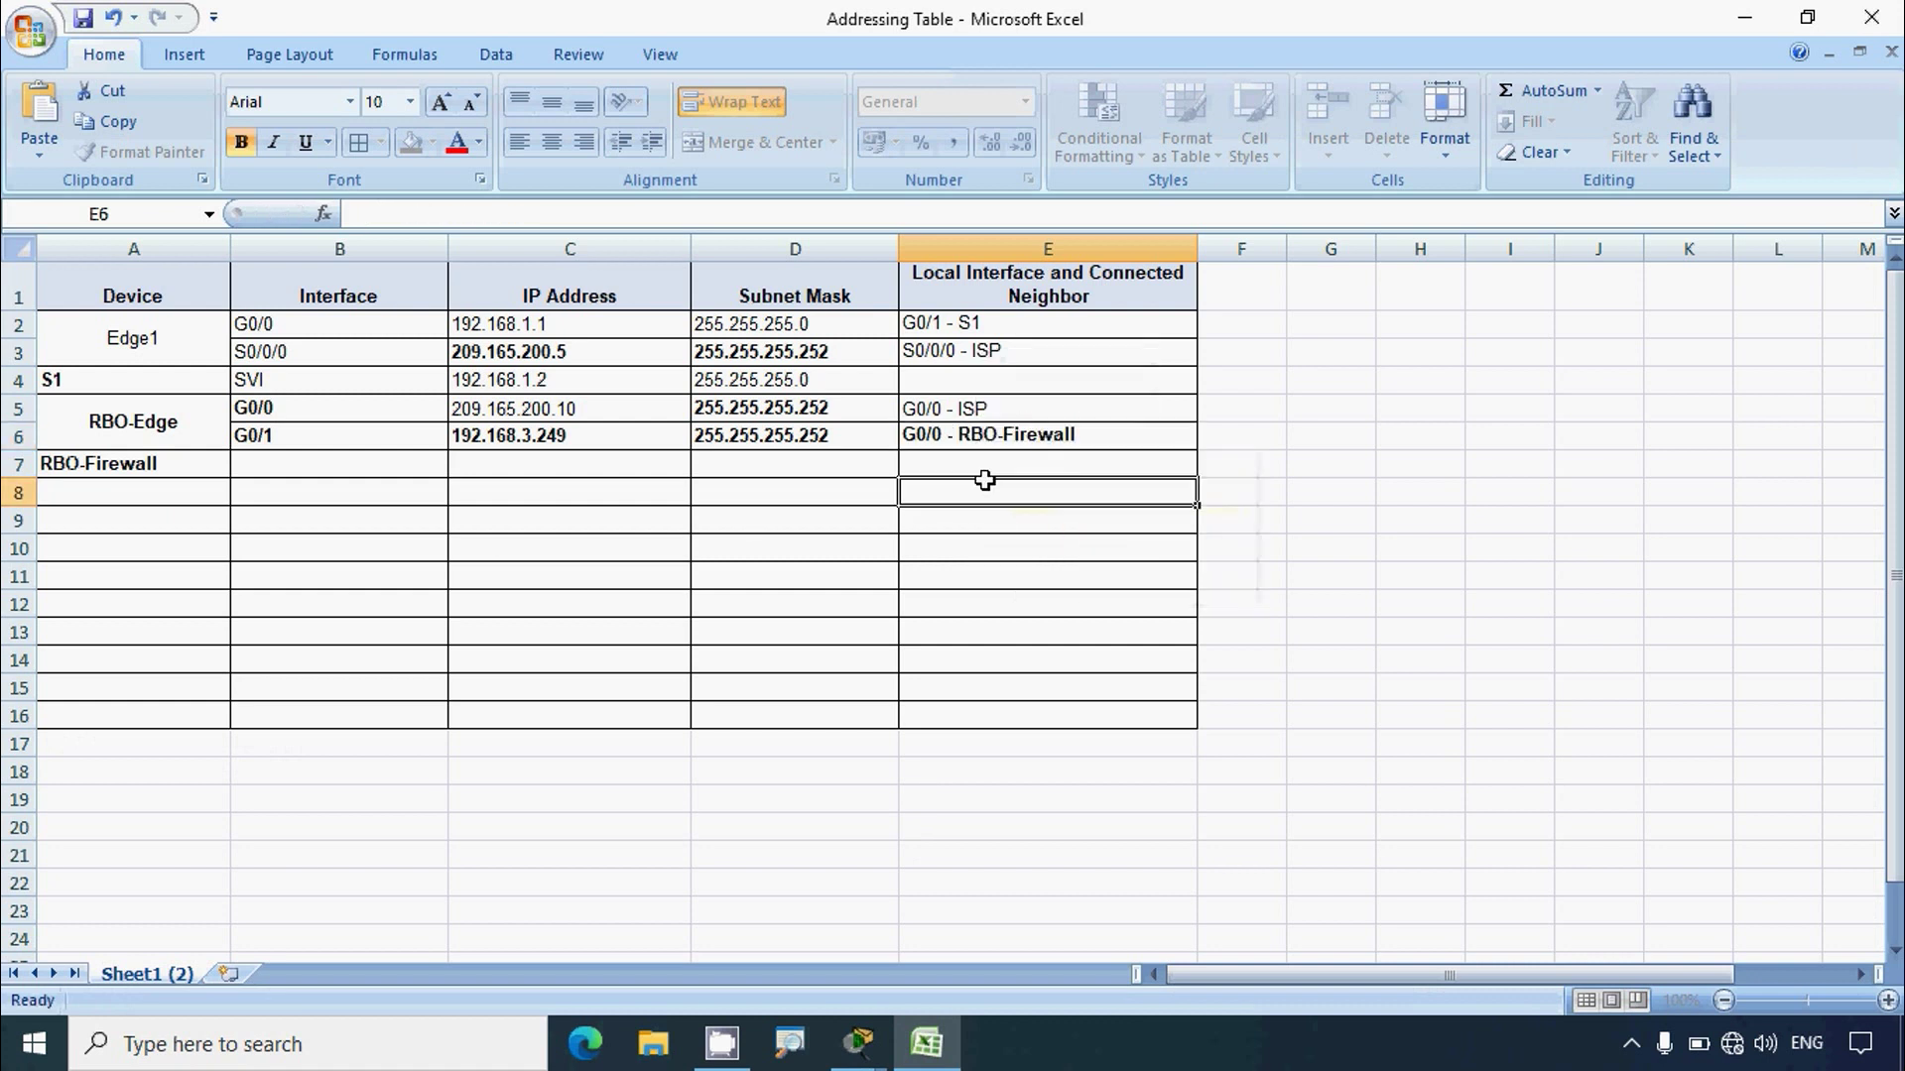
# Step: Run show ip route on RBO-Edge and inspect the connected 192.168.3.248/30 route
pyautogui.click(1746, 21)
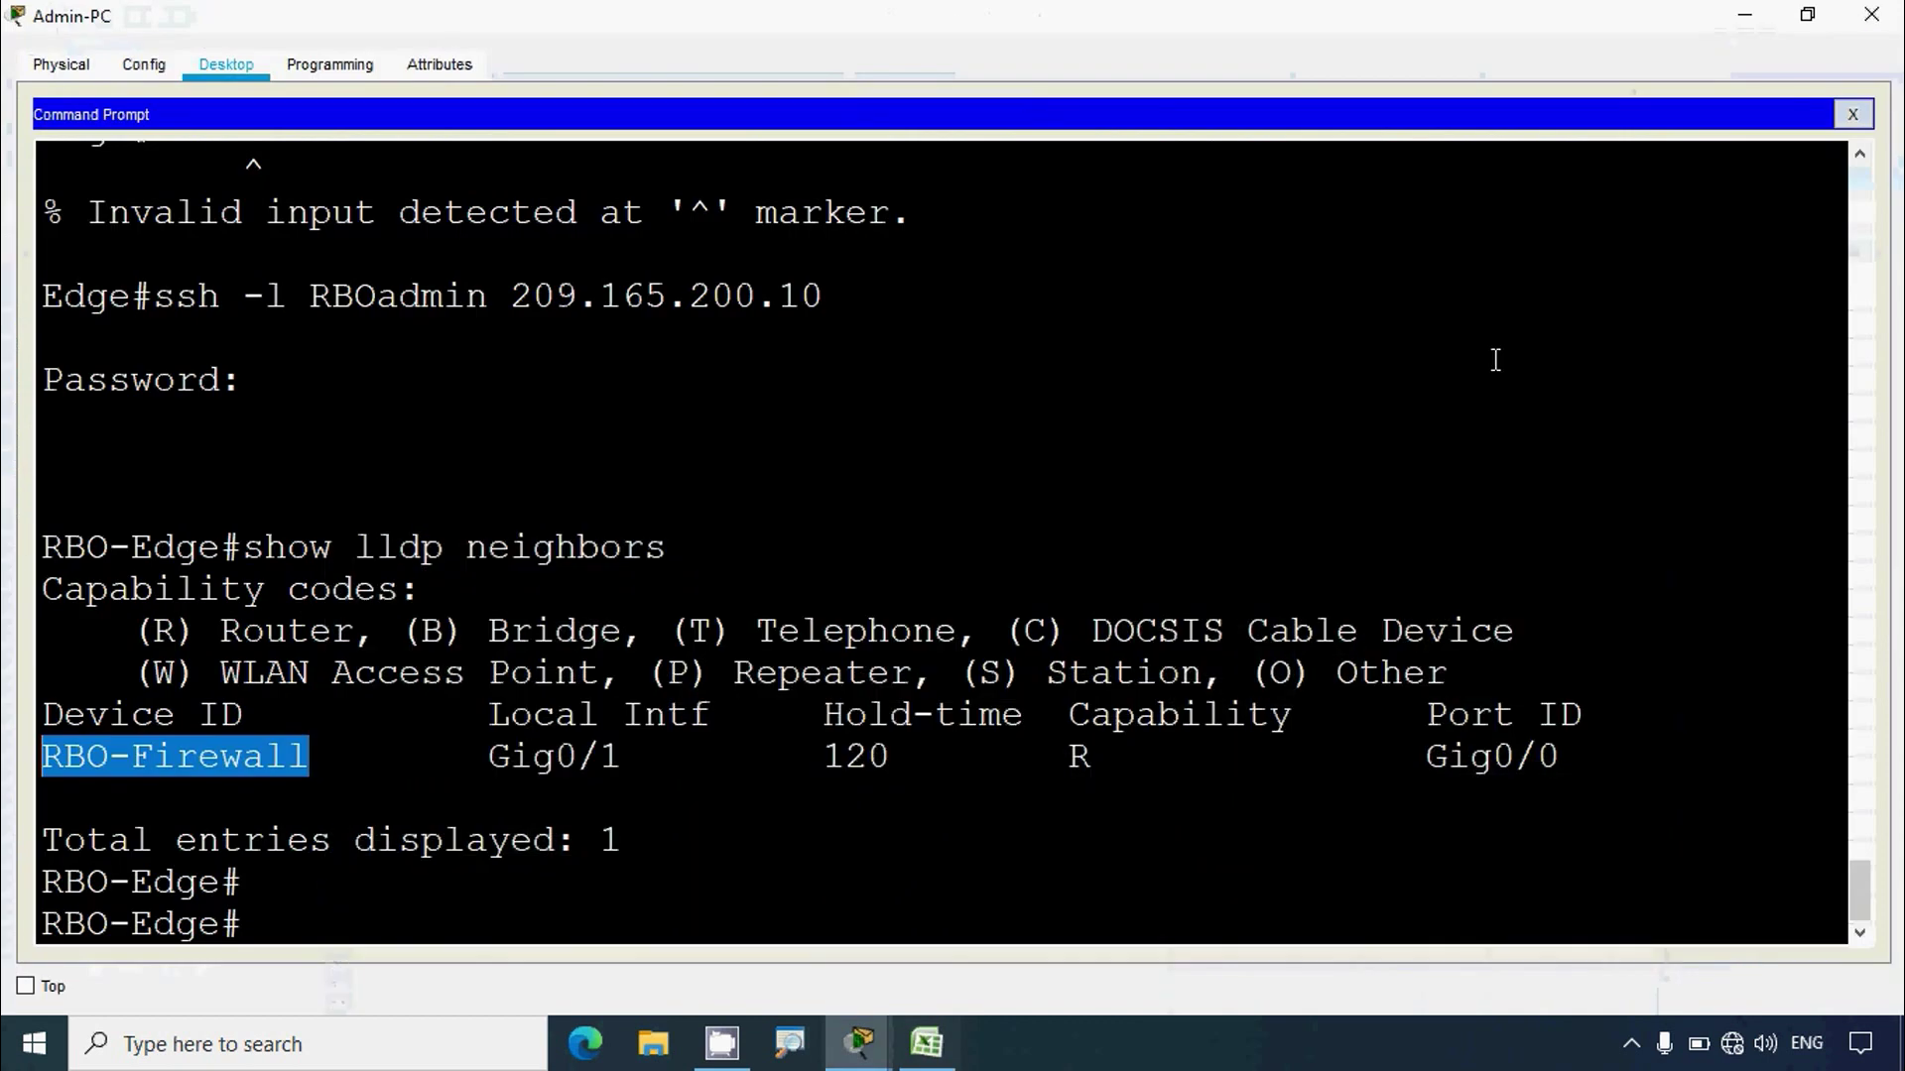
pyautogui.write('SHOW ip route')
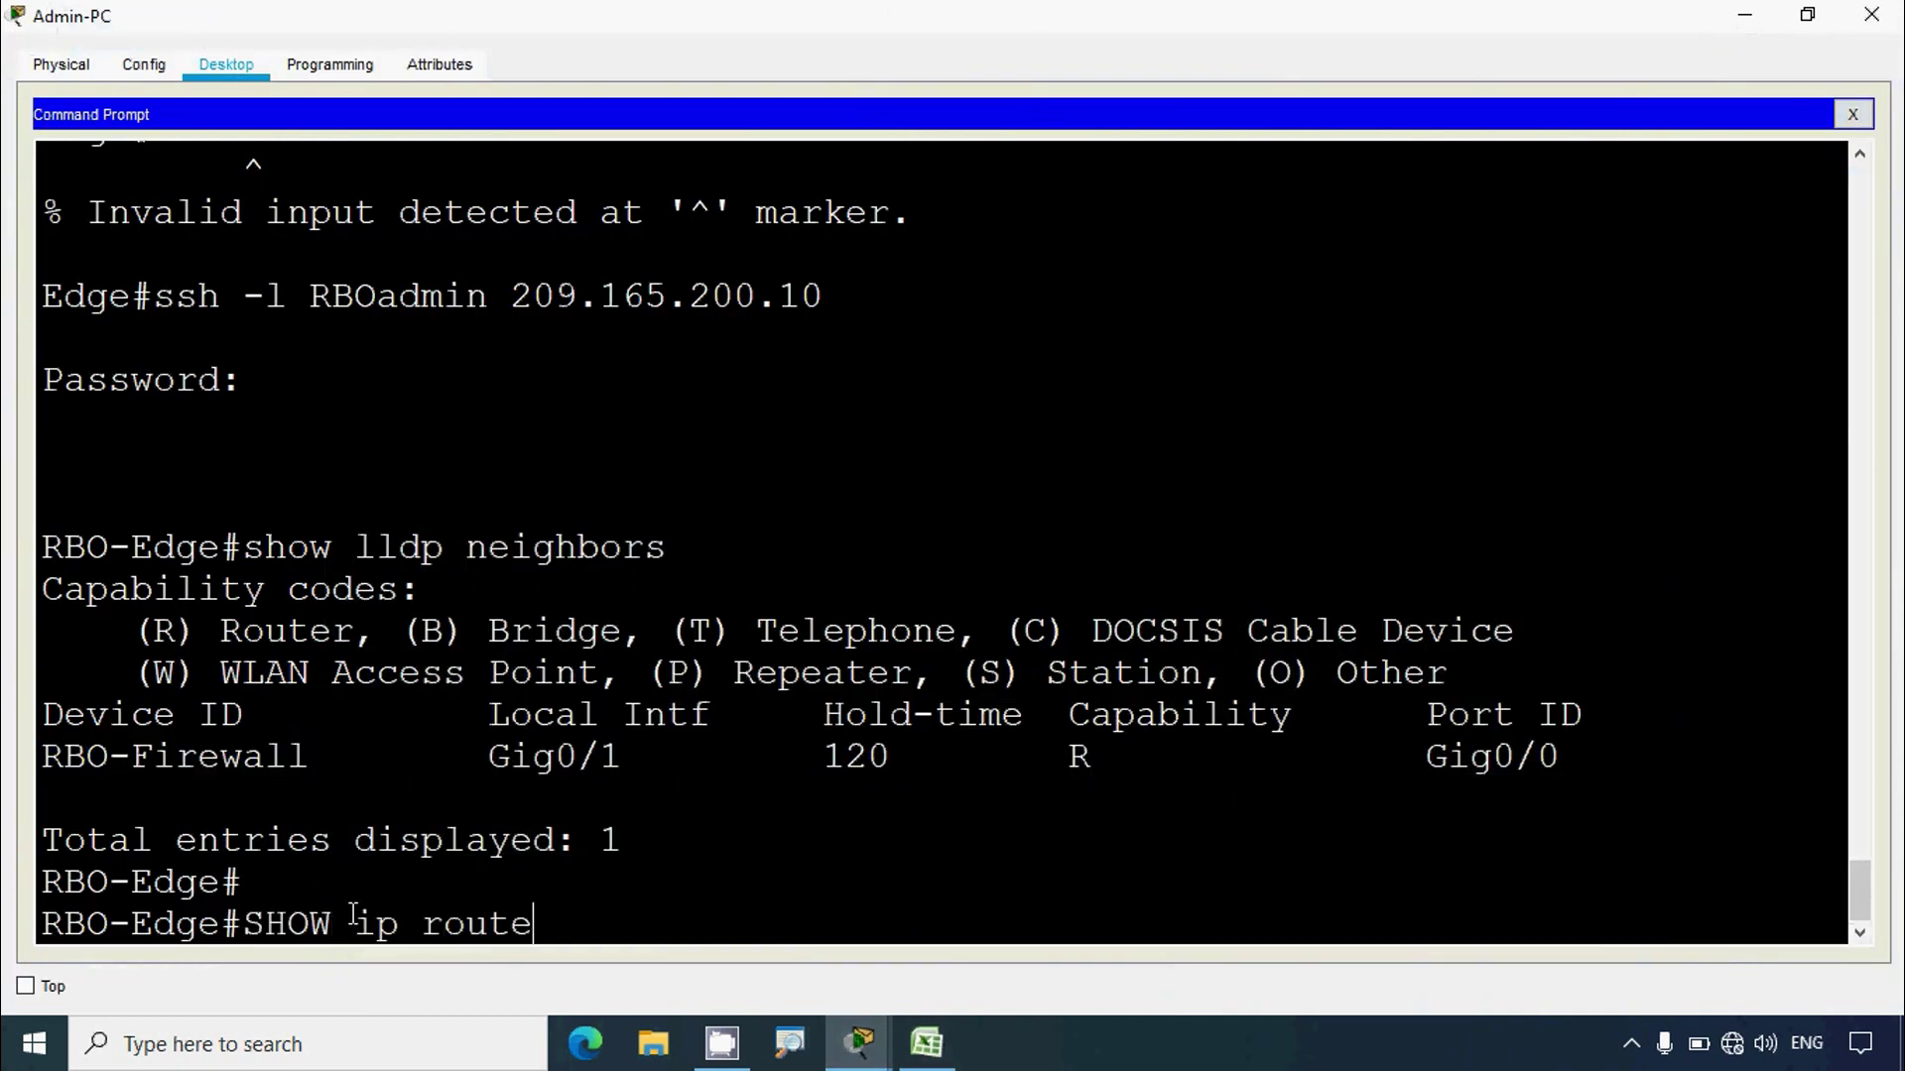
pyautogui.press('Return')
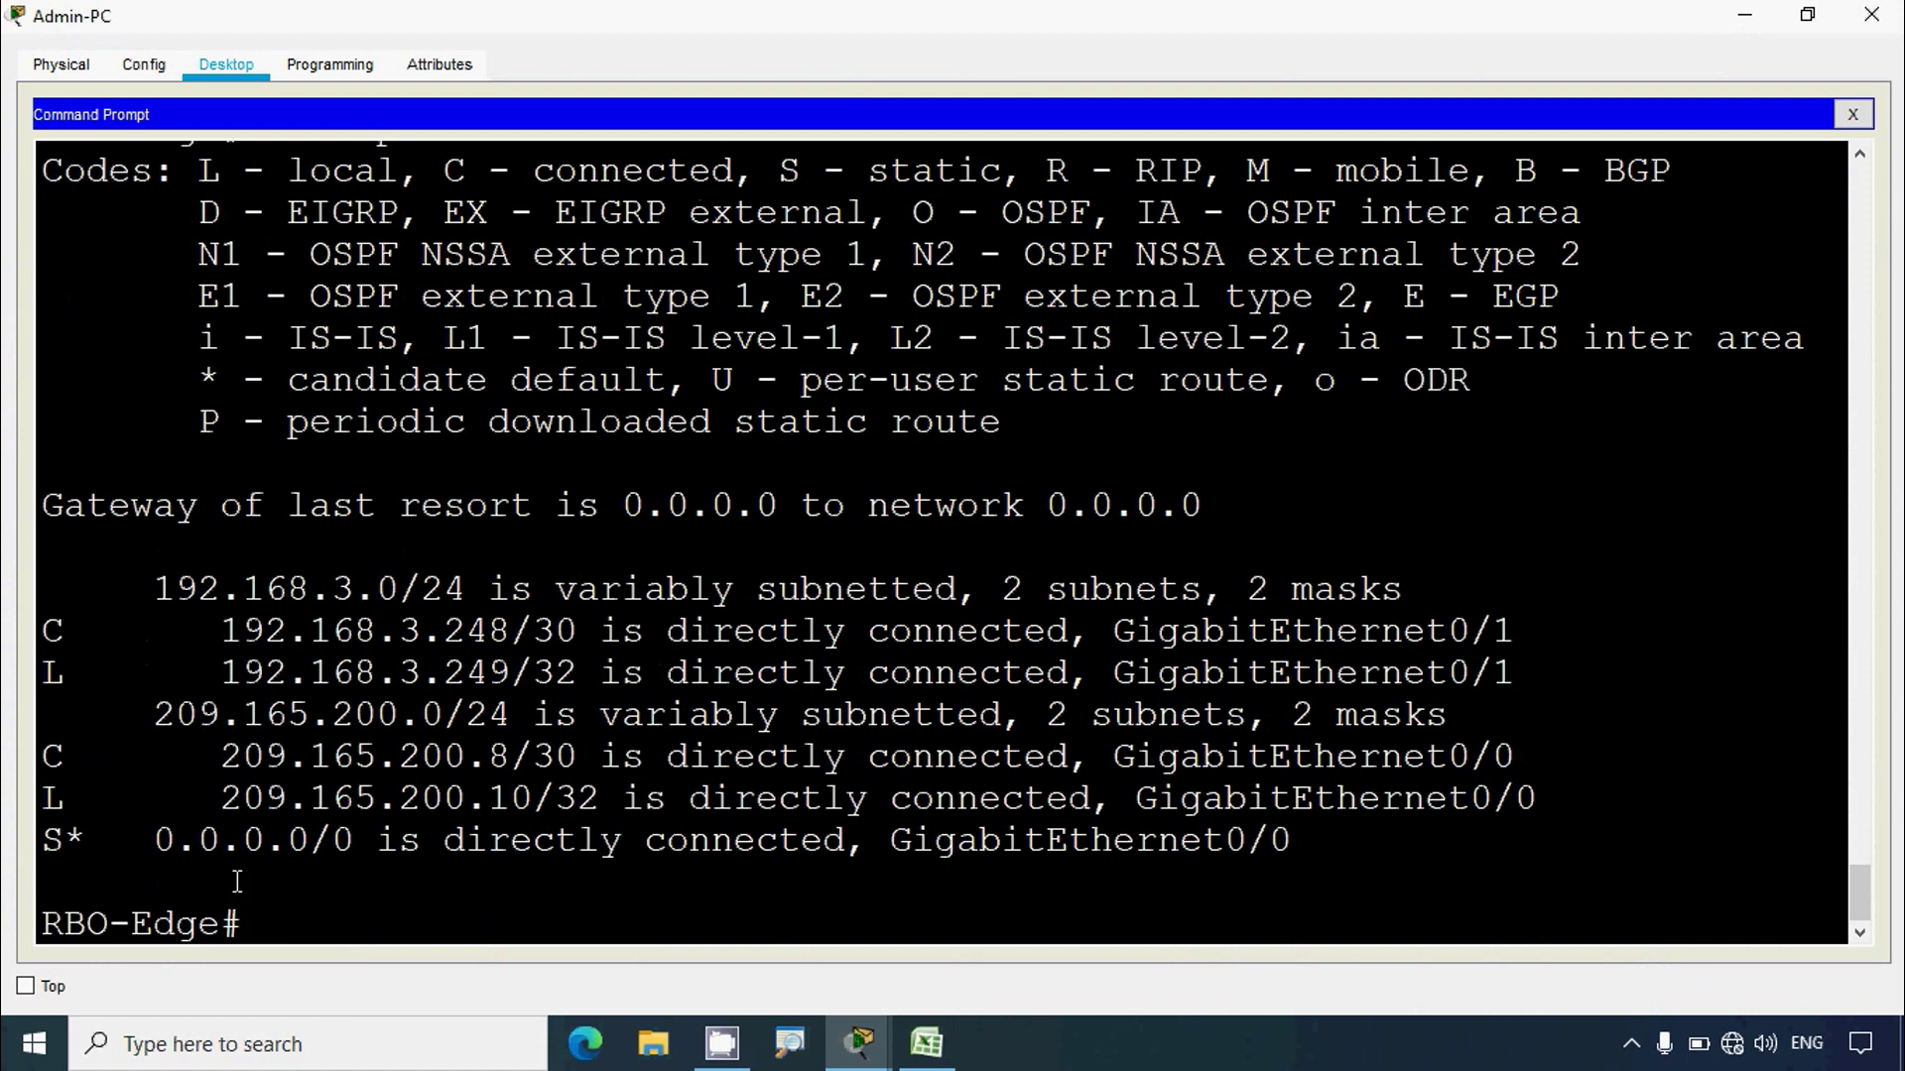
pyautogui.moveTo(69, 646); pyautogui.dragTo(714, 635)
pyautogui.click(234, 651)
pyautogui.moveTo(48, 633); pyautogui.dragTo(1522, 615)
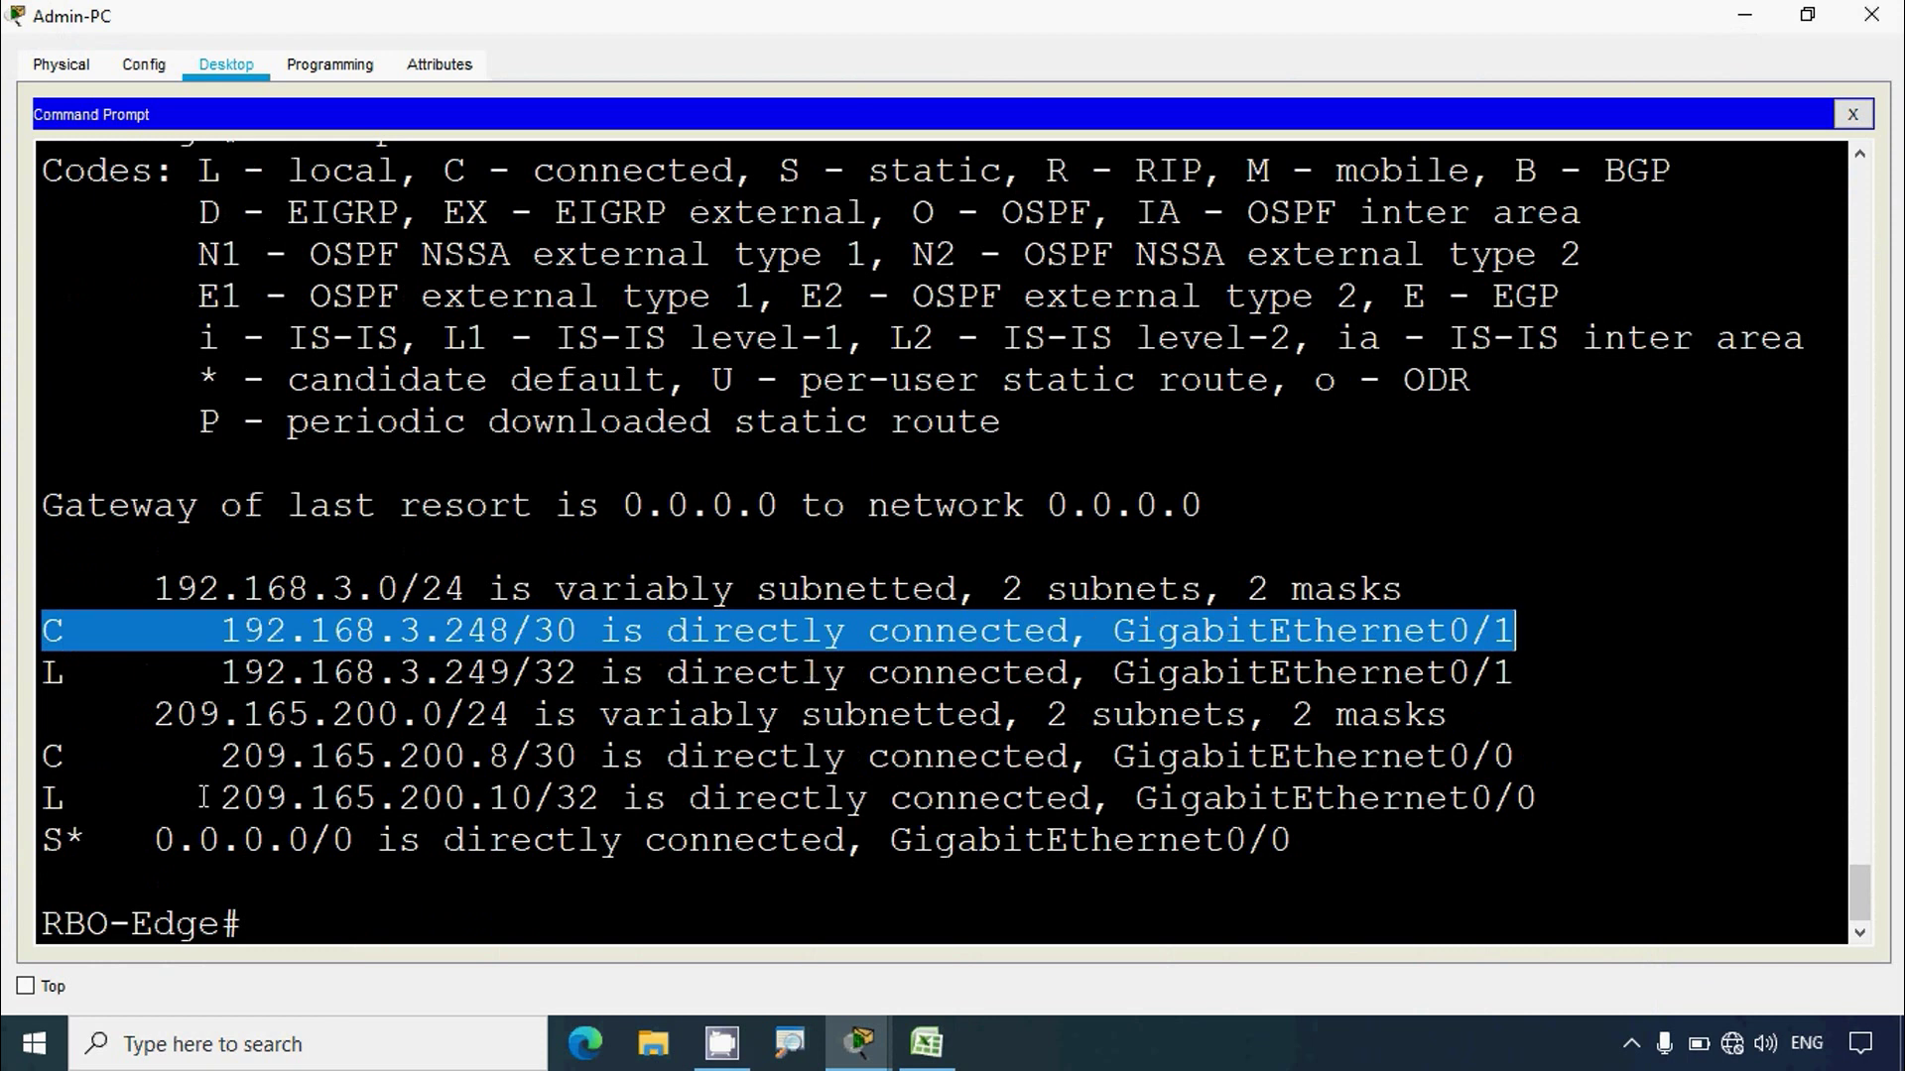
# Step: Inspect the 209.165.200.8/30 network on GigabitEthernet0/0 in the routing table
pyautogui.moveTo(48, 759); pyautogui.dragTo(833, 759)
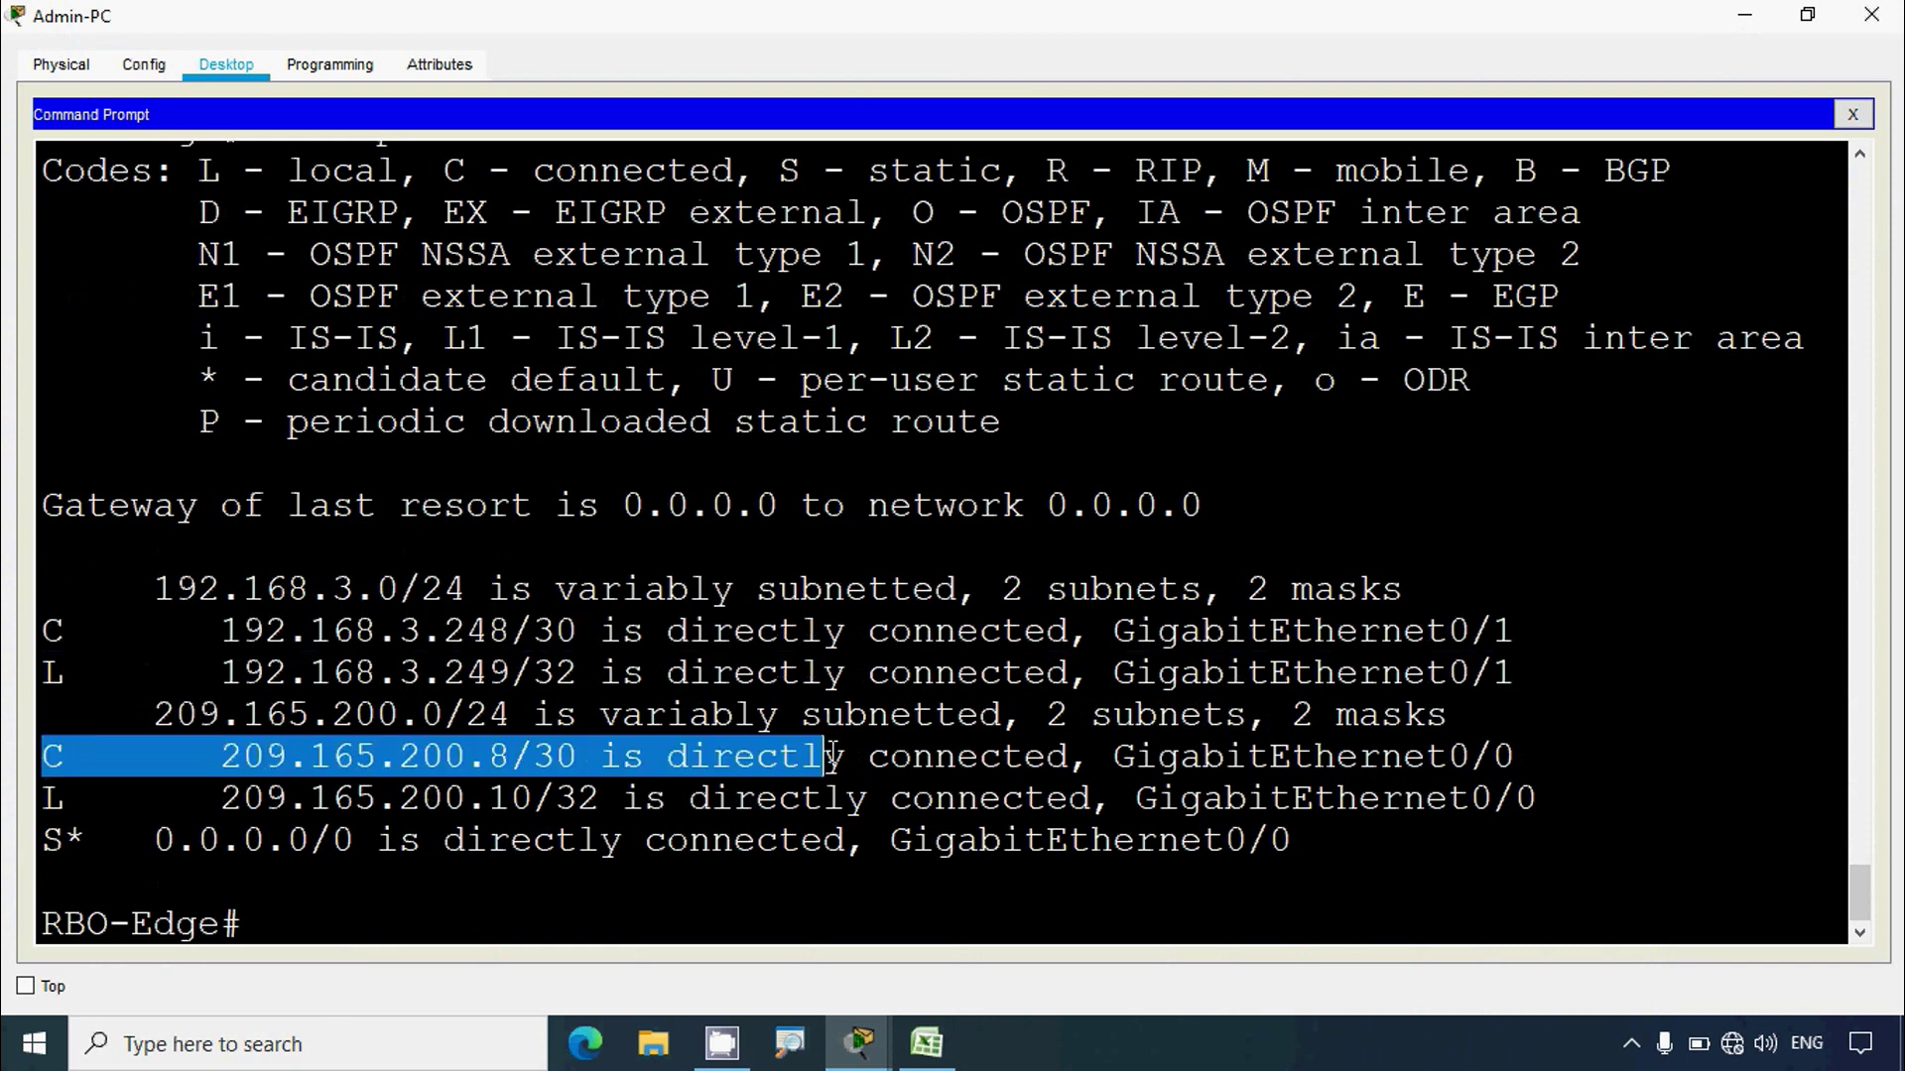
pyautogui.click(775, 771)
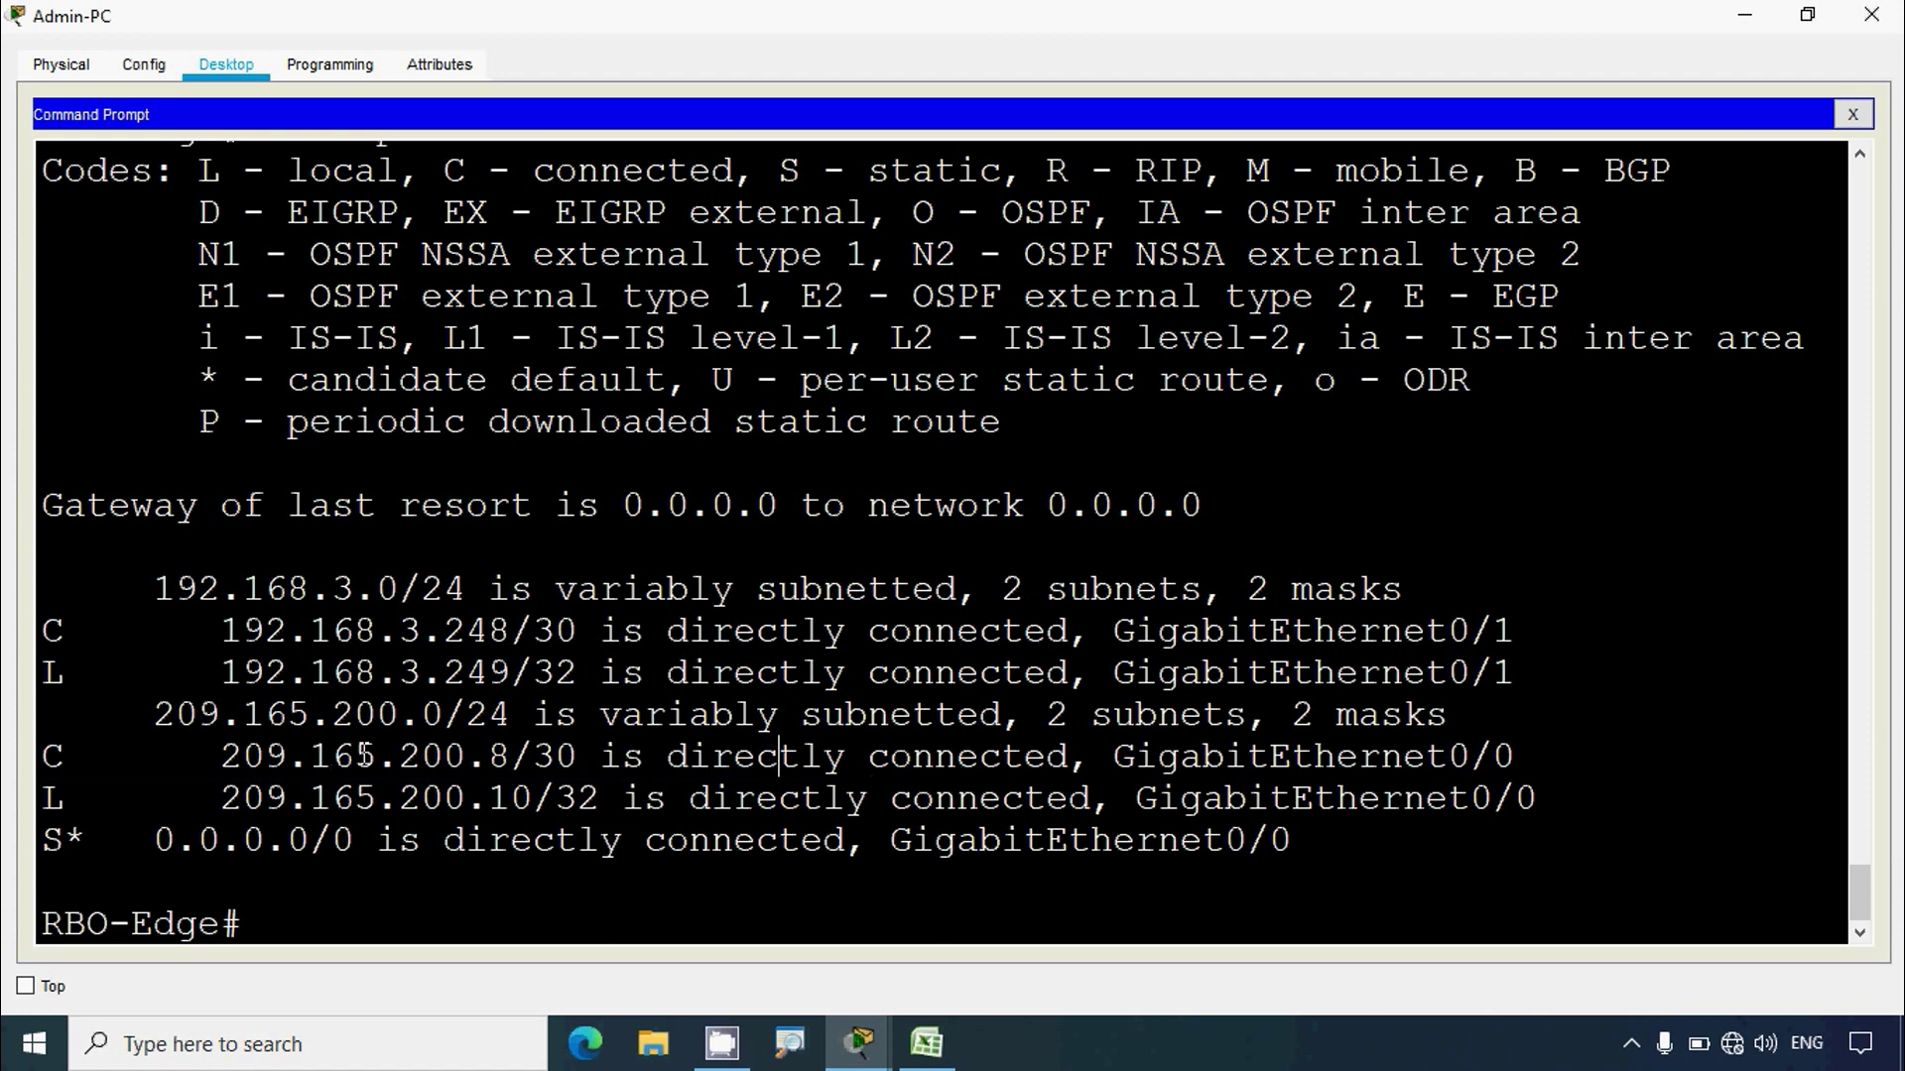
pyautogui.moveTo(253, 759); pyautogui.dragTo(645, 757)
pyautogui.moveTo(1116, 759); pyautogui.dragTo(1515, 759)
pyautogui.click(635, 796)
pyautogui.moveTo(243, 759); pyautogui.dragTo(427, 757)
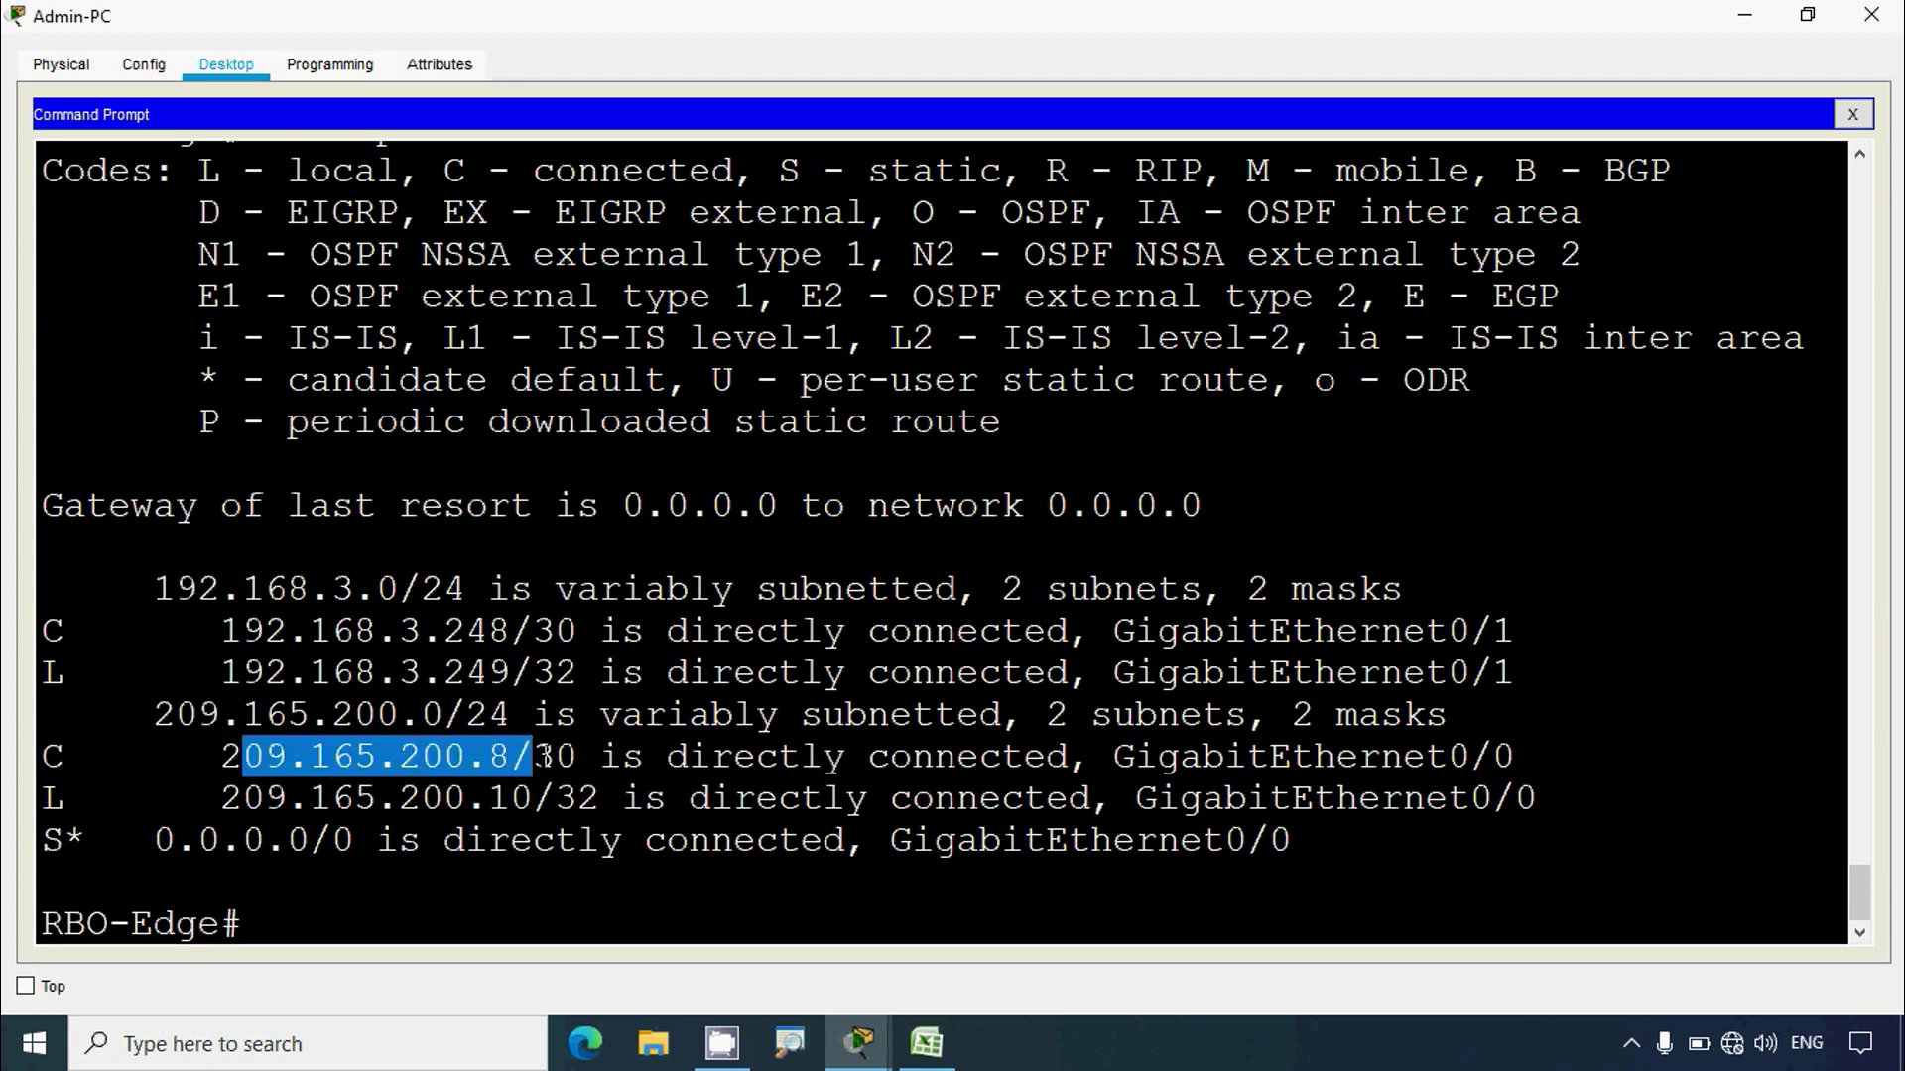
pyautogui.moveTo(220, 759); pyautogui.dragTo(646, 759)
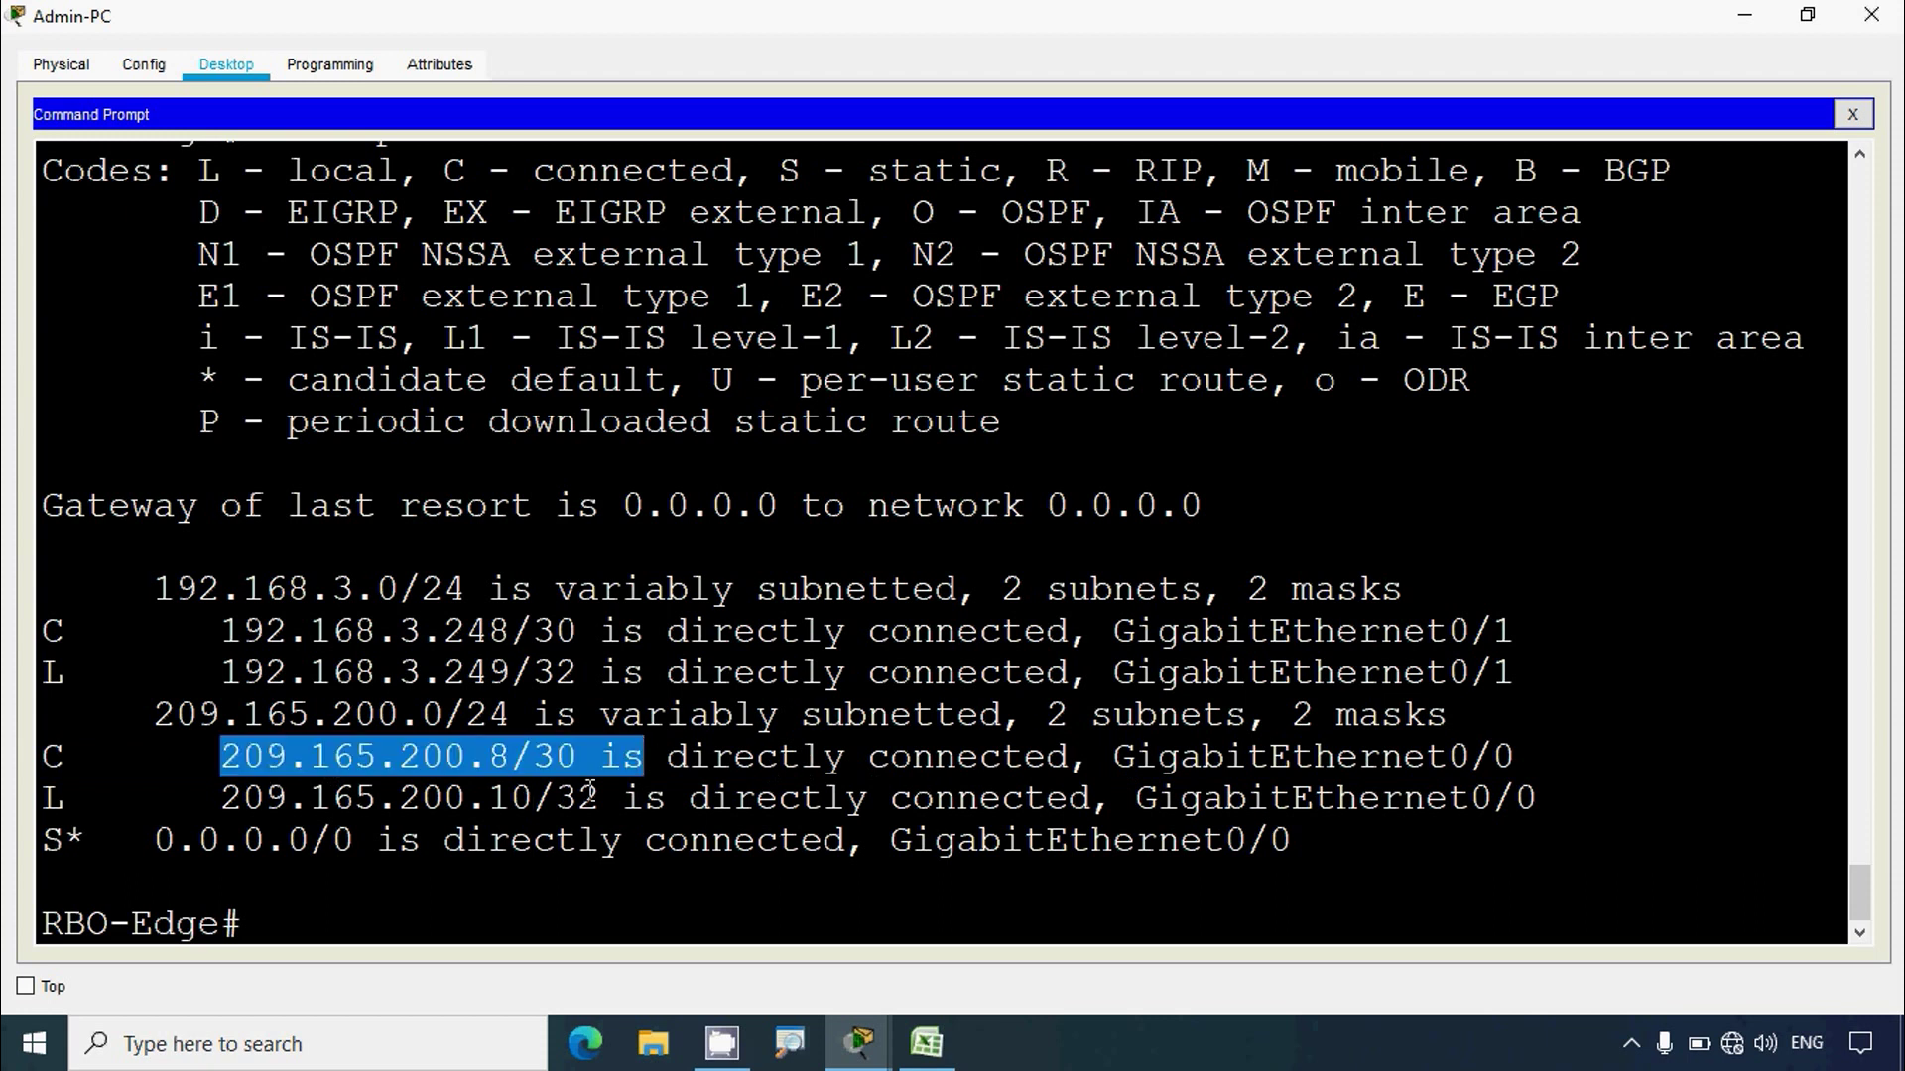
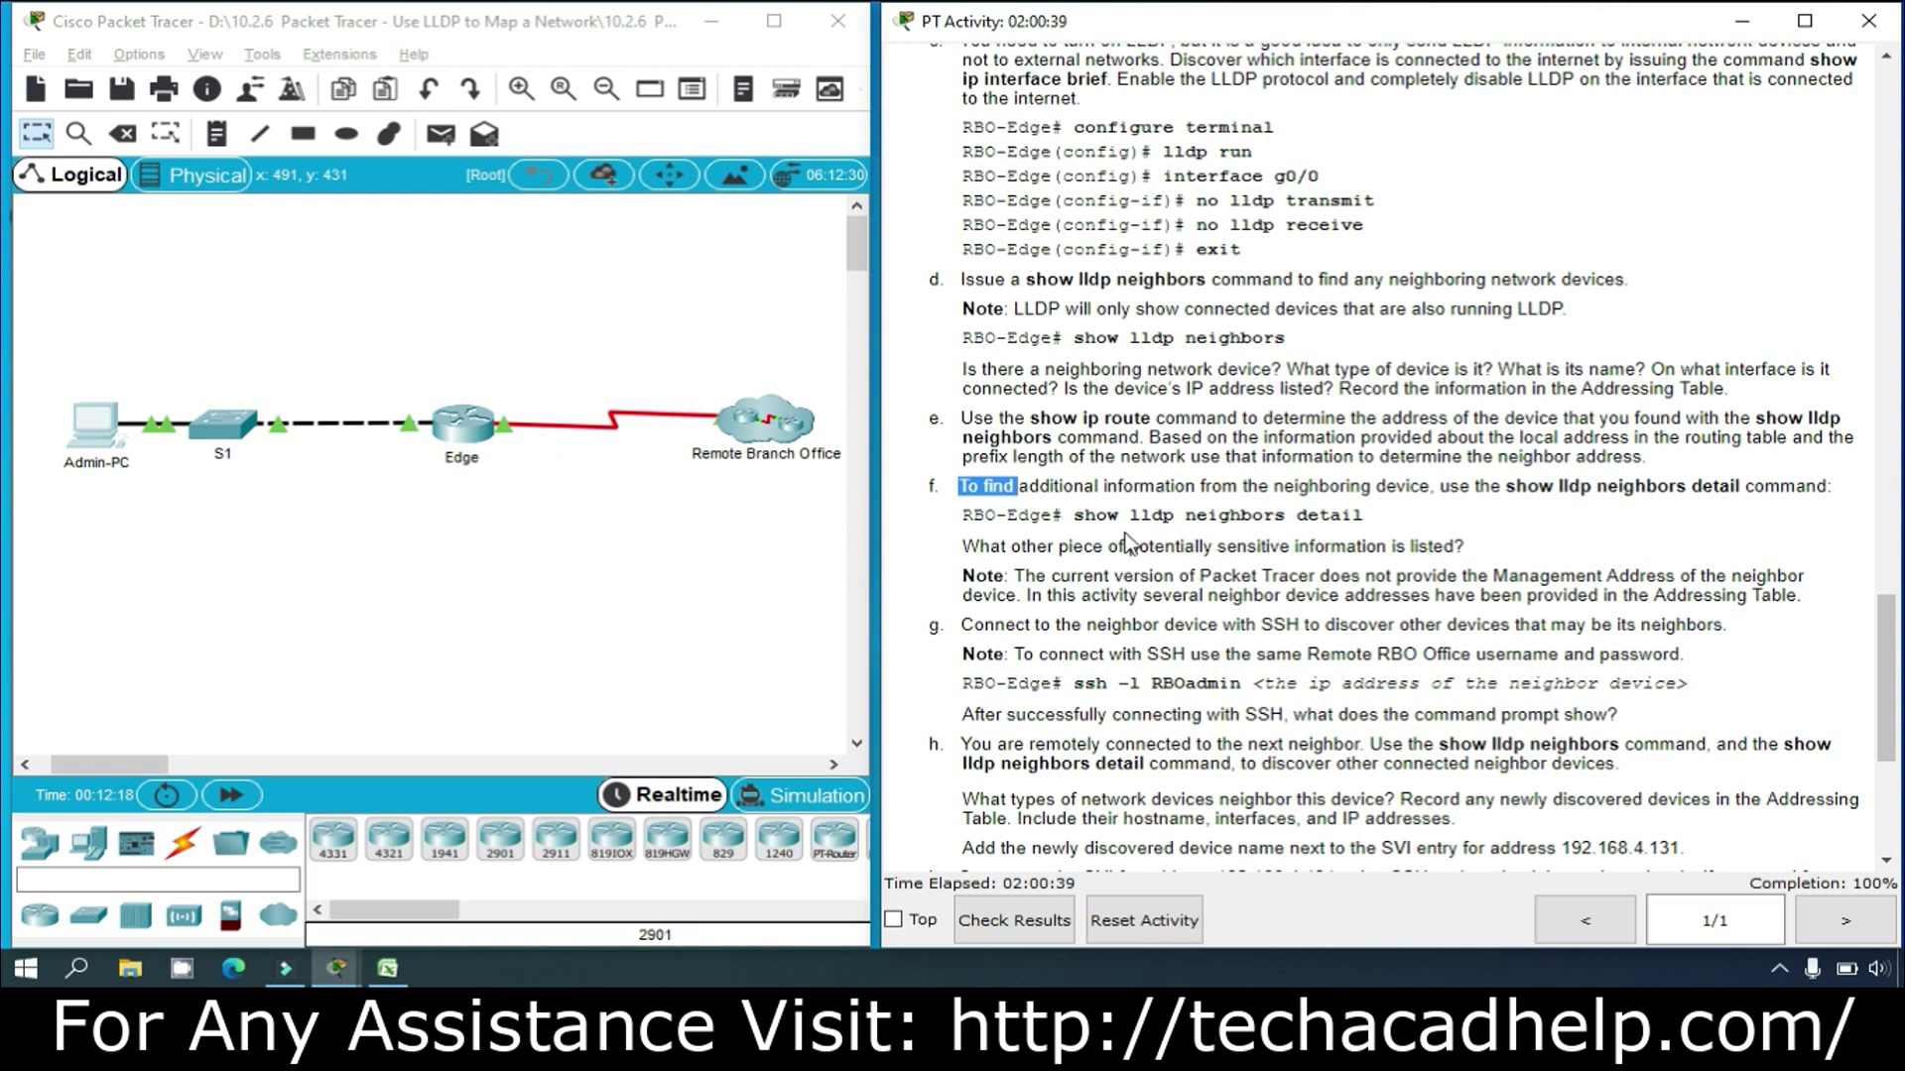
# Step: On the Admin-PC terminal, run 'show lldp neighbor detail' on RBO-Edge, correcting the mistyped 'details'
pyautogui.click(336, 969)
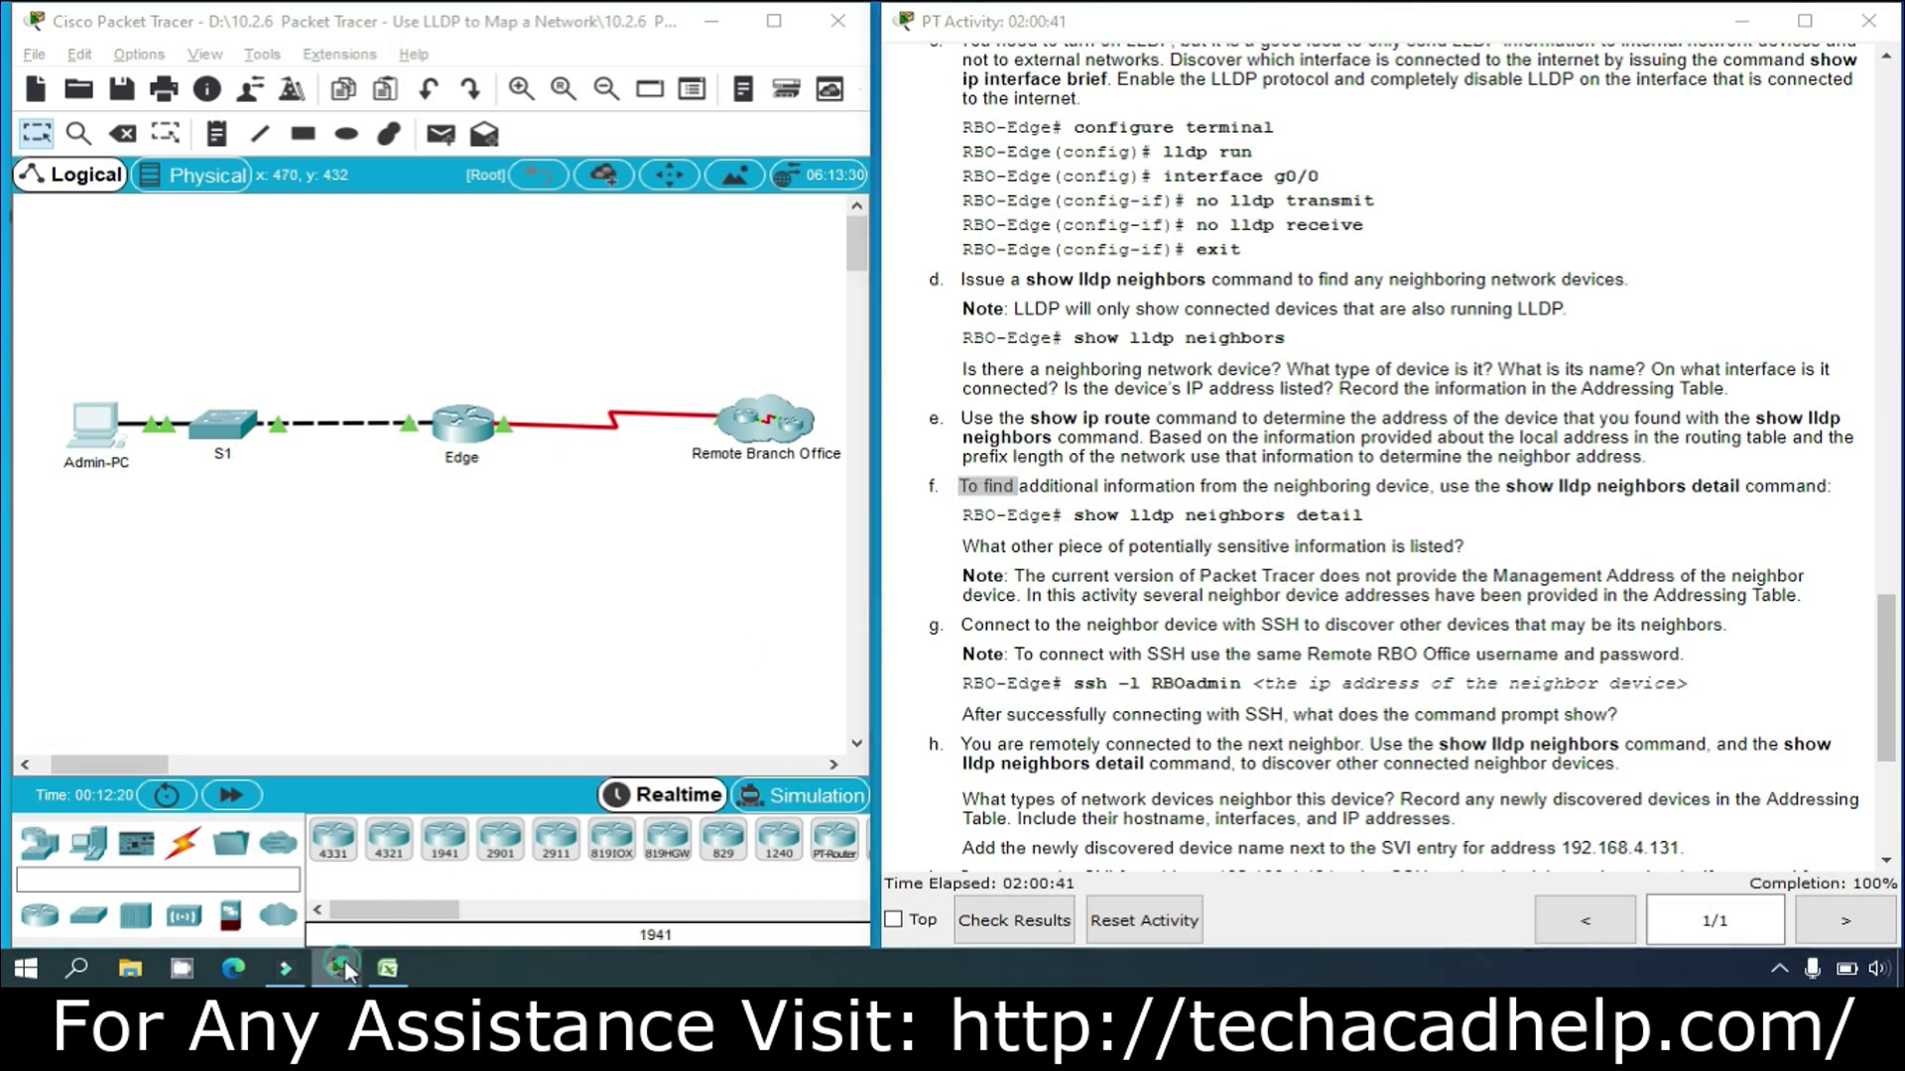
pyautogui.click(526, 878)
pyautogui.scroll(-5, 545, 809)
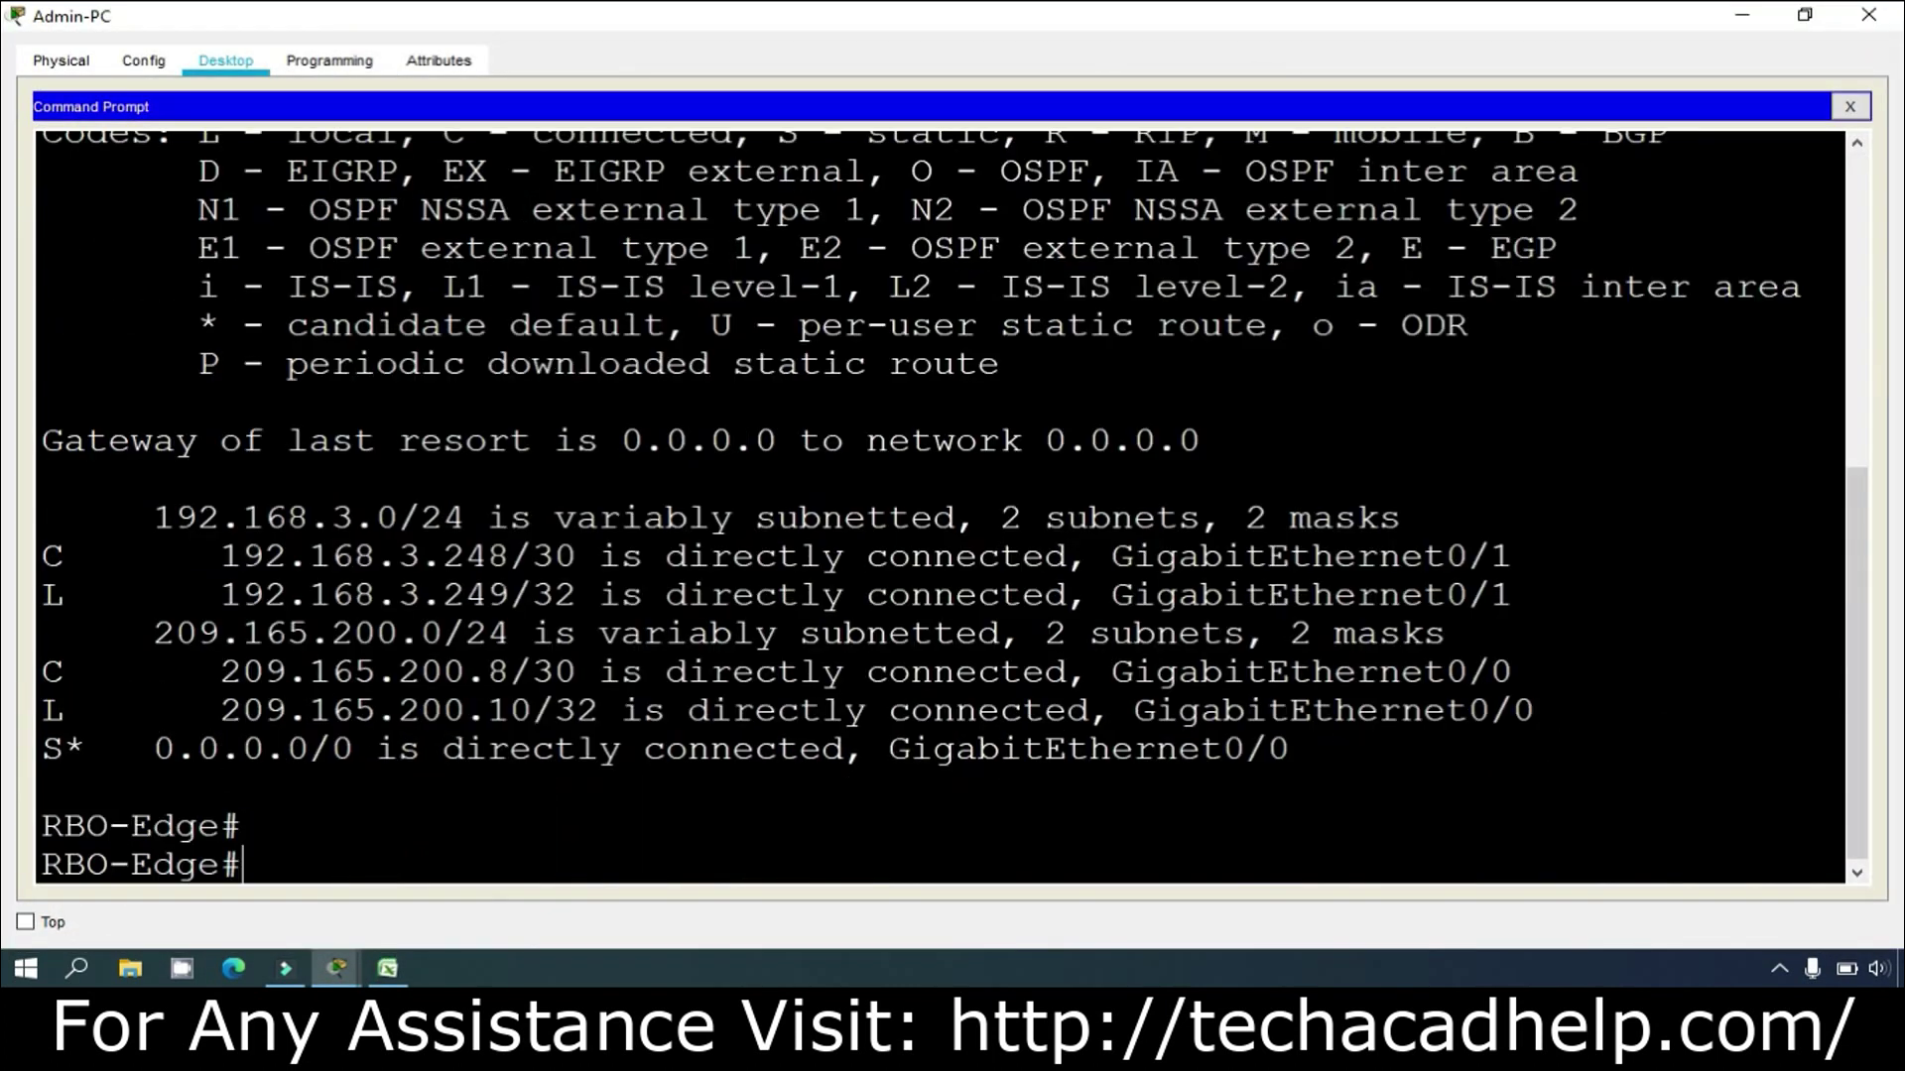
pyautogui.write('show lldp')
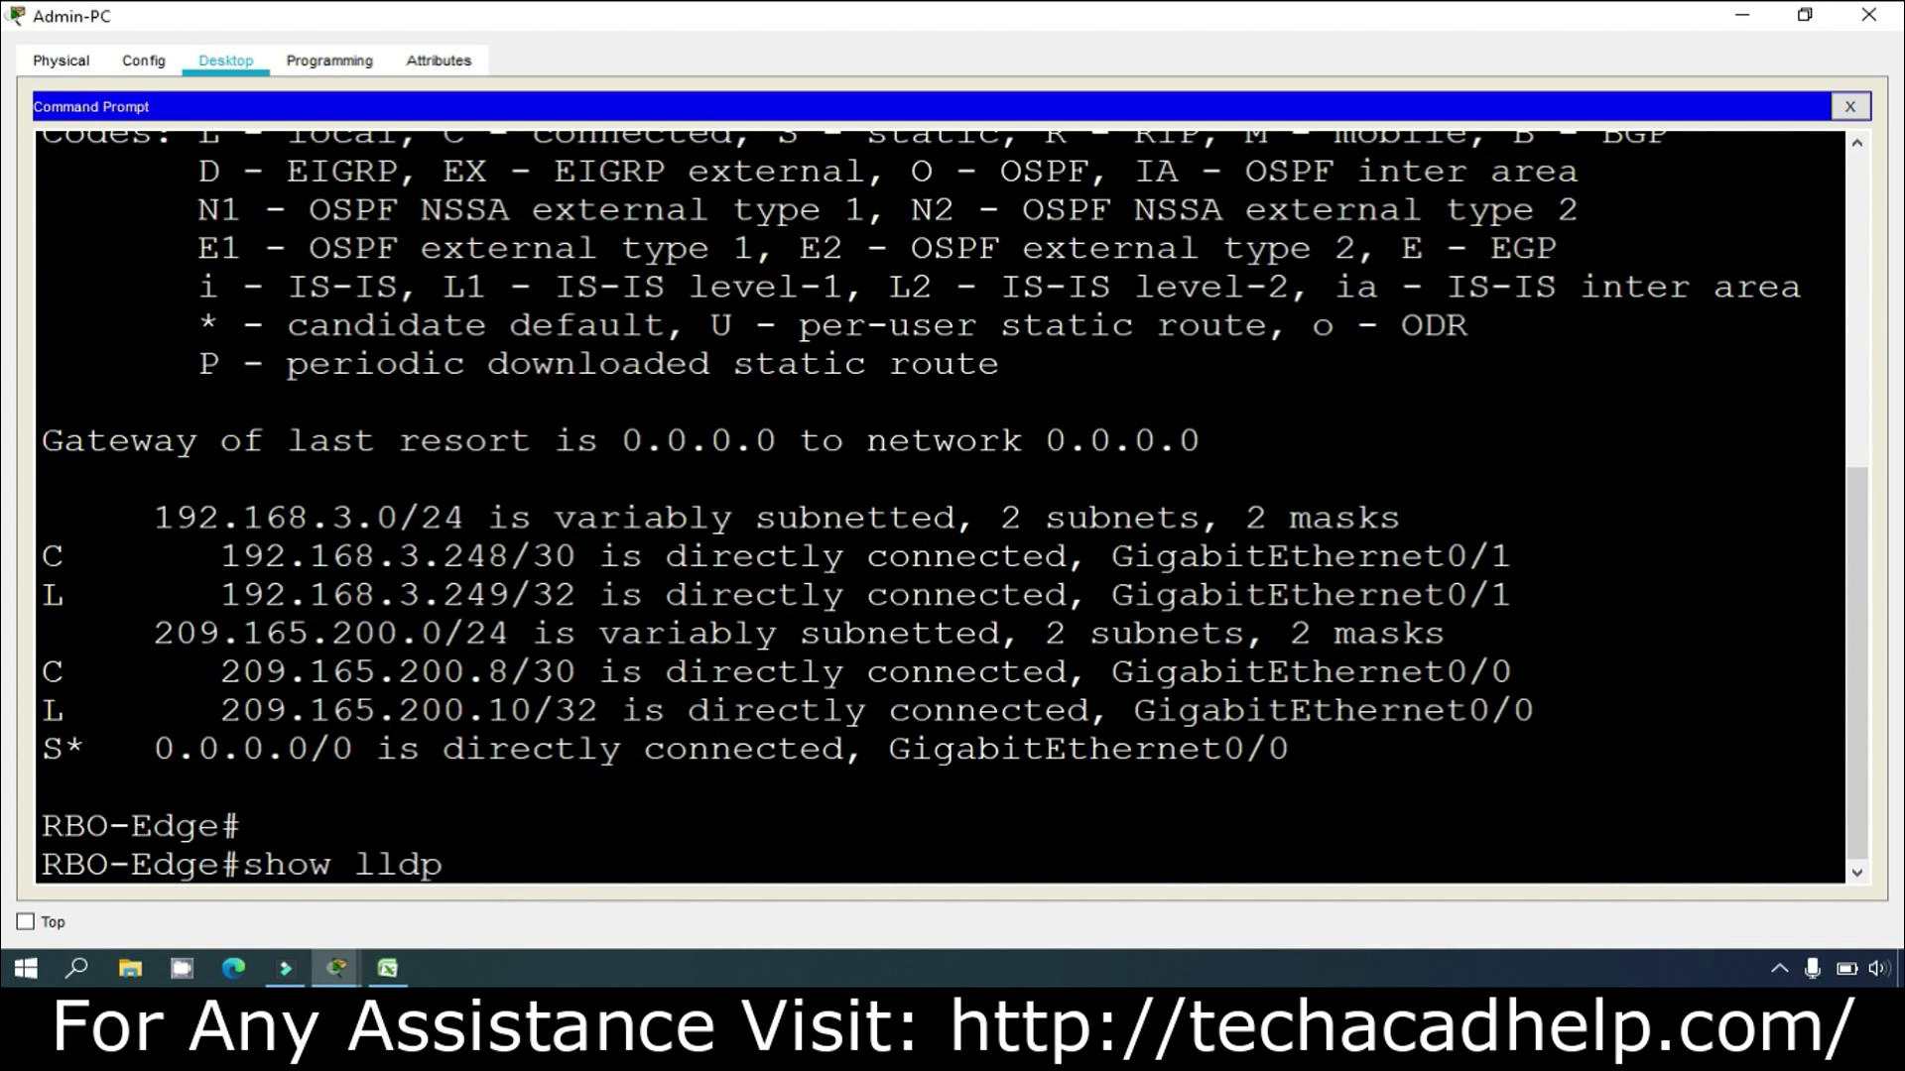
pyautogui.write(' neighbor')
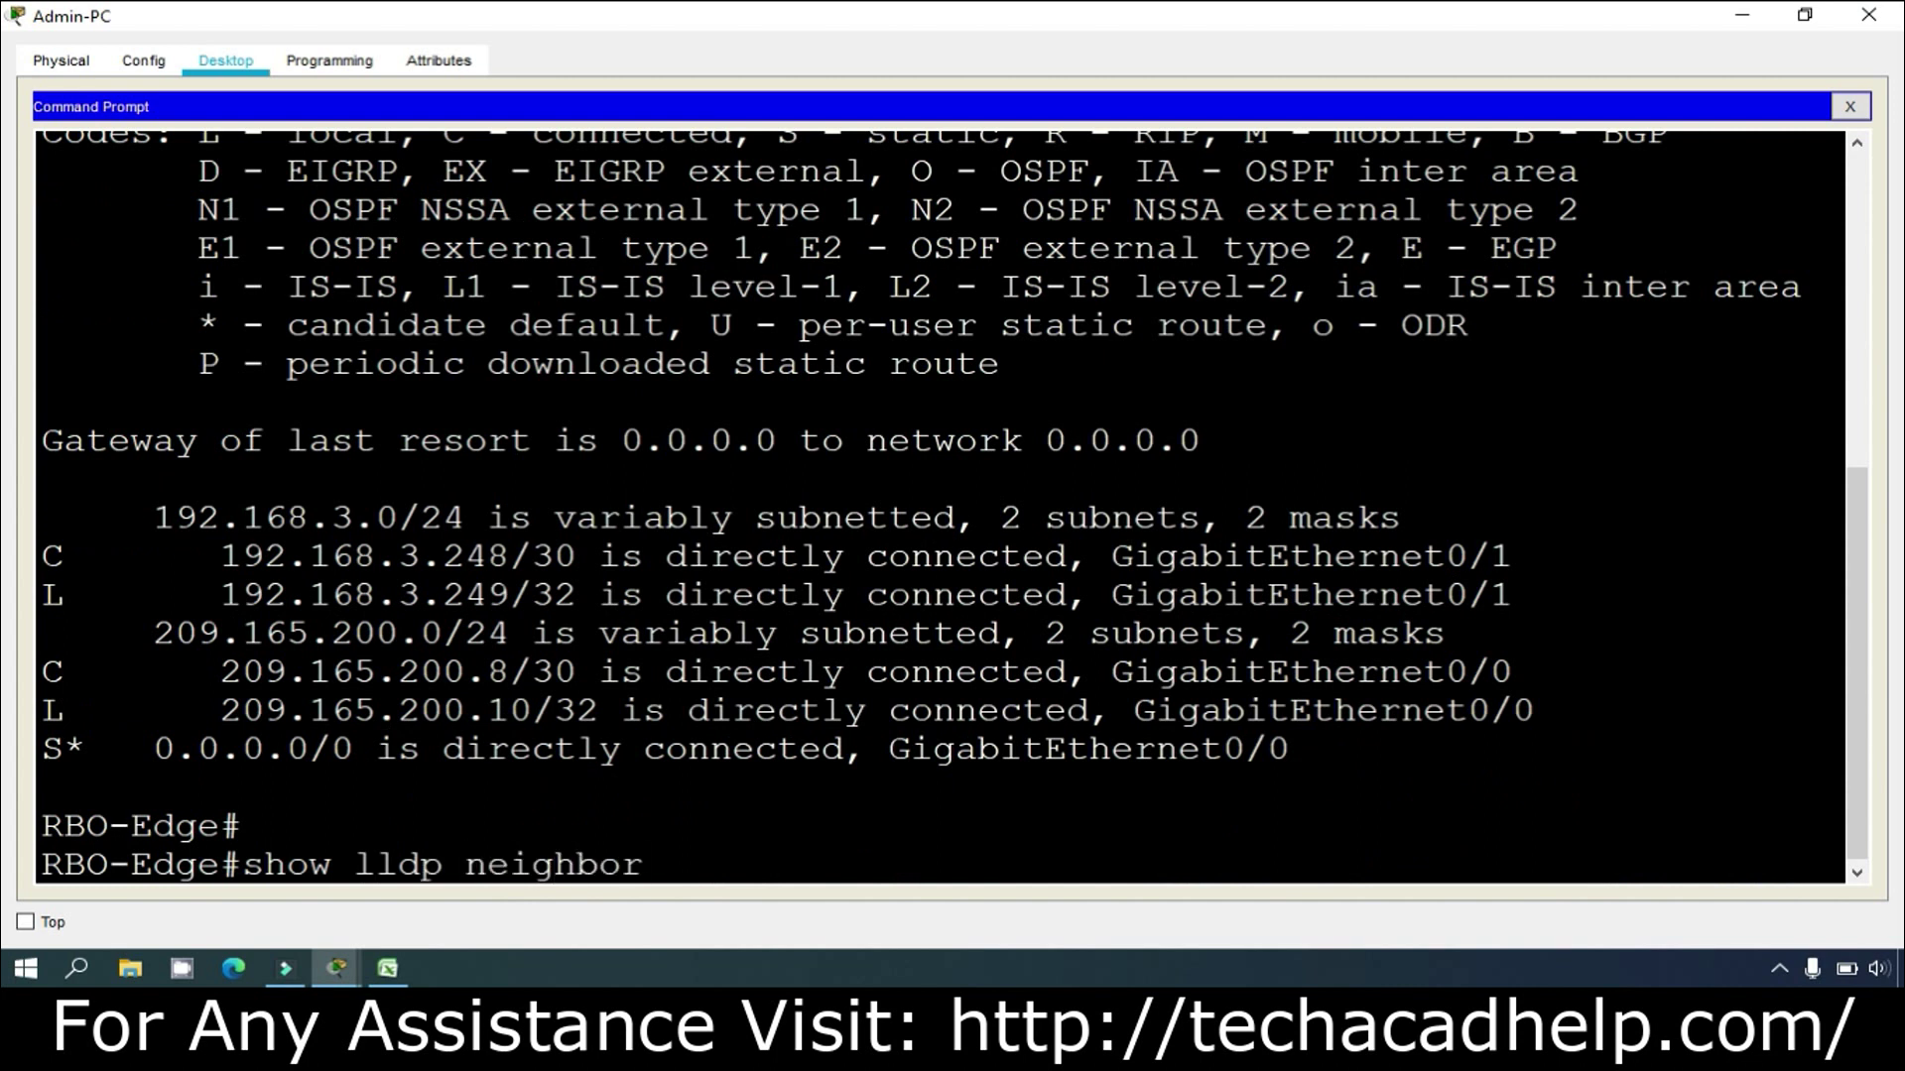
pyautogui.write(' details')
pyautogui.press('Return')
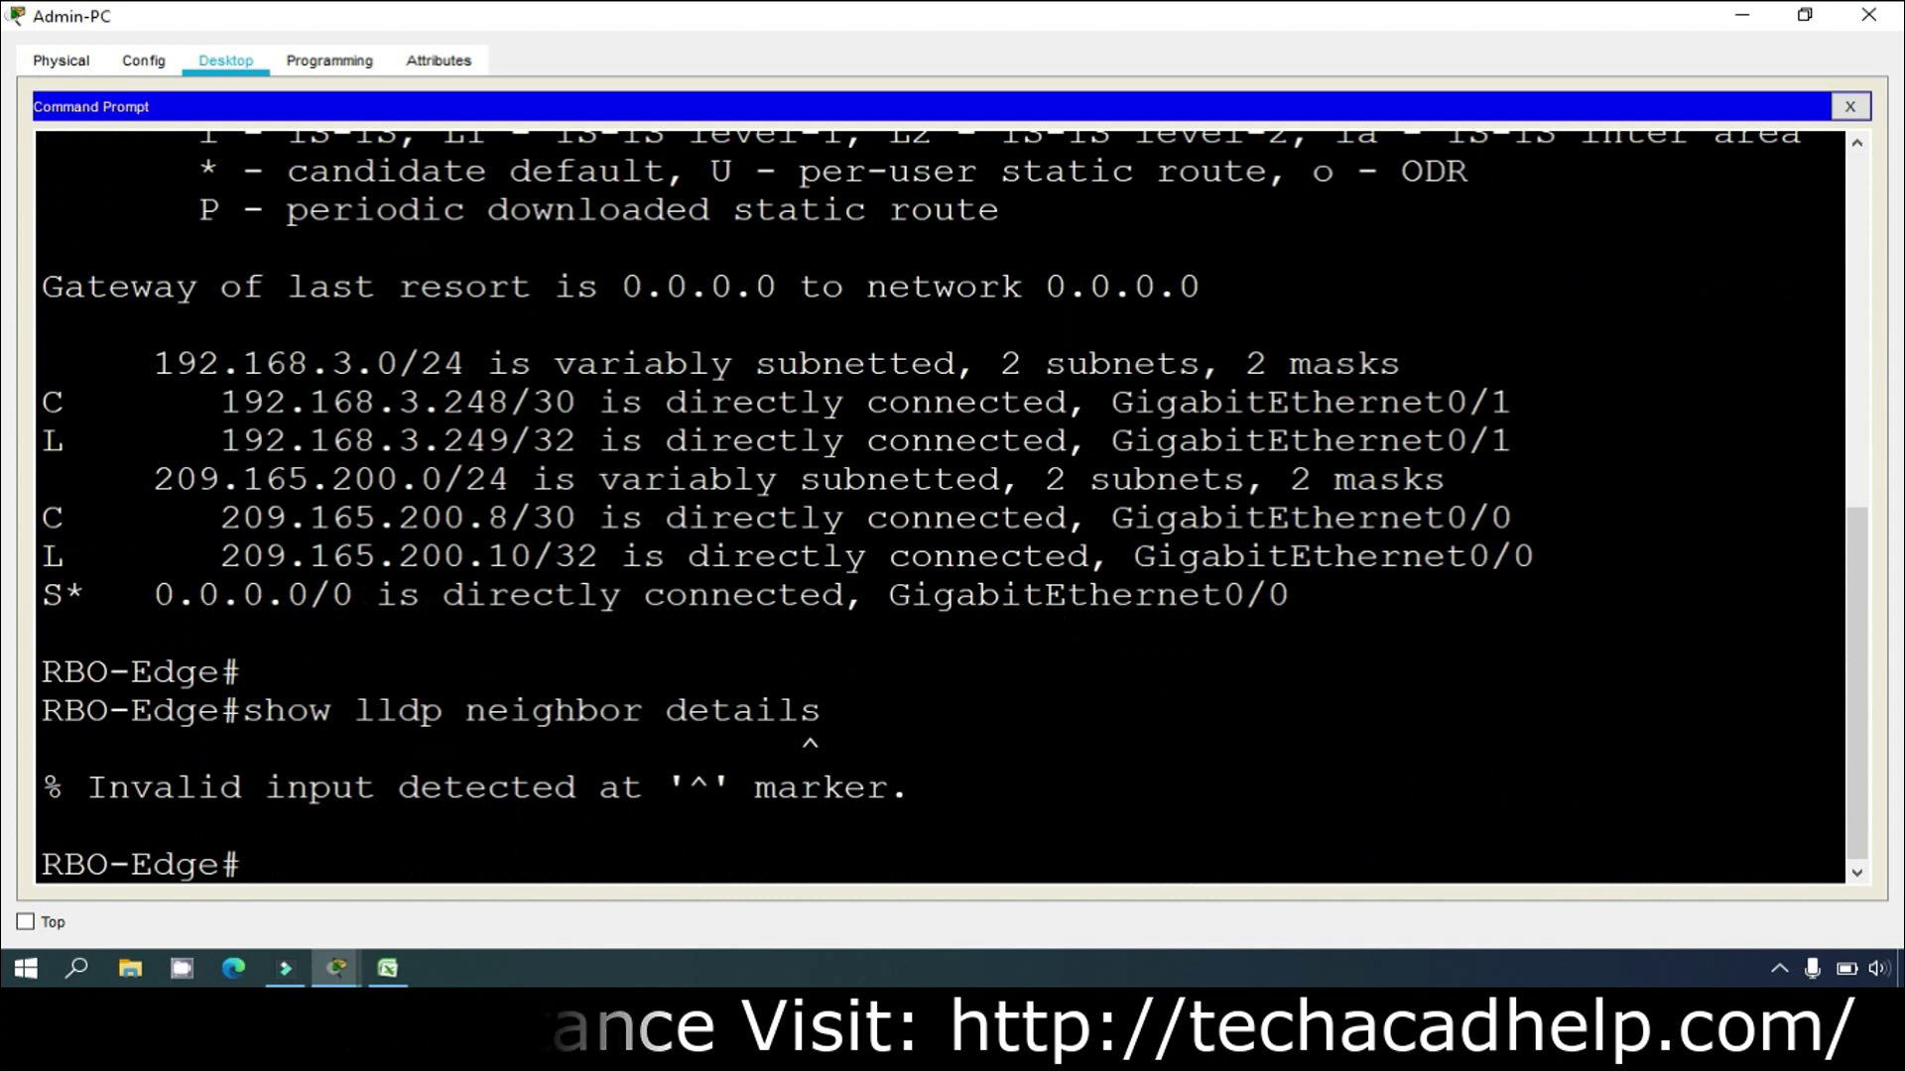
pyautogui.press('Up')
pyautogui.press('BackSpace')
pyautogui.press('Return')
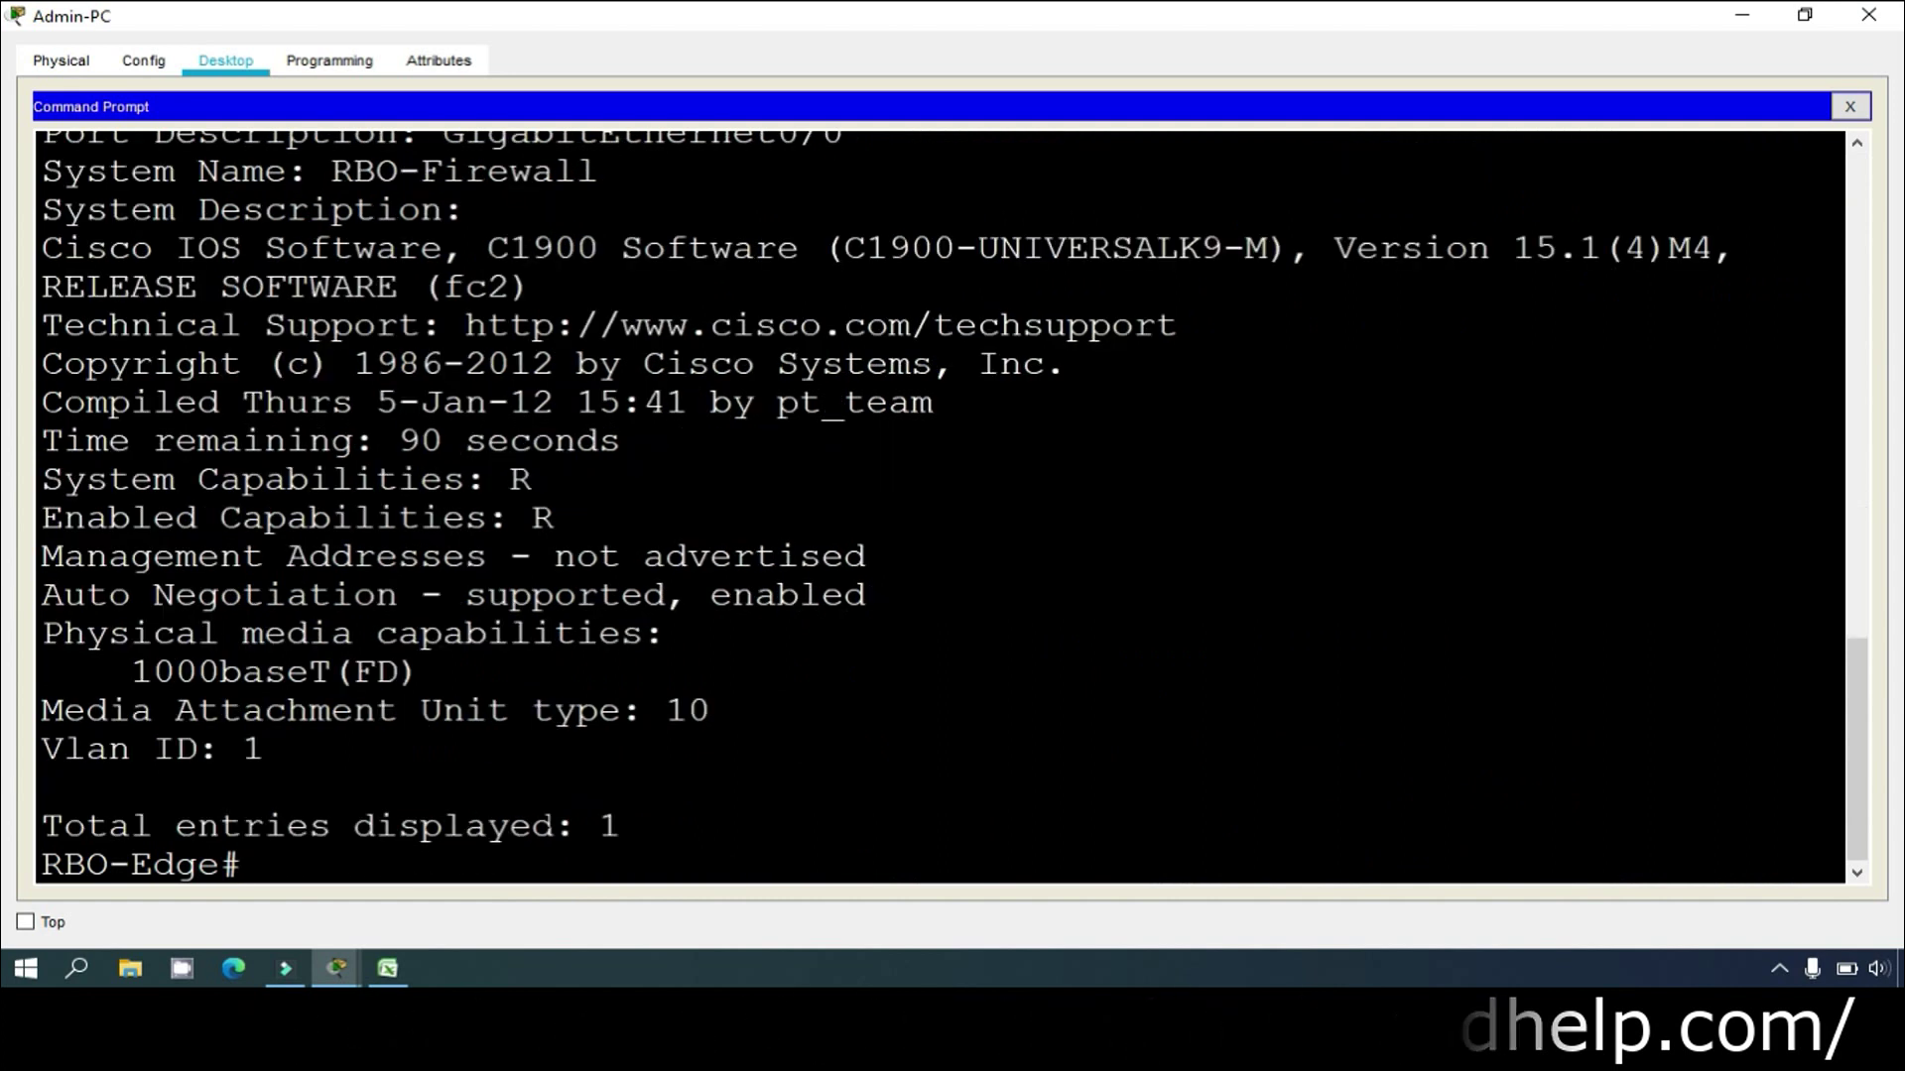
# Step: Highlight the neighbor's port description Gig0/0 and system name RBO-Firewall in the LLDP detail output
pyautogui.scroll(5, 941, 506)
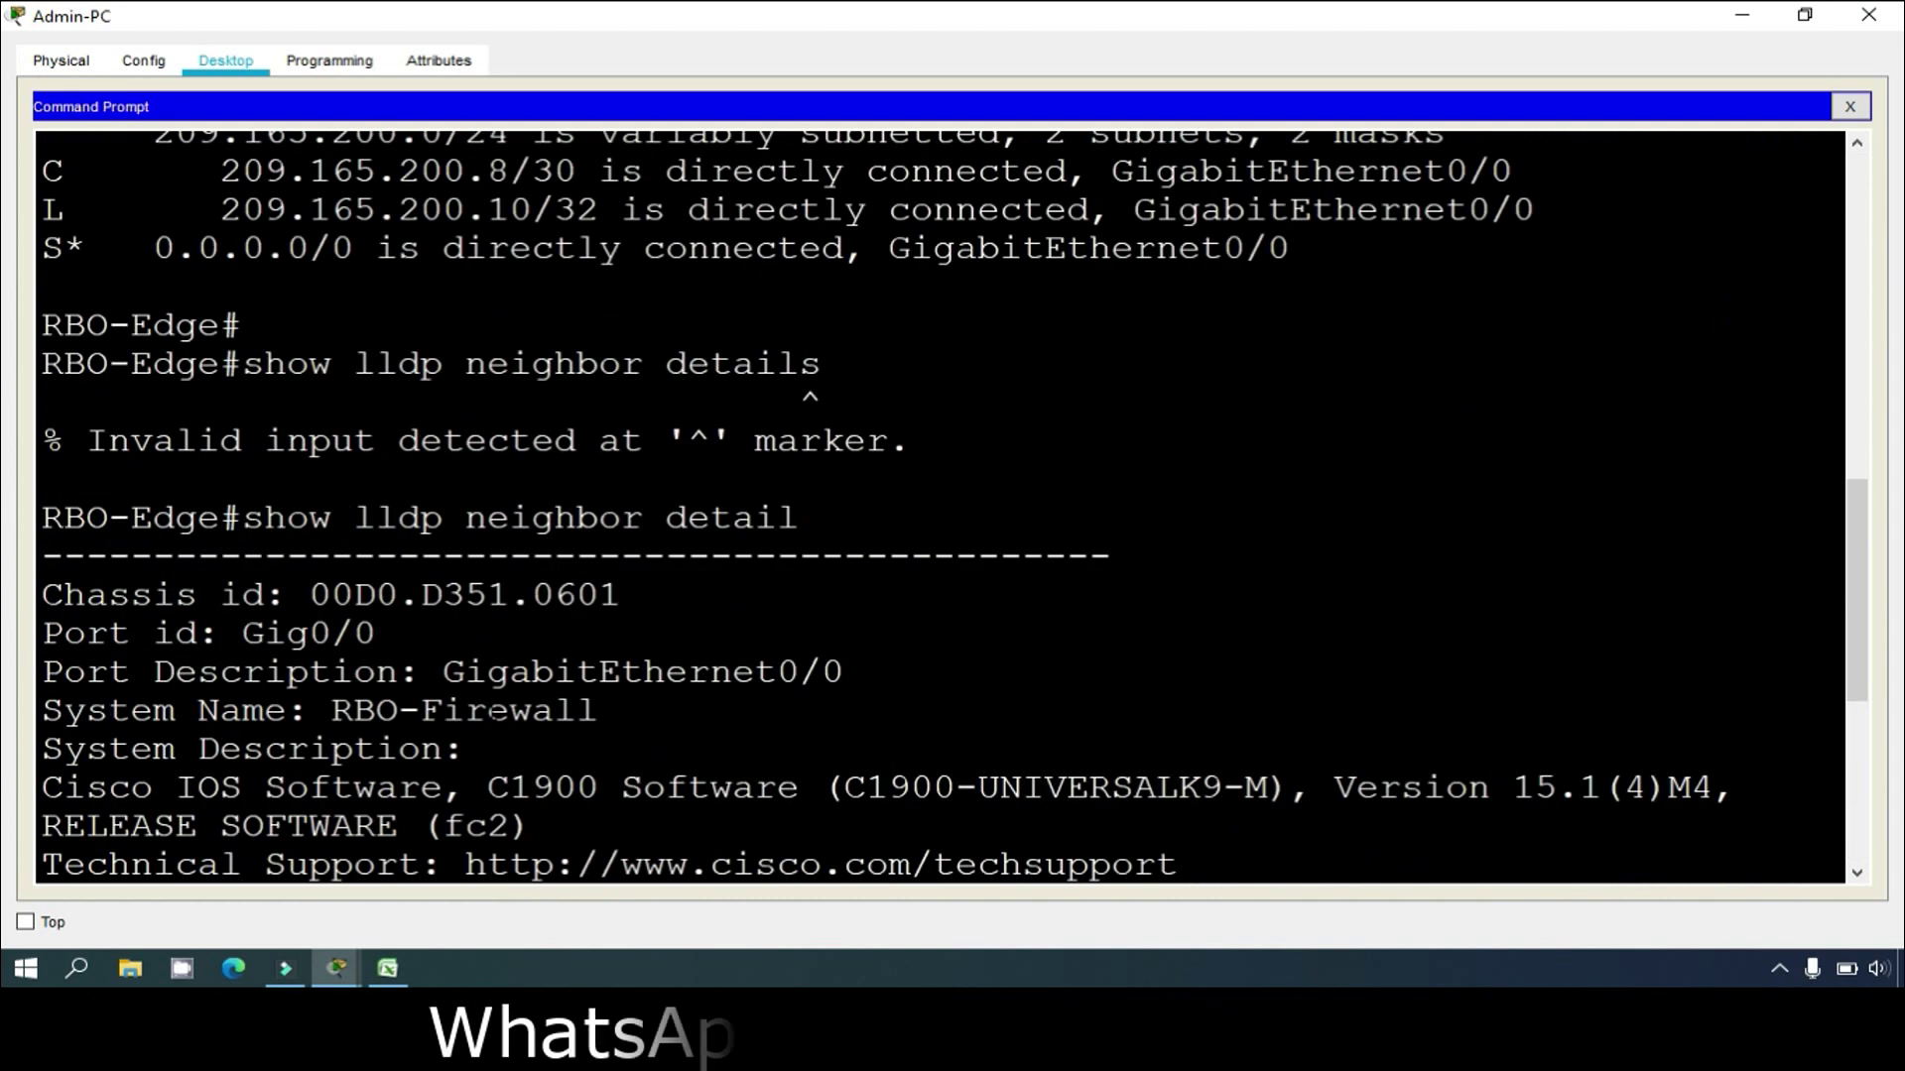
pyautogui.scroll(-2, 493, 713)
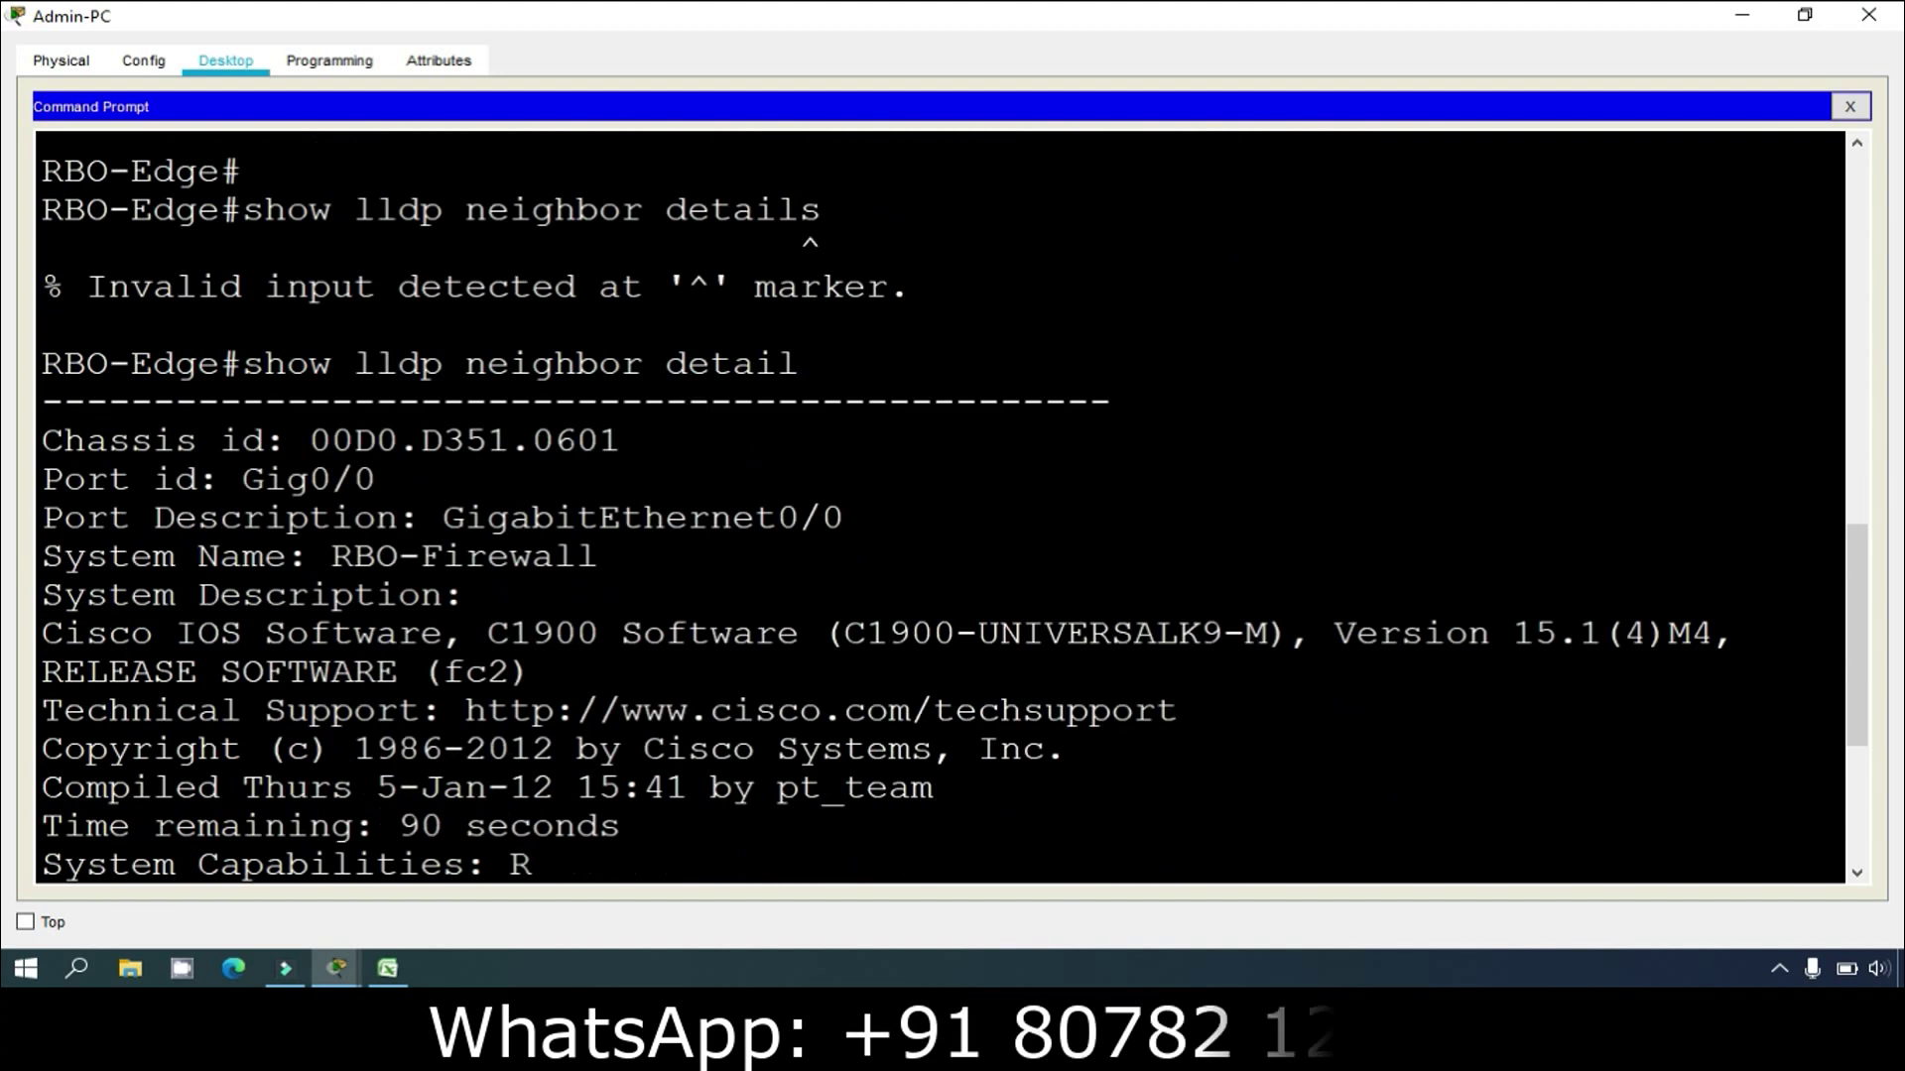
pyautogui.scroll(-2, 940, 506)
pyautogui.scroll(2, 940, 506)
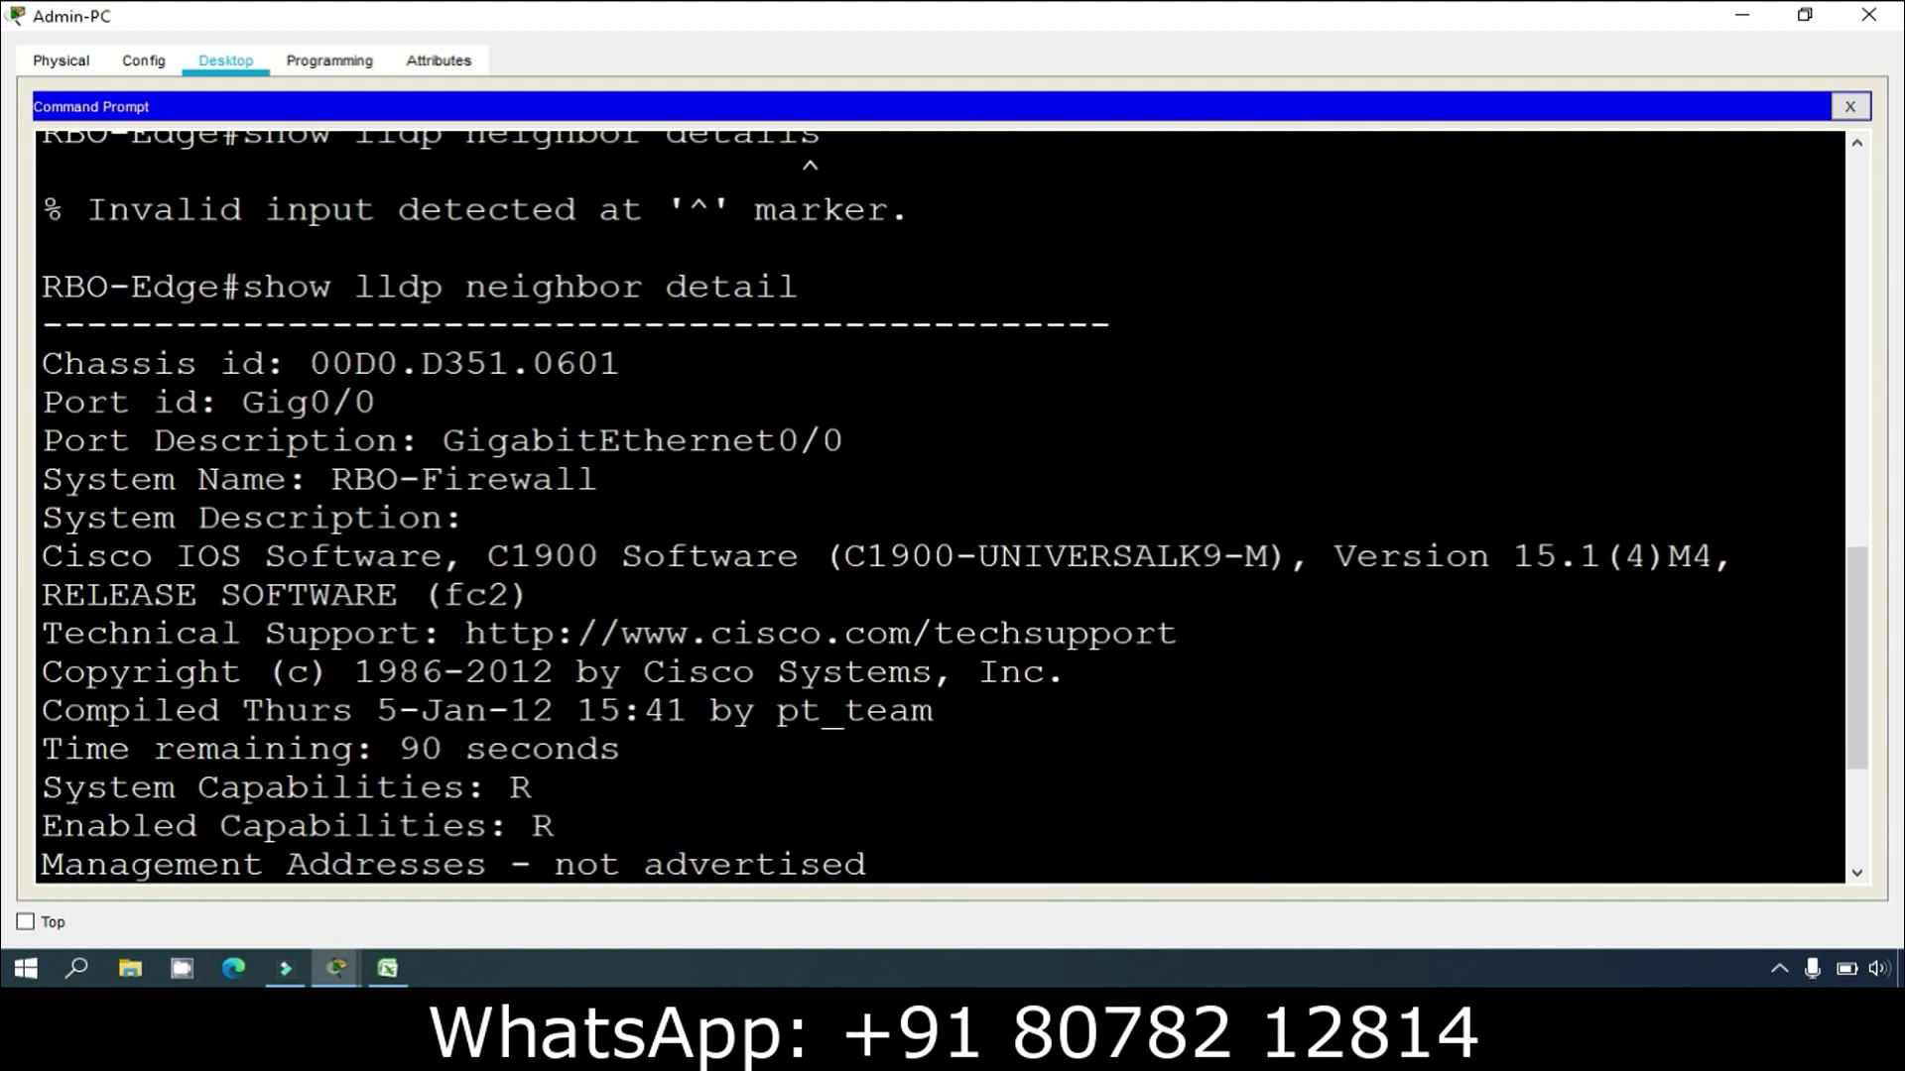
pyautogui.moveTo(155, 479); pyautogui.dragTo(625, 439)
pyautogui.scroll(-2, 625, 440)
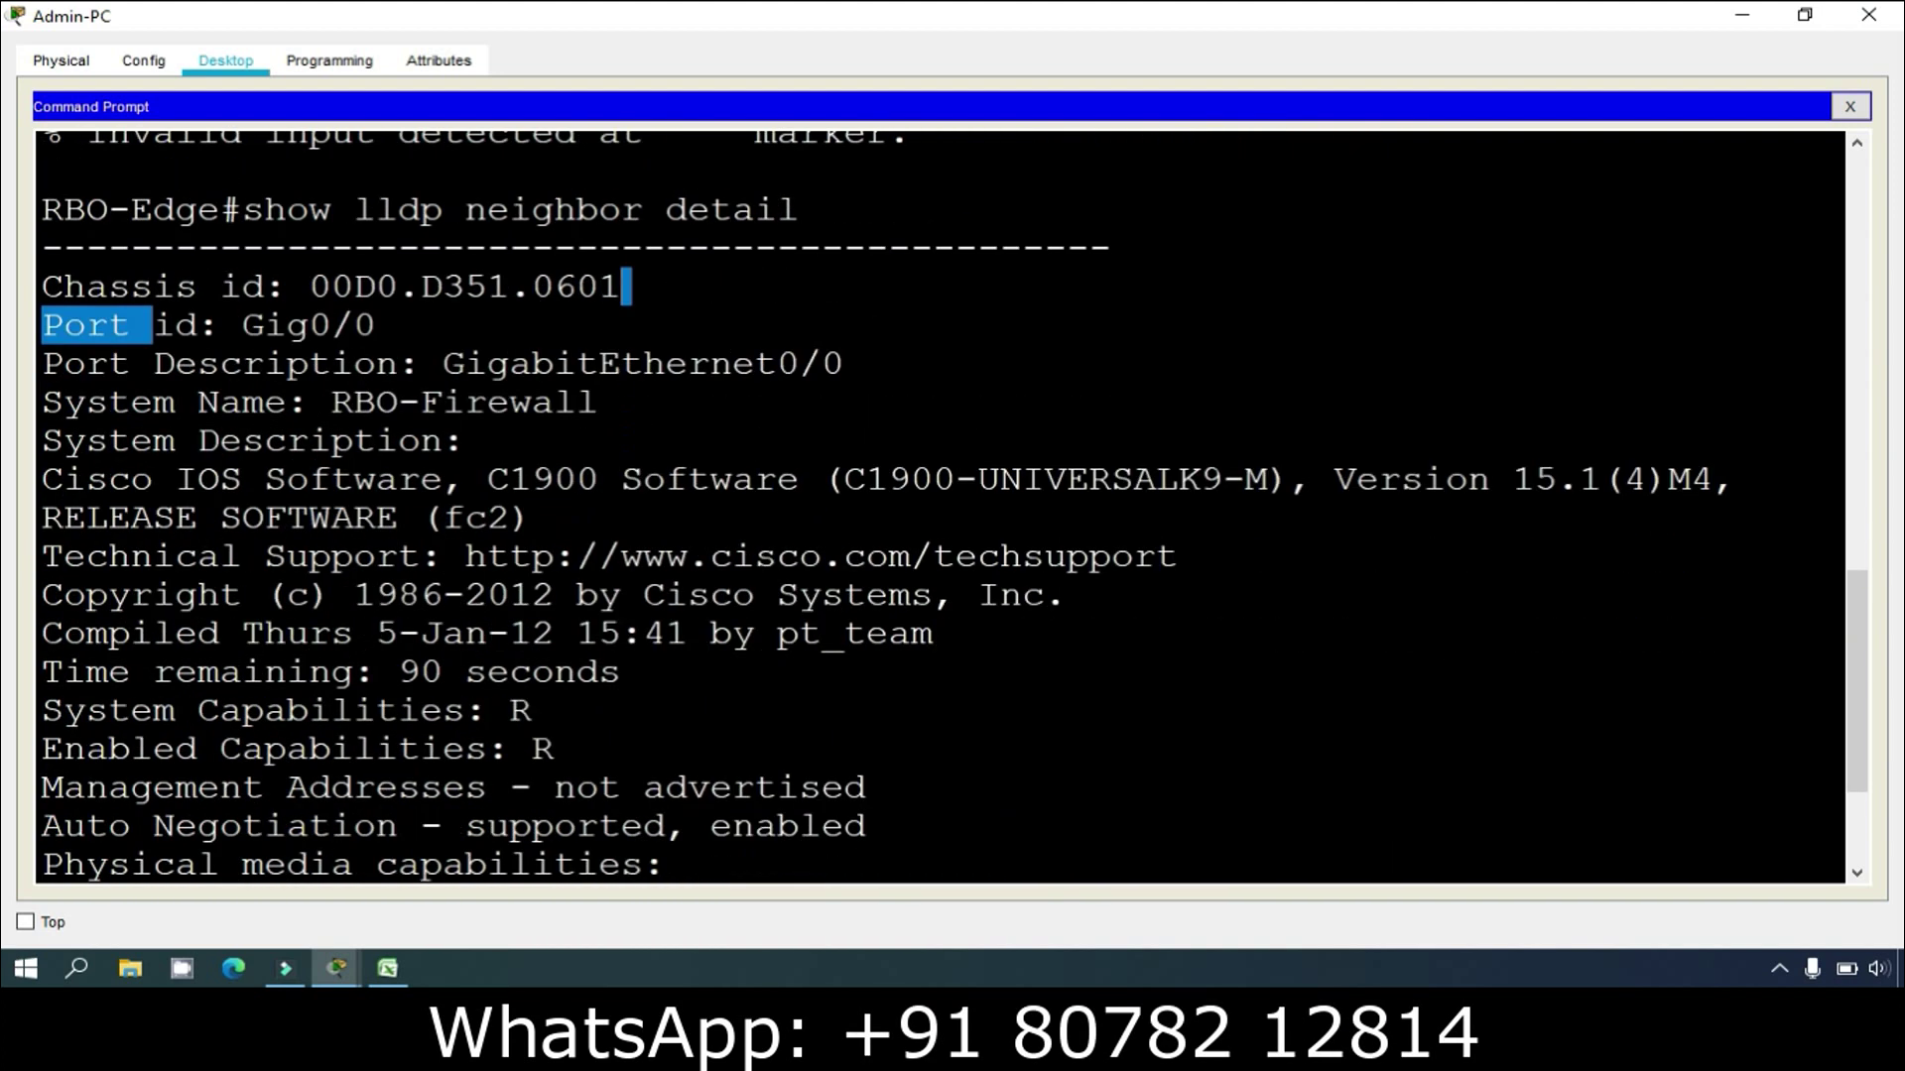
pyautogui.moveTo(175, 364); pyautogui.dragTo(397, 403)
pyautogui.click(267, 526)
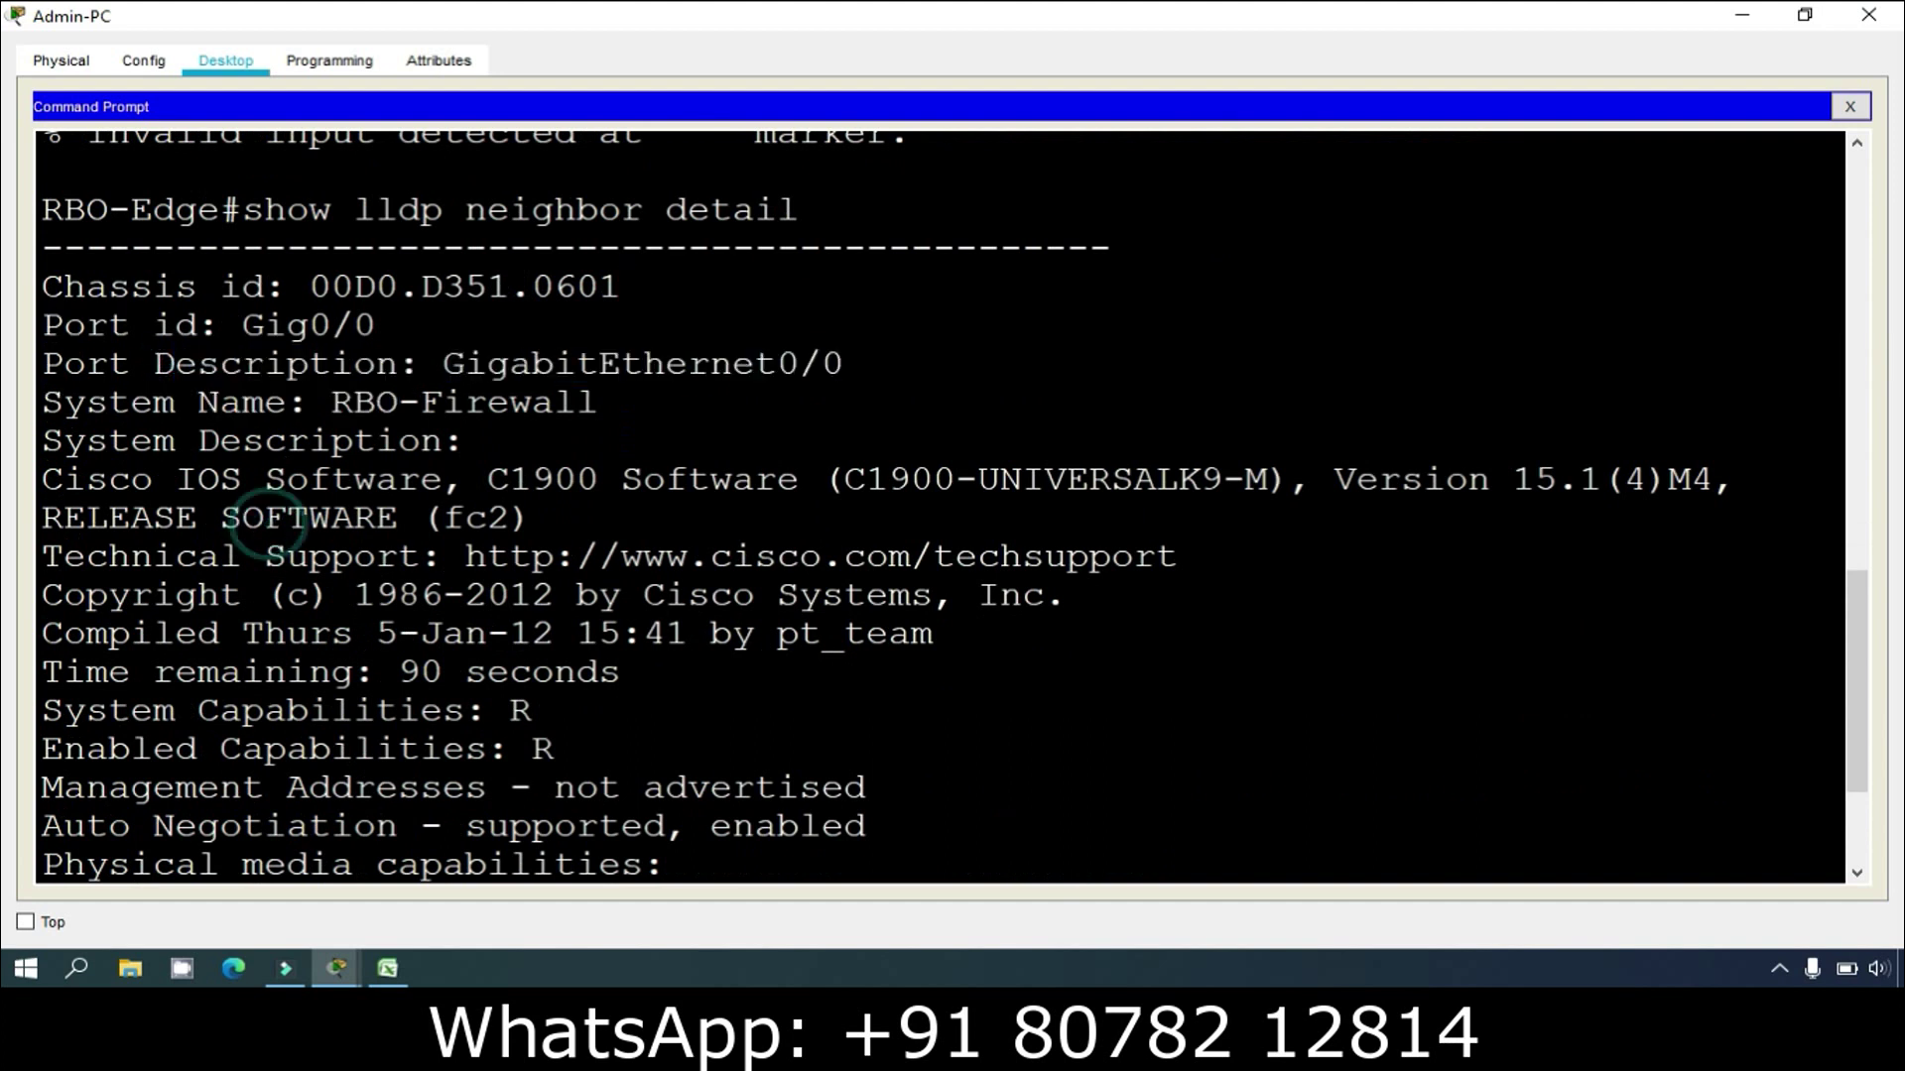
pyautogui.moveTo(107, 403); pyautogui.dragTo(488, 402)
pyautogui.scroll(-2, 488, 403)
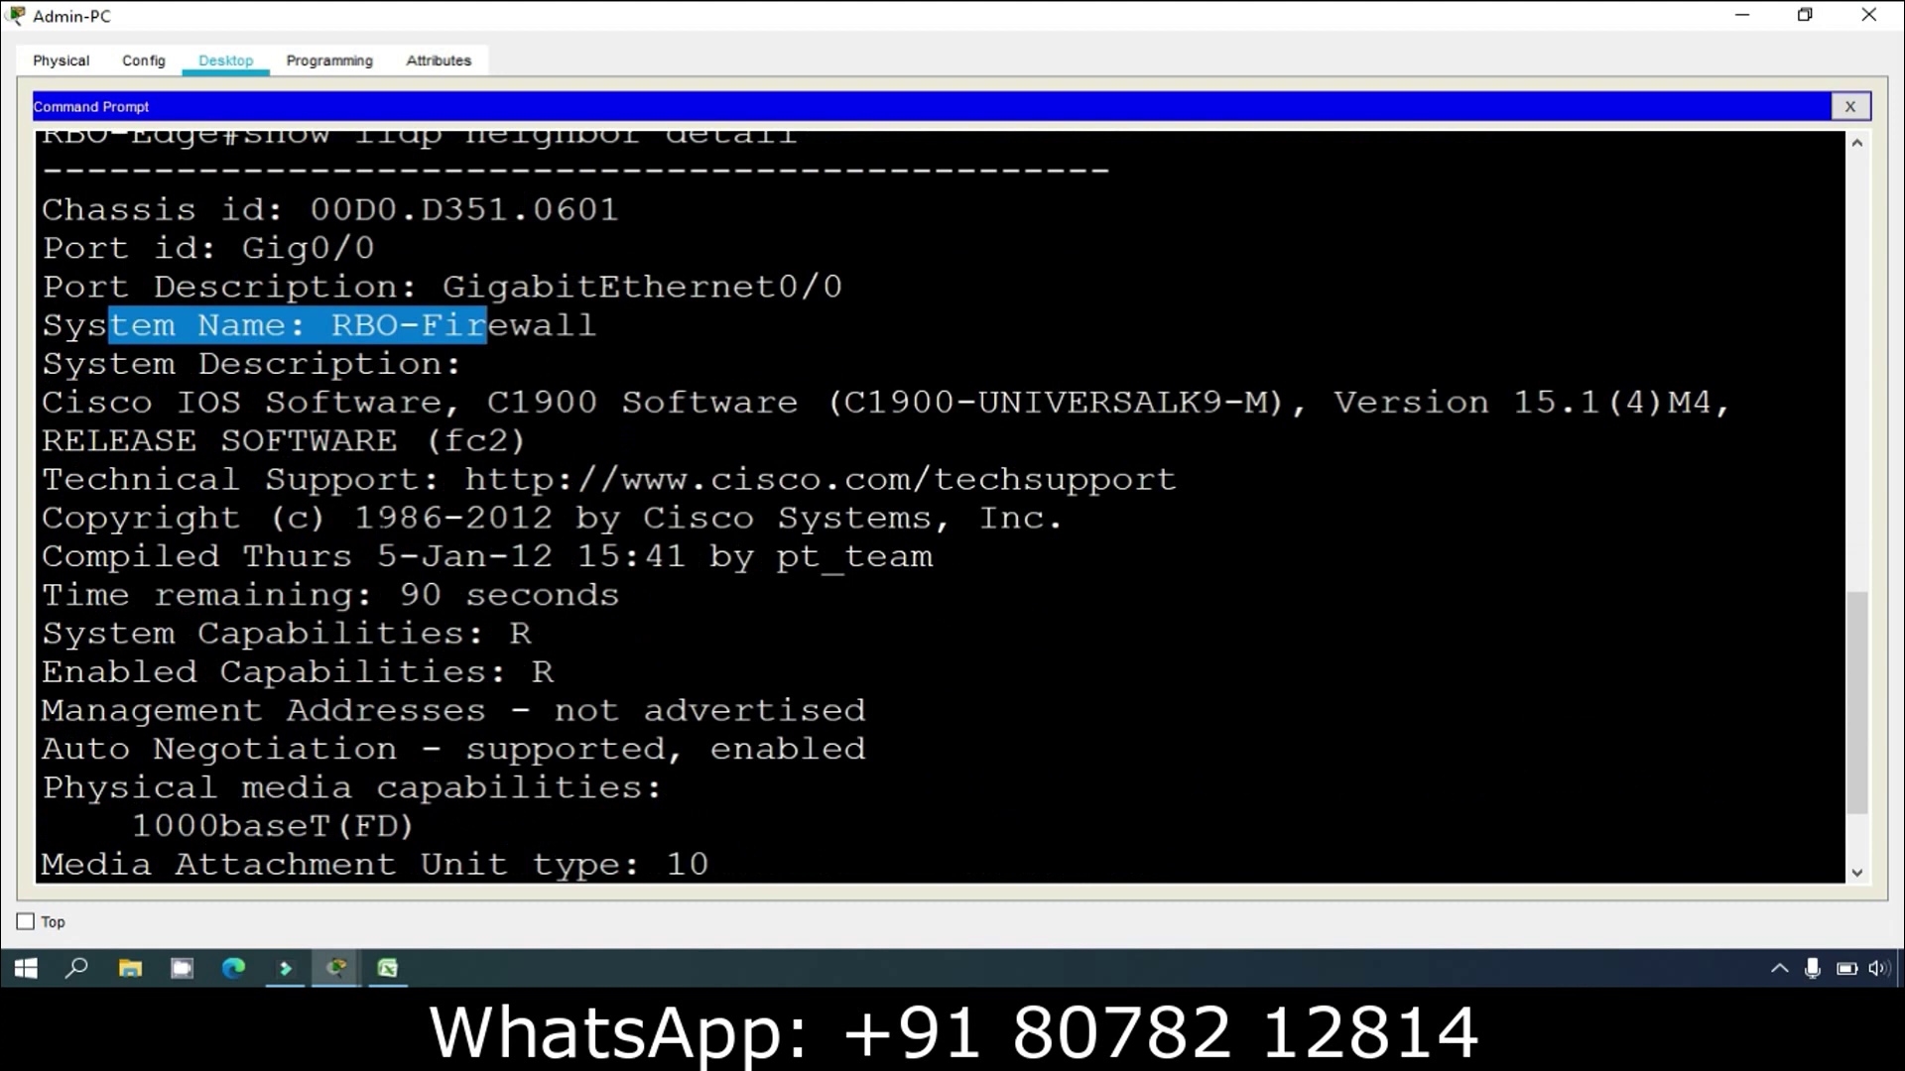
# Step: Highlight RBO-Firewall's C1900 software platform, image name and Version 15.1(4)M4
pyautogui.moveTo(40, 401); pyautogui.dragTo(732, 402)
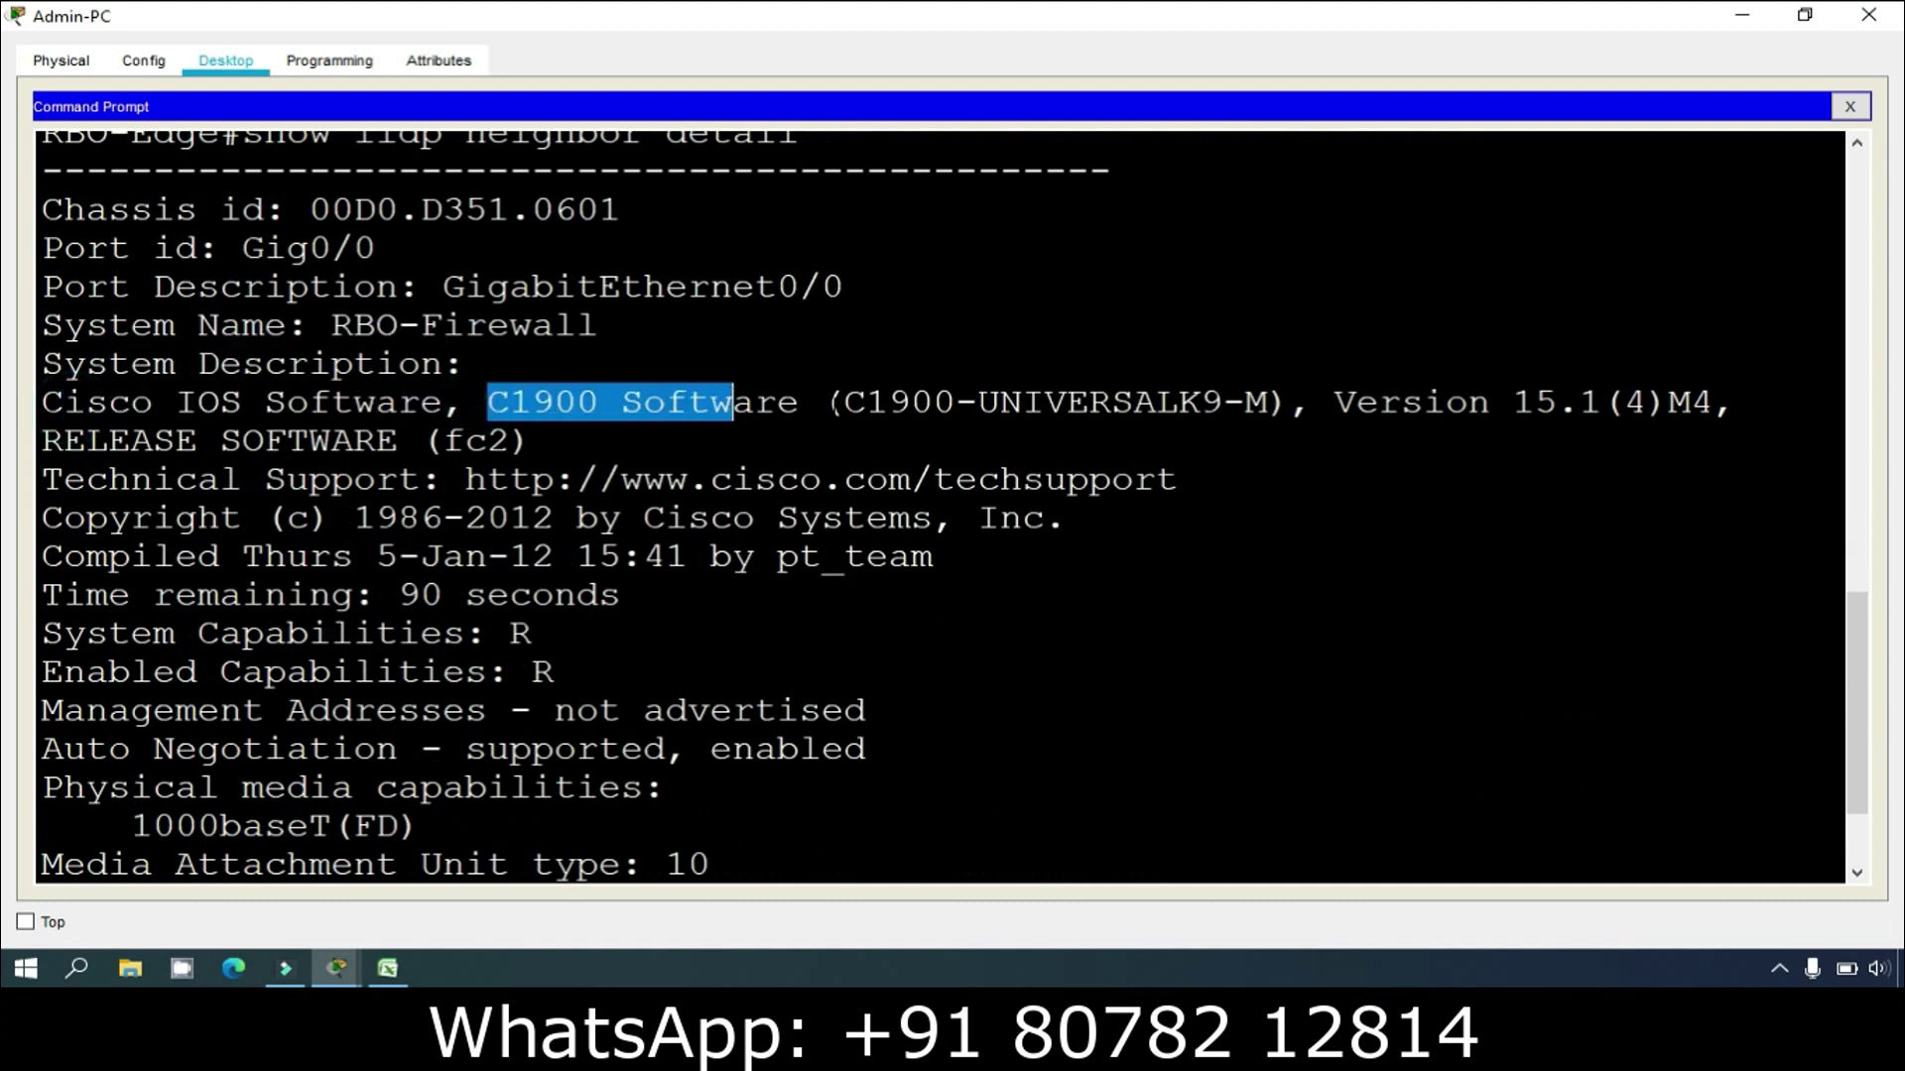
pyautogui.moveTo(954, 402); pyautogui.dragTo(1056, 406)
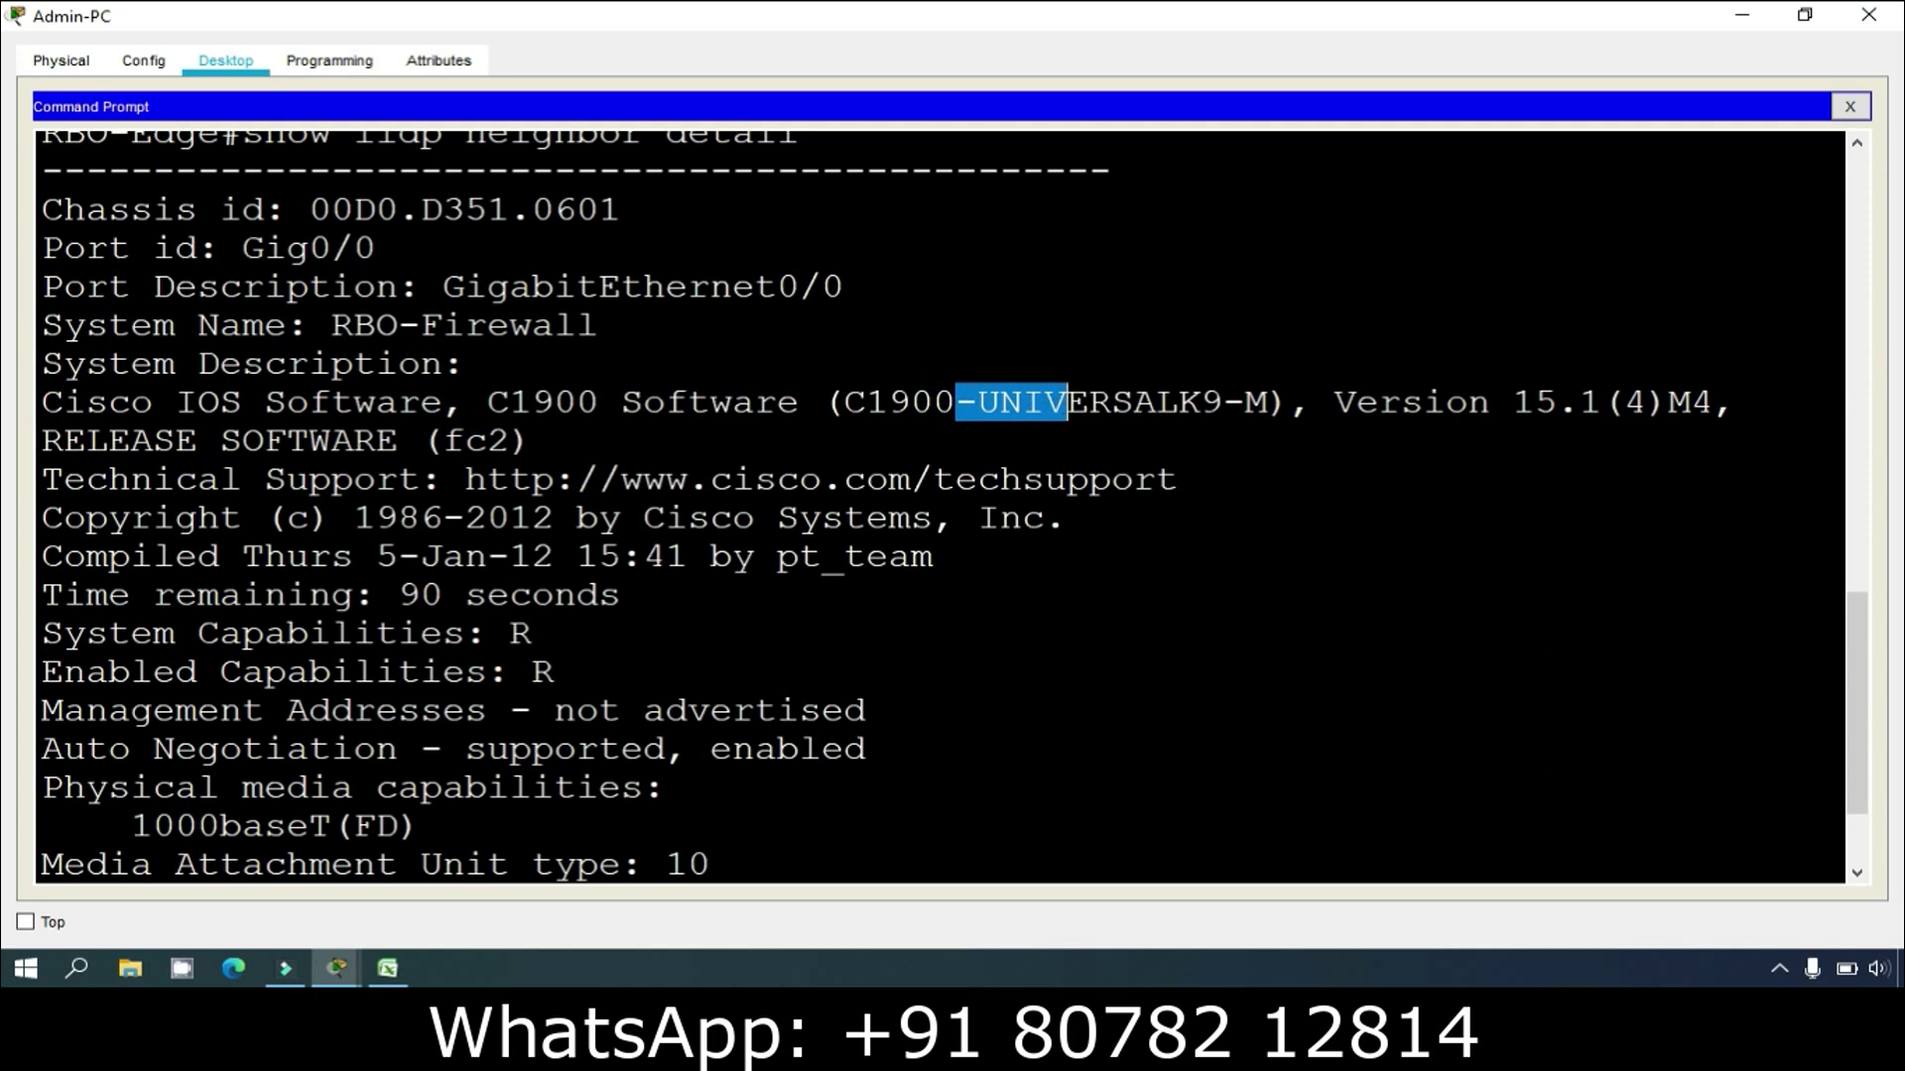
pyautogui.moveTo(1333, 402); pyautogui.dragTo(1537, 402)
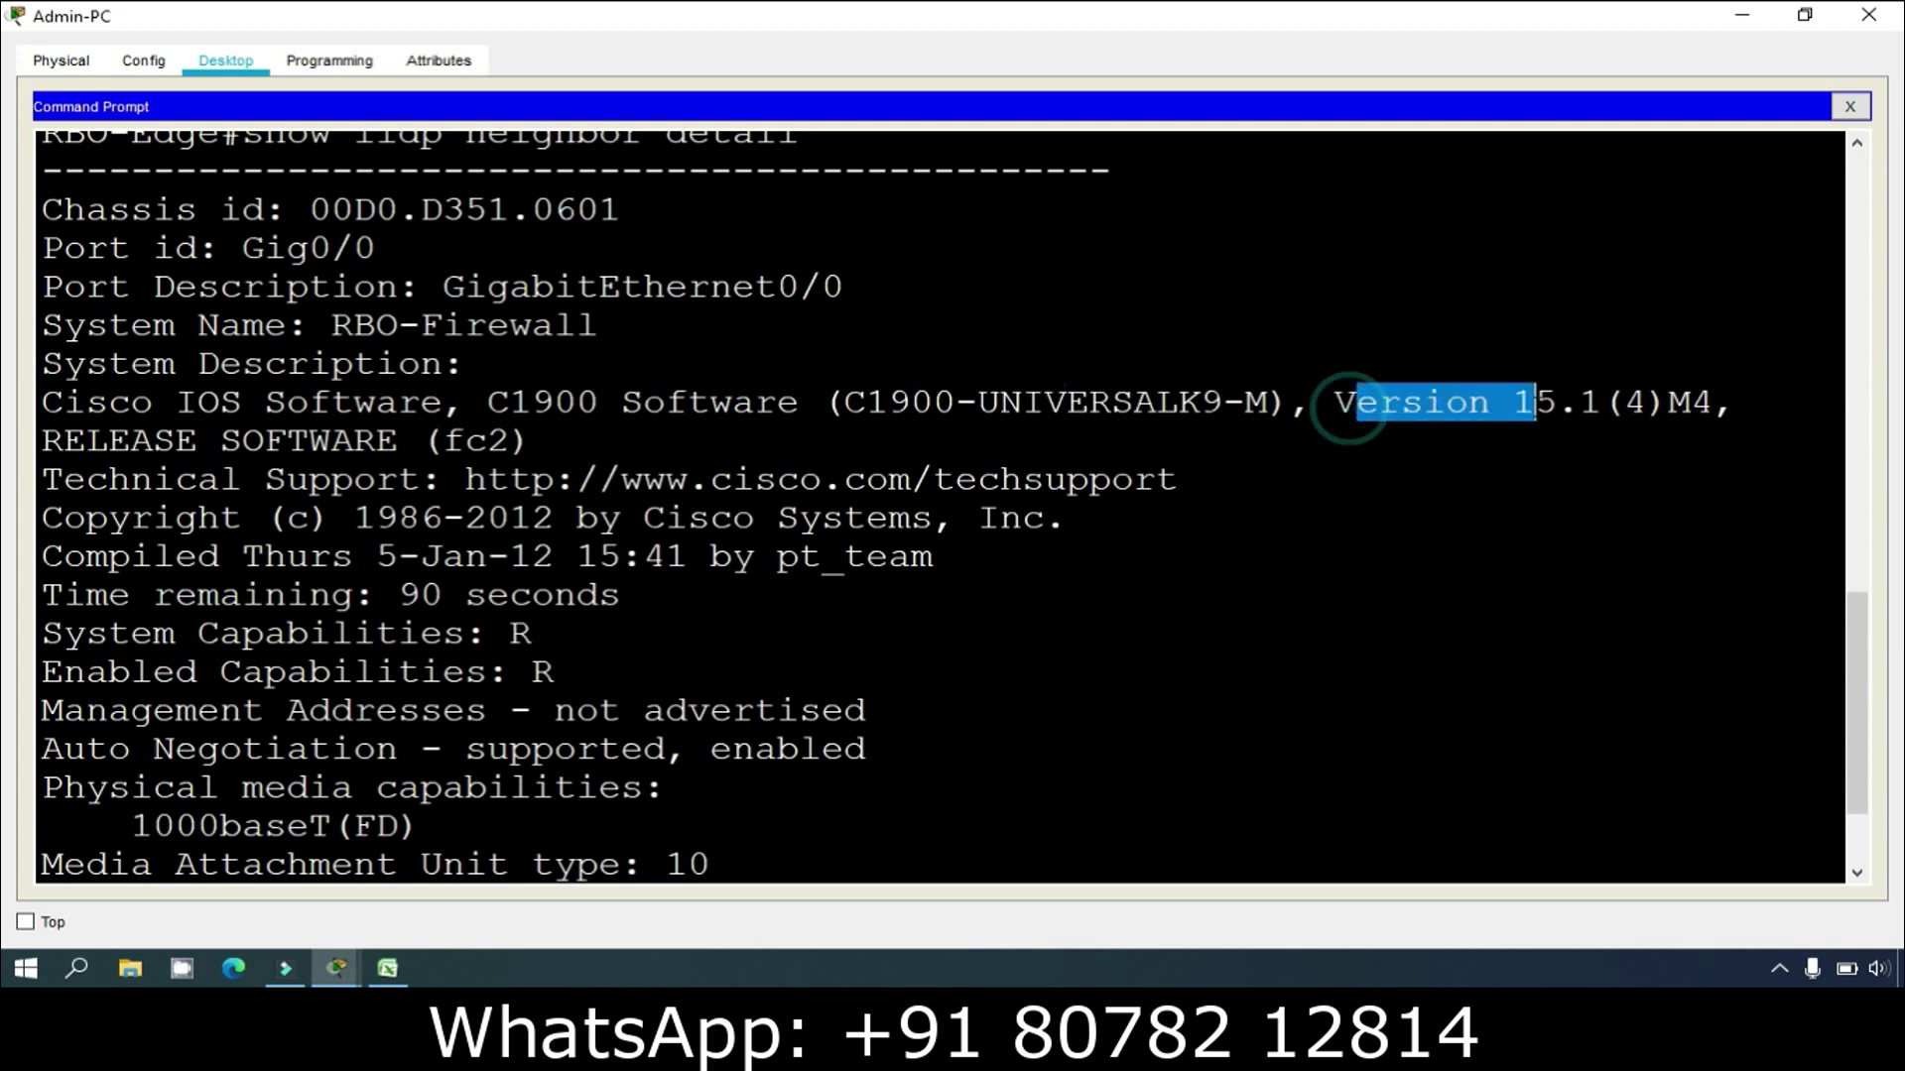
pyautogui.moveTo(868, 402); pyautogui.dragTo(980, 402)
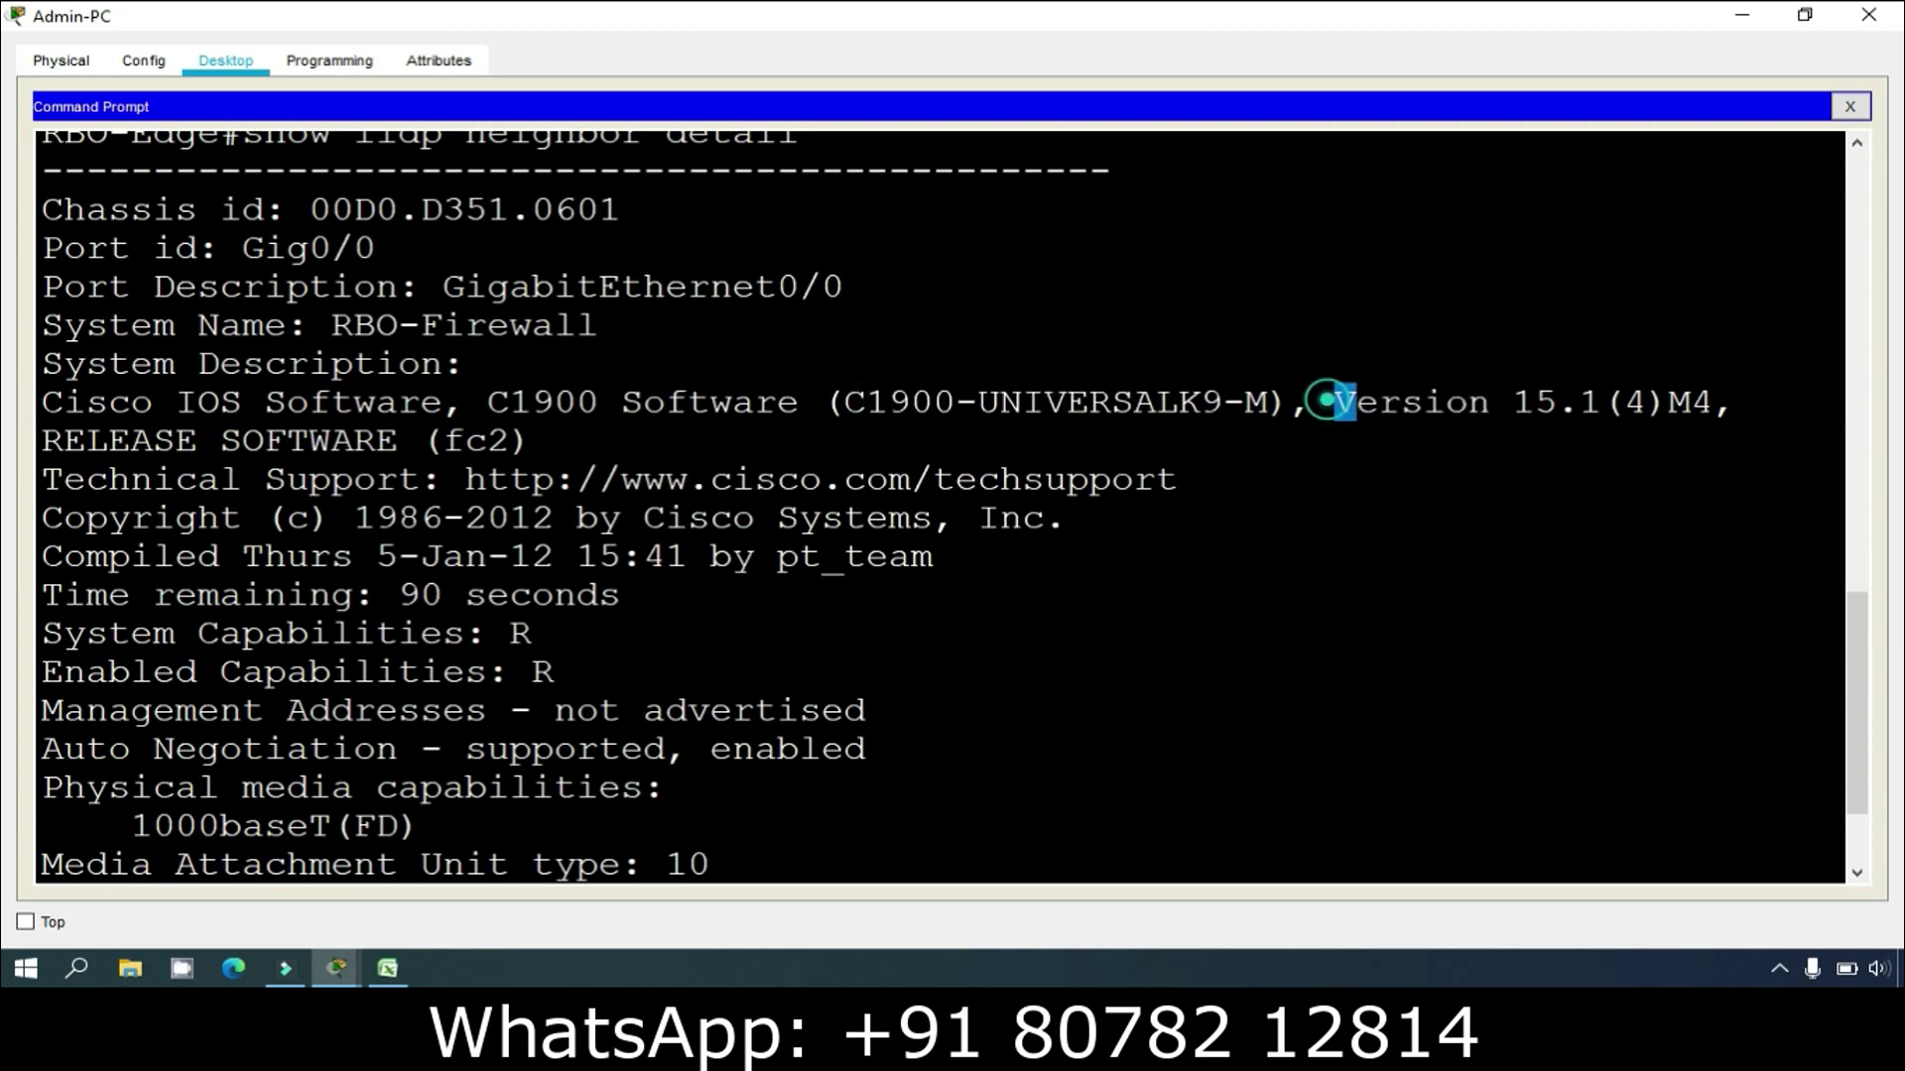
pyautogui.moveTo(1334, 402); pyautogui.dragTo(1580, 401)
pyautogui.scroll(-1, 1580, 402)
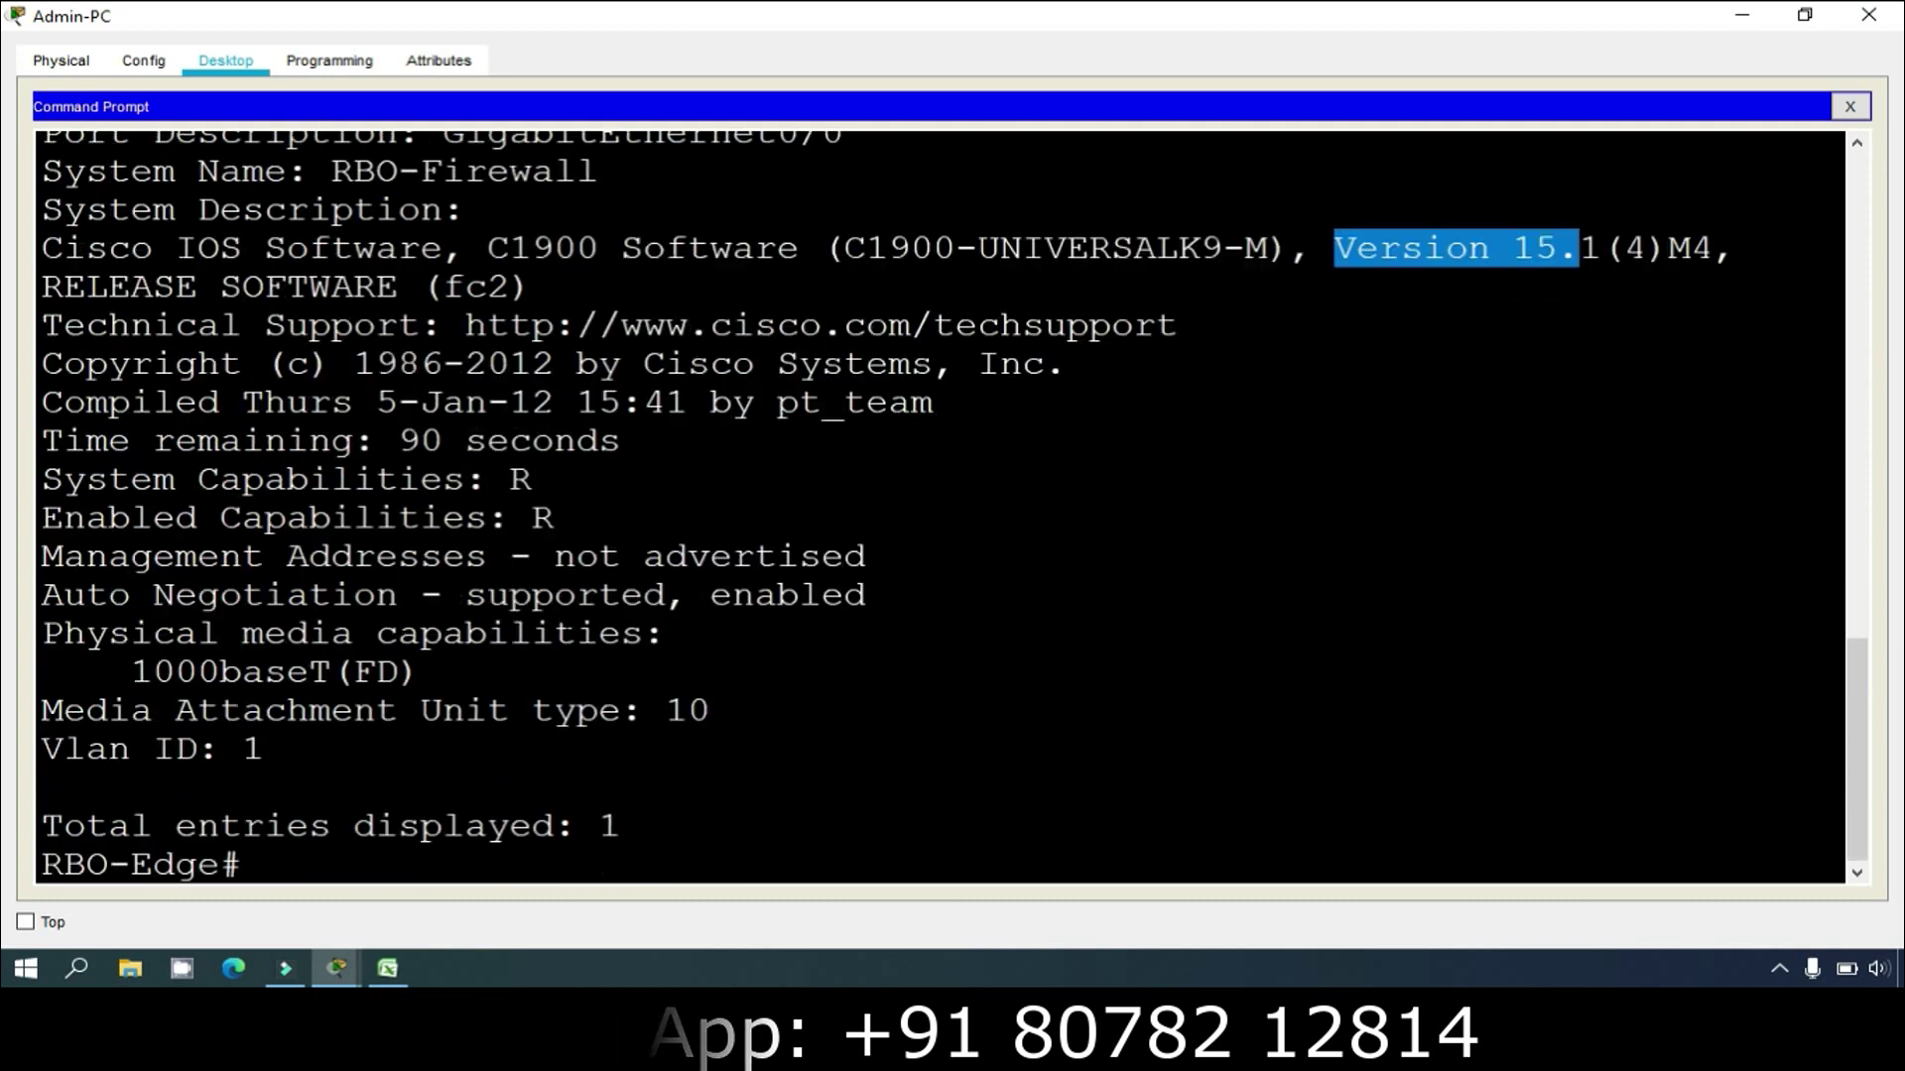
pyautogui.scroll(-1, 953, 507)
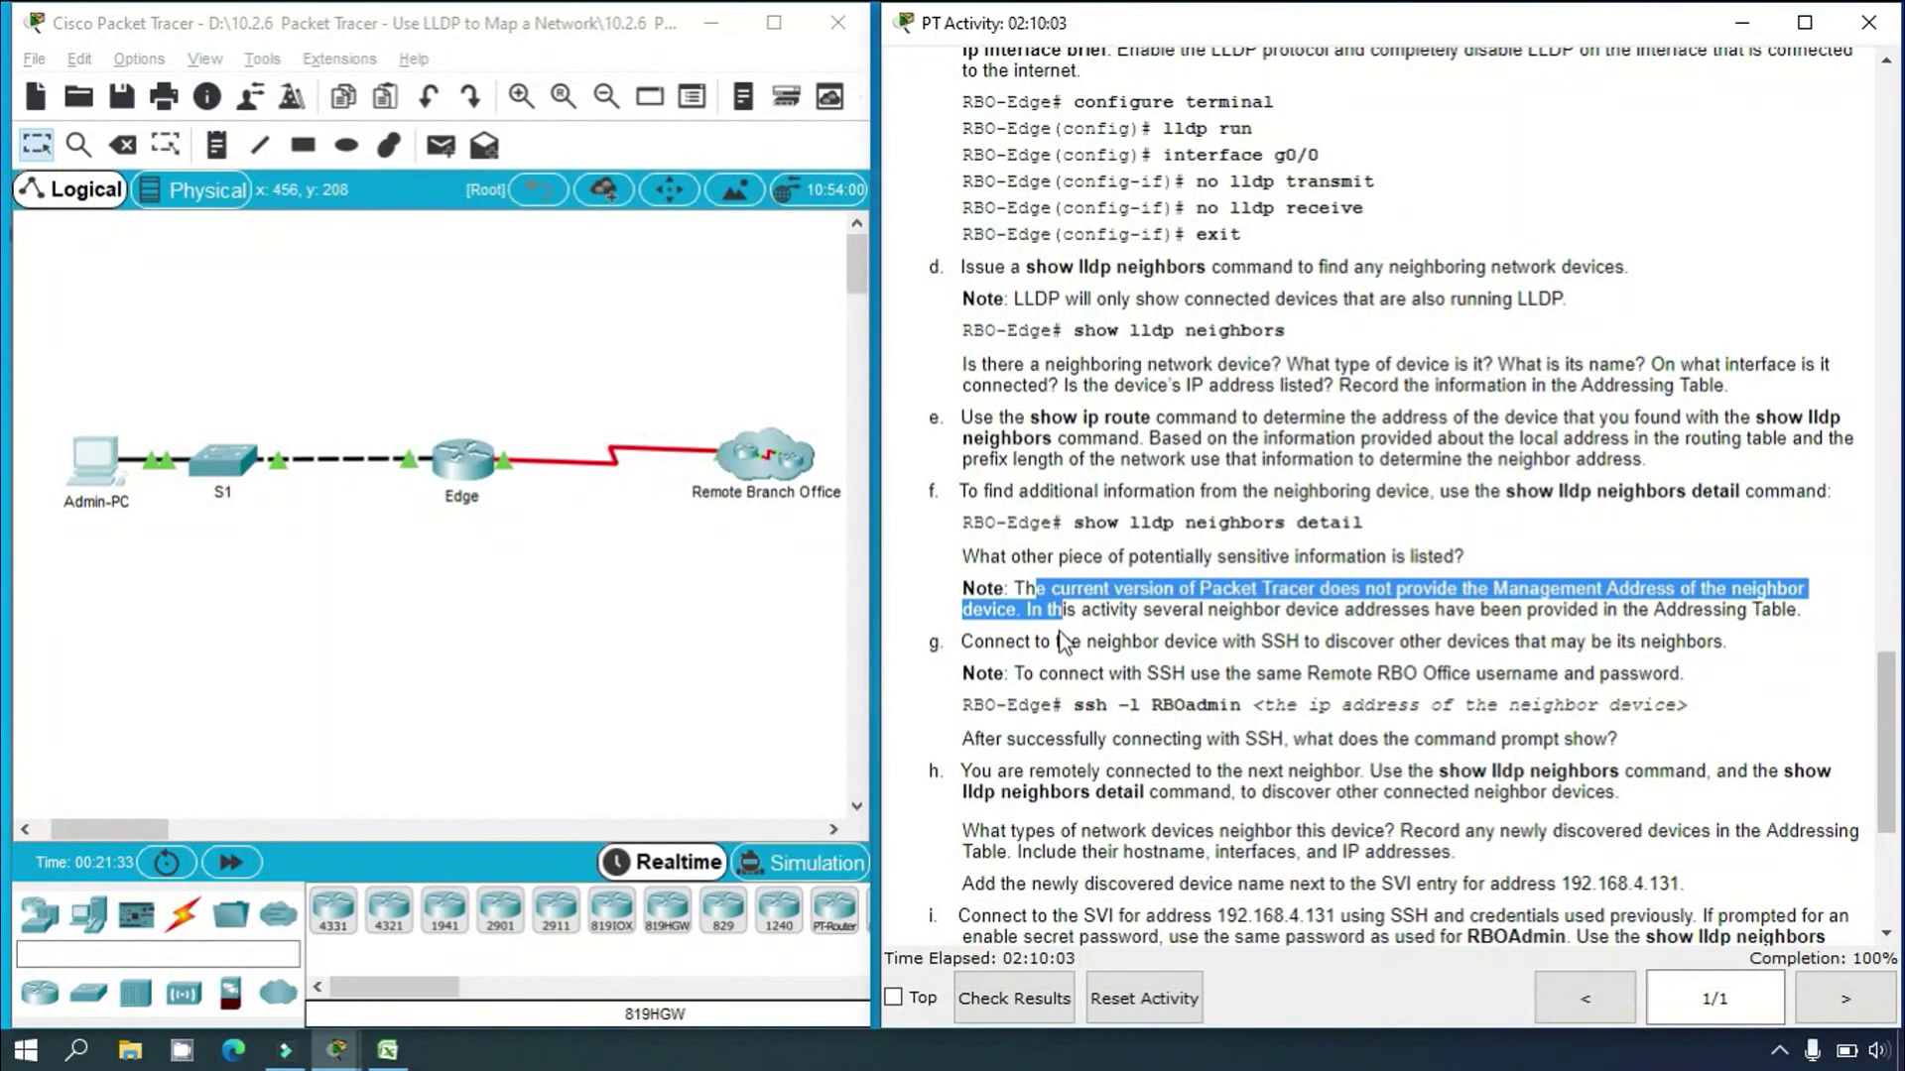
pyautogui.click(1032, 617)
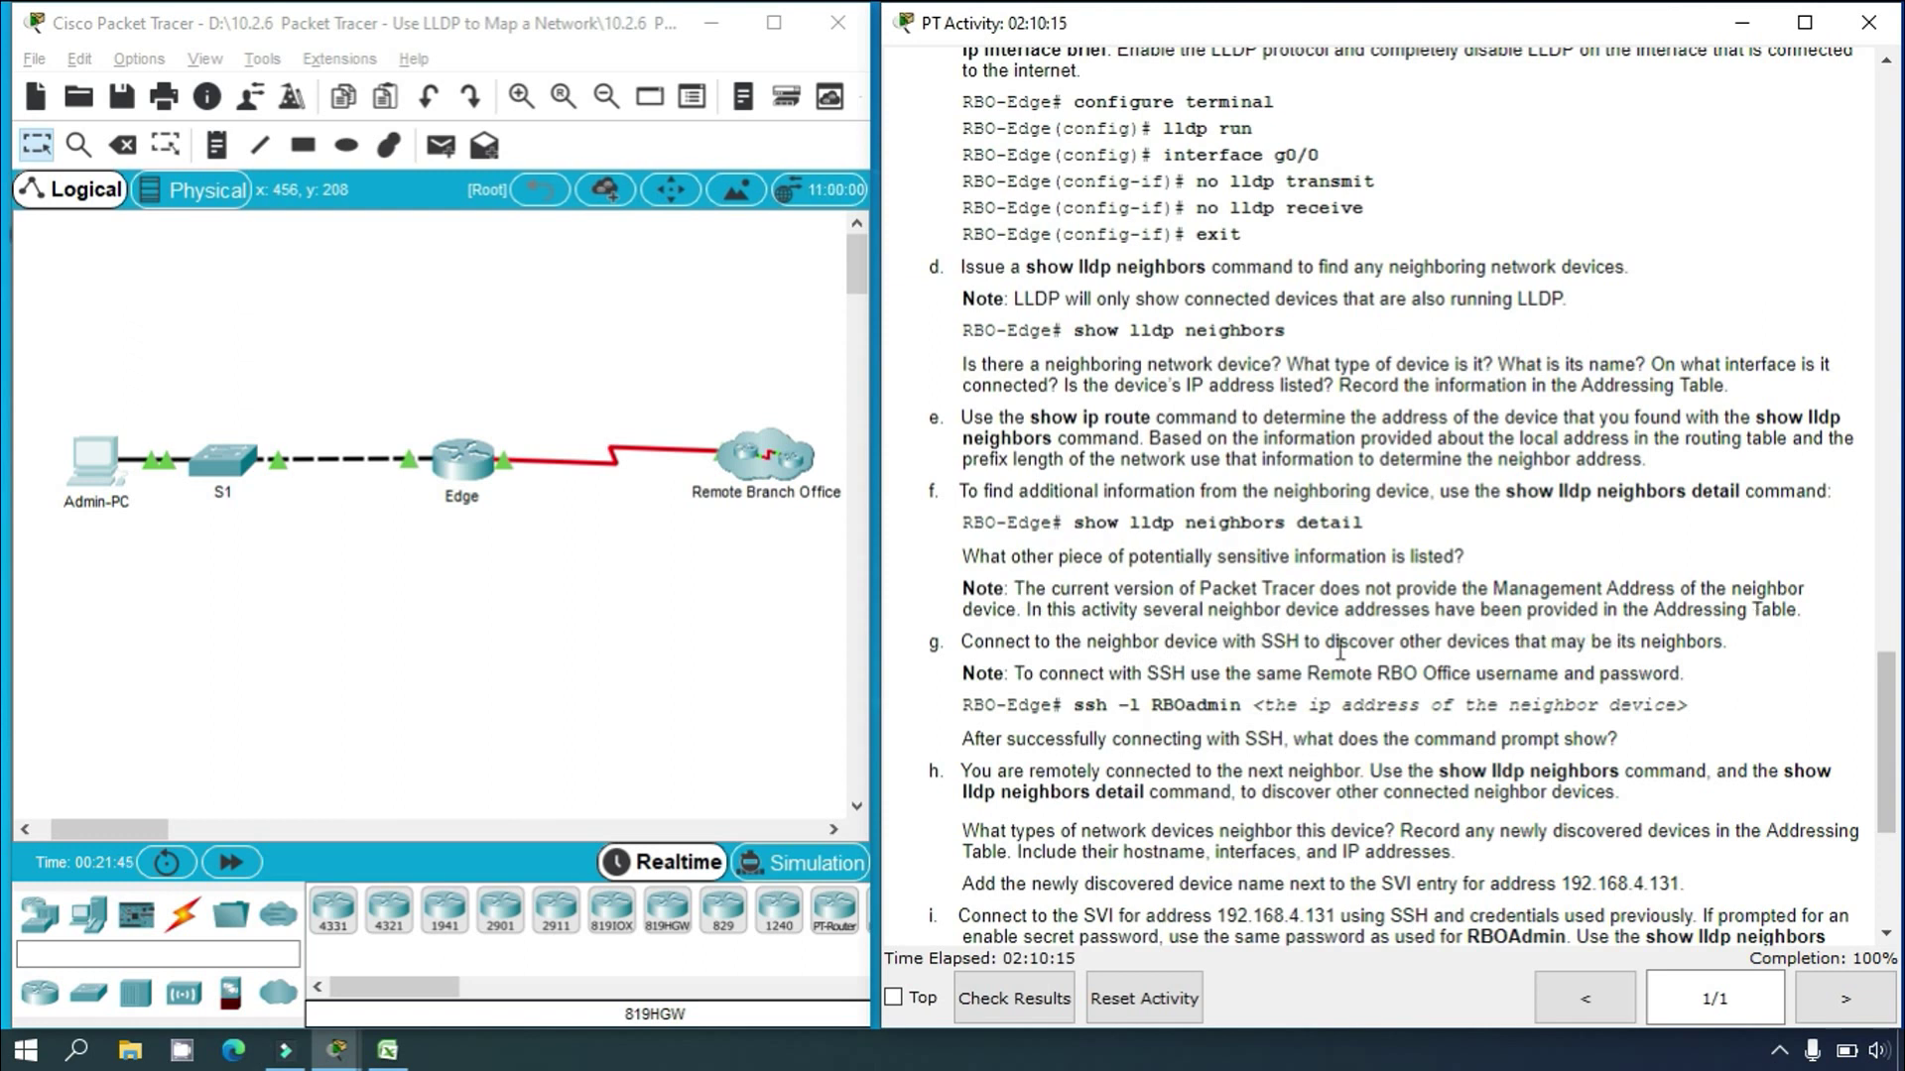
pyautogui.scroll(-1, 1354, 639)
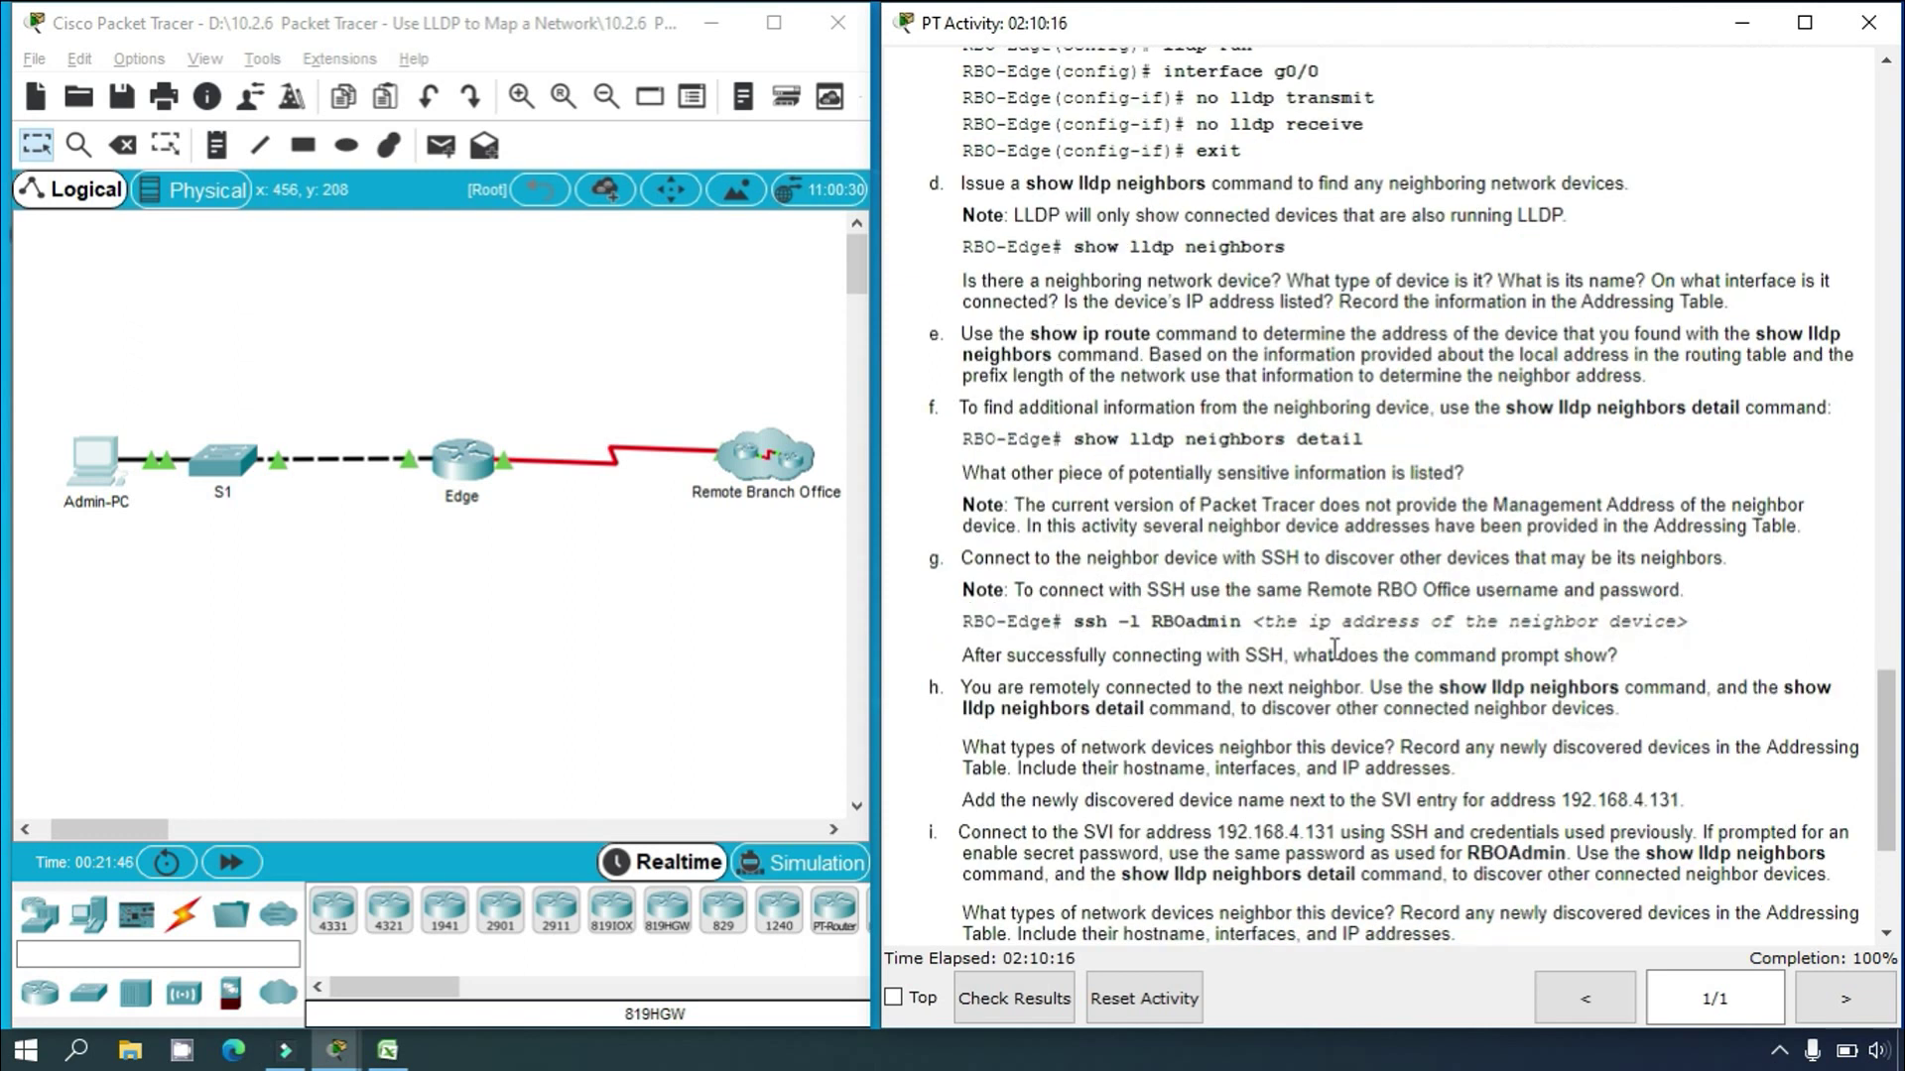
pyautogui.click(92, 458)
pyautogui.click(1244, 161)
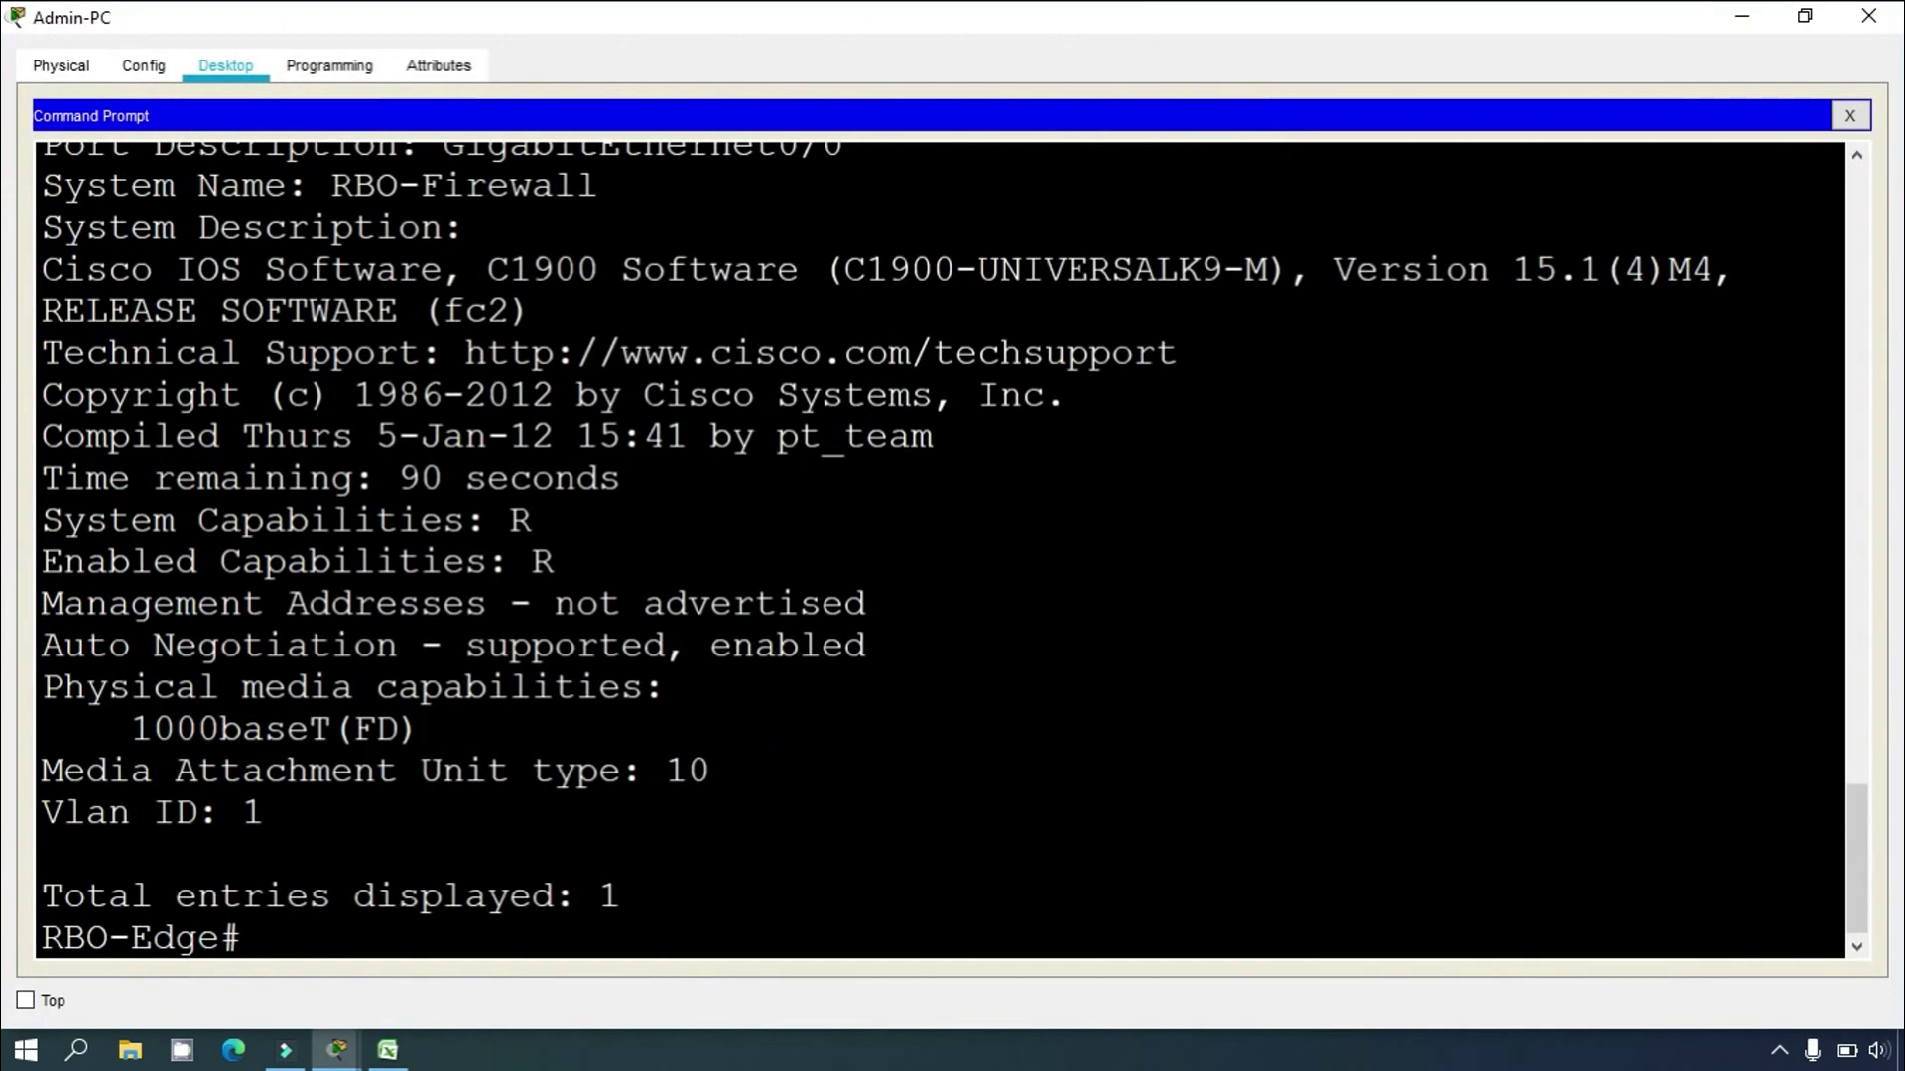
pyautogui.scroll(3, 953, 546)
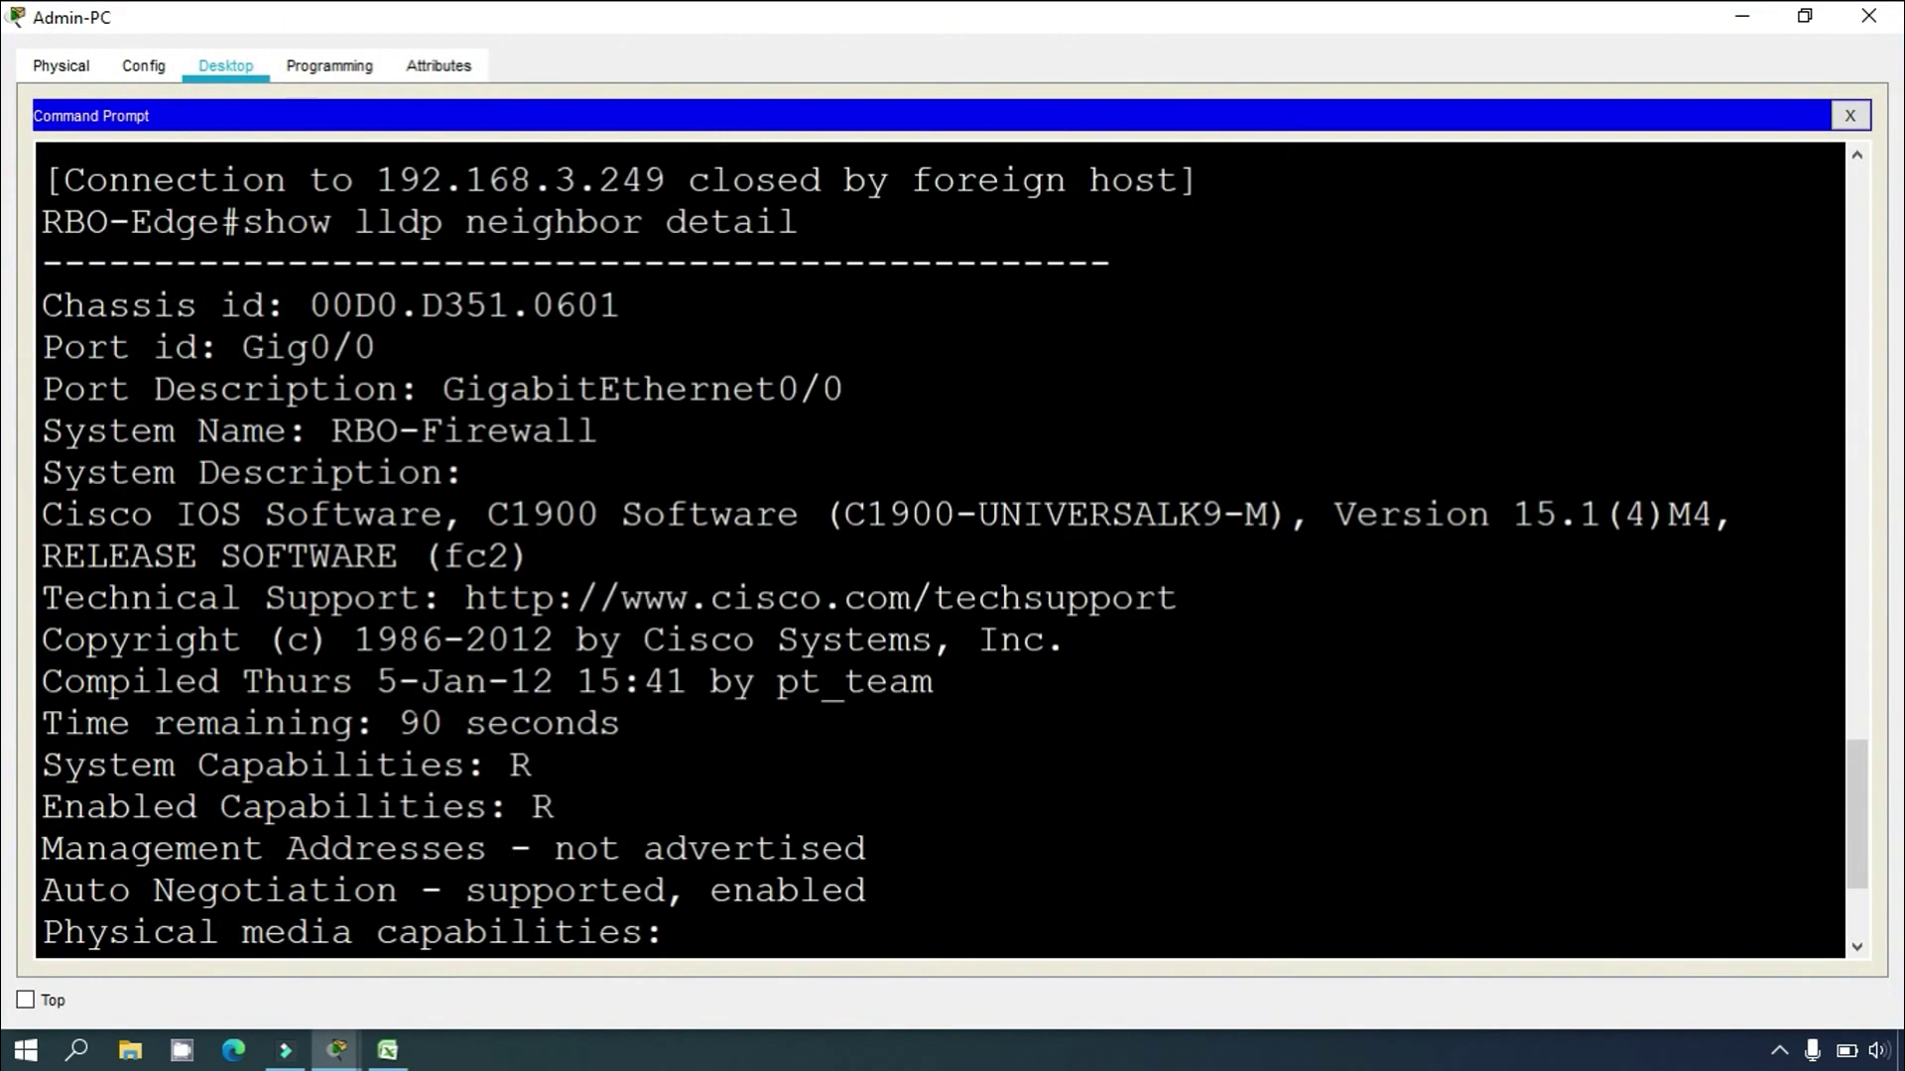
pyautogui.scroll(1, 952, 546)
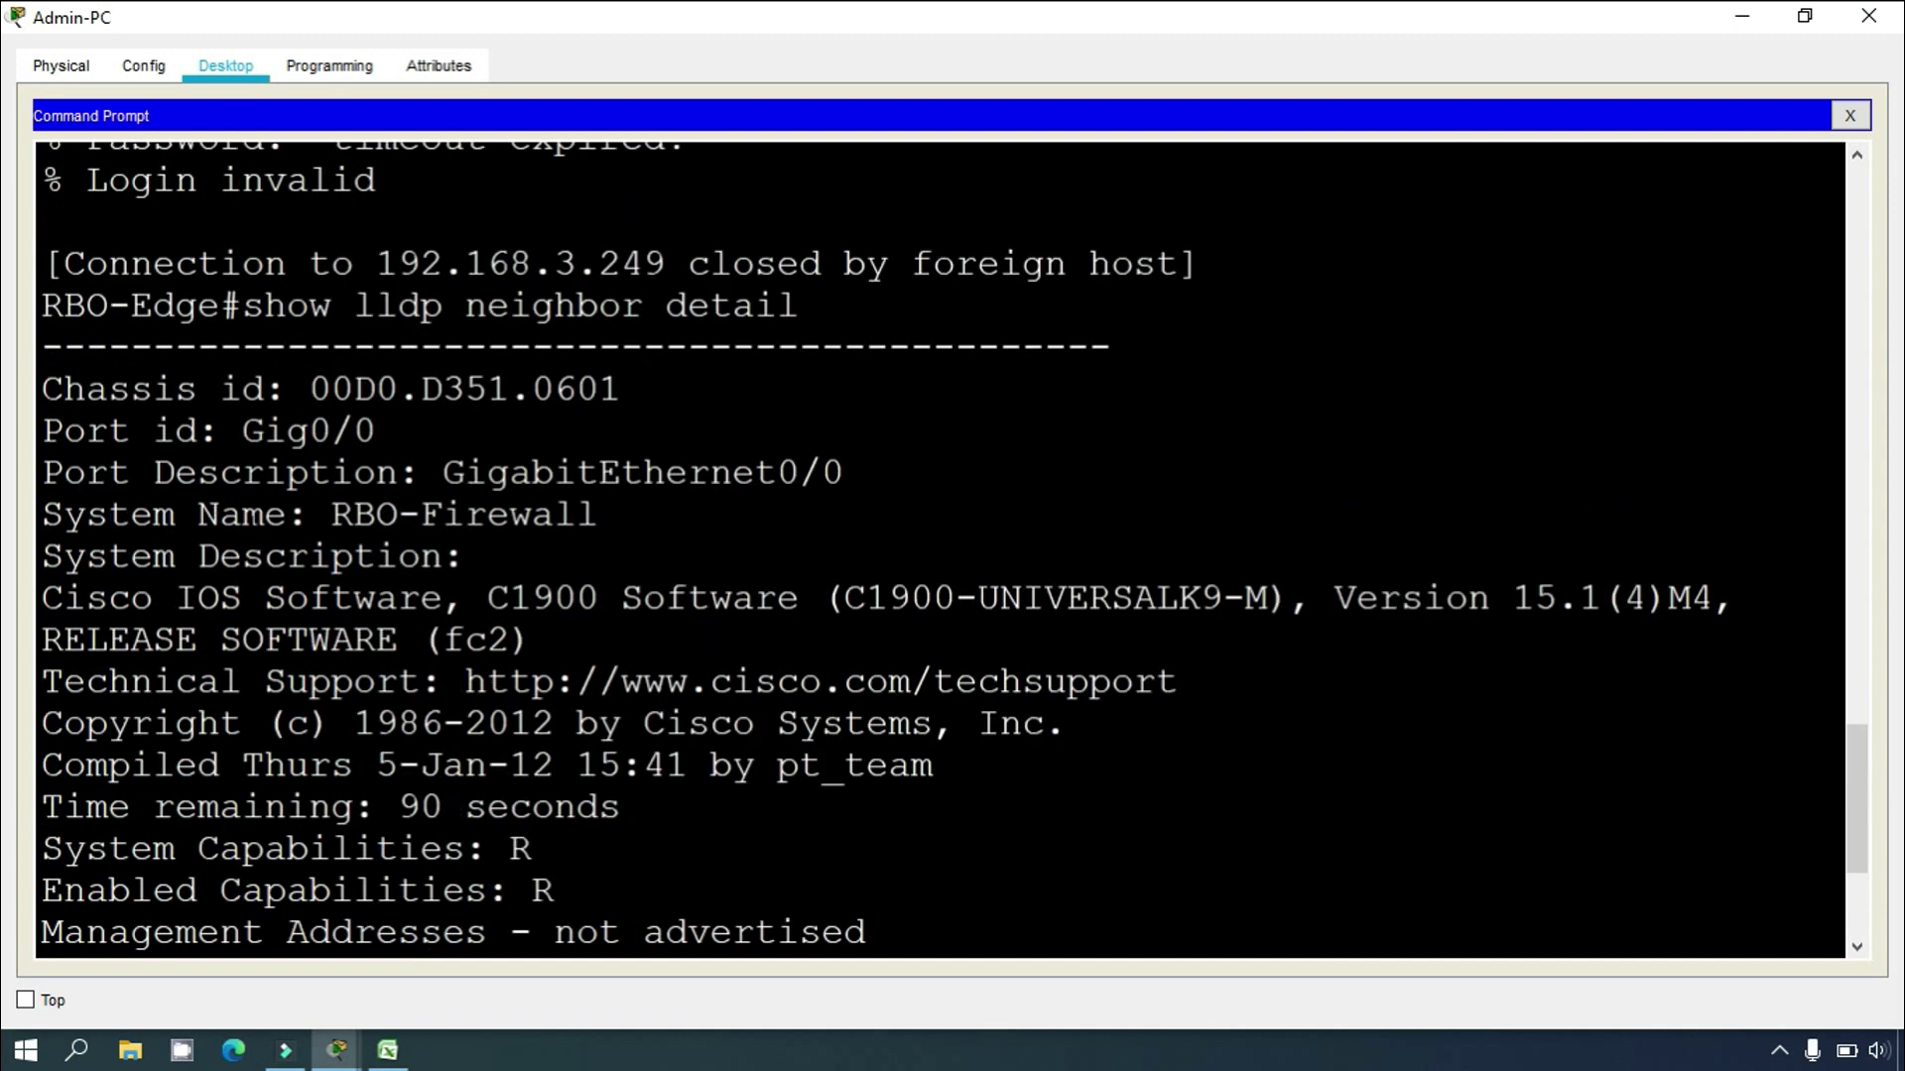
pyautogui.doubleClick(332, 514)
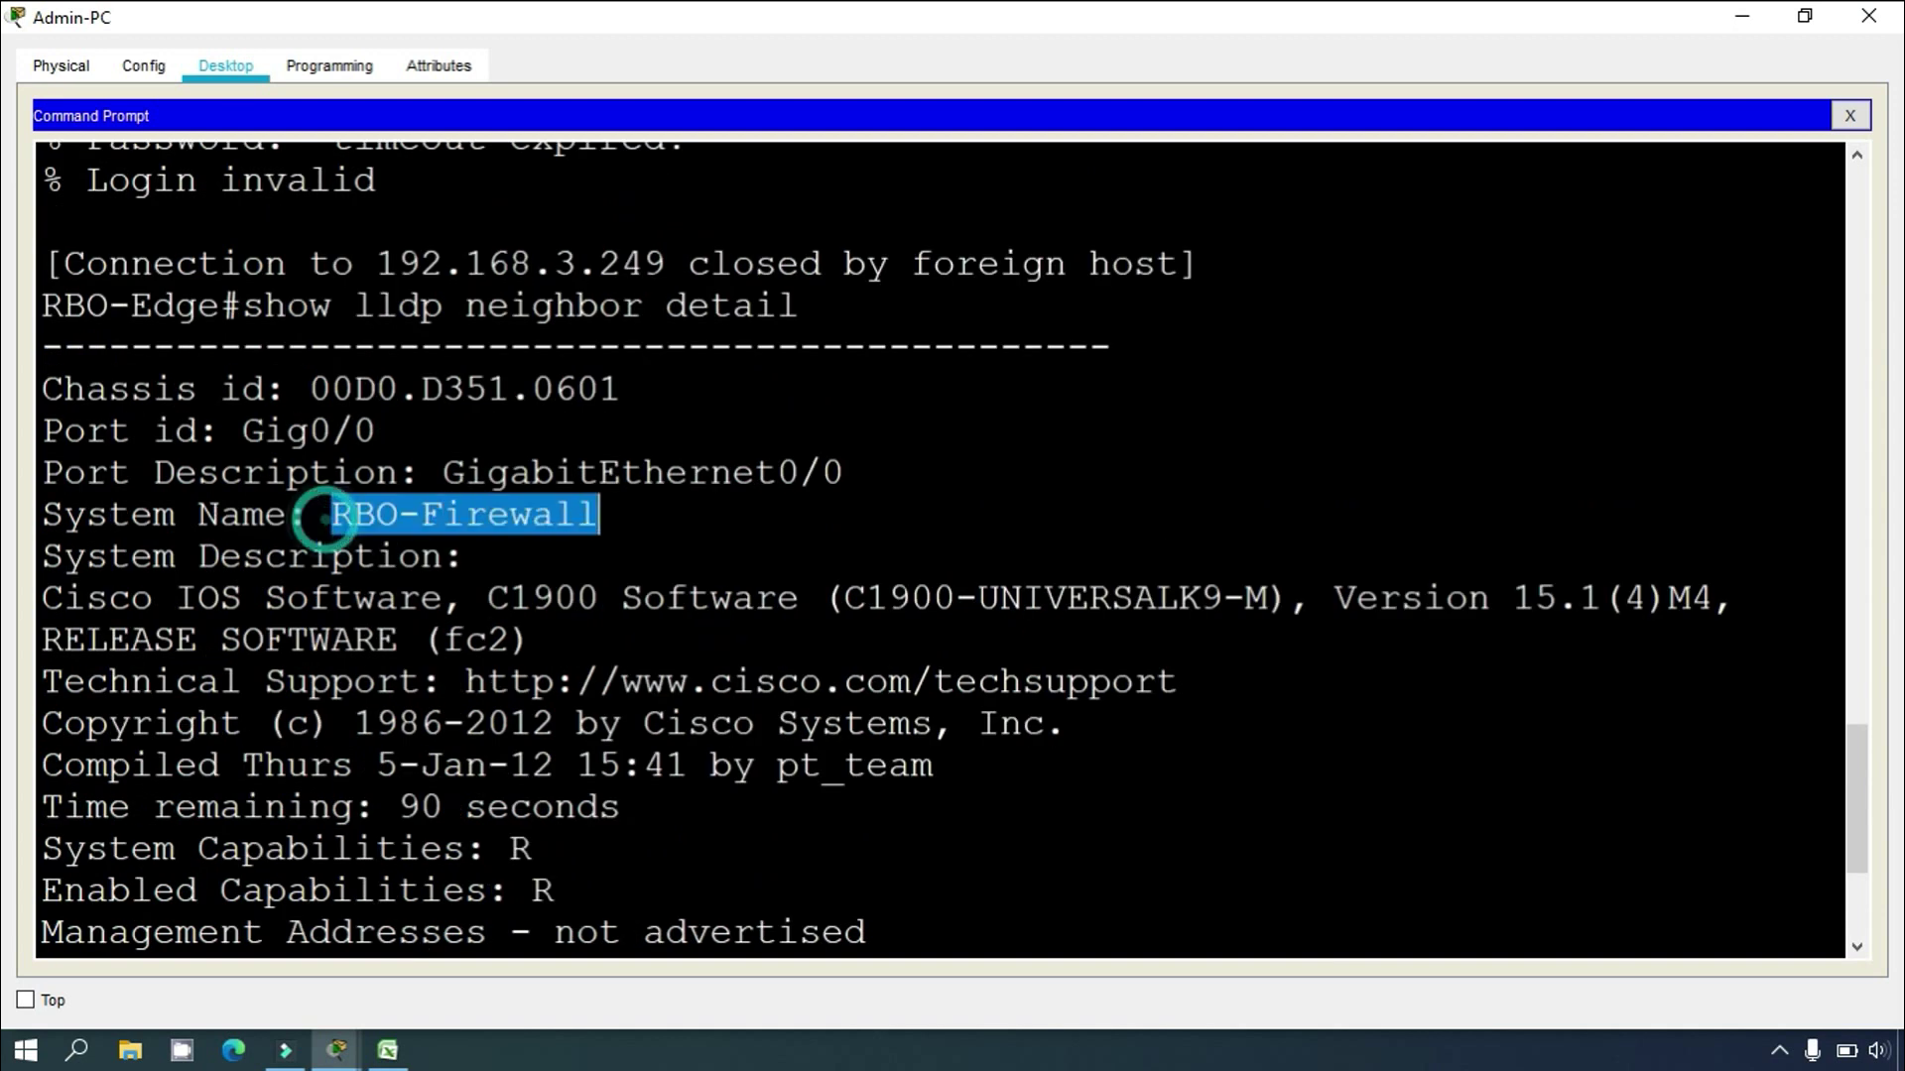
pyautogui.scroll(2, 952, 546)
pyautogui.scroll(-4, 953, 546)
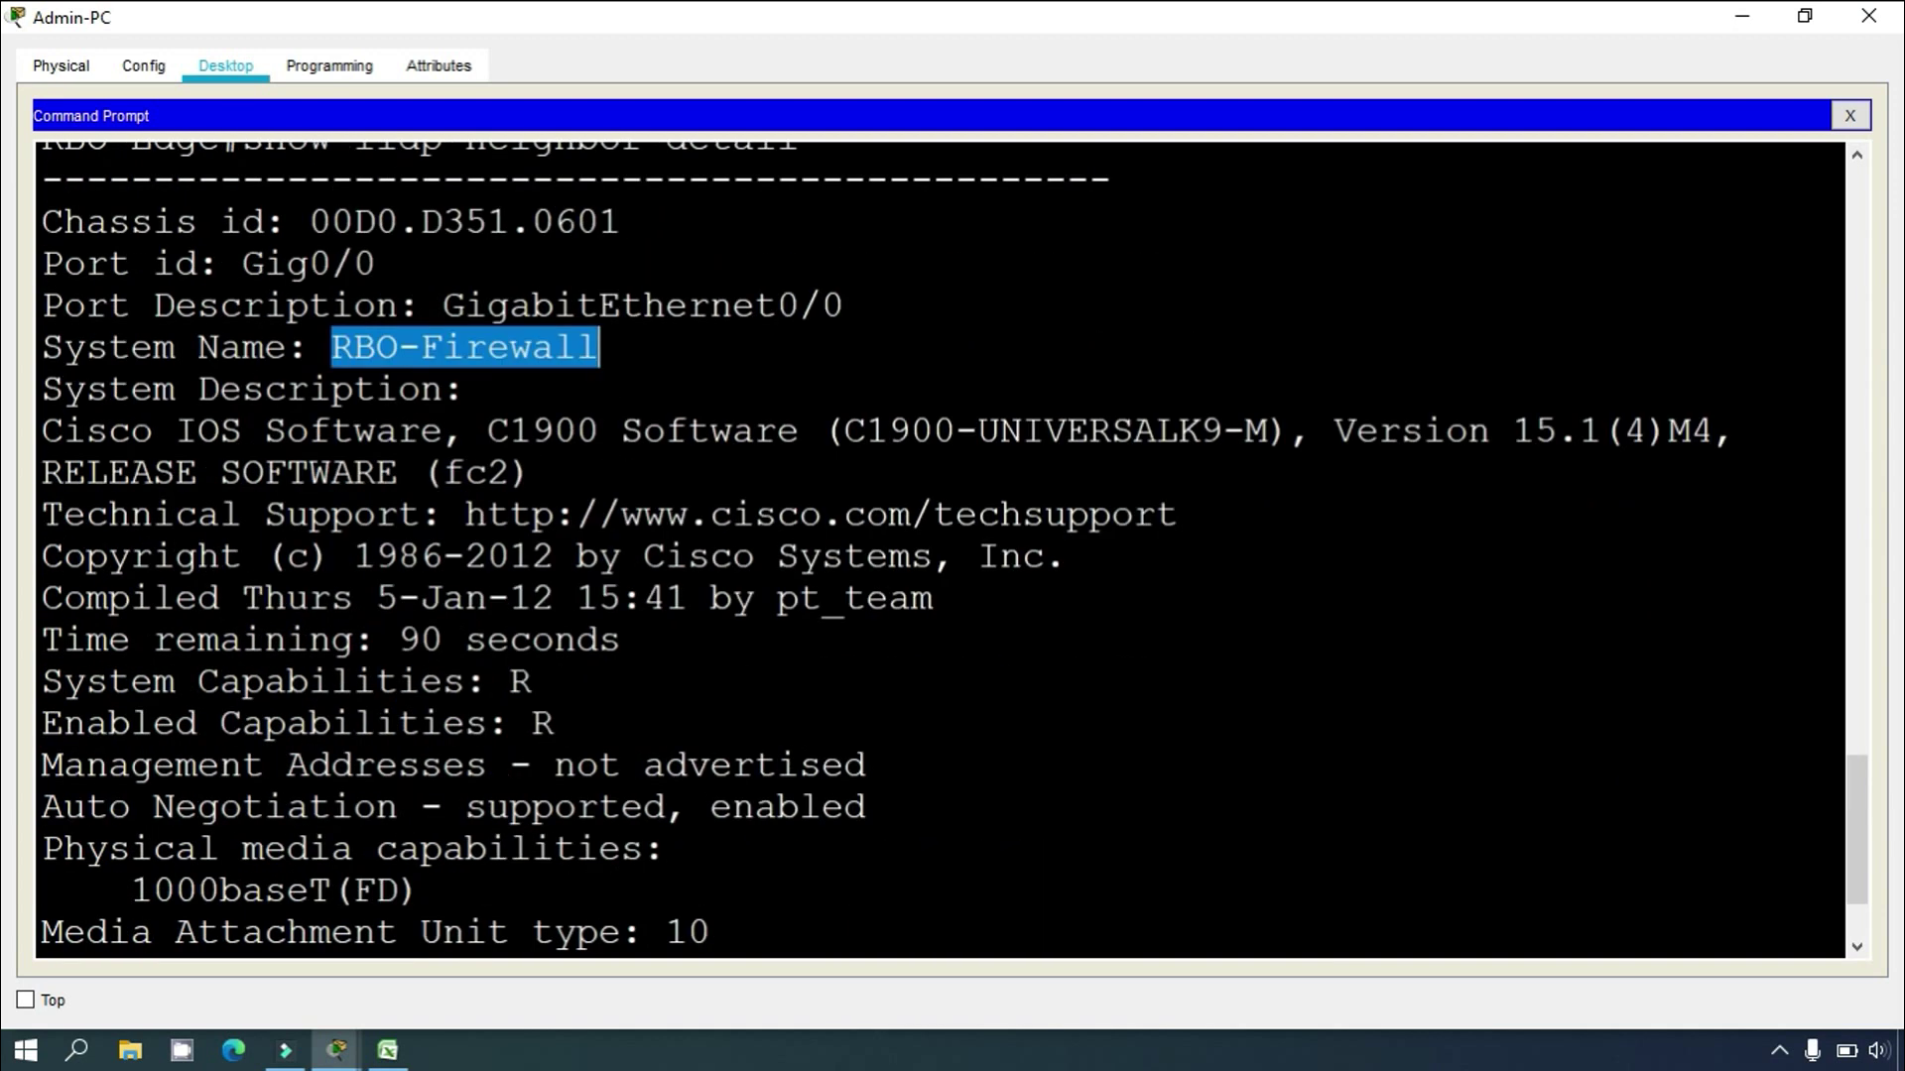
pyautogui.scroll(-1, 952, 546)
pyautogui.moveTo(42, 681); pyautogui.dragTo(868, 682)
pyautogui.click(1743, 18)
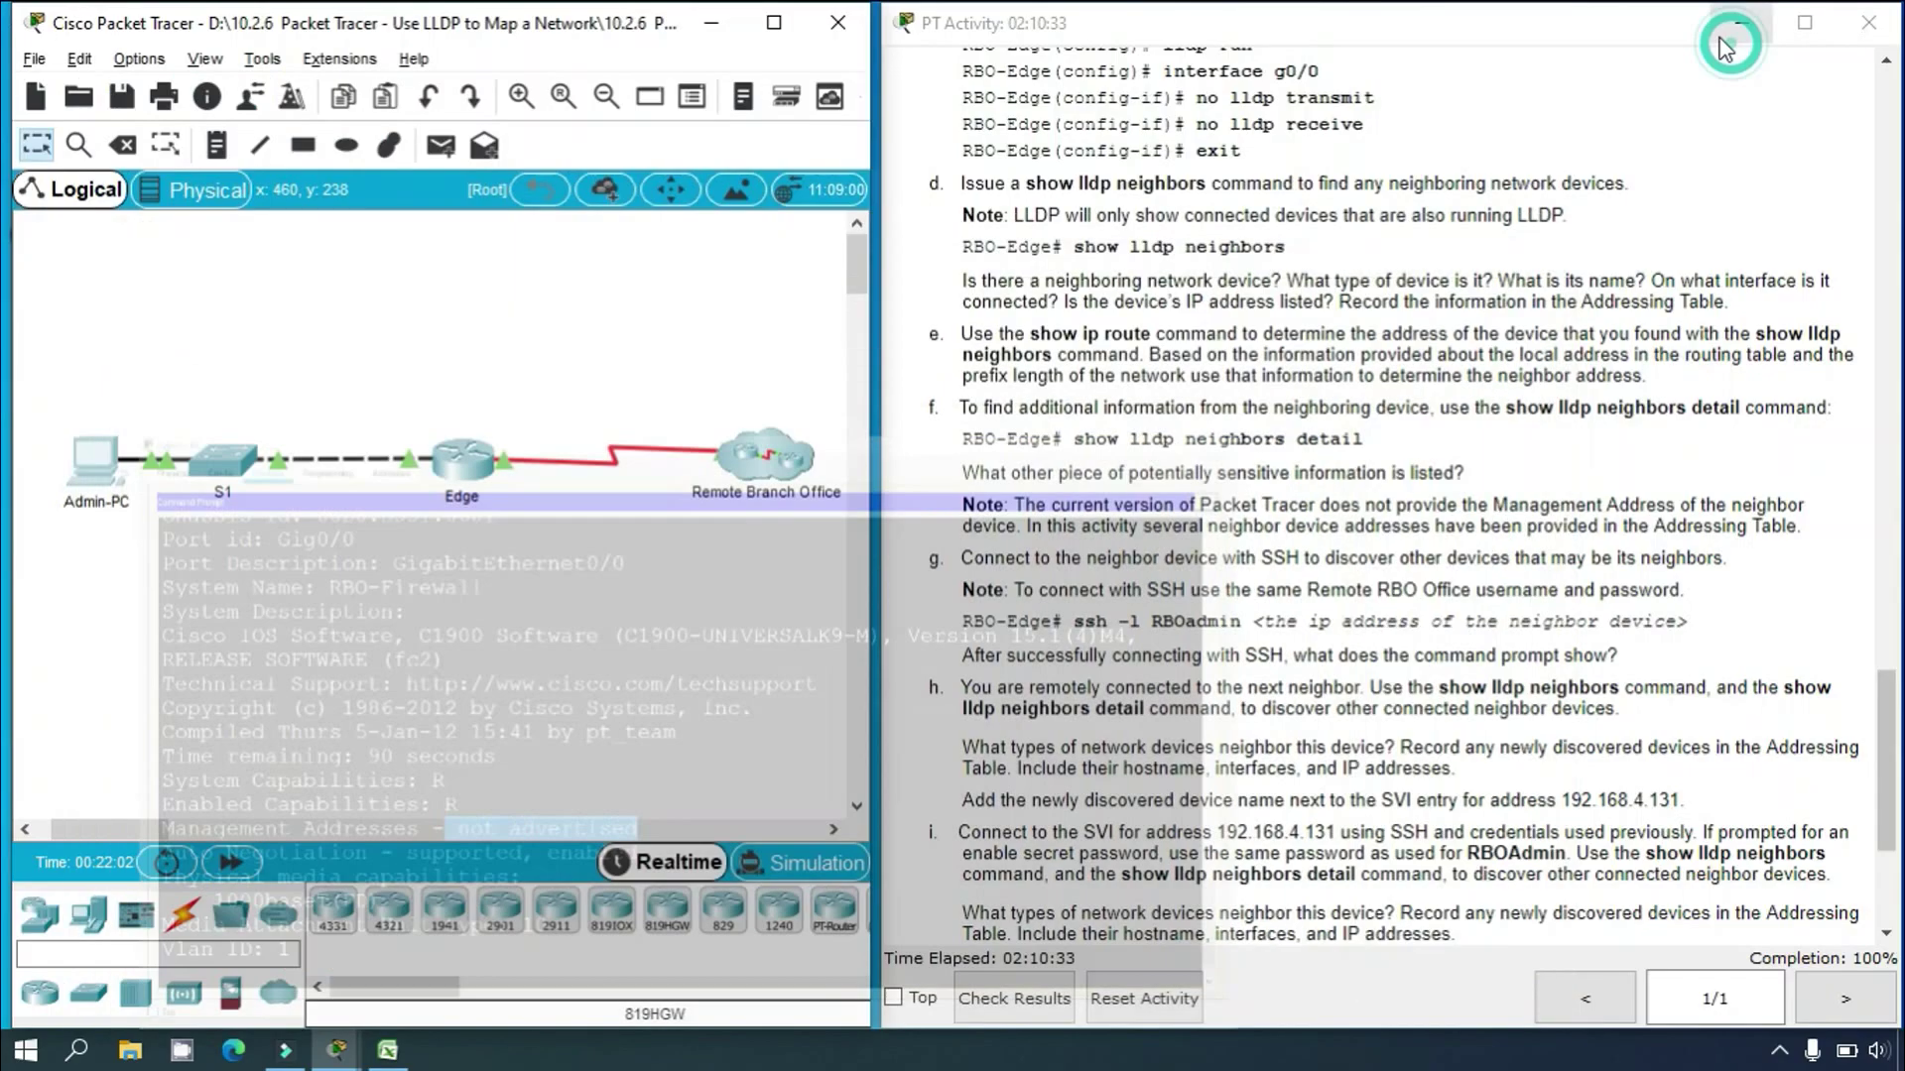
pyautogui.click(1099, 508)
pyautogui.scroll(-1, 1117, 590)
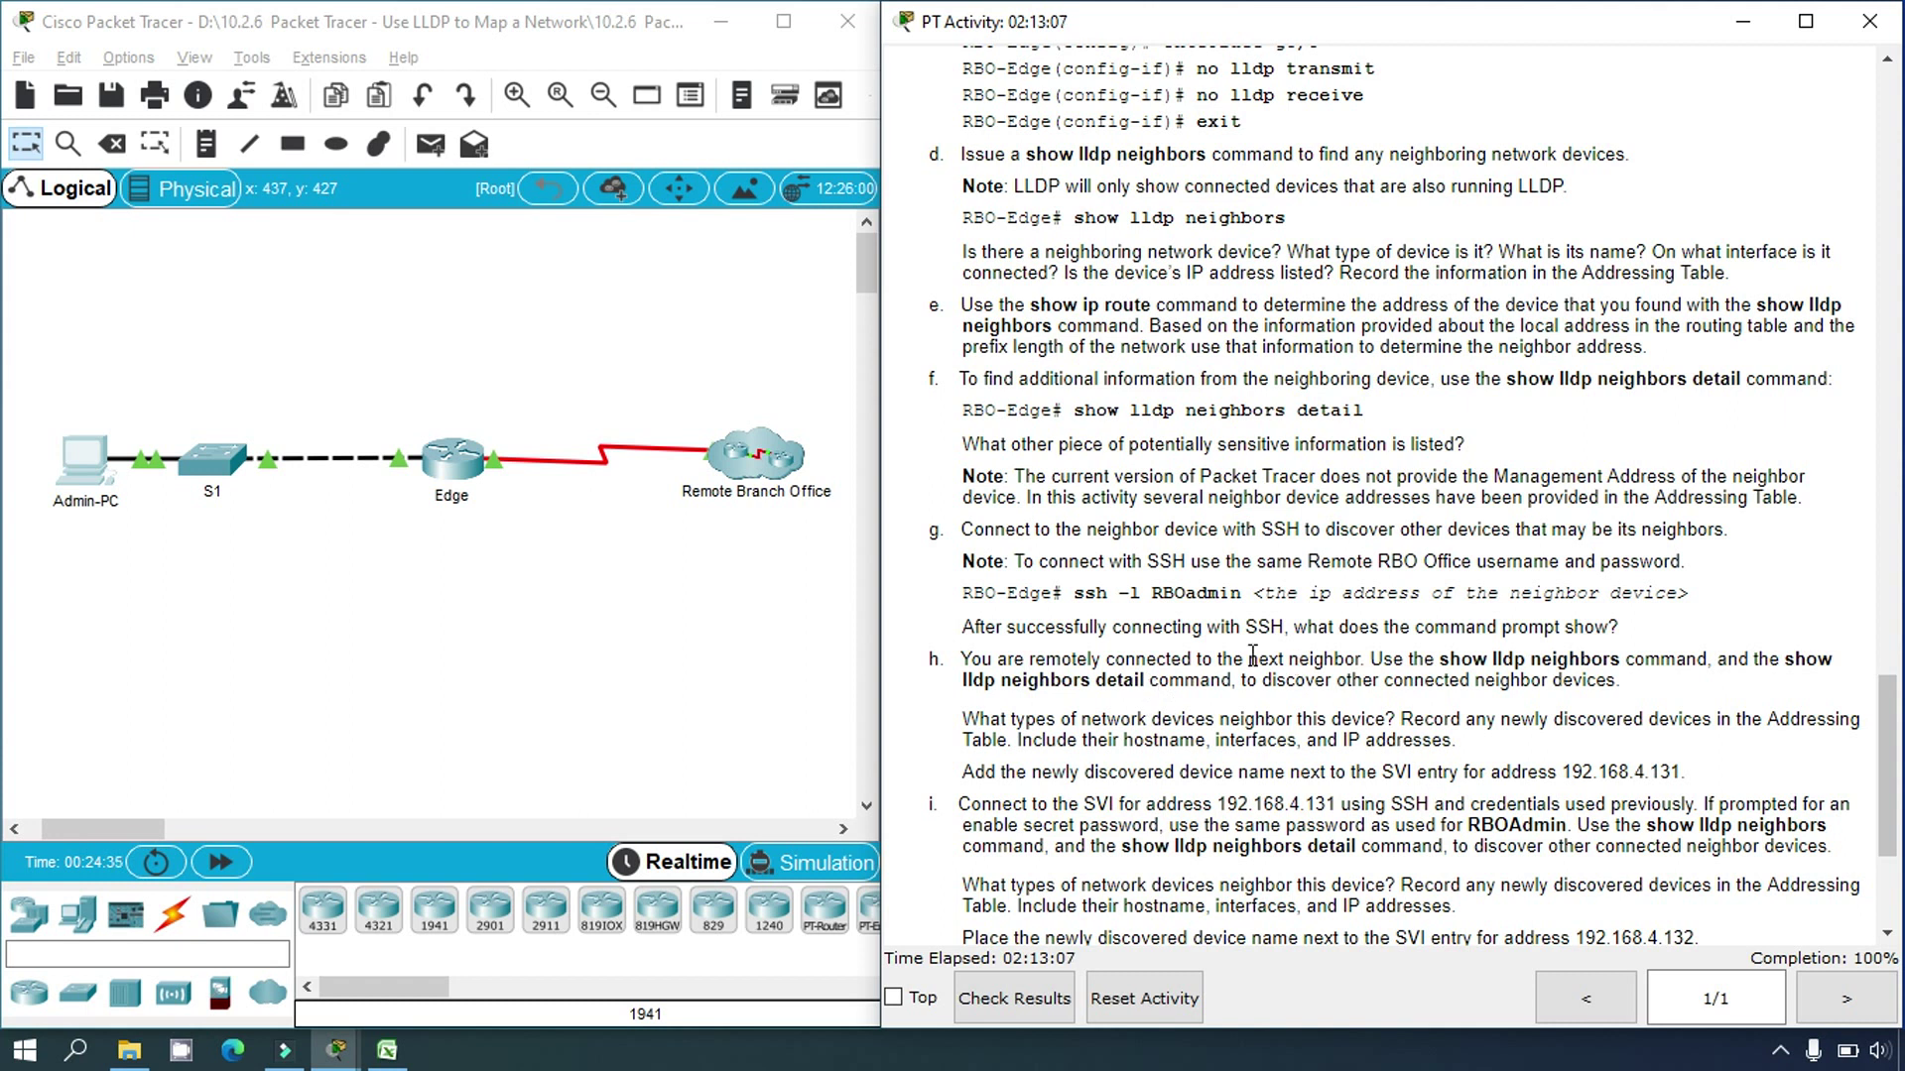
# Step: Reopen the Admin-PC terminal full screen and run 'show lldp neighbors' on RBO-Edge
pyautogui.click(107, 475)
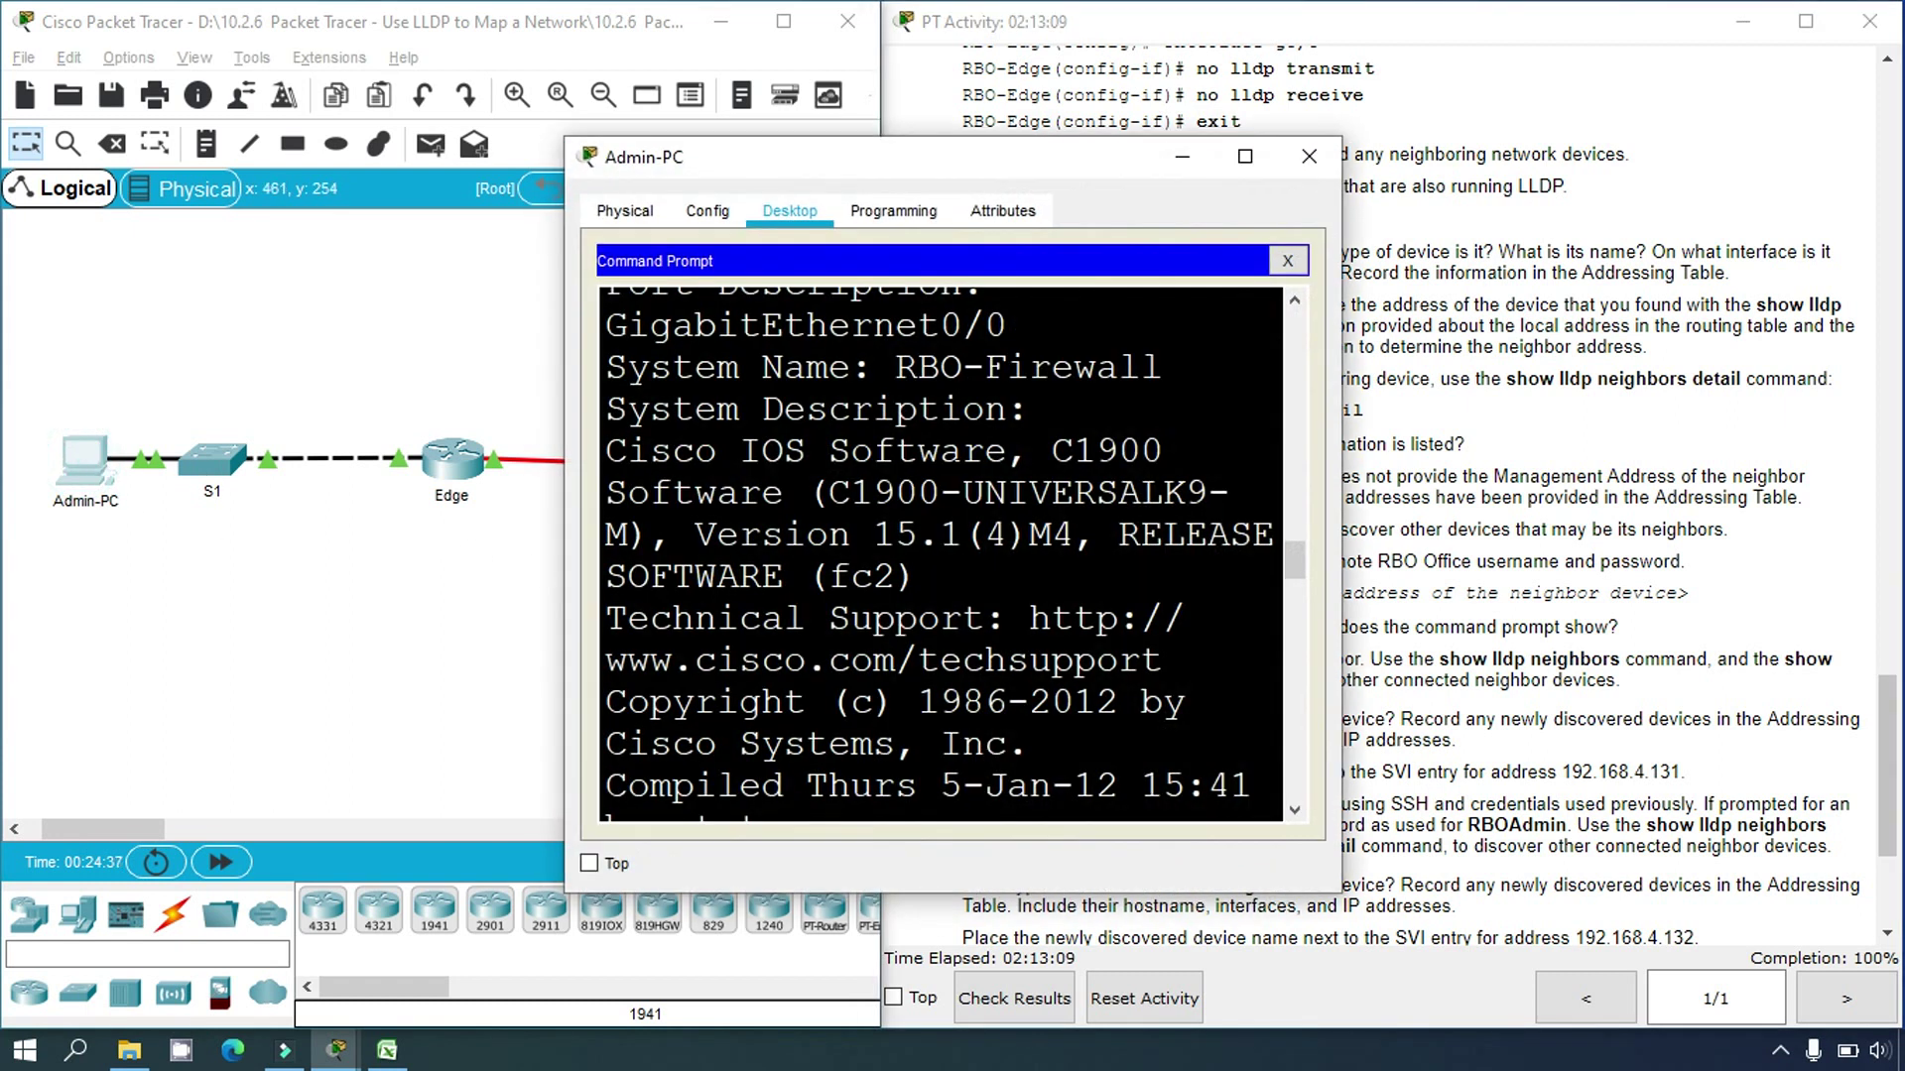
pyautogui.click(1245, 156)
pyautogui.moveTo(332, 347); pyautogui.dragTo(595, 349)
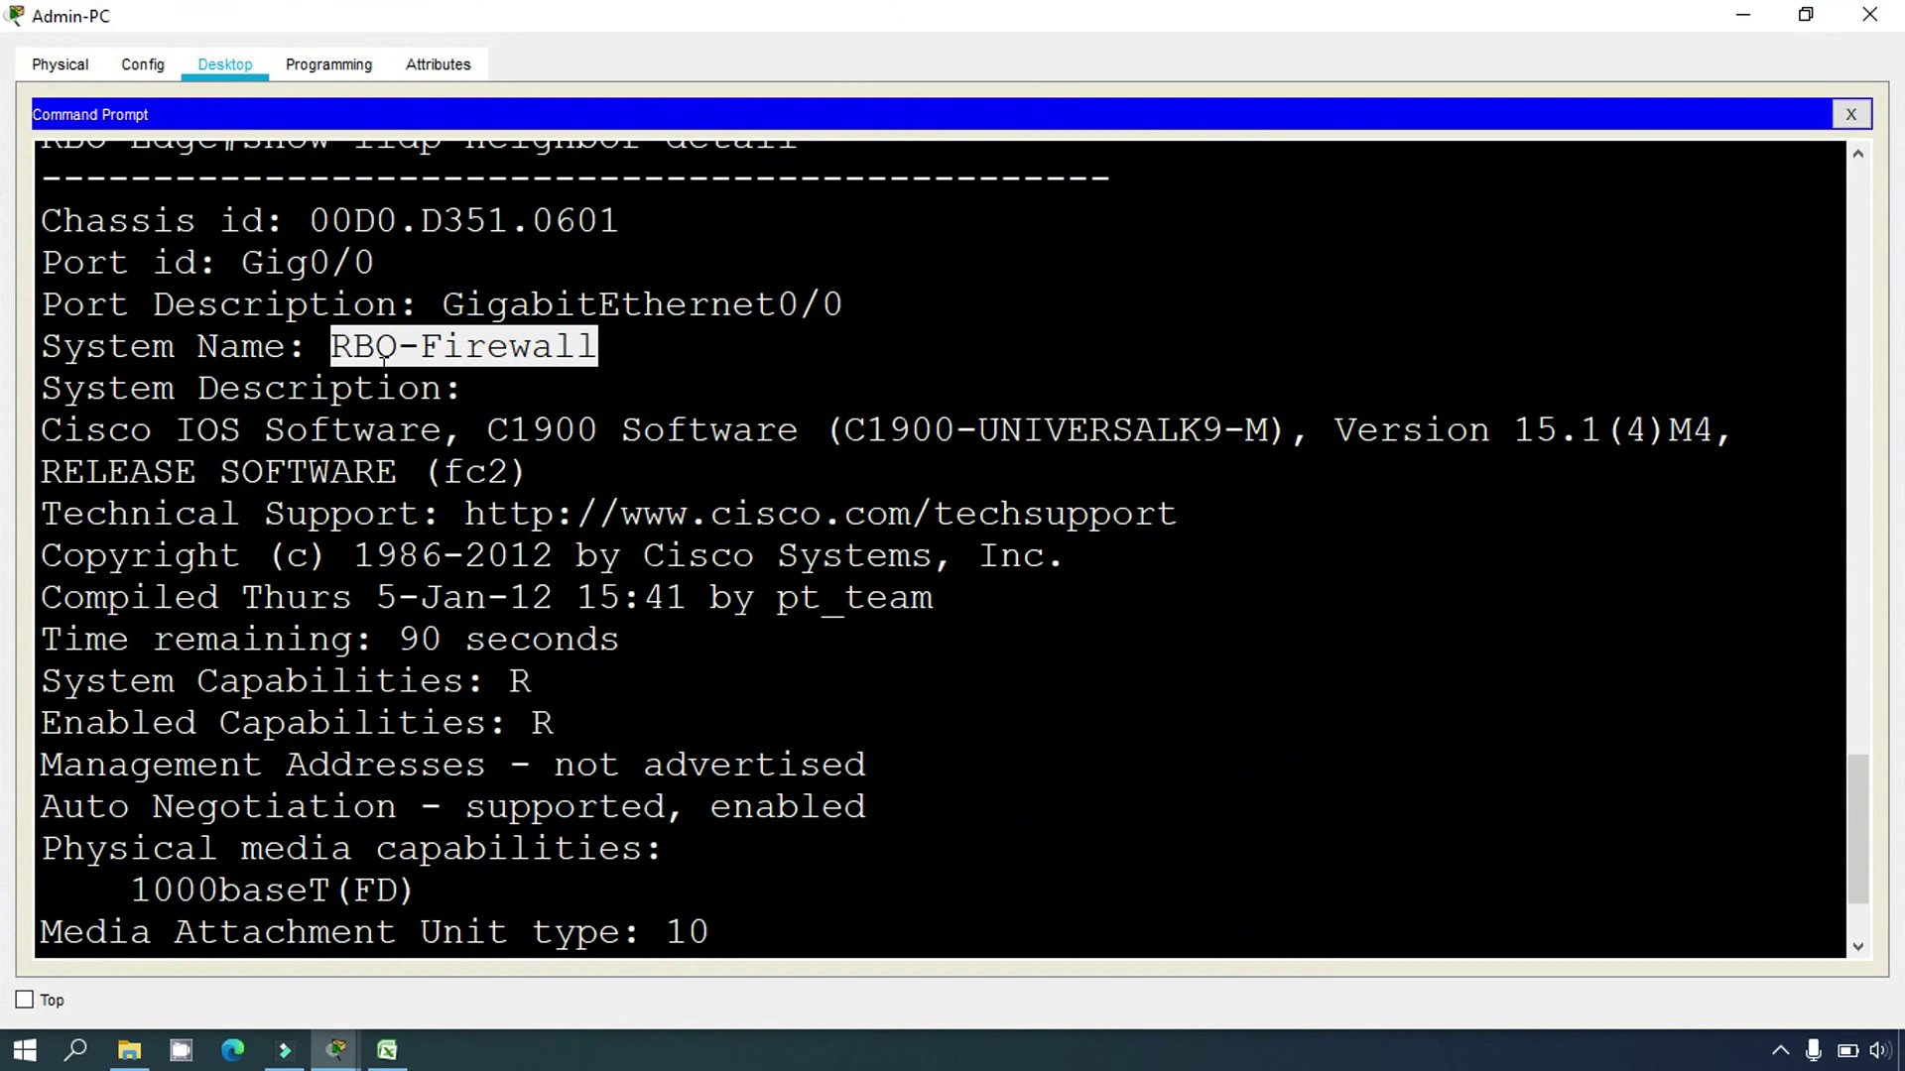
pyautogui.click(378, 846)
pyautogui.press('Return')
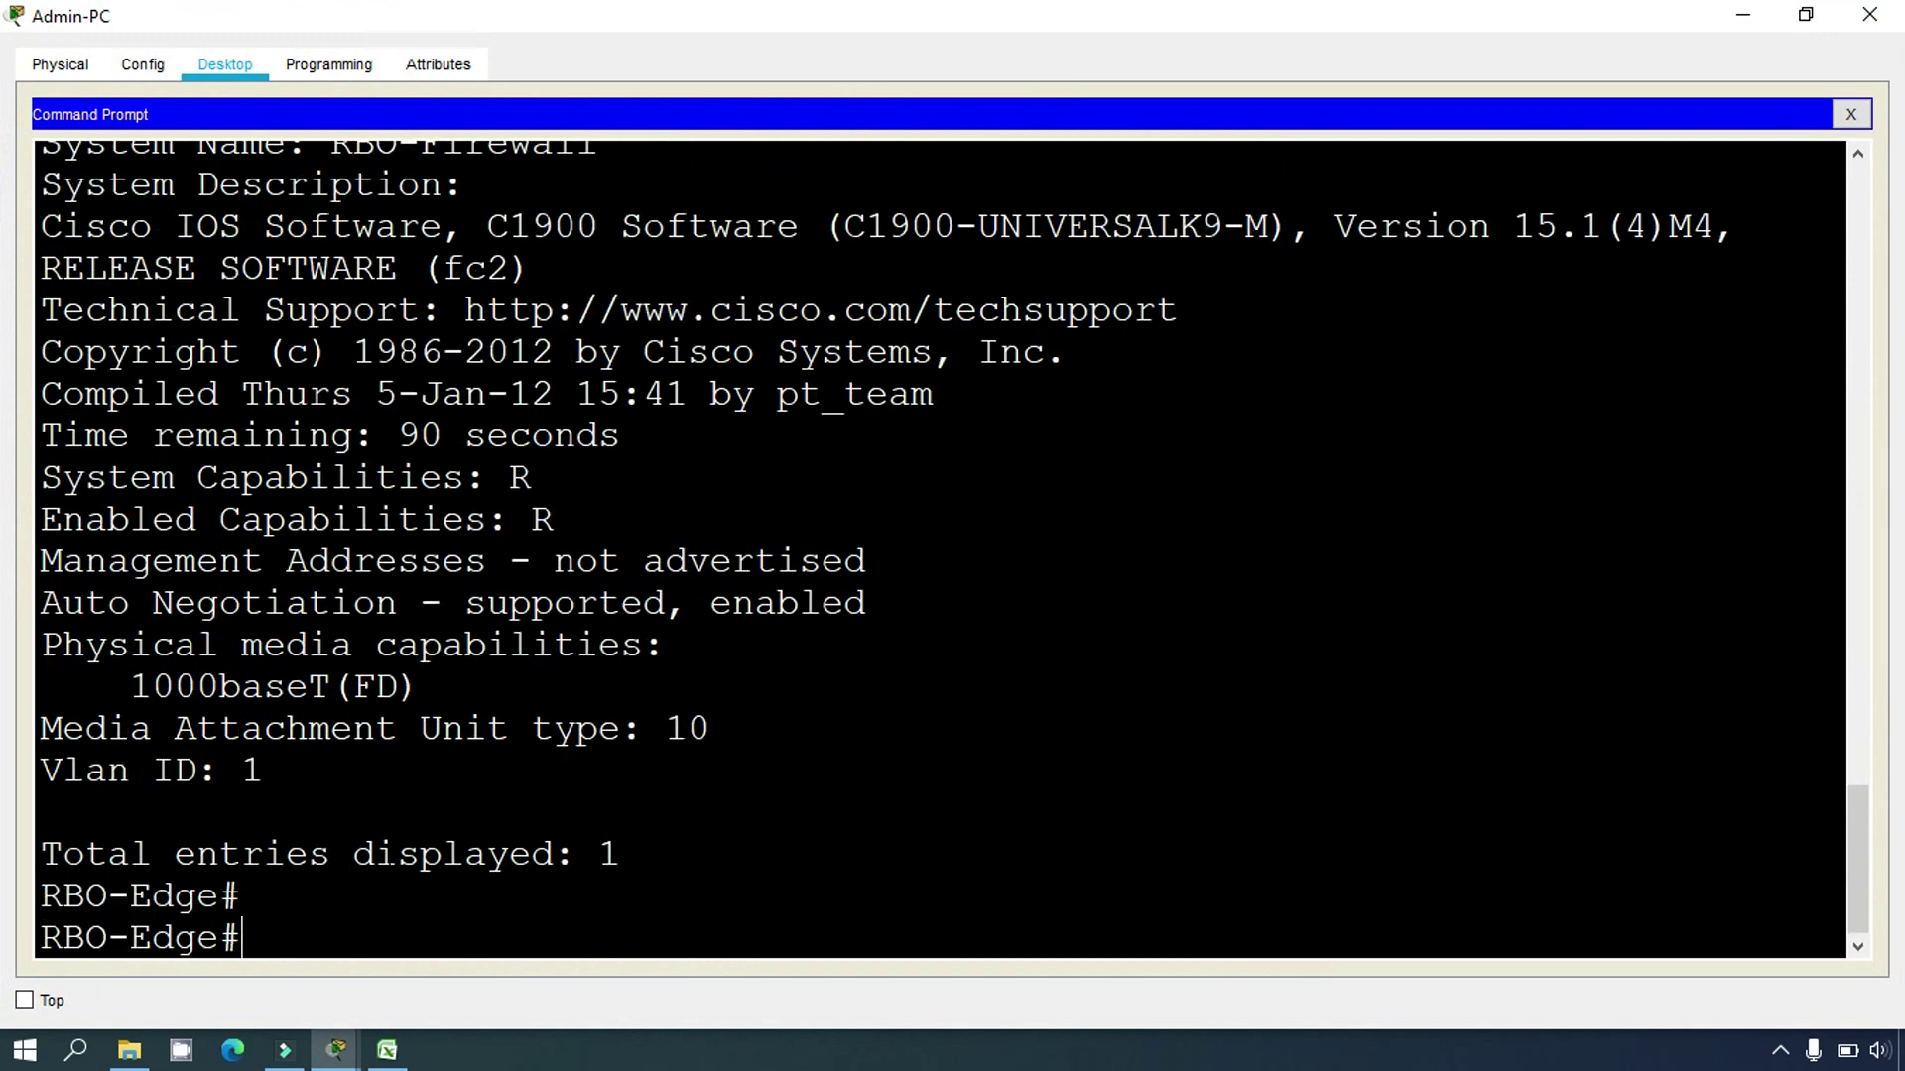
pyautogui.write('show lldp')
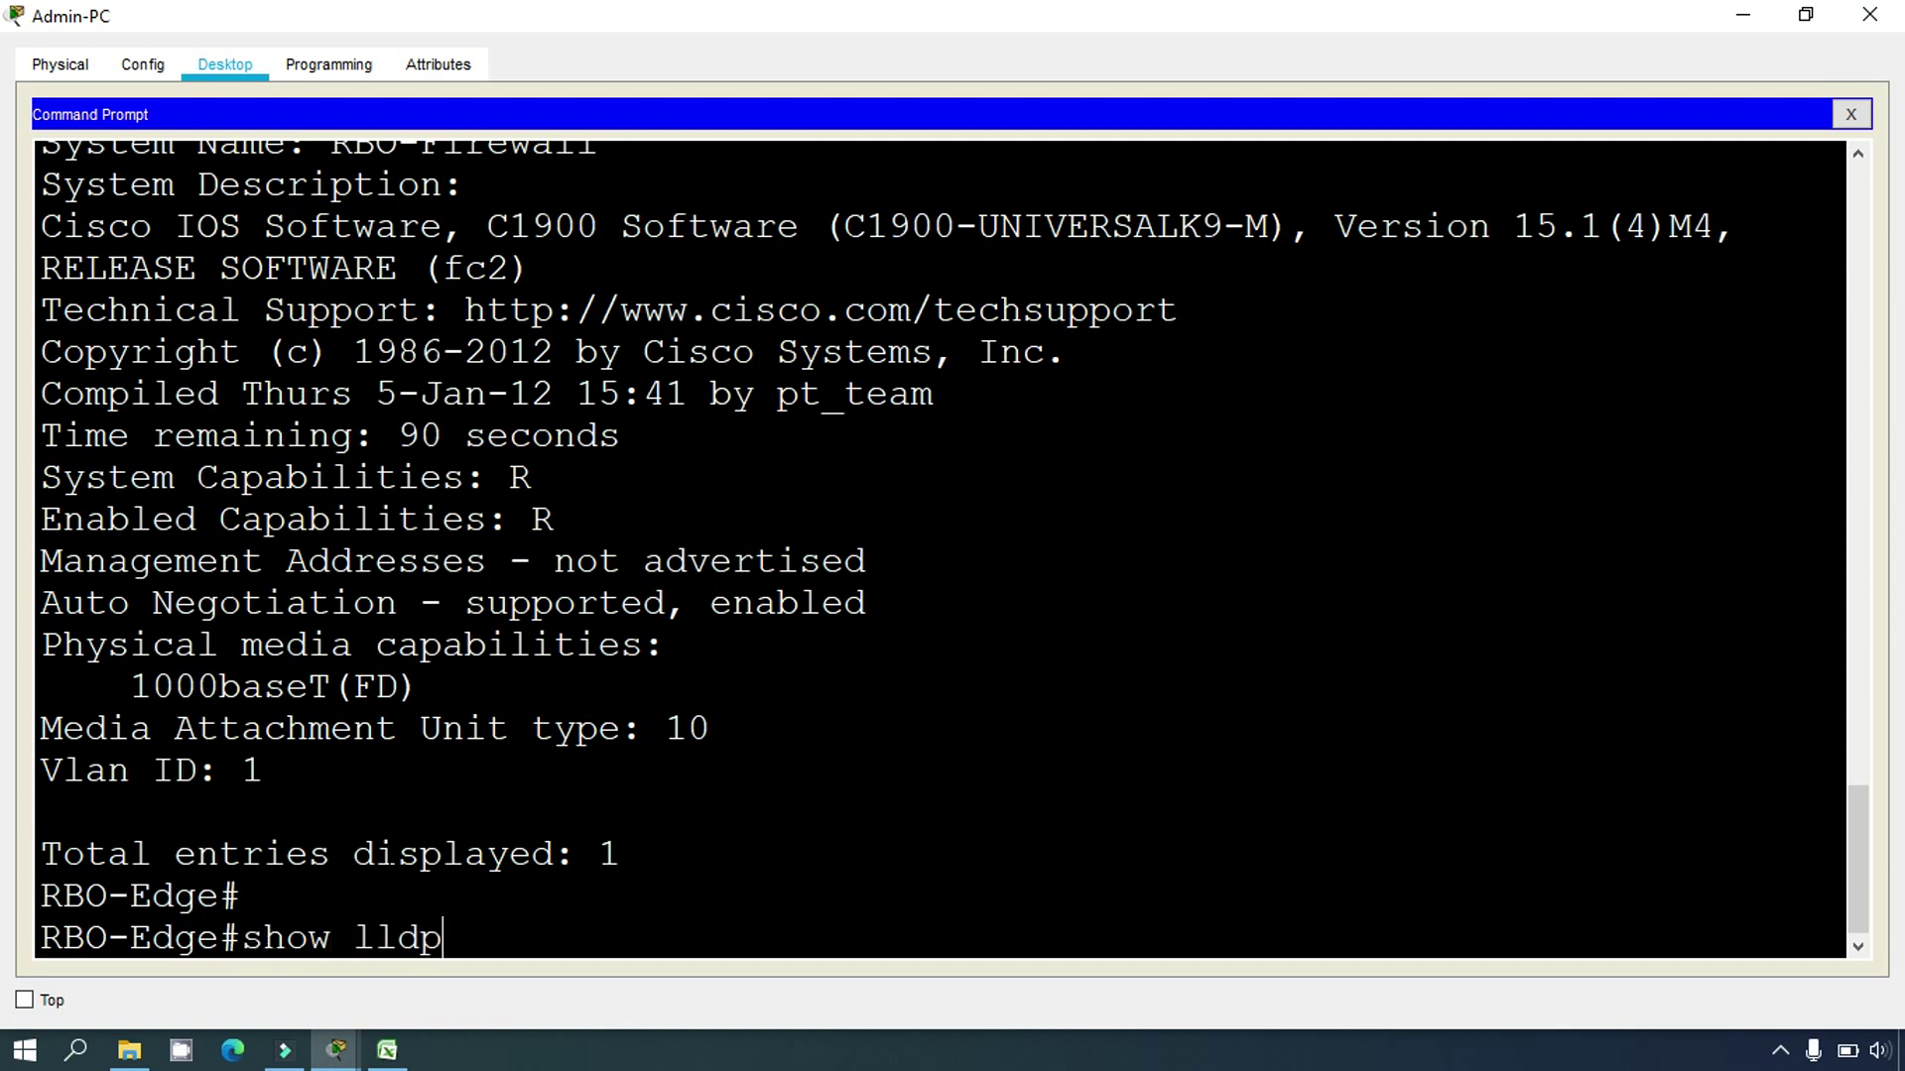
pyautogui.write(' neighbor')
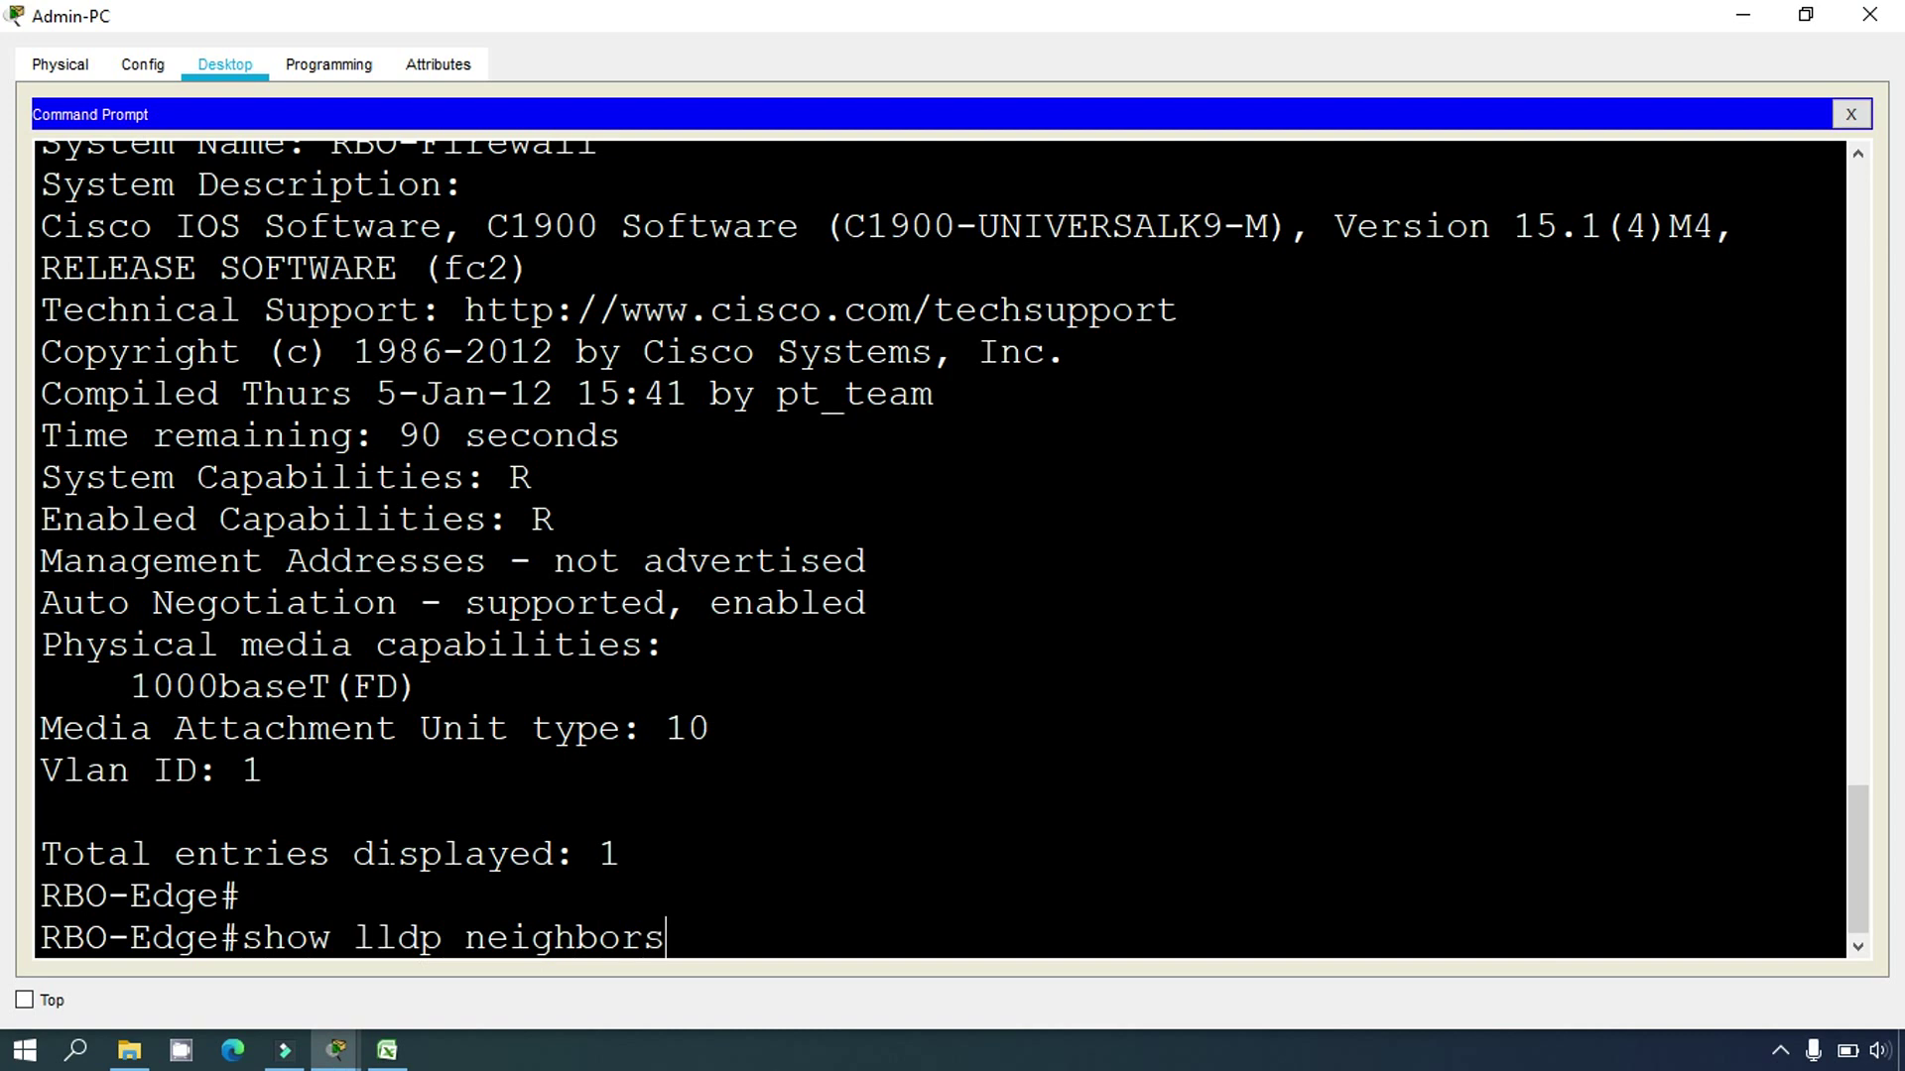
pyautogui.write('s')
pyautogui.press('Return')
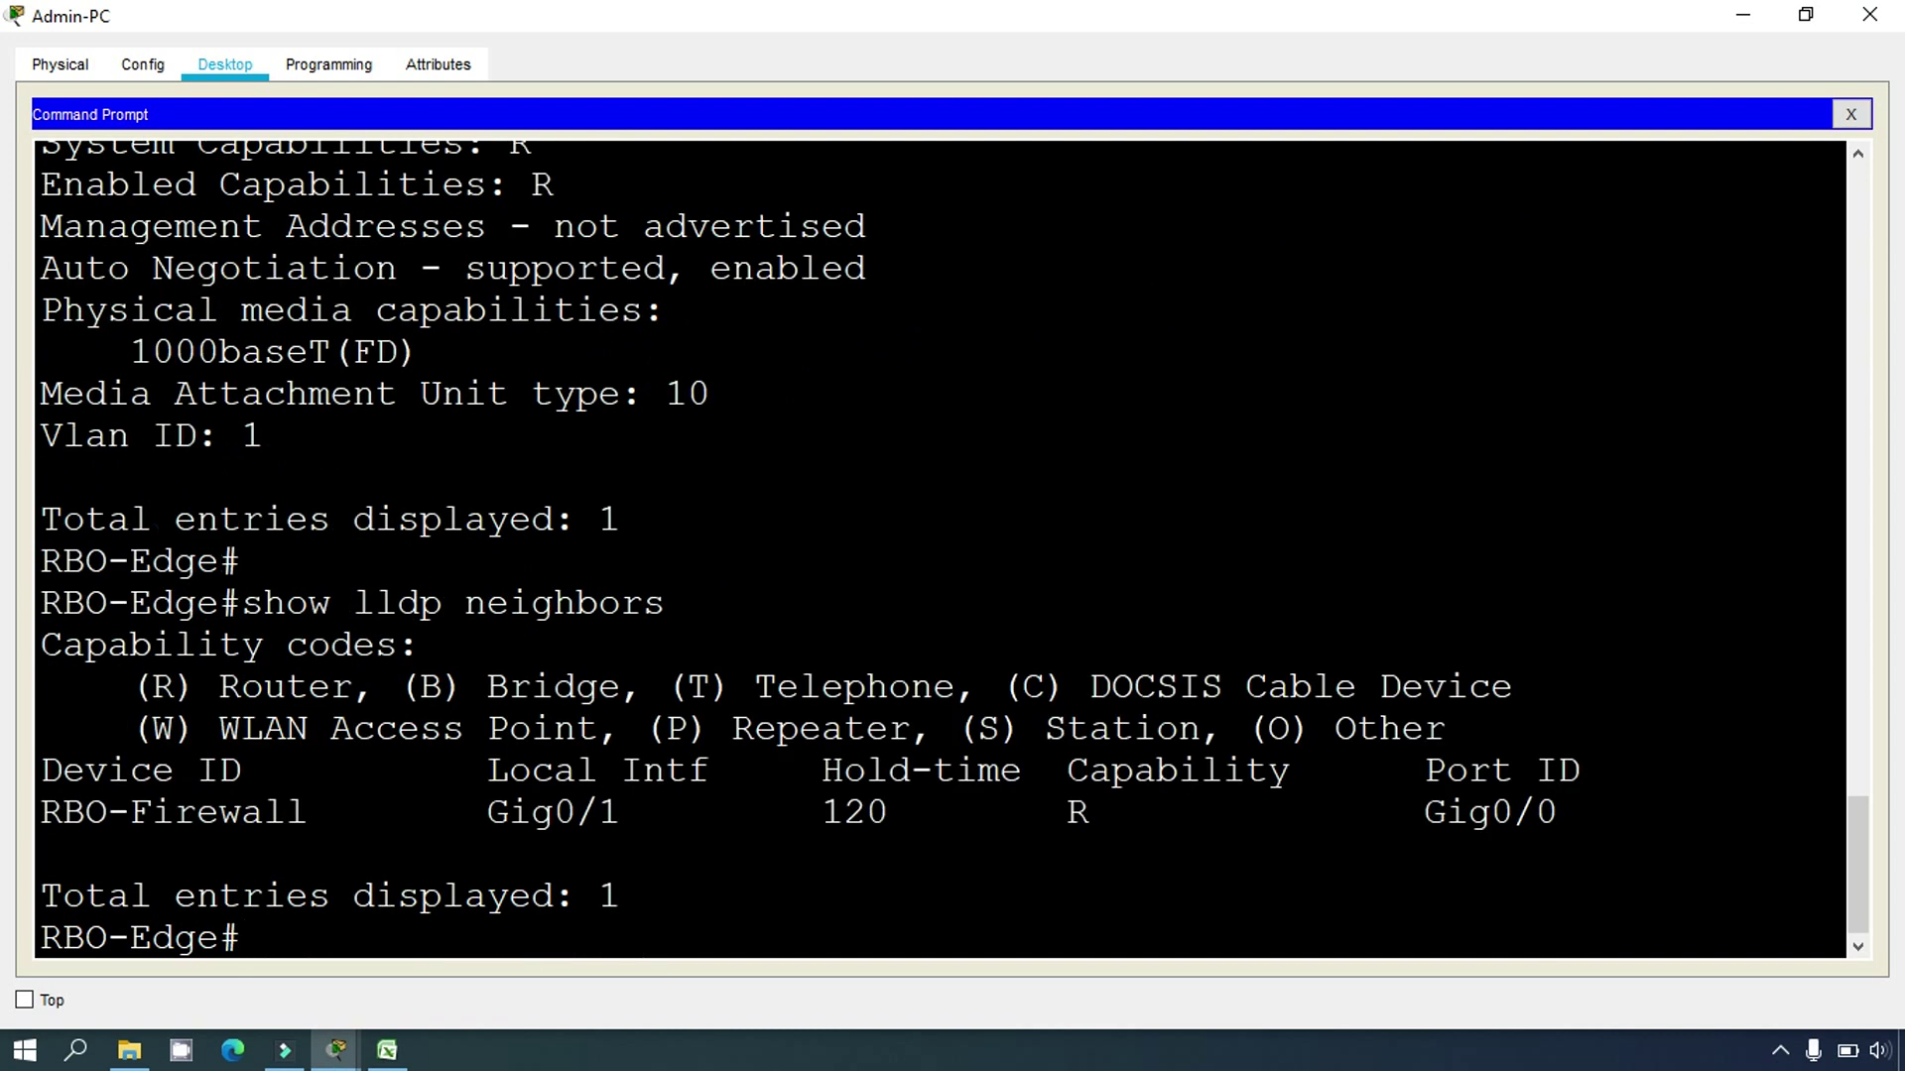
# Step: Highlight RBO-Firewall, local interface Gig0/1 and remote port Gig0/0 in the neighbor summary
pyautogui.moveTo(493, 811); pyautogui.dragTo(660, 815)
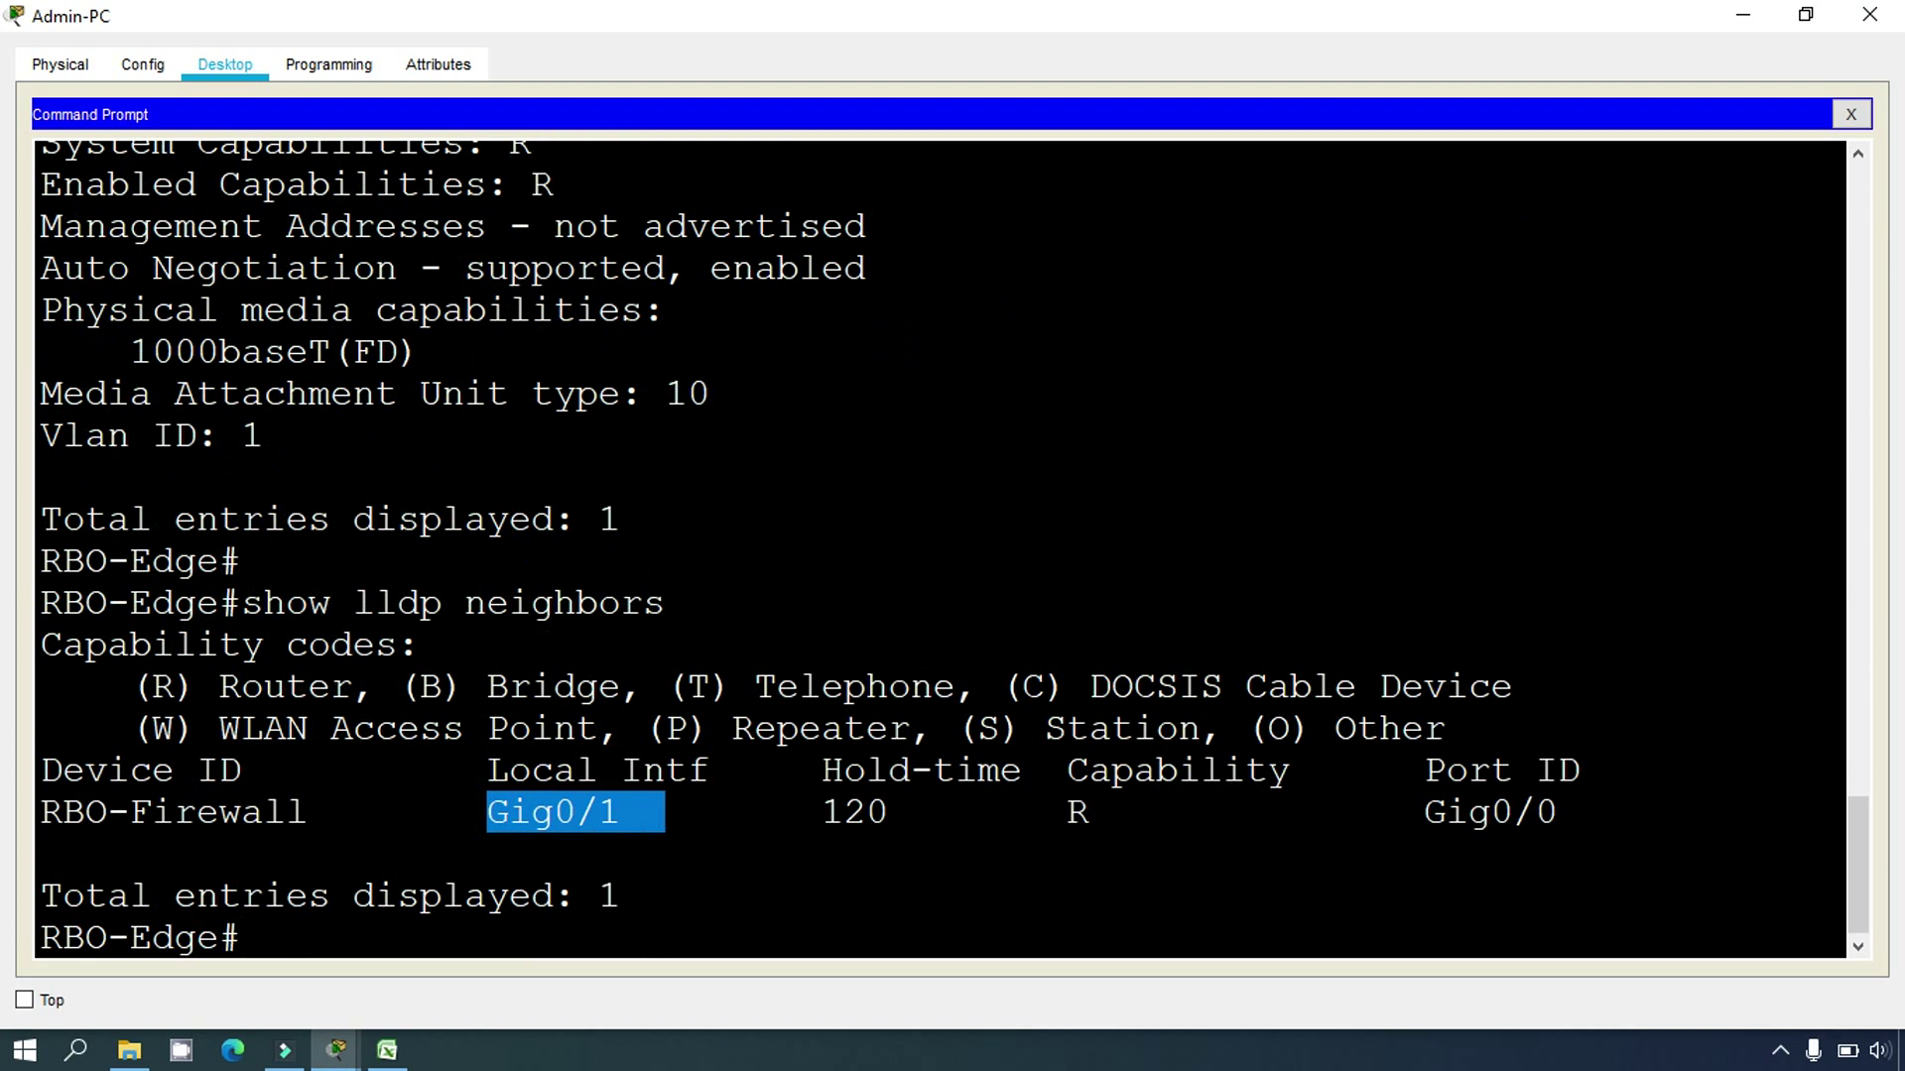
pyautogui.moveTo(218, 938); pyautogui.dragTo(55, 941)
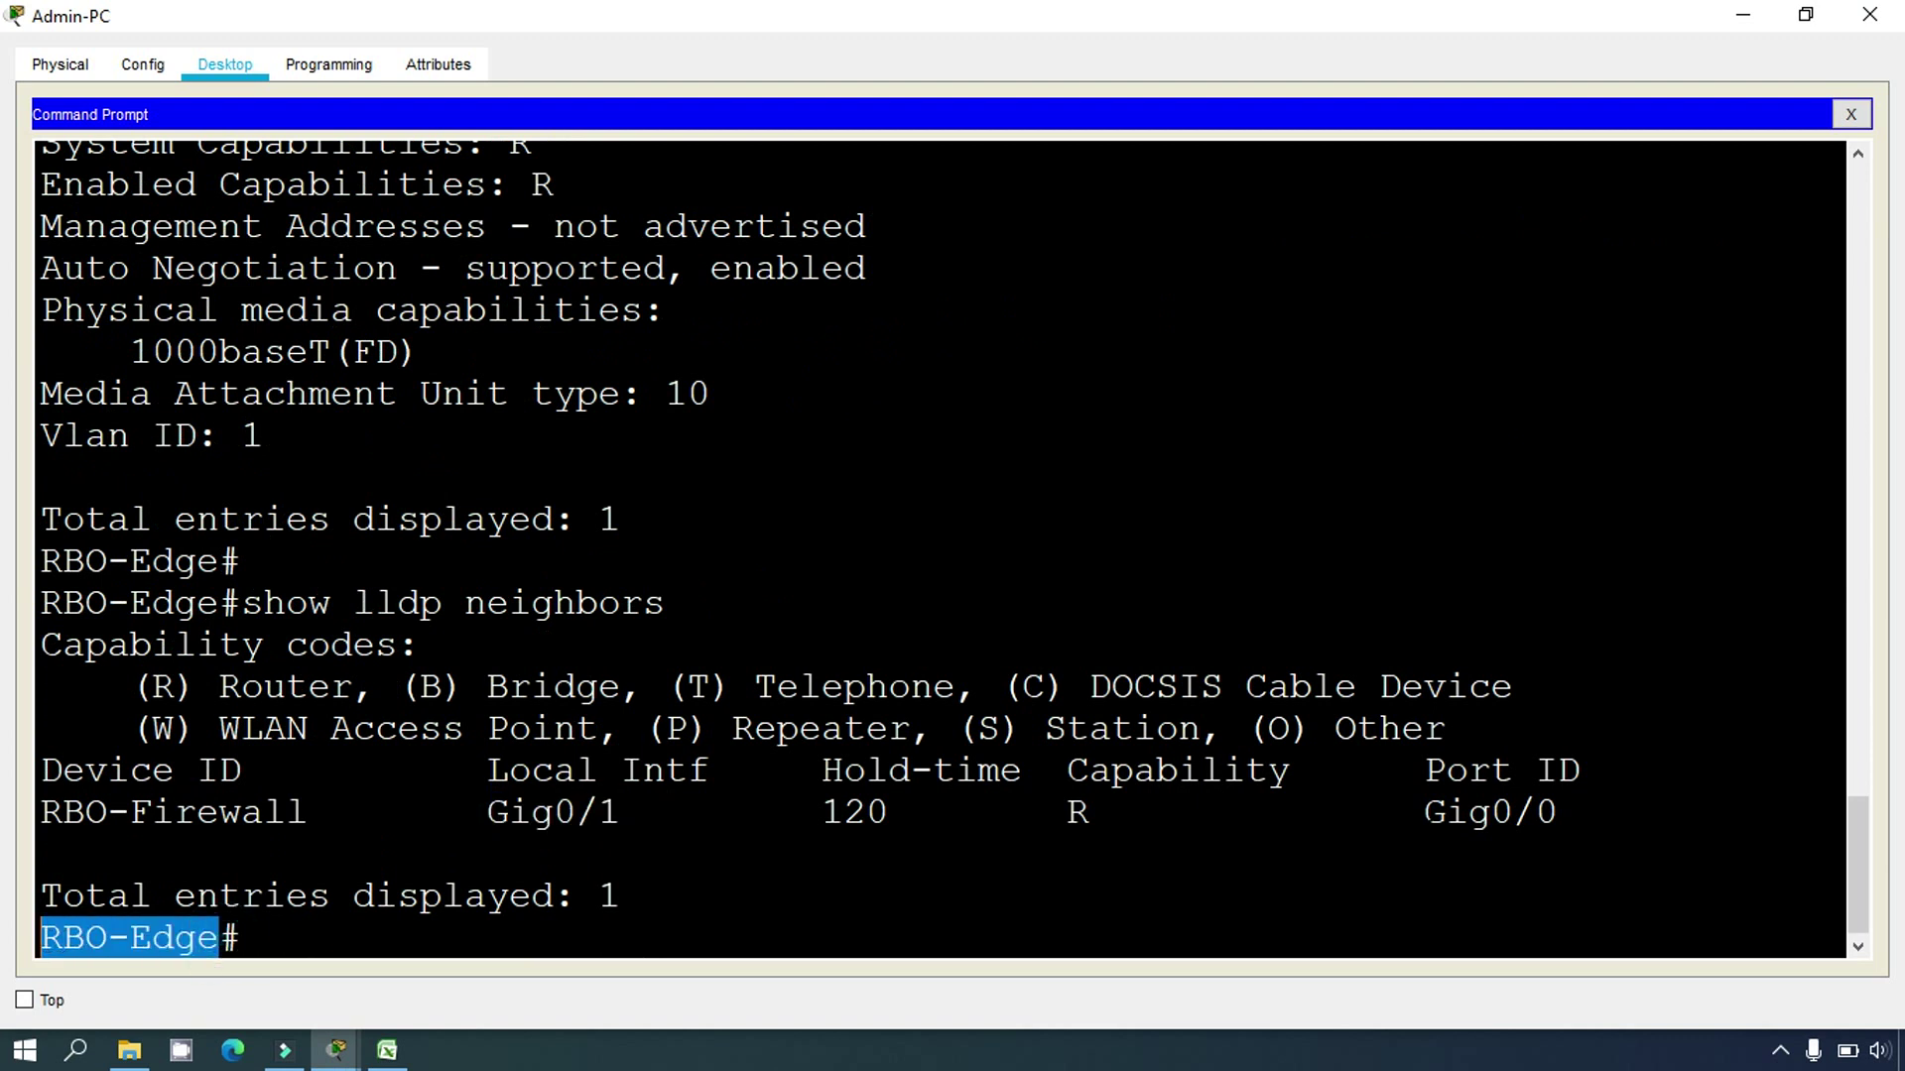
pyautogui.moveTo(1425, 812); pyautogui.dragTo(1559, 814)
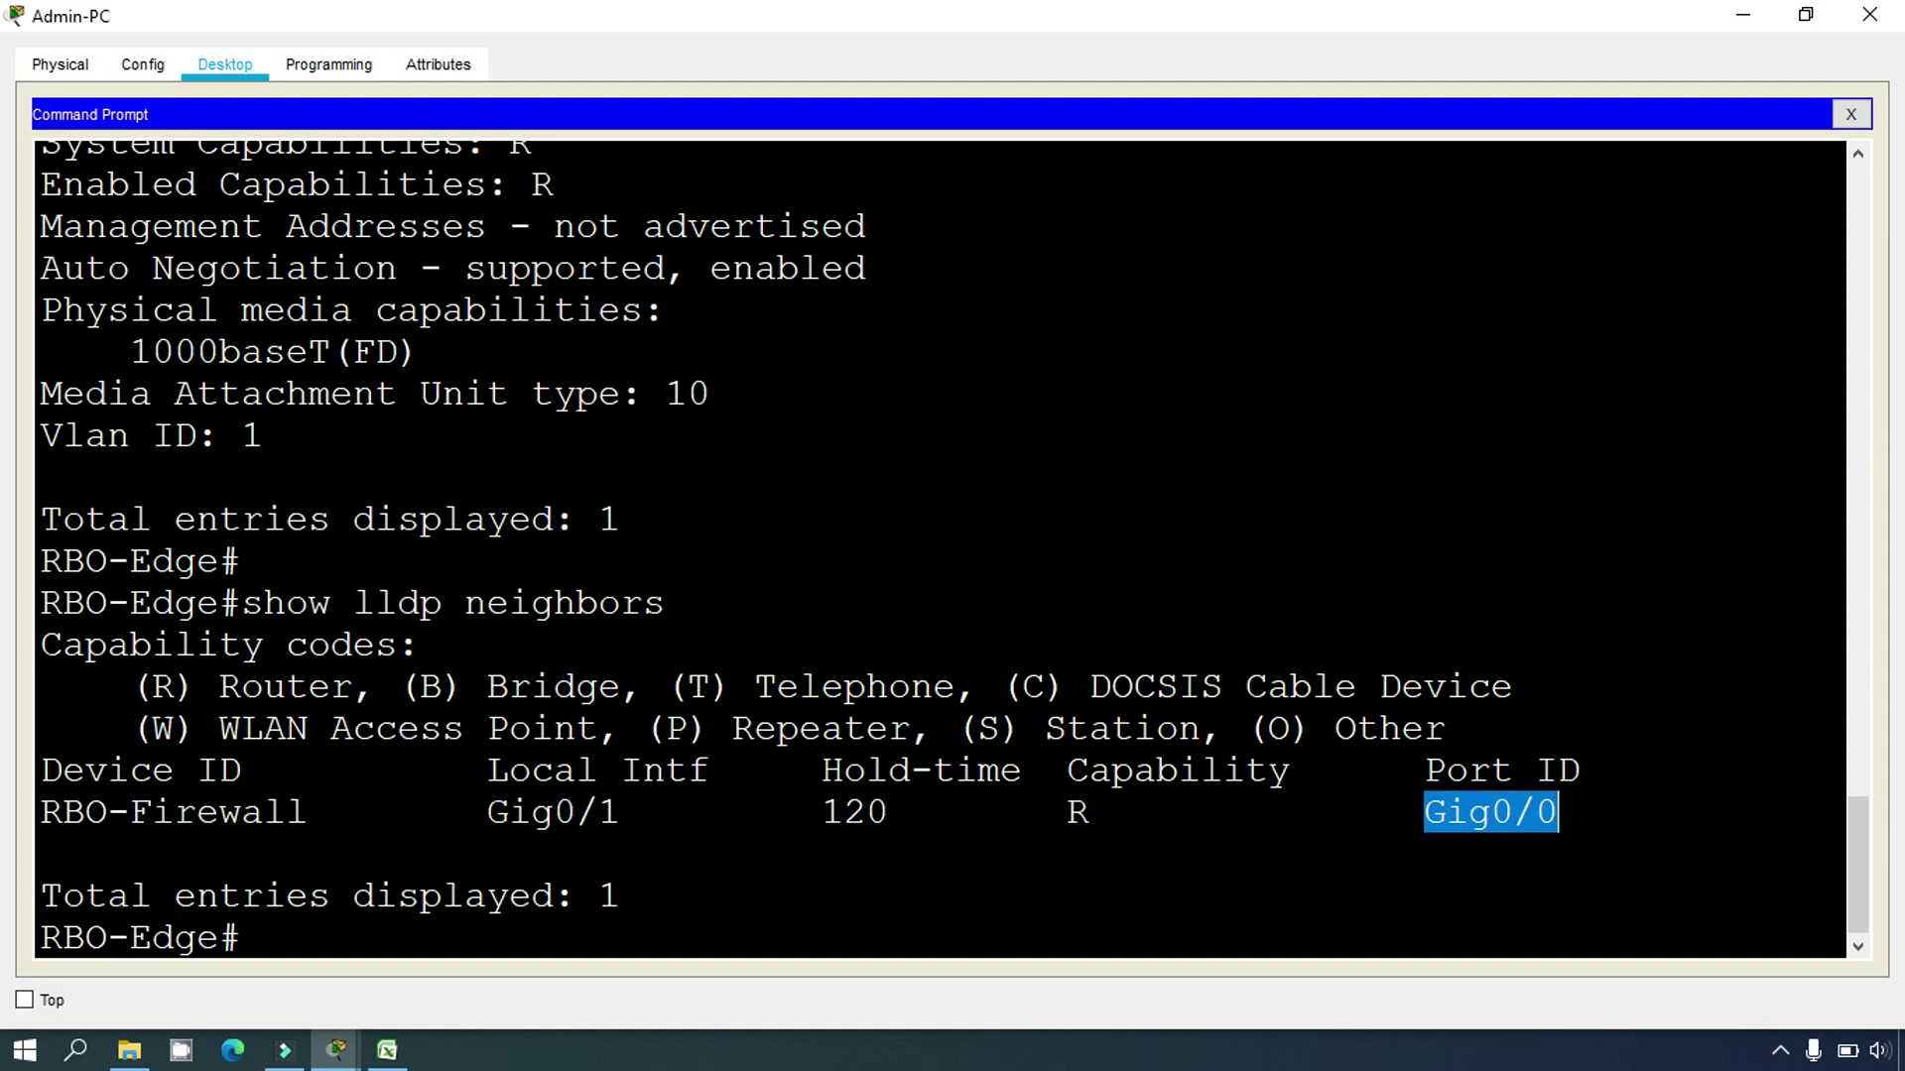
pyautogui.moveTo(329, 811); pyautogui.dragTo(75, 821)
pyautogui.moveTo(1389, 816); pyautogui.dragTo(1560, 813)
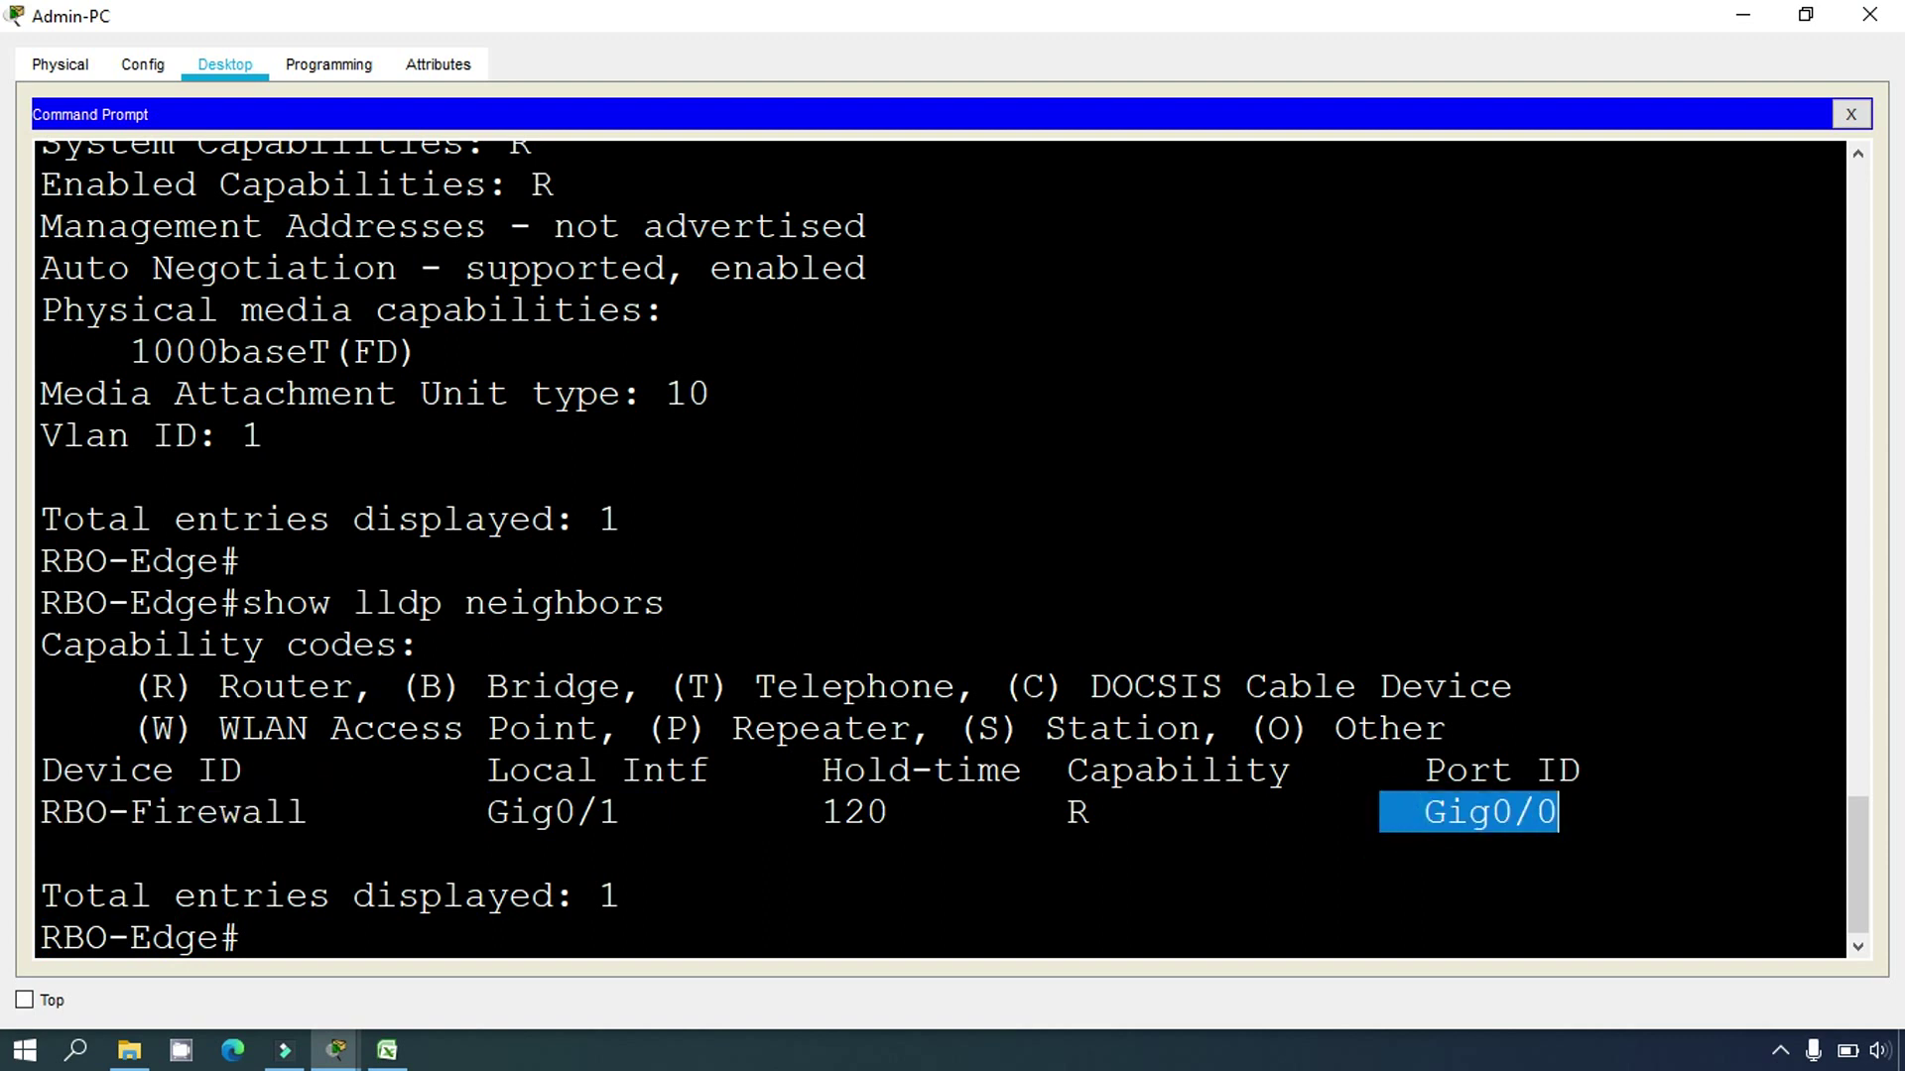
pyautogui.moveTo(488, 812); pyautogui.dragTo(642, 813)
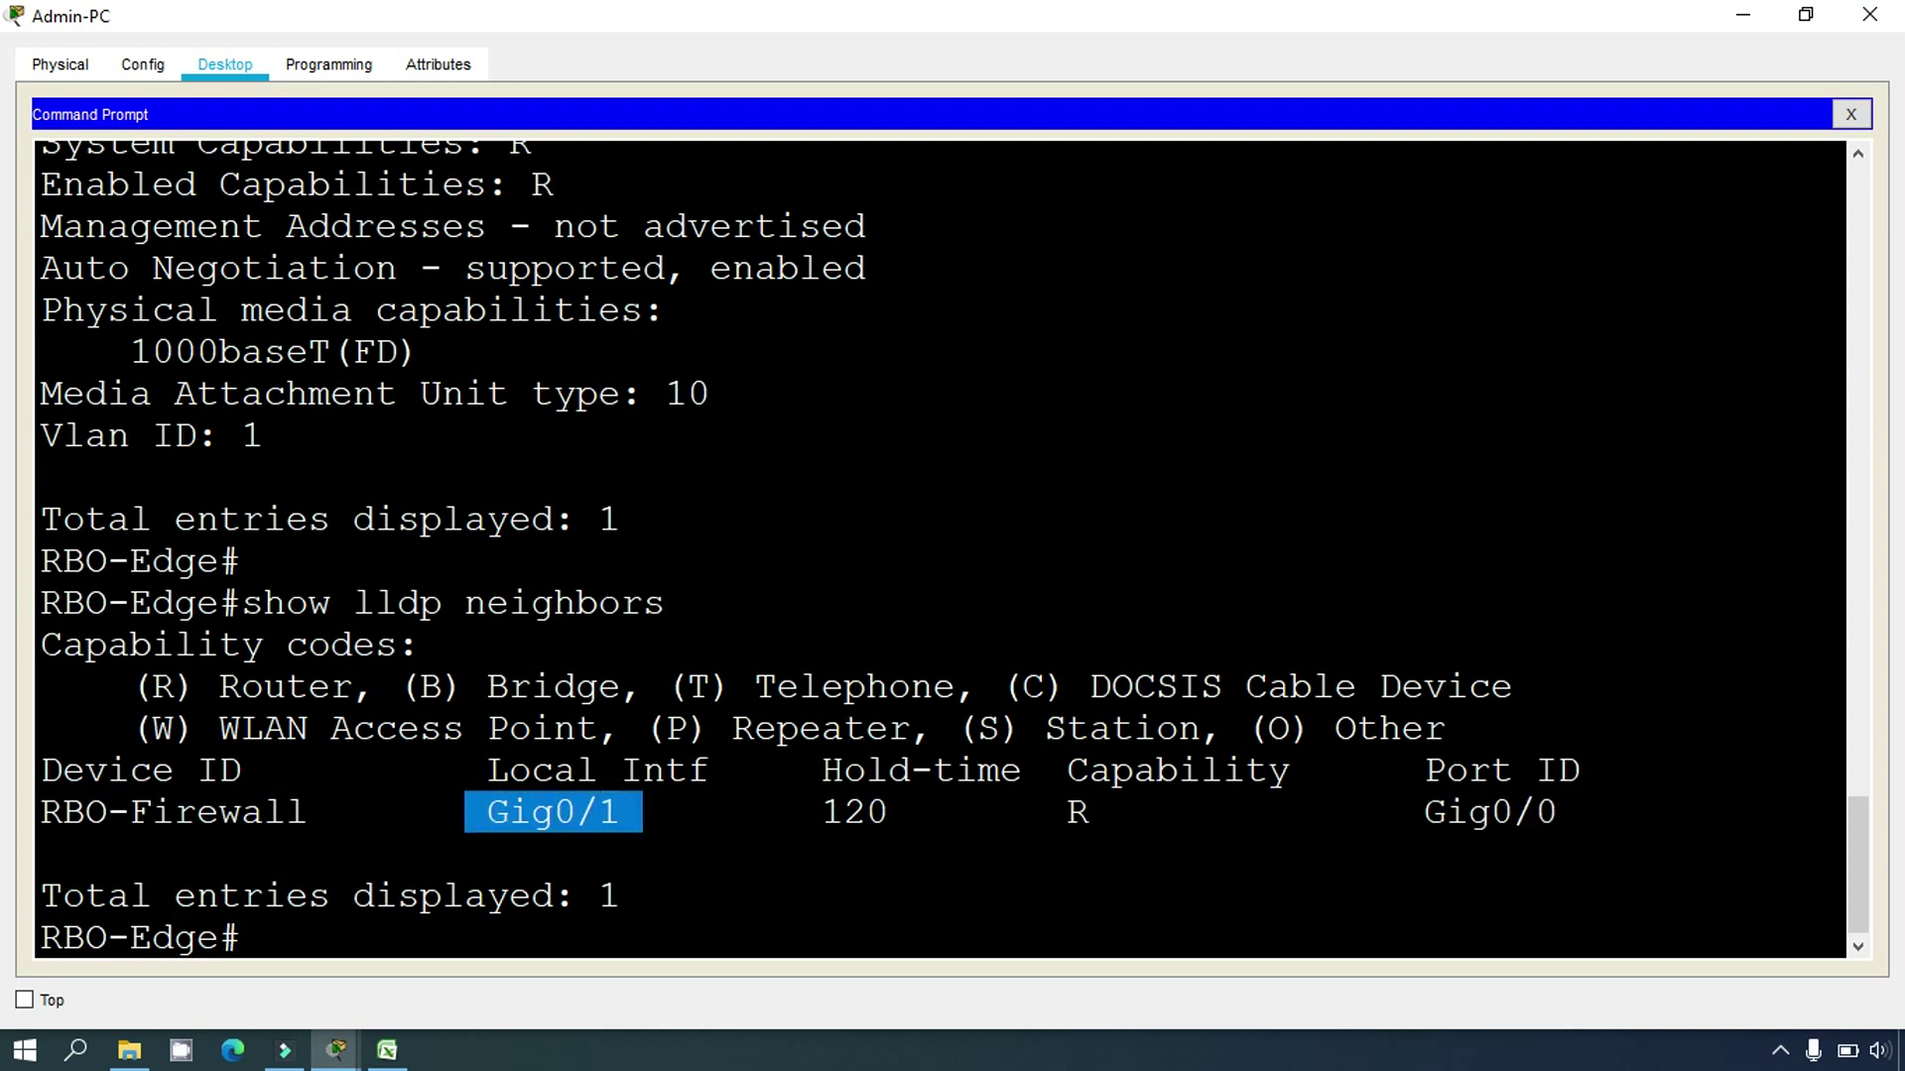
pyautogui.moveTo(1399, 814); pyautogui.dragTo(1558, 814)
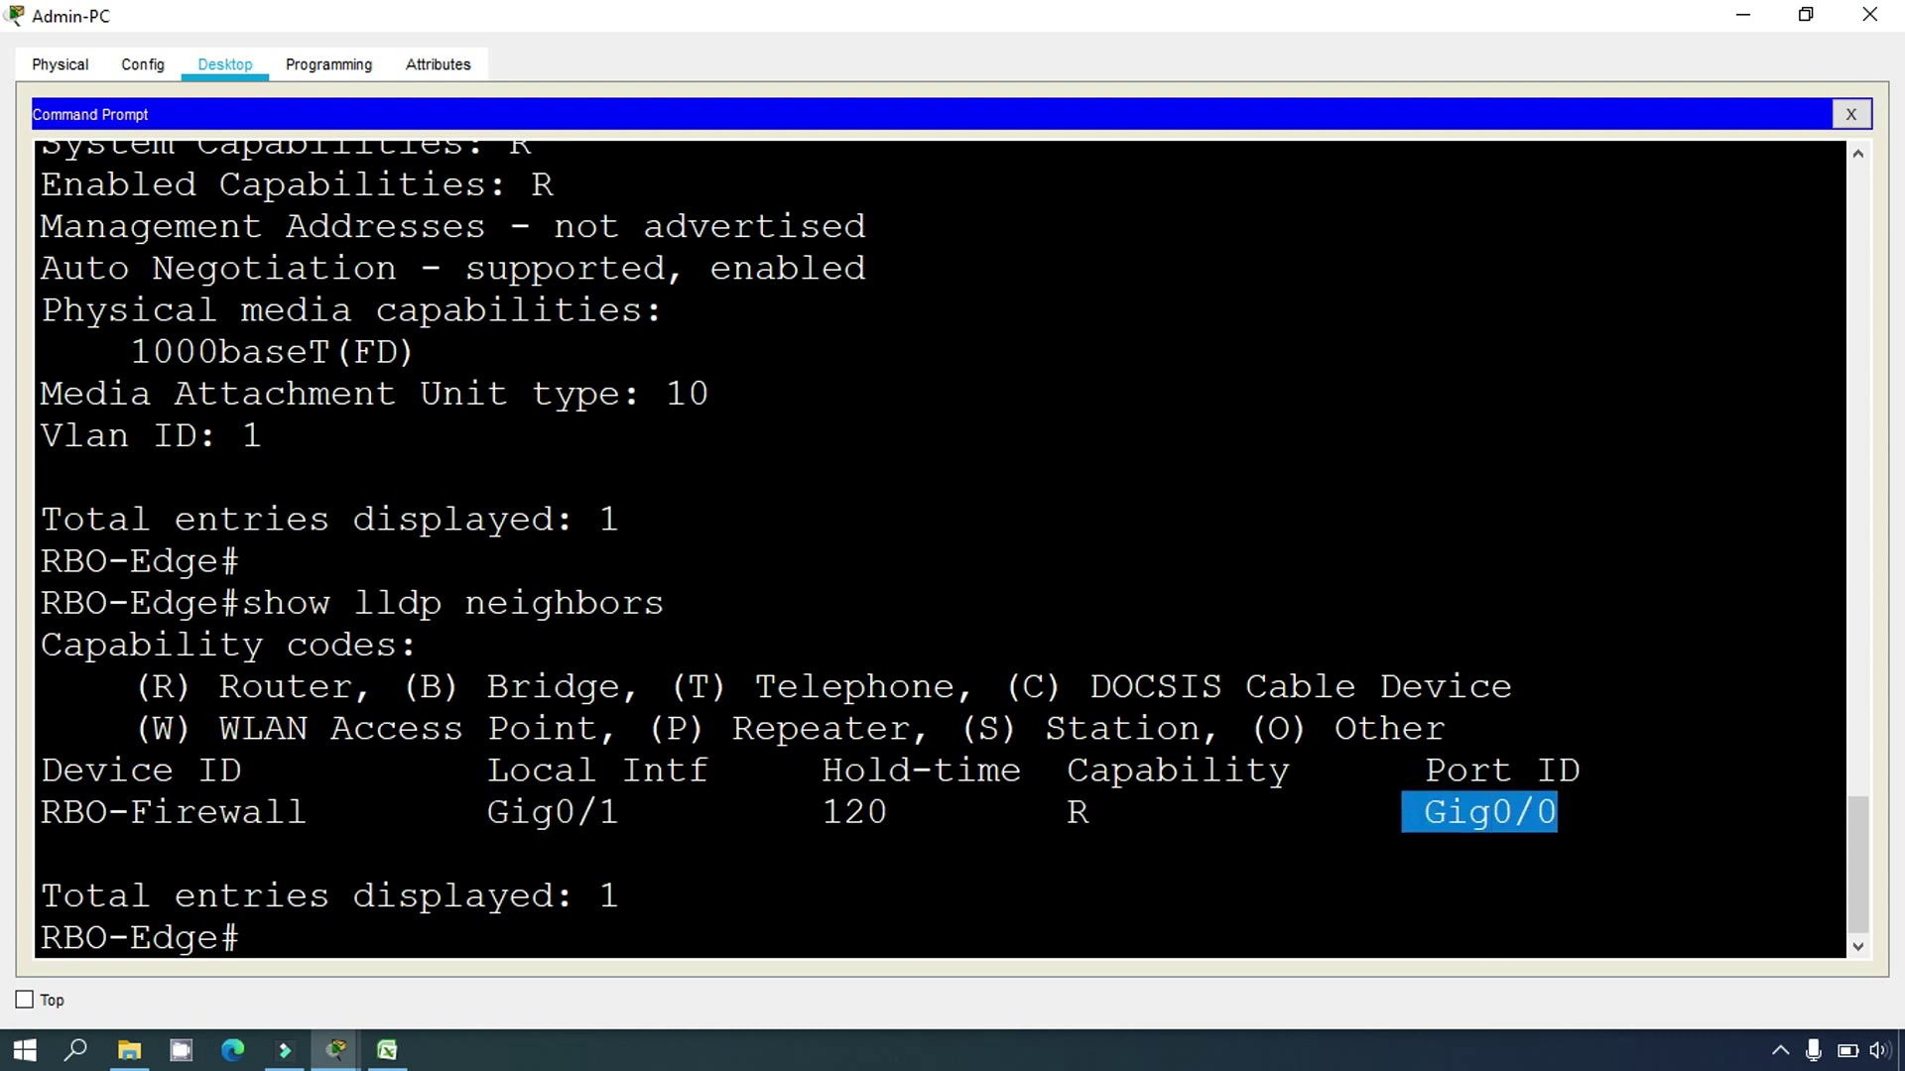
pyautogui.click(348, 926)
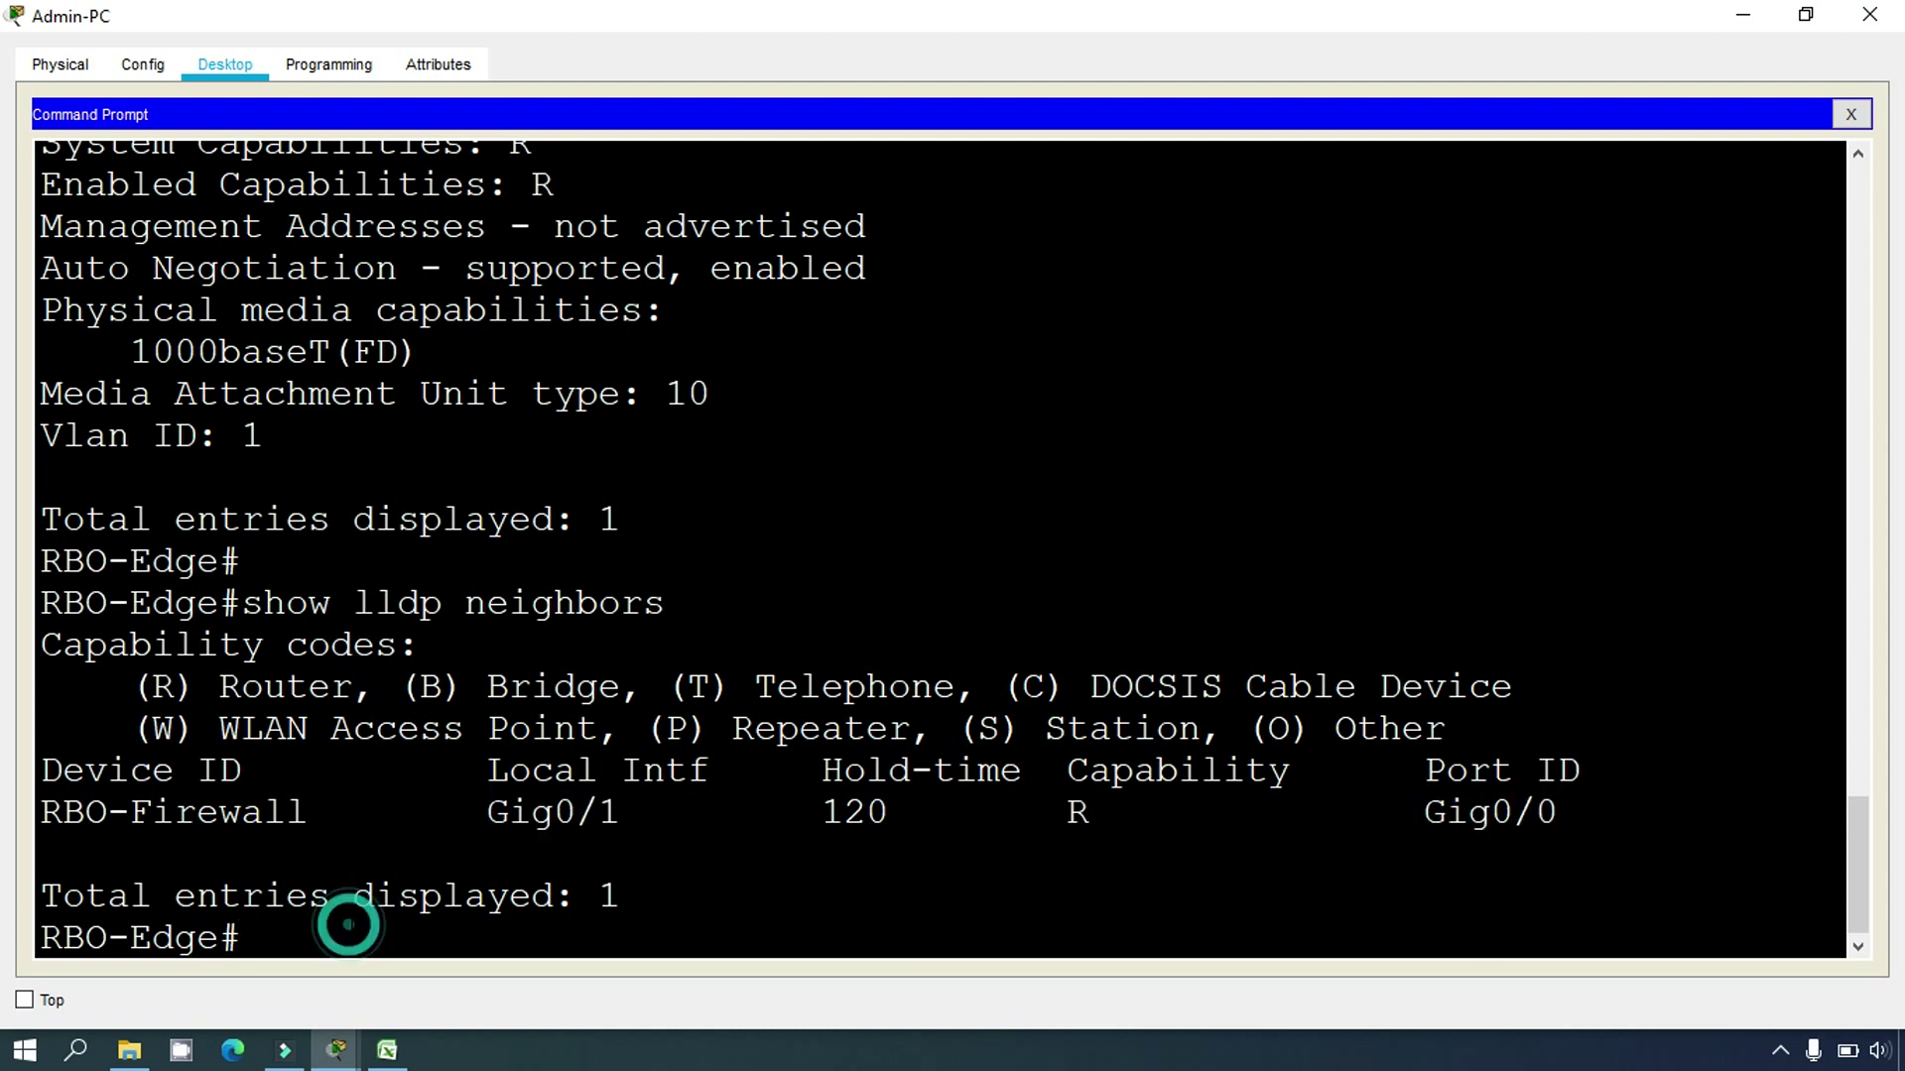
# Step: Run 'show ip route' and mark 192.168.3.248/30 and local address 192.168.3.249 on GigabitEthernet0/1
pyautogui.write('show ip route')
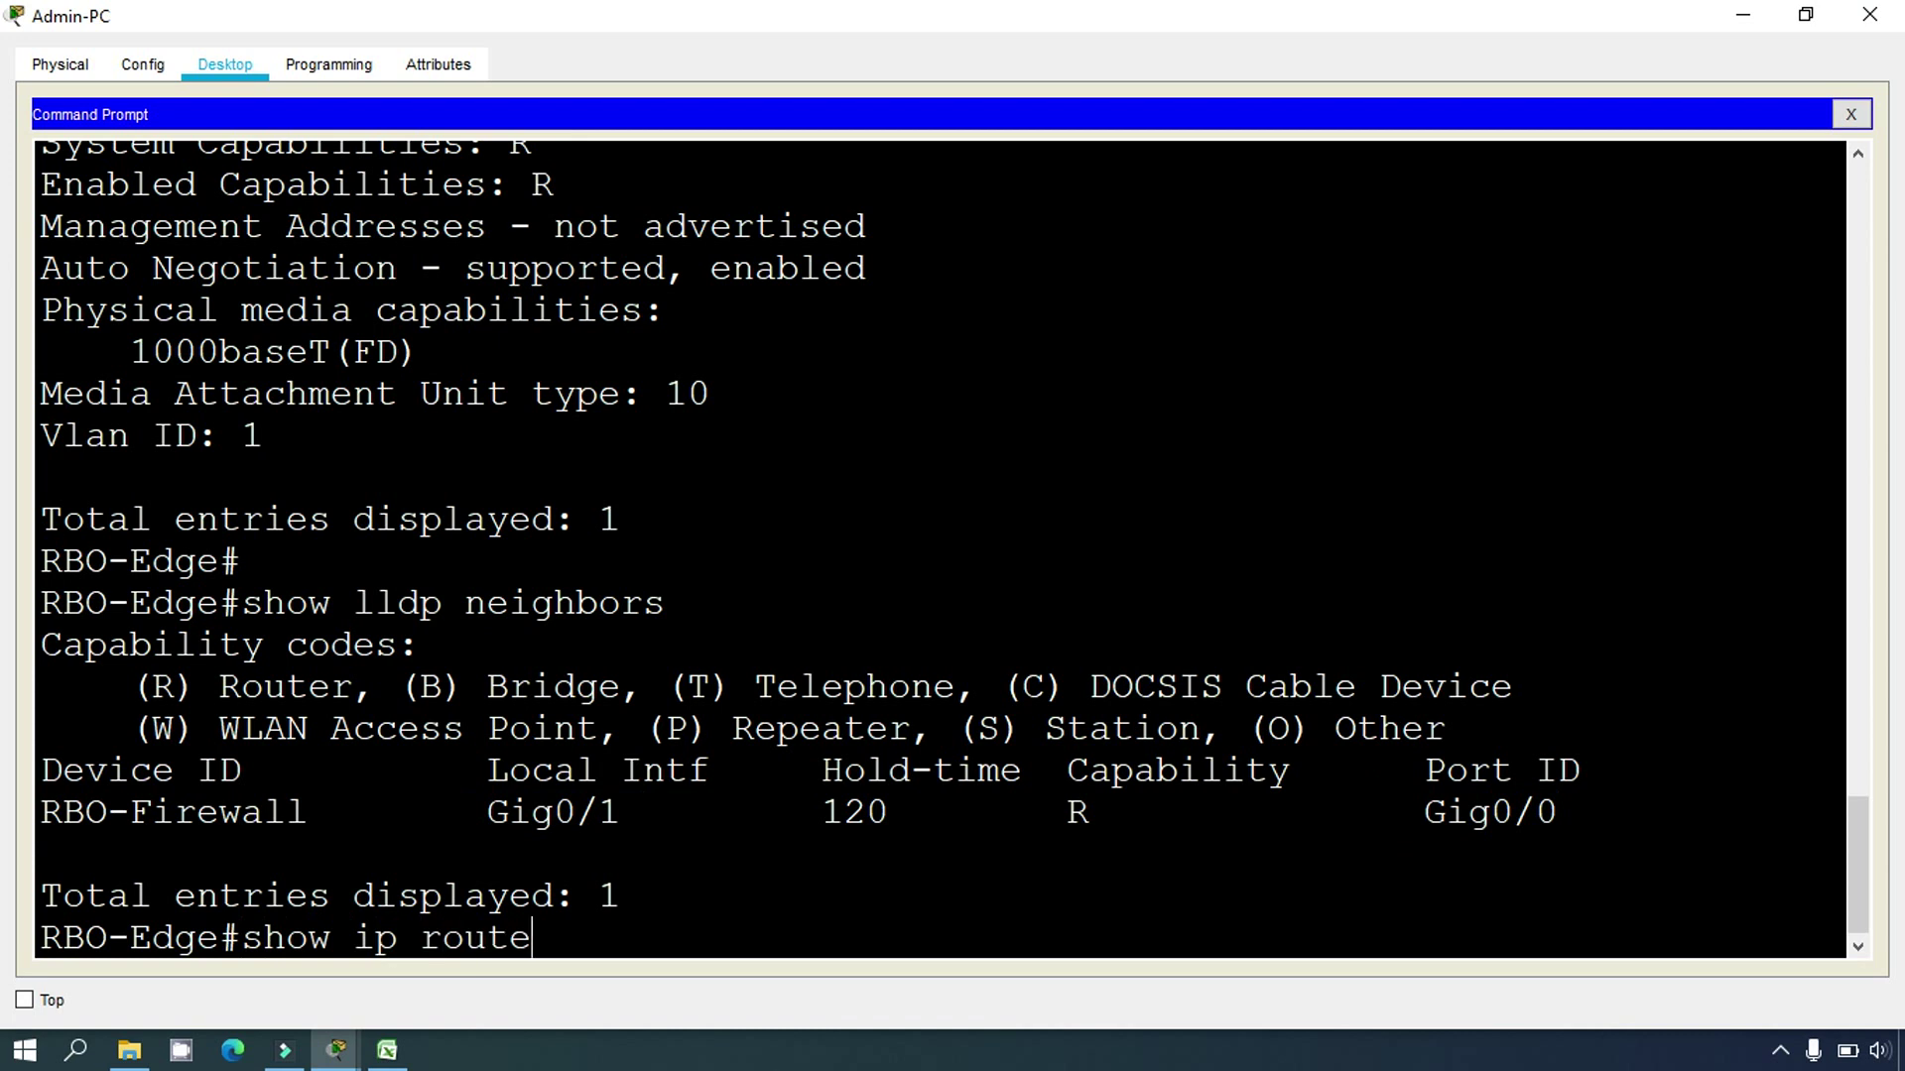
pyautogui.press('Return')
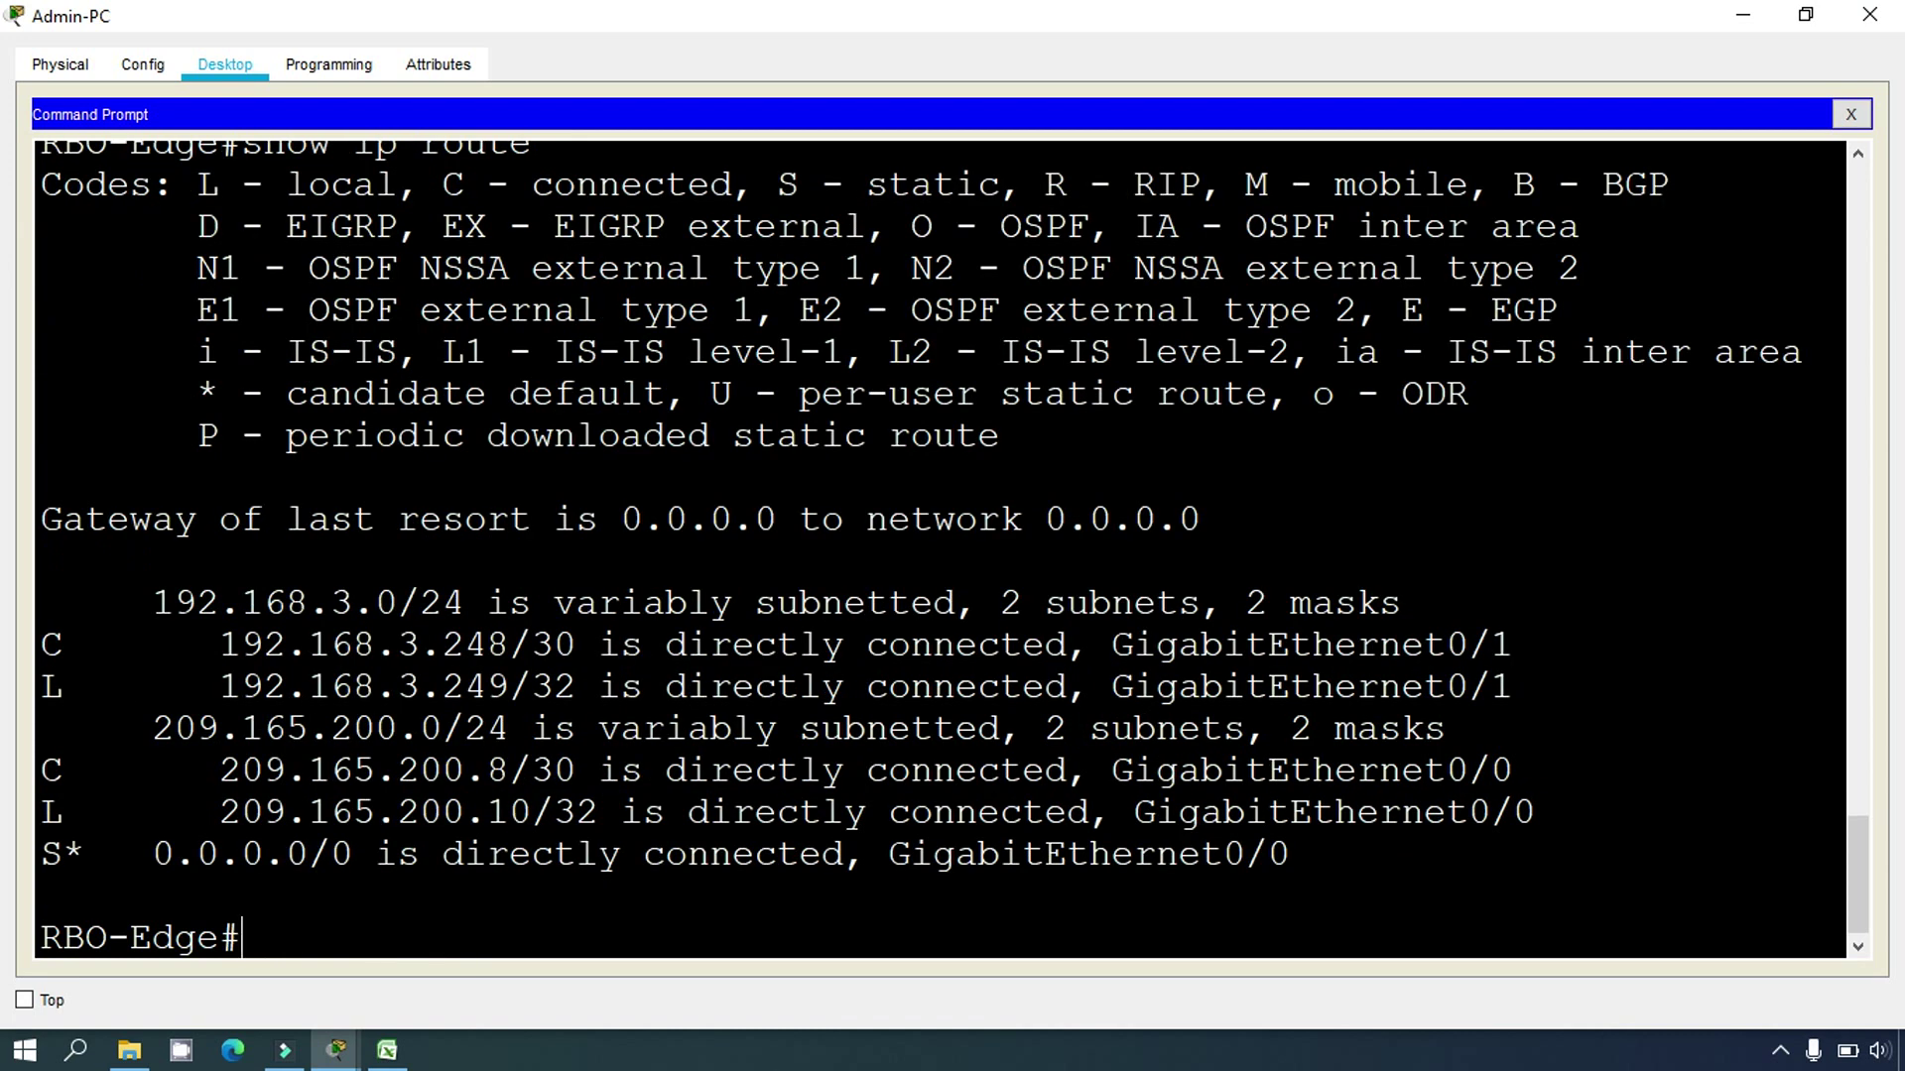
pyautogui.moveTo(1513, 644); pyautogui.dragTo(1122, 652)
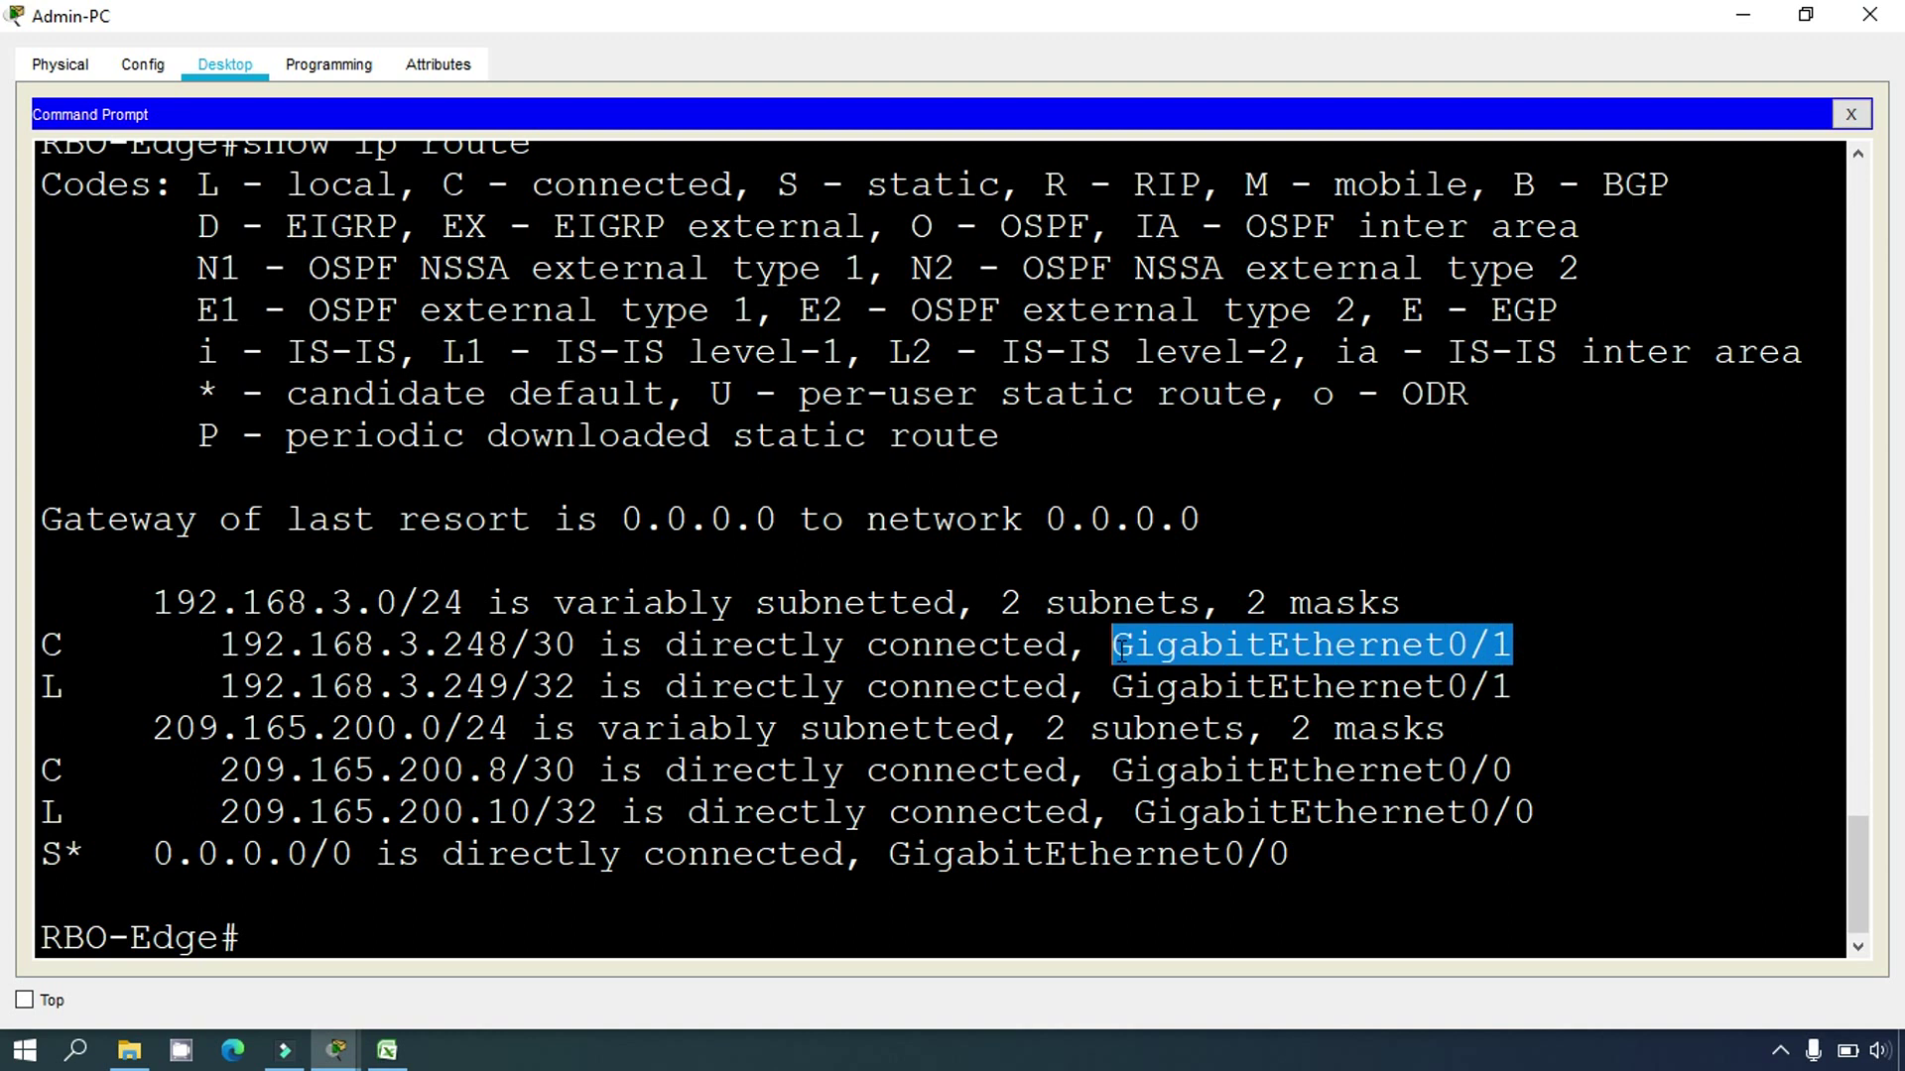
pyautogui.moveTo(511, 646); pyautogui.dragTo(576, 646)
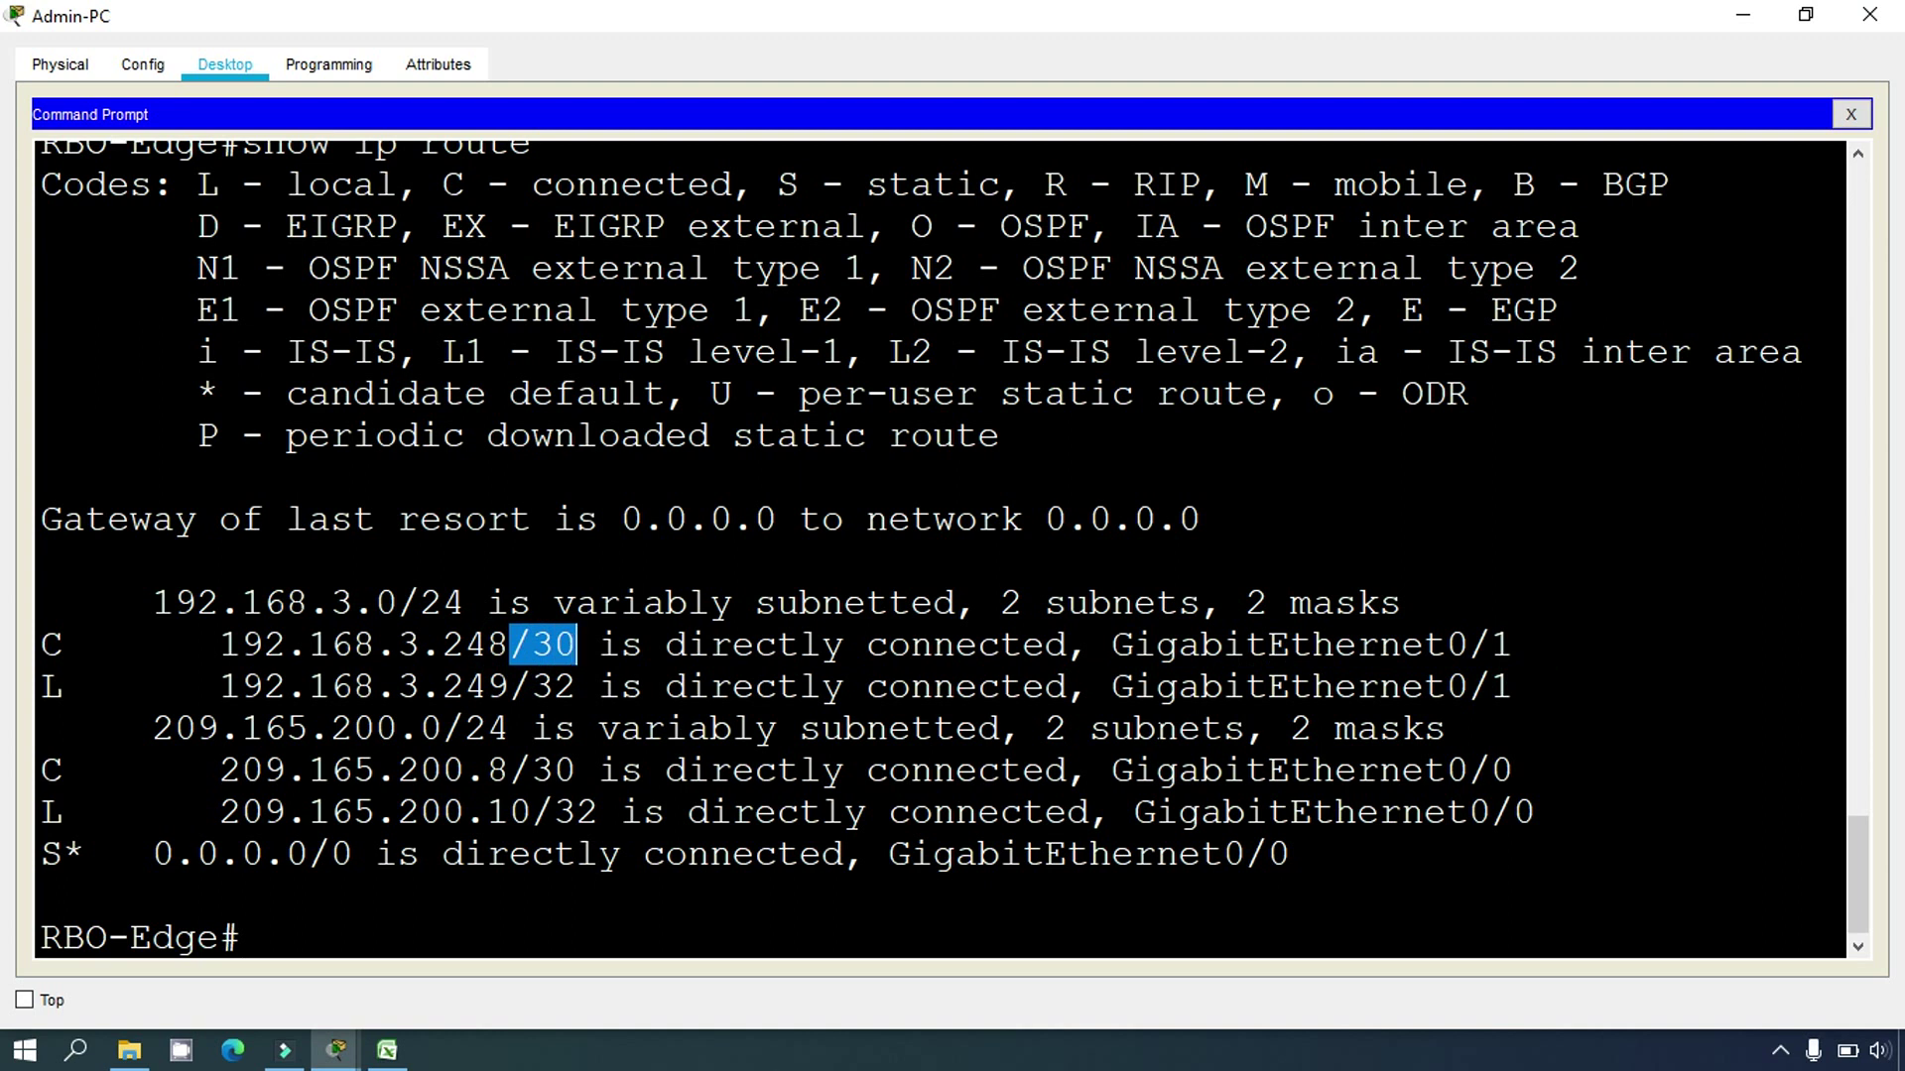
pyautogui.moveTo(1111, 686); pyautogui.dragTo(1491, 686)
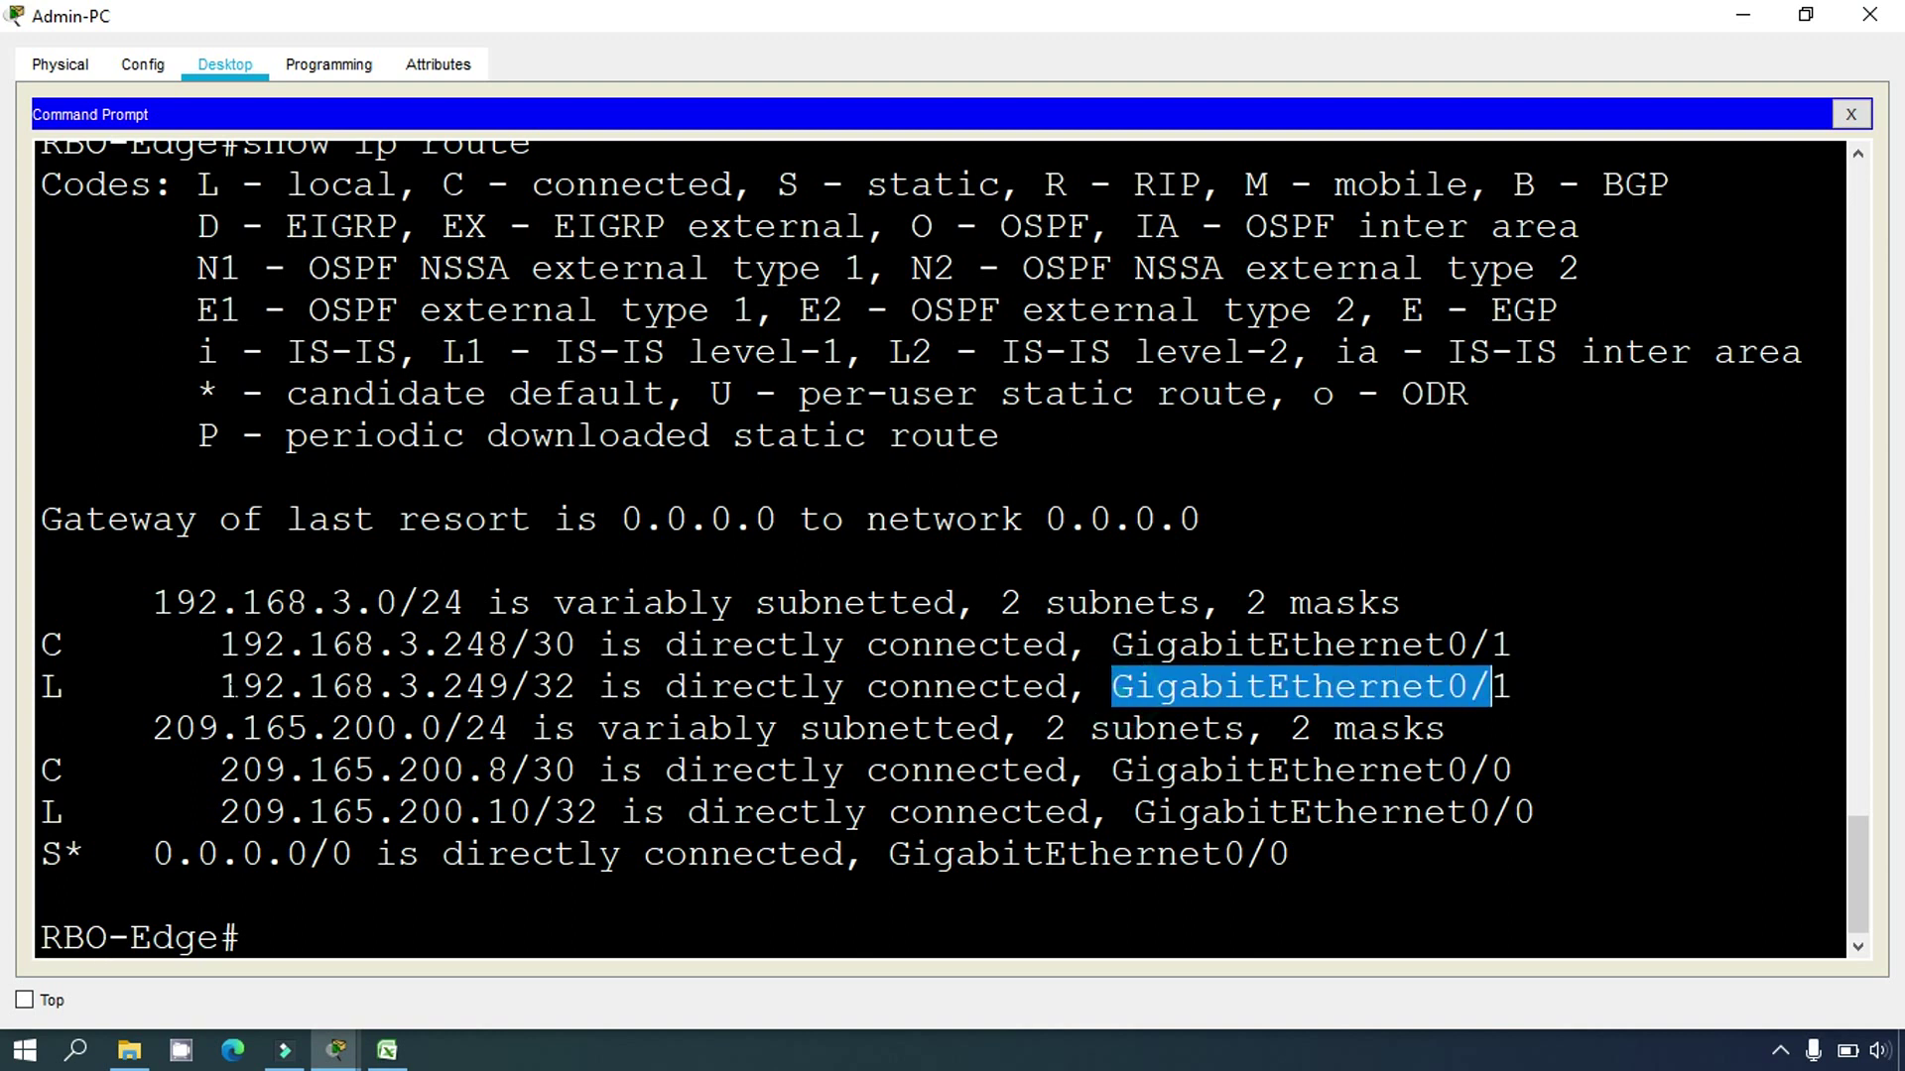
pyautogui.moveTo(220, 687); pyautogui.dragTo(509, 687)
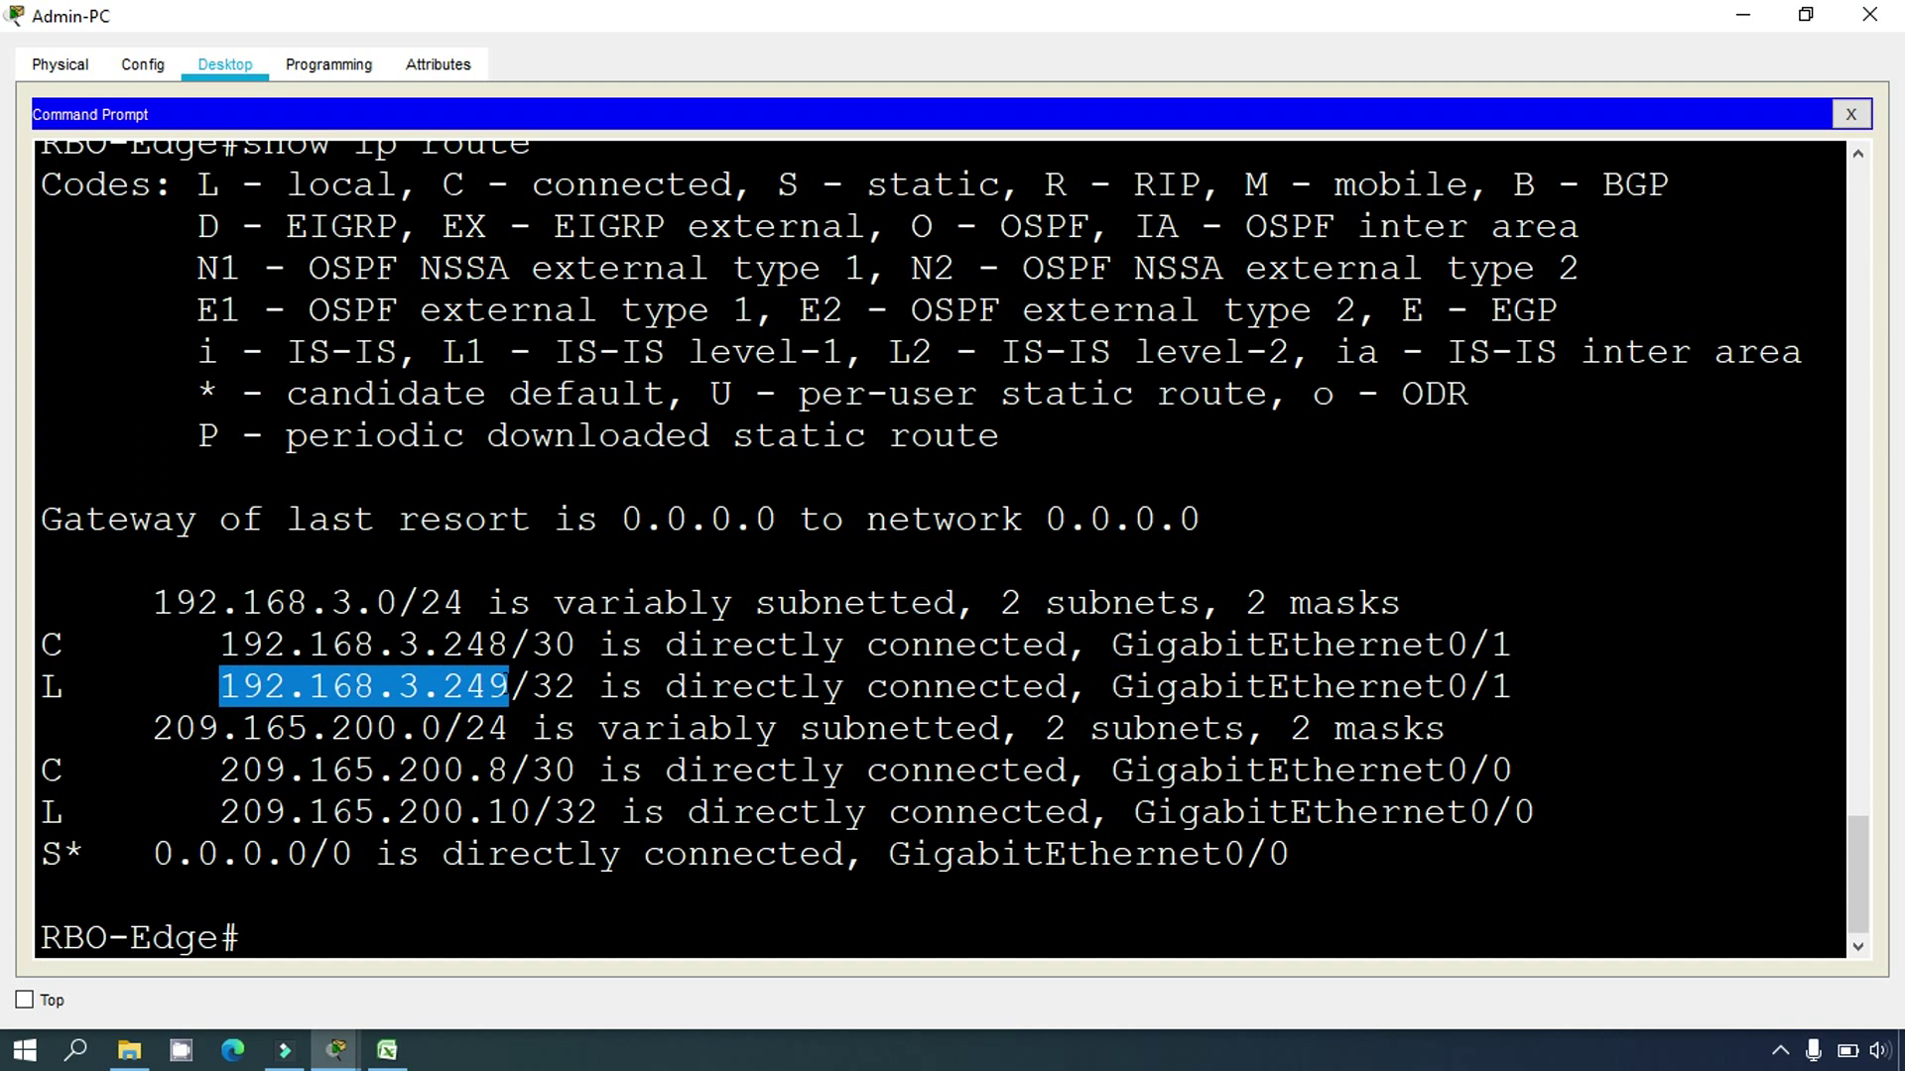
# Step: Copy 192.168.3.249 and begin an ssh command at a fresh prompt
pyautogui.rightClick(444, 698)
pyautogui.click(466, 711)
pyautogui.click(296, 940)
pyautogui.press('Return')
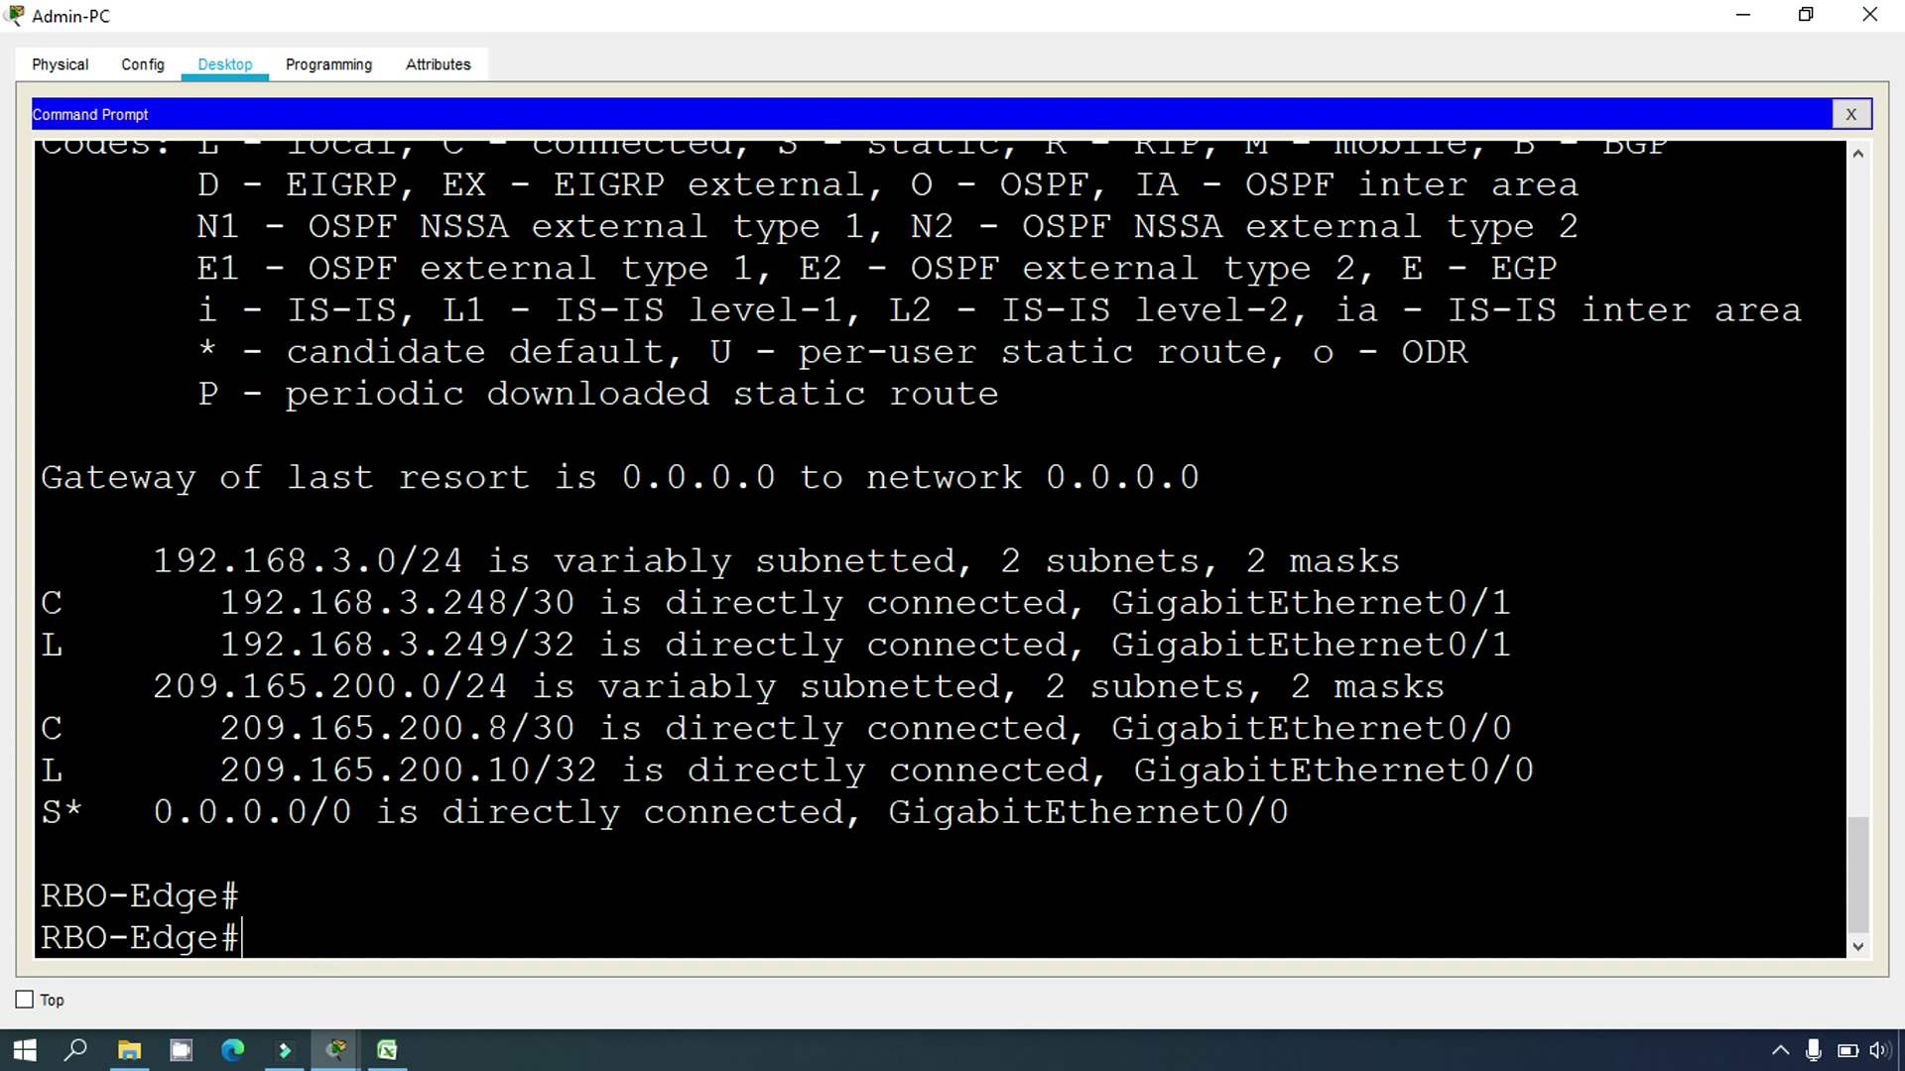
pyautogui.write('ssh')
pyautogui.write('RVO')
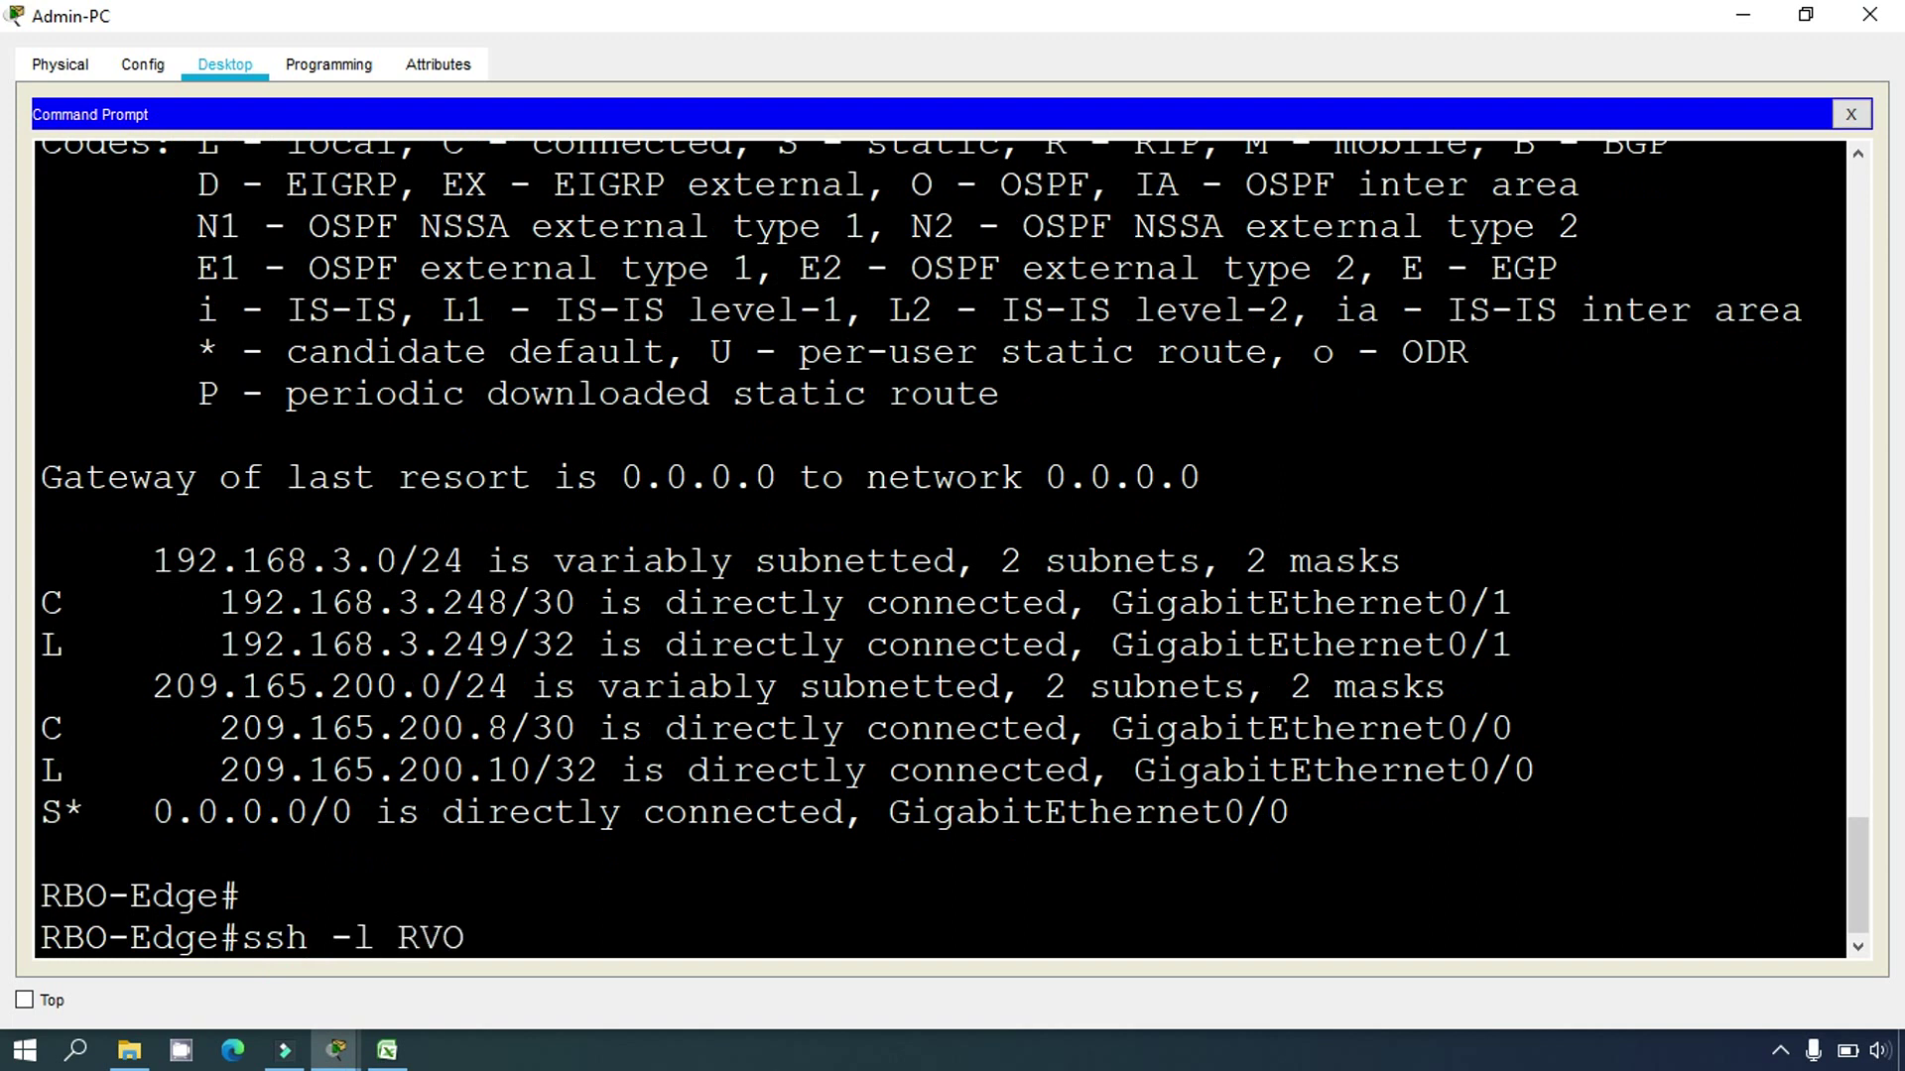
# Step: SSH from RBO-Edge to 192.168.3.250 with the branch admin username and password
pyautogui.press('BackSpace')
pyautogui.press('BackSpace')
pyautogui.write('BOadmin')
pyautogui.rightClick(631, 945)
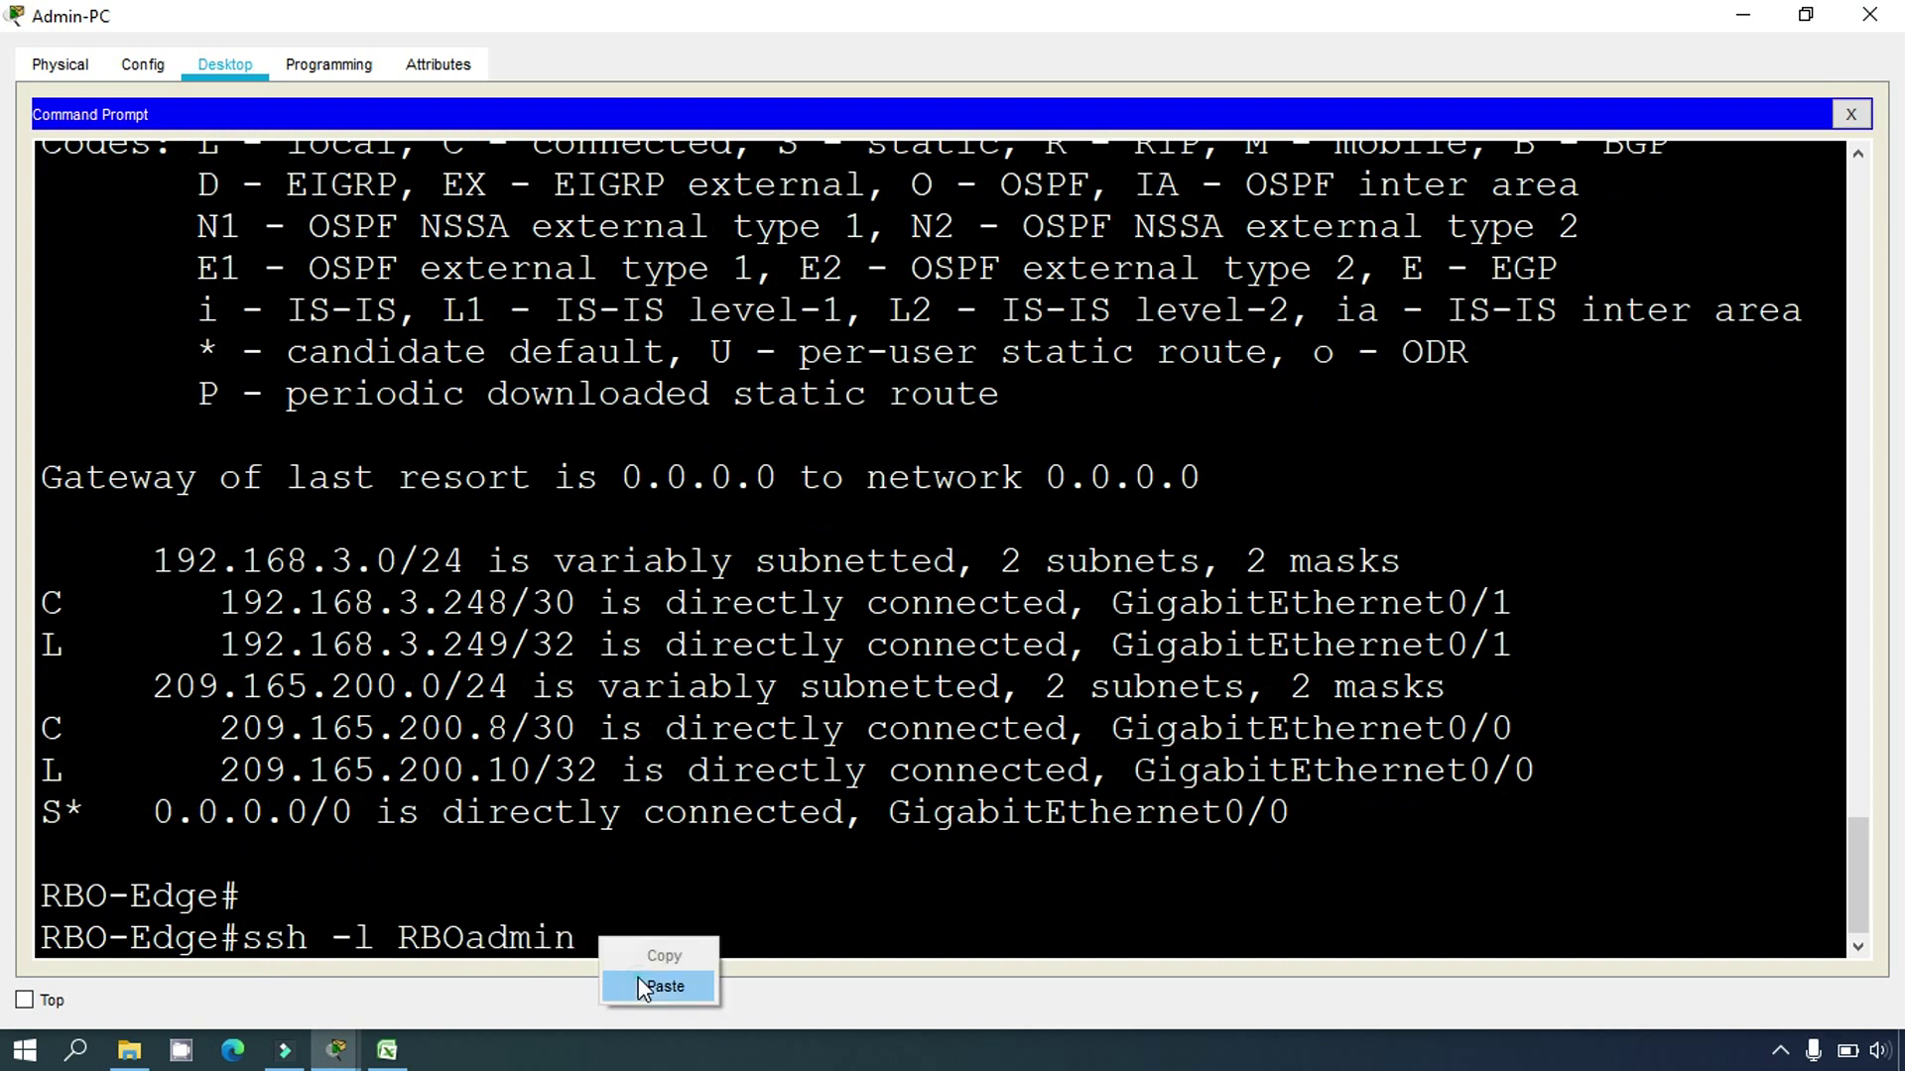
pyautogui.click(639, 978)
pyautogui.press('BackSpace')
pyautogui.press('BackSpace')
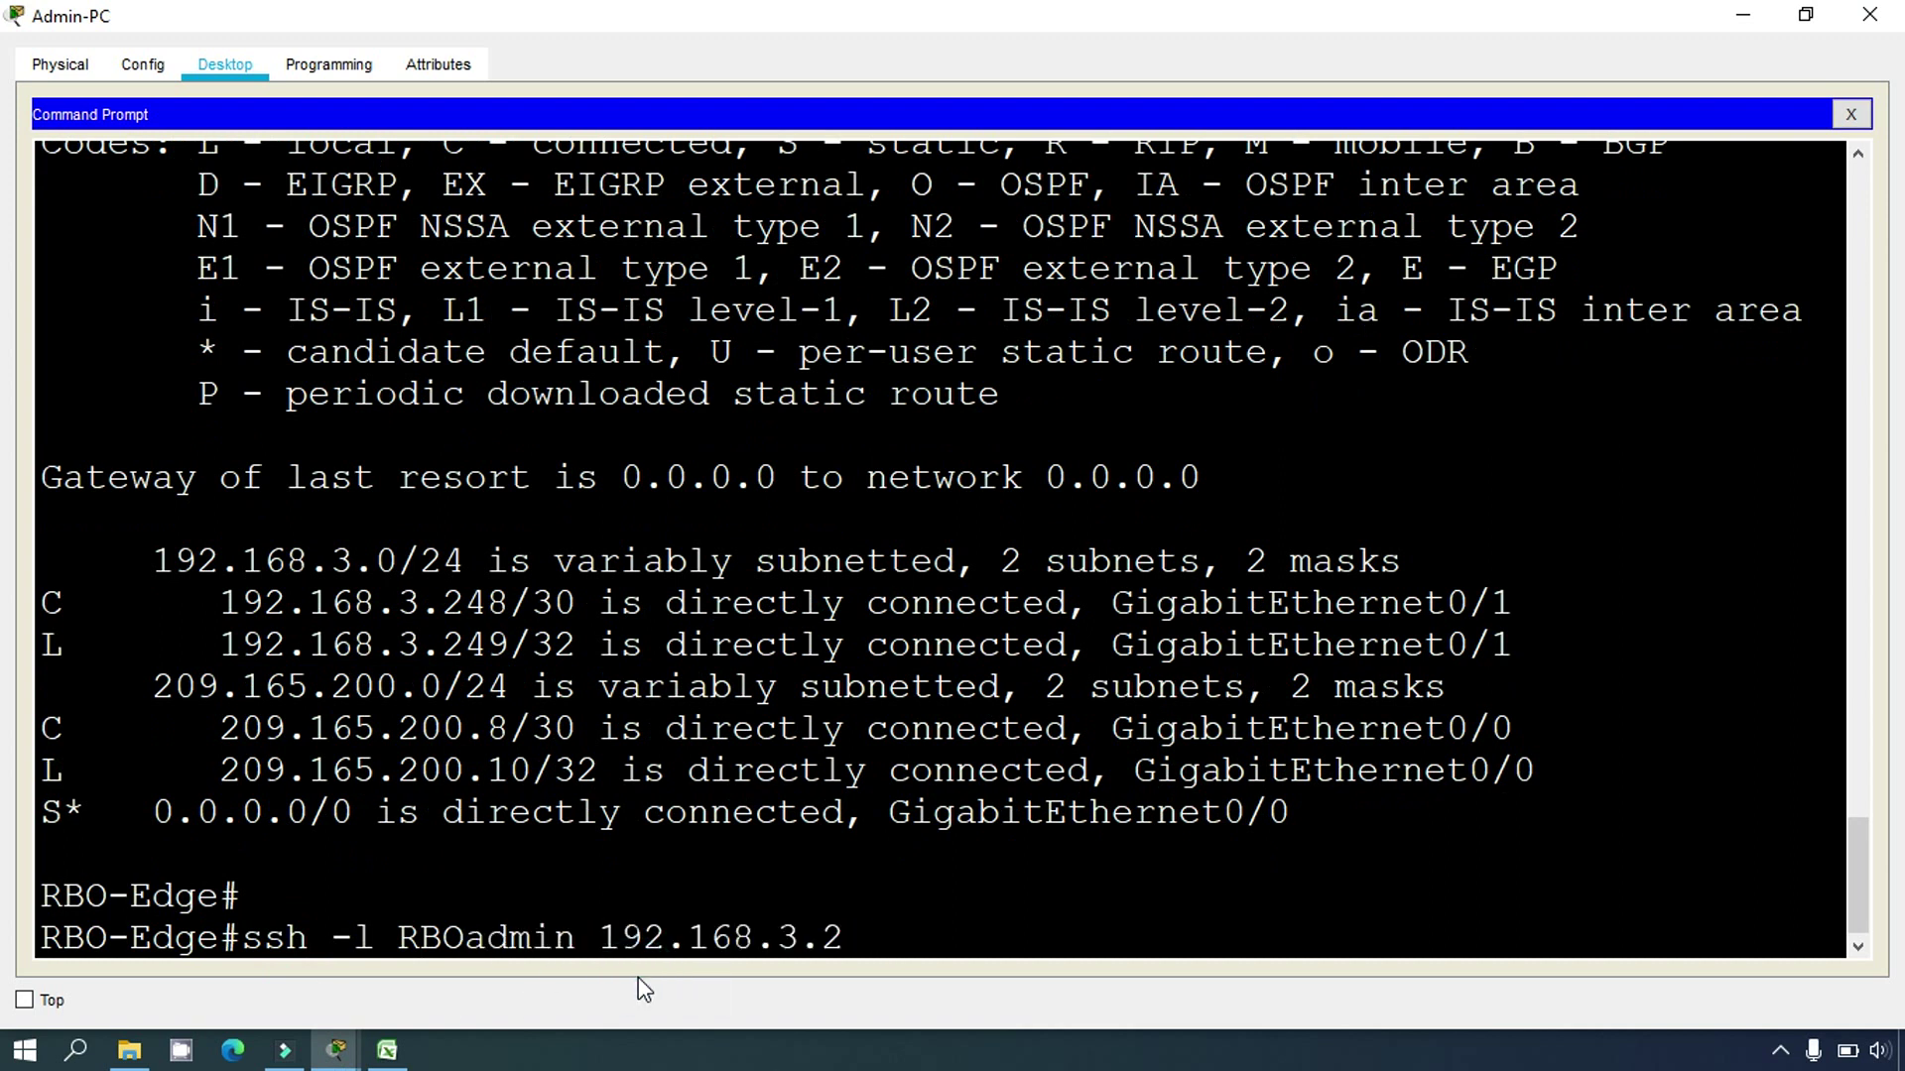
pyautogui.write('50')
pyautogui.press('Return')
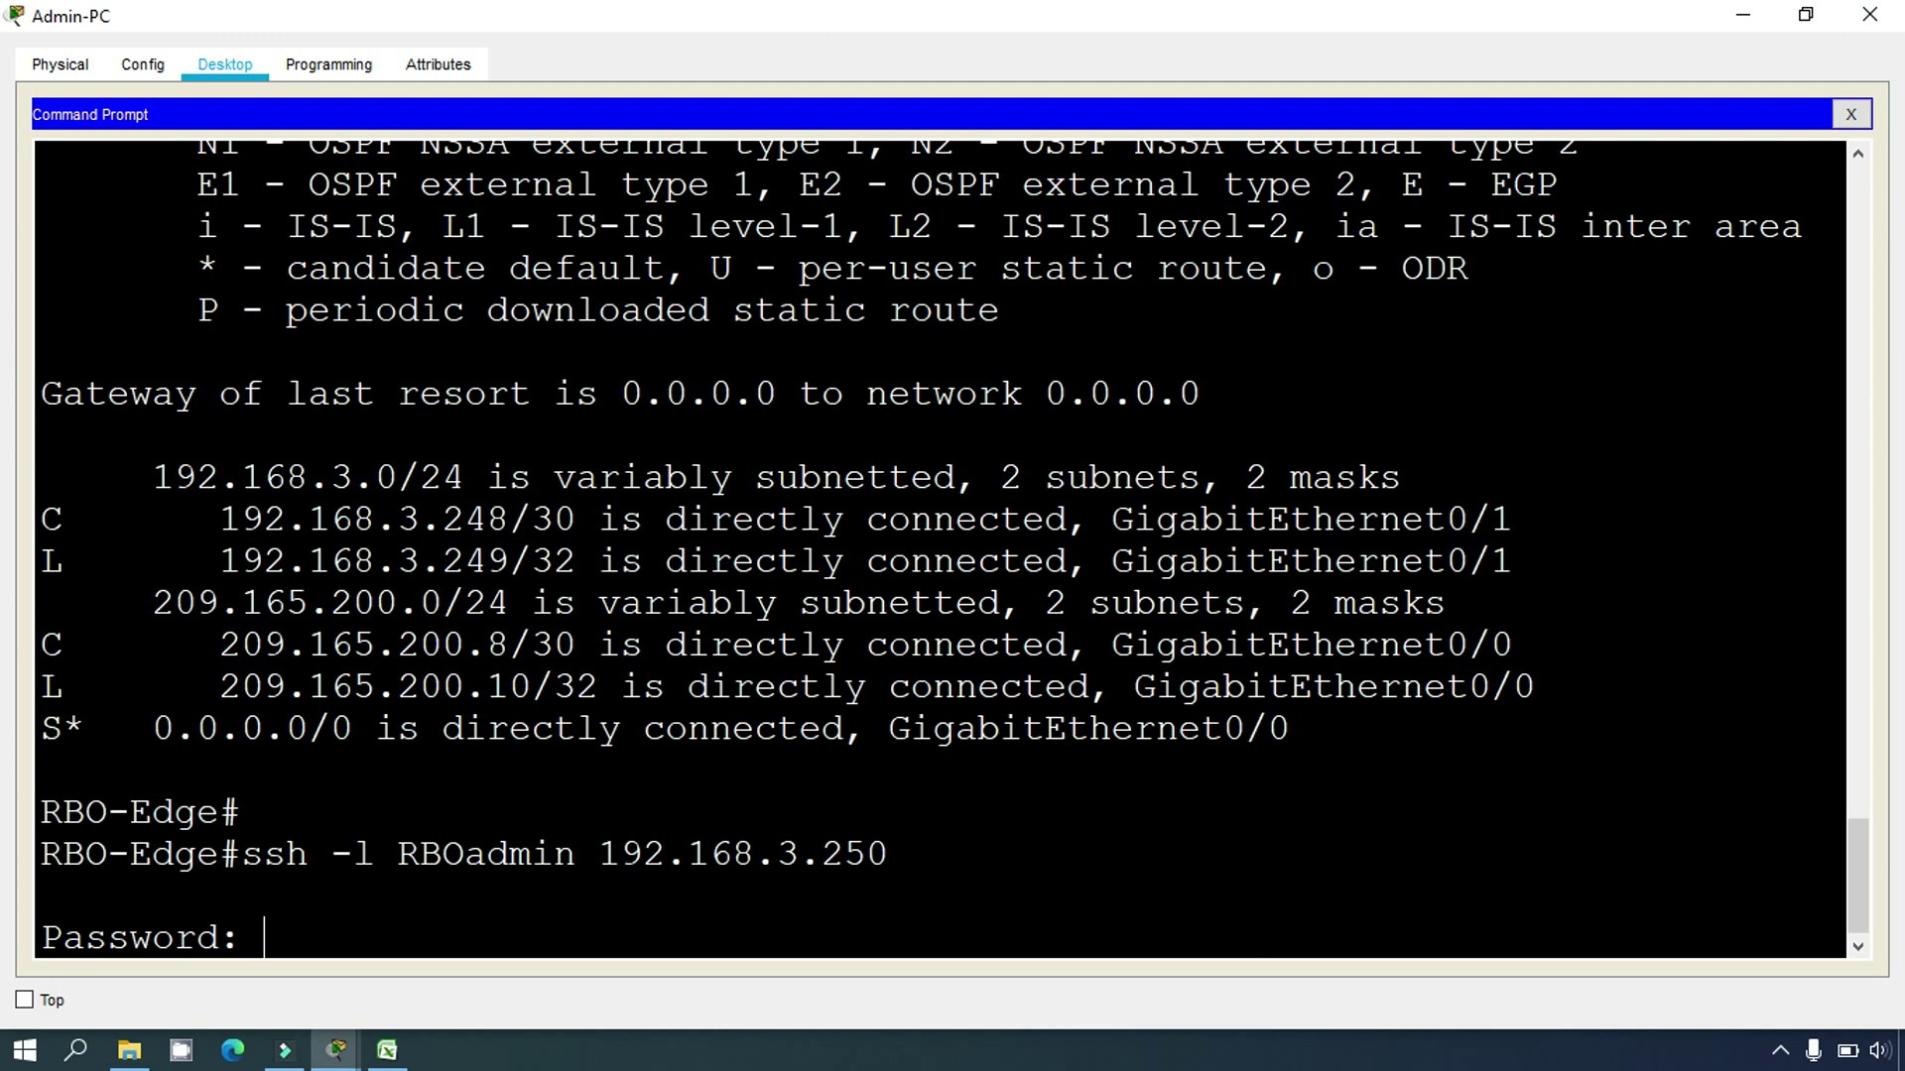
pyautogui.press('Return')
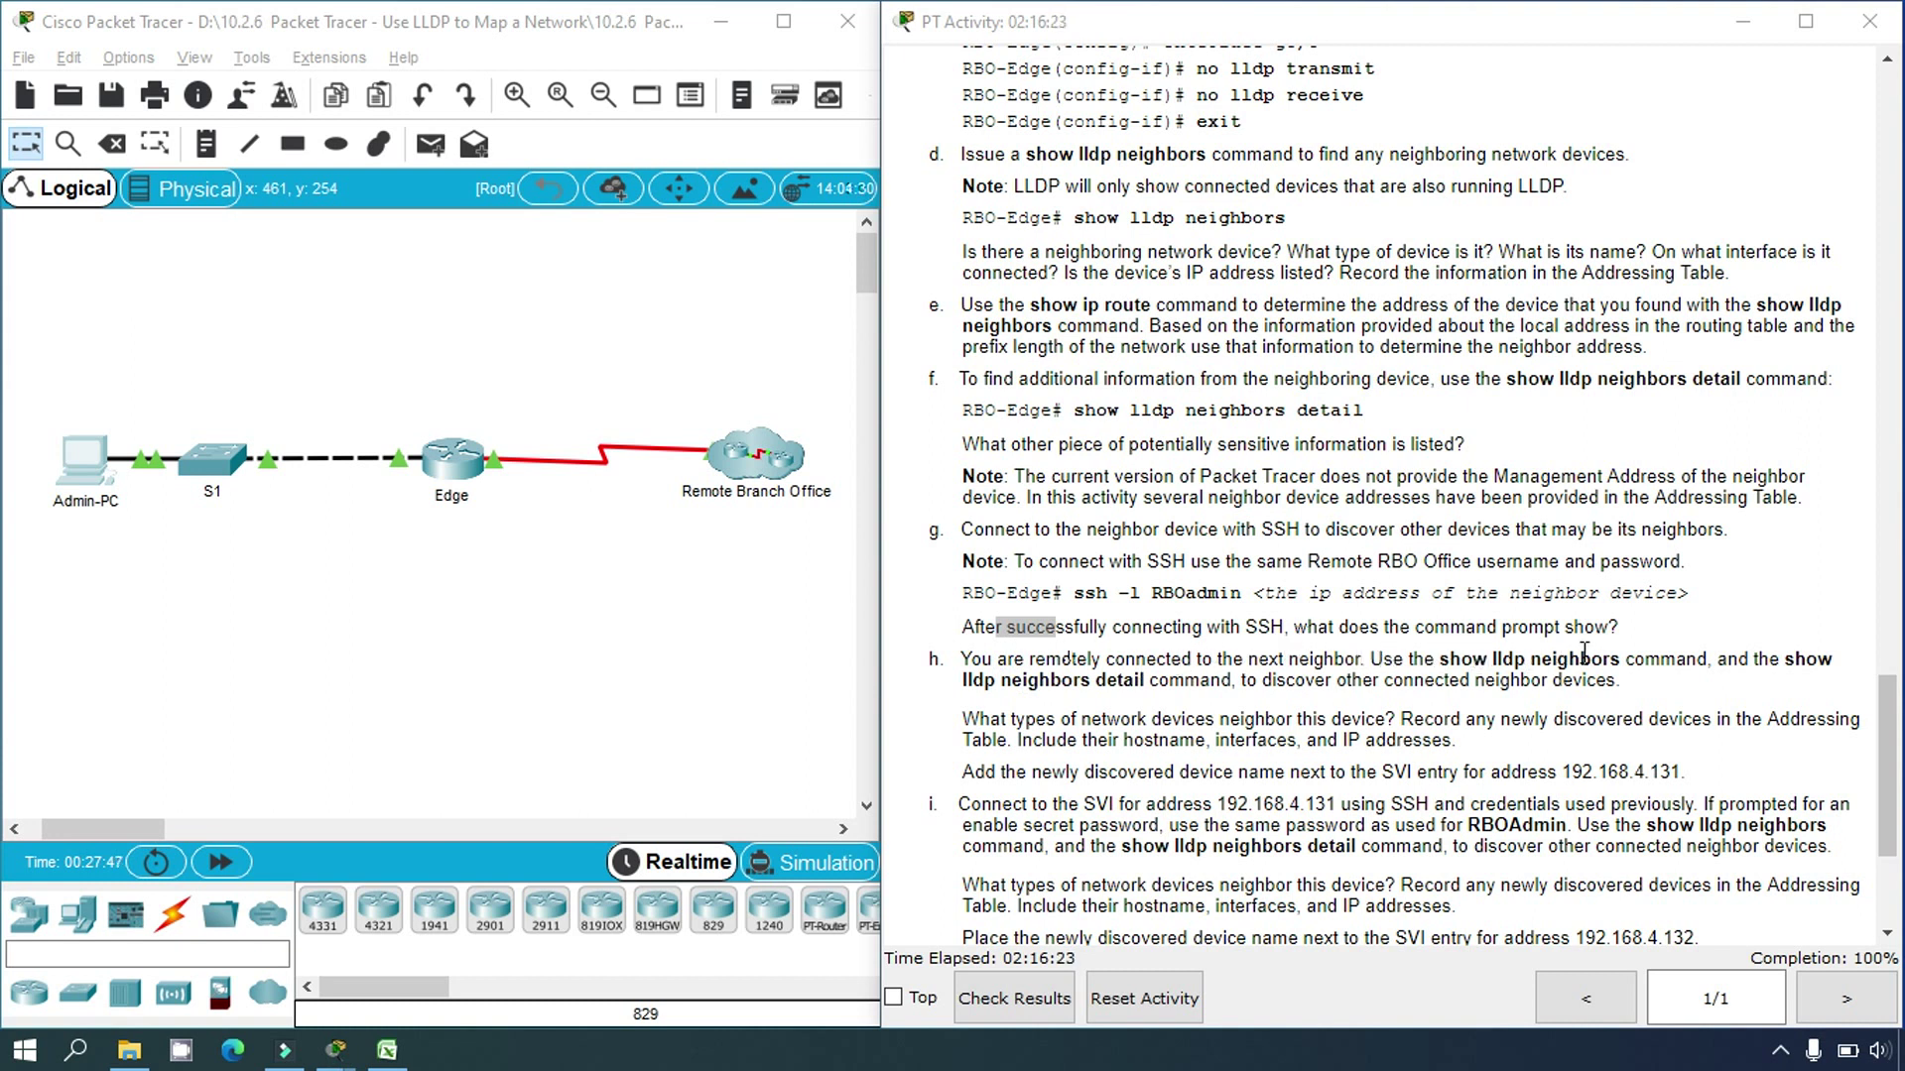
# Step: Read activity step h, then restore the Admin-PC terminal full screen at the RBO-Firewall# prompt
pyautogui.click(105, 481)
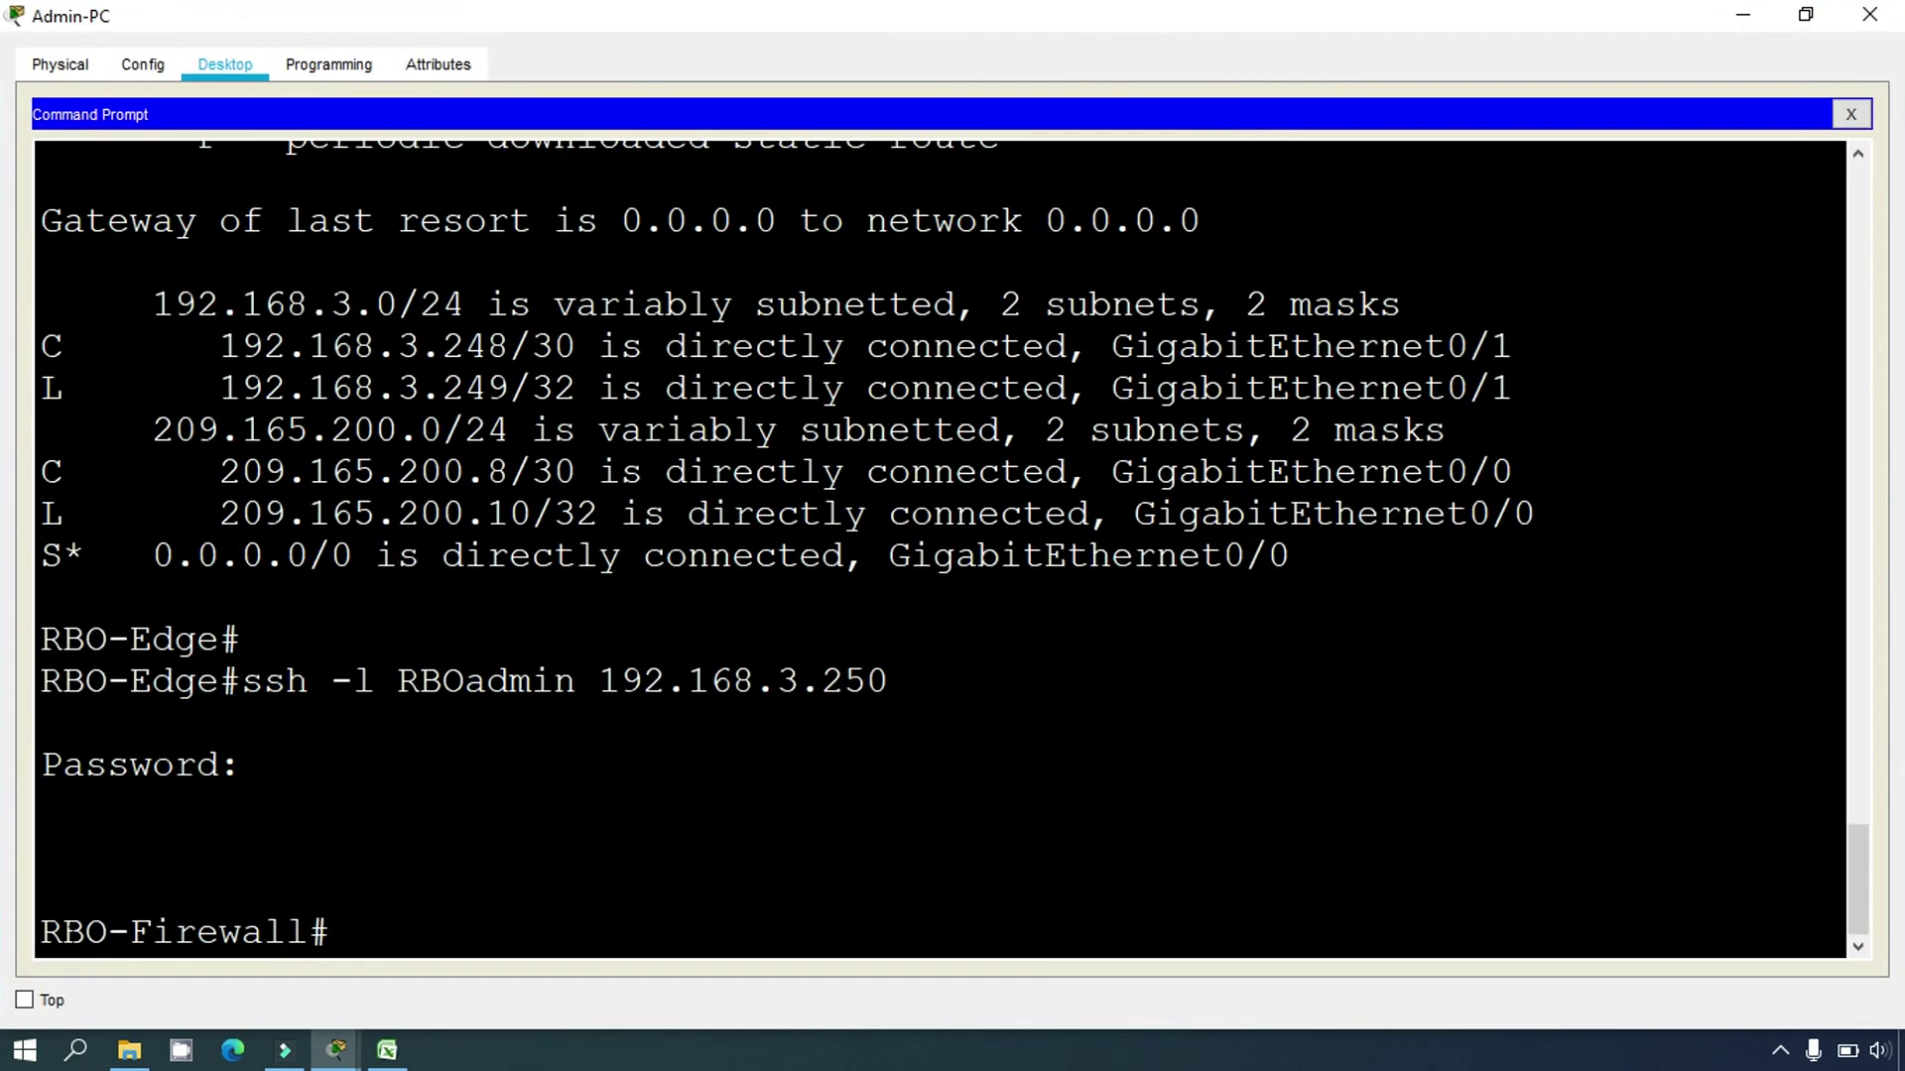
pyautogui.moveTo(42, 931); pyautogui.dragTo(333, 933)
pyautogui.click(1743, 14)
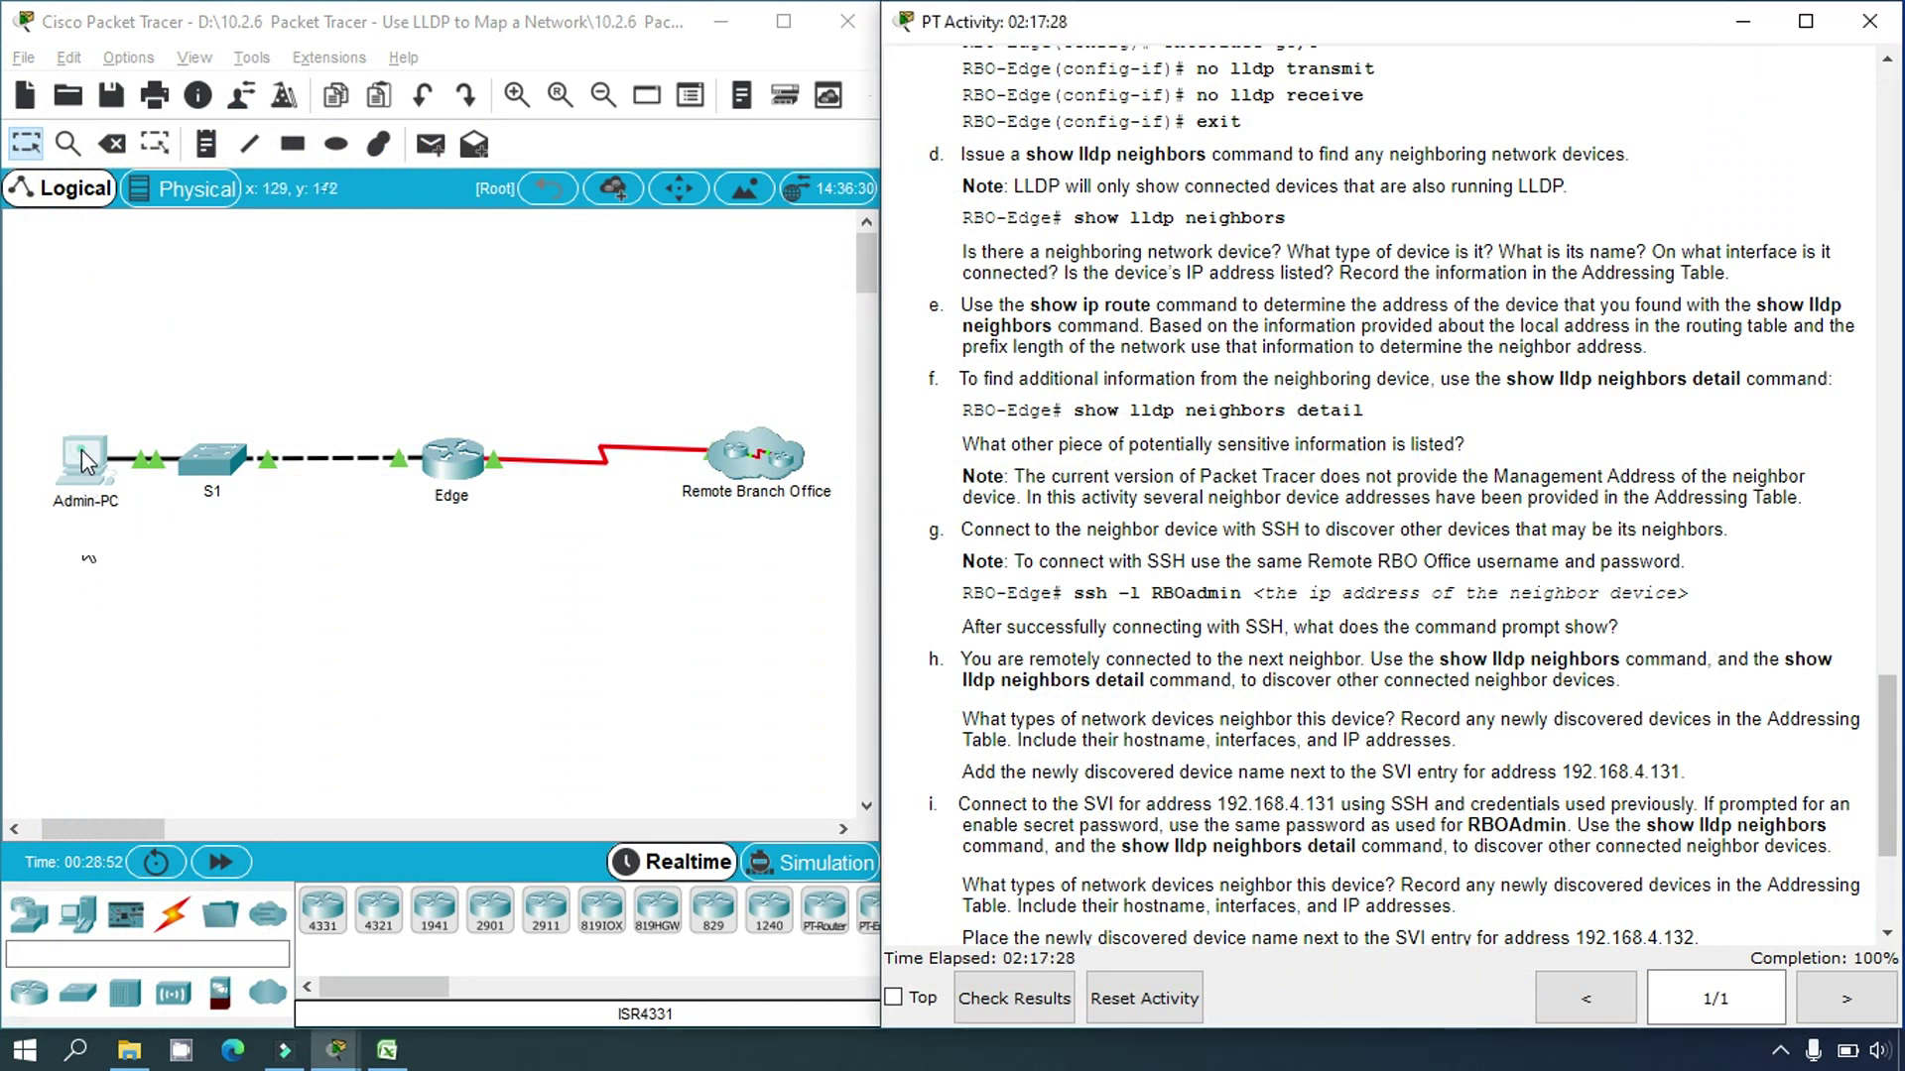
pyautogui.click(83, 459)
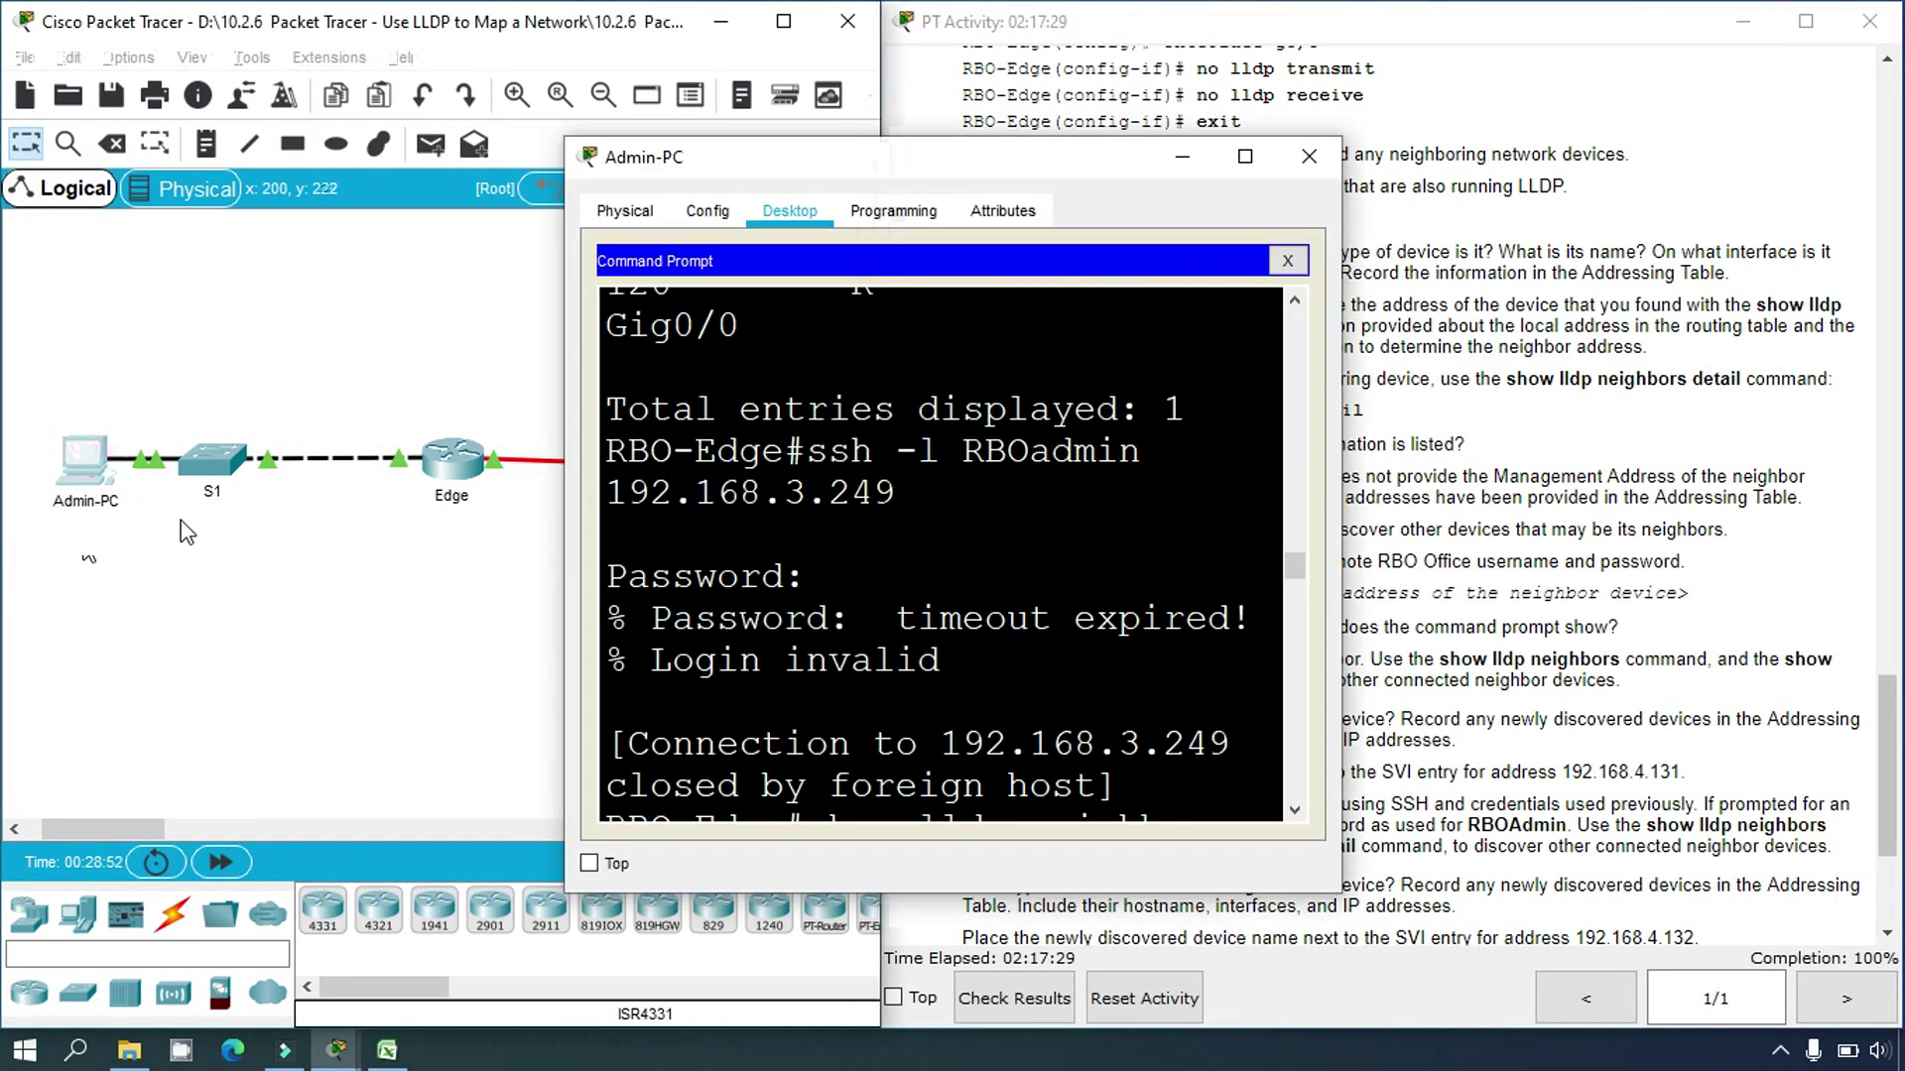
pyautogui.click(1245, 156)
# Step: Run 'show lldp neighbors' on RBO-Firewall and mark the RBO-Edge neighbor entry
pyautogui.click(394, 929)
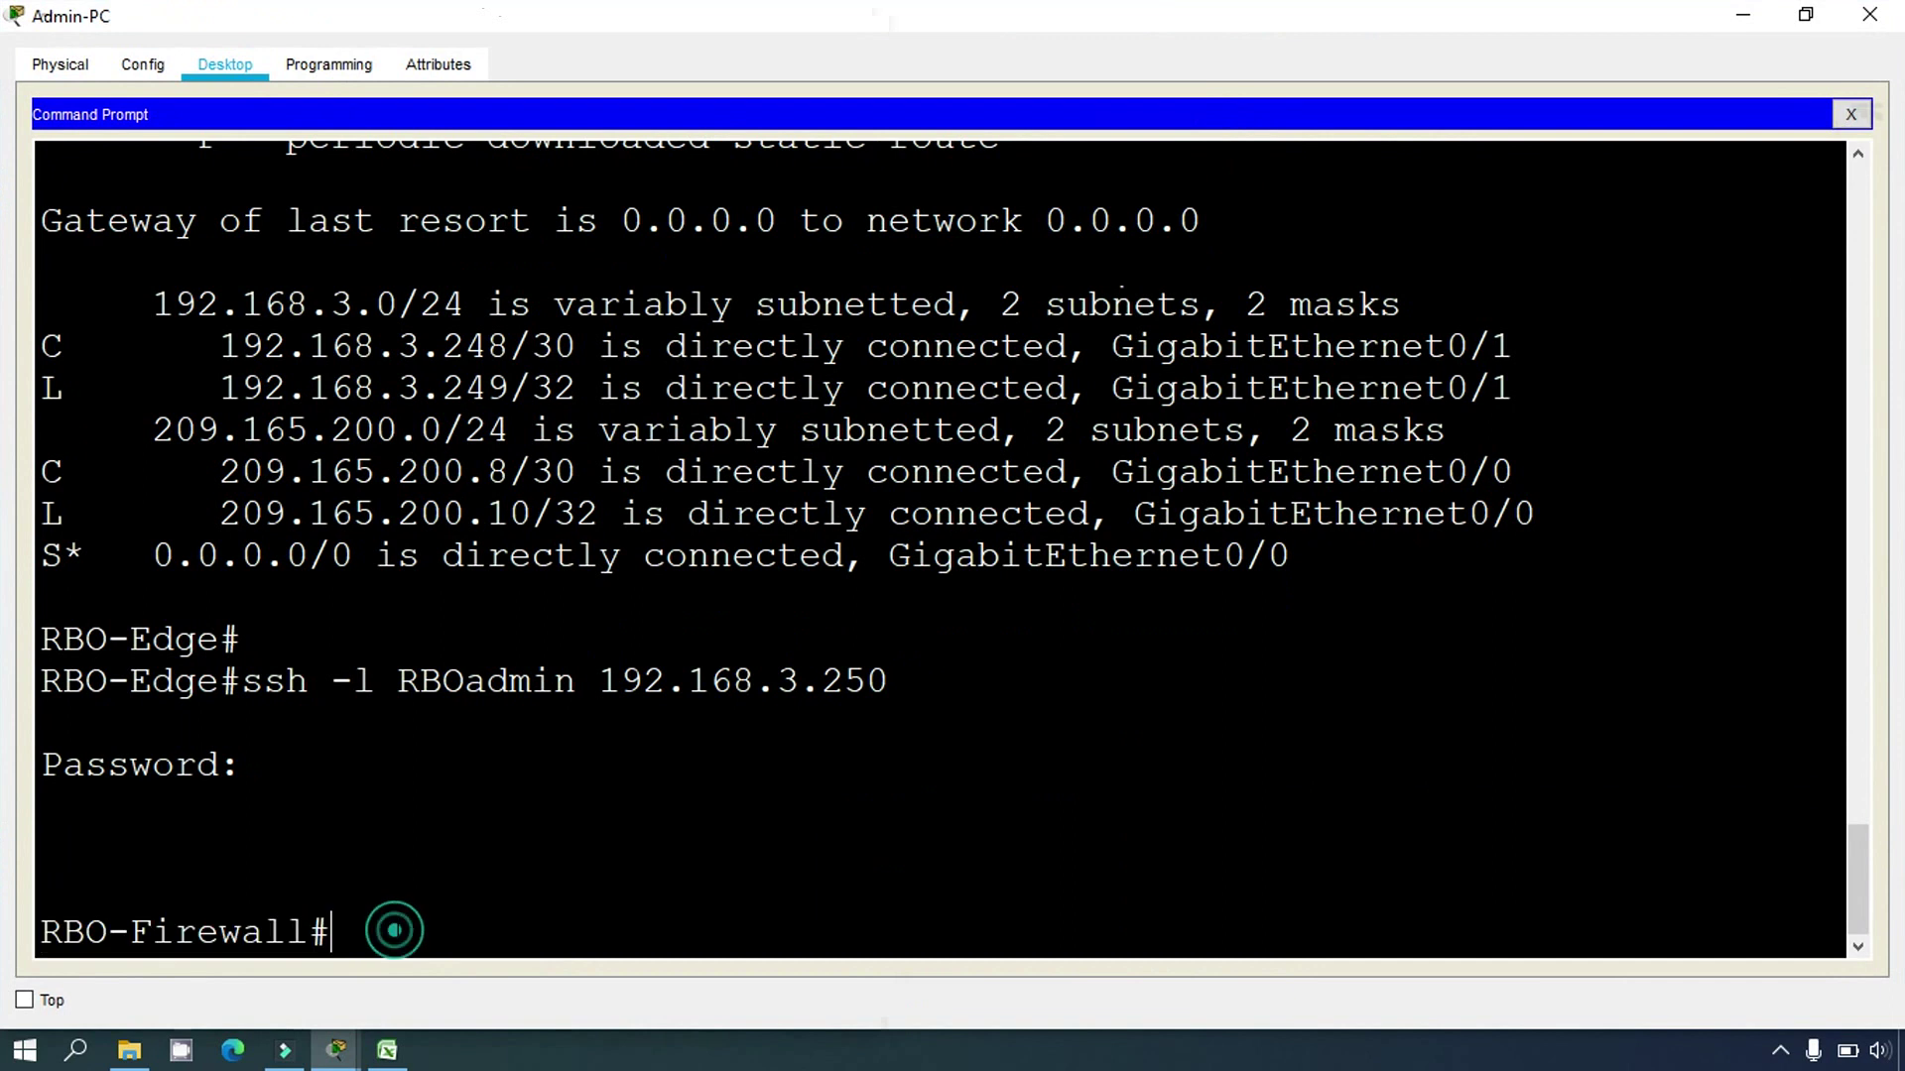
pyautogui.write('show llpd')
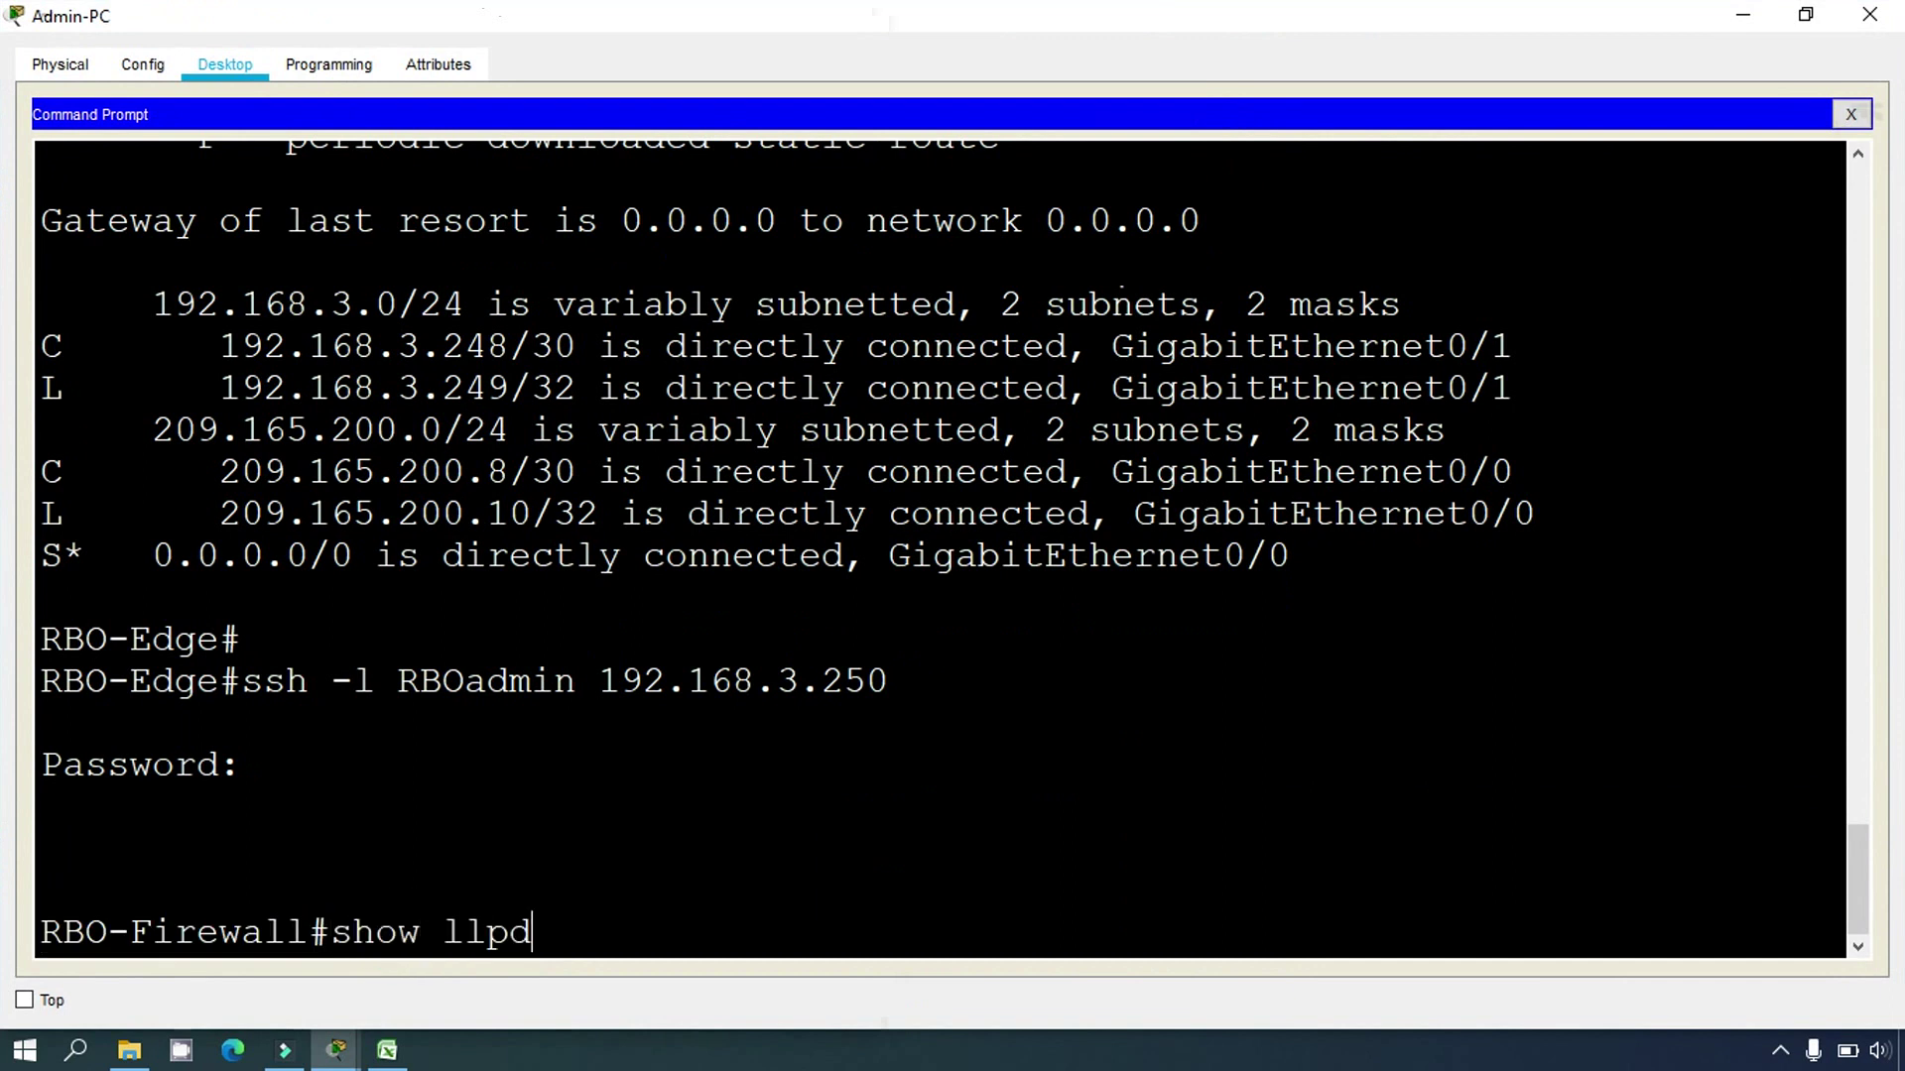
pyautogui.press('BackSpace')
pyautogui.press('BackSpace')
pyautogui.write('dp neighbor')
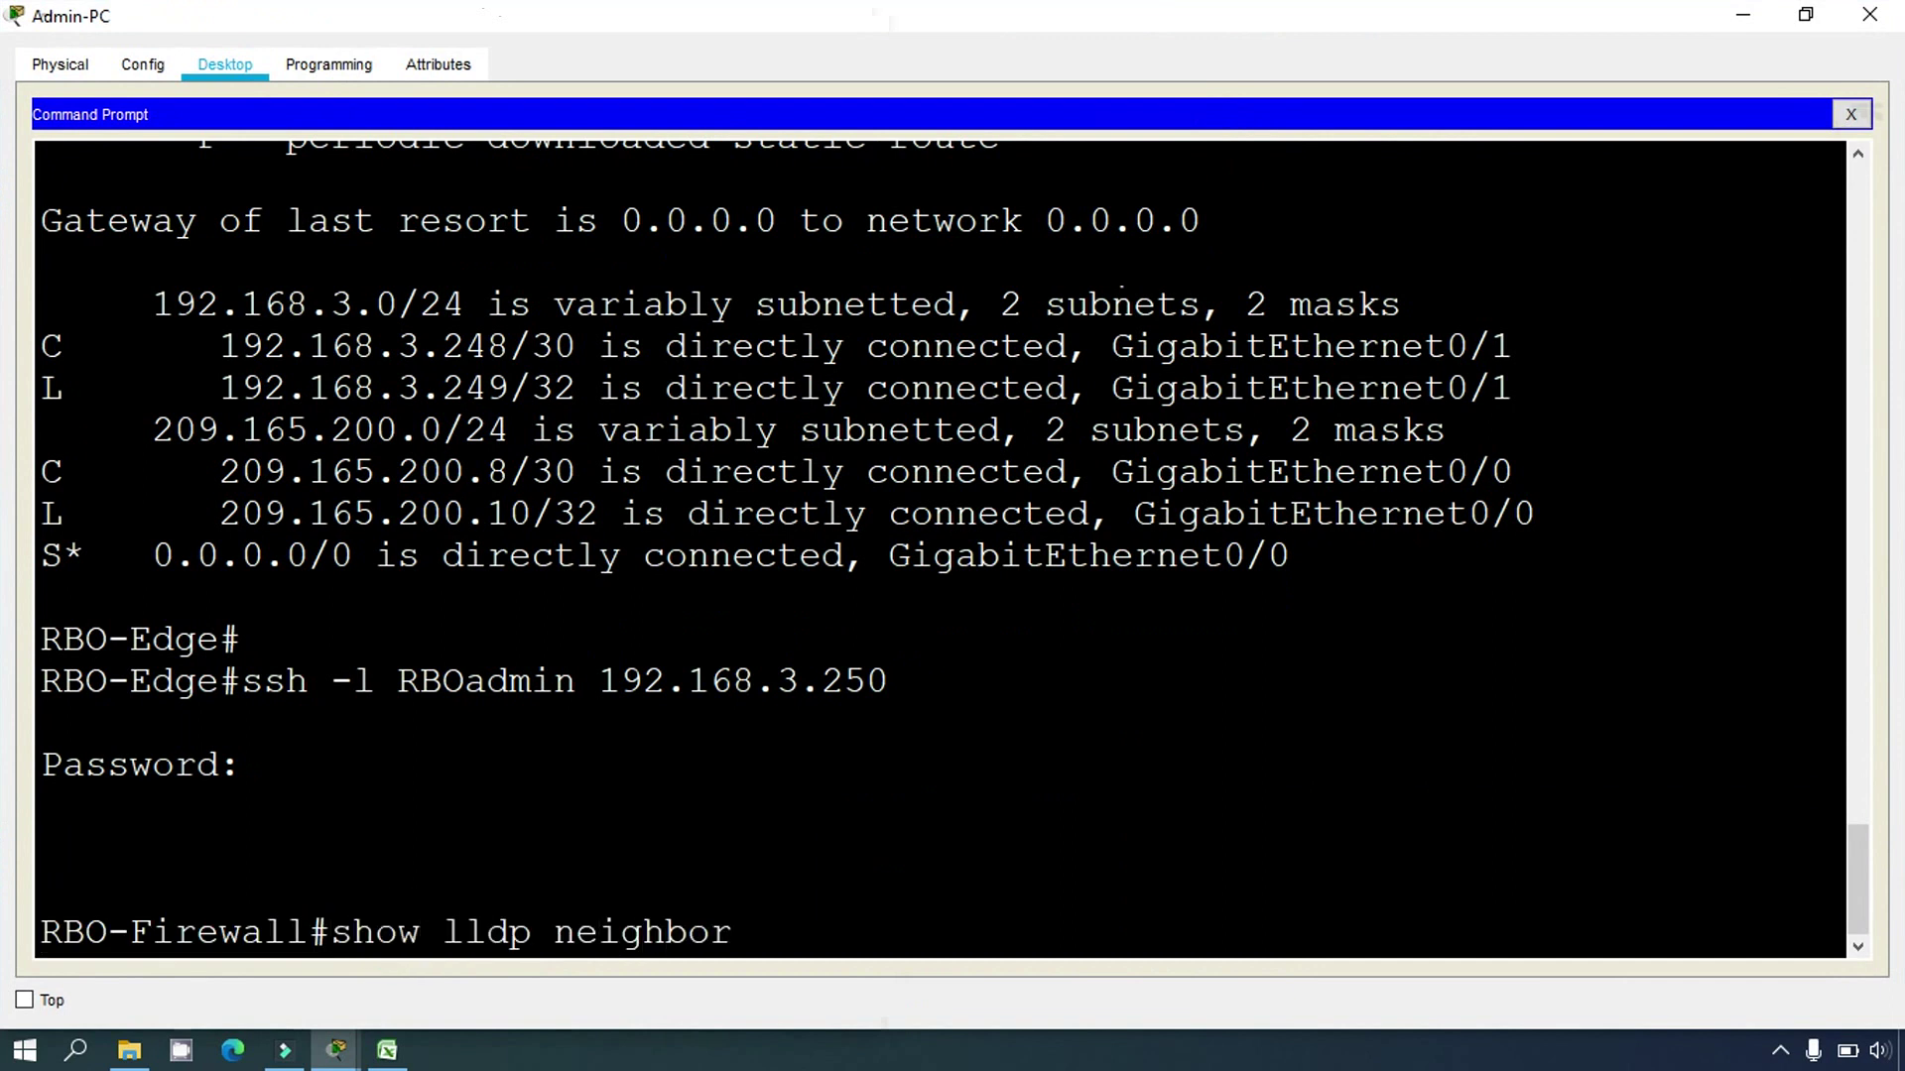
pyautogui.write('s')
pyautogui.press('Return')
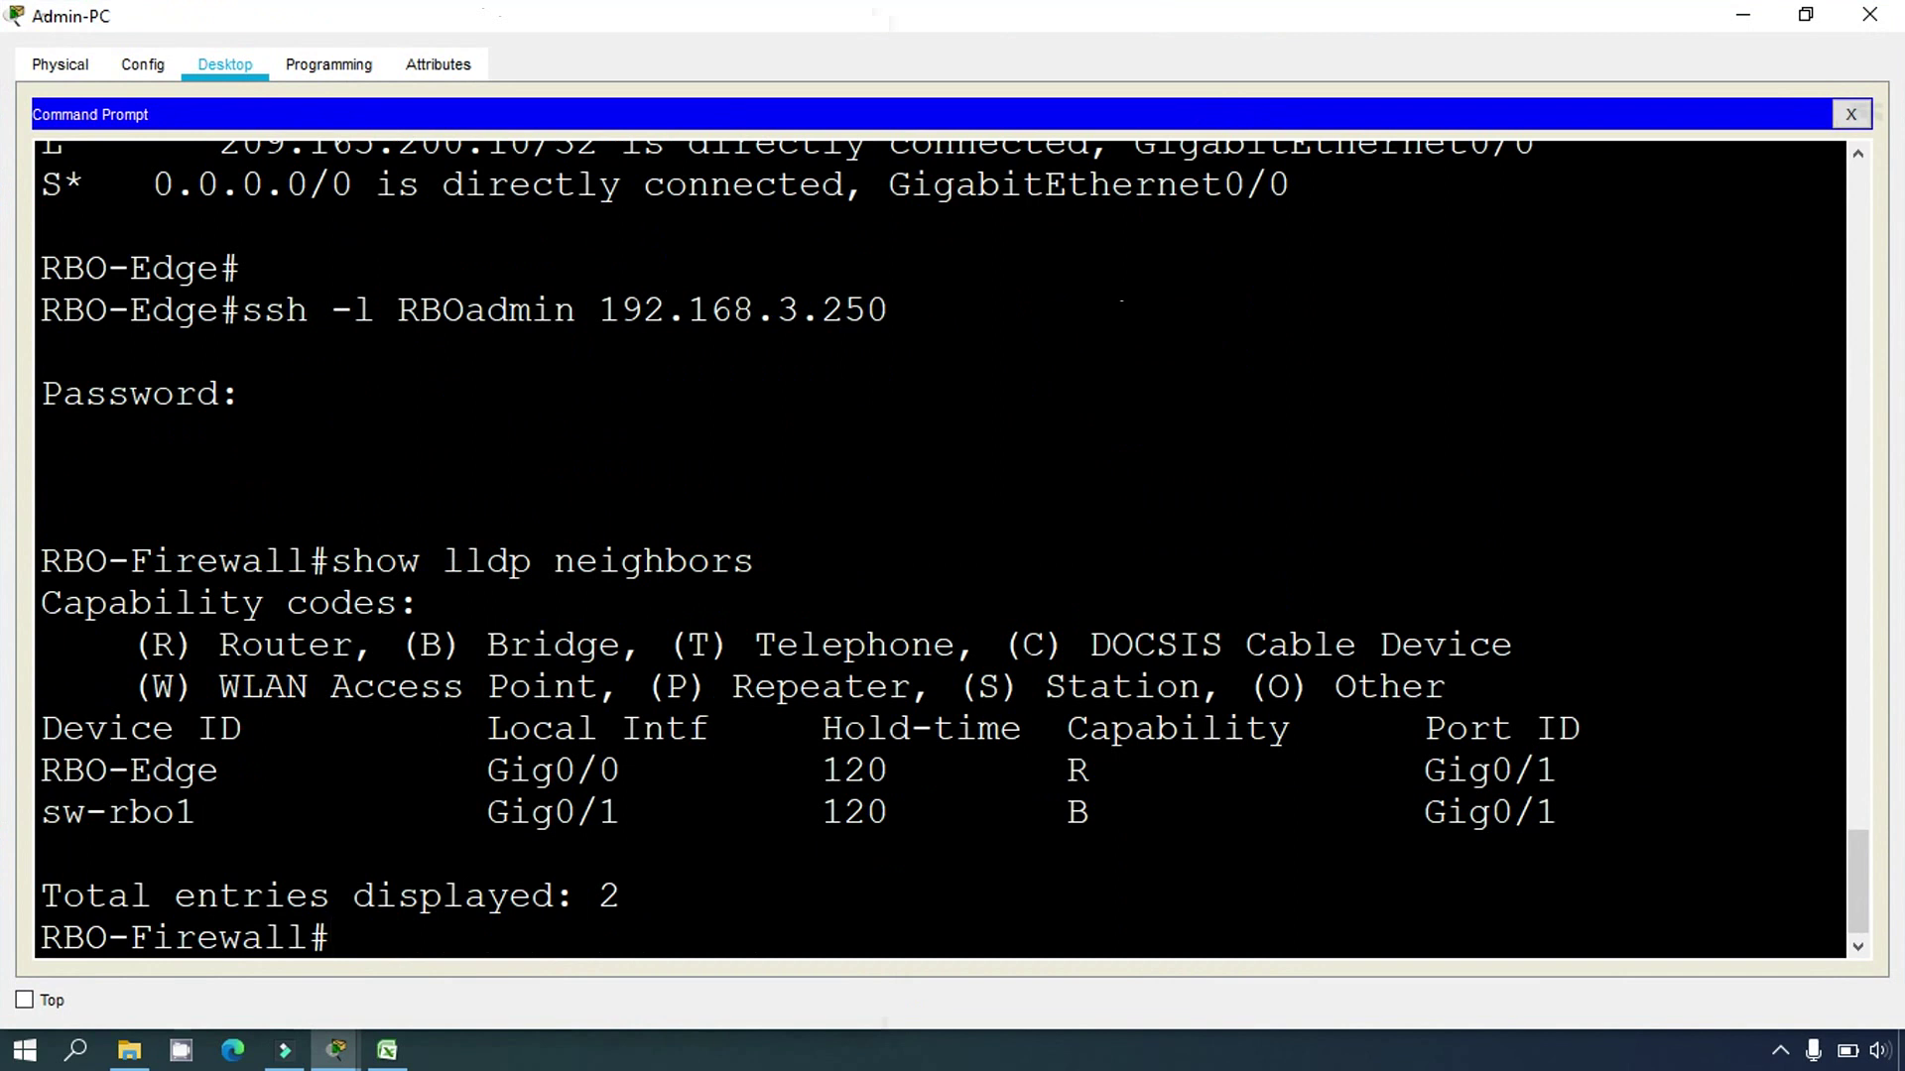
pyautogui.moveTo(42, 769); pyautogui.dragTo(219, 770)
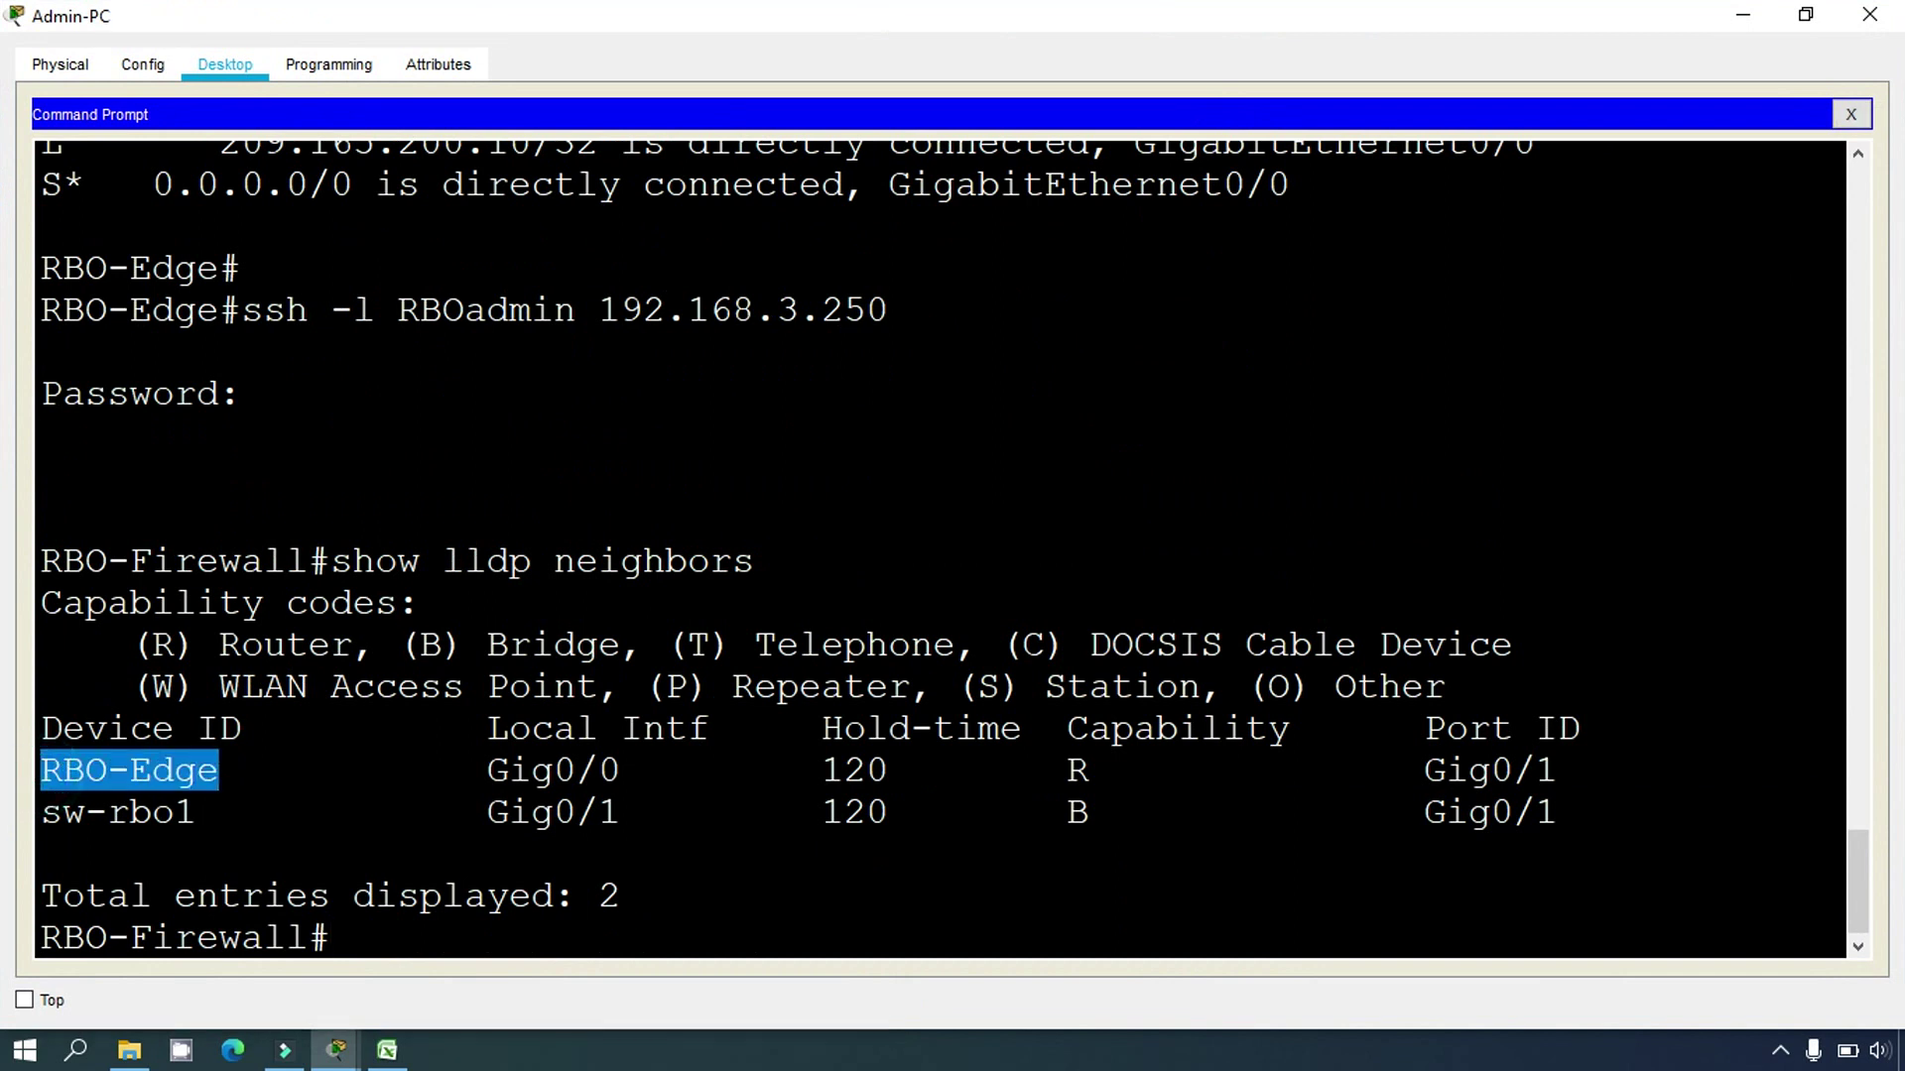
# Step: Highlight sw-rbo1 on local Gig0/1 with remote port Gig0/1, then switch to the Addressing Table
pyautogui.click(387, 1049)
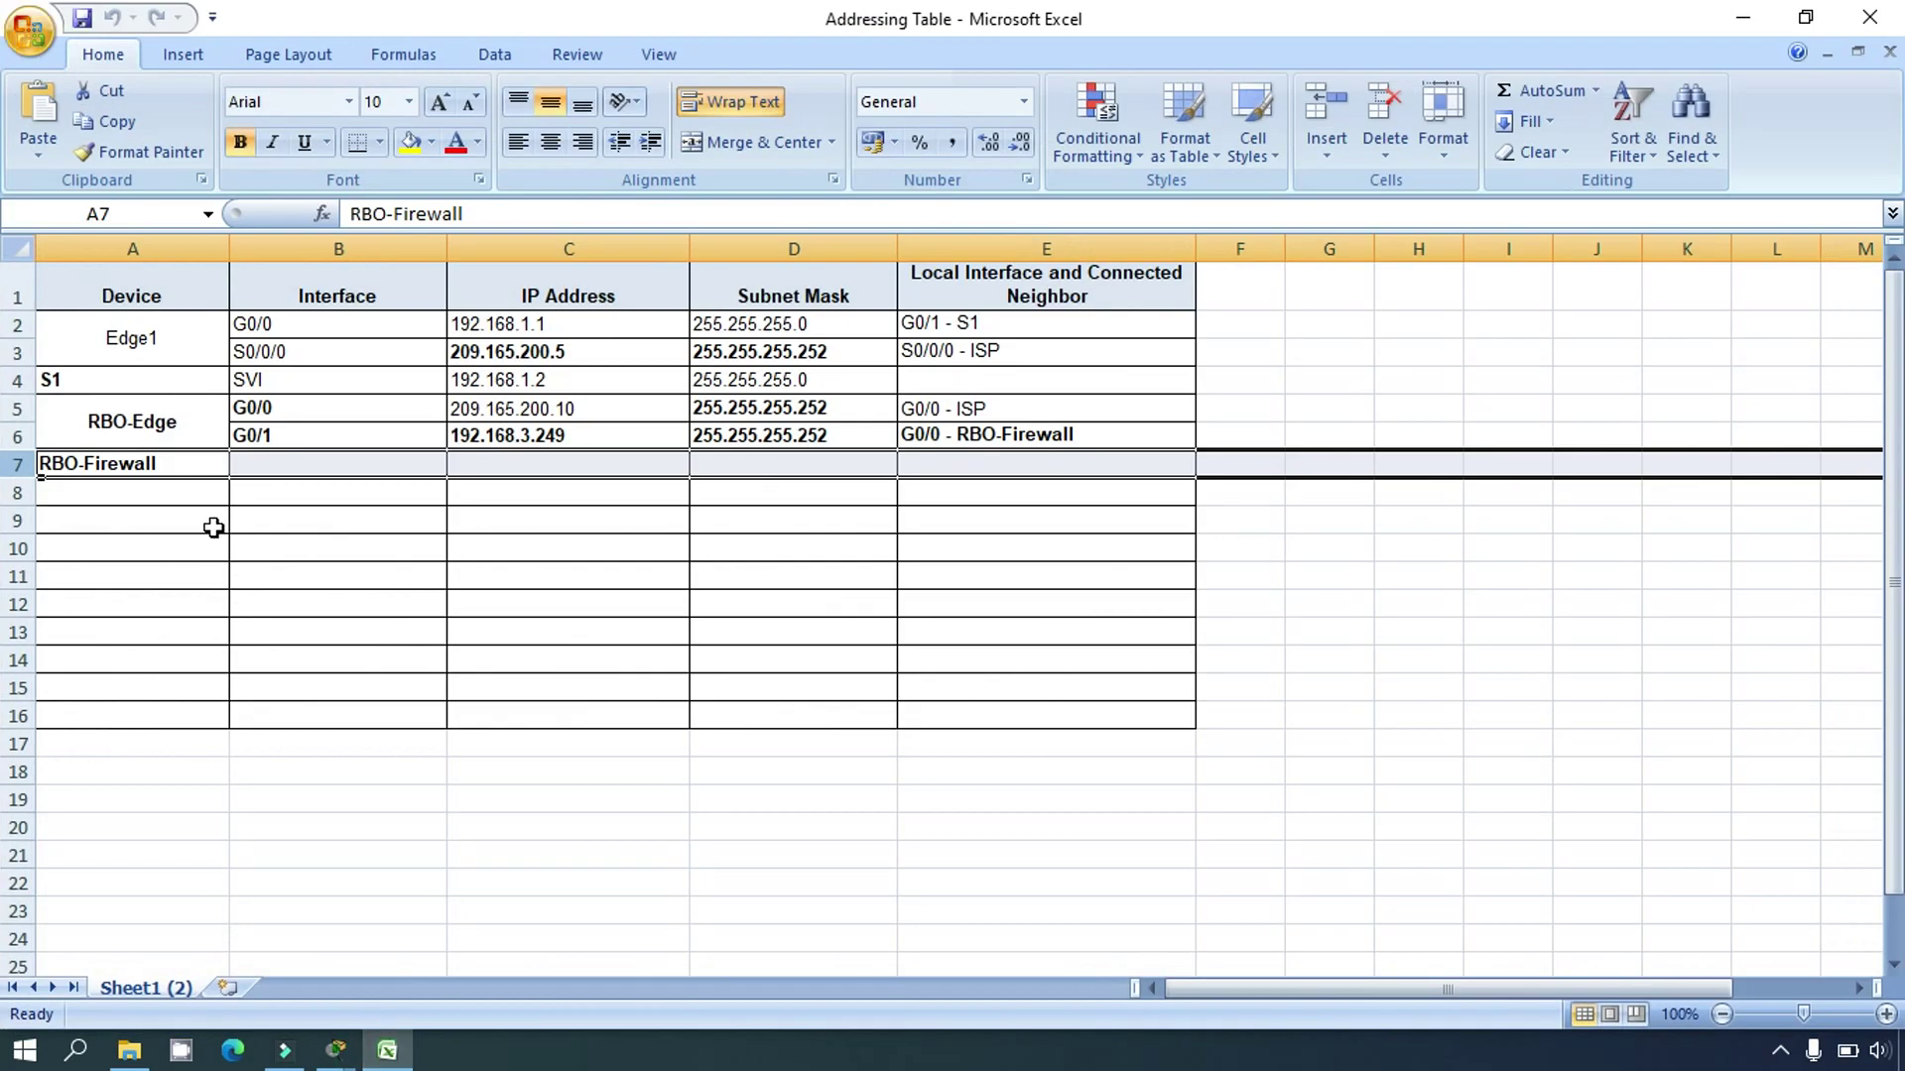
pyautogui.click(157, 425)
pyautogui.click(387, 1050)
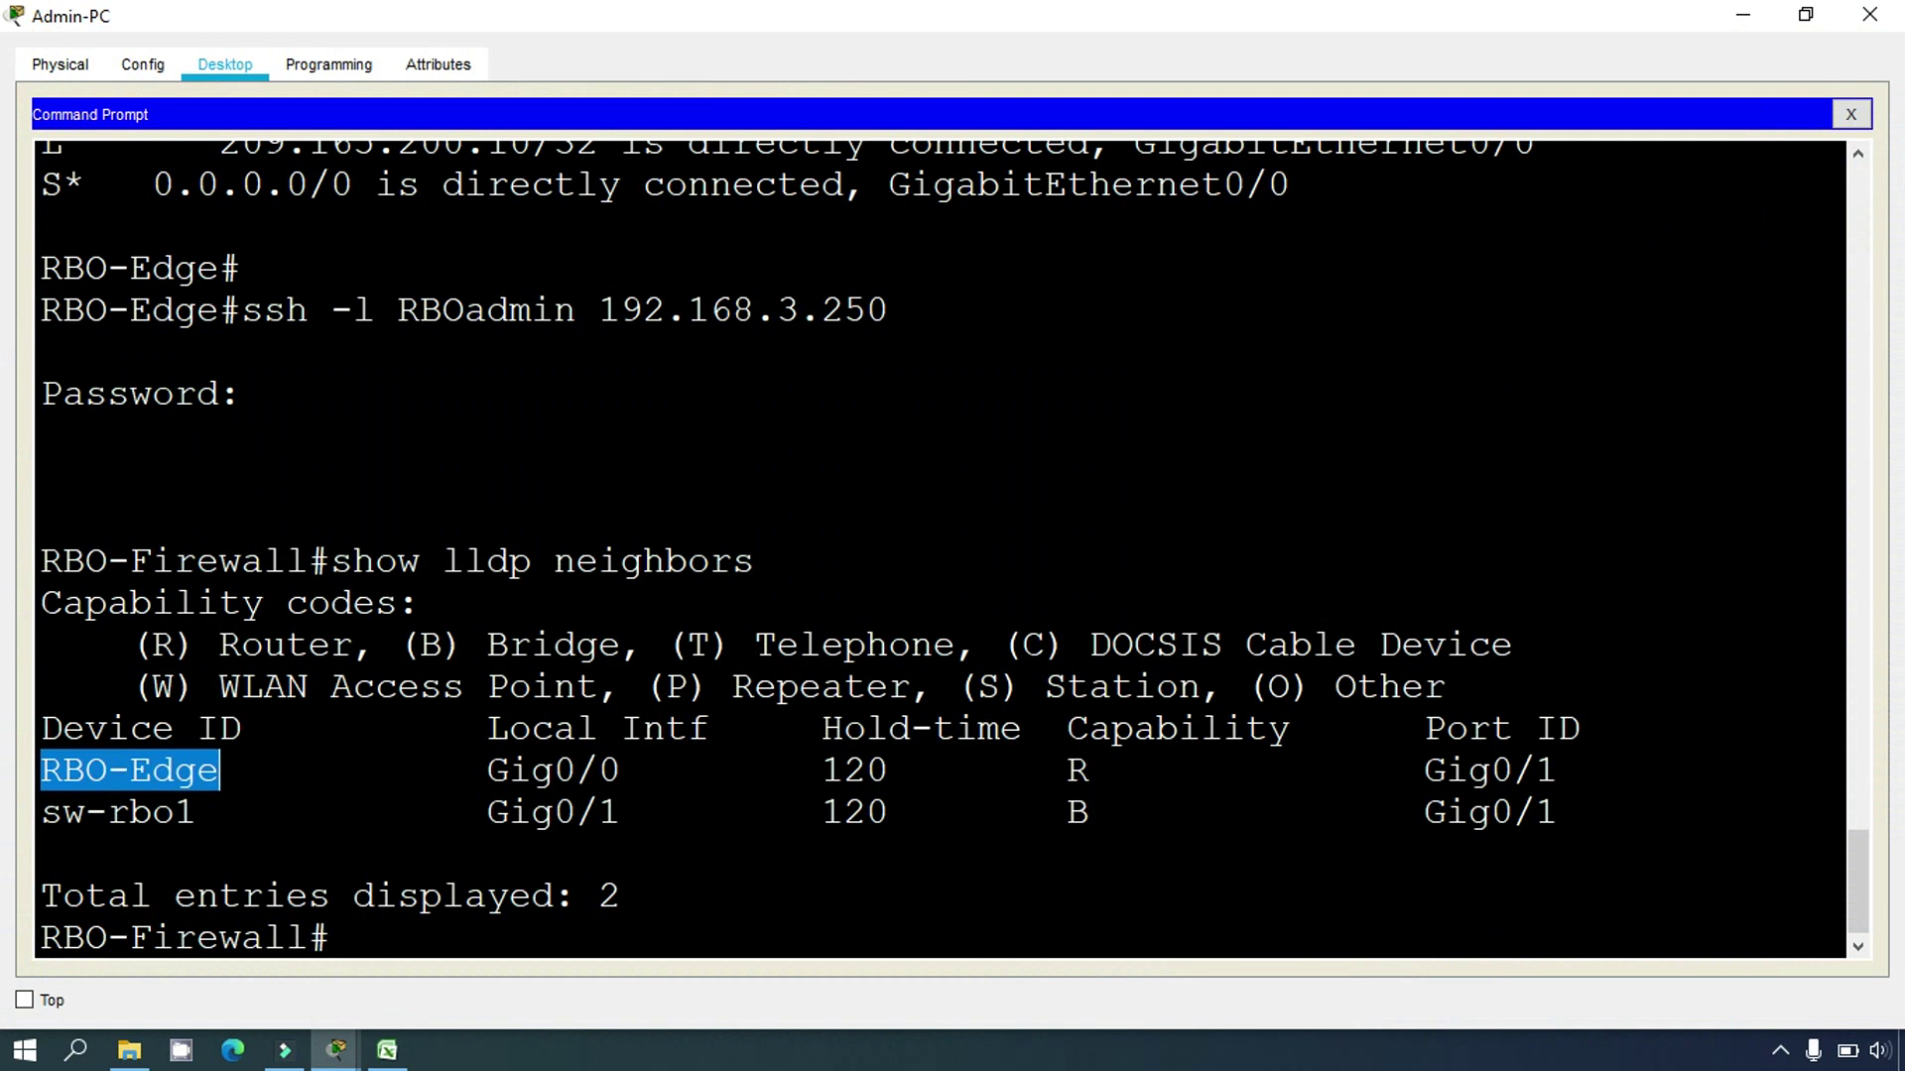
pyautogui.moveTo(489, 811); pyautogui.dragTo(686, 811)
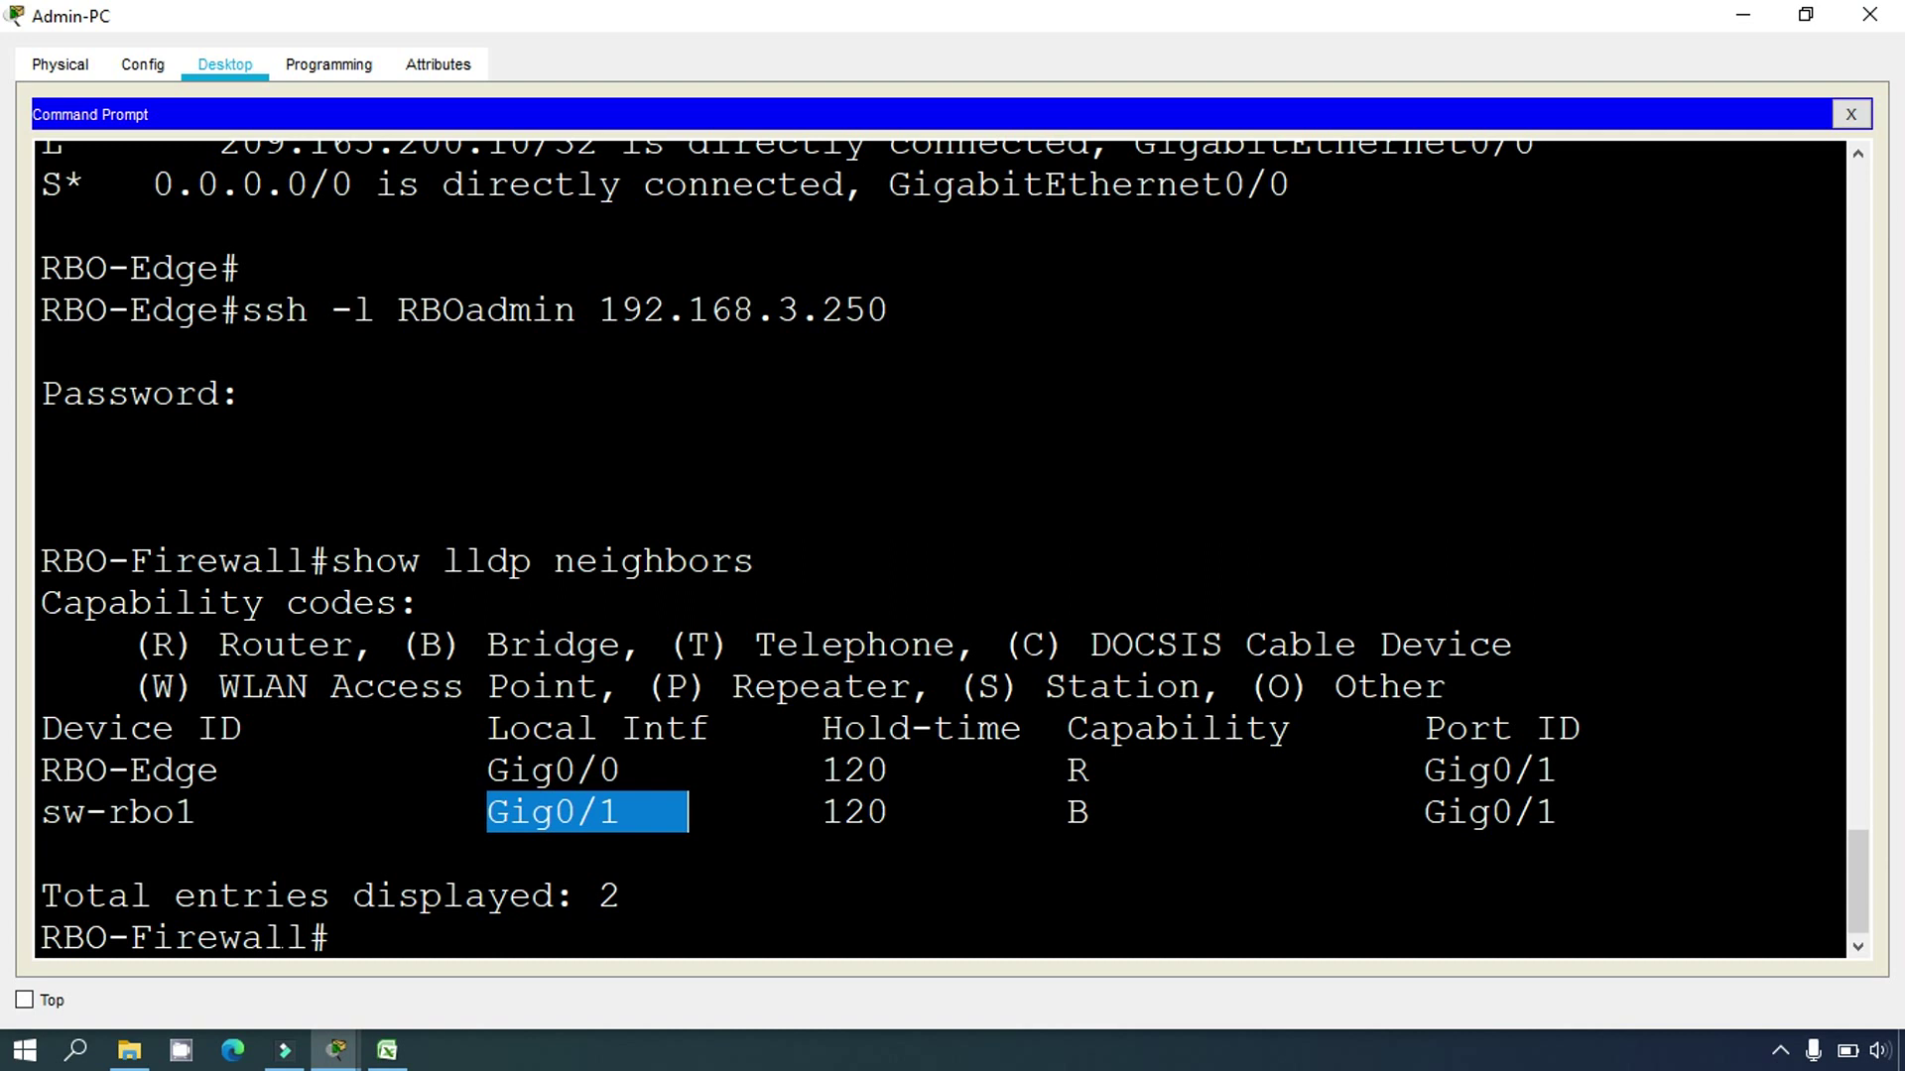
pyautogui.moveTo(307, 937); pyautogui.dragTo(63, 937)
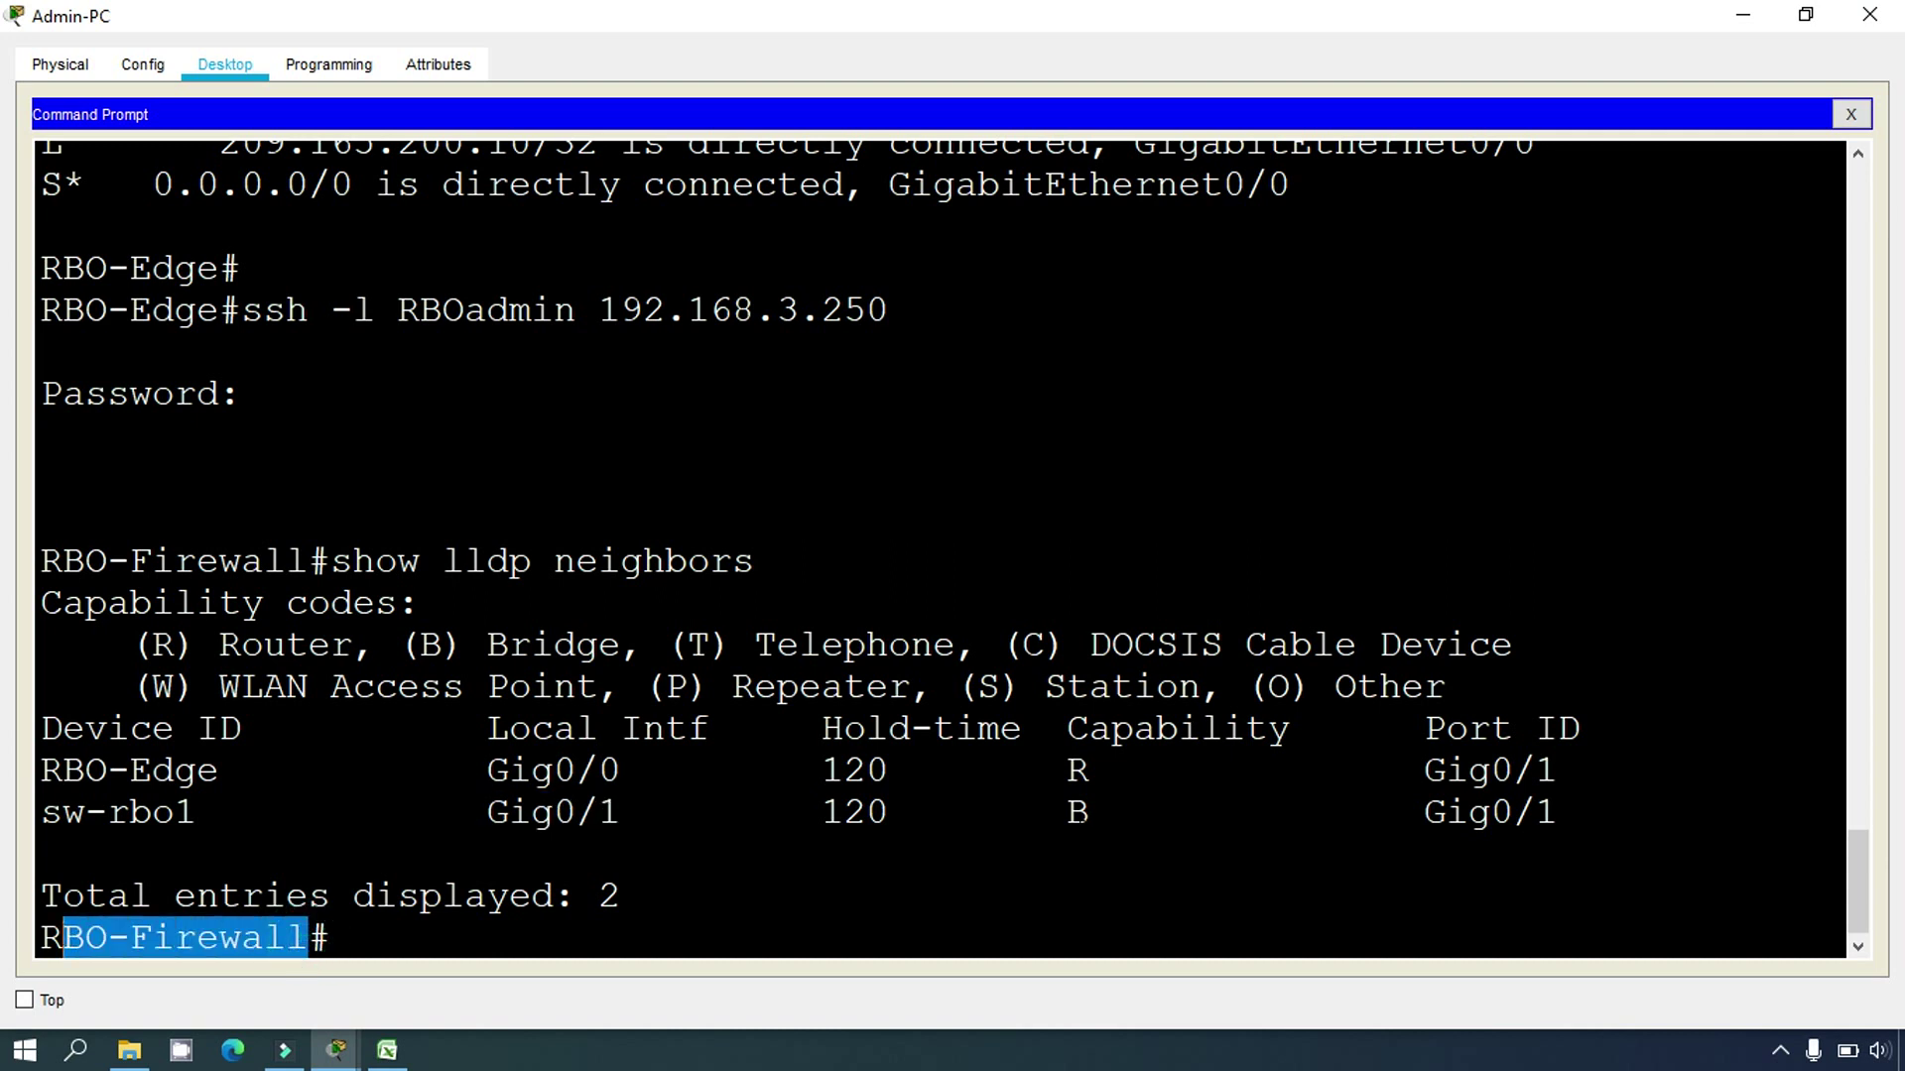
pyautogui.moveTo(1402, 811); pyautogui.dragTo(1557, 811)
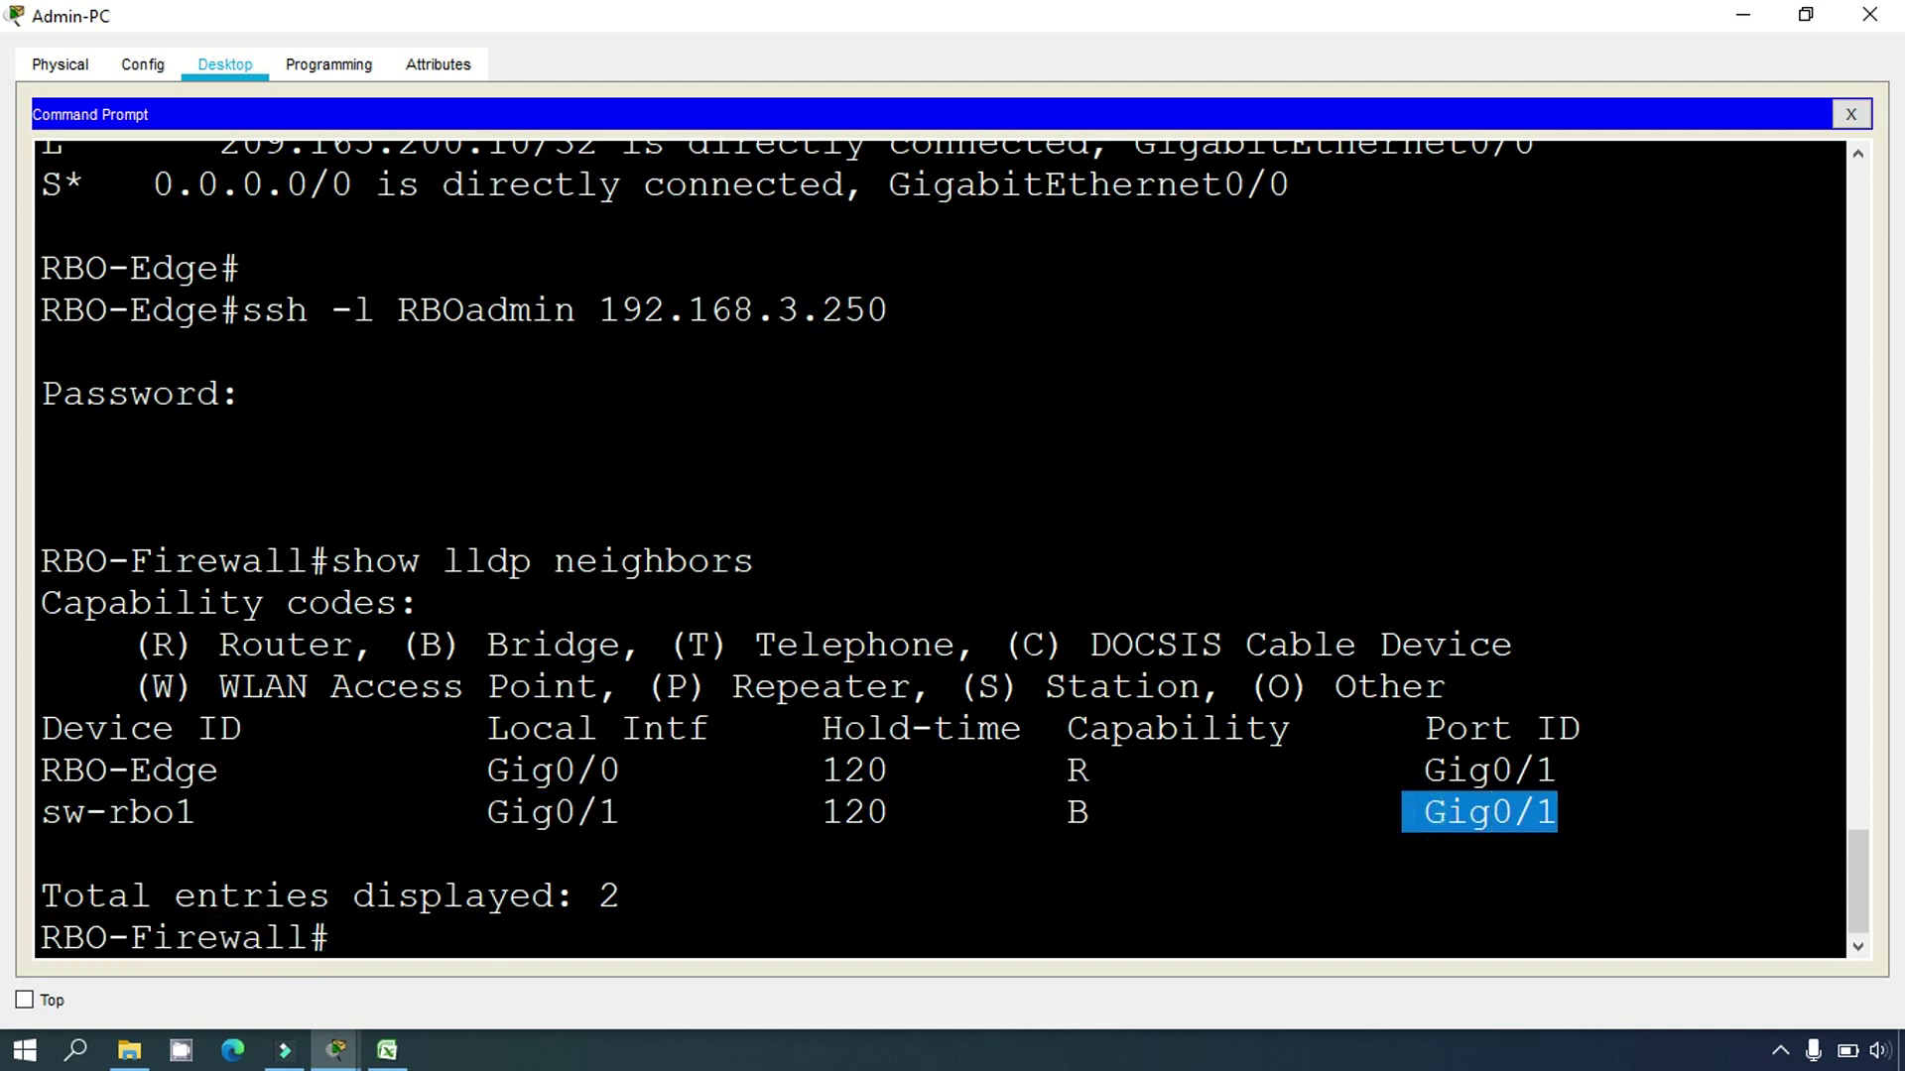
pyautogui.moveTo(195, 810); pyautogui.dragTo(41, 813)
pyautogui.hotkey('ctrl', 'c')
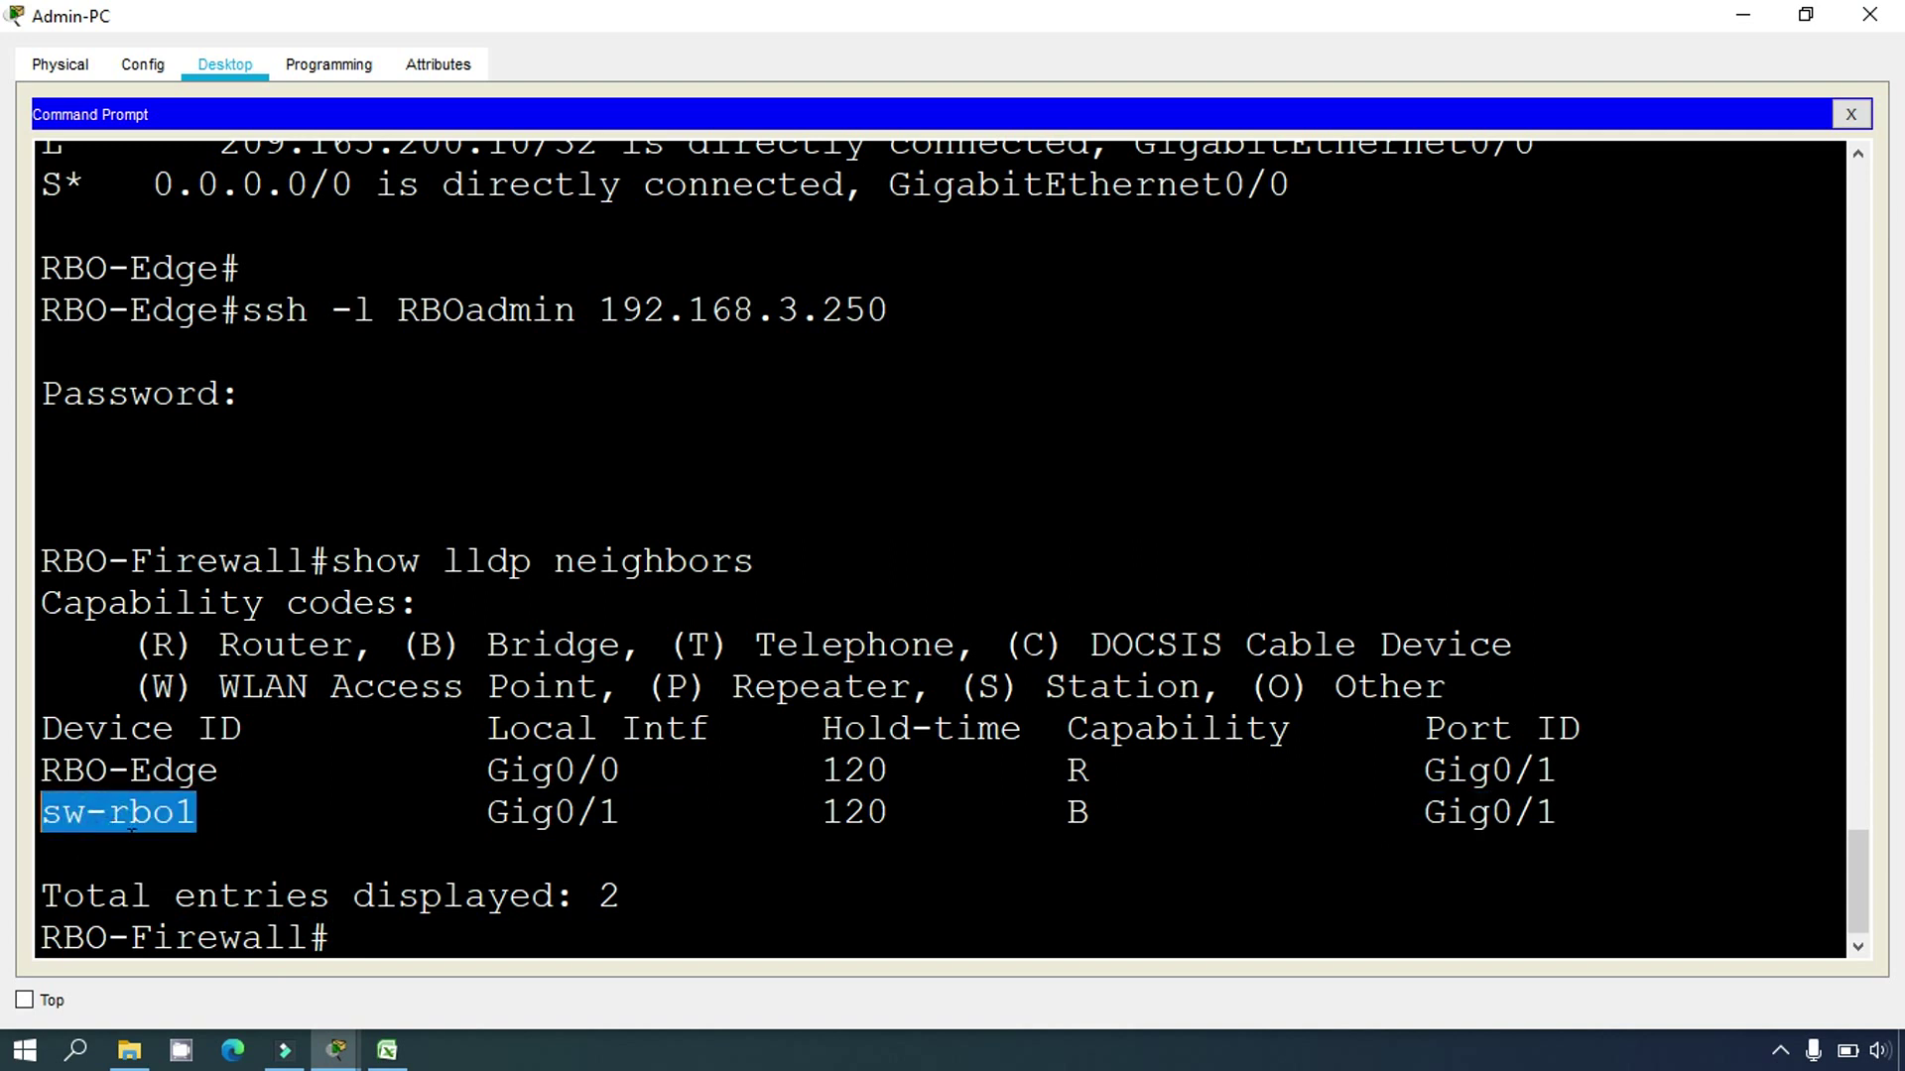
pyautogui.click(386, 1050)
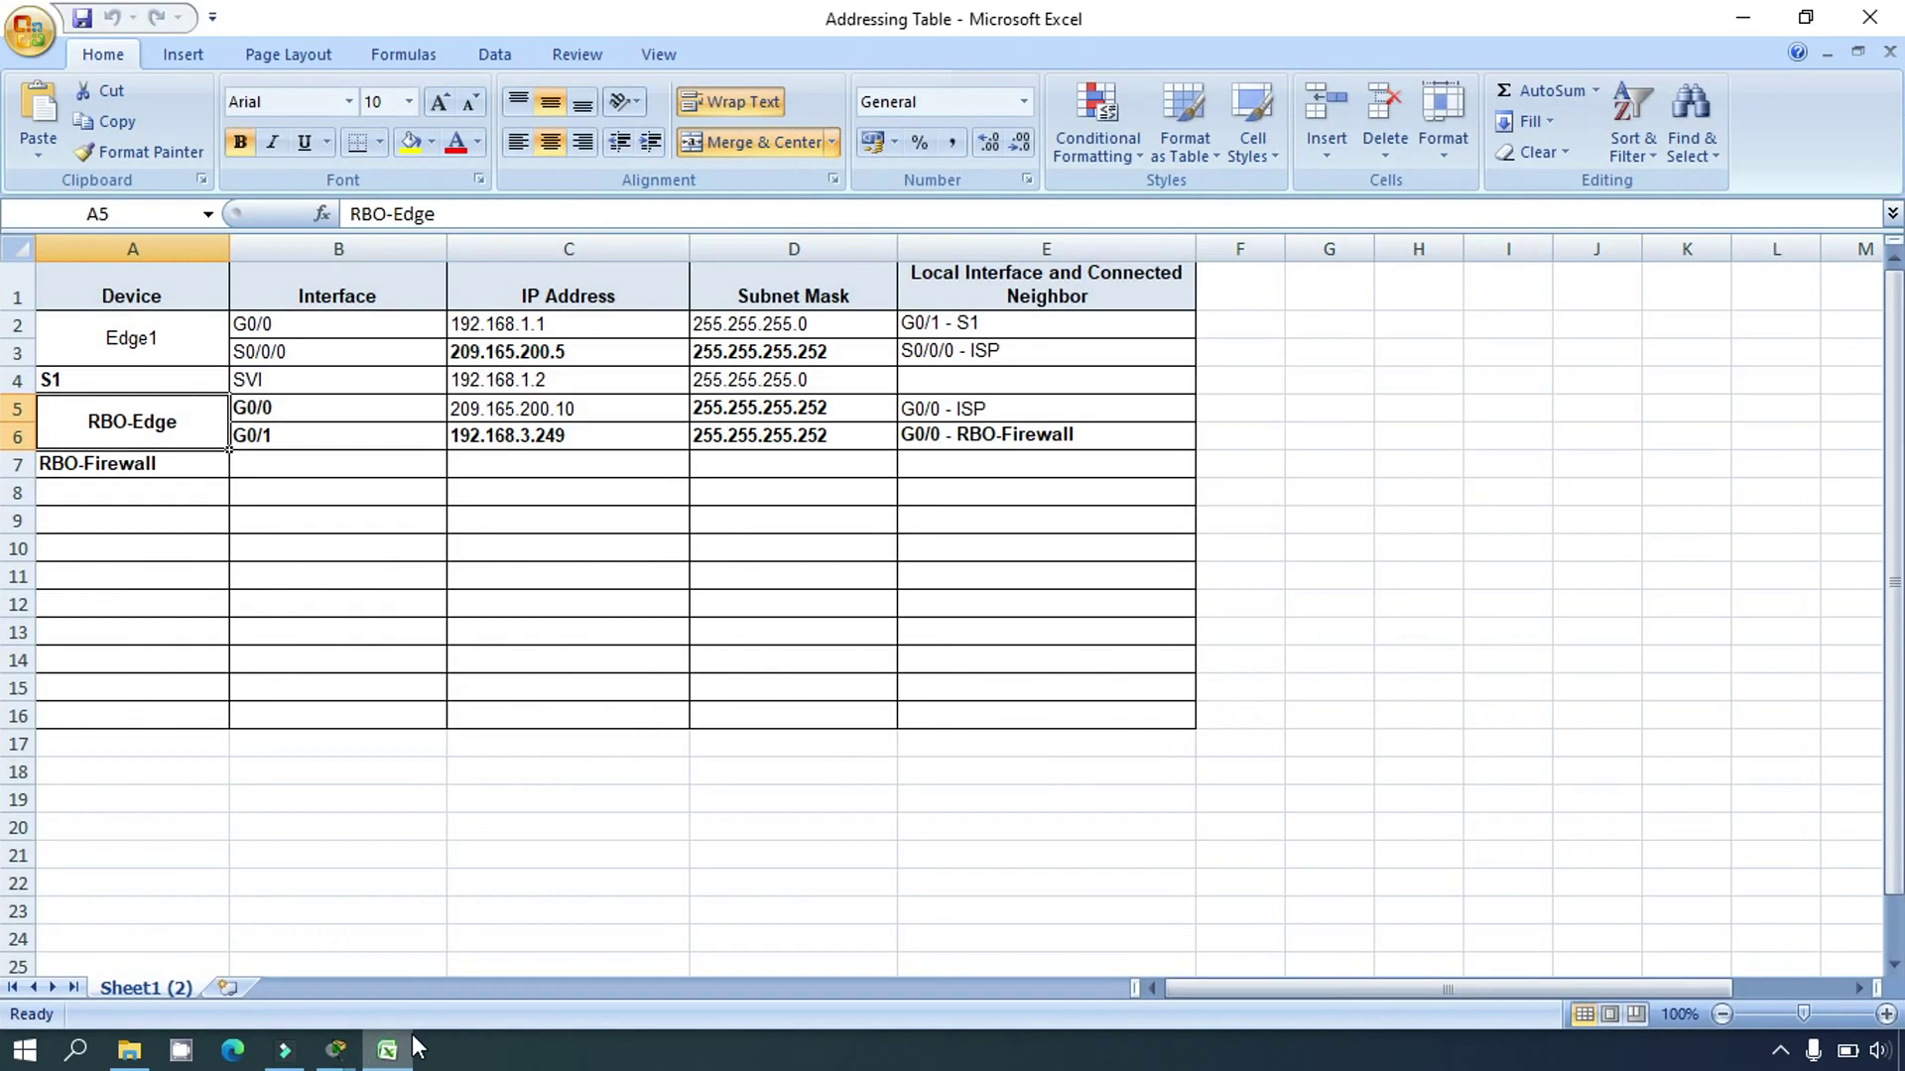
# Step: Paste sw-rbo1 into cell A8 as the next device, then minimize Excel
pyautogui.click(166, 497)
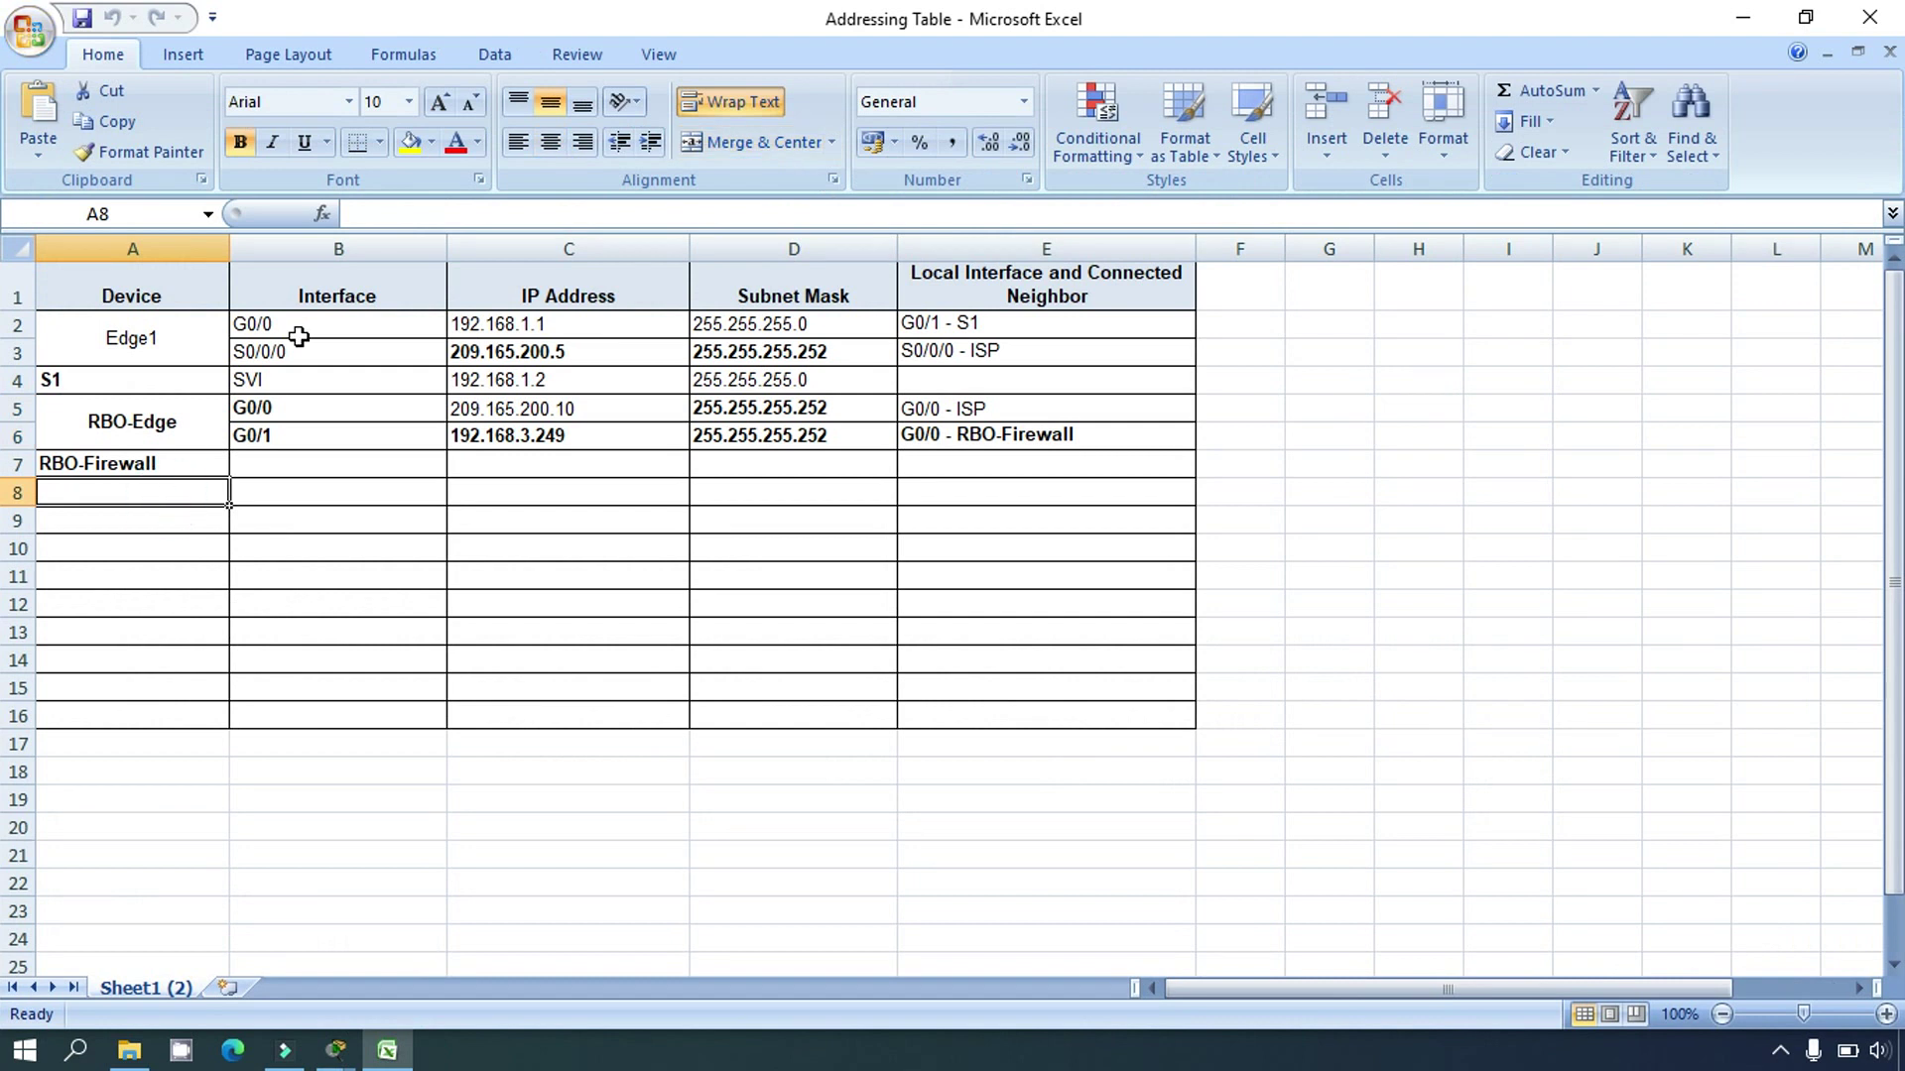
pyautogui.click(372, 218)
pyautogui.hotkey('ctrl', 'v')
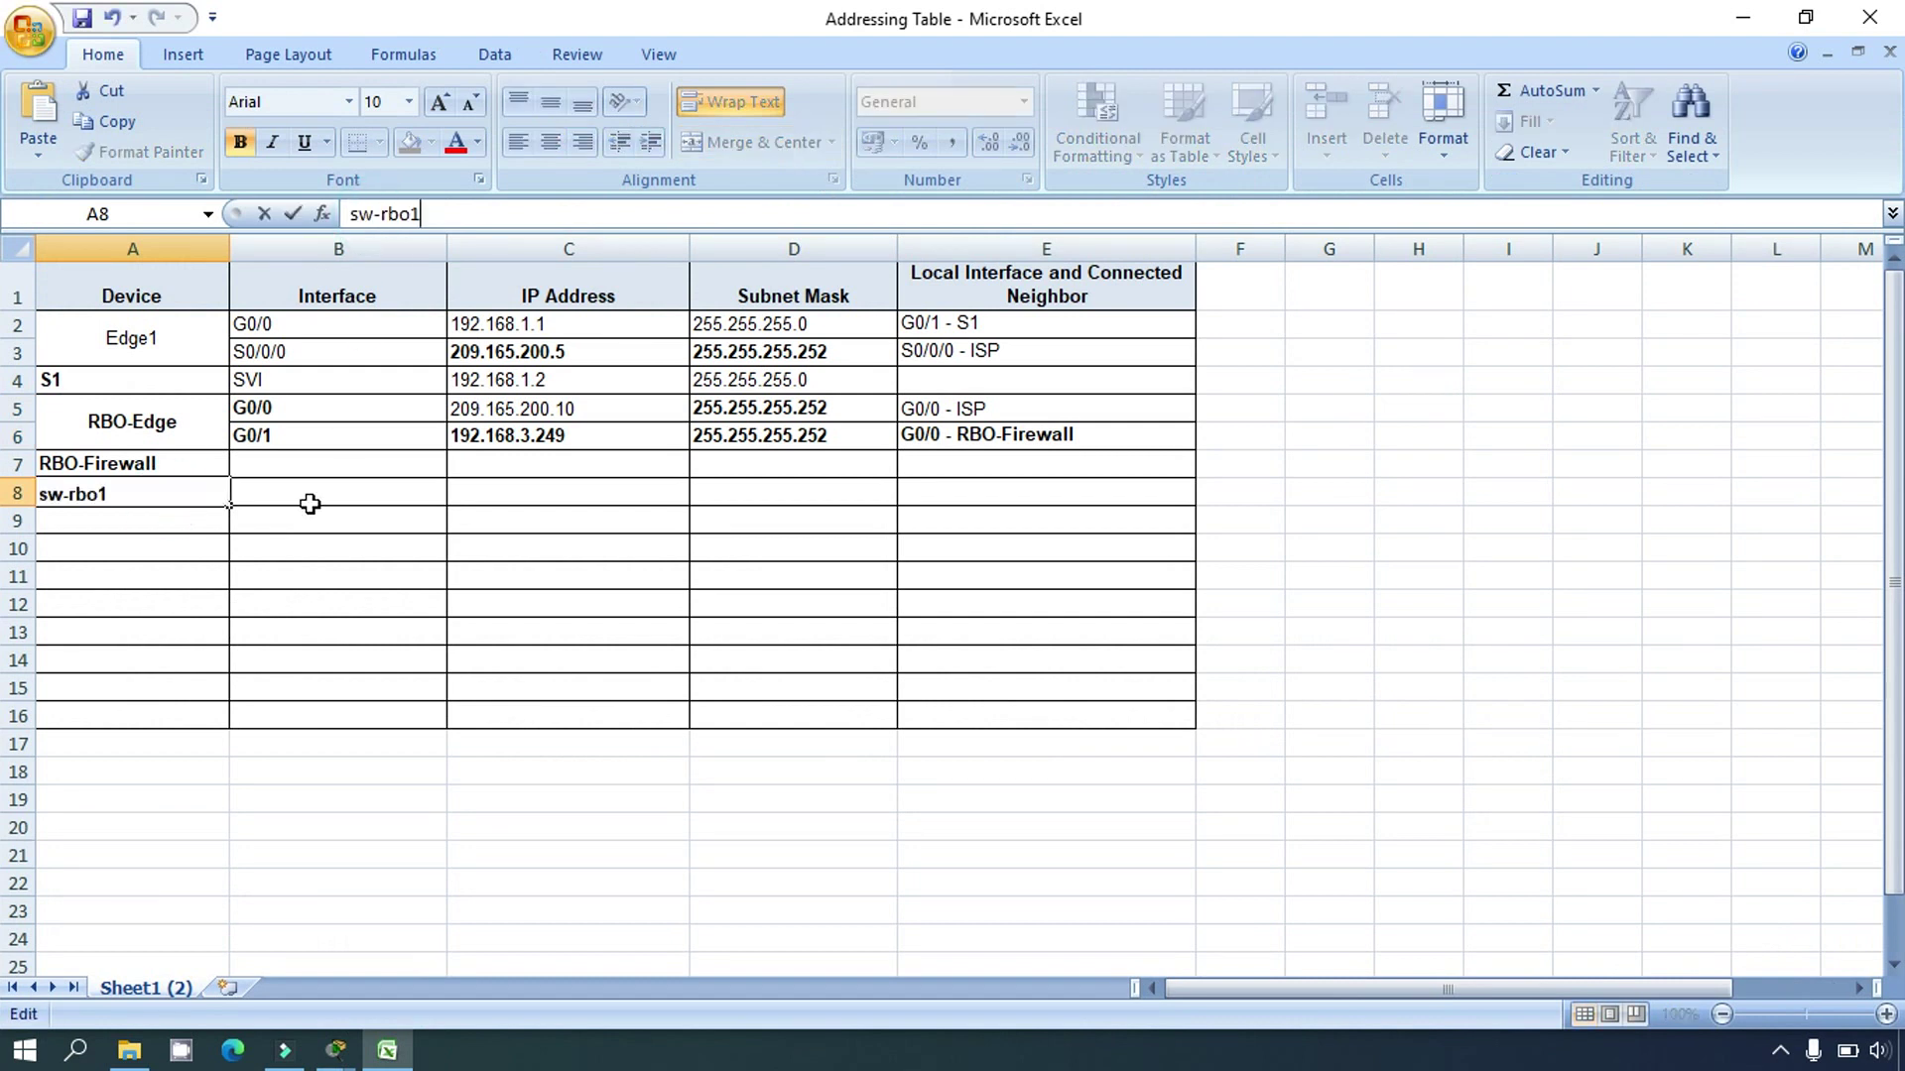
pyautogui.click(207, 564)
pyautogui.click(179, 492)
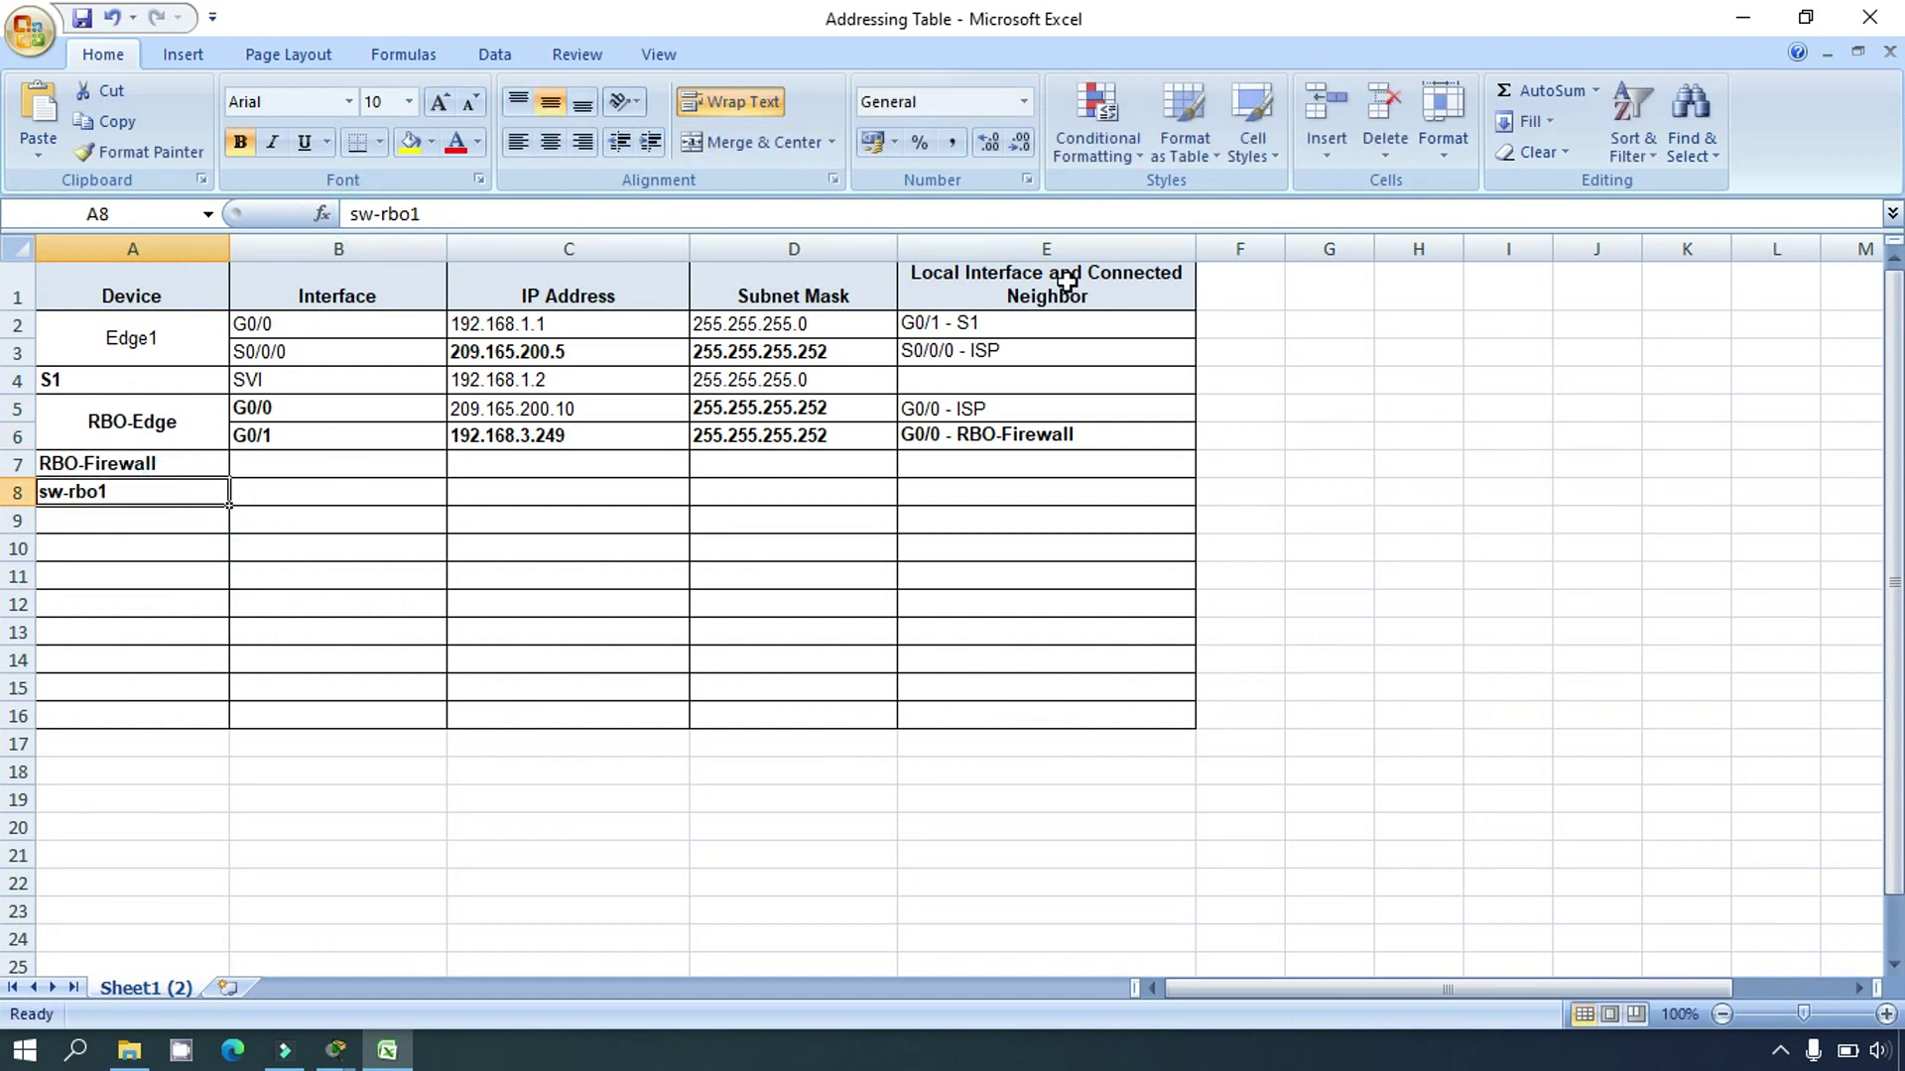
pyautogui.click(1743, 18)
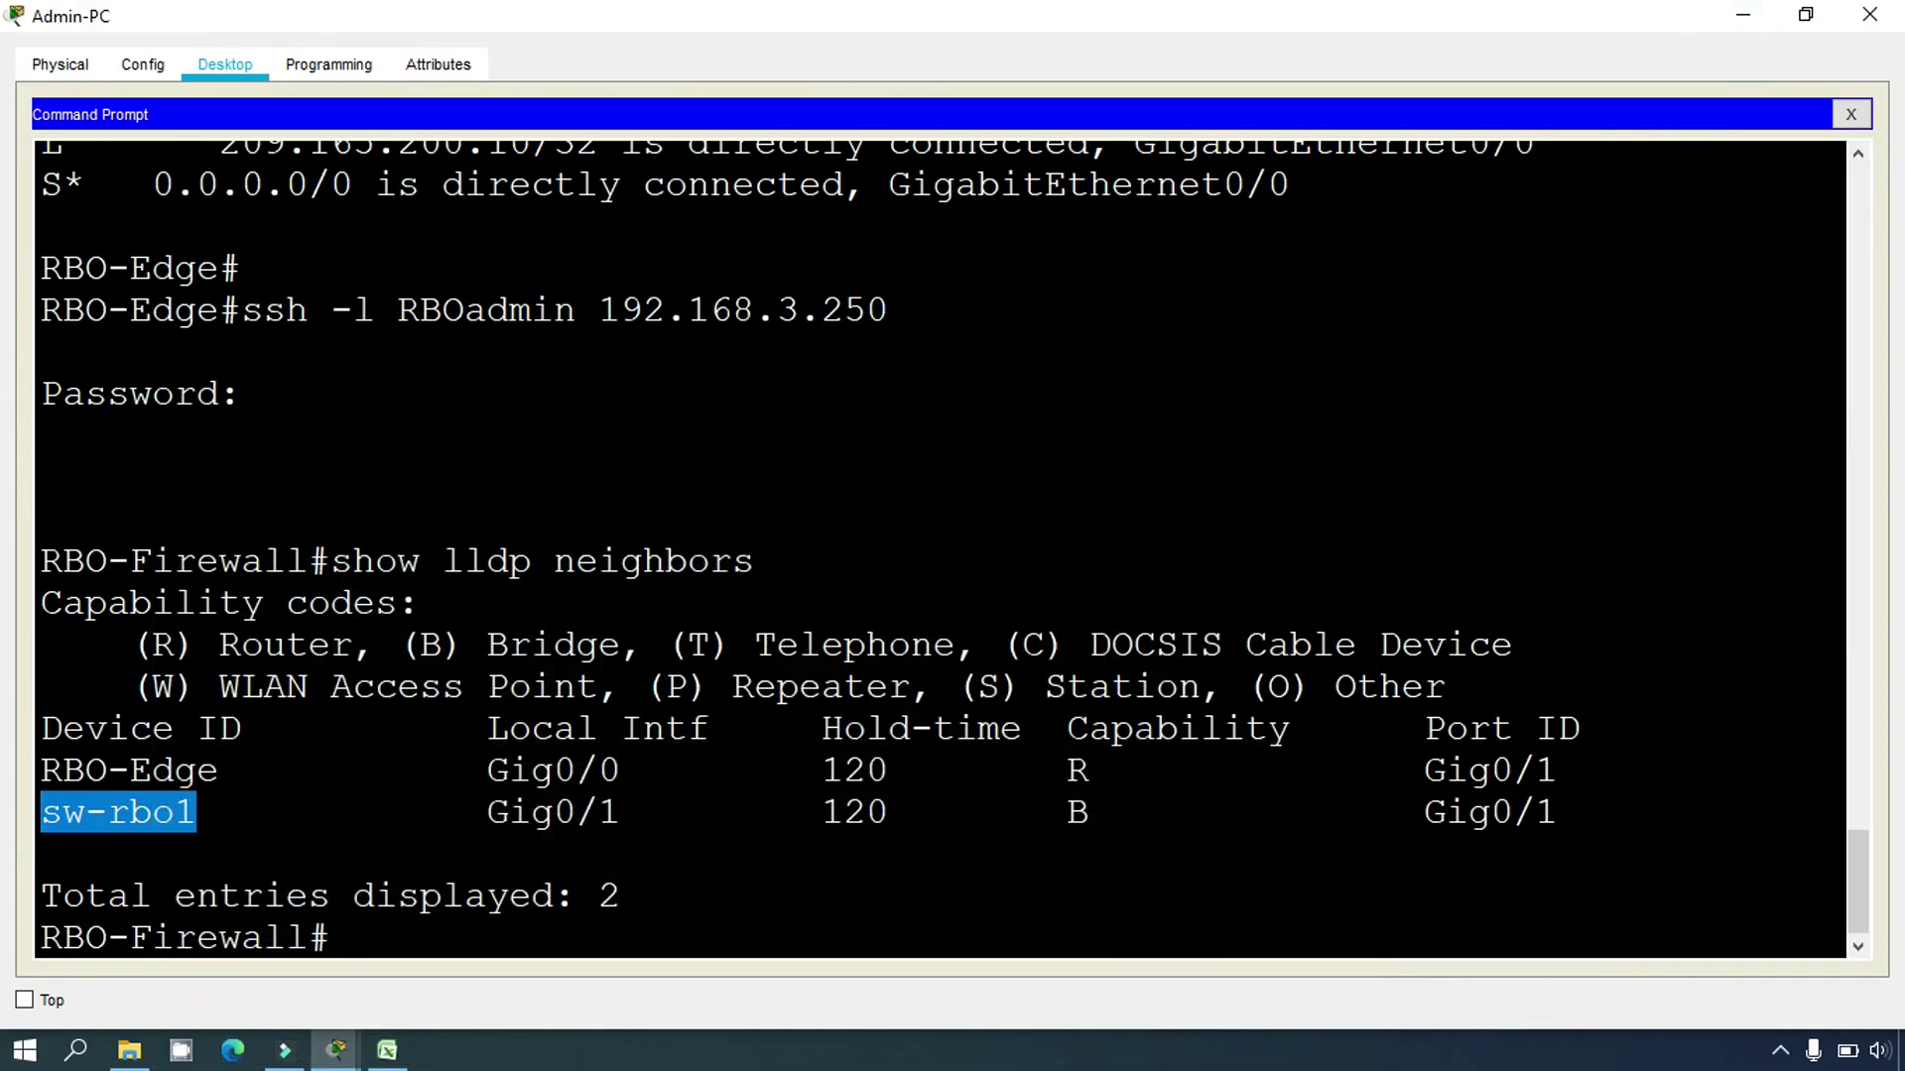
# Step: Note sw-rbo1's port Gig0/1 and Bridge capability code B, then type 'show lldp neighbors detail'
pyautogui.moveTo(1408, 812); pyautogui.dragTo(1559, 812)
pyautogui.click(1570, 810)
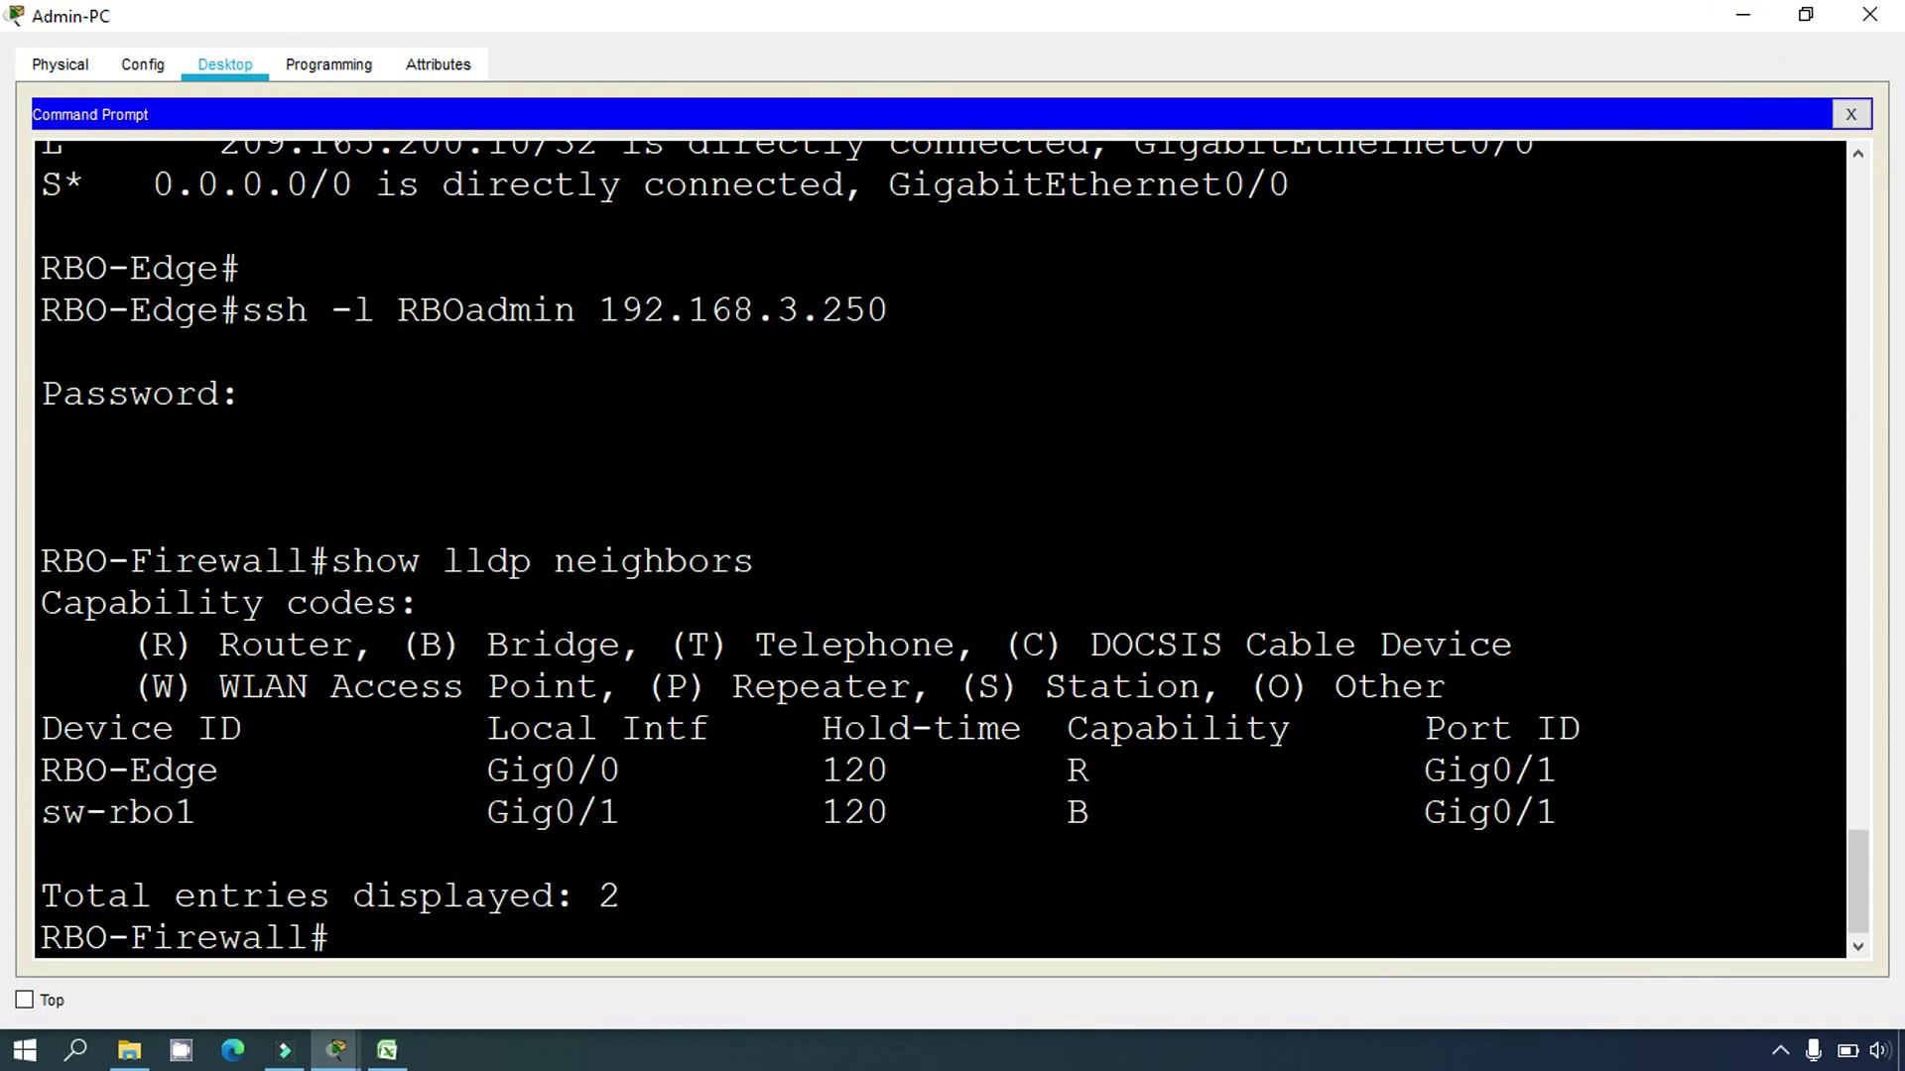
pyautogui.moveTo(1097, 815); pyautogui.dragTo(1068, 813)
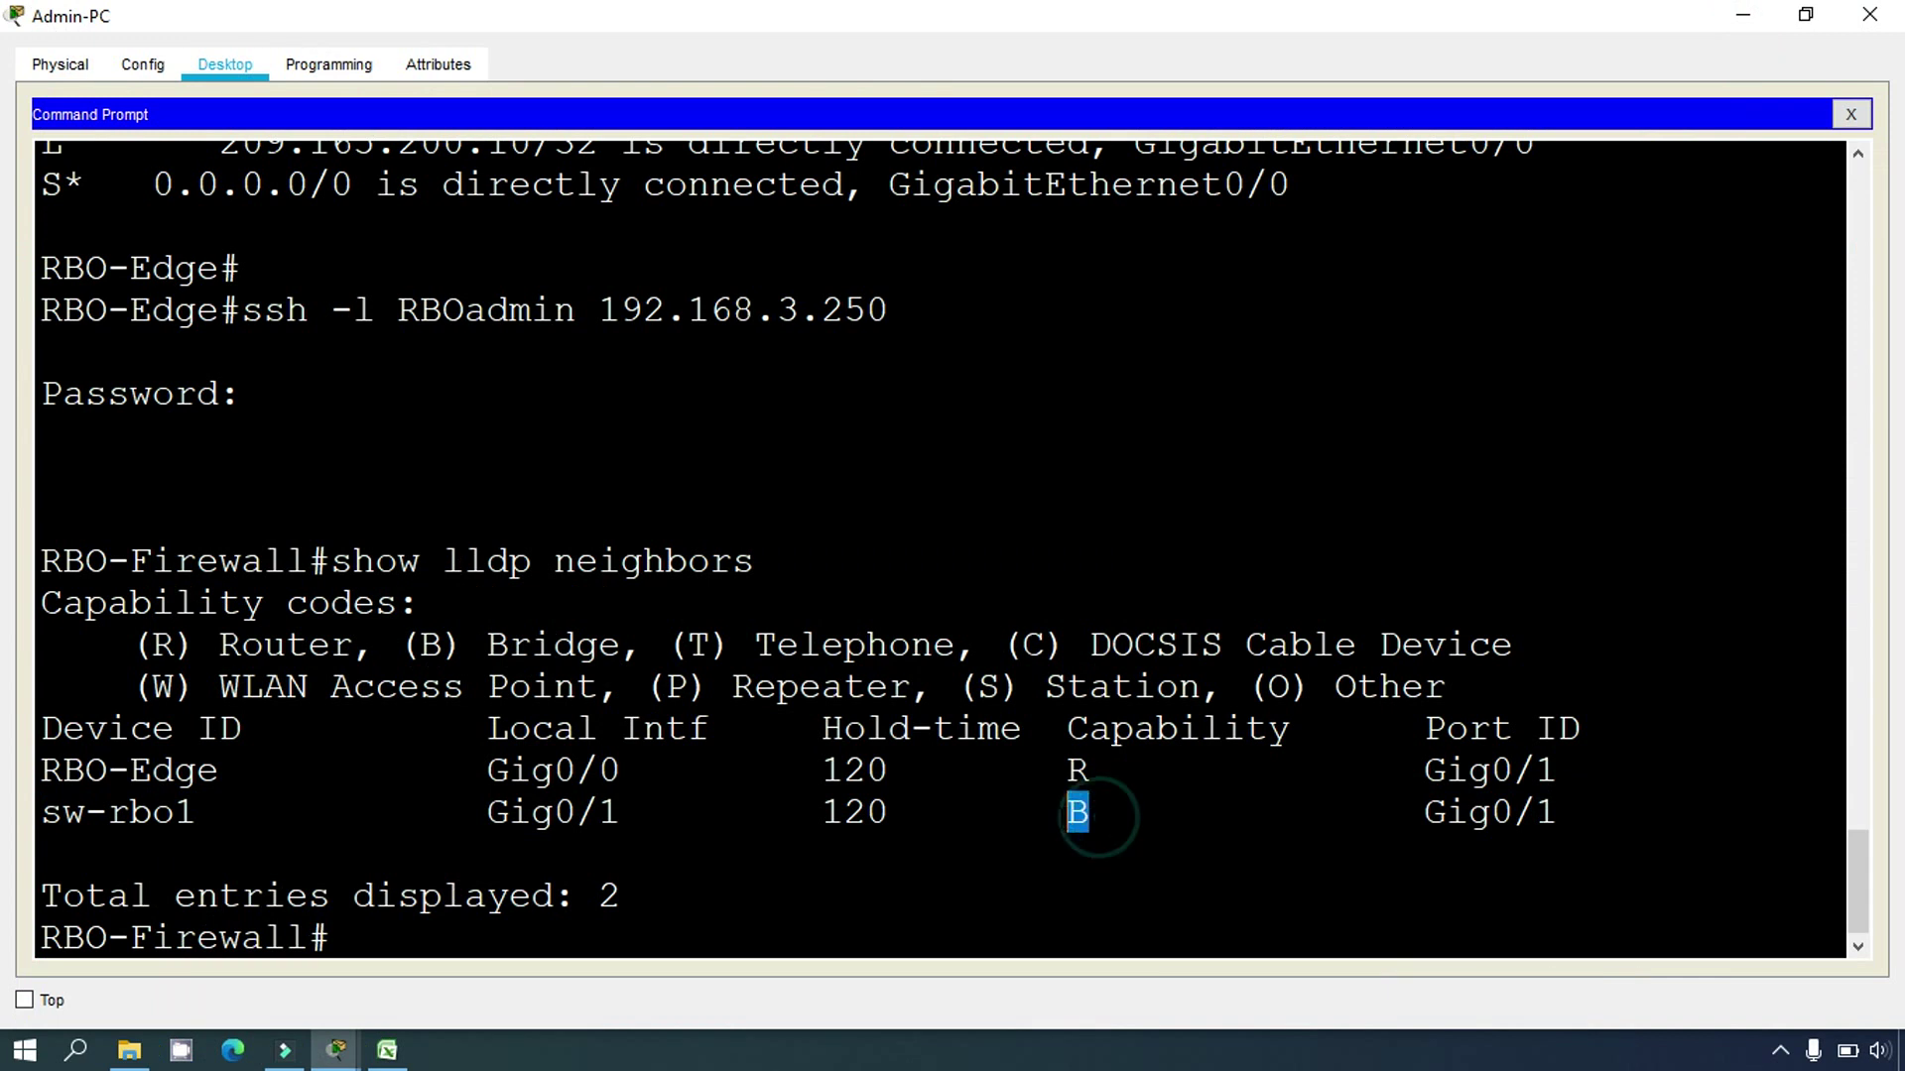
pyautogui.moveTo(426, 645); pyautogui.dragTo(600, 648)
pyautogui.click(455, 923)
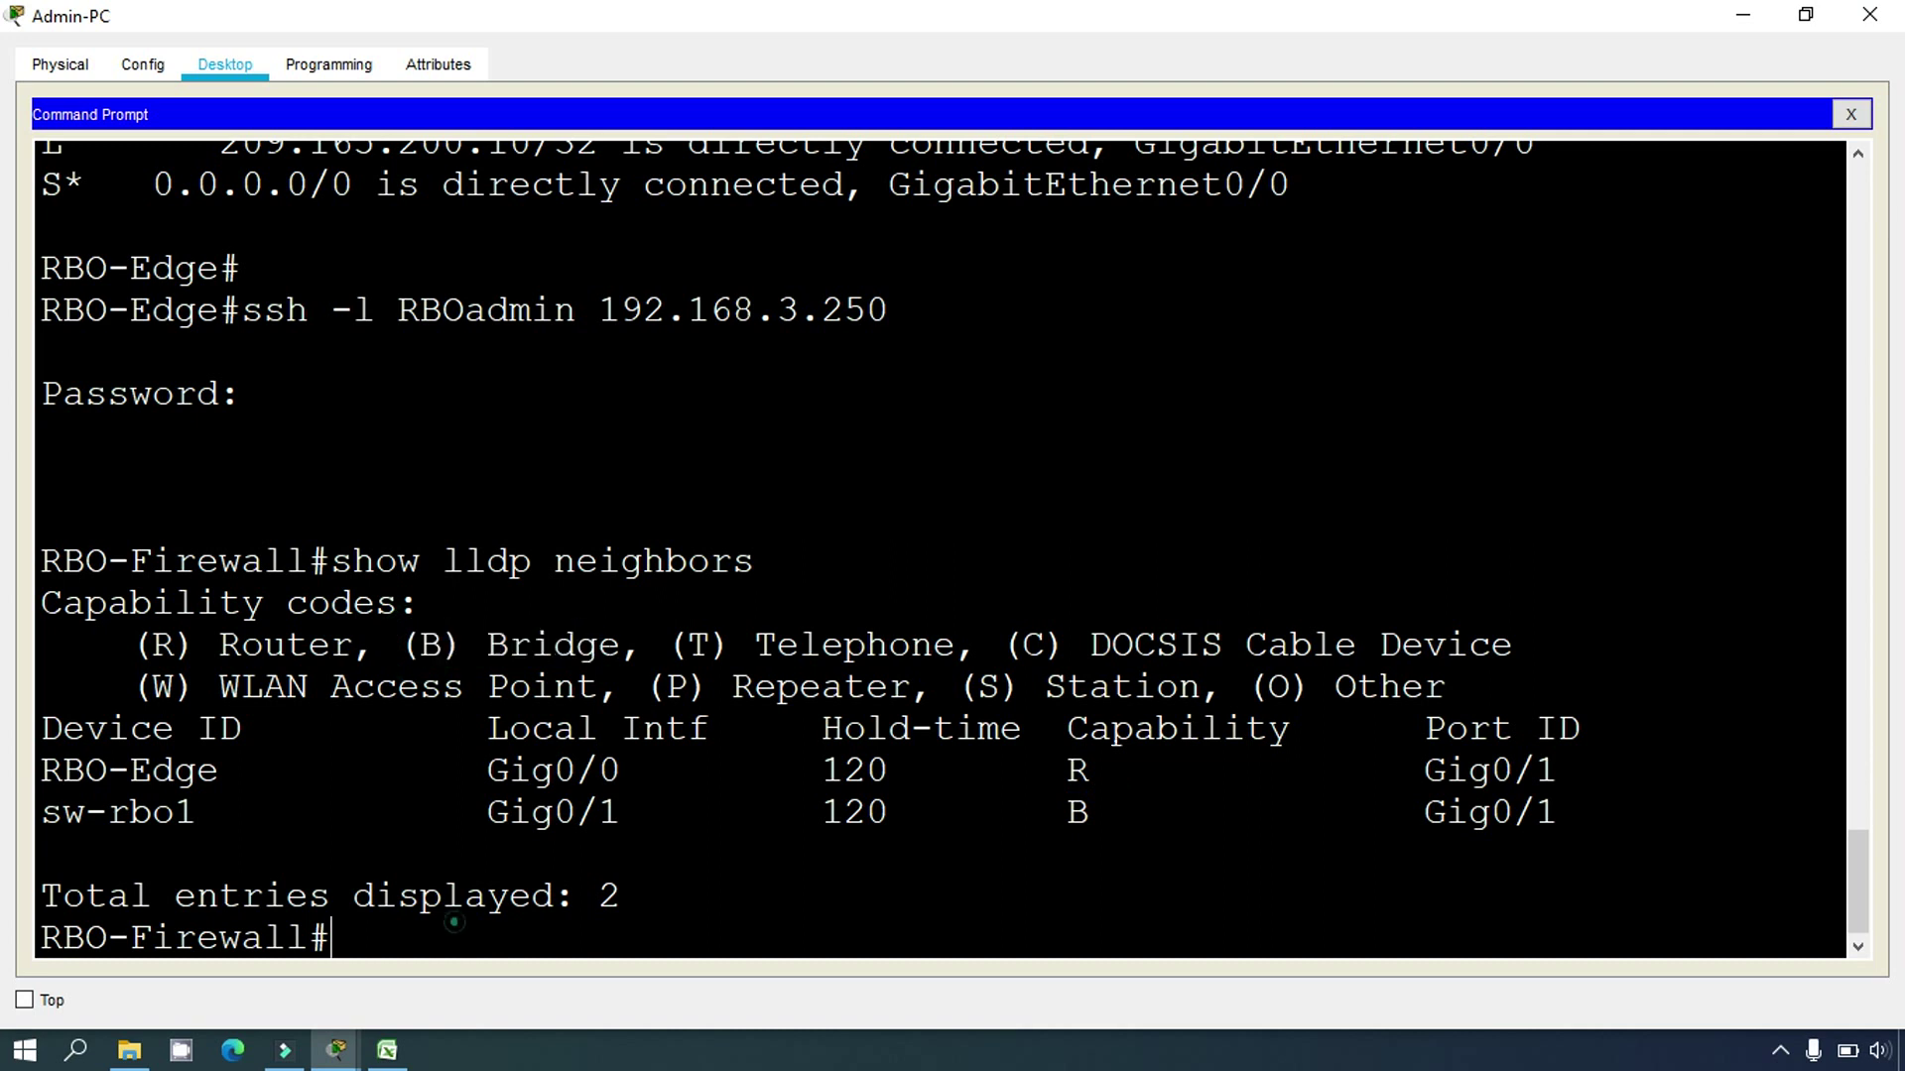
pyautogui.write('show lldp neighbor')
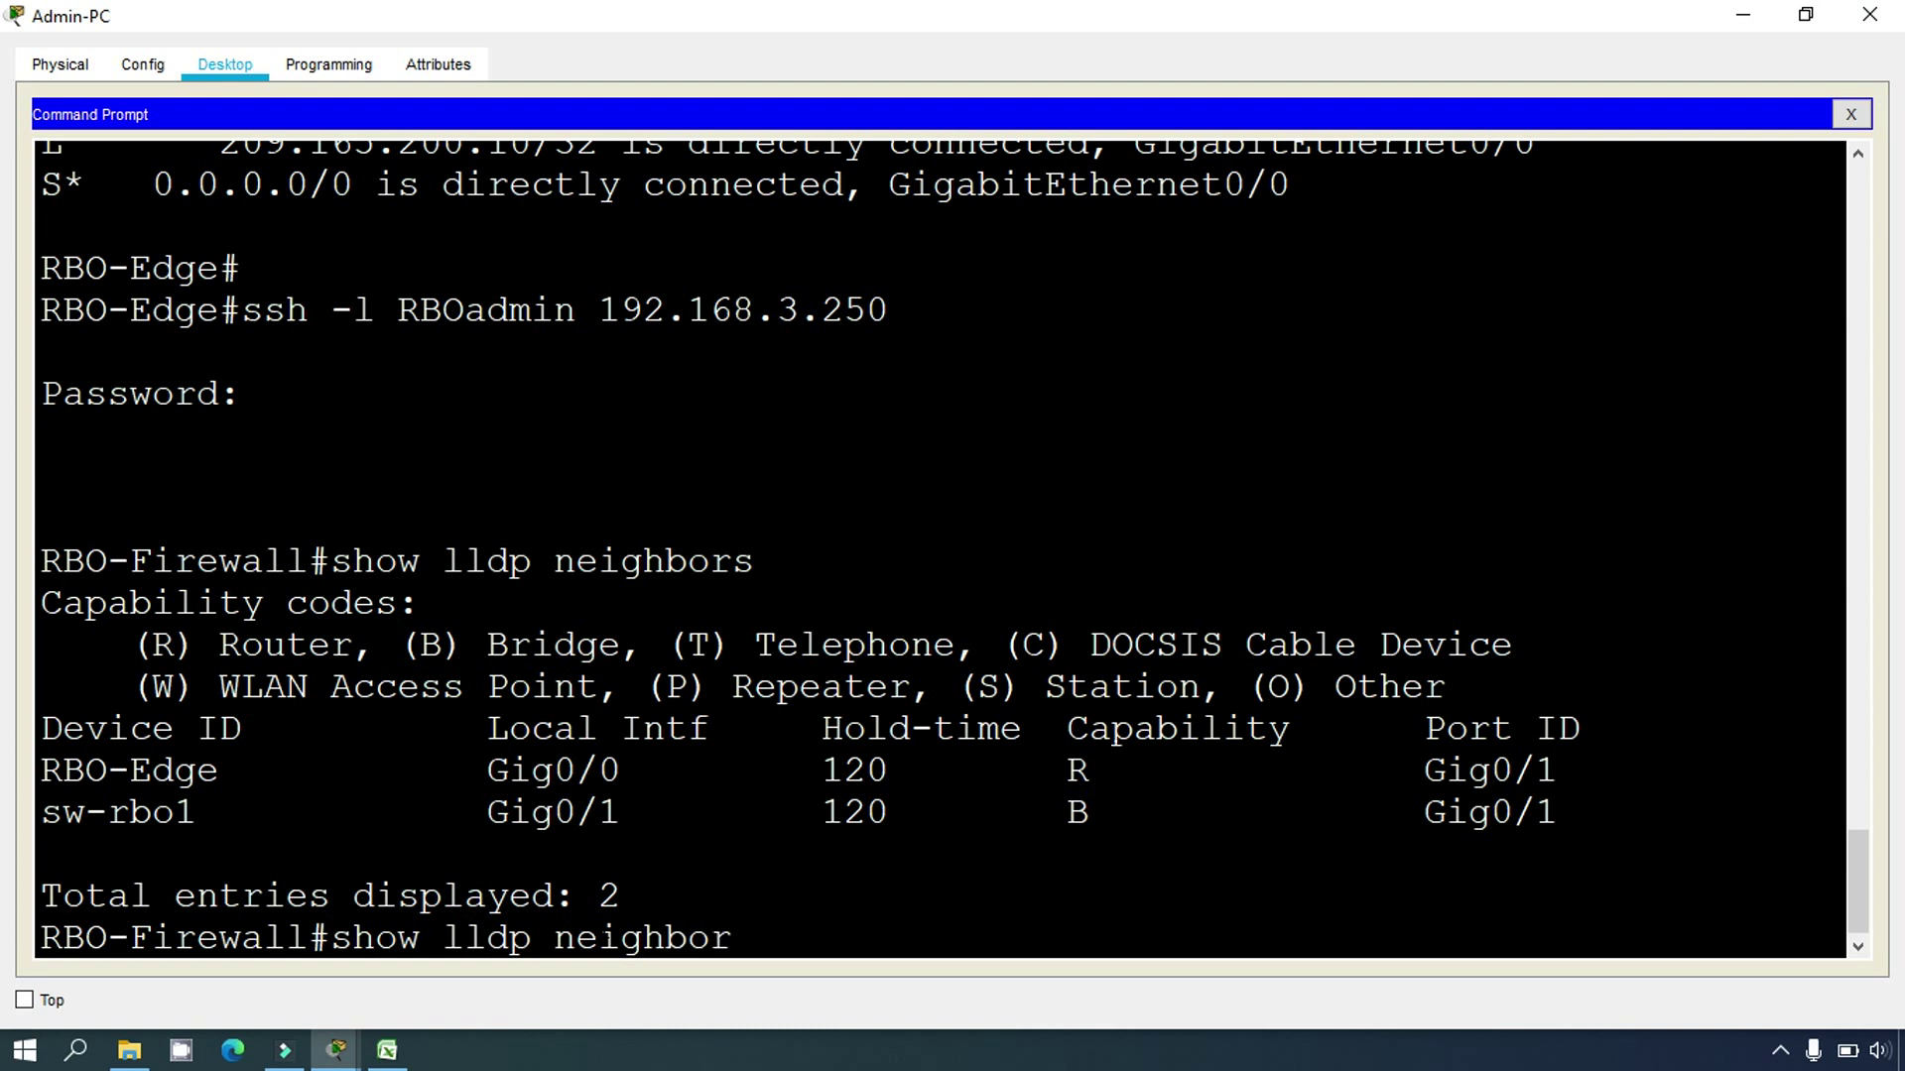
pyautogui.write('s detail')
# Step: Run 'show lldp neighbors detail' and scroll through the RBO-Edge entry
pyautogui.press('Return')
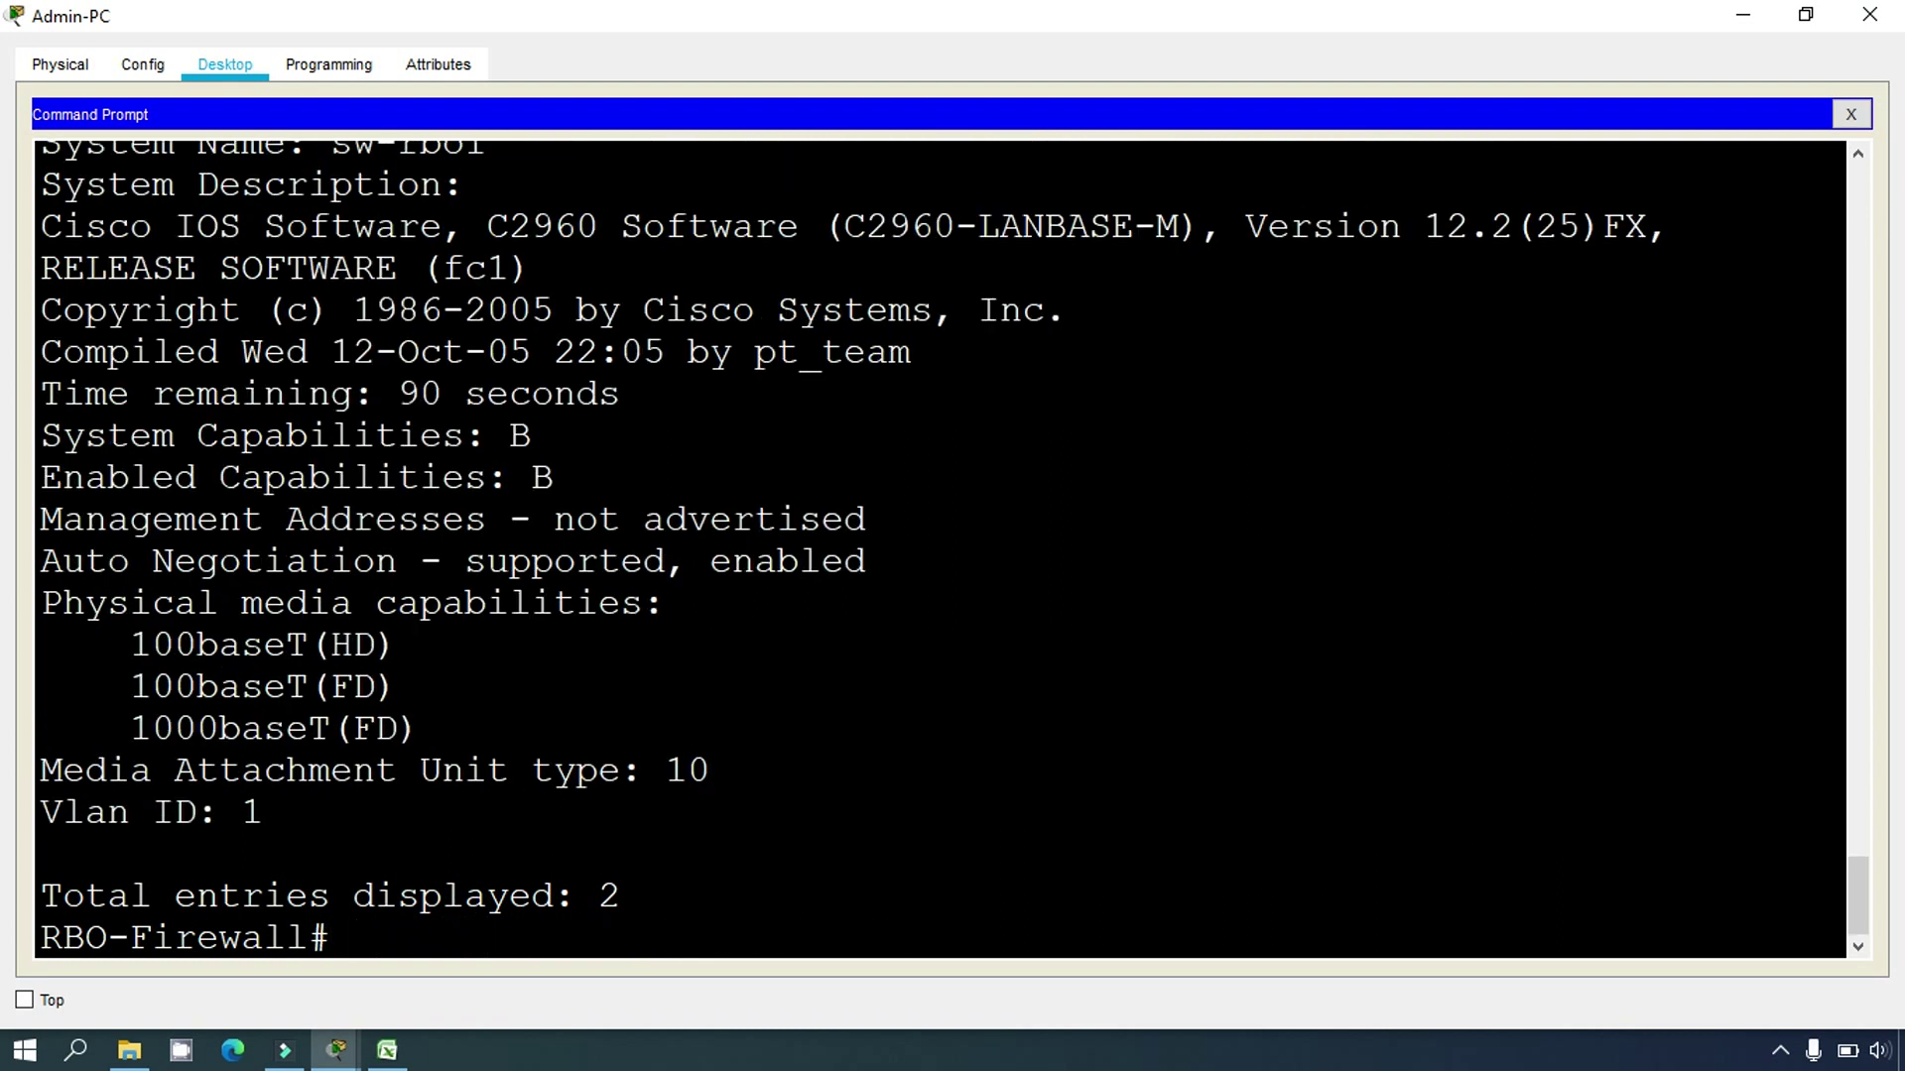
pyautogui.scroll(3, 940, 549)
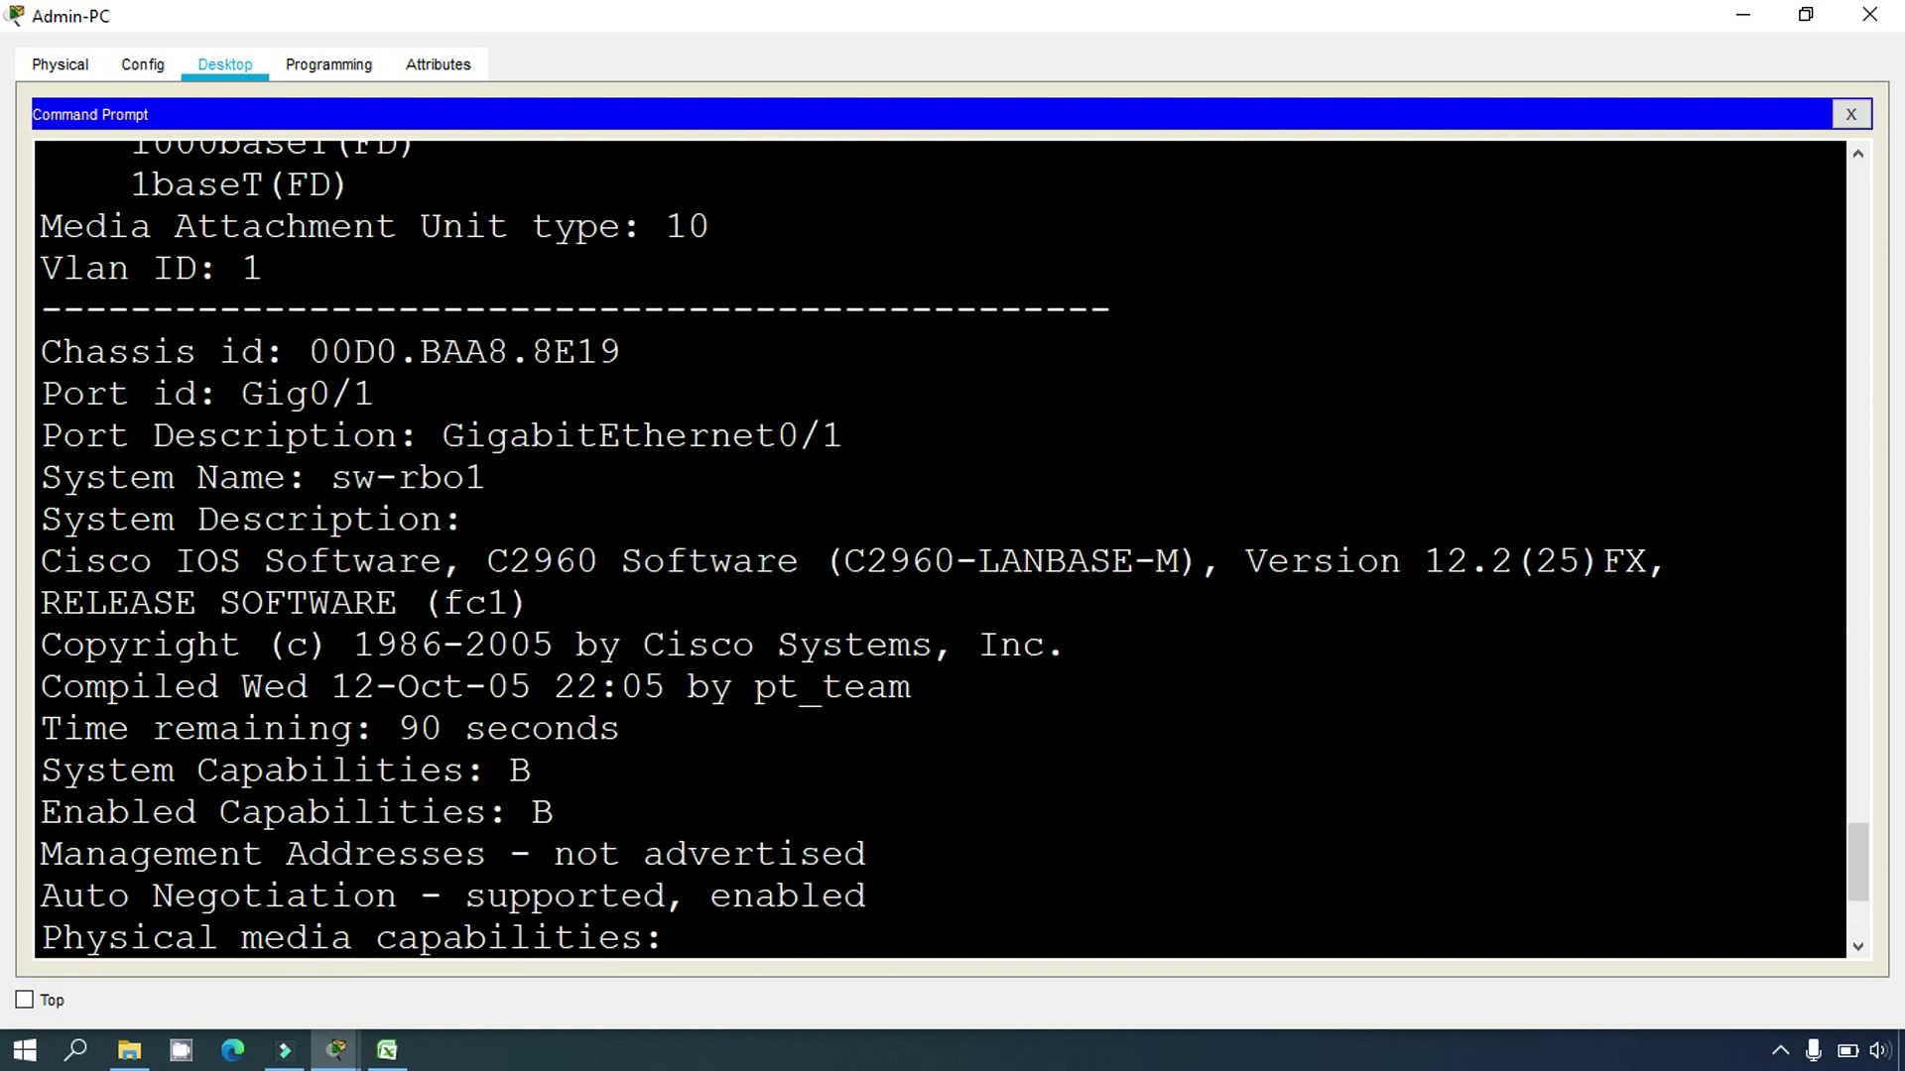
pyautogui.scroll(10, 939, 548)
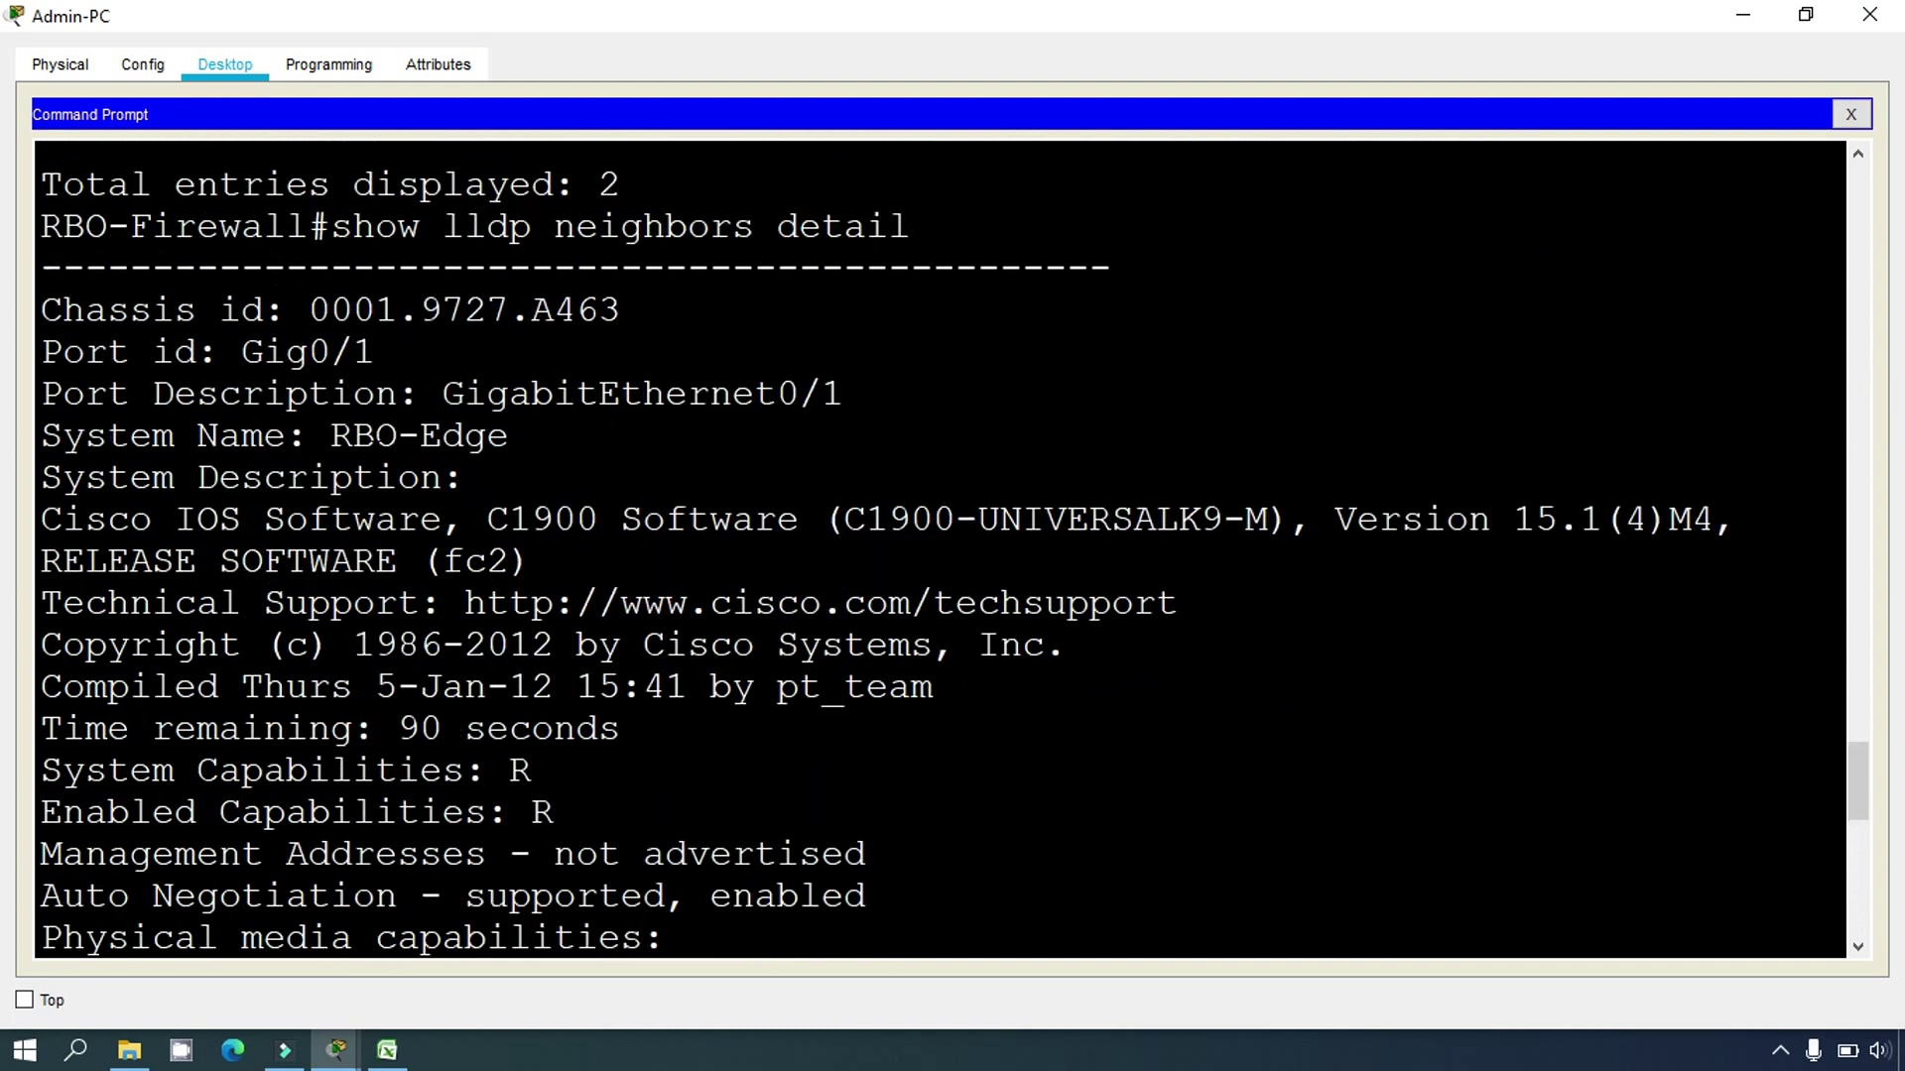
pyautogui.moveTo(308, 435); pyautogui.dragTo(510, 436)
pyautogui.scroll(-2, 510, 436)
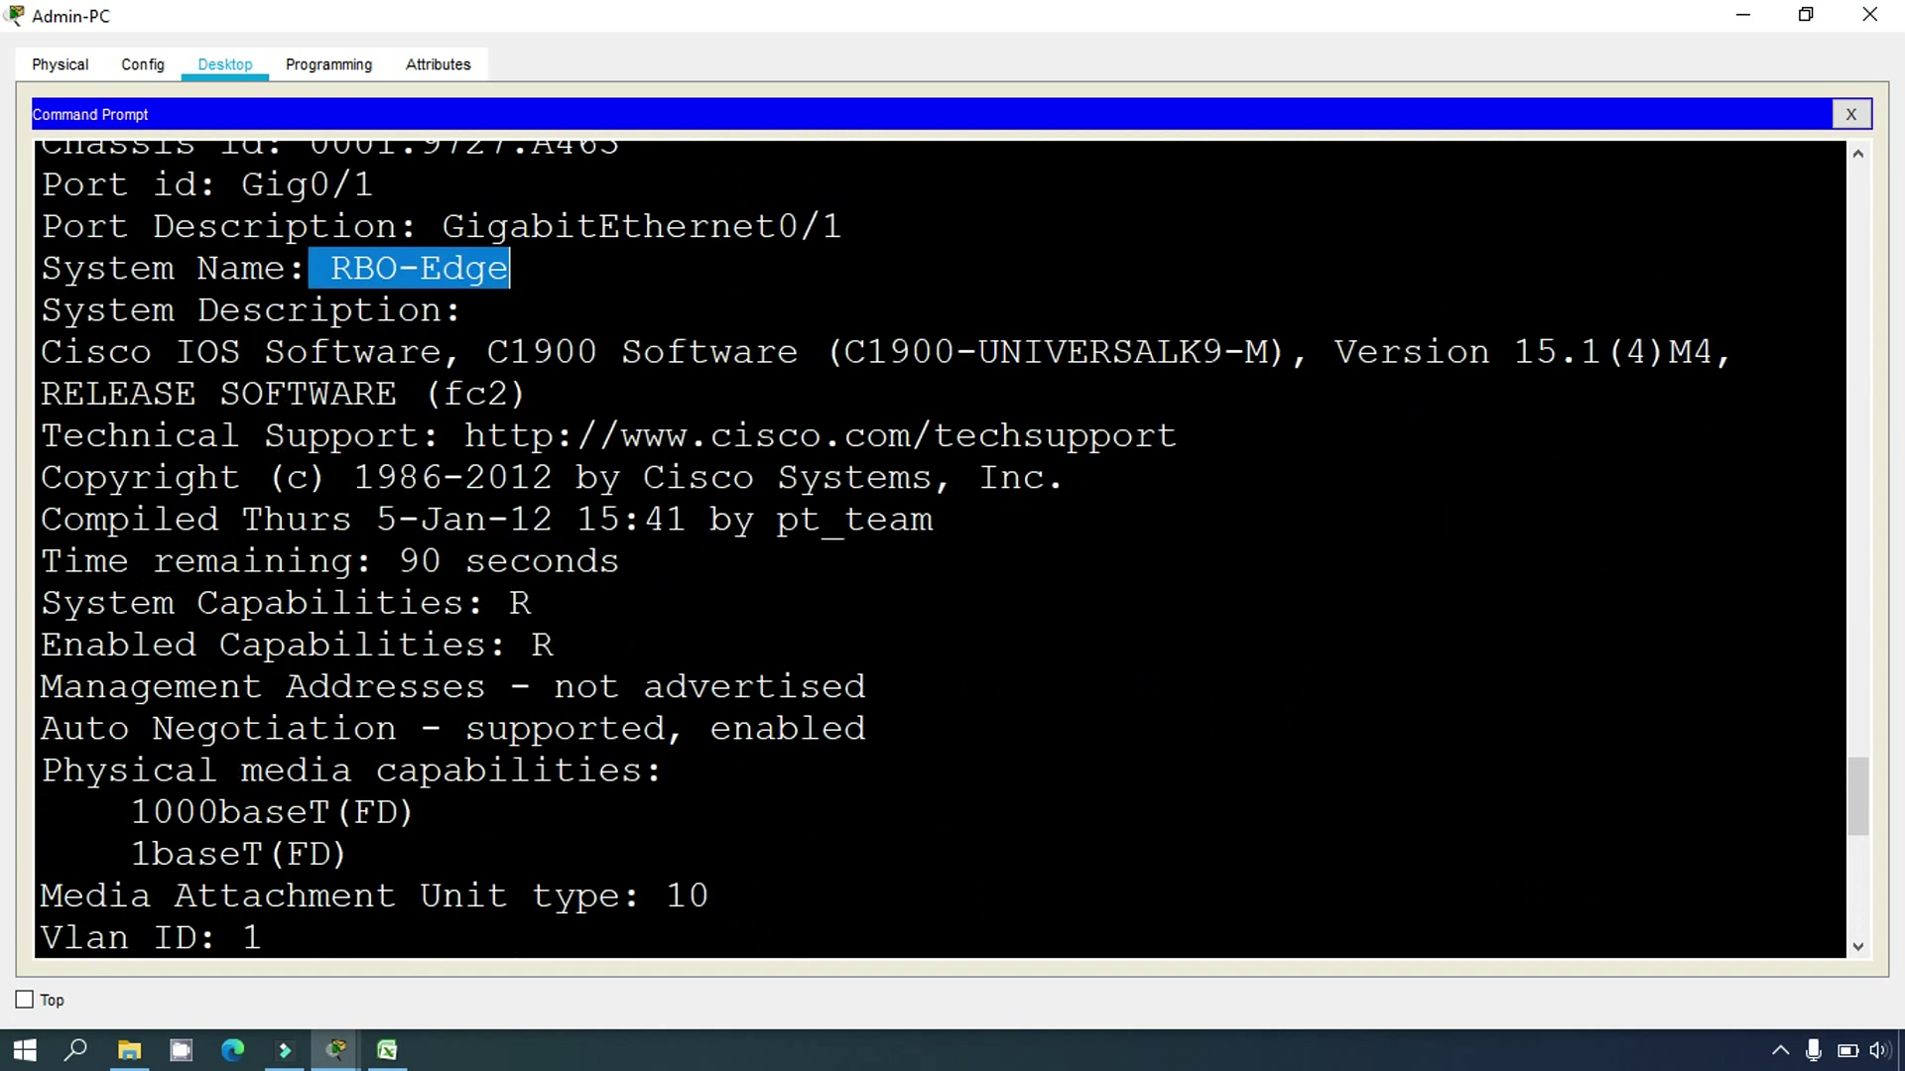
pyautogui.scroll(-4, 939, 549)
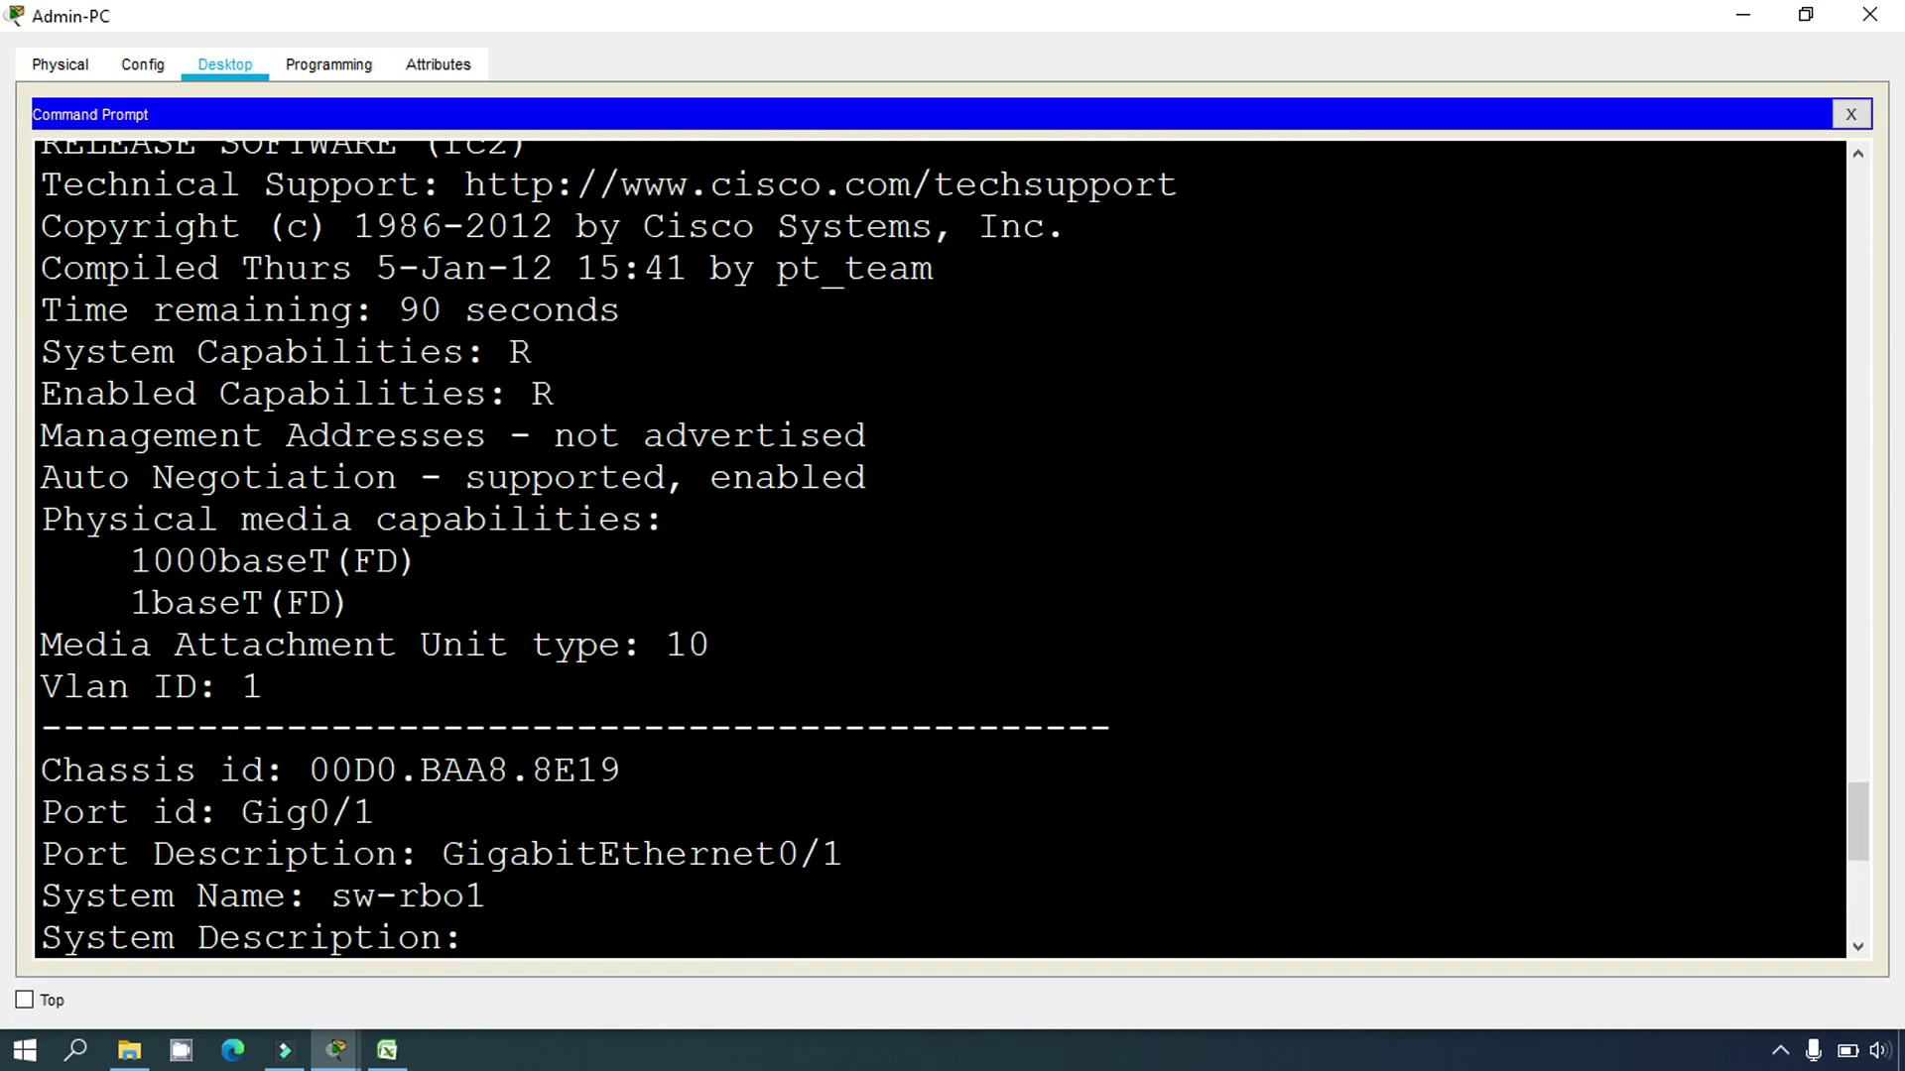
pyautogui.scroll(-1, 940, 549)
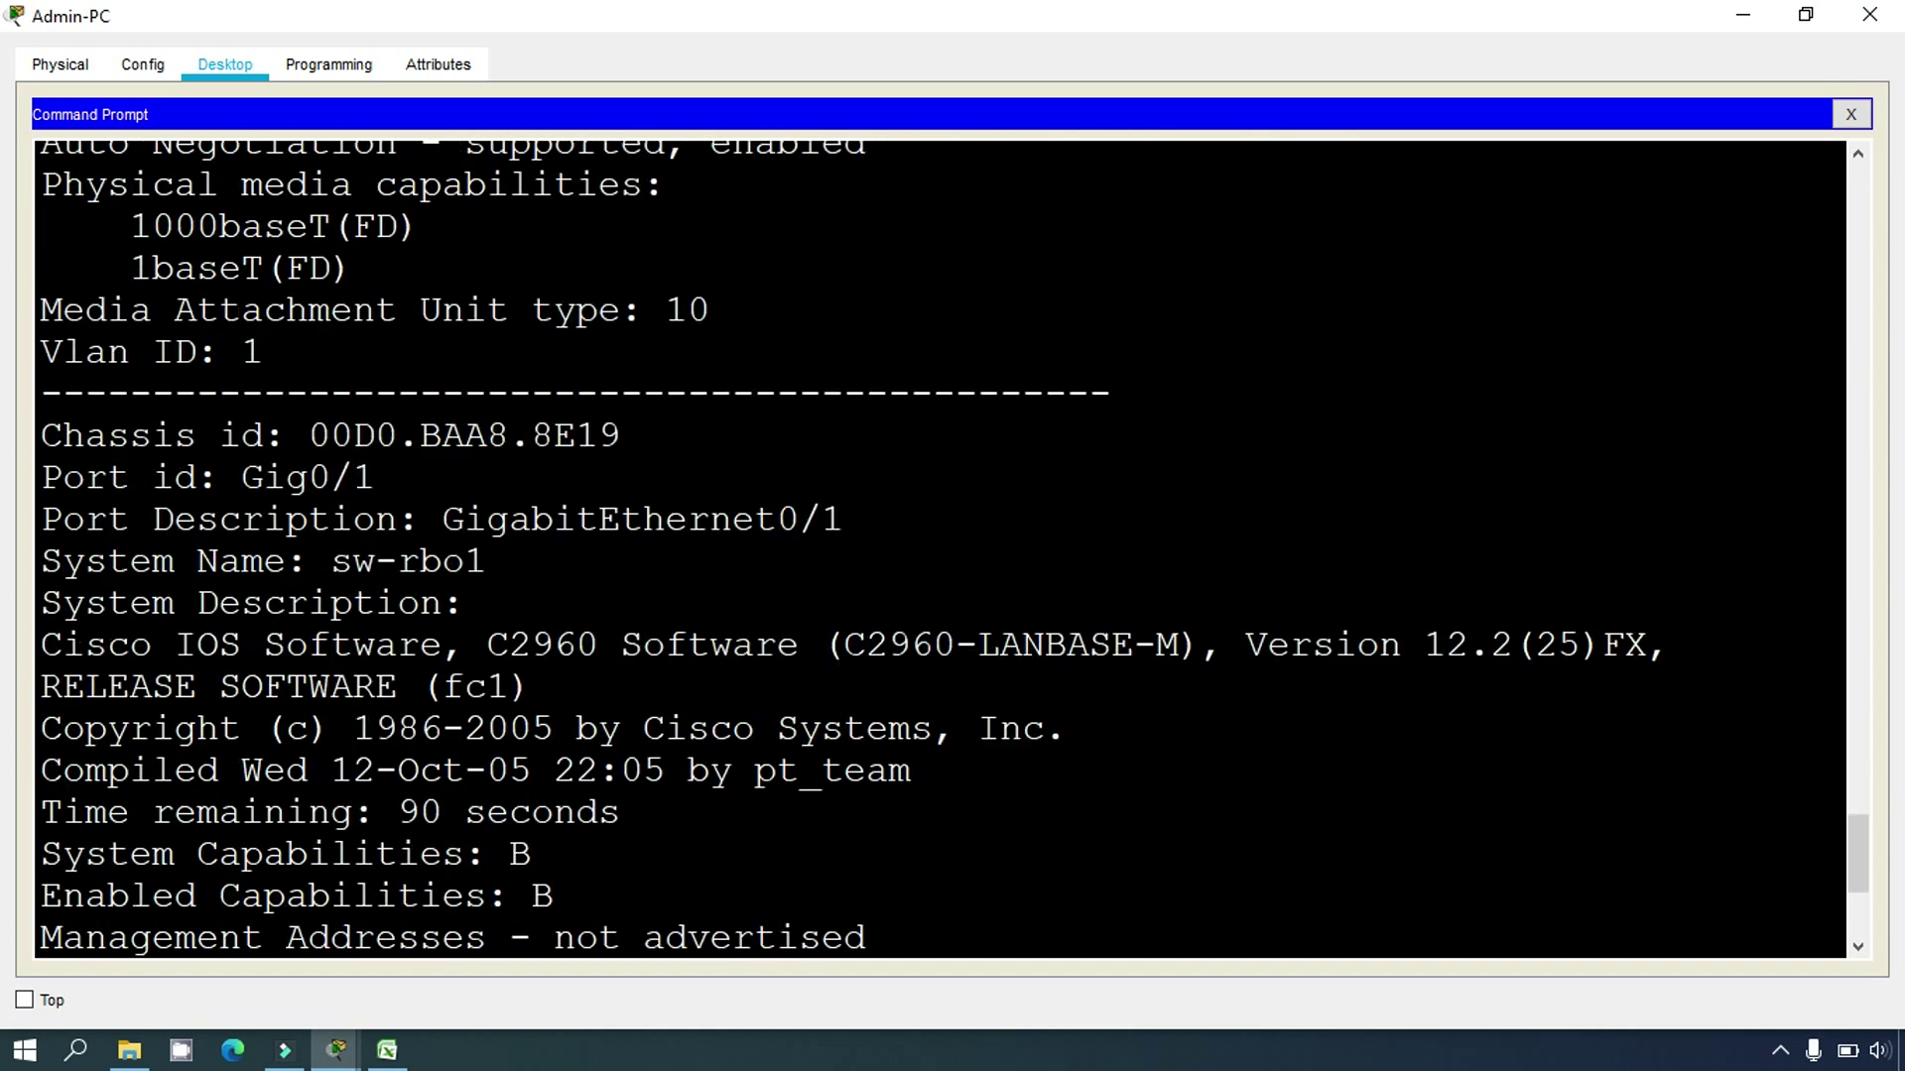
# Step: Highlight sw-rbo1's system name, C2960 IOS 12.2(25)FX description and missing management address
pyautogui.moveTo(330, 562); pyautogui.dragTo(480, 564)
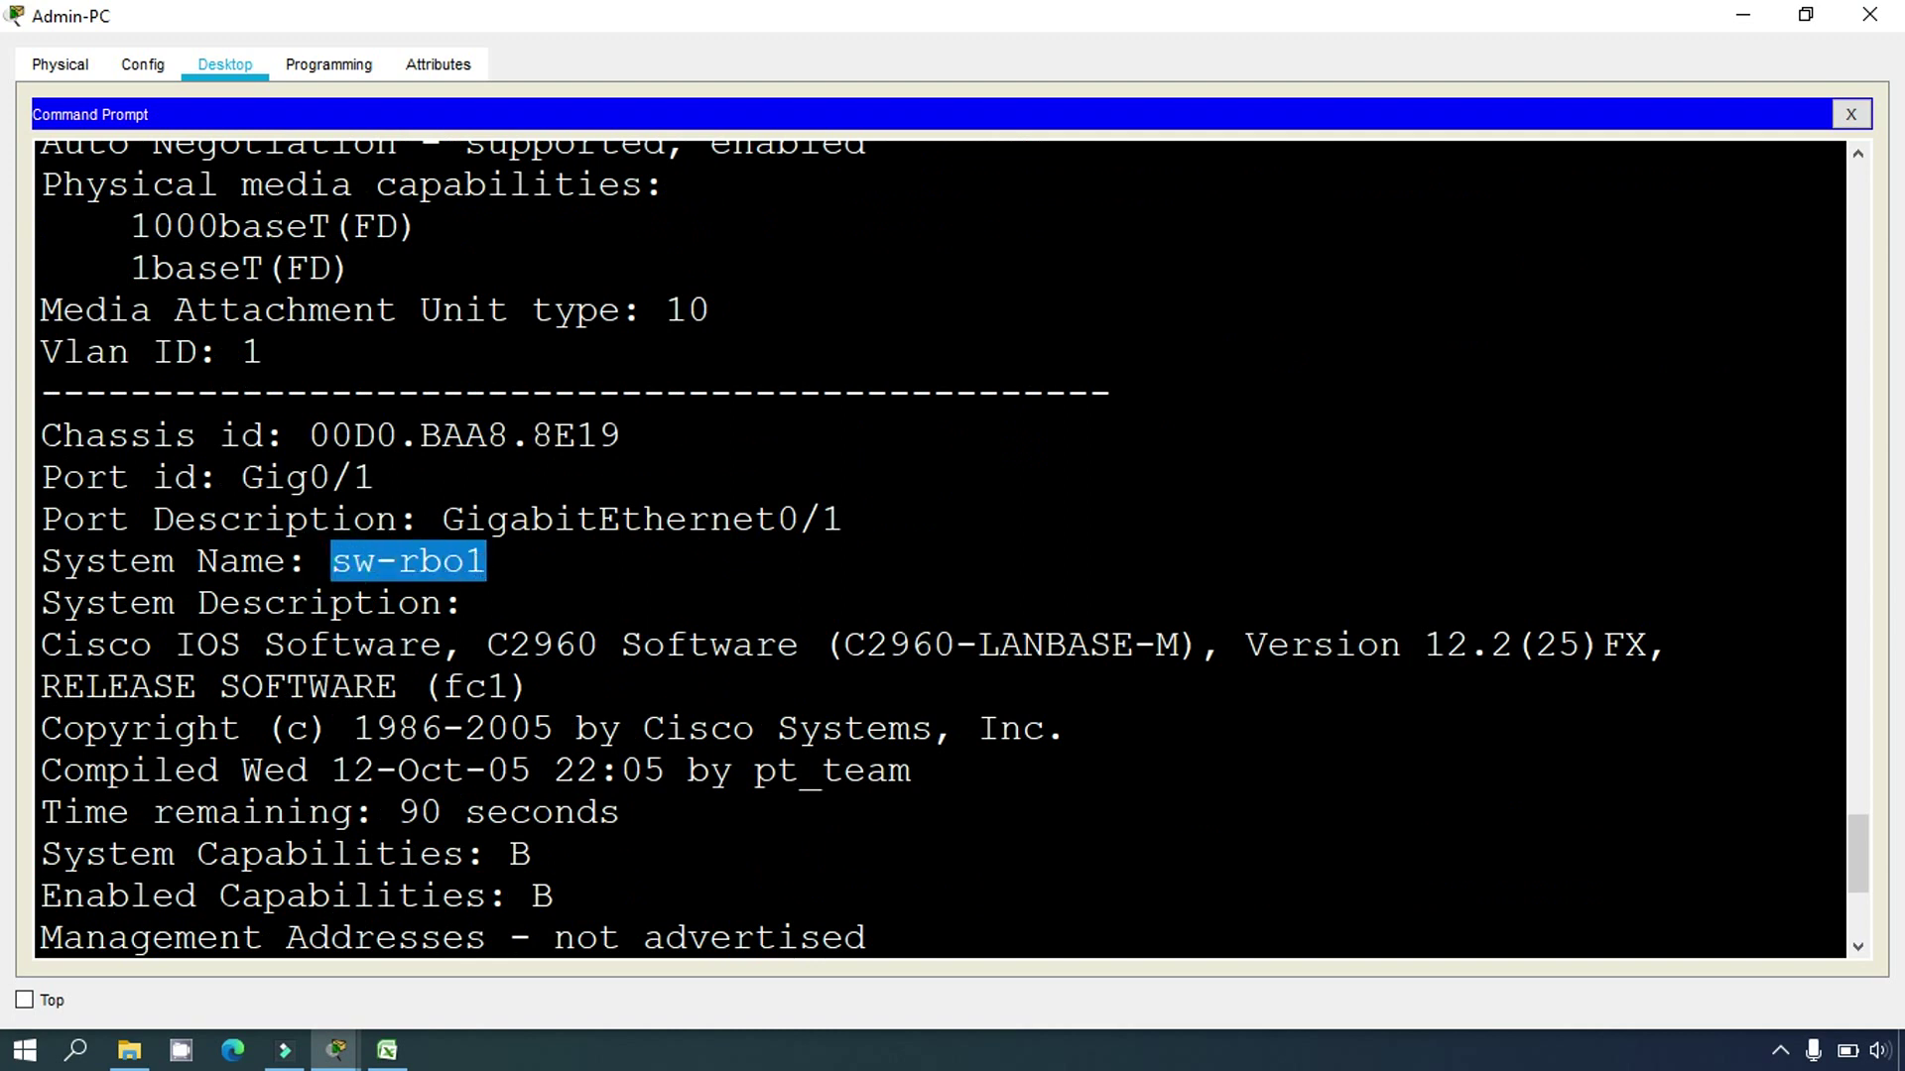
pyautogui.scroll(-2, 479, 564)
pyautogui.moveTo(271, 477); pyautogui.dragTo(458, 478)
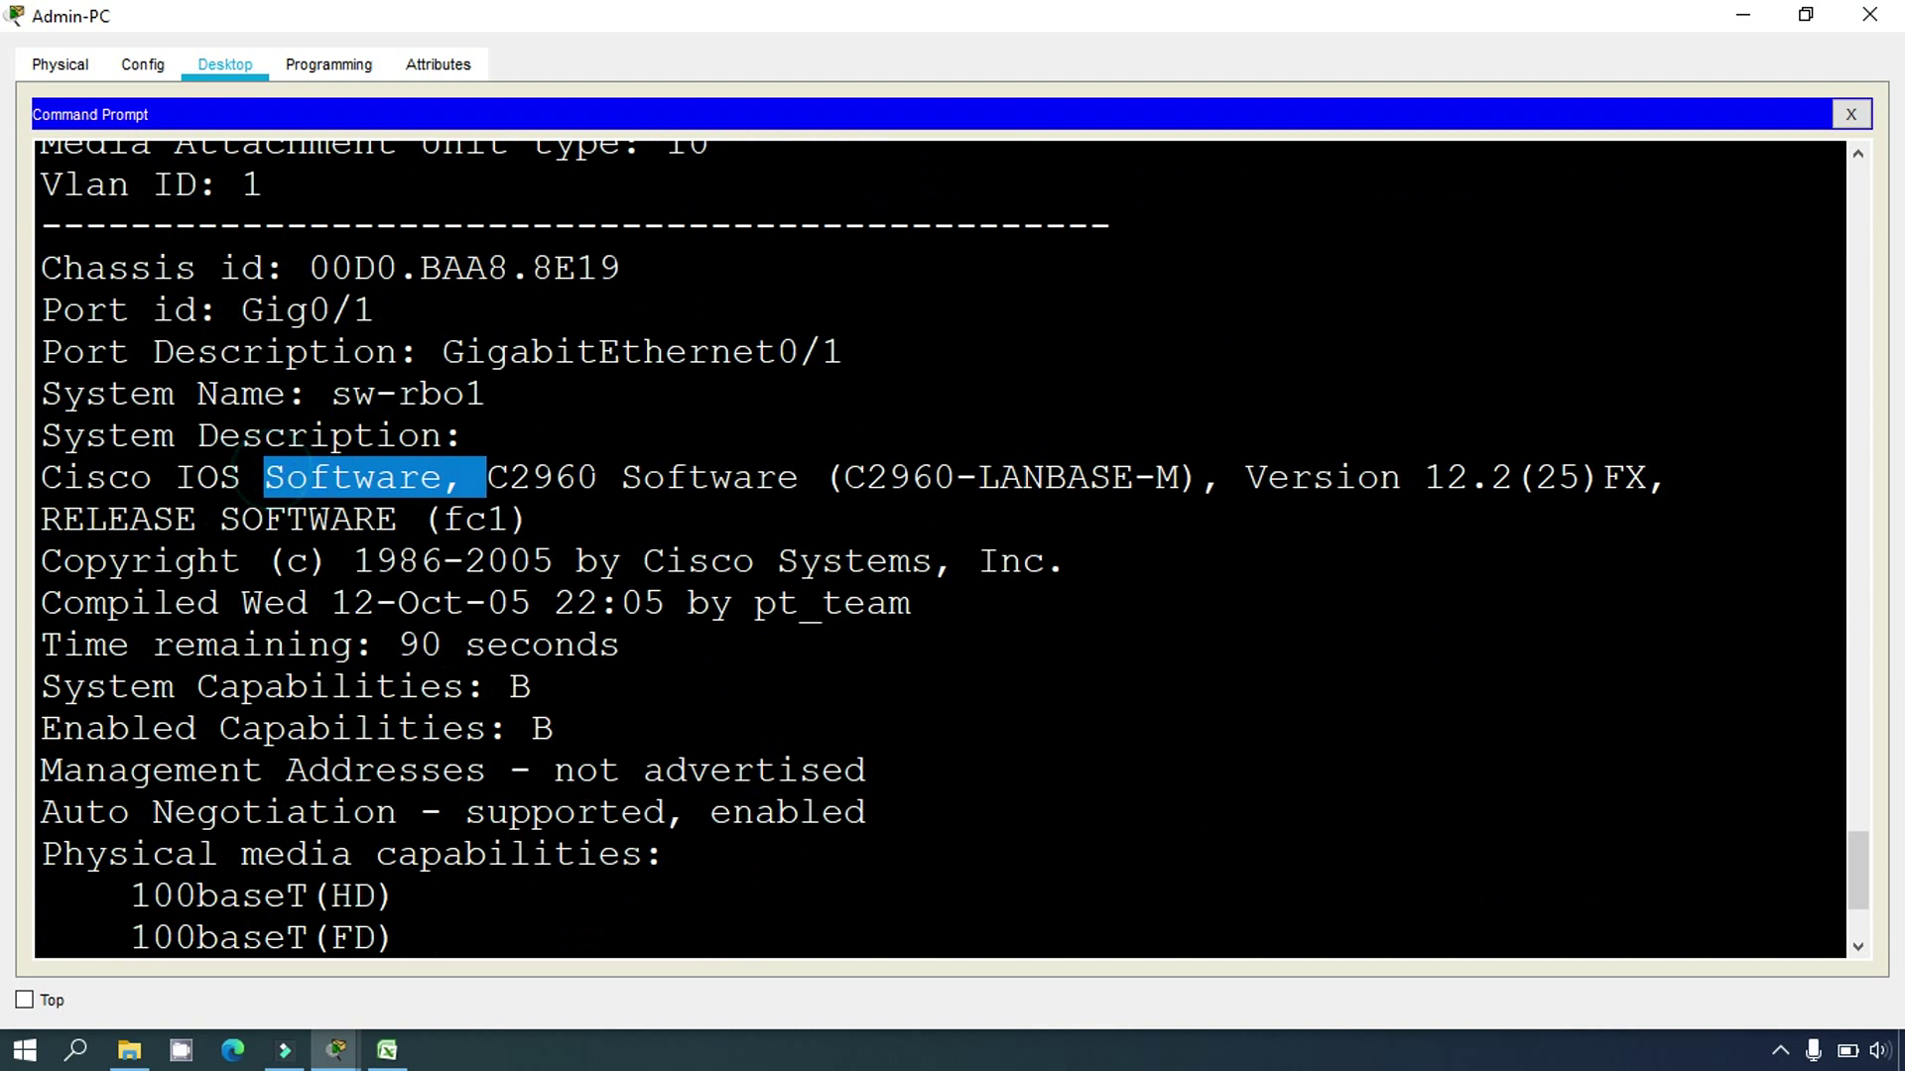
pyautogui.moveTo(599, 477); pyautogui.dragTo(1021, 480)
pyautogui.scroll(-2, 1021, 480)
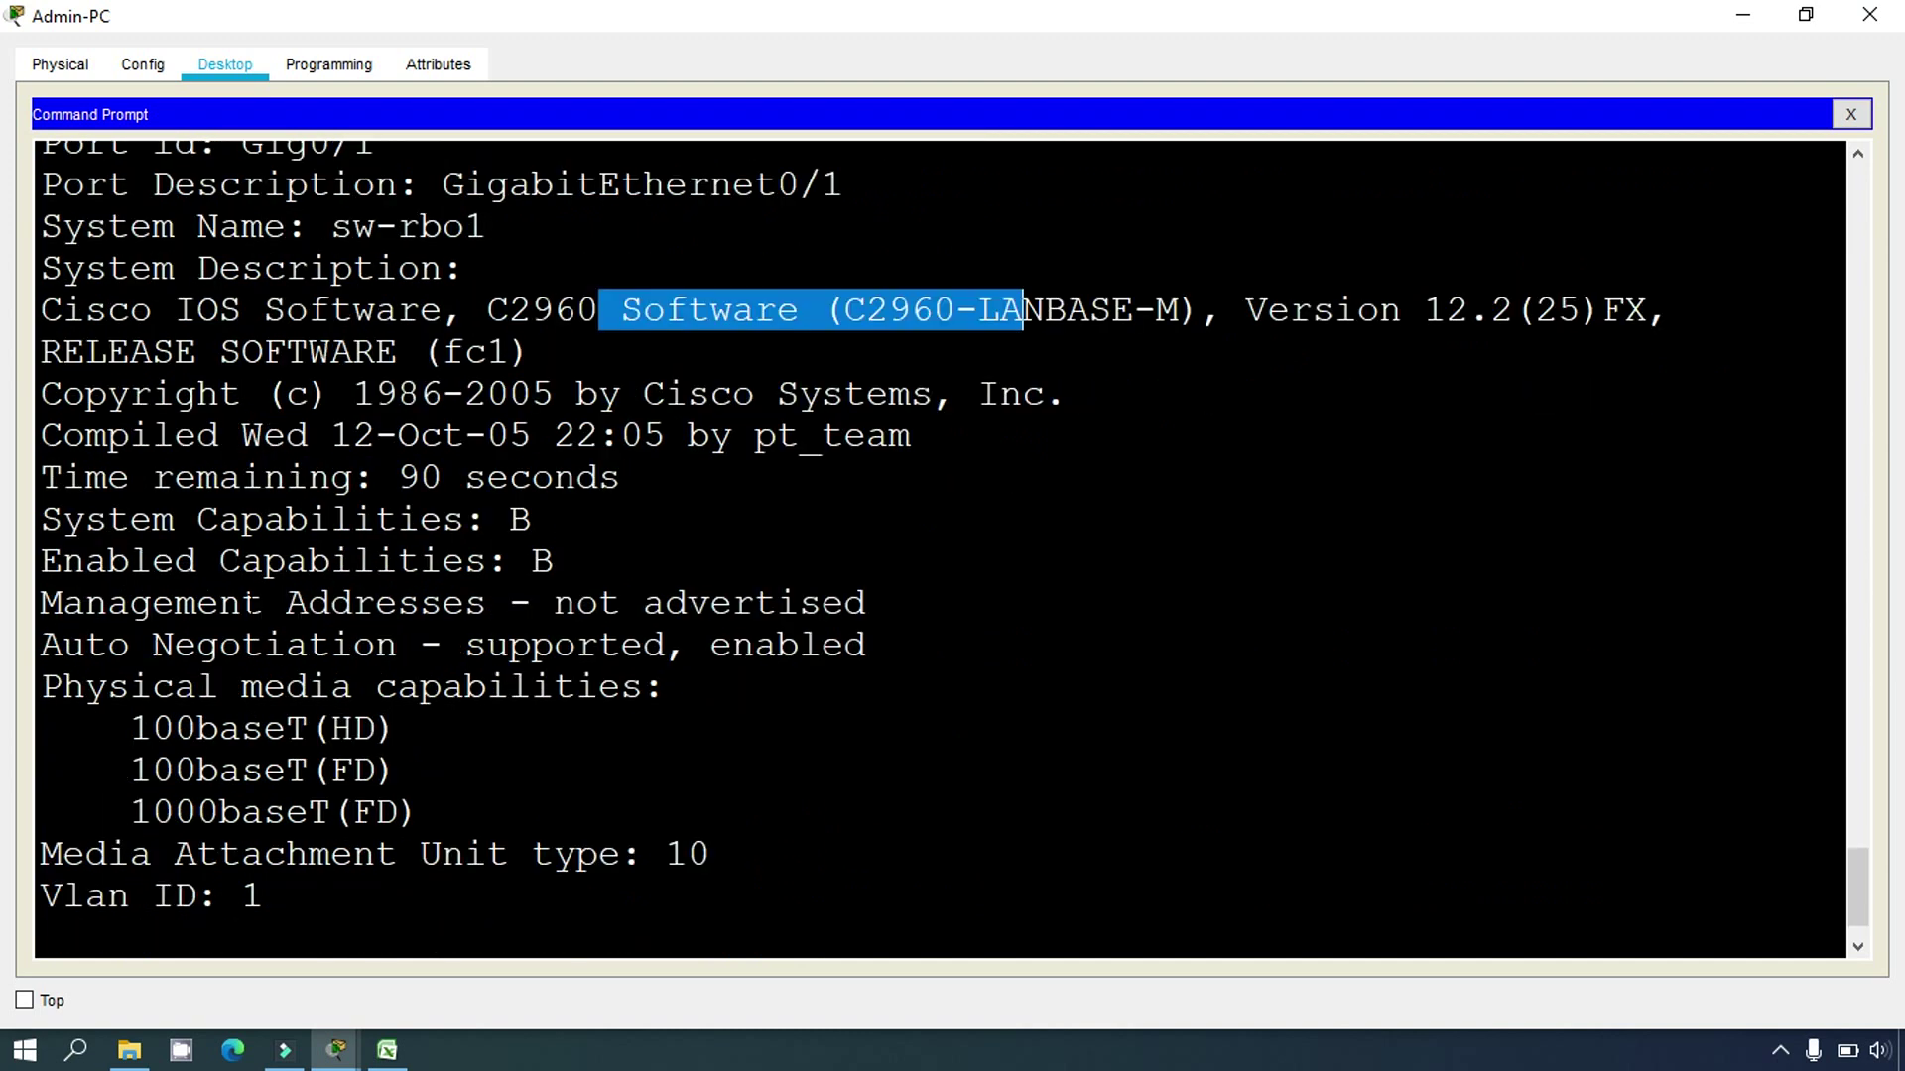
pyautogui.moveTo(553, 603); pyautogui.dragTo(868, 603)
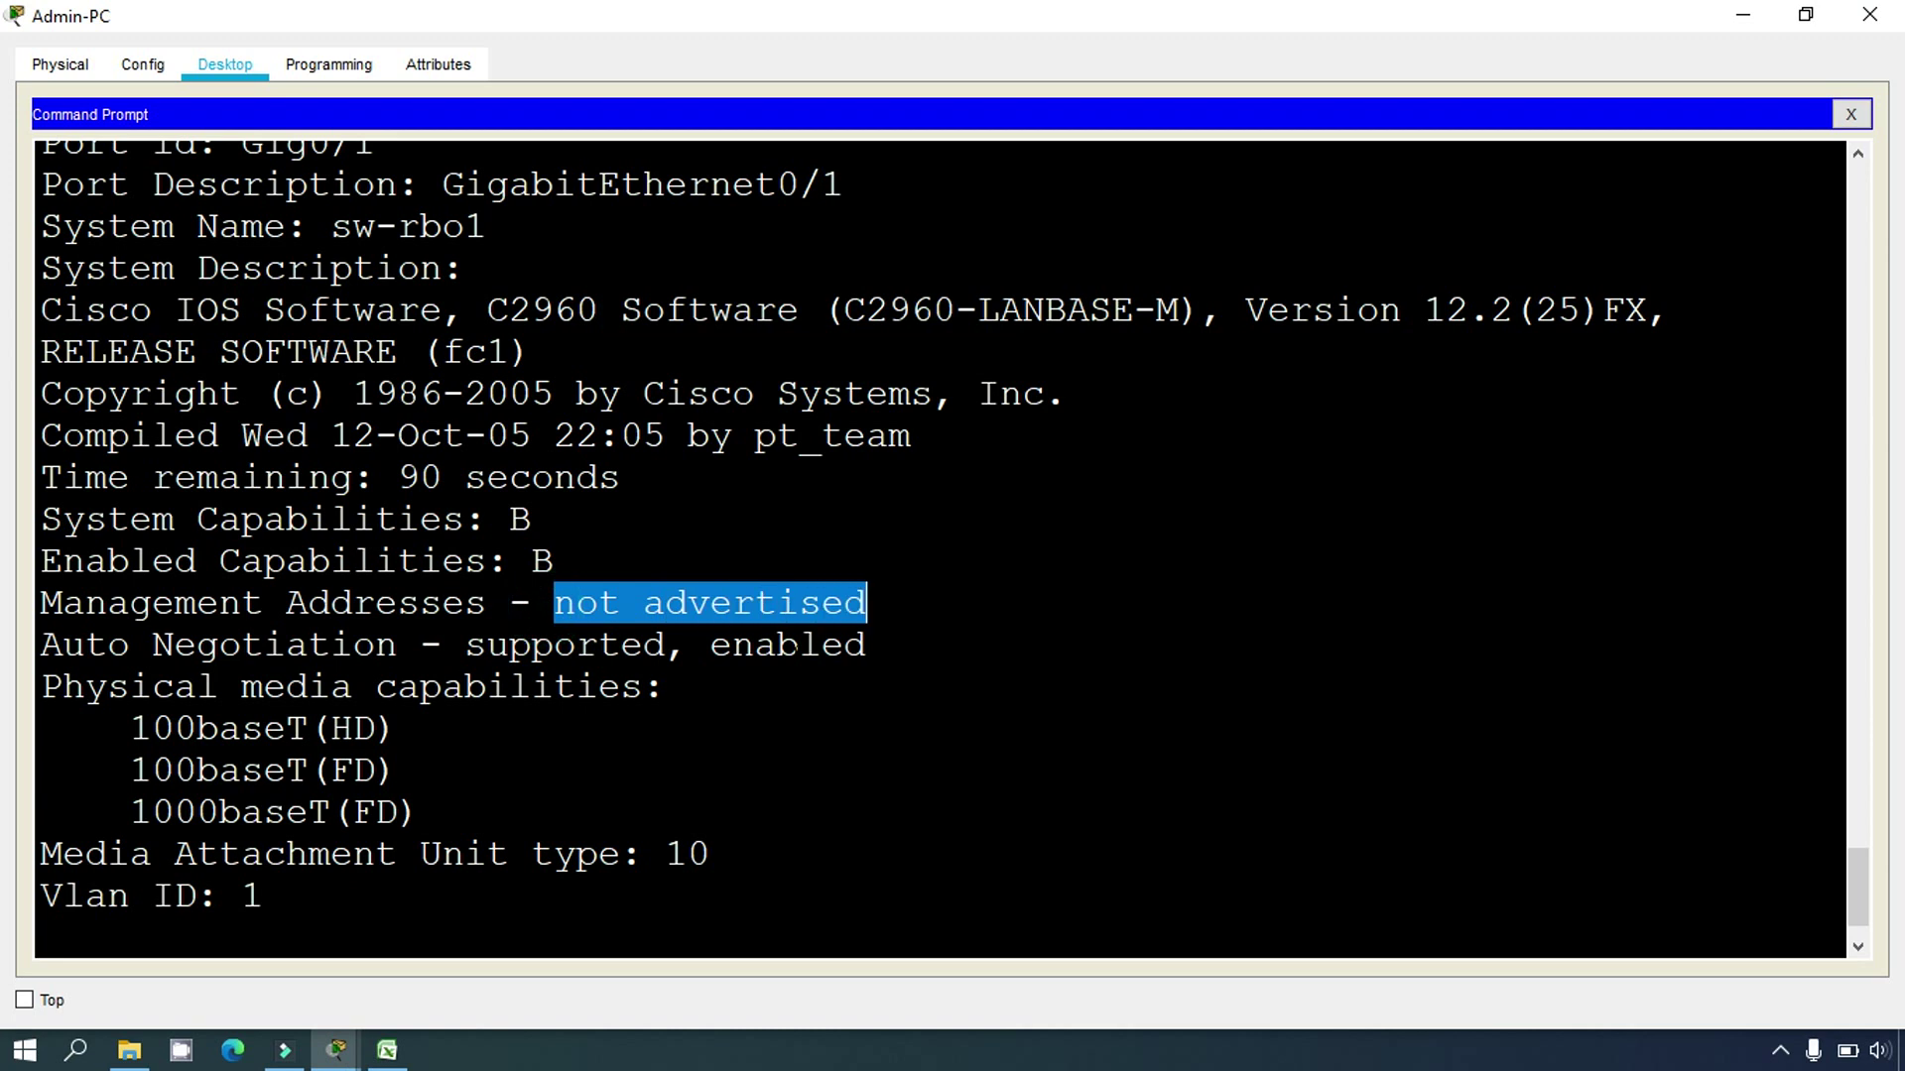
pyautogui.scroll(-1, 868, 602)
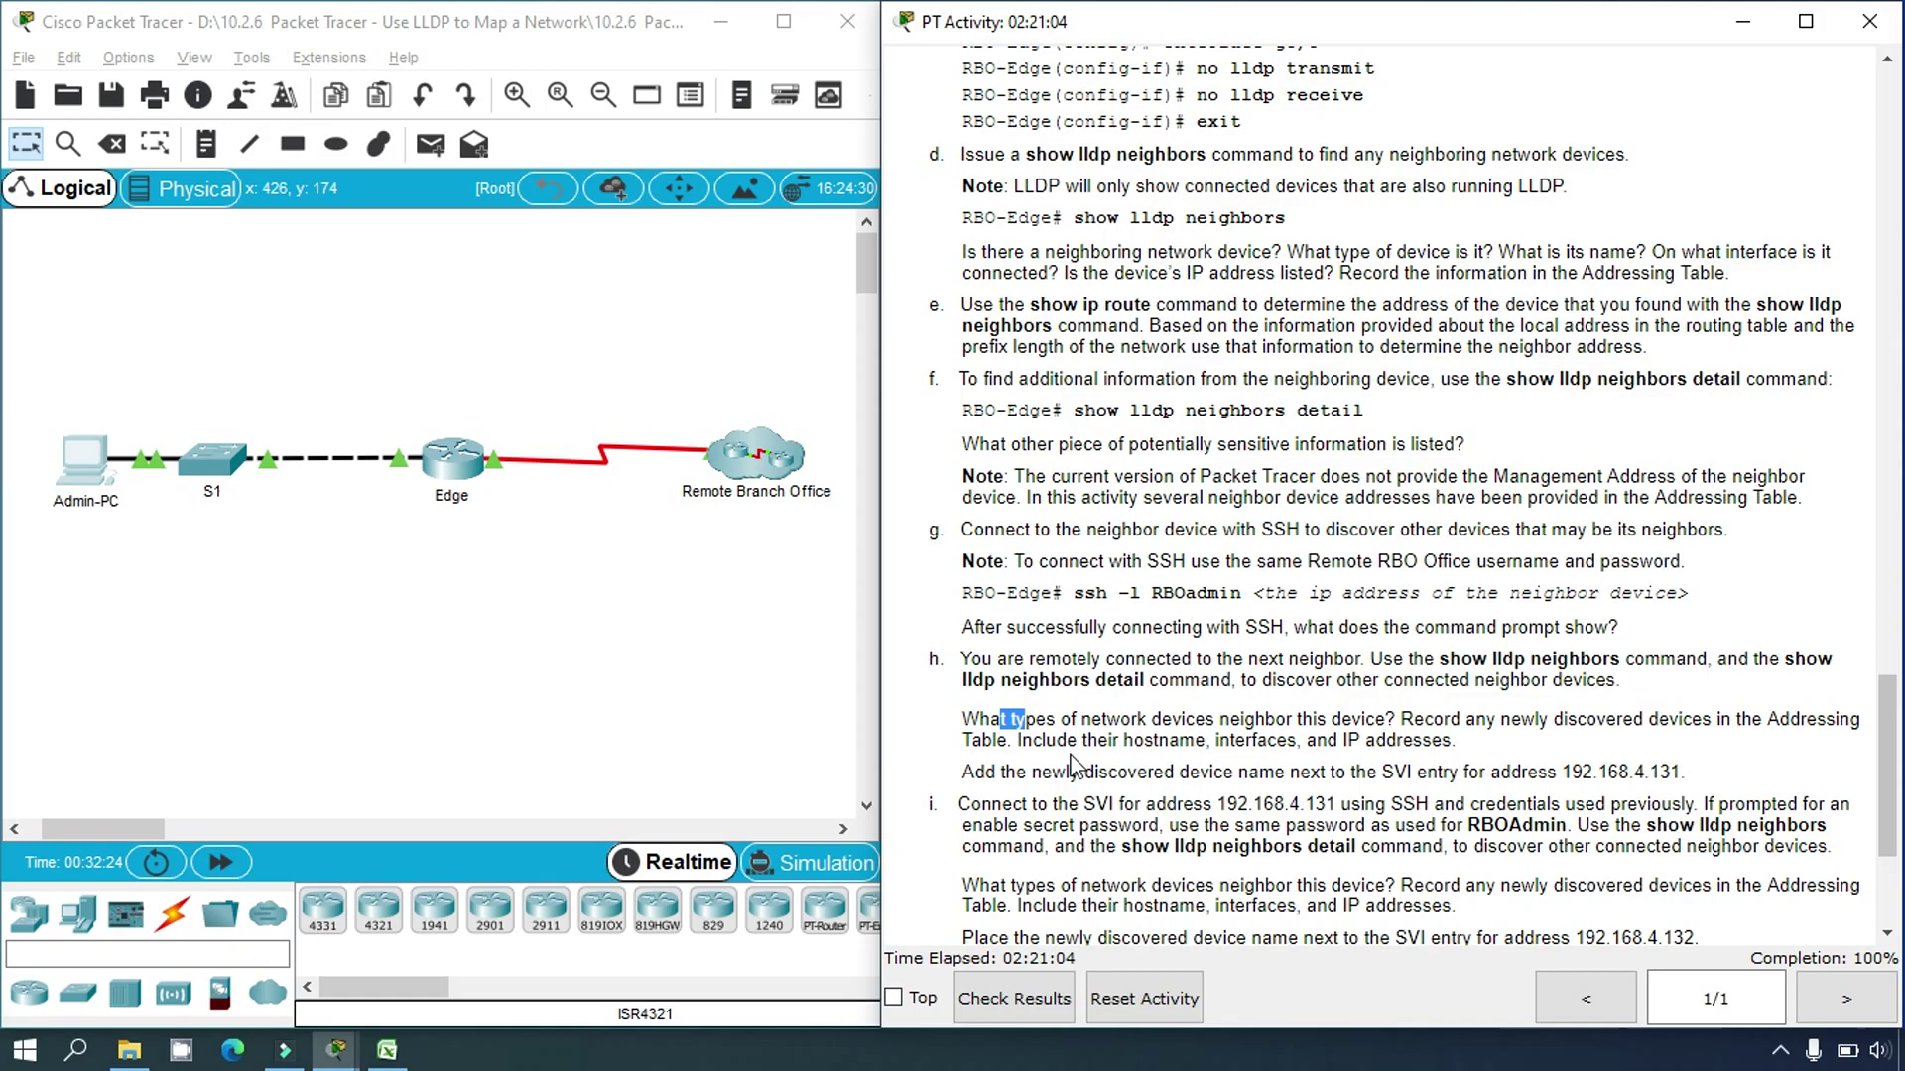
pyautogui.moveTo(1001, 732); pyautogui.dragTo(1021, 737)
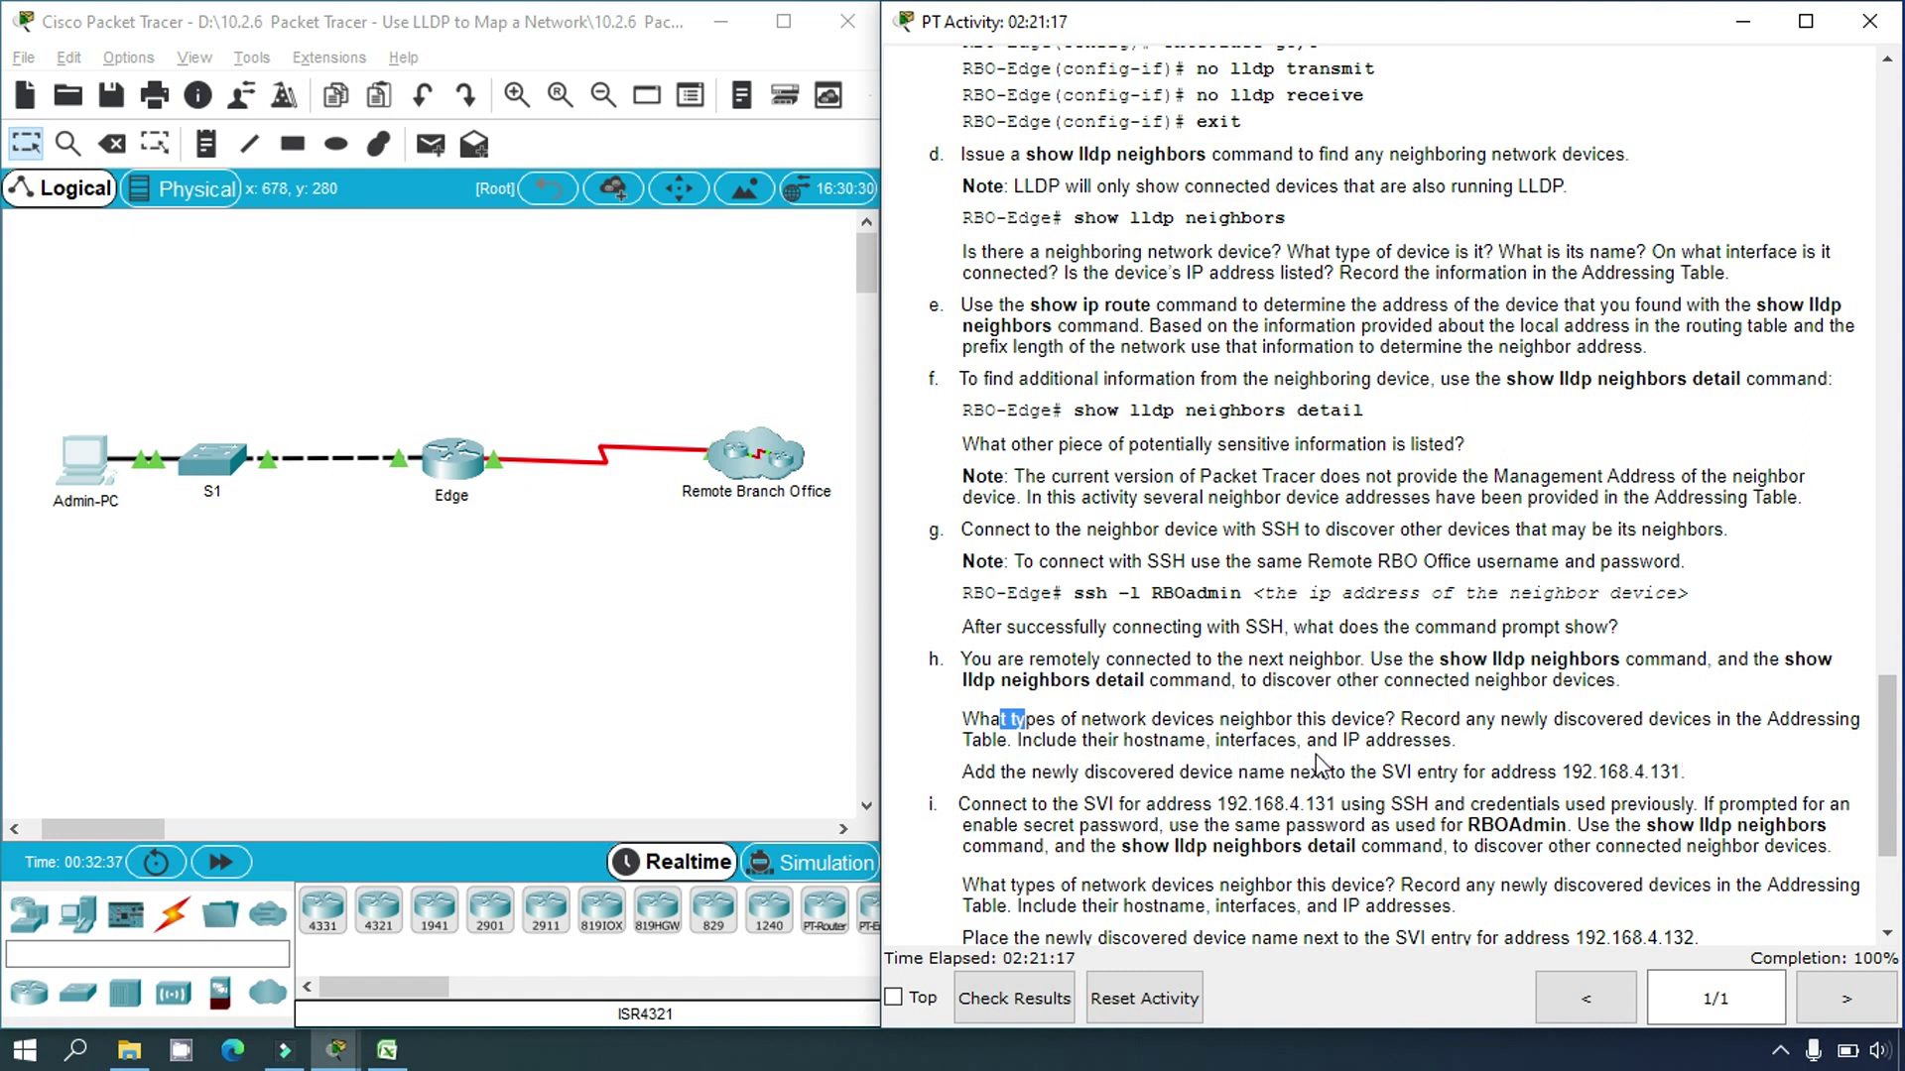
# Step: Bring the Excel Addressing Table forward, showing sw-rbo1 in row 8
pyautogui.click(387, 1050)
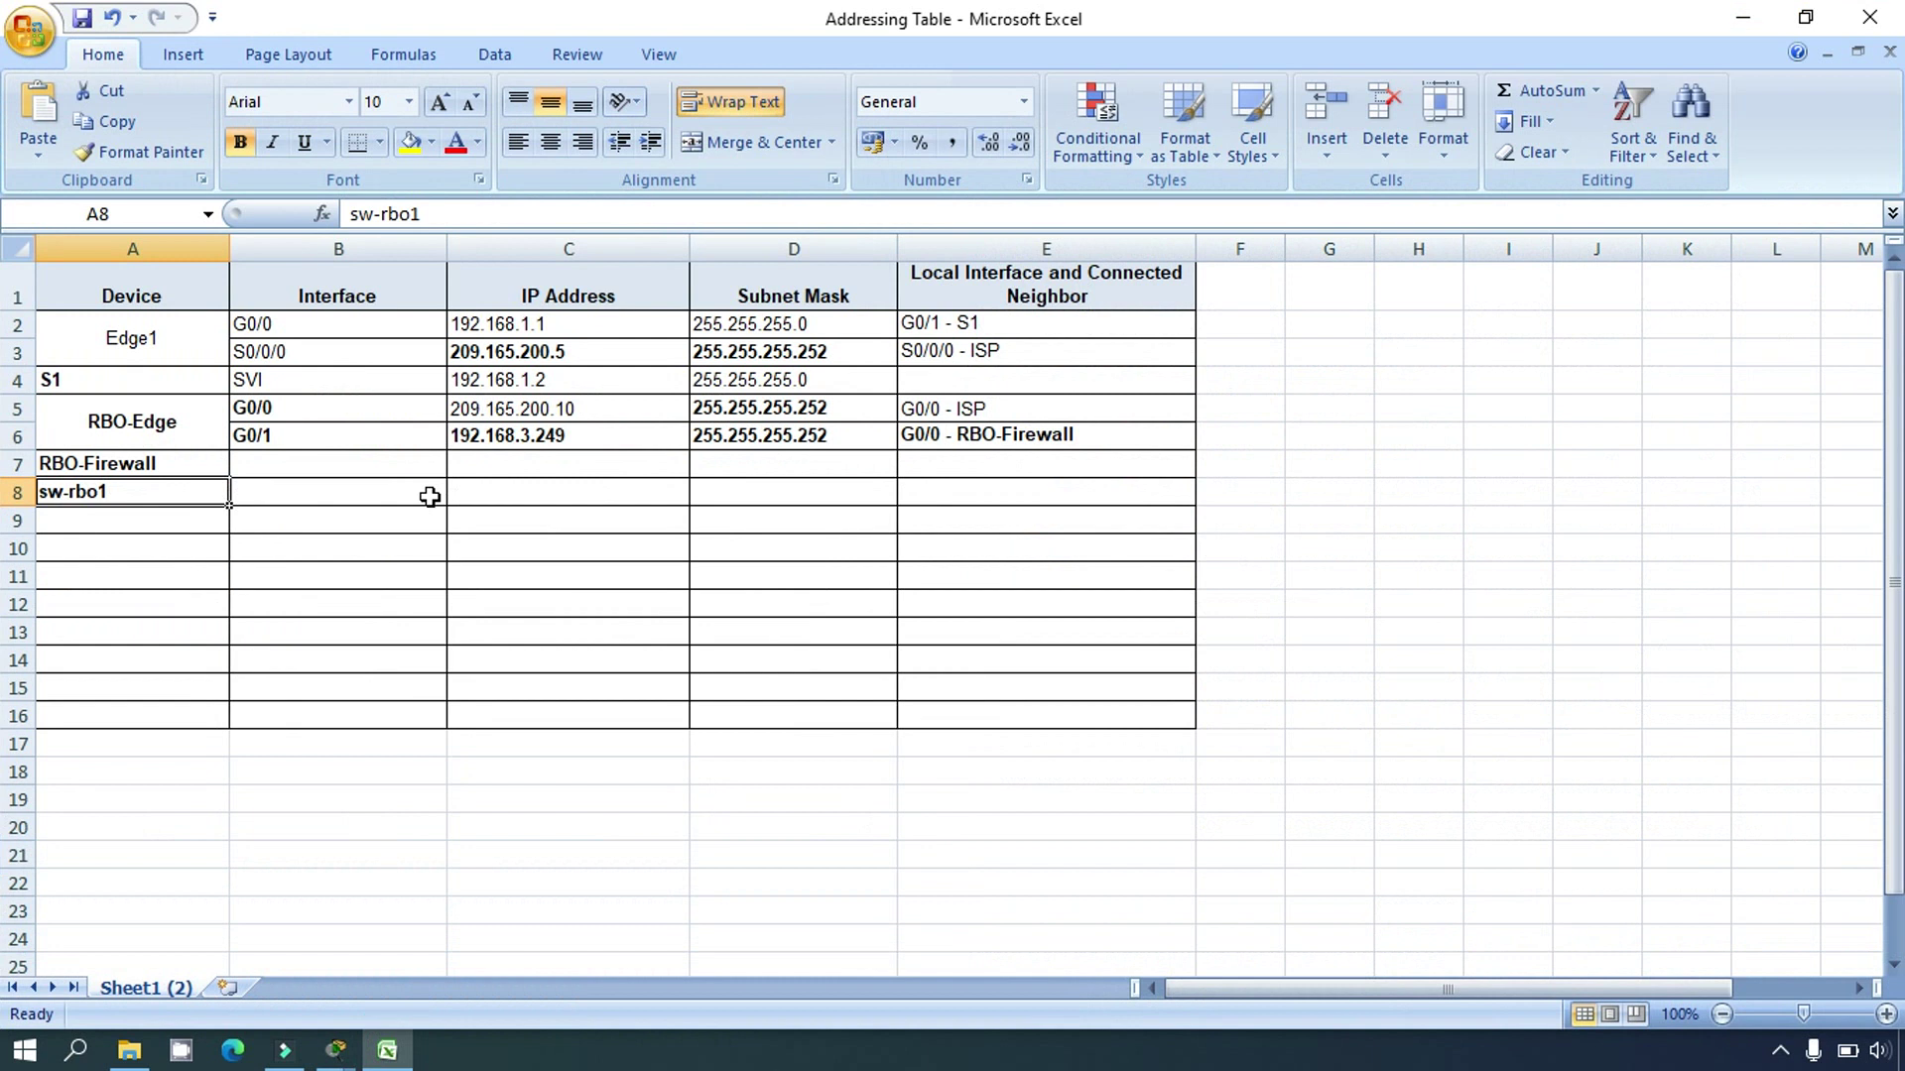
# Step: Enter SVI as sw-rbo1's interface in cell B8
pyautogui.click(323, 495)
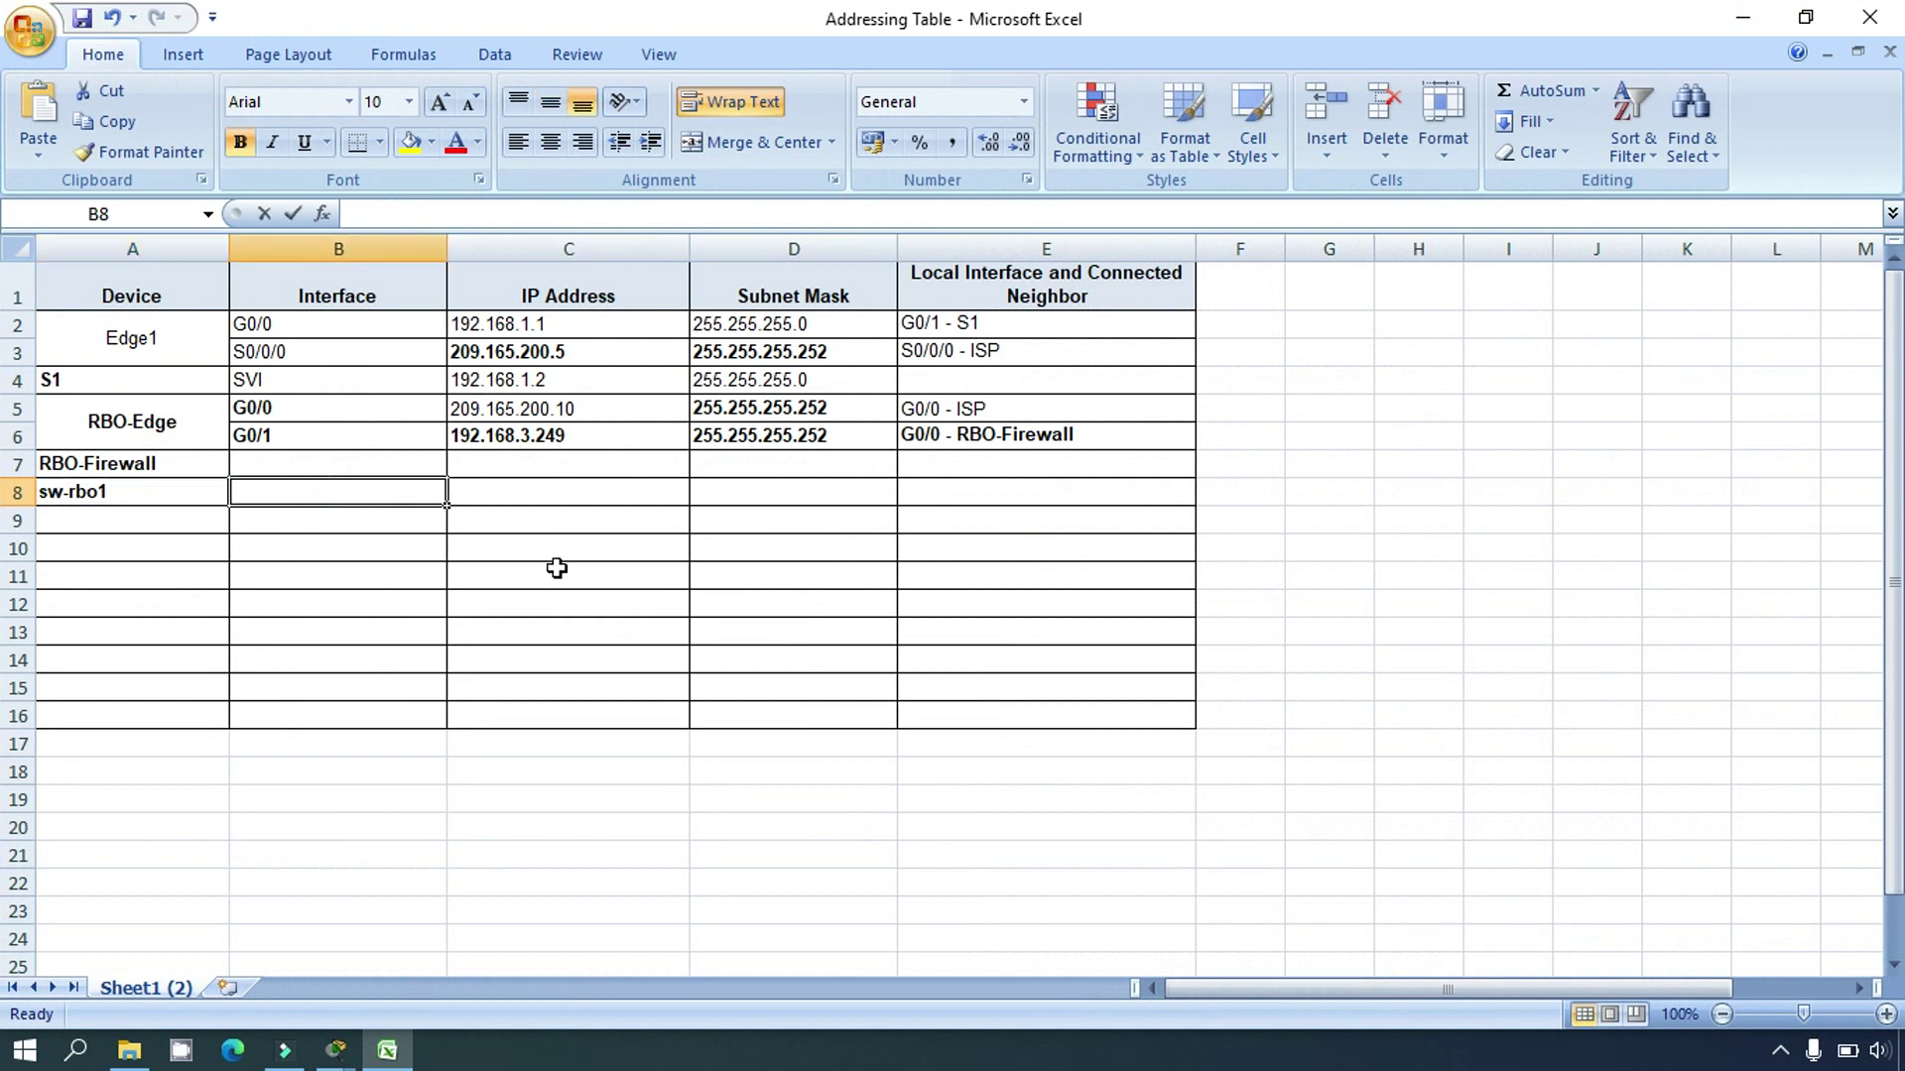
pyautogui.write('SVI')
pyautogui.press('Return')
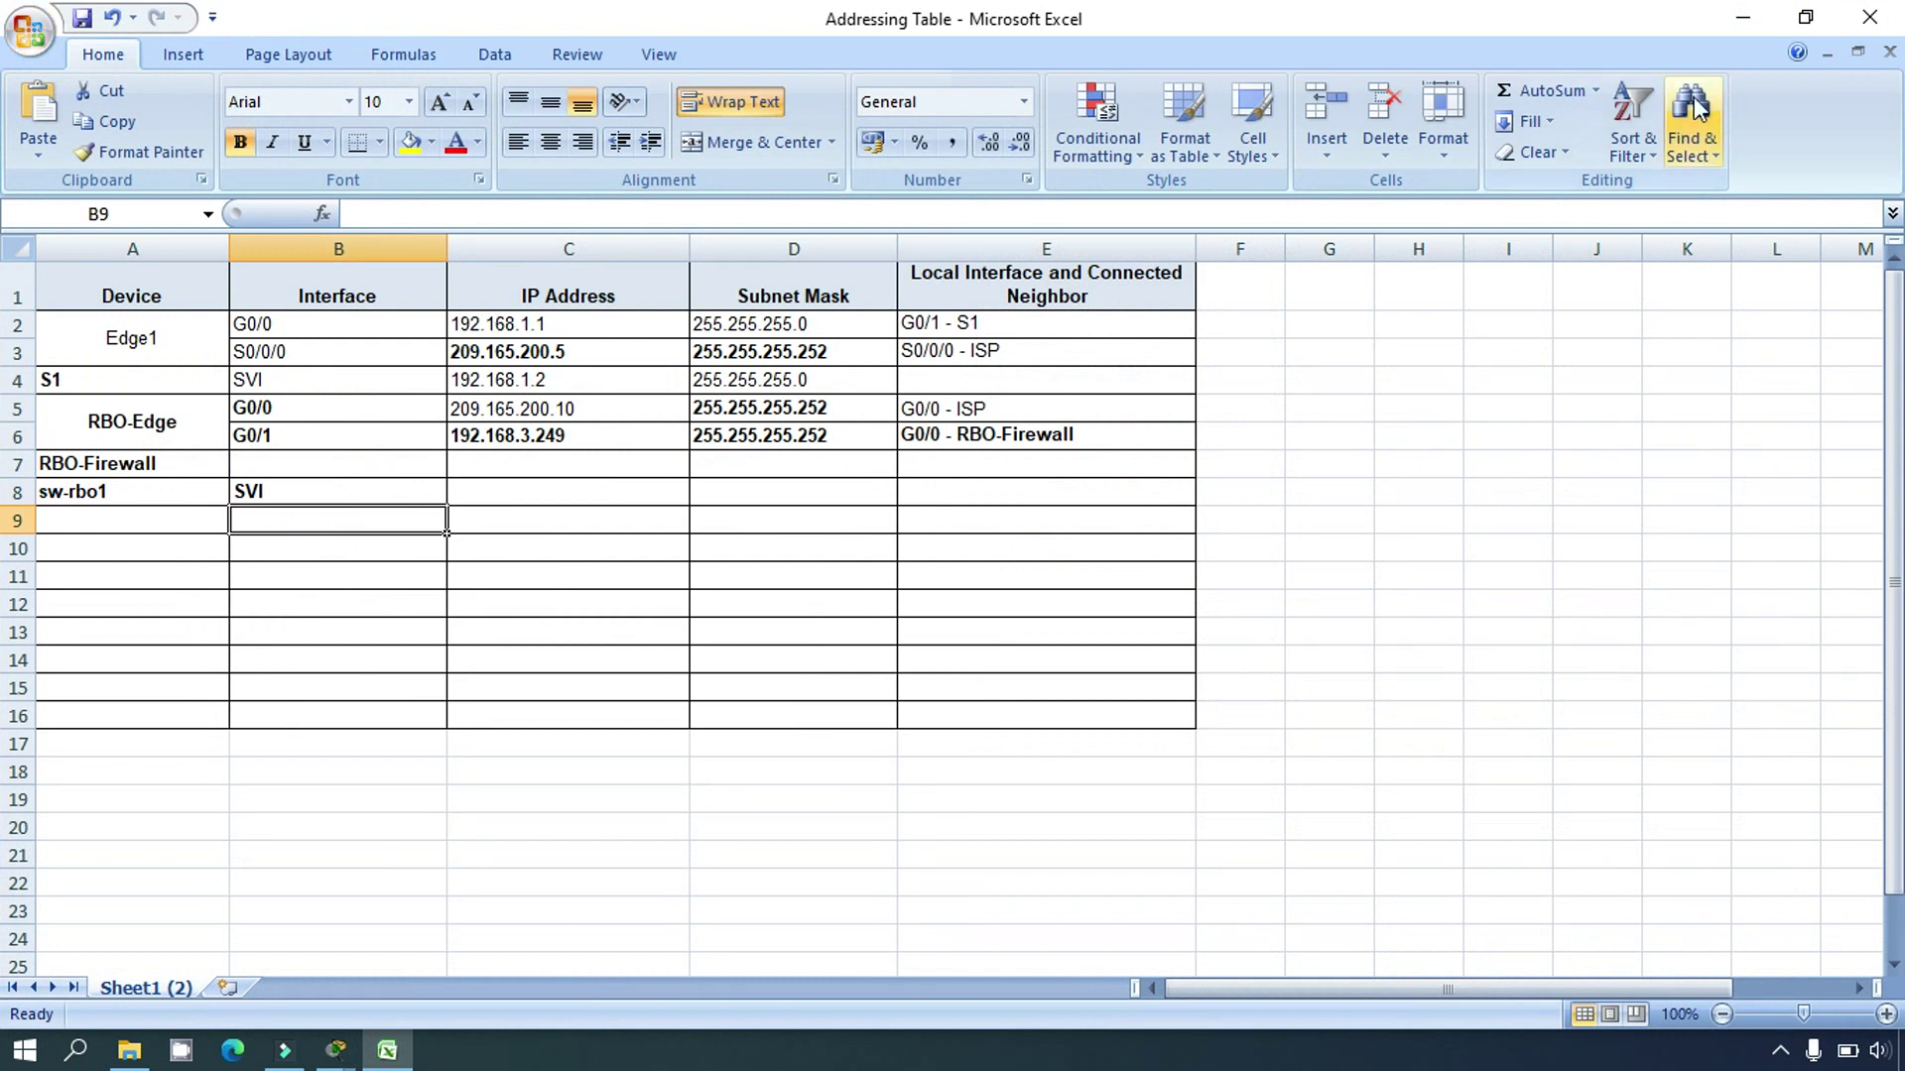
# Step: Check RBO-Firewall's empty interface, IP, mask and neighbor cells, then reopen the Admin-PC terminal
pyautogui.click(1743, 18)
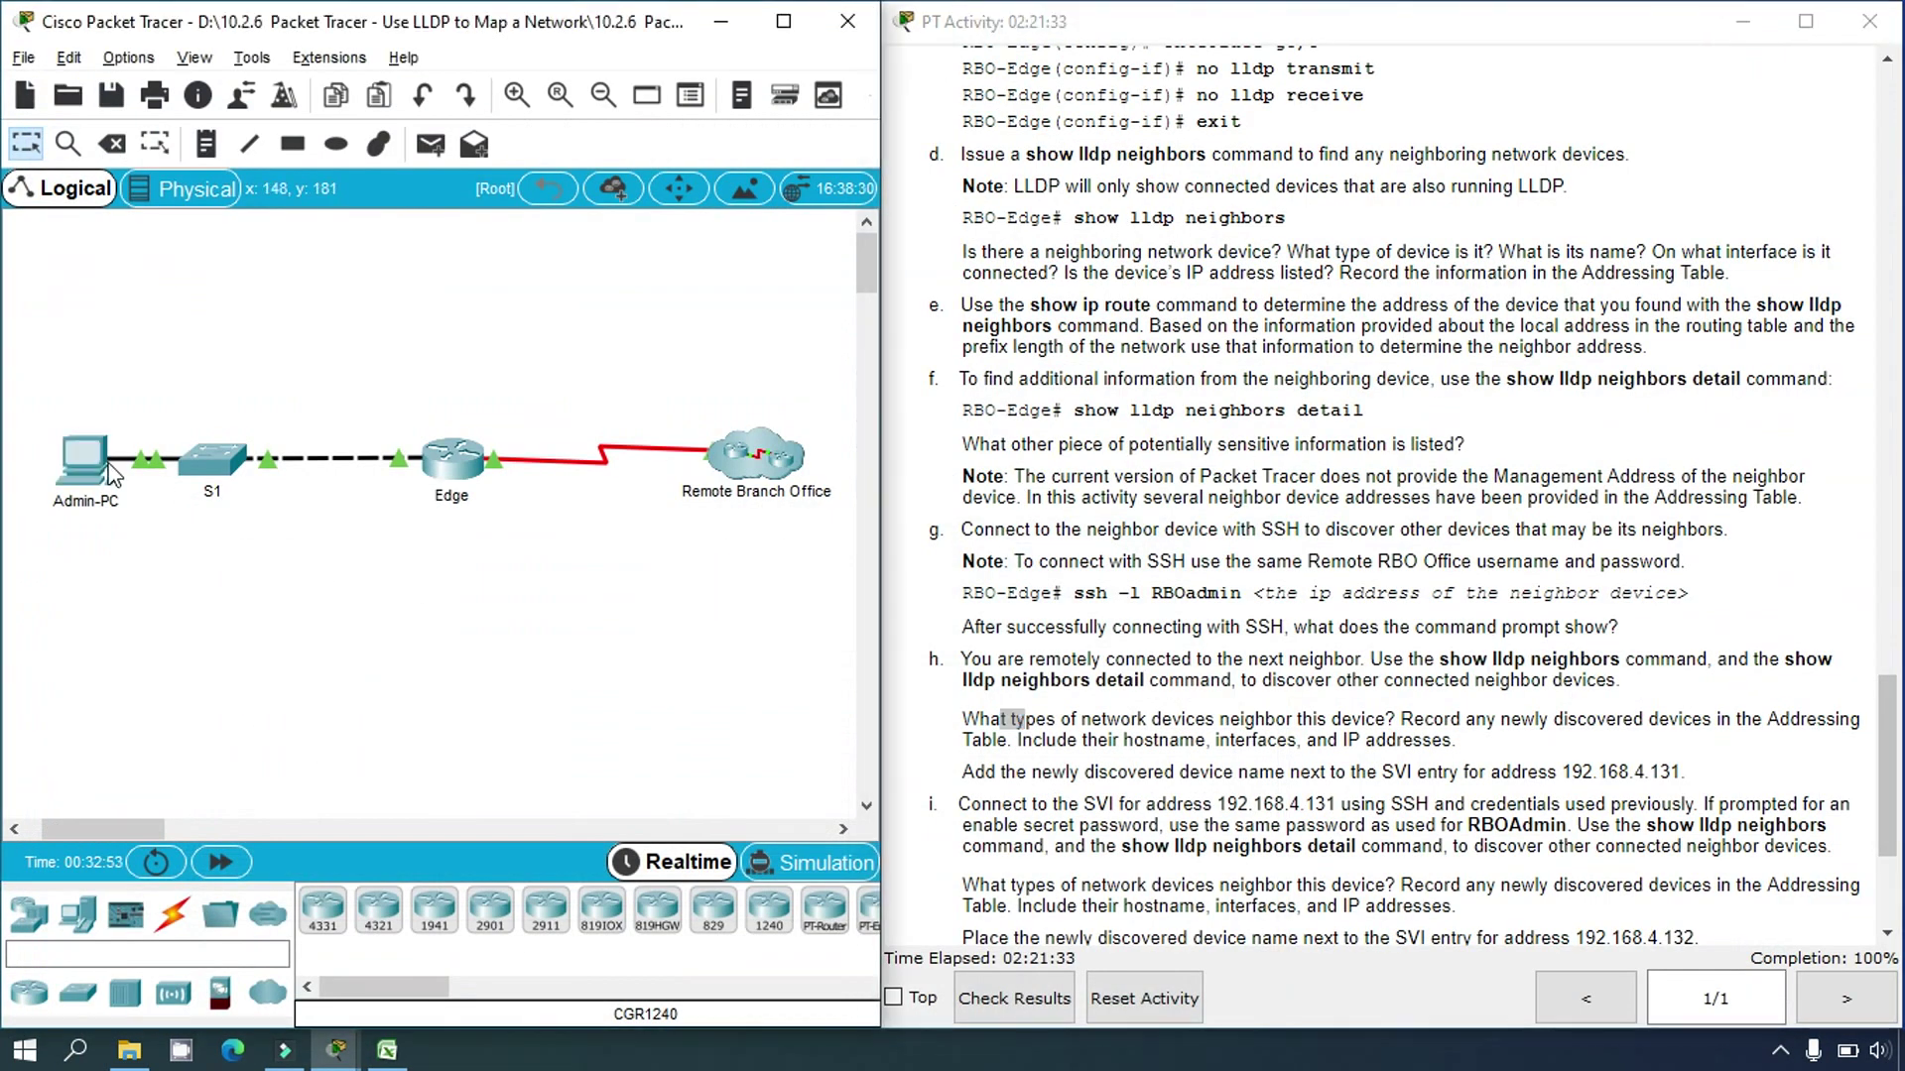
pyautogui.click(387, 1050)
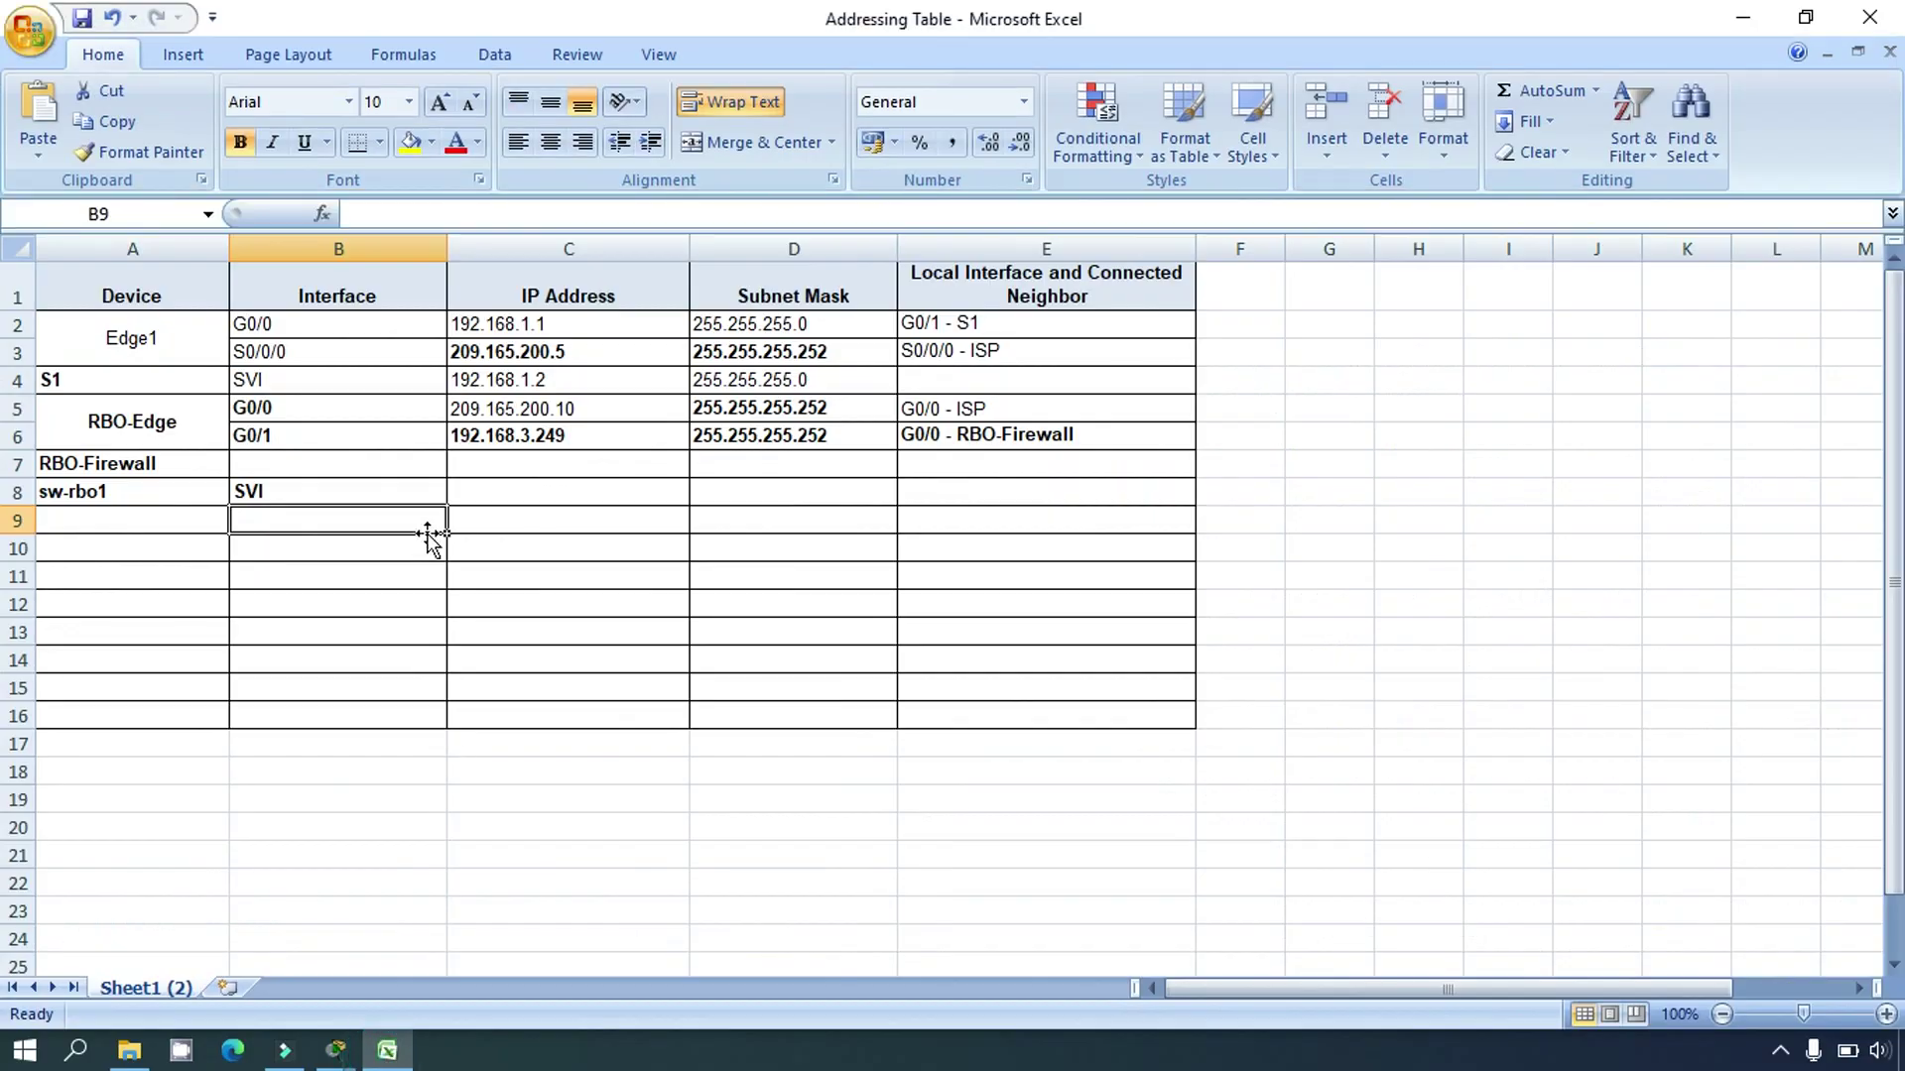
pyautogui.click(314, 466)
pyautogui.click(510, 469)
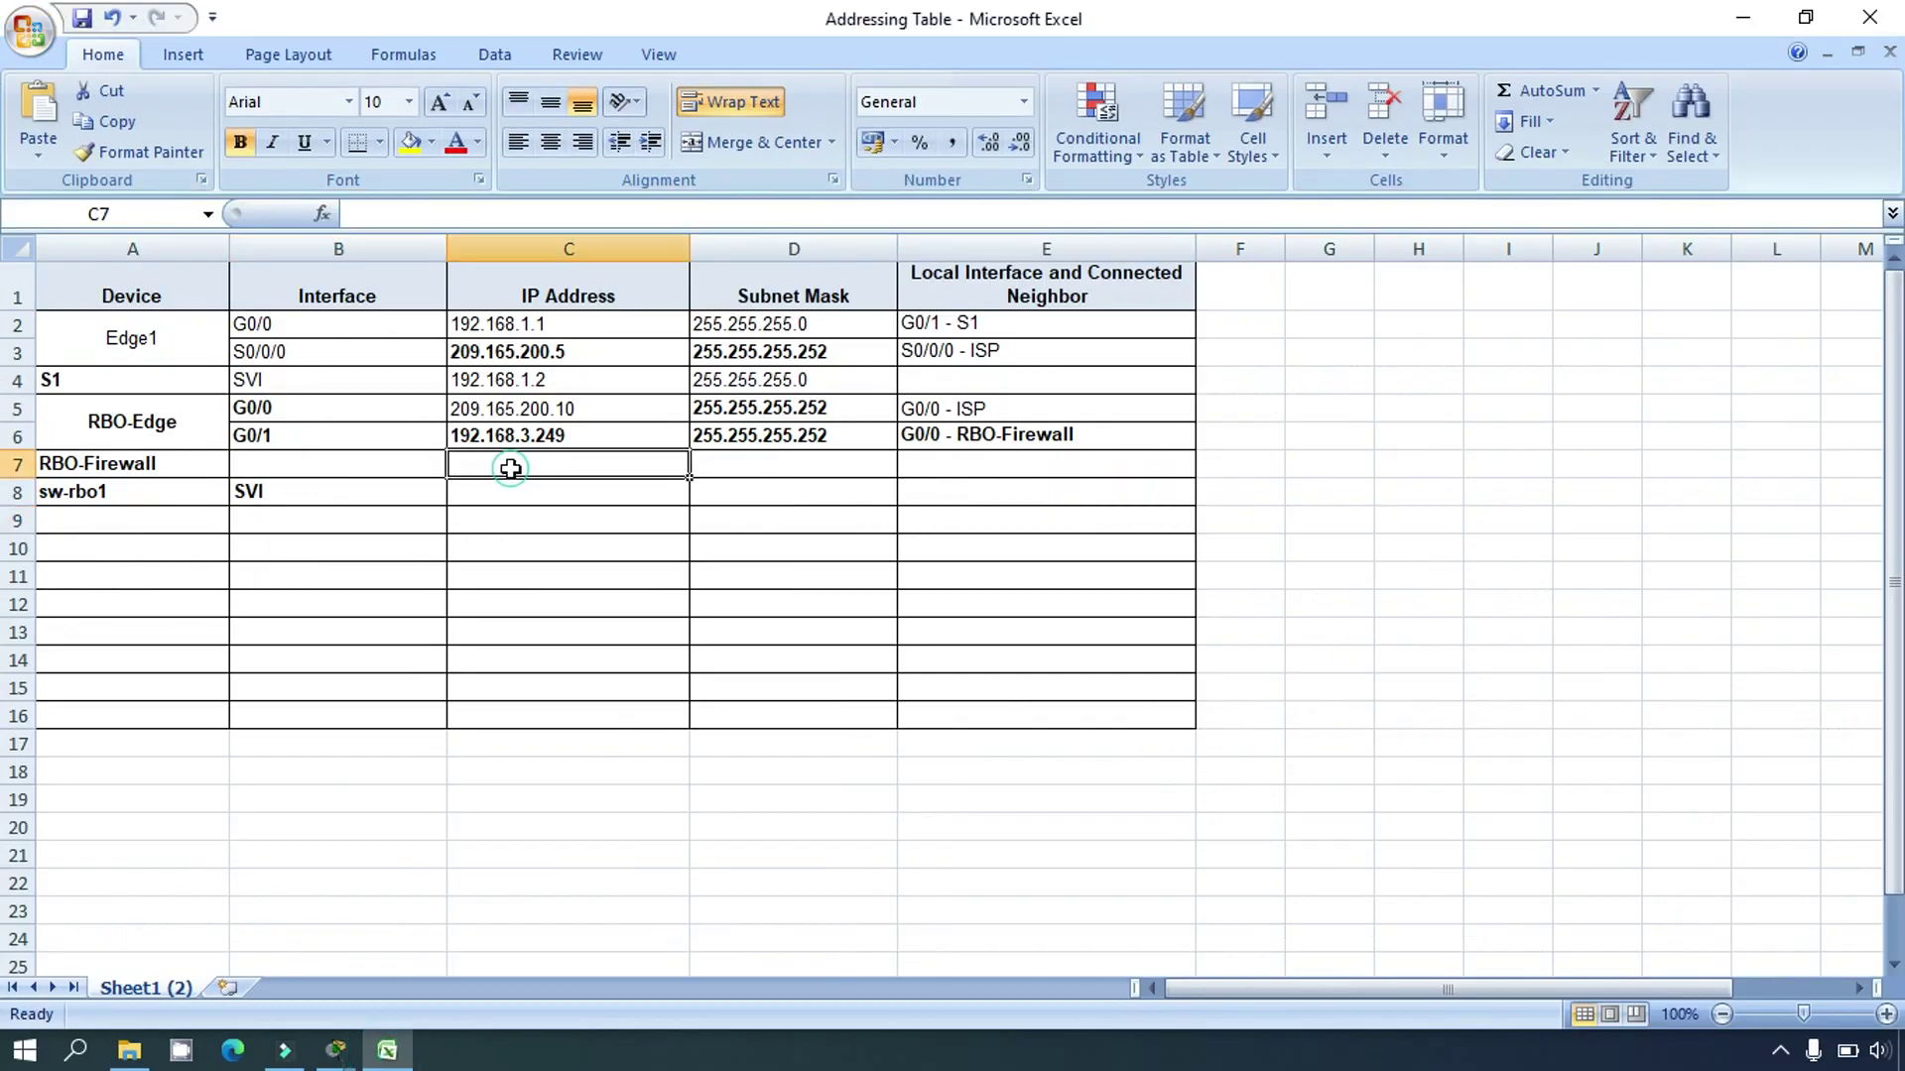
pyautogui.click(739, 468)
pyautogui.click(953, 471)
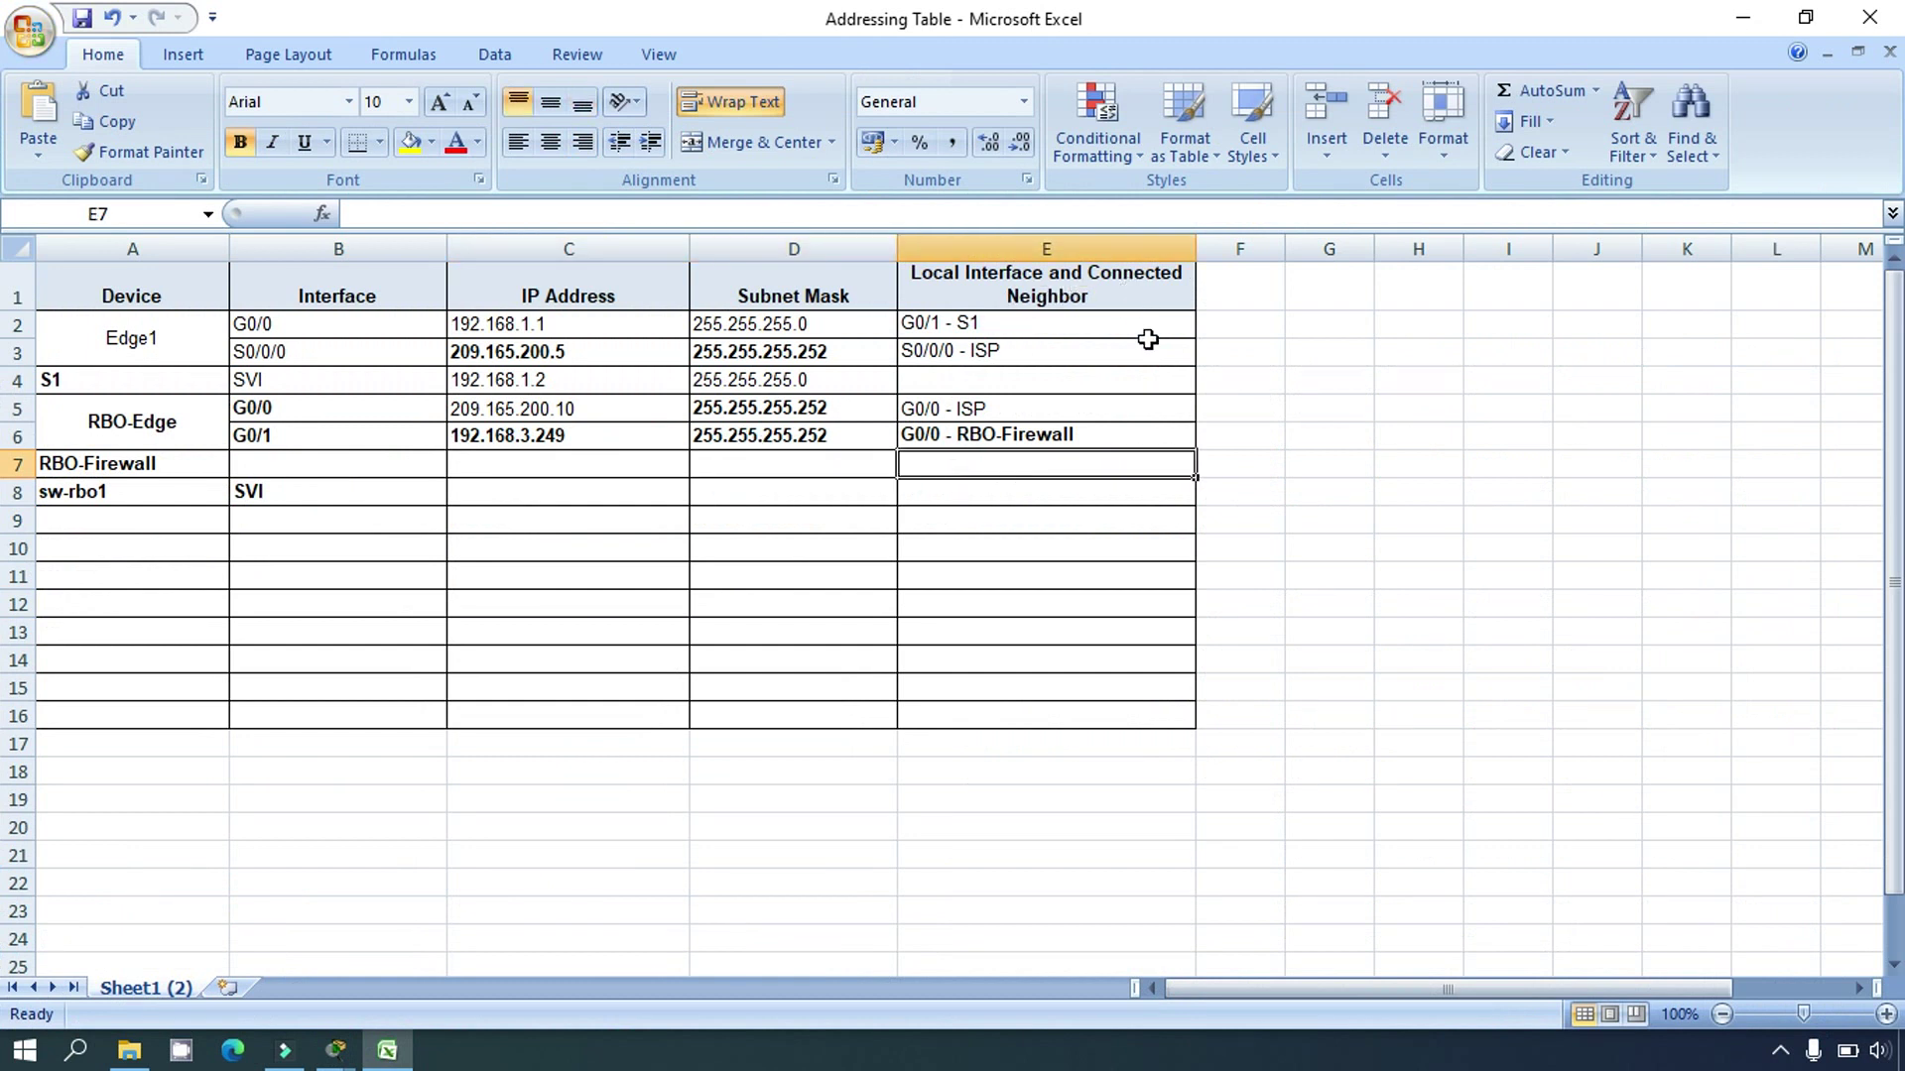
pyautogui.click(400, 1056)
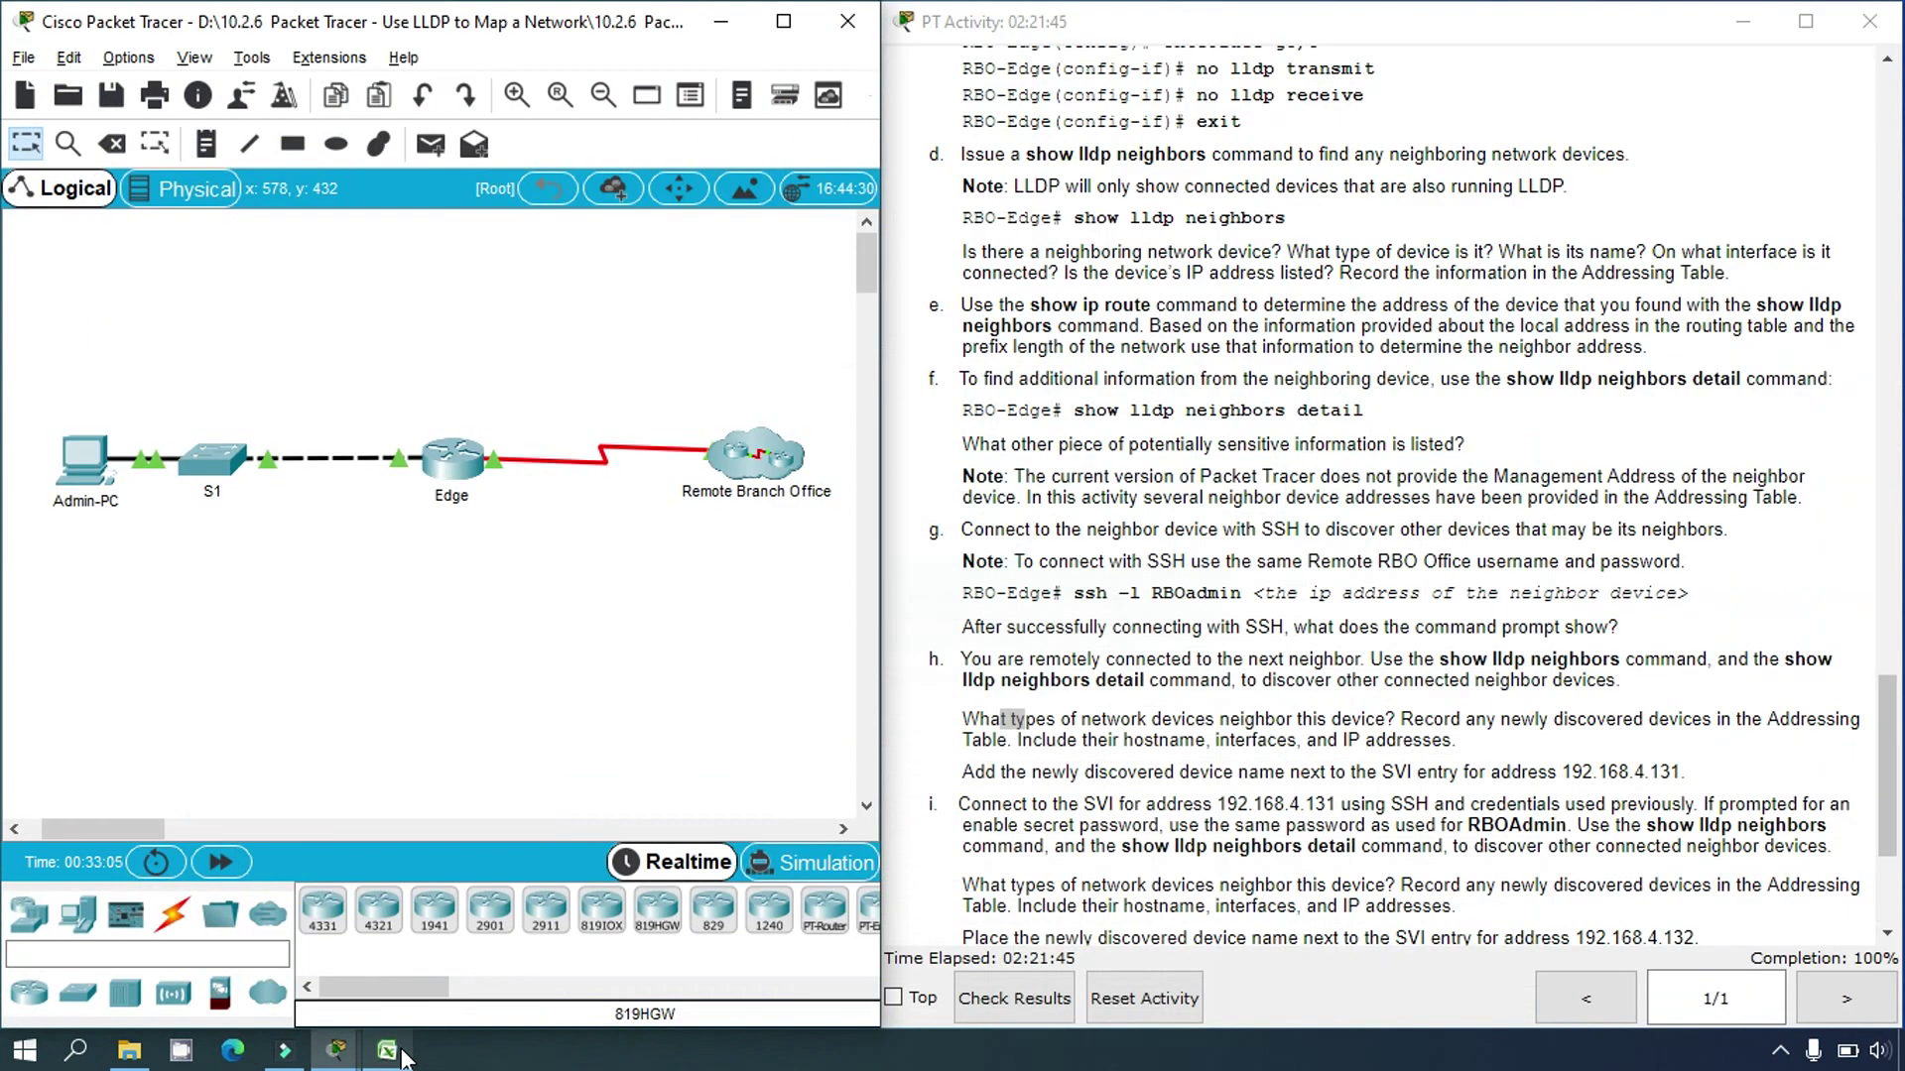
pyautogui.click(89, 461)
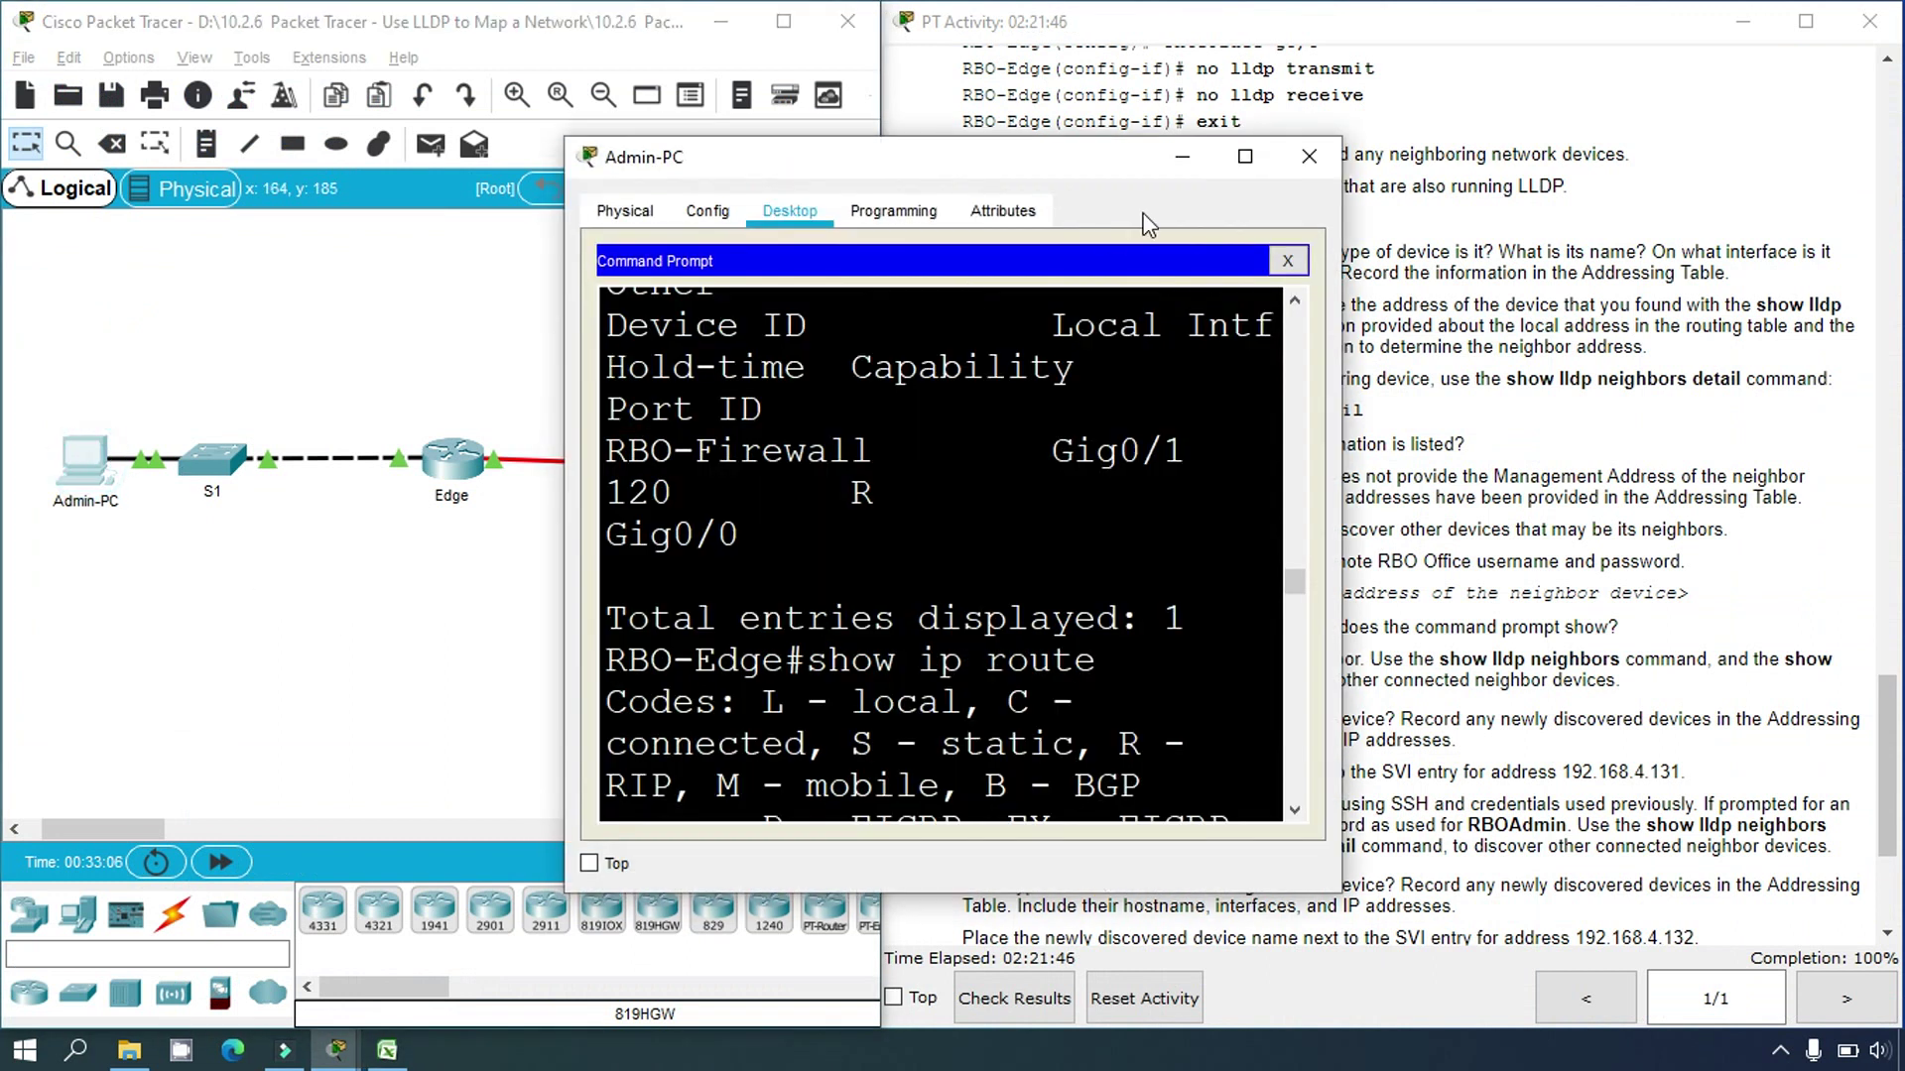
# Step: Run 'show ip interface brief' on RBO-Firewall, showing Gig0/0 192.168.3.250 and Gig0/1 192.168.4.254
pyautogui.click(1240, 161)
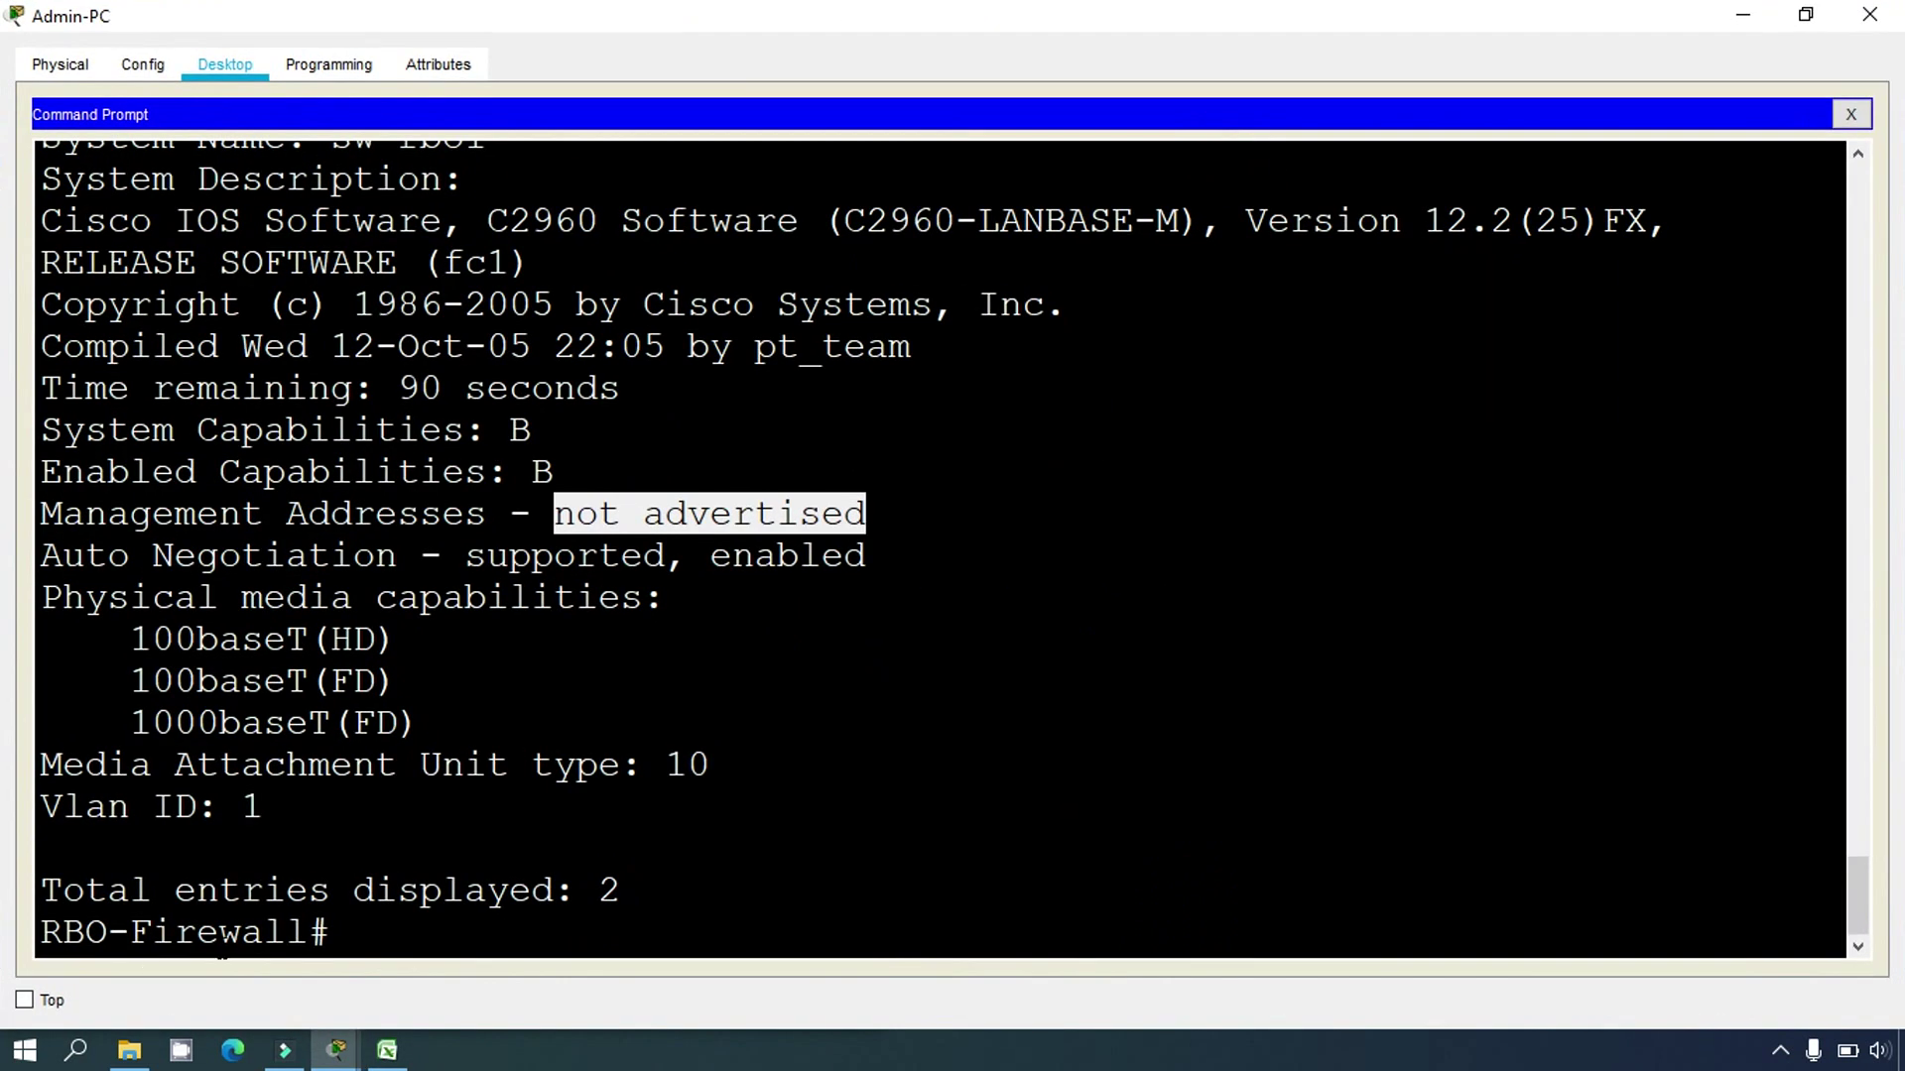
pyautogui.click(369, 940)
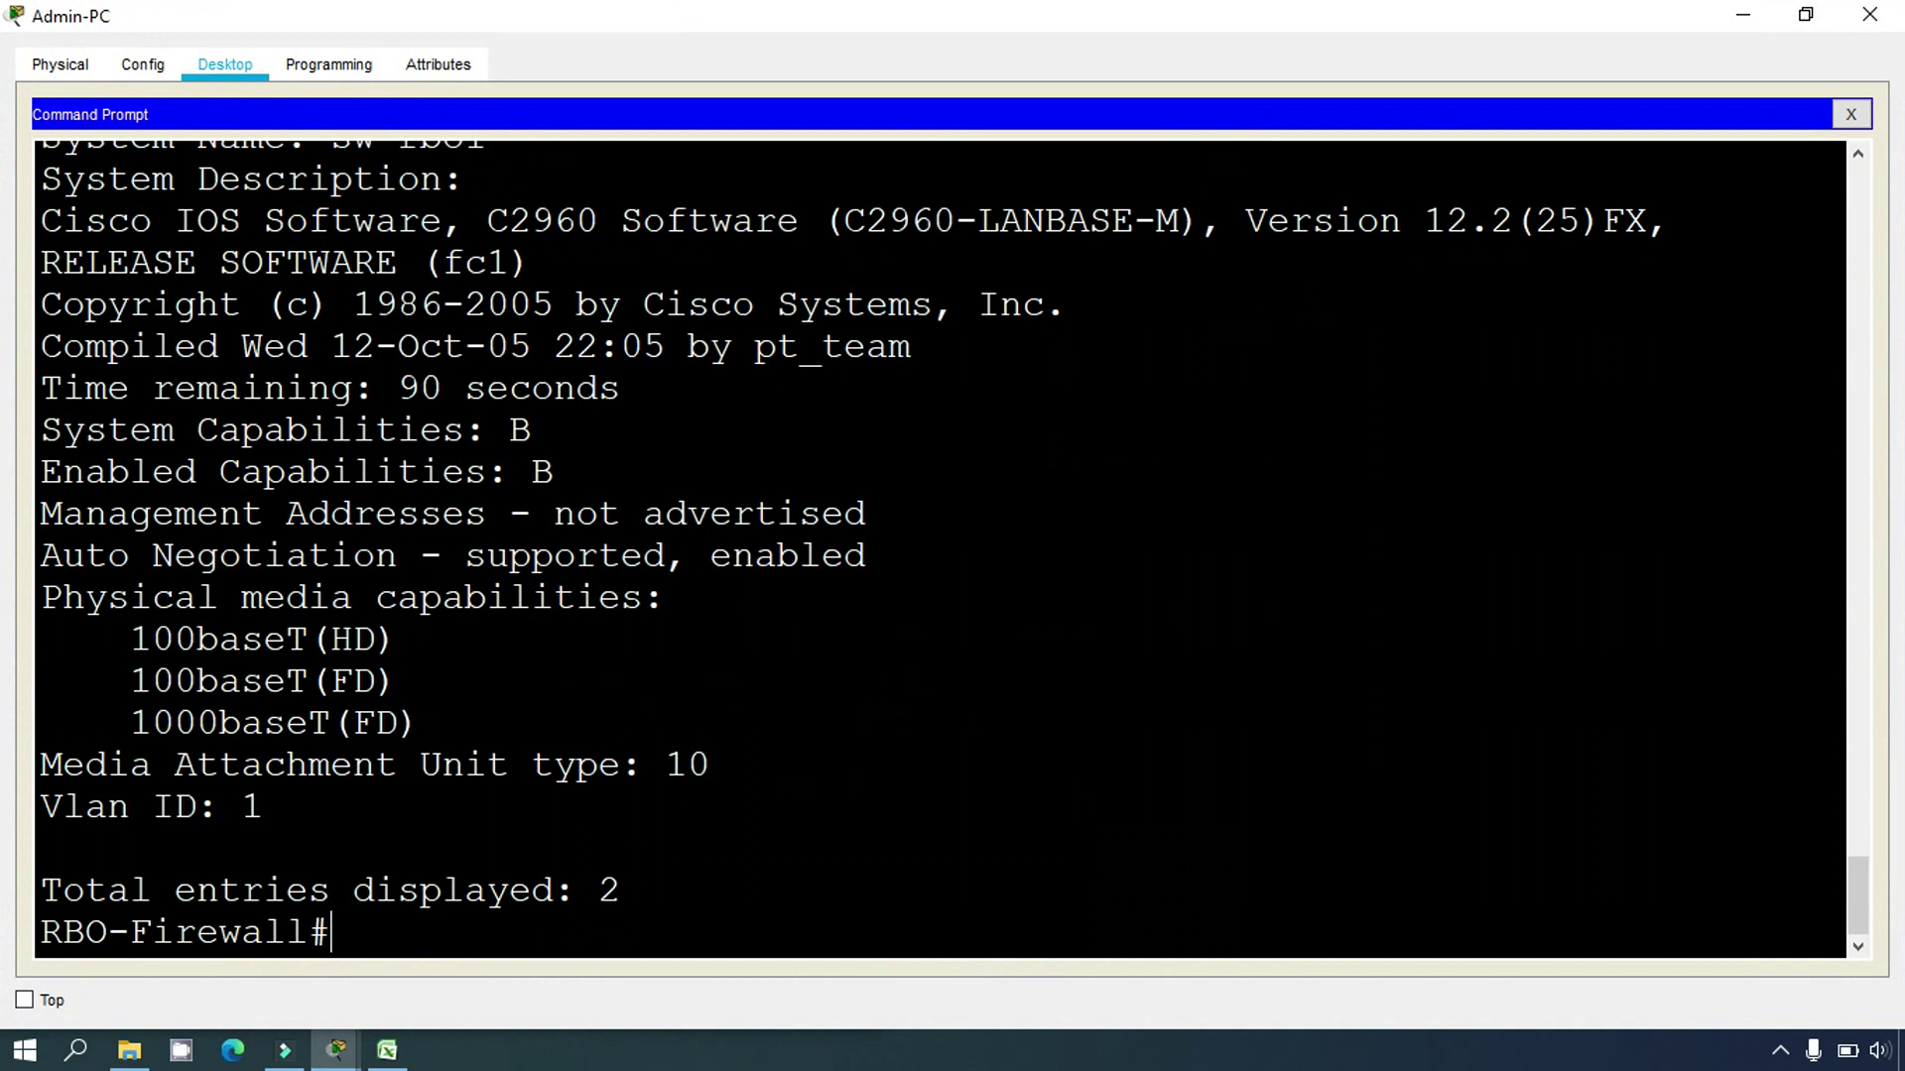
pyautogui.write('SHOW ip in')
pyautogui.press('BackSpace')
pyautogui.write('p interface')
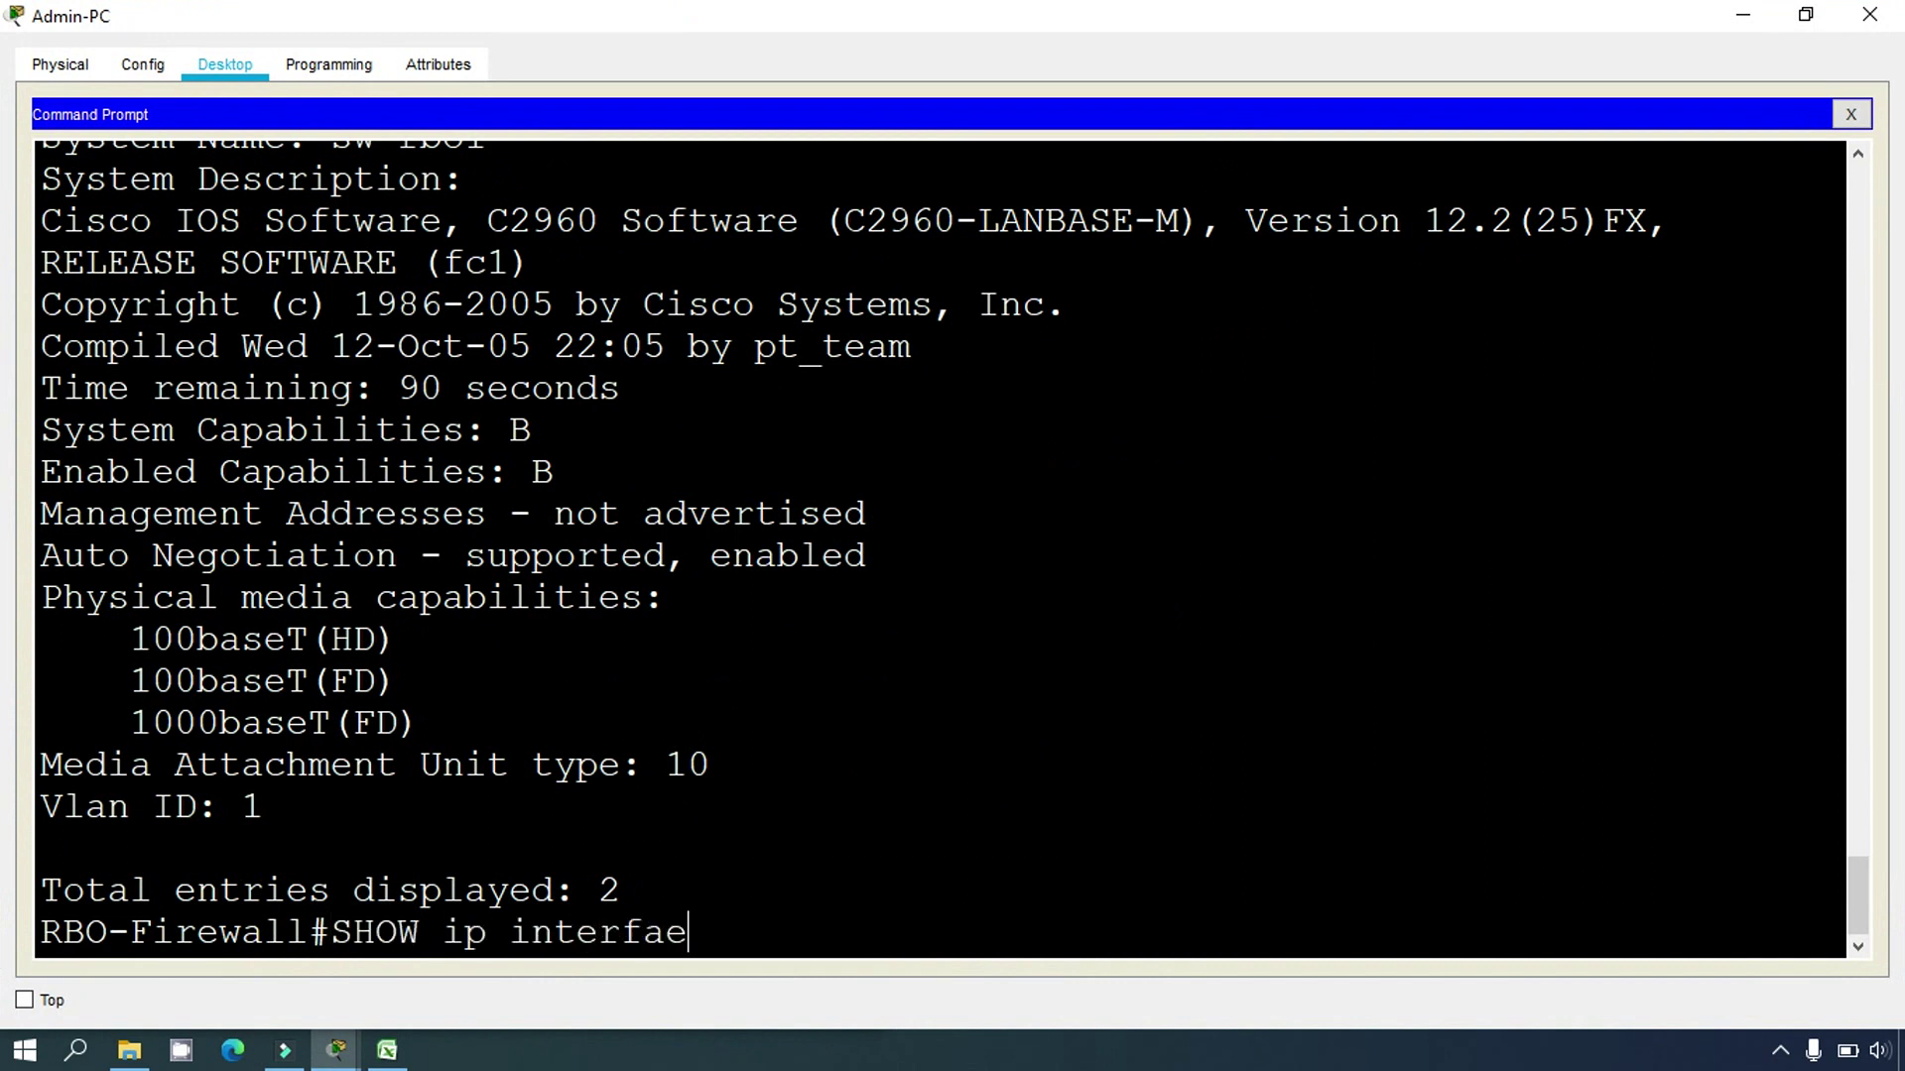
pyautogui.press('BackSpace')
pyautogui.write('ce brief')
pyautogui.press('Return')
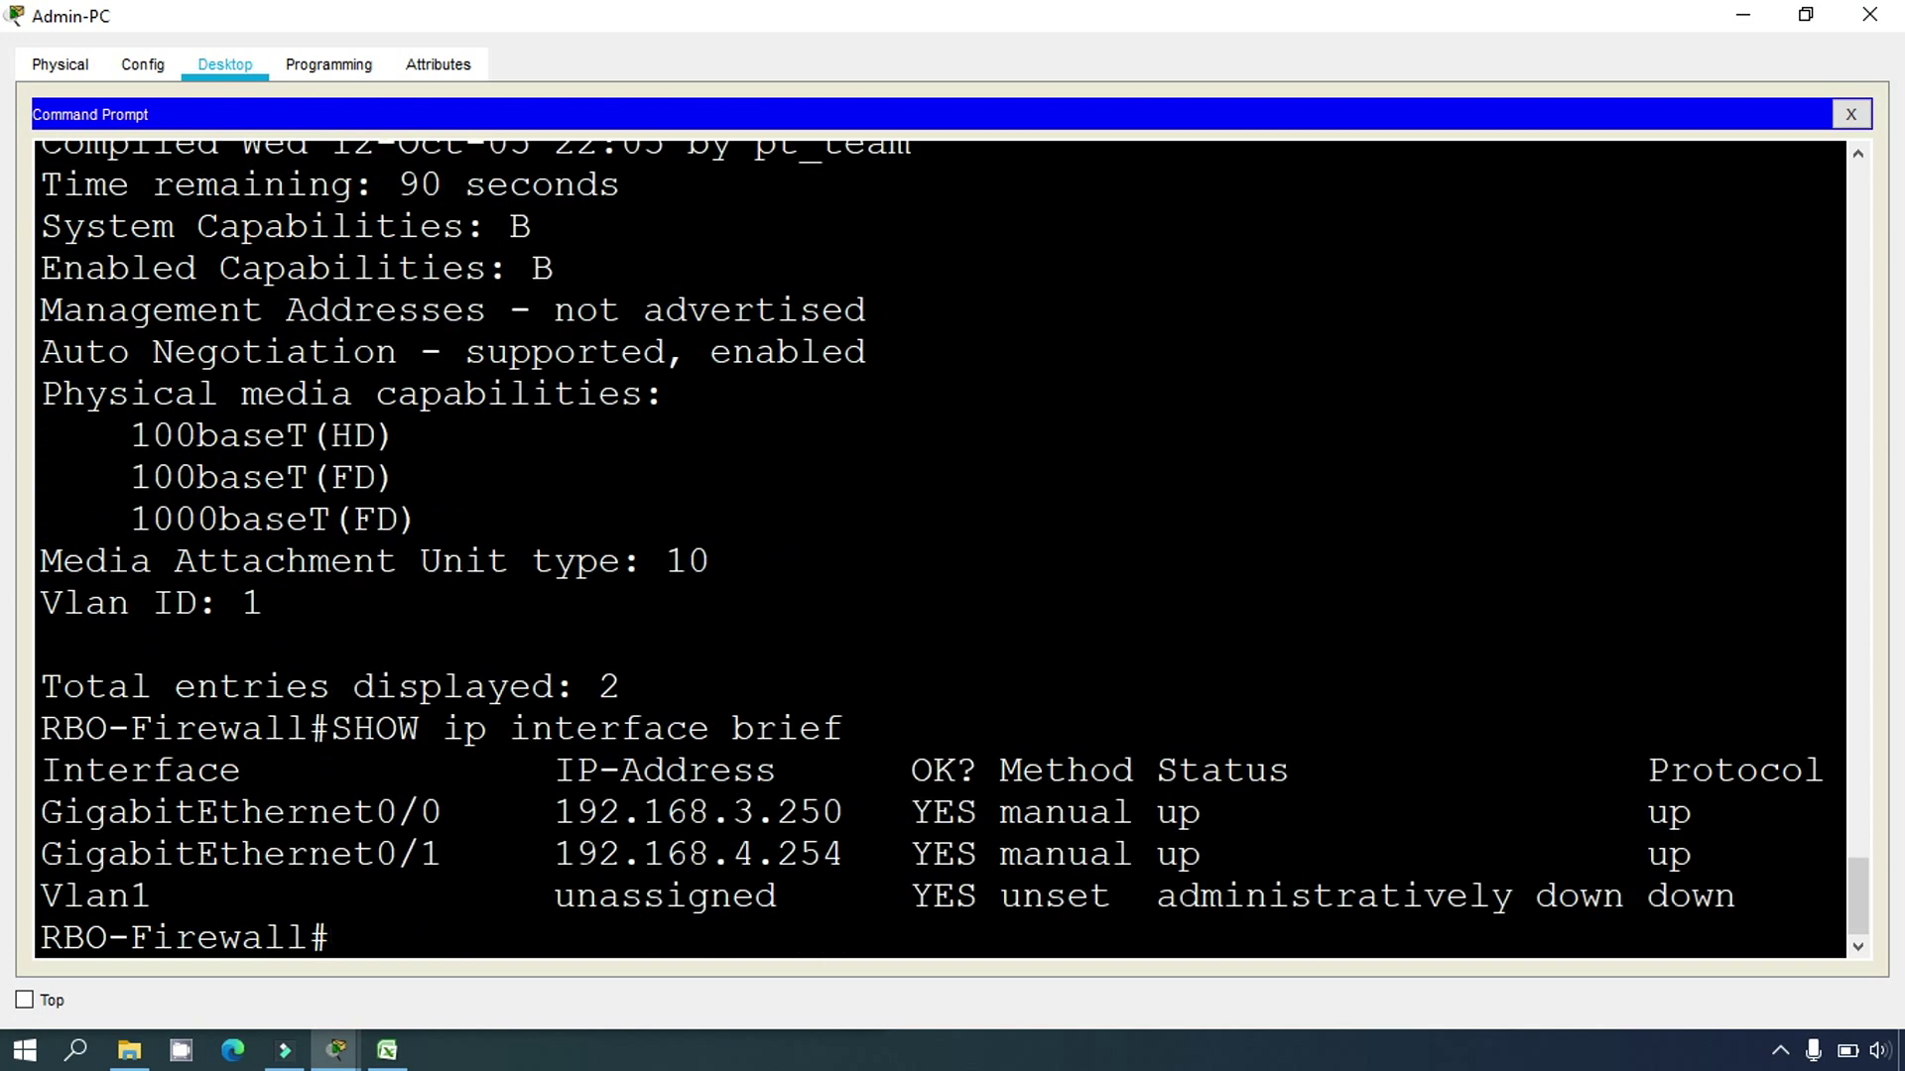
pyautogui.moveTo(130, 814); pyautogui.dragTo(62, 853)
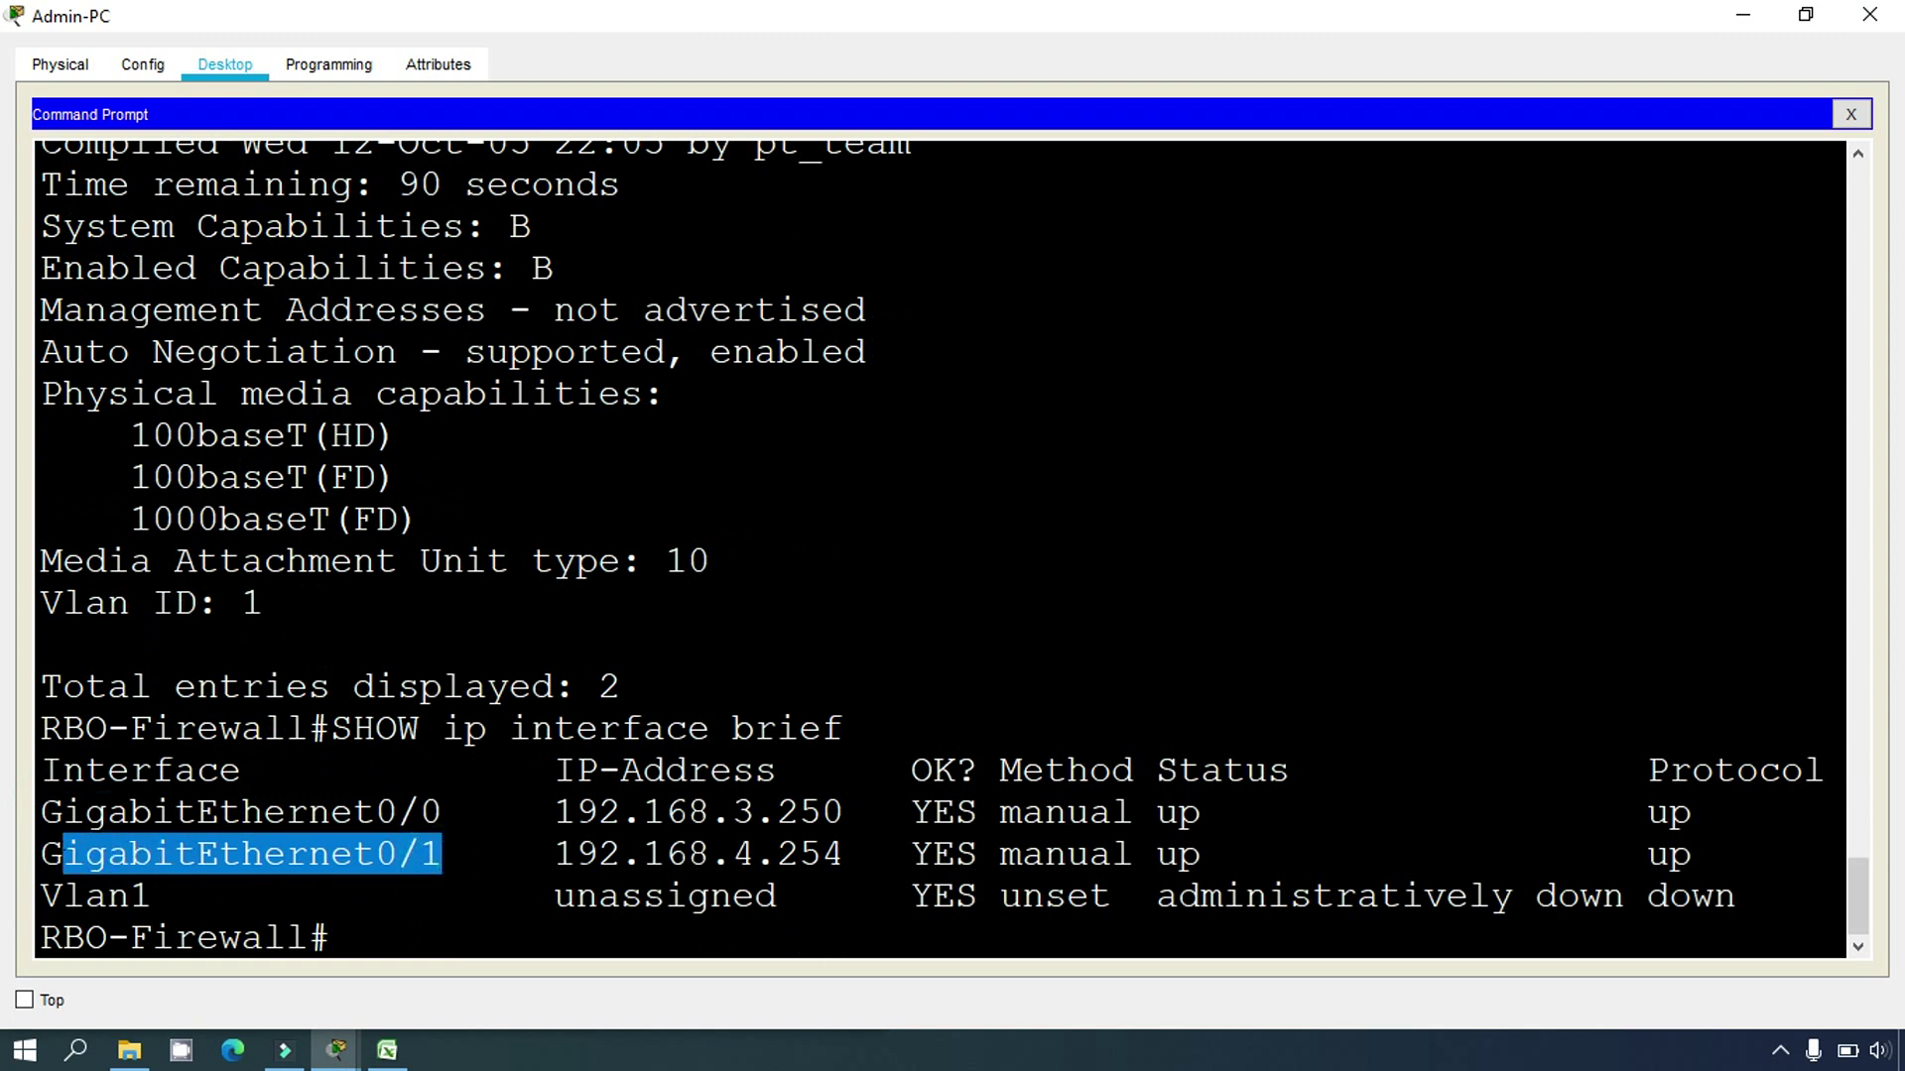
pyautogui.hotkey('alt', 'Tab')
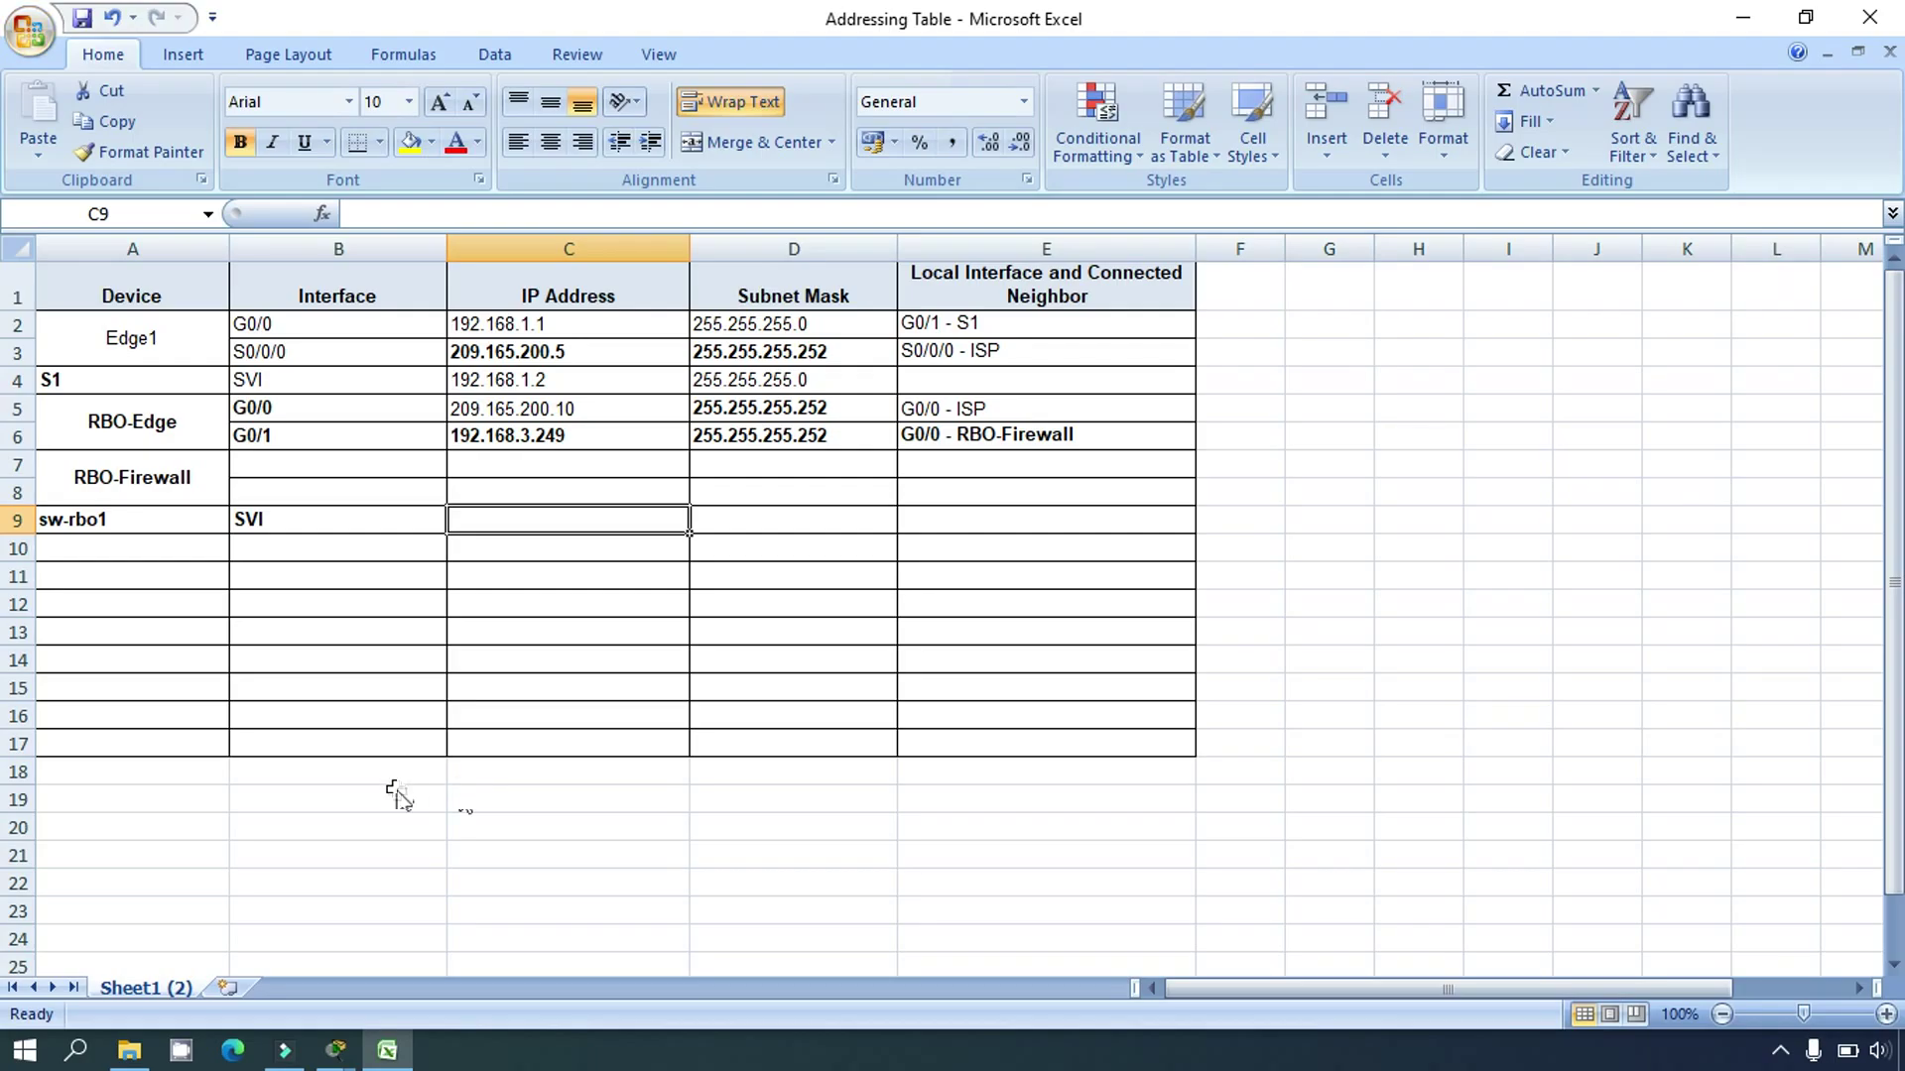
# Step: Copy G0/0 and G0/1 from RBO-Edge's rows into RBO-Firewall's interface cells
pyautogui.click(266, 485)
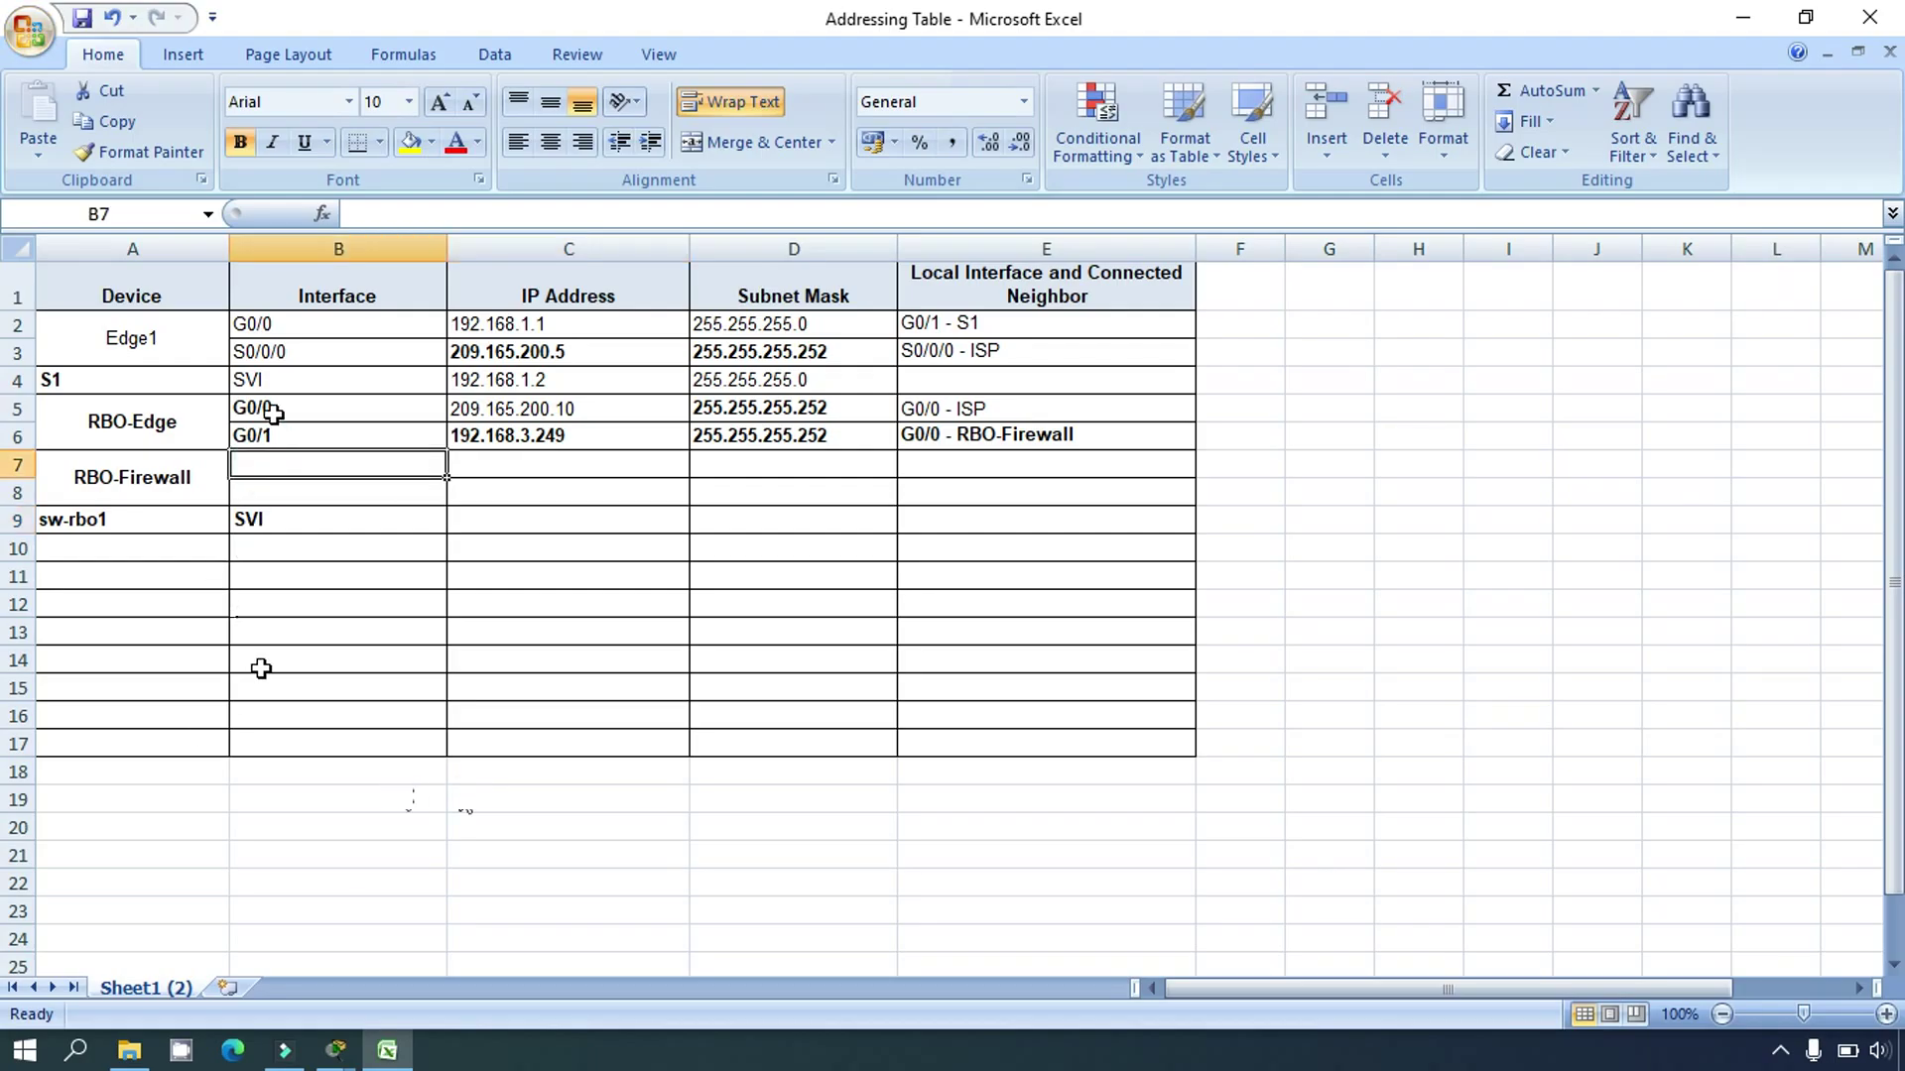
pyautogui.moveTo(266, 409); pyautogui.dragTo(268, 429)
pyautogui.hotkey('ctrl', 'c')
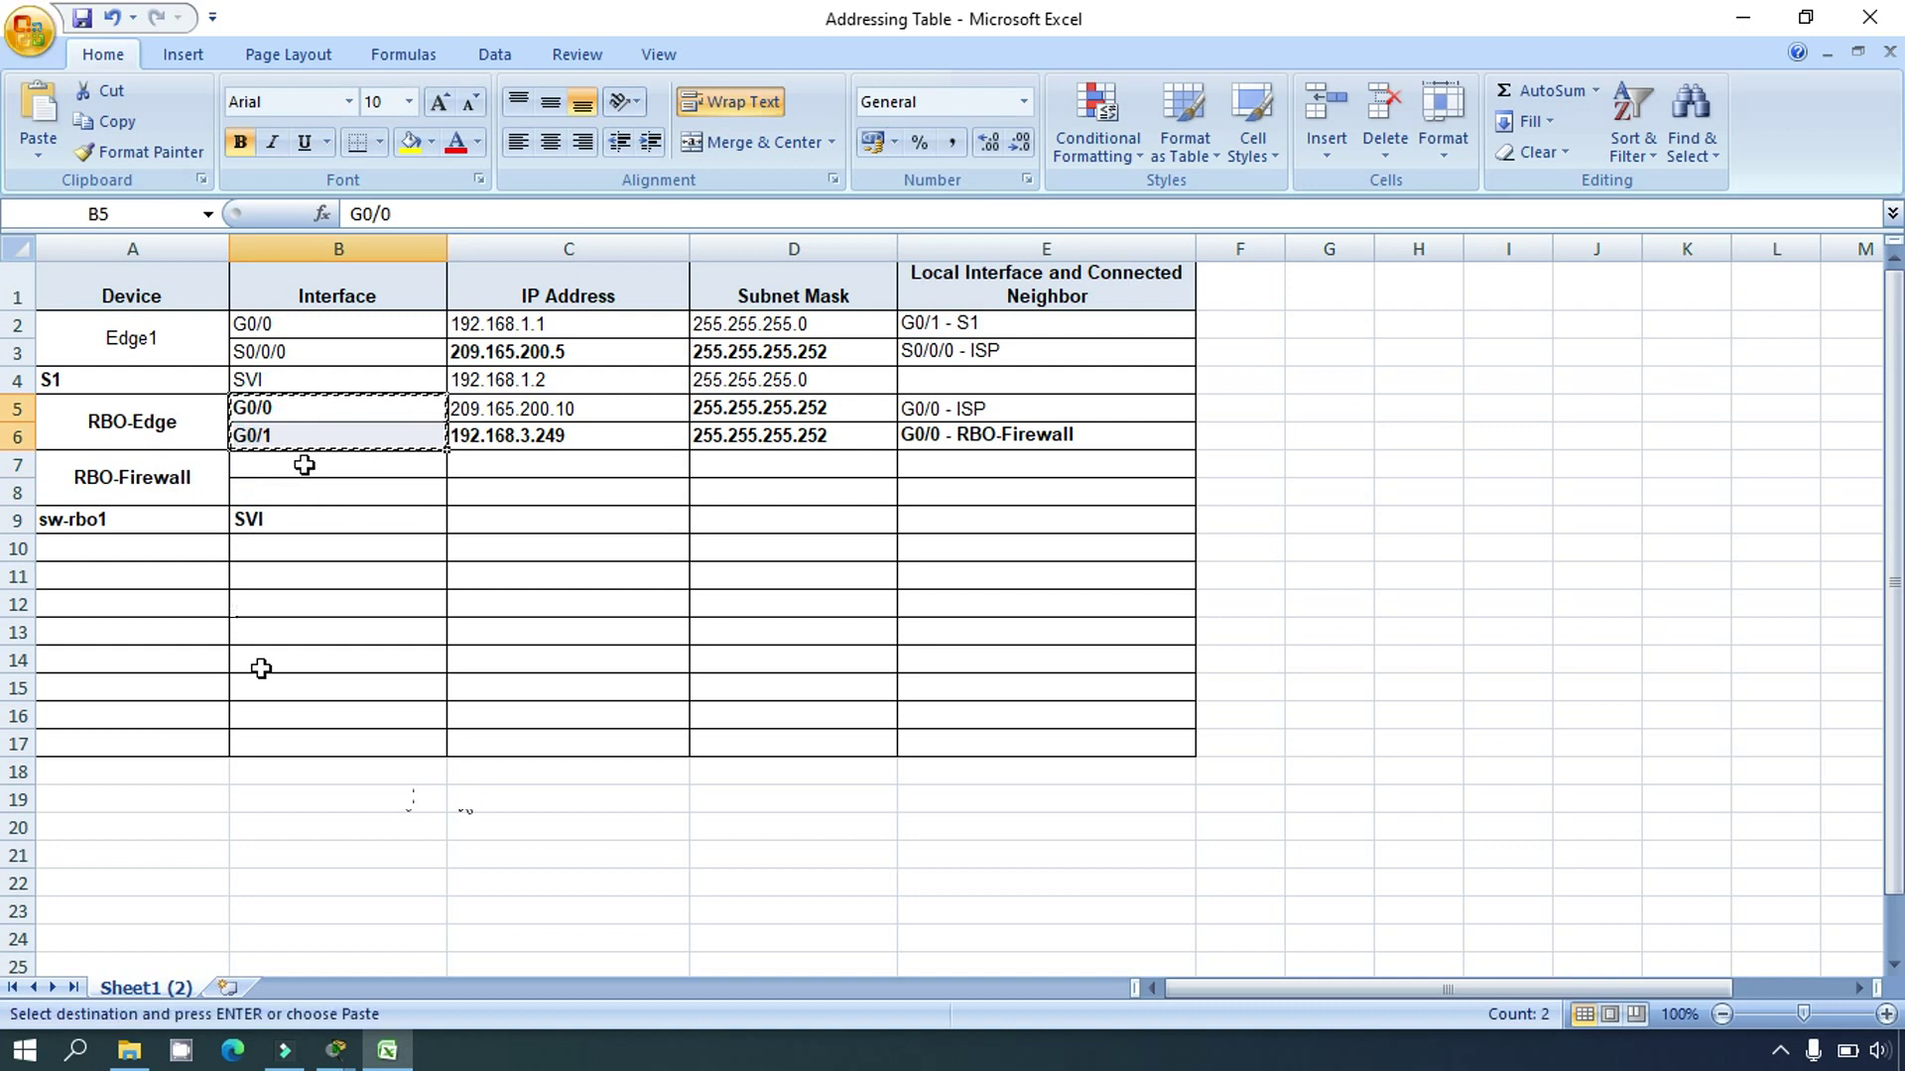
pyautogui.click(301, 463)
pyautogui.hotkey('ctrl', 'v')
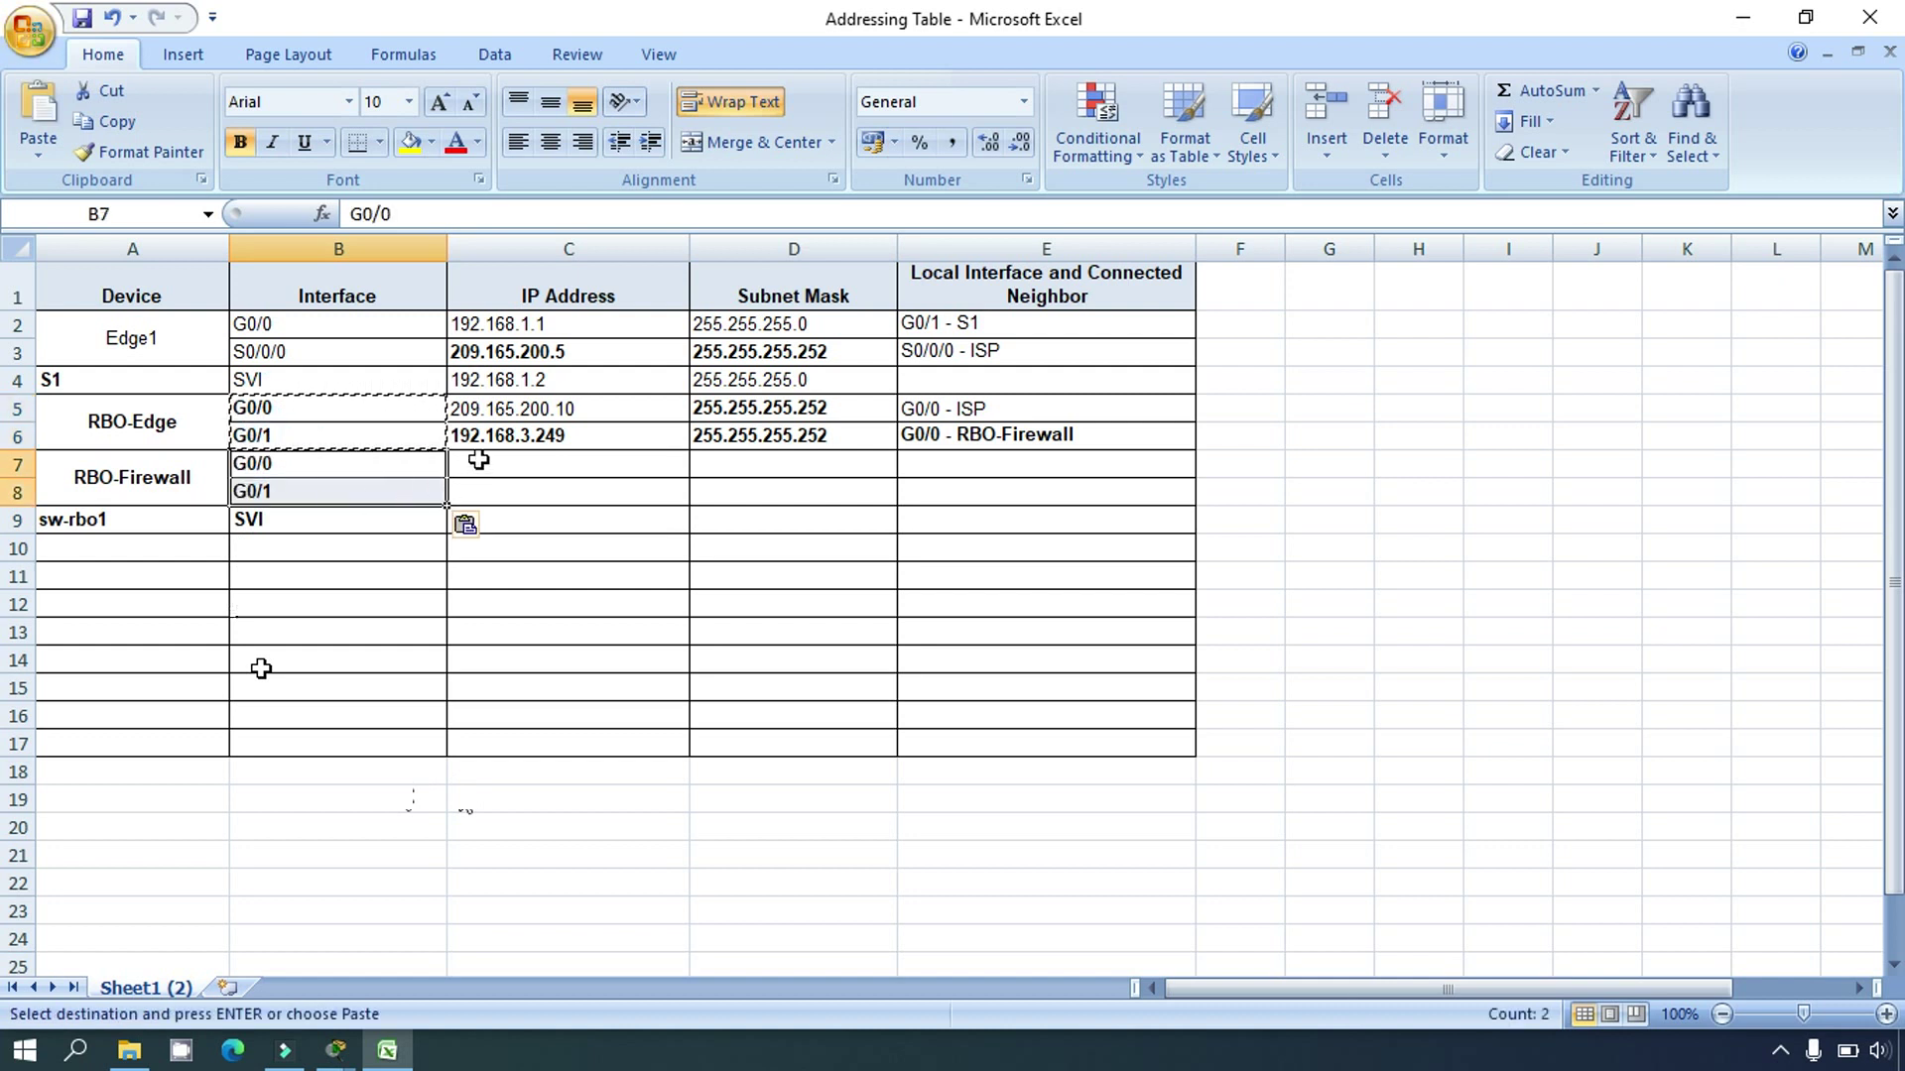
# Step: Copy 192.168.3.250 from the terminal into RBO-Firewall G0/0's IP address cell
pyautogui.click(385, 1042)
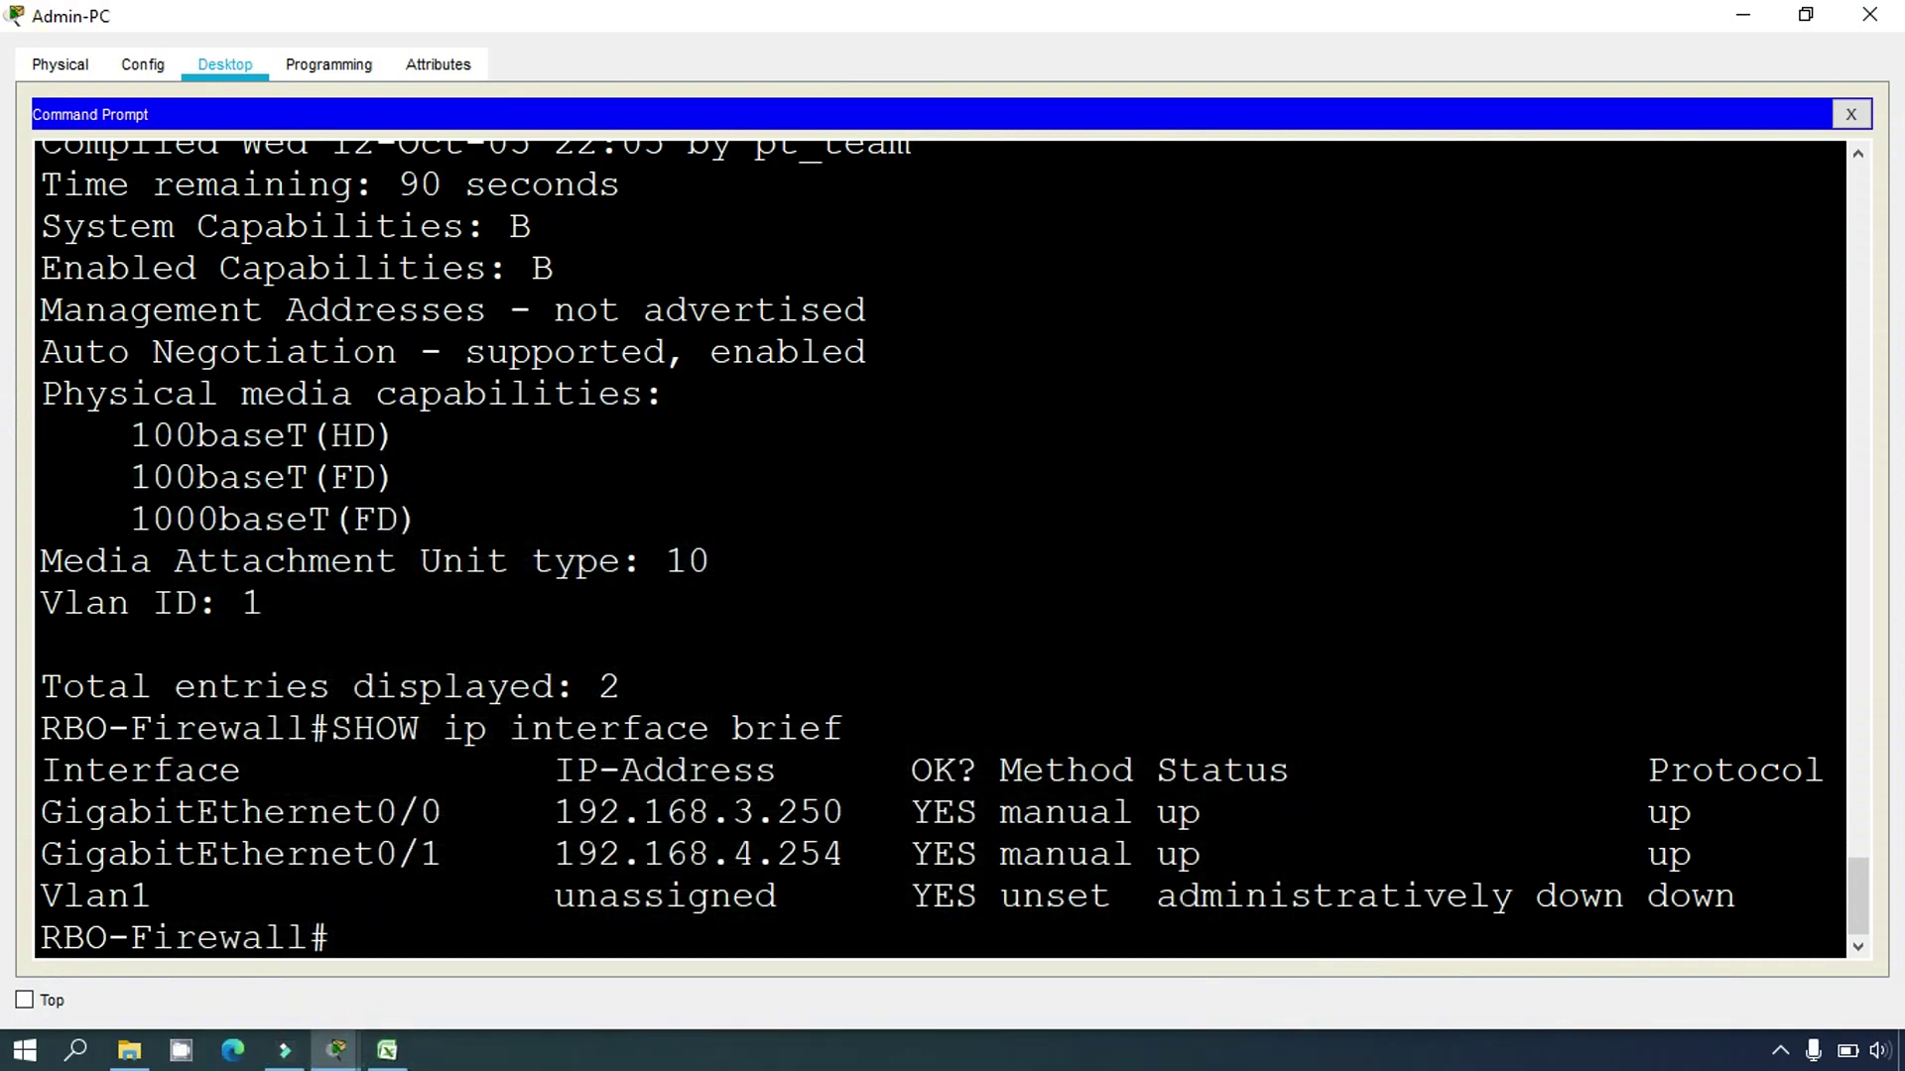
pyautogui.click(609, 697)
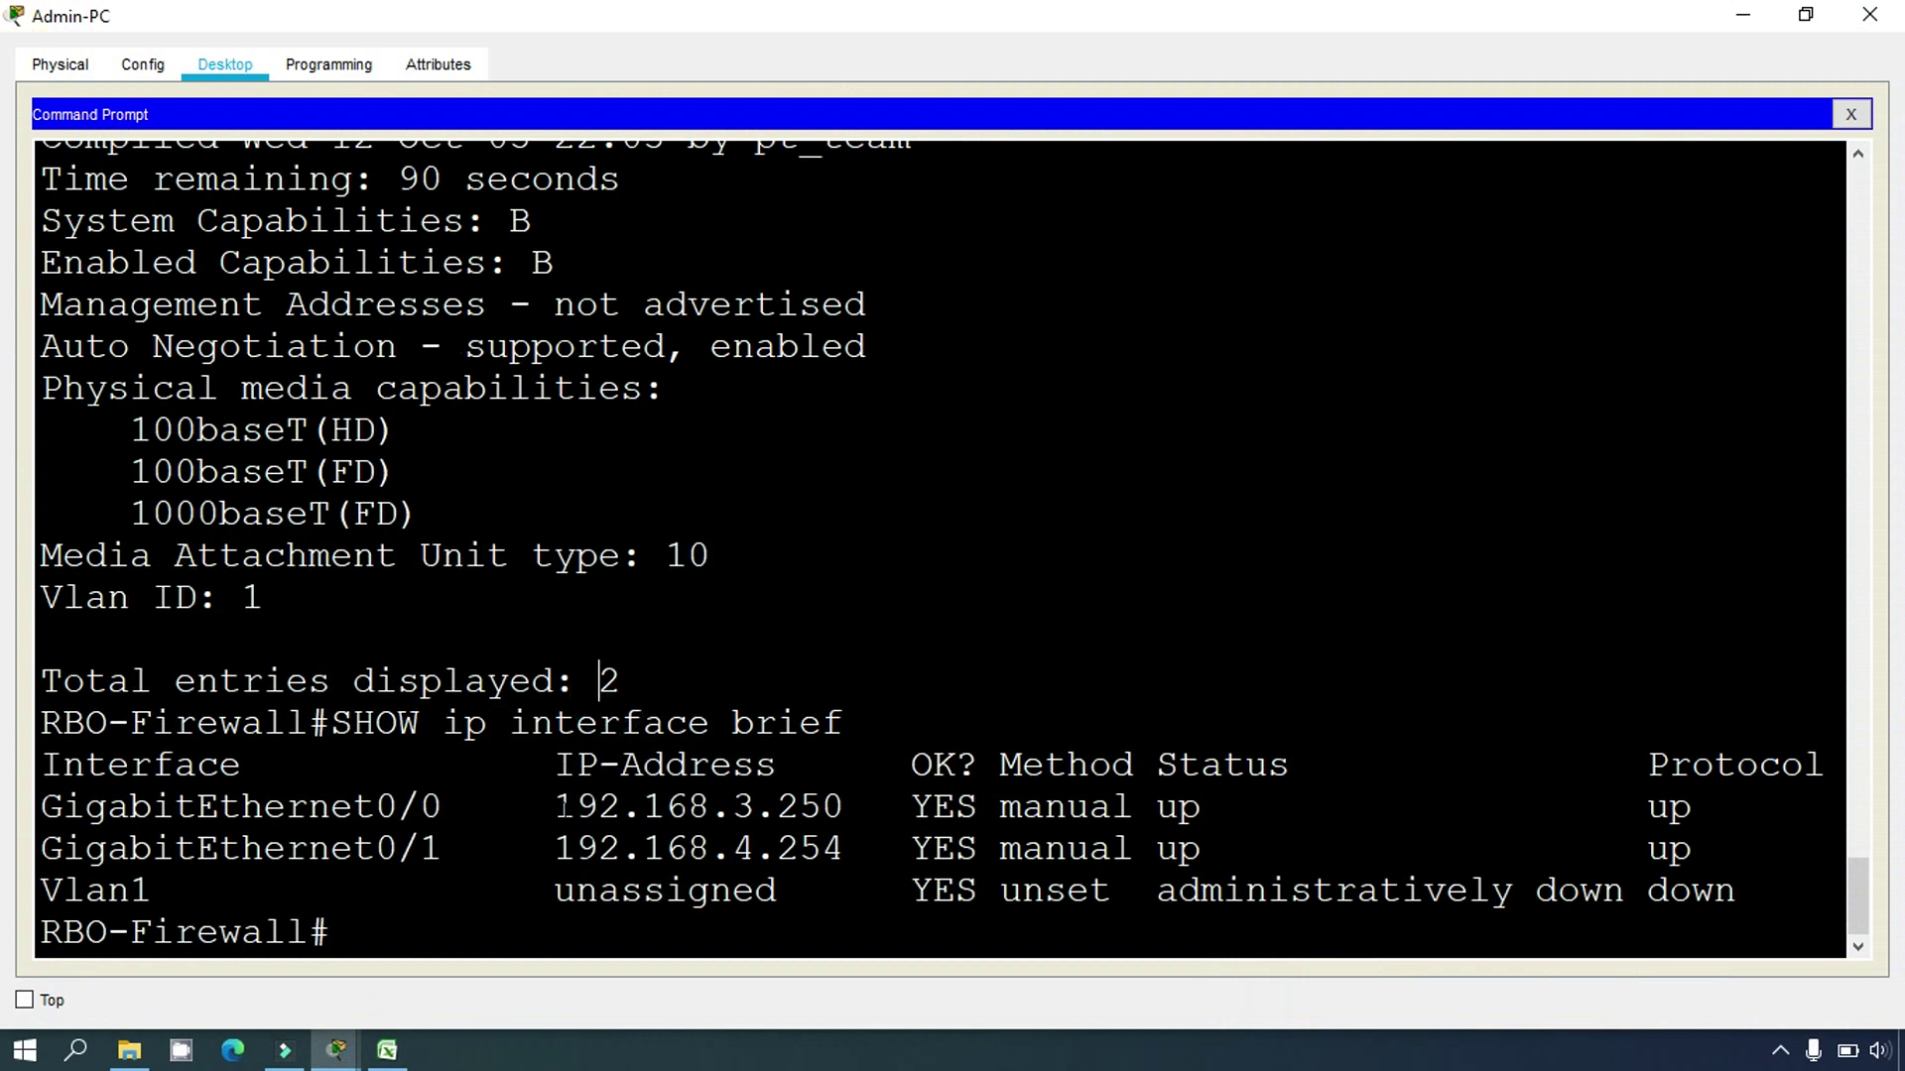
pyautogui.moveTo(558, 806); pyautogui.dragTo(844, 807)
pyautogui.rightClick(823, 812)
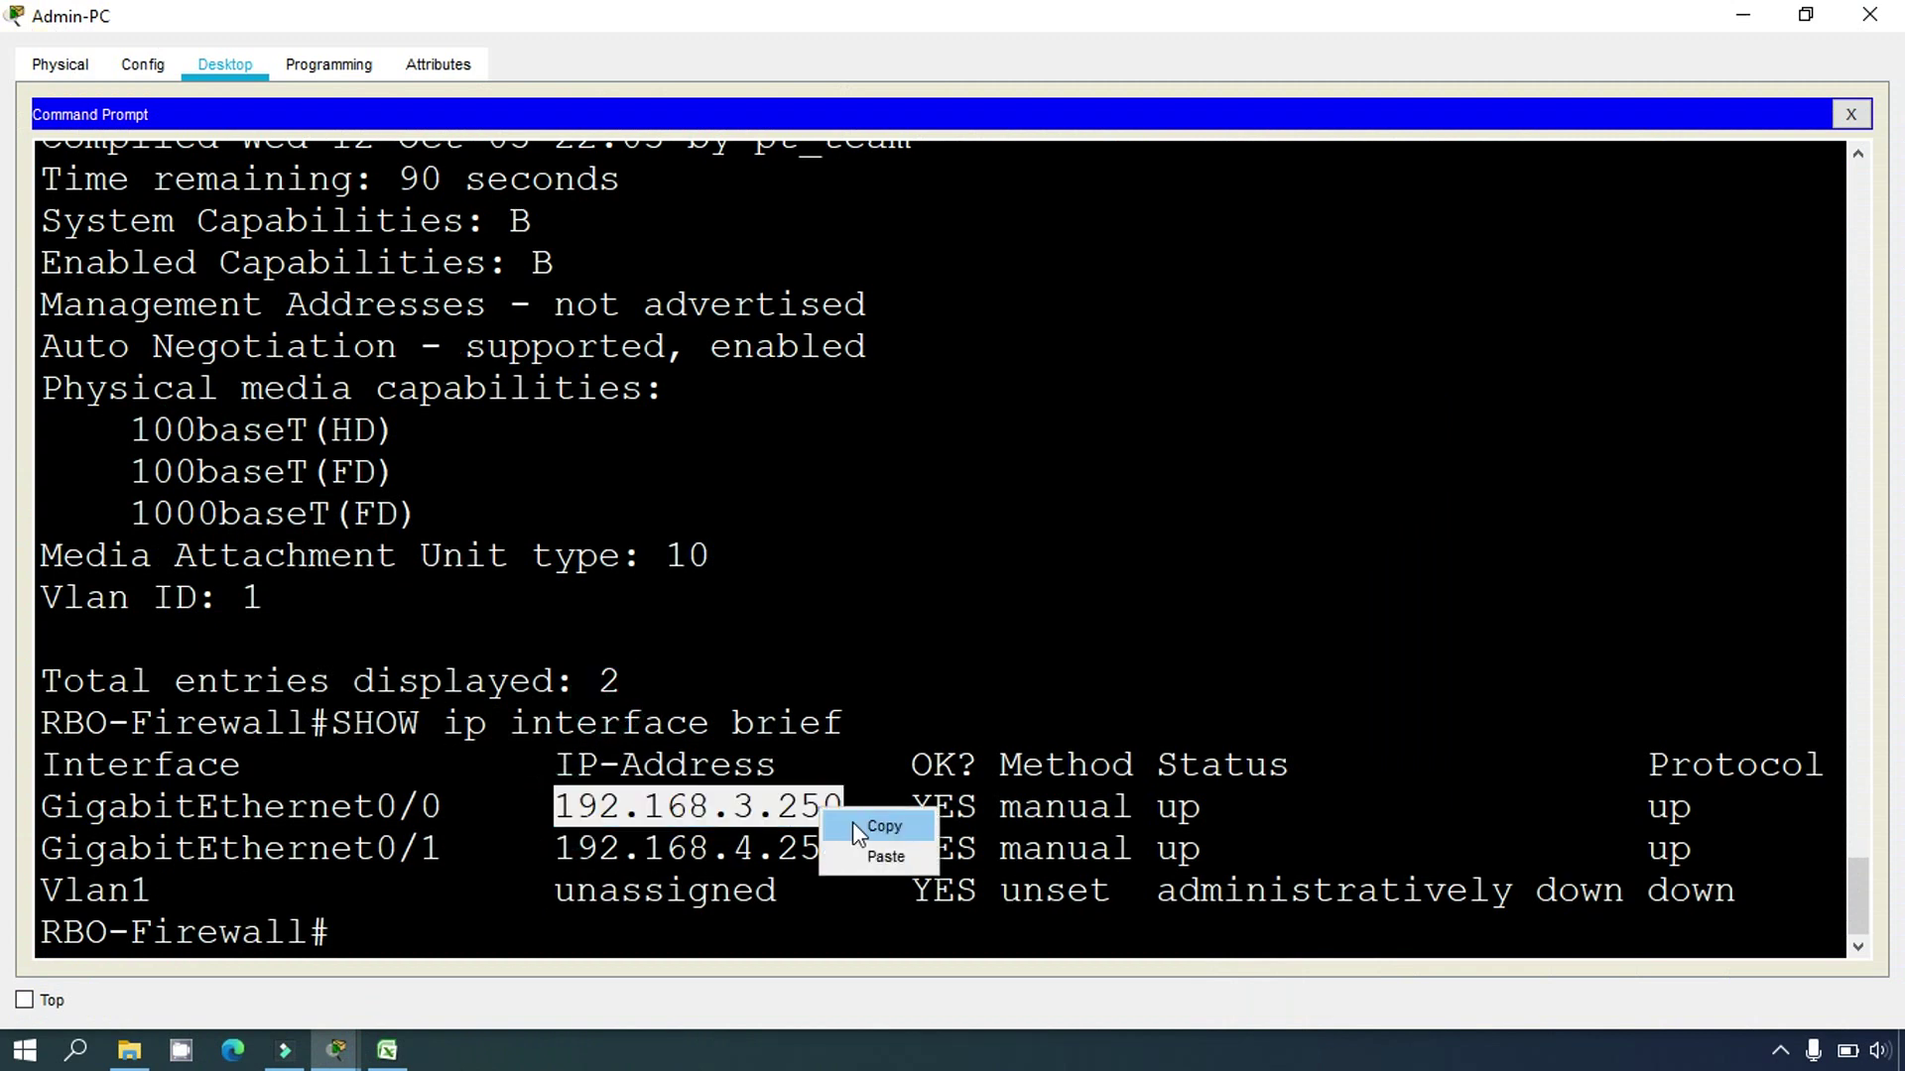
pyautogui.click(873, 826)
pyautogui.click(387, 1049)
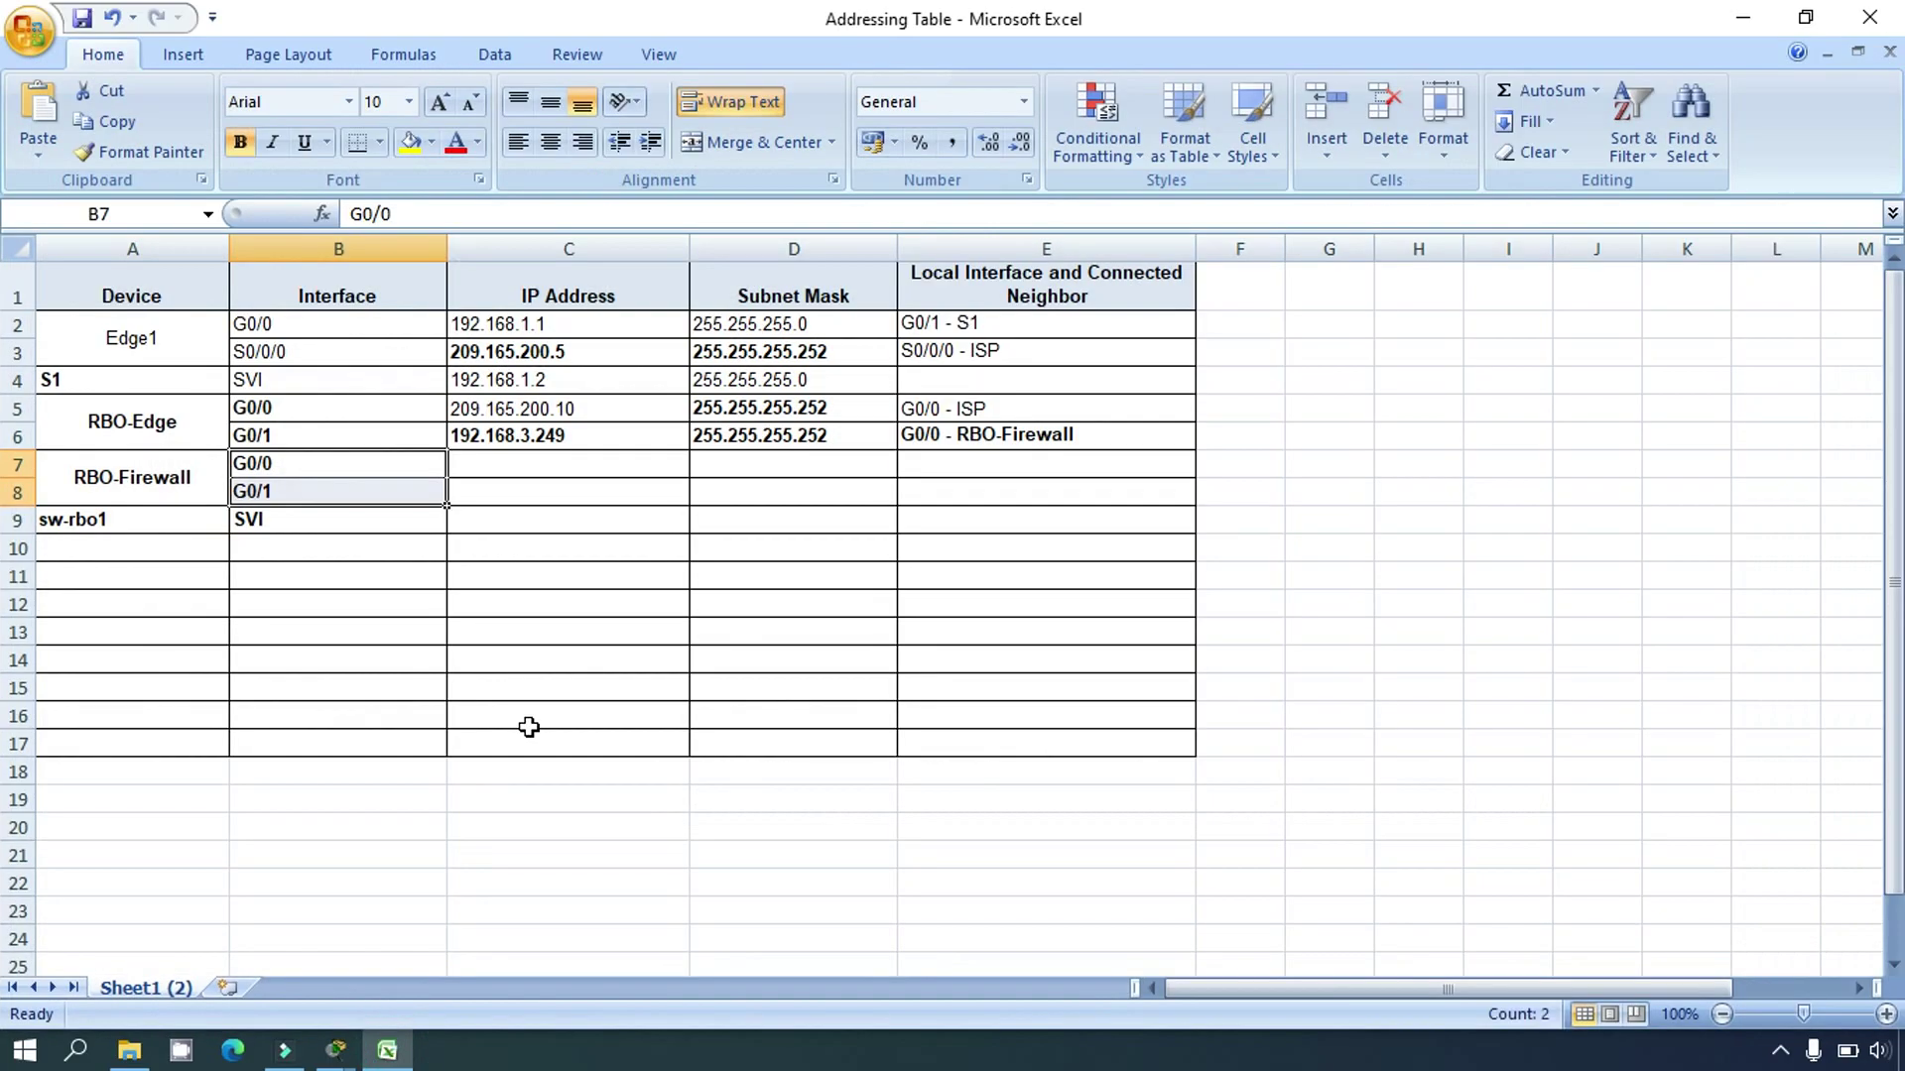
pyautogui.click(497, 468)
pyautogui.click(506, 212)
pyautogui.hotkey('ctrl', 'v')
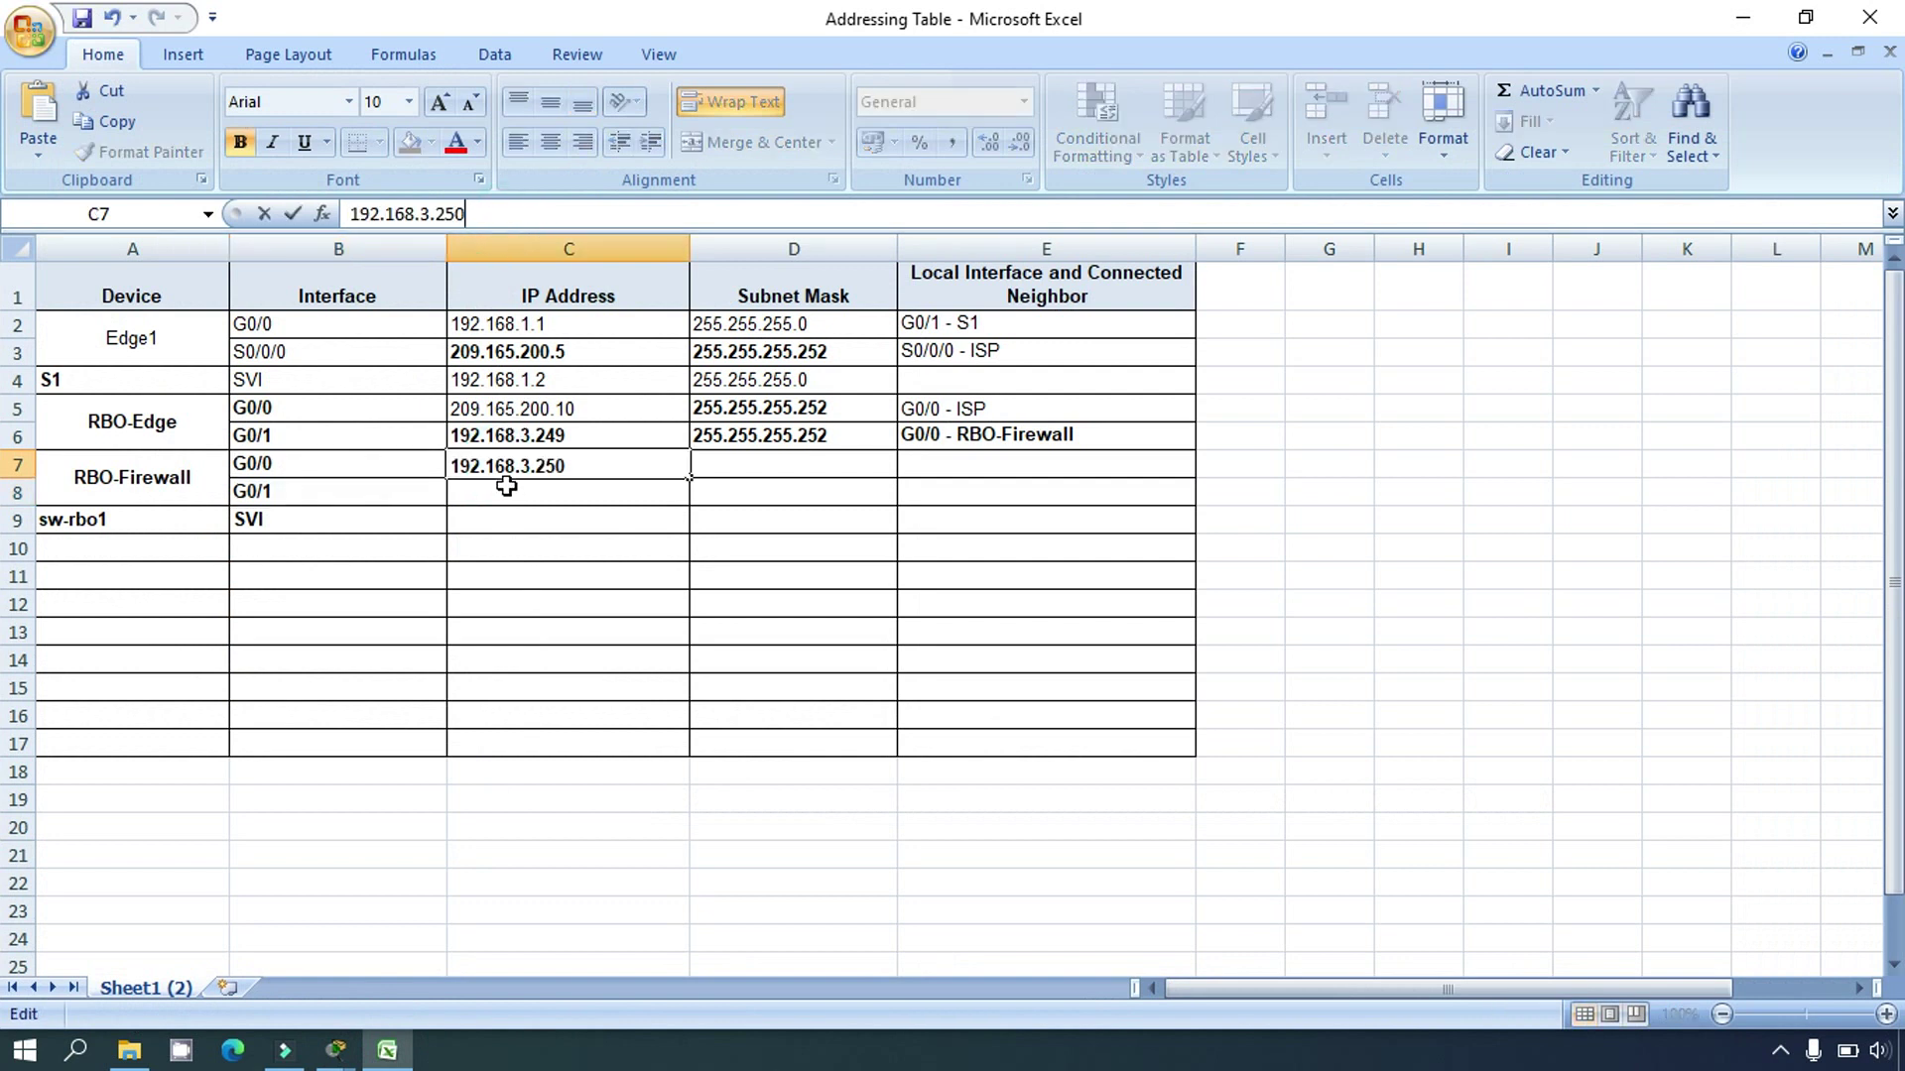
pyautogui.click(506, 486)
# Step: Copy 192.168.4.254 from the terminal into RBO-Firewall G0/1's IP address cell
pyautogui.click(336, 1049)
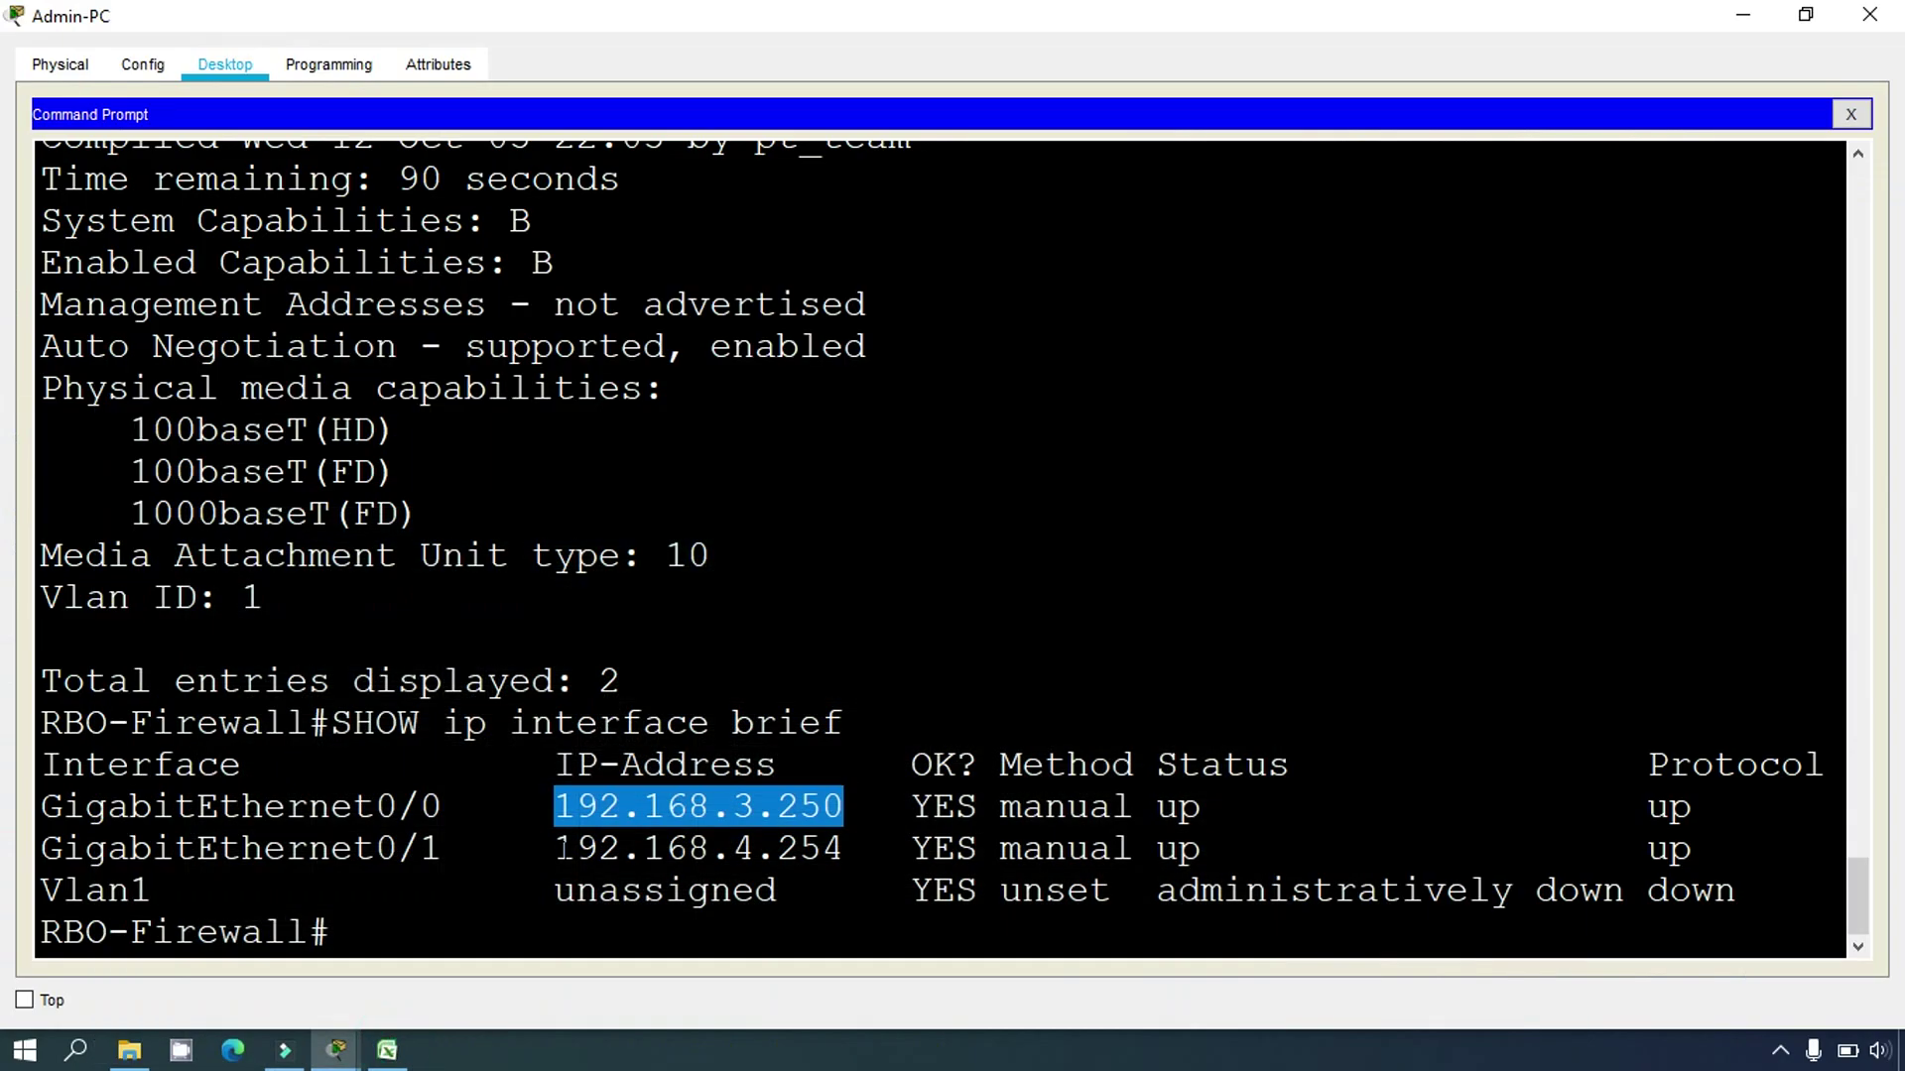
pyautogui.moveTo(555, 848); pyautogui.dragTo(844, 851)
pyautogui.rightClick(837, 861)
pyautogui.click(871, 868)
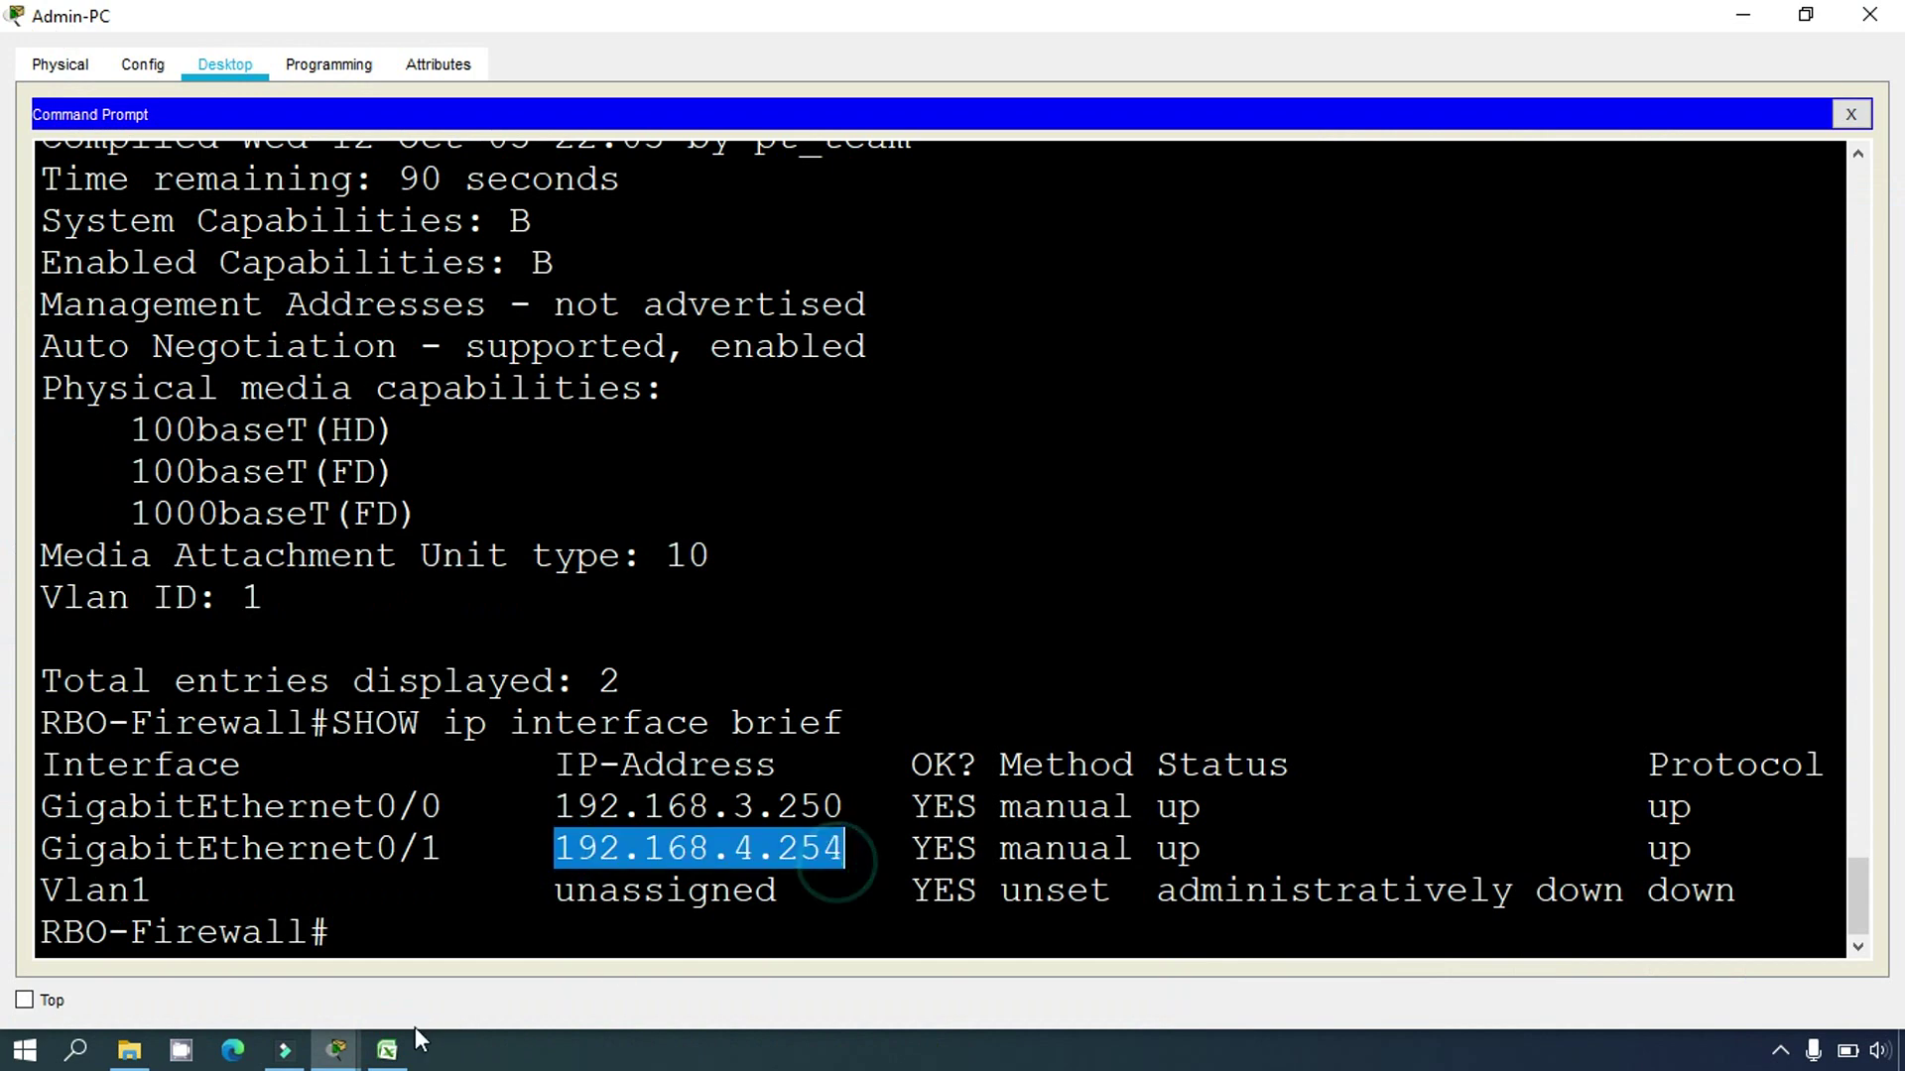
pyautogui.click(402, 1038)
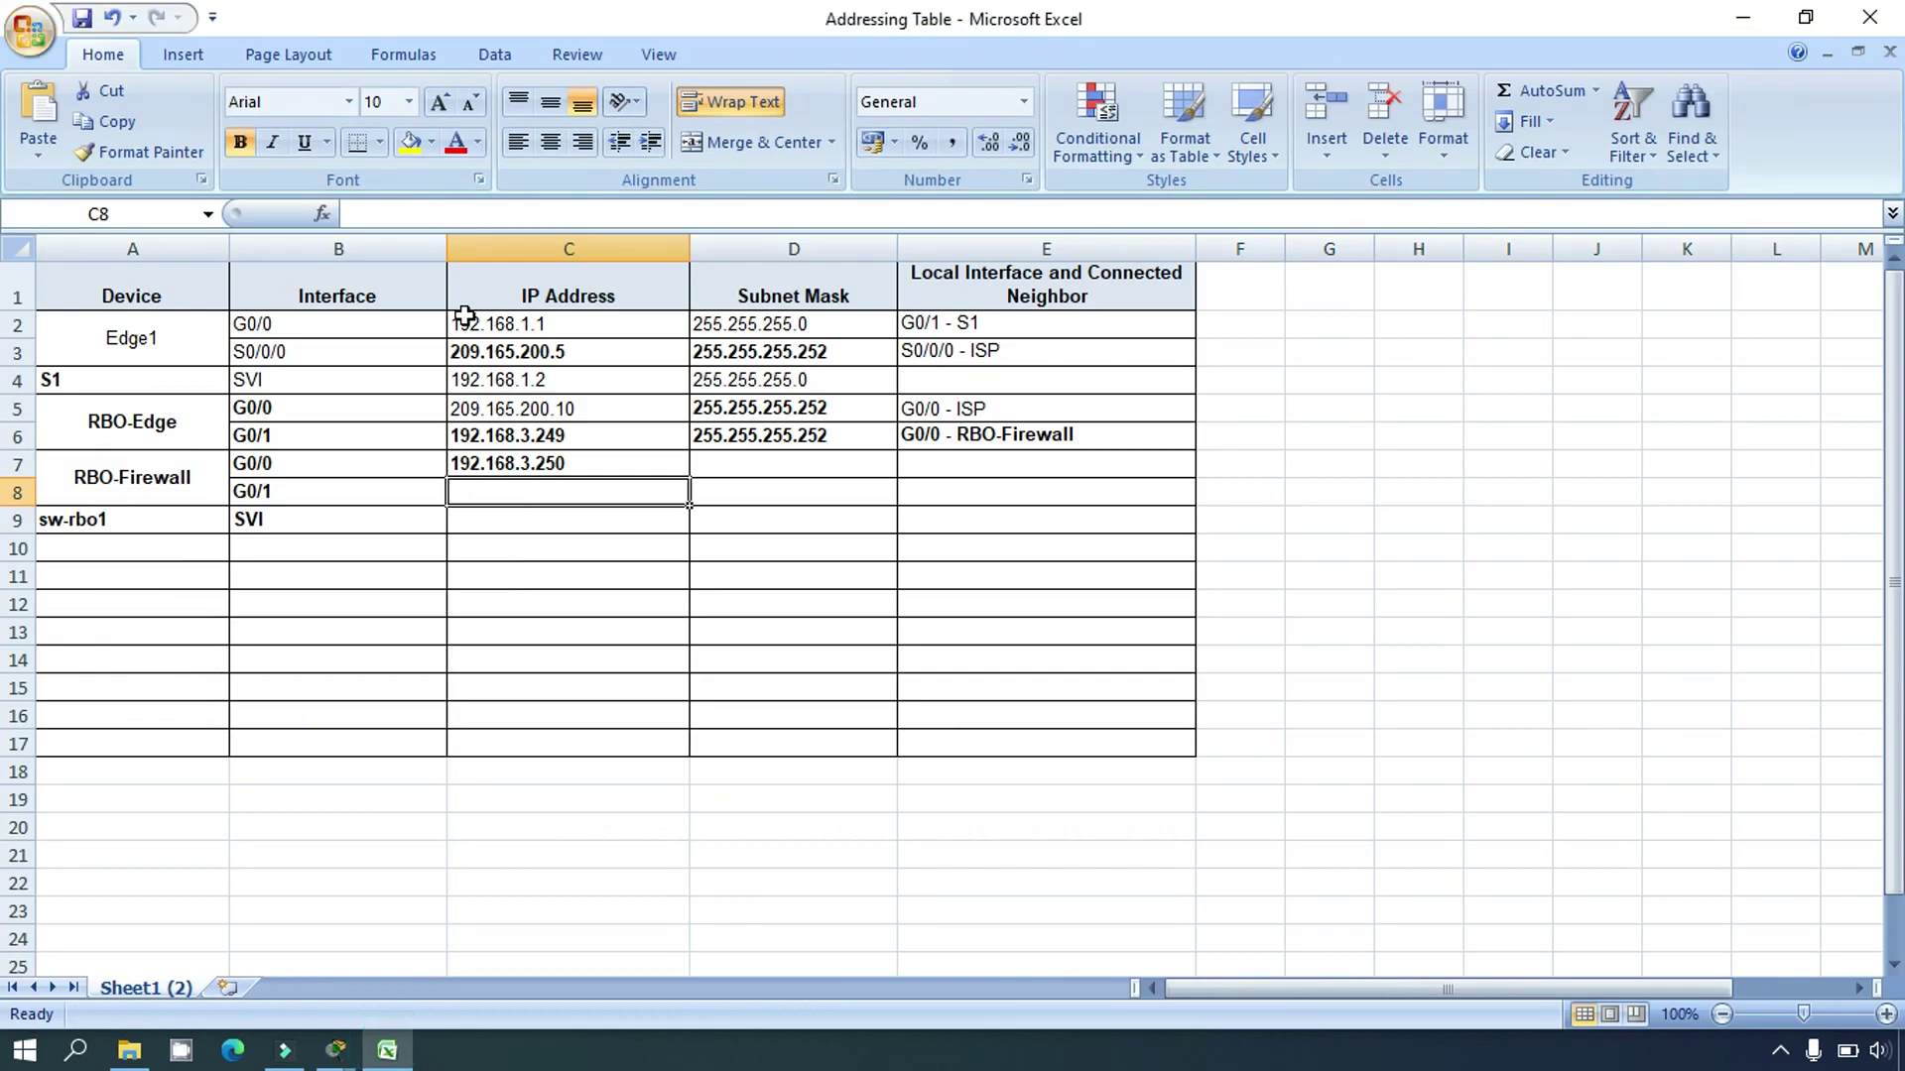
pyautogui.click(444, 217)
pyautogui.hotkey('ctrl', 'v')
pyautogui.click(552, 630)
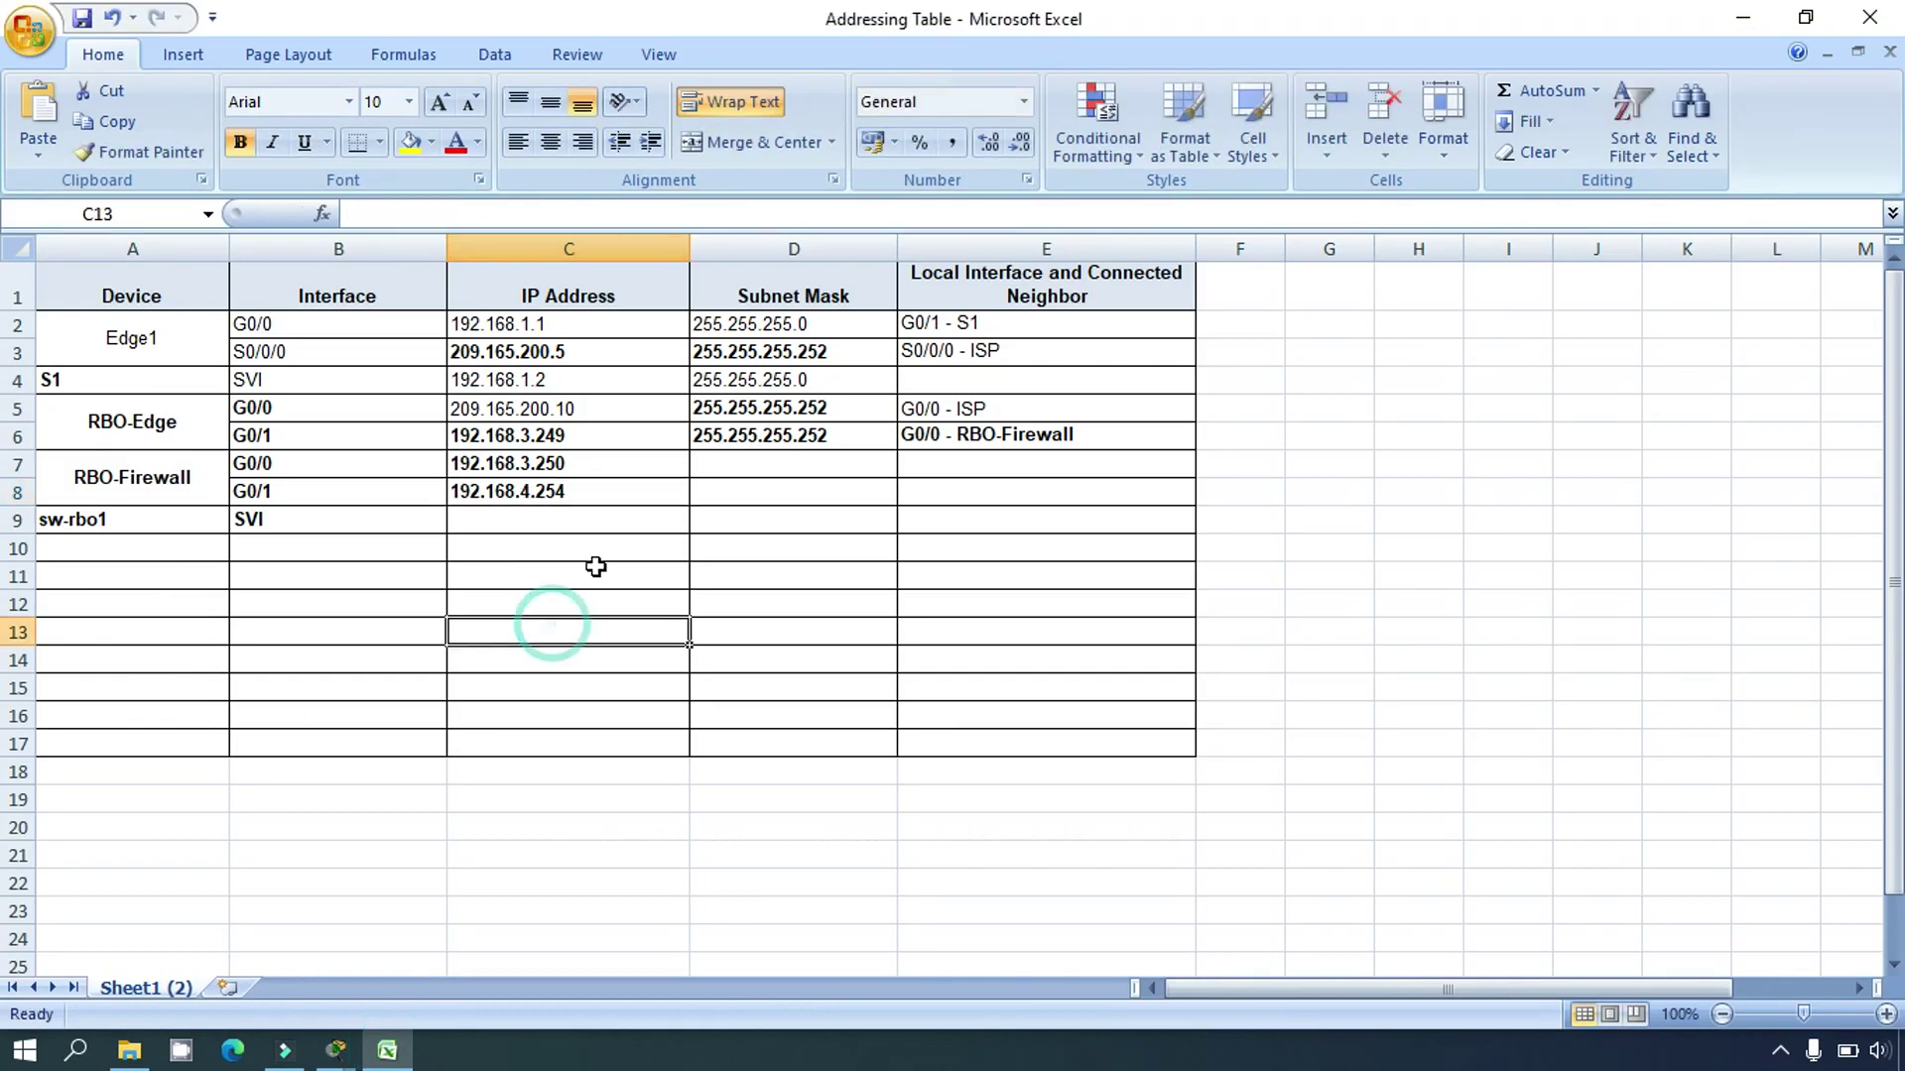
pyautogui.click(388, 1048)
pyautogui.click(362, 927)
# Step: Run 'show ip interface g0/0' and confirm 192.168.3.250 carries a /24 prefix
pyautogui.write('show')
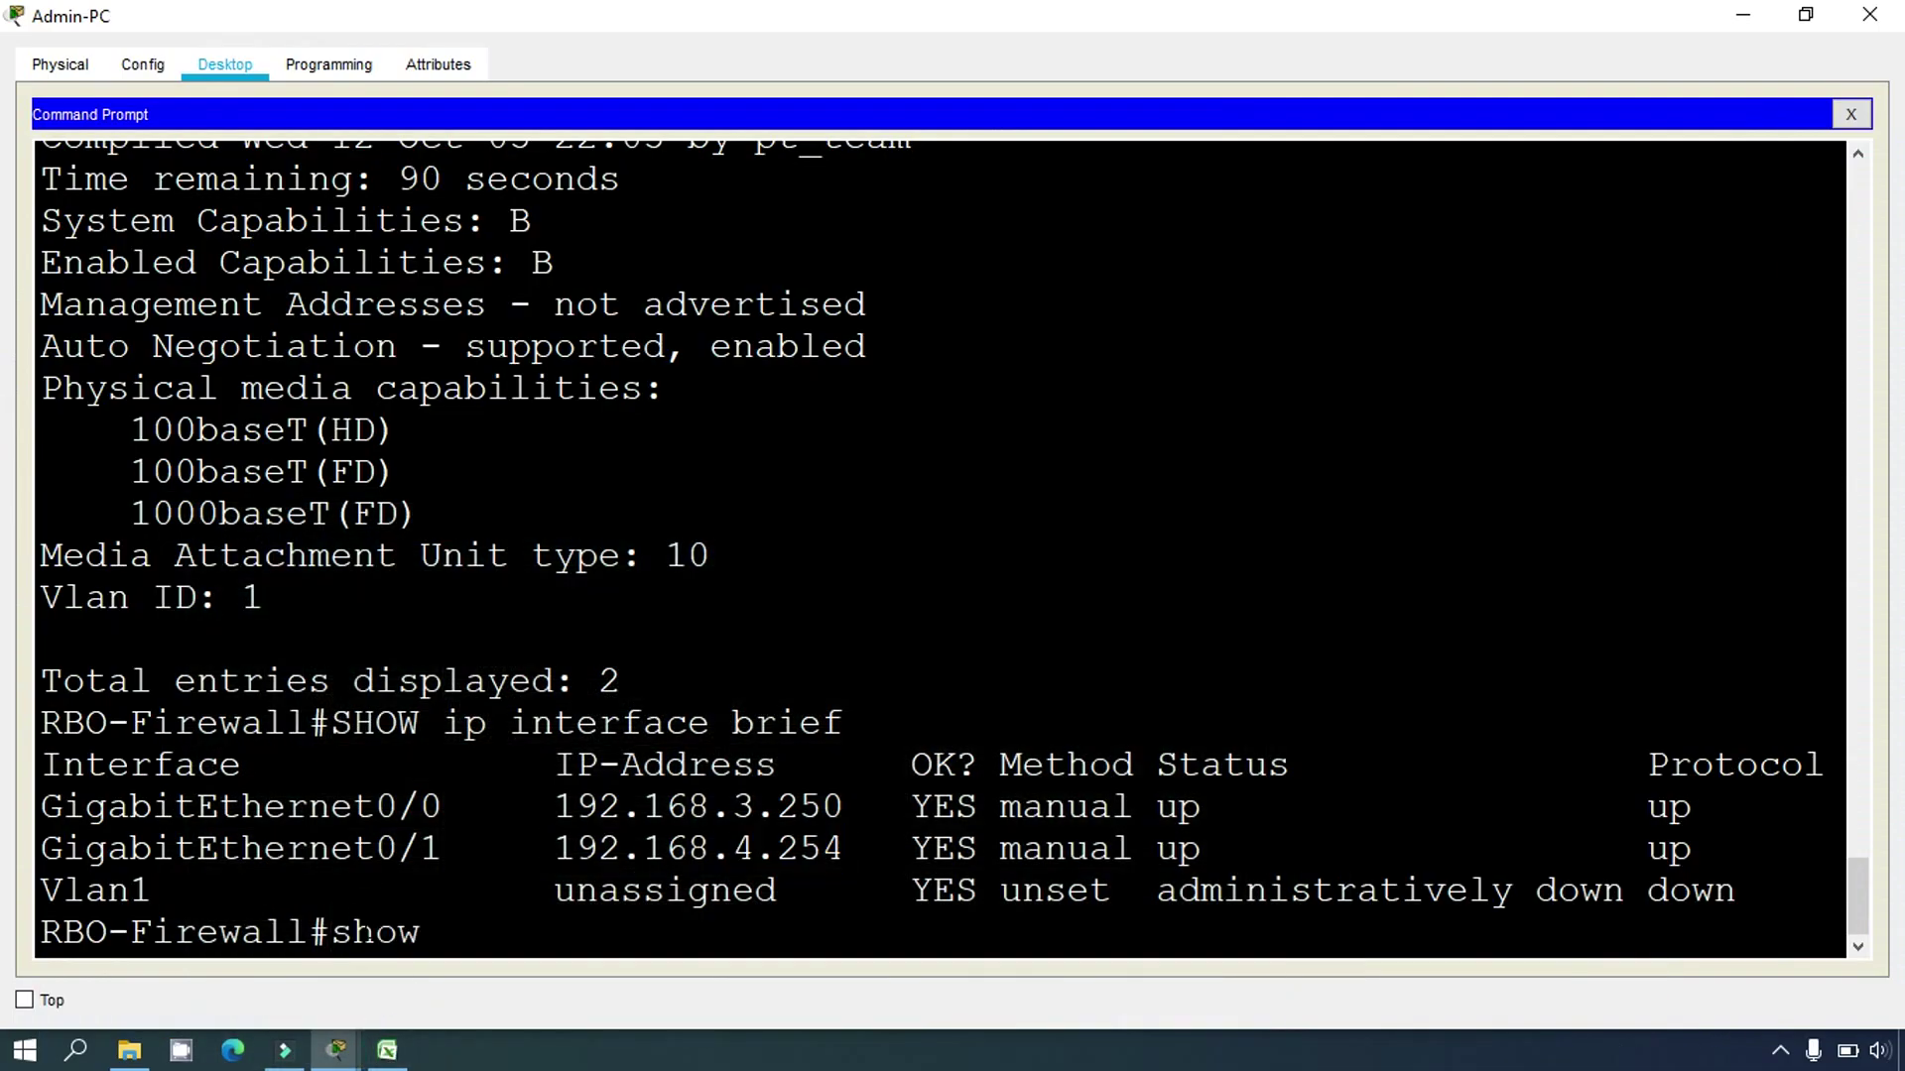
pyautogui.write(' ip interface')
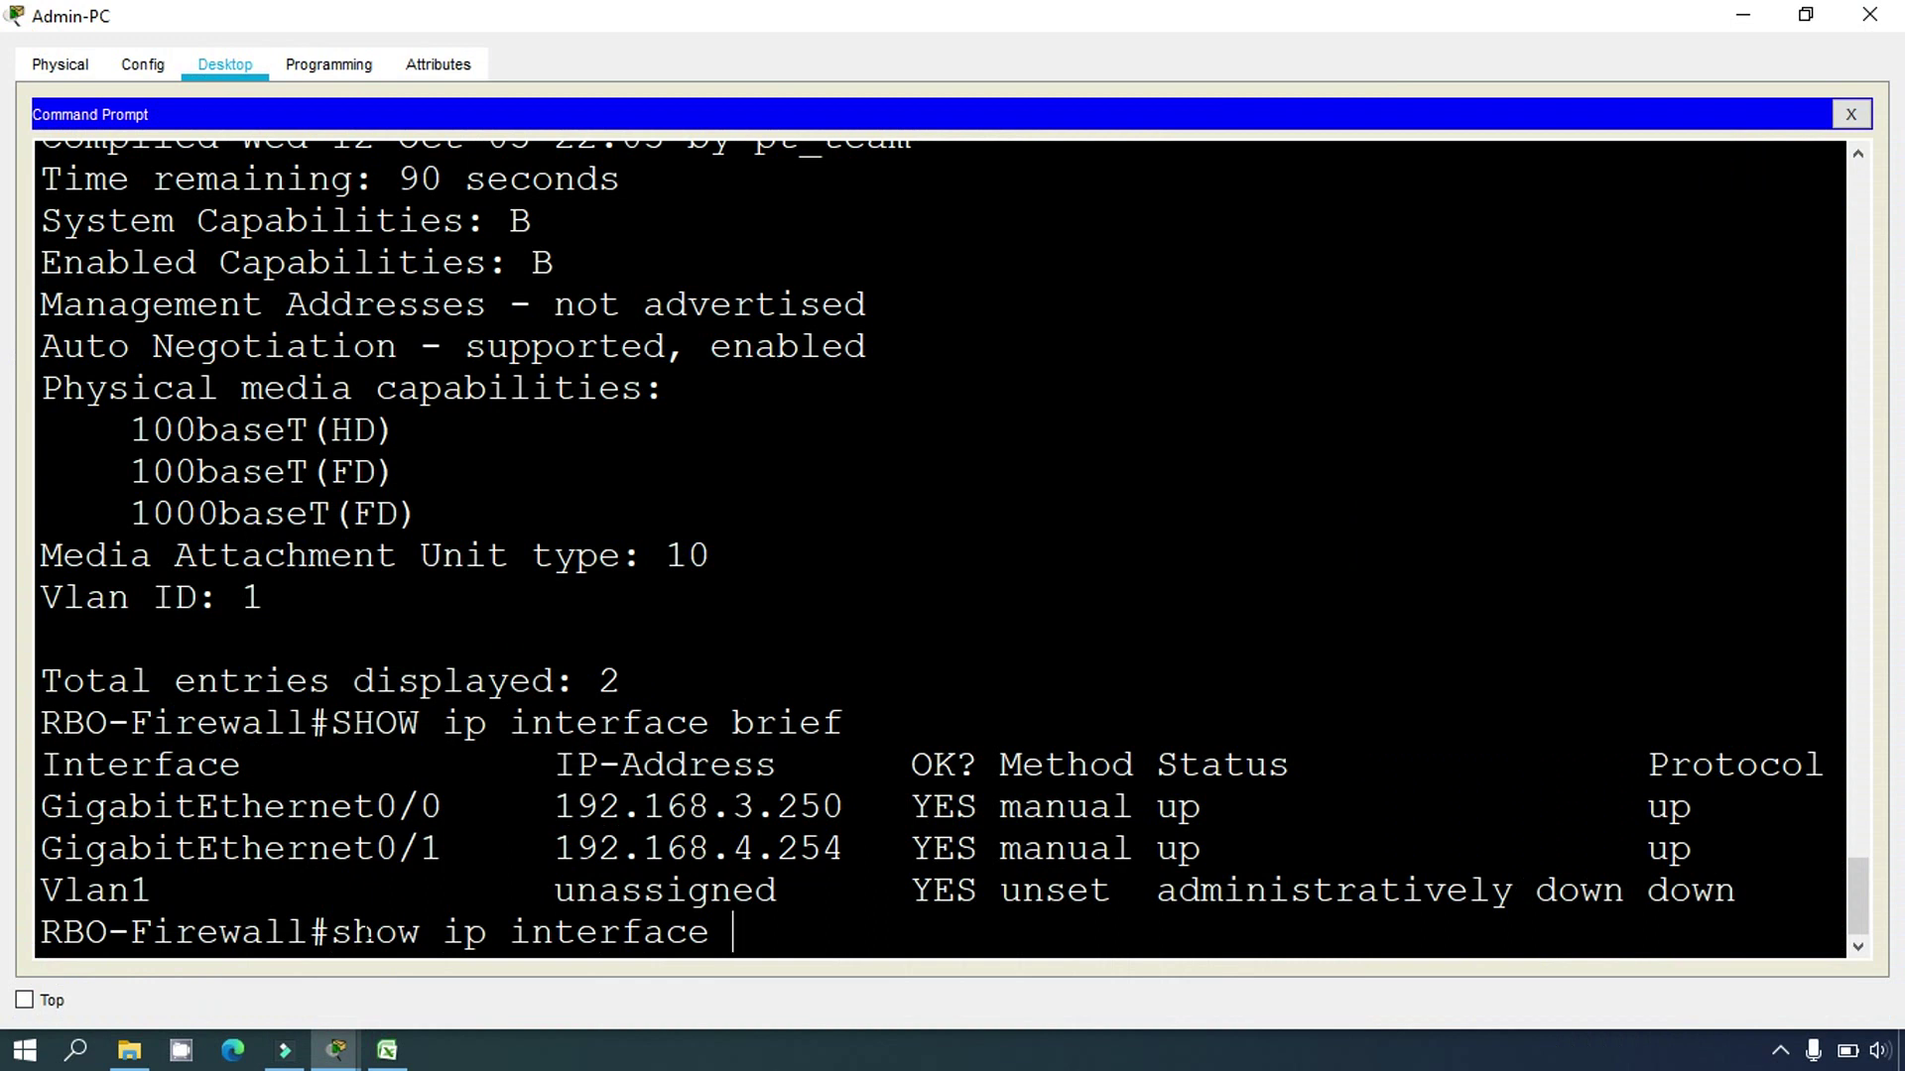
pyautogui.write(' g0/0')
pyautogui.press('Return')
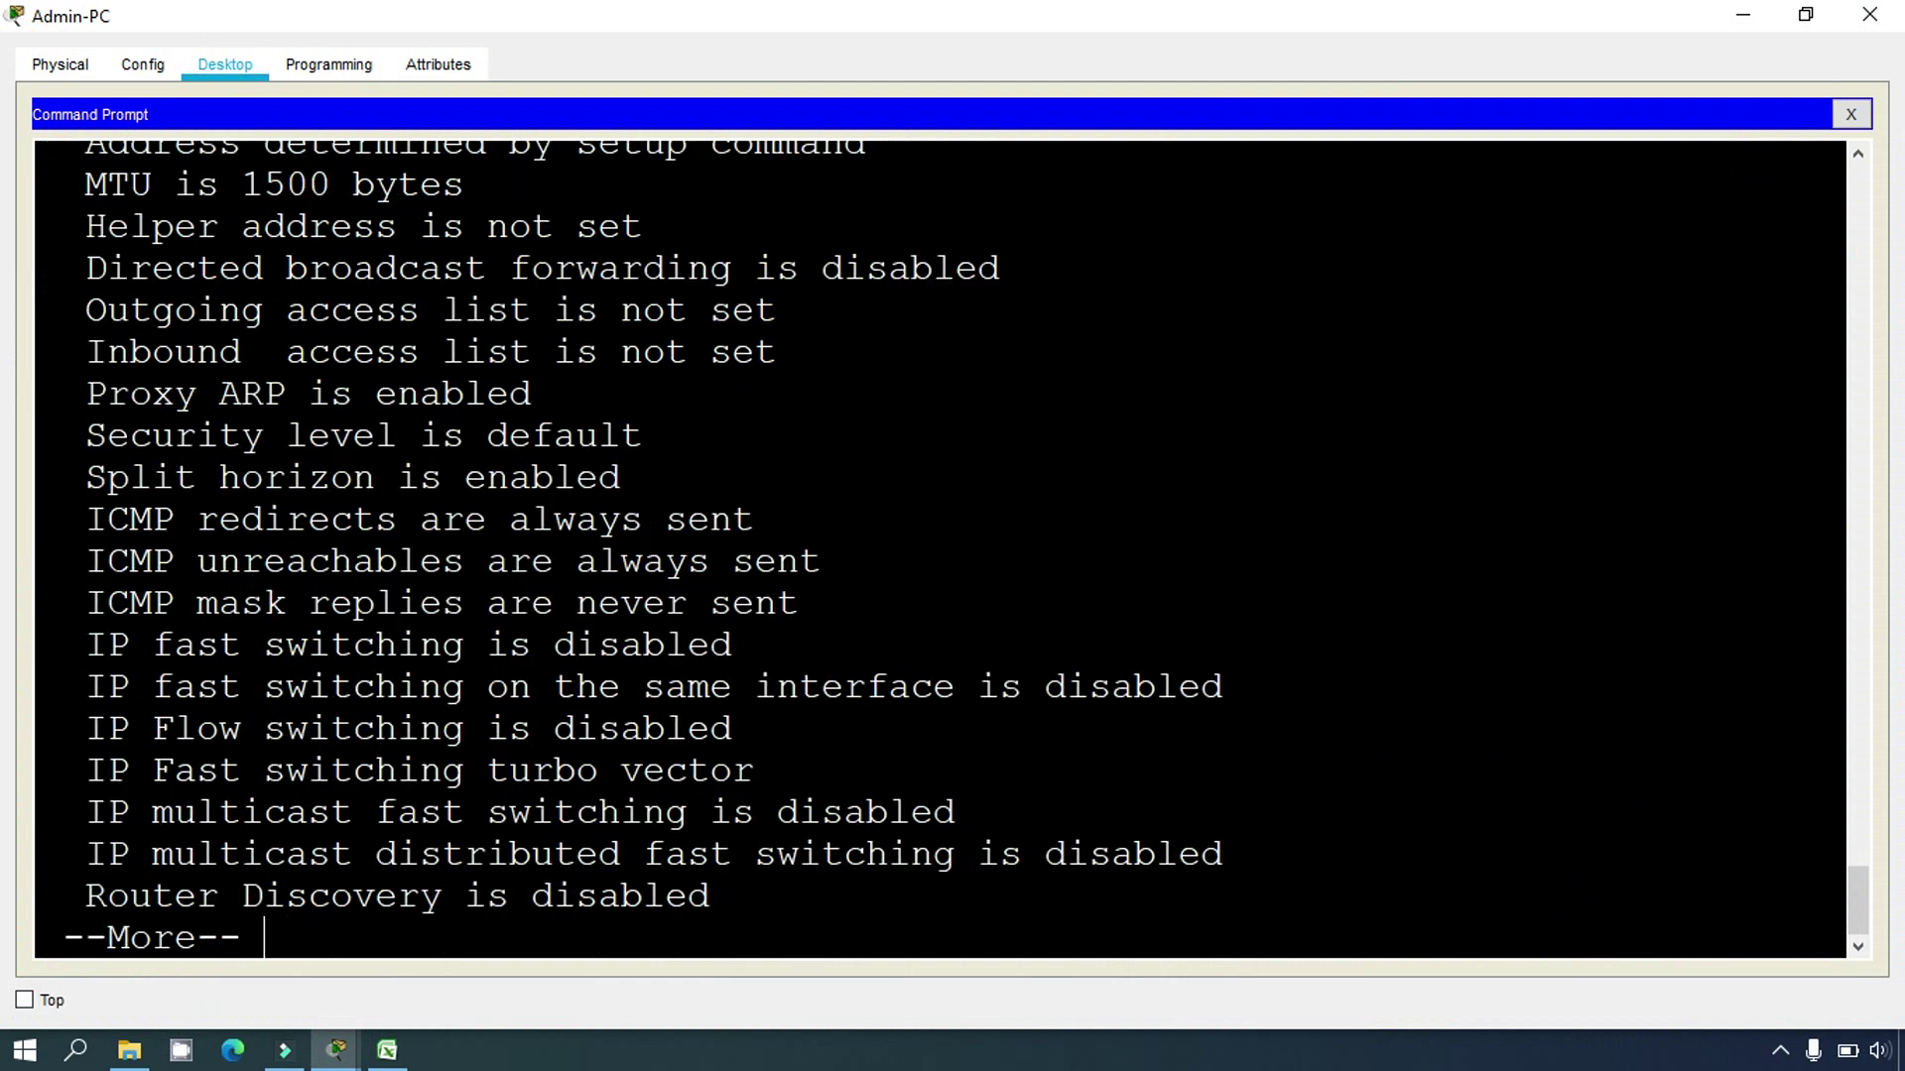
pyautogui.press('space')
pyautogui.scroll(4, 940, 546)
pyautogui.scroll(3, 366, 731)
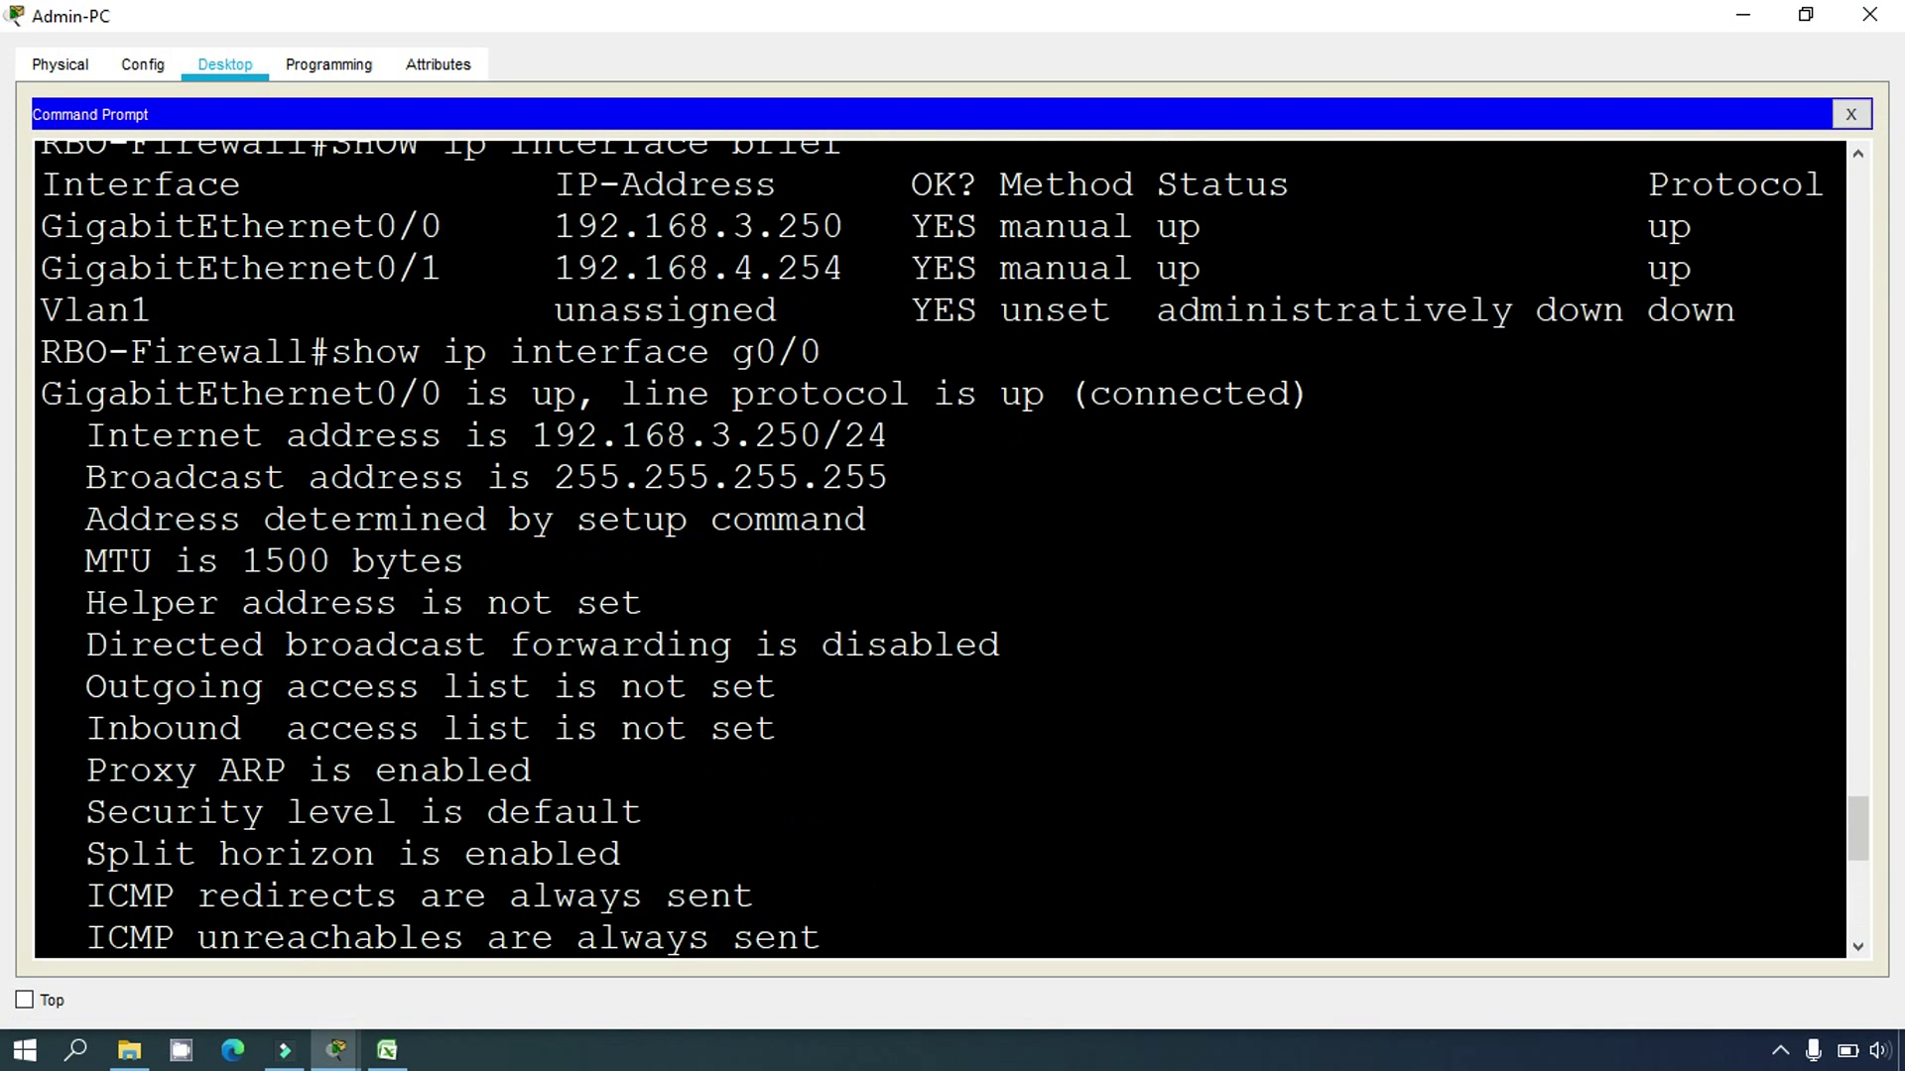
pyautogui.moveTo(533, 437); pyautogui.dragTo(800, 437)
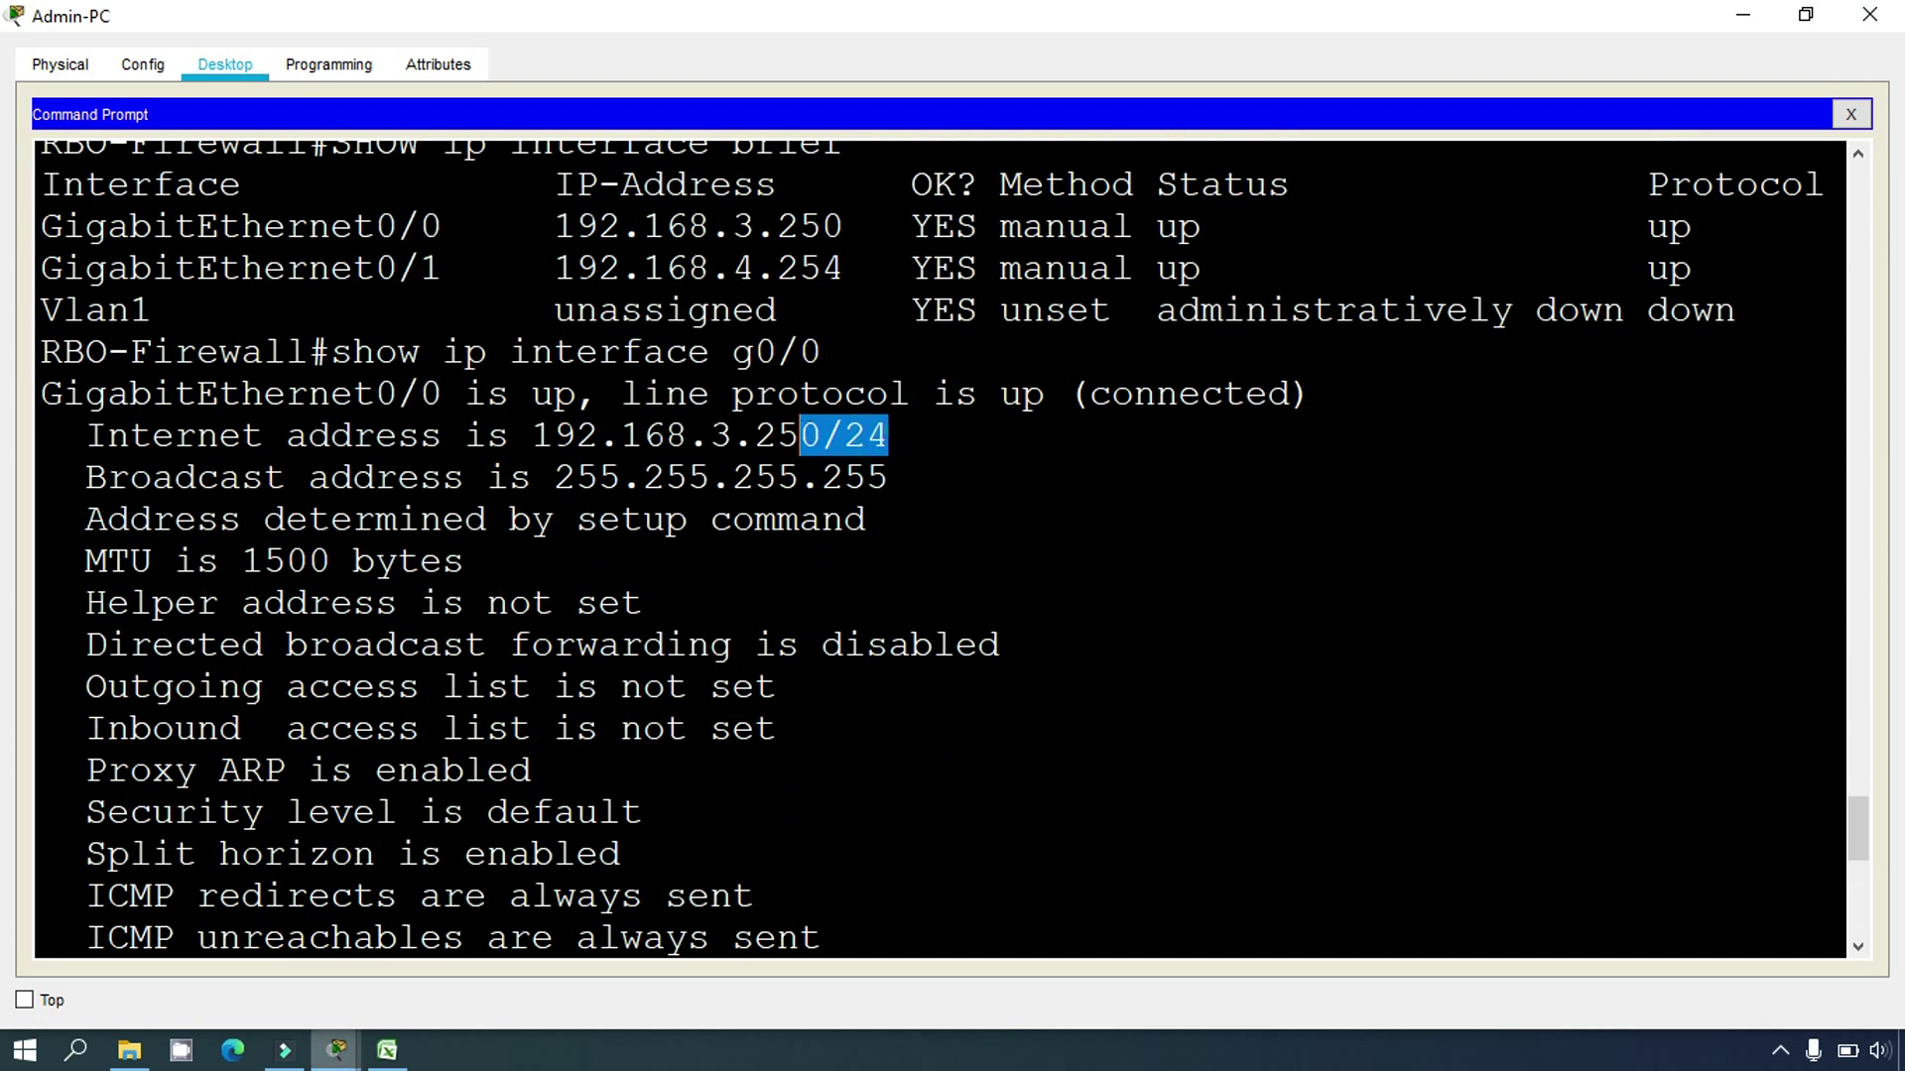
pyautogui.click(387, 1050)
# Step: Enter mask 255.255.255.0 in D7 for RBO-Firewall G0/0, then get a fresh firewall prompt
pyautogui.click(734, 468)
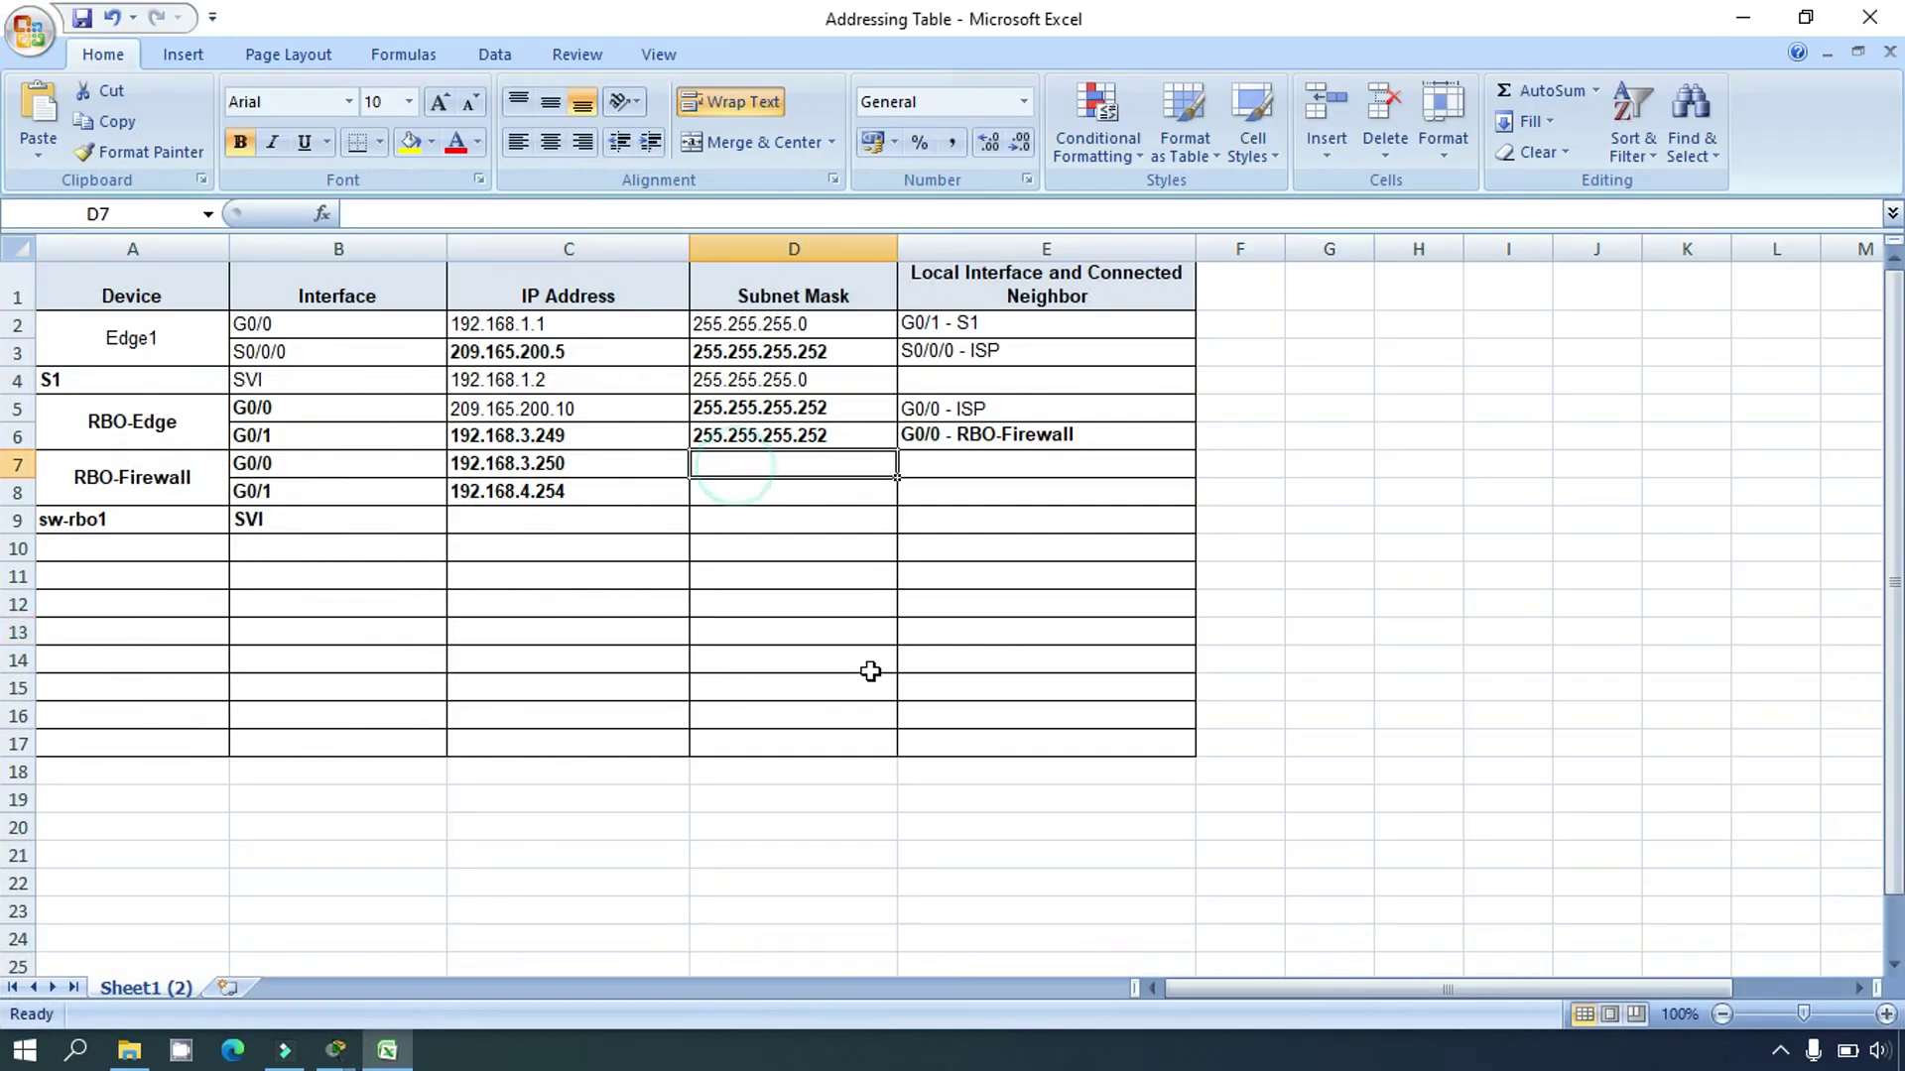
pyautogui.write('255')
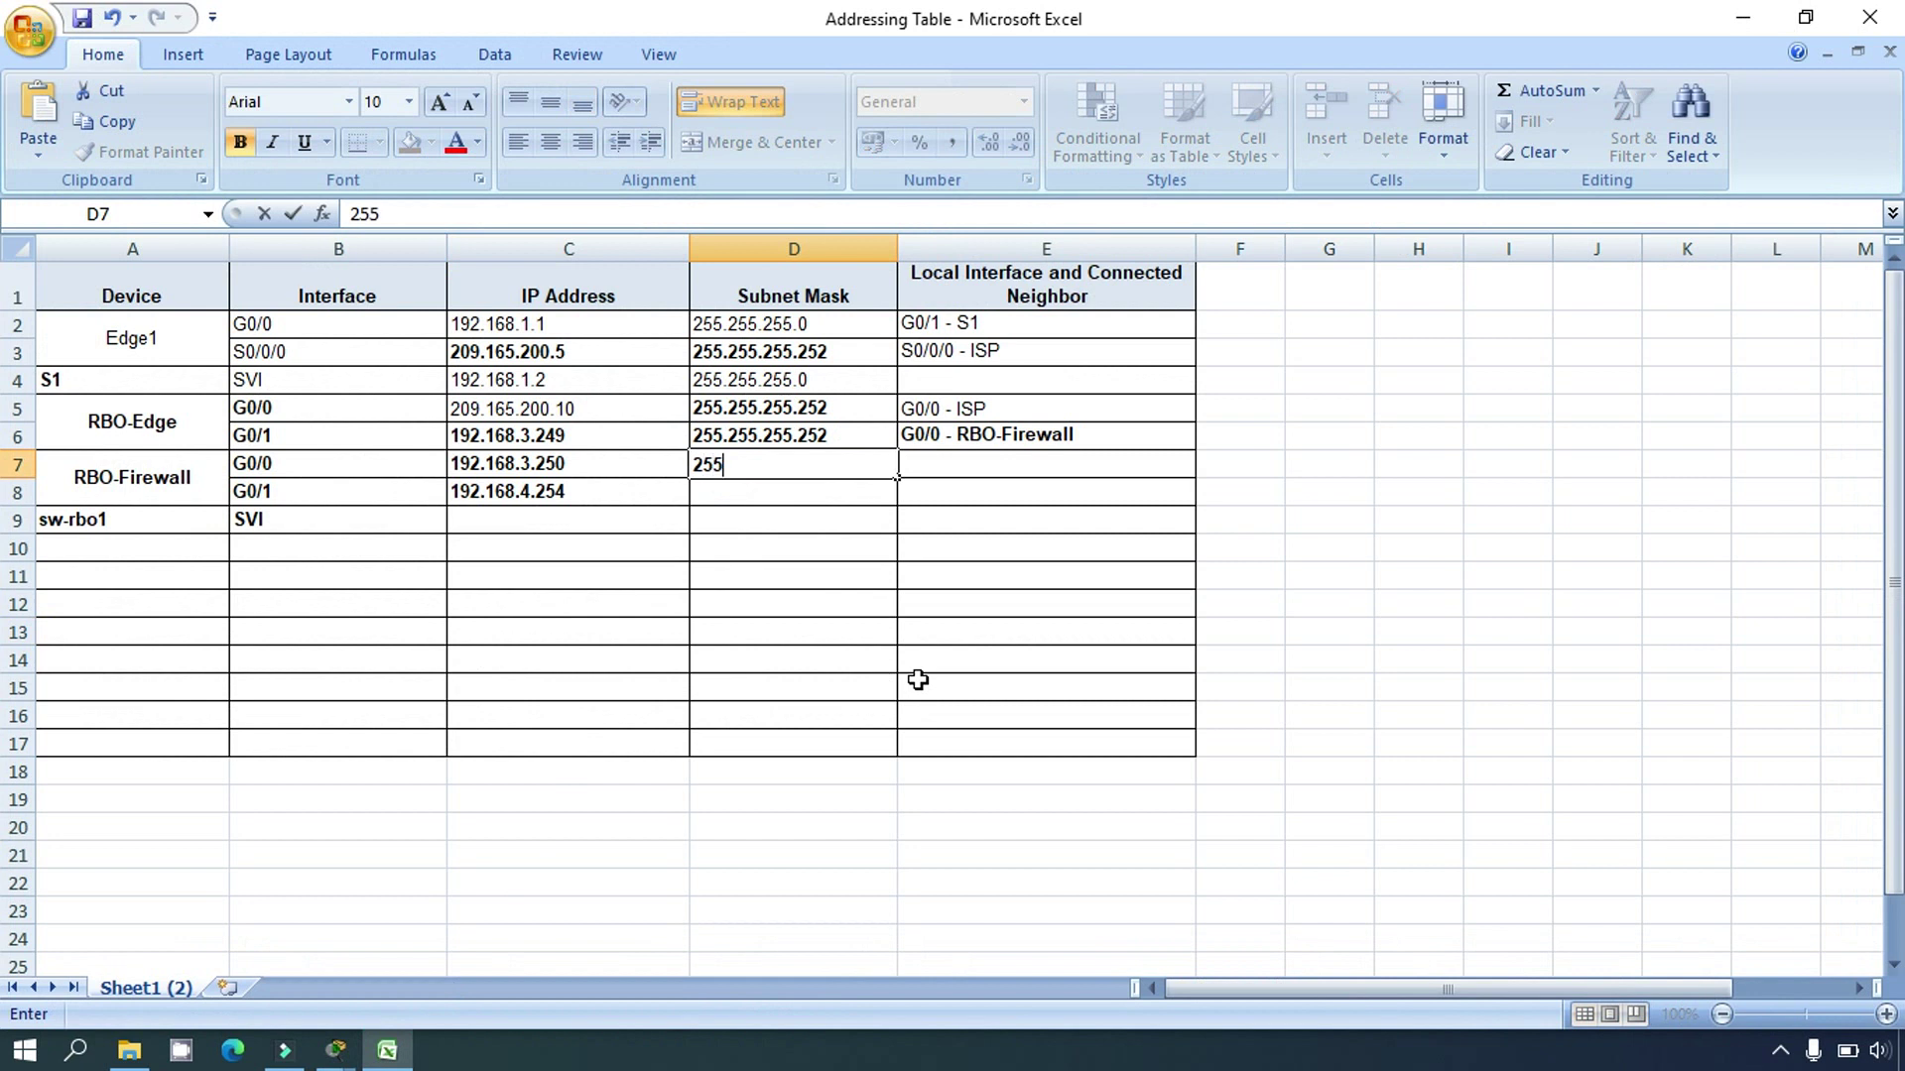
pyautogui.write('.255.255.0')
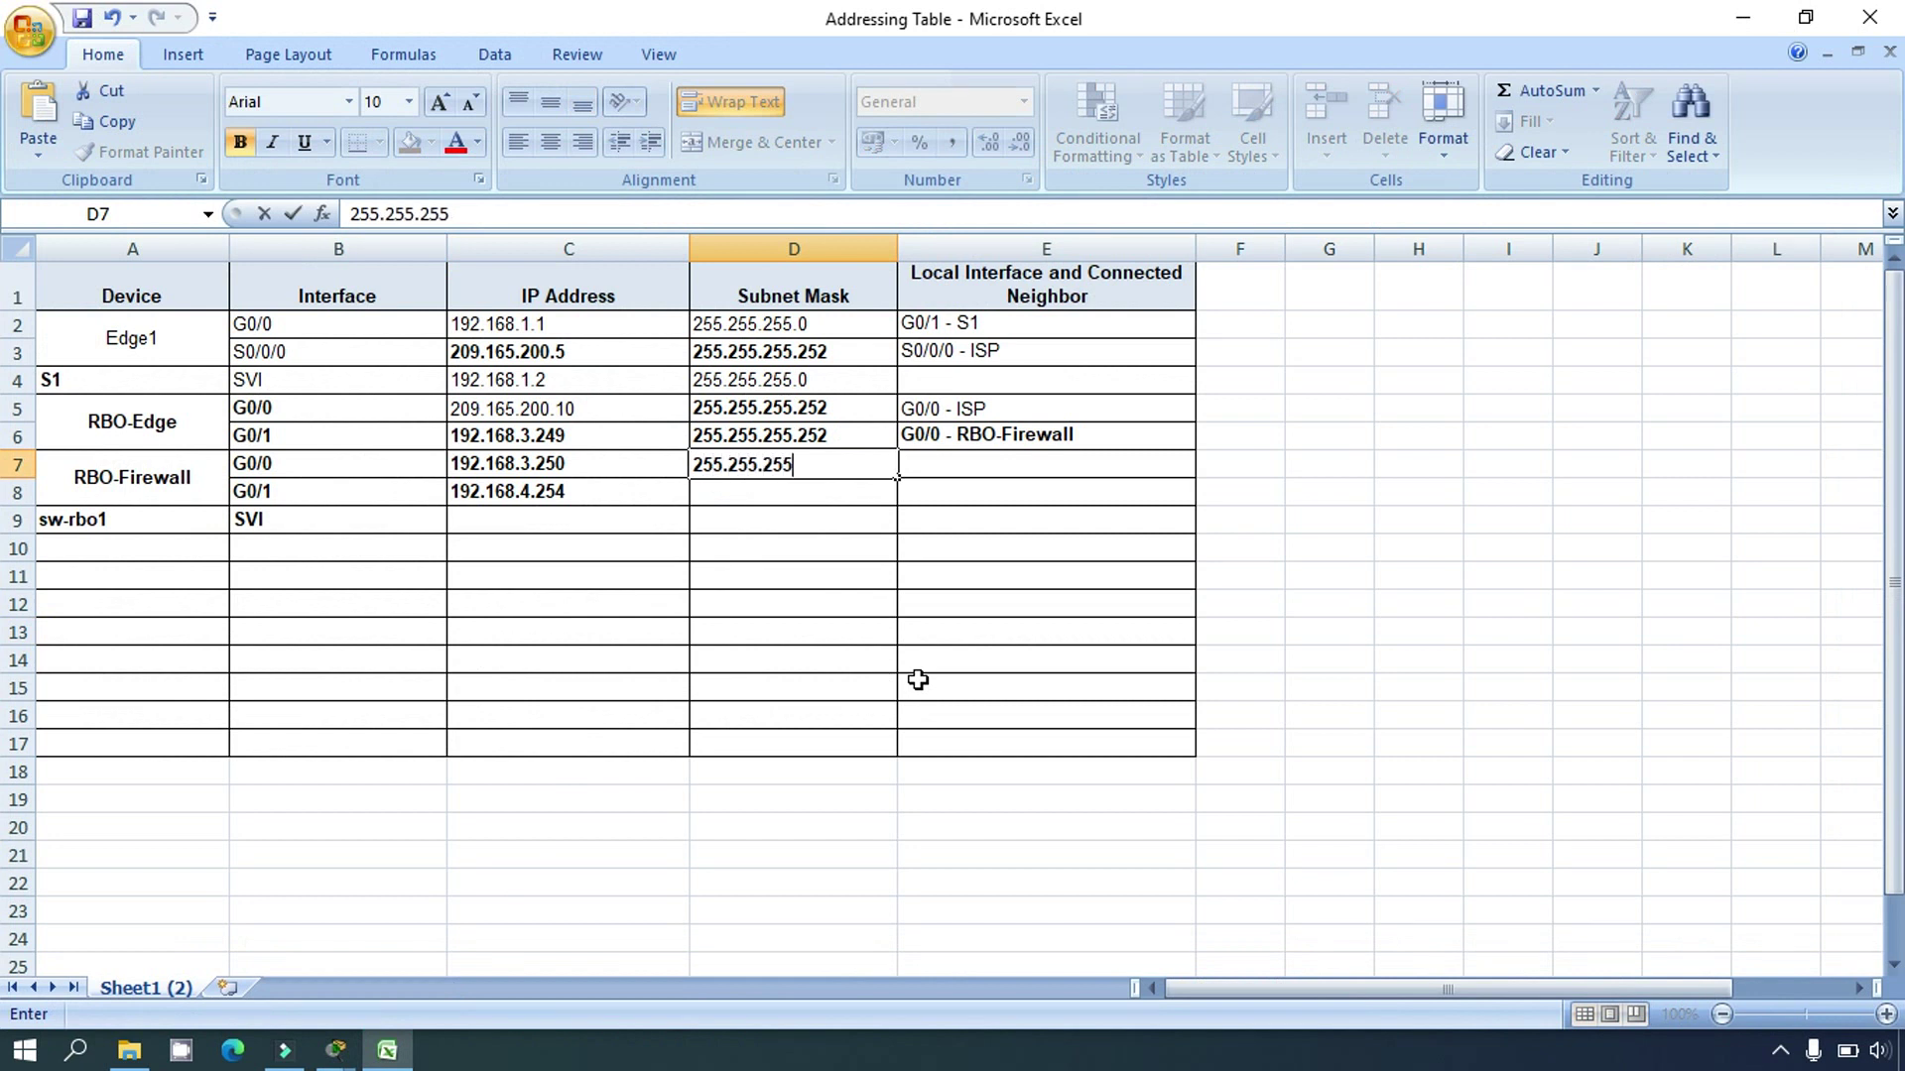
pyautogui.press('Return')
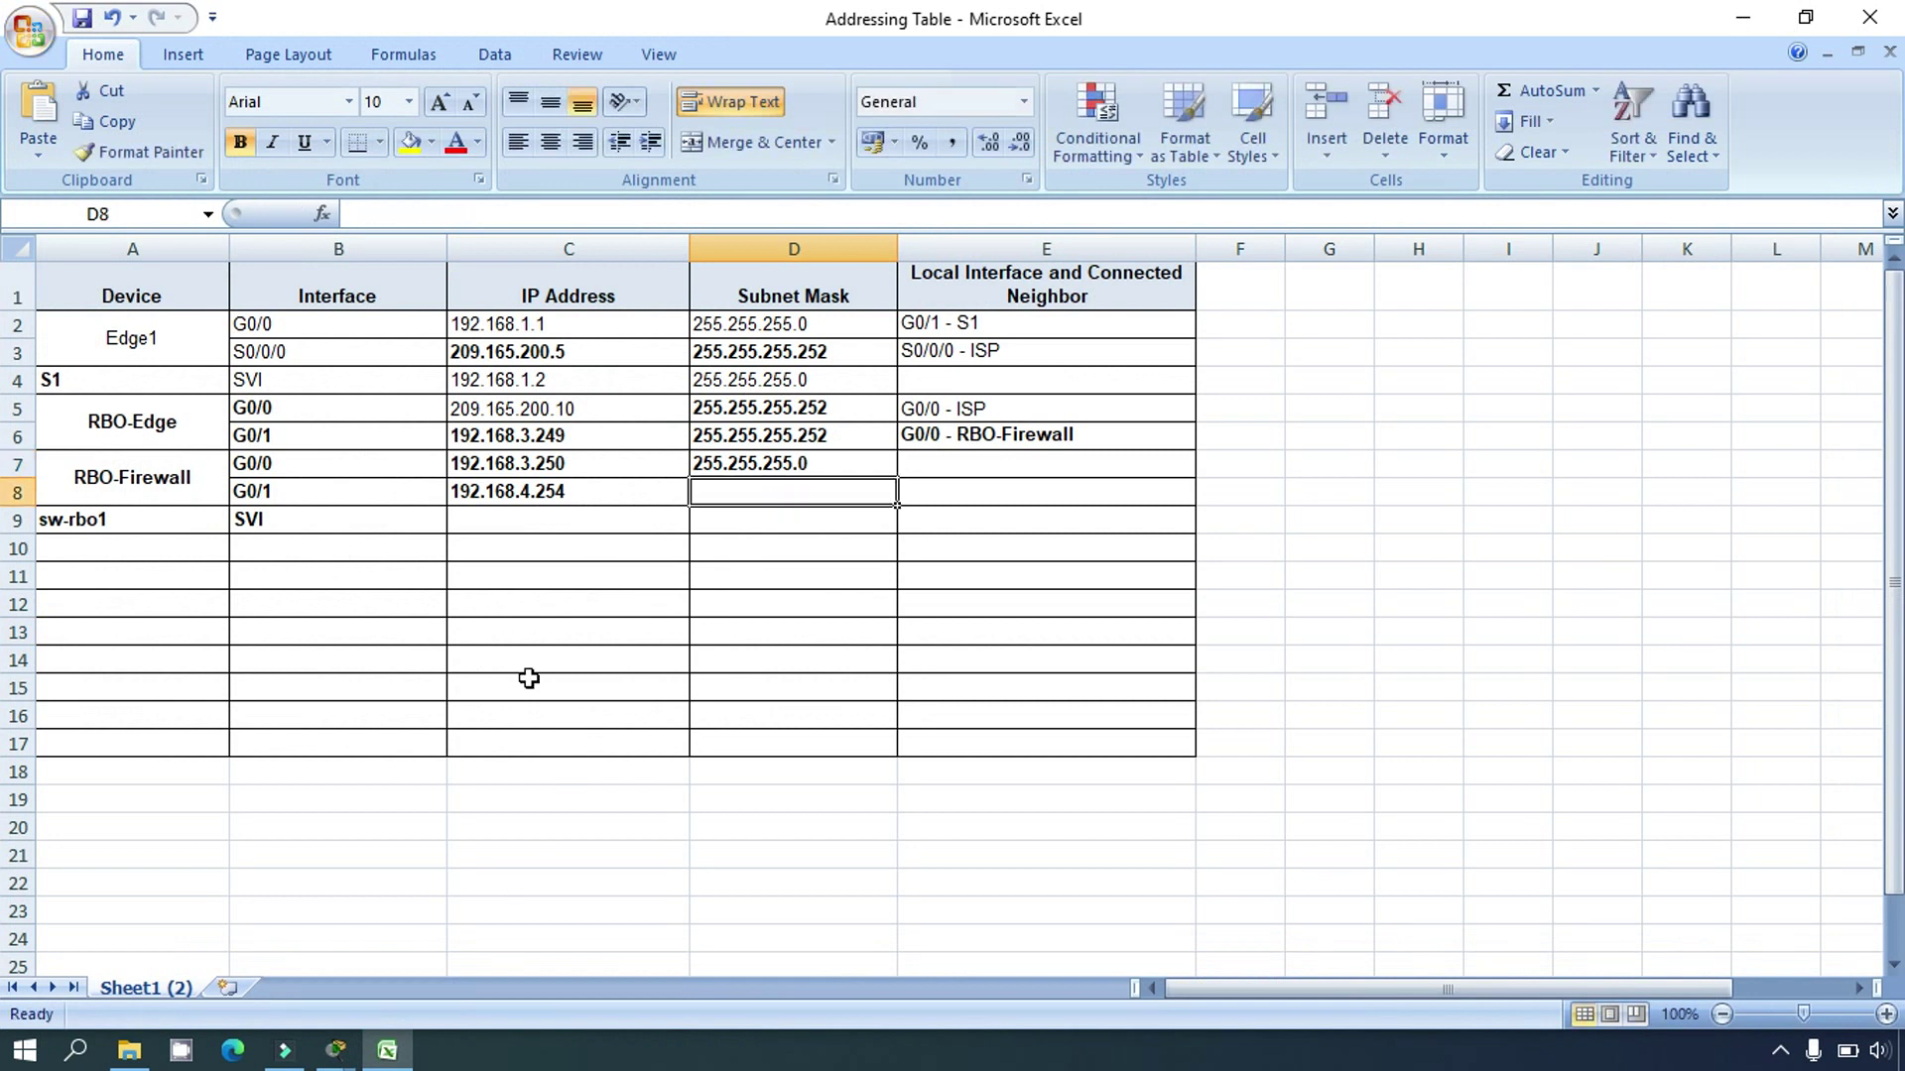
pyautogui.click(336, 1050)
pyautogui.click(527, 911)
pyautogui.press('Return')
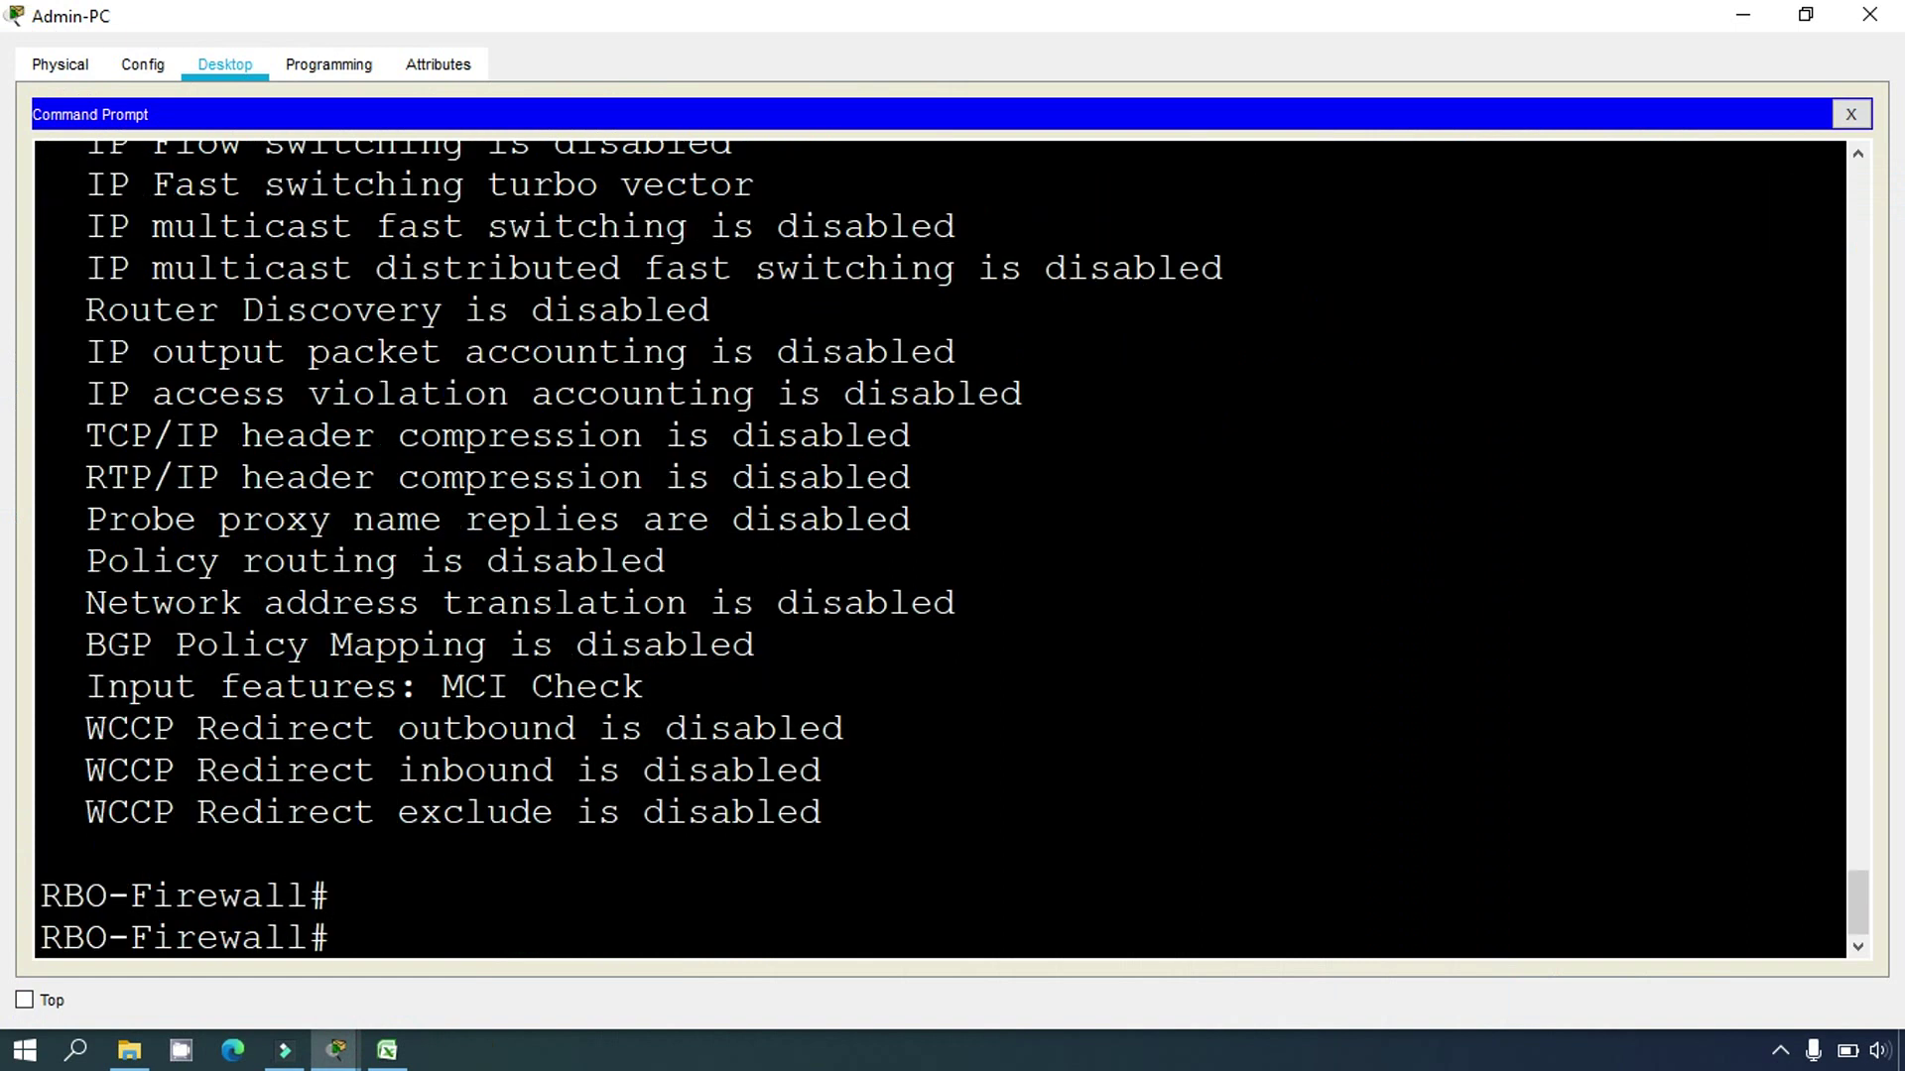
# Step: Run 'show ip interface g0/1' and copy its address 192.168.4.254/25
pyautogui.press('Up')
pyautogui.press('Up')
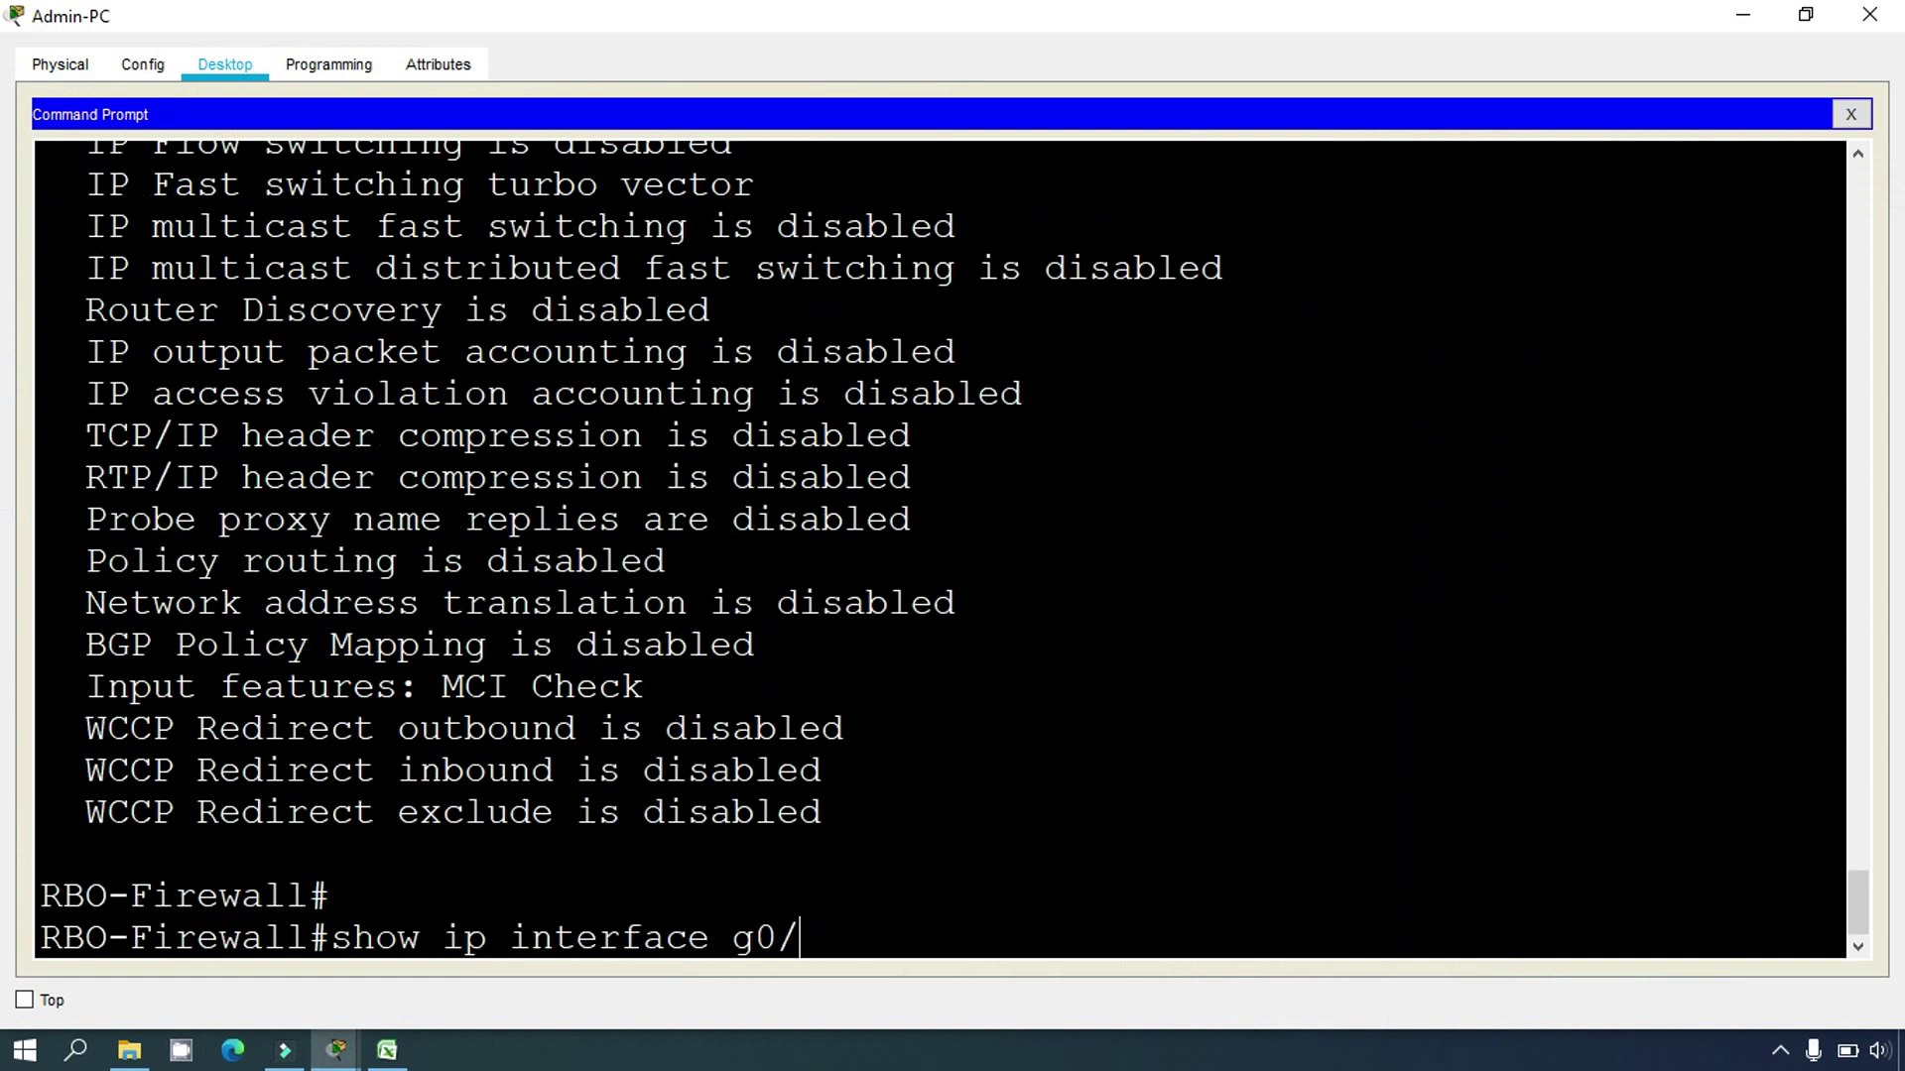
pyautogui.press('Return')
pyautogui.press('space')
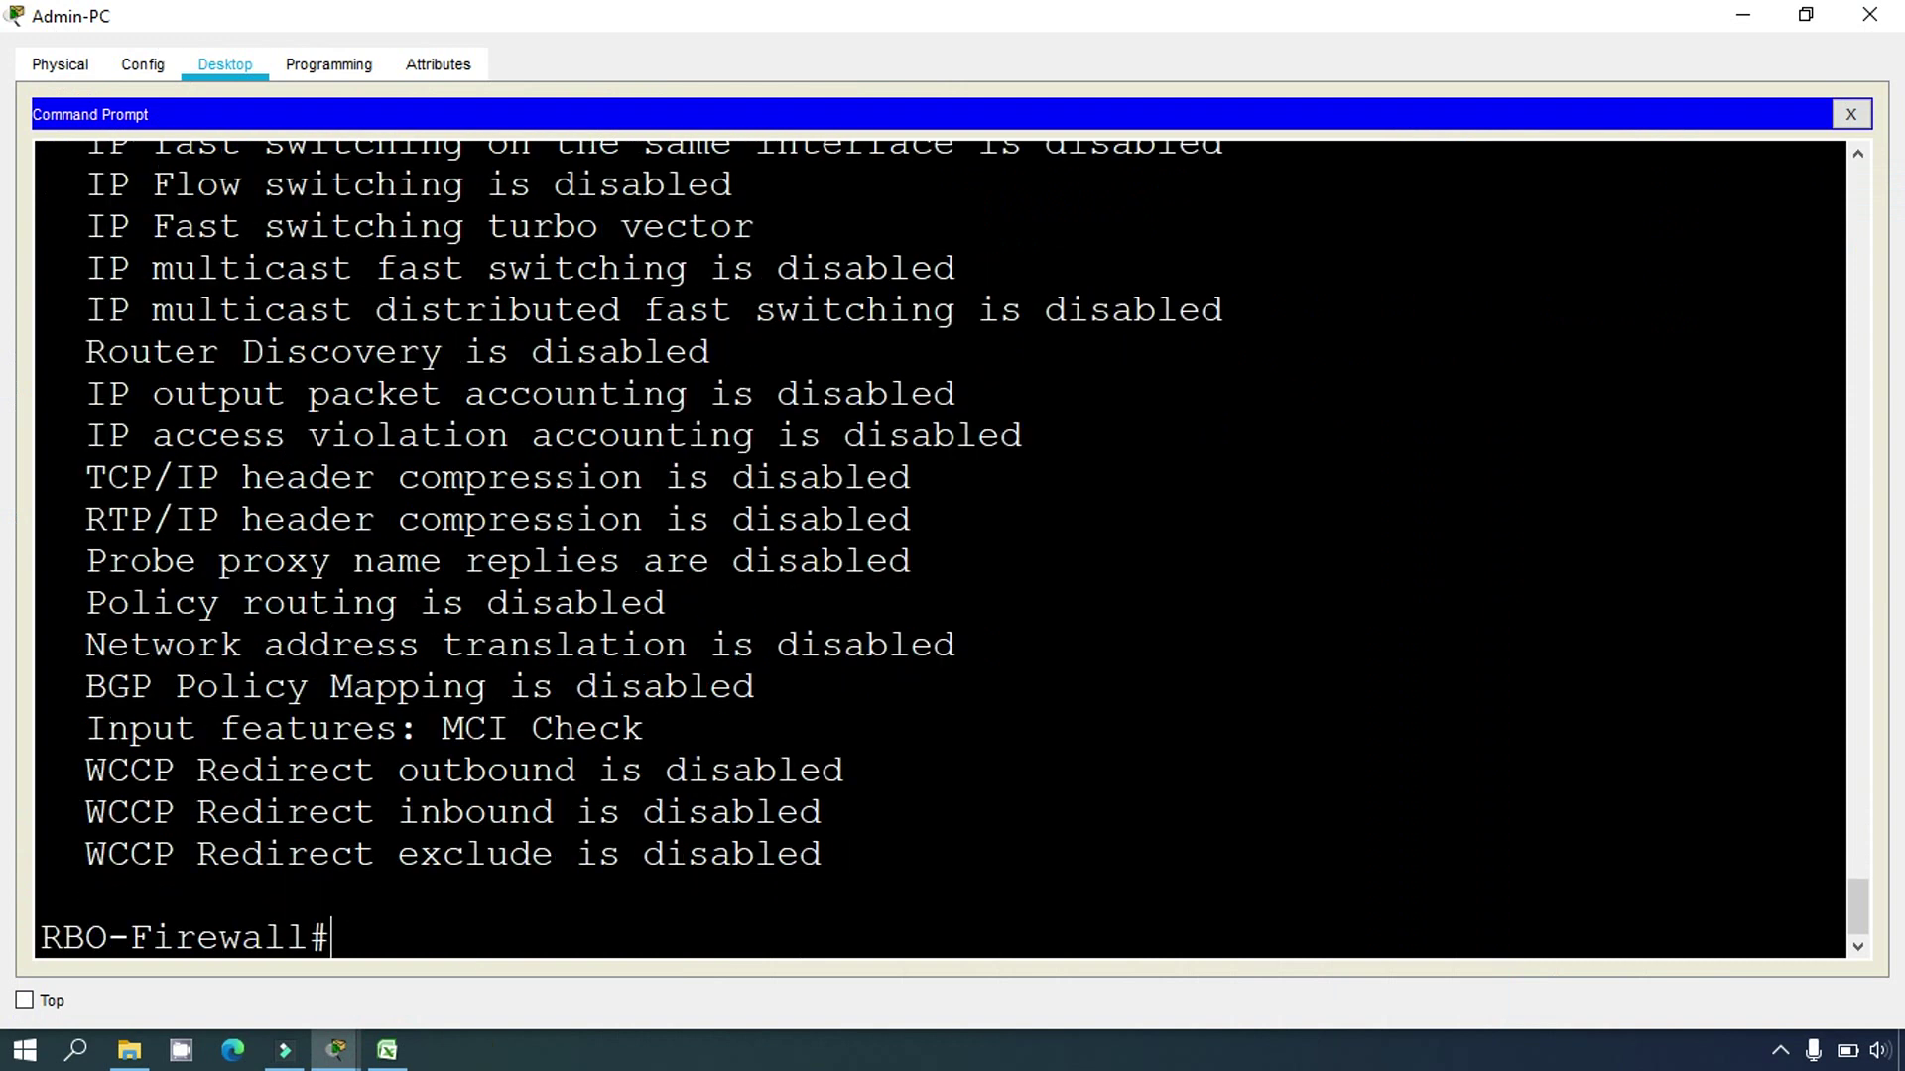
pyautogui.scroll(5, 940, 549)
pyautogui.scroll(1, 939, 549)
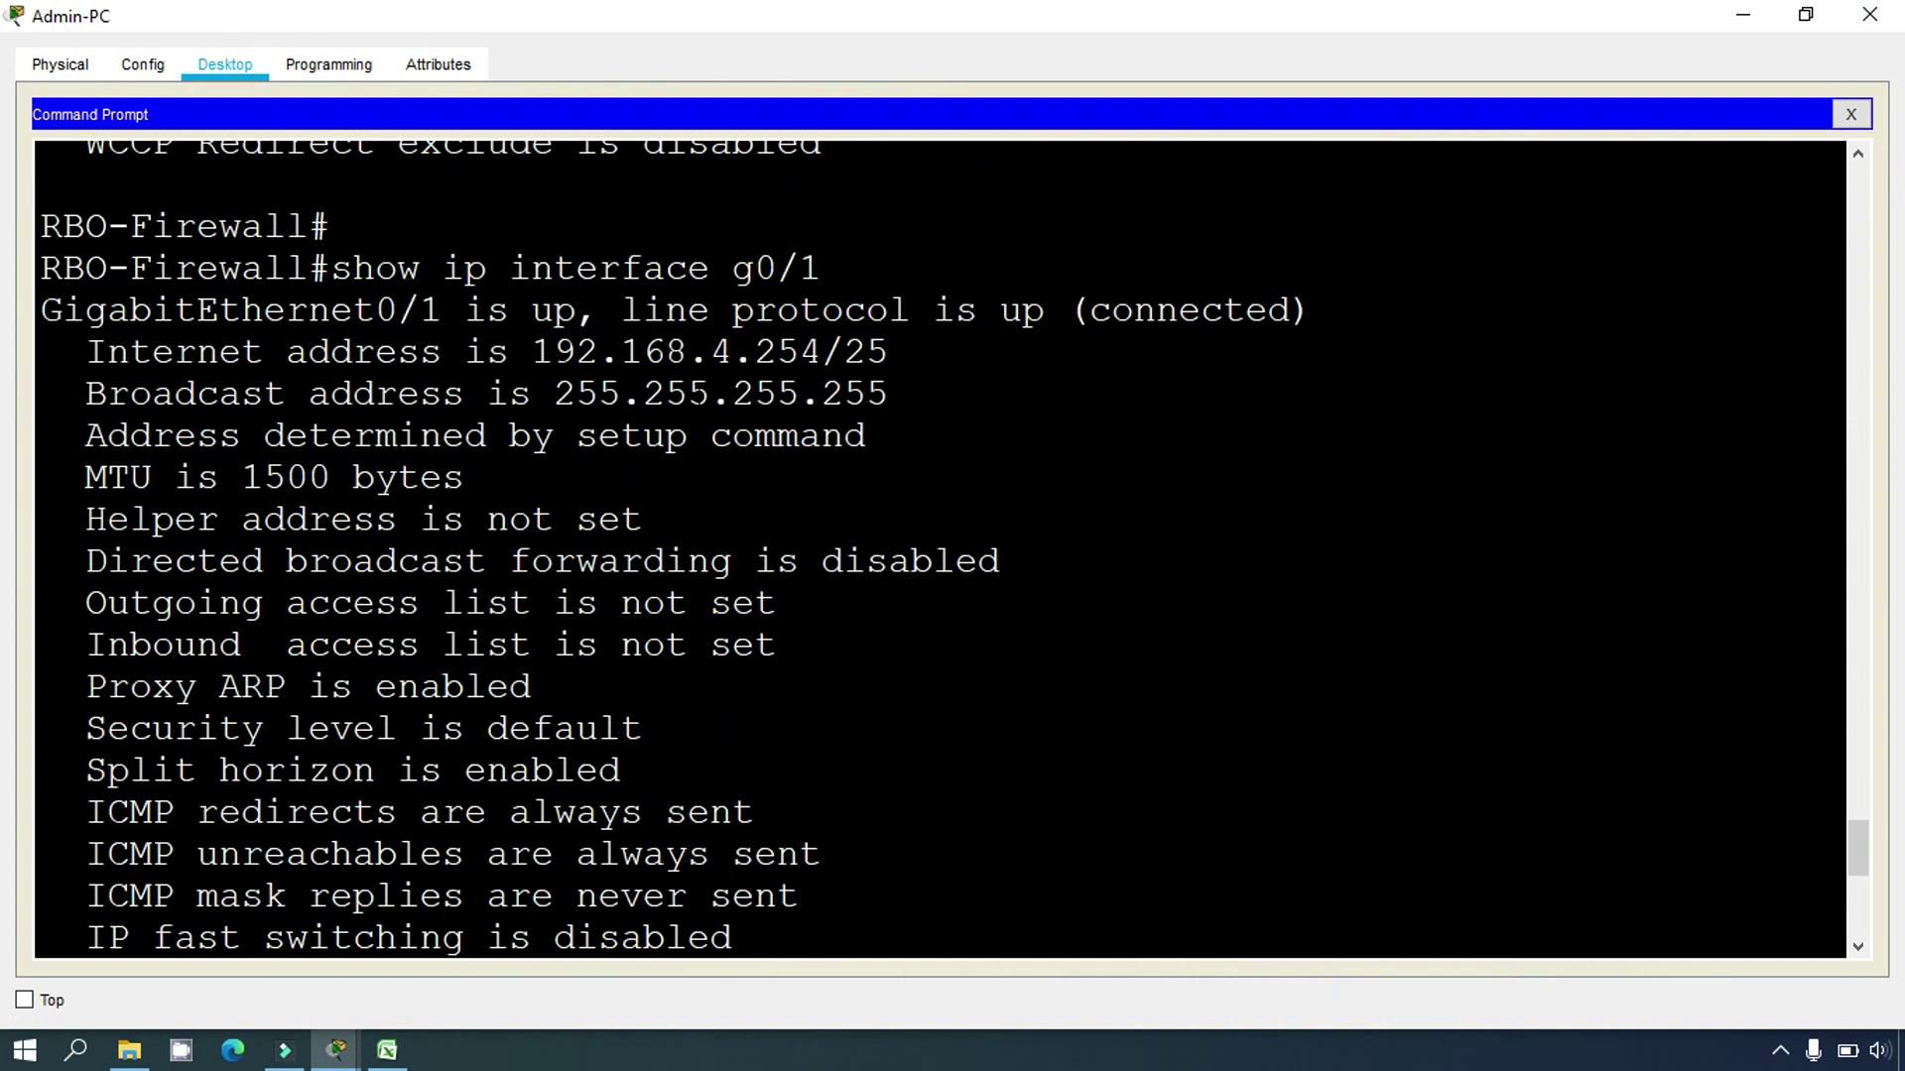
pyautogui.moveTo(531, 354); pyautogui.dragTo(888, 355)
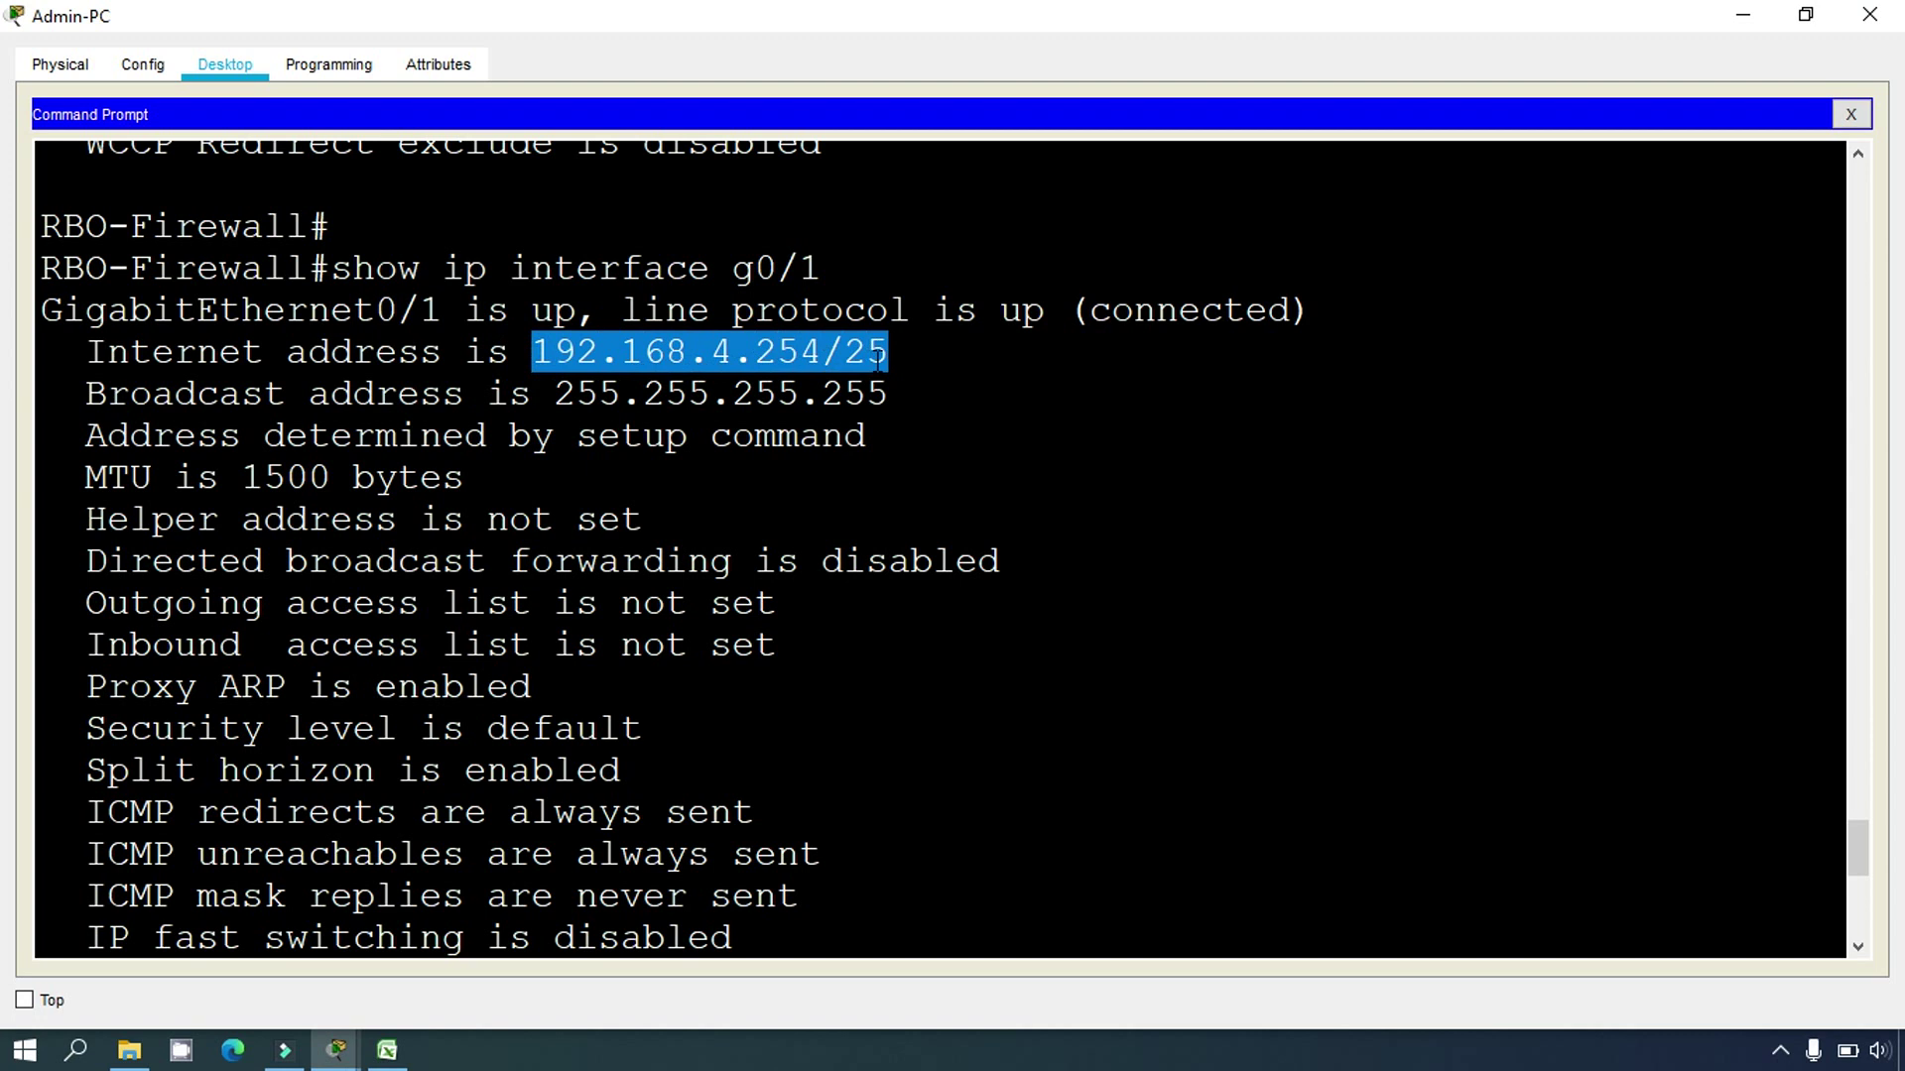
pyautogui.hotkey('ctrl', 'c')
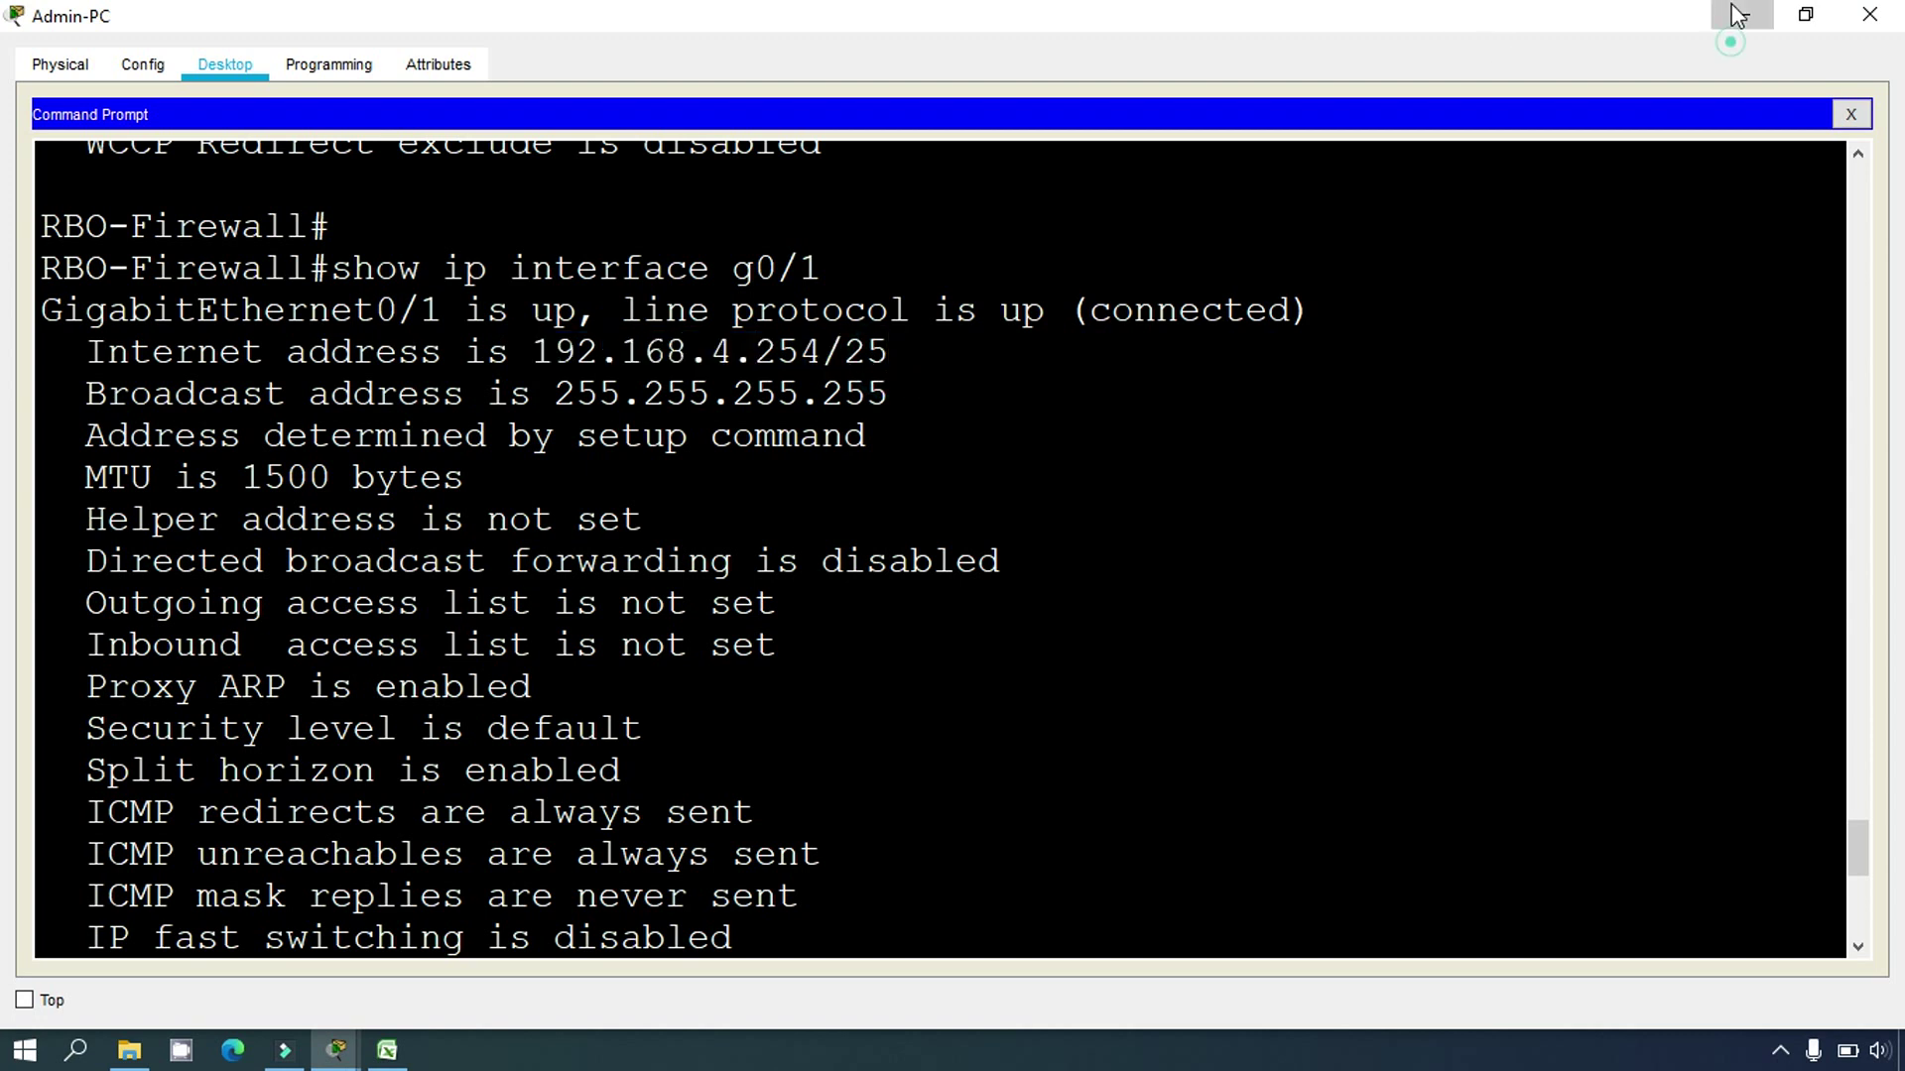
pyautogui.click(1741, 14)
pyautogui.click(395, 1051)
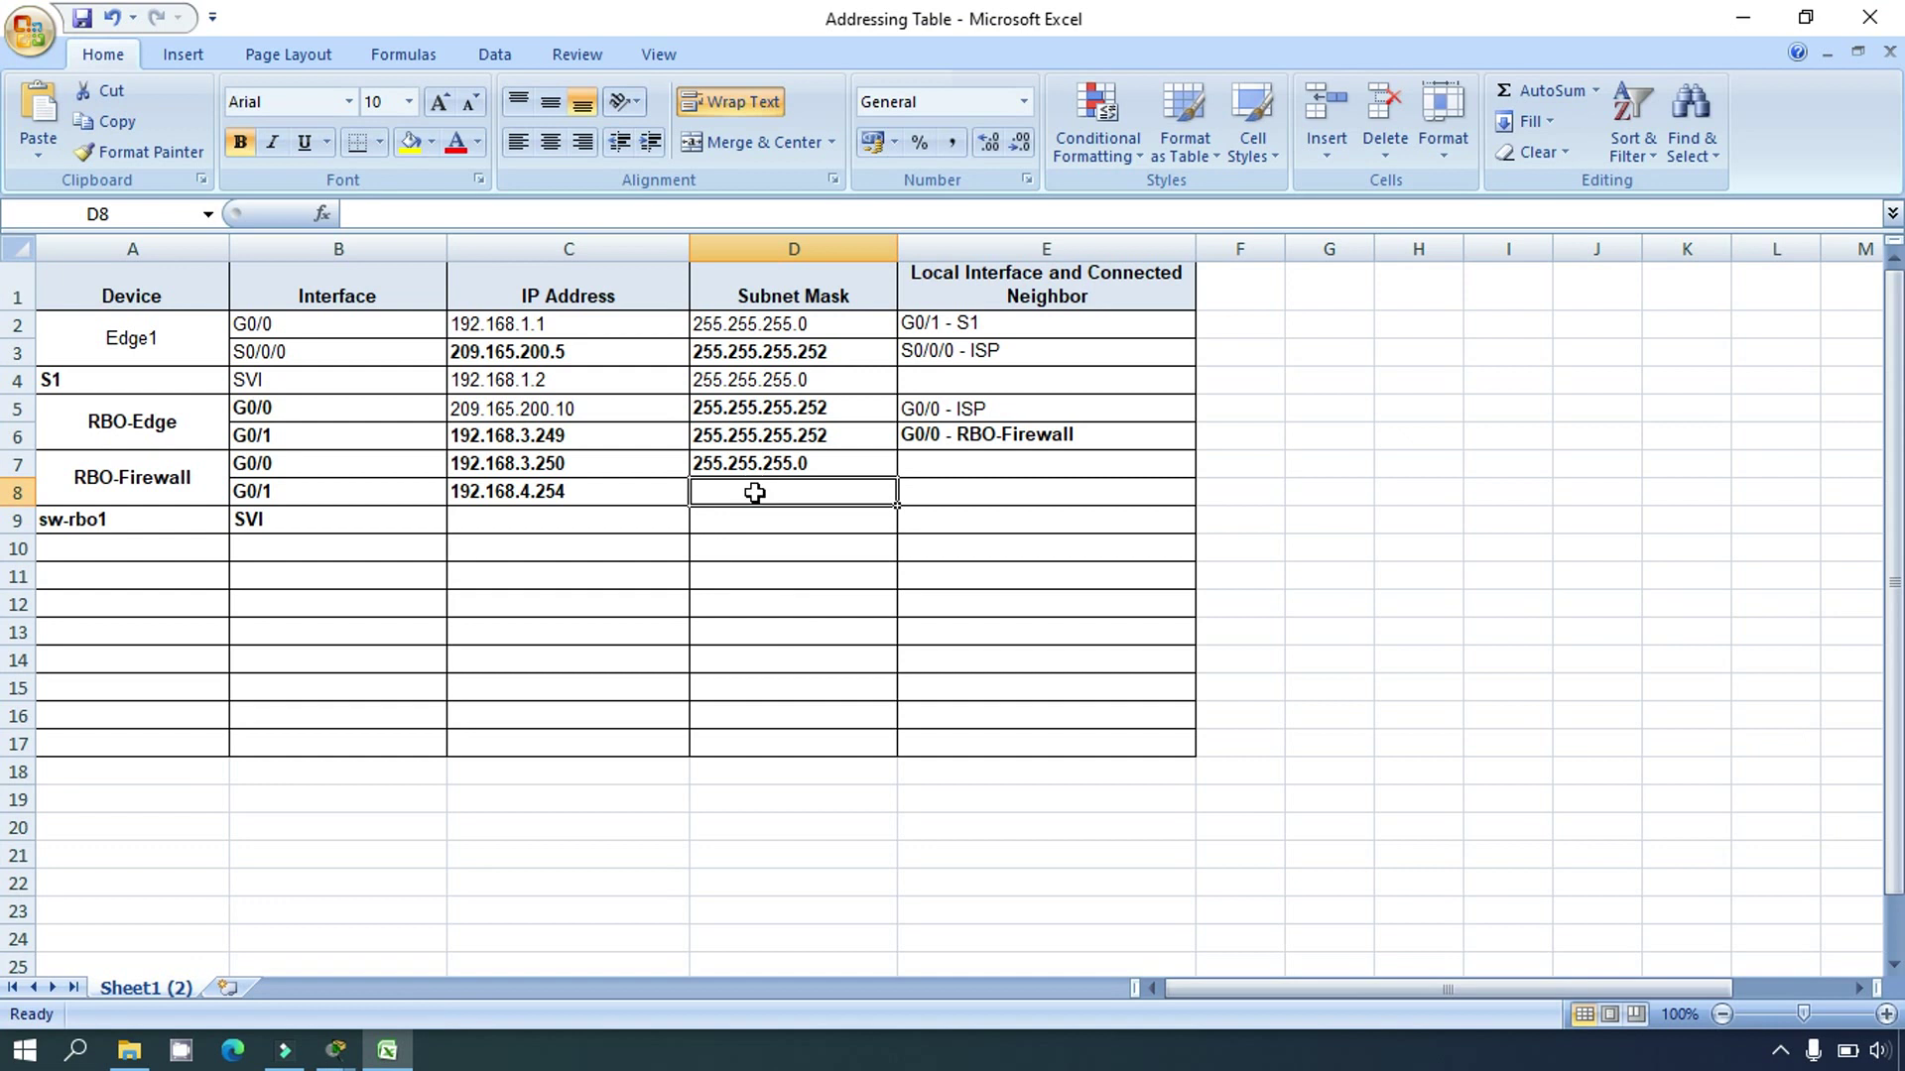
# Step: Enter mask 255.255.255.128 in D8 for RBO-Firewall G0/1
pyautogui.press('Up')
pyautogui.press('Left')
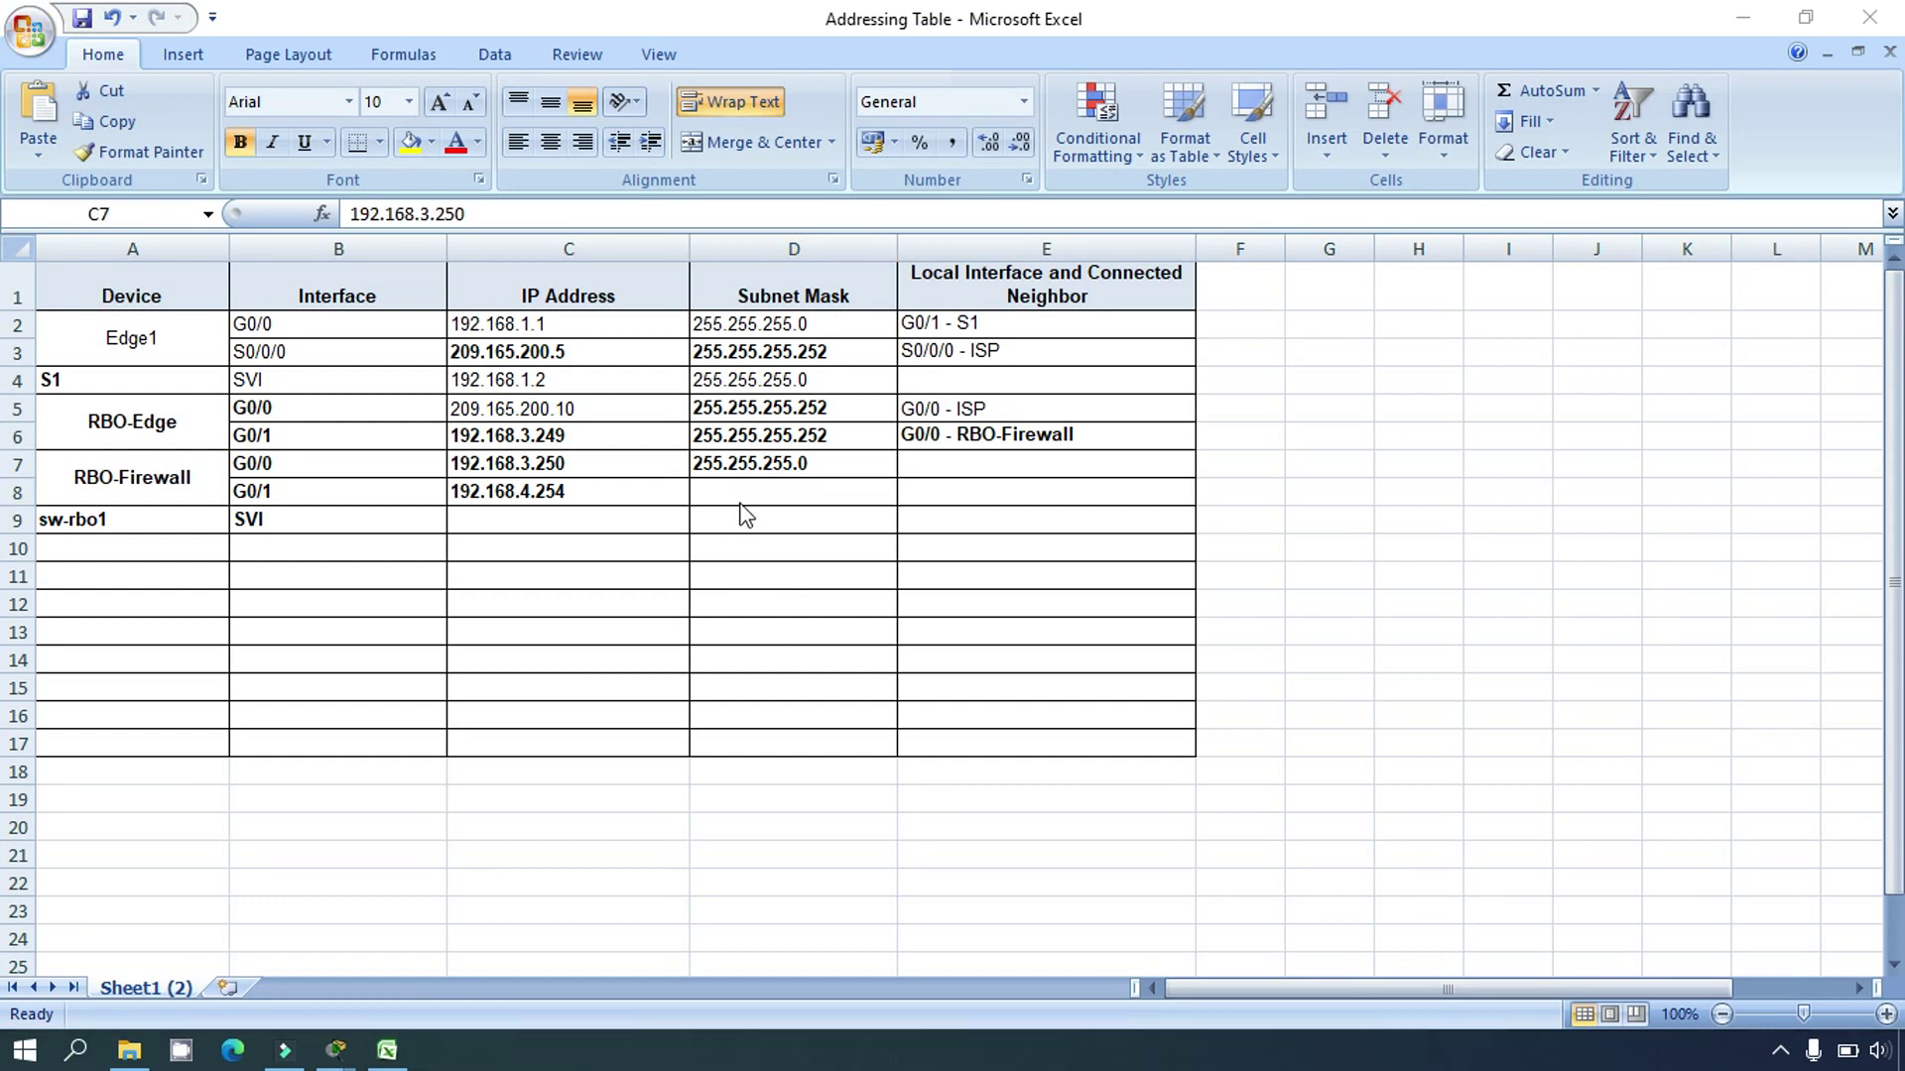
pyautogui.write('25')
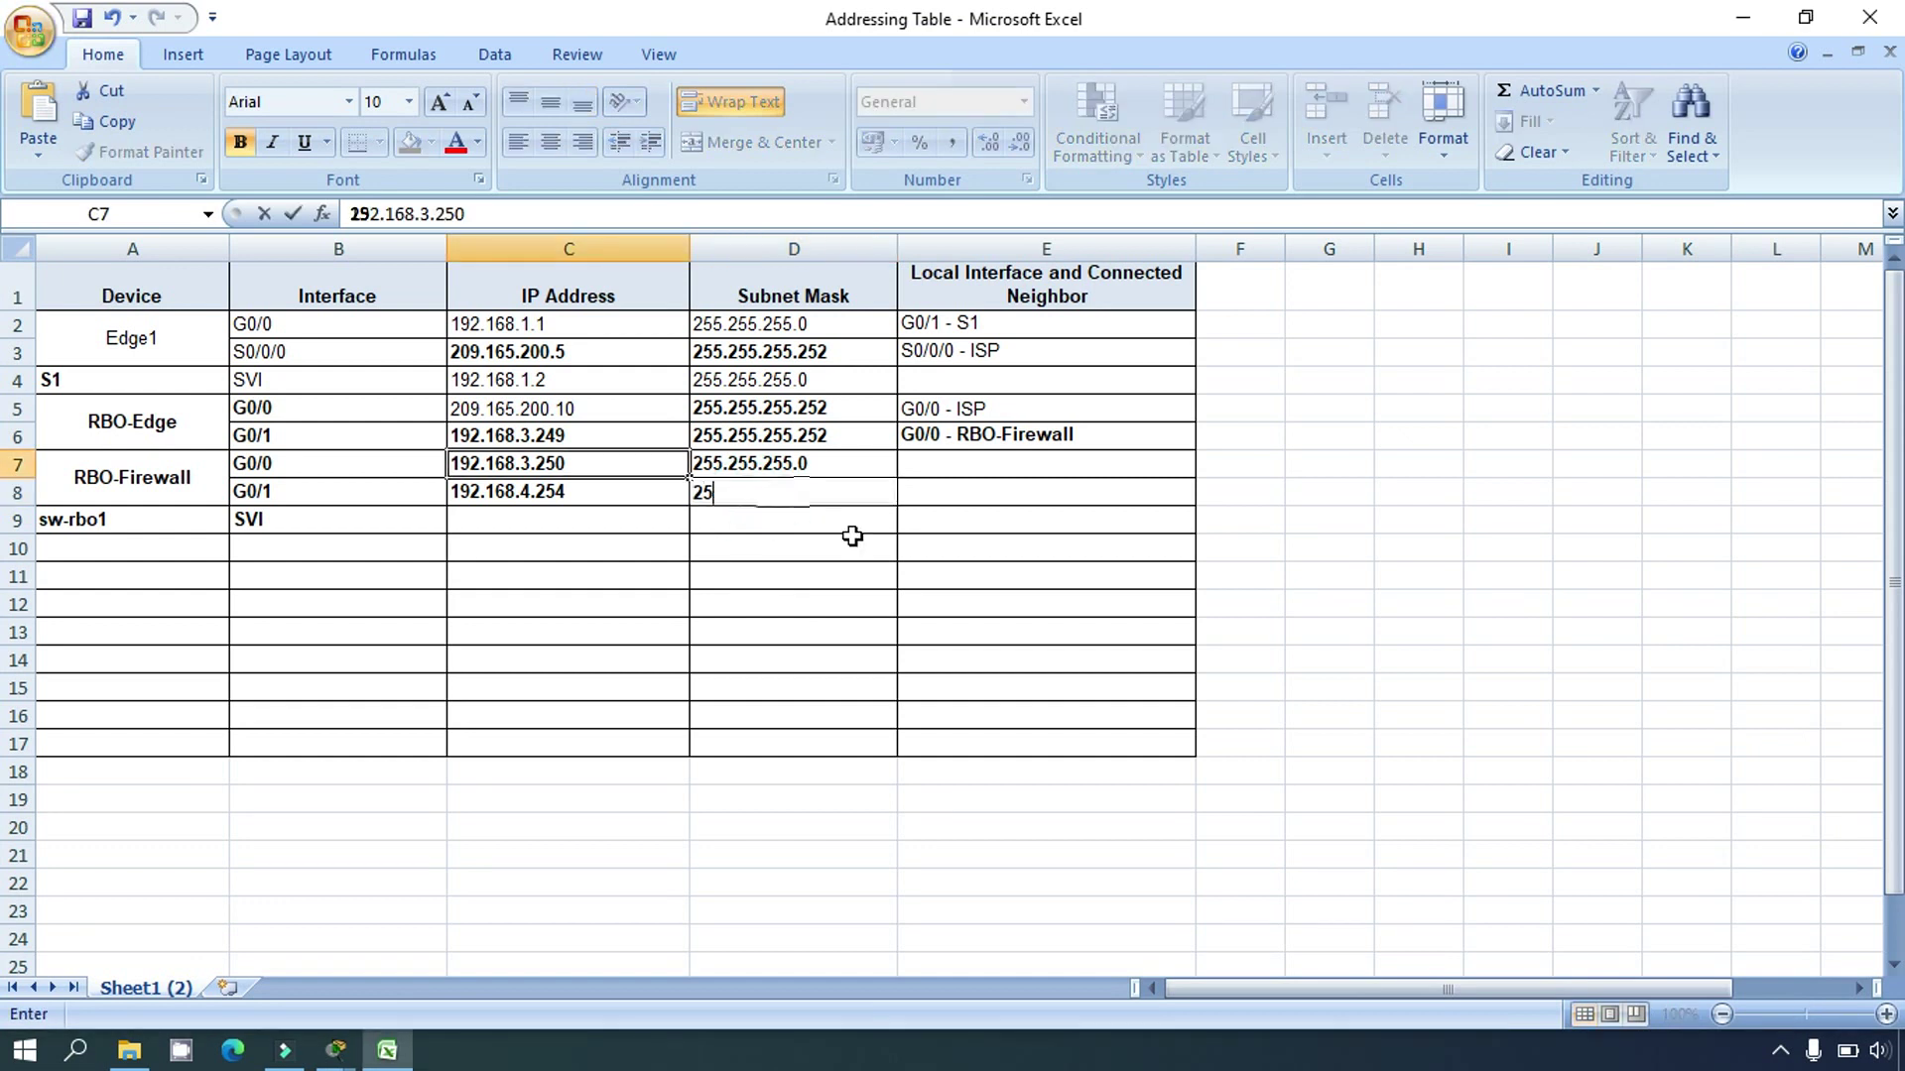
pyautogui.write('5.255.2')
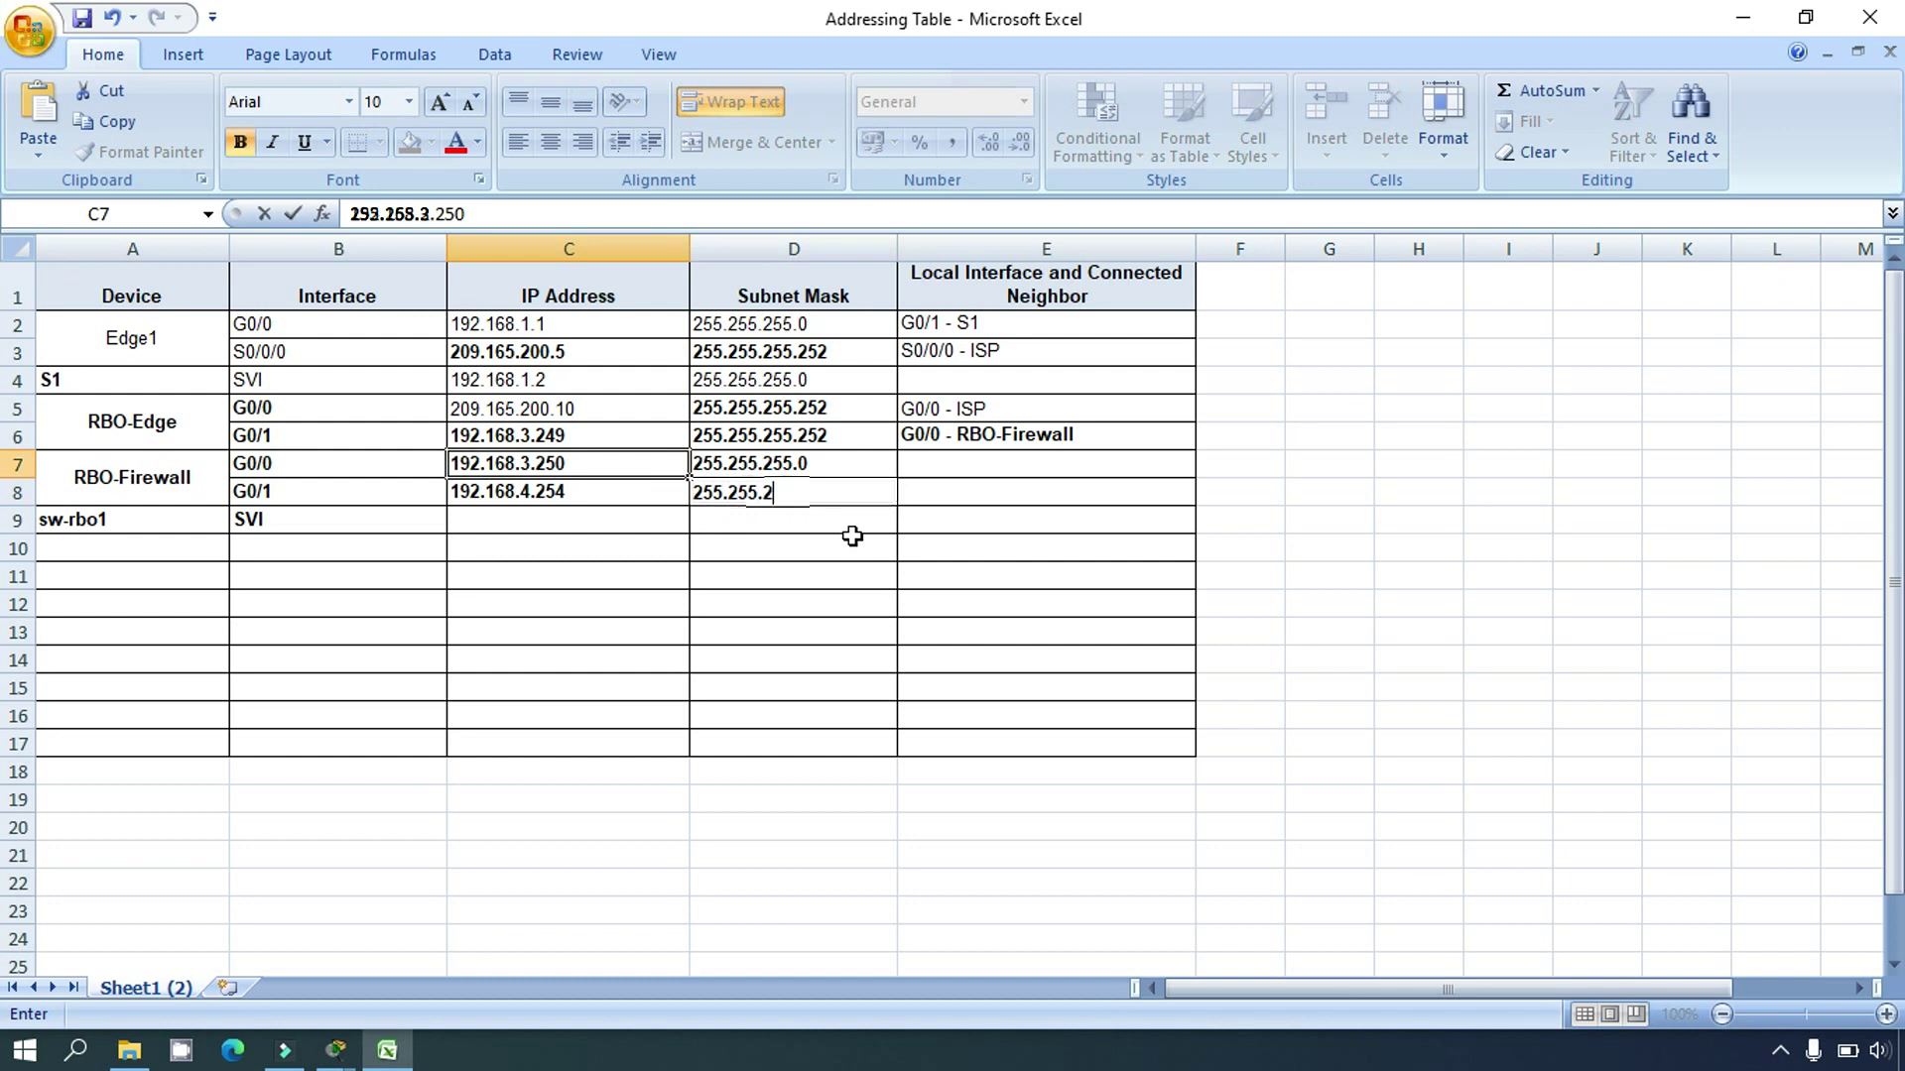
pyautogui.write('55.128')
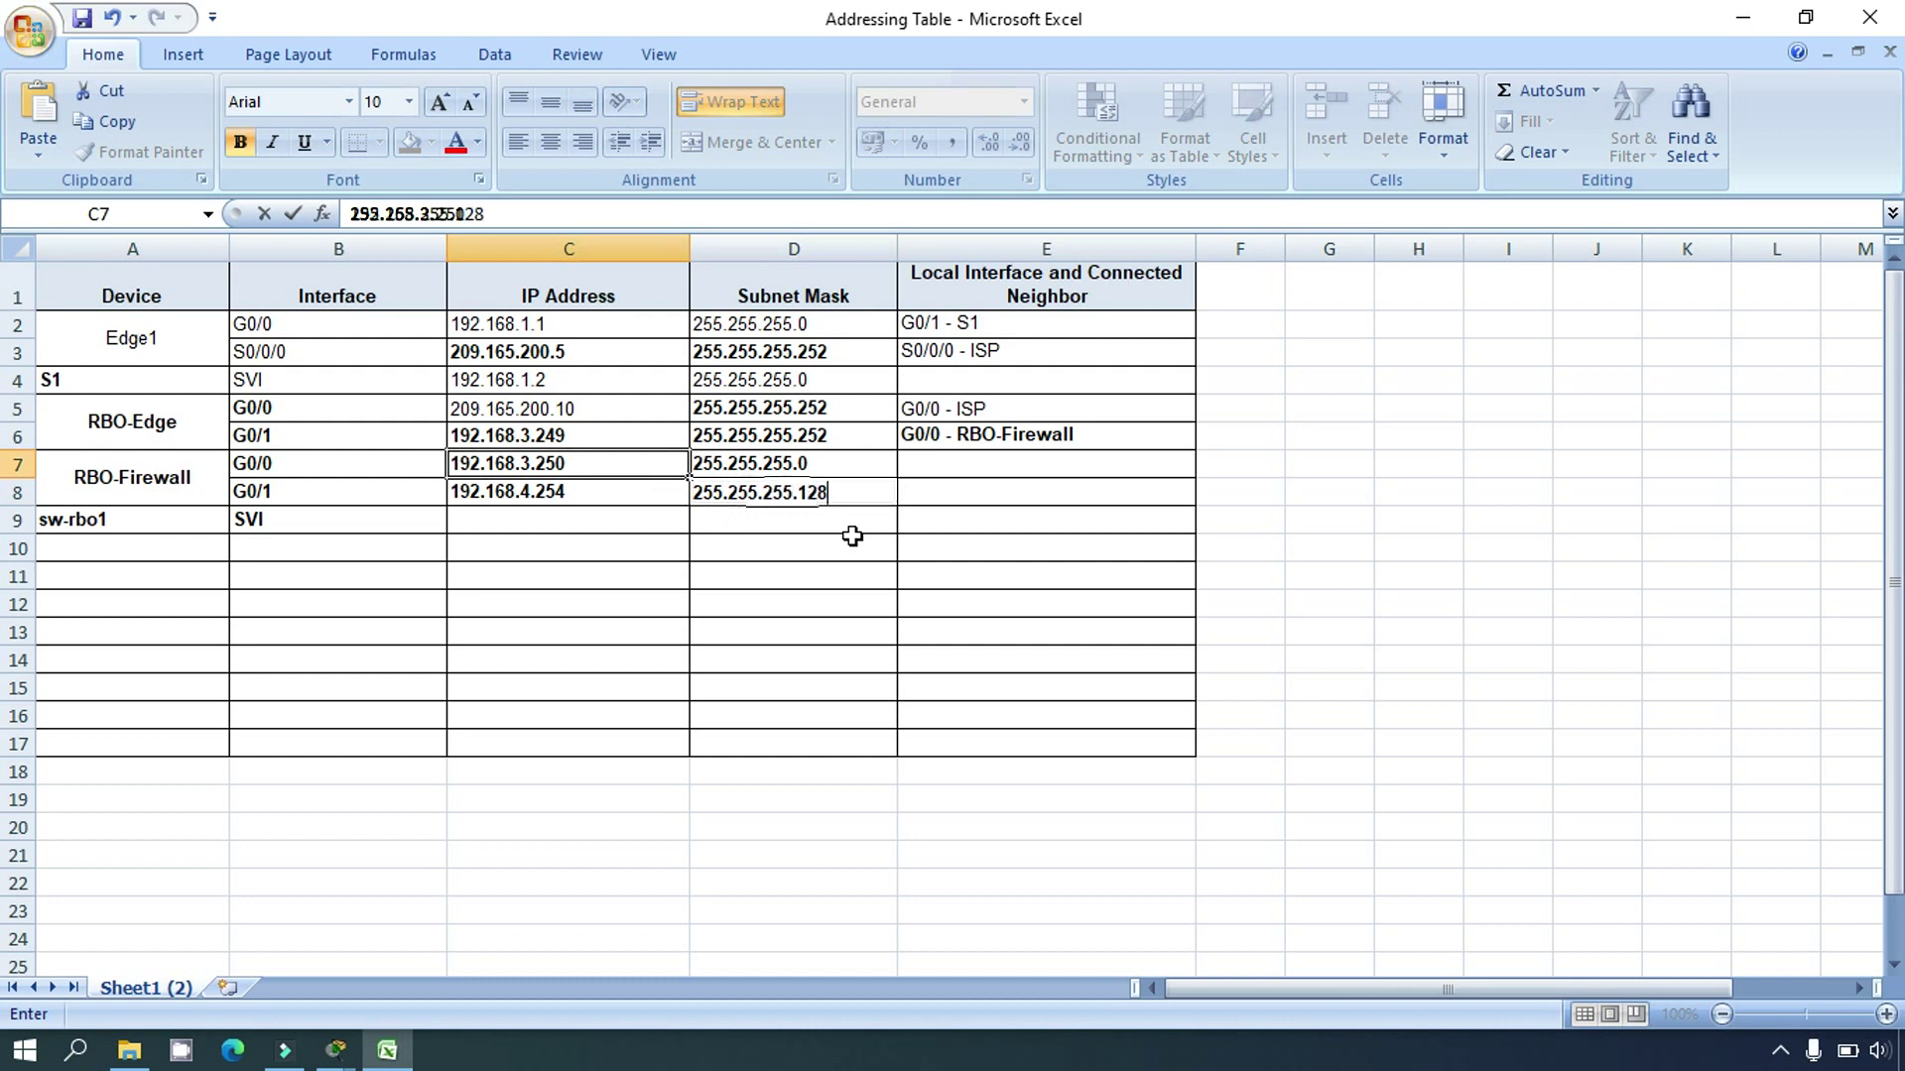
pyautogui.press('Return')
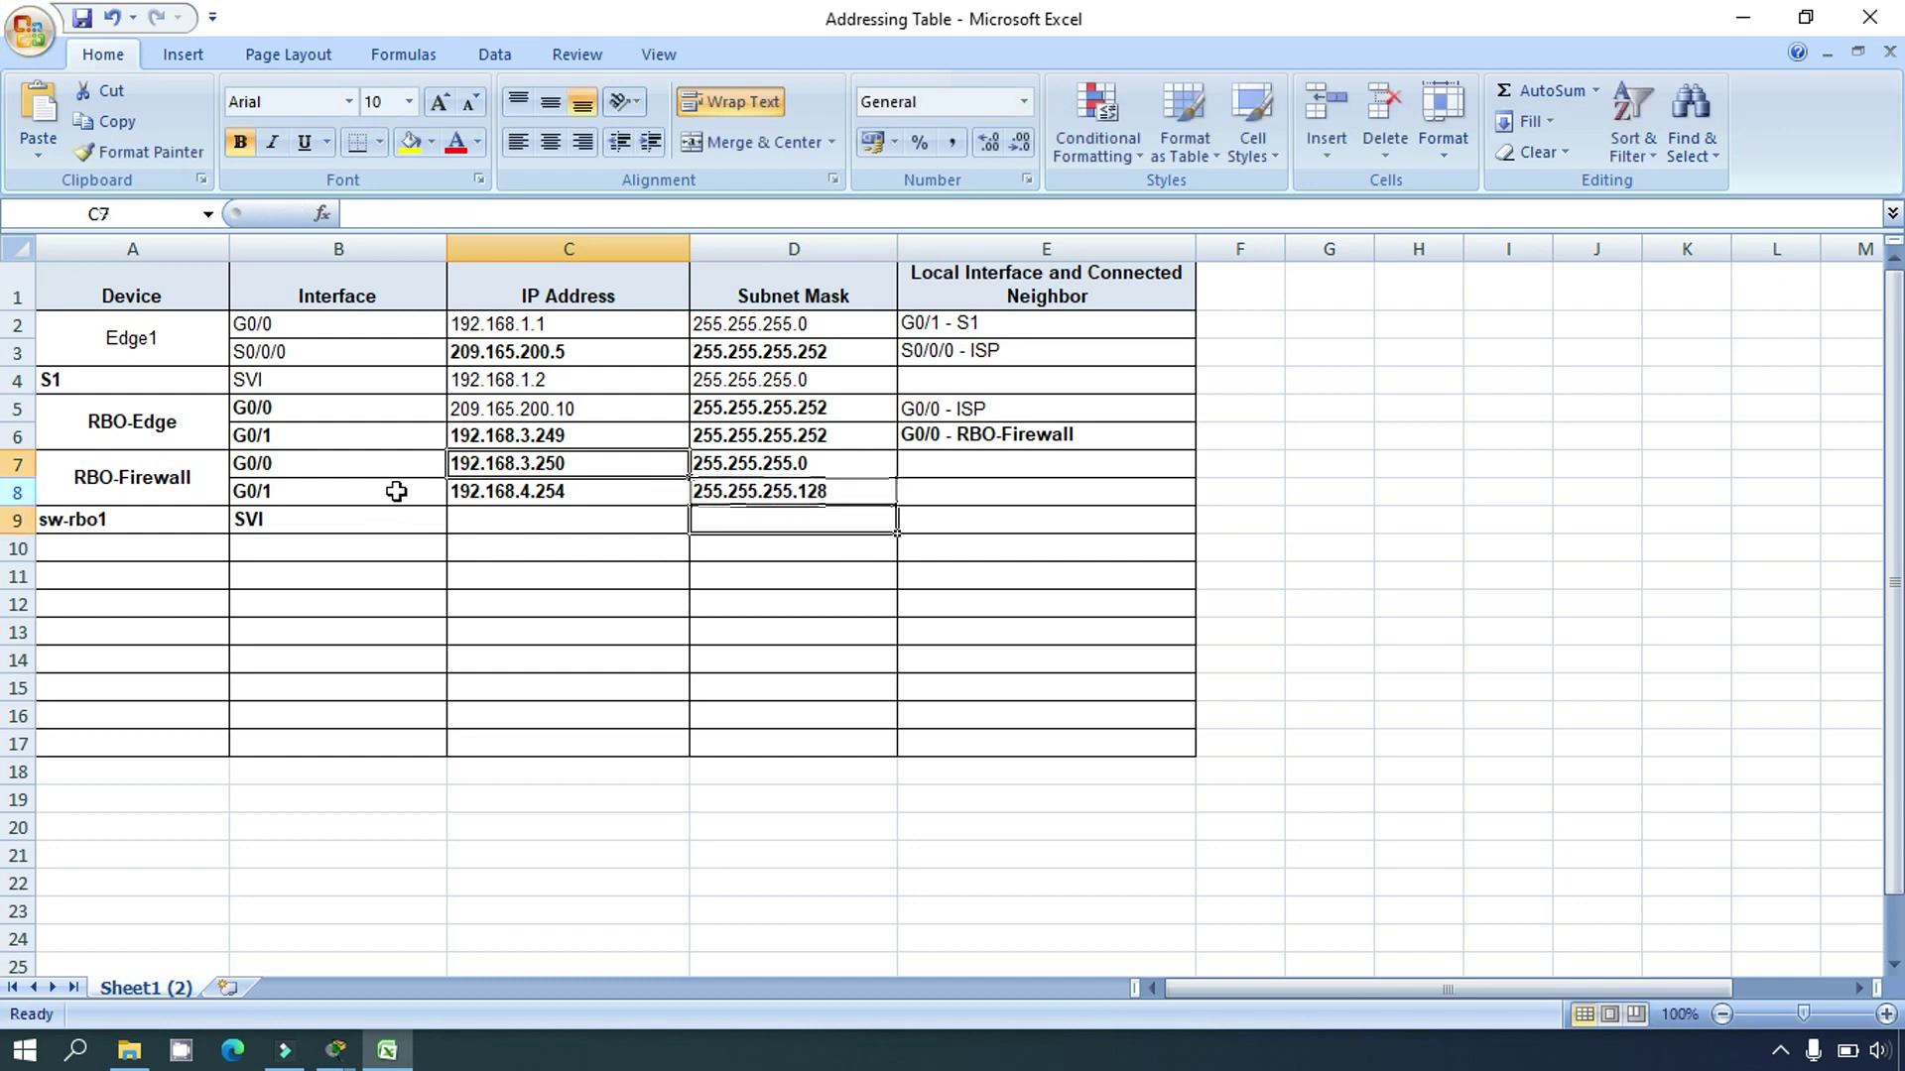
# Step: Review RBO-Firewall G0/0's row, comparing its D7 mask with RBO-Edge's D6 mask
pyautogui.click(514, 466)
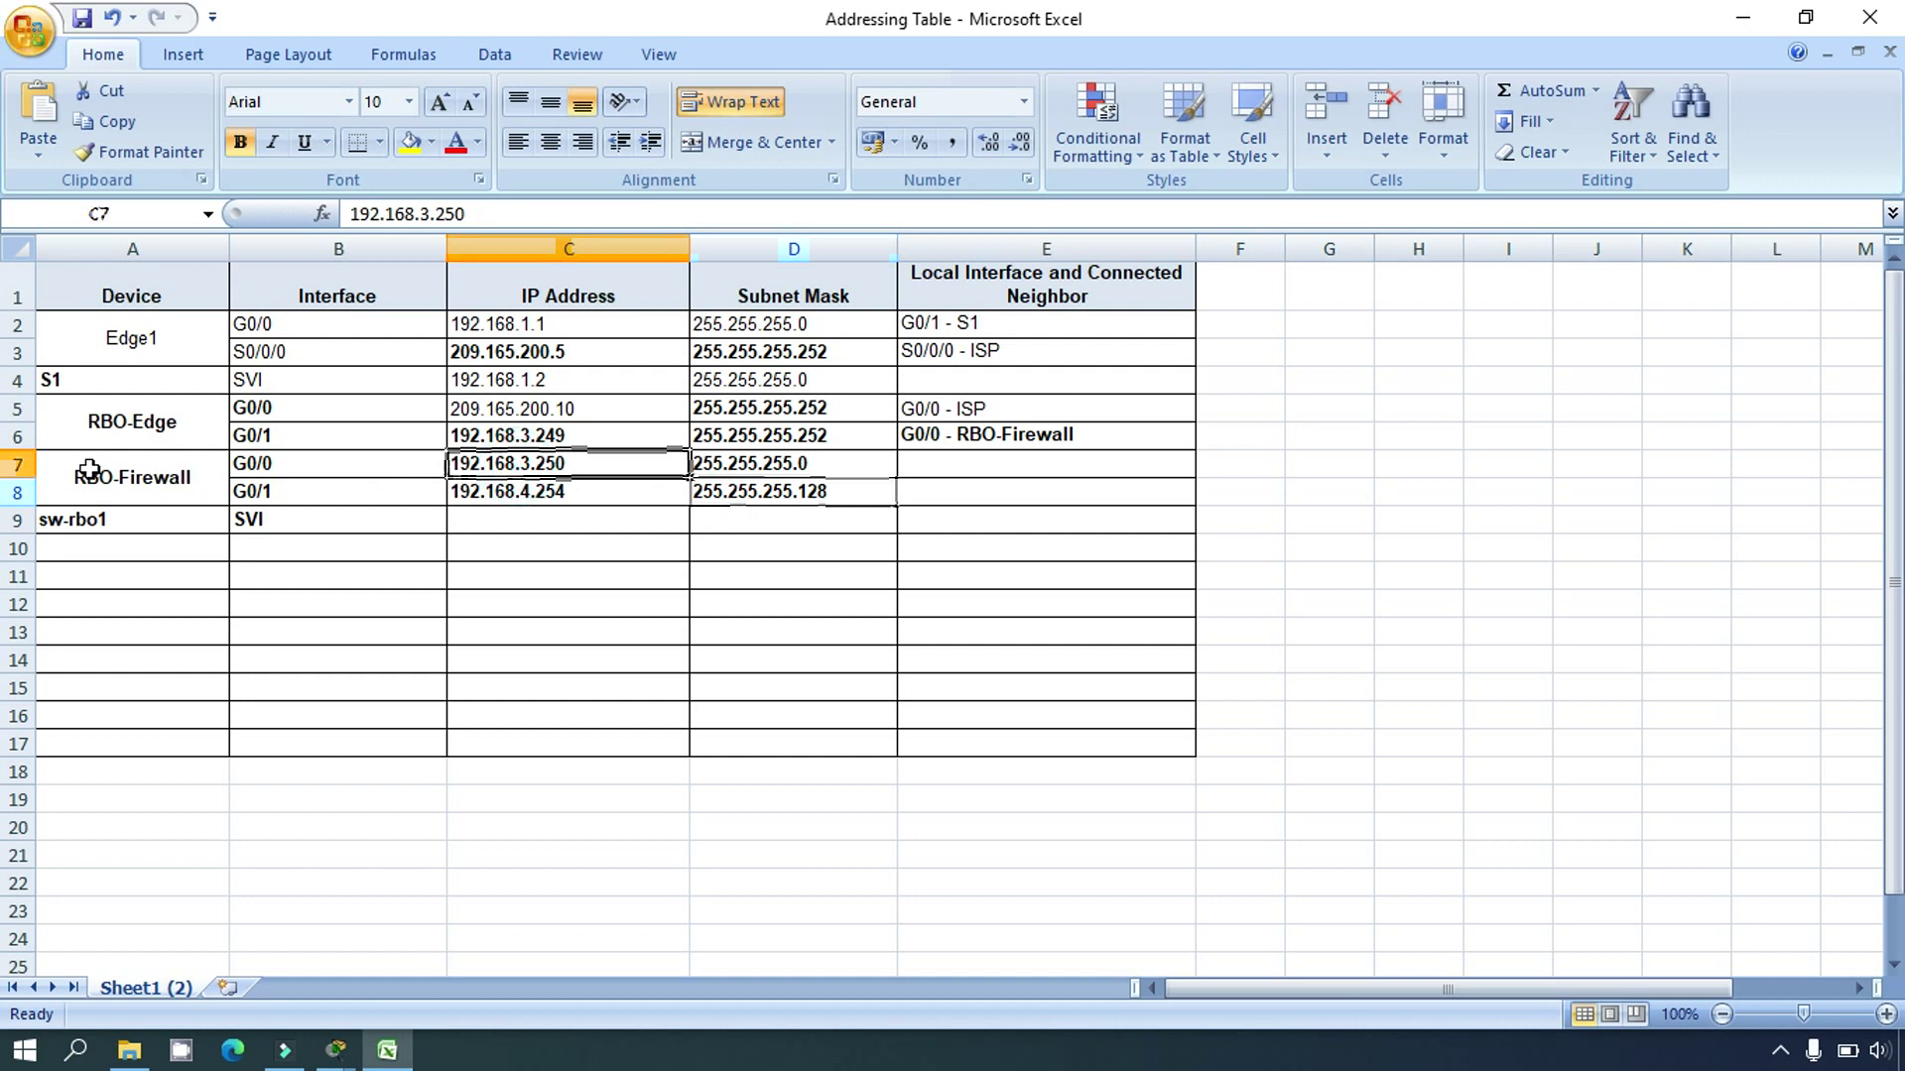
pyautogui.click(23, 463)
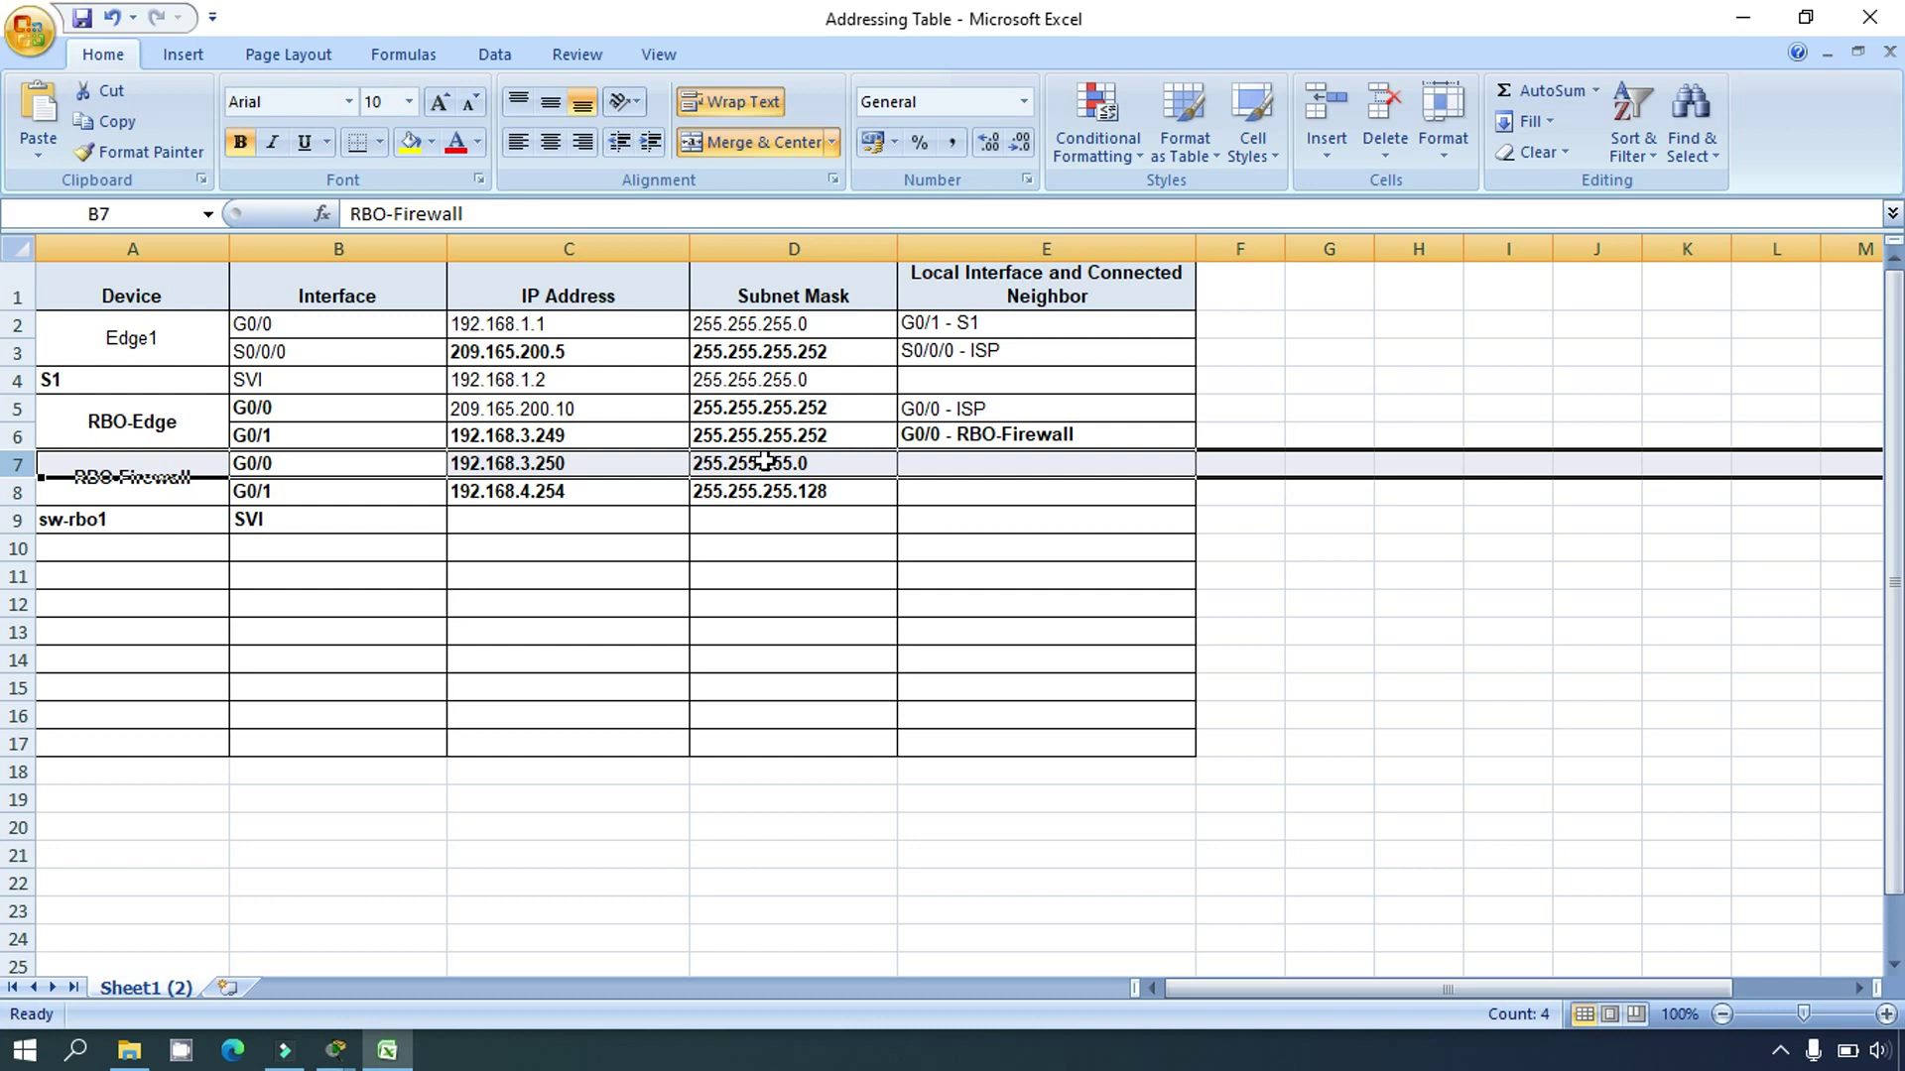
pyautogui.click(764, 462)
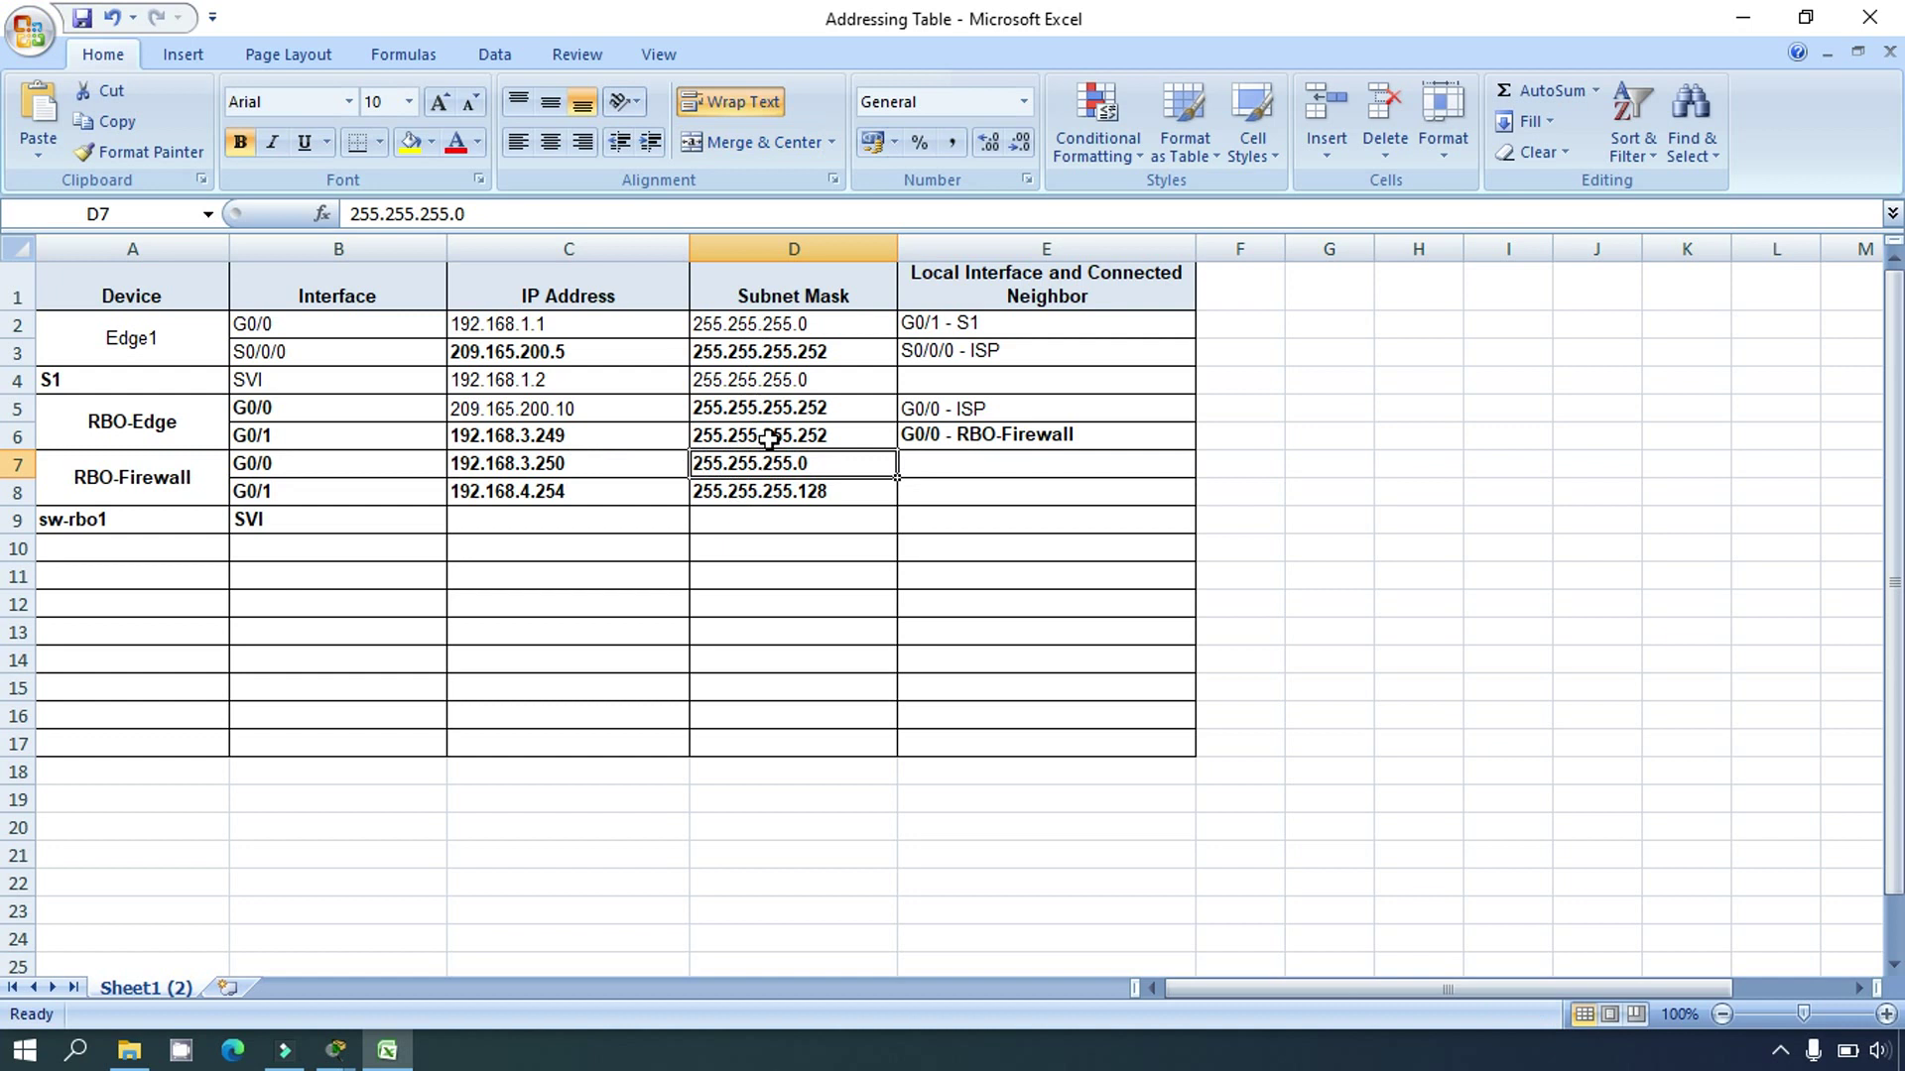
pyautogui.click(764, 433)
pyautogui.click(784, 464)
pyautogui.click(791, 437)
pyautogui.click(789, 464)
pyautogui.click(798, 438)
pyautogui.click(800, 463)
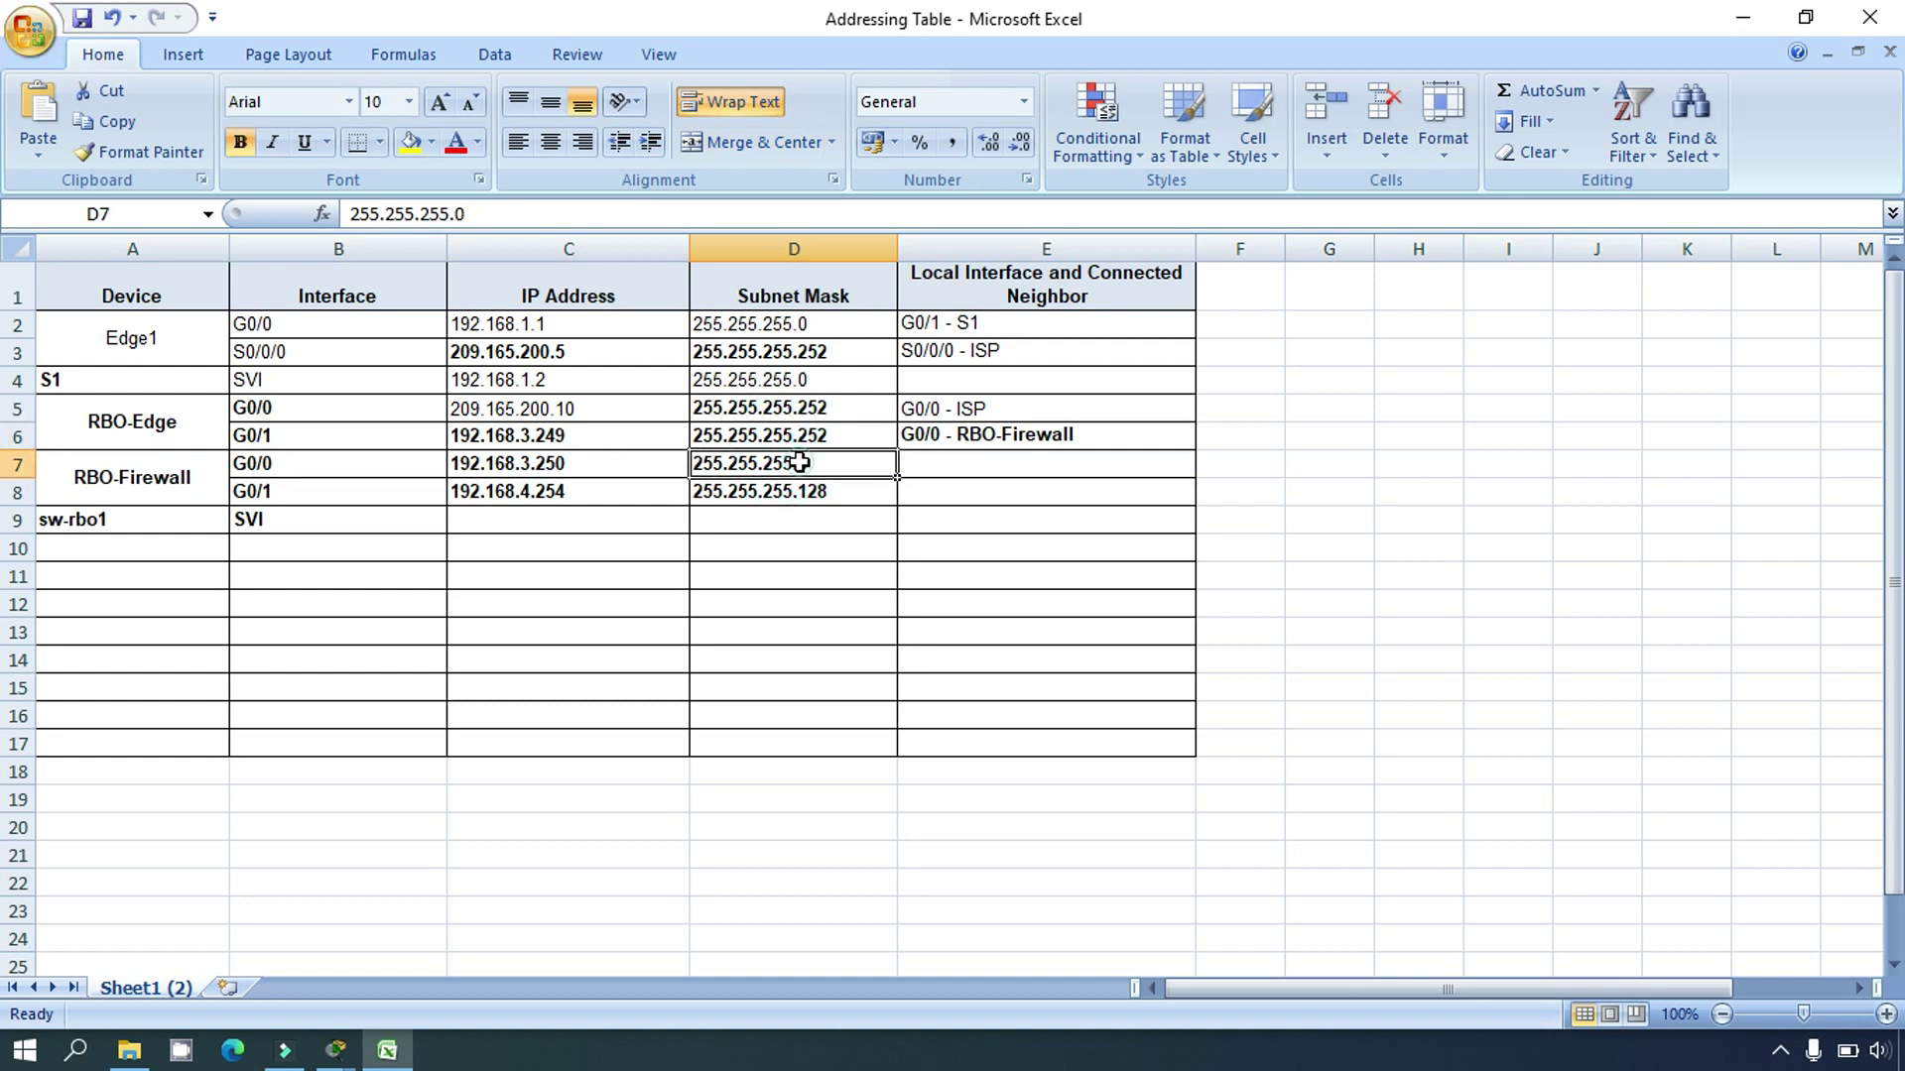
pyautogui.click(807, 437)
pyautogui.click(791, 459)
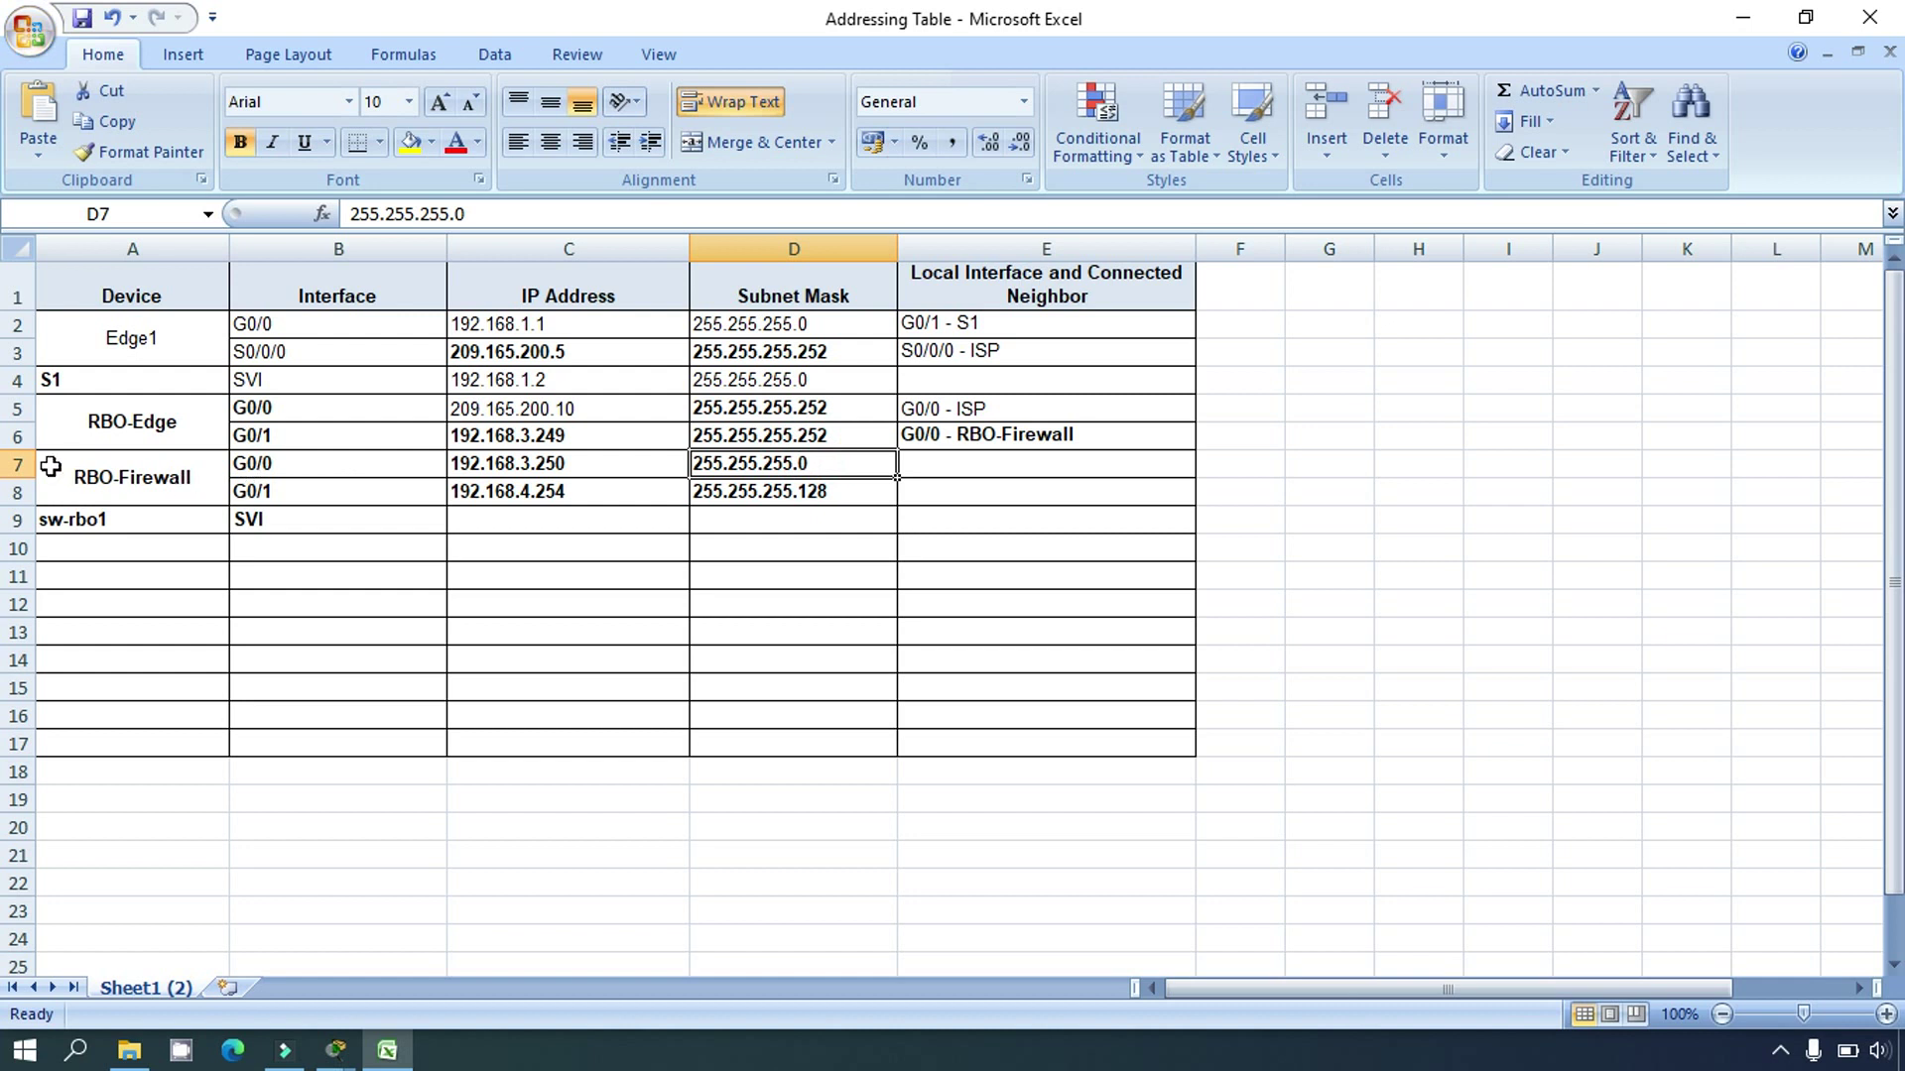
pyautogui.click(18, 463)
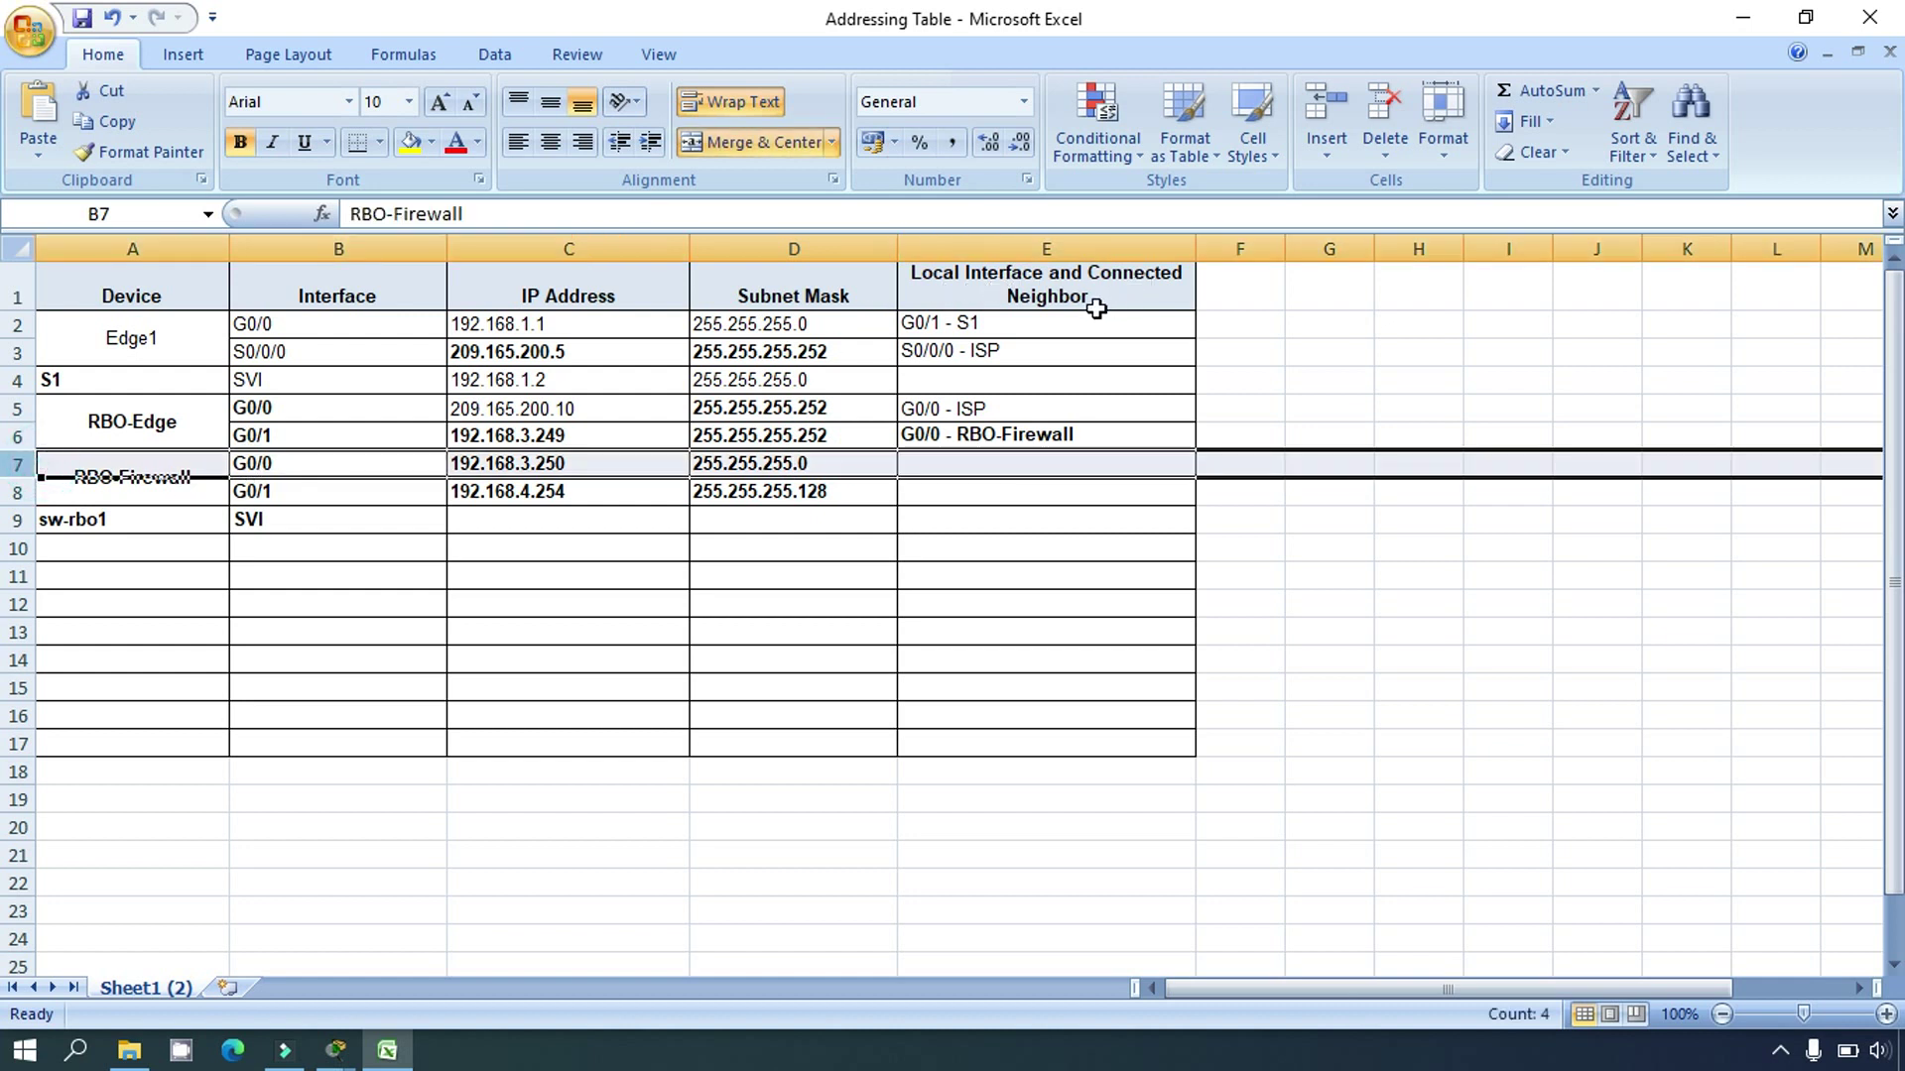
# Step: Enter 'G0/1 - RBO-Edge' as RBO-Firewall G0/0's neighbor in E7
pyautogui.click(944, 464)
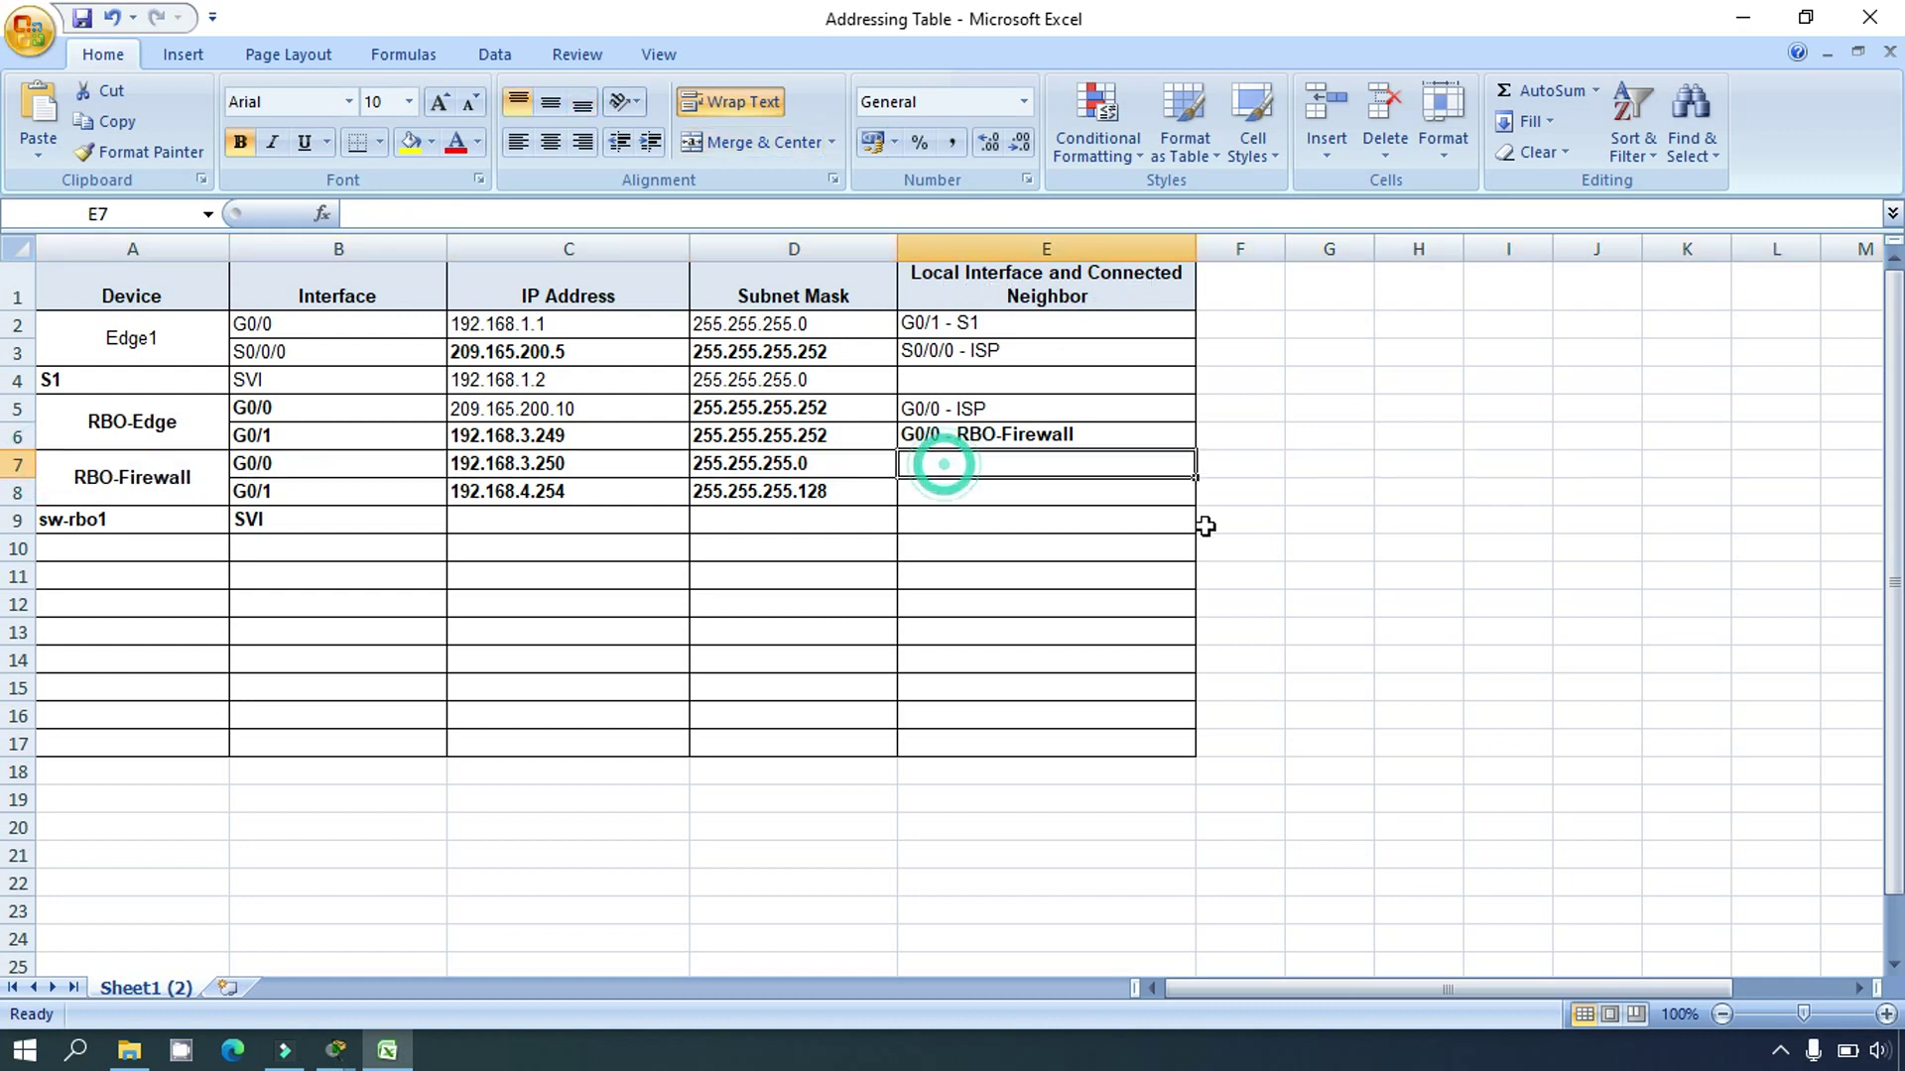
pyautogui.write('G0/1')
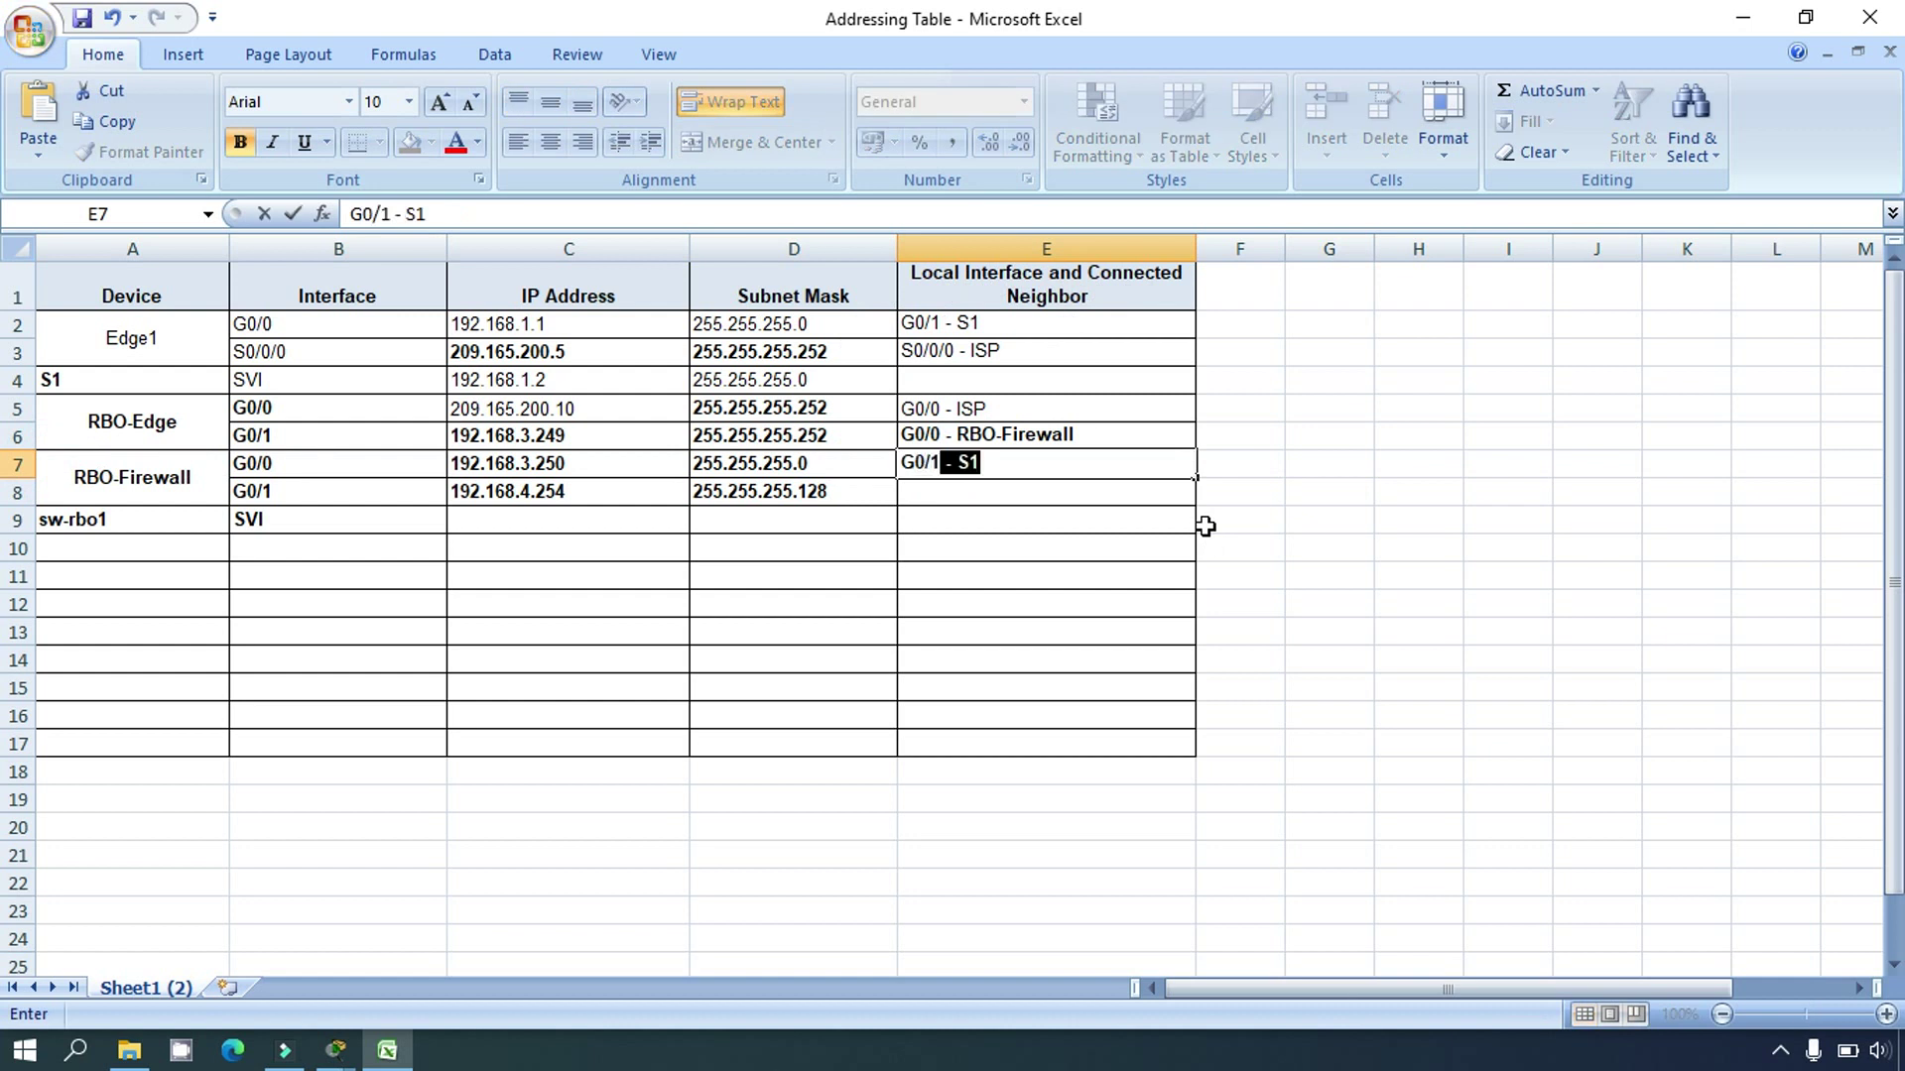
pyautogui.write(' - RBO-')
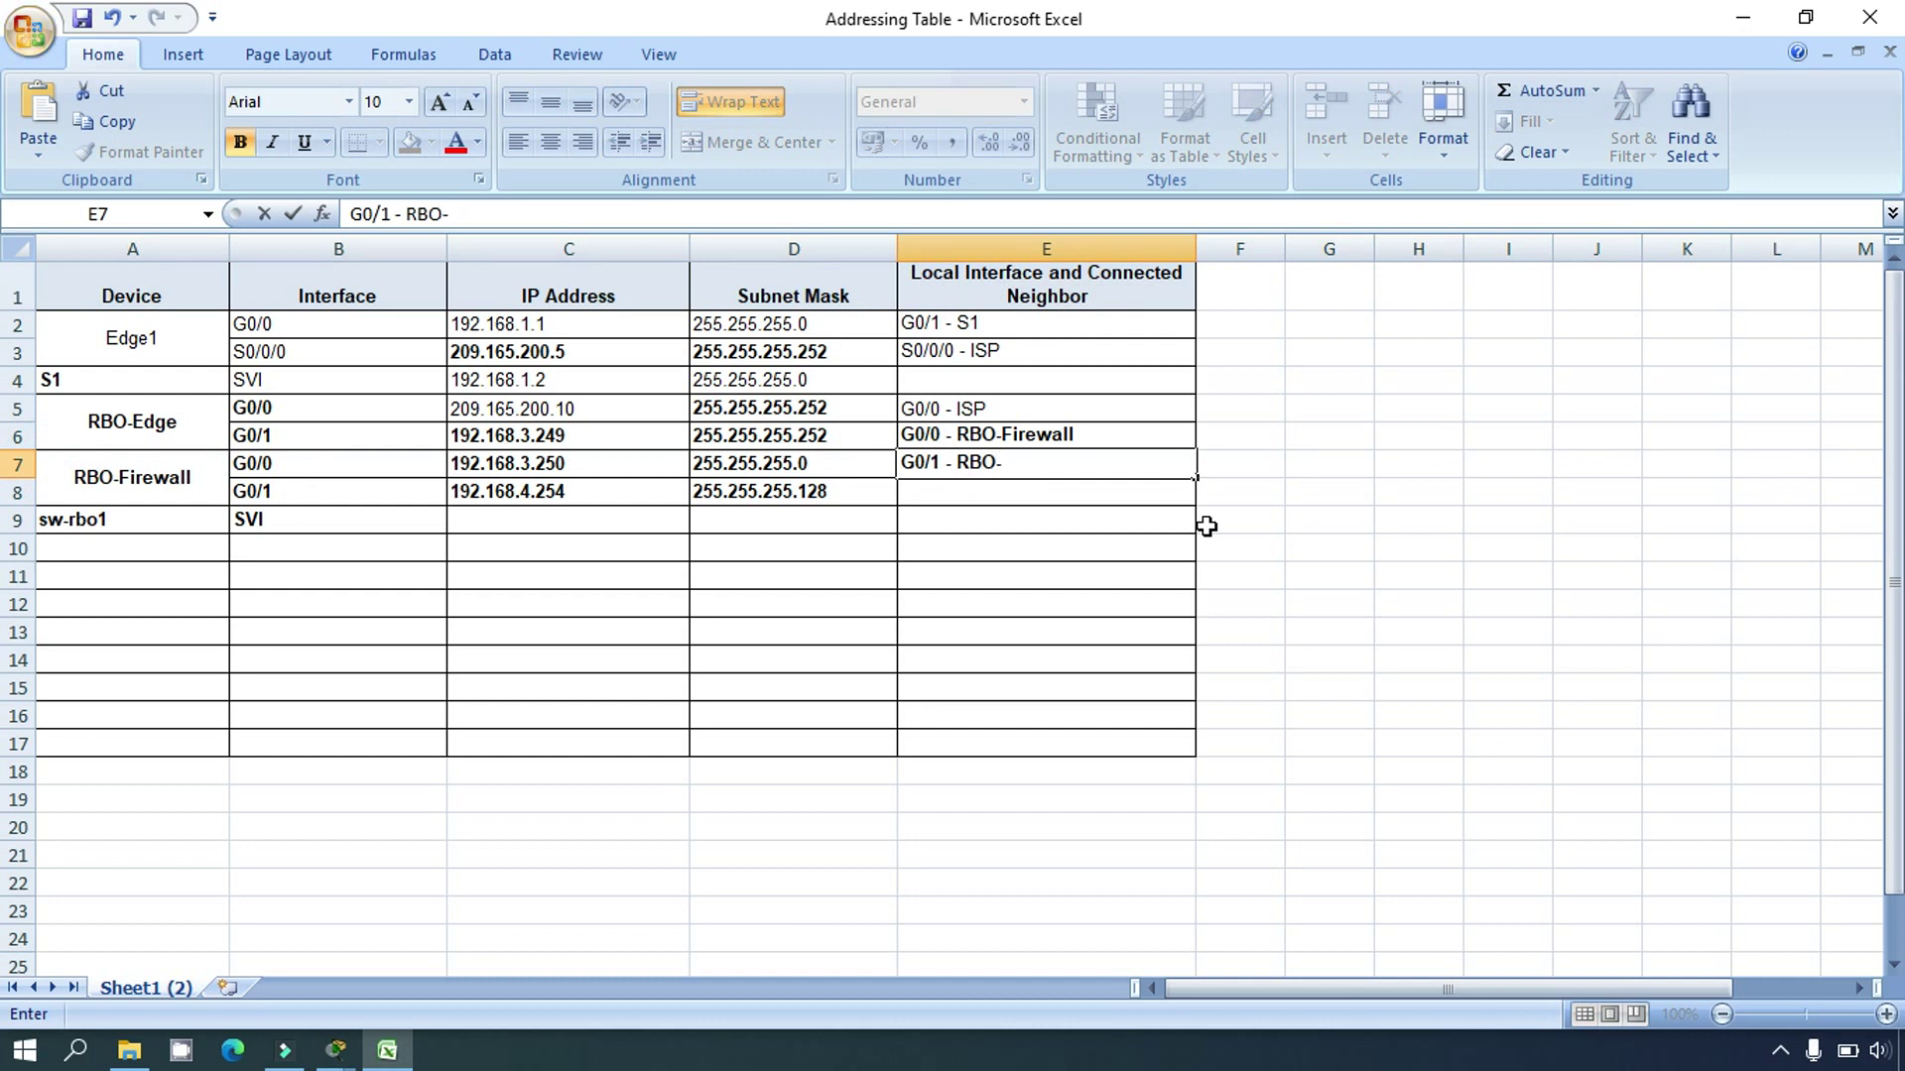
pyautogui.write('Edge')
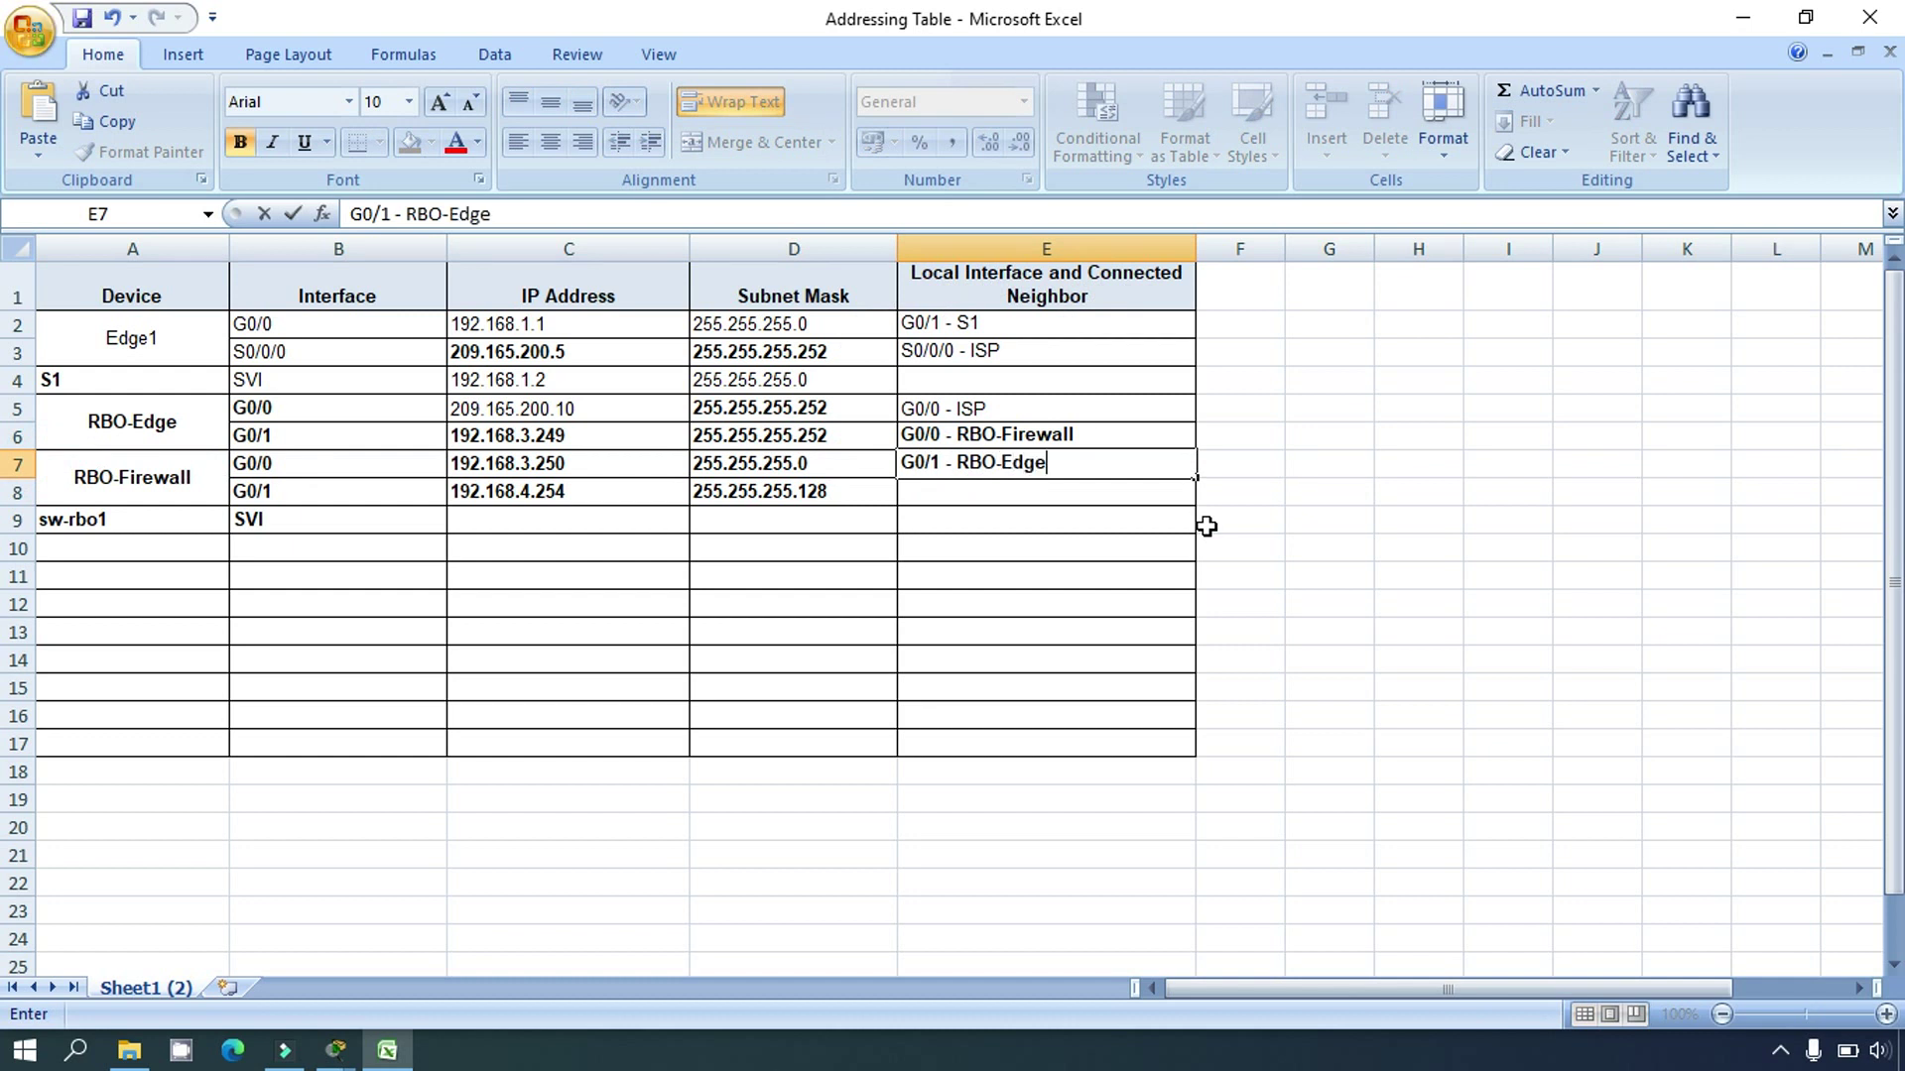
pyautogui.press('Return')
pyautogui.press('Up')
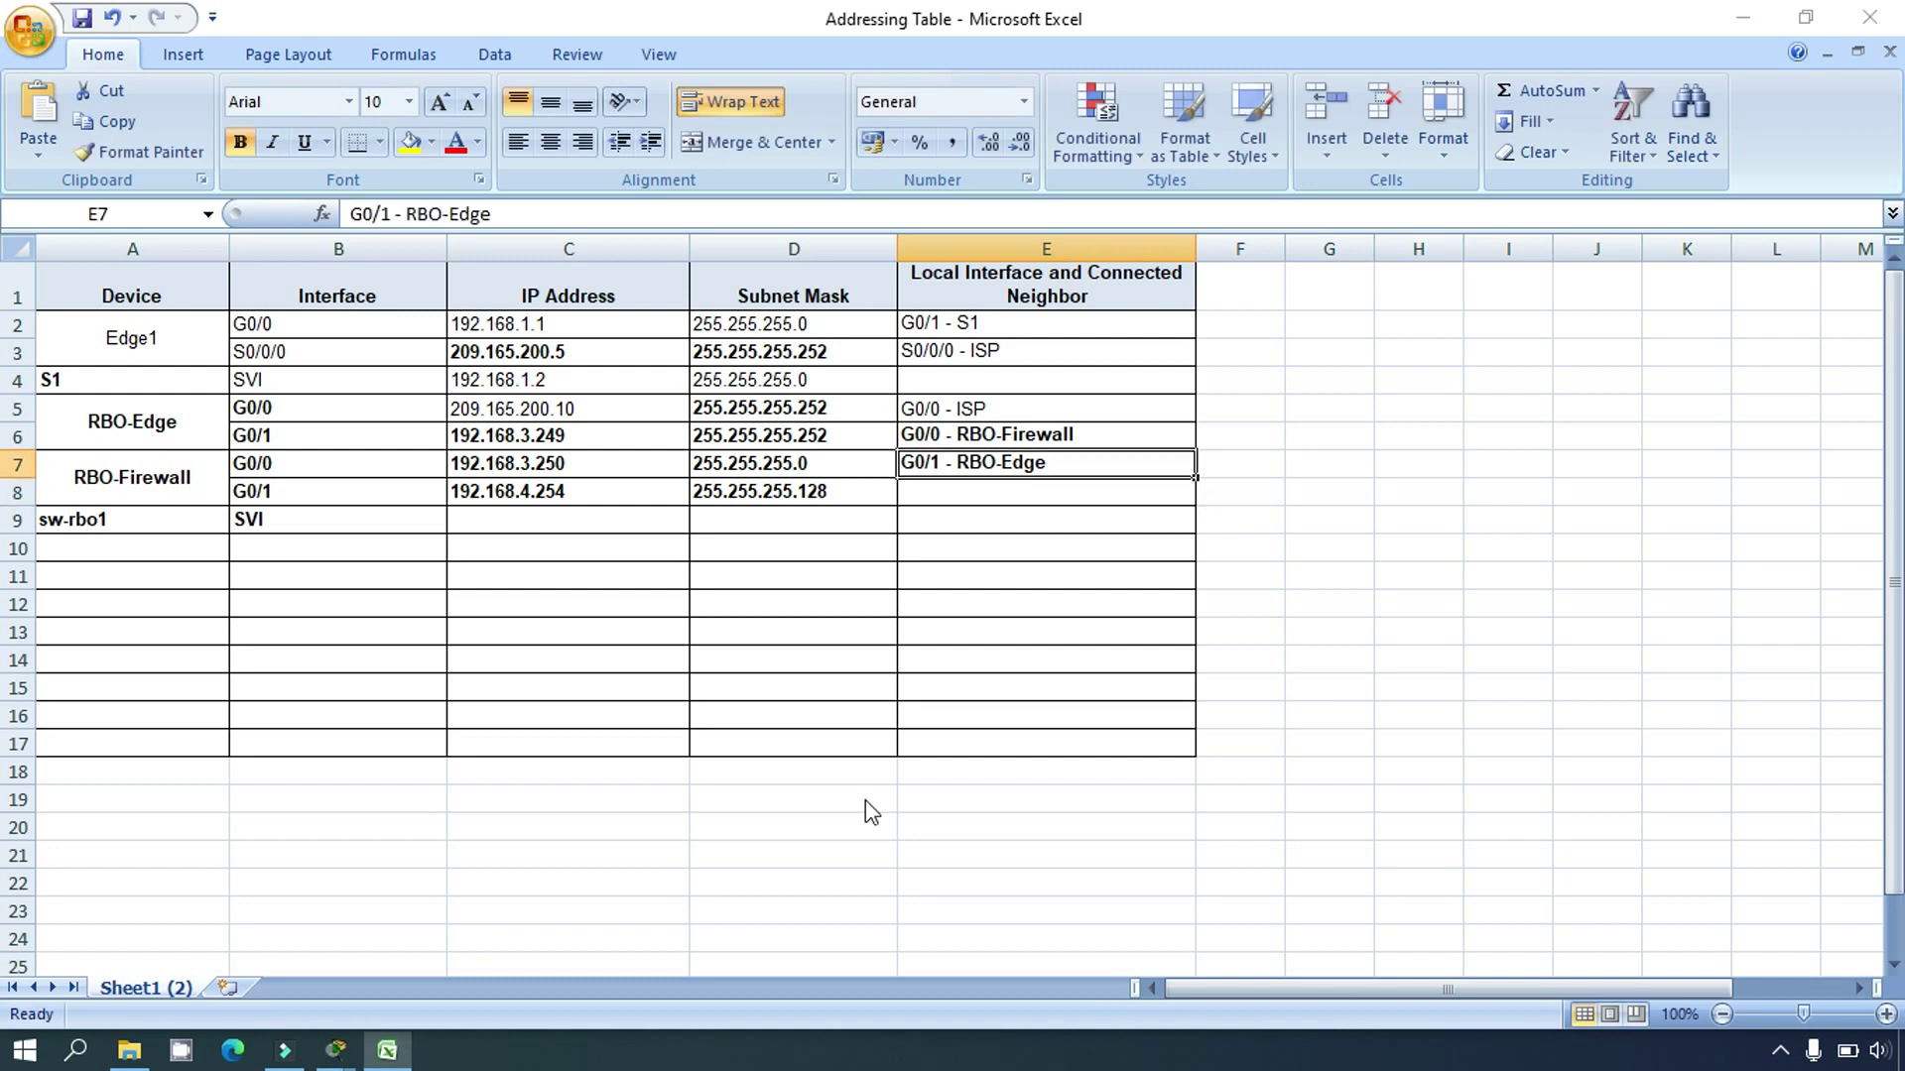
pyautogui.click(1742, 19)
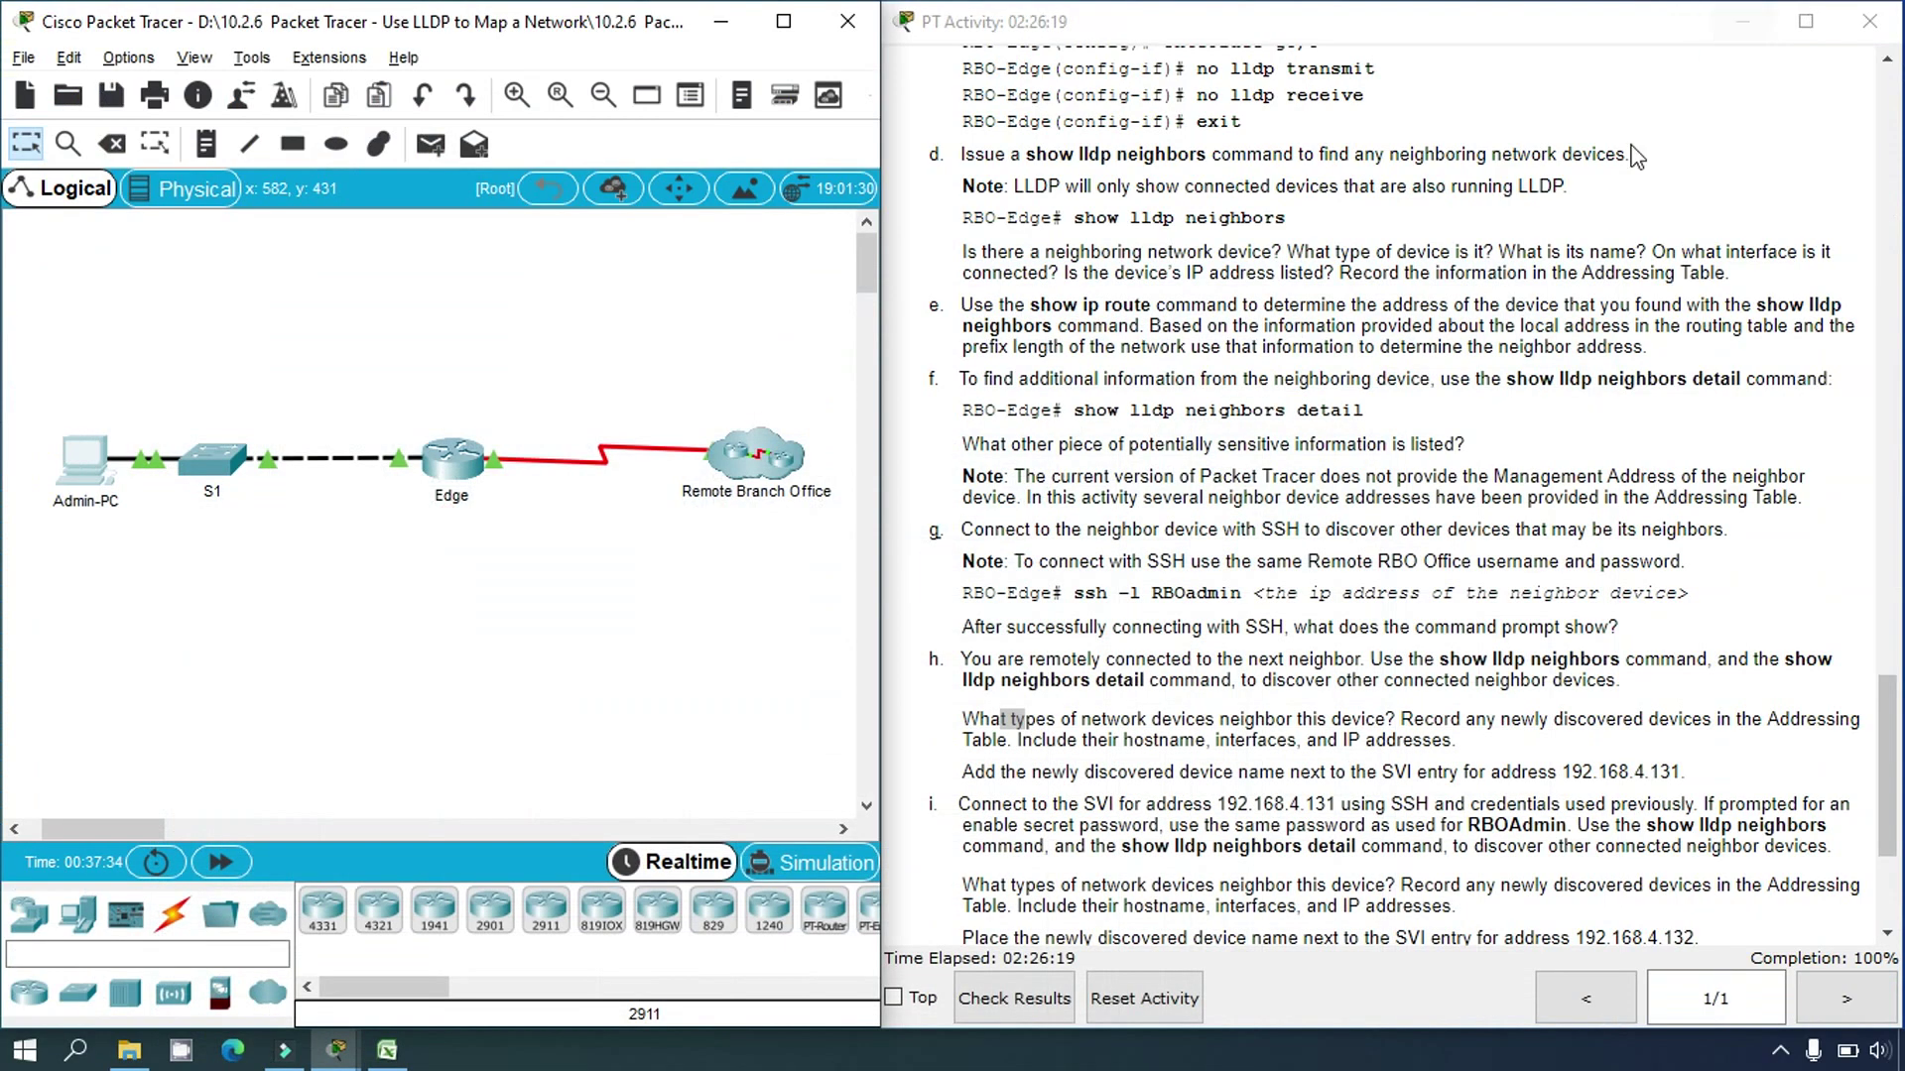
# Step: Run 'show lldp neighbors' on RBO-Firewall from the Admin-PC terminal
pyautogui.click(83, 461)
pyautogui.click(1244, 156)
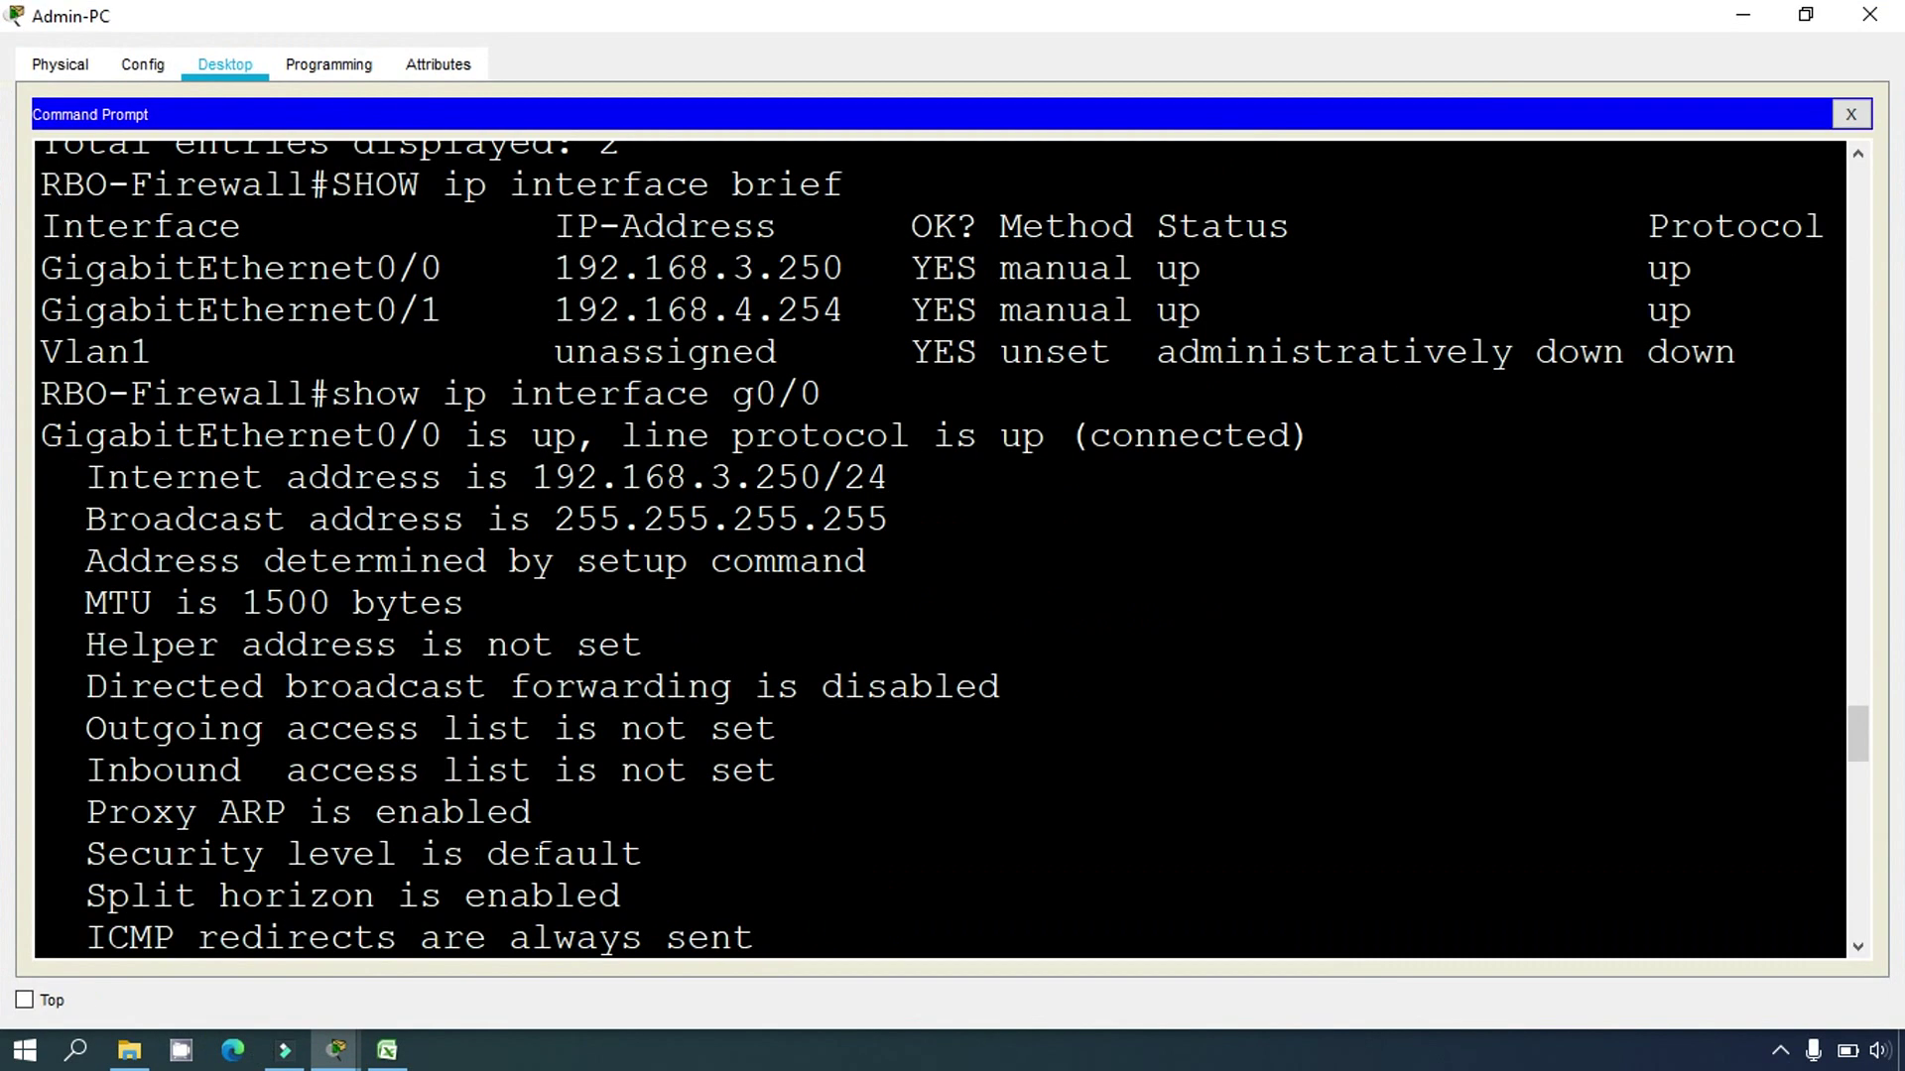
pyautogui.scroll(-4, 939, 549)
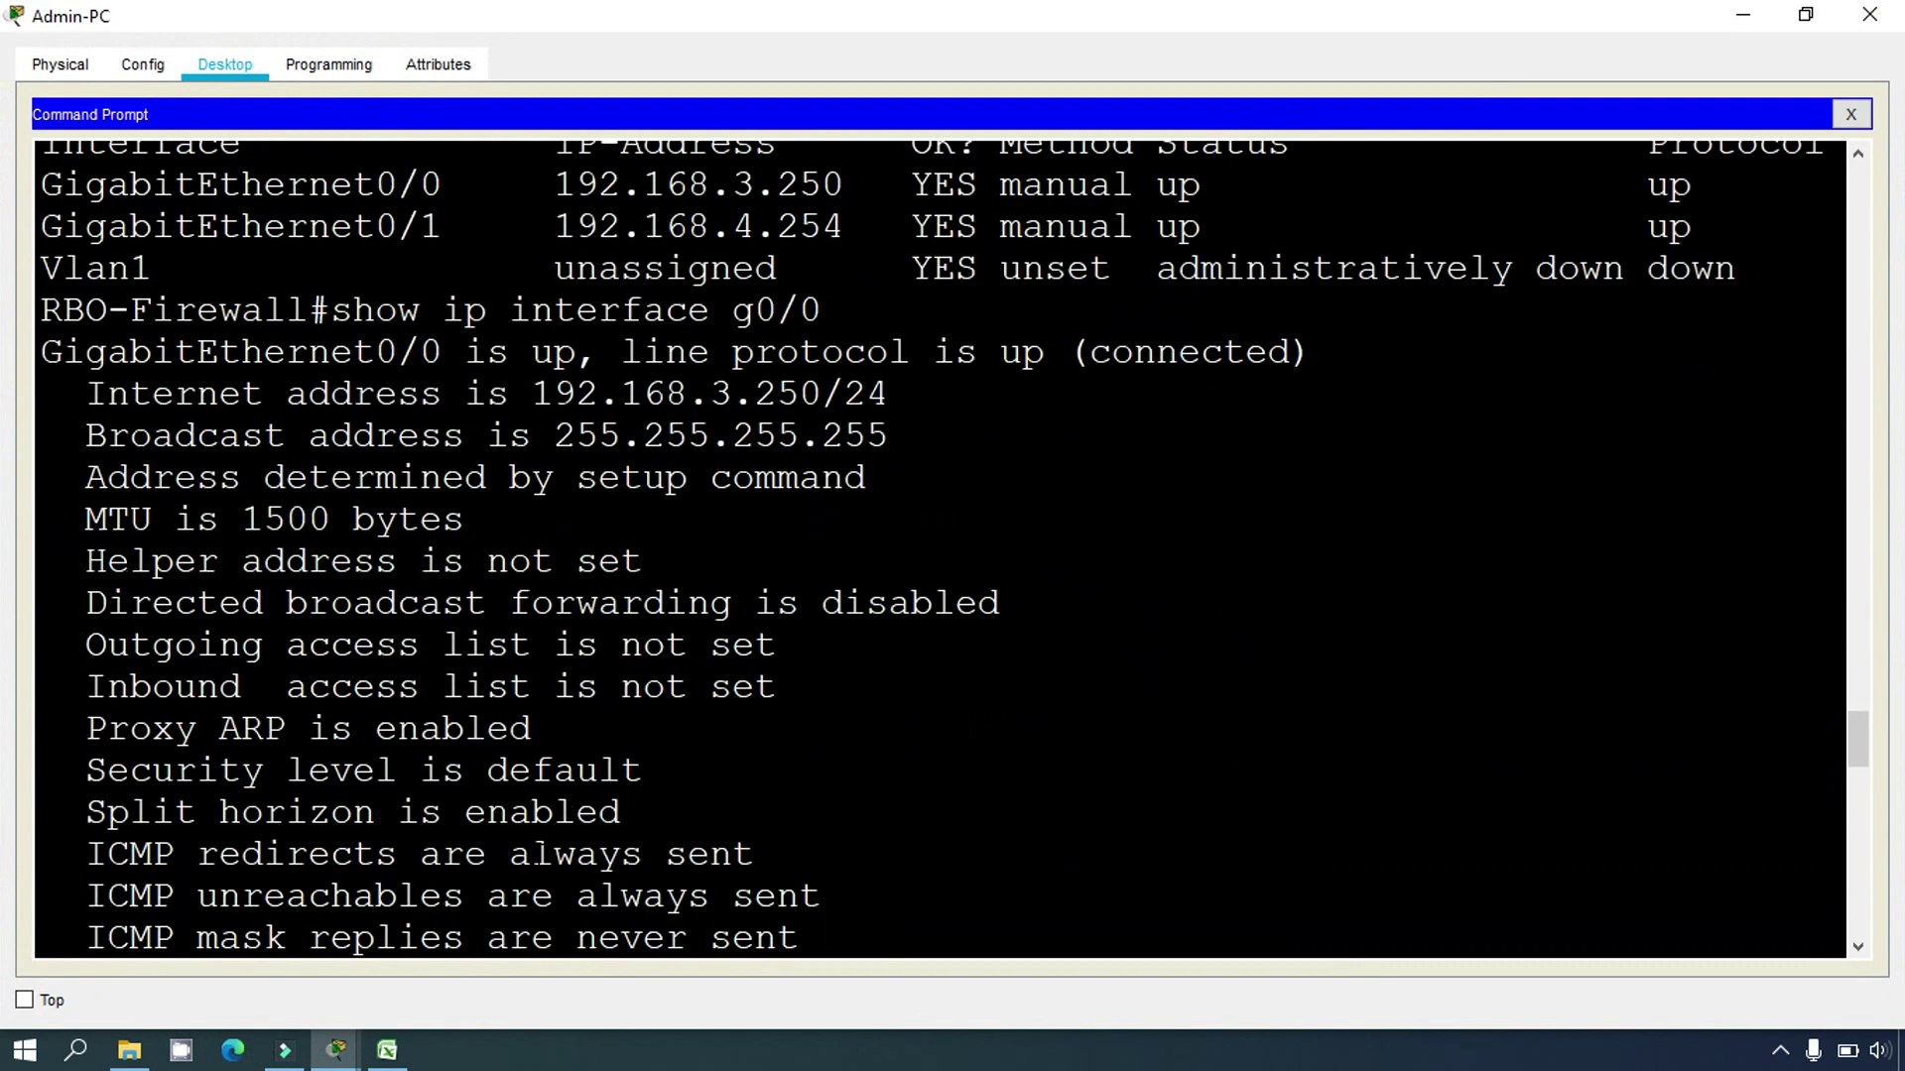
pyautogui.press('Return')
pyautogui.write('show')
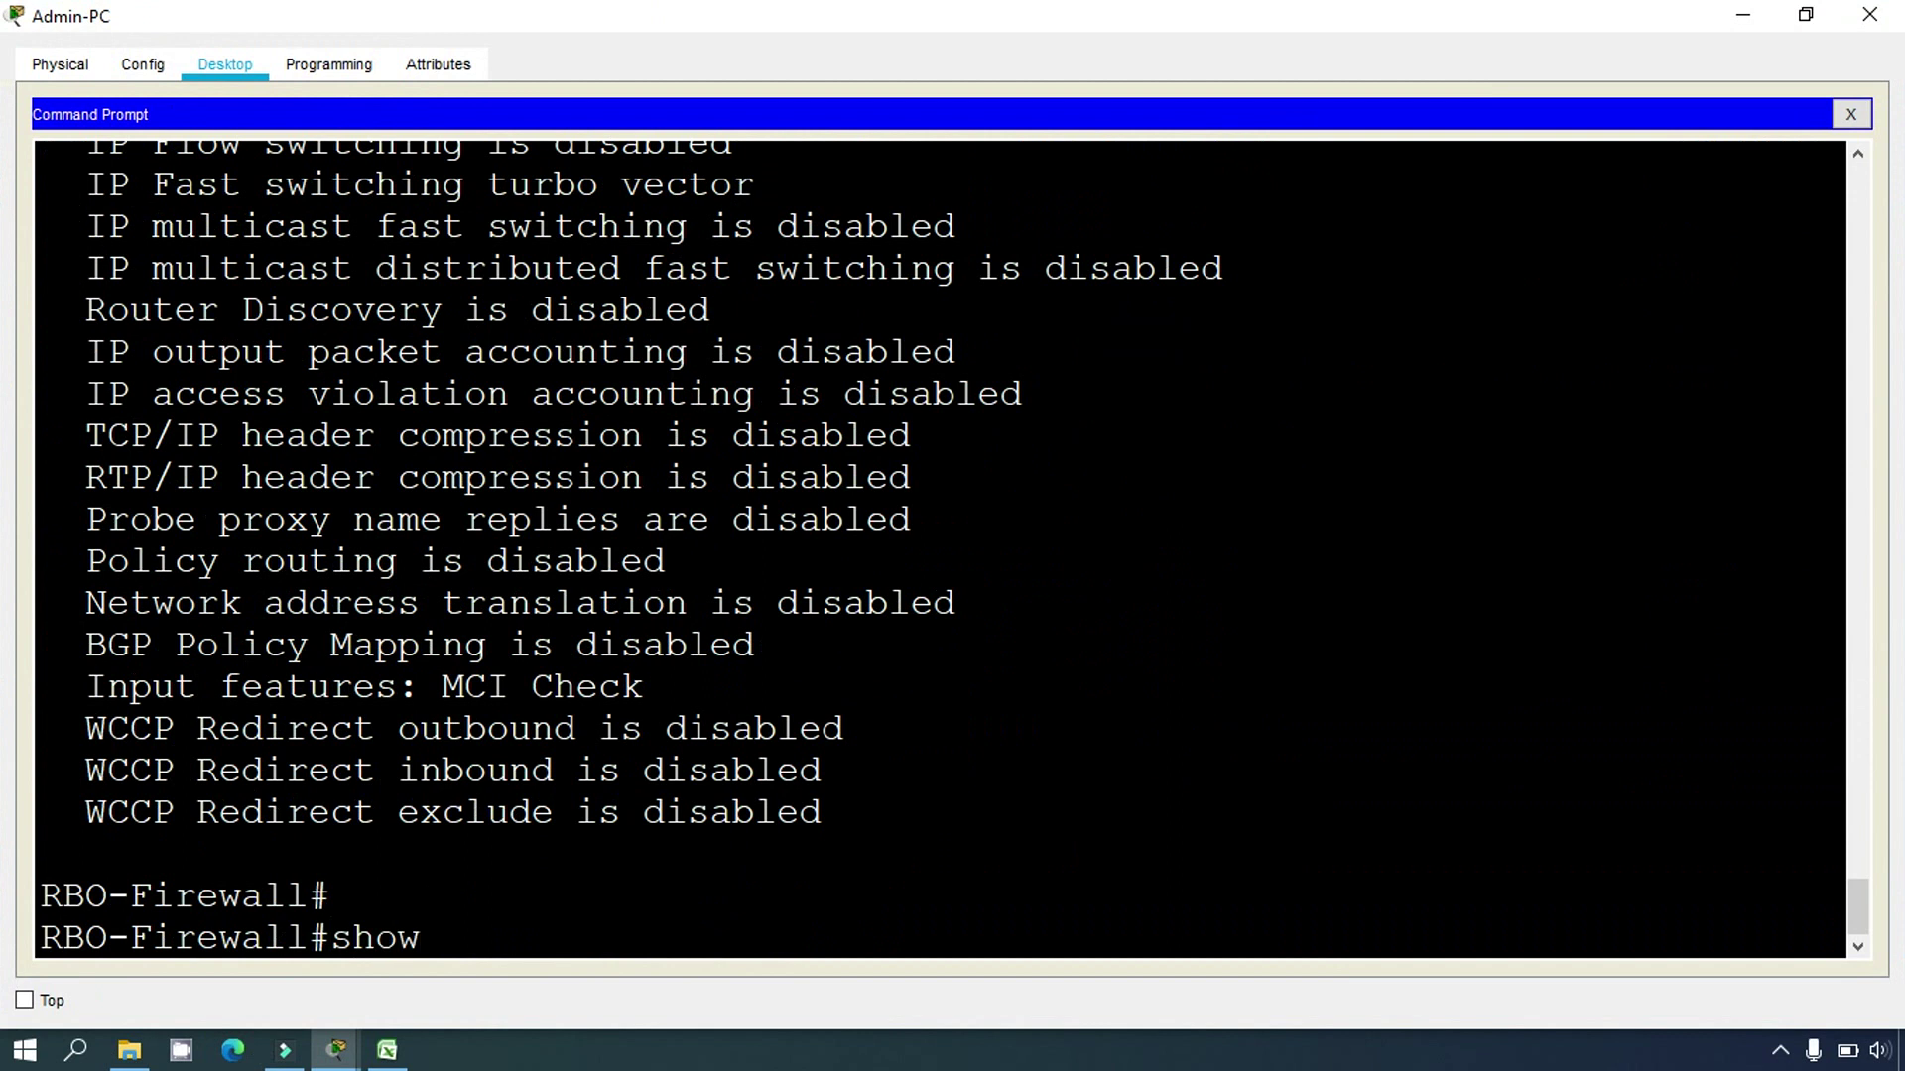
pyautogui.write(' lldp')
pyautogui.press('BackSpace')
pyautogui.write('dp nie')
pyautogui.press('BackSpace')
pyautogui.write('ghbor')
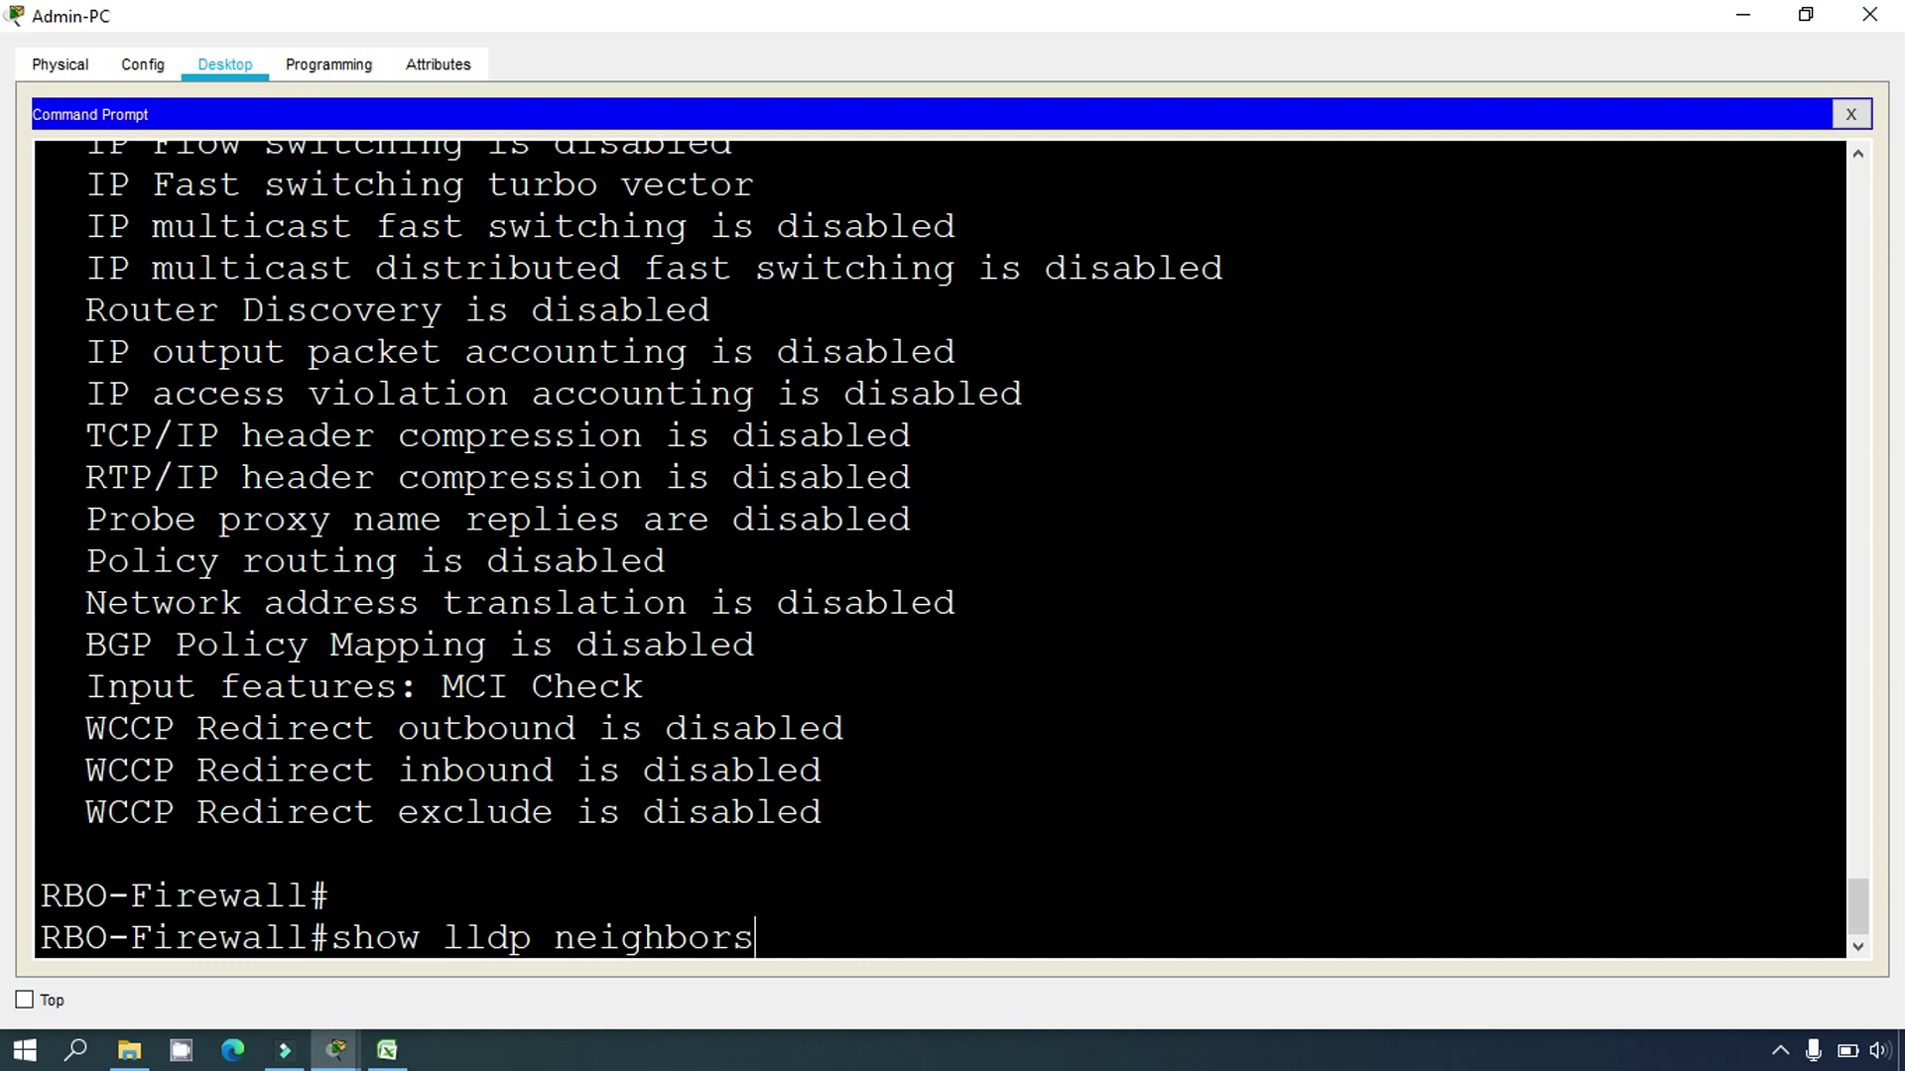
pyautogui.write('s')
pyautogui.press('Return')
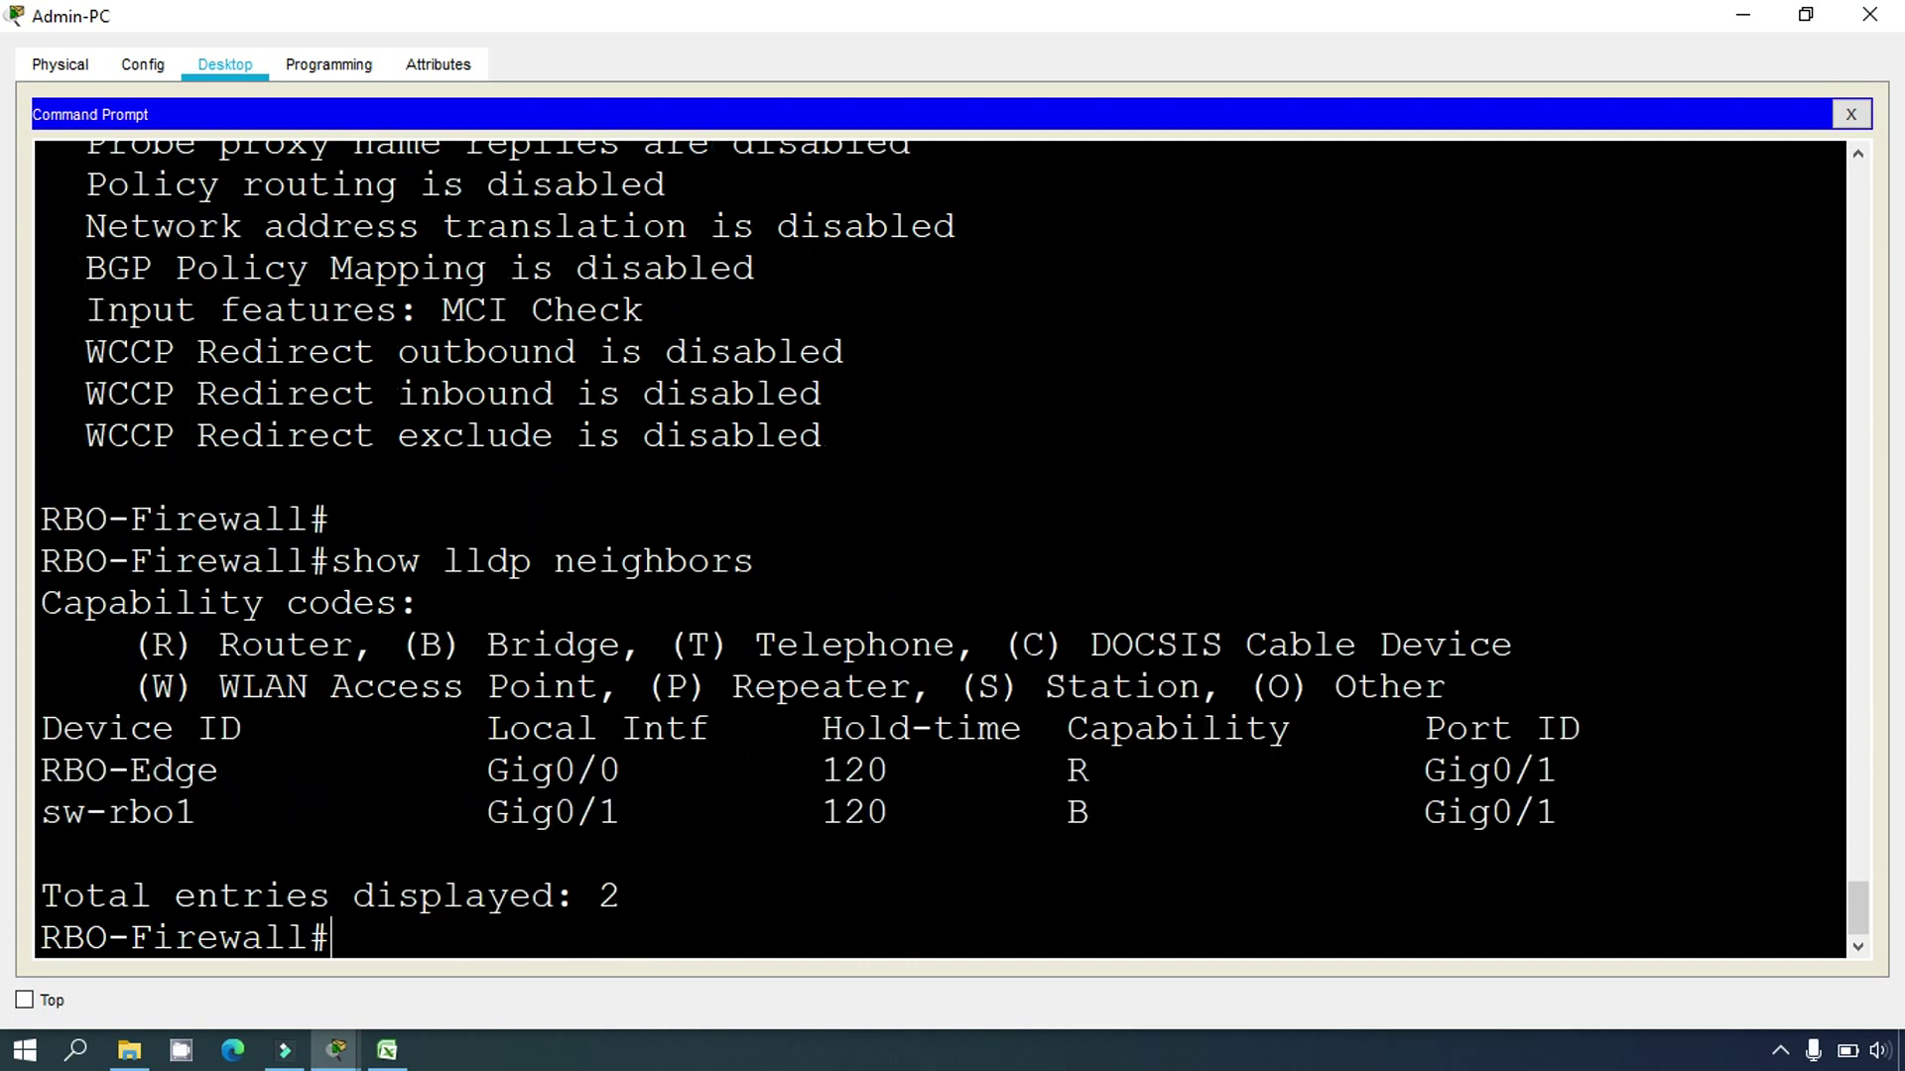
# Step: Highlight RBO-Edge as the neighbor on local Gig0/0, remote port Gig0/1
pyautogui.moveTo(40, 770); pyautogui.dragTo(217, 774)
pyautogui.moveTo(488, 729); pyautogui.dragTo(710, 729)
pyautogui.moveTo(488, 769); pyautogui.dragTo(617, 772)
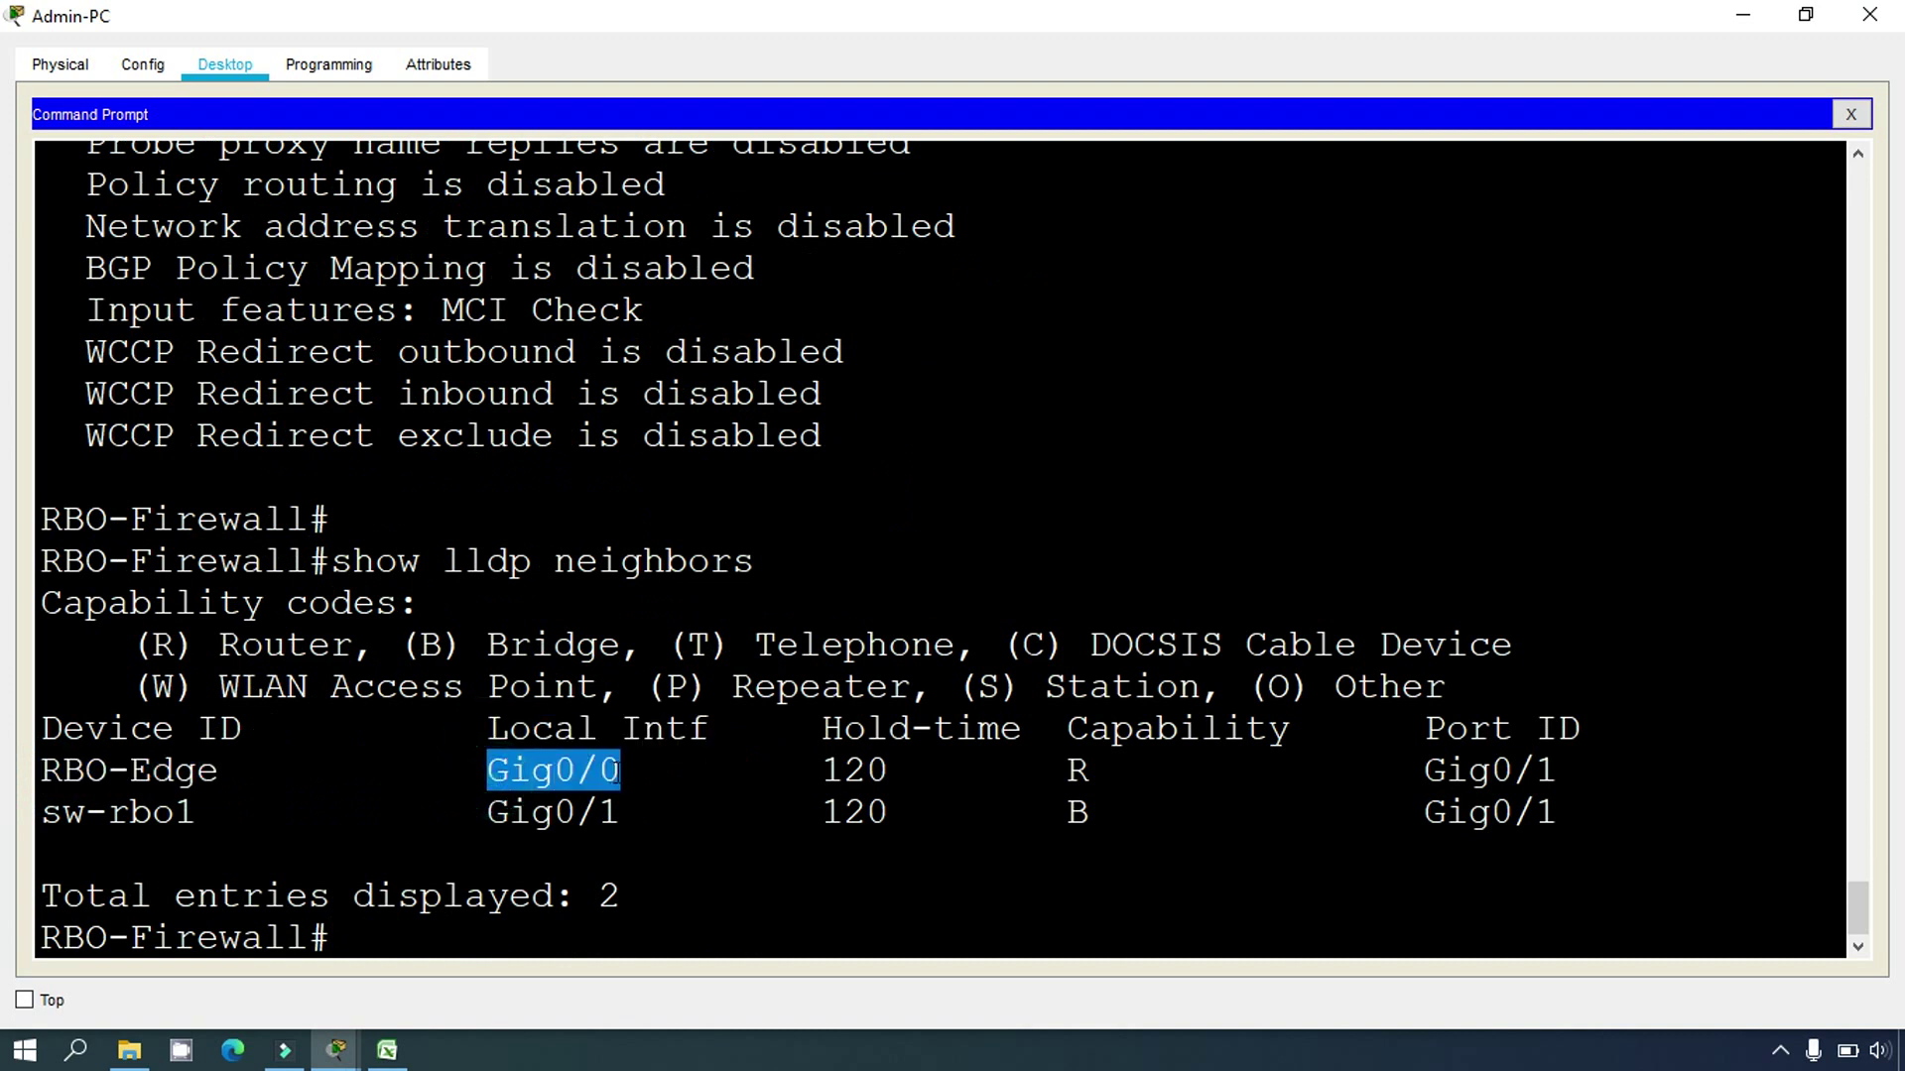
pyautogui.moveTo(42, 938); pyautogui.dragTo(310, 937)
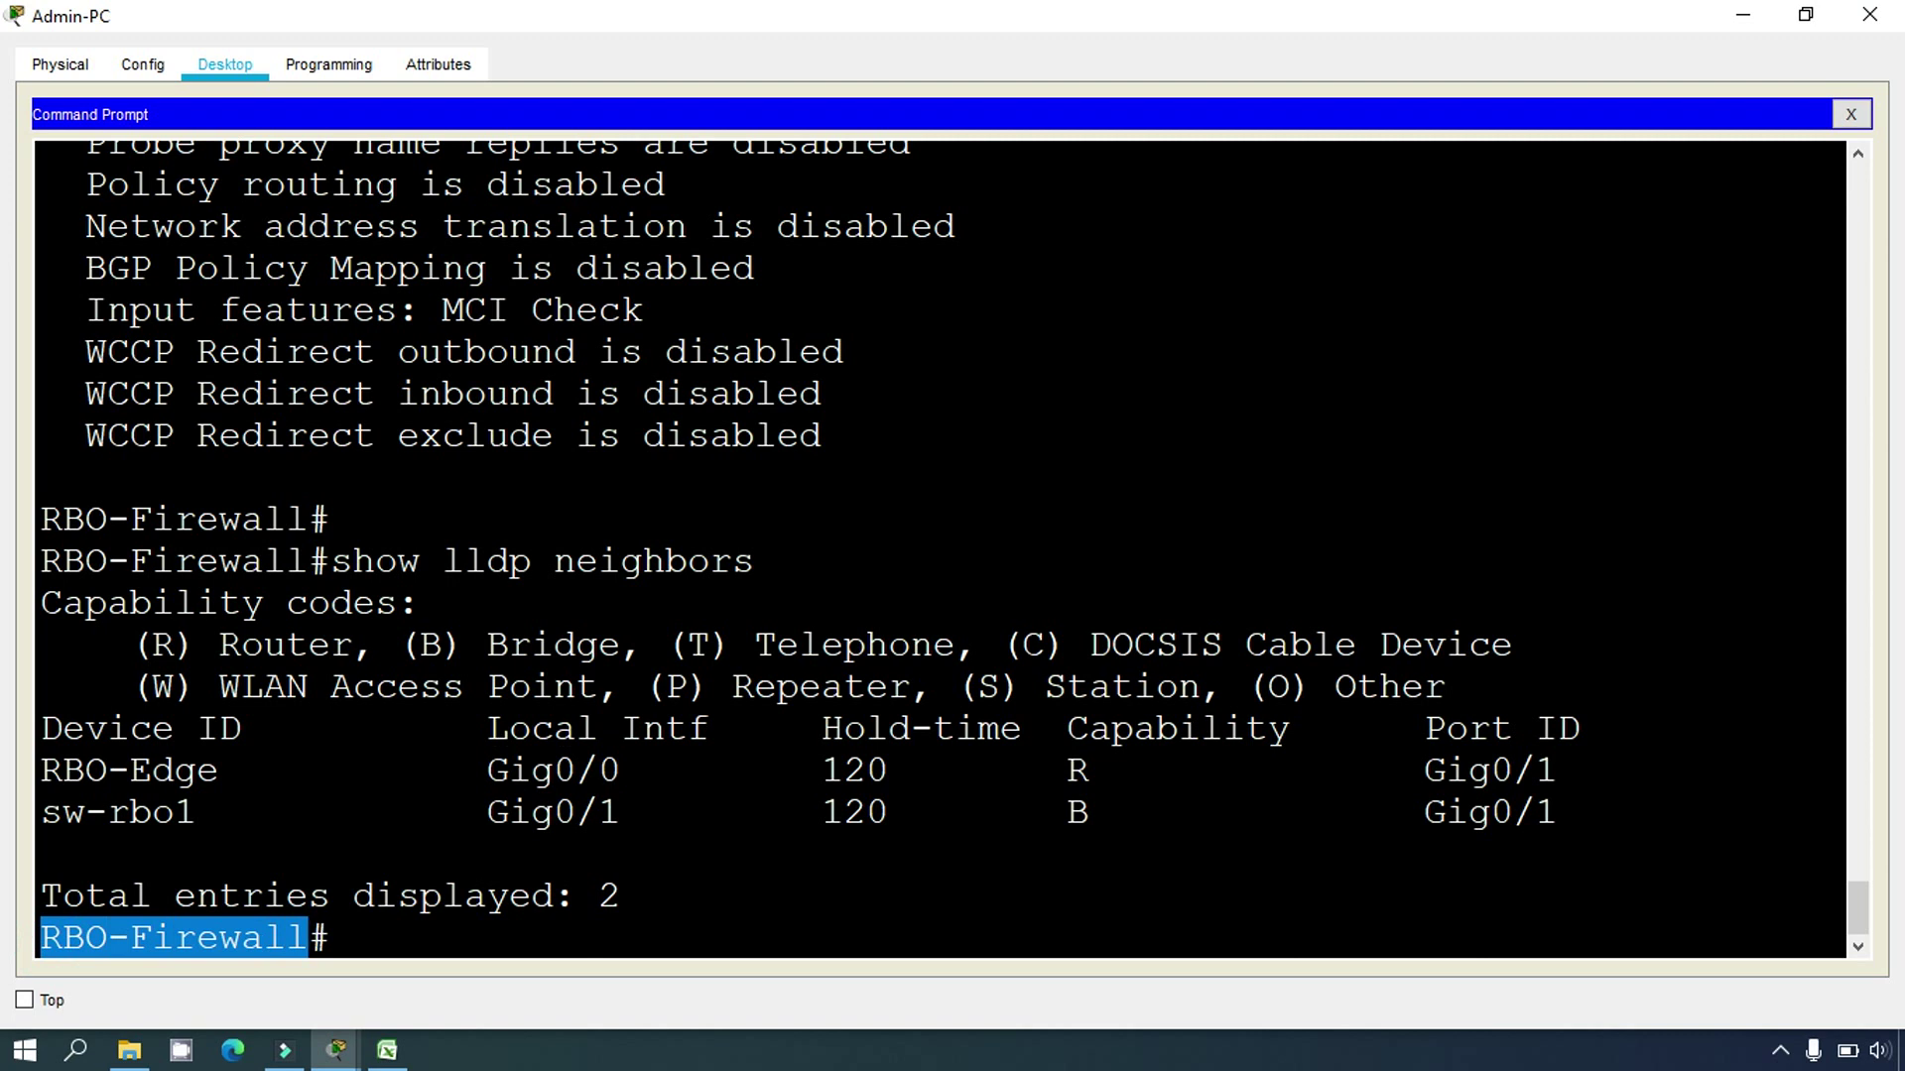
pyautogui.moveTo(1421, 769); pyautogui.dragTo(1558, 771)
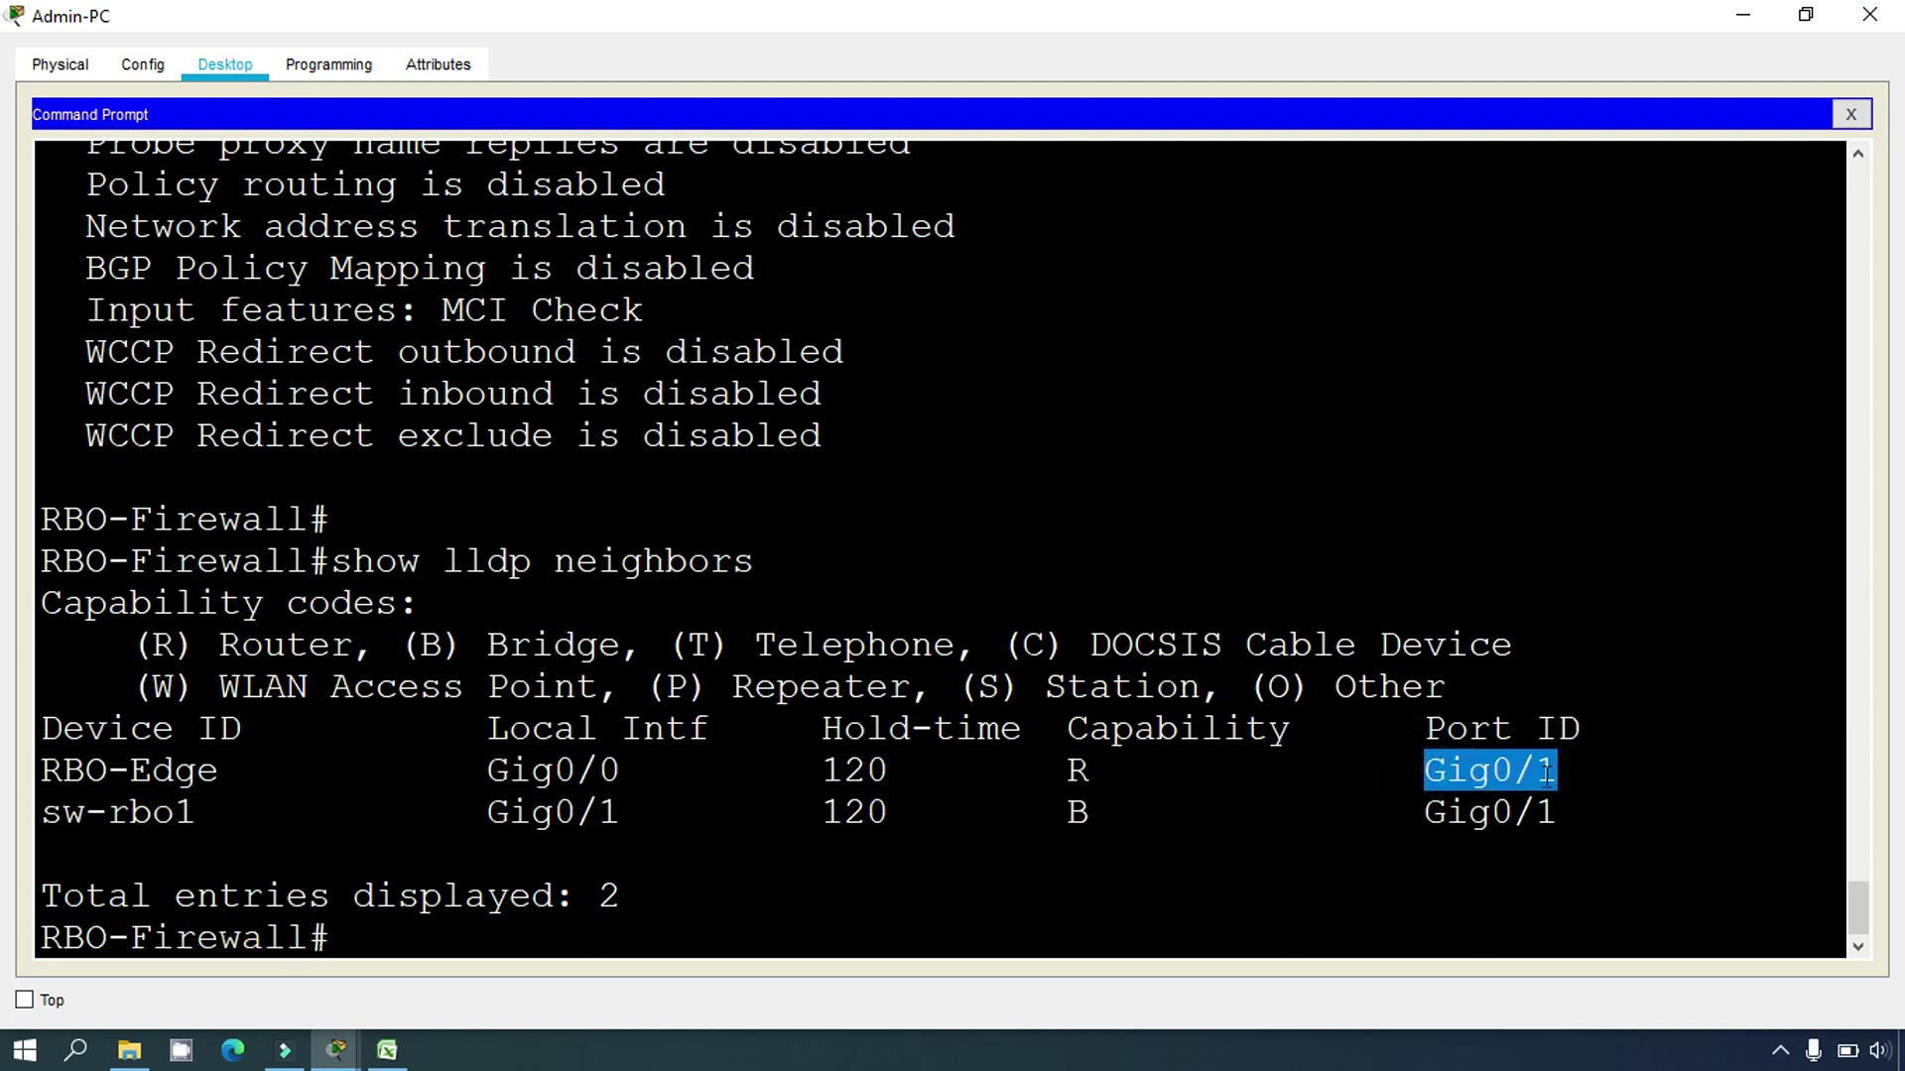
pyautogui.moveTo(41, 770); pyautogui.dragTo(309, 771)
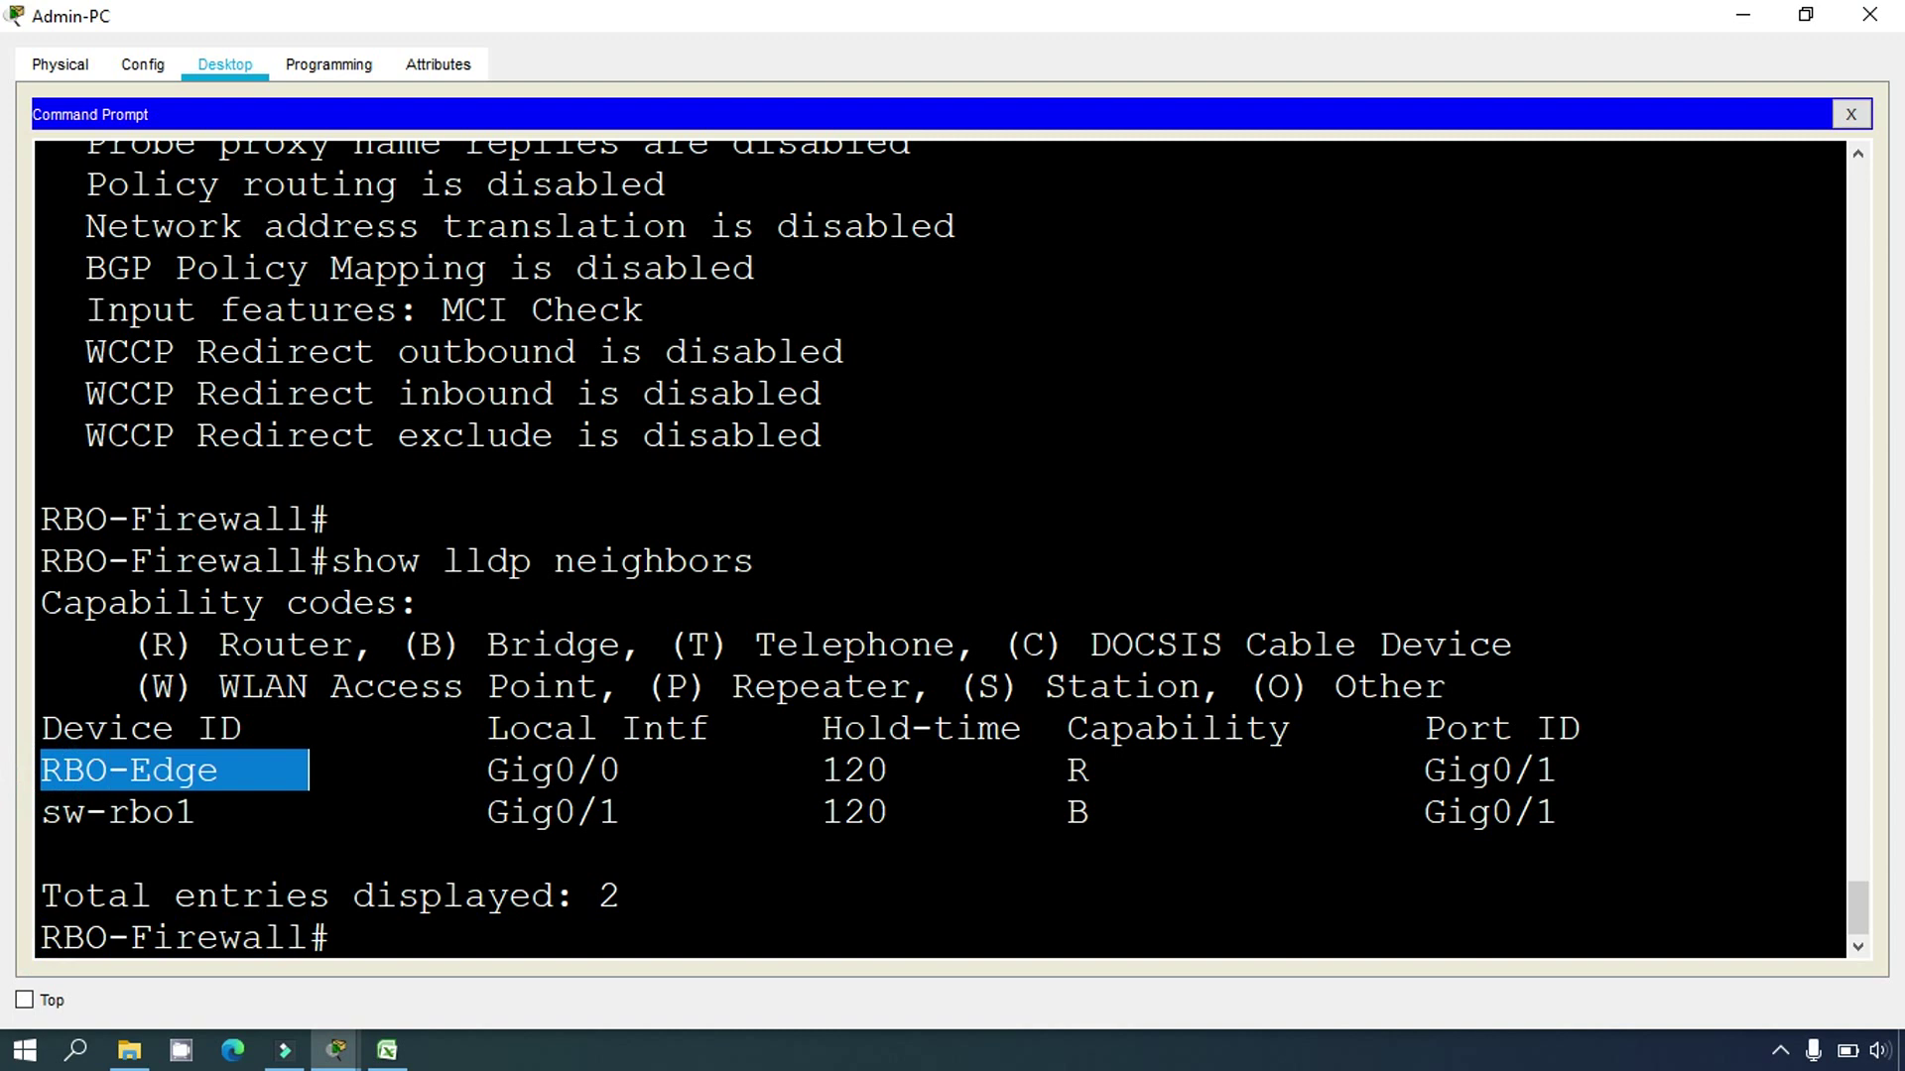
# Step: Select the sw-rbo1 device ID and its Gig0/1 port in the LLDP output
pyautogui.click(386, 1050)
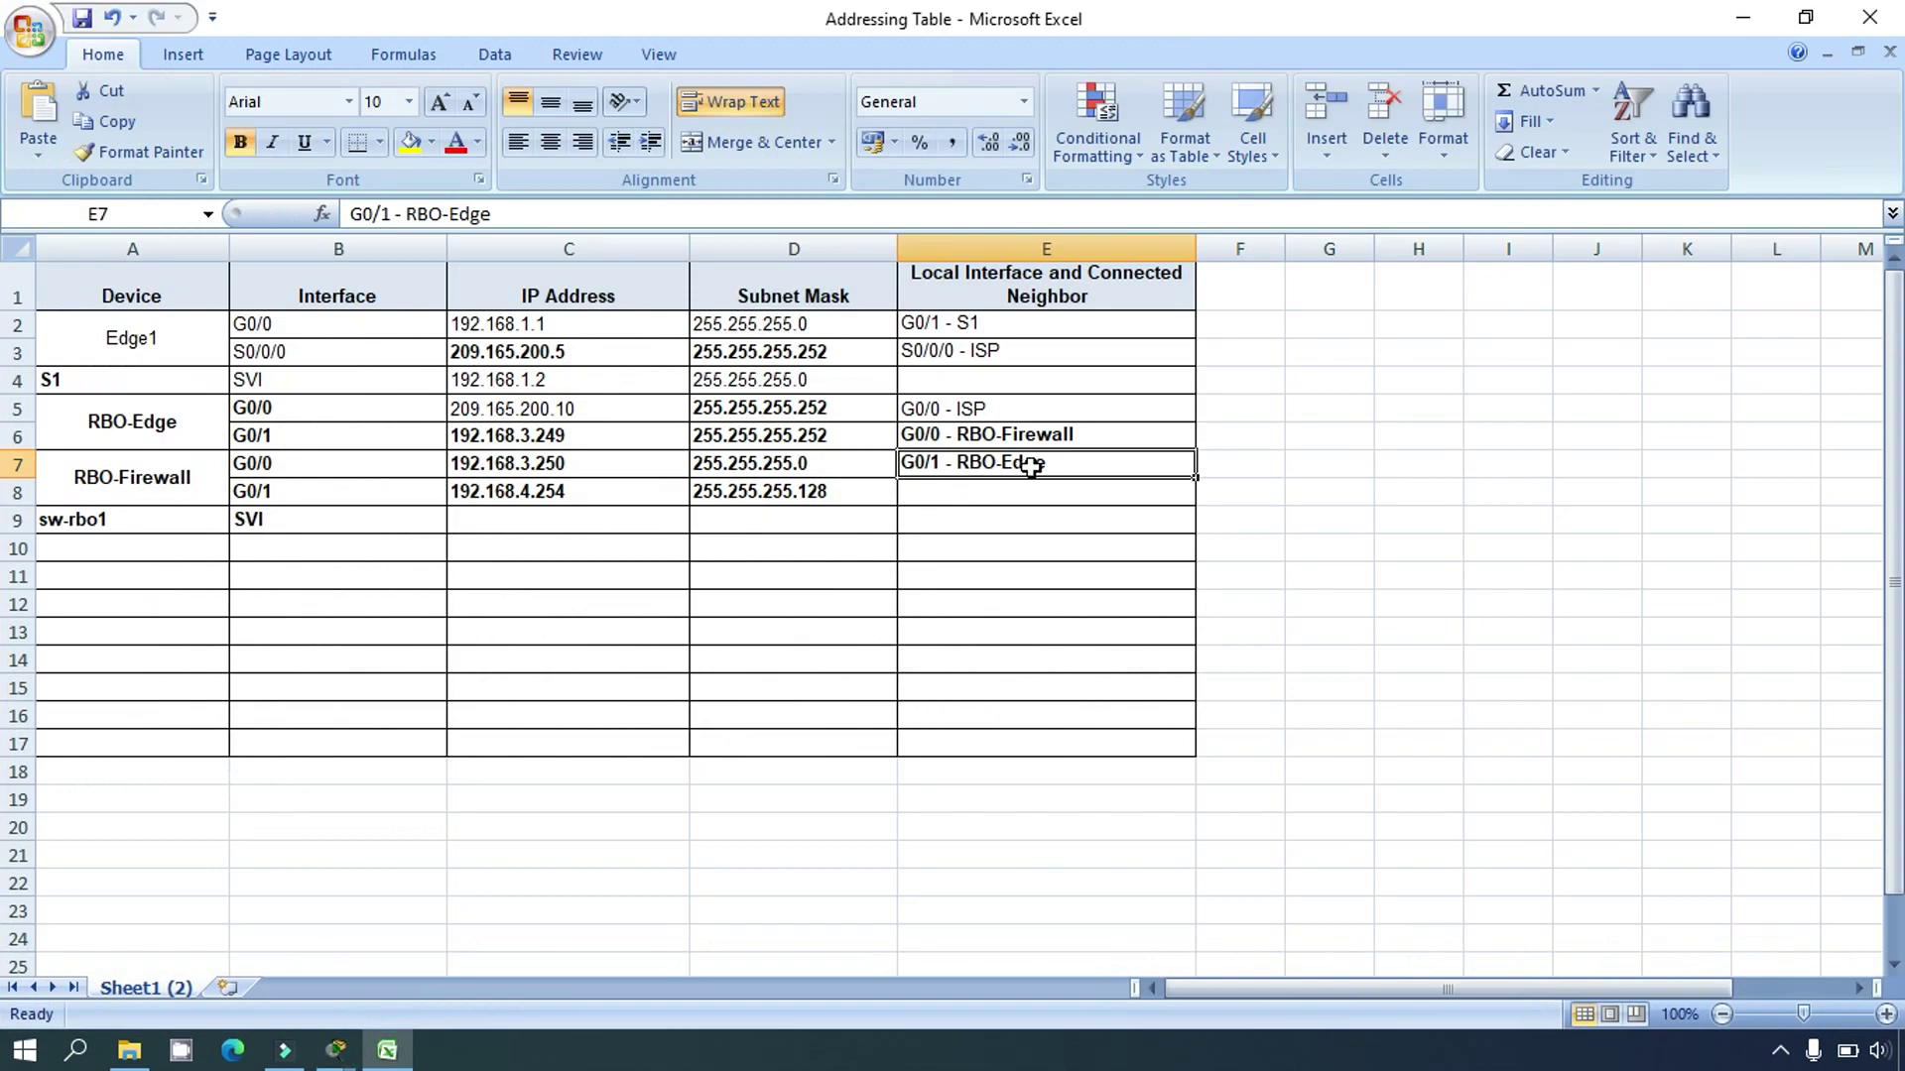
pyautogui.hotkey('alt', 'Tab')
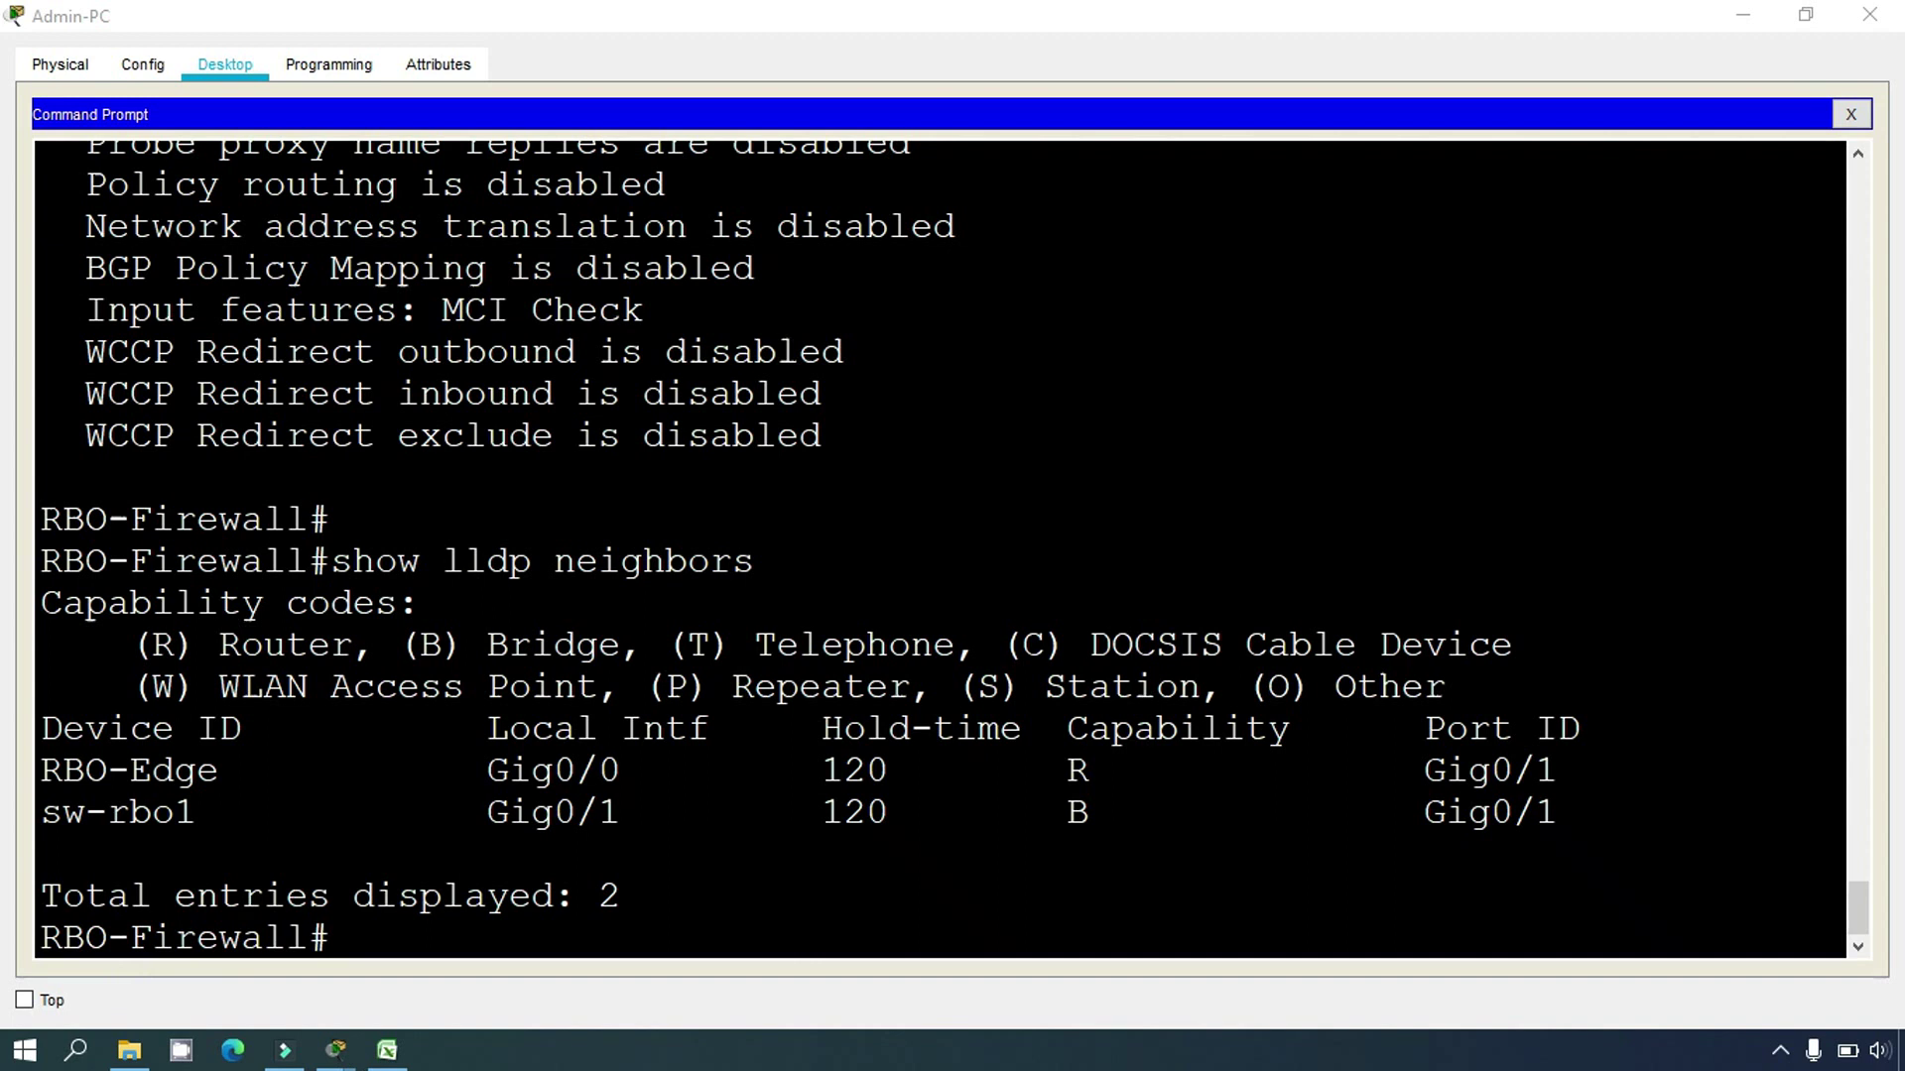
pyautogui.moveTo(42, 811); pyautogui.dragTo(190, 820)
pyautogui.press('super+c')
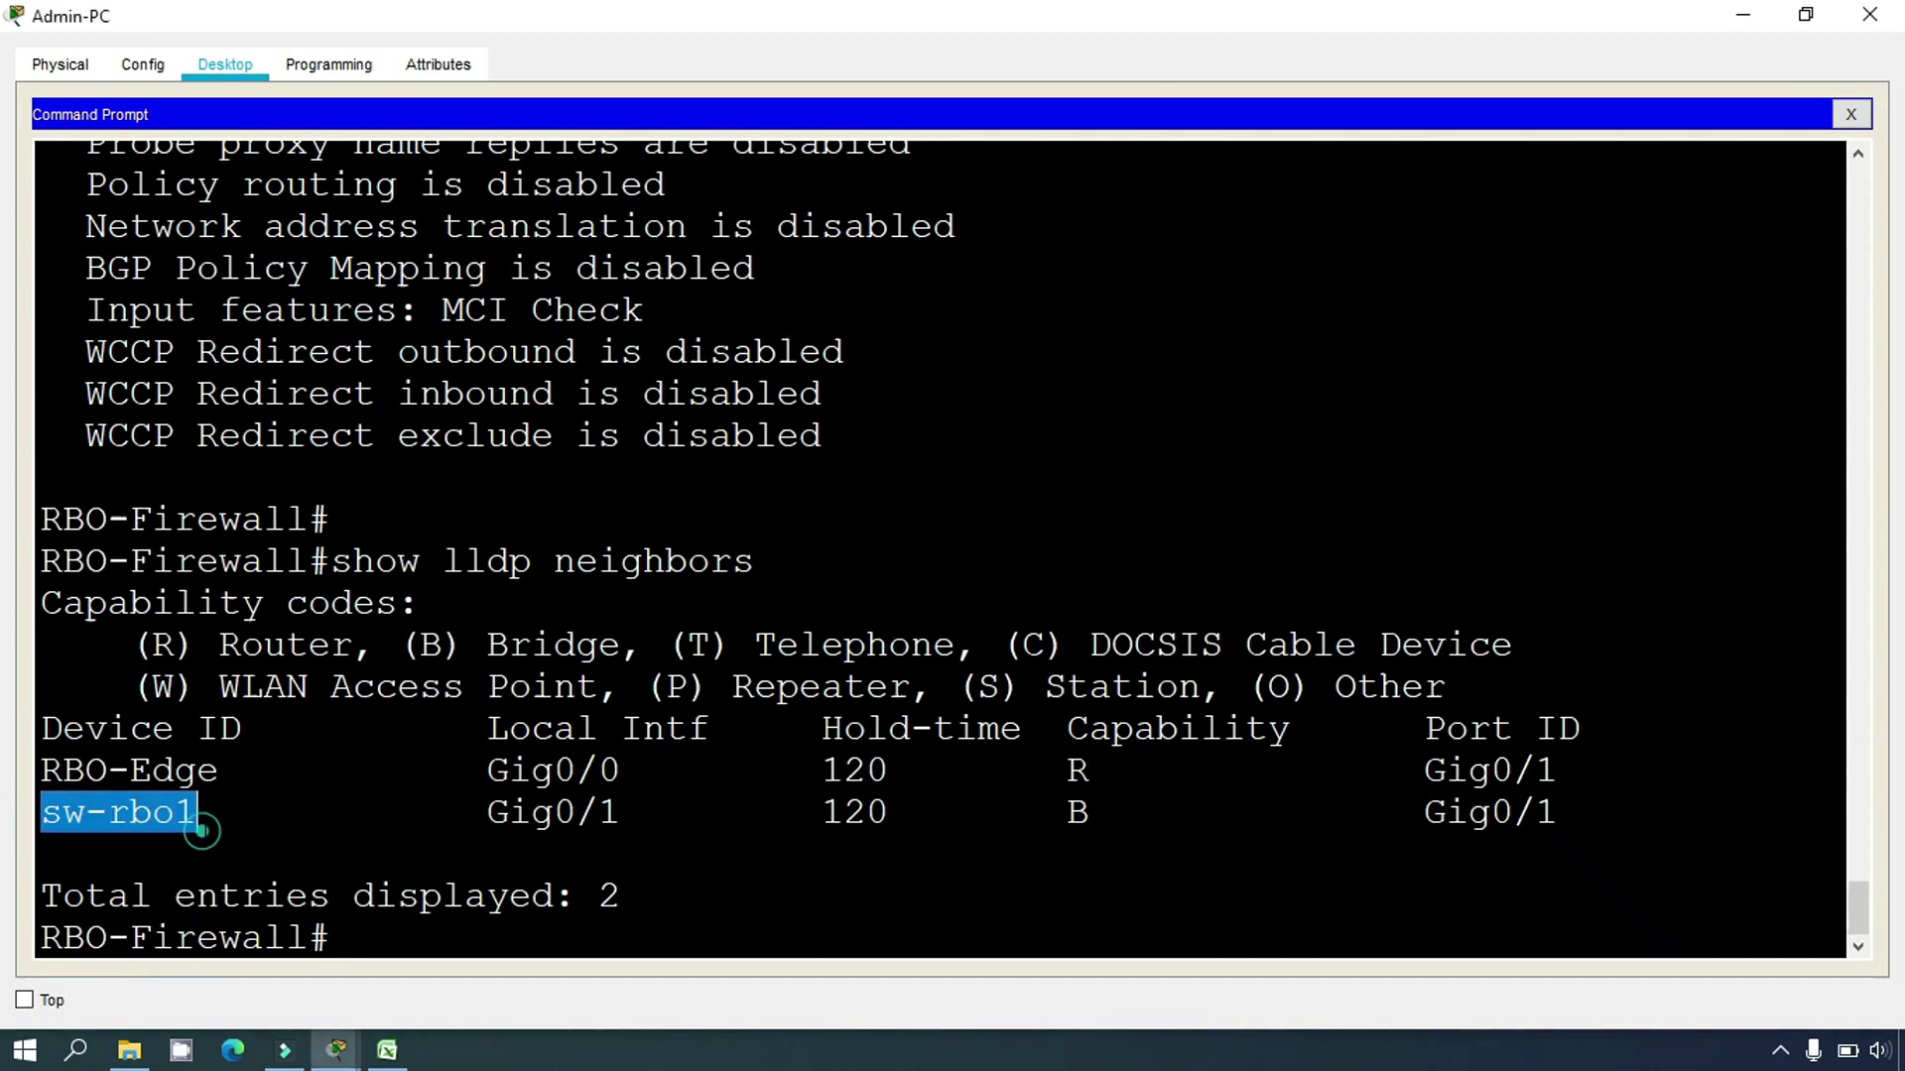
pyautogui.moveTo(1402, 811); pyautogui.dragTo(1558, 813)
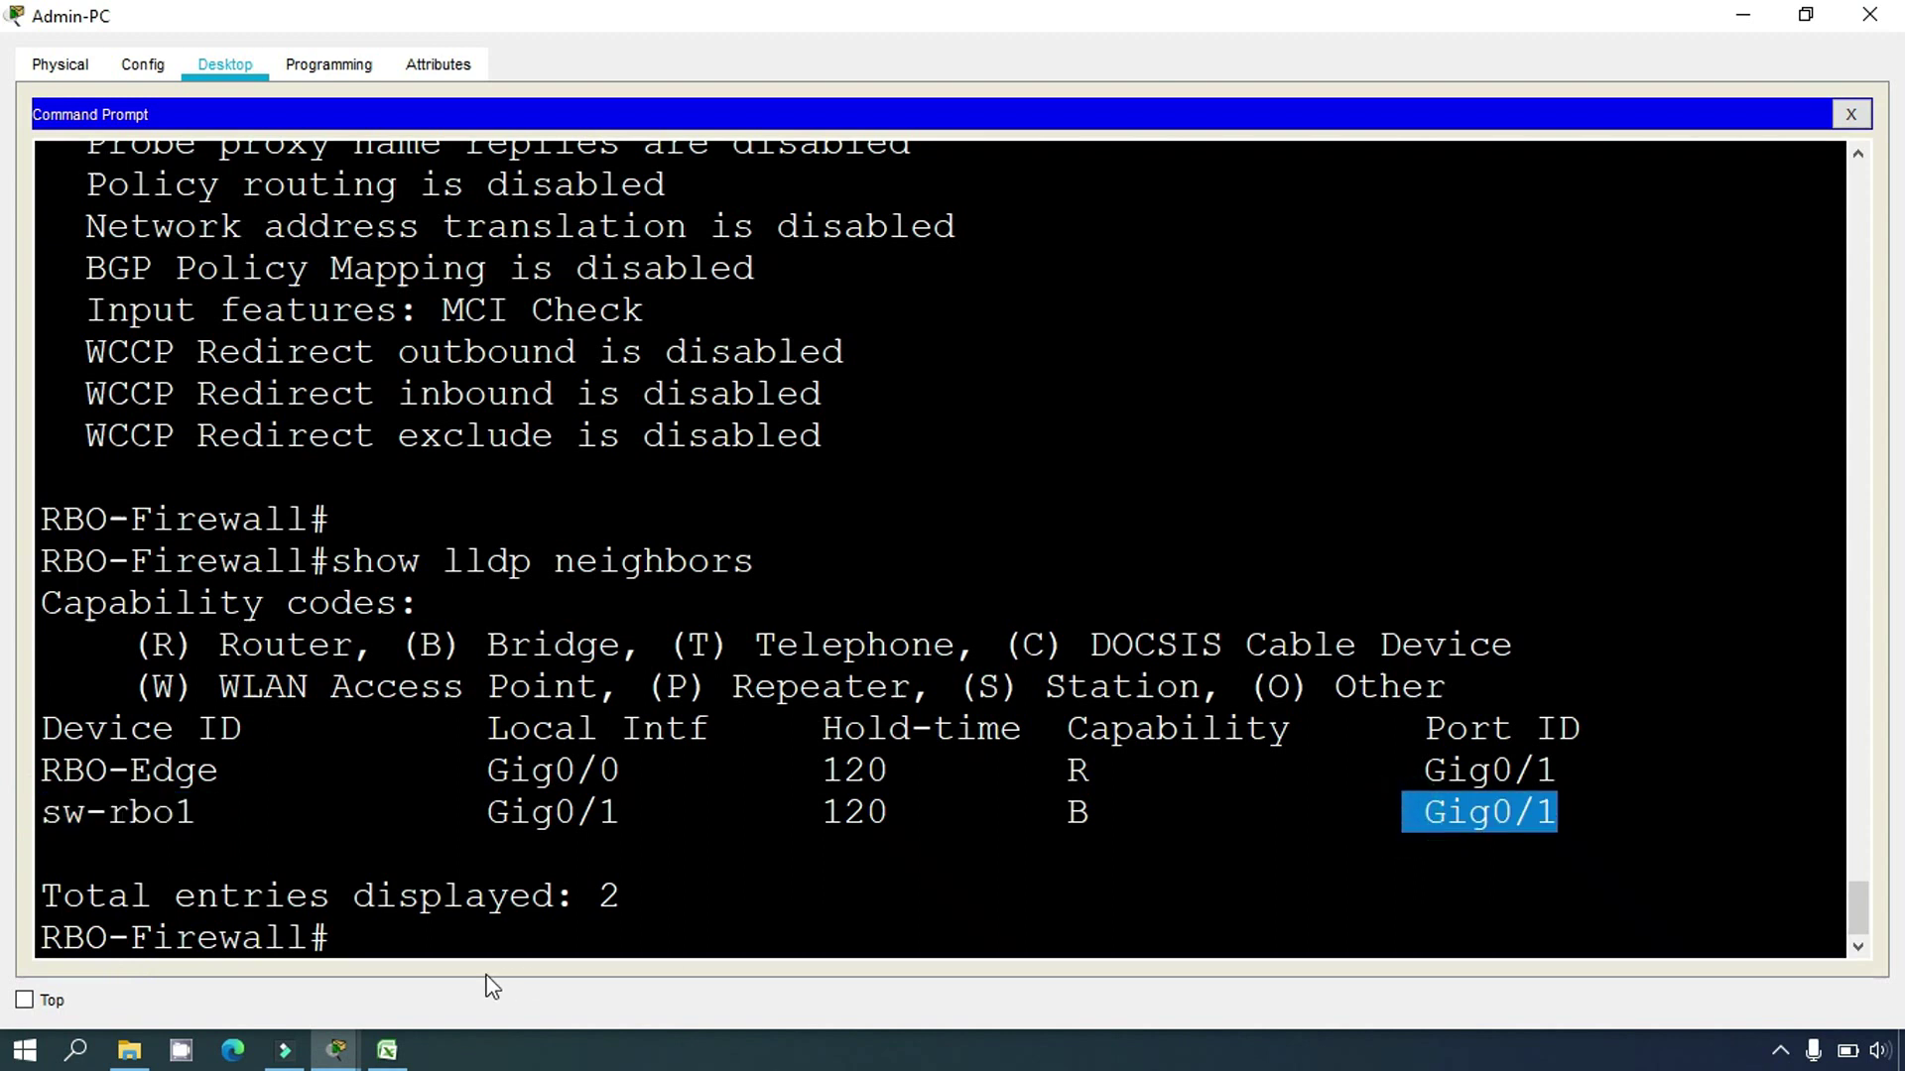
pyautogui.click(391, 1048)
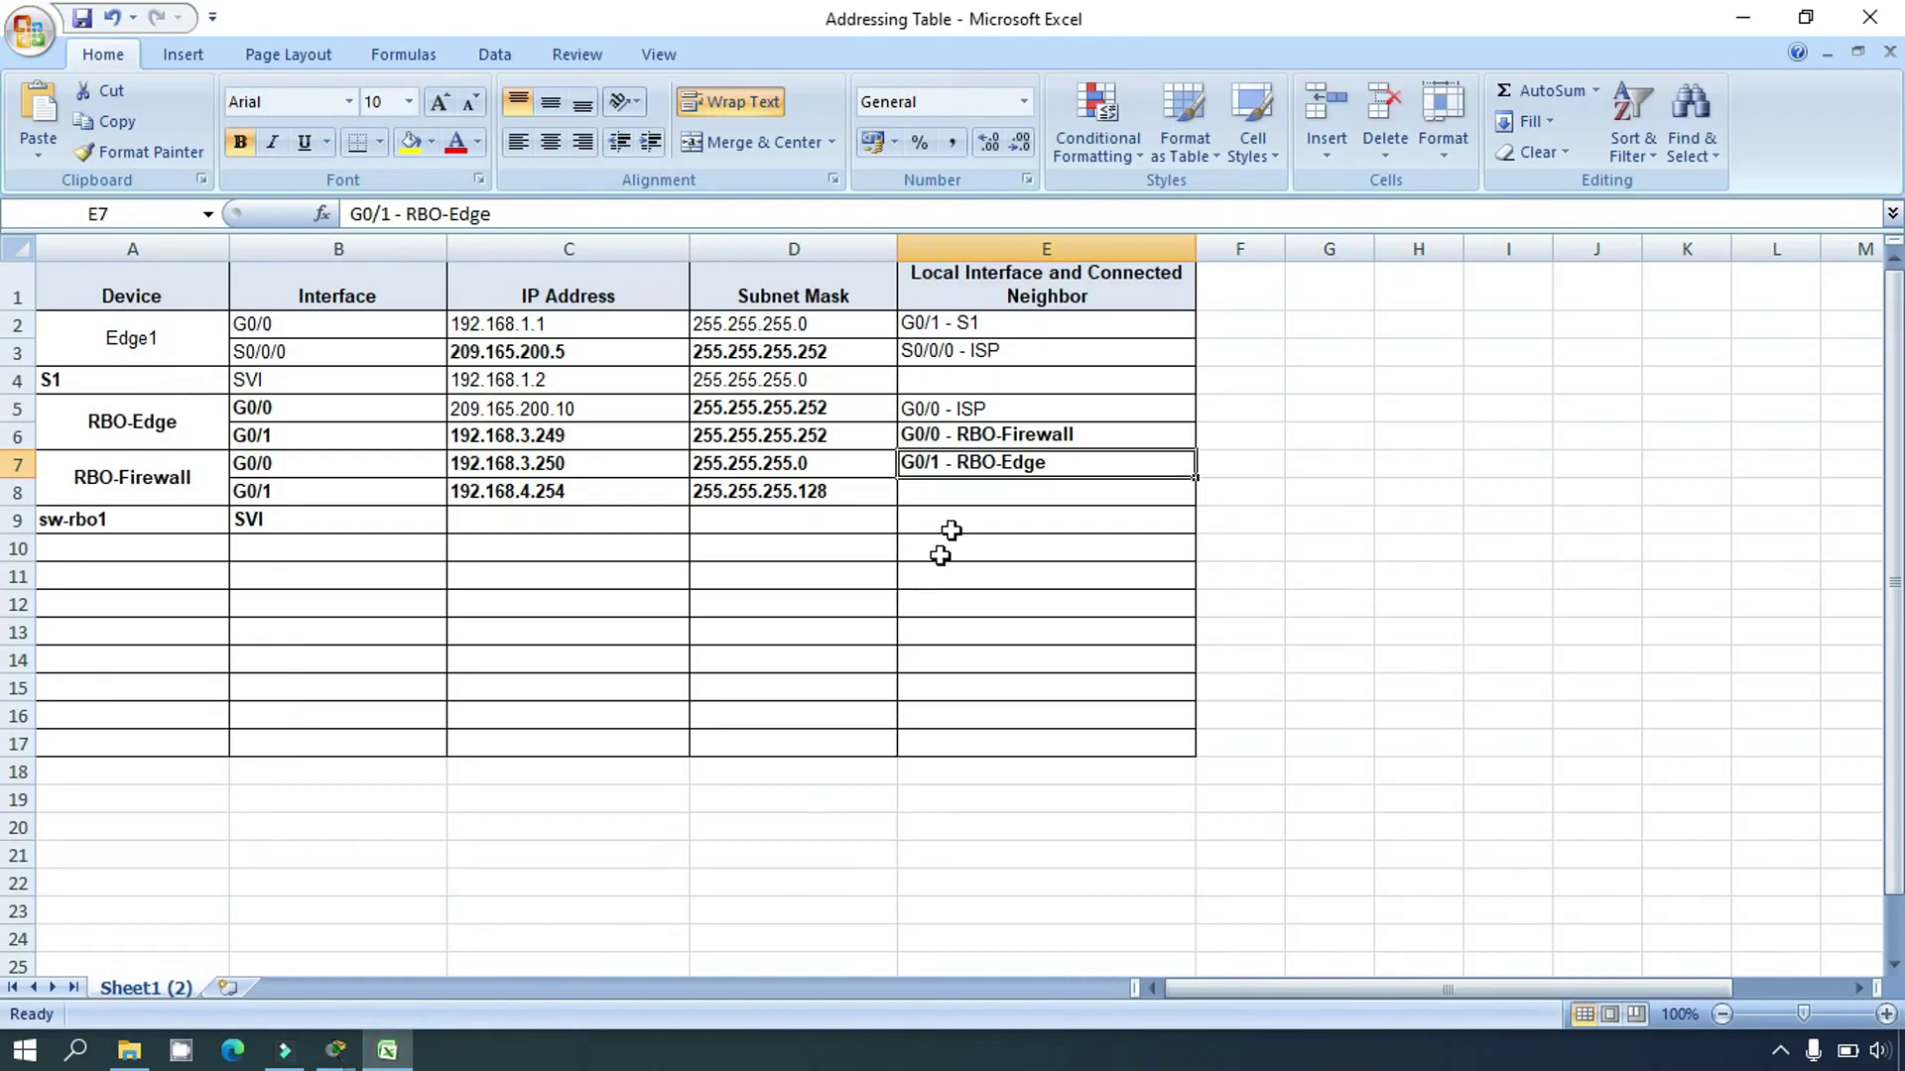
# Step: Fill E8 with 'G0/1 - ' followed by the pasted sw-rbo1 device name
pyautogui.click(950, 487)
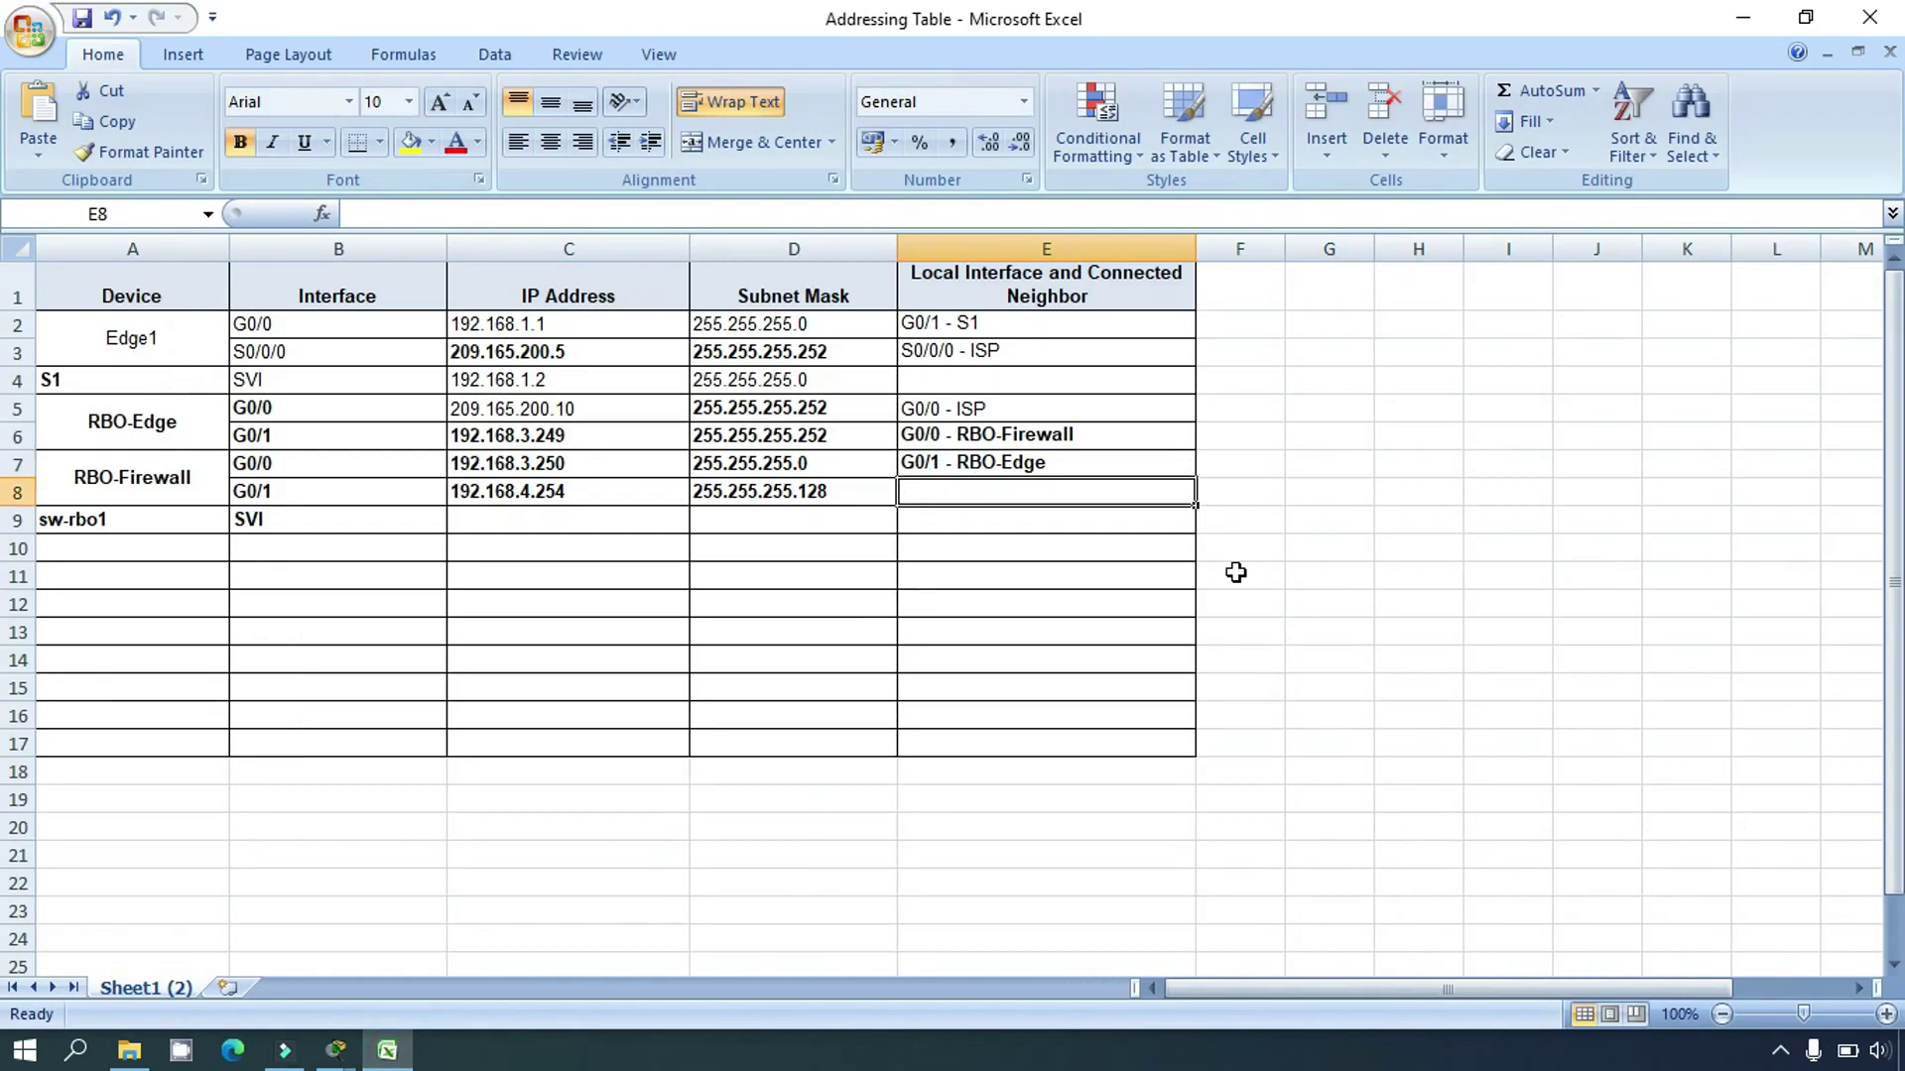
pyautogui.write('G0/1 -')
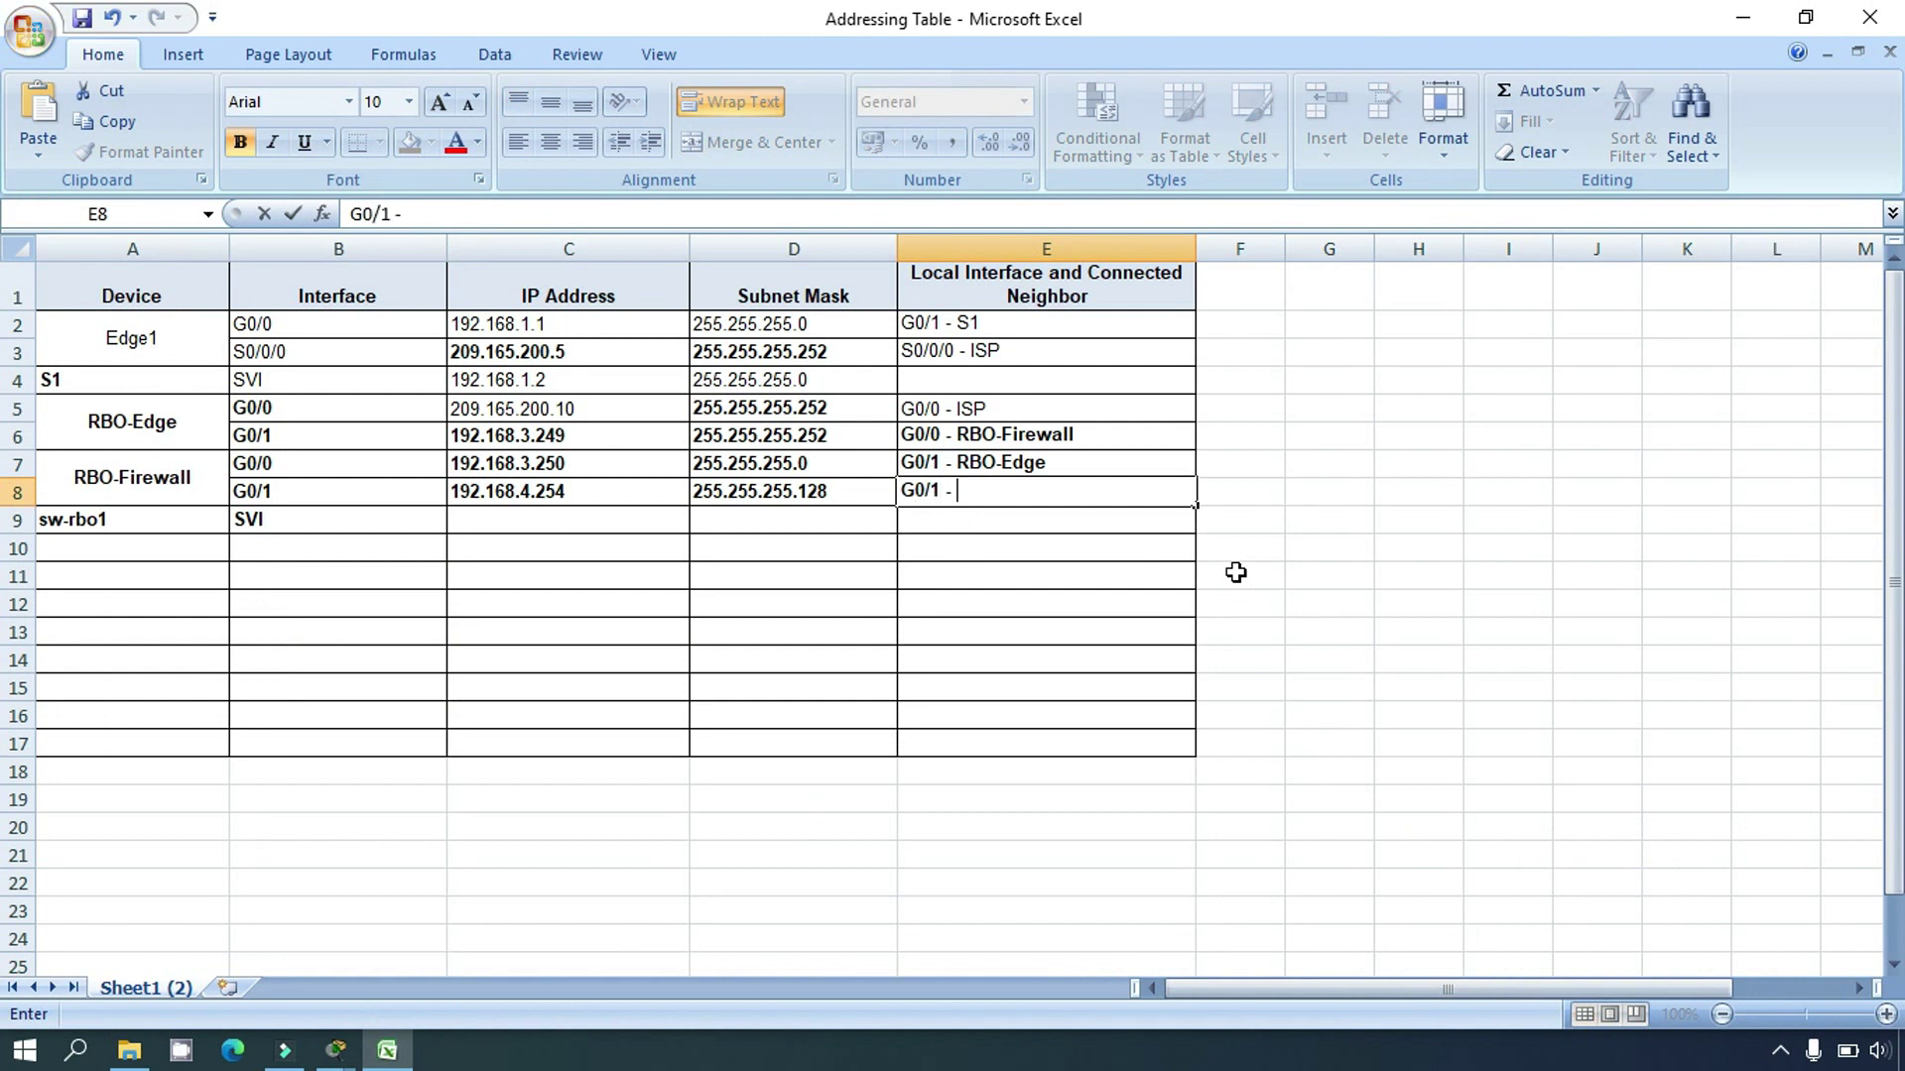
pyautogui.rightClick(986, 485)
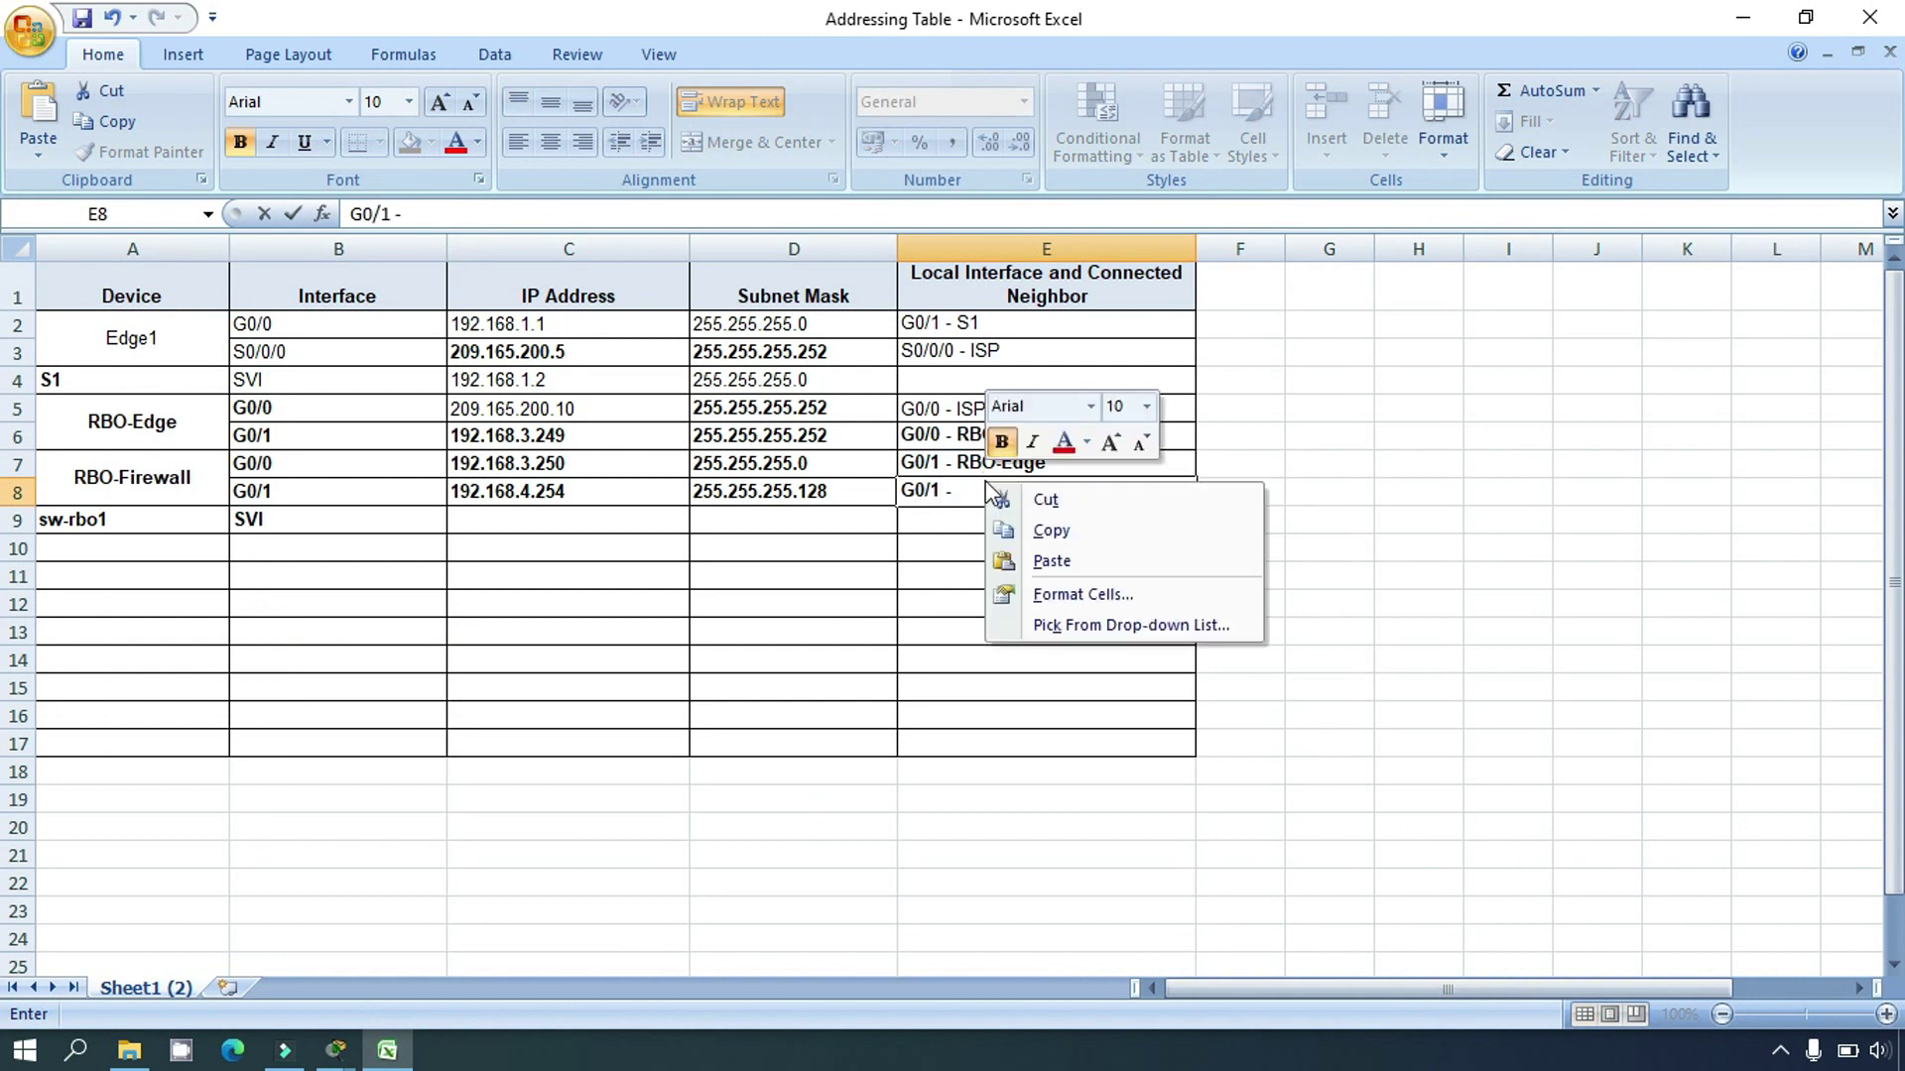
pyautogui.click(1040, 562)
pyautogui.click(1000, 592)
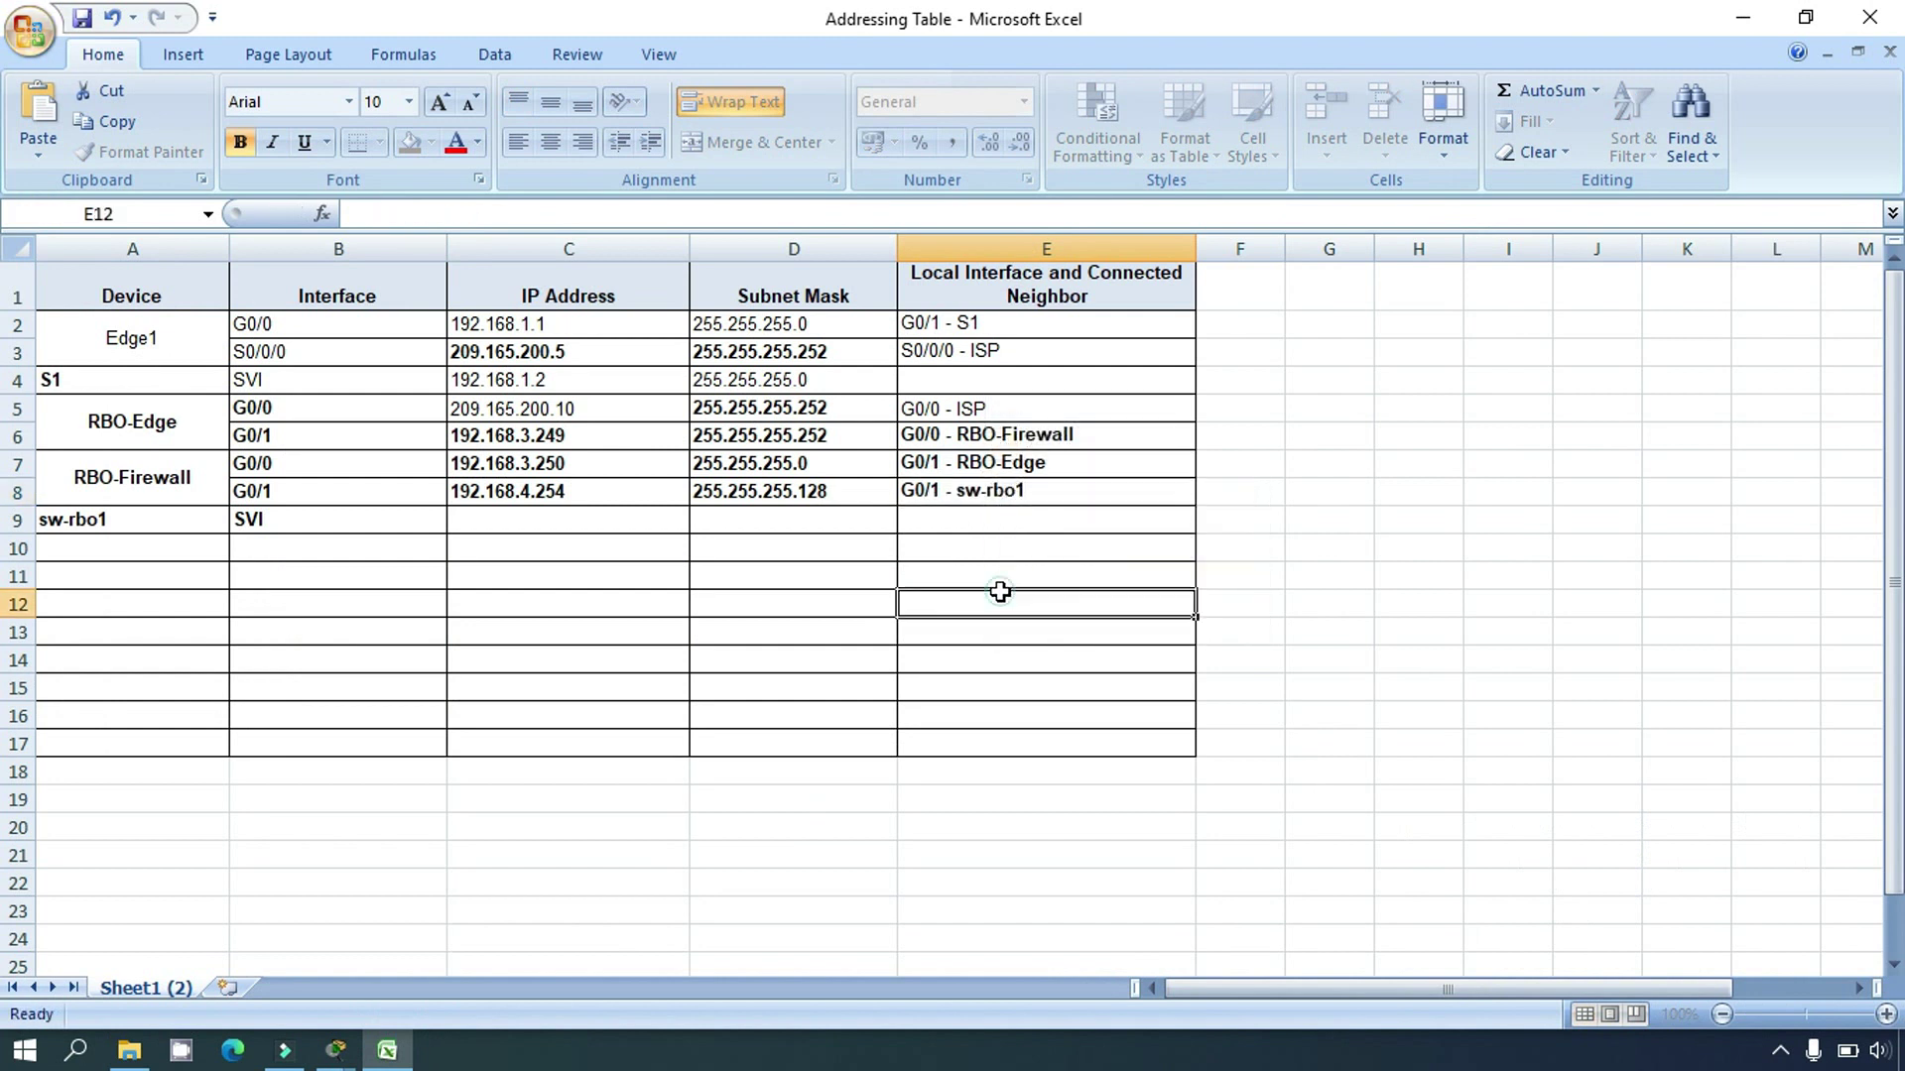
pyautogui.click(972, 490)
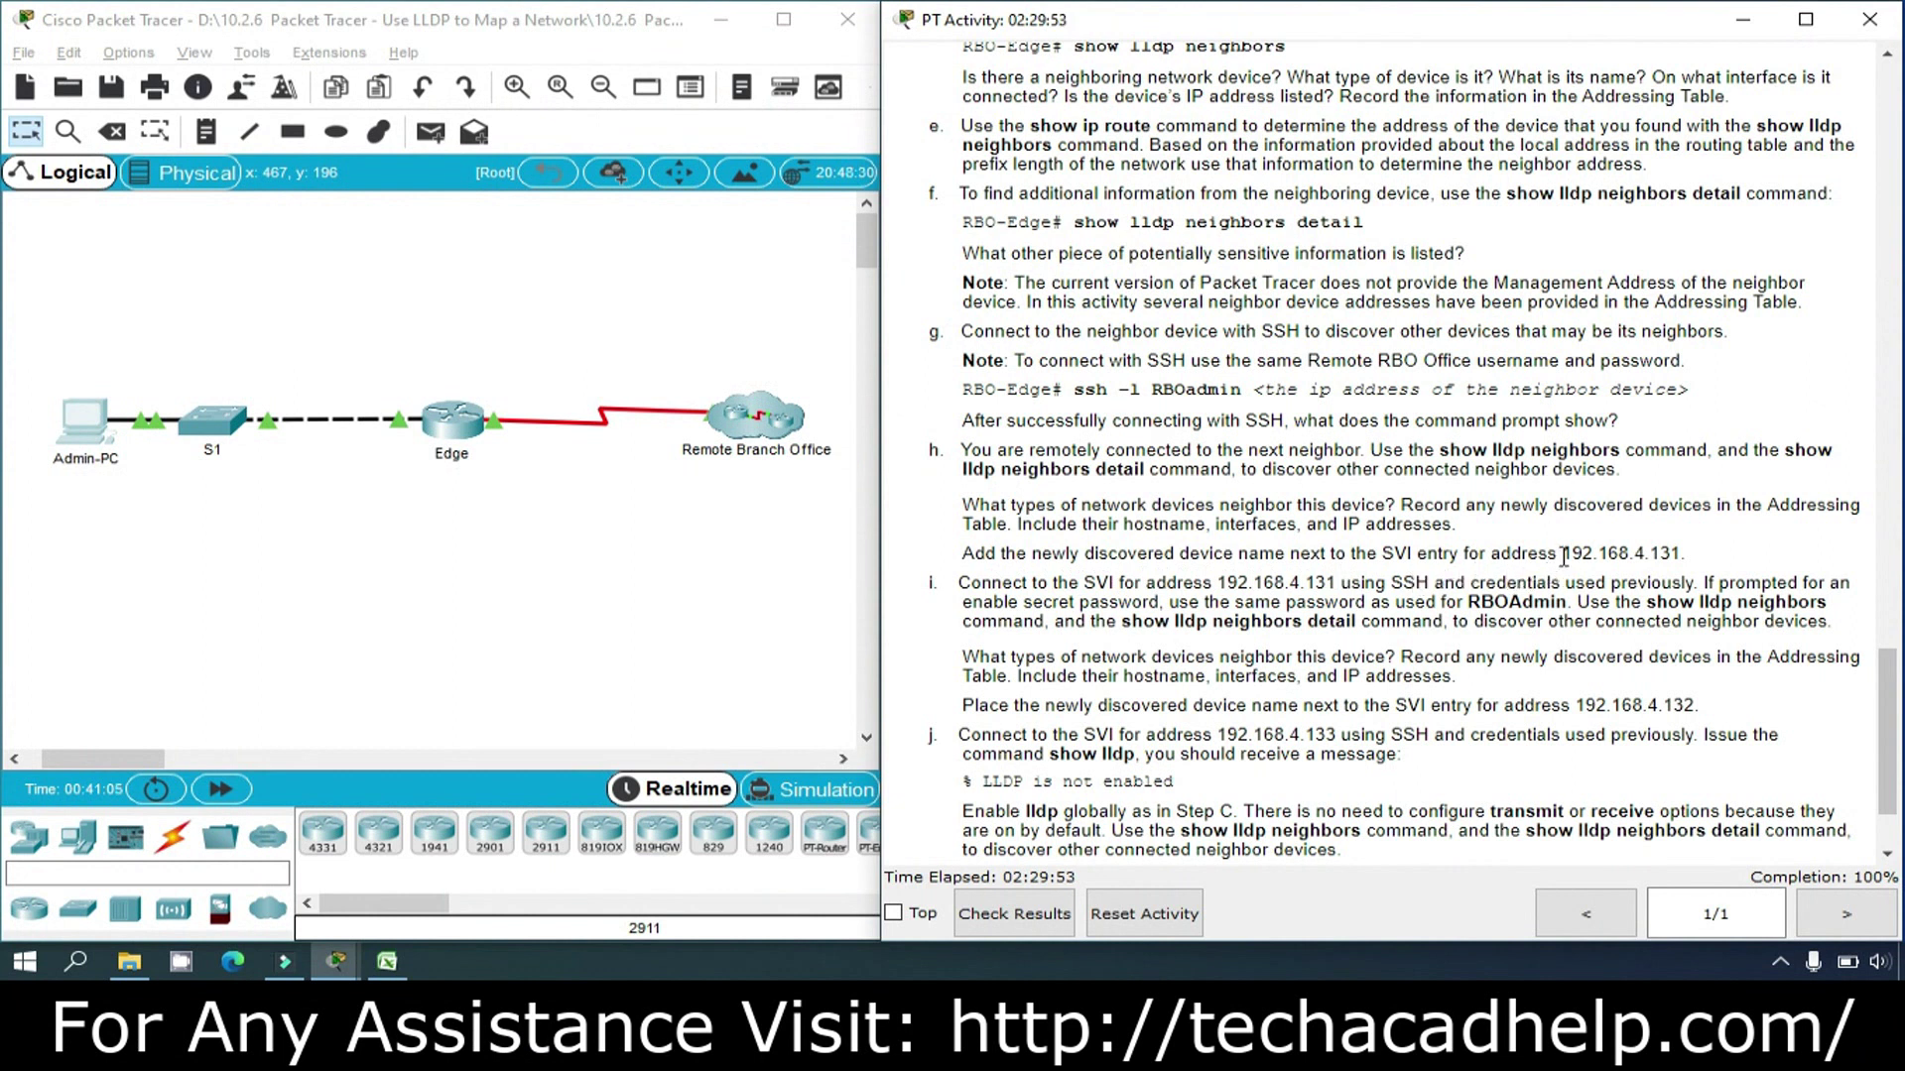
# Step: Enter 192.168.4.131 in C9 as sw-rbo1's SVI address
pyautogui.moveTo(1565, 553); pyautogui.dragTo(1676, 556)
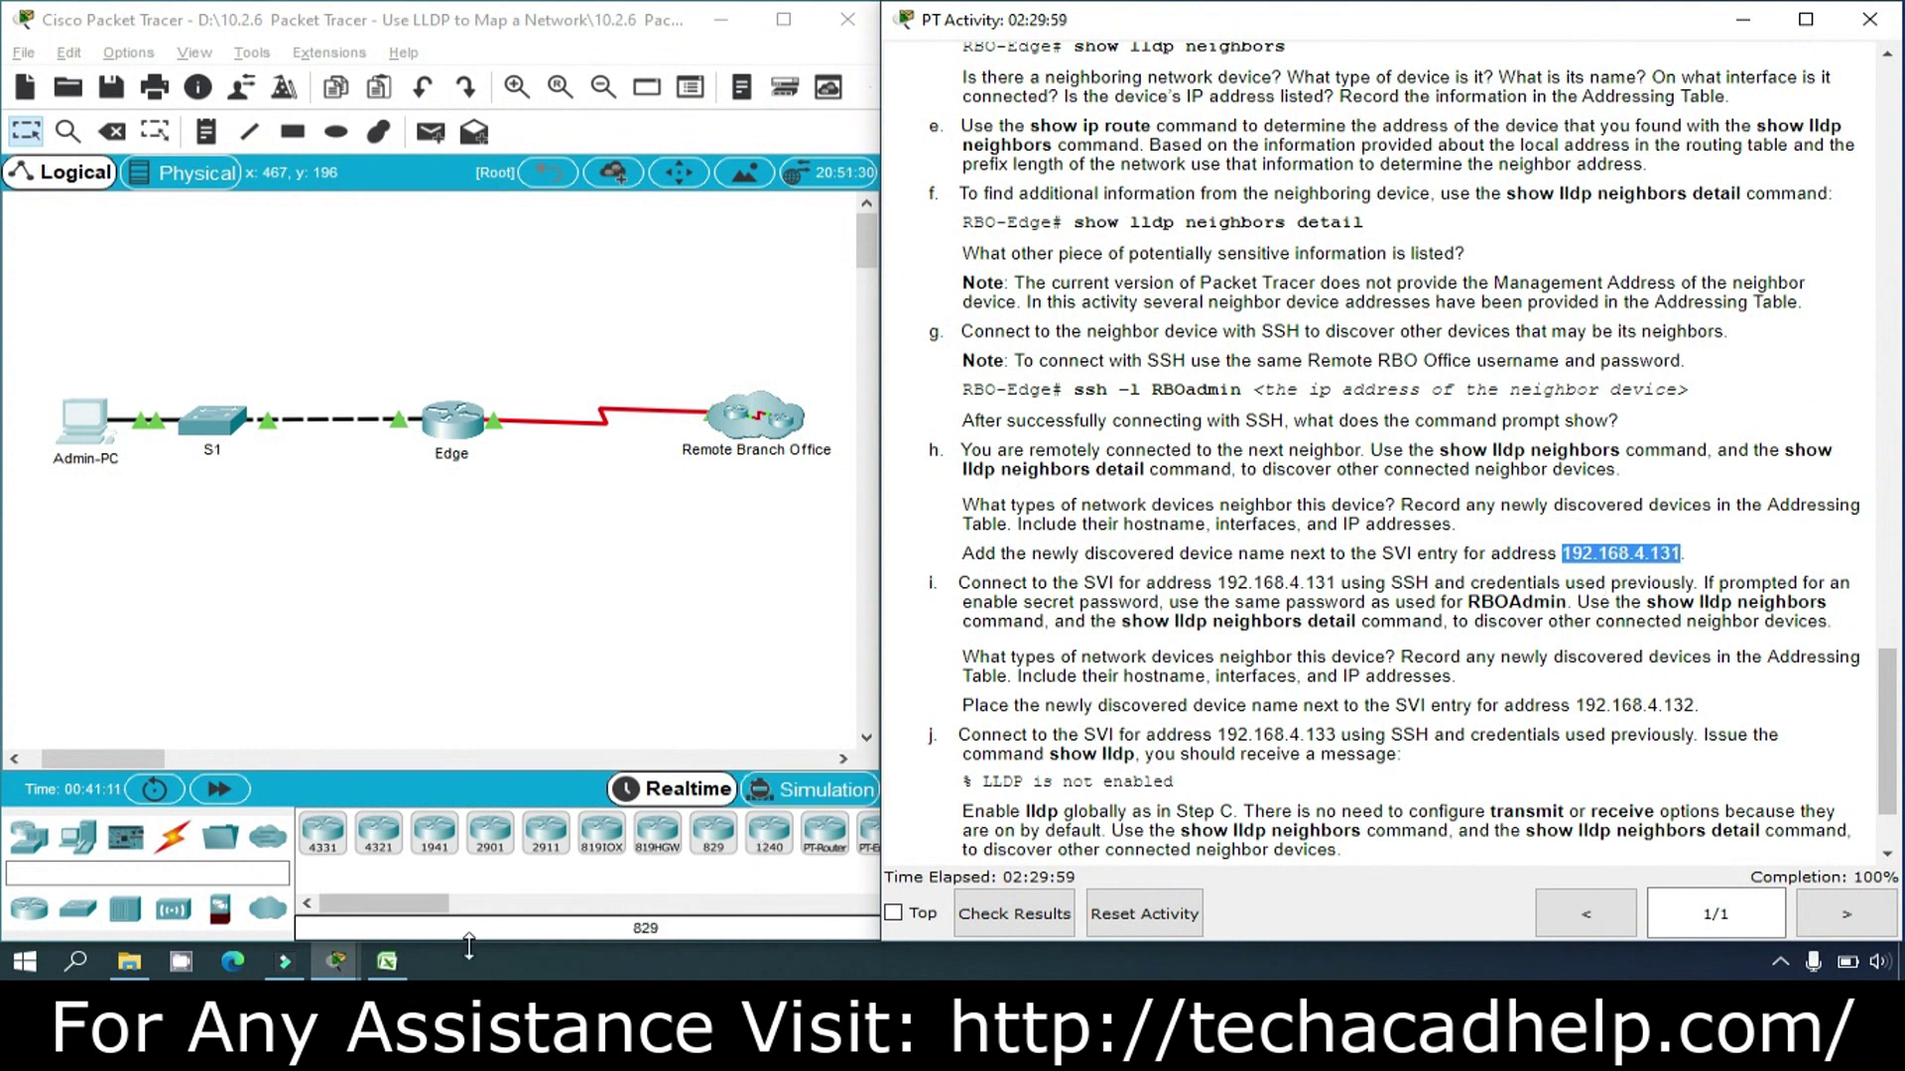
pyautogui.moveTo(387, 961)
pyautogui.click(475, 800)
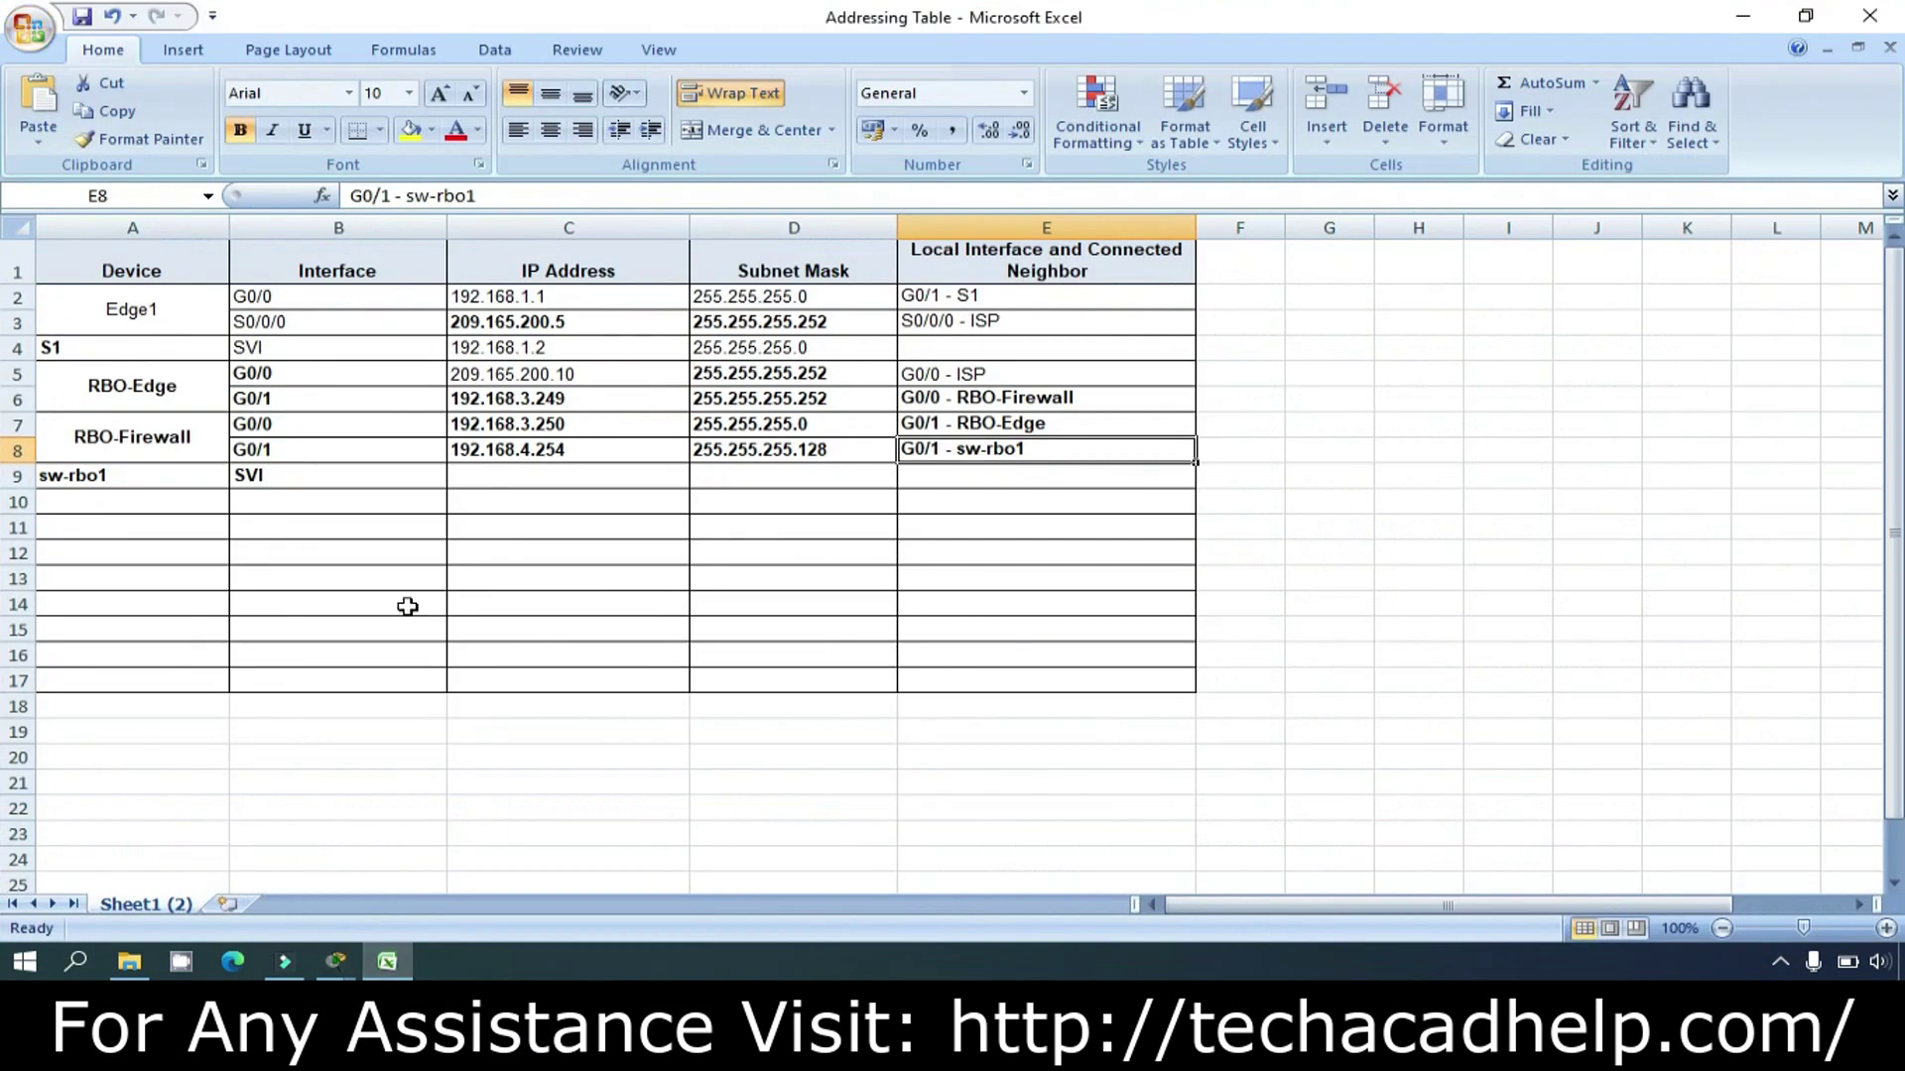
pyautogui.click(502, 477)
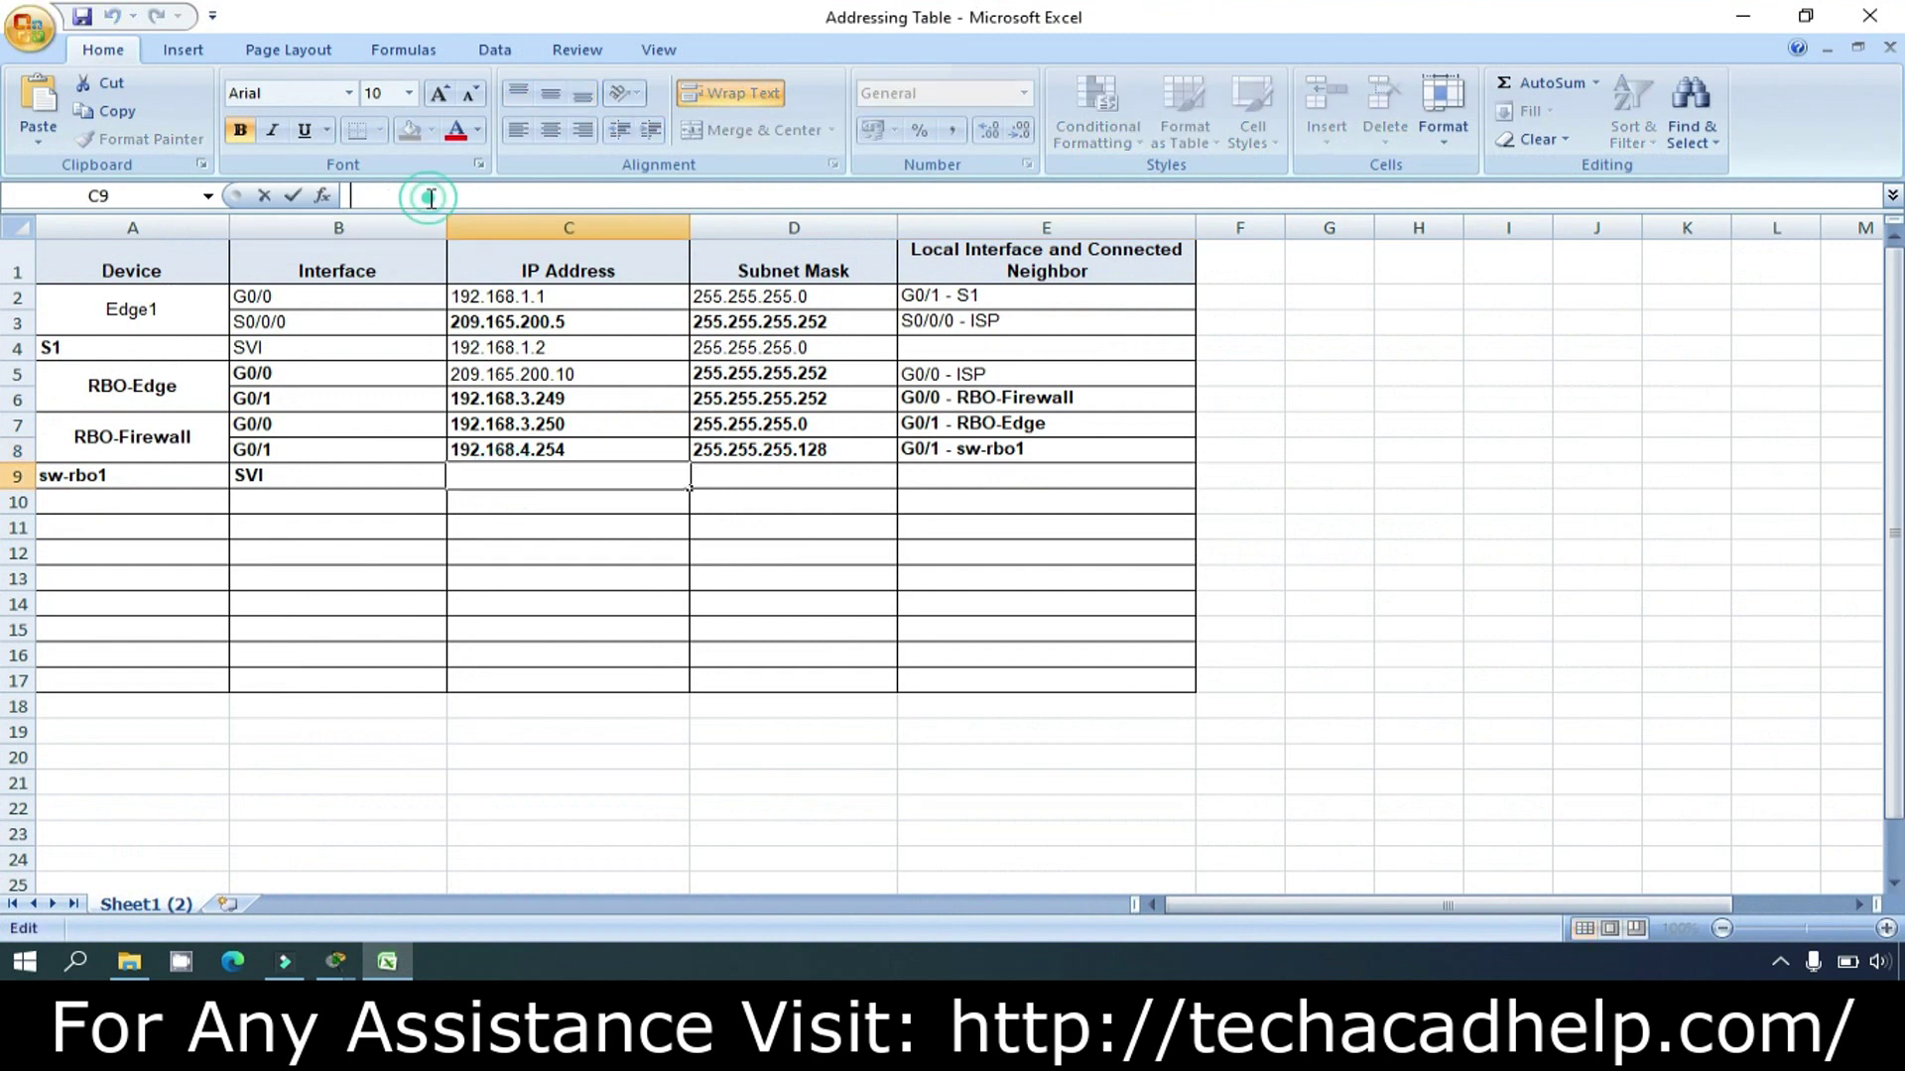
pyautogui.write('192.168.4.131')
pyautogui.click(613, 533)
pyautogui.click(776, 463)
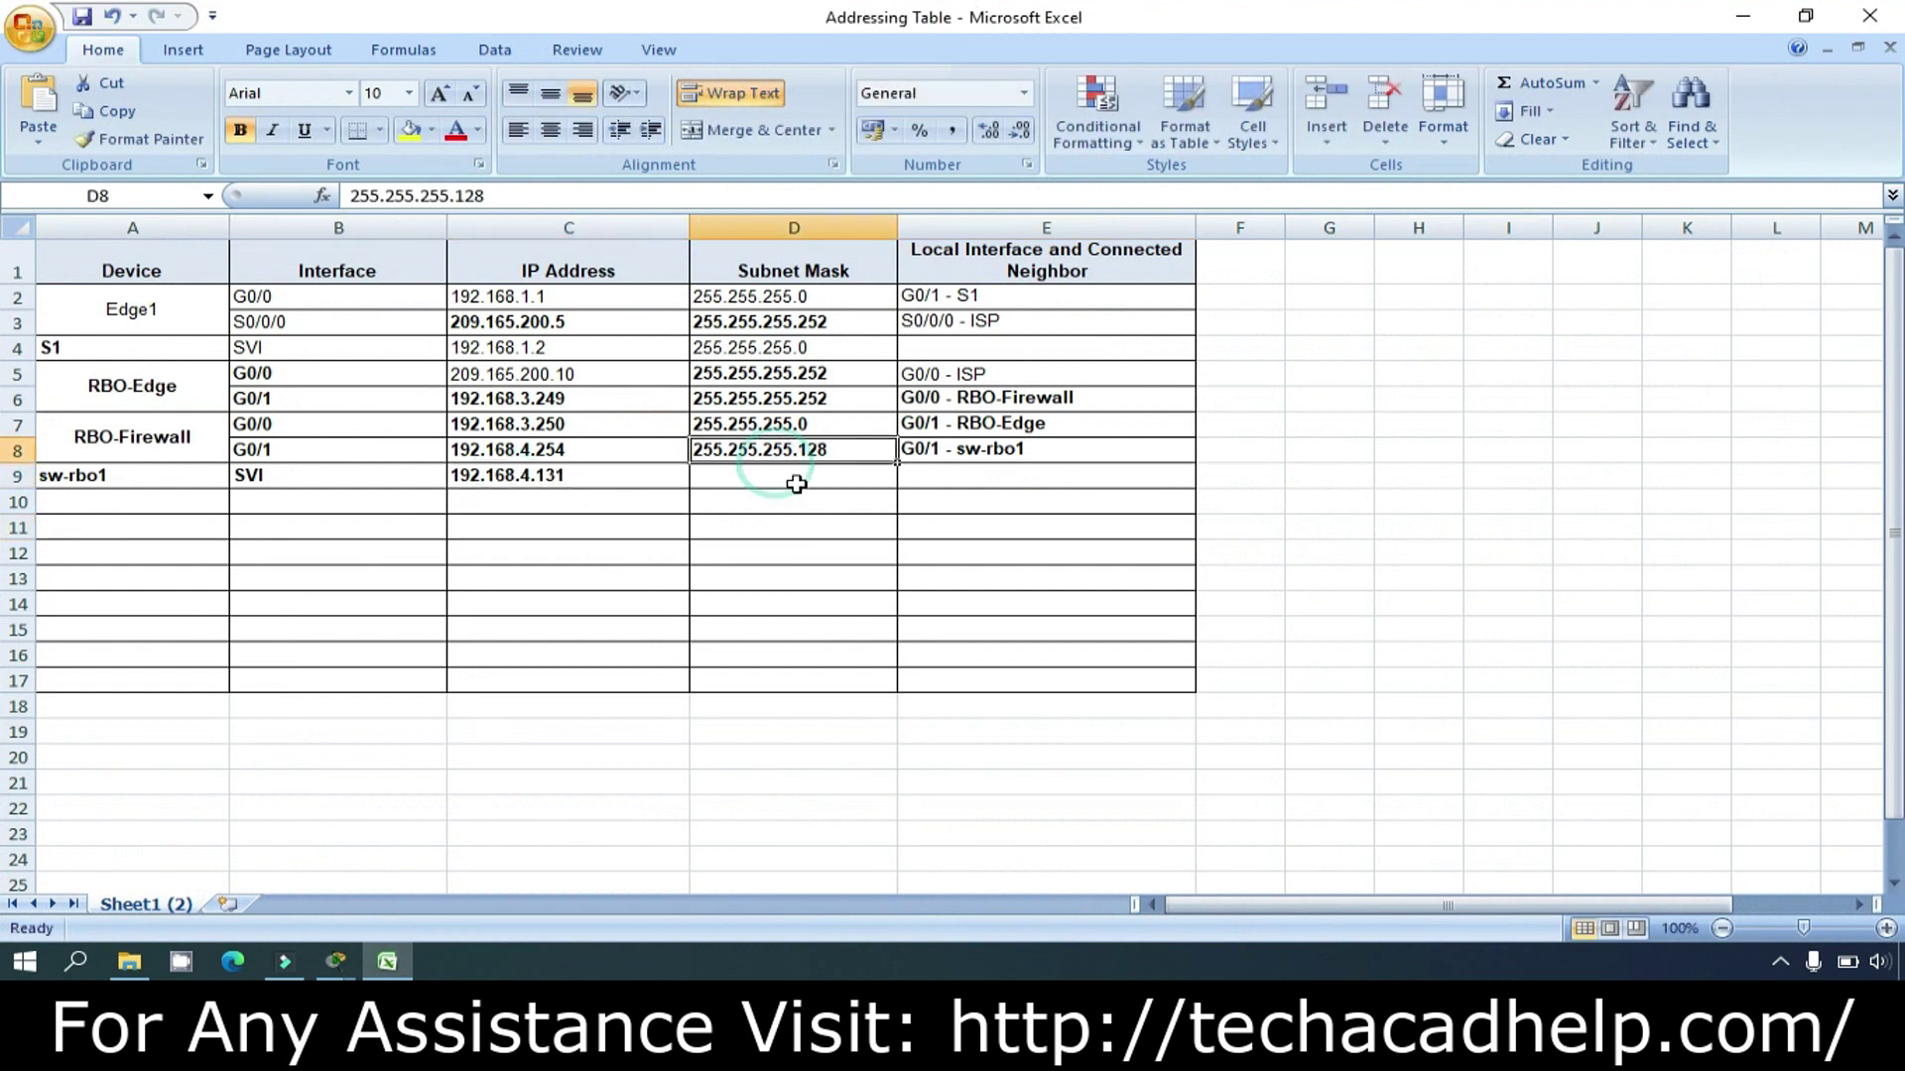
pyautogui.click(791, 478)
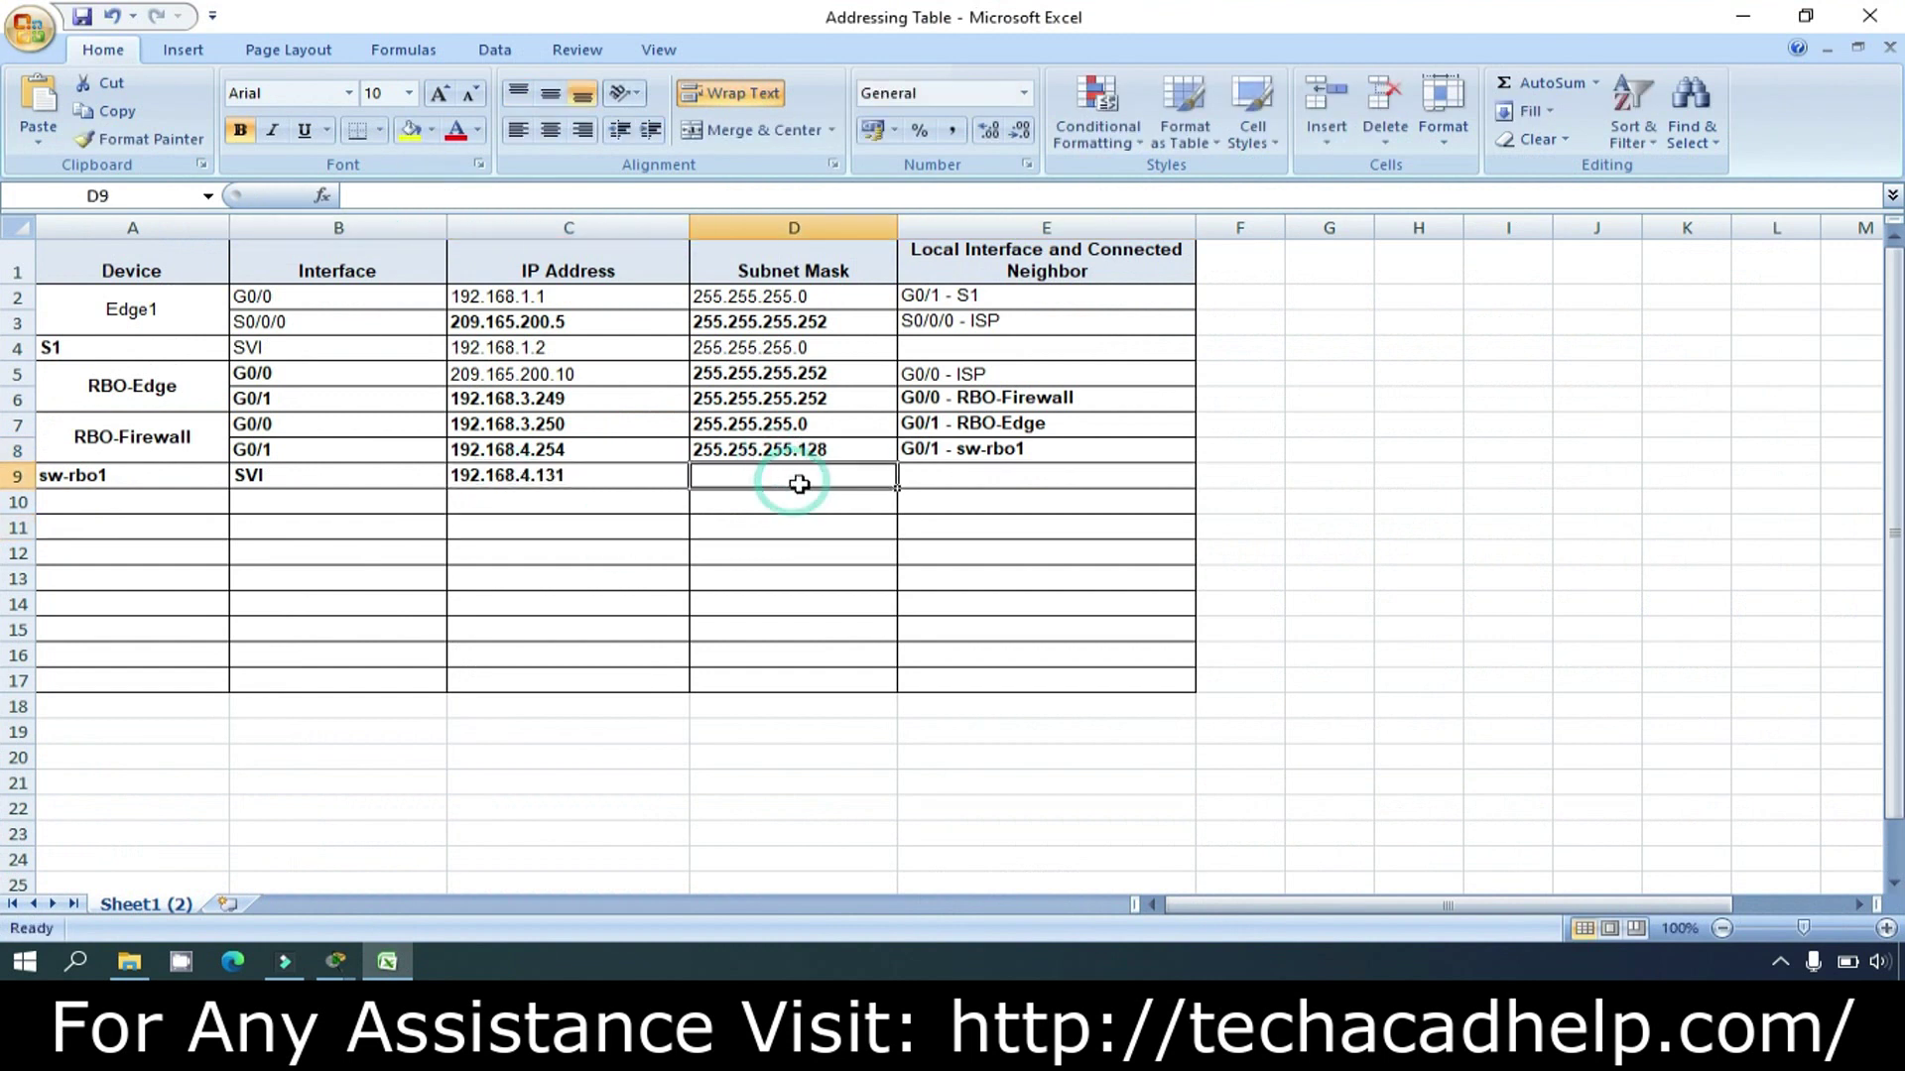
pyautogui.click(1743, 15)
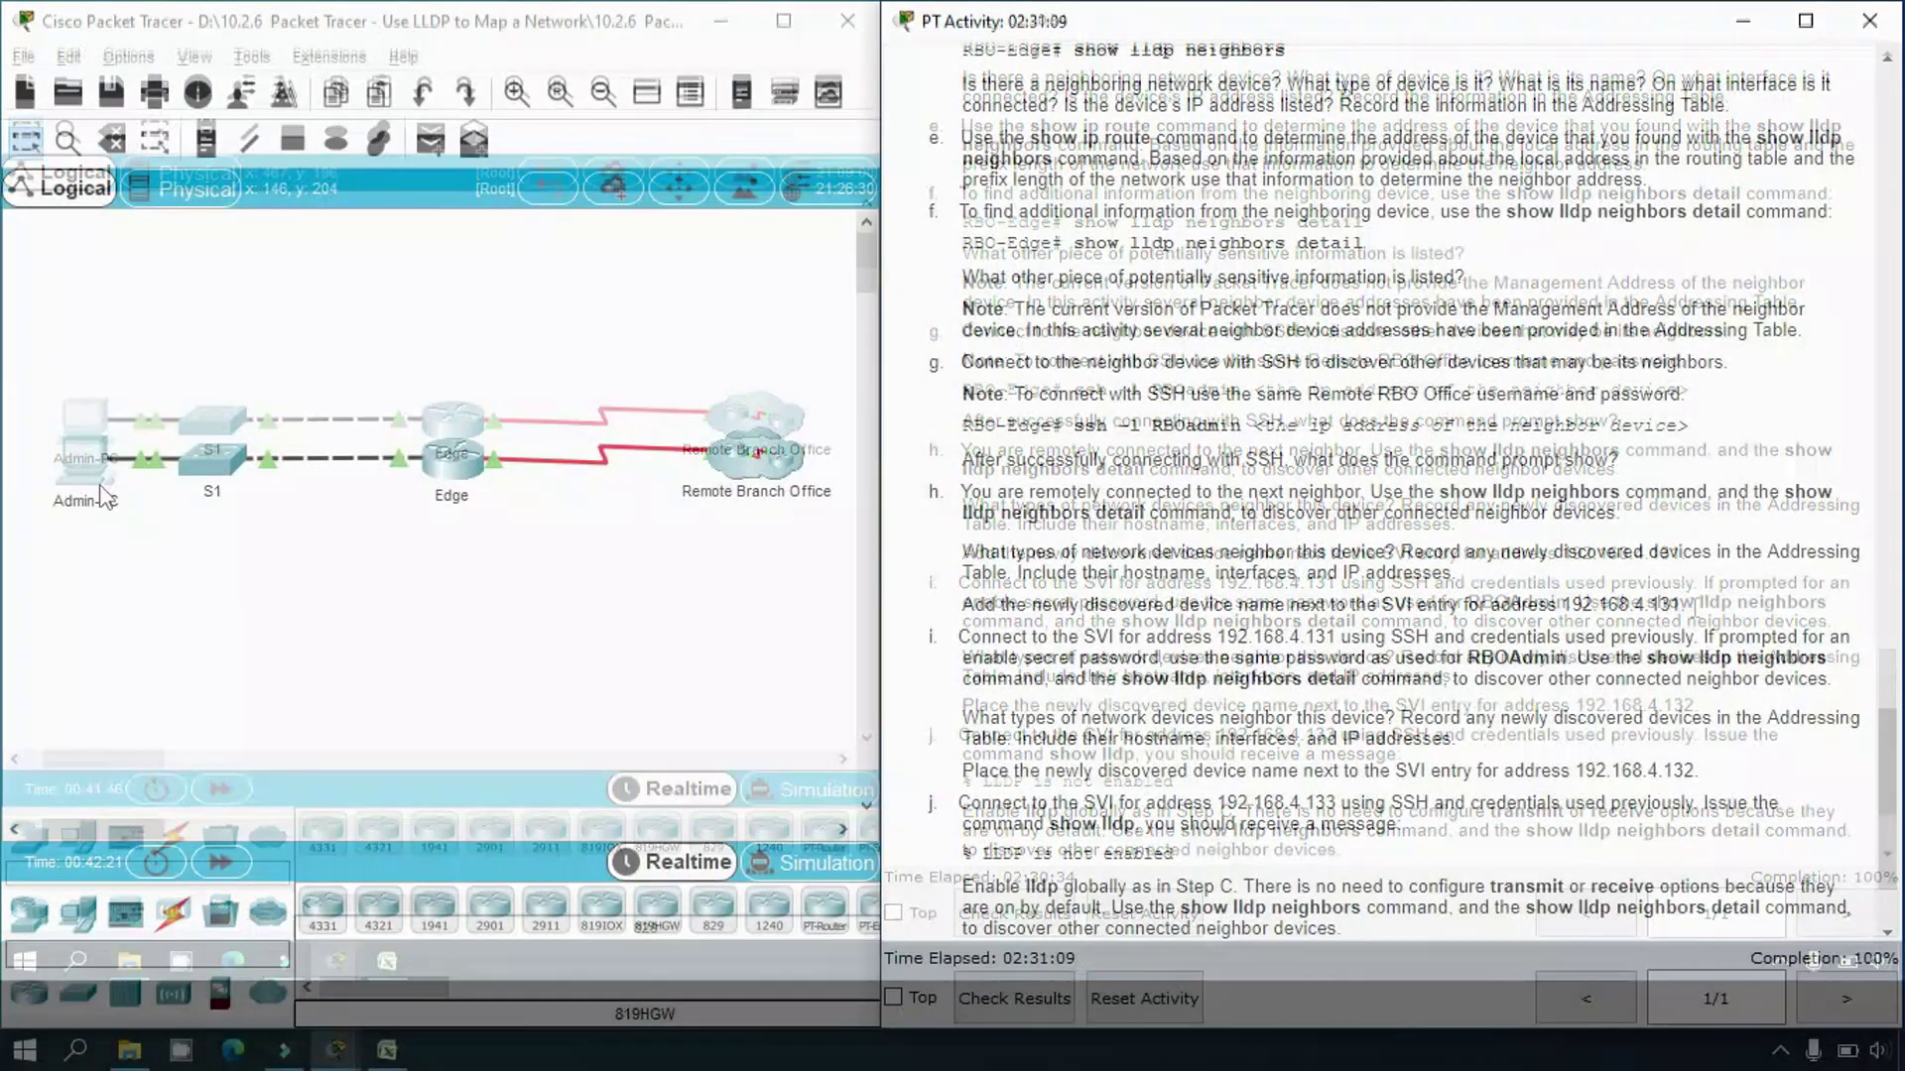
# Step: From the Admin-PC command prompt, SSH into sw-rbo1 at 192.168.4.131 as admin and log in
pyautogui.click(85, 456)
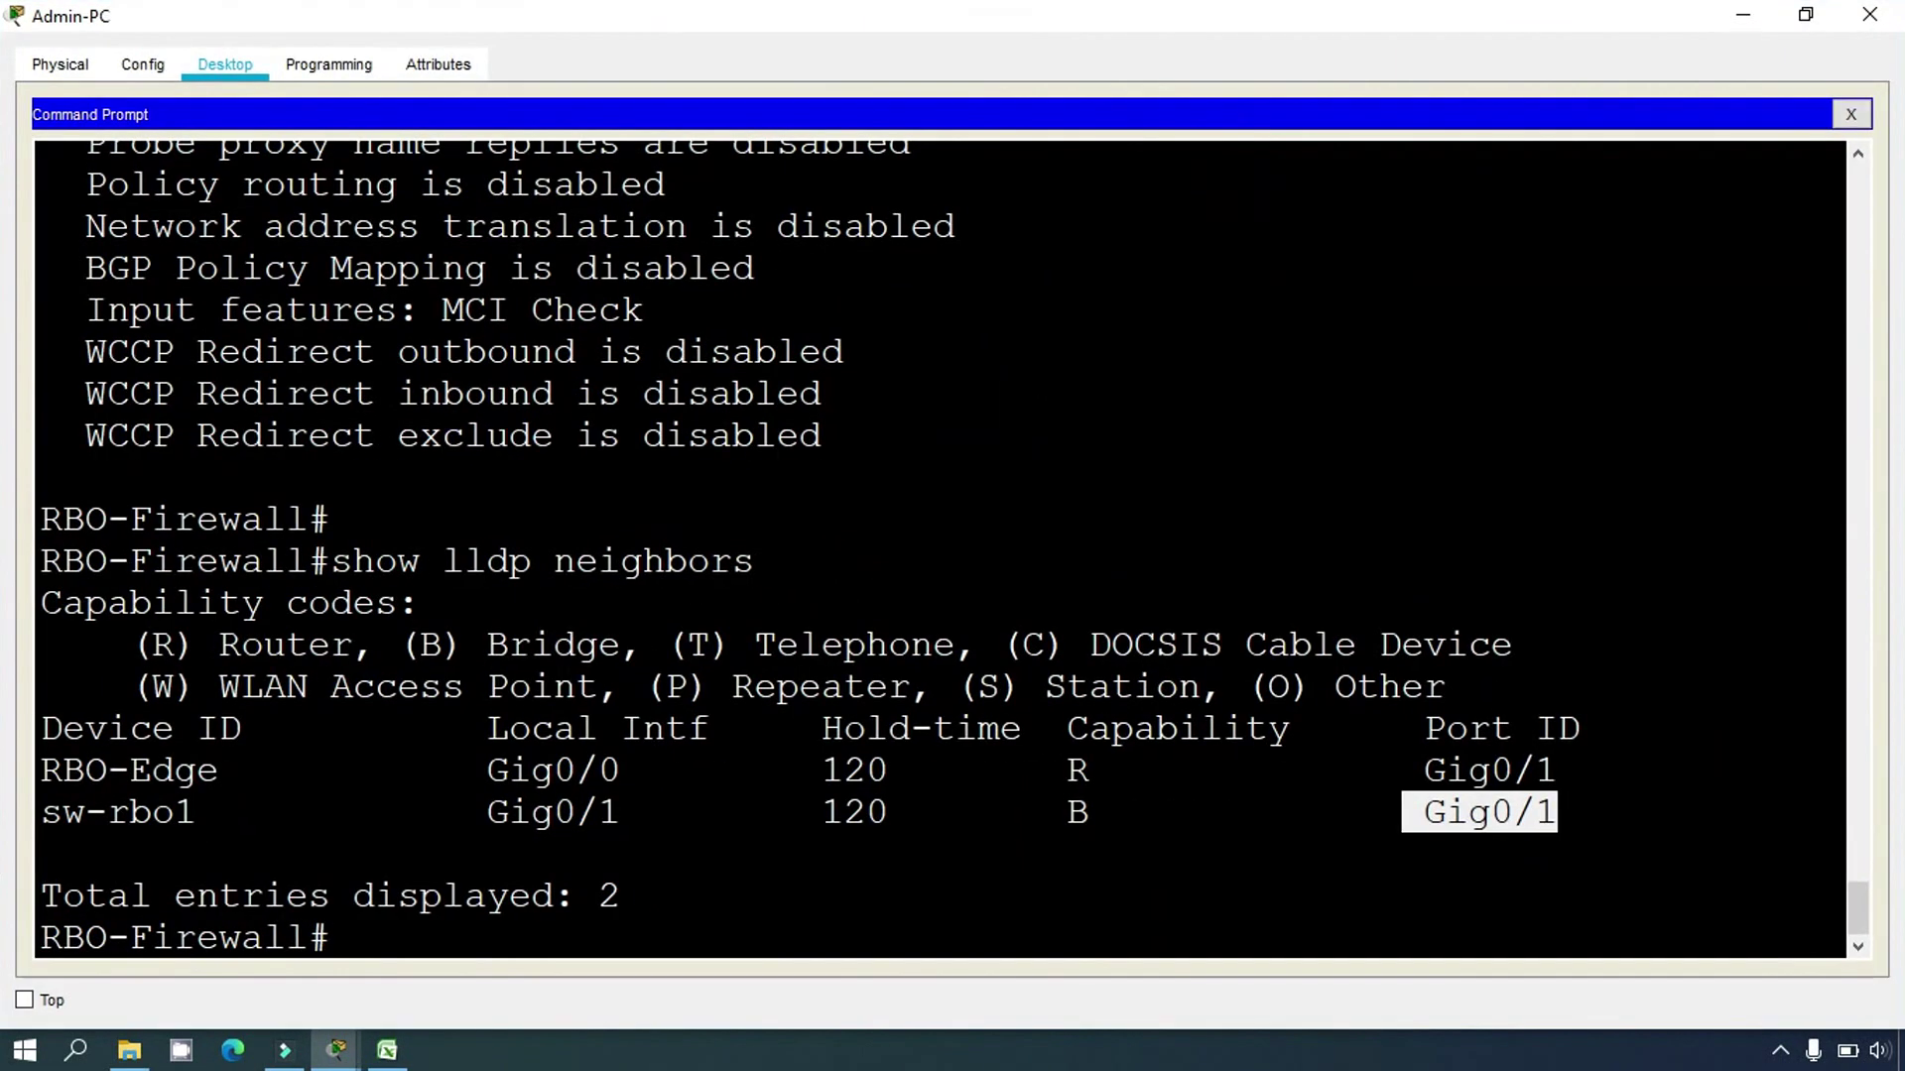
pyautogui.click(400, 938)
pyautogui.write('SSH')
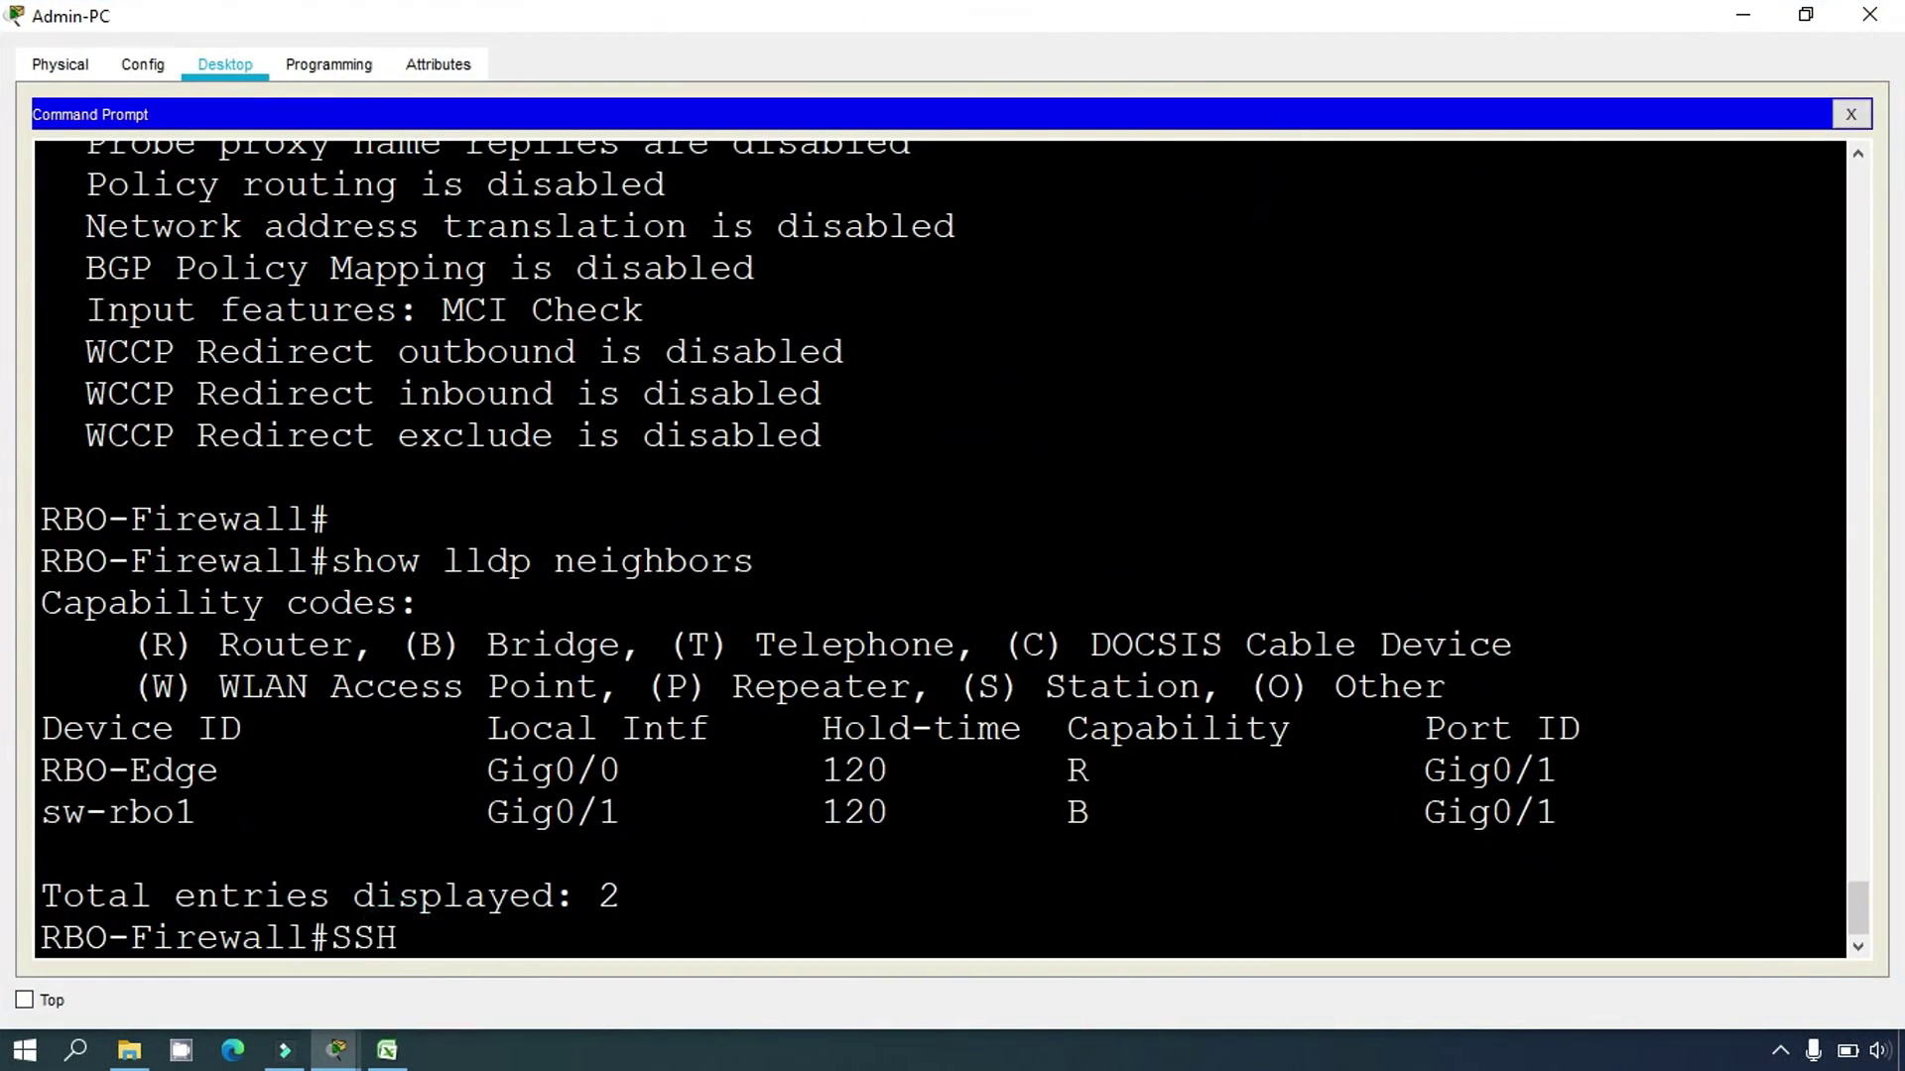
pyautogui.write(' -l RBOADMI')
pyautogui.press('BackSpace')
pyautogui.press('BackSpace')
pyautogui.press('BackSpace')
pyautogui.press('BackSpace')
pyautogui.write('admin')
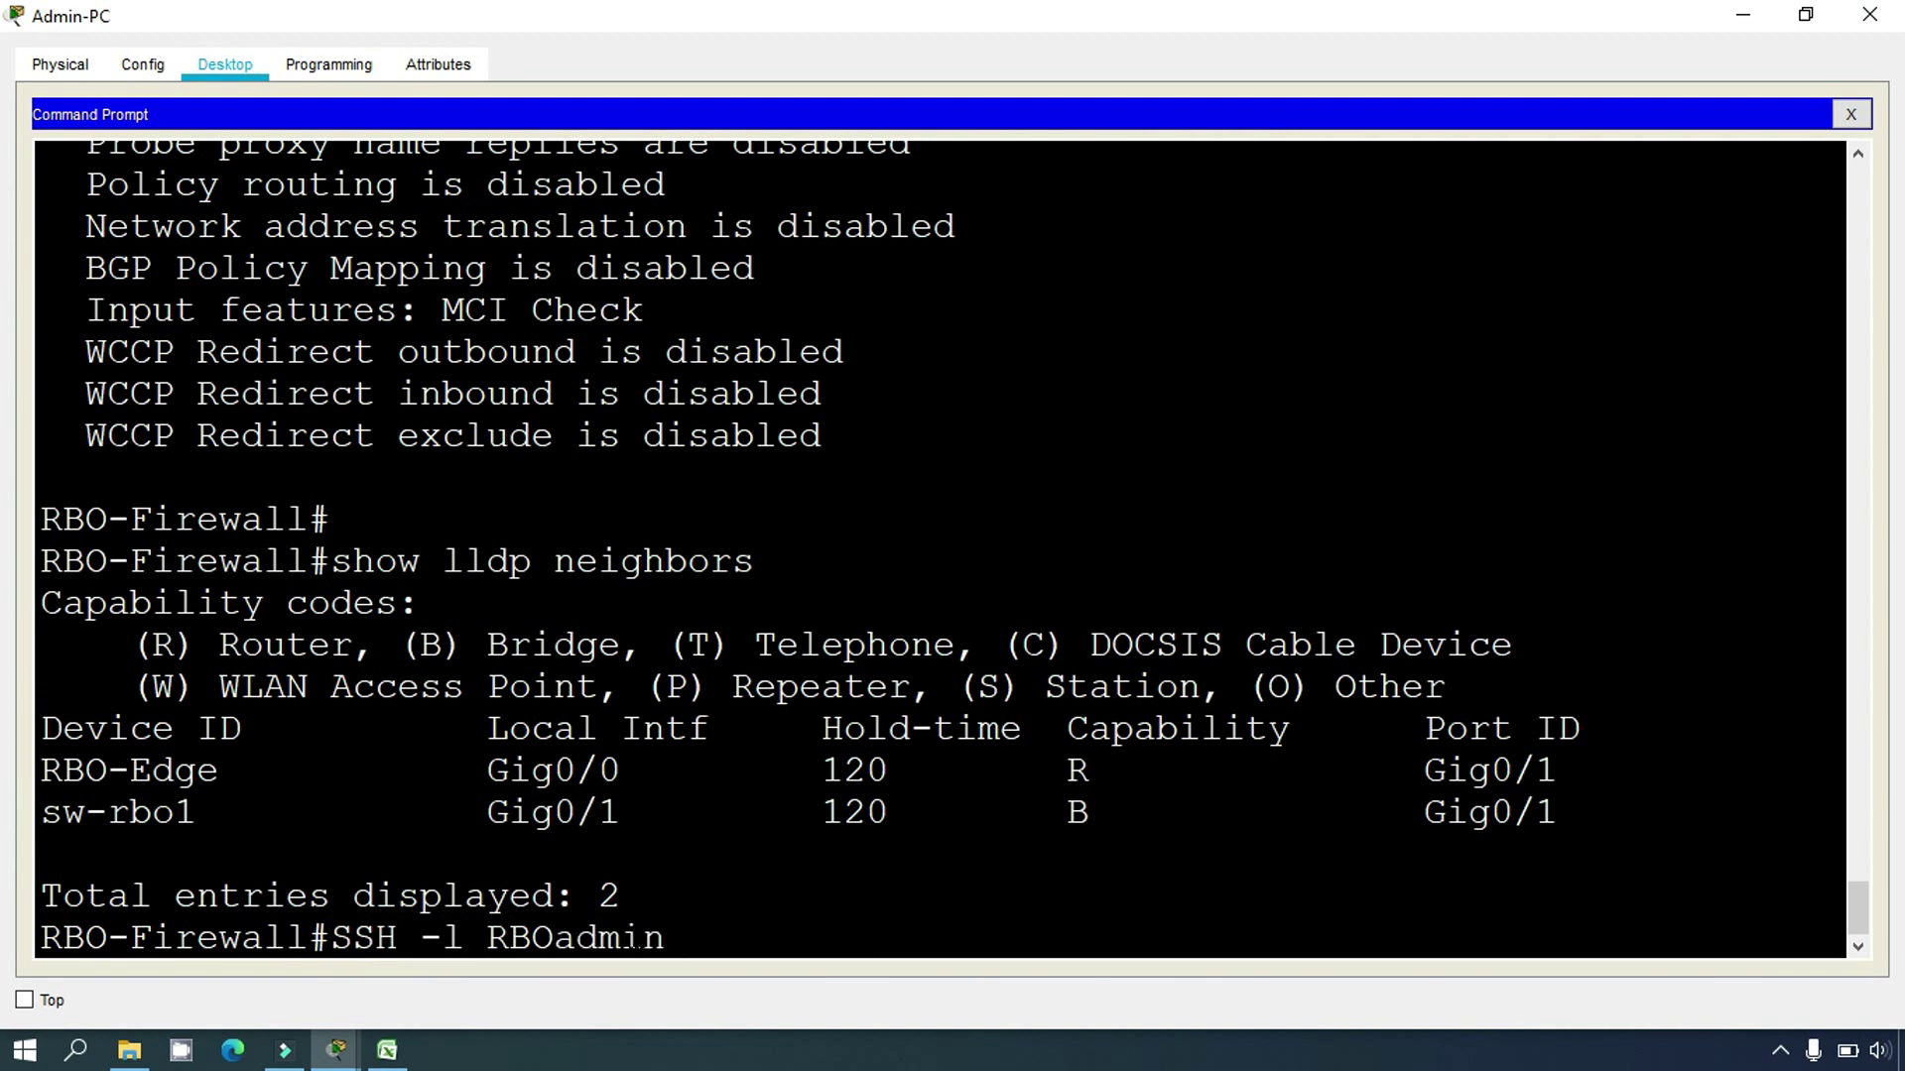
pyautogui.write(' 192.168.4.131')
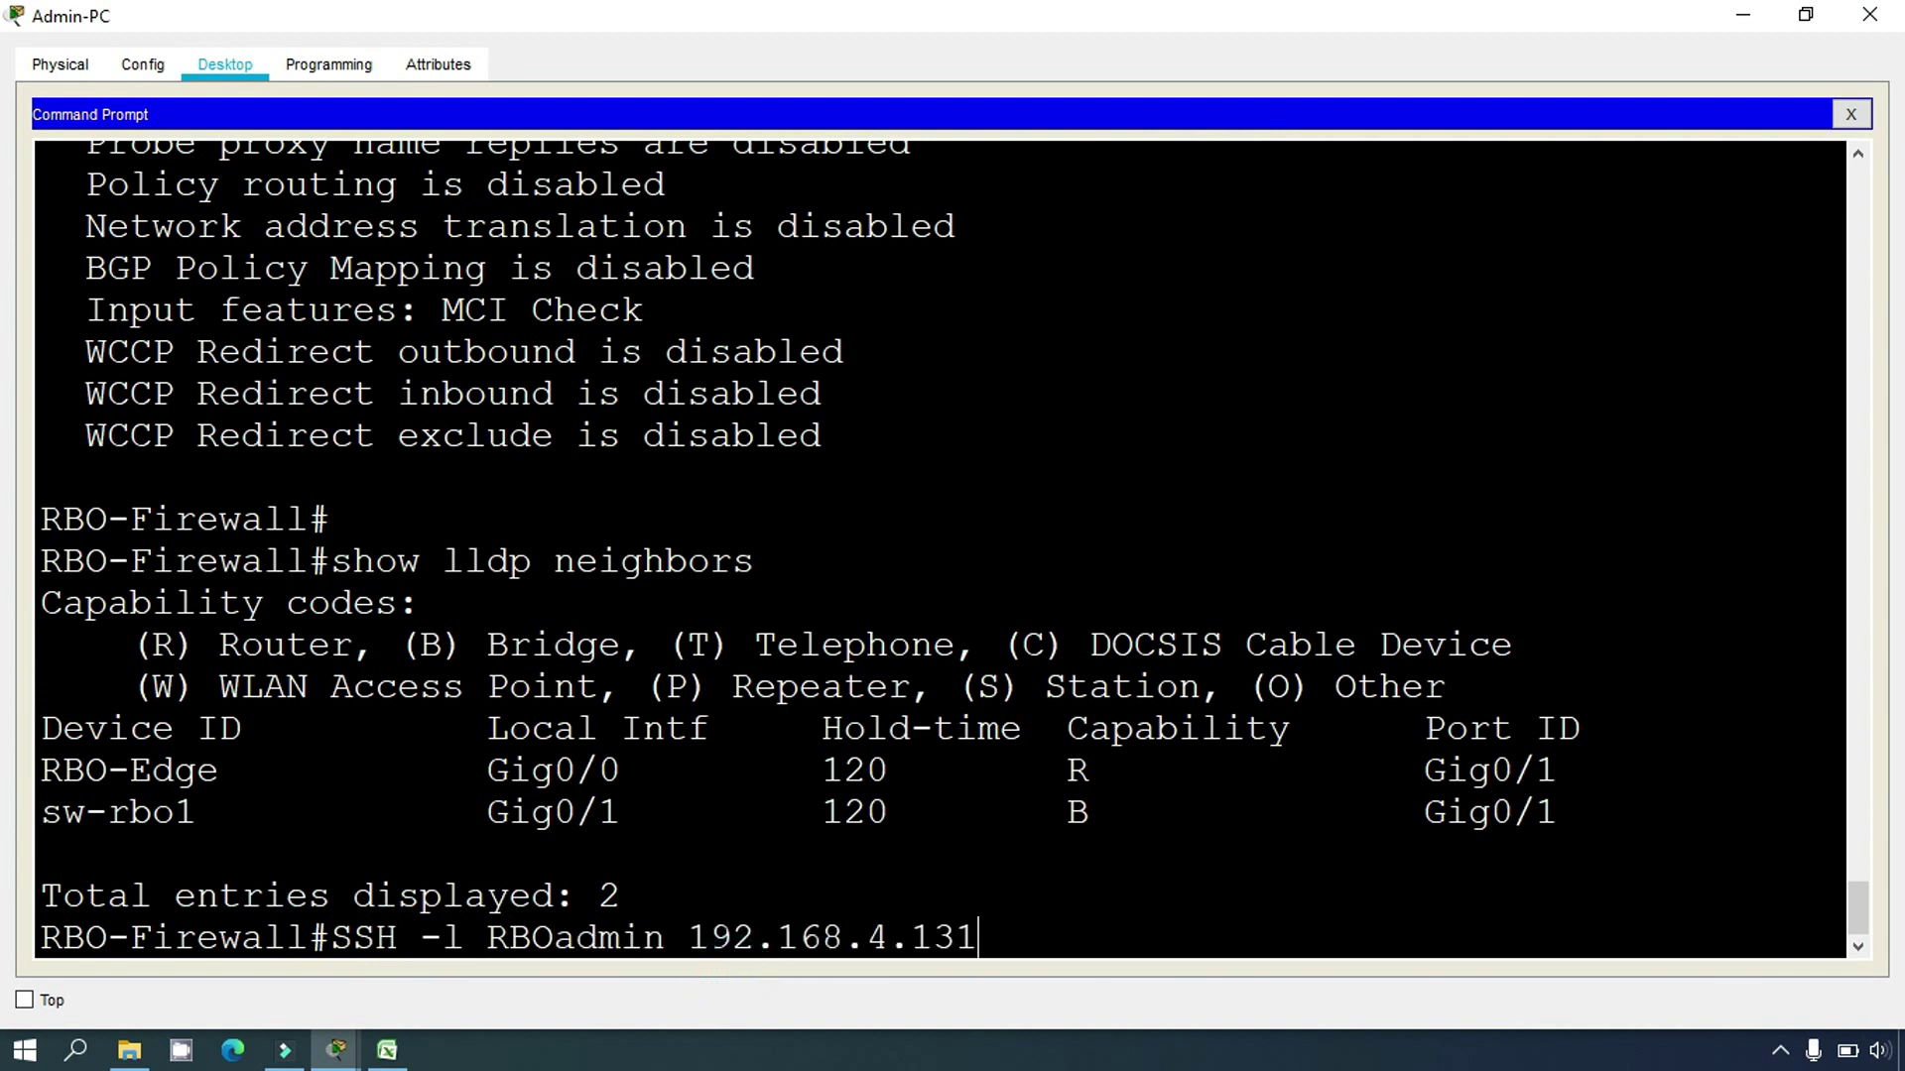
pyautogui.press('Return')
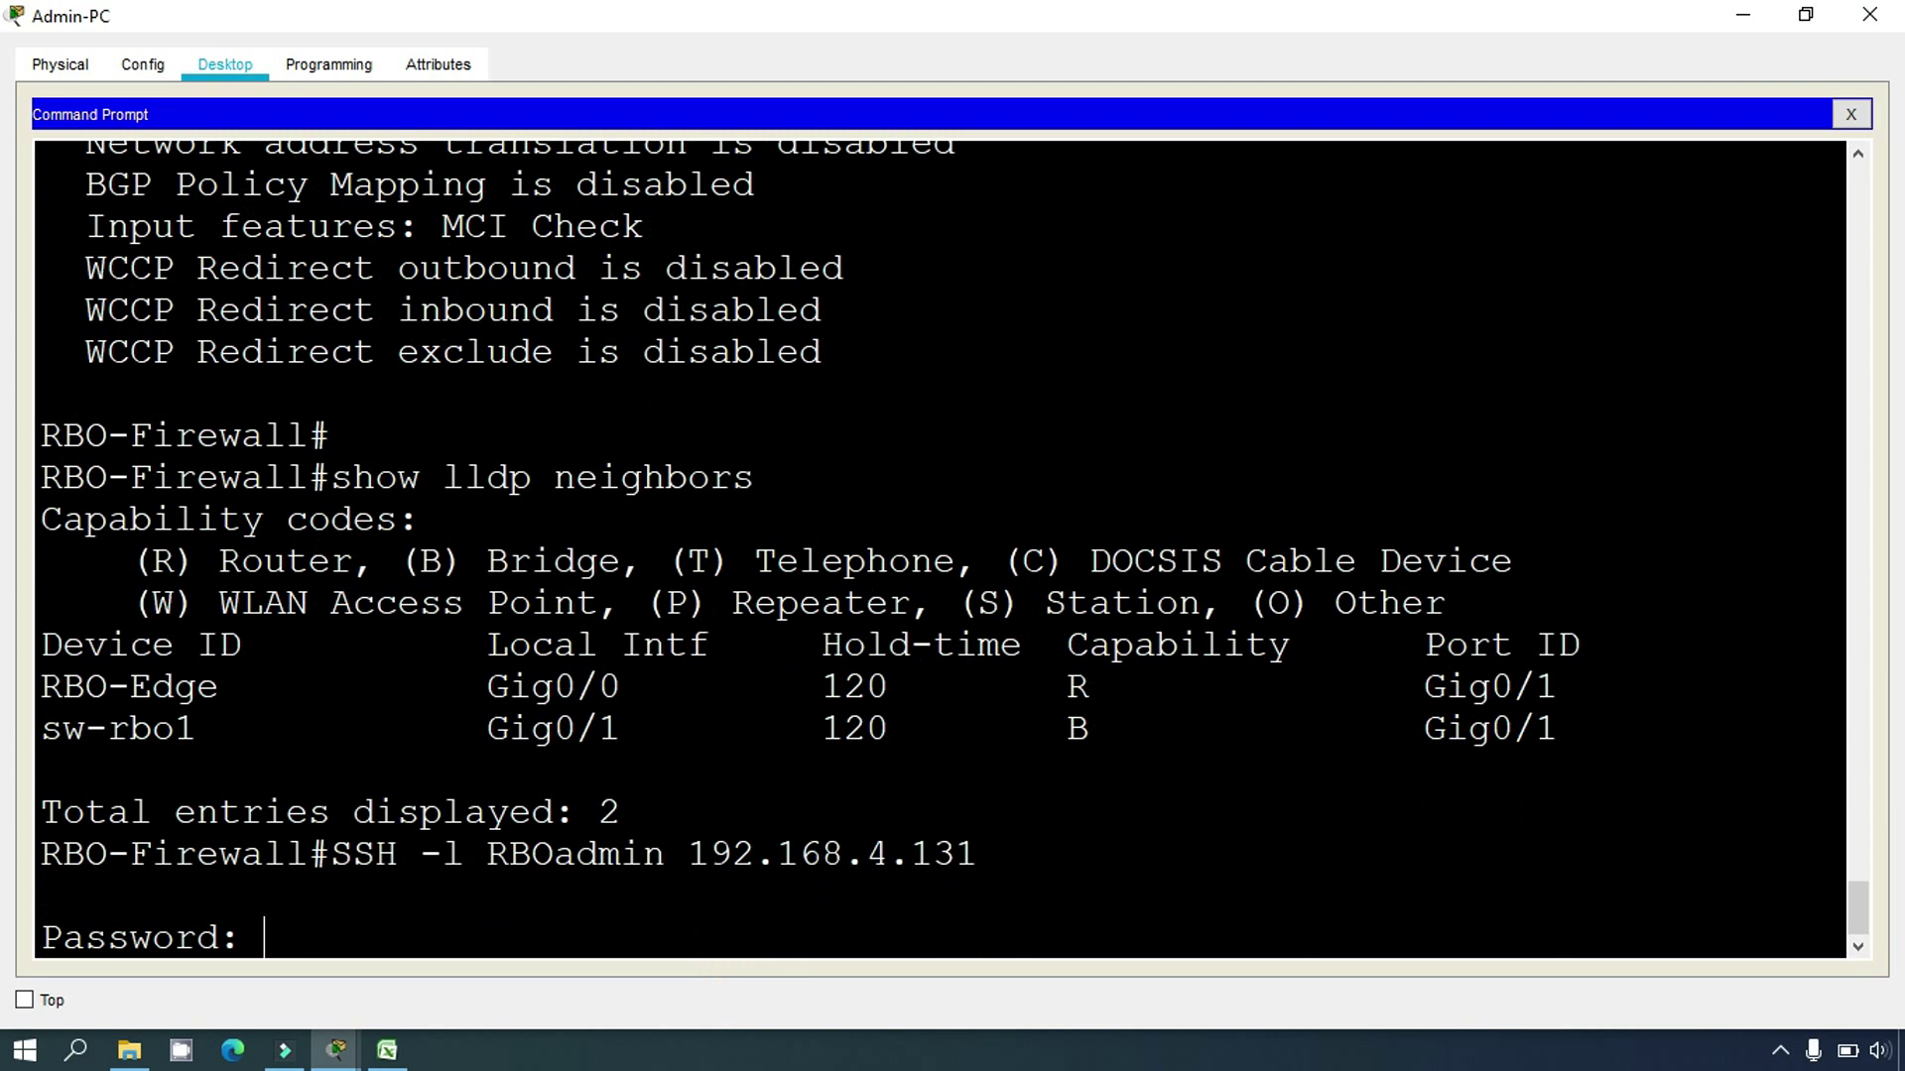
pyautogui.press('Return')
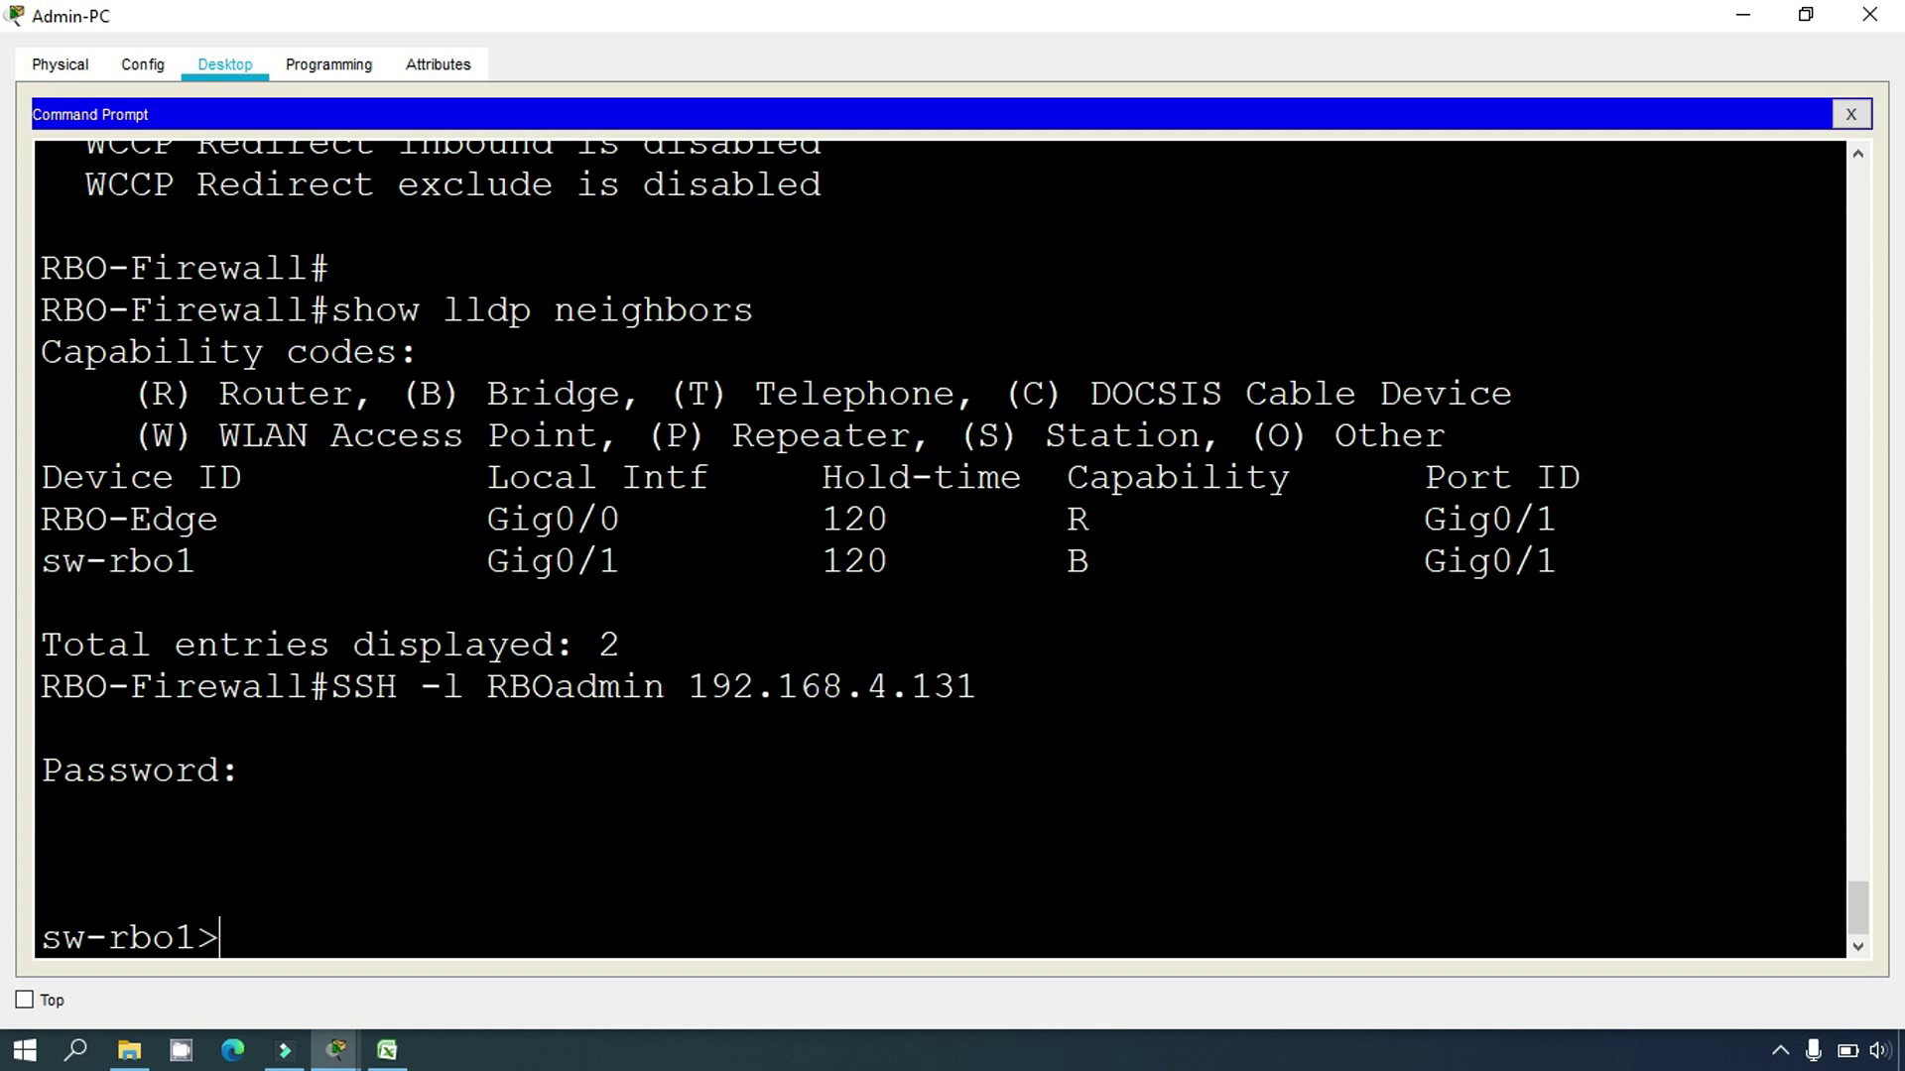
# Step: Enter privileged mode and run 'show lldp neighbors', picking out sw-rbo2 and RBO-Firewall
pyautogui.write('enable')
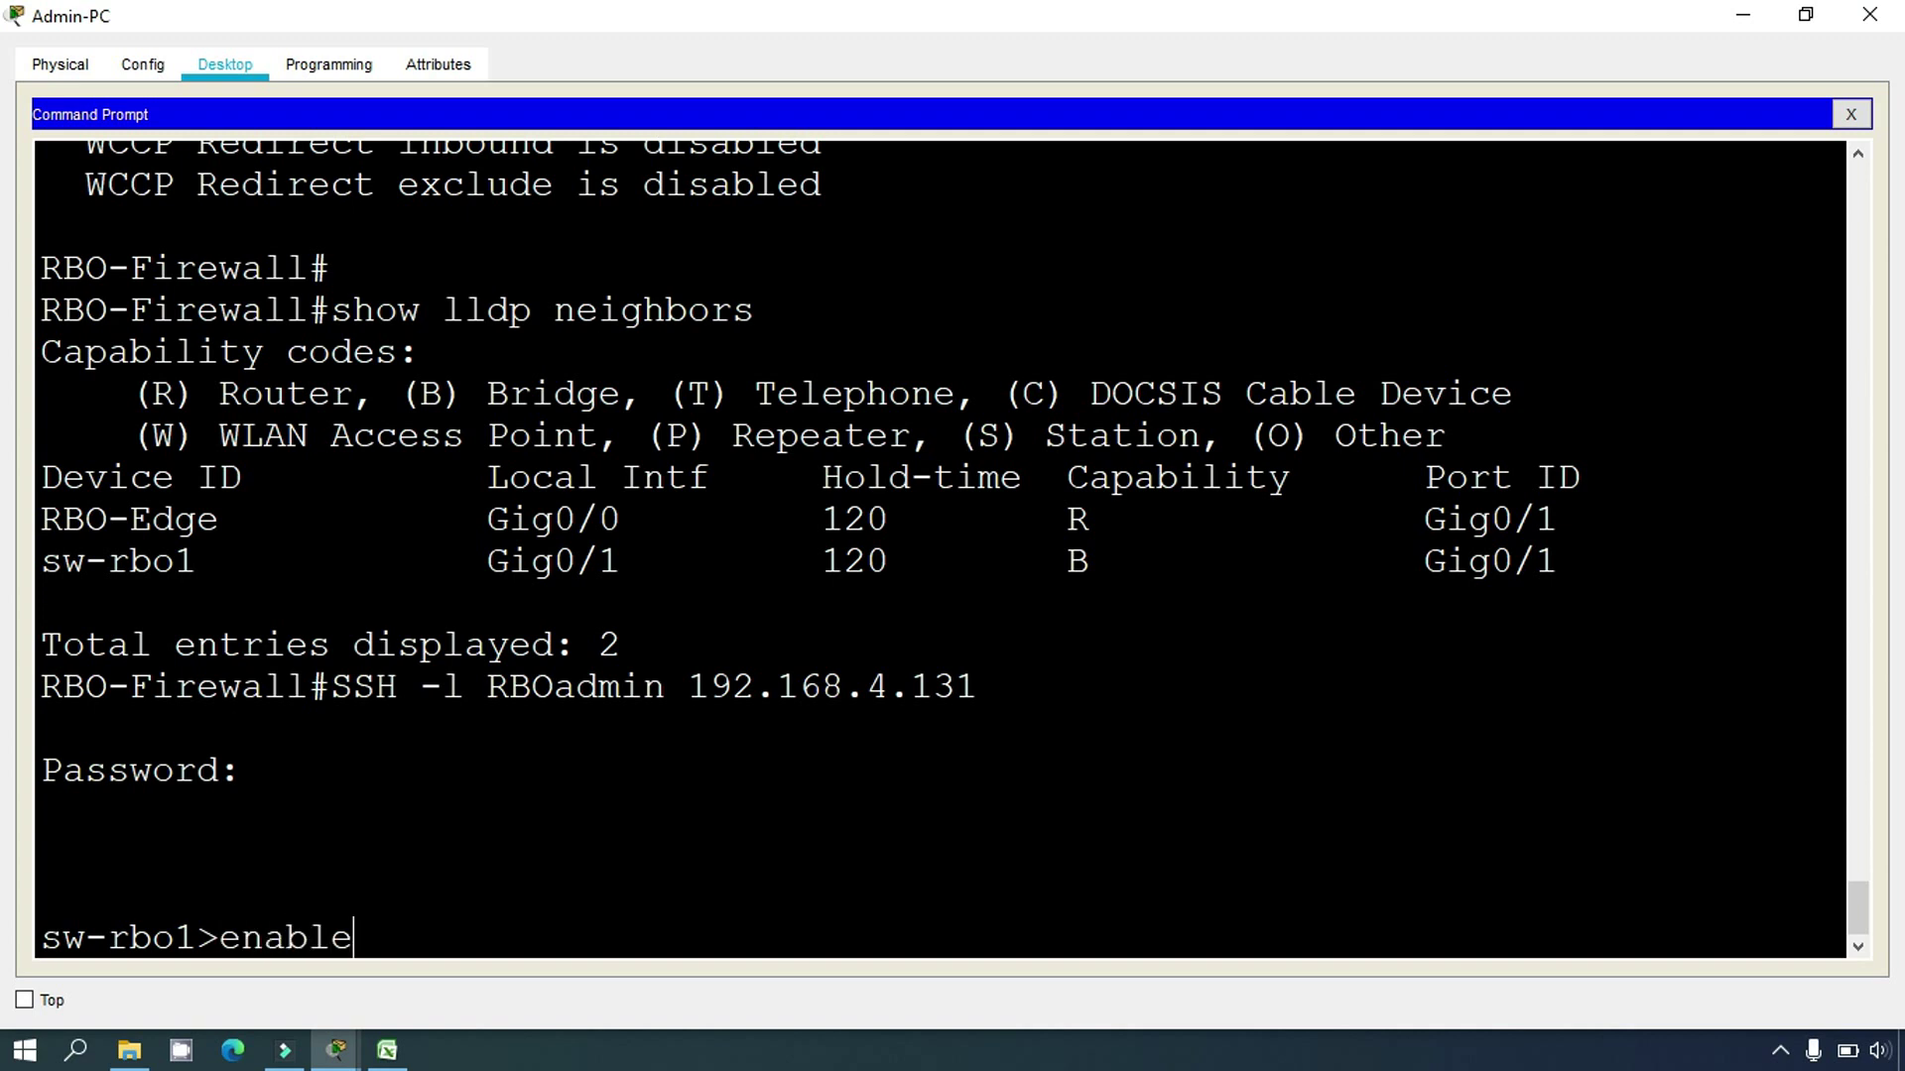
pyautogui.press('Return')
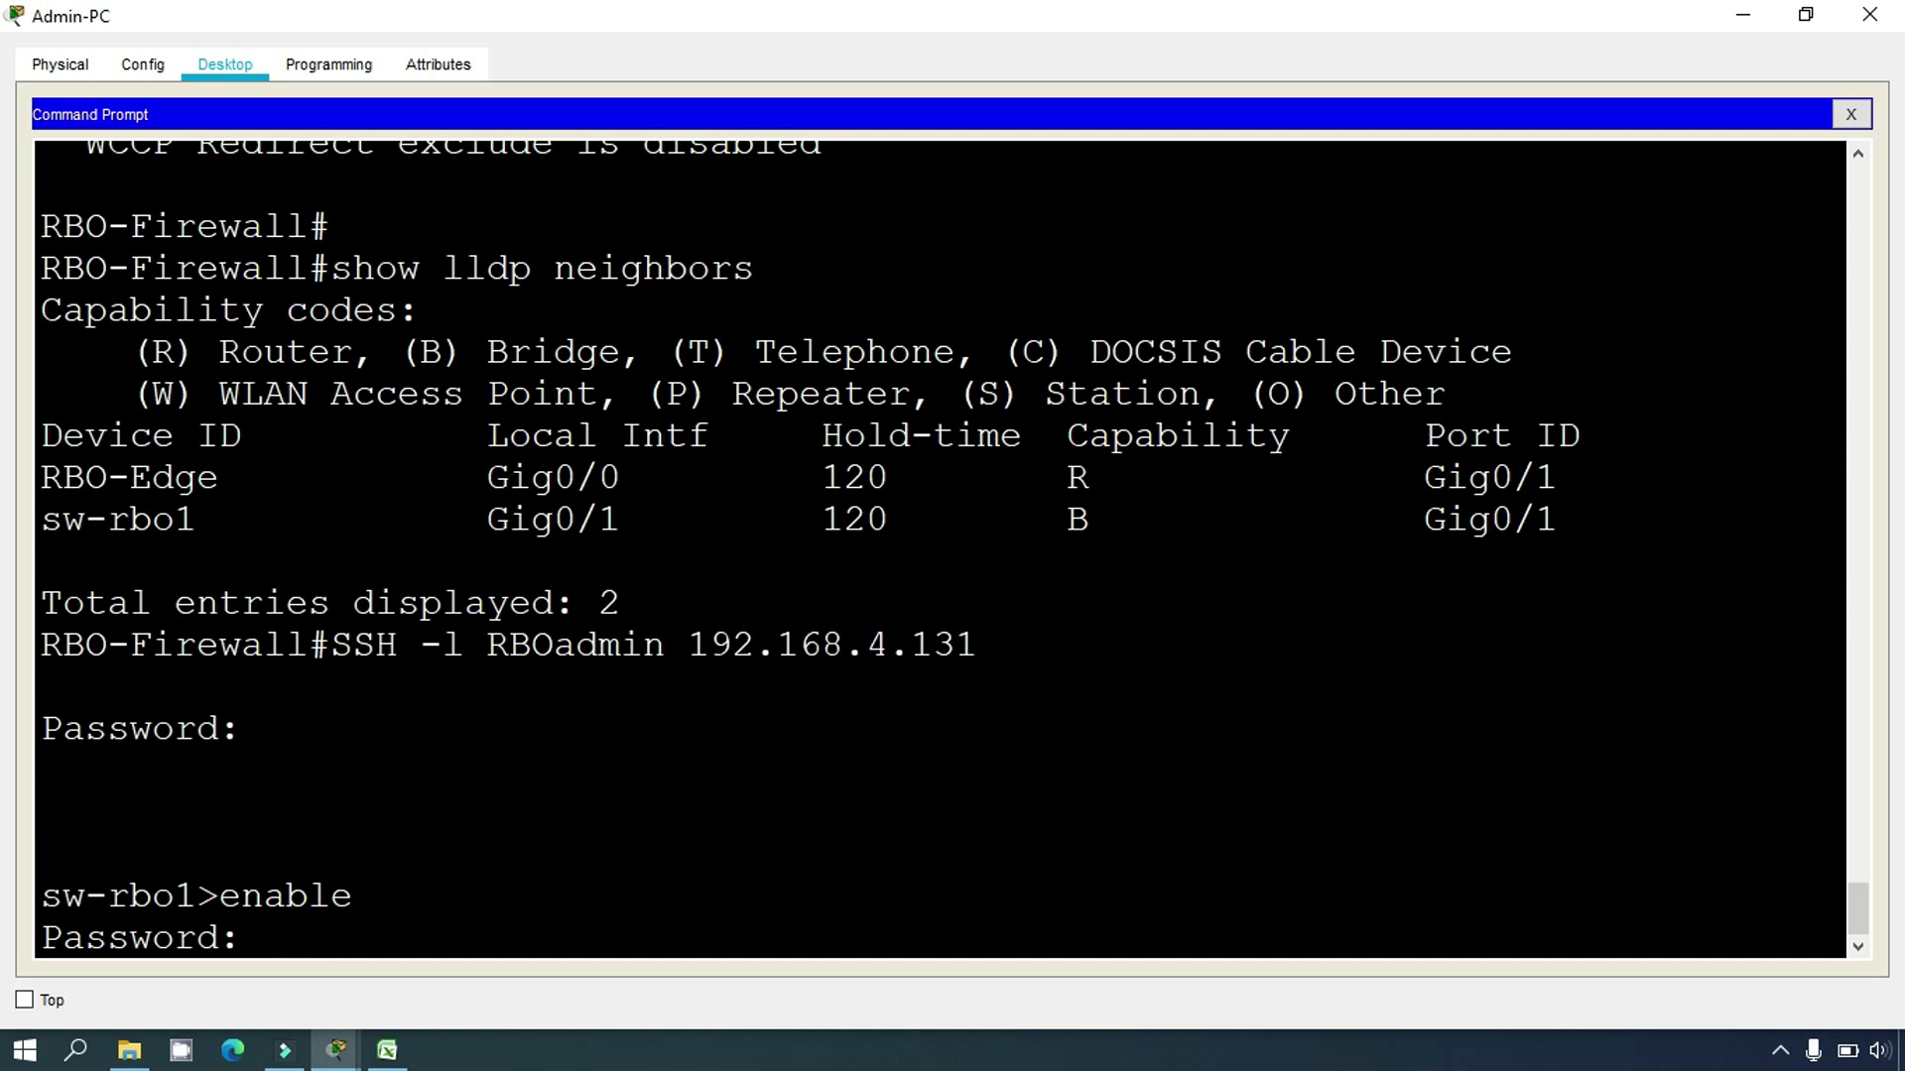
pyautogui.press('Return')
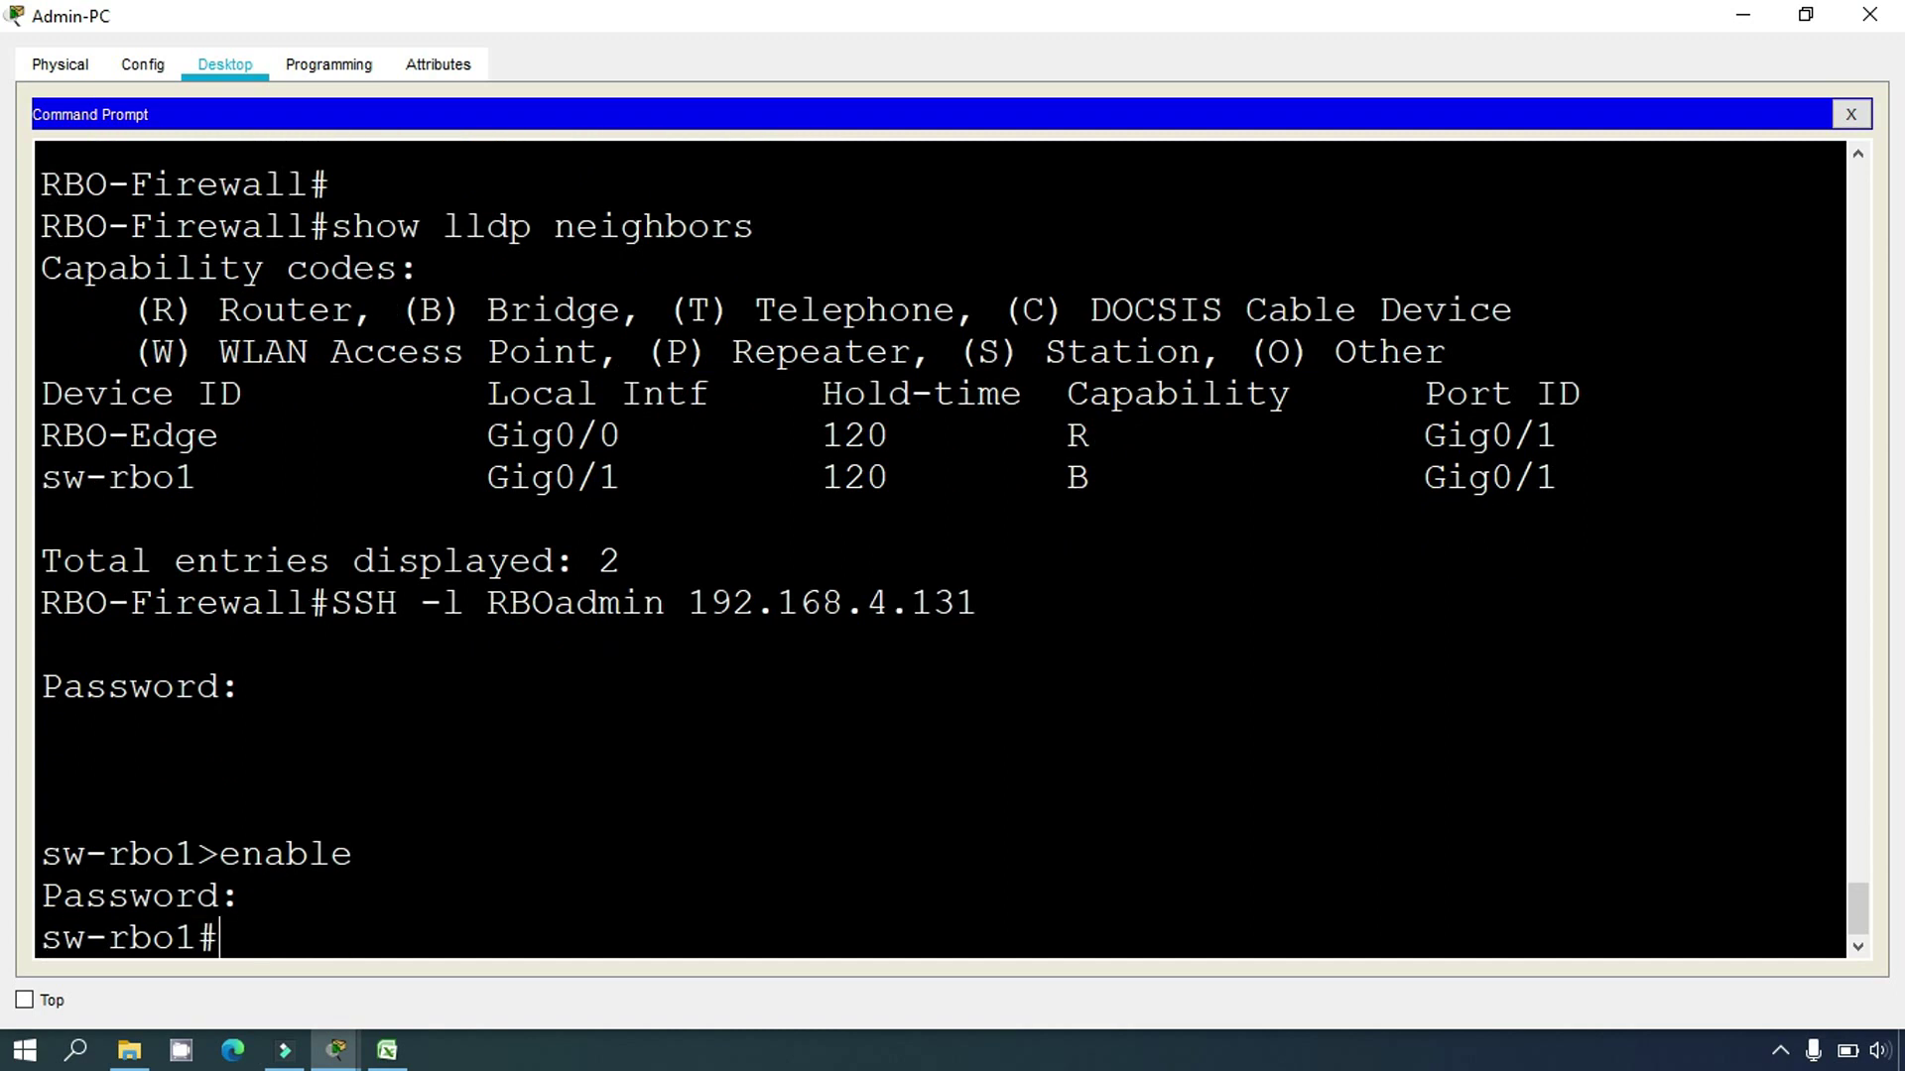
pyautogui.click(234, 937)
pyautogui.write('show ll')
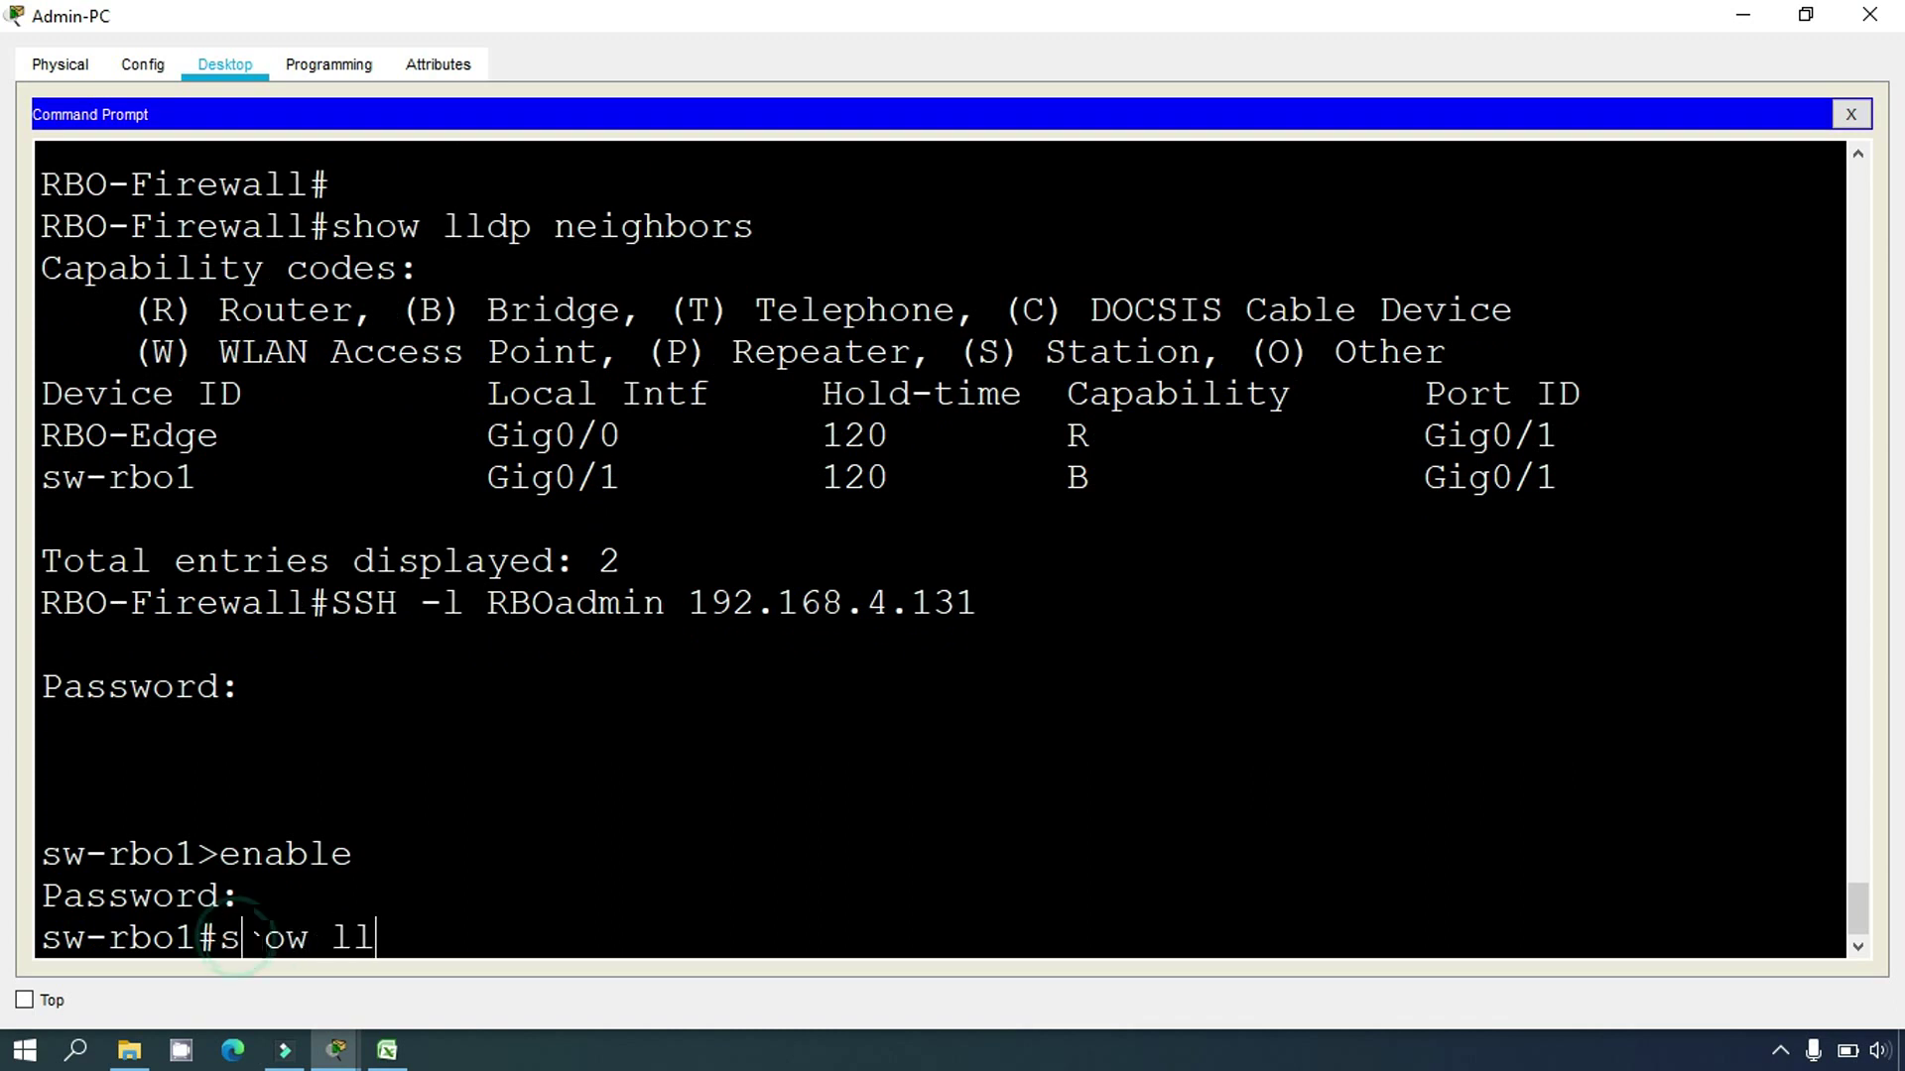
pyautogui.write('dp neighbors')
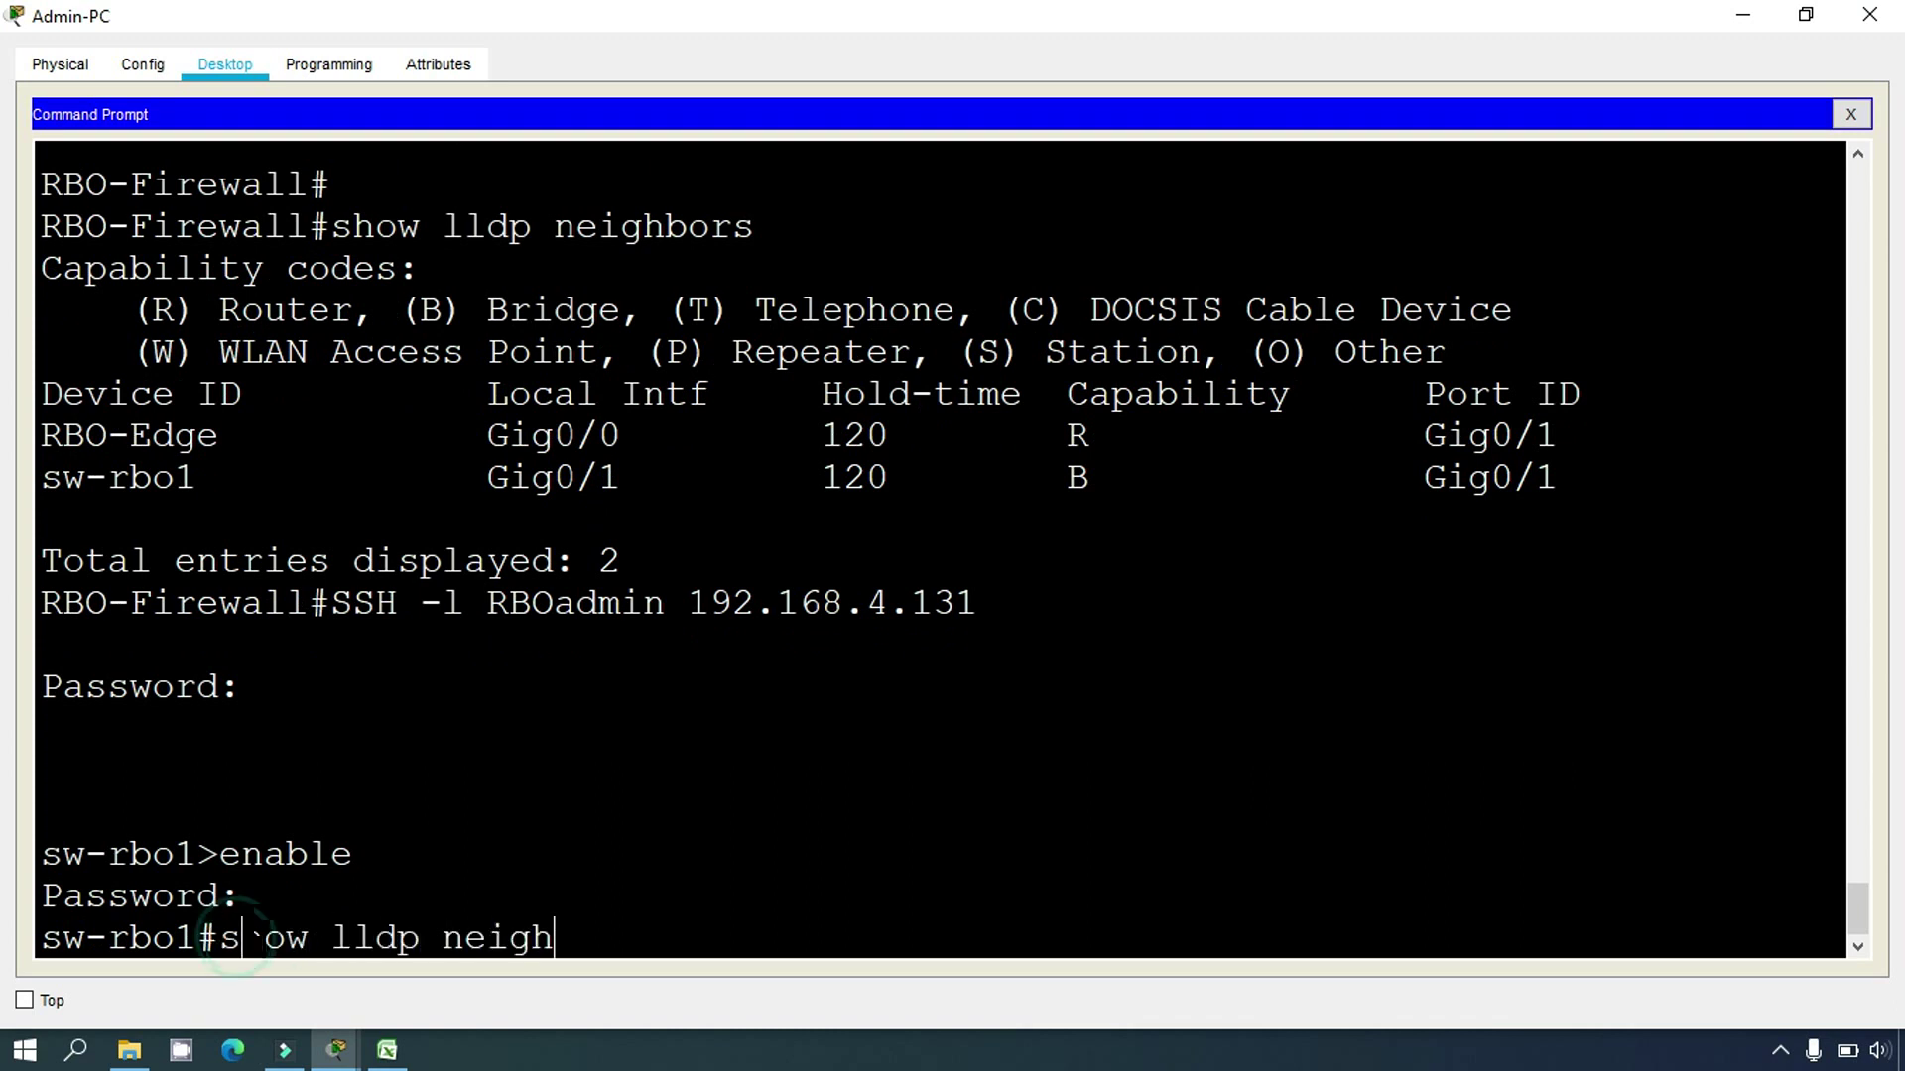
pyautogui.press('Return')
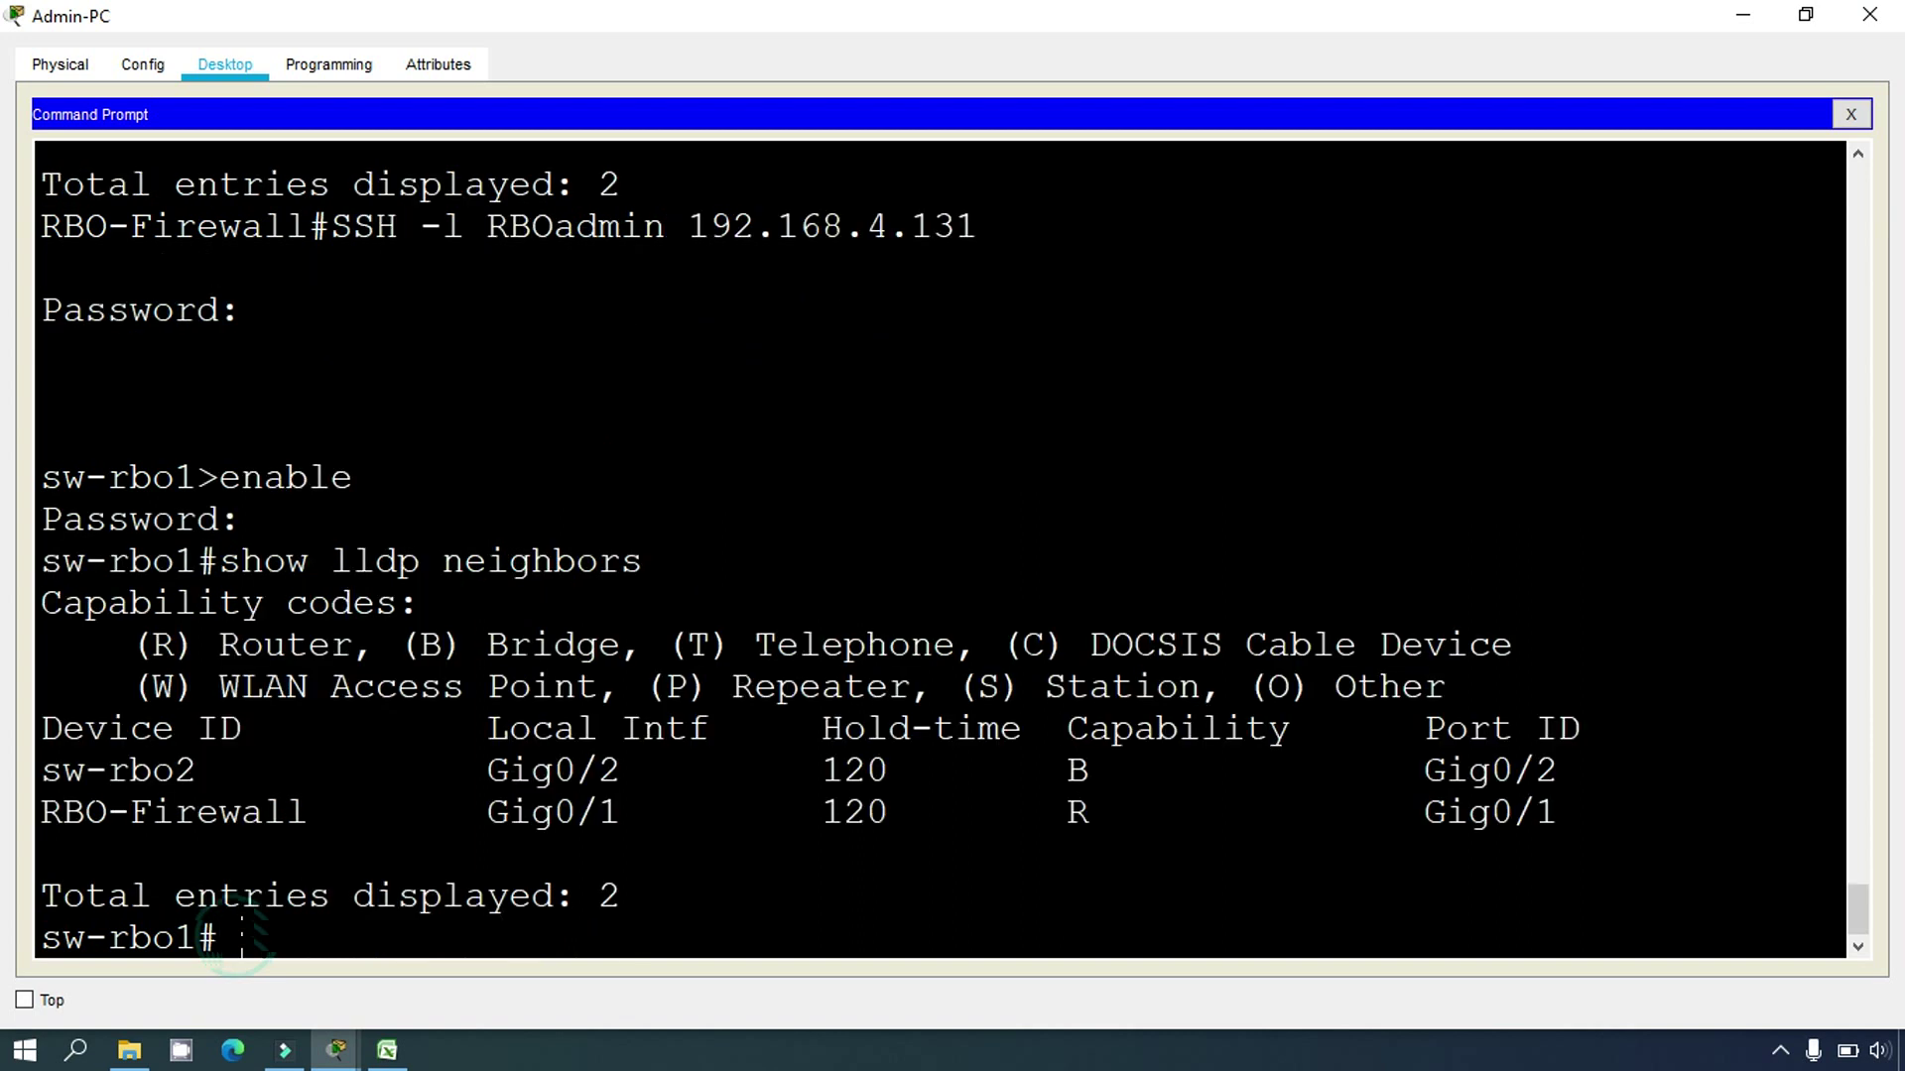
pyautogui.moveTo(41, 771); pyautogui.dragTo(191, 777)
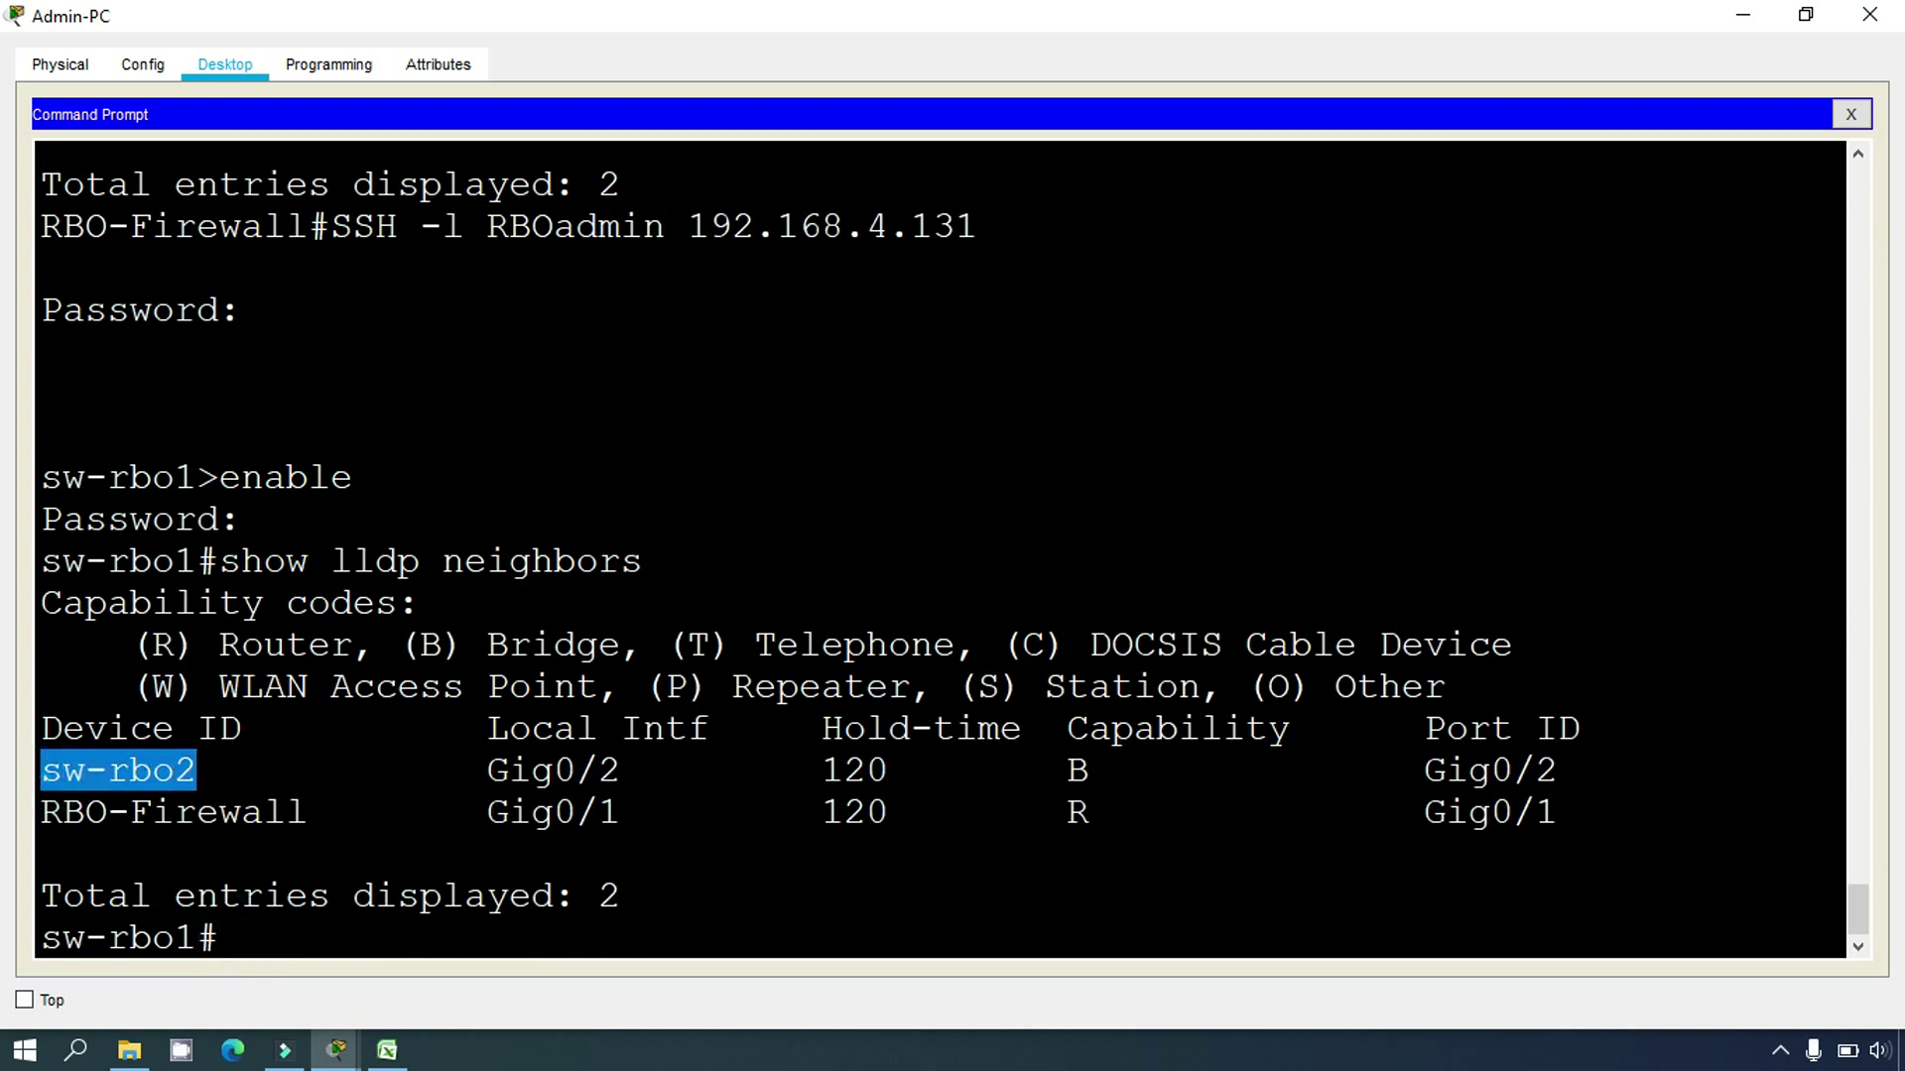
pyautogui.moveTo(313, 811); pyautogui.dragTo(196, 774)
pyautogui.hotkey('ctrl', 'c')
pyautogui.click(77, 770)
# Step: Copy sw-rbo2 from the terminal and paste it into cell A10 of the addressing table
pyautogui.rightClick(149, 776)
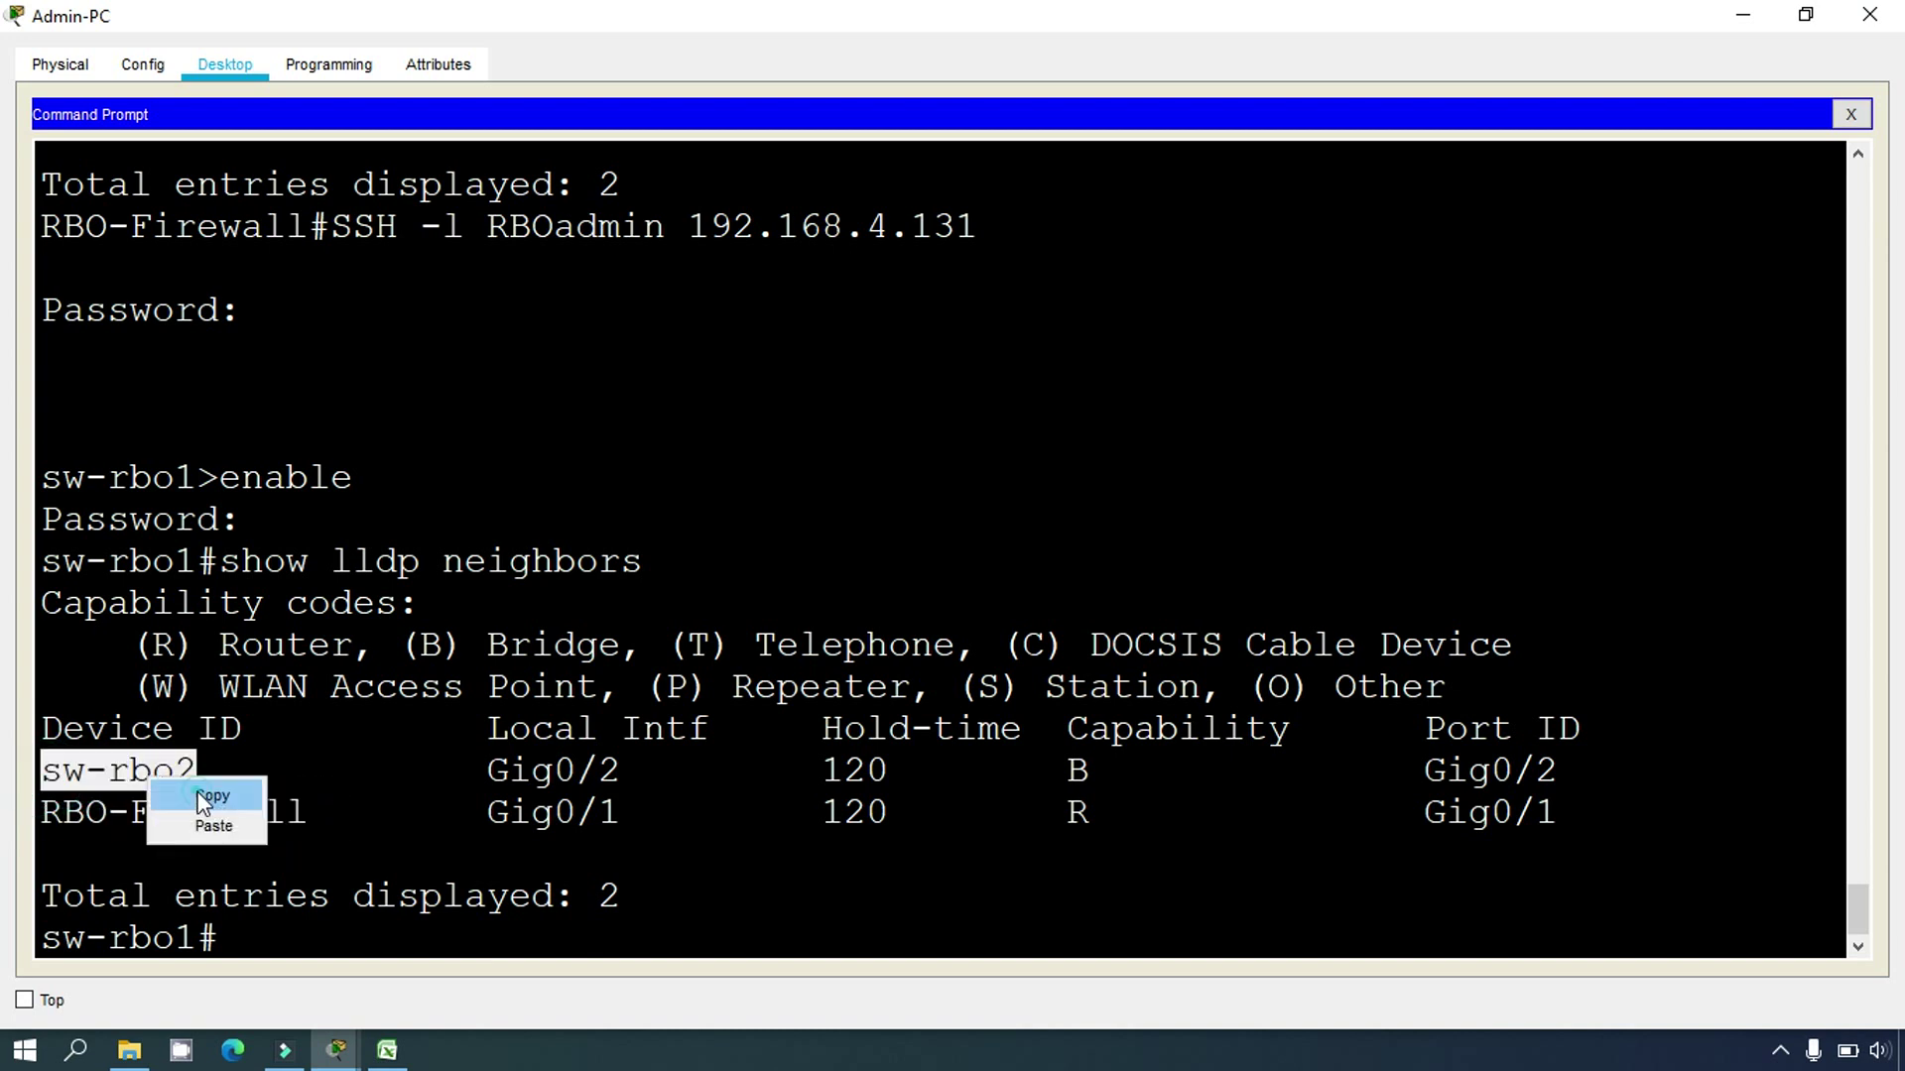
pyautogui.click(198, 791)
pyautogui.click(387, 1050)
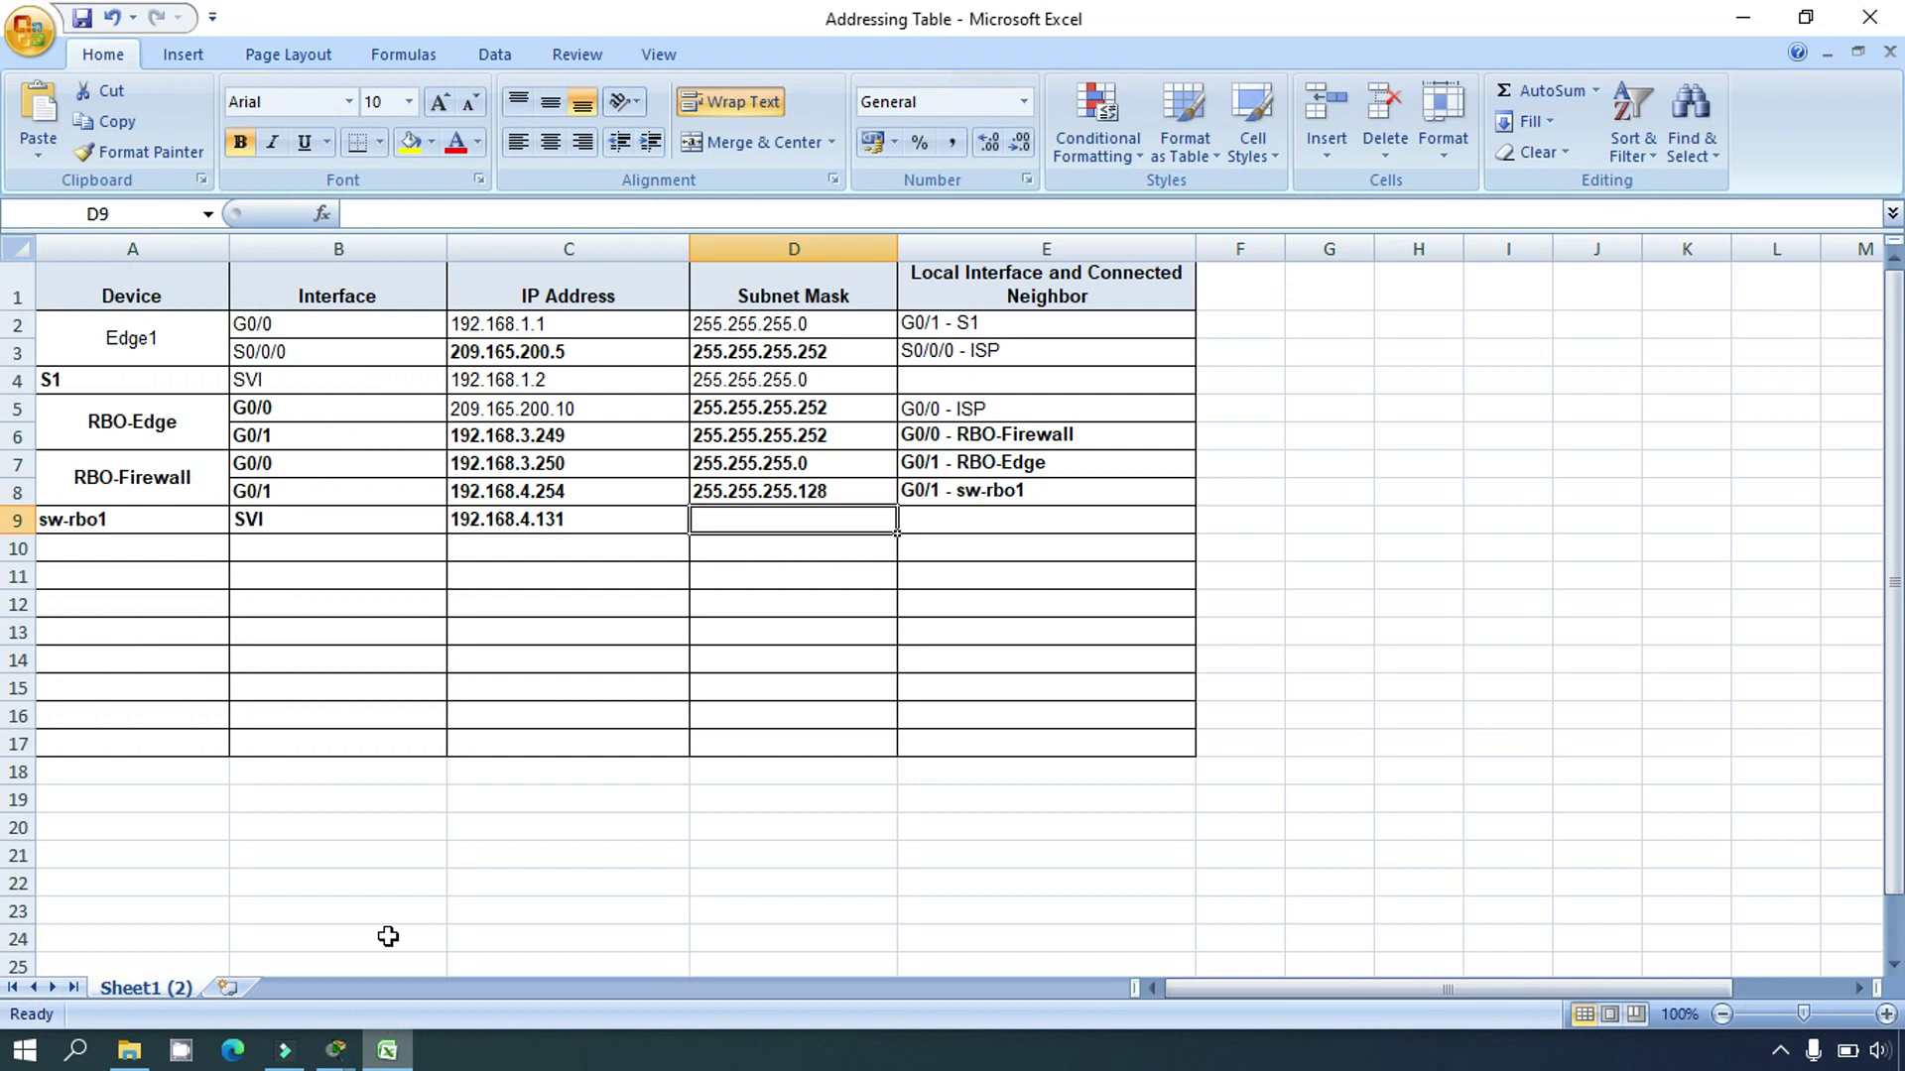
pyautogui.click(162, 551)
pyautogui.click(379, 216)
pyautogui.hotkey('ctrl', 'v')
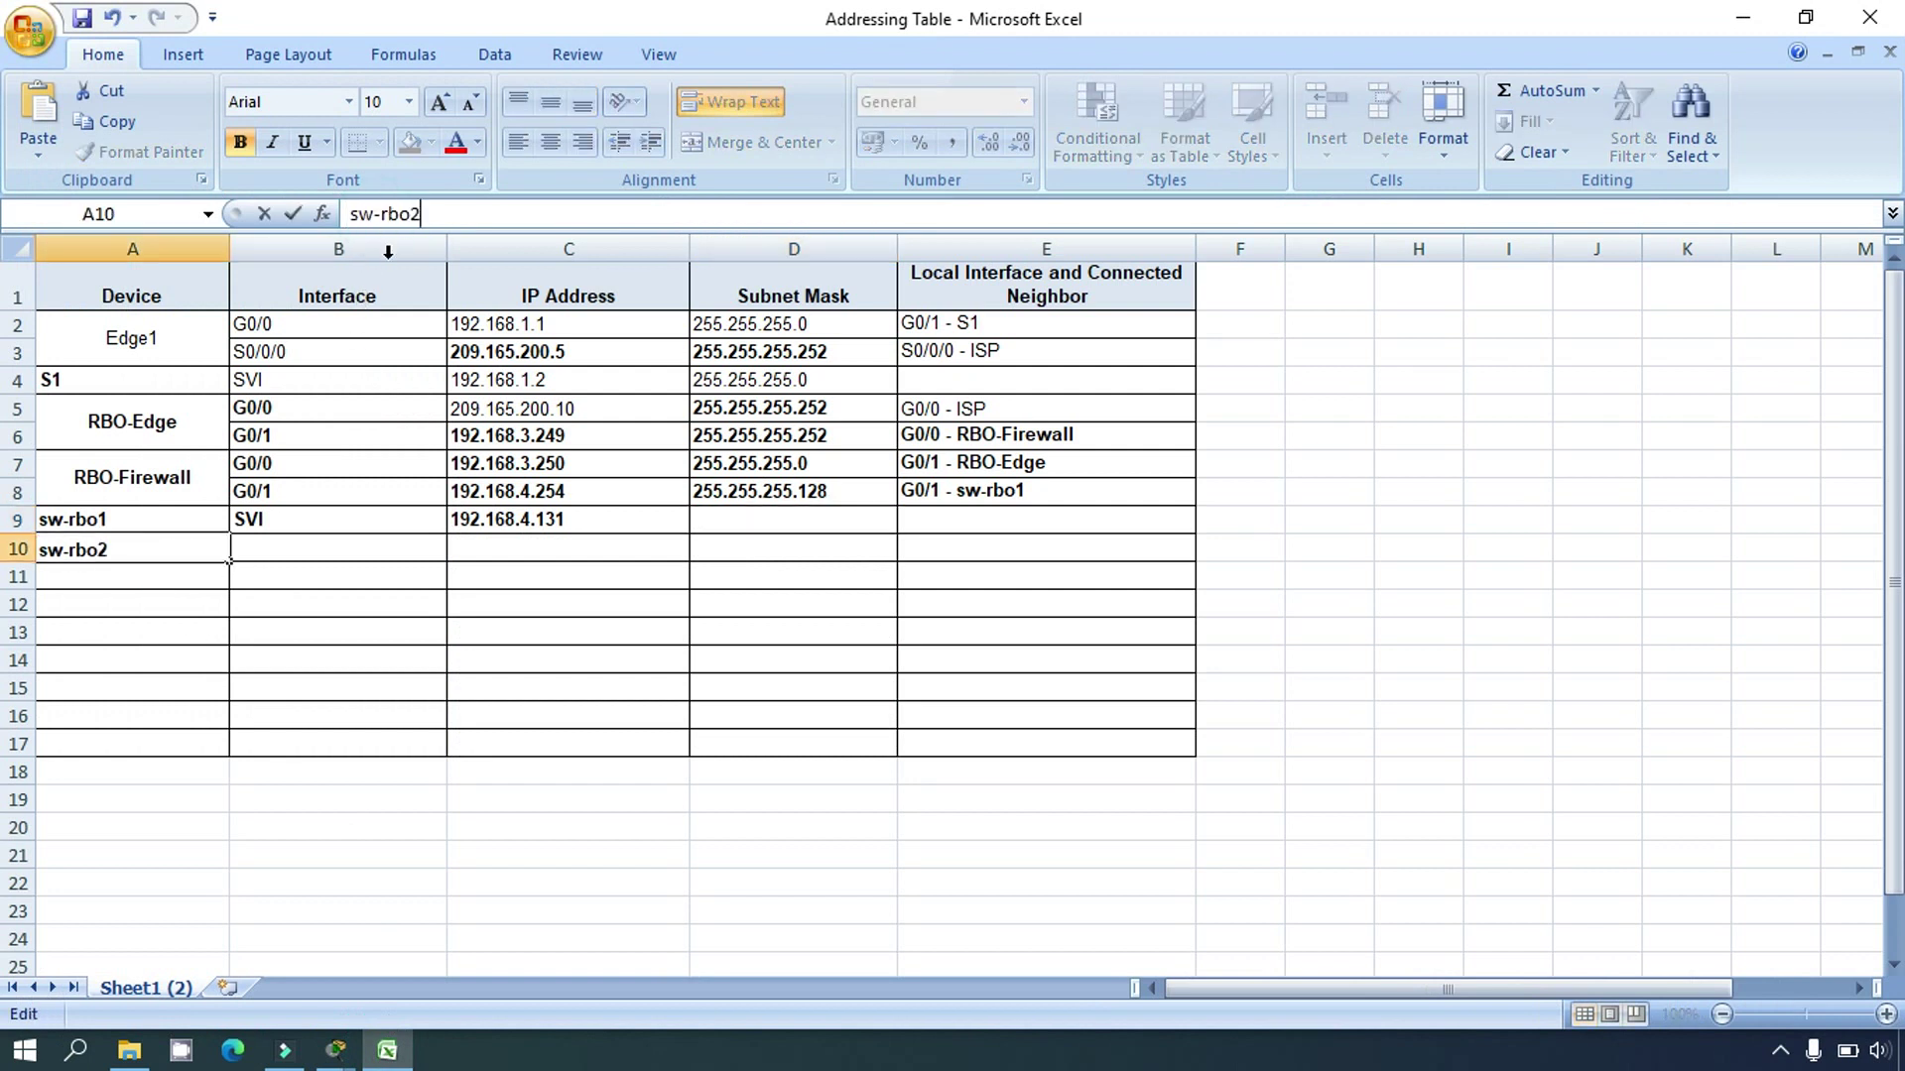
pyautogui.click(296, 625)
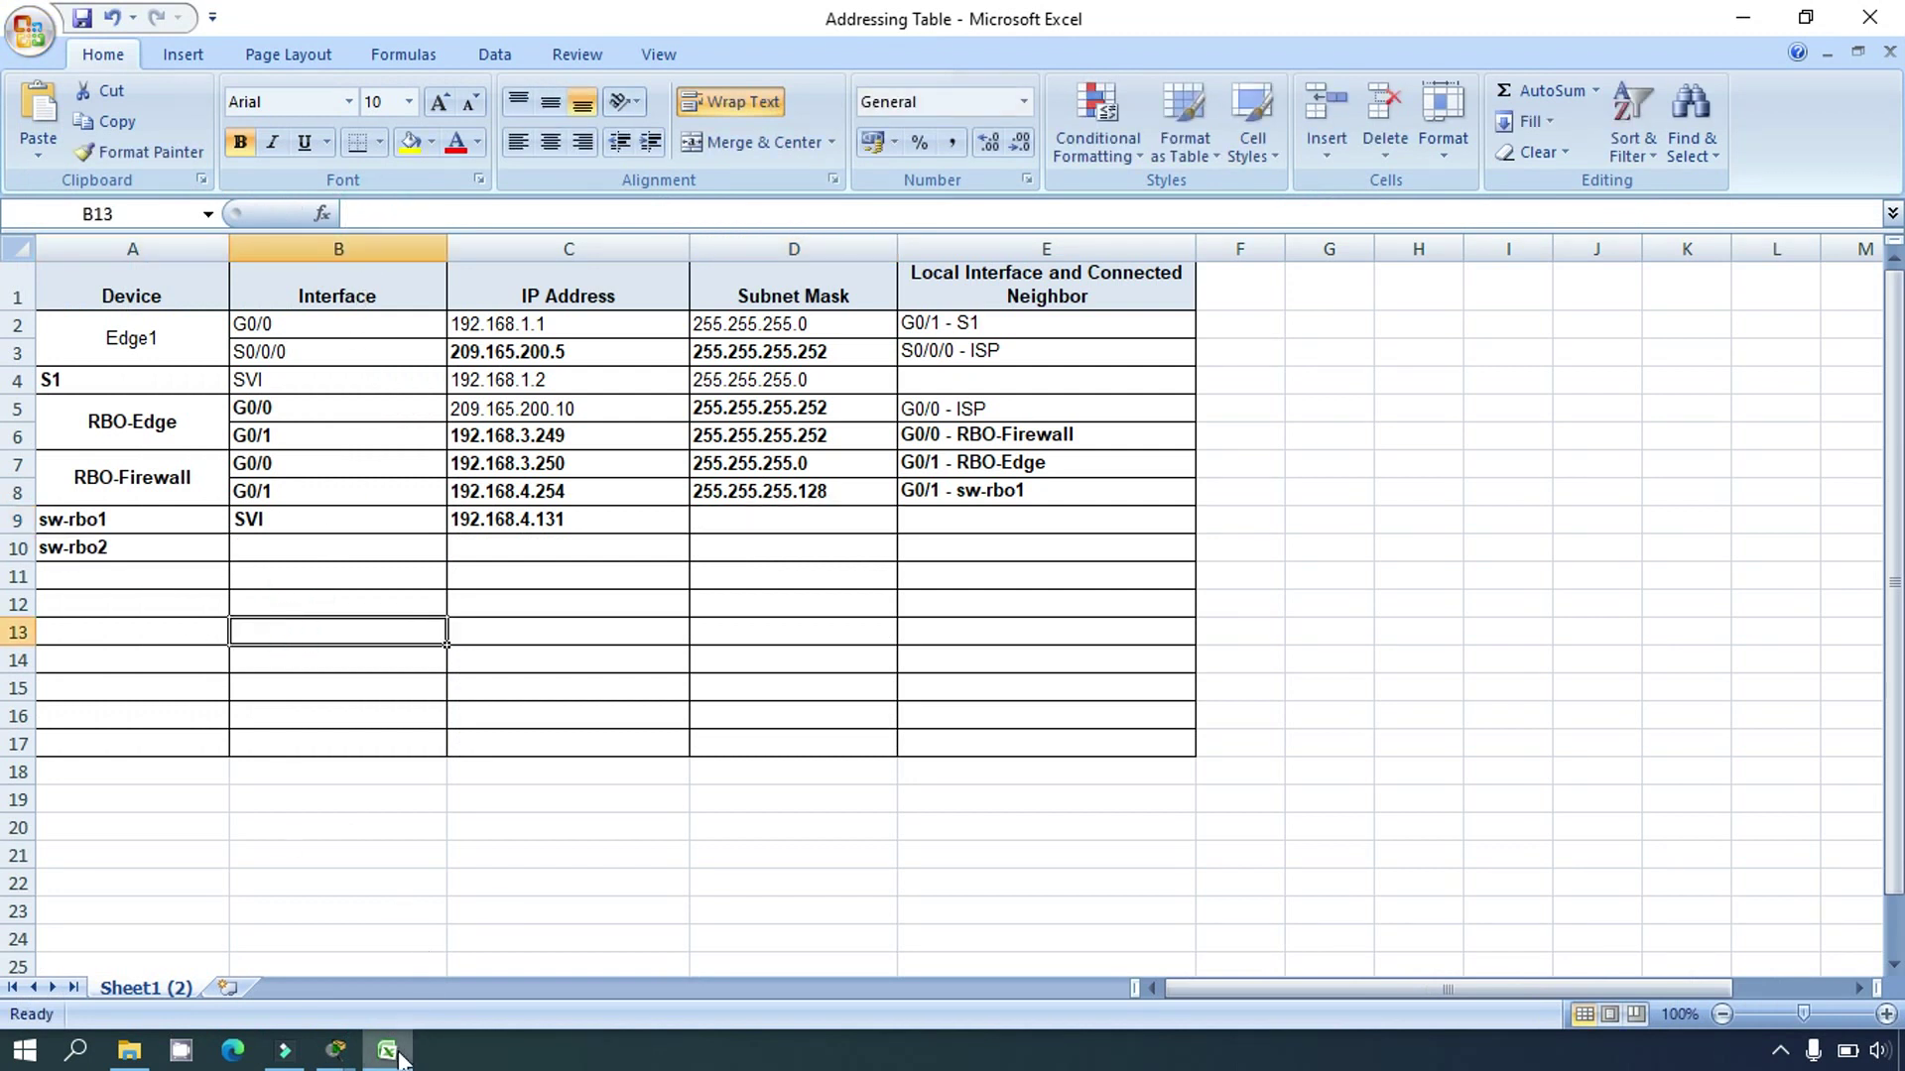
# Step: Run 'show lldp neighbors detail' on sw-rbo1 to see sw-rbo2 (C2960) and RBO-Firewall (C1900)
pyautogui.click(336, 1050)
pyautogui.click(248, 942)
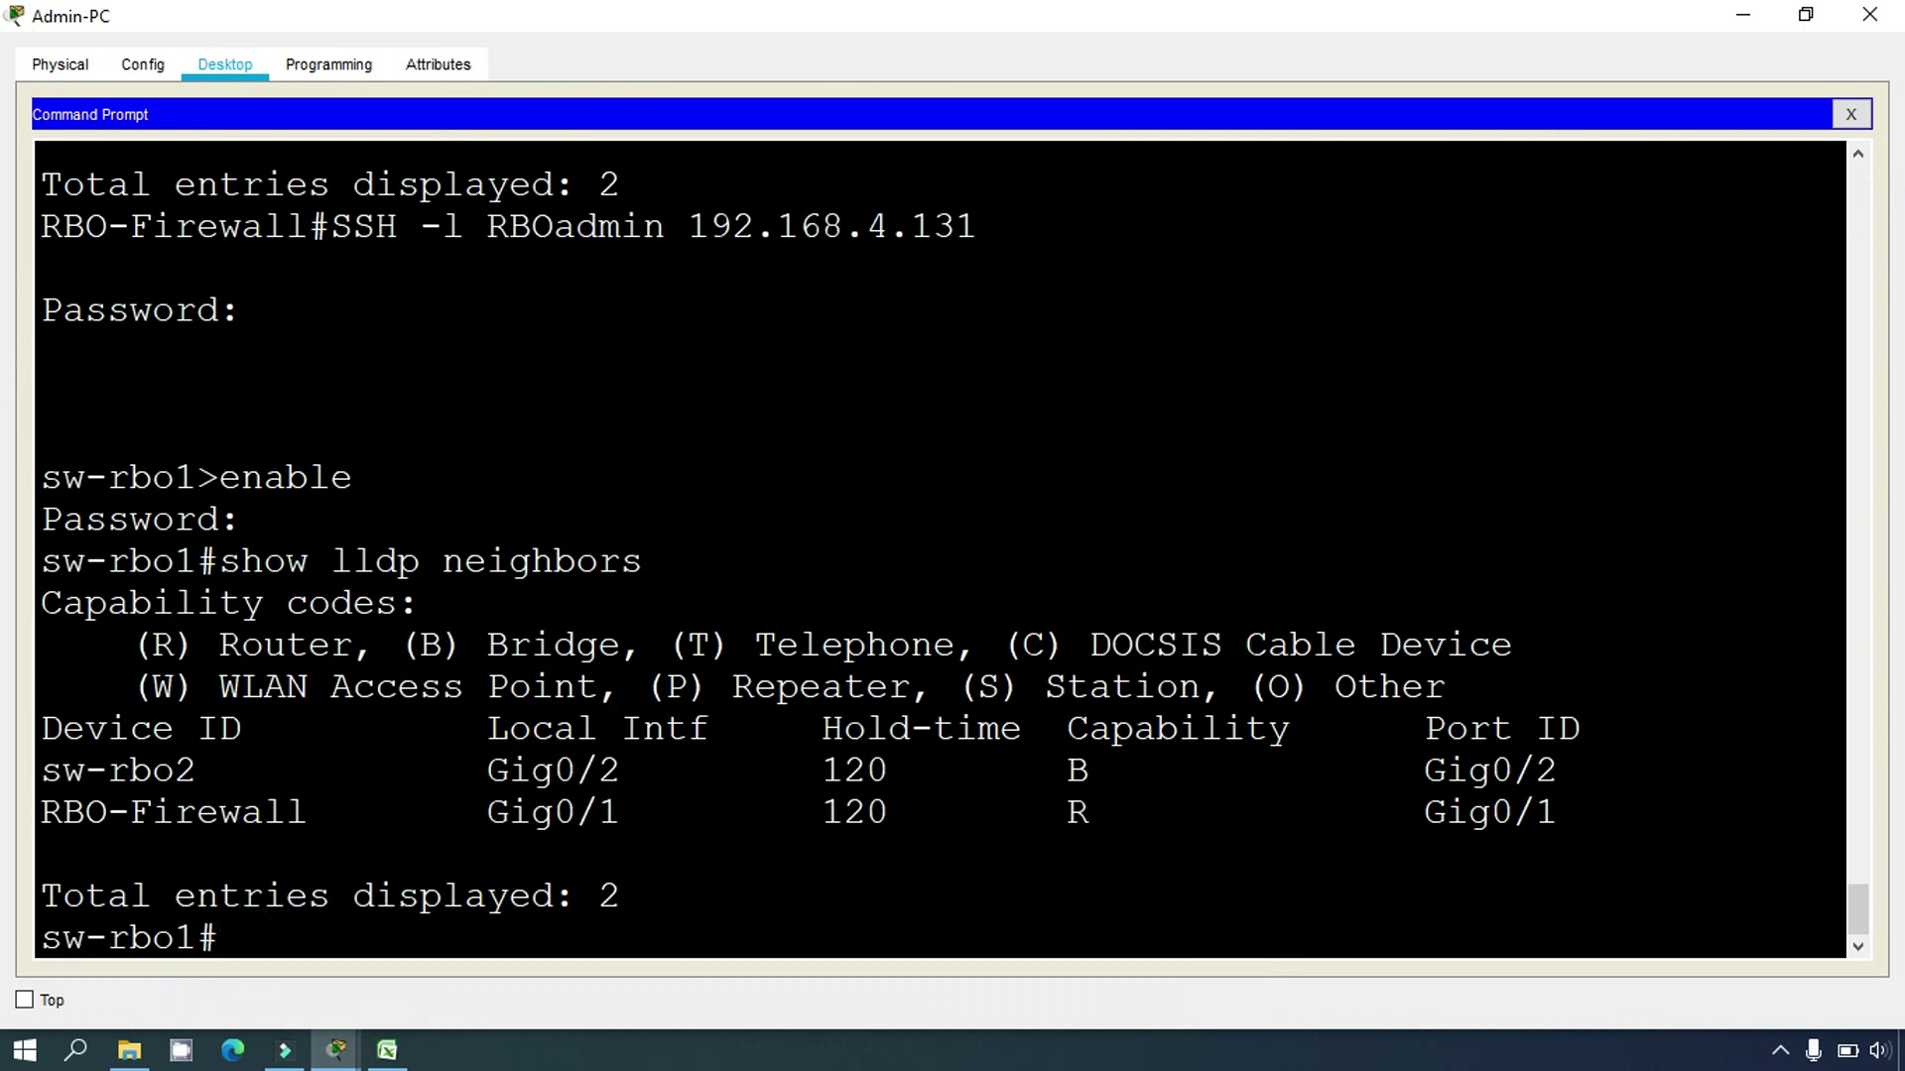
pyautogui.press('Up')
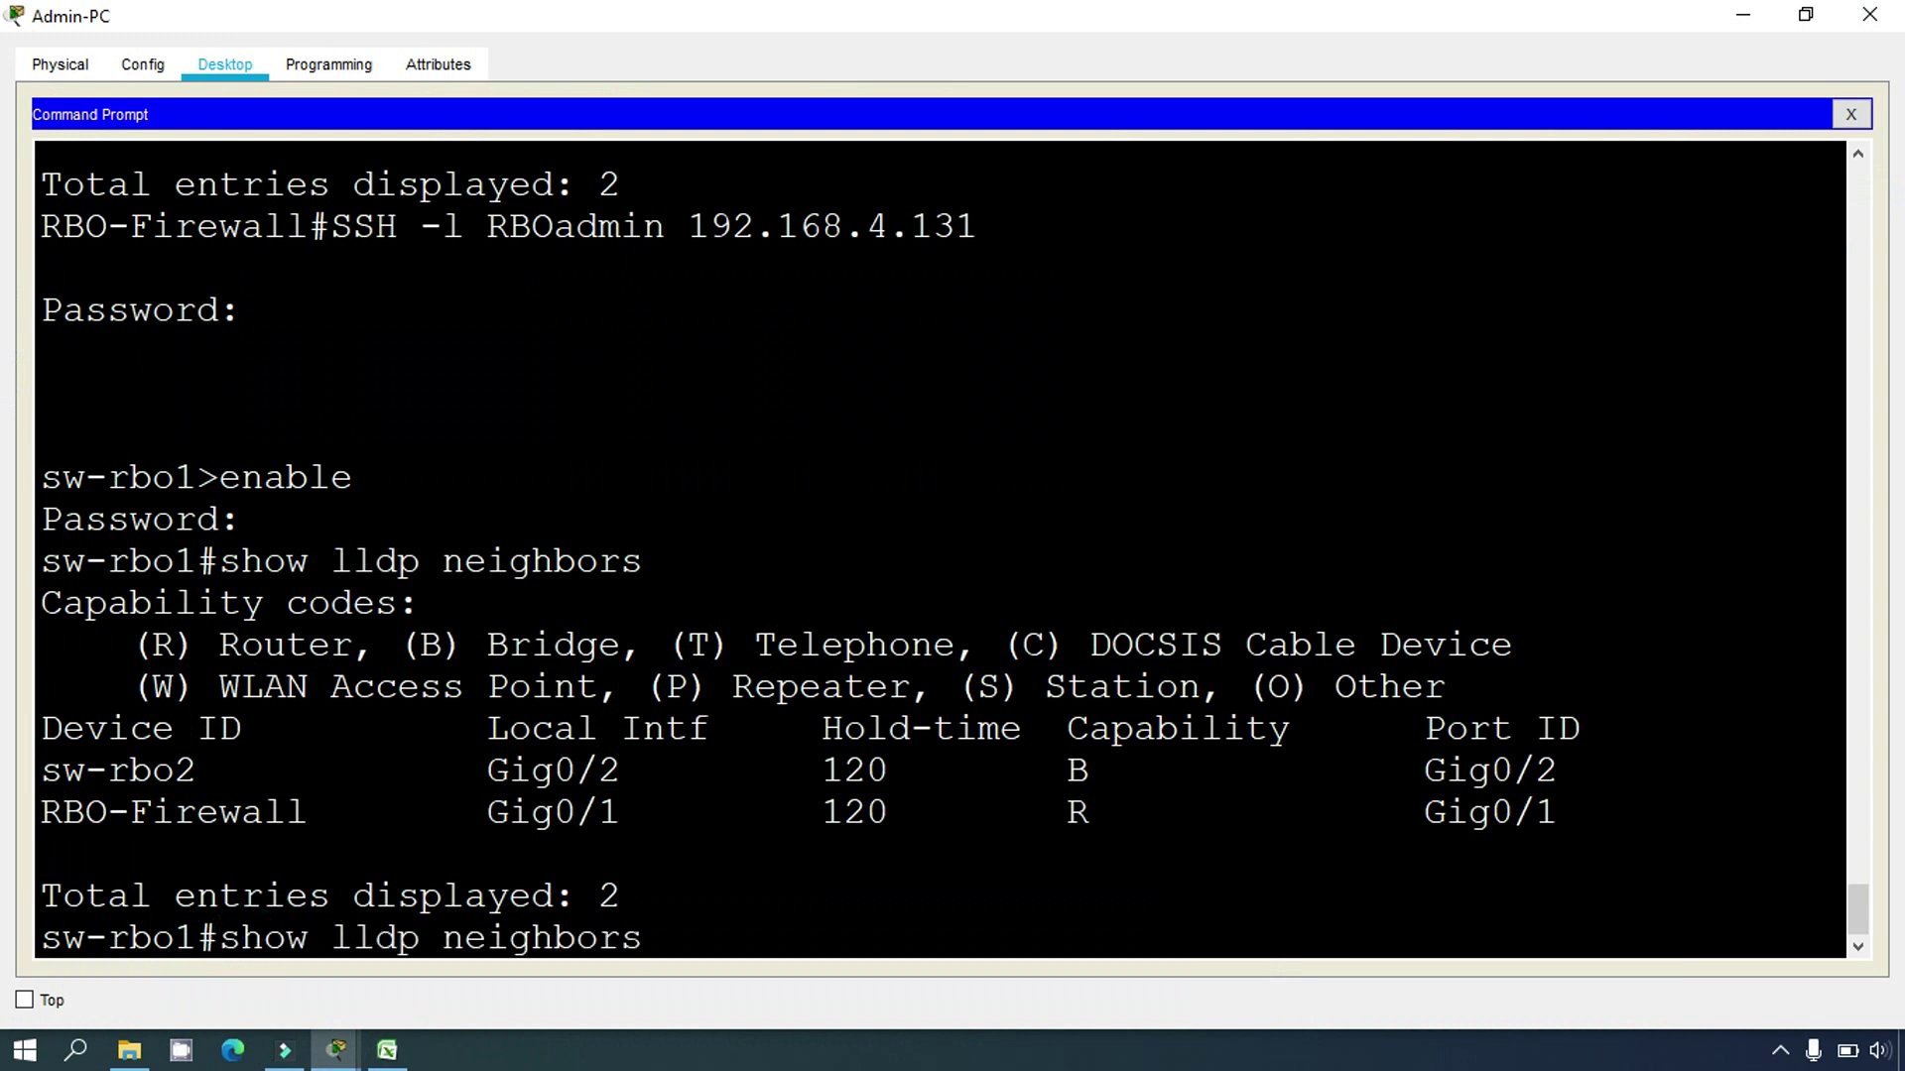
pyautogui.write('detail')
pyautogui.press('Return')
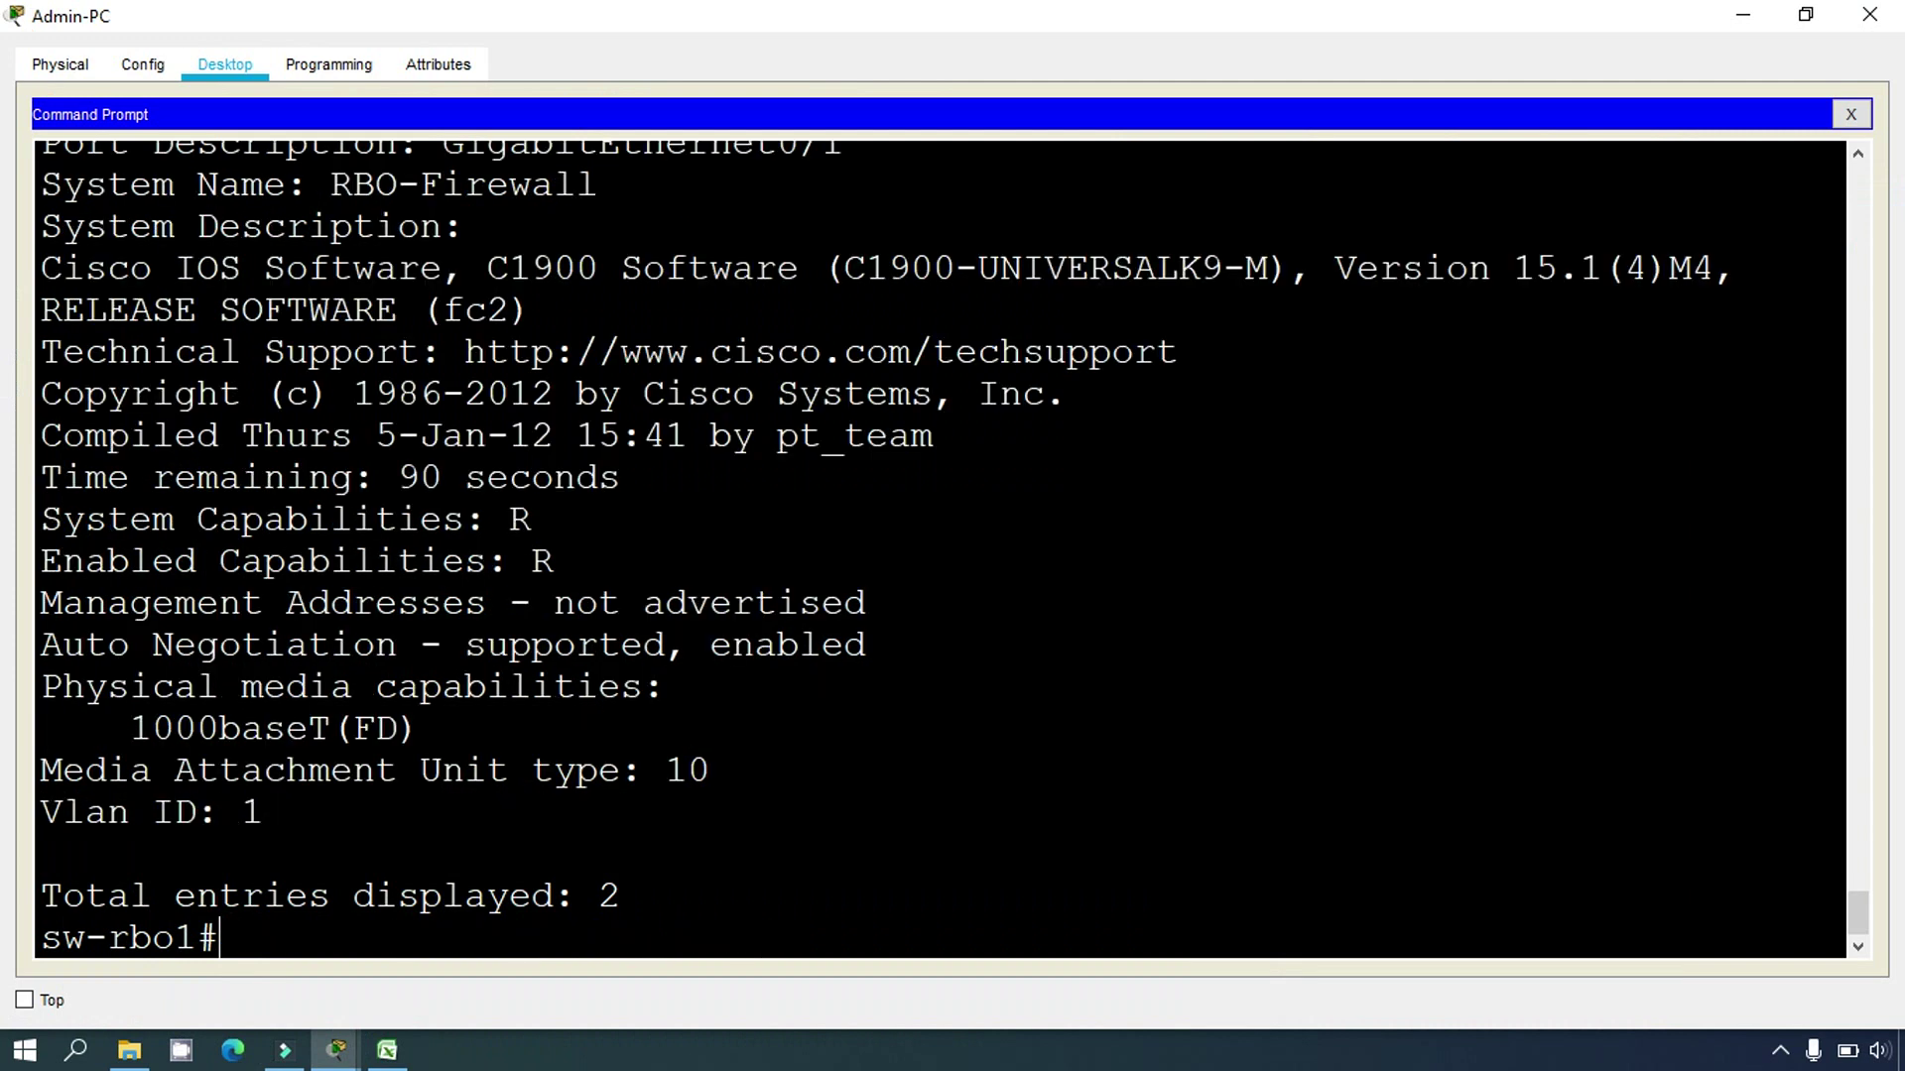
pyautogui.scroll(12, 940, 548)
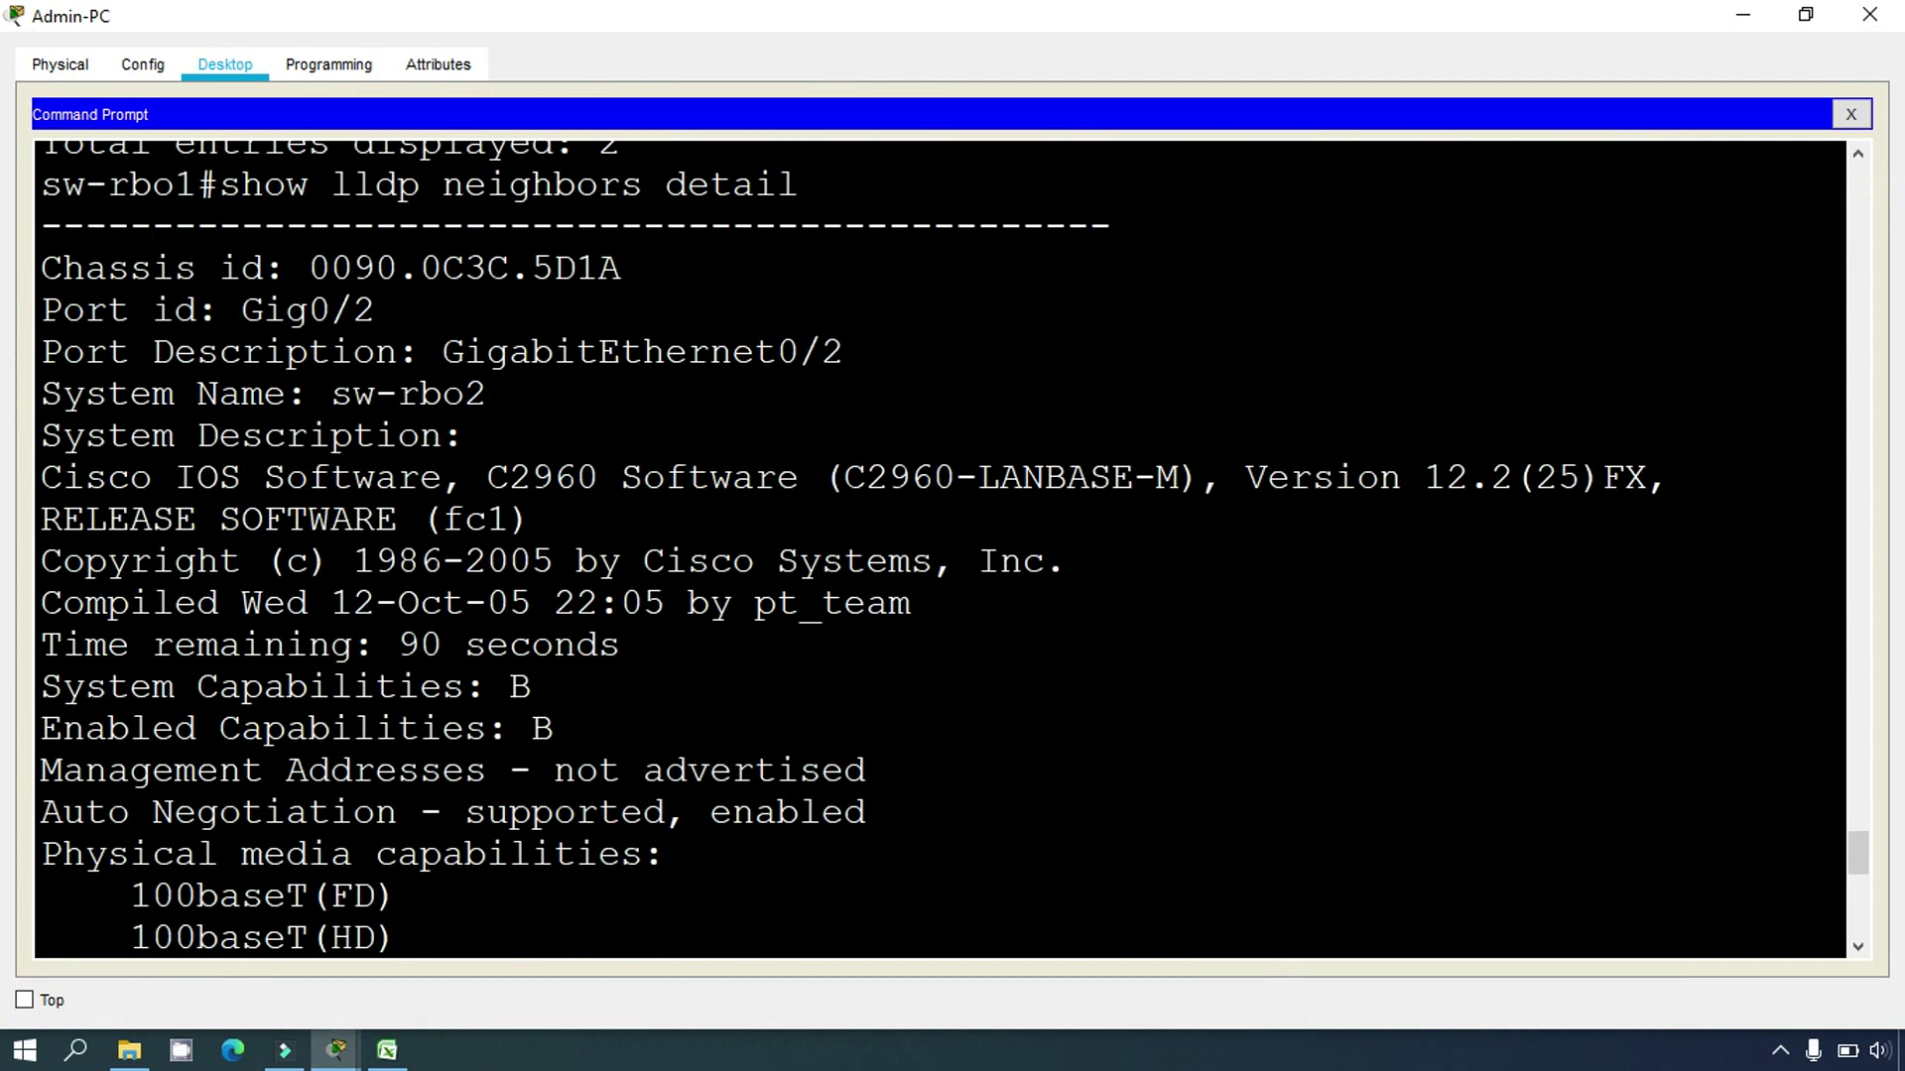
pyautogui.moveTo(331, 397); pyautogui.dragTo(483, 397)
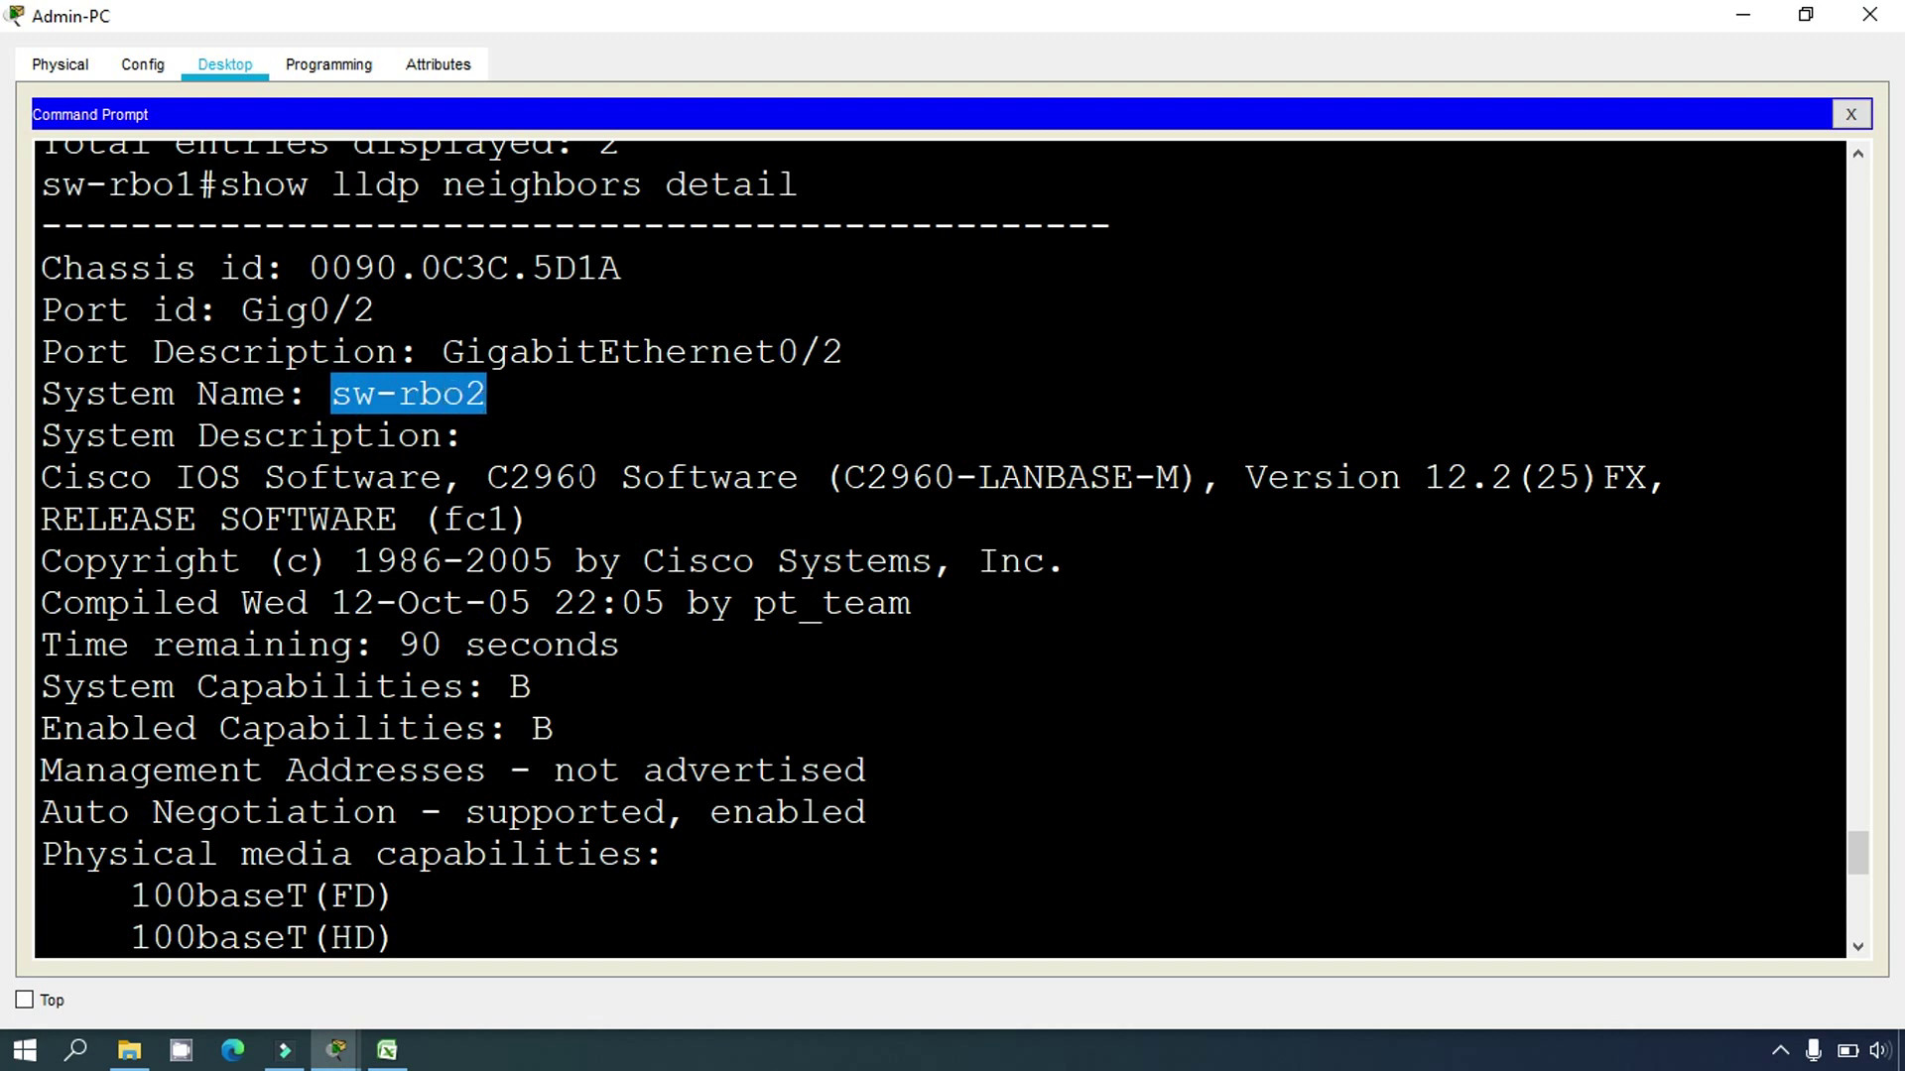
pyautogui.scroll(-2, 486, 395)
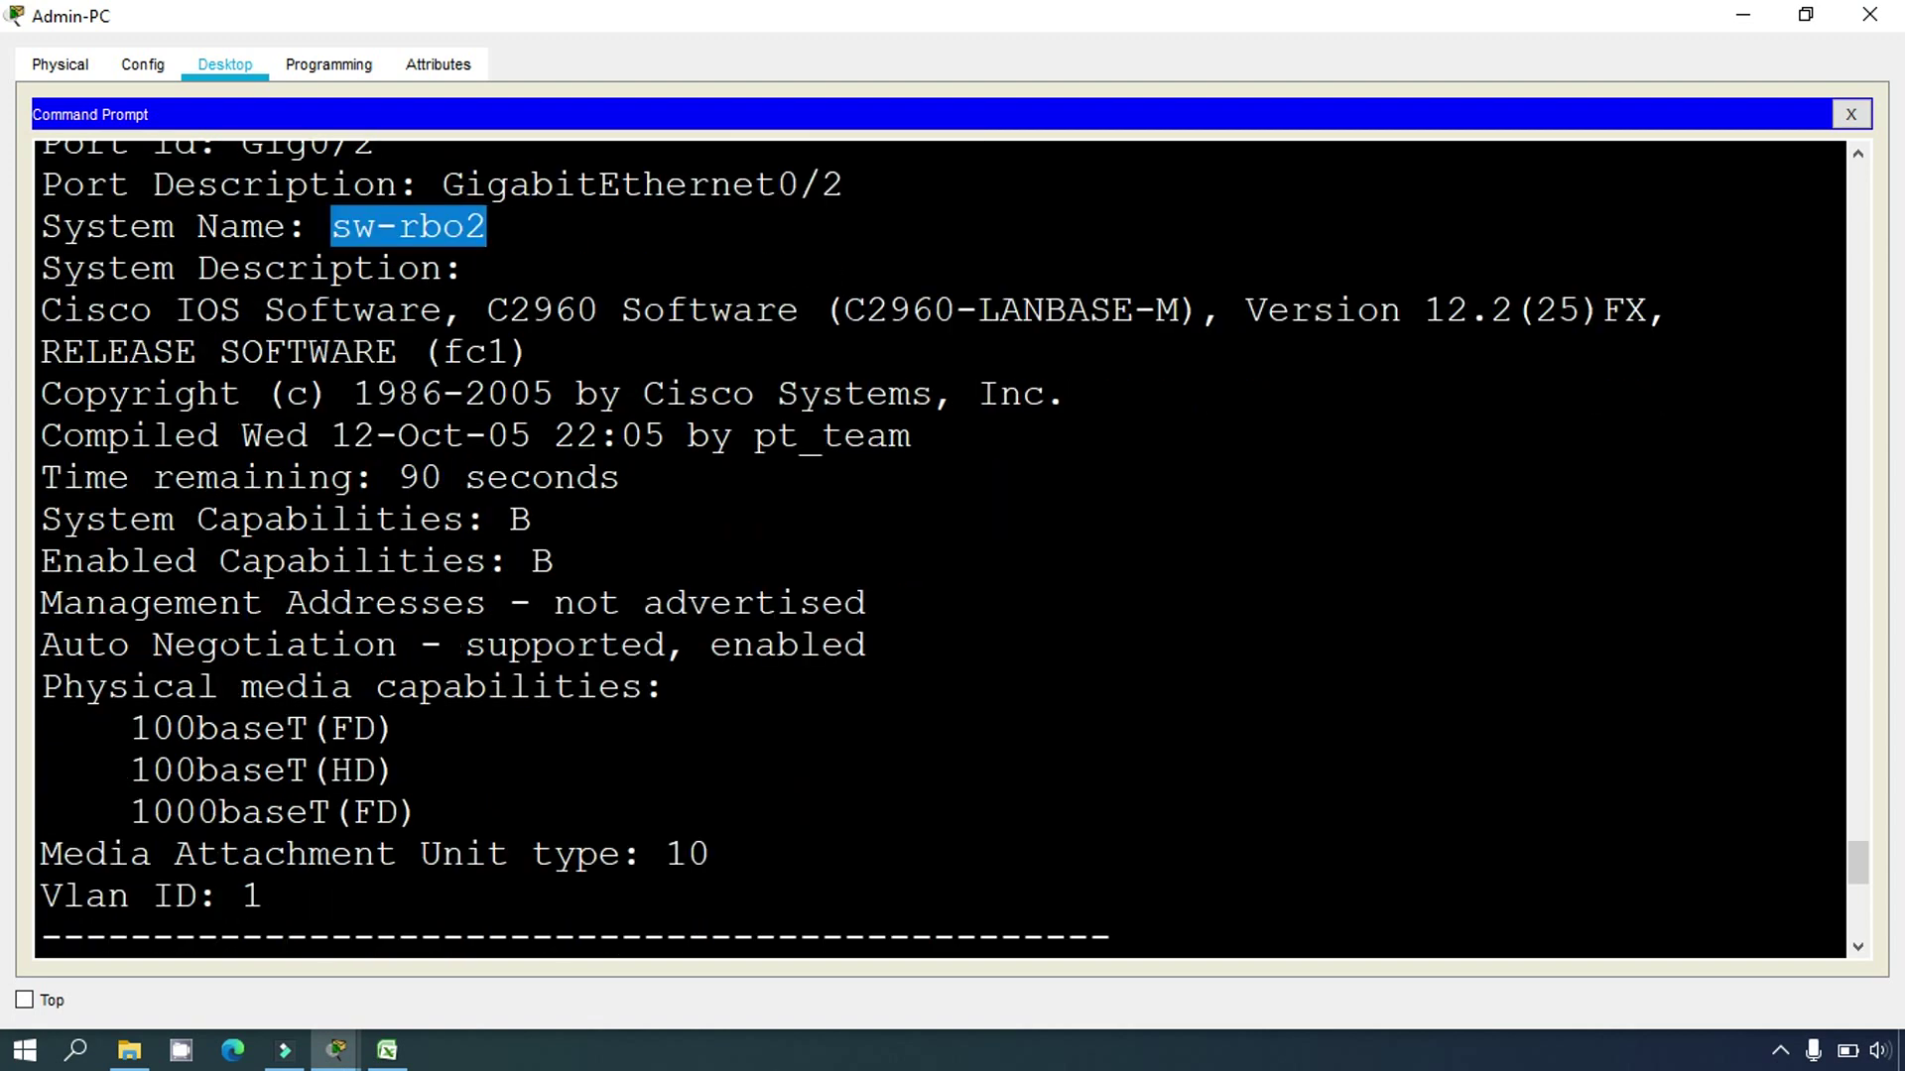
pyautogui.moveTo(552, 615); pyautogui.dragTo(733, 607)
pyautogui.click(584, 691)
pyautogui.scroll(-8, 585, 690)
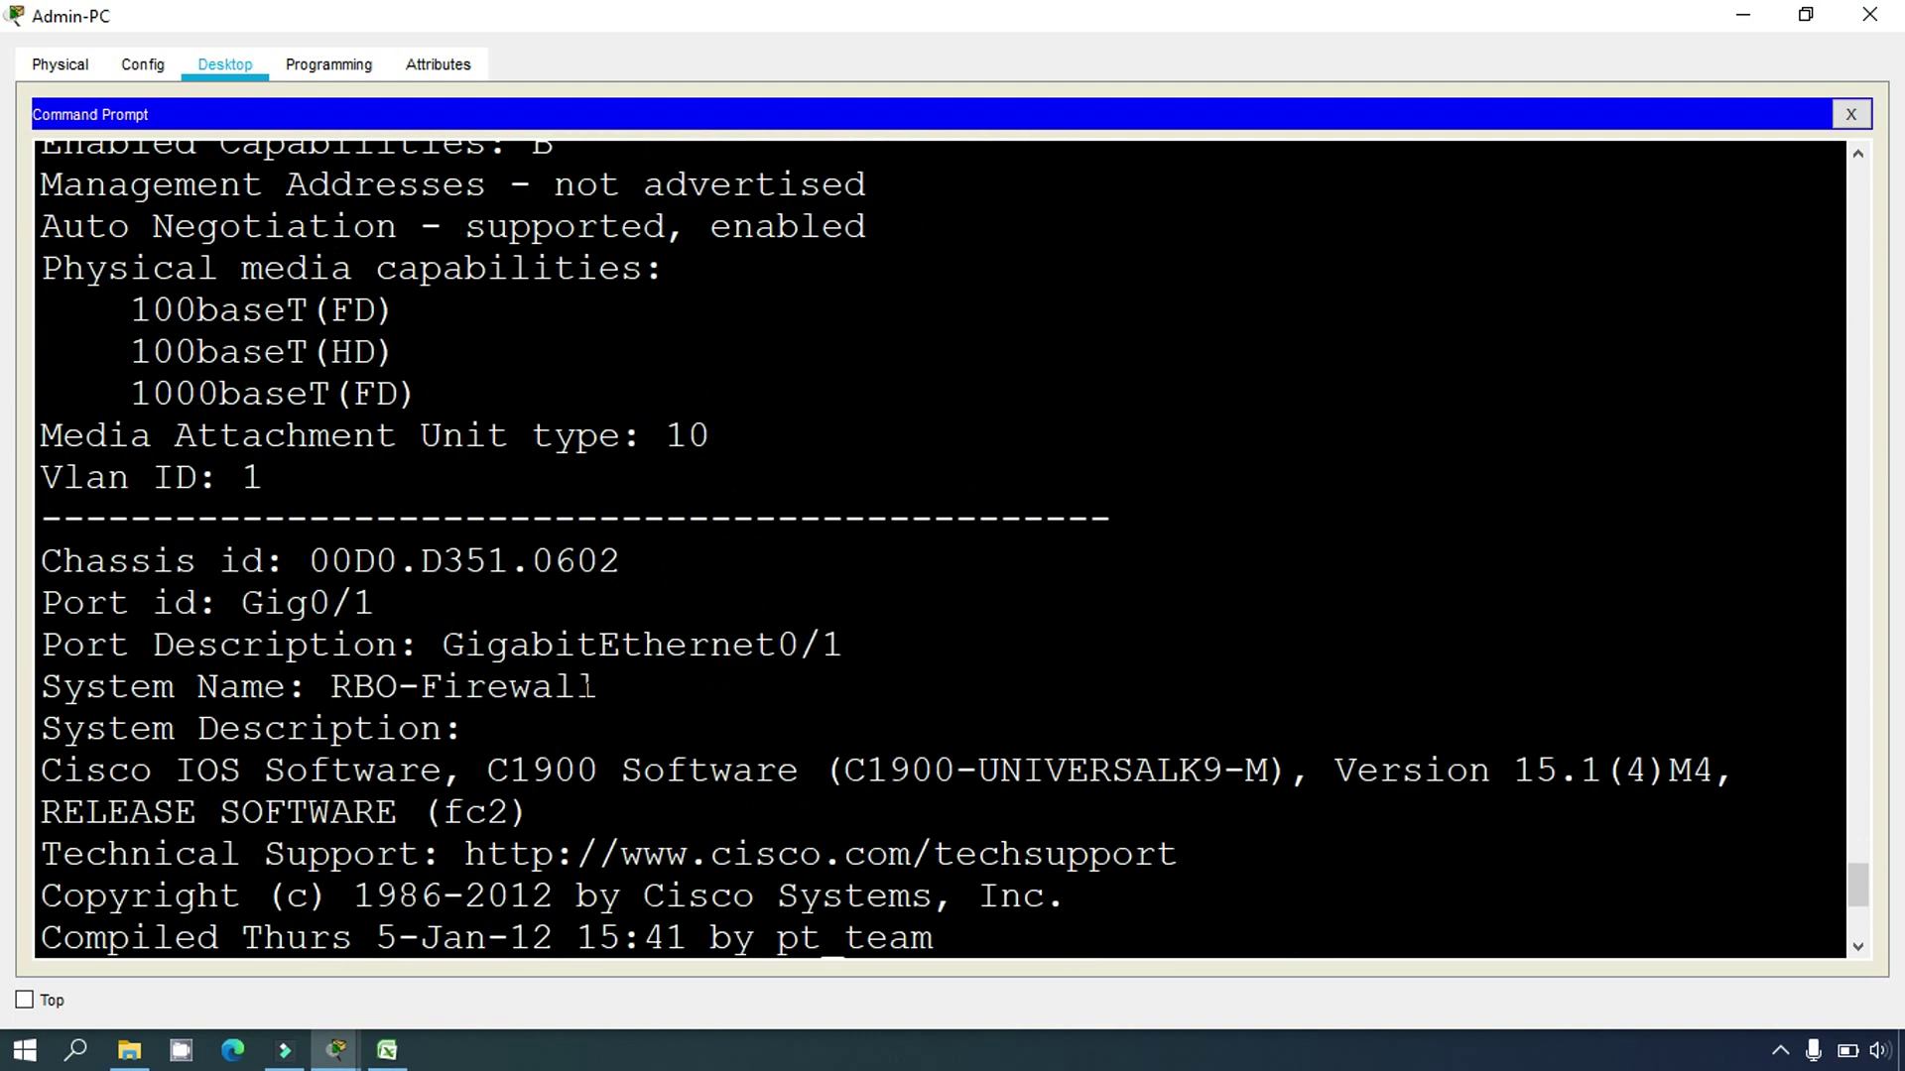
pyautogui.scroll(-1, 584, 690)
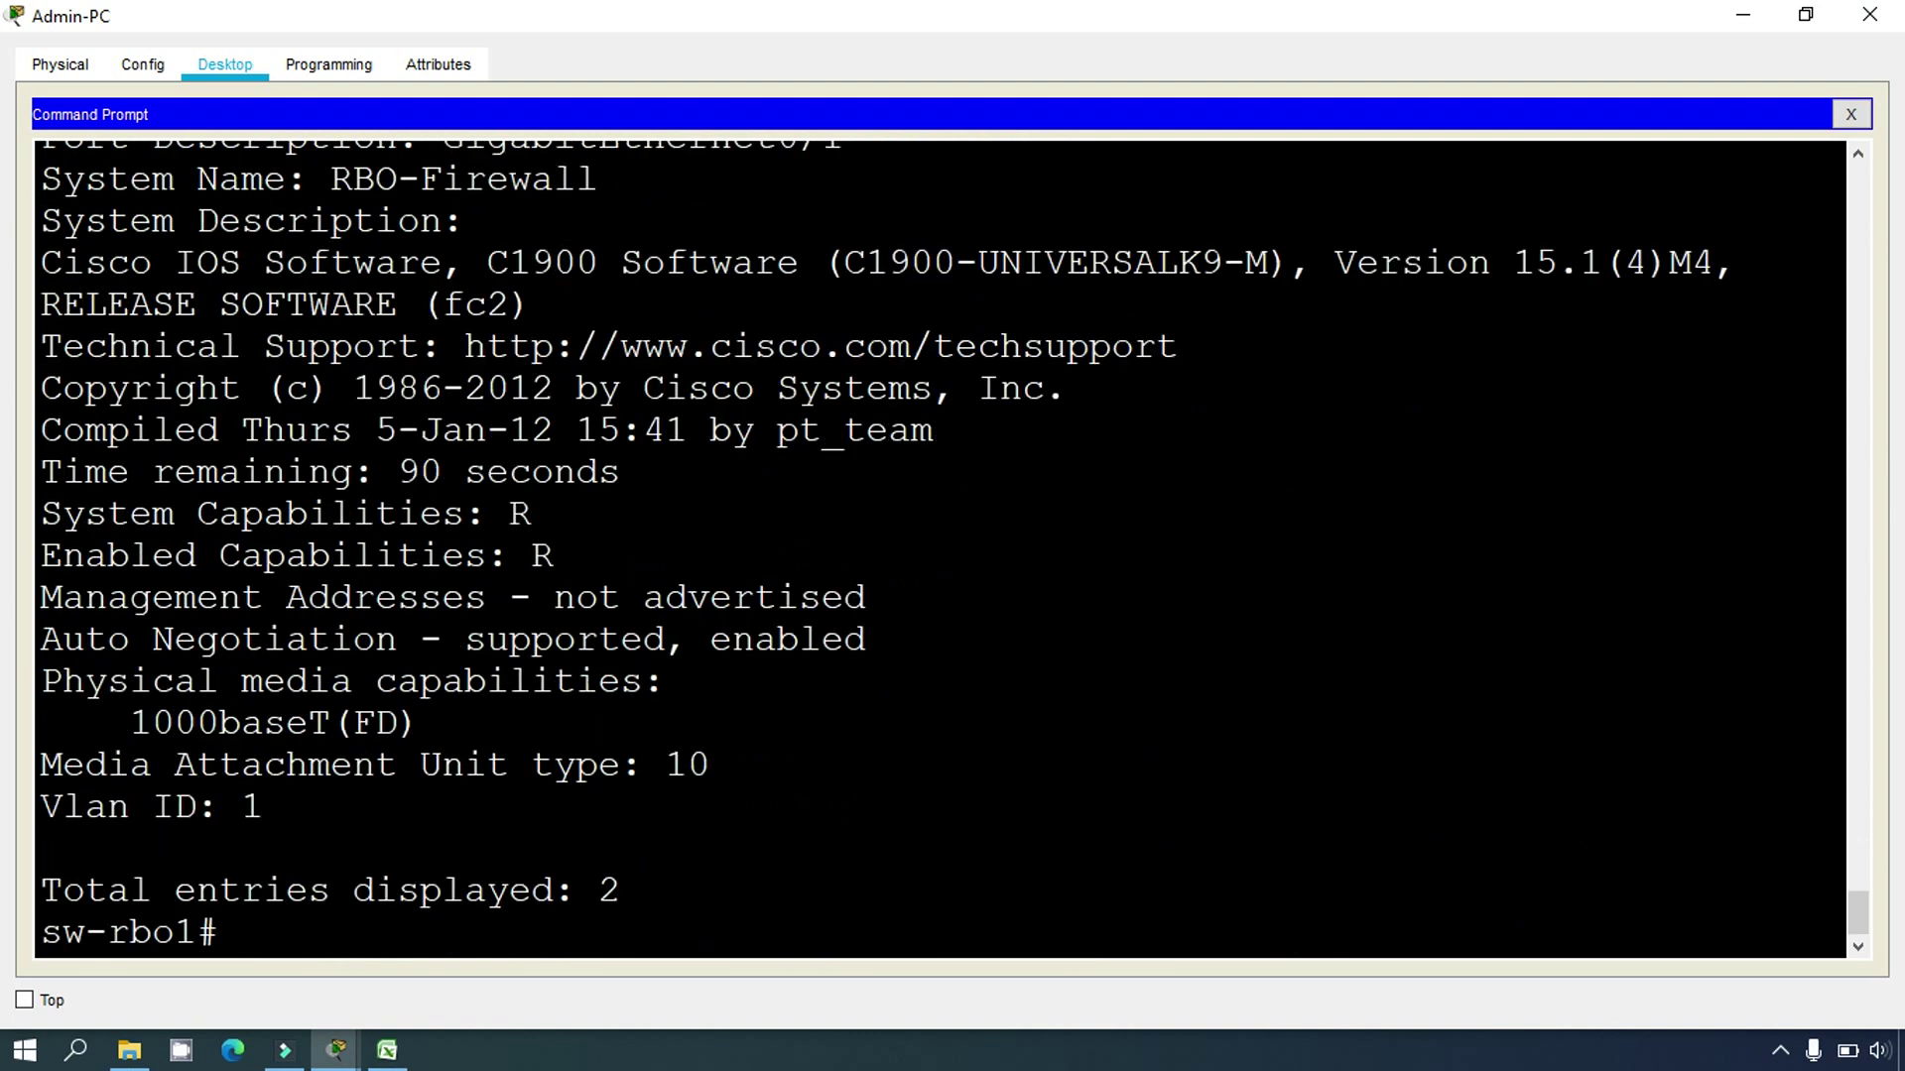
pyautogui.click(339, 1062)
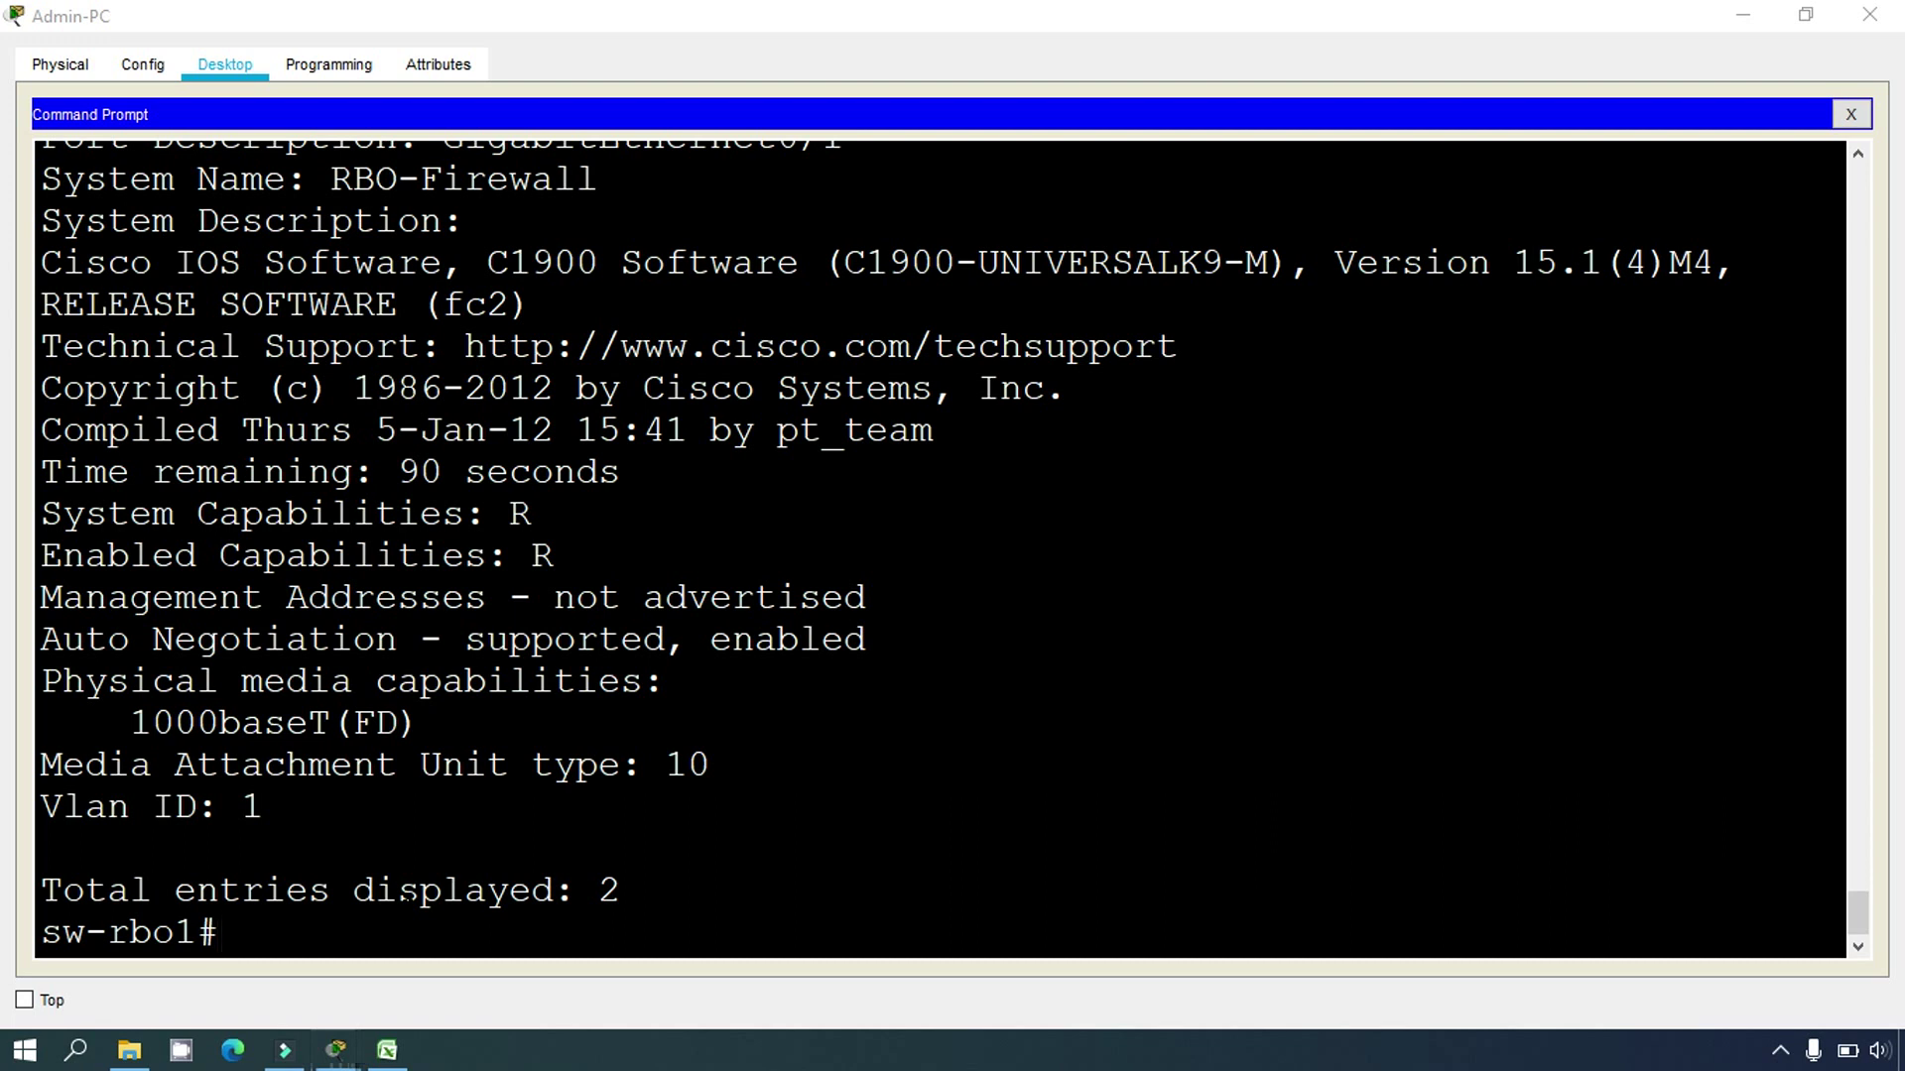
pyautogui.write('show ip interface brief')
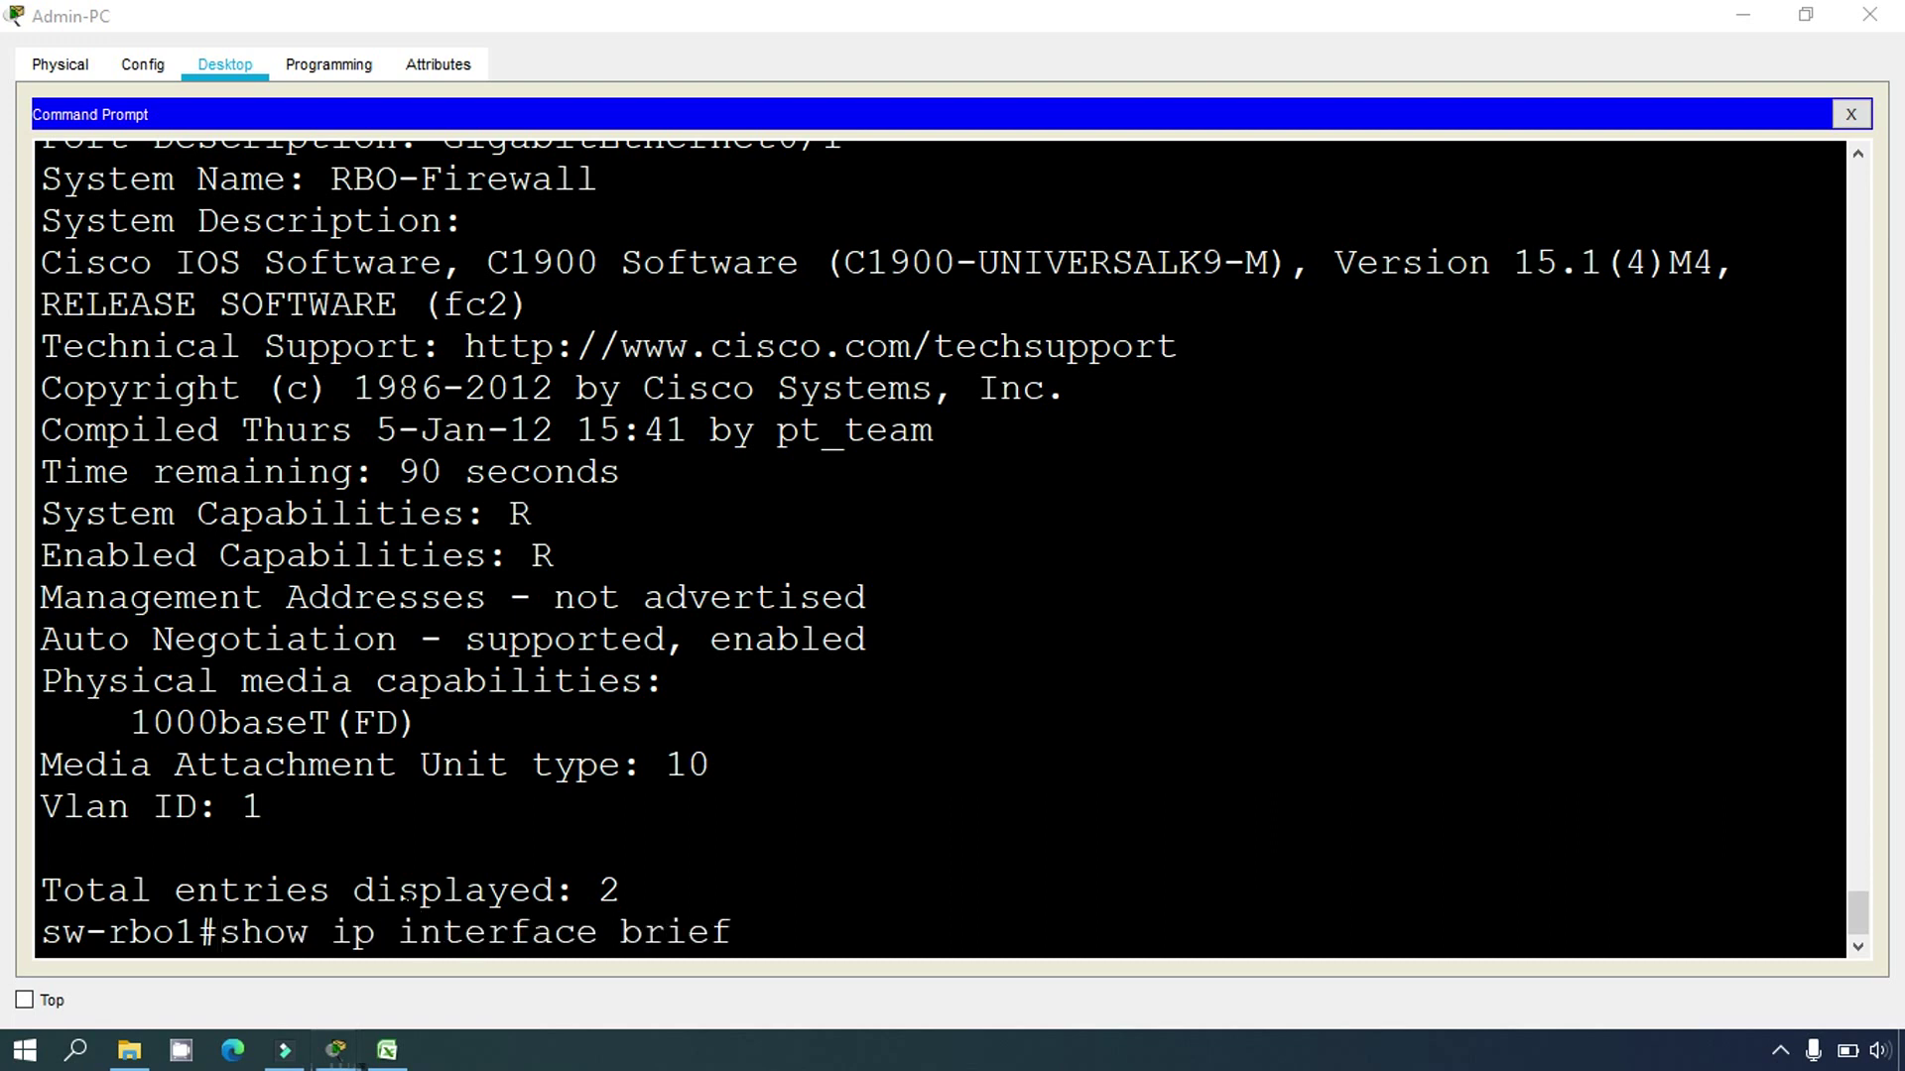
# Step: Run 'show ip interface brief', noting Vlan1 at 192.168.4.131 and Fa0/24, G0/1, G0/2 up
pyautogui.press('Return')
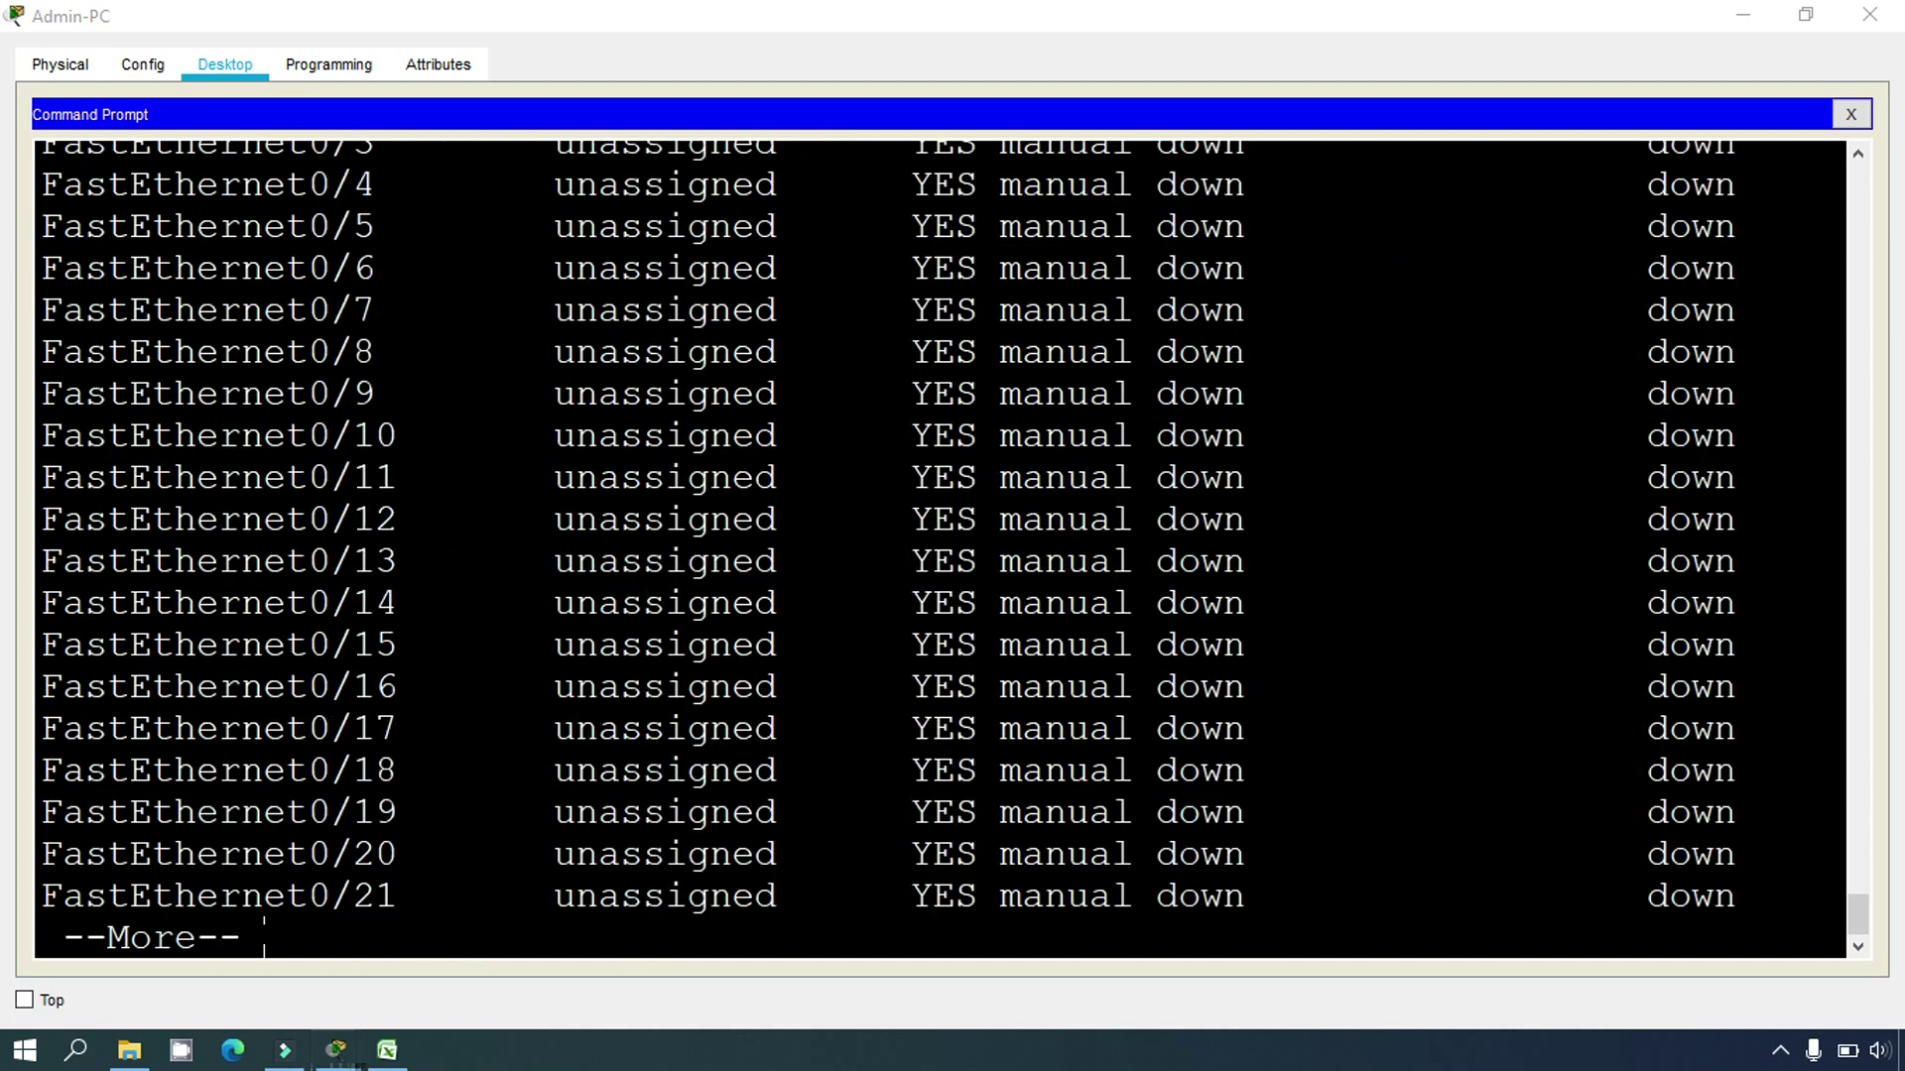
pyautogui.press('space')
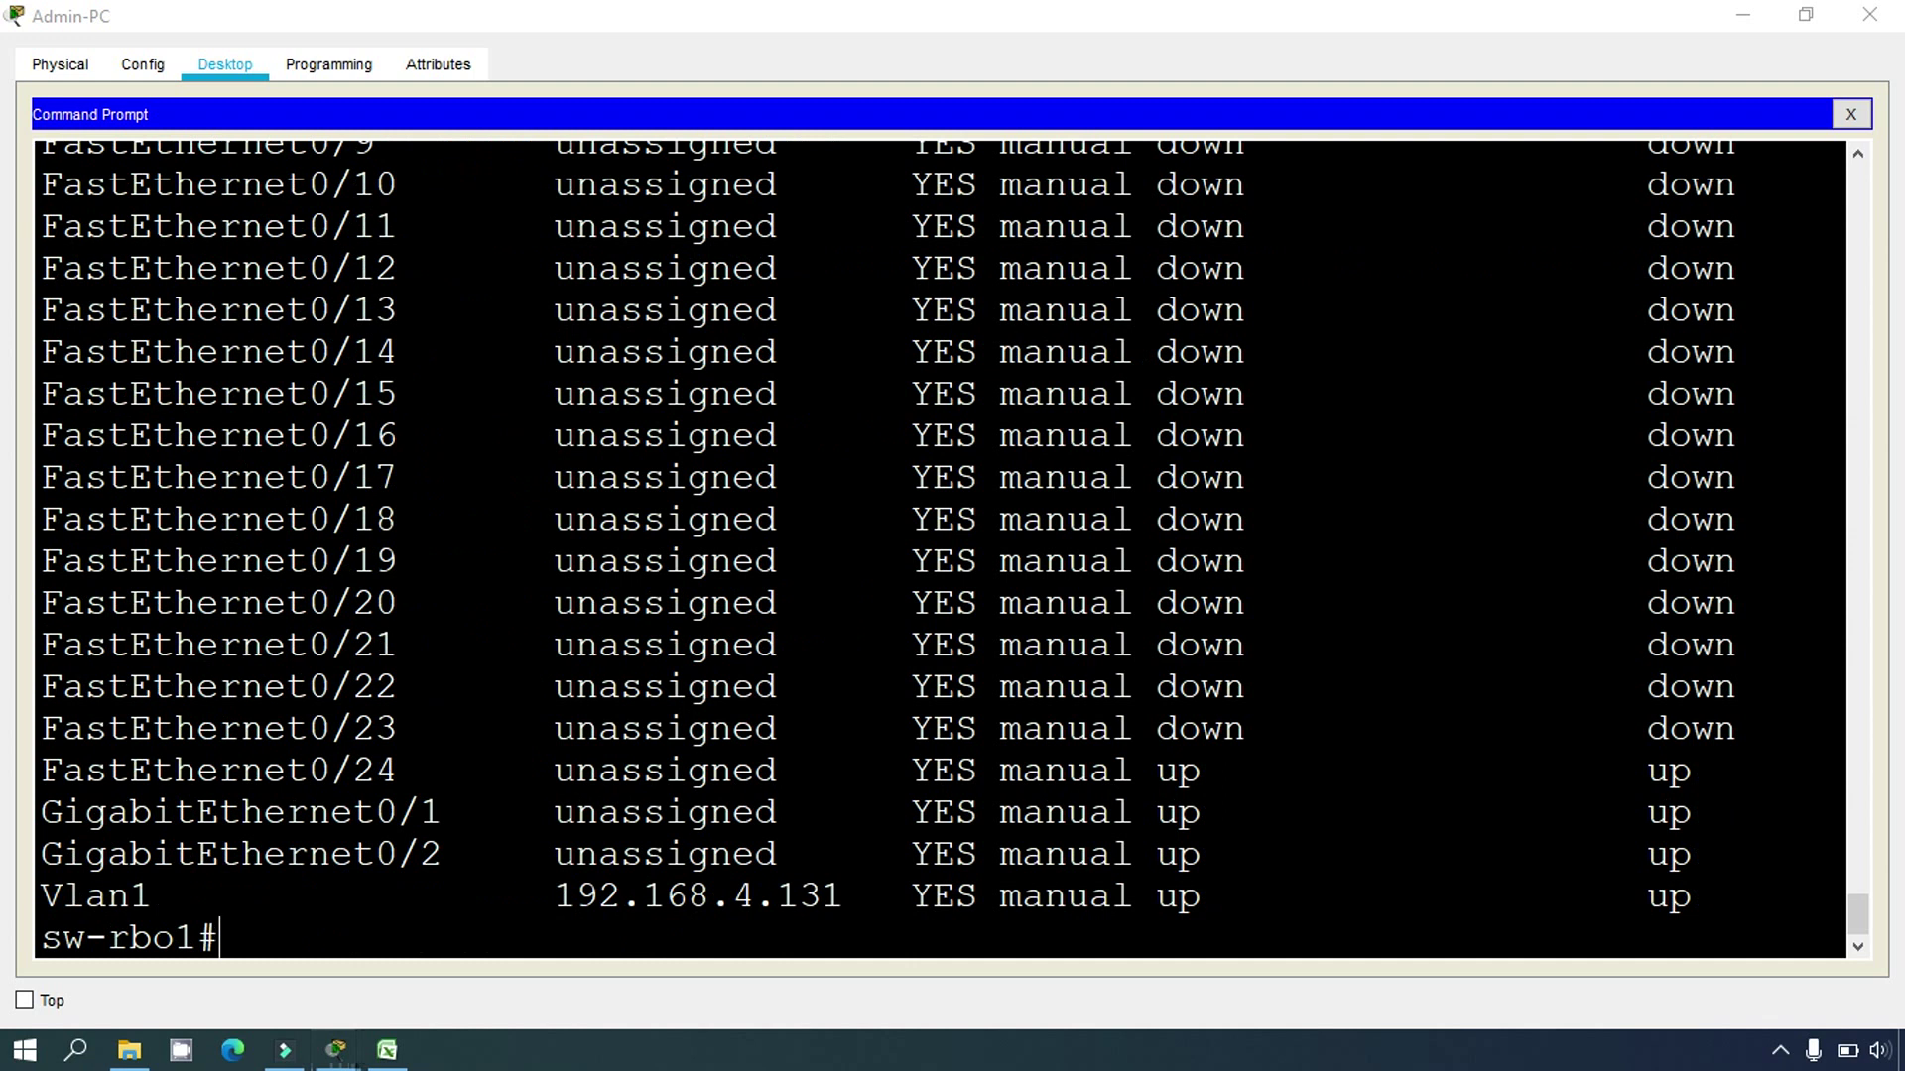
pyautogui.moveTo(183, 895); pyautogui.dragTo(39, 895)
pyautogui.click(175, 895)
pyautogui.moveTo(552, 896); pyautogui.dragTo(866, 896)
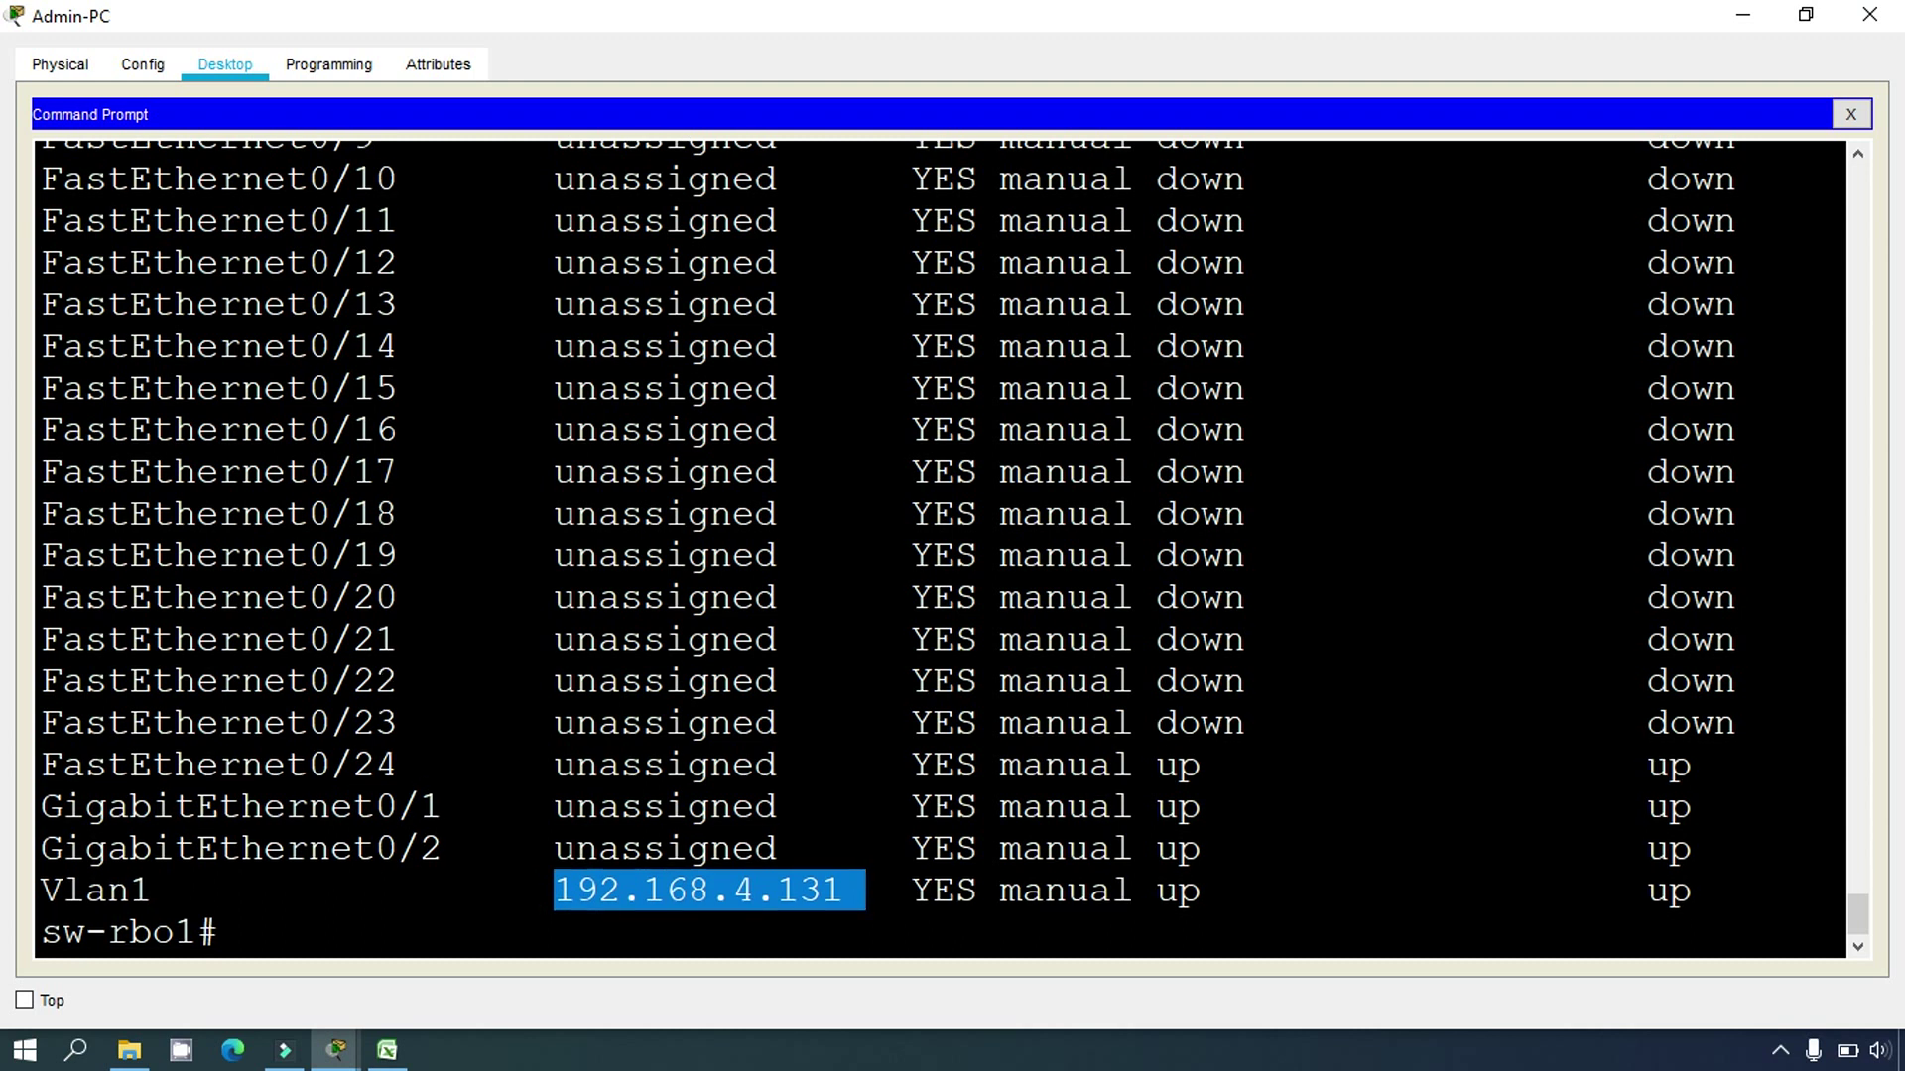
pyautogui.moveTo(44, 764); pyautogui.dragTo(1714, 849)
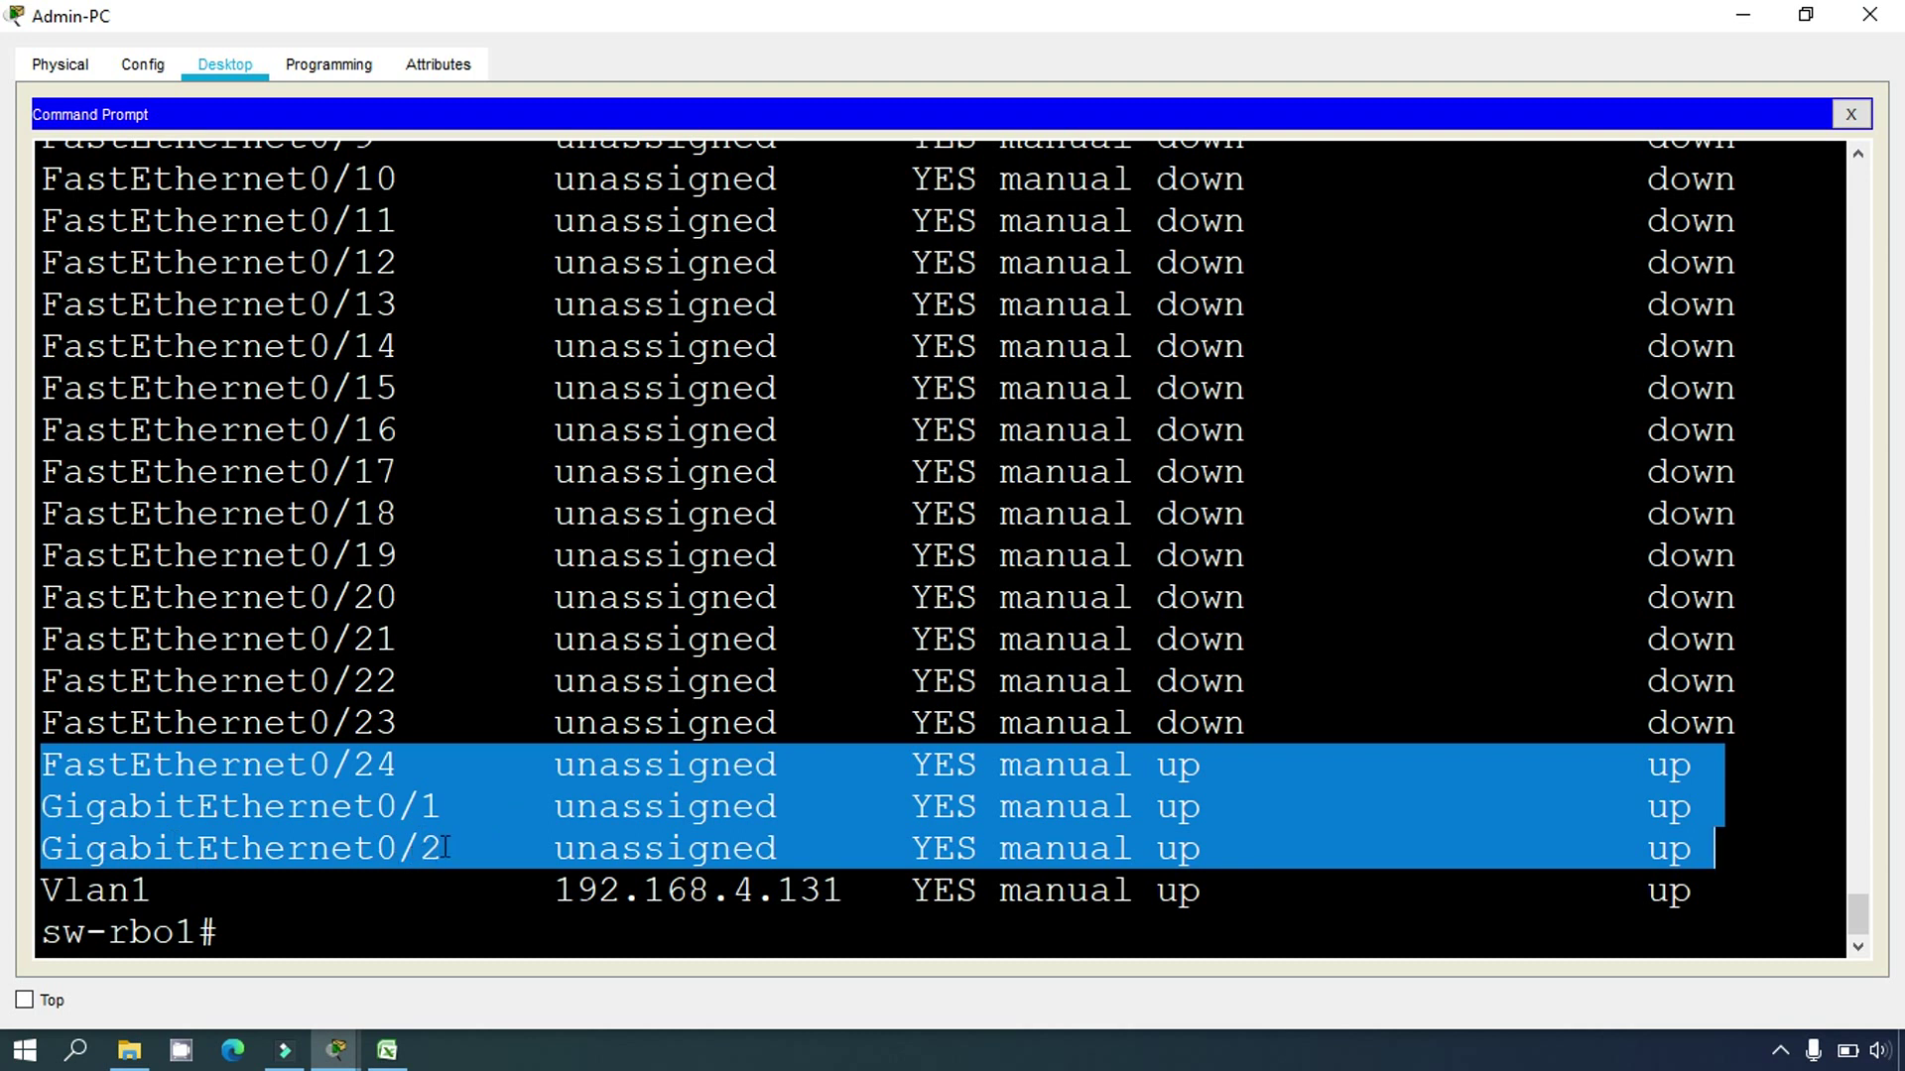
pyautogui.click(387, 1050)
# Step: Enter Fa0/24, G0/1 and G0/2 in cells B10 through B12 under sw-rbo1's SVI
pyautogui.click(274, 606)
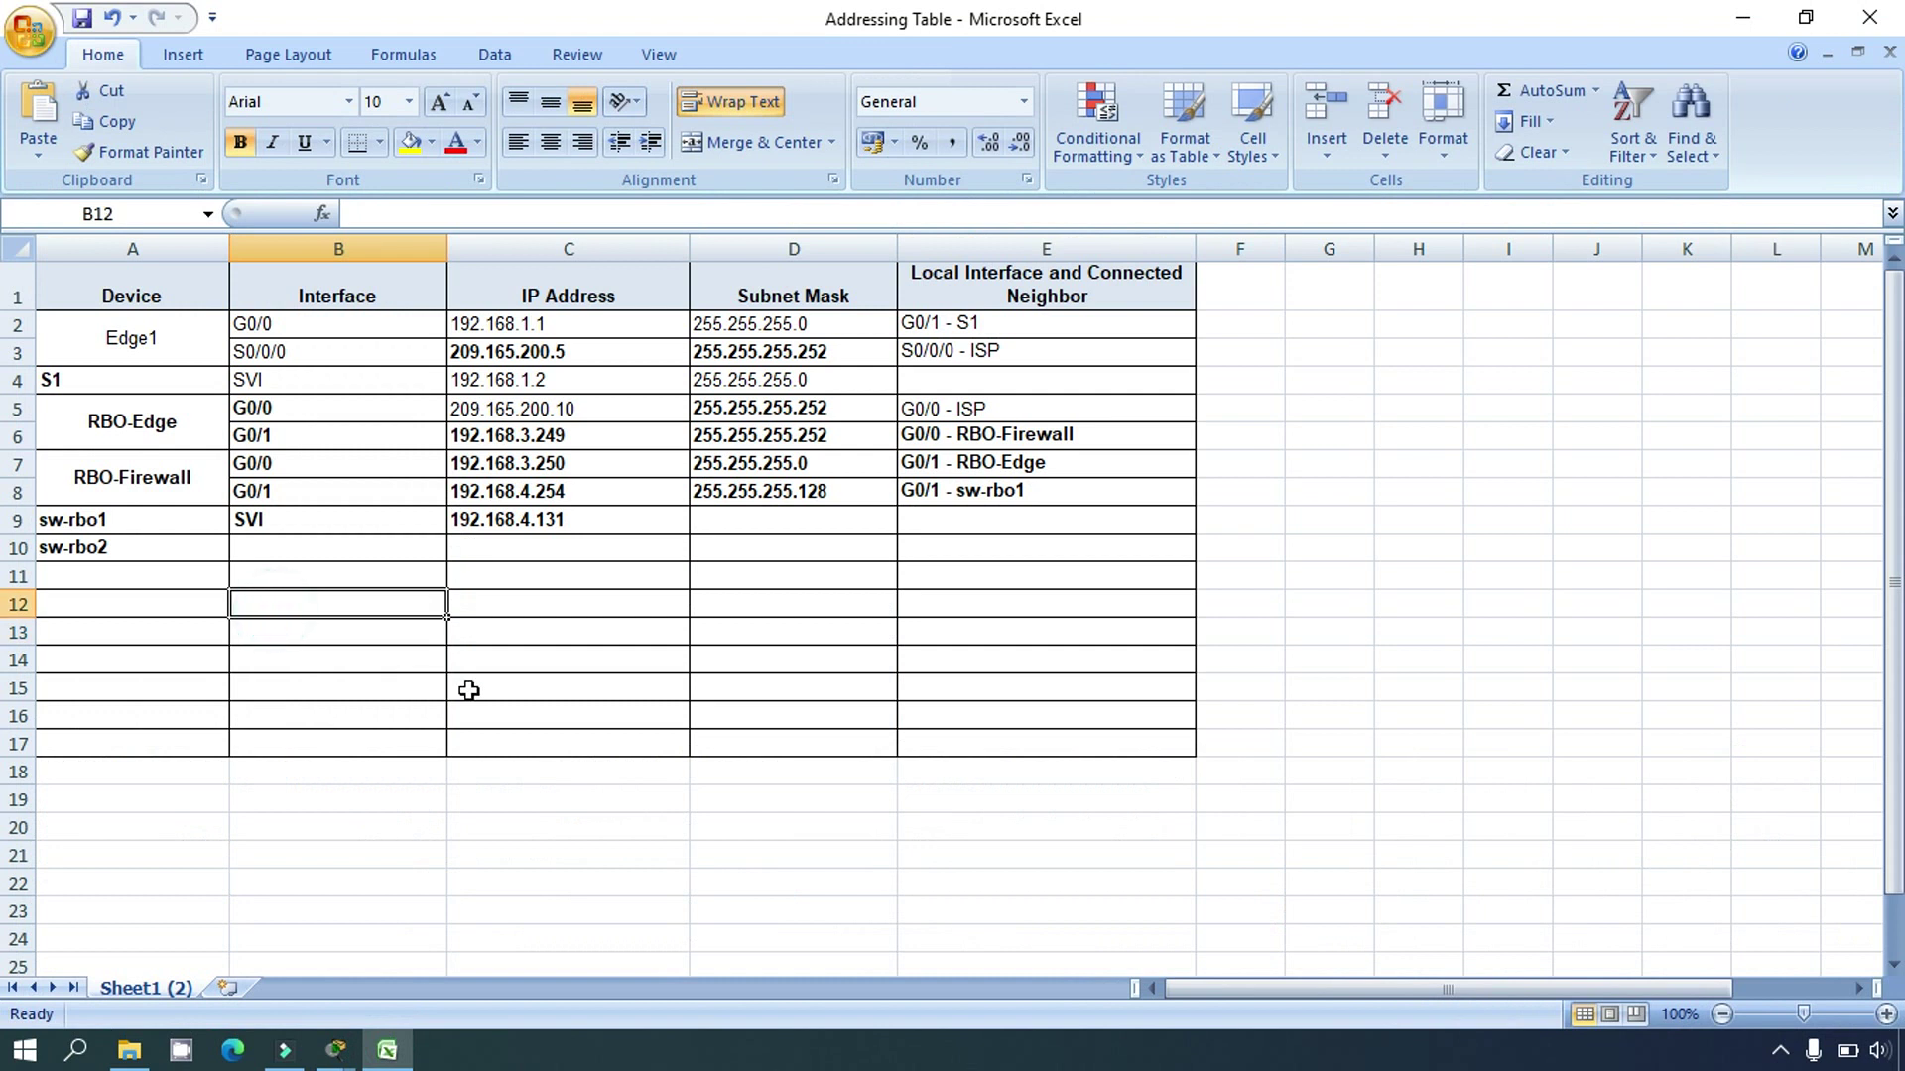
pyautogui.click(340, 632)
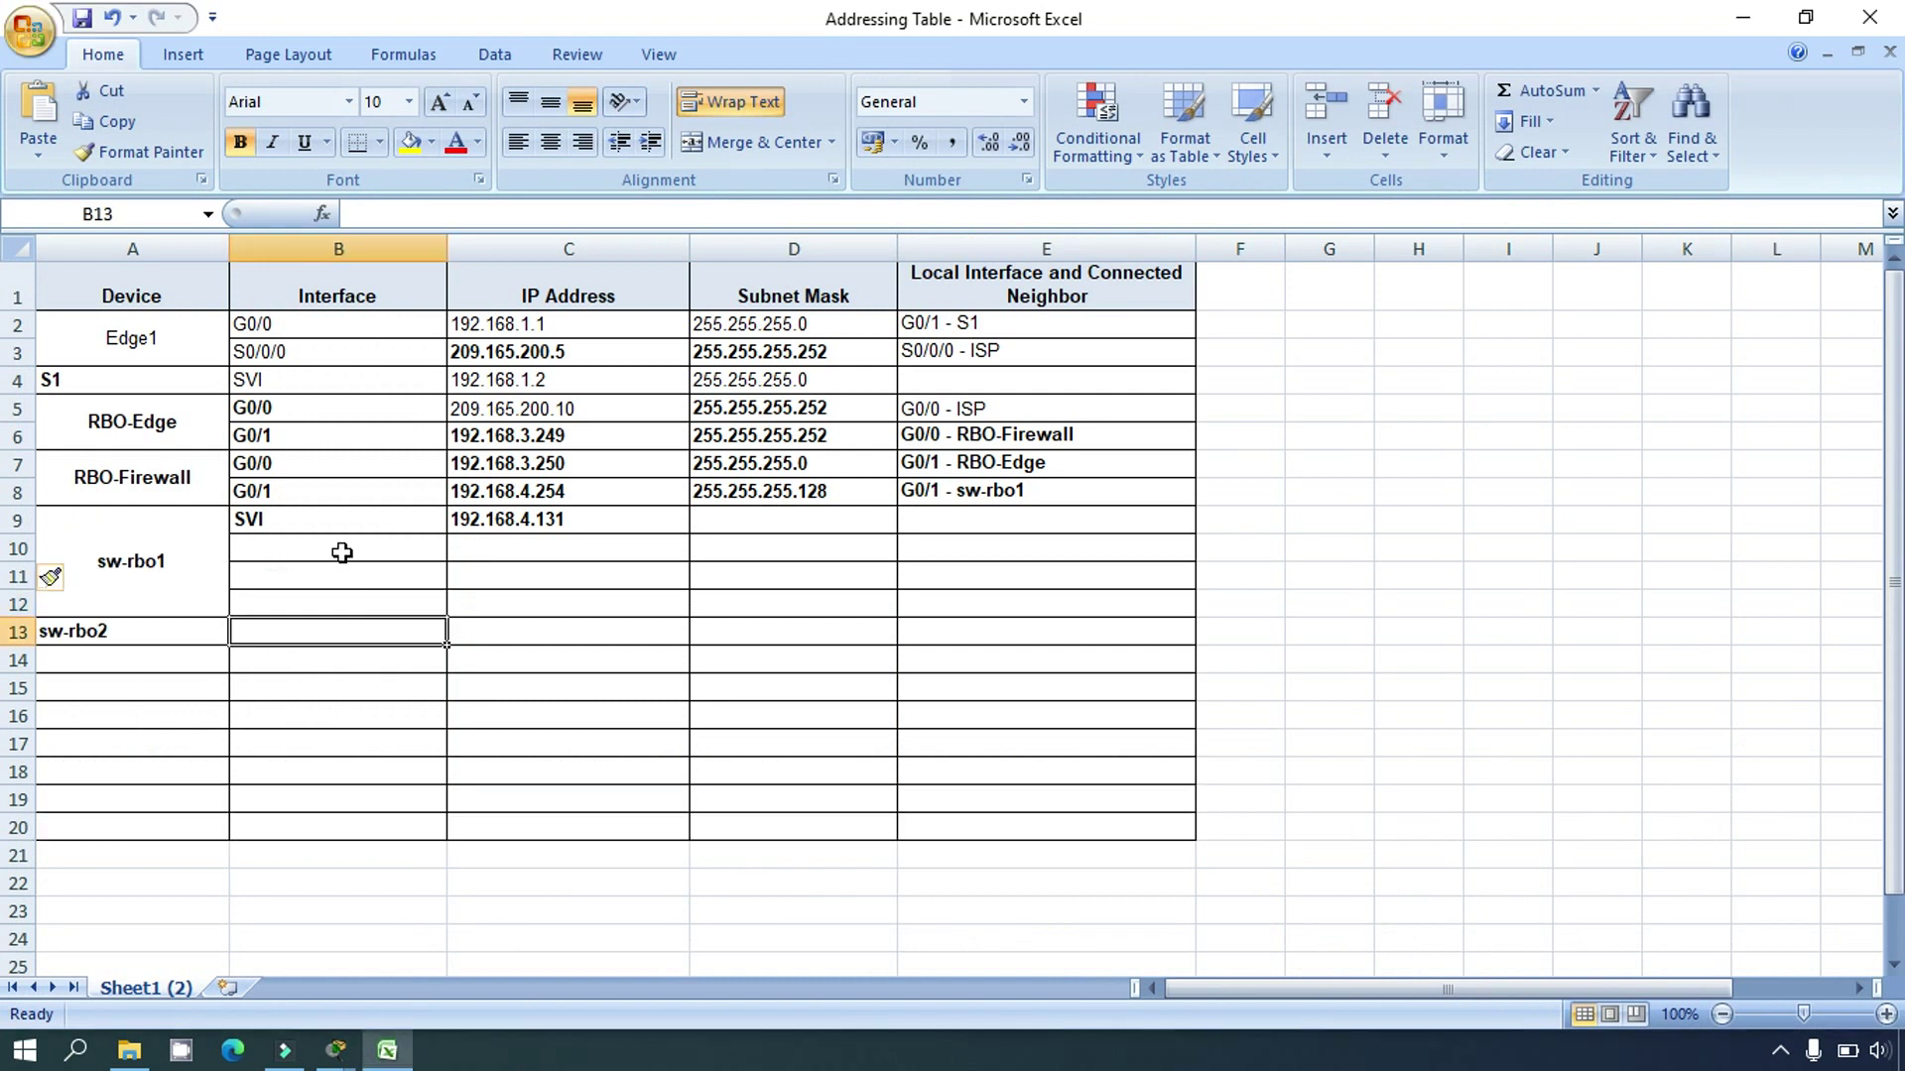
pyautogui.click(340, 553)
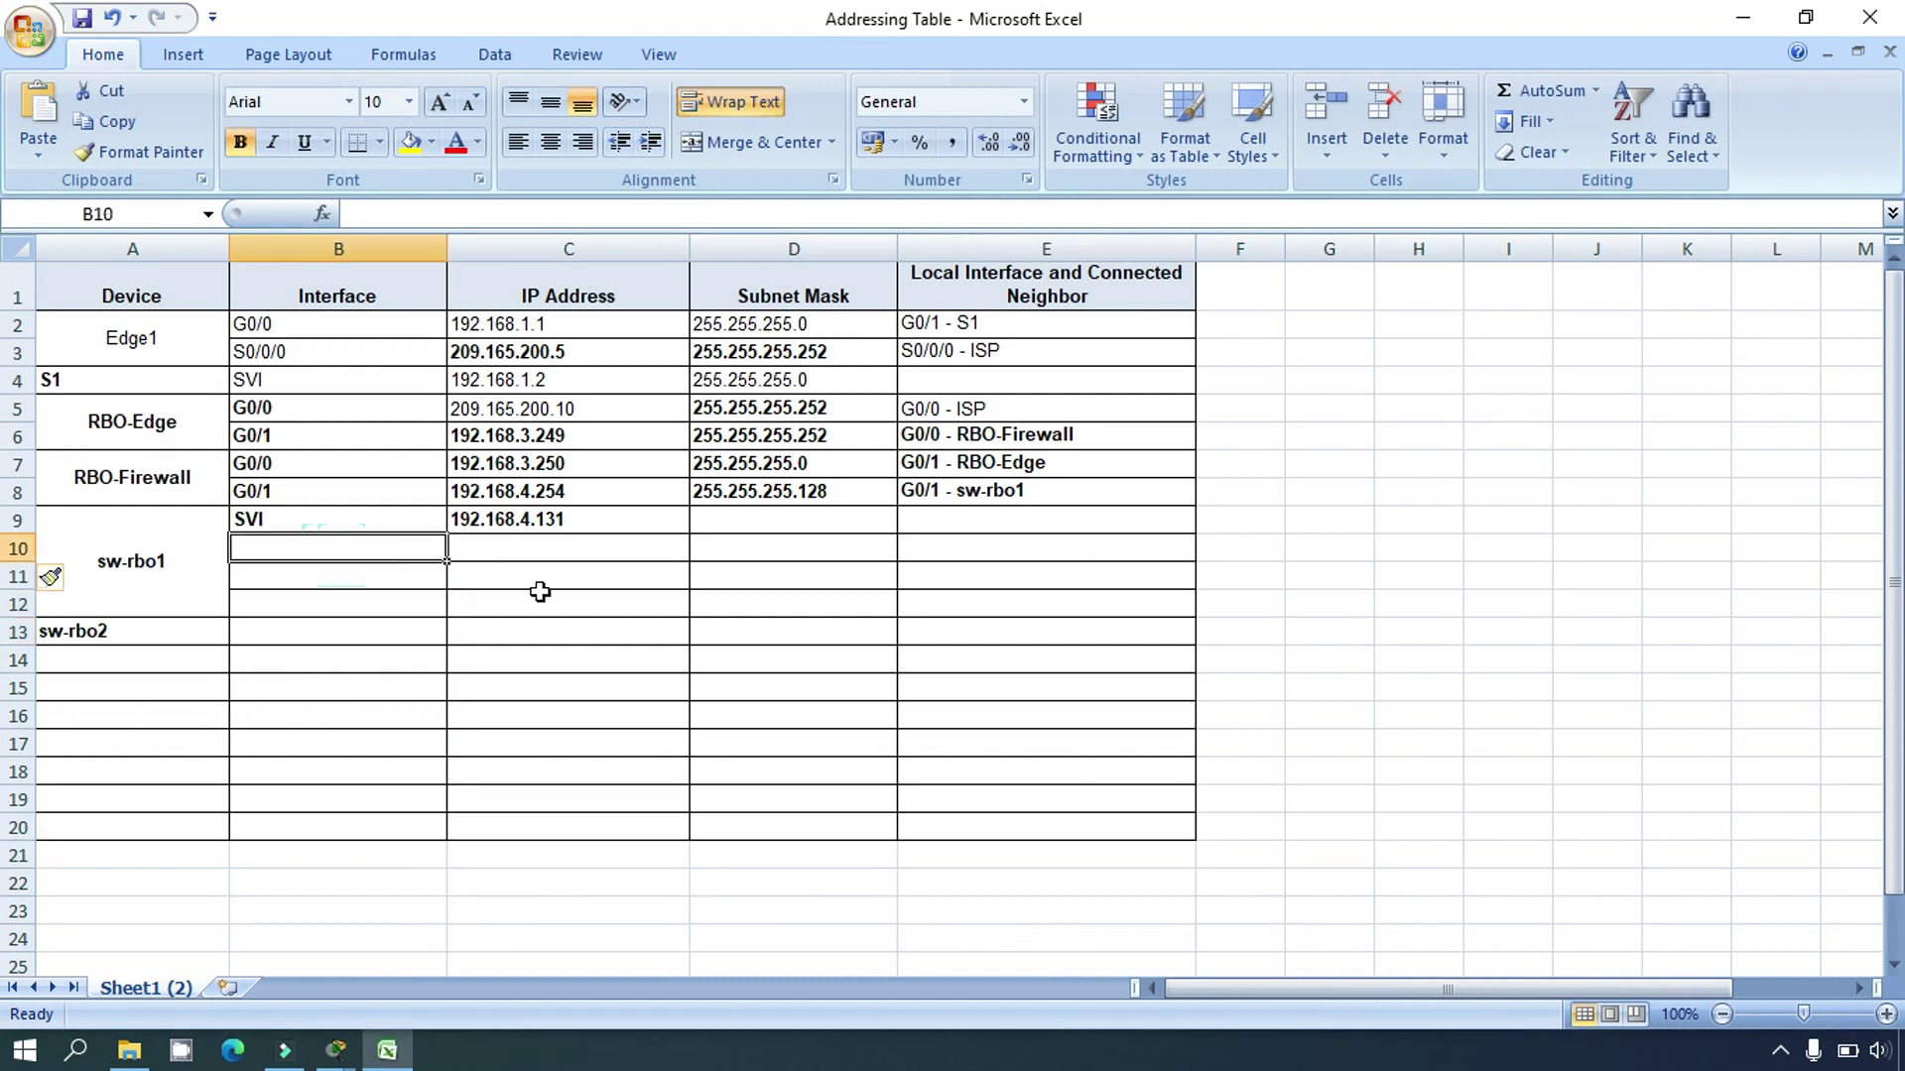
pyautogui.write('a0/24')
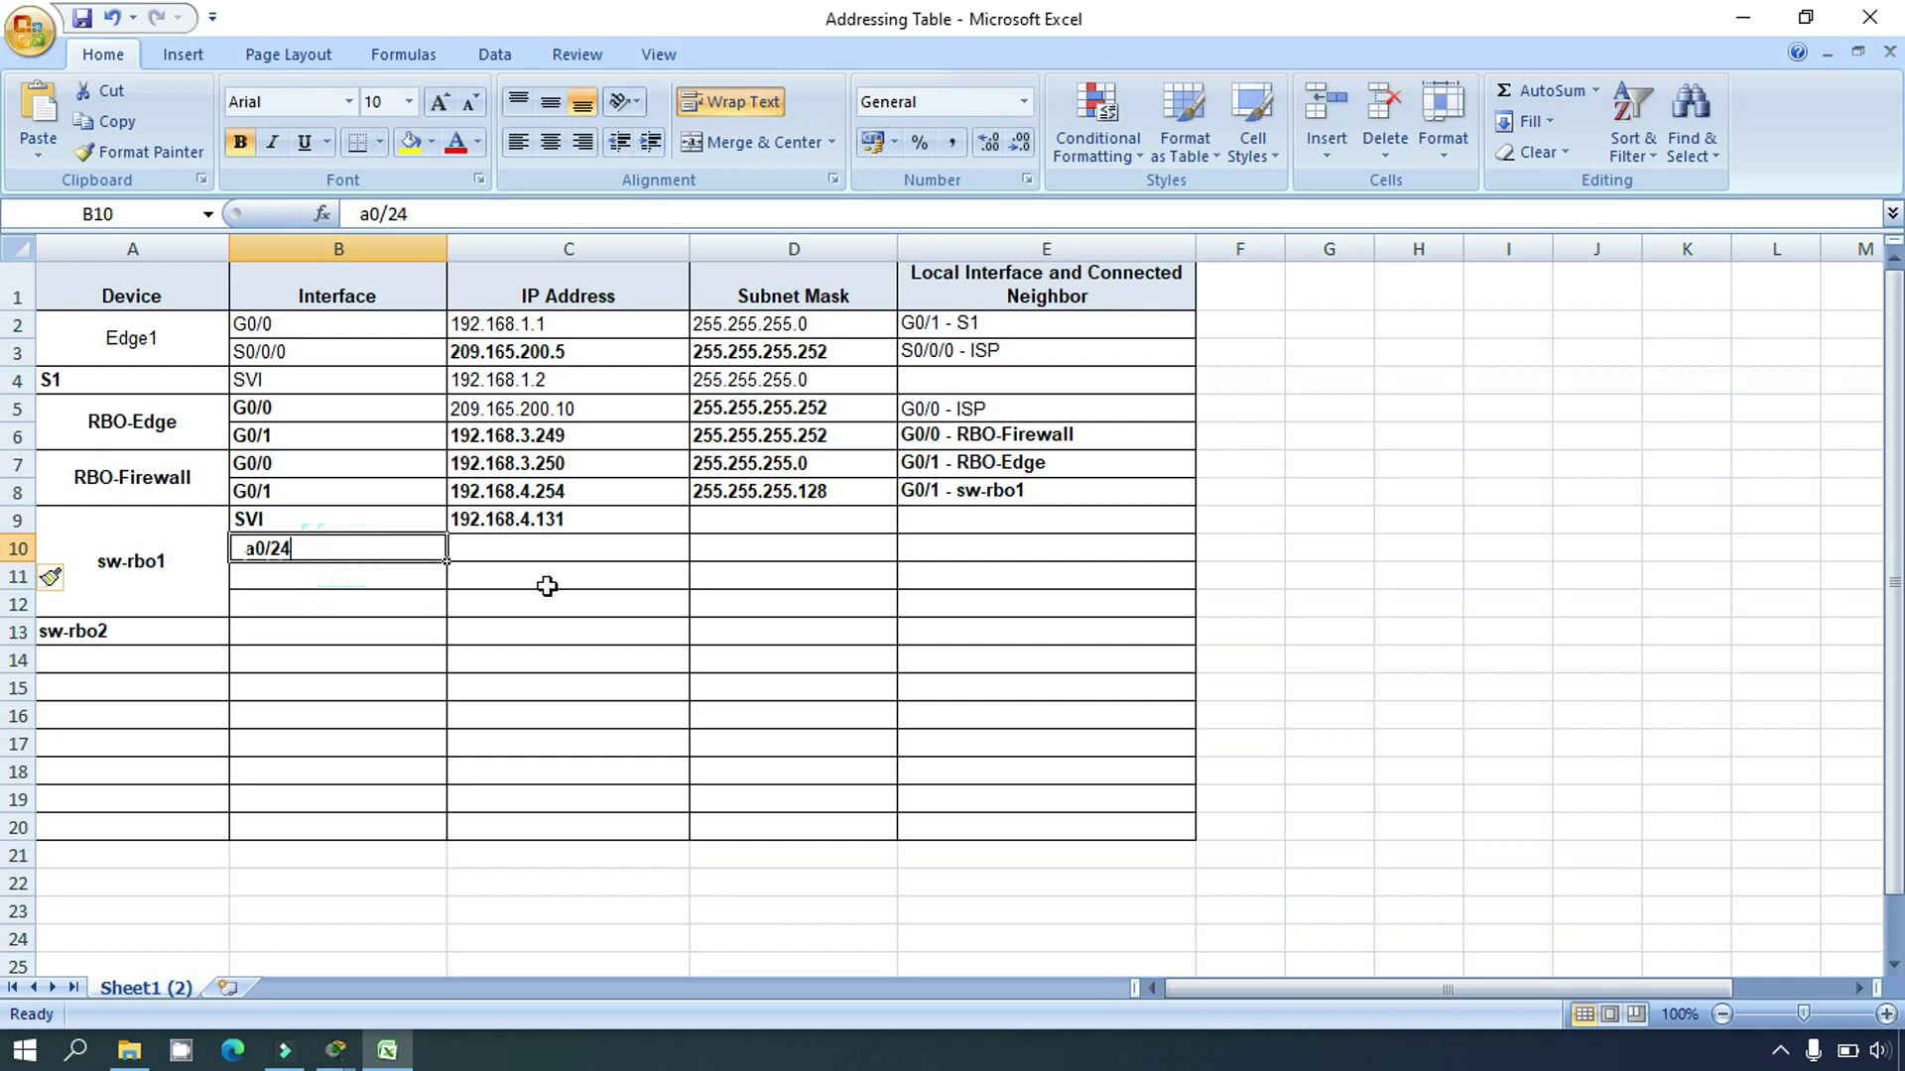
pyautogui.press('Return')
pyautogui.write('G')
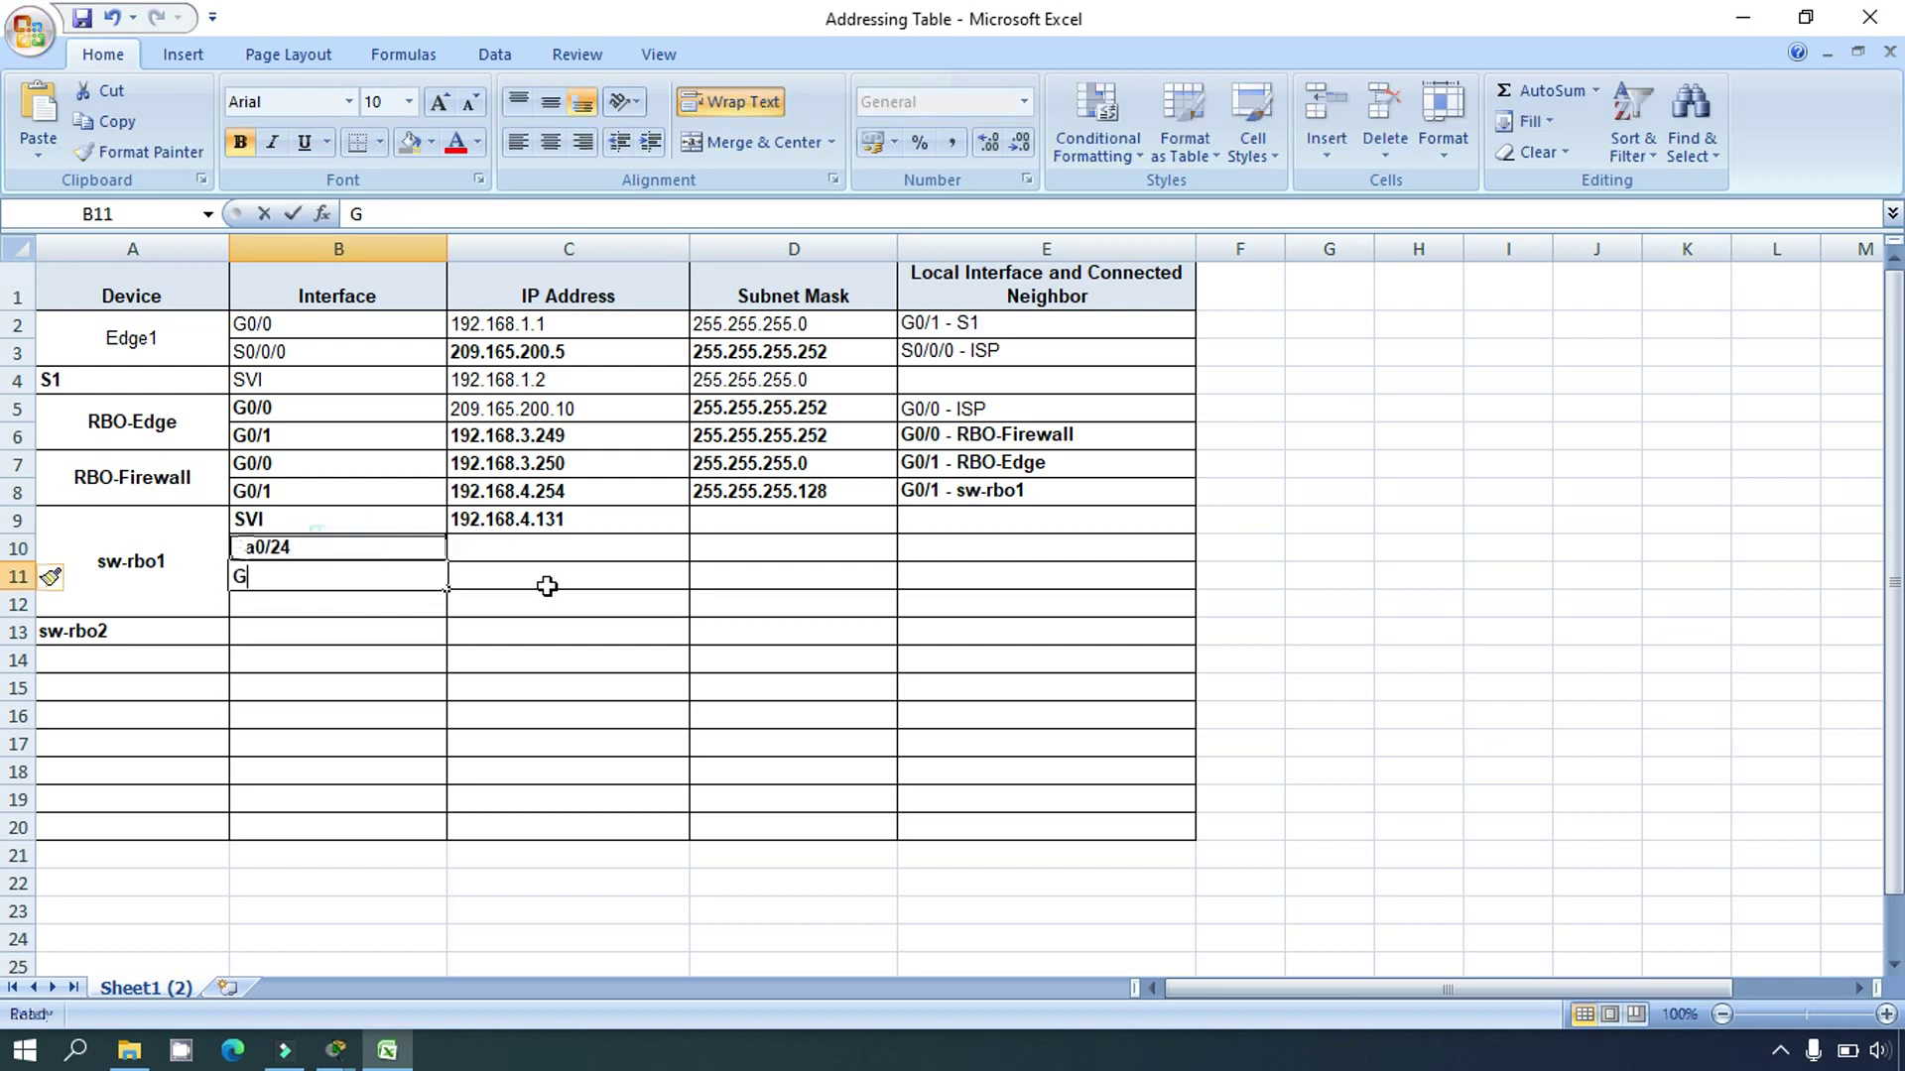
pyautogui.write('0/1')
pyautogui.press('Return')
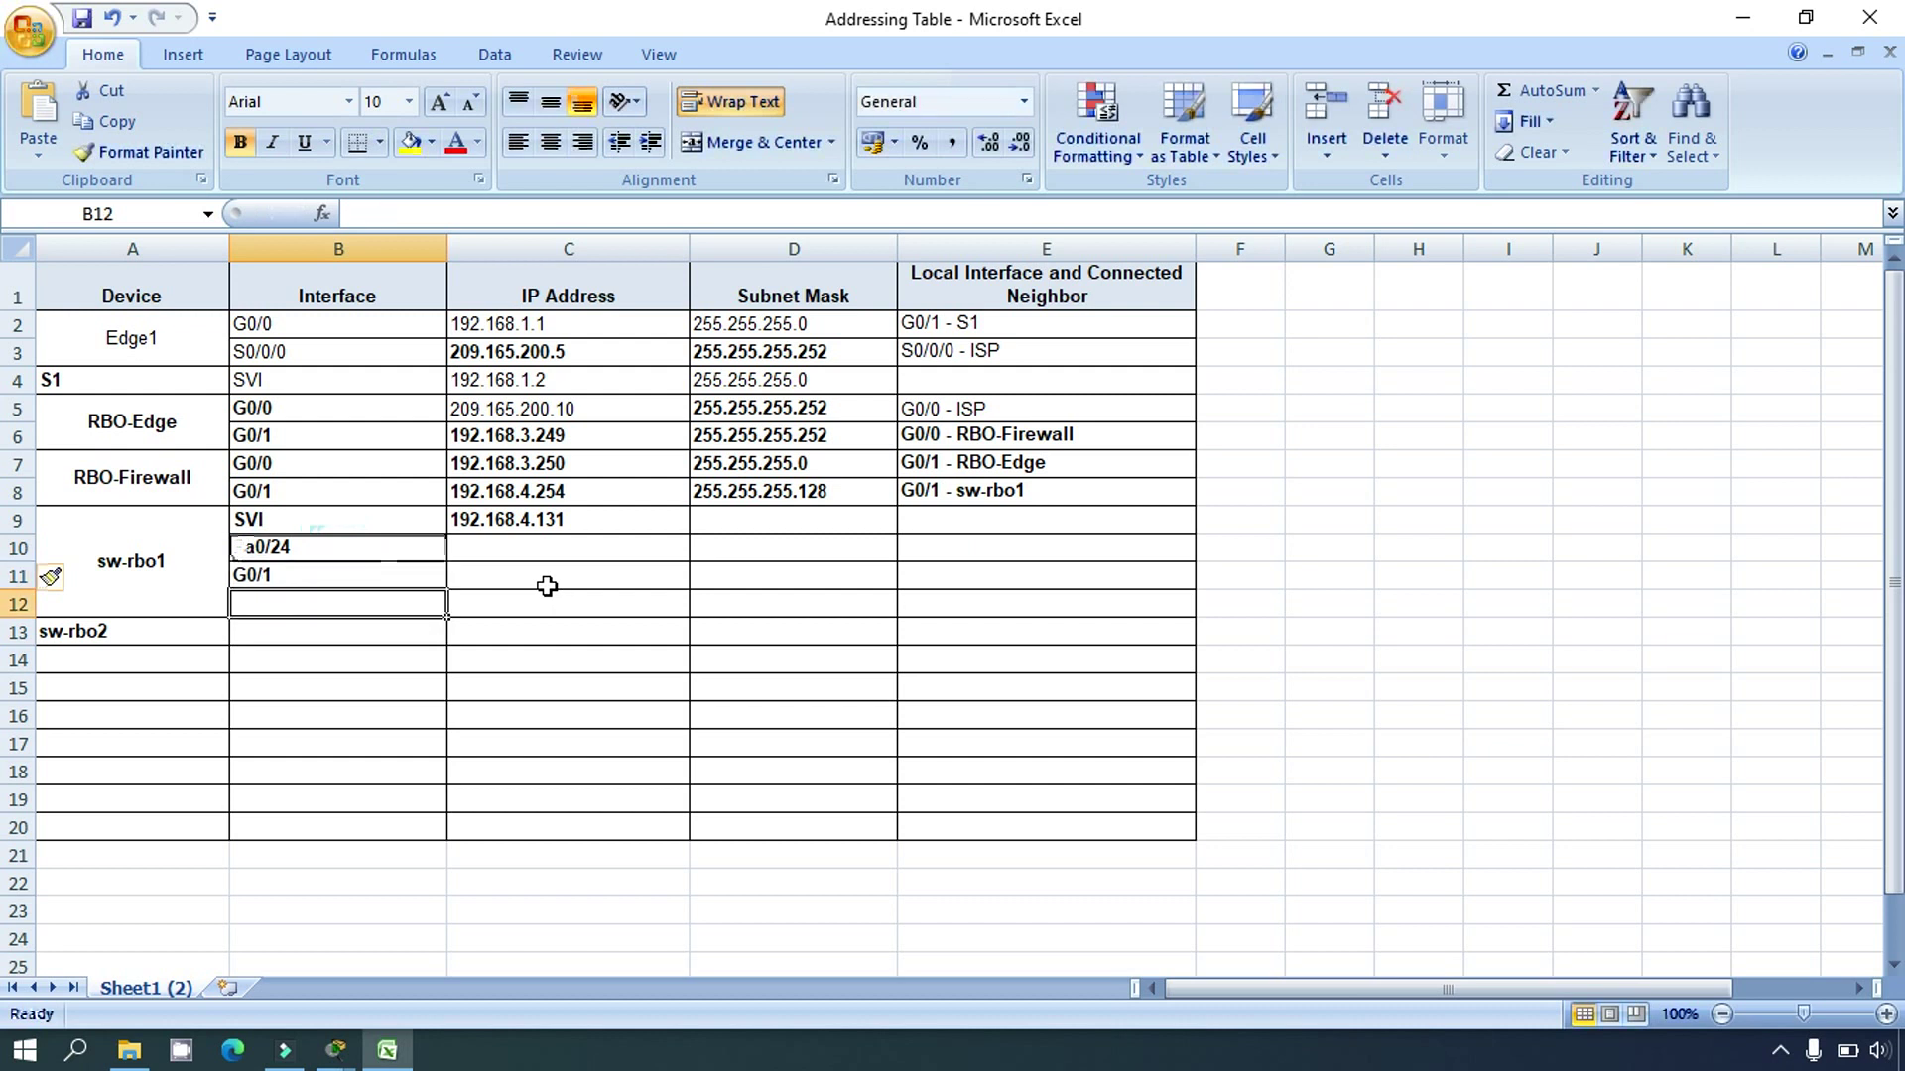
pyautogui.write('G0/2')
pyautogui.press('Return')
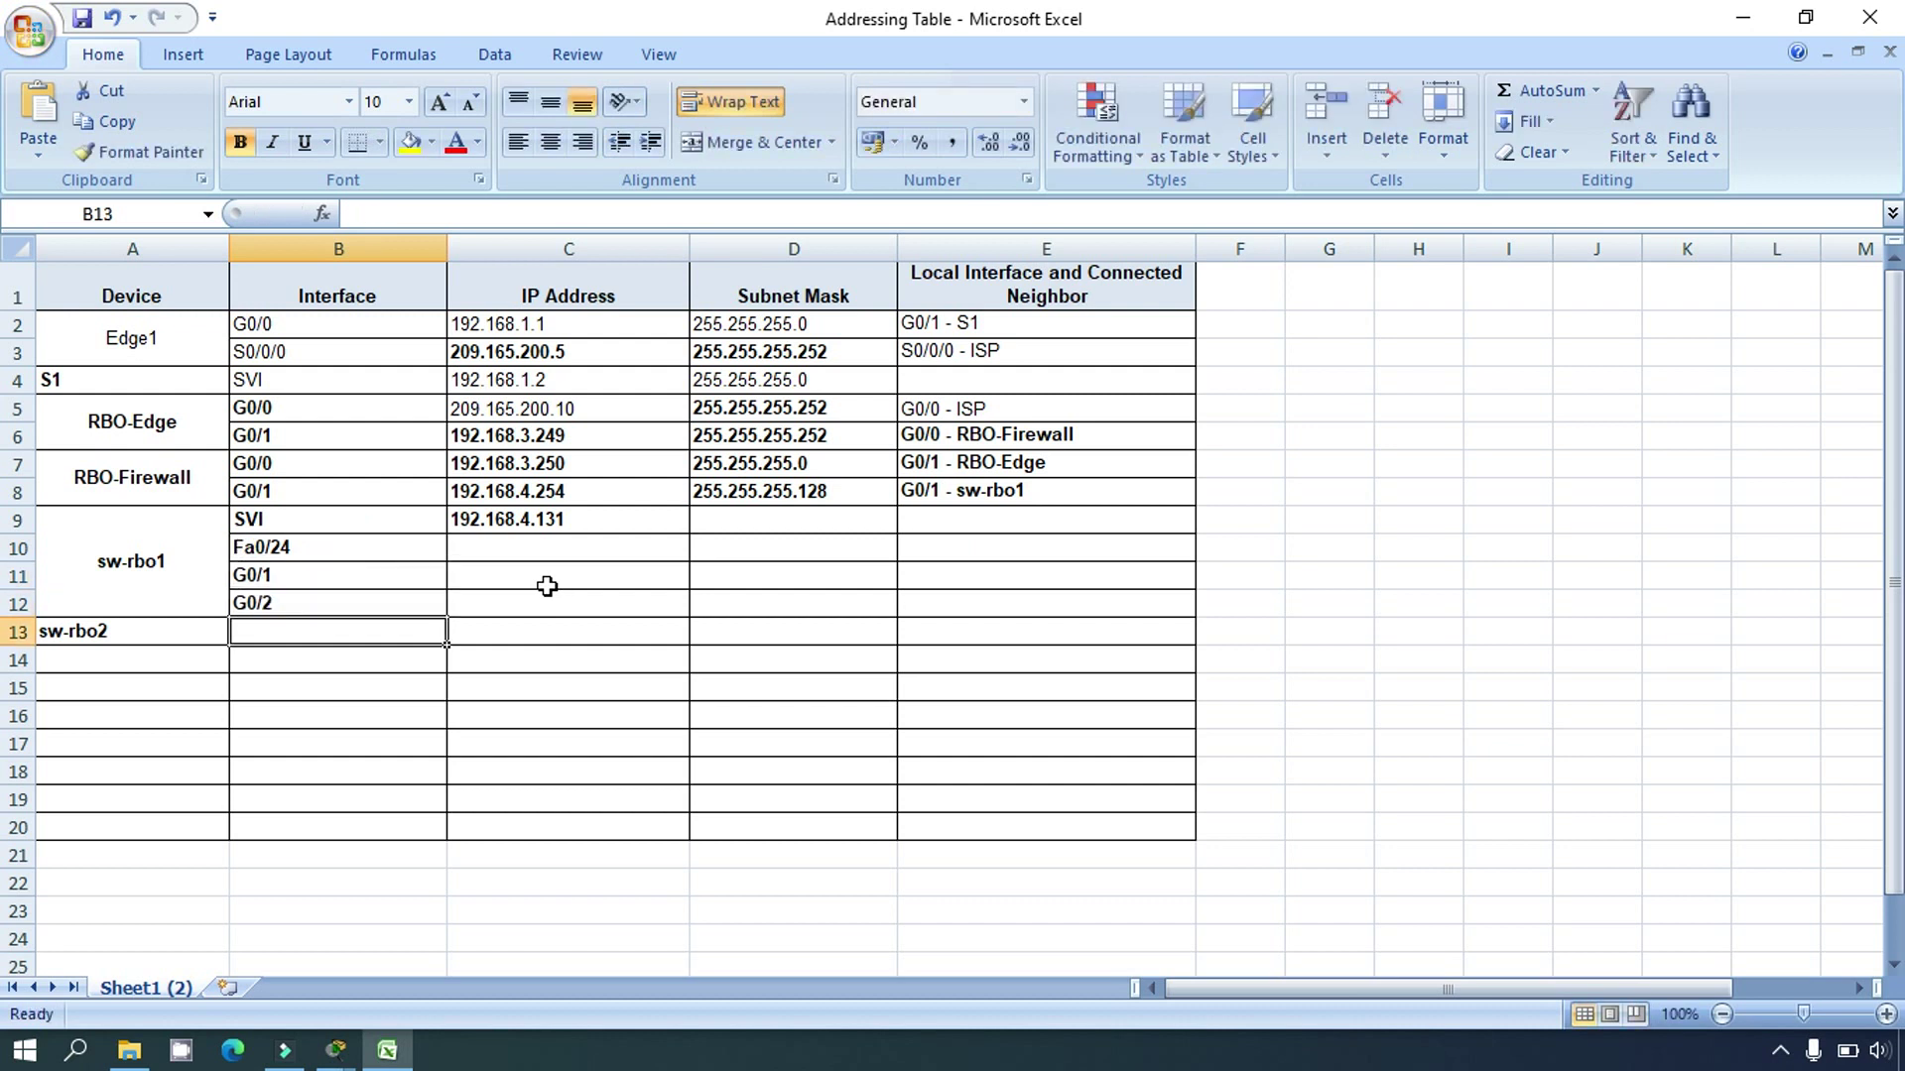
pyautogui.hotkey('alt', 'Tab')
# Step: Run 'show lldp neighbors' on sw-rbo1 and mark sw-rbo2 with its Gig0/2 local and remote ports
pyautogui.write('sh')
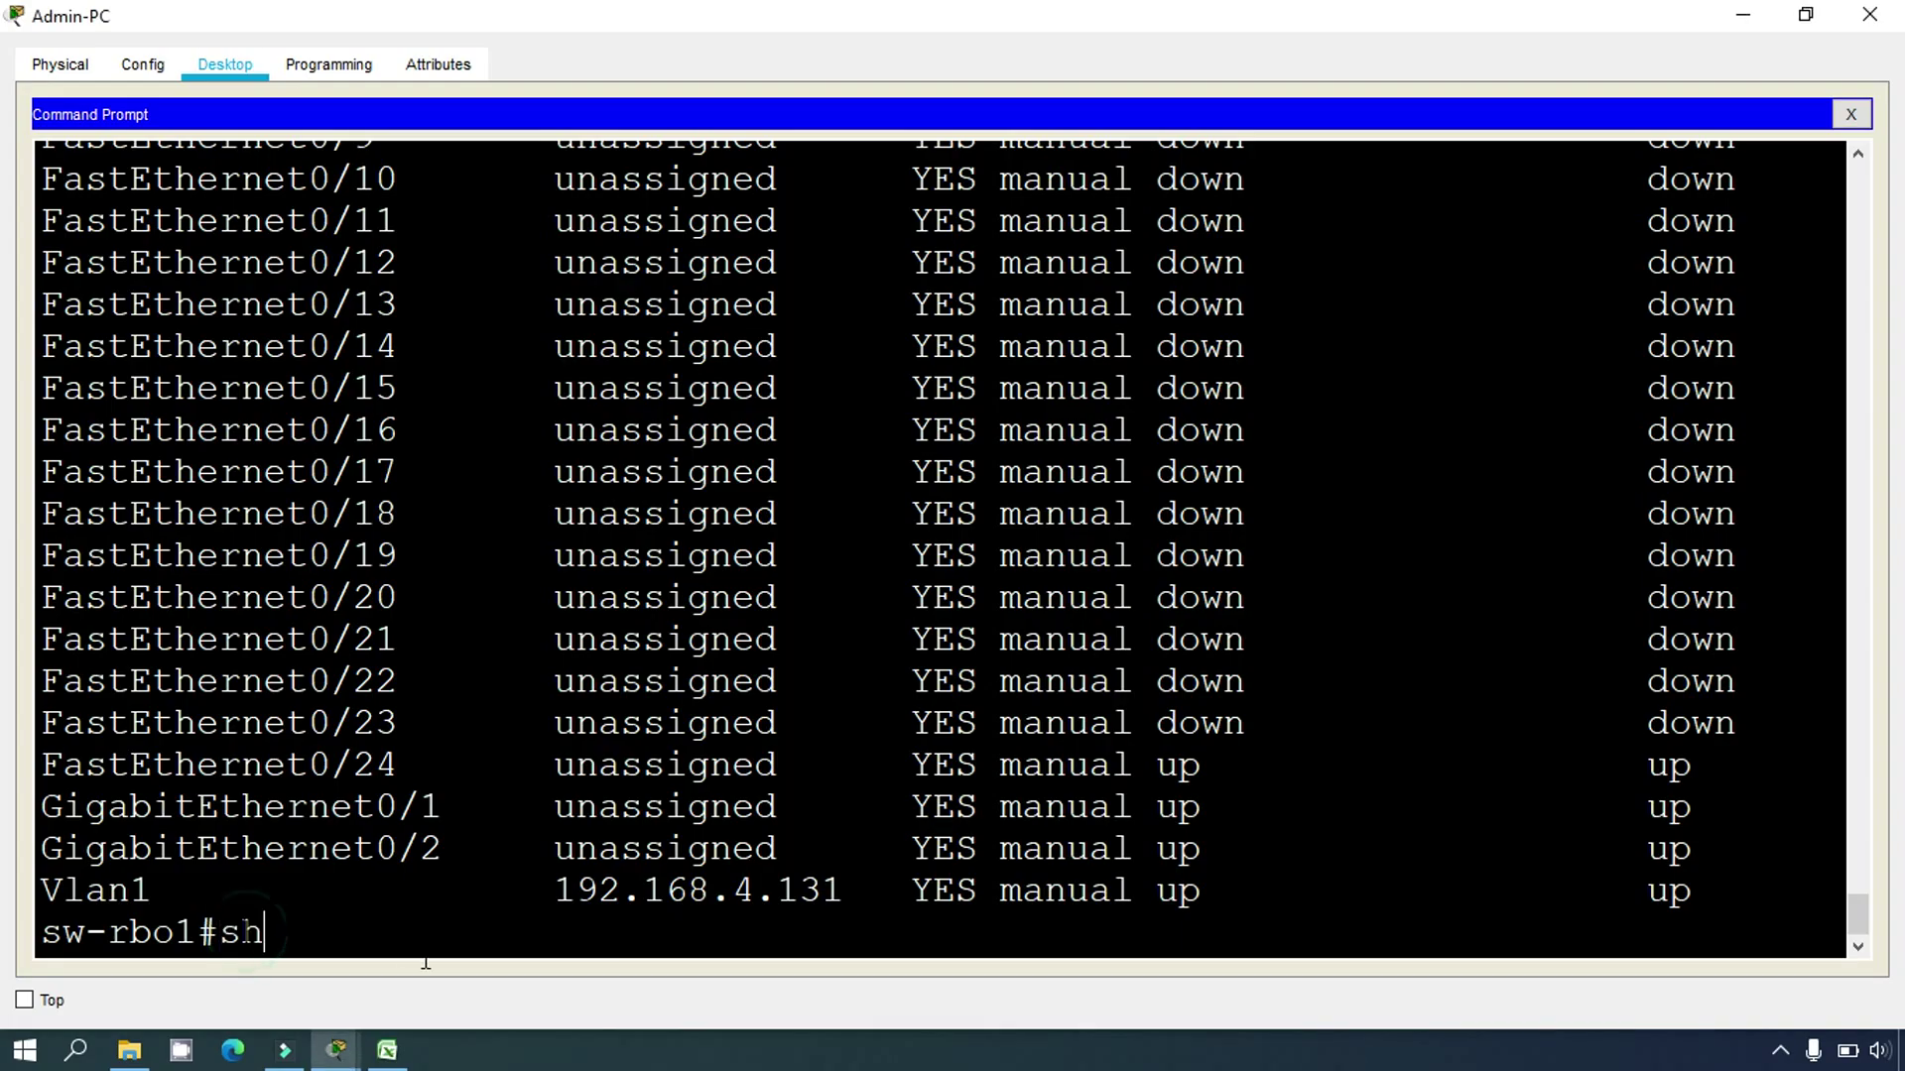
pyautogui.write('ow lldp neighb')
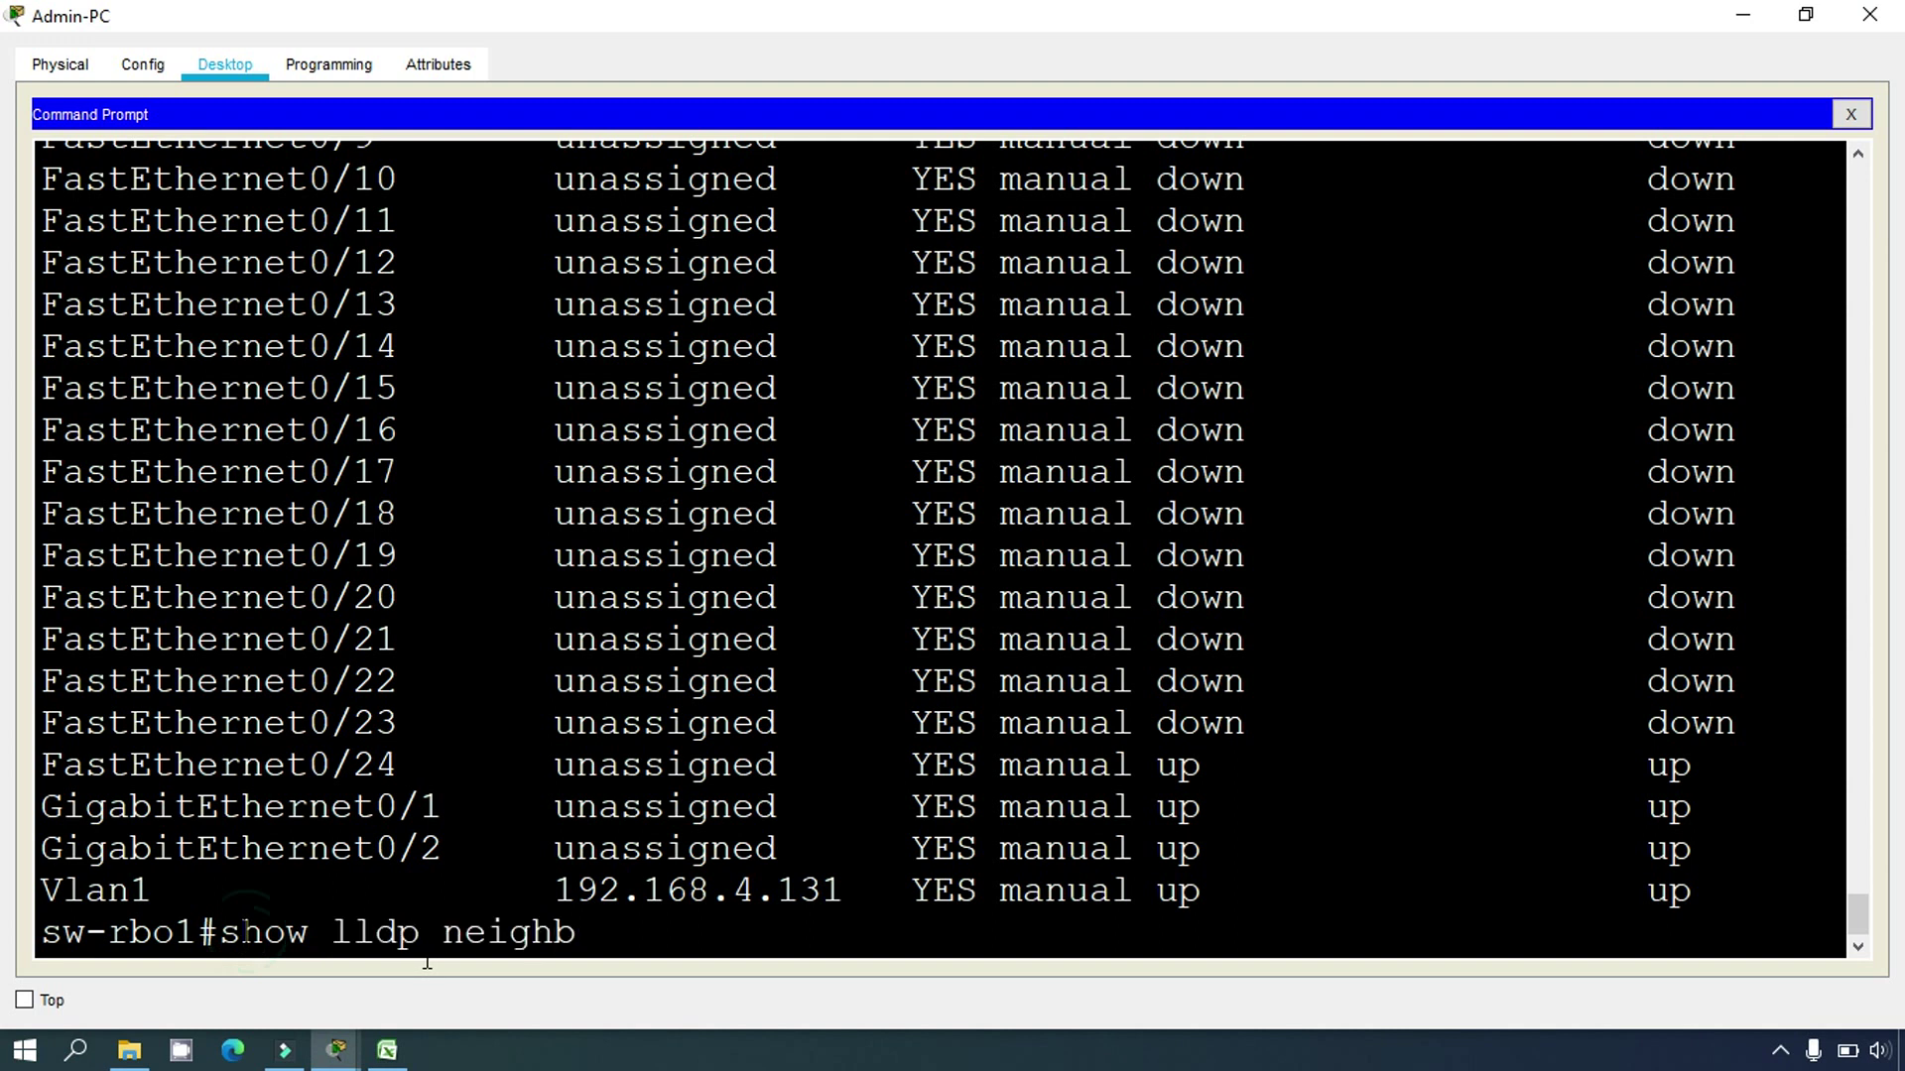
pyautogui.write('or')
pyautogui.write('s')
pyautogui.press('Return')
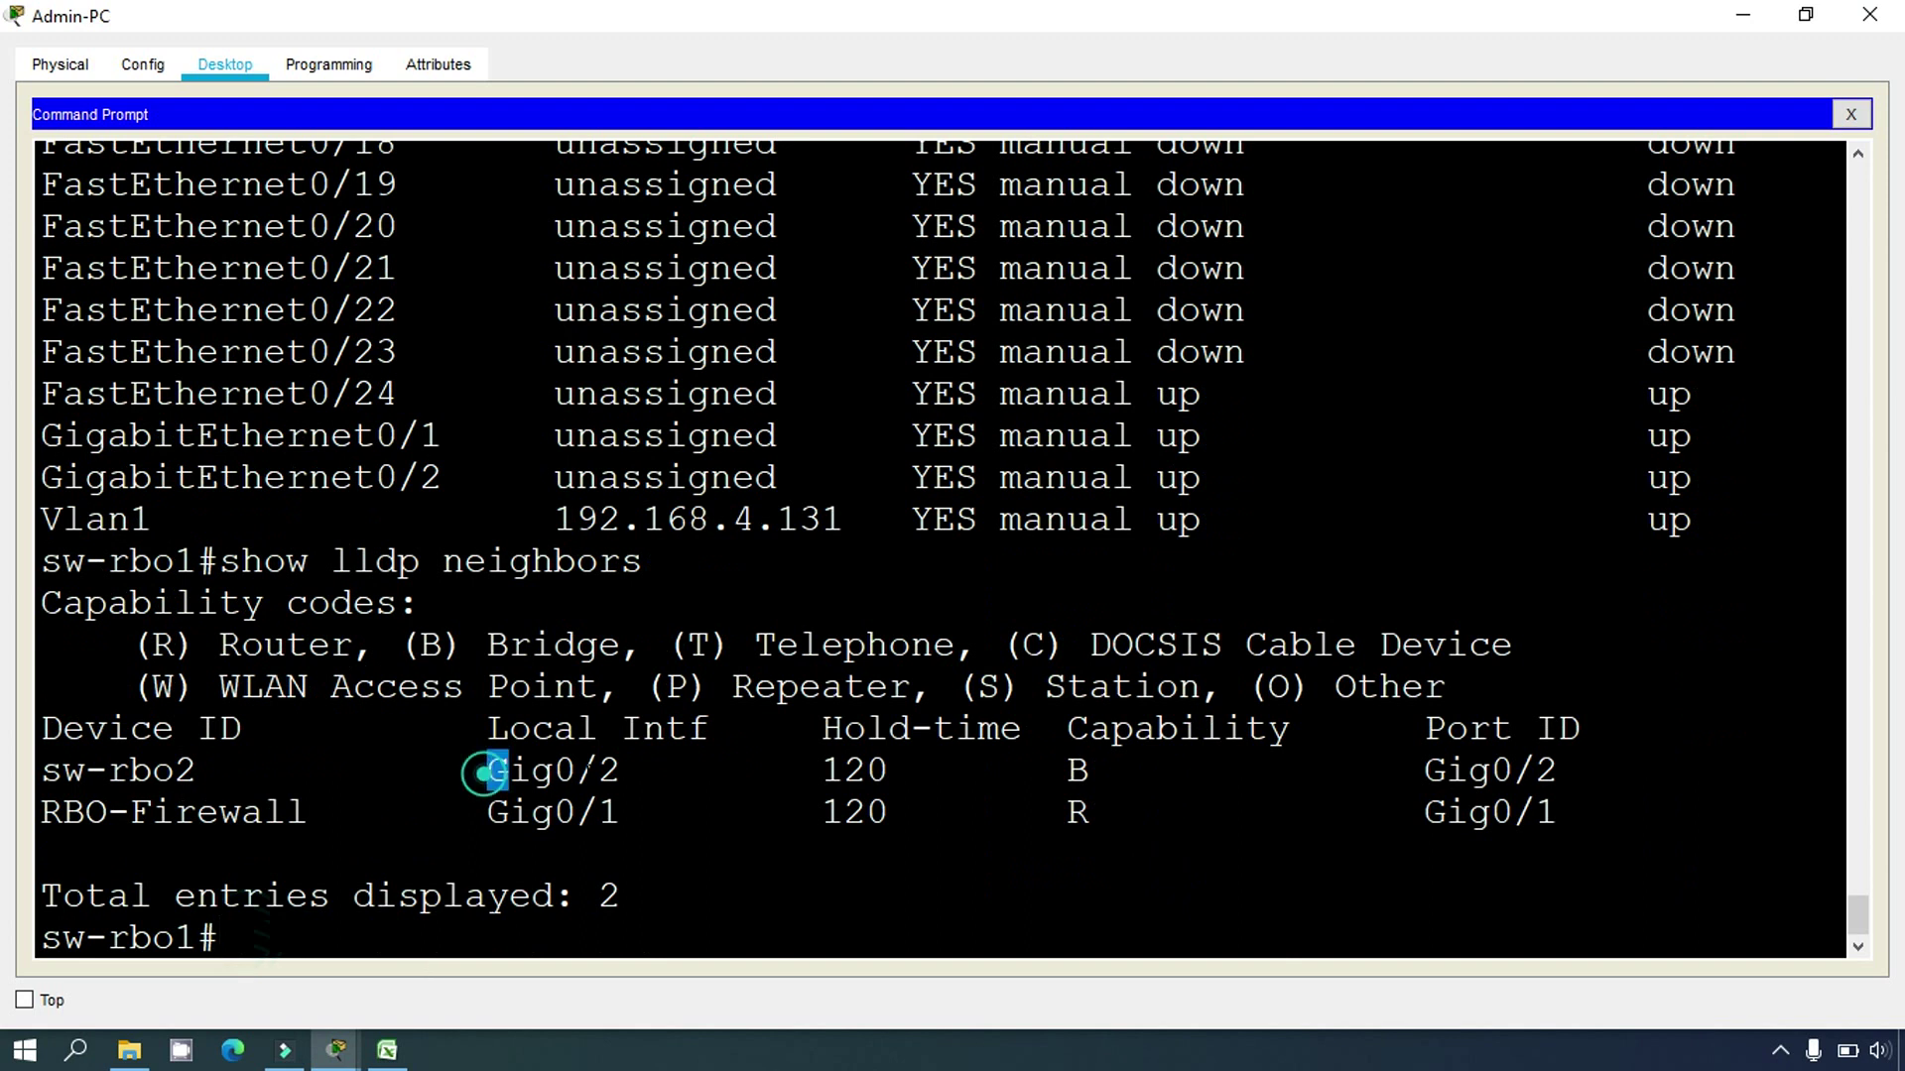
pyautogui.moveTo(484, 769); pyautogui.dragTo(643, 772)
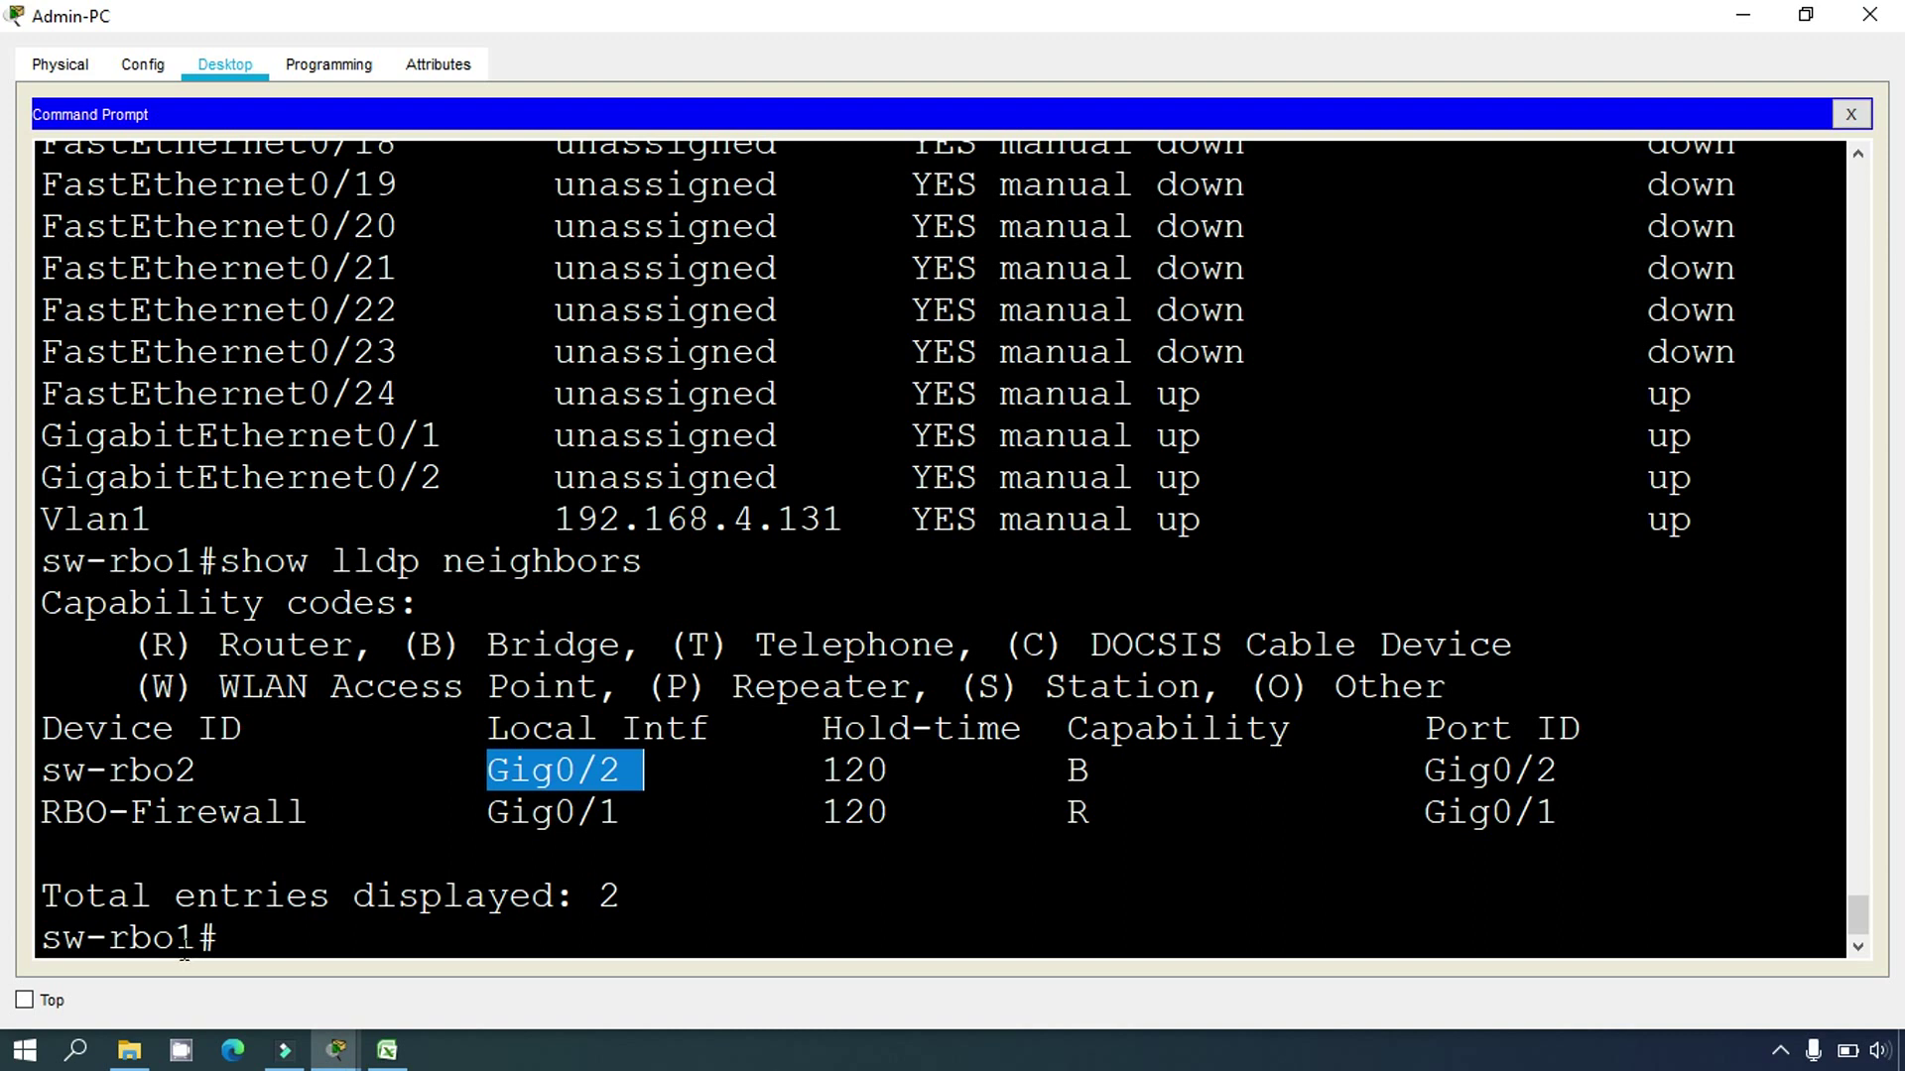
pyautogui.moveTo(44, 938); pyautogui.dragTo(197, 937)
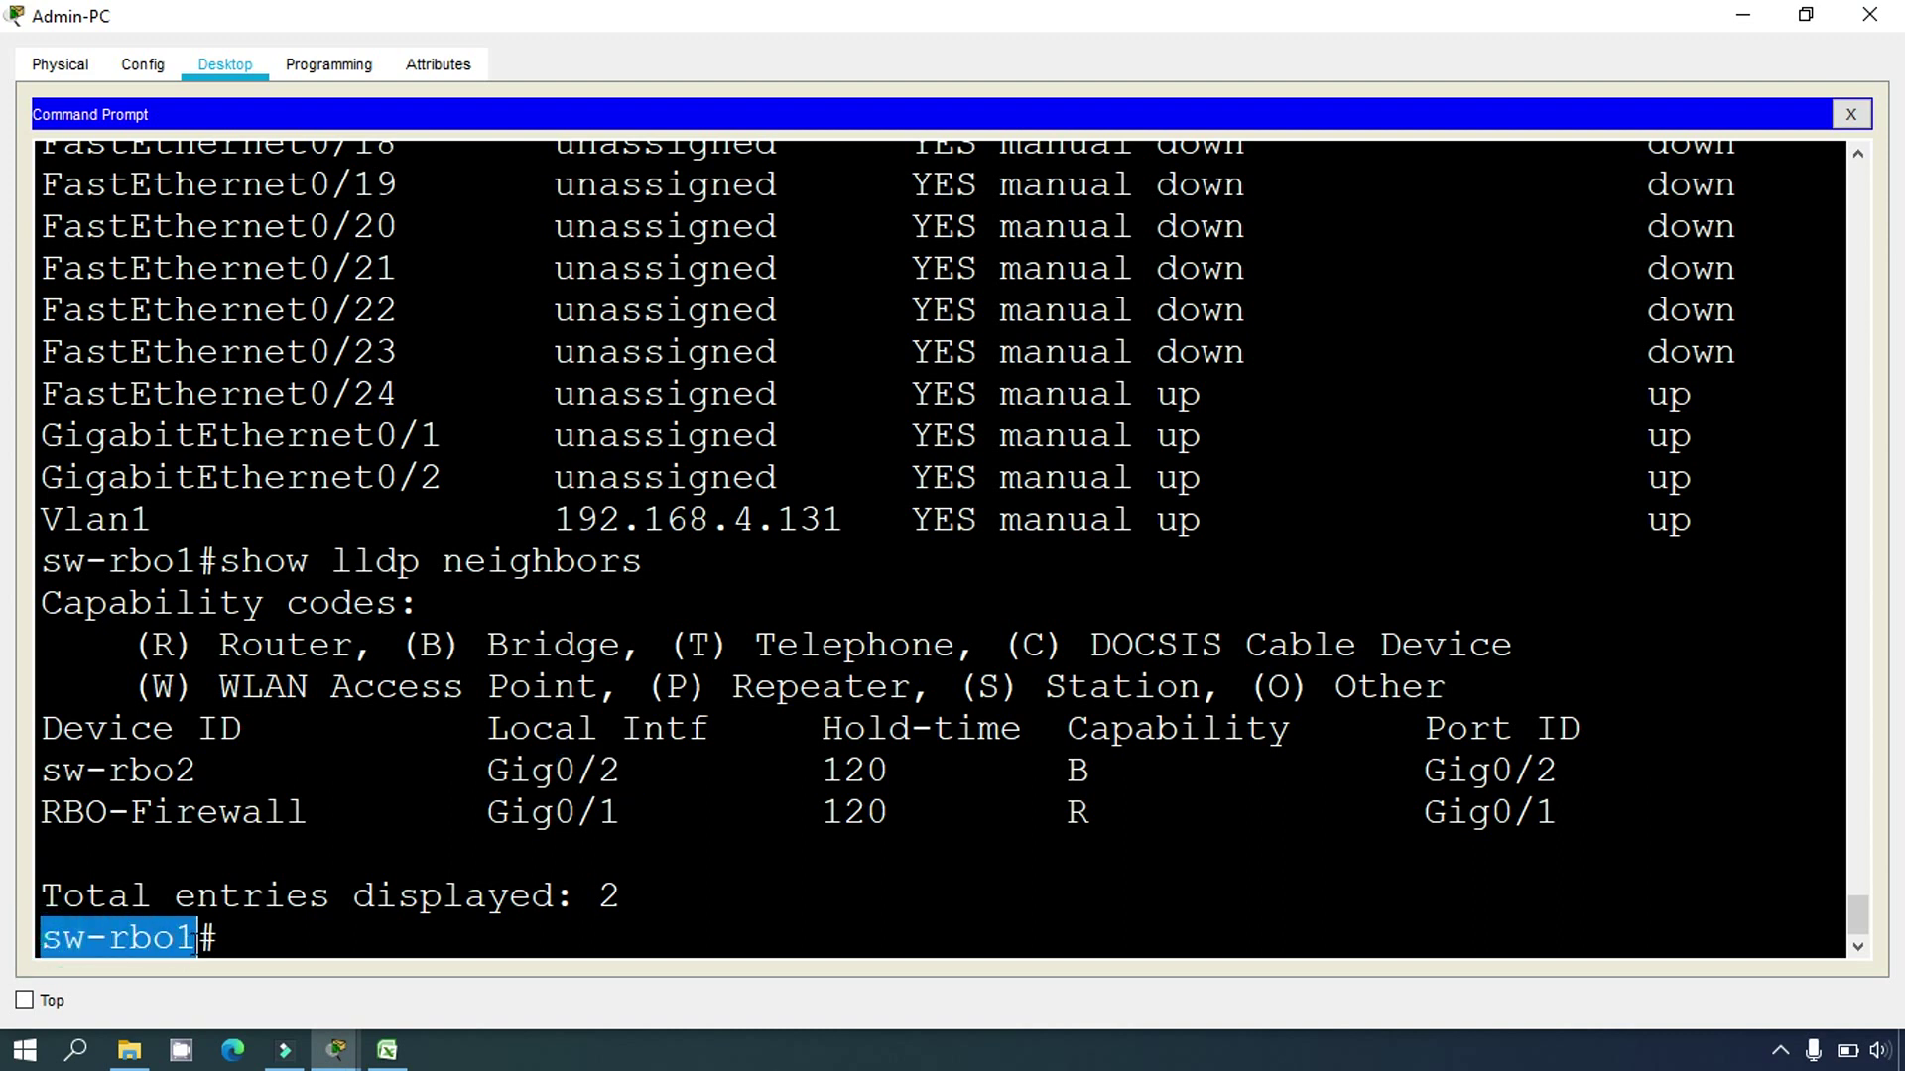
pyautogui.moveTo(1423, 770); pyautogui.dragTo(1559, 770)
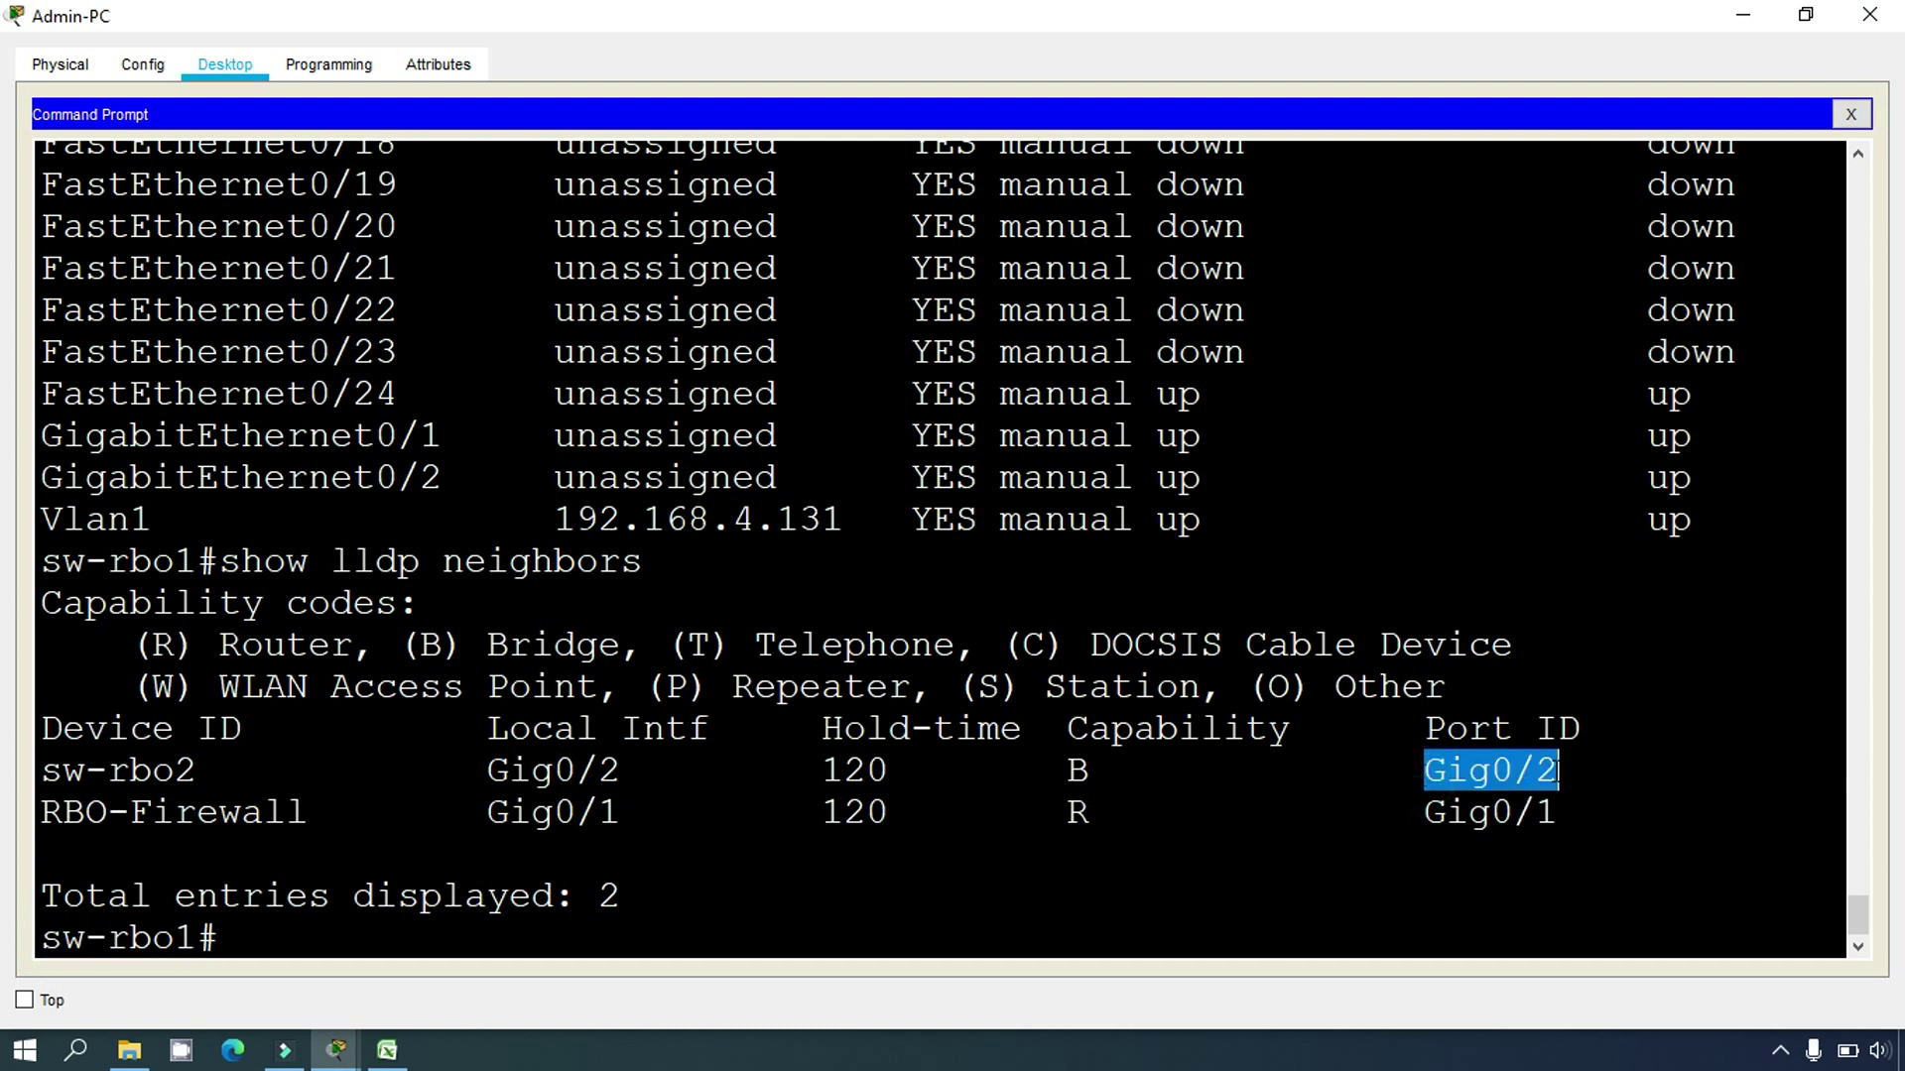
pyautogui.moveTo(42, 770); pyautogui.dragTo(196, 770)
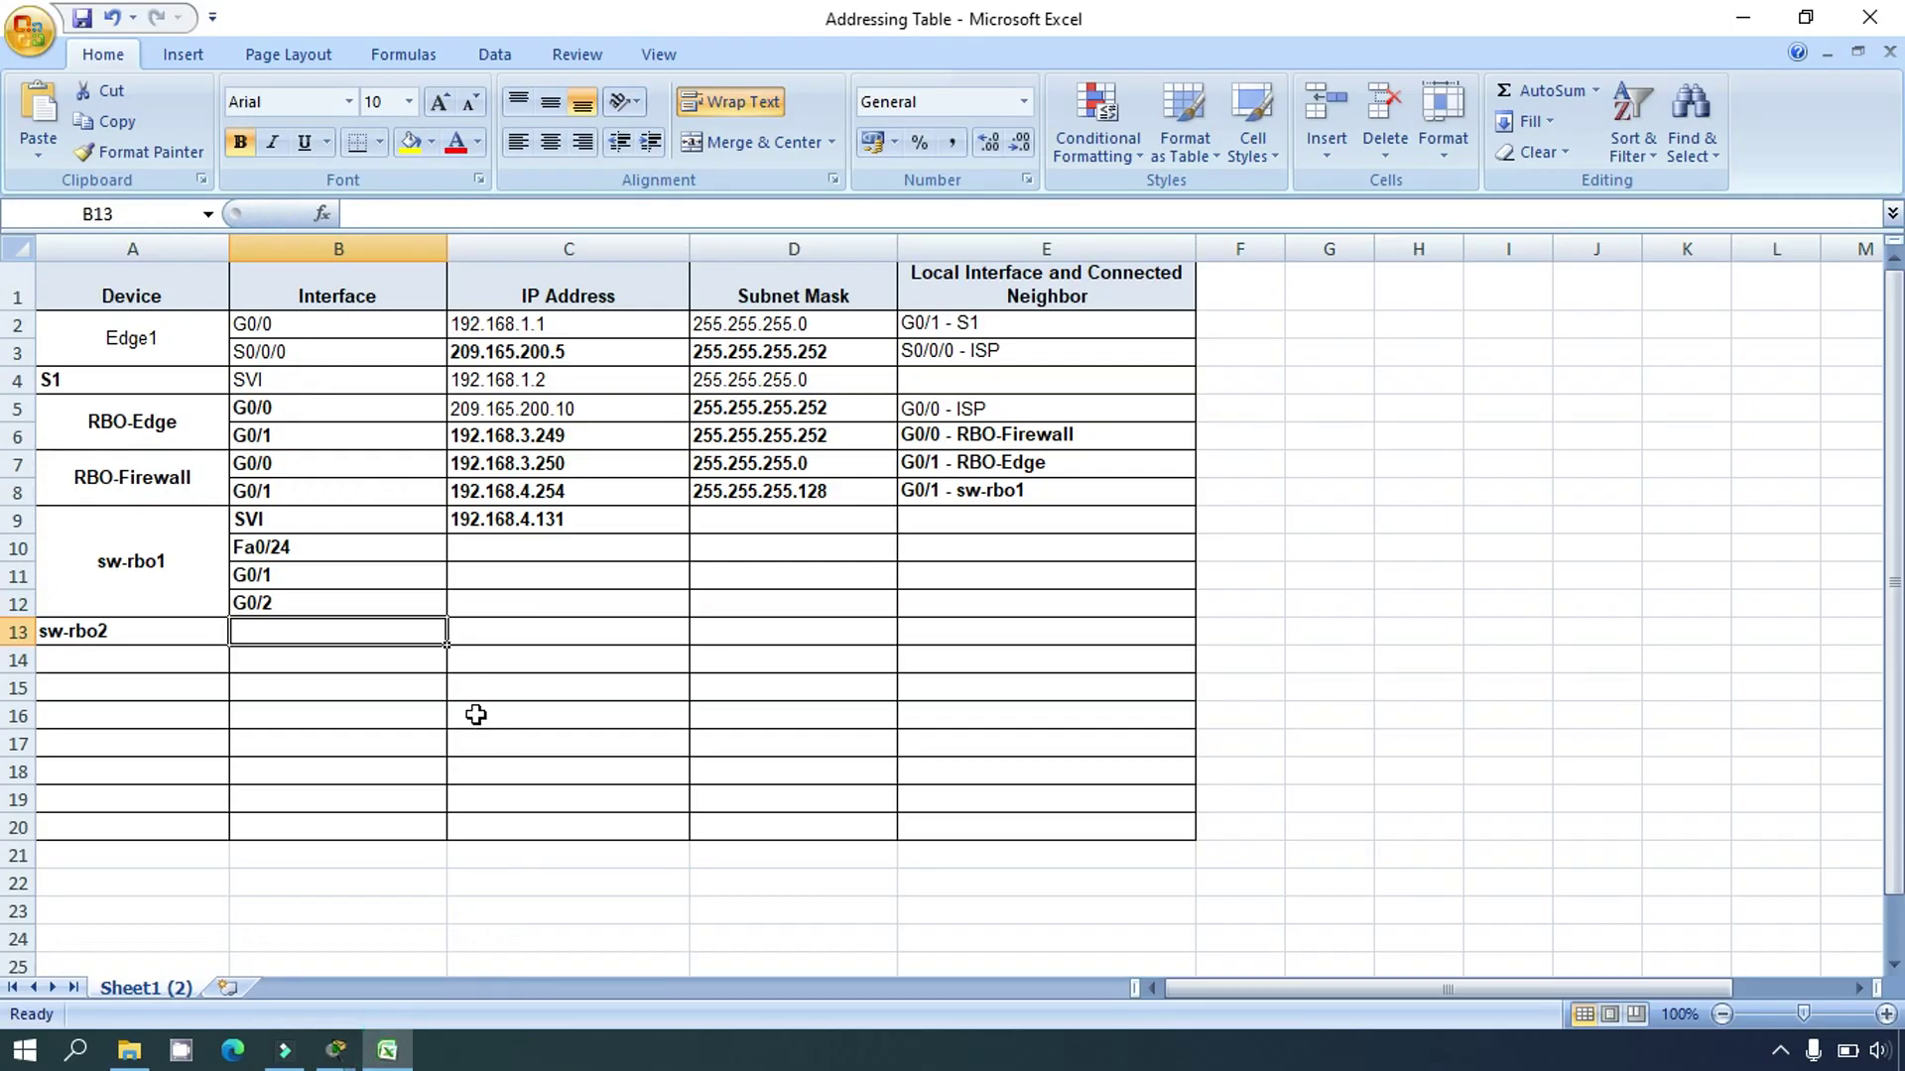
# Step: Enter 'G0/2 - sw-rbo2' as the neighbor in cell E12
pyautogui.click(20, 603)
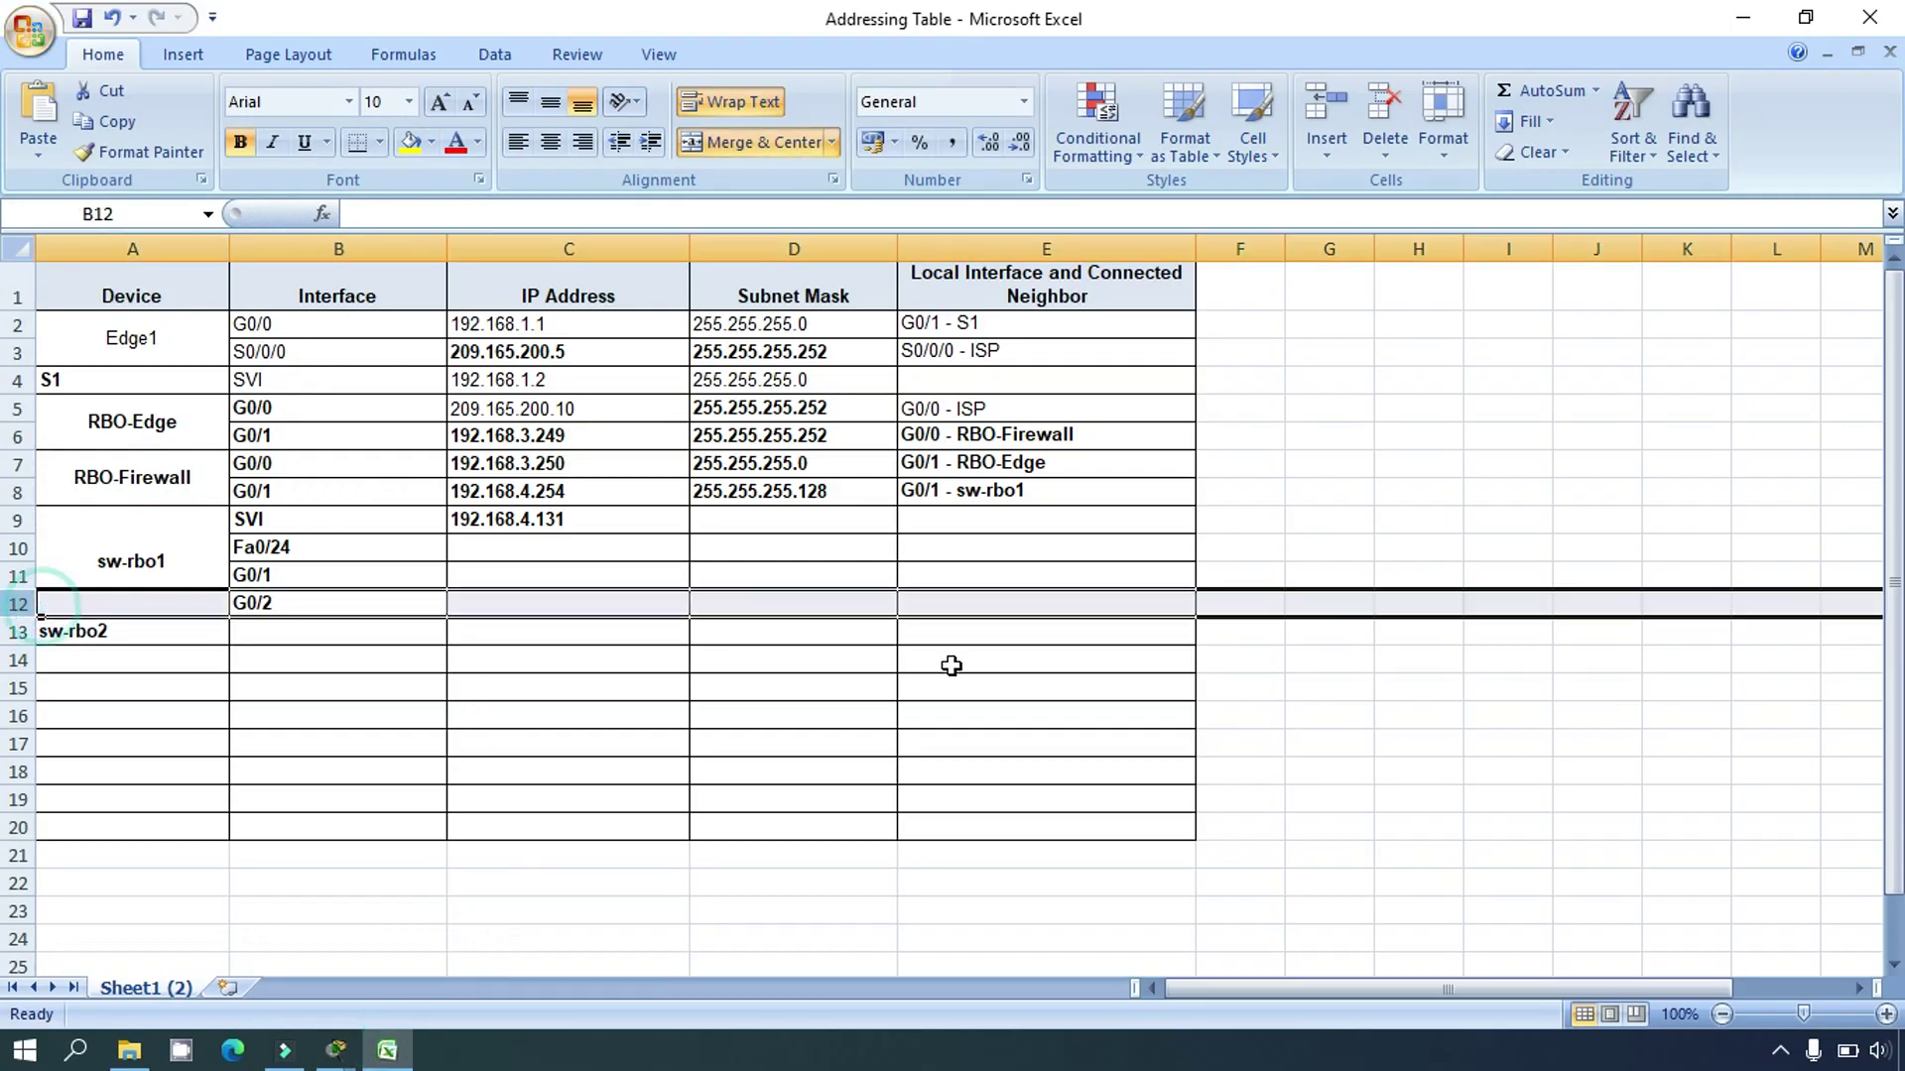
pyautogui.click(969, 601)
pyautogui.write('G0/2 ')
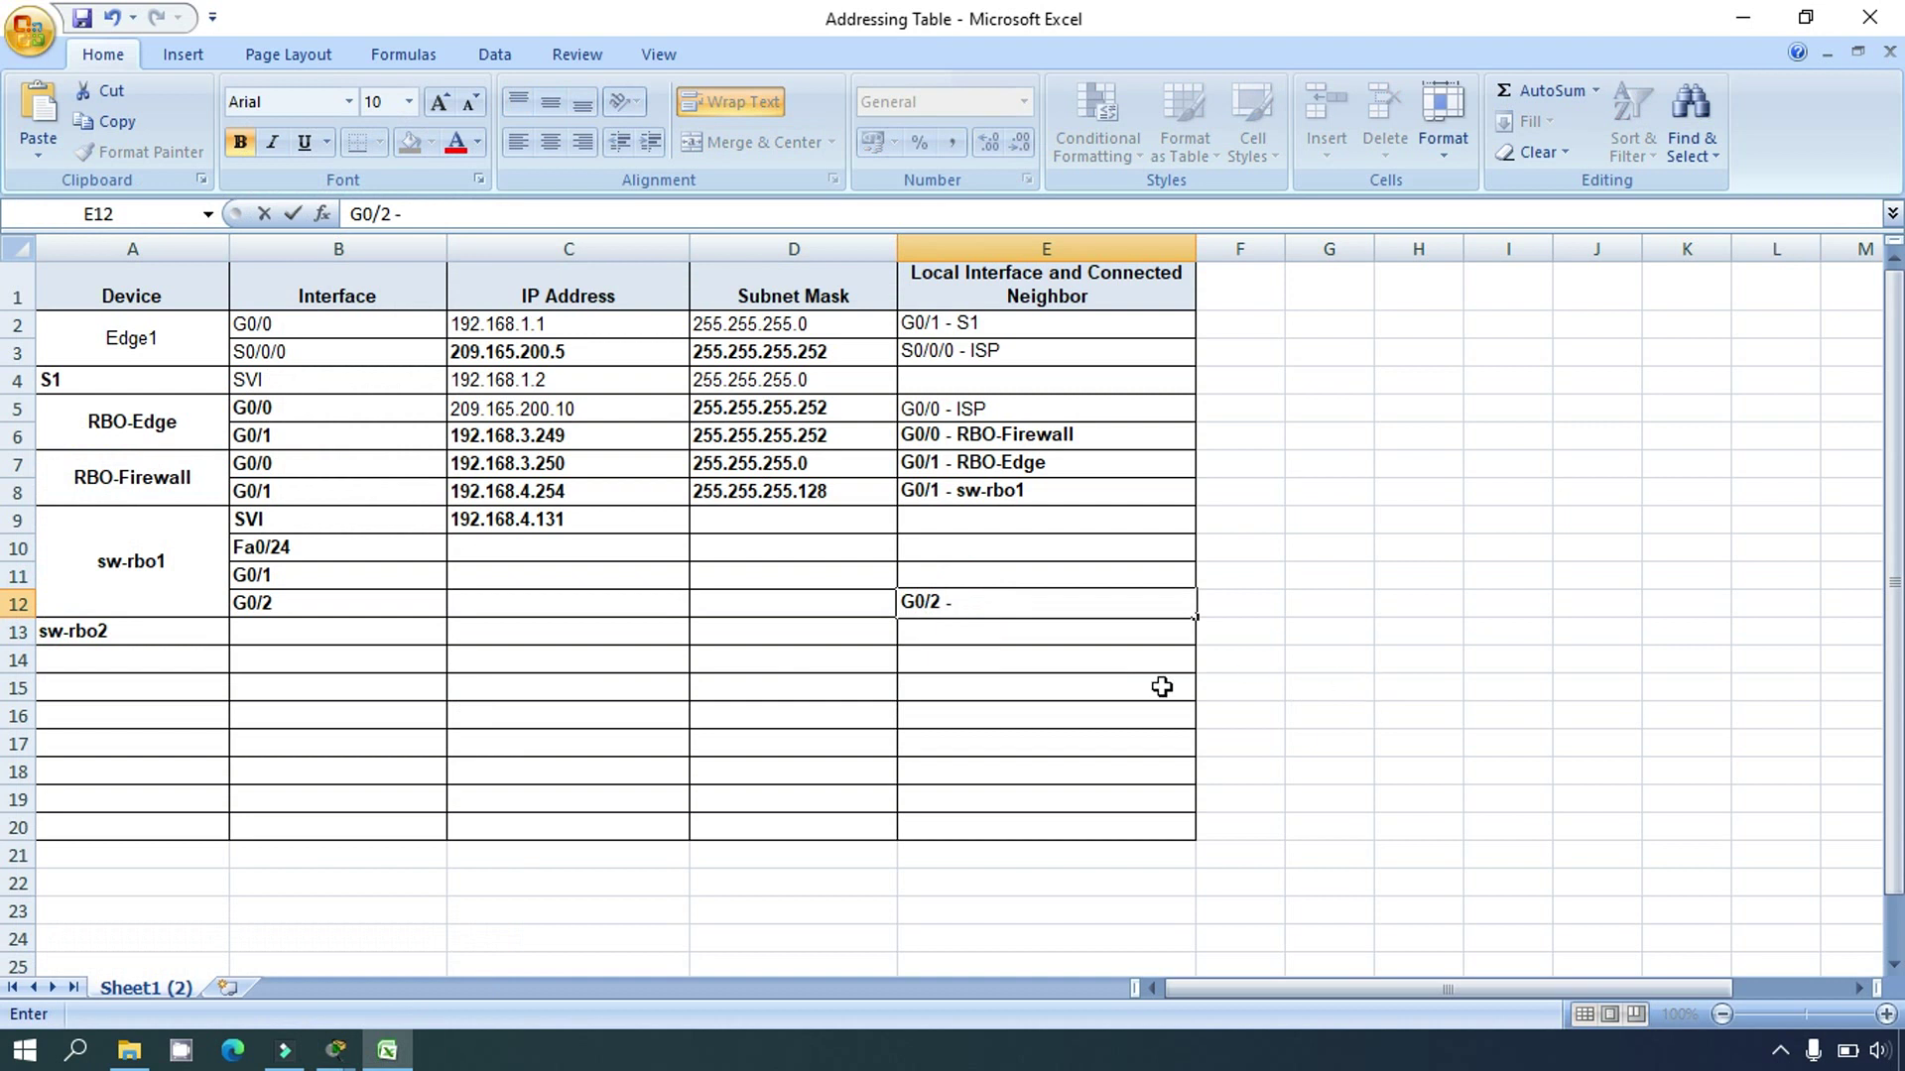
pyautogui.write('- sw-rbo2')
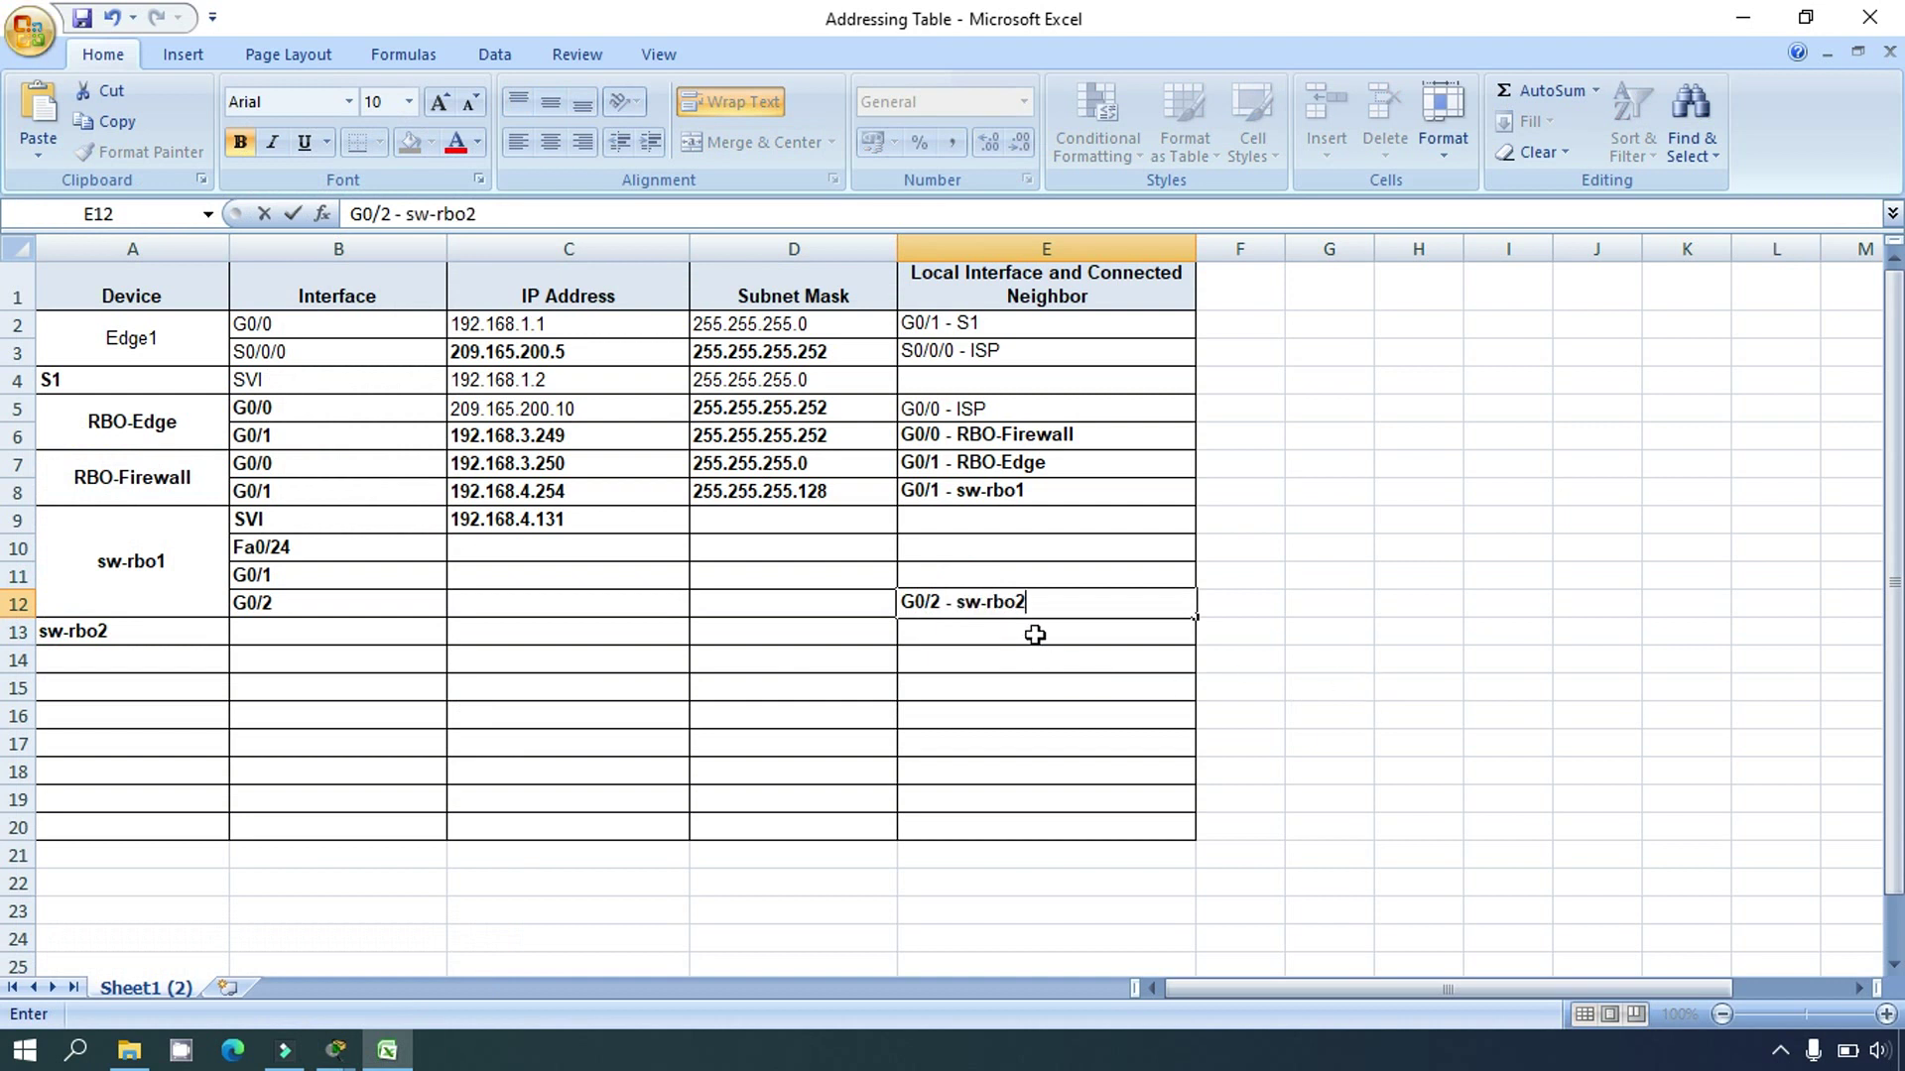
pyautogui.click(1034, 629)
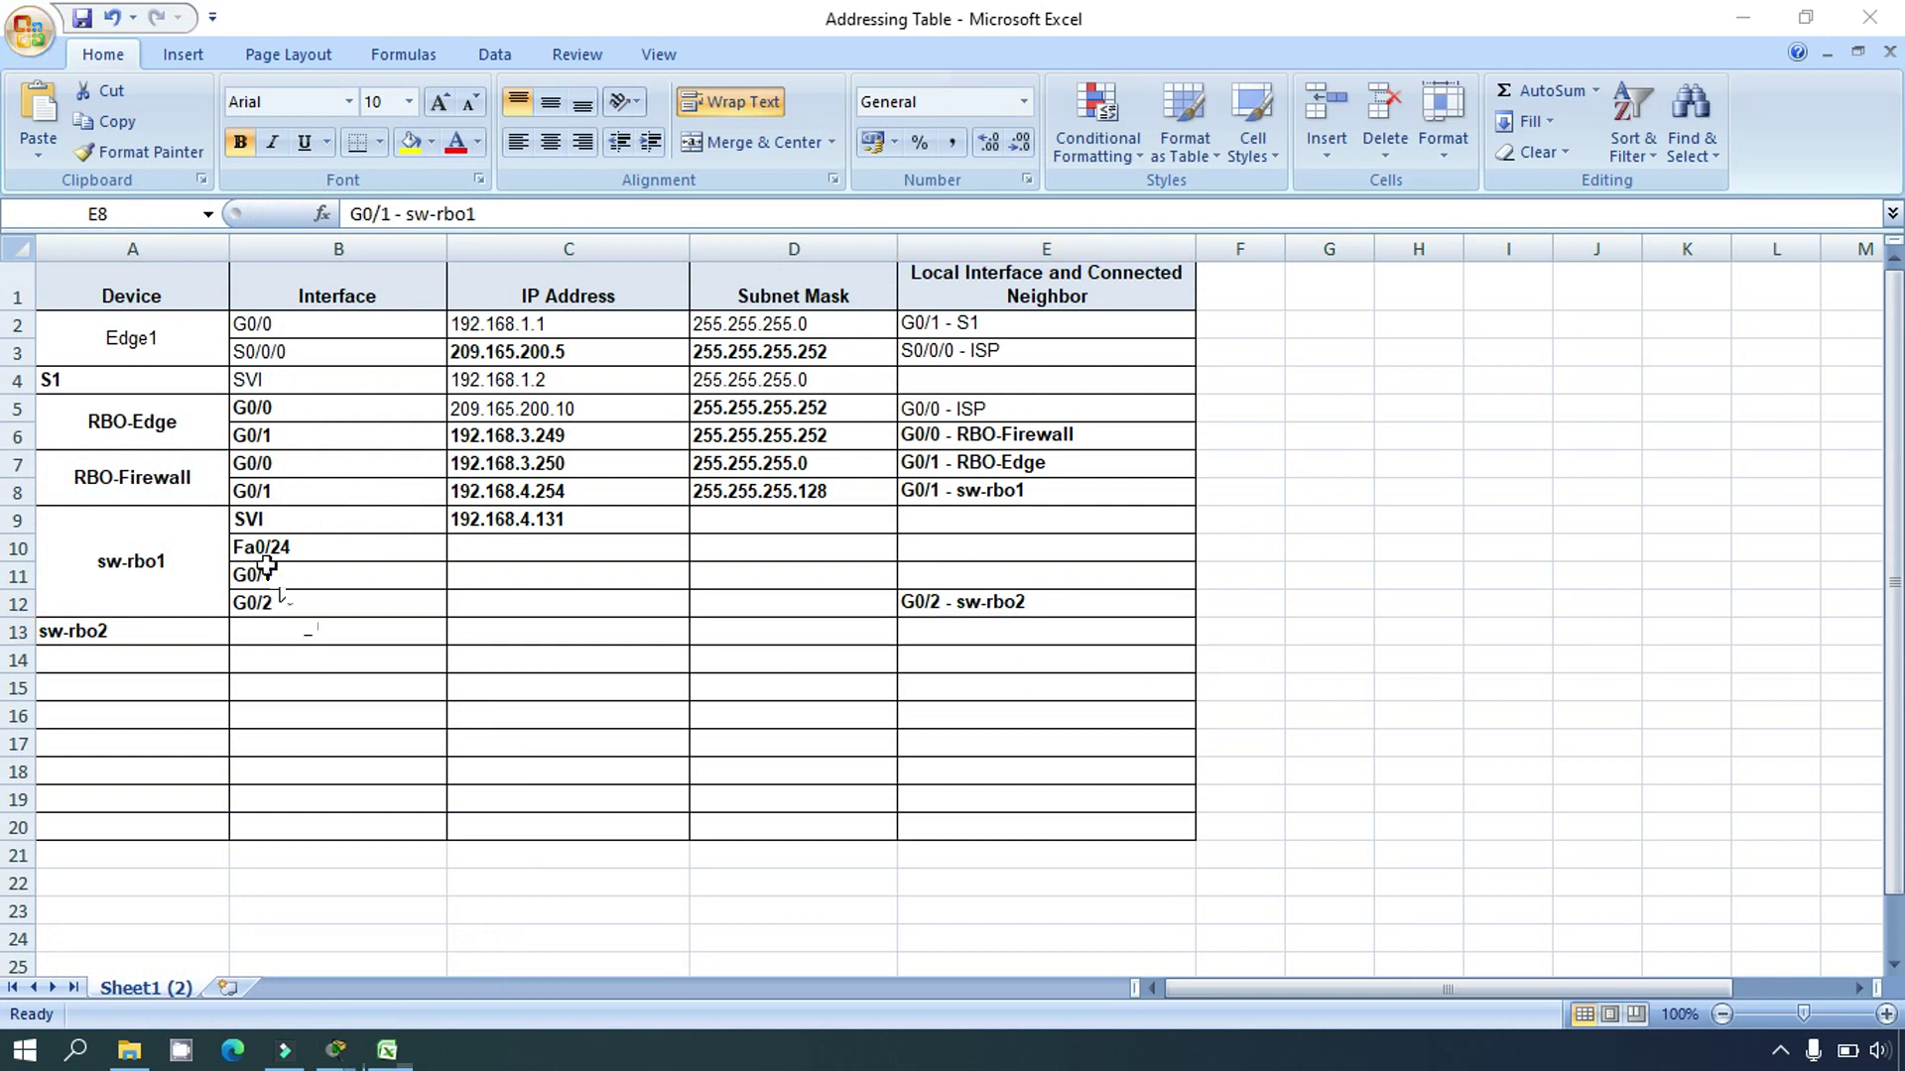
# Step: Enter 'G0/1 - RBO-Firewall' as the neighbor in cell E11
pyautogui.click(248, 576)
pyautogui.click(18, 575)
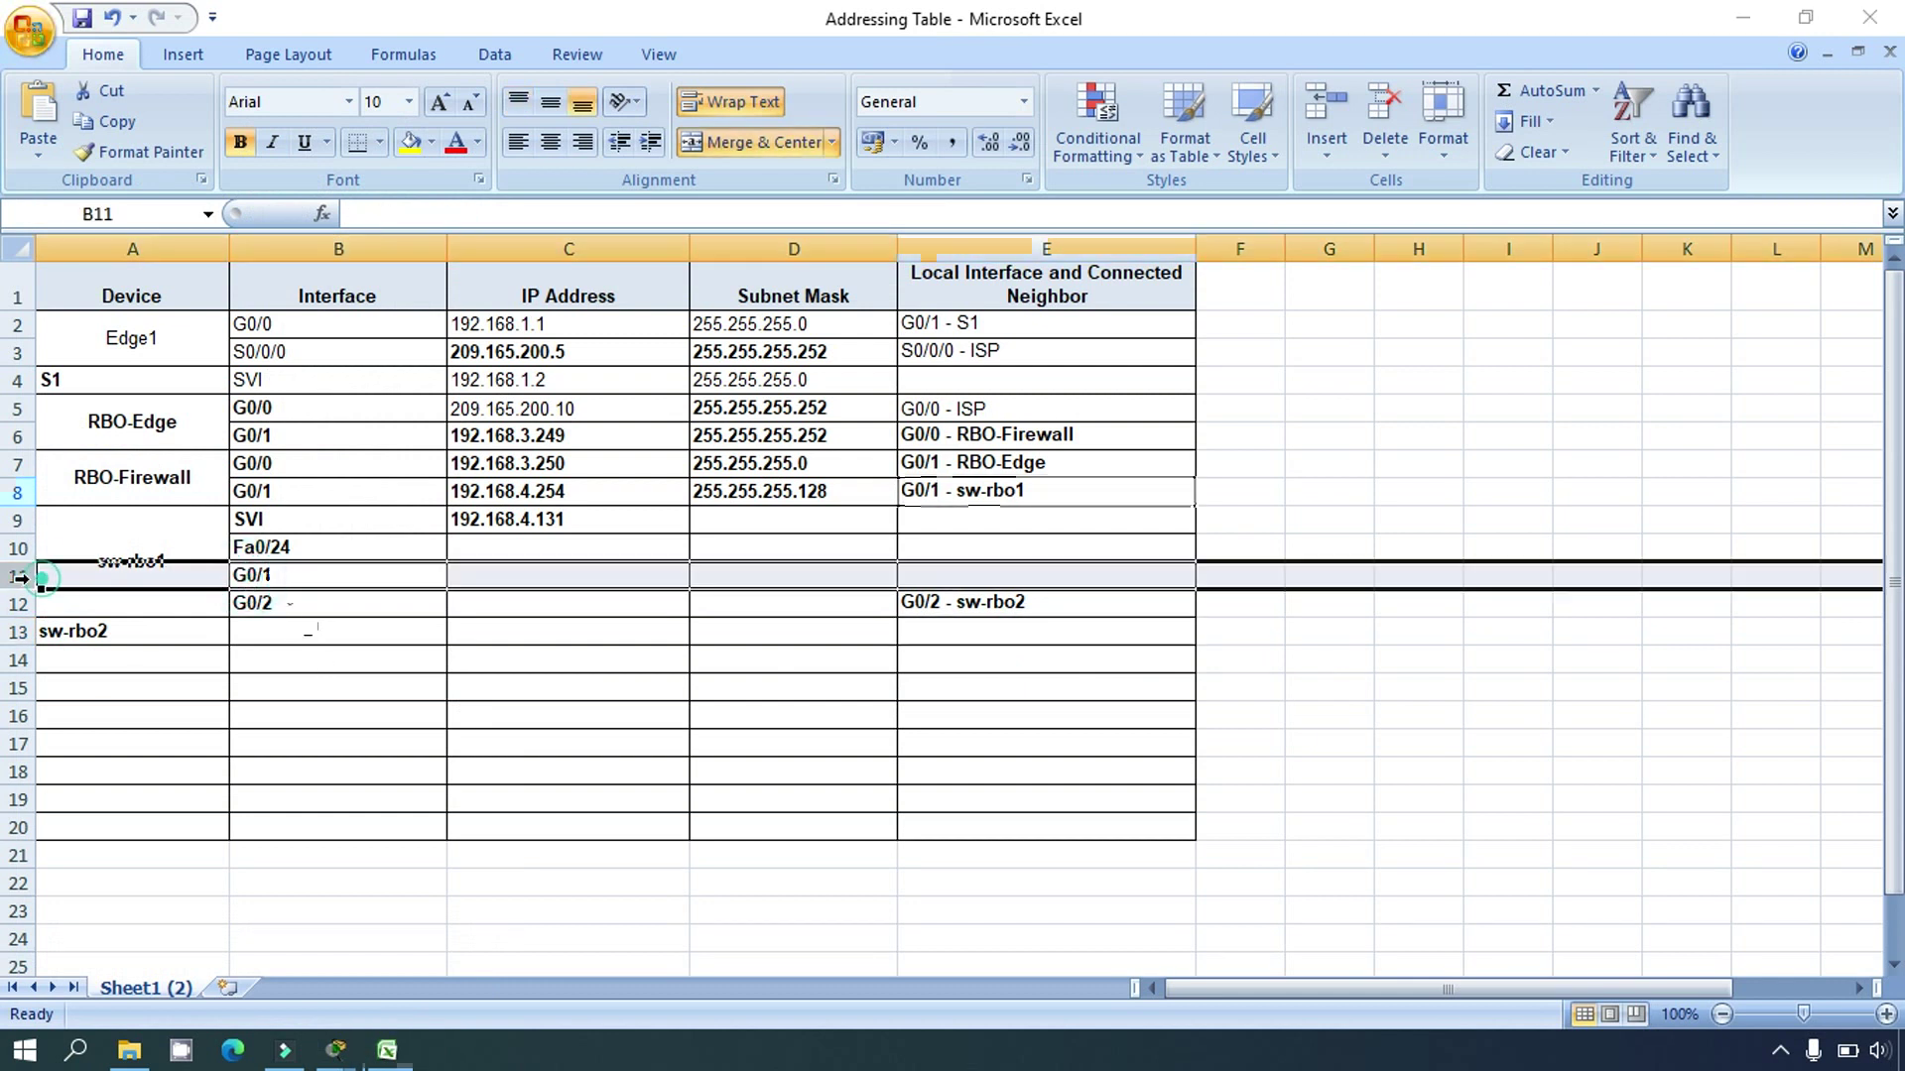
pyautogui.click(159, 527)
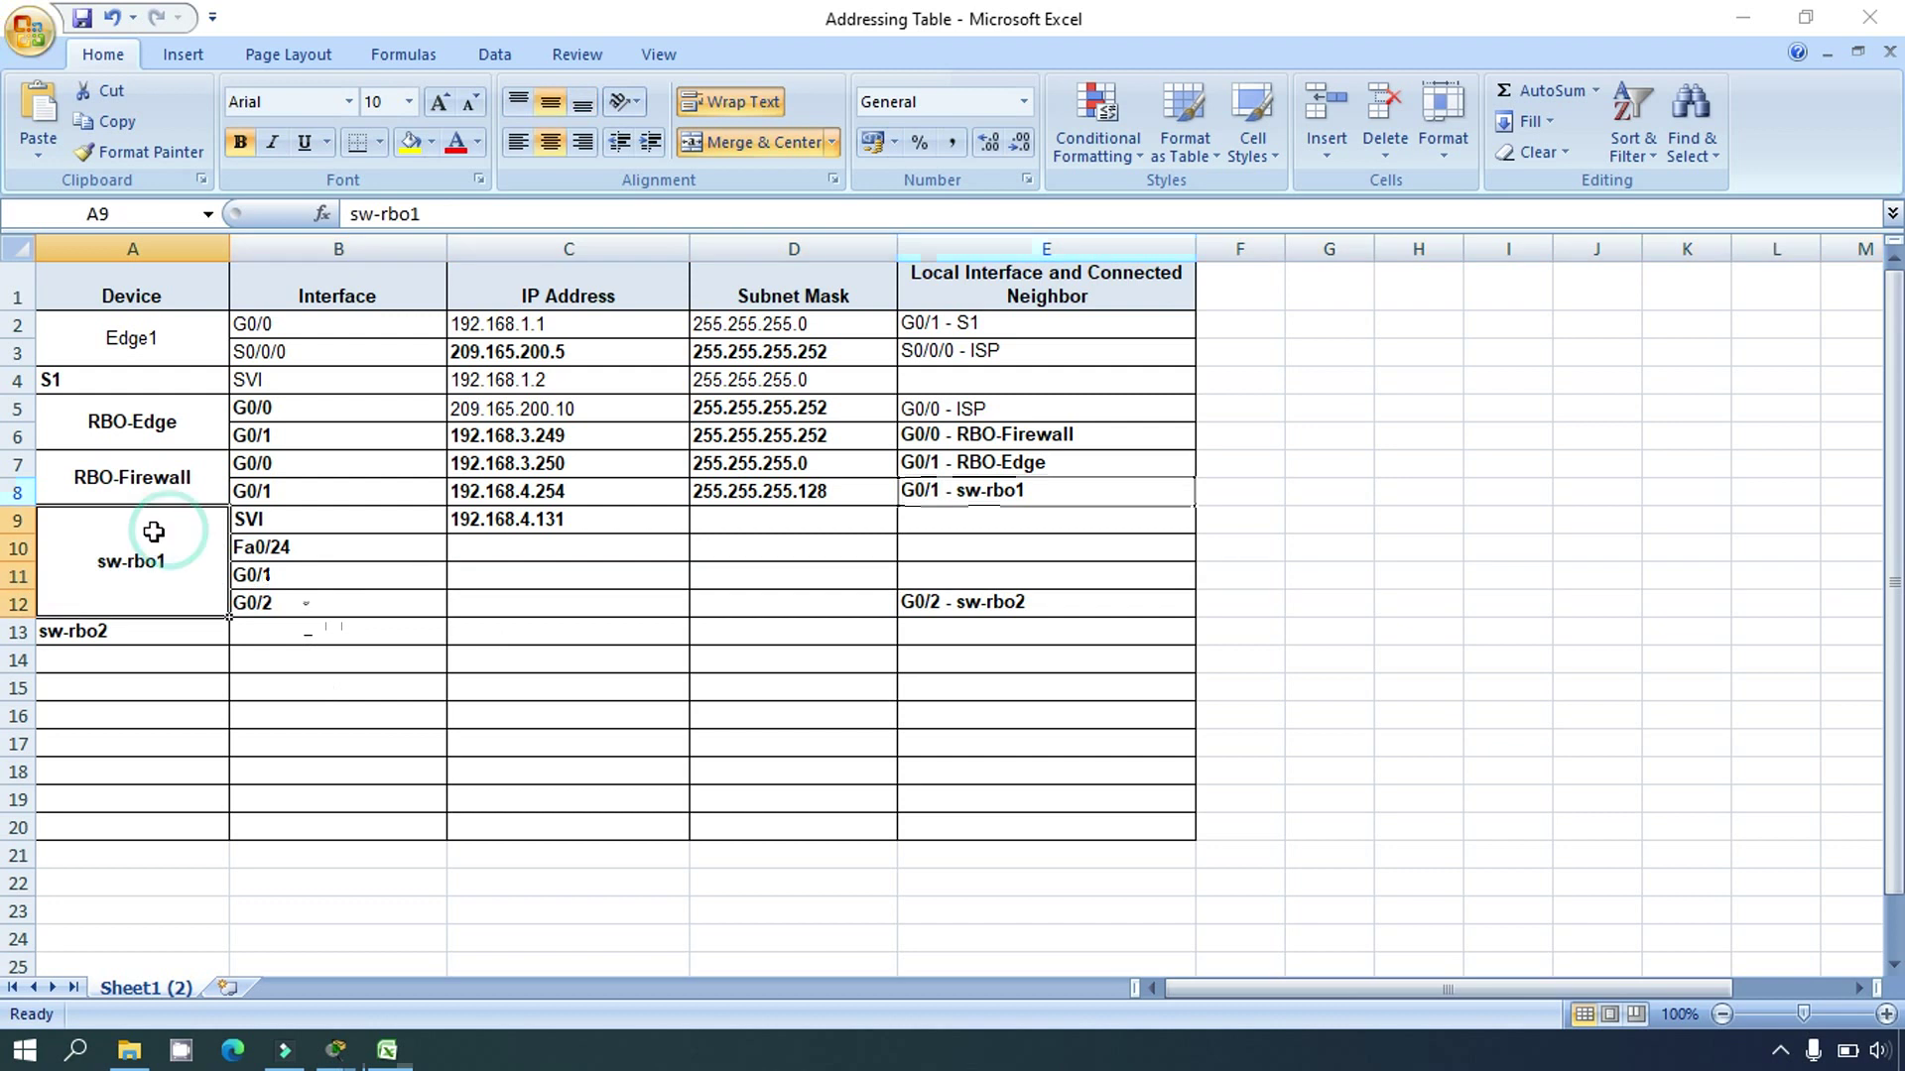
pyautogui.click(929, 501)
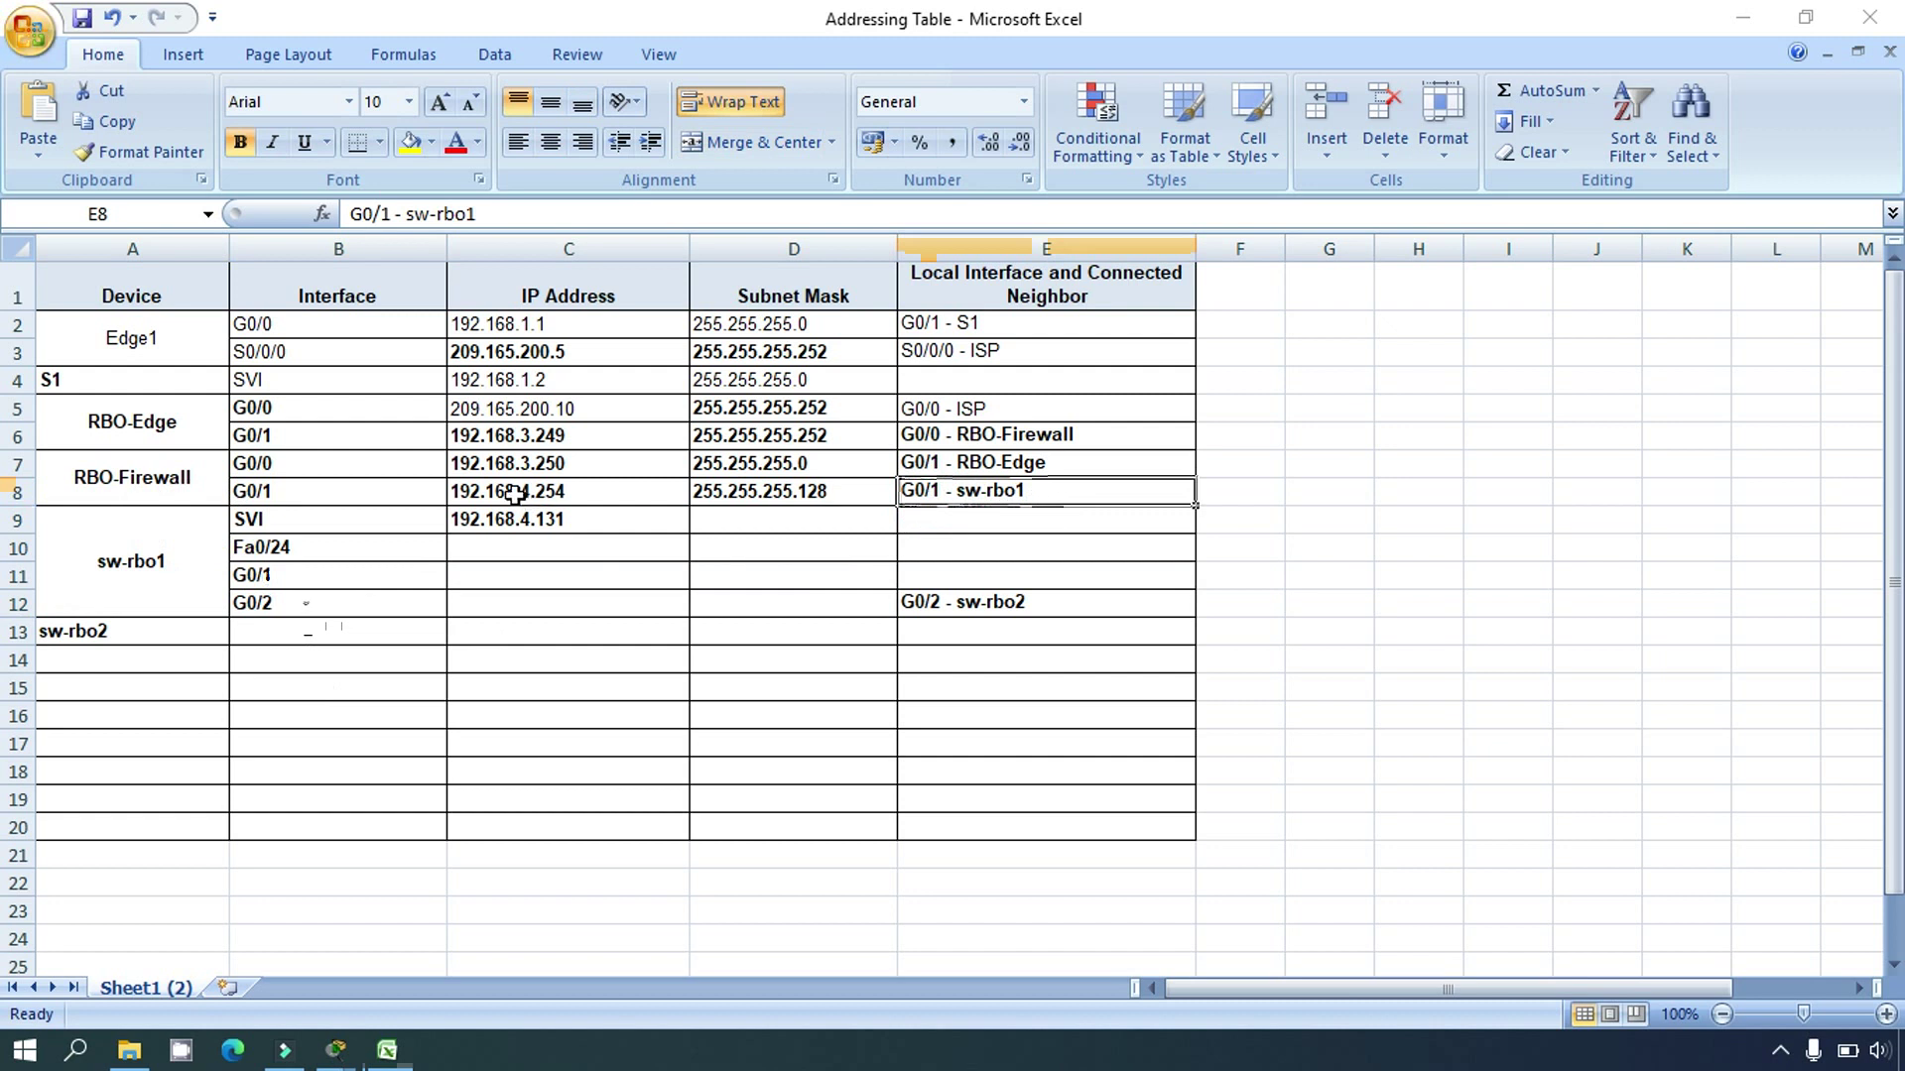
pyautogui.click(260, 488)
pyautogui.click(922, 571)
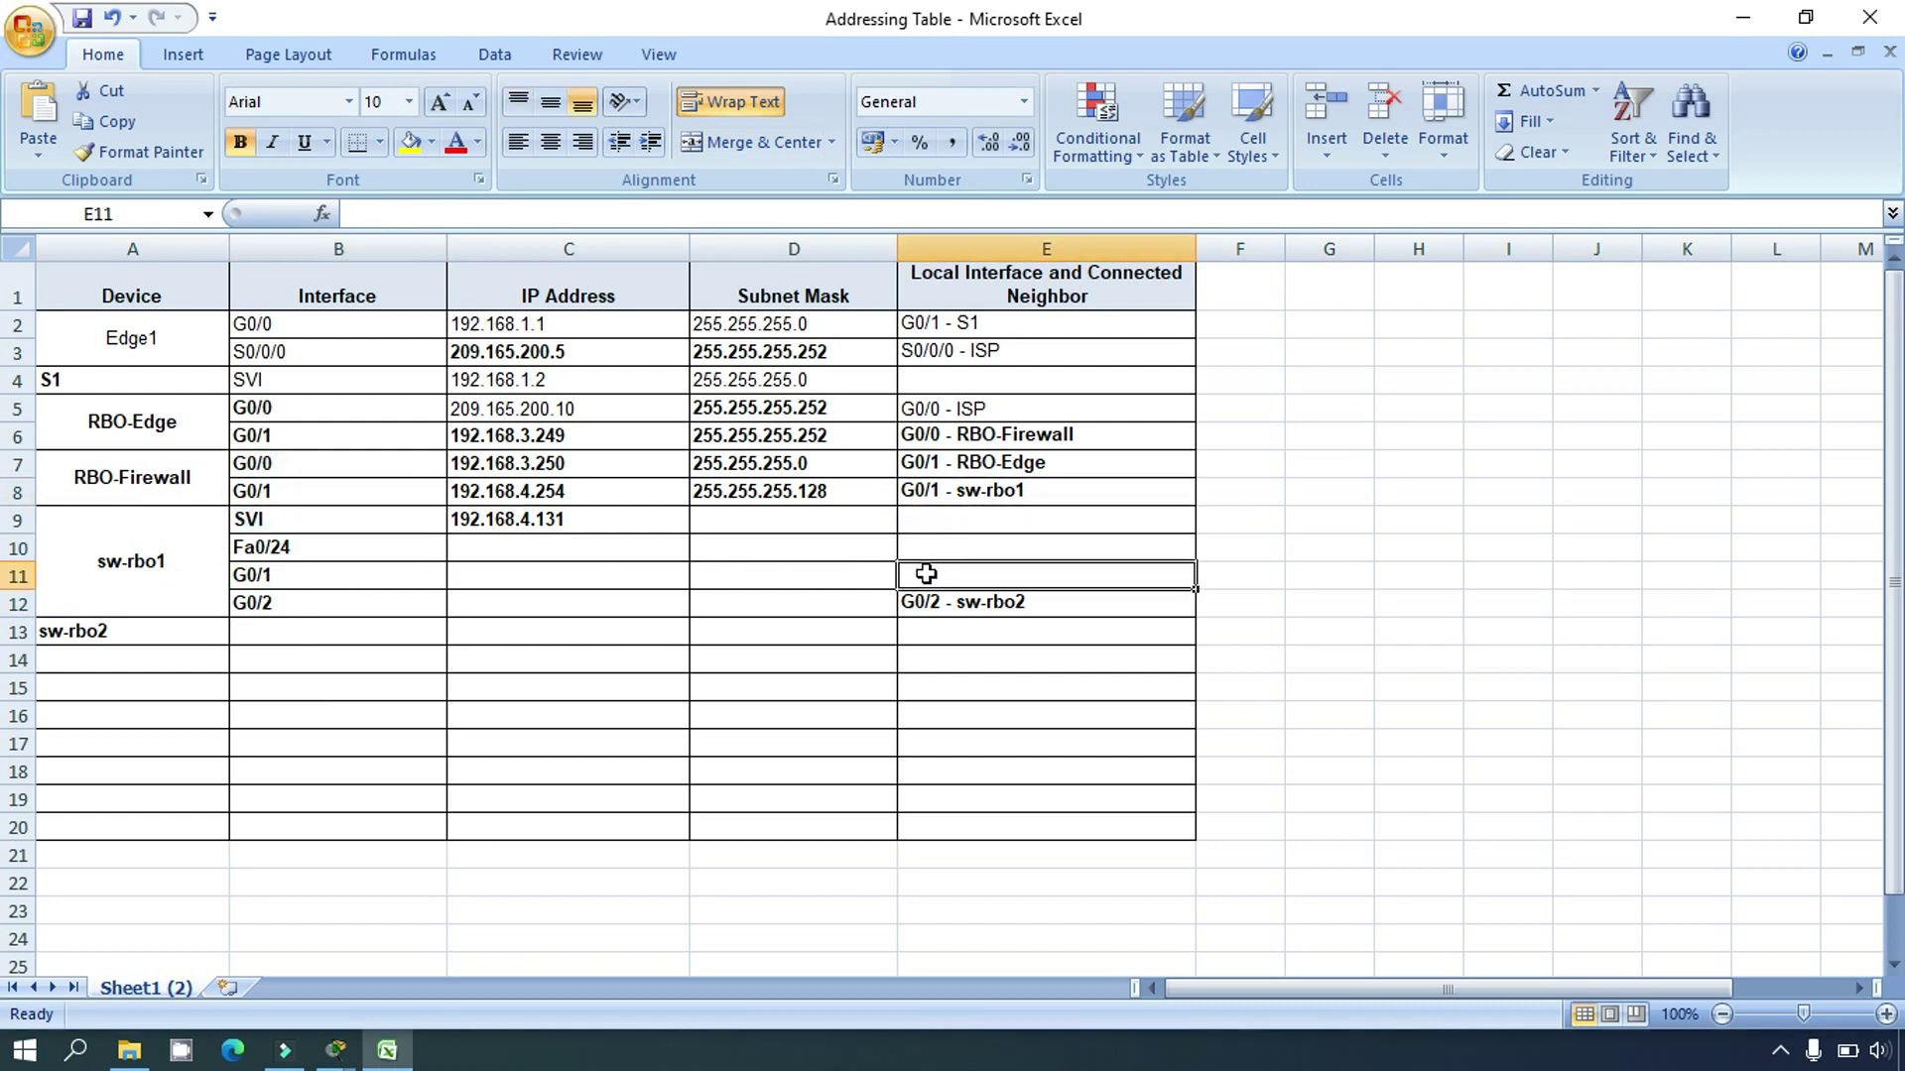
pyautogui.write('G0')
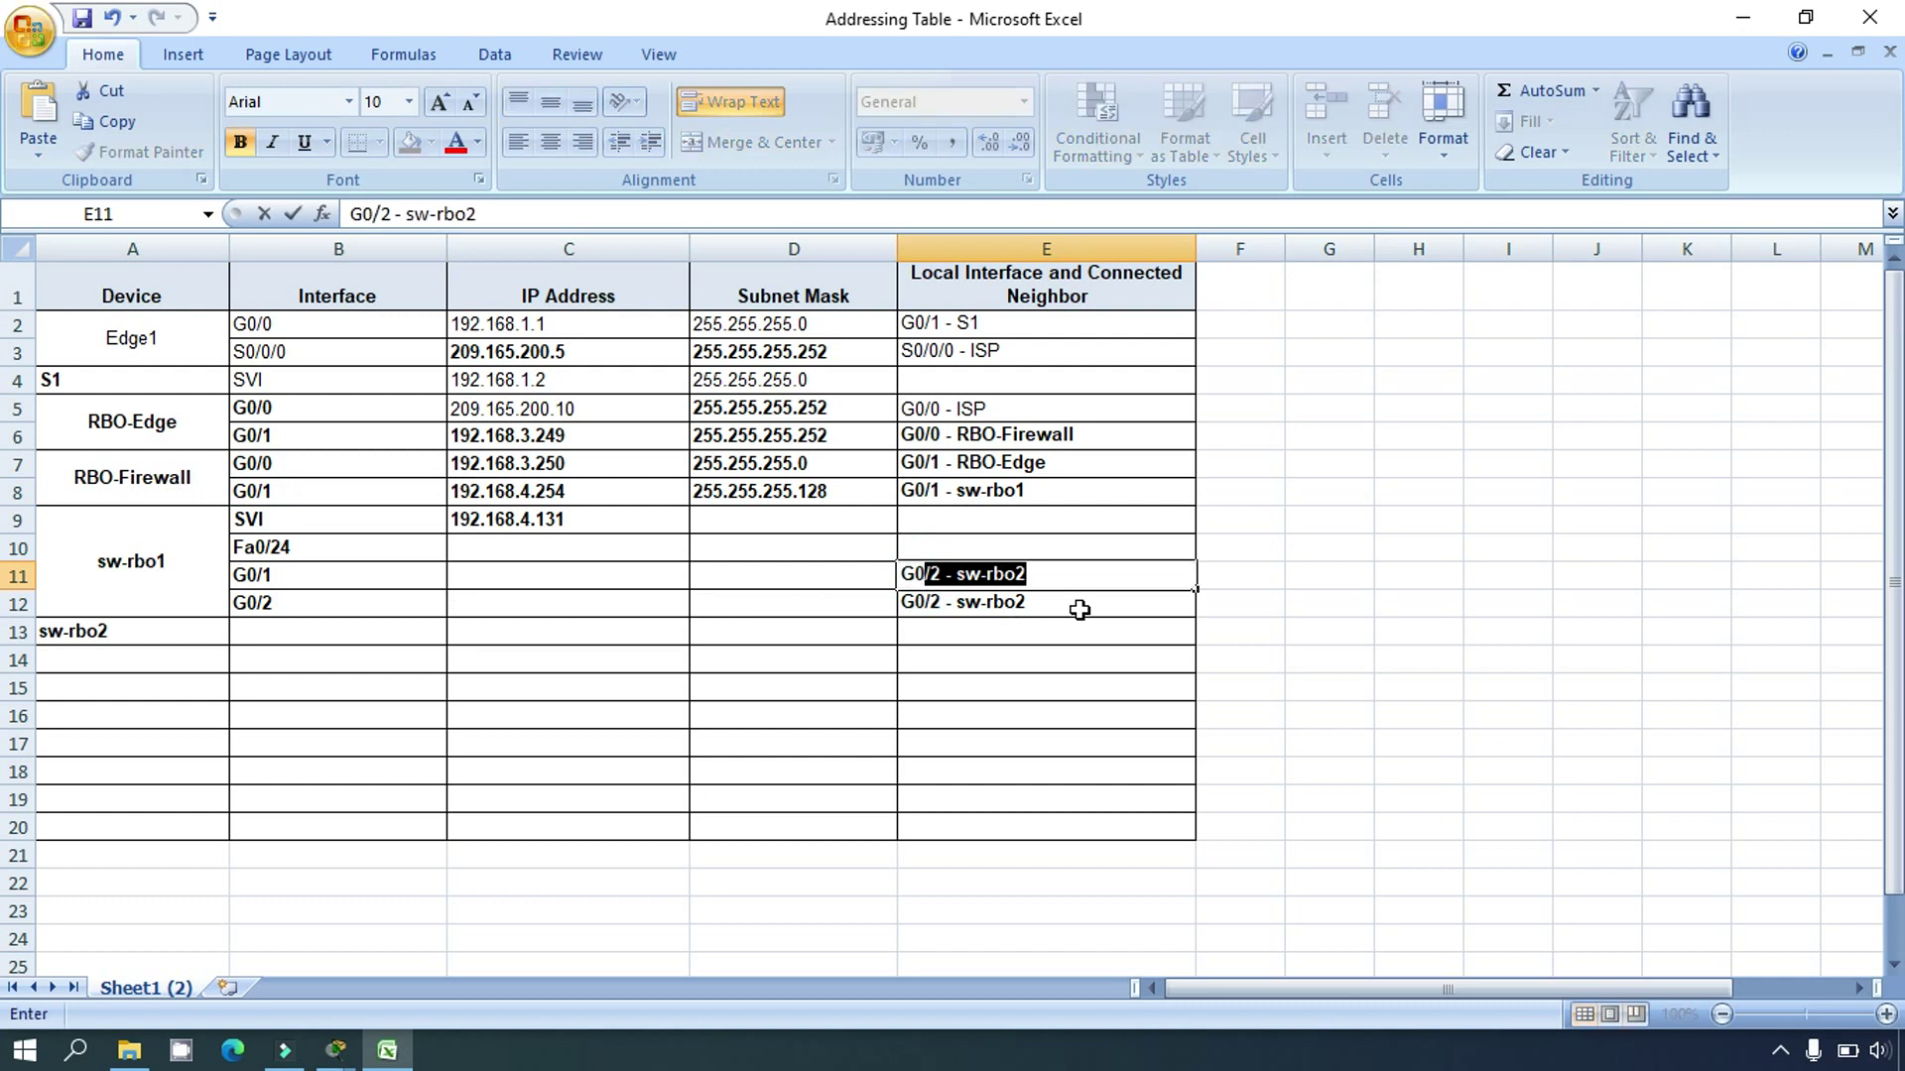
pyautogui.write('/1')
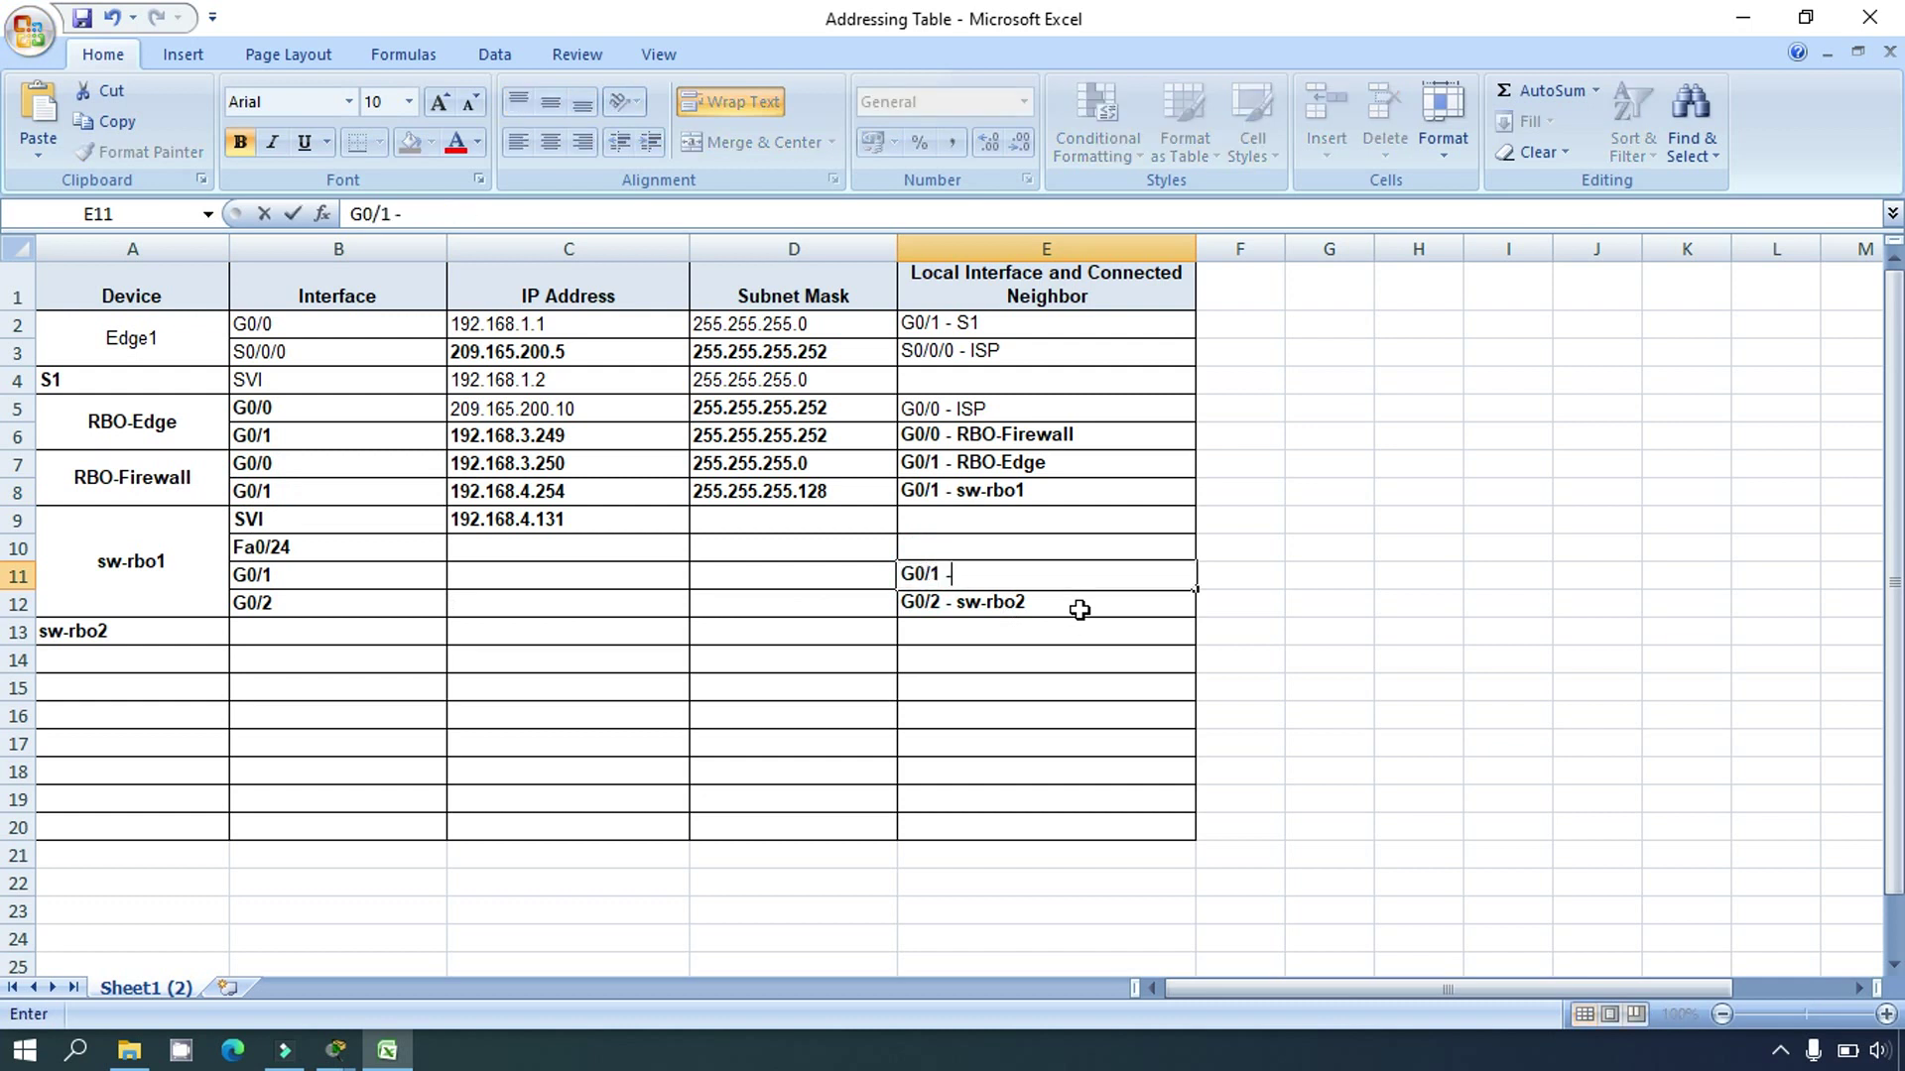
pyautogui.write(' - RBO-F')
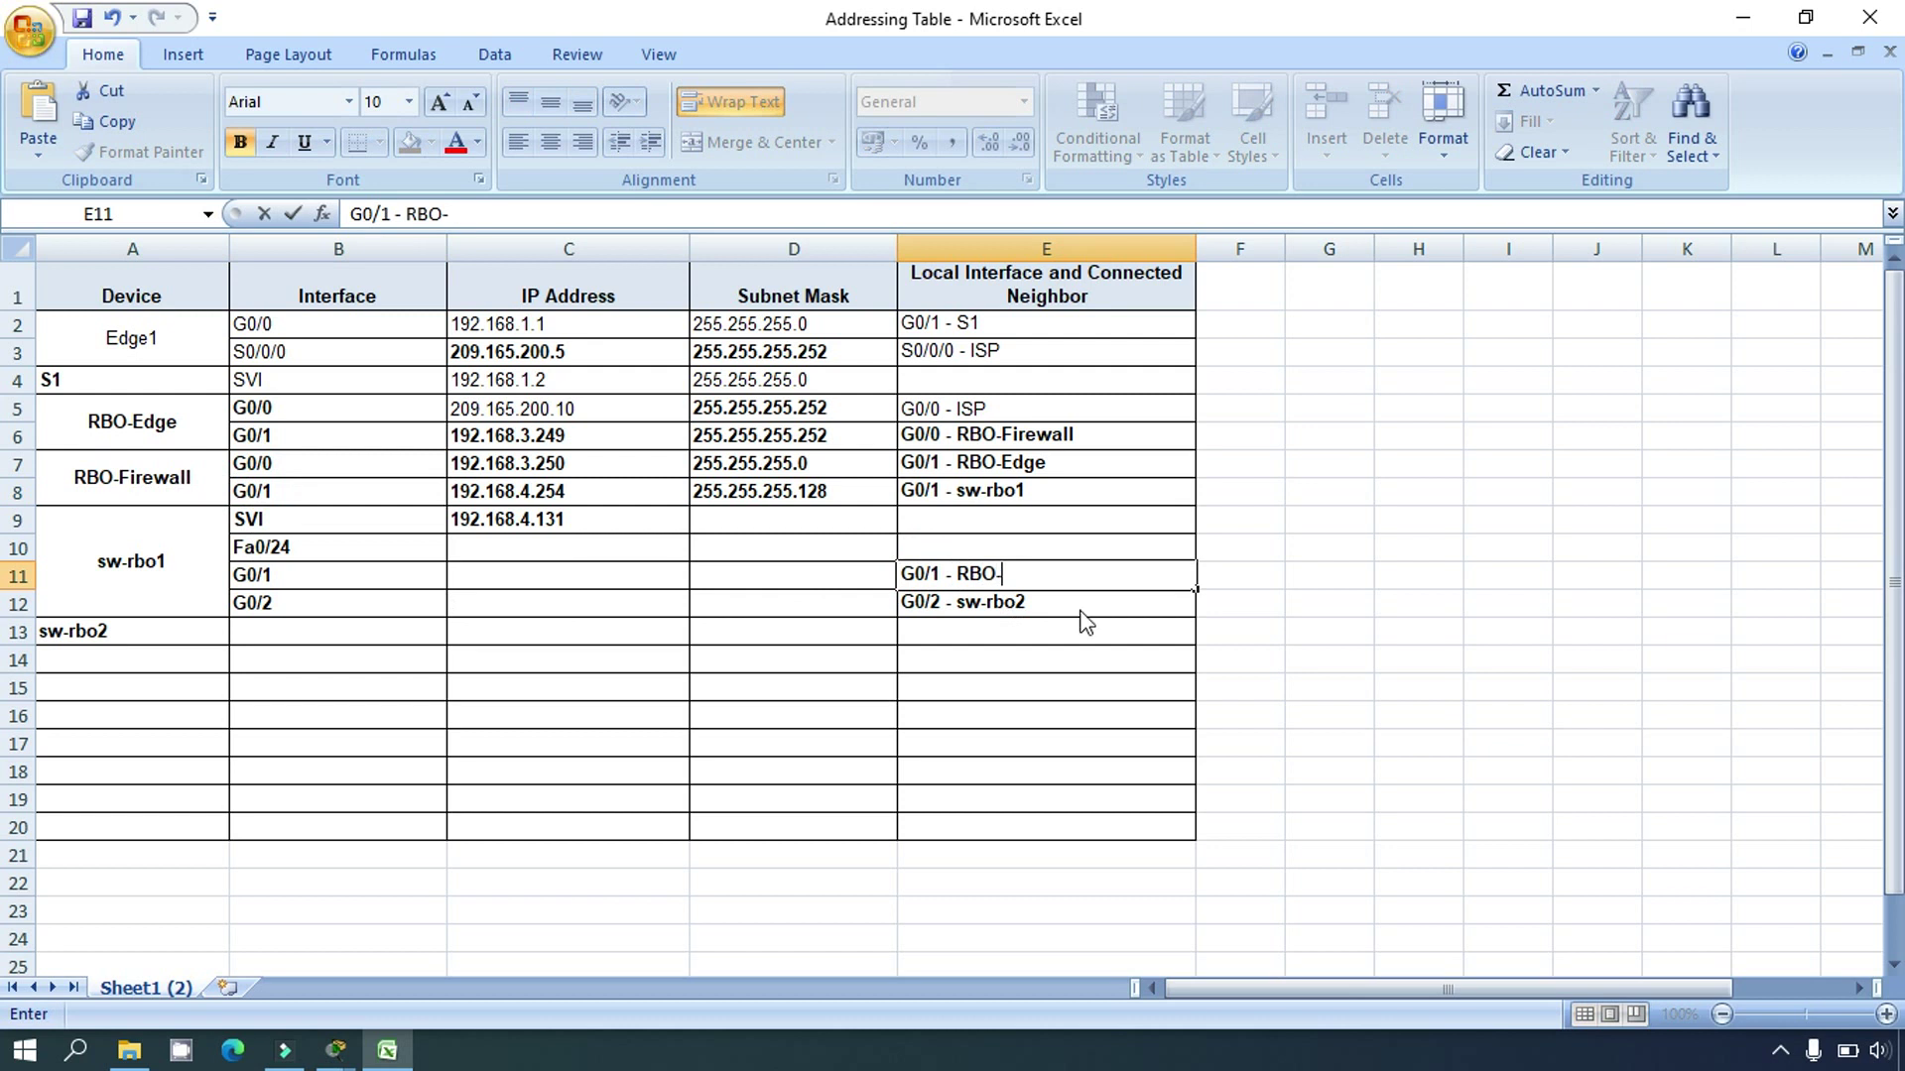
pyautogui.write('irewall')
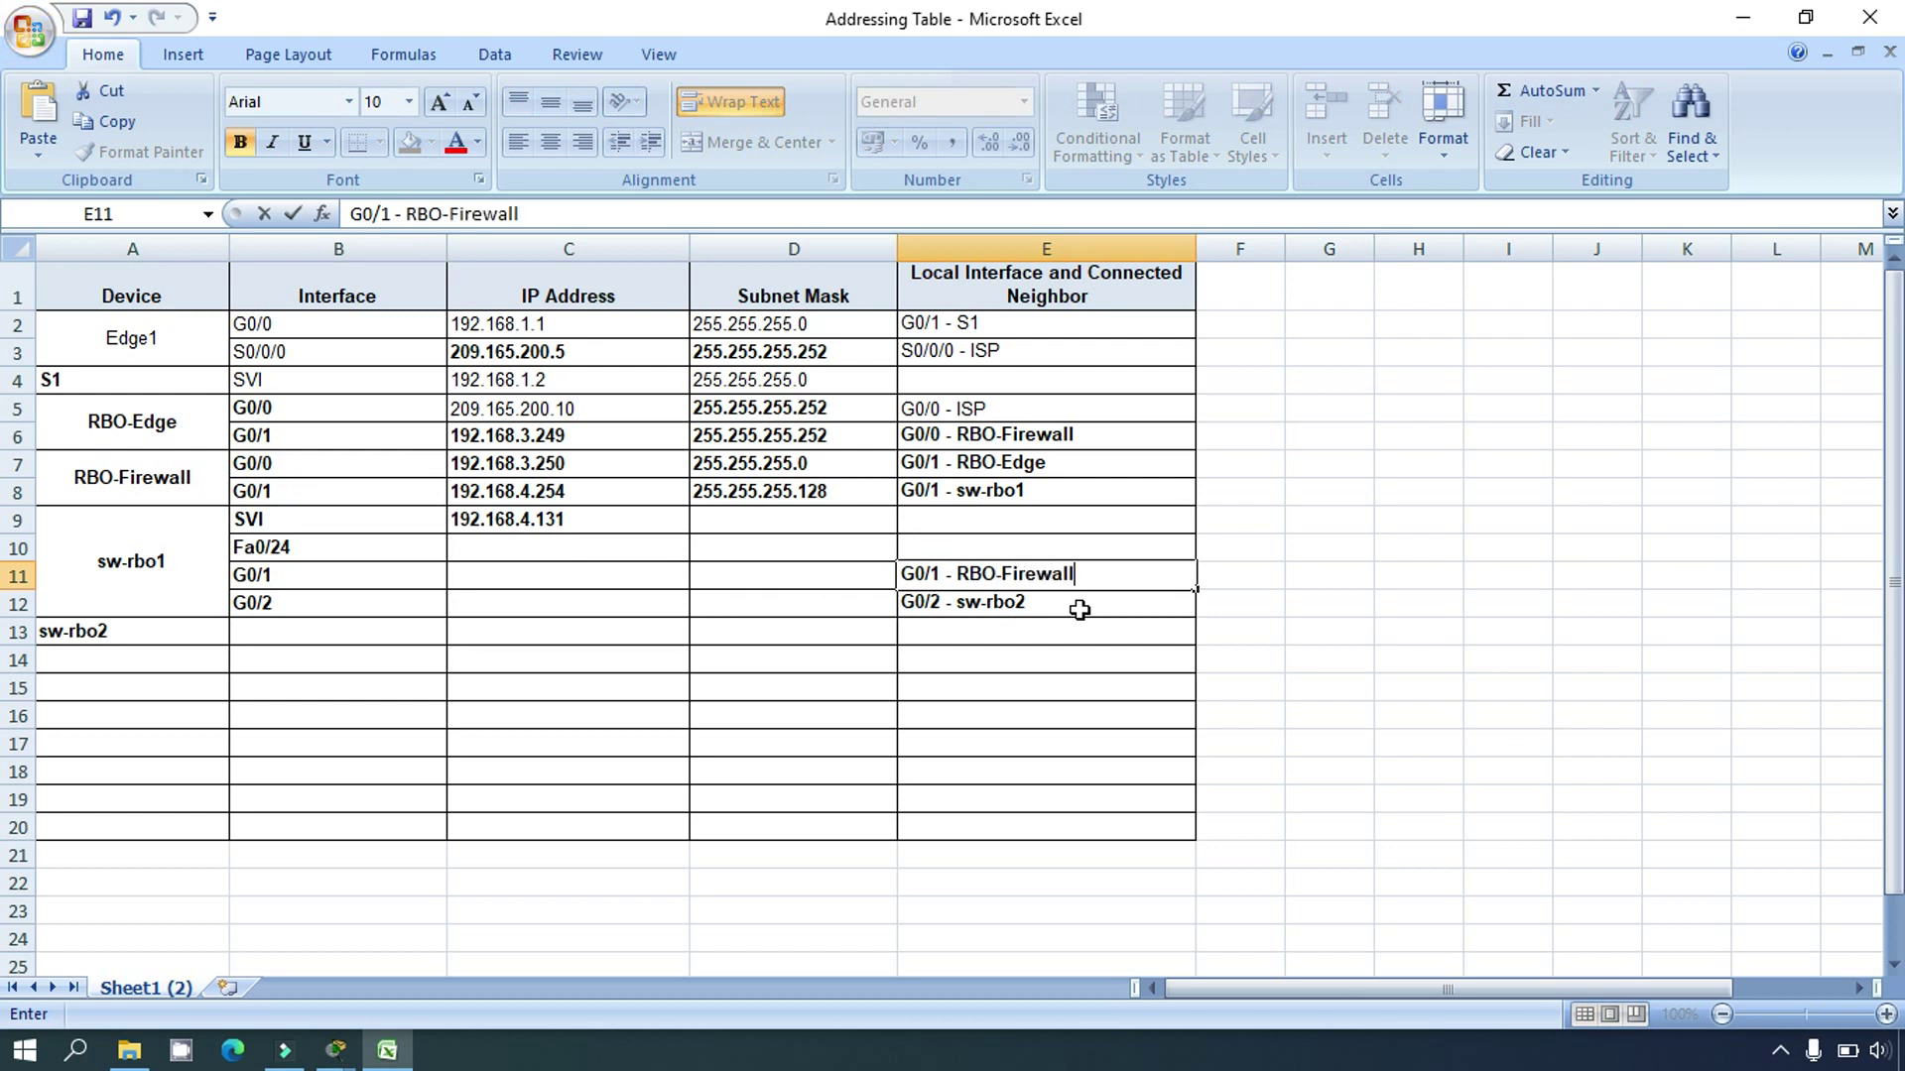
pyautogui.press('Return')
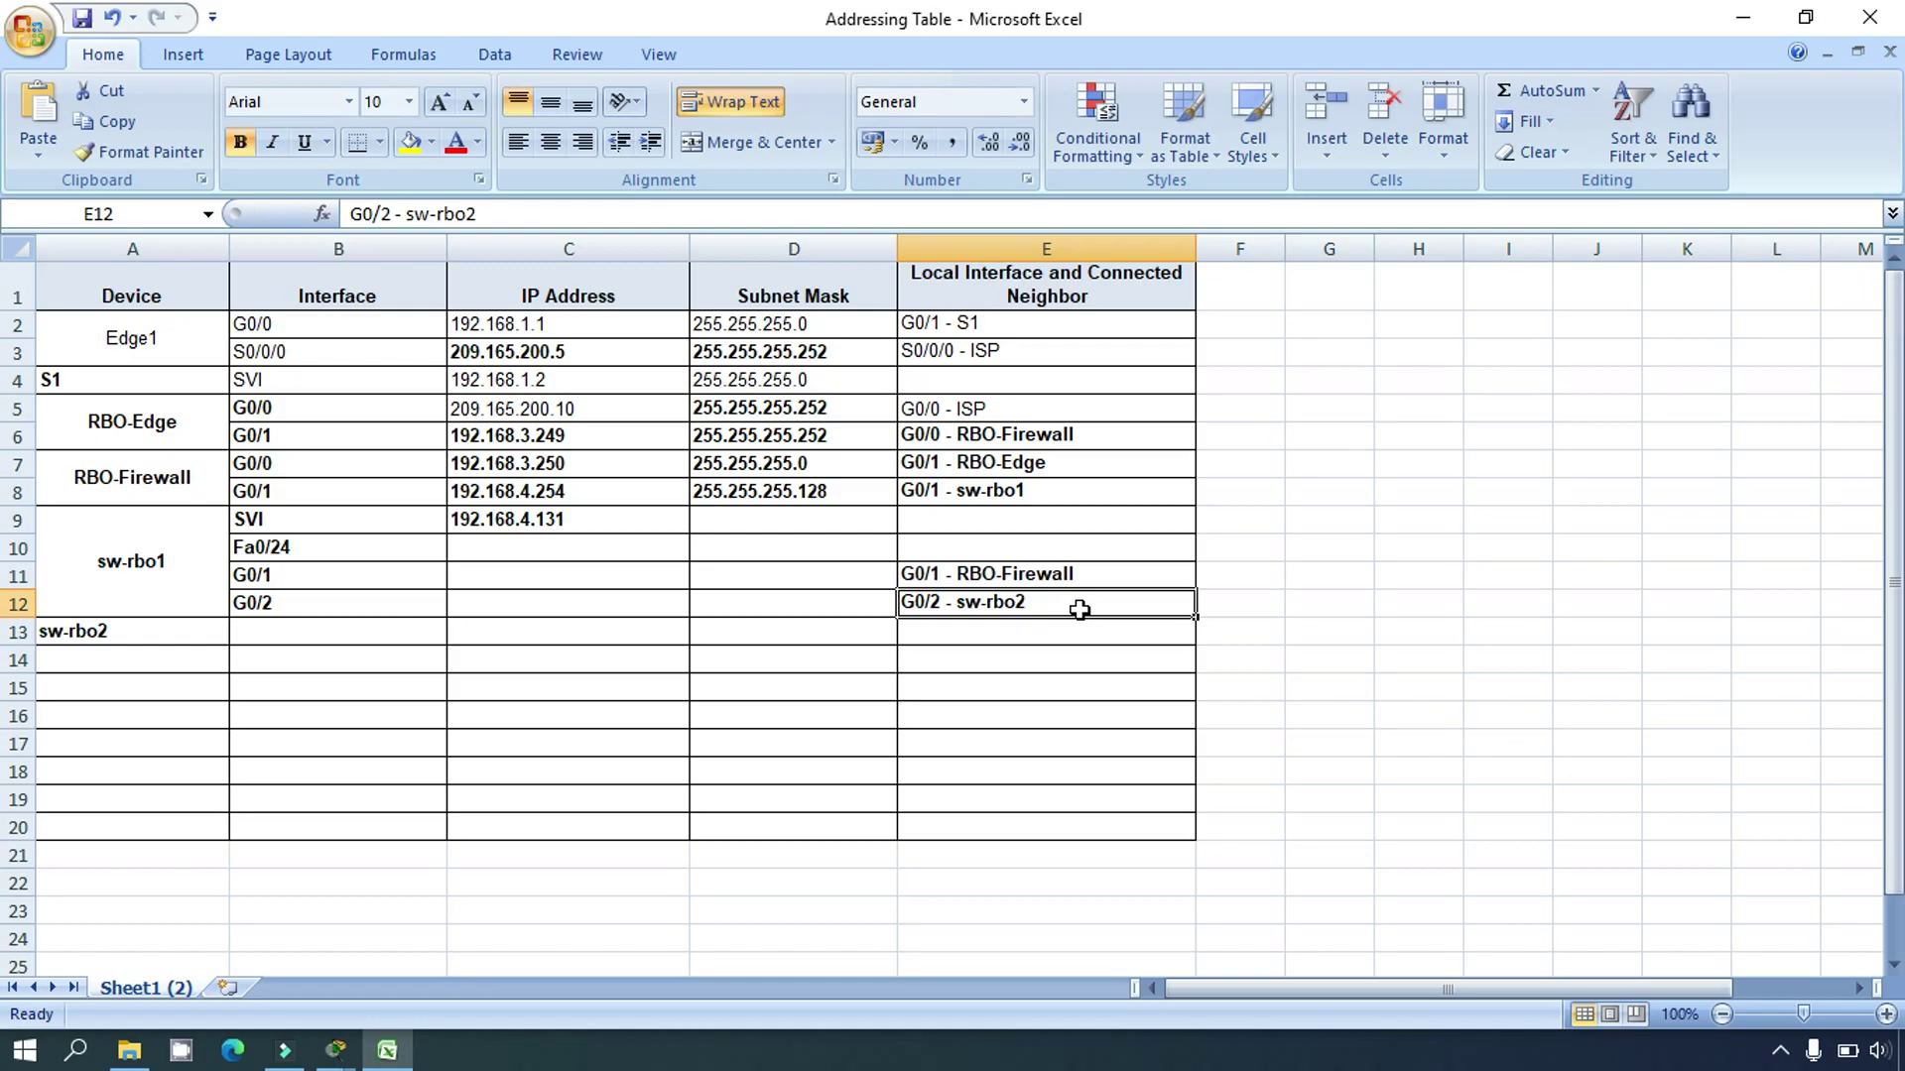
pyautogui.hotkey('alt', 'Tab')
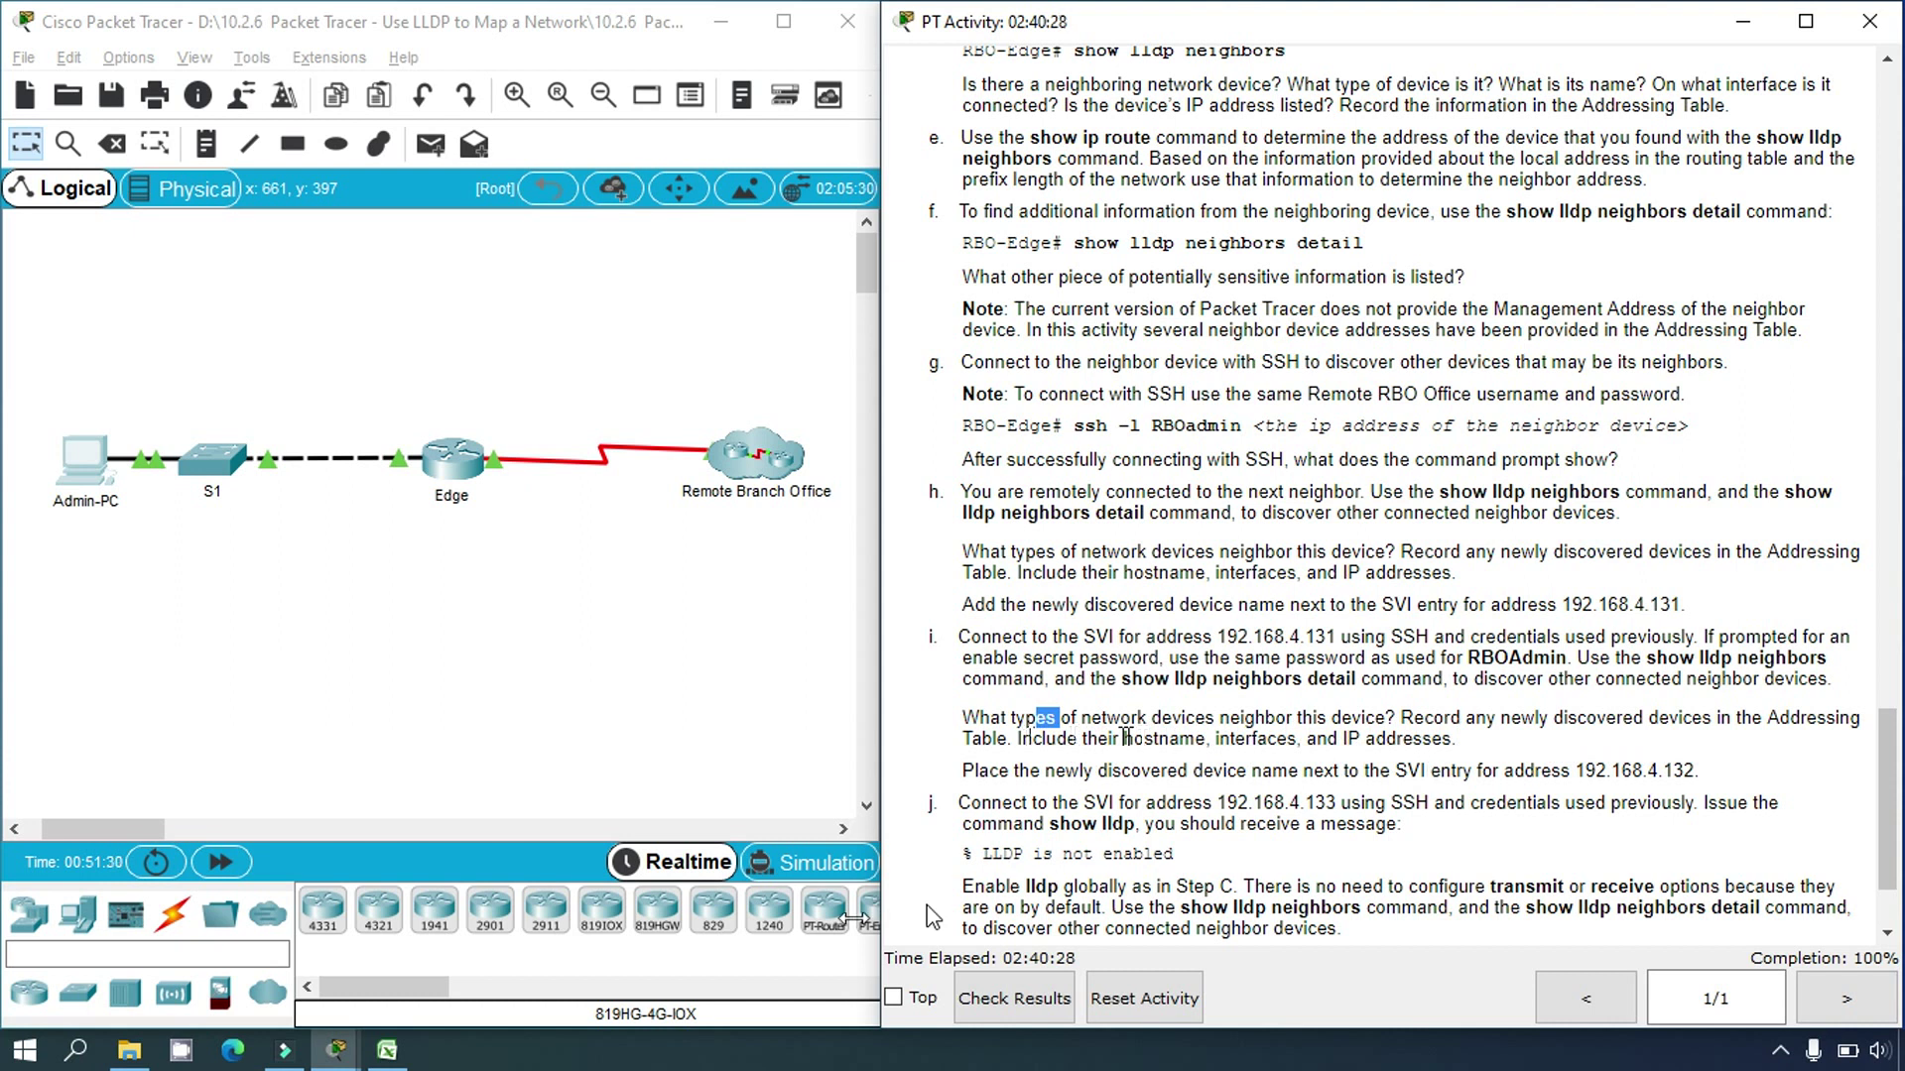
# Step: Highlight sw-rbo2's SVI address 192.168.4.132 in the activity instructions
pyautogui.click(406, 1053)
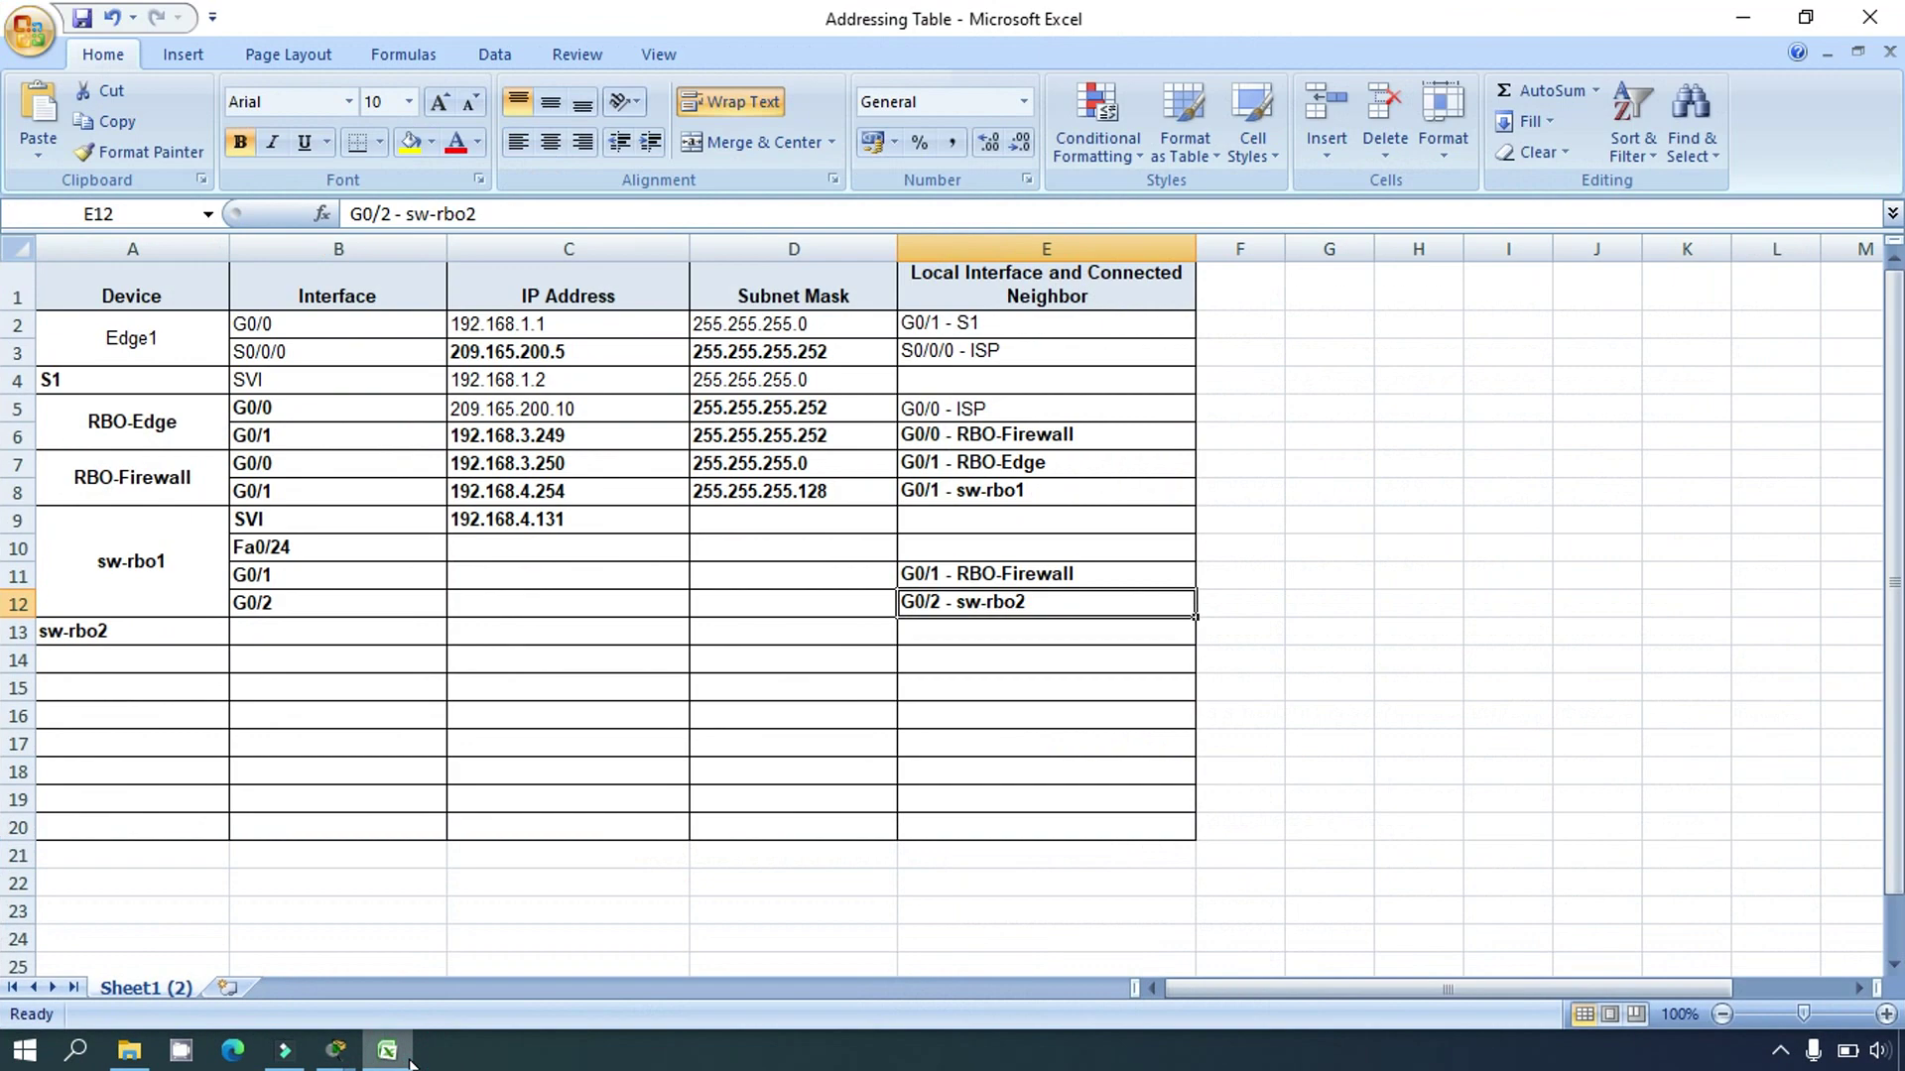
pyautogui.click(407, 1053)
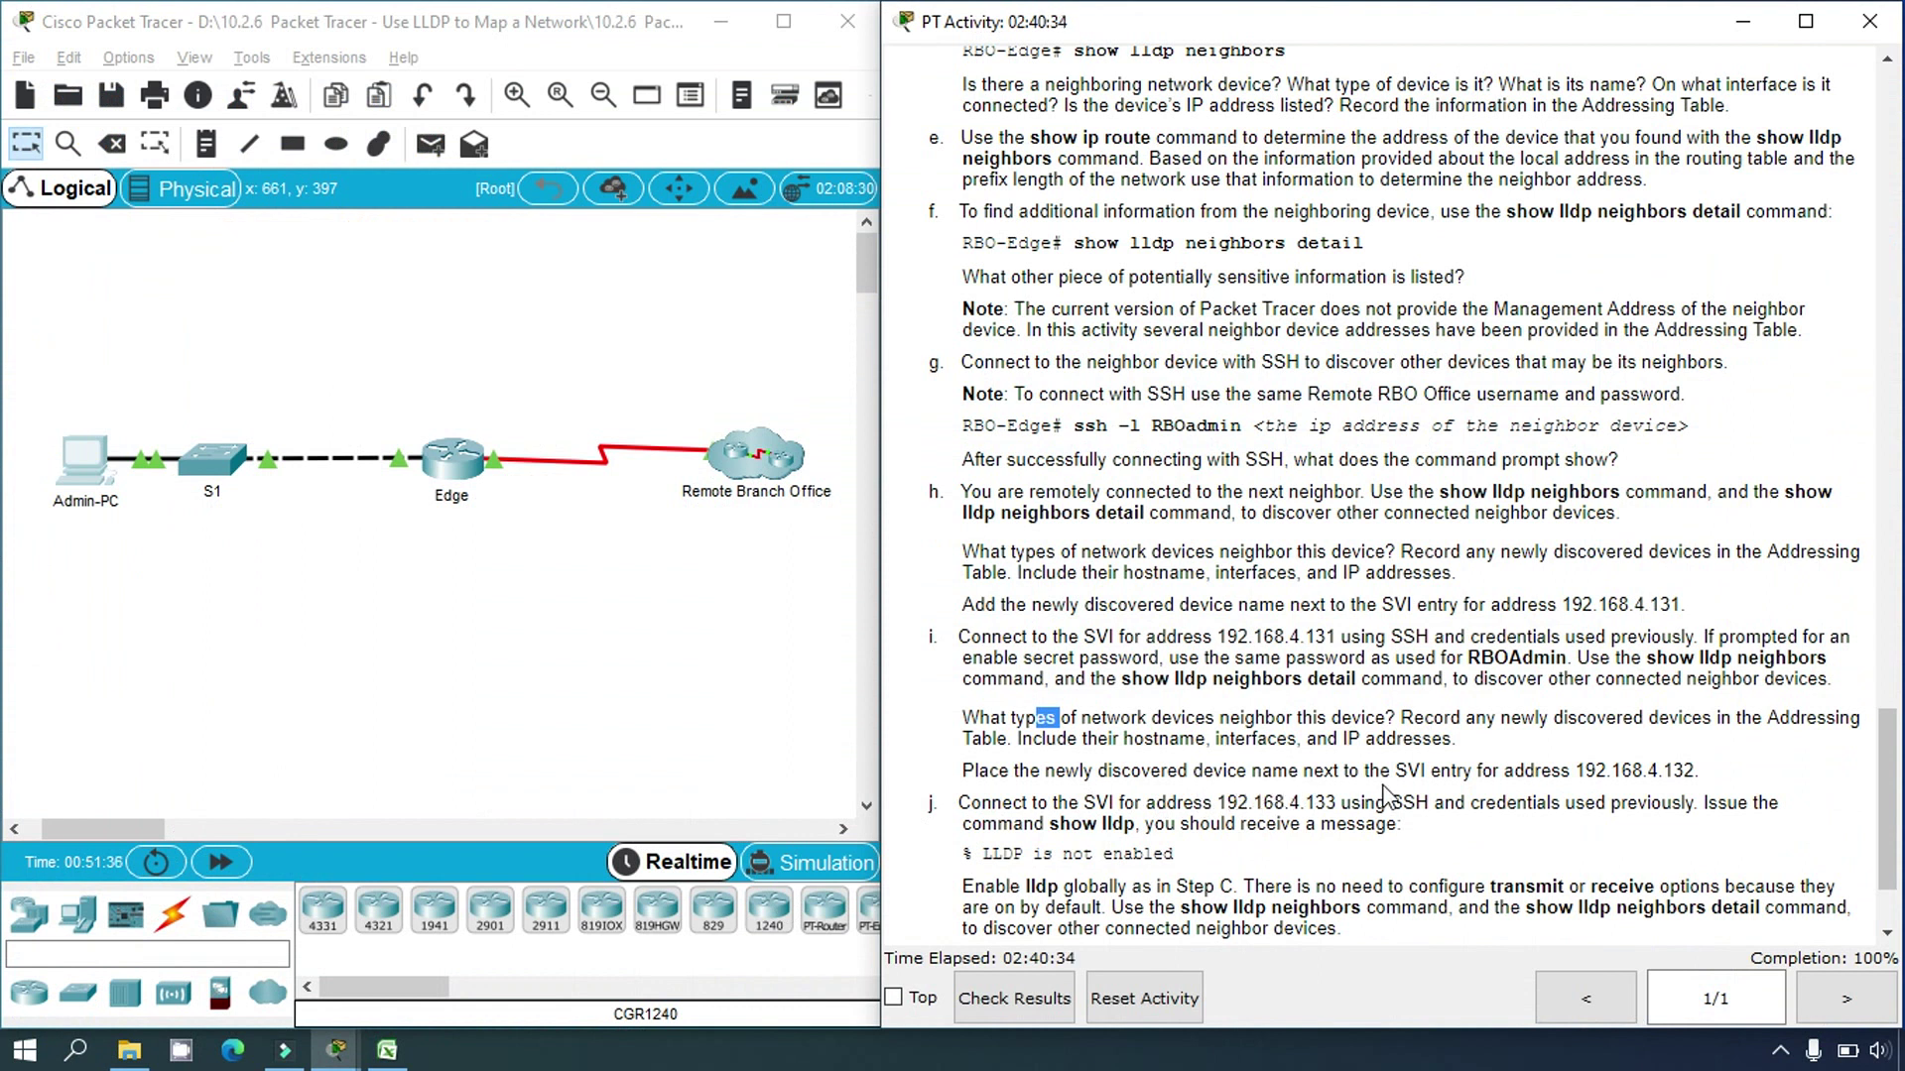
pyautogui.click(1577, 770)
pyautogui.moveTo(1592, 770); pyautogui.dragTo(1693, 772)
pyautogui.hotkey('ctrl', 'c')
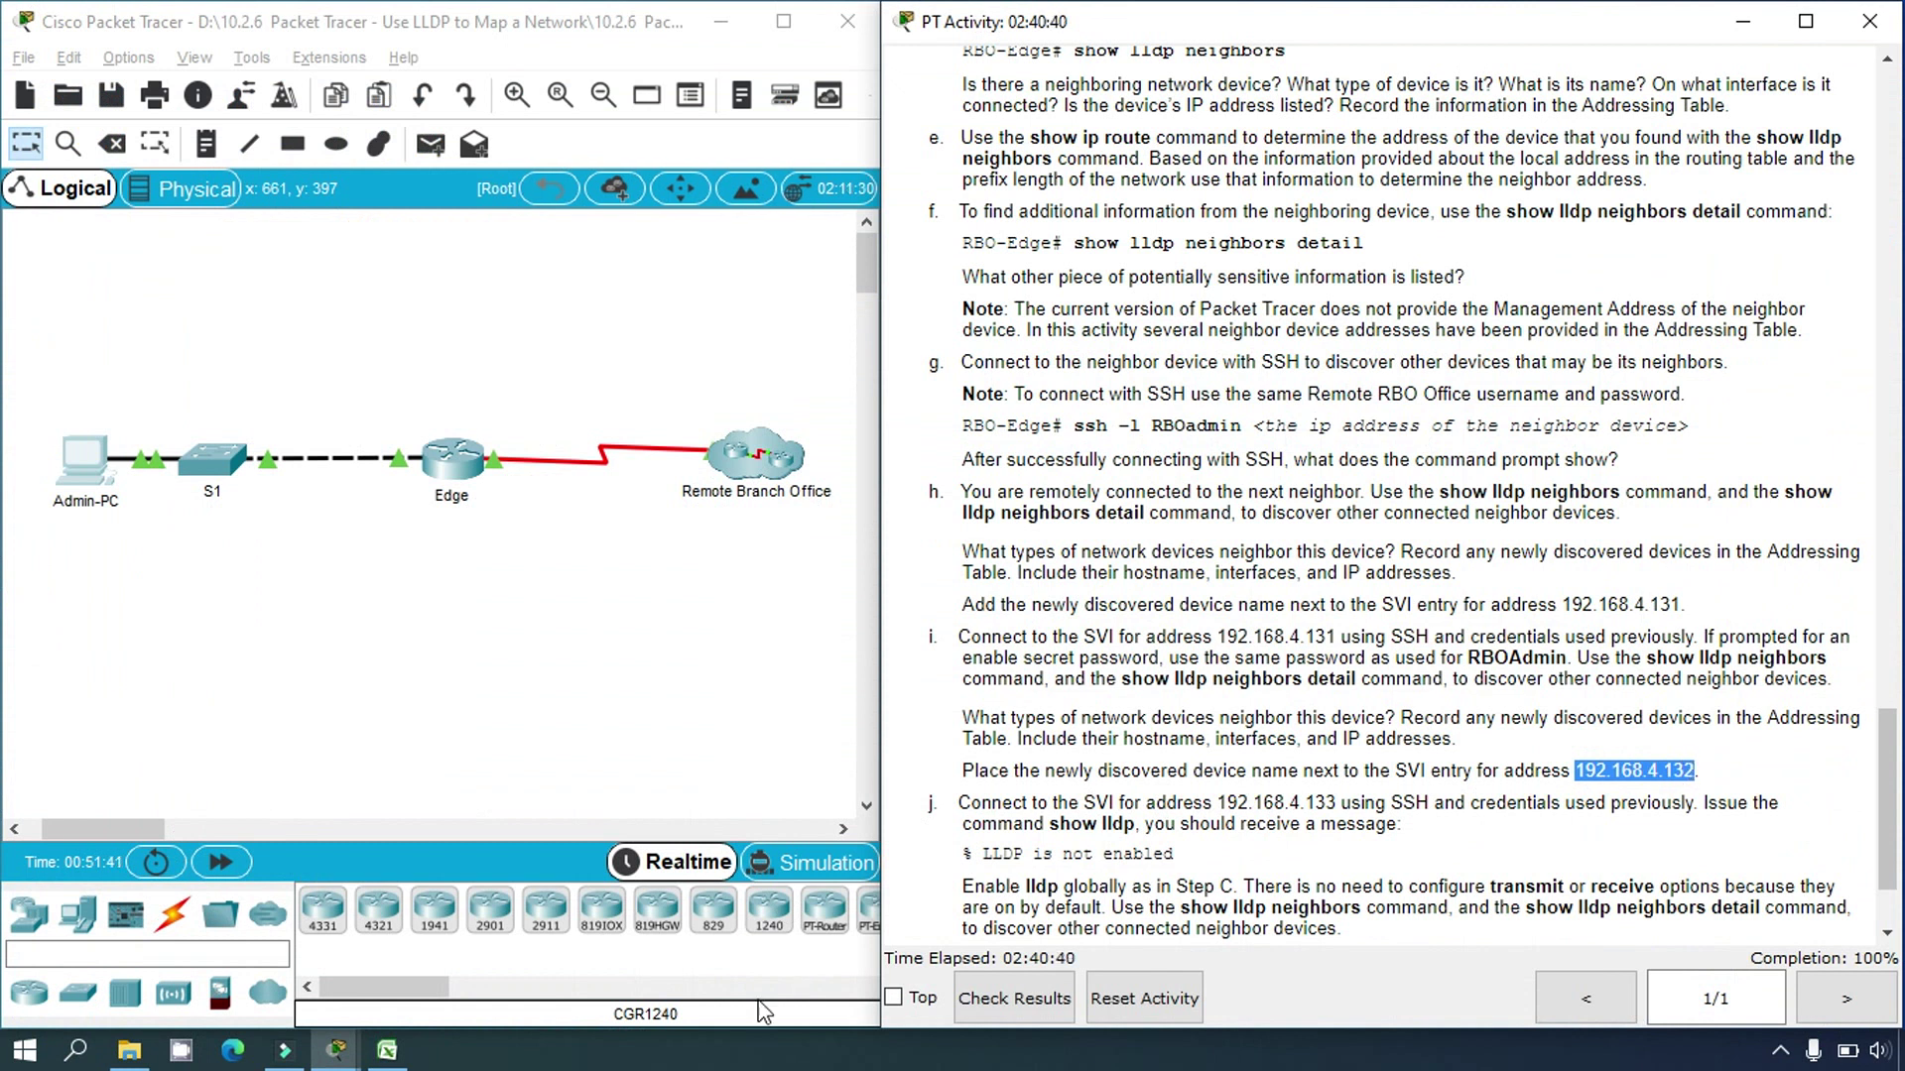
pyautogui.click(387, 1050)
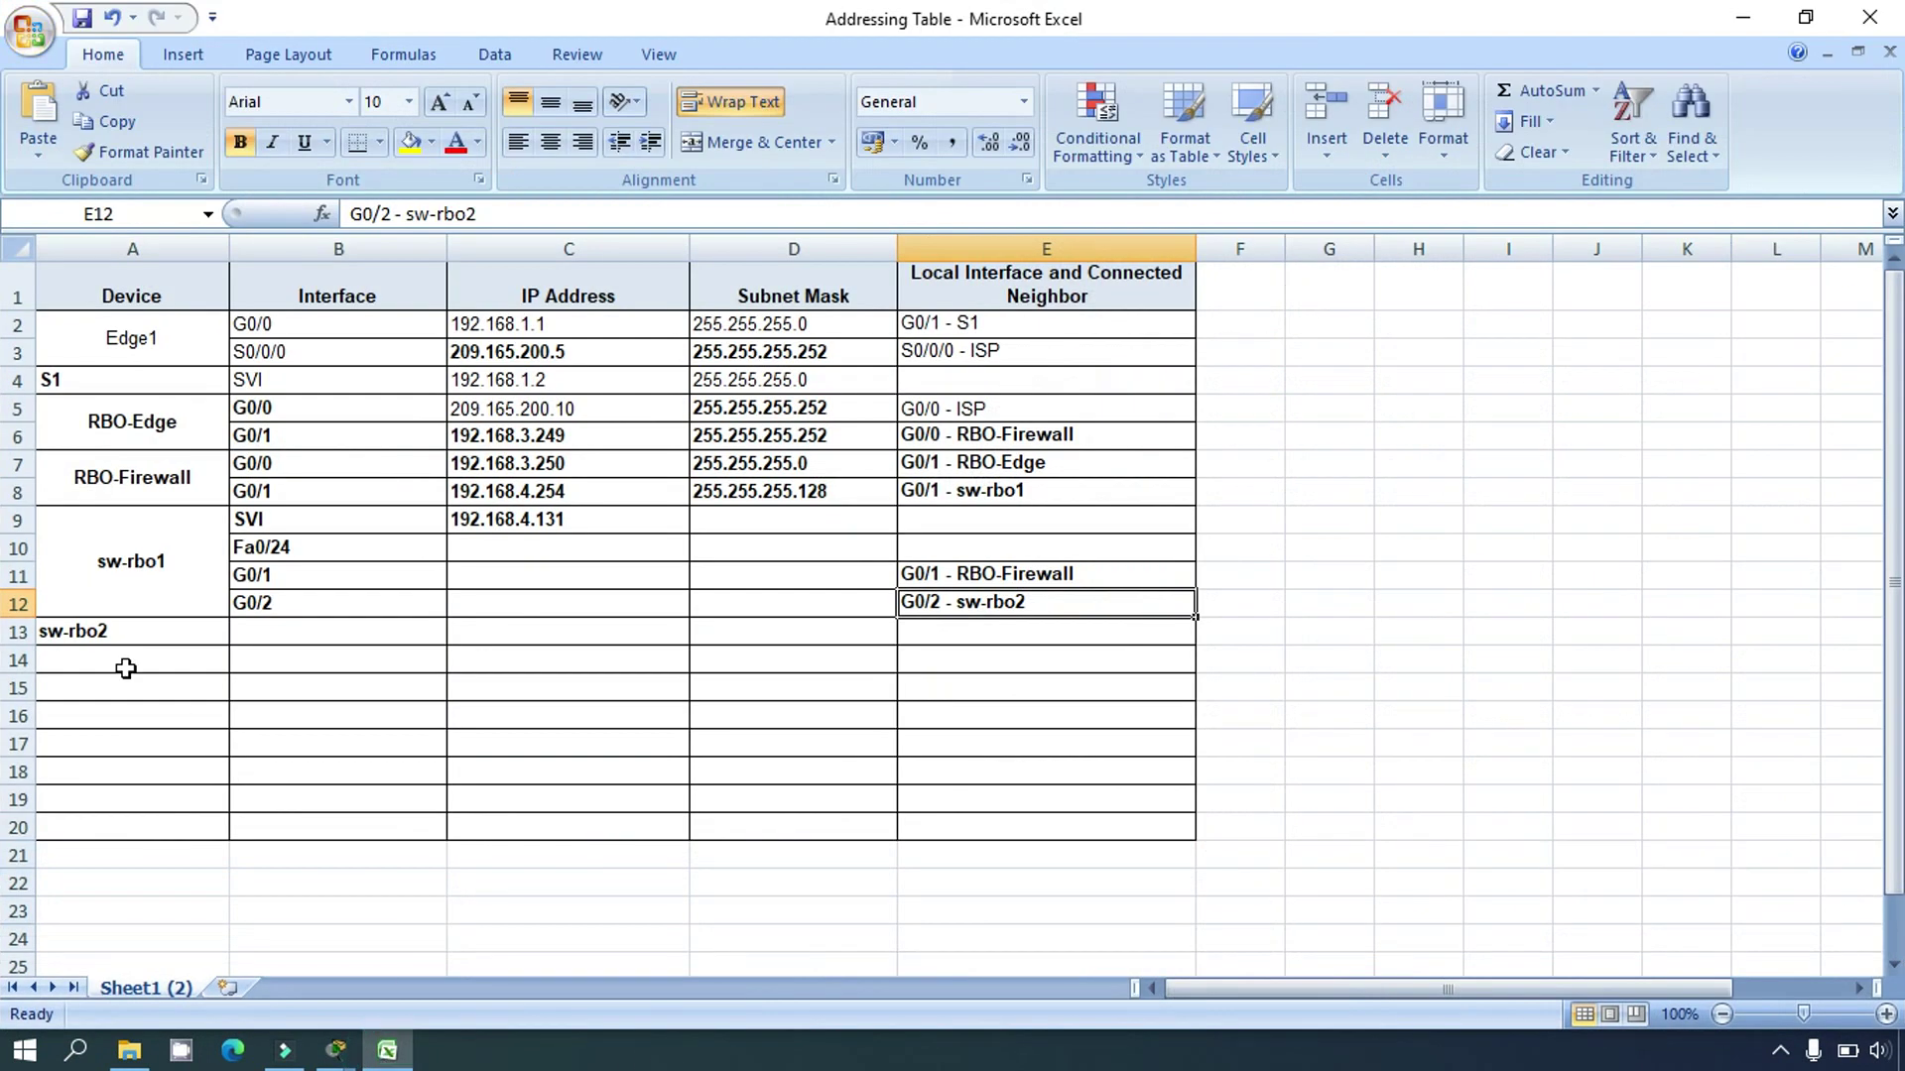
# Step: Fill row 13 with interface SVI and address 192.168.4.132, setting its font colour to Automatic
pyautogui.click(246, 634)
pyautogui.write('SVI')
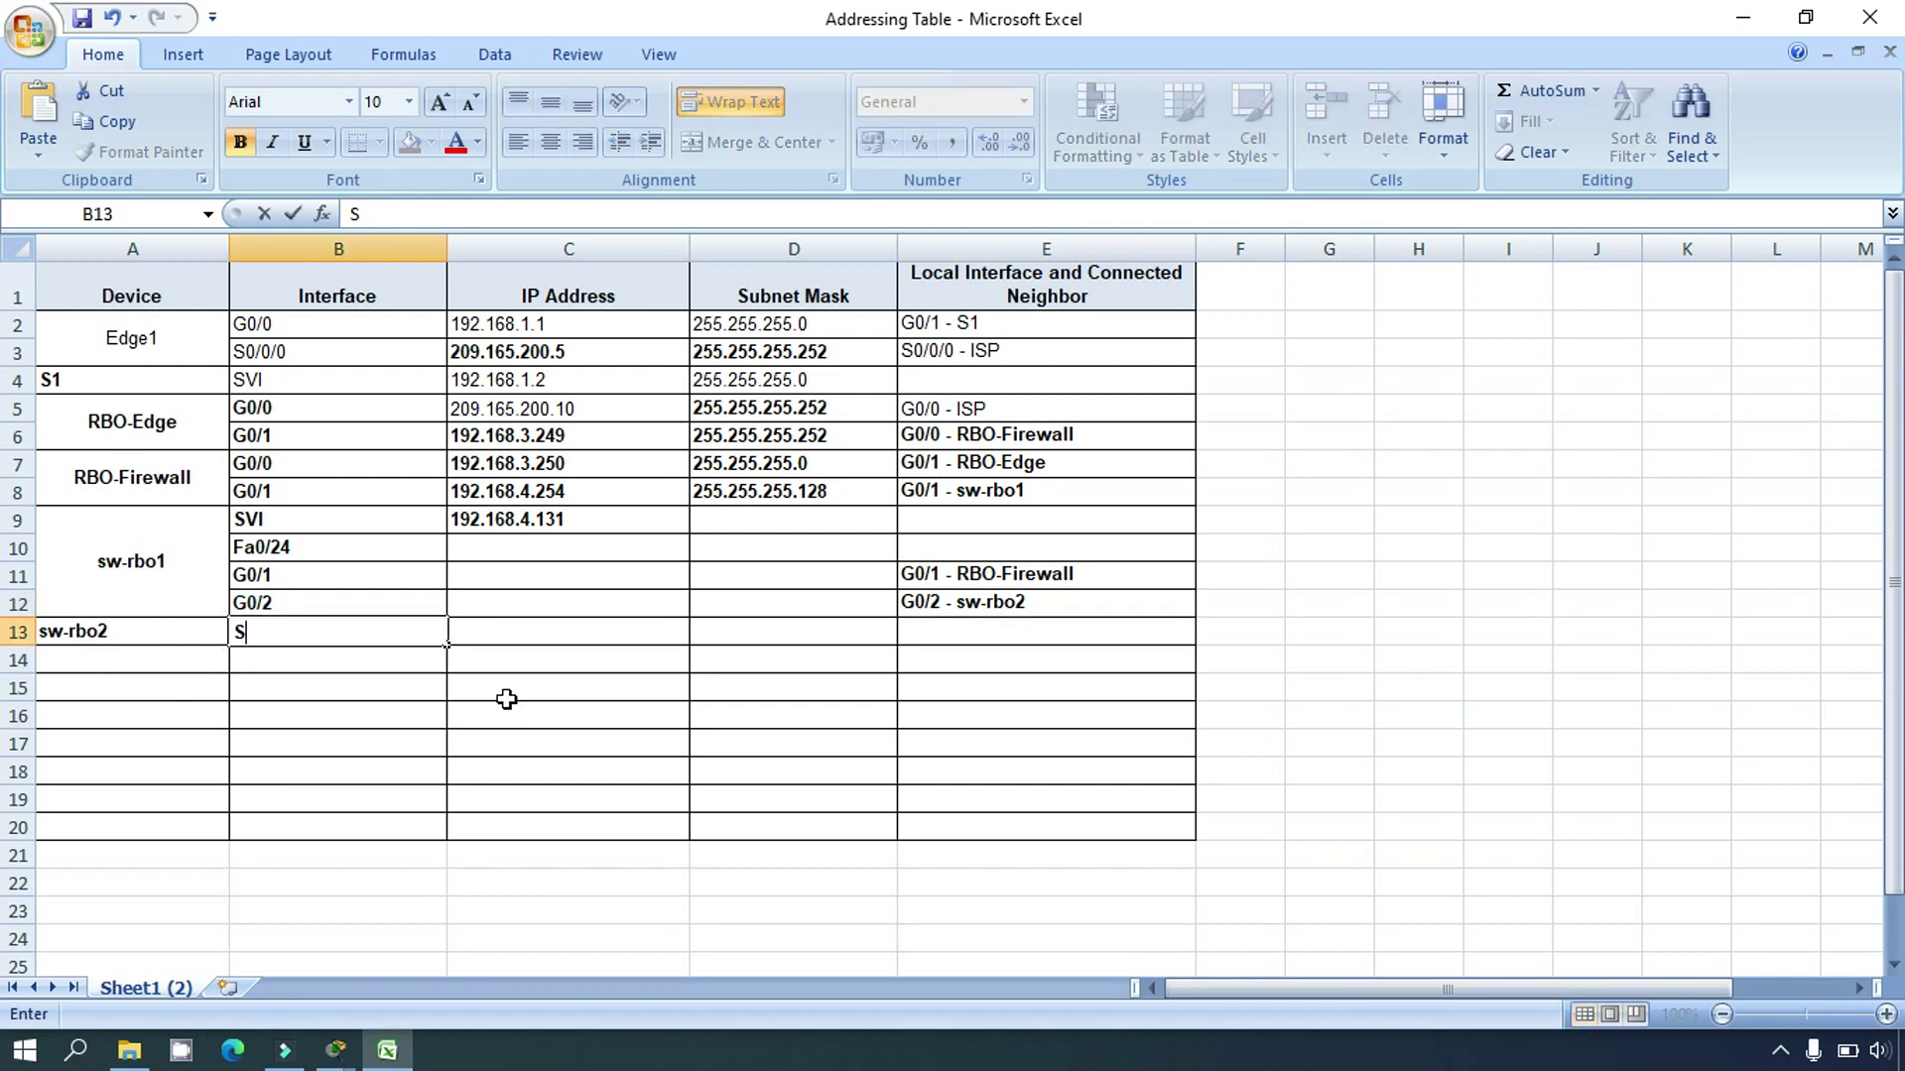
pyautogui.click(488, 637)
pyautogui.click(402, 214)
pyautogui.hotkey('ctrl', 'v')
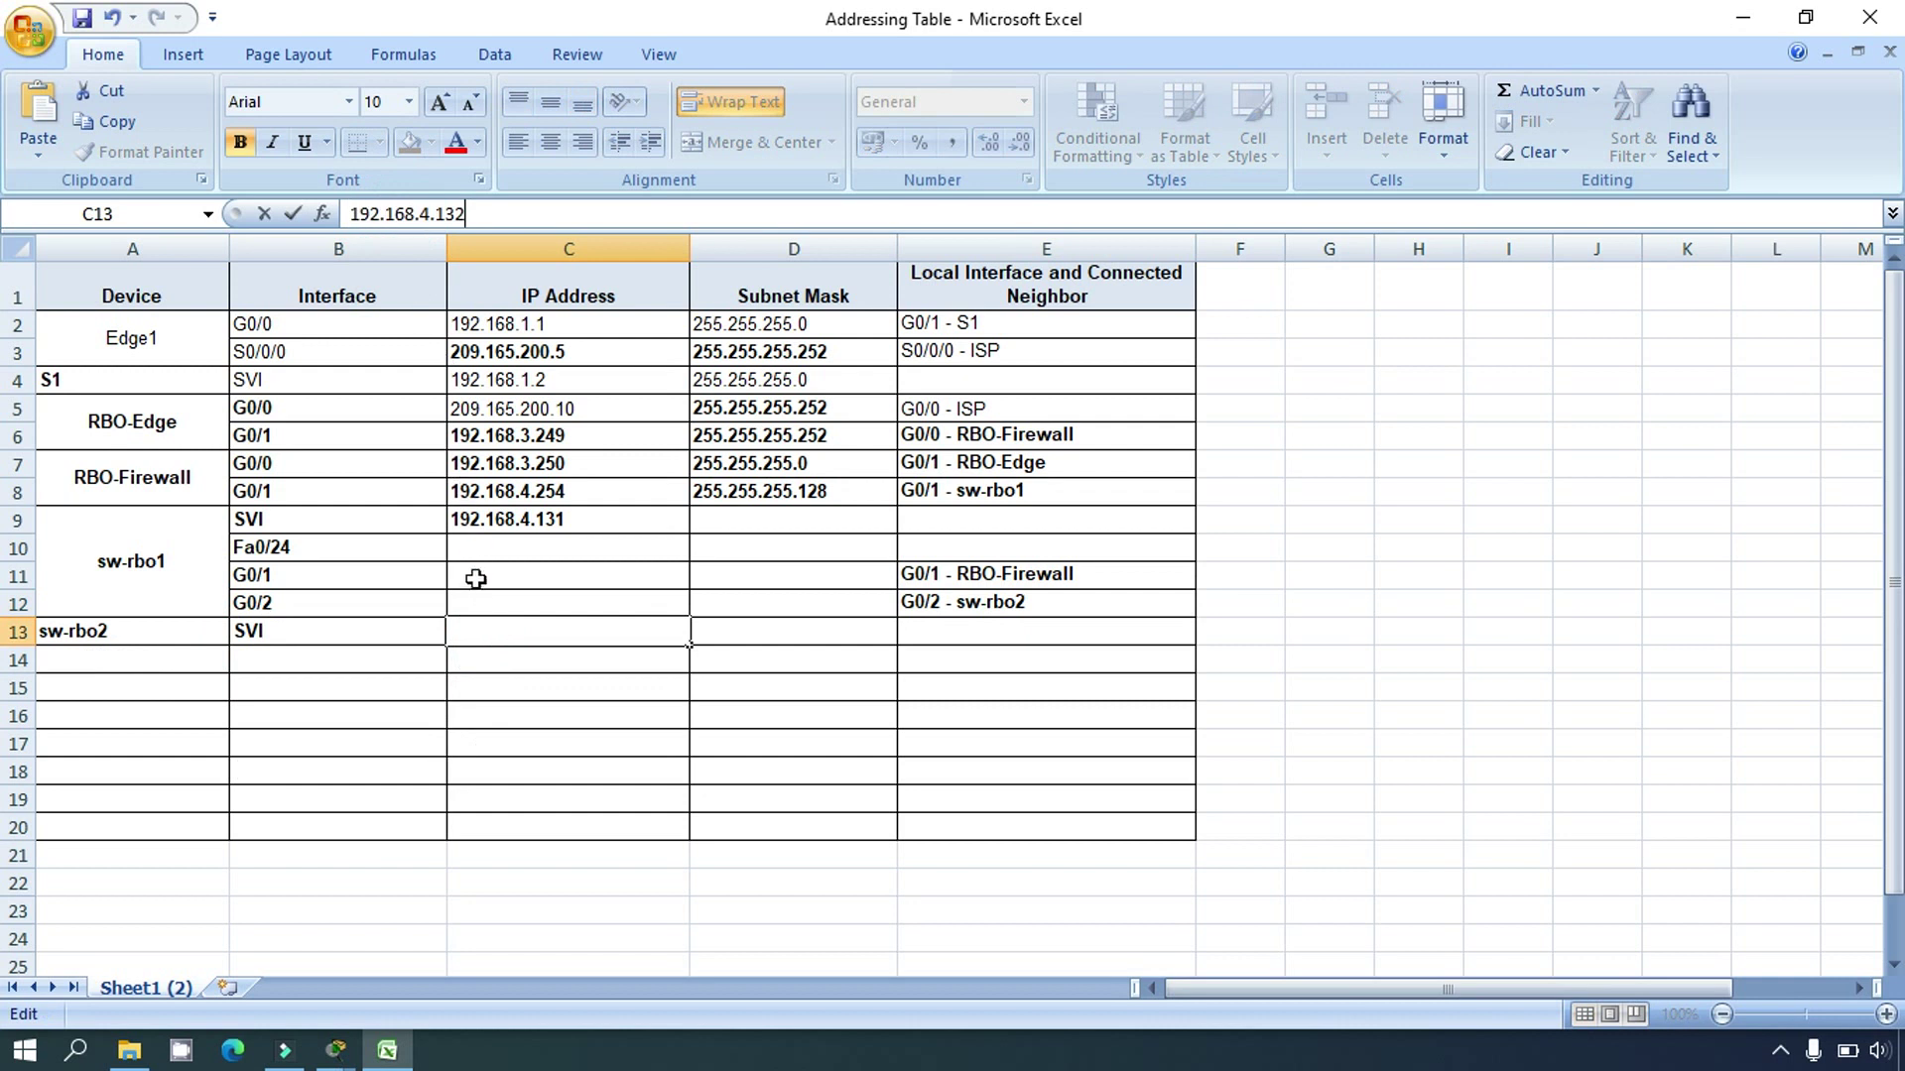
pyautogui.click(481, 650)
pyautogui.click(489, 626)
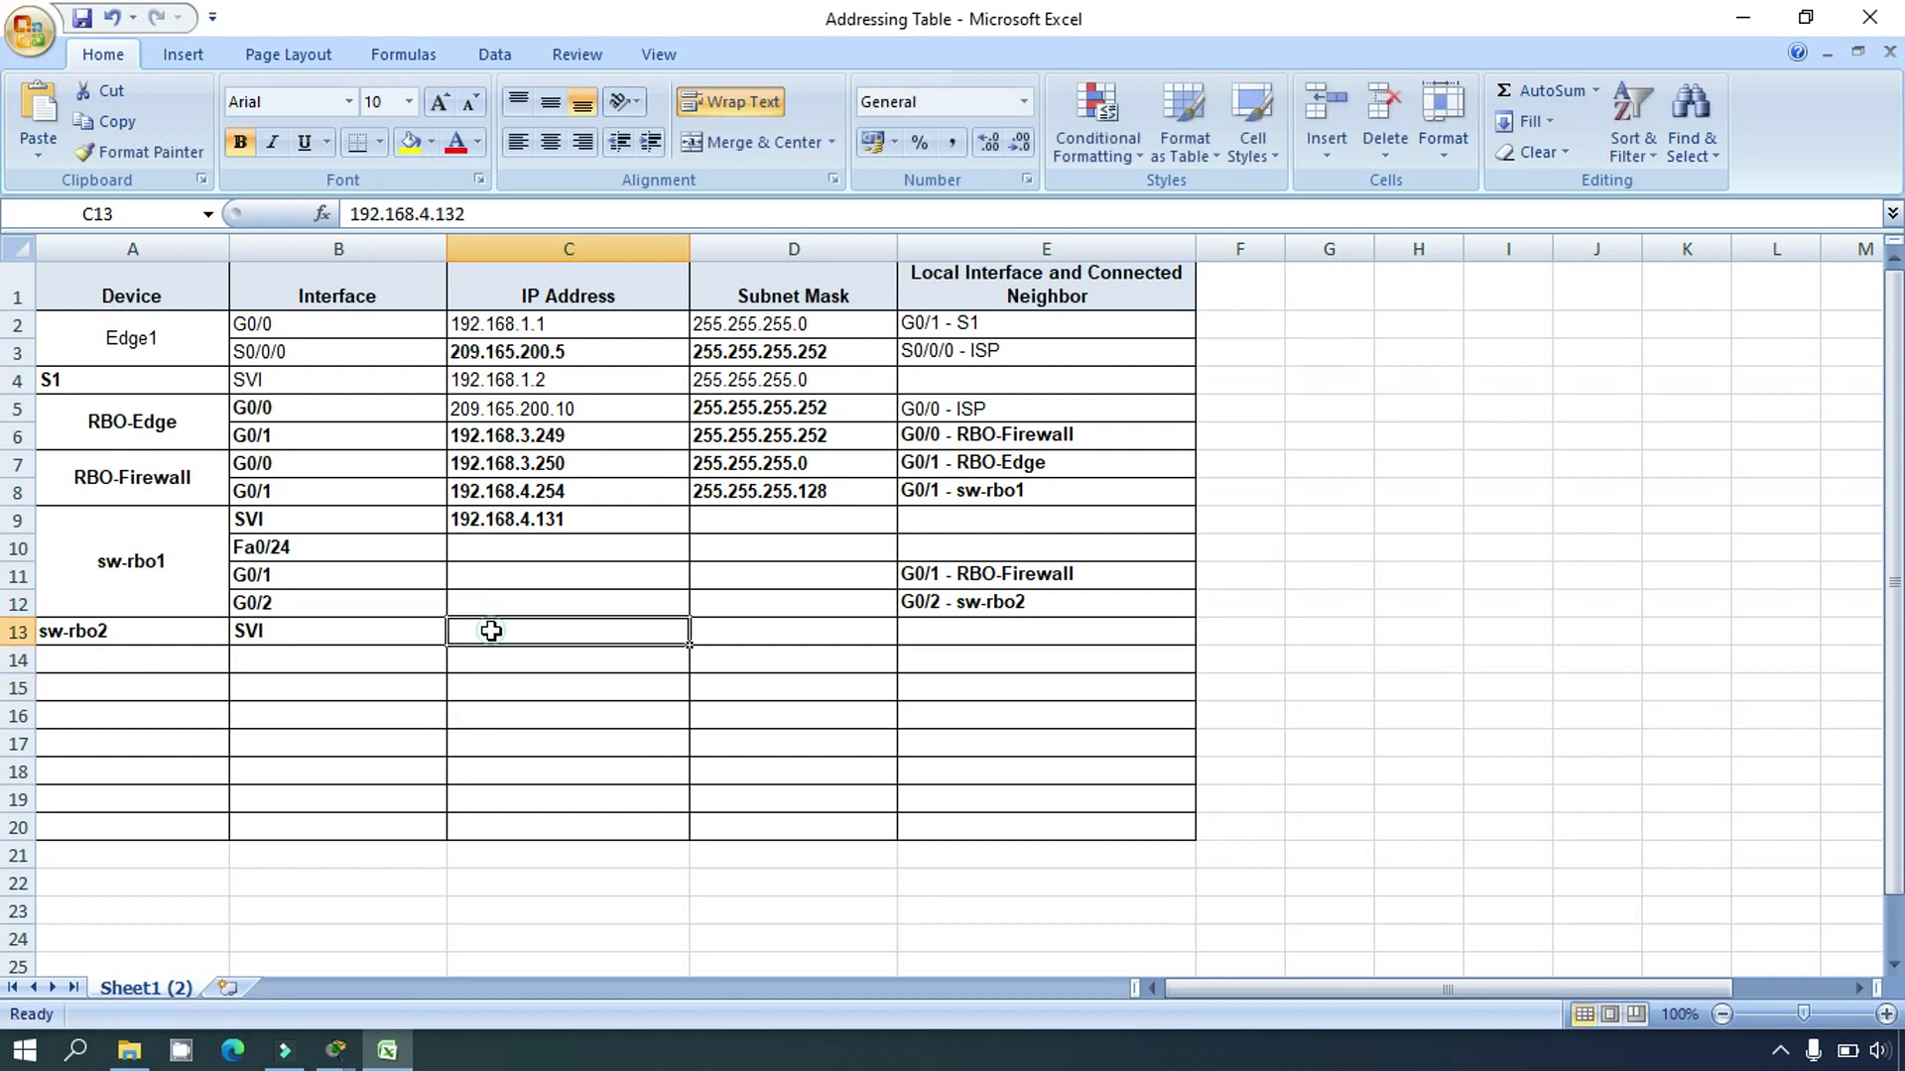
pyautogui.click(477, 142)
pyautogui.click(474, 177)
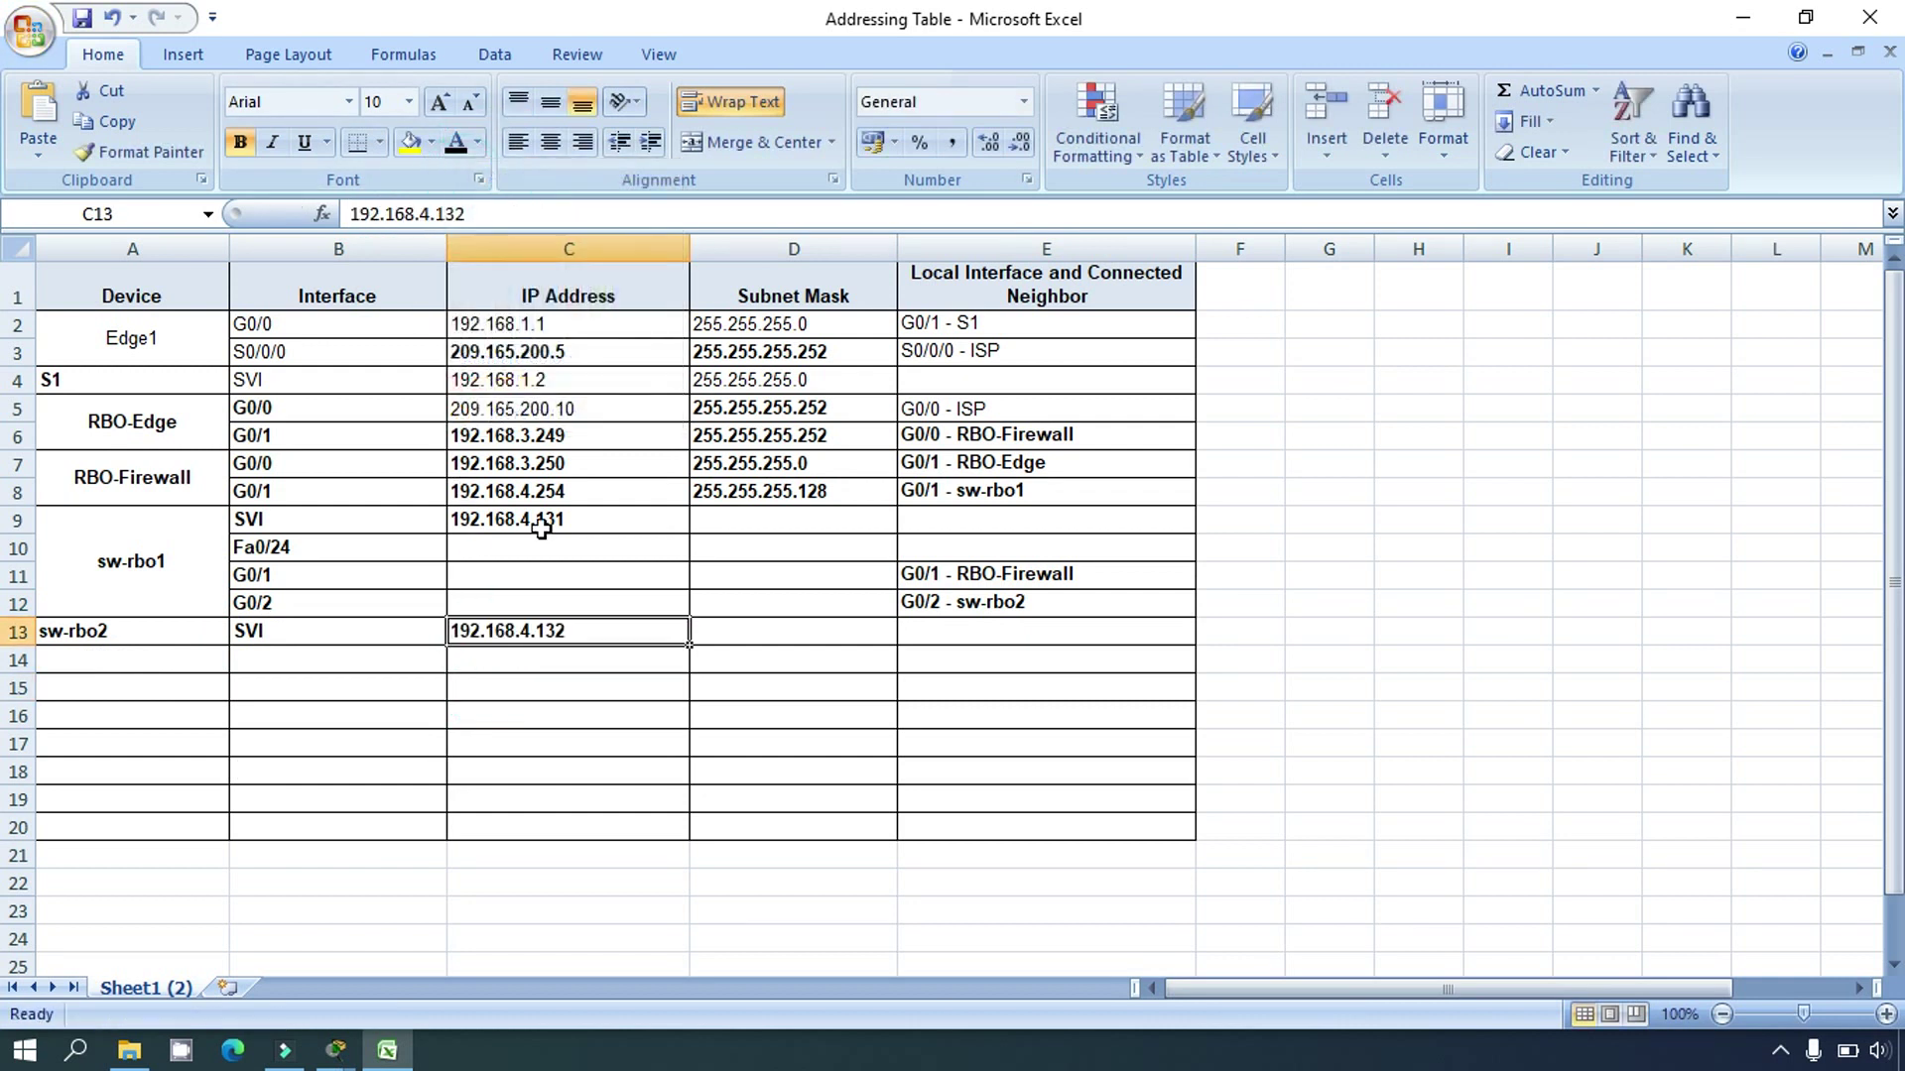
pyautogui.click(562, 698)
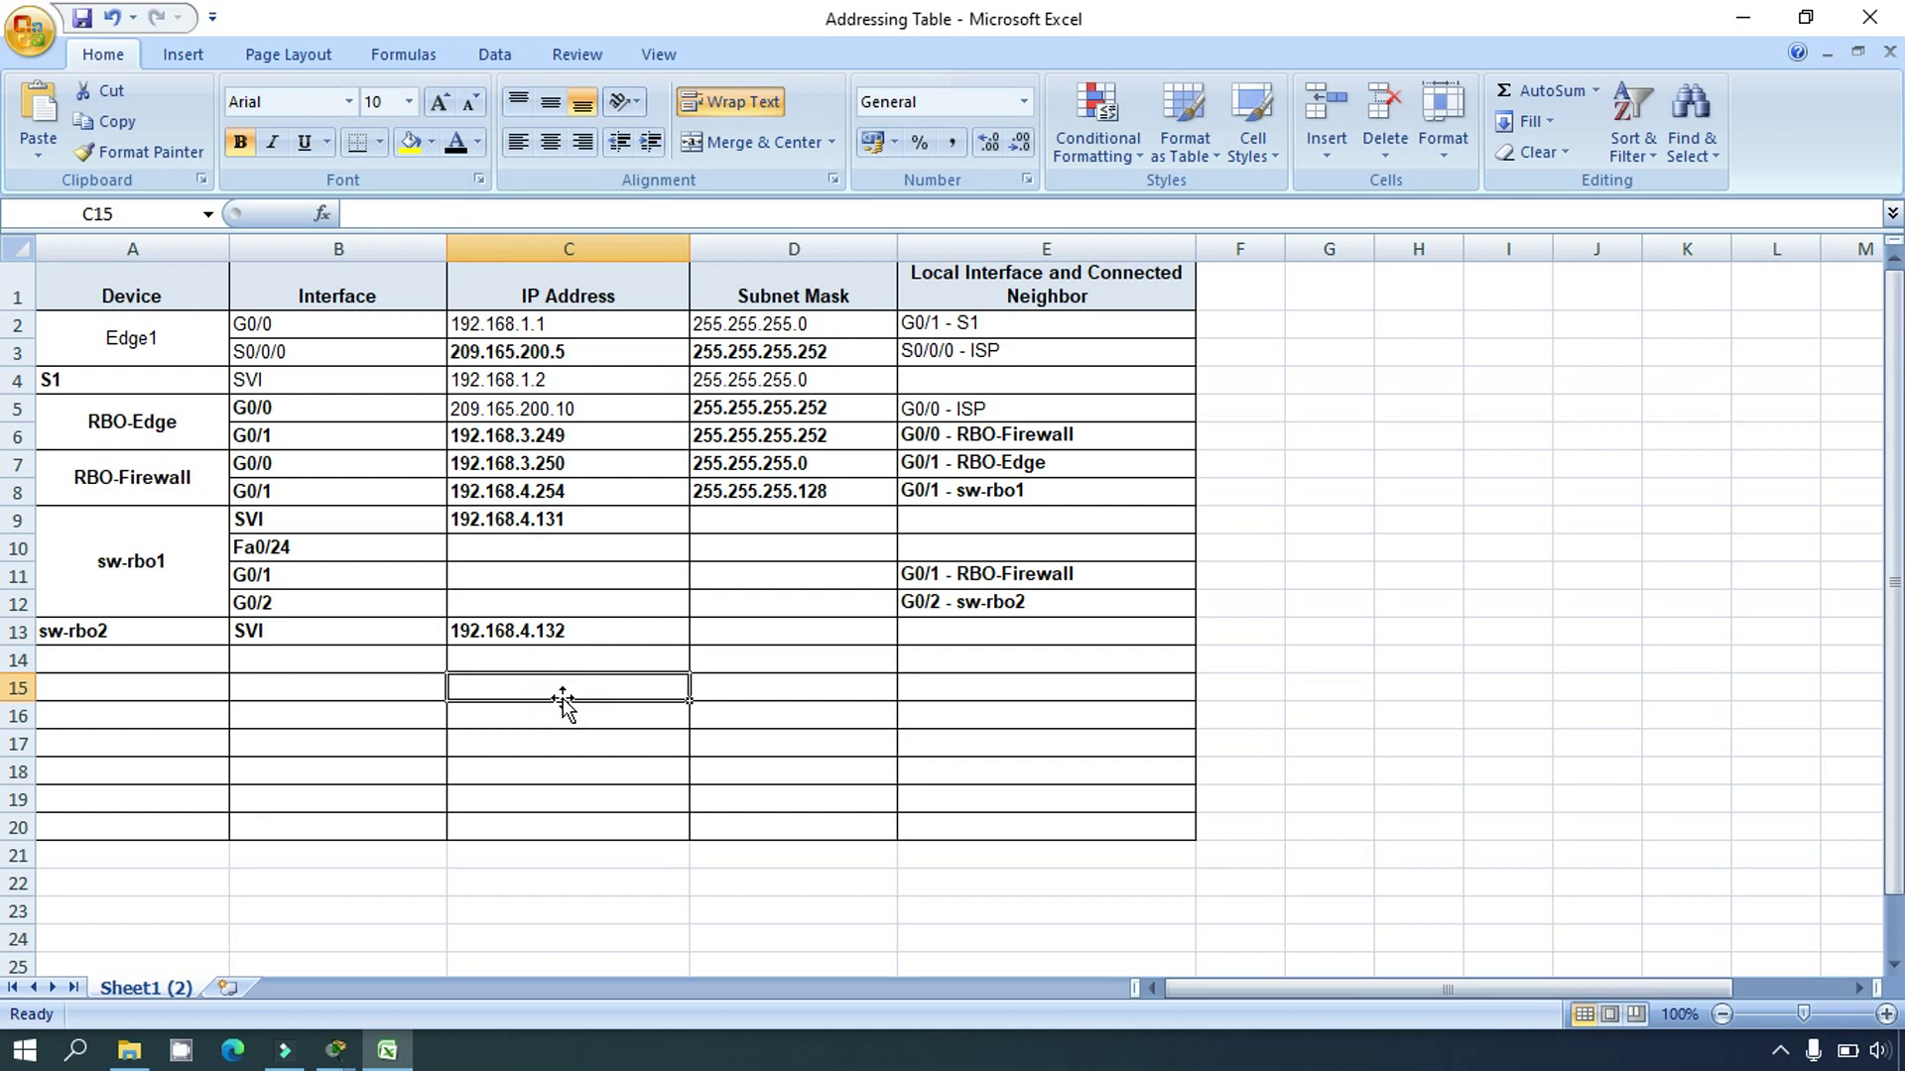
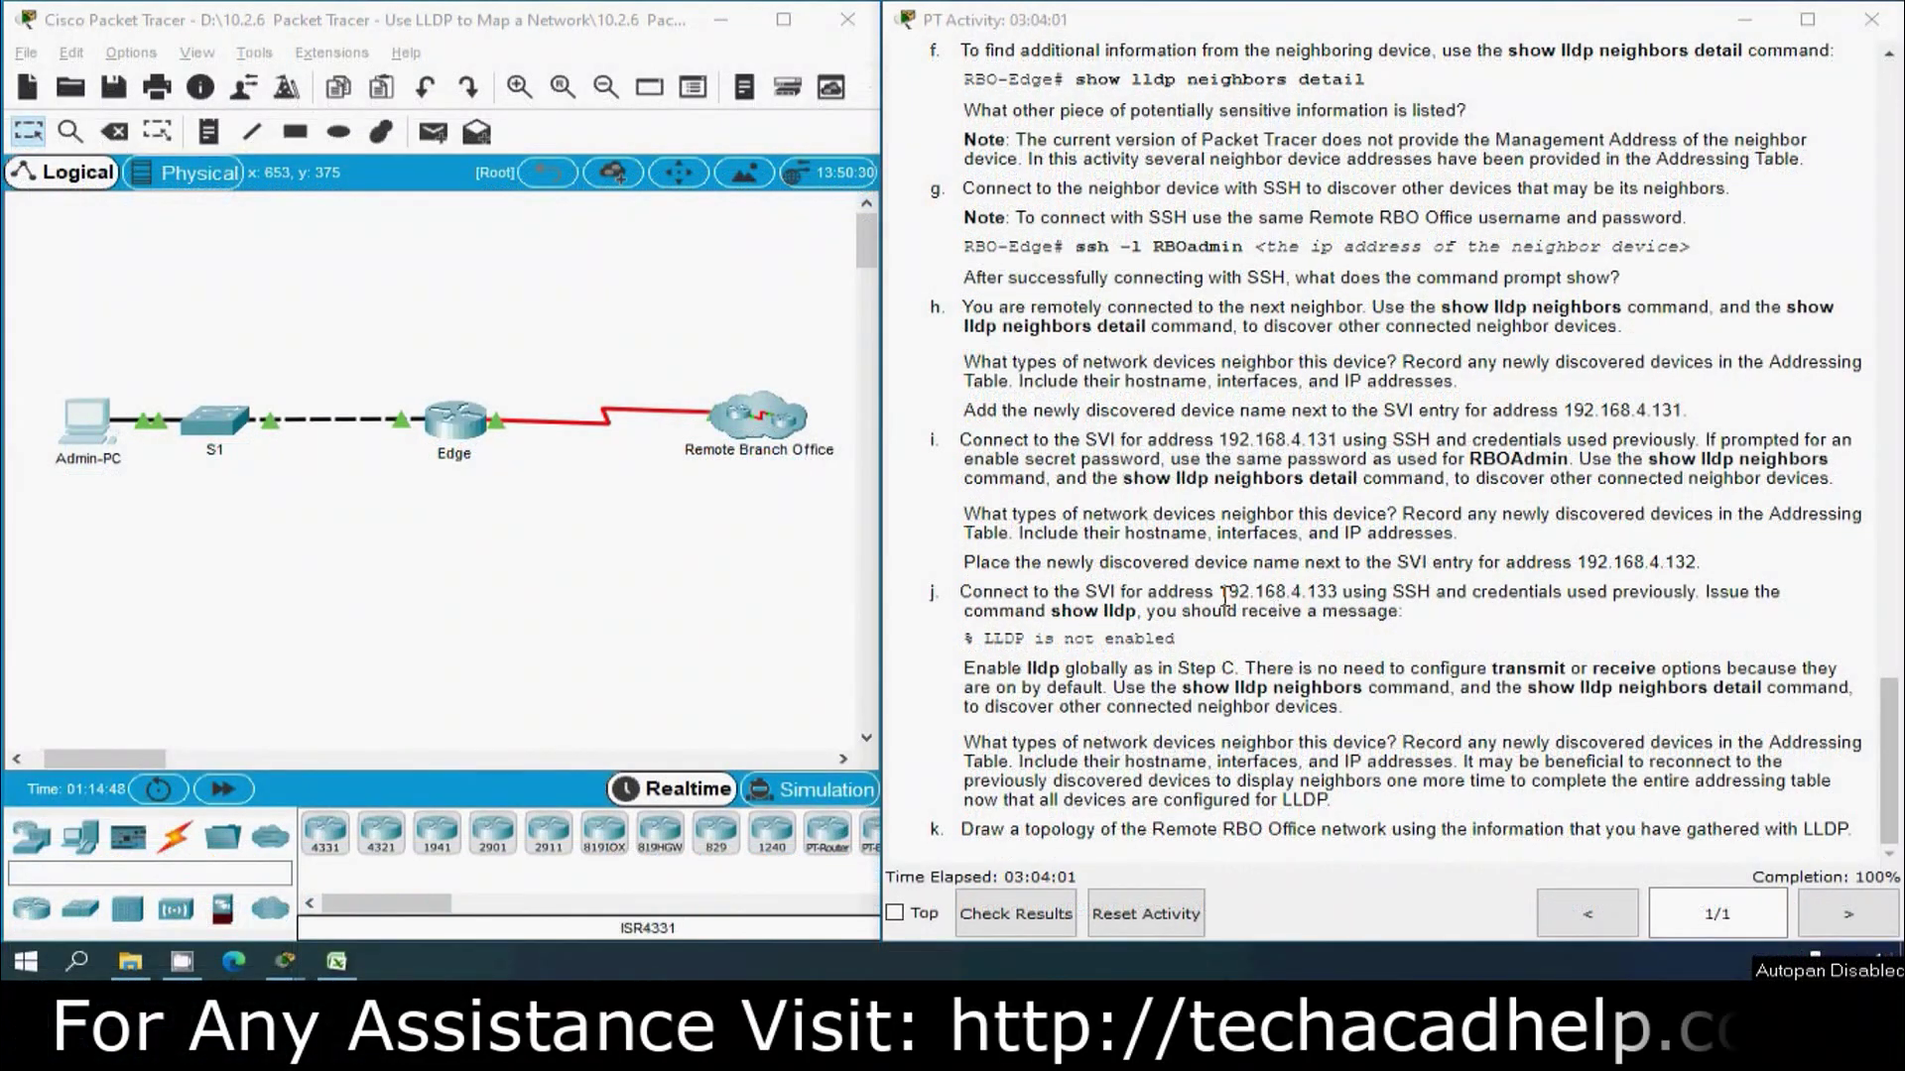
# Step: Copy 192.168.4.133 and SSH to it as RBOadmin from Admin-PC's Command Prompt, logging in
pyautogui.moveTo(1219, 593); pyautogui.dragTo(1334, 593)
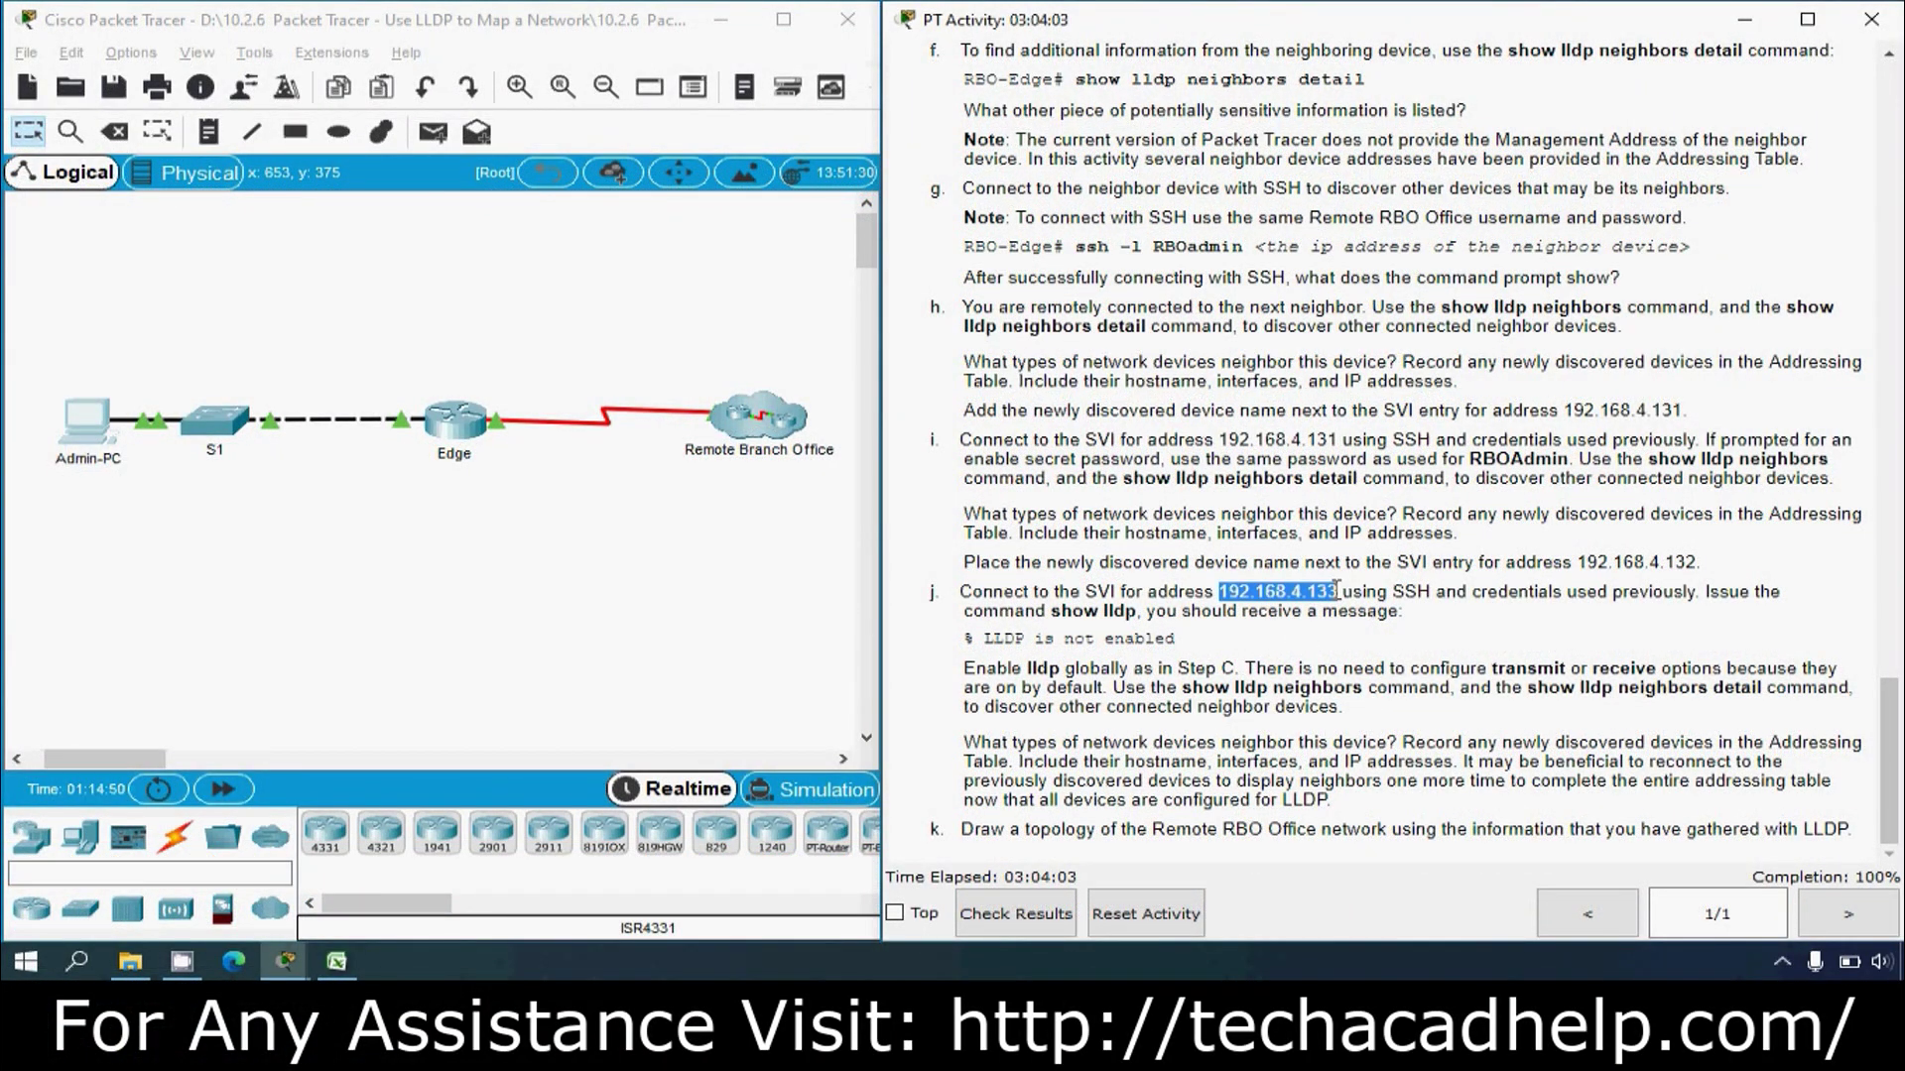
pyautogui.click(107, 441)
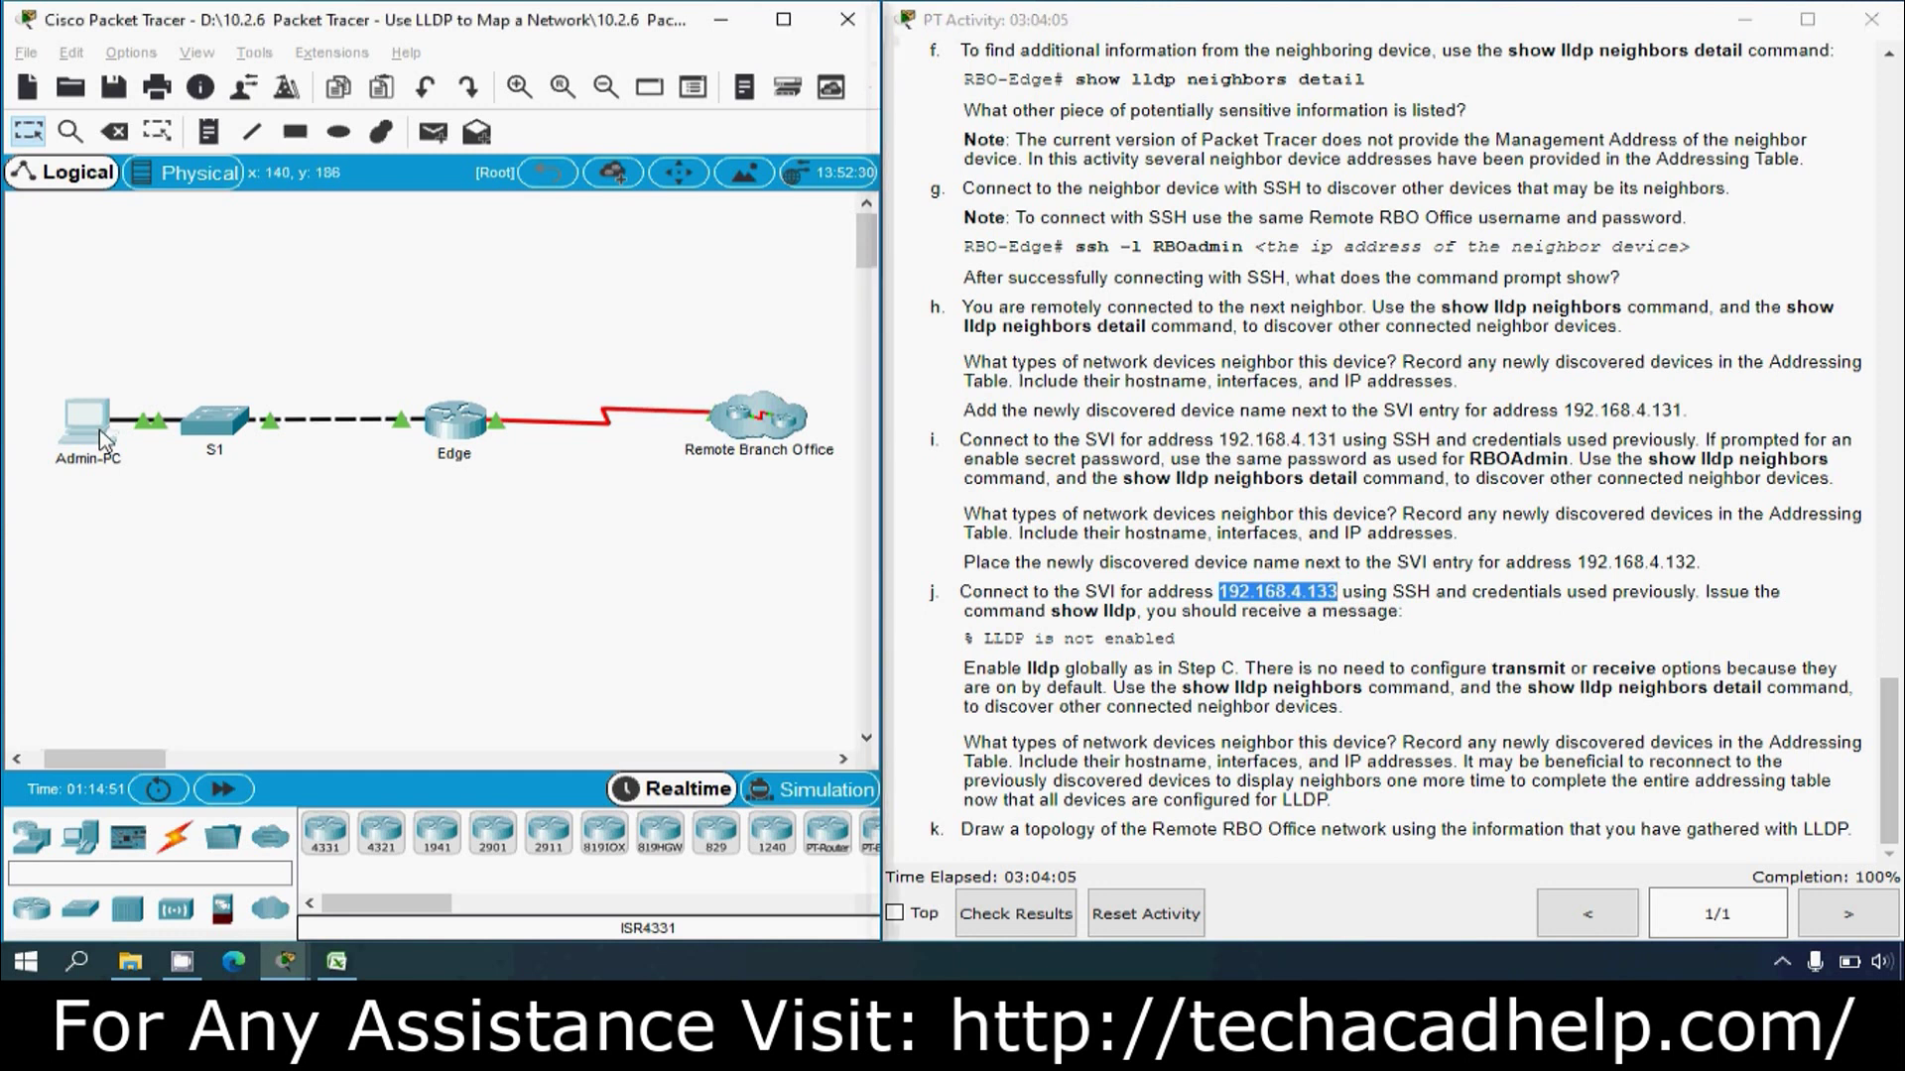
pyautogui.click(1245, 146)
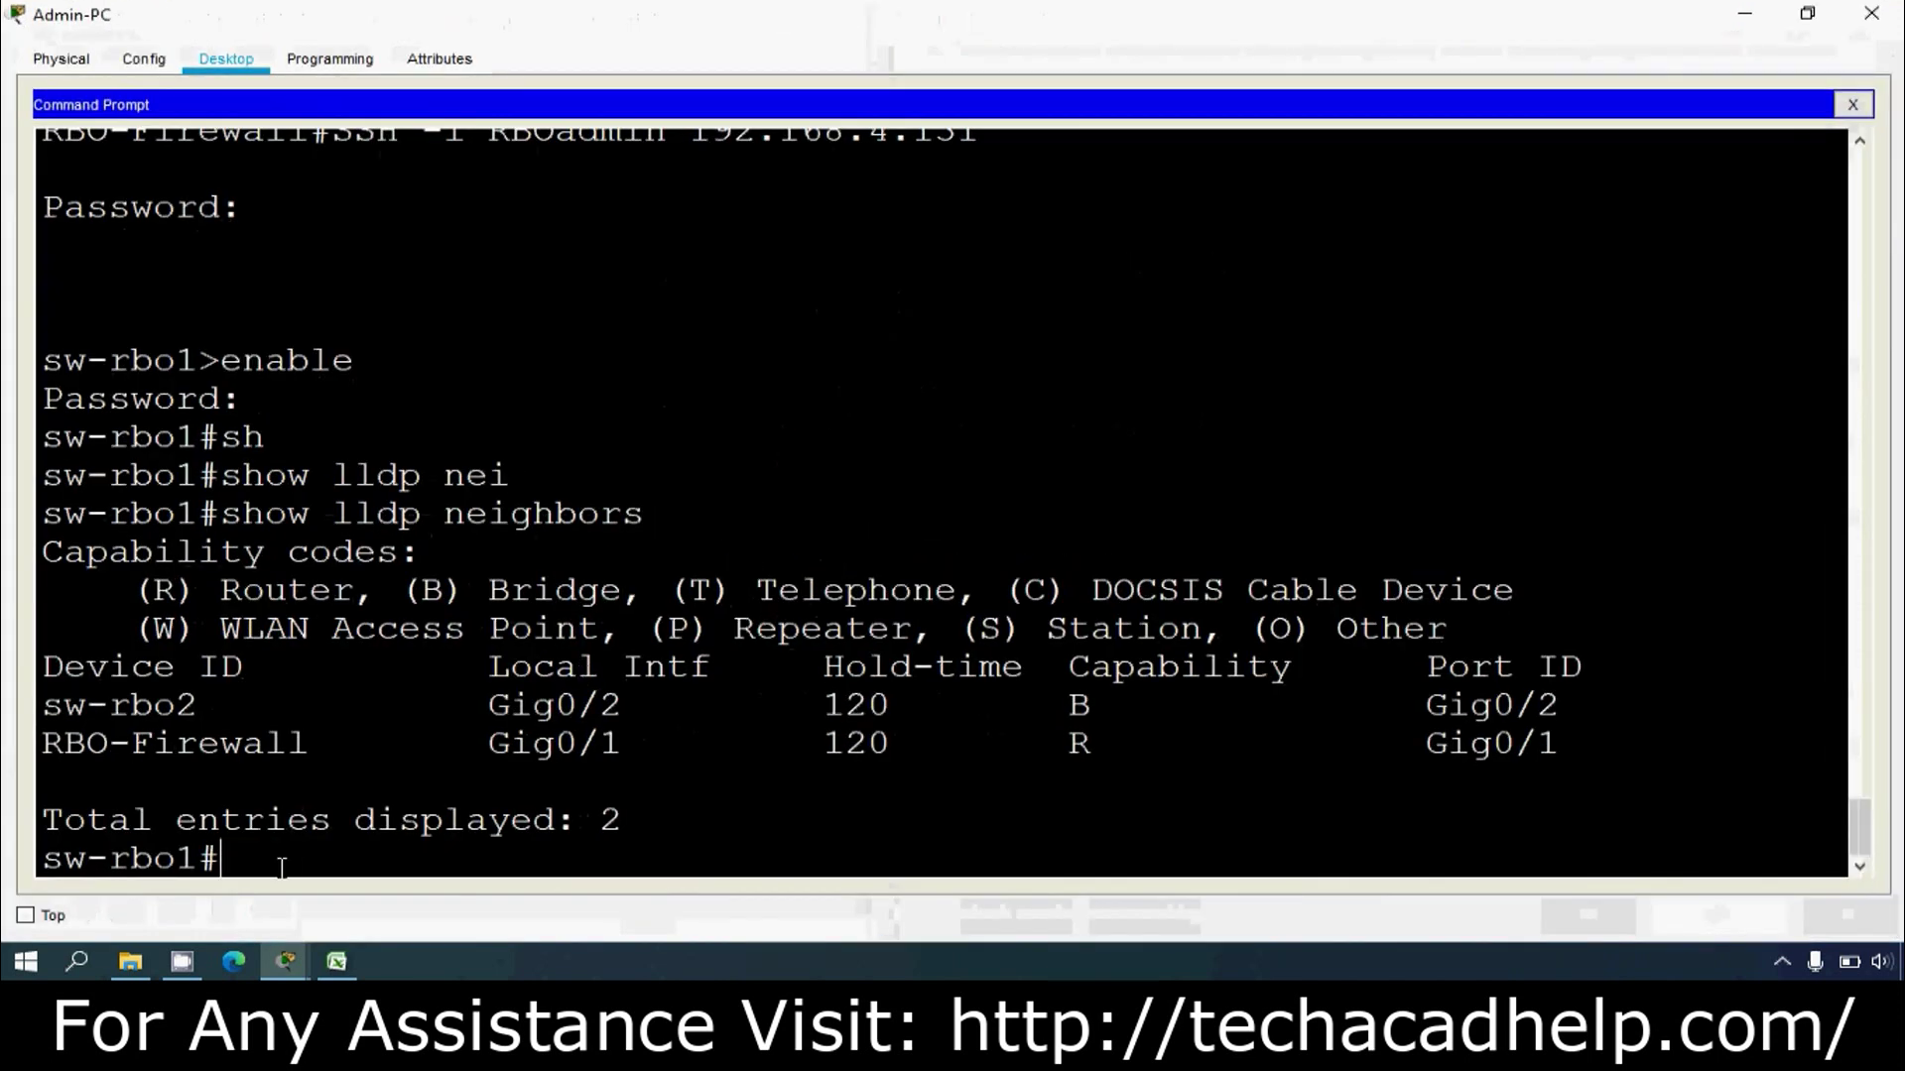
pyautogui.write('ssh -')
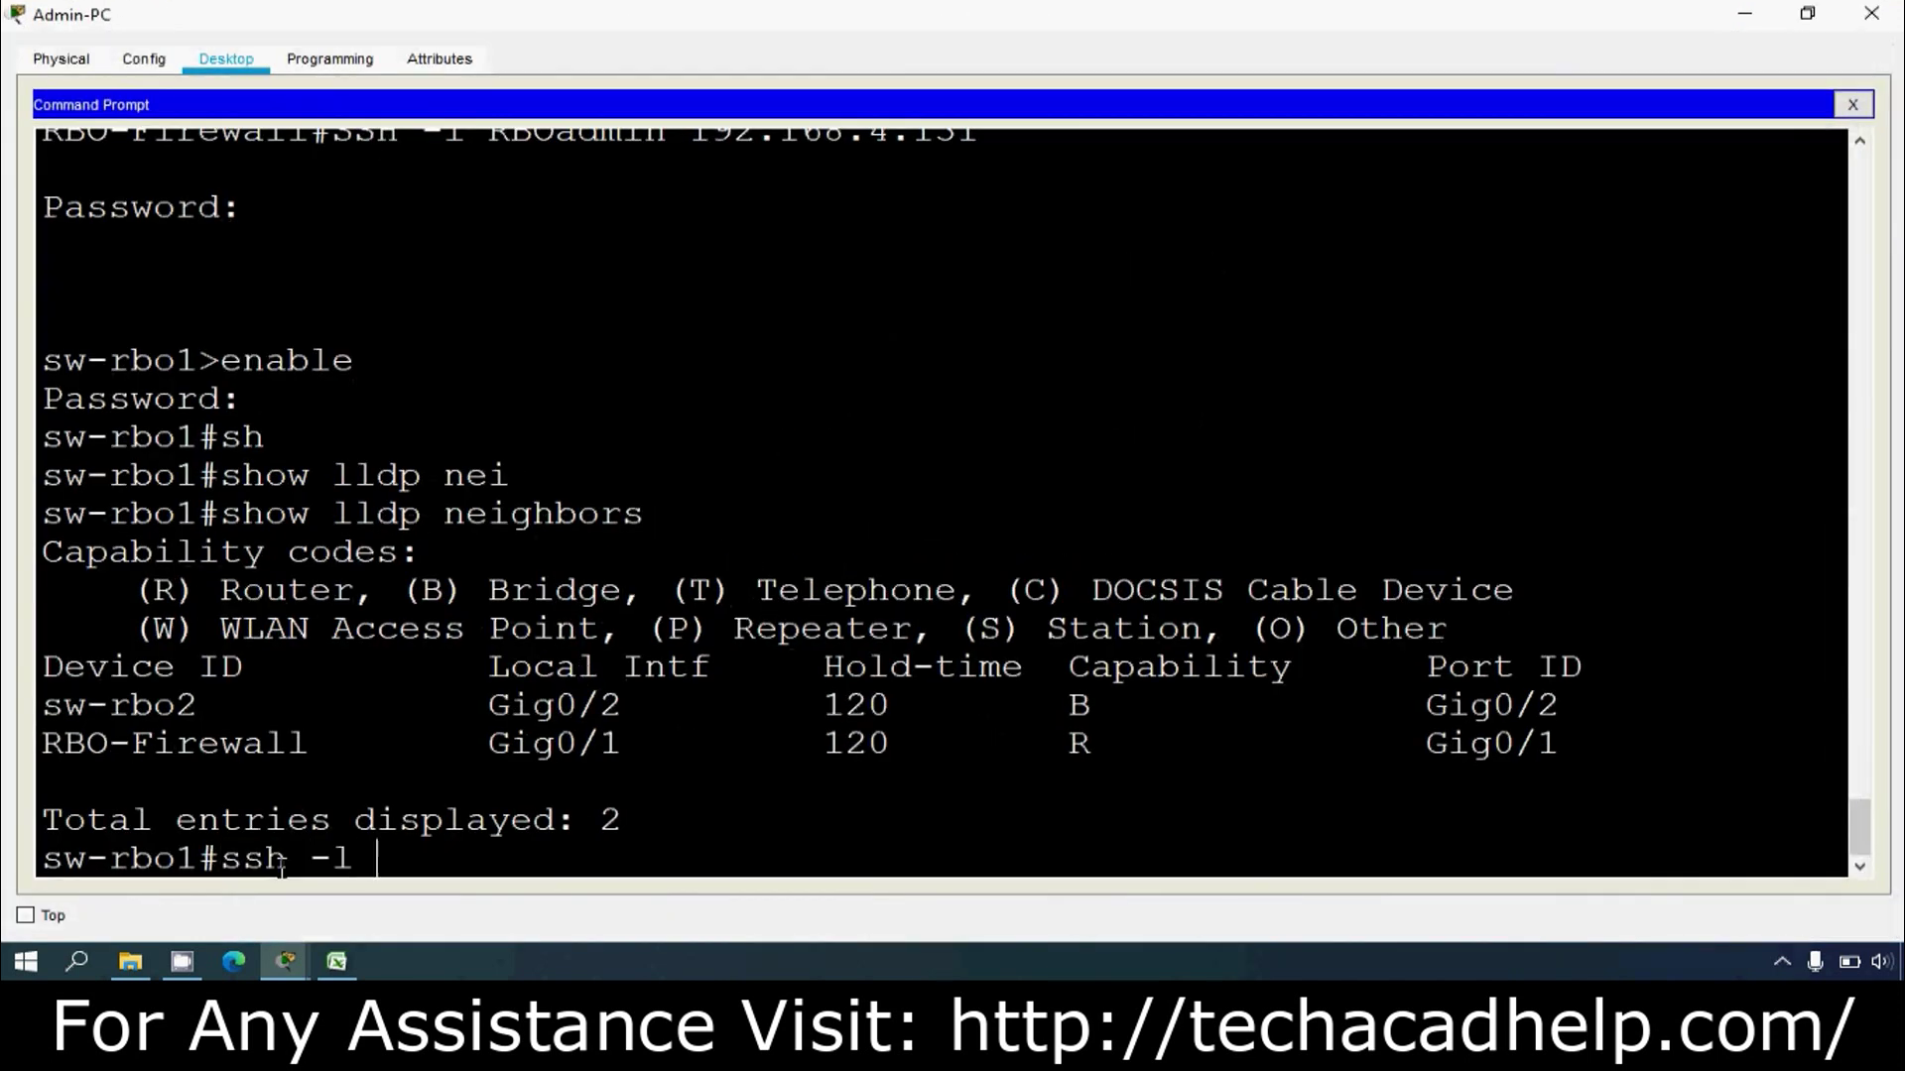
pyautogui.write('l RBOadmin')
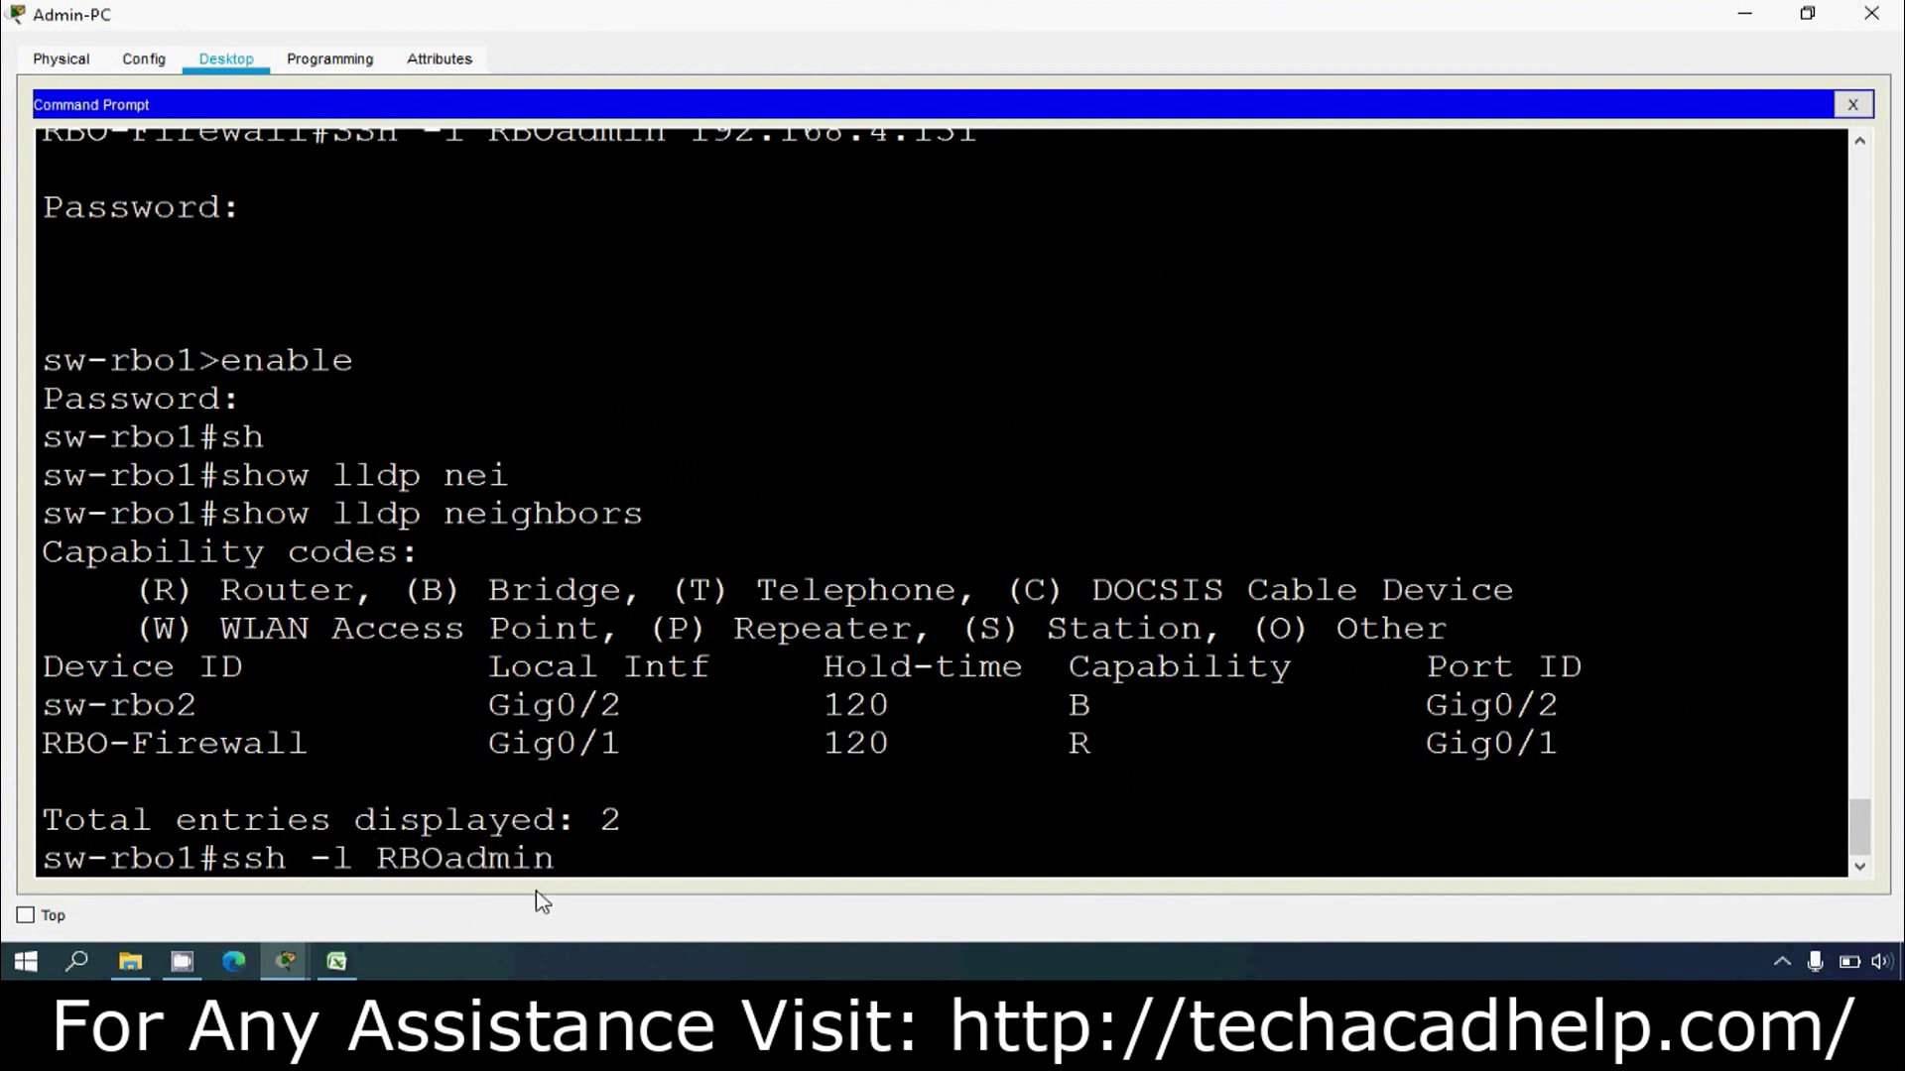
pyautogui.rightClick(600, 867)
pyautogui.click(645, 912)
pyautogui.press('Return')
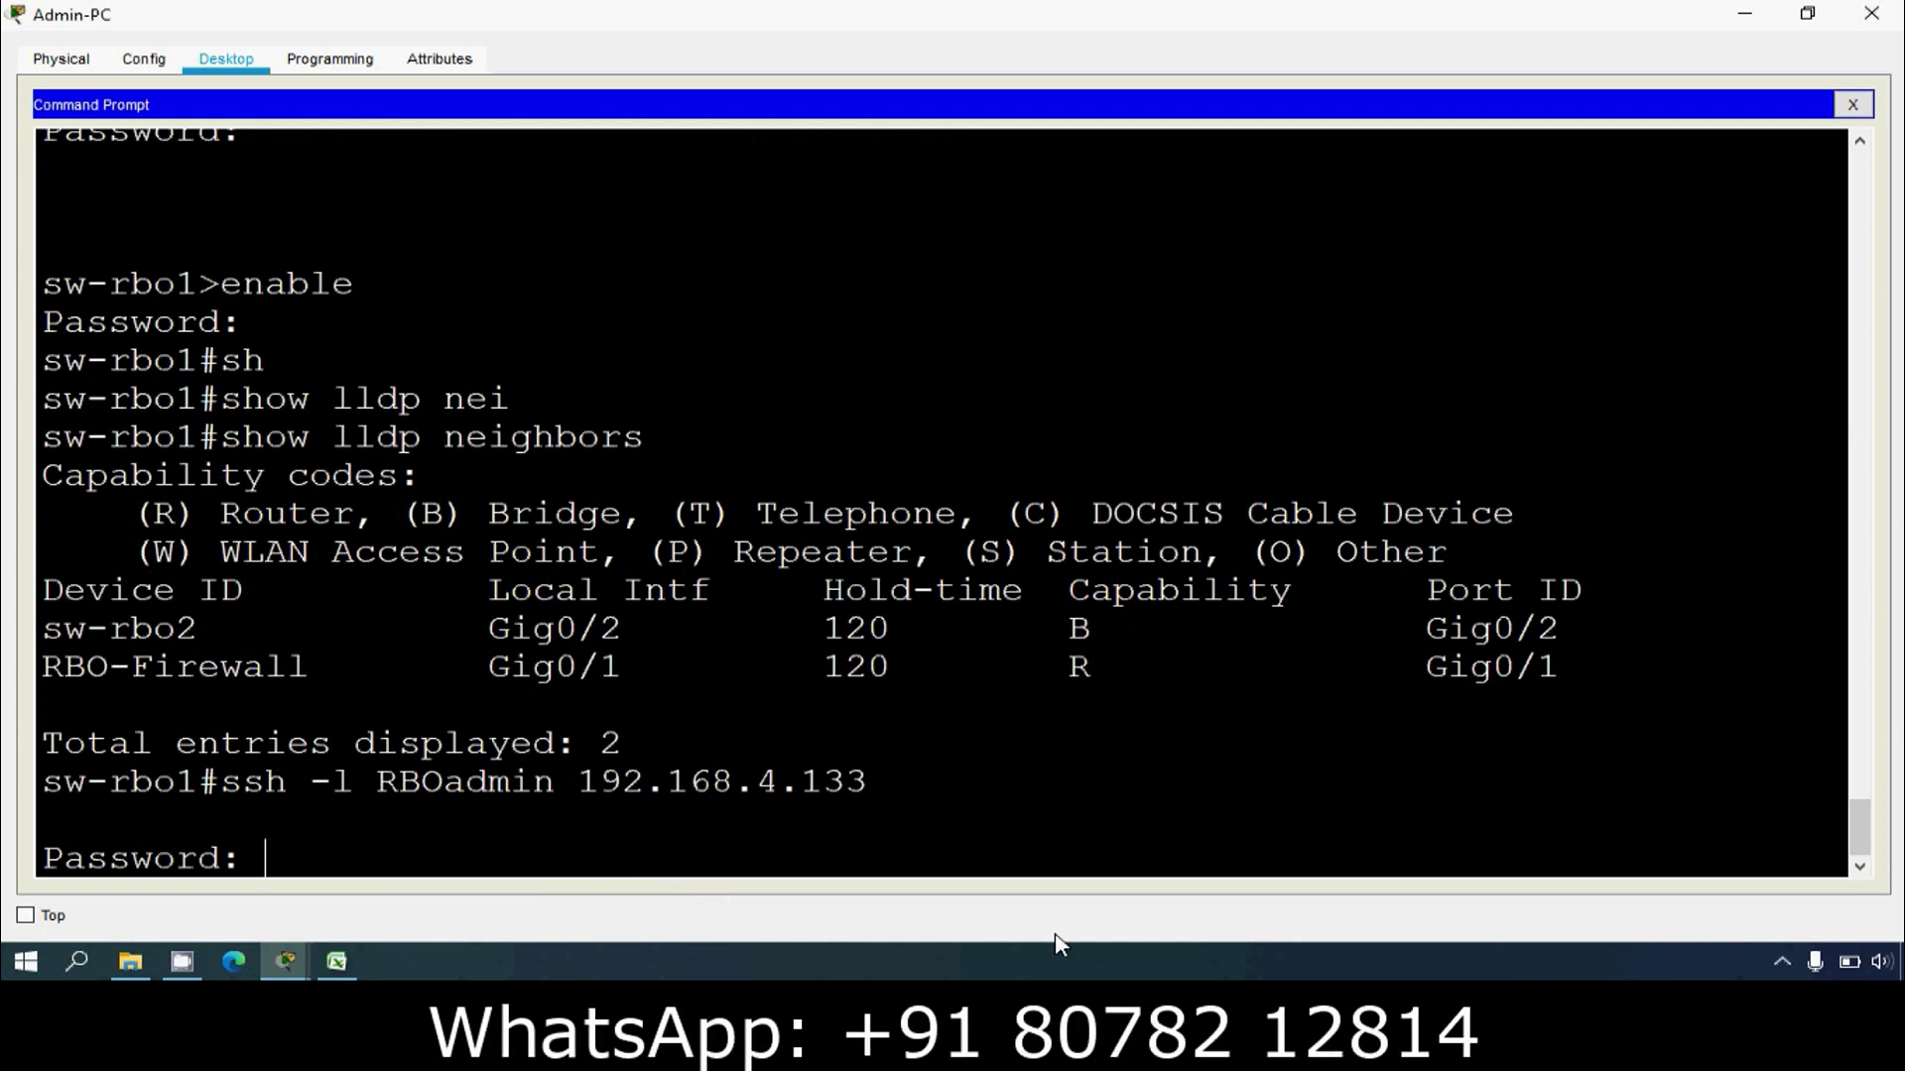
pyautogui.press('Return')
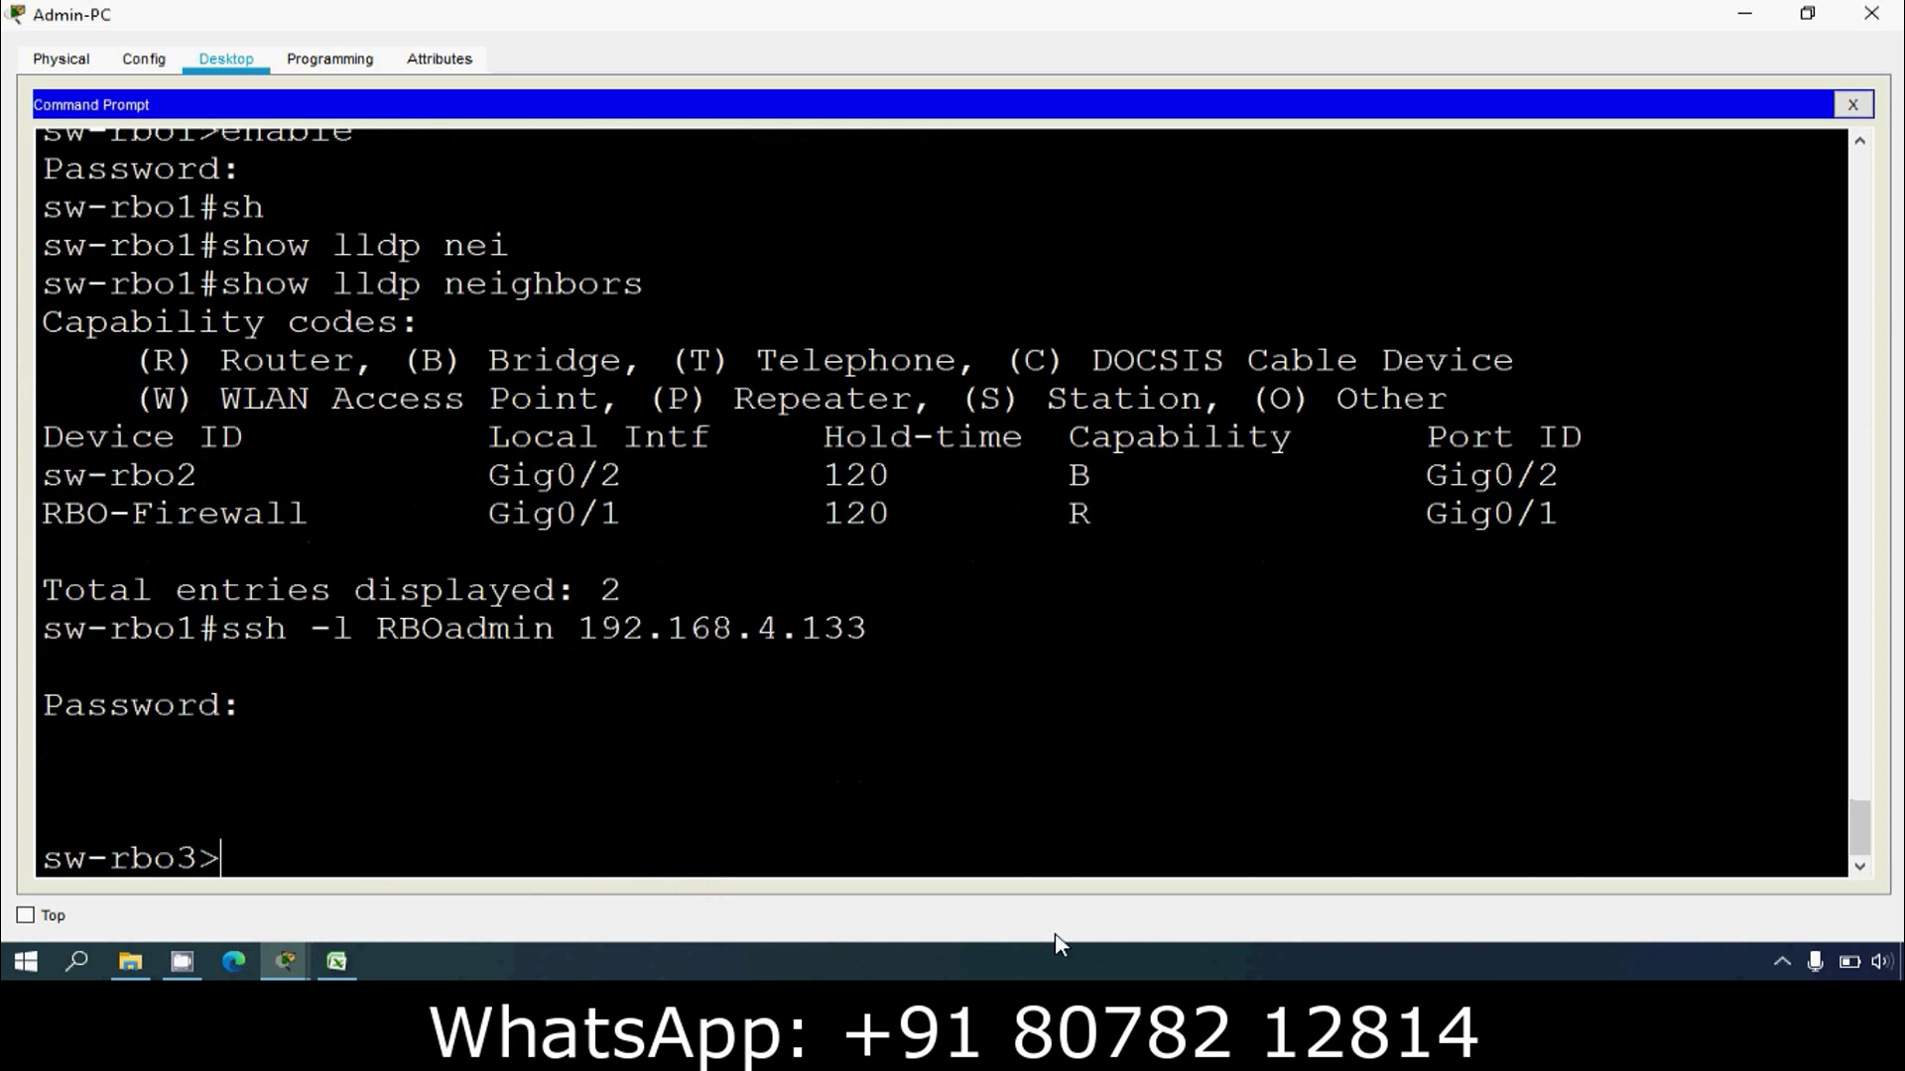
# Step: Enter privileged mode on sw-rbo3 and run show lldp neighbors, which reports LLDP not enabled
pyautogui.write('enable')
pyautogui.press('Return')
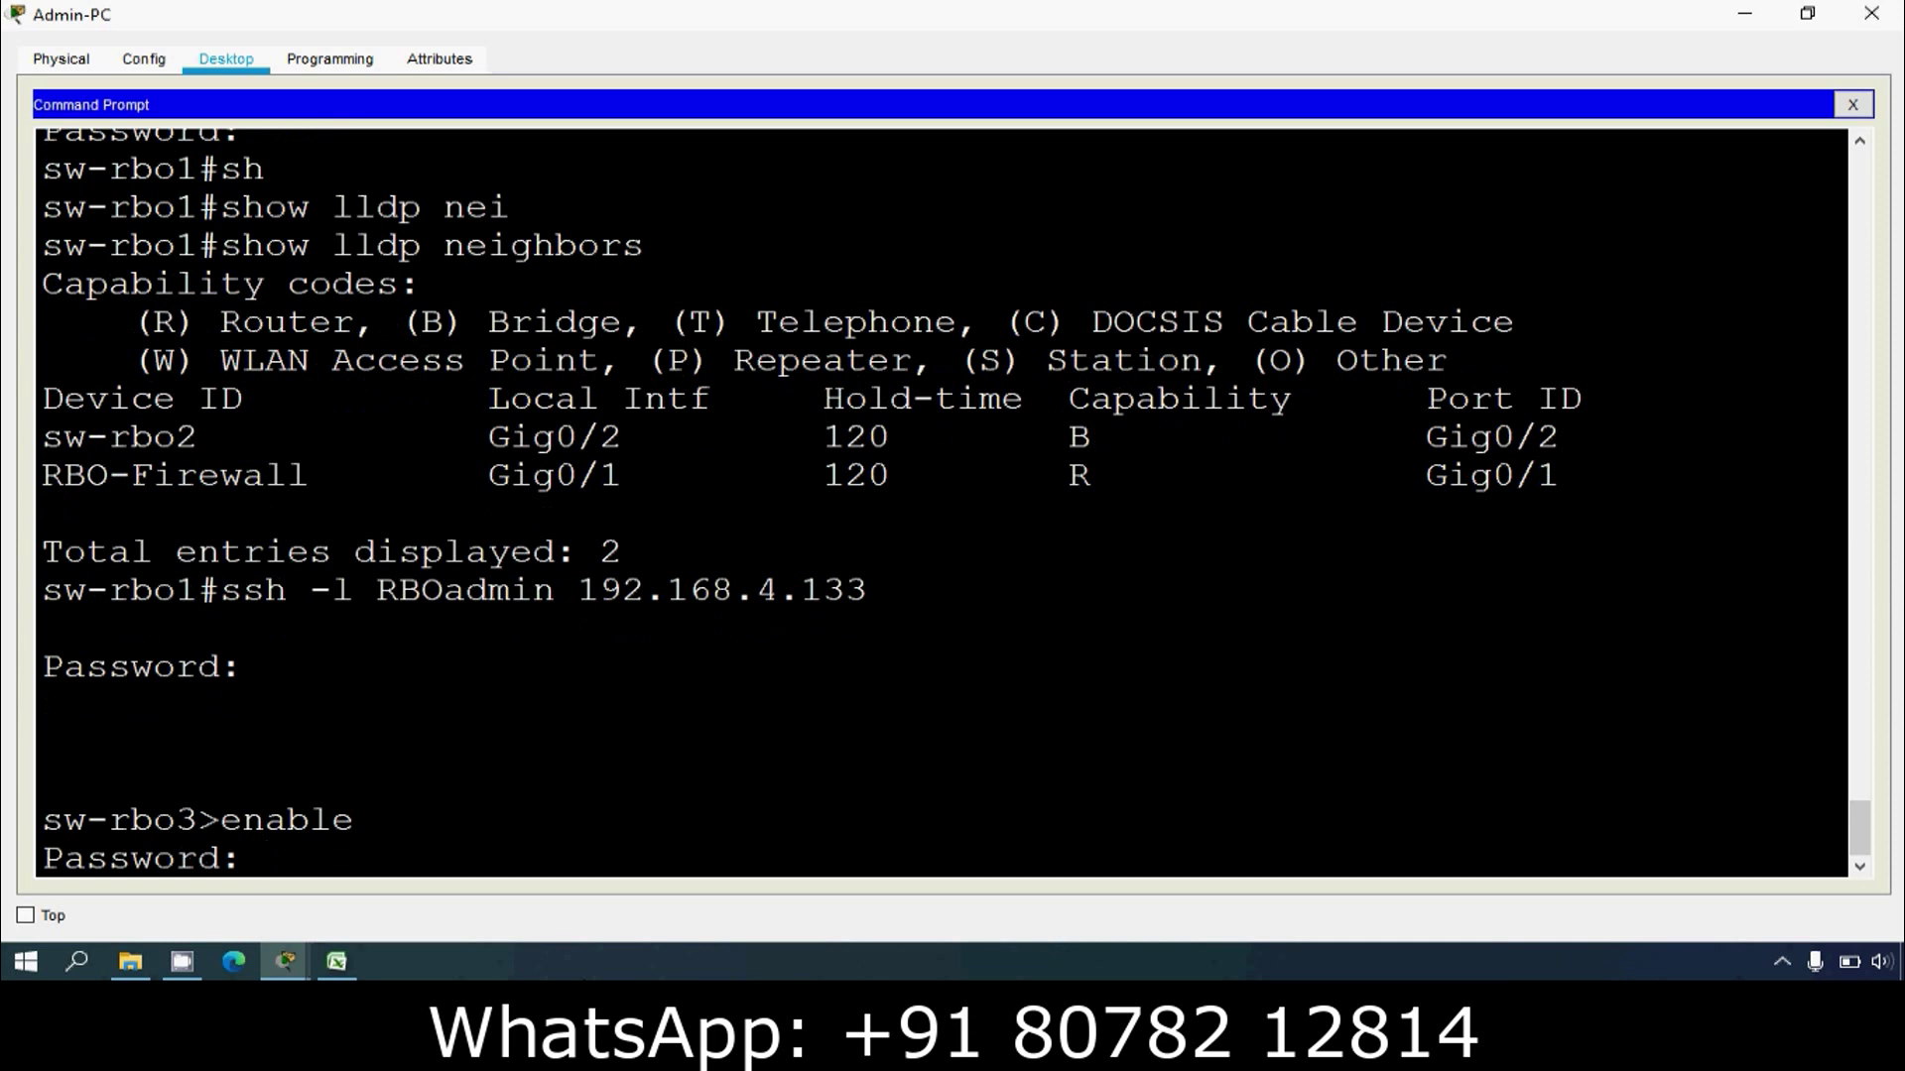
pyautogui.press('Return')
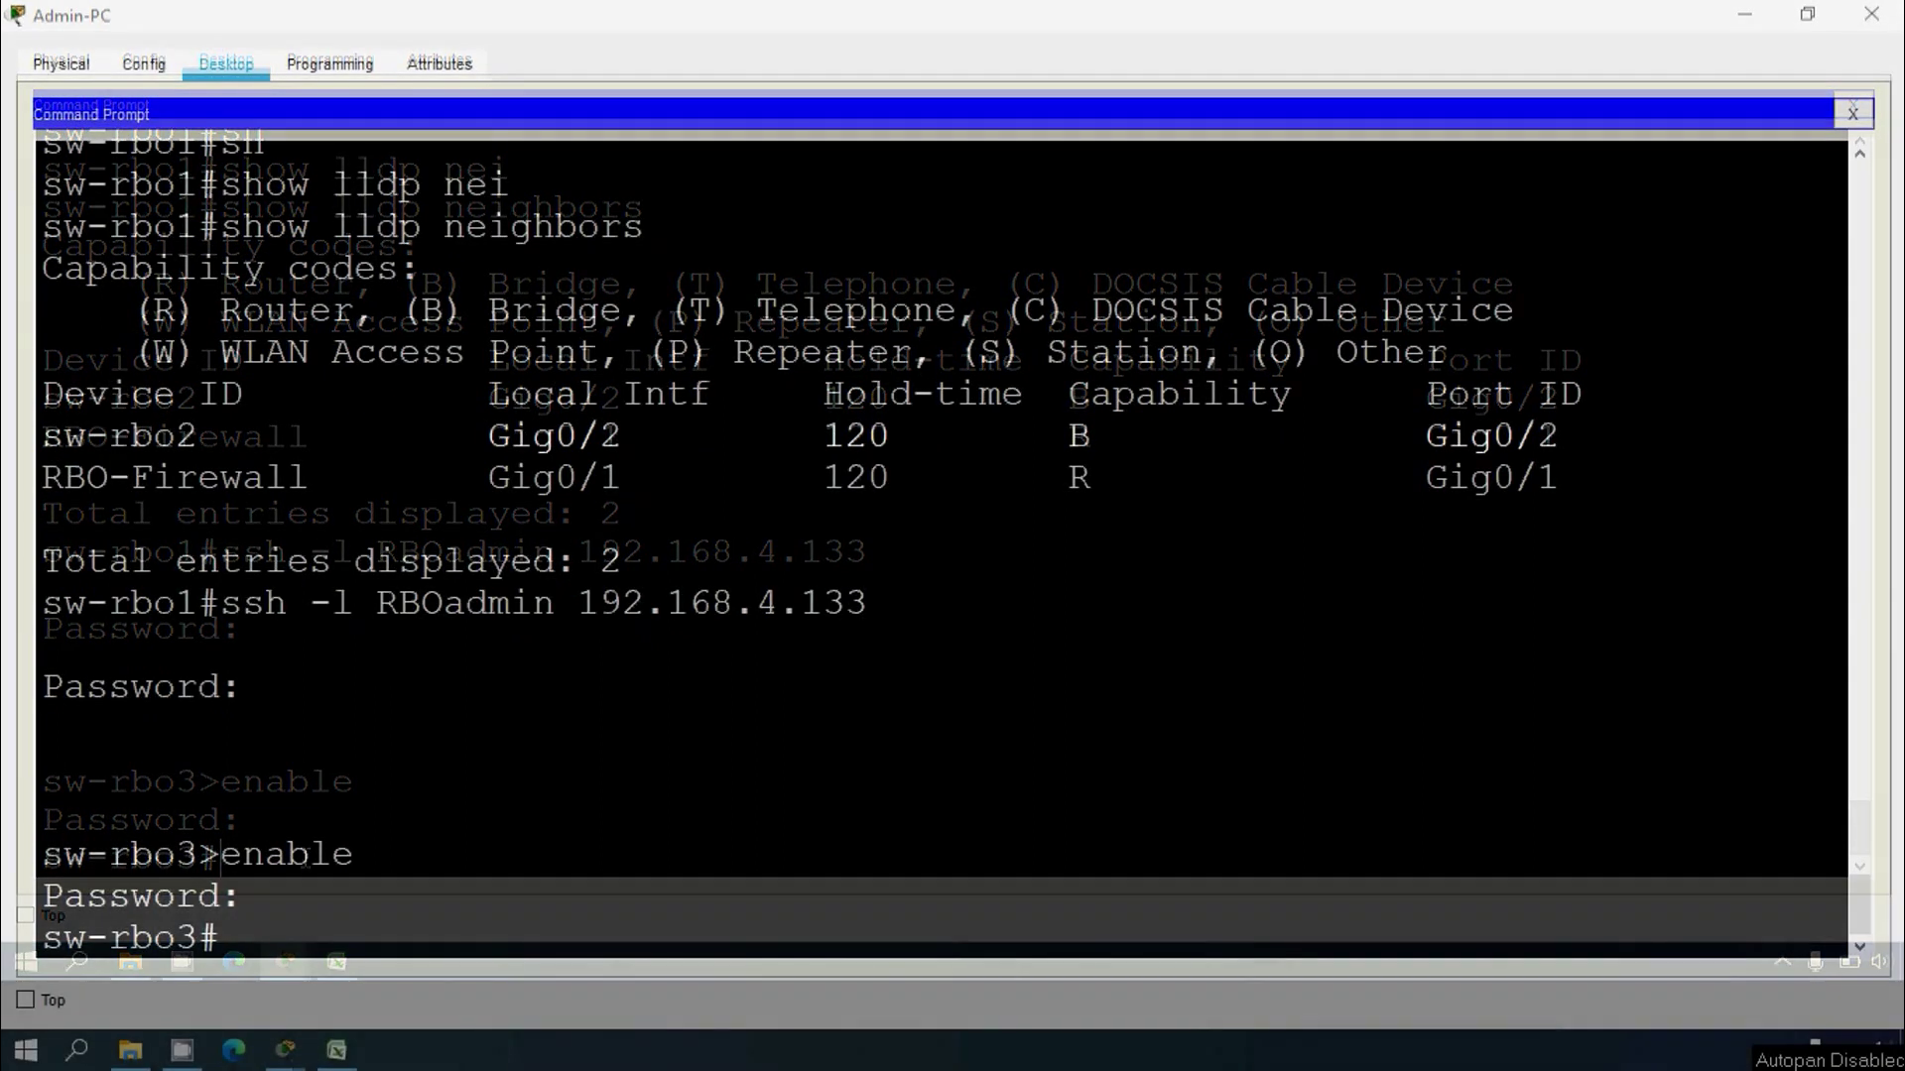
pyautogui.write('show')
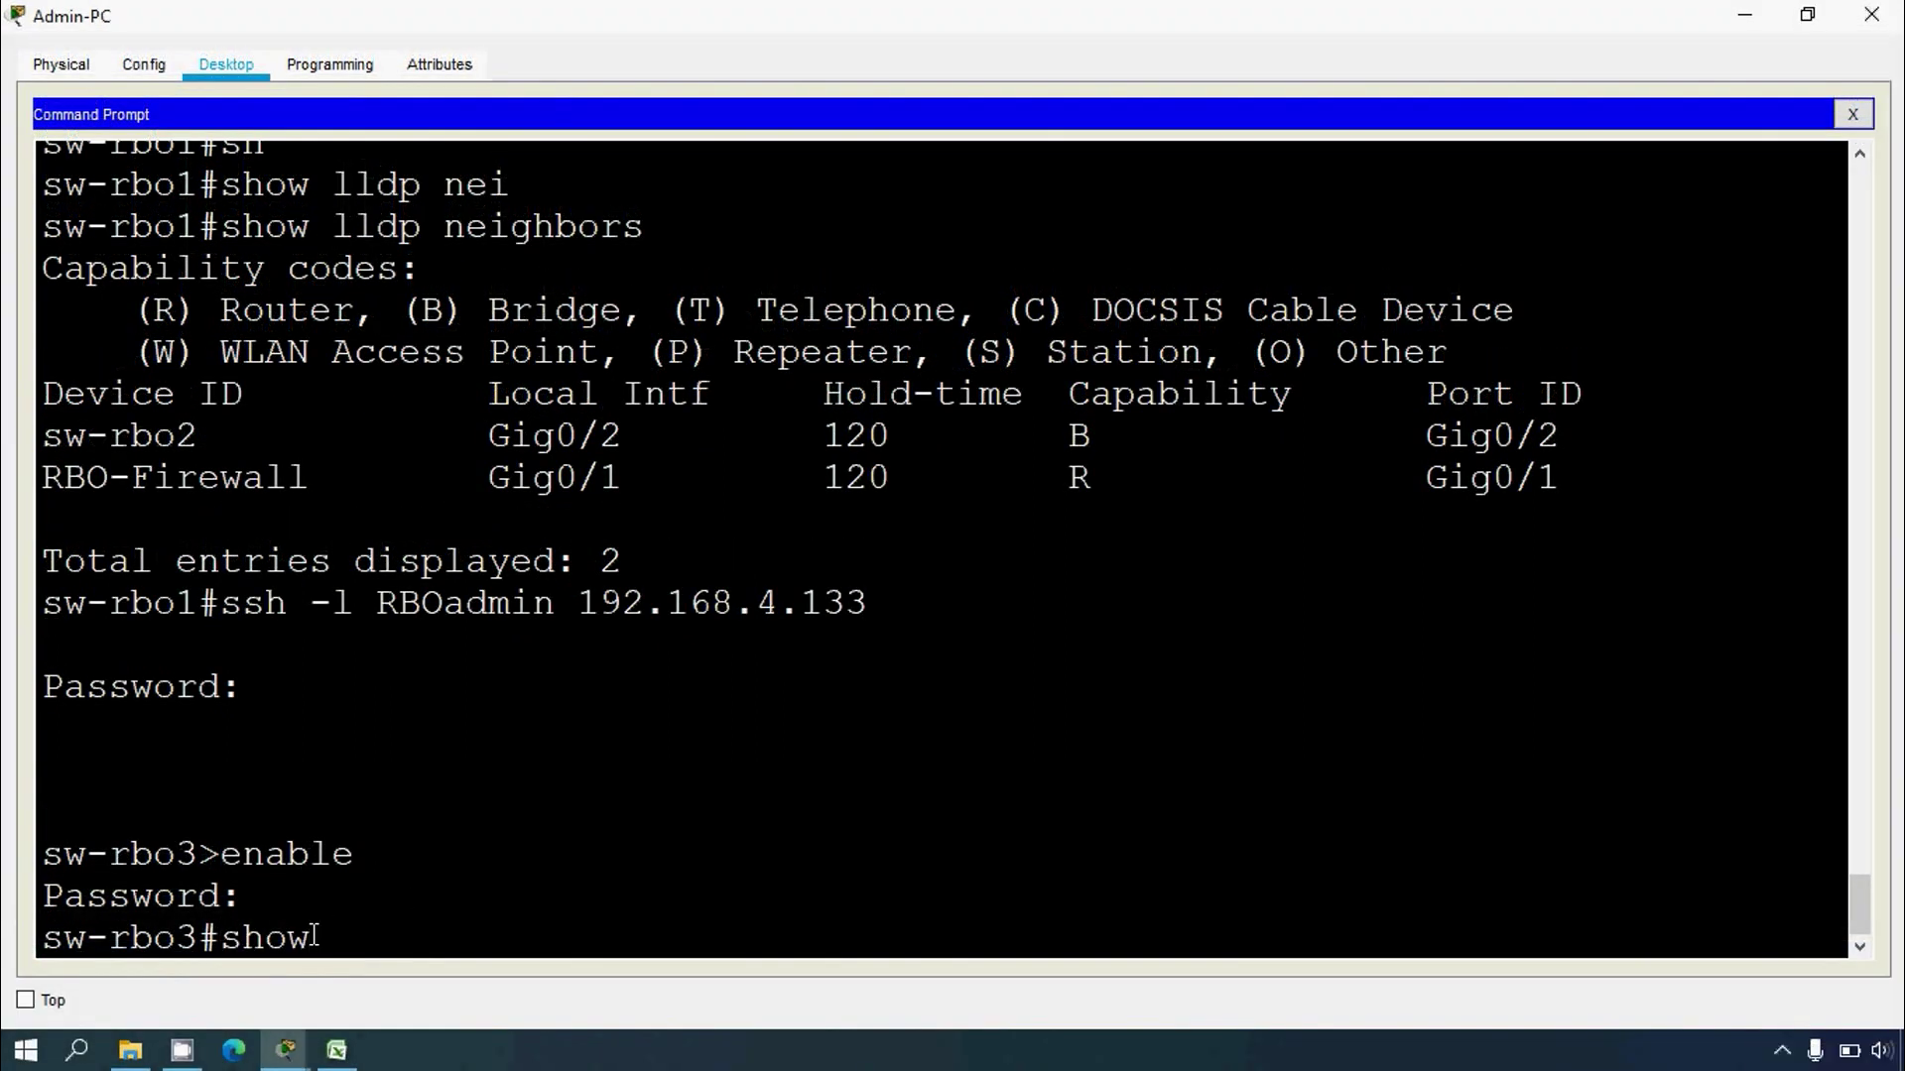
pyautogui.write(' lldp neighbors')
pyautogui.press('Return')
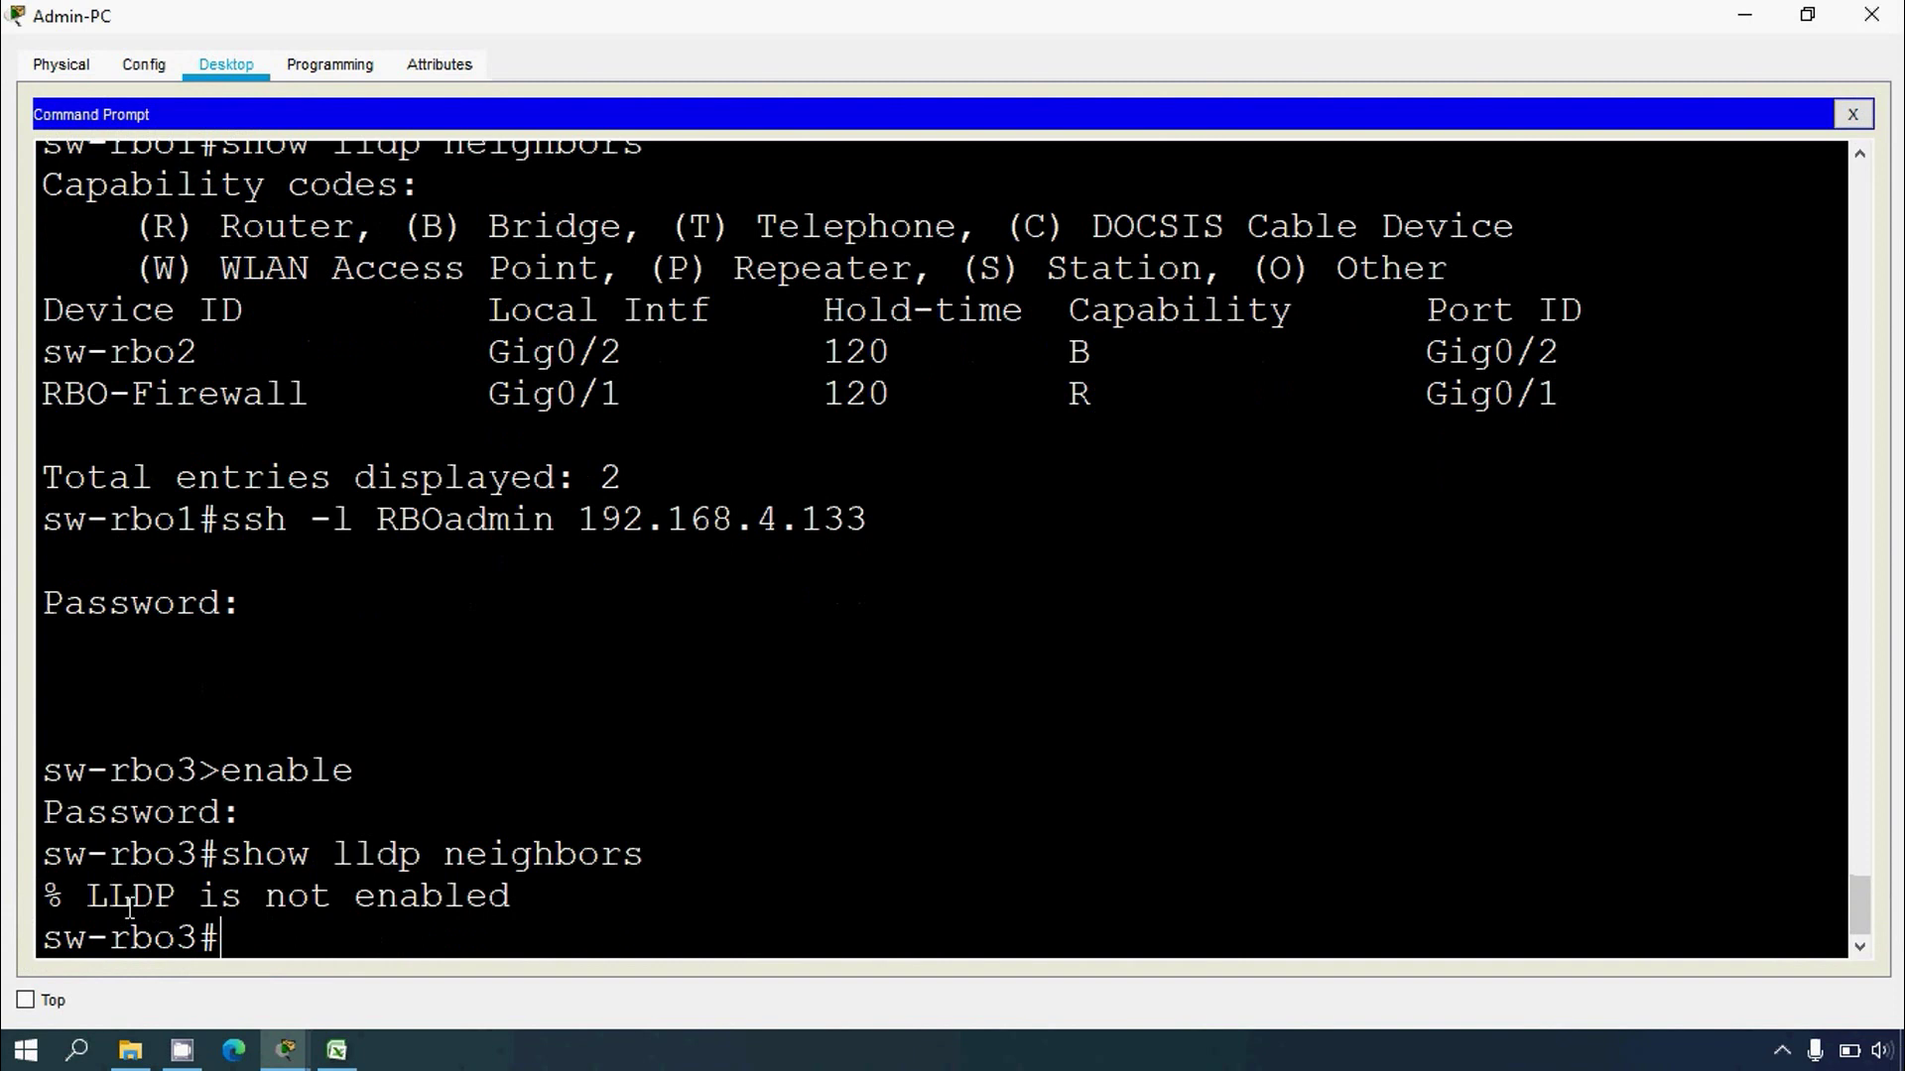
pyautogui.click(1744, 16)
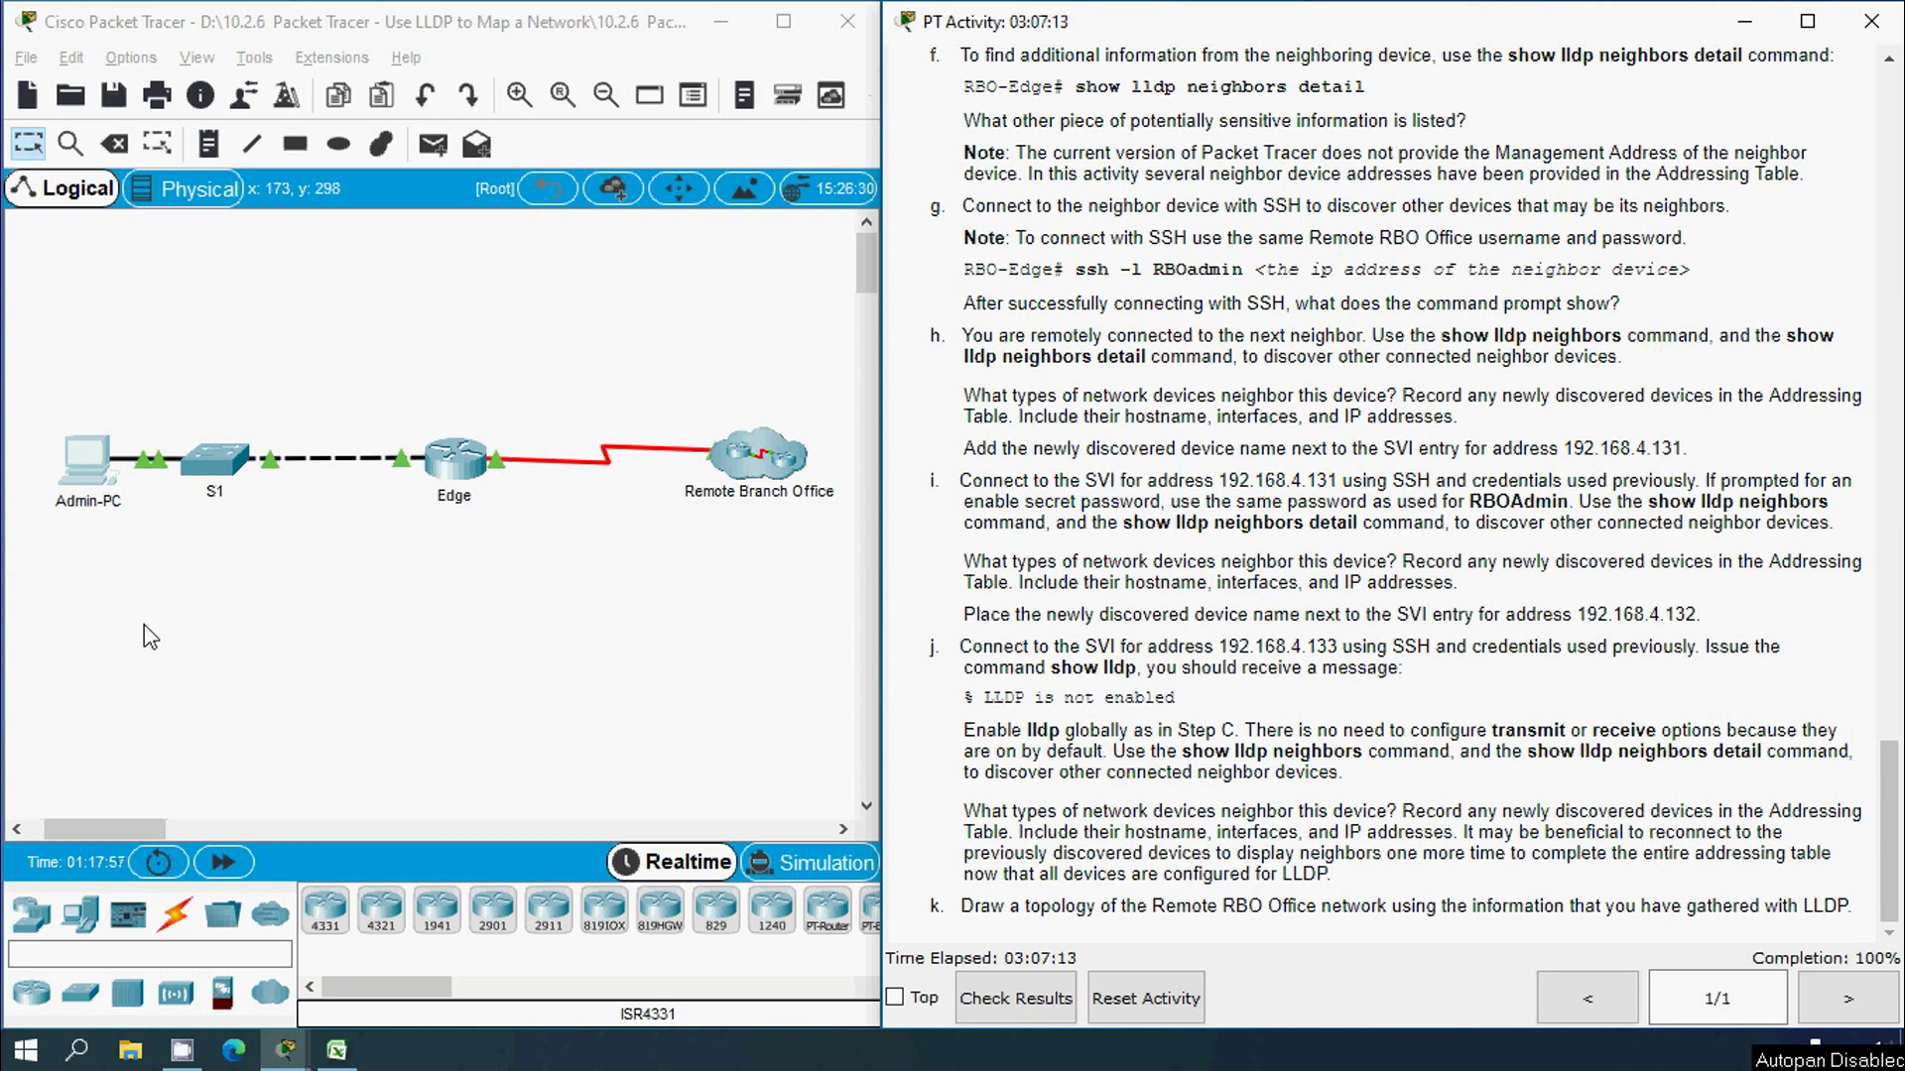
pyautogui.click(112, 472)
pyautogui.click(1247, 157)
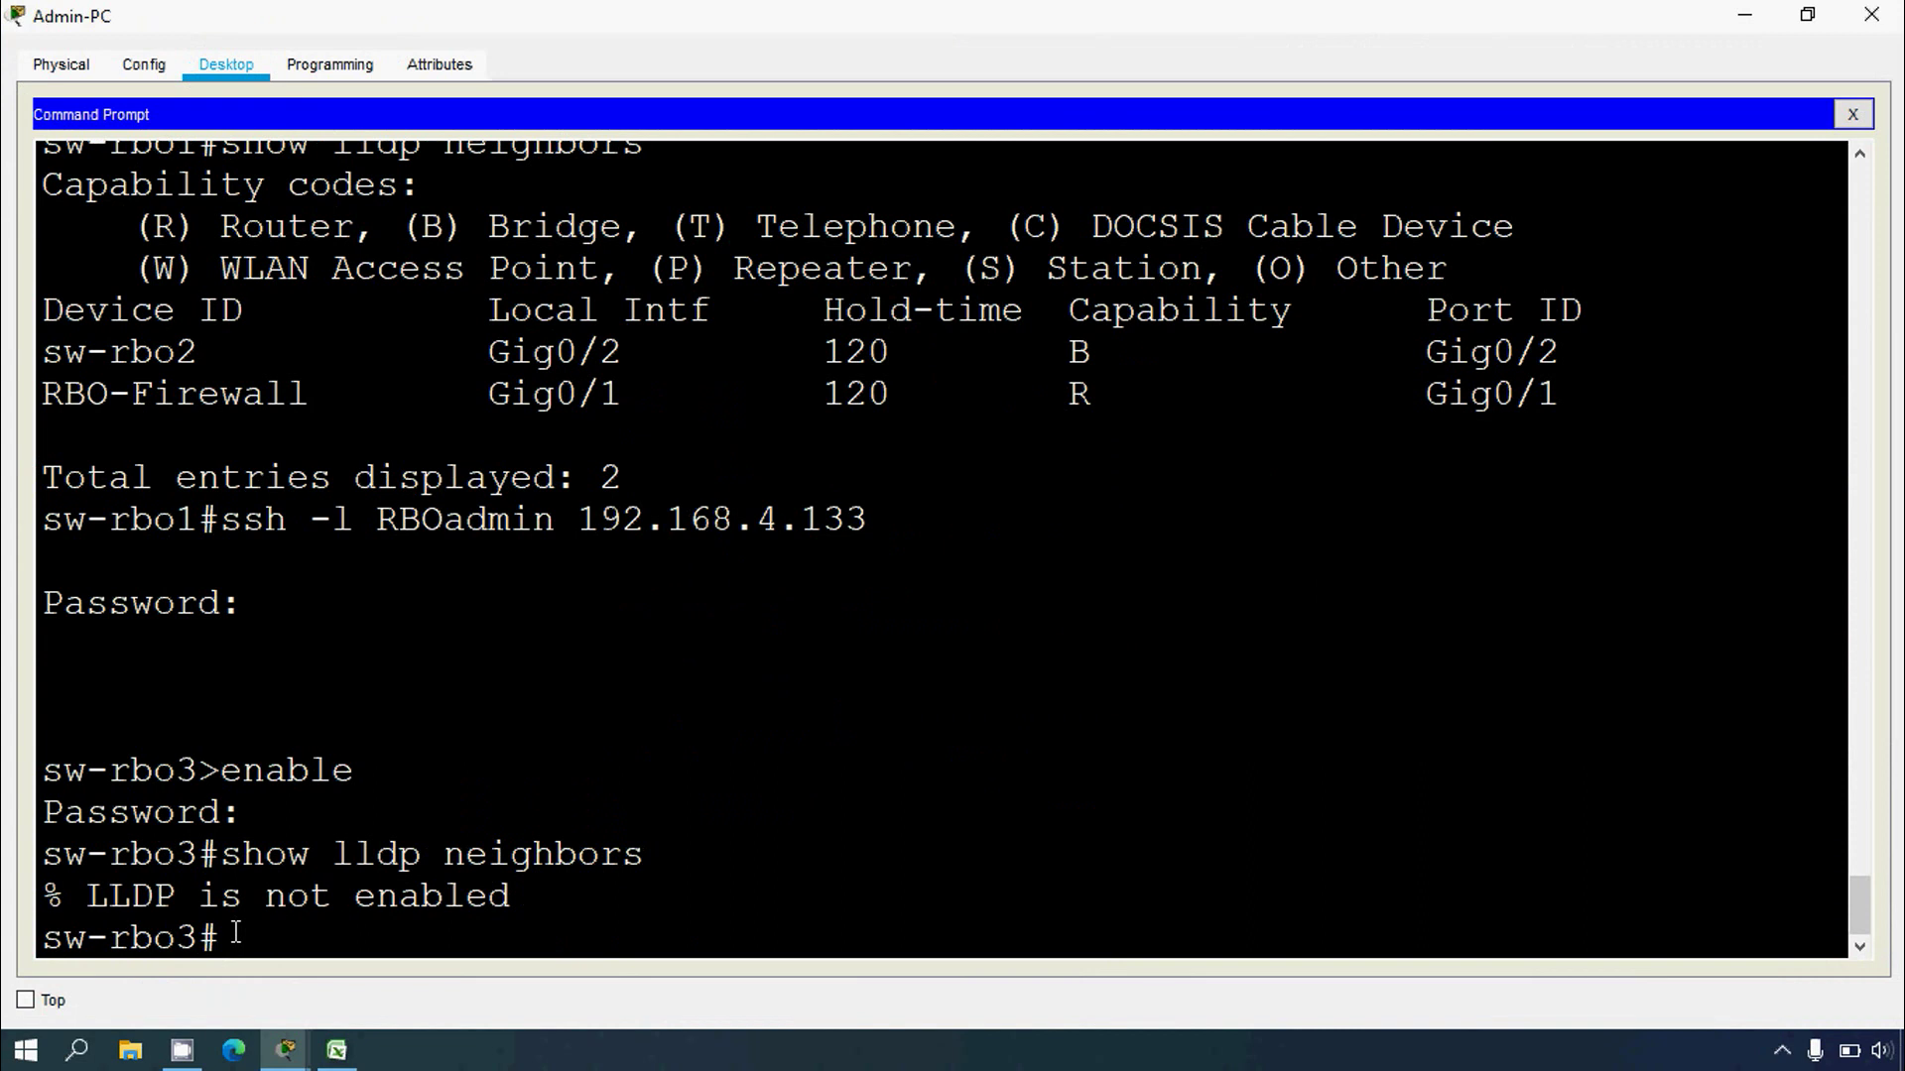
# Step: Enable LLDP globally on sw-rbo3 with lldp run and list its LLDP neighbors
pyautogui.write('conf t')
pyautogui.press('Return')
pyautogui.write('lldp')
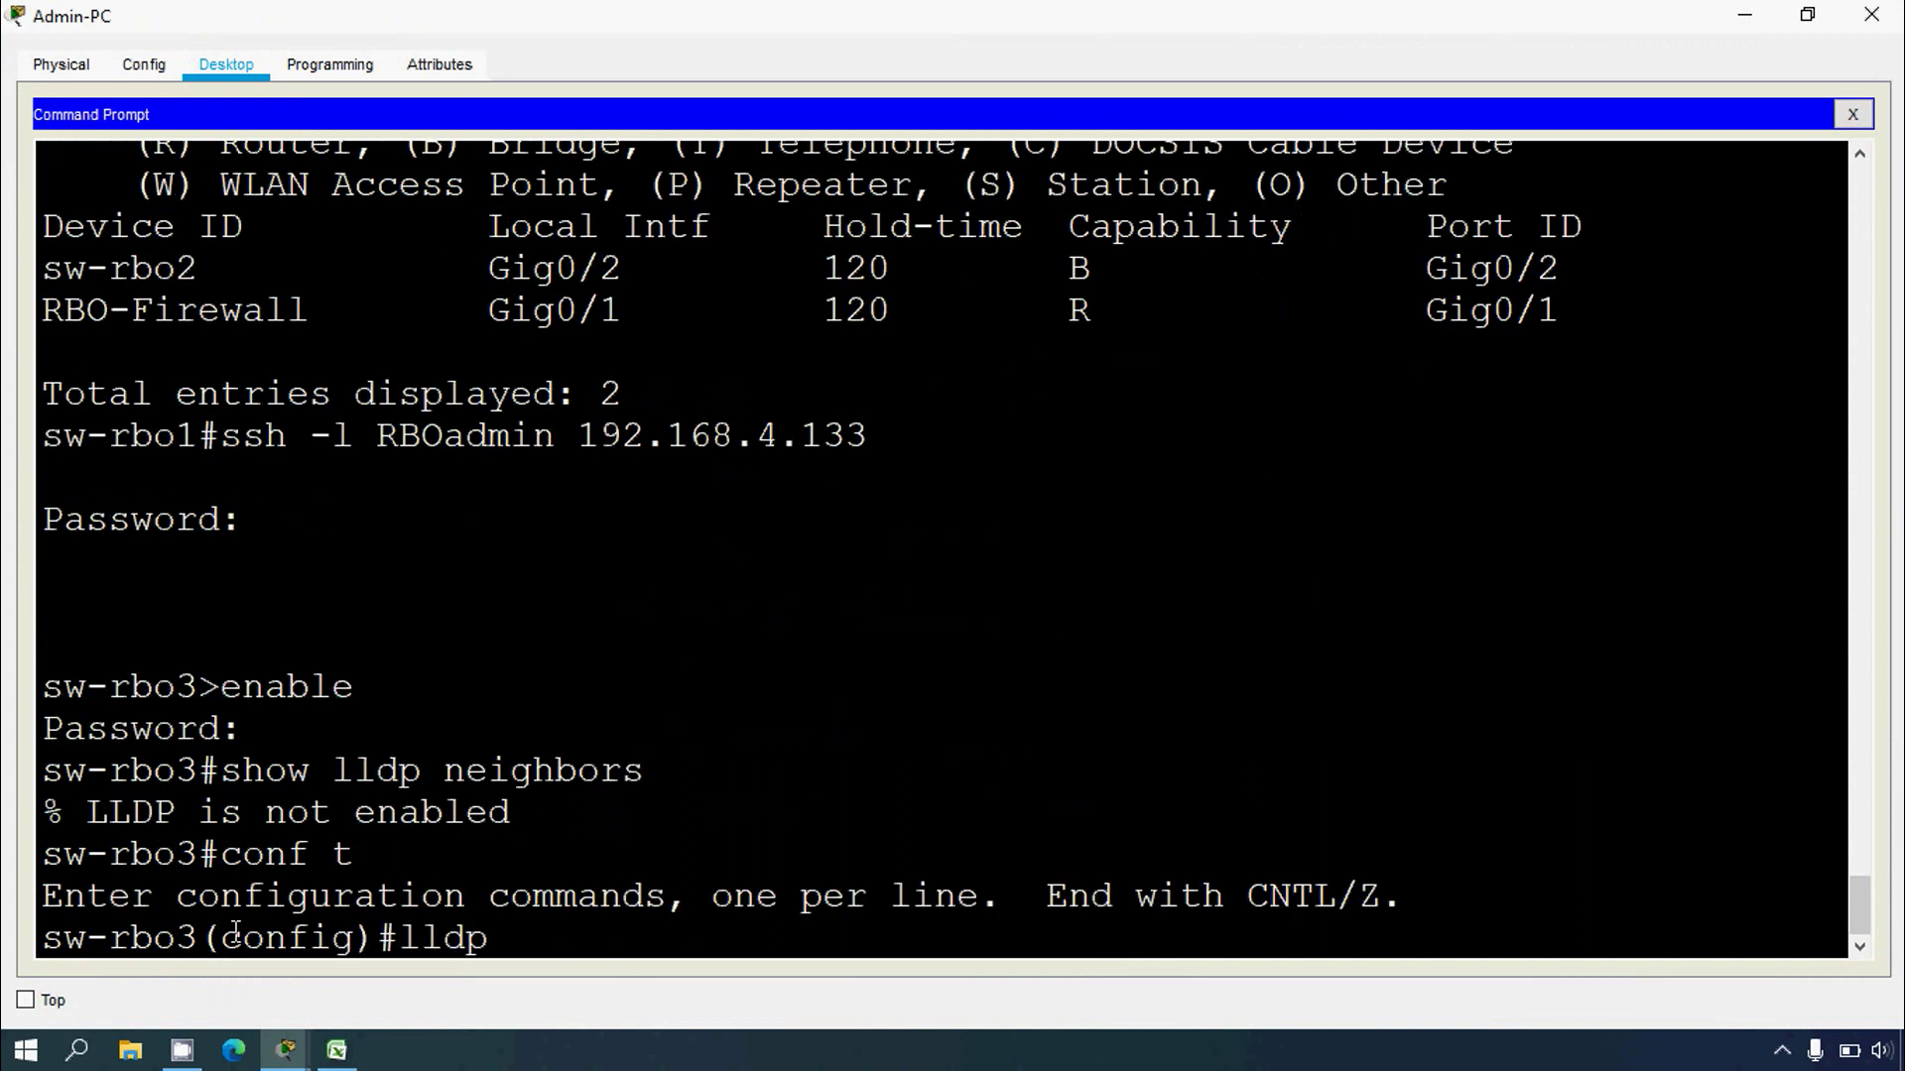
pyautogui.write(' run')
pyautogui.press('Return')
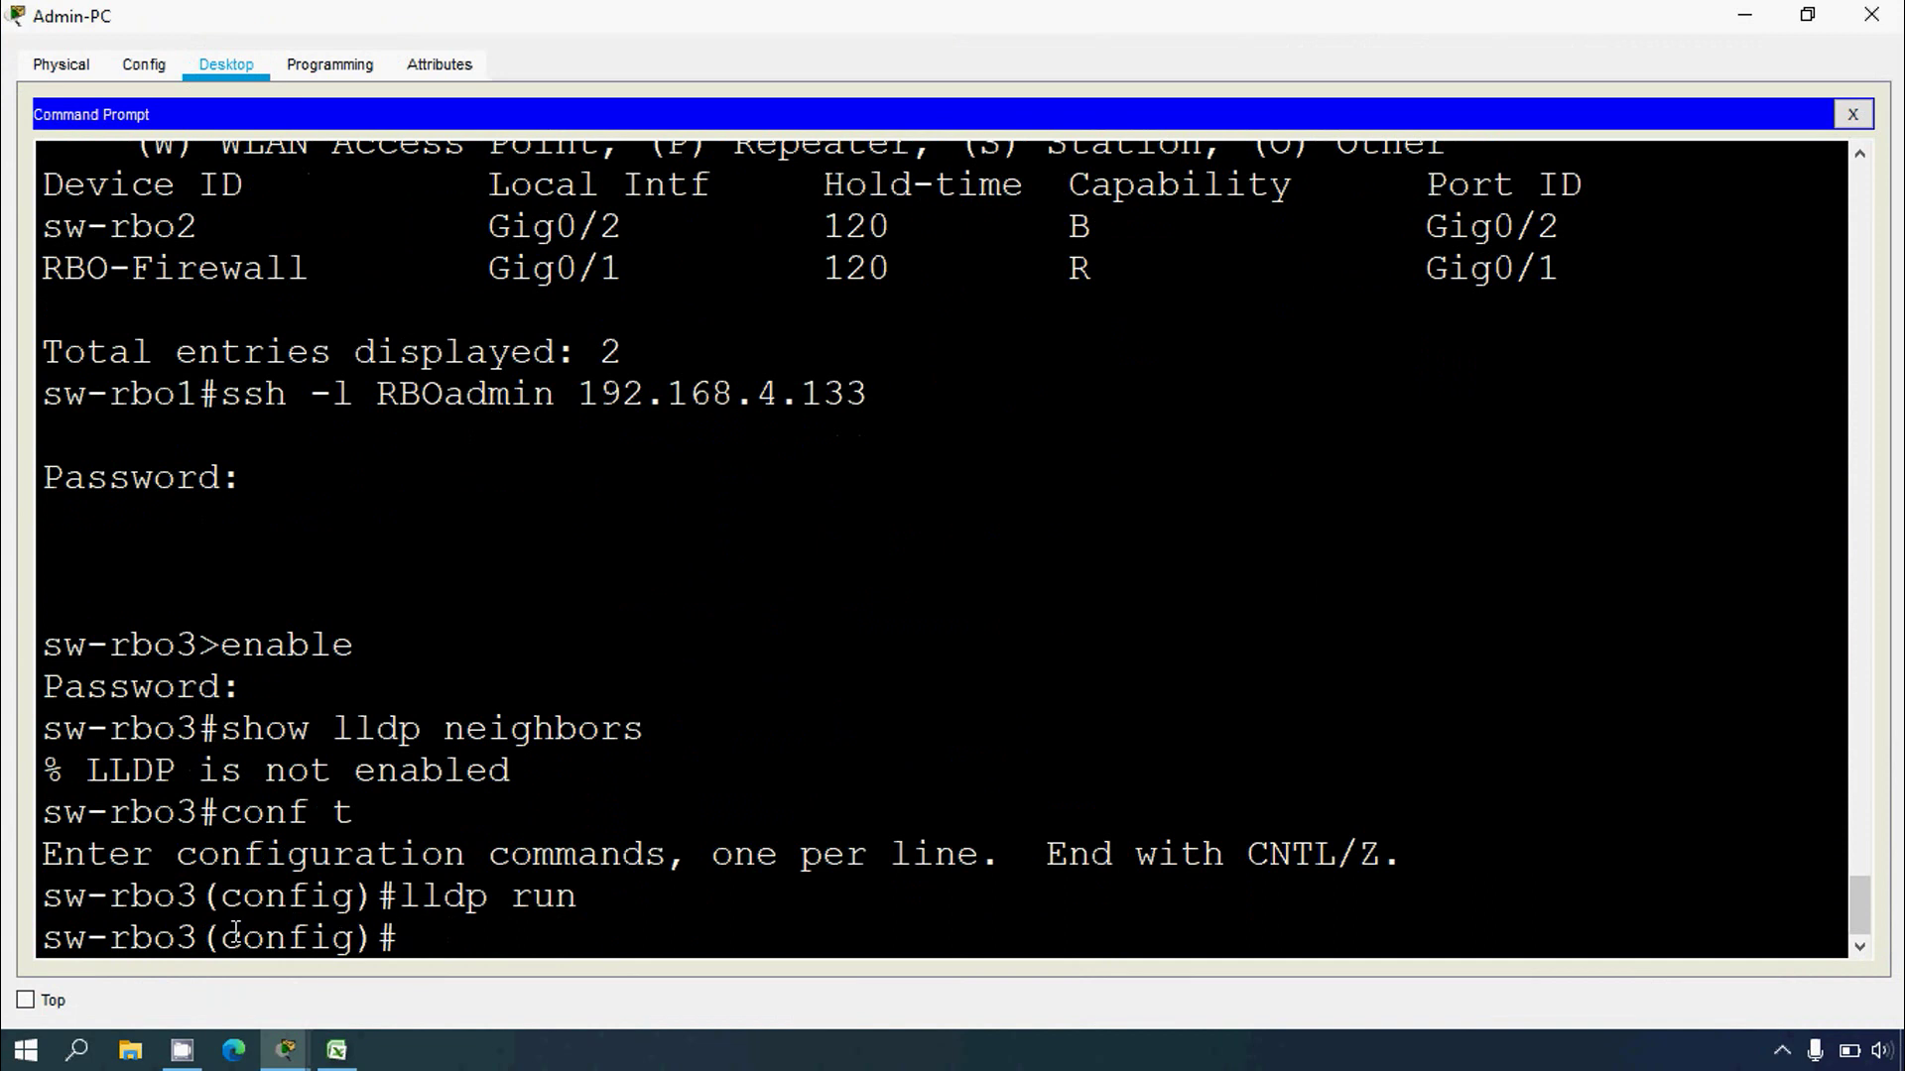
pyautogui.write('s')
pyautogui.write('xit')
pyautogui.press('Return')
pyautogui.write('show')
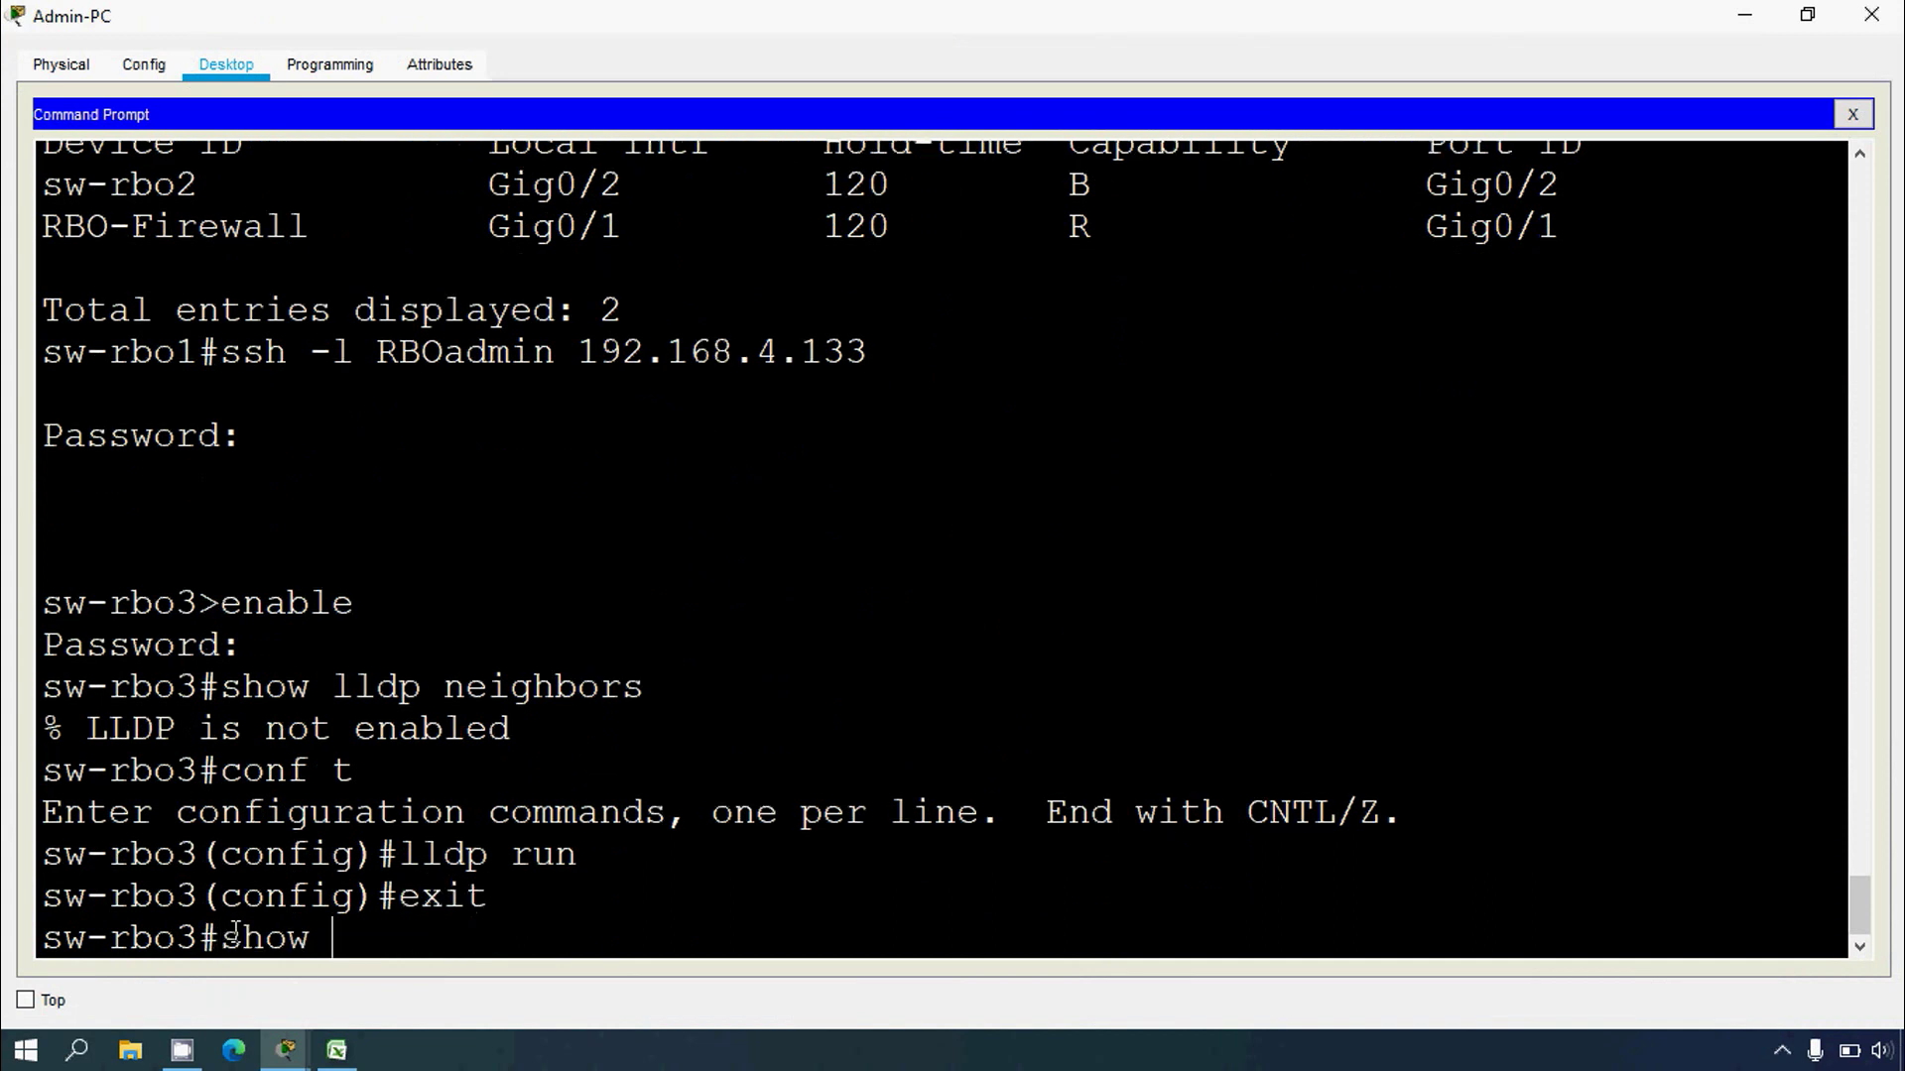
pyautogui.write(' lldp neigh')
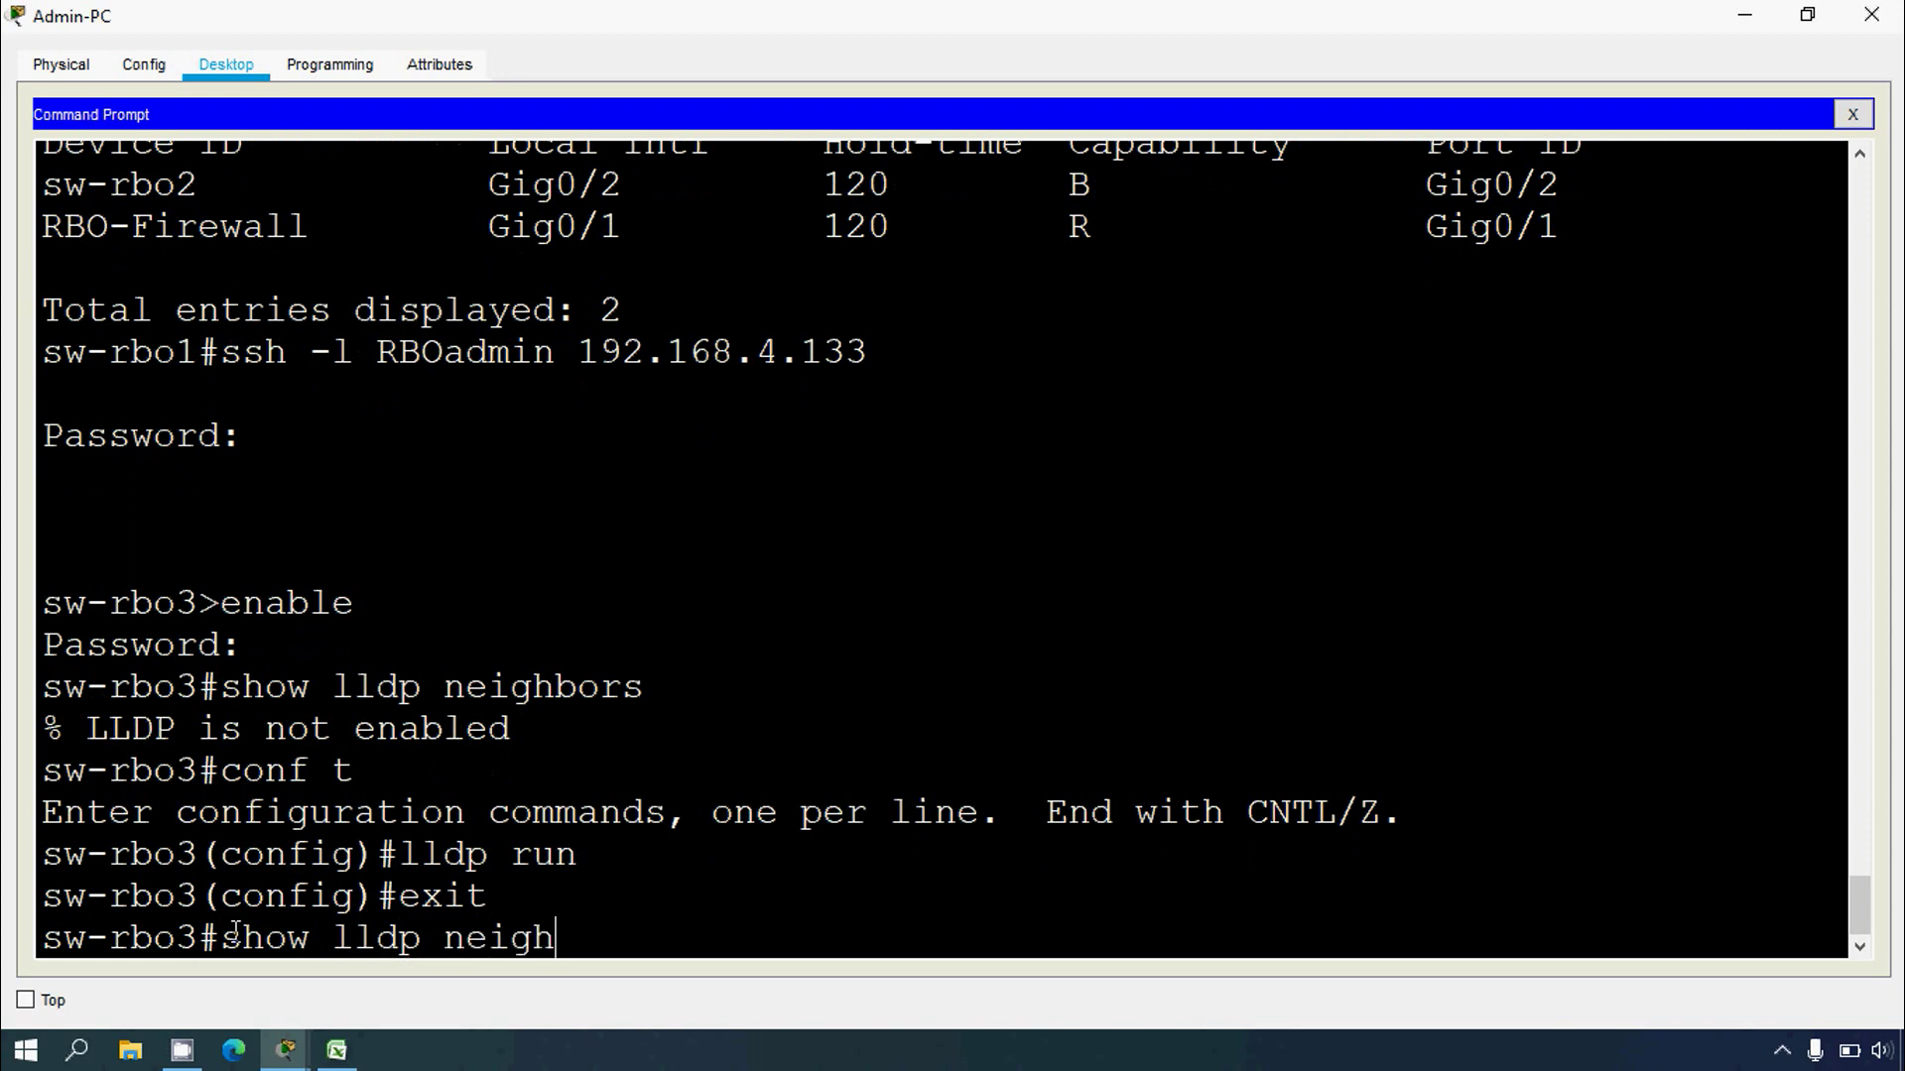
pyautogui.write('bors')
pyautogui.press('Return')
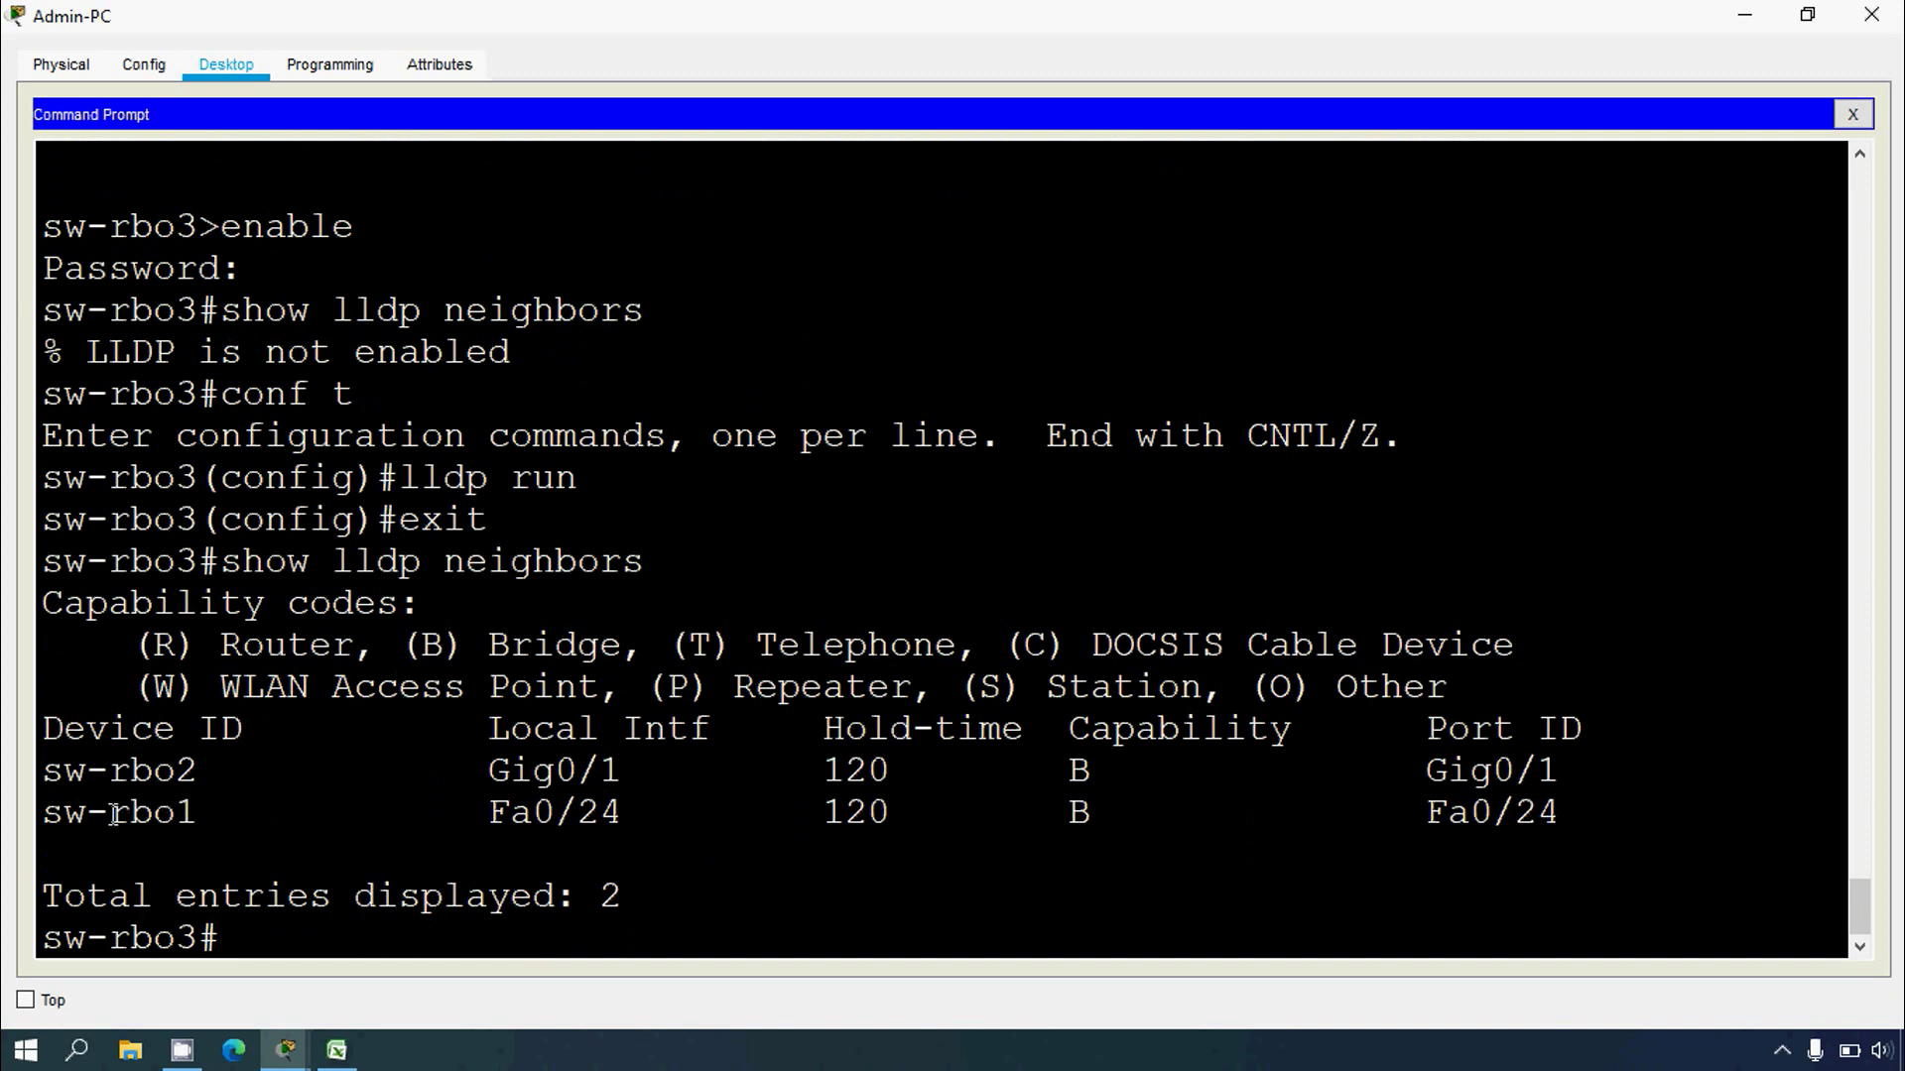
# Step: Mark neighbors sw-rbo2 and sw-rbo1, then copy the hostname sw-rbo3 from the prompt
pyautogui.moveTo(44, 770); pyautogui.dragTo(199, 770)
pyautogui.moveTo(50, 819); pyautogui.dragTo(199, 814)
pyautogui.click(200, 814)
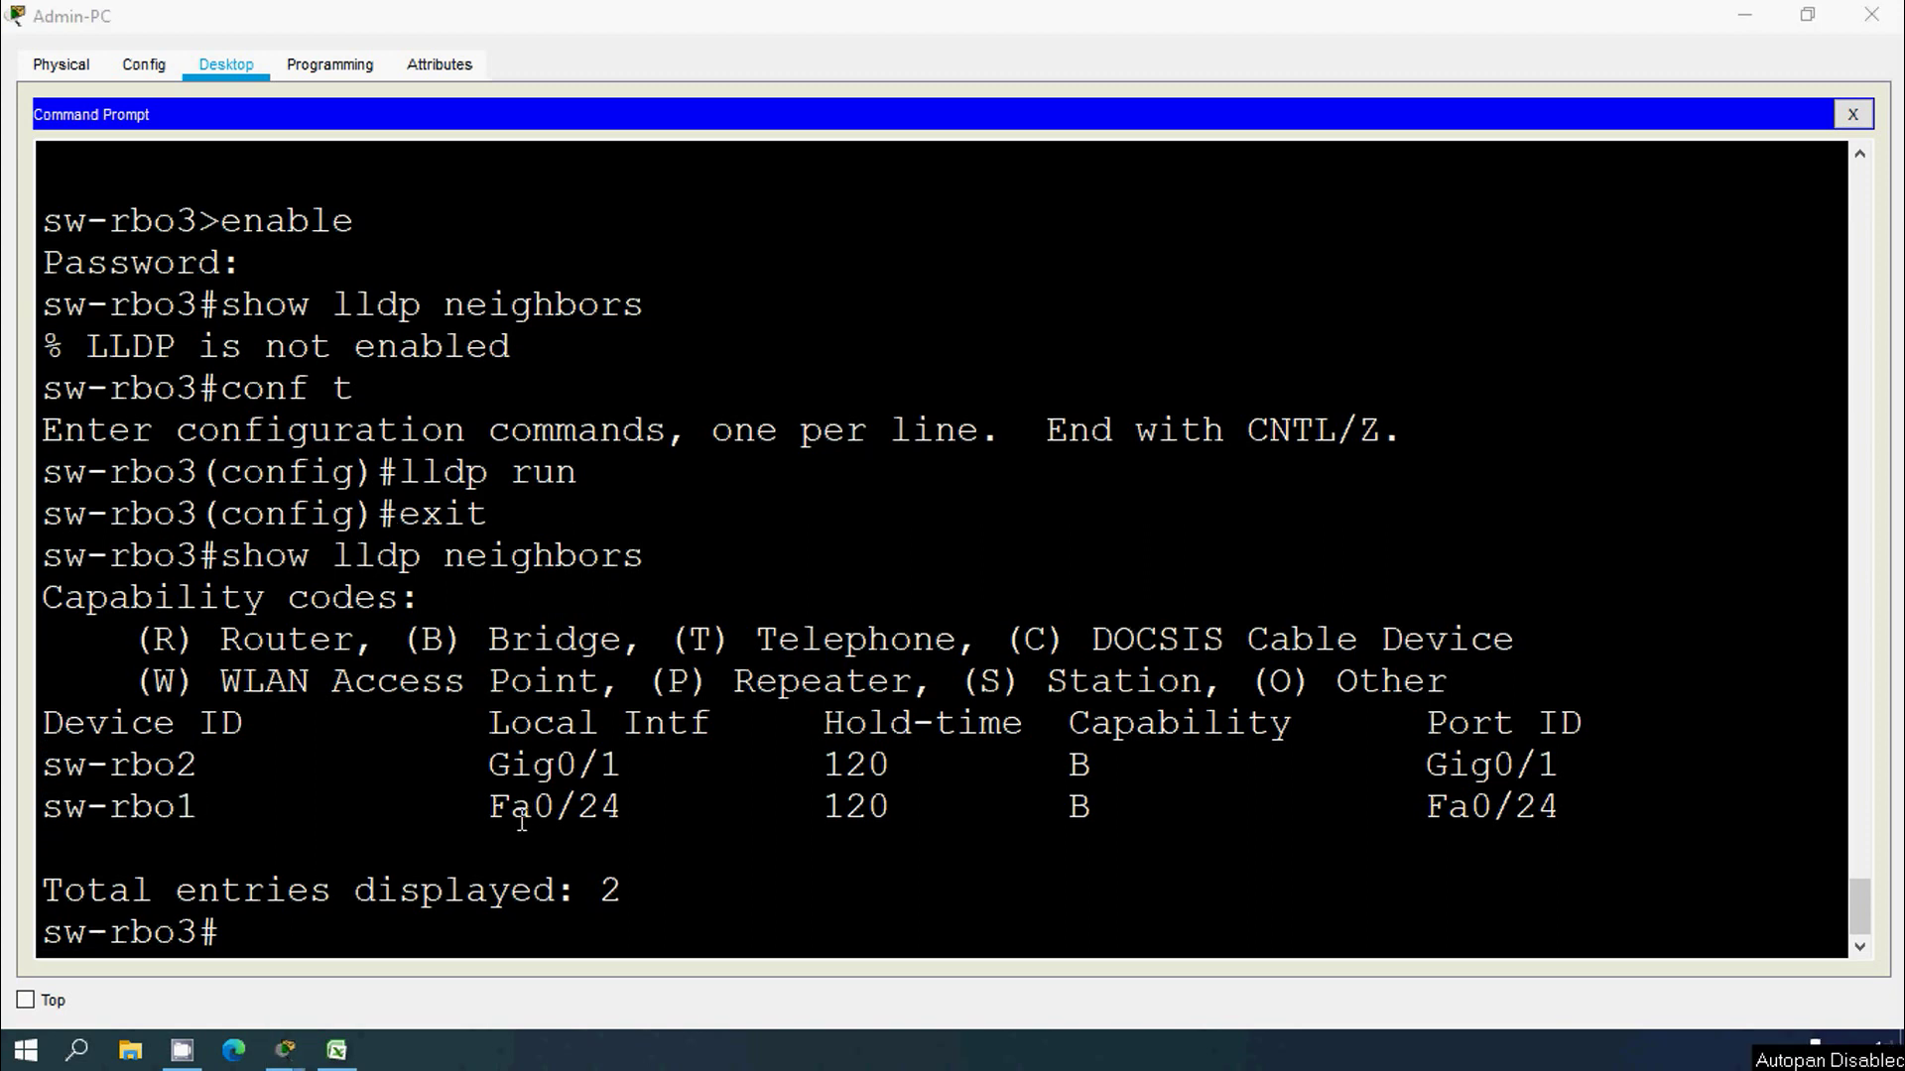
pyautogui.moveTo(199, 932); pyautogui.dragTo(37, 932)
pyautogui.rightClick(40, 932)
pyautogui.click(144, 958)
# Step: Enter sw-rbo3 in cell A14 and SVI in cell B14
pyautogui.click(336, 1049)
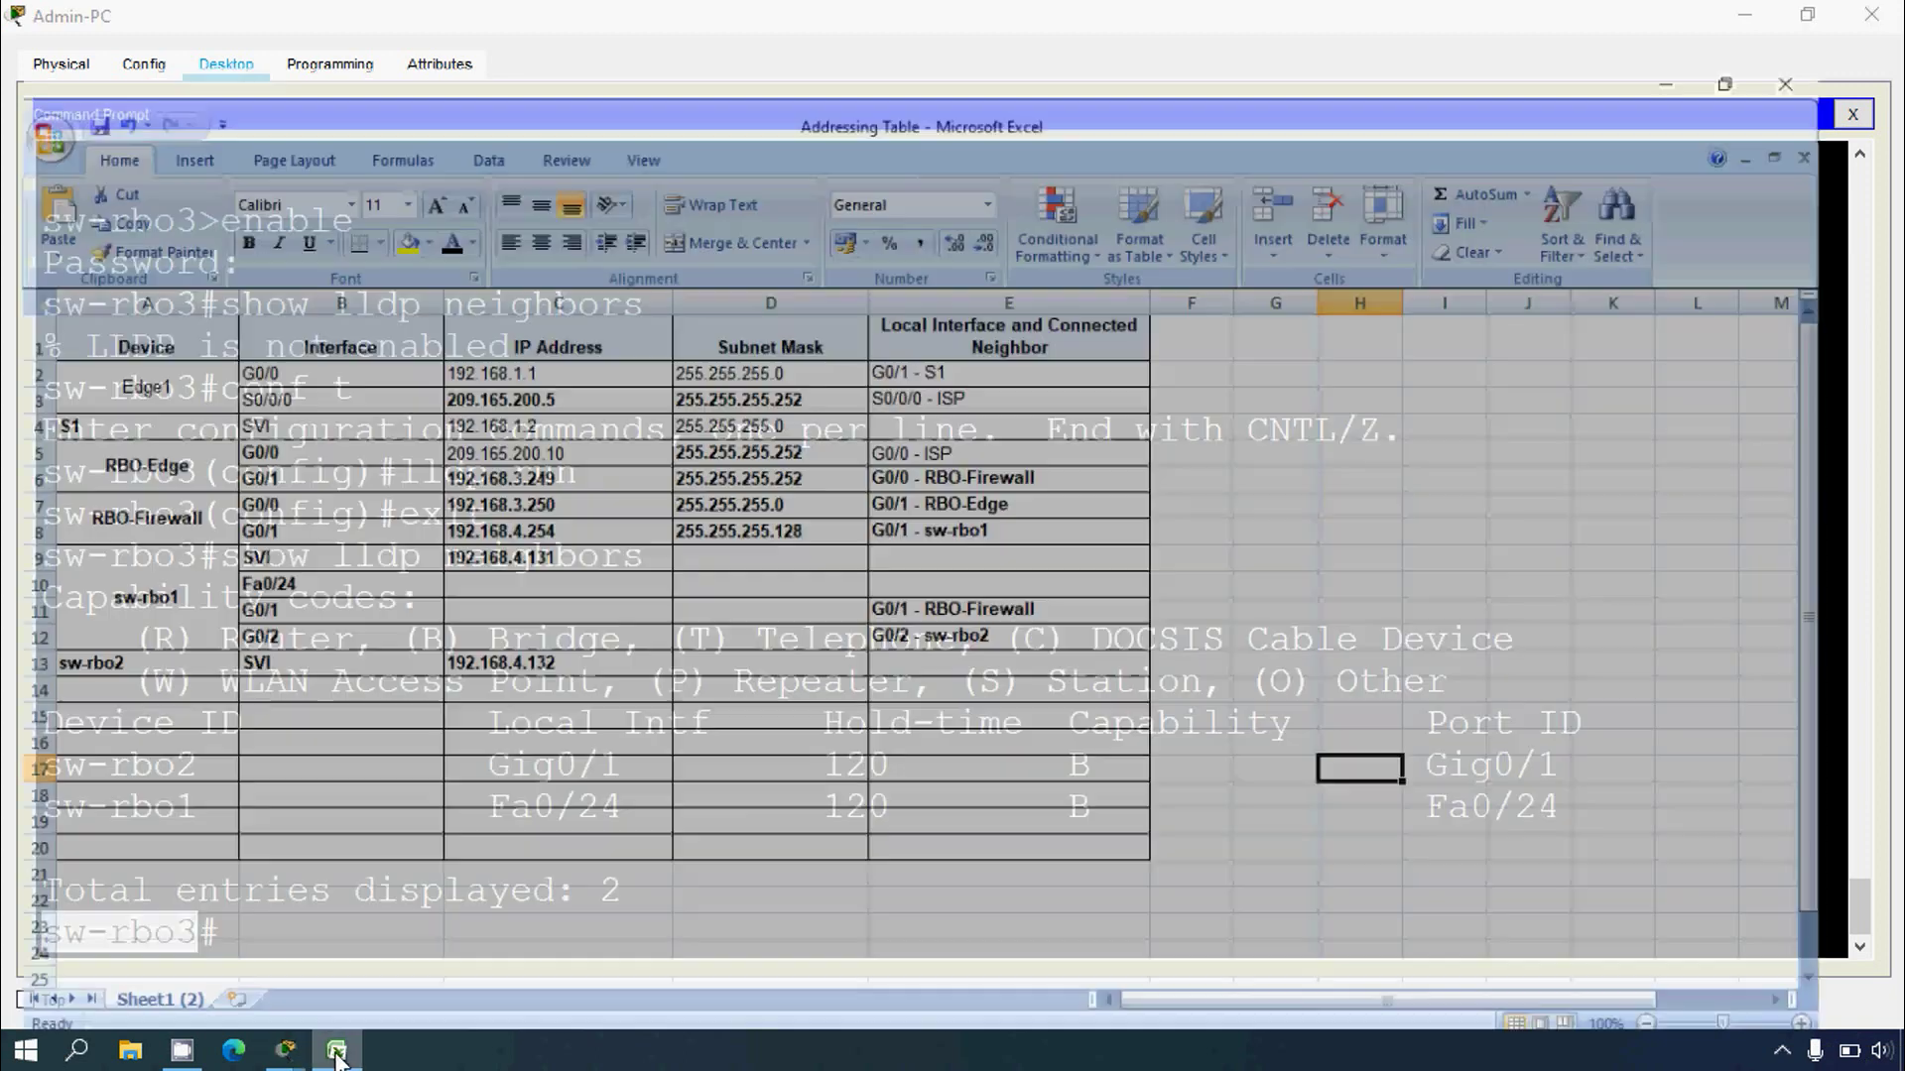
pyautogui.click(149, 670)
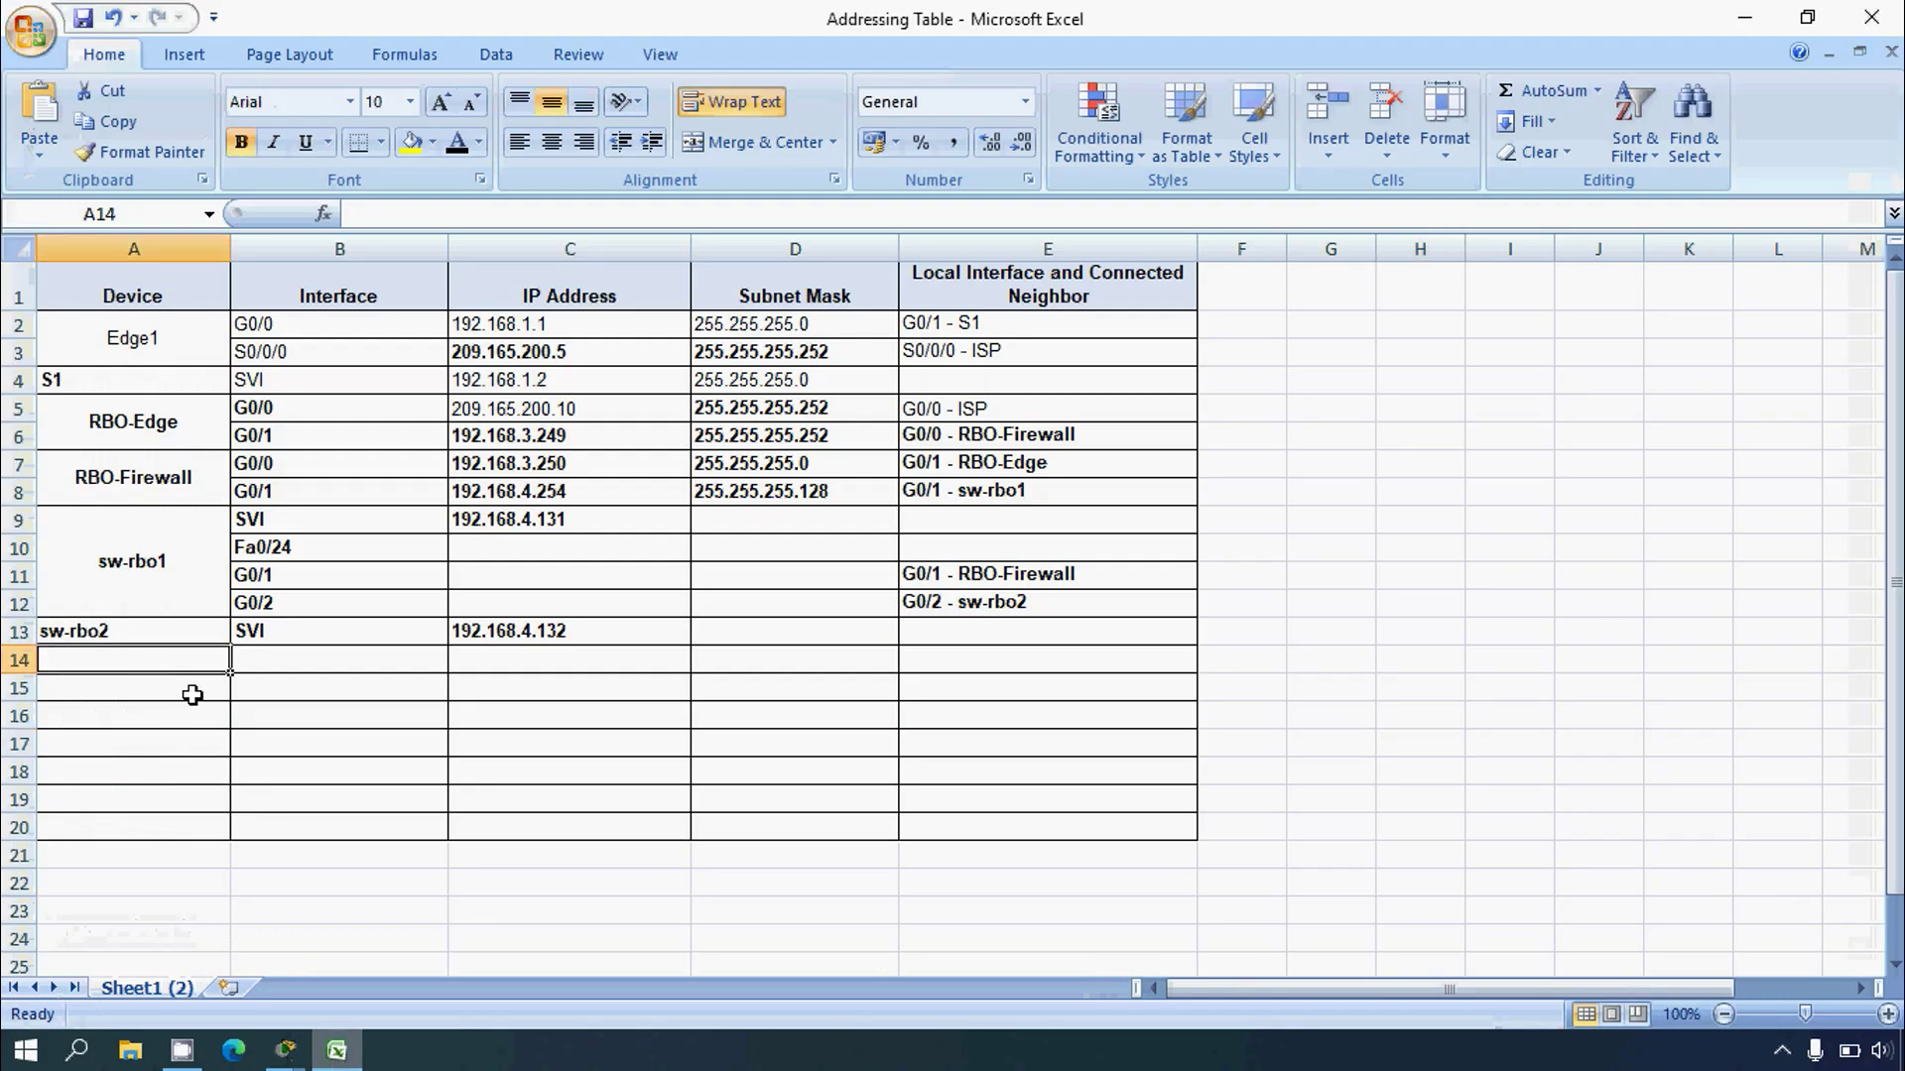
pyautogui.click(400, 226)
pyautogui.hotkey('ctrl', 'v')
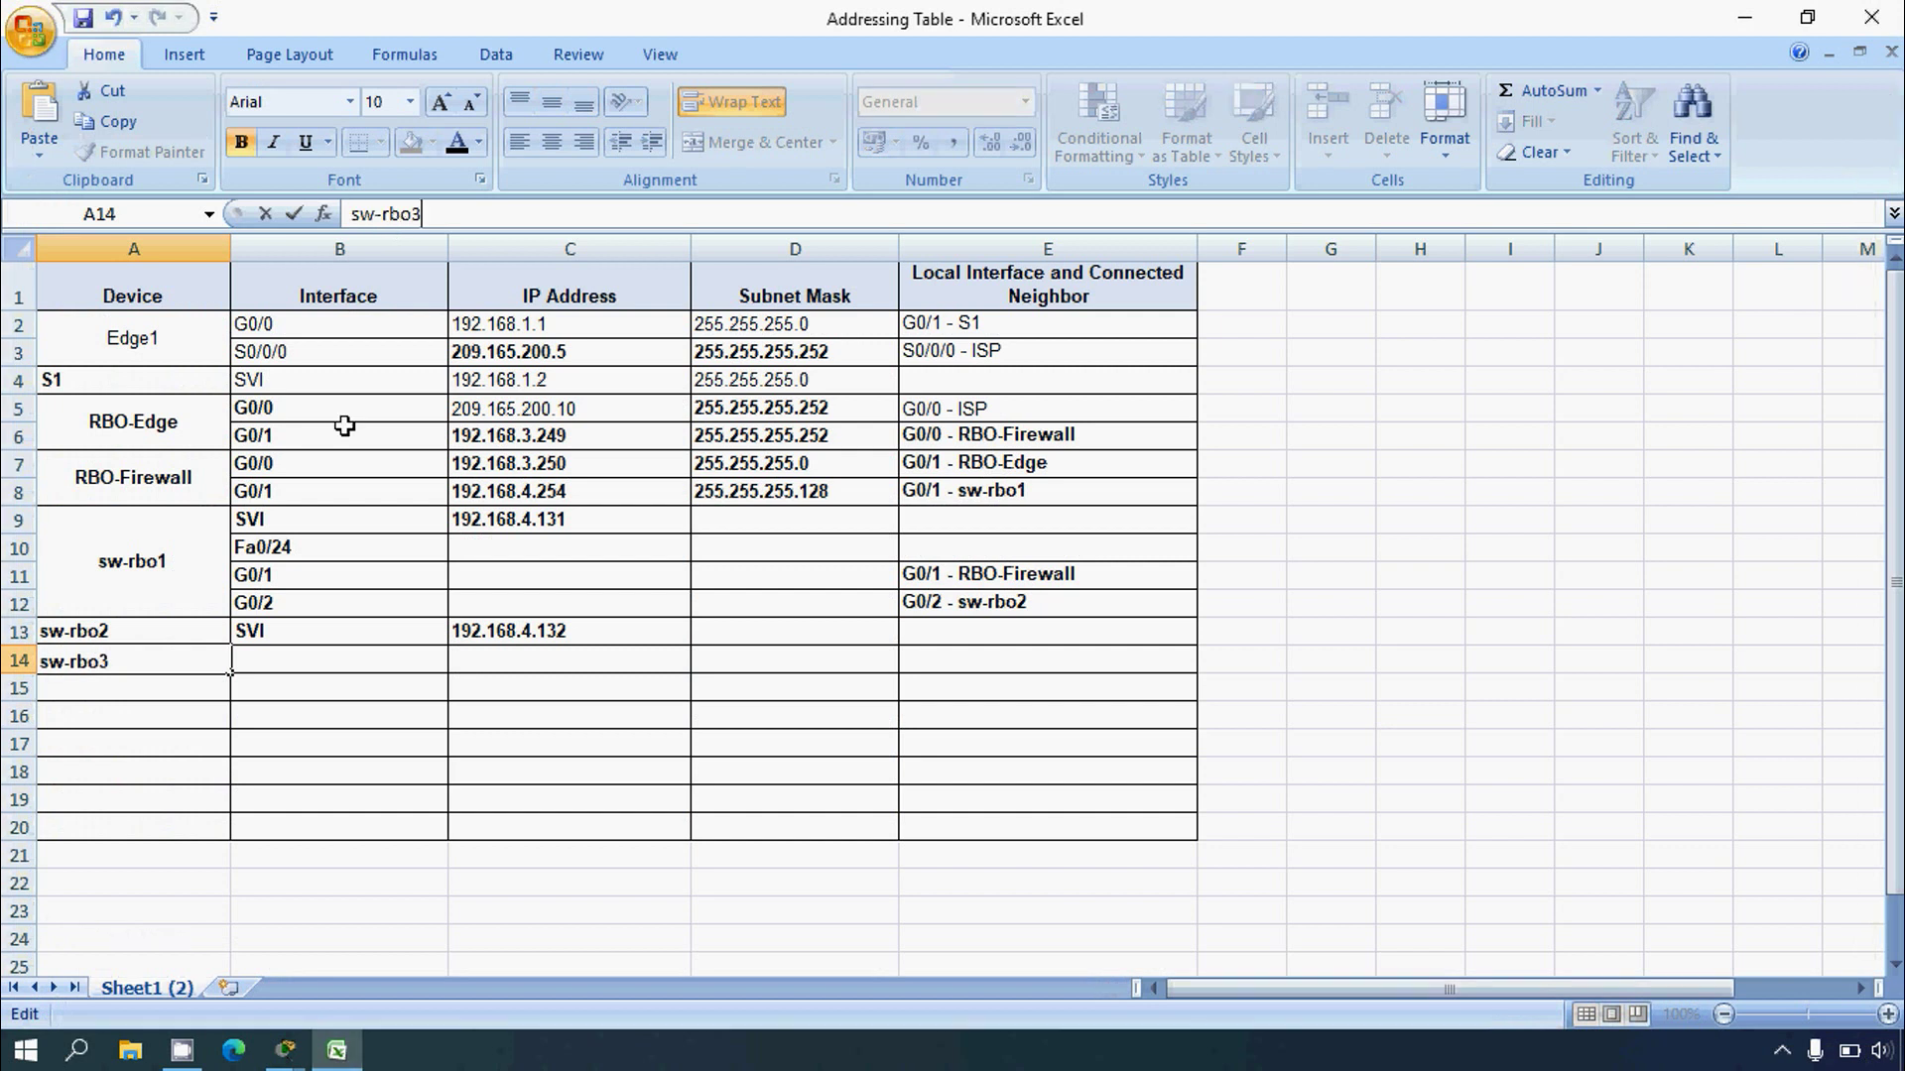
pyautogui.press('Return')
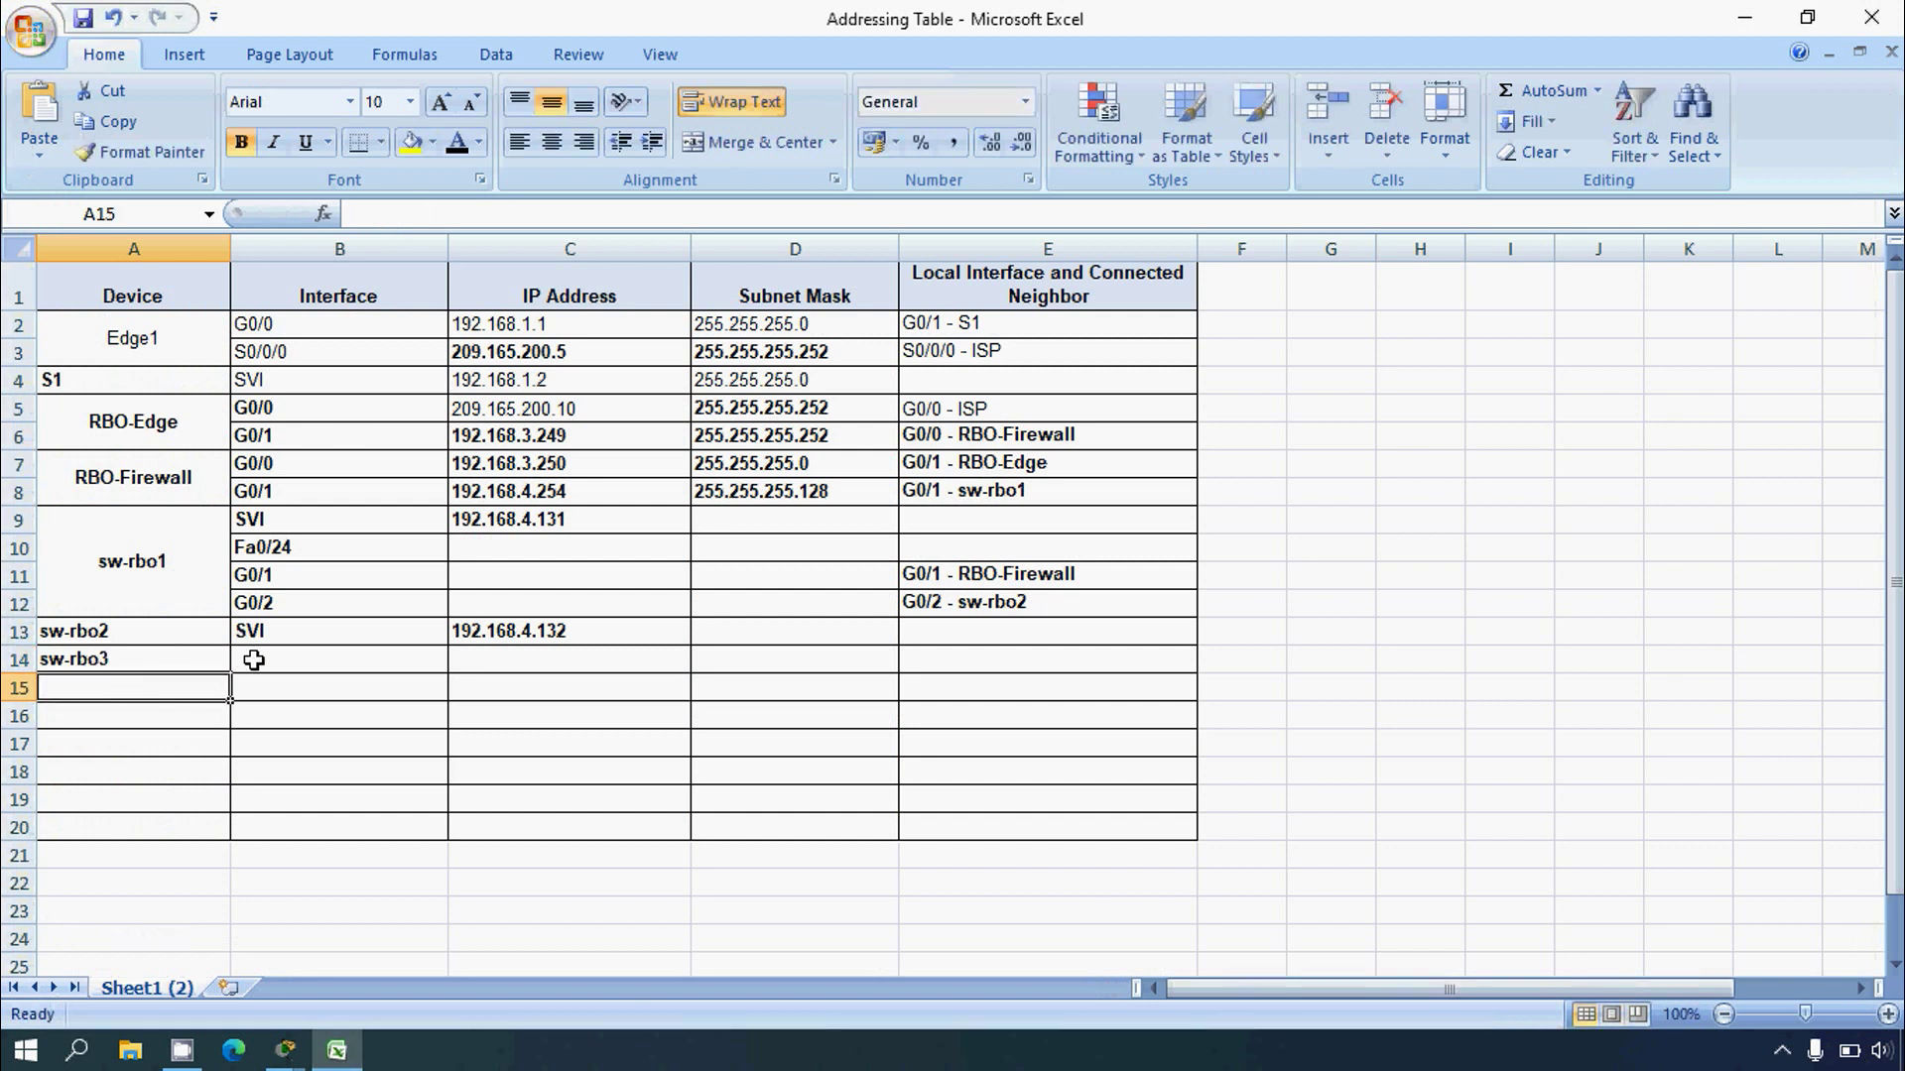
pyautogui.click(255, 658)
pyautogui.write('s')
pyautogui.press('BackSpace')
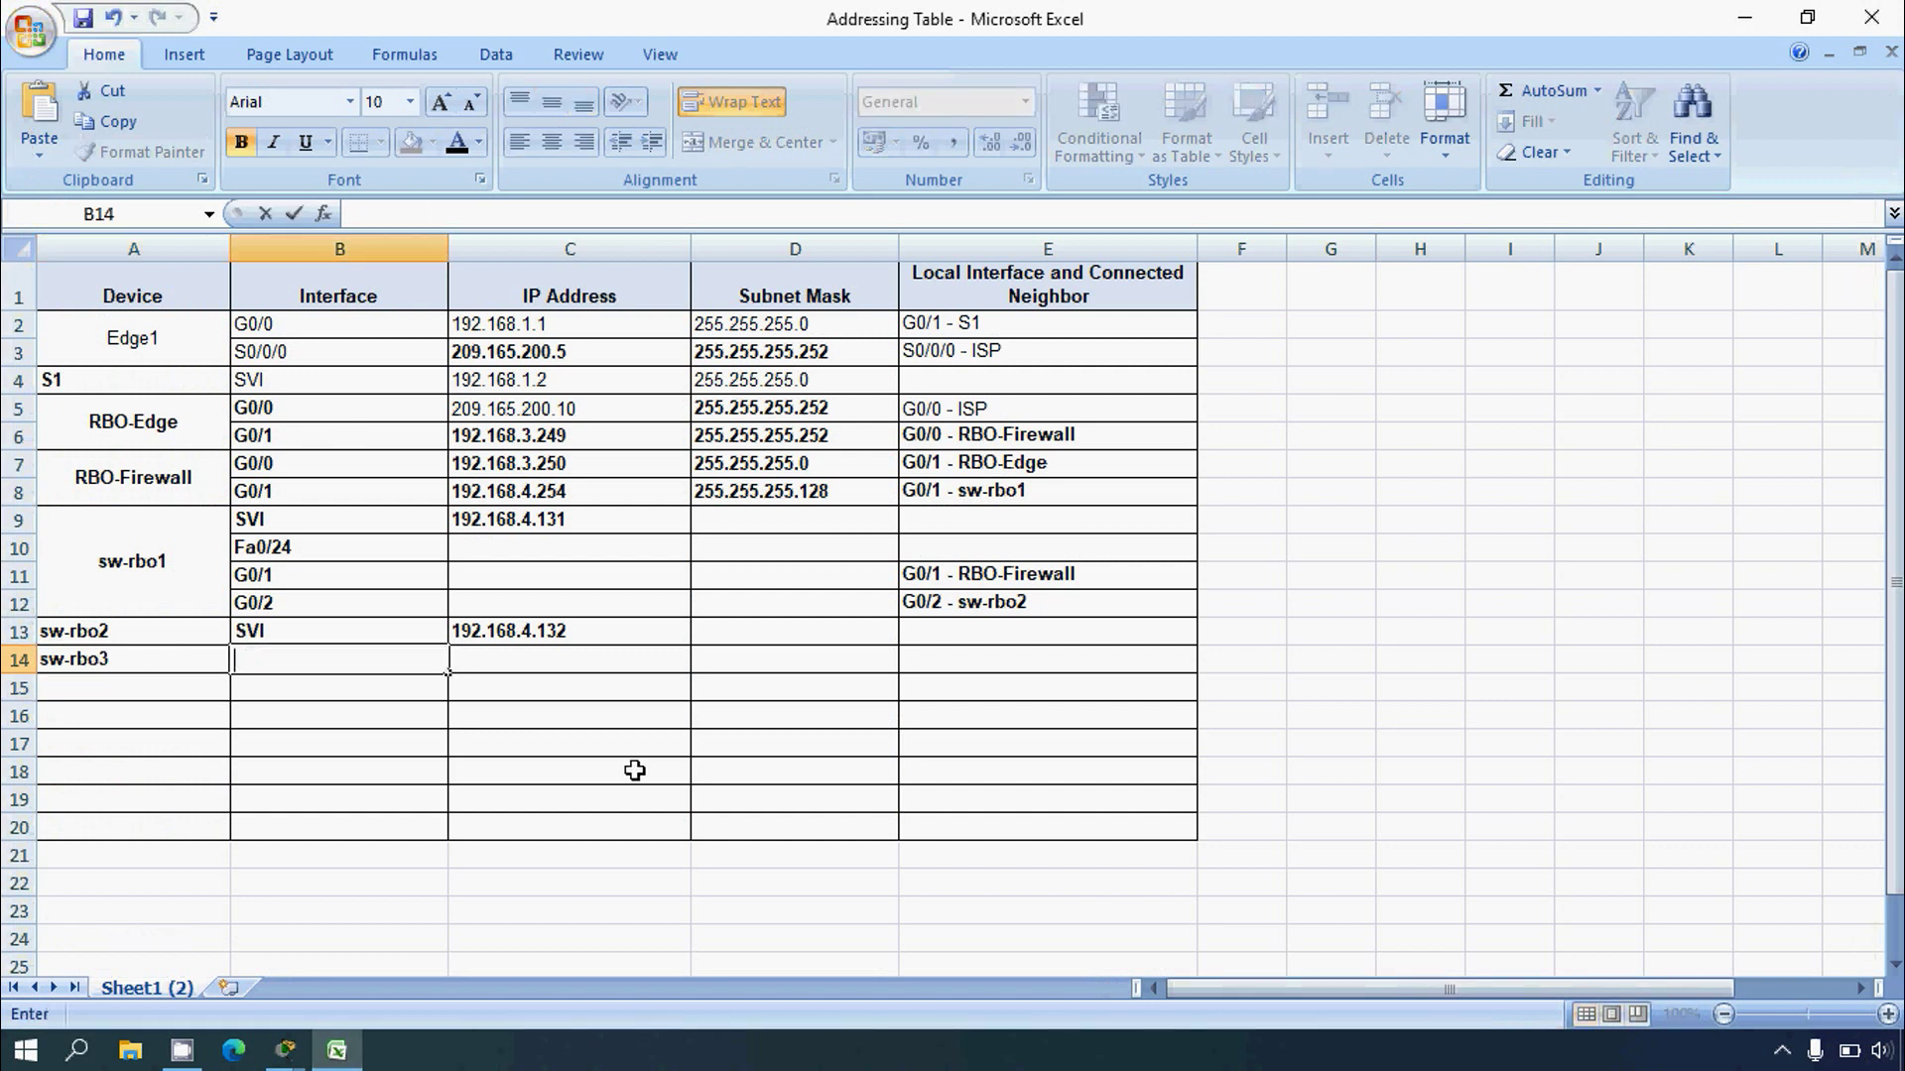
pyautogui.write('SVI')
pyautogui.click(429, 821)
# Step: Copy the address 192.168.4.133 from the ssh command line in the terminal
pyautogui.click(501, 658)
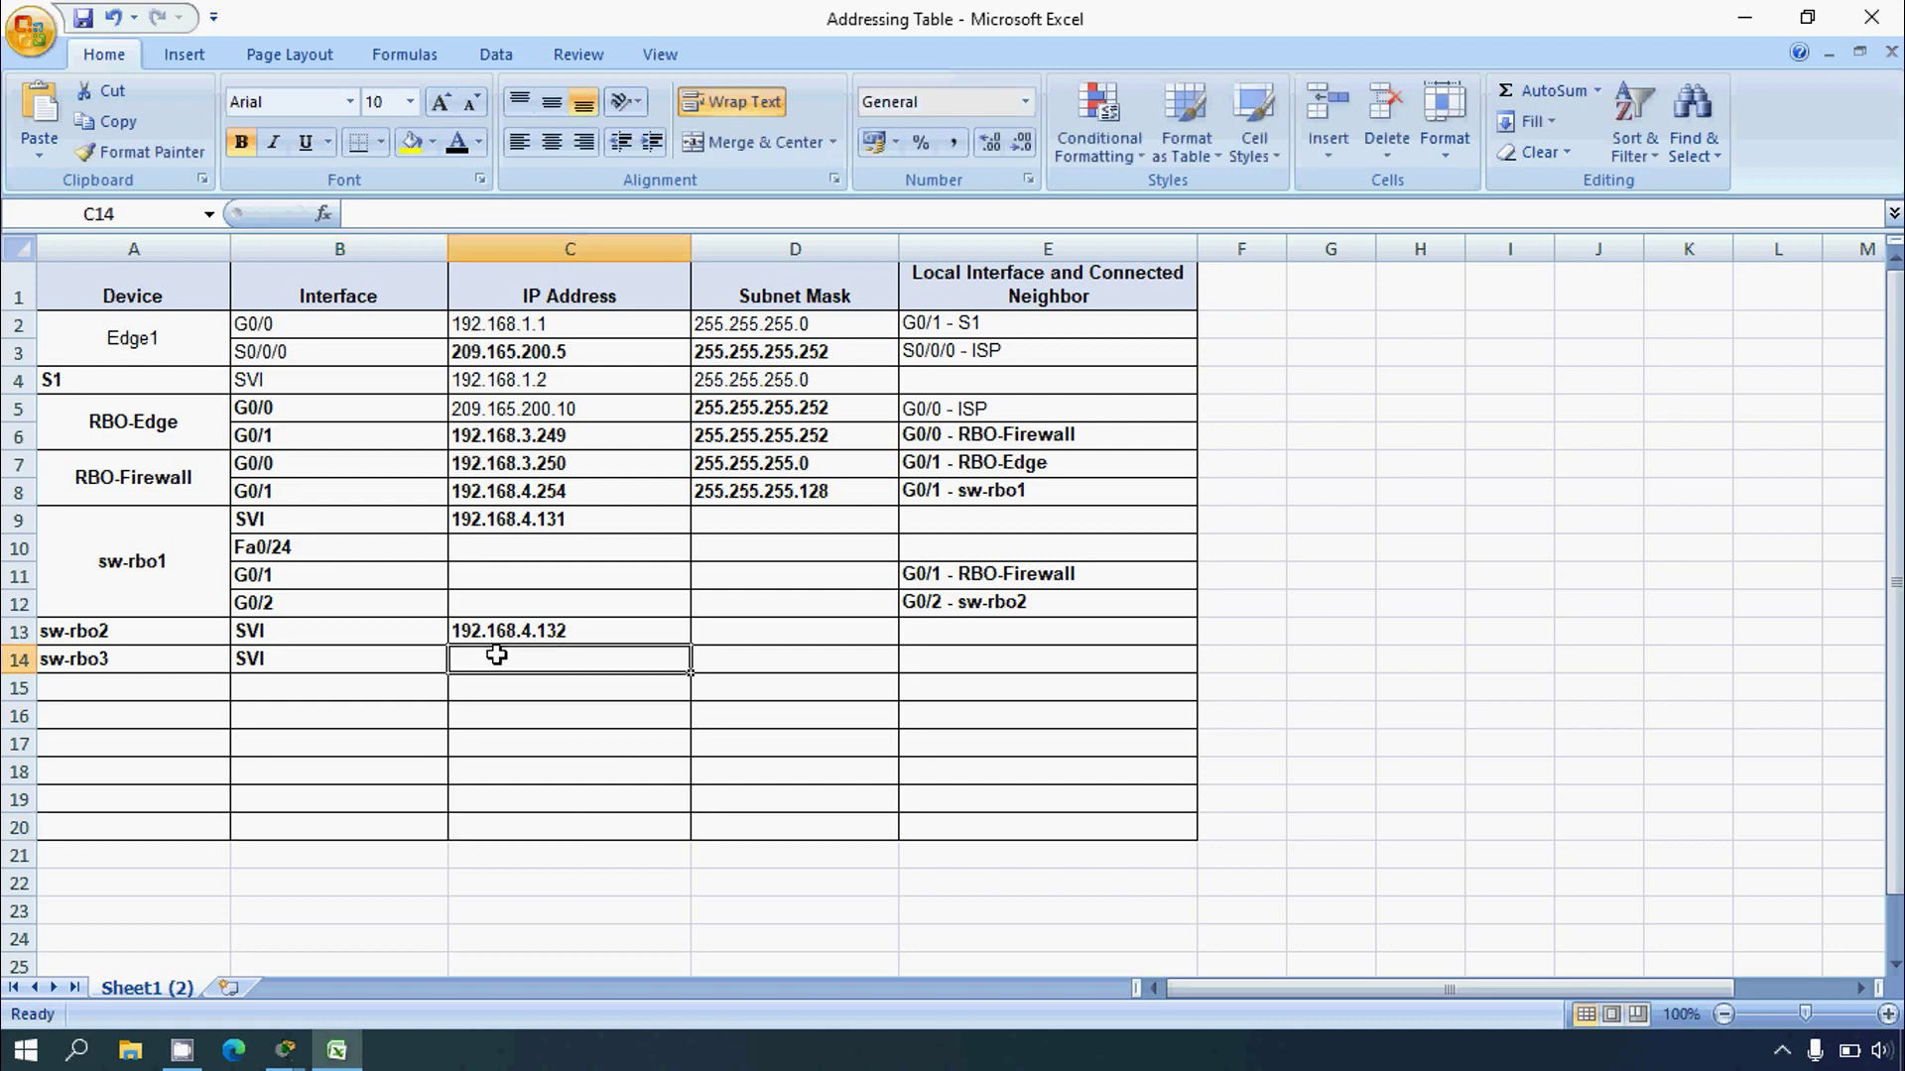
pyautogui.click(337, 1050)
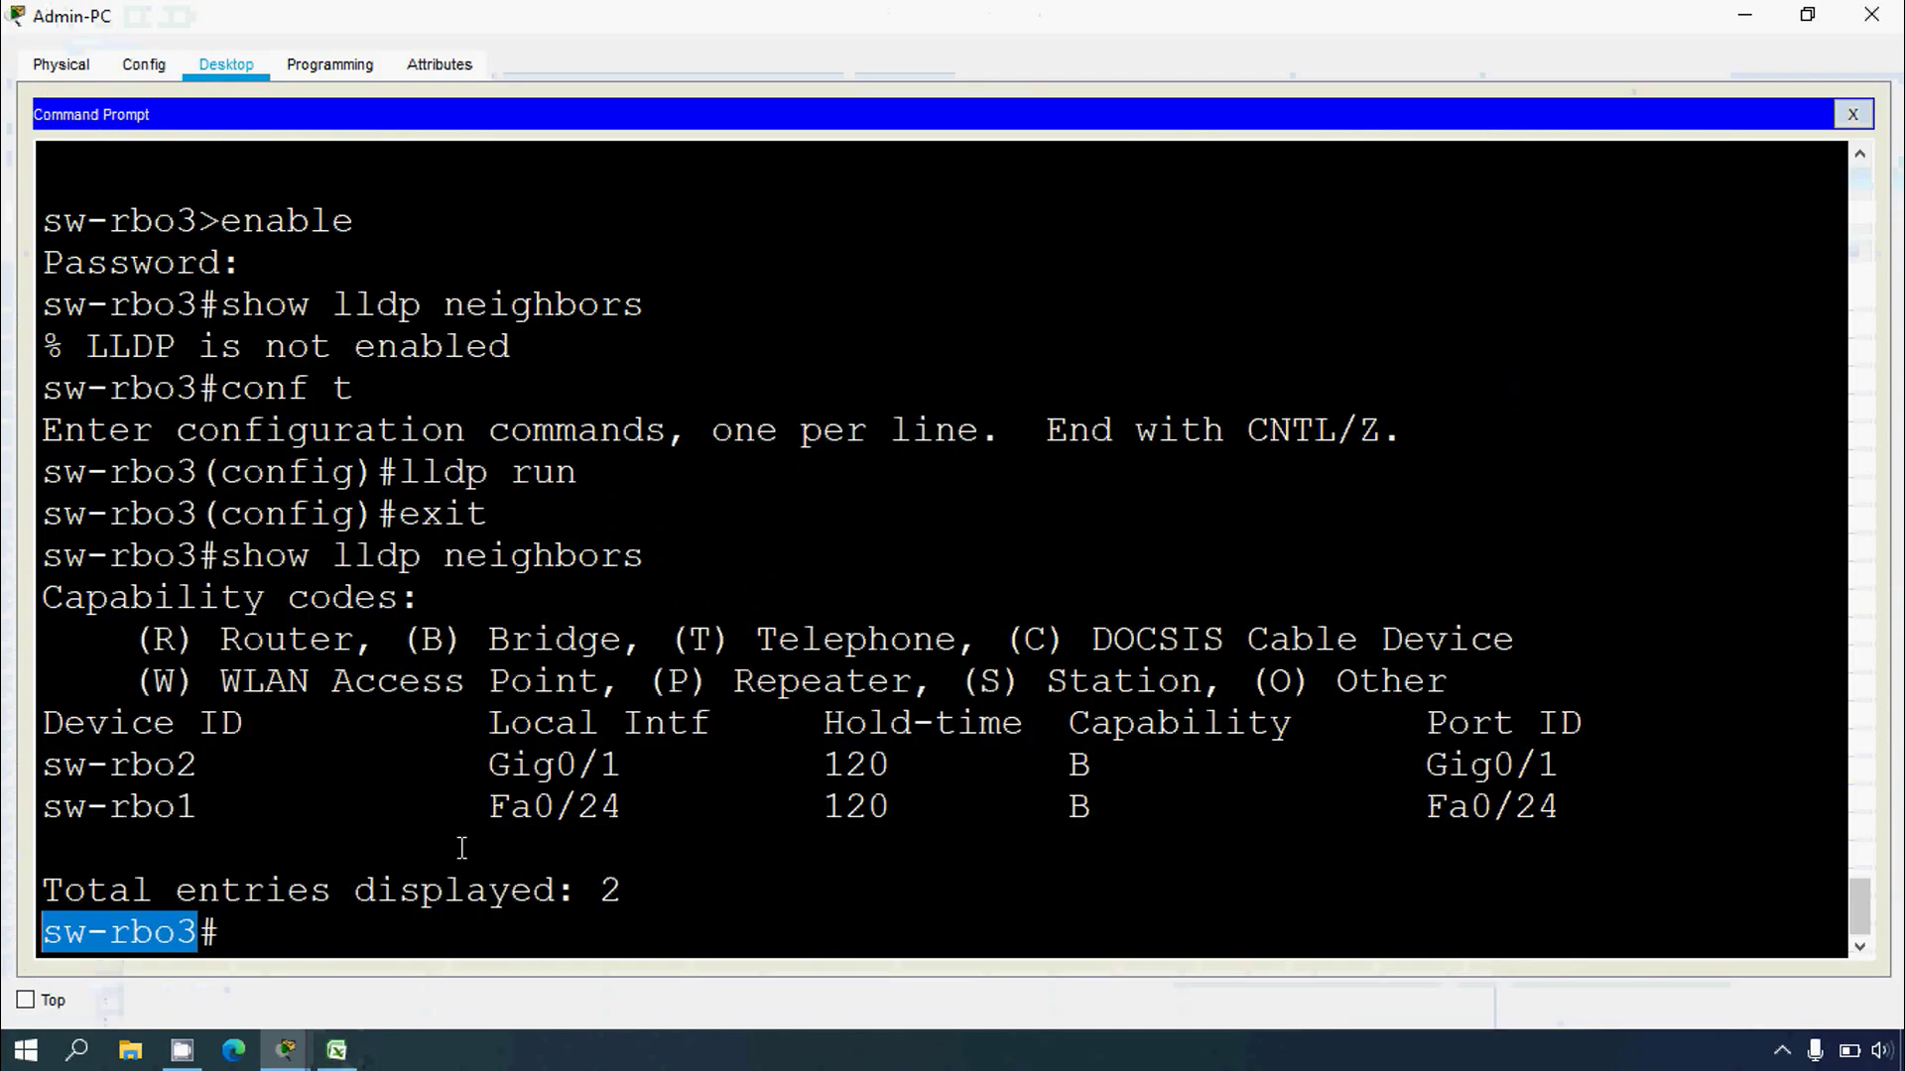
pyautogui.scroll(4, 437, 842)
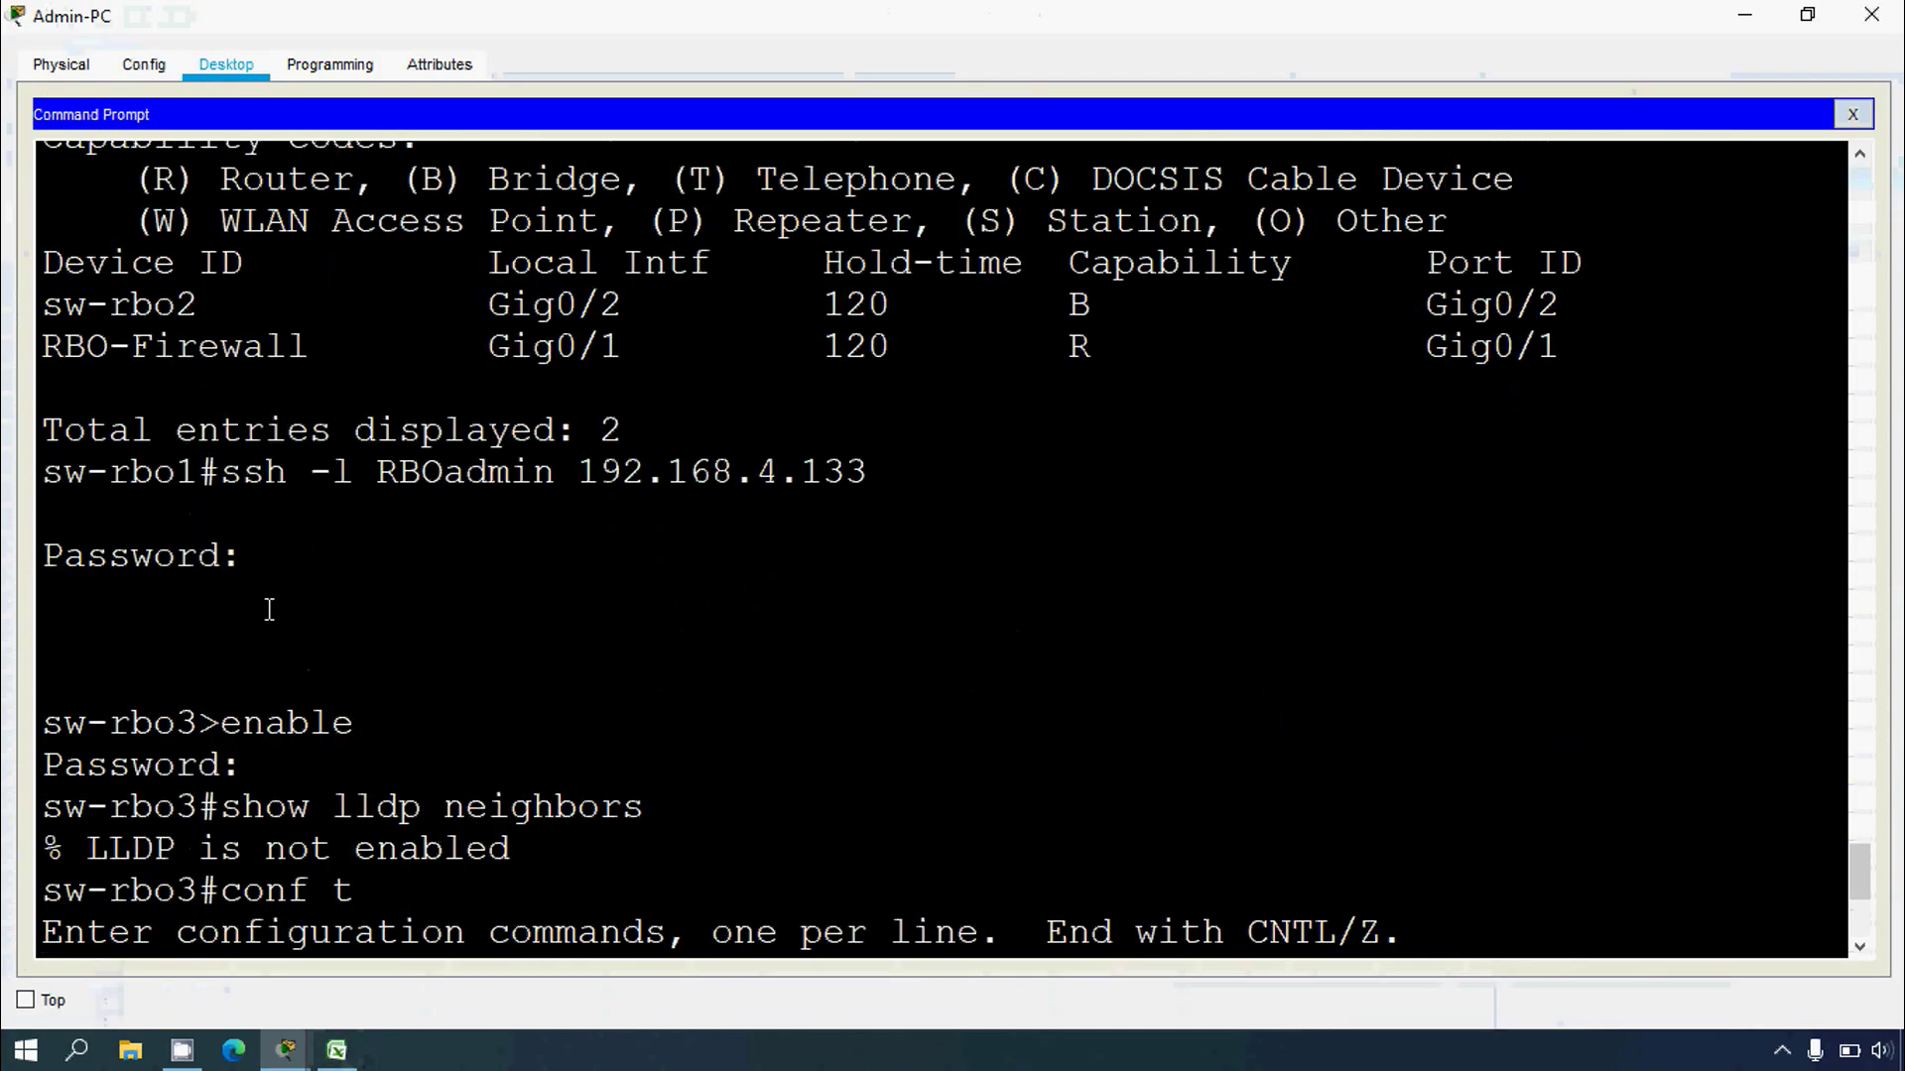
pyautogui.moveTo(589, 483); pyautogui.dragTo(867, 486)
pyautogui.hotkey('ctrl', 'c')
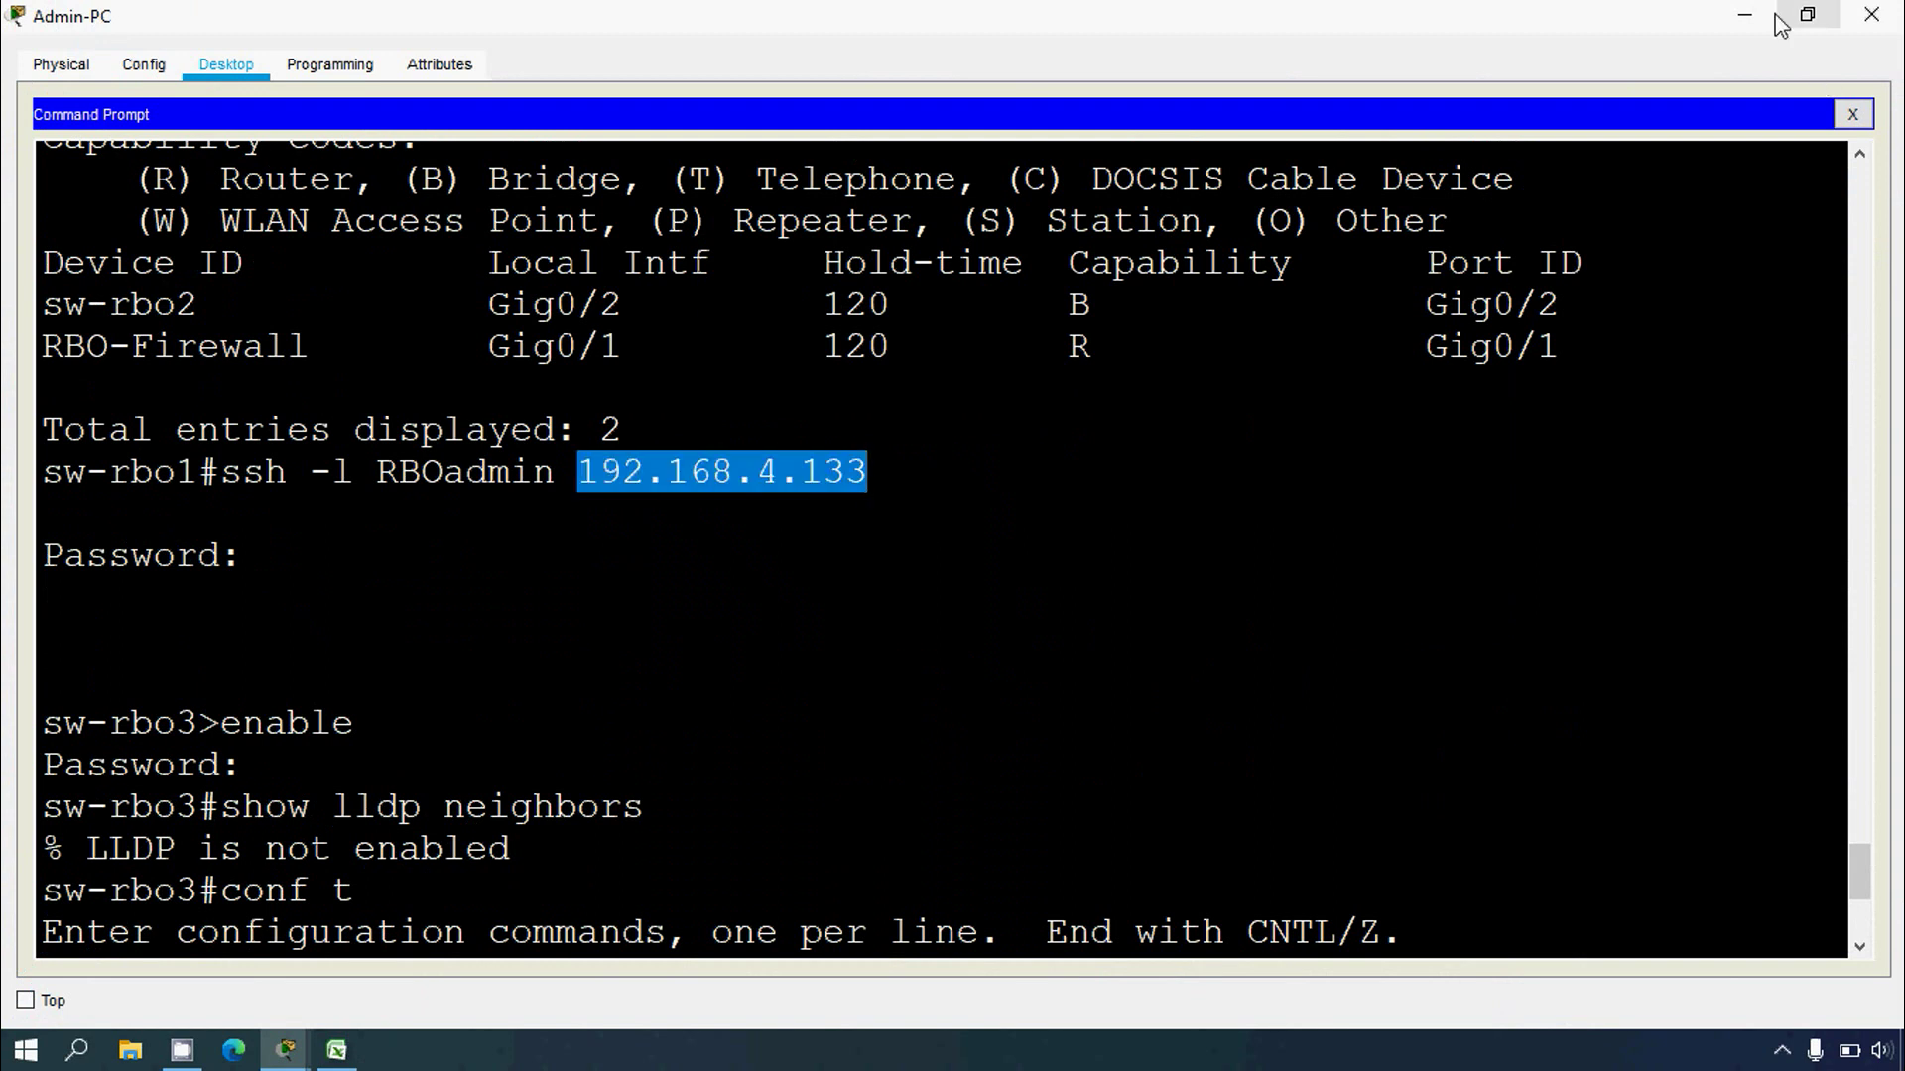
pyautogui.click(1745, 14)
# Step: Paste 192.168.4.133 into cell C14 as sw-rbo3's SVI address
pyautogui.click(336, 1051)
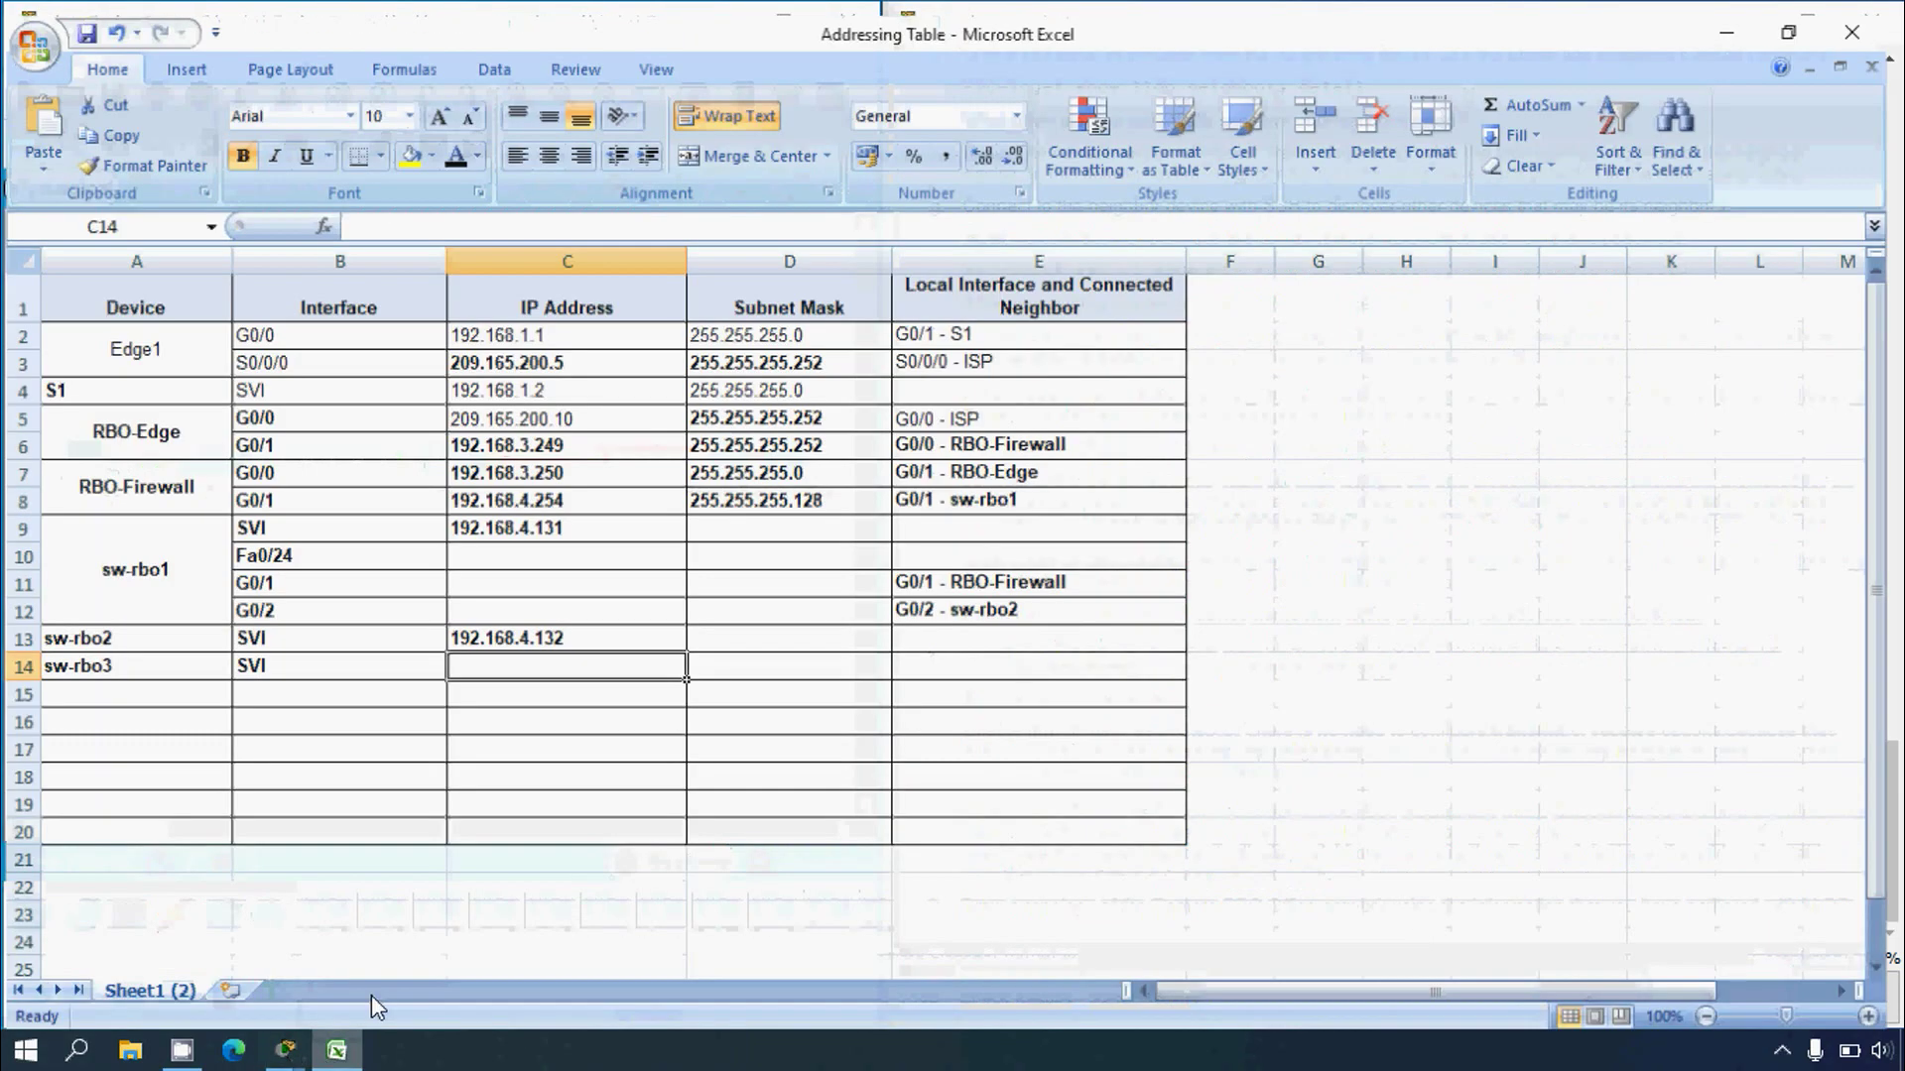
pyautogui.click(461, 213)
pyautogui.hotkey('ctrl', 'v')
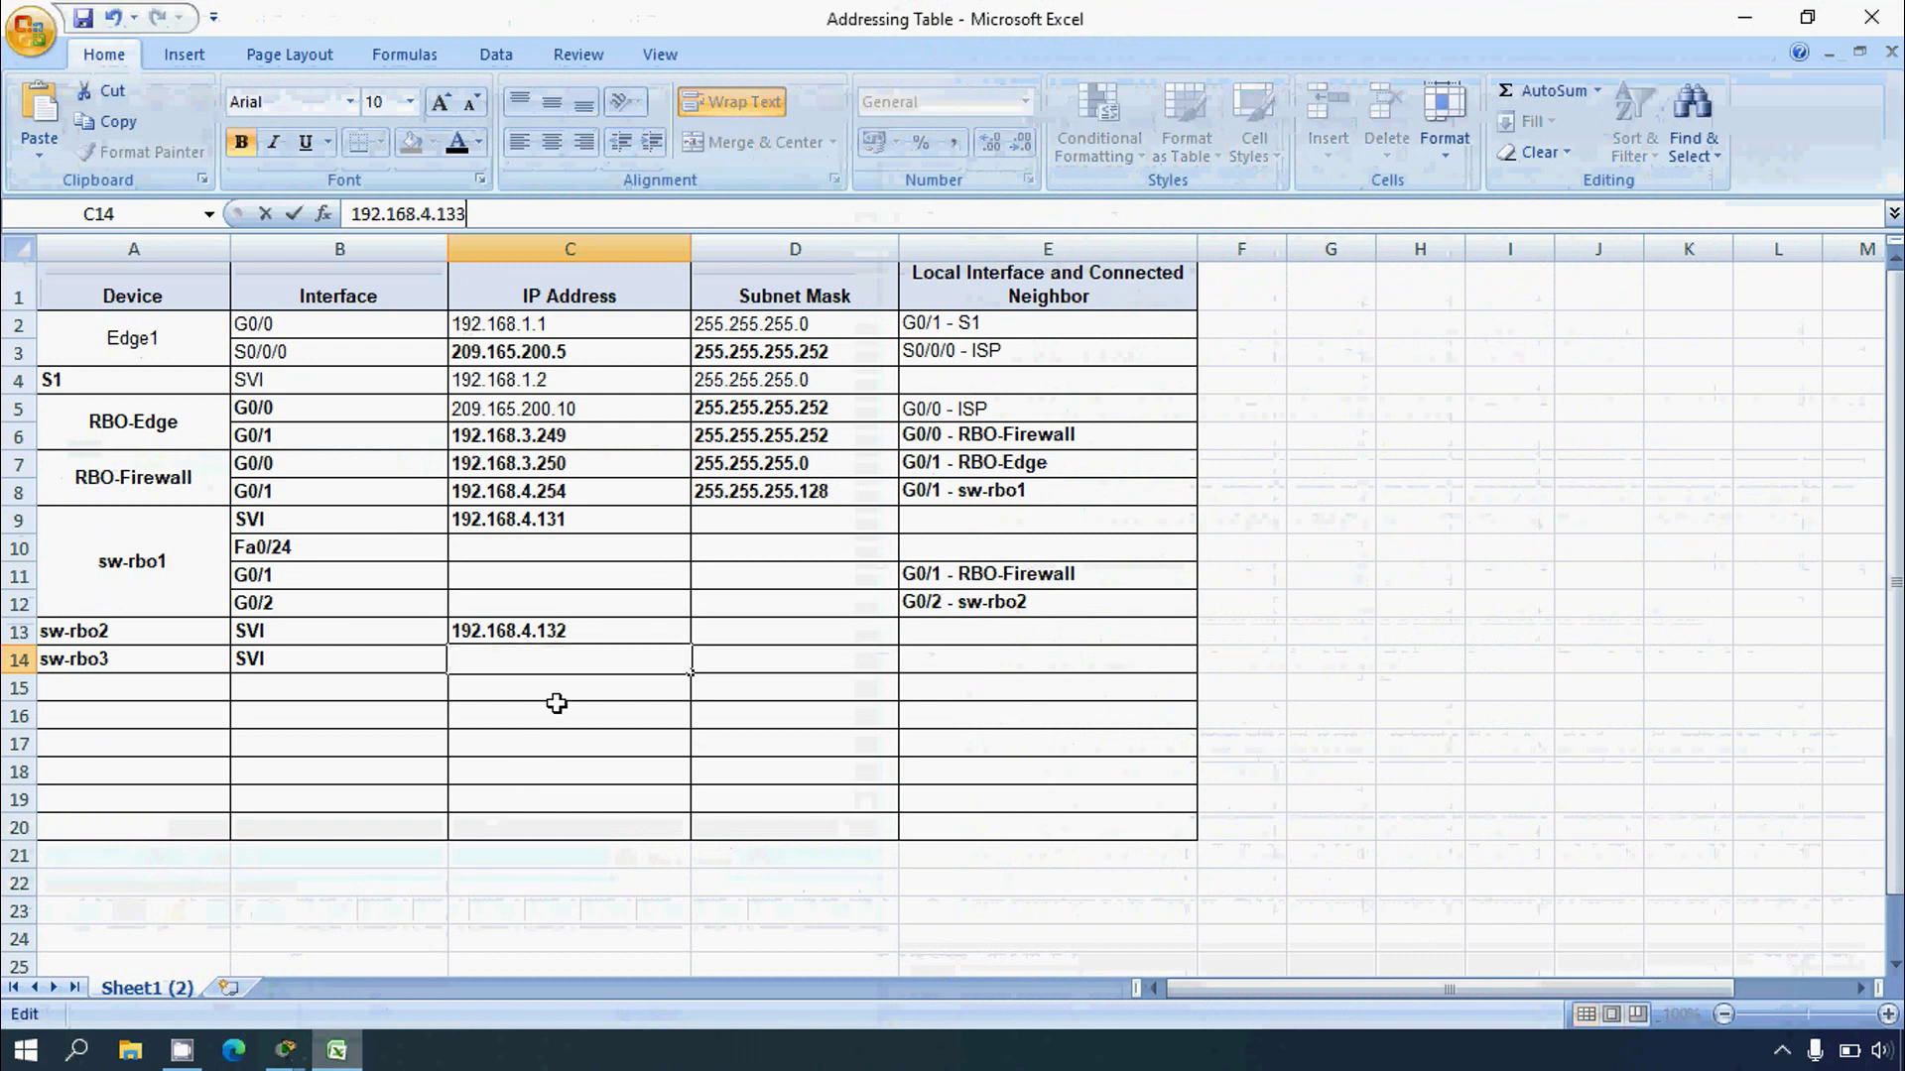
pyautogui.click(524, 714)
pyautogui.click(518, 660)
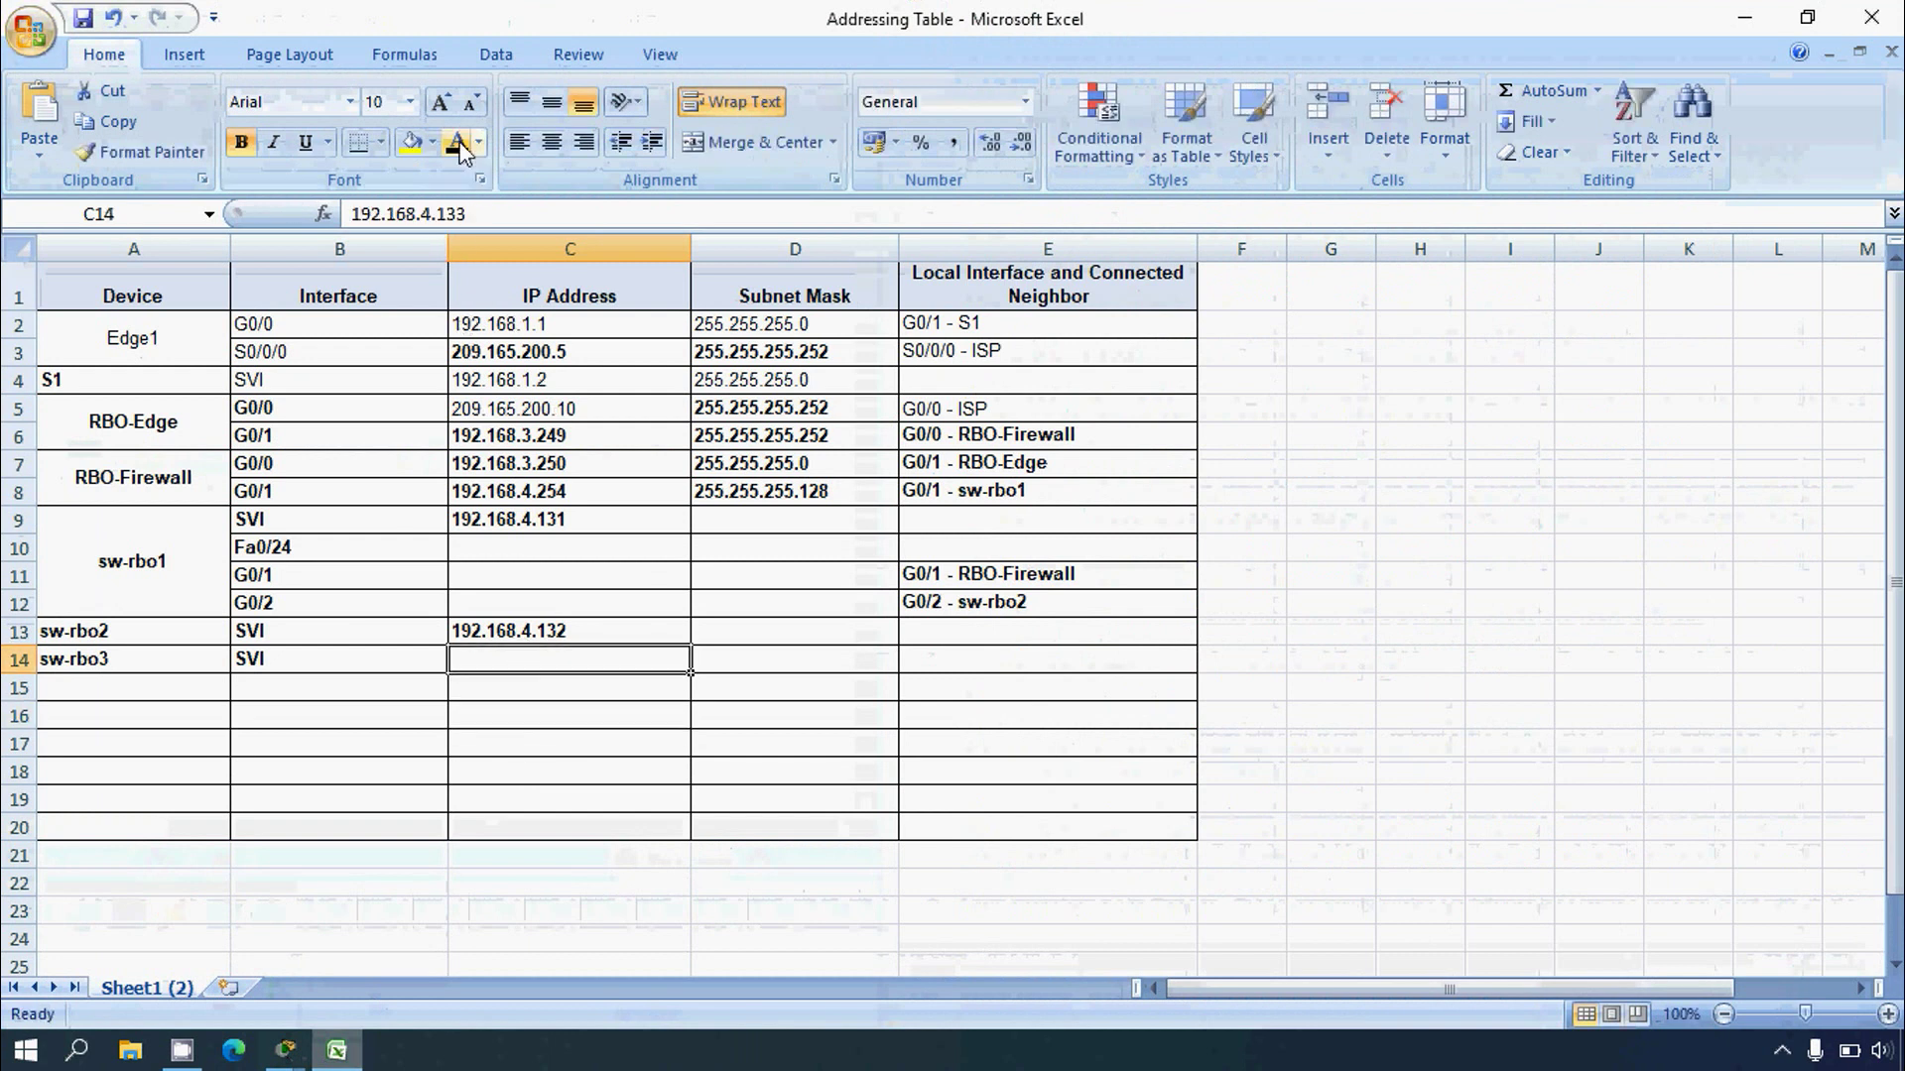
pyautogui.click(529, 855)
pyautogui.click(336, 1050)
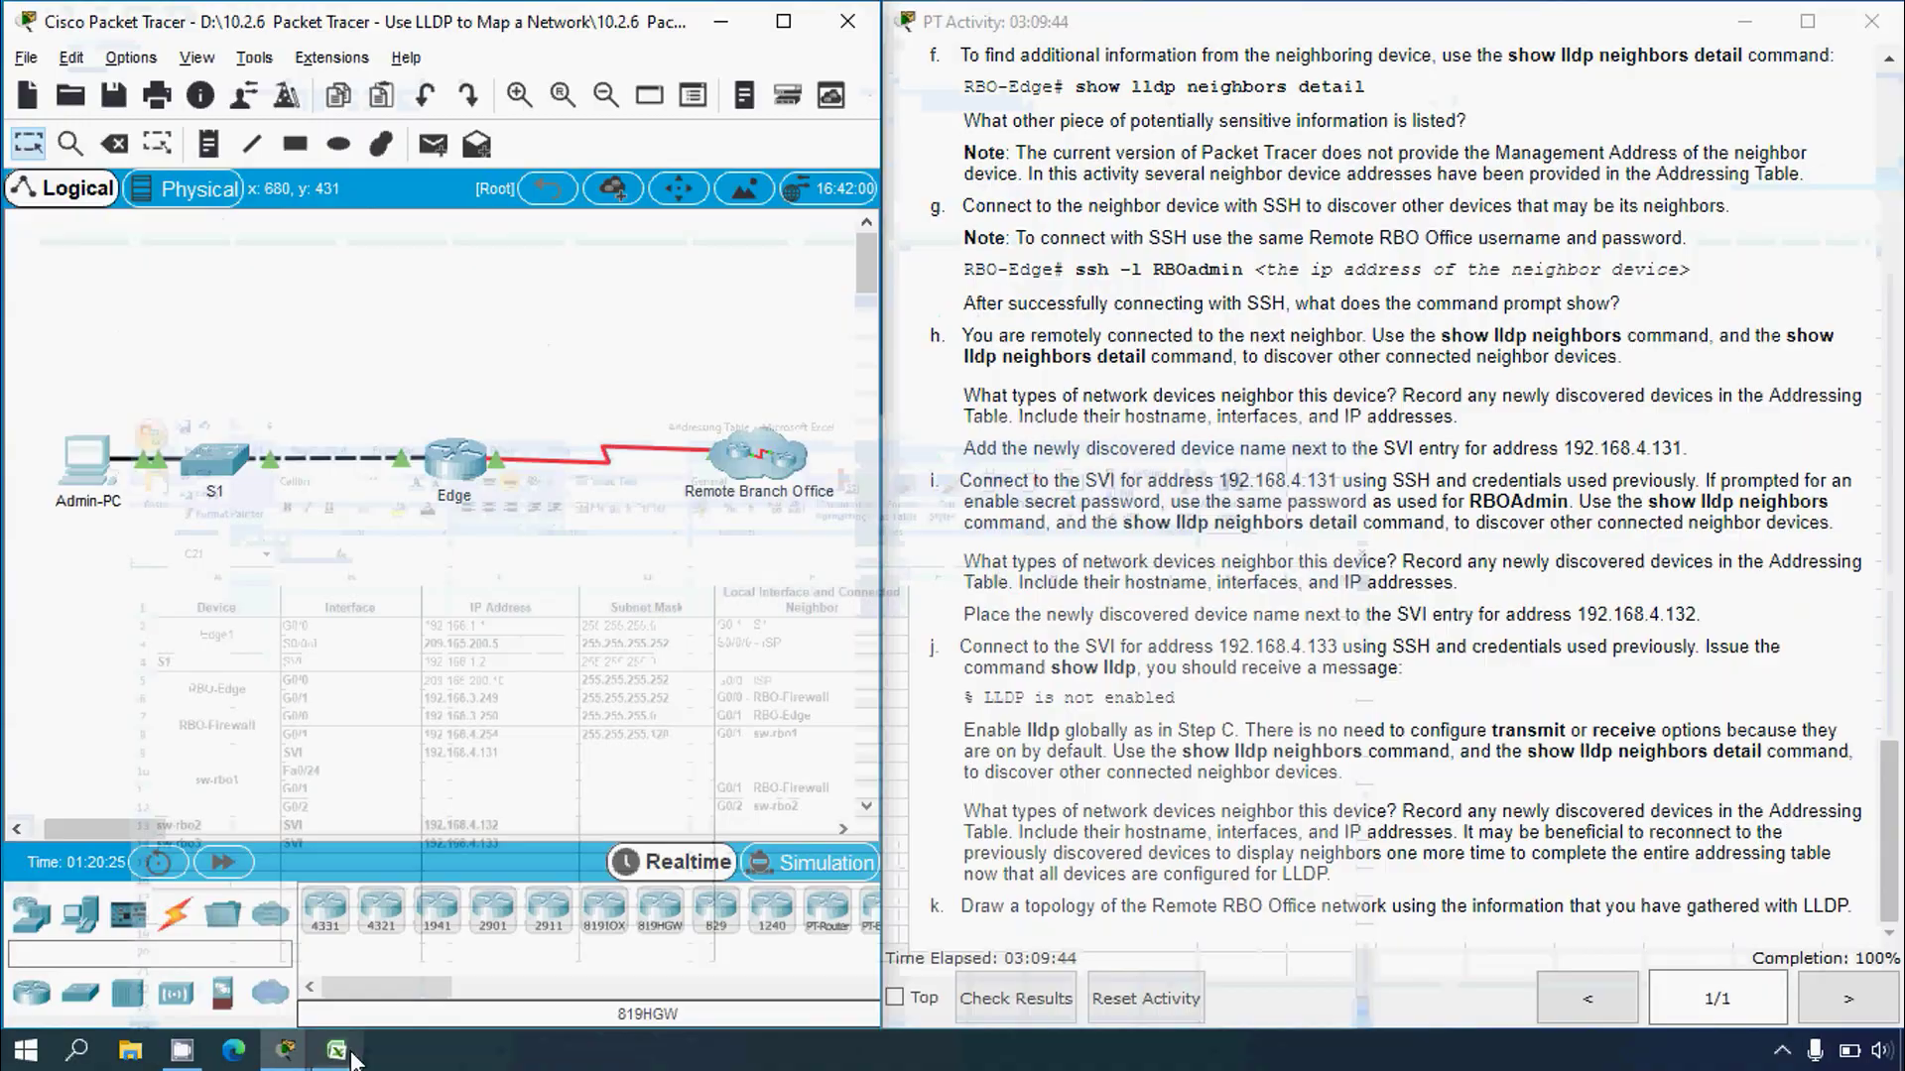
# Step: Copy Fa0/24 from the LLDP output and paste it into cell B15
pyautogui.hotkey('alt', 'Tab')
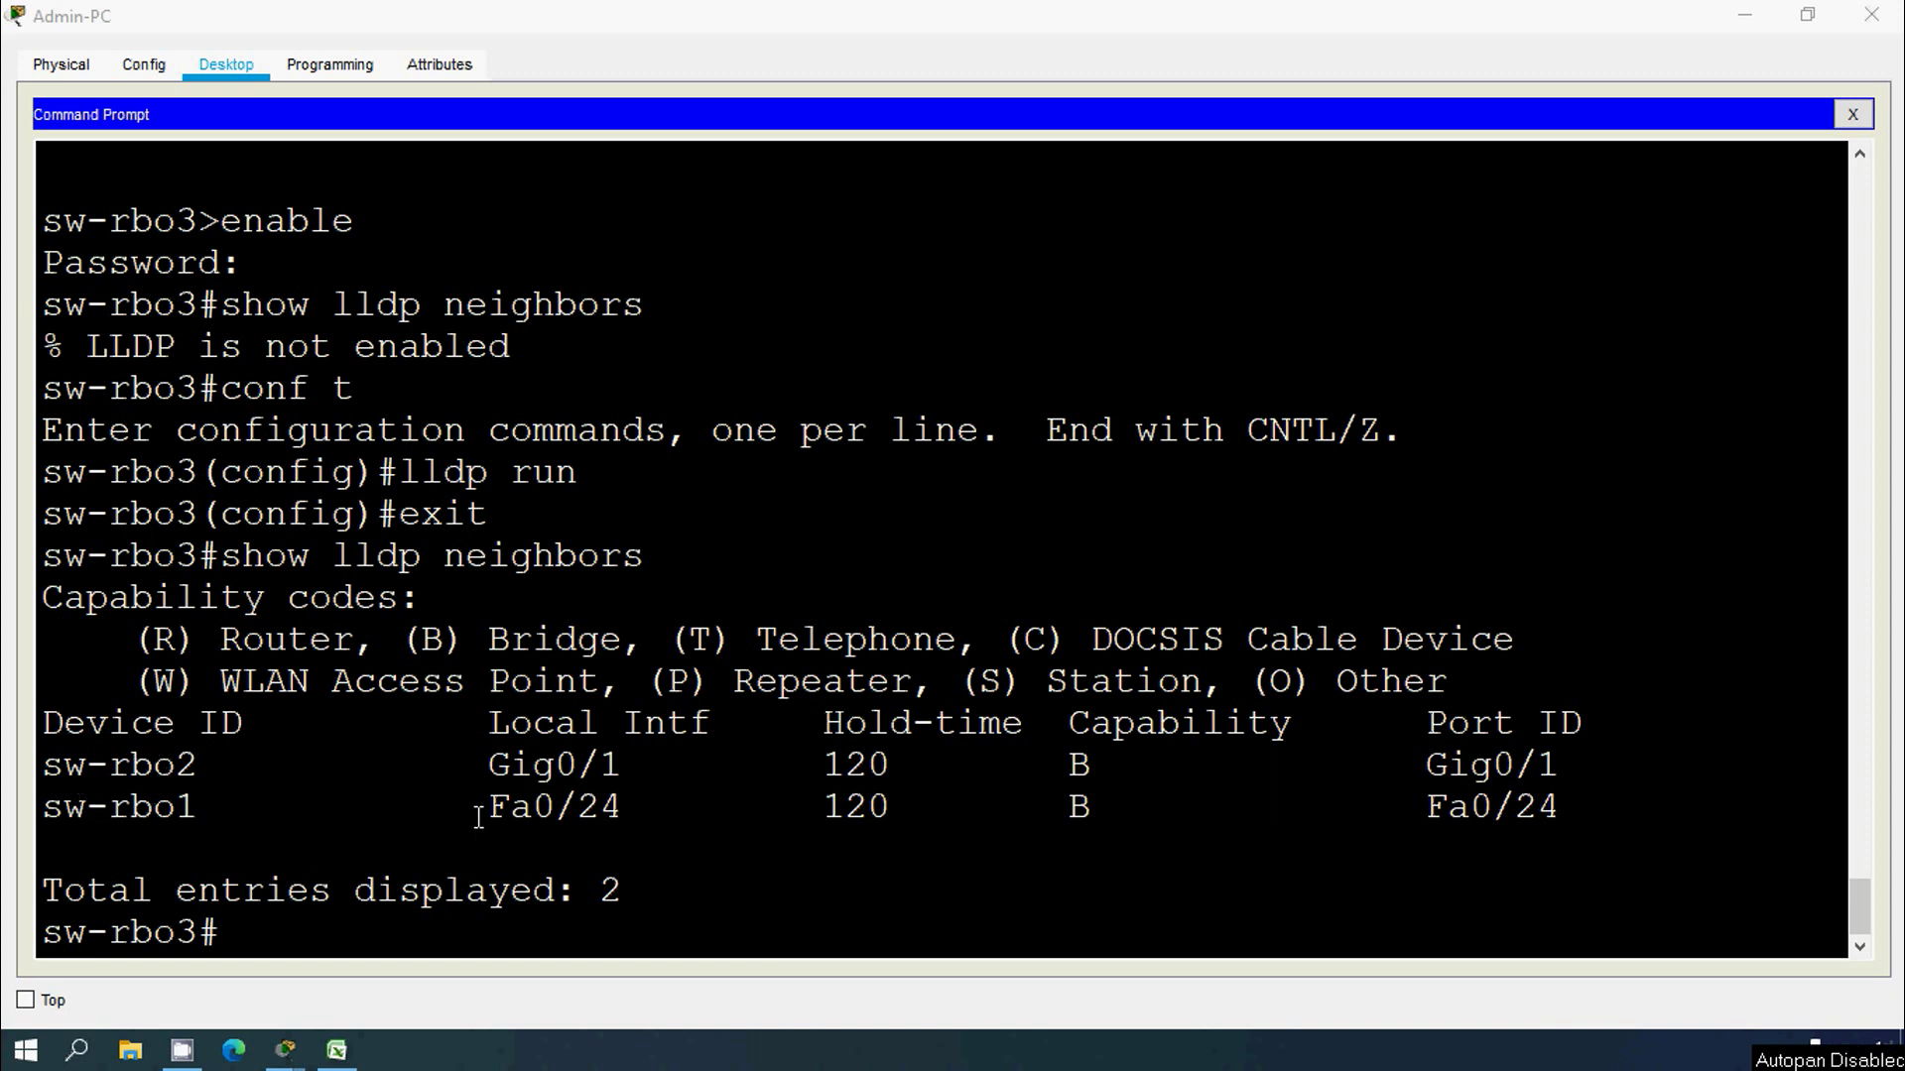
pyautogui.moveTo(491, 806); pyautogui.dragTo(621, 807)
pyautogui.hotkey('ctrl', 'c')
pyautogui.rightClick(621, 807)
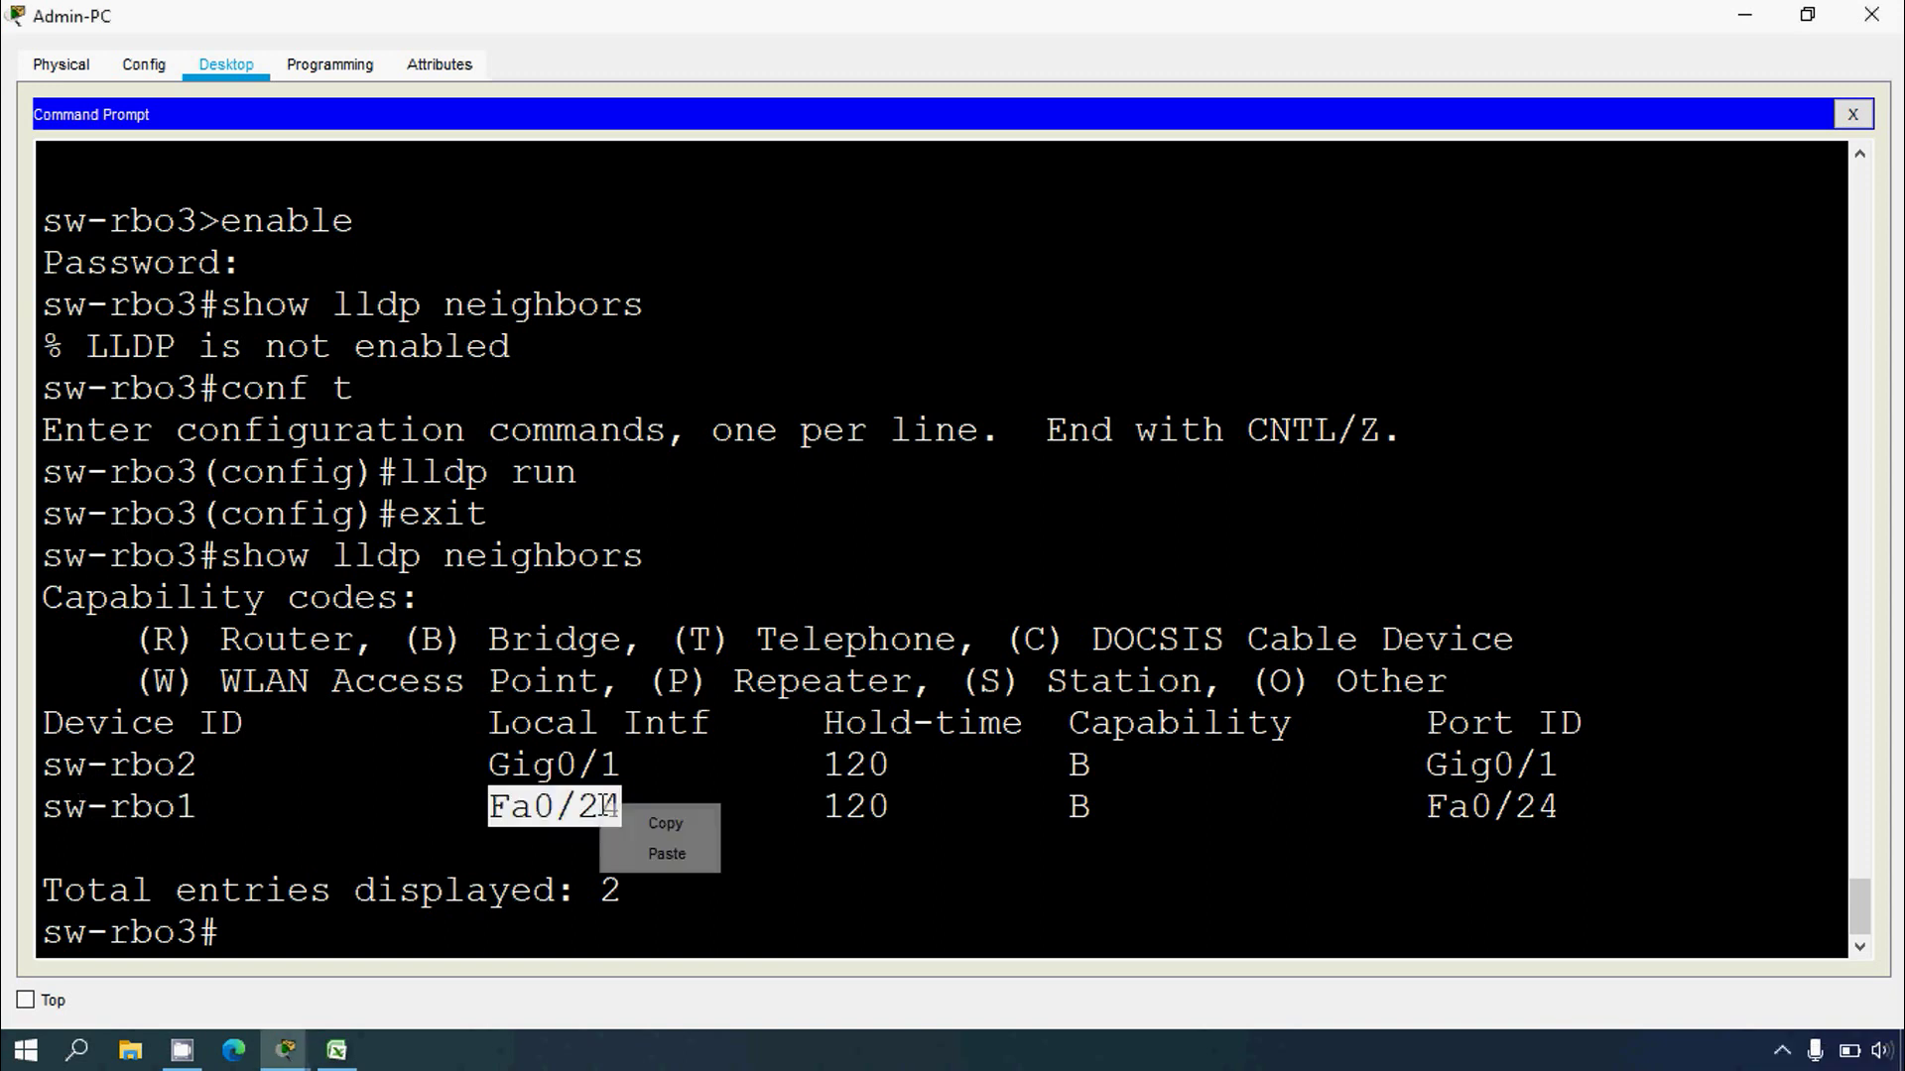
pyautogui.click(659, 830)
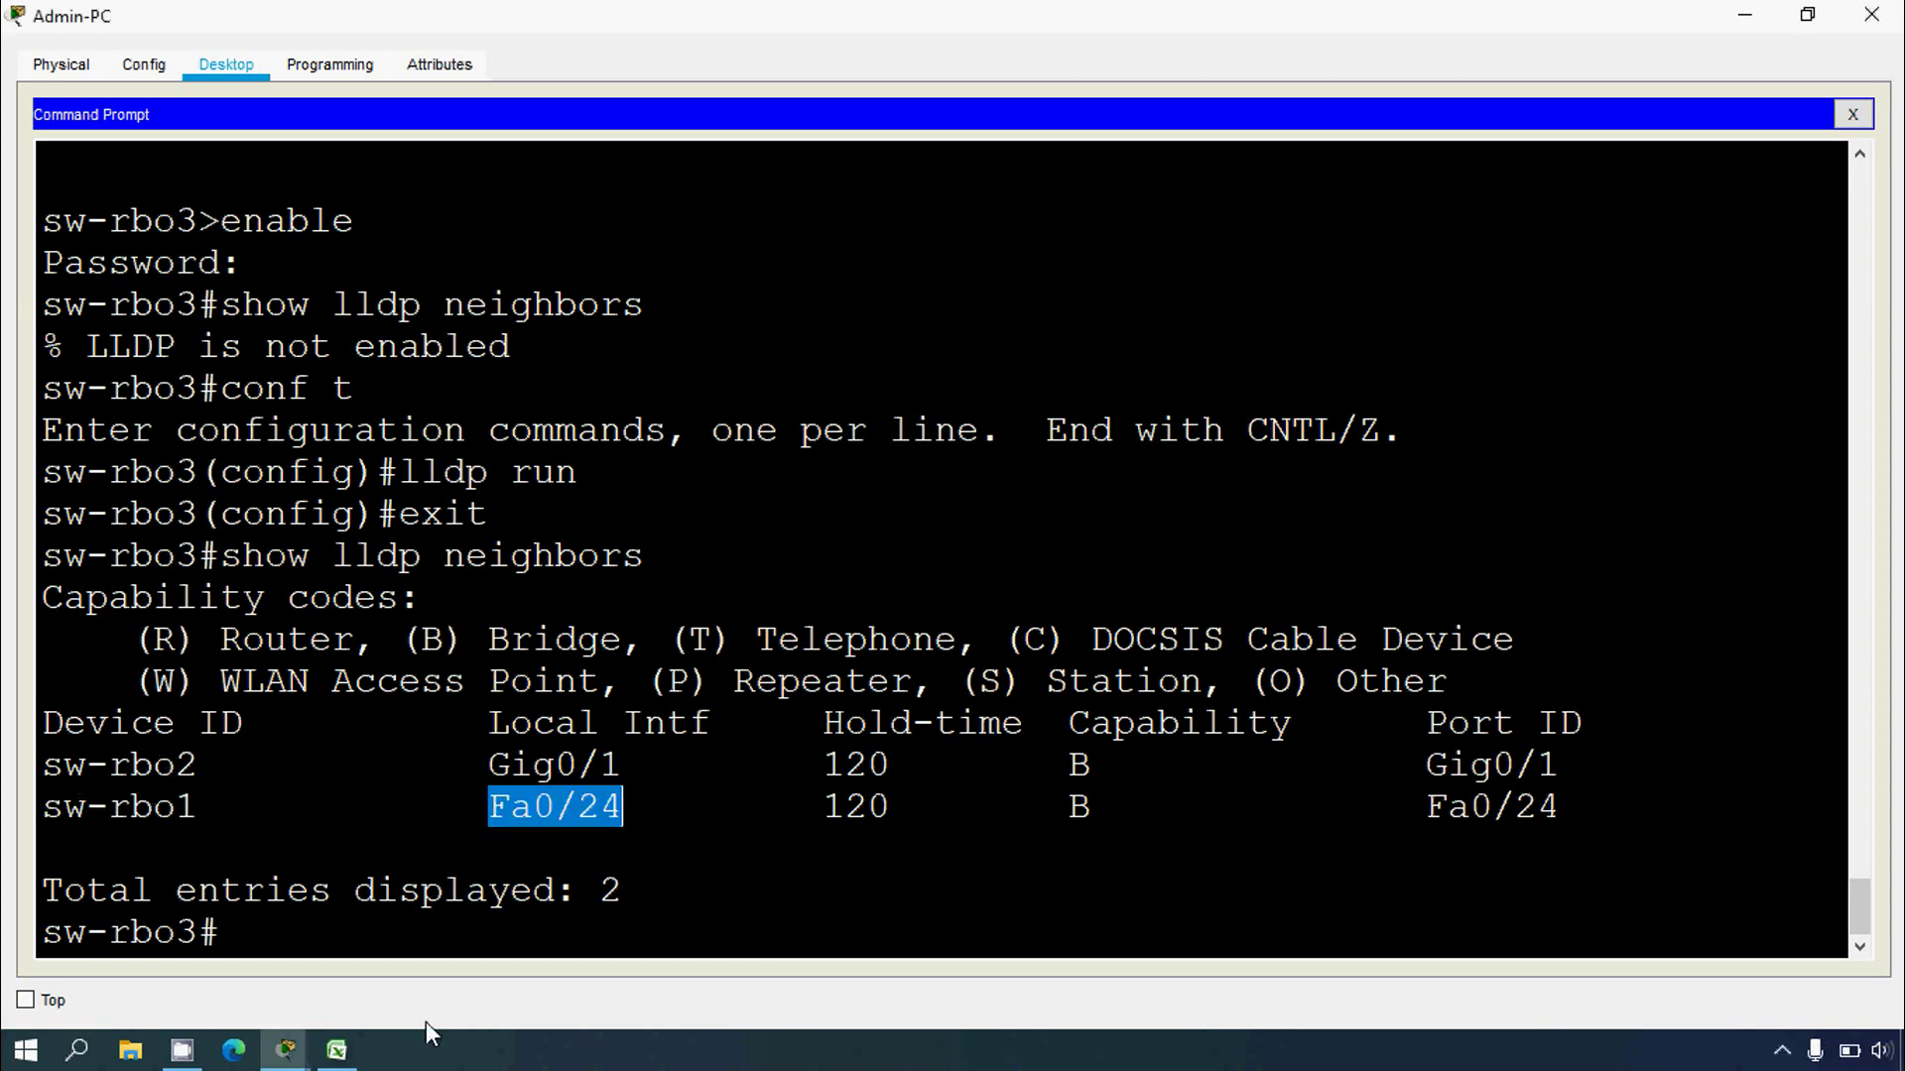
pyautogui.click(465, 769)
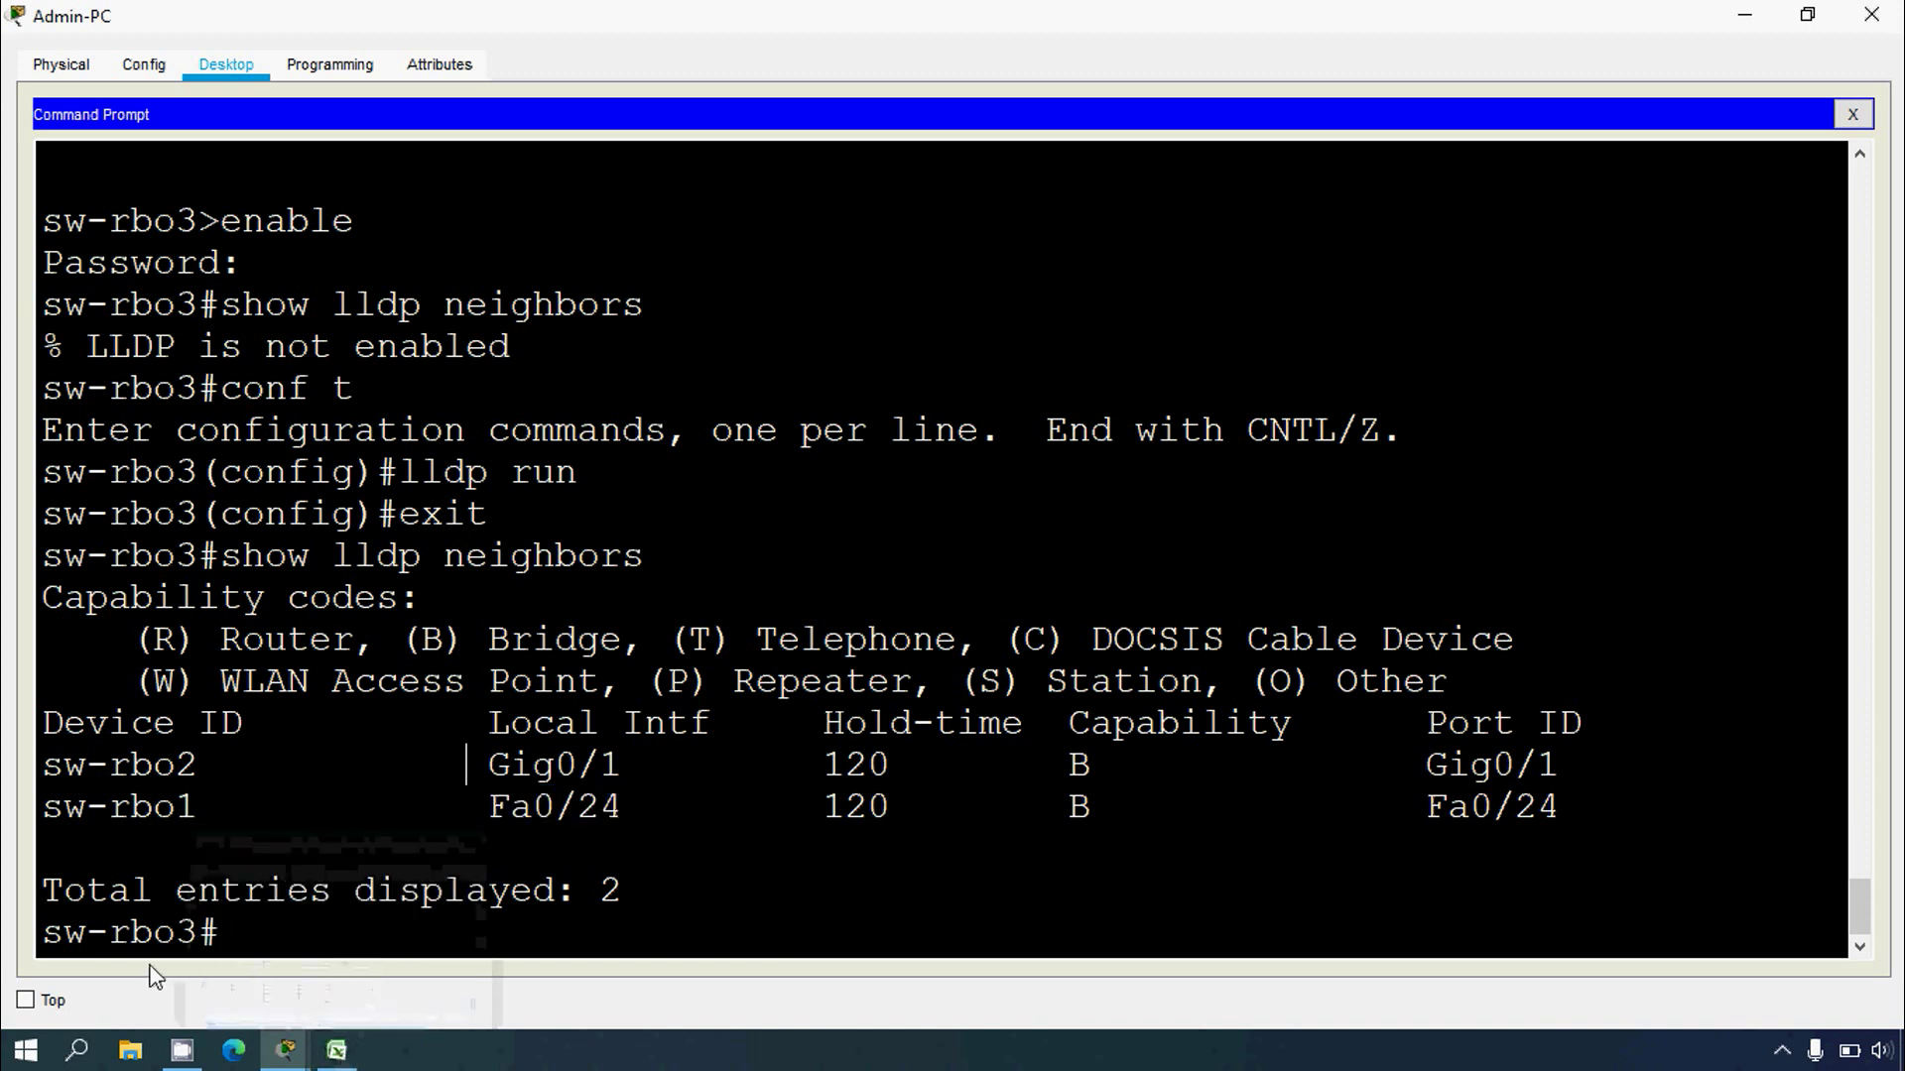
pyautogui.click(336, 1050)
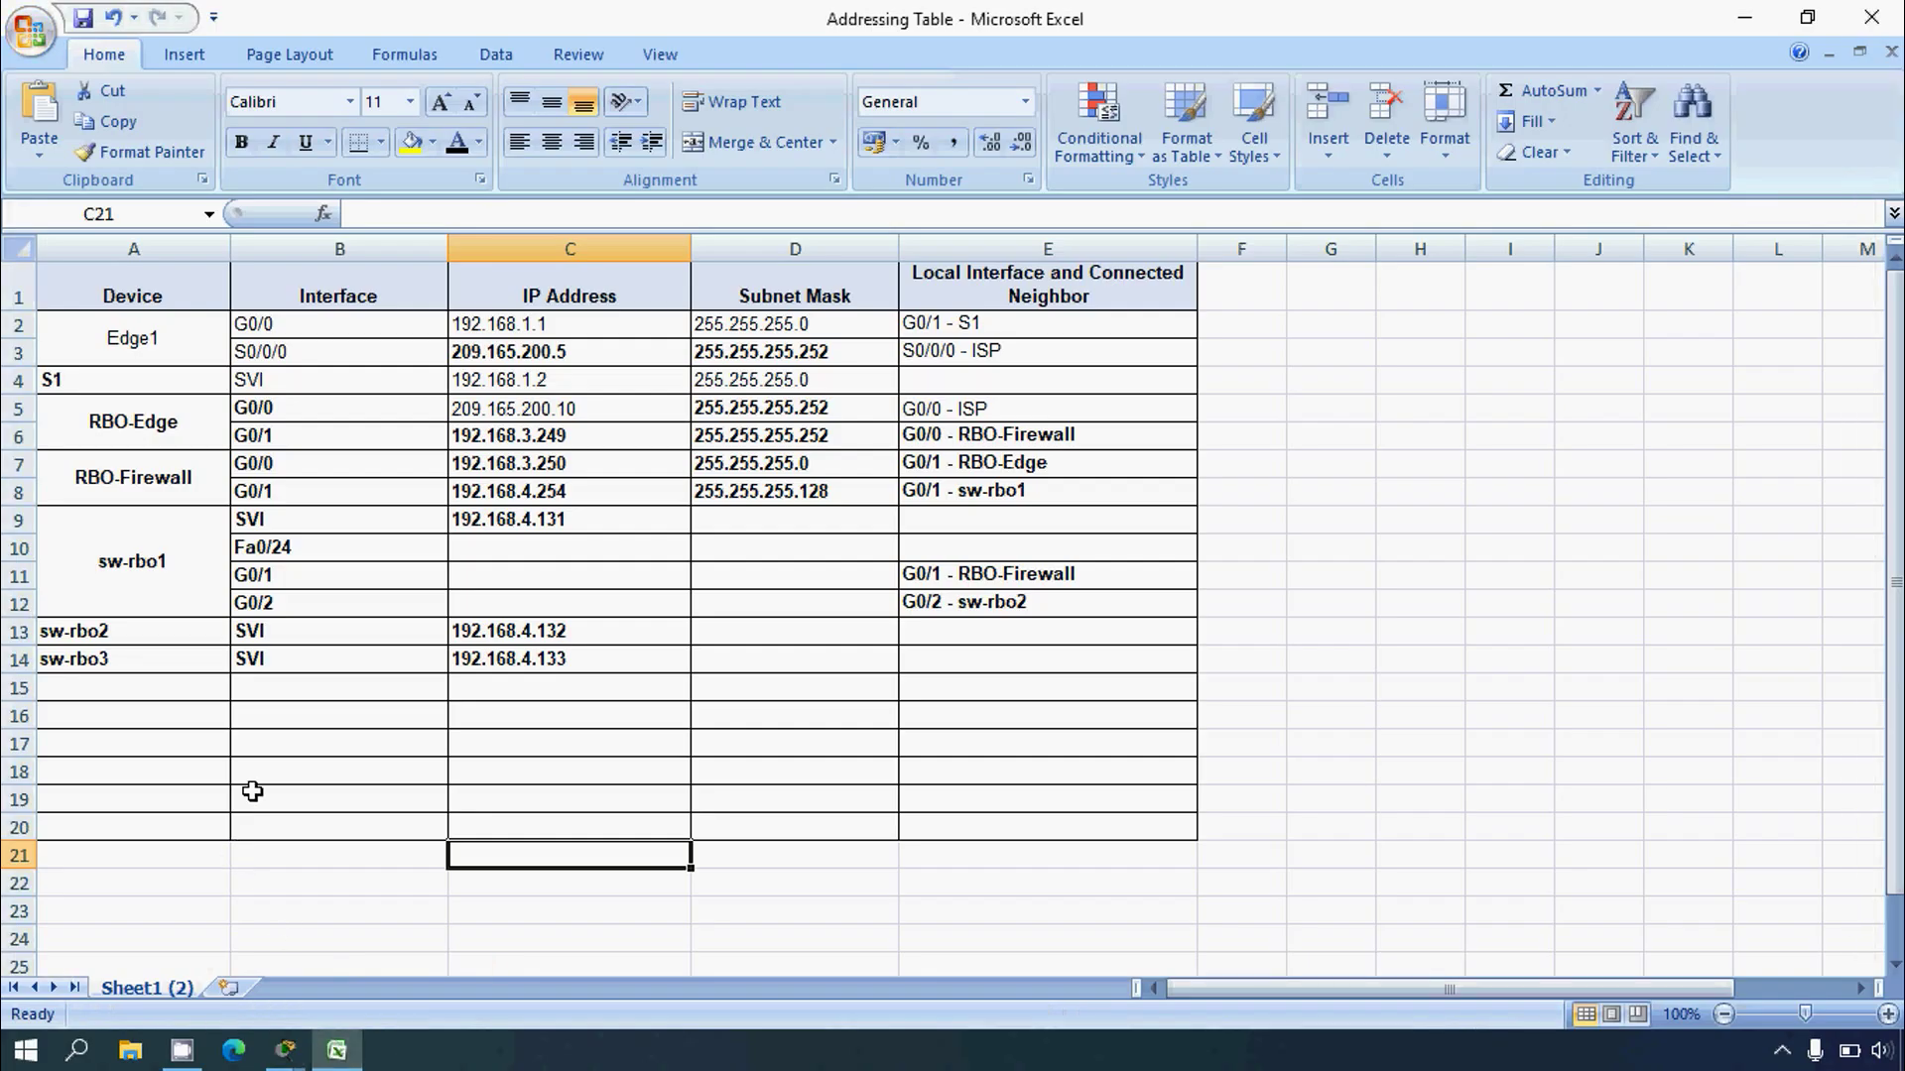
pyautogui.click(277, 688)
pyautogui.click(383, 214)
pyautogui.hotkey('ctrl', 'v')
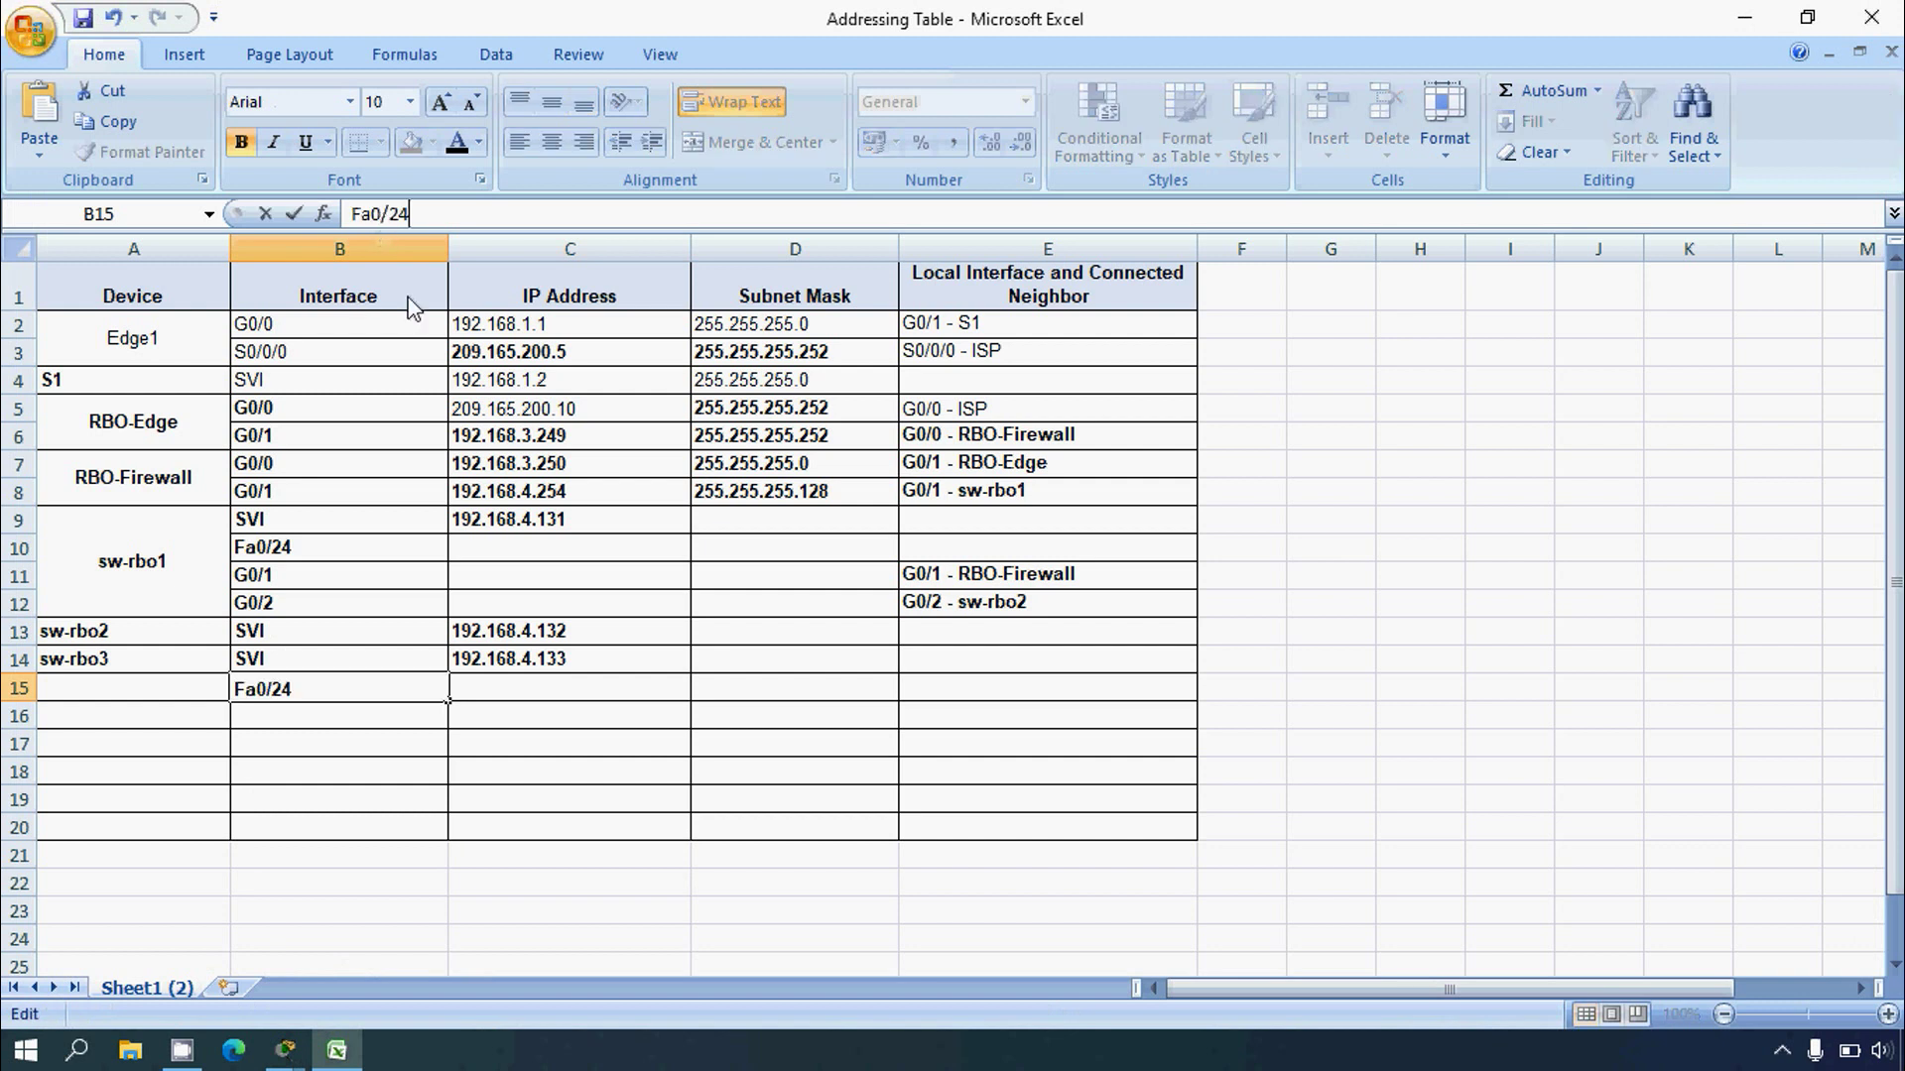
pyautogui.press('Return')
# Step: Enter Gig0/1 in cell B16 as sw-rbo3's second interface
pyautogui.click(347, 1048)
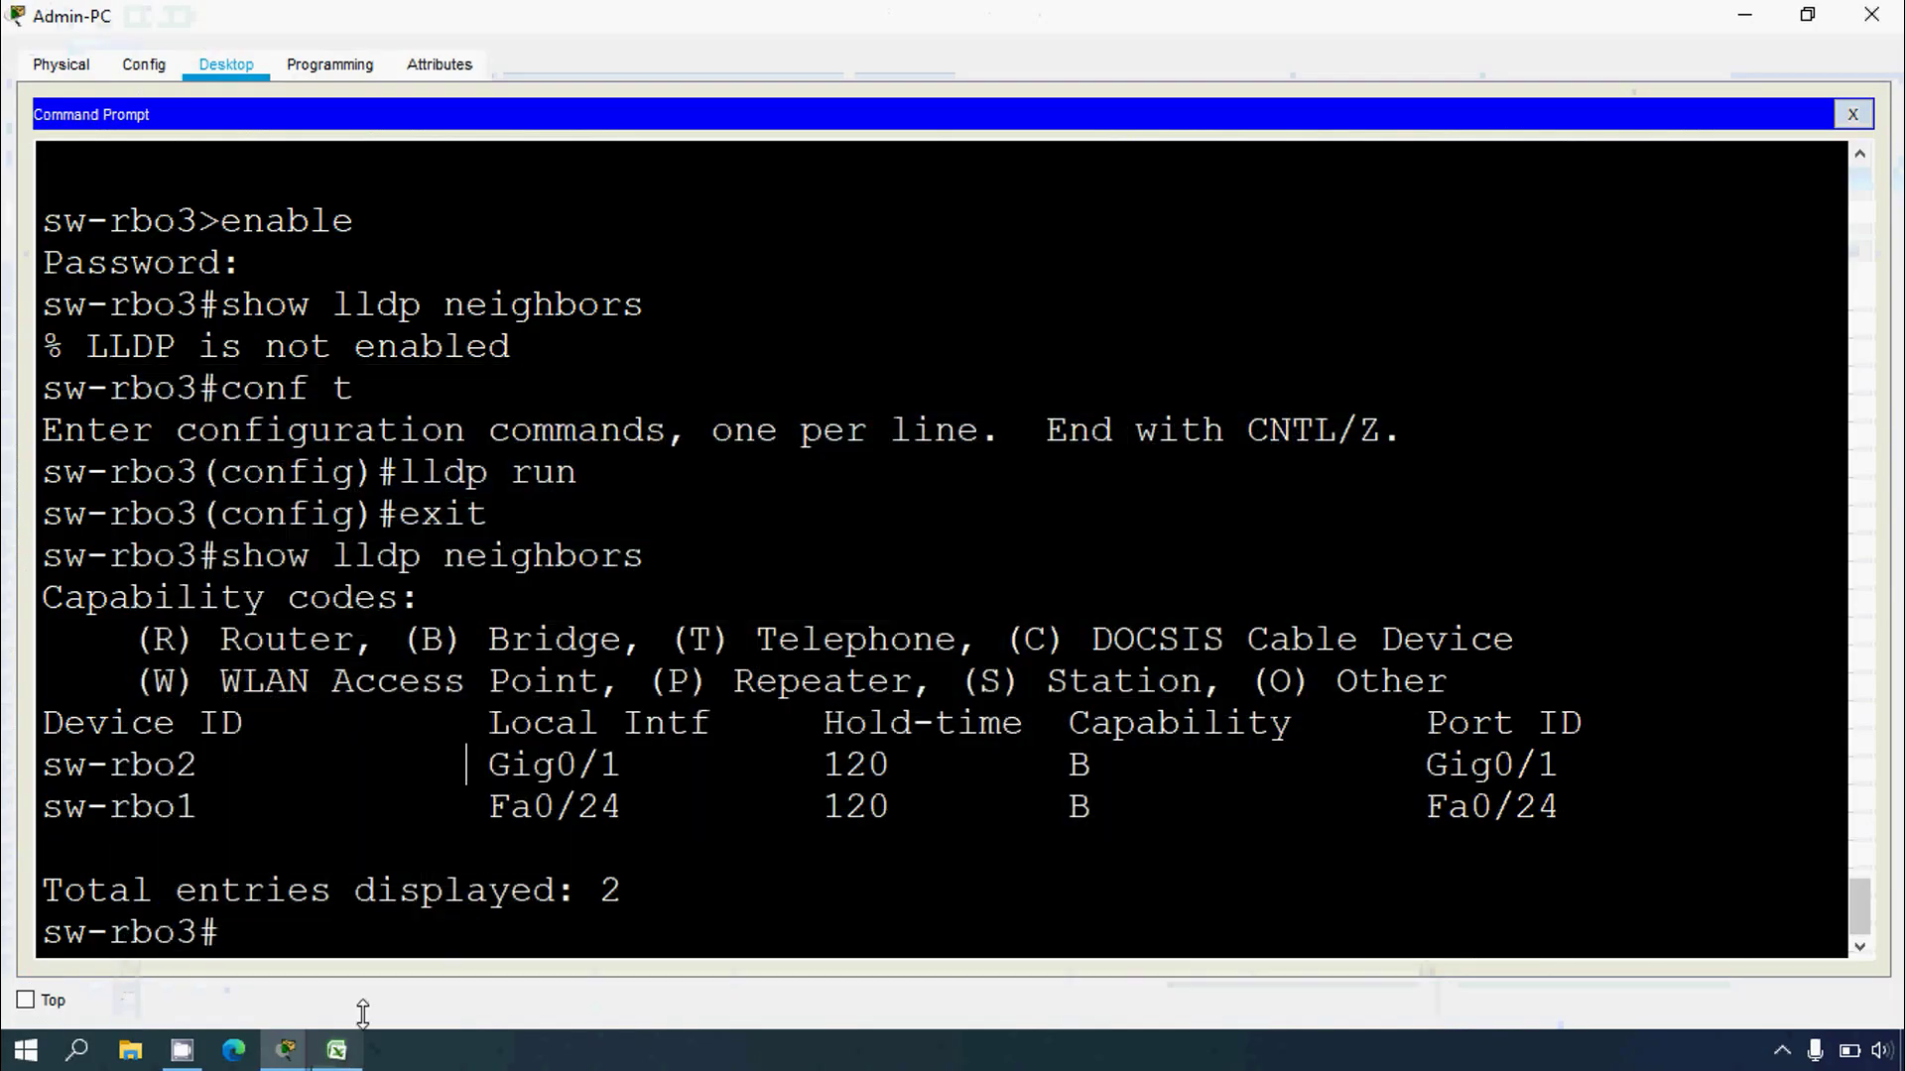
pyautogui.moveTo(491, 766); pyautogui.dragTo(623, 766)
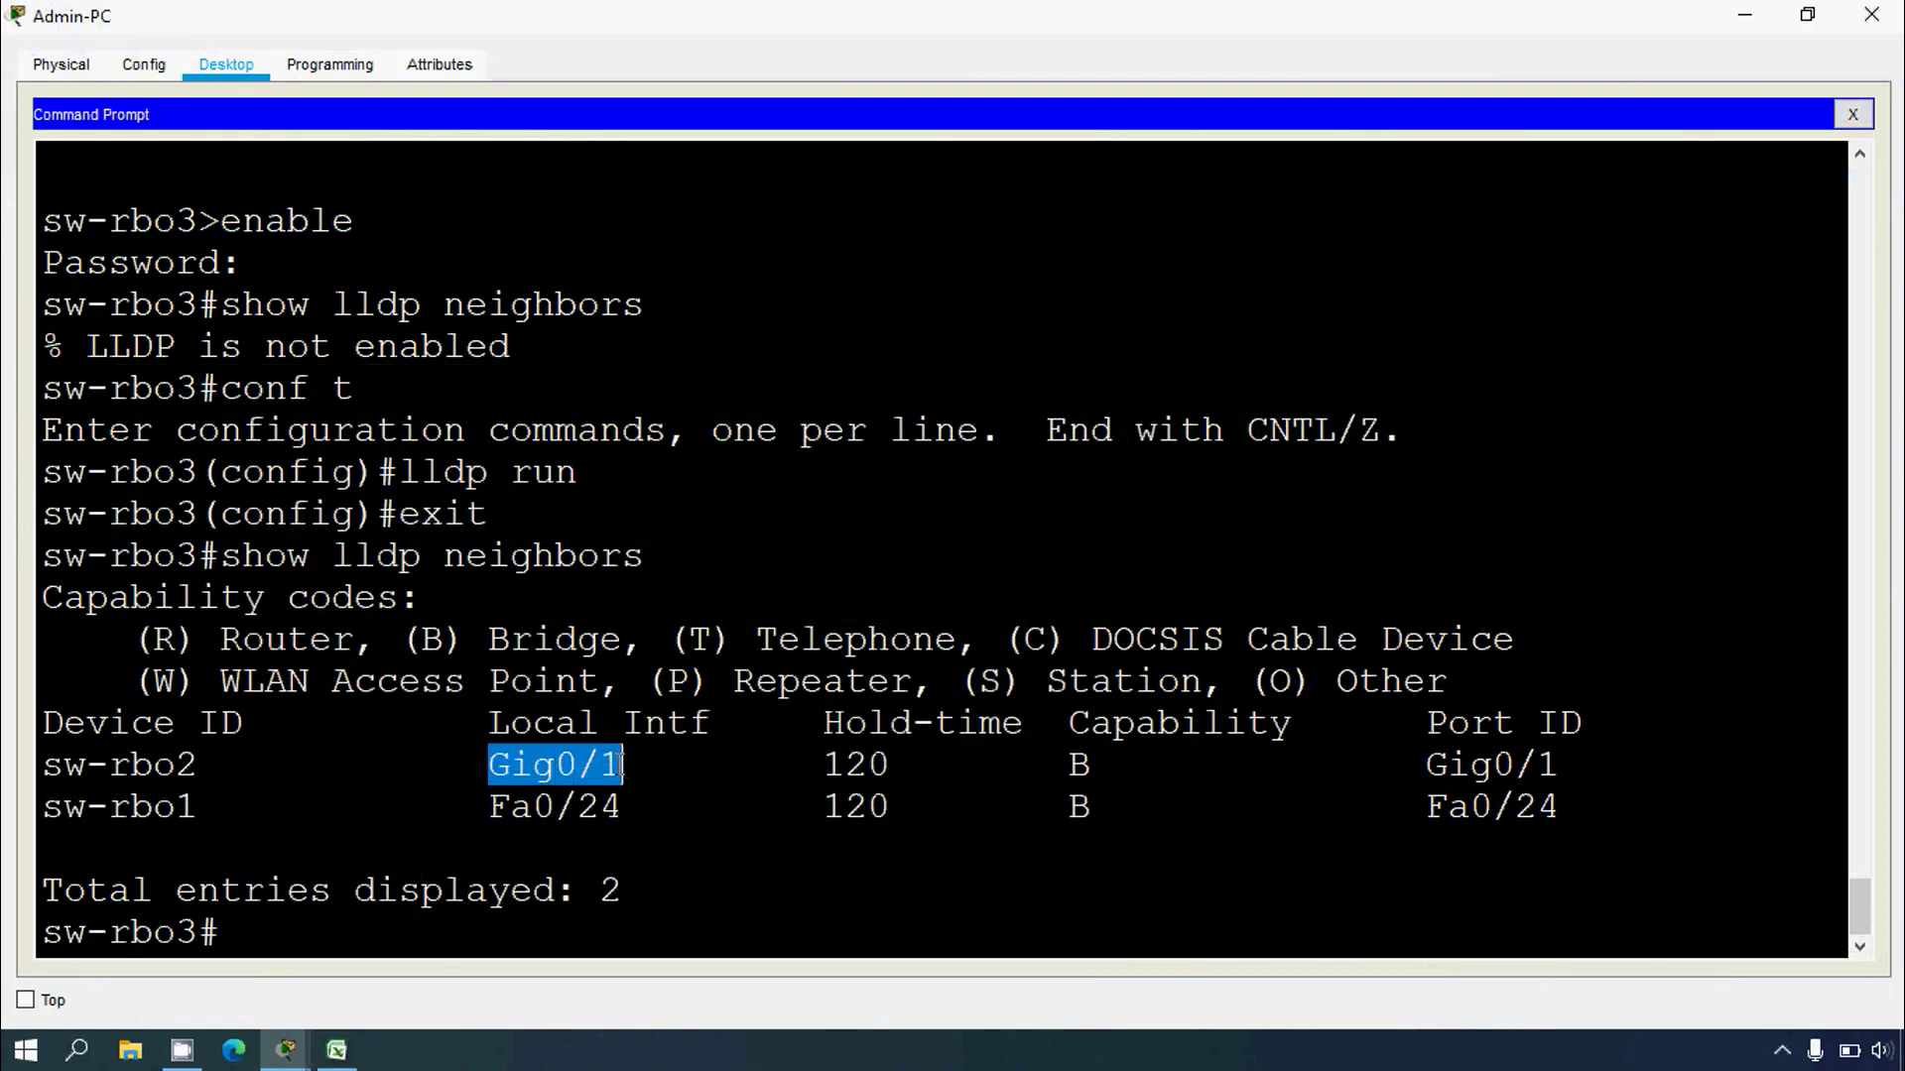
pyautogui.click(338, 1049)
pyautogui.click(335, 1054)
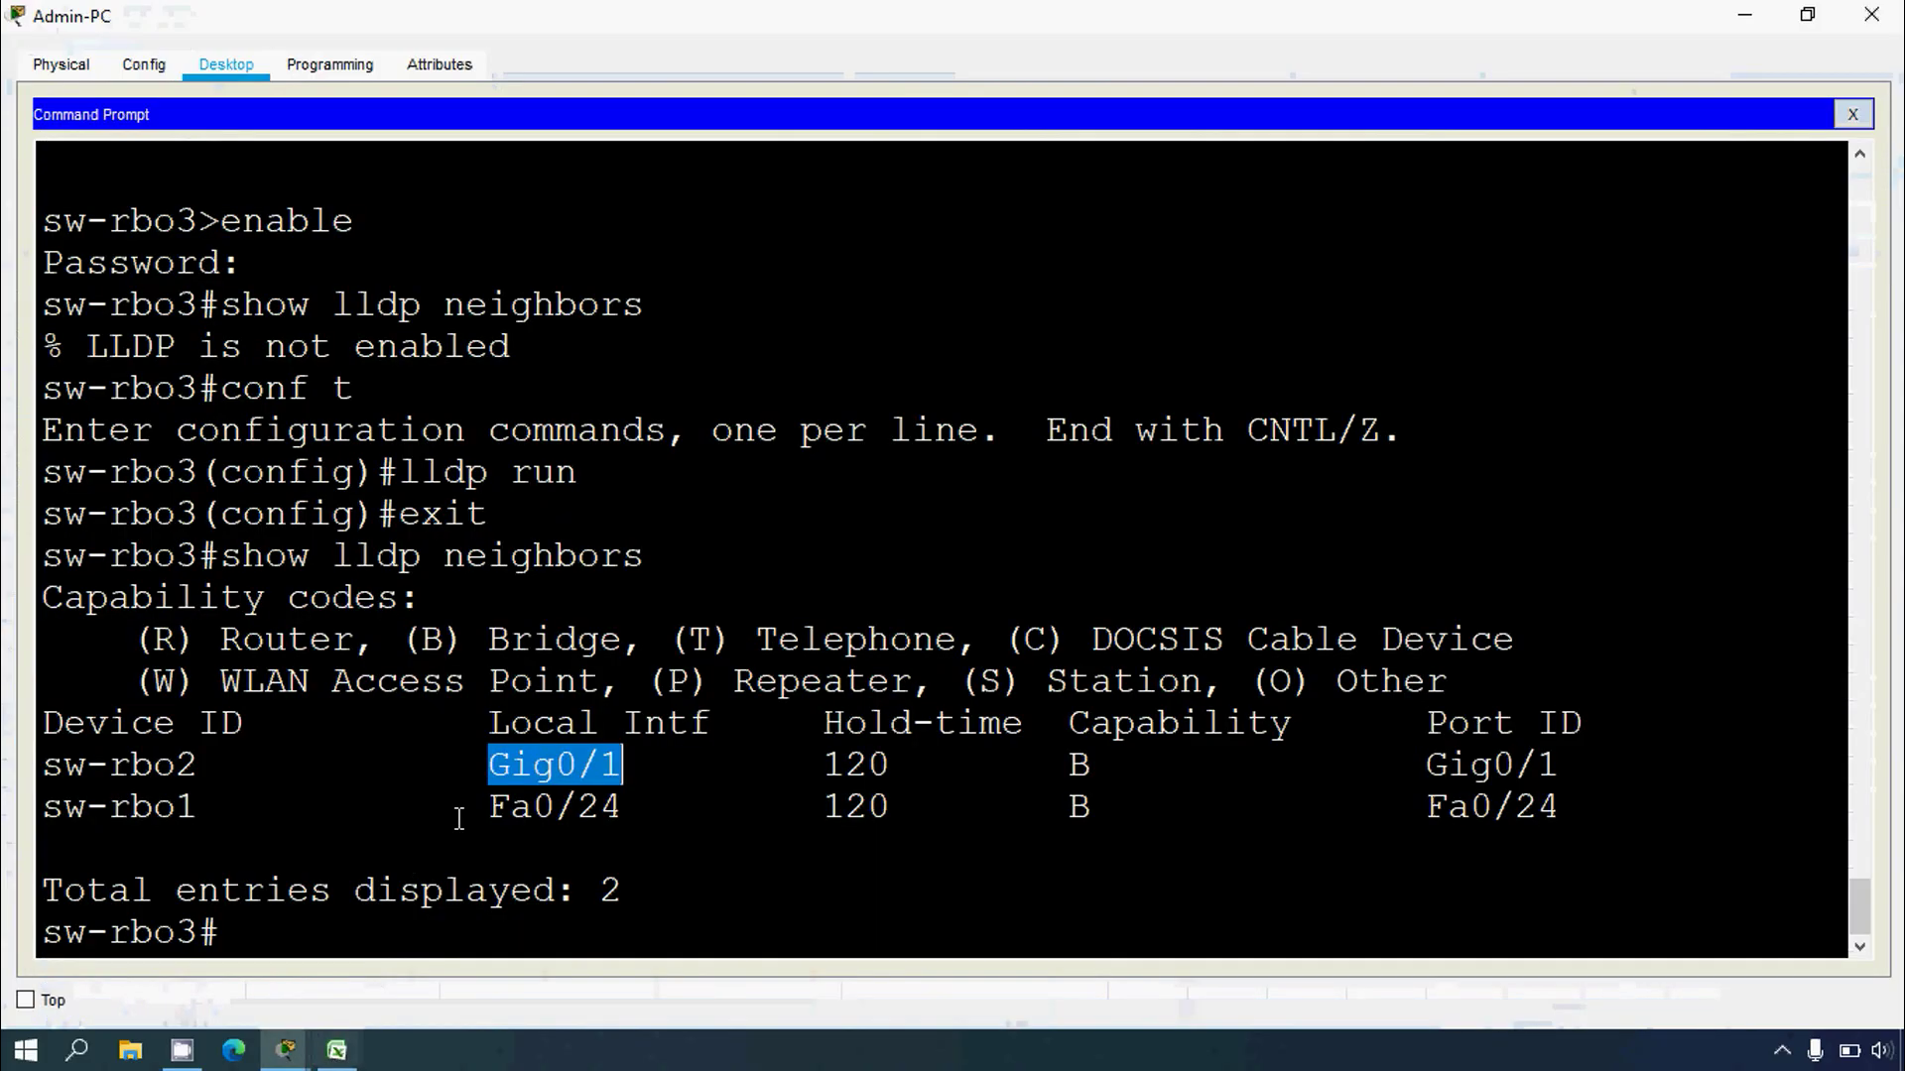
pyautogui.rightClick(561, 764)
pyautogui.click(590, 781)
pyautogui.click(337, 1050)
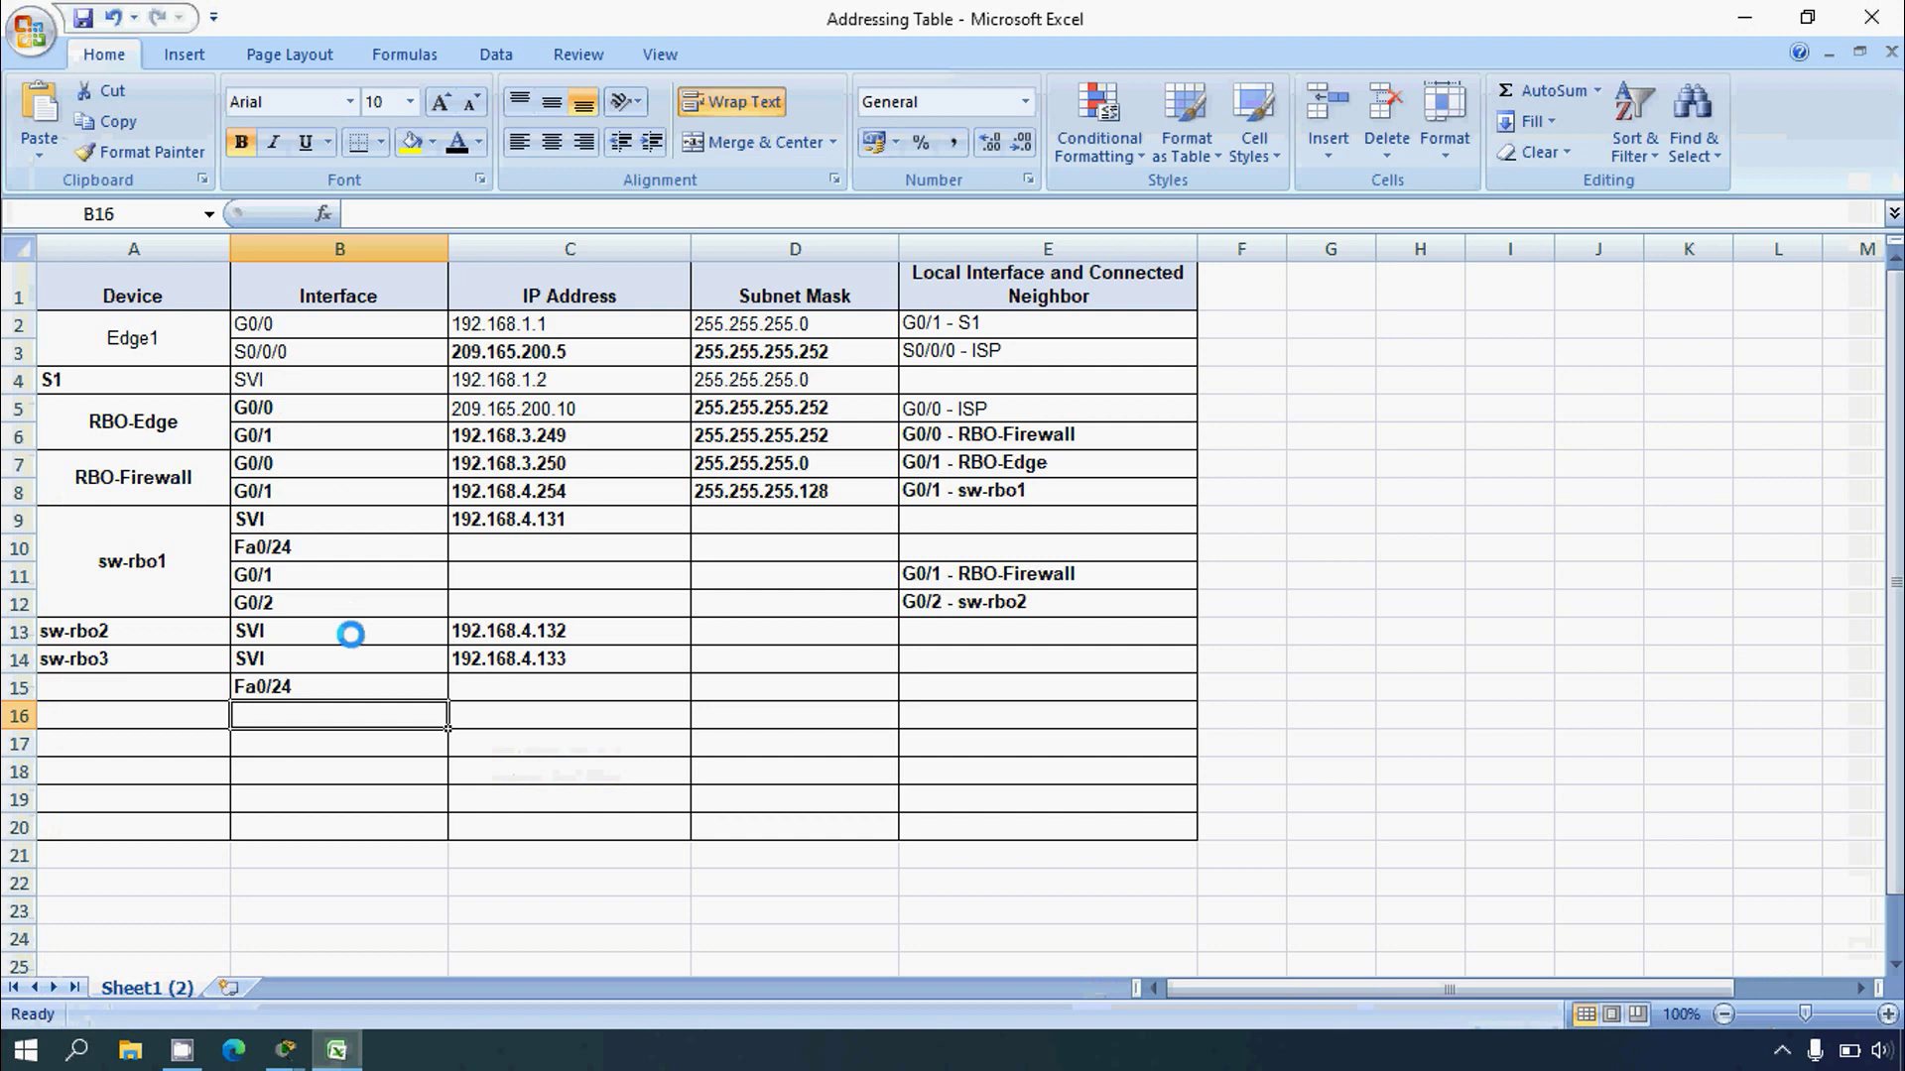
pyautogui.hotkey('ctrl', 'v')
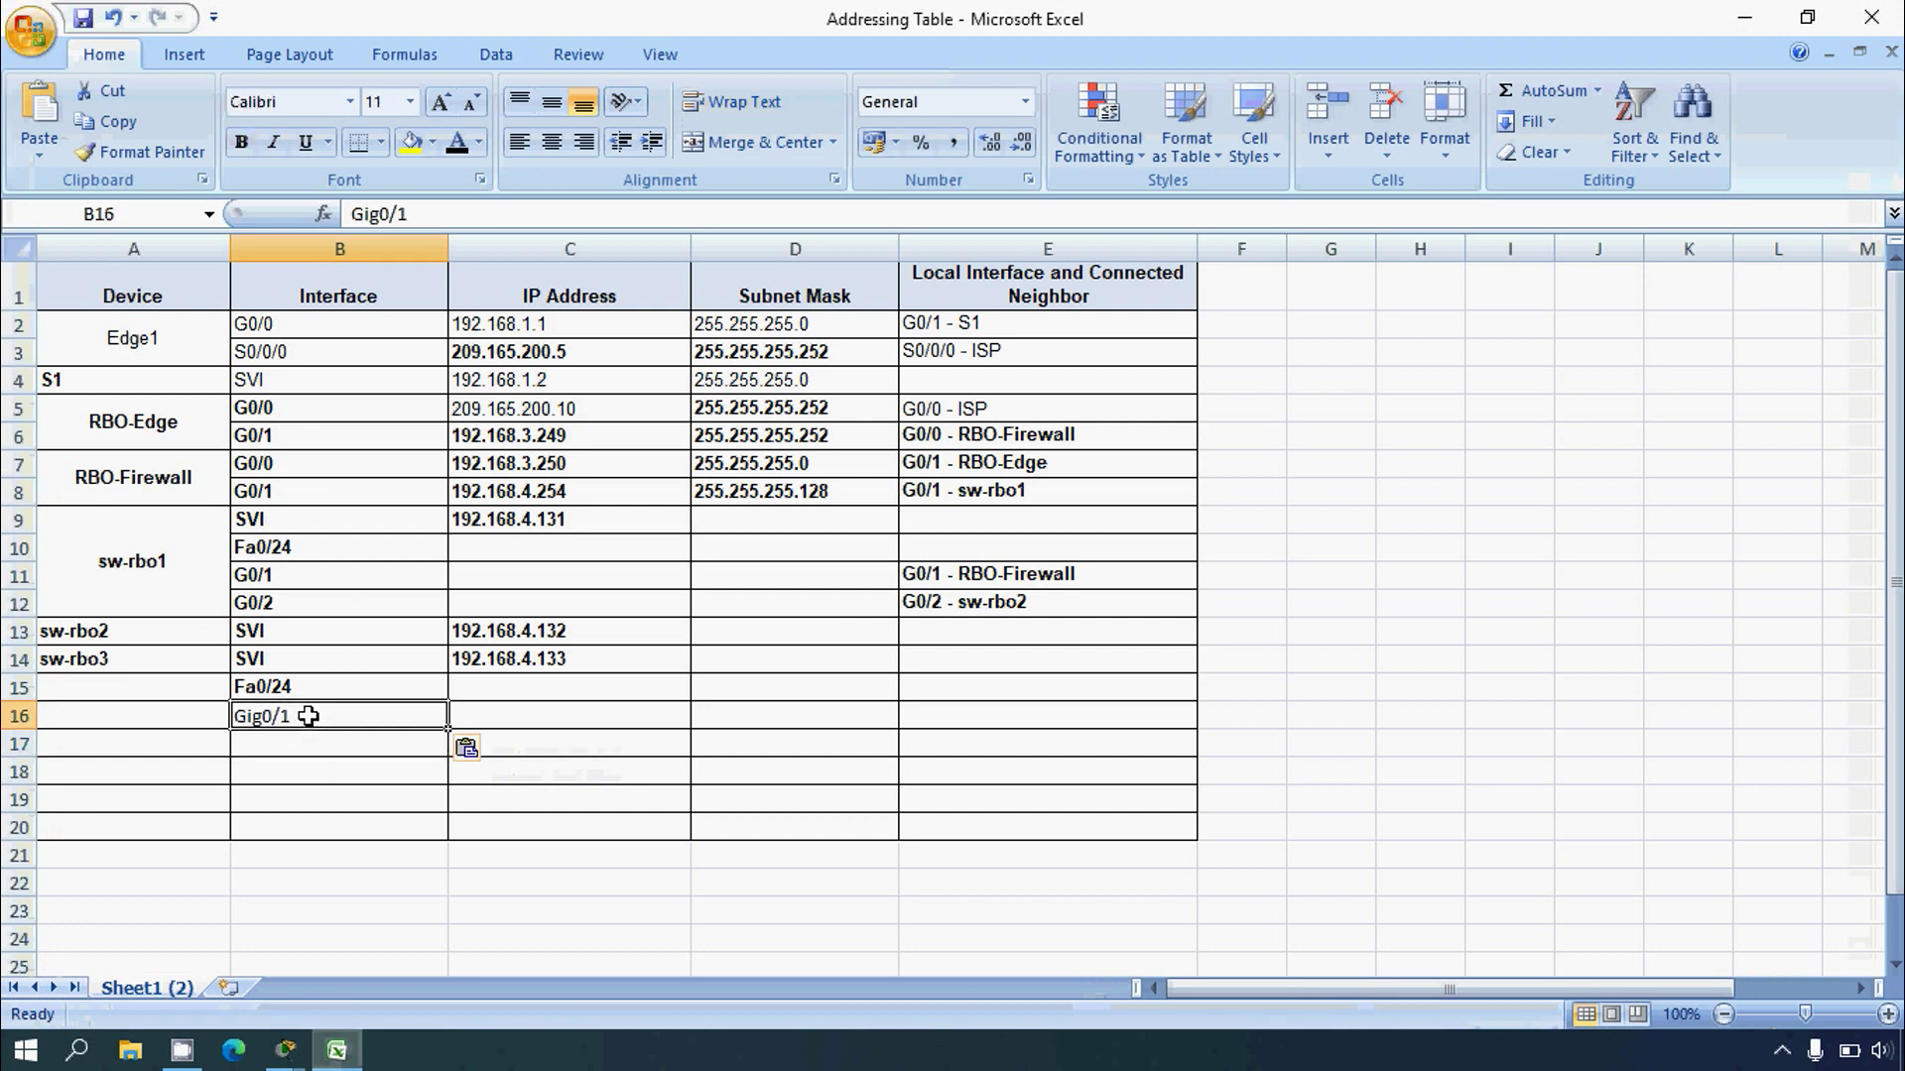
pyautogui.hotkey('ctrl', 'z')
pyautogui.write('Gig0/1')
pyautogui.click(311, 757)
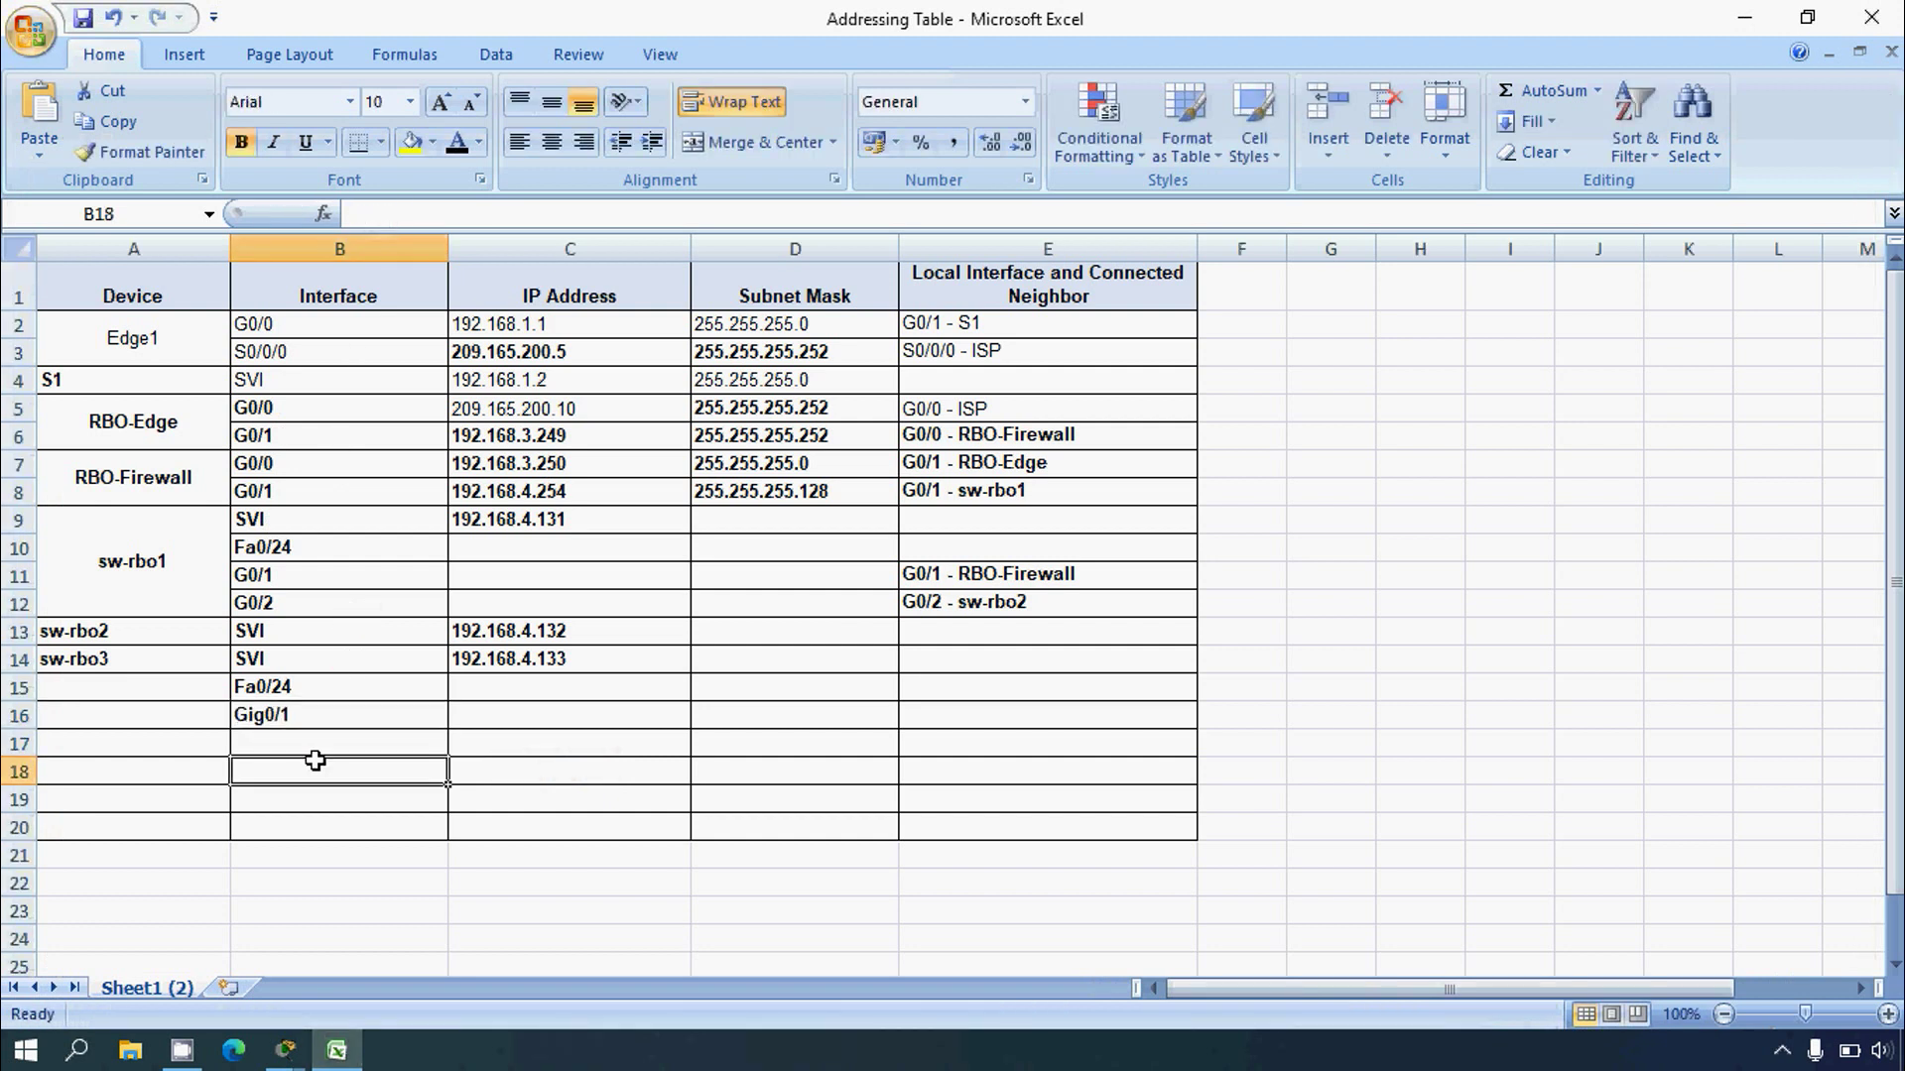
pyautogui.click(314, 694)
# Step: Copy the remote port Gig0/1 and select neighbor name sw-rbo2 in the LLDP output
pyautogui.click(285, 1050)
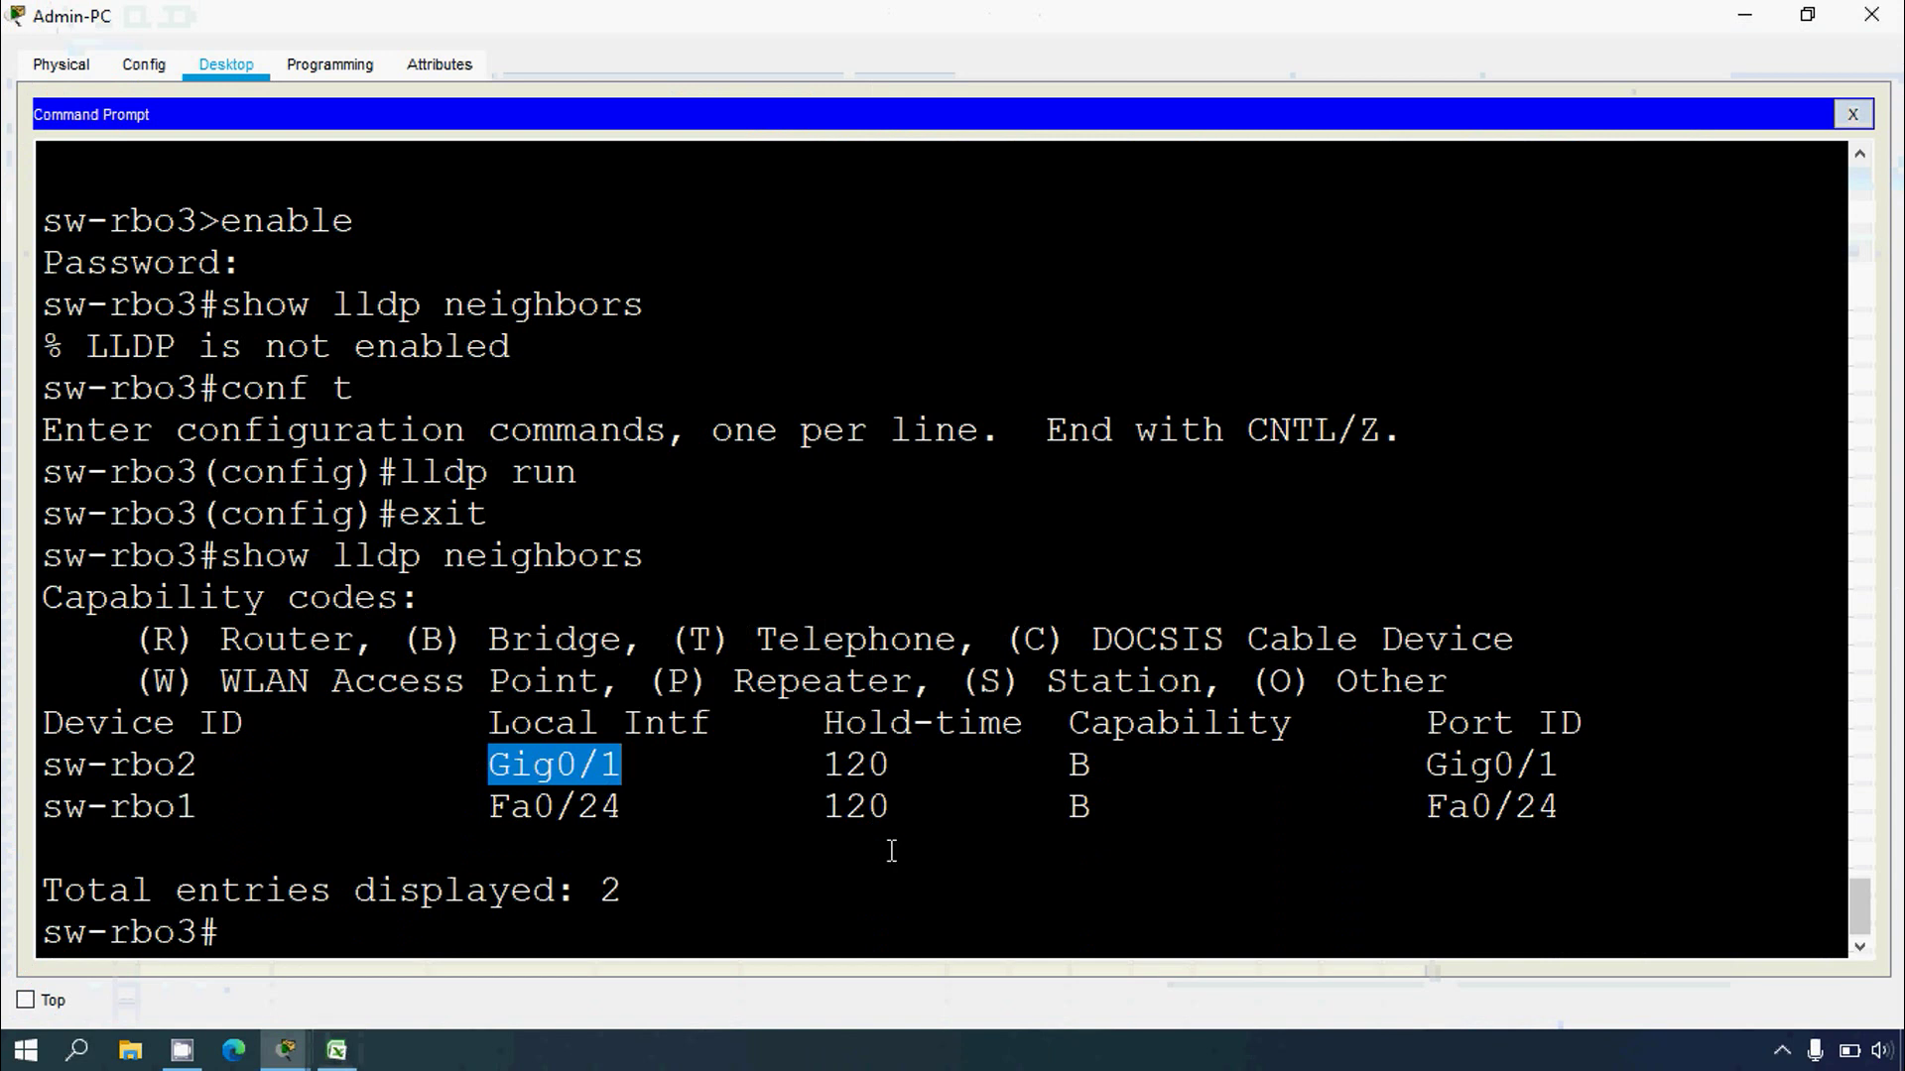
pyautogui.click(556, 779)
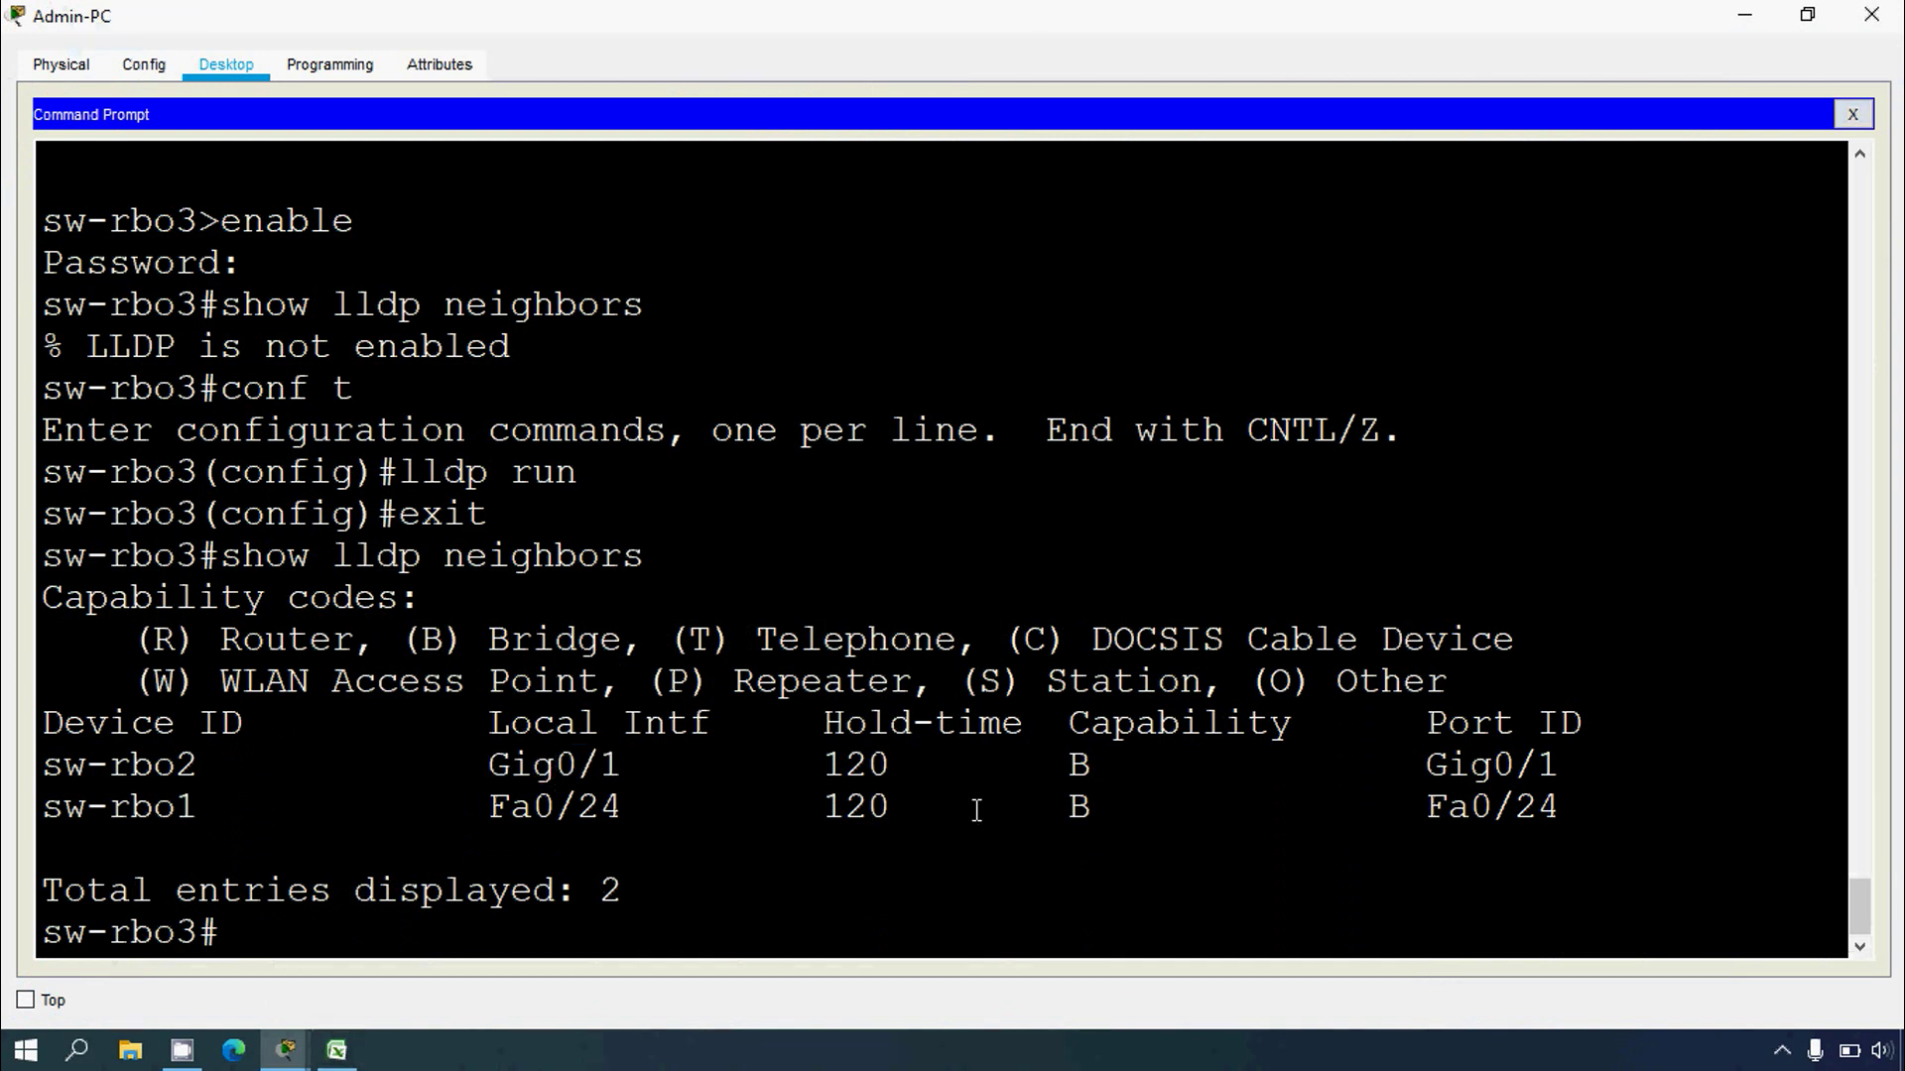
pyautogui.moveTo(1426, 767); pyautogui.dragTo(1558, 762)
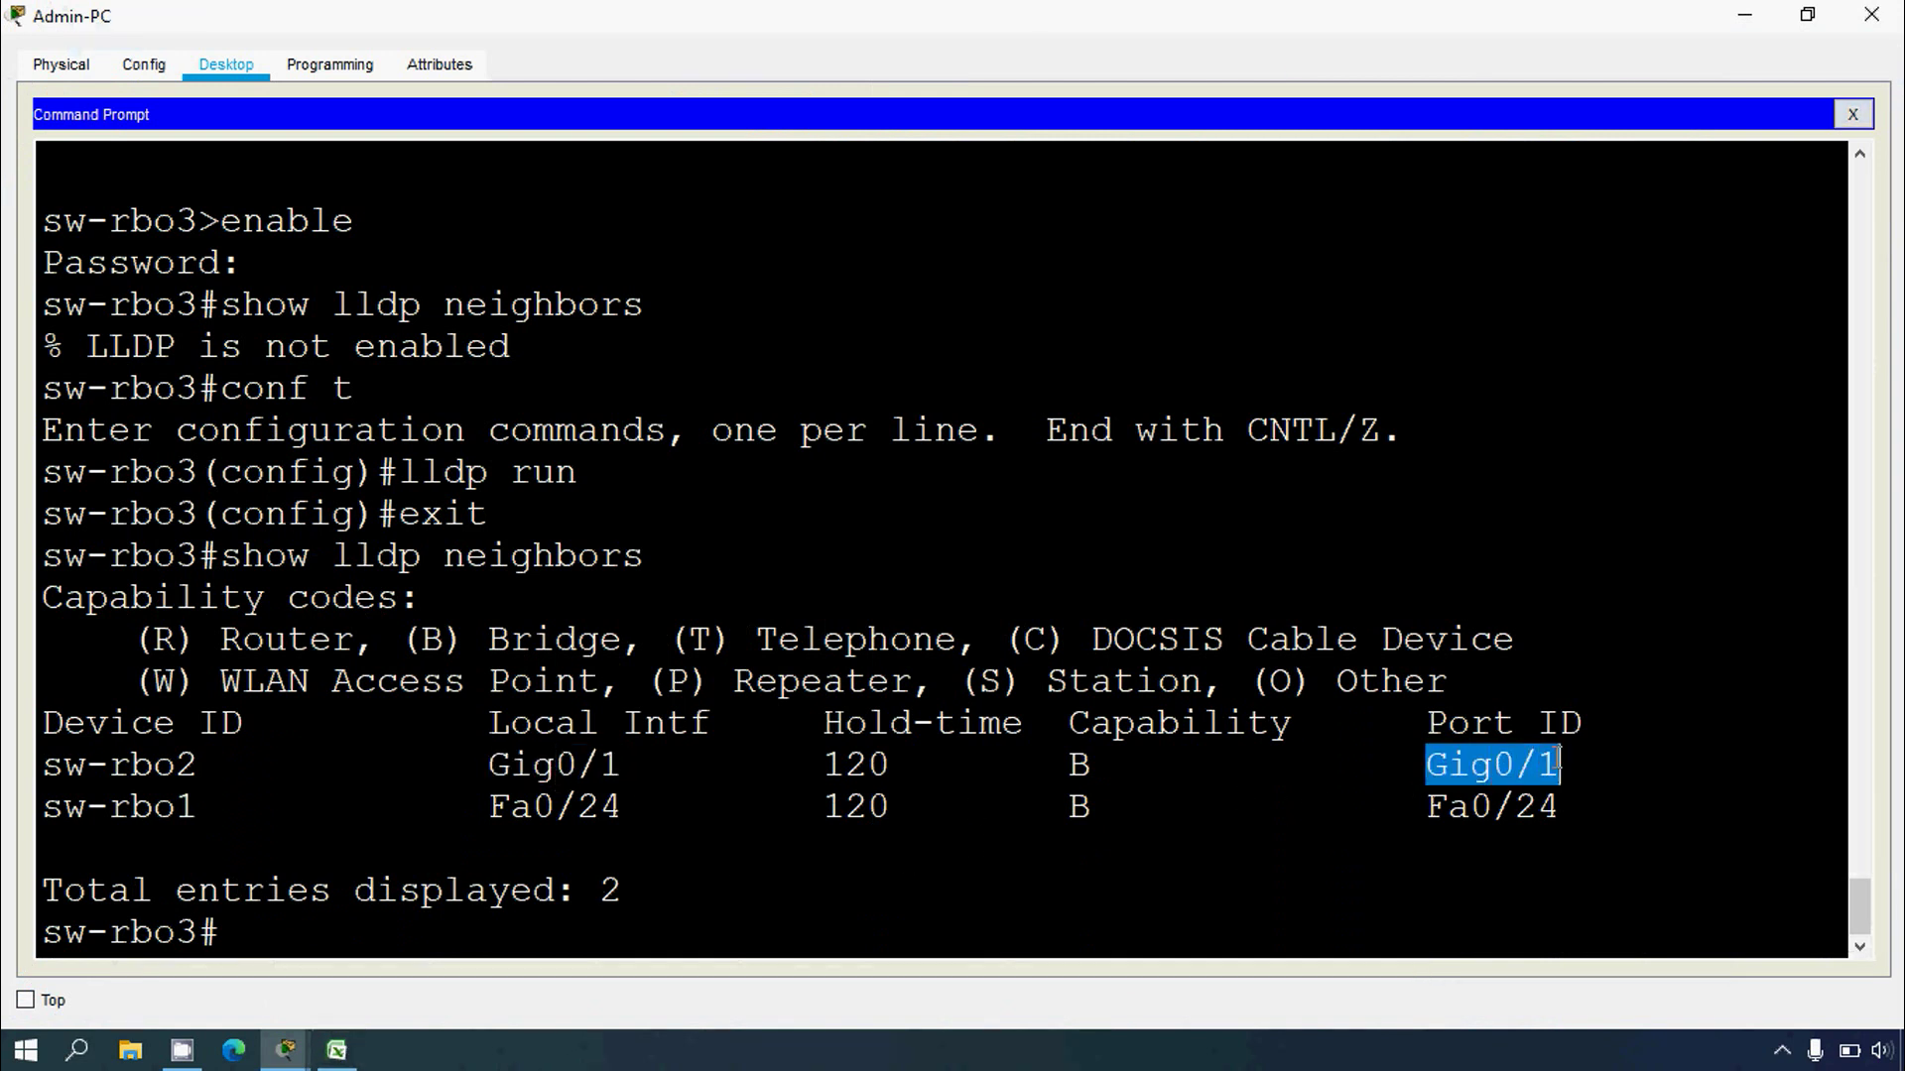
pyautogui.rightClick(1485, 766)
pyautogui.click(1523, 781)
pyautogui.moveTo(192, 779); pyautogui.dragTo(41, 769)
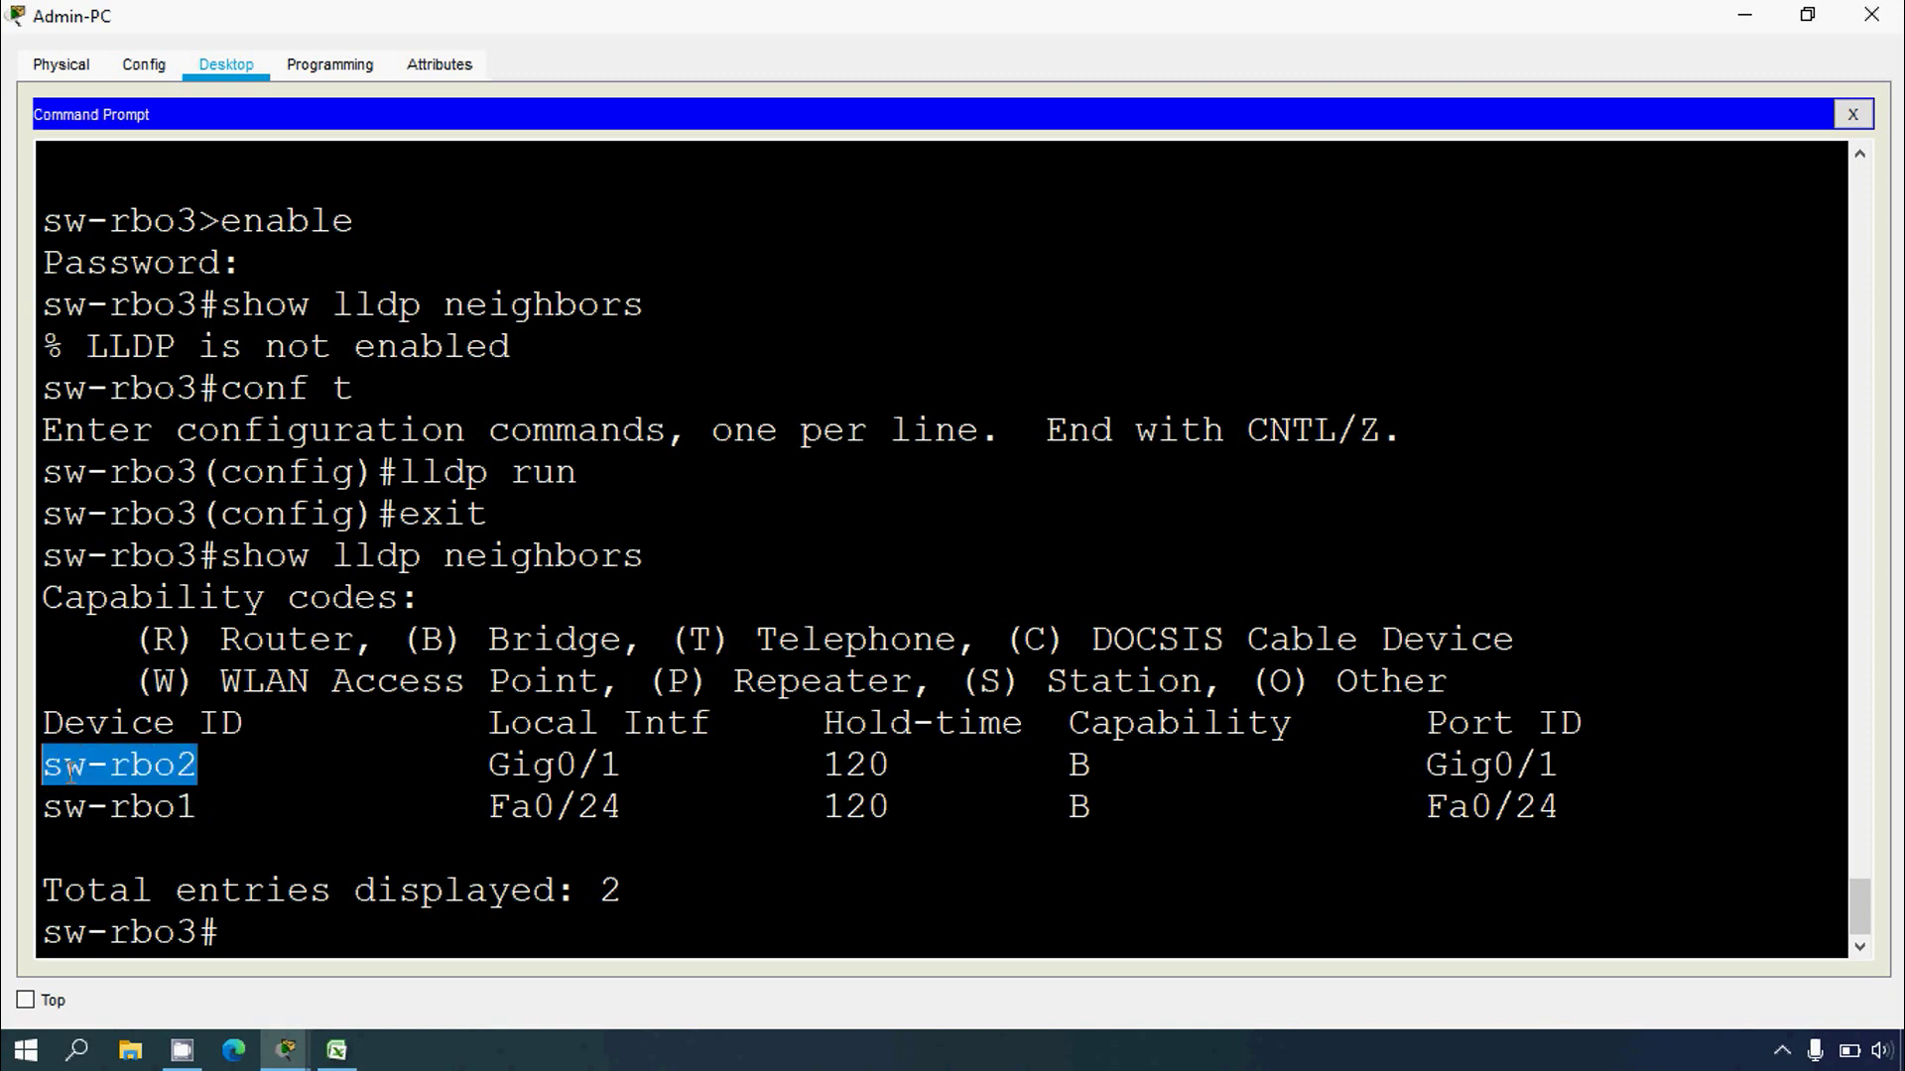
pyautogui.click(338, 1050)
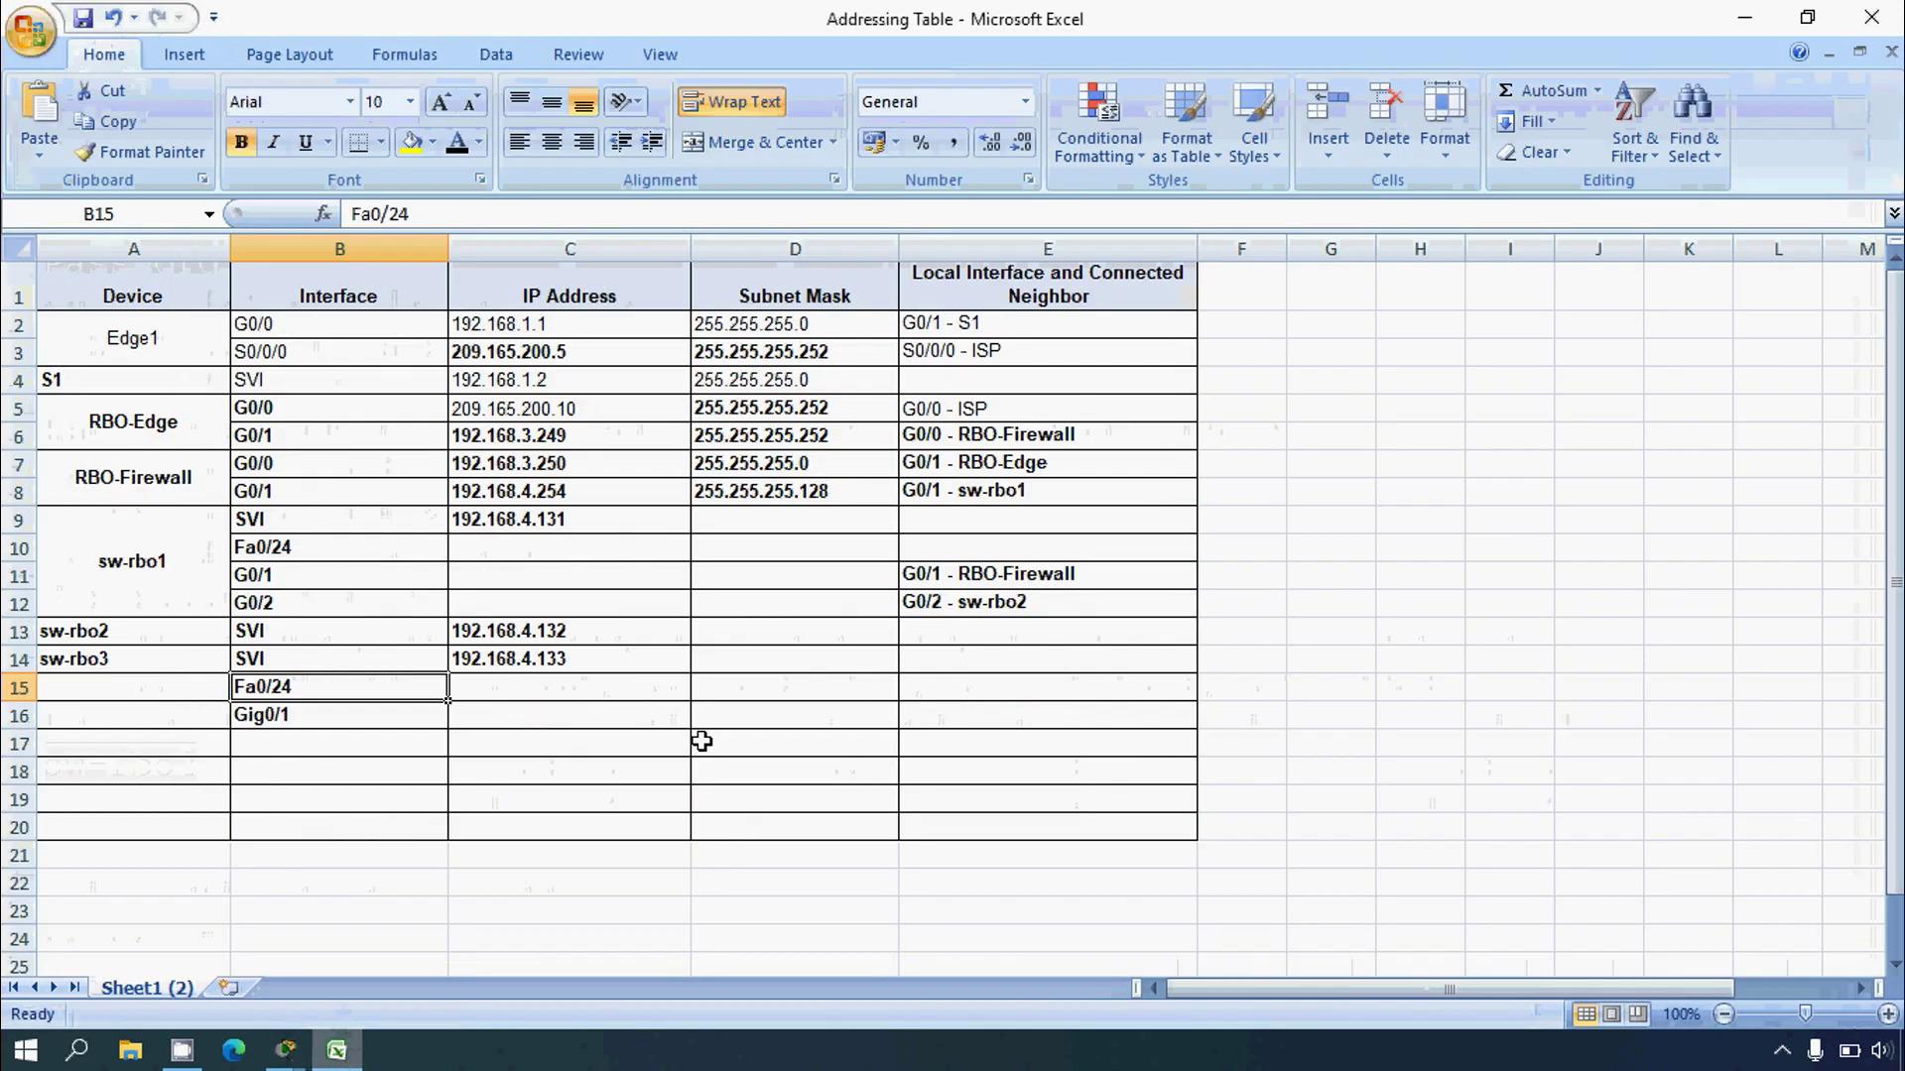
# Step: Enter 'G0/1 - sw-rbo2' in cell E16
pyautogui.click(30, 712)
pyautogui.click(926, 714)
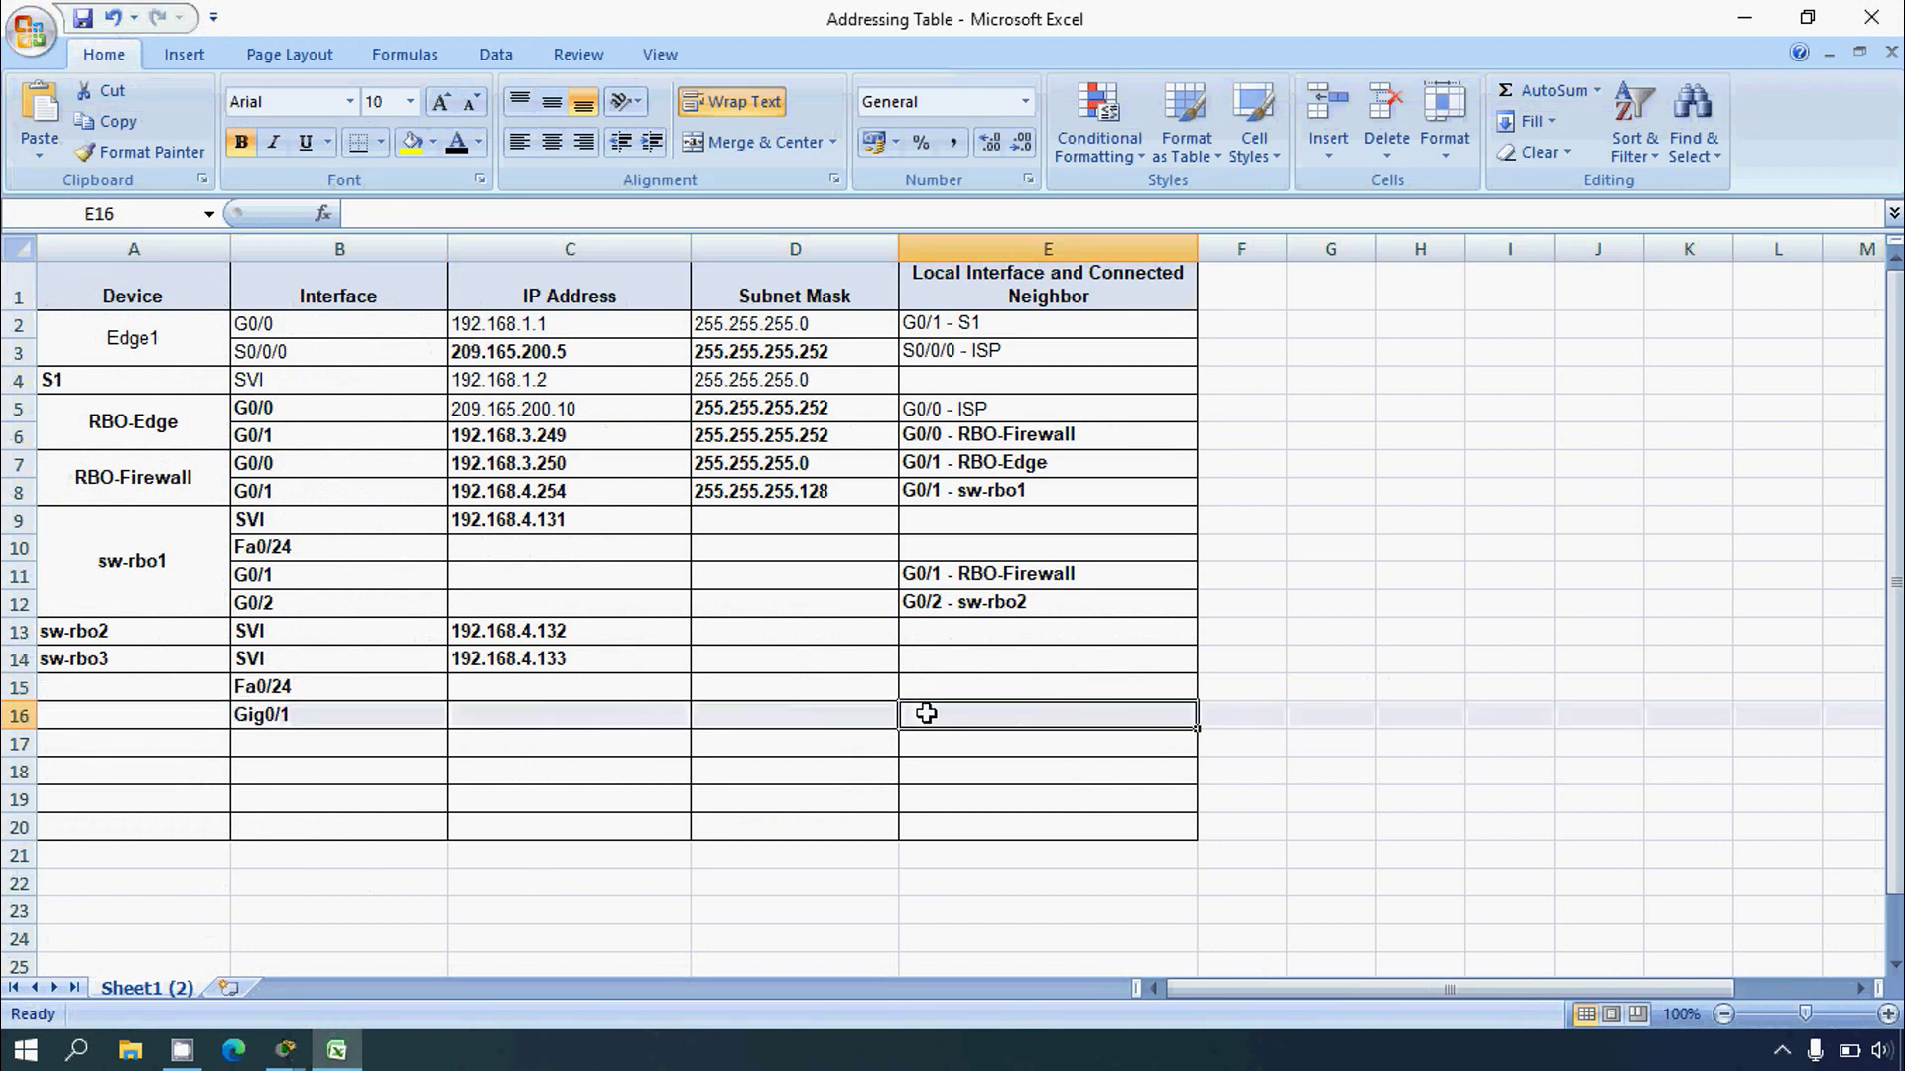
pyautogui.write('G0/1 M')
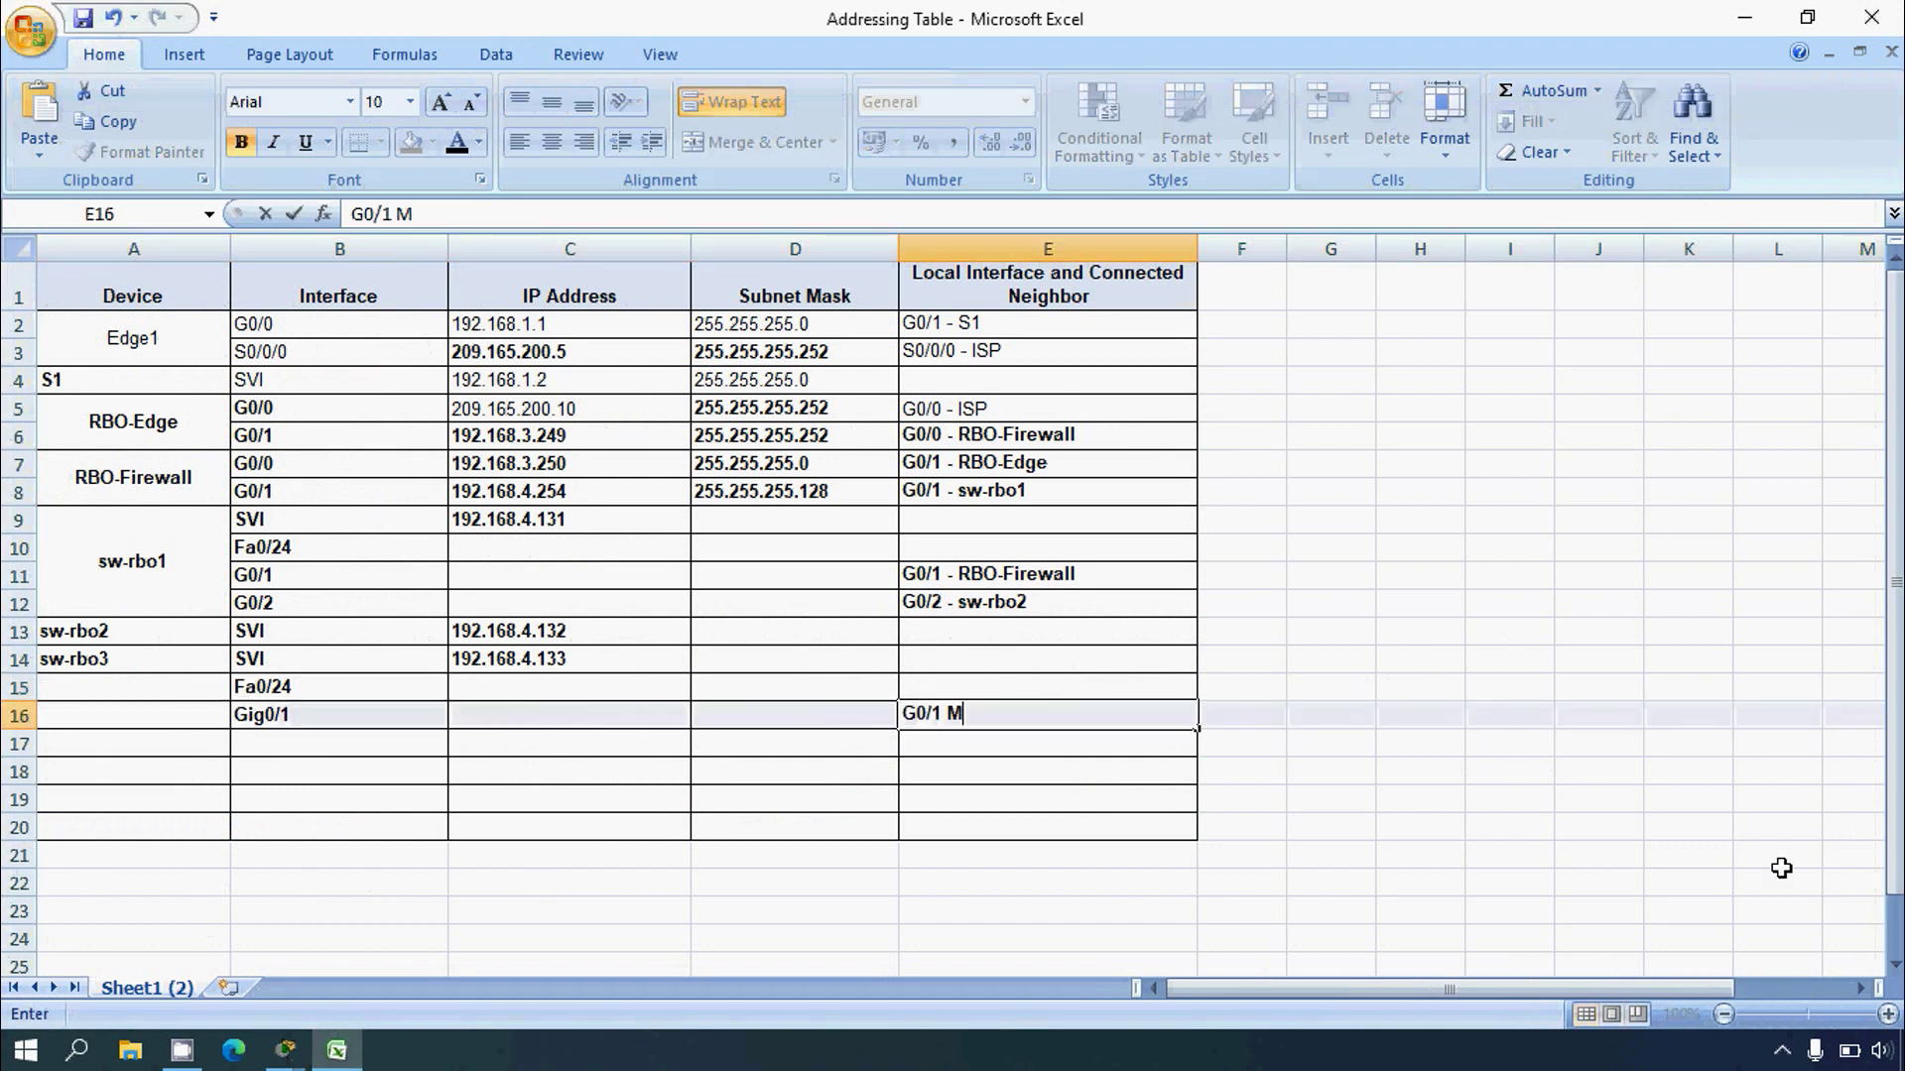
pyautogui.press('BackSpace')
pyautogui.write('- sw-rbo2')
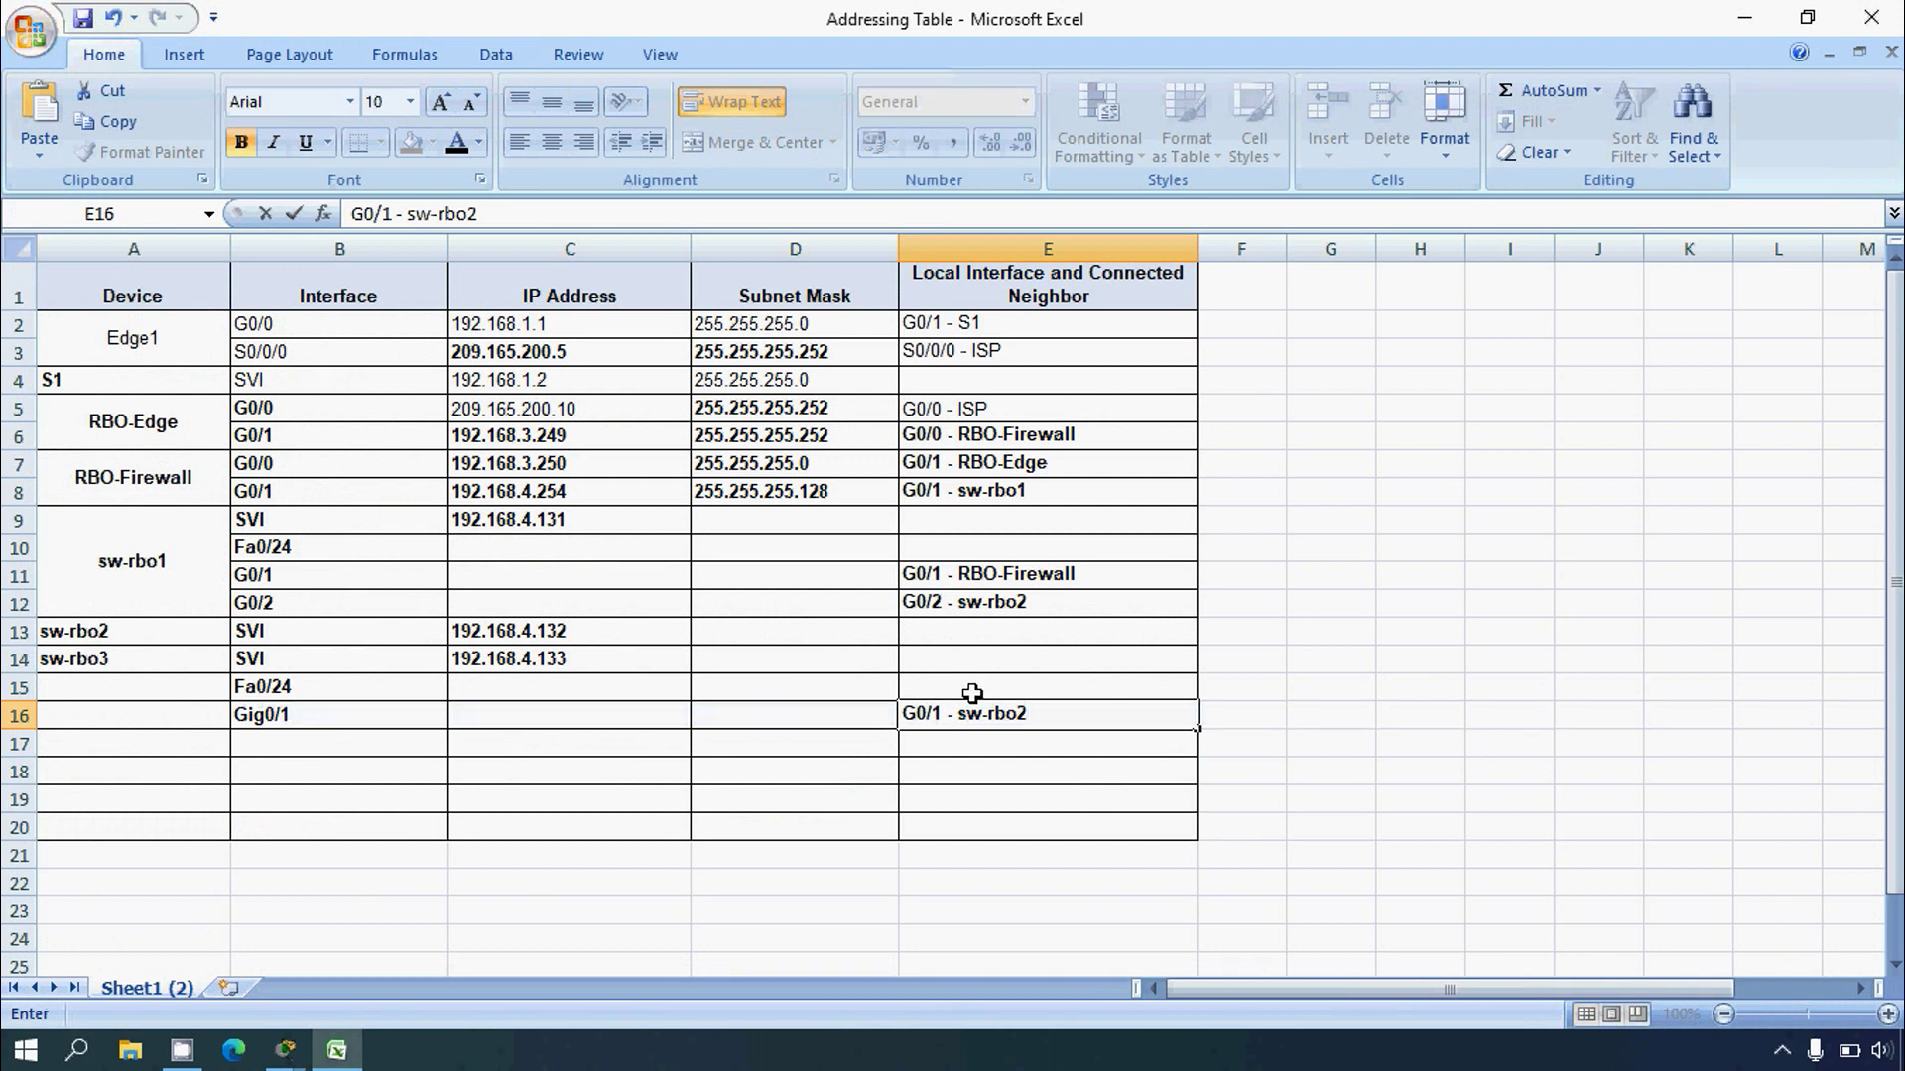
pyautogui.click(972, 694)
# Step: Select sw-rbo1's Fa0/24 ports and copy the neighbor name sw-rbo1 from the LLDP output
pyautogui.click(337, 1049)
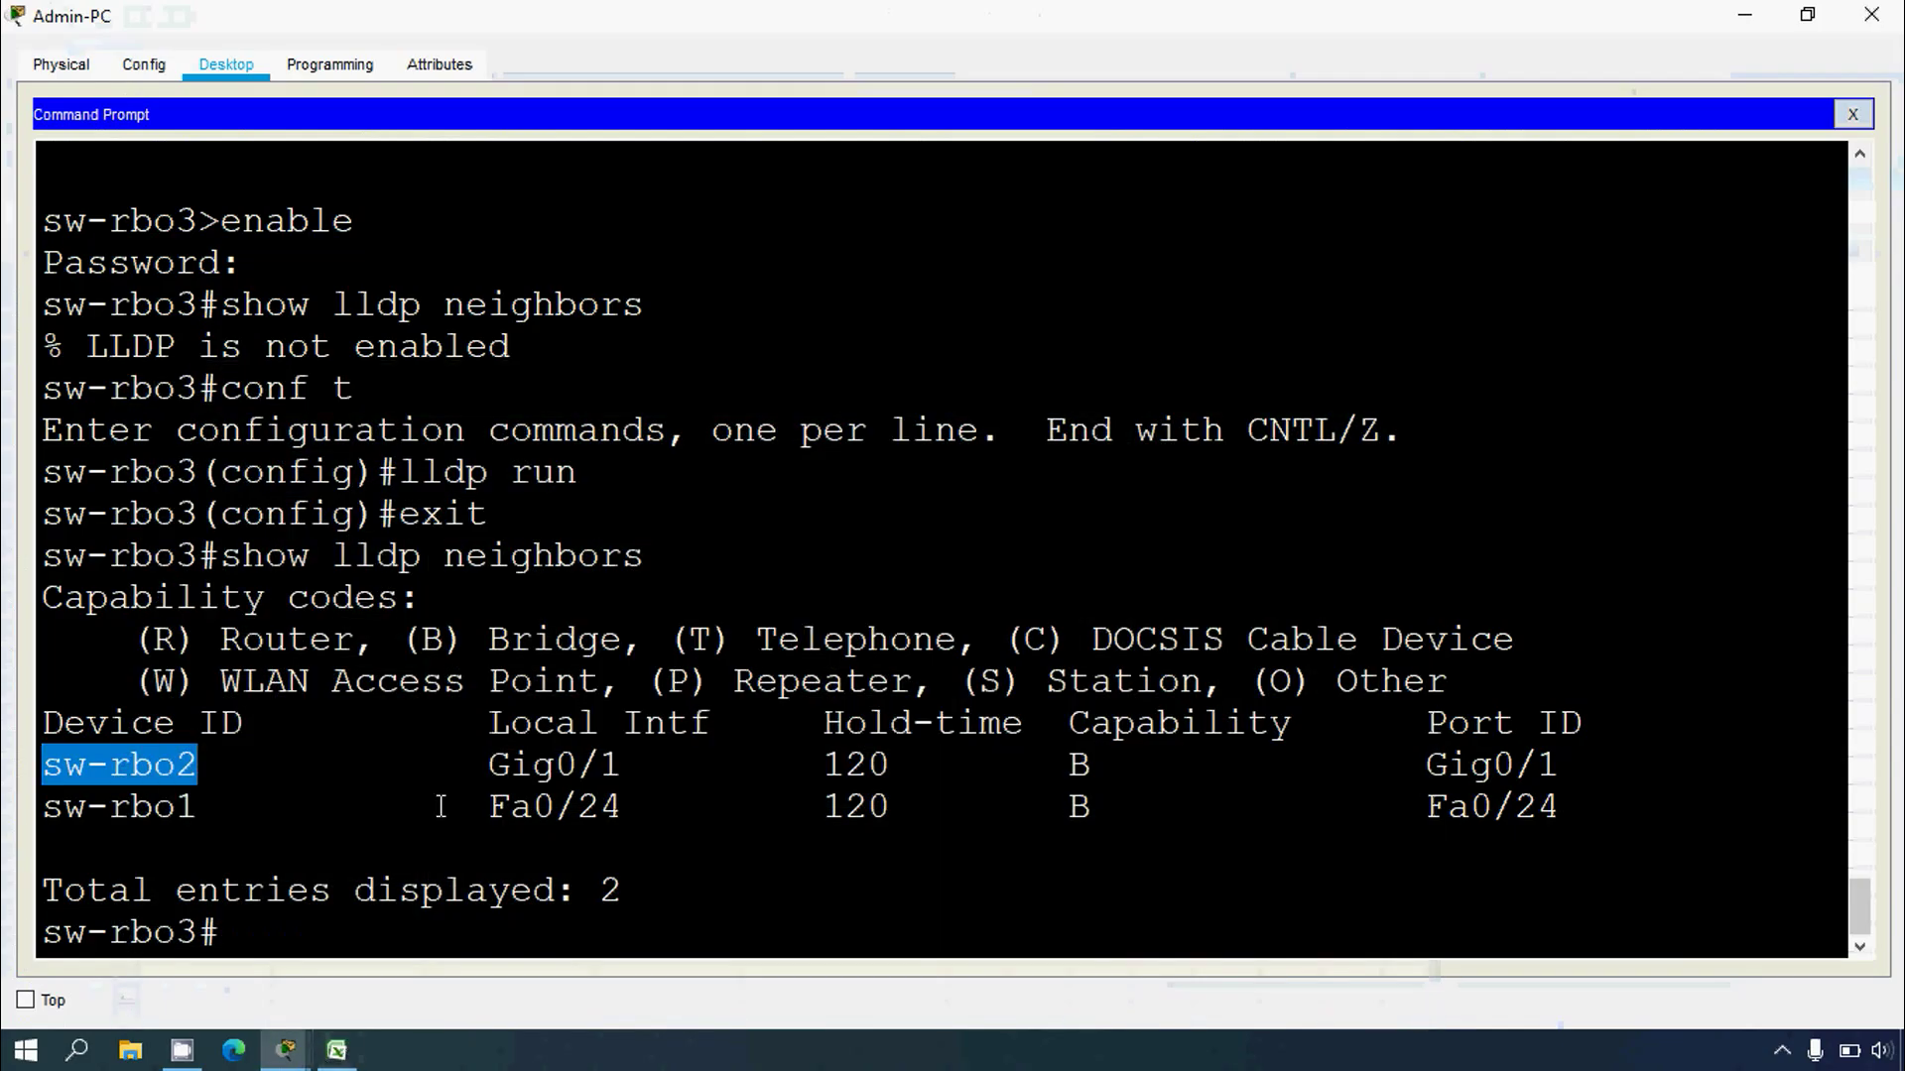
pyautogui.moveTo(483, 810); pyautogui.dragTo(625, 809)
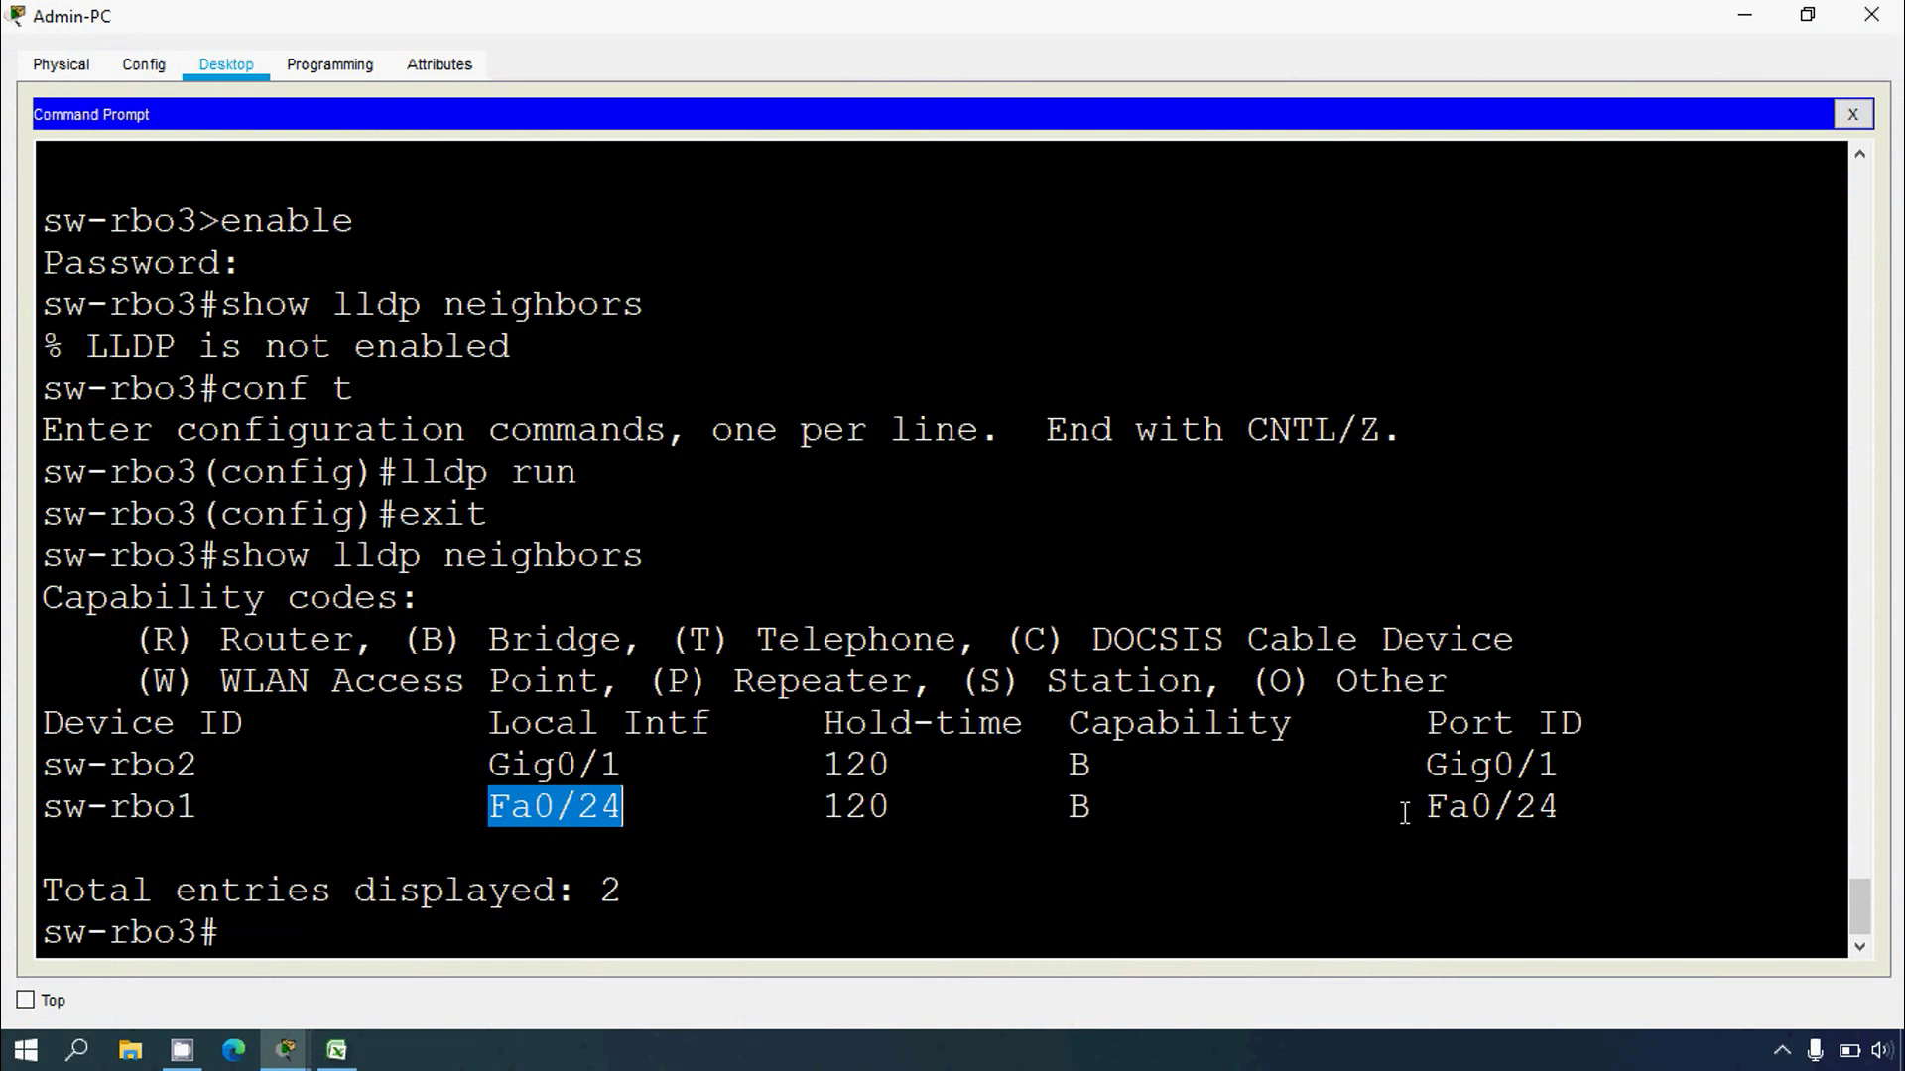
pyautogui.moveTo(1424, 809); pyautogui.dragTo(1562, 808)
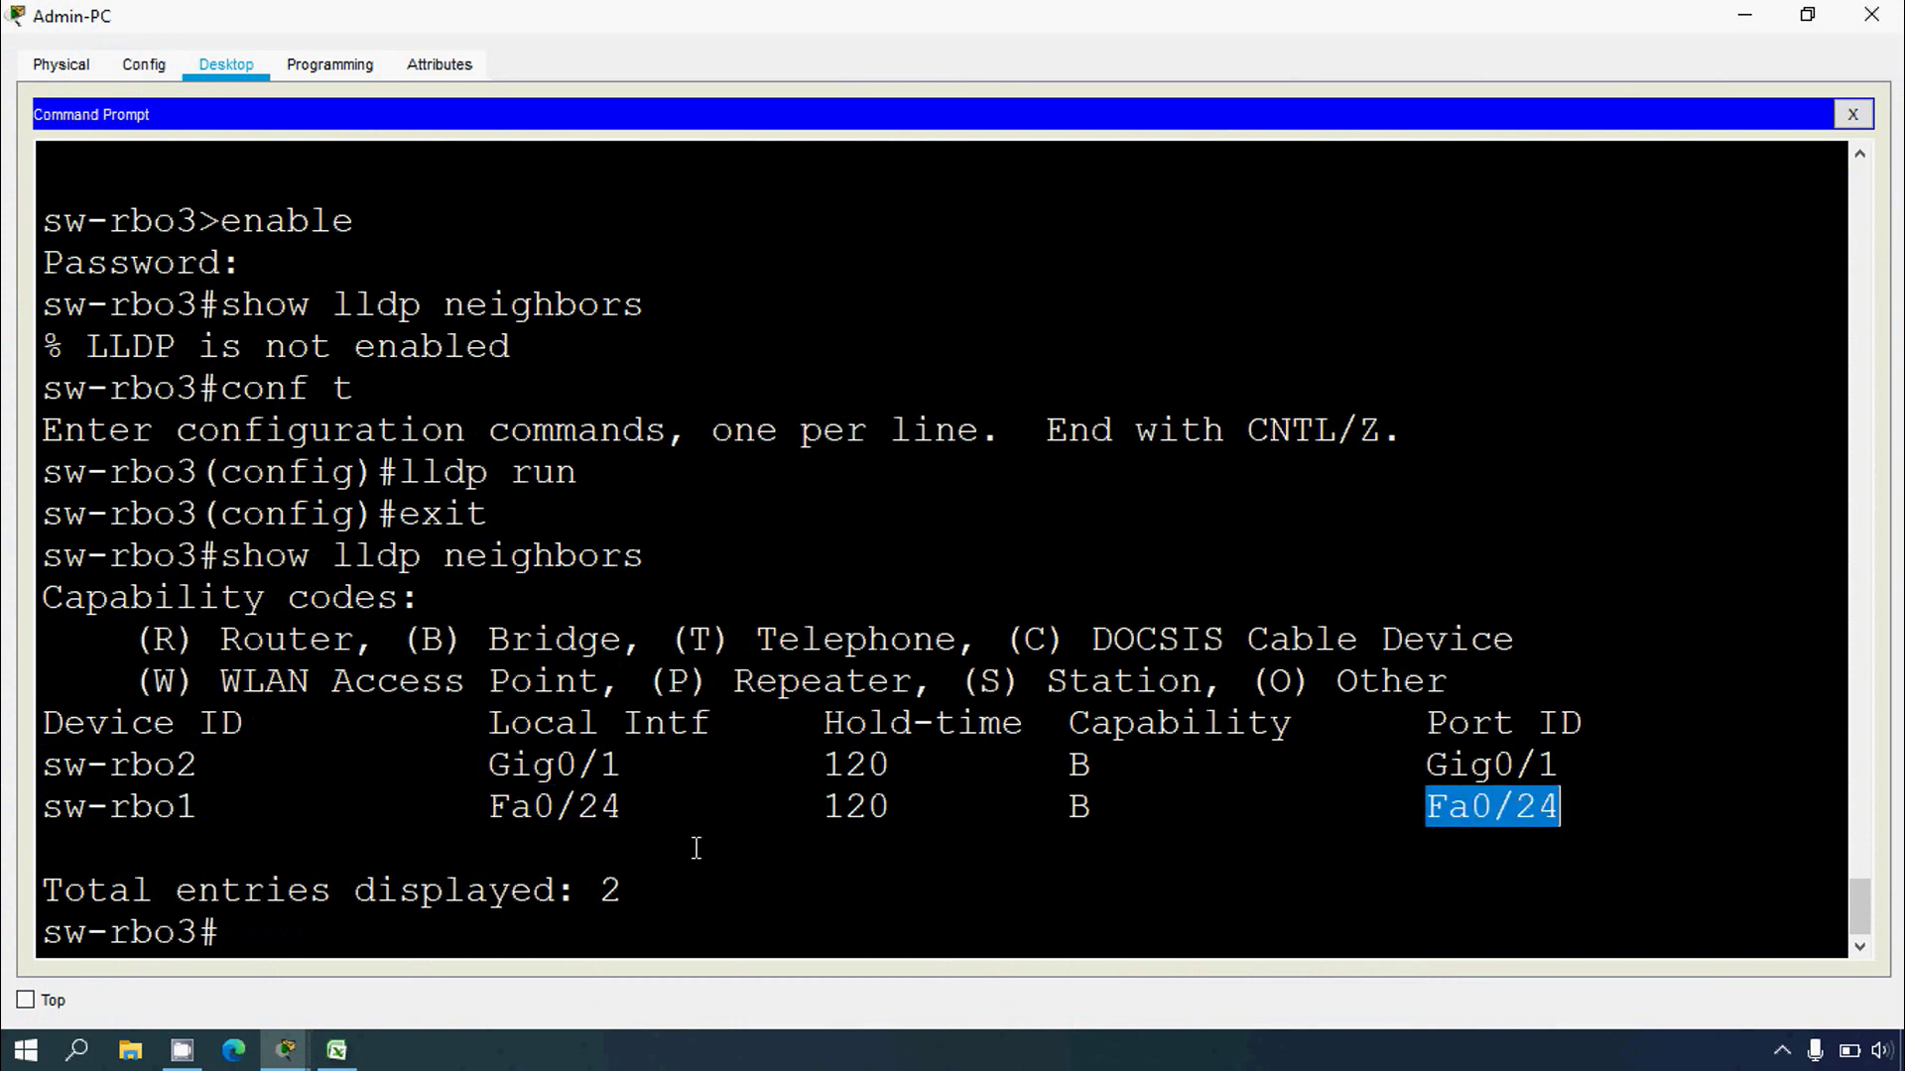
pyautogui.moveTo(199, 808); pyautogui.dragTo(42, 809)
pyautogui.rightClick(42, 809)
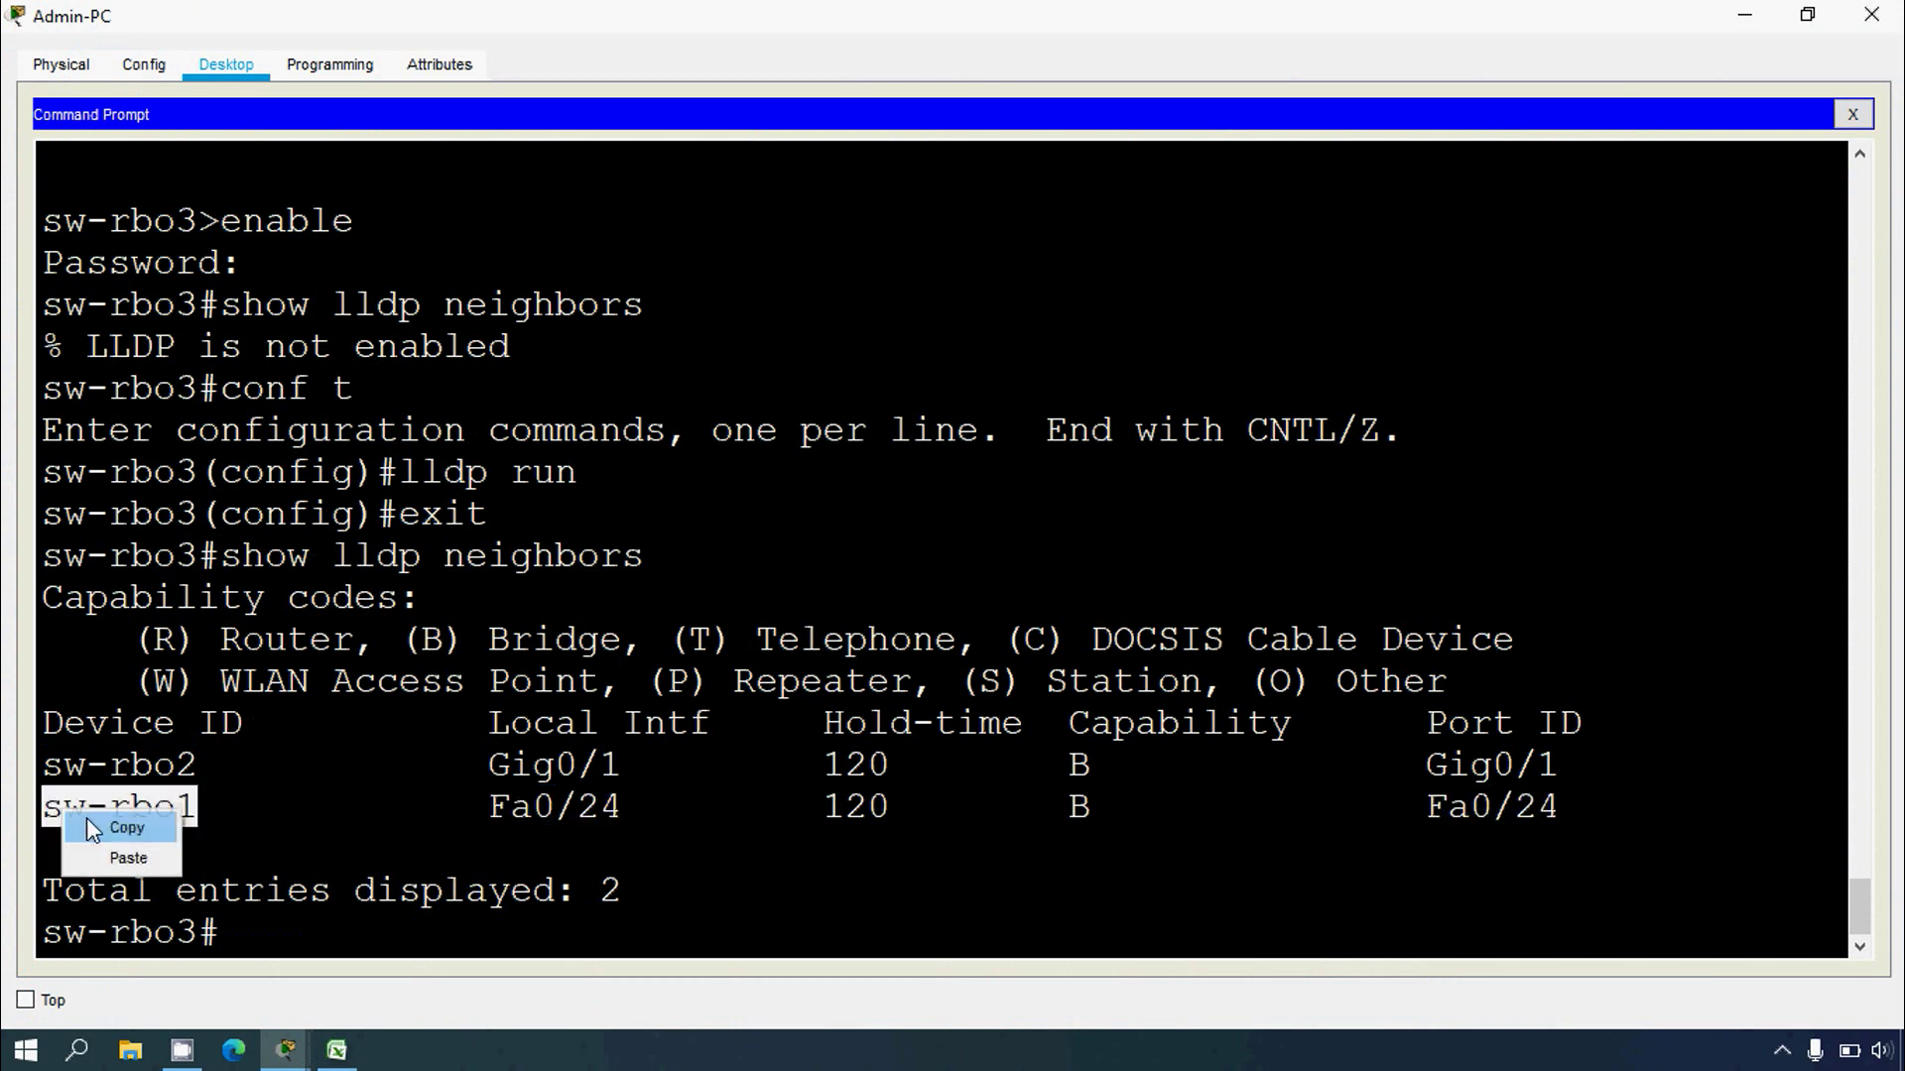
pyautogui.click(74, 831)
pyautogui.click(322, 1054)
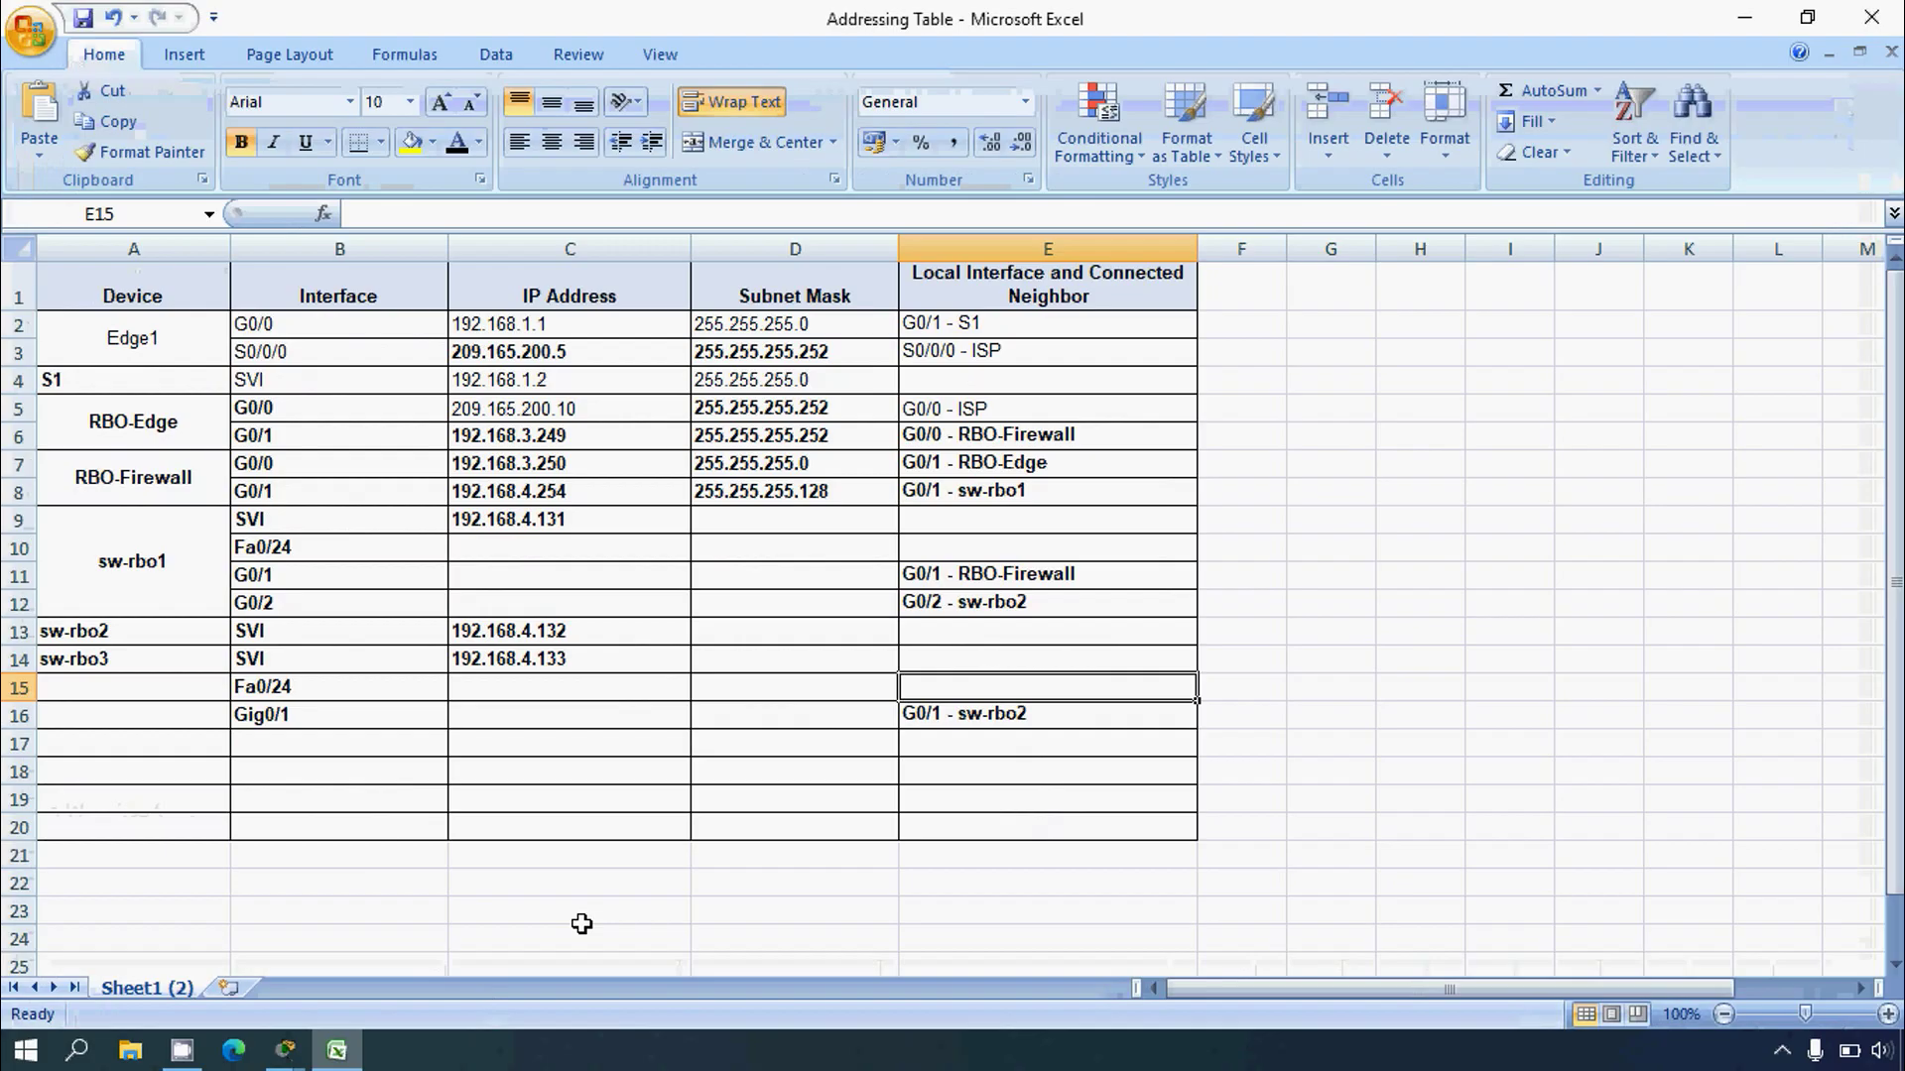
# Step: Enter 'Fa0/24 - sw-rbo1' in cell E15
pyautogui.click(17, 686)
pyautogui.click(998, 688)
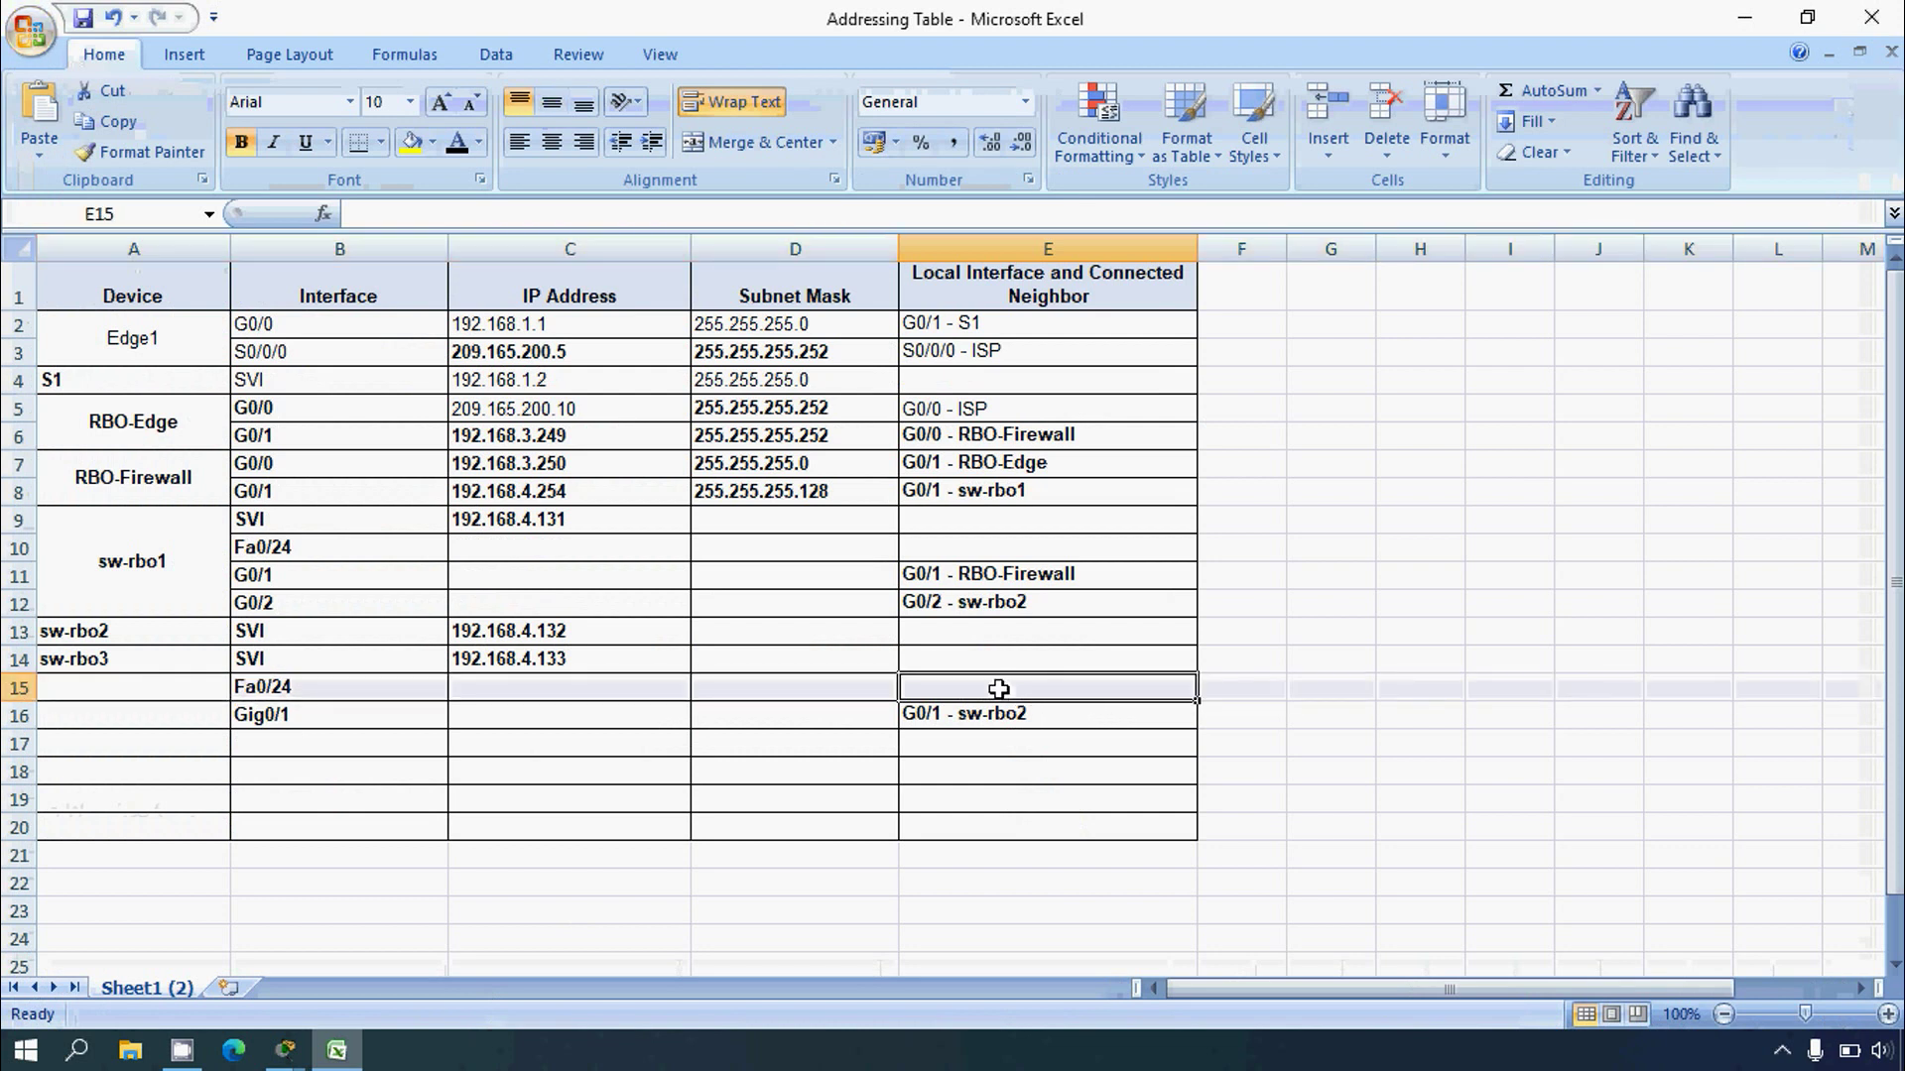
pyautogui.write('Fa0')
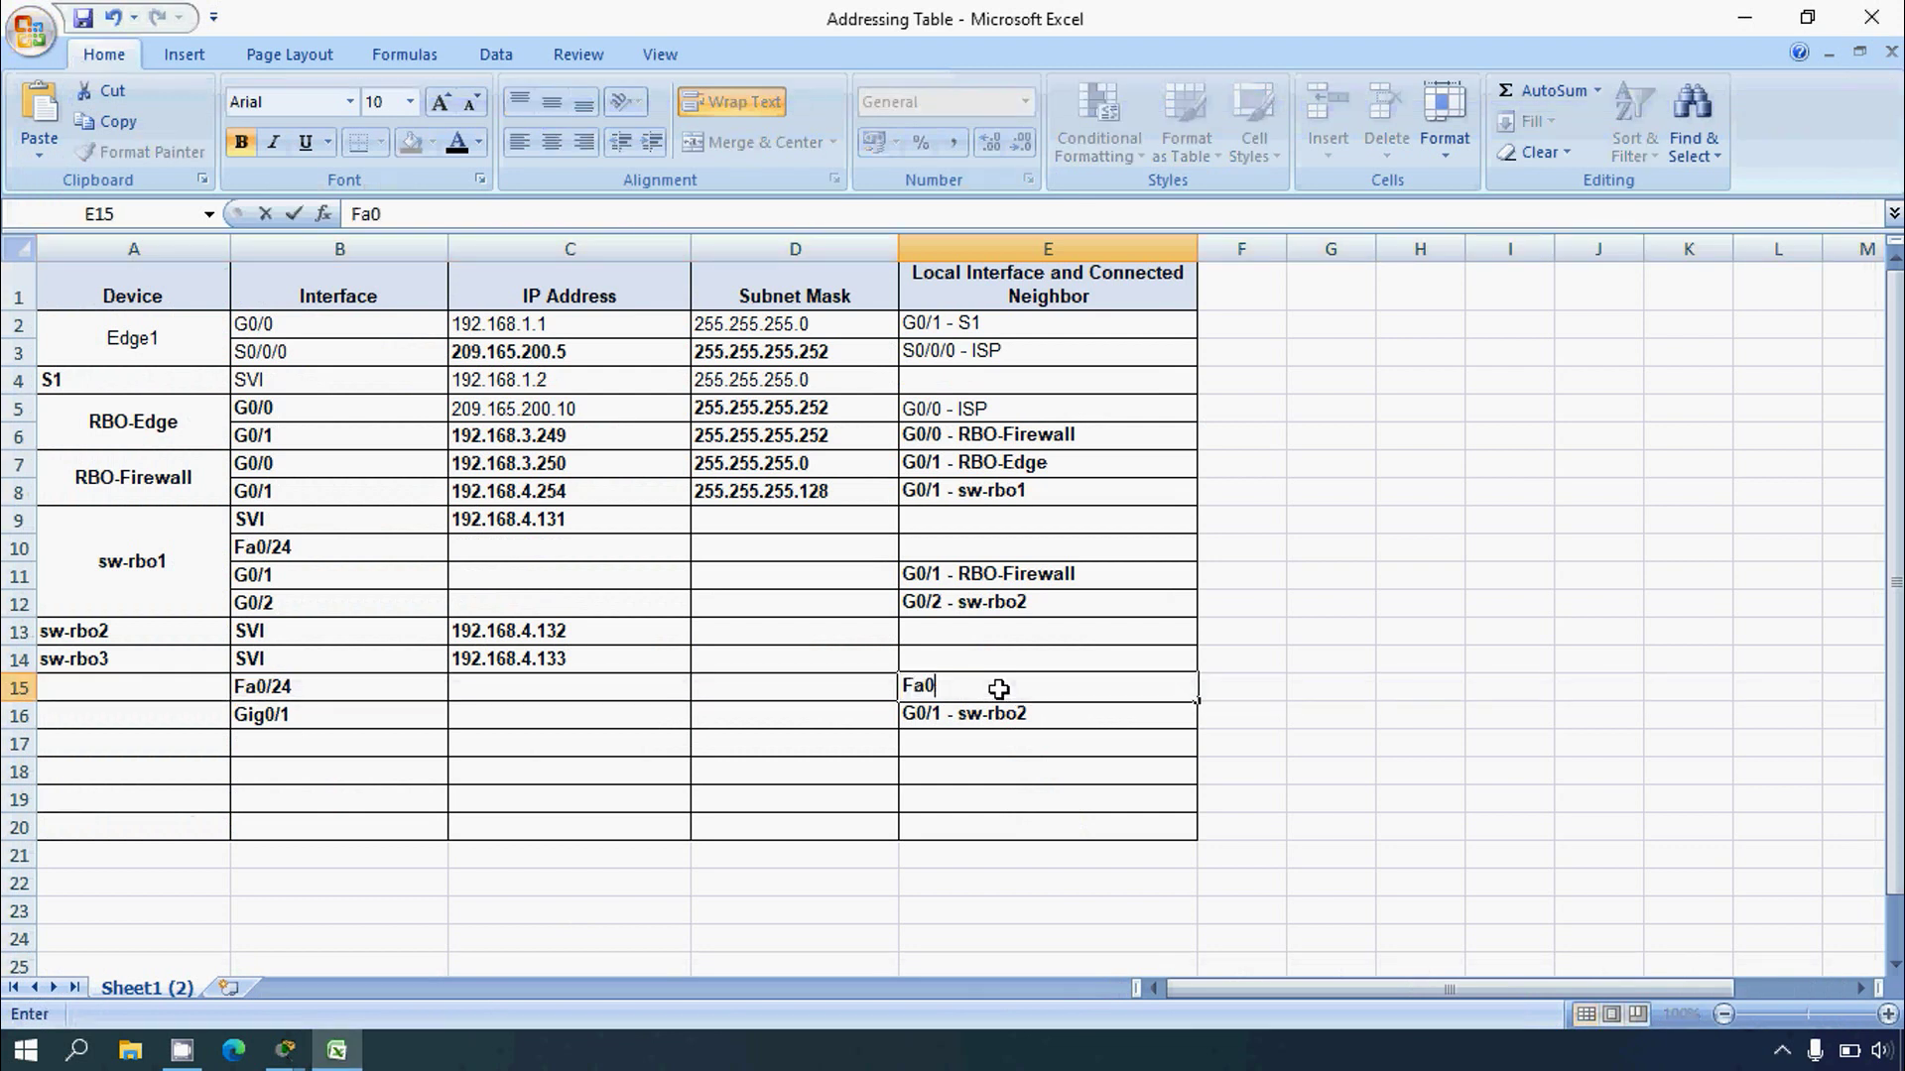
pyautogui.write('/24 - sw-rbo1')
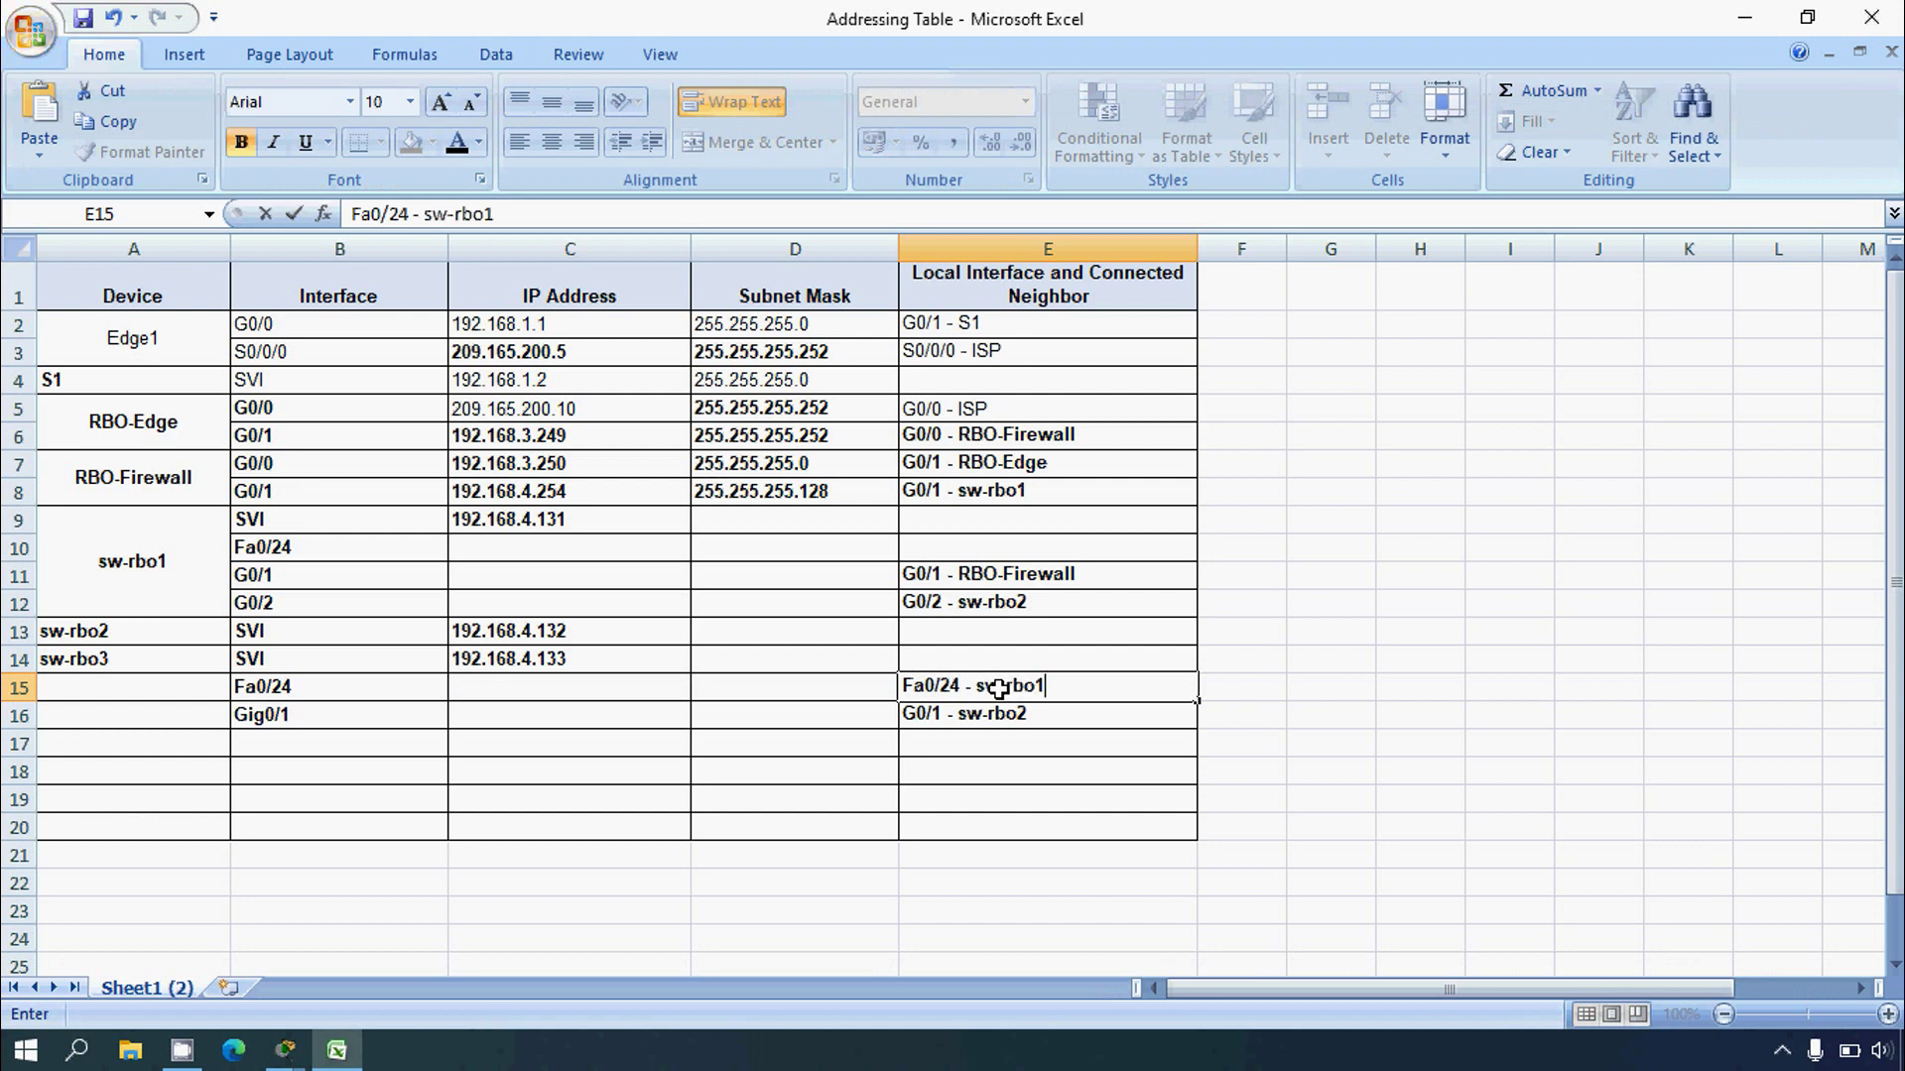
pyautogui.click(1010, 771)
pyautogui.click(999, 700)
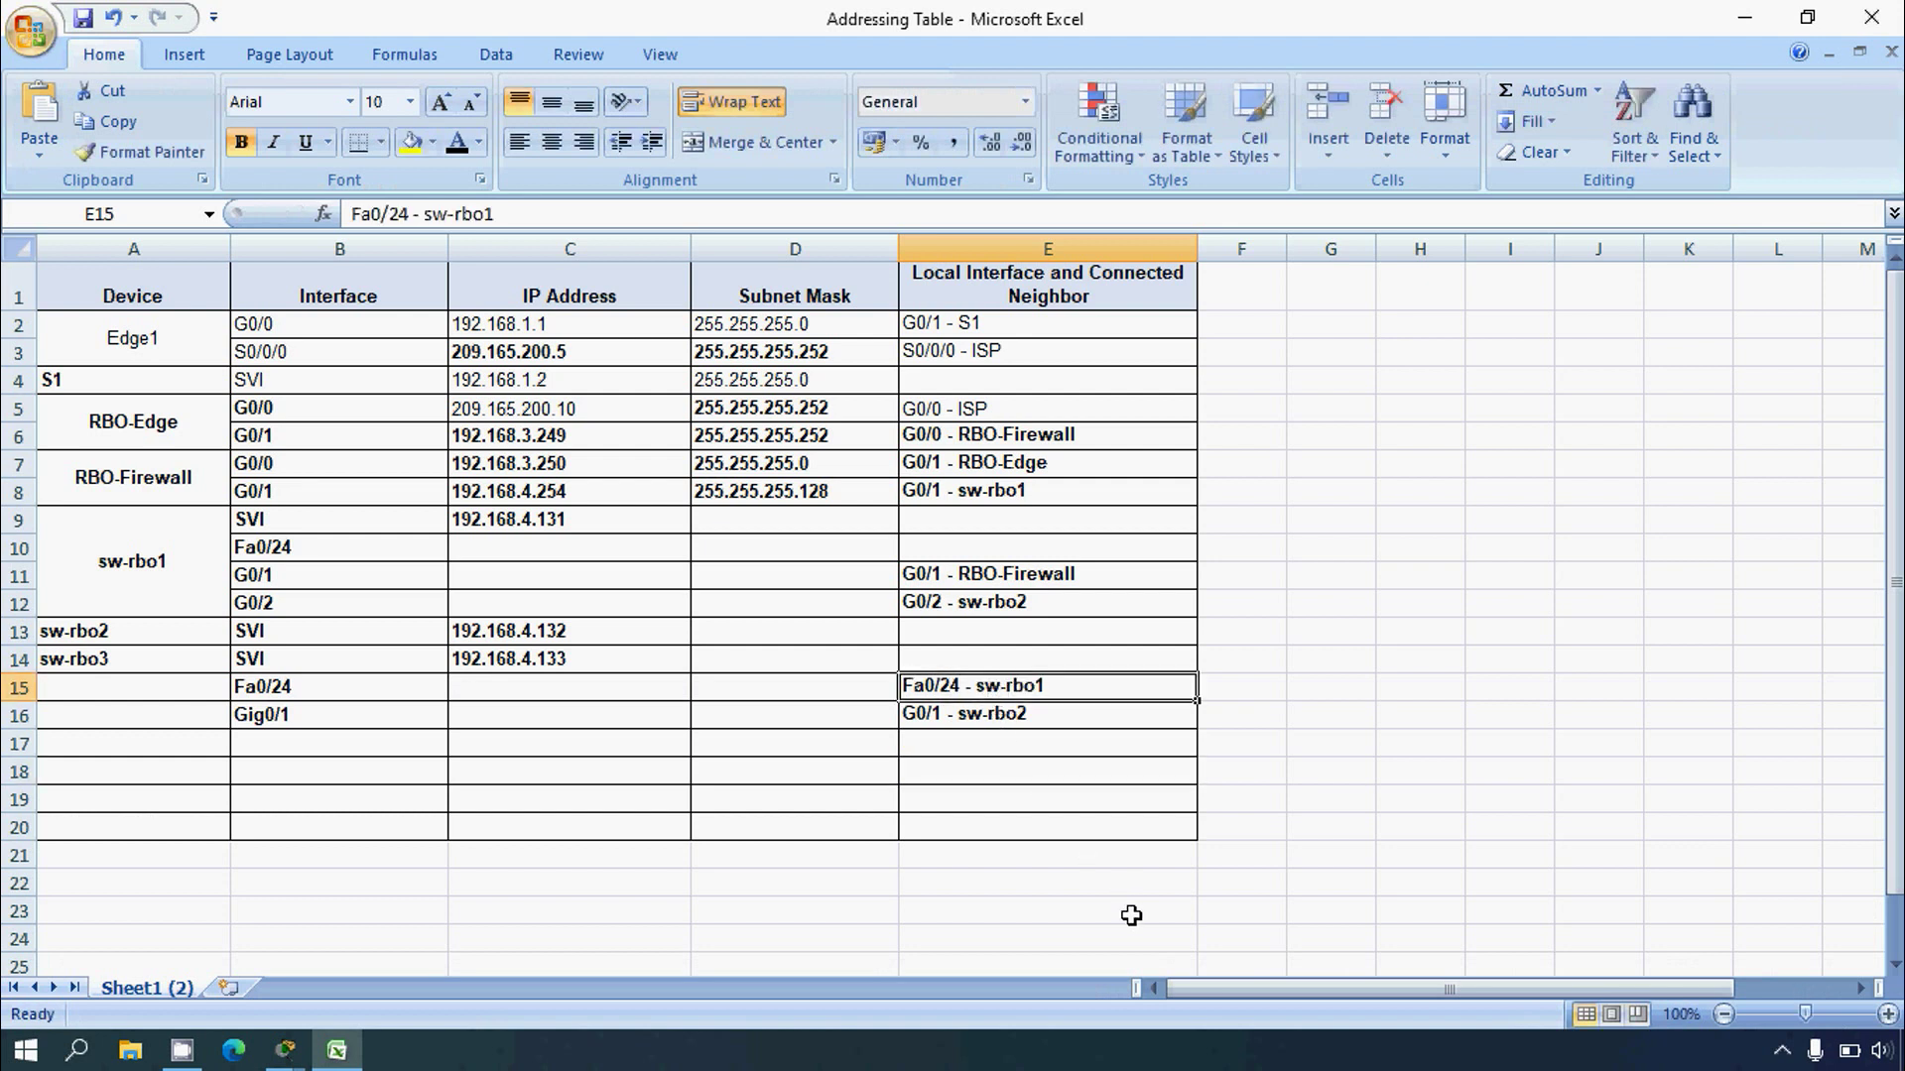
pyautogui.hotkey('alt', 'Tab')
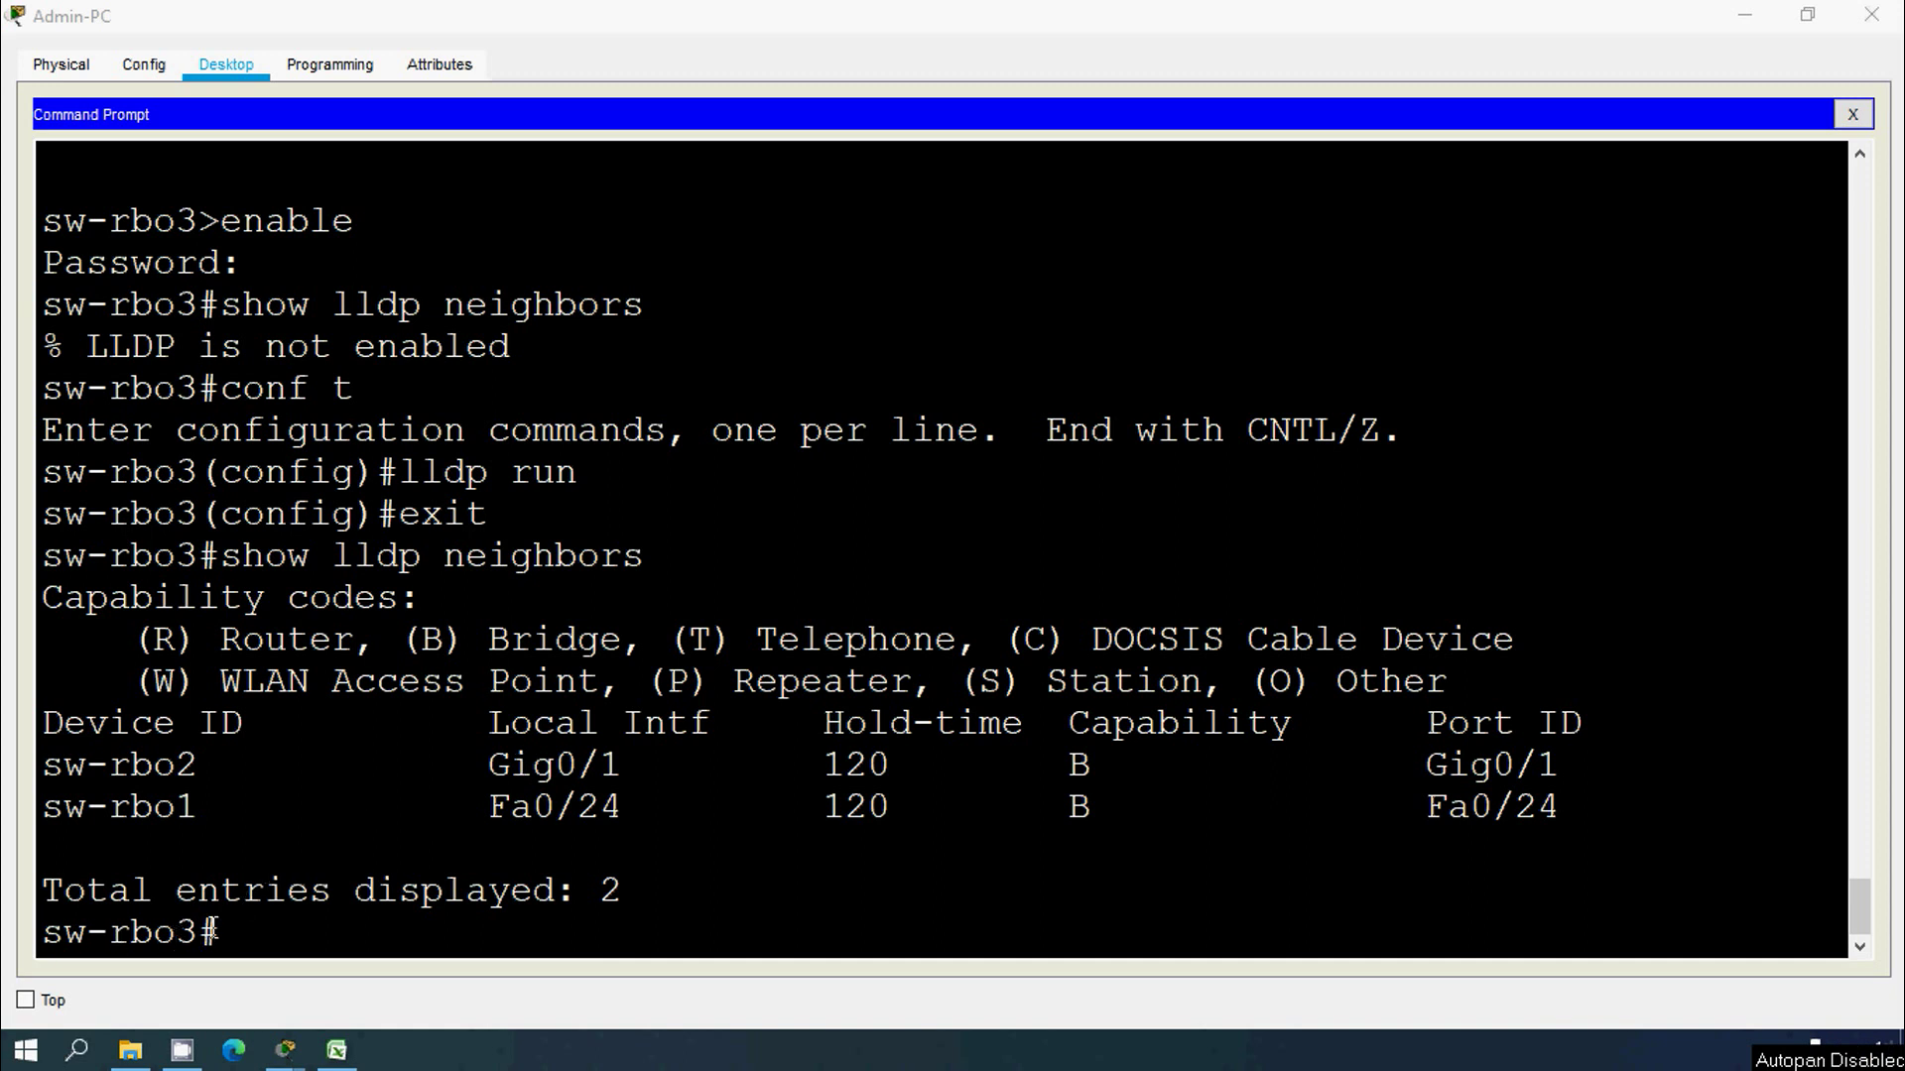
# Step: Highlight sw-rbo1's Fa0/24 local interface, port ID and neighbor name in sw-rbo3's LLDP output
pyautogui.moveTo(212, 931); pyautogui.dragTo(35, 933)
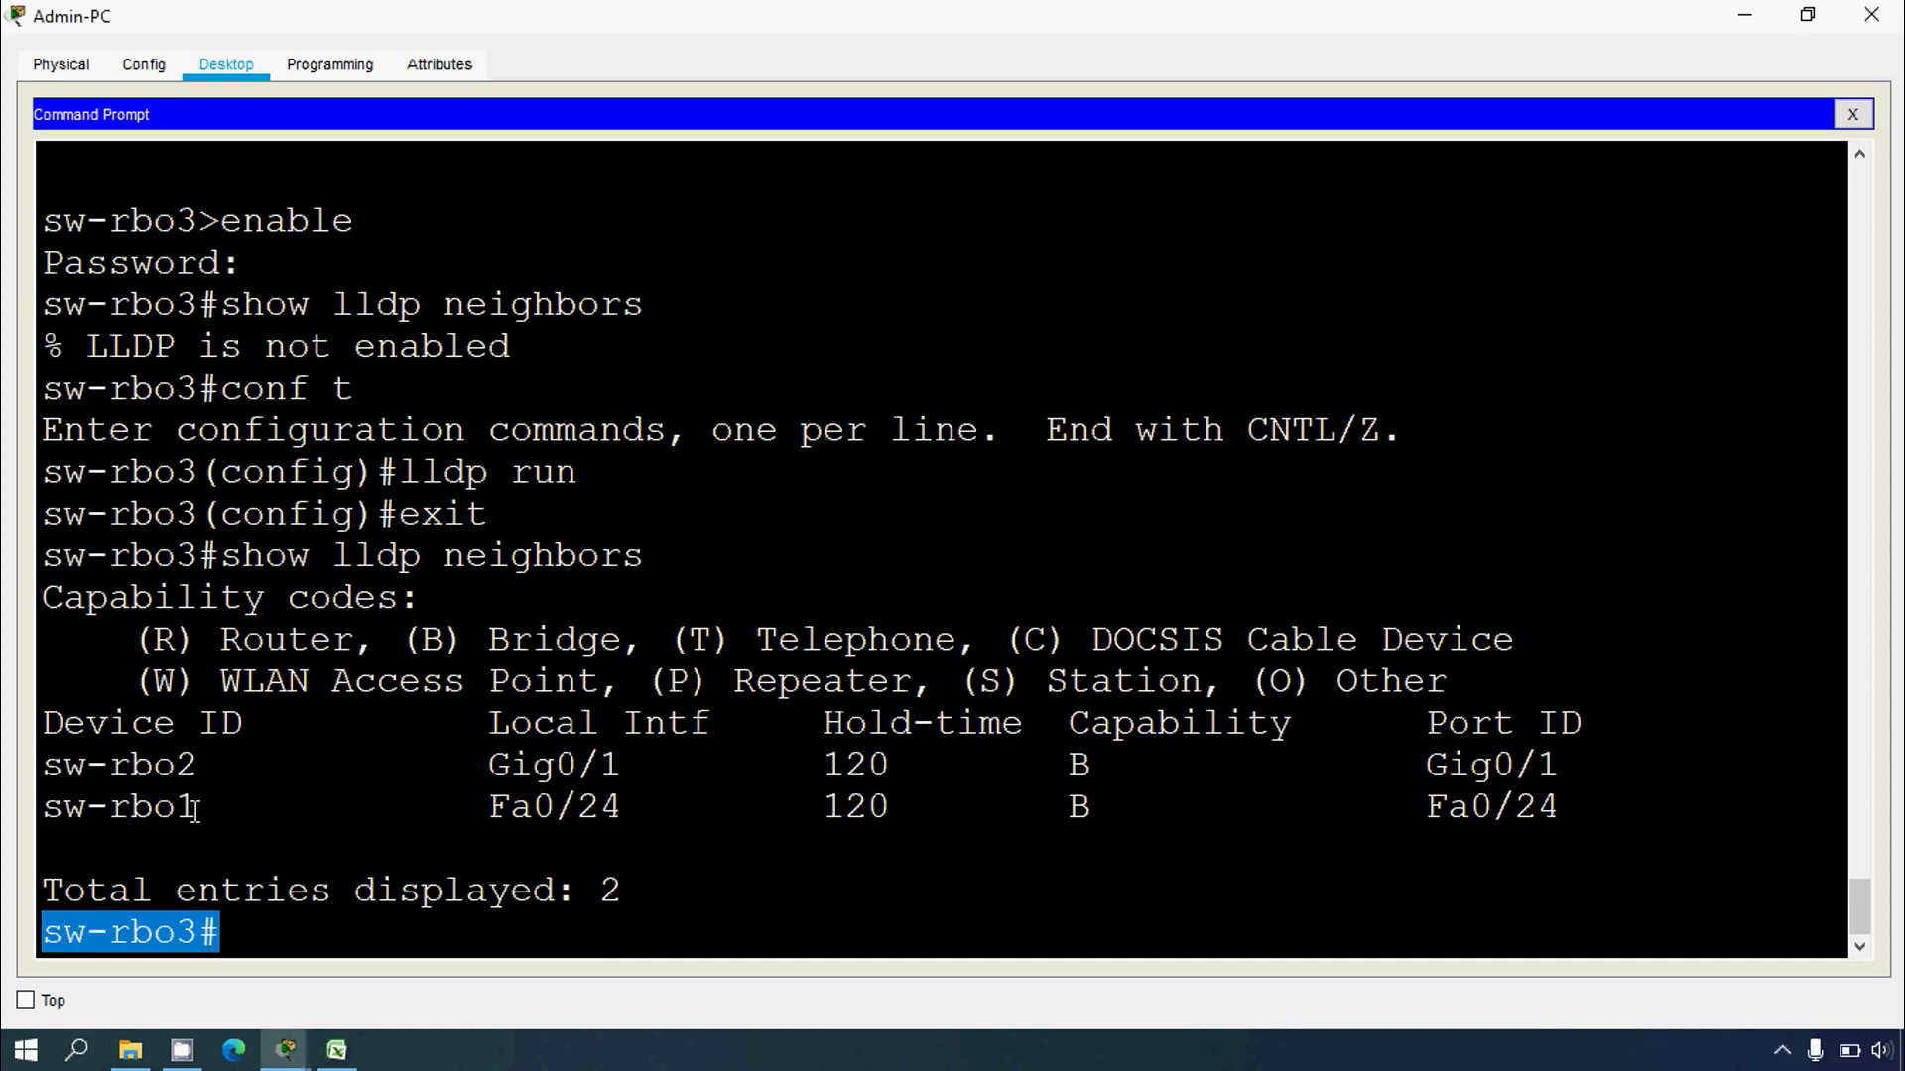
pyautogui.moveTo(196, 812); pyautogui.dragTo(35, 833)
pyautogui.click(336, 856)
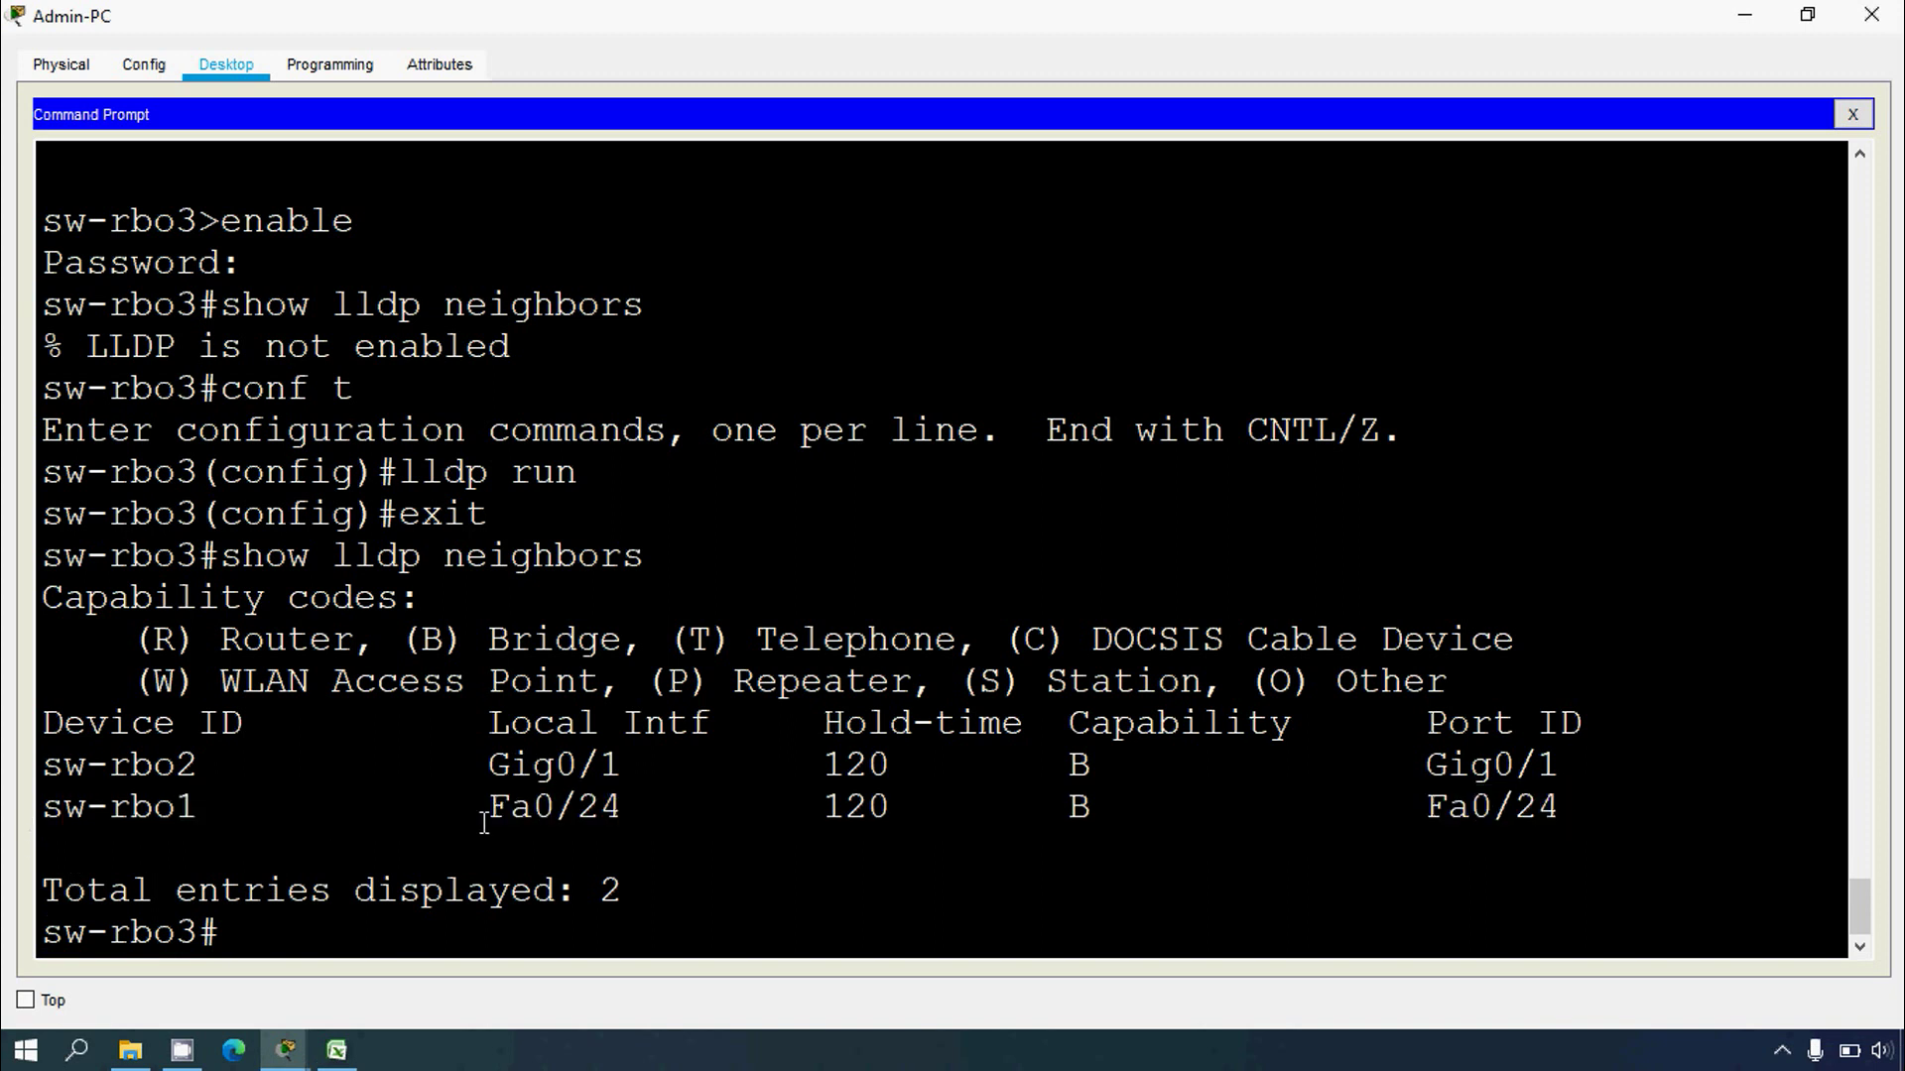
pyautogui.moveTo(485, 822); pyautogui.dragTo(615, 807)
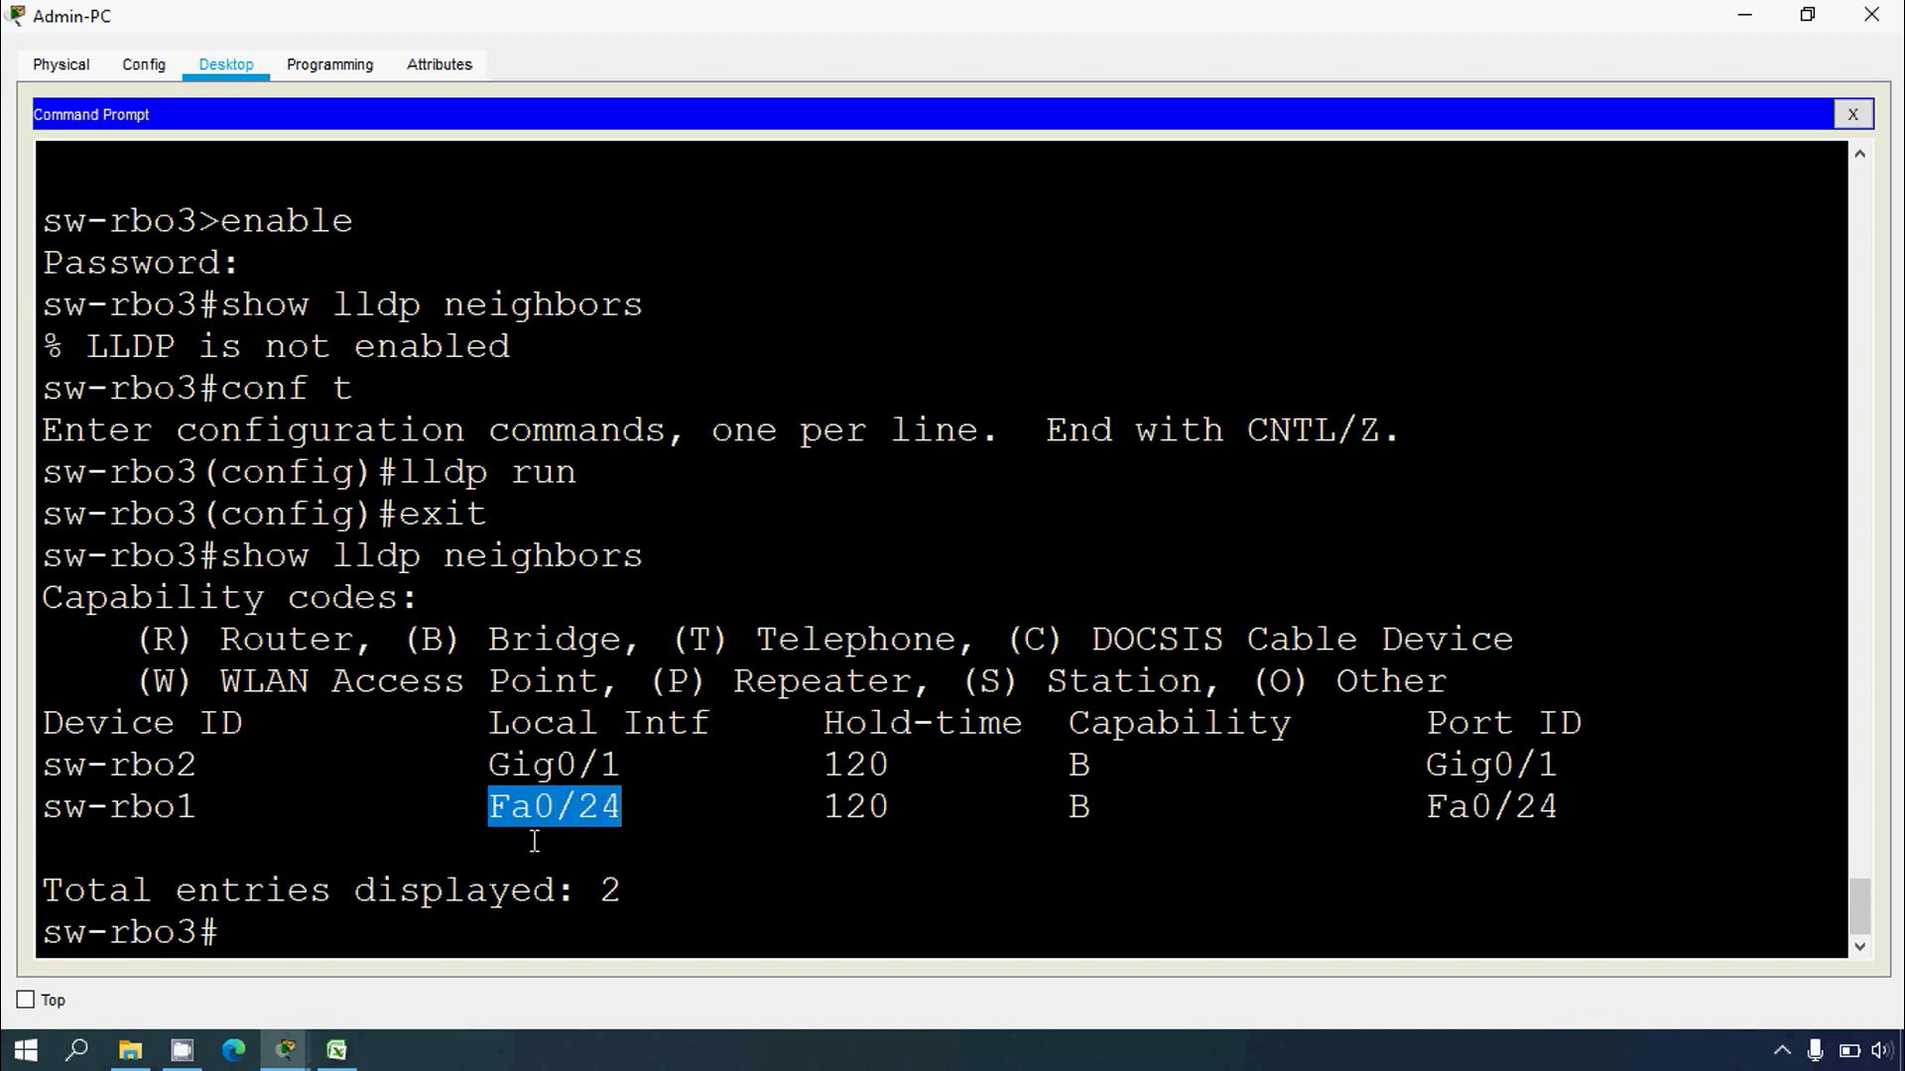
pyautogui.moveTo(200, 932); pyautogui.dragTo(115, 932)
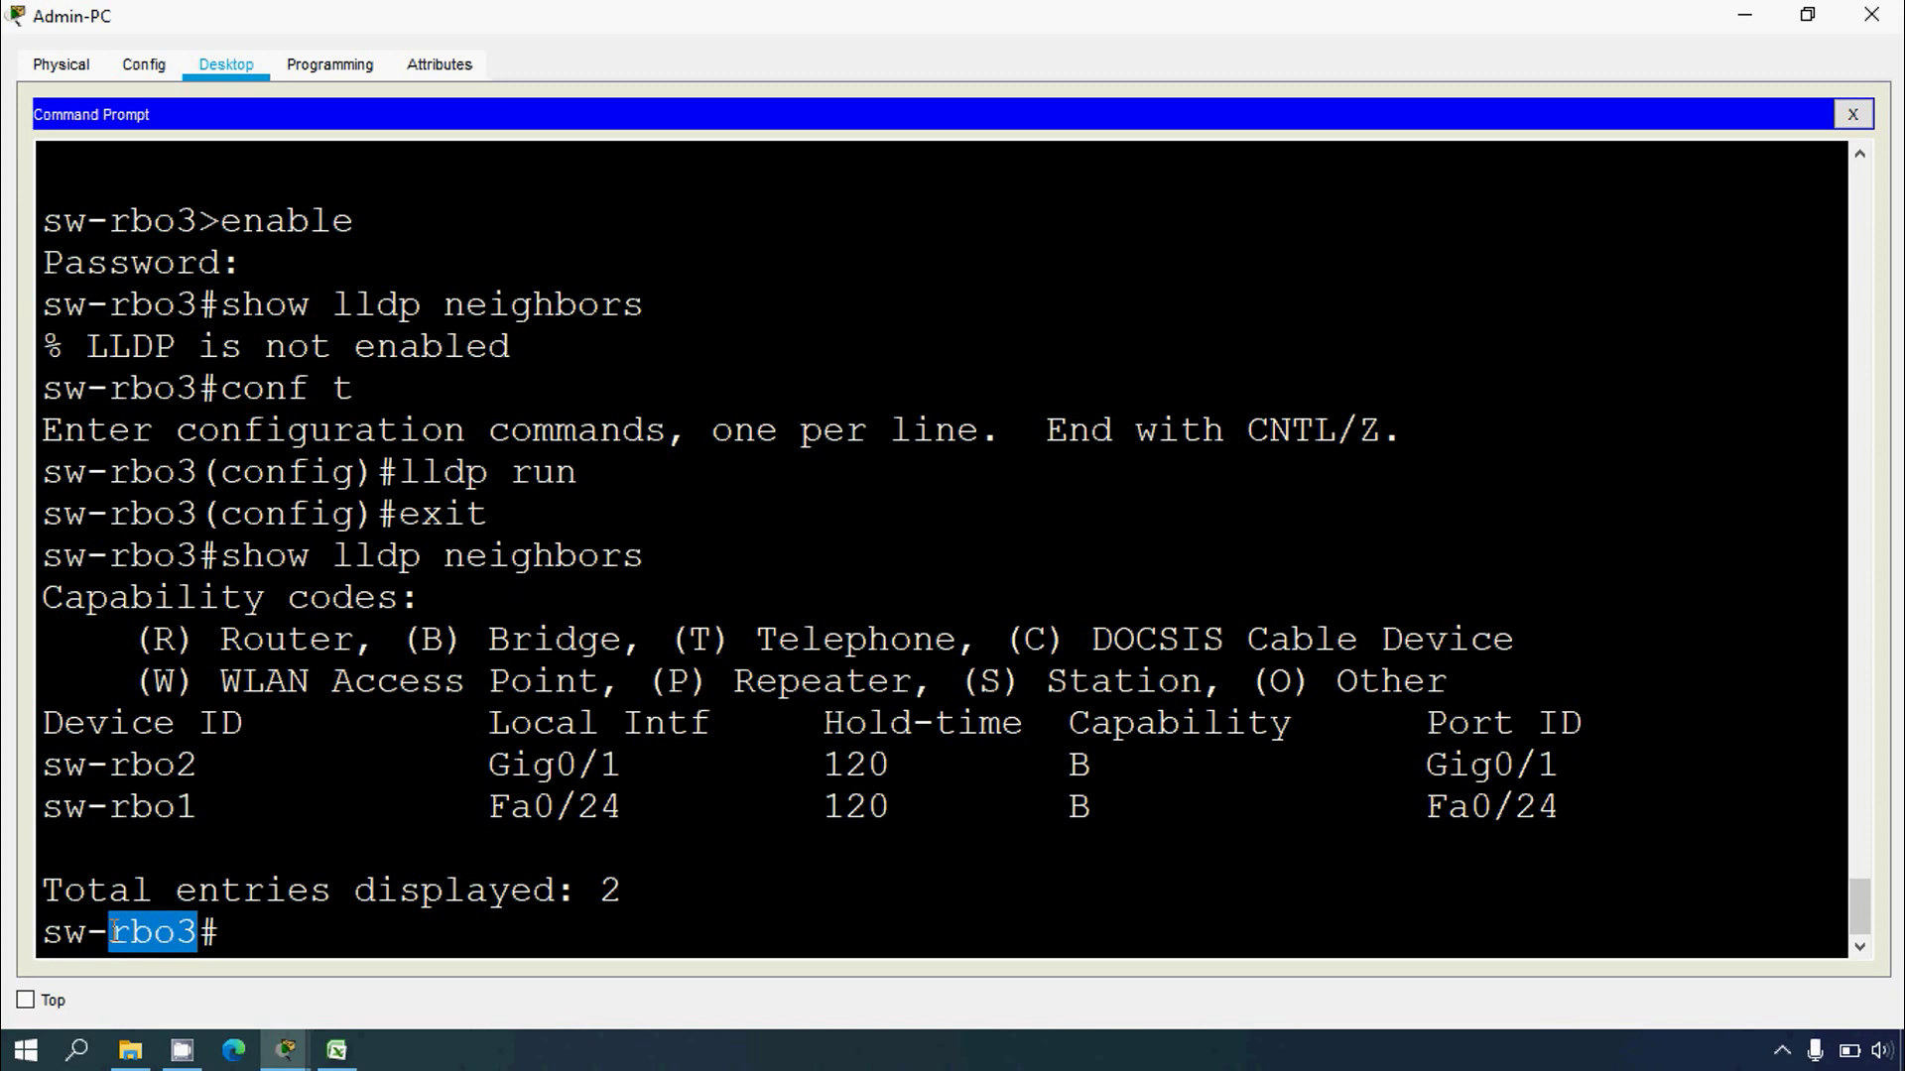
pyautogui.moveTo(1396, 819); pyautogui.dragTo(1583, 815)
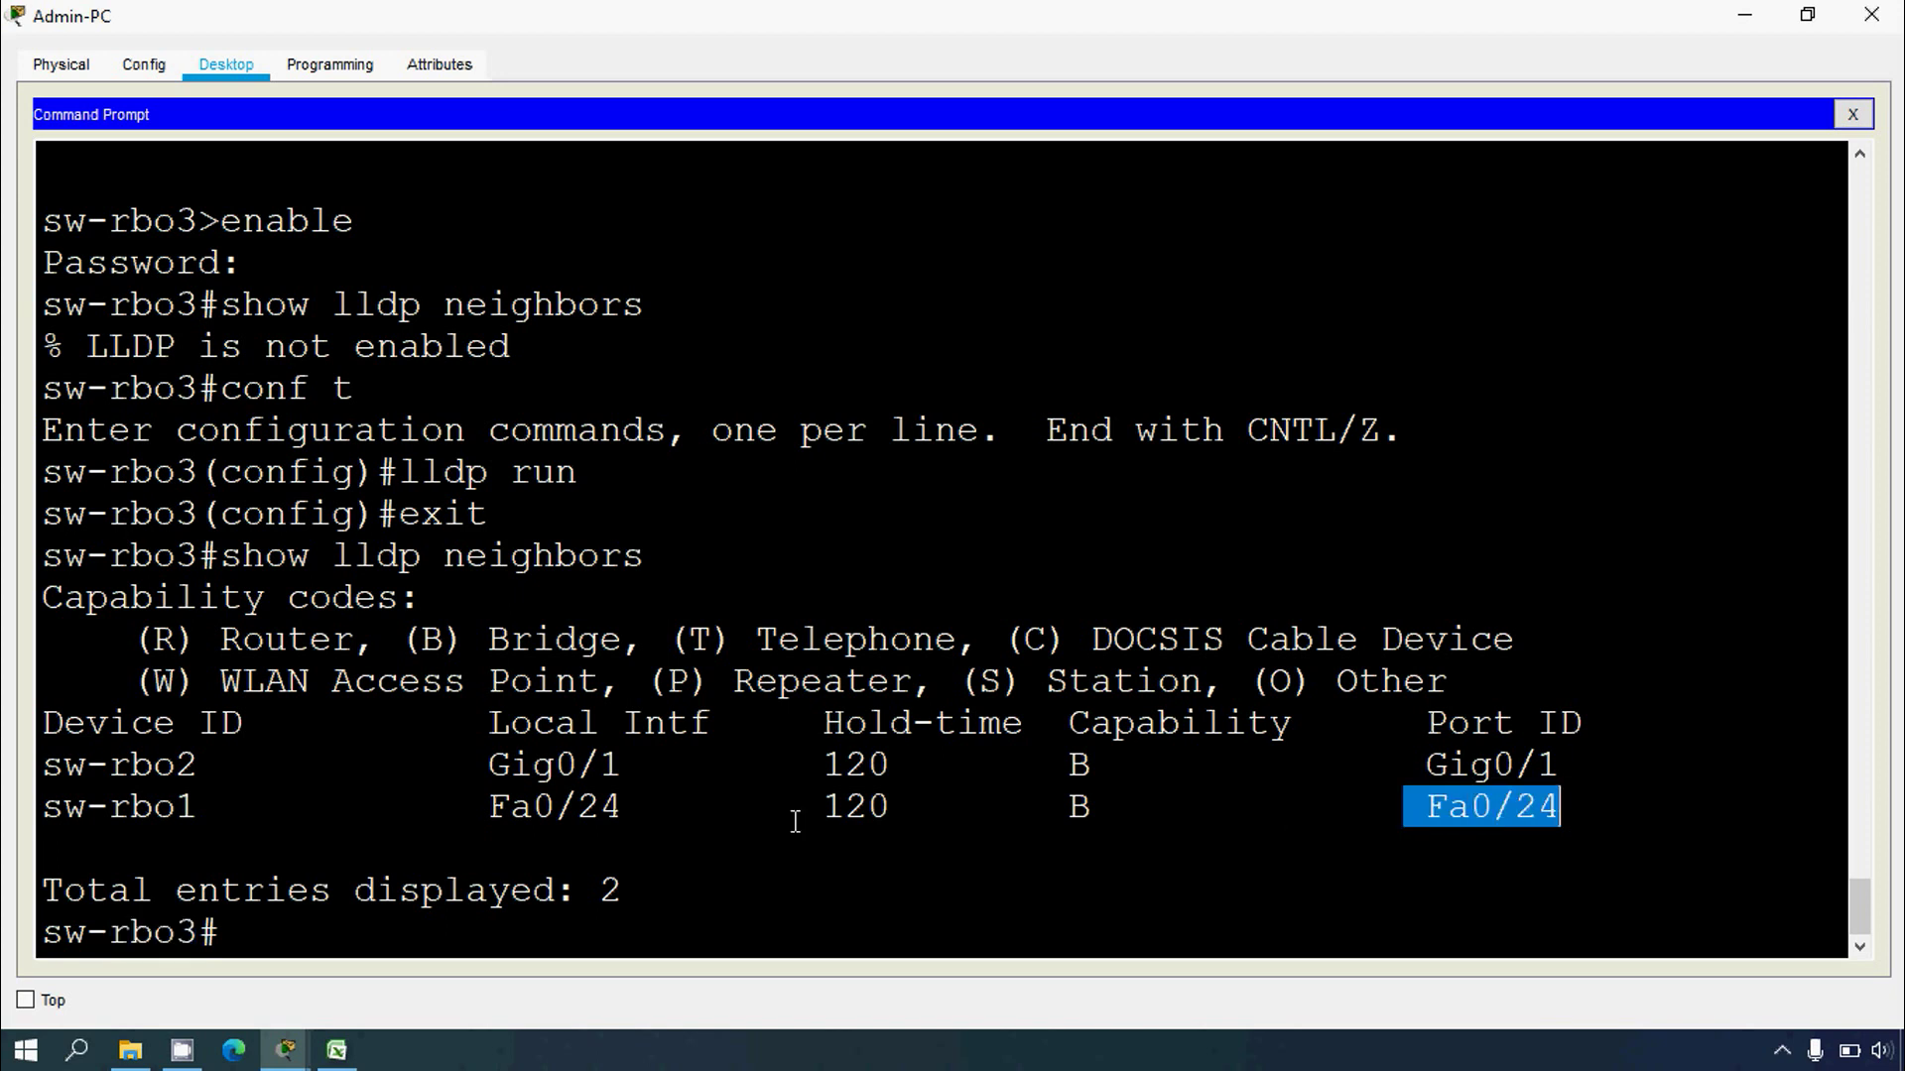
pyautogui.moveTo(204, 815); pyautogui.dragTo(39, 814)
# Step: Enter 'Fa0/24 - sw-rbo3' in cell E10 for sw-rbo1's Fa0/24 row
pyautogui.click(336, 1050)
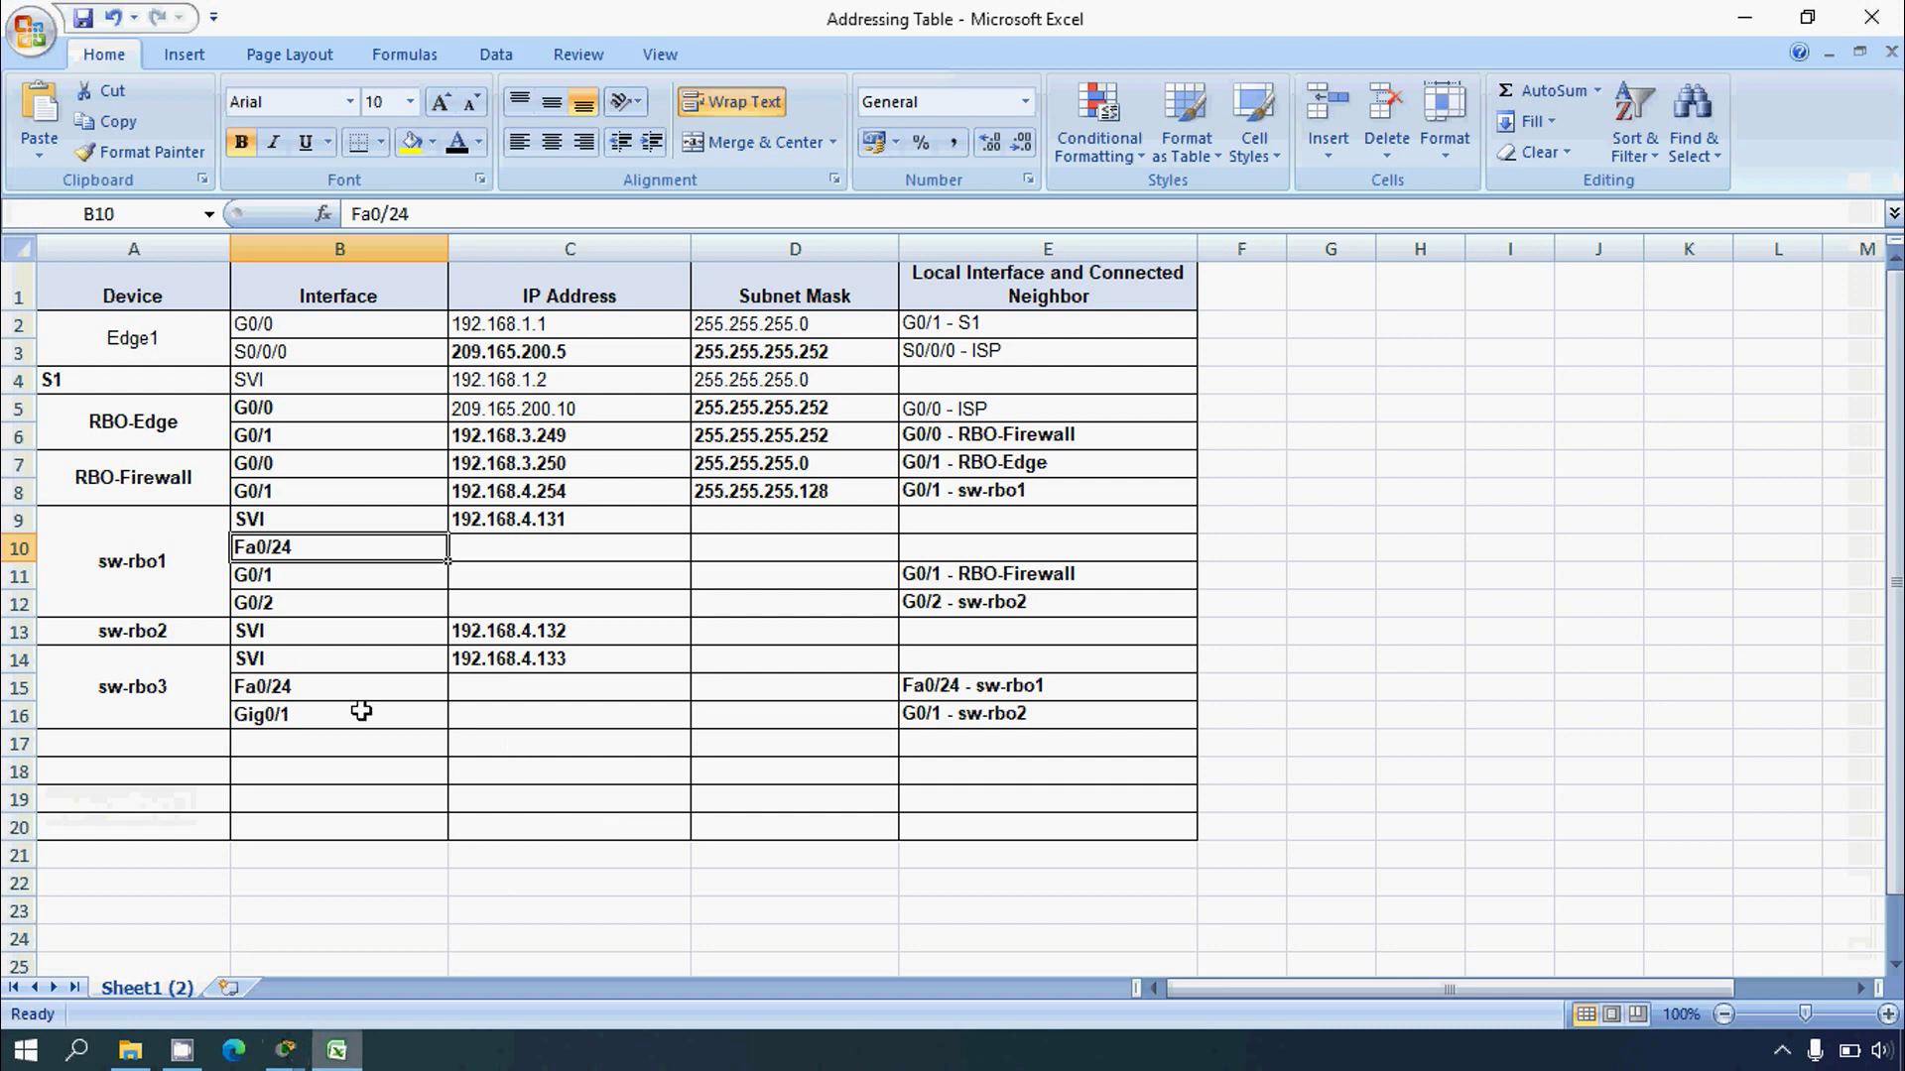
pyautogui.click(19, 549)
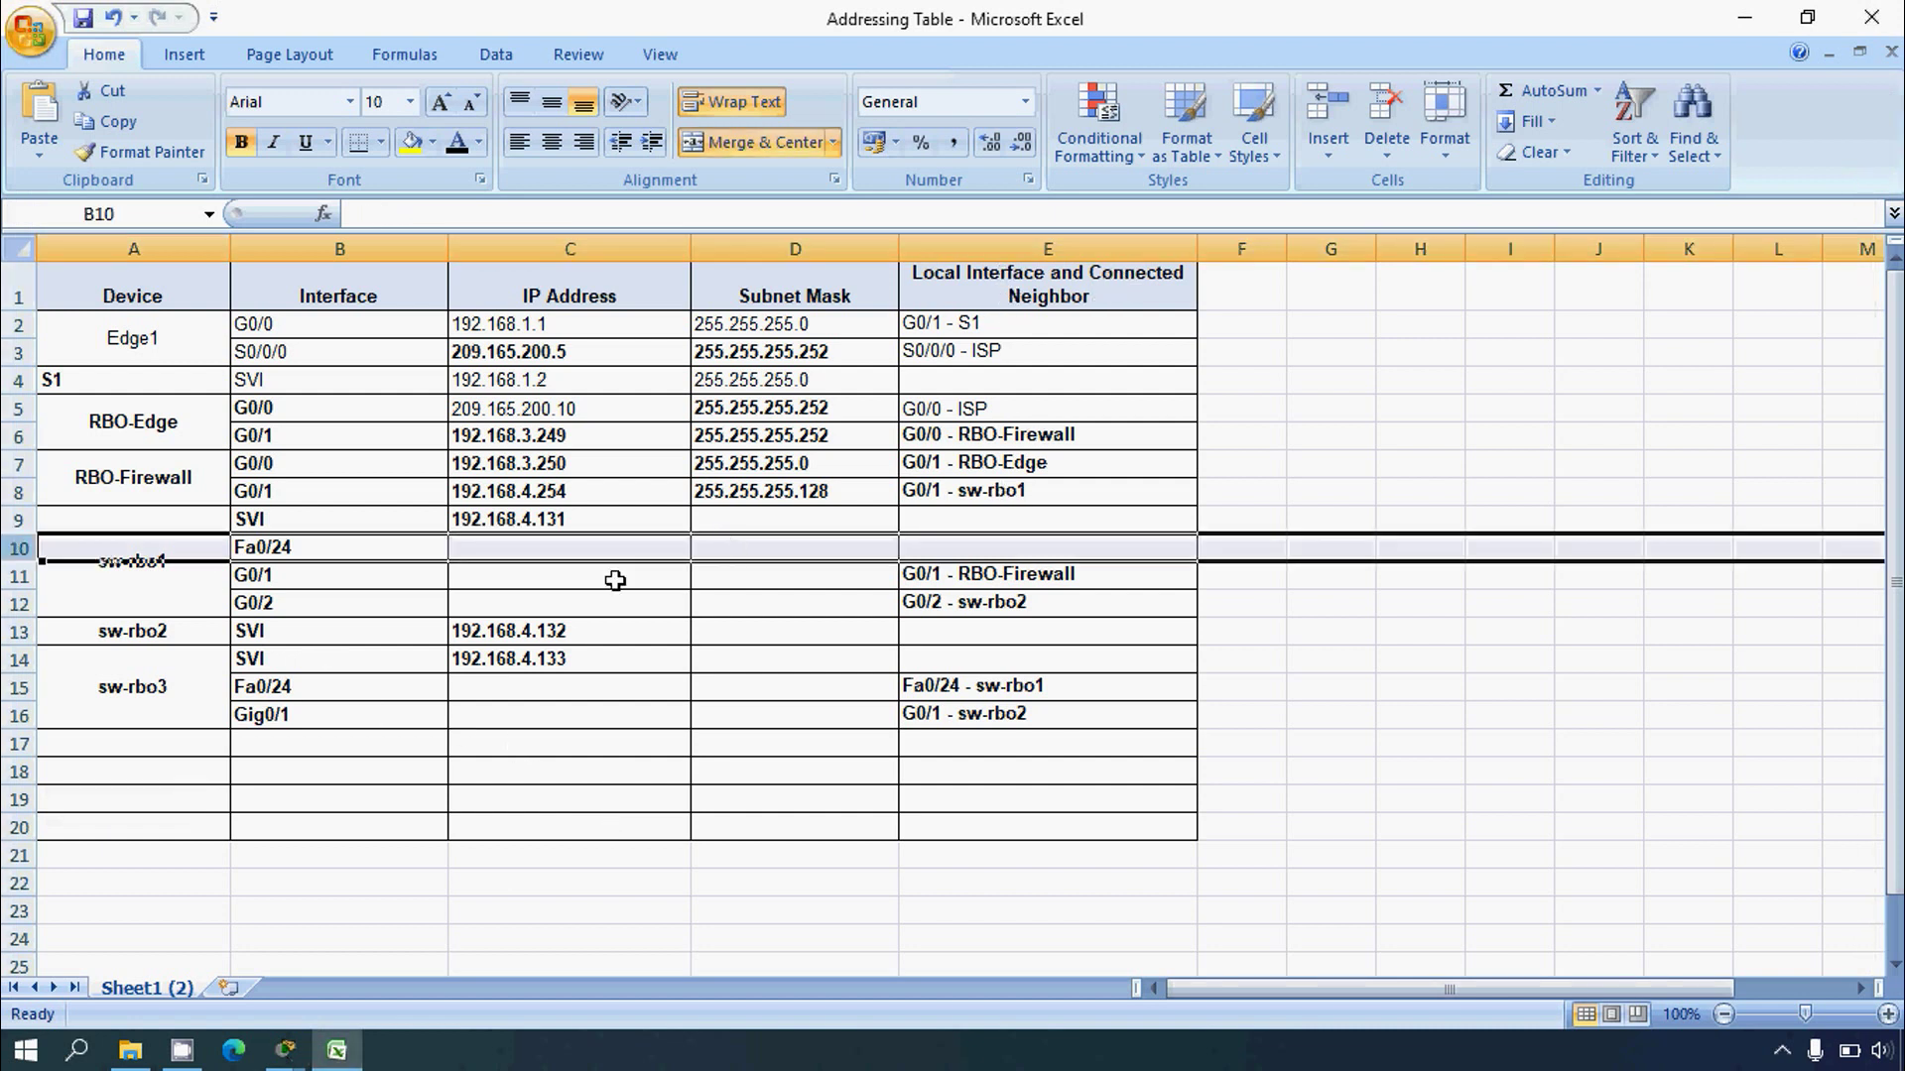
pyautogui.click(287, 551)
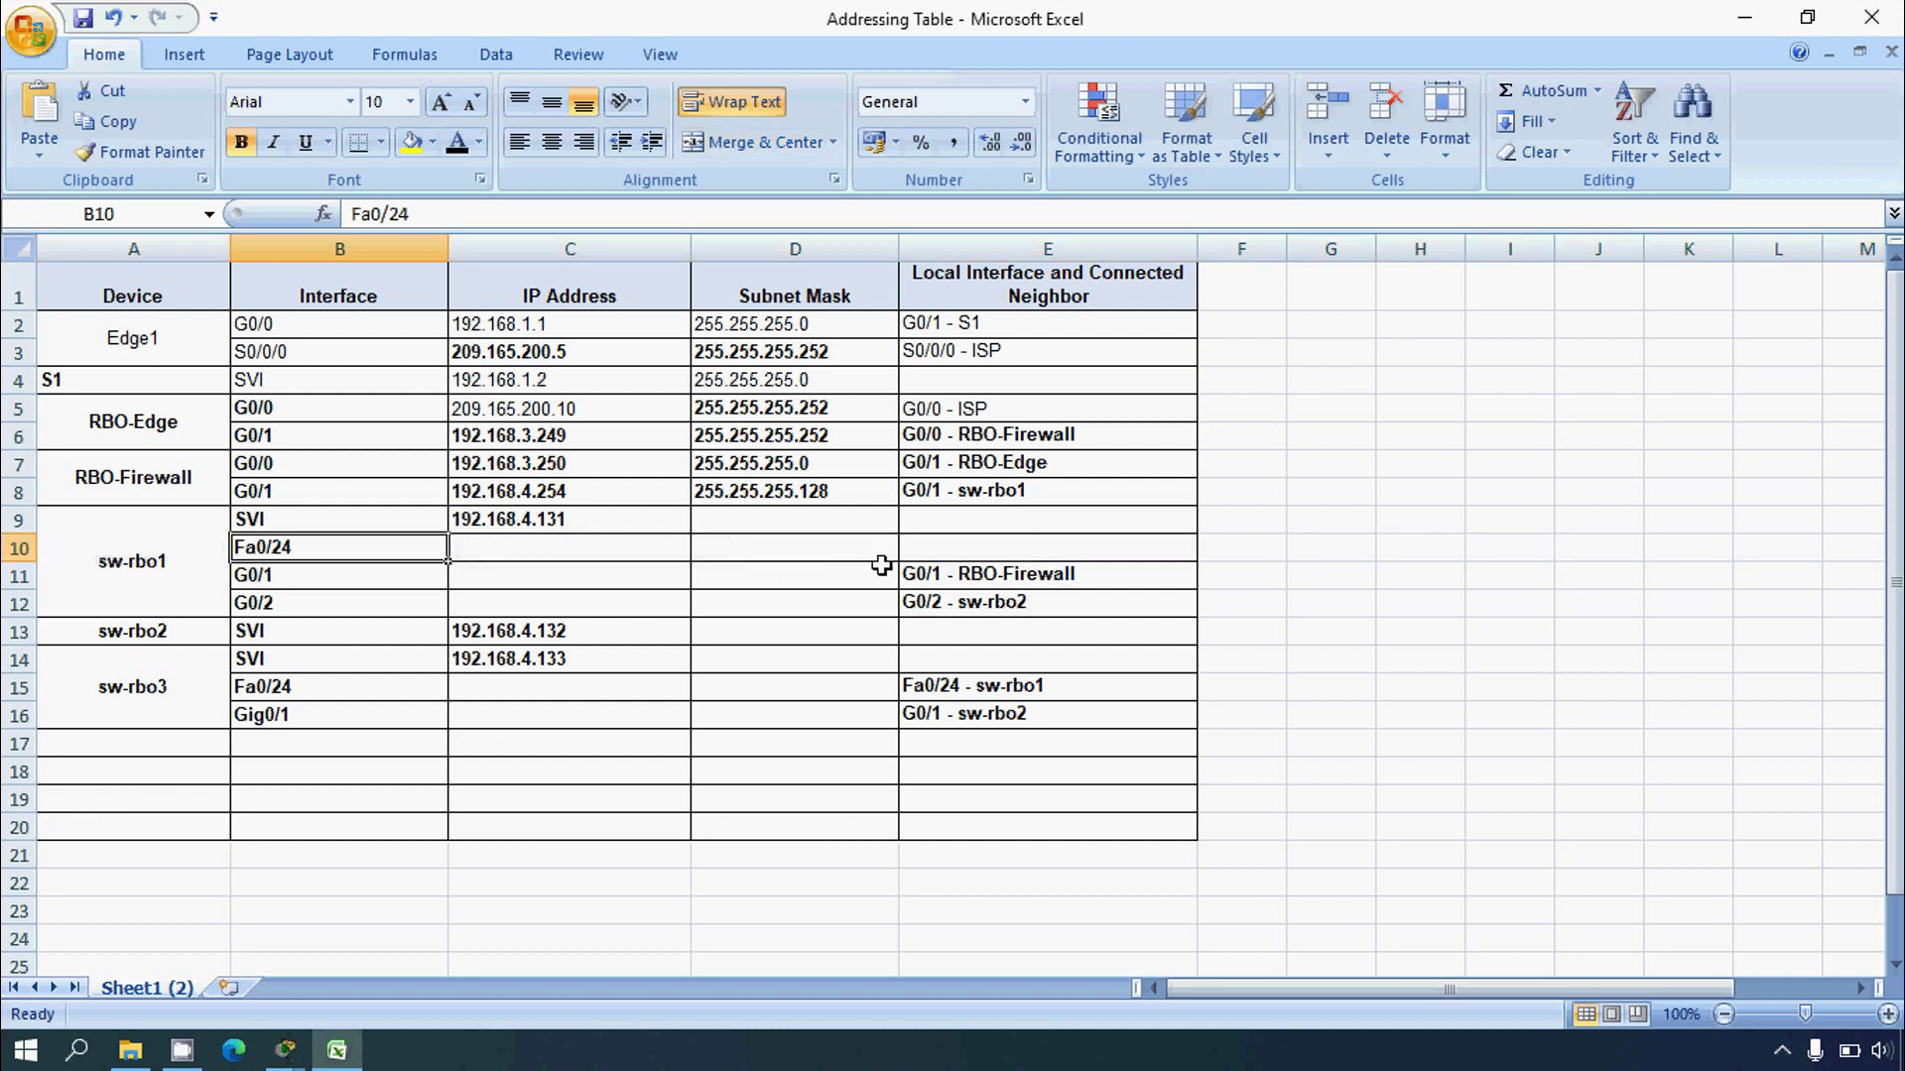
pyautogui.click(929, 551)
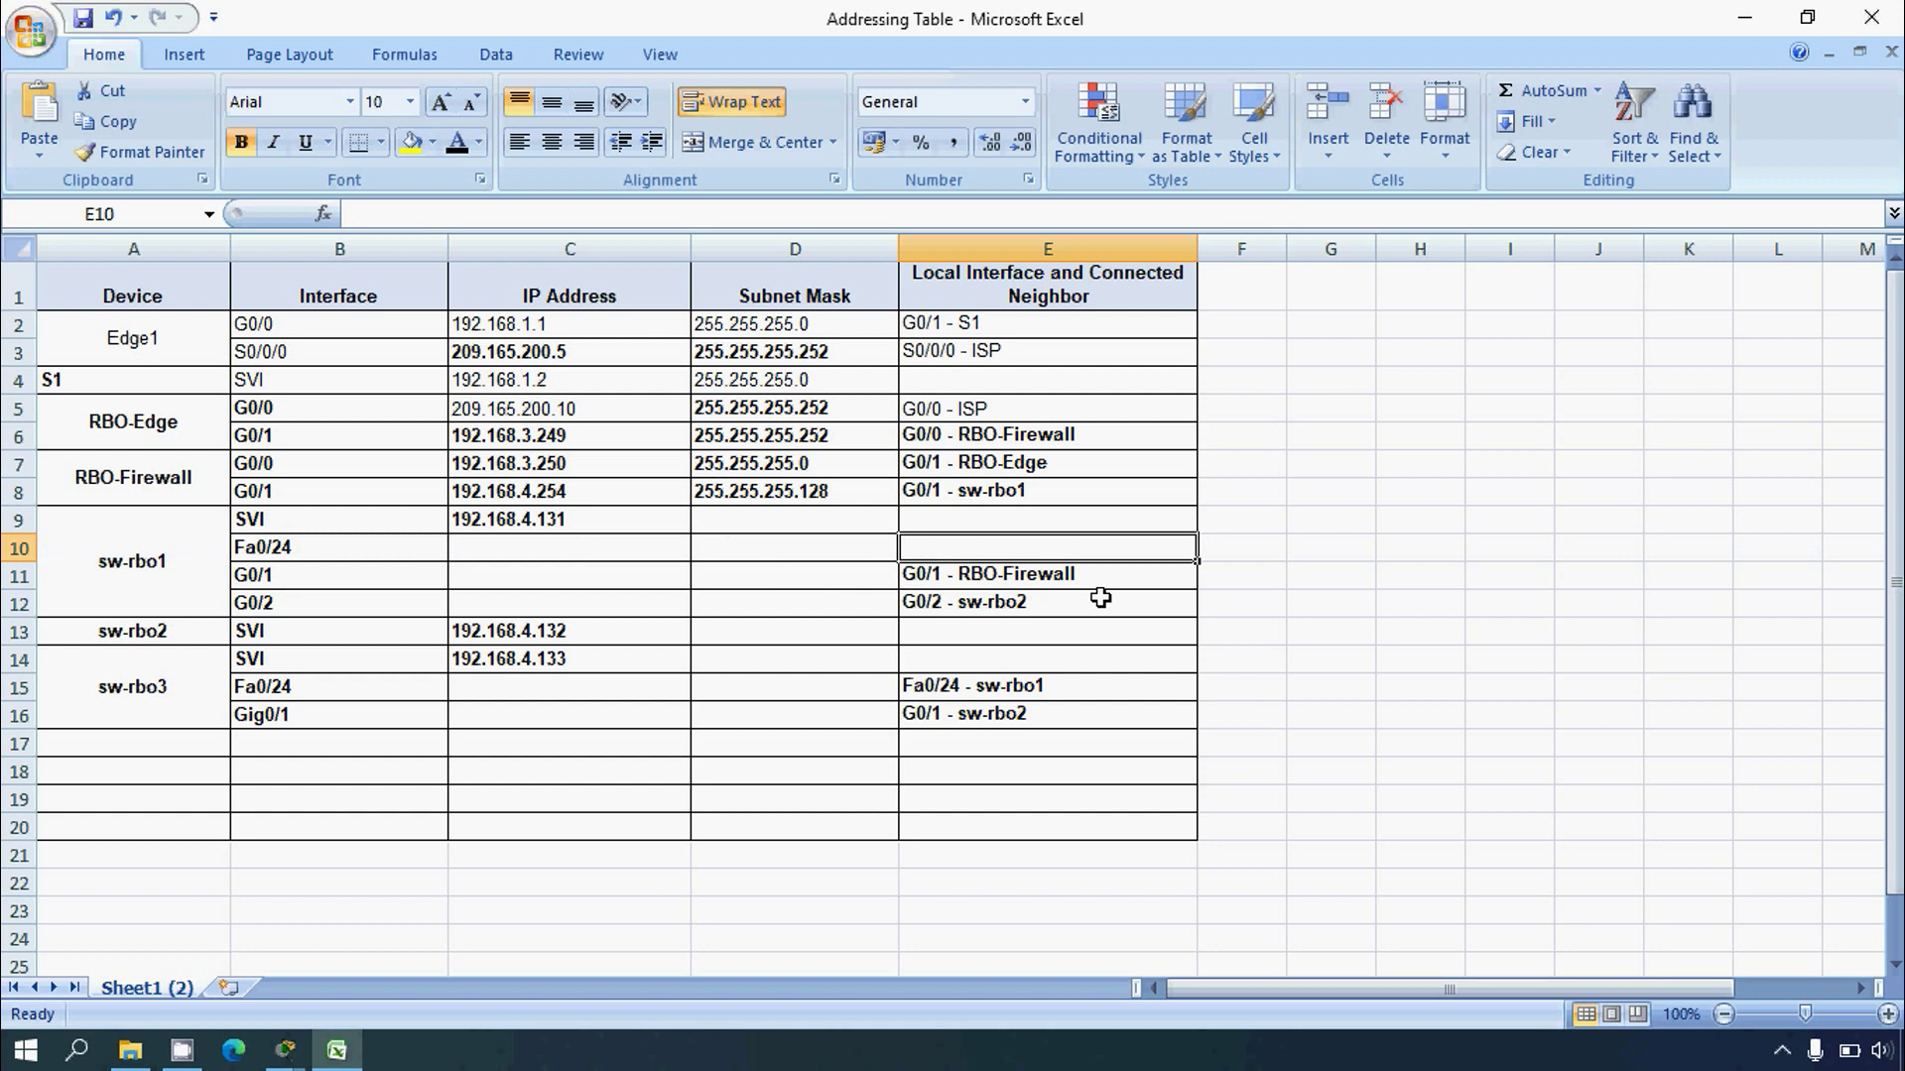
pyautogui.write('Fa')
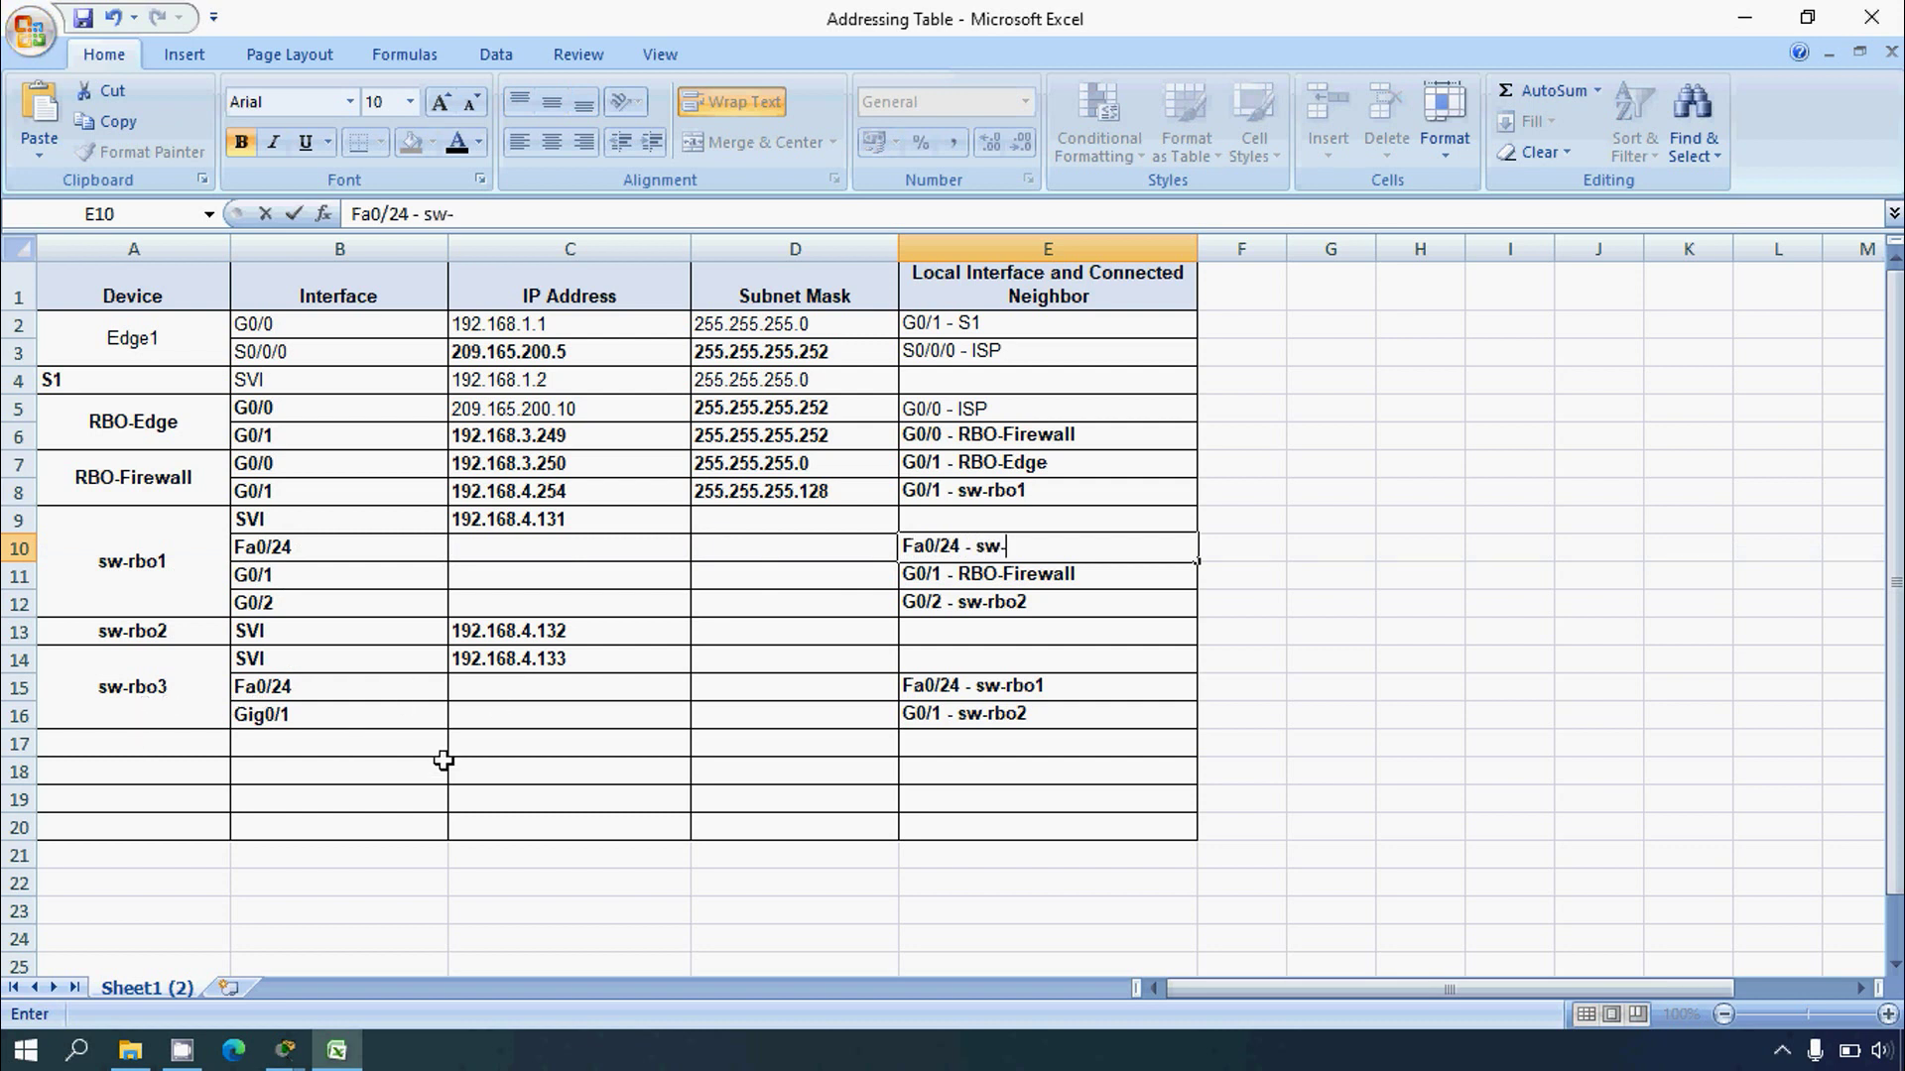
pyautogui.write('0/24 - sw-rbo')
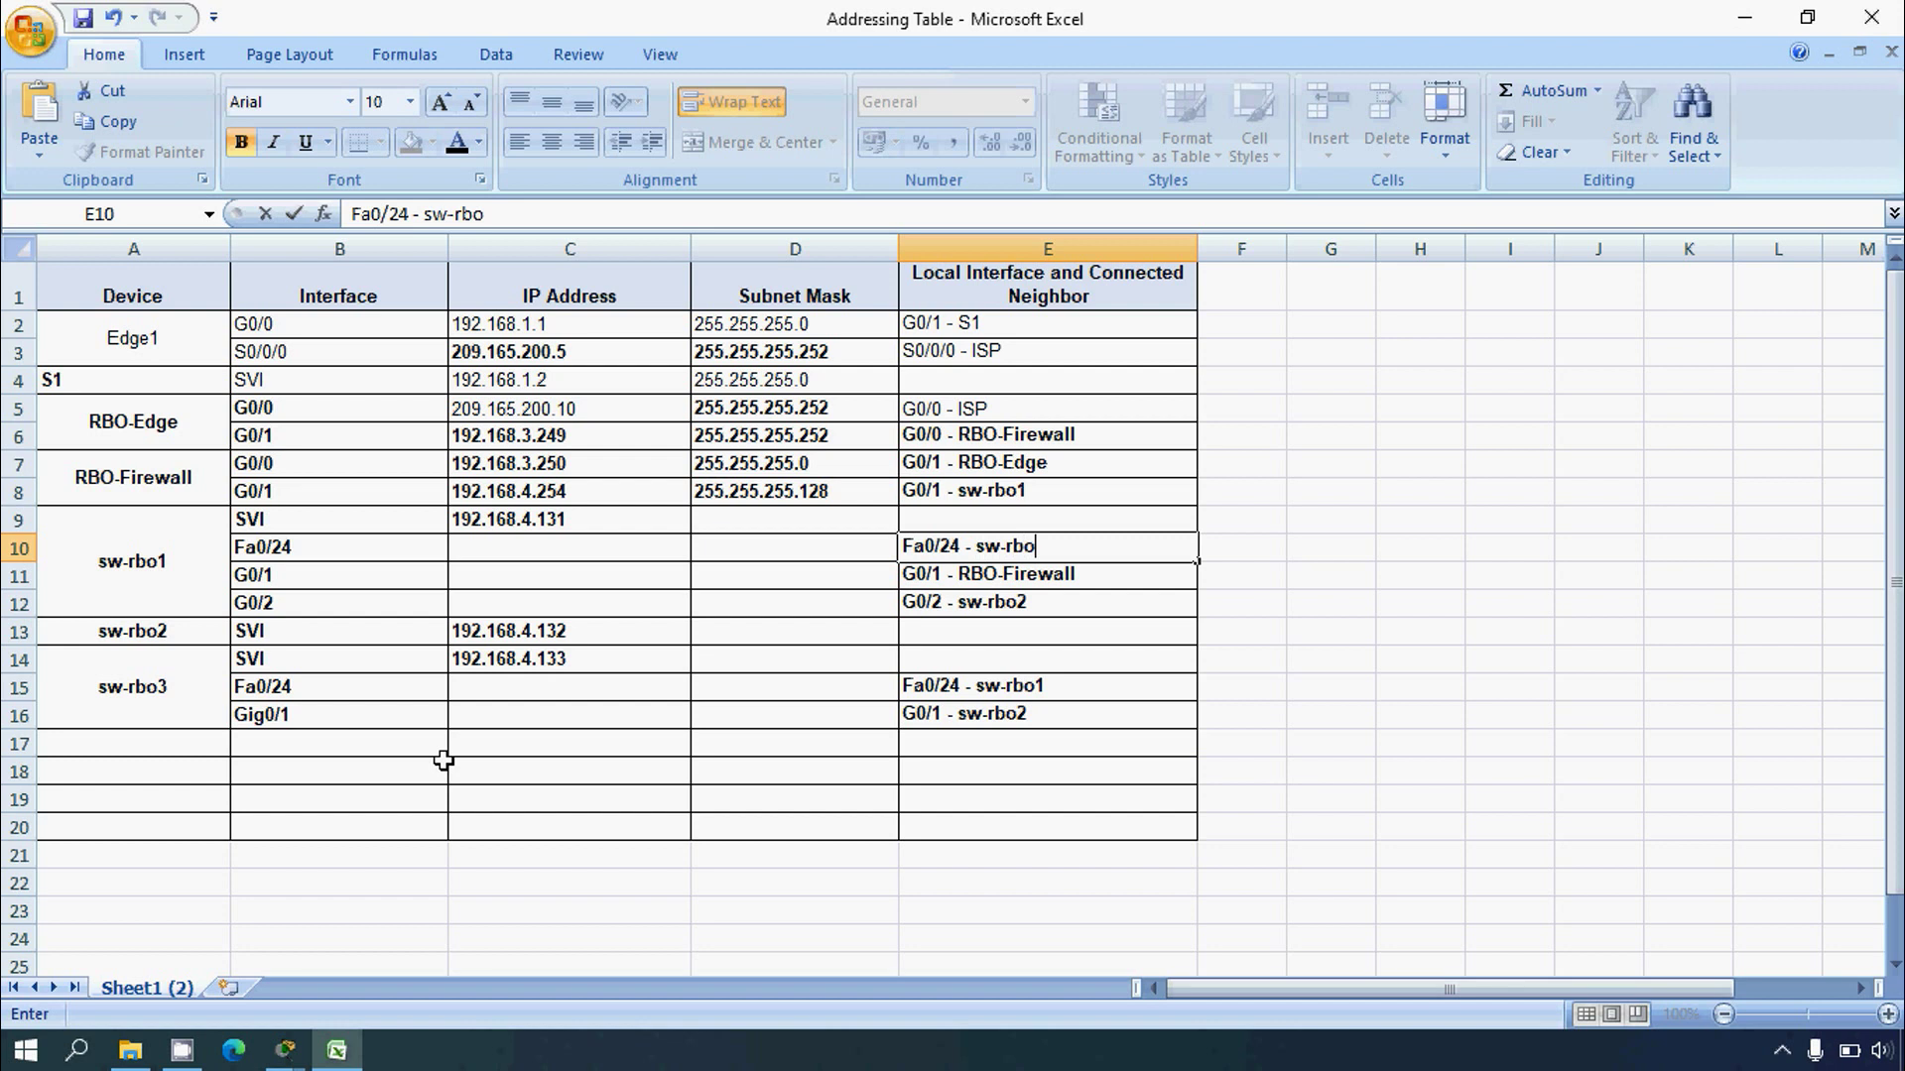
pyautogui.write('1')
pyautogui.press('BackSpace')
pyautogui.write('3')
pyautogui.press('Return')
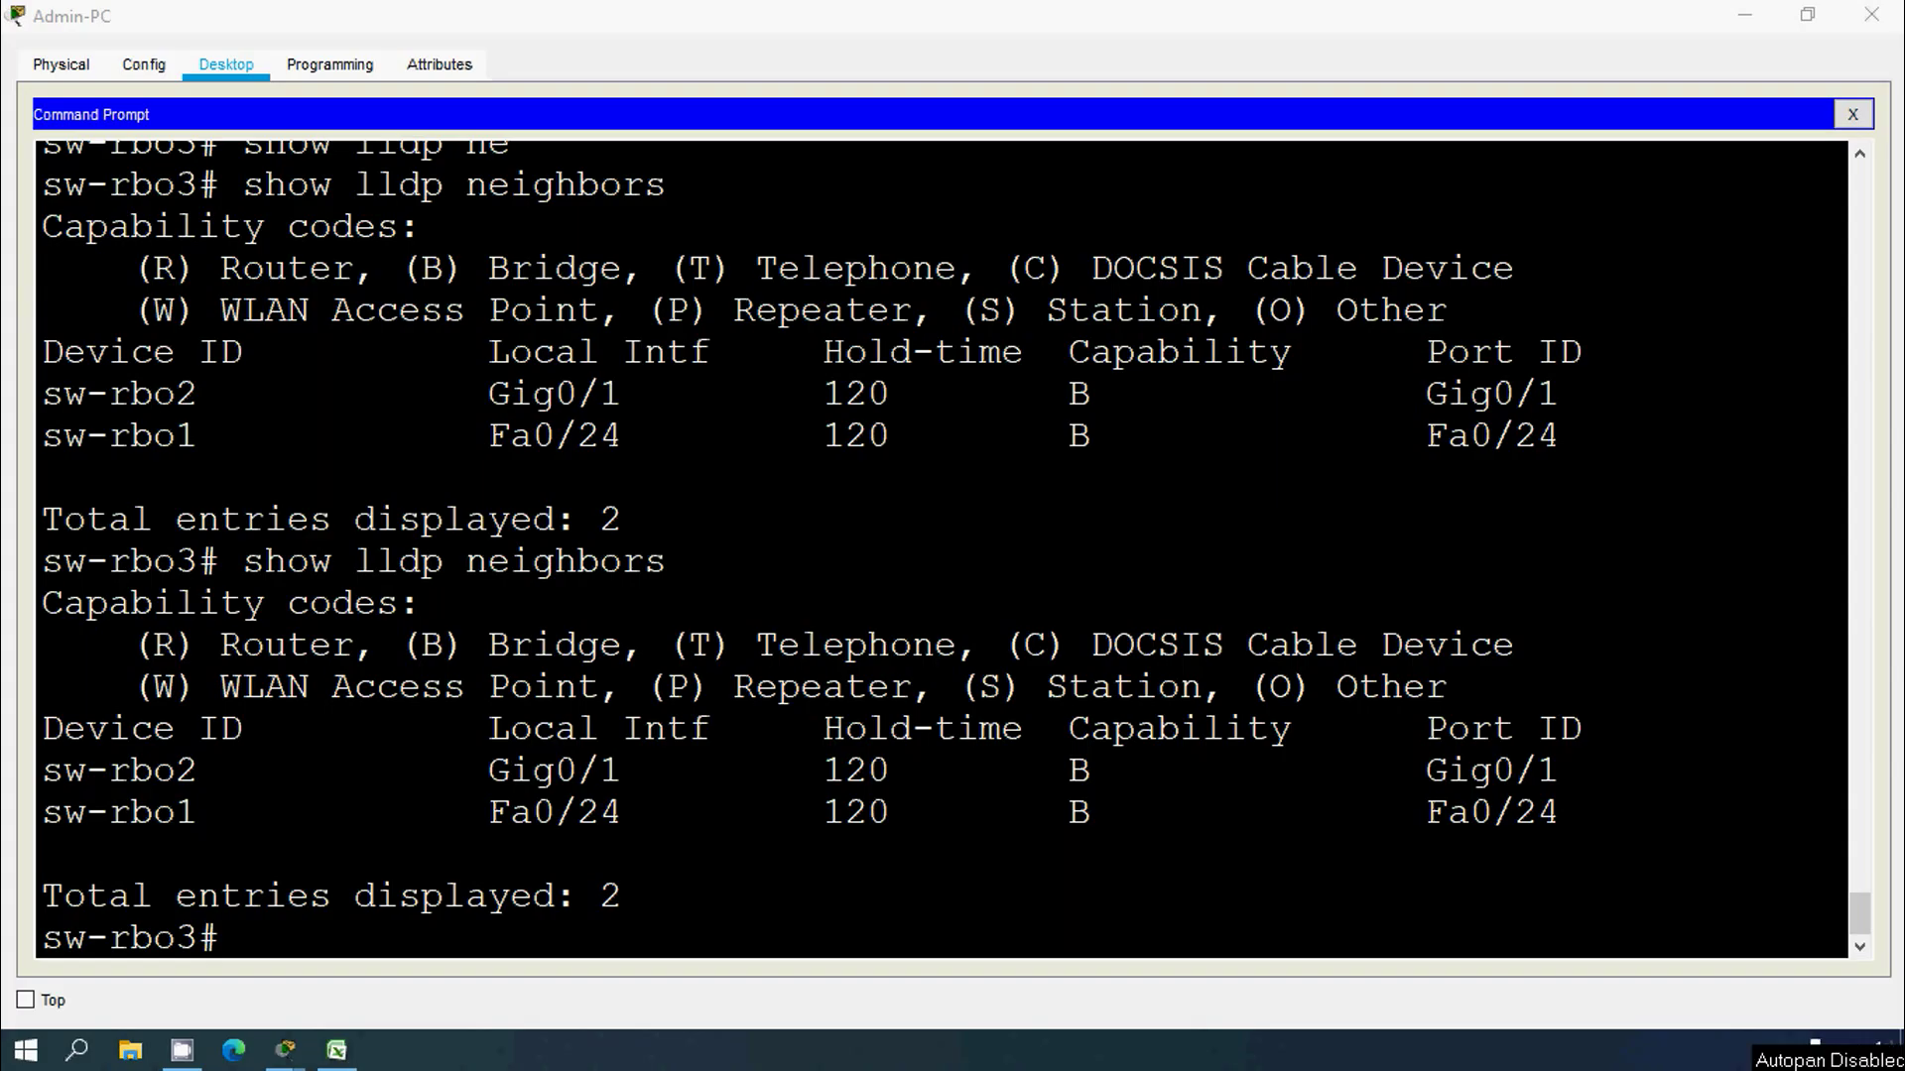
# Step: Run show lldp neighbors detail on sw-rbo3 and review the neighbor details
pyautogui.click(261, 931)
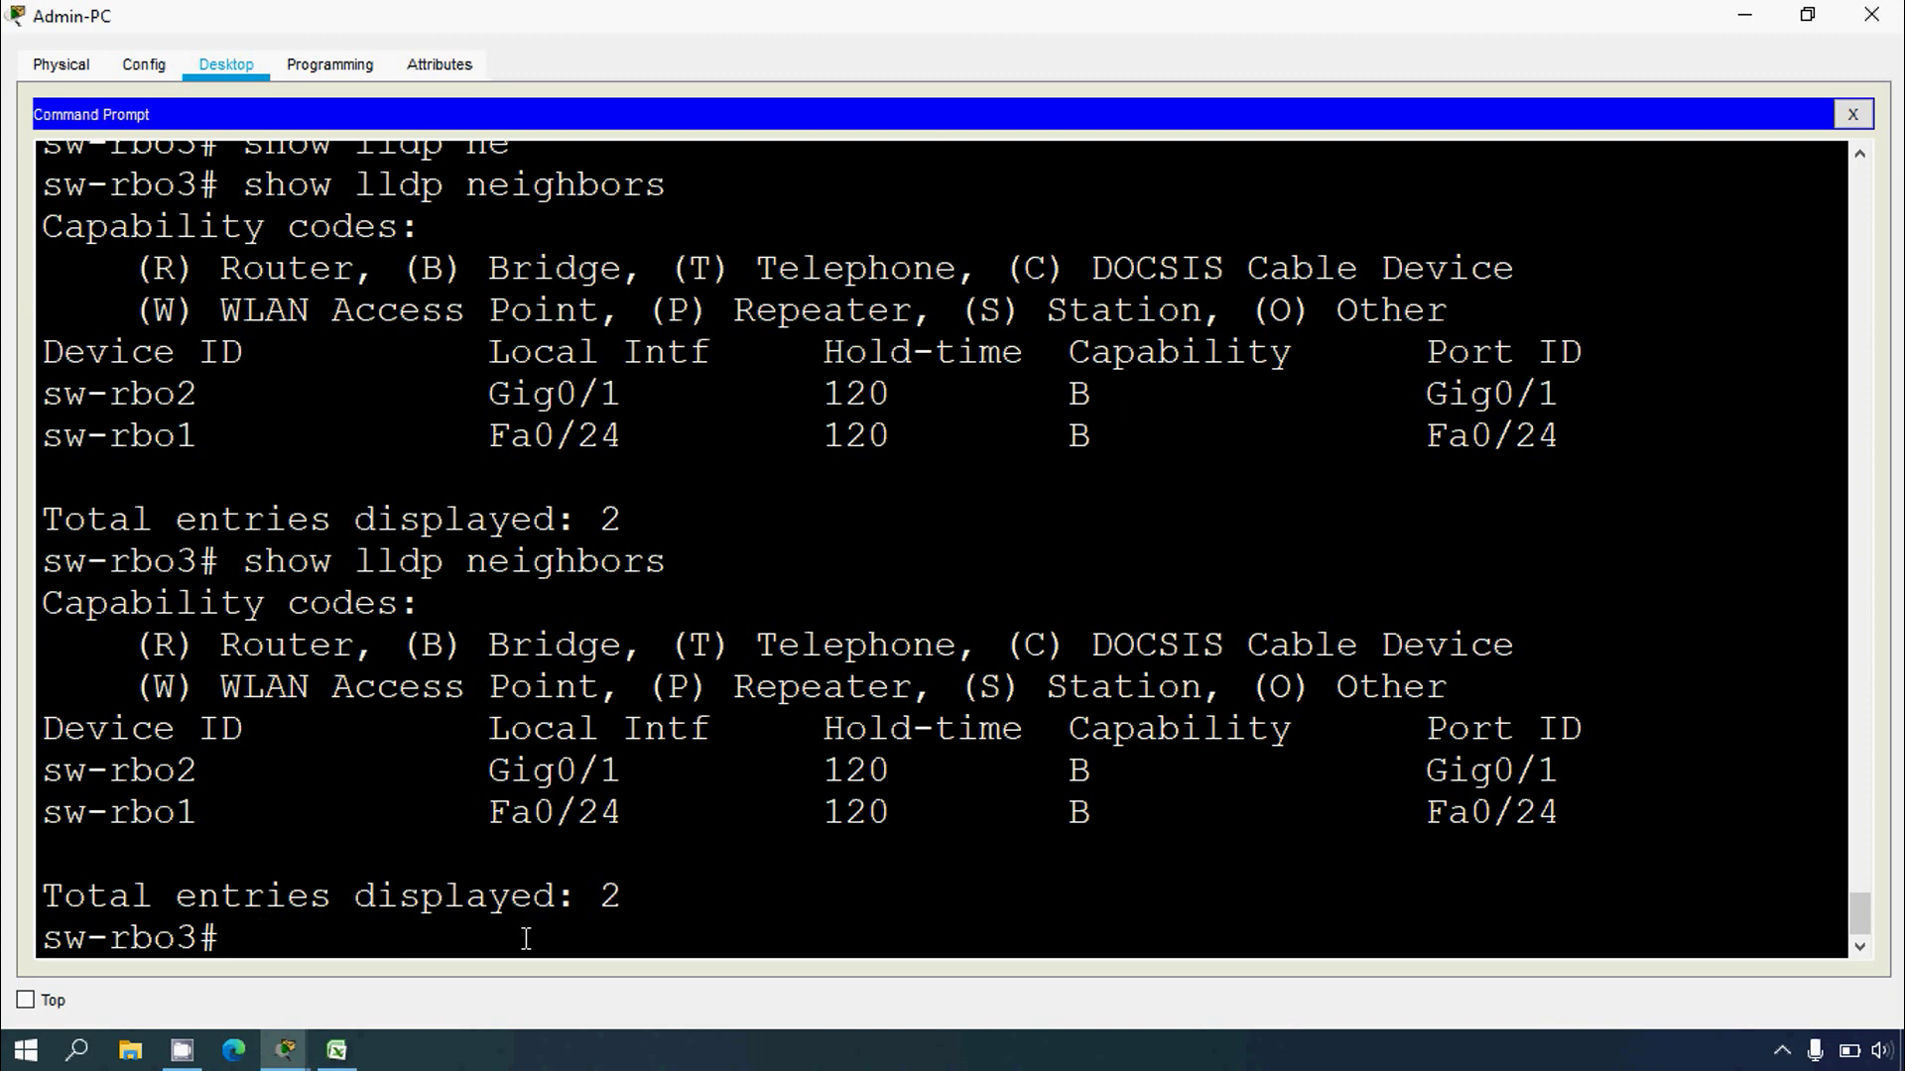
pyautogui.write('show lldp ')
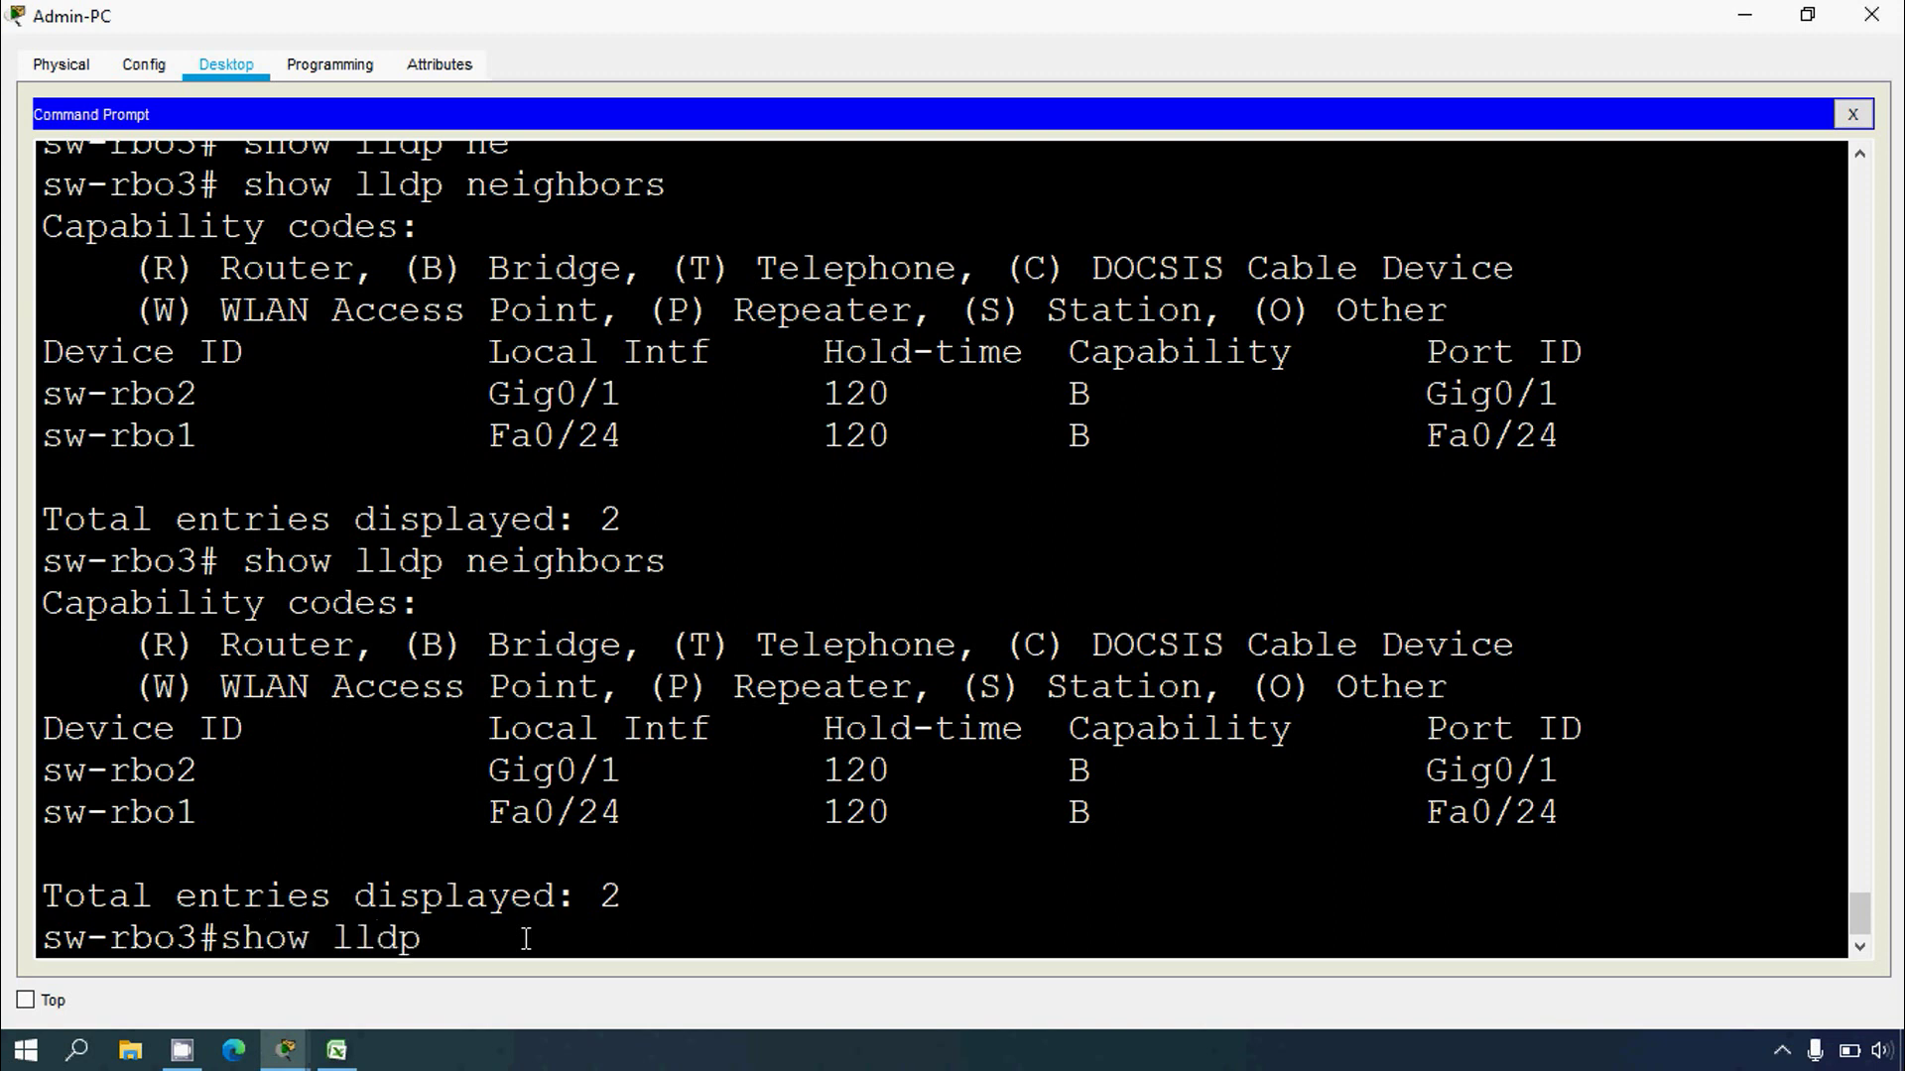
pyautogui.write('neighbors details')
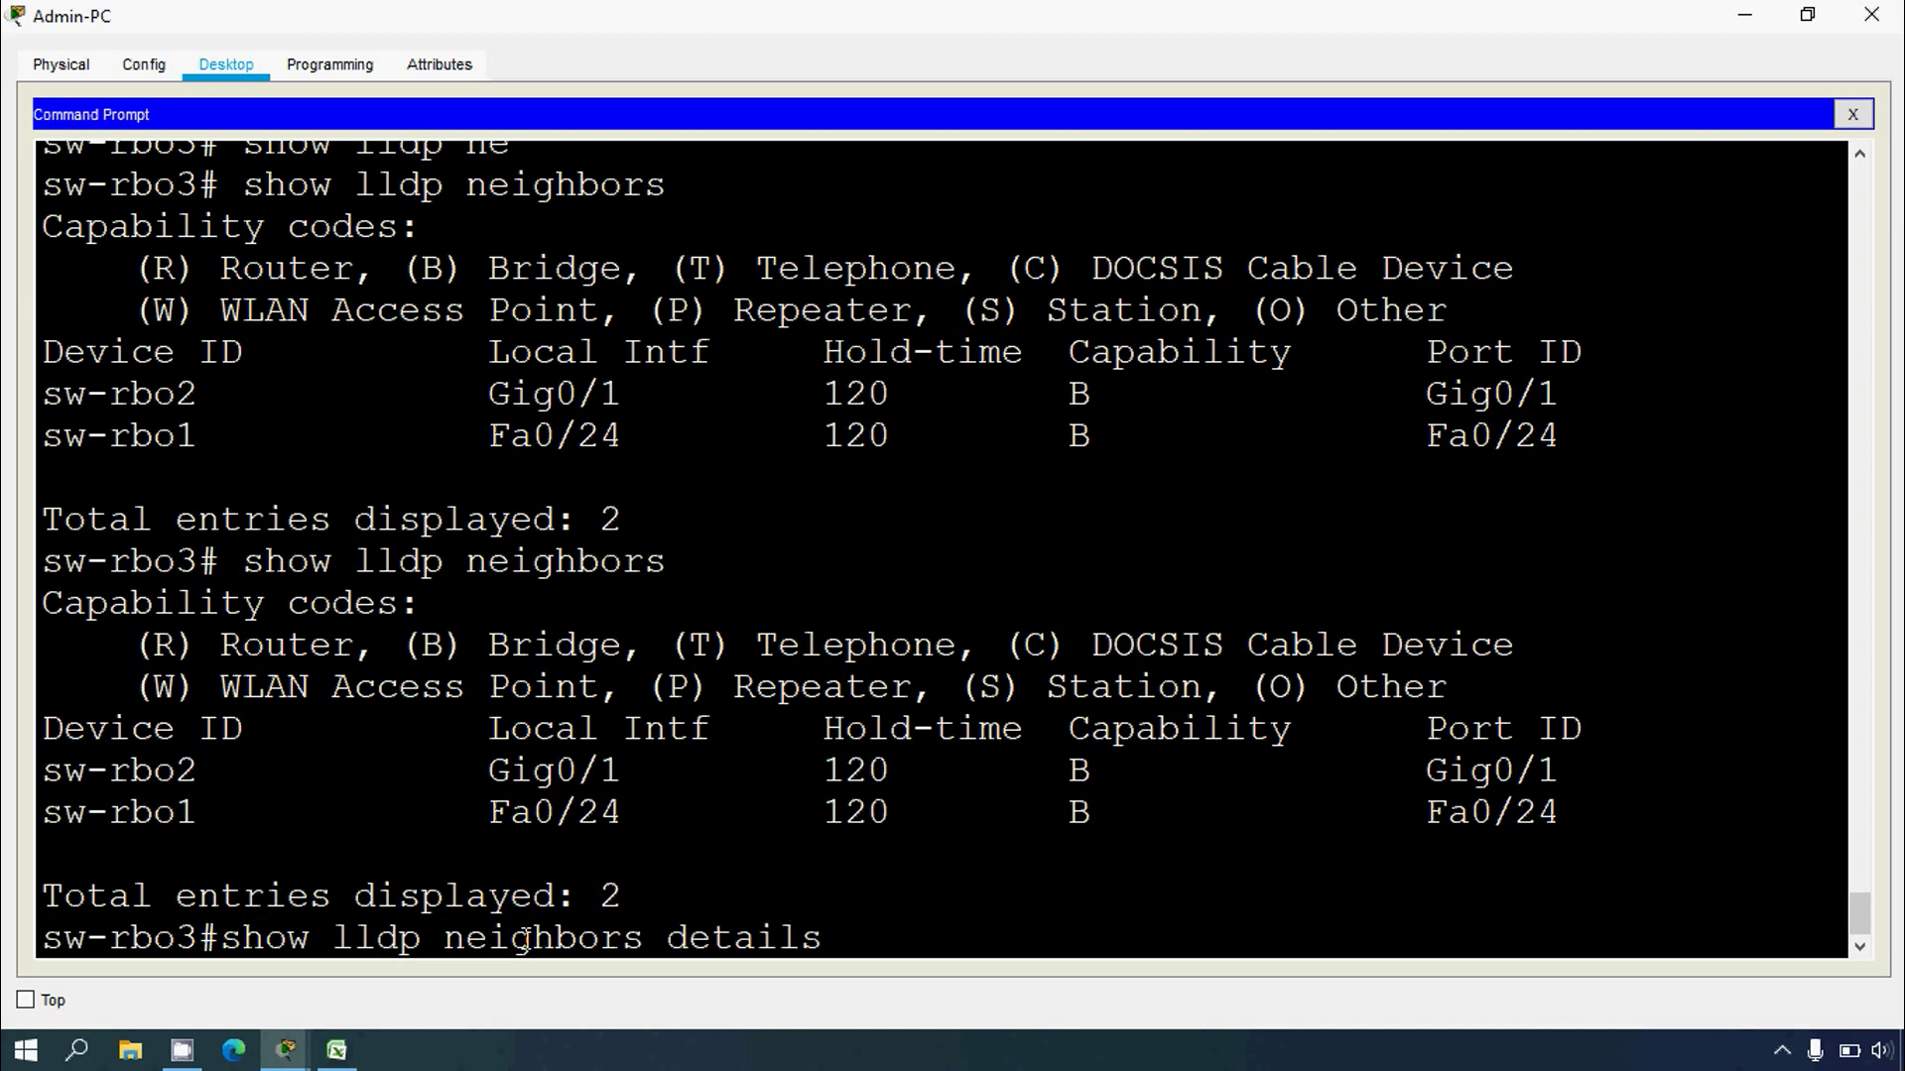
pyautogui.press('Return')
pyautogui.press('Up')
pyautogui.press('BackSpace')
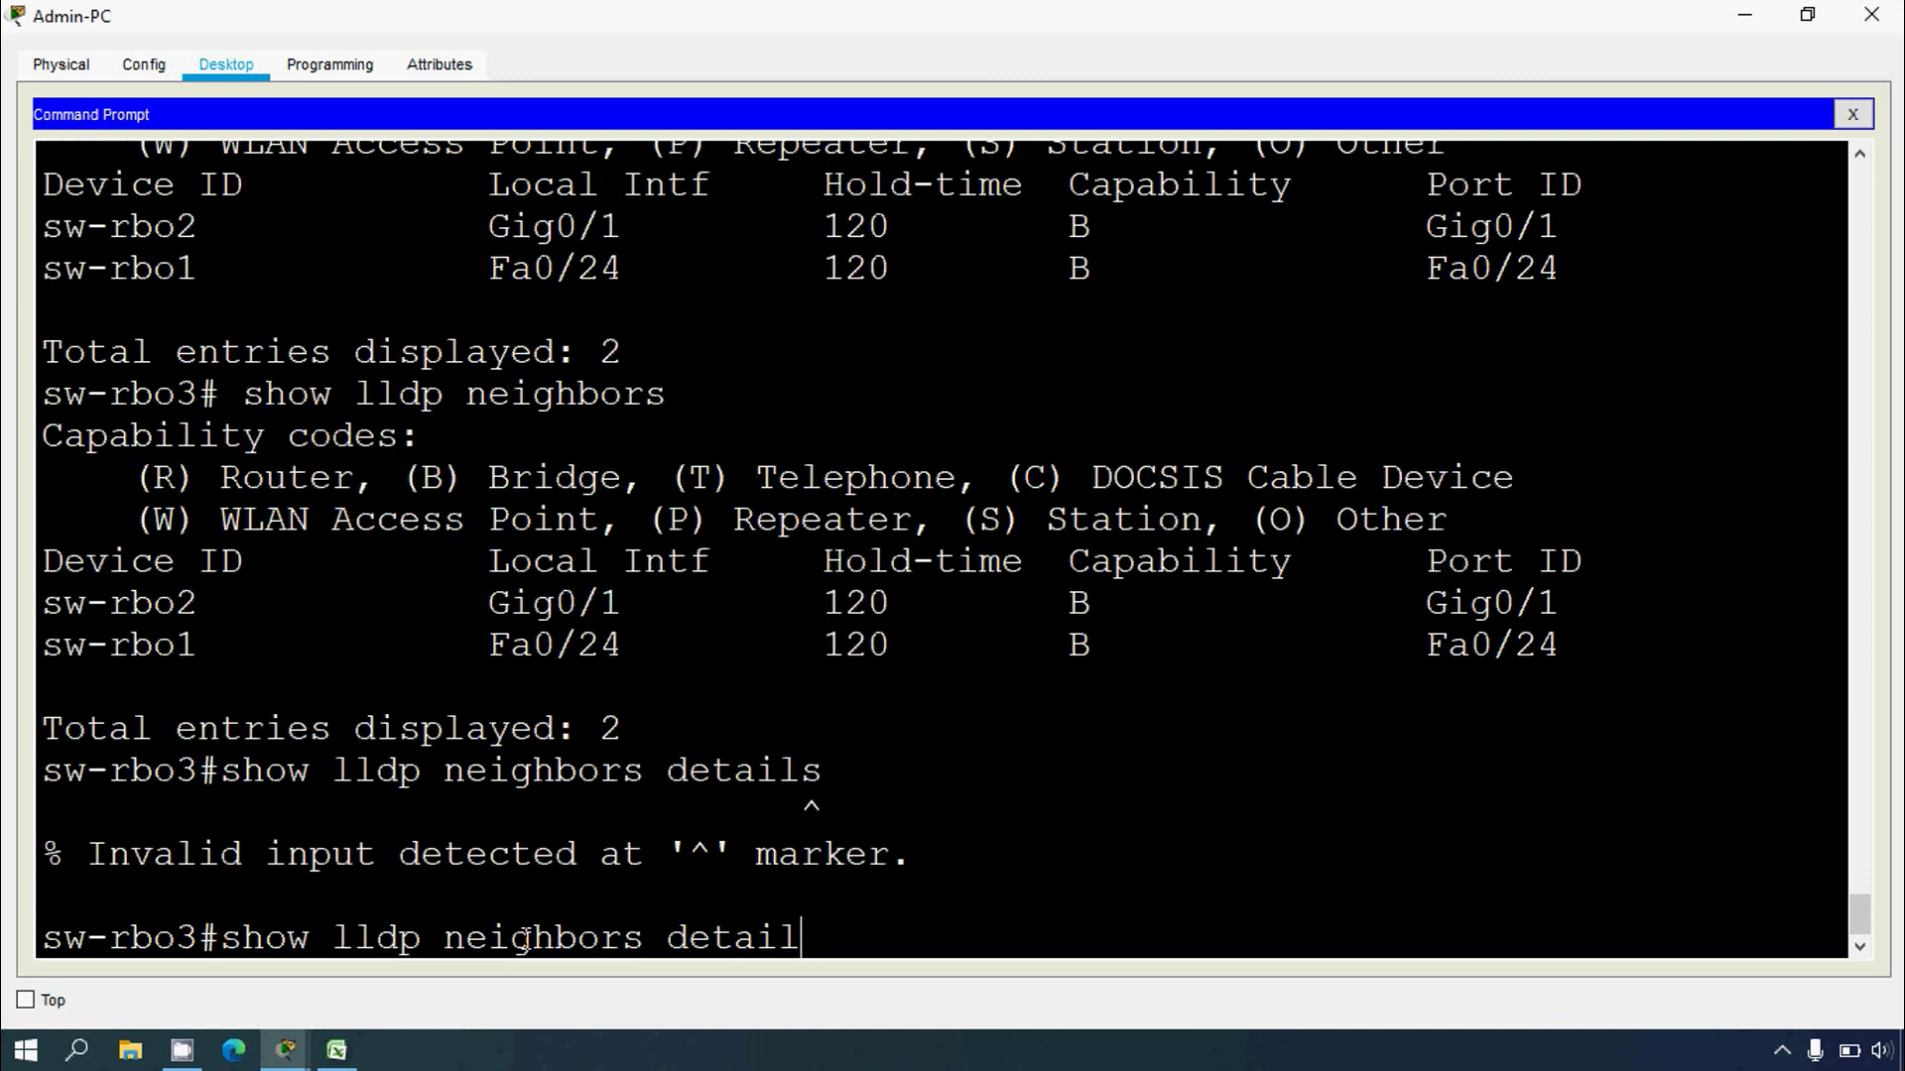
pyautogui.press('Return')
pyautogui.scroll(2, 524, 671)
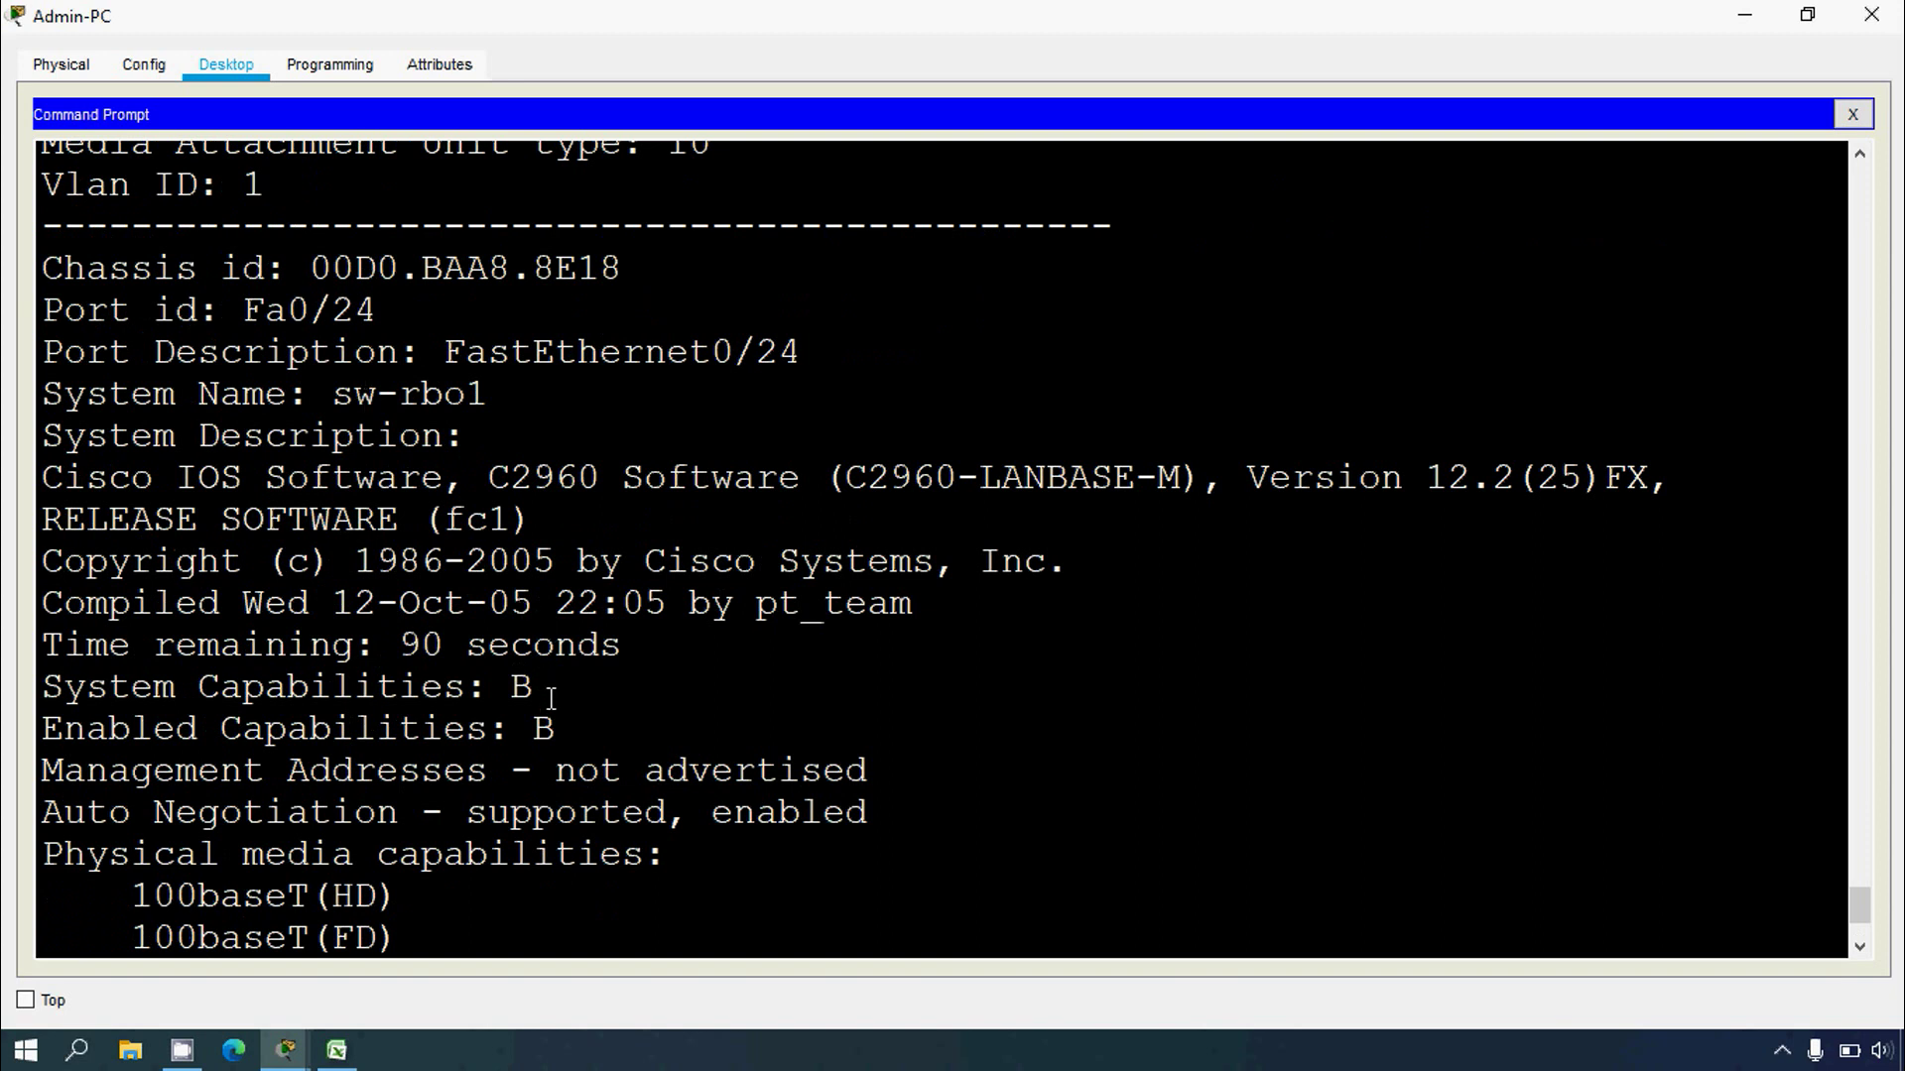
pyautogui.scroll(-1, 551, 698)
pyautogui.moveTo(551, 689); pyautogui.dragTo(756, 690)
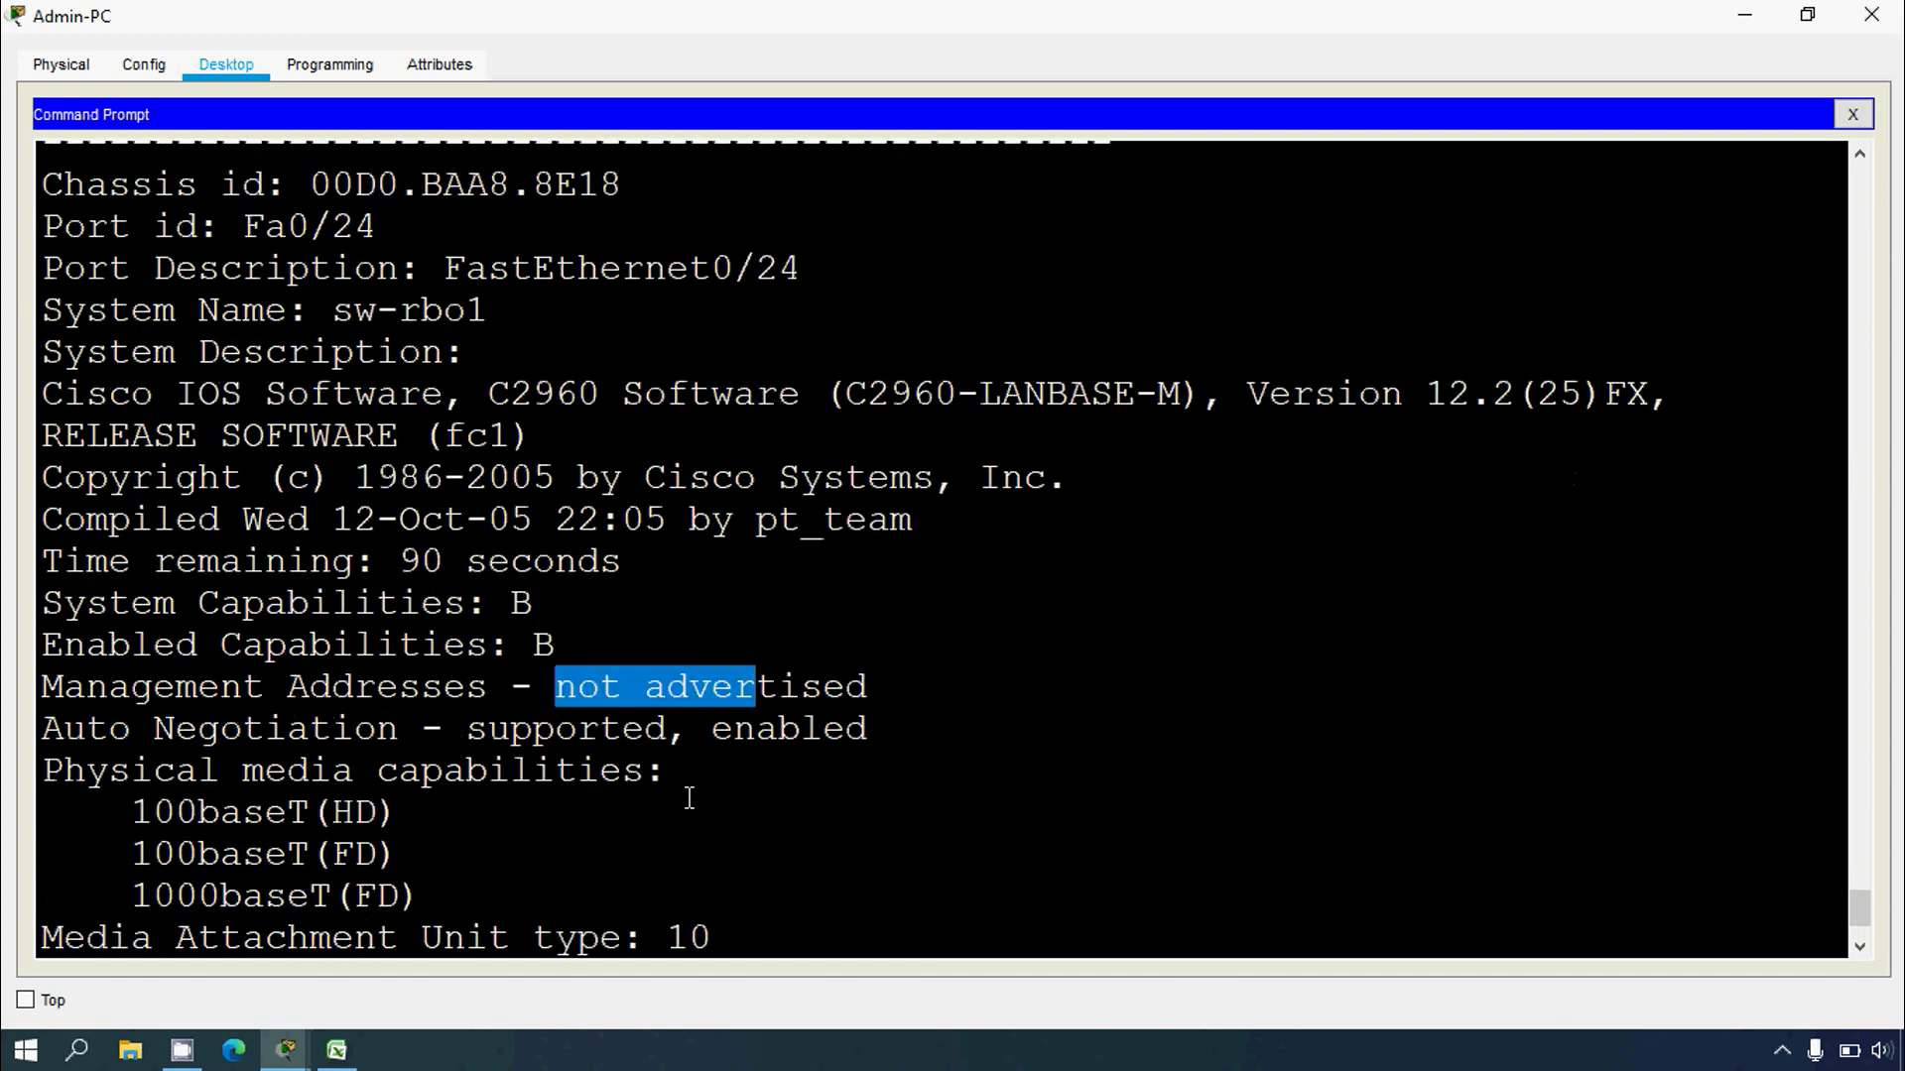
pyautogui.scroll(-2, 635, 813)
pyautogui.click(285, 934)
# Step: Run show ip interface brief, checking Vlan1 192.168.4.133 and up Fa0/24, Gig0/1 against the table
pyautogui.write('show')
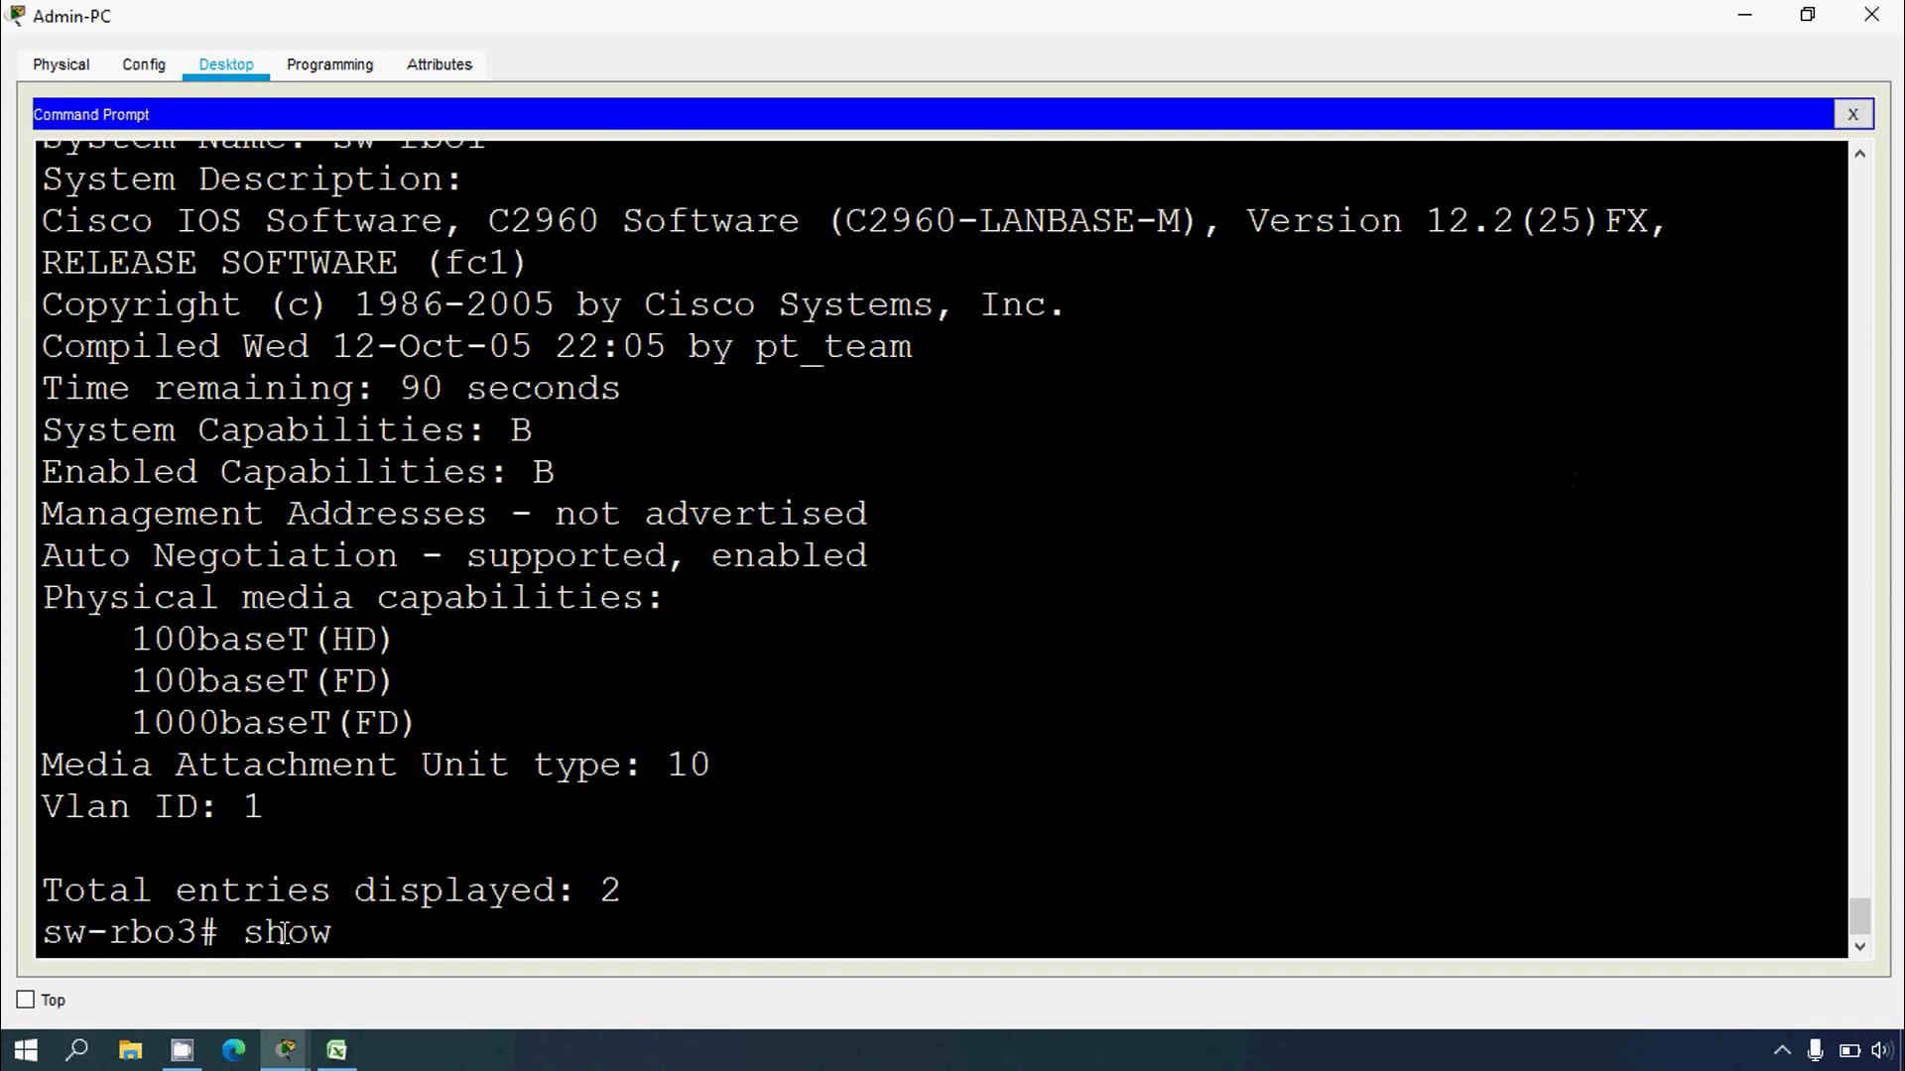
pyautogui.write(' ip interface br')
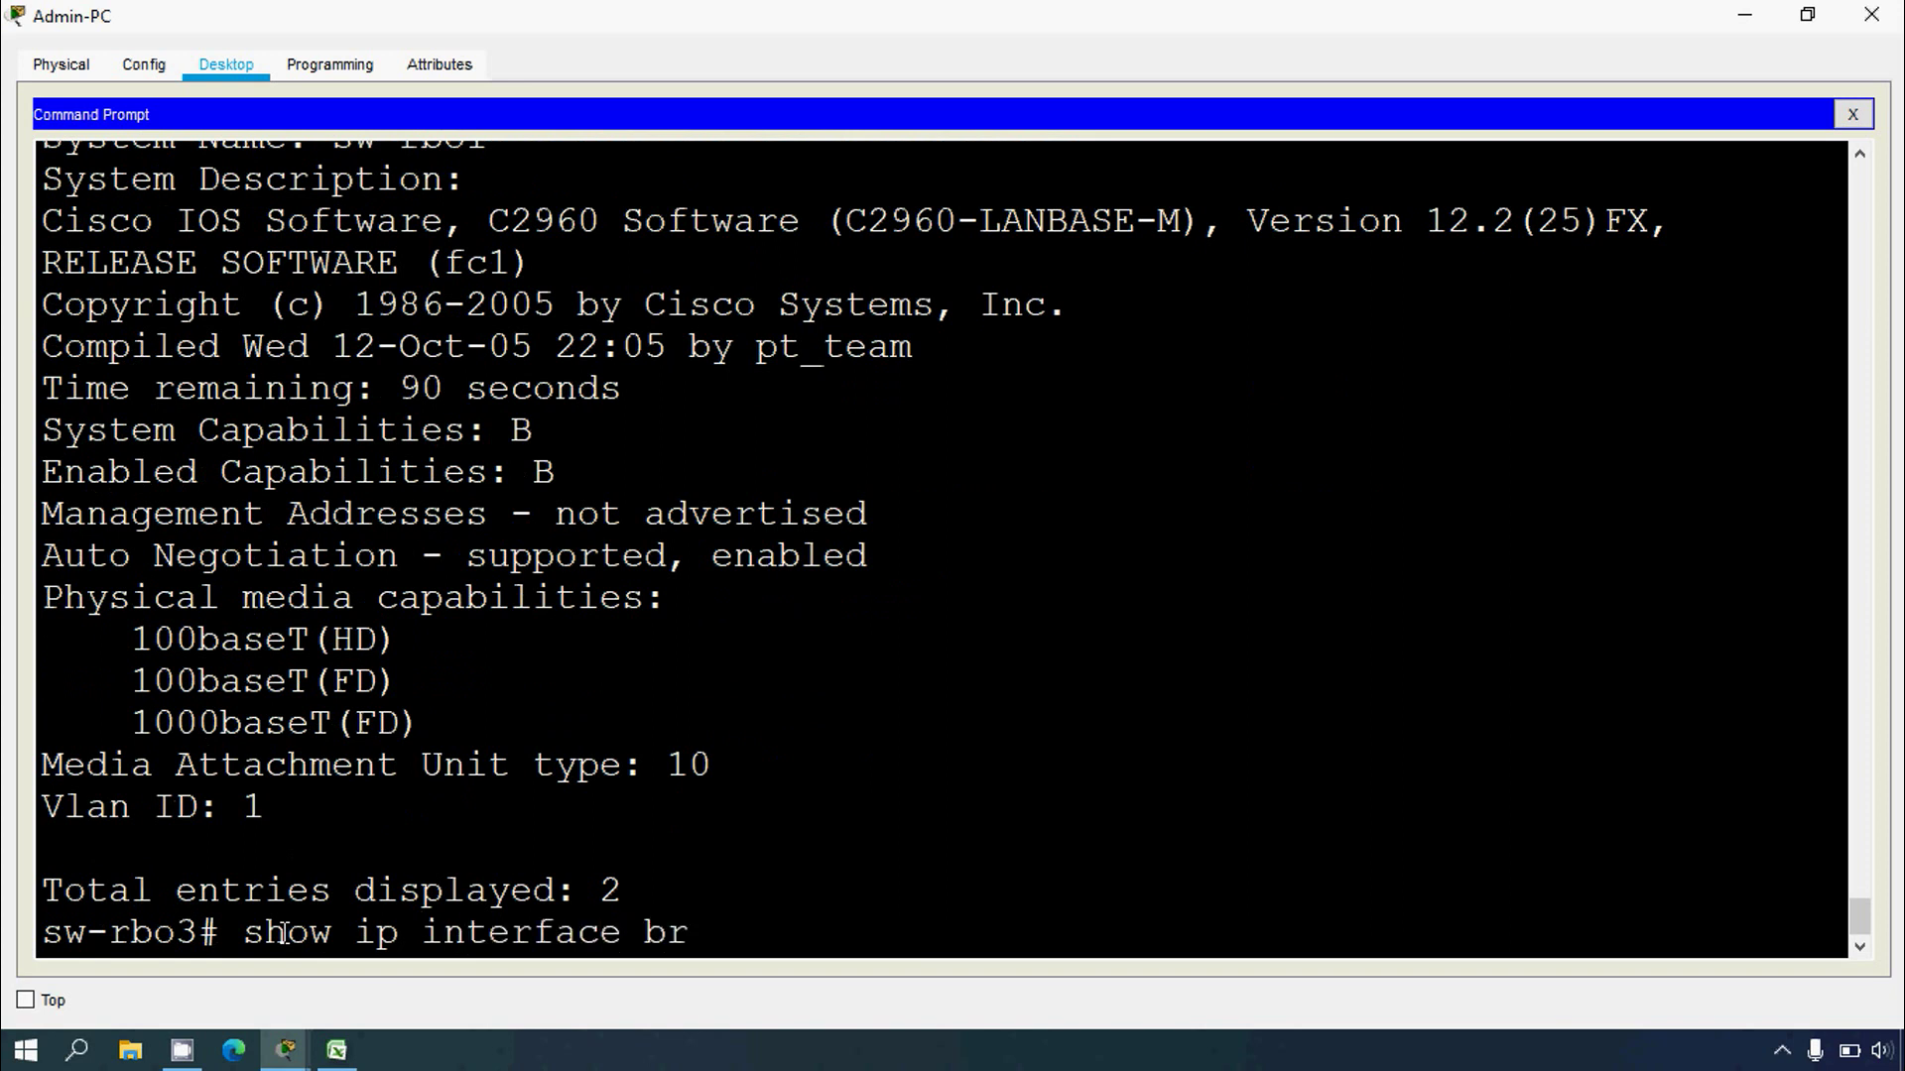
pyautogui.write('ief')
pyautogui.press('Return')
pyautogui.press('space')
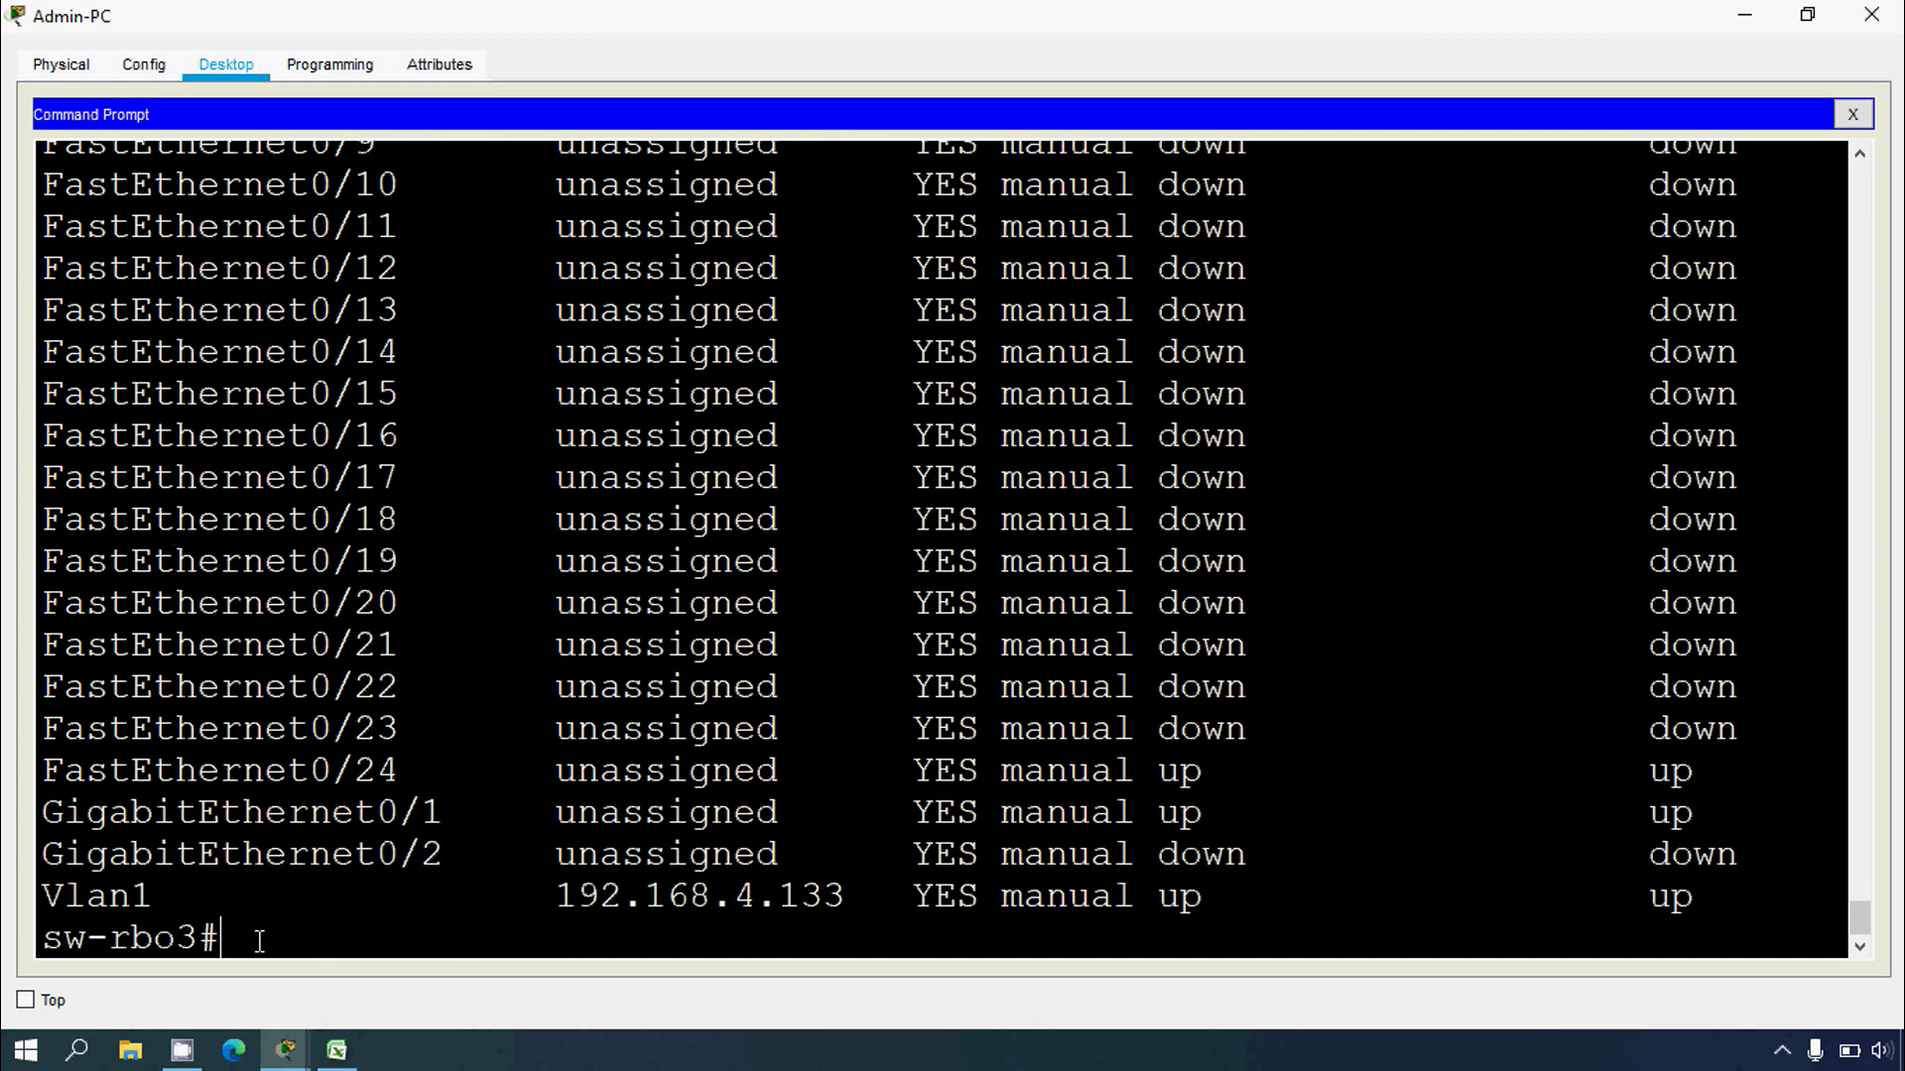
pyautogui.doubleClick(114, 938)
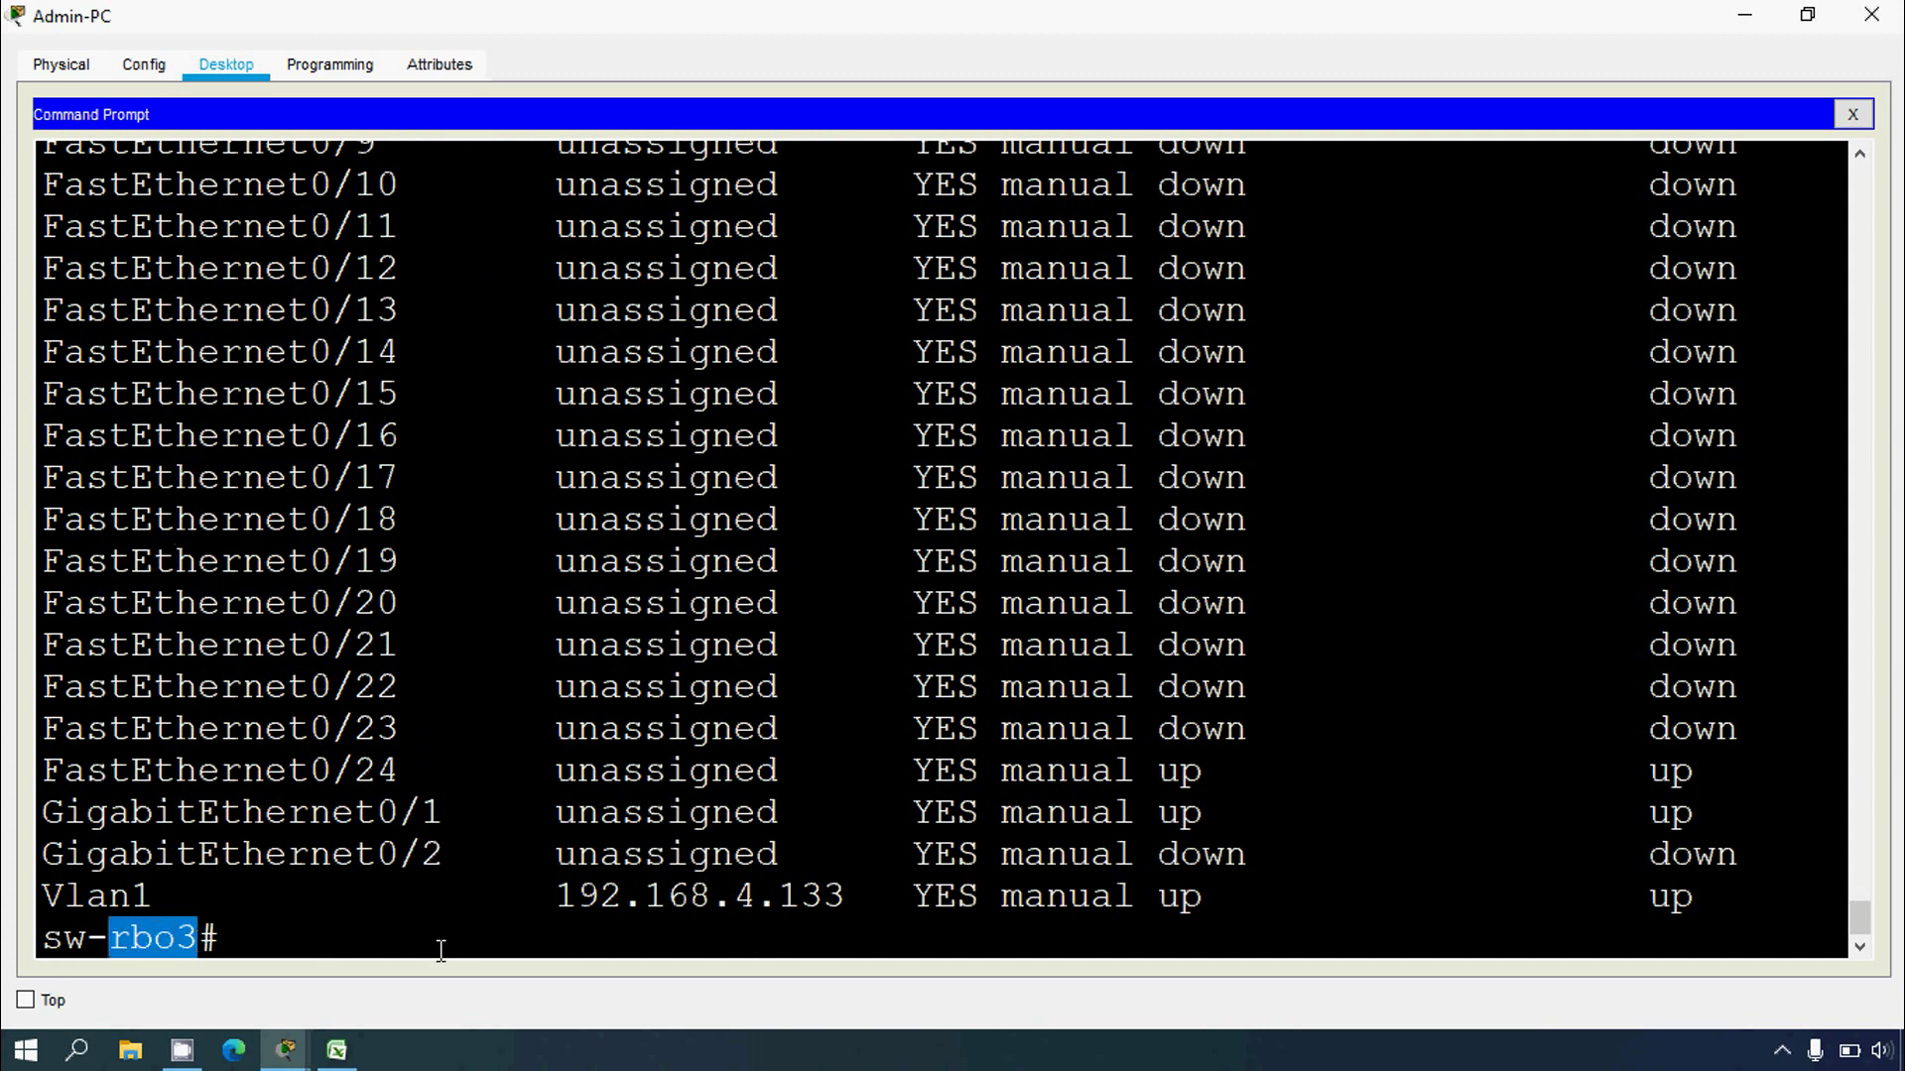
pyautogui.moveTo(533, 898); pyautogui.dragTo(840, 911)
pyautogui.click(336, 1049)
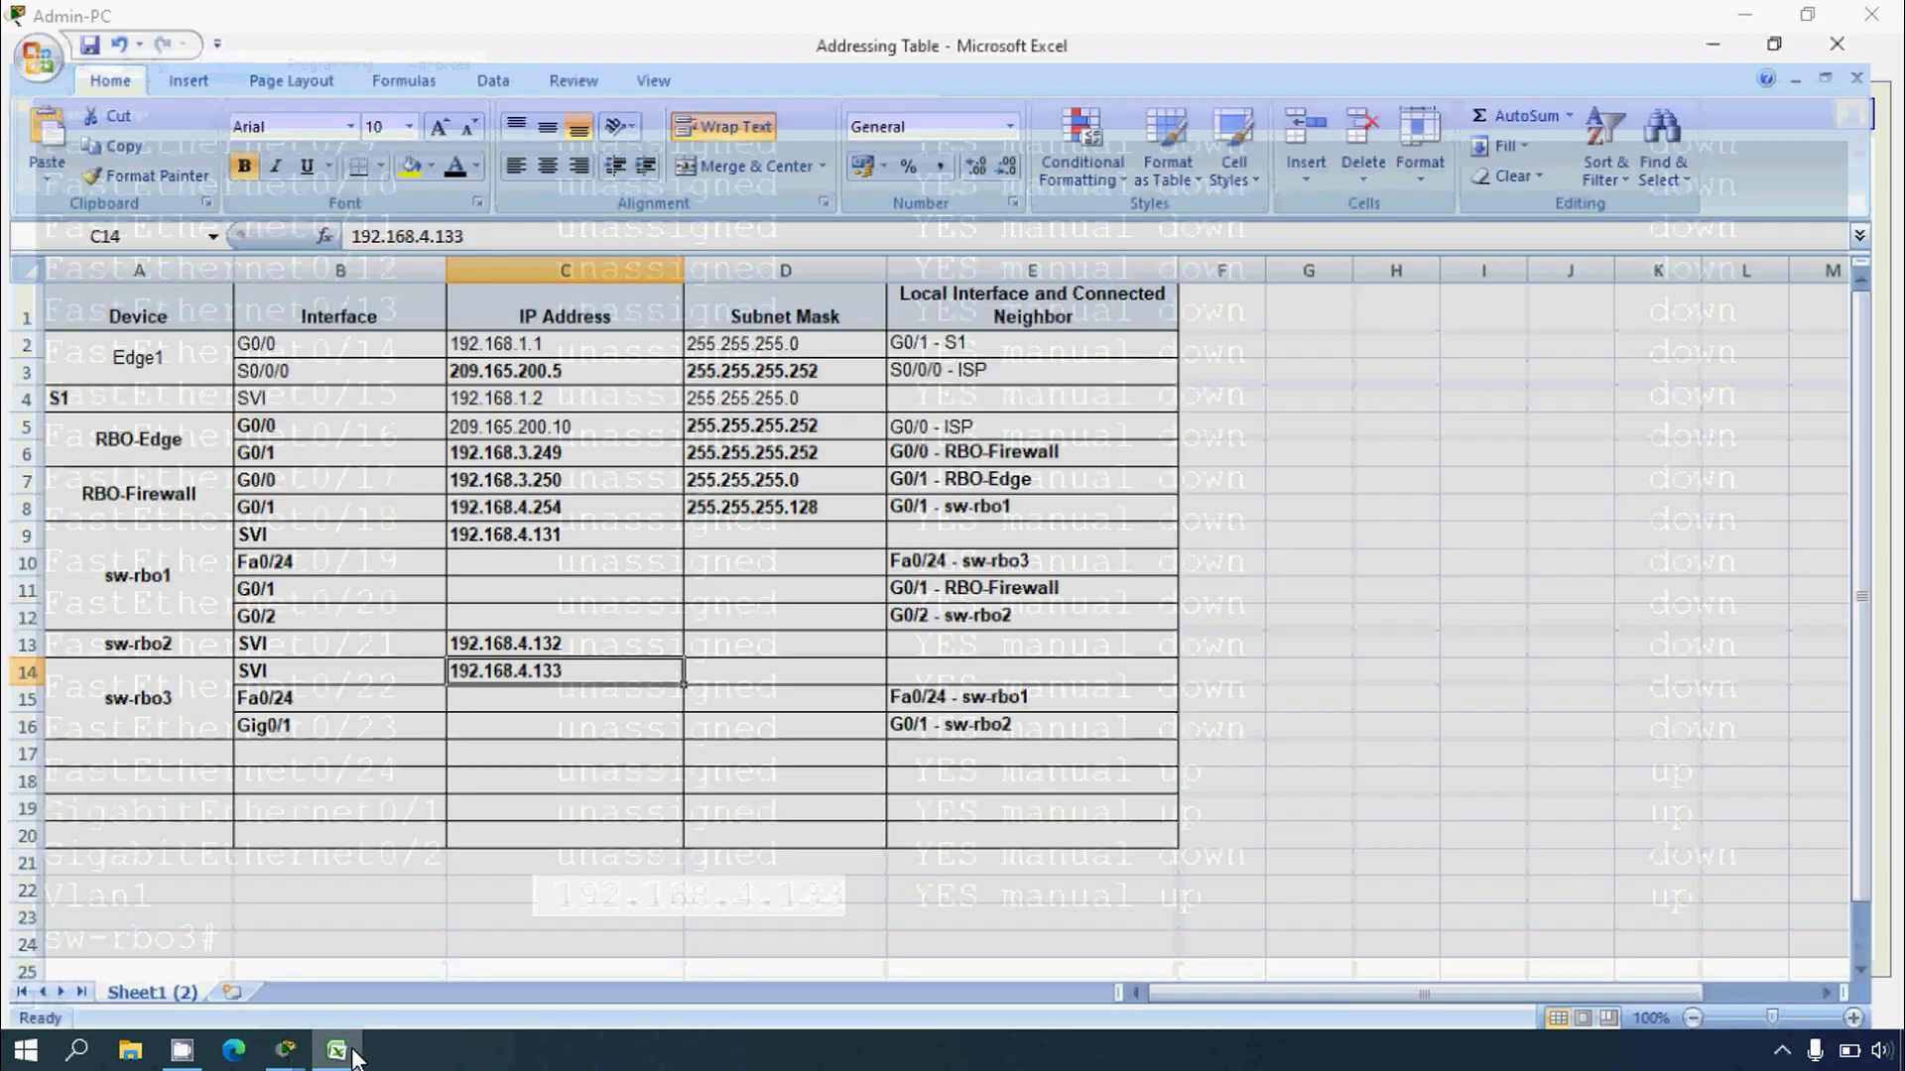
pyautogui.click(285, 1050)
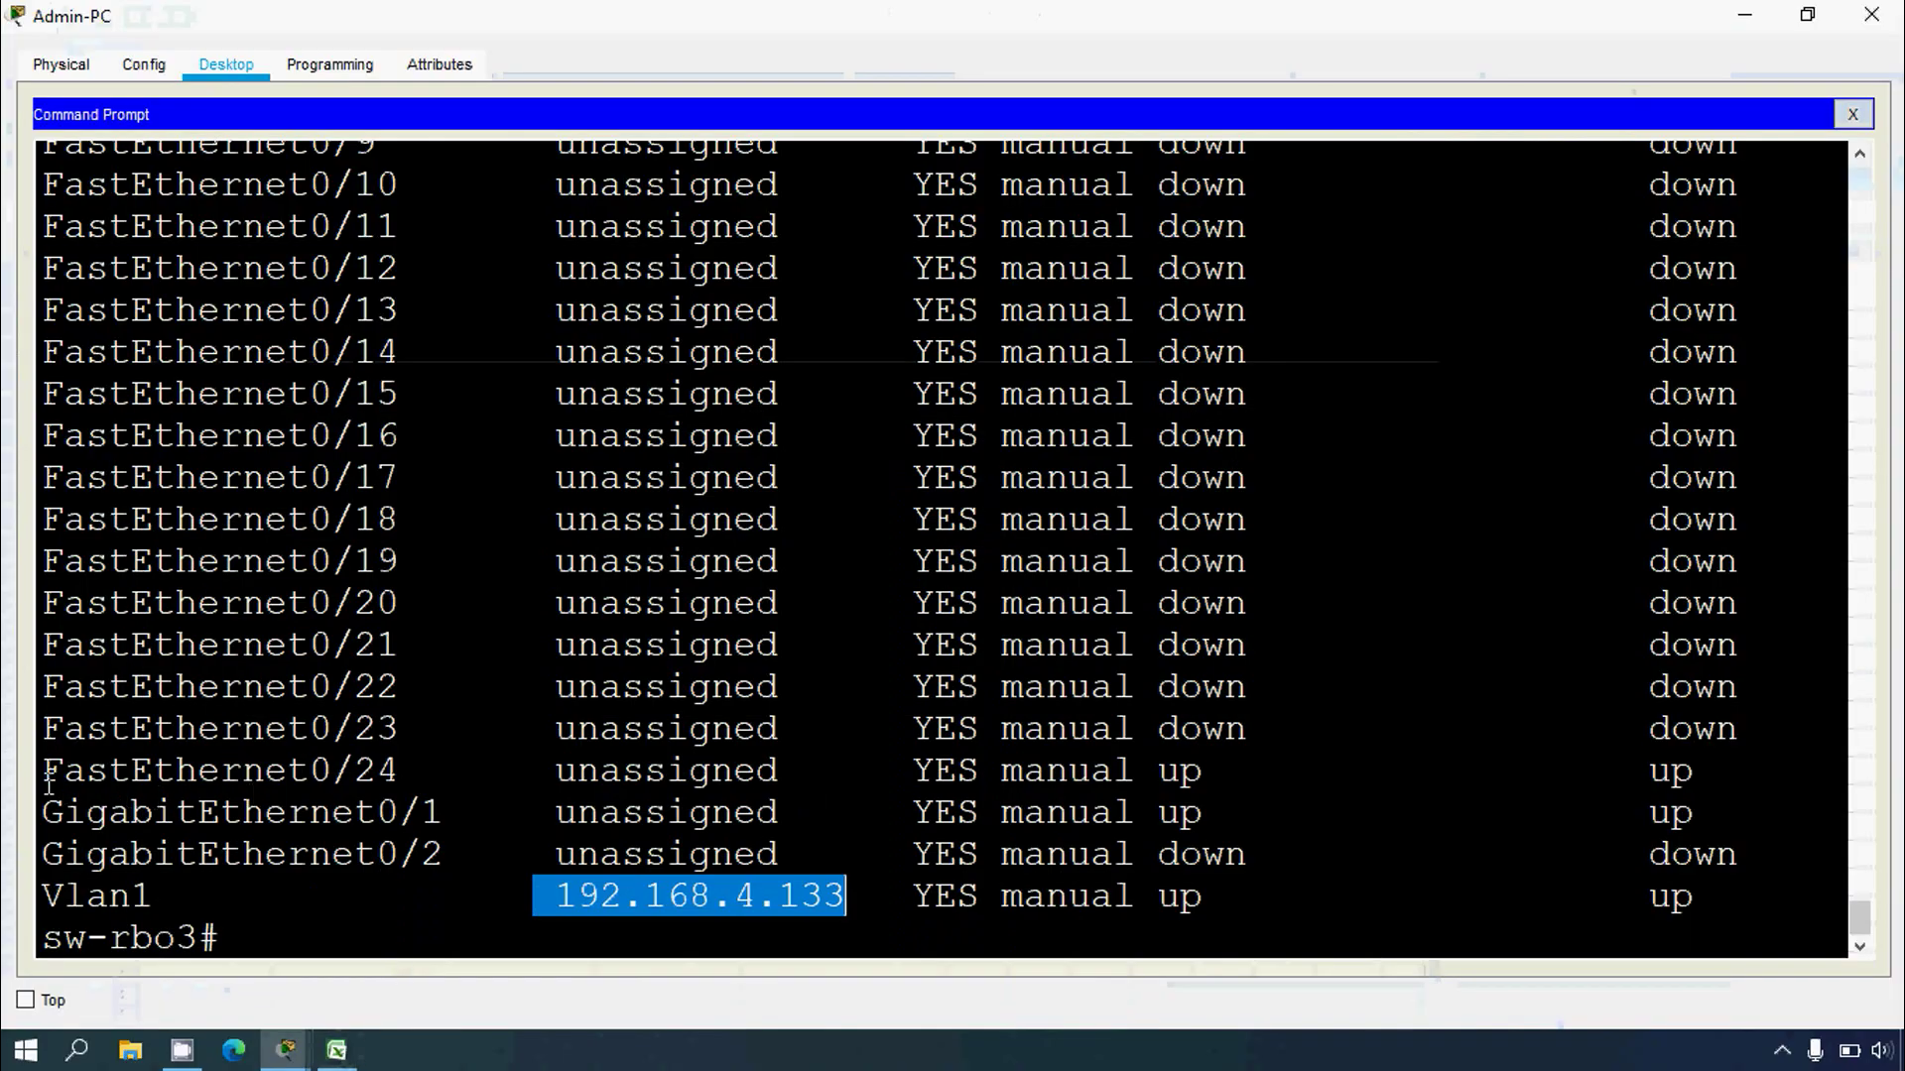
pyautogui.moveTo(48, 778); pyautogui.dragTo(1588, 822)
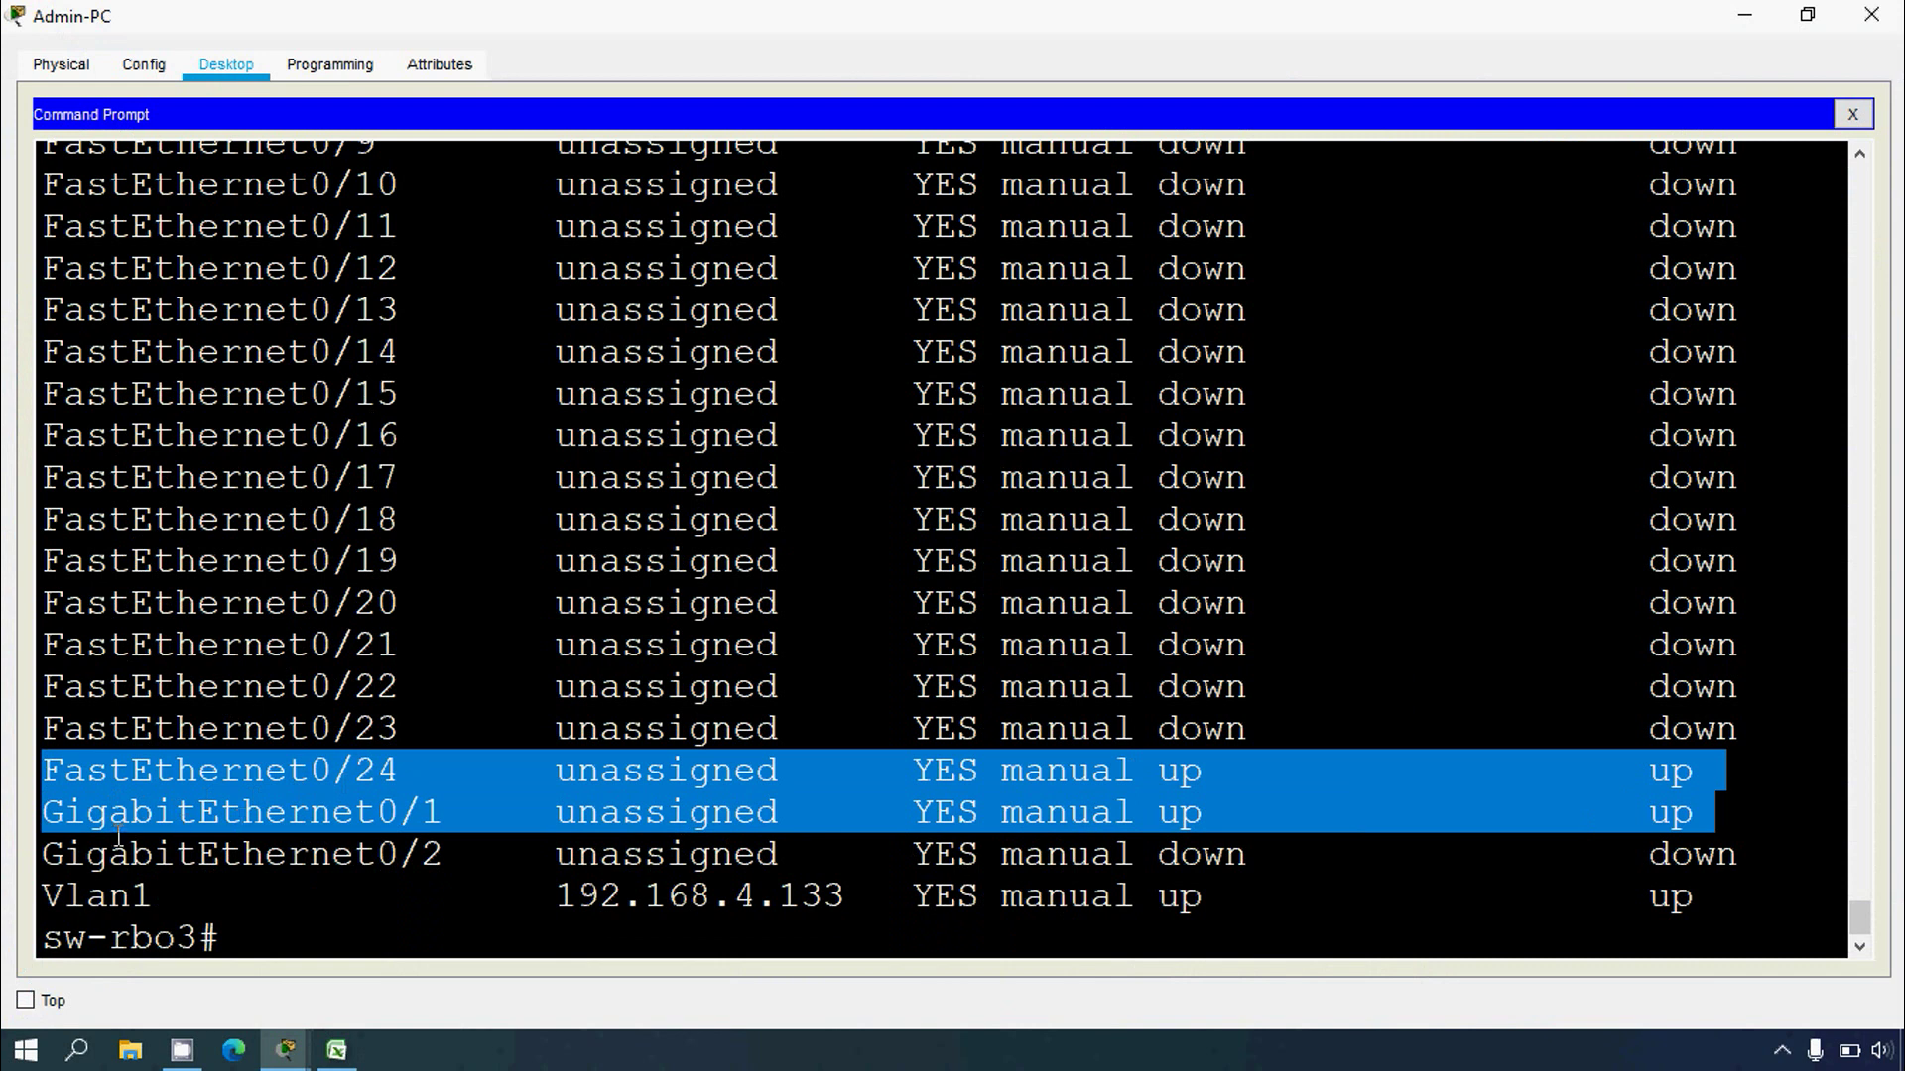
pyautogui.click(336, 1050)
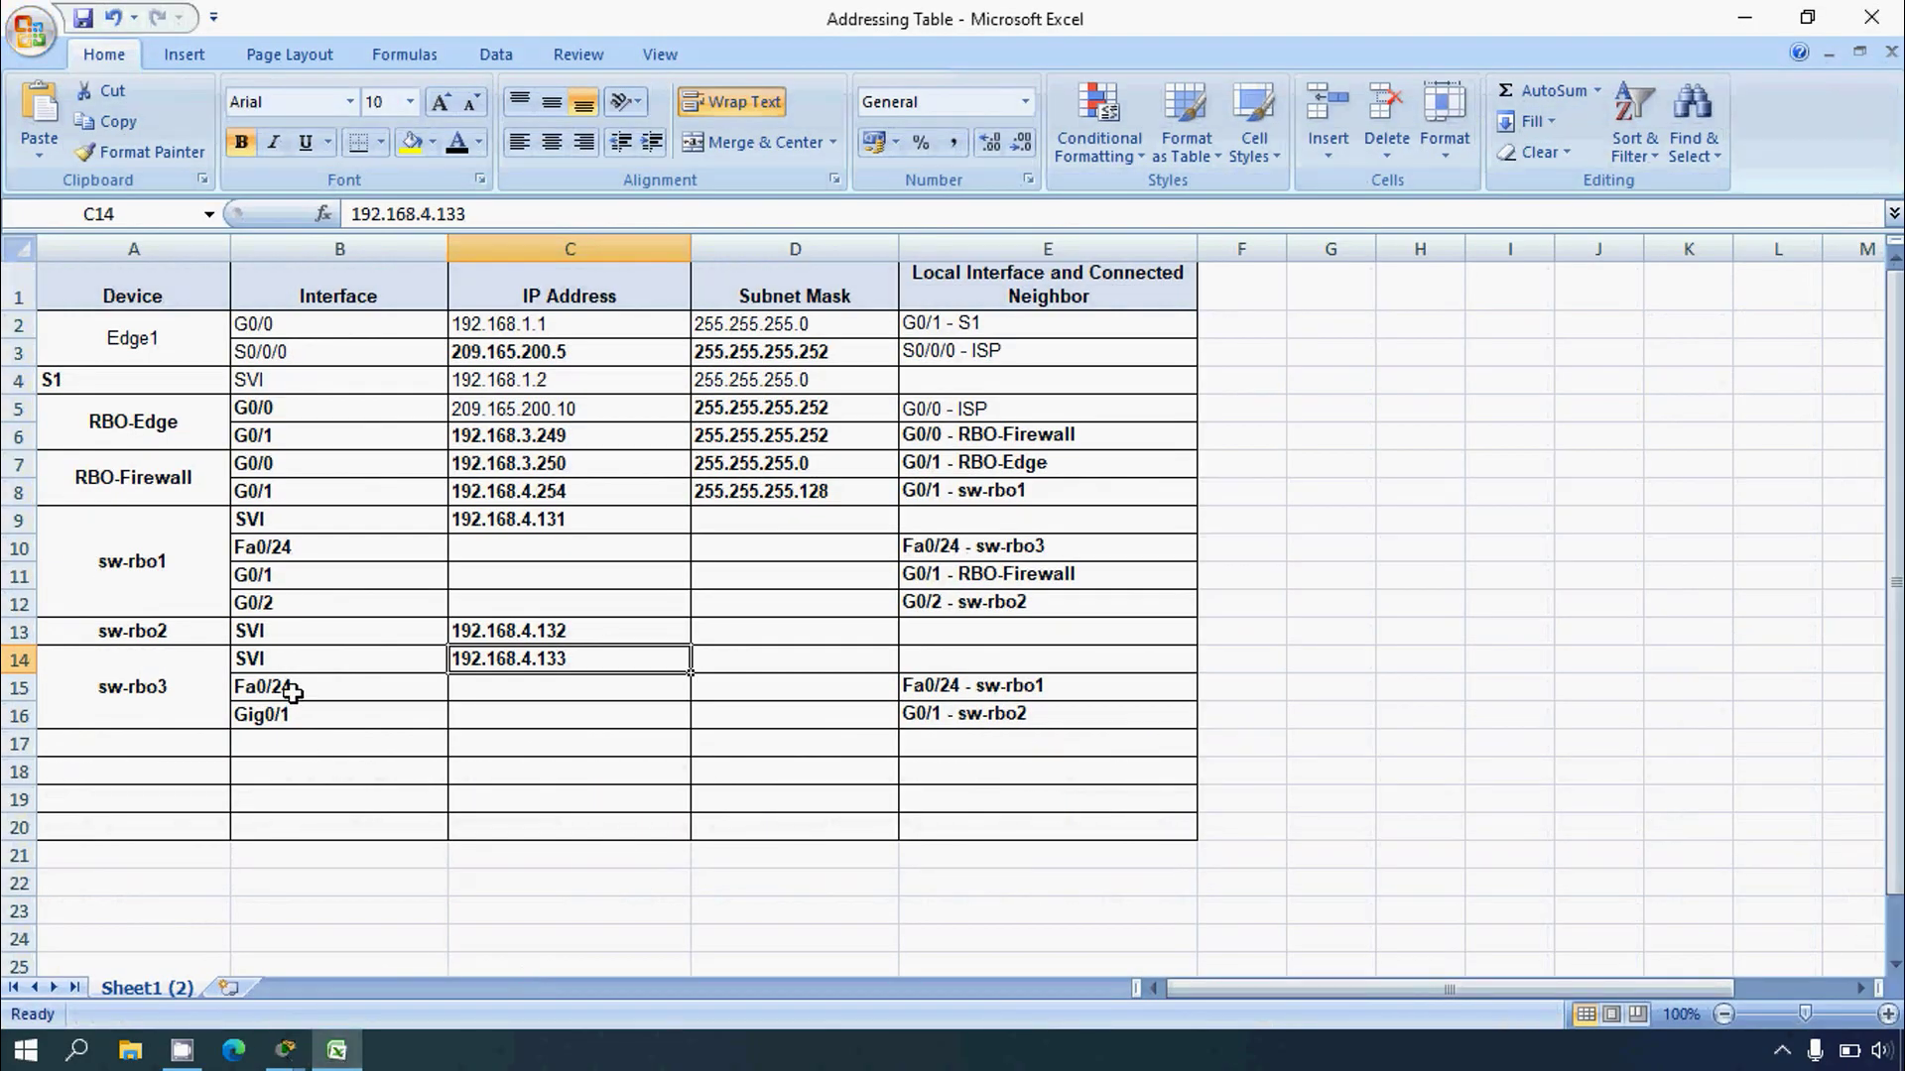
# Step: Review sw-rbo3's interface cells B15:B16 (Fa0/24, Gig0/1), then bring up the Packet Tracer windows
pyautogui.moveTo(293, 686); pyautogui.dragTo(297, 716)
pyautogui.click(300, 739)
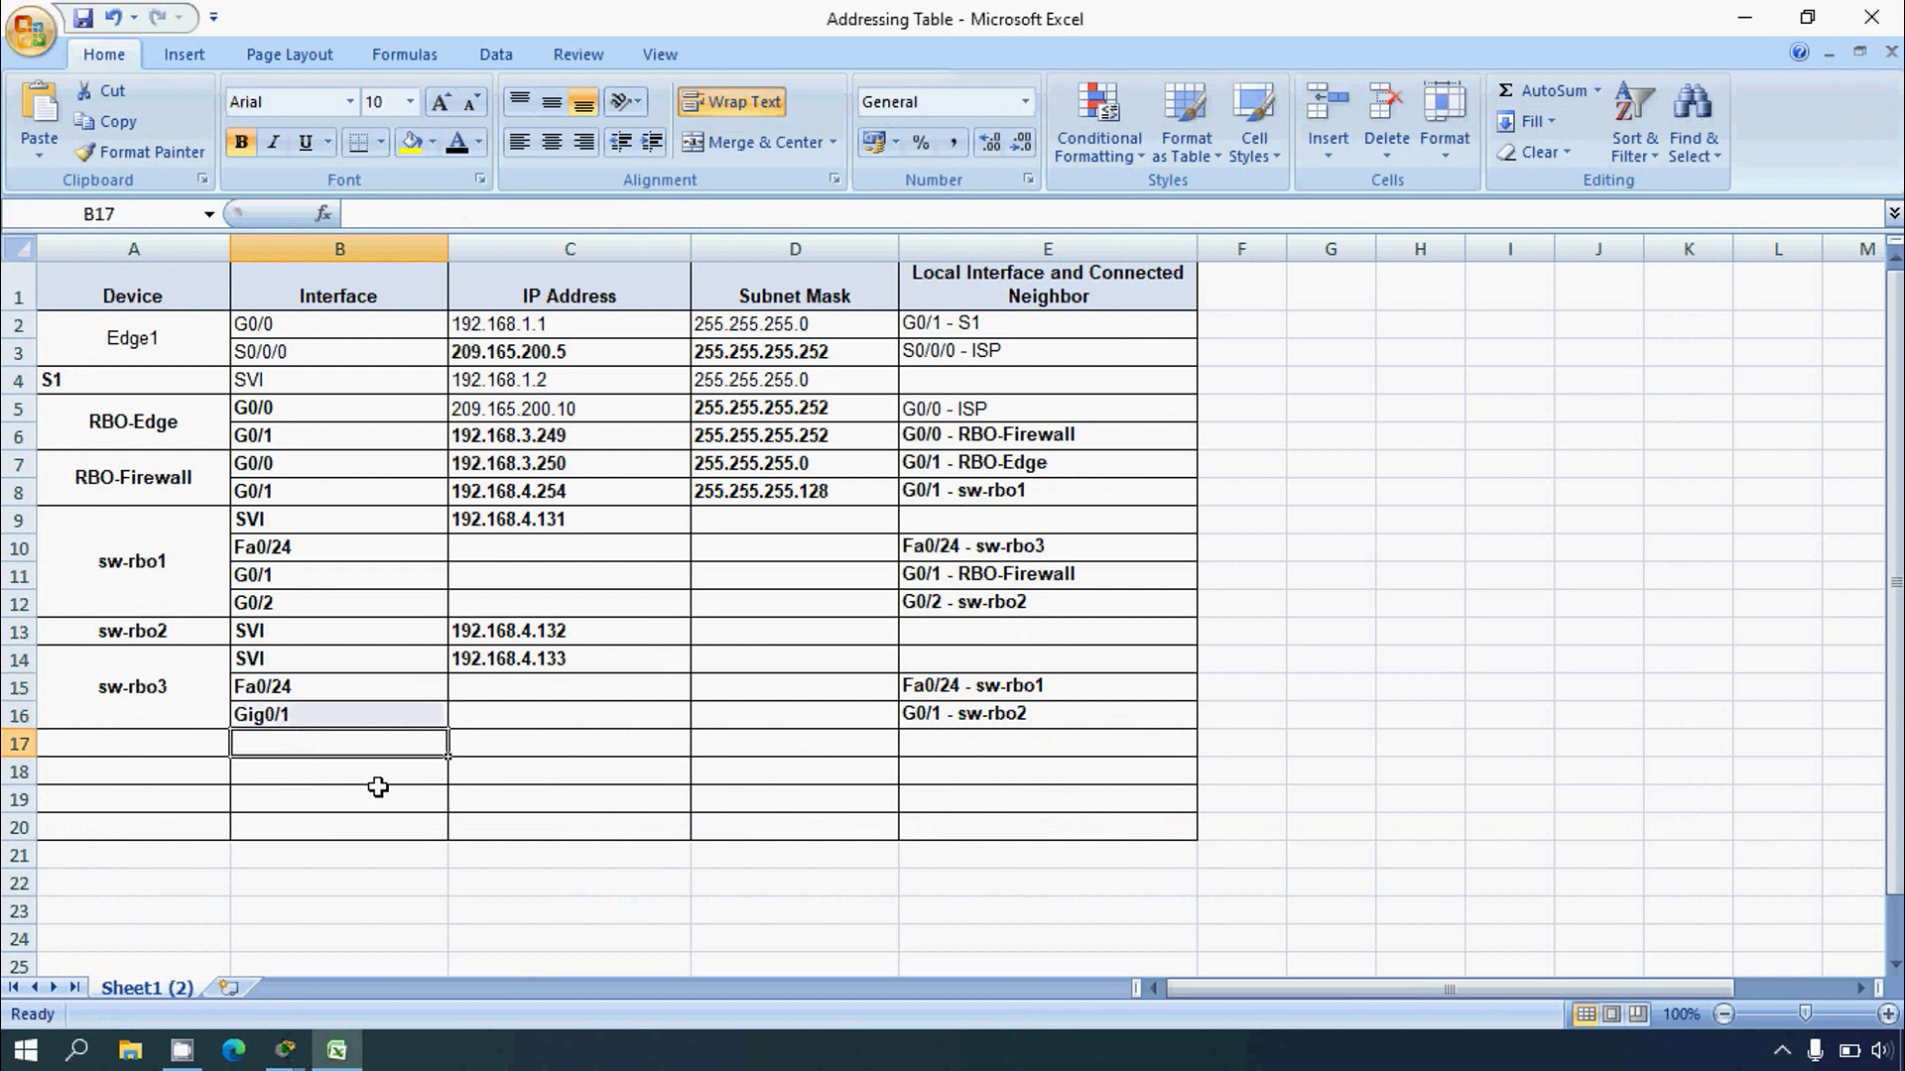
pyautogui.hotkey('alt', 'Tab')
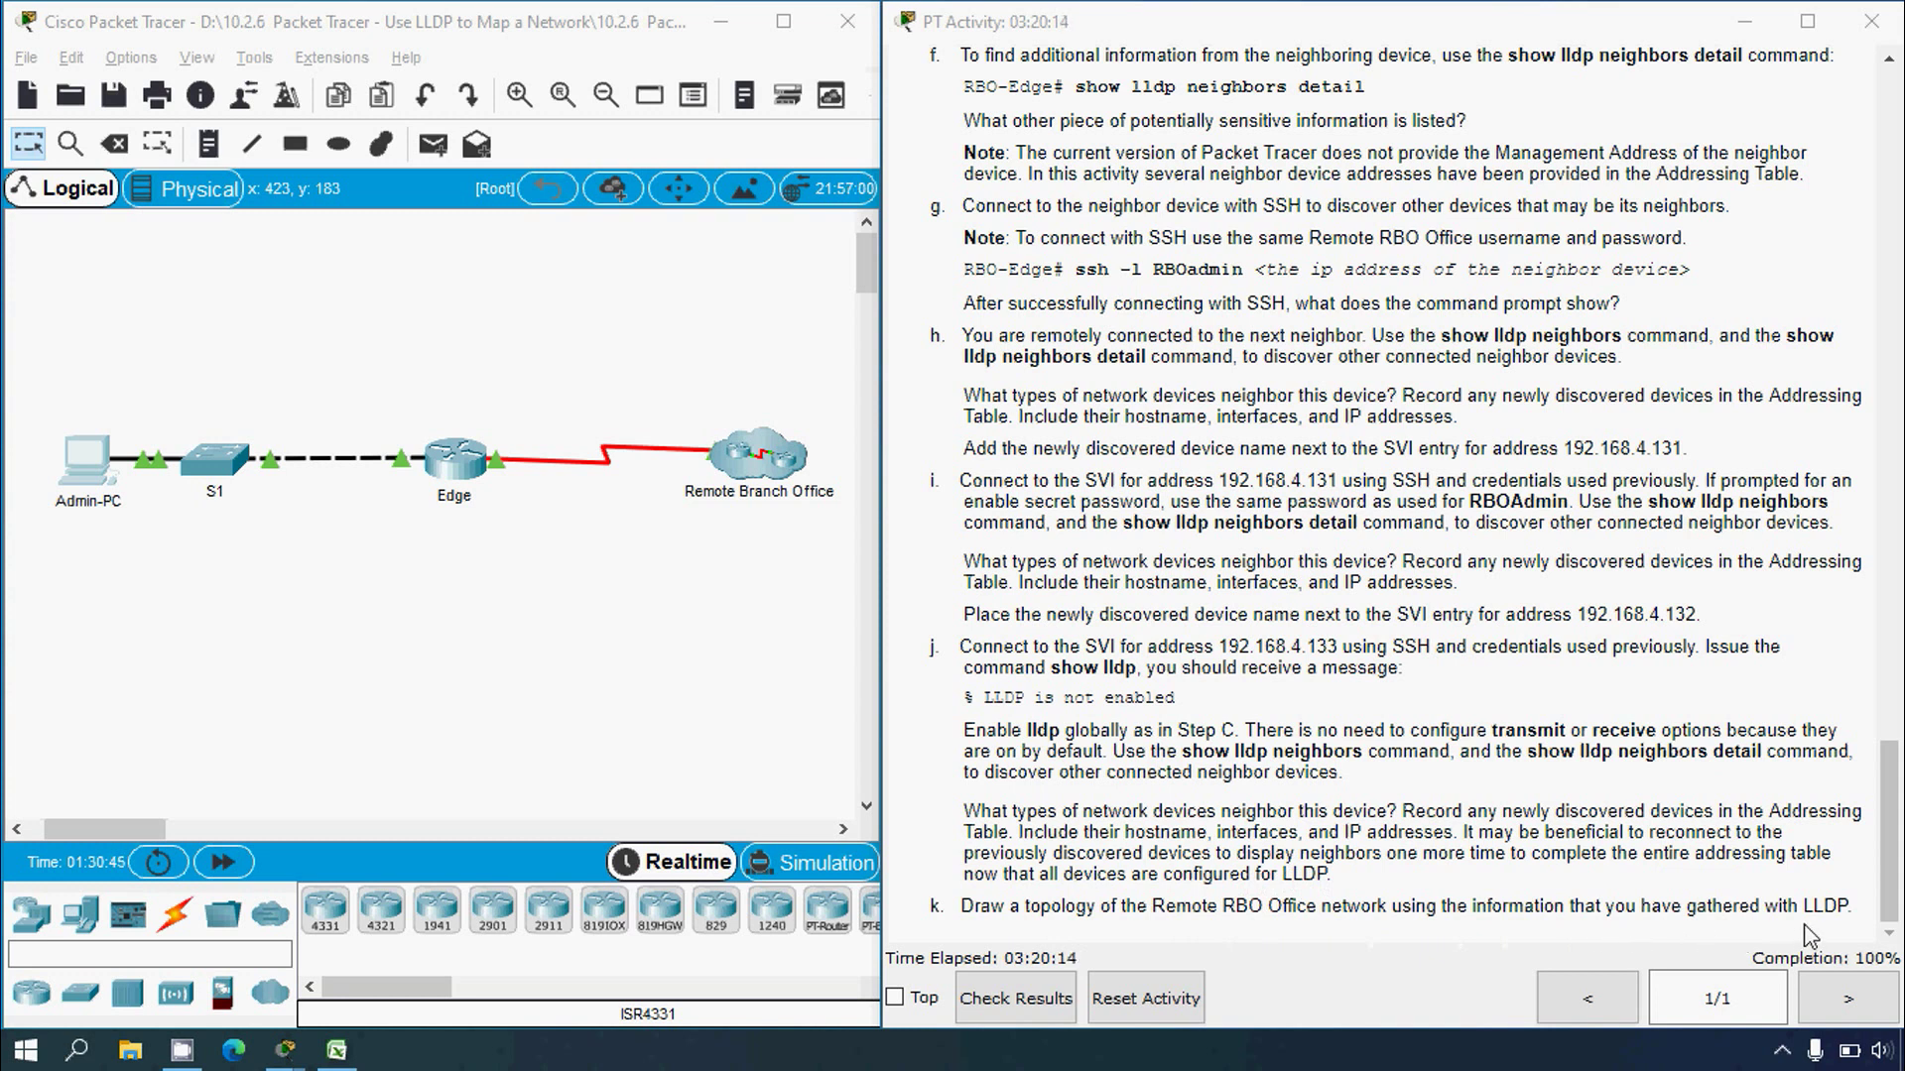
# Step: Copy sw-rbo2's address 192.168.4.132 from cell C13 and return to the Admin-PC command prompt
pyautogui.hotkey('alt', 'Tab')
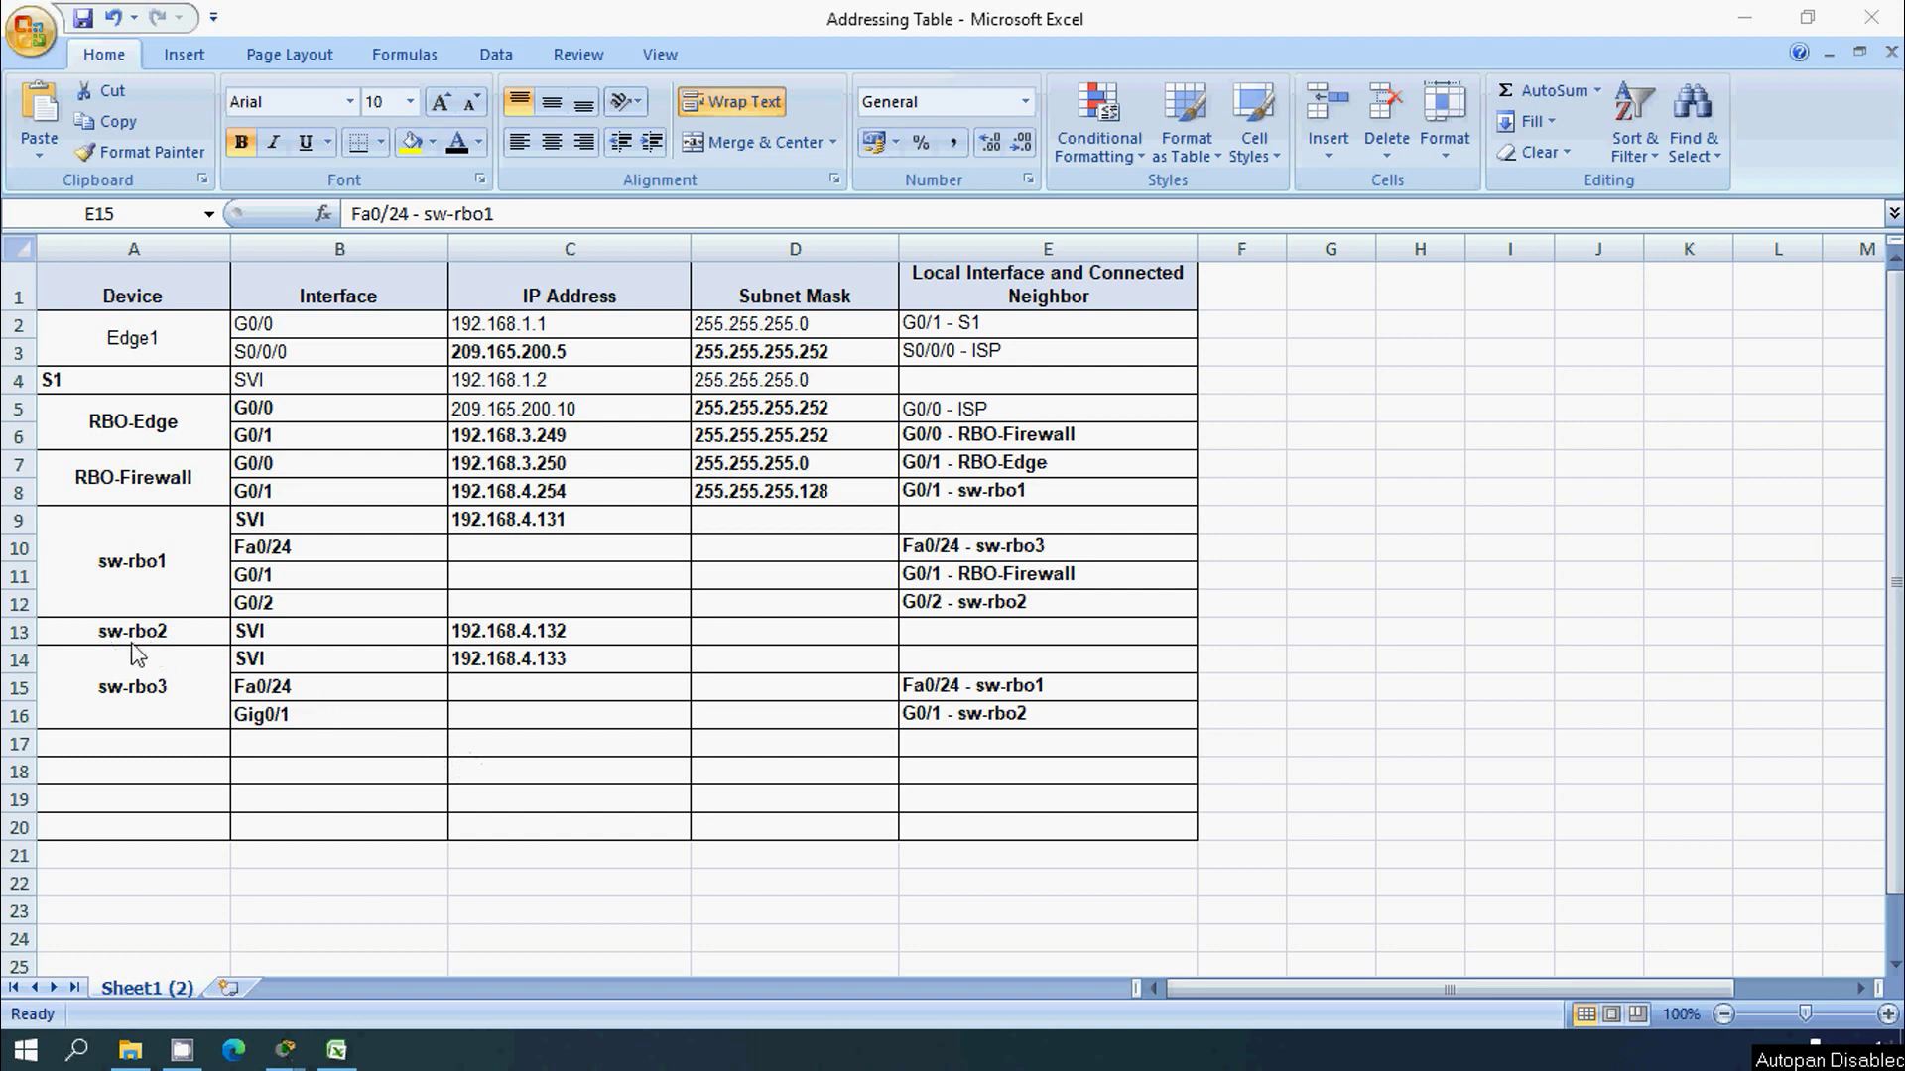
pyautogui.click(499, 631)
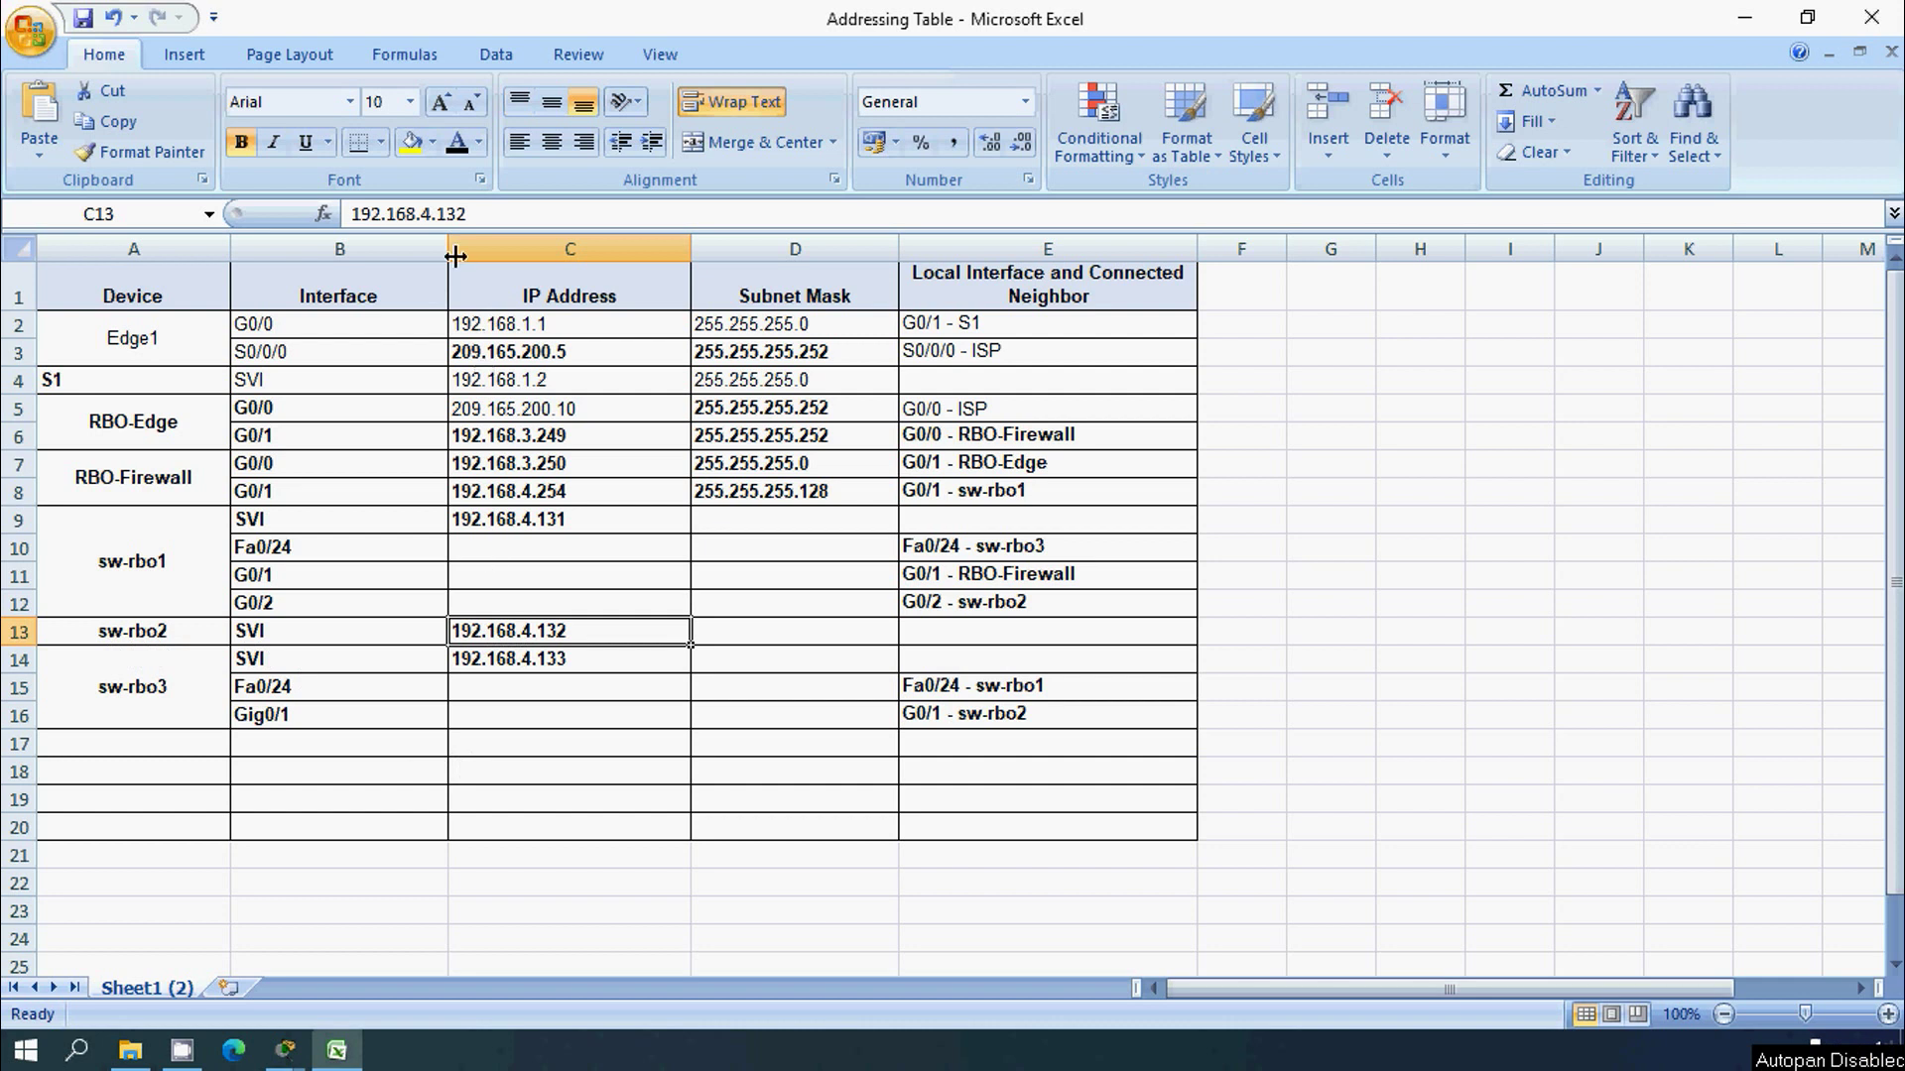
pyautogui.moveTo(469, 214); pyautogui.dragTo(333, 215)
pyautogui.press('super+c')
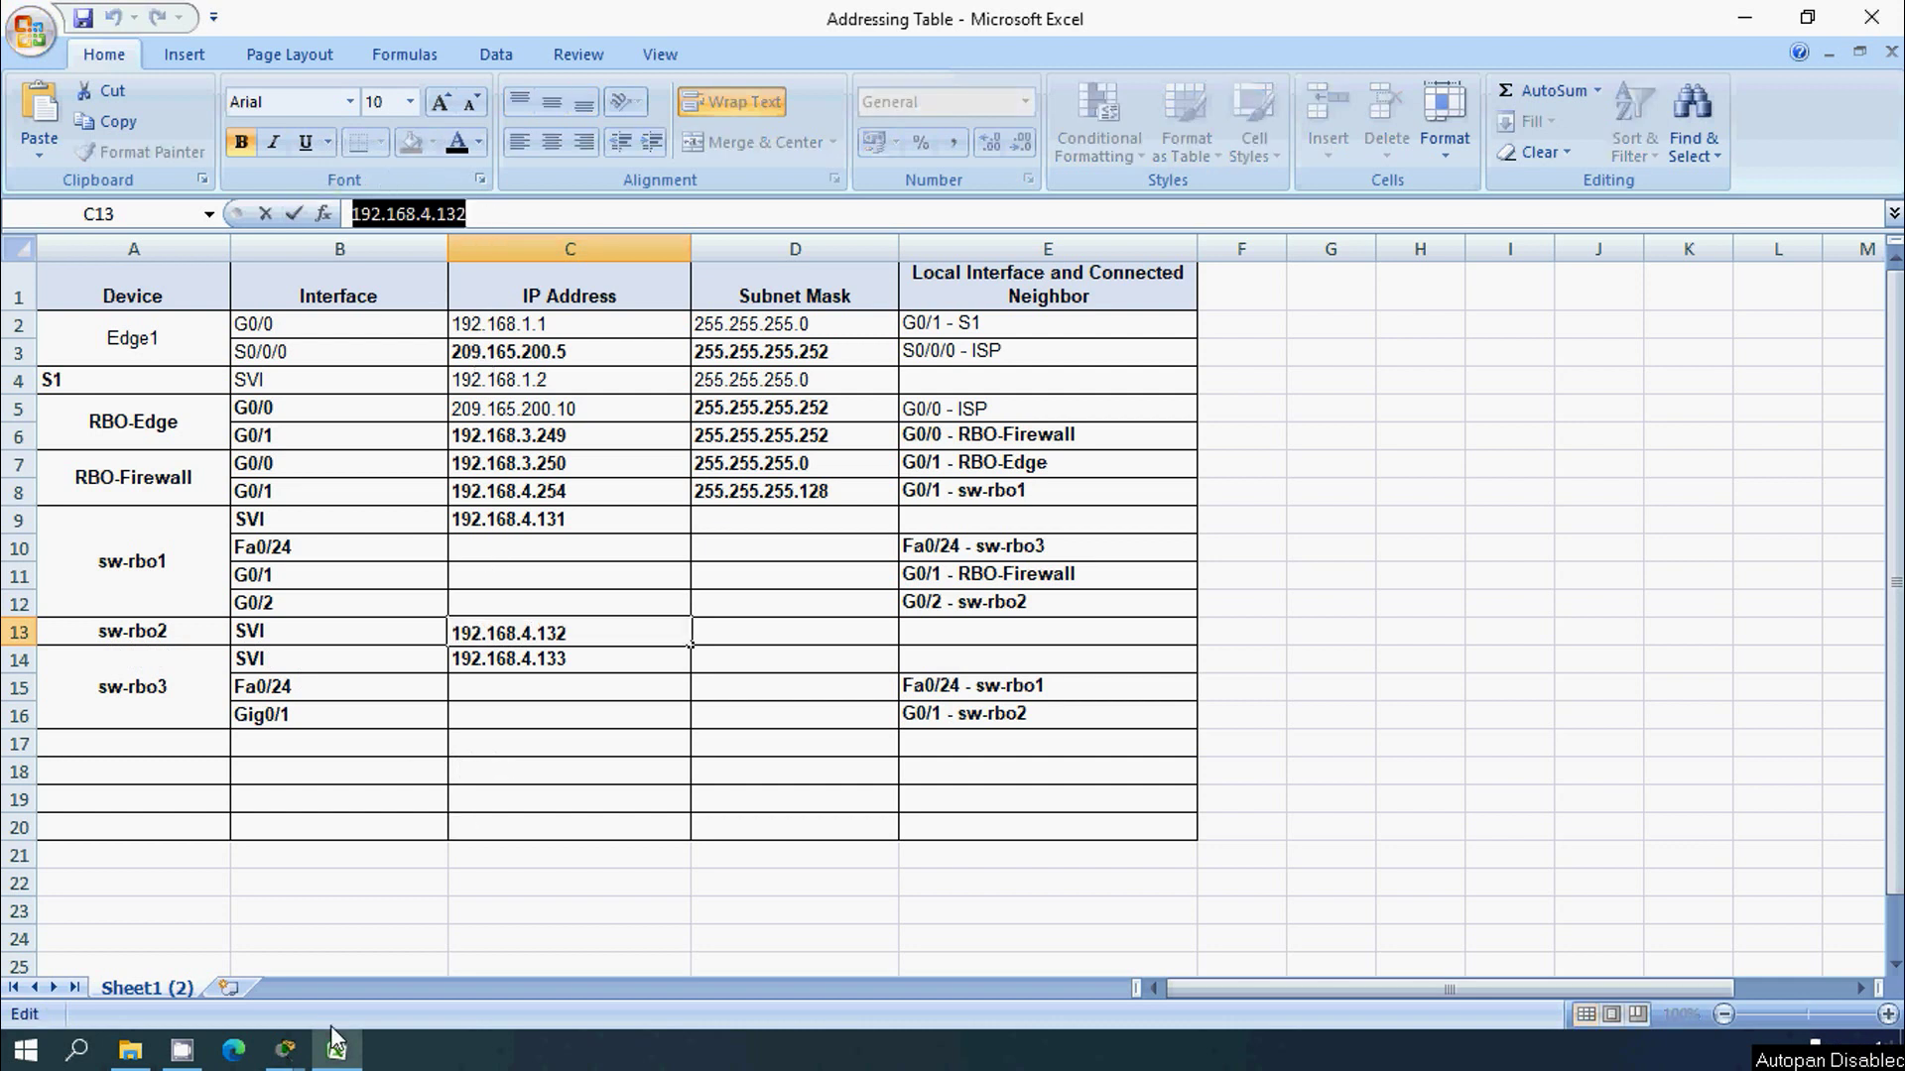
pyautogui.moveTo(285, 1051)
pyautogui.click(496, 917)
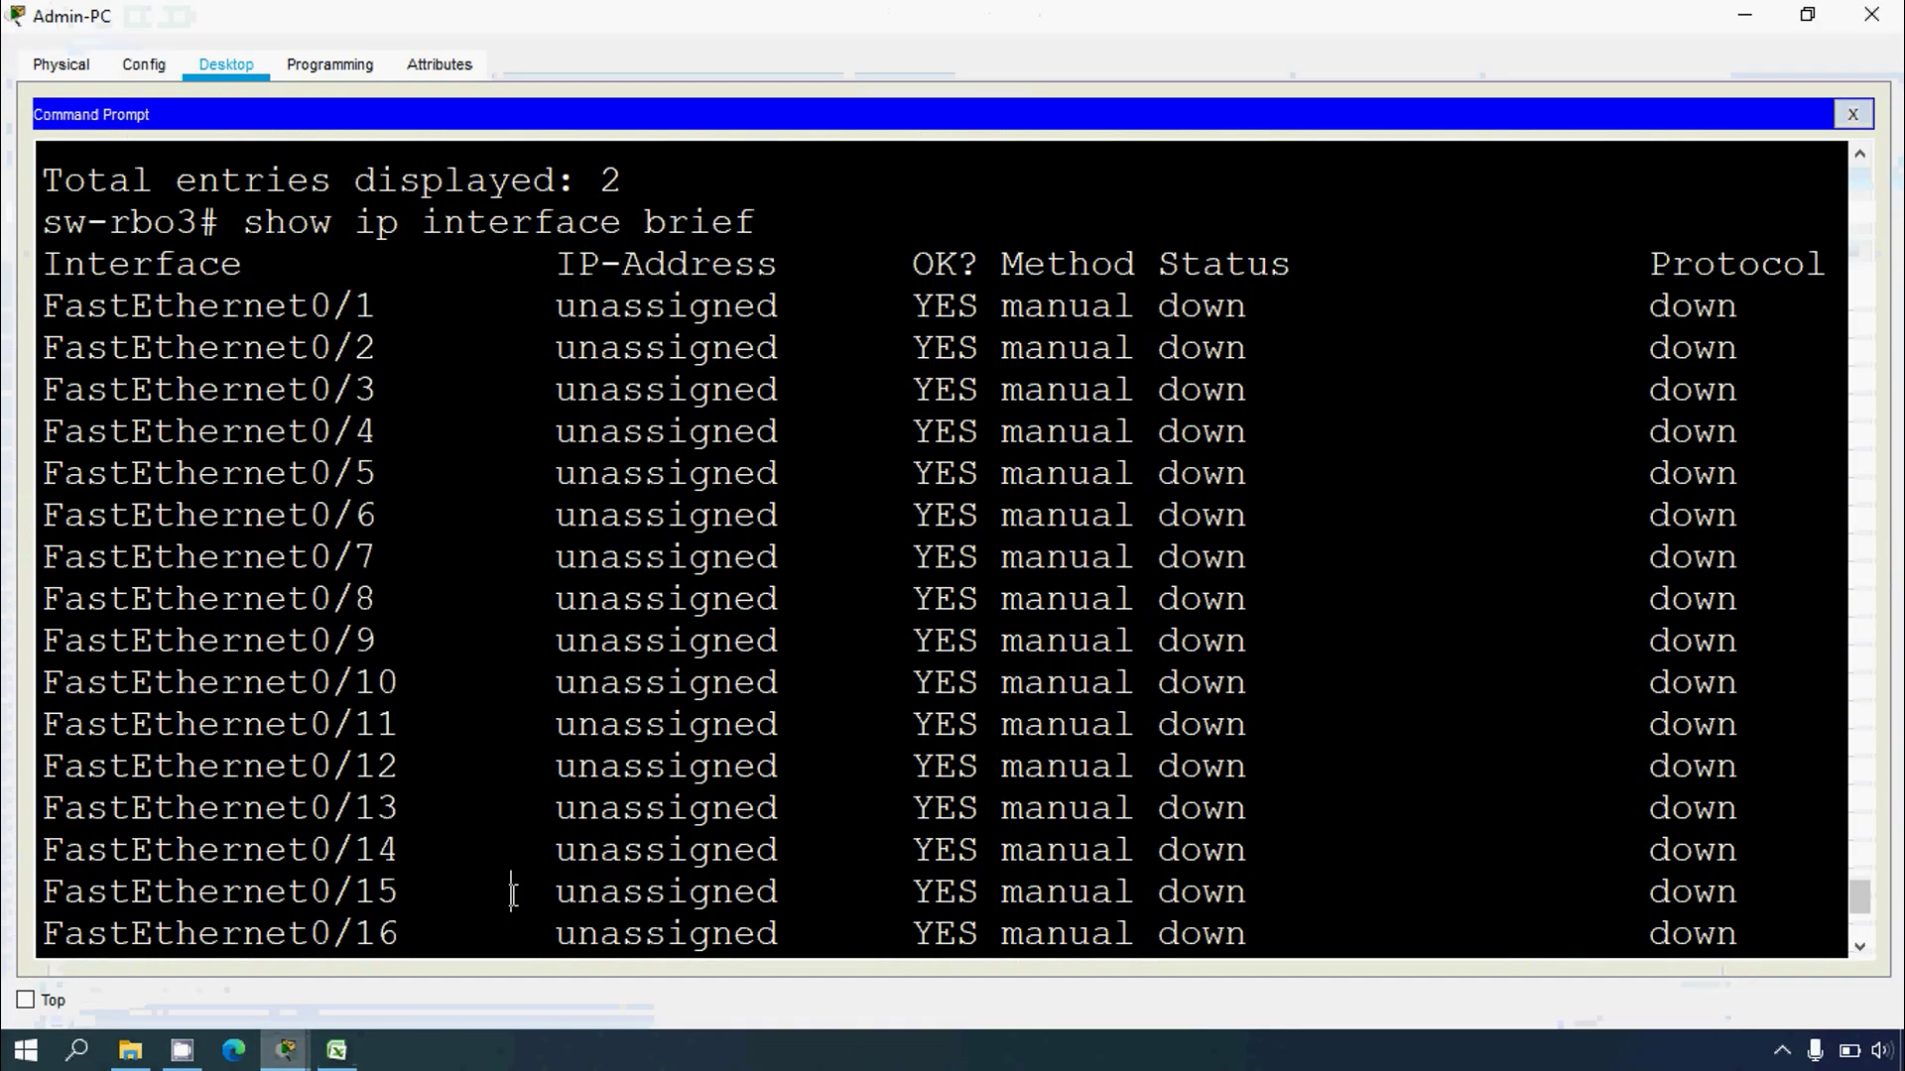
# Step: From sw-rbo3, run ssh -l RBOadmin 192.168.4.132 using the pasted address
pyautogui.press('Return')
pyautogui.write('ss')
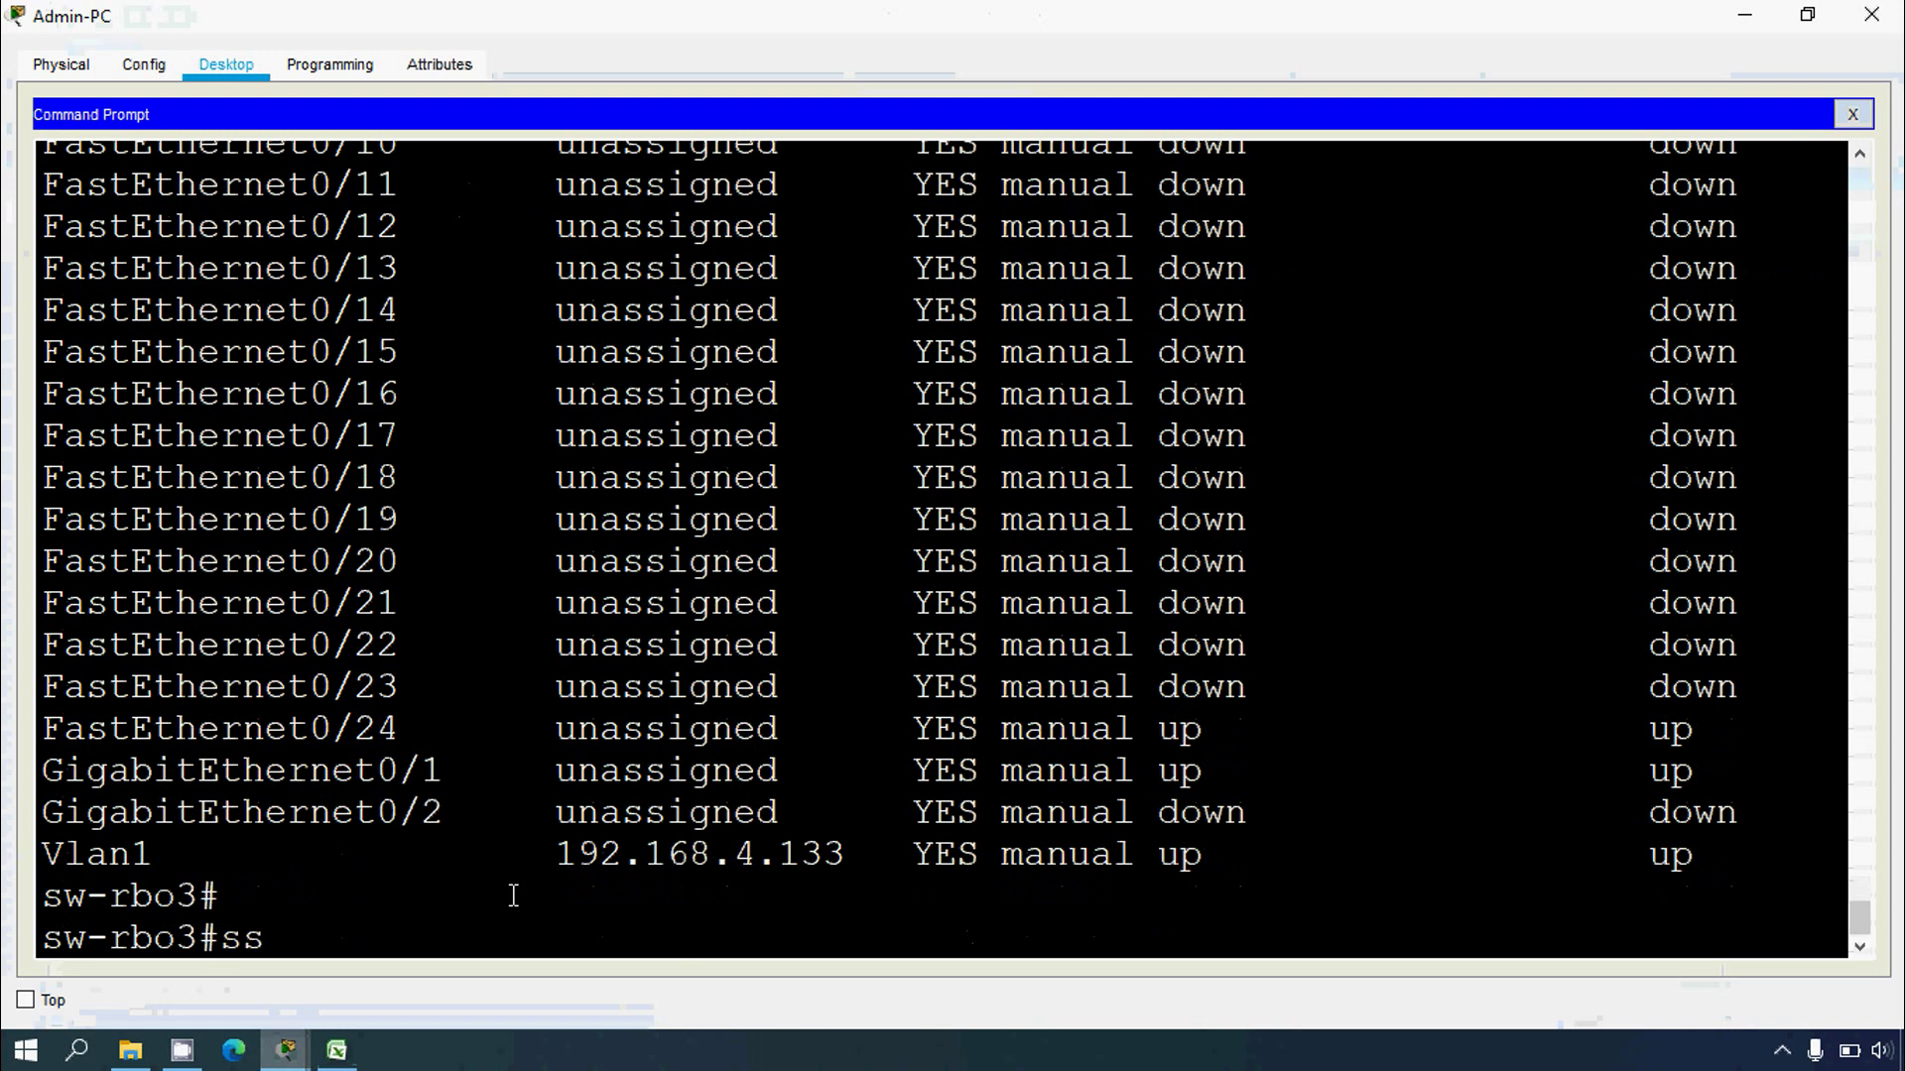
pyautogui.write('h -l')
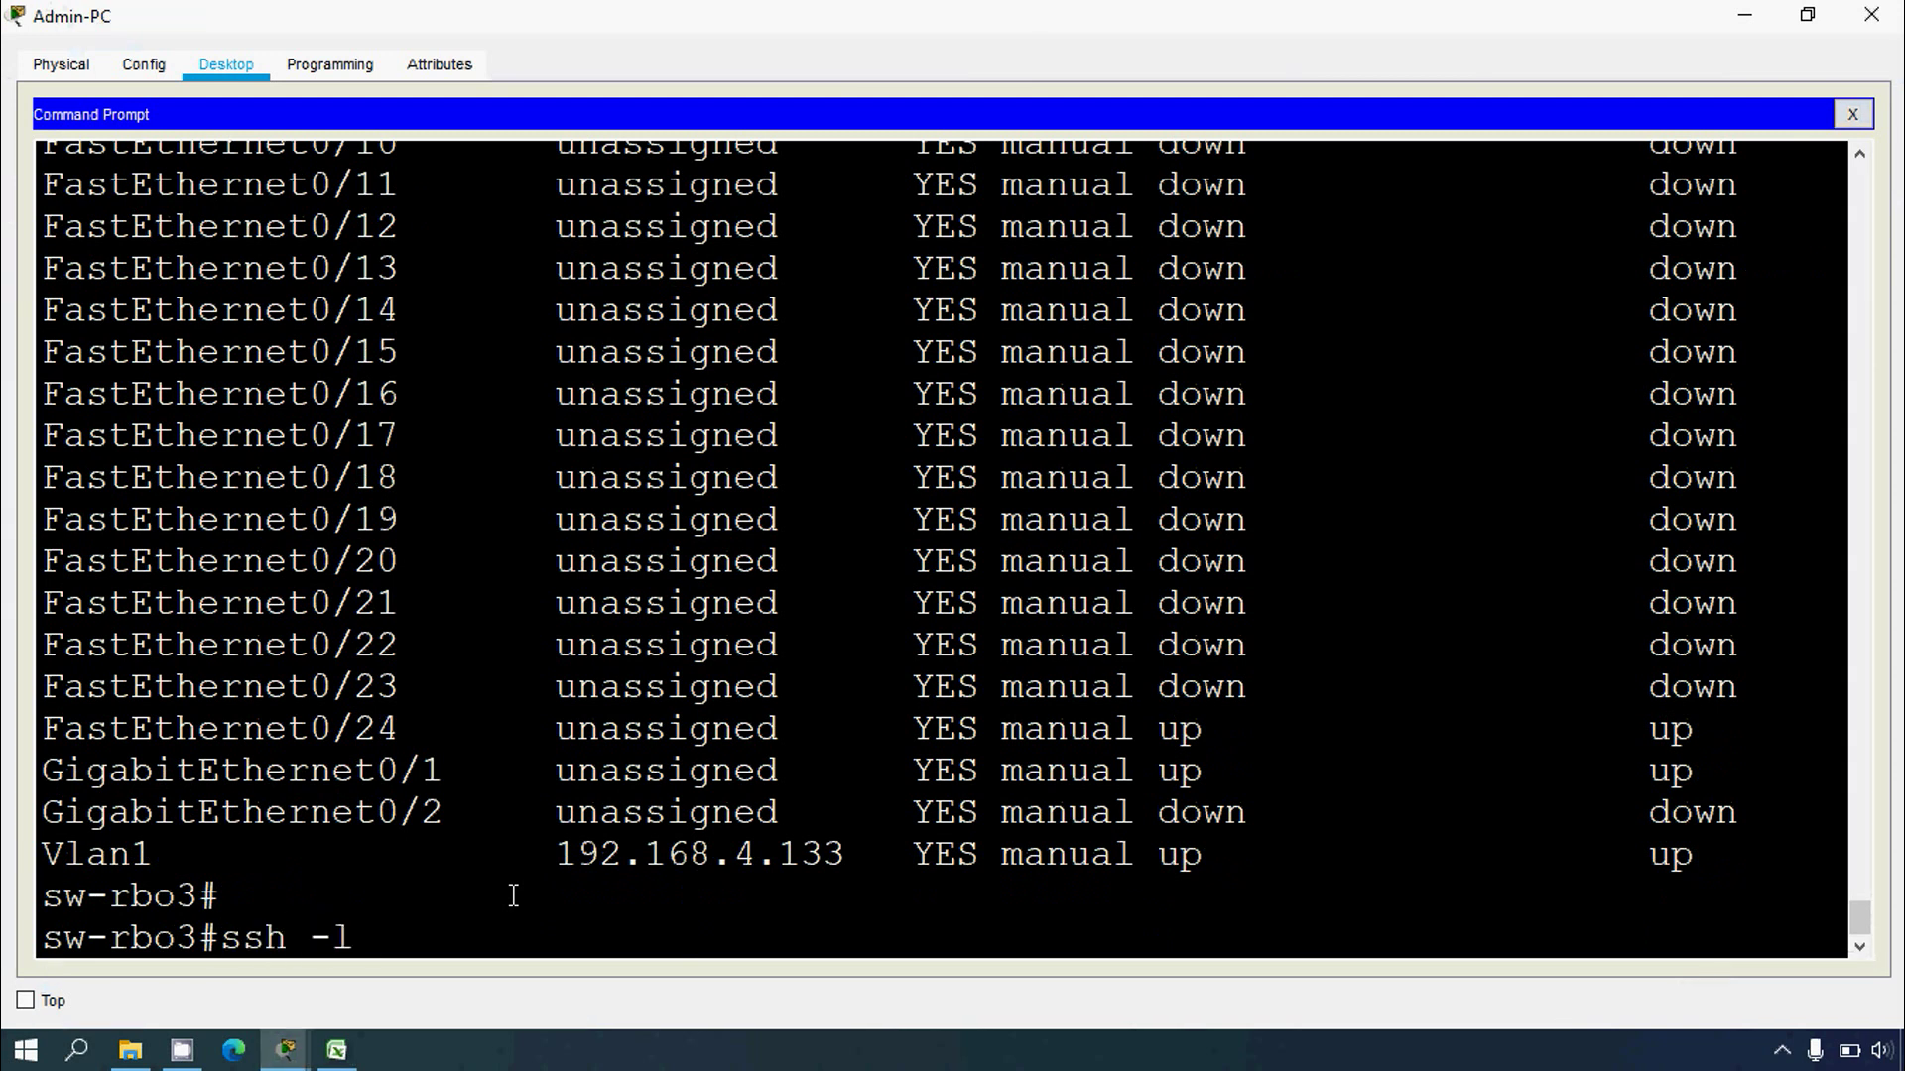
pyautogui.write(' RBOadmin')
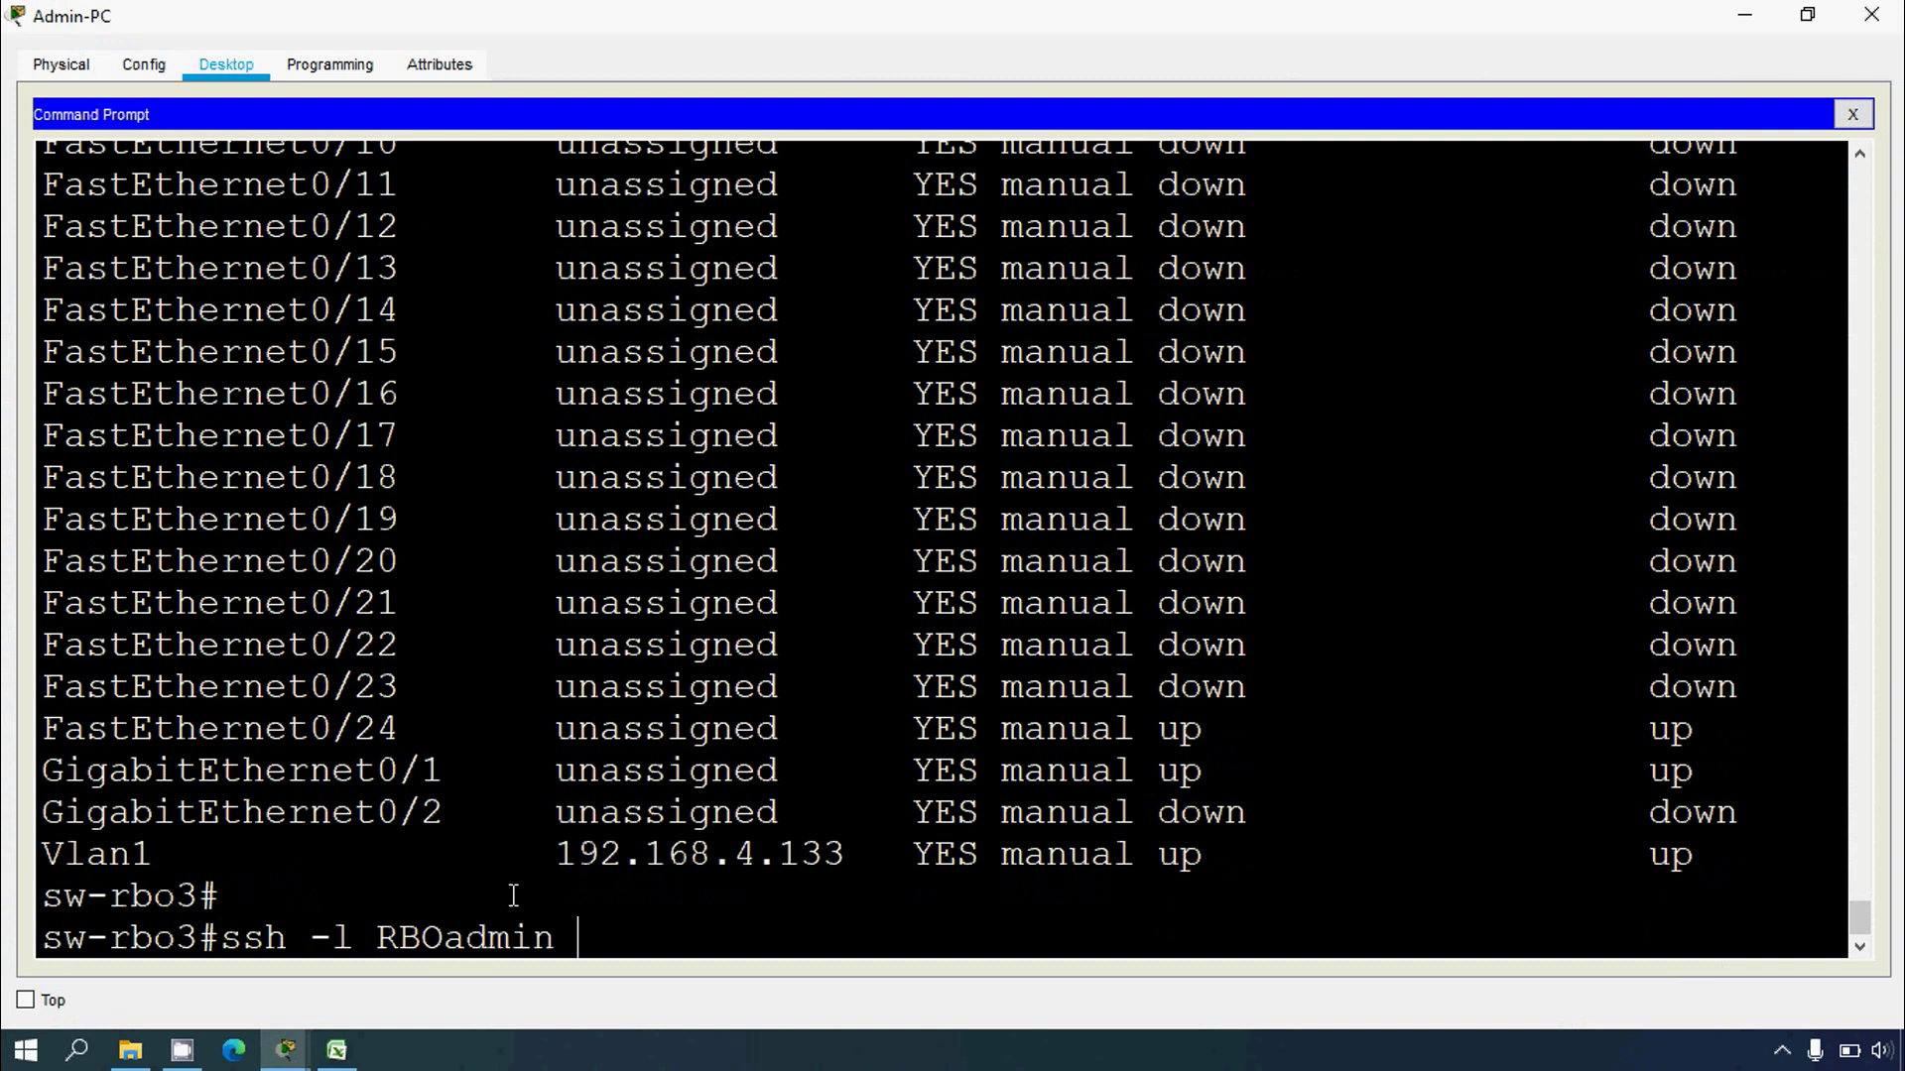
pyautogui.rightClick(635, 998)
pyautogui.click(636, 1002)
pyautogui.rightClick(638, 1008)
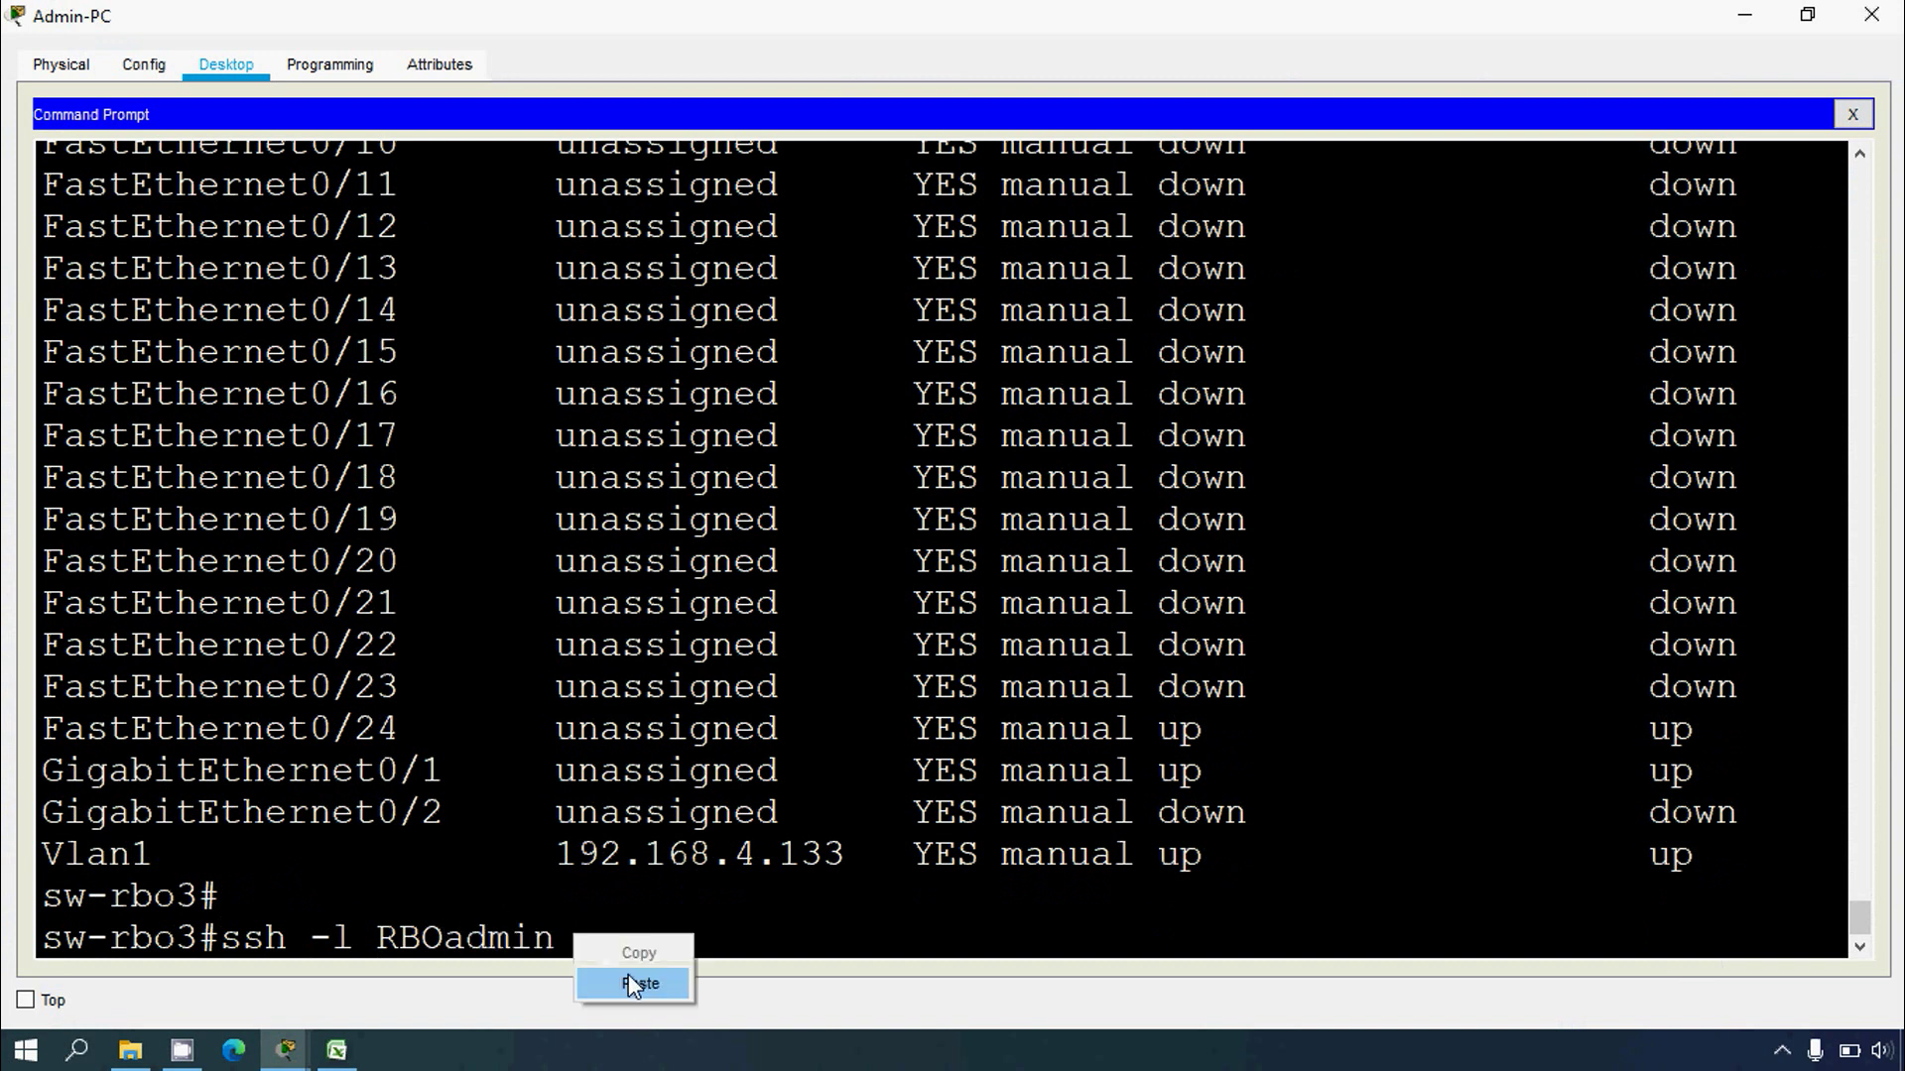
pyautogui.click(631, 982)
pyautogui.press('Return')
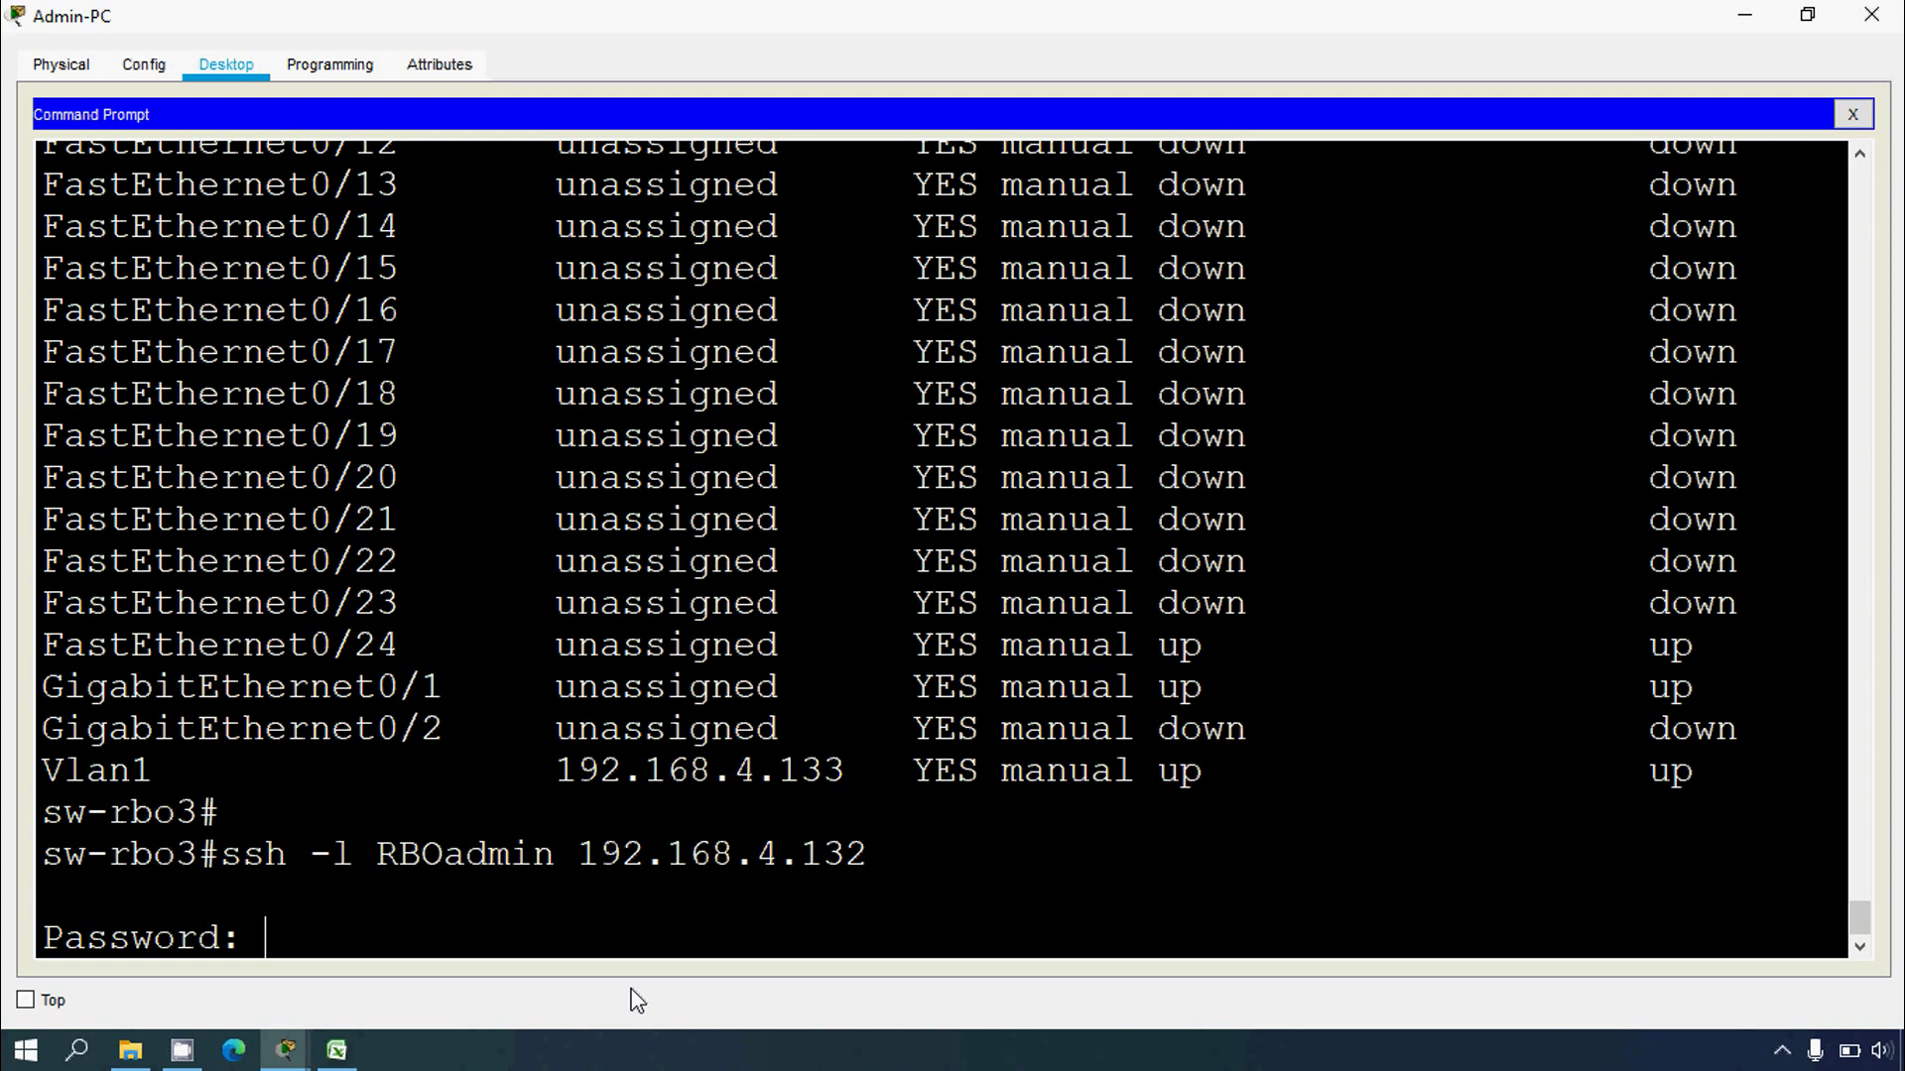
# Step: Log in with the SSH password and enable into sw-rbo2's privileged prompt
pyautogui.press('Return')
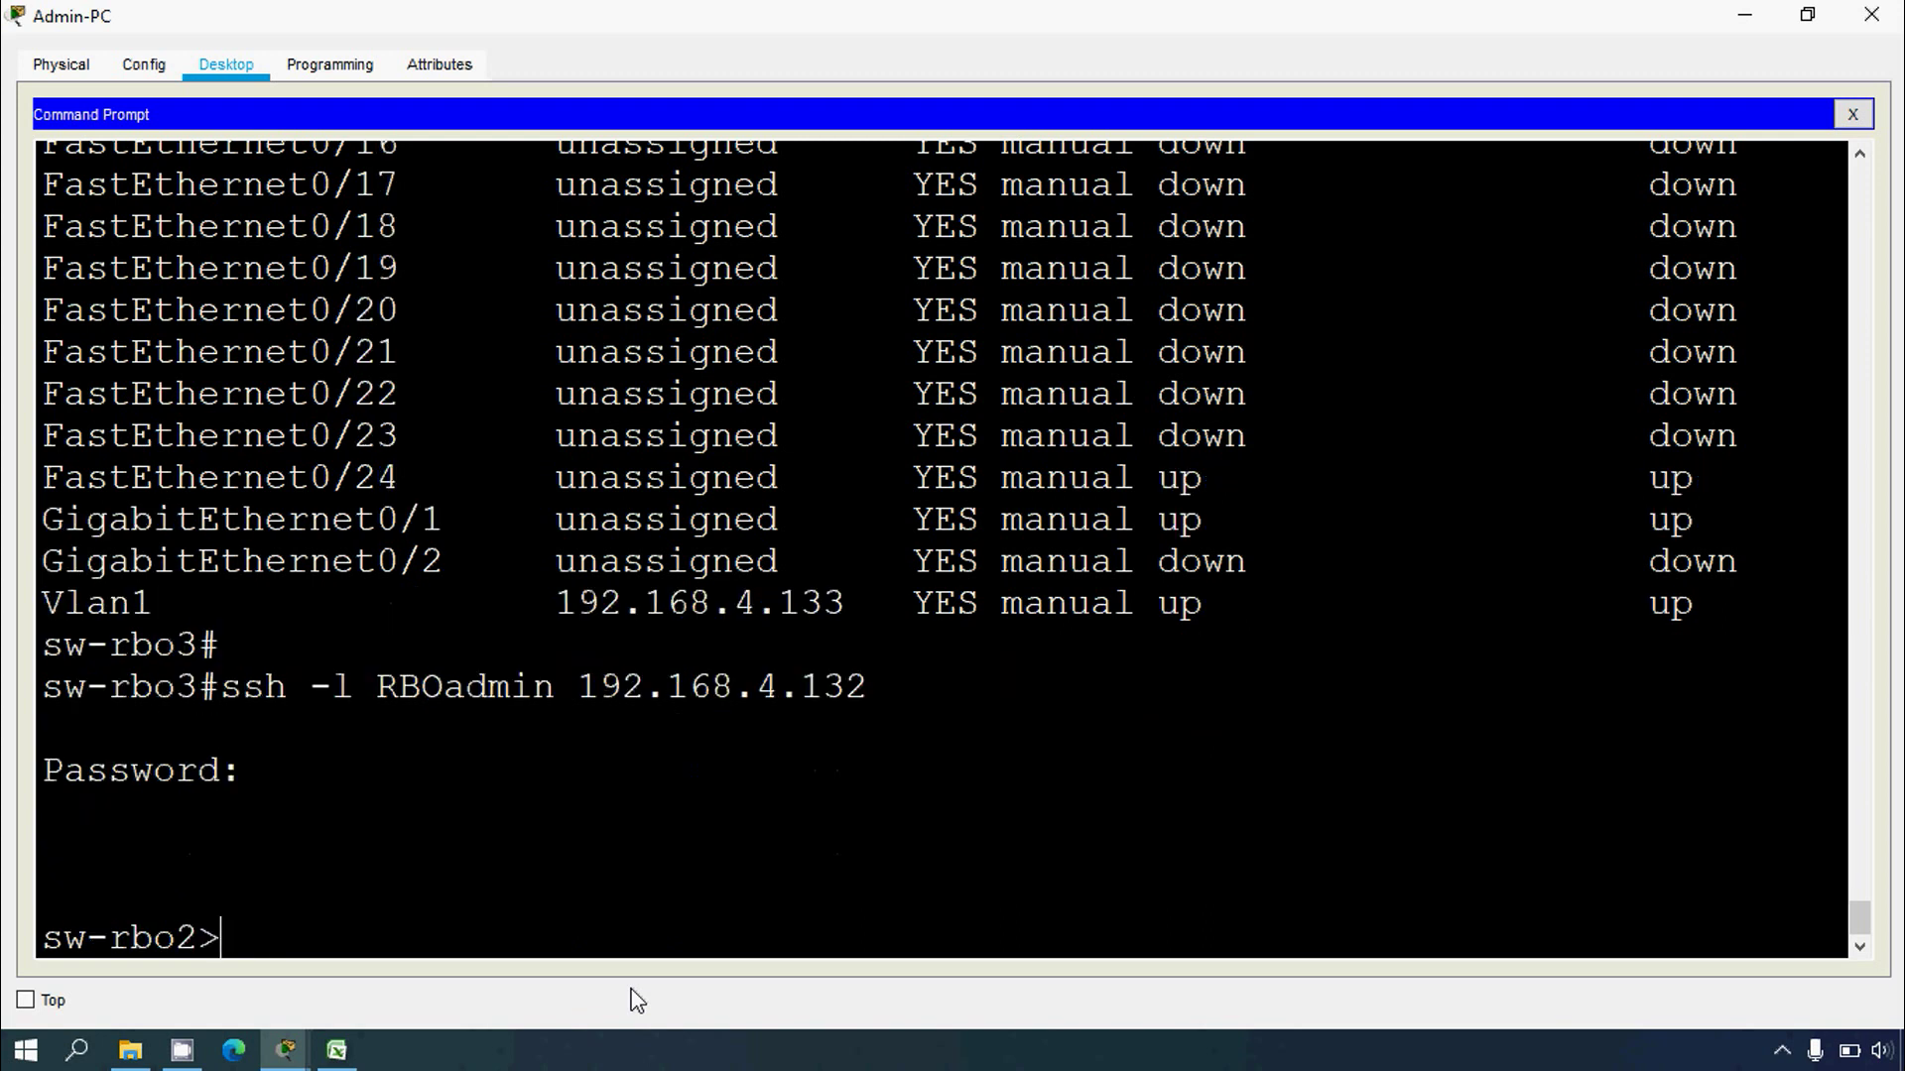
pyautogui.write('en')
pyautogui.press('Return')
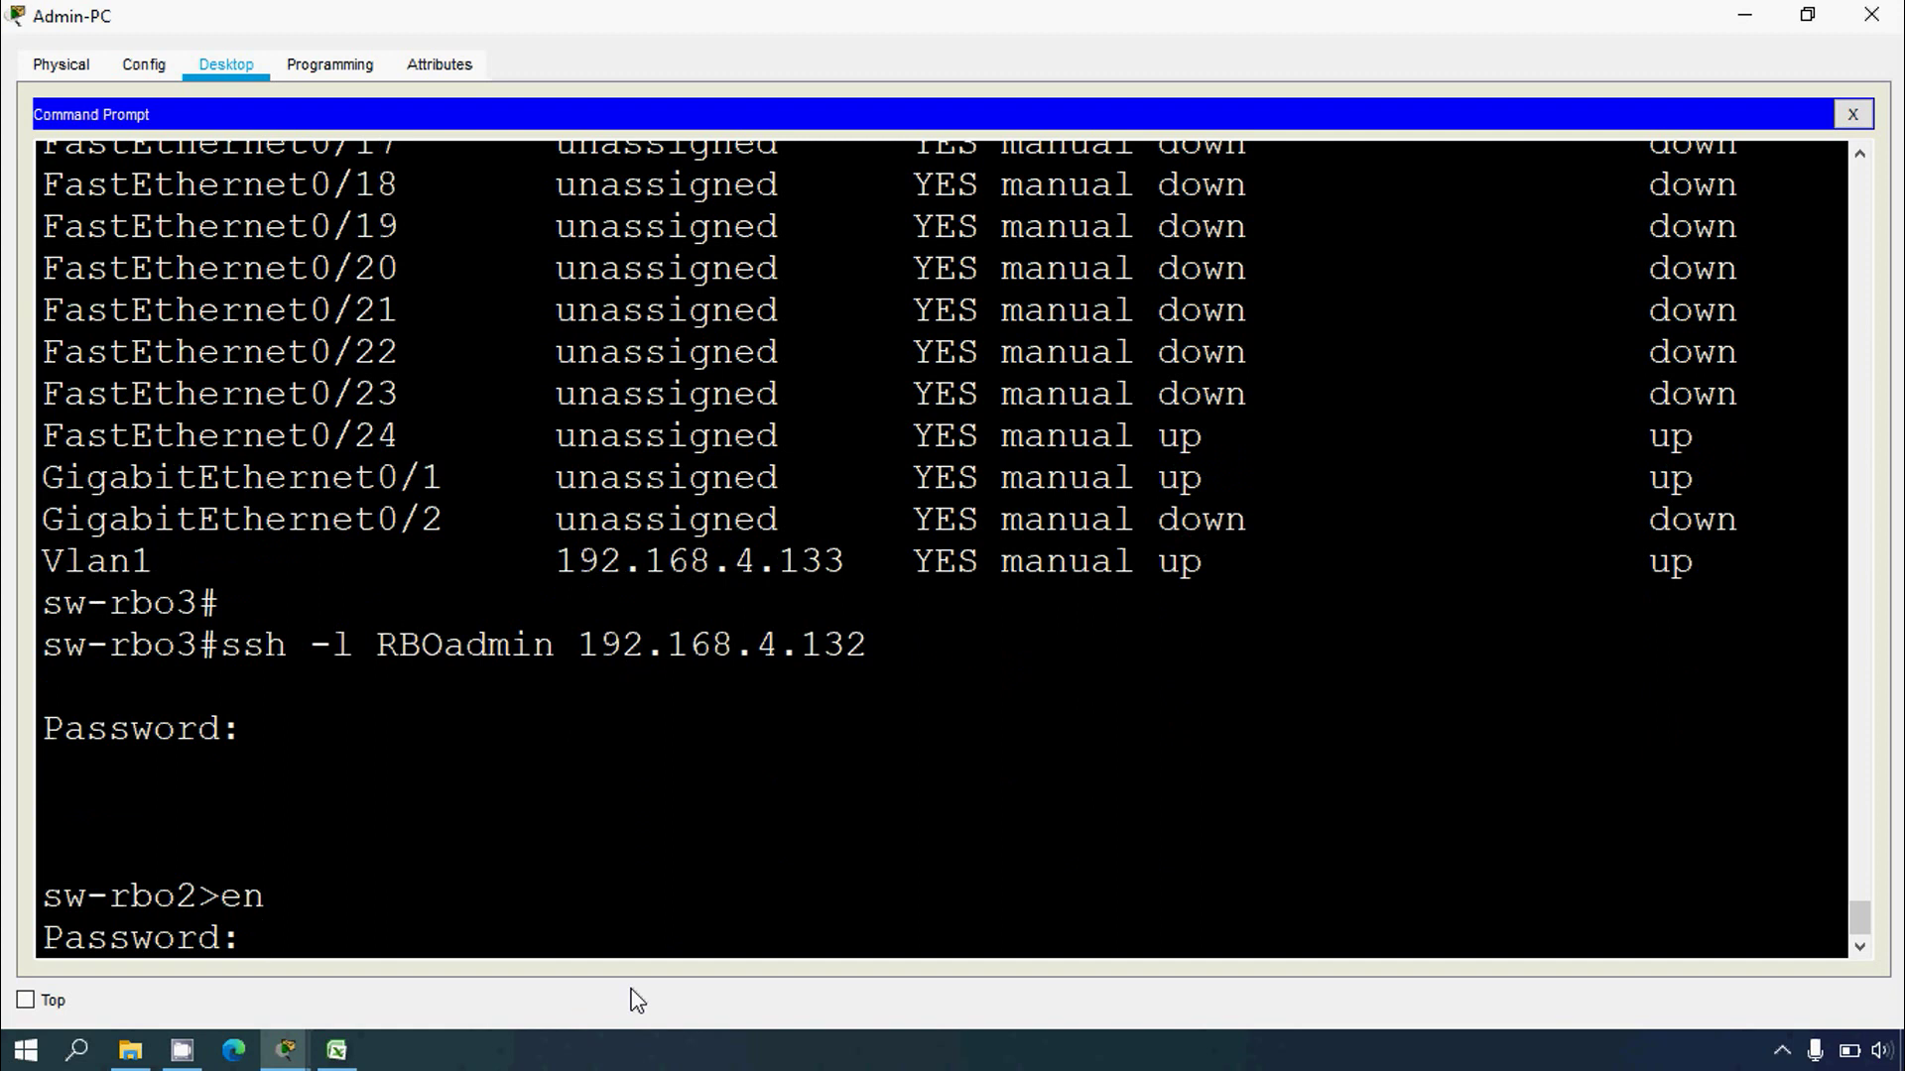
pyautogui.press('Return')
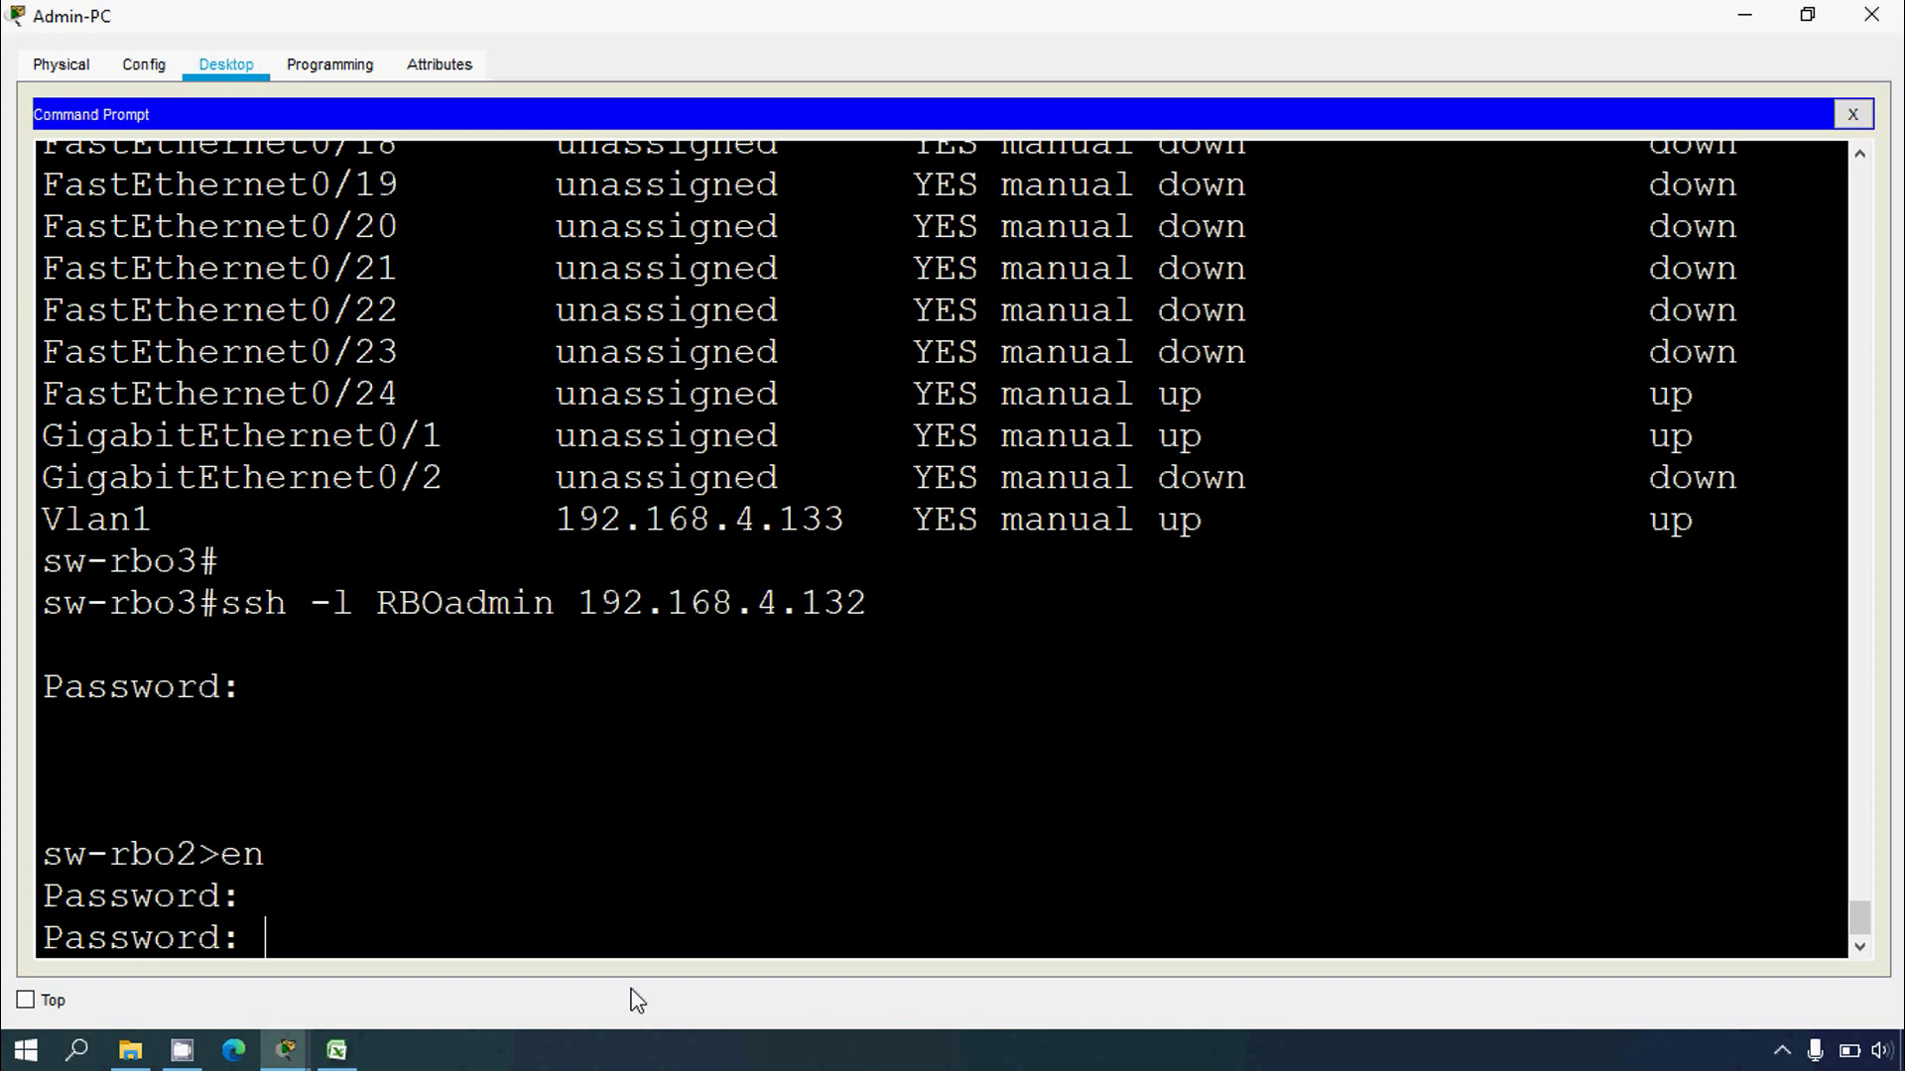
pyautogui.press('Return')
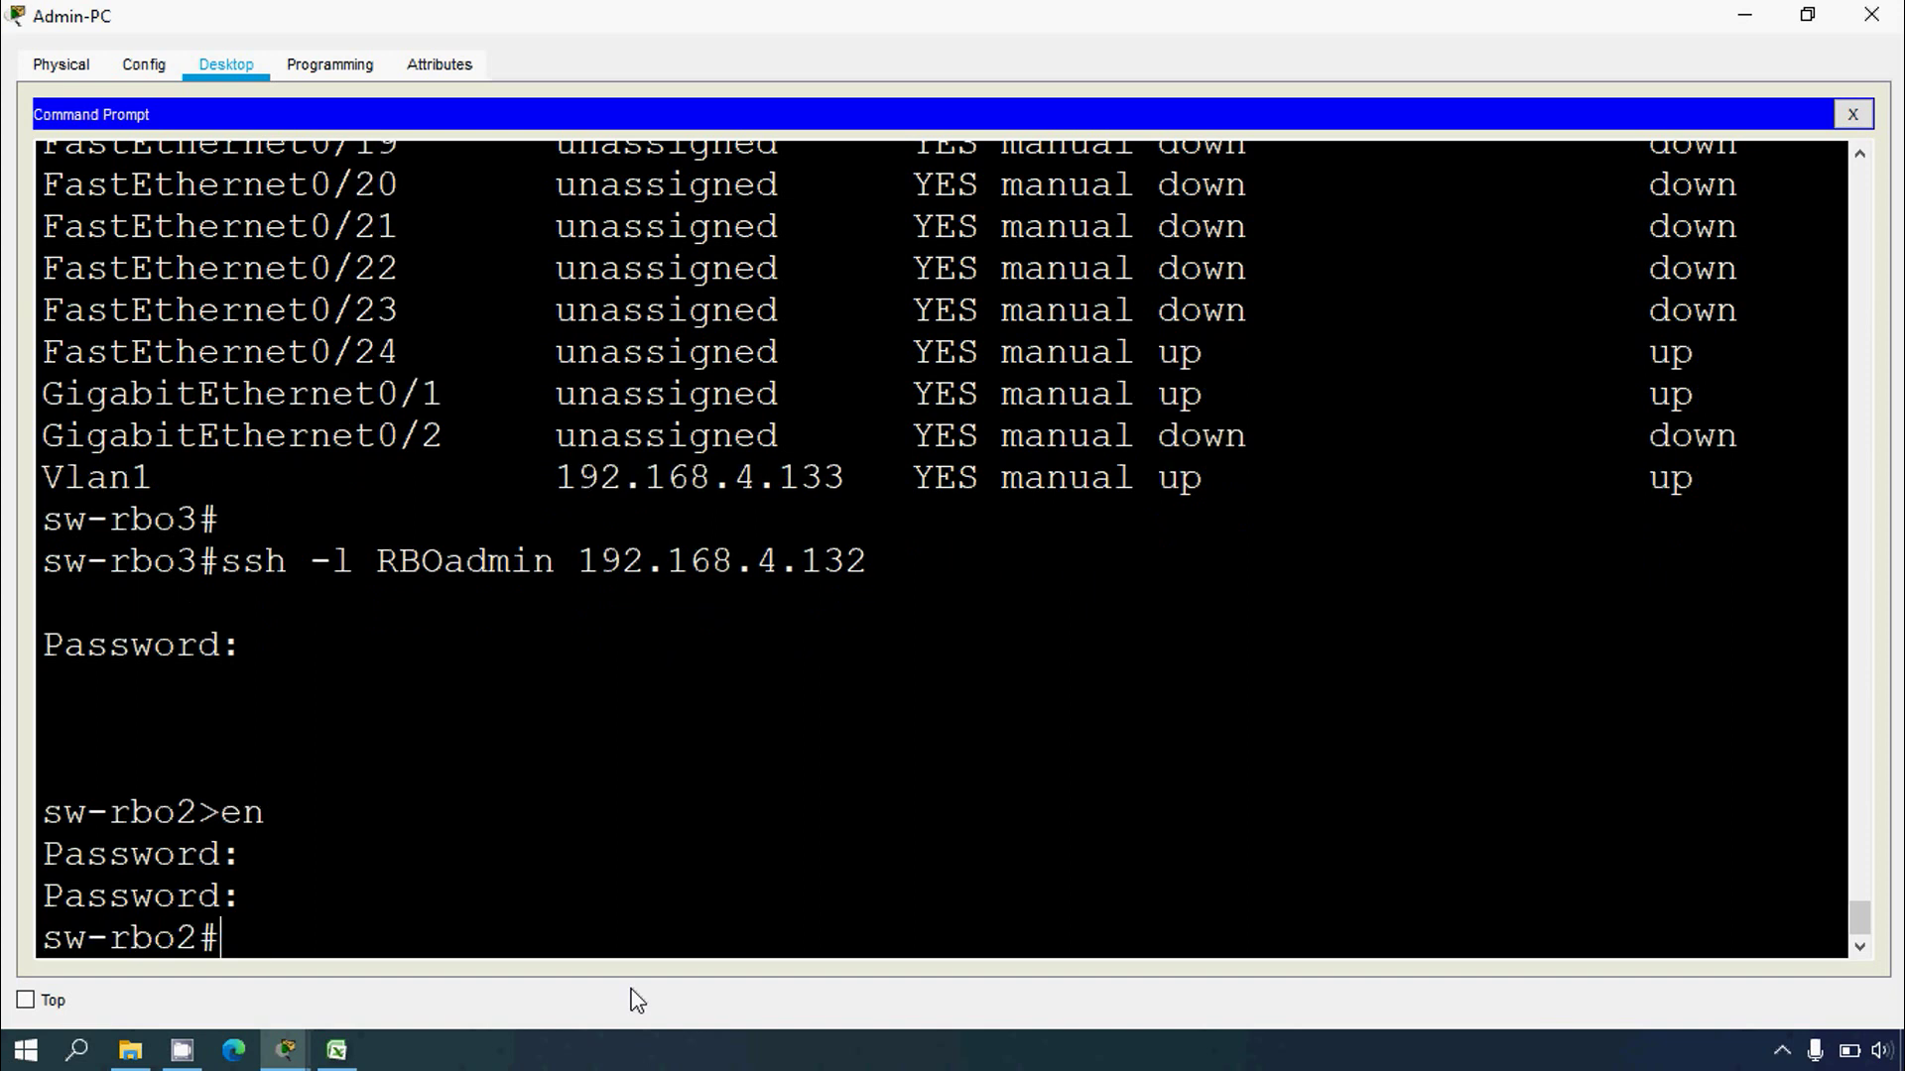
pyautogui.moveTo(226, 937); pyautogui.dragTo(13, 937)
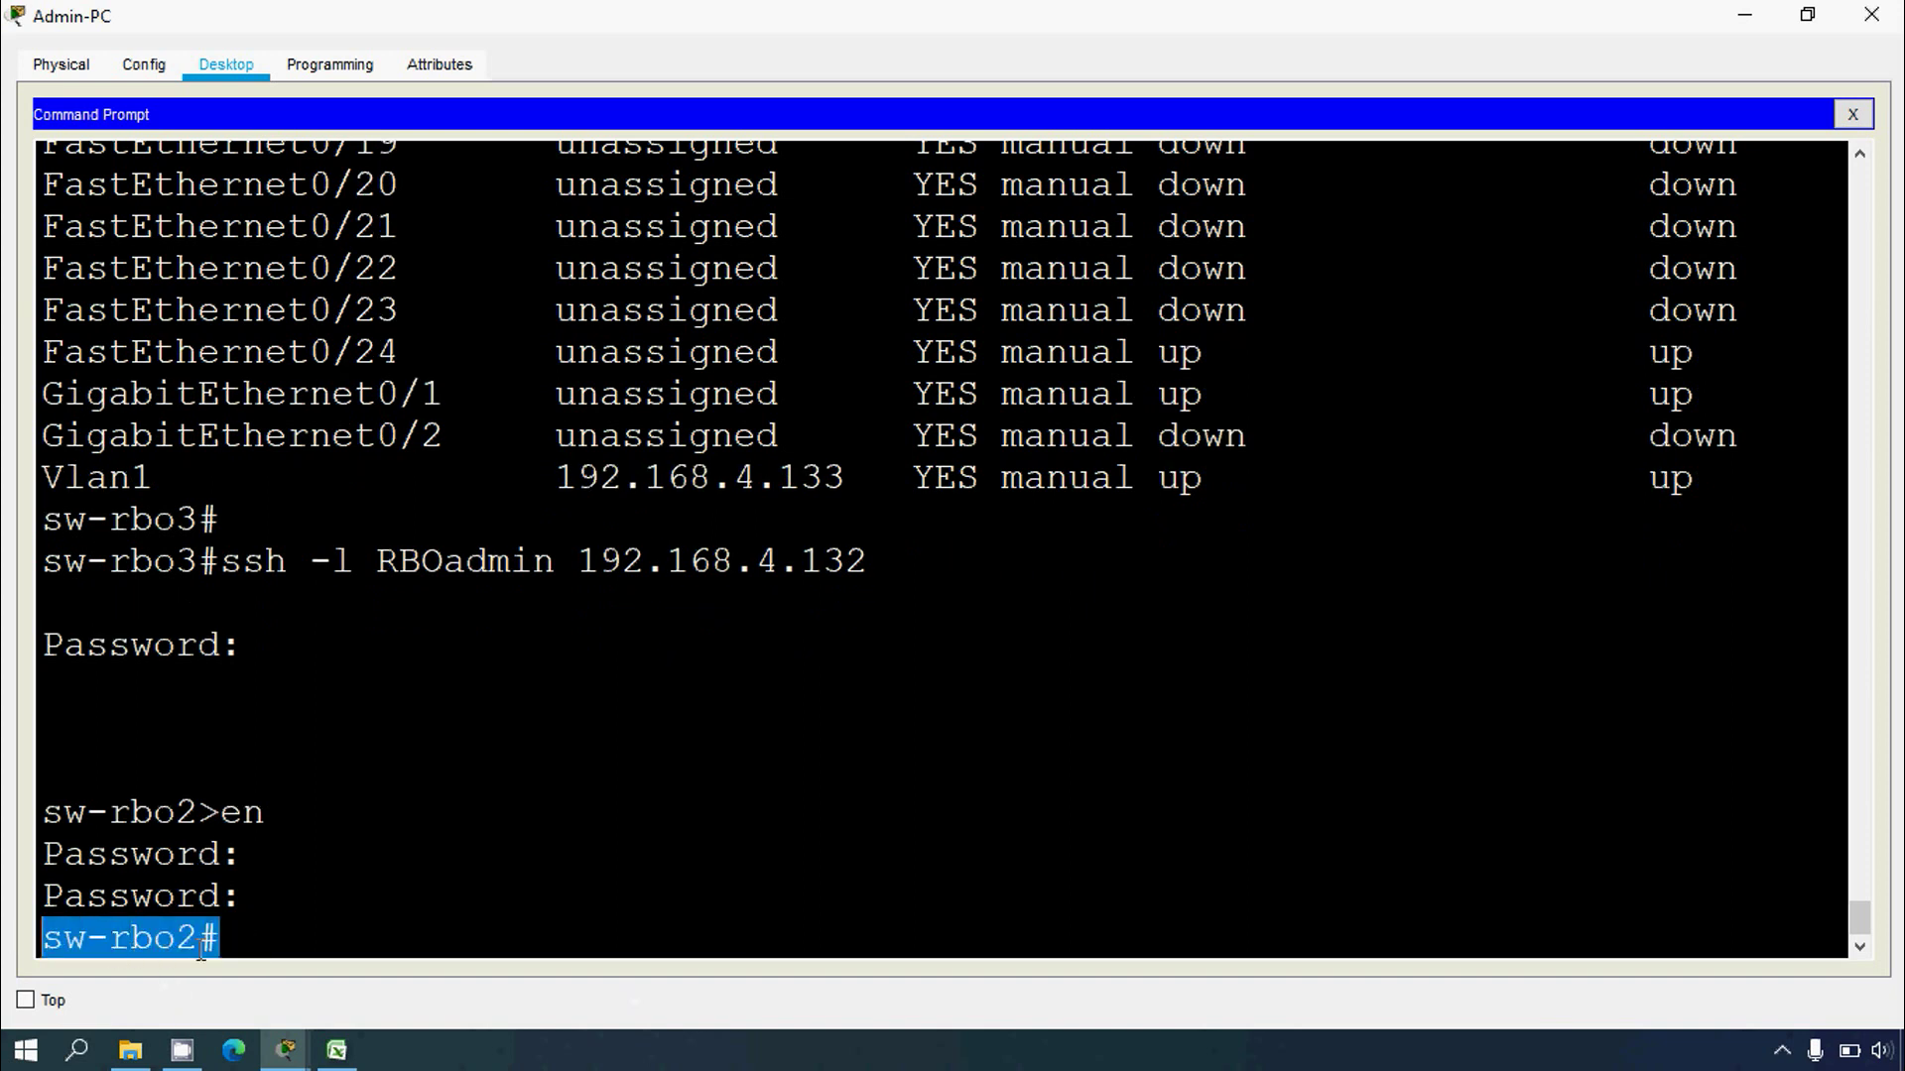
pyautogui.click(234, 938)
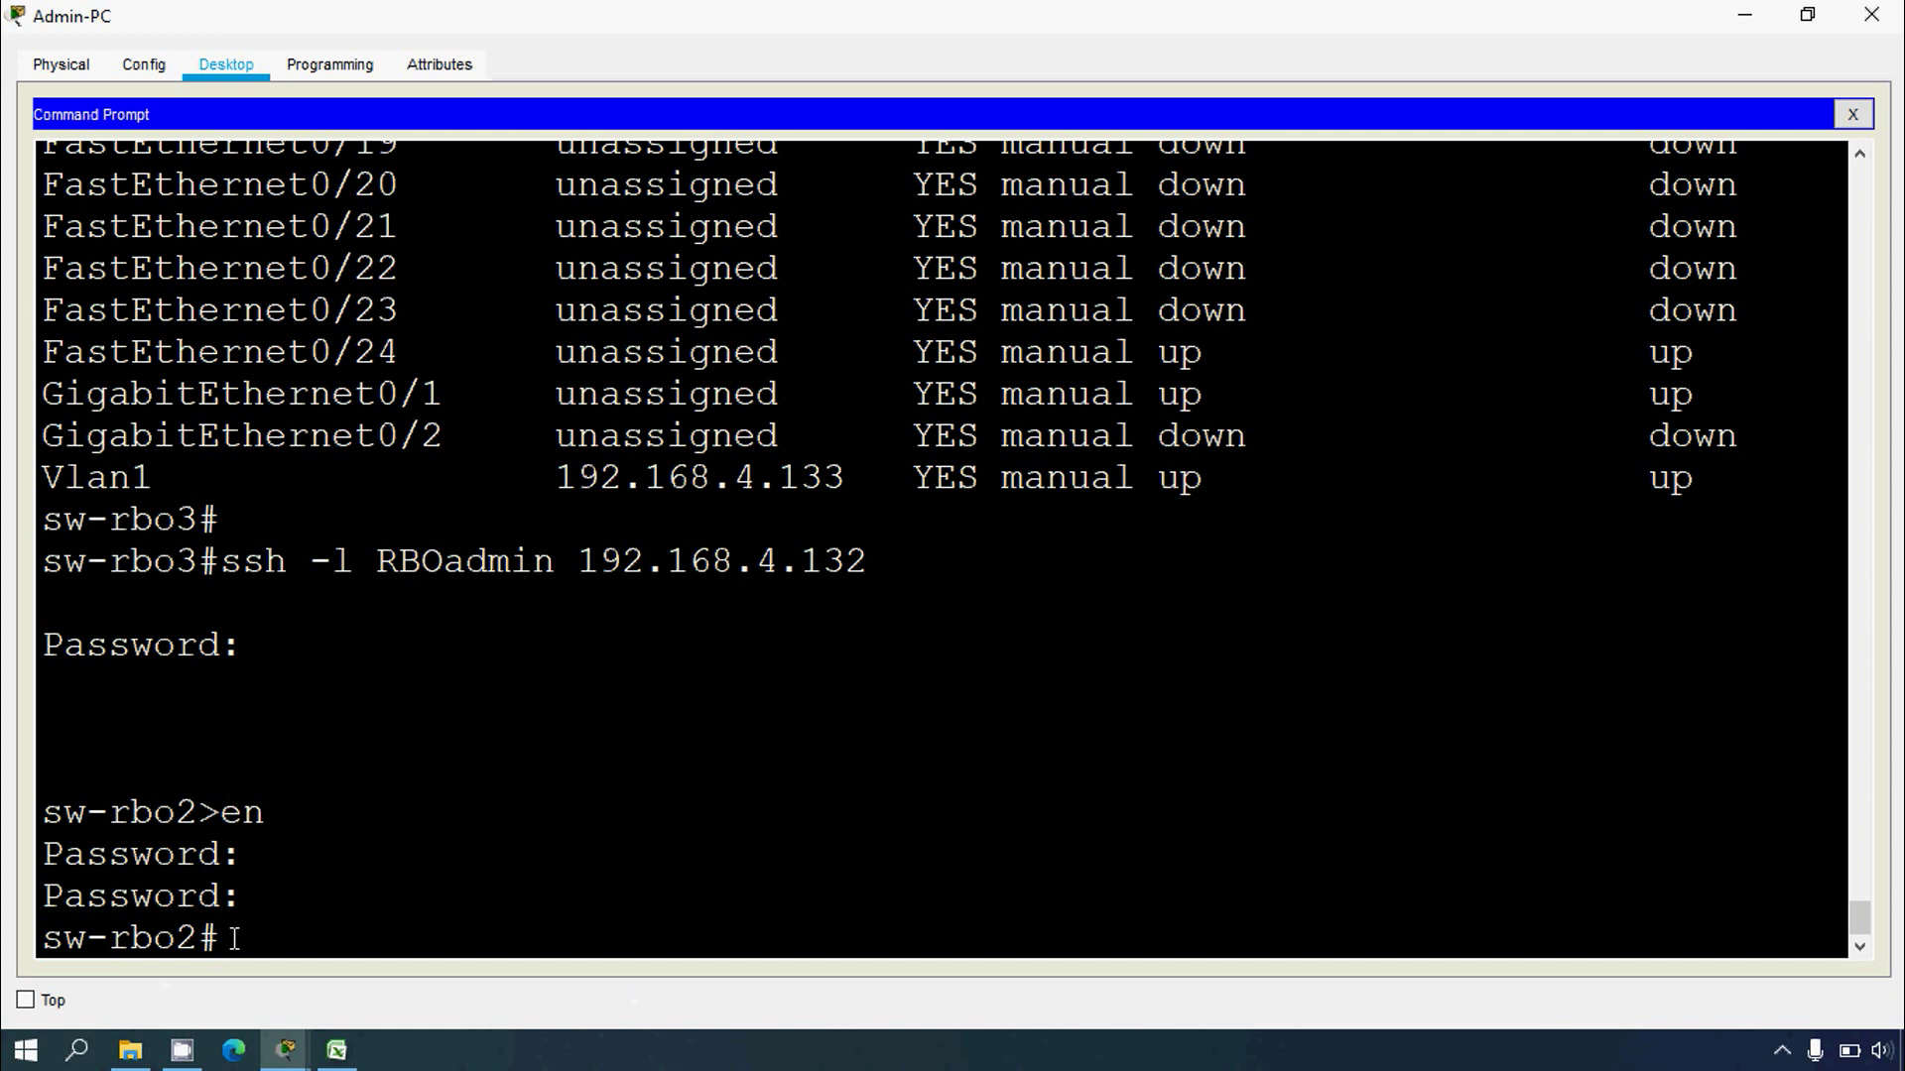
pyautogui.write('show lldp neighbors')
# Step: Run show lldp neighbors on sw-rbo2 and highlight neighbors and local ports Gig0/1 and Gig0/2
pyautogui.press('Return')
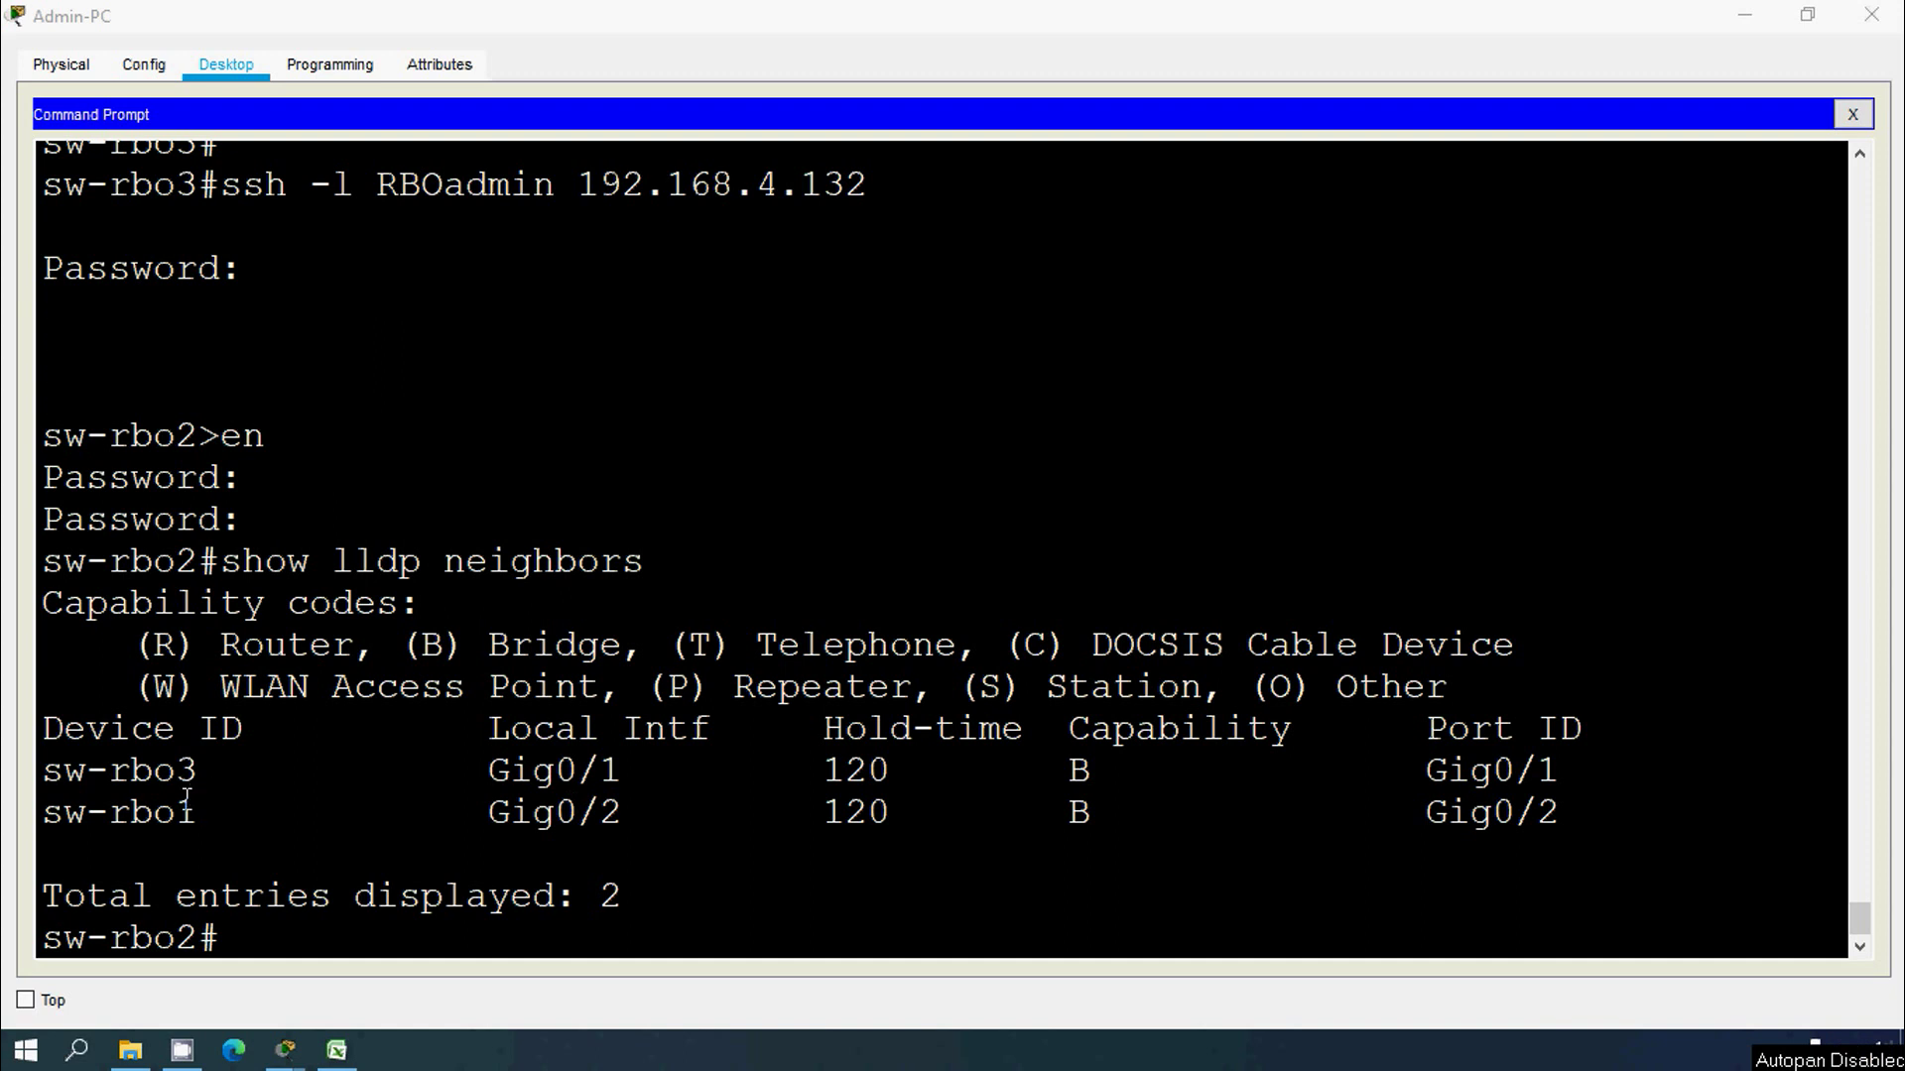
pyautogui.click(1054, 774)
pyautogui.moveTo(1050, 771); pyautogui.dragTo(1122, 808)
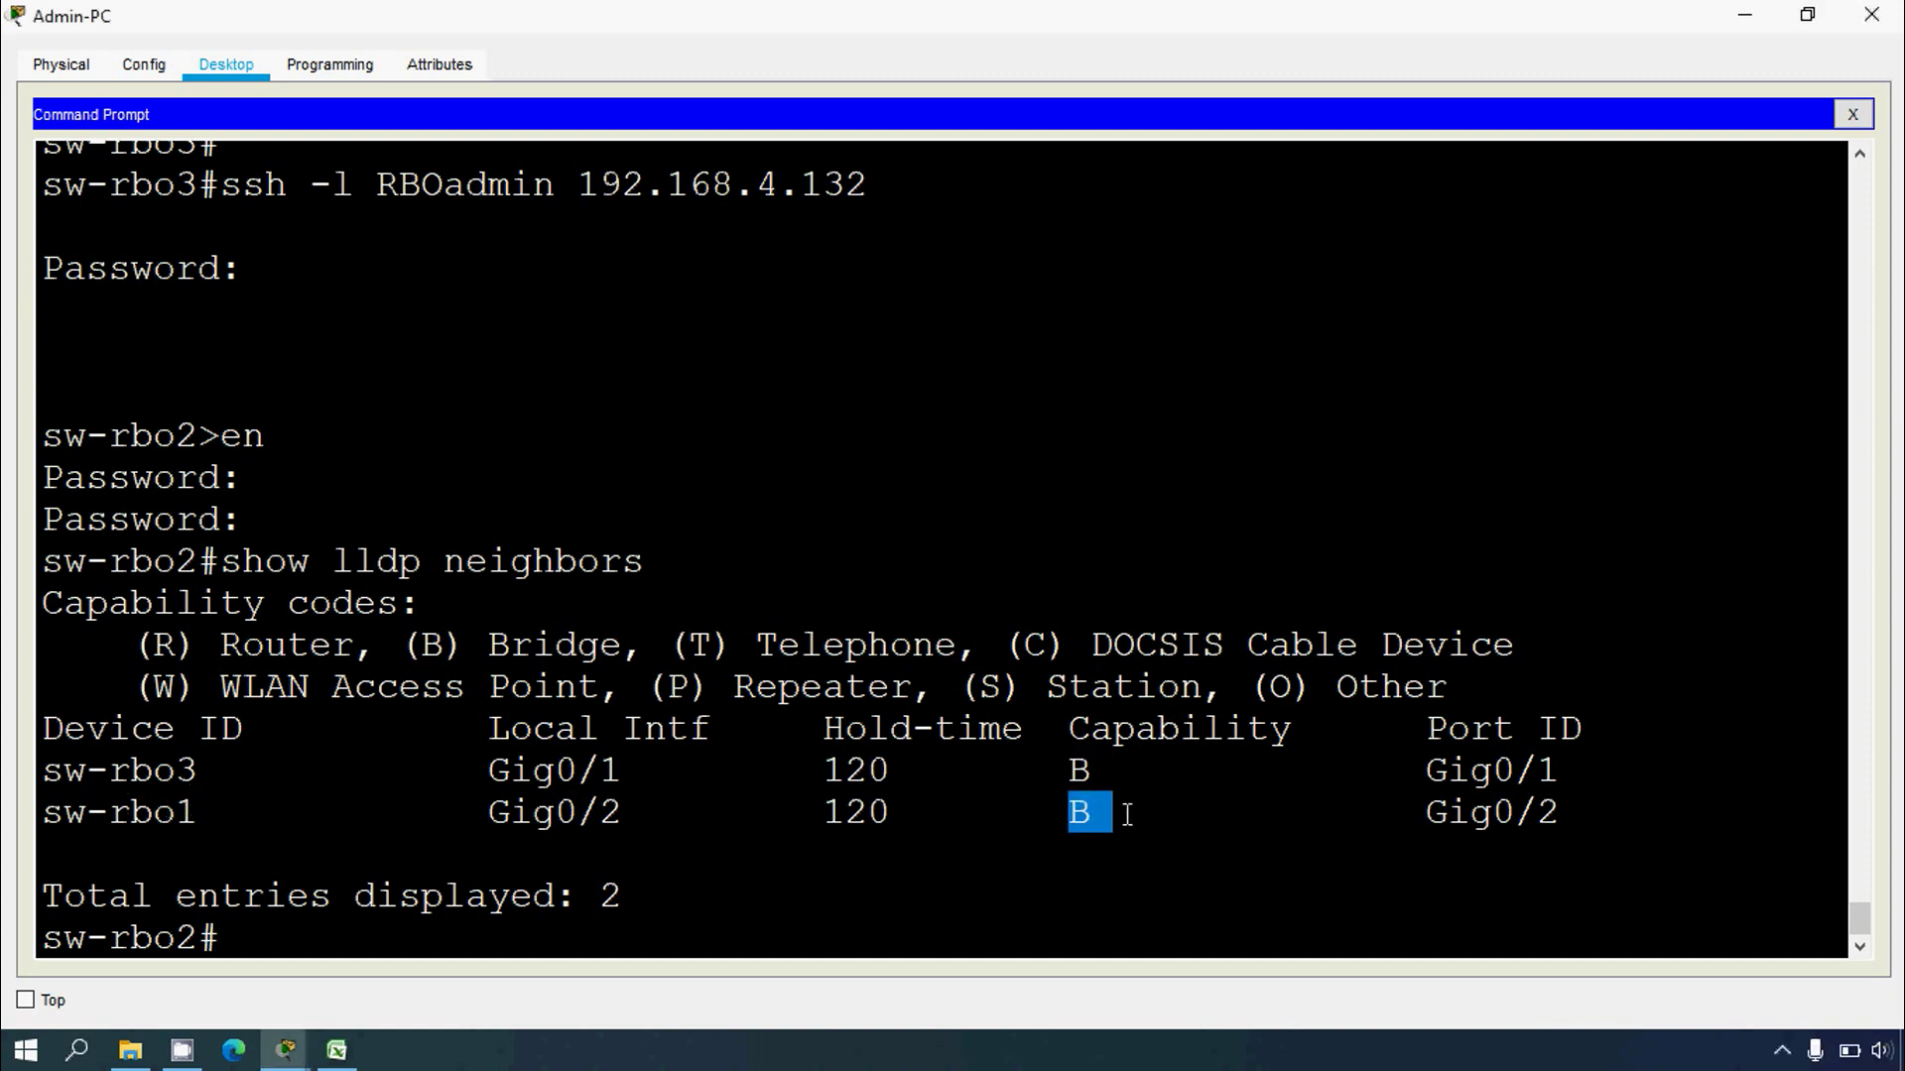
pyautogui.doubleClick(118, 779)
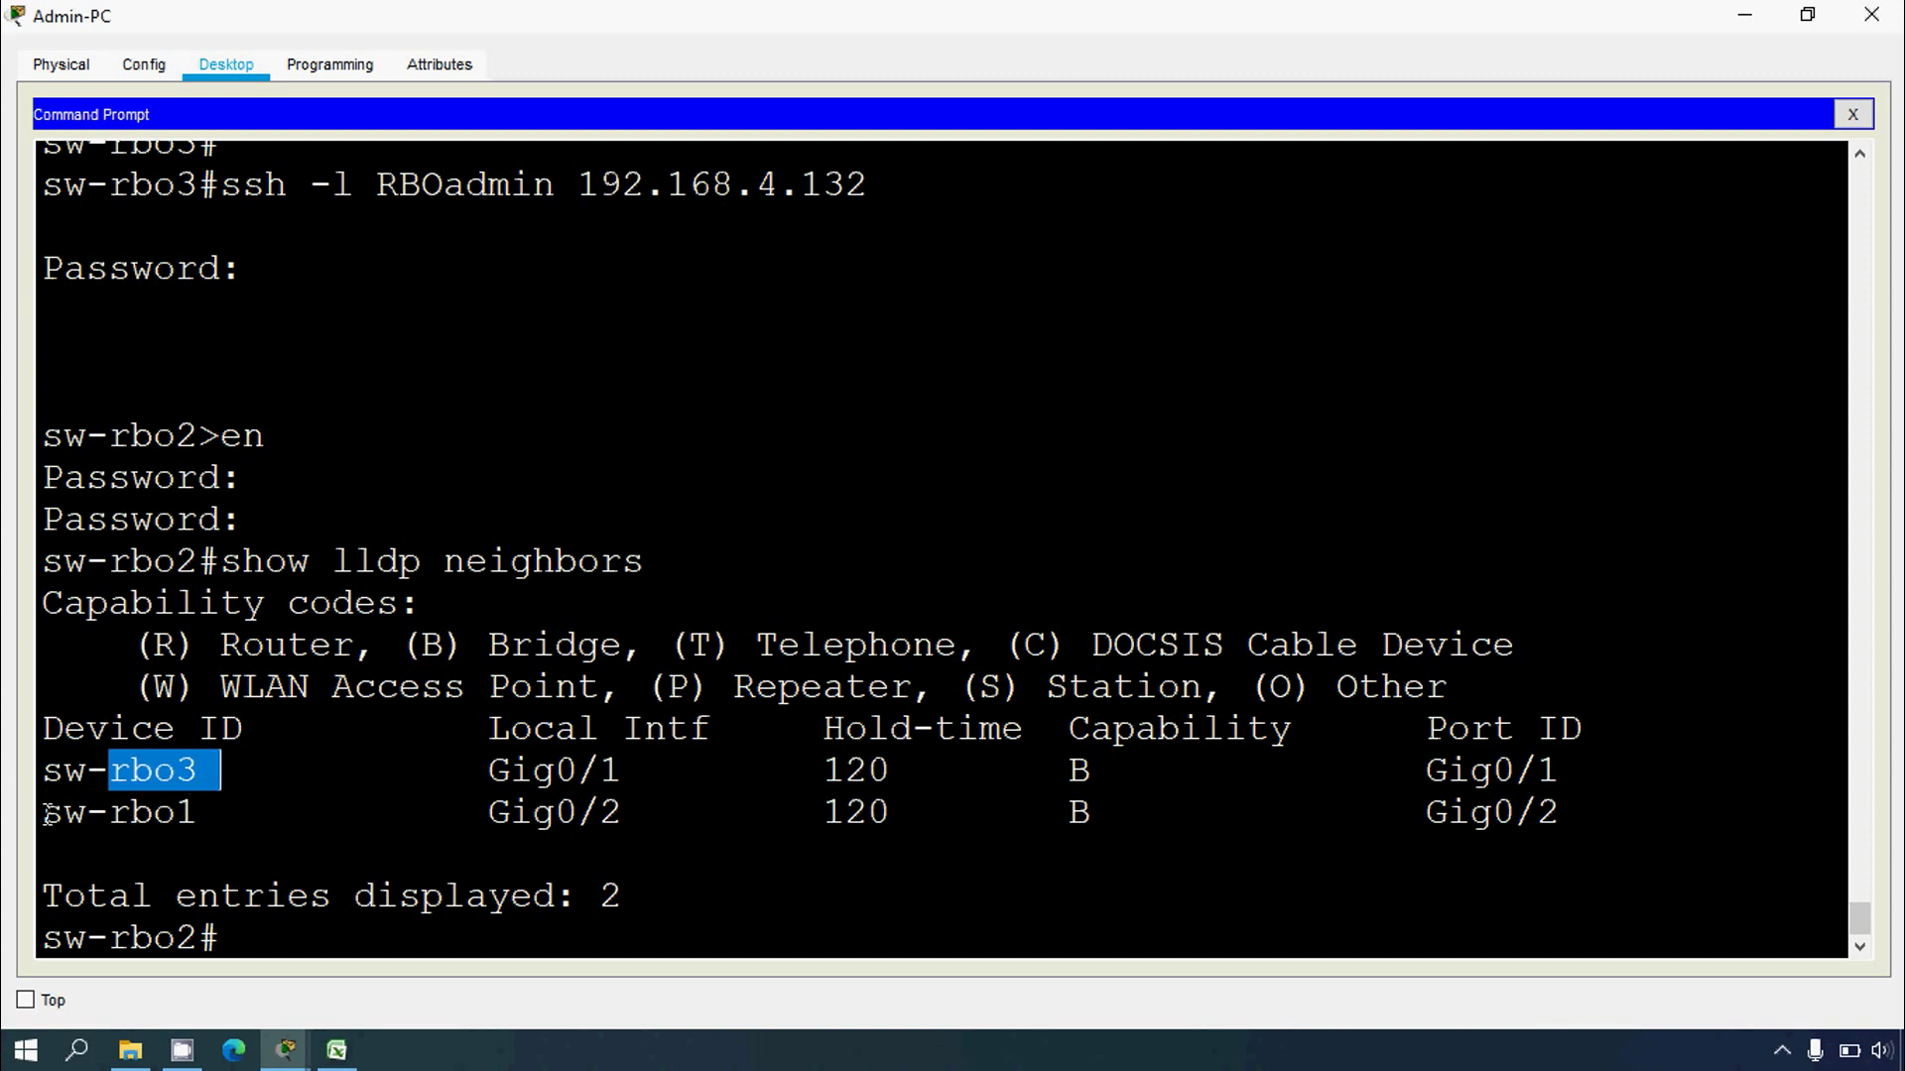
pyautogui.moveTo(43, 814); pyautogui.dragTo(194, 816)
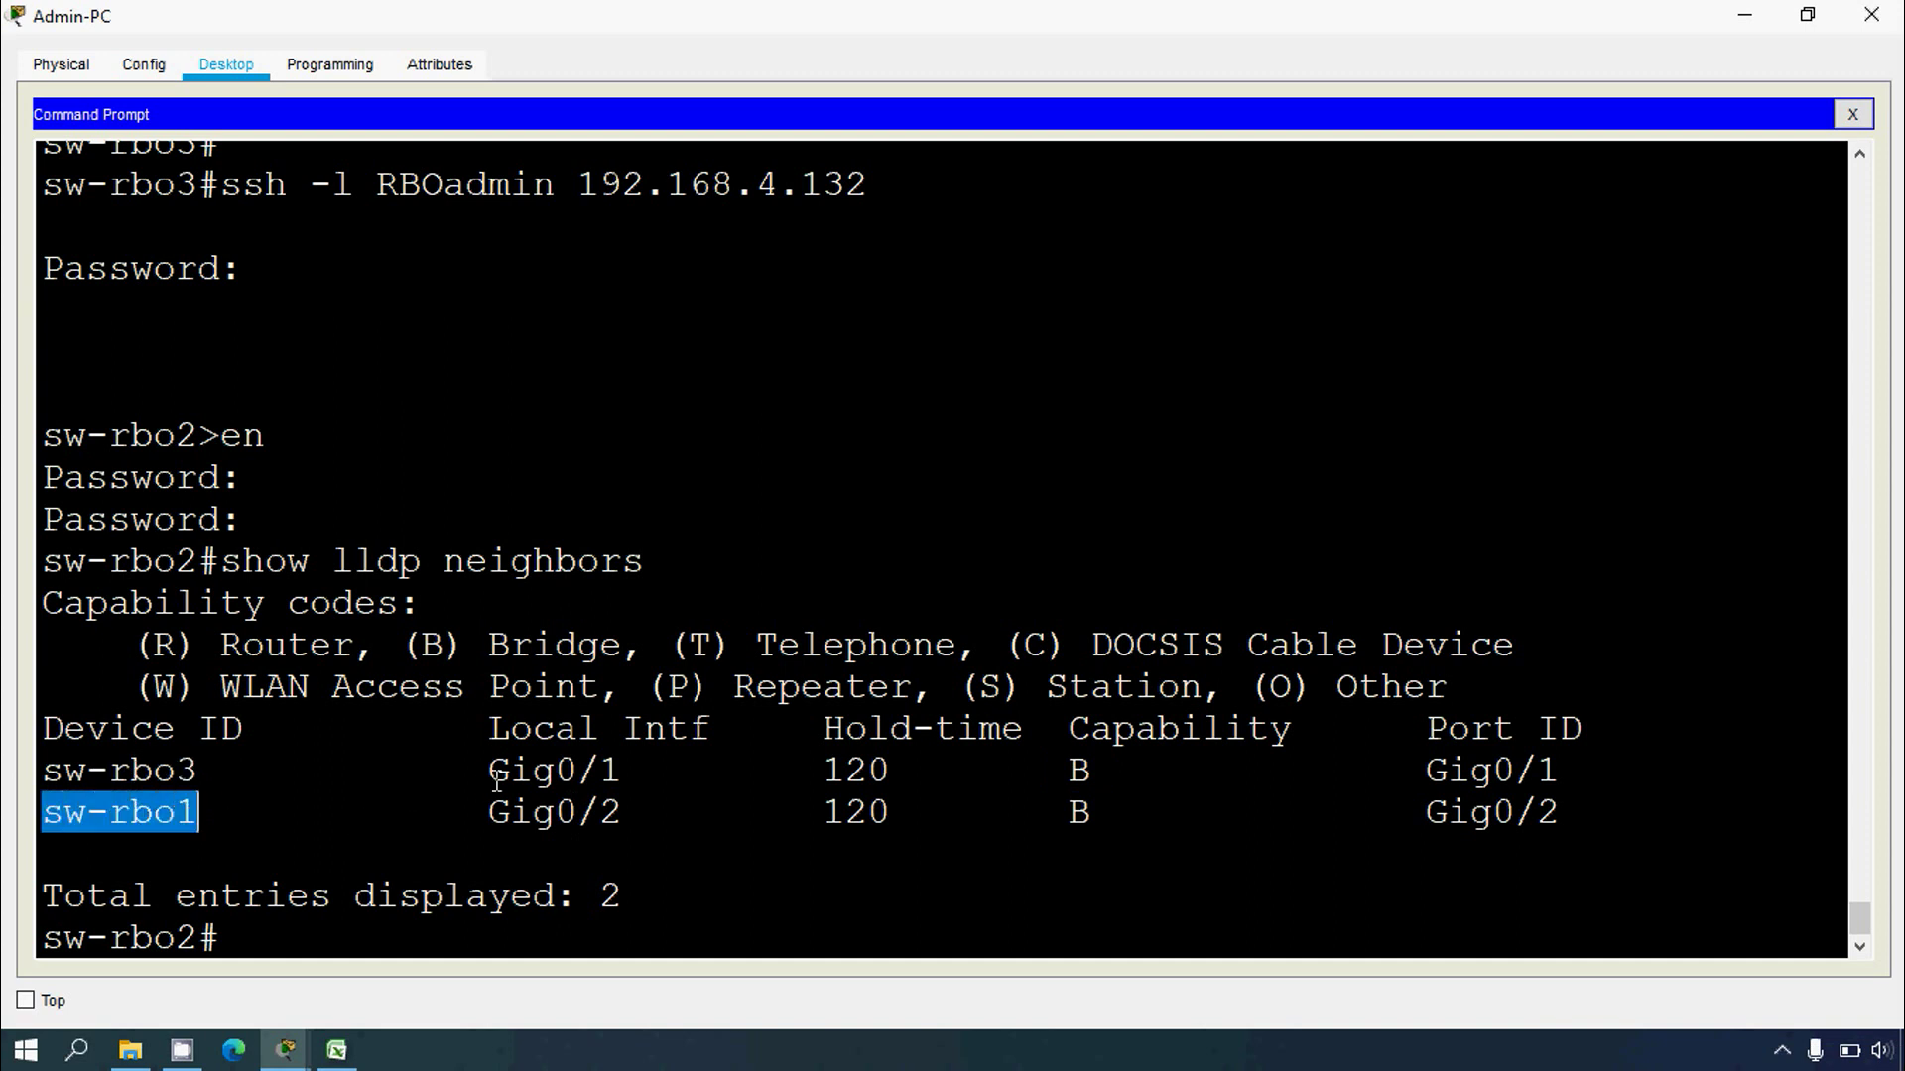
pyautogui.moveTo(492, 774); pyautogui.dragTo(628, 775)
pyautogui.moveTo(494, 816); pyautogui.dragTo(640, 819)
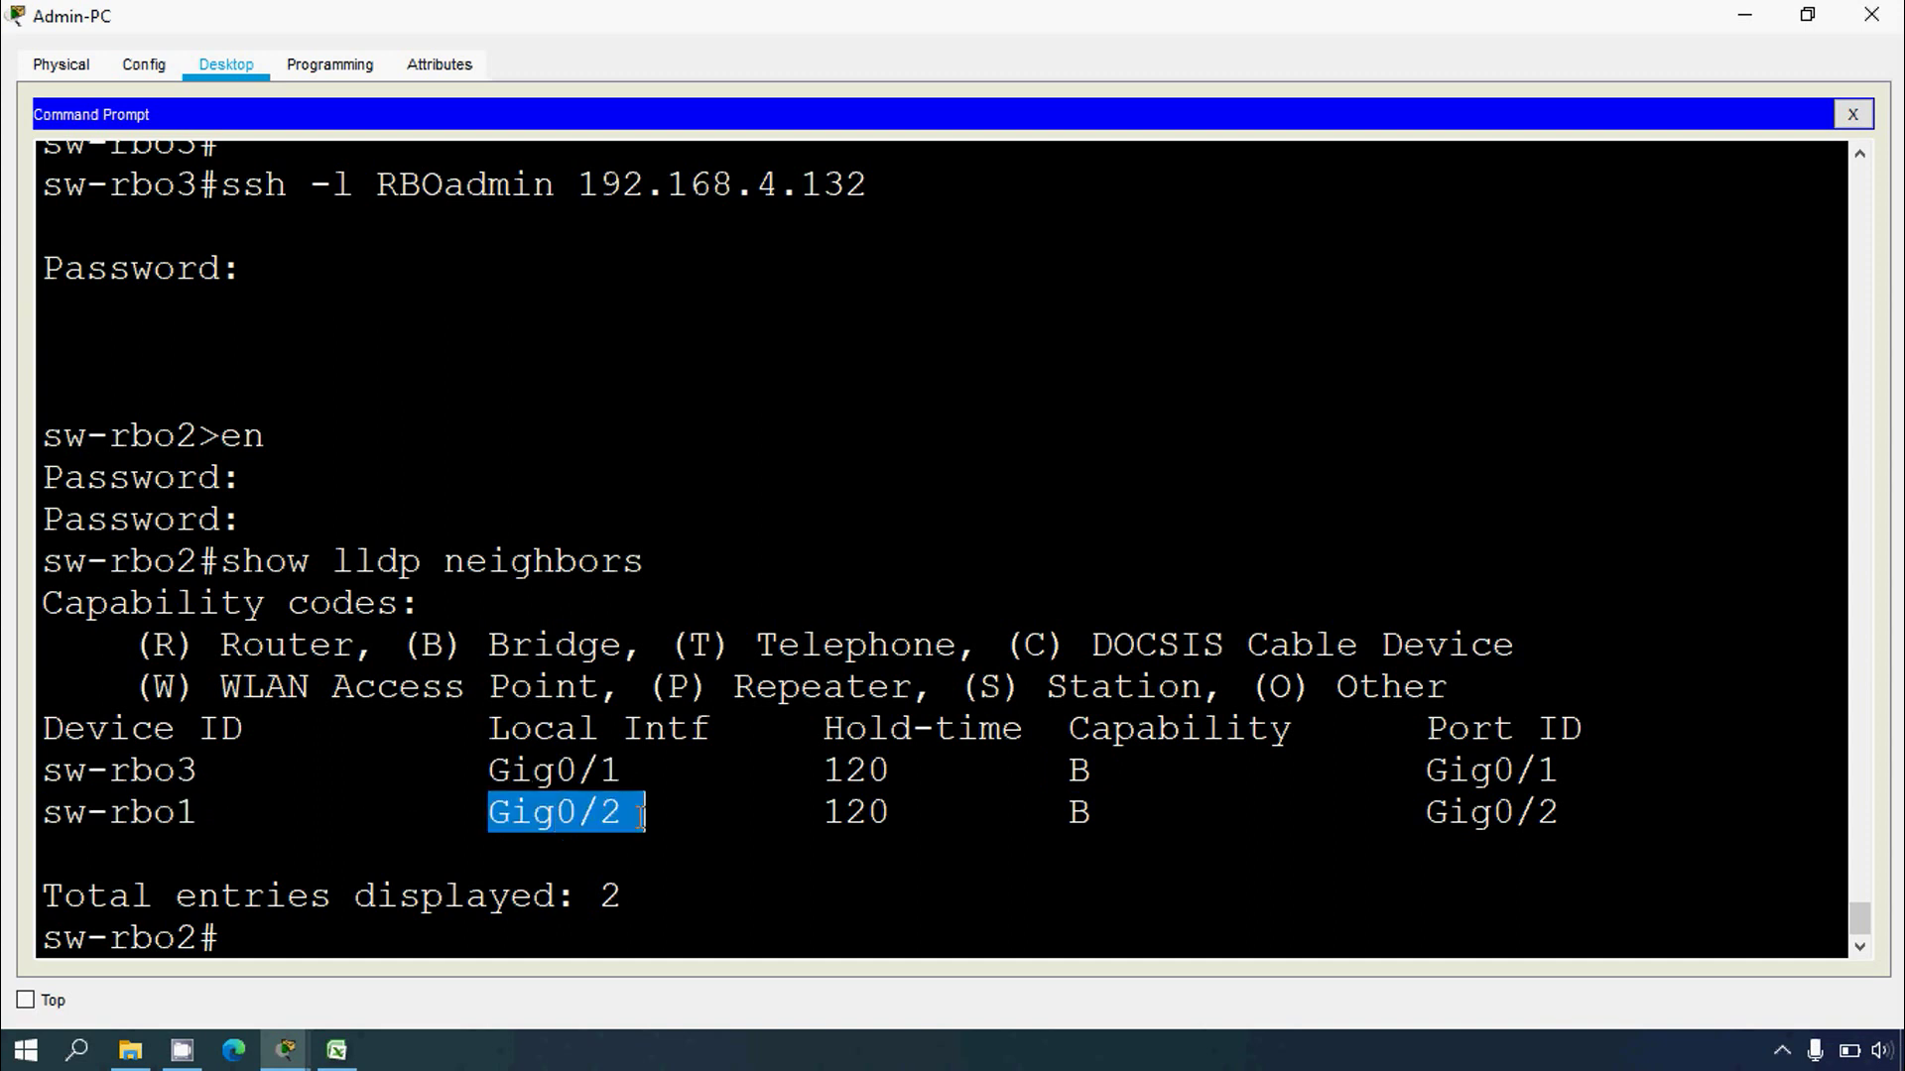
# Step: Review the output, confirming sw-rbo3 on Gig0/1 and sw-rbo1 on Gig0/2
pyautogui.moveTo(493, 773); pyautogui.dragTo(638, 774)
pyautogui.moveTo(468, 816); pyautogui.dragTo(670, 814)
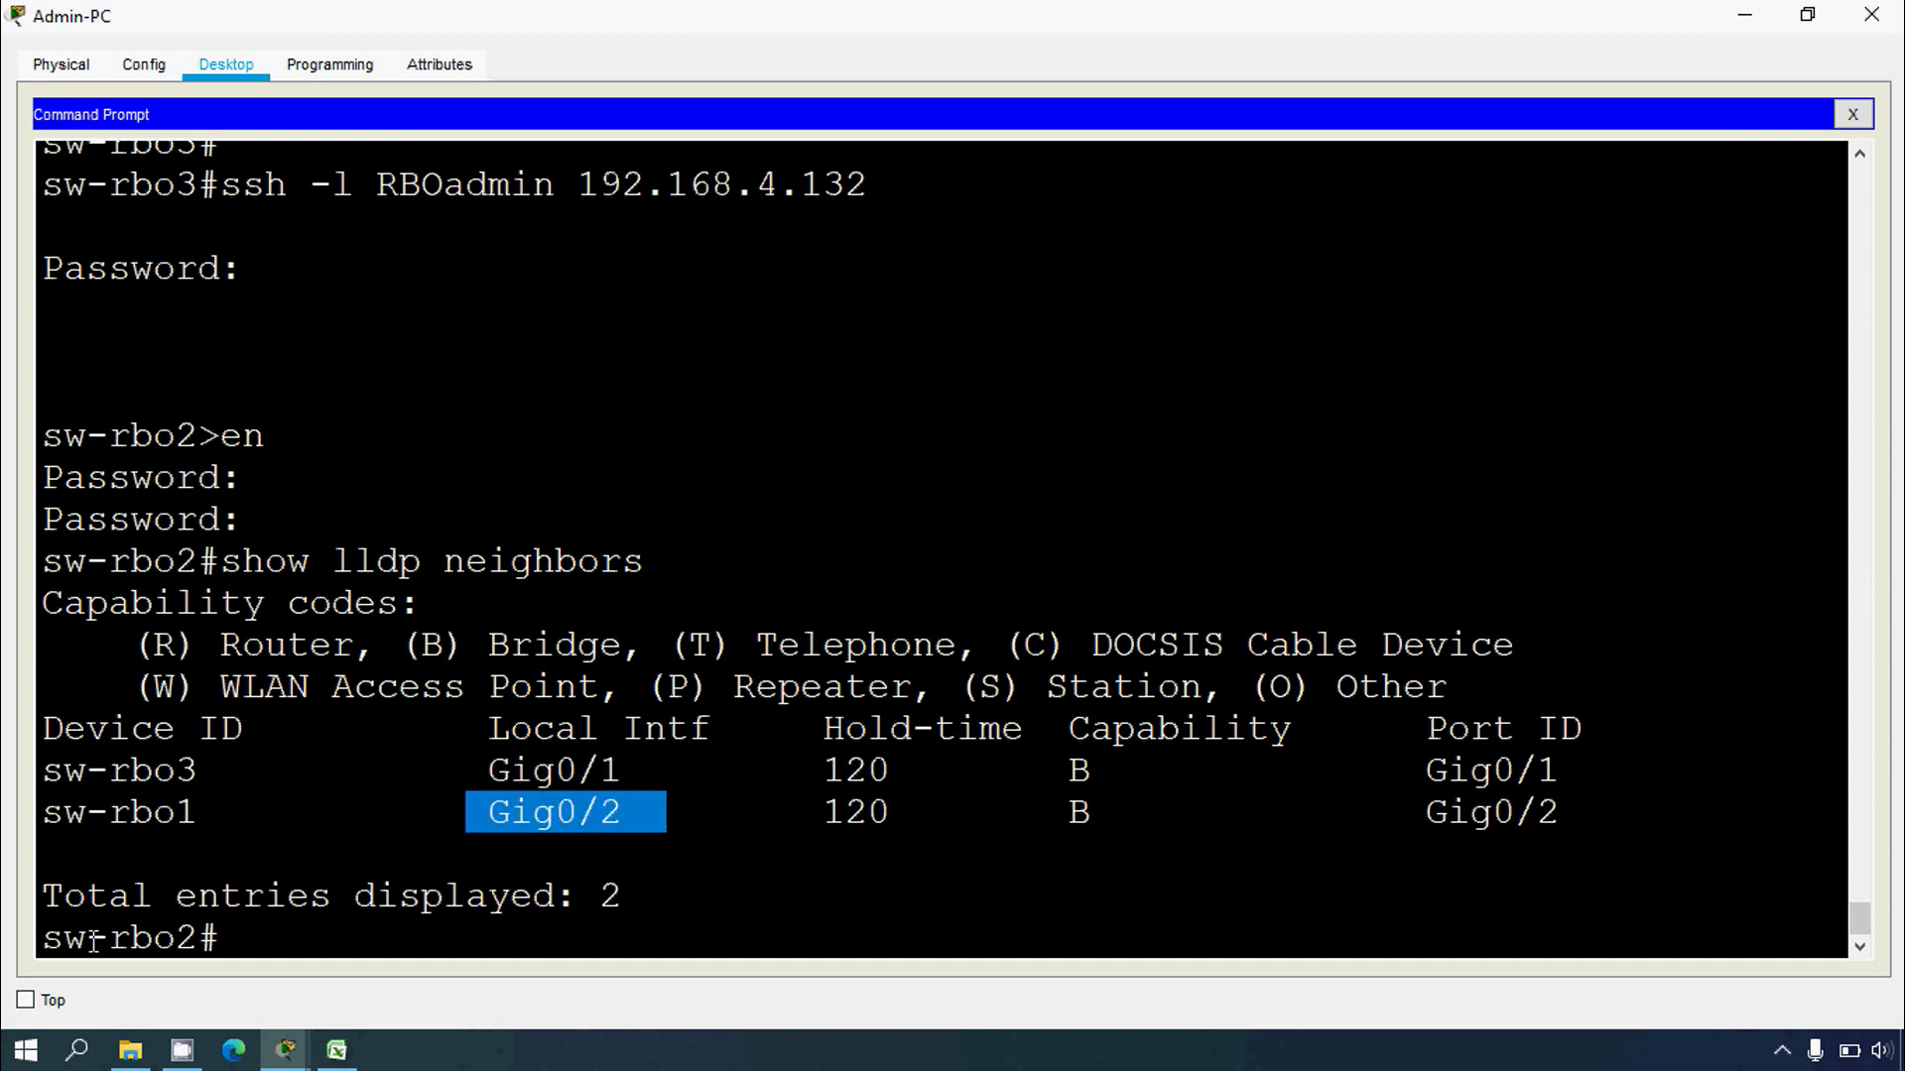
pyautogui.moveTo(63, 938); pyautogui.dragTo(220, 938)
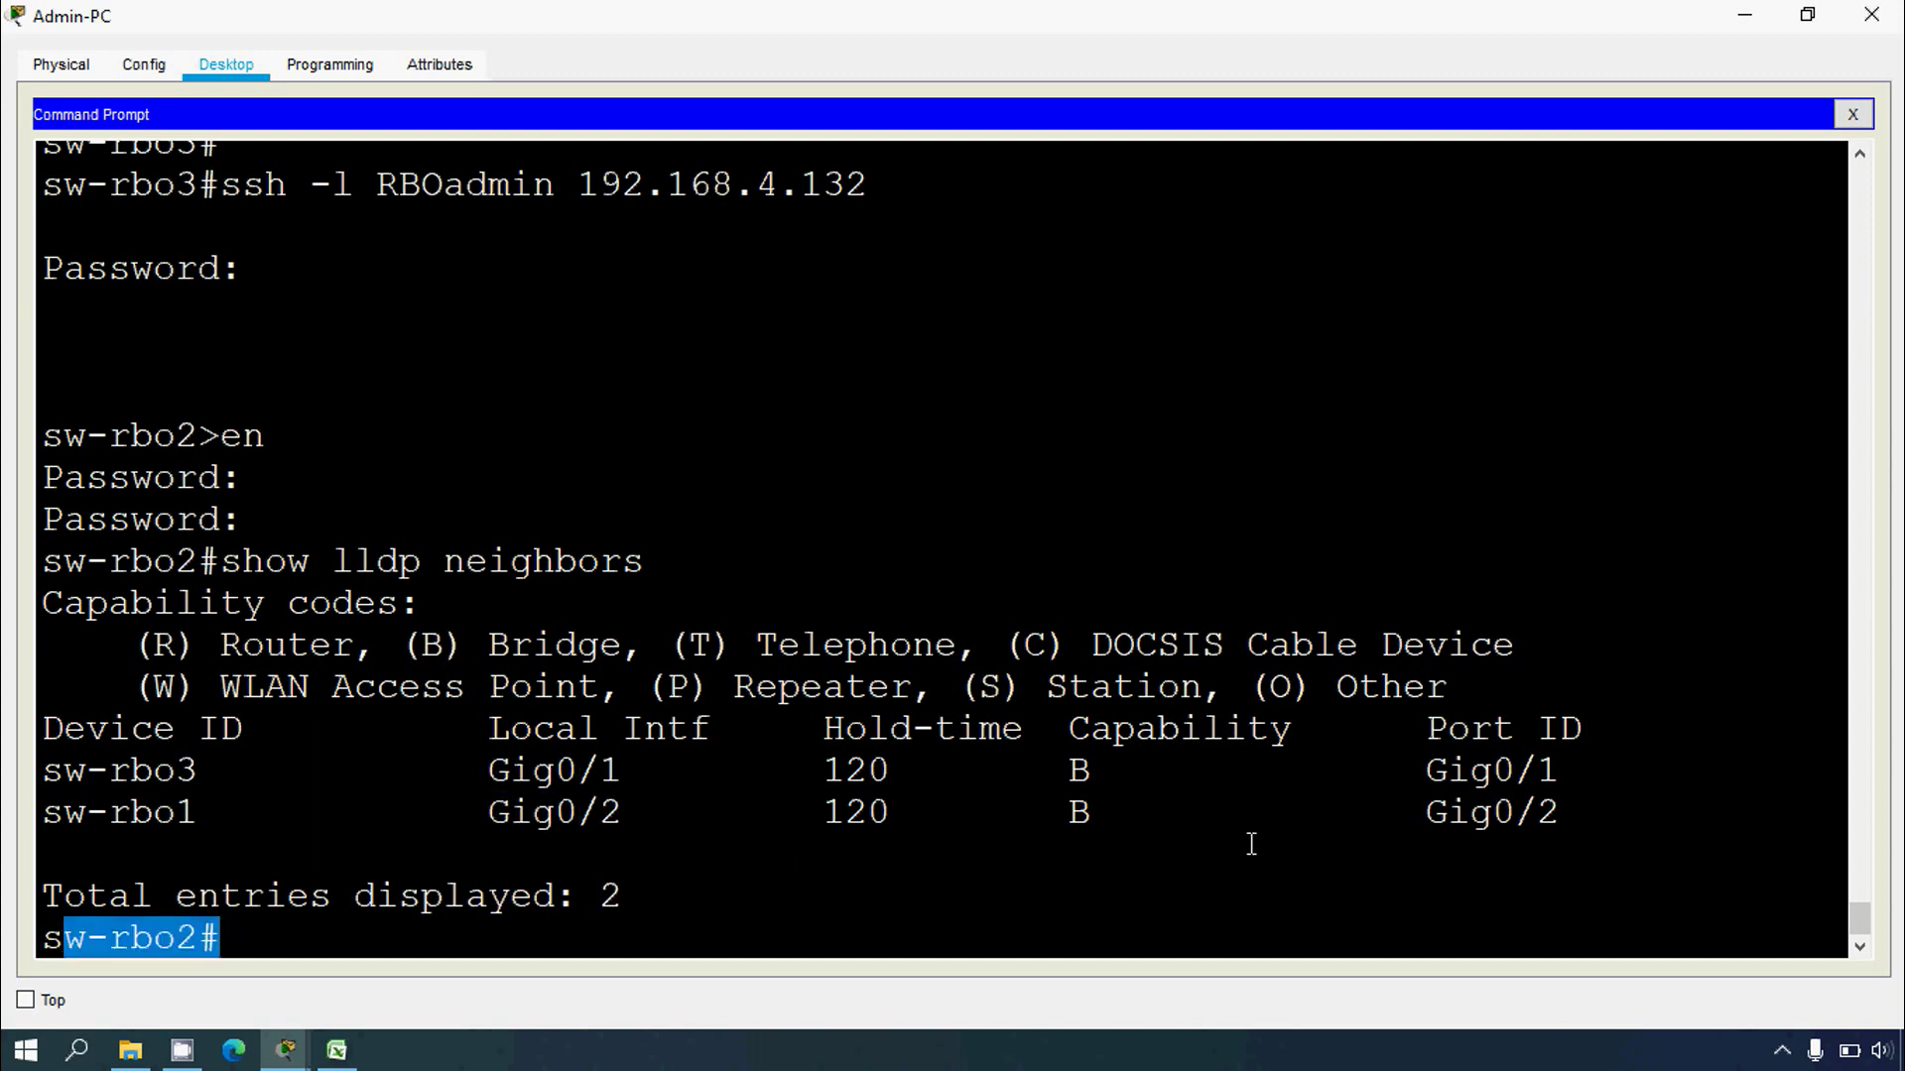
pyautogui.moveTo(1426, 771); pyautogui.dragTo(1539, 771)
pyautogui.moveTo(220, 773); pyautogui.dragTo(39, 772)
pyautogui.moveTo(199, 814); pyautogui.dragTo(6, 822)
pyautogui.click(226, 820)
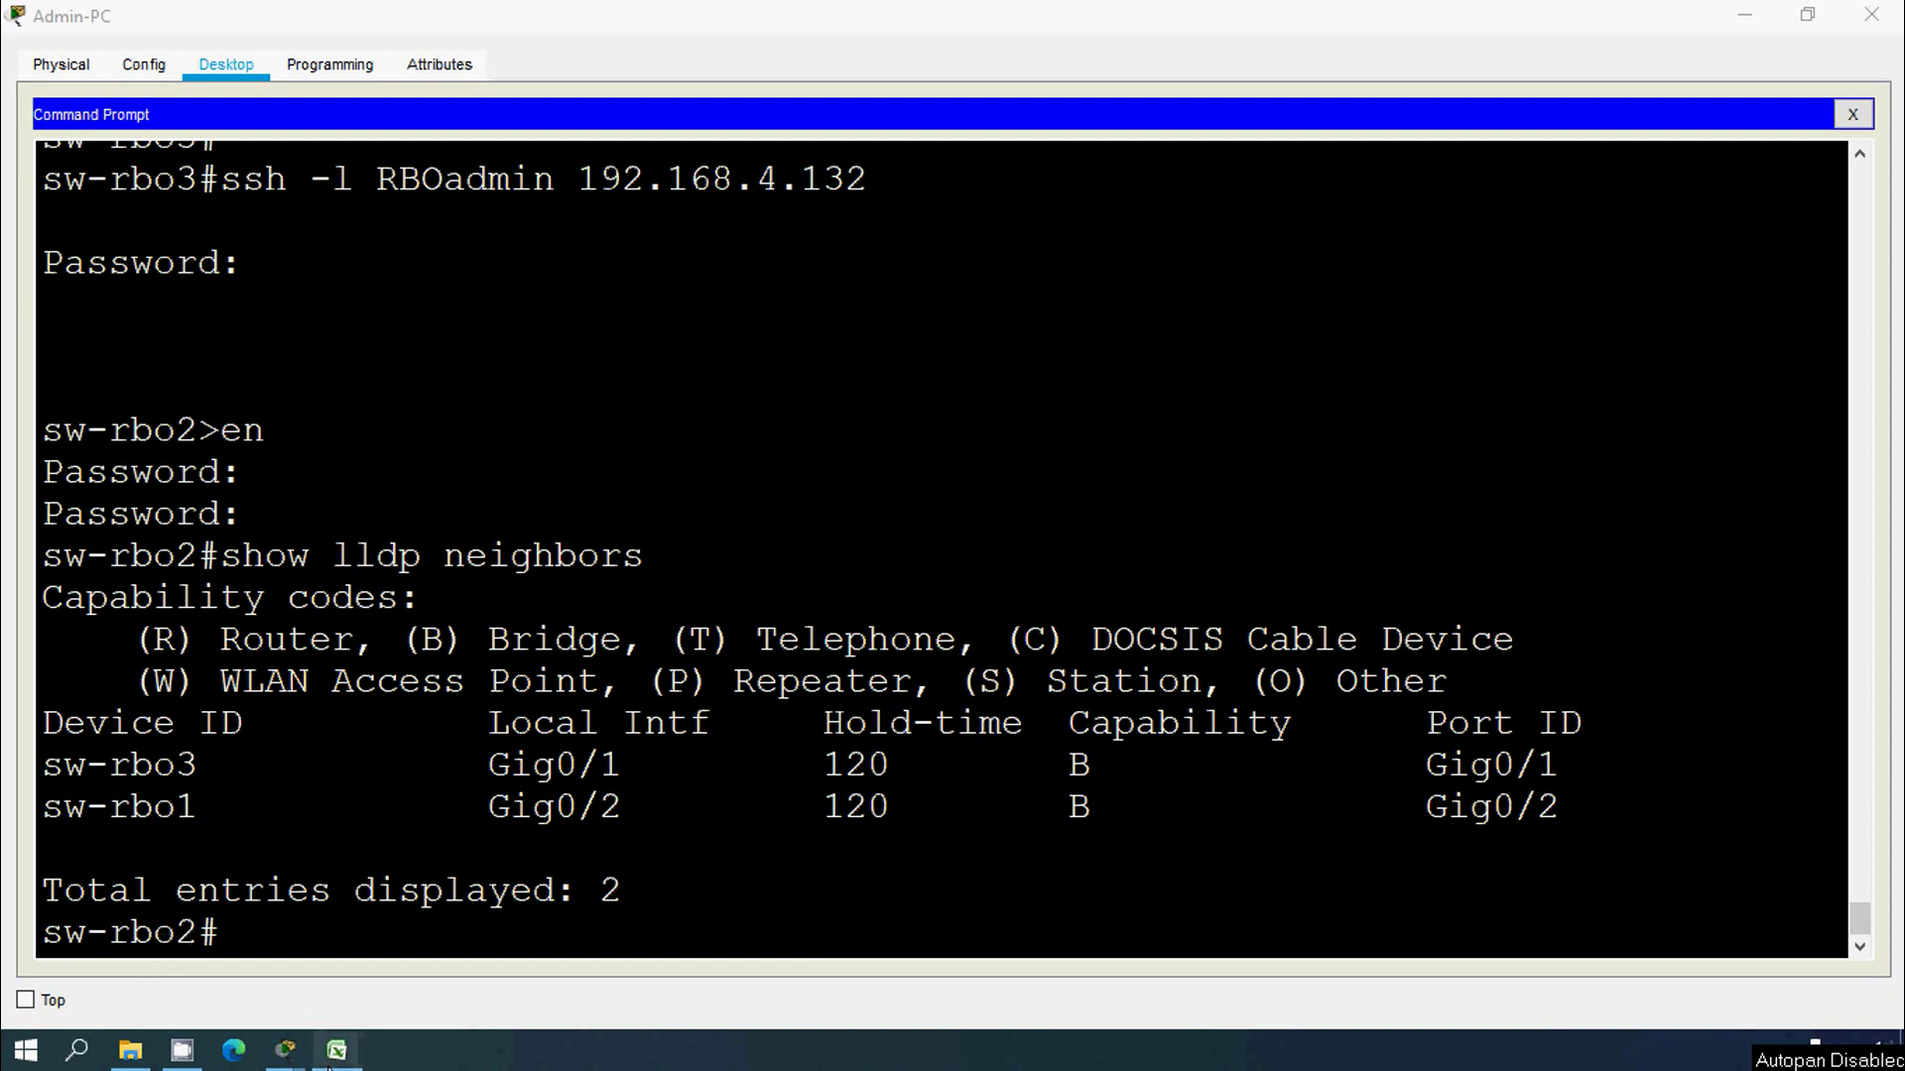
pyautogui.click(336, 1049)
# Step: Insert two rows below sw-rbo2 and merge A13:A15 to centre its name
pyautogui.rightClick(8, 631)
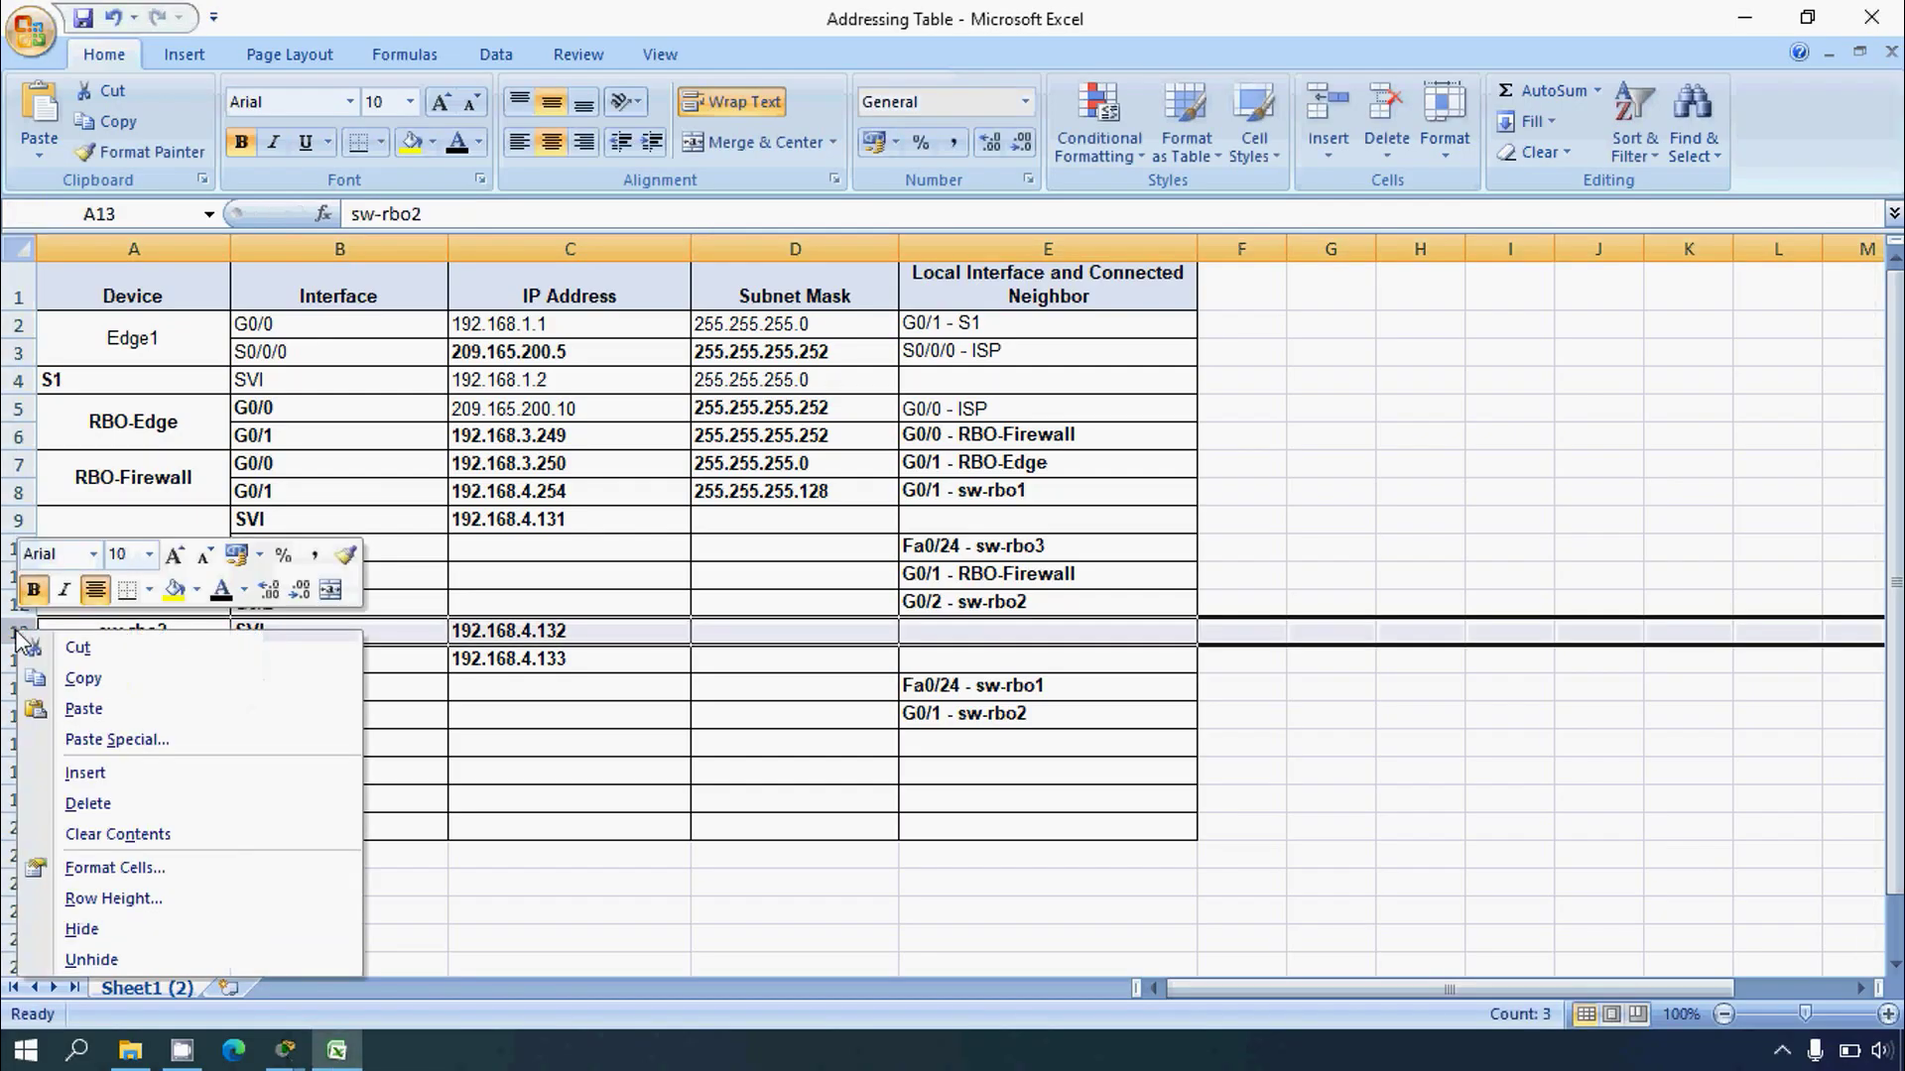
pyautogui.click(8, 659)
pyautogui.rightClick(8, 658)
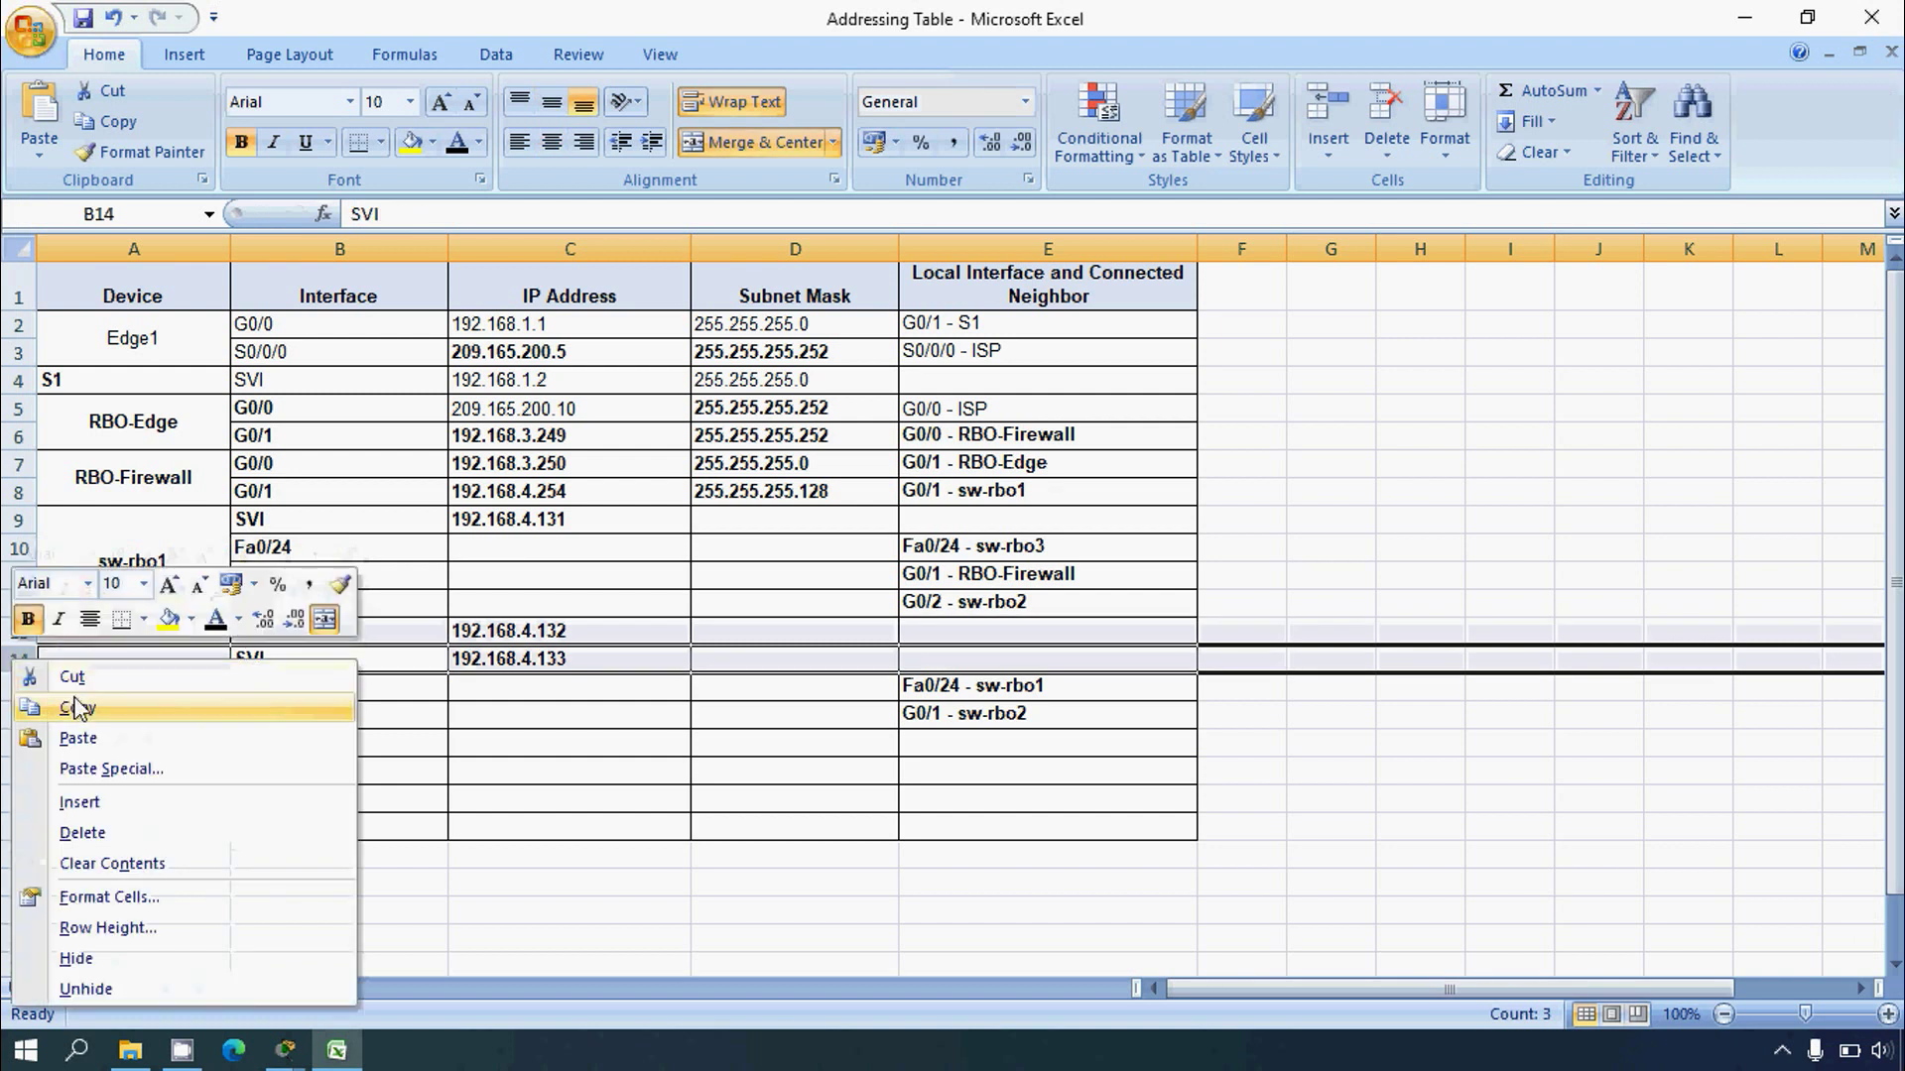
pyautogui.click(100, 800)
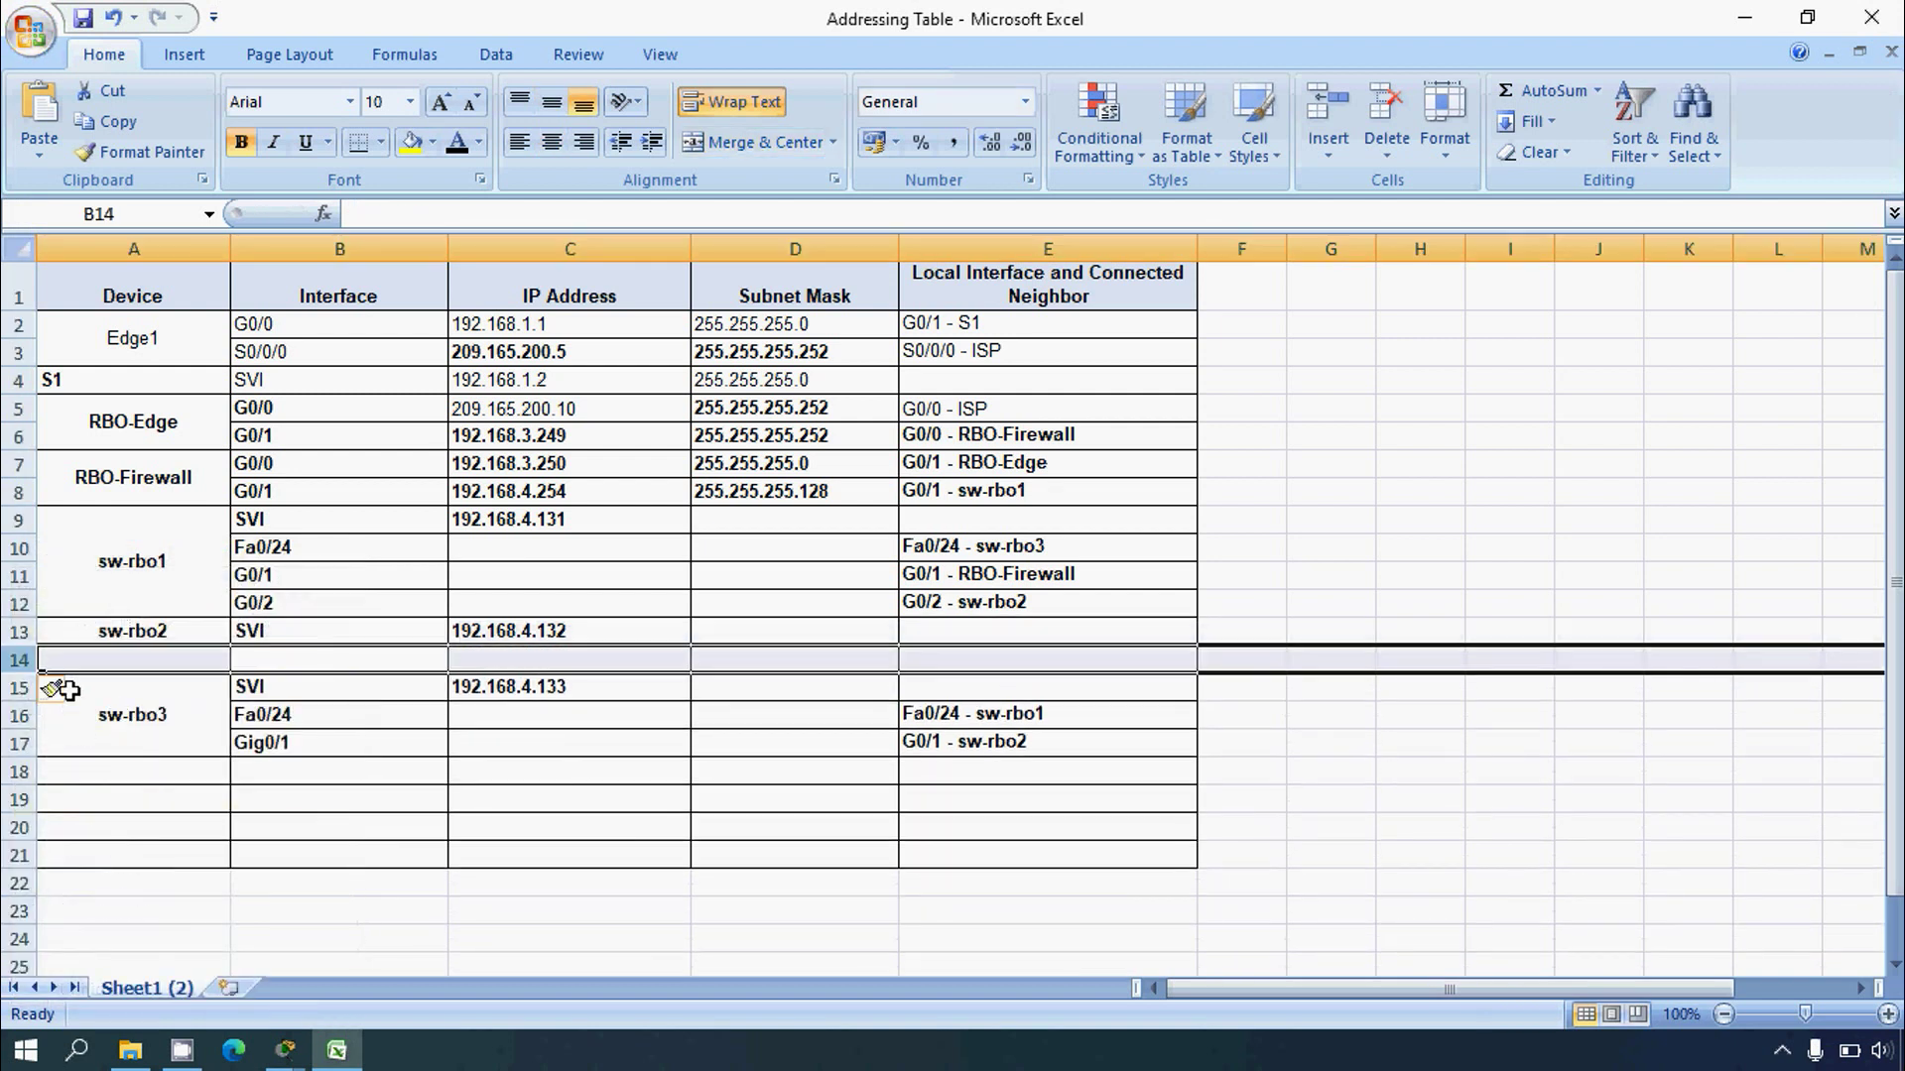
pyautogui.rightClick(18, 661)
pyautogui.click(91, 808)
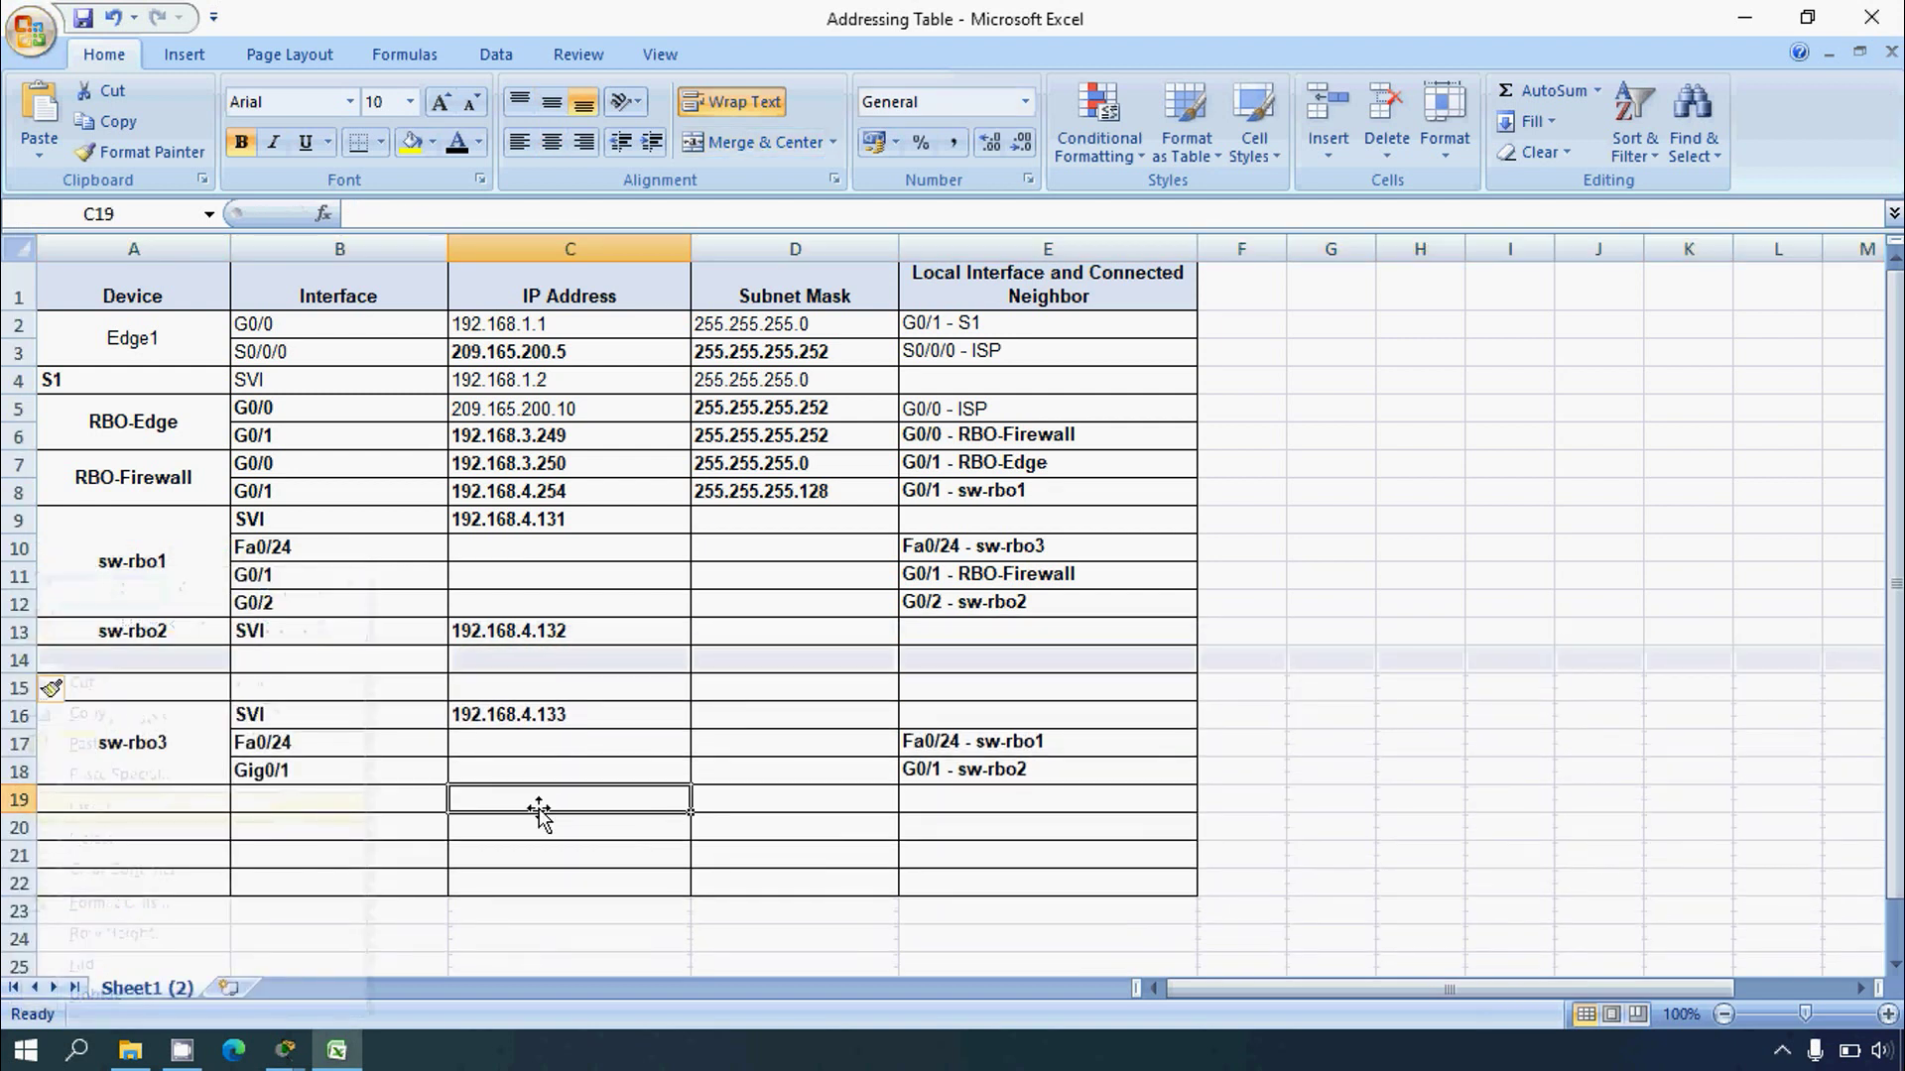
pyautogui.moveTo(43, 629); pyautogui.dragTo(129, 688)
pyautogui.click(739, 142)
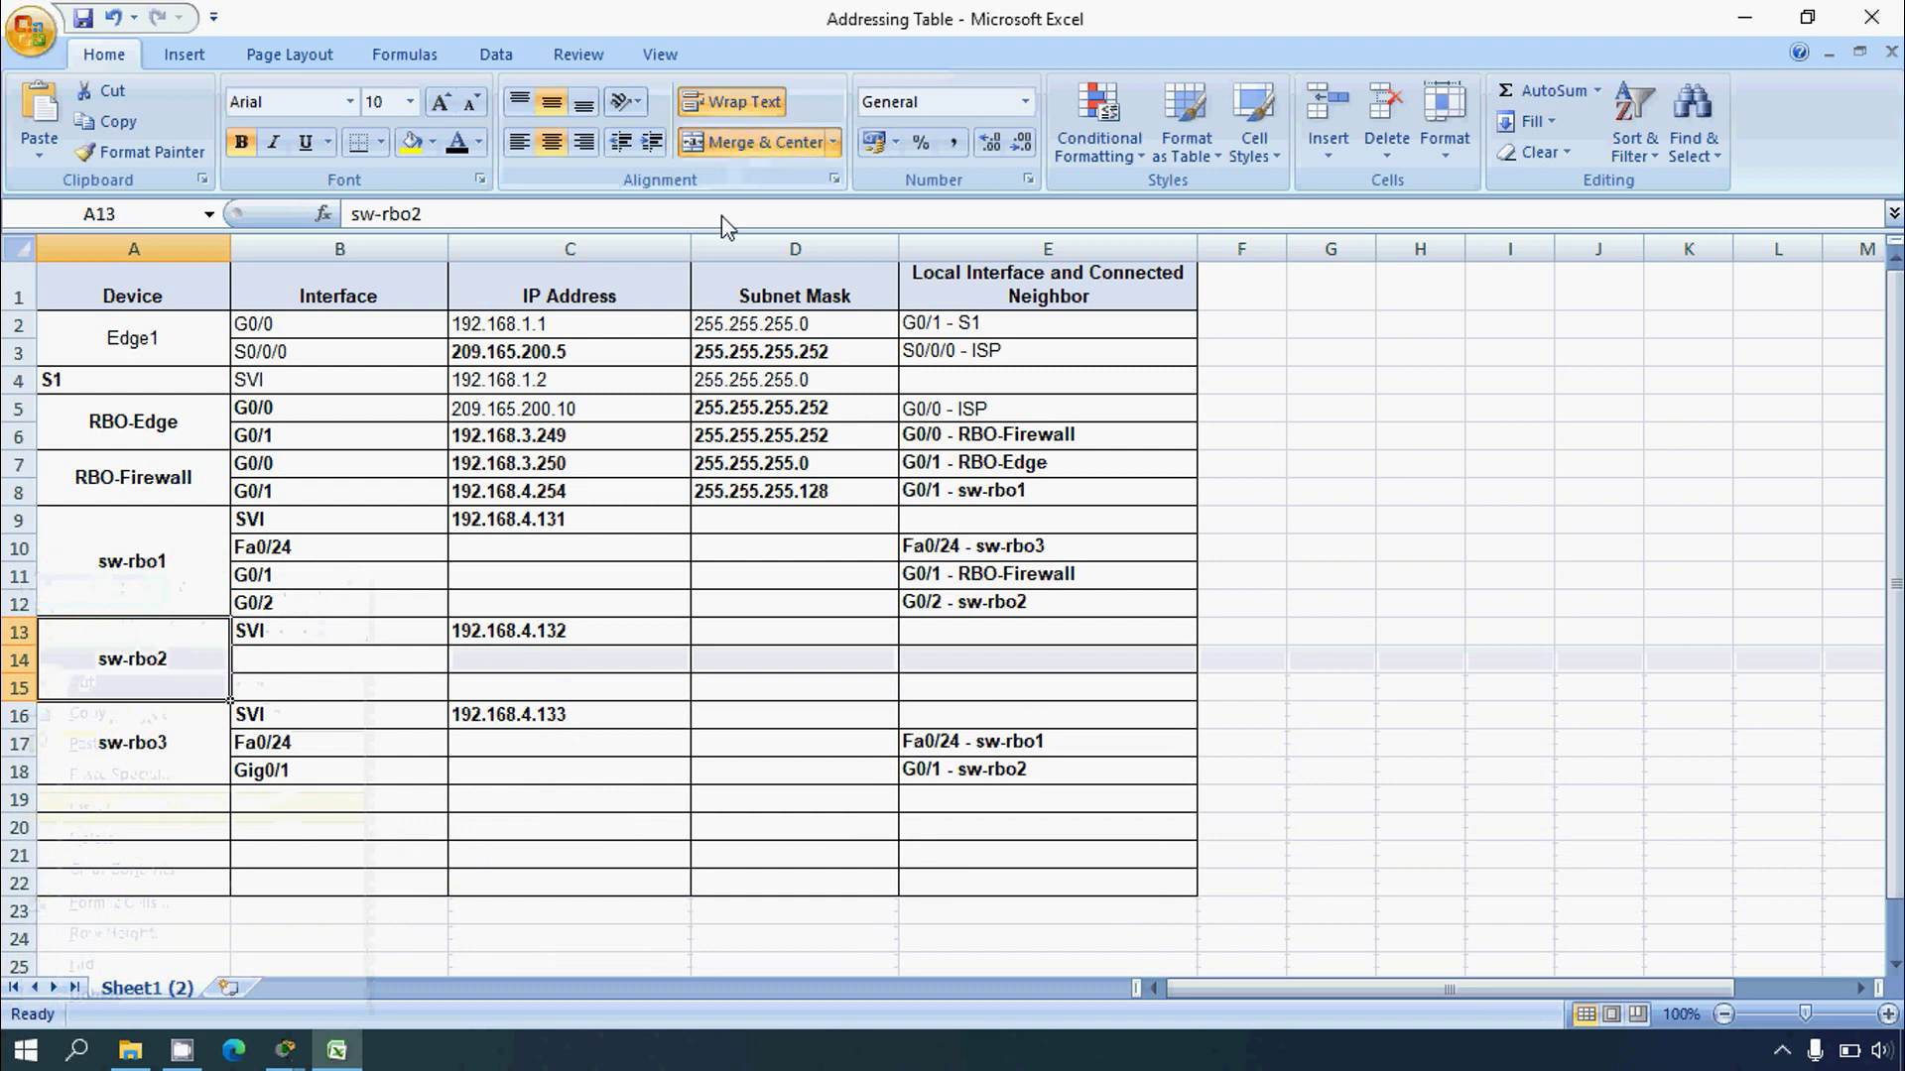
# Step: Copy G0/1 and G0/2 from B11:B12 into B14:B15 for sw-rbo2
pyautogui.click(292, 659)
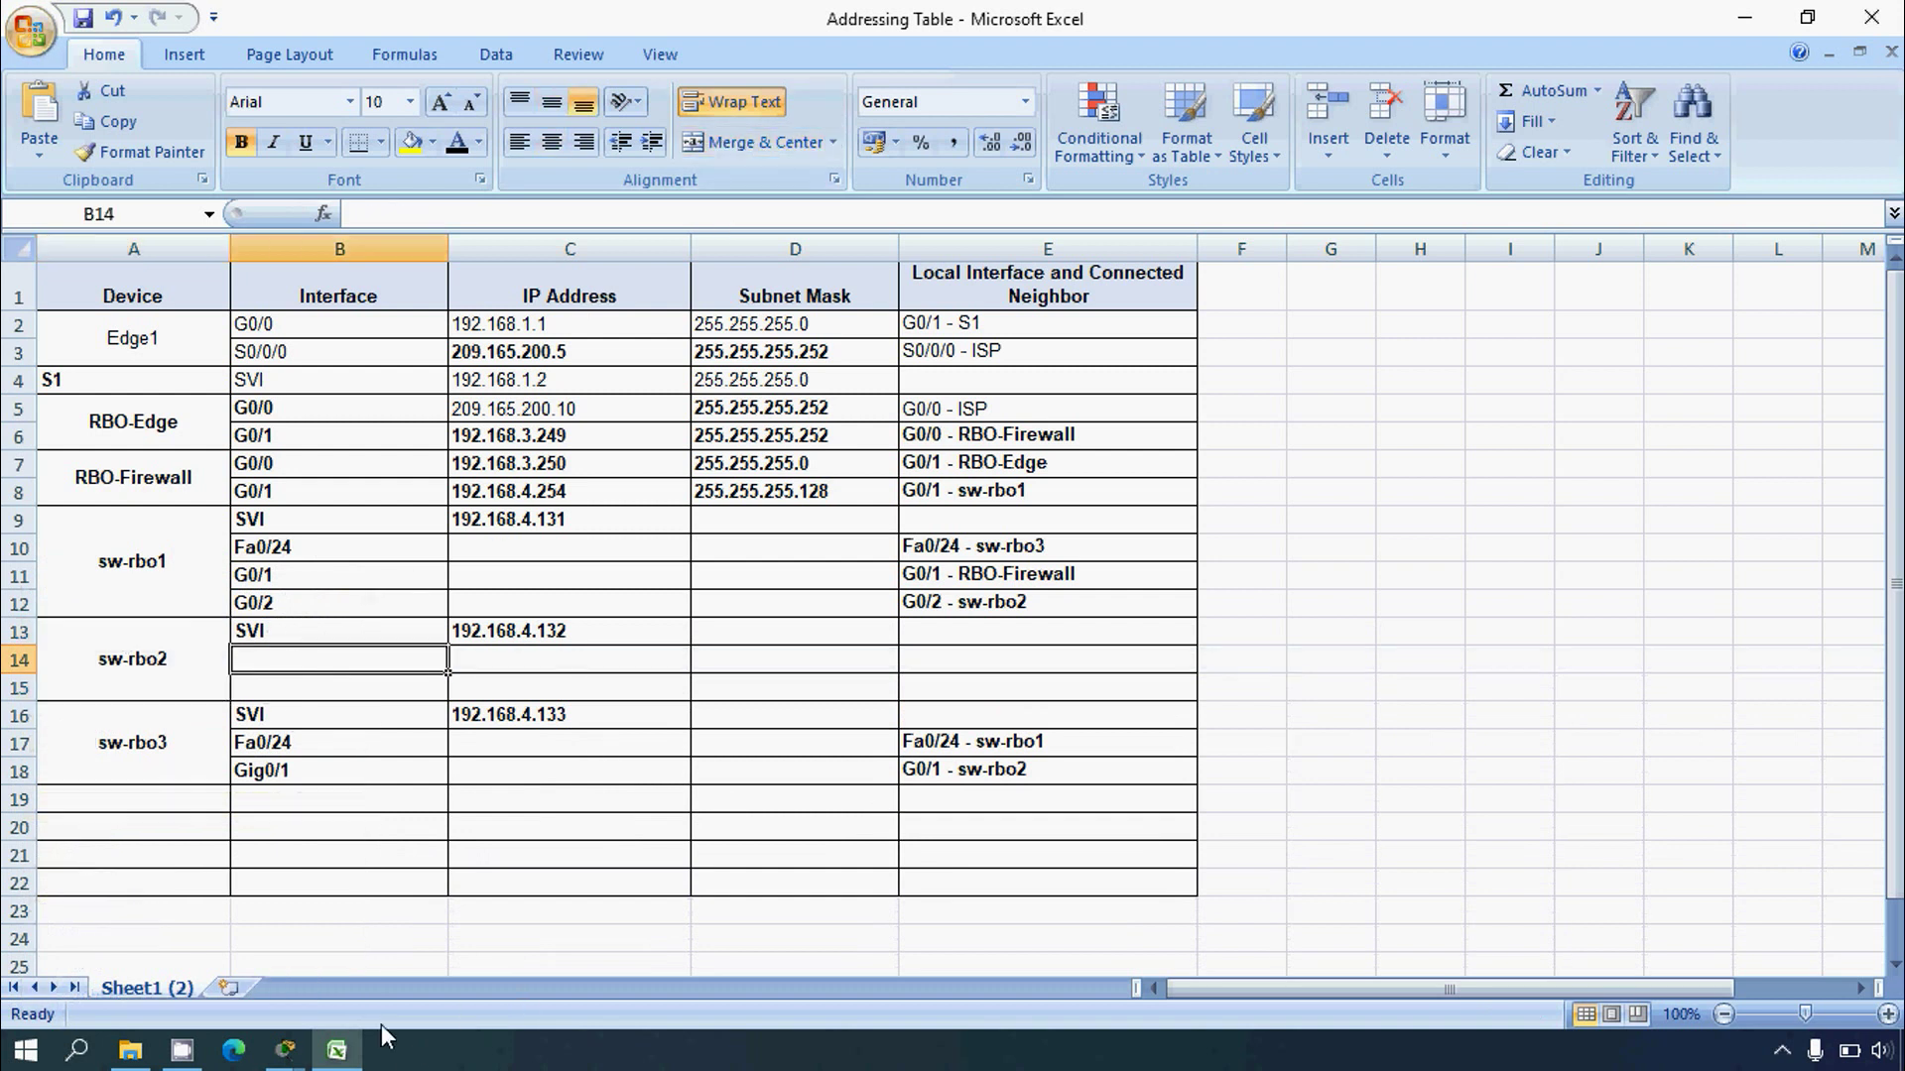
pyautogui.click(337, 1051)
pyautogui.click(339, 1053)
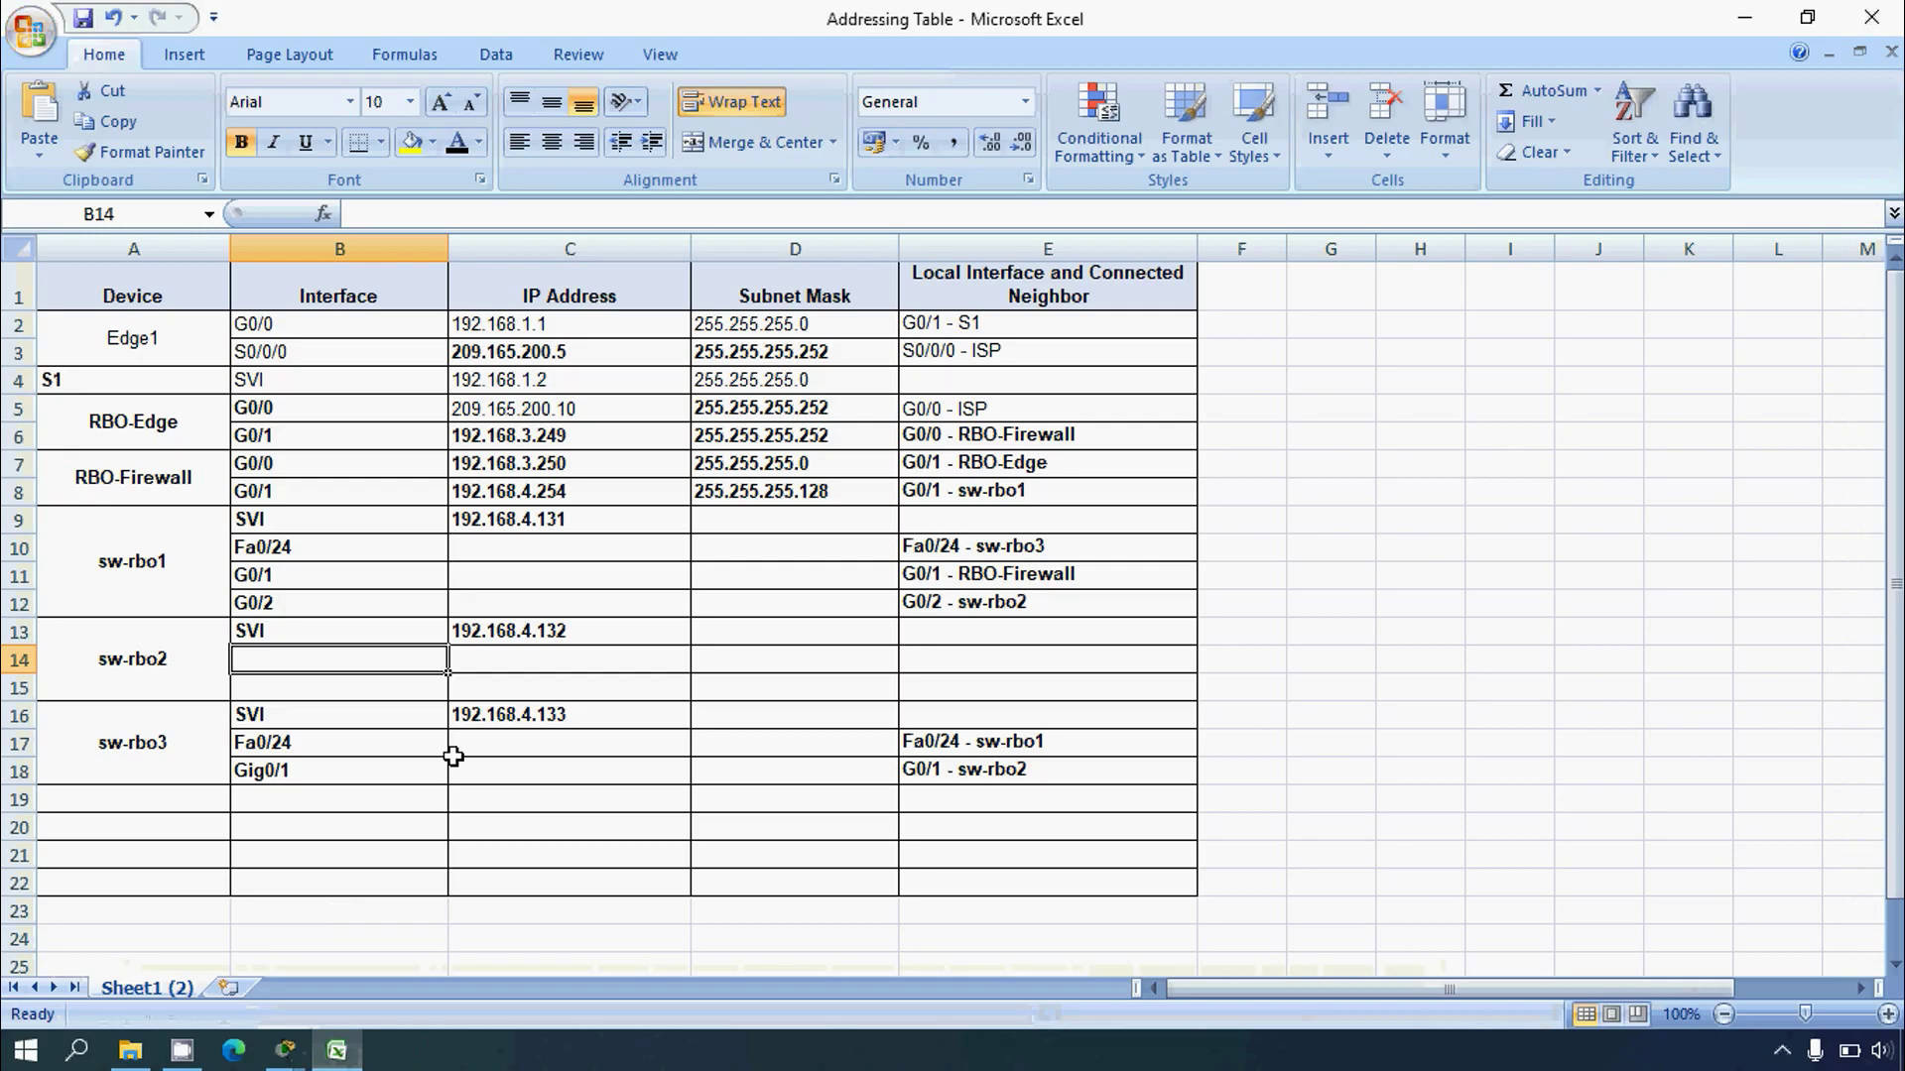
pyautogui.moveTo(256, 576); pyautogui.dragTo(264, 604)
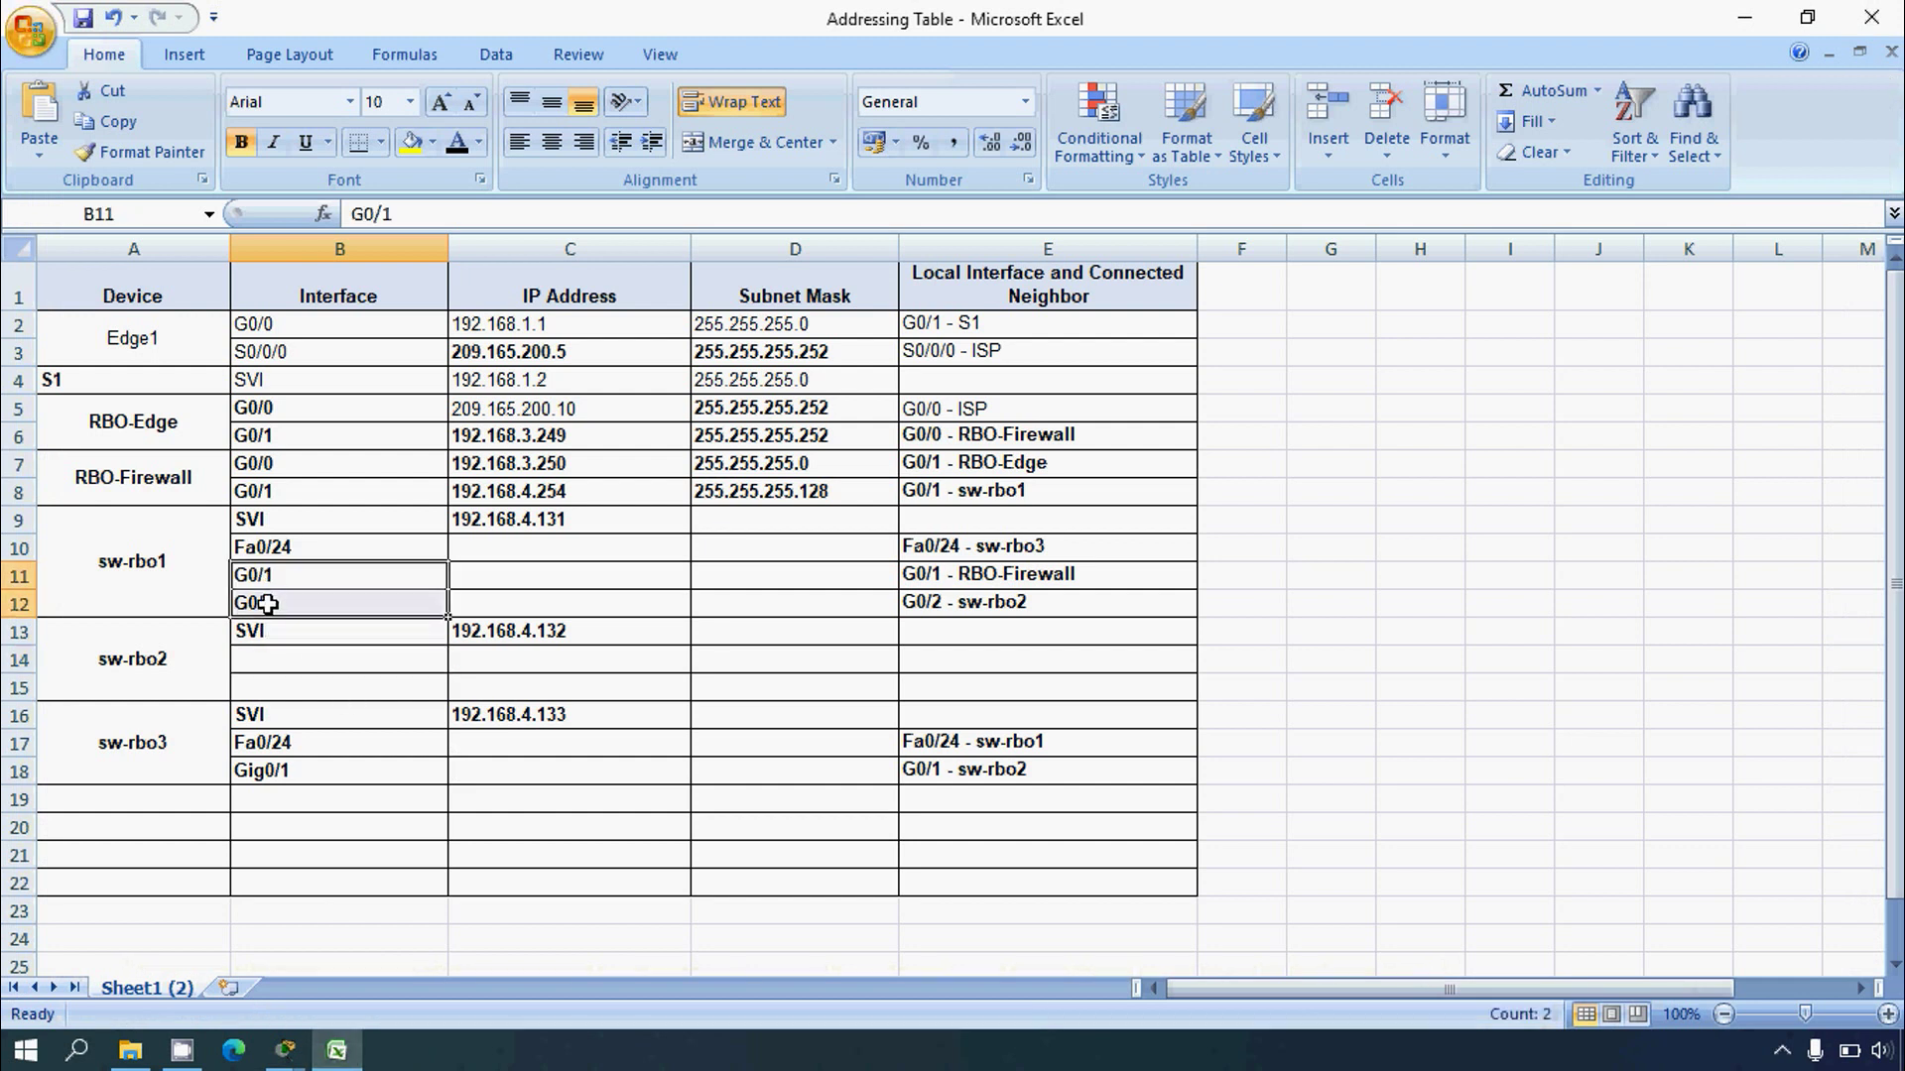
pyautogui.hotkey('ctrl', 'c')
pyautogui.click(297, 659)
pyautogui.hotkey('ctrl', 'v')
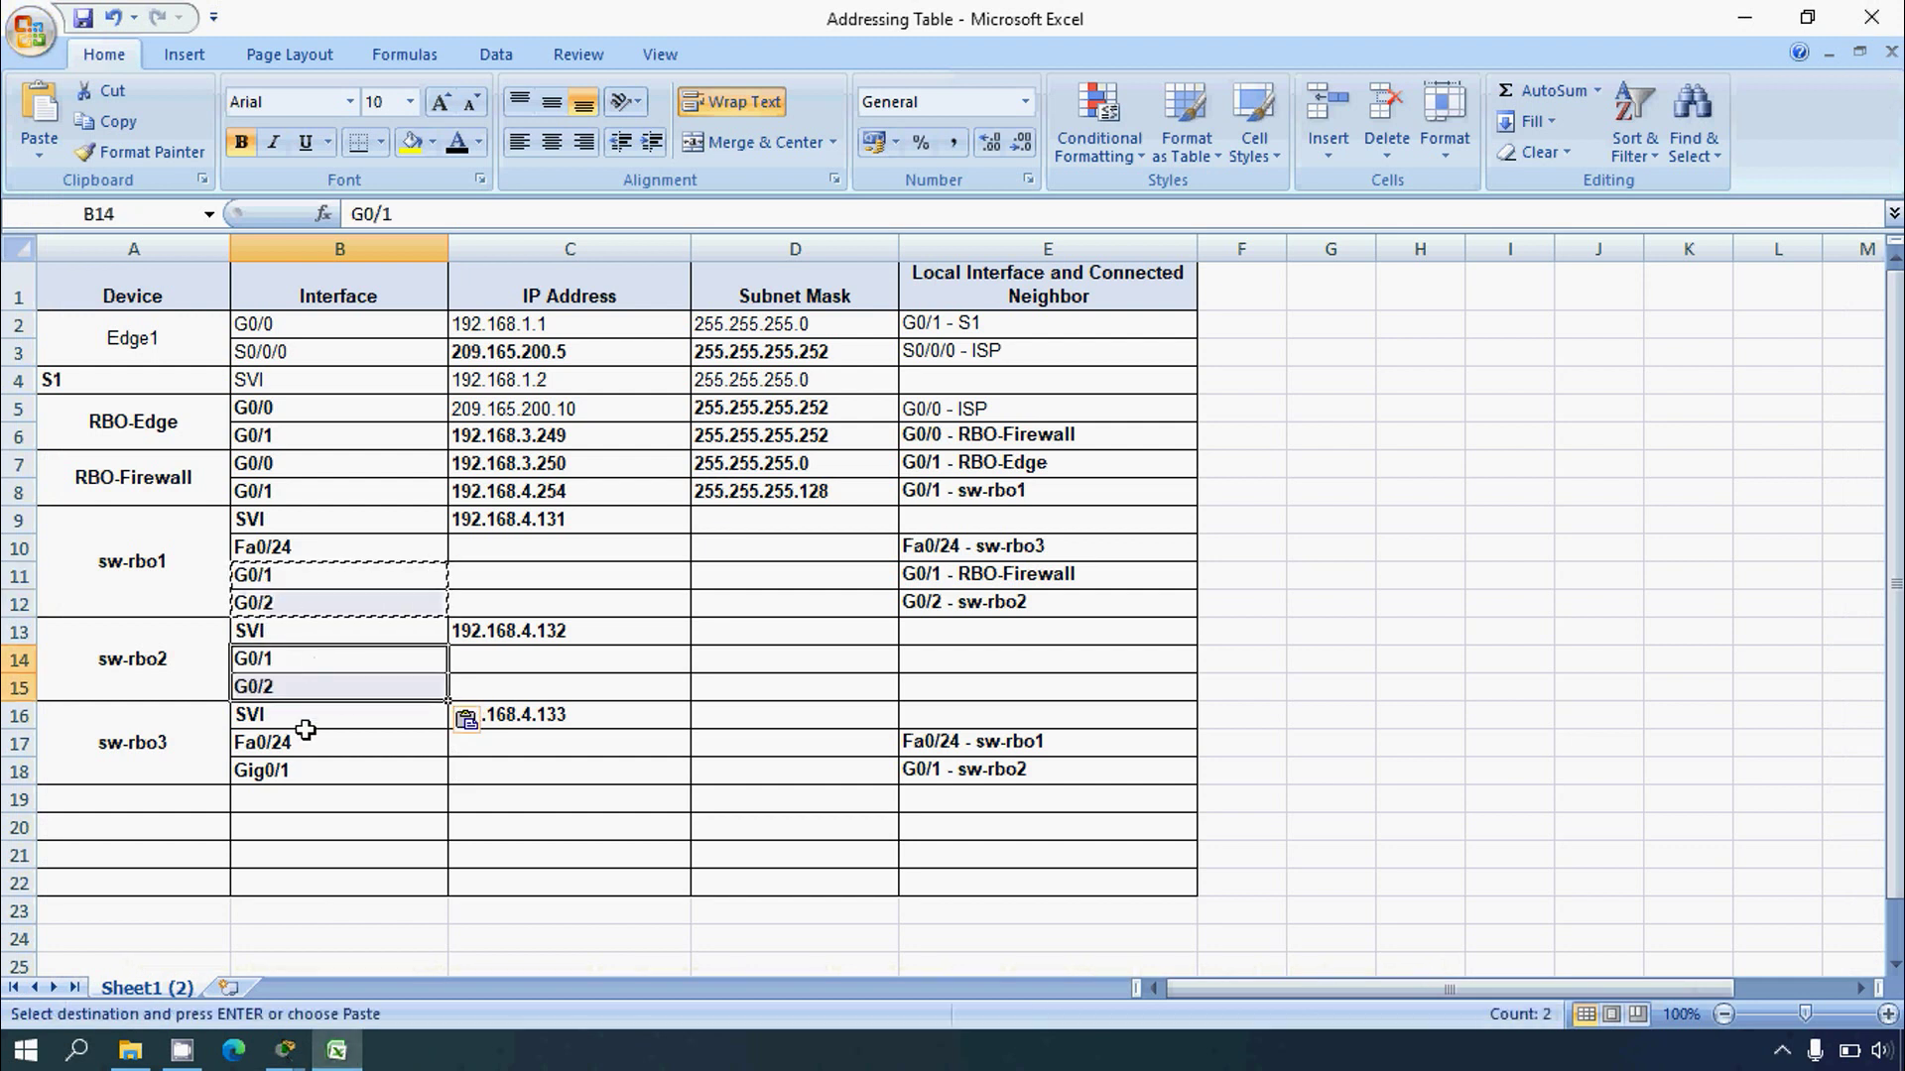
pyautogui.click(305, 739)
pyautogui.click(320, 663)
pyautogui.click(518, 660)
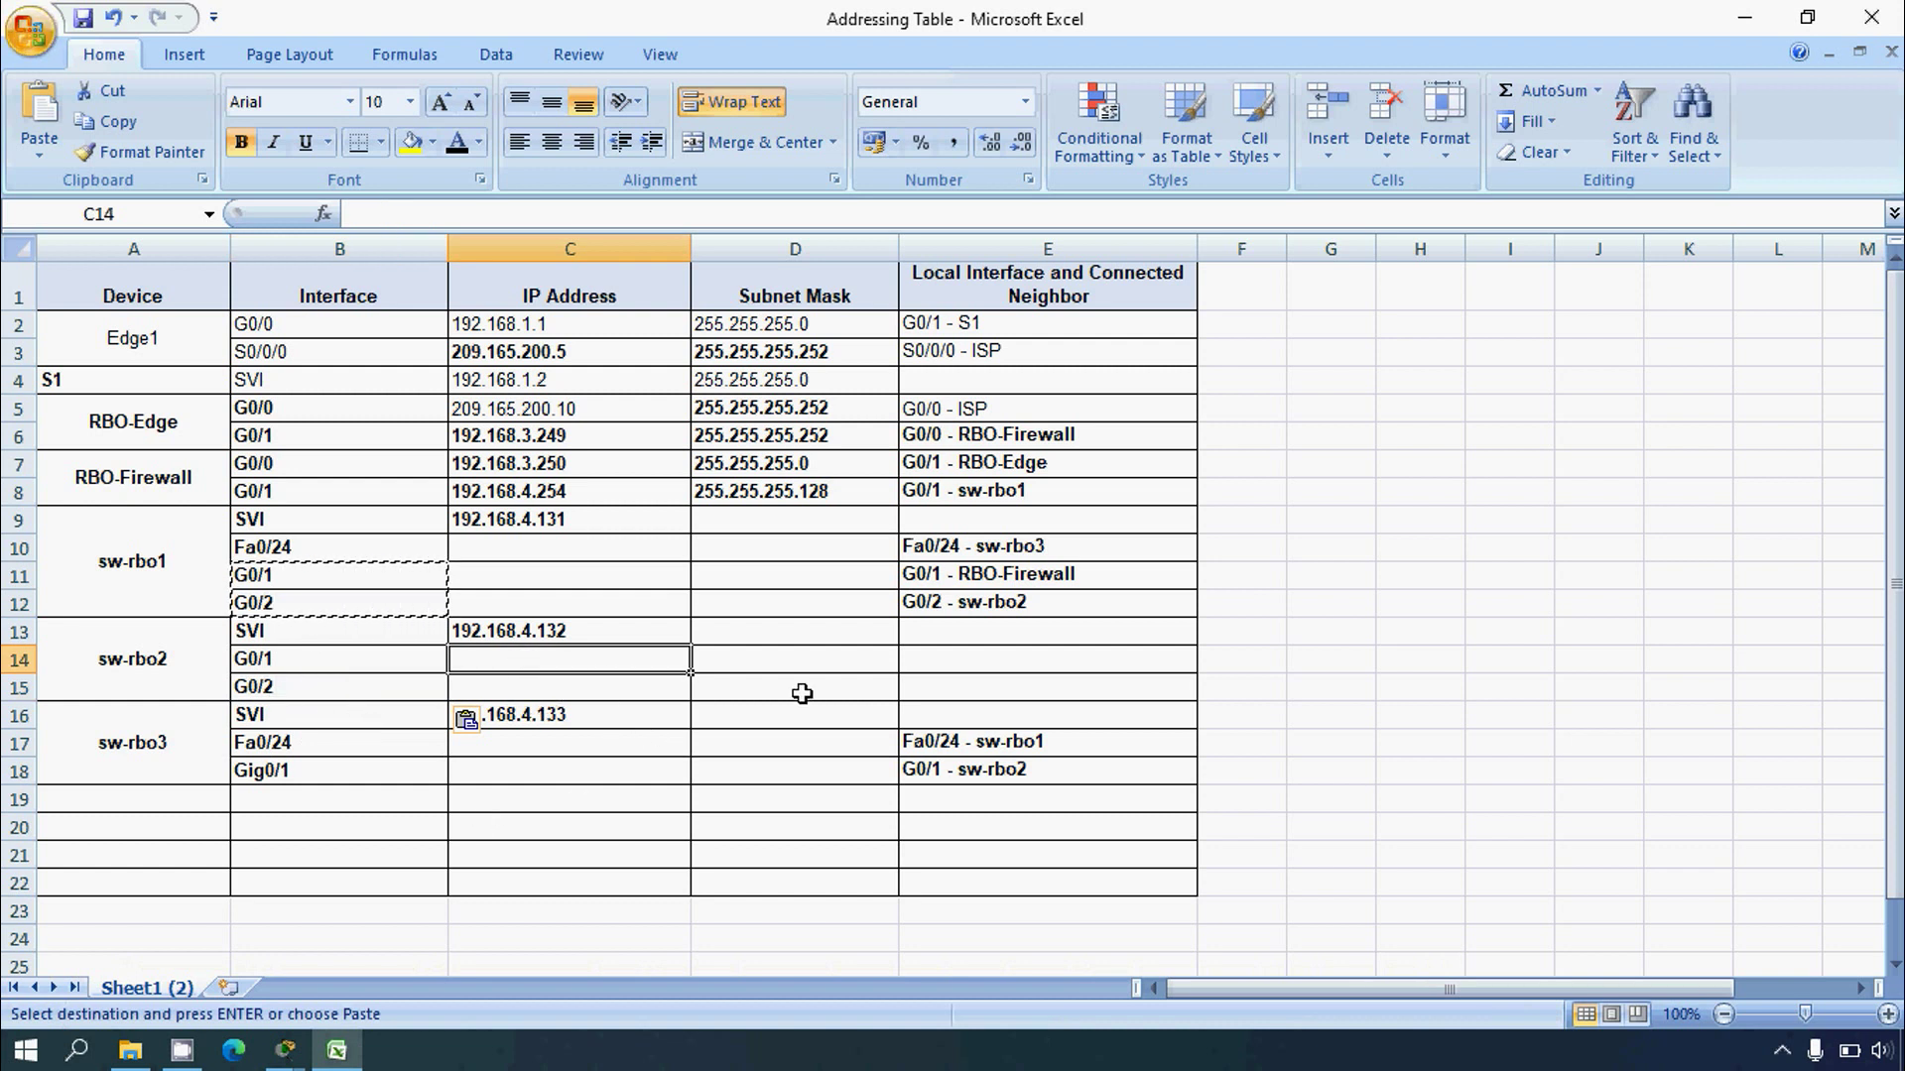
pyautogui.click(342, 1060)
pyautogui.moveTo(466, 764); pyautogui.dragTo(623, 764)
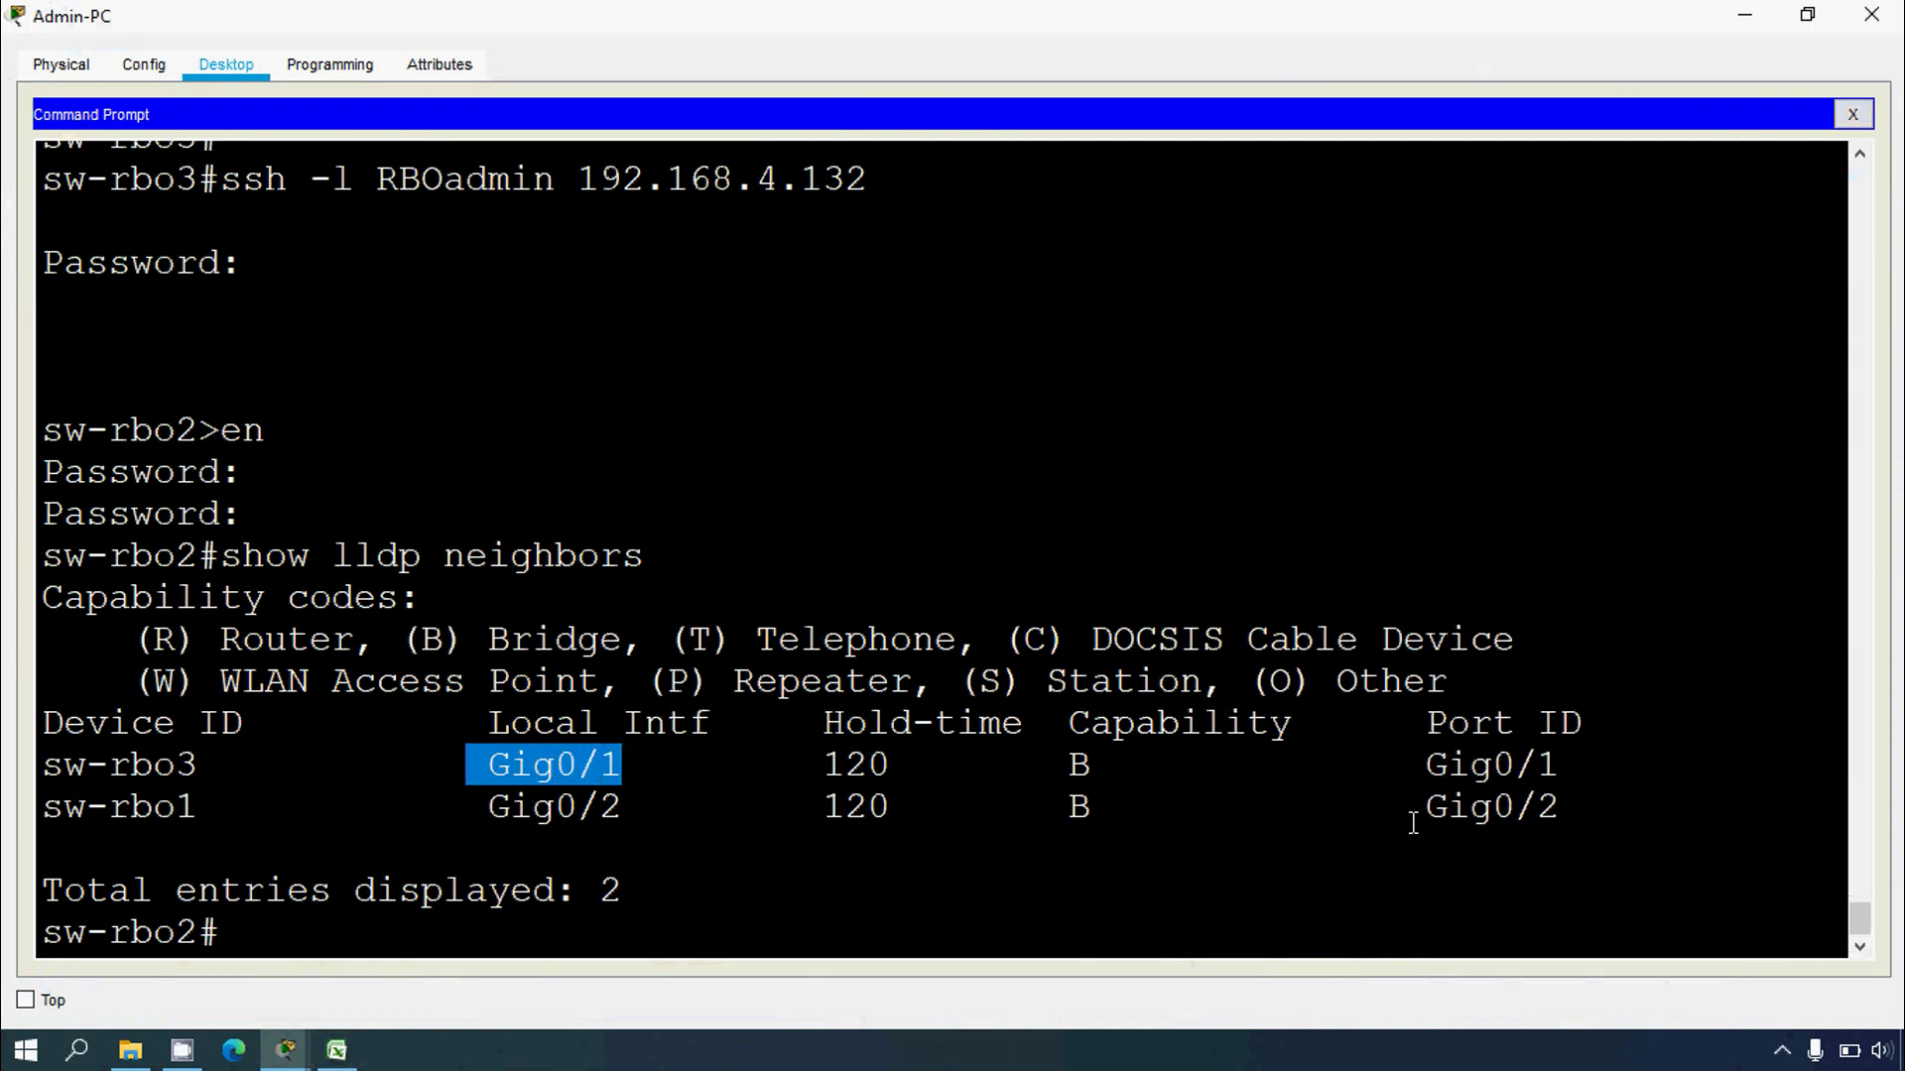
# Step: Enter 'G0/1 - sw-rbo3' as sw-rbo2's first neighbor entry, copying the name from the LLDP output
pyautogui.moveTo(214, 771); pyautogui.dragTo(79, 771)
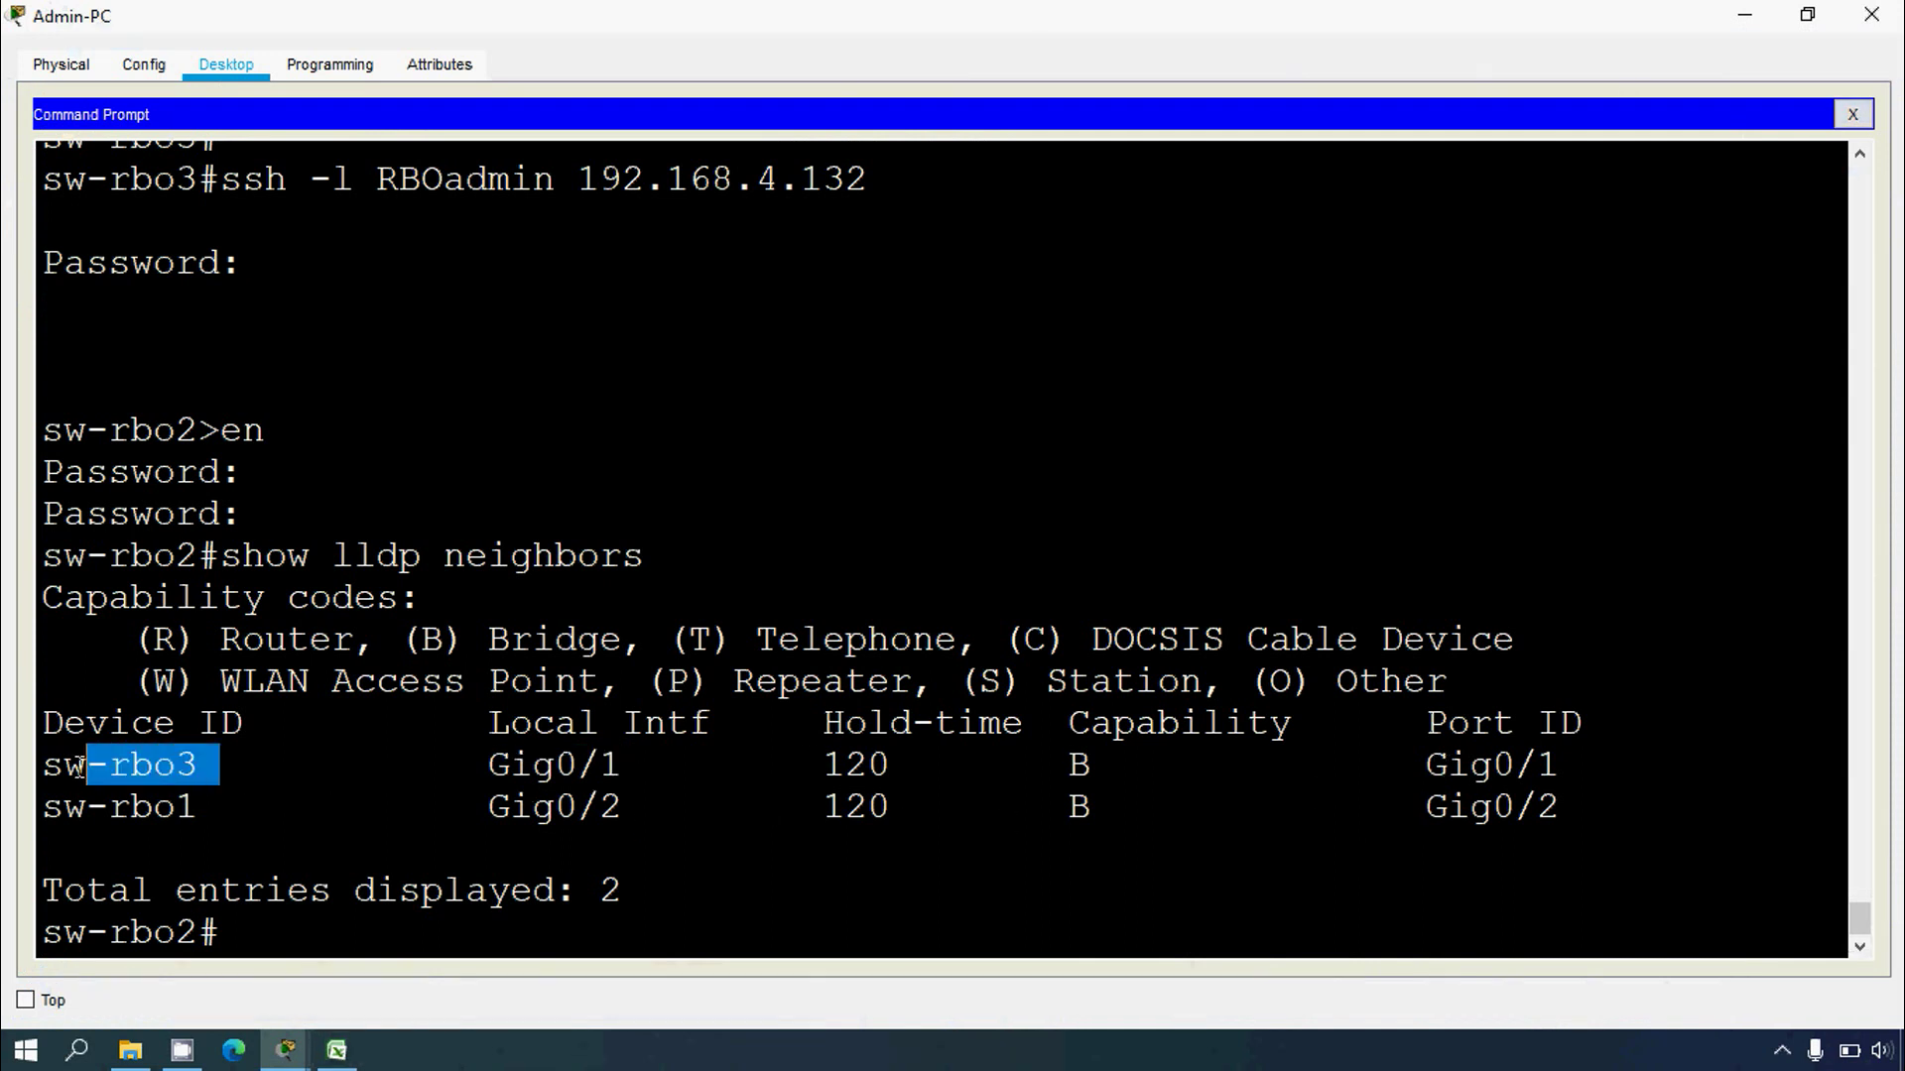
pyautogui.click(204, 771)
pyautogui.moveTo(204, 771); pyautogui.dragTo(40, 772)
pyautogui.rightClick(40, 772)
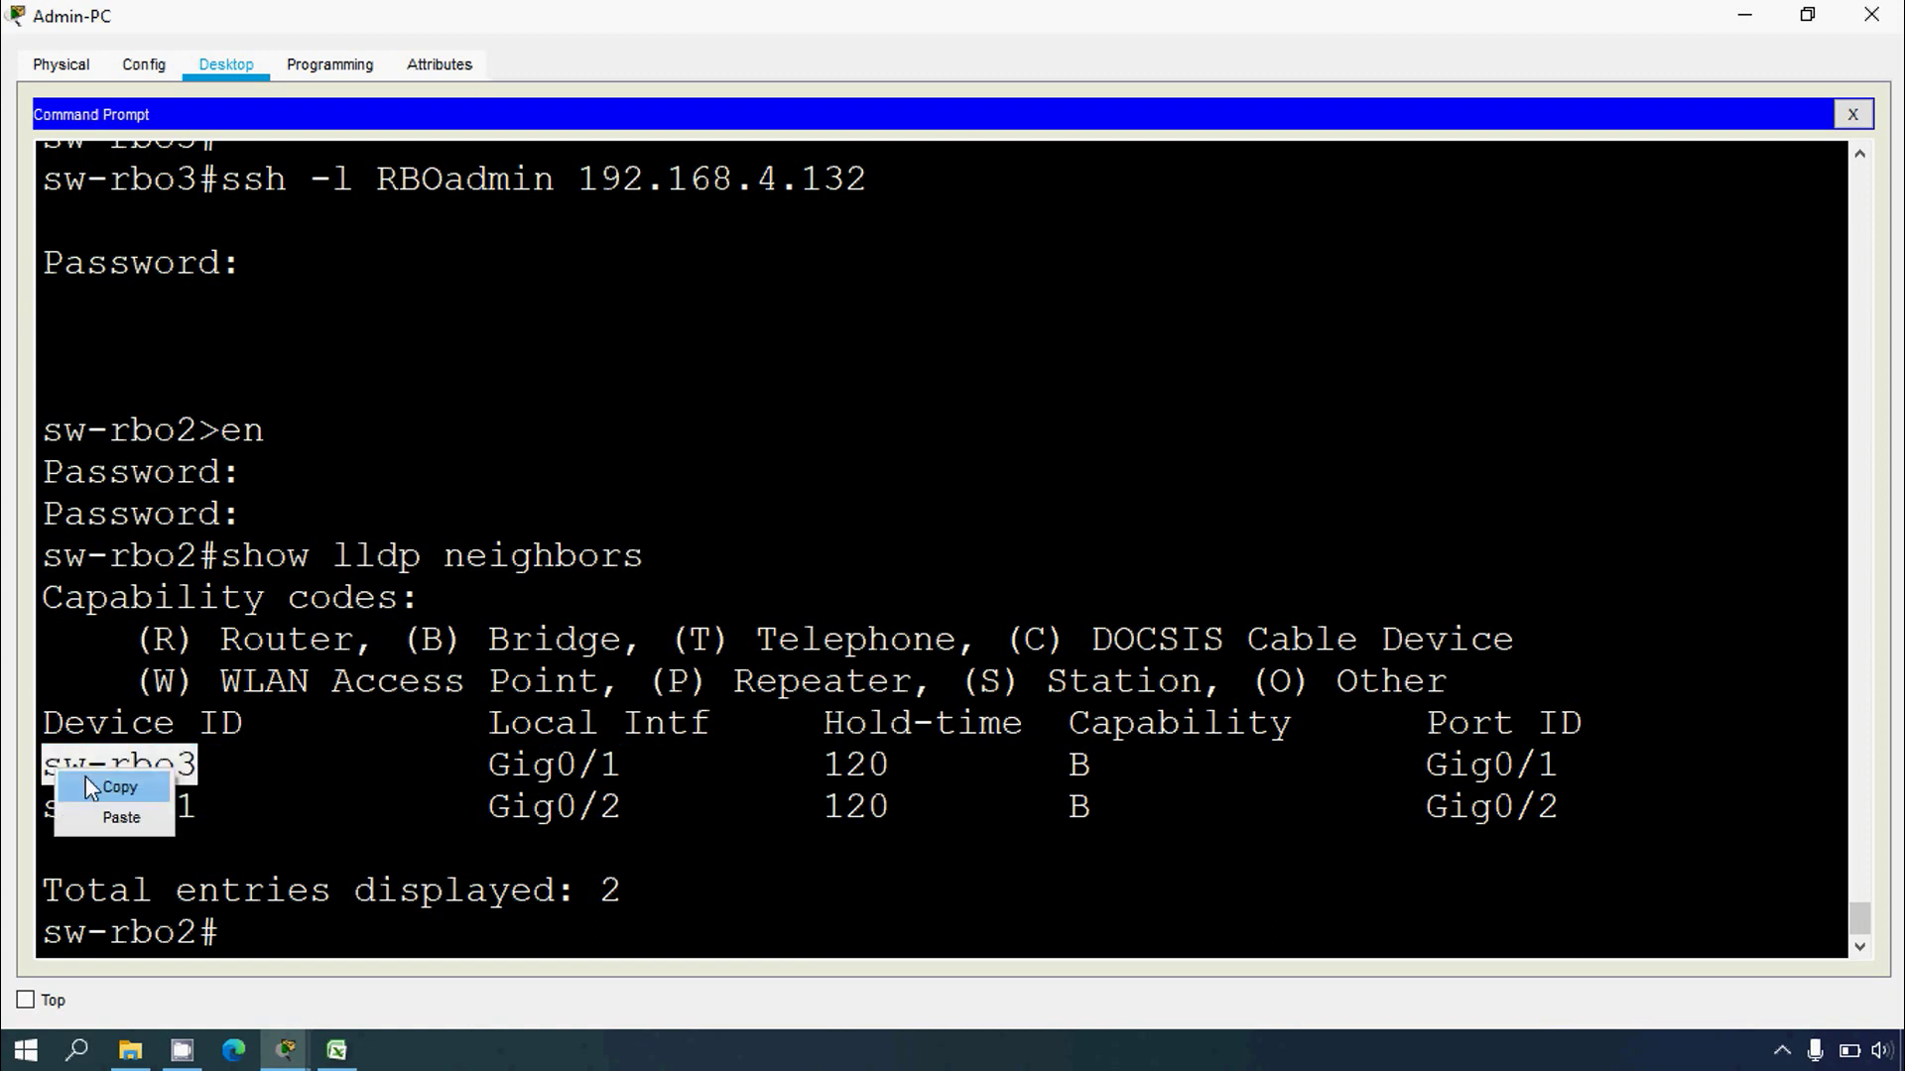
pyautogui.click(92, 789)
pyautogui.click(336, 1050)
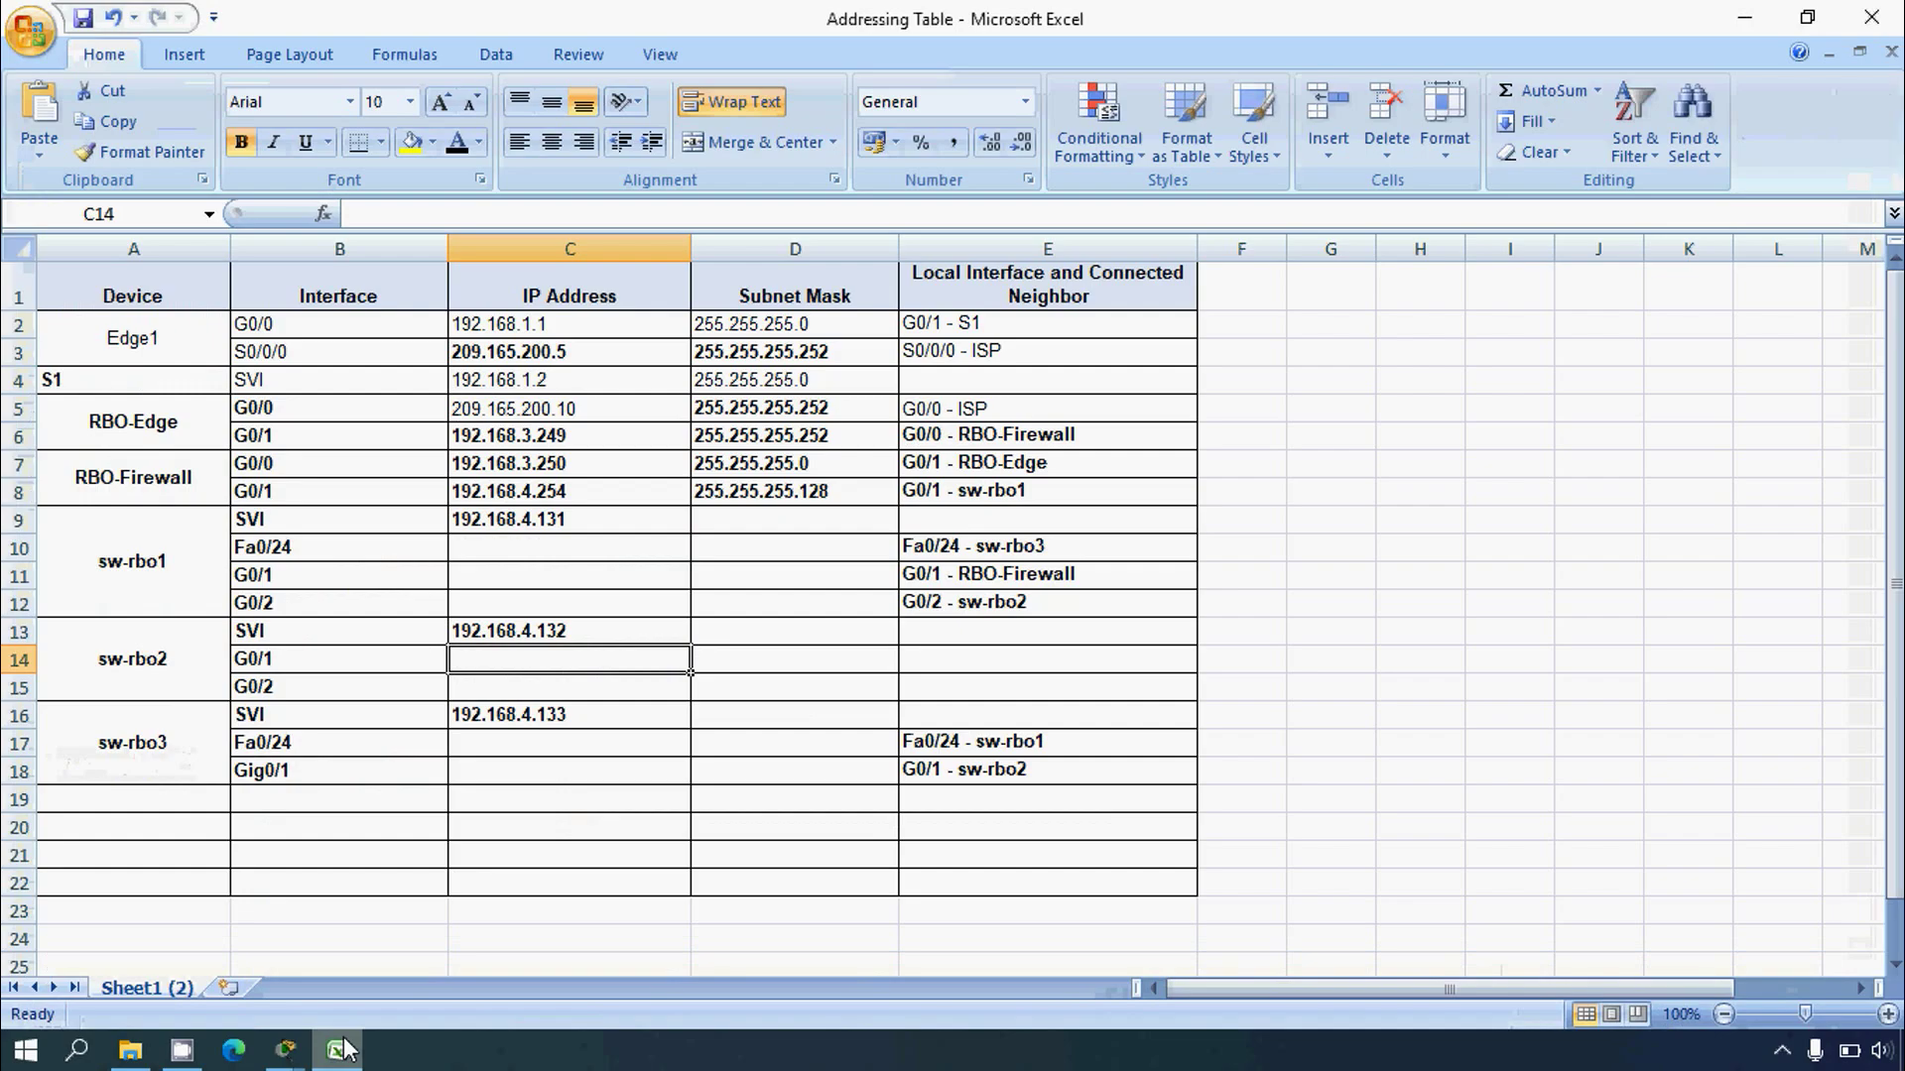
pyautogui.click(1000, 668)
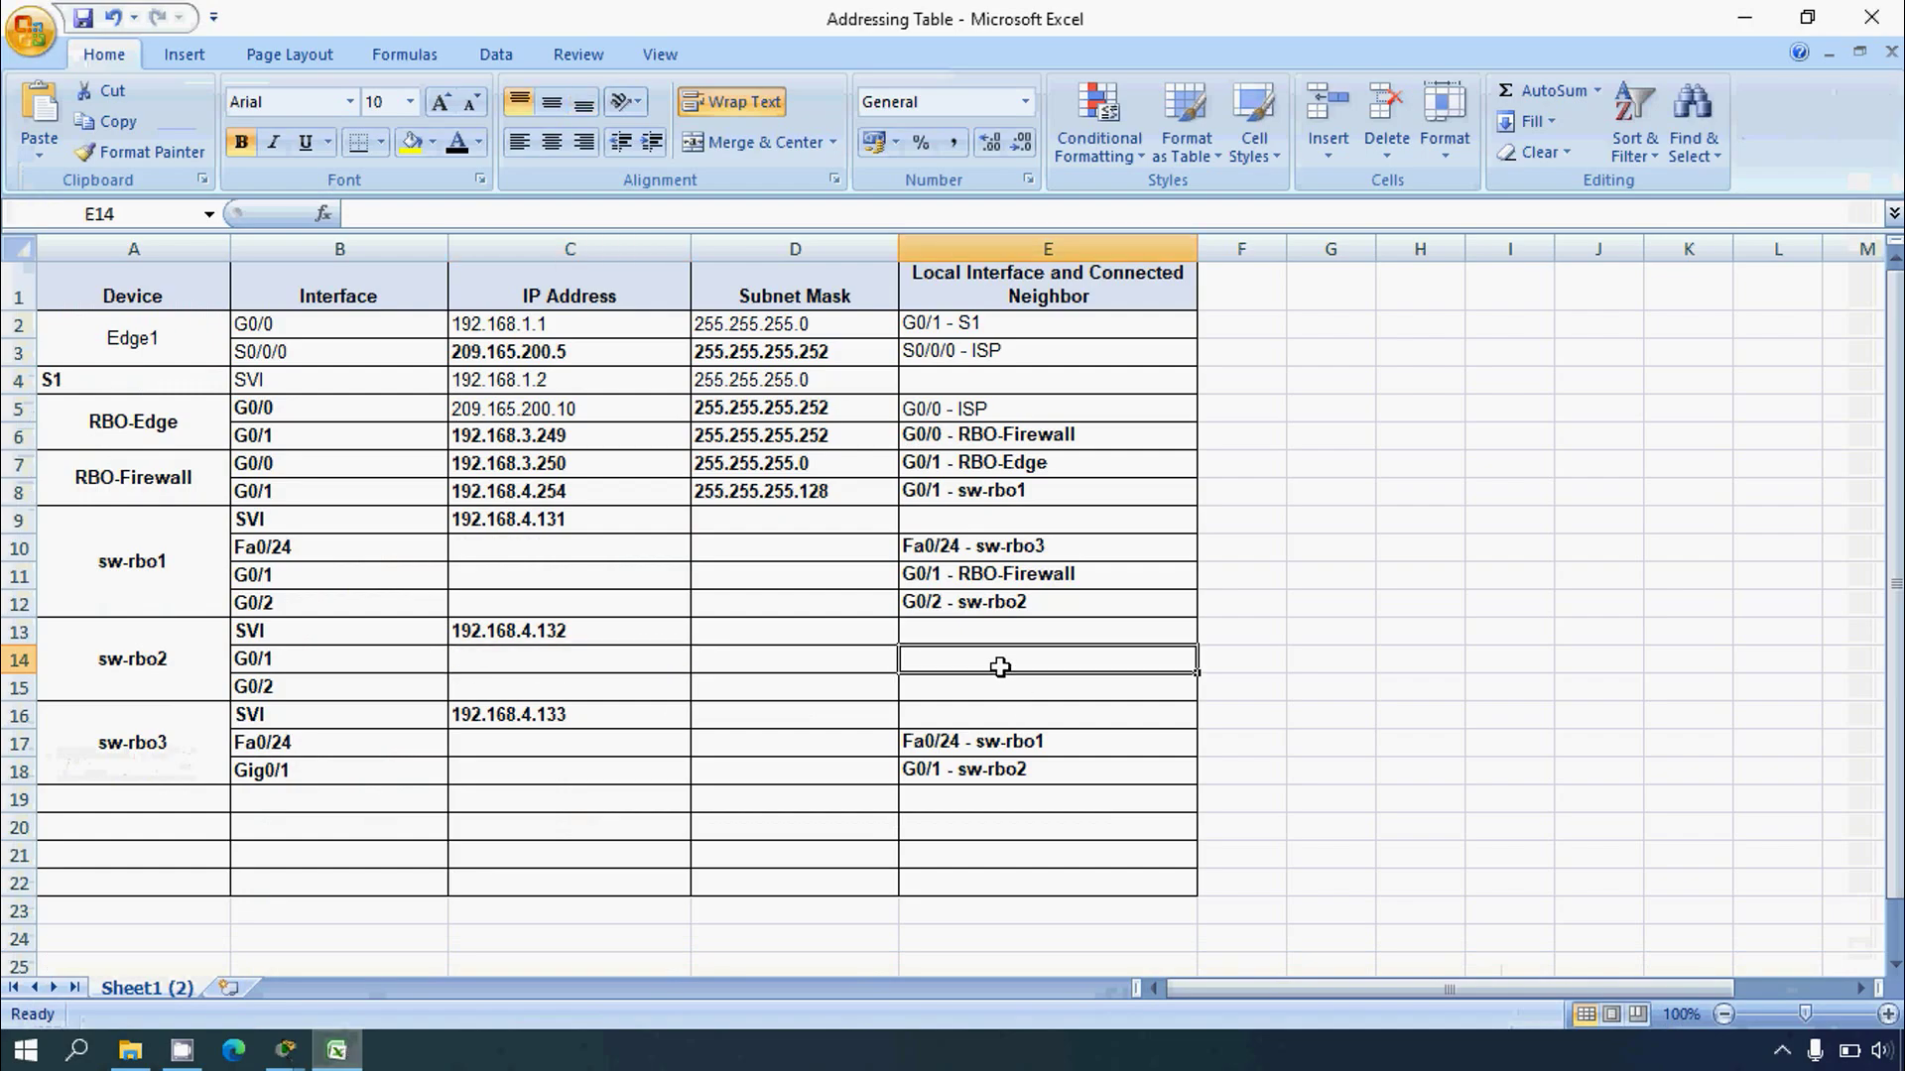
pyautogui.write('G0/1 -')
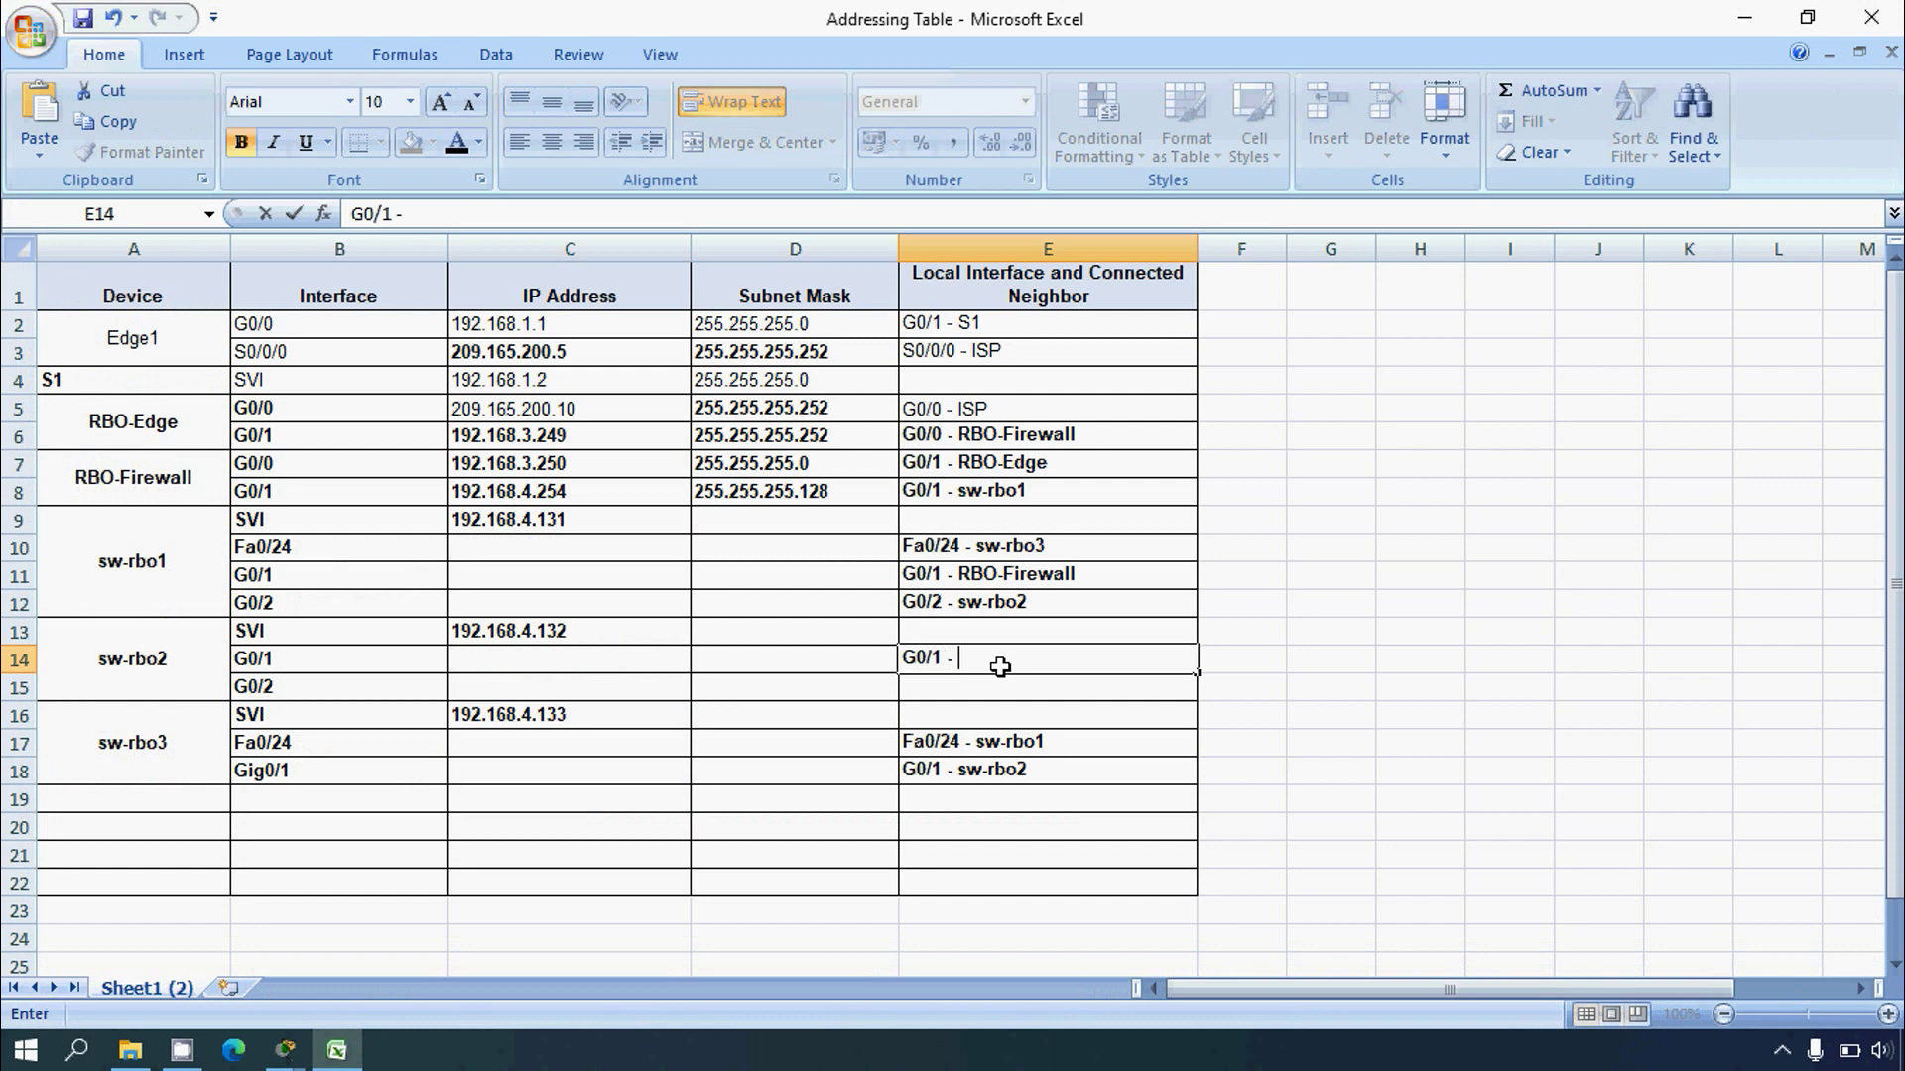
pyautogui.hotkey('ctrl', 'v')
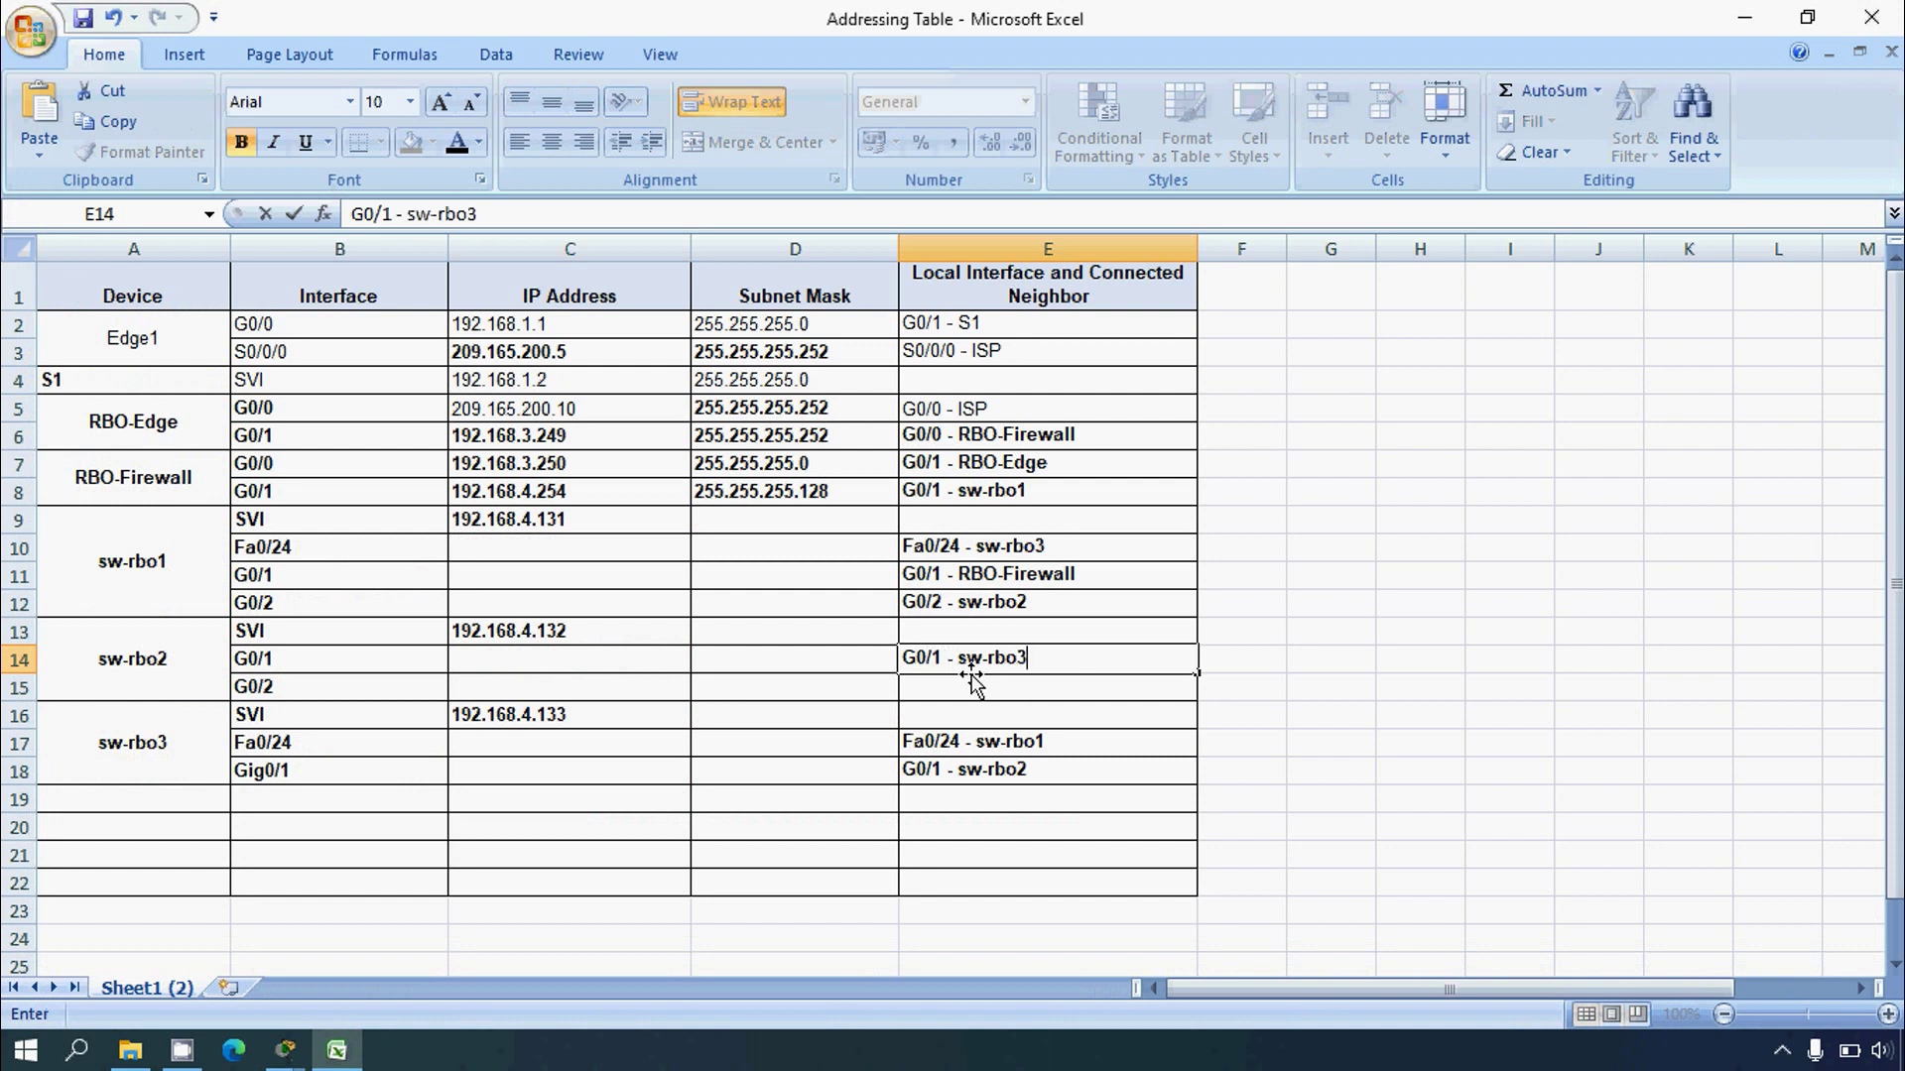
pyautogui.press('Return')
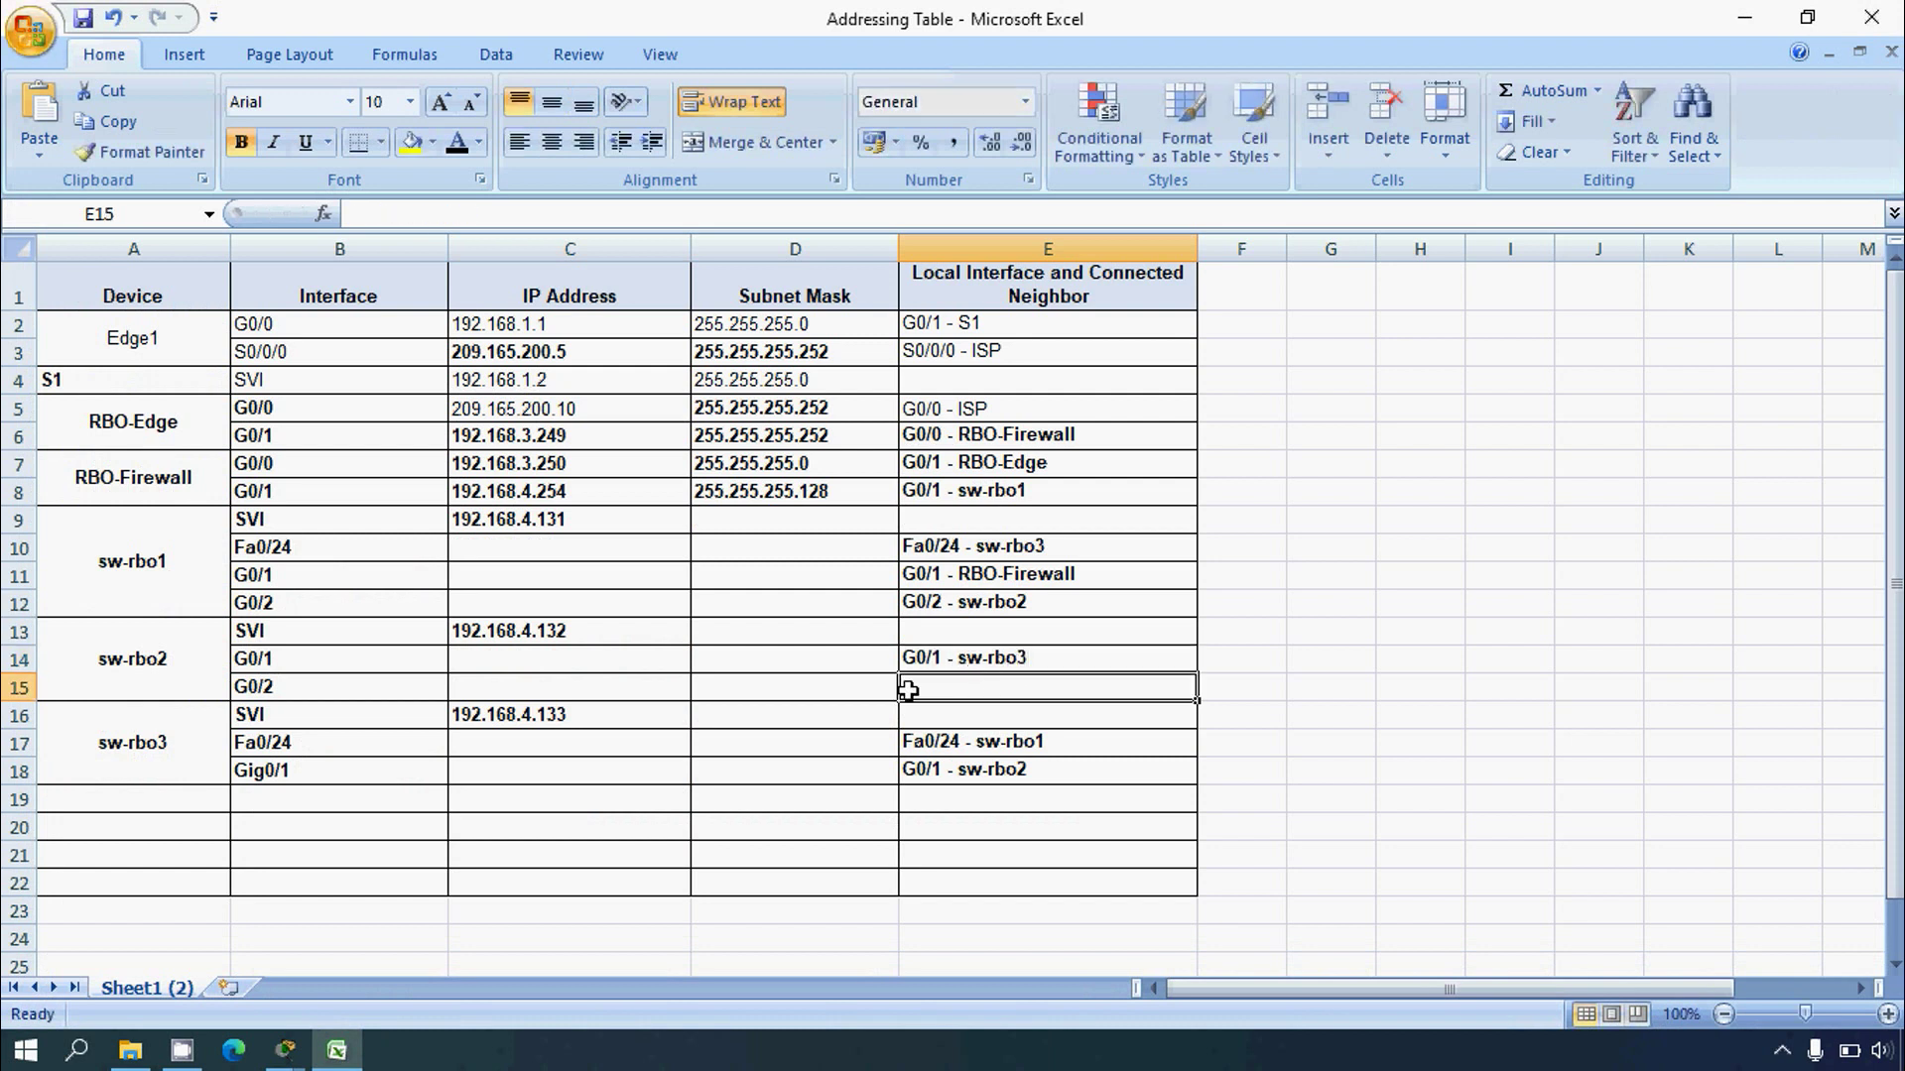
# Step: Enter 'G0/2 - sw-rbo1' as the second neighbor entry and minimise Excel
pyautogui.click(334, 1058)
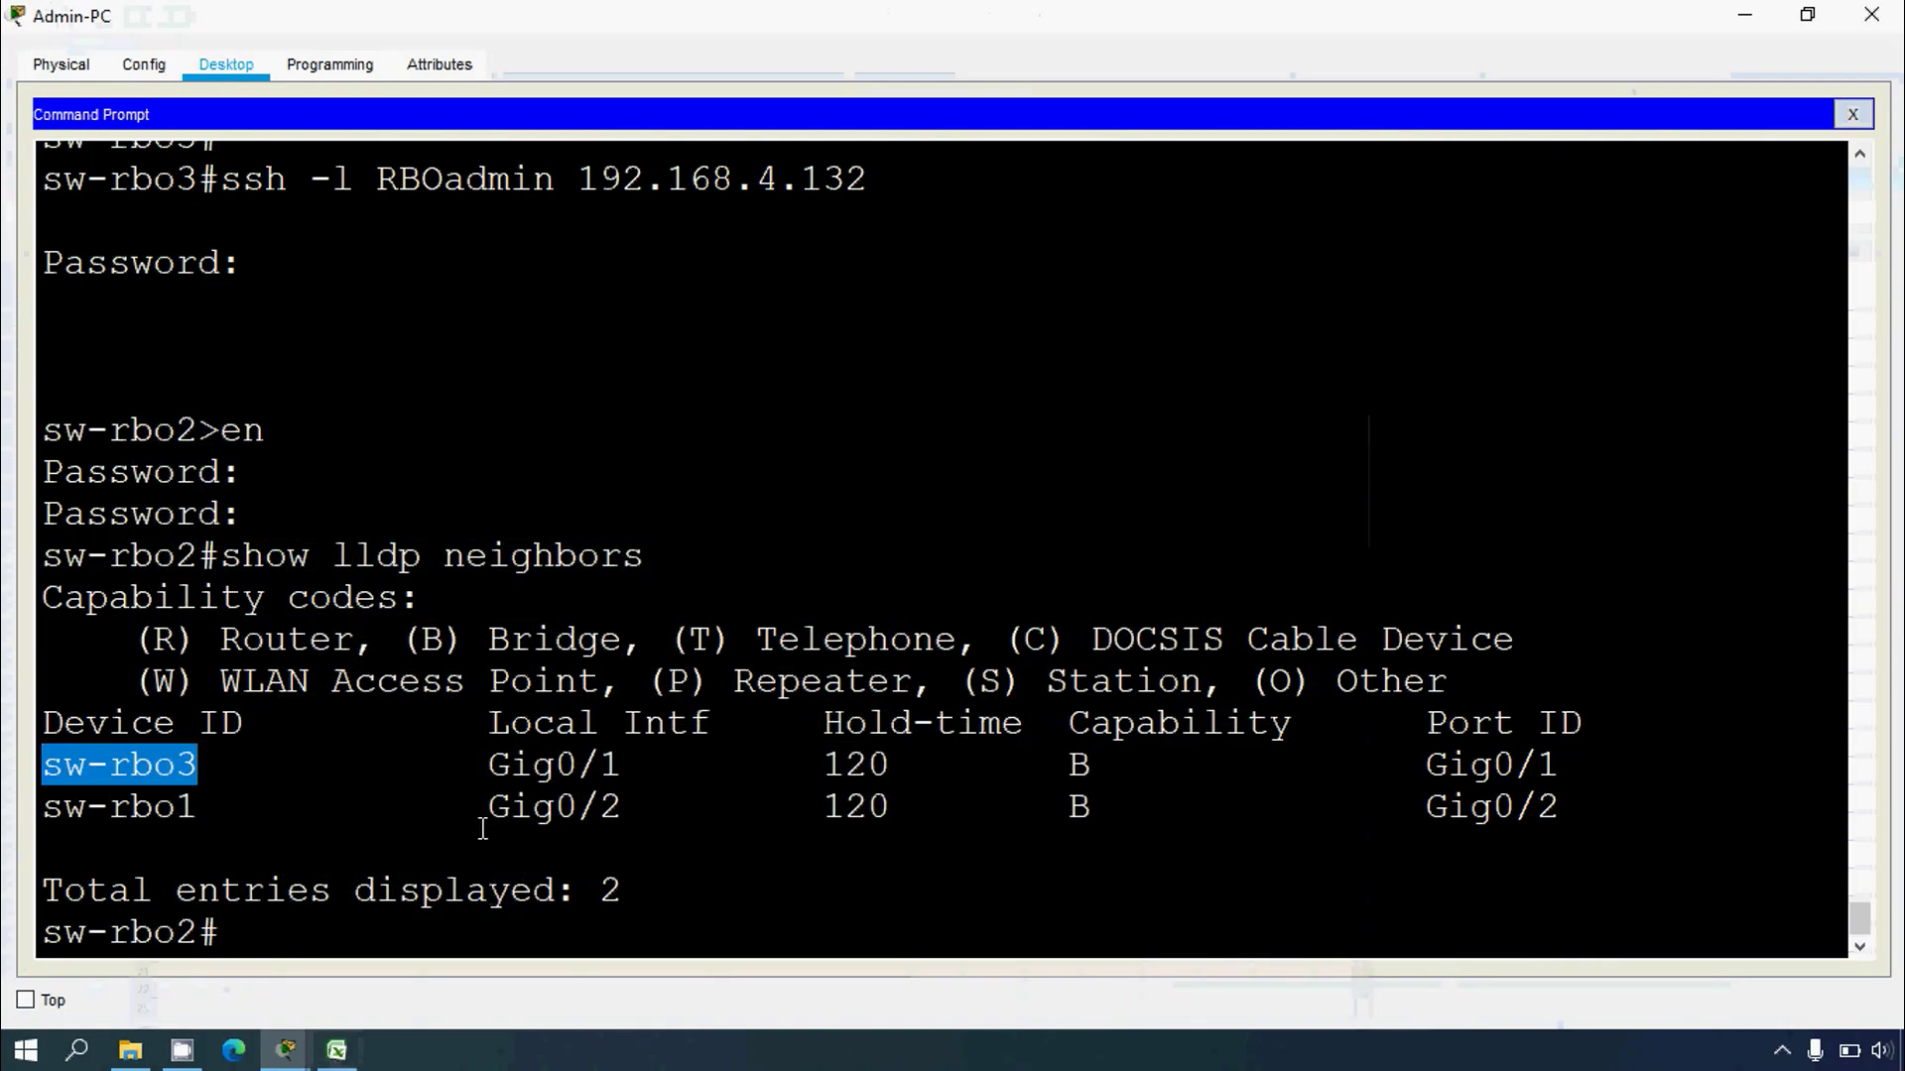
pyautogui.moveTo(488, 807); pyautogui.dragTo(619, 820)
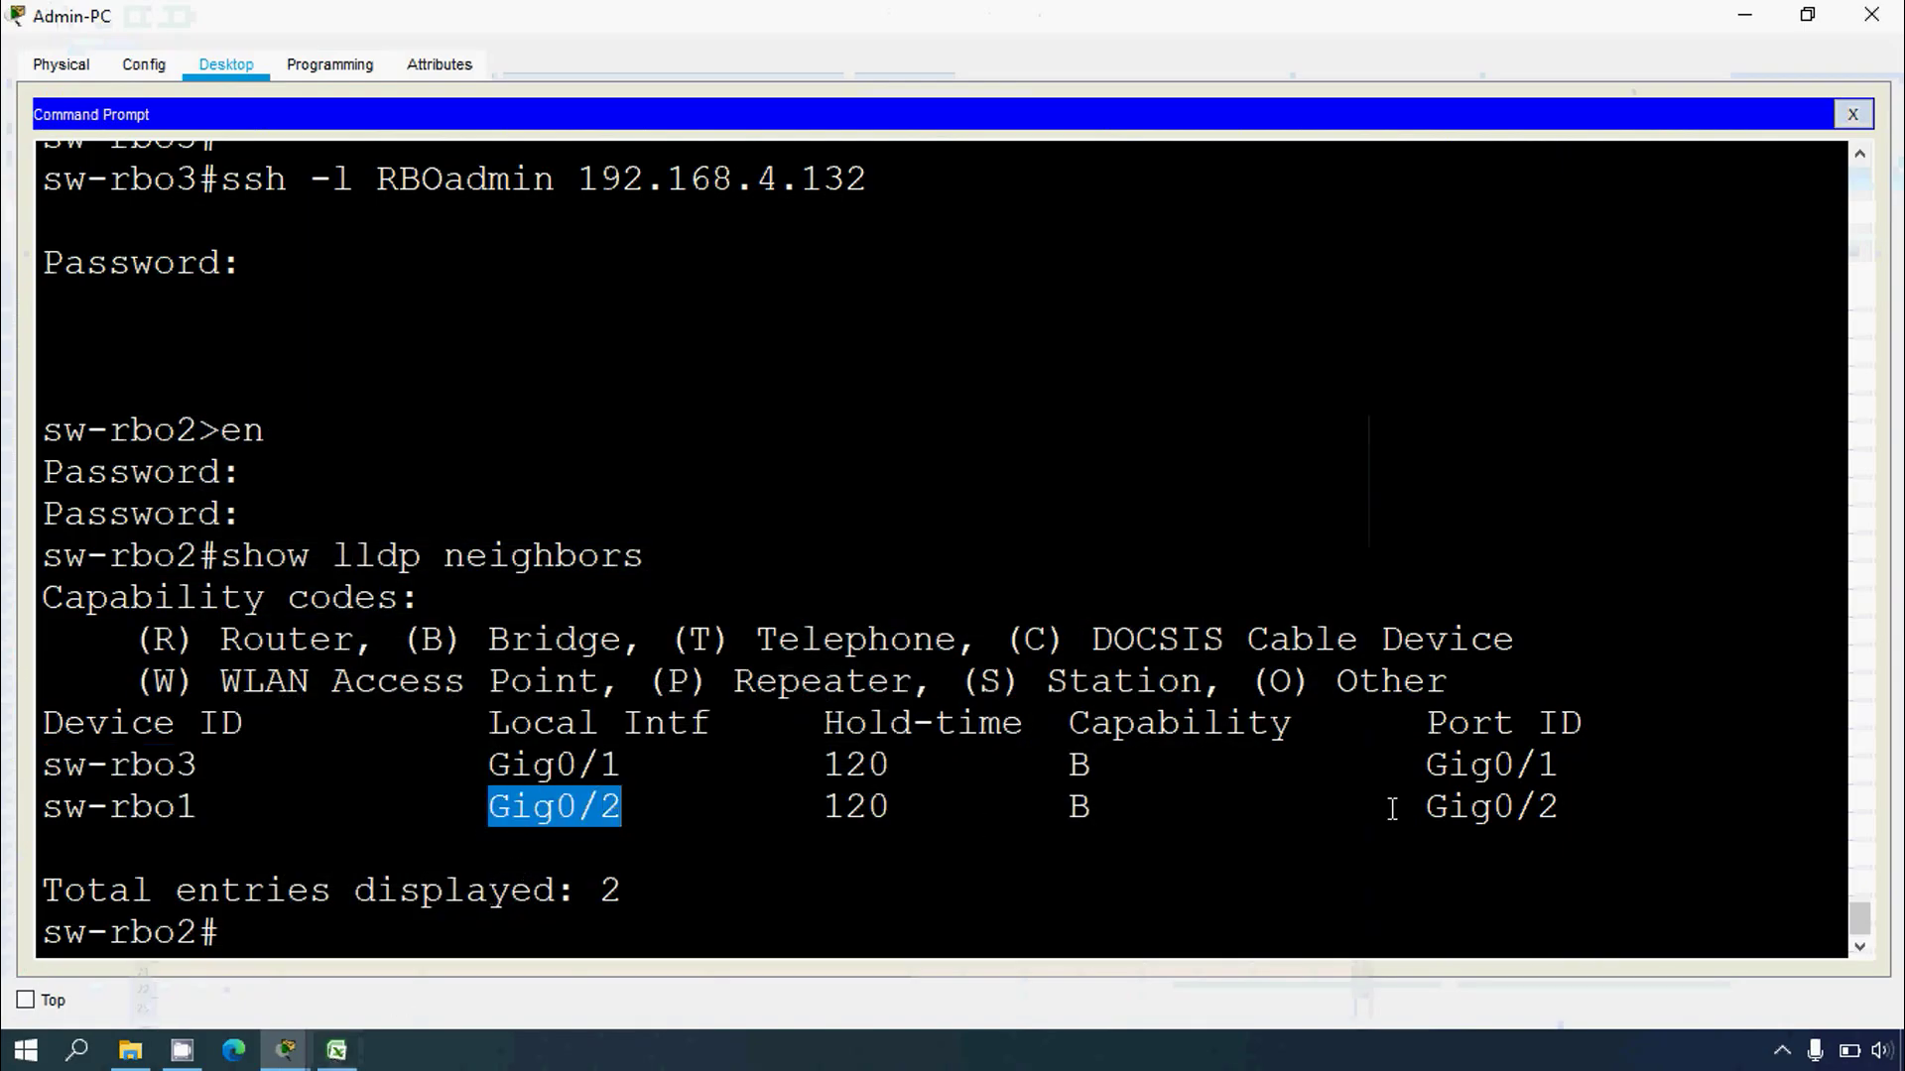
pyautogui.moveTo(199, 809); pyautogui.dragTo(42, 808)
pyautogui.rightClick(95, 811)
pyautogui.click(130, 830)
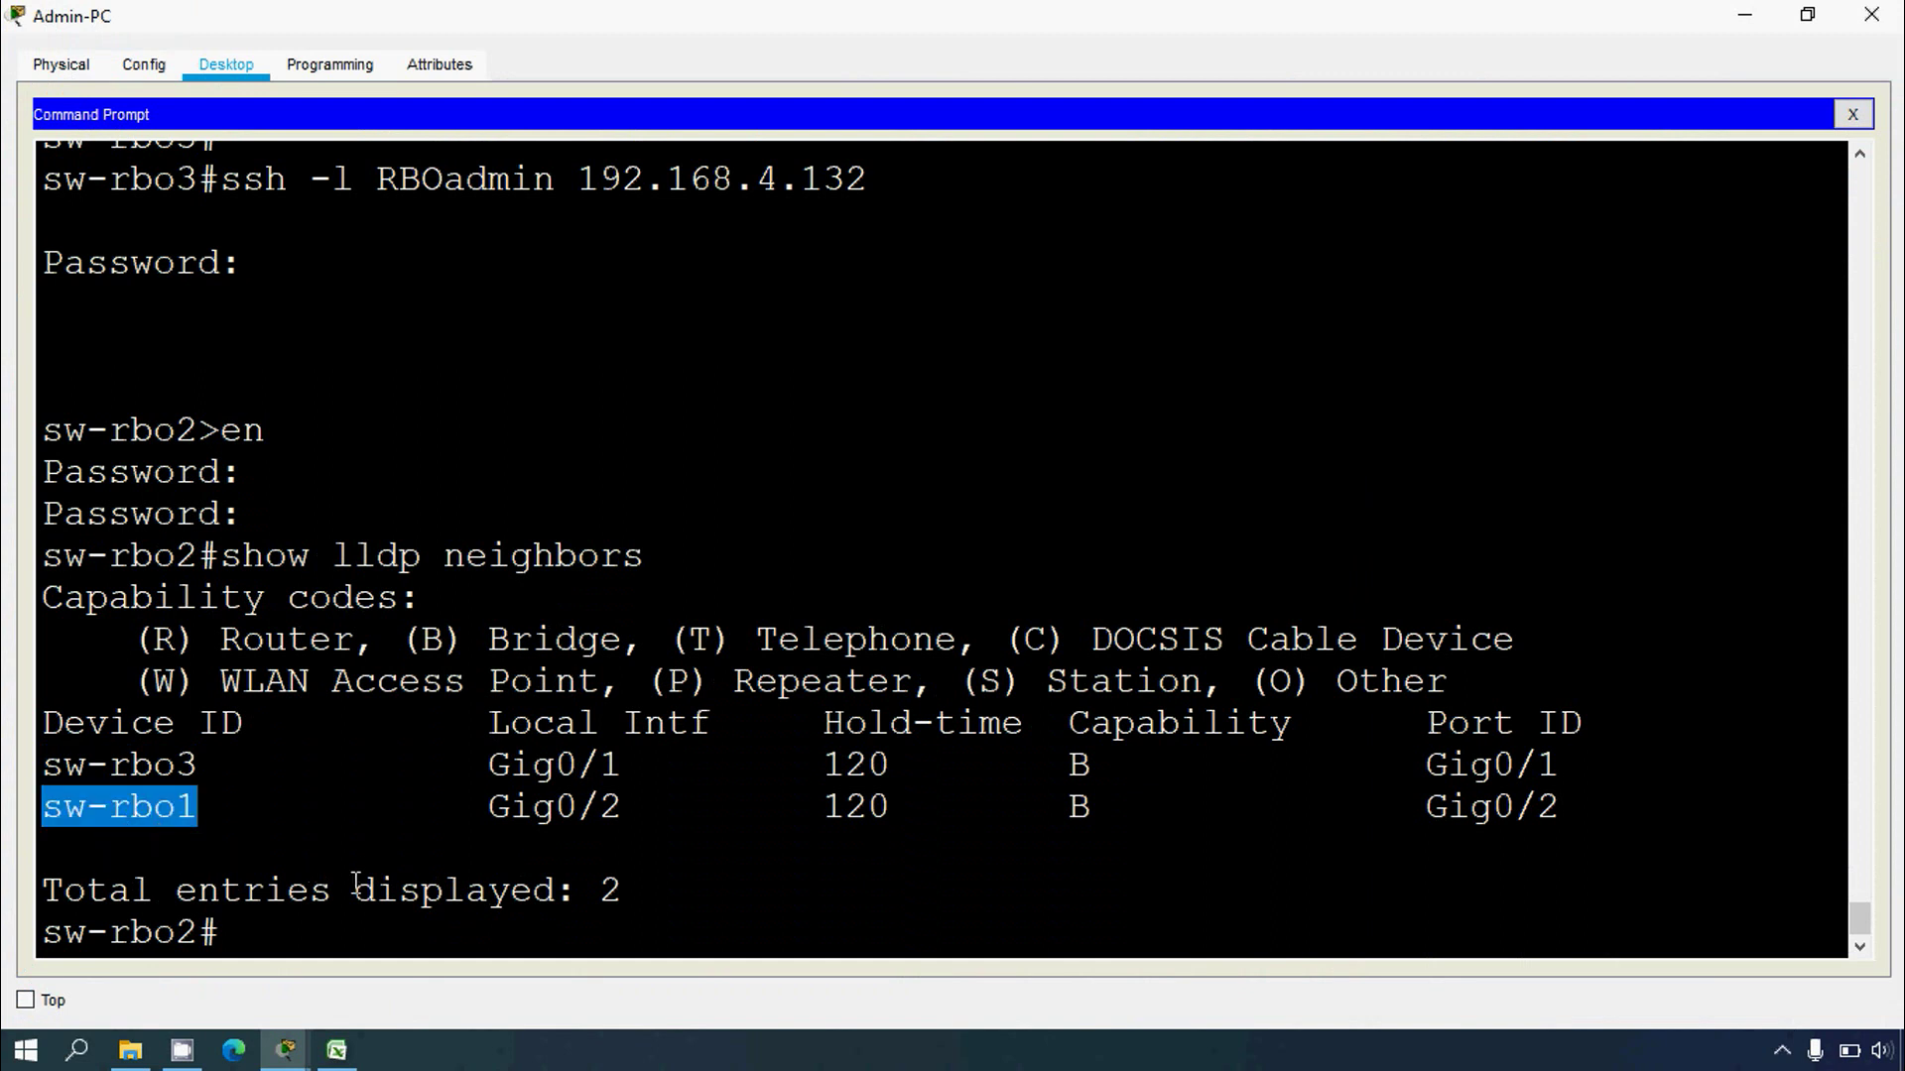
pyautogui.click(338, 1052)
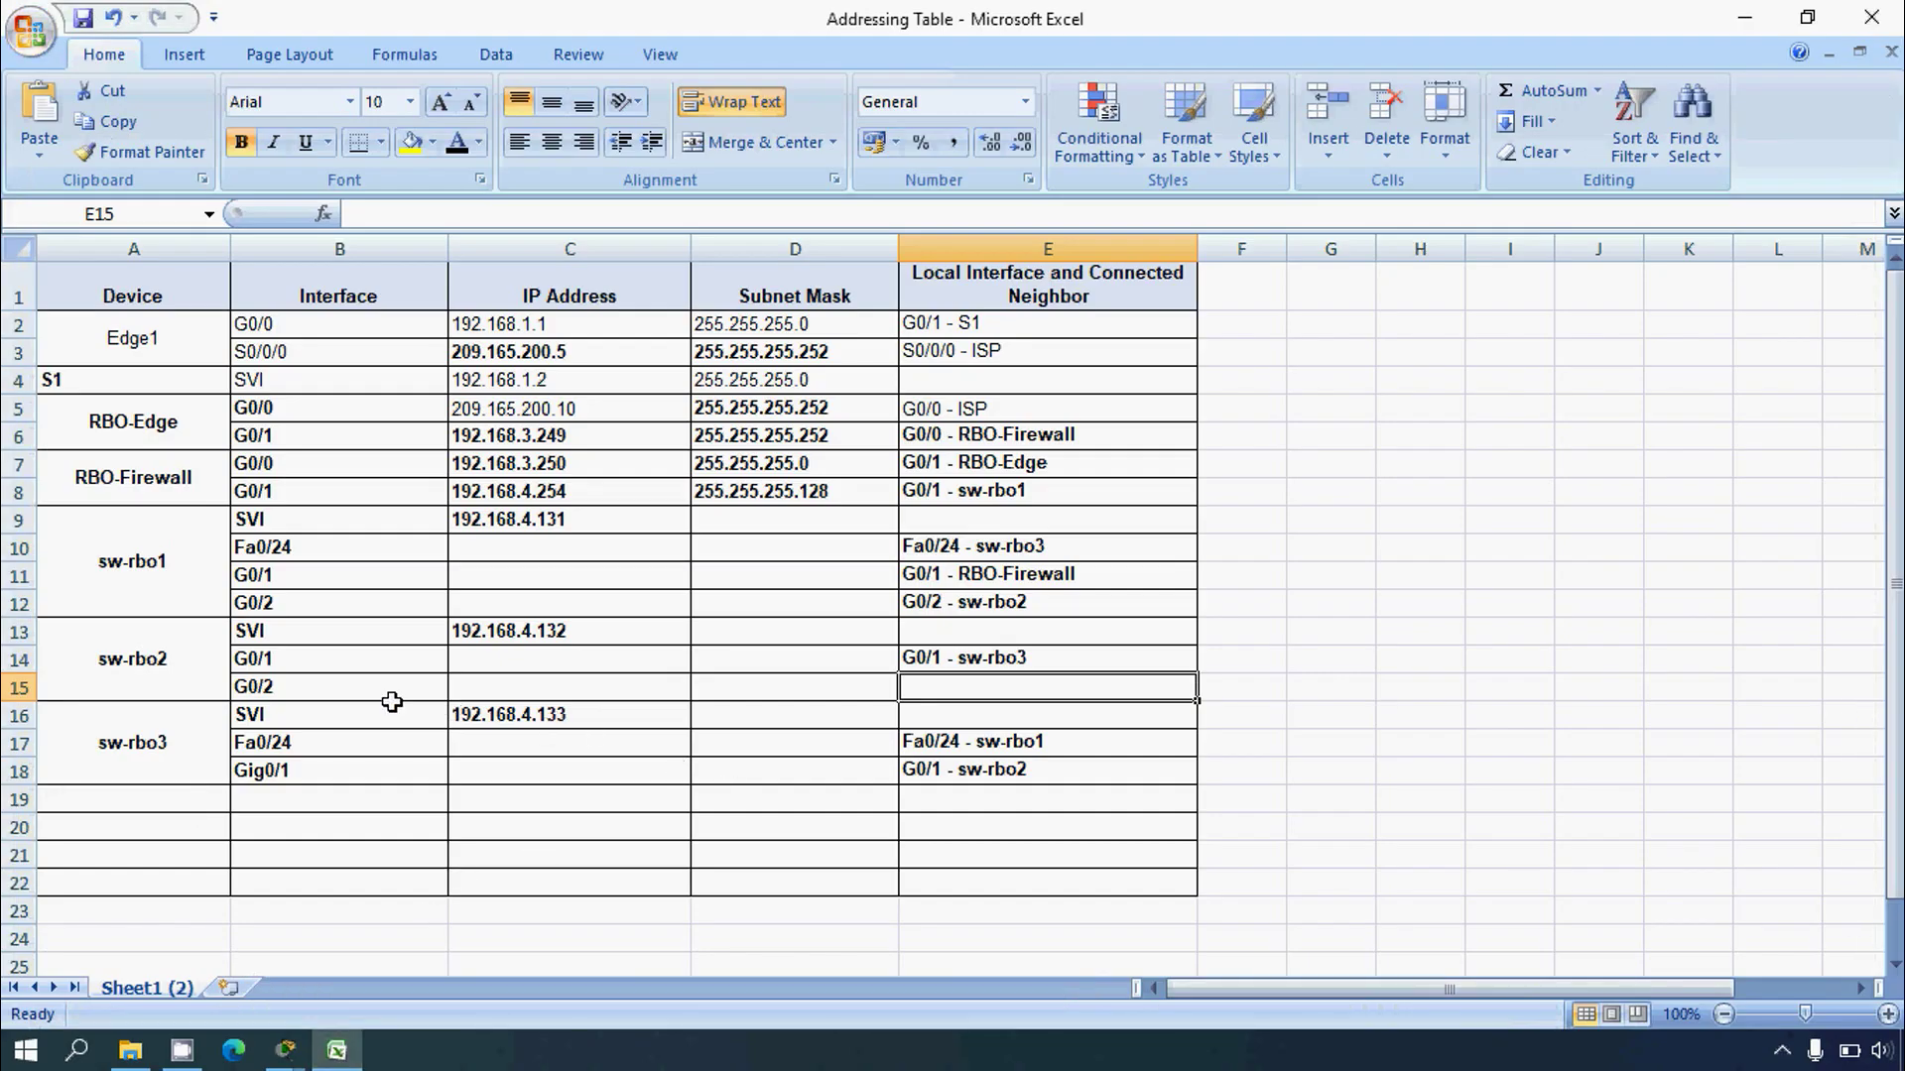
pyautogui.write('G0/2')
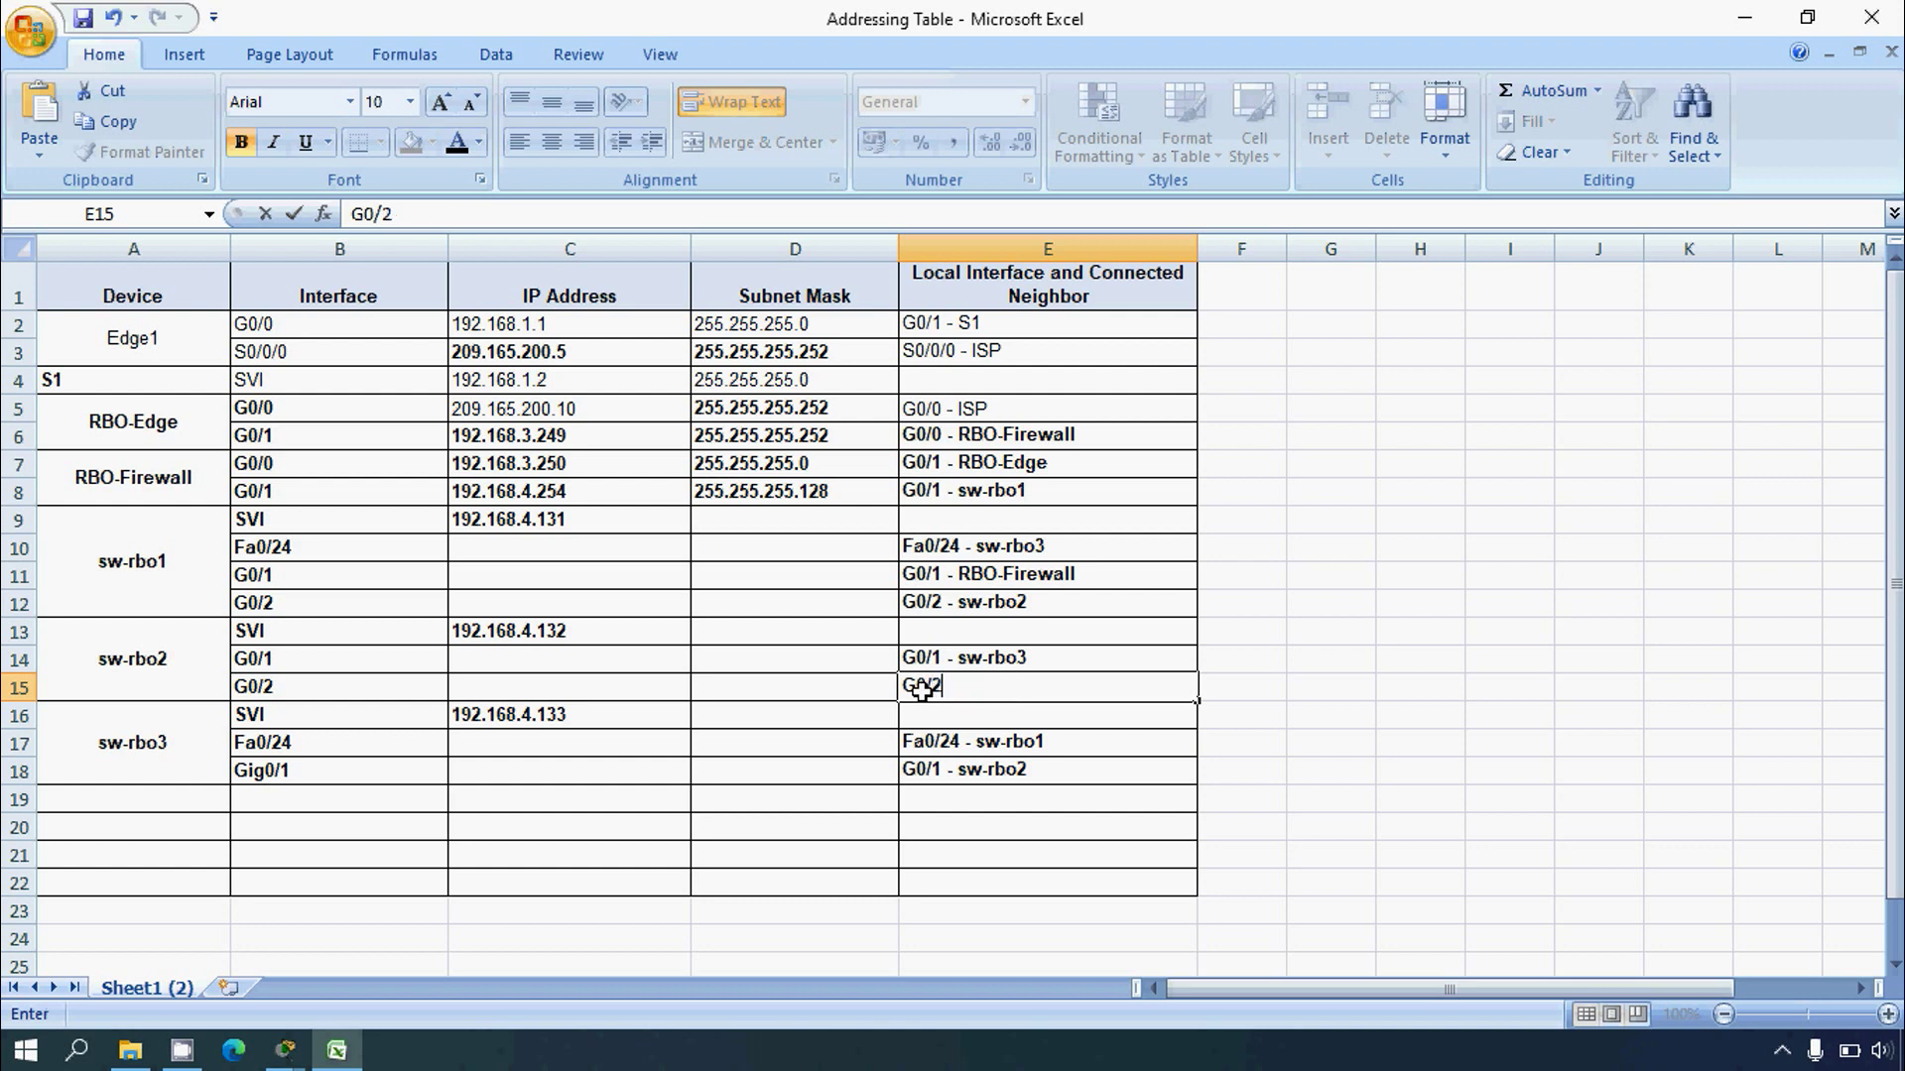
pyautogui.write(' - sw-rbo1')
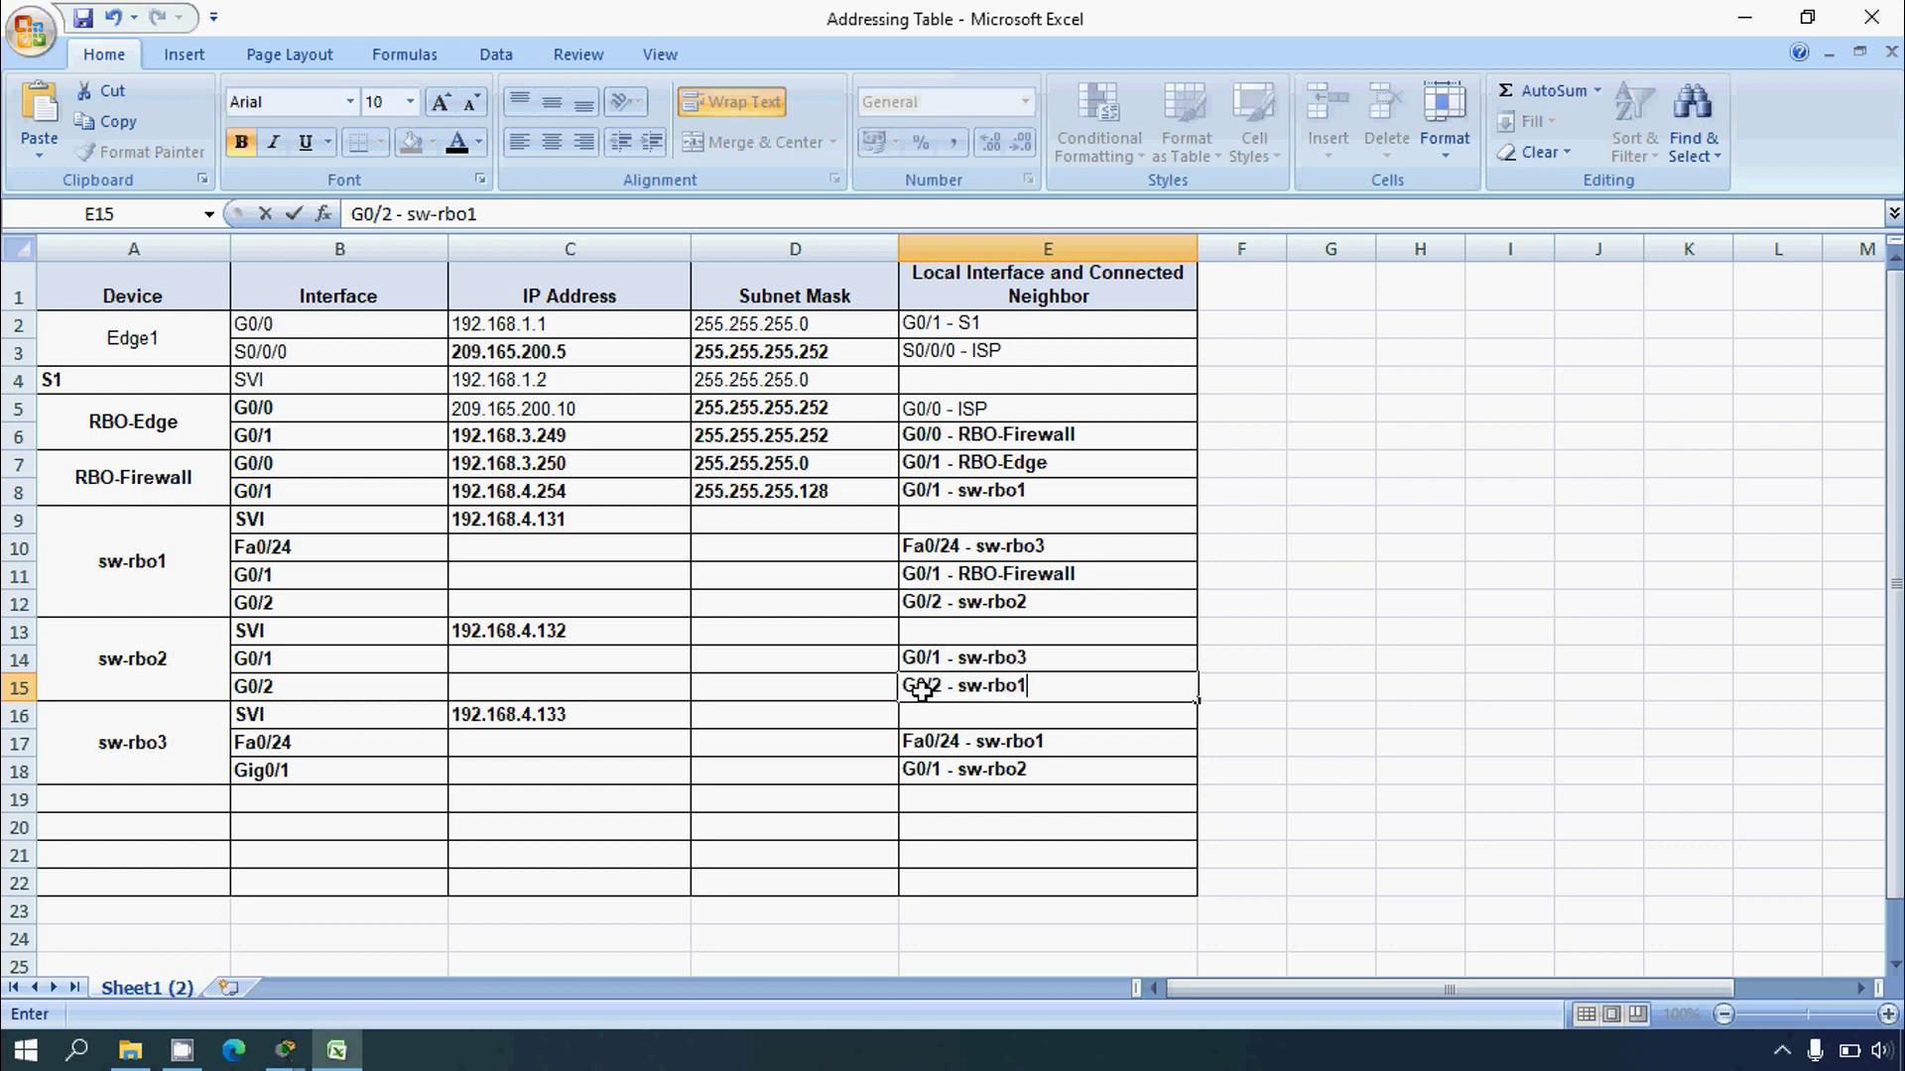
pyautogui.press('Return')
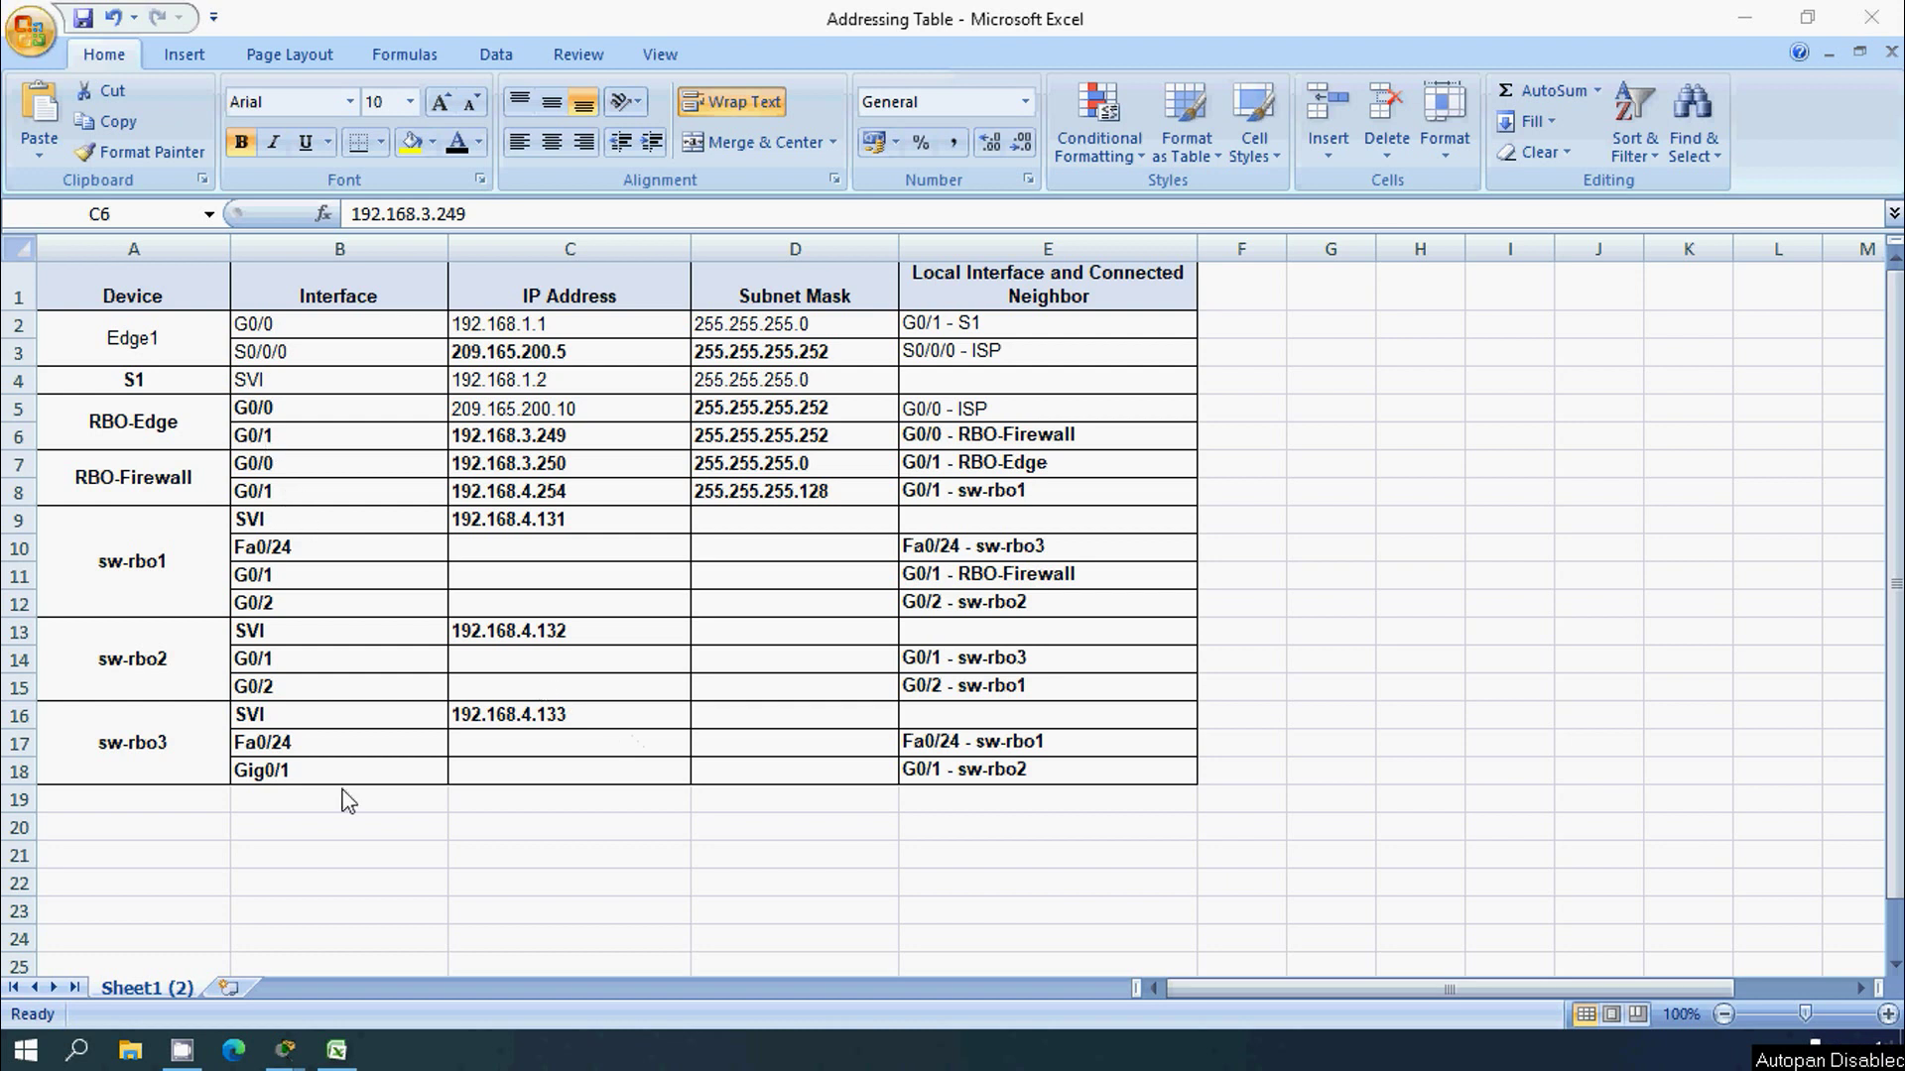
pyautogui.click(1743, 24)
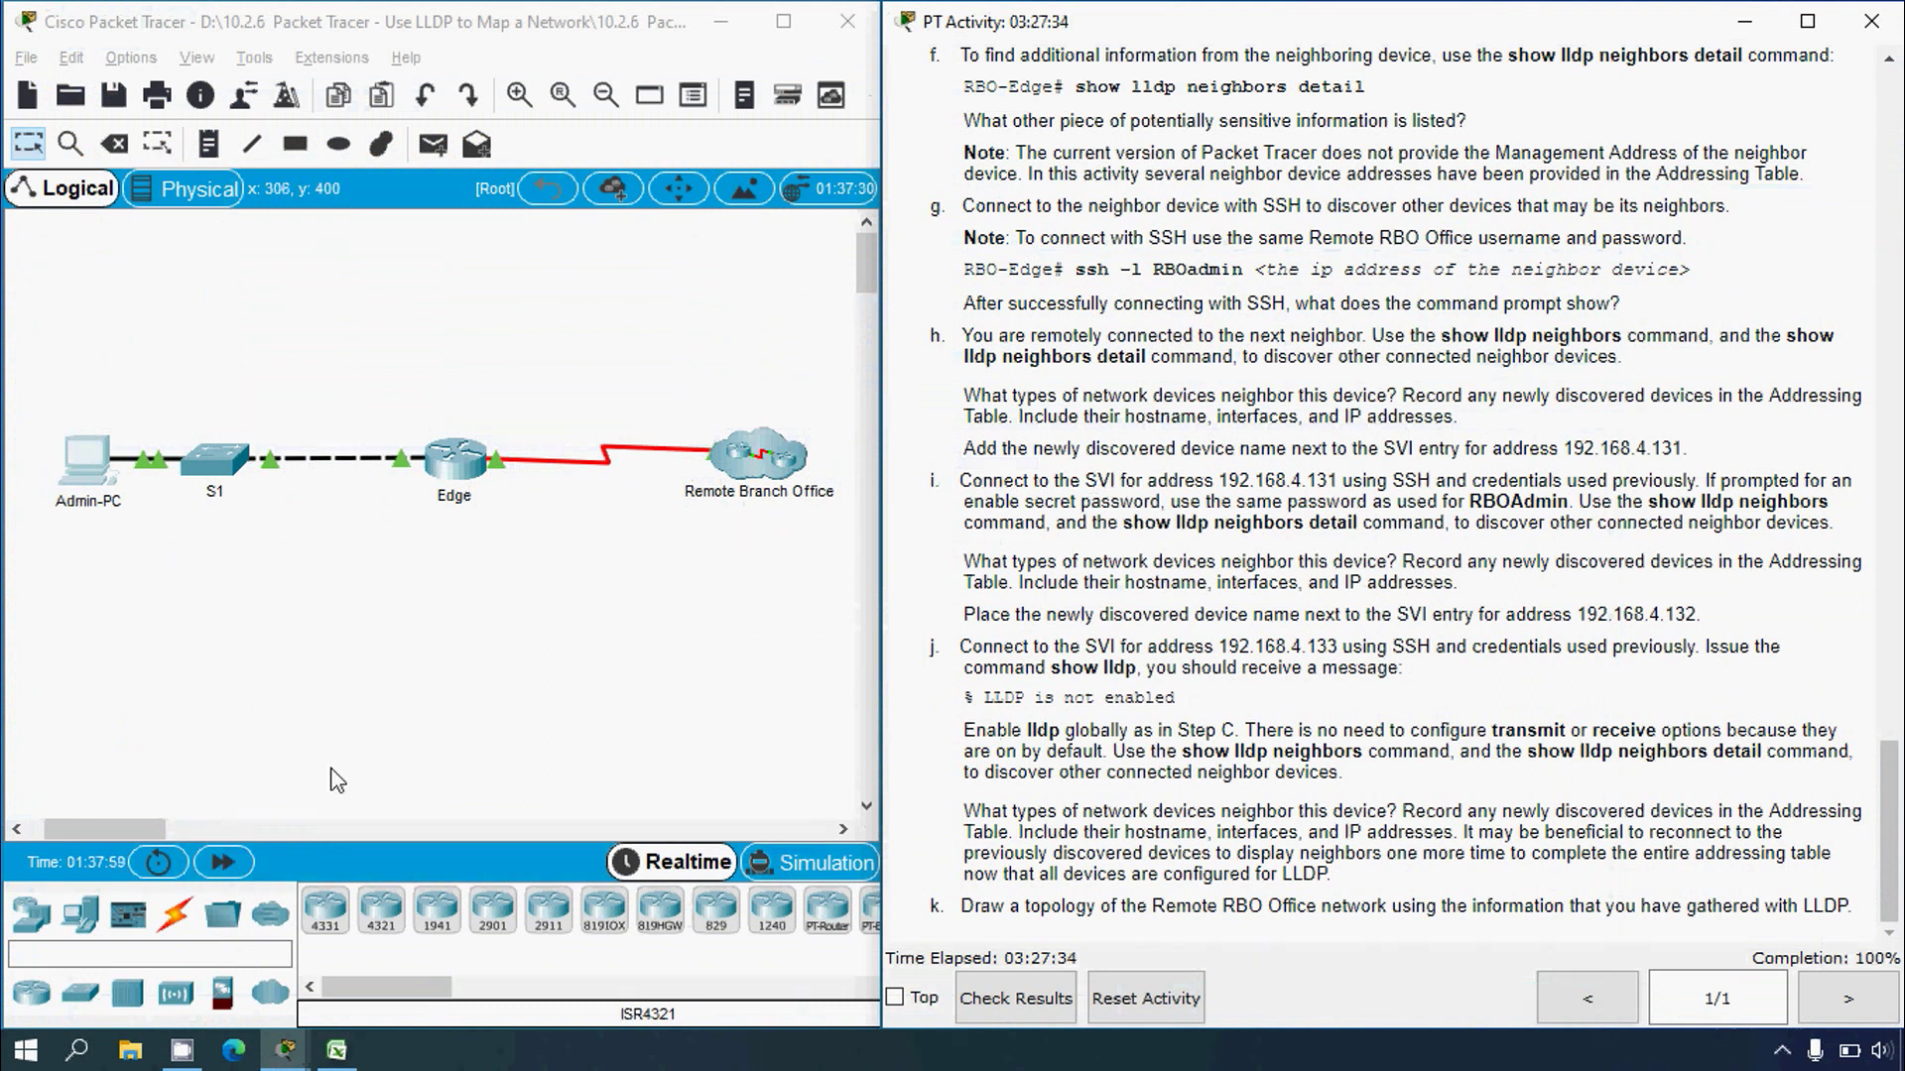
# Step: Place a generic PC below Admin-PC and name it Admin-PC1
pyautogui.click(80, 913)
pyautogui.click(326, 910)
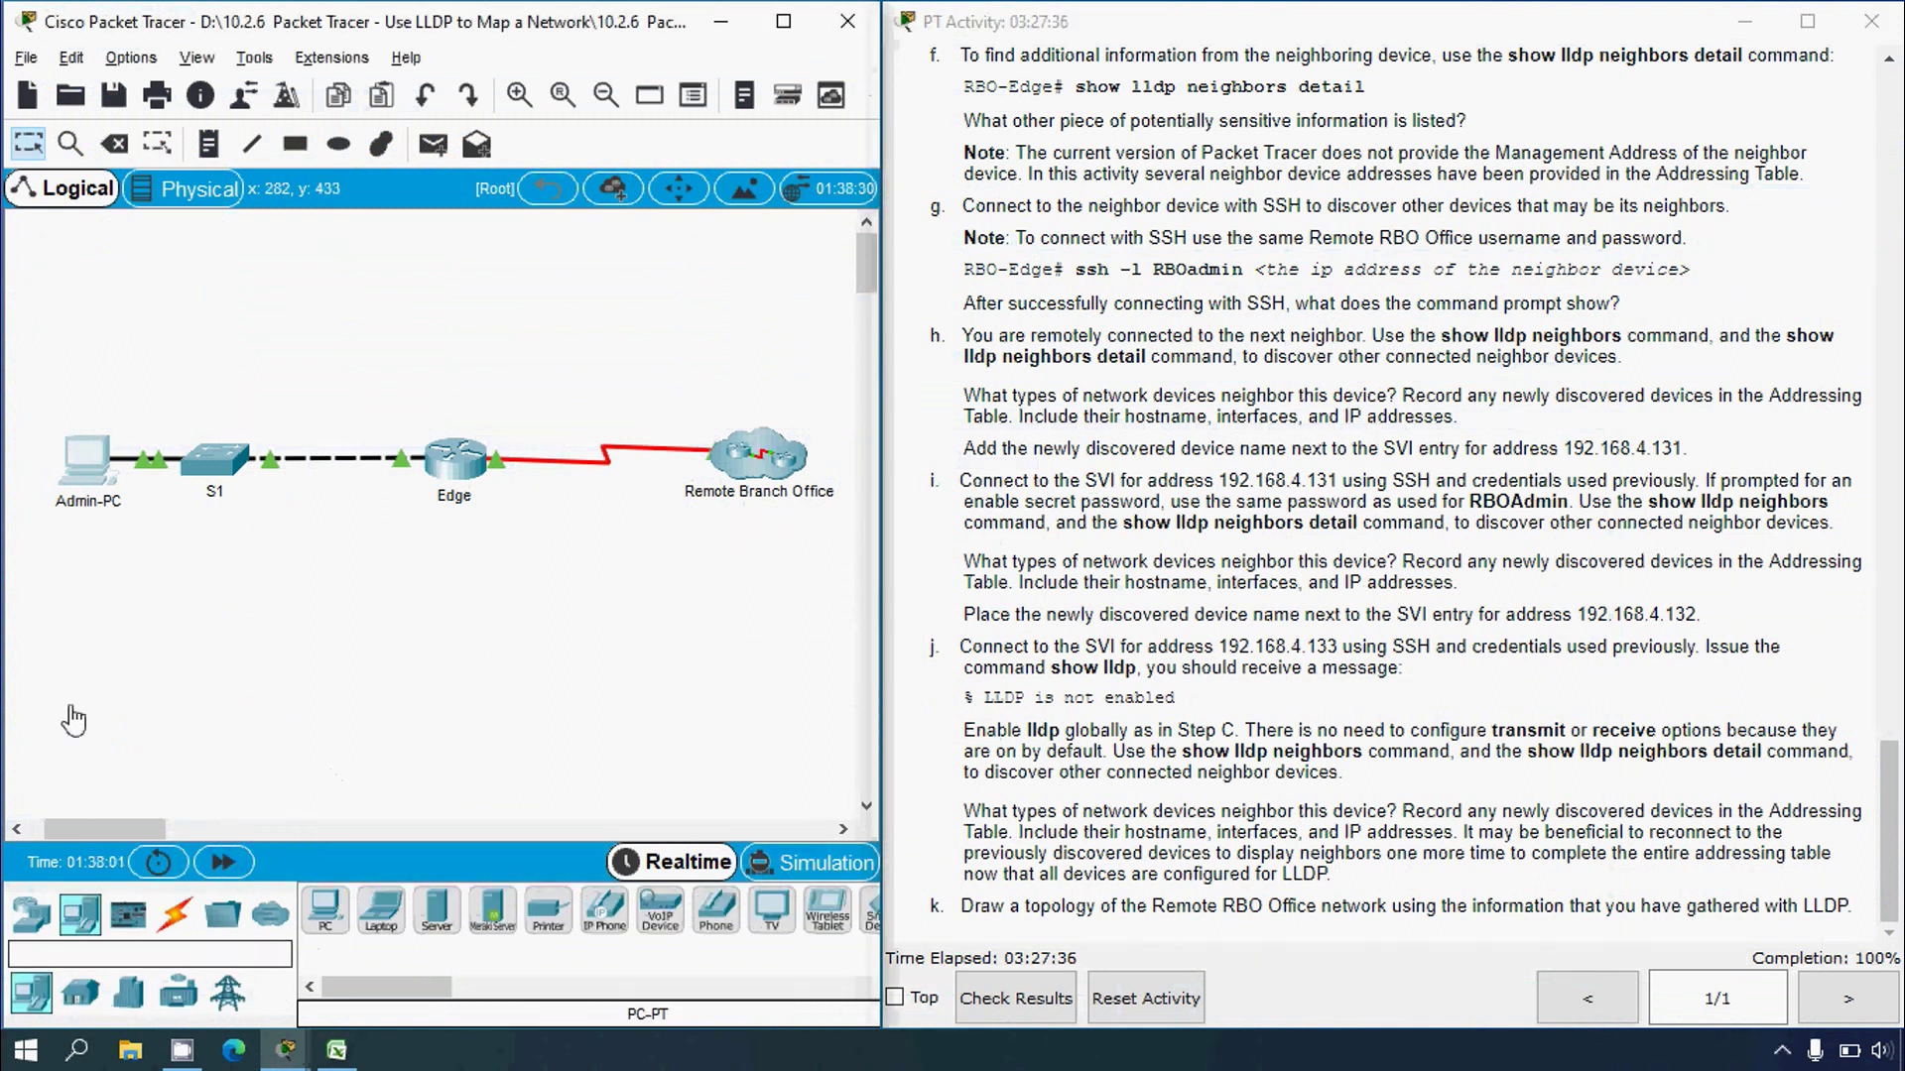
pyautogui.click(63, 639)
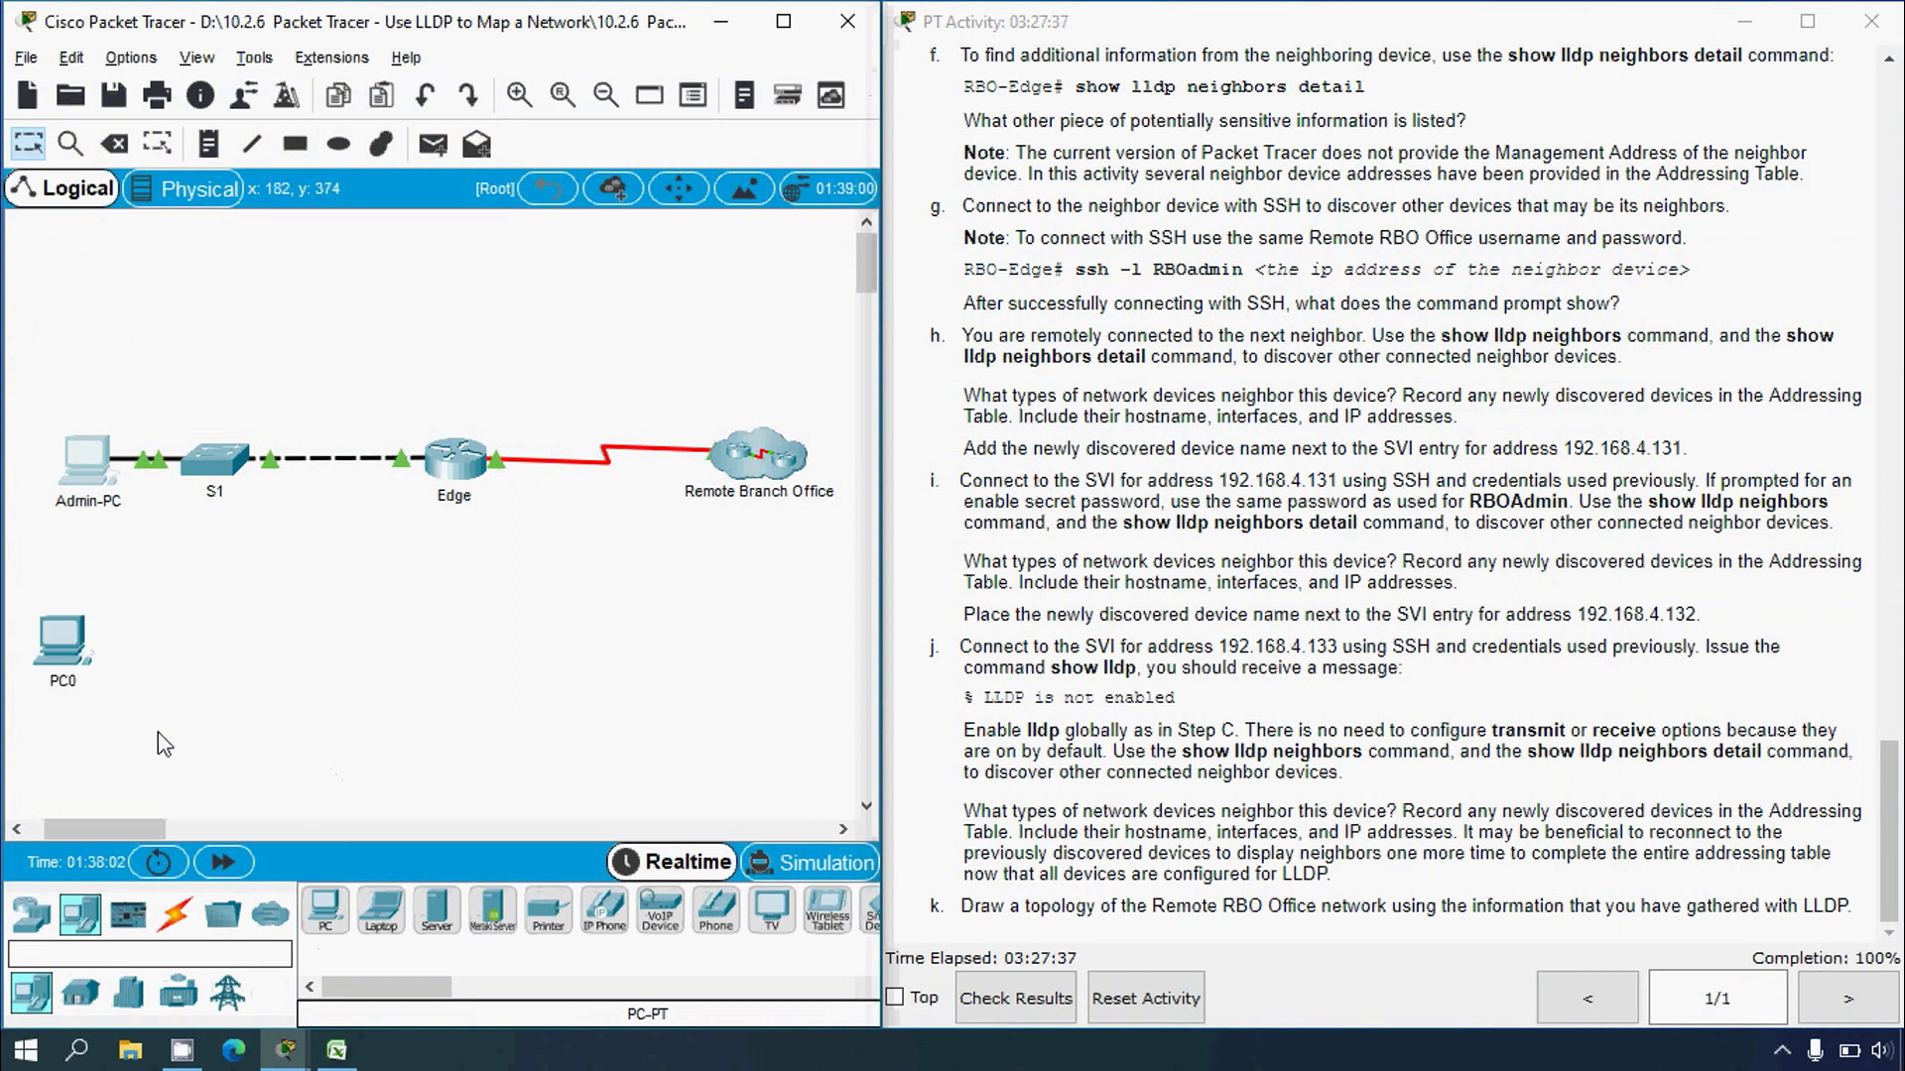
pyautogui.click(783, 21)
pyautogui.moveTo(67, 630); pyautogui.dragTo(34, 673)
pyautogui.click(107, 674)
pyautogui.write('Admin-PC1')
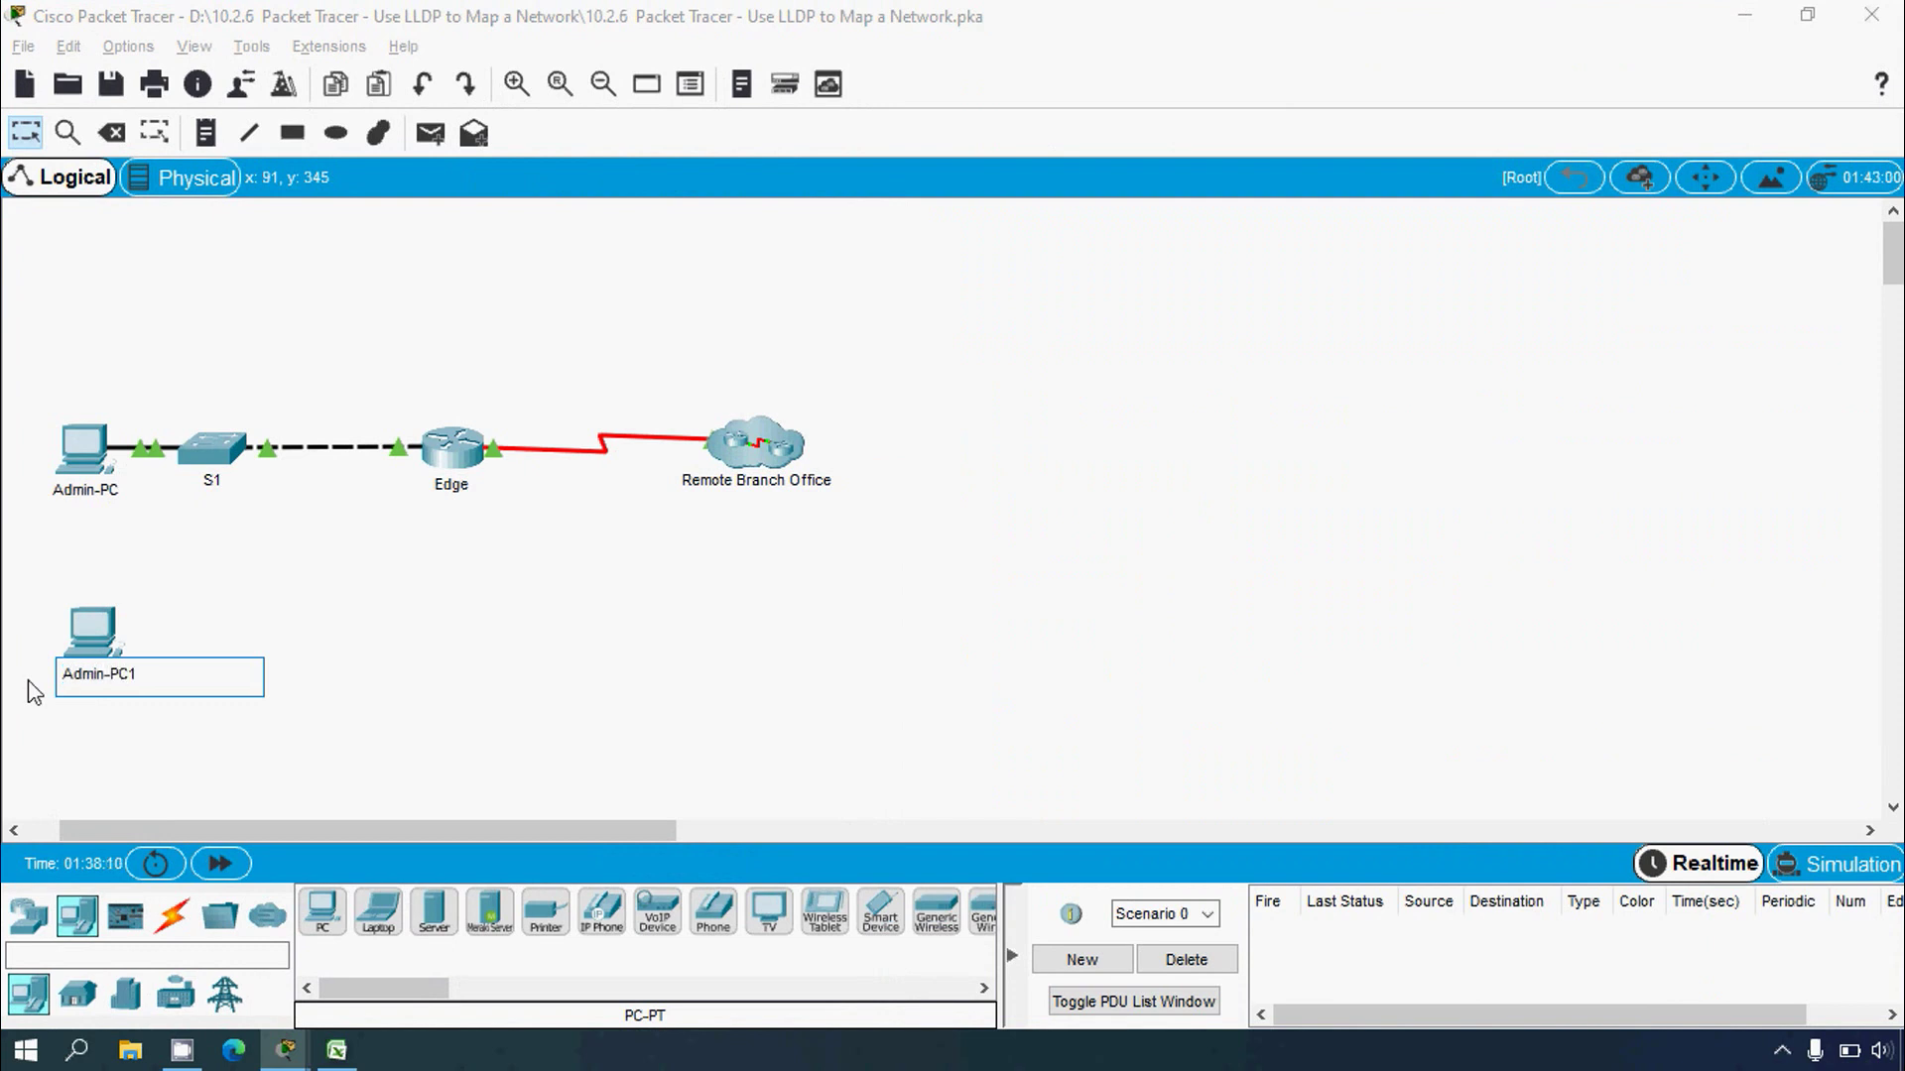
pyautogui.click(64, 744)
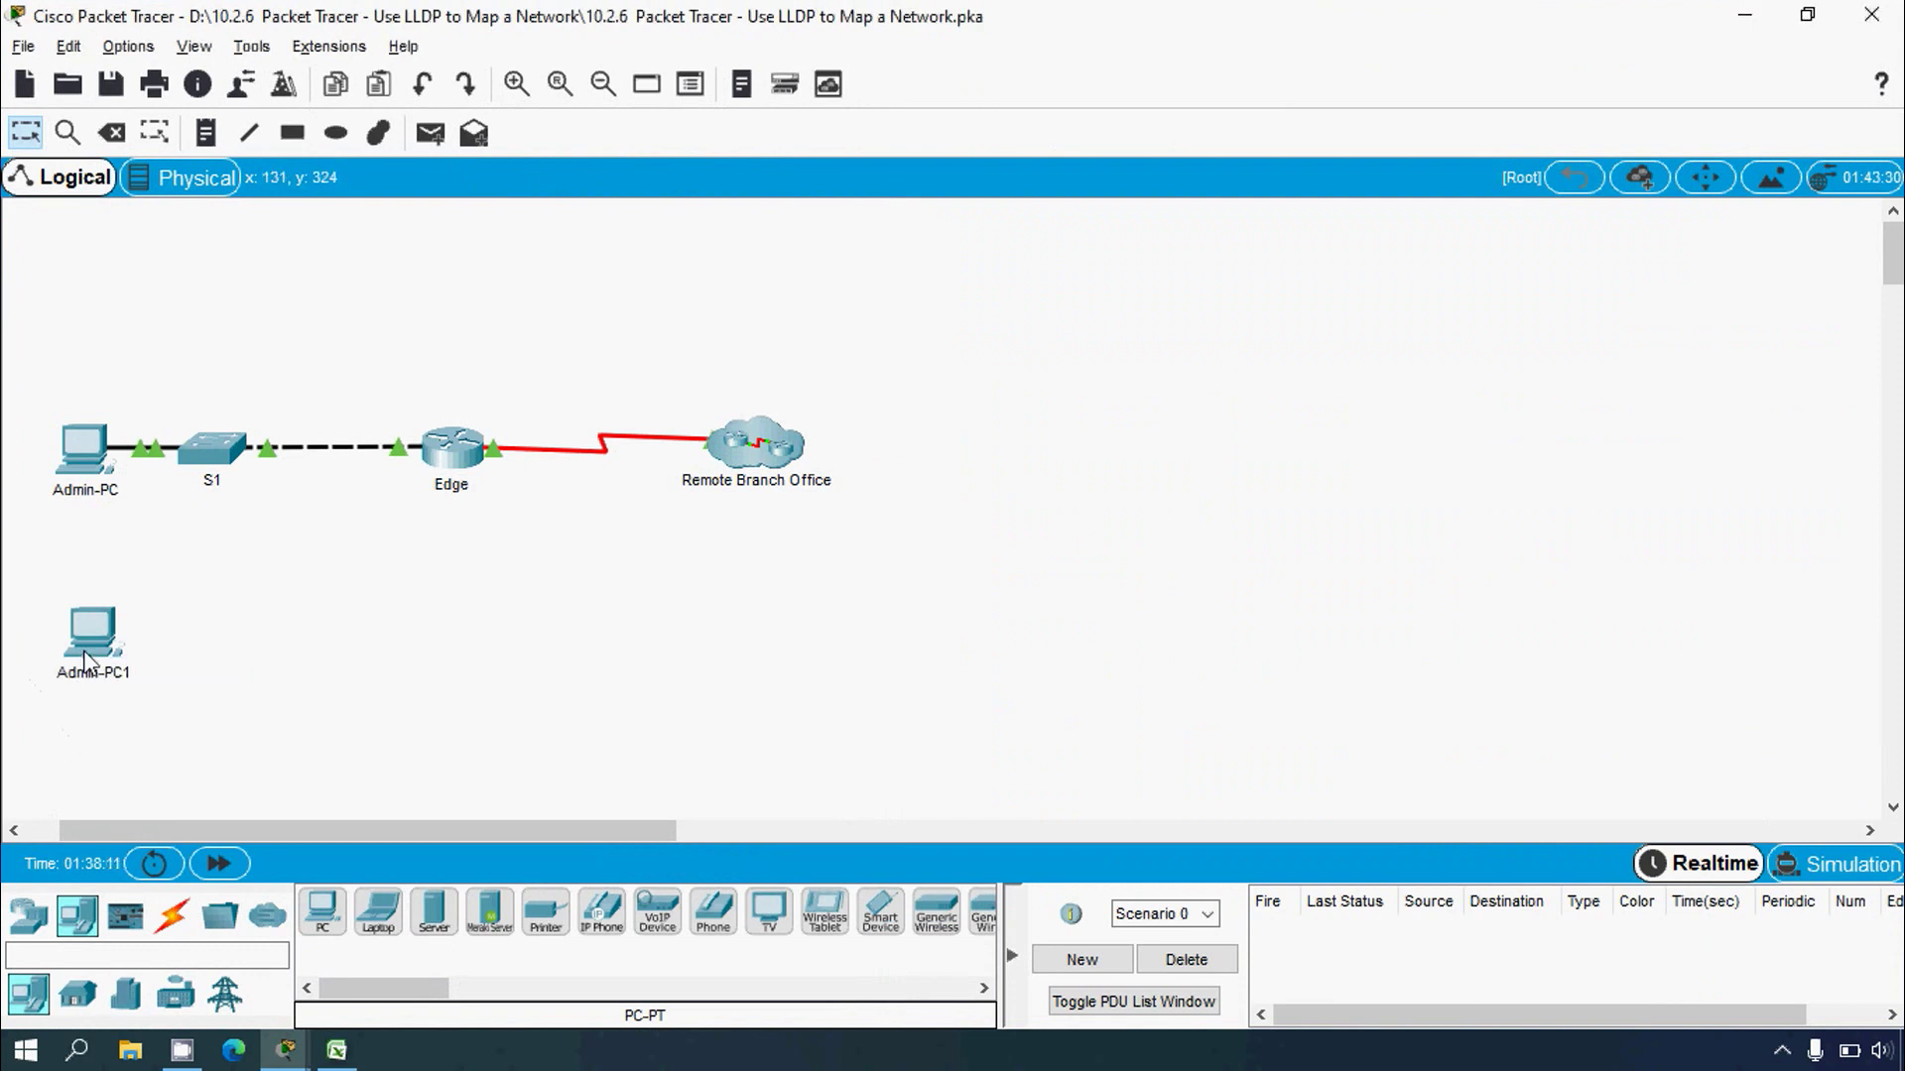
pyautogui.moveTo(88, 659); pyautogui.dragTo(98, 639)
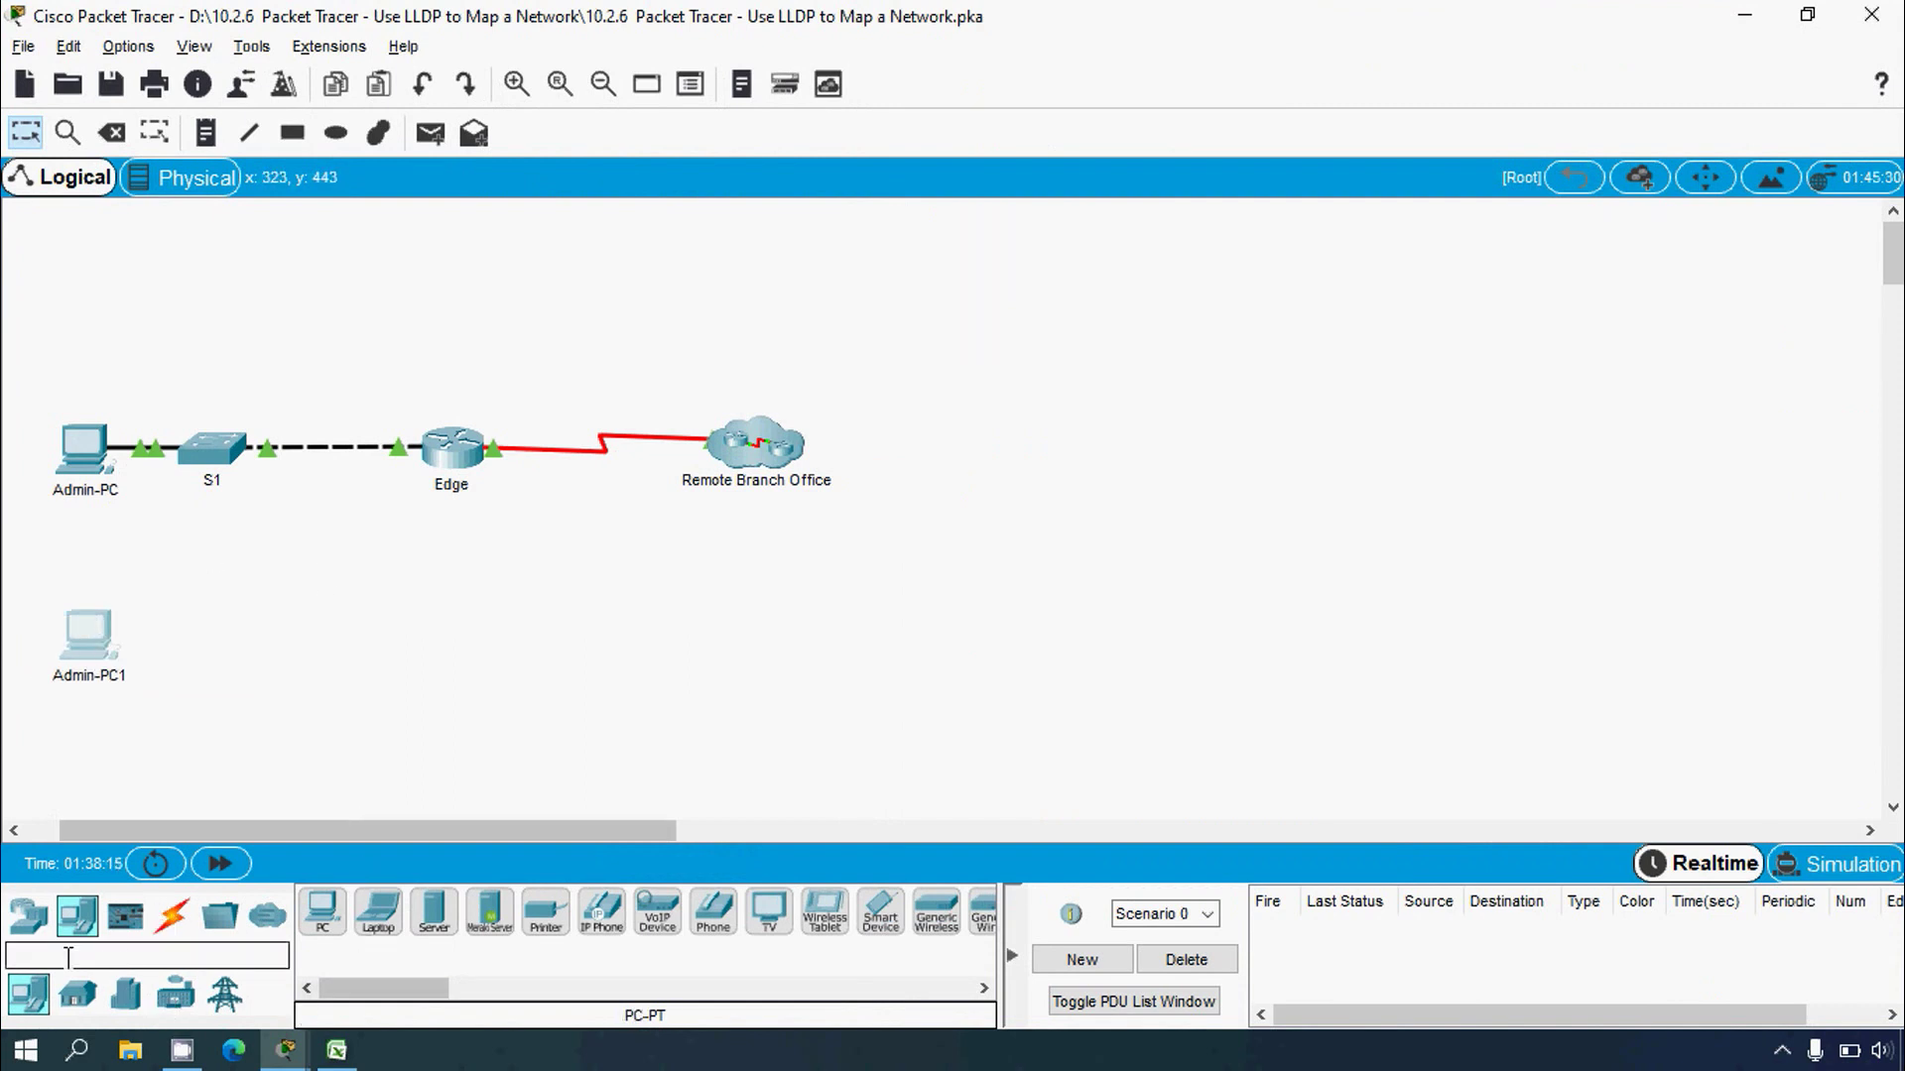
# Step: Place a 2960 switch to the right of Admin-PC1 and name it S1-1
pyautogui.click(27, 914)
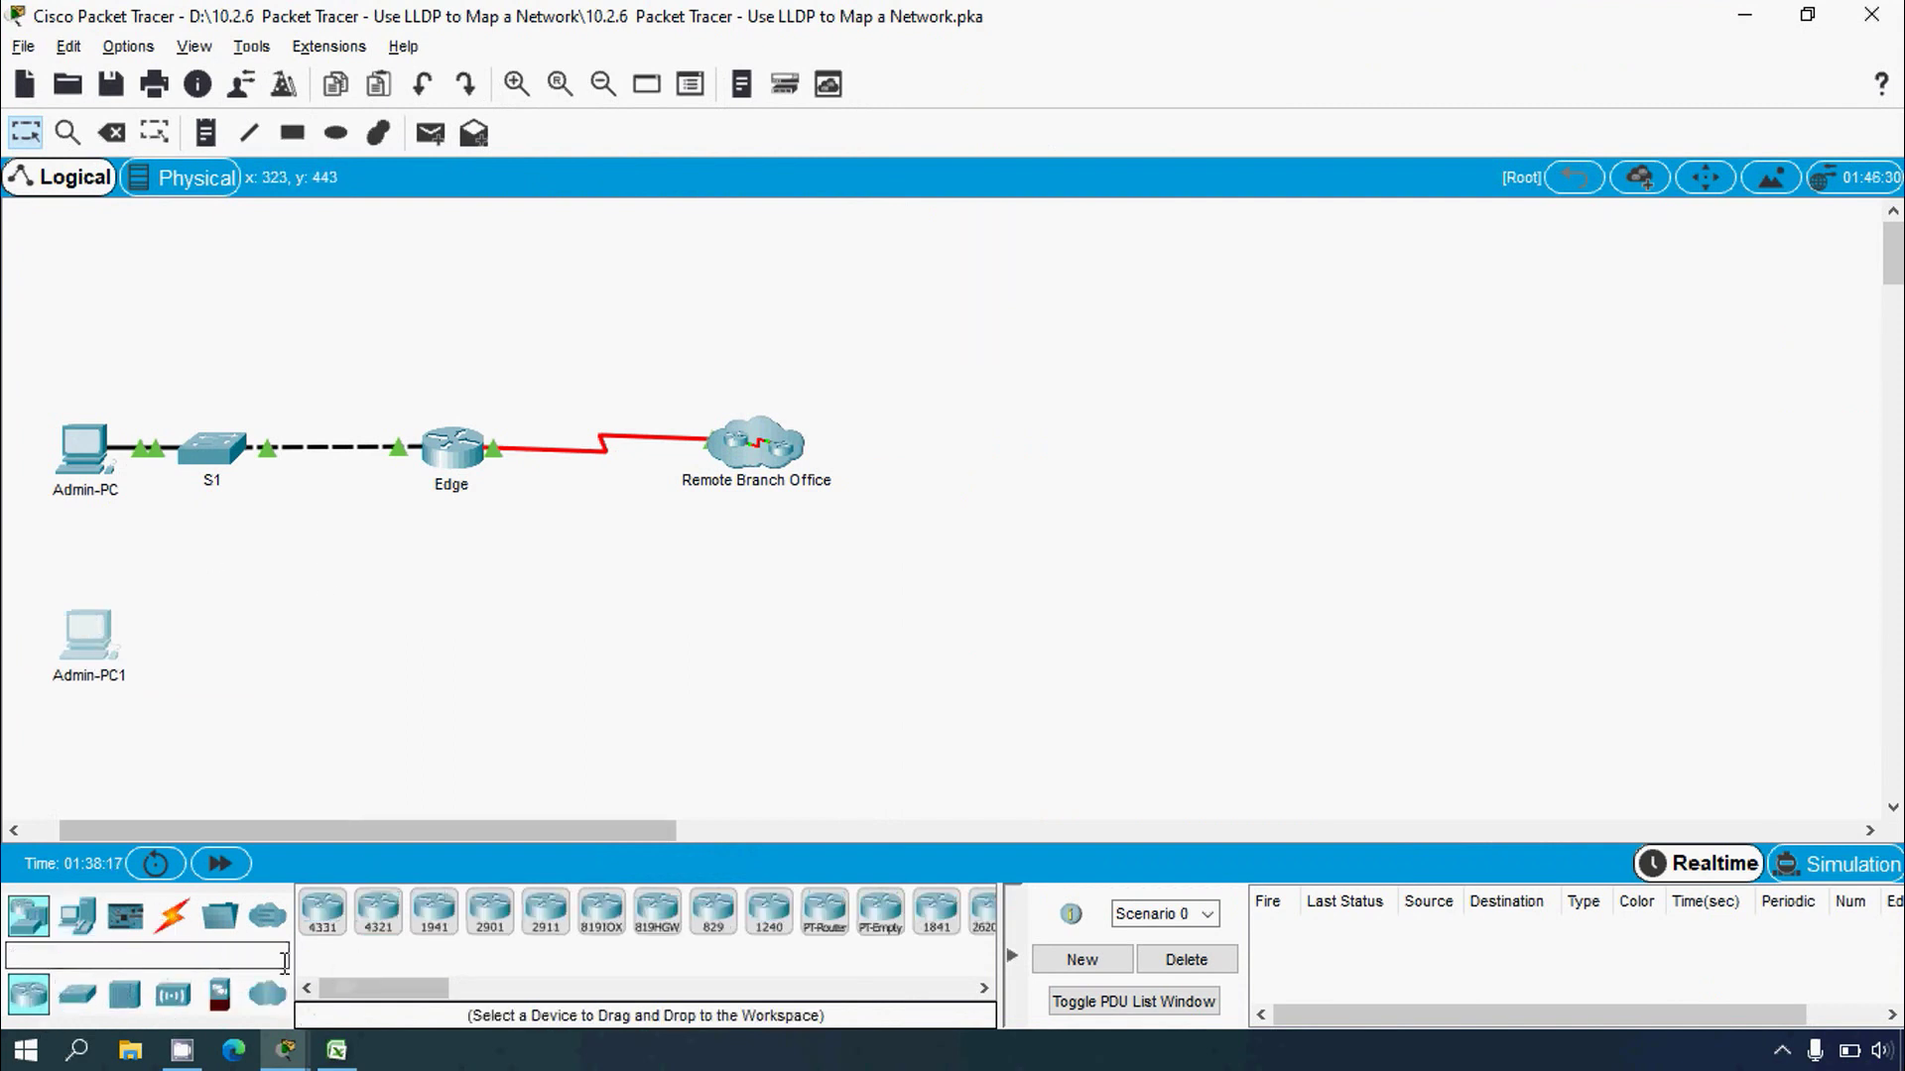
pyautogui.click(83, 998)
pyautogui.click(322, 910)
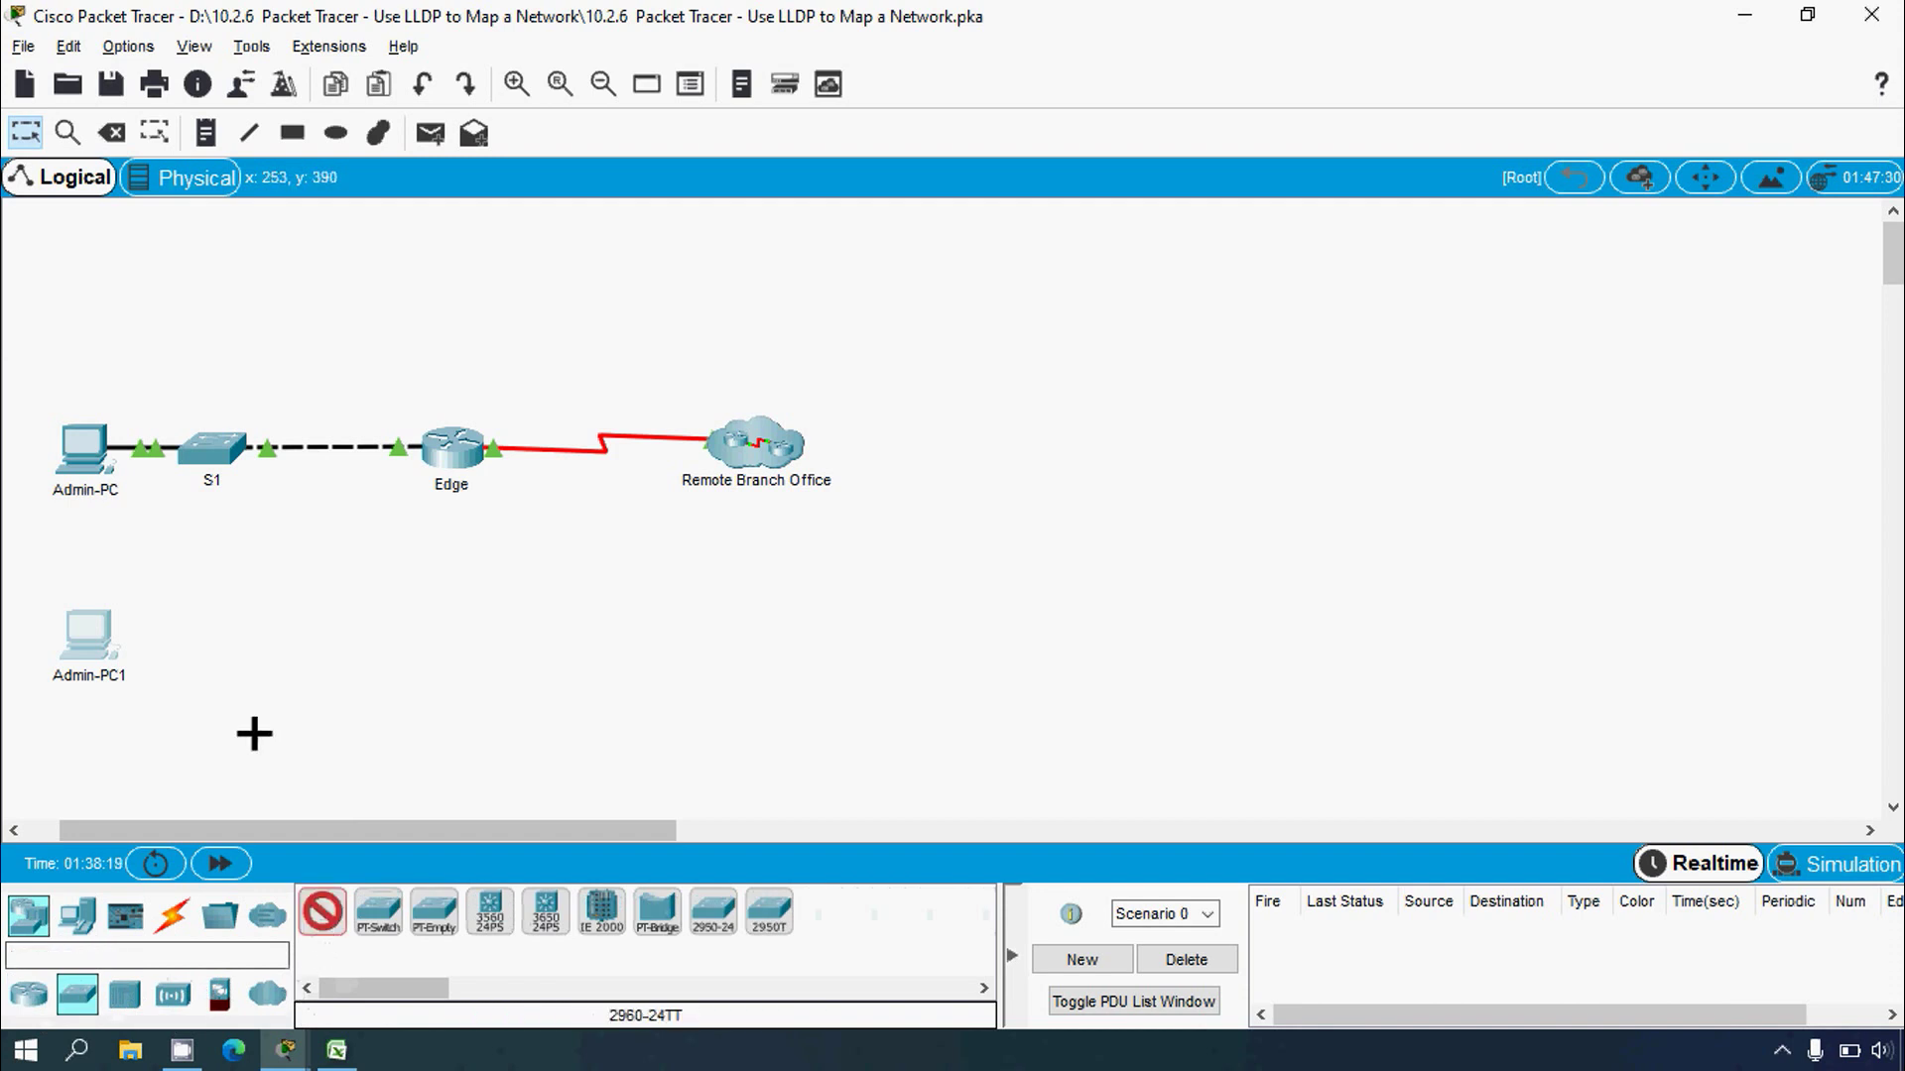
pyautogui.click(225, 640)
pyautogui.click(224, 674)
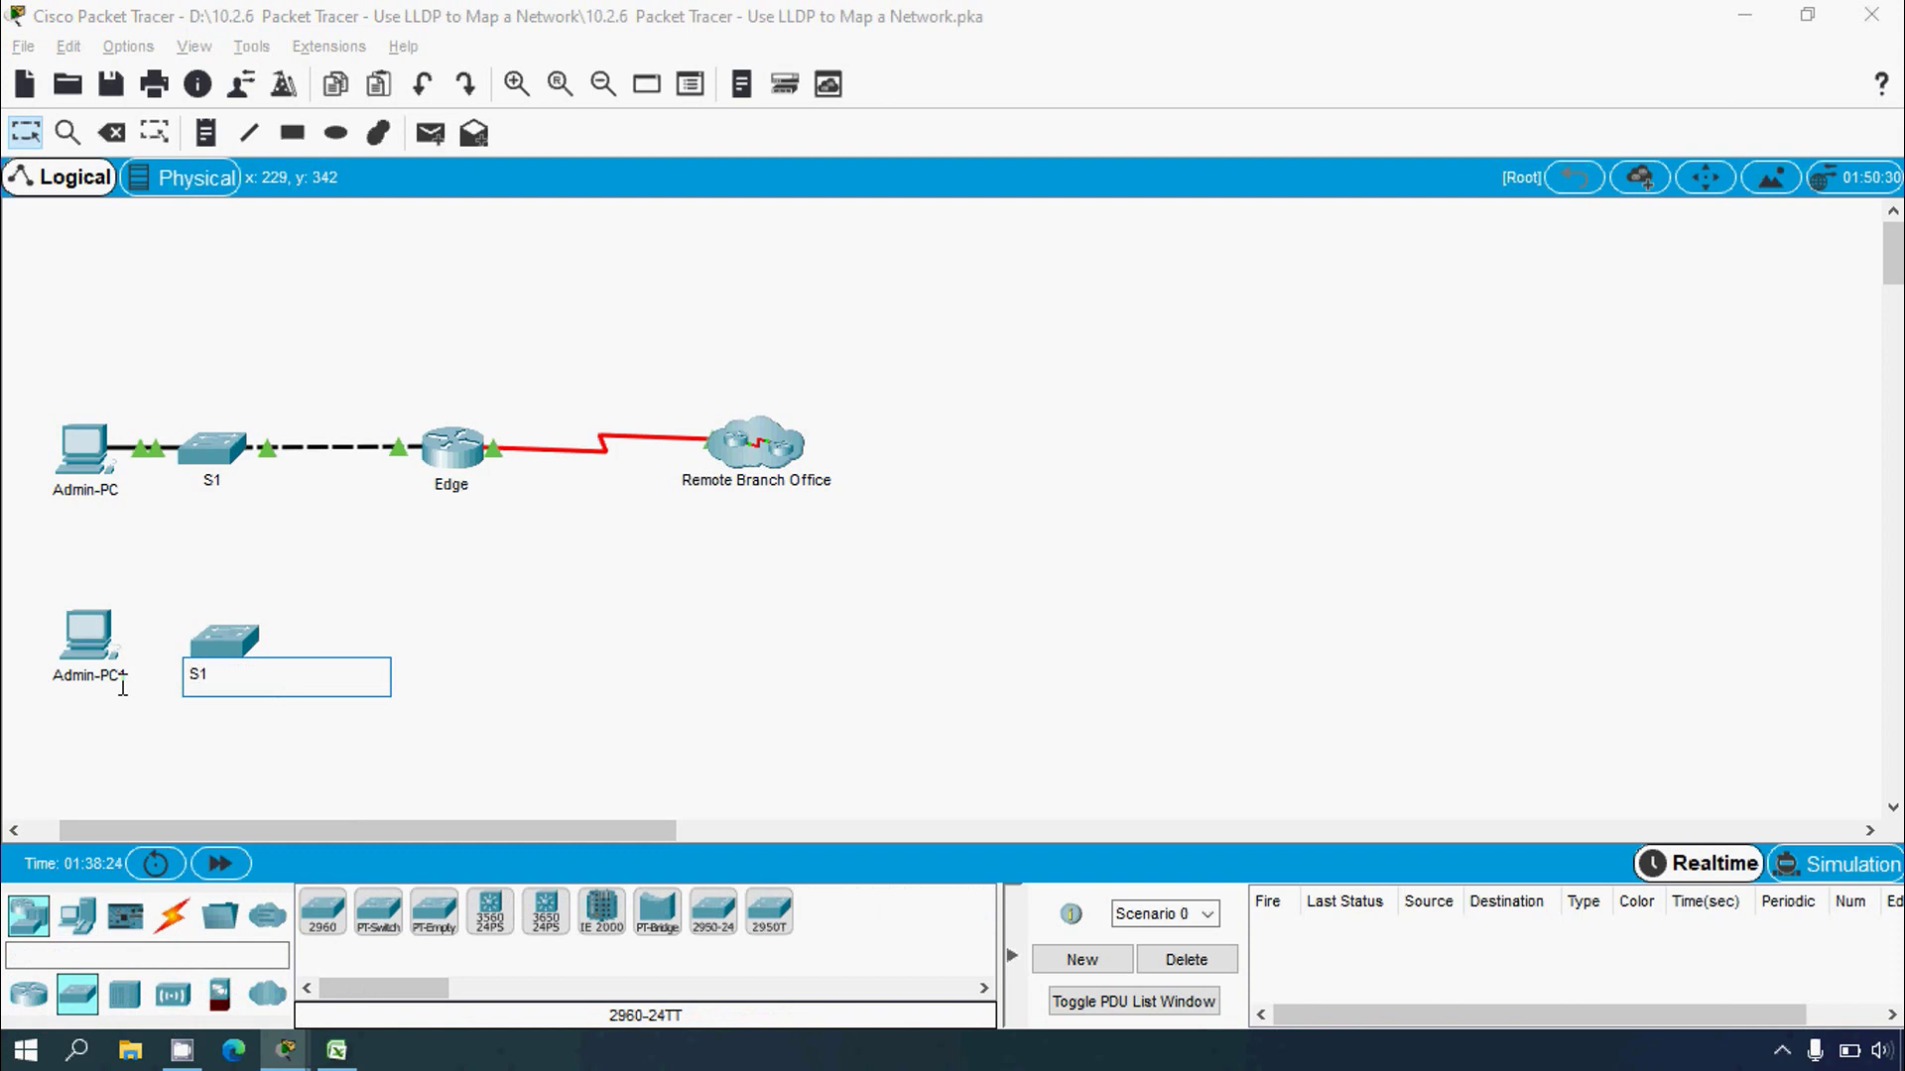
pyautogui.write('S1-1')
pyautogui.click(250, 746)
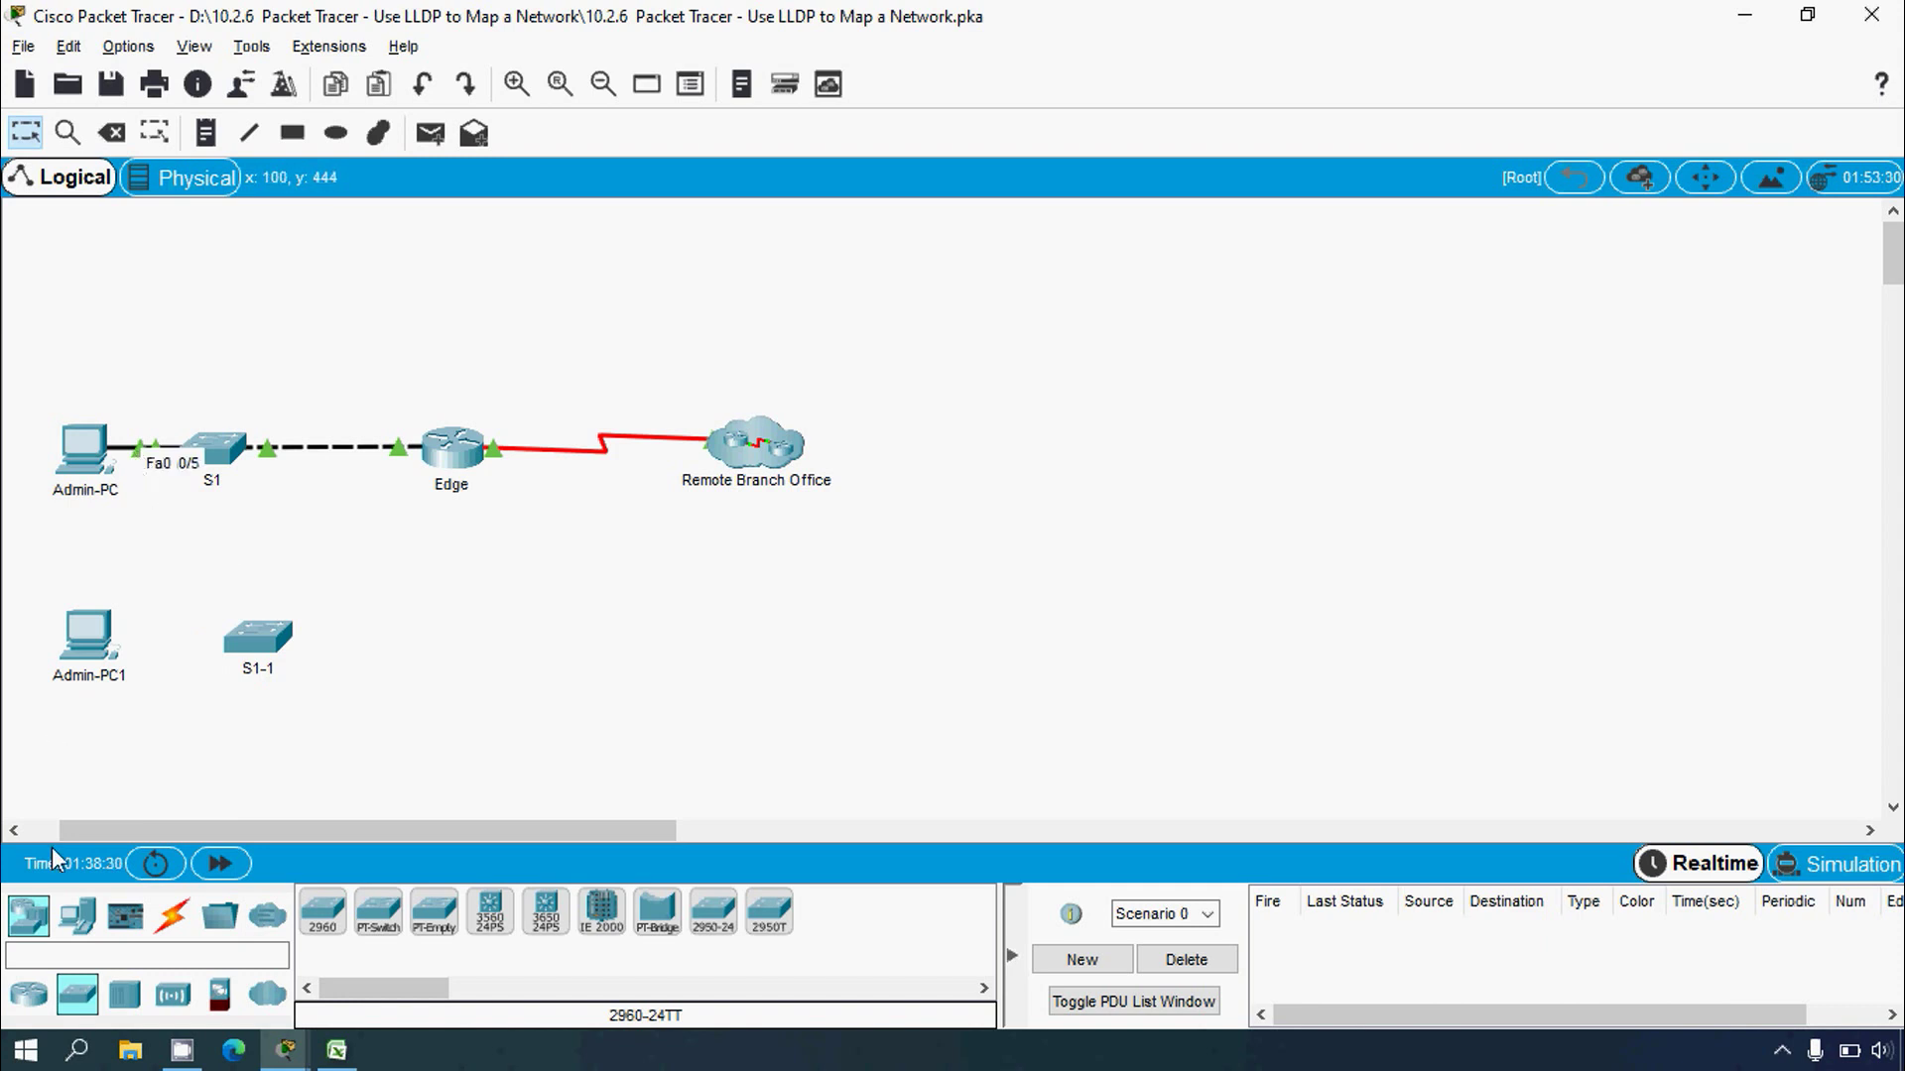
# Step: Connect Admin-PC1 FastEthernet0 to S1-1 FastEthernet0/5 with a copper straight-through cable
pyautogui.click(172, 914)
pyautogui.click(434, 911)
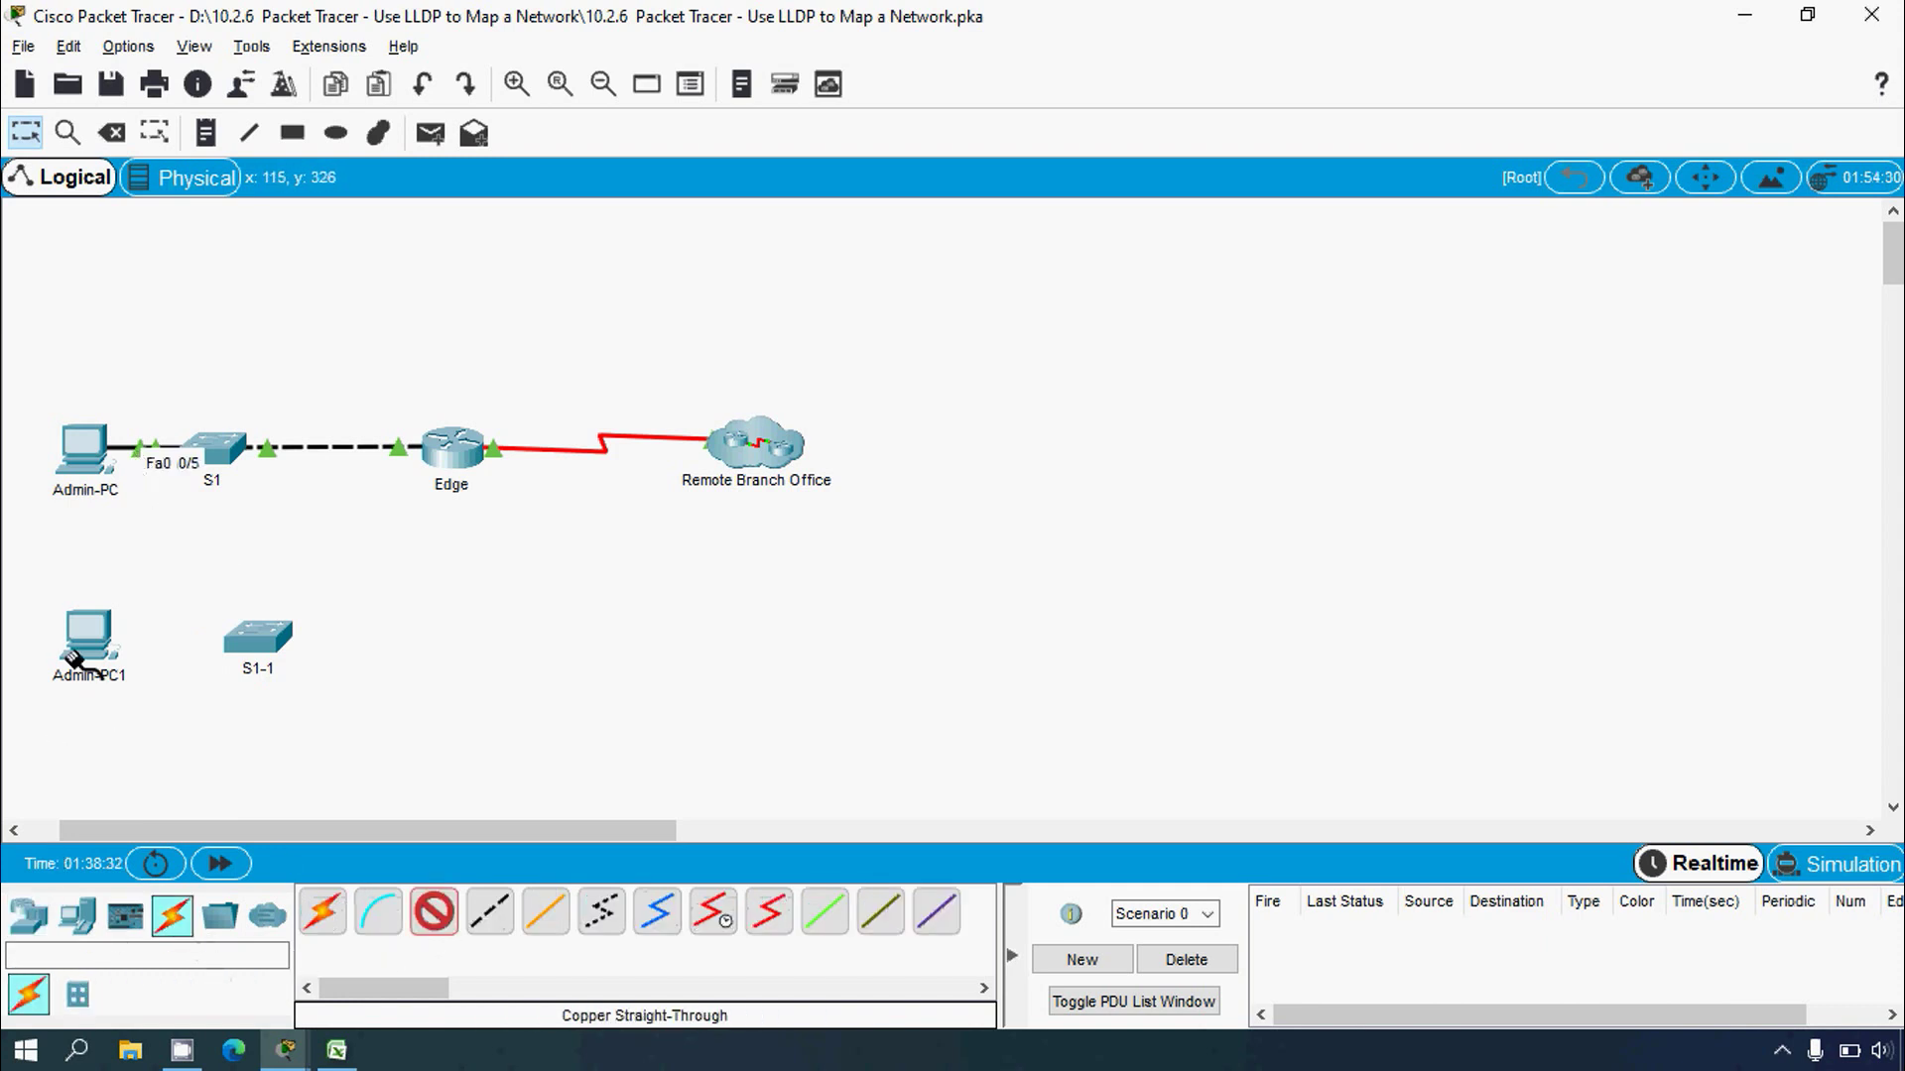
pyautogui.click(72, 660)
pyautogui.click(149, 756)
pyautogui.click(258, 643)
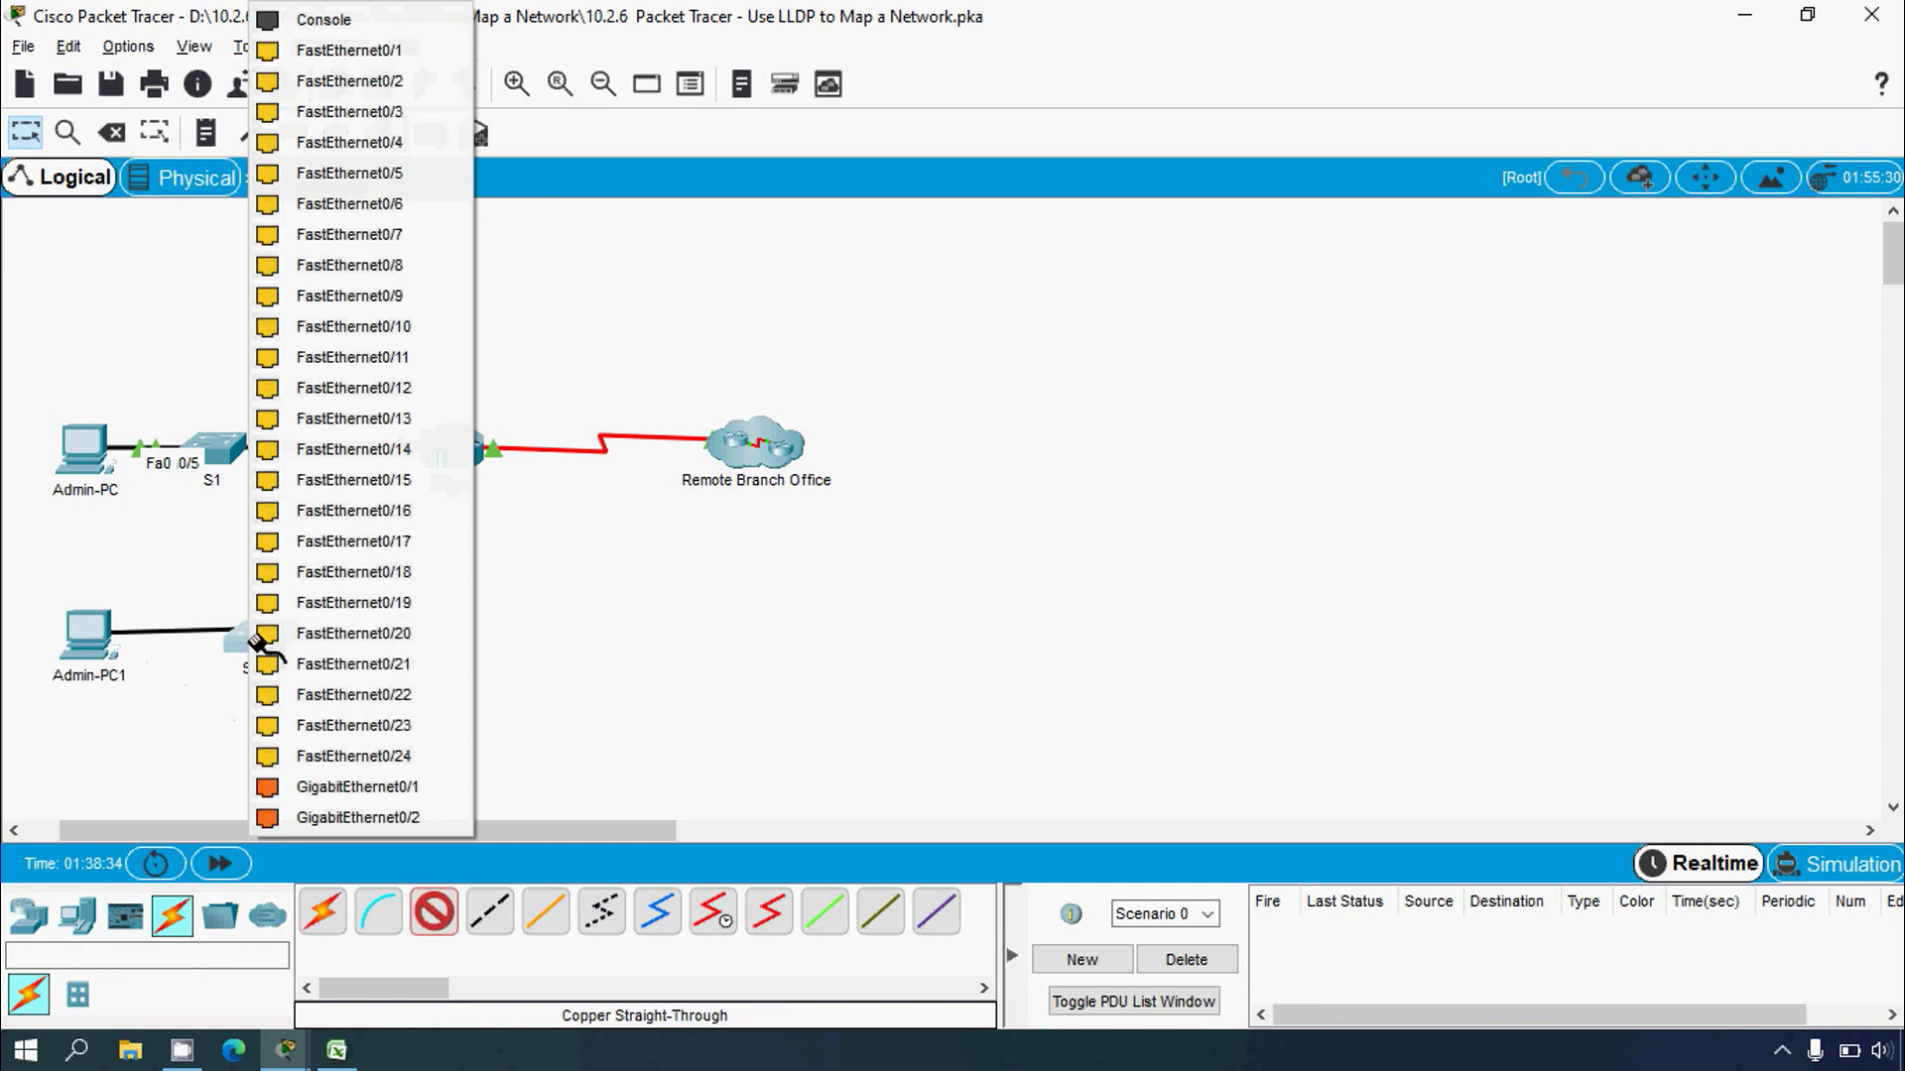
pyautogui.click(378, 179)
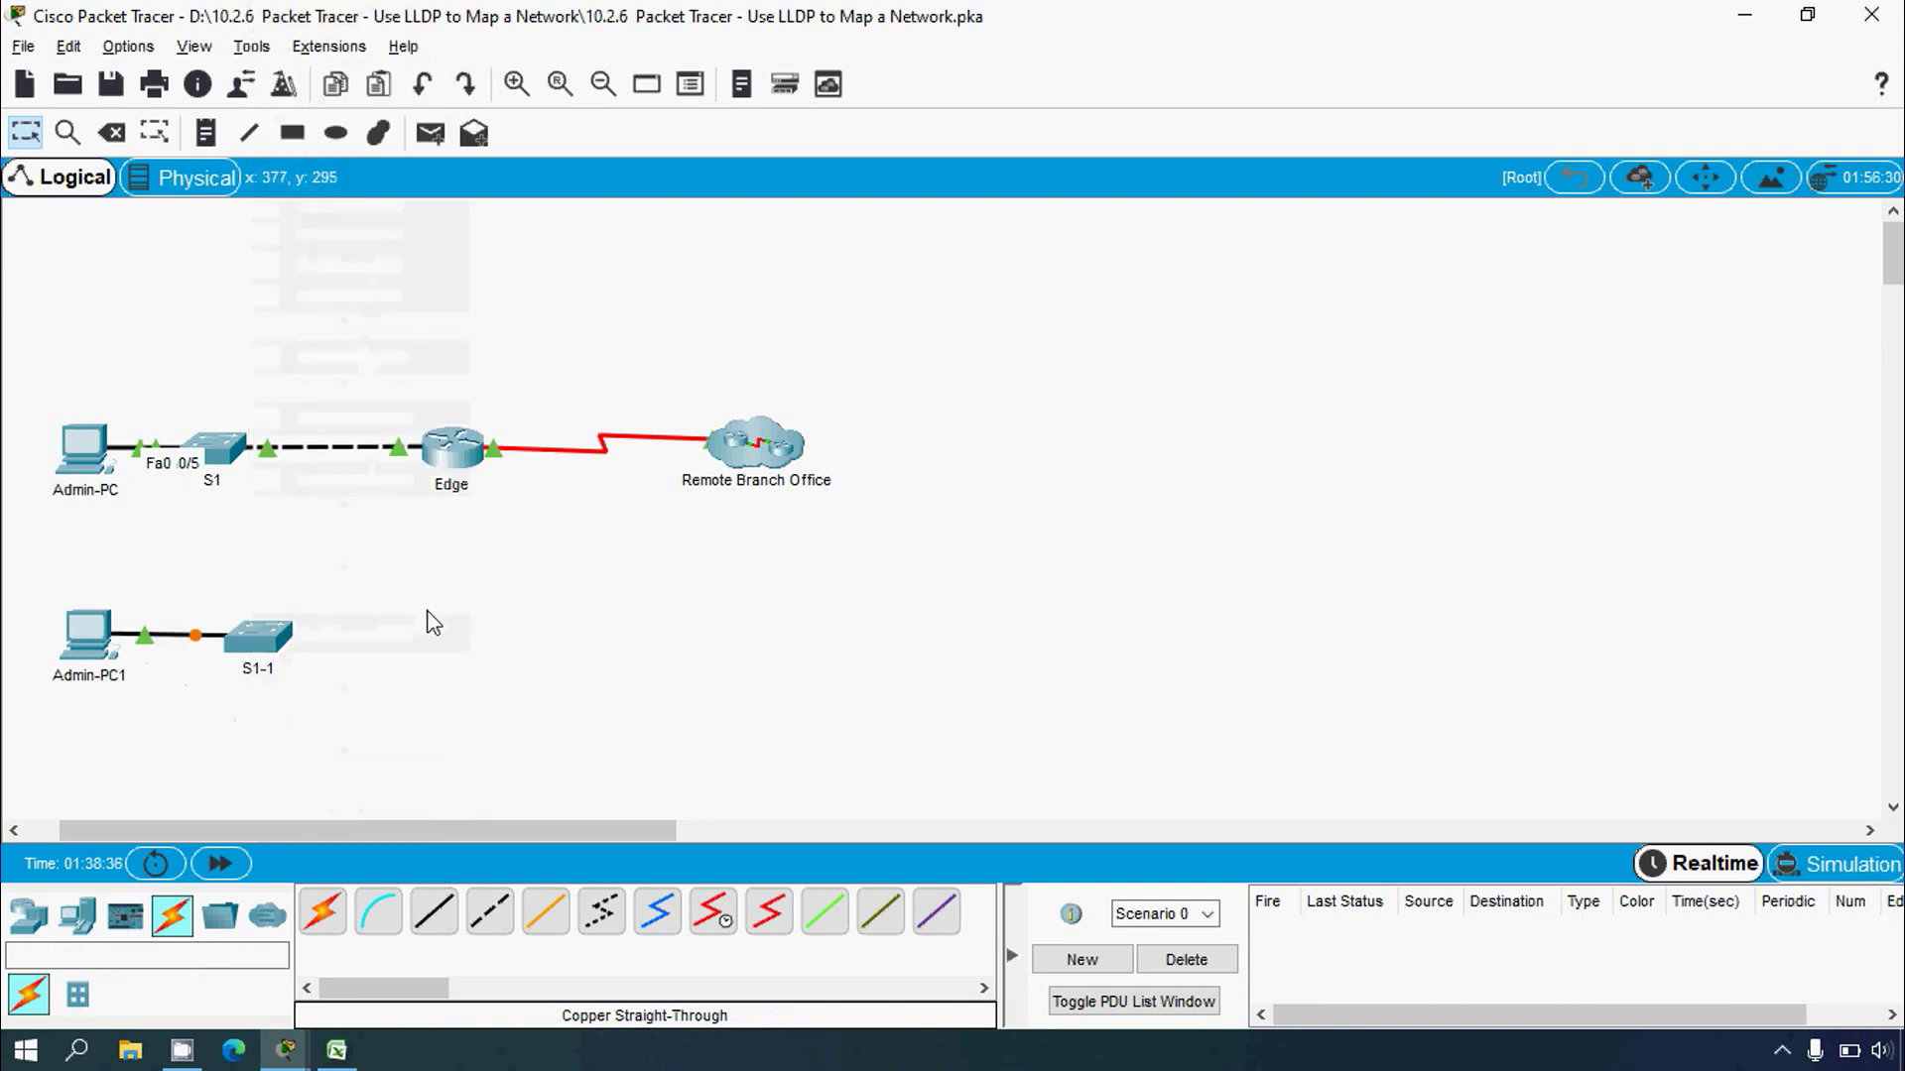
pyautogui.moveTo(269, 640); pyautogui.dragTo(280, 645)
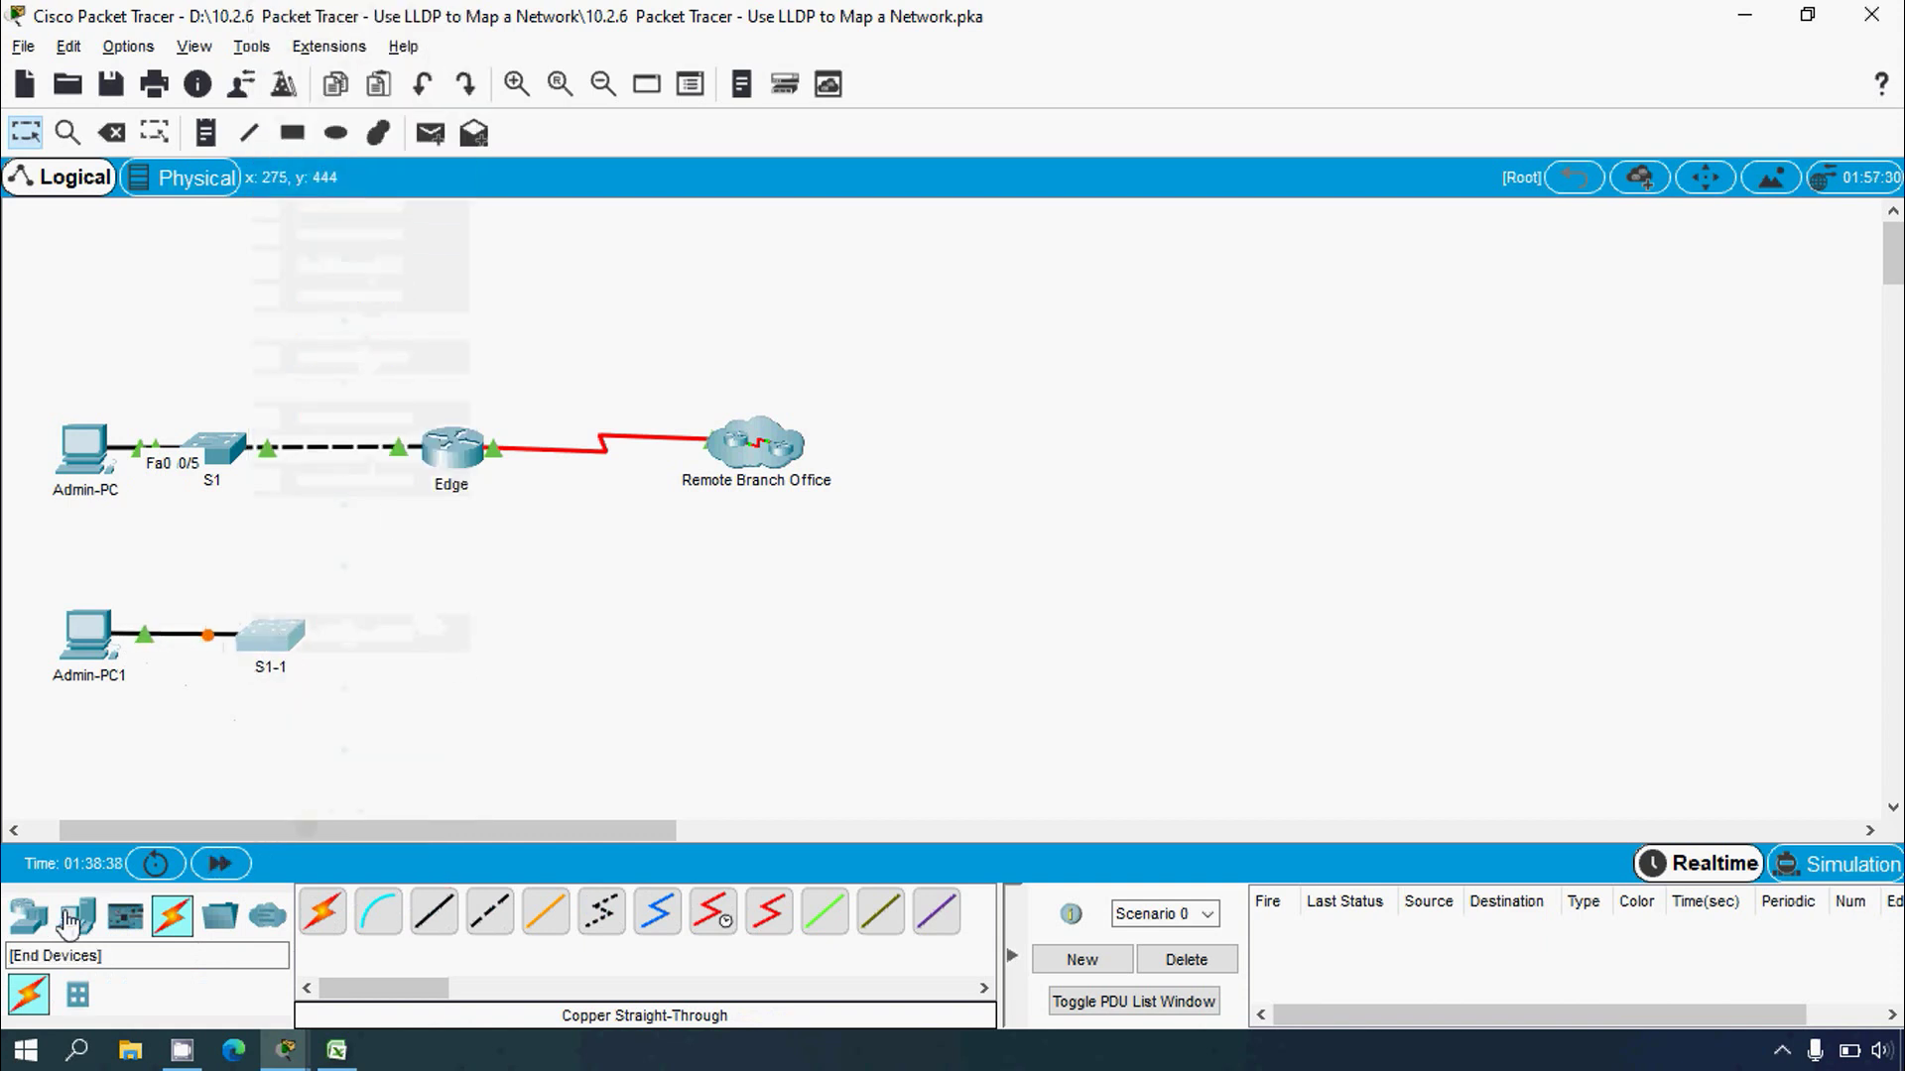
pyautogui.click(27, 915)
# Step: Place a 2911 router to the right of S1-1 and name it Edge1
pyautogui.click(545, 915)
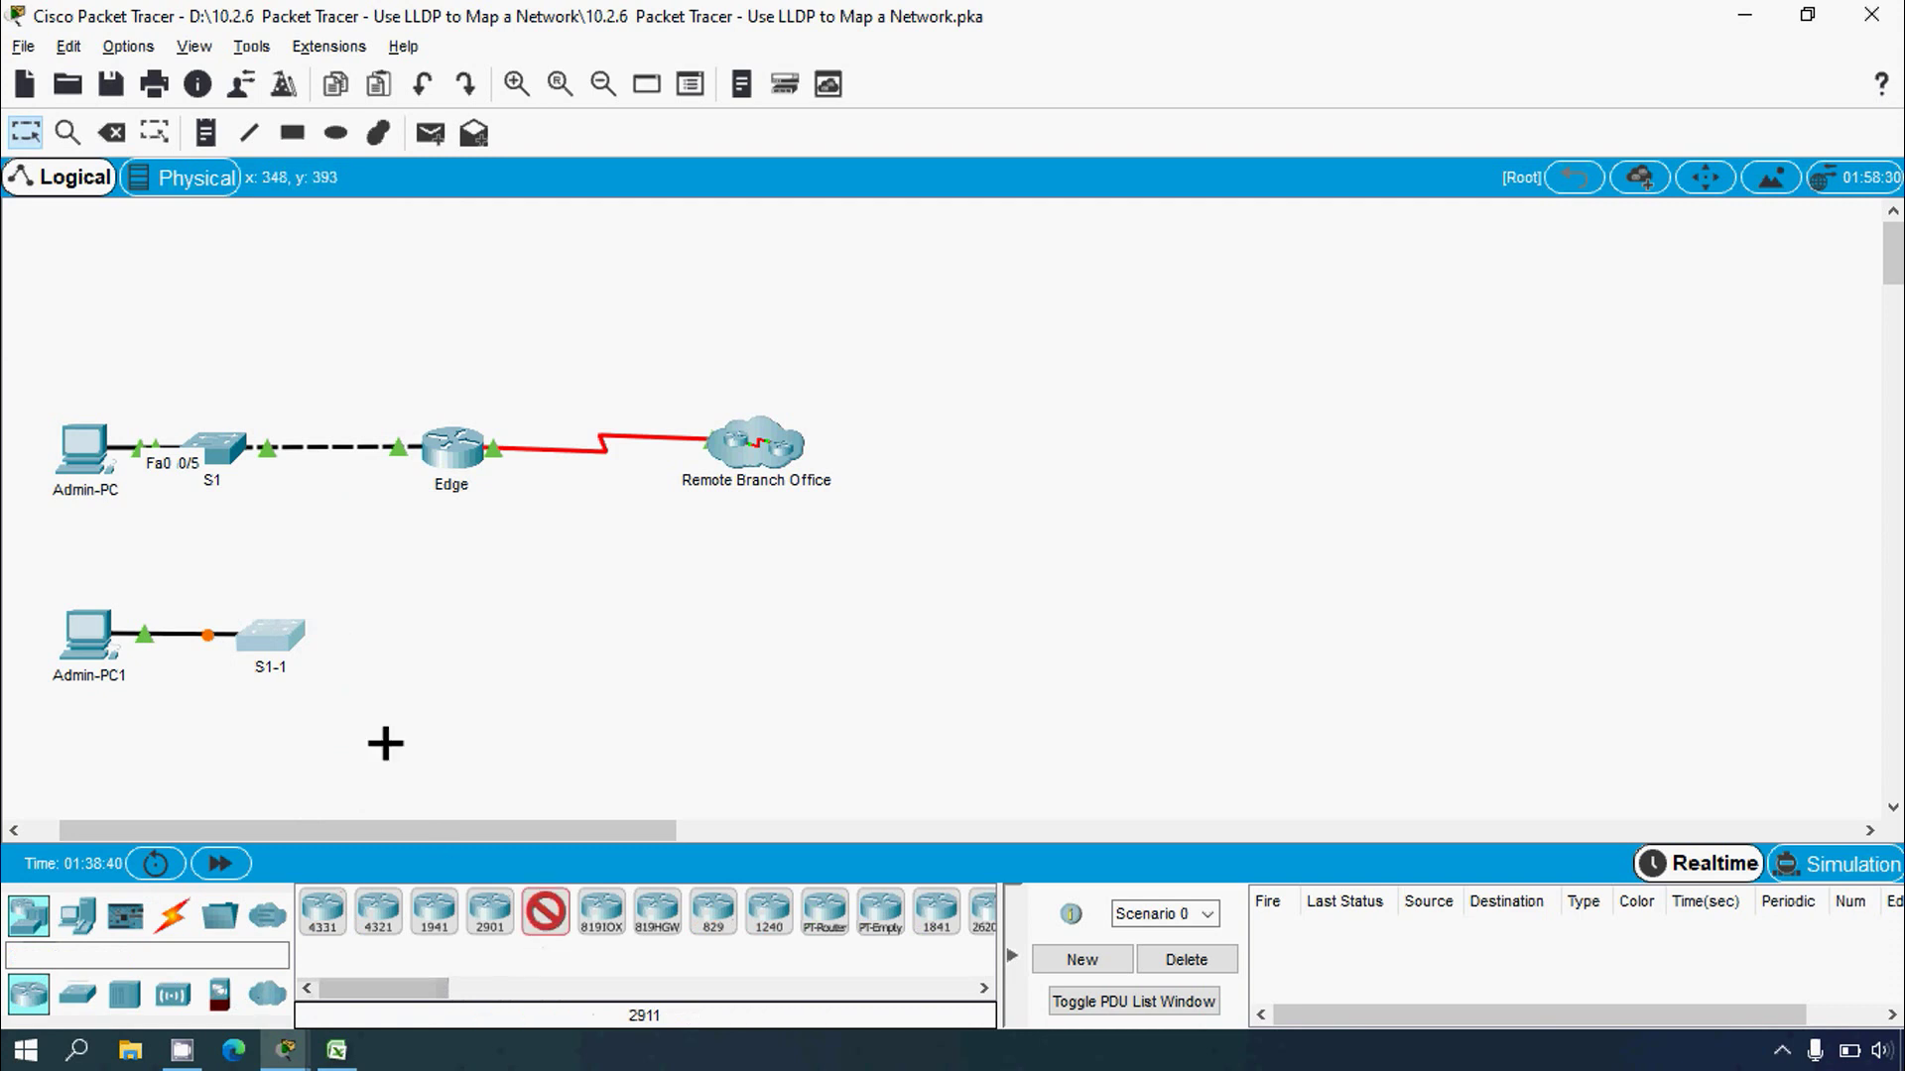
pyautogui.click(433, 623)
pyautogui.click(466, 663)
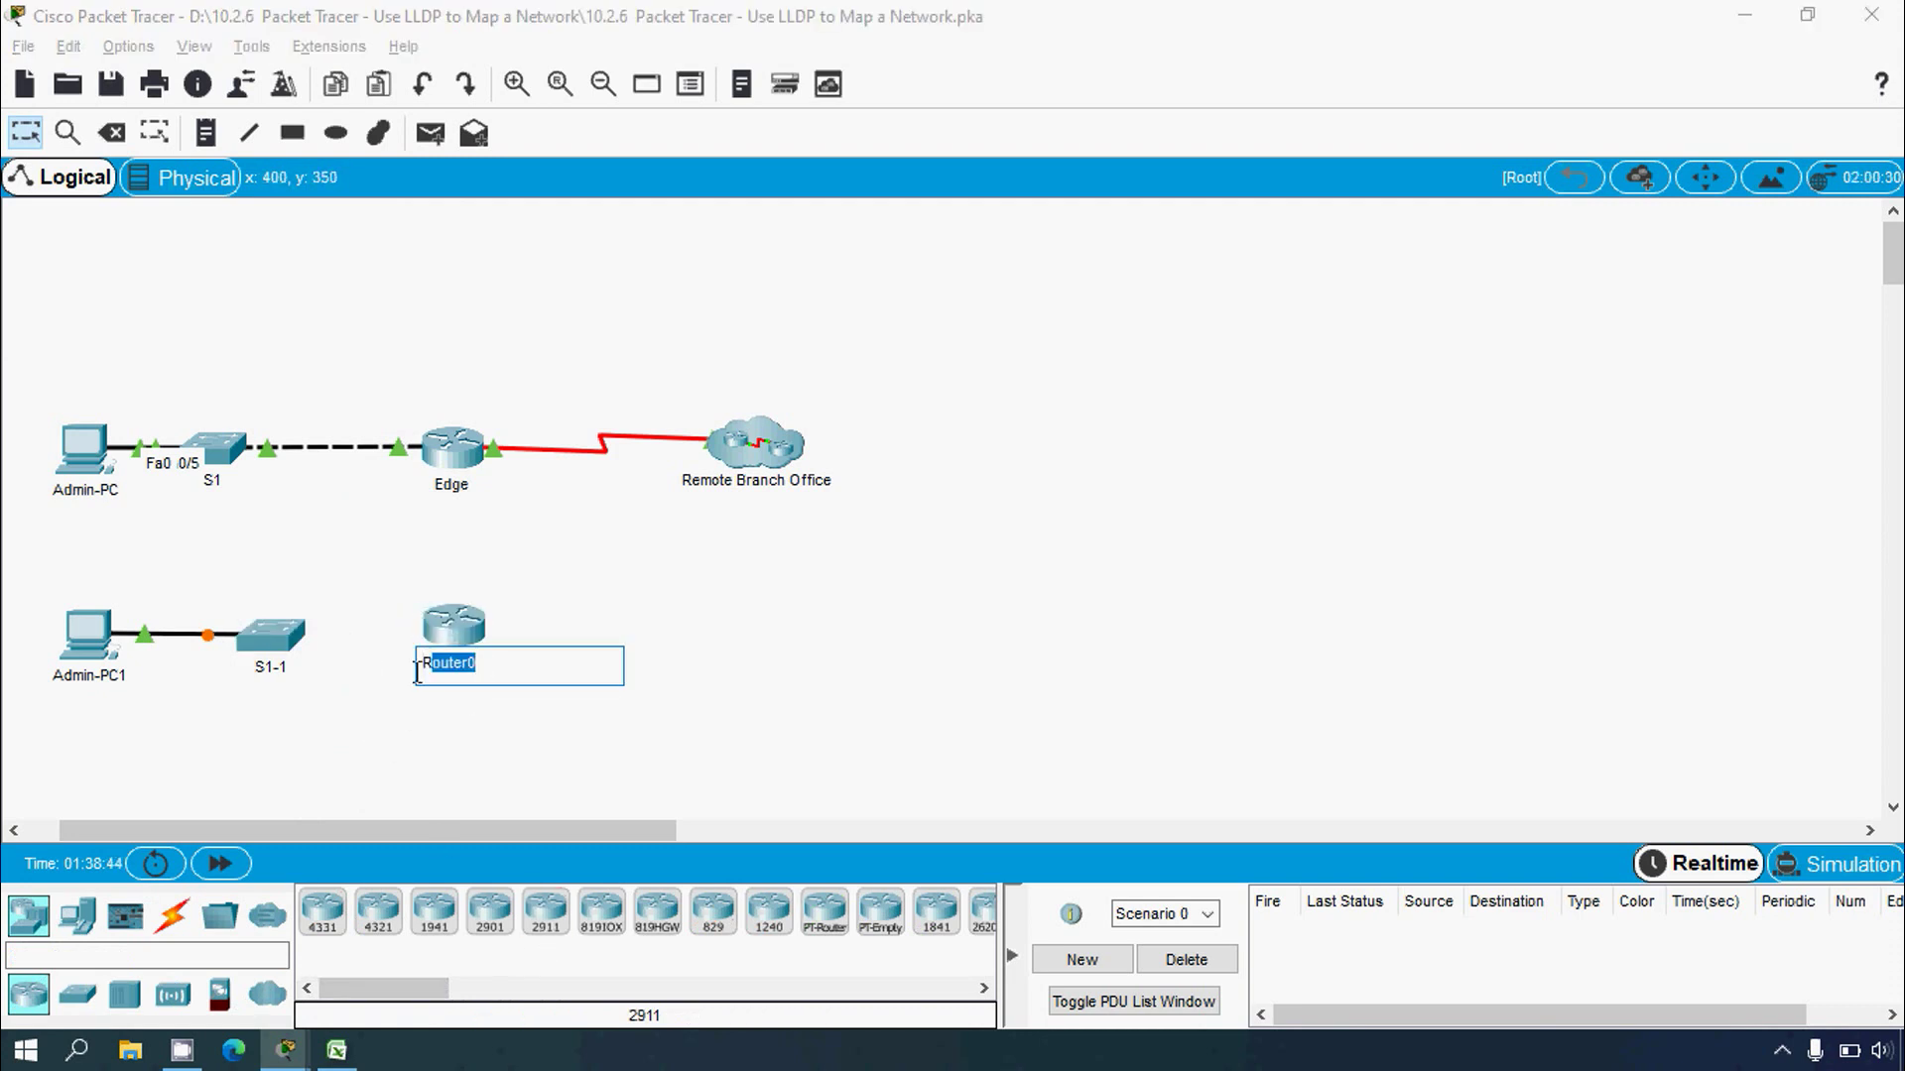
pyautogui.press('End')
pyautogui.press('BackSpace')
pyautogui.press('BackSpace')
pyautogui.press('BackSpace')
pyautogui.press('BackSpace')
pyautogui.press('BackSpace')
pyautogui.press('BackSpace')
pyautogui.press('BackSpace')
pyautogui.write('Edge1')
pyautogui.press('Return')
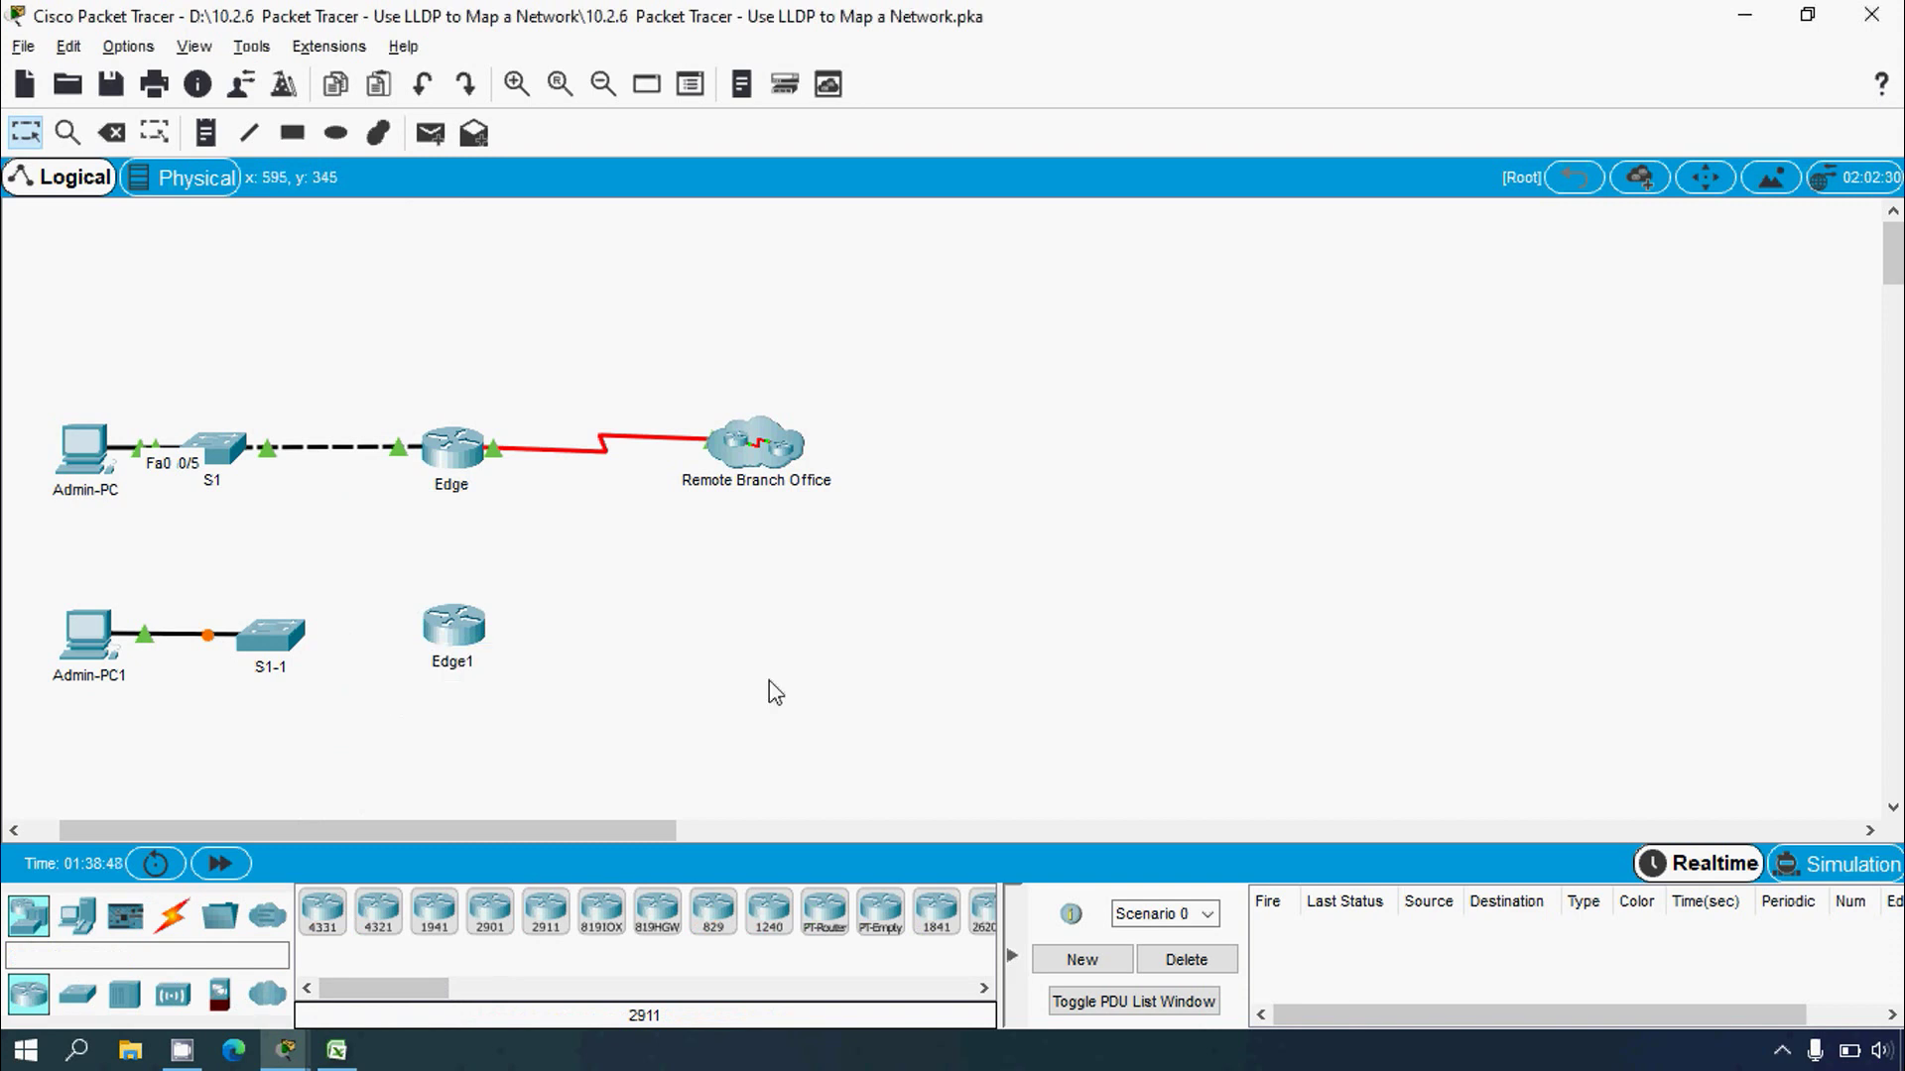
# Step: Cable S1-1 GigabitEthernet0/1 to Edge1 GigabitEthernet0/0 with copper straight-through
pyautogui.moveTo(271, 464)
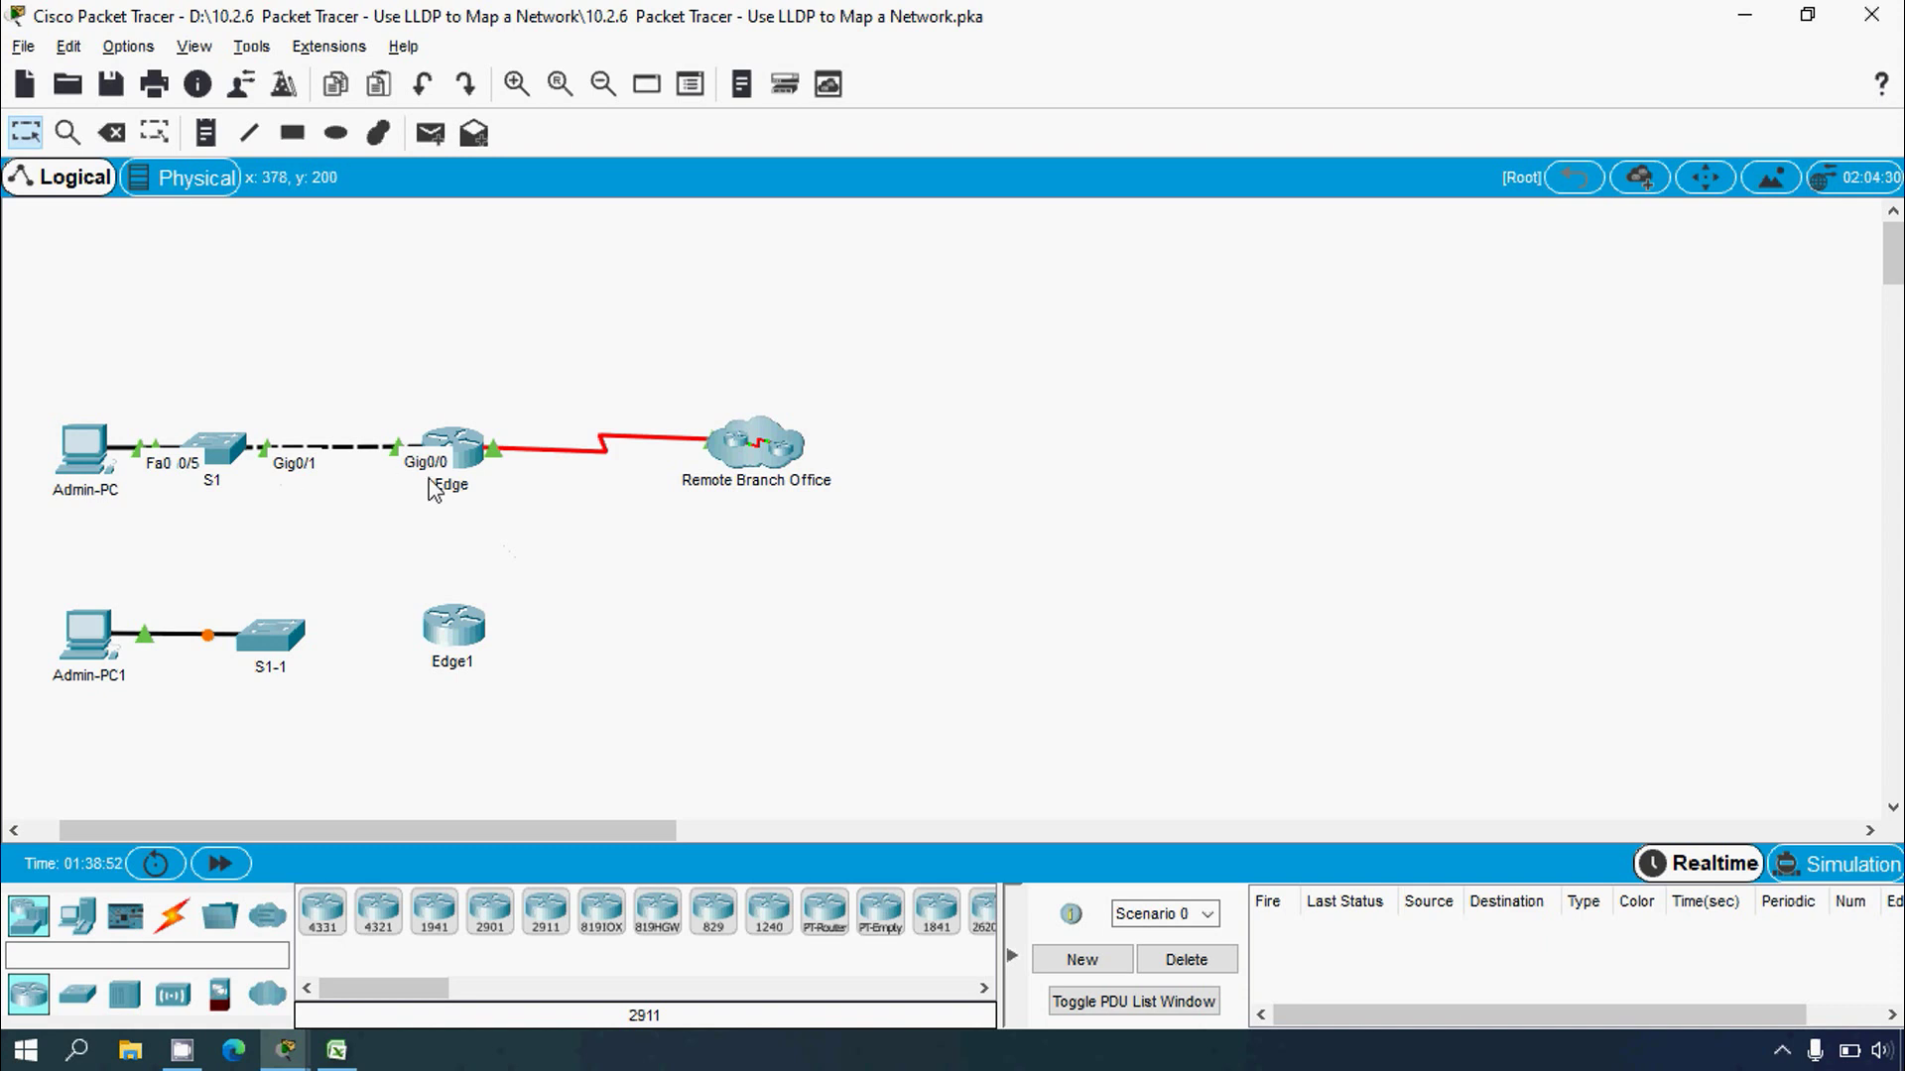
pyautogui.click(172, 914)
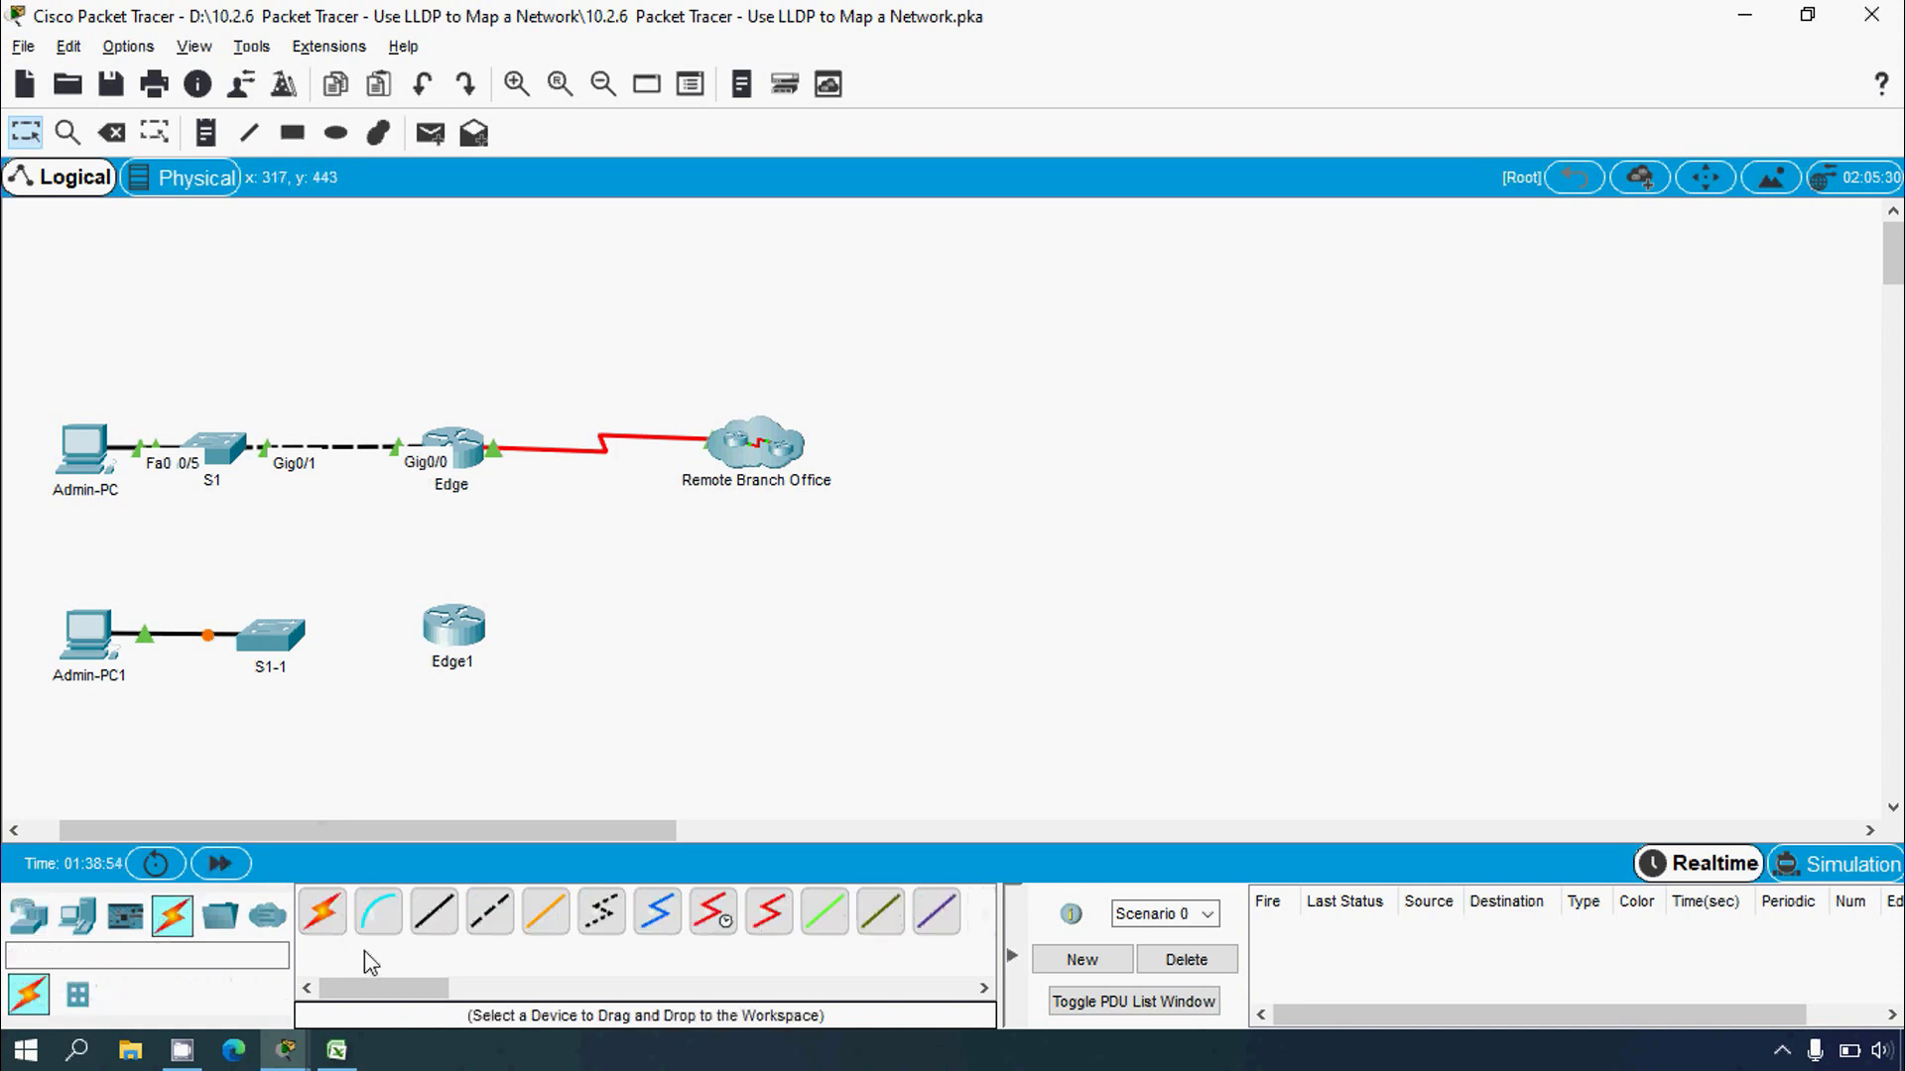
pyautogui.click(270, 636)
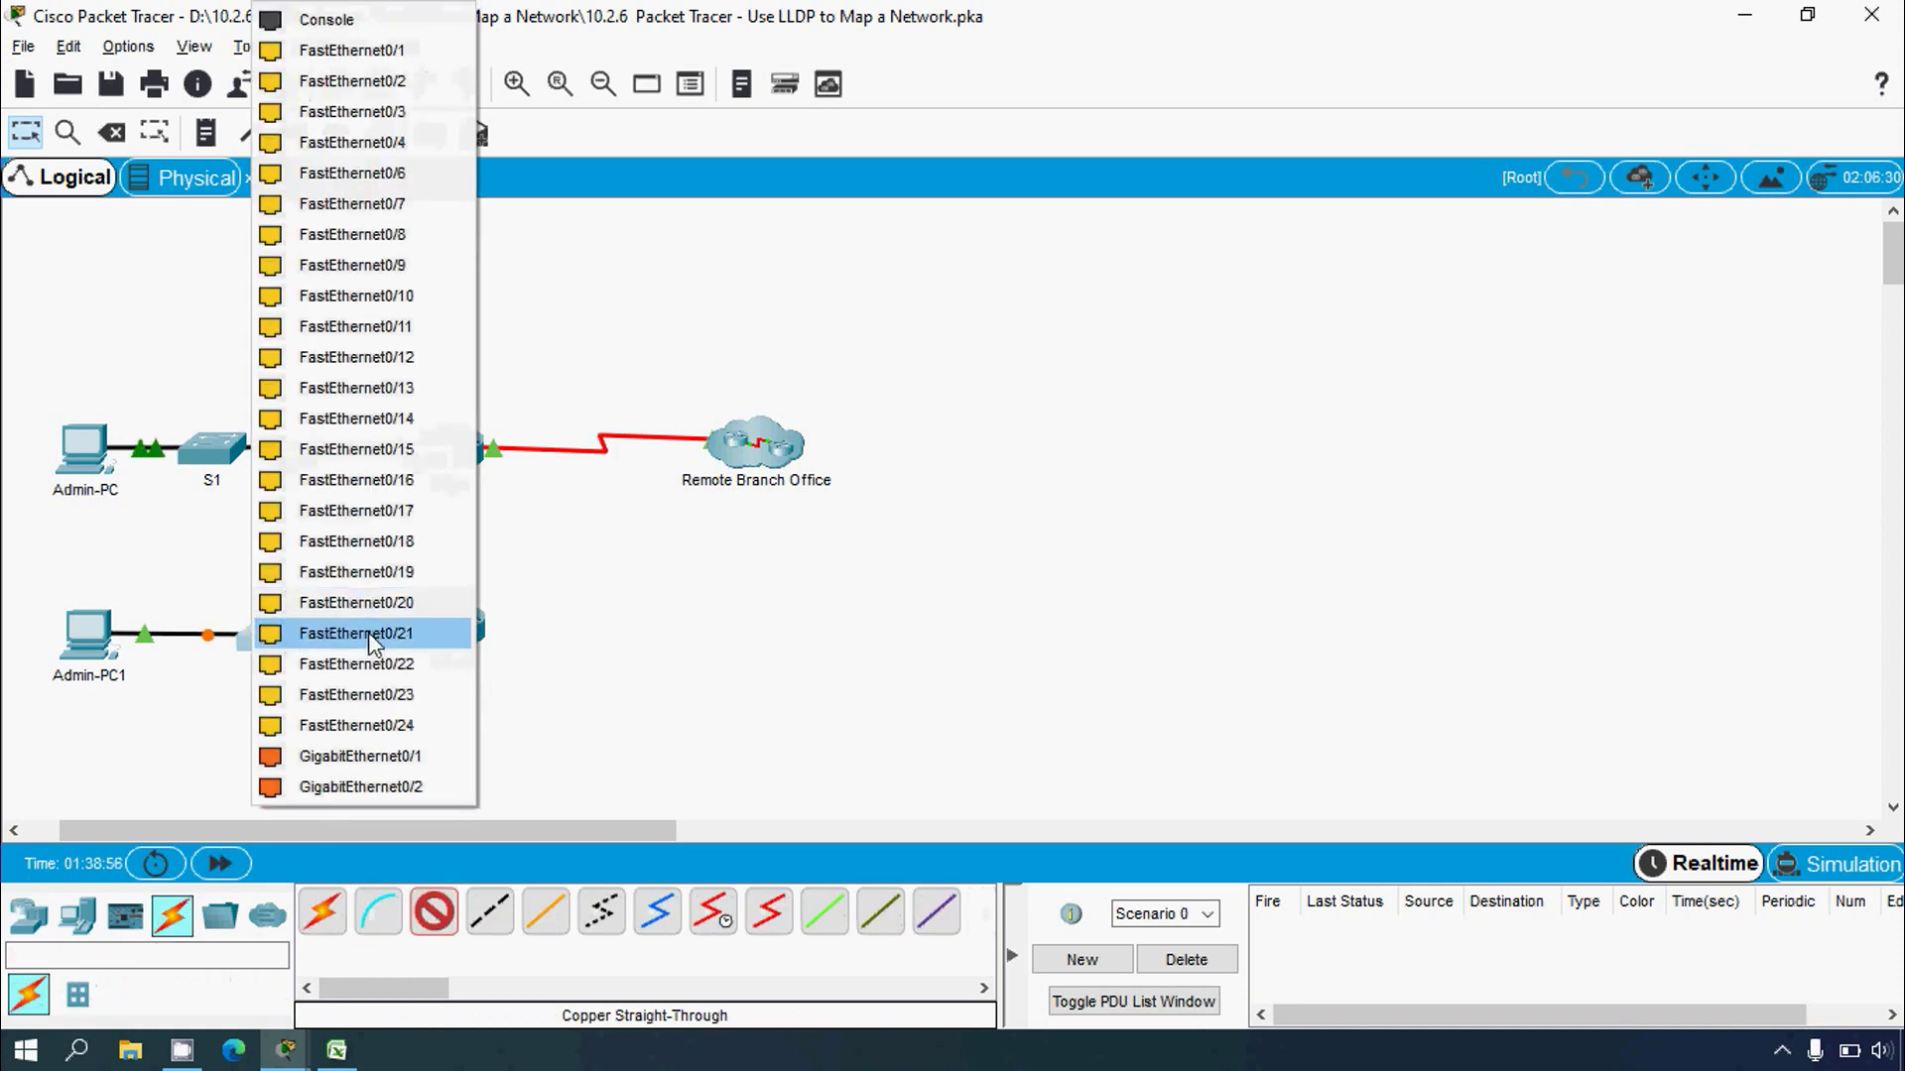
pyautogui.click(365, 752)
pyautogui.click(448, 629)
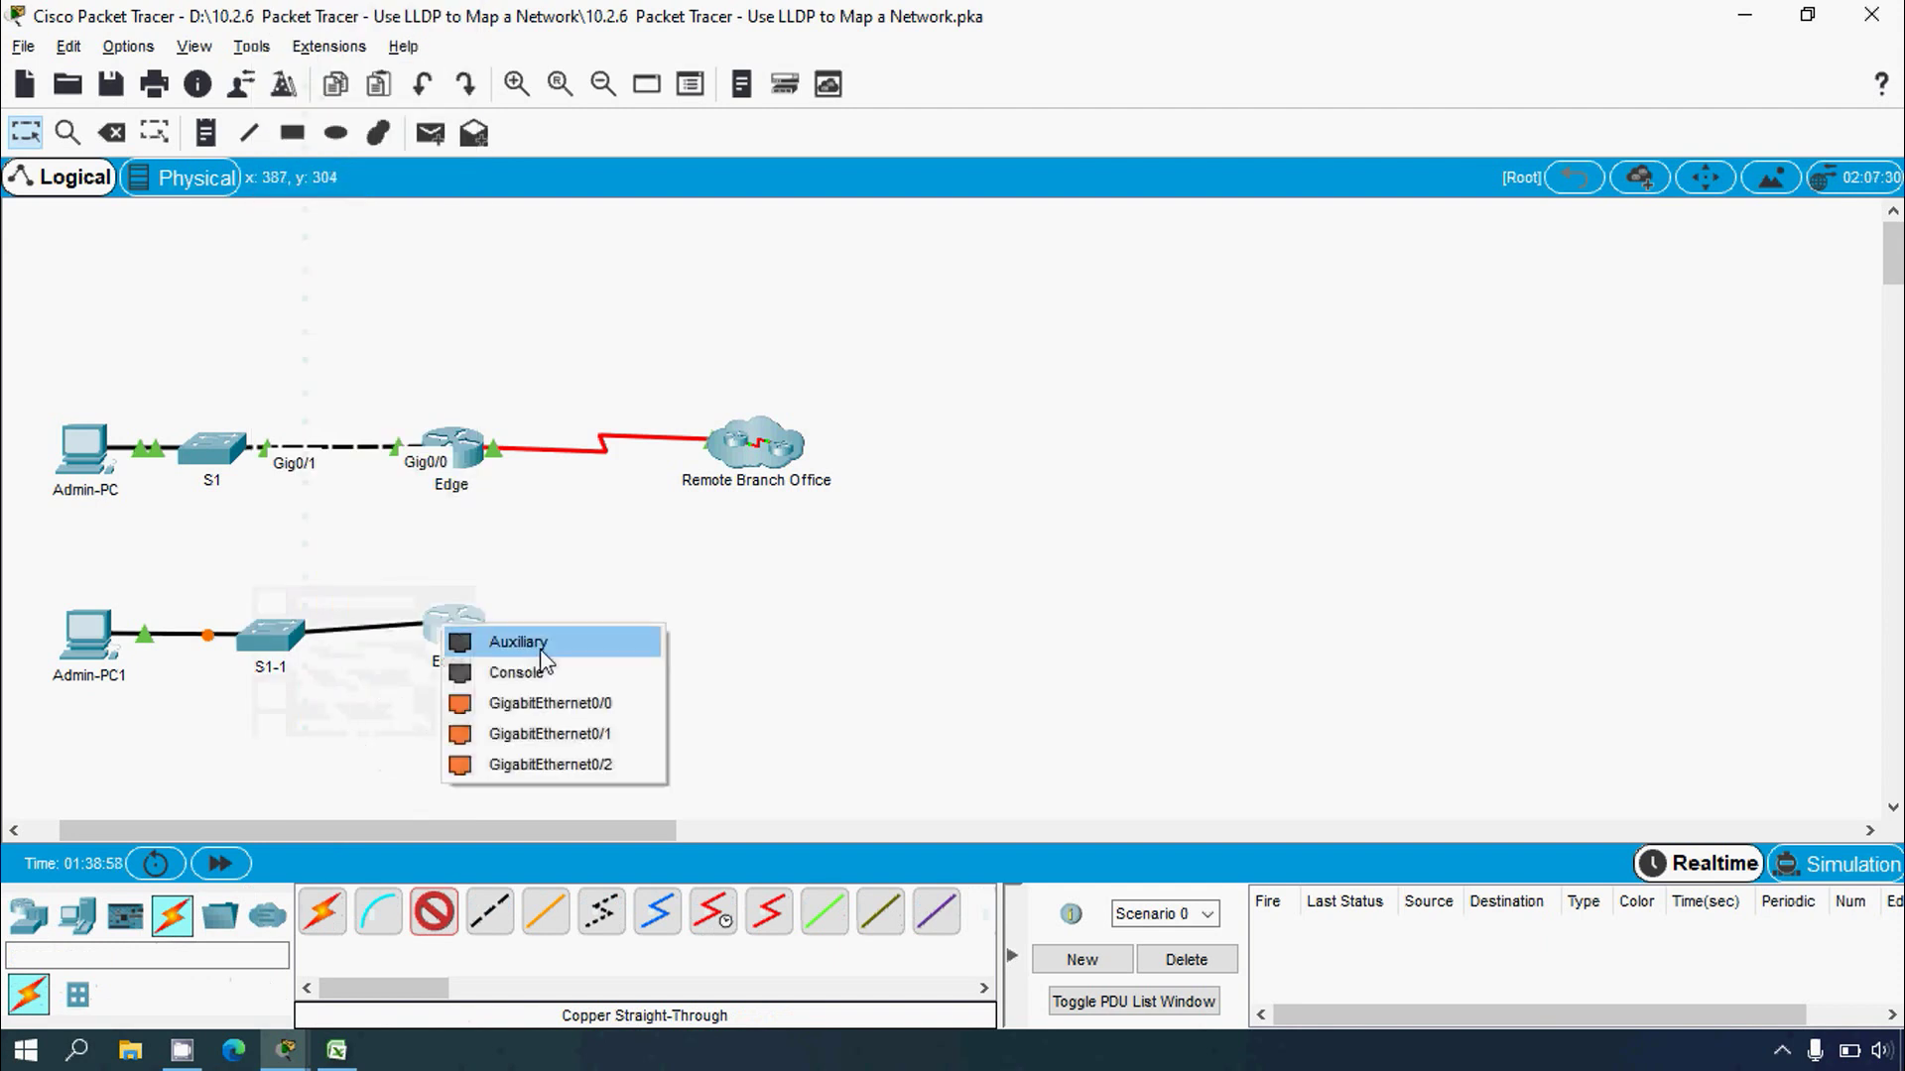
pyautogui.click(562, 706)
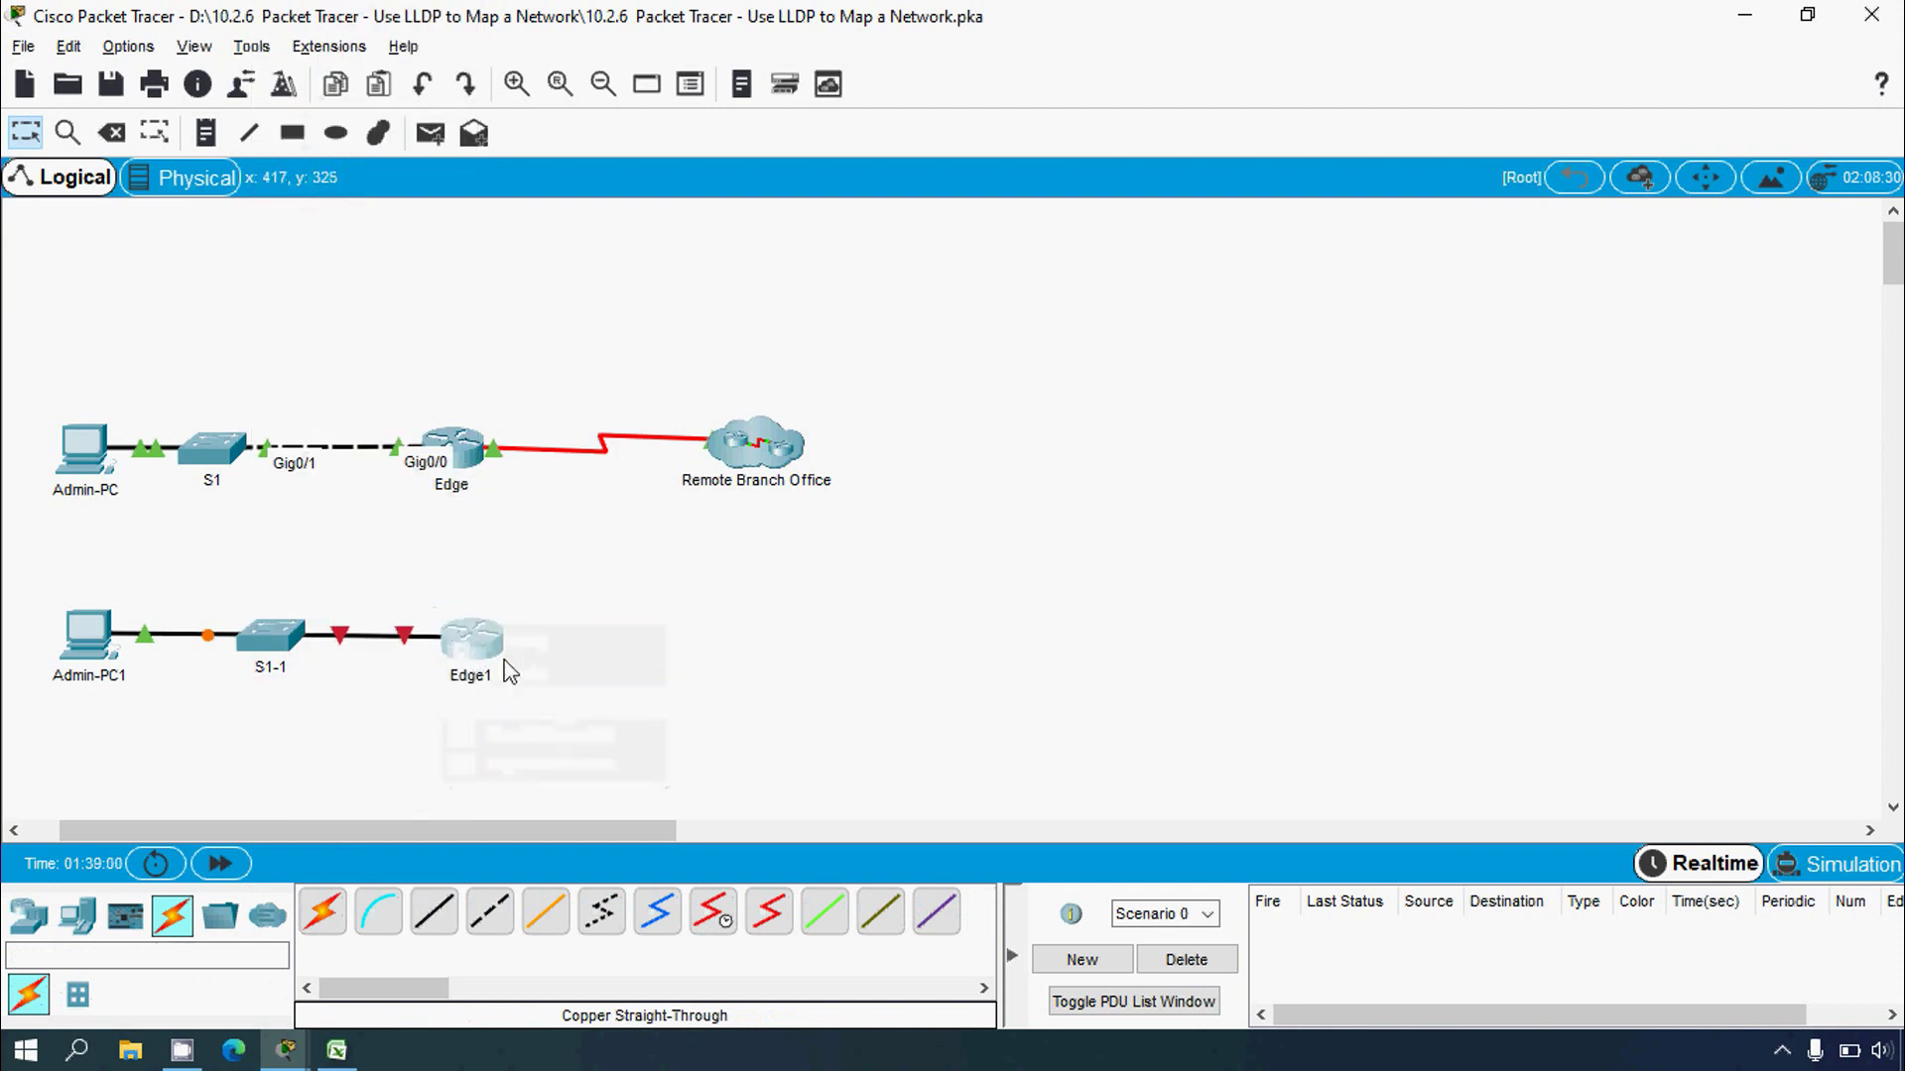
pyautogui.hotkey('alt', 'Tab')
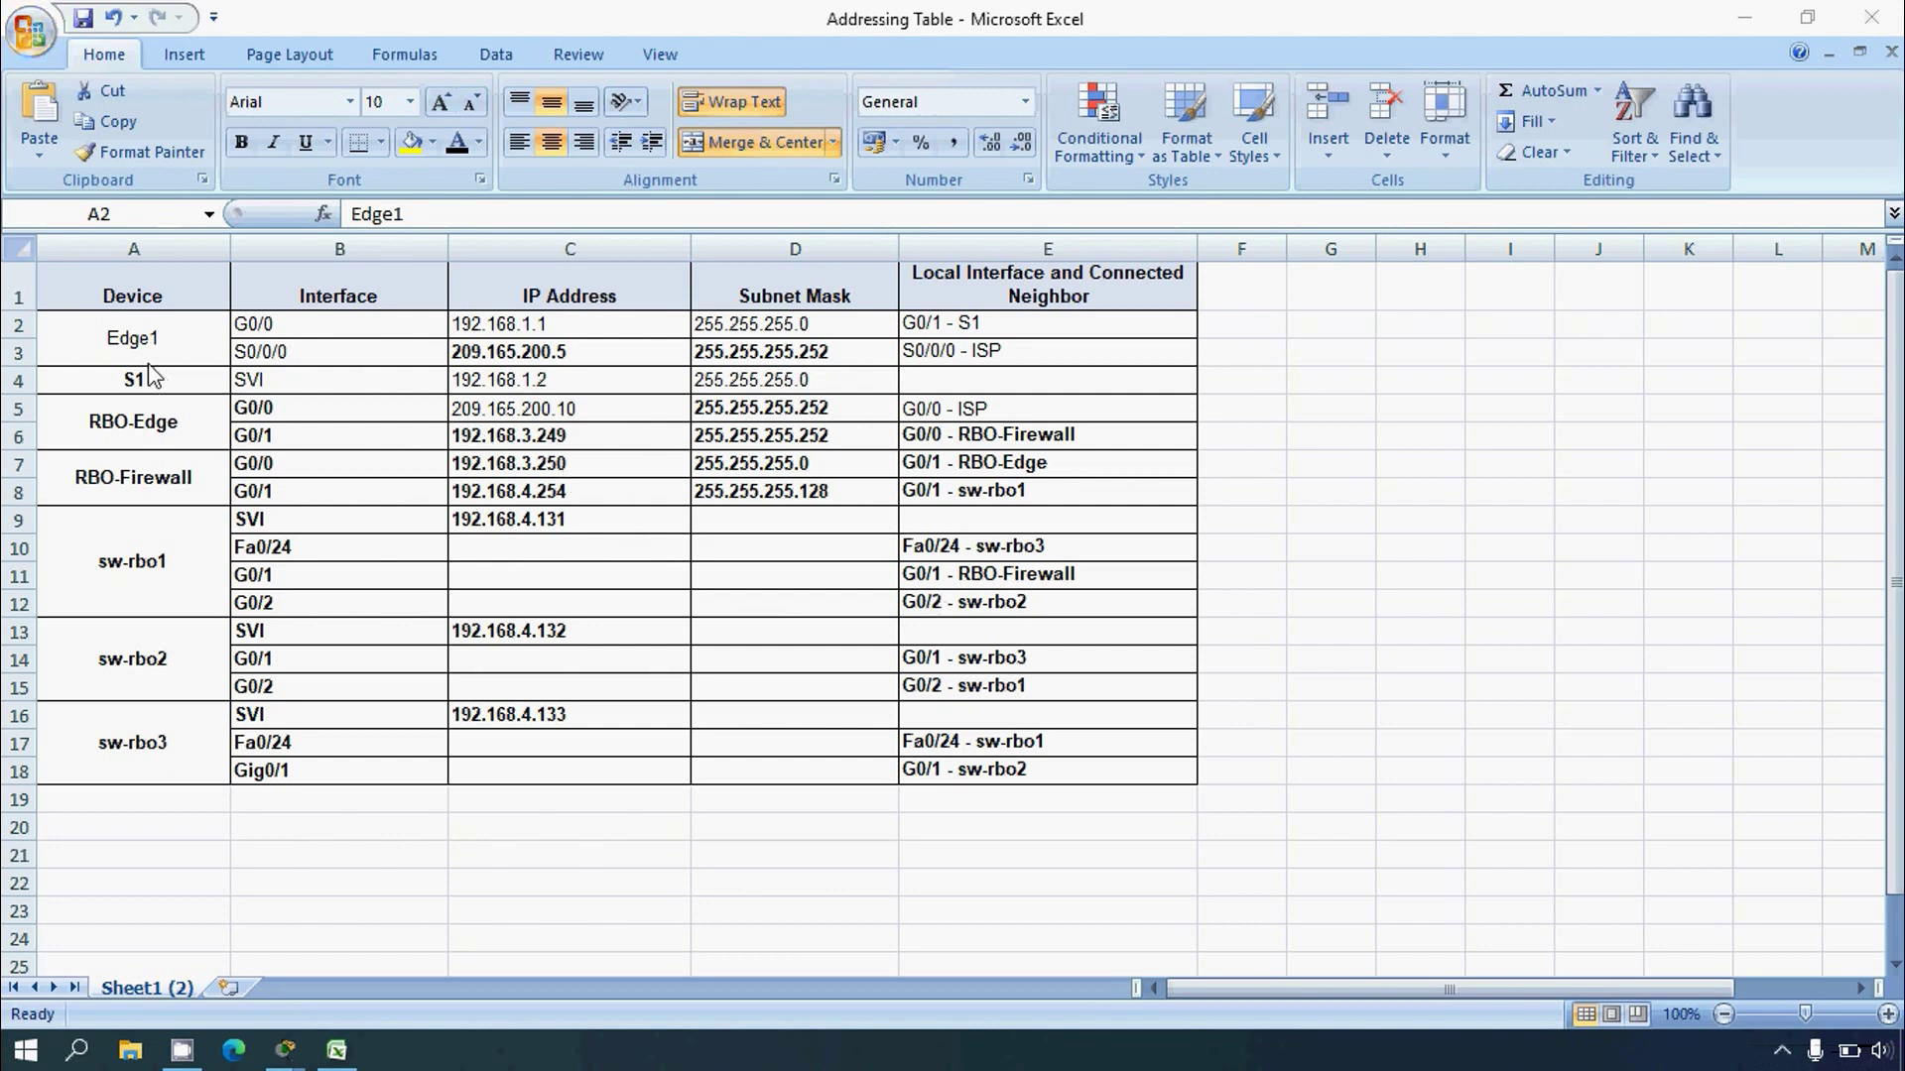
# Step: Confirm in B3 and E3 that Edge1's S0/0/0 connects to the ISP, then minimise Excel
pyautogui.click(279, 360)
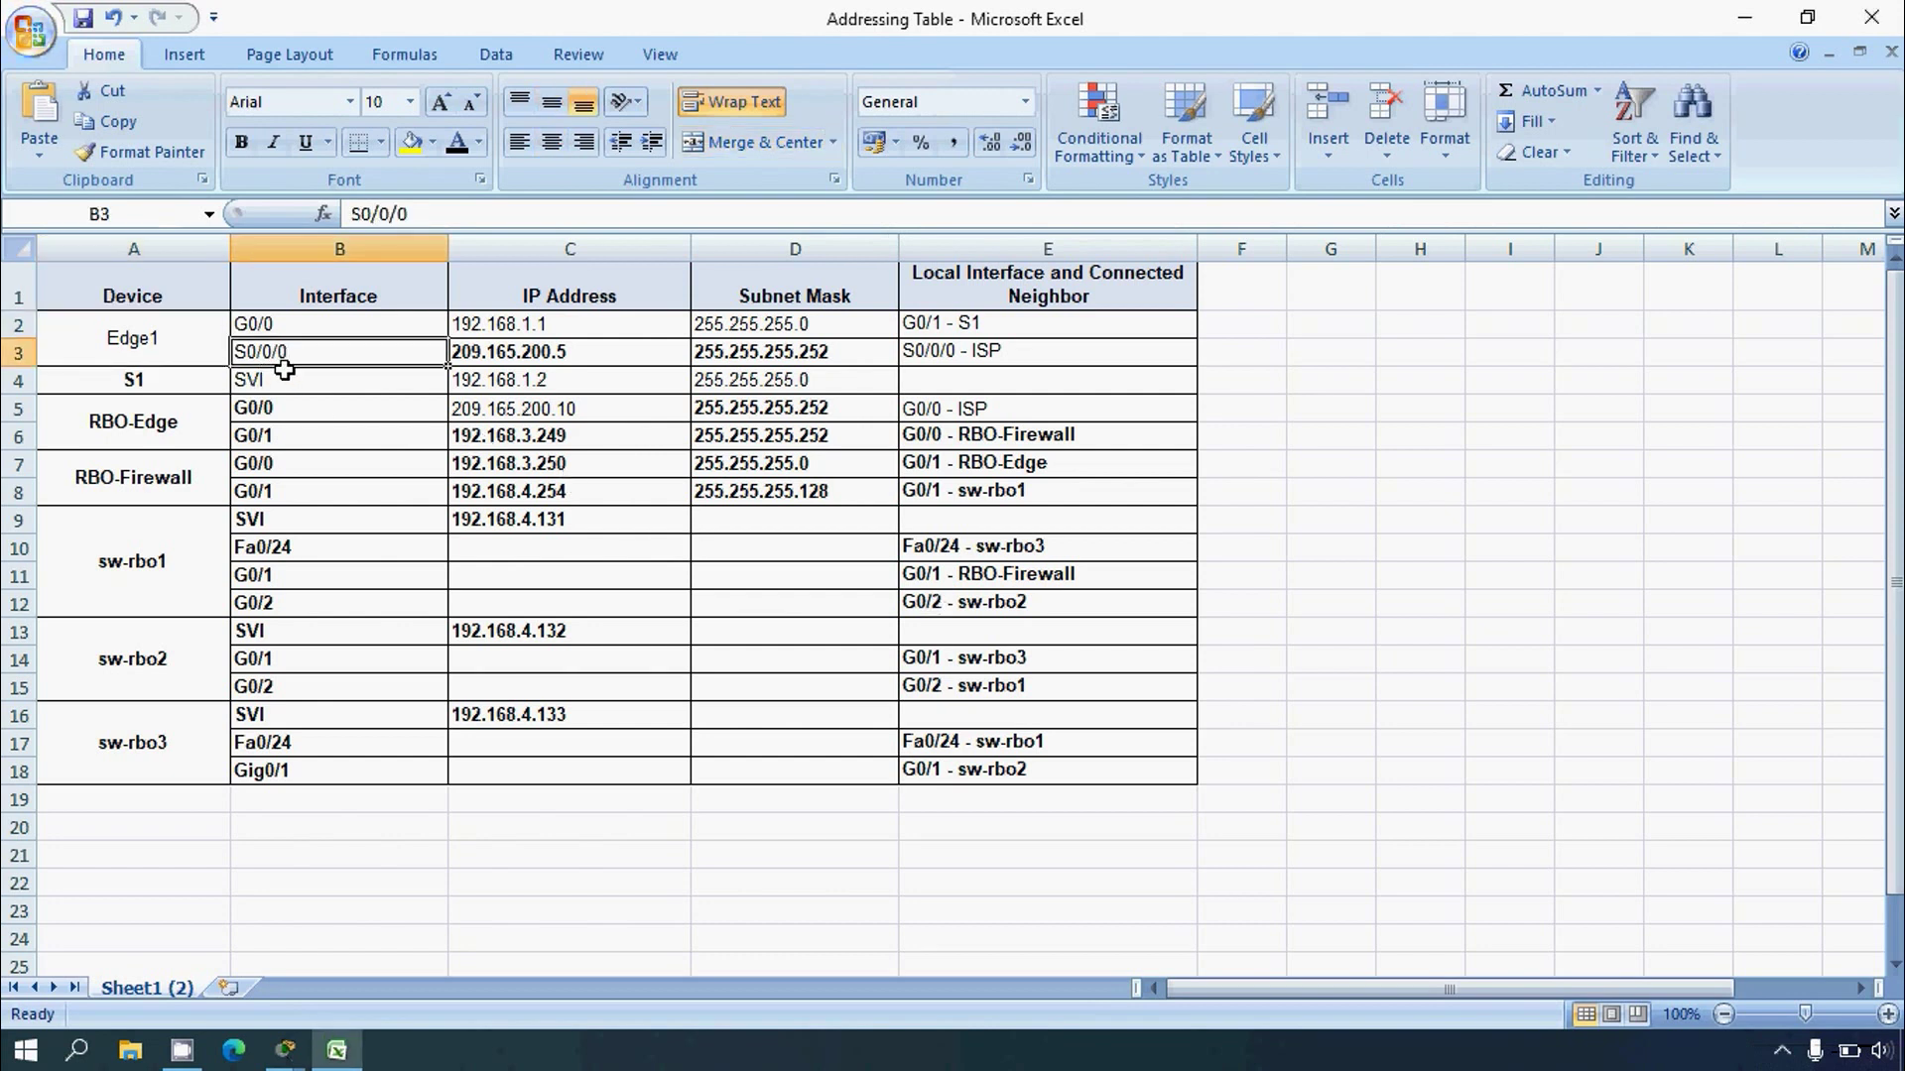
pyautogui.click(988, 355)
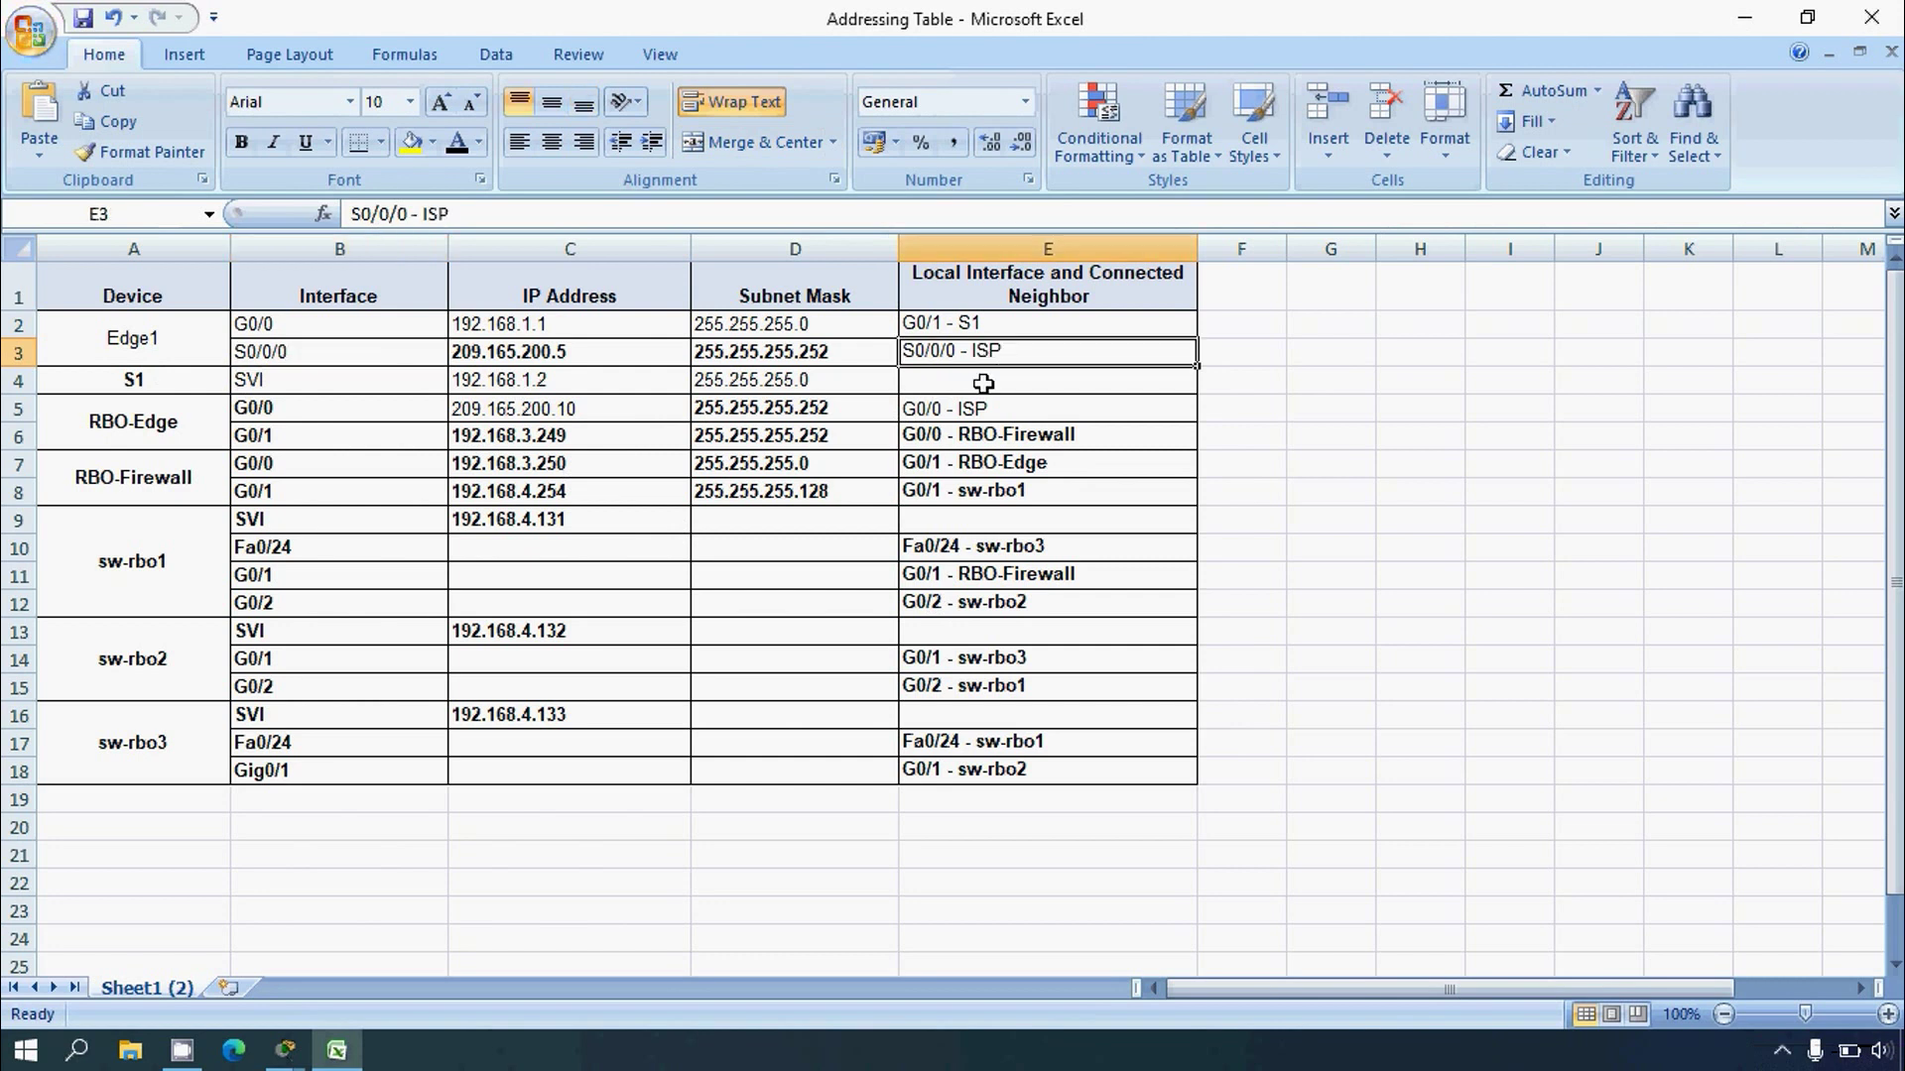
pyautogui.click(1738, 24)
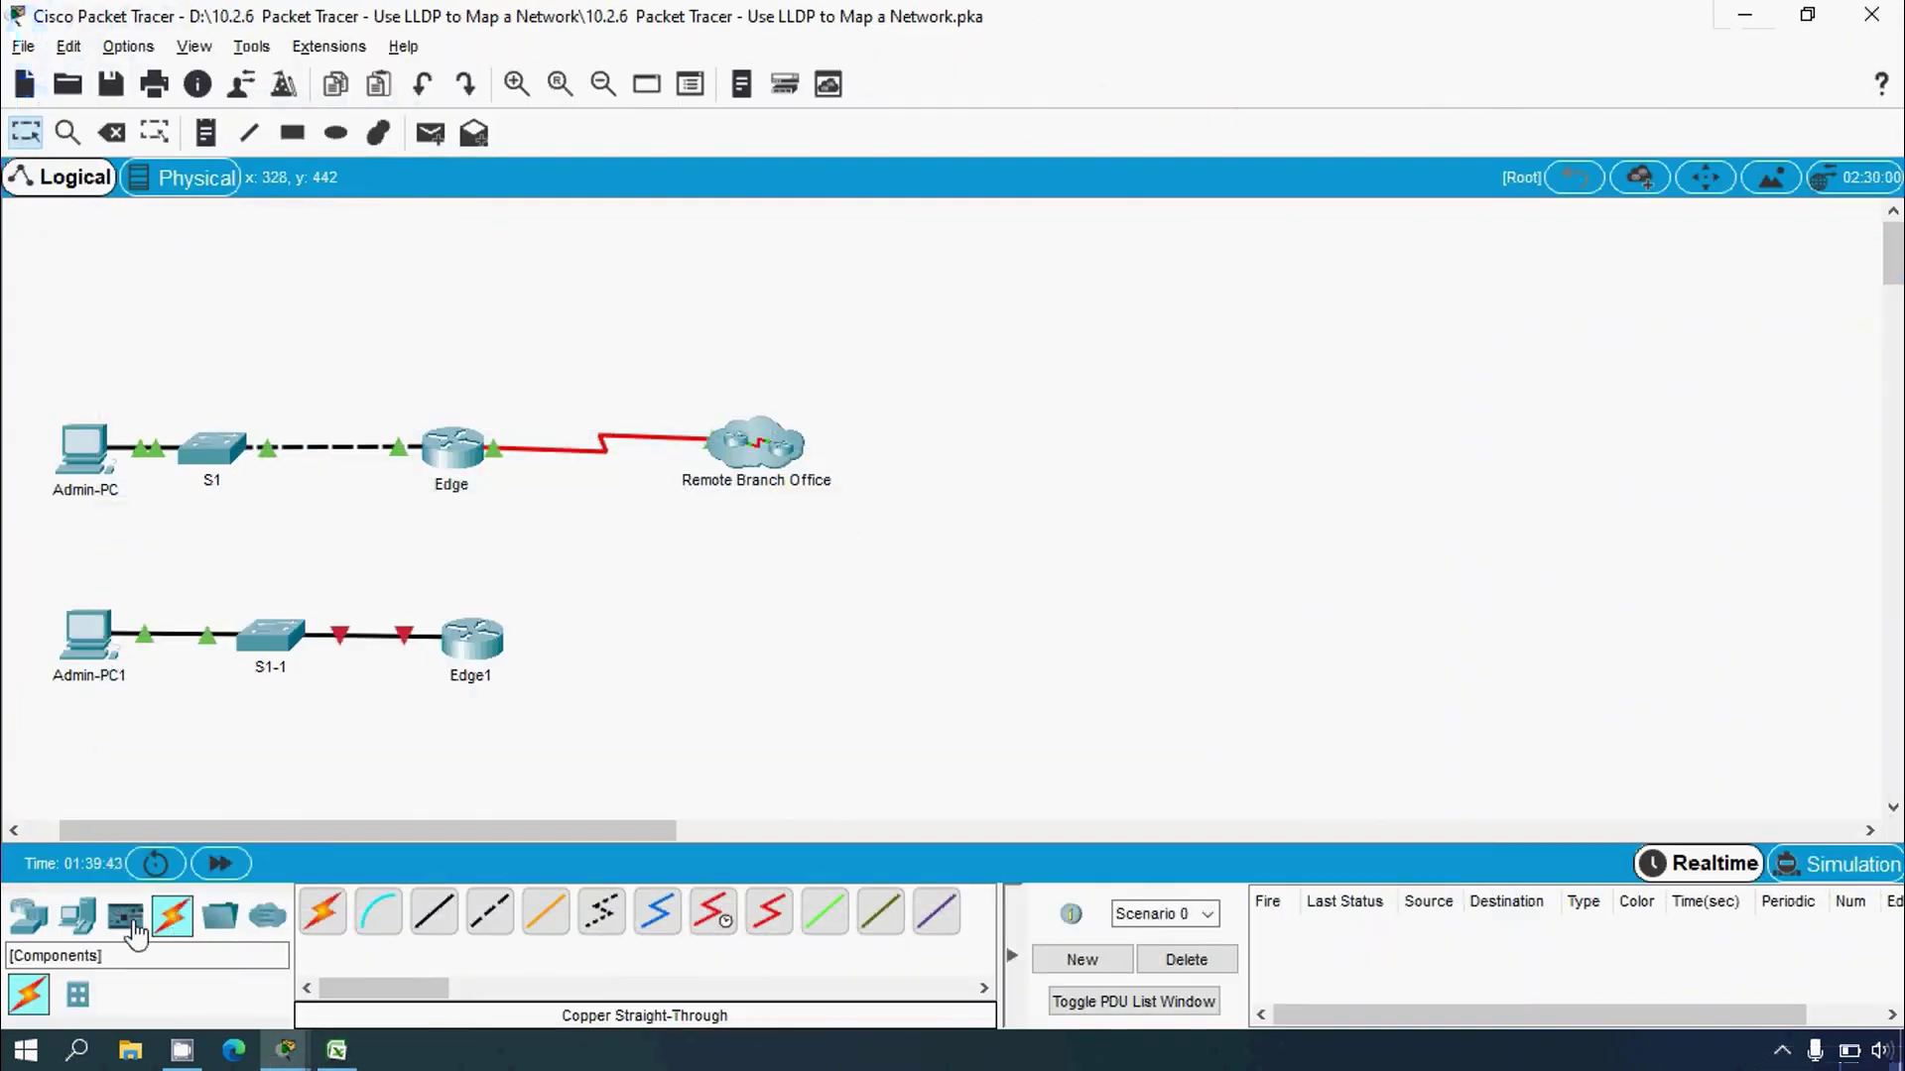
# Step: Place a 2911 router above Edge1 and rename it ISP1
pyautogui.click(37, 927)
pyautogui.click(545, 913)
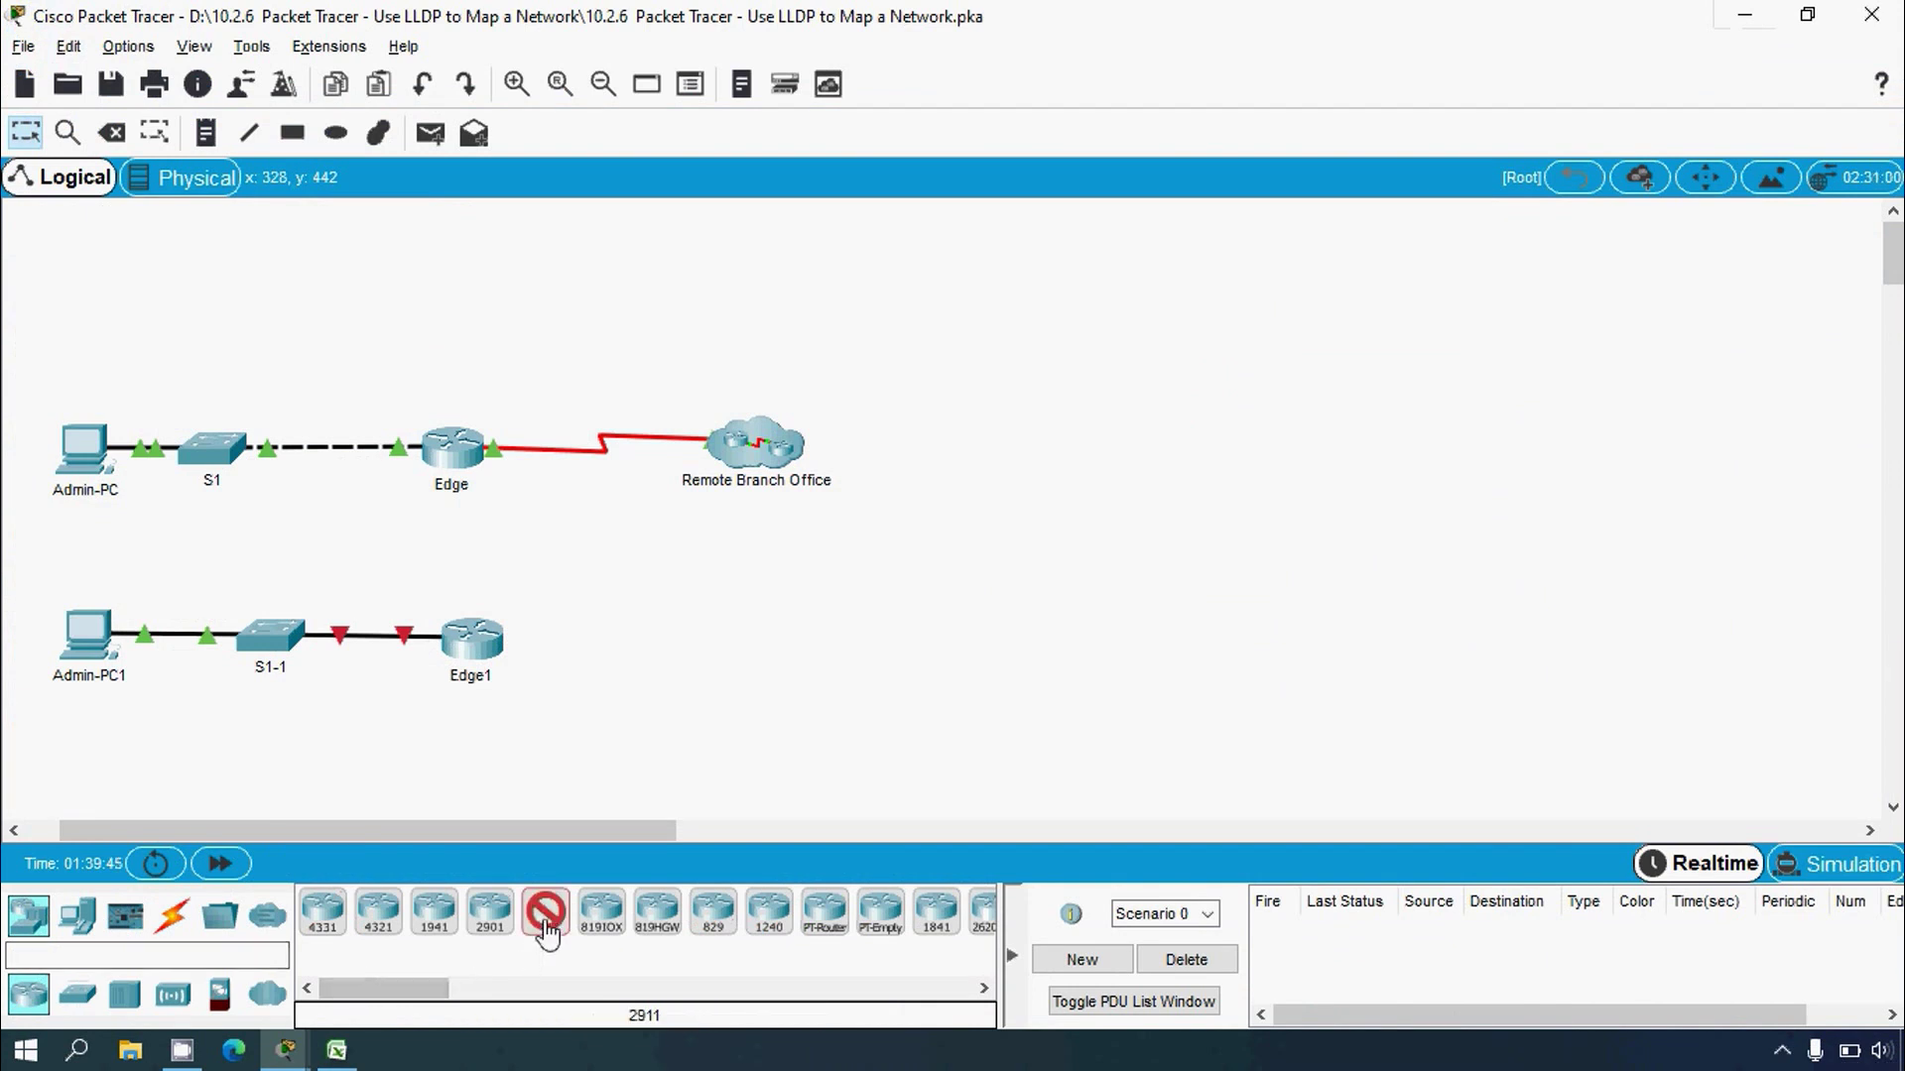
pyautogui.click(608, 579)
pyautogui.click(620, 592)
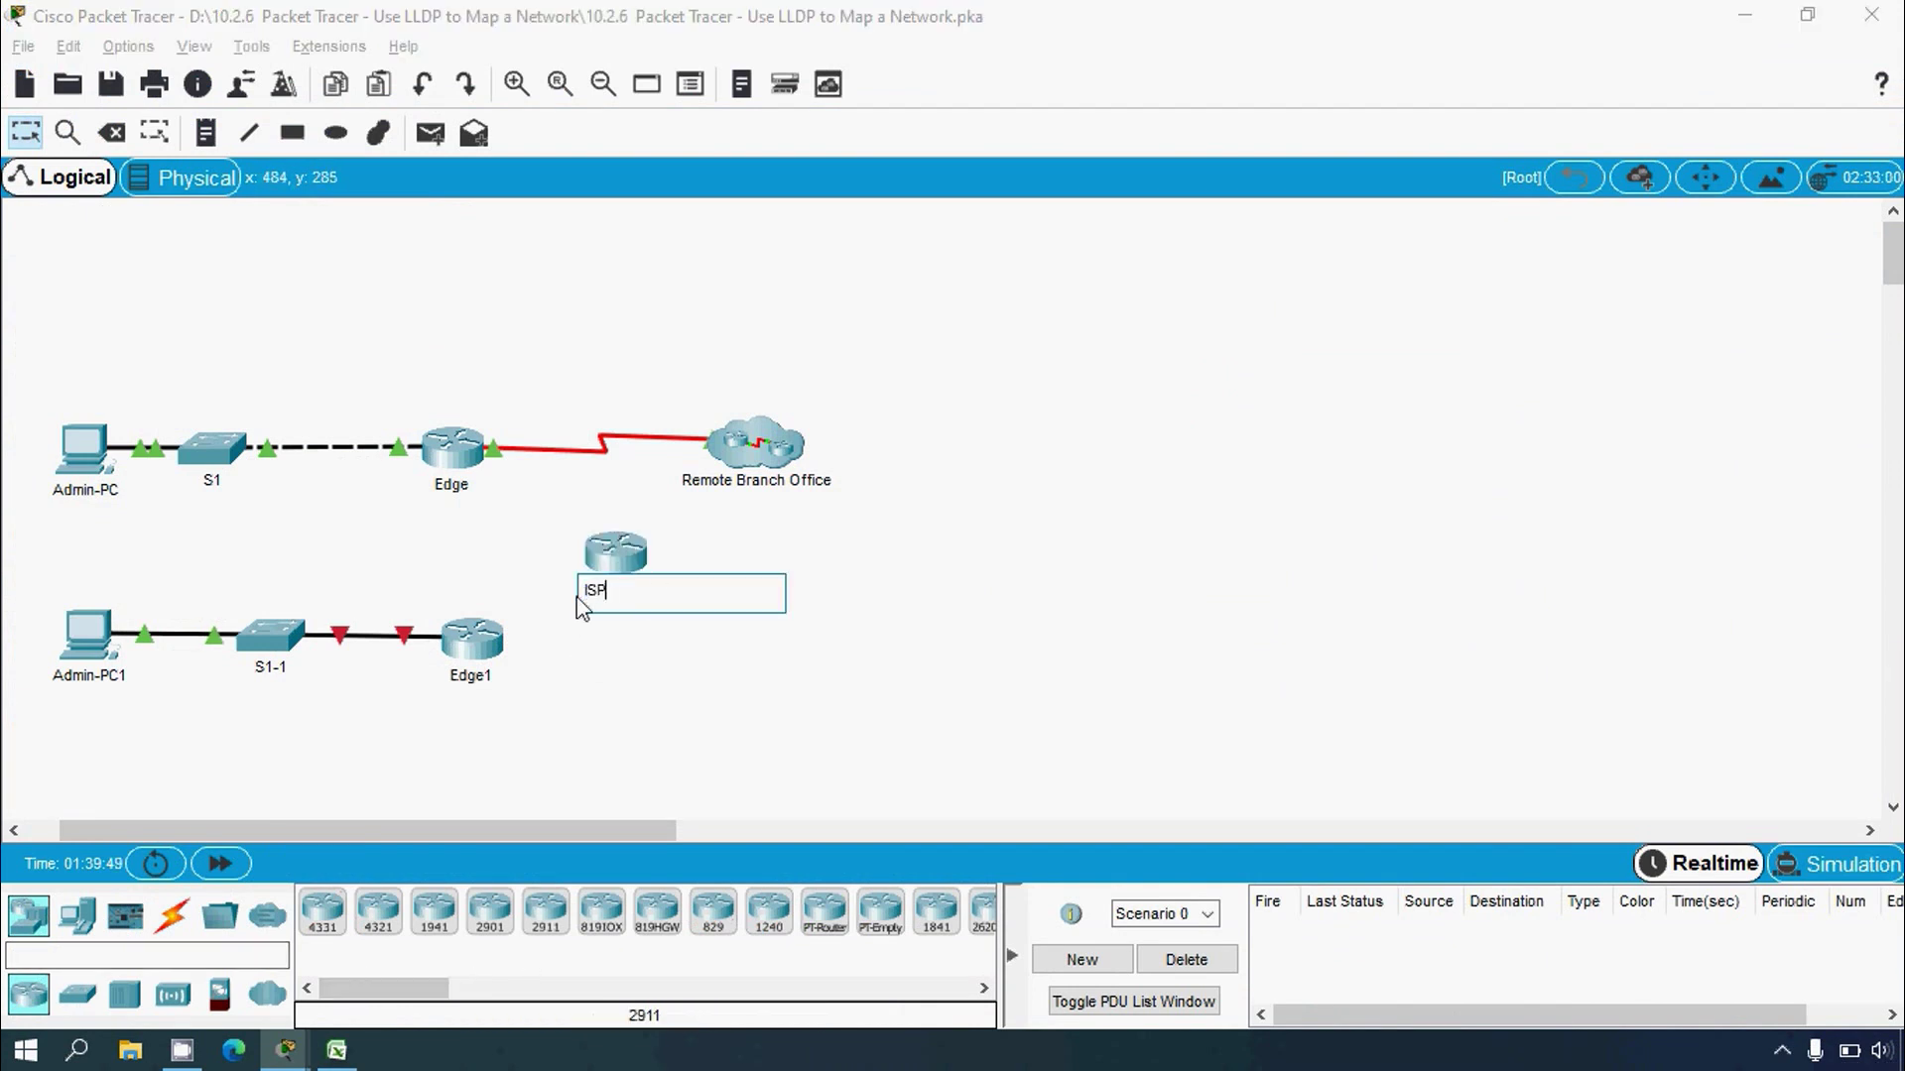
pyautogui.write('ISP1')
pyautogui.press('Return')
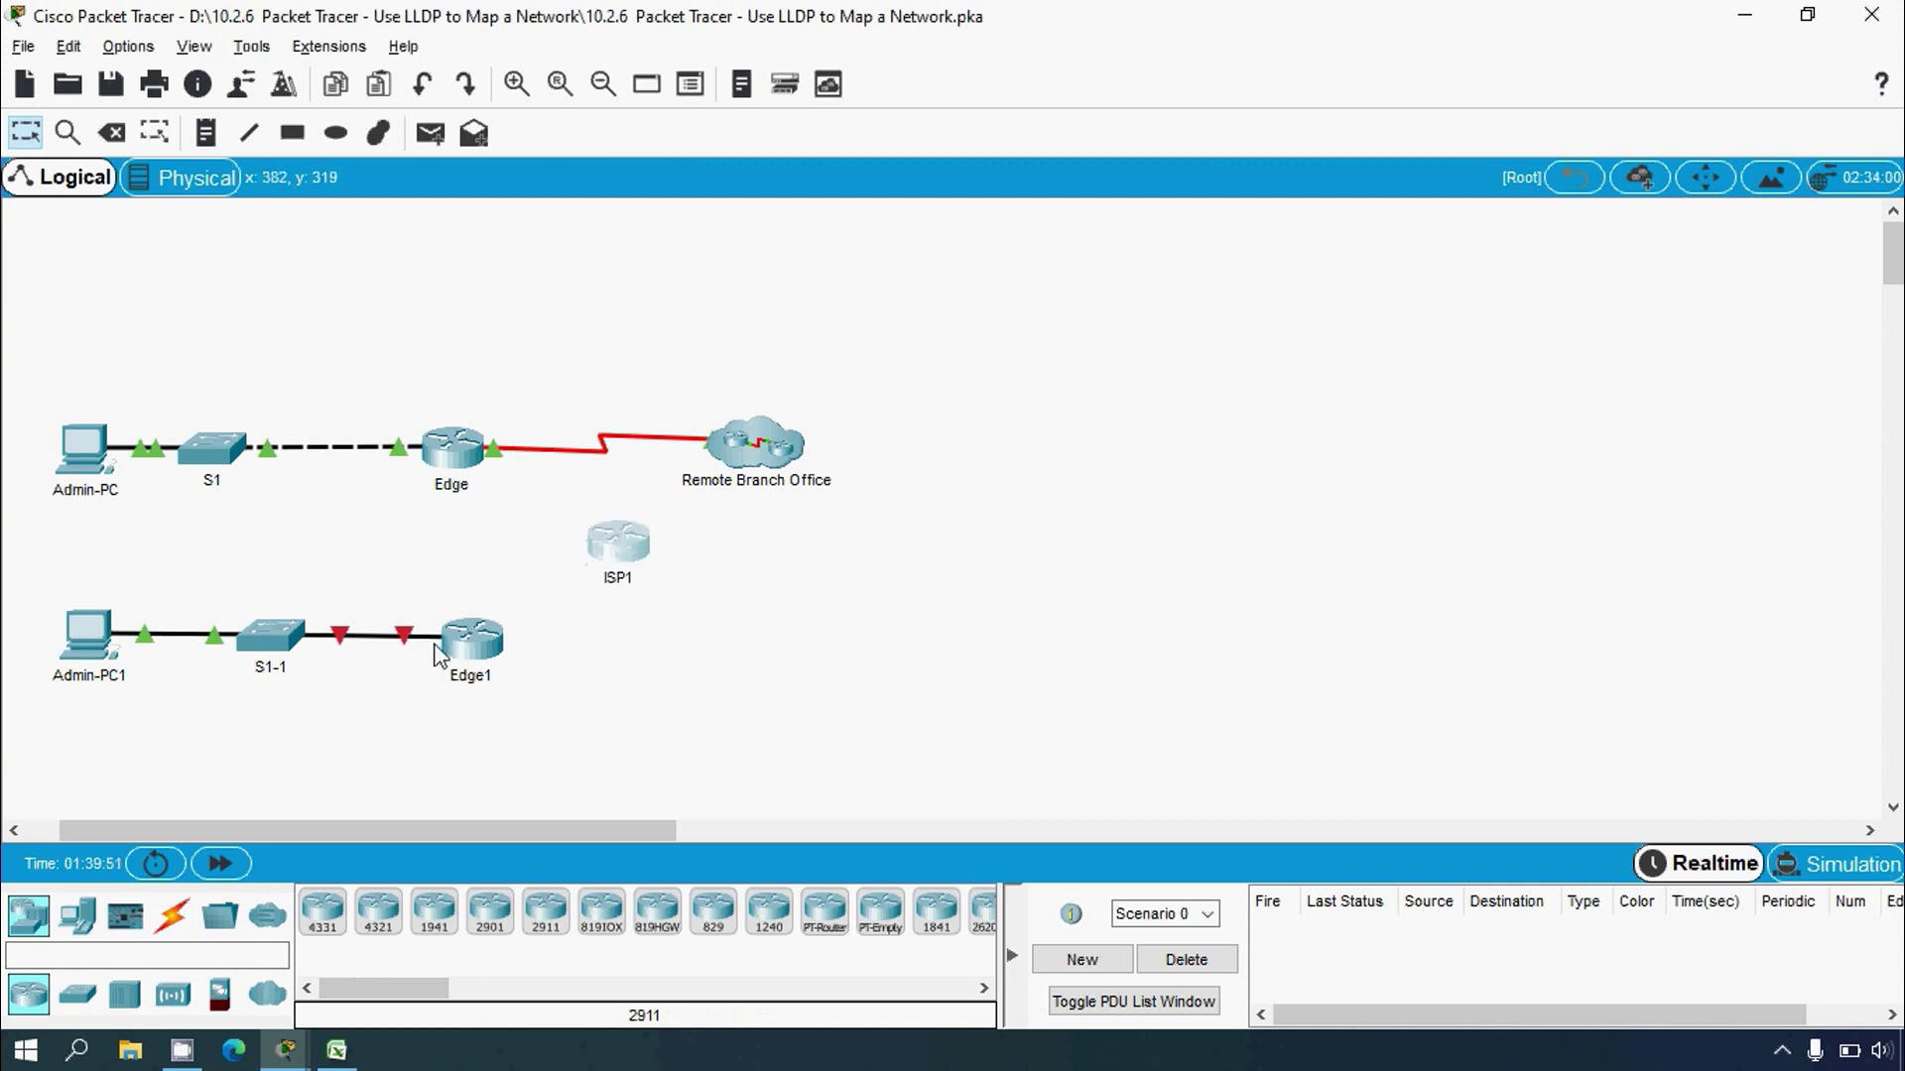
# Step: Fit an HWIC-2T serial card into the empty slot of Edge1, then of ISP1
pyautogui.click(475, 643)
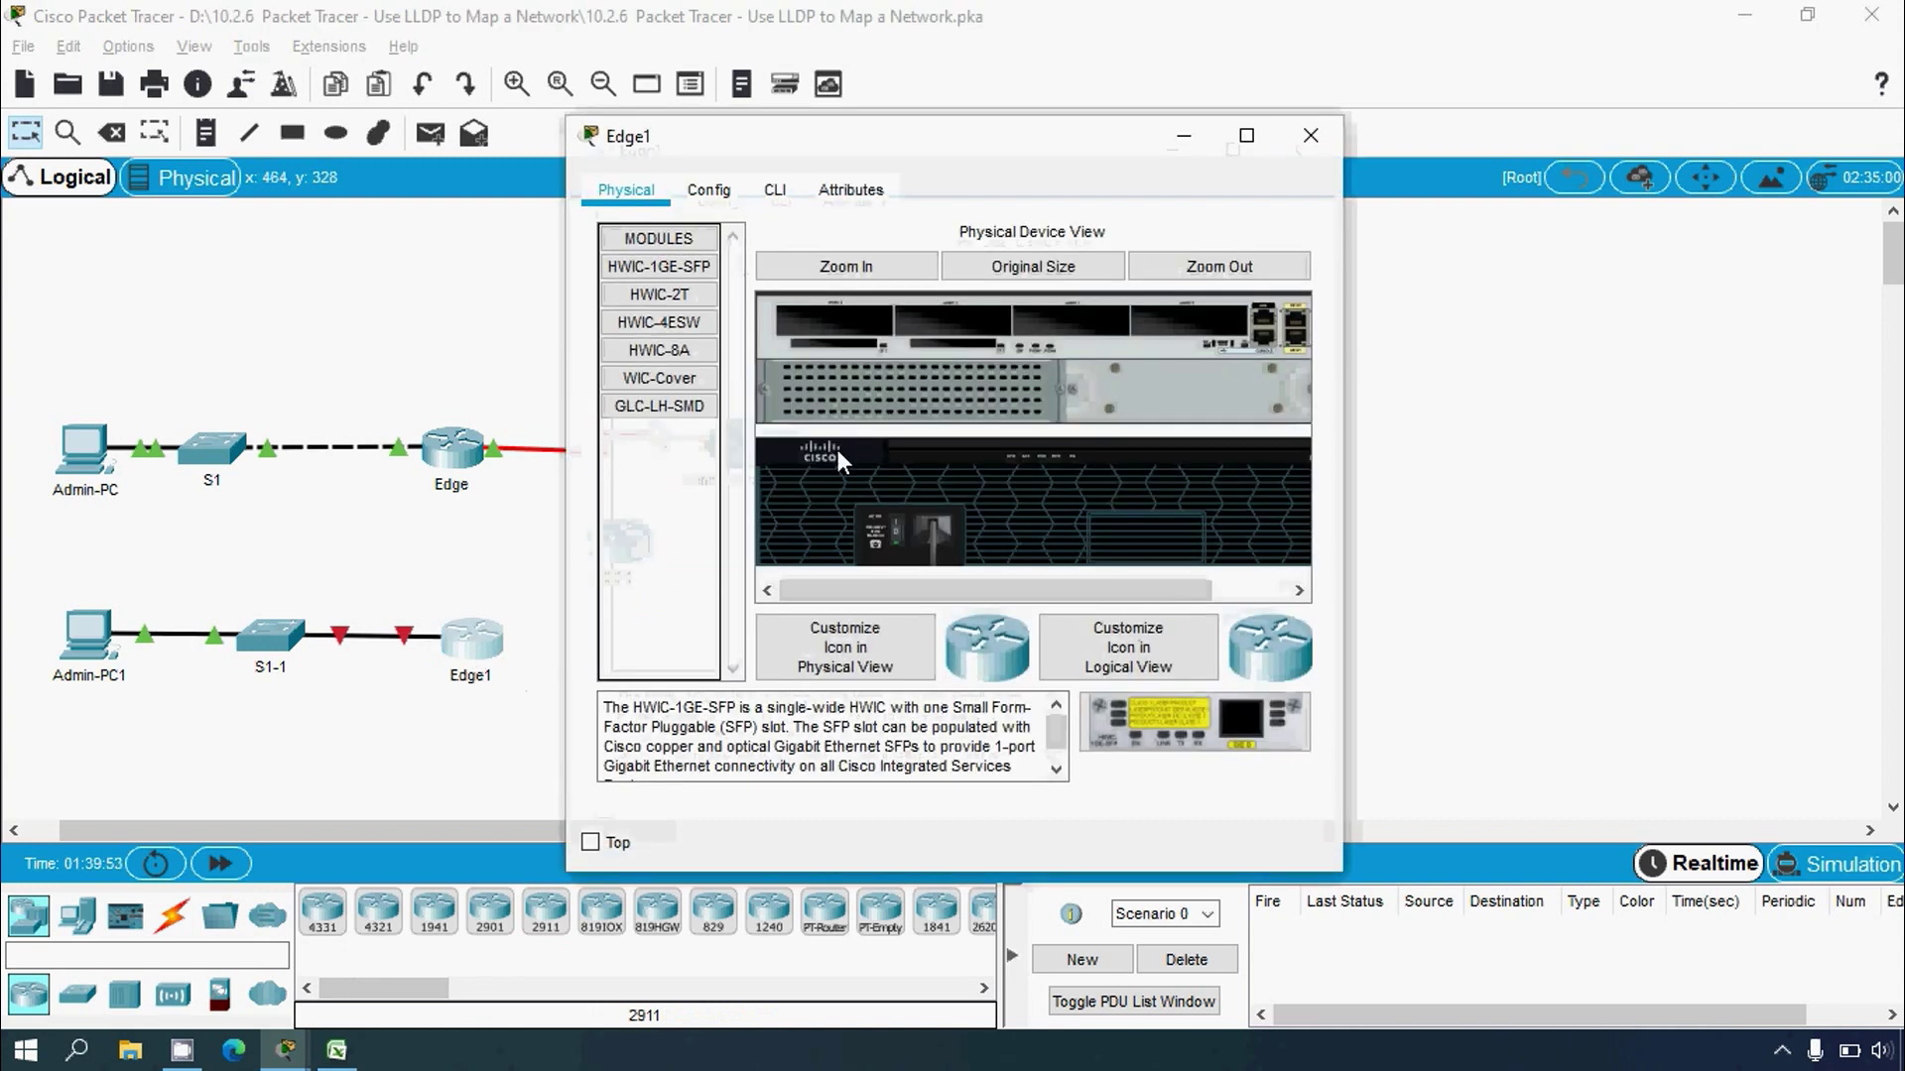
pyautogui.moveTo(658, 293); pyautogui.dragTo(1146, 332)
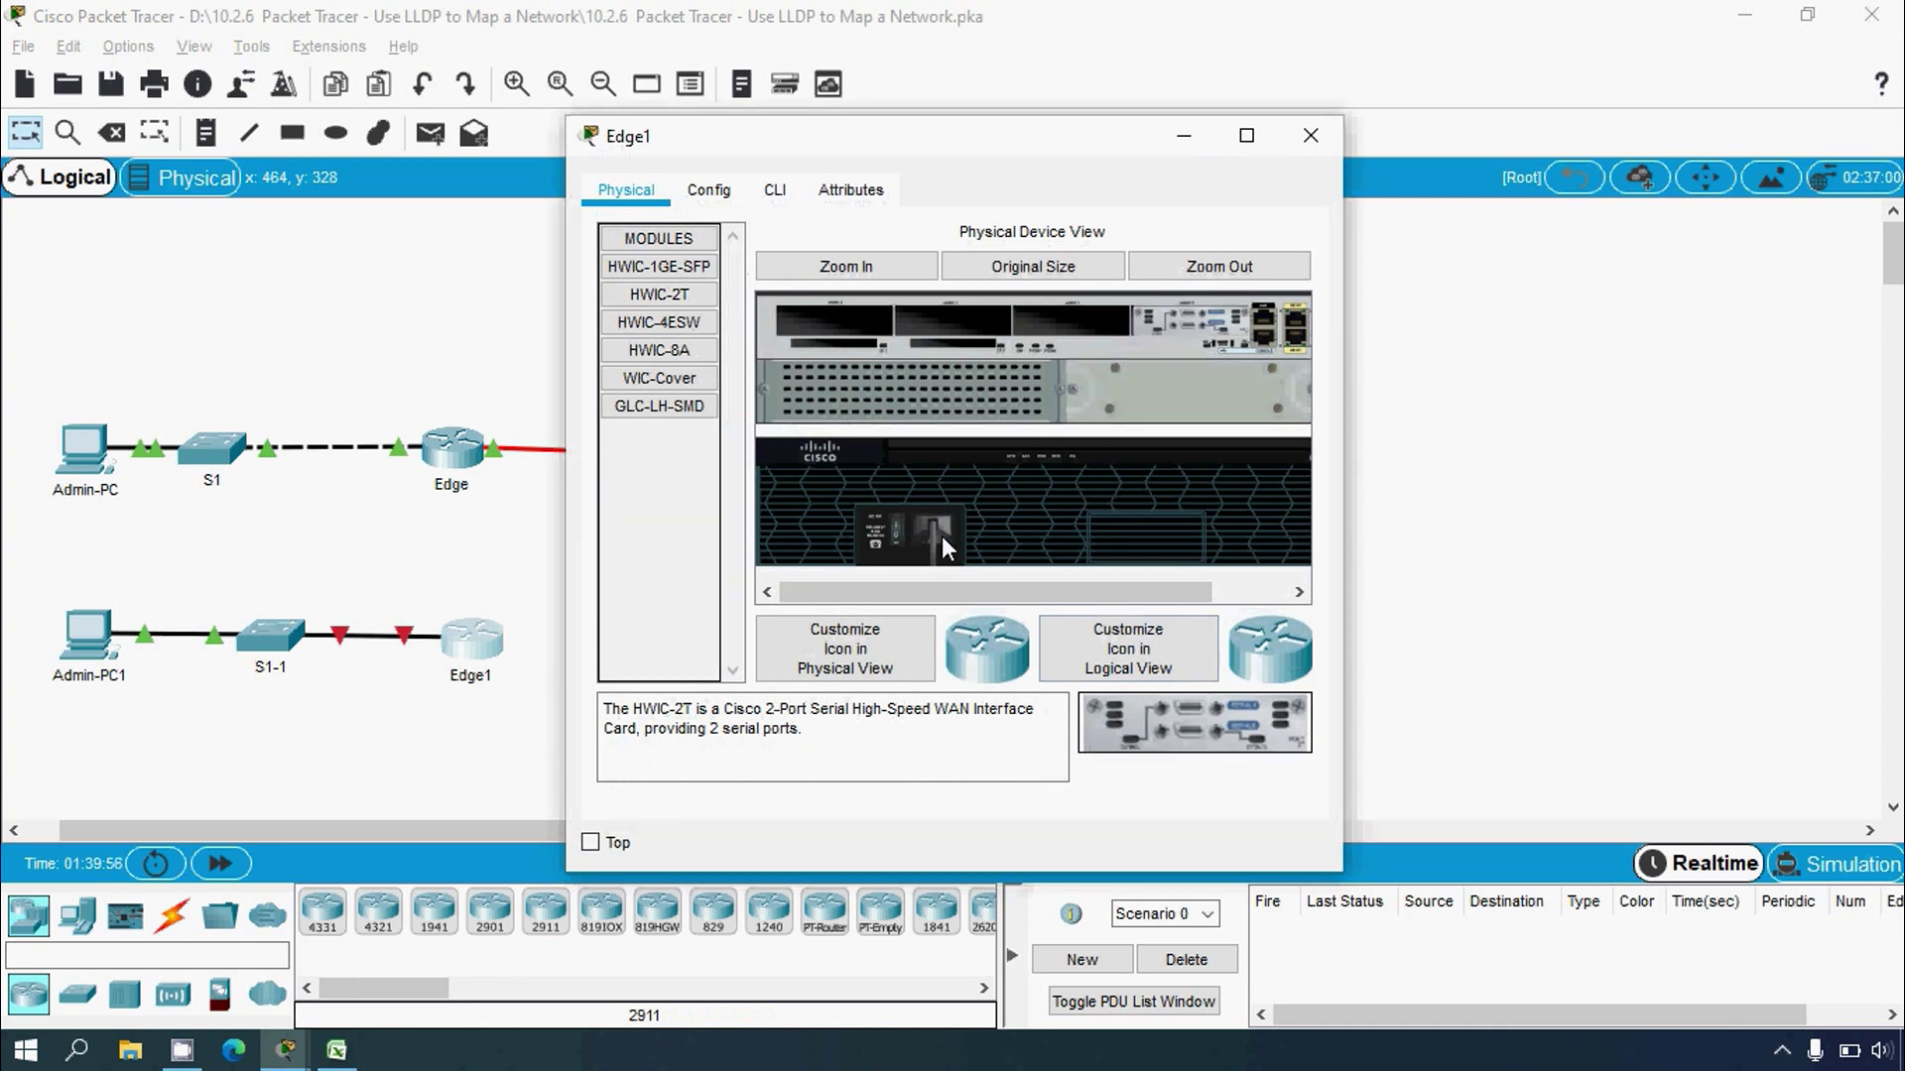
pyautogui.click(1309, 135)
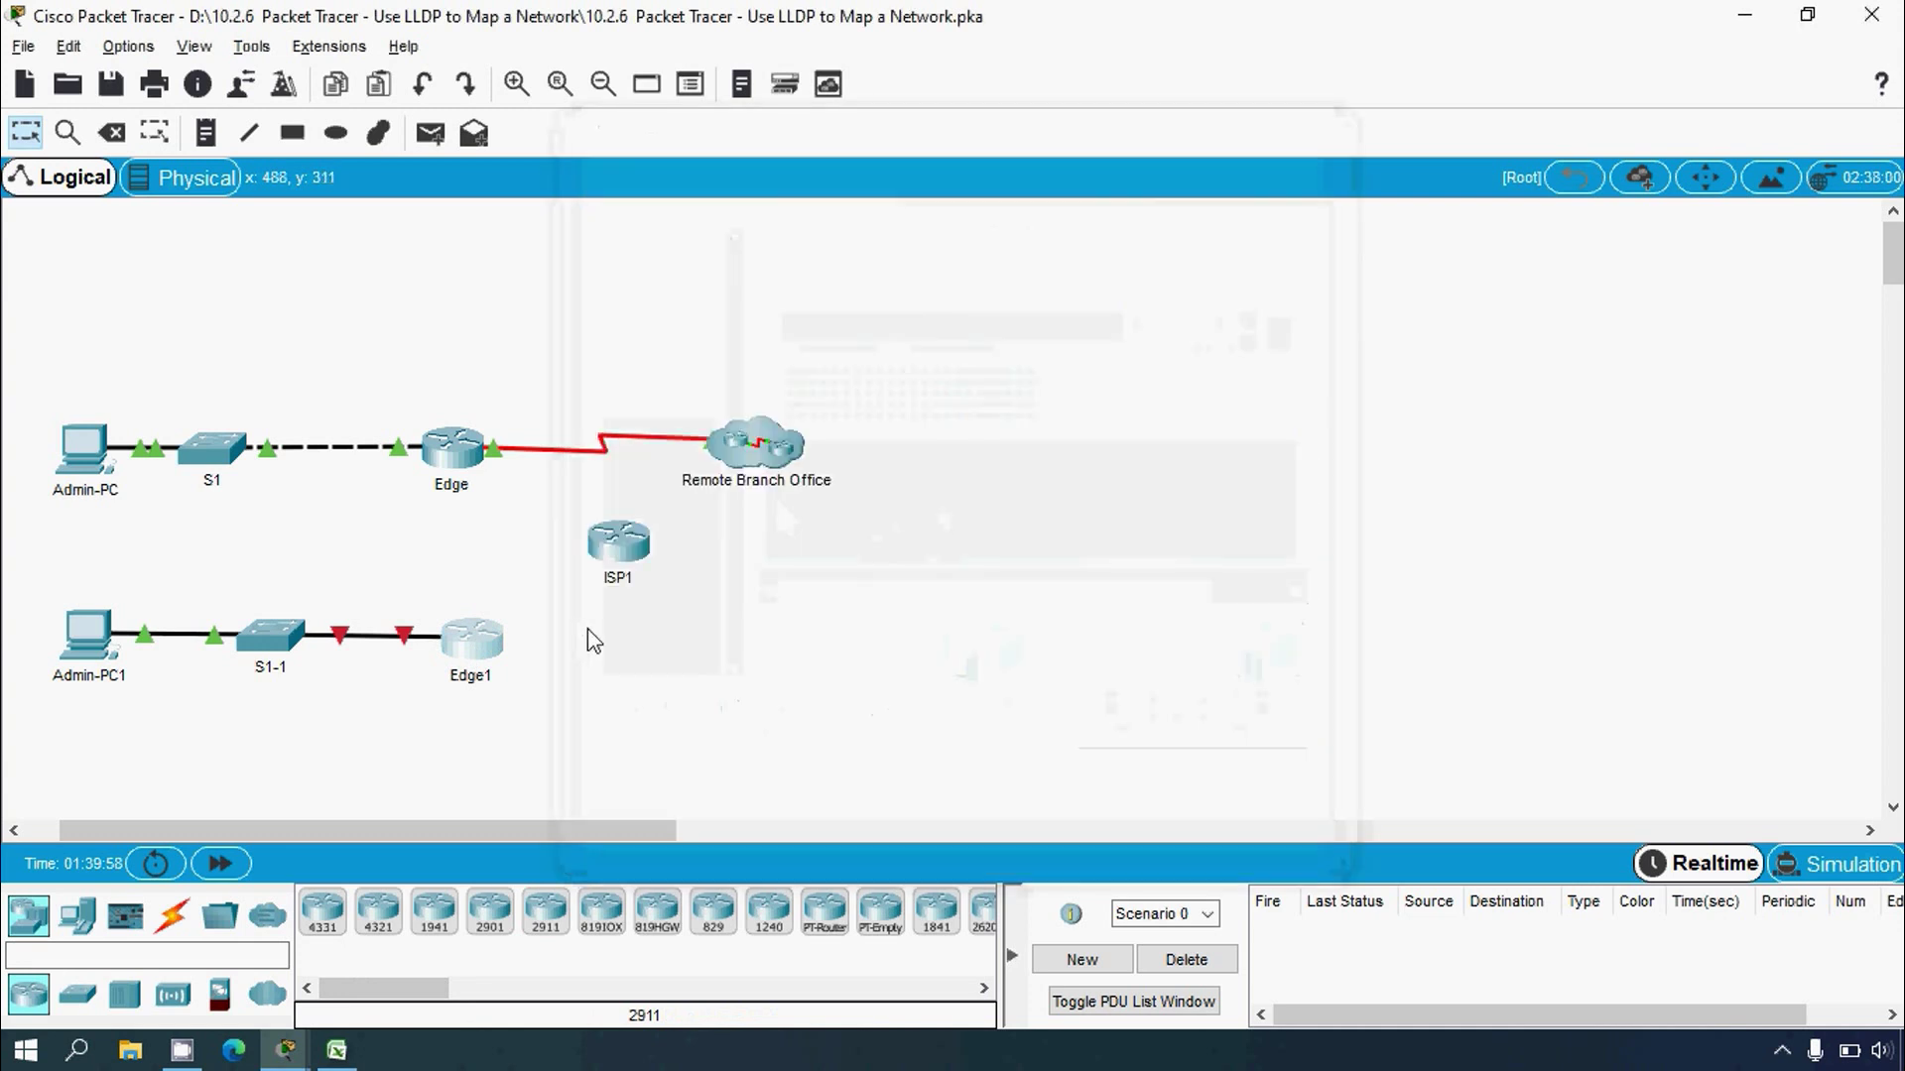
pyautogui.click(613, 556)
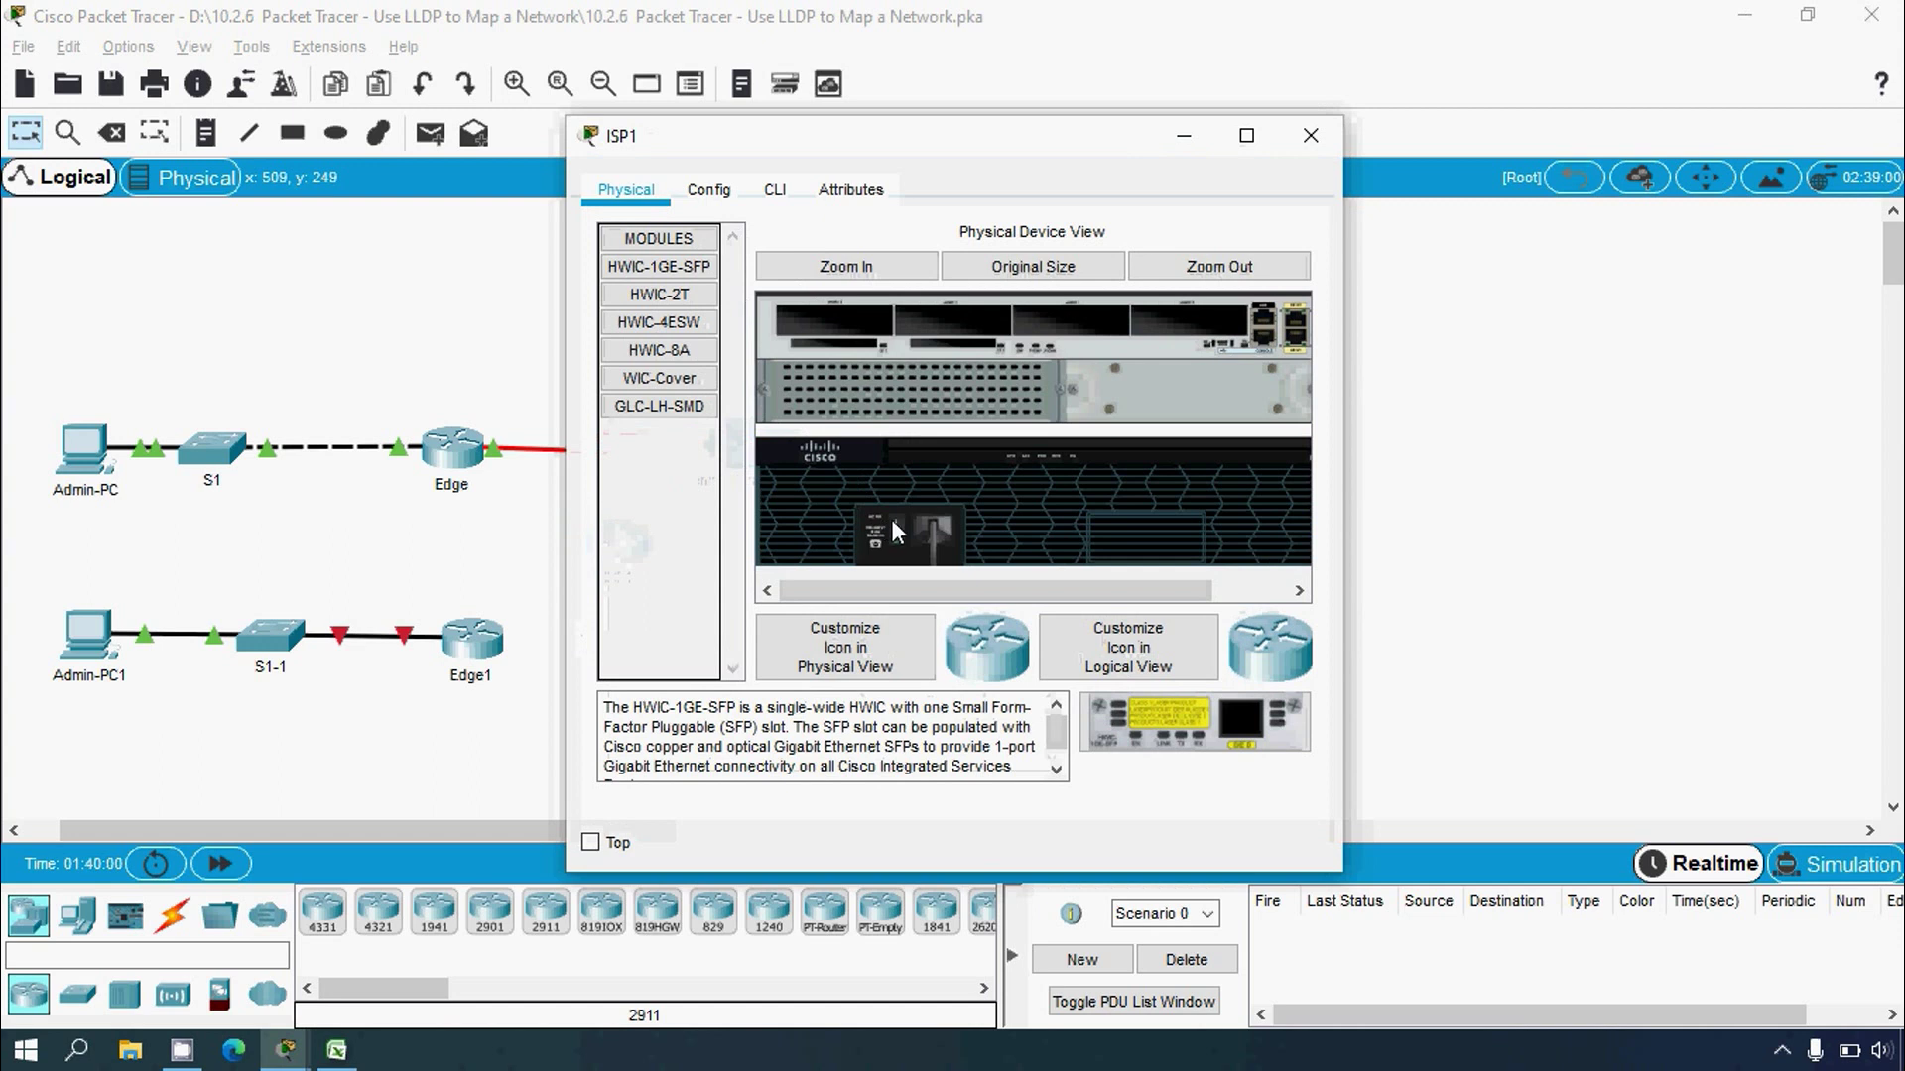
pyautogui.moveTo(658, 294); pyautogui.dragTo(1159, 337)
# Step: Link Edge1's Serial0/0/0 to ISP1's serial port with a Serial DCE cable, then bring up Excel
pyautogui.click(1302, 142)
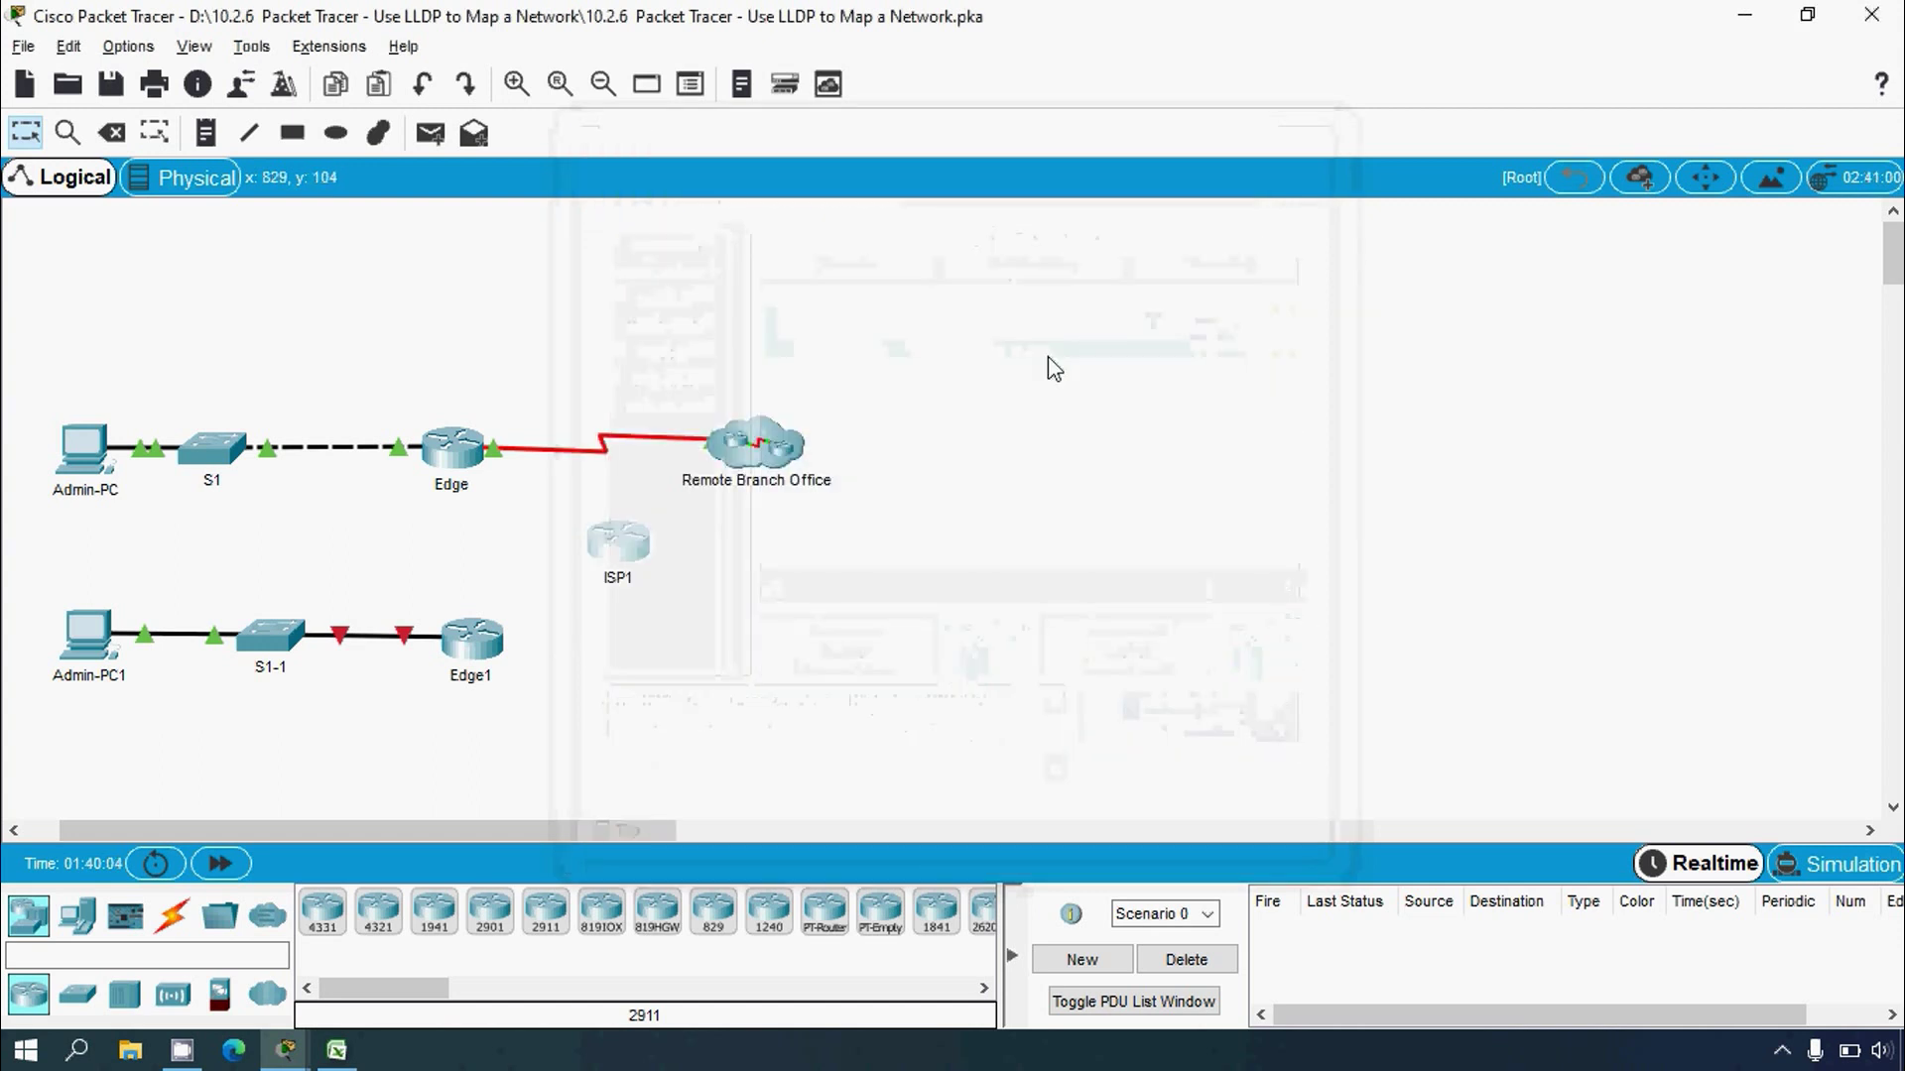
pyautogui.click(172, 915)
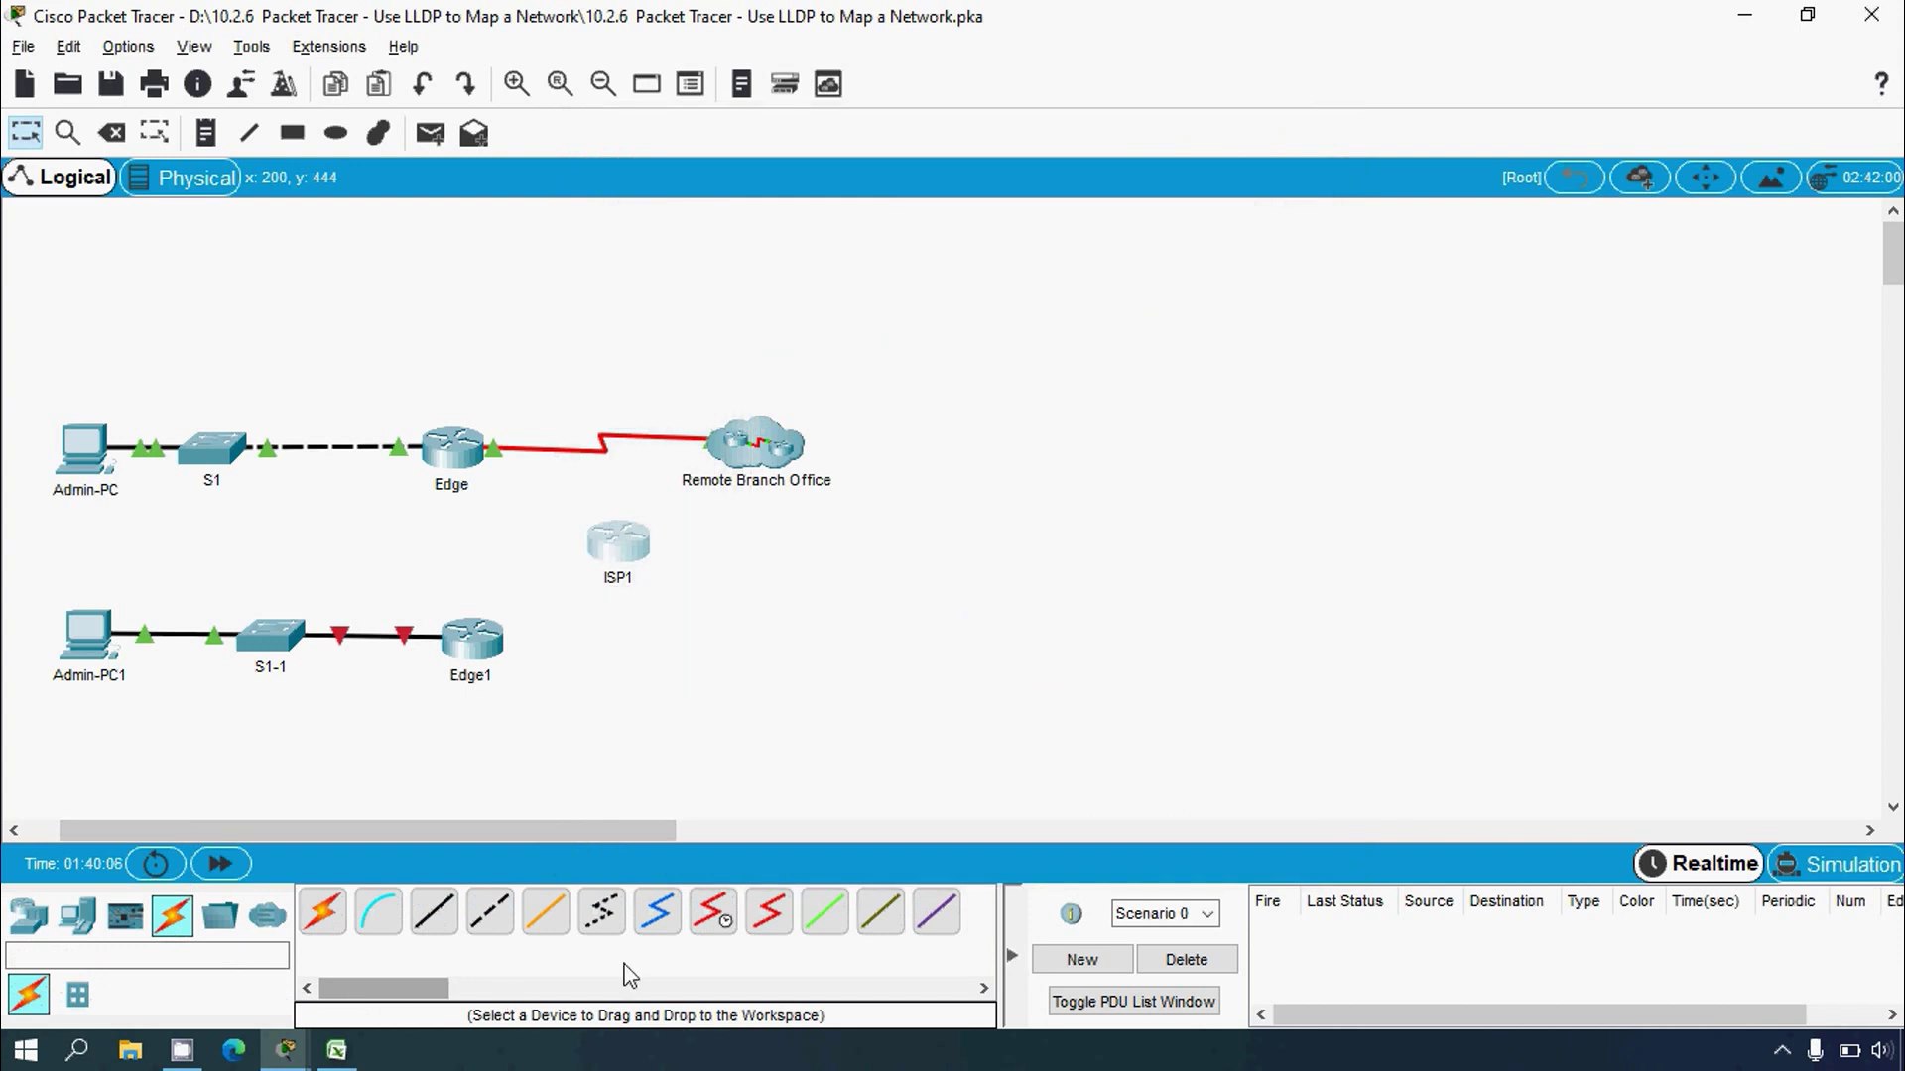
pyautogui.click(466, 650)
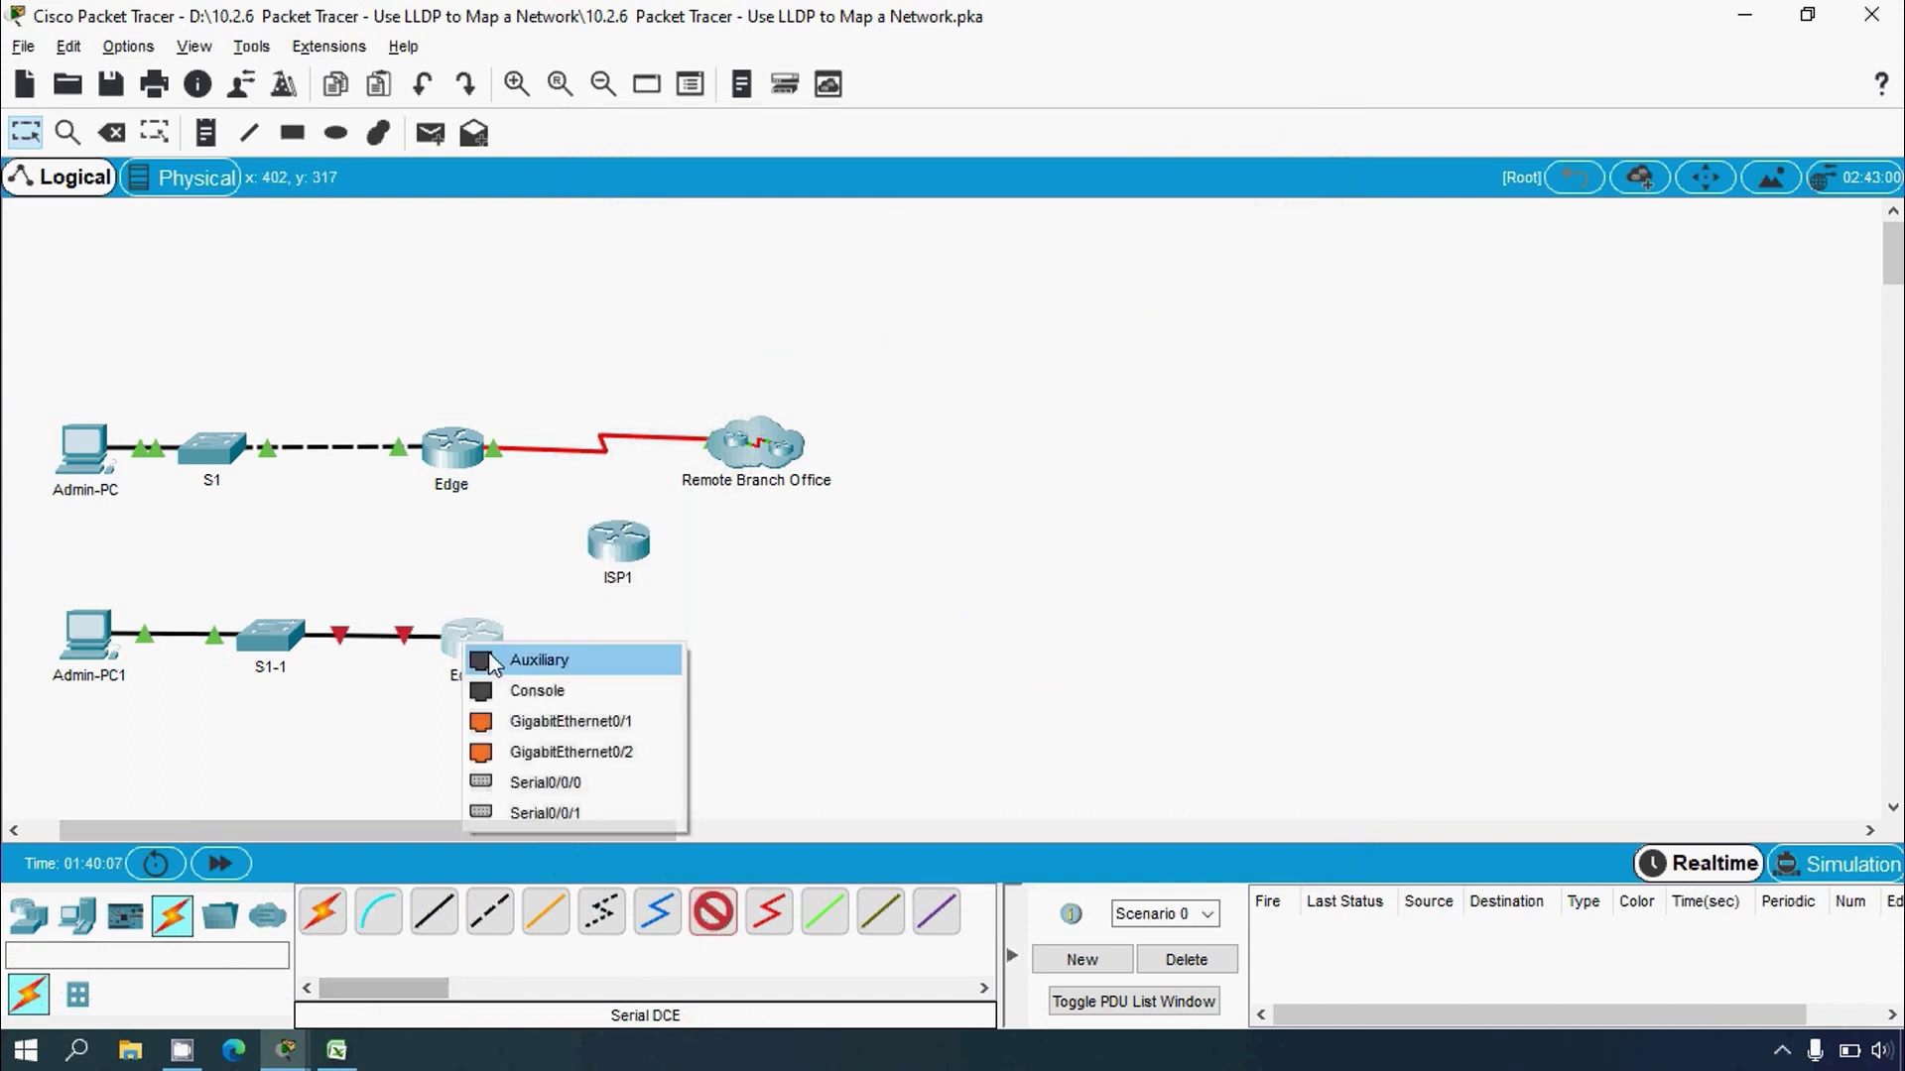
pyautogui.click(537, 773)
pyautogui.click(615, 551)
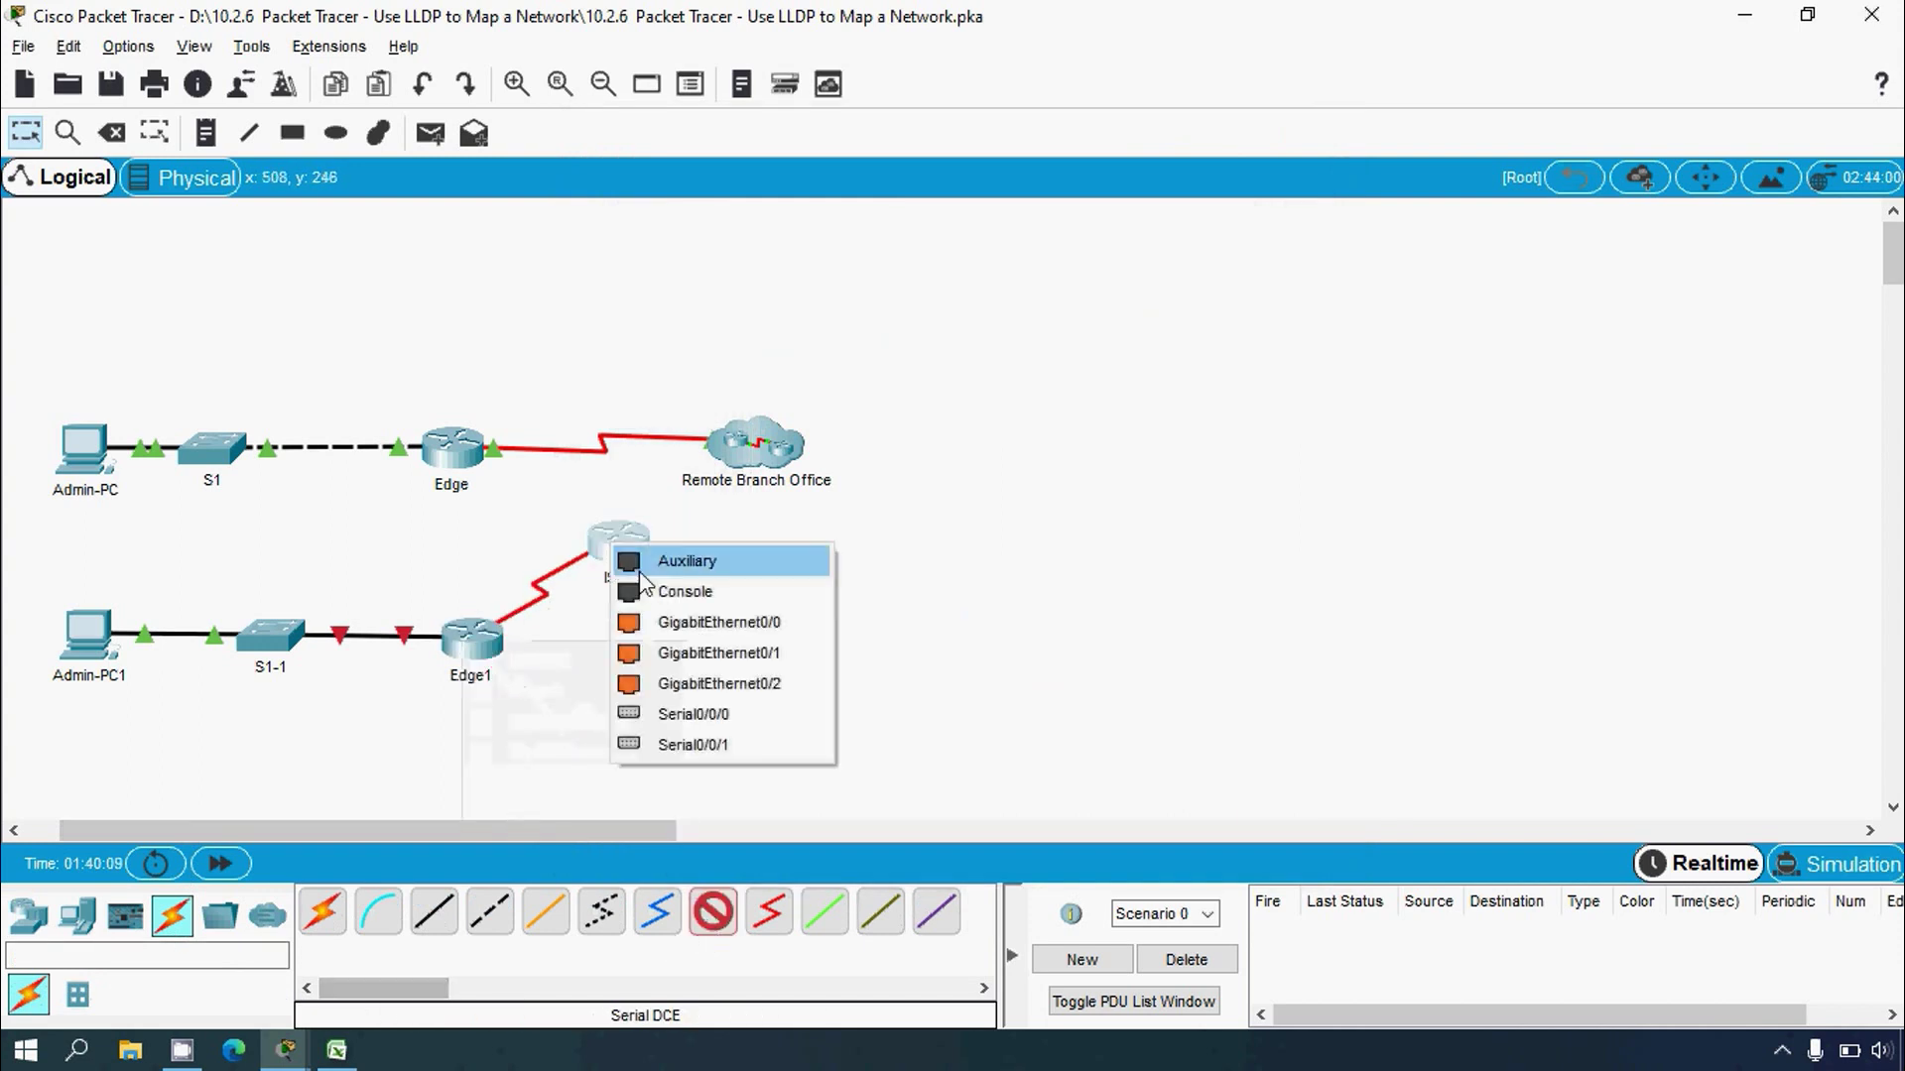
pyautogui.click(682, 715)
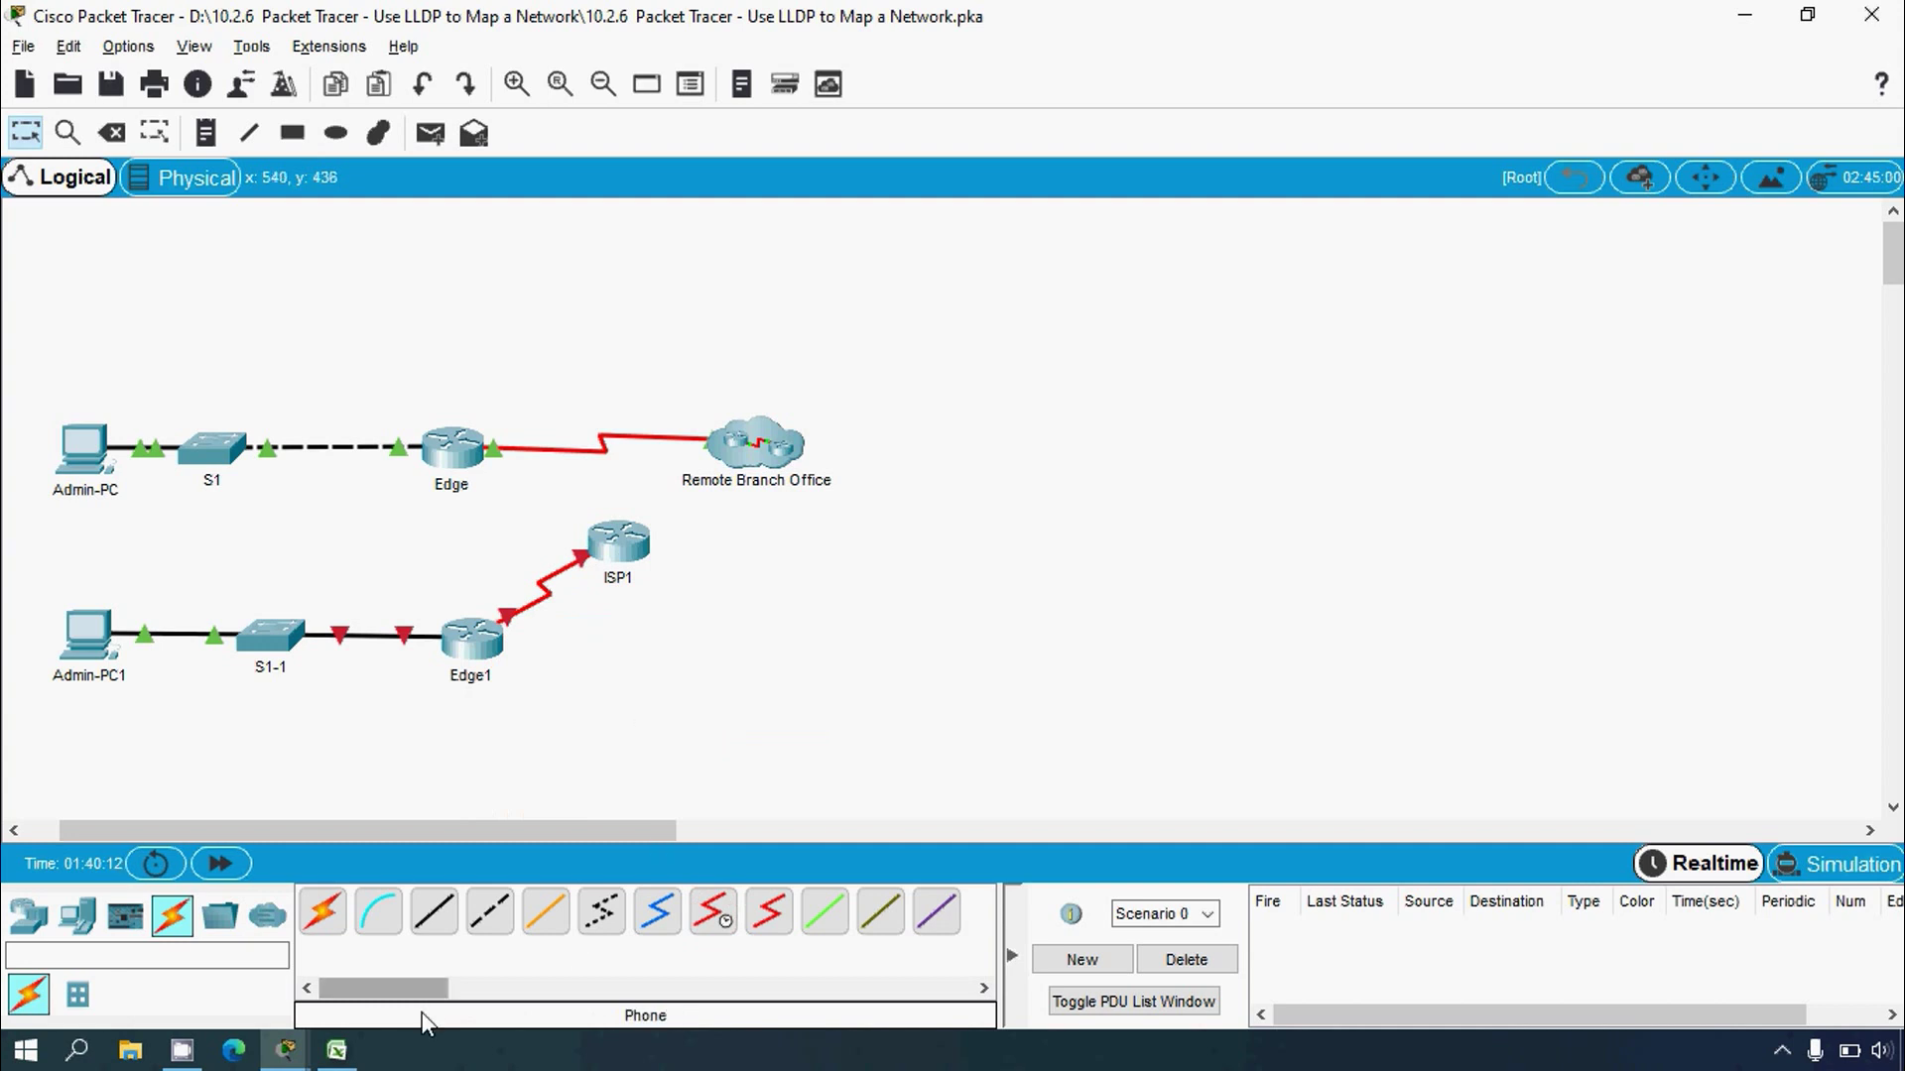
pyautogui.click(336, 1050)
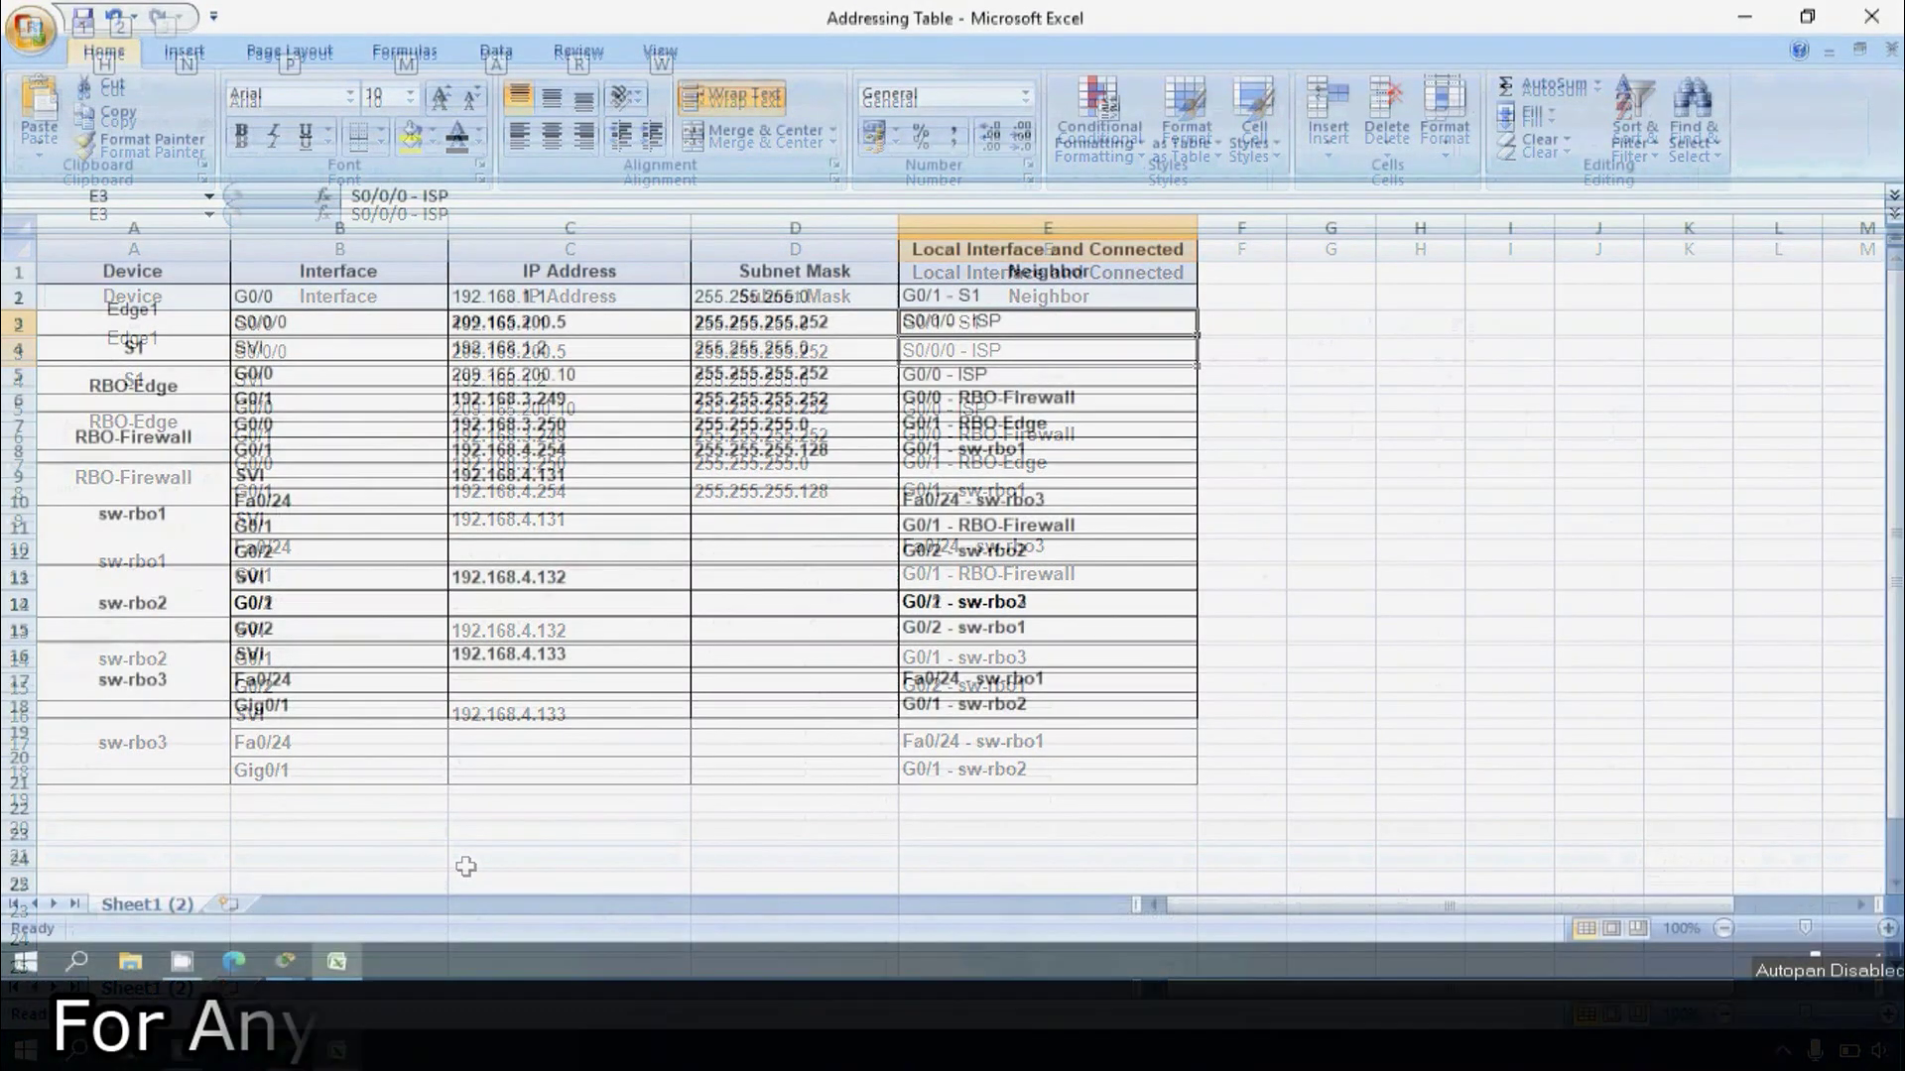
pyautogui.press('alt')
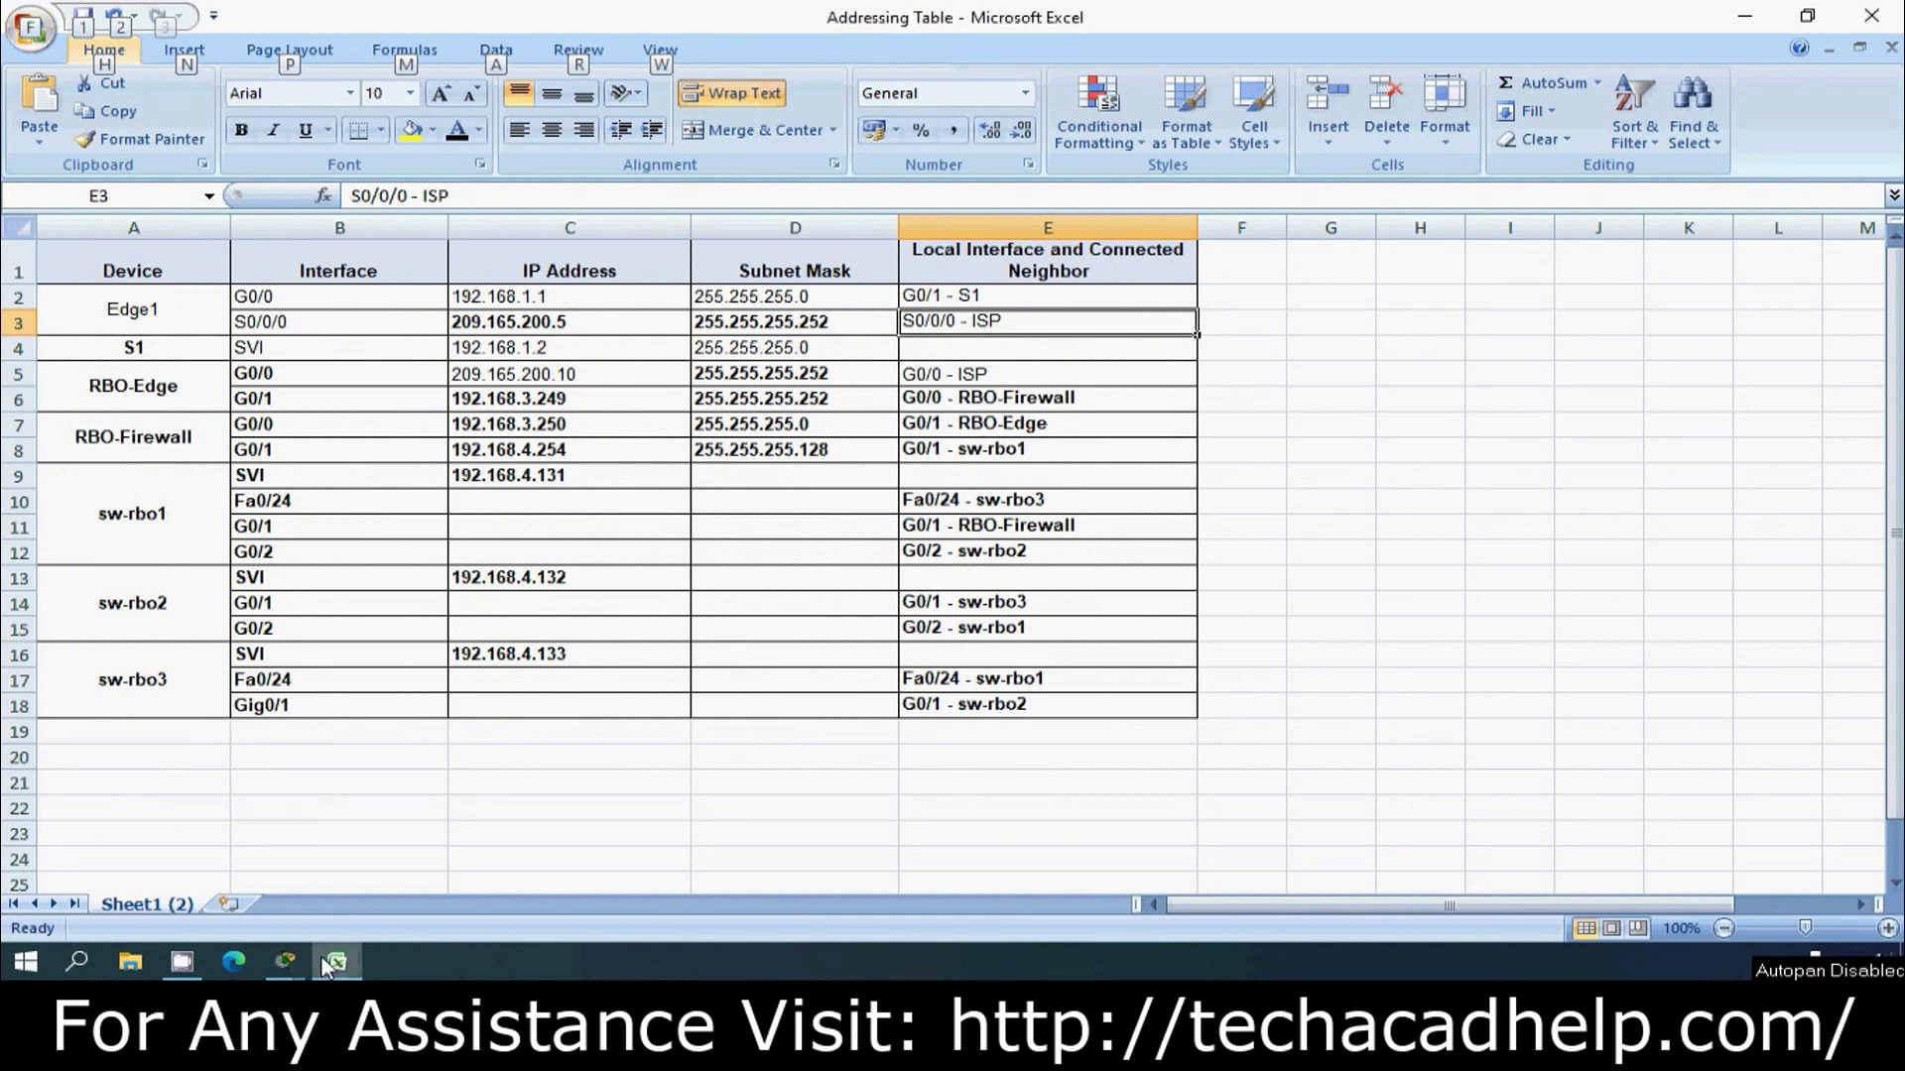
# Step: Place two 2911 routers to the right of Edge1
pyautogui.click(284, 962)
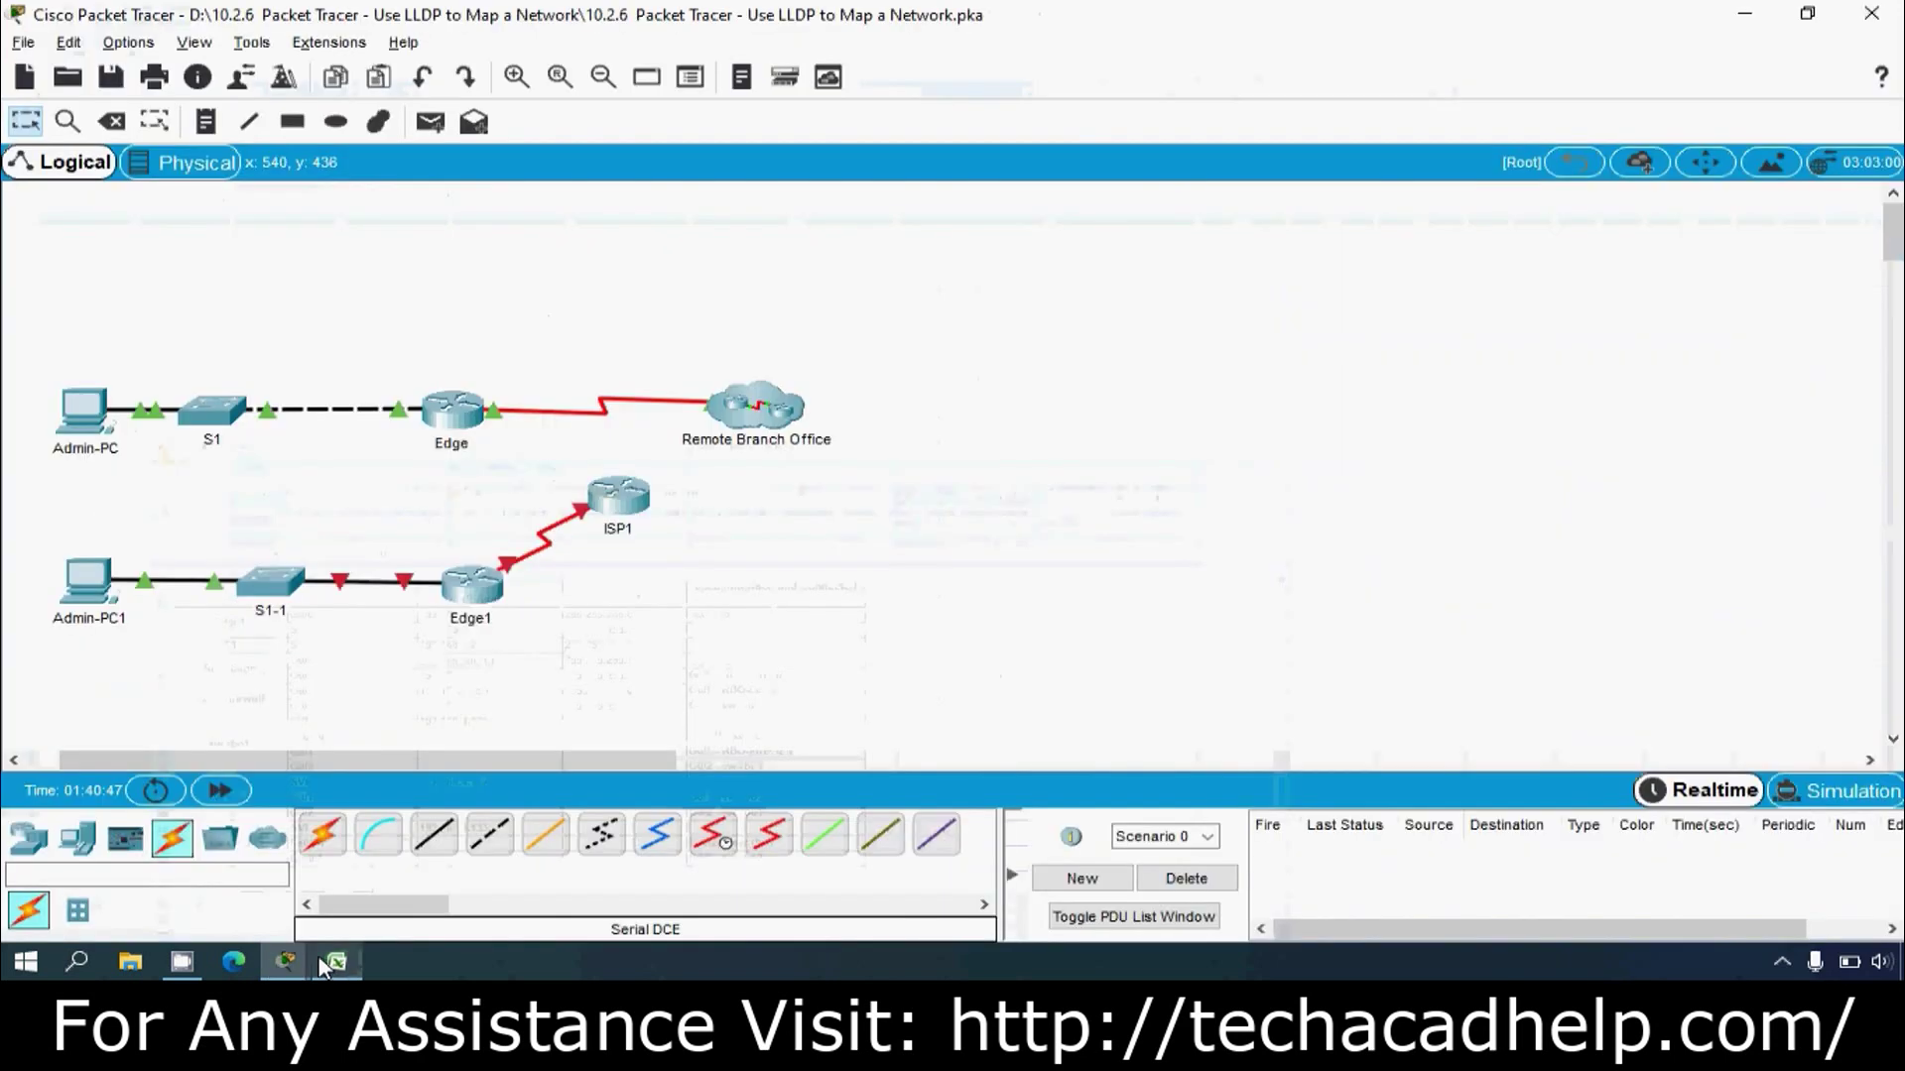
pyautogui.click(36, 848)
pyautogui.click(558, 835)
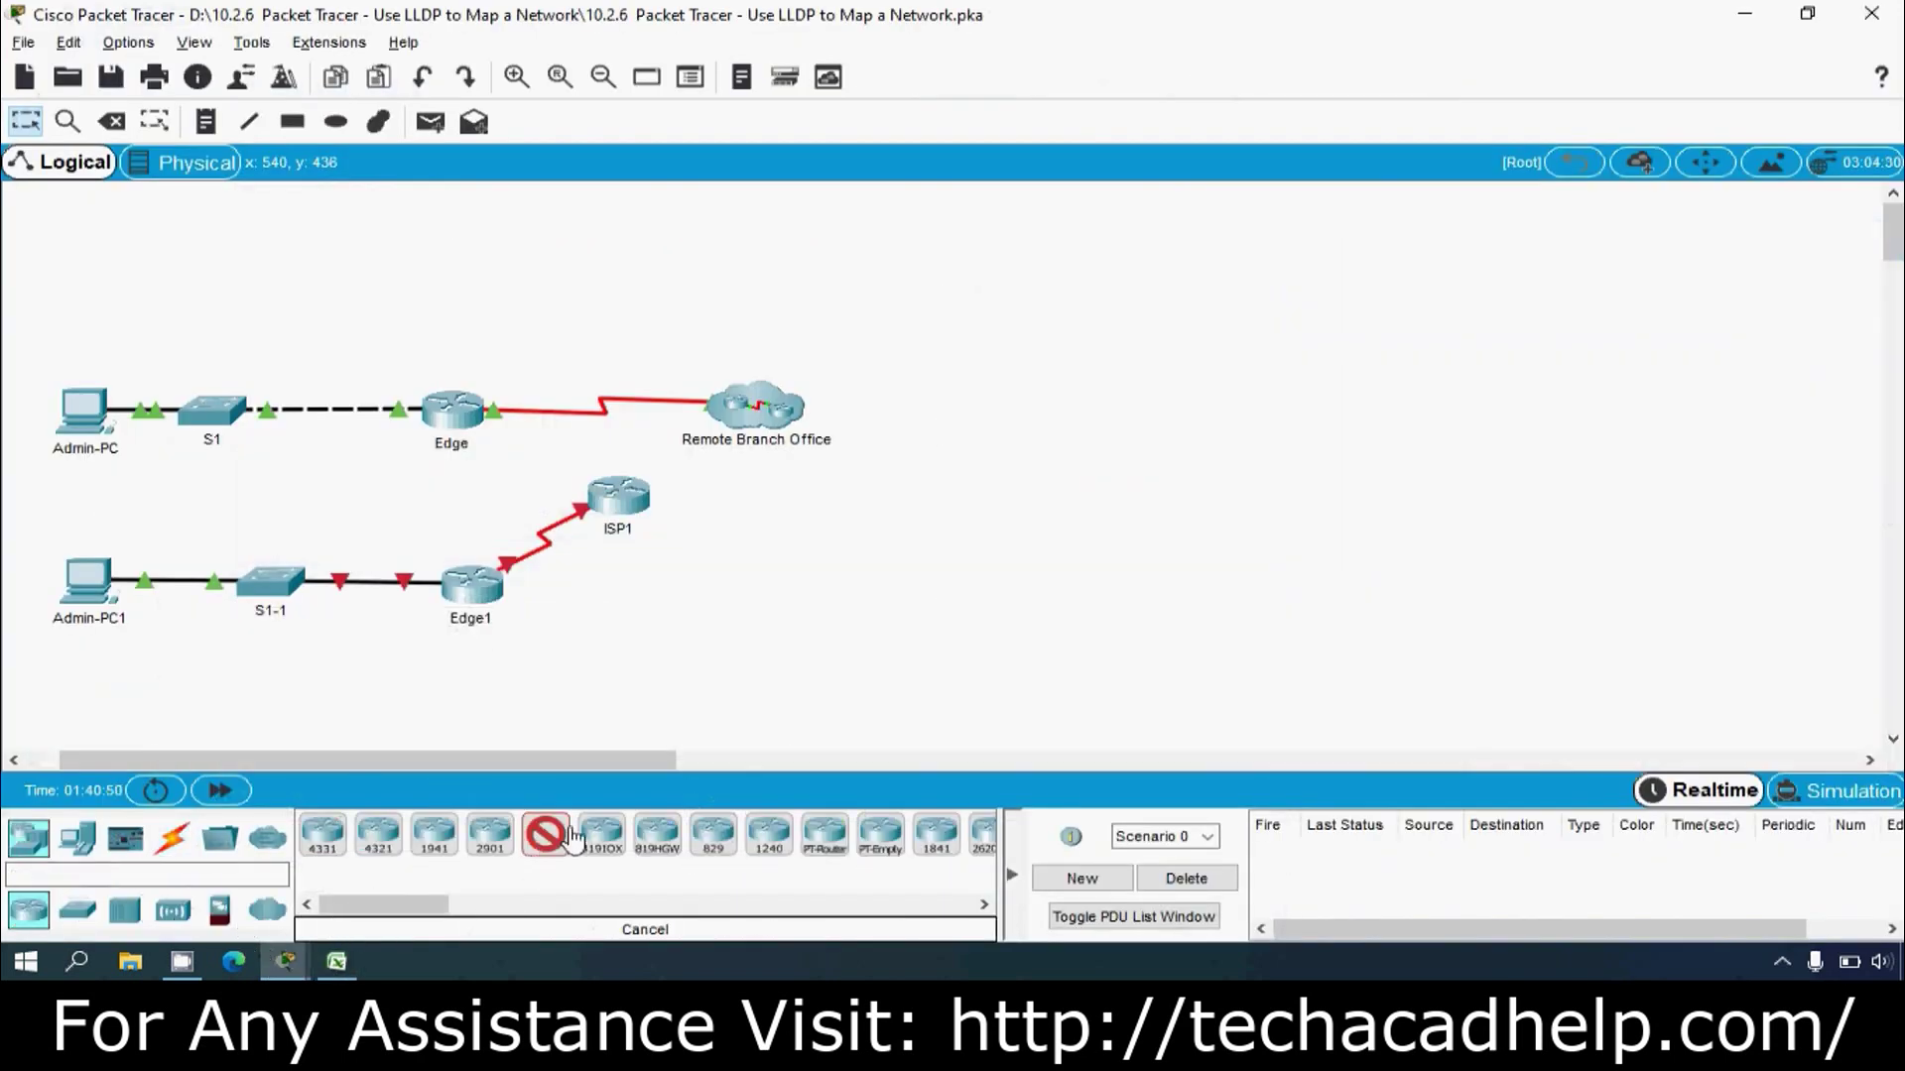
pyautogui.click(735, 593)
pyautogui.click(940, 593)
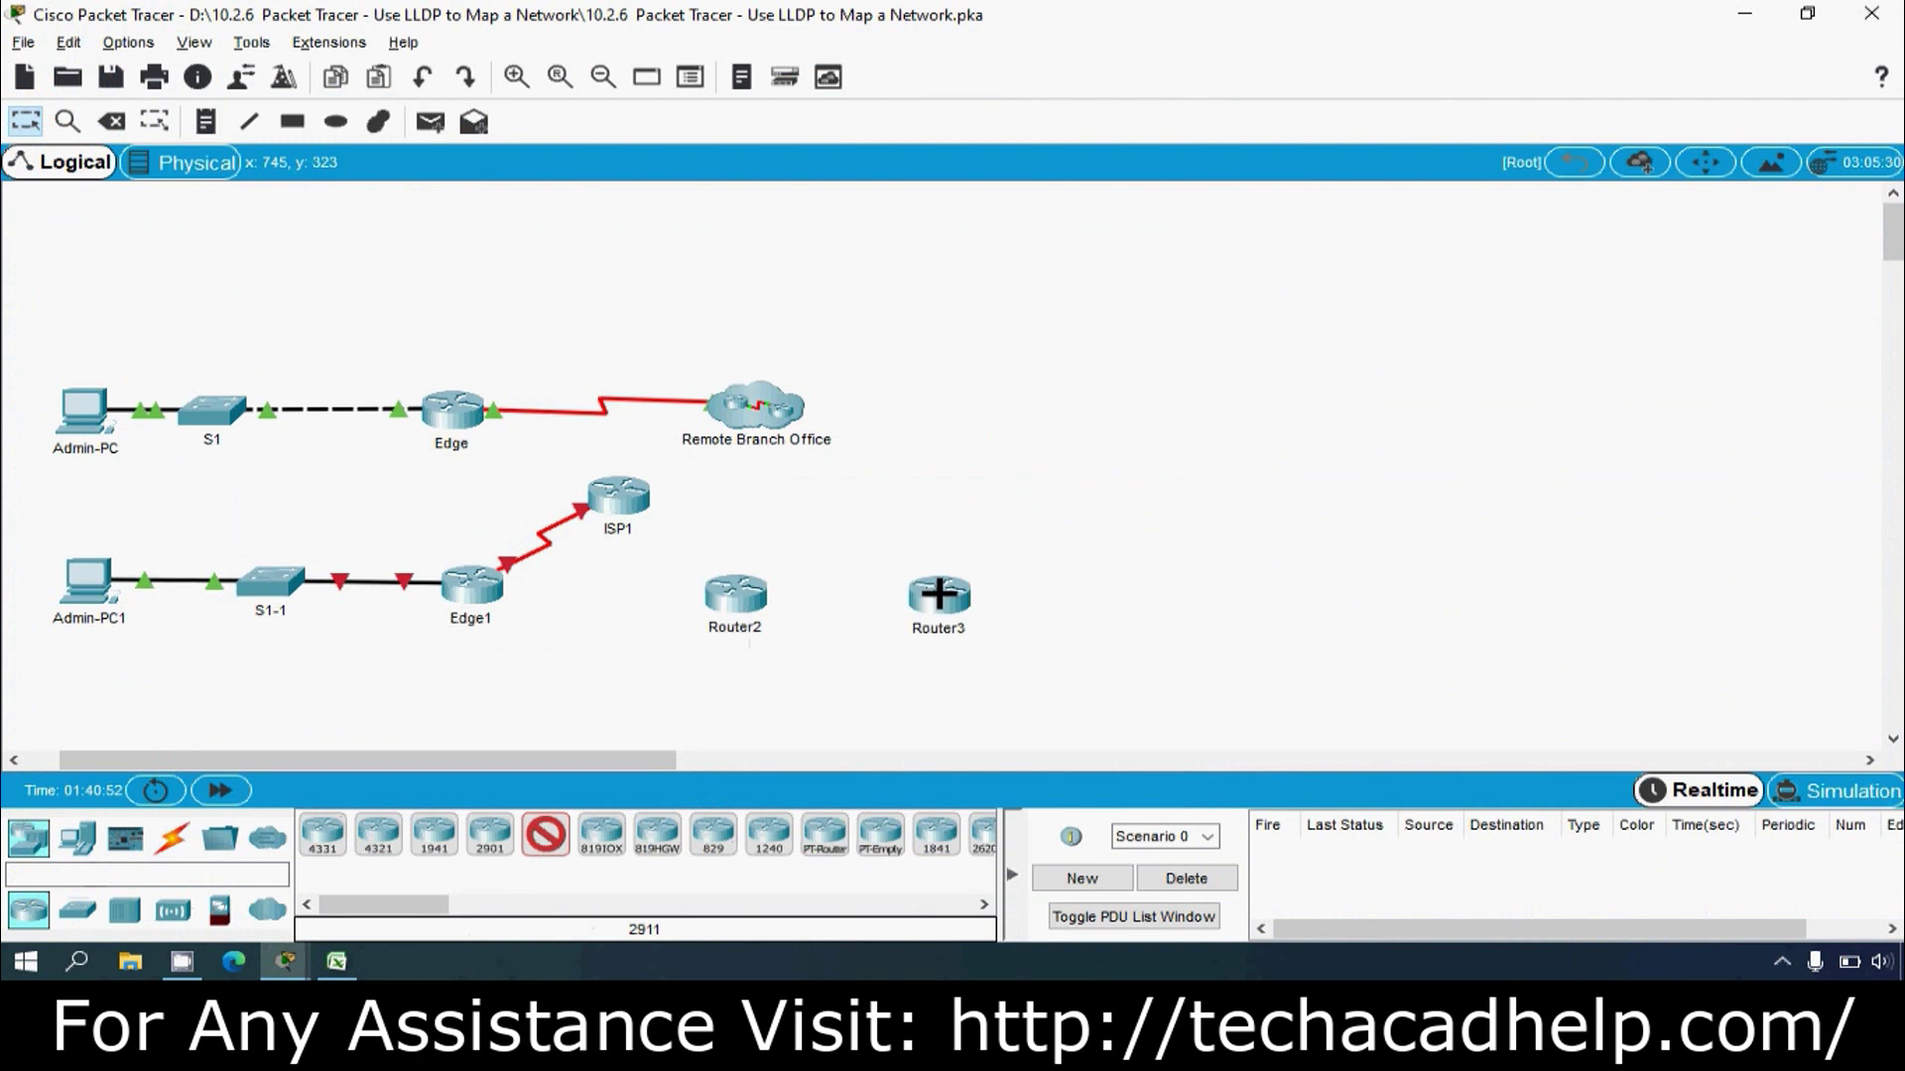
pyautogui.press('Escape')
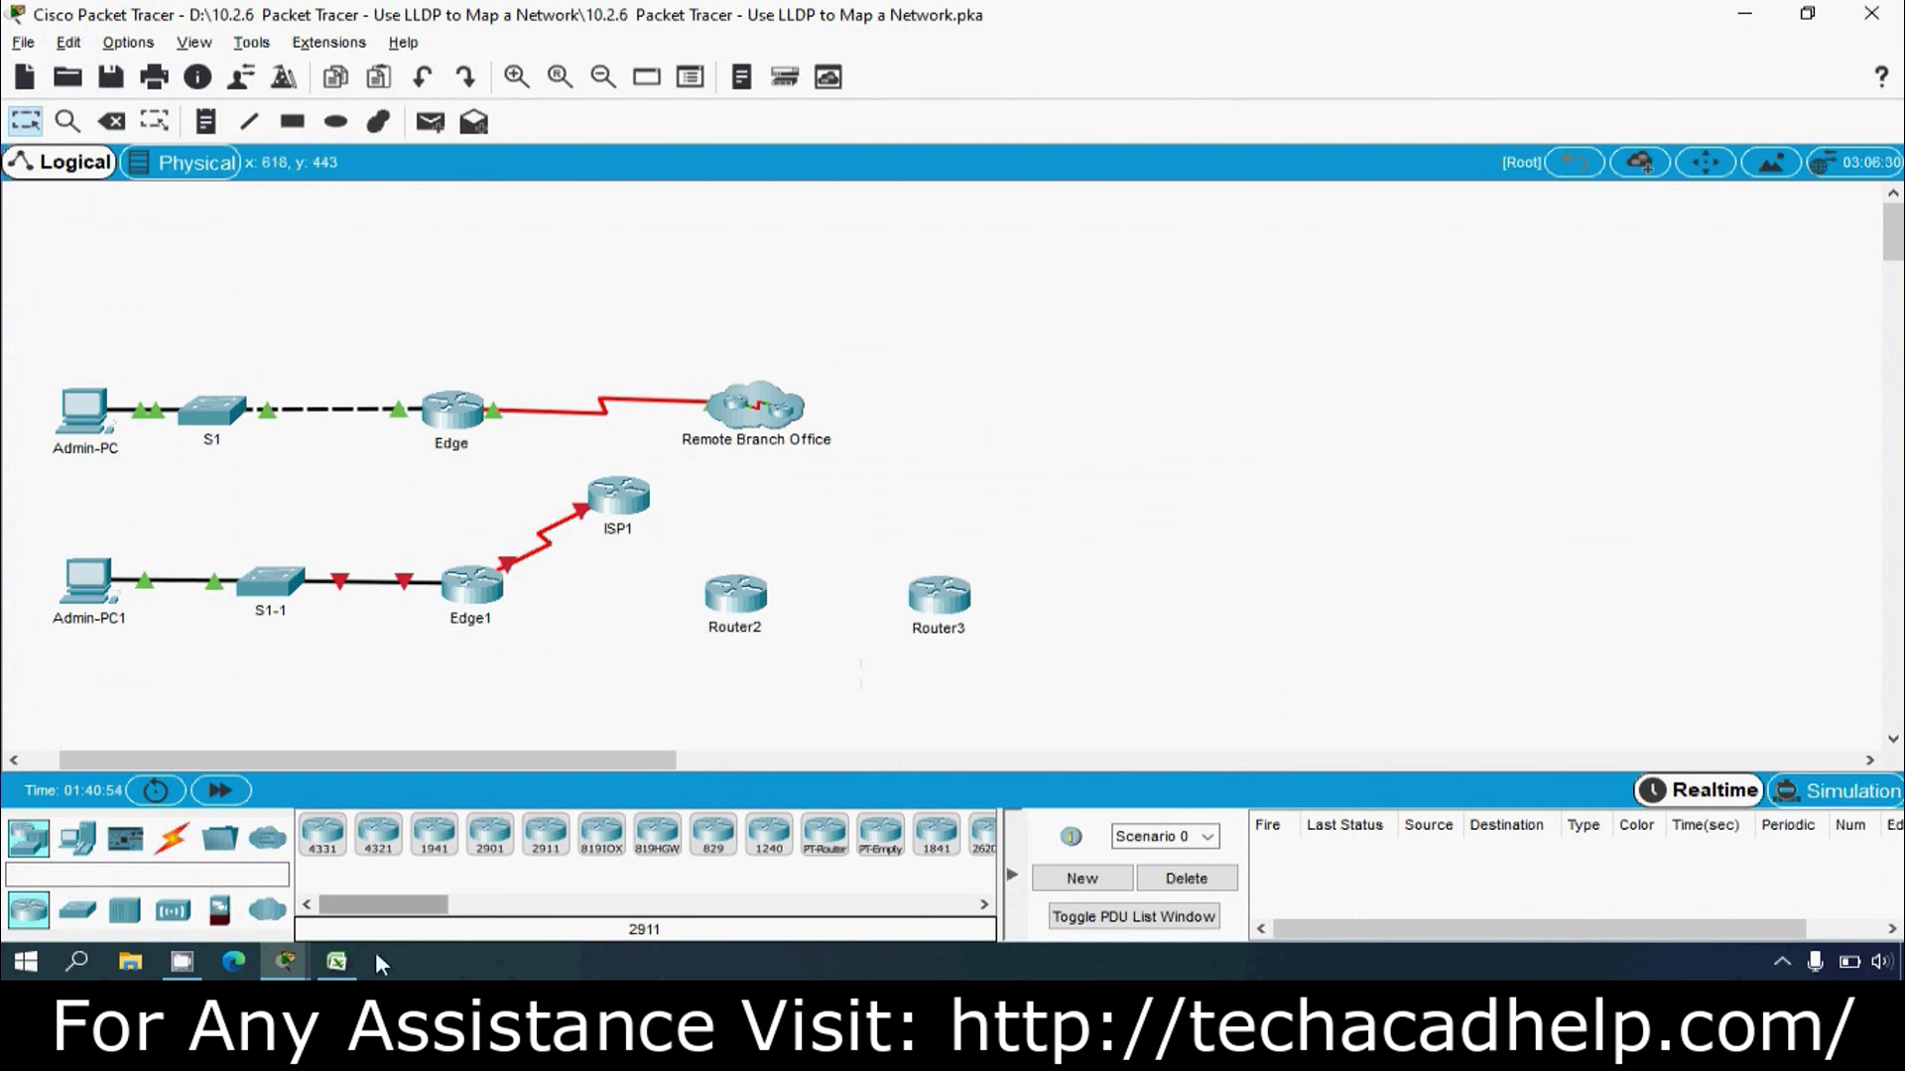
# Step: Copy RBO-Edge from the addressing table and rename Router2 to RBO-Edge1
pyautogui.click(337, 961)
pyautogui.click(133, 386)
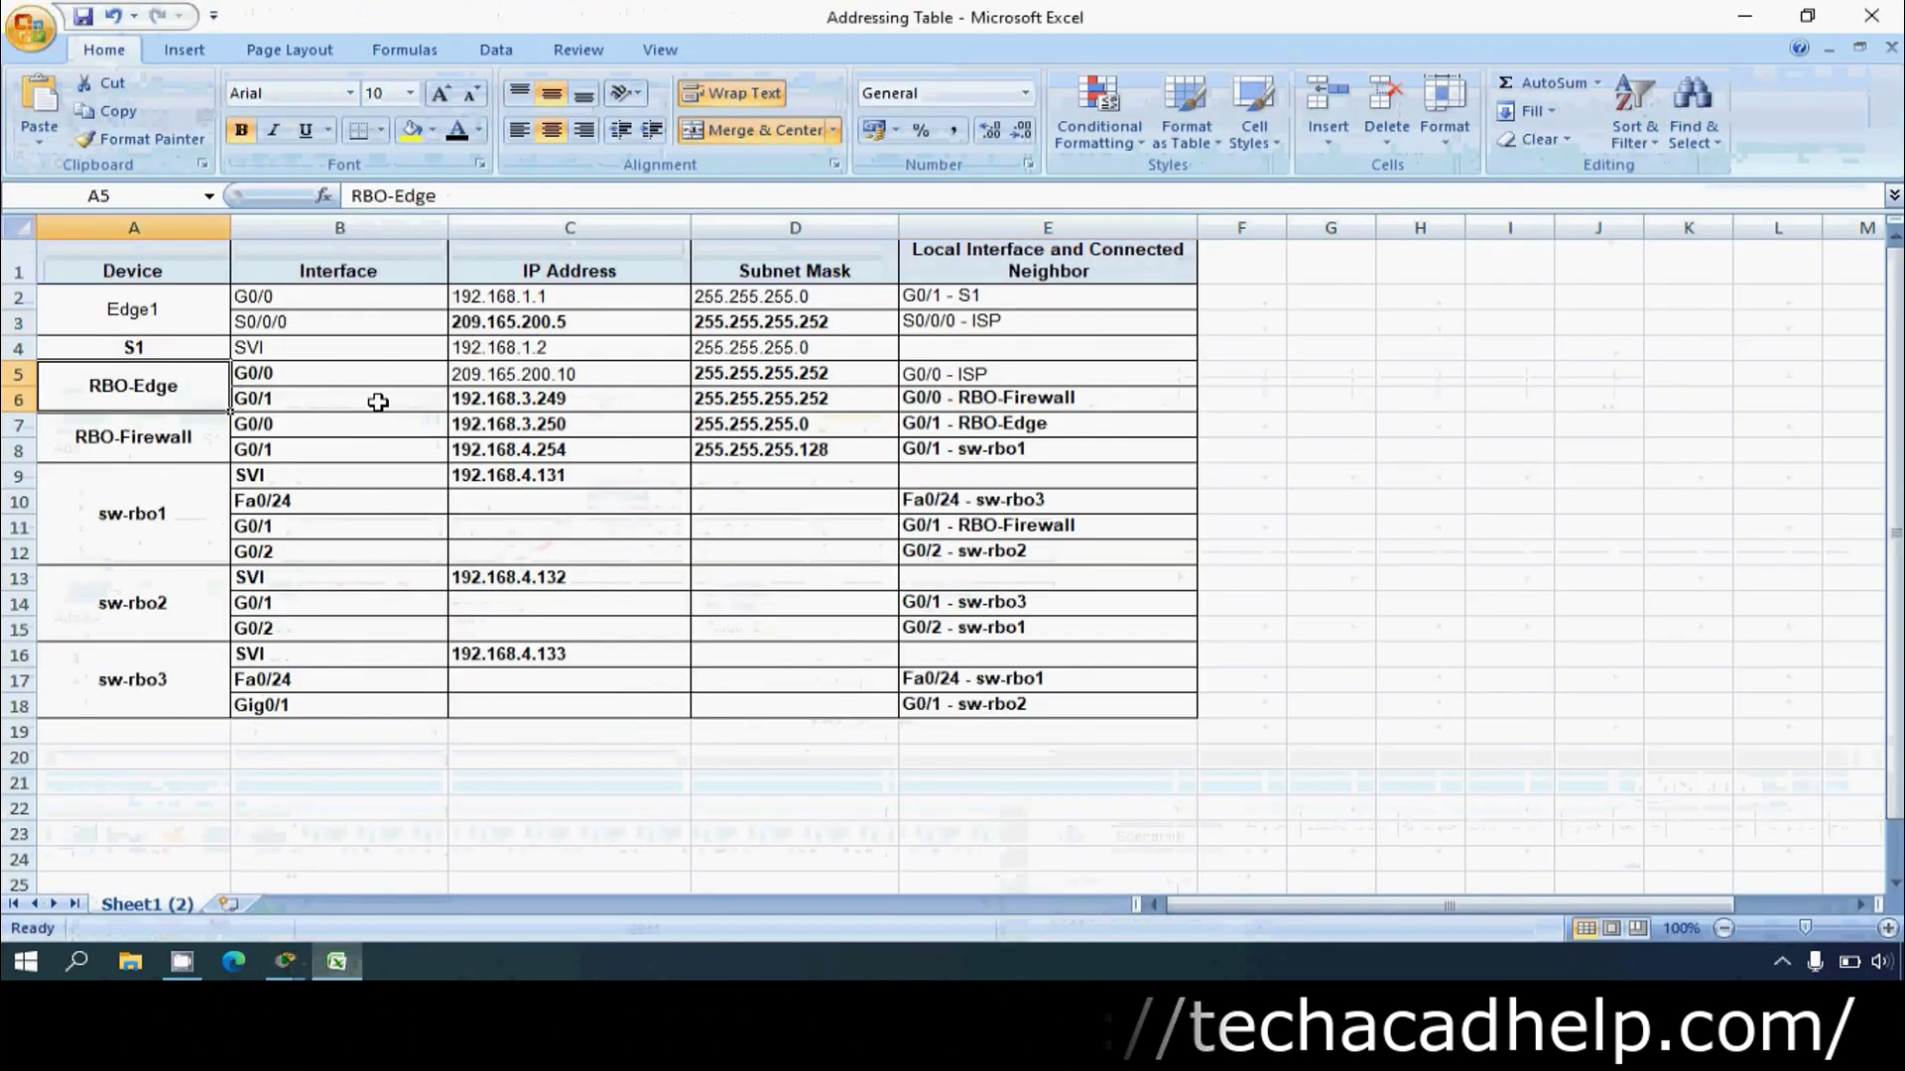
pyautogui.tripleClick(476, 195)
pyautogui.hotkey('ctrl', 'c')
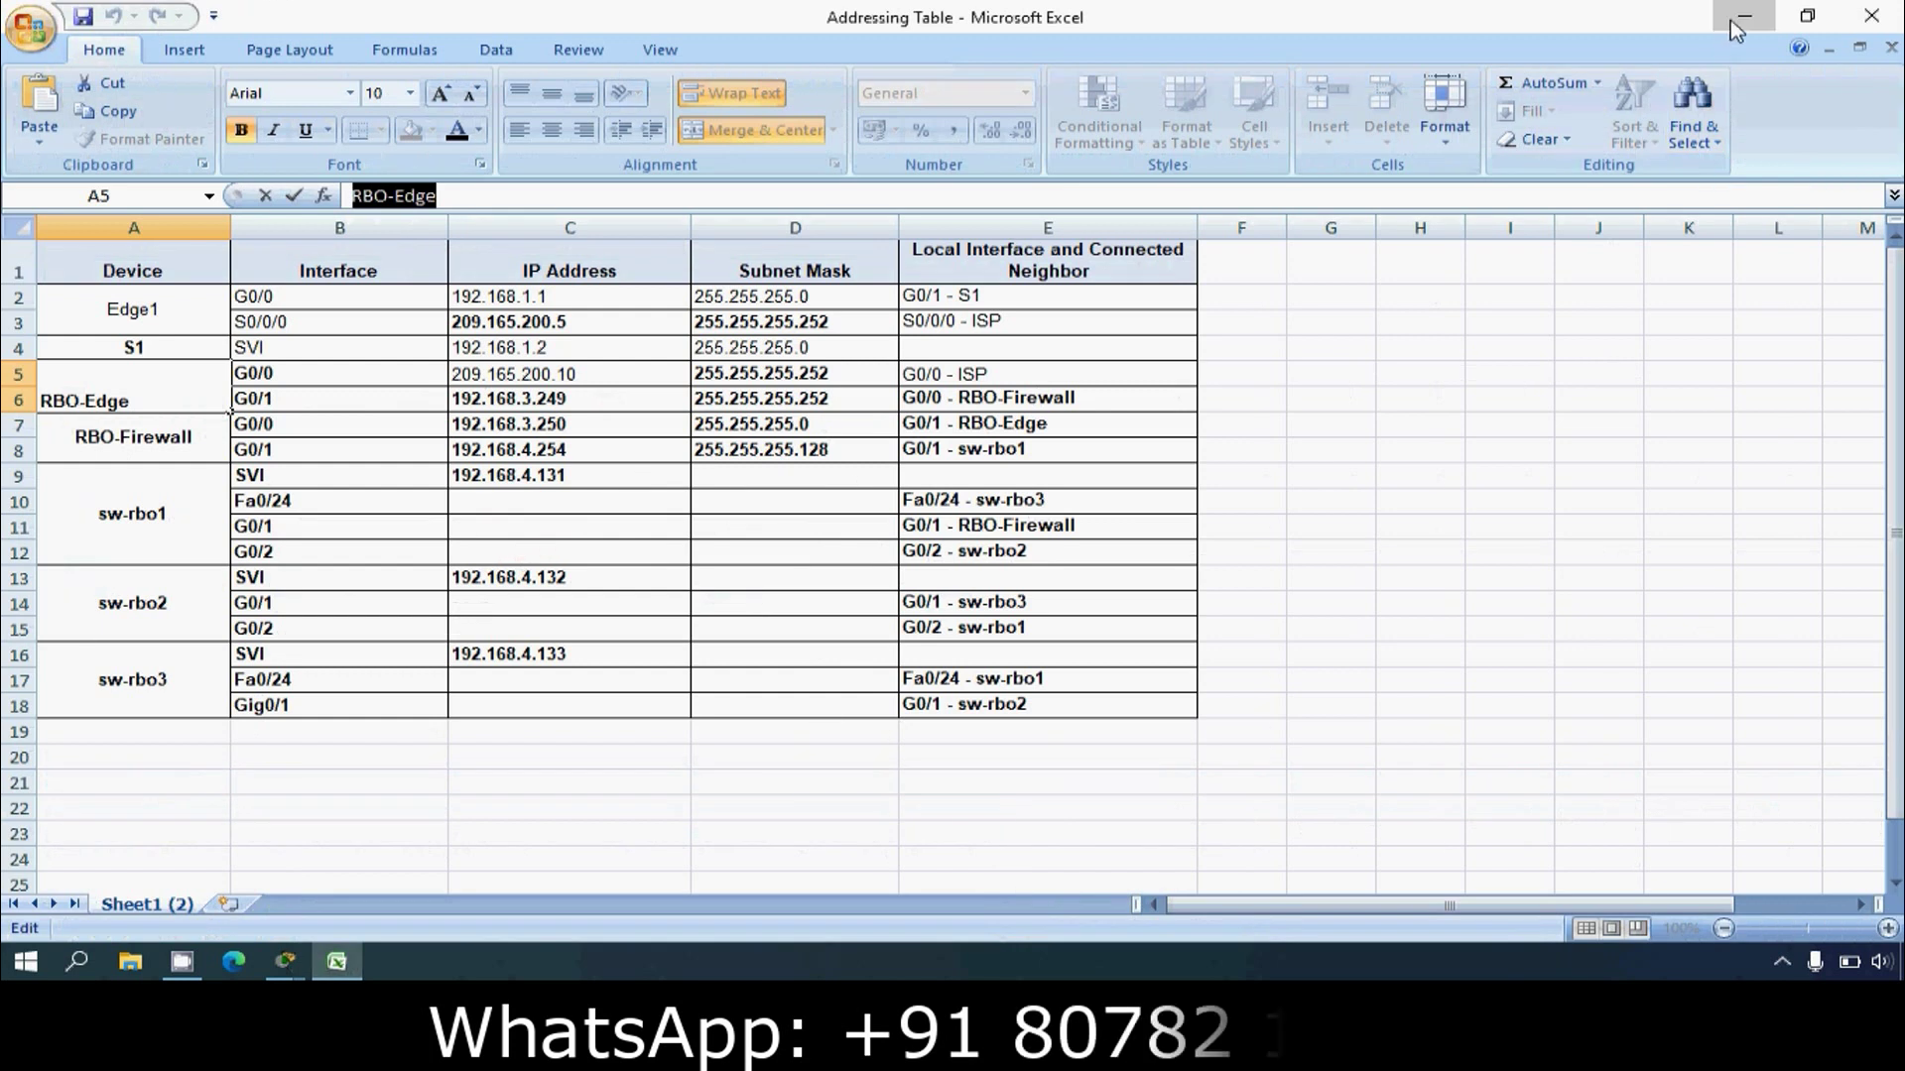
pyautogui.click(1743, 17)
pyautogui.click(764, 629)
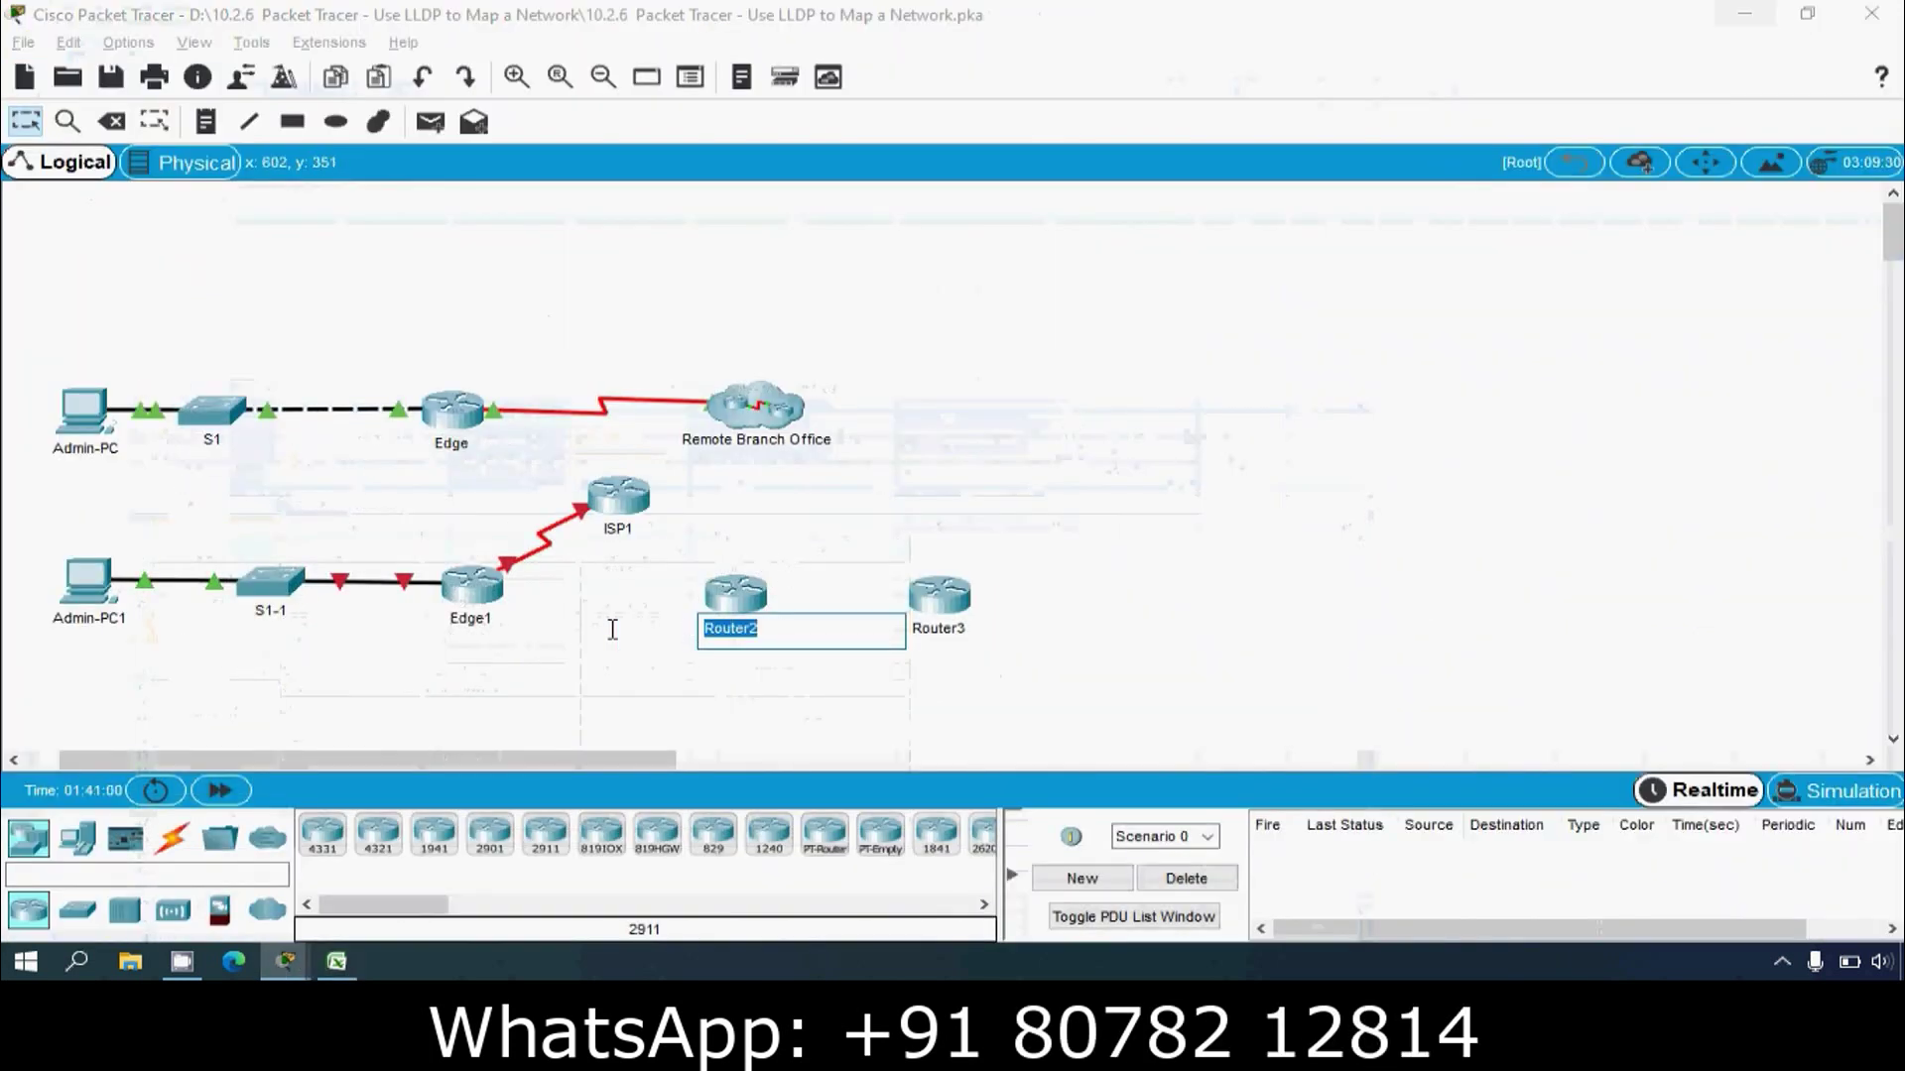
pyautogui.hotkey('ctrl', 'v')
pyautogui.write('1')
pyautogui.press('Return')
# Step: Copy RBO-Firewall from the addressing table and rename Router3 to RBO-Firewall1
pyautogui.click(336, 961)
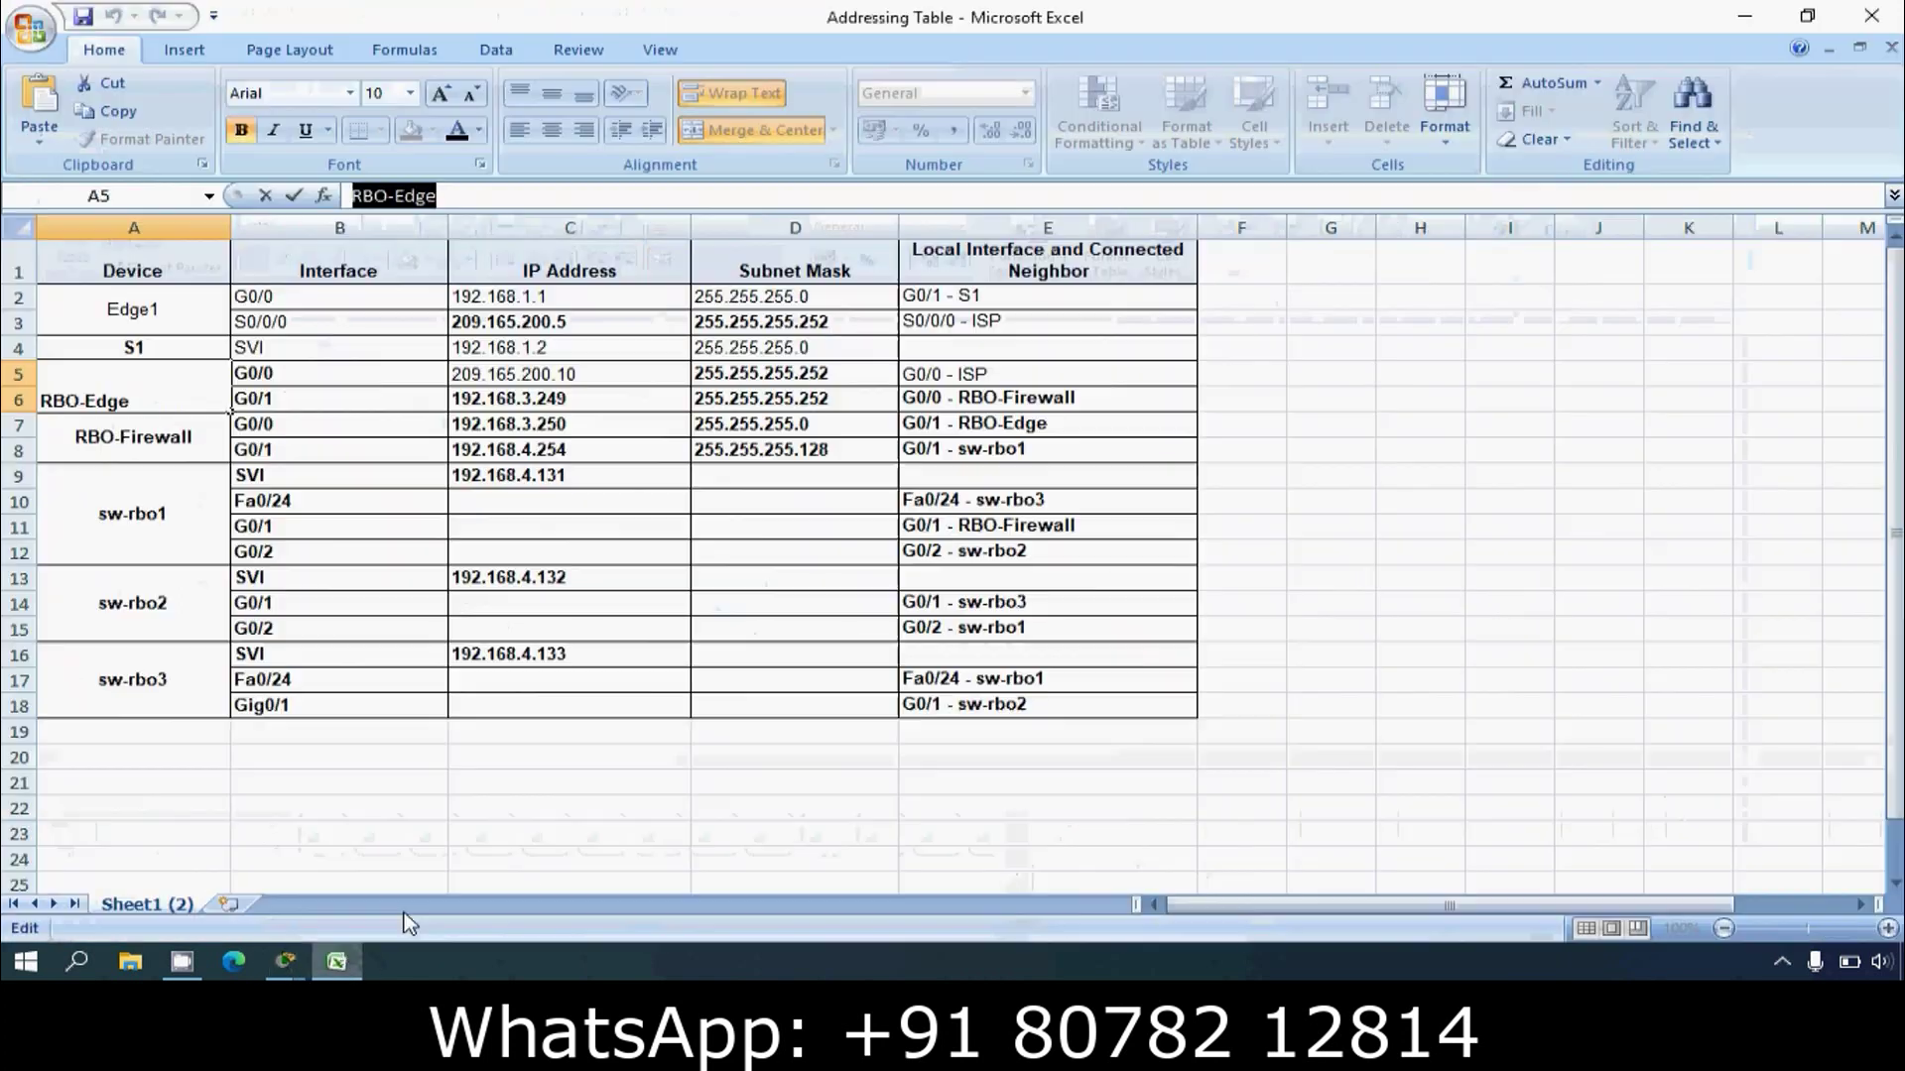
pyautogui.press('Escape')
pyautogui.doubleClick(134, 458)
pyautogui.hotkey('ctrl', 'c')
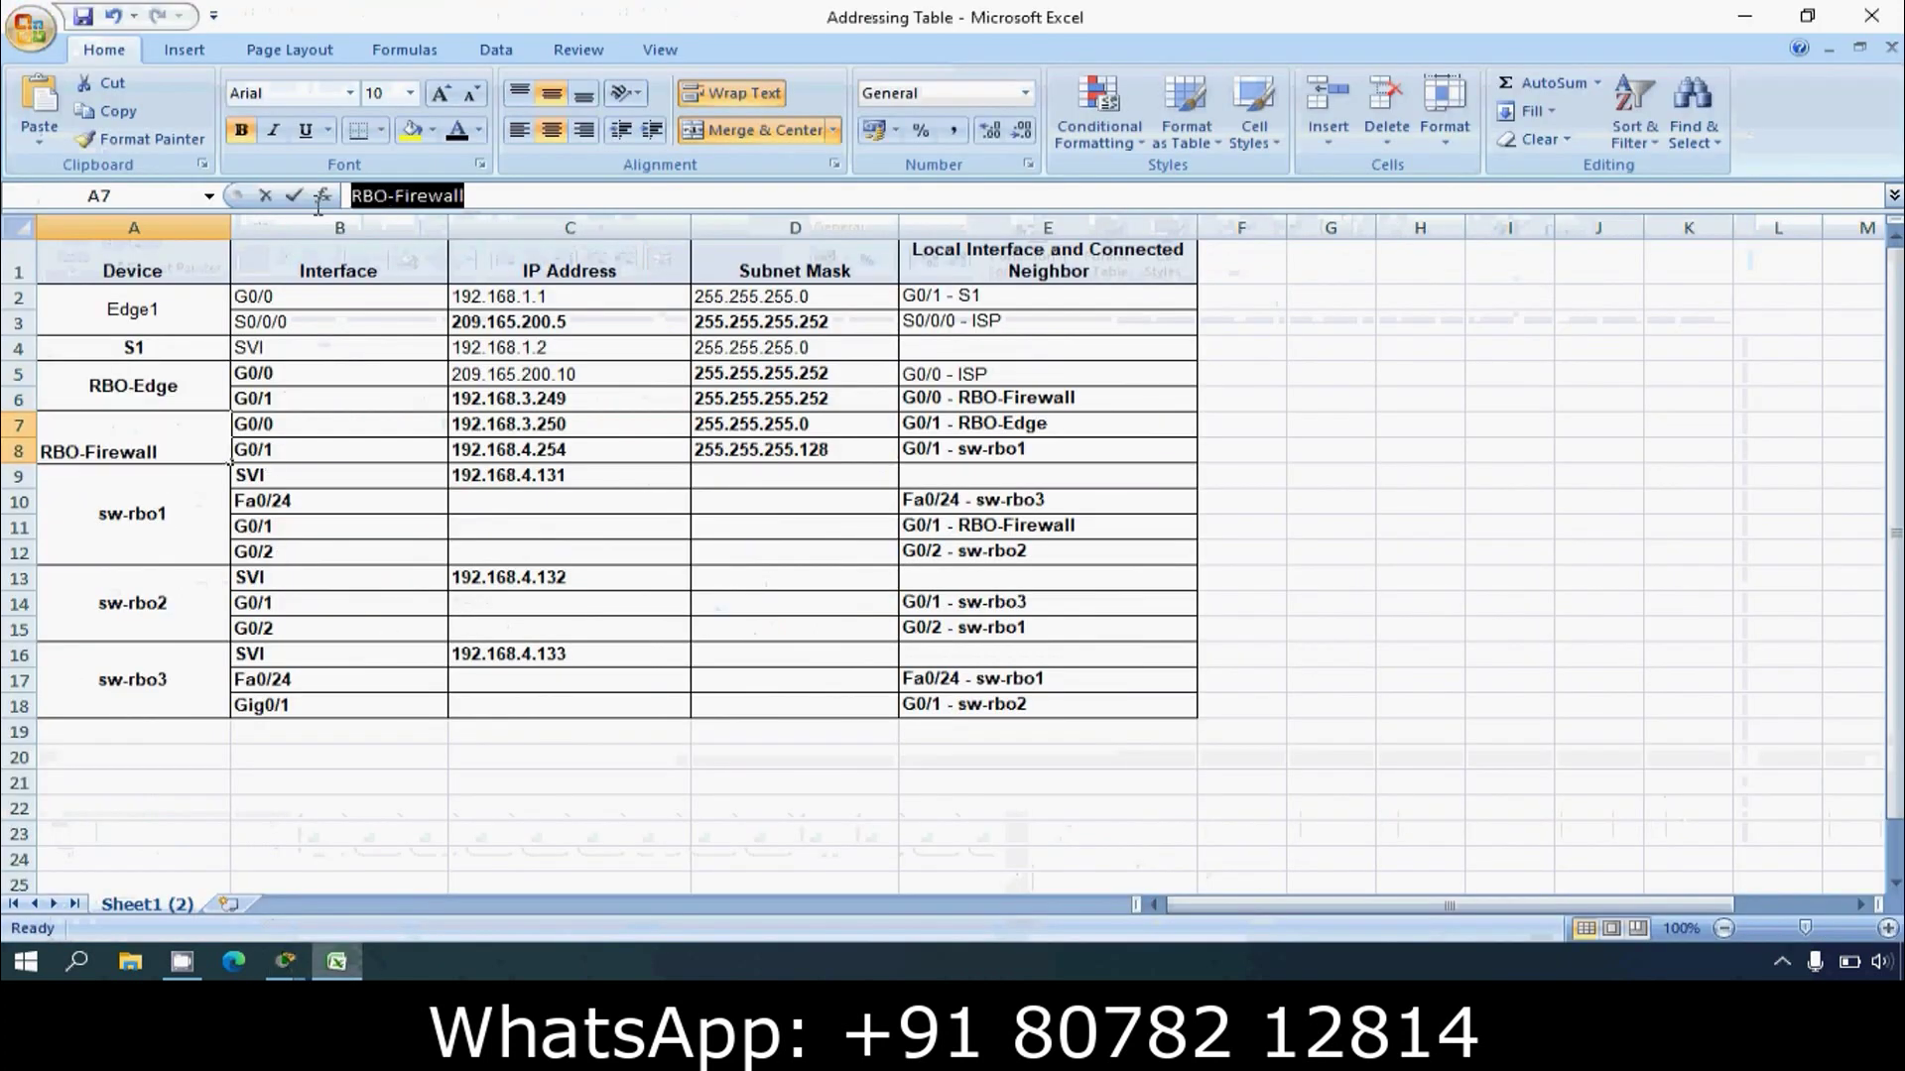
pyautogui.click(1745, 16)
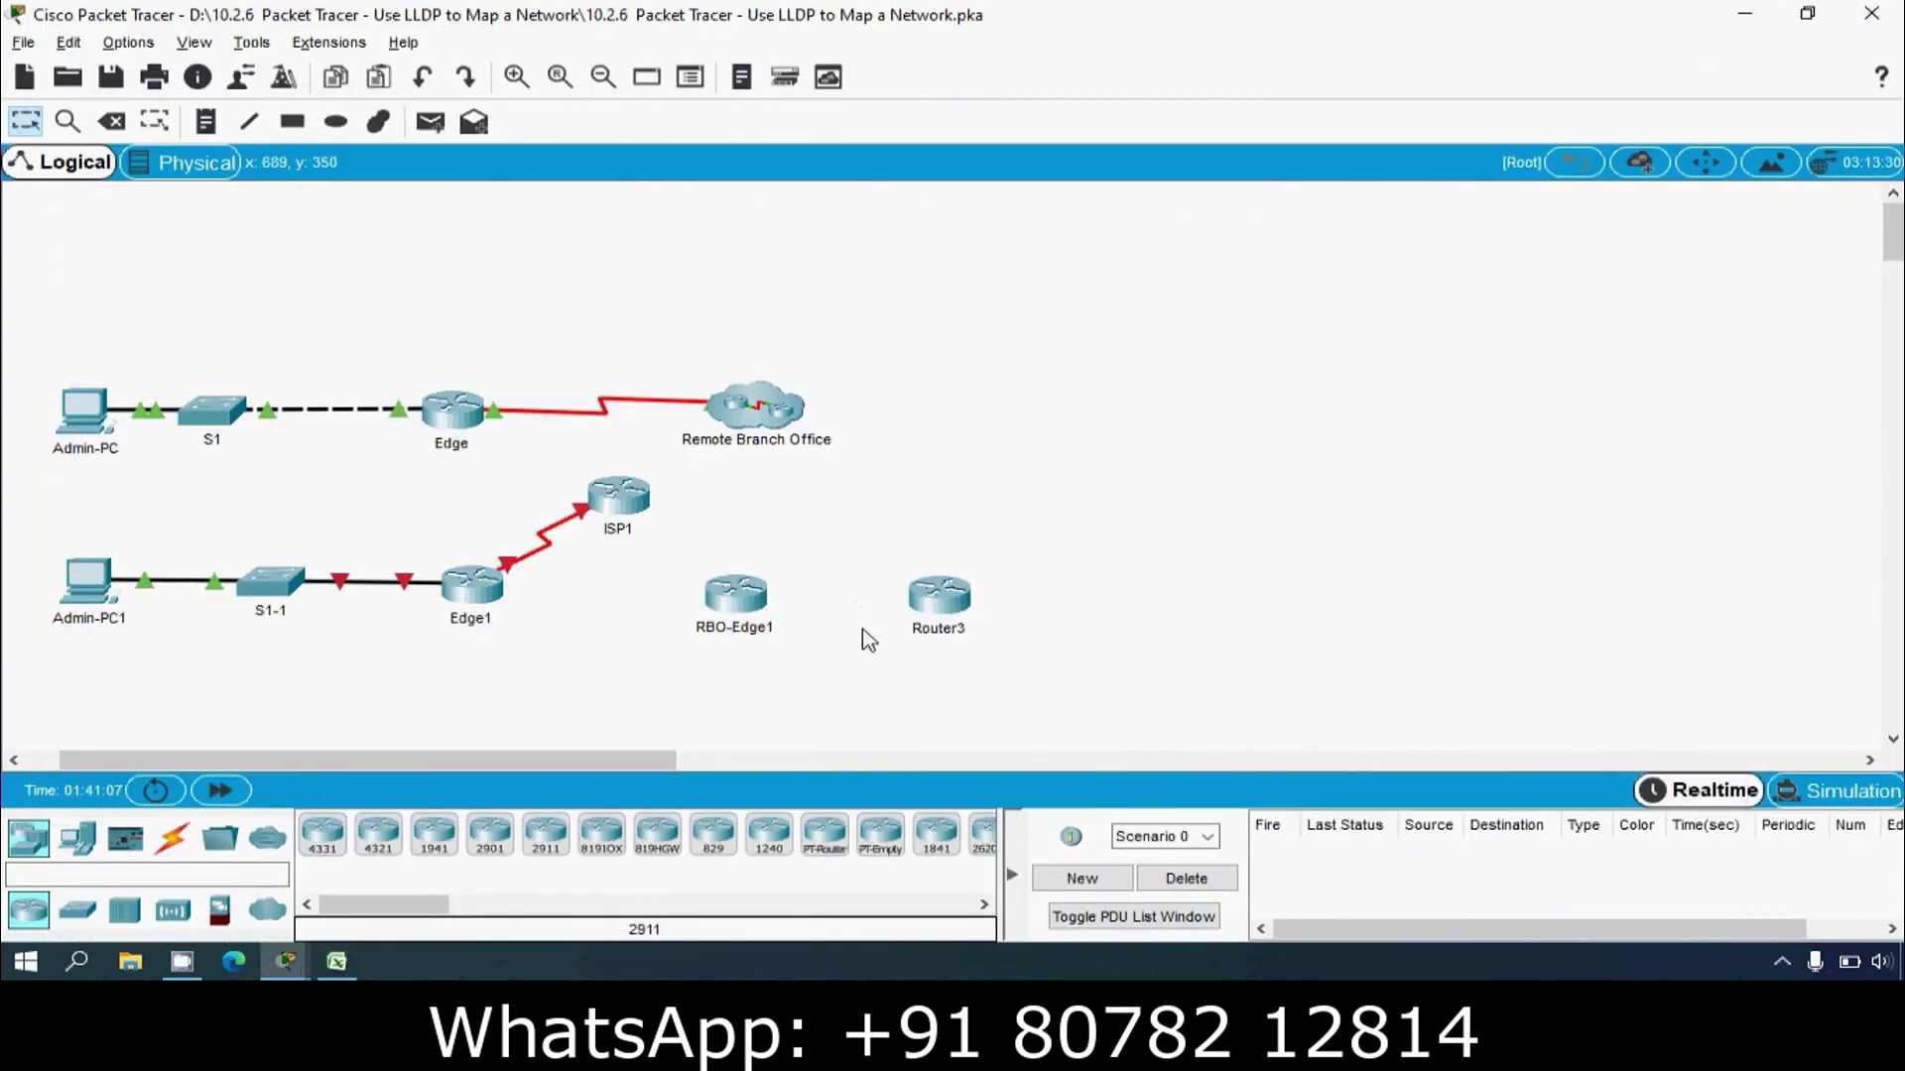
pyautogui.click(924, 635)
pyautogui.hotkey('ctrl', 'v')
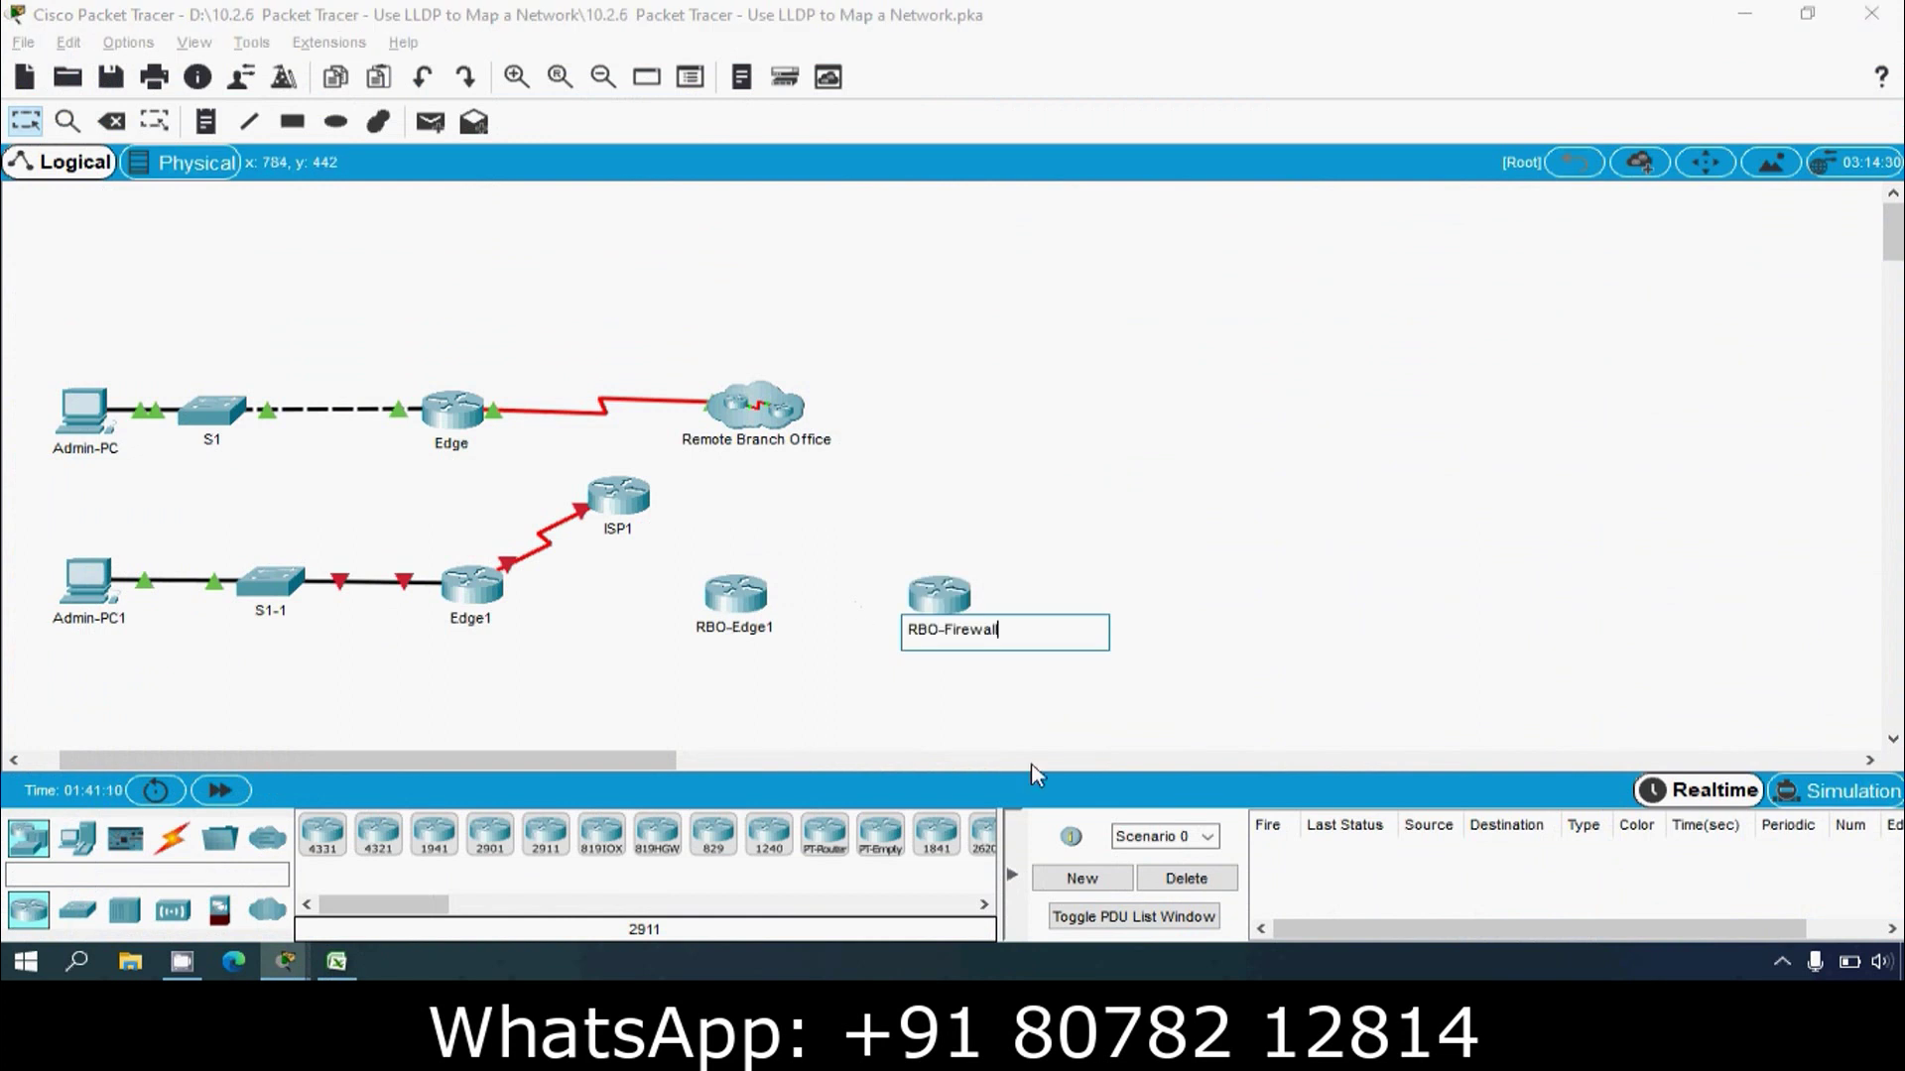
pyautogui.write('1')
pyautogui.click(1035, 765)
pyautogui.moveTo(878, 762); pyautogui.dragTo(248, 764)
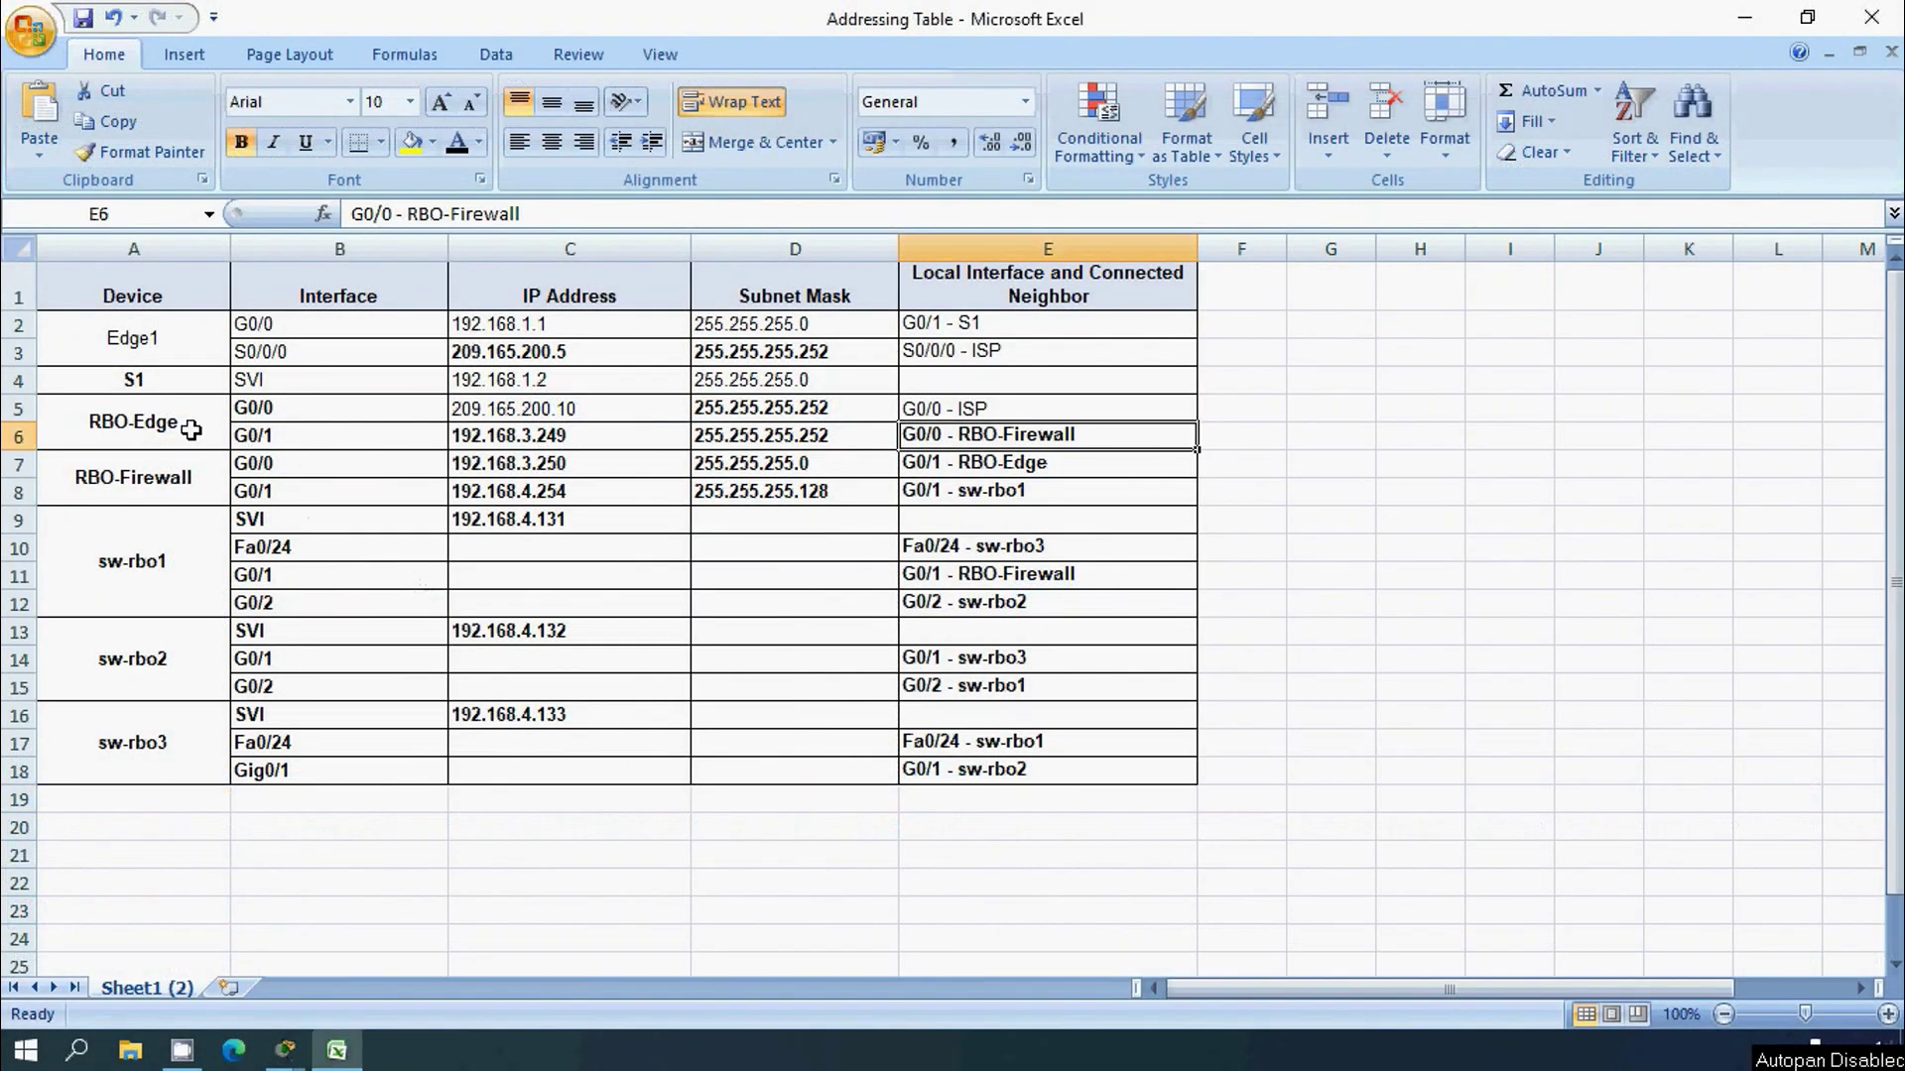
# Step: After checking RBO-Edge's G0/0 neighbour, connect ISP1 to RBO-Edge1 with a copper cross-over cable
pyautogui.click(269, 411)
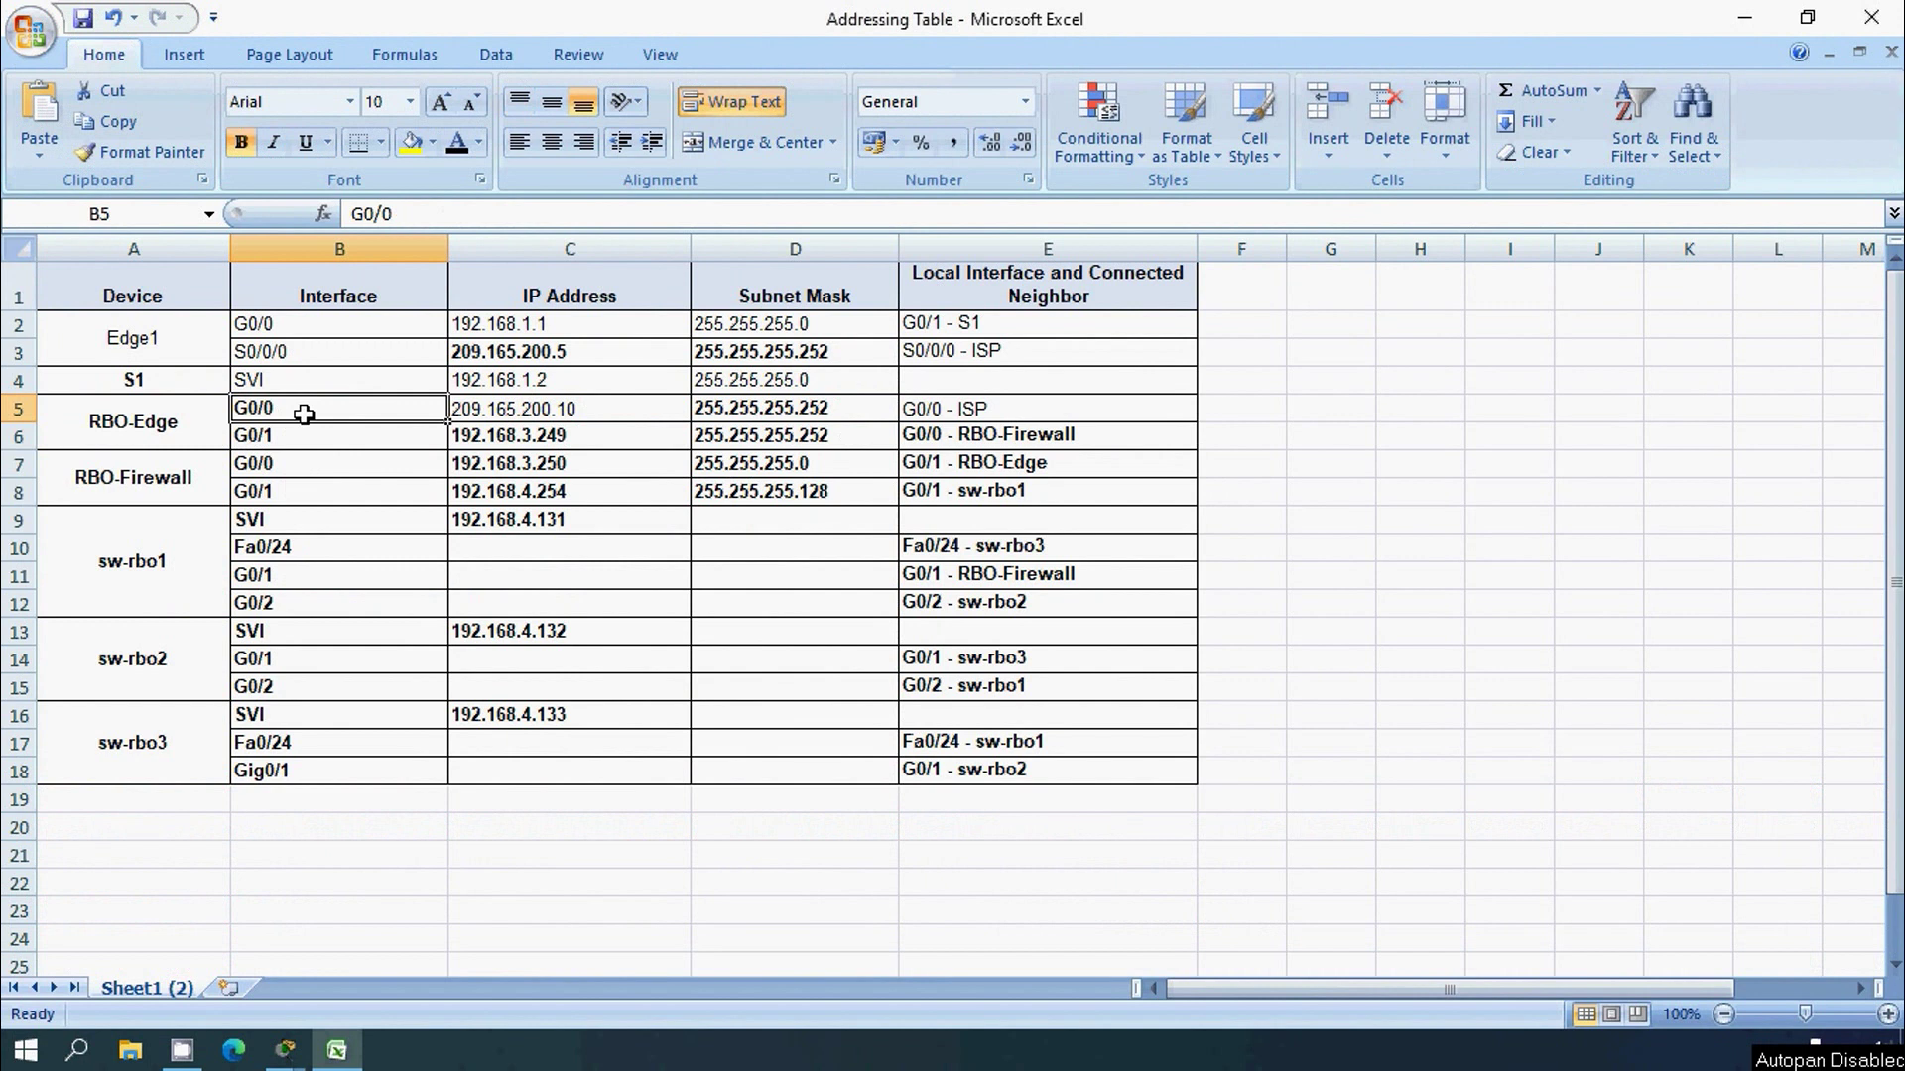
pyautogui.click(931, 415)
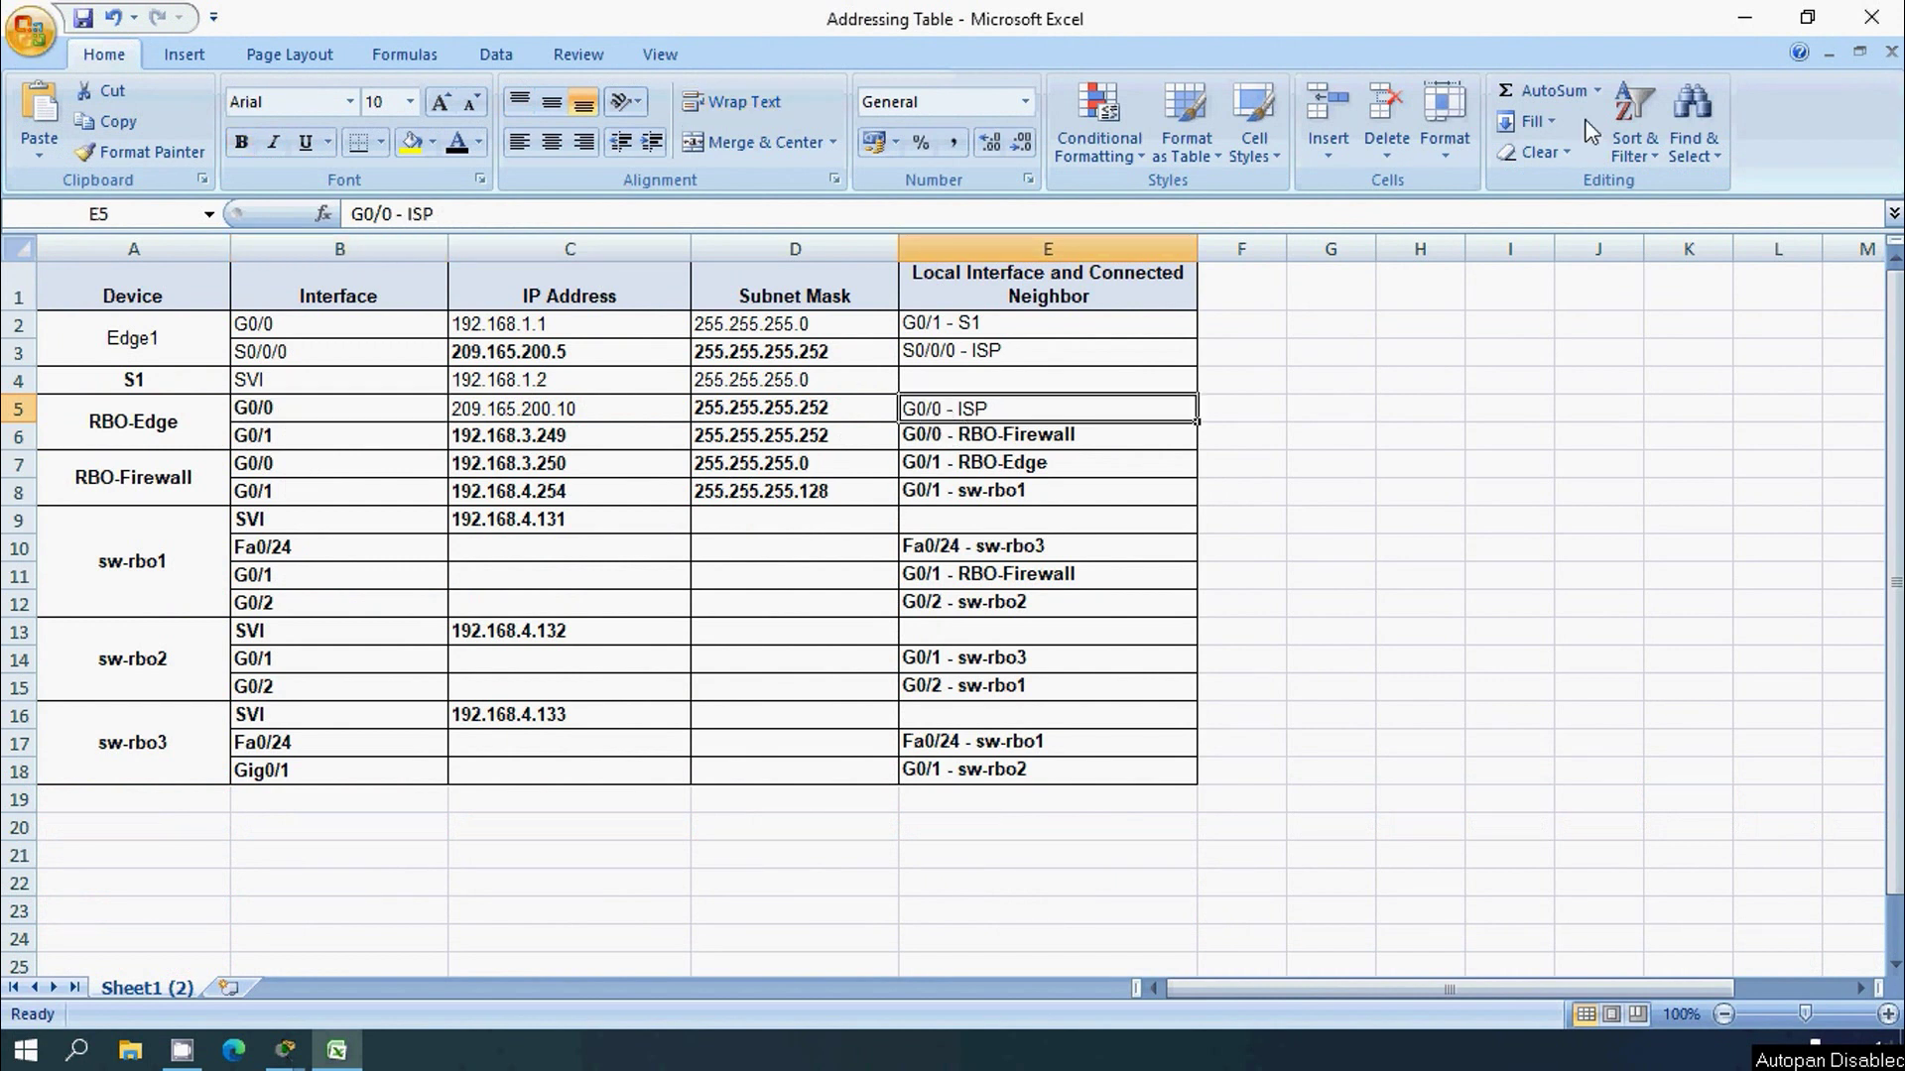
pyautogui.click(1746, 20)
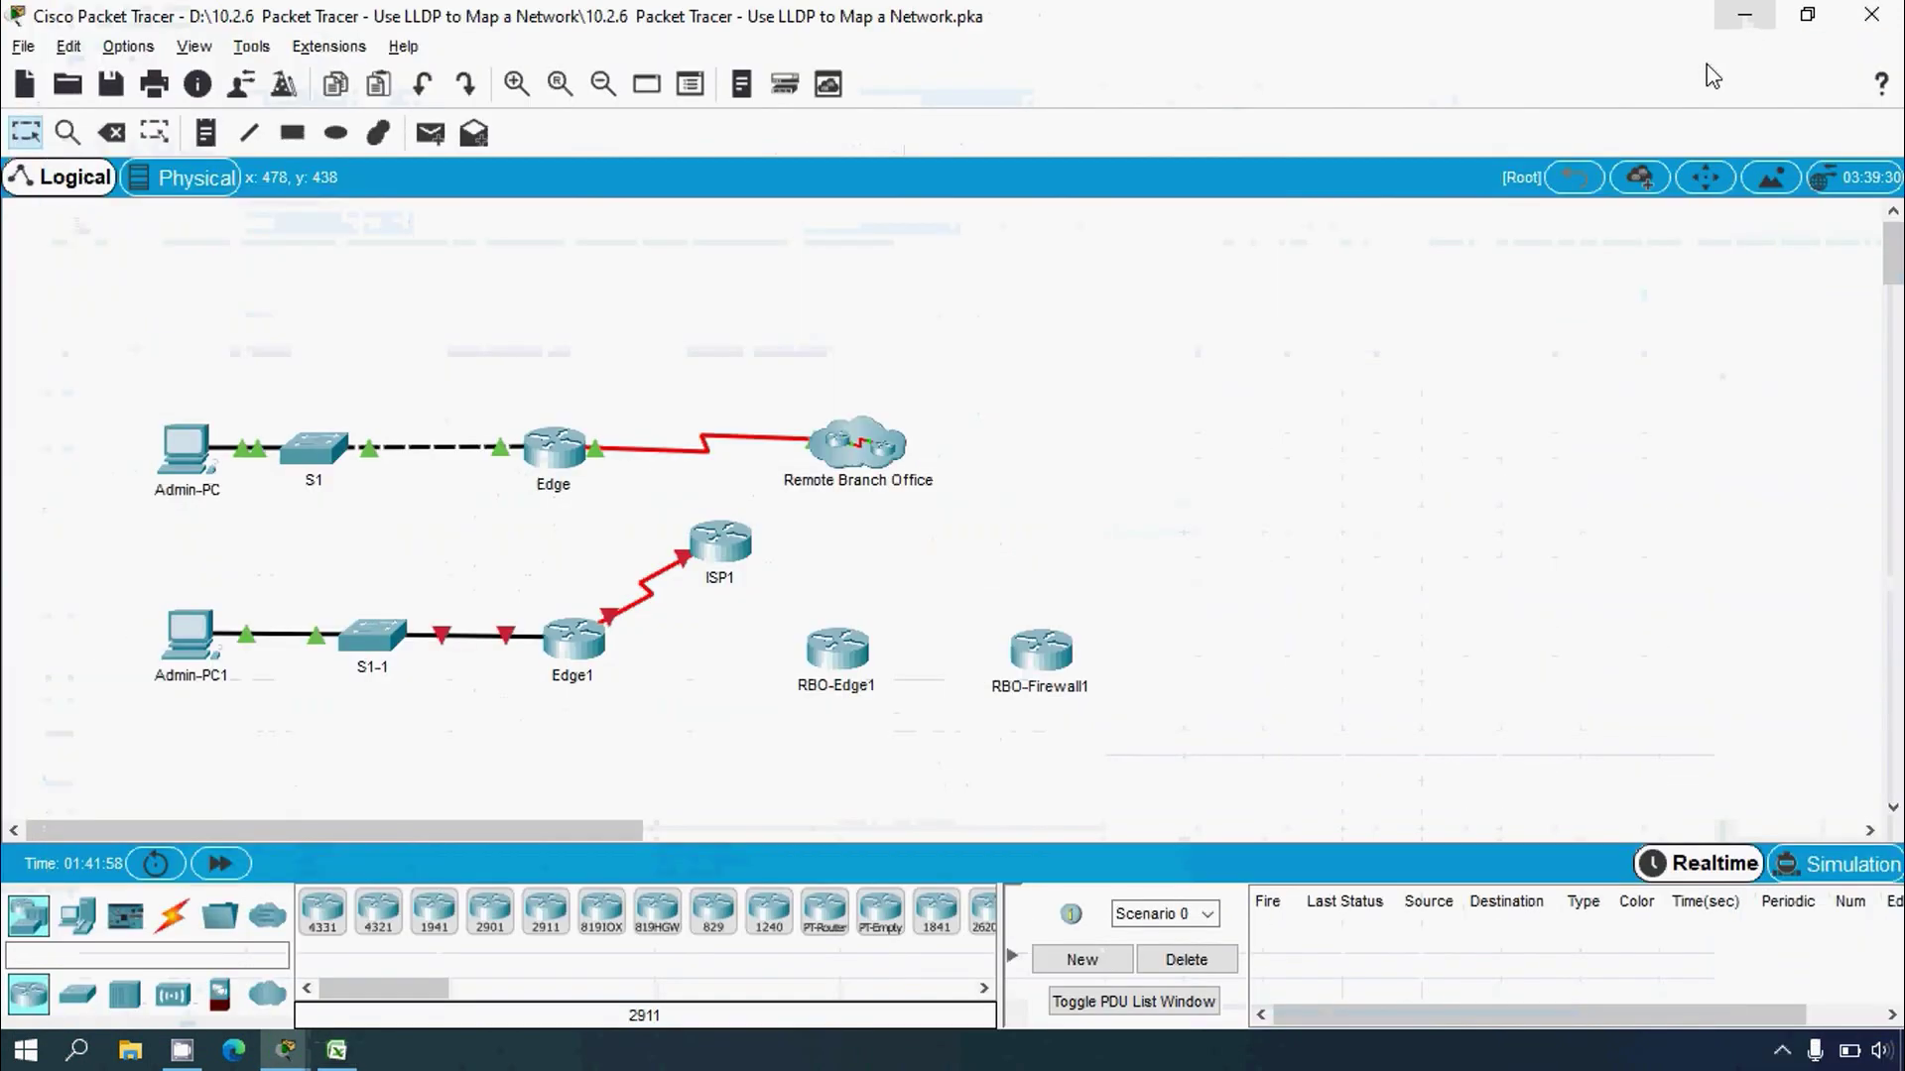
pyautogui.click(171, 915)
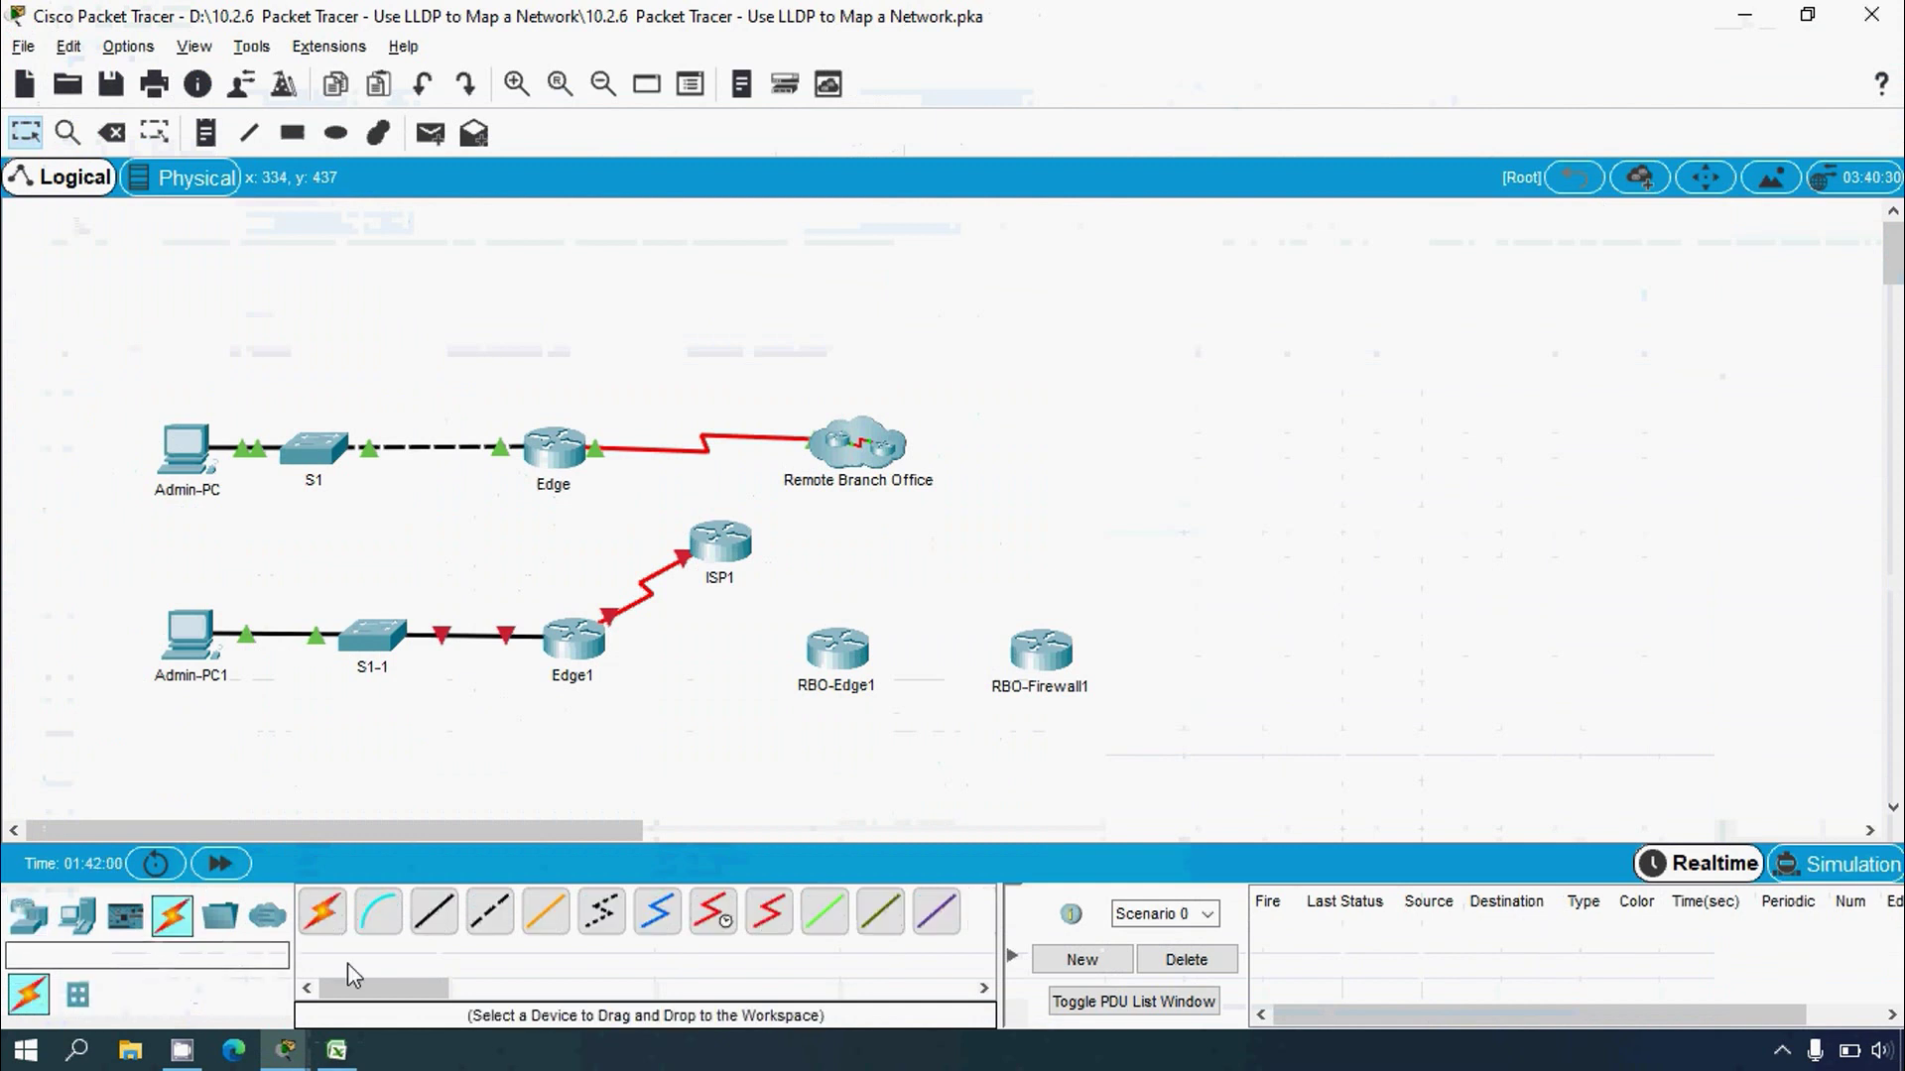
pyautogui.click(479, 933)
pyautogui.click(724, 538)
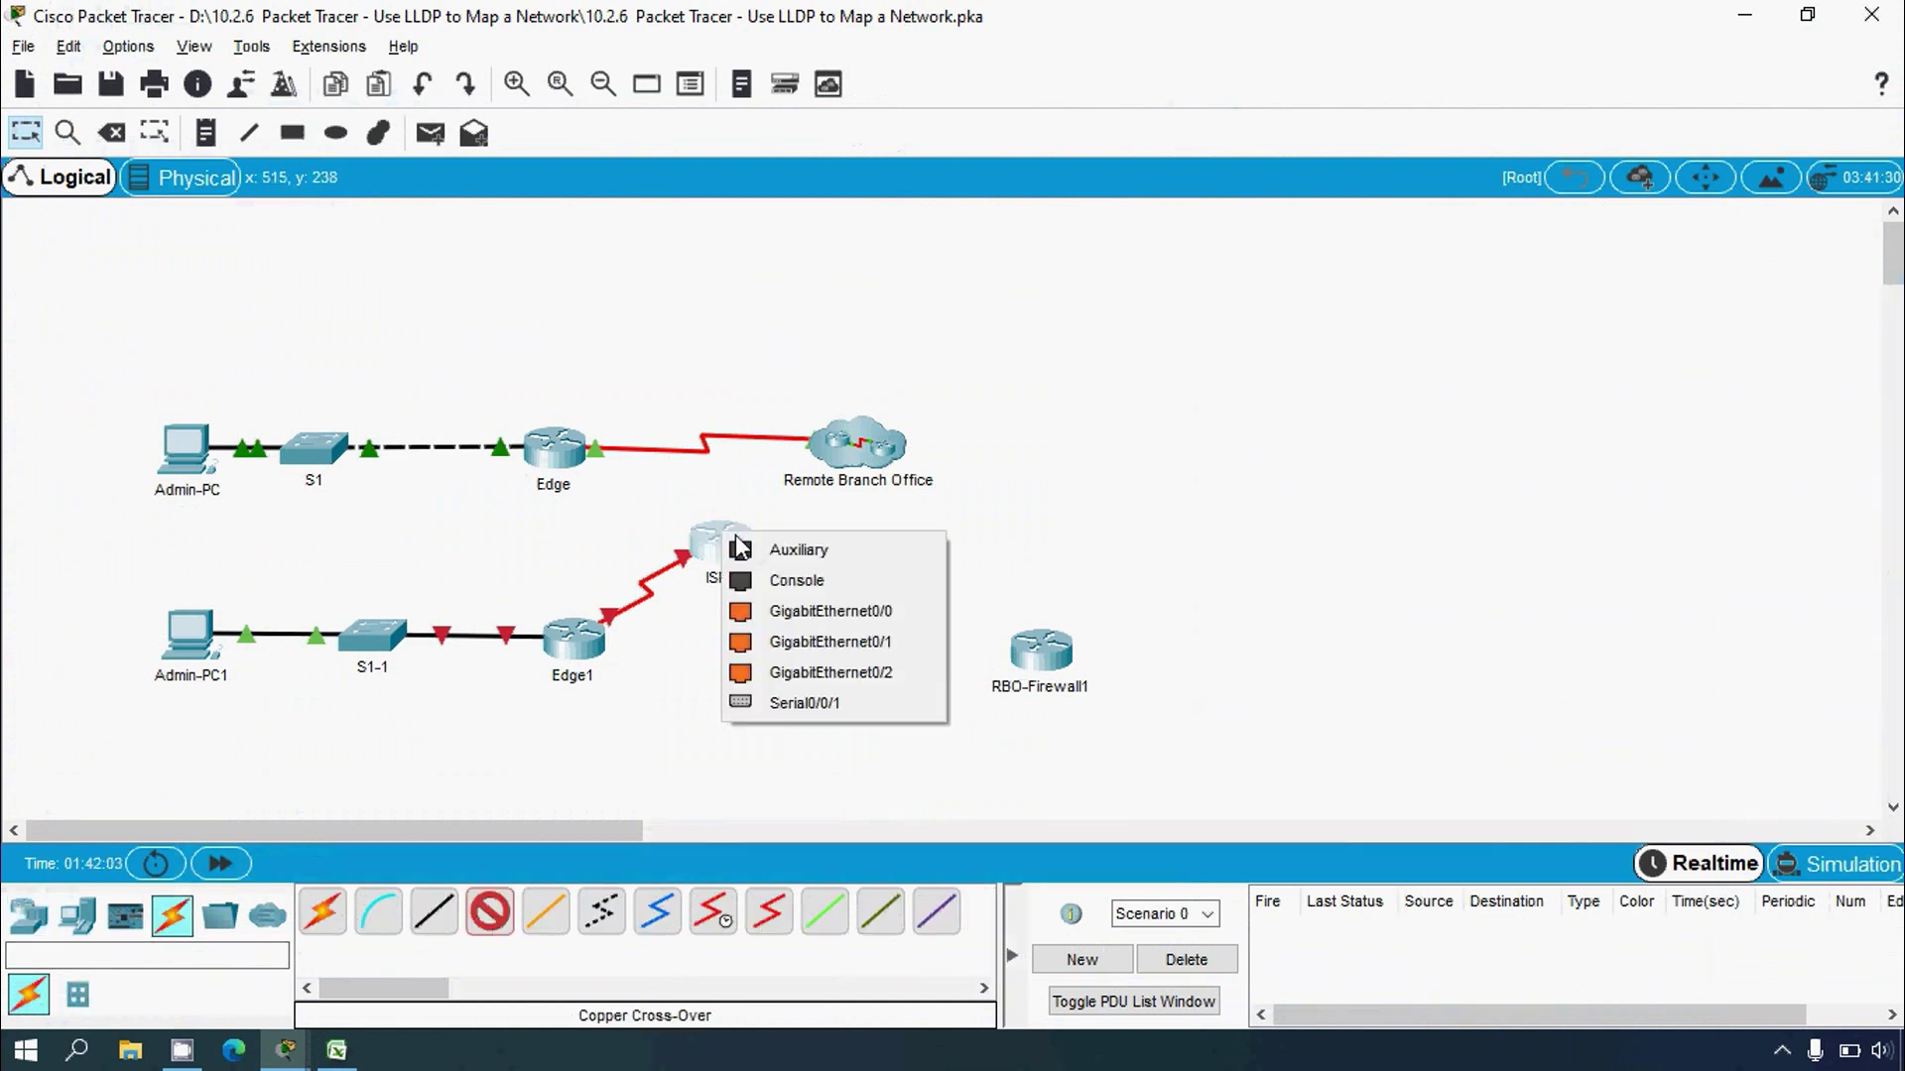
pyautogui.click(804, 611)
pyautogui.click(836, 650)
pyautogui.click(873, 715)
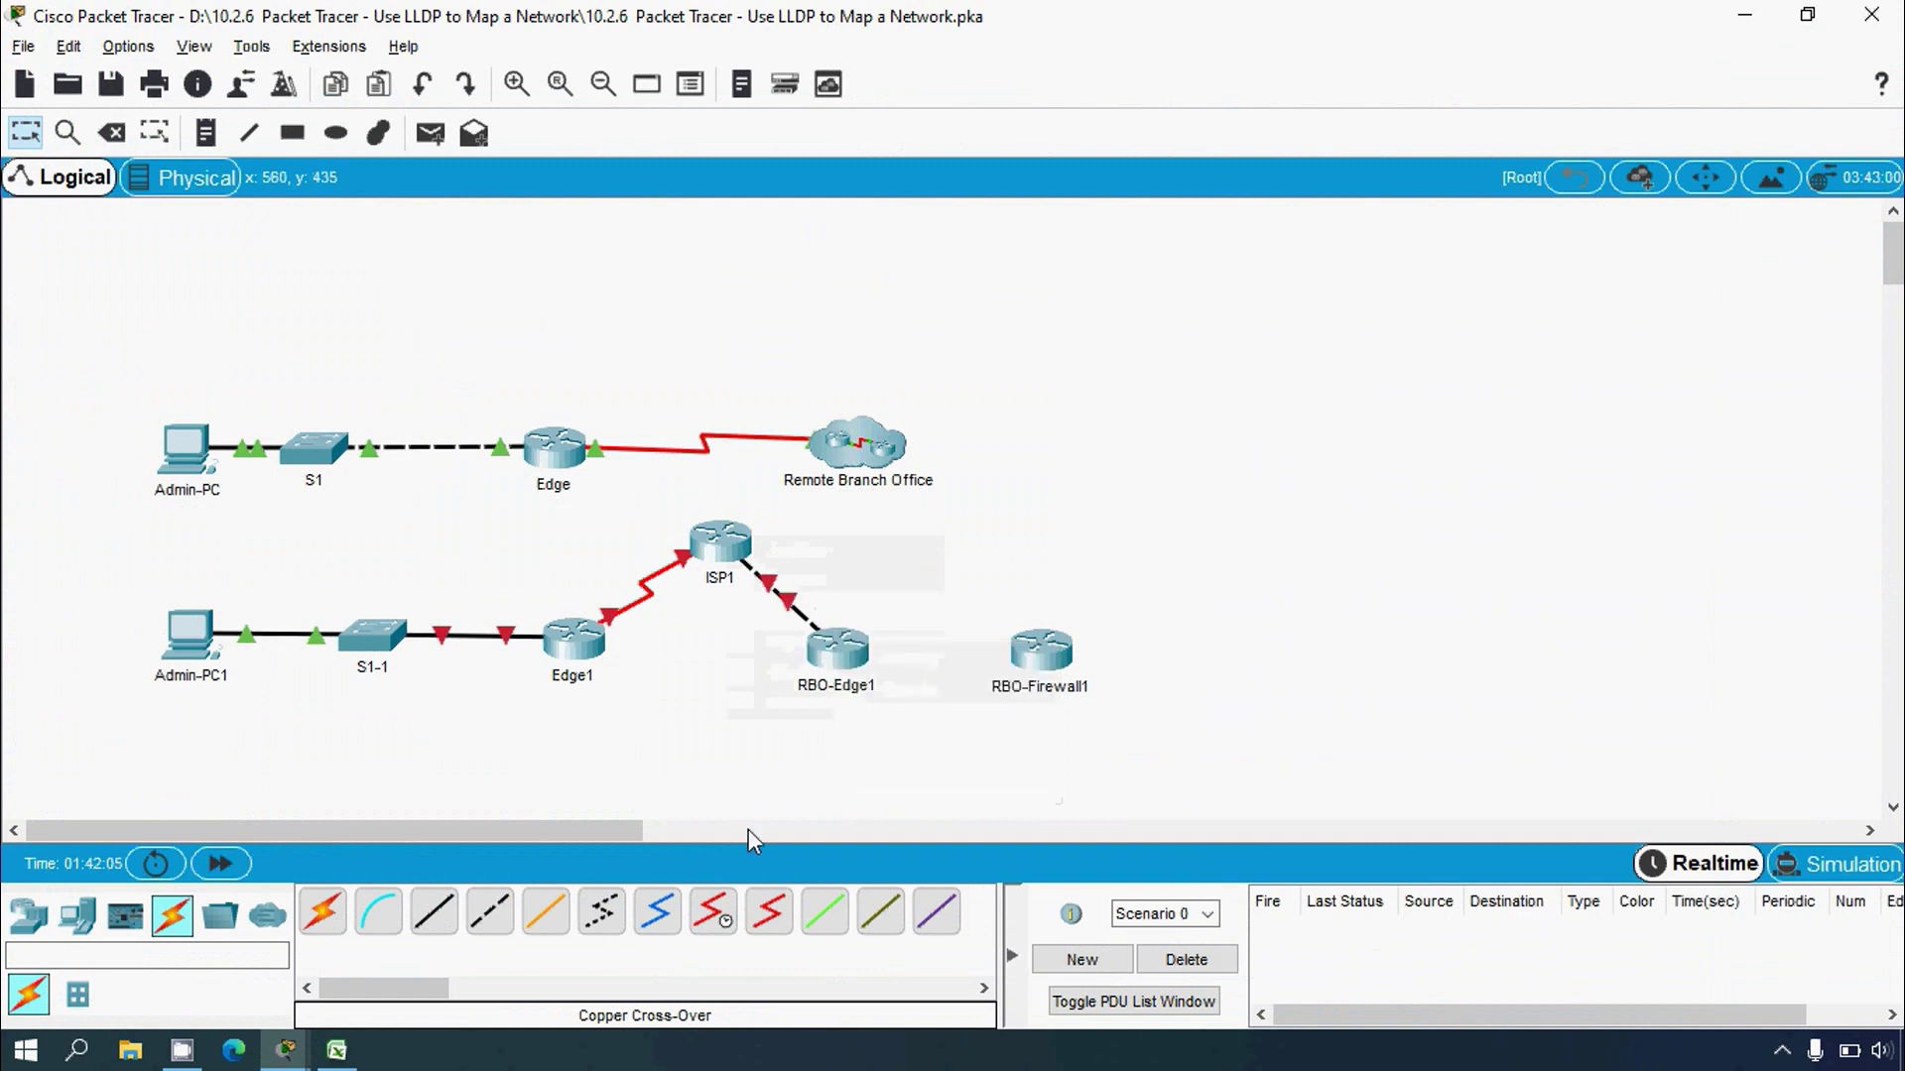
# Step: Connect RBO-Edge1 to RBO-Firewall1's GigabitEthernet0/0 with a copper cross-over cable
pyautogui.click(336, 1049)
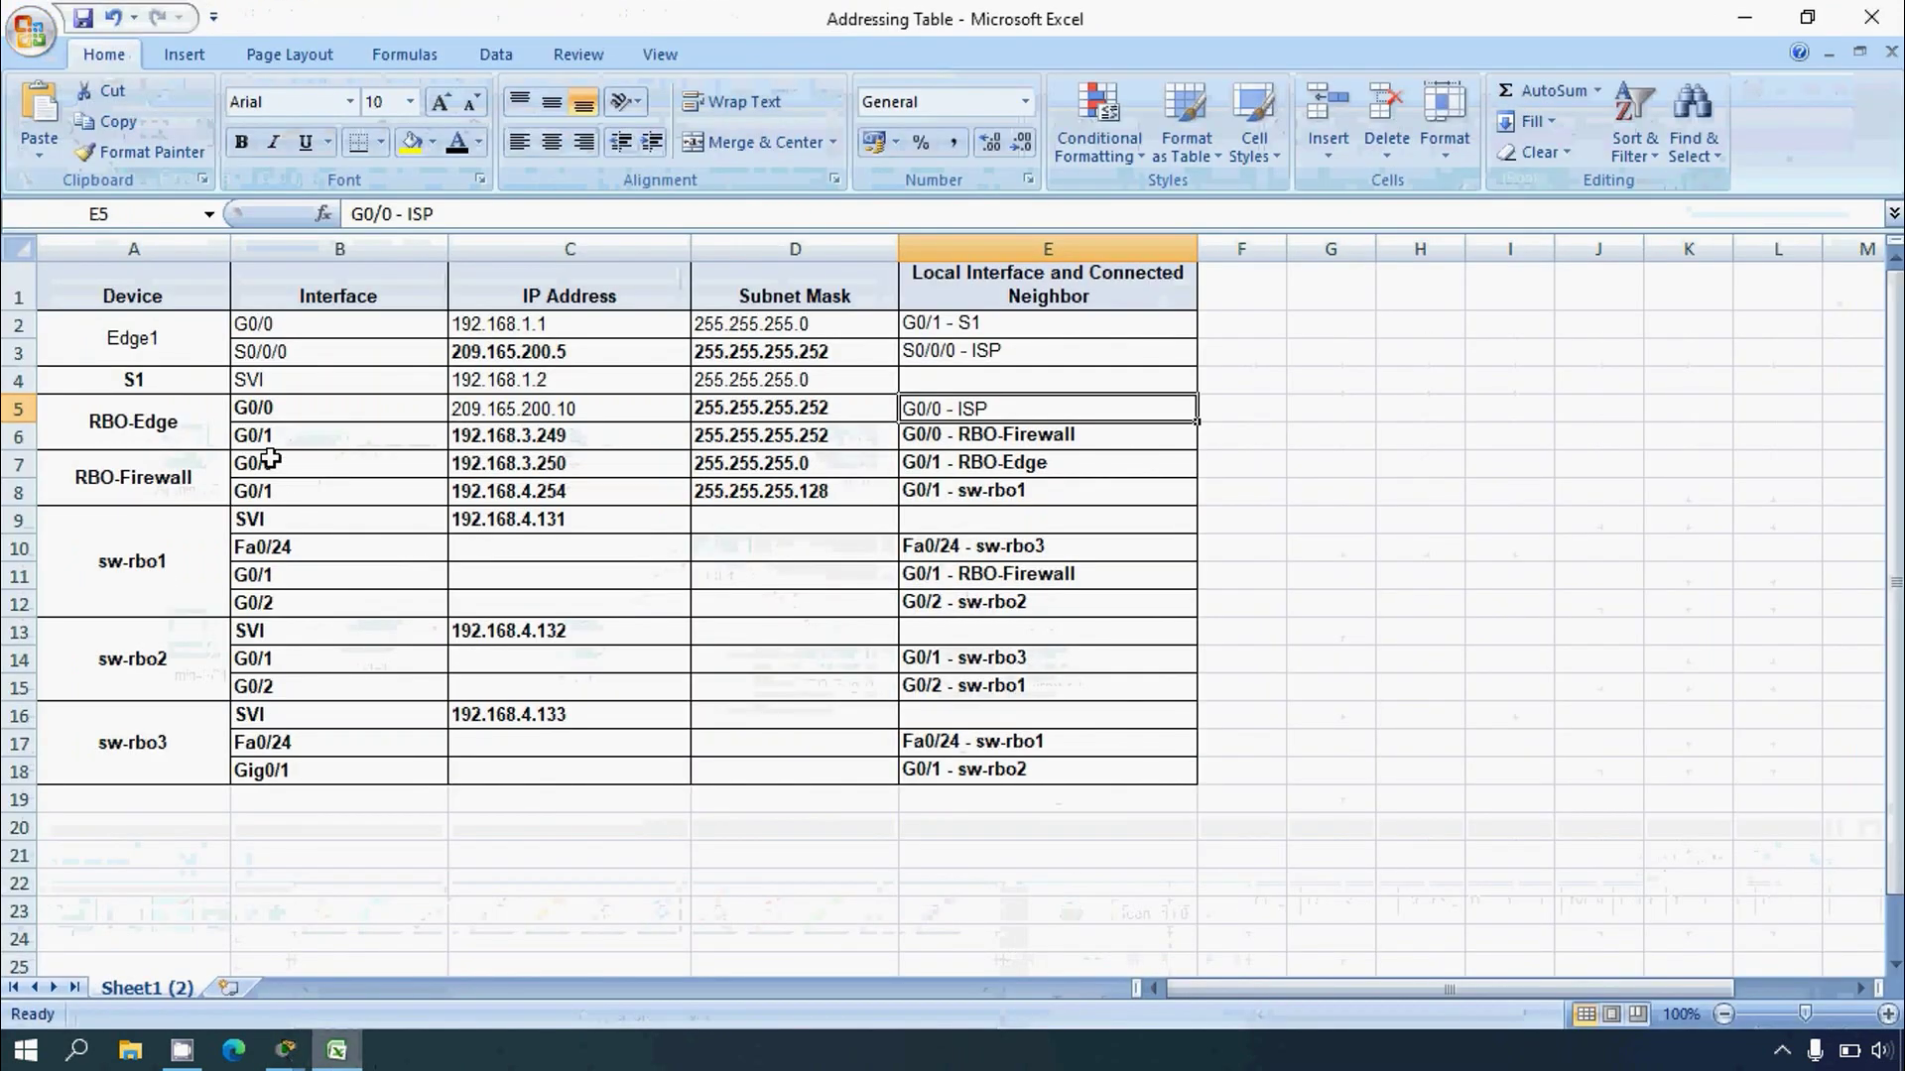
pyautogui.click(18, 435)
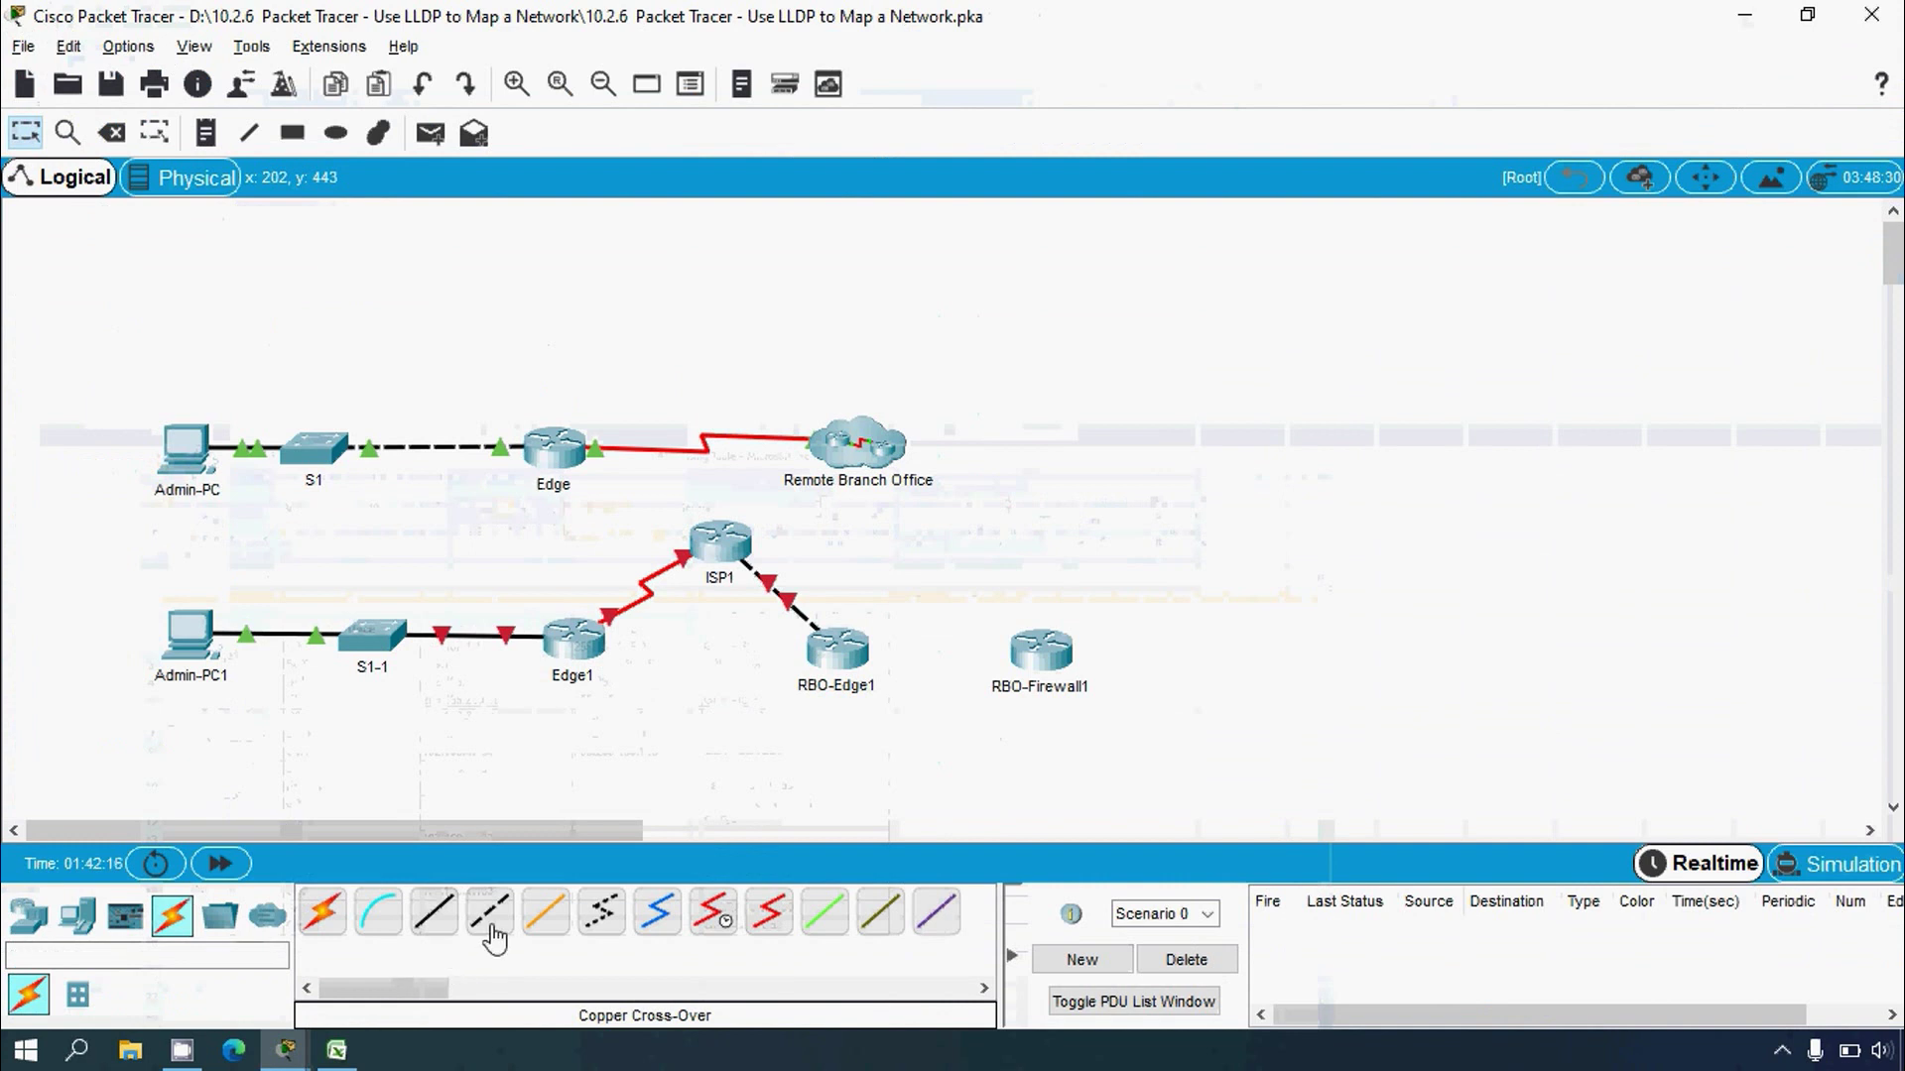
pyautogui.click(489, 913)
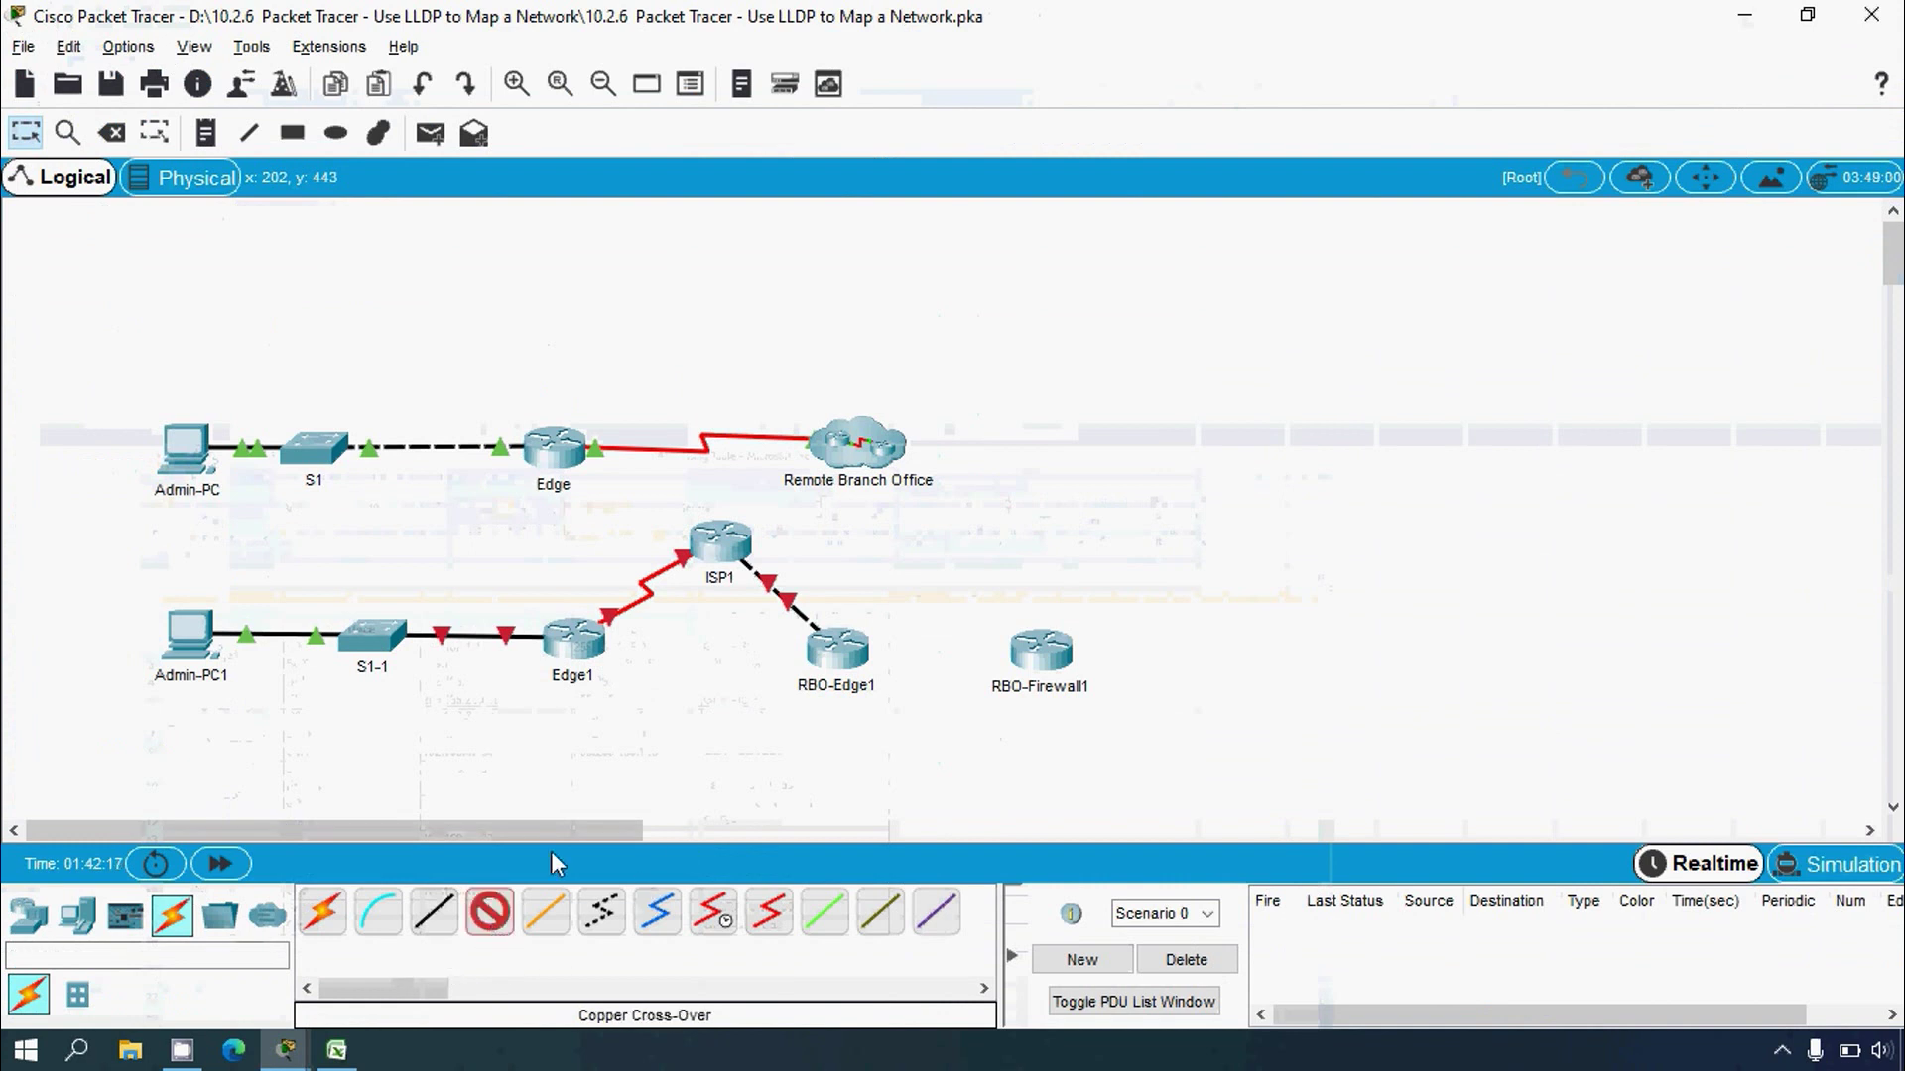
pyautogui.click(841, 643)
pyautogui.click(937, 705)
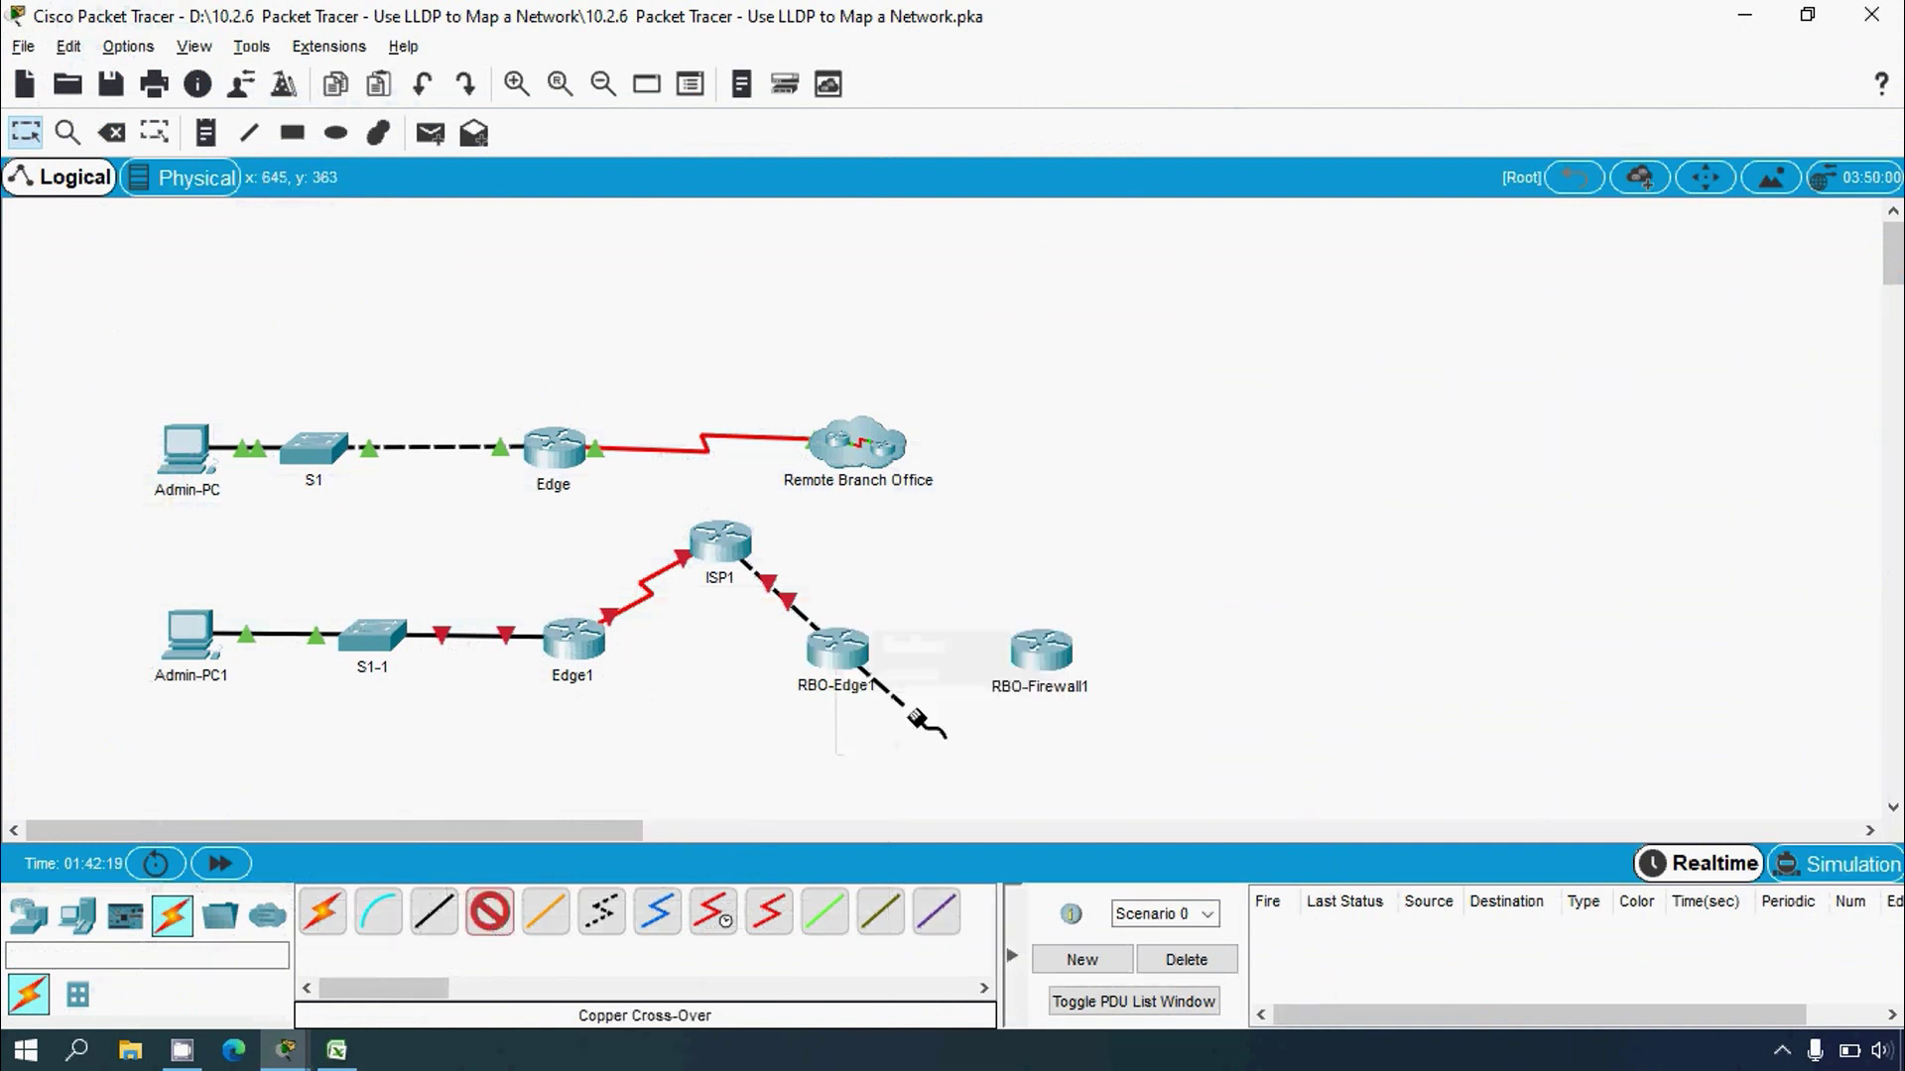
pyautogui.click(1044, 657)
pyautogui.click(1141, 727)
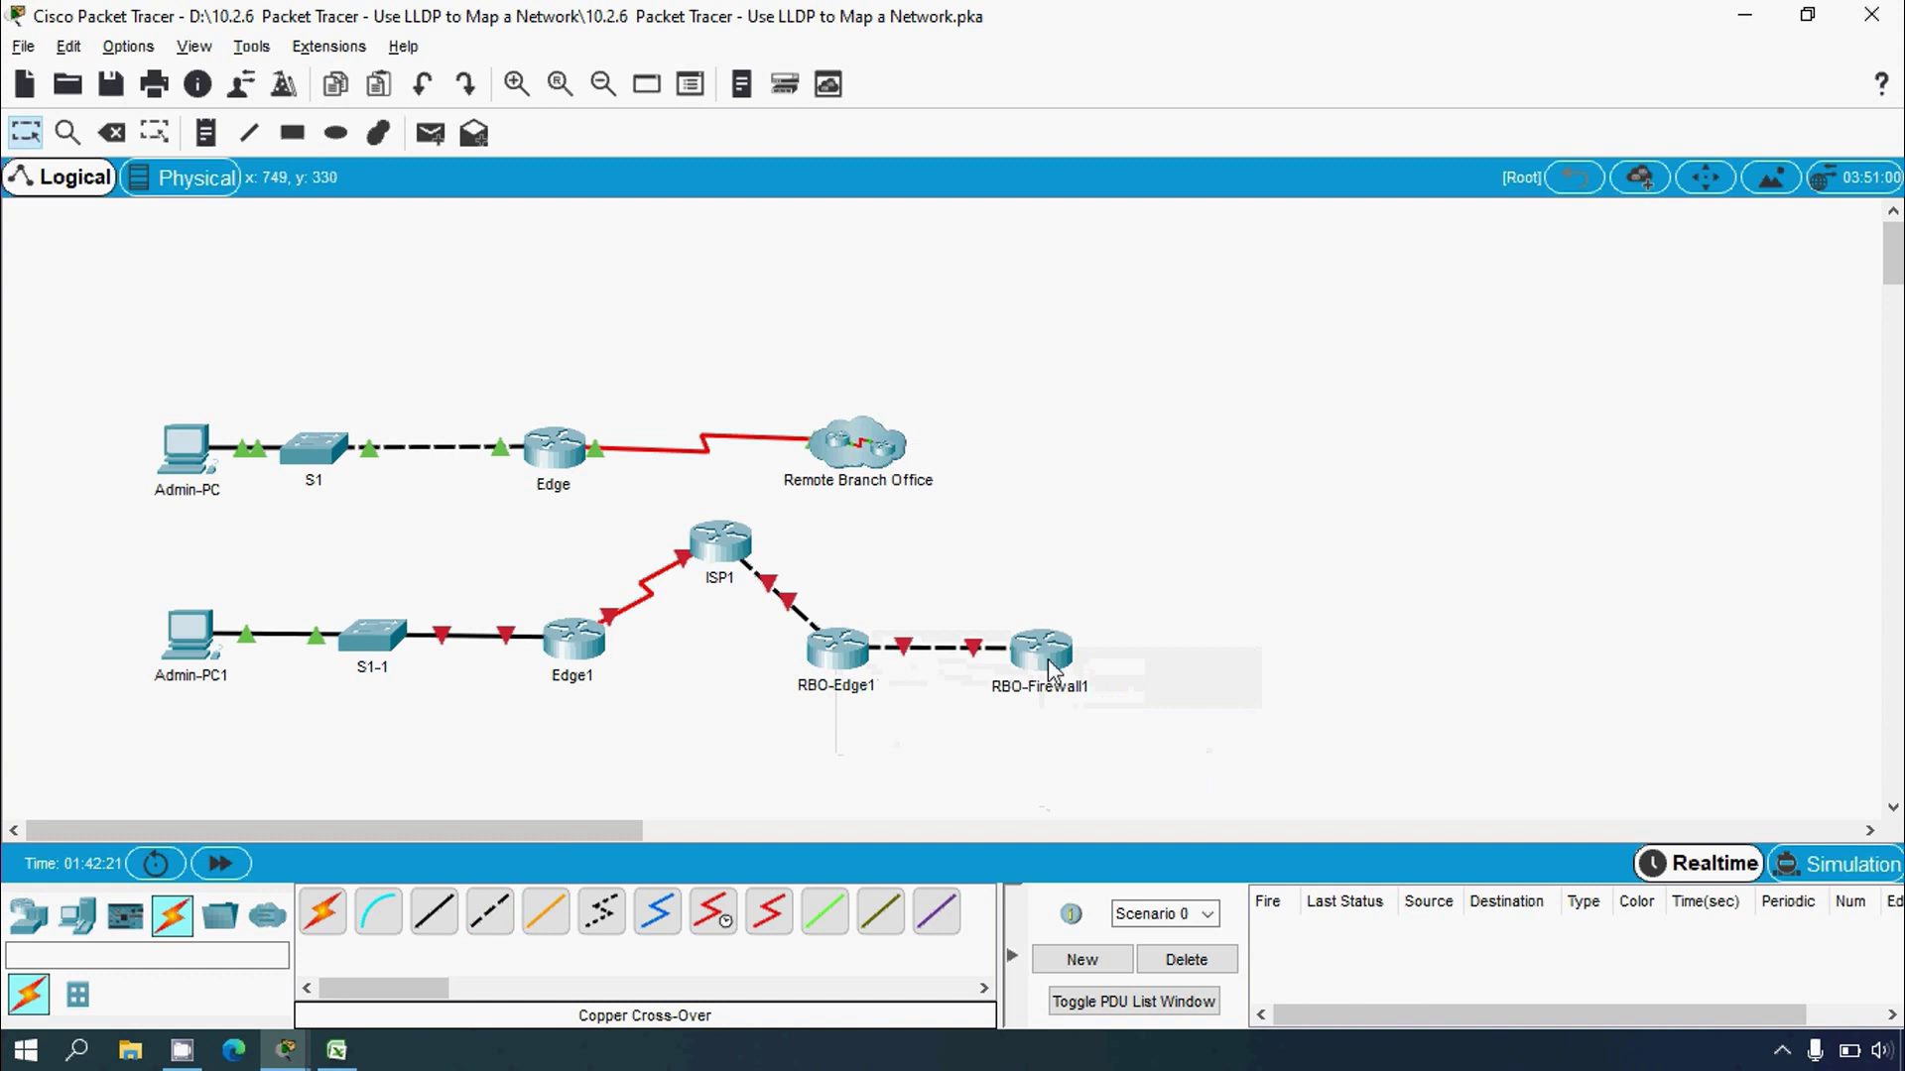
# Step: Review the sw-rbo1, sw-rbo2 and sw-rbo3 entries in the Excel addressing table
pyautogui.hotkey('alt', 'Tab')
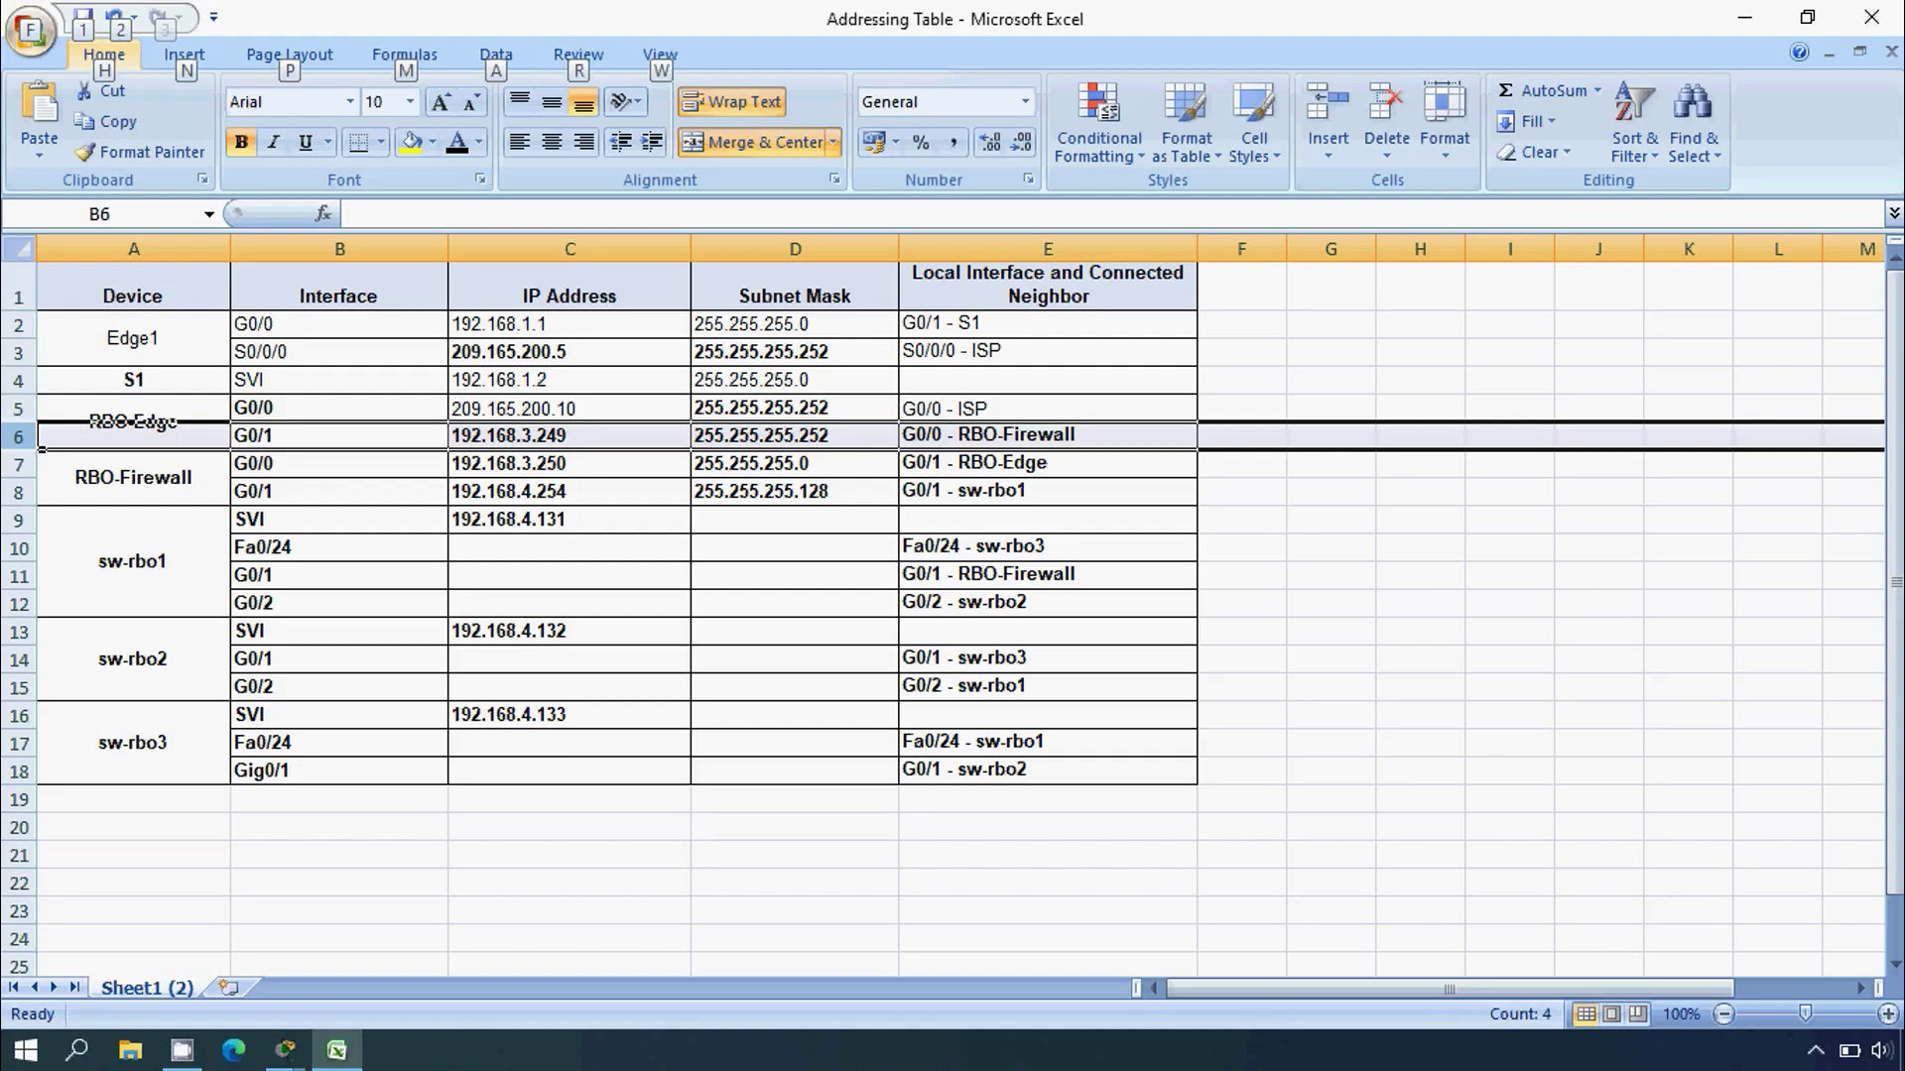
pyautogui.click(186, 723)
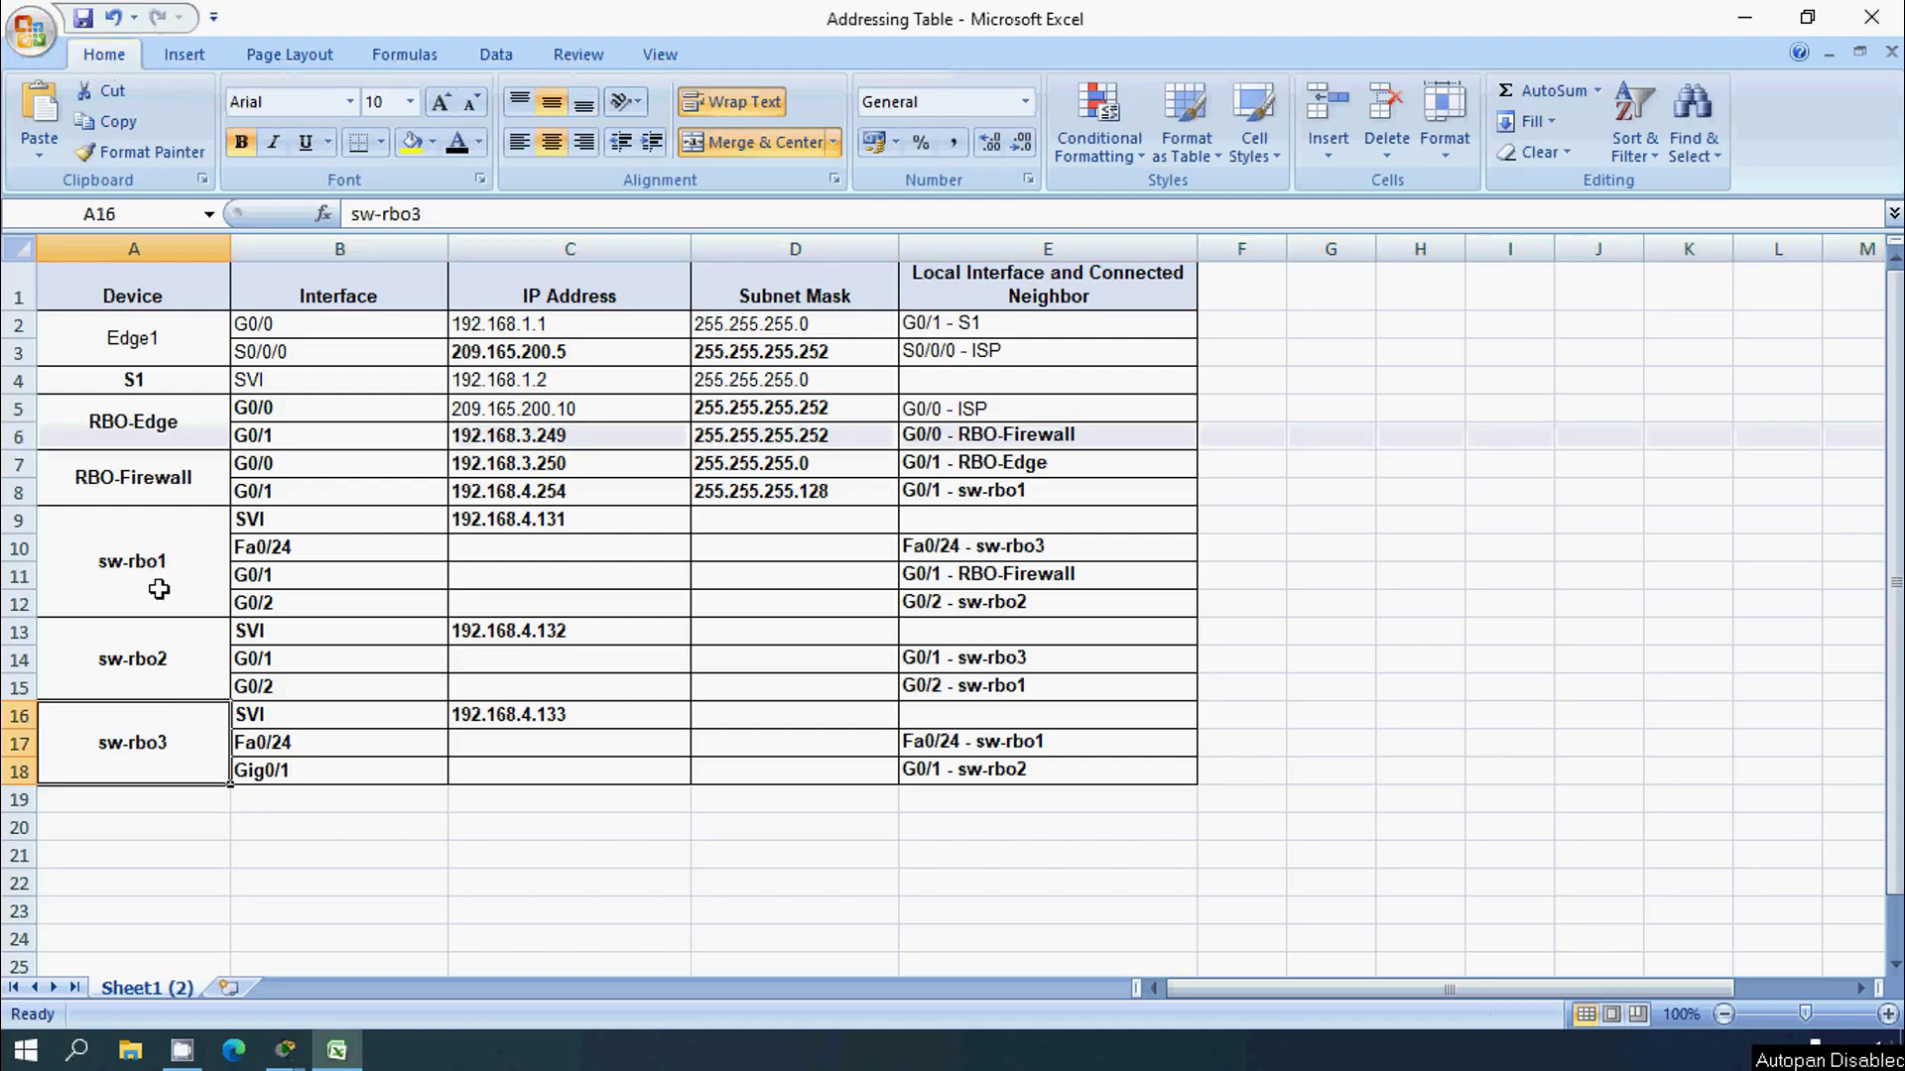
pyautogui.click(136, 572)
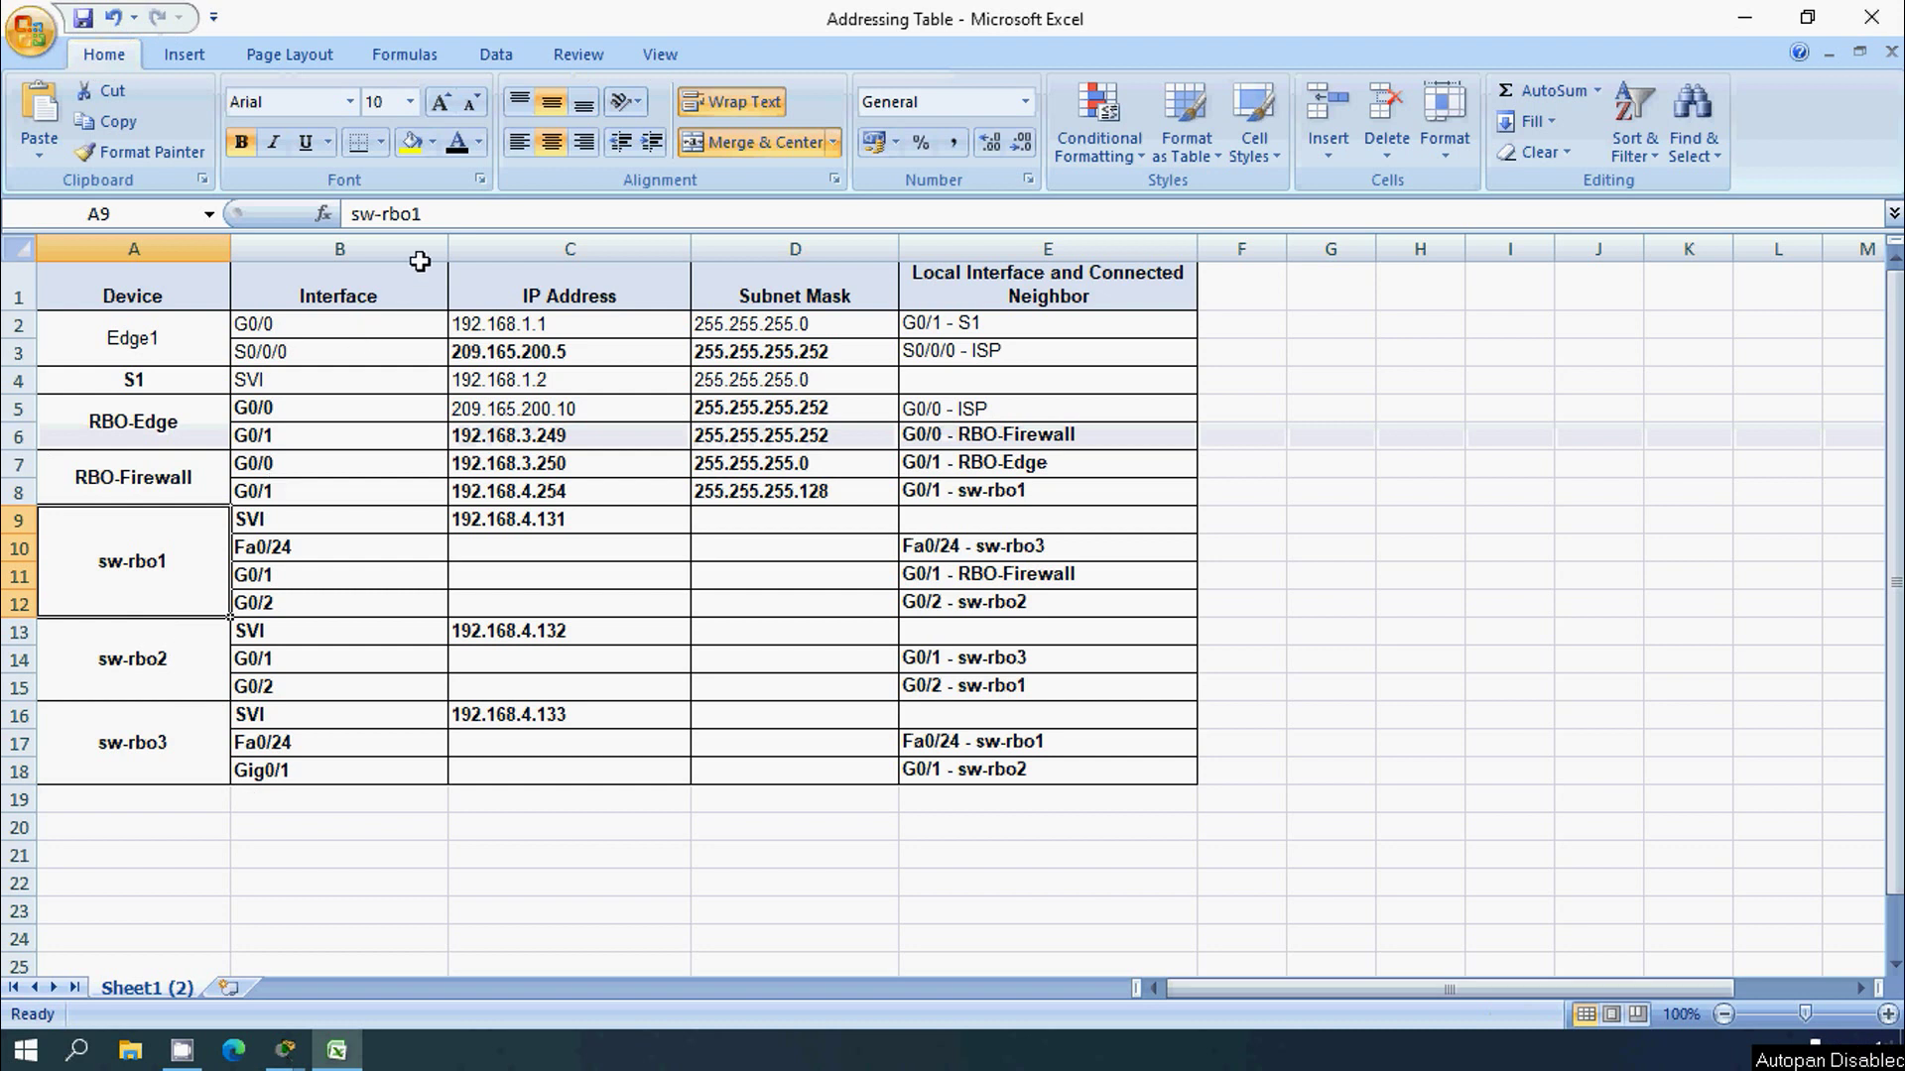
pyautogui.doubleClick(386, 214)
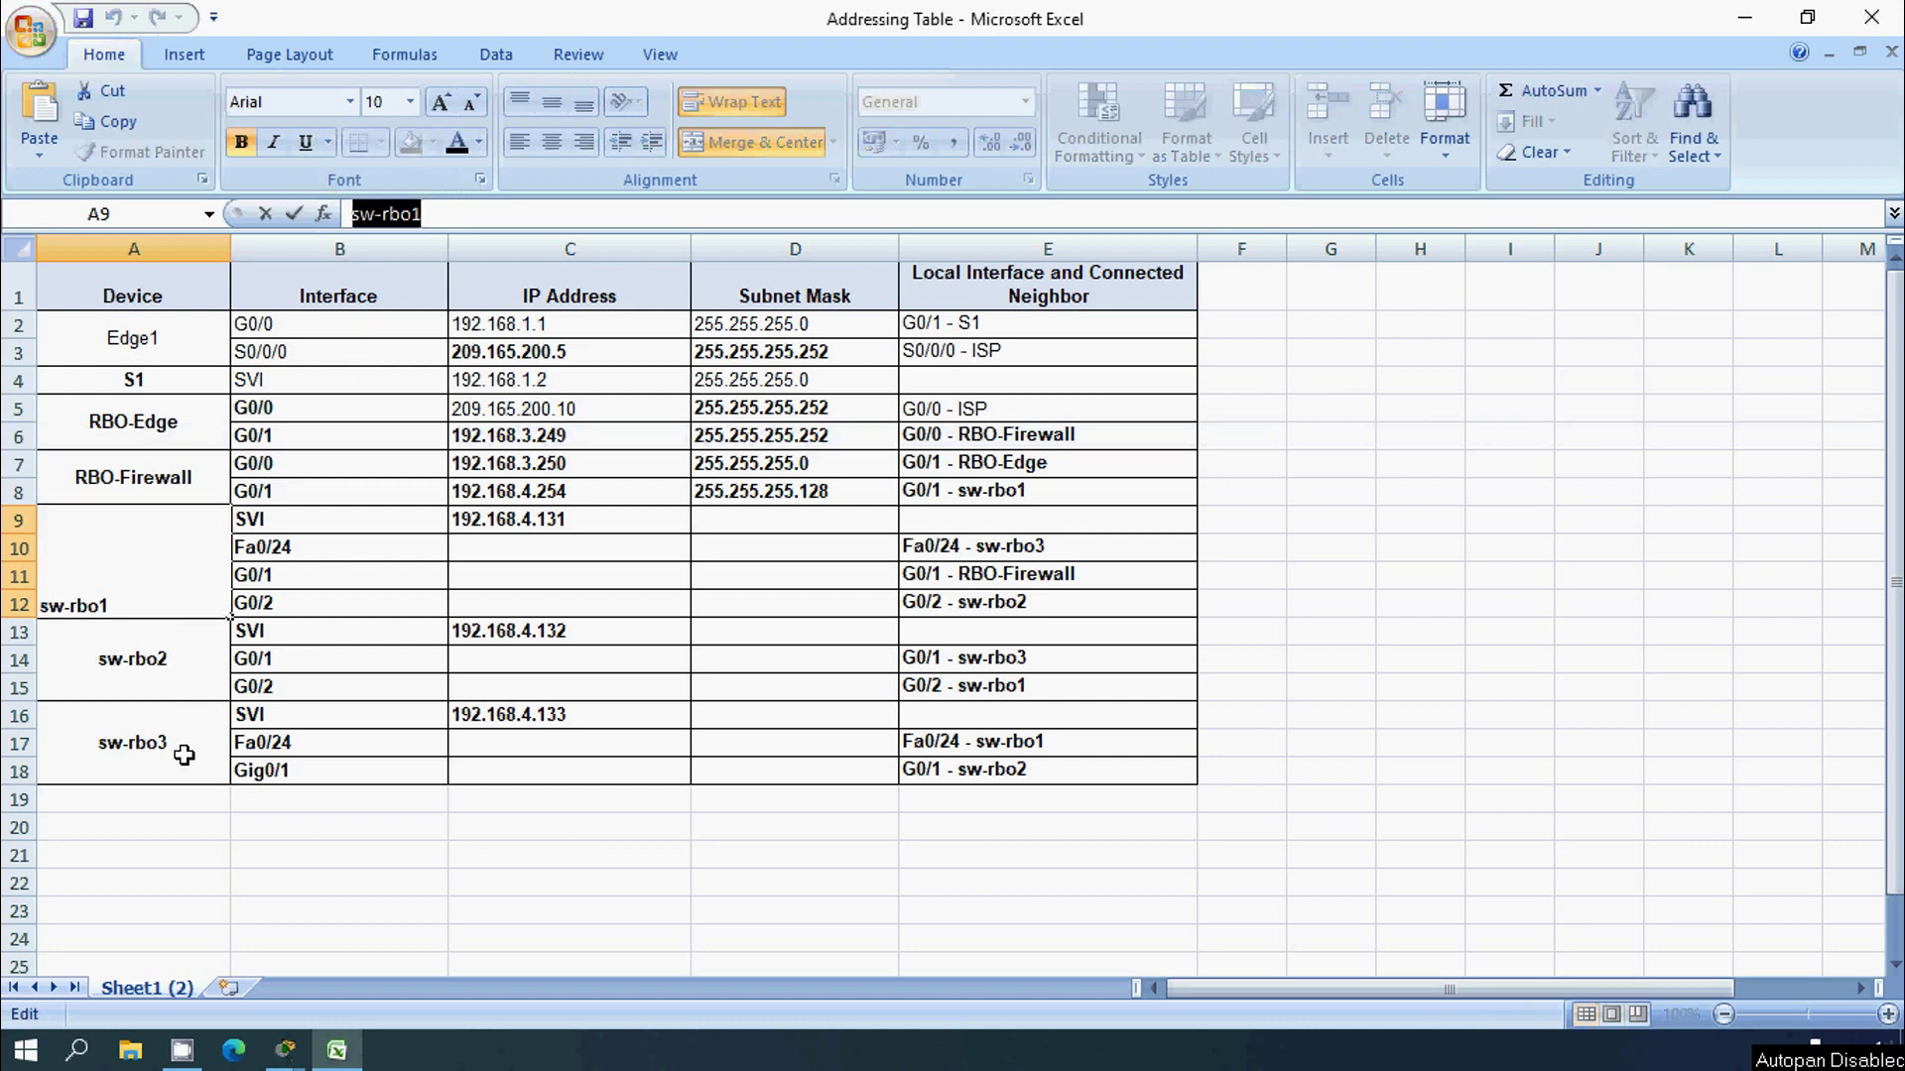
pyautogui.press('Escape')
pyautogui.click(164, 659)
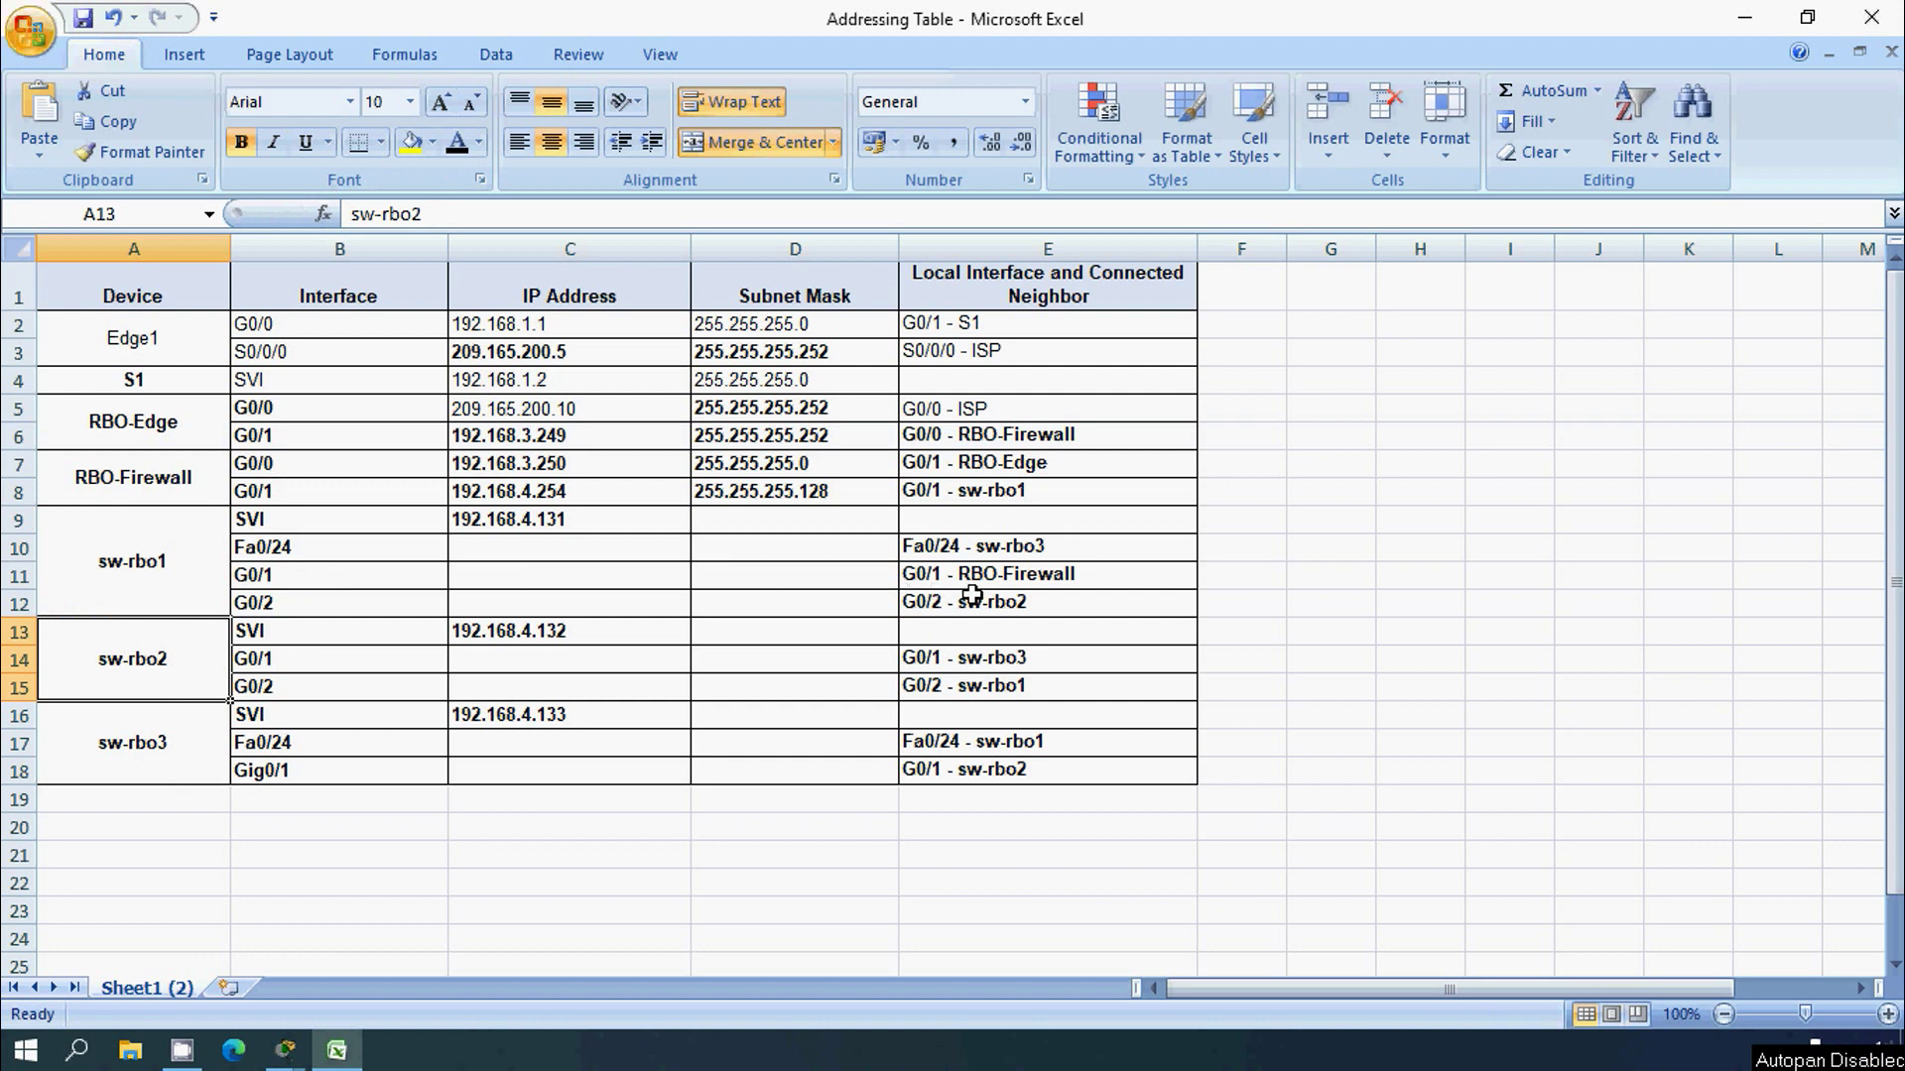
pyautogui.click(1738, 20)
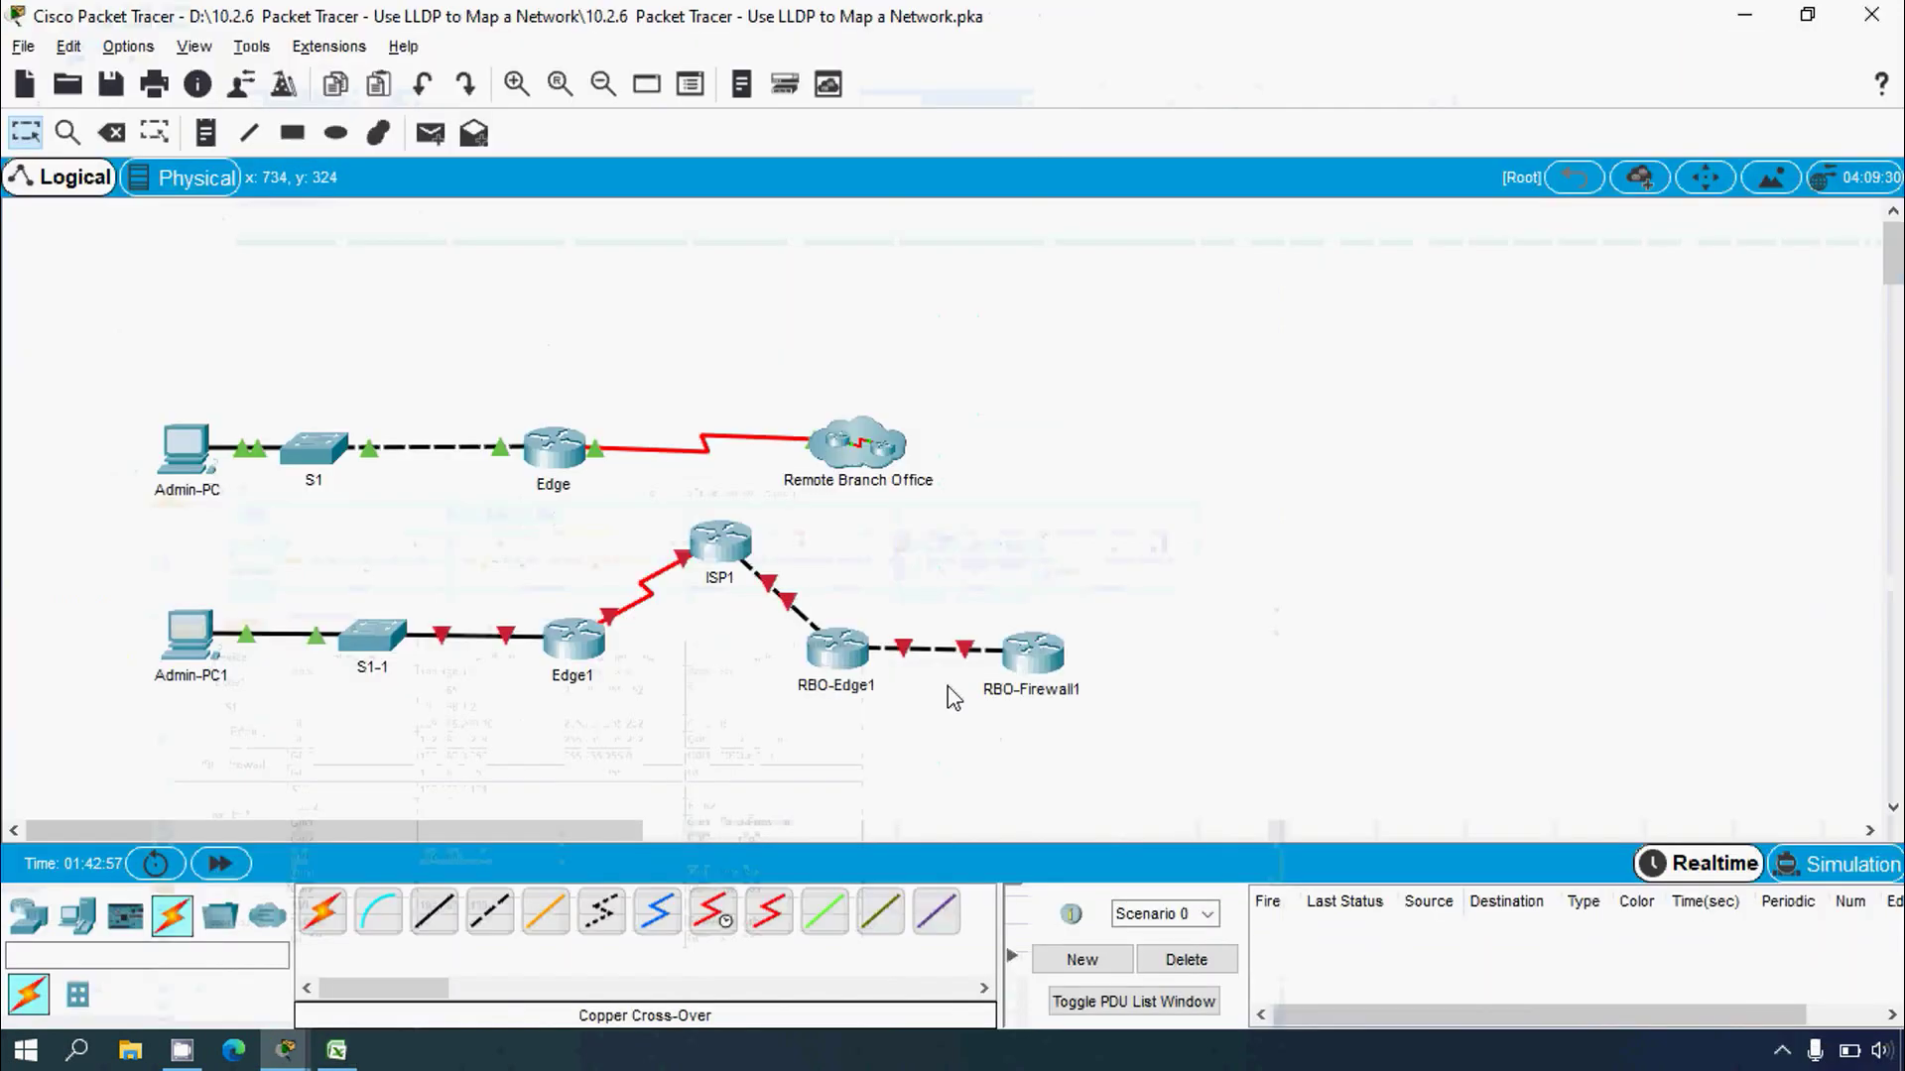
# Step: Place three 2960 switches to the right of RBO-Firewall1
pyautogui.click(30, 915)
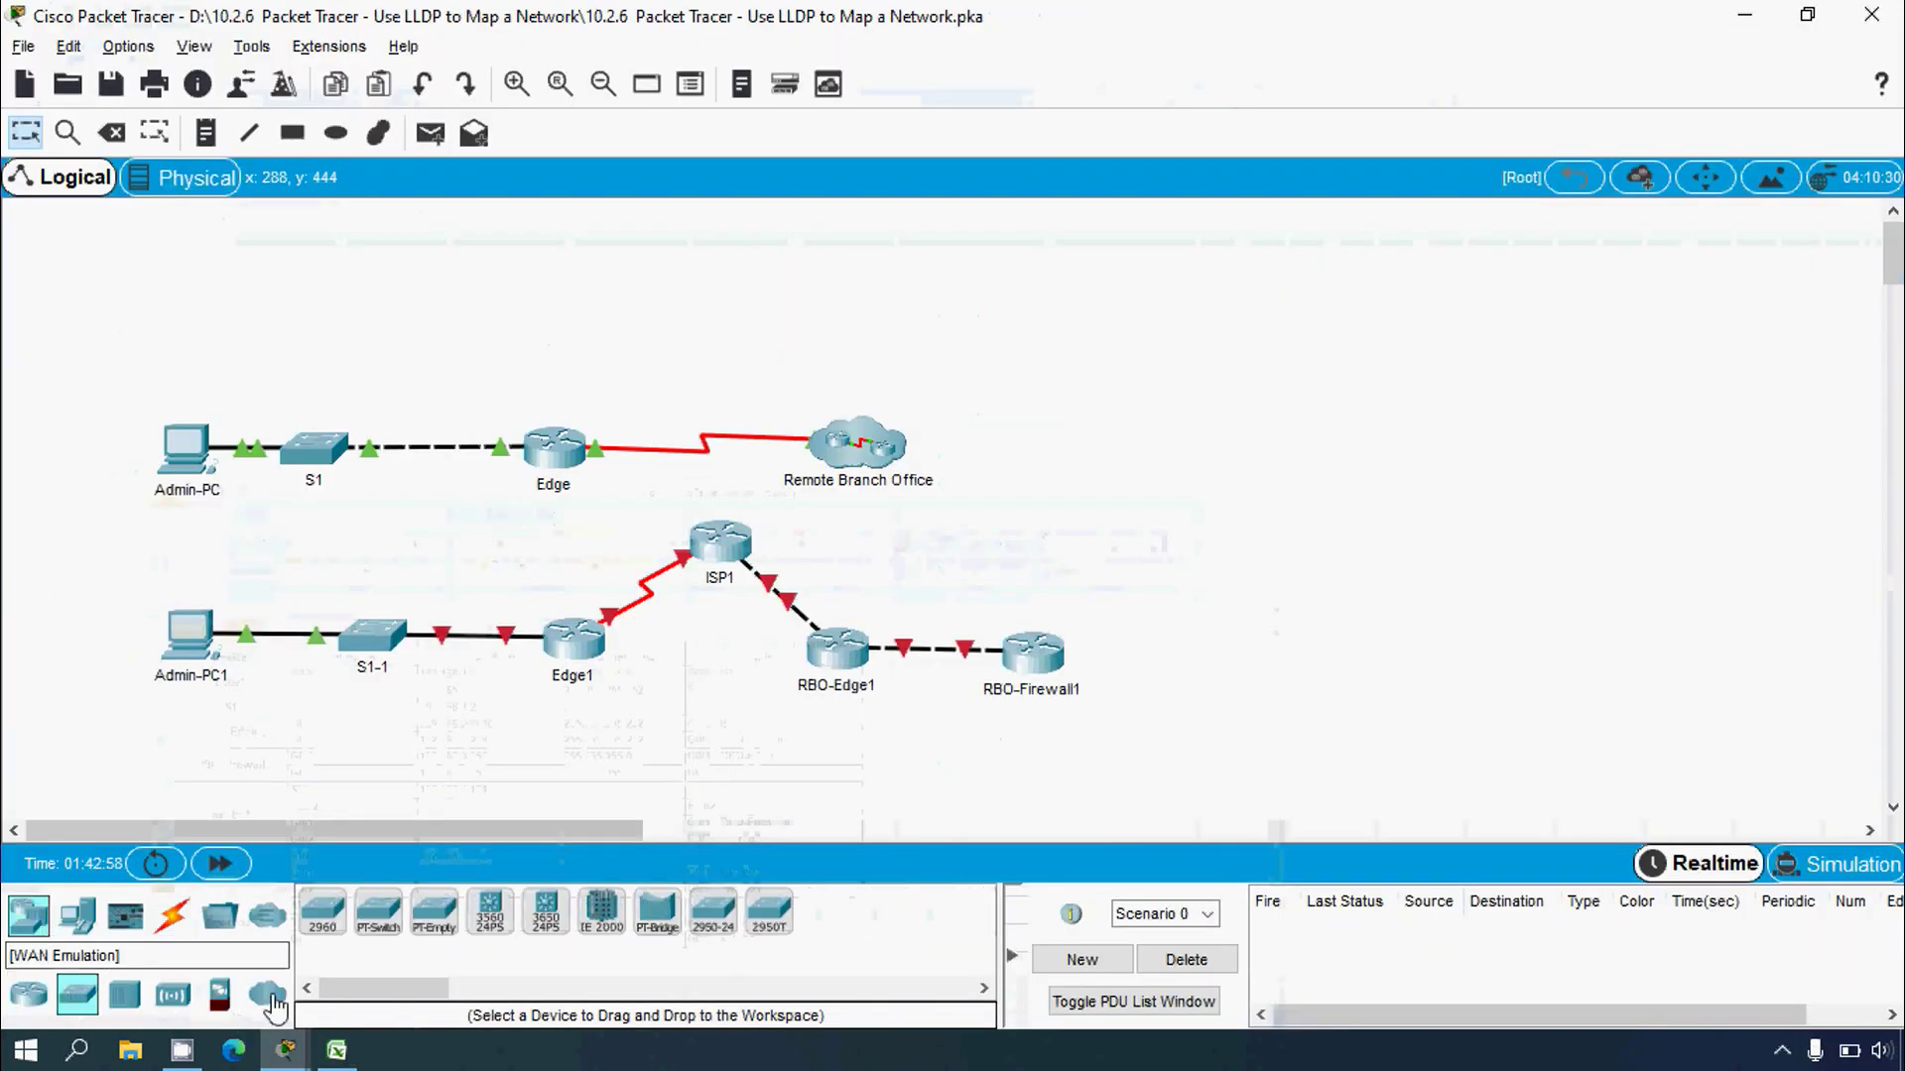
pyautogui.click(1197, 656)
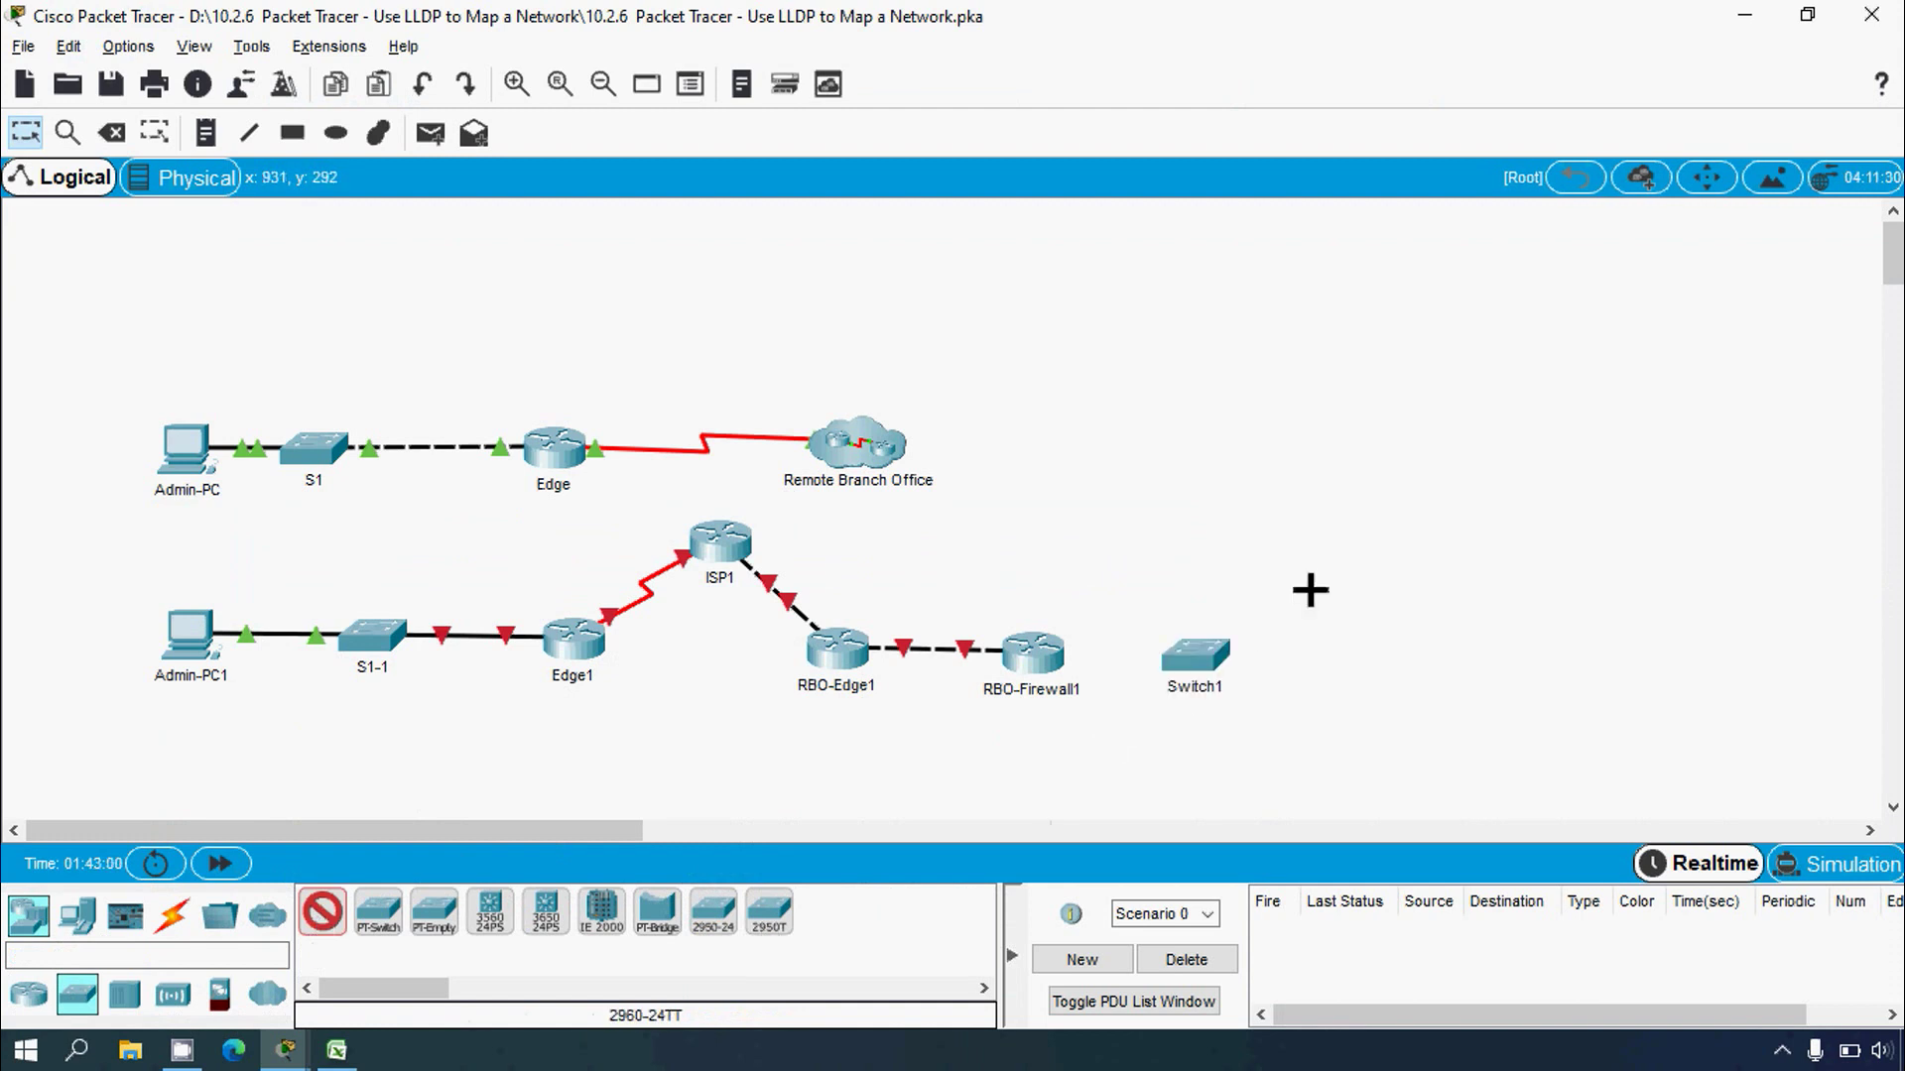
pyautogui.click(1367, 514)
pyautogui.click(1402, 769)
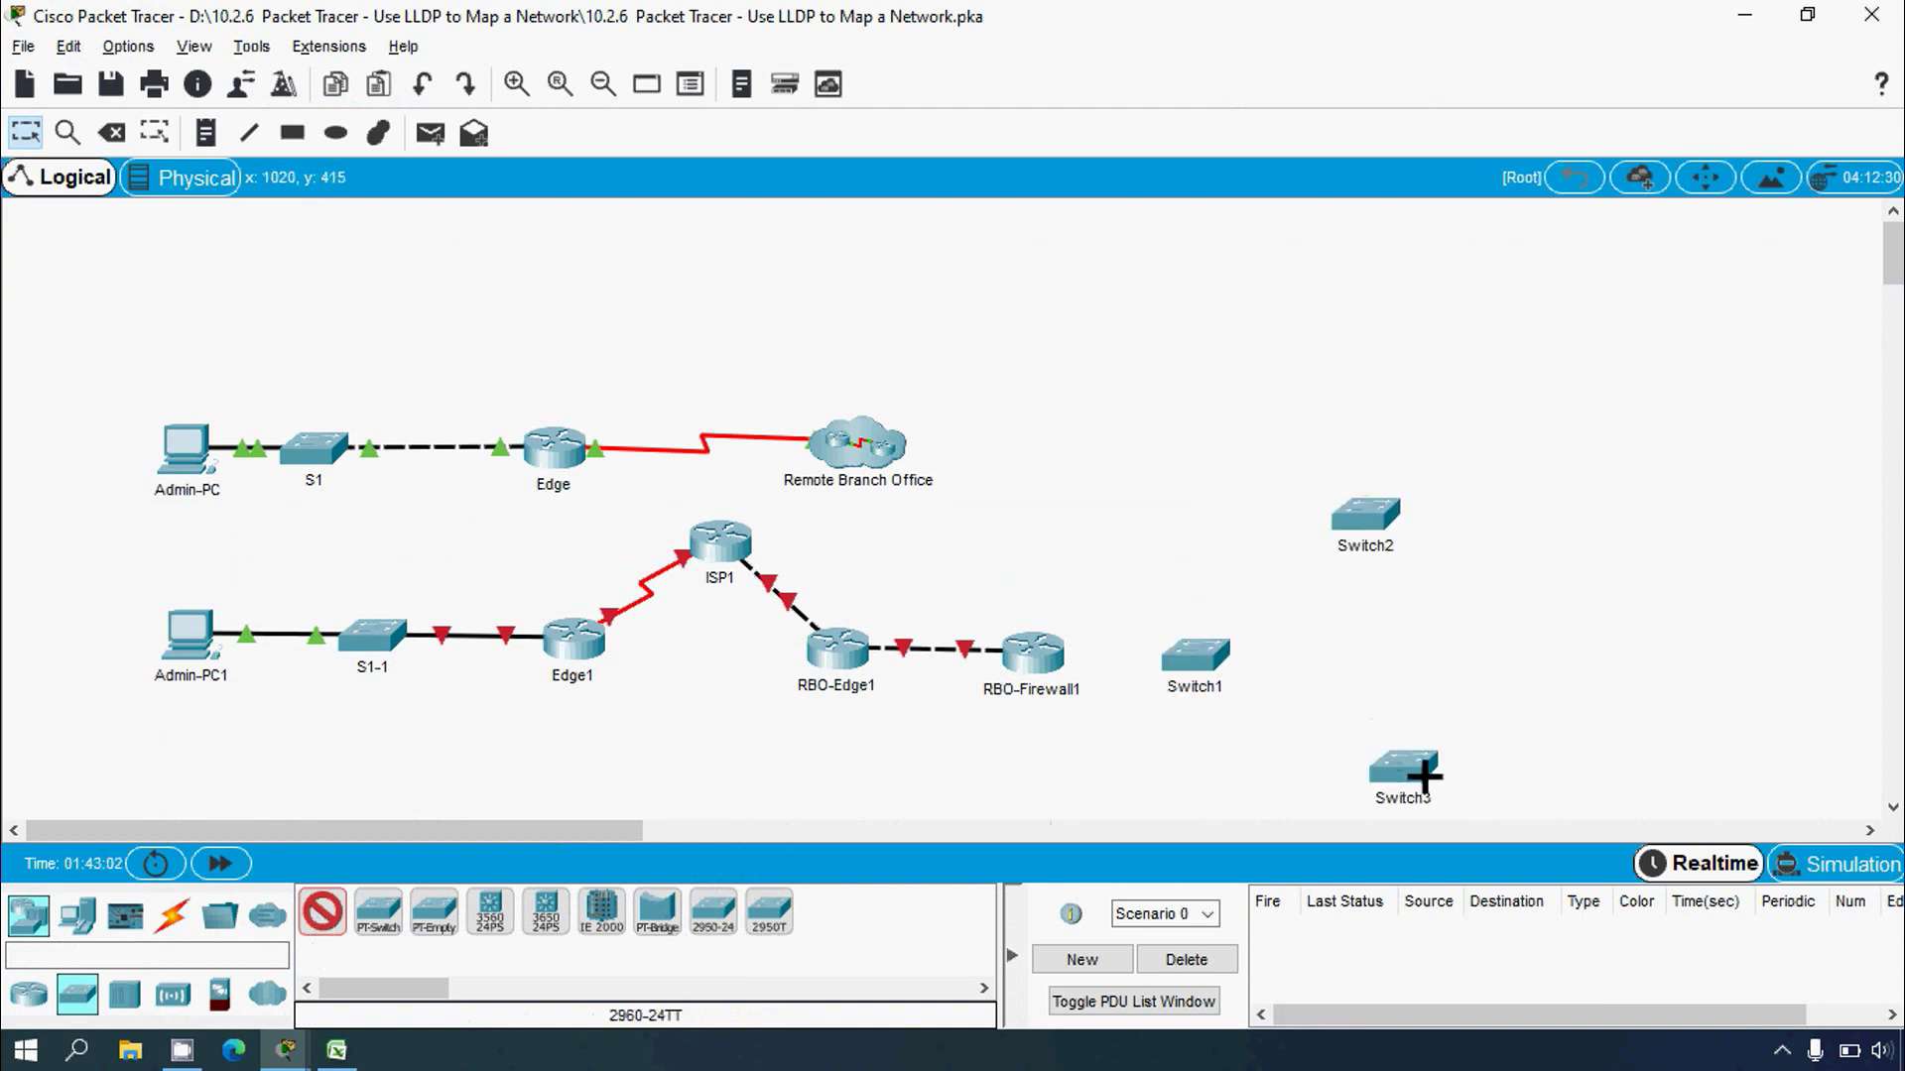
pyautogui.press('Escape')
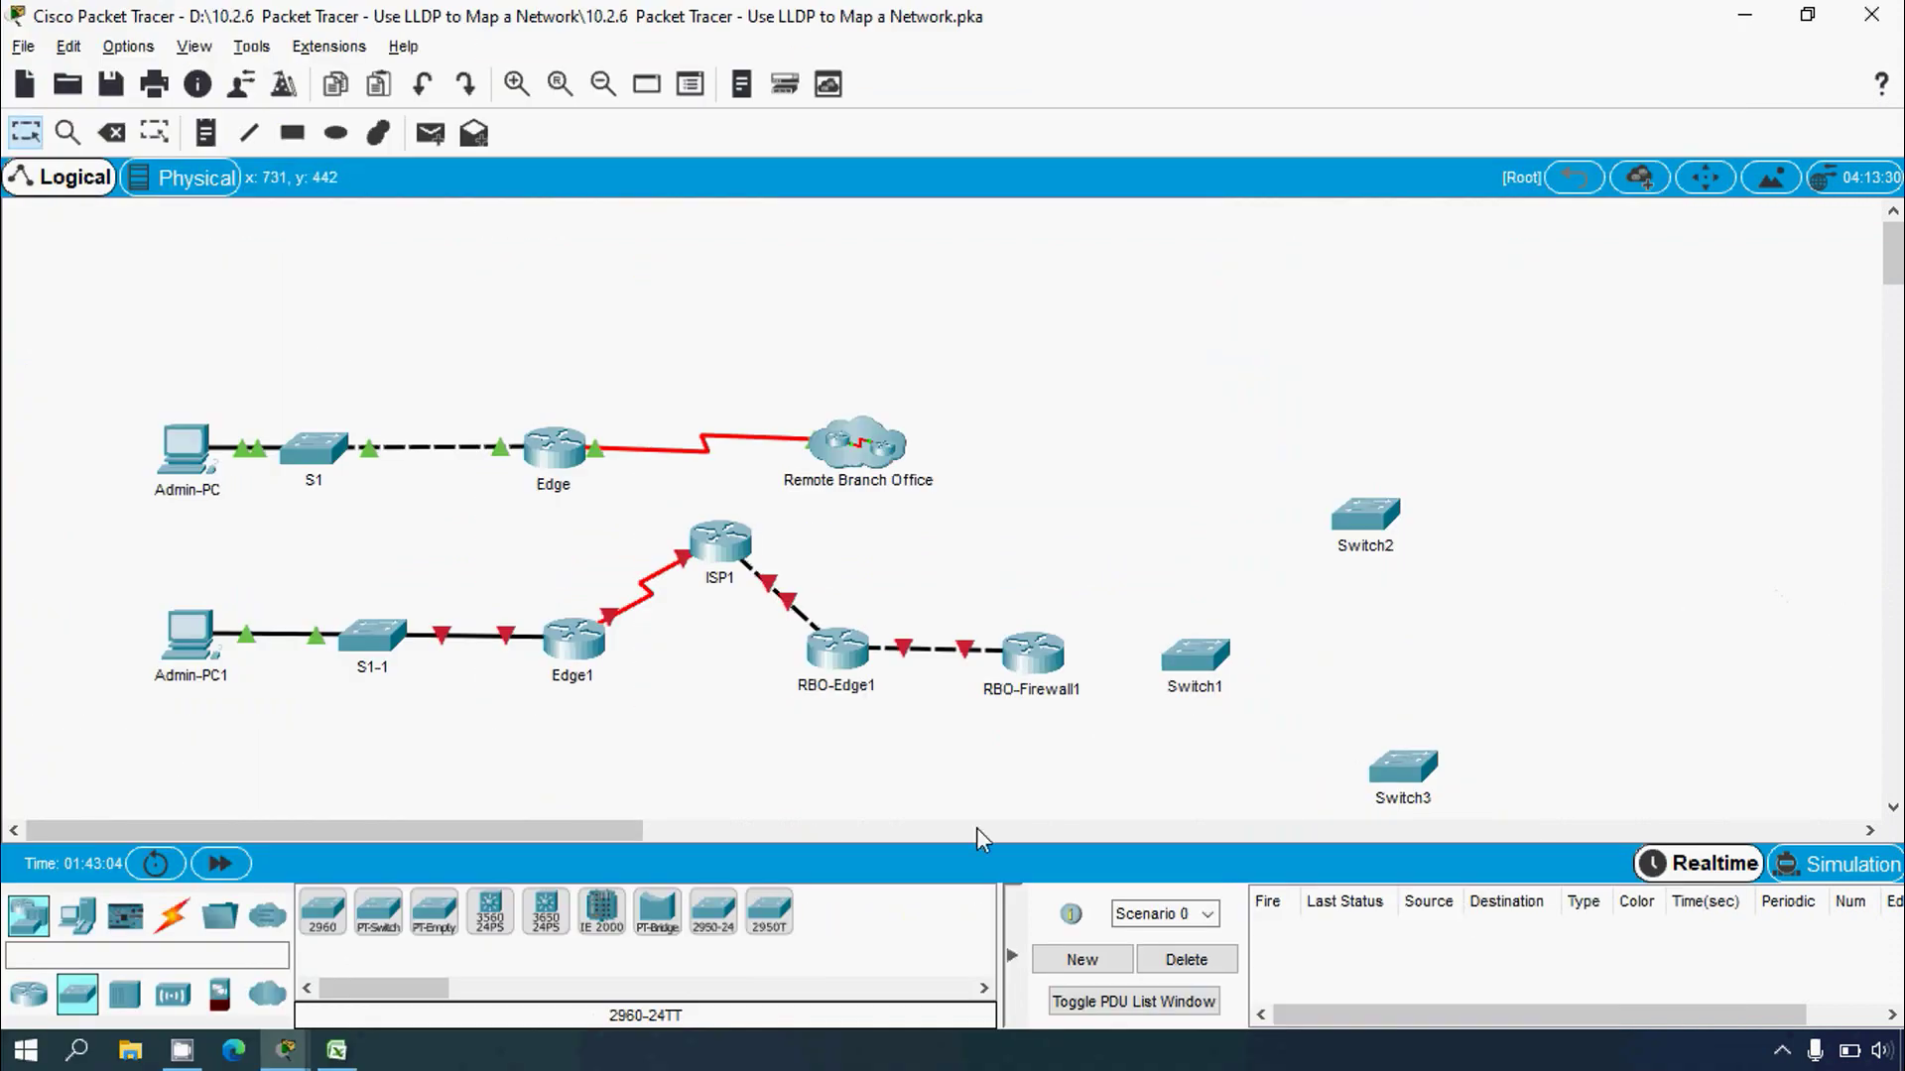
# Step: Arm the Copper Straight-Through cable and check the RBO-Firewall G0/1 to sw-rbo1 row in Excel
pyautogui.click(172, 914)
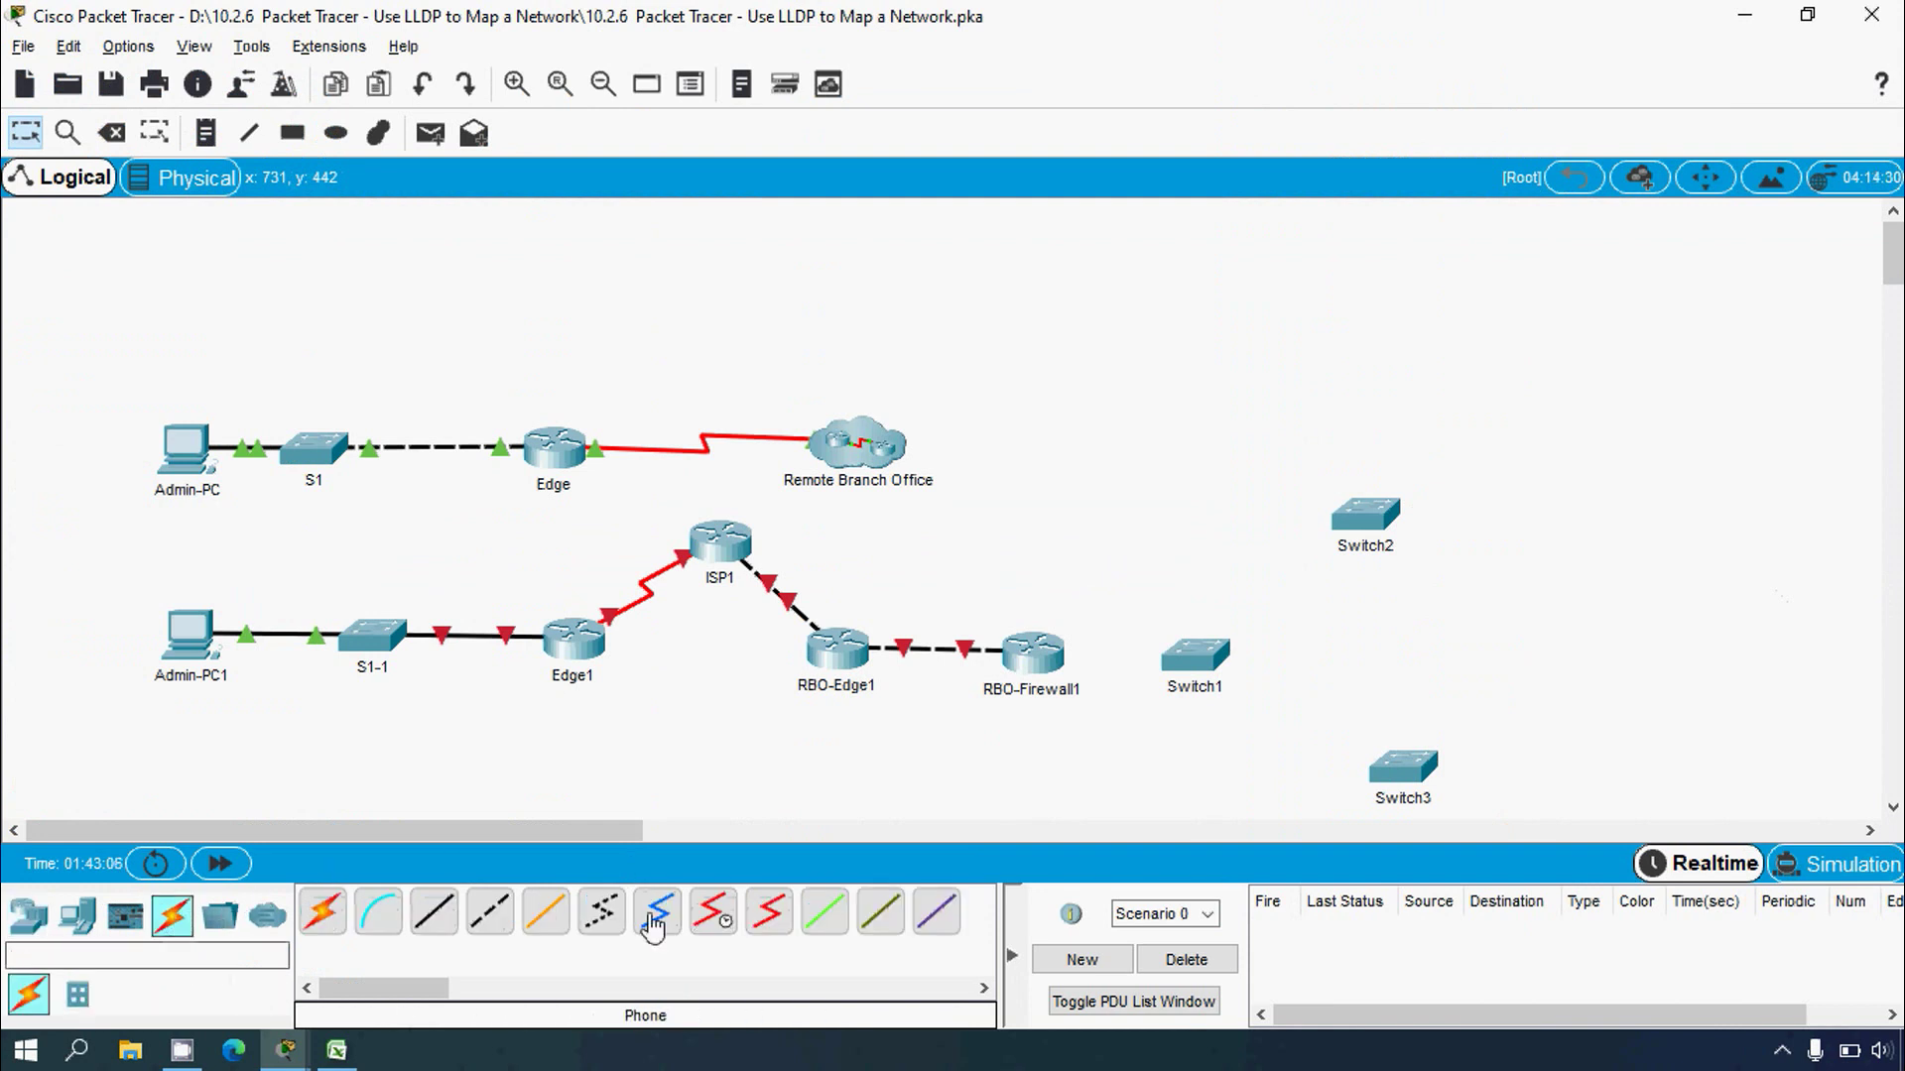
pyautogui.click(436, 933)
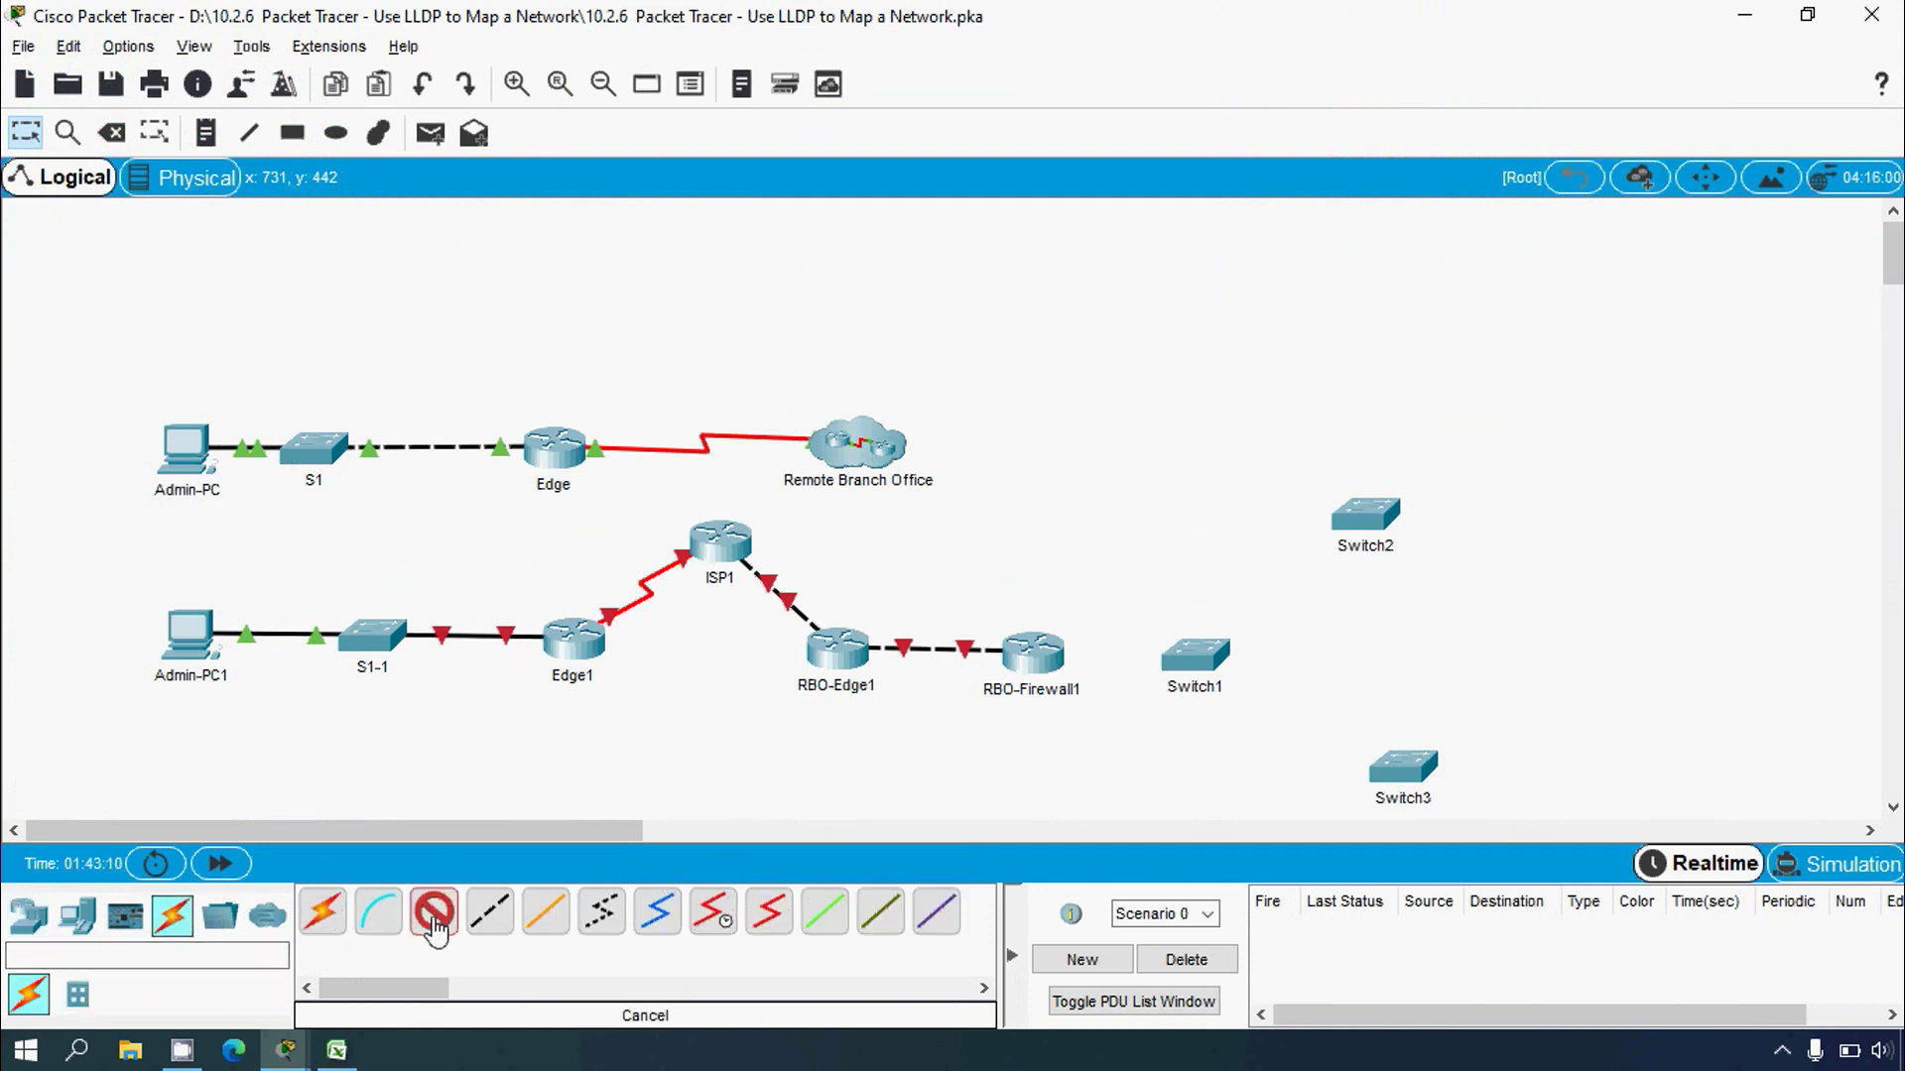
pyautogui.click(337, 1050)
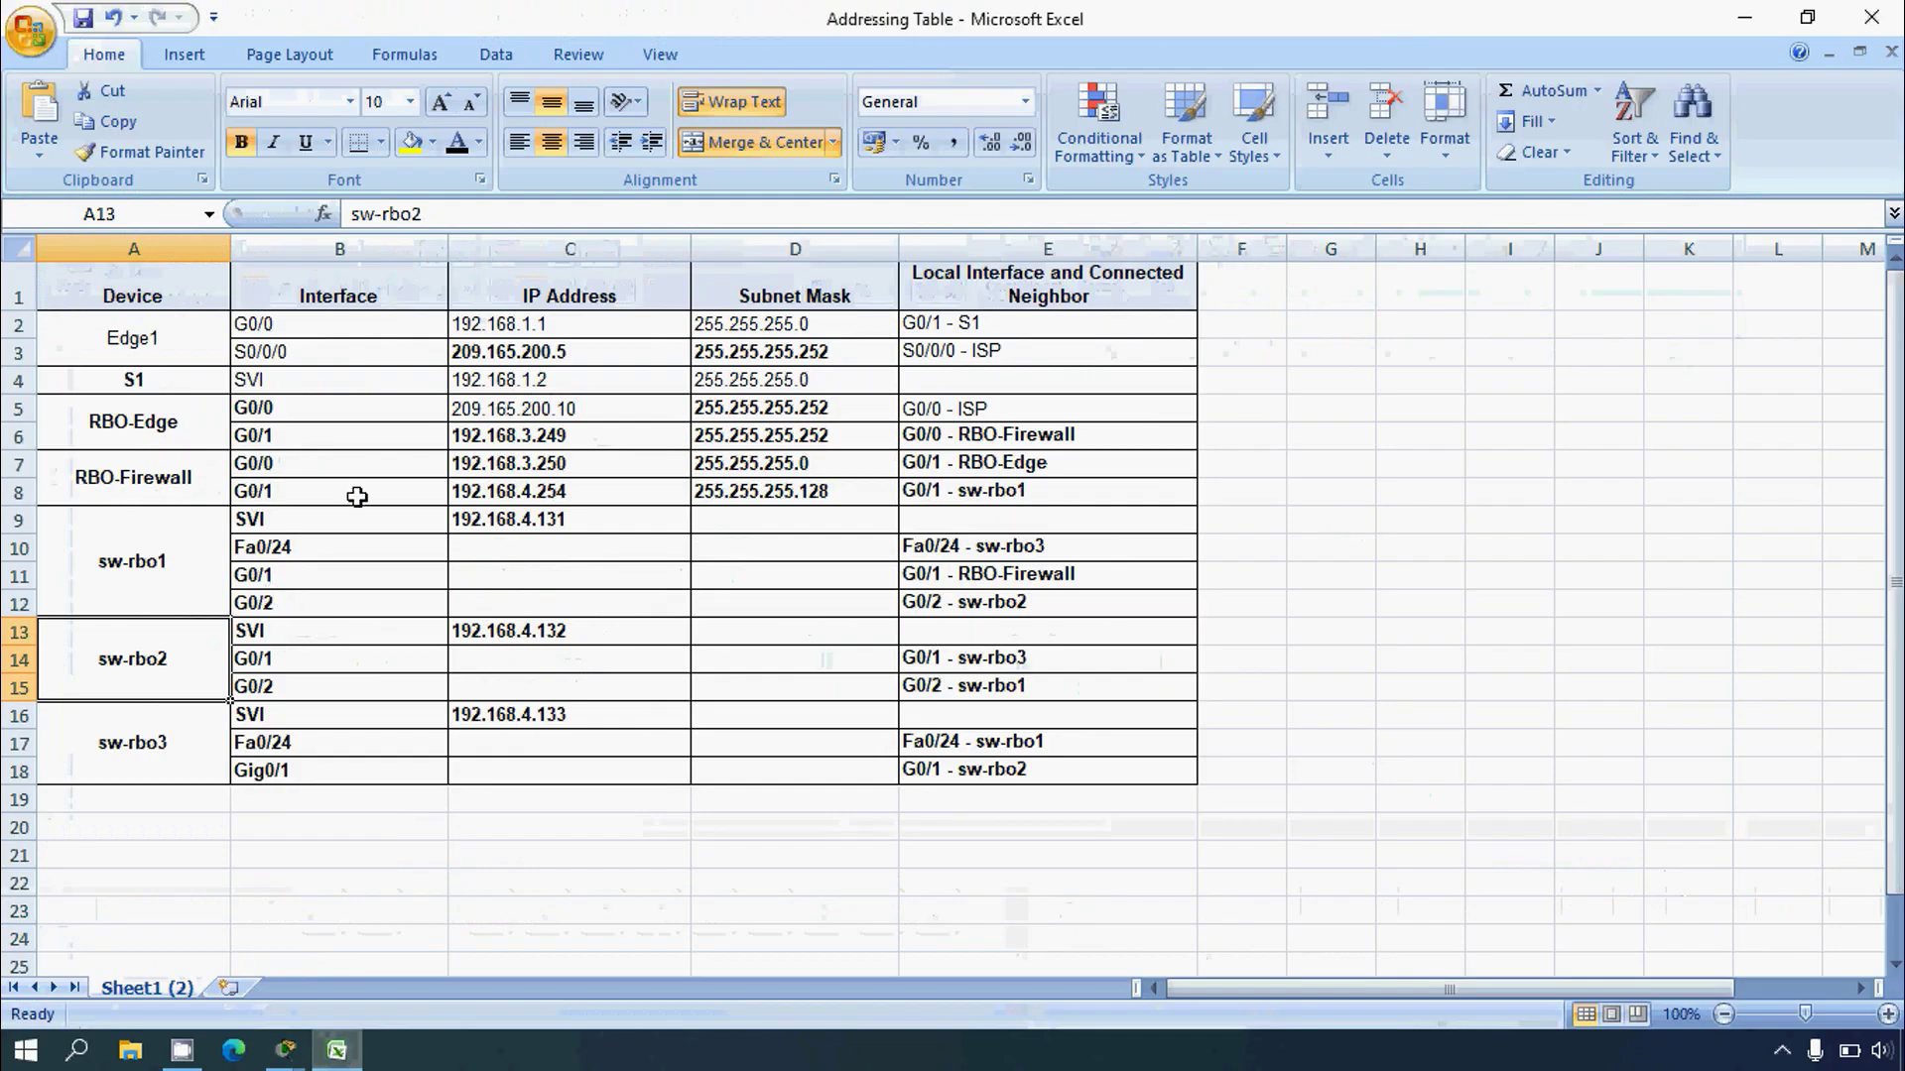
pyautogui.click(21, 492)
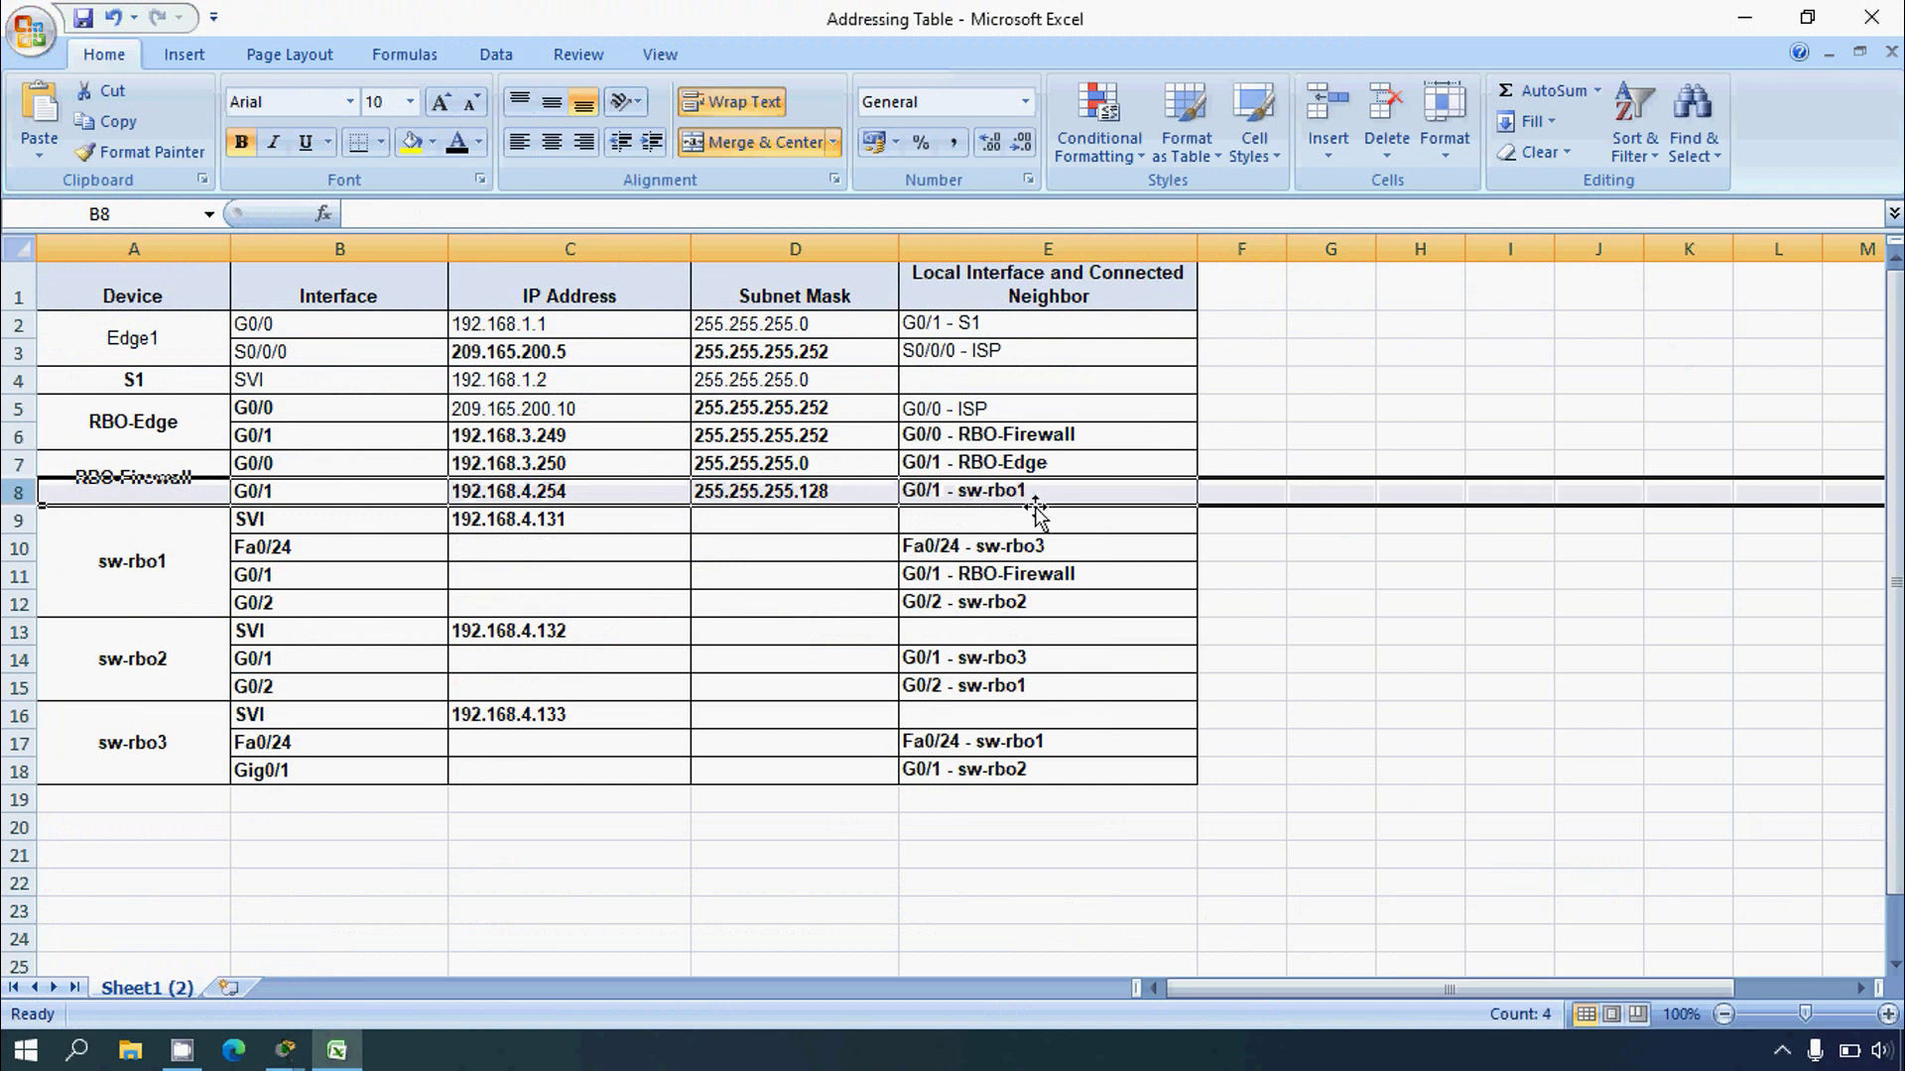
# Step: Link RBO-Firewall1's GigabitEthernet port to Switch1's GigabitEthernet0/1 with copper straight-through
pyautogui.hotkey('alt', 'Tab')
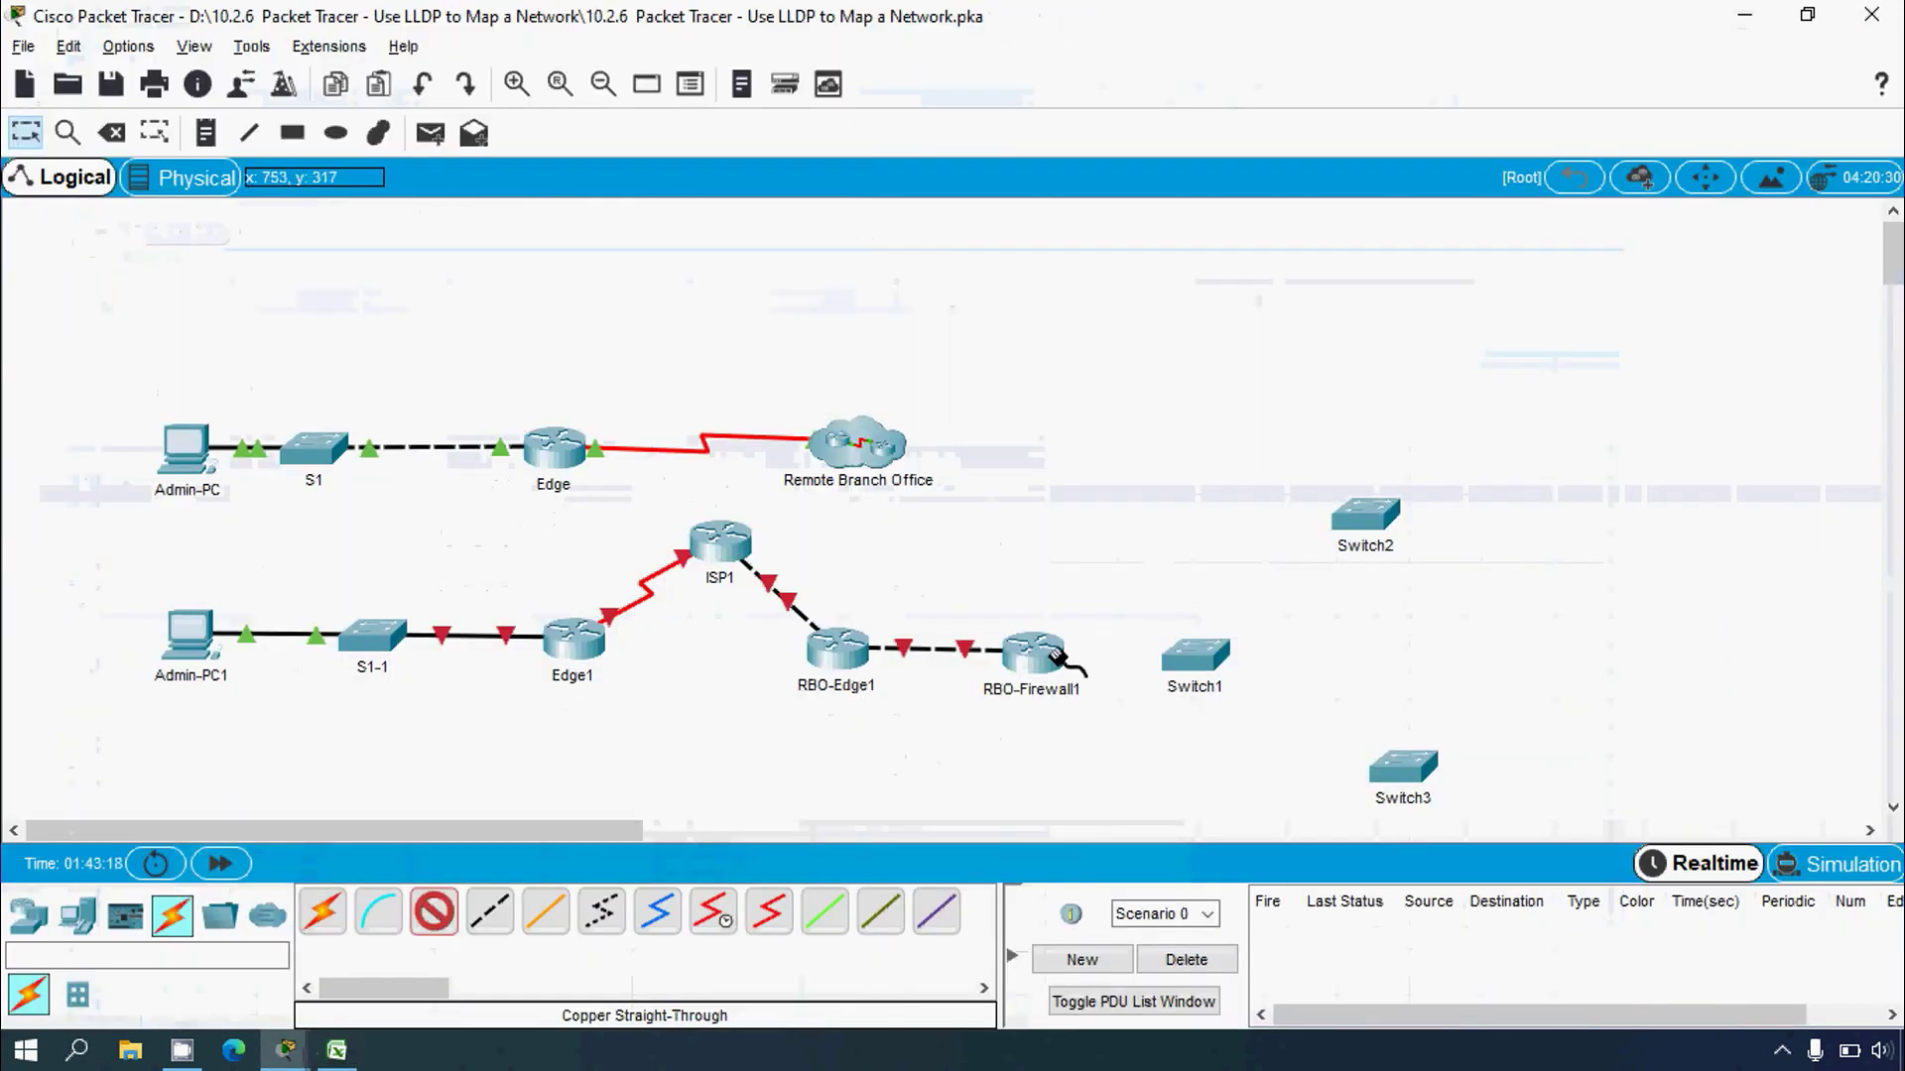
pyautogui.click(1041, 654)
pyautogui.click(1121, 724)
pyautogui.click(1188, 671)
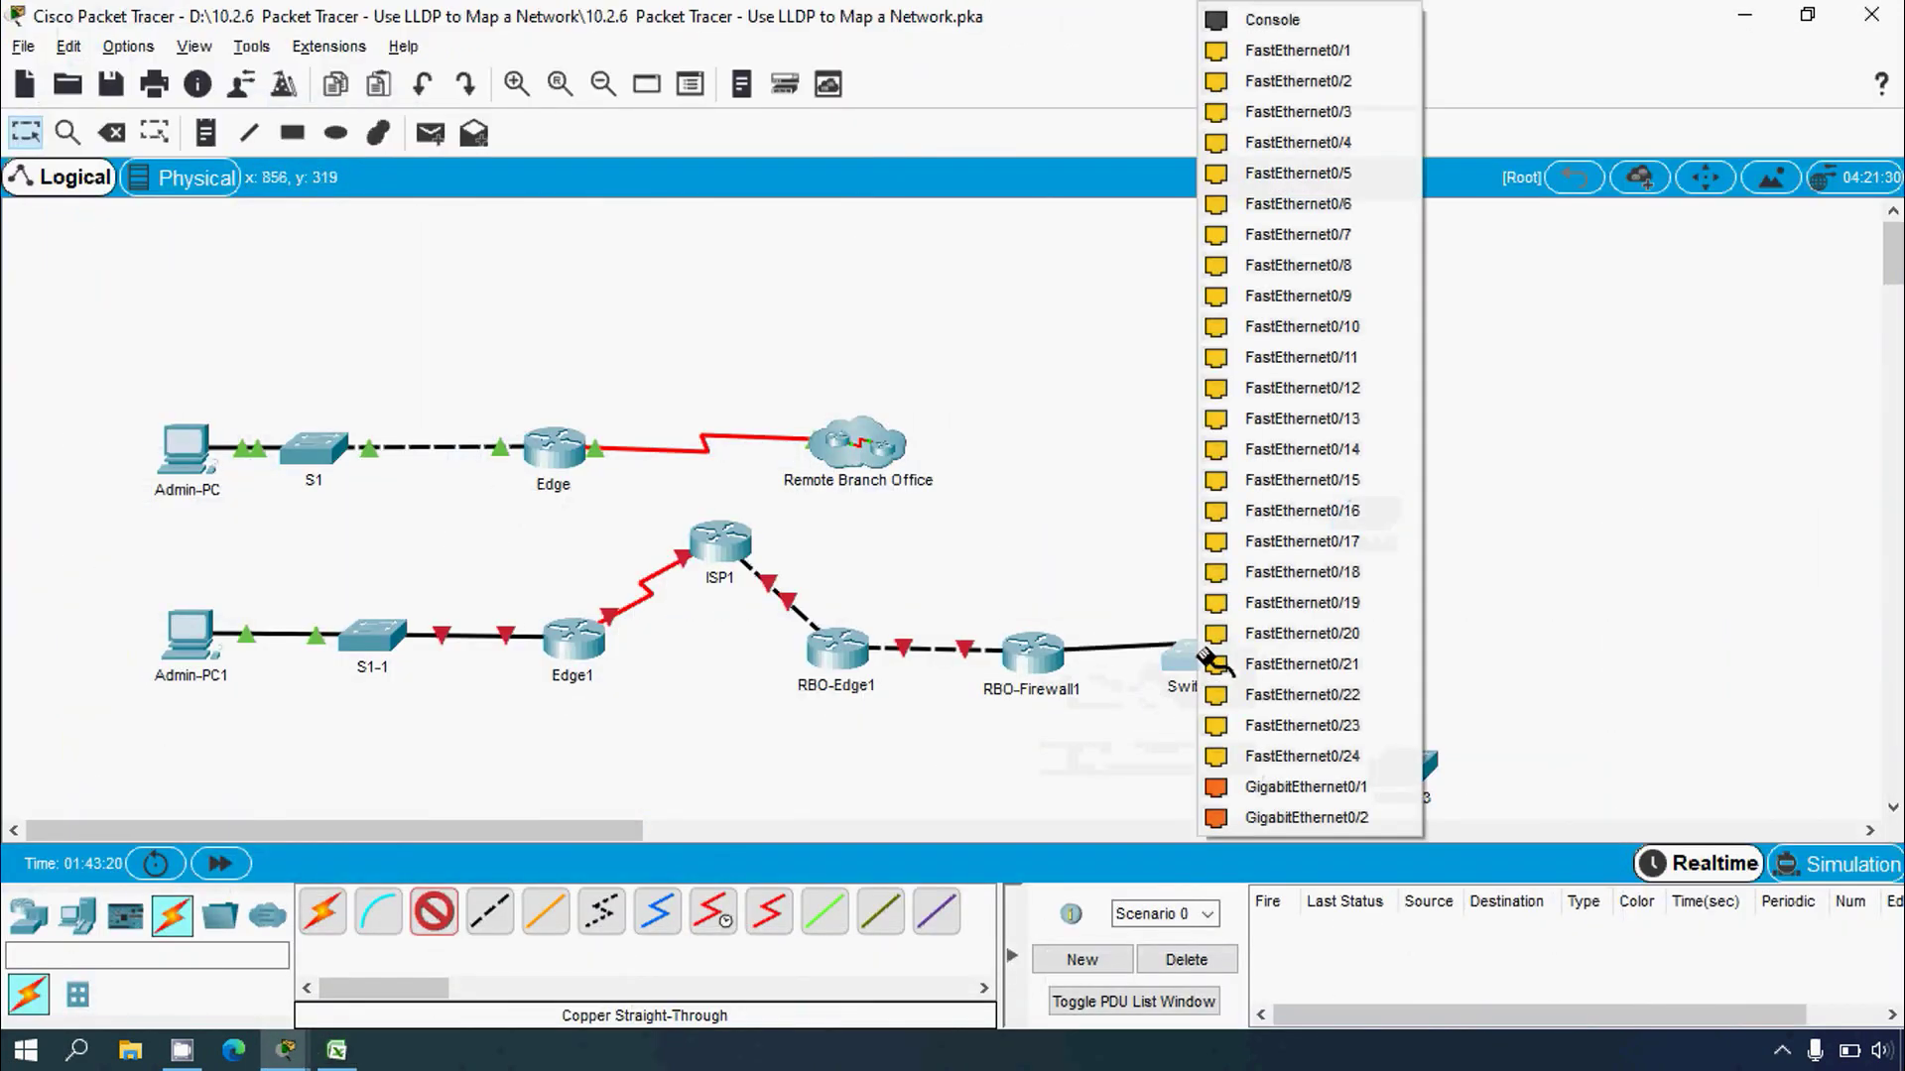
pyautogui.click(1309, 790)
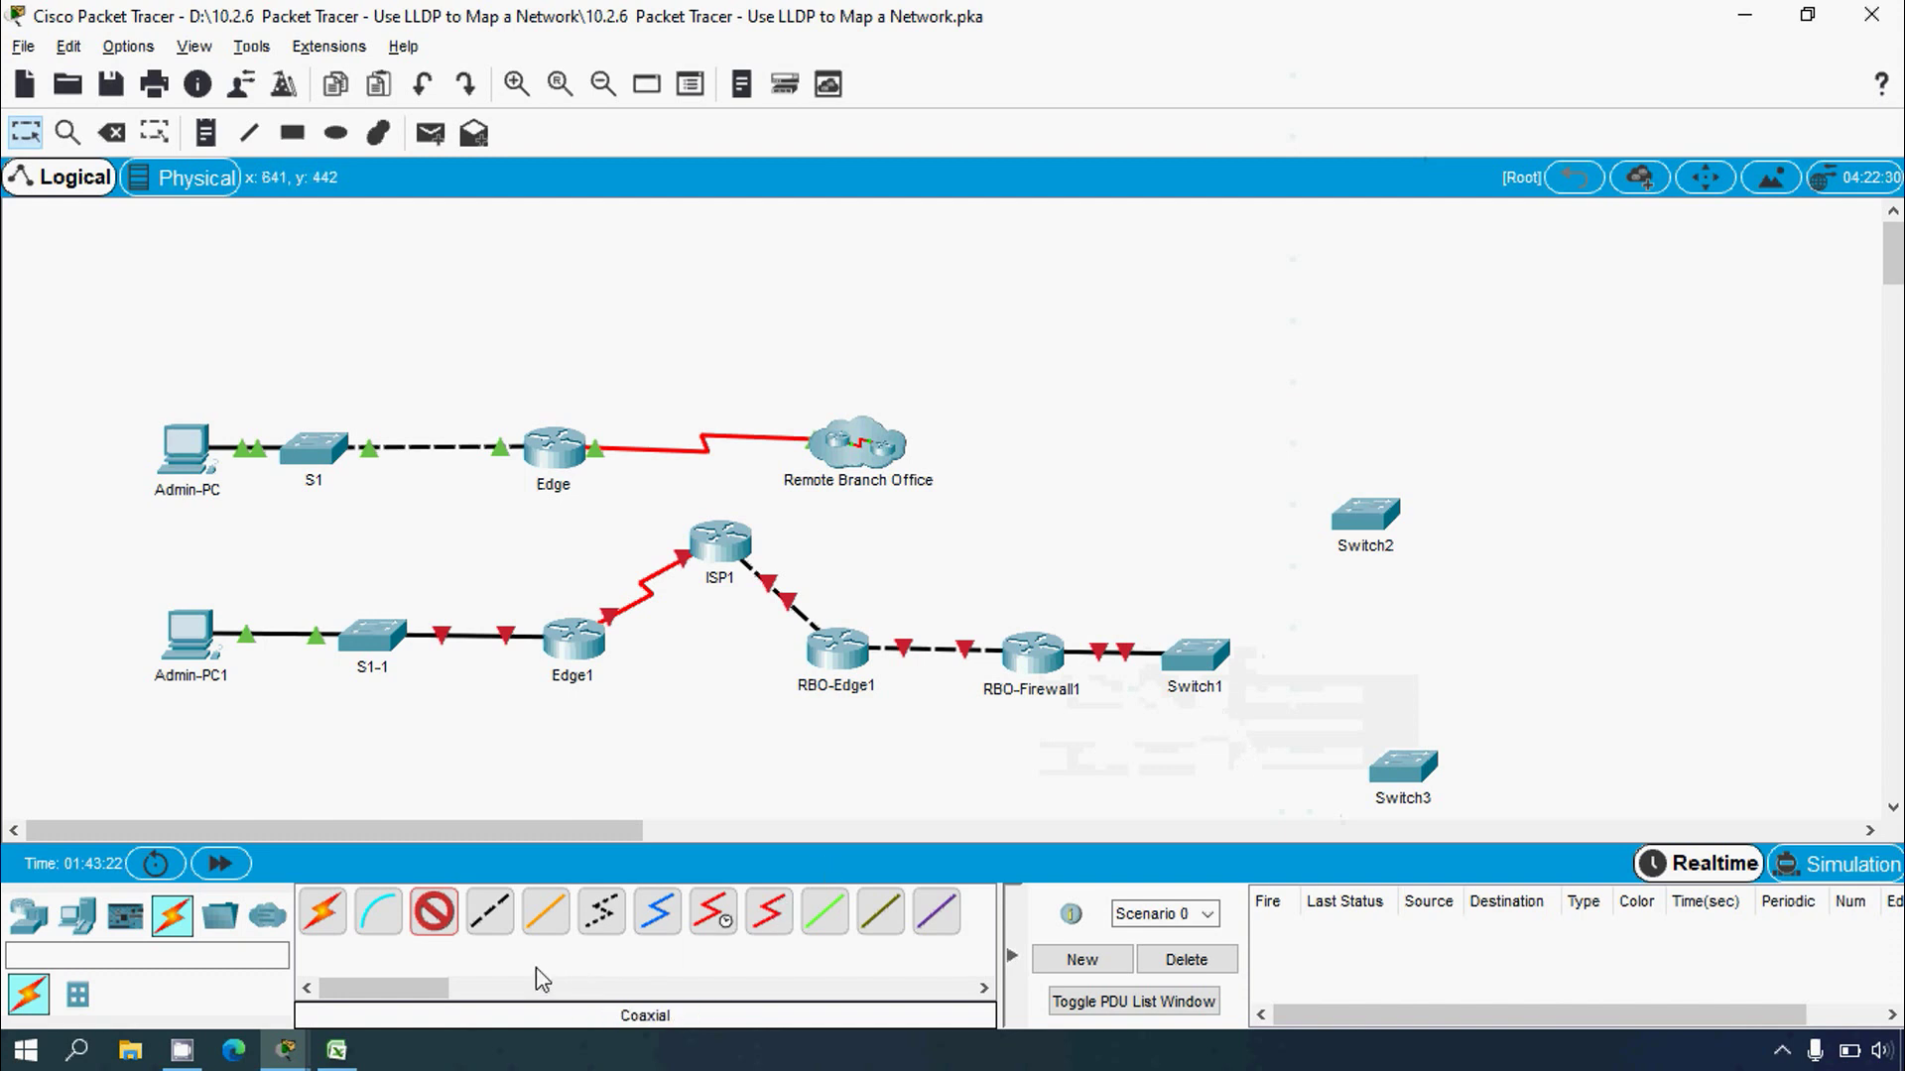
# Step: Change the selected cable to Copper Cross-Over, then leave cabling mode
pyautogui.click(434, 910)
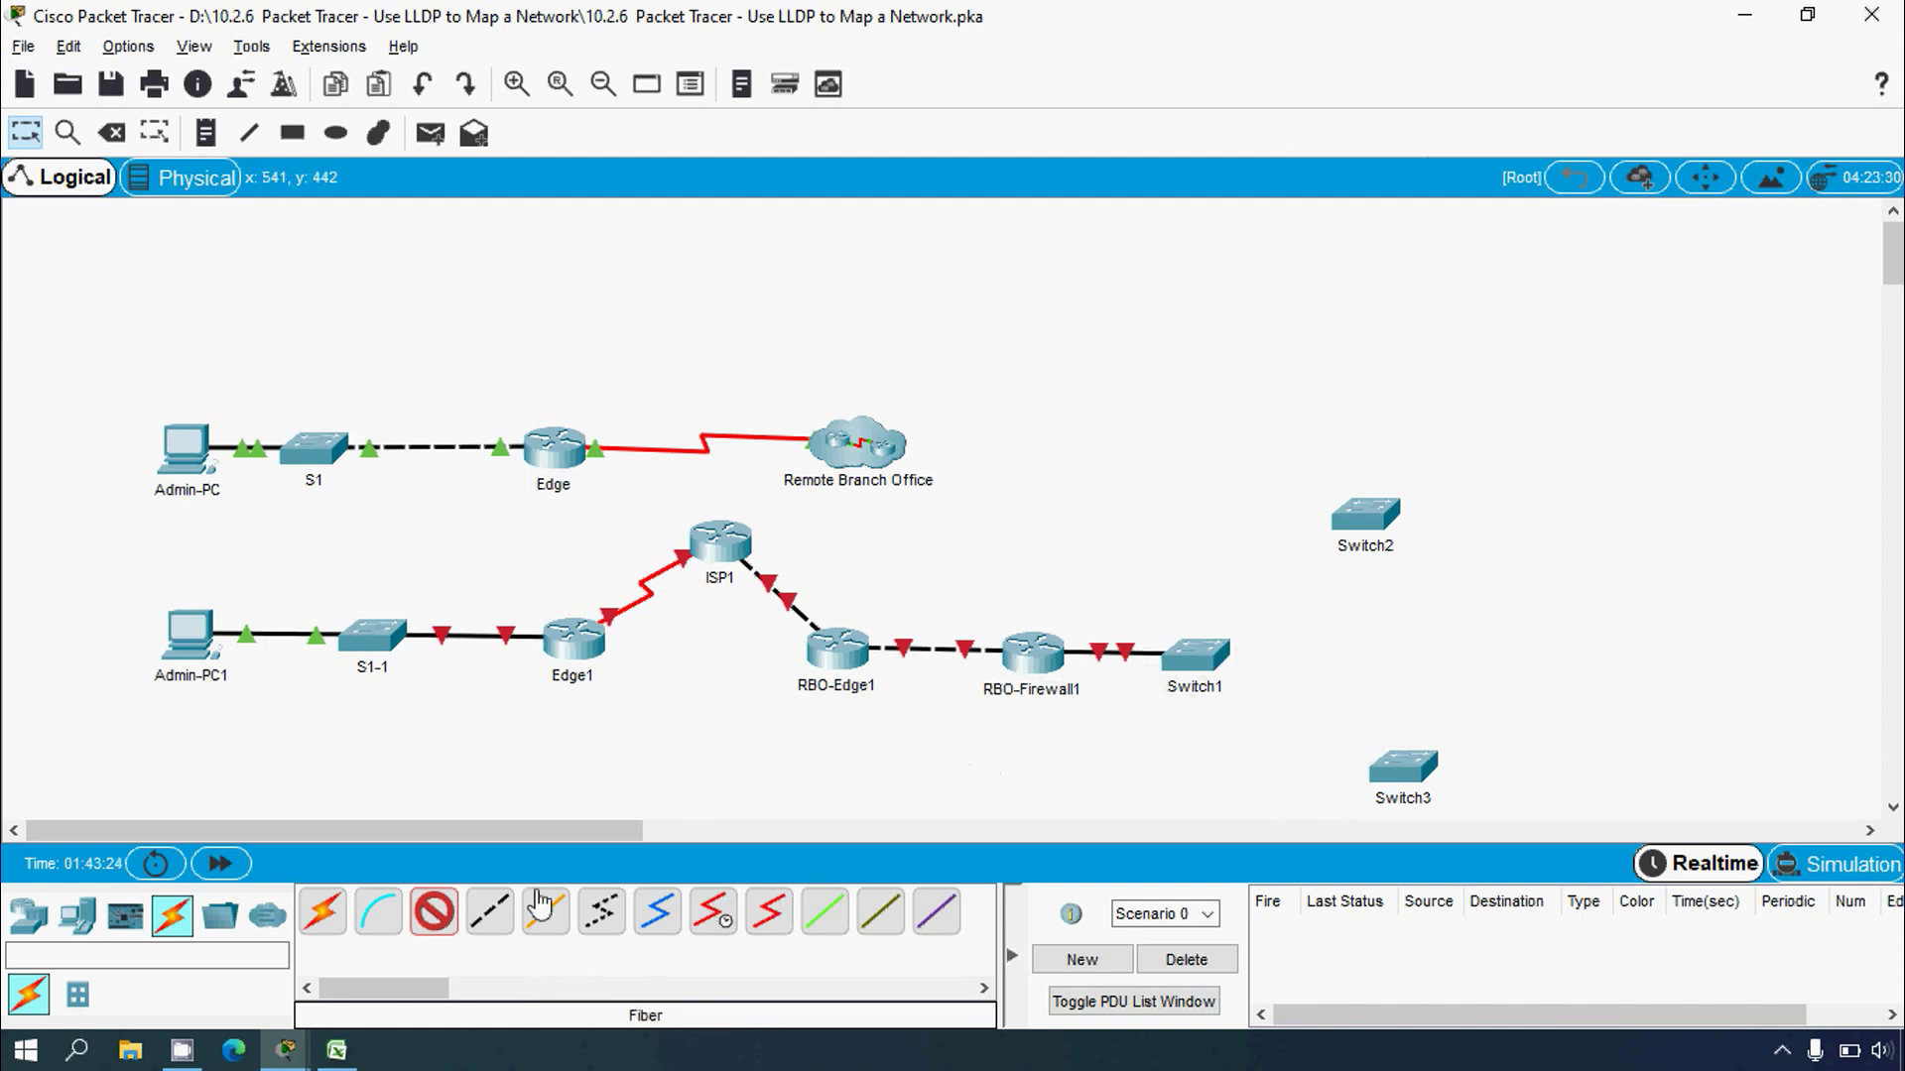
pyautogui.click(493, 920)
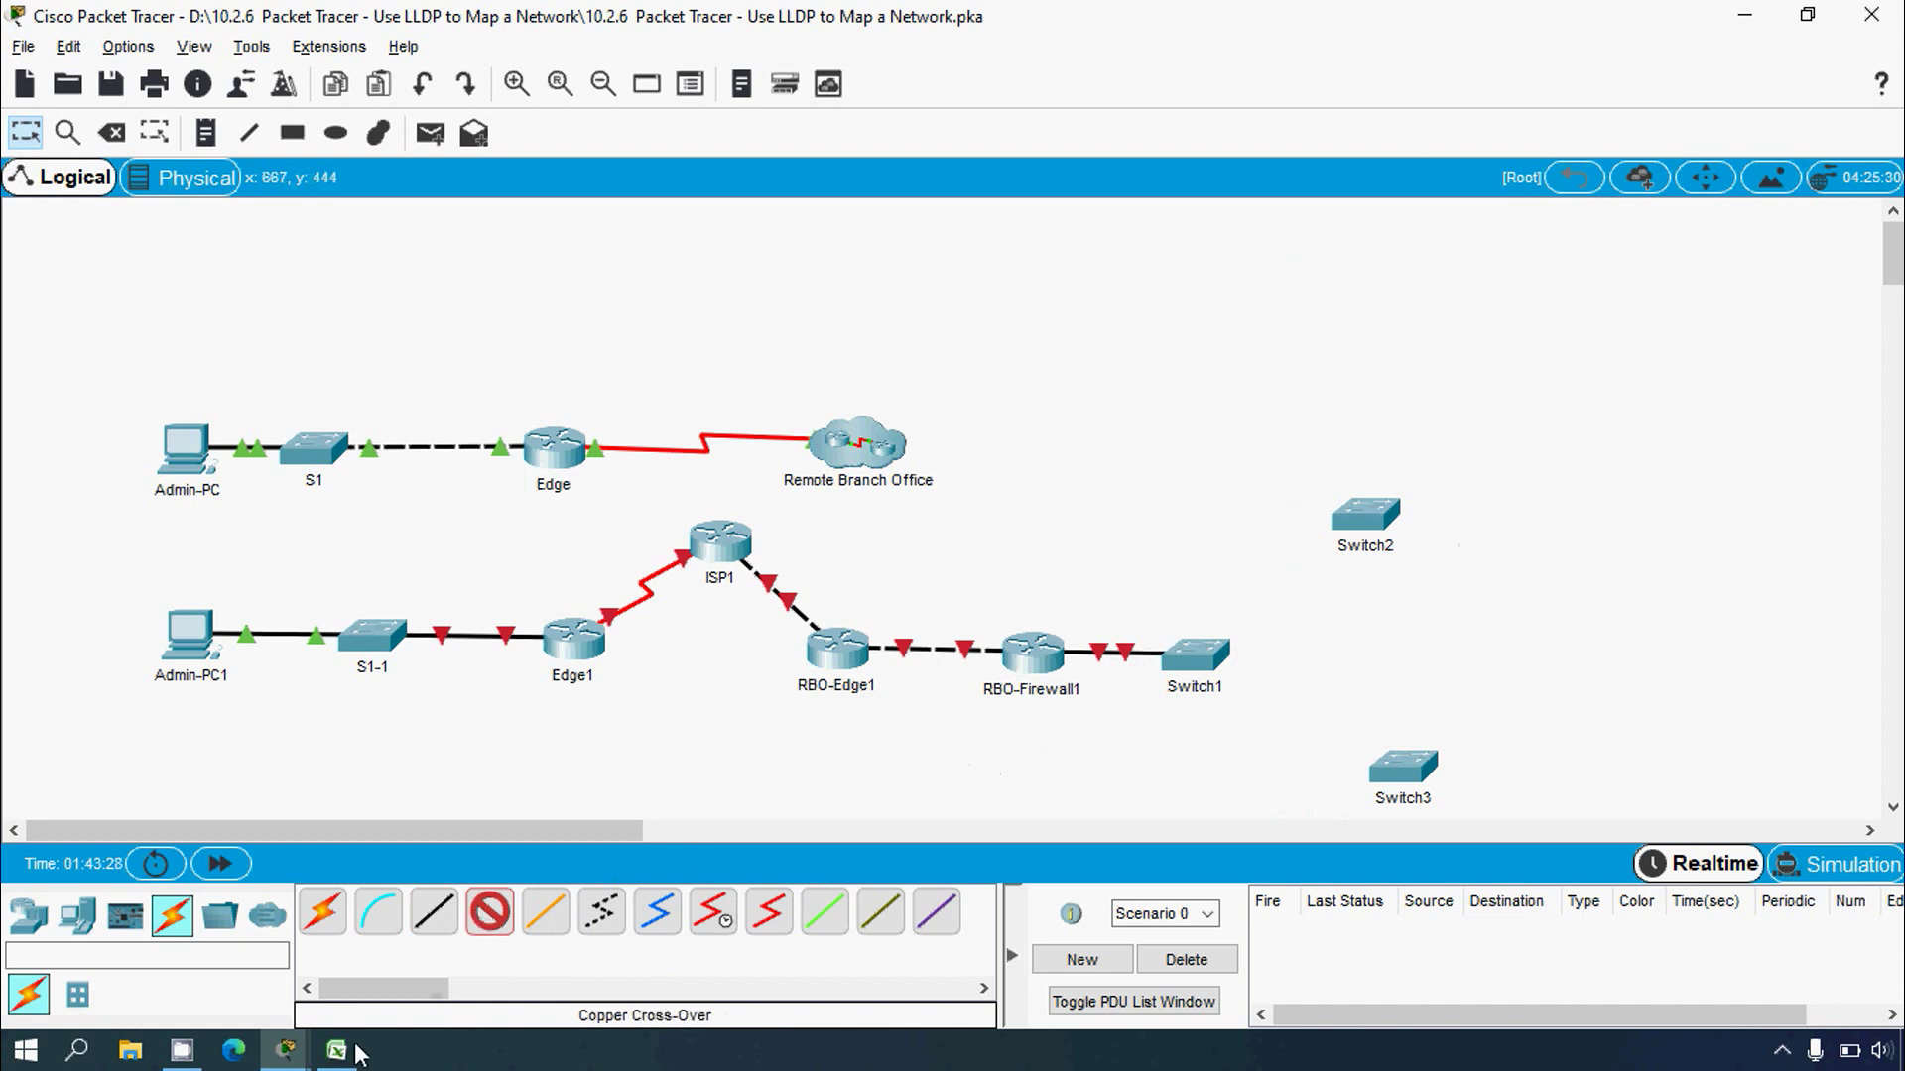
pyautogui.press('Escape')
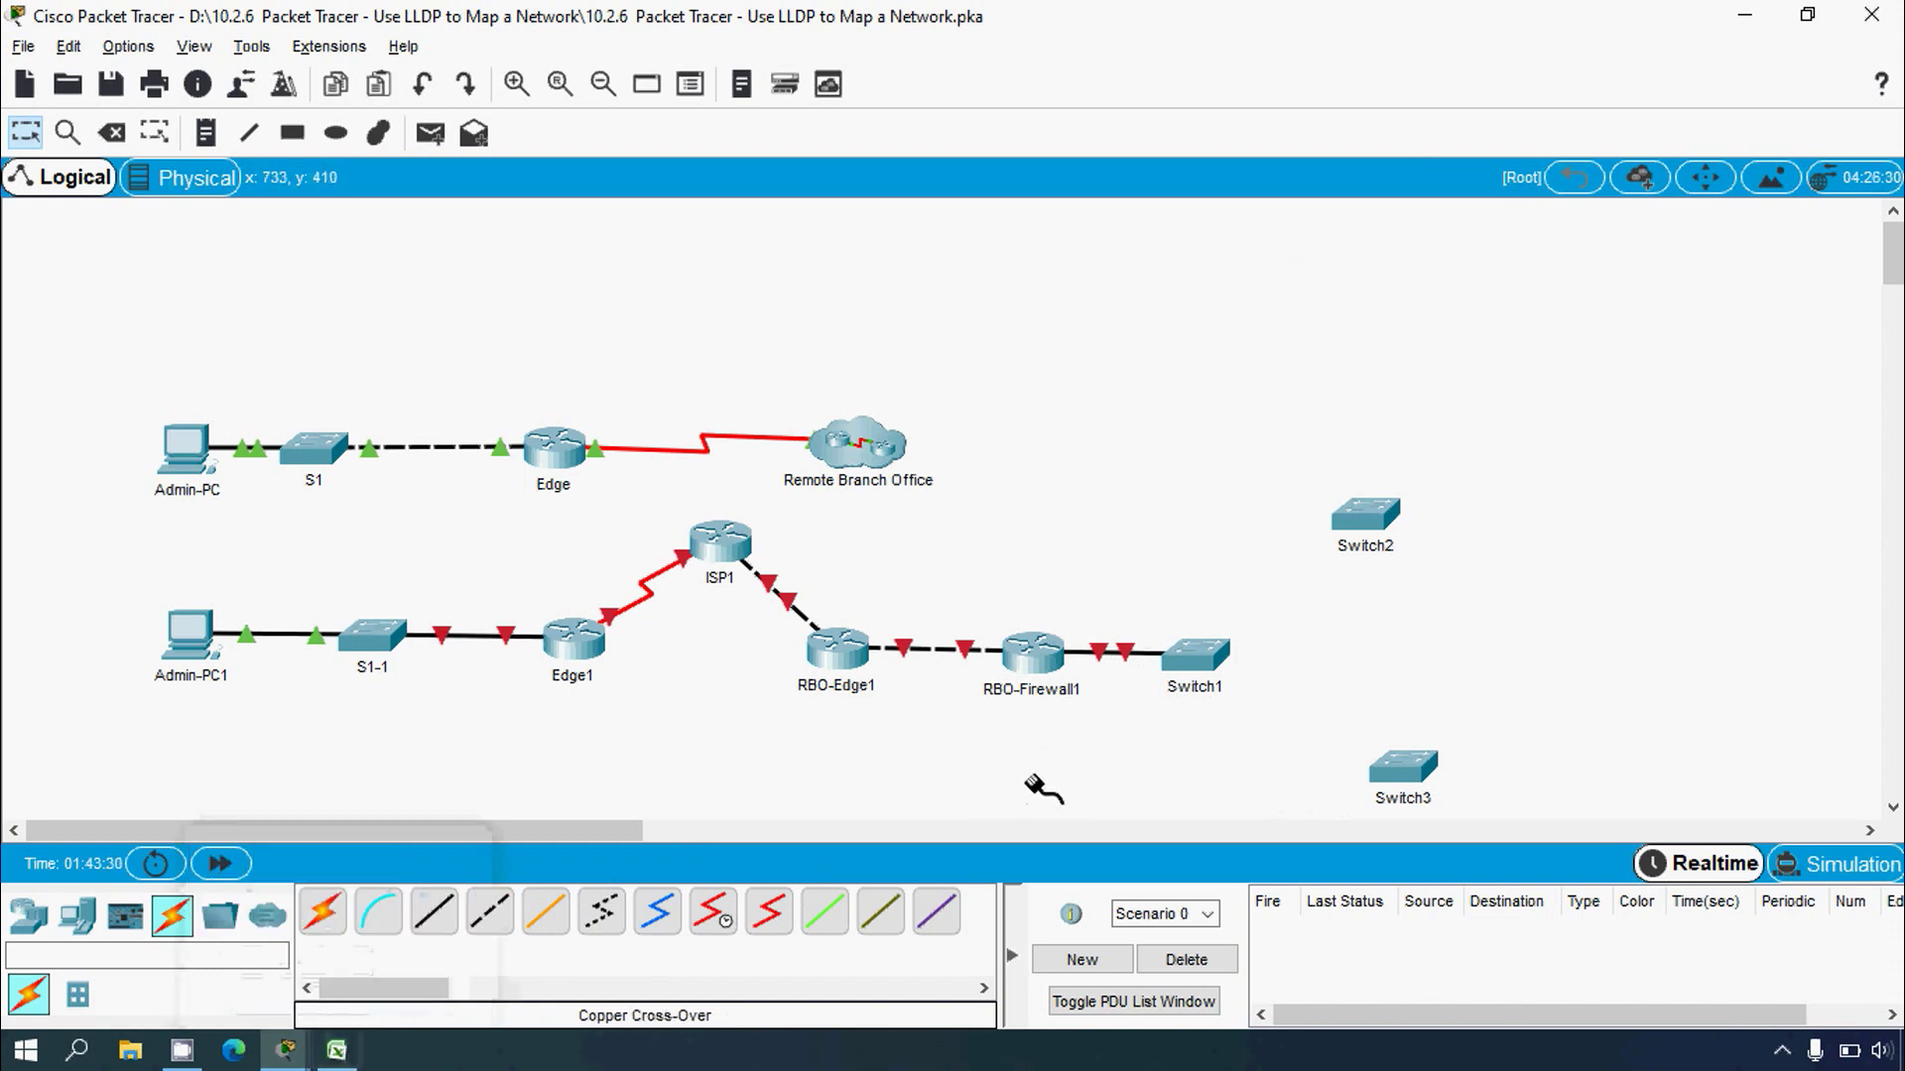
# Step: Rename Switch1 to sw-rbo1-1 and add the sw-rbo2 name to Switch2's label
pyautogui.click(1198, 689)
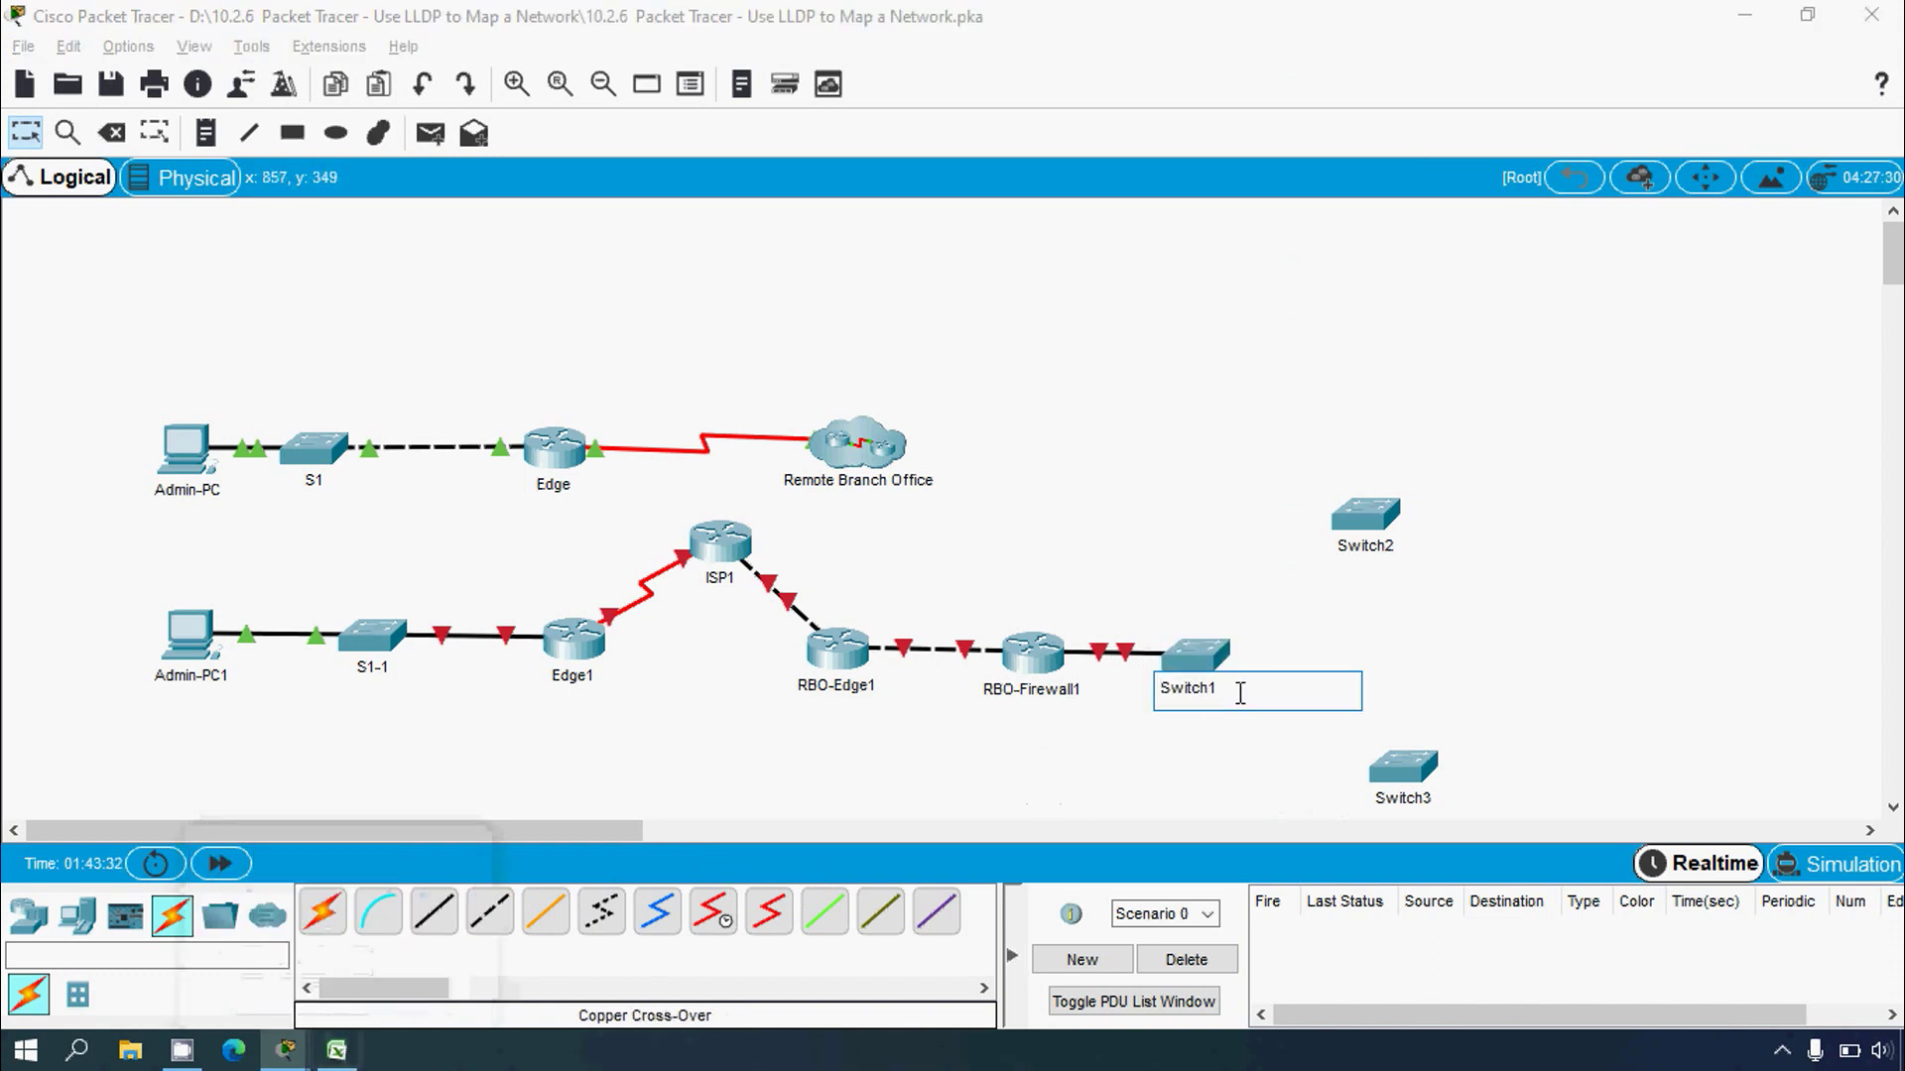
pyautogui.write('sw-rbo1-1')
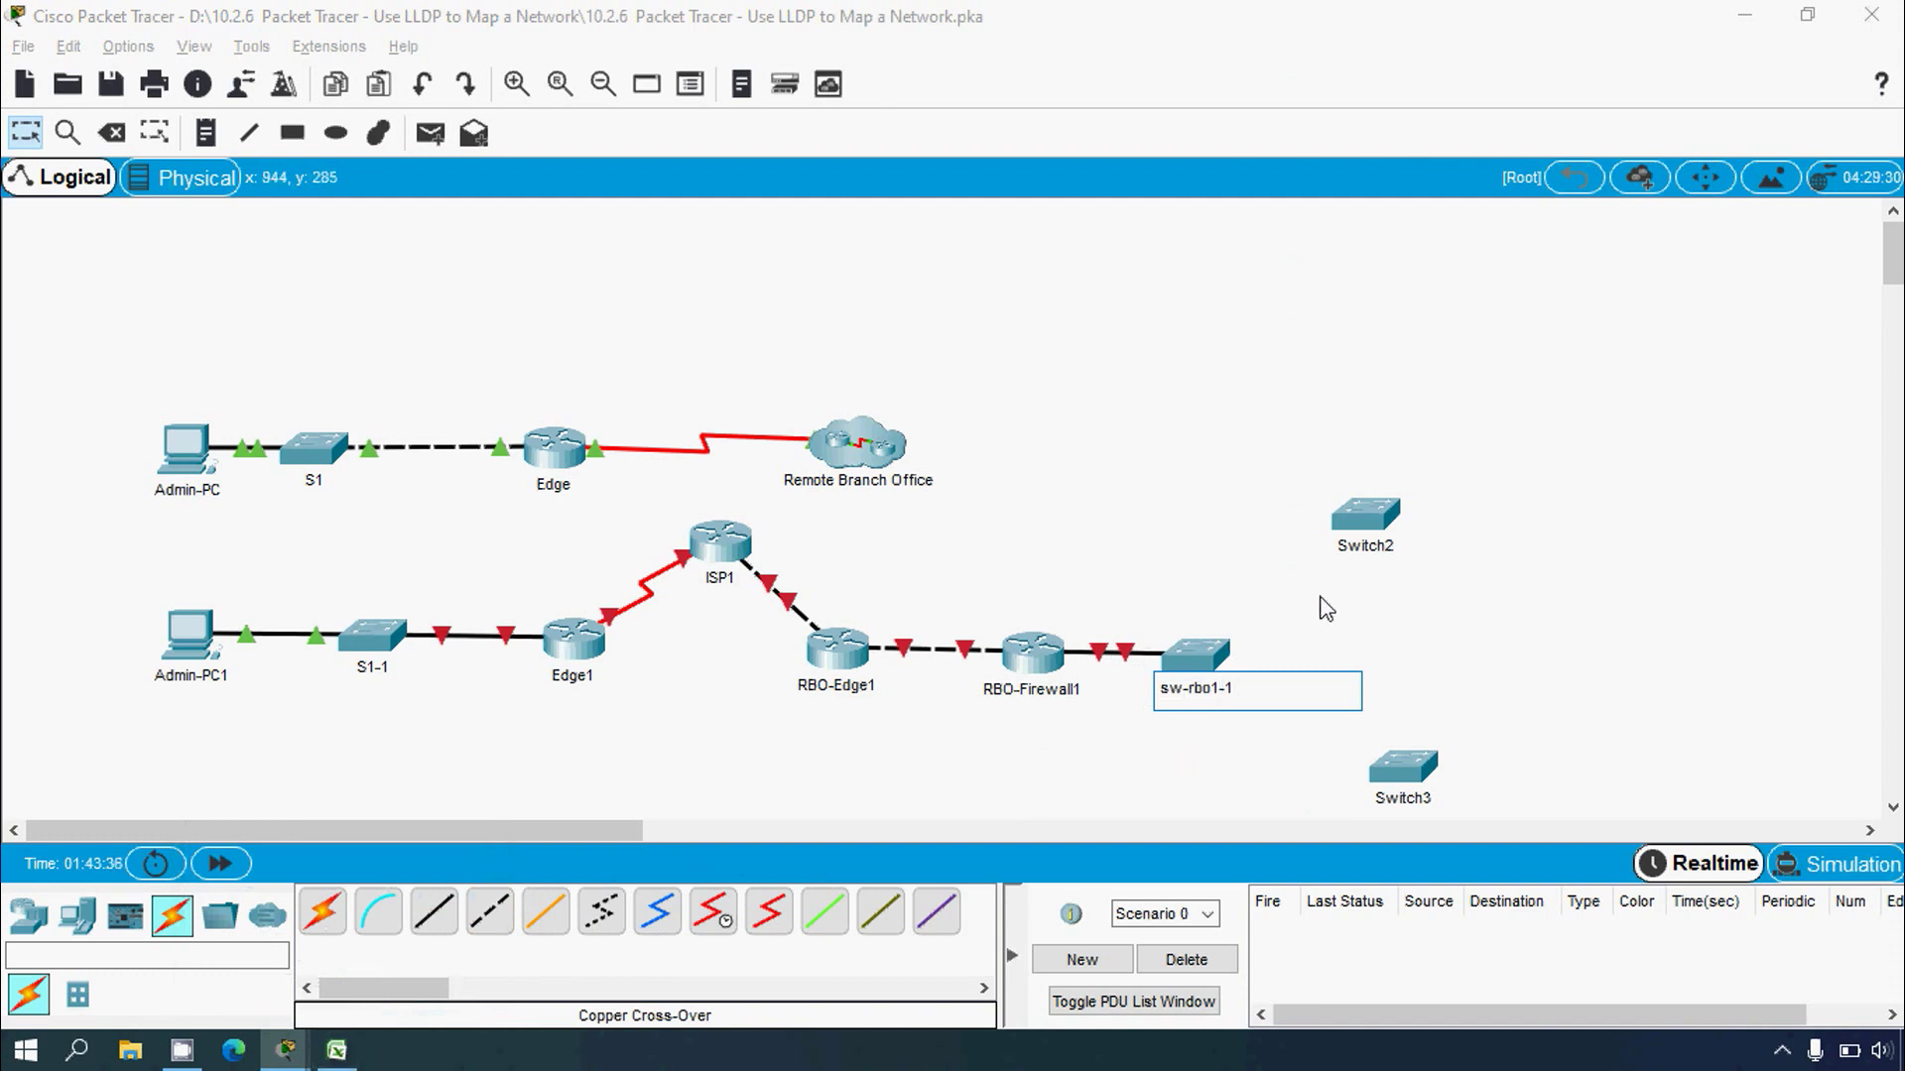
pyautogui.press('Return')
pyautogui.click(1363, 547)
pyautogui.press('End')
pyautogui.write('sw-rbo1')
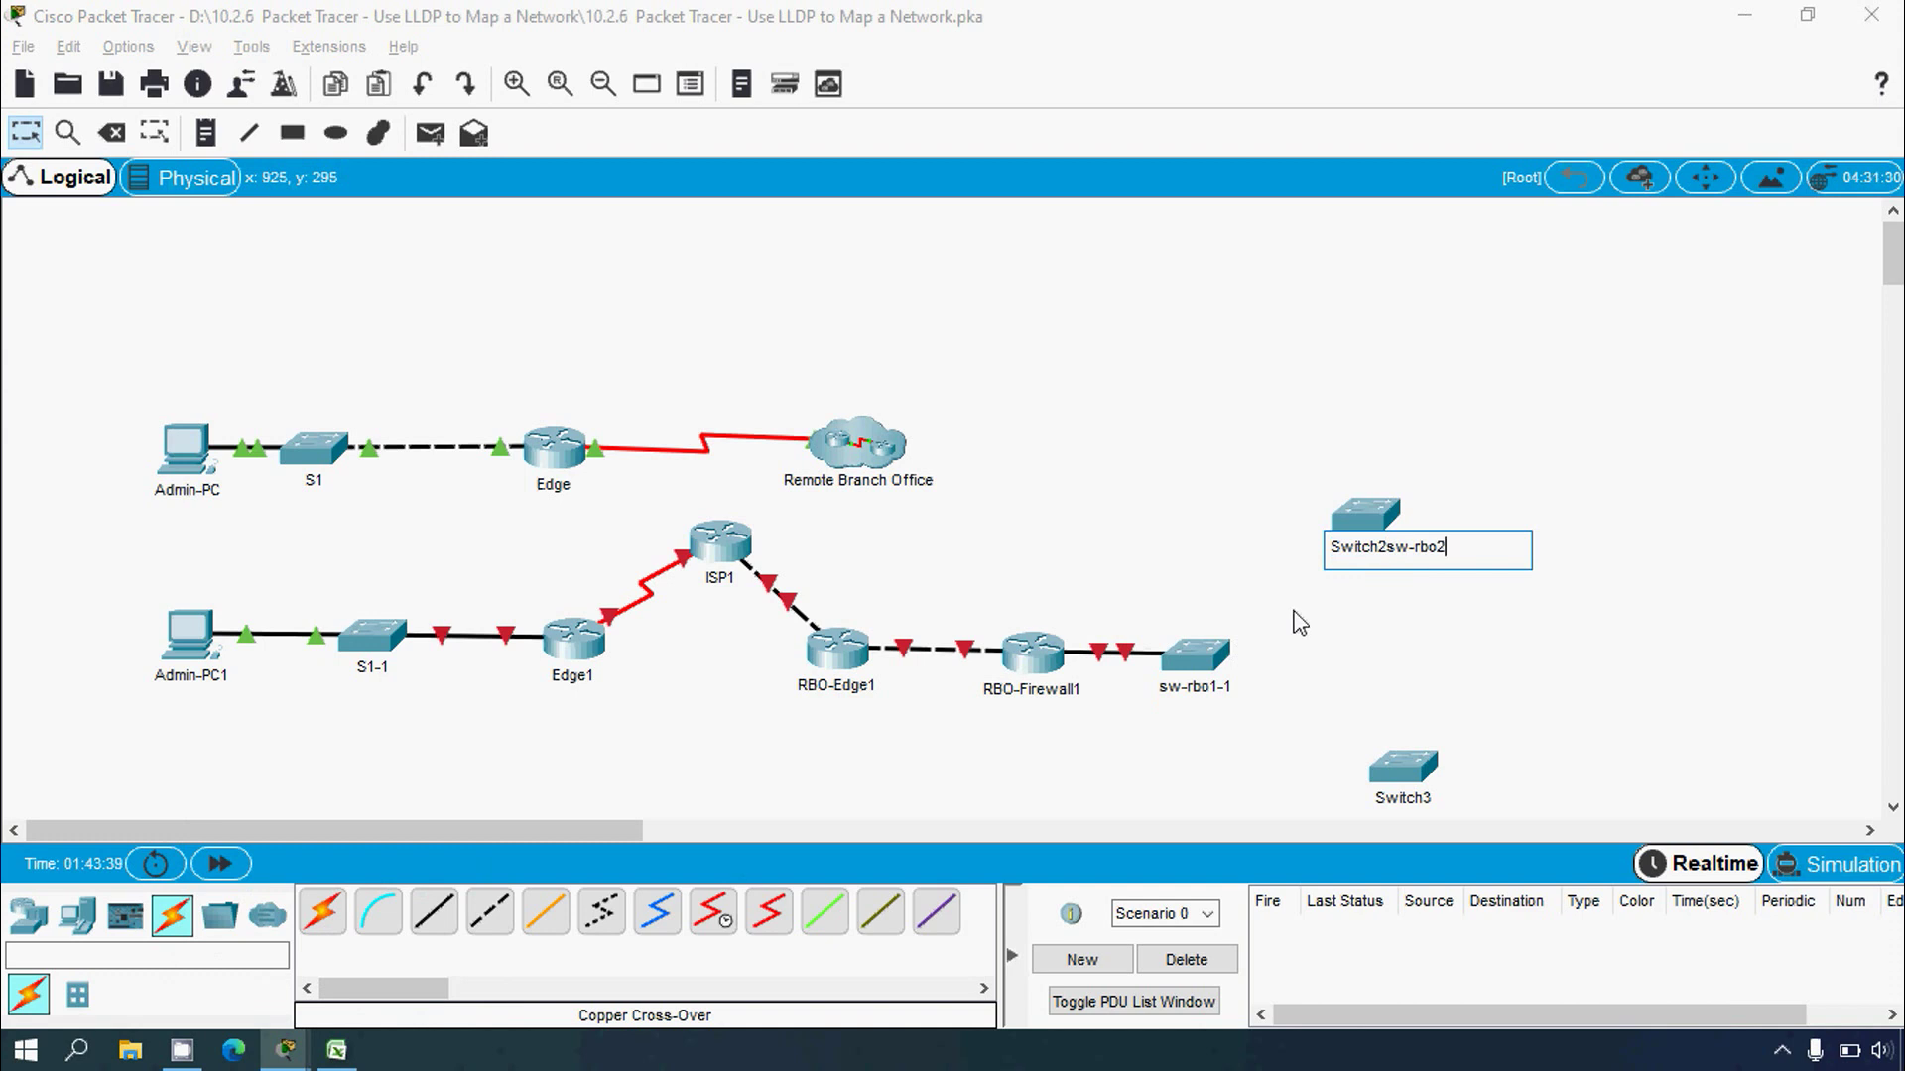
pyautogui.press('Return')
# Step: Rename Switch3 to sw-rbo3-1, nudge it slightly, and arm Copper Cross-Over before switching to Excel
pyautogui.click(1381, 799)
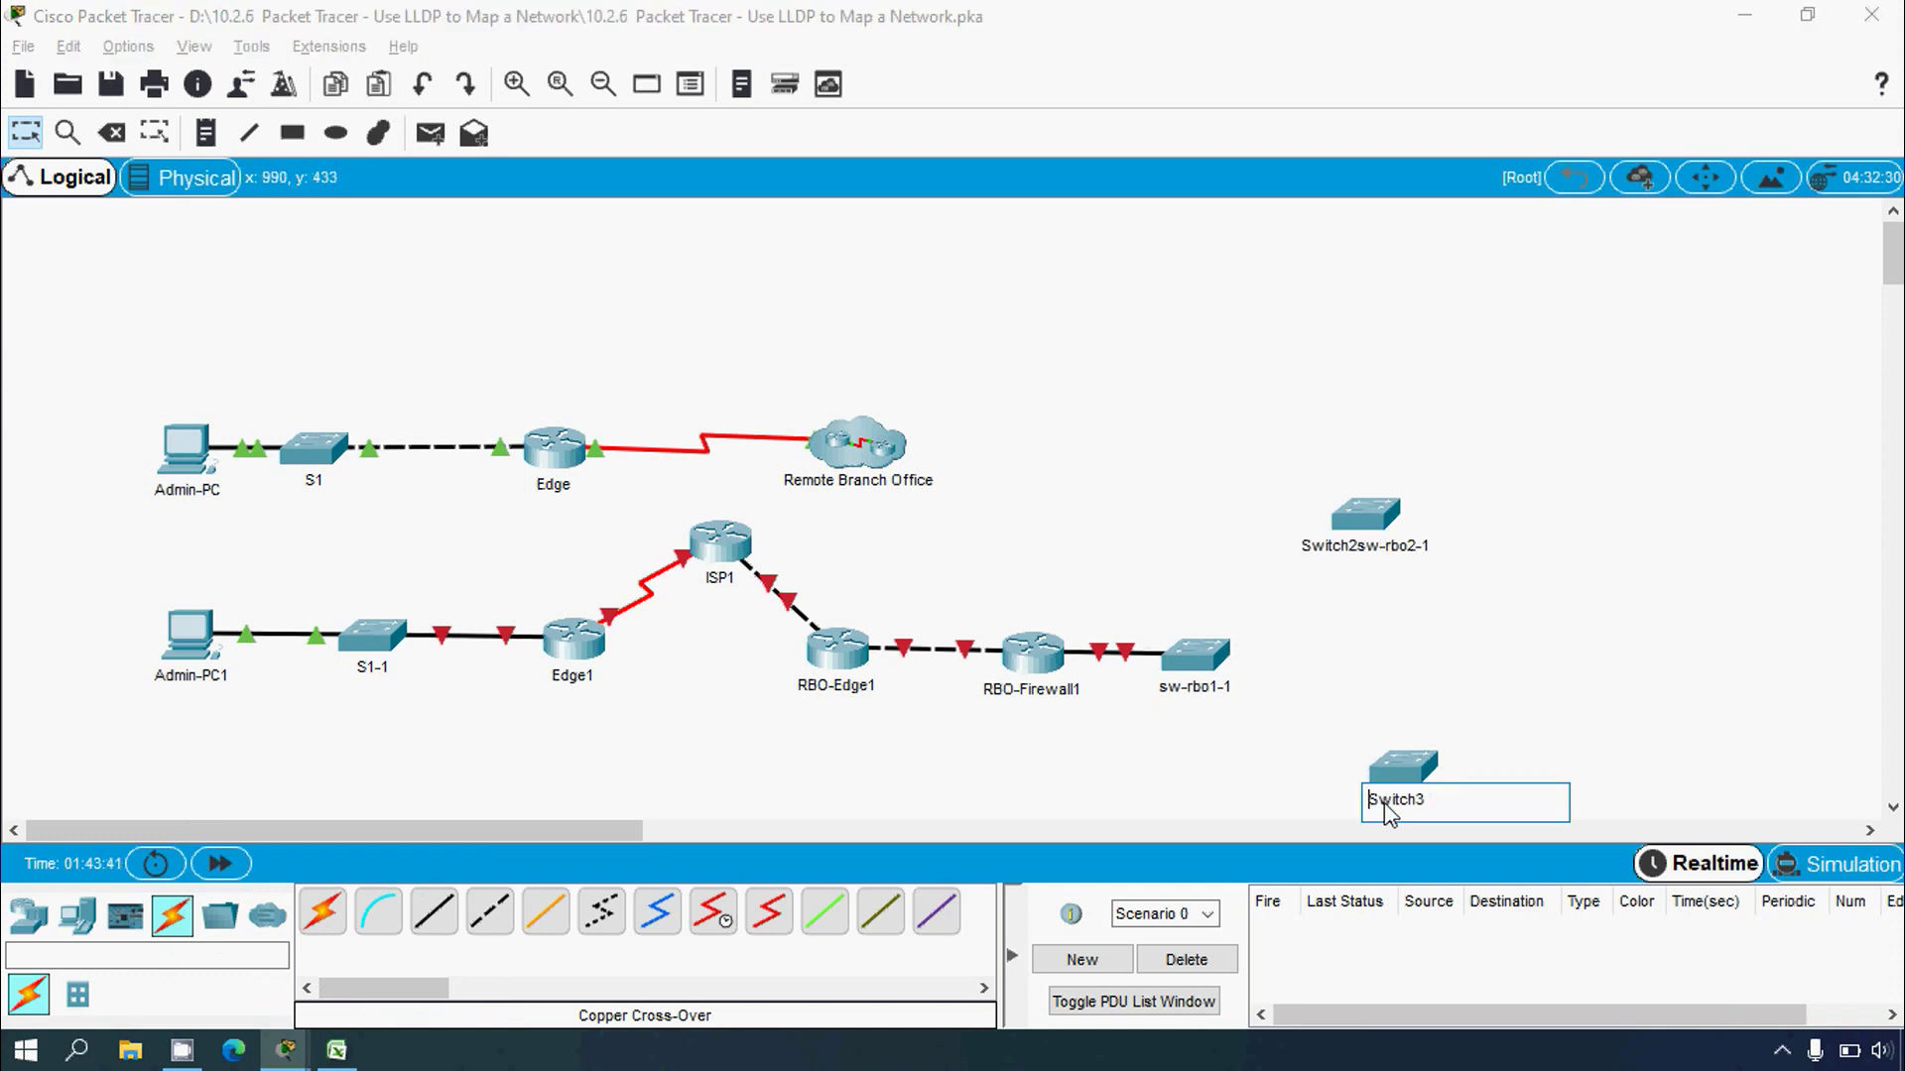
pyautogui.moveTo(1447, 799); pyautogui.dragTo(1324, 802)
pyautogui.write('sw-rbo1')
pyautogui.press('BackSpace')
pyautogui.write('3-1')
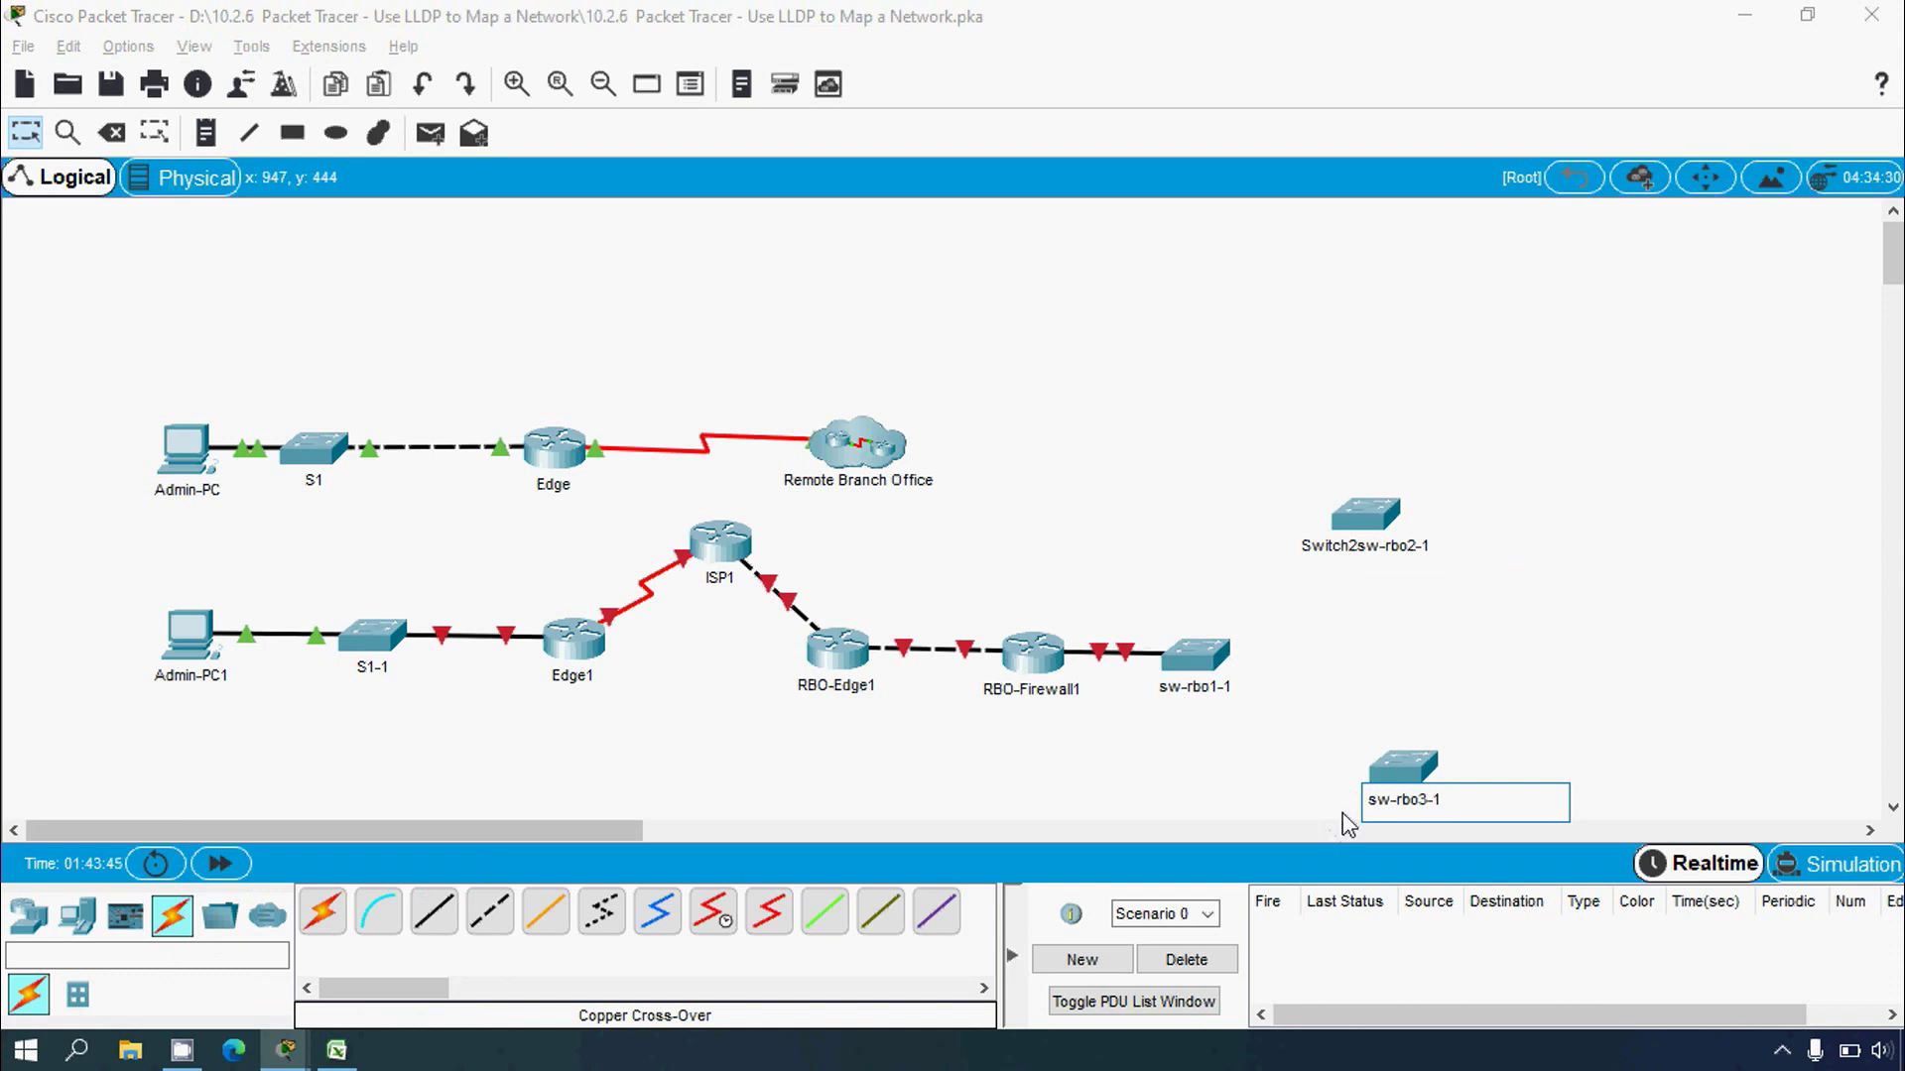
pyautogui.press('Return')
pyautogui.moveTo(1405, 774); pyautogui.dragTo(1407, 777)
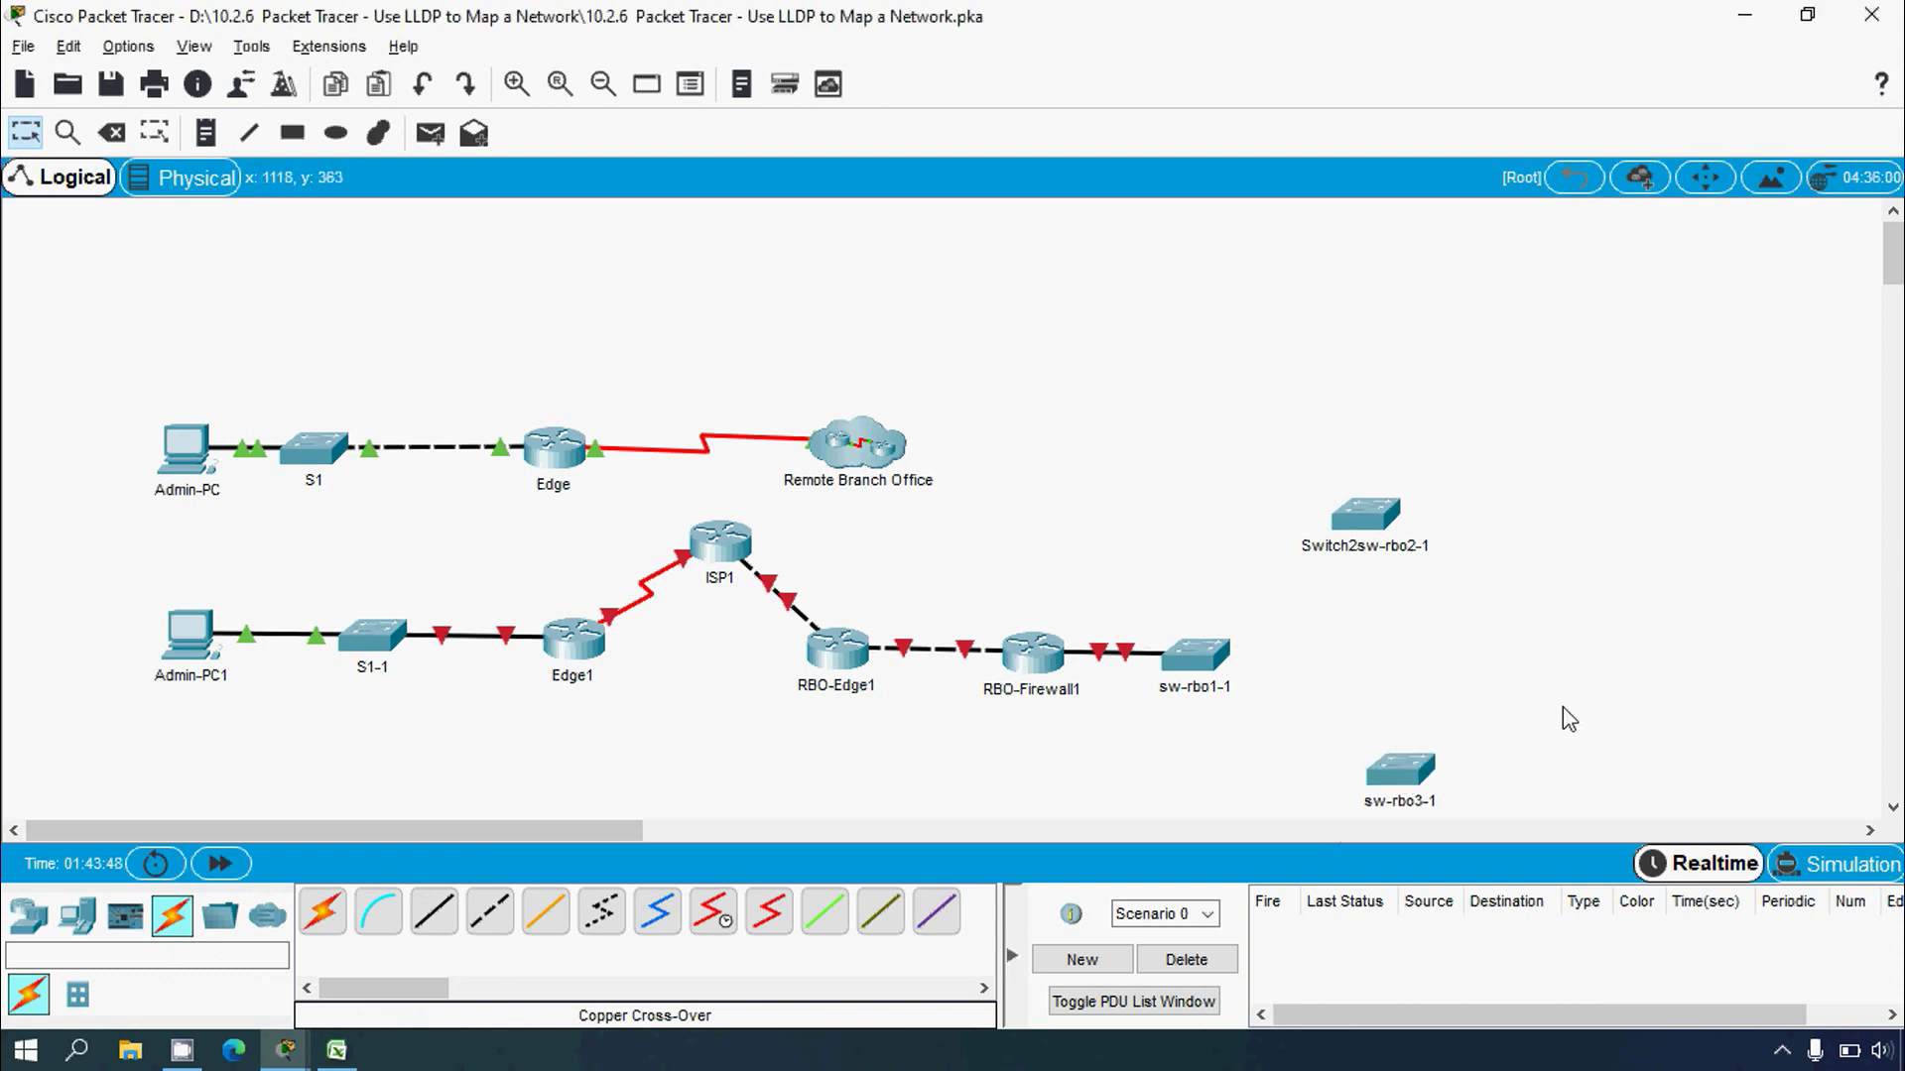
pyautogui.click(502, 920)
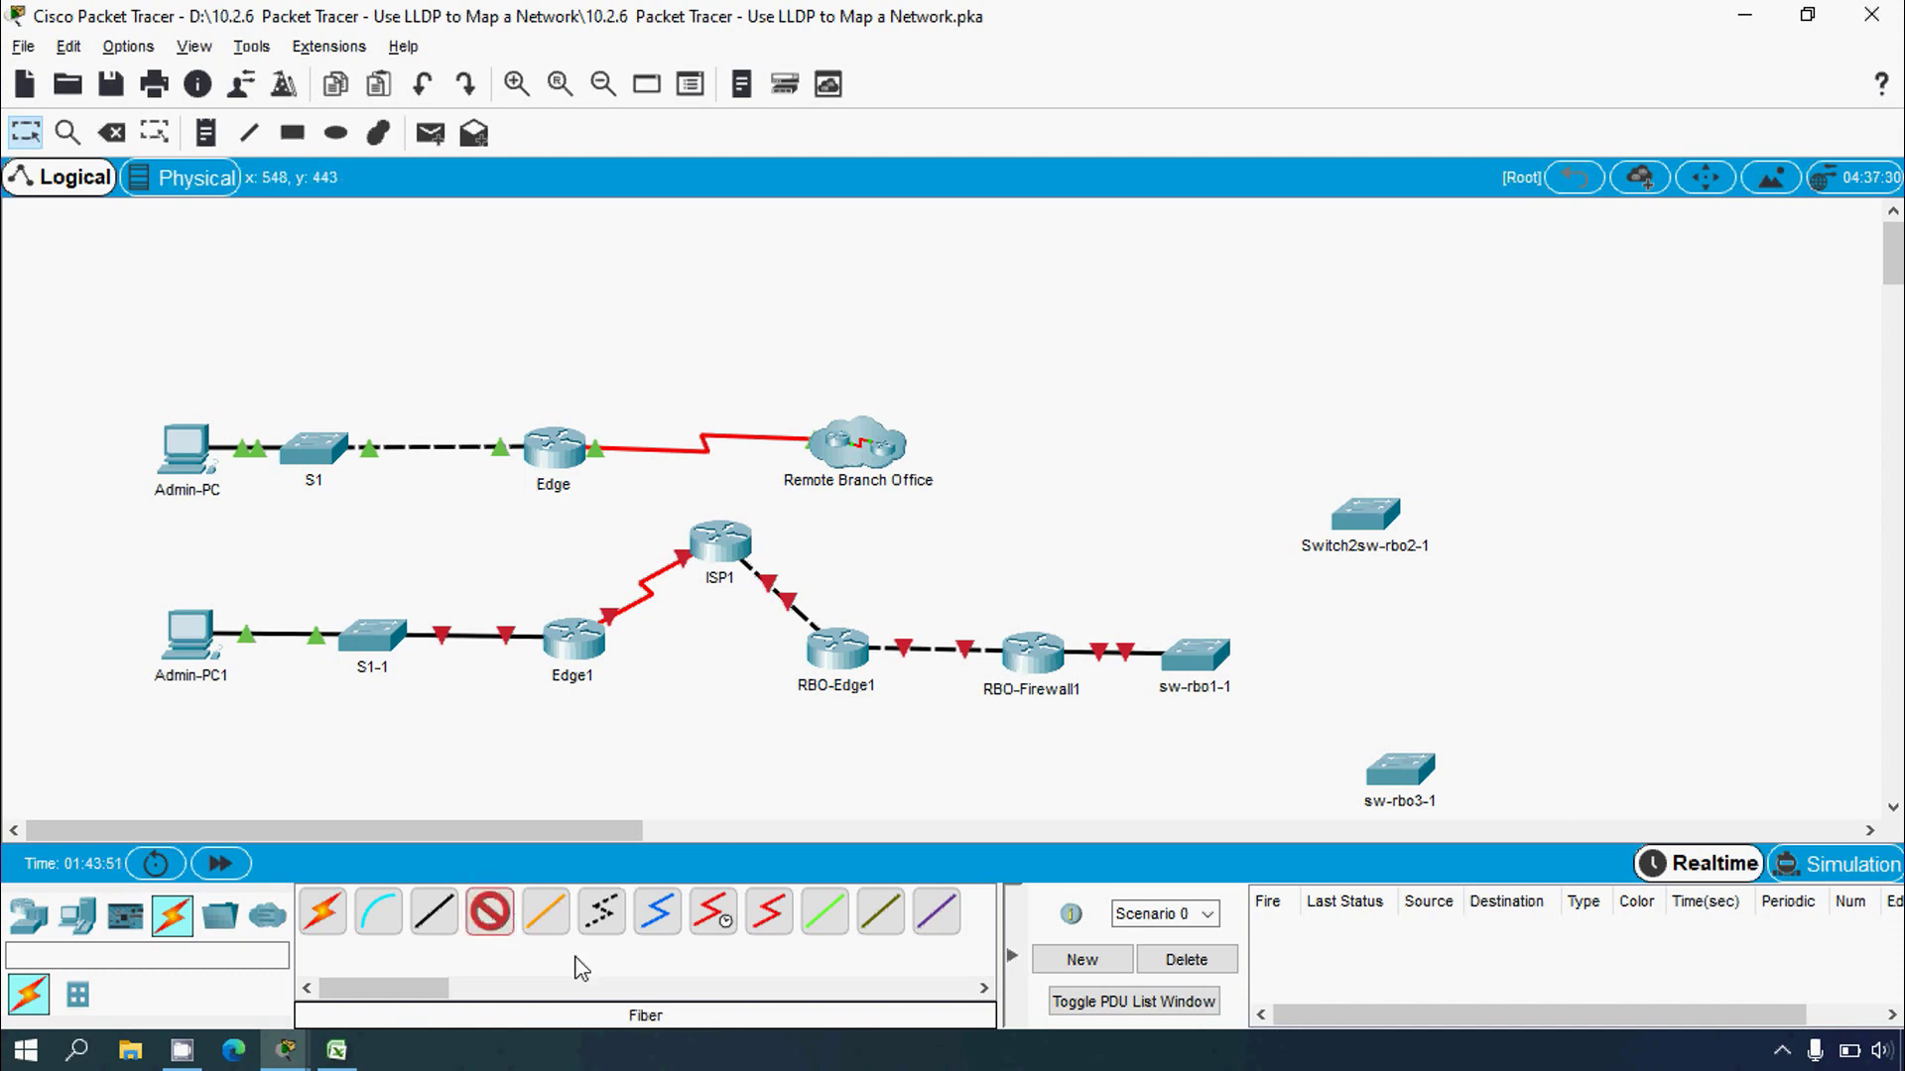
pyautogui.hotkey('alt', 'Tab')
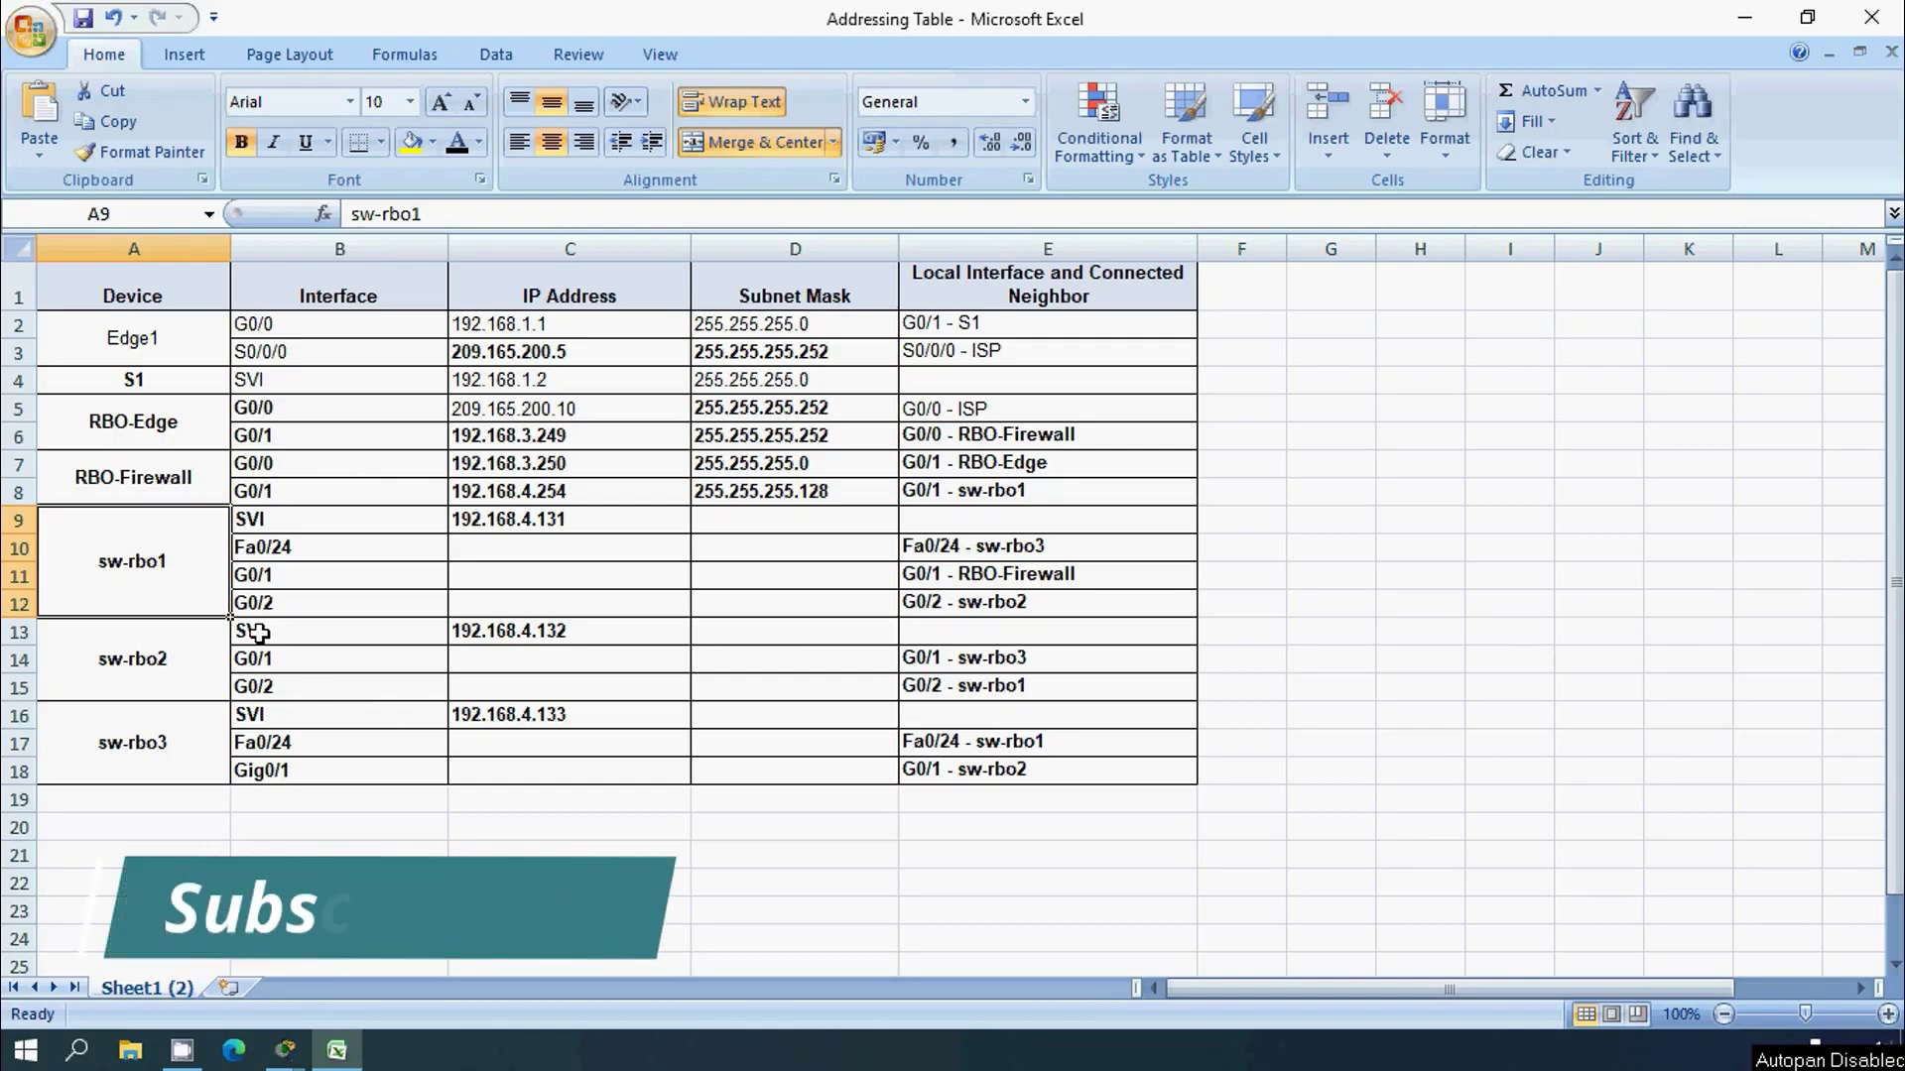
# Step: Check row 10 showing sw-rbo1's Fa0/24 neighbour is sw-rbo3, then minimize Excel
pyautogui.click(40, 549)
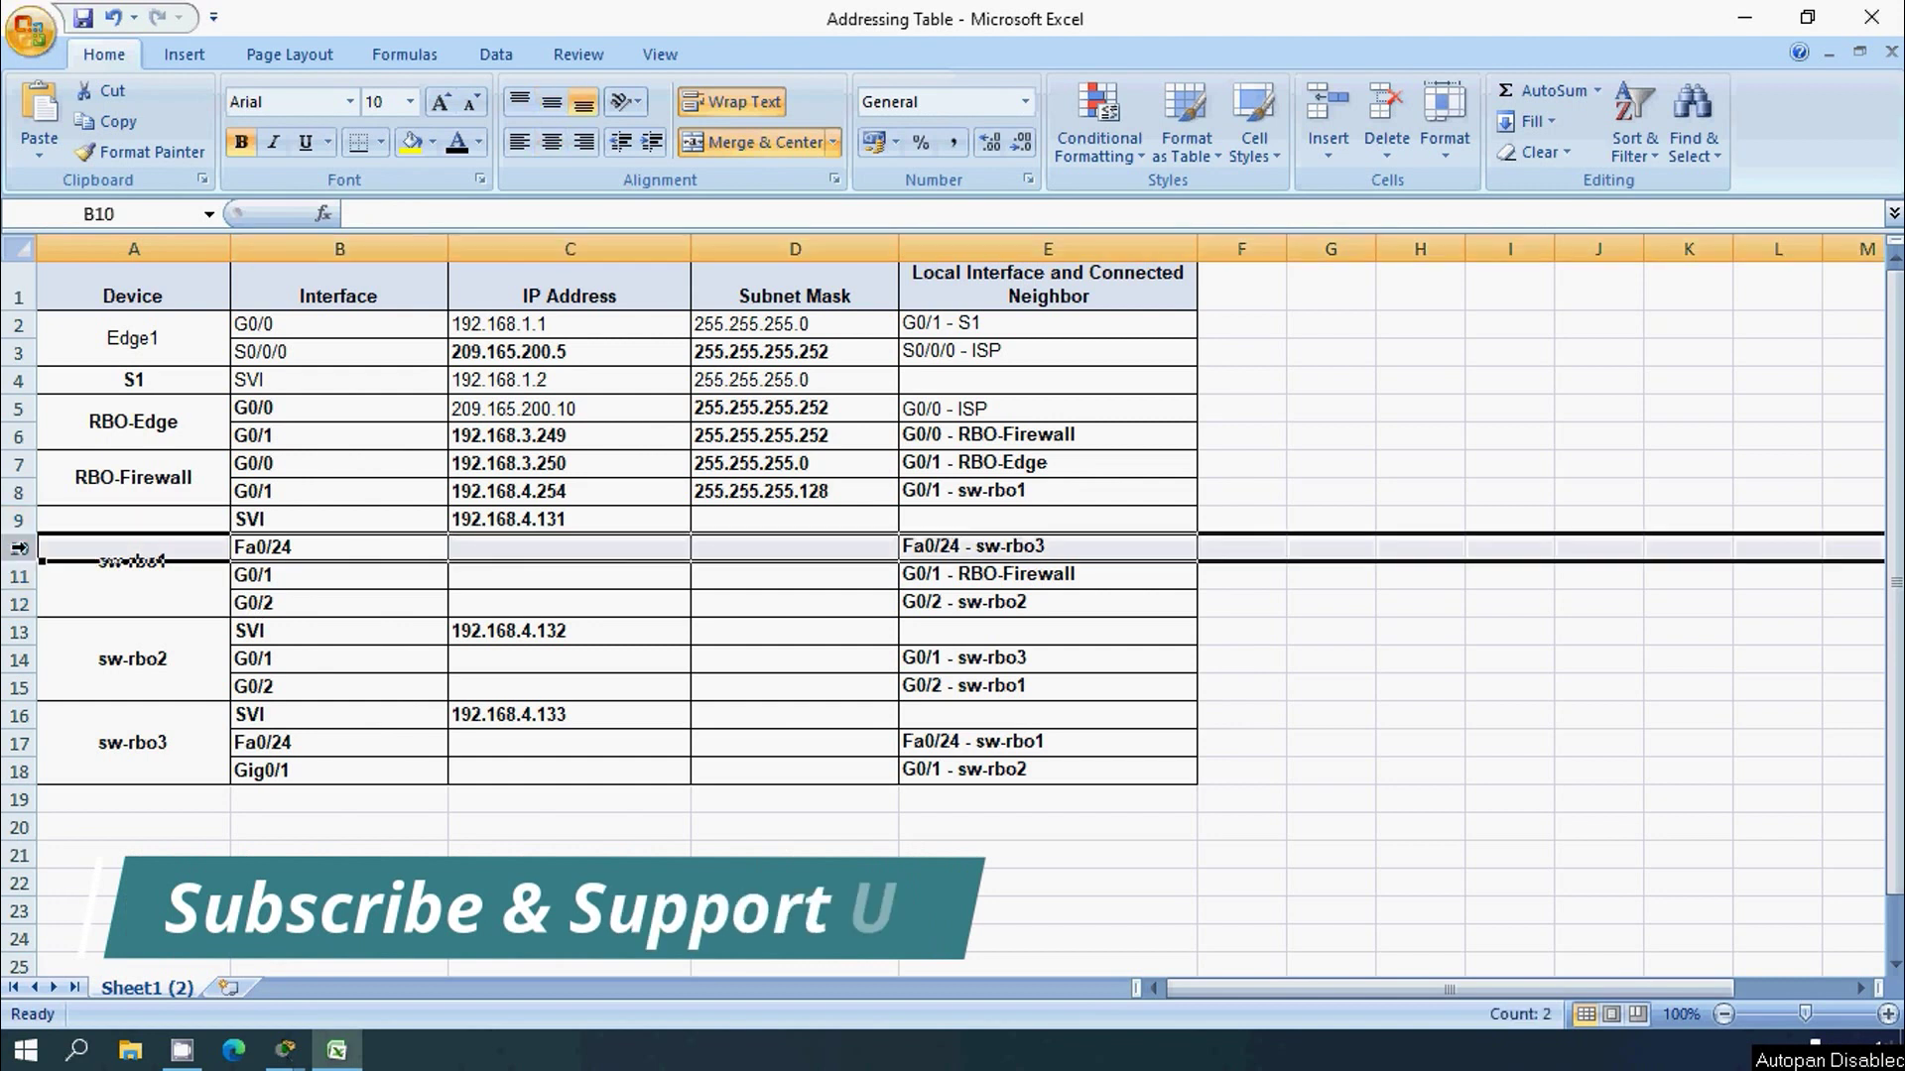
pyautogui.click(273, 549)
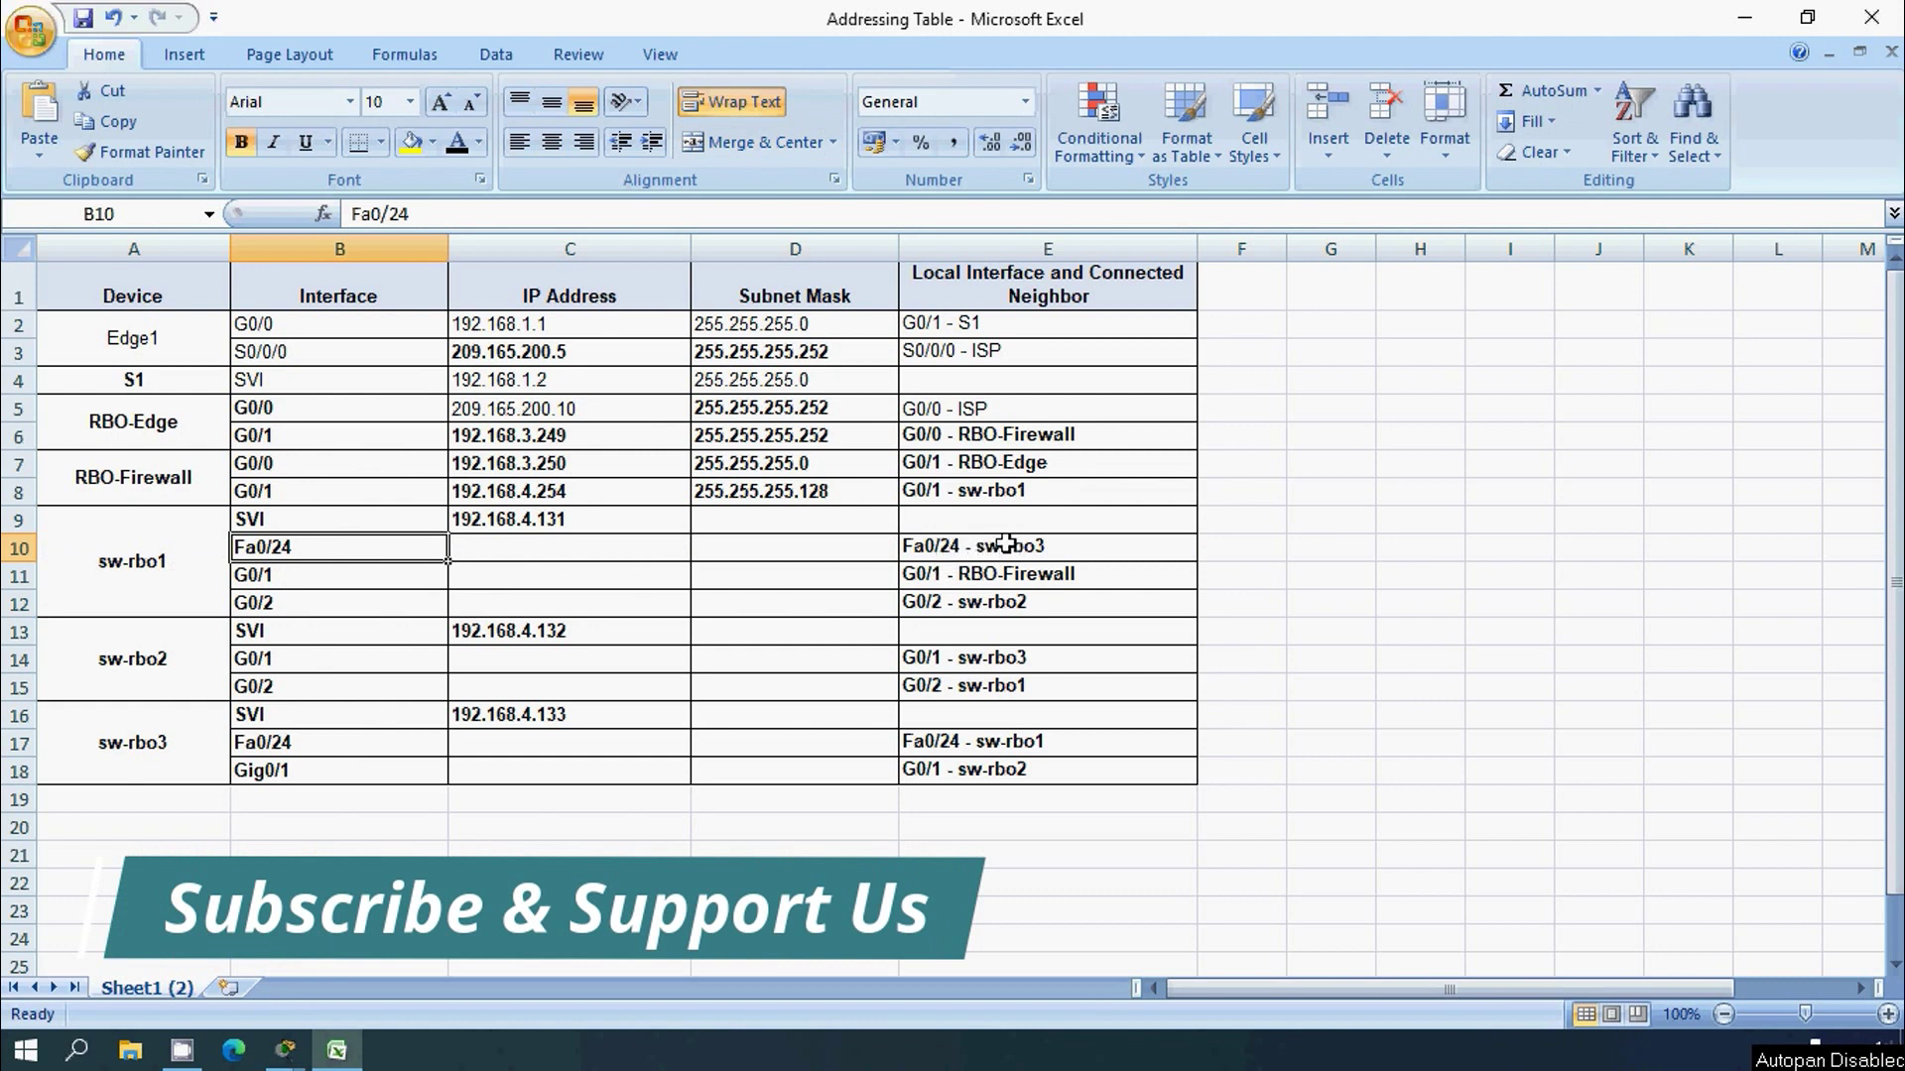
pyautogui.click(1743, 37)
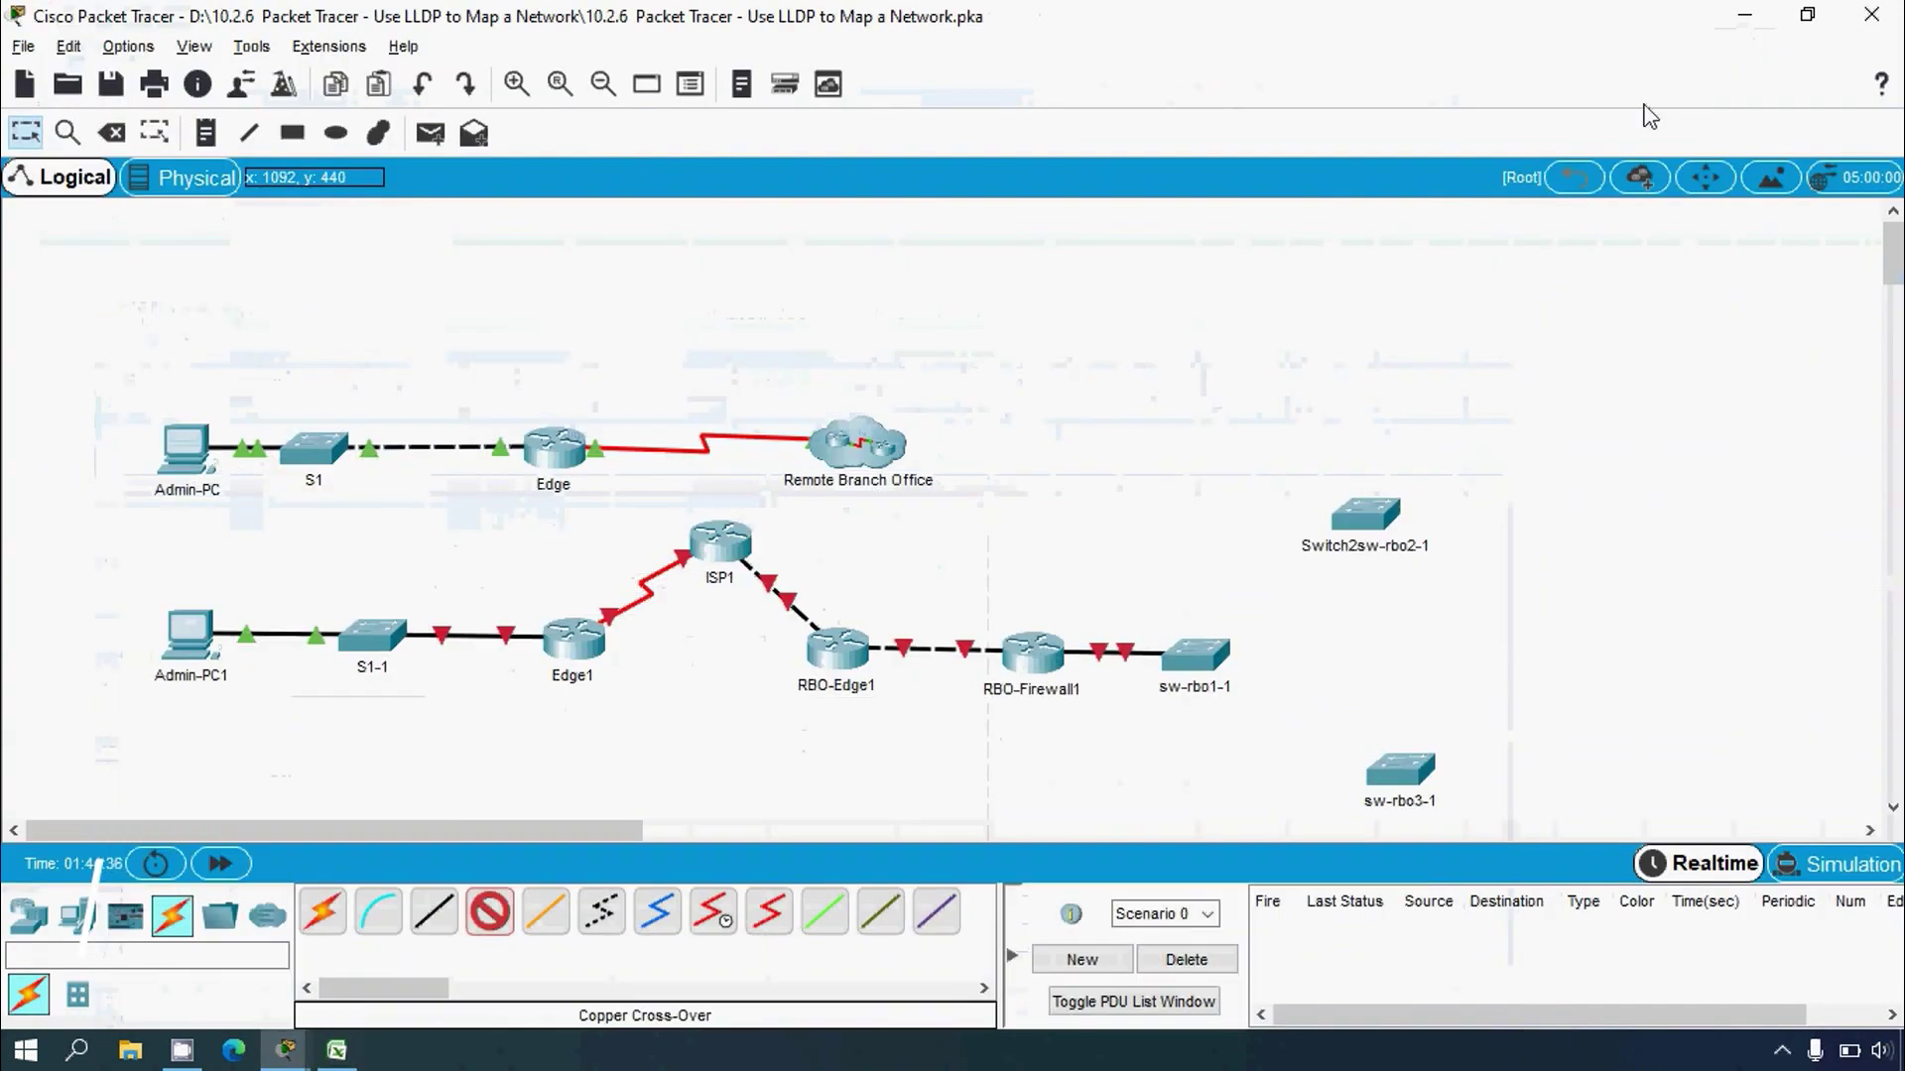
# Step: Cable sw-rbo1-1 FastEthernet0/24 to sw-rbo3-1 FastEthernet0/24 with copper cross-over
pyautogui.click(1204, 656)
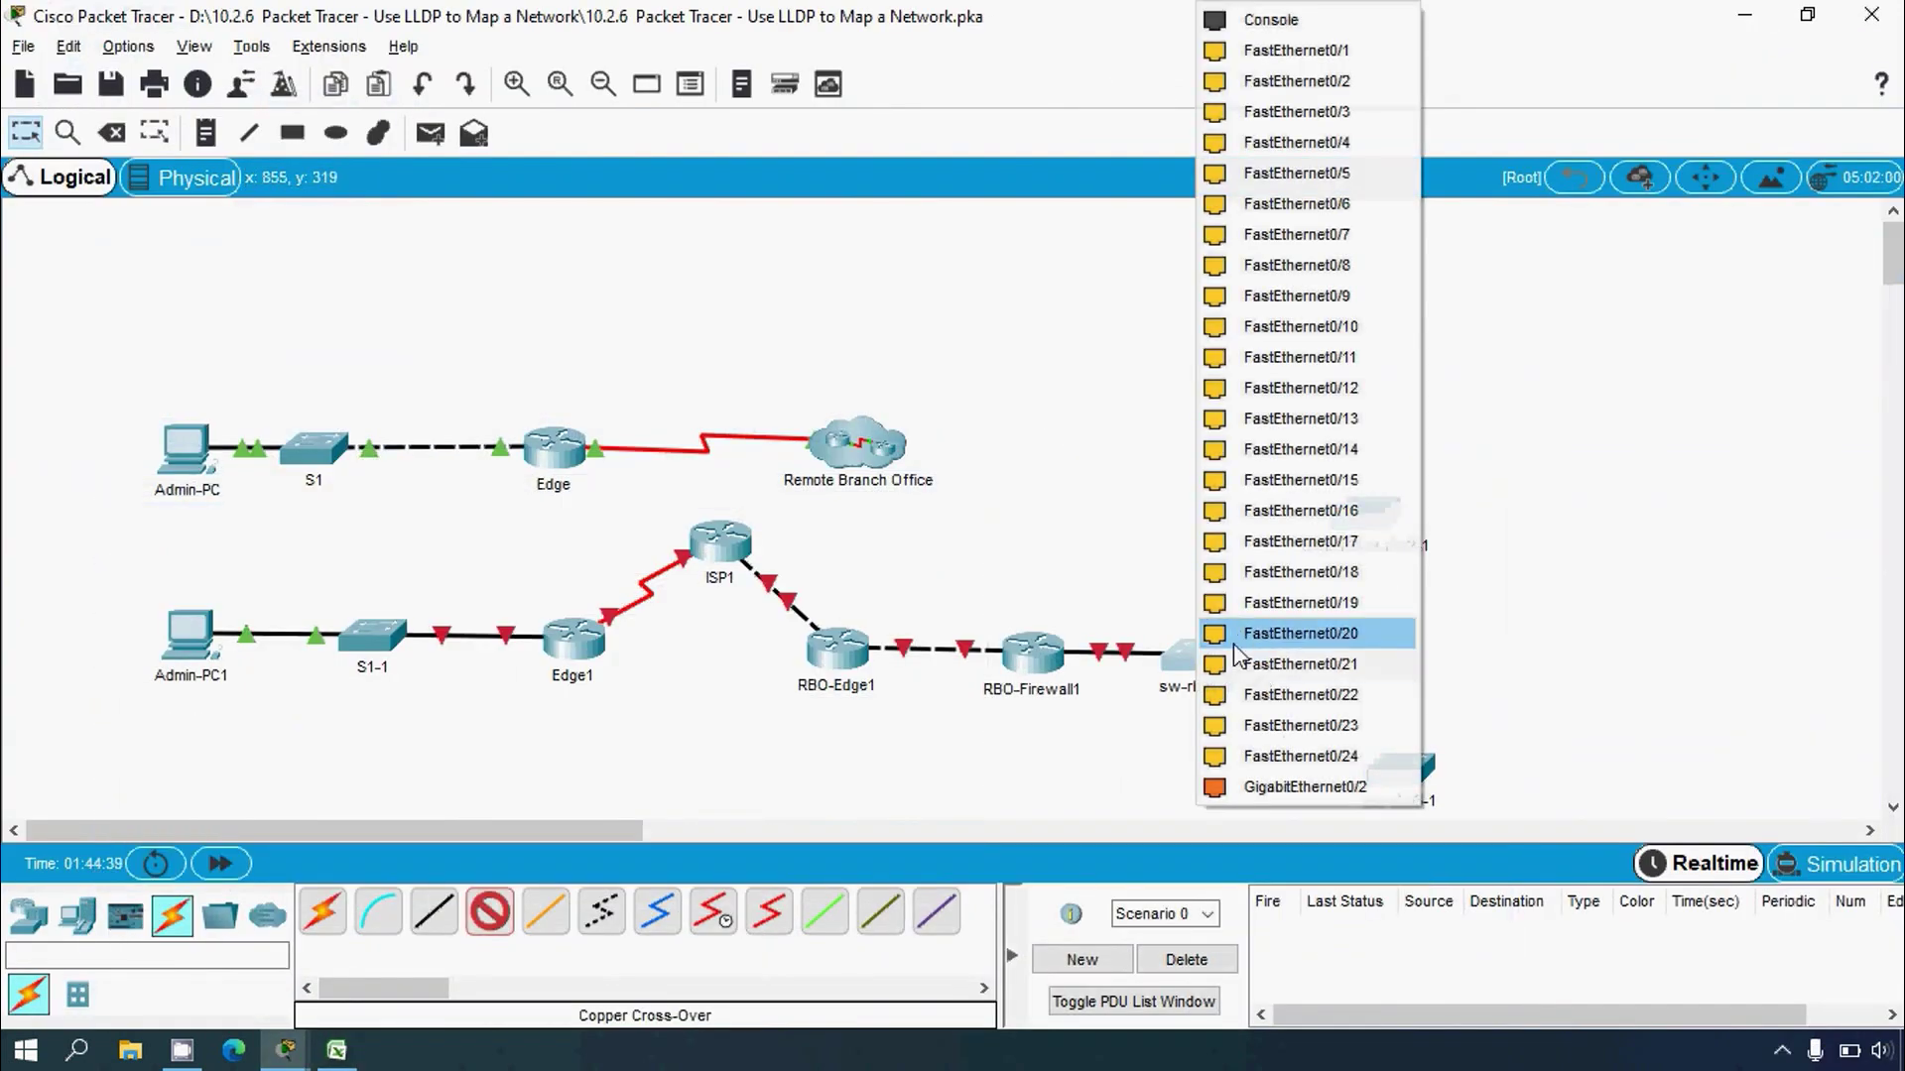
pyautogui.click(1327, 757)
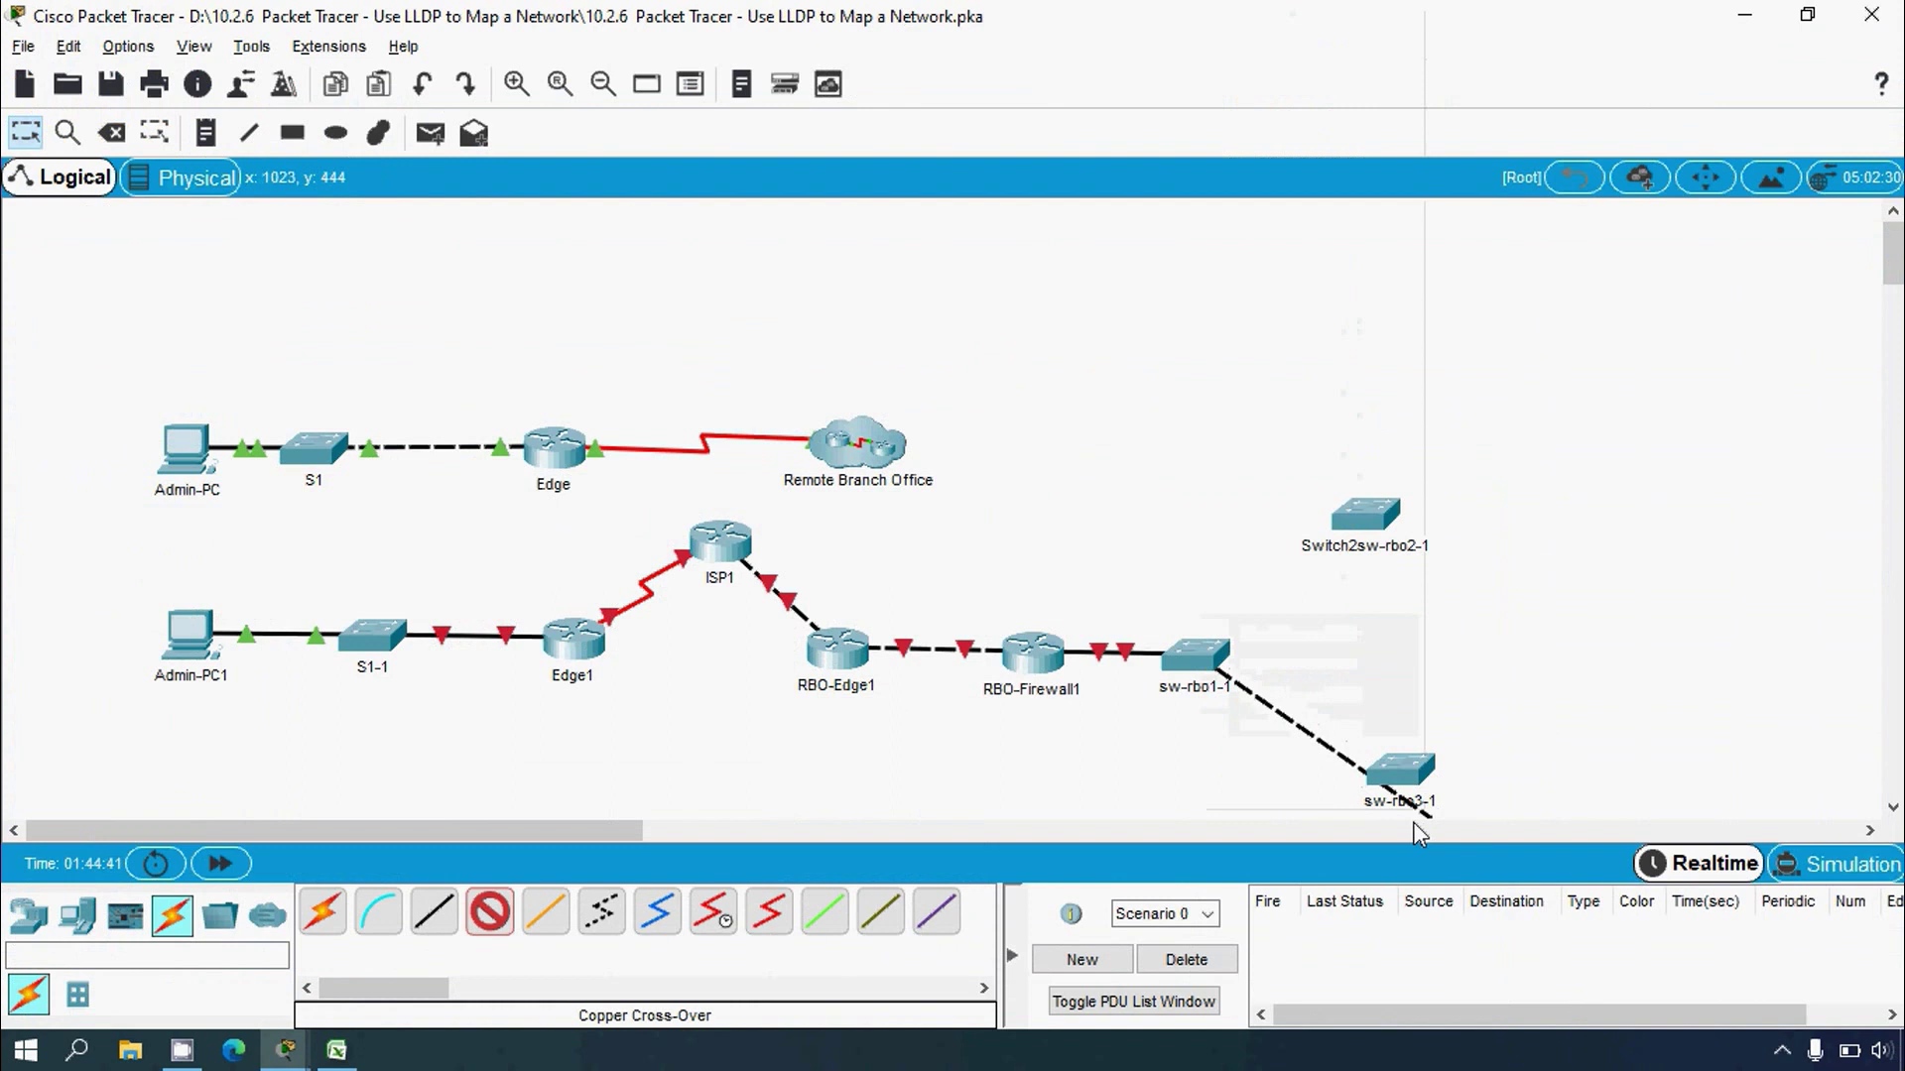
pyautogui.click(1398, 765)
pyautogui.click(1491, 756)
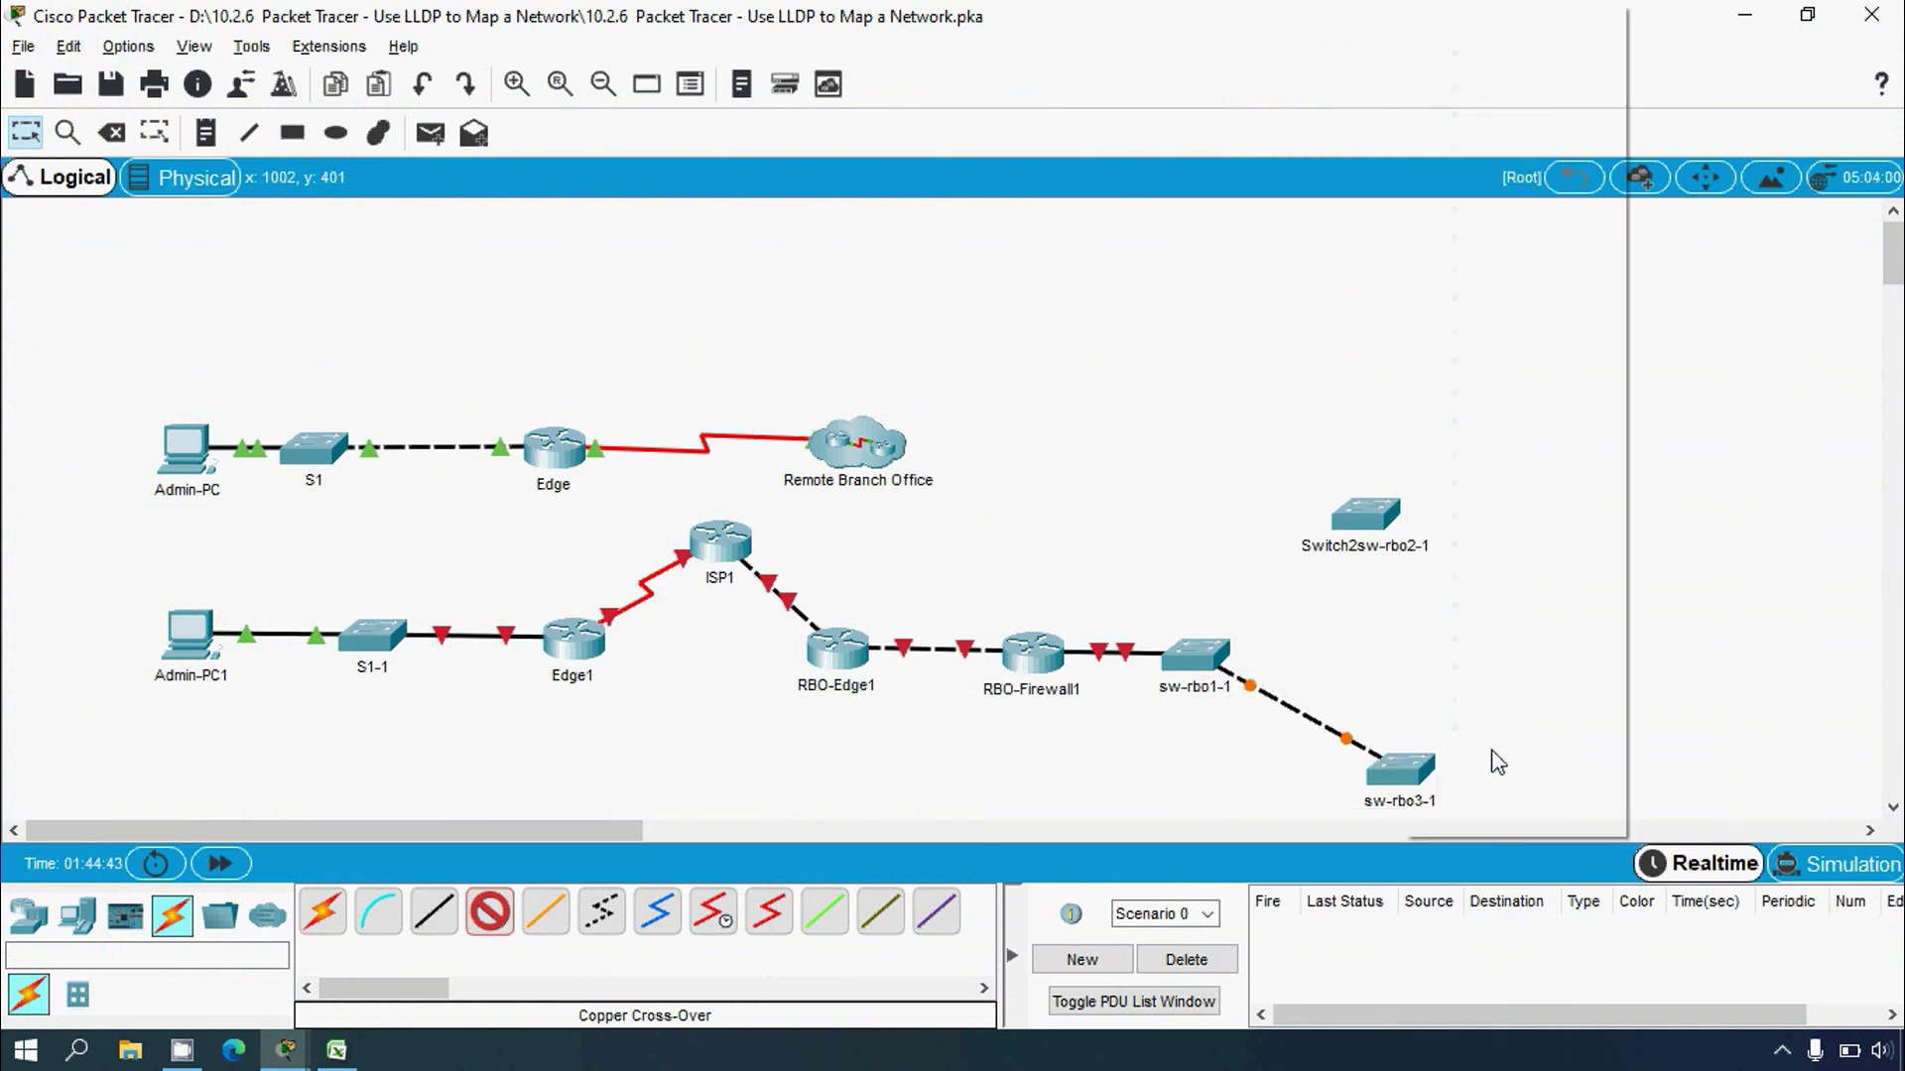
# Step: After checking sw-rbo1's G0/2 row, link sw-rbo1-1 GigabitEthernet0/2 to Switch2sw-rbo2-1 GigabitEthernet0/2
pyautogui.click(336, 1050)
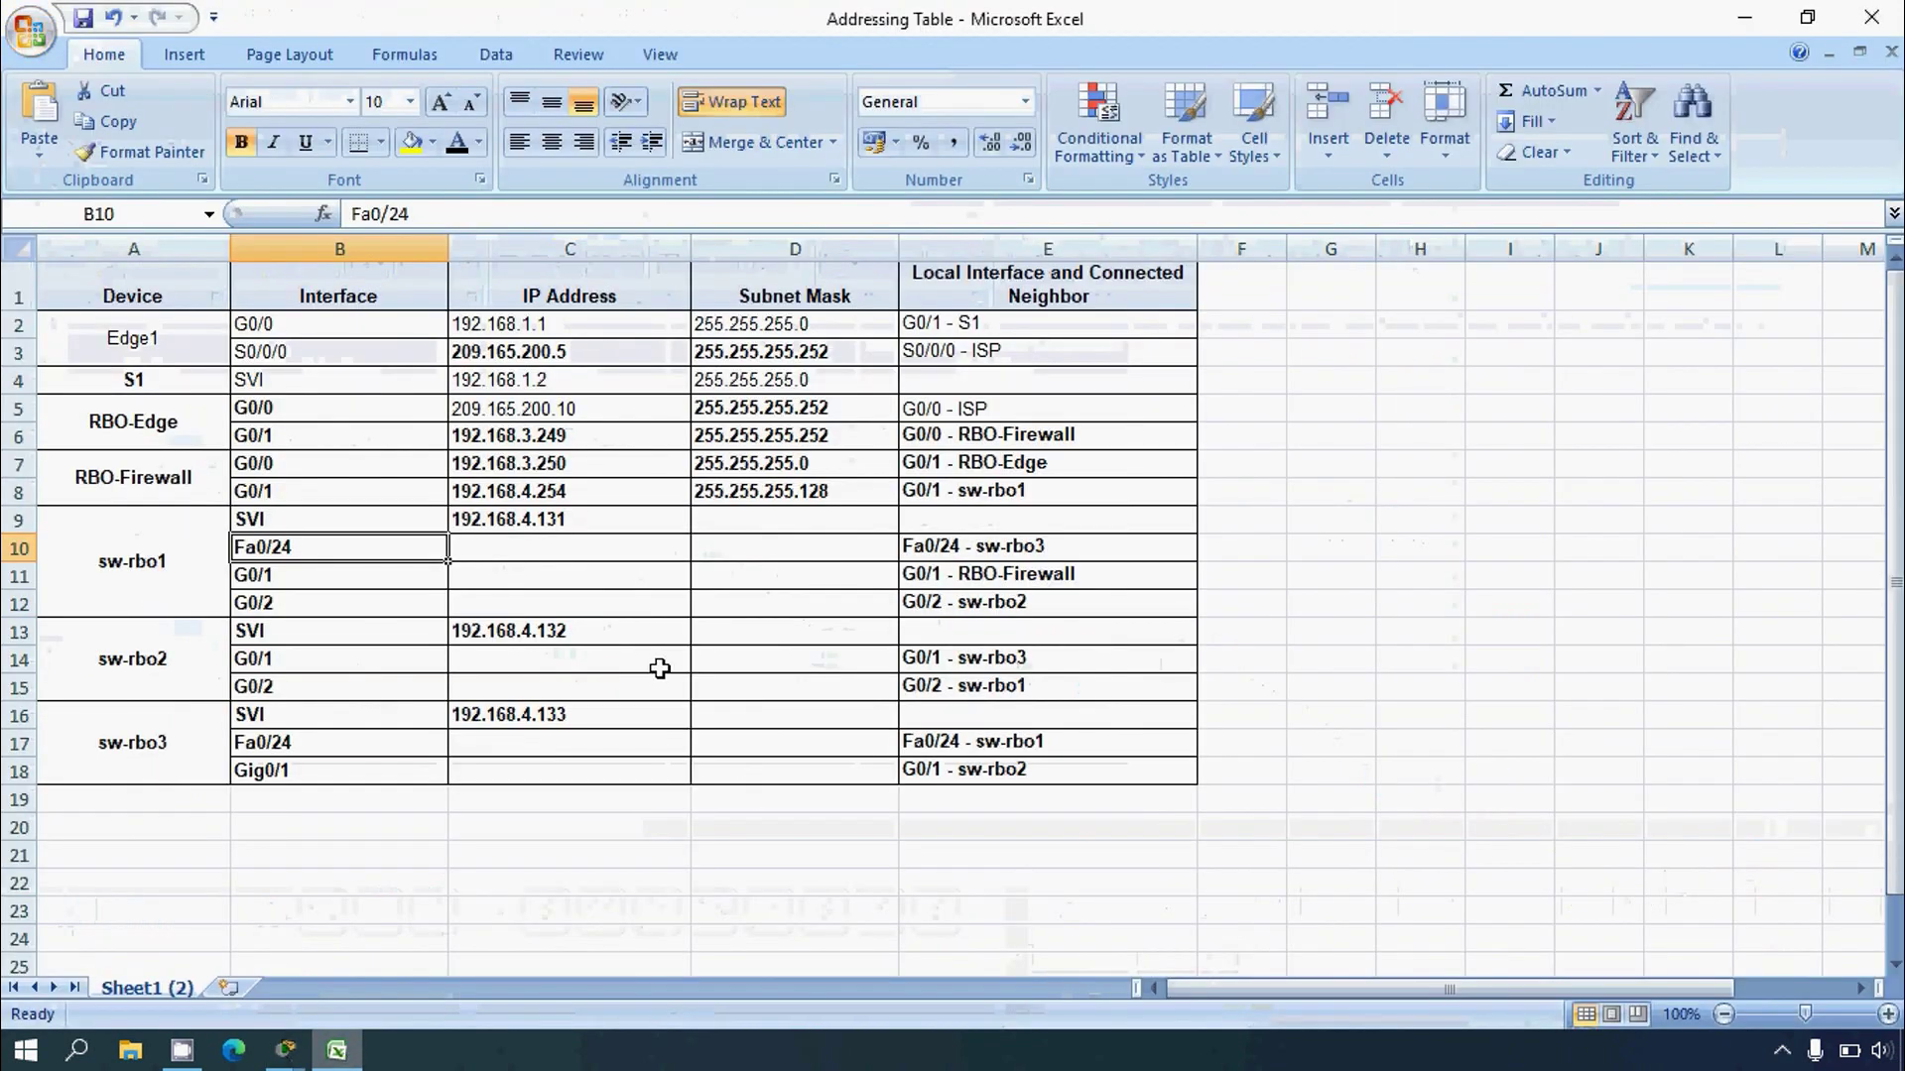
pyautogui.click(20, 603)
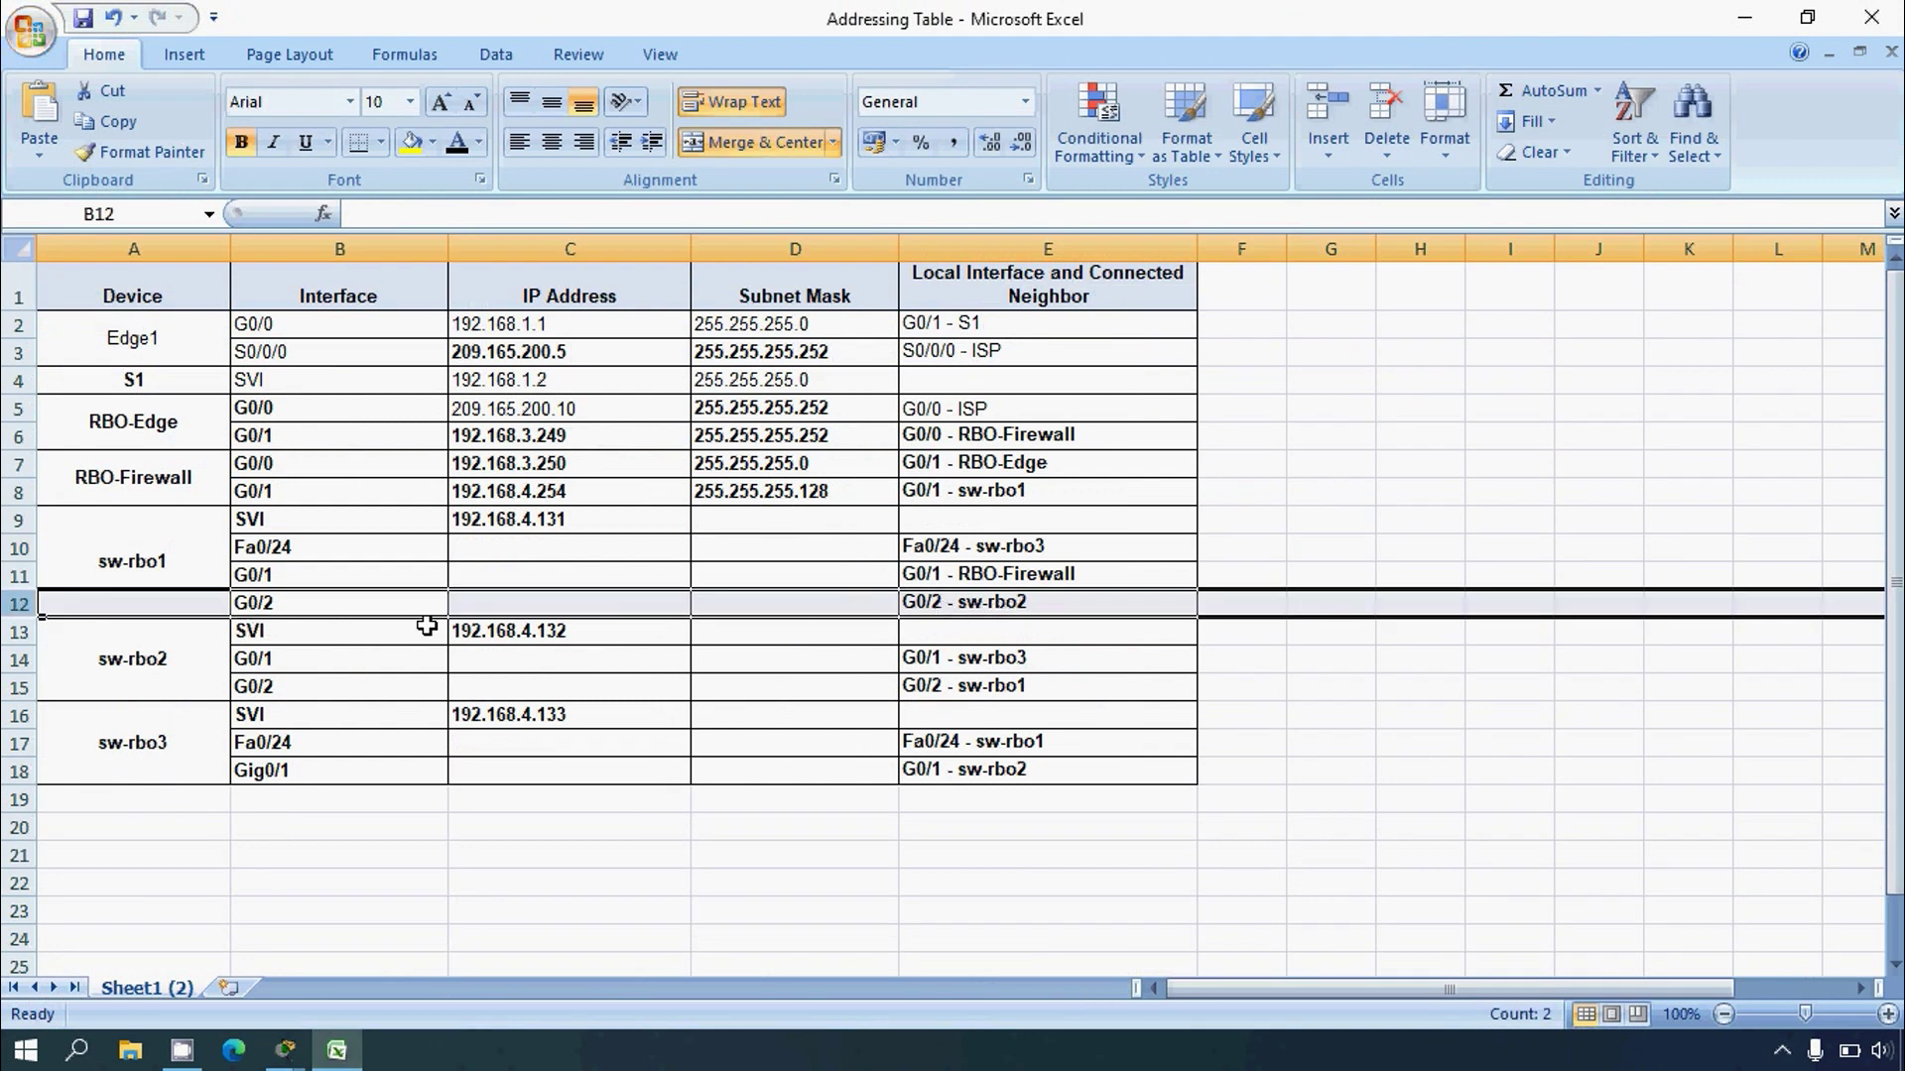
pyautogui.click(1745, 17)
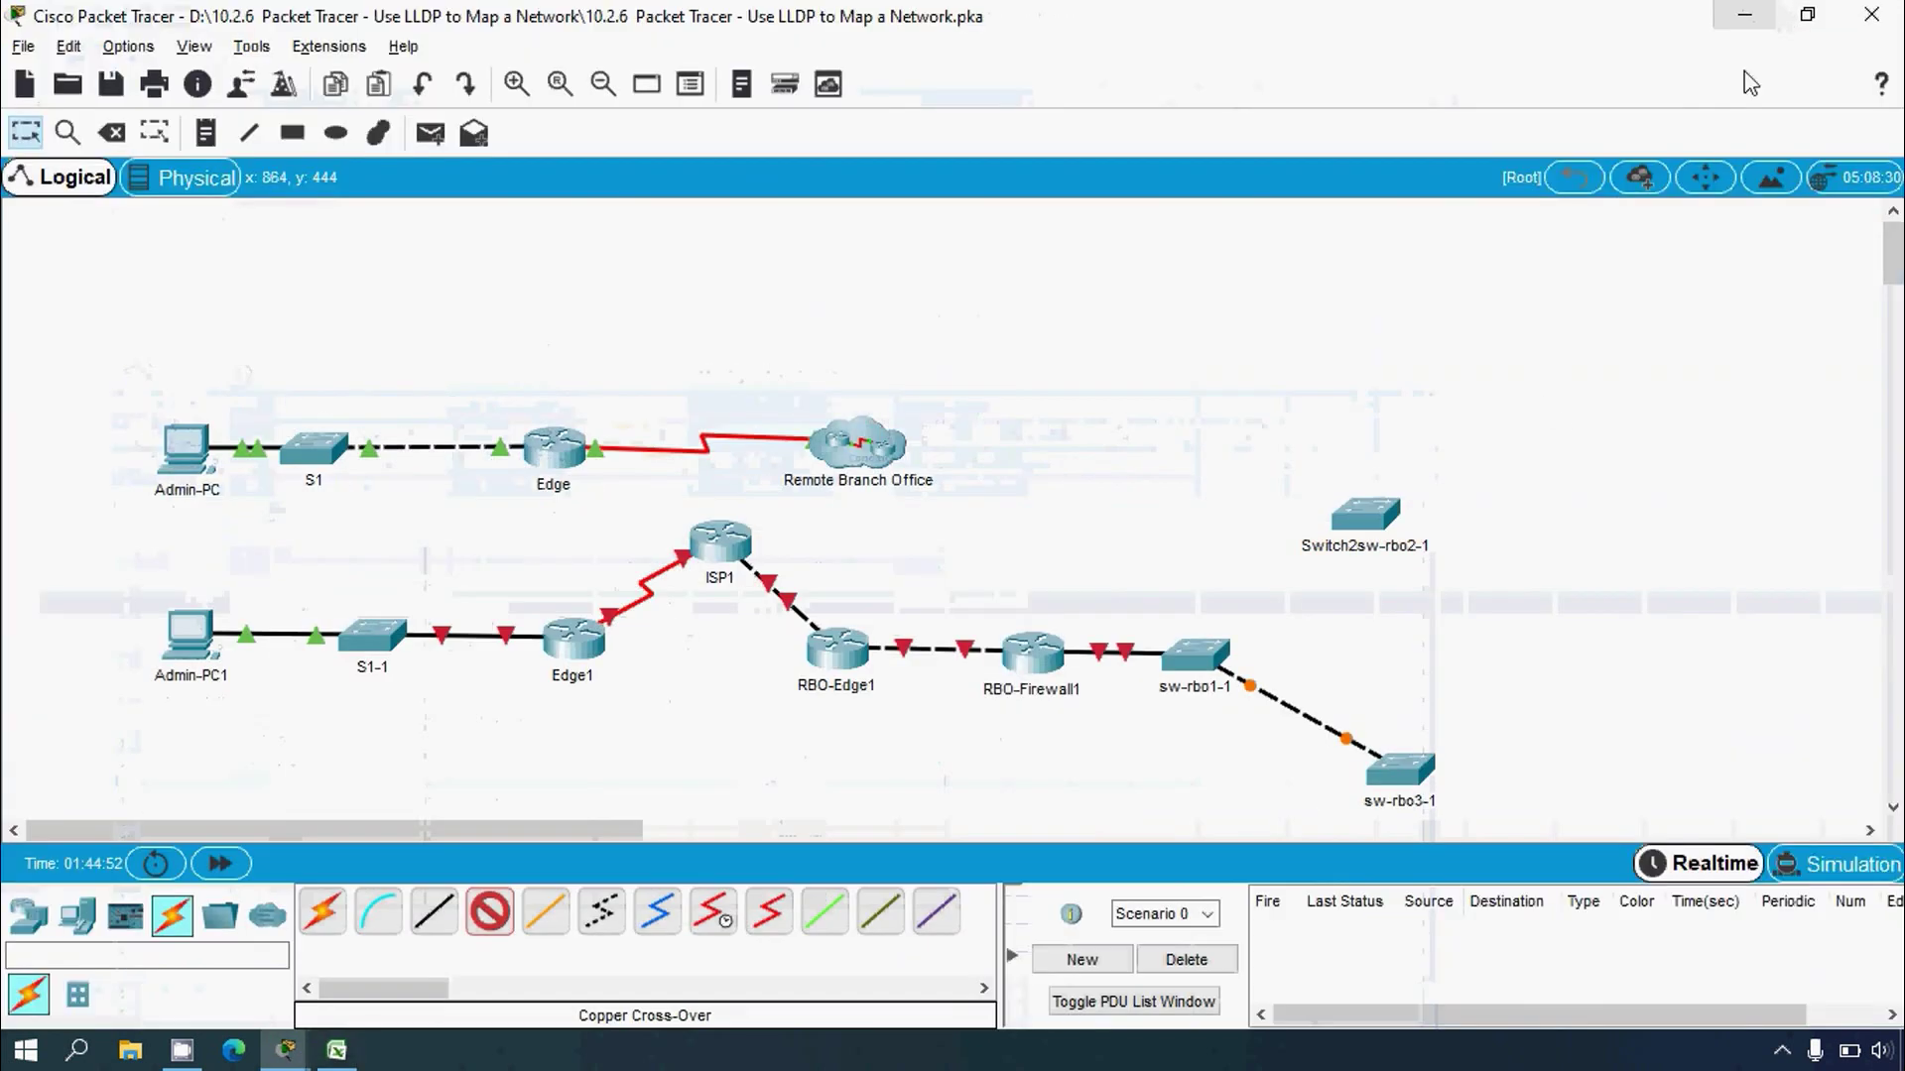
pyautogui.click(1202, 655)
pyautogui.click(1289, 756)
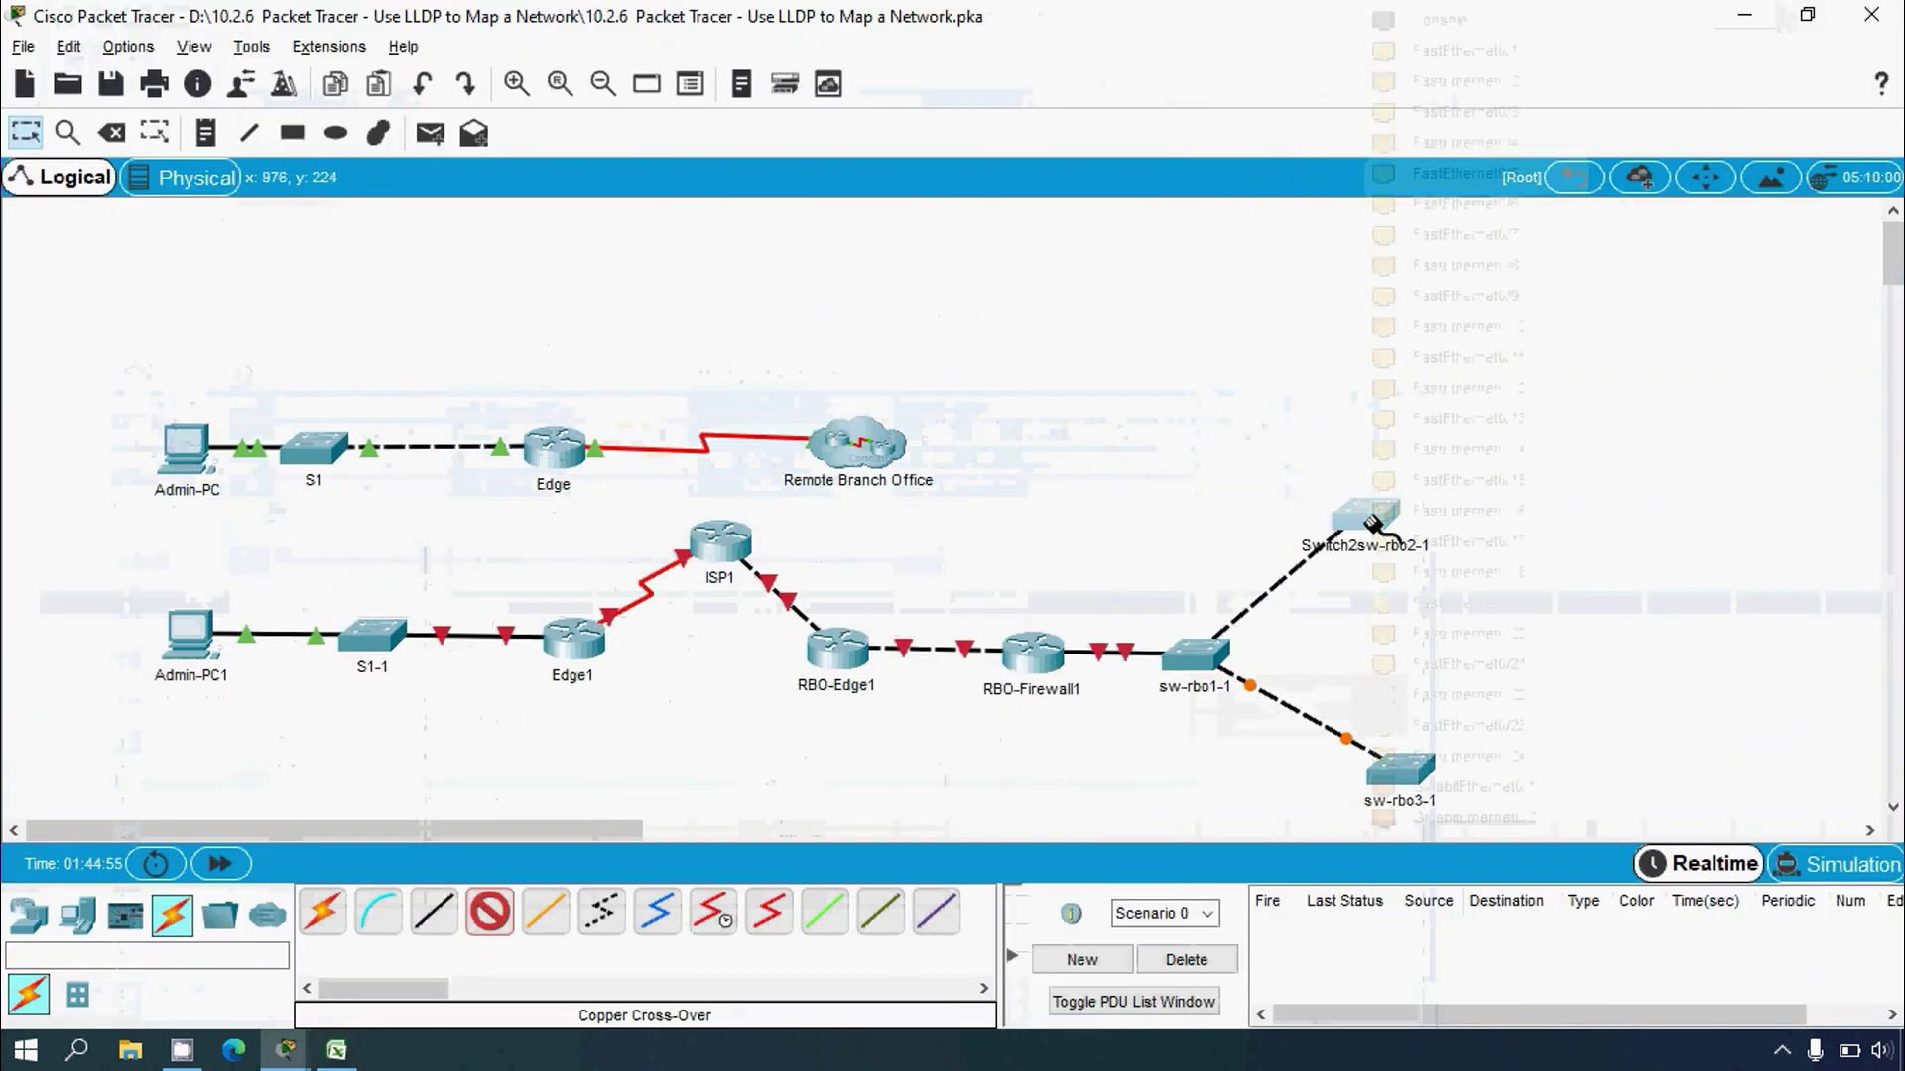
pyautogui.click(1377, 765)
pyautogui.click(1474, 816)
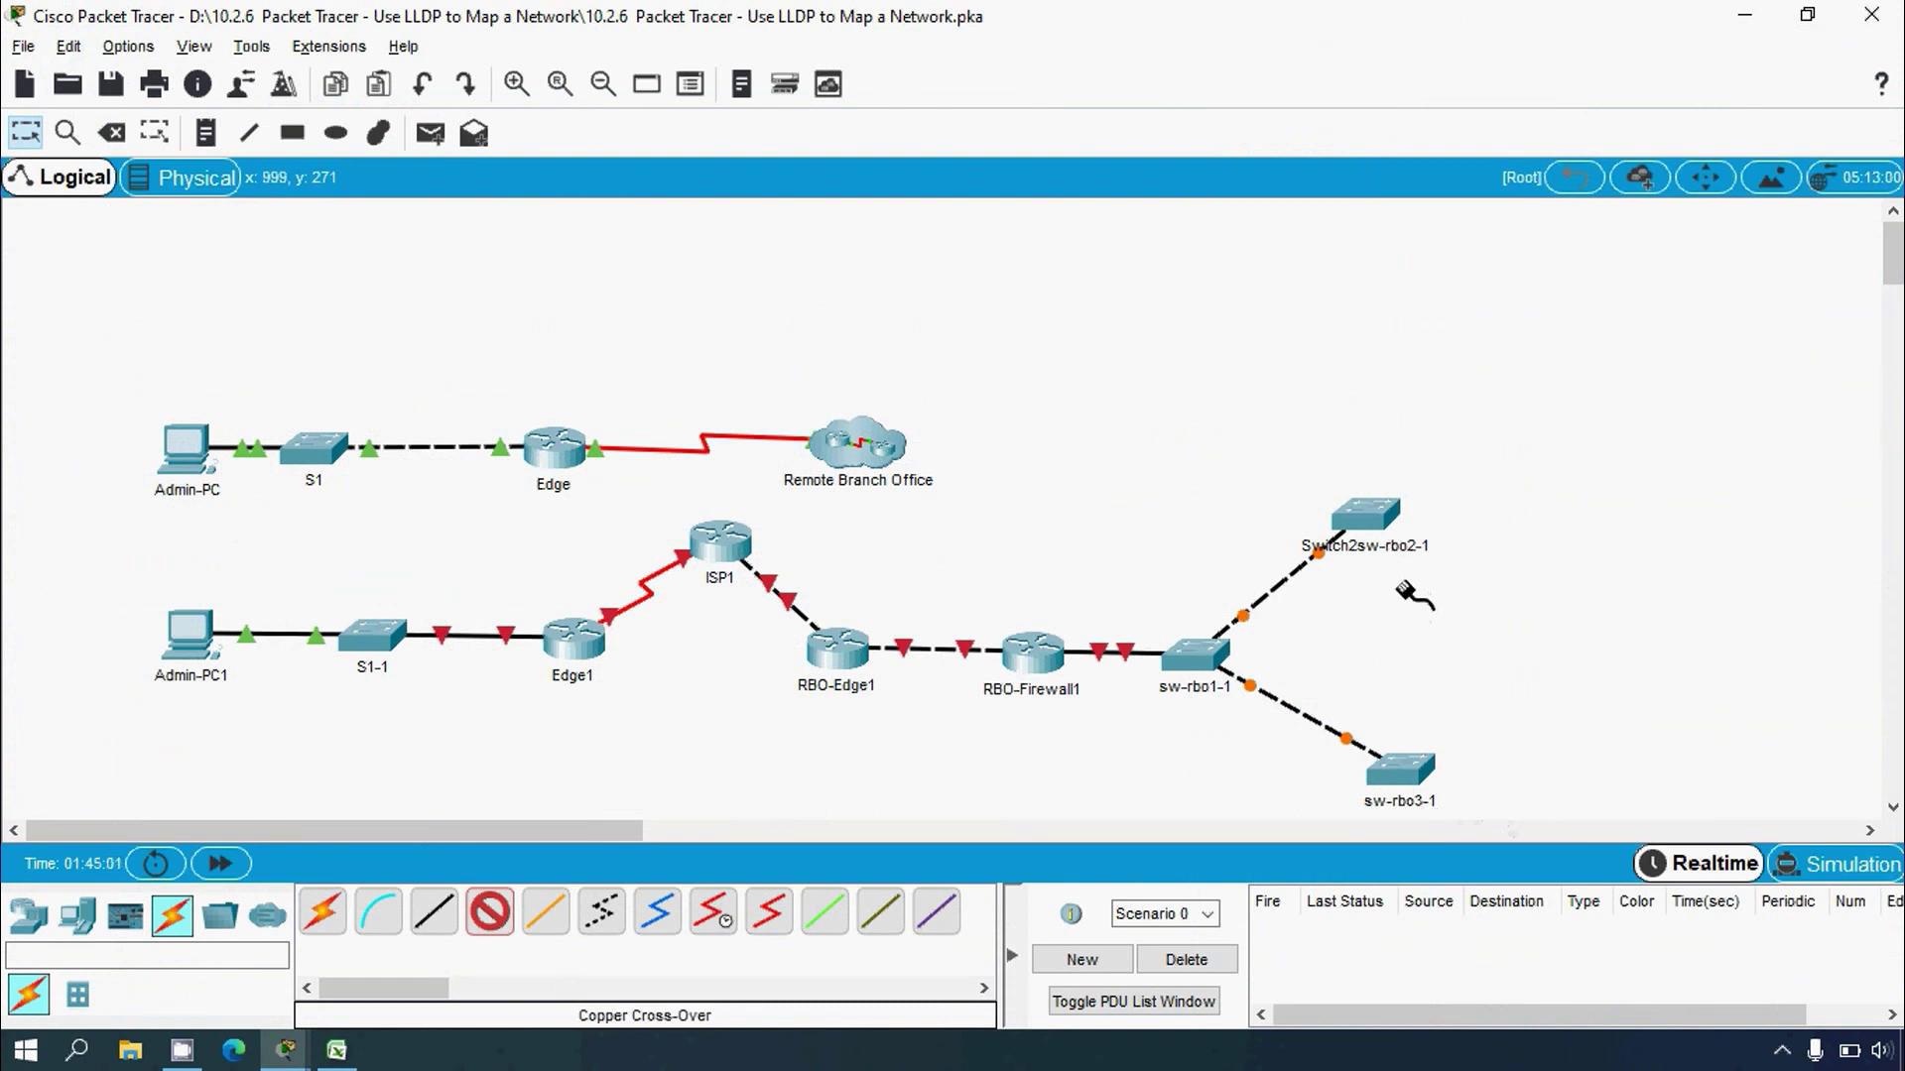
pyautogui.click(336, 1049)
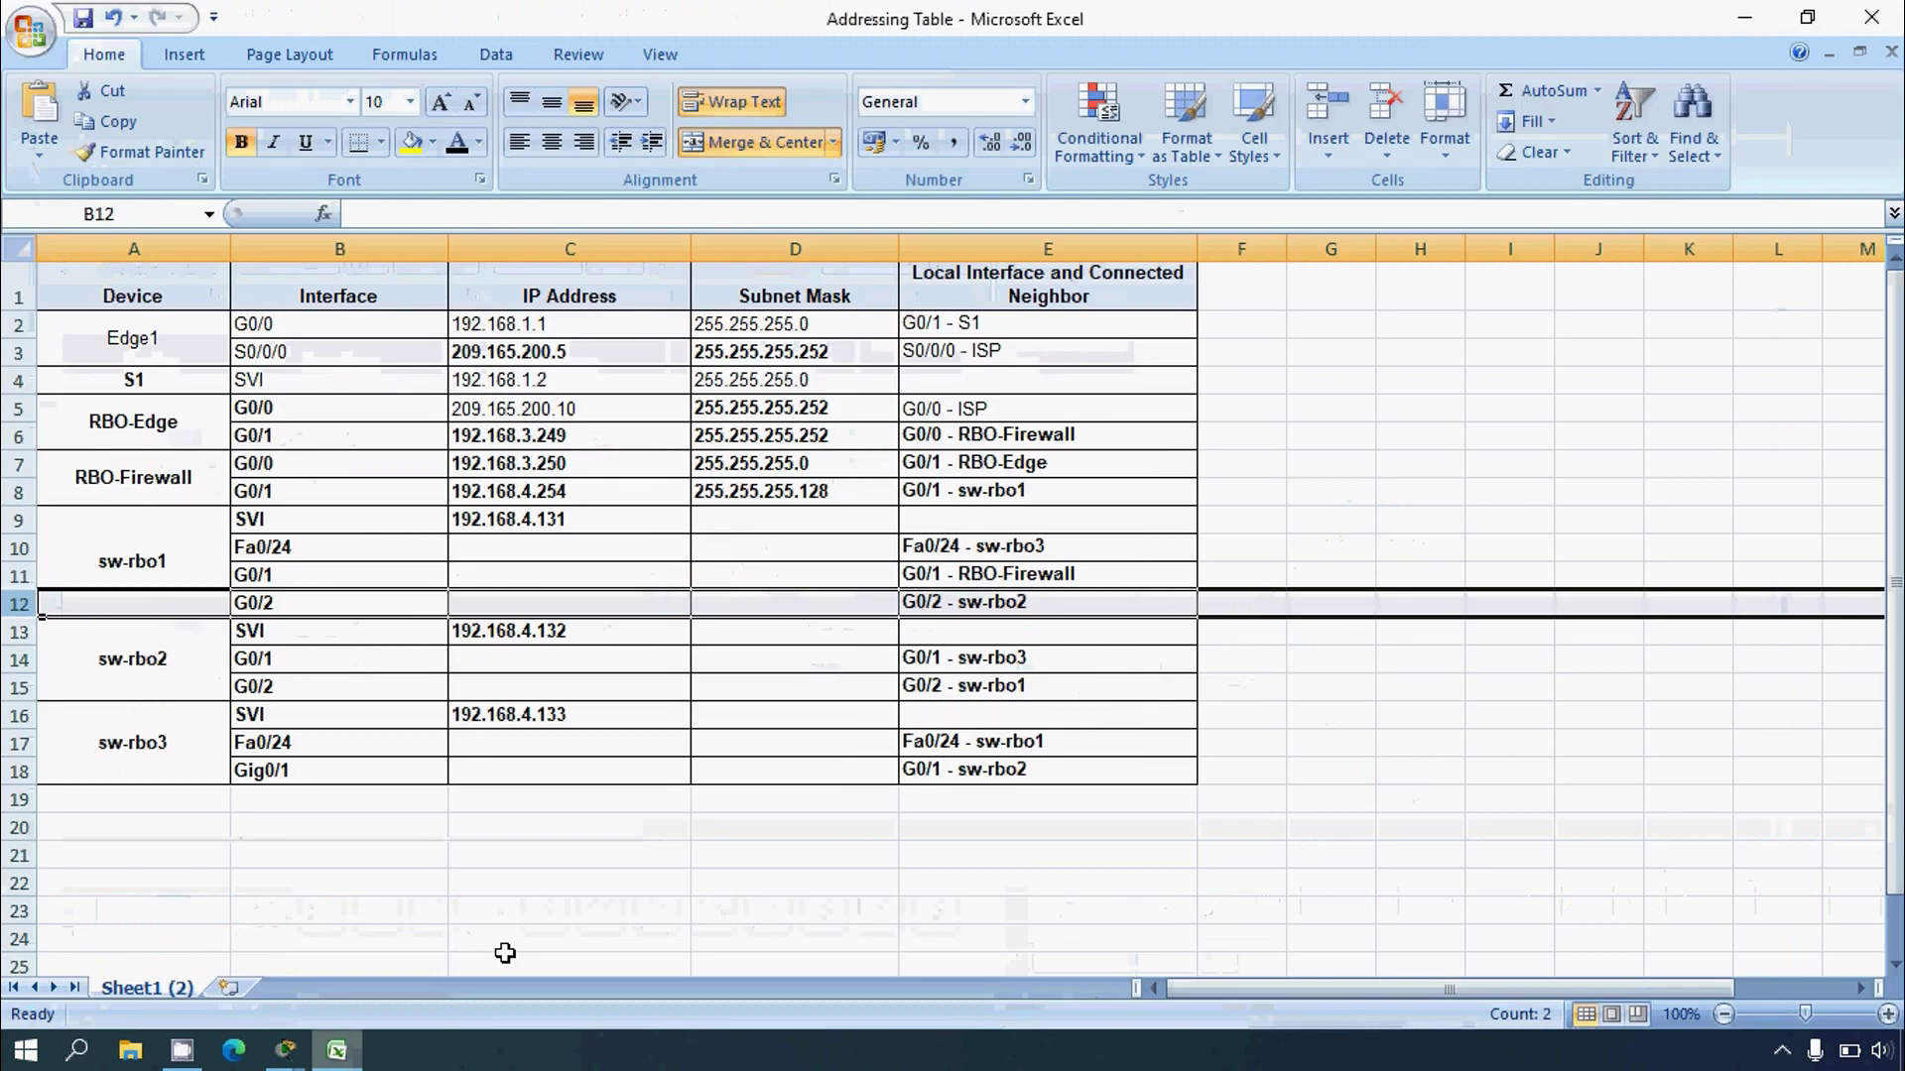
# Step: Read rows 14 and 18 confirming sw-rbo2 G0/1 and sw-rbo3 Gig0/1 are neighbours, then minimize Excel
pyautogui.click(965, 658)
pyautogui.click(18, 660)
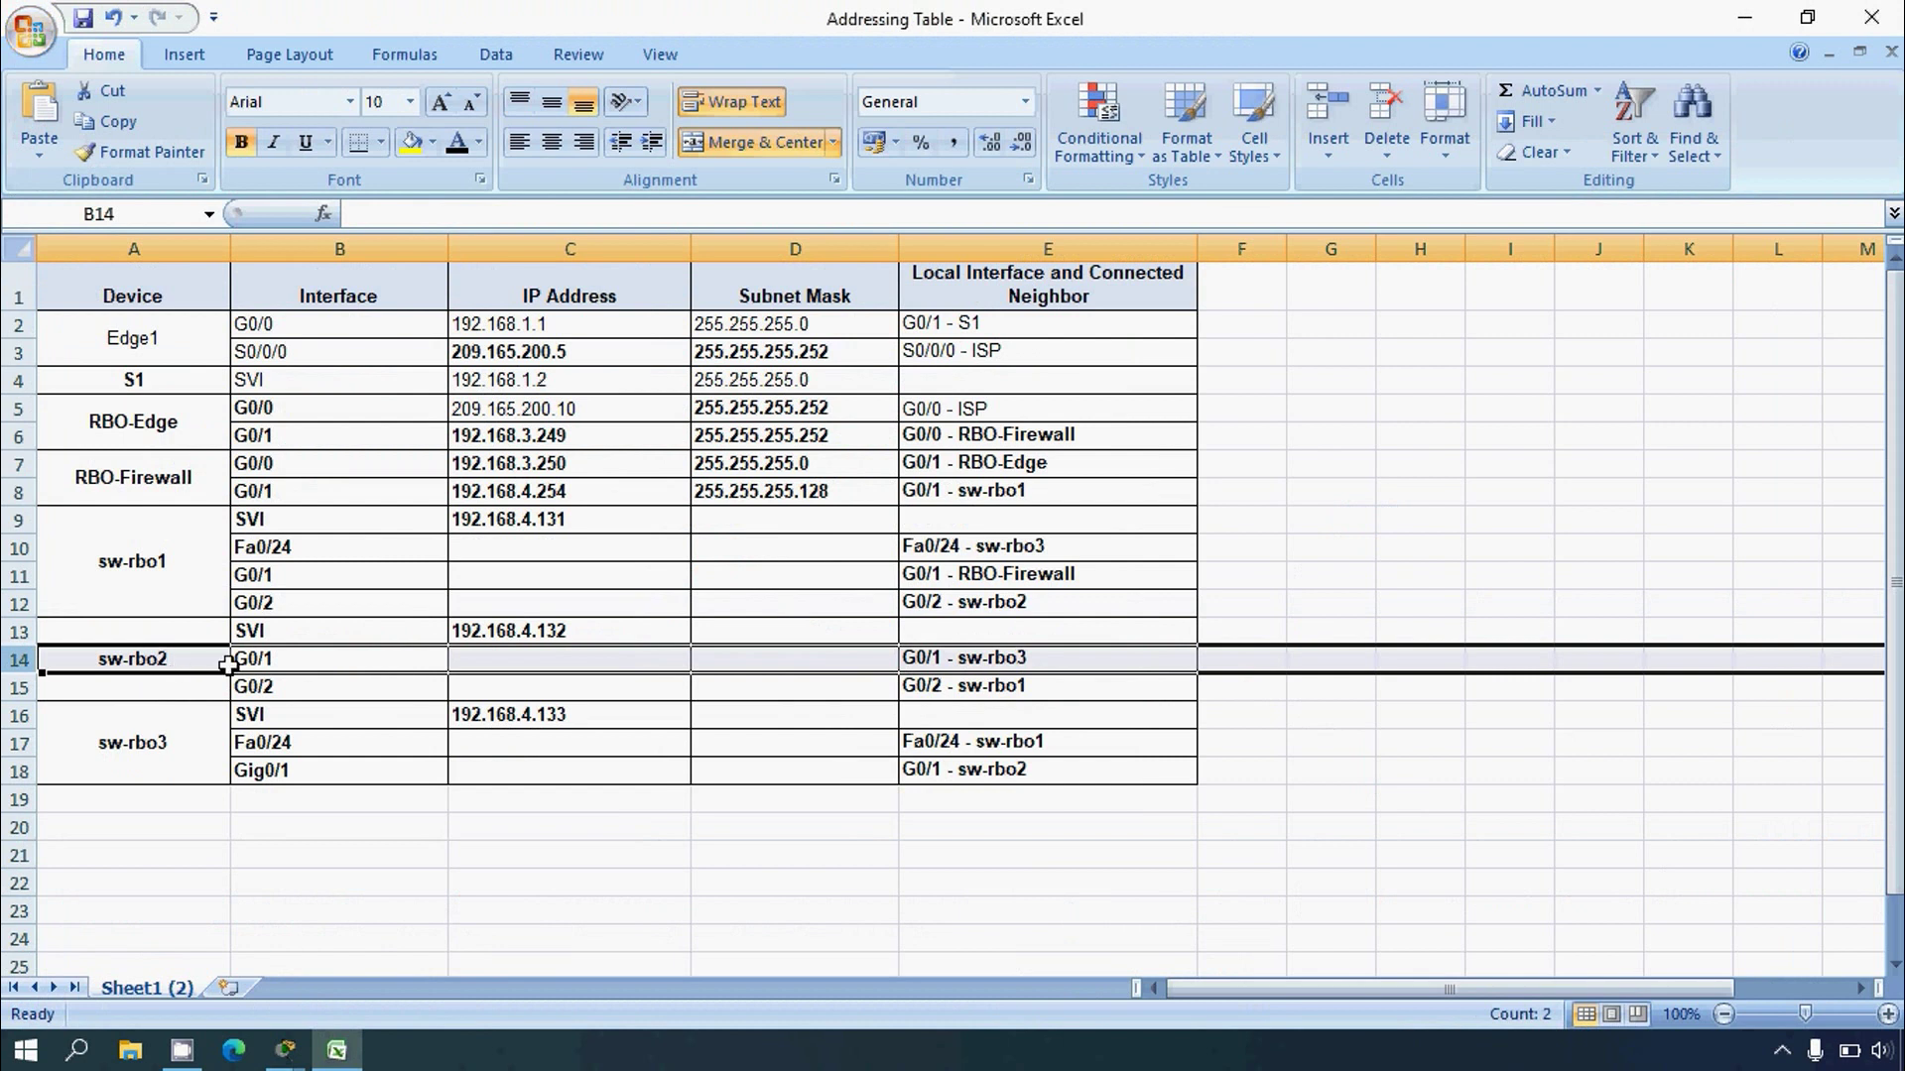
pyautogui.click(288, 661)
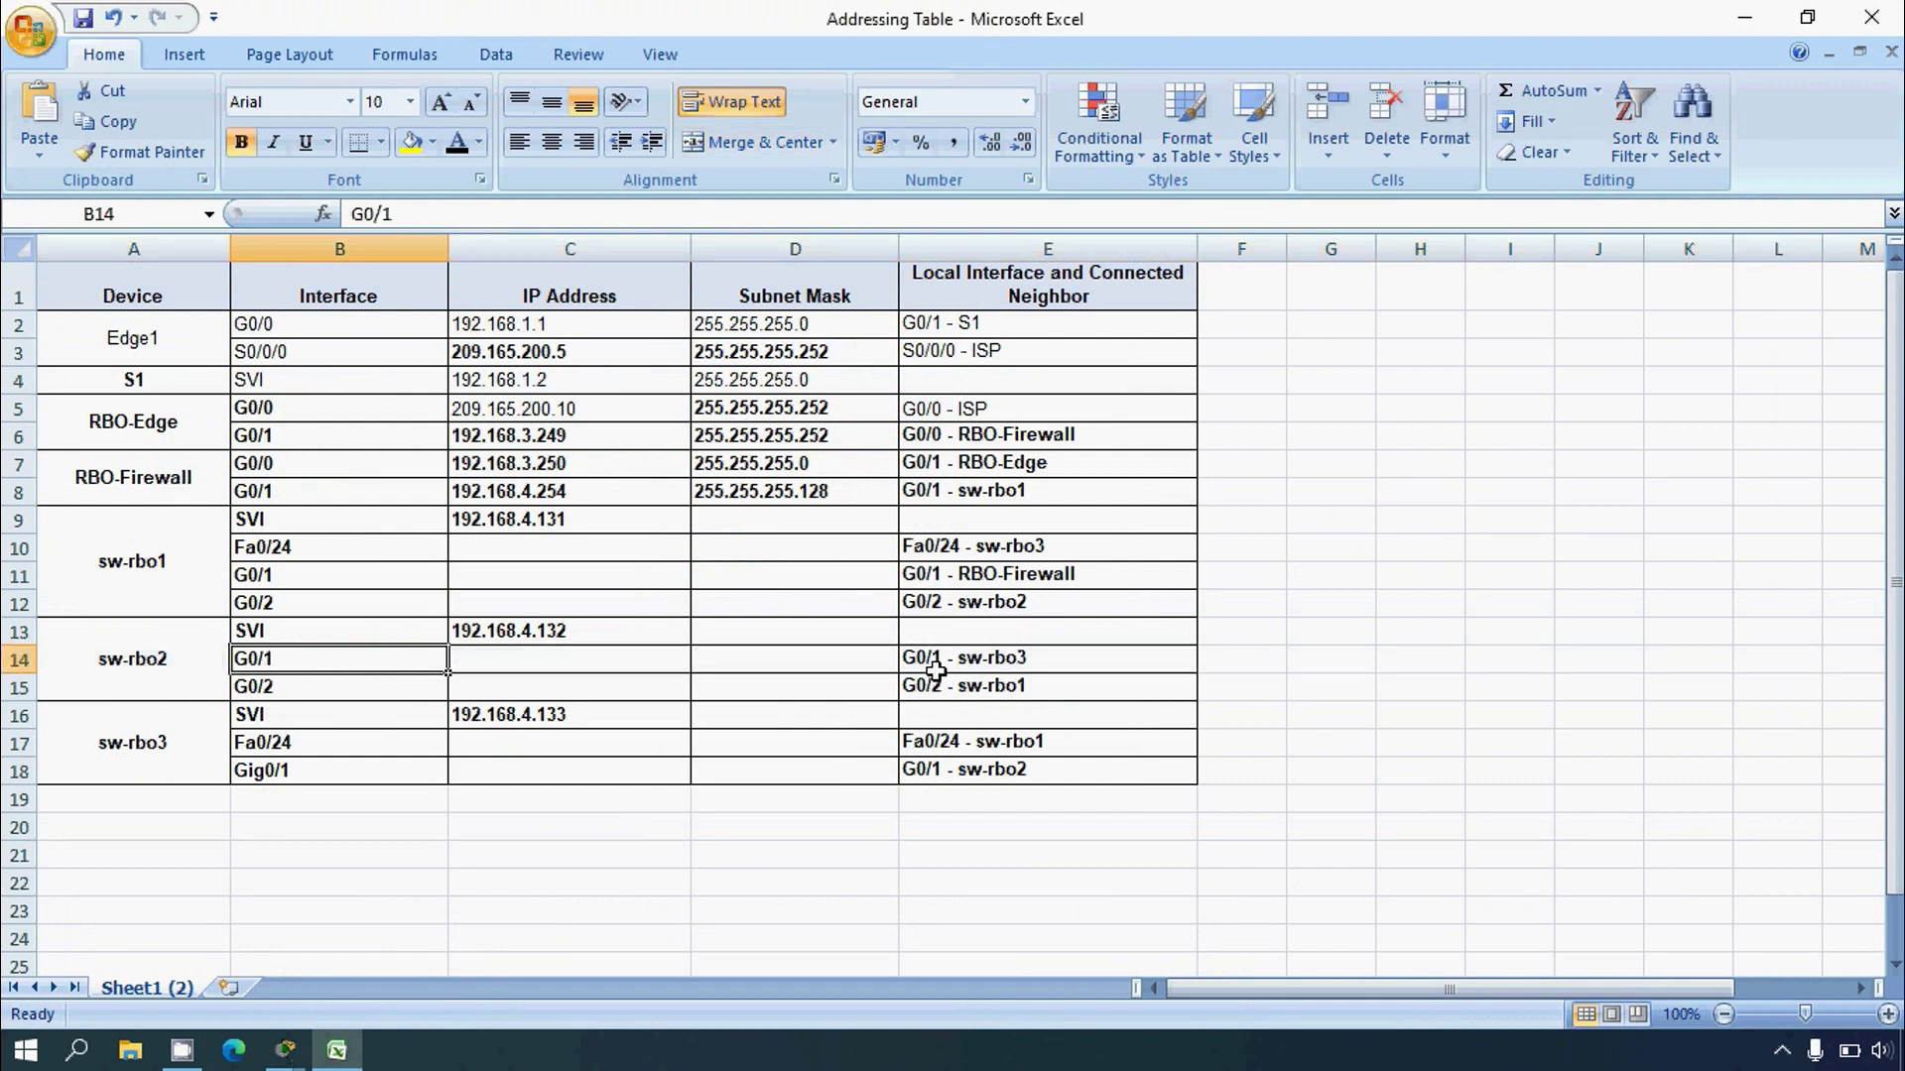
pyautogui.click(936, 665)
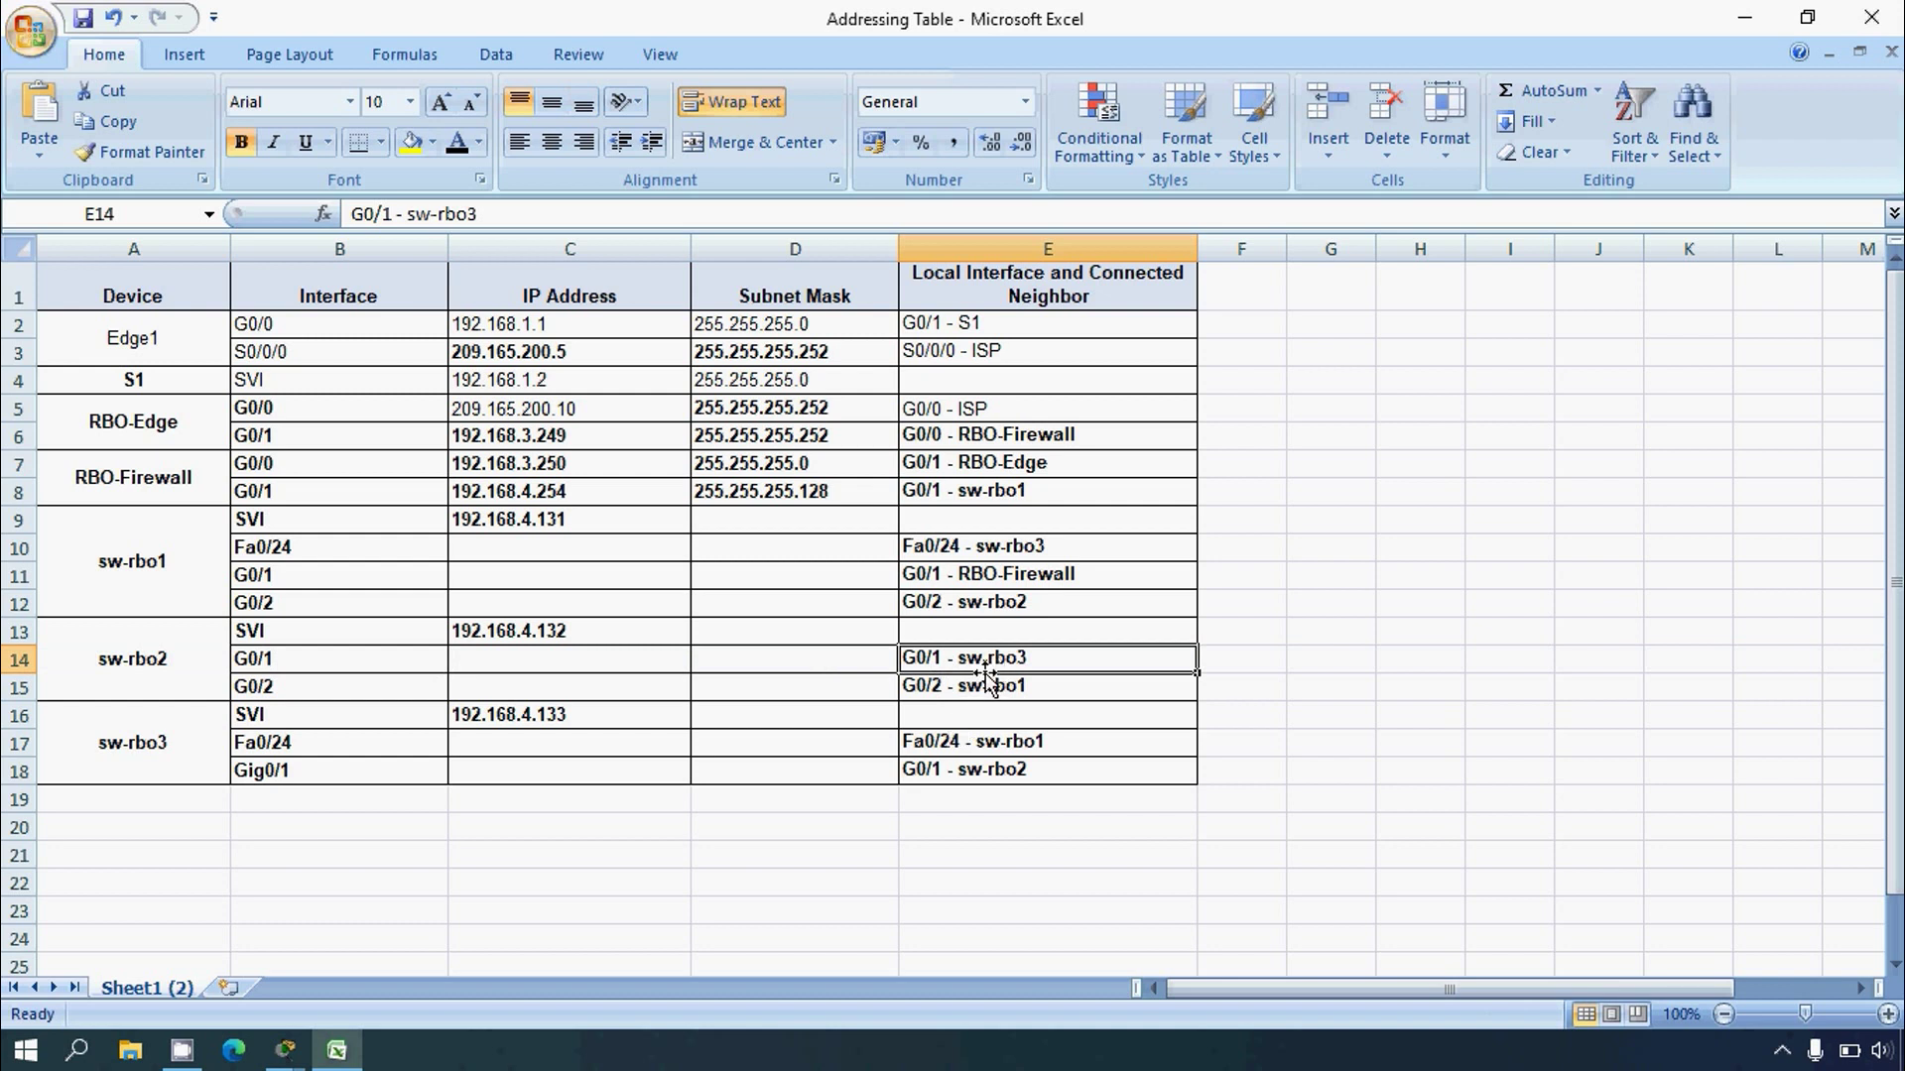
pyautogui.click(906, 774)
pyautogui.click(19, 772)
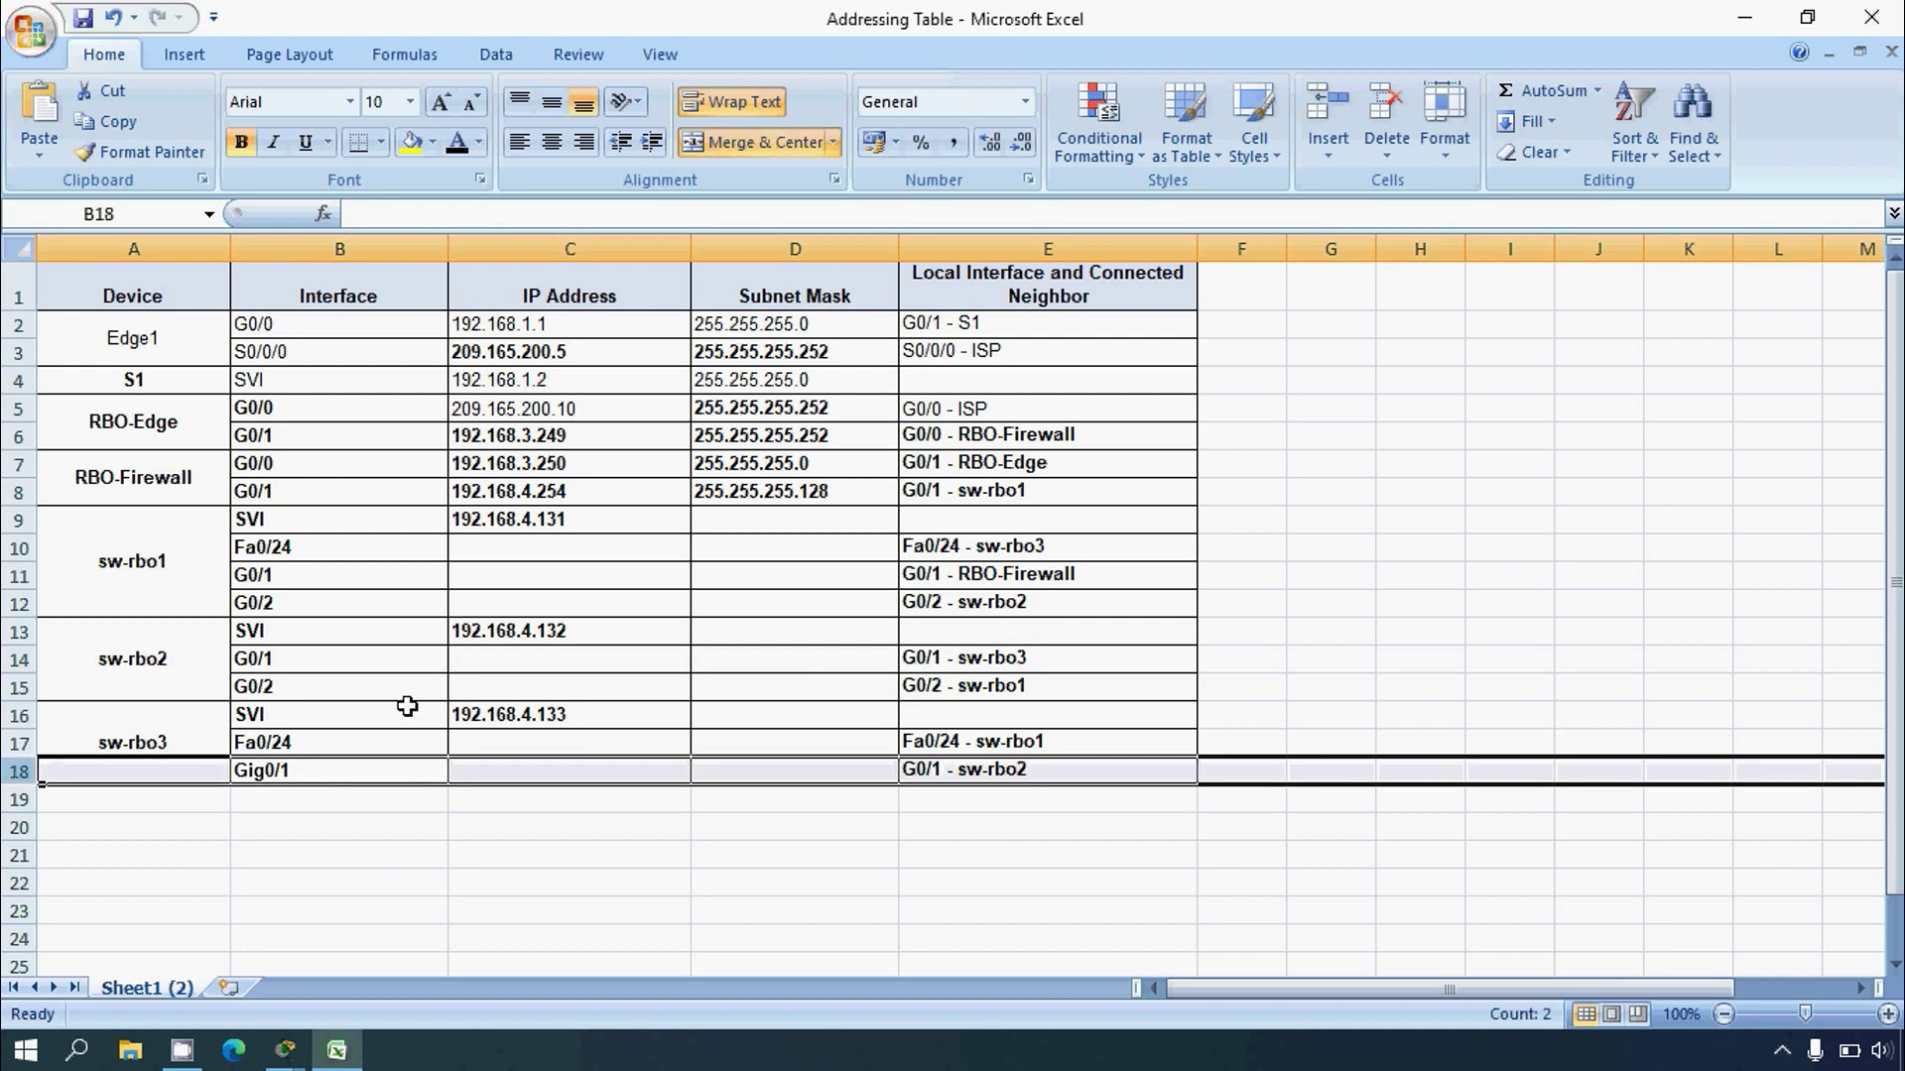
pyautogui.click(1745, 17)
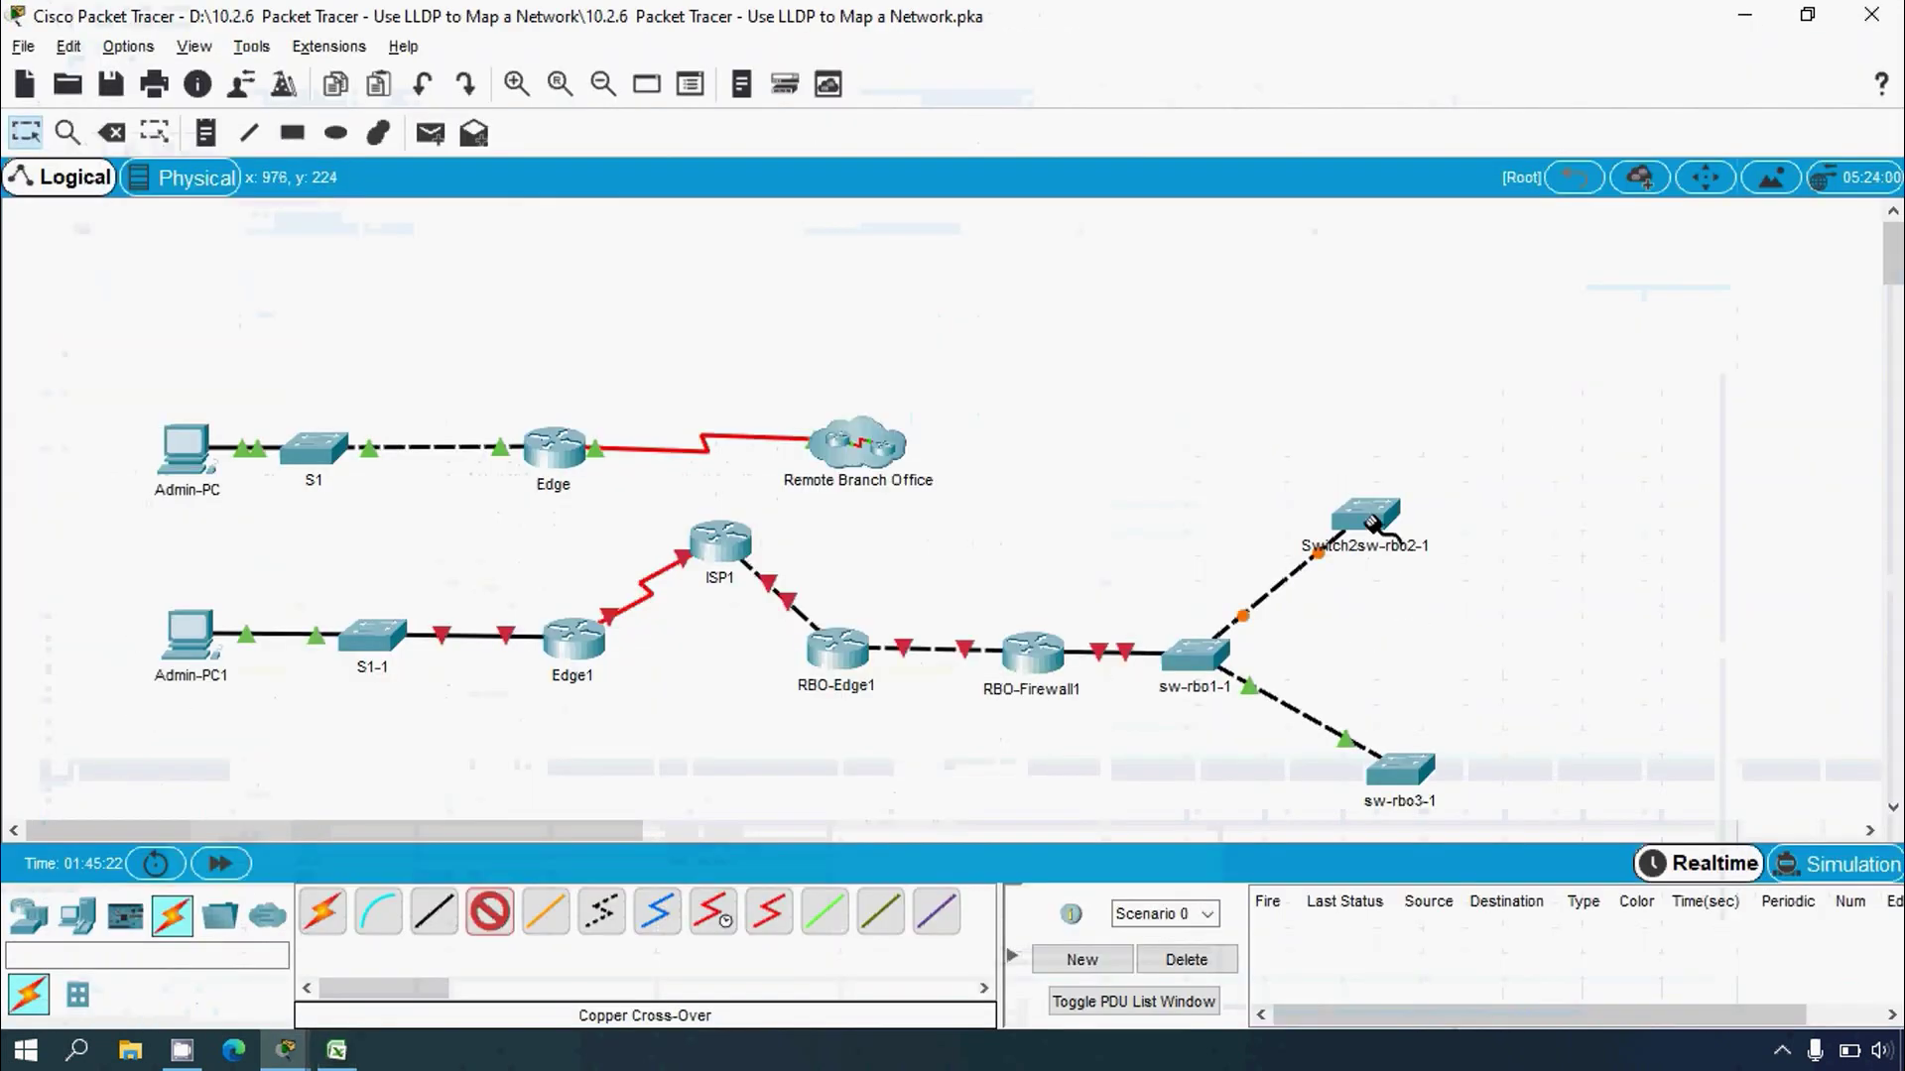
# Step: Join the sw-rbo2 switch to sw-rbo3-1 with a copper cross-over cable
pyautogui.click(1372, 522)
pyautogui.click(1459, 786)
pyautogui.click(1407, 785)
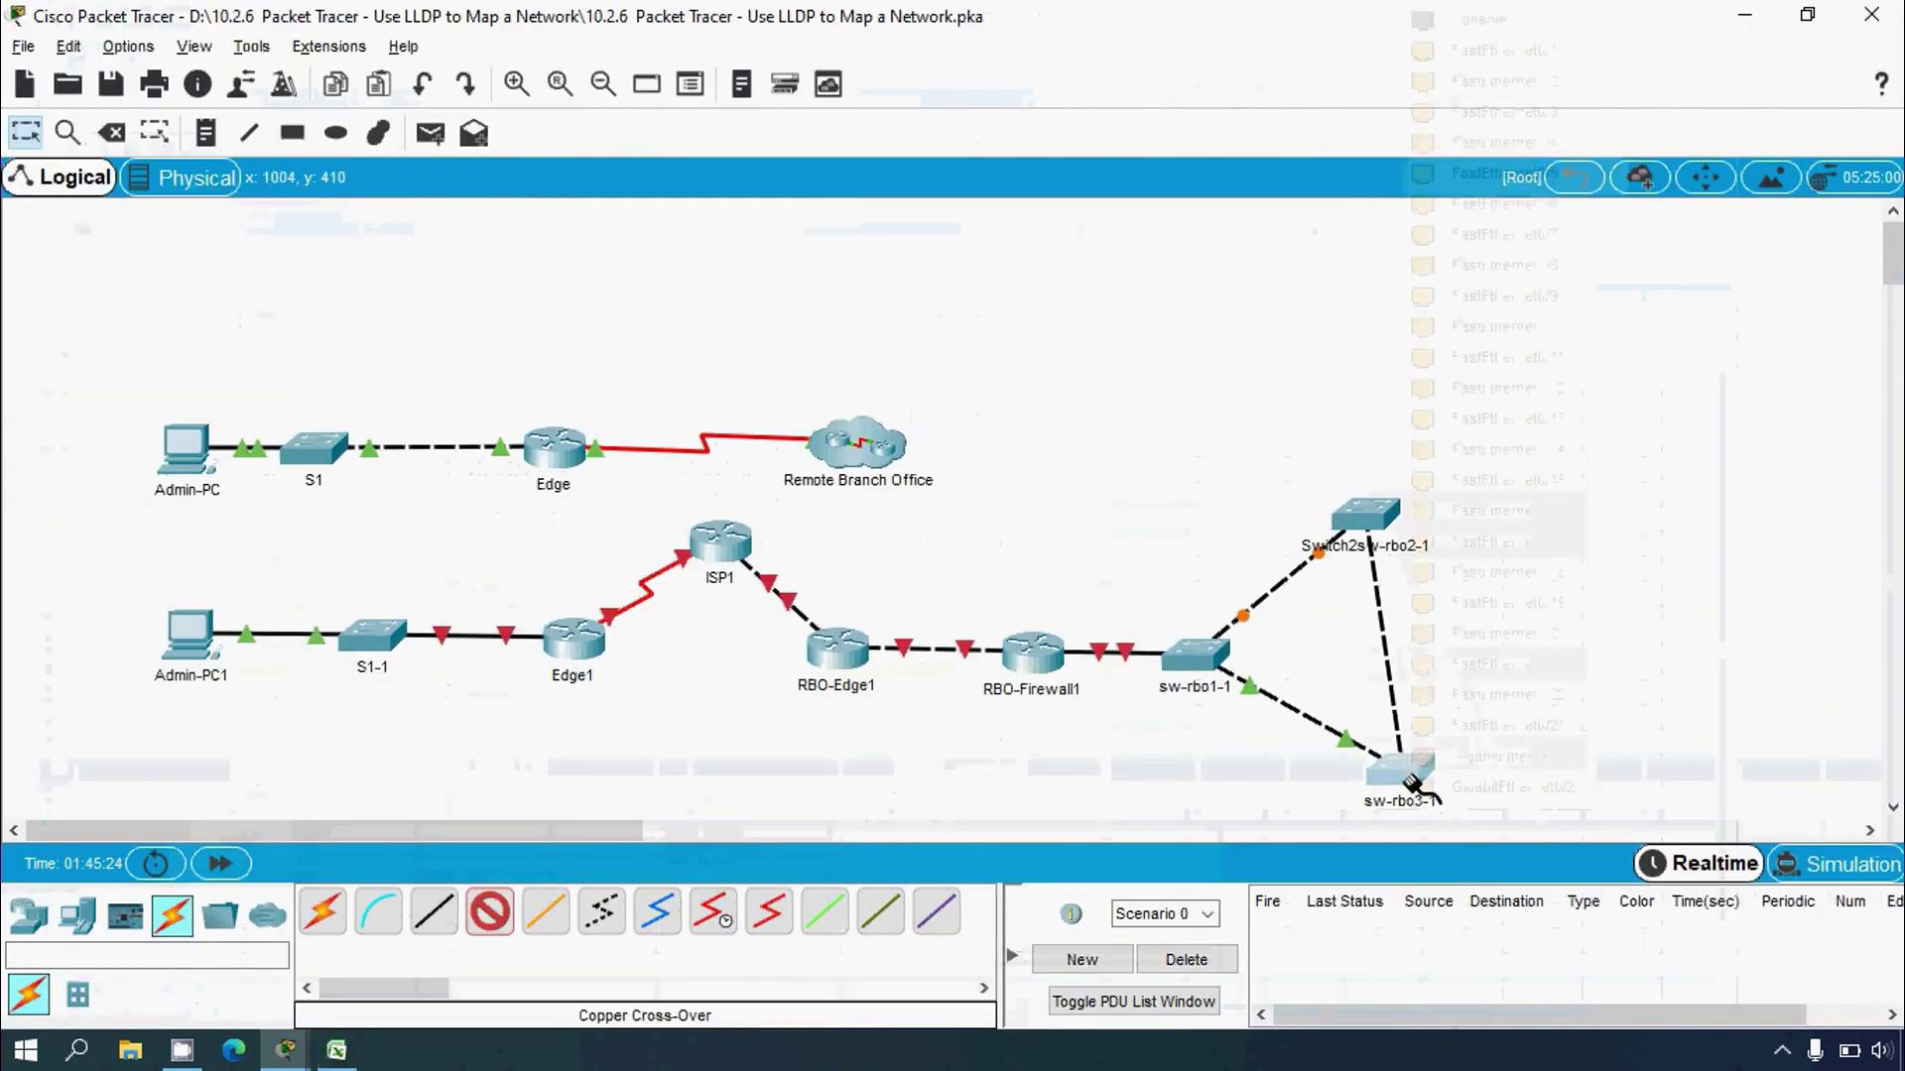
pyautogui.click(1458, 774)
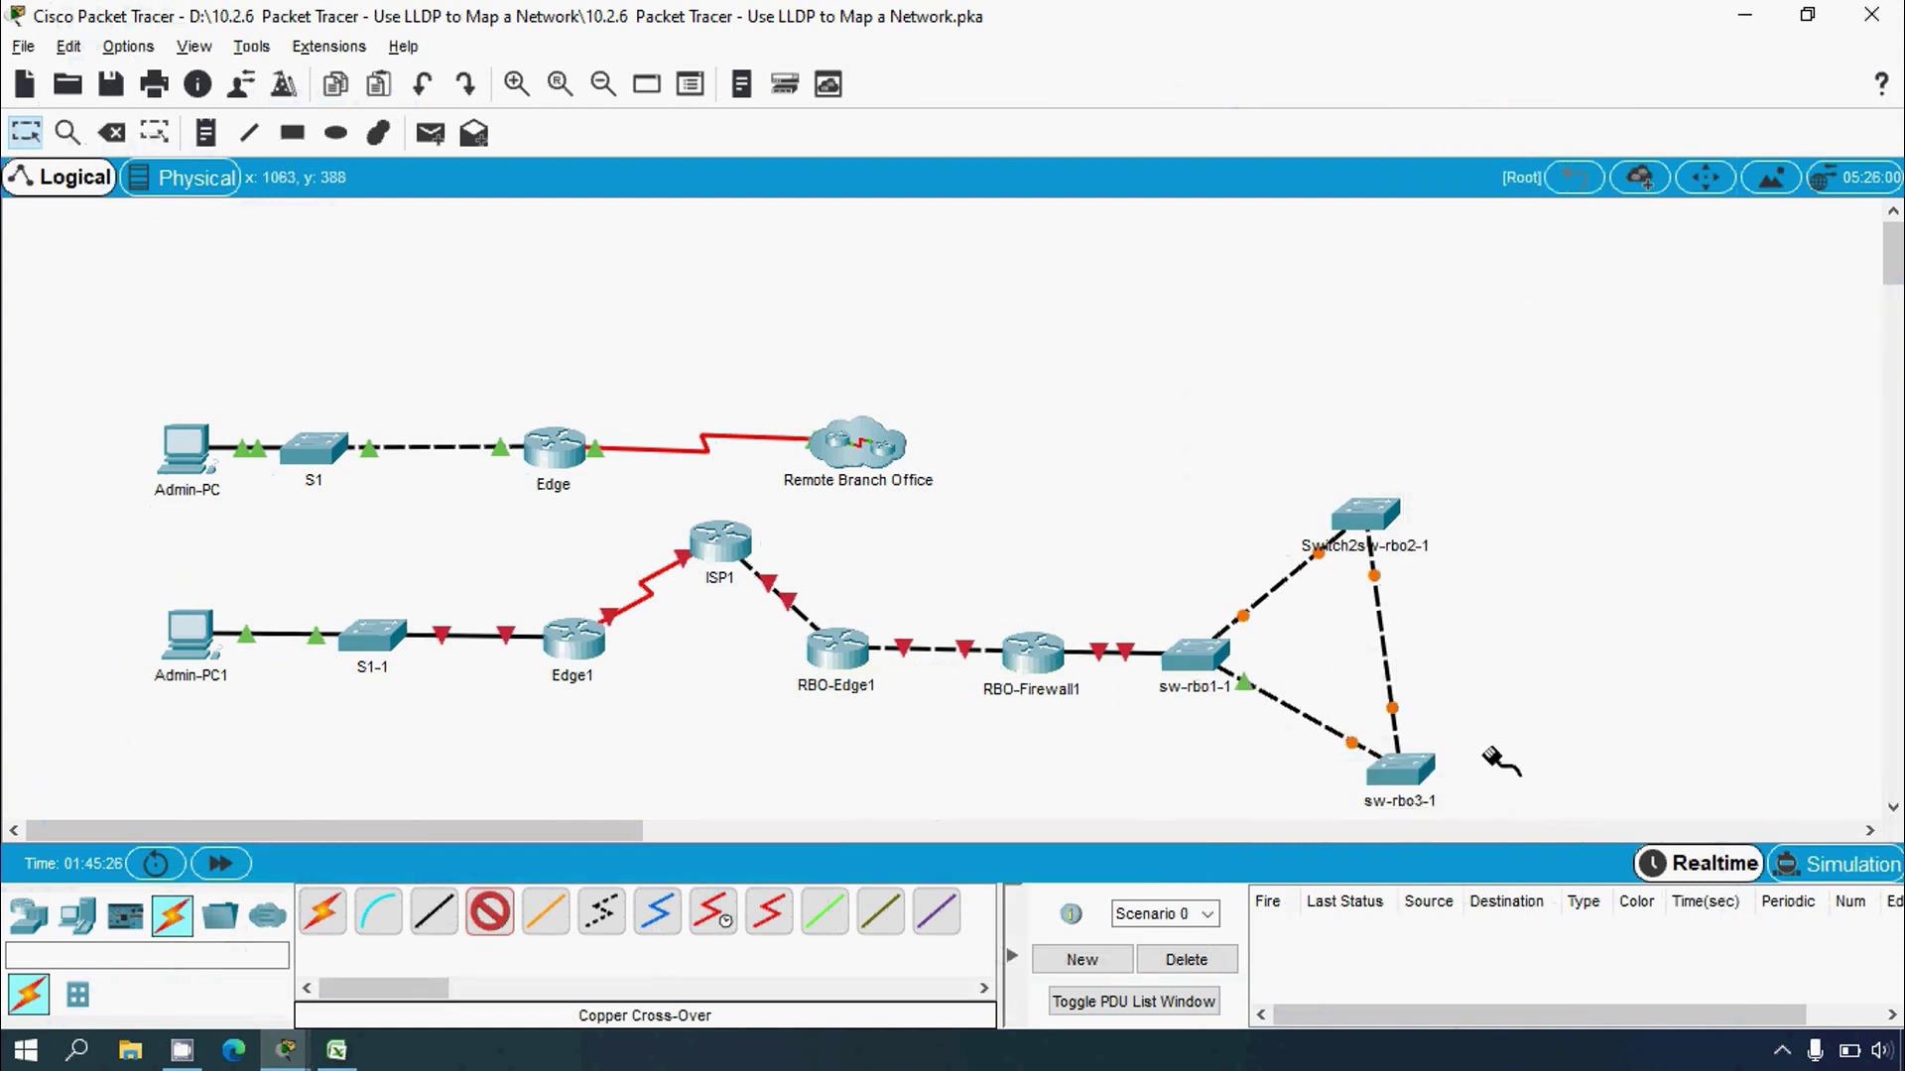
# Step: Shift sw-rbo3-1 left, check the Excel addressing table, then box-select the sw-rbo2 and sw-rbo3 switches
pyautogui.moveTo(1401, 770); pyautogui.dragTo(1373, 769)
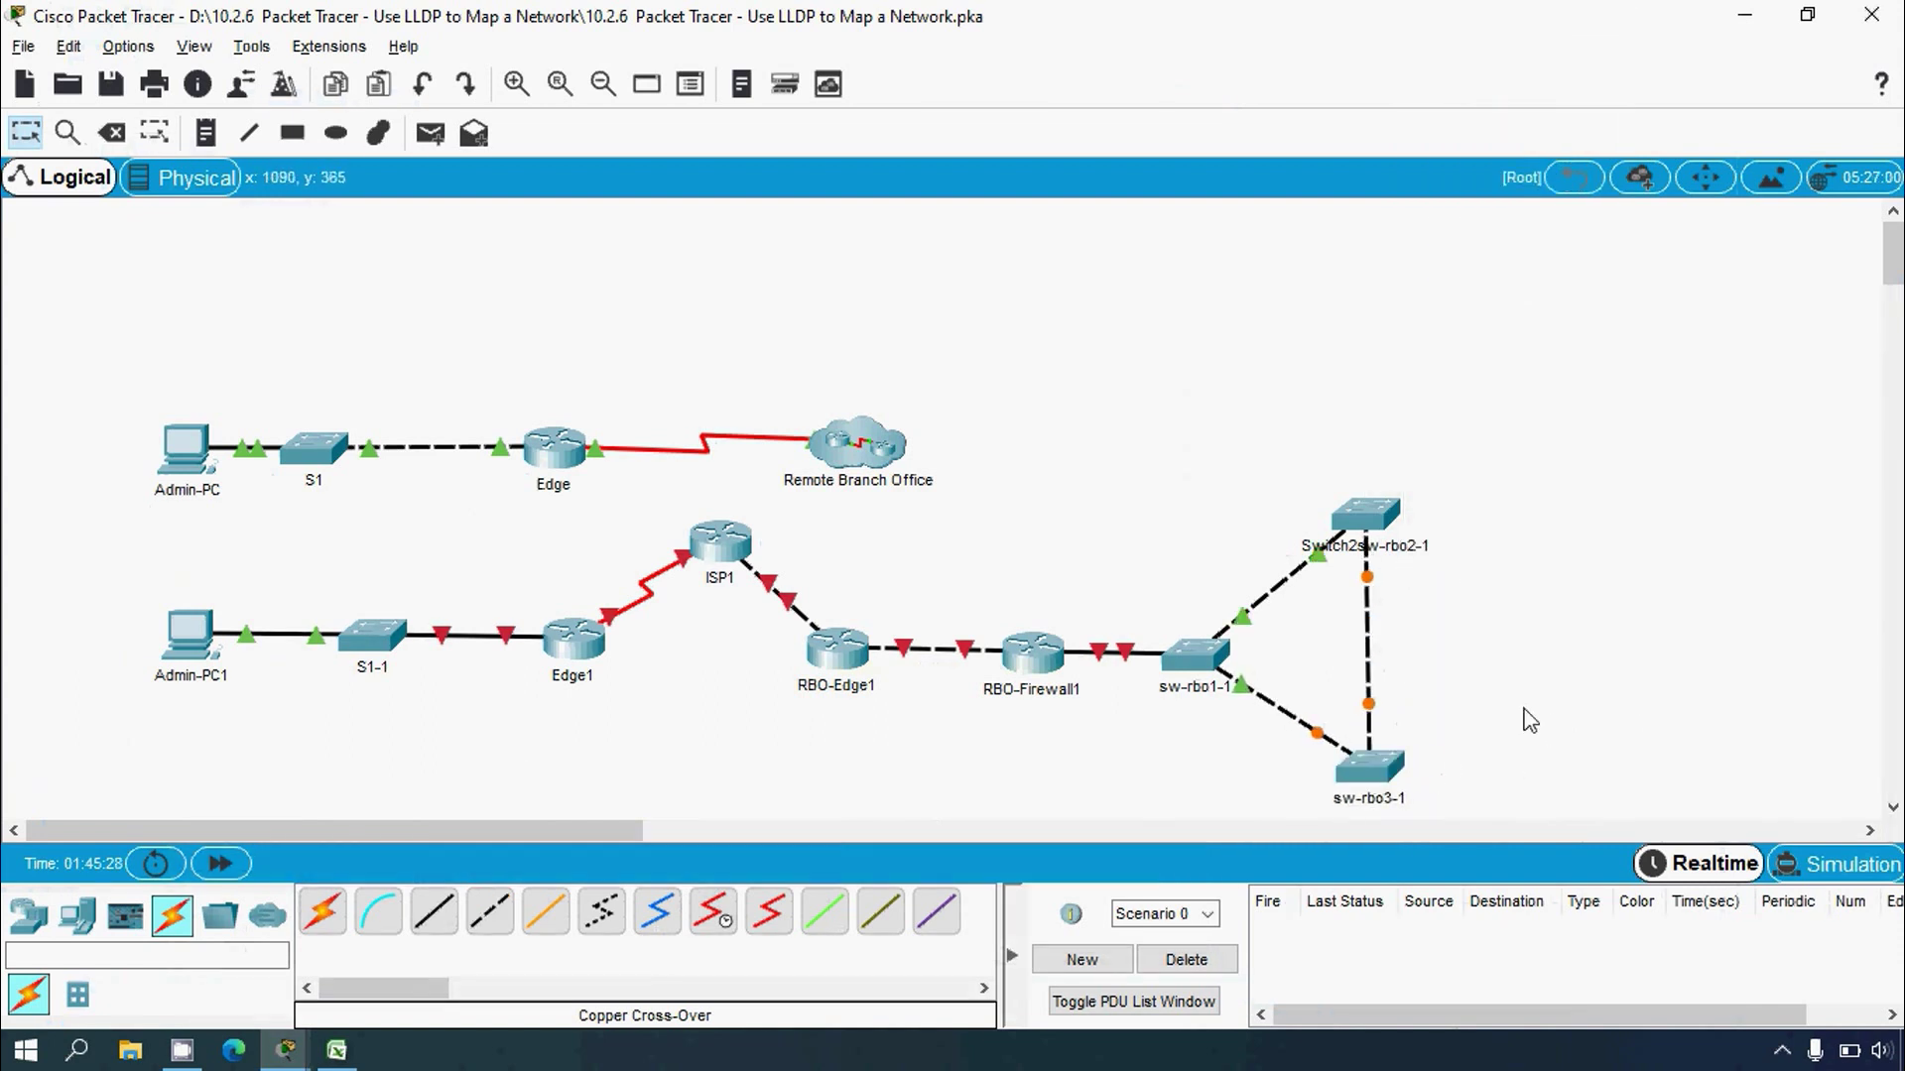
pyautogui.click(339, 1057)
pyautogui.click(345, 1057)
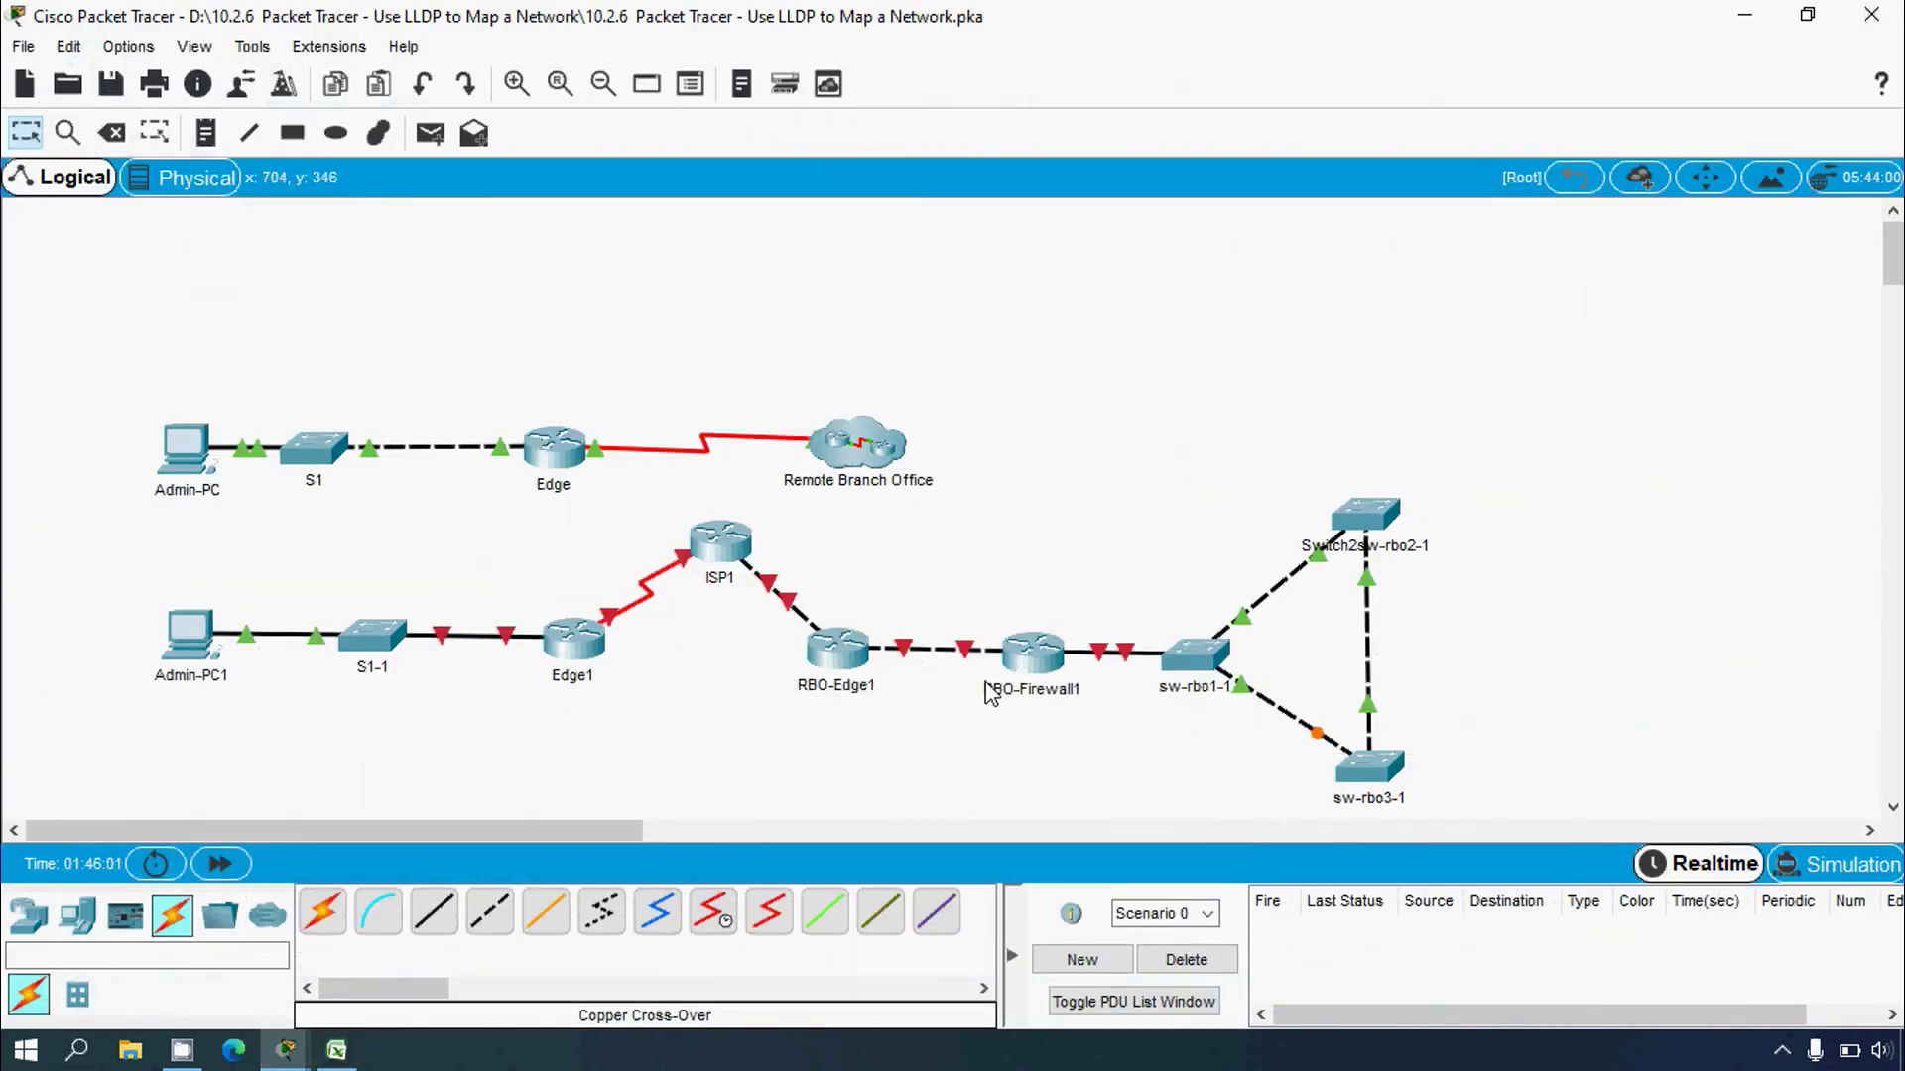
pyautogui.moveTo(1529, 471); pyautogui.dragTo(1279, 772)
# Step: Deselect the switches and scroll the activity instructions up to the title and Addressing Table
pyautogui.click(772, 774)
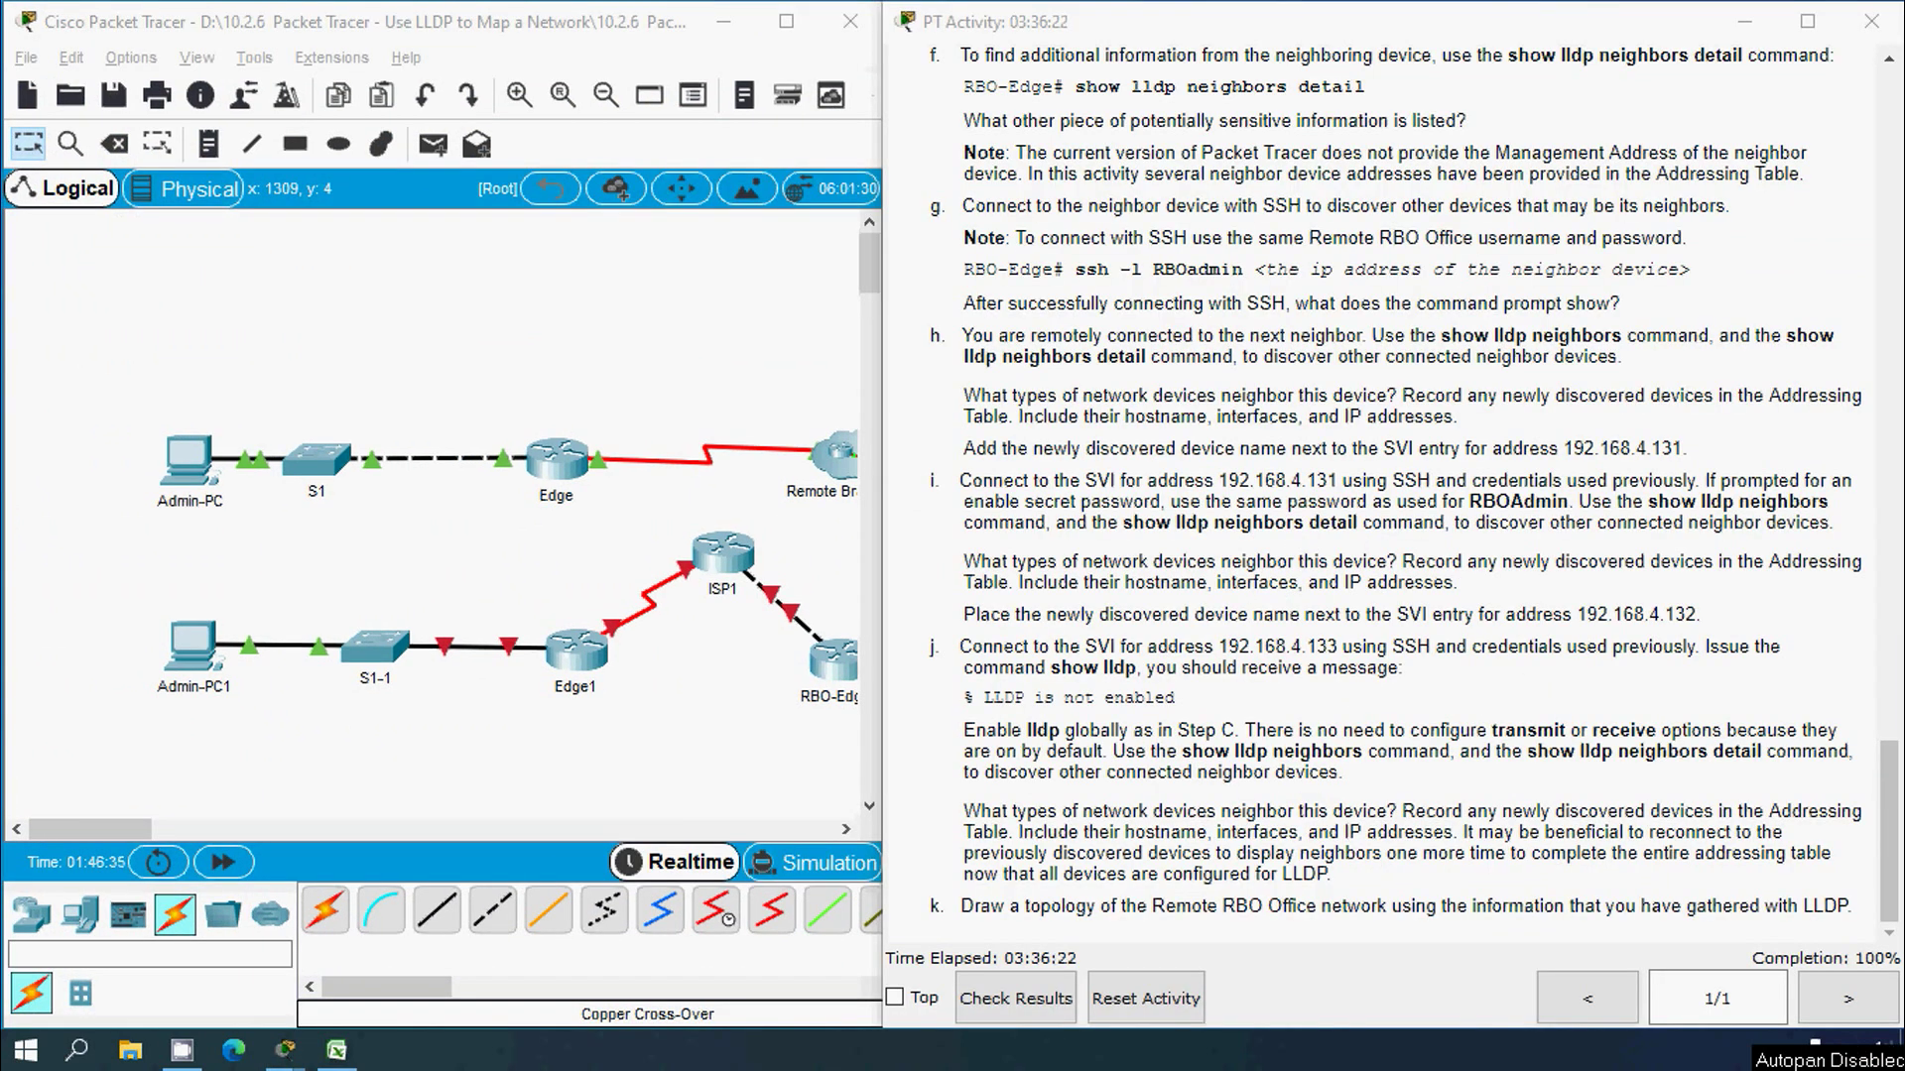
pyautogui.moveTo(1882, 766); pyautogui.dragTo(1894, 91)
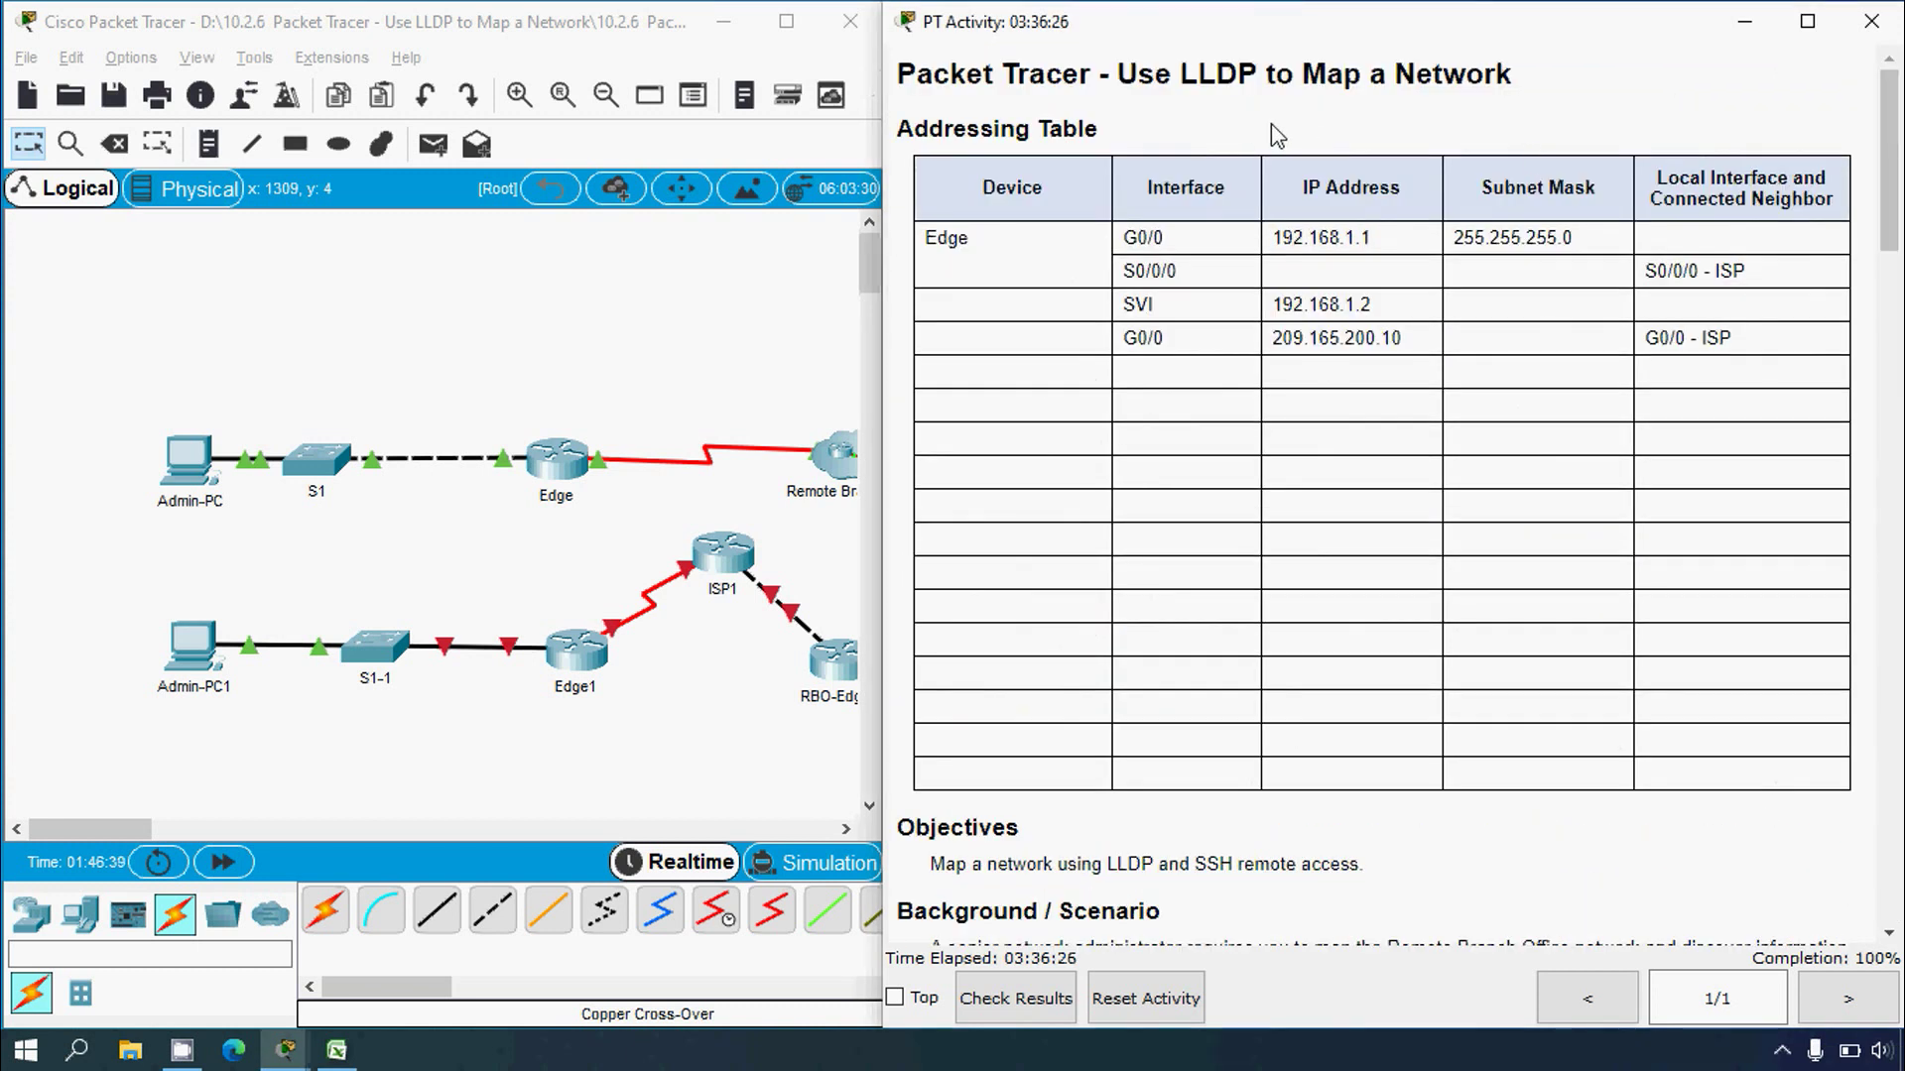